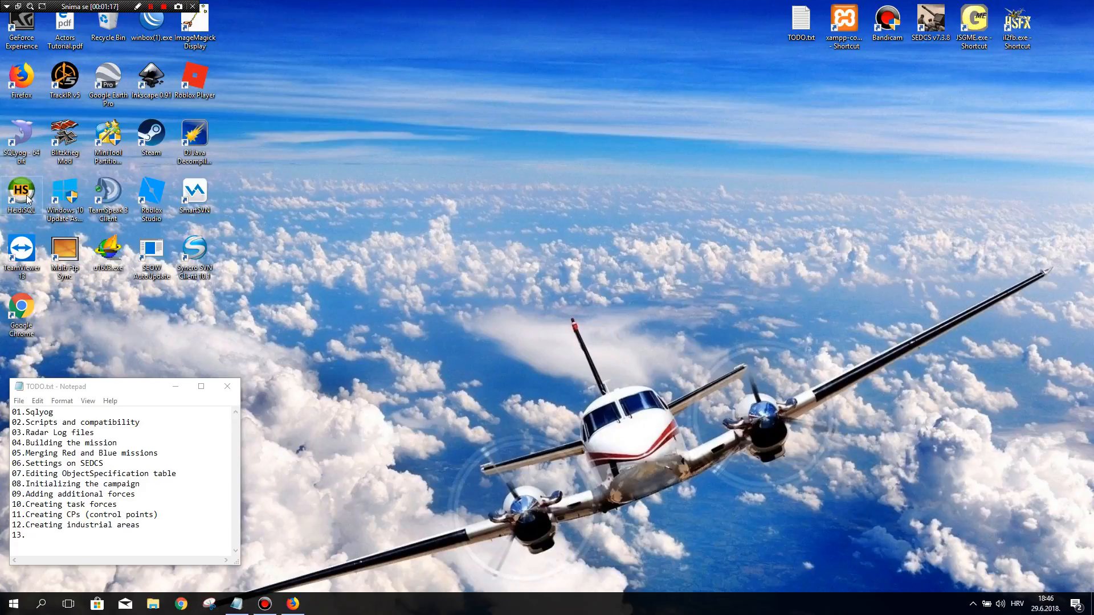
# - Move the HeidiSQL and SQLyog desktop shortcuts into the top-right icon row beside TODO.txt
pyautogui.moveTo(25, 196); pyautogui.dragTo(754, 37)
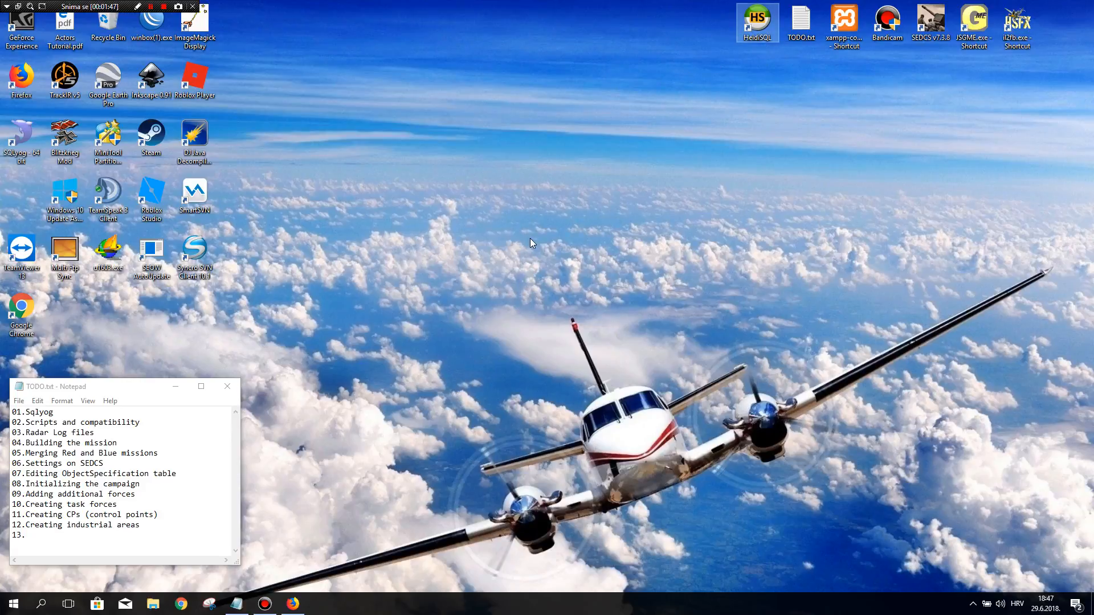
pyautogui.moveTo(22, 136); pyautogui.dragTo(692, 33)
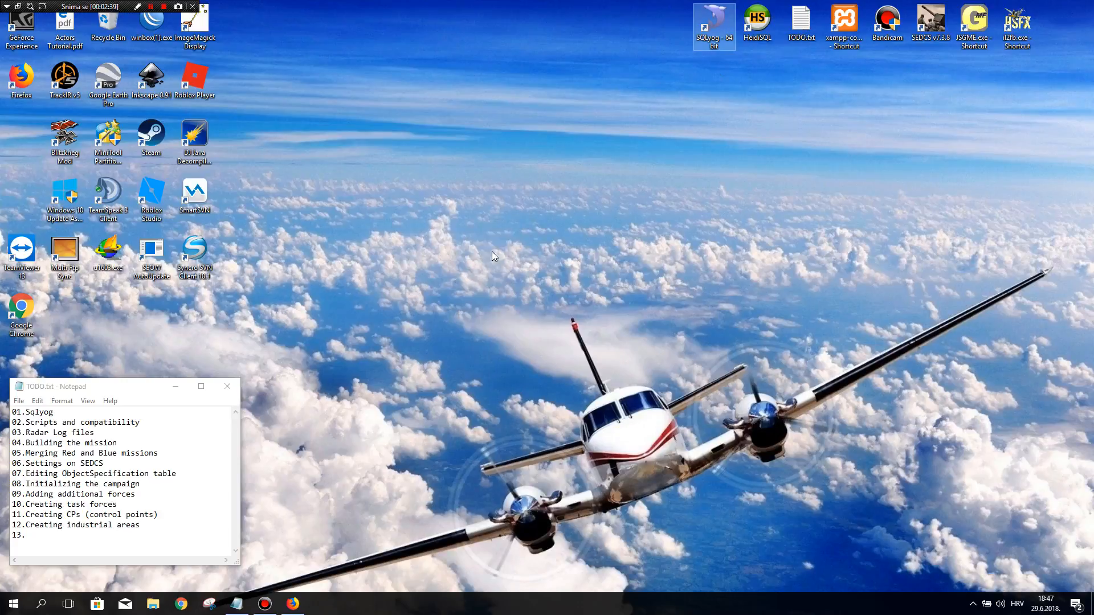
# - Launch SQLyog, cancel the Connect to MySQL Host dialog, and minimize the window
pyautogui.doubleClick(711, 25)
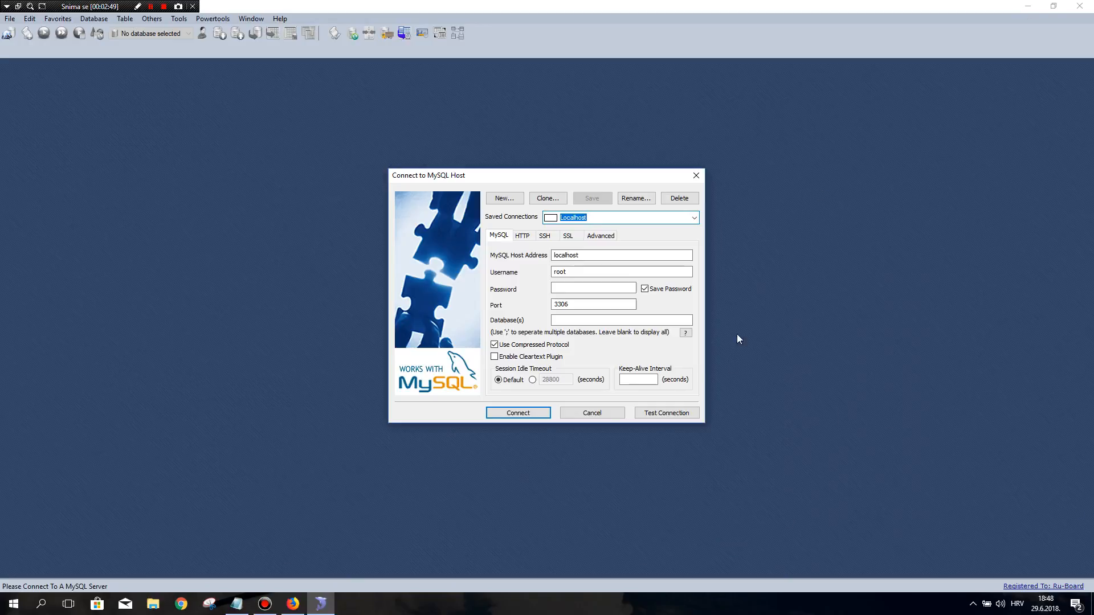
pyautogui.click(592, 412)
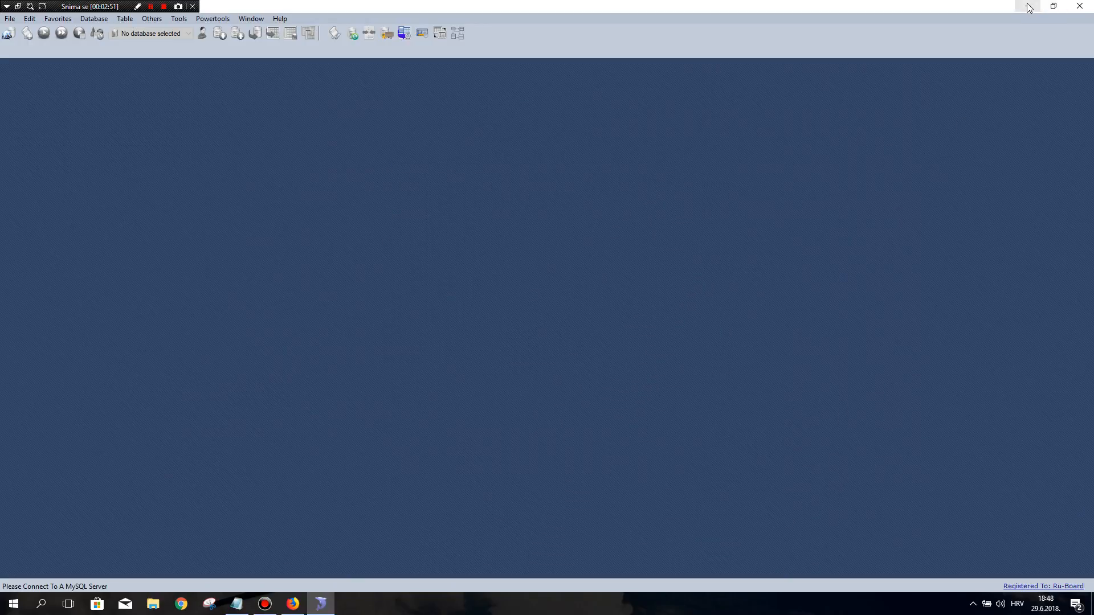
pyautogui.click(1027, 6)
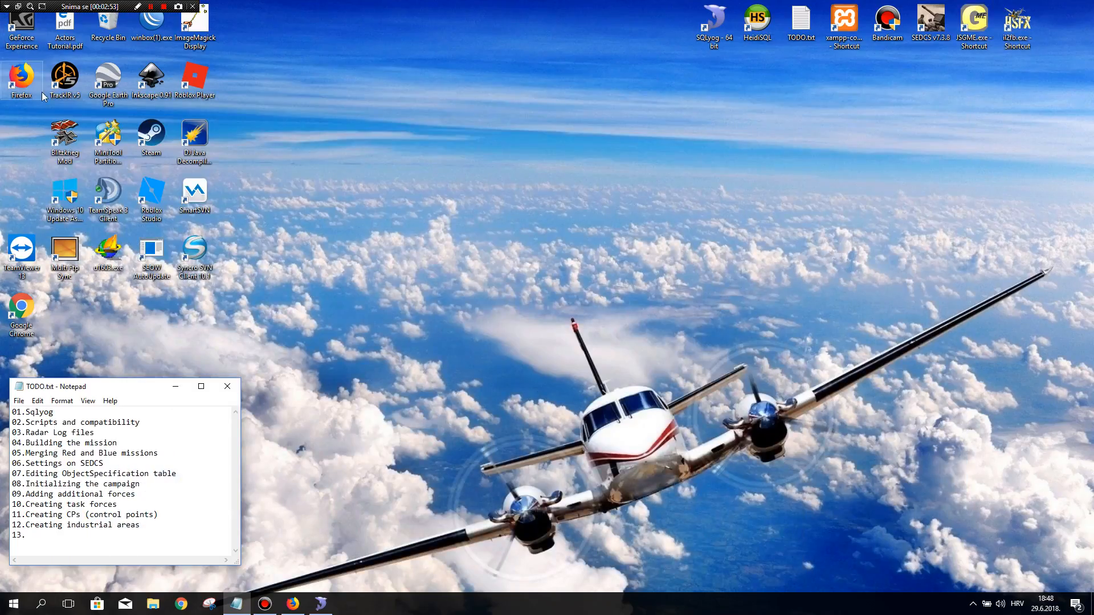
# - Start Apache and MySQL in the XAMPP Control Panel, then minimize it
pyautogui.doubleClick(845, 23)
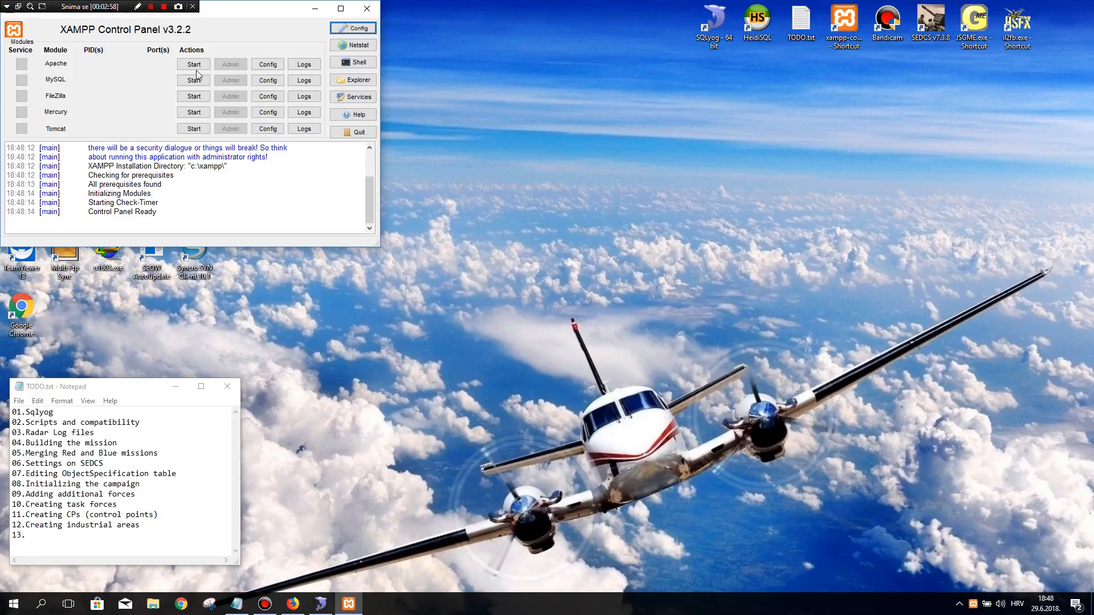
pyautogui.click(195, 66)
pyautogui.click(202, 81)
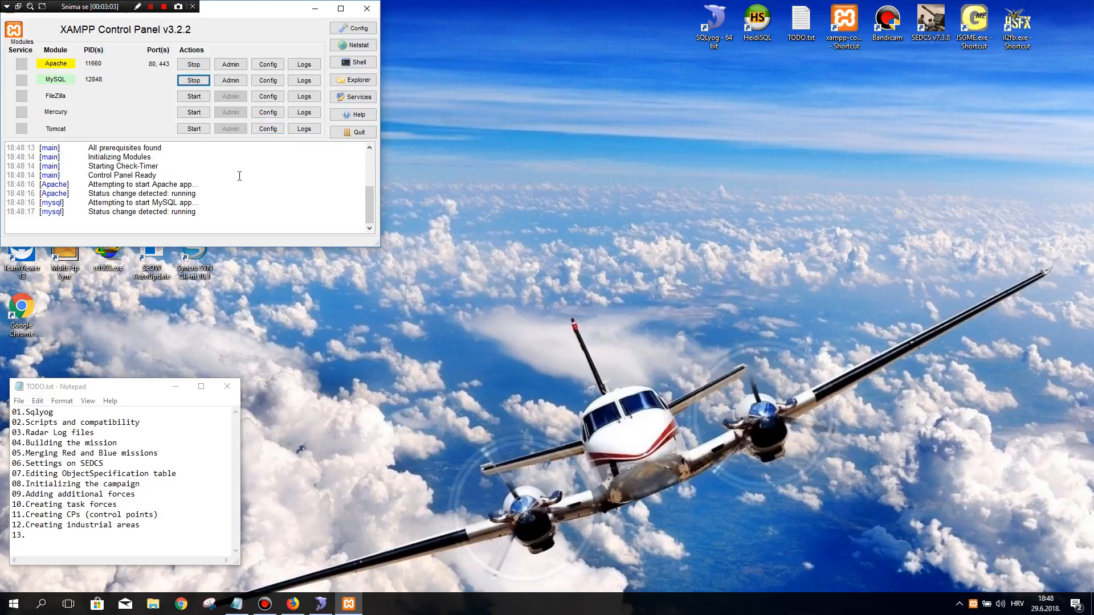
pyautogui.click(315, 9)
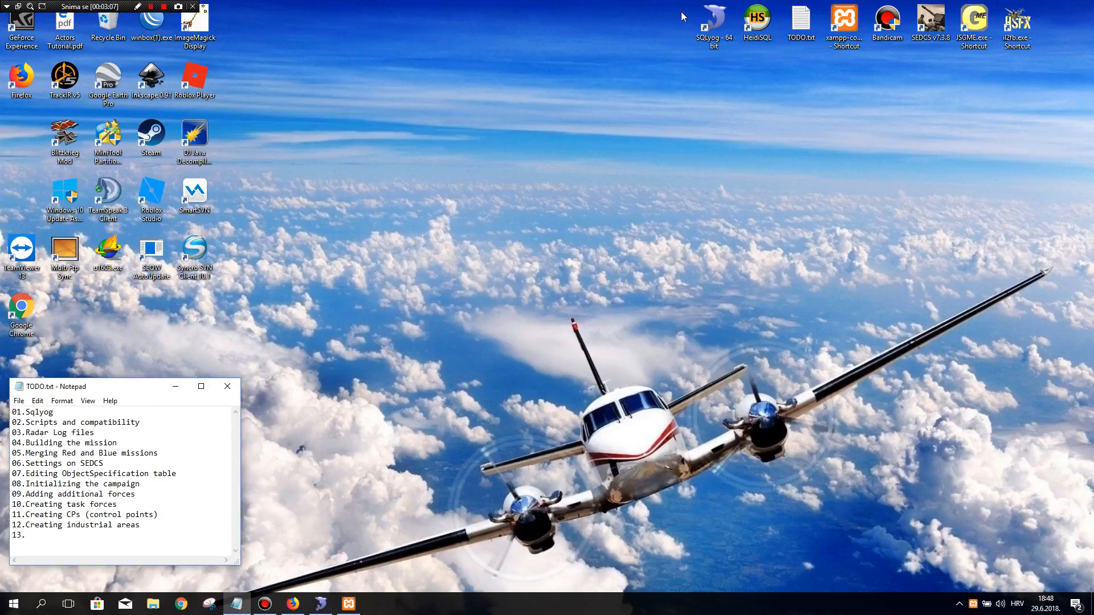
# - Restore SQLyog and connect to the localhost MySQL server on port 3306
pyautogui.doubleClick(712, 26)
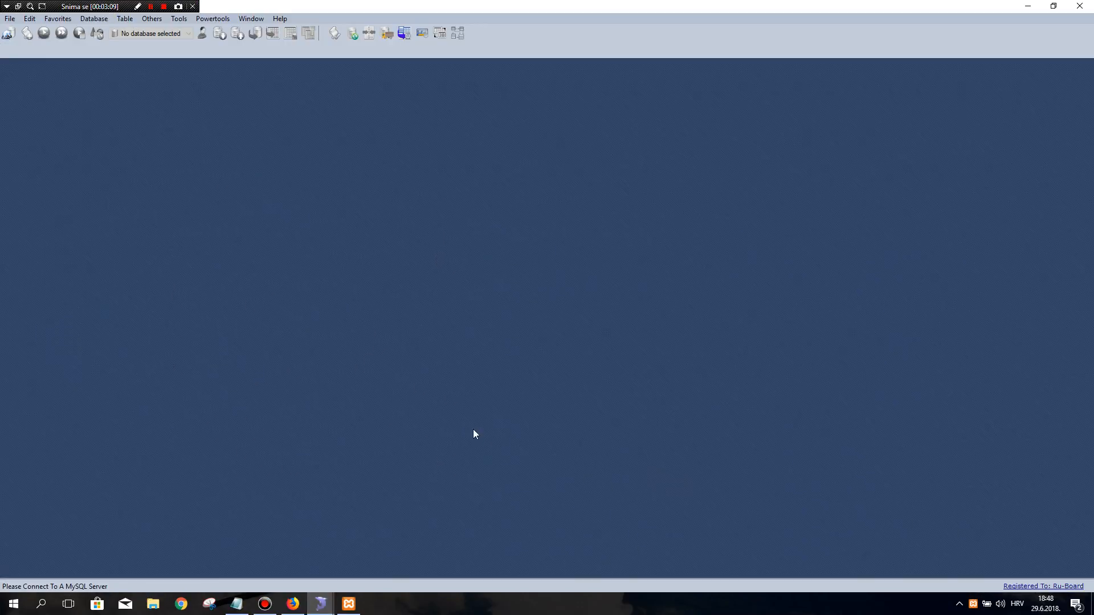
pyautogui.click(9, 18)
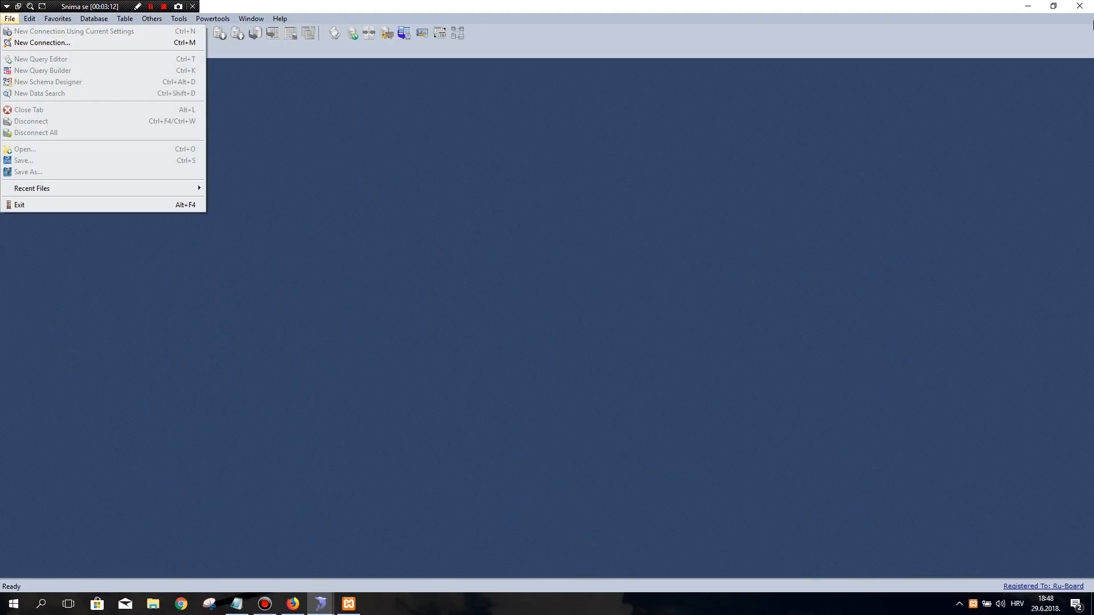
pyautogui.click(1078, 7)
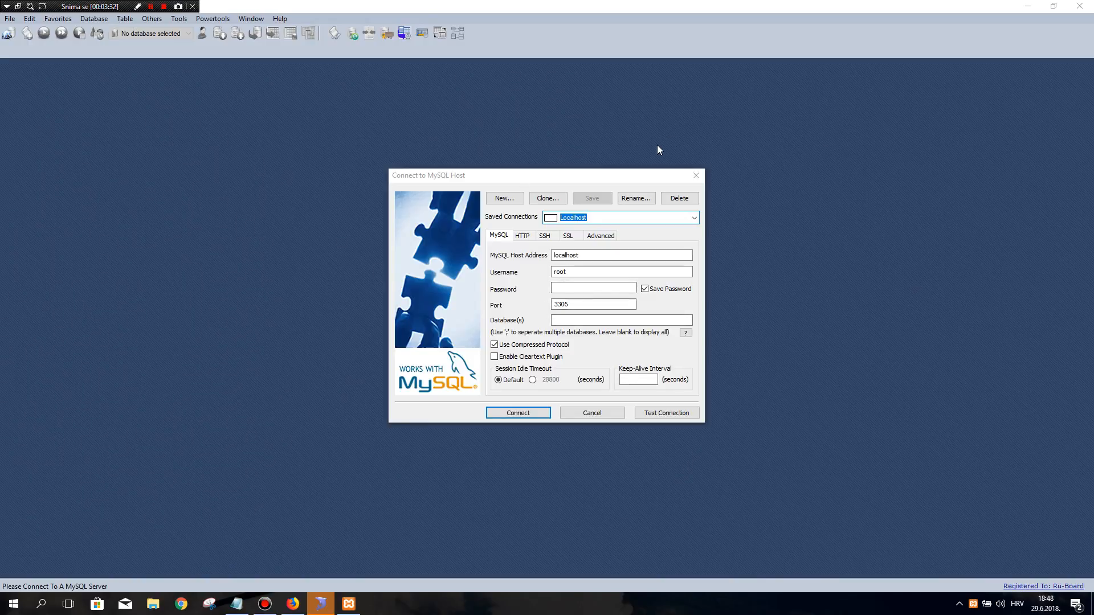
pyautogui.click(516, 413)
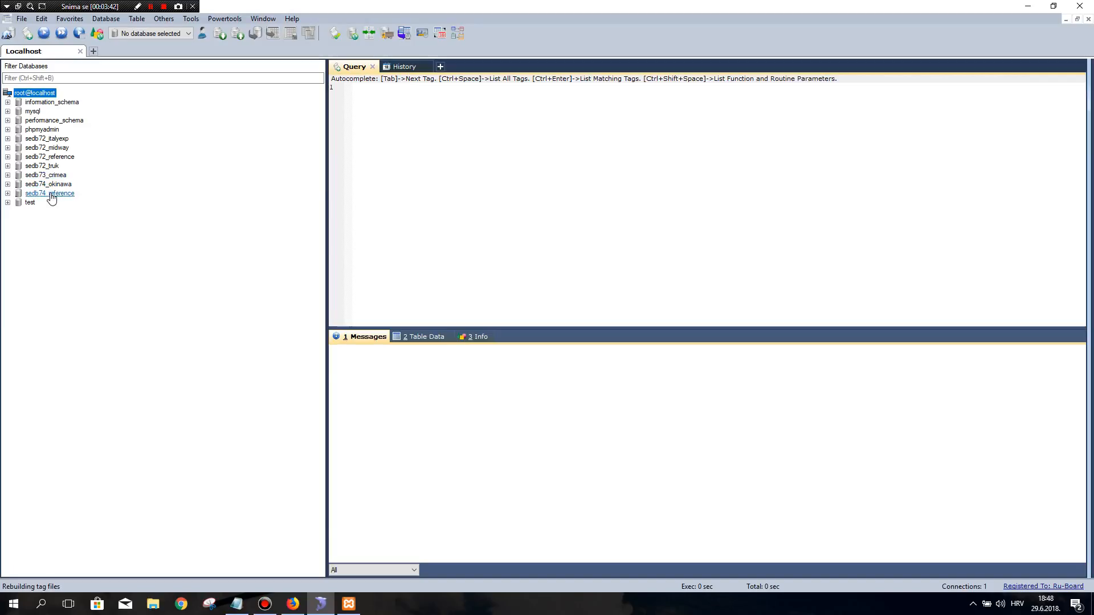
# - Create a new database named test_db_okinawa under root@localhost
pyautogui.click(7, 184)
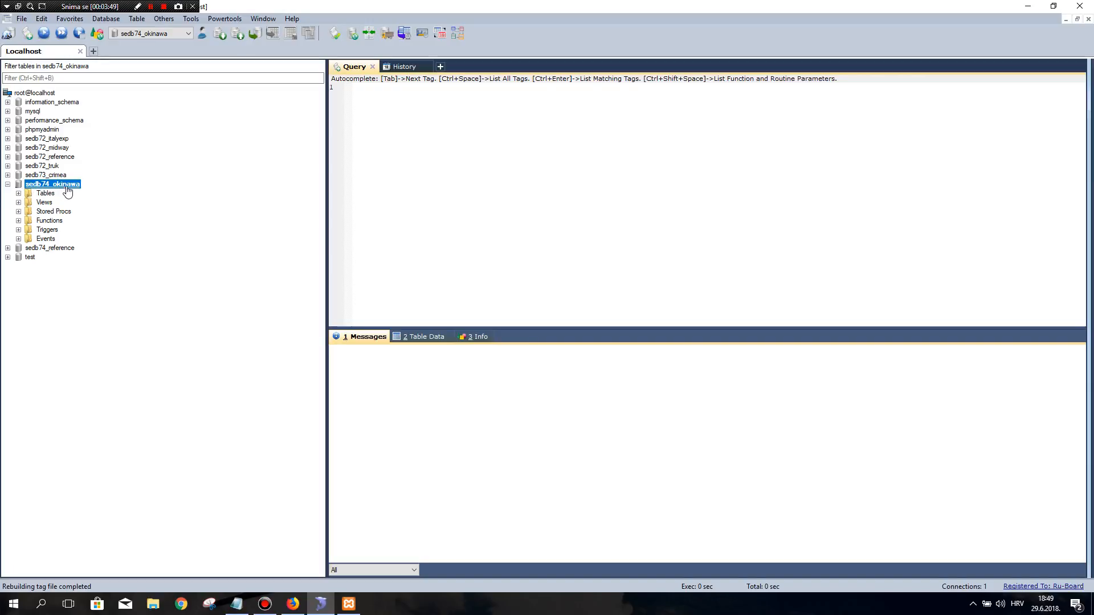
pyautogui.click(7, 184)
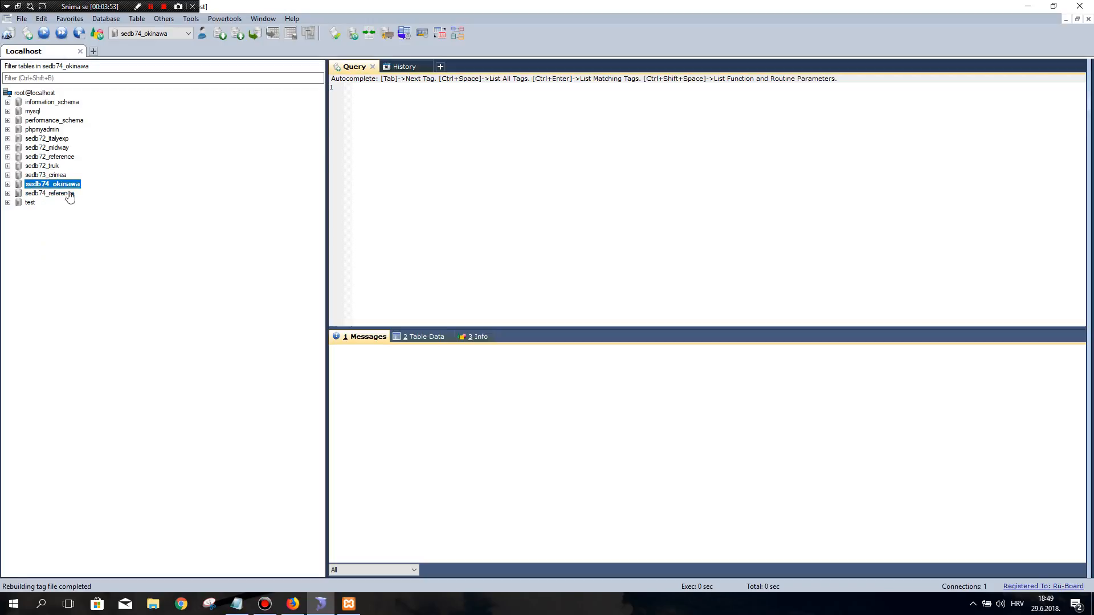
pyautogui.rightClick(76, 346)
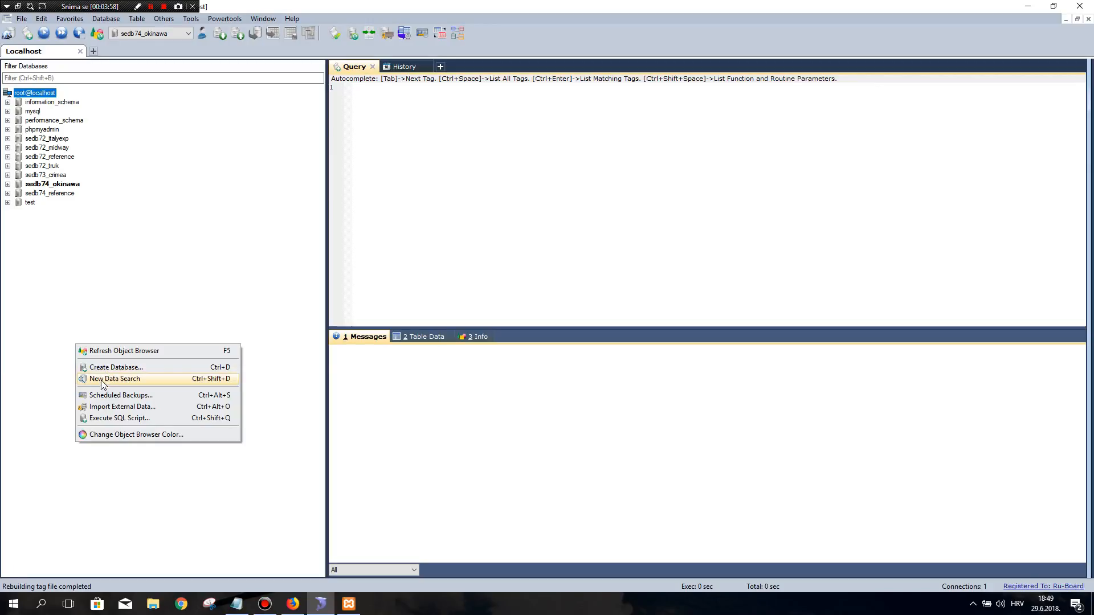
pyautogui.click(105, 369)
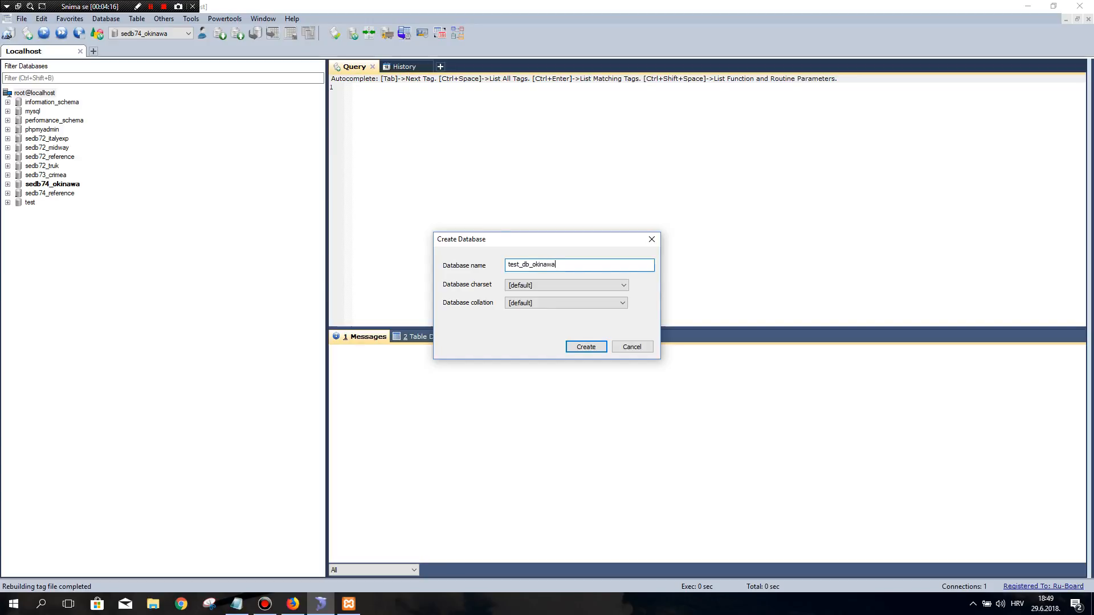
pyautogui.press('Return')
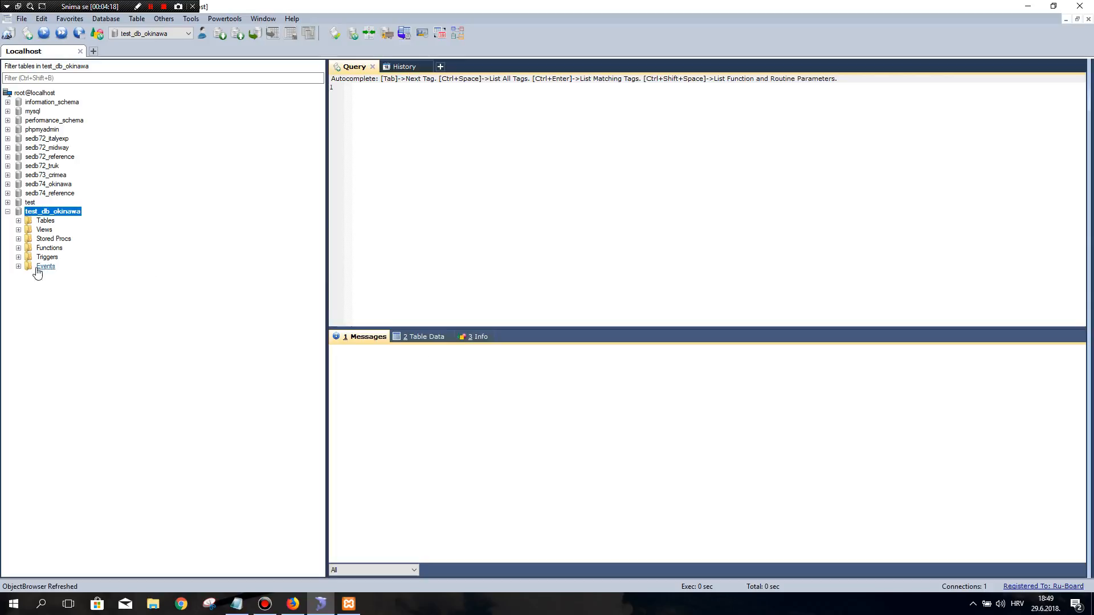
# - Execute the SEDB74_Okinawa.sql script against test_db_okinawa and close the finished import
pyautogui.rightClick(69, 212)
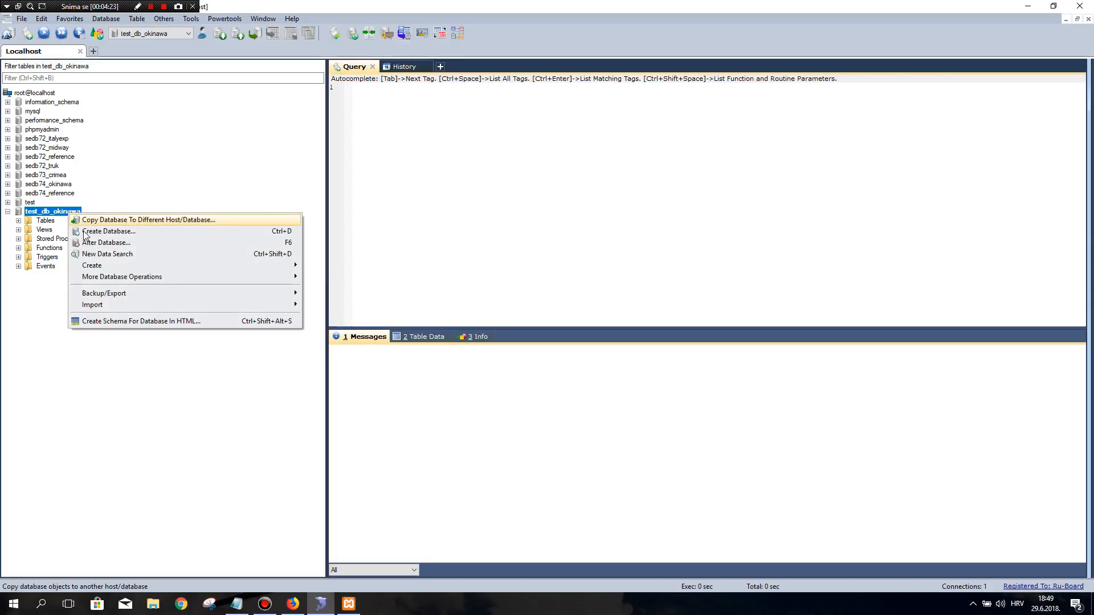
pyautogui.moveTo(87, 307)
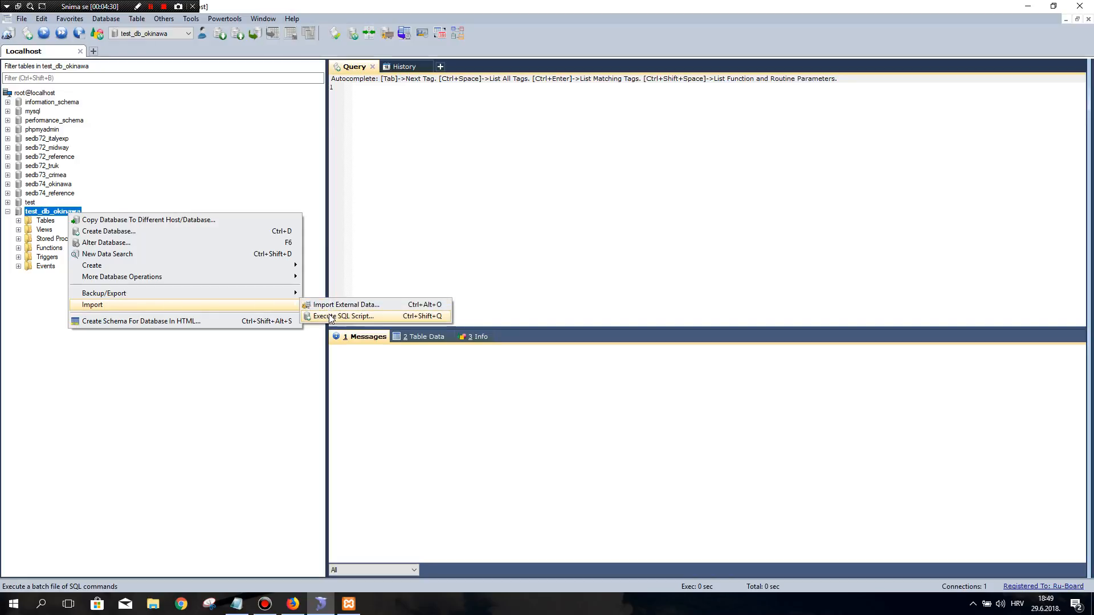
pyautogui.click(336, 316)
pyautogui.click(637, 296)
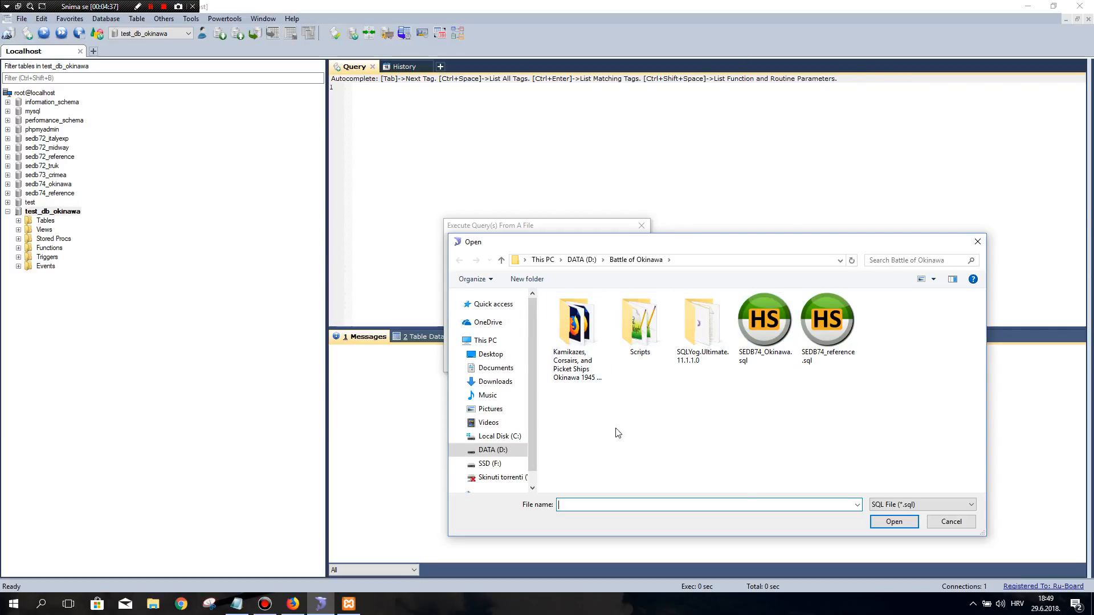
pyautogui.click(765, 327)
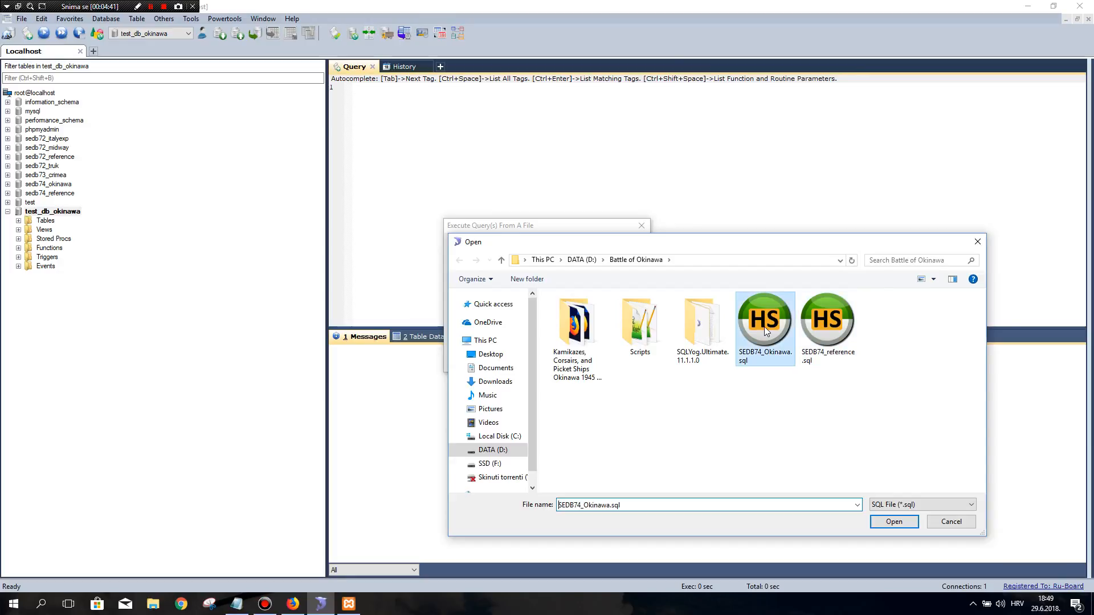
pyautogui.click(893, 523)
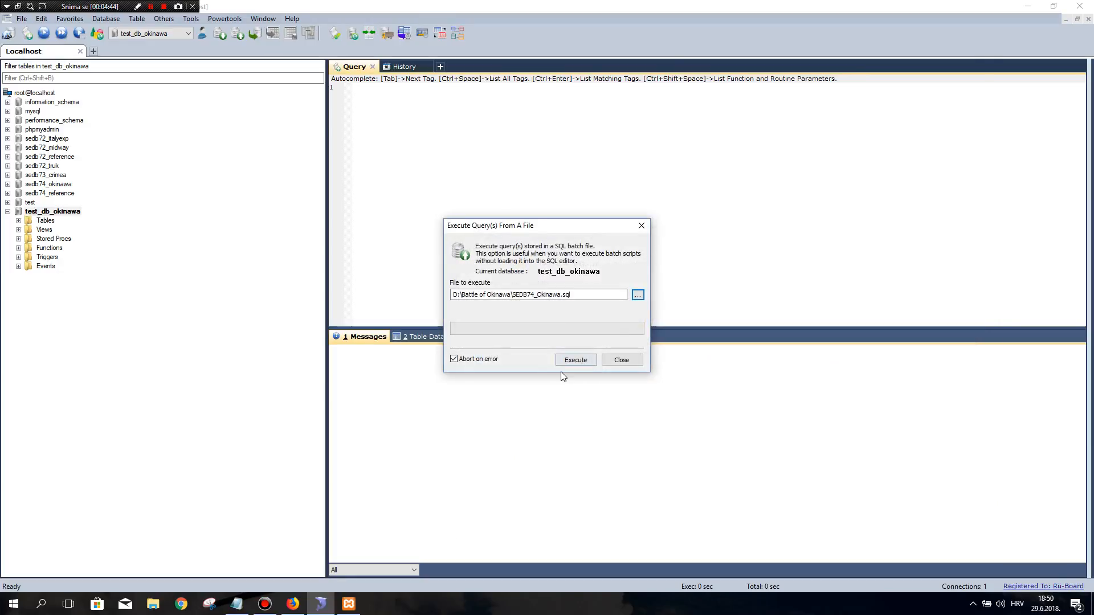
pyautogui.click(575, 360)
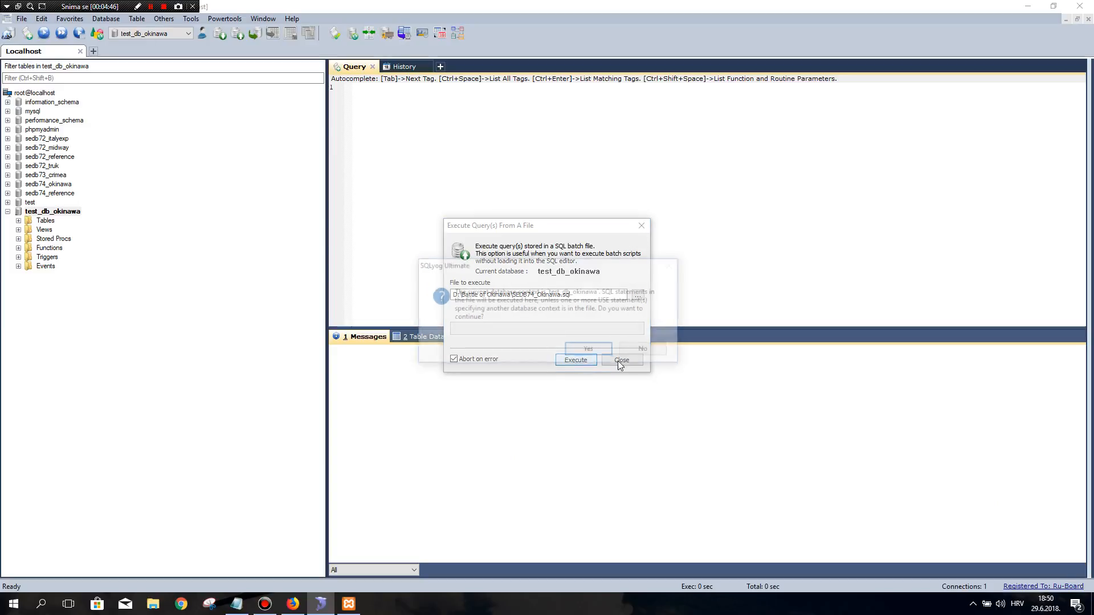
pyautogui.click(591, 351)
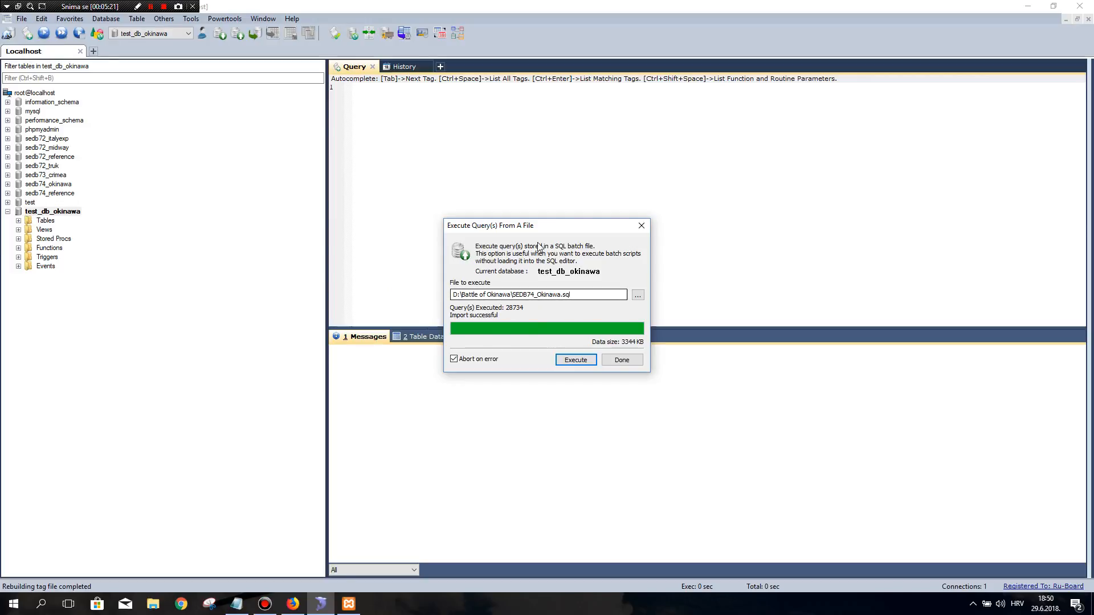
pyautogui.click(617, 360)
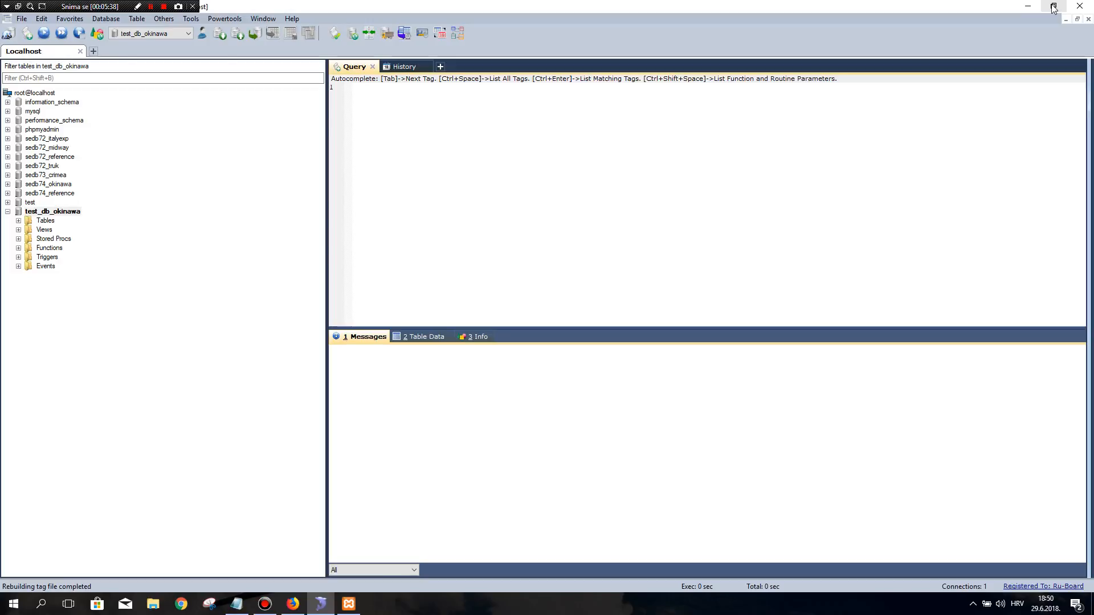
# - Drop the test_db_okinawa database and quit SQLyog
pyautogui.click(1053, 6)
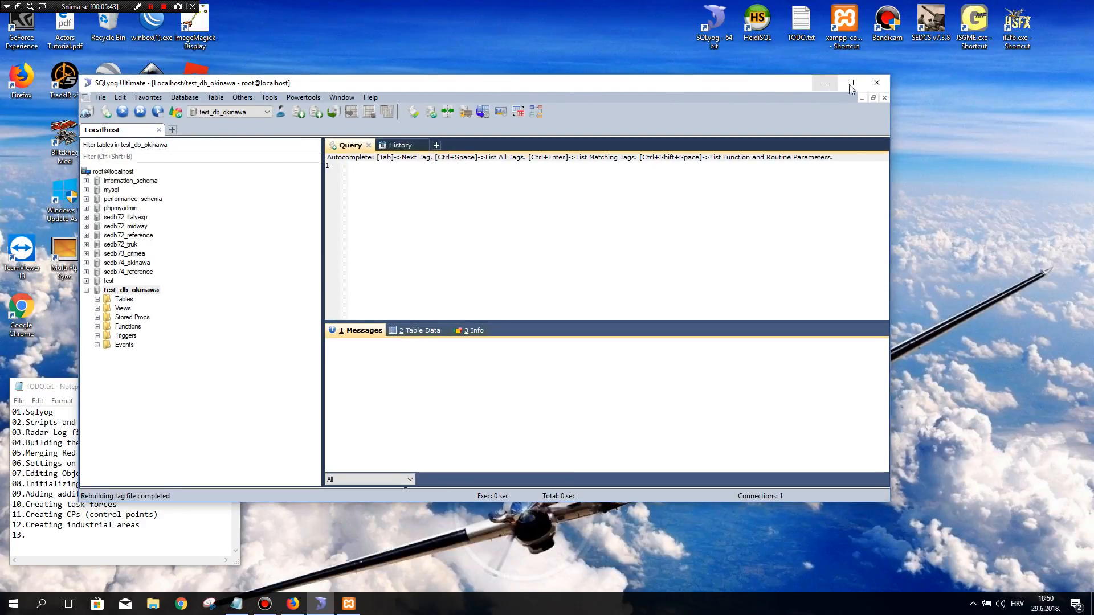
pyautogui.rightClick(141, 289)
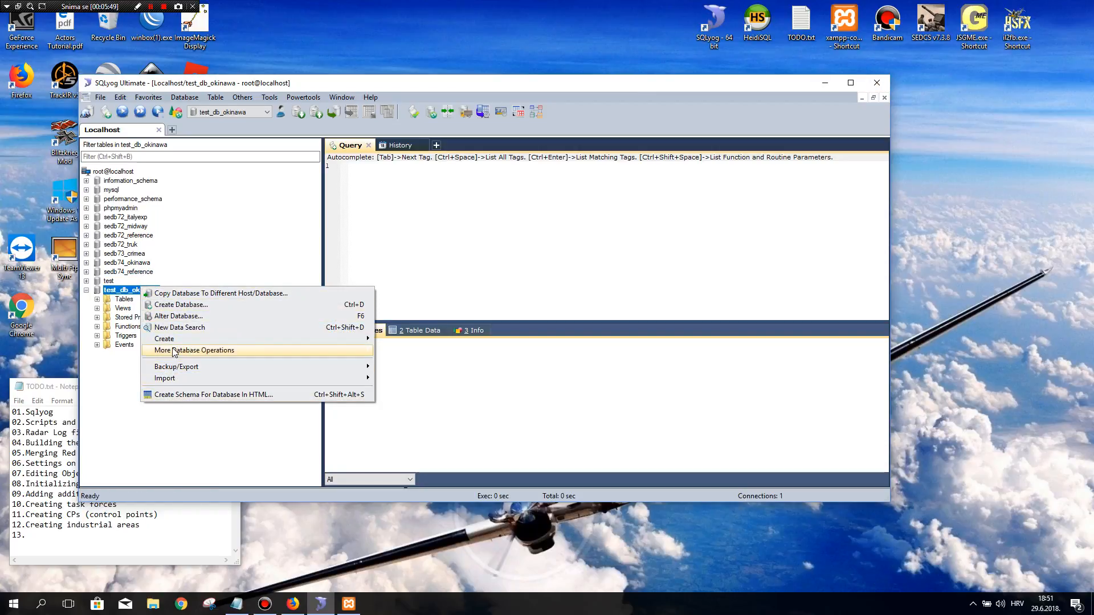
pyautogui.moveTo(250, 350)
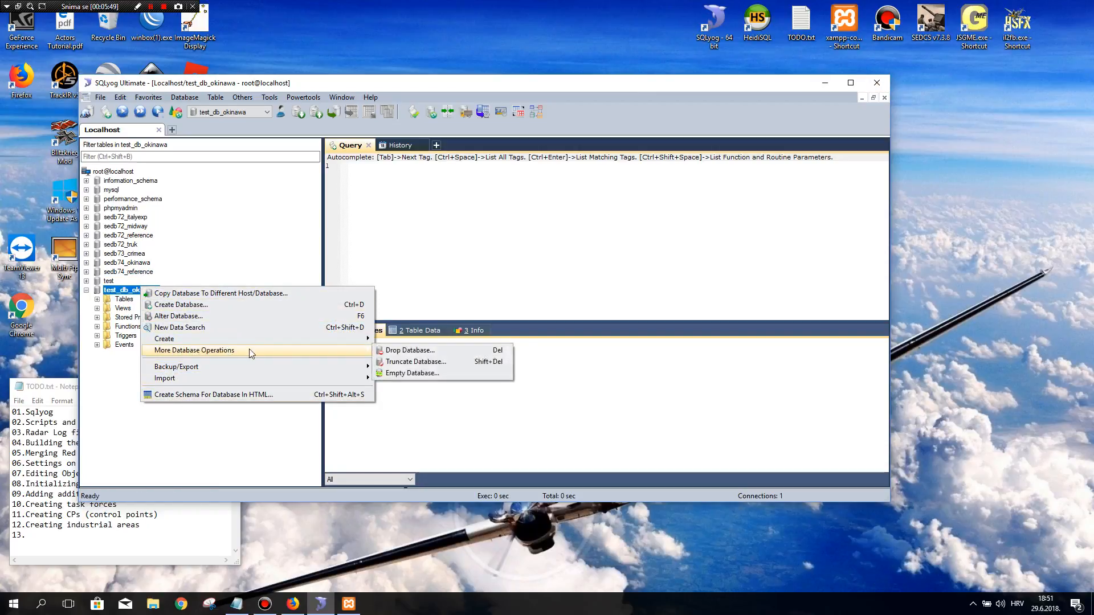
pyautogui.click(405, 352)
pyautogui.click(575, 346)
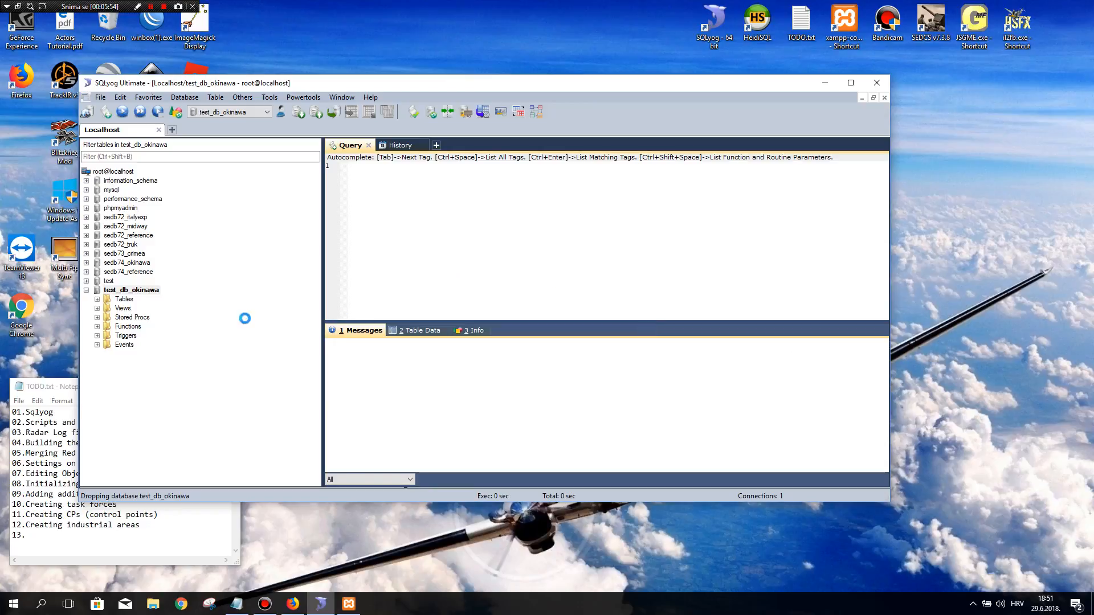
pyautogui.click(876, 83)
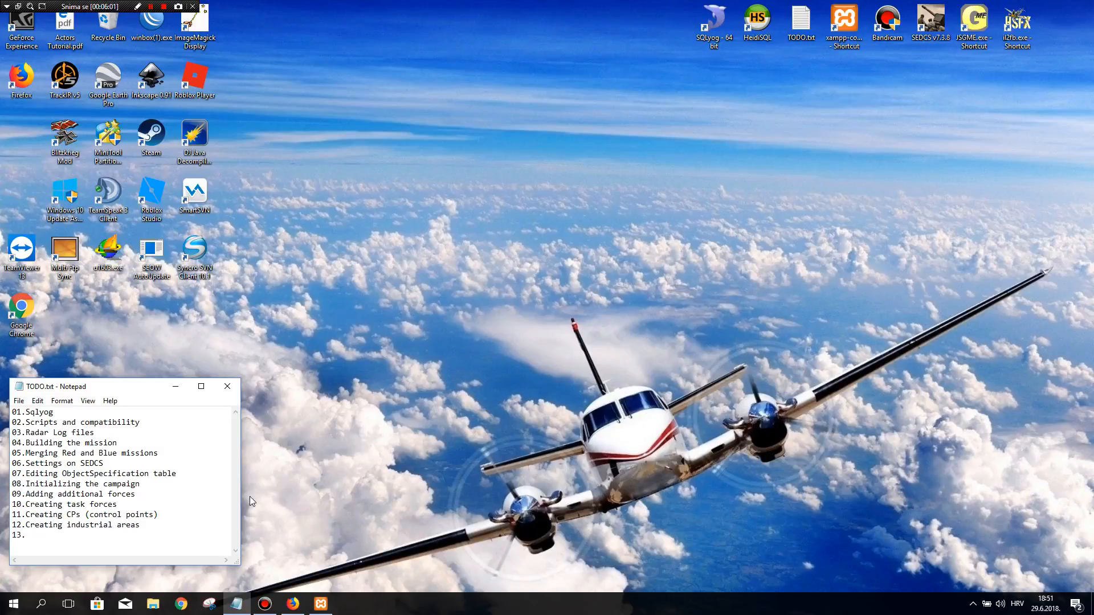
# - Launch Internet Explorer from Start search and check its About version information
pyautogui.click(14, 603)
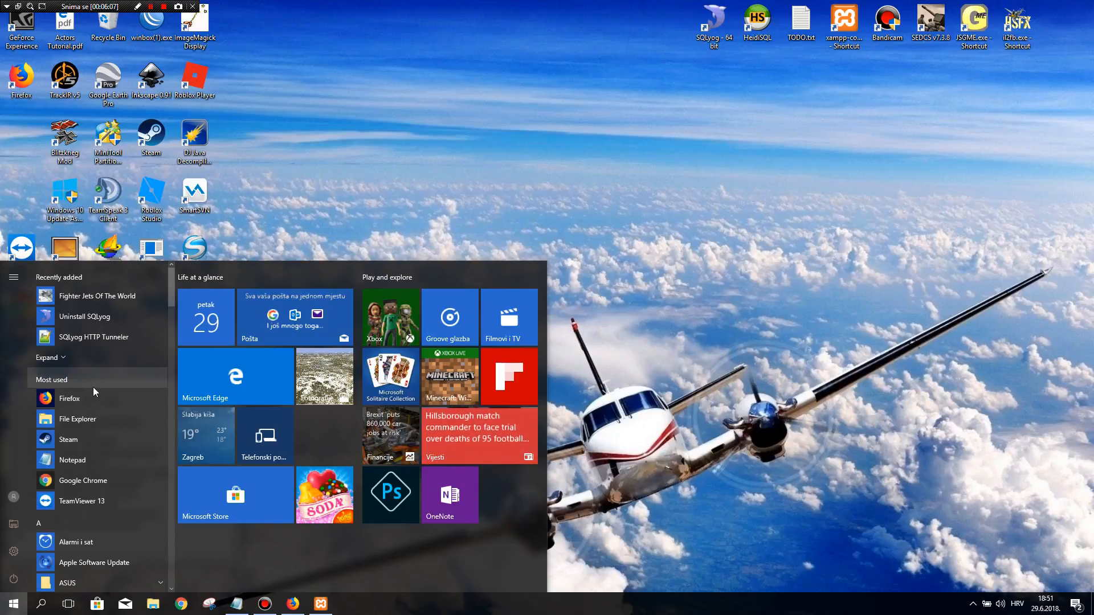
pyautogui.write('e')
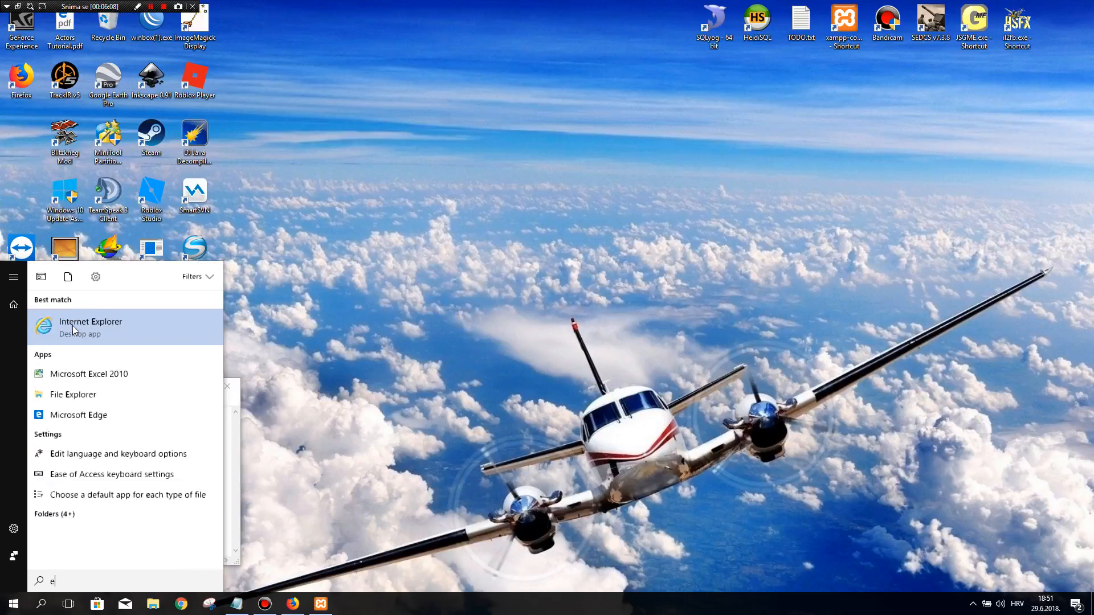
pyautogui.click(73, 326)
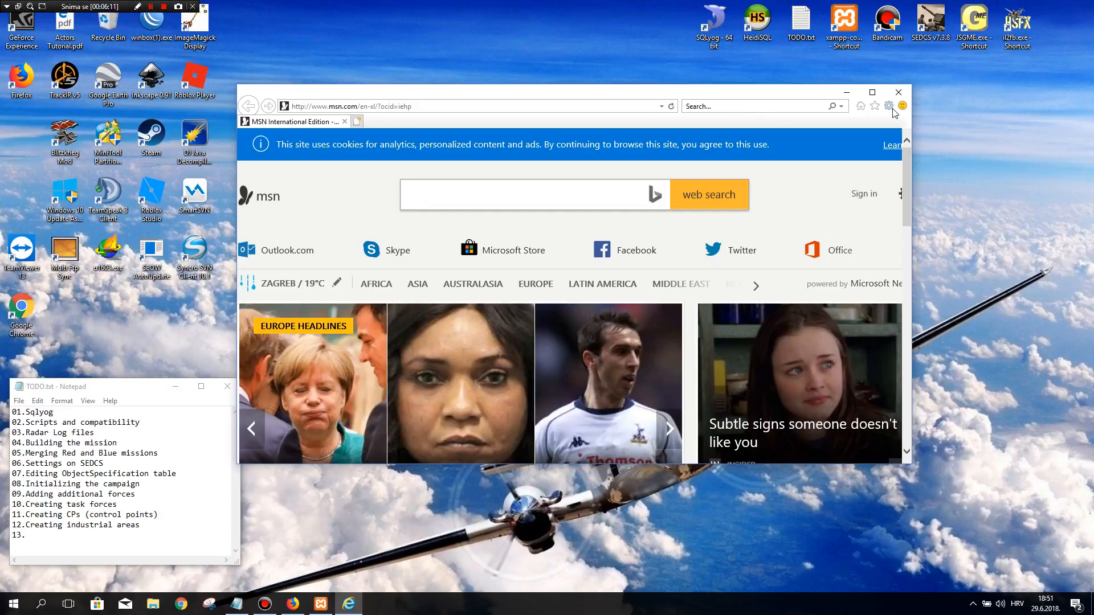
pyautogui.click(889, 106)
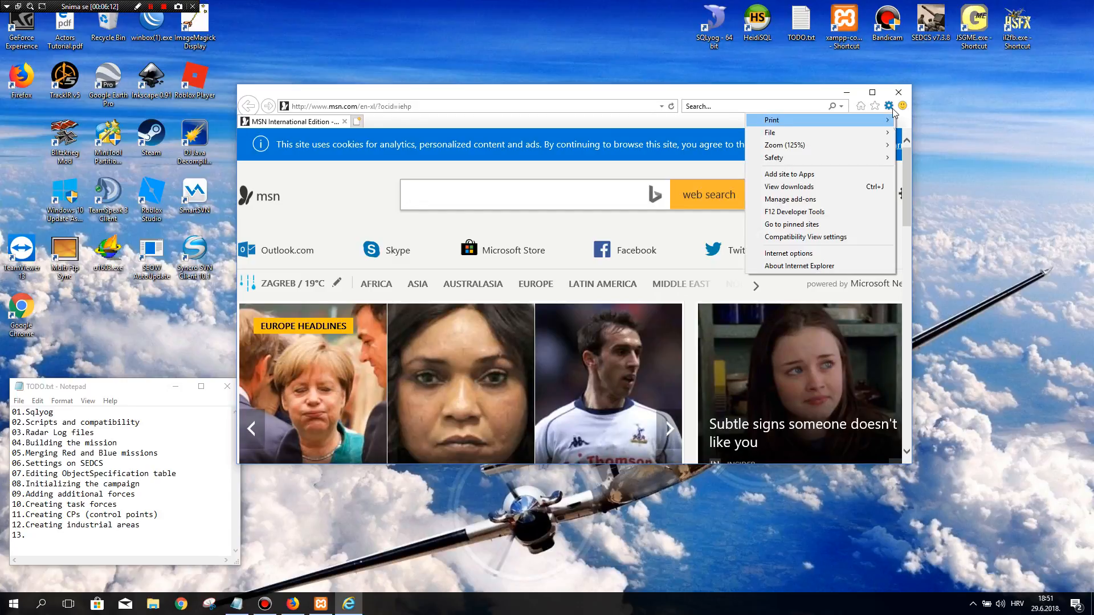
pyautogui.click(823, 268)
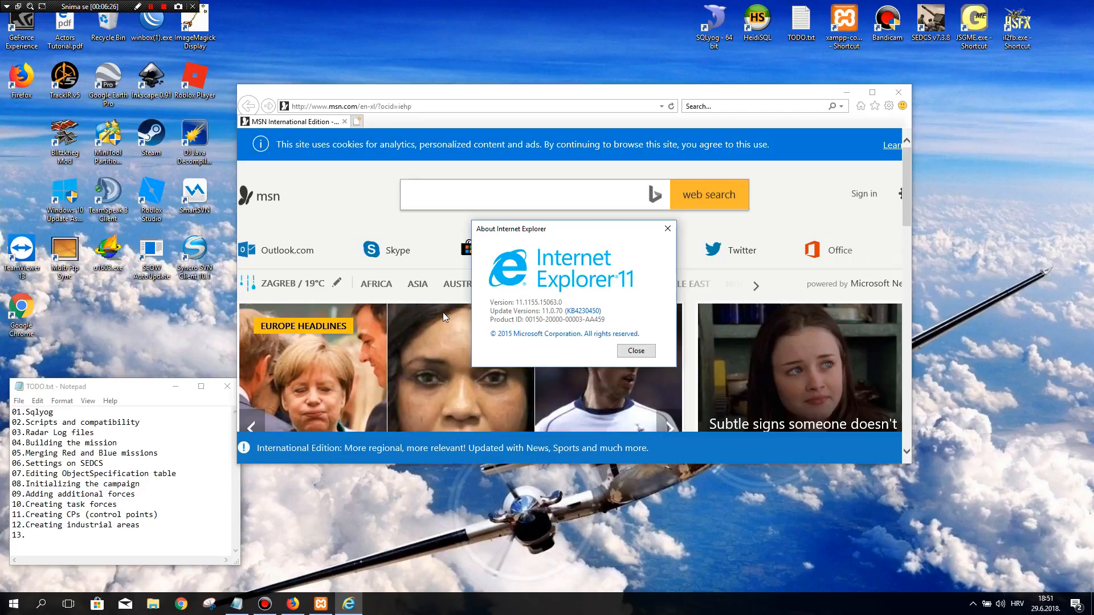
pyautogui.click(634, 351)
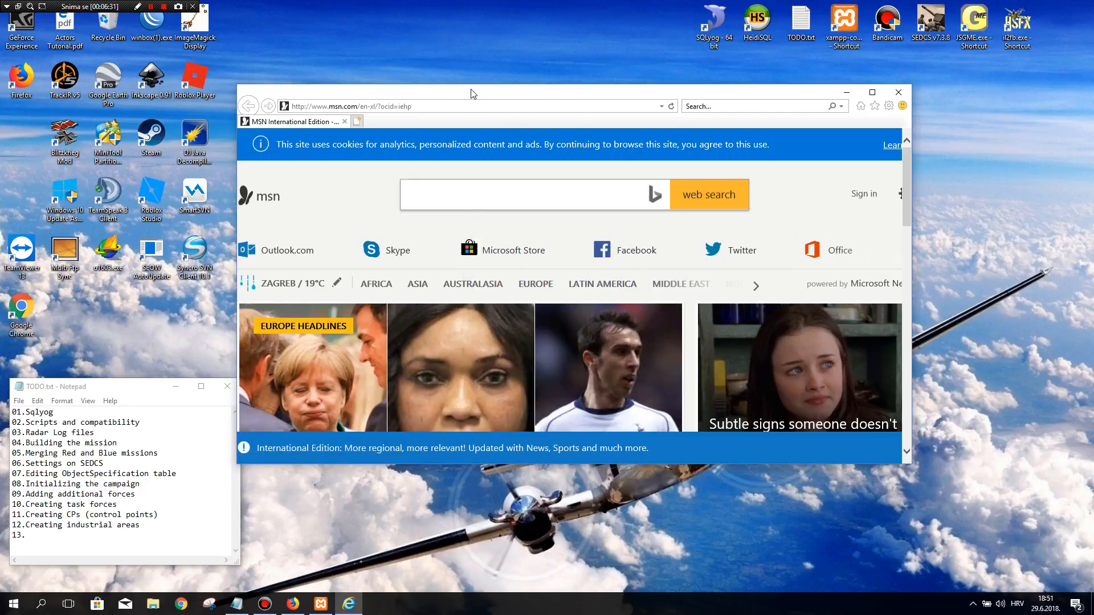
# - Remove localhost from the Compatibility View site list
pyautogui.moveTo(470, 93); pyautogui.dragTo(525, 102)
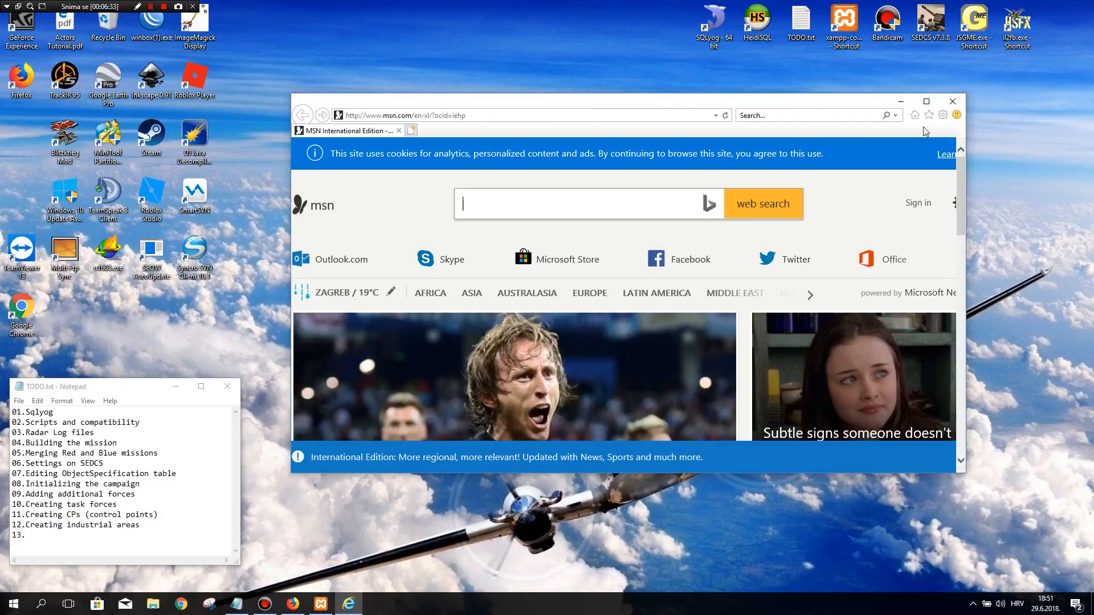
pyautogui.click(943, 115)
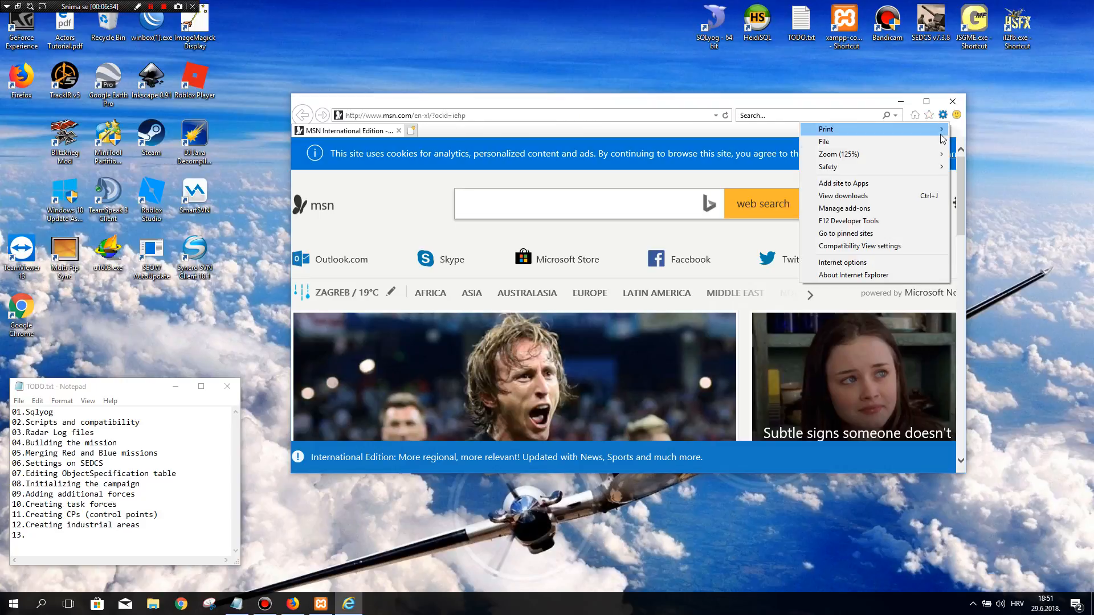
pyautogui.click(860, 245)
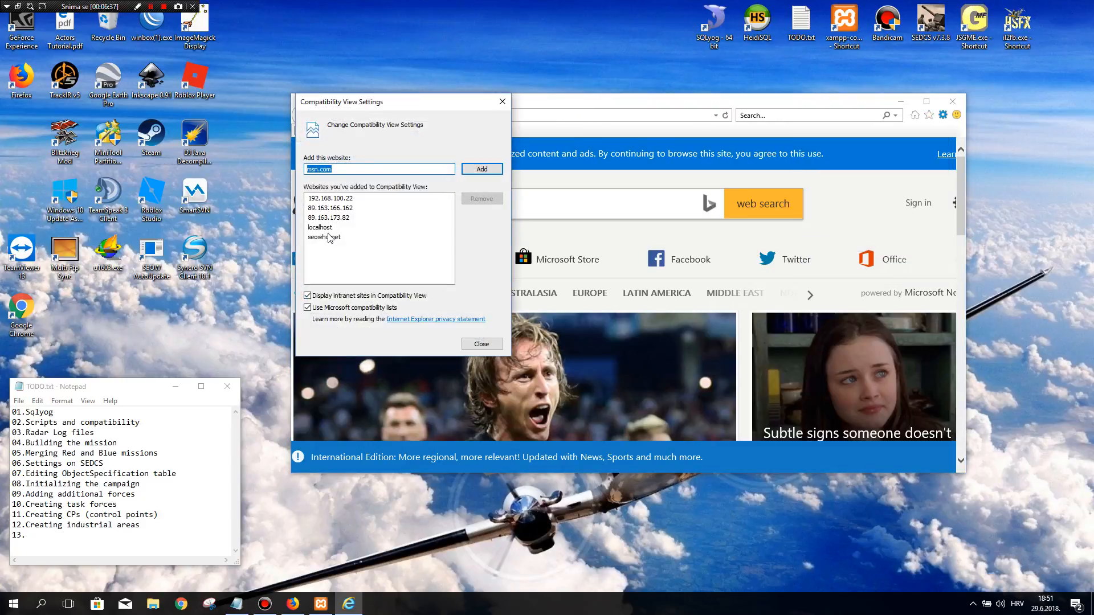
pyautogui.click(324, 228)
pyautogui.click(483, 199)
pyautogui.click(482, 345)
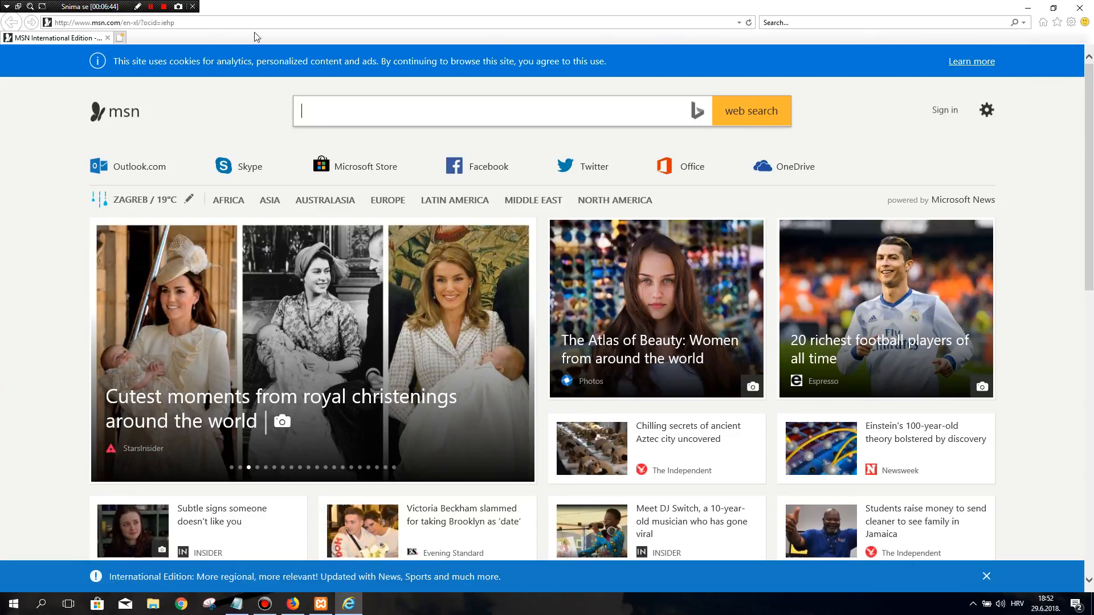
pyautogui.click(425, 23)
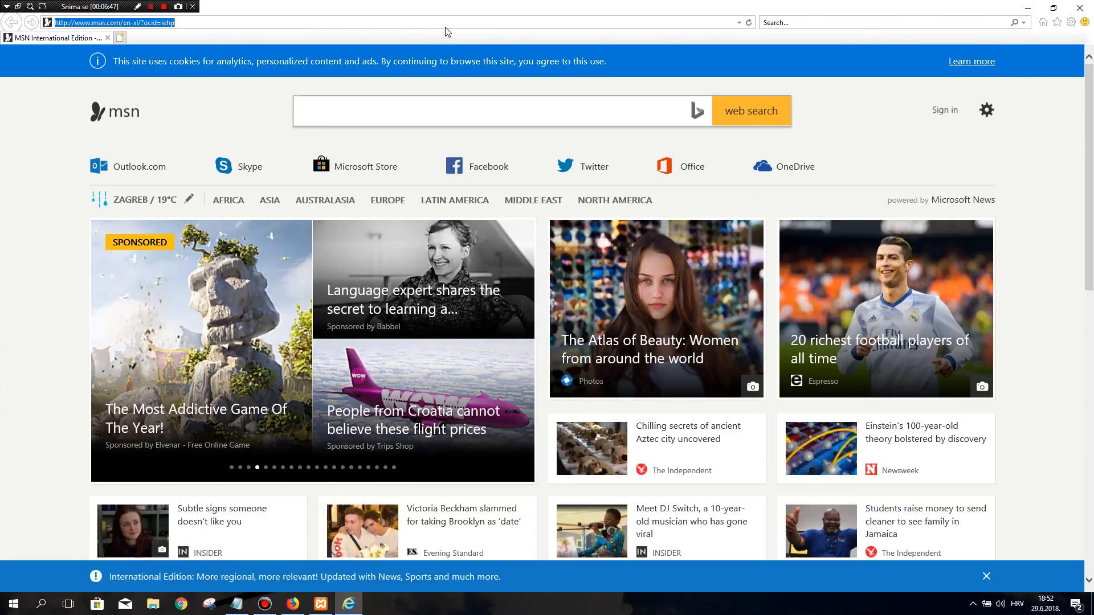
pyautogui.write('localhost/')
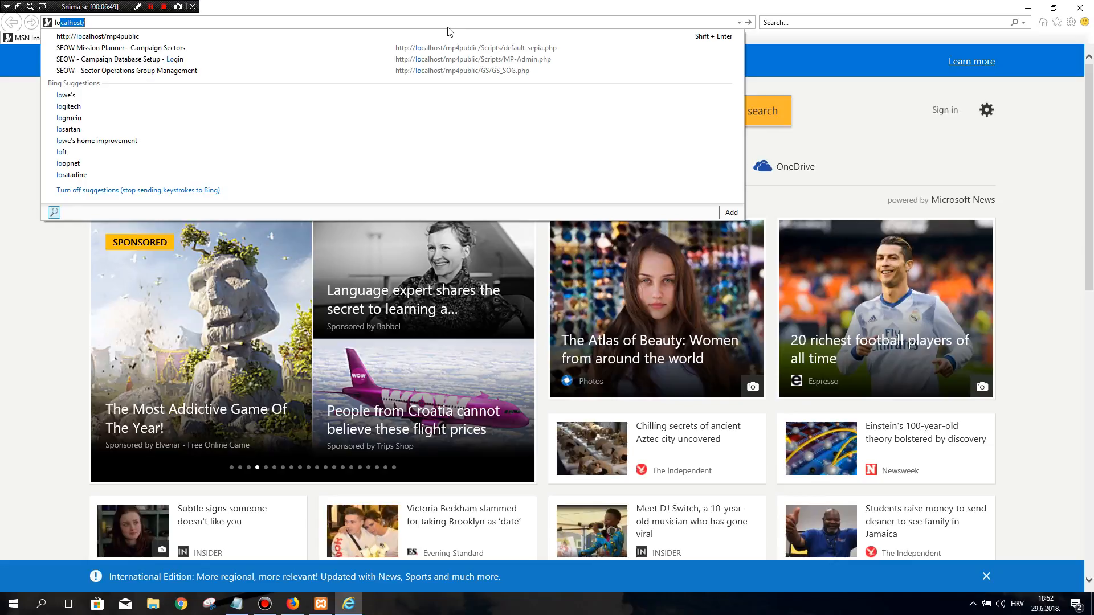
# - Go to localhost/mp4public, show the Full Sector List, and choose Okinawa under Pacific Islands
pyautogui.click(448, 36)
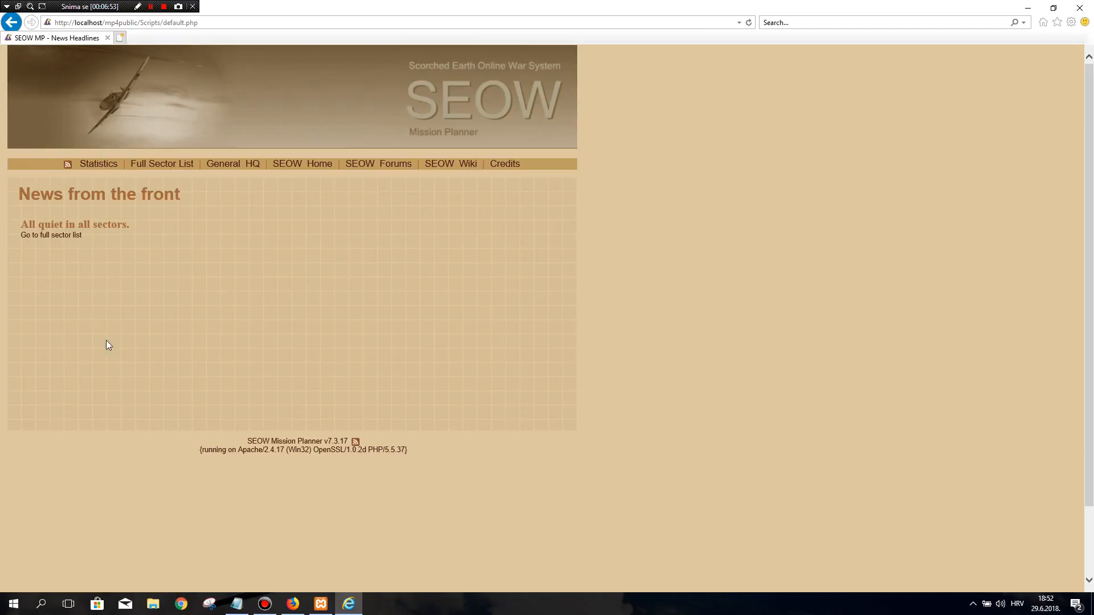
pyautogui.click(153, 166)
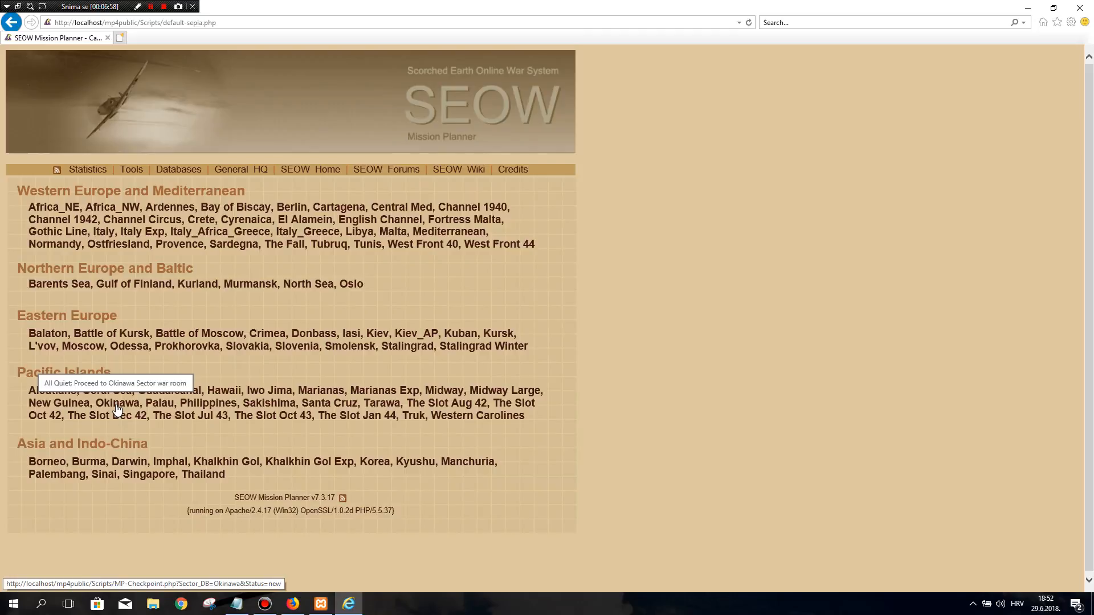
pyautogui.click(116, 405)
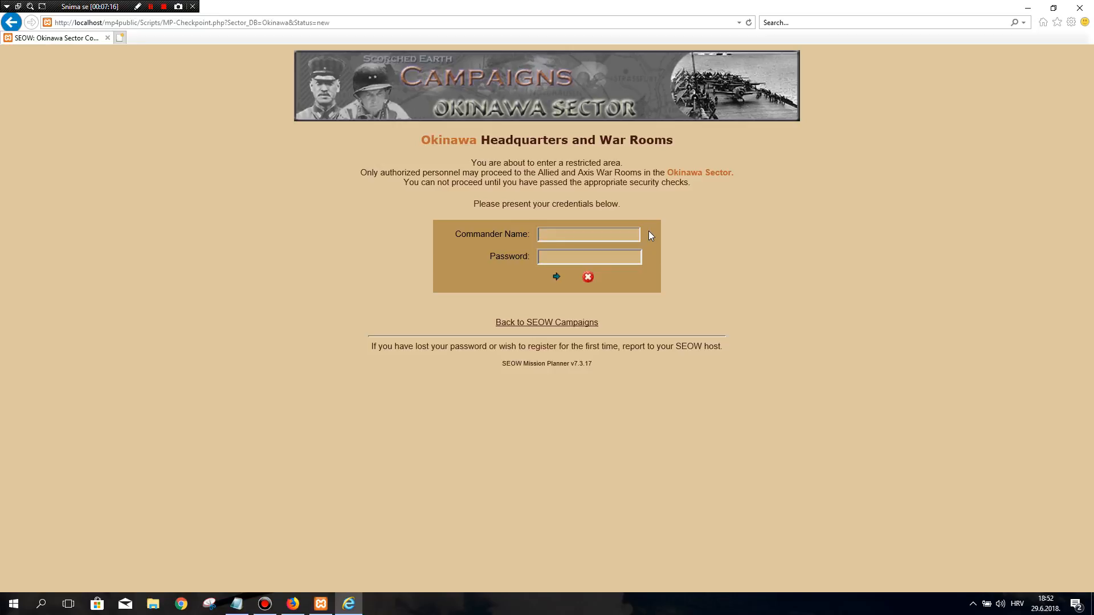
# - Log in to the Okinawa HQ with the commander name and password
pyautogui.hotkey('ctrl', 'l')
pyautogui.write('pas')
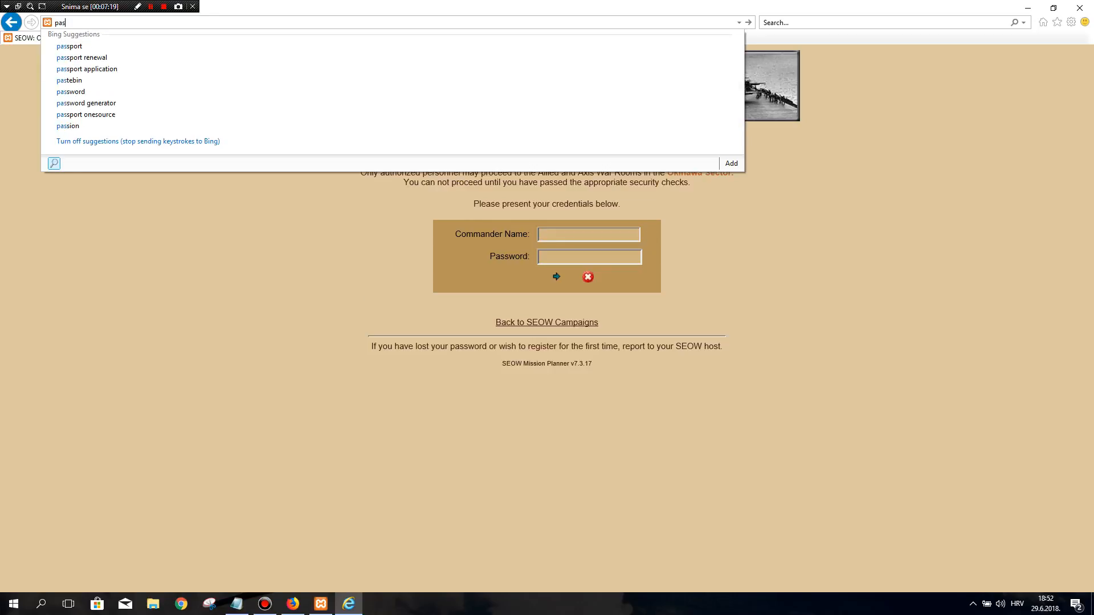
pyautogui.write('swor')
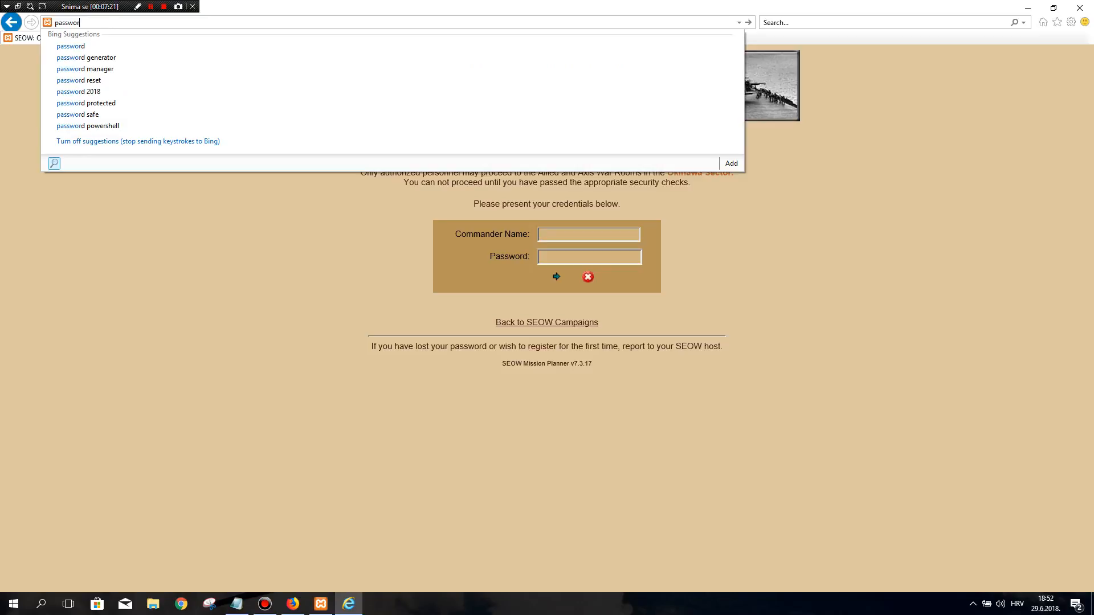
pyautogui.click(290, 314)
pyautogui.click(601, 235)
pyautogui.write('admipassword')
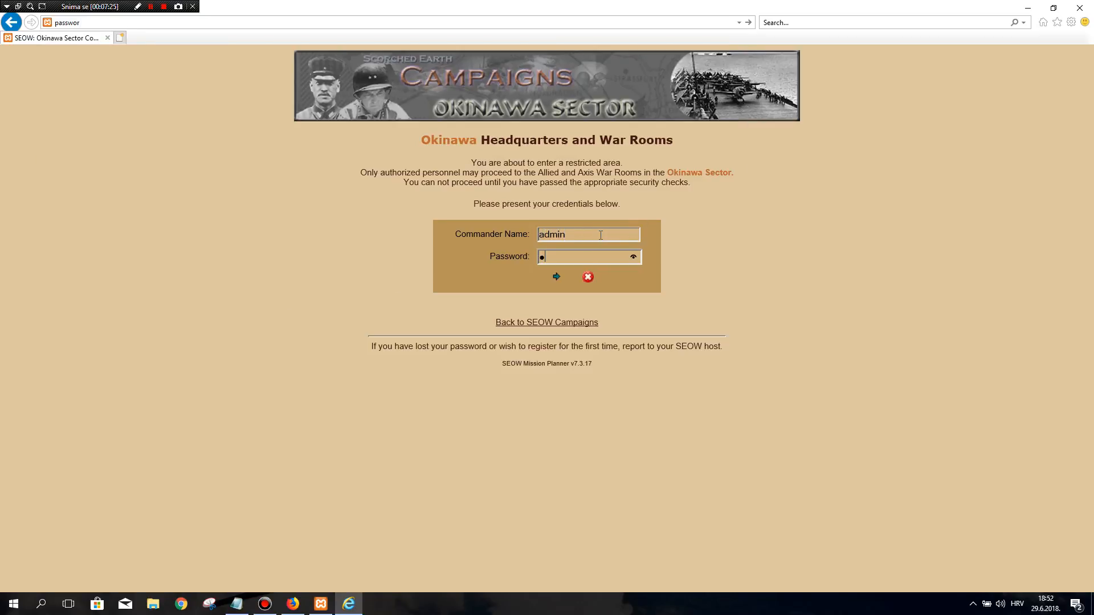
pyautogui.press('Return')
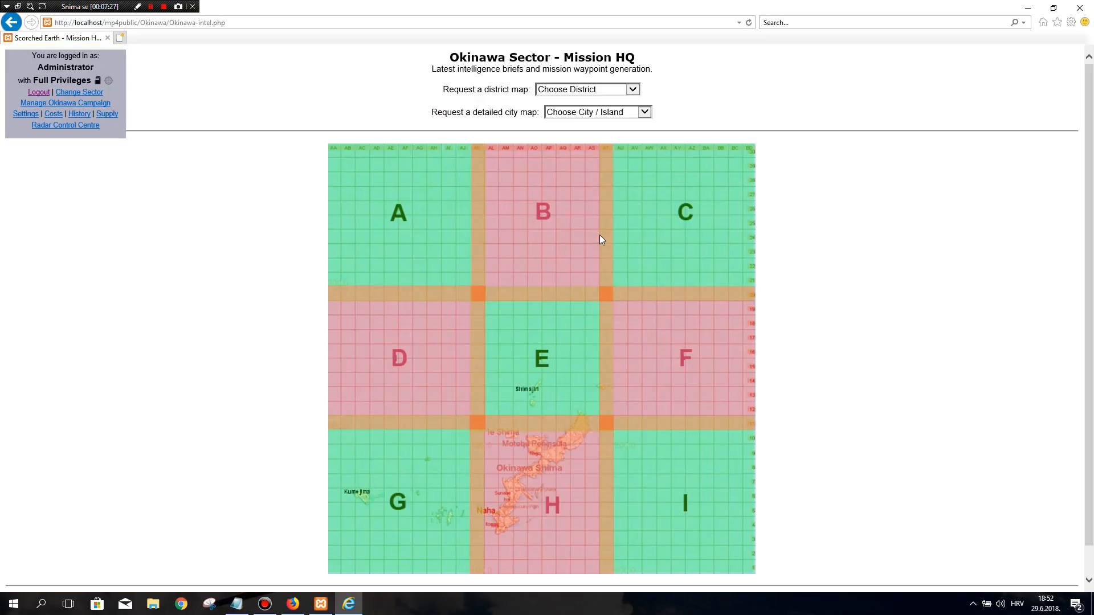
# - Open the District H situation map from the Mission HQ district map
pyautogui.click(549, 507)
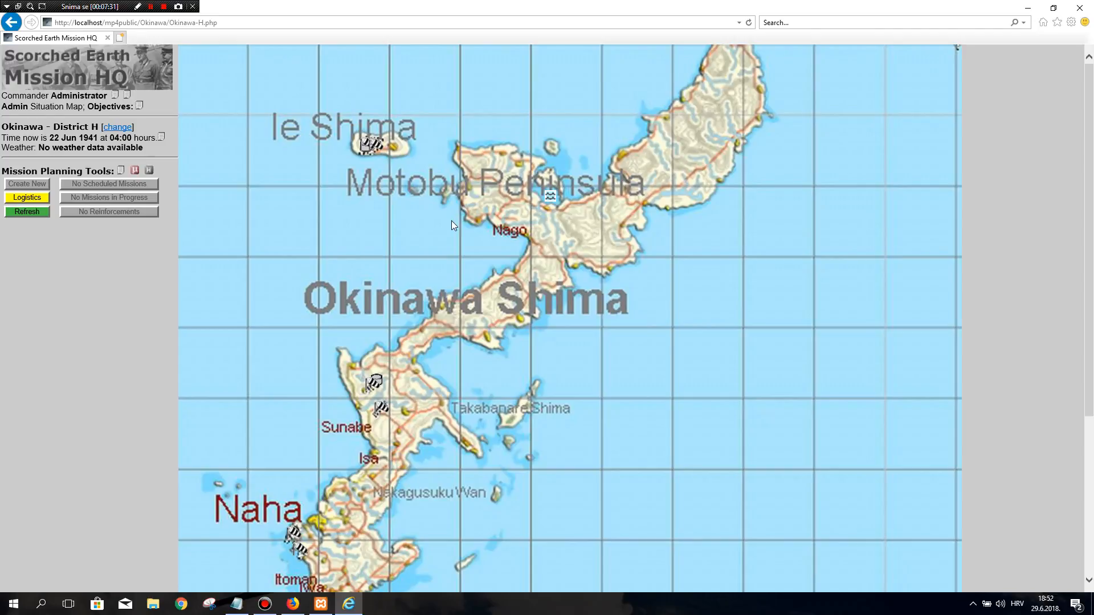
pyautogui.rightClick(360, 261)
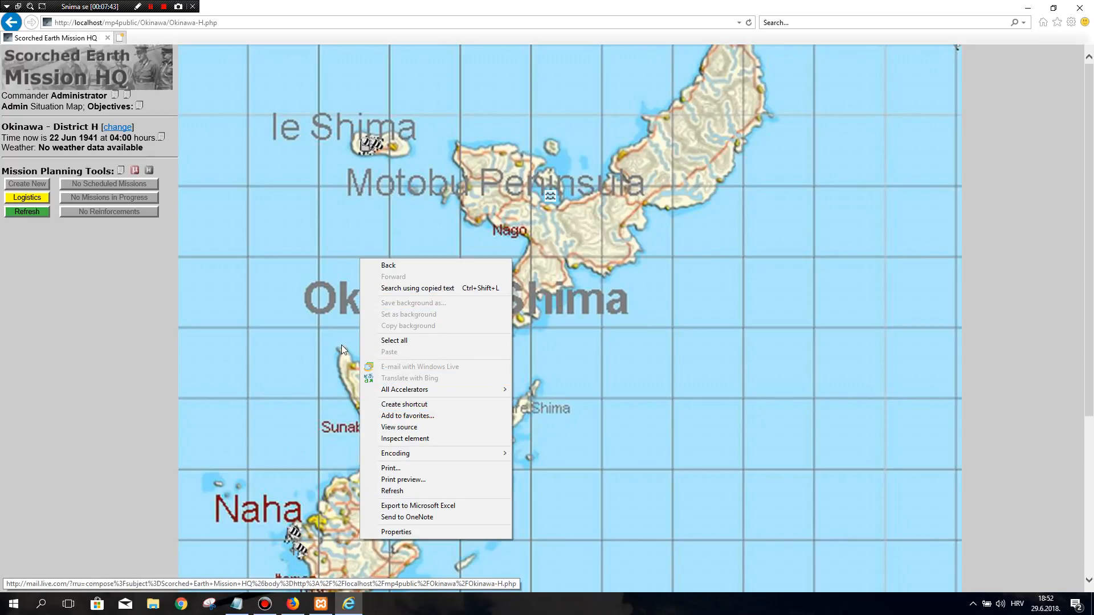
pyautogui.click(162, 254)
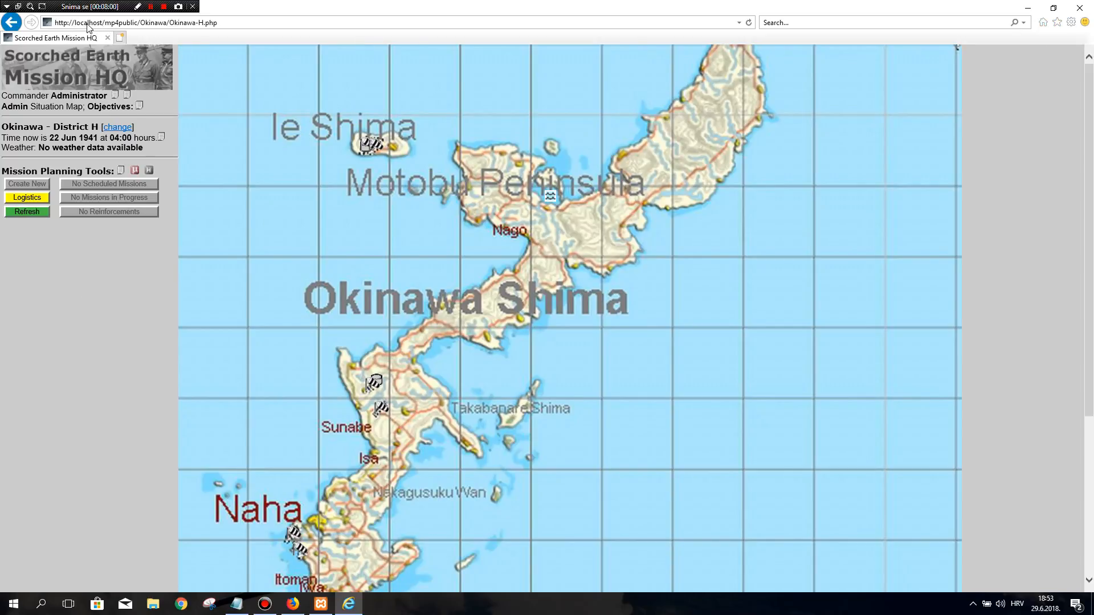
# - Add localhost to Internet Explorer's Compatibility View list so the map reloads in compatibility mode
pyautogui.click(1072, 22)
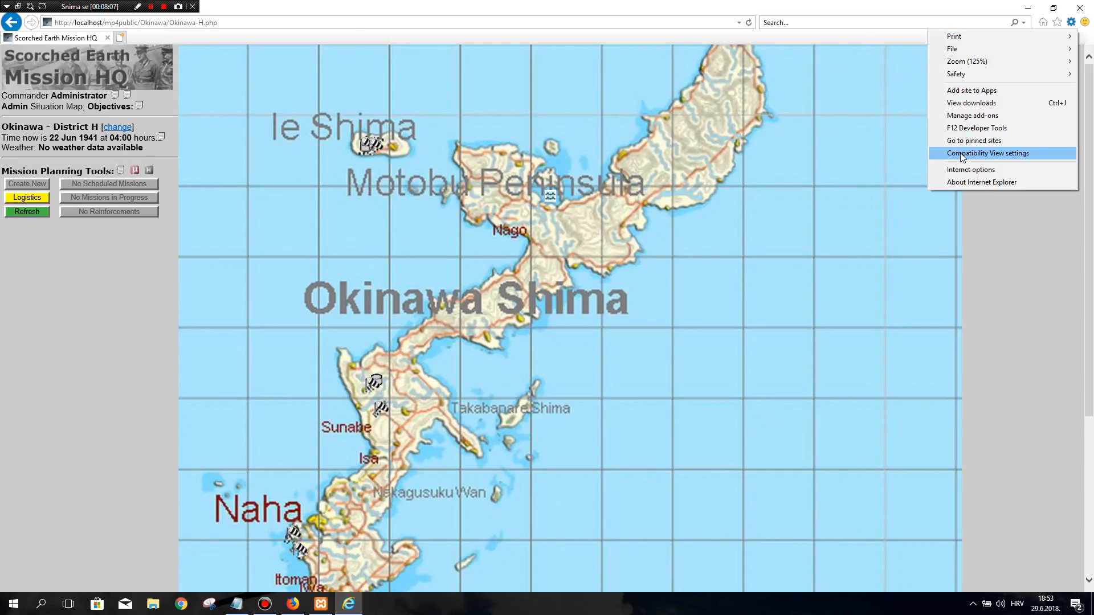
pyautogui.click(963, 154)
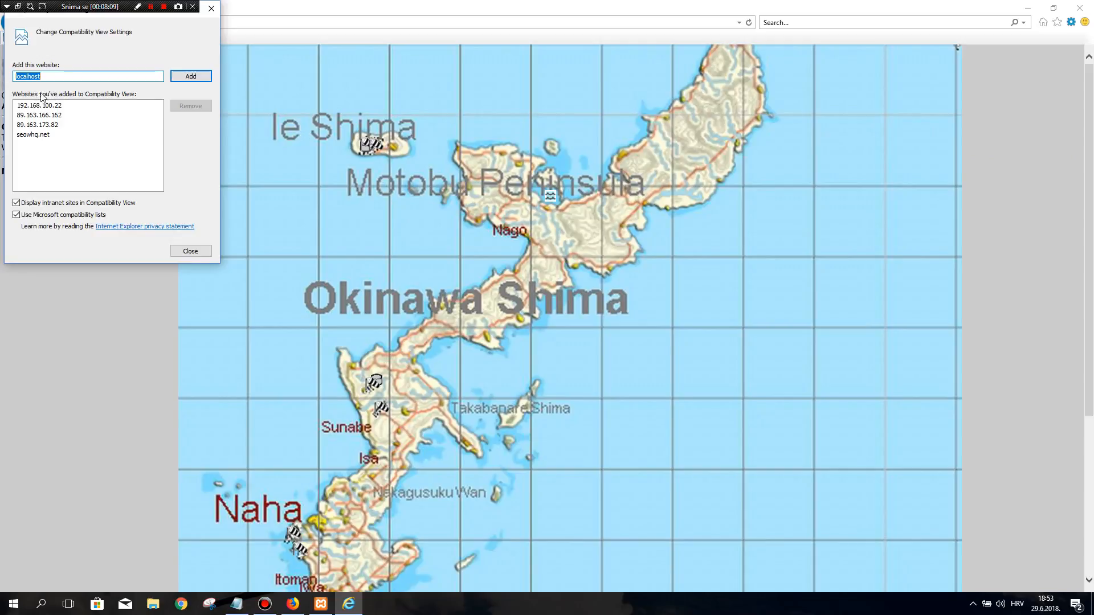
pyautogui.click(199, 78)
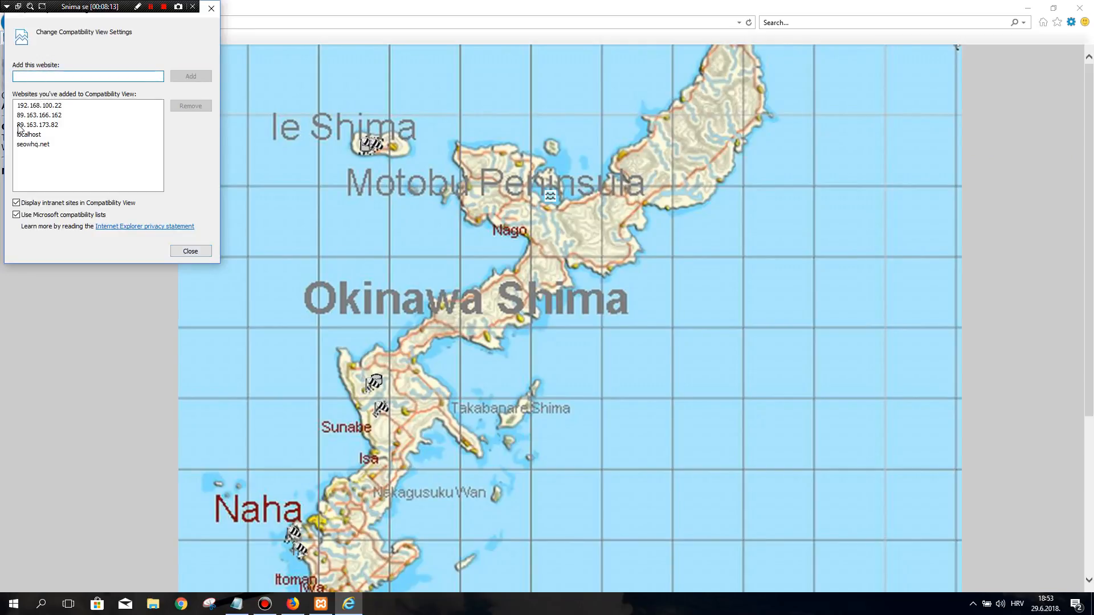
pyautogui.click(191, 251)
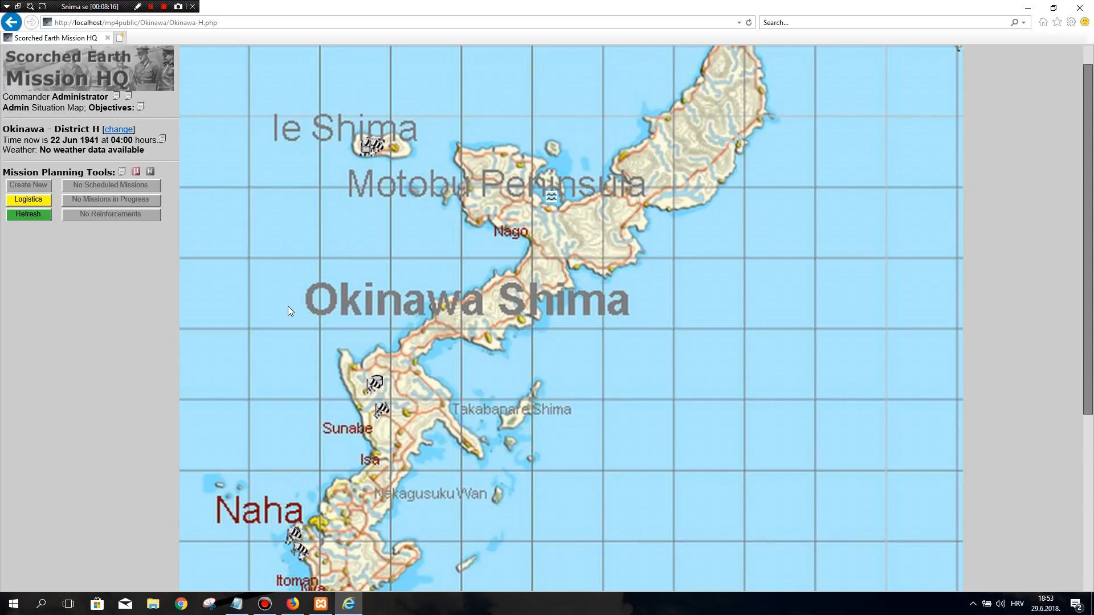
pyautogui.rightClick(419, 293)
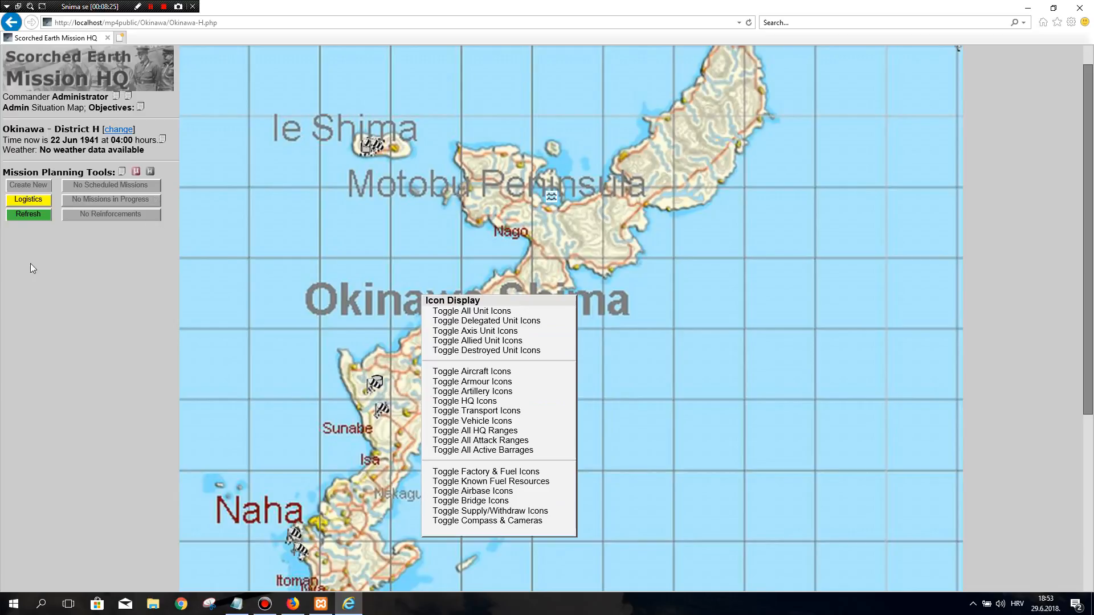
pyautogui.click(282, 380)
pyautogui.scroll(-3, 340, 358)
pyautogui.scroll(3, 340, 359)
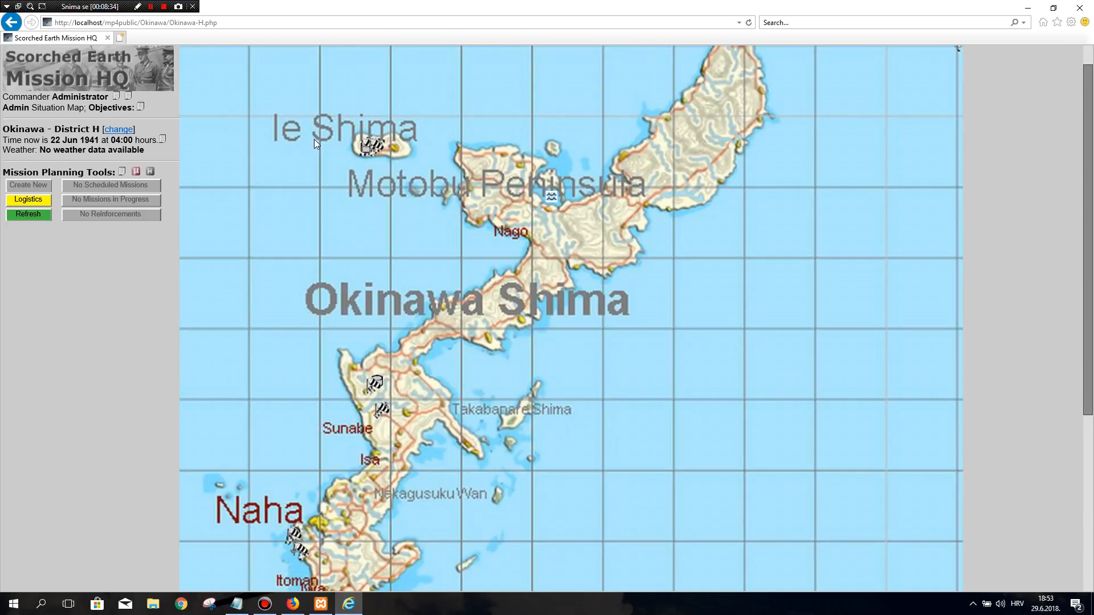
pyautogui.click(1071, 22)
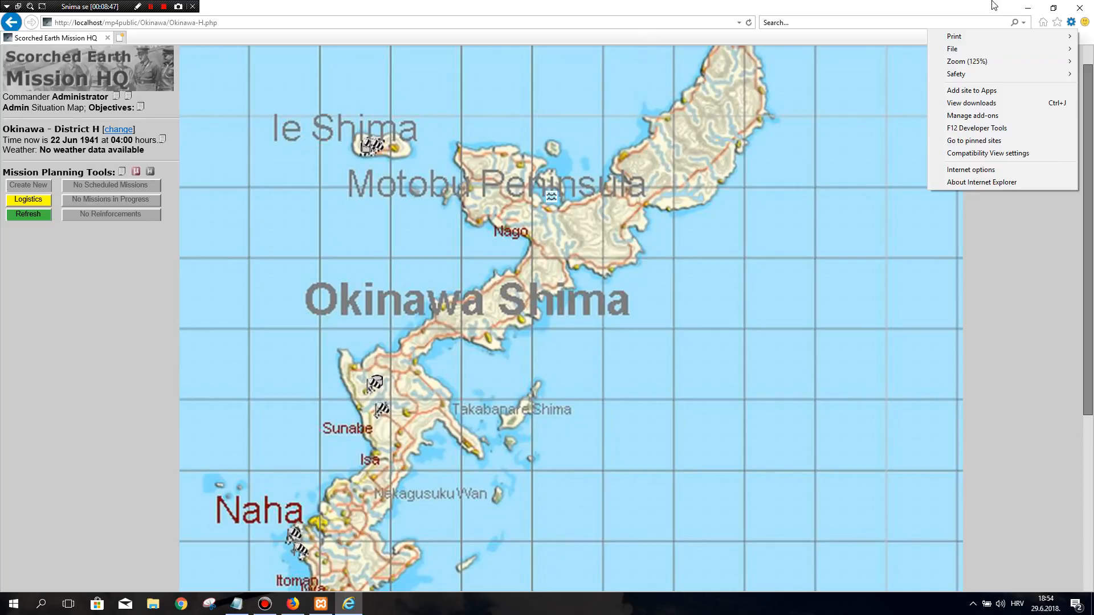
# - Minimize the browser, highlight 'Radar Log files' on line 03 of the Notepad to-do list, and restore the map
pyautogui.click(1033, 11)
pyautogui.click(1034, 10)
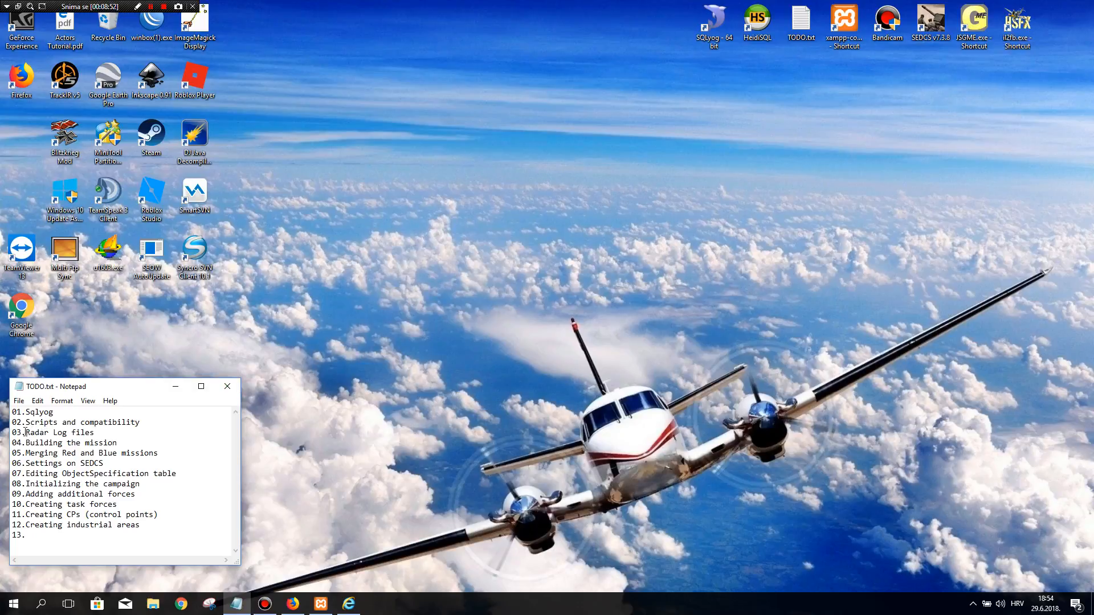
pyautogui.moveTo(27, 433); pyautogui.dragTo(95, 435)
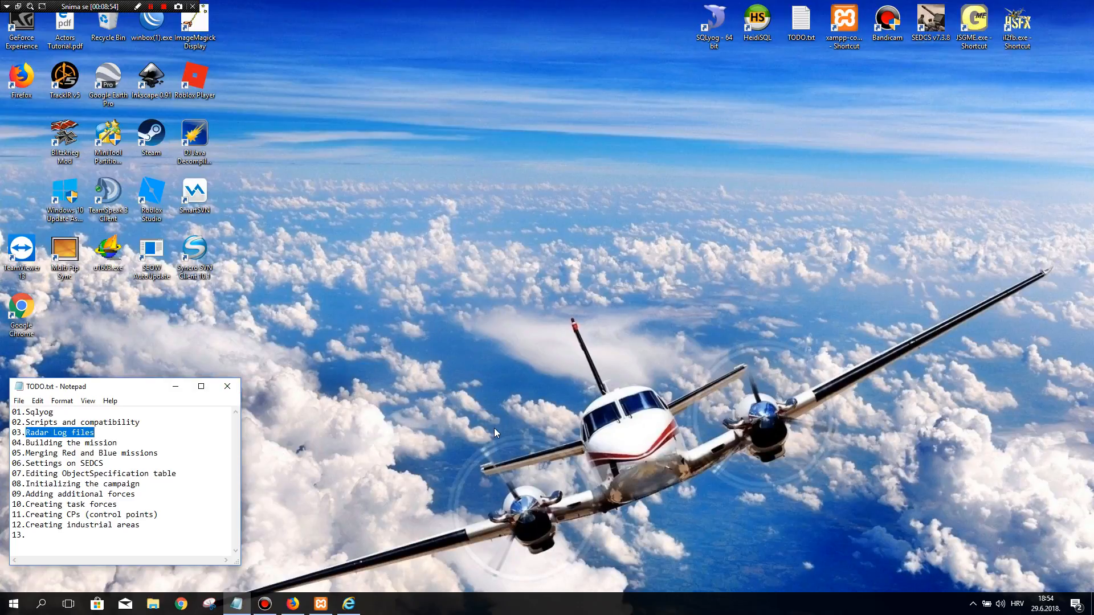
pyautogui.click(348, 604)
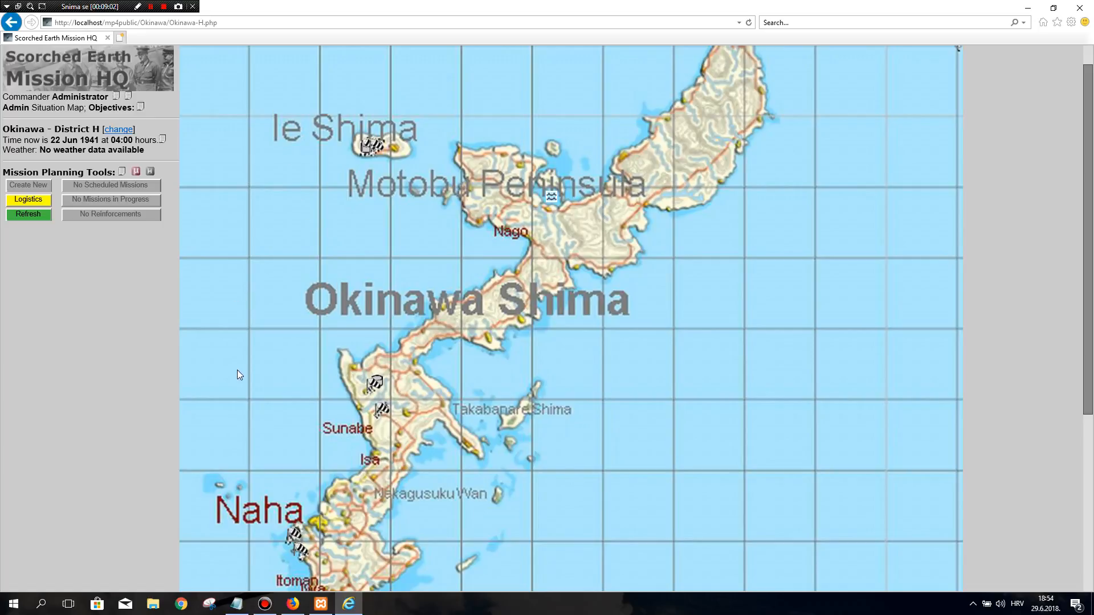
# - Glance at Local Disk (C:) in File Explorer, then go back to the Okinawa-intel.php sector overview
pyautogui.click(153, 604)
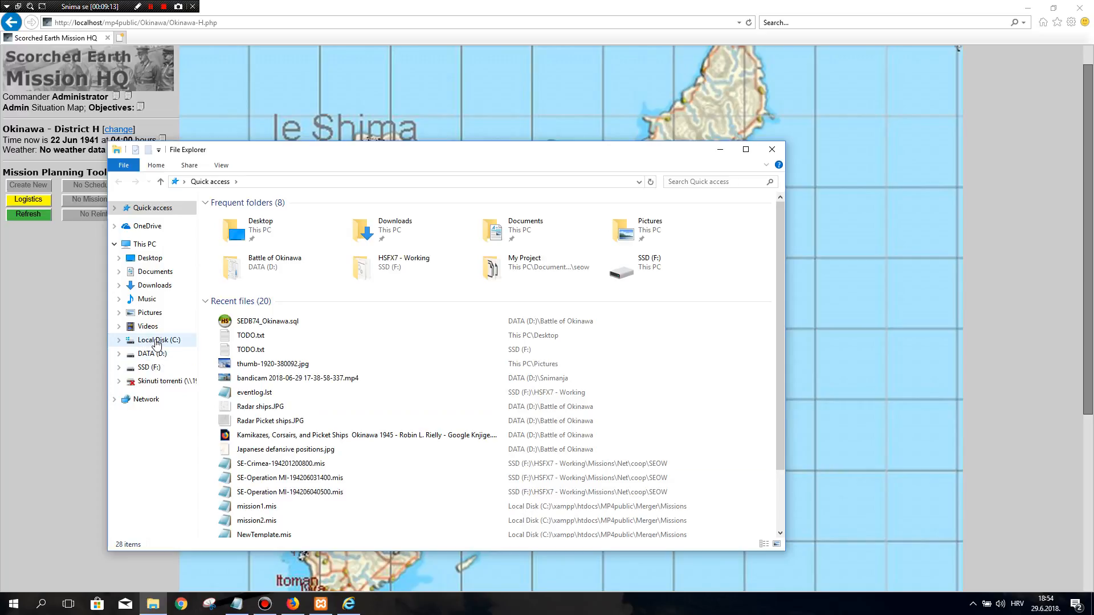
pyautogui.click(153, 341)
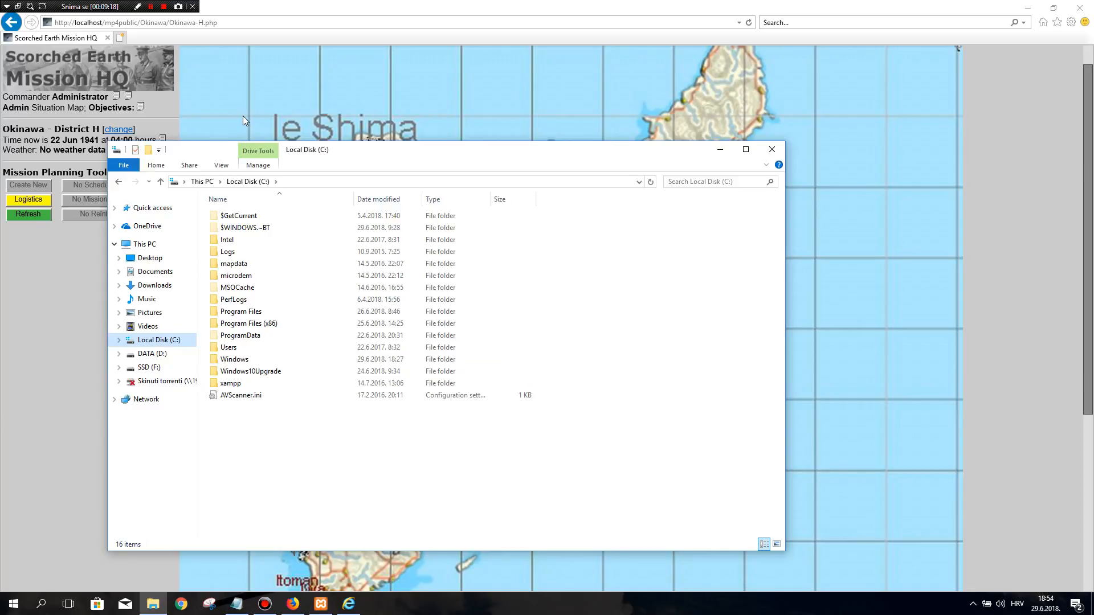
pyautogui.click(714, 153)
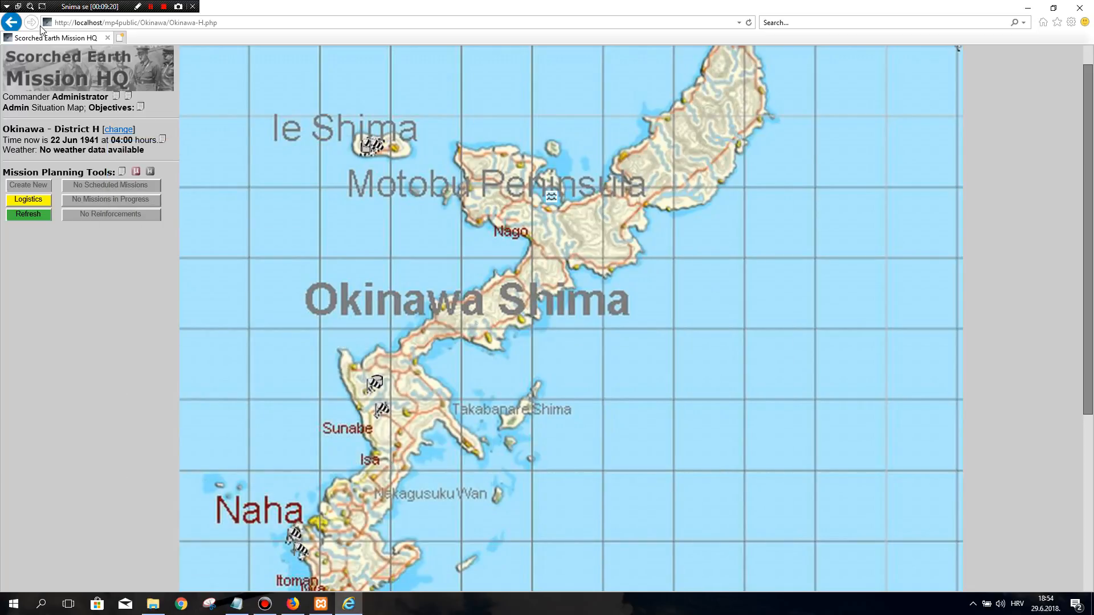
pyautogui.click(11, 22)
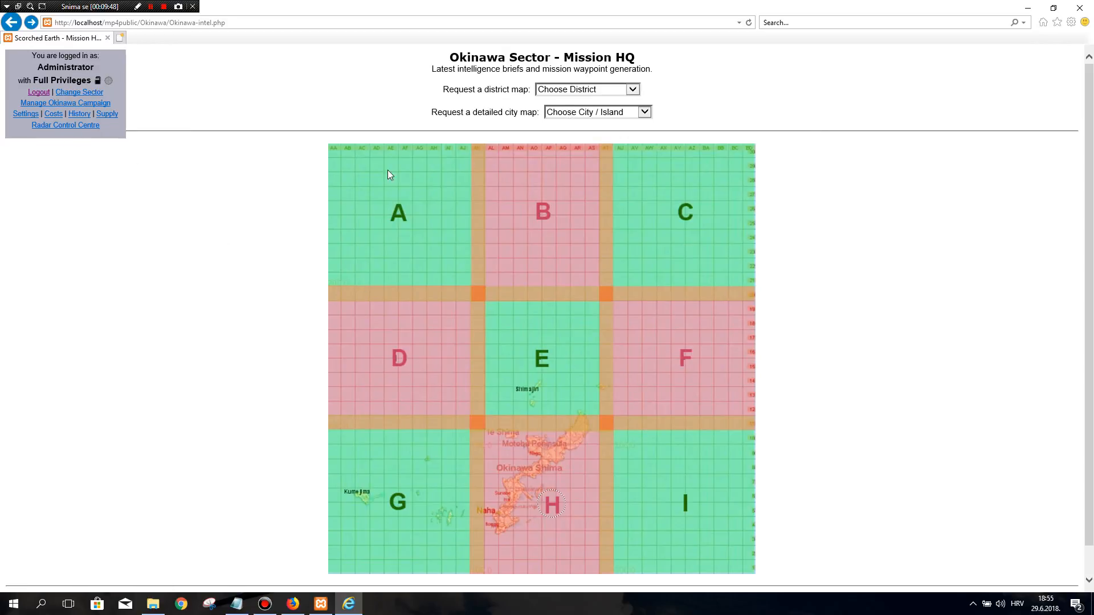
pyautogui.click(73, 126)
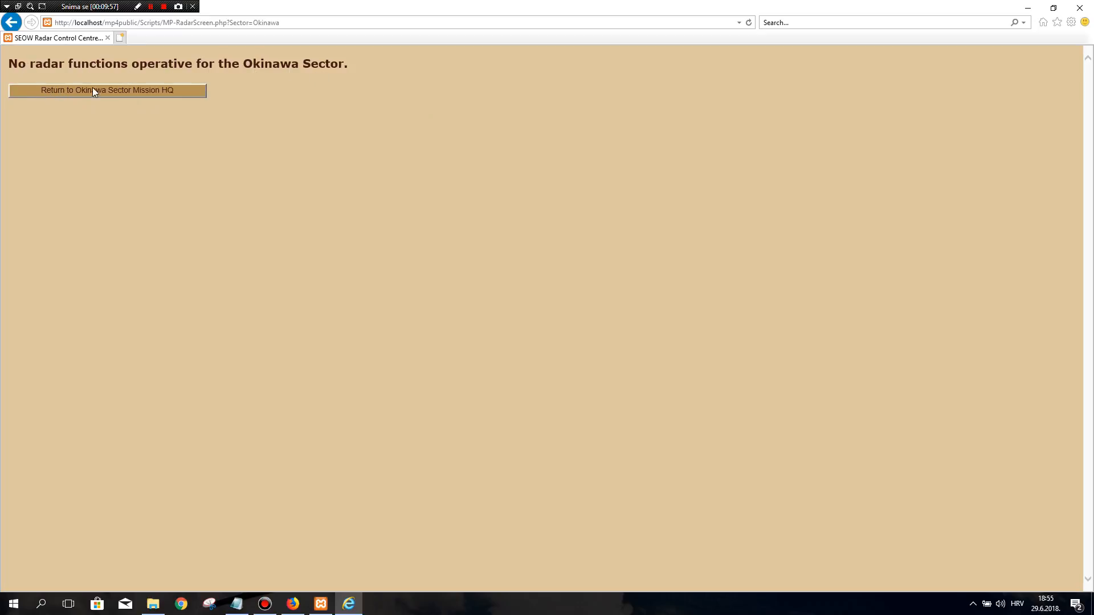
pyautogui.click(13, 25)
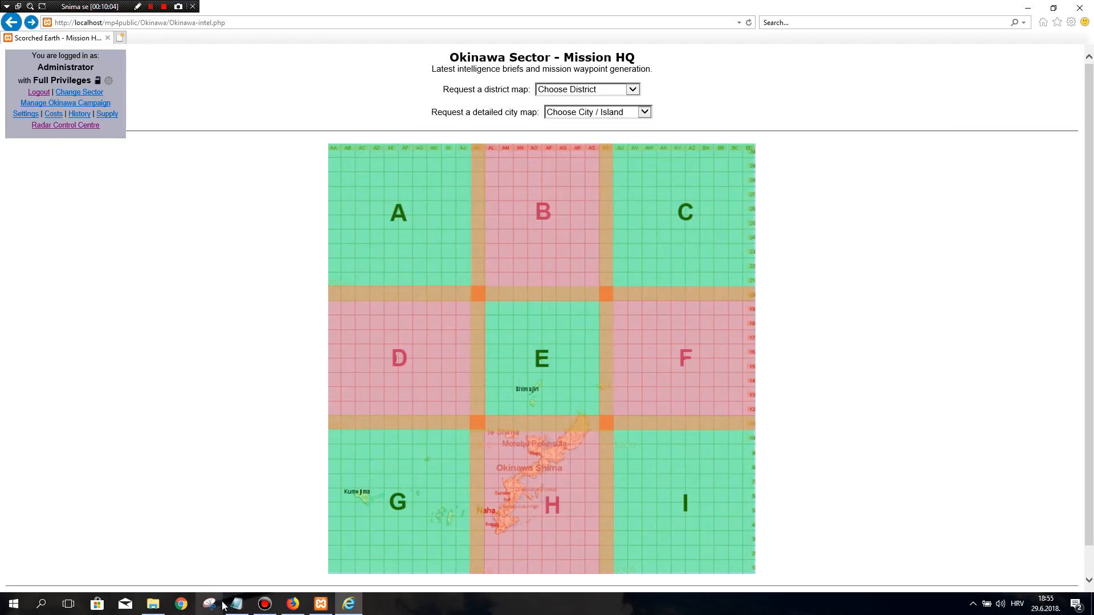
pyautogui.moveTo(155, 608)
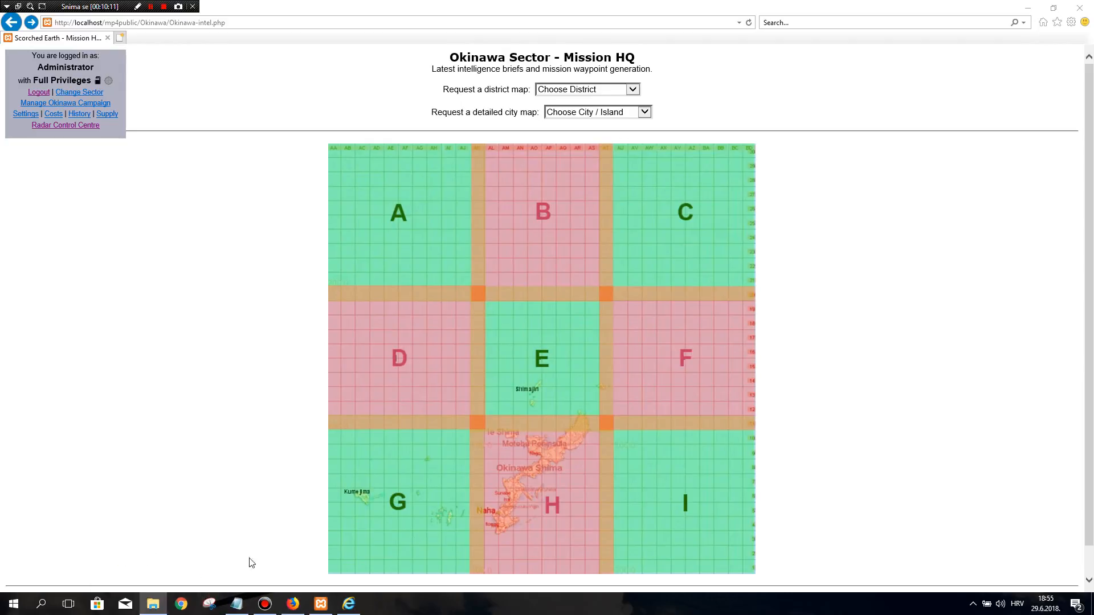
# - Browse the 'HSFX7 - Working' folder on SSD (F:), then bring the Mission HQ map forward
pyautogui.click(153, 604)
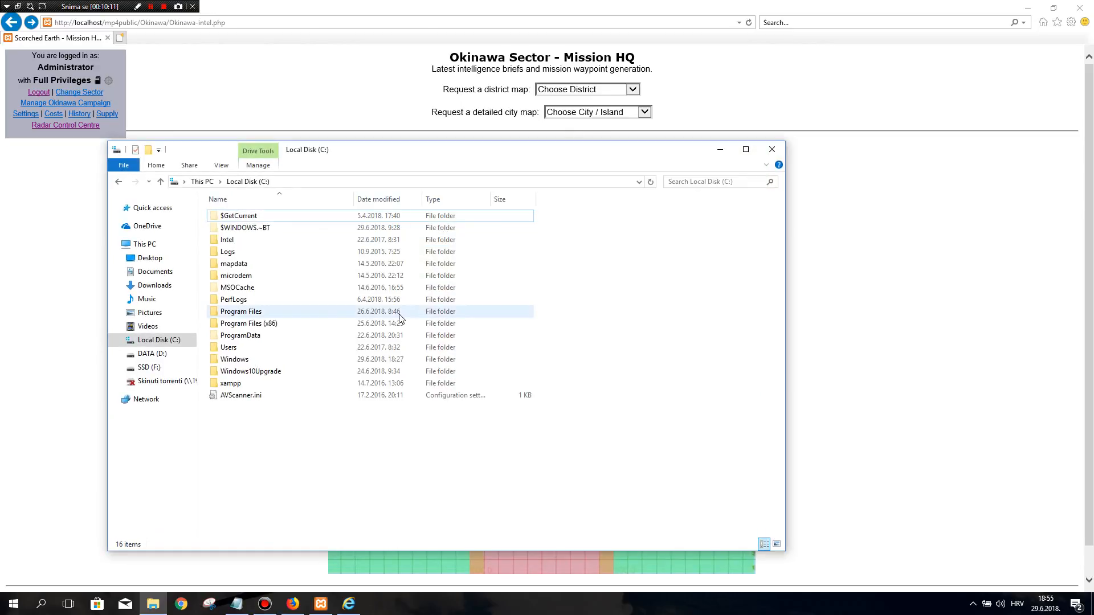
pyautogui.click(143, 353)
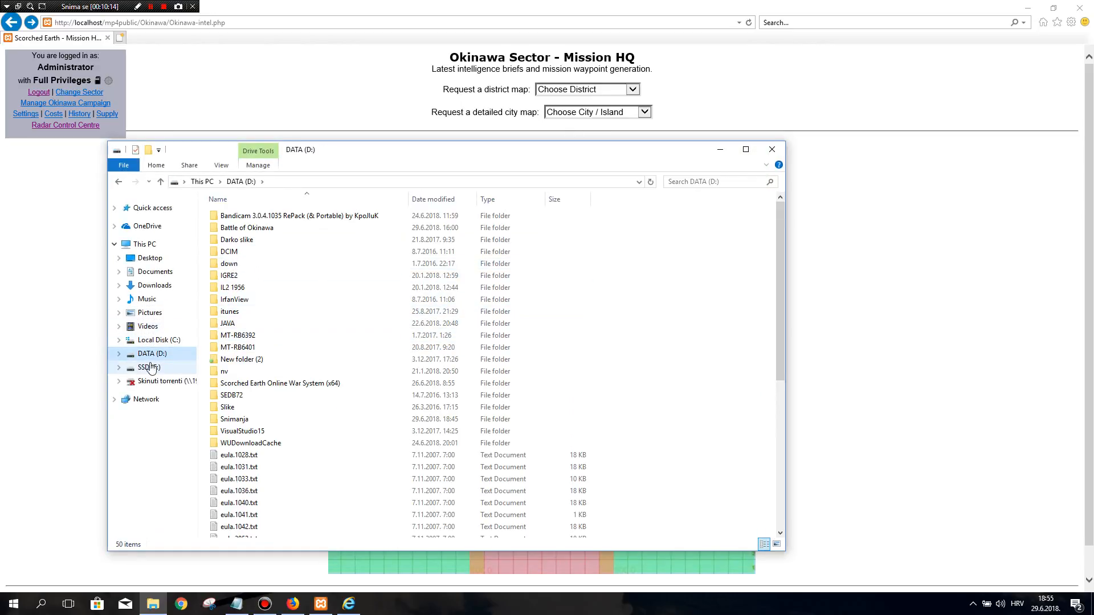
pyautogui.click(149, 368)
pyautogui.doubleClick(257, 252)
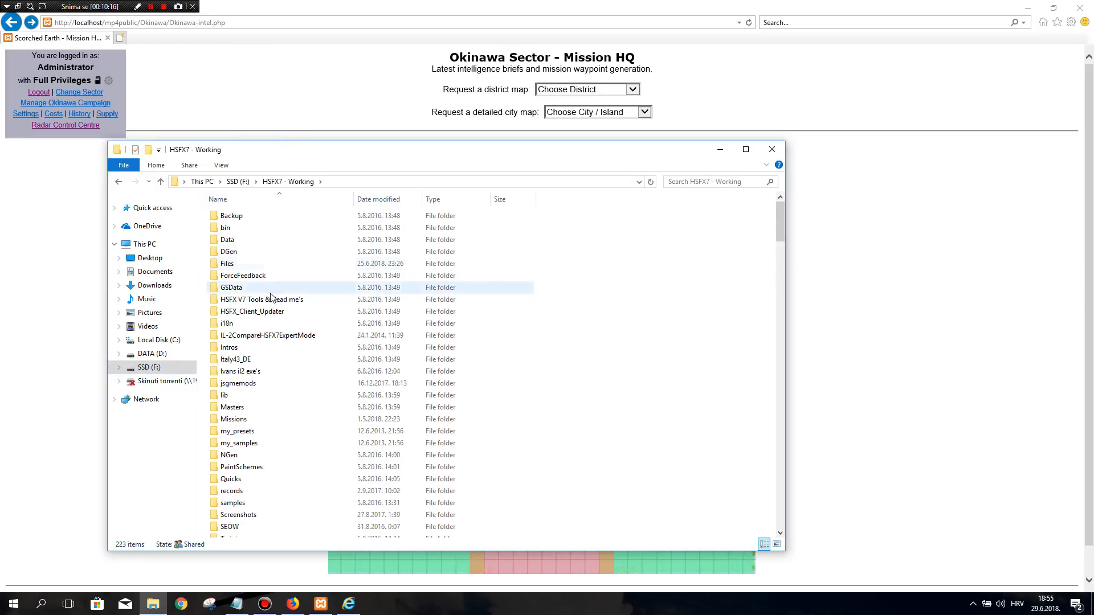
pyautogui.scroll(-2, 262, 397)
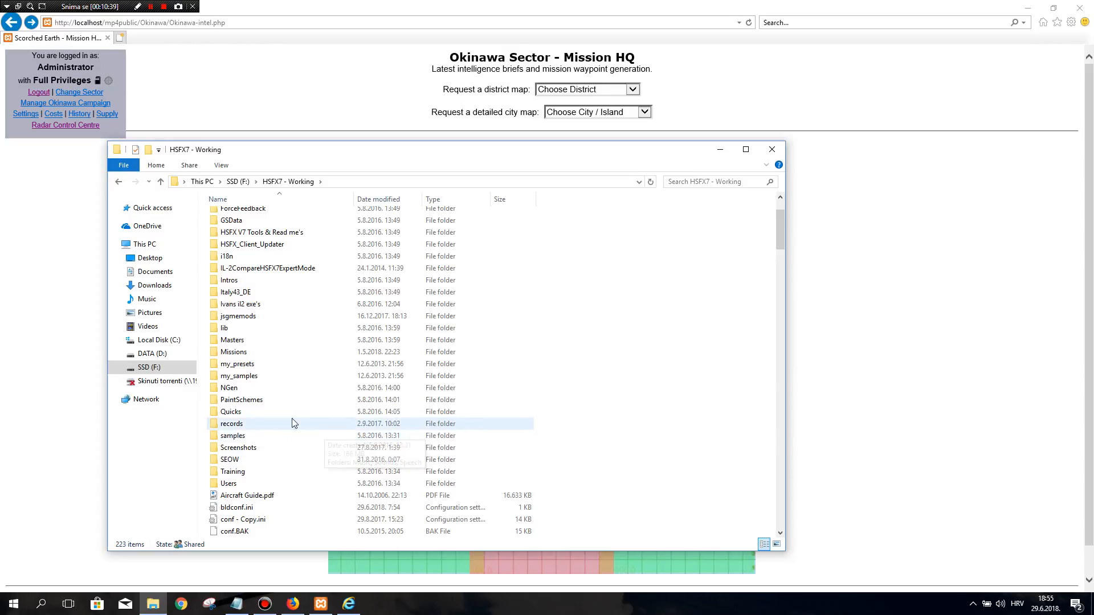
pyautogui.click(435, 564)
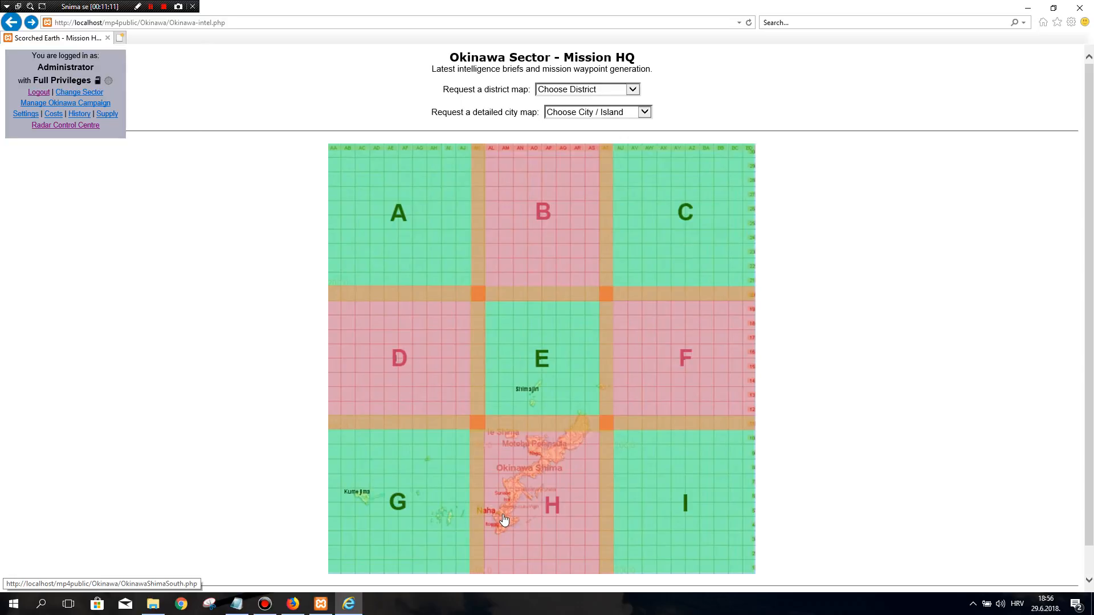
# - Restore the TODO notes, select then deselect 'Radar Log files', and minimize the Mission HQ browser
pyautogui.click(236, 606)
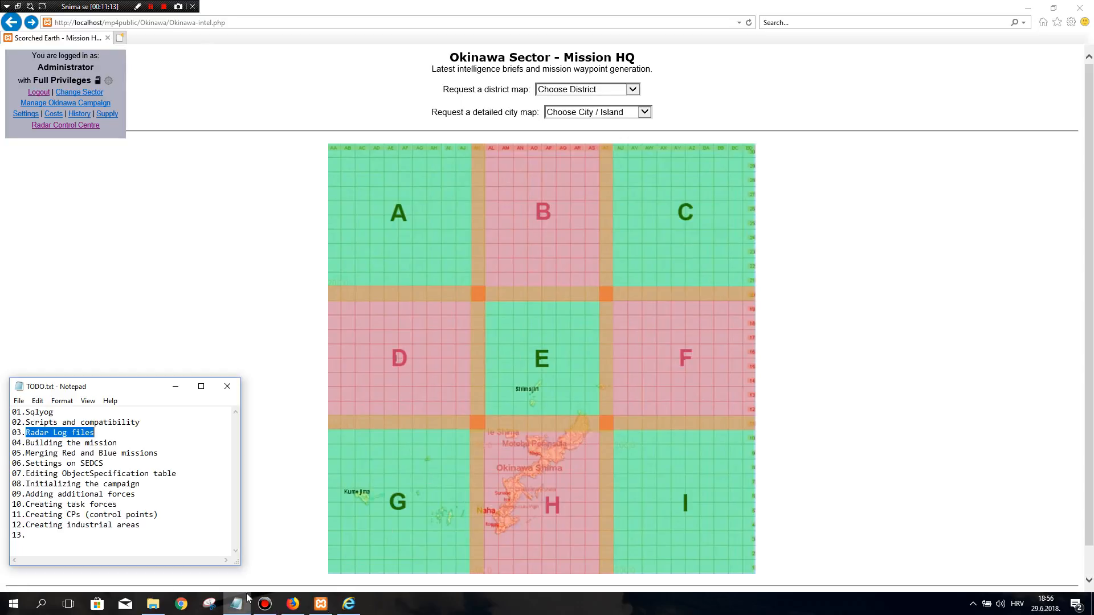
pyautogui.moveTo(26, 434); pyautogui.dragTo(94, 436)
pyautogui.click(27, 444)
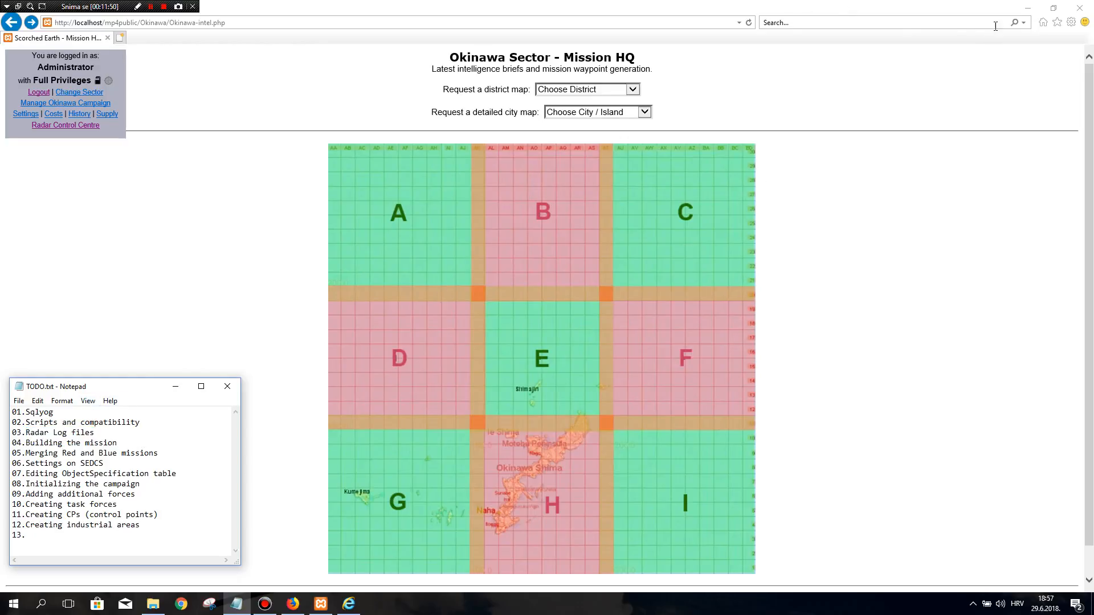
pyautogui.click(1028, 8)
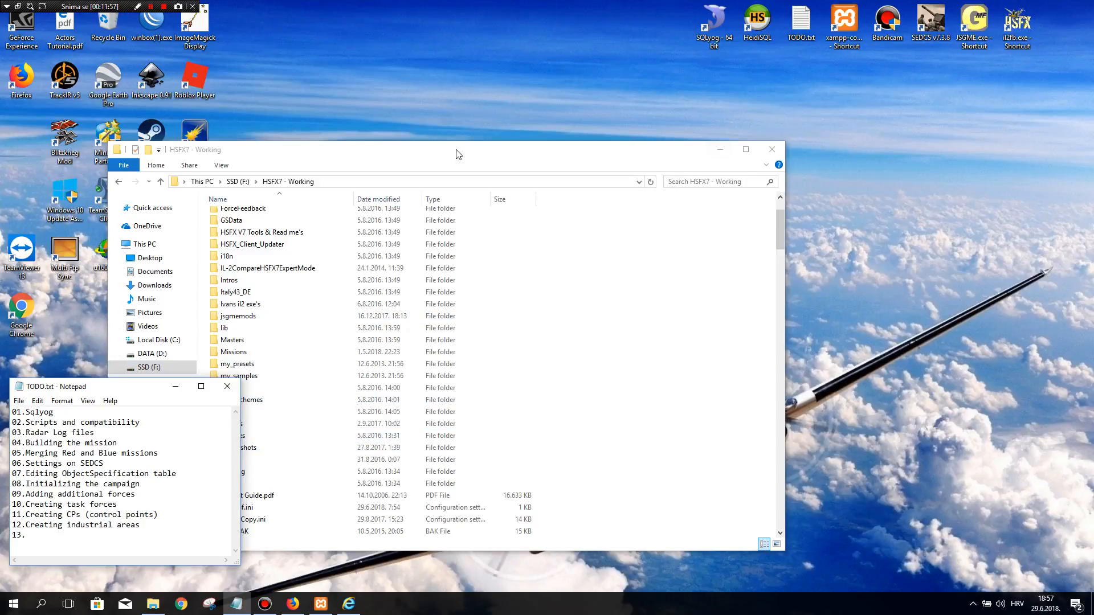
# - Move the HSFX7 - Working folder right beside a taller TODO window, then bring up Firefox
pyautogui.moveTo(439, 155); pyautogui.dragTo(631, 80)
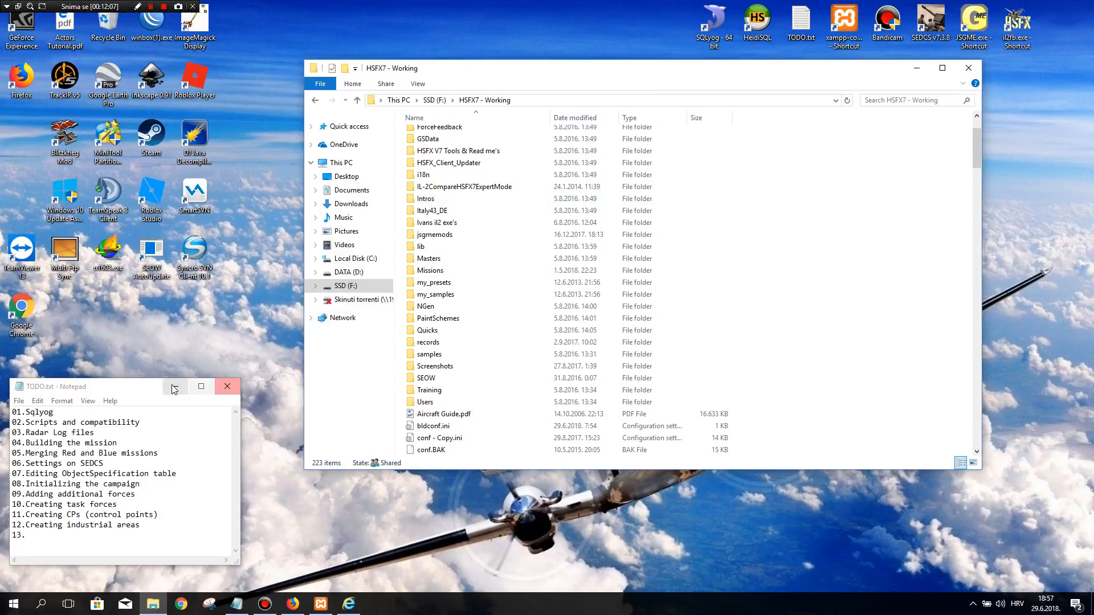
pyautogui.moveTo(148, 378); pyautogui.dragTo(150, 291)
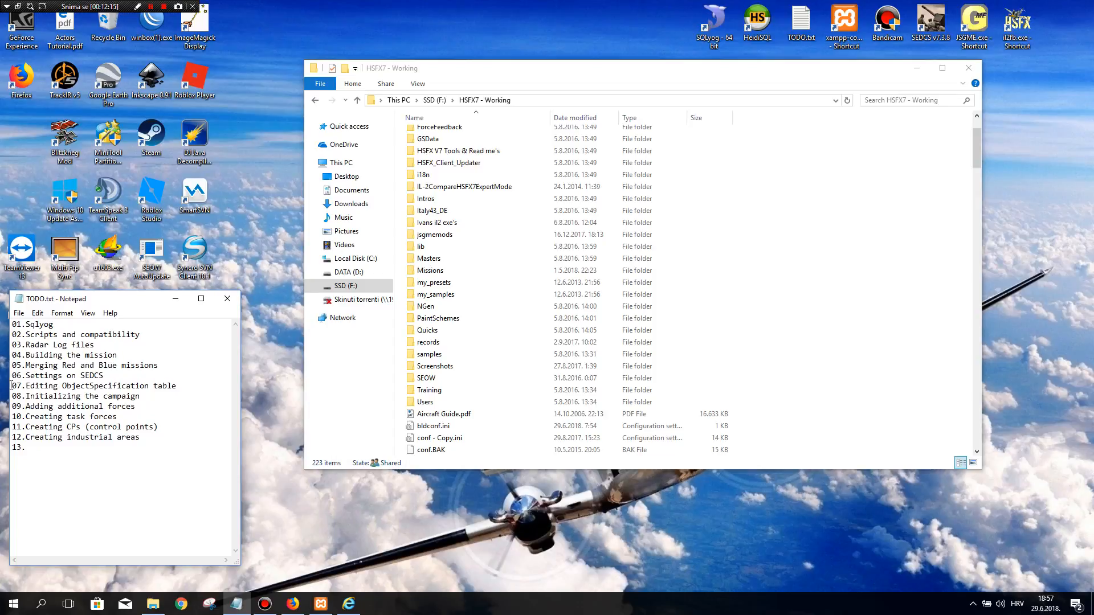
pyautogui.moveTo(11, 386); pyautogui.dragTo(7, 386)
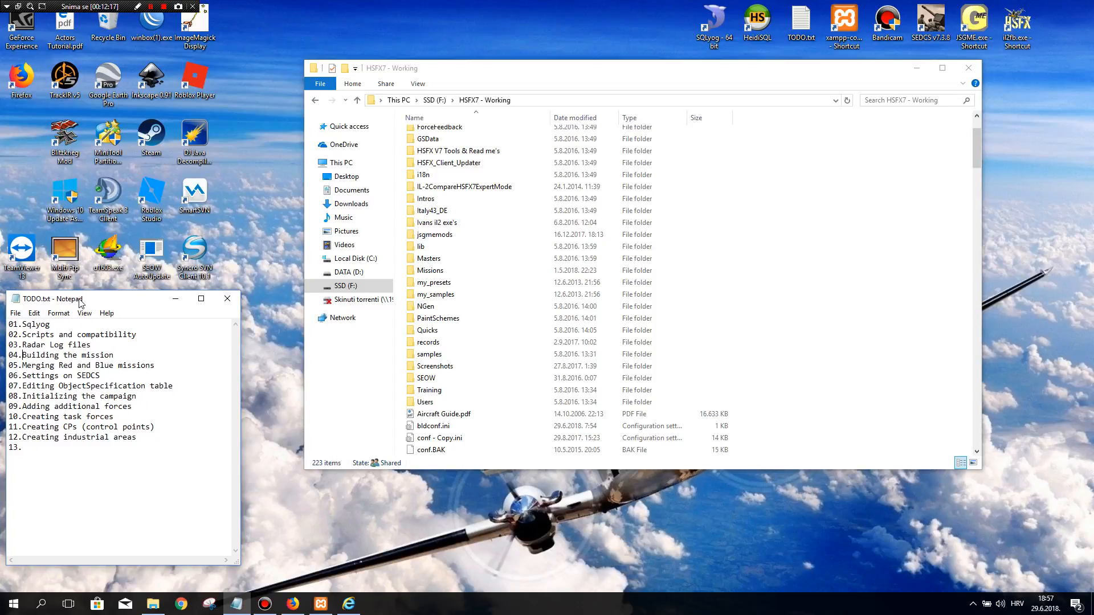
pyautogui.moveTo(80, 302); pyautogui.dragTo(112, 305)
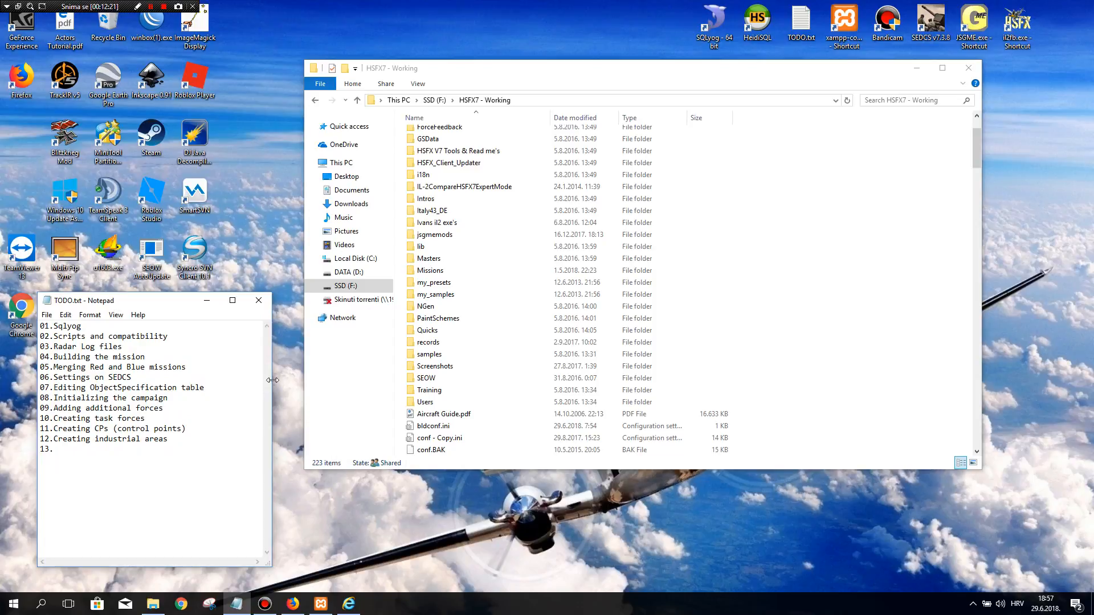
pyautogui.moveTo(273, 380); pyautogui.dragTo(257, 378)
pyautogui.moveTo(575, 71); pyautogui.dragTo(664, 189)
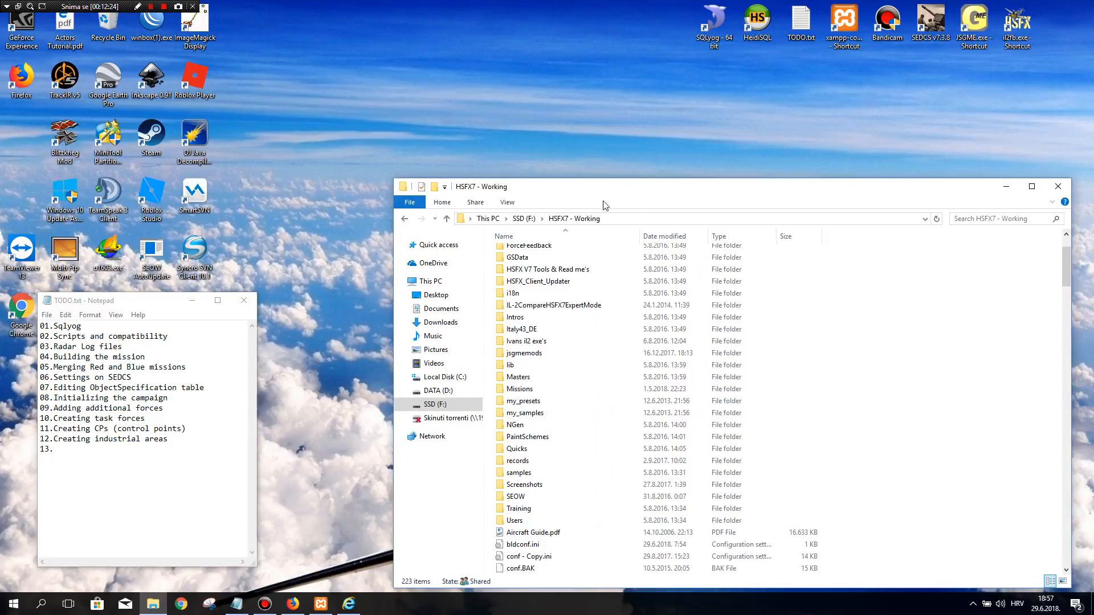
pyautogui.moveTo(127, 293); pyautogui.dragTo(126, 236)
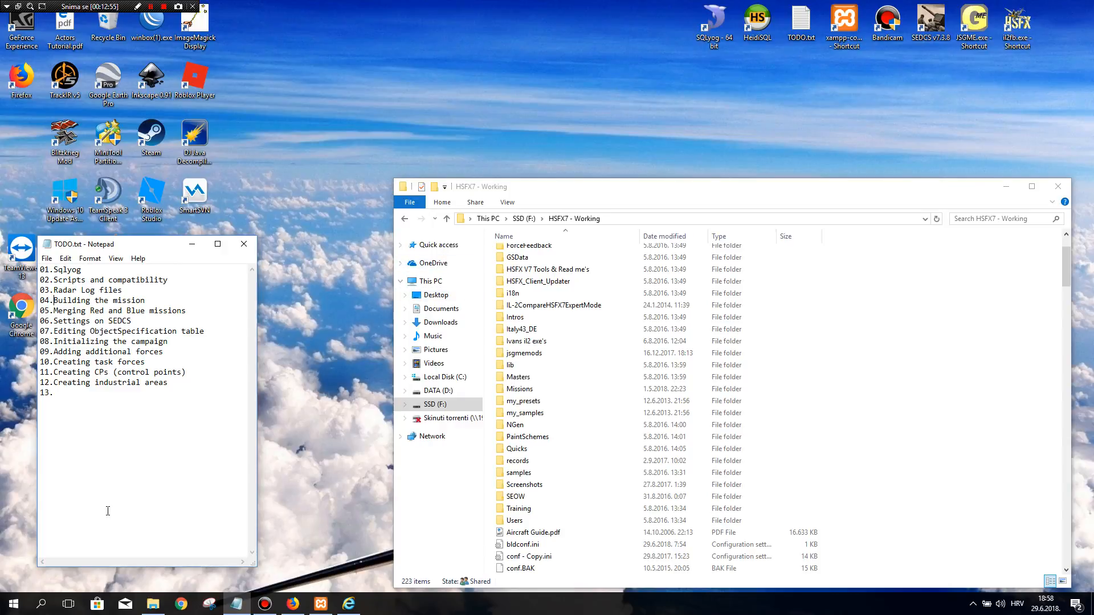
pyautogui.click(297, 608)
pyautogui.click(315, 11)
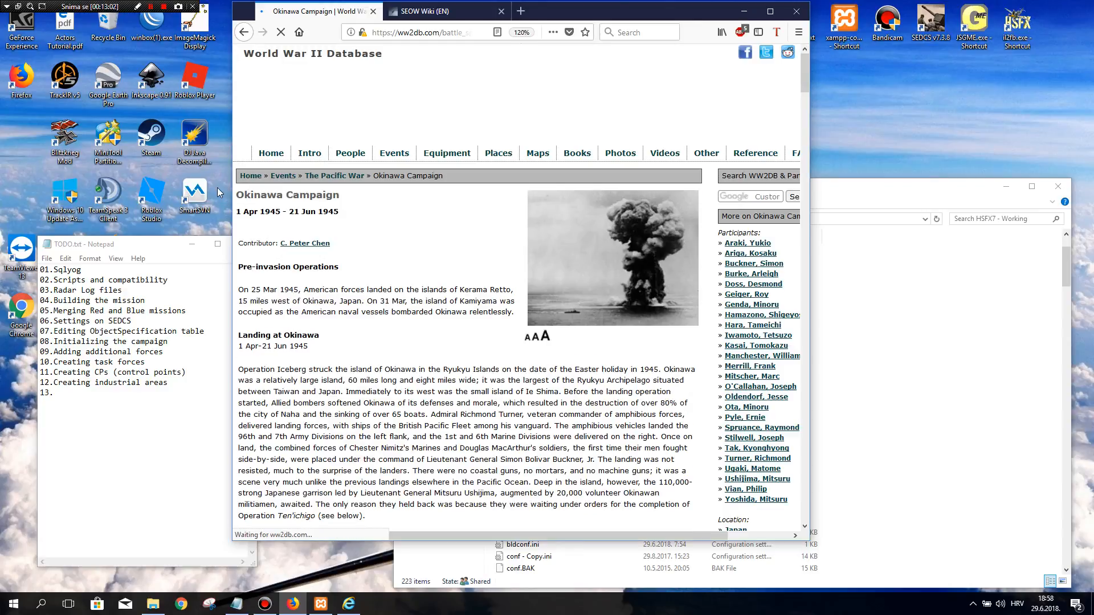
# - Scroll down and back up twice through the Okinawa Campaign article (1 Apr – 21 Jun 1945)
pyautogui.scroll(-10, 512, 345)
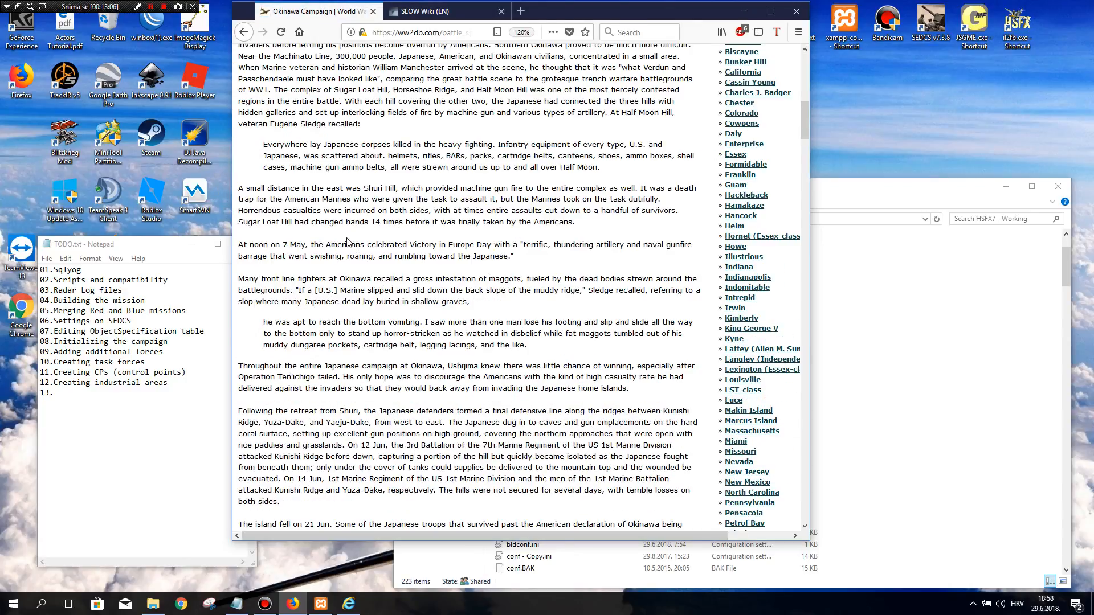
pyautogui.scroll(10, 412, 365)
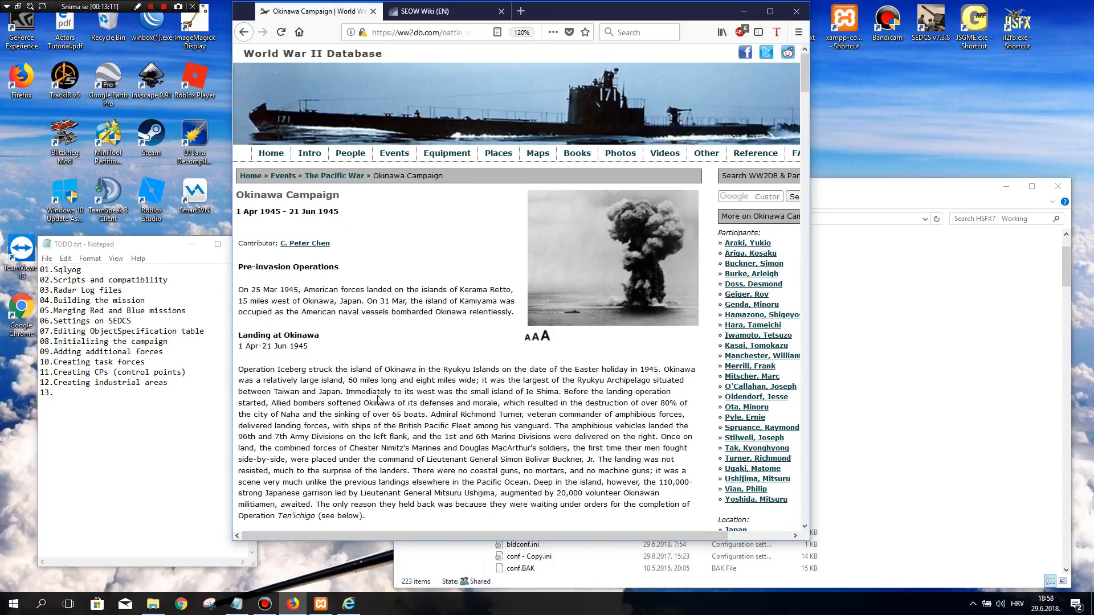
pyautogui.scroll(-4, 378, 399)
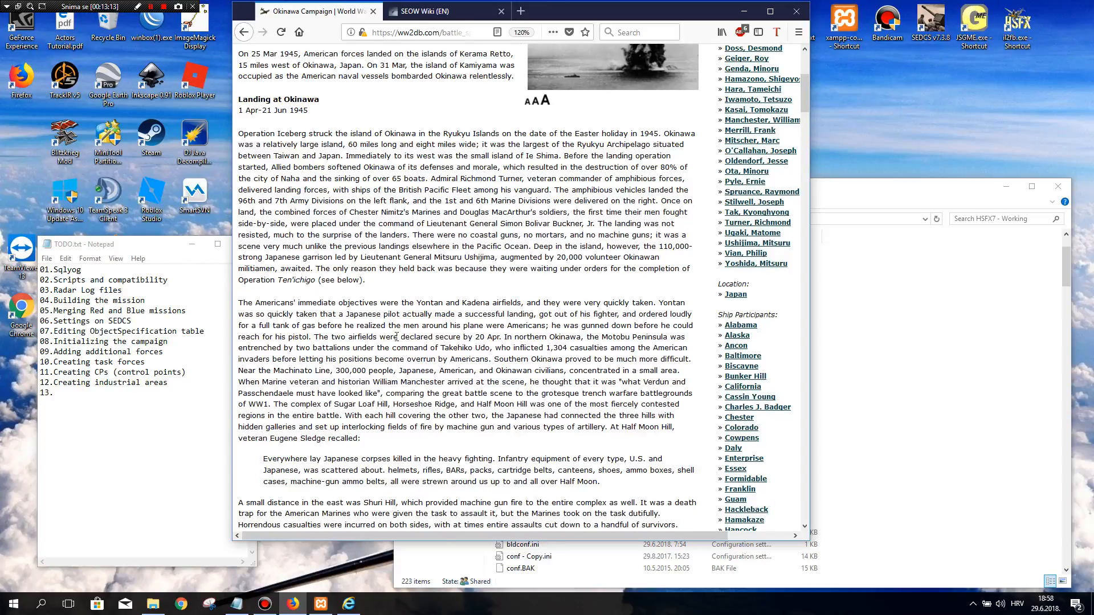
pyautogui.scroll(4, 397, 336)
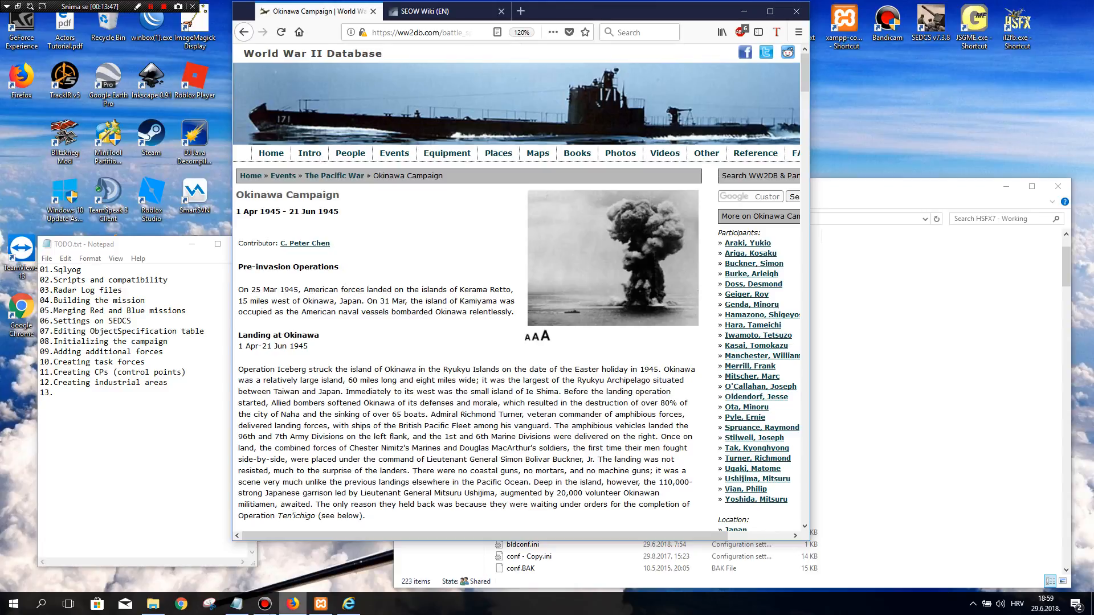
# - Open OoB.xlsx from DATA (D:) > Battle of Okinawa, dismiss the activation notice, and scroll to row 1
pyautogui.click(15, 603)
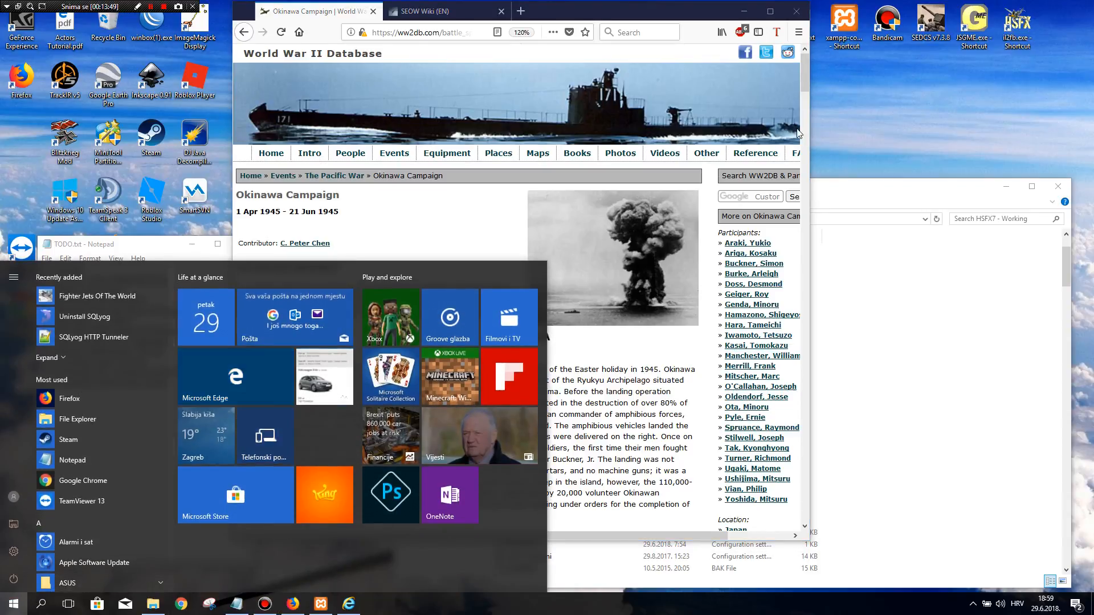
pyautogui.click(153, 604)
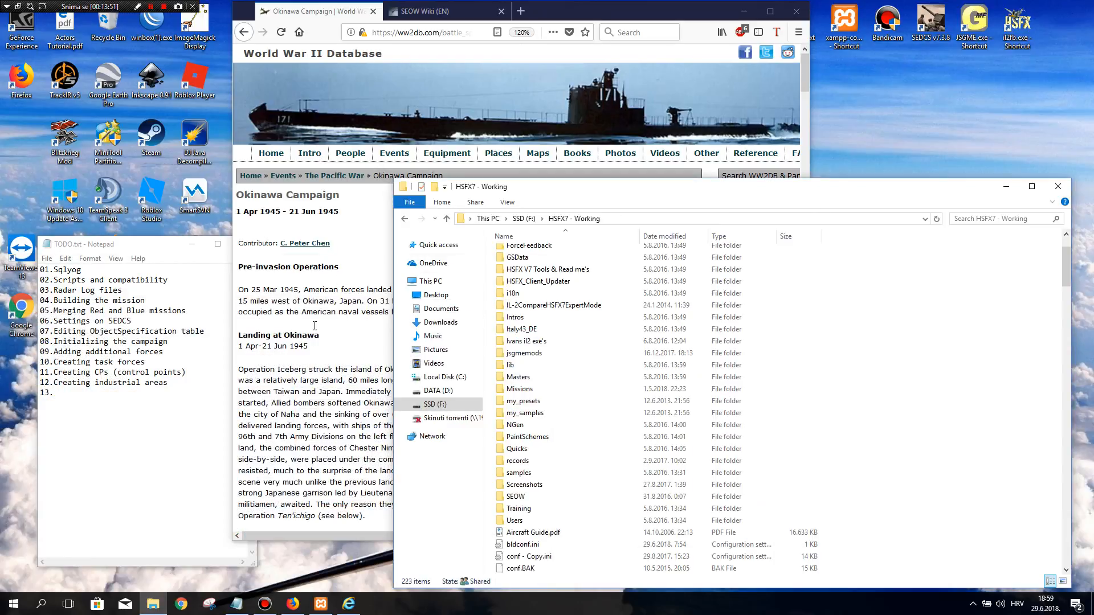
pyautogui.click(438, 391)
pyautogui.doubleClick(530, 264)
pyautogui.doubleClick(522, 356)
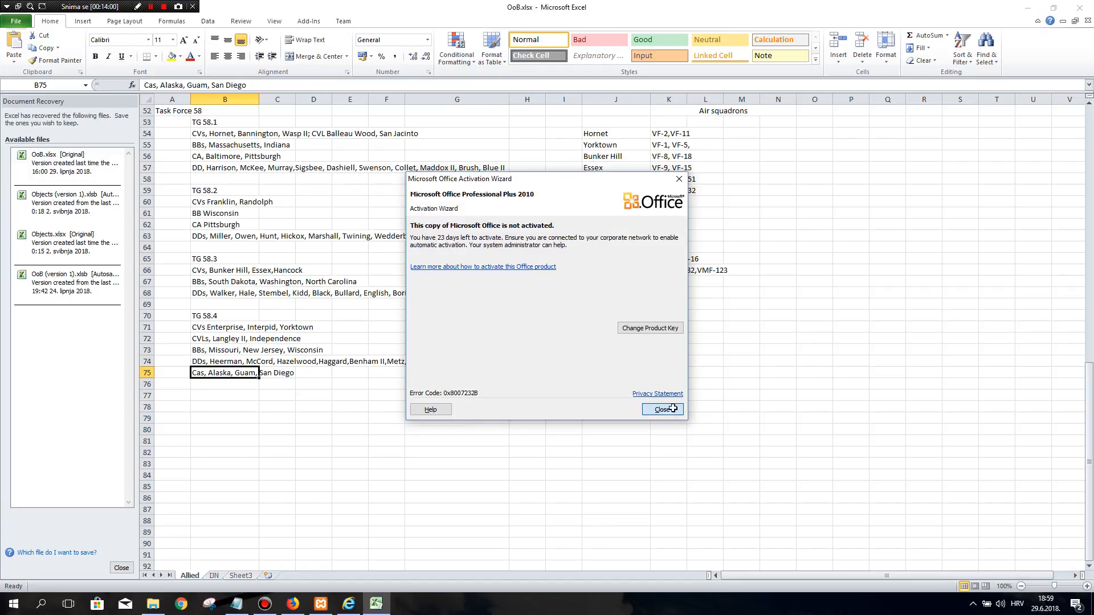
pyautogui.click(652, 411)
pyautogui.scroll(8, 381, 384)
pyautogui.scroll(9, 380, 384)
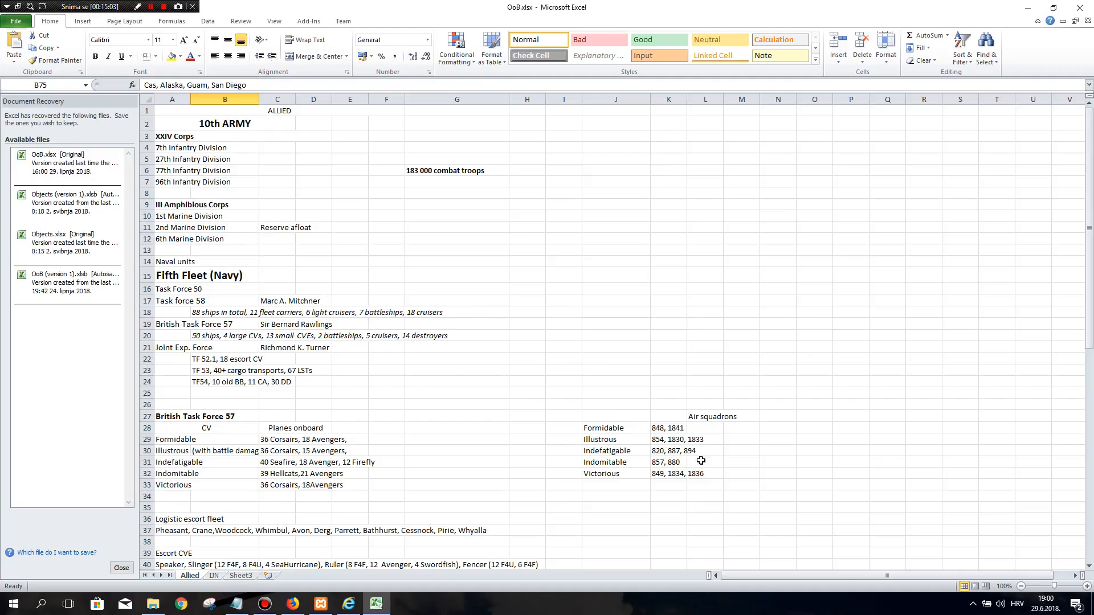
# - Review the IJN sheet's Japanese order of battle from the top, then return to the Allied sheet
pyautogui.click(215, 576)
pyautogui.scroll(5, 227, 428)
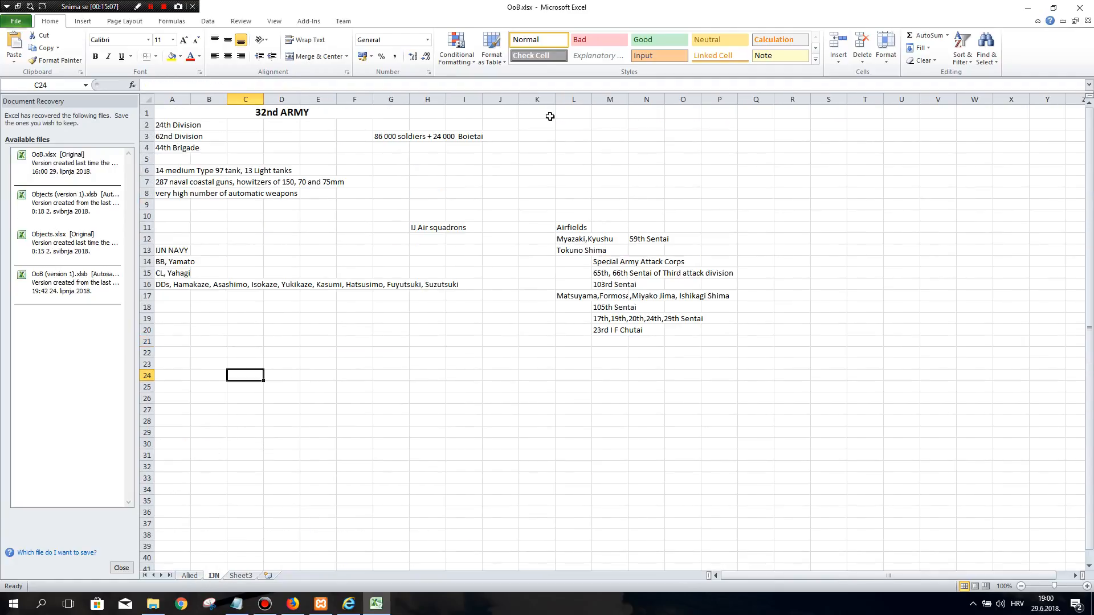
pyautogui.click(191, 576)
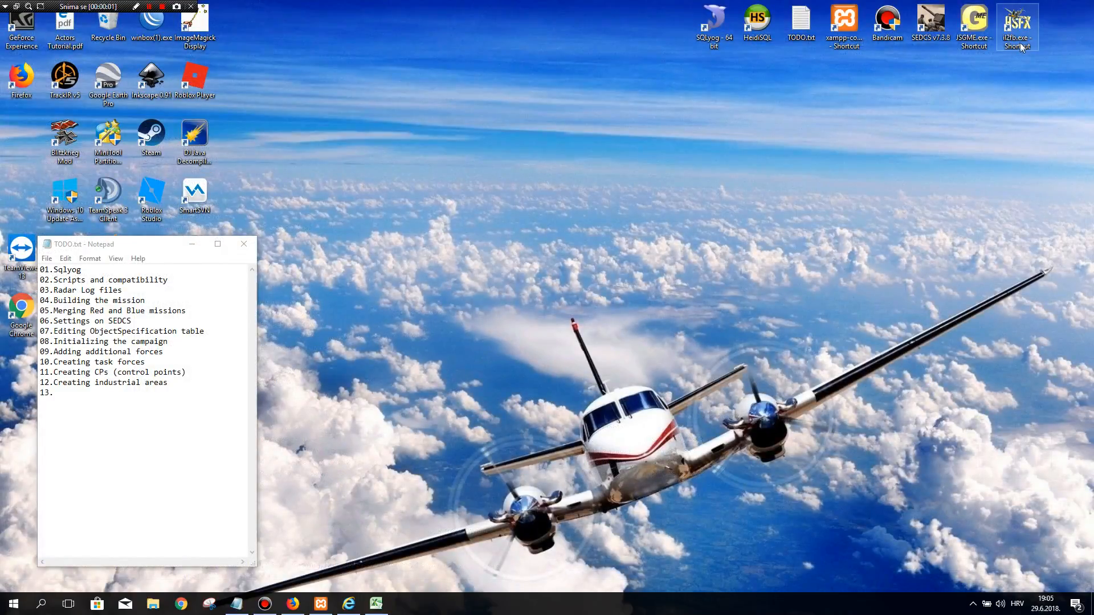
# - Launch il2fb.exe from the desktop and, once loaded, choose Full Mission Builder in the main menu
pyautogui.doubleClick(1019, 26)
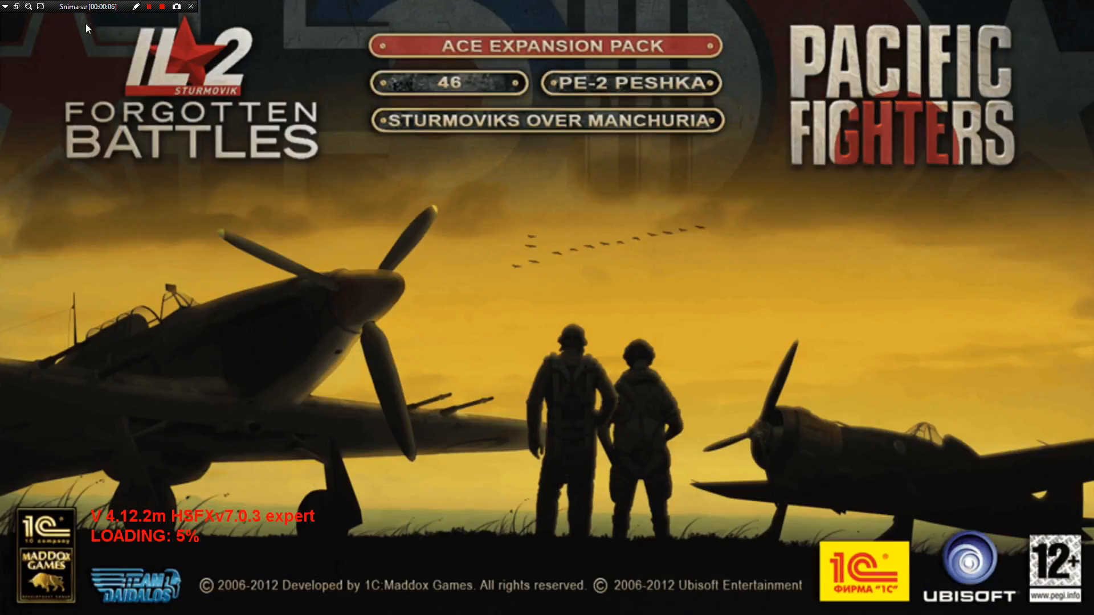
pyautogui.moveTo(79, 7); pyautogui.dragTo(467, 7)
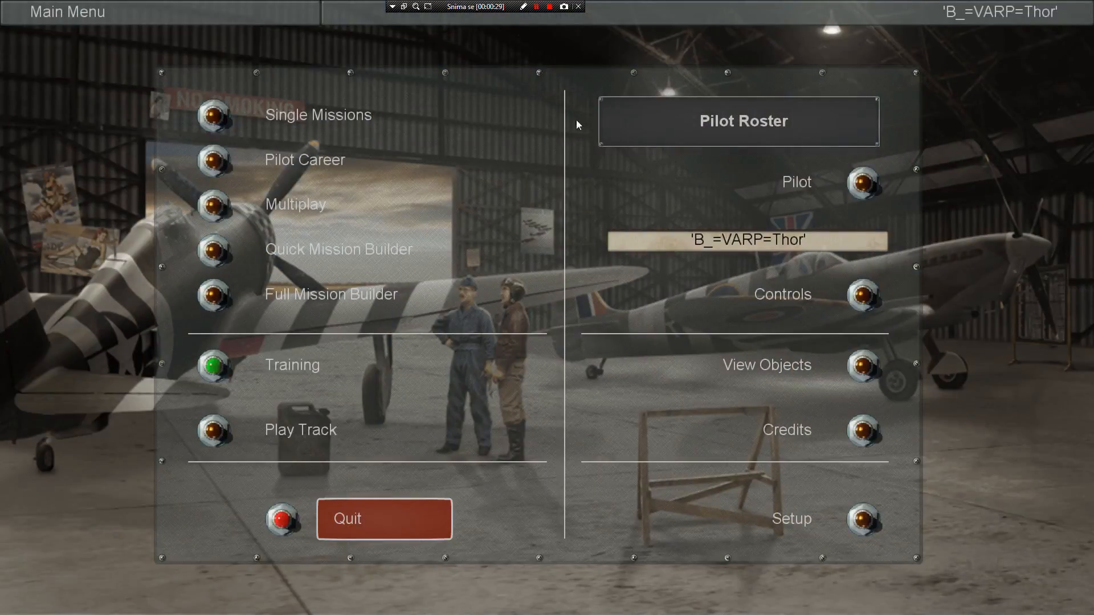
pyautogui.click(213, 298)
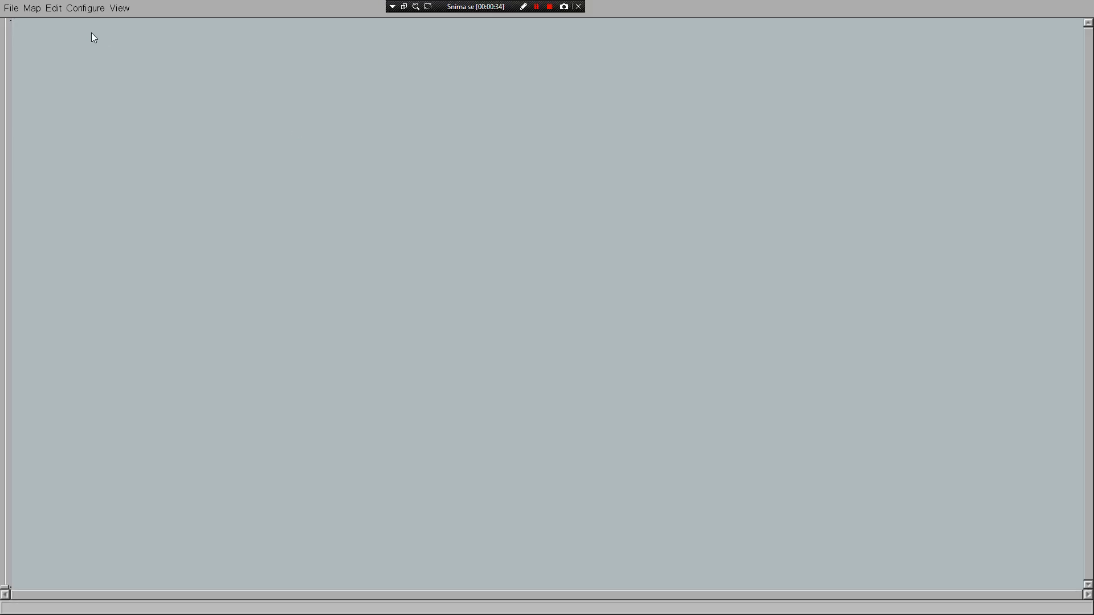
# - Load Map > Pacific > Okinawa Online, scroll over it, then reopen the Pacific map list
pyautogui.click(30, 11)
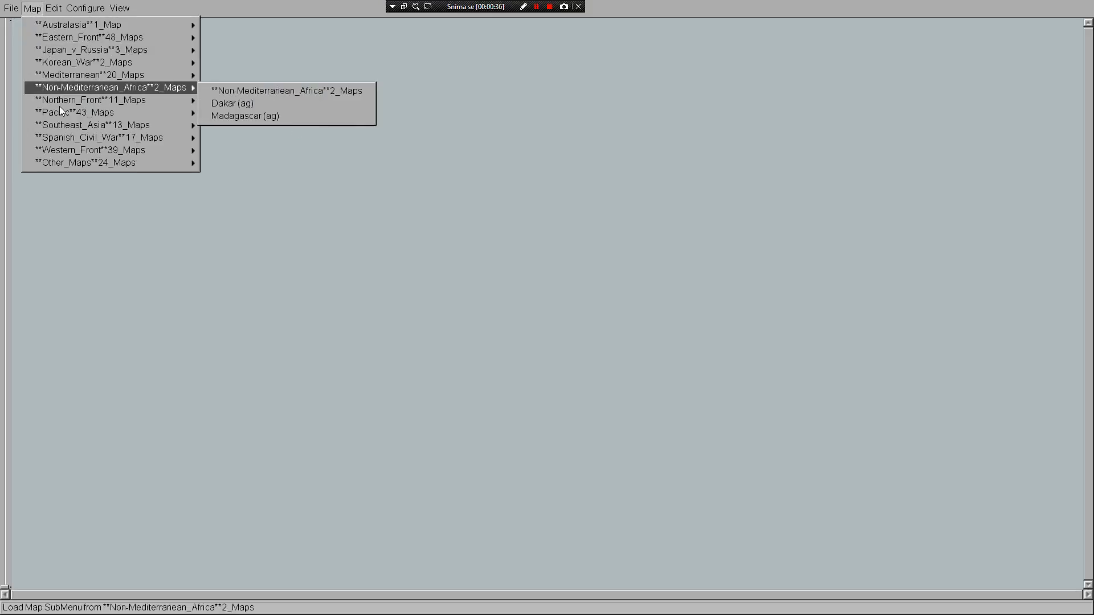
pyautogui.moveTo(57, 113)
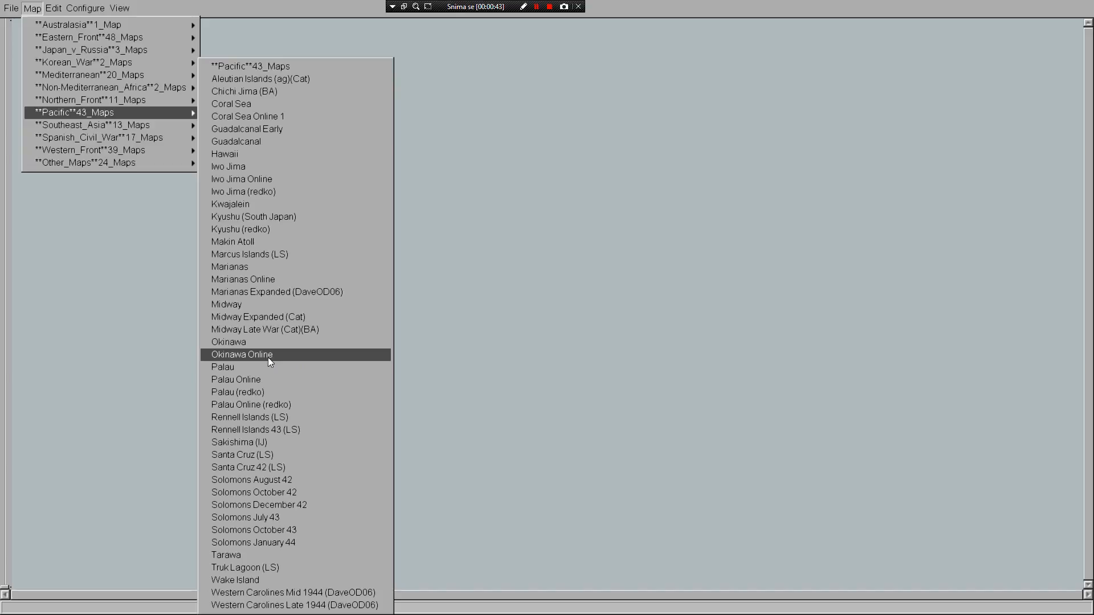
pyautogui.click(325, 354)
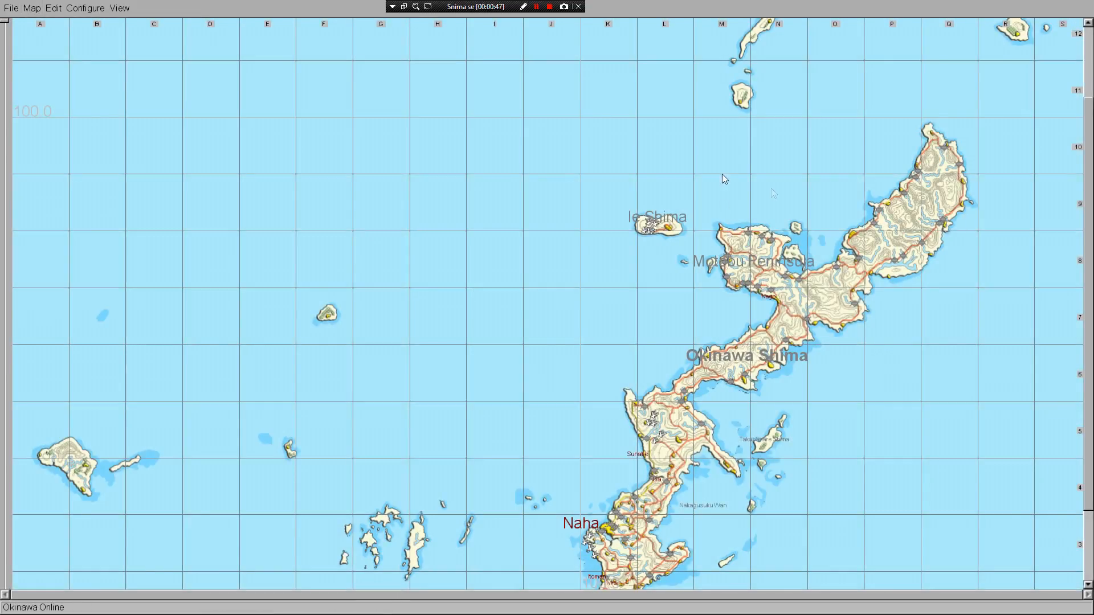
pyautogui.scroll(3, 769, 231)
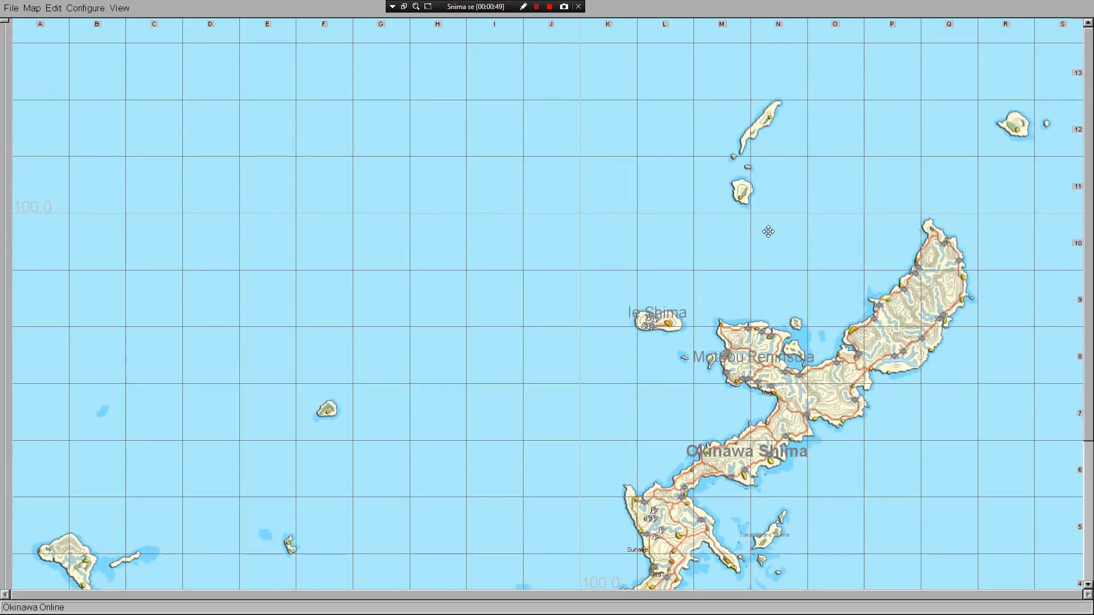
pyautogui.scroll(-6, 768, 232)
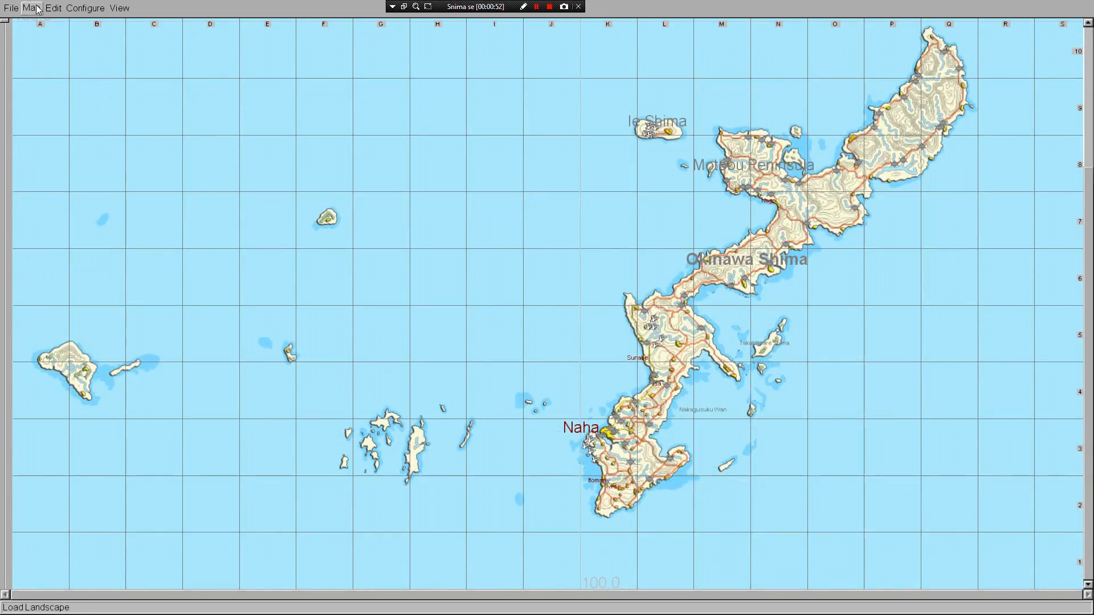
pyautogui.click(35, 8)
pyautogui.moveTo(114, 113)
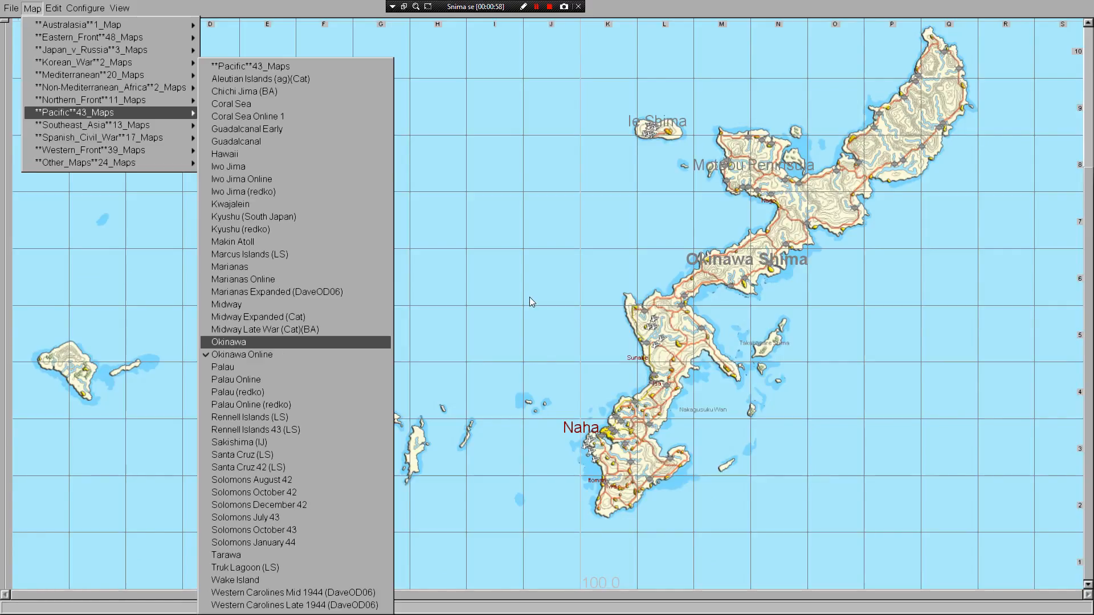
# - Load the Okinawa map and pan toward its northern edge
pyautogui.press('Return')
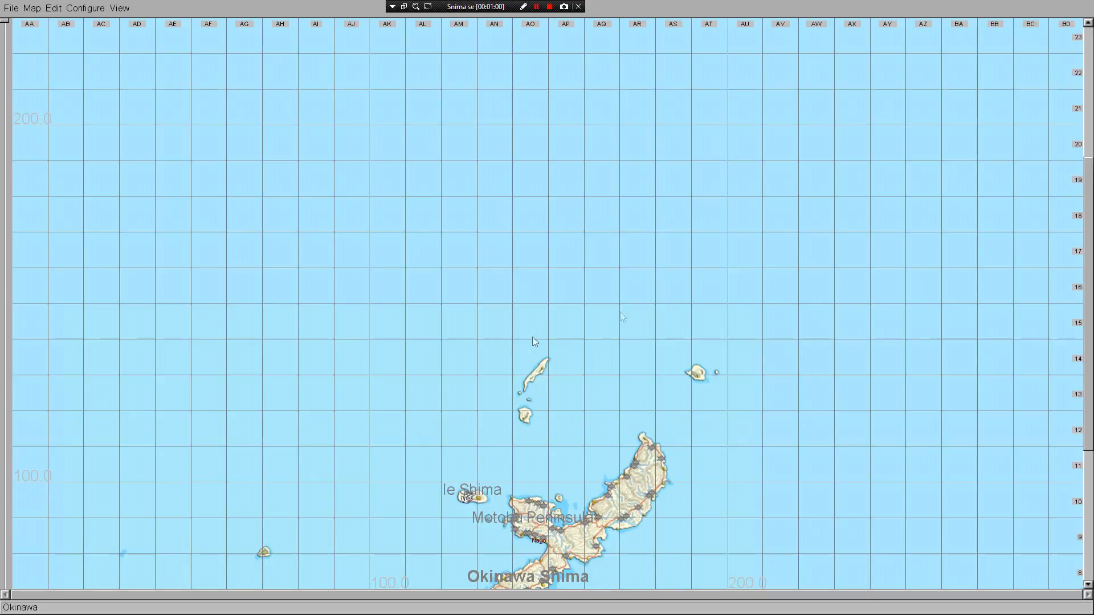
pyautogui.scroll(-5, 648, 232)
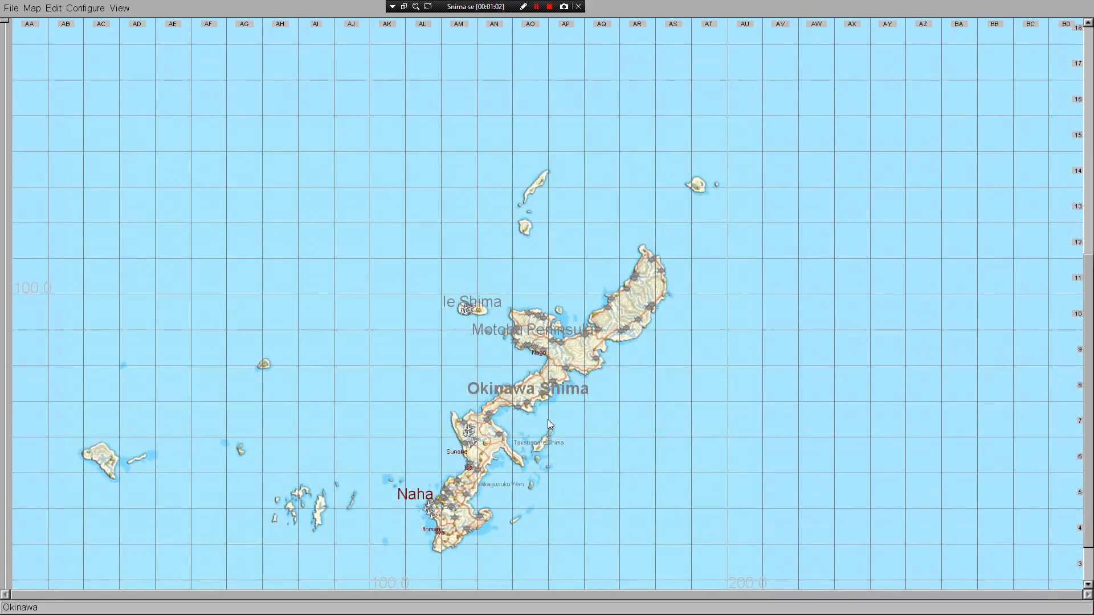
pyautogui.scroll(-2, 567, 443)
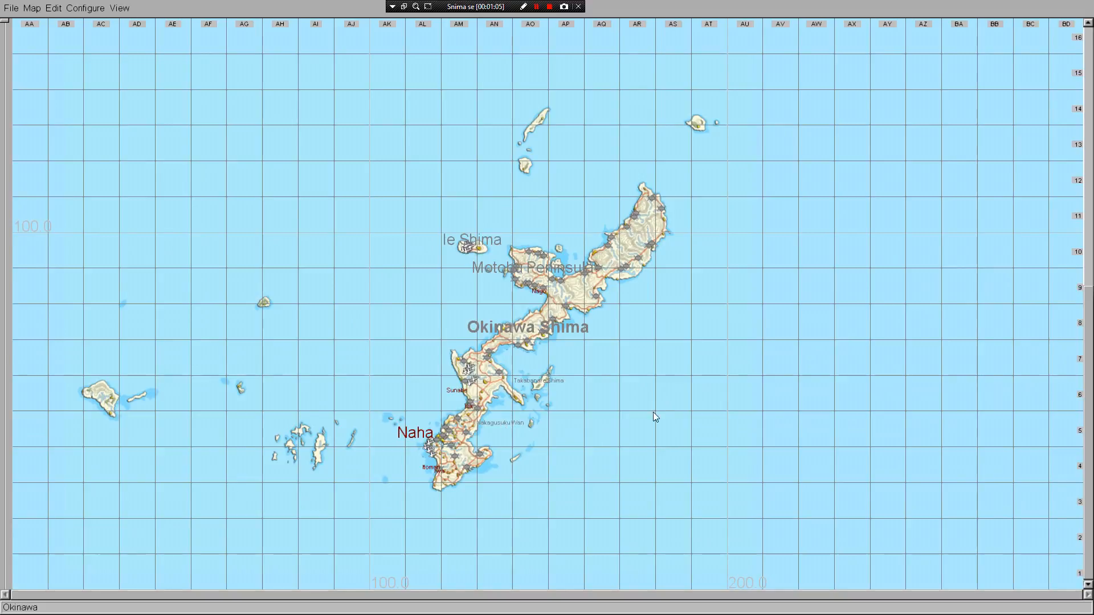
pyautogui.scroll(2, 636, 231)
pyautogui.moveTo(677, 229); pyautogui.dragTo(633, 444)
pyautogui.moveTo(757, 143); pyautogui.dragTo(732, 455)
pyautogui.moveTo(726, 150); pyautogui.dragTo(733, 403)
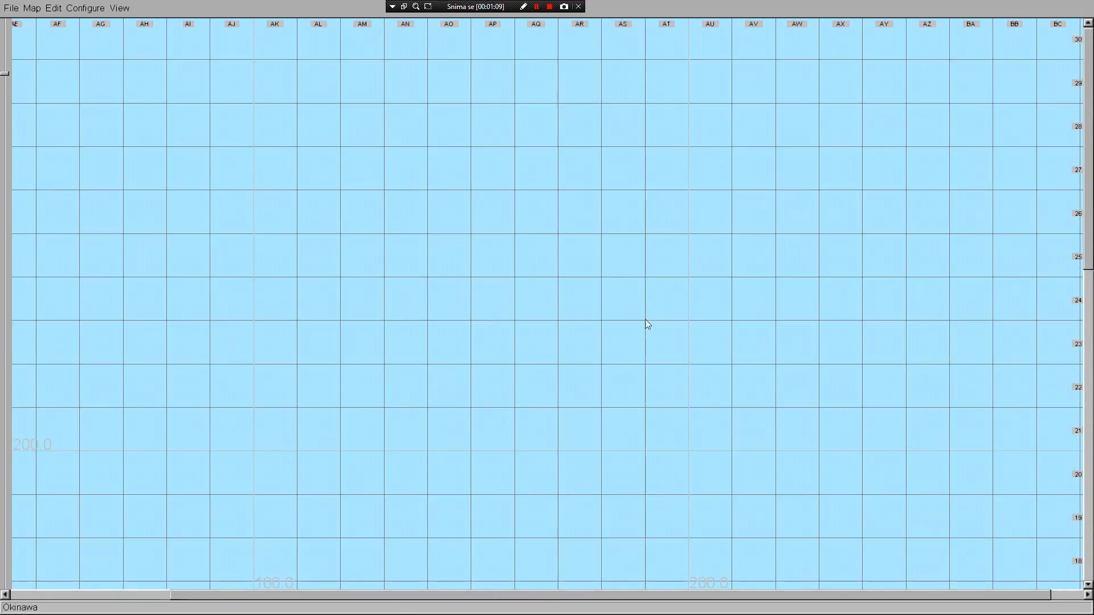
# - Zoom in and out around Okinawa Shima and Naha, then bring up the Start menu
pyautogui.scroll(-2, 655, 298)
pyautogui.scroll(-6, 711, 334)
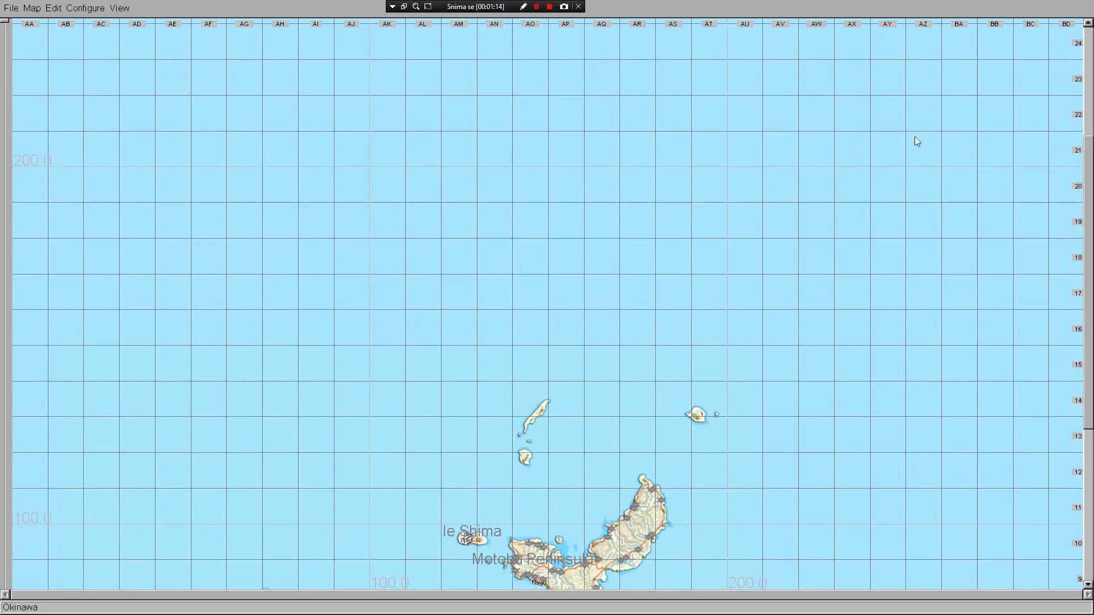
pyautogui.moveTo(872, 222); pyautogui.dragTo(847, 448)
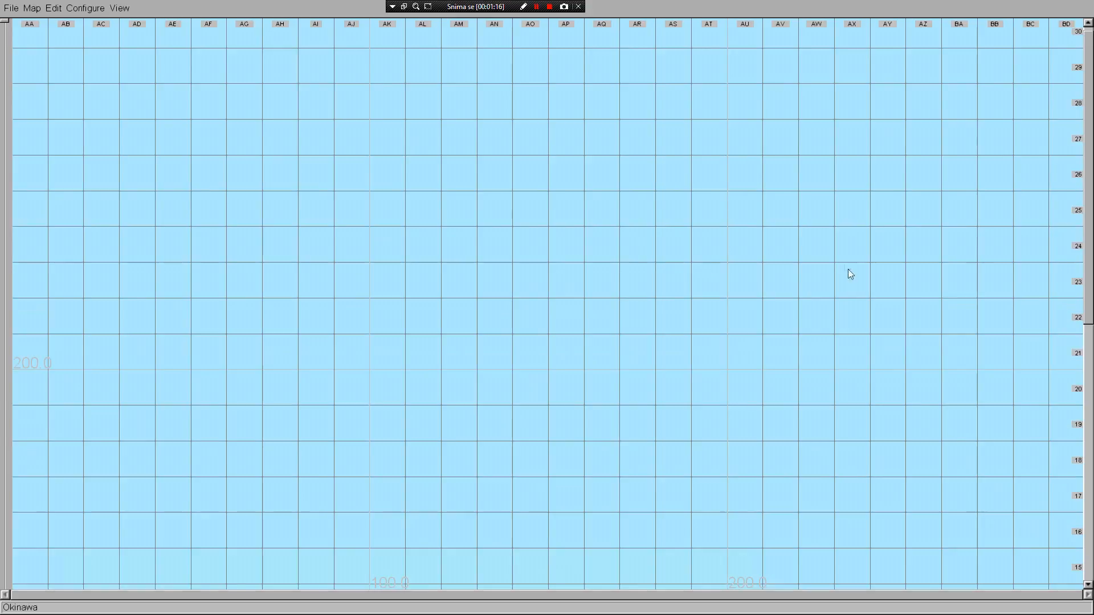
pyautogui.scroll(-10, 752, 289)
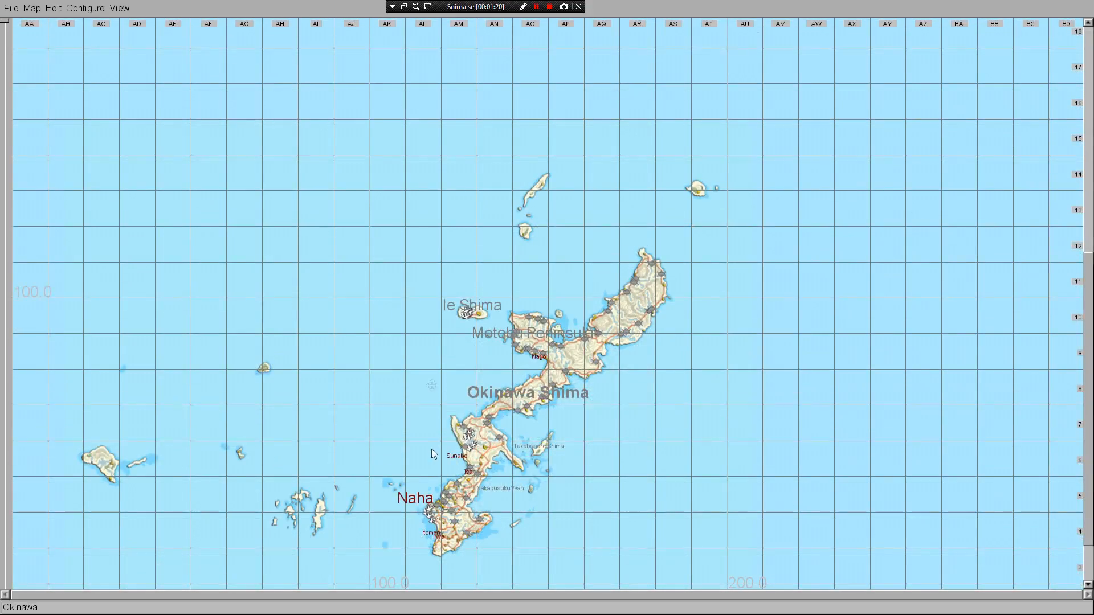
pyautogui.scroll(-2, 431, 422)
pyautogui.scroll(3, 446, 381)
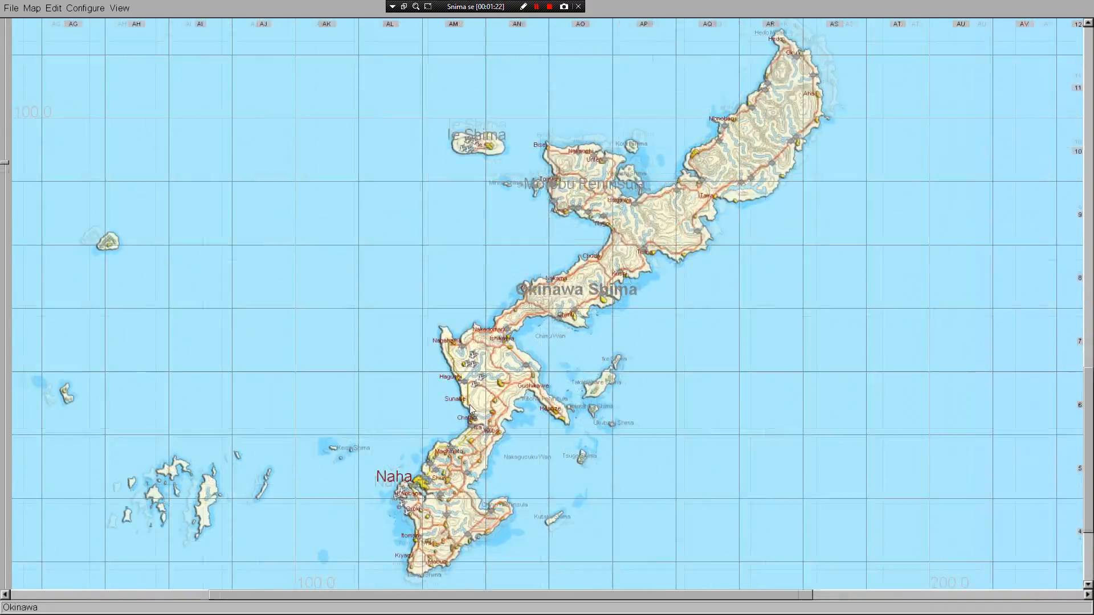
pyautogui.scroll(1, 473, 411)
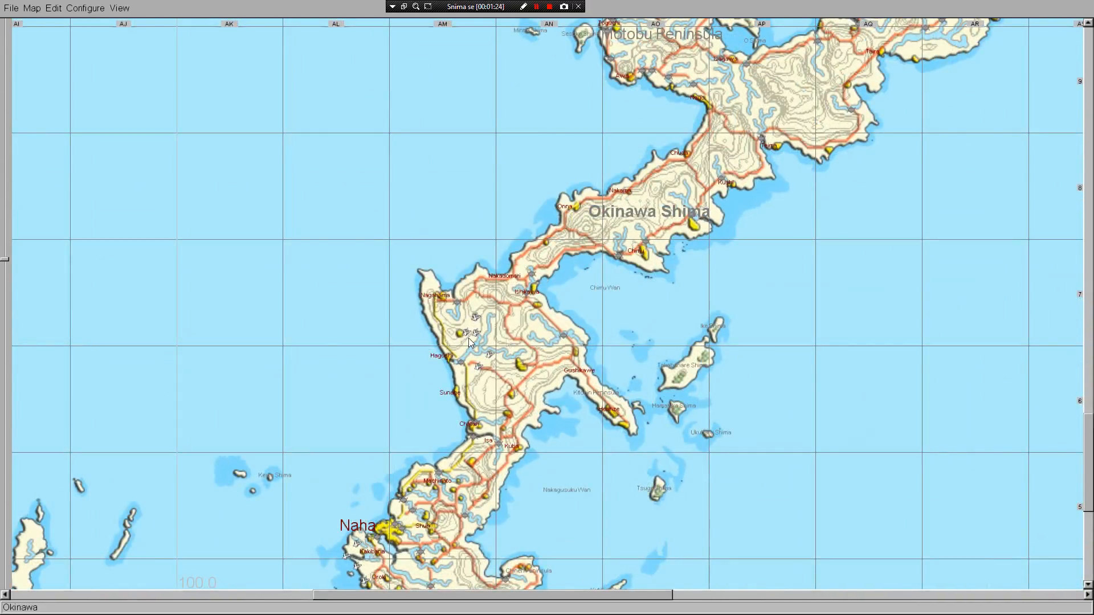
pyautogui.scroll(-1, 507, 343)
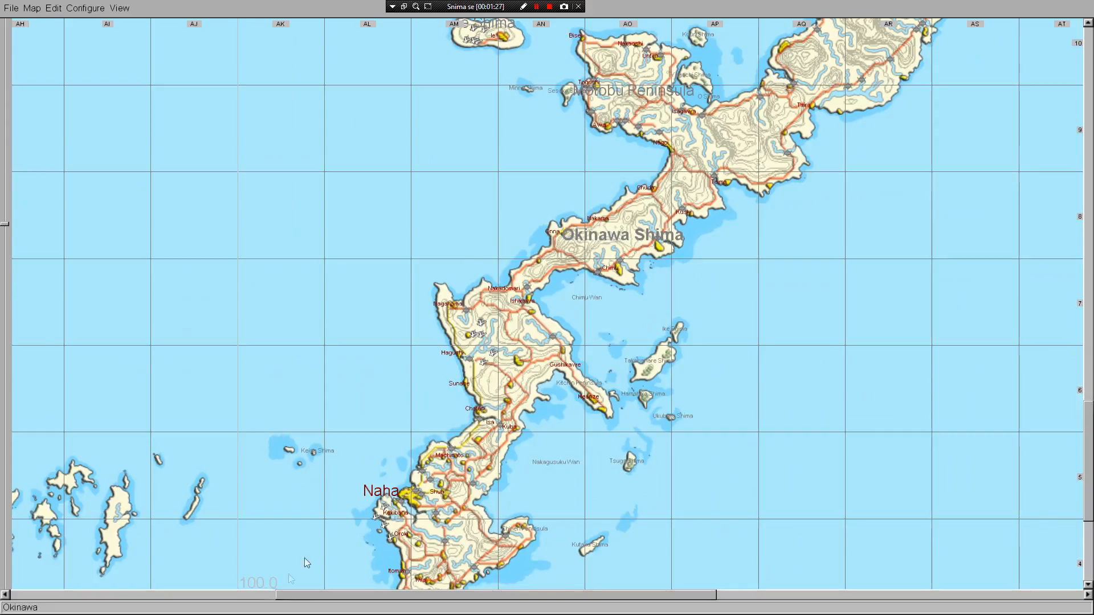
pyautogui.press('super')
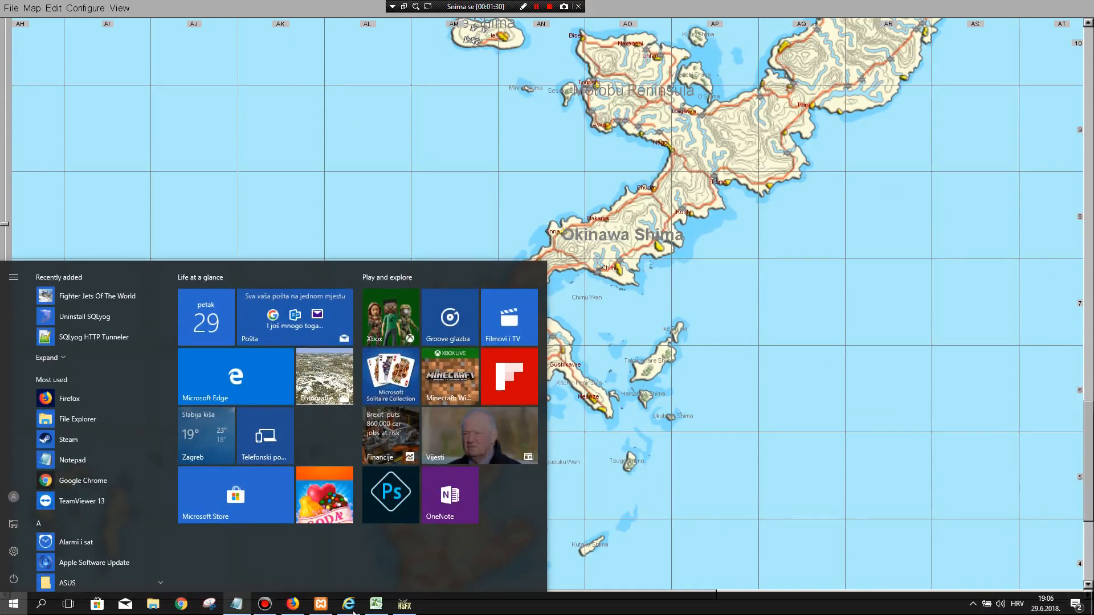
# - Glance at the OoB Allied sheet in Excel, then return to IL-2 zoomed out over Okinawa Shima
pyautogui.click(376, 605)
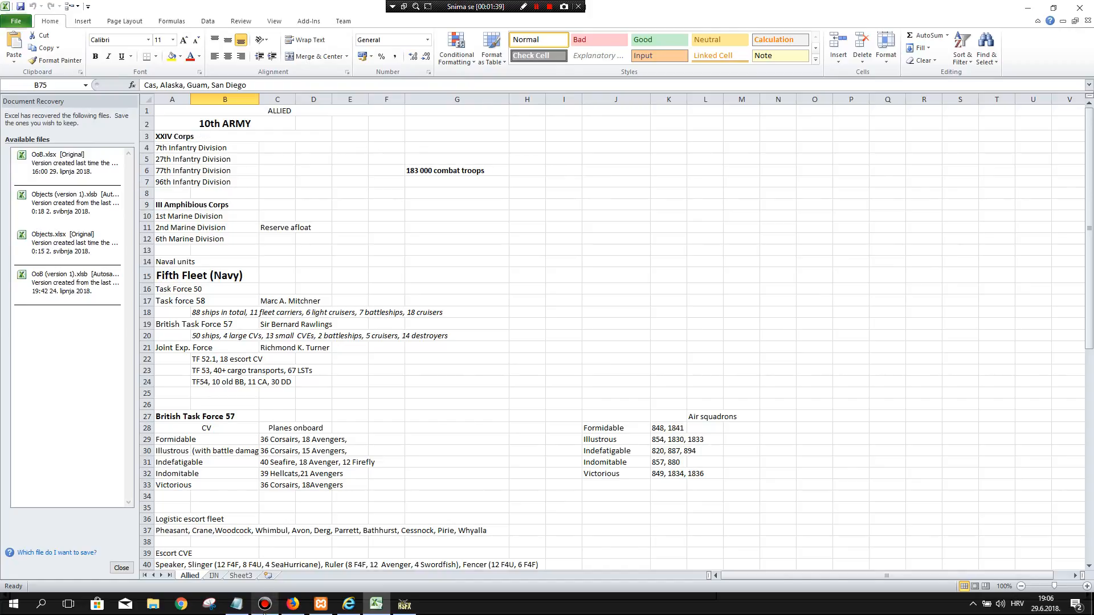
pyautogui.click(405, 607)
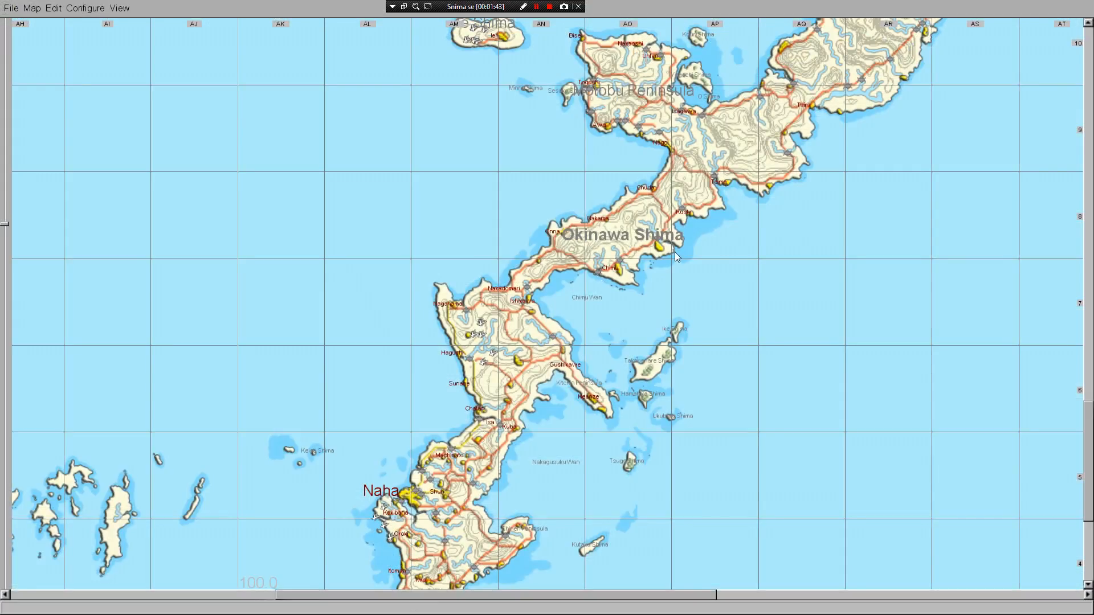
pyautogui.scroll(-2, 466, 269)
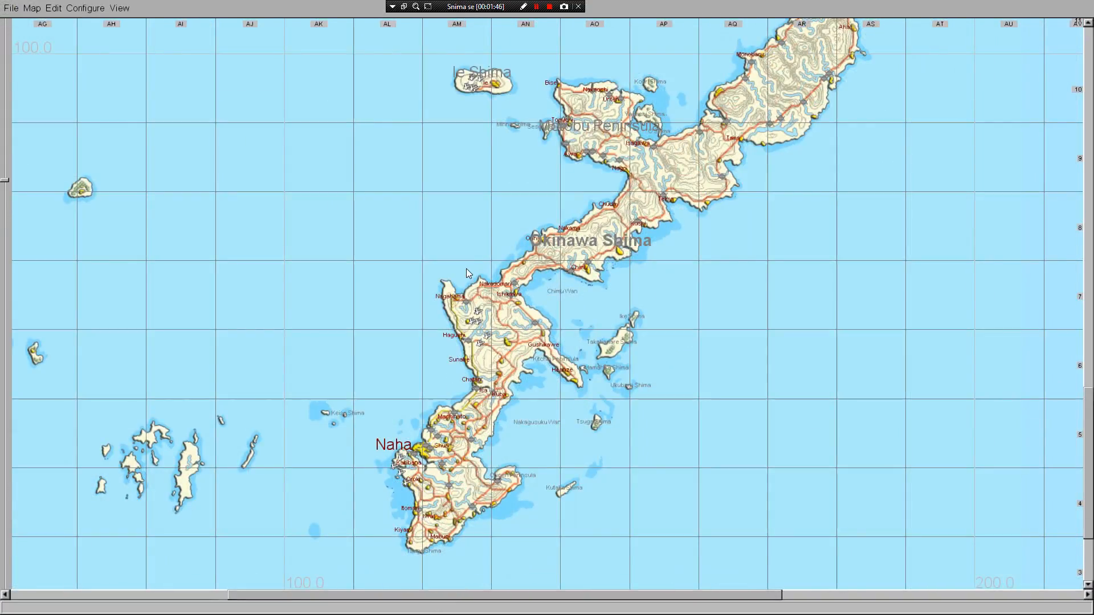
pyautogui.scroll(-3, 466, 268)
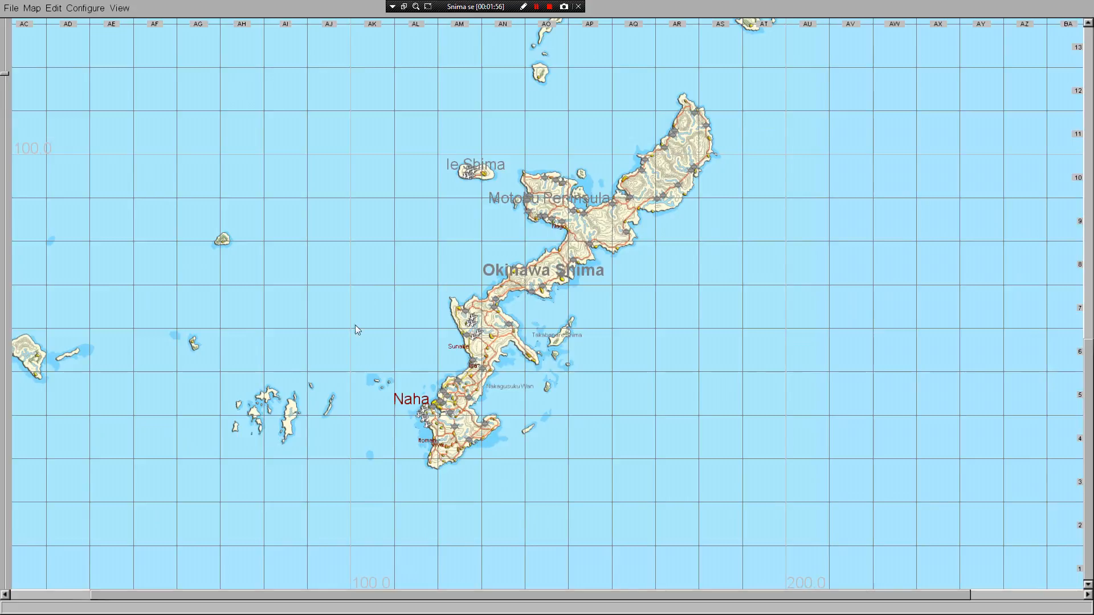
# - Pan the Okinawa map north over open sea and back to Okinawa Shima
pyautogui.moveTo(354, 322); pyautogui.dragTo(409, 341)
pyautogui.scroll(-5, 405, 330)
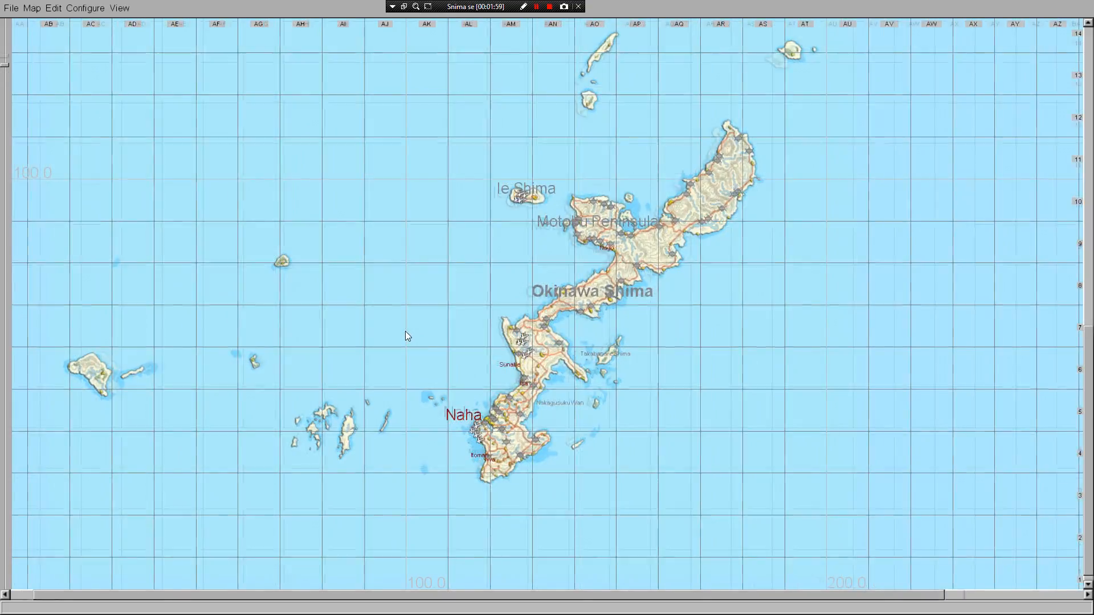
pyautogui.moveTo(392, 331); pyautogui.dragTo(396, 301)
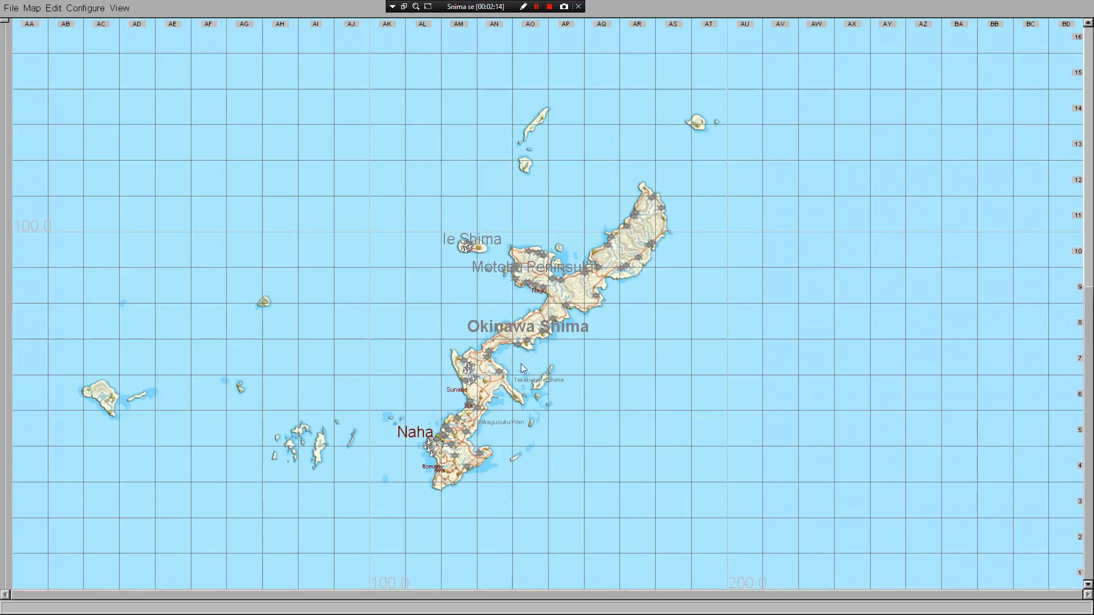
pyautogui.moveTo(522, 382)
pyautogui.mouseDown()
pyautogui.moveTo(519, 444)
pyautogui.moveTo(519, 381)
pyautogui.mouseUp()
pyautogui.moveTo(731, 151)
pyautogui.mouseDown()
pyautogui.moveTo(726, 447)
pyautogui.moveTo(750, 374)
pyautogui.moveTo(750, 144)
pyautogui.mouseUp()
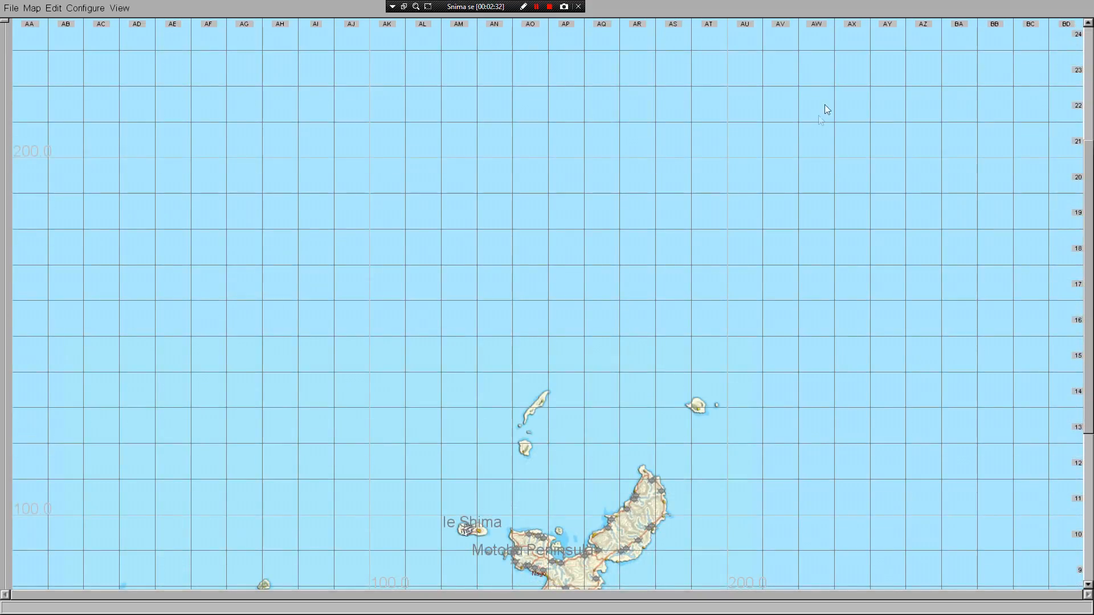
pyautogui.moveTo(795, 279); pyautogui.dragTo(791, 171)
pyautogui.moveTo(758, 279); pyautogui.dragTo(774, 79)
pyautogui.moveTo(684, 296)
pyautogui.mouseDown()
pyautogui.moveTo(678, 185)
pyautogui.moveTo(674, 309)
pyautogui.moveTo(682, 287)
pyautogui.mouseUp()
pyautogui.moveTo(736, 241); pyautogui.dragTo(705, 281)
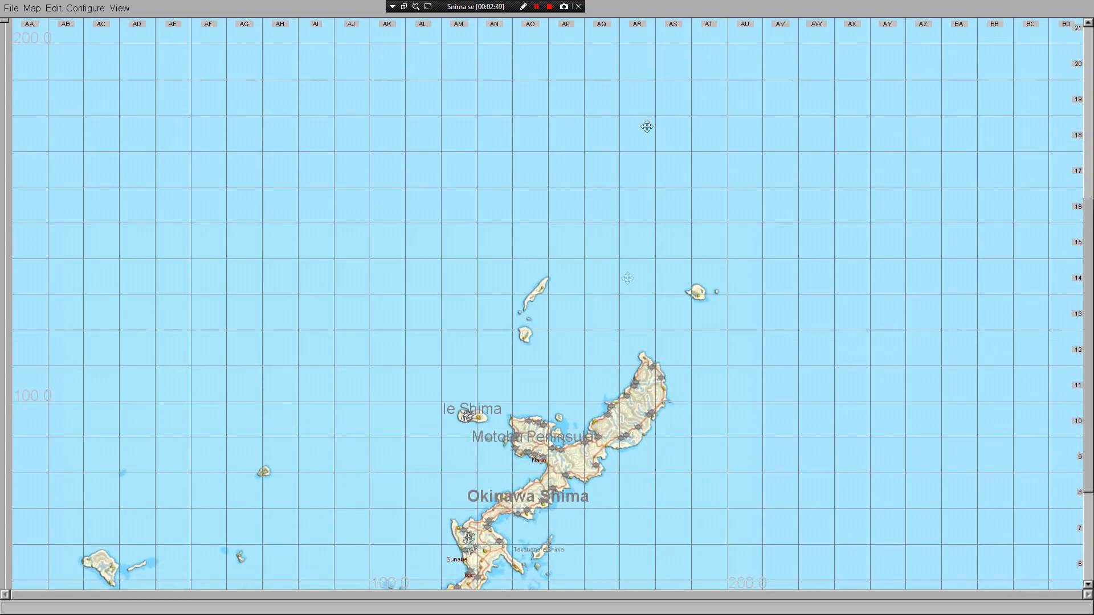
pyautogui.moveTo(647, 126); pyautogui.dragTo(661, 416)
pyautogui.moveTo(792, 241); pyautogui.dragTo(790, 279)
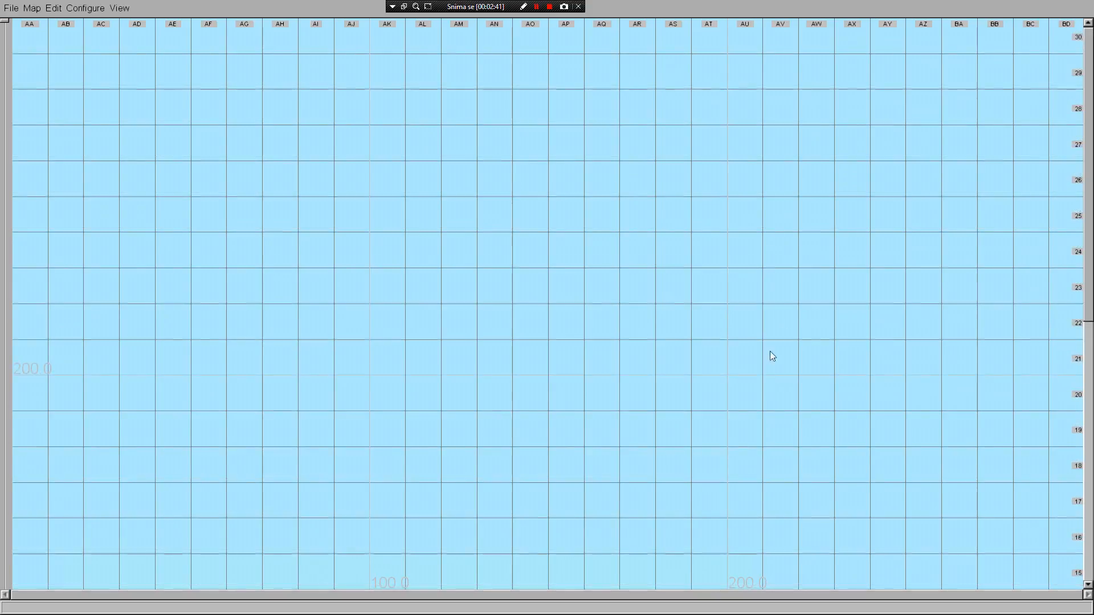
pyautogui.moveTo(750, 331); pyautogui.dragTo(741, 130)
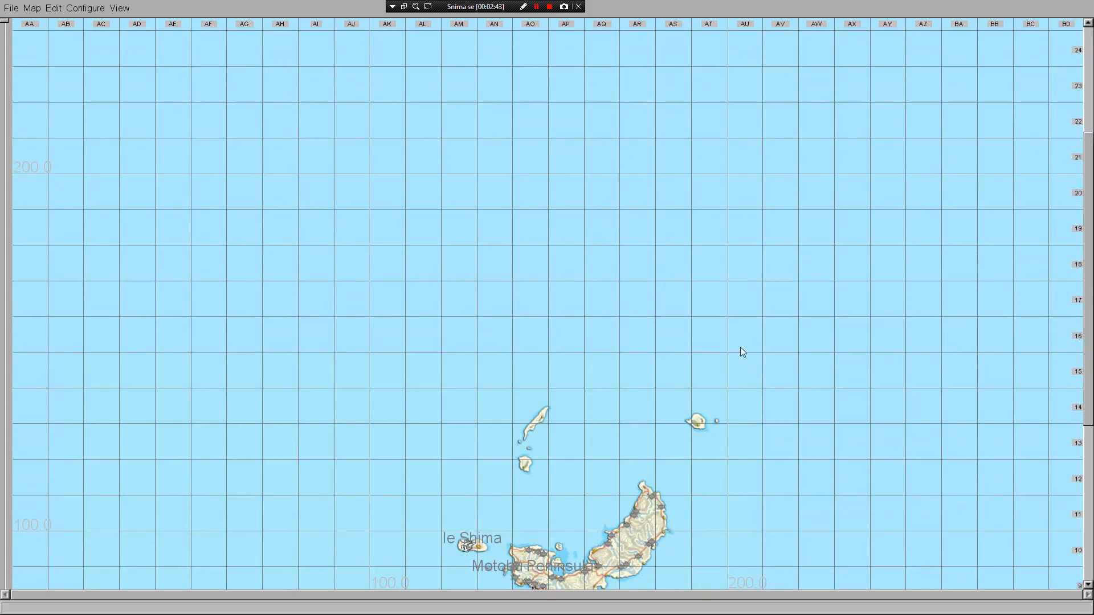
pyautogui.moveTo(751, 210); pyautogui.dragTo(753, 92)
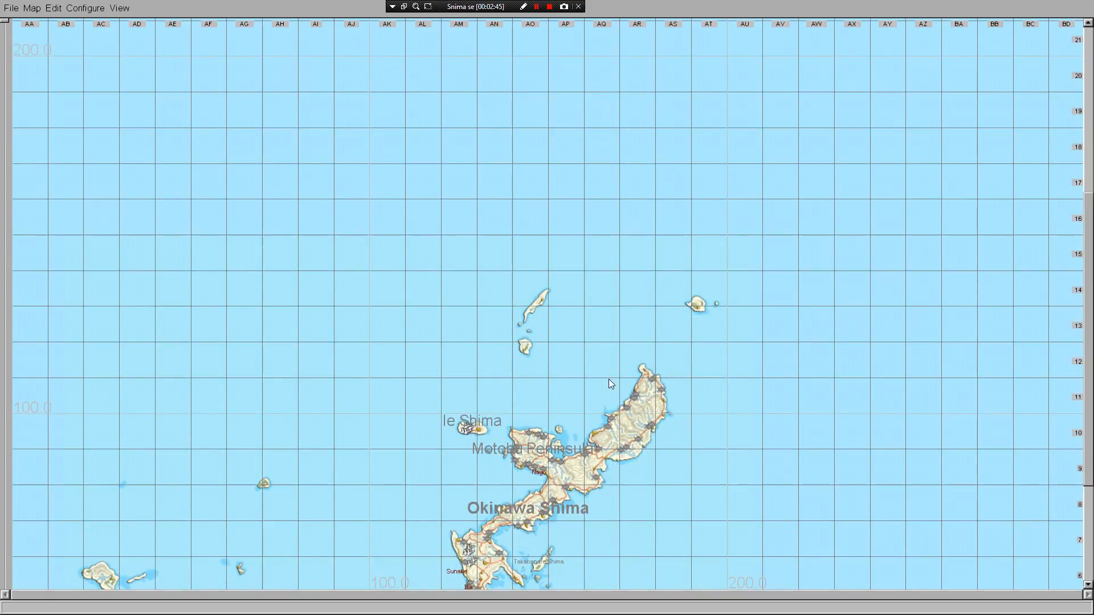
pyautogui.moveTo(606, 398); pyautogui.dragTo(592, 216)
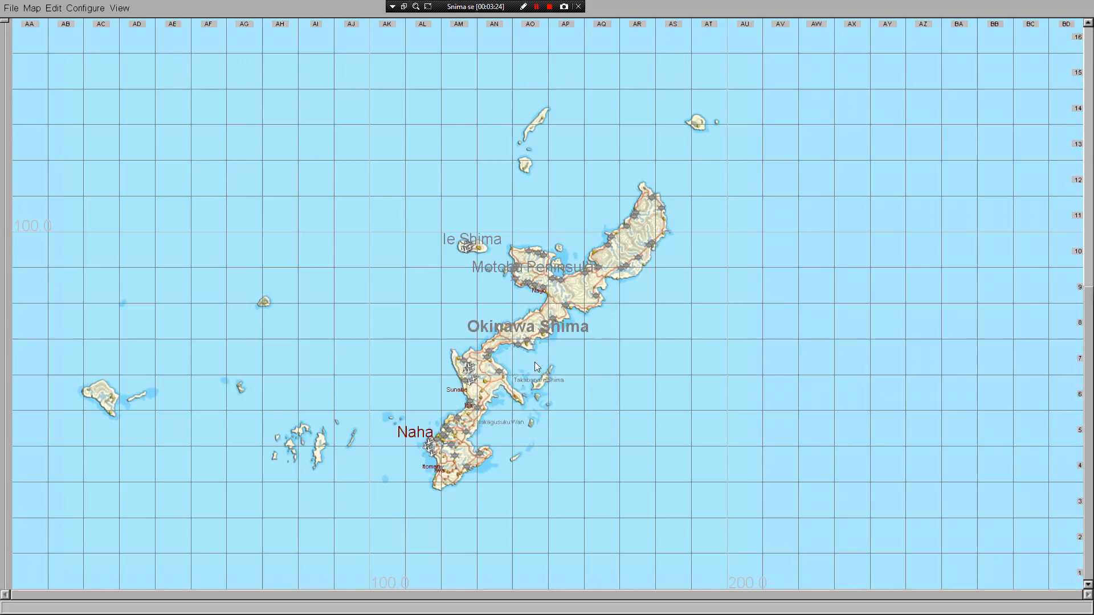
# - Zoom in and out, then centre the view on southern Okinawa around Naha
pyautogui.scroll(5, 535, 362)
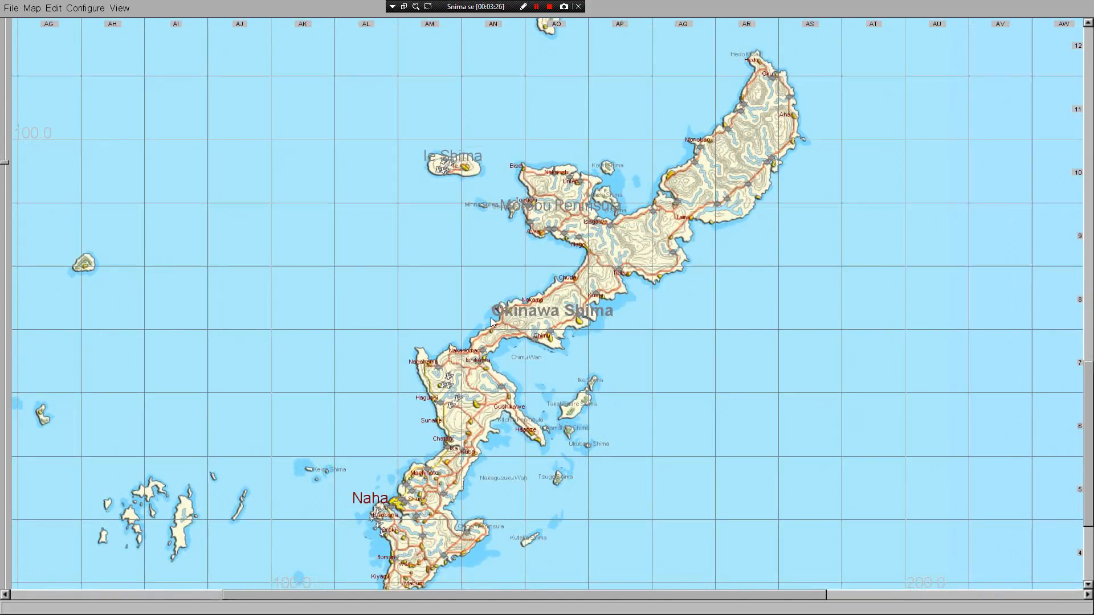
pyautogui.scroll(2, 491, 317)
pyautogui.scroll(2, 465, 367)
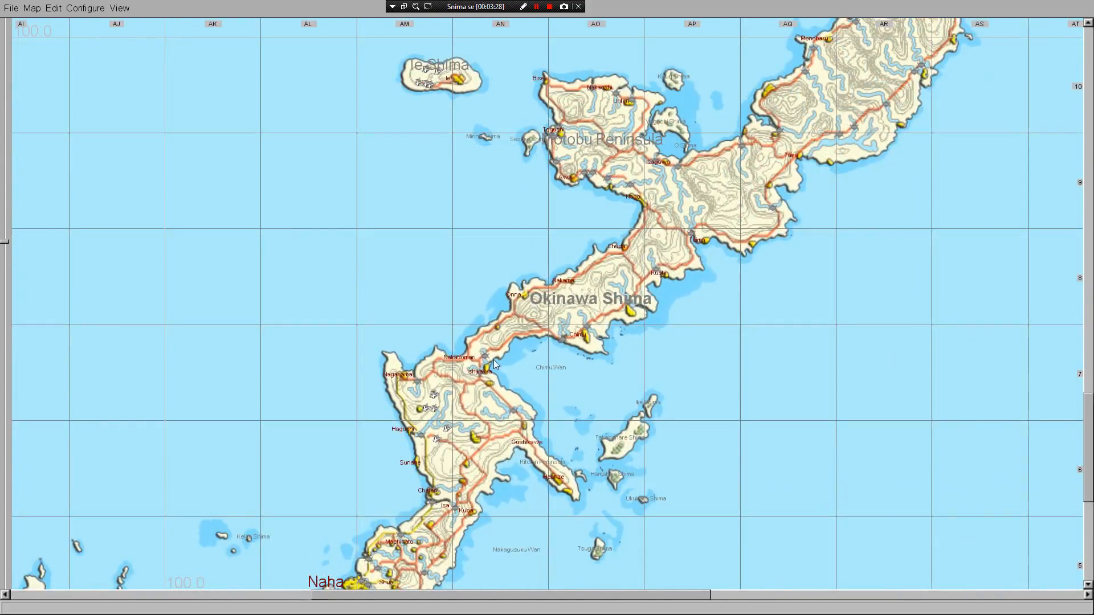
pyautogui.scroll(6, 467, 362)
pyautogui.scroll(3, 468, 362)
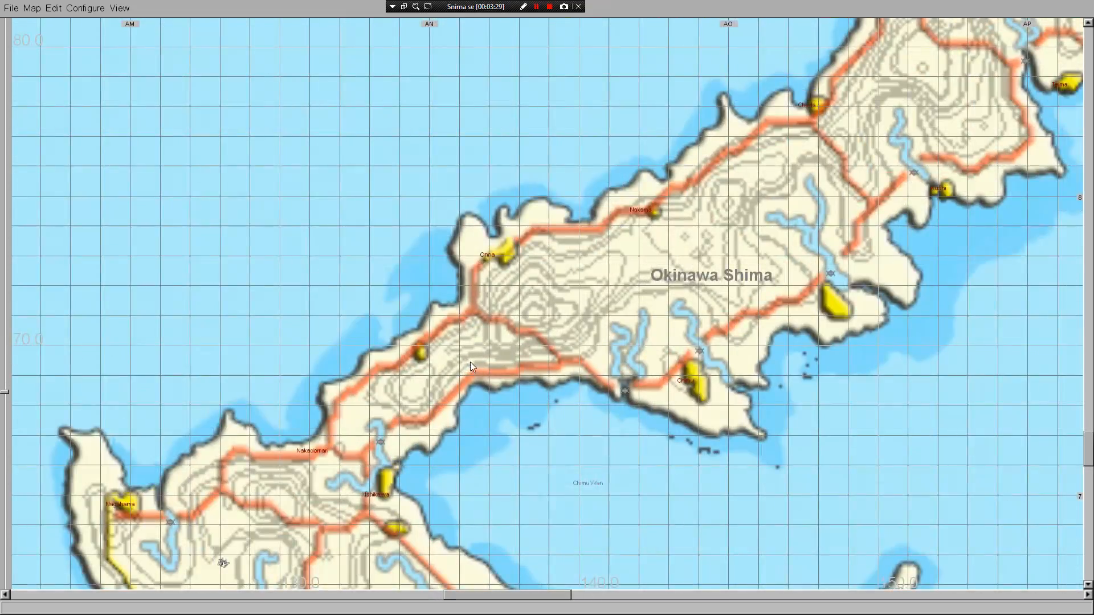
pyautogui.scroll(4, 451, 348)
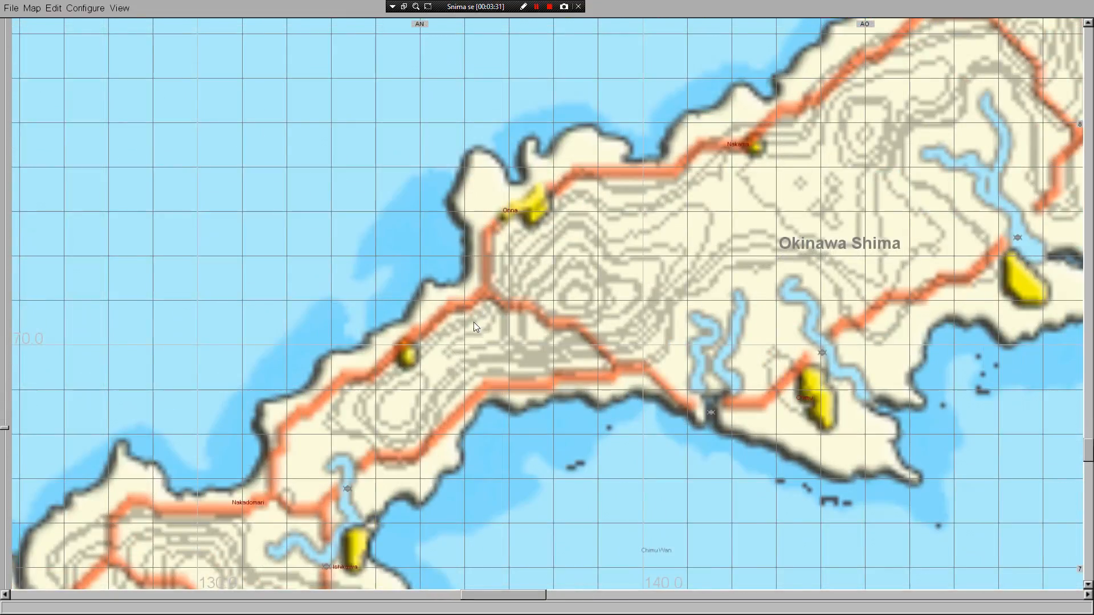
pyautogui.scroll(-3, 451, 330)
pyautogui.scroll(-3, 434, 330)
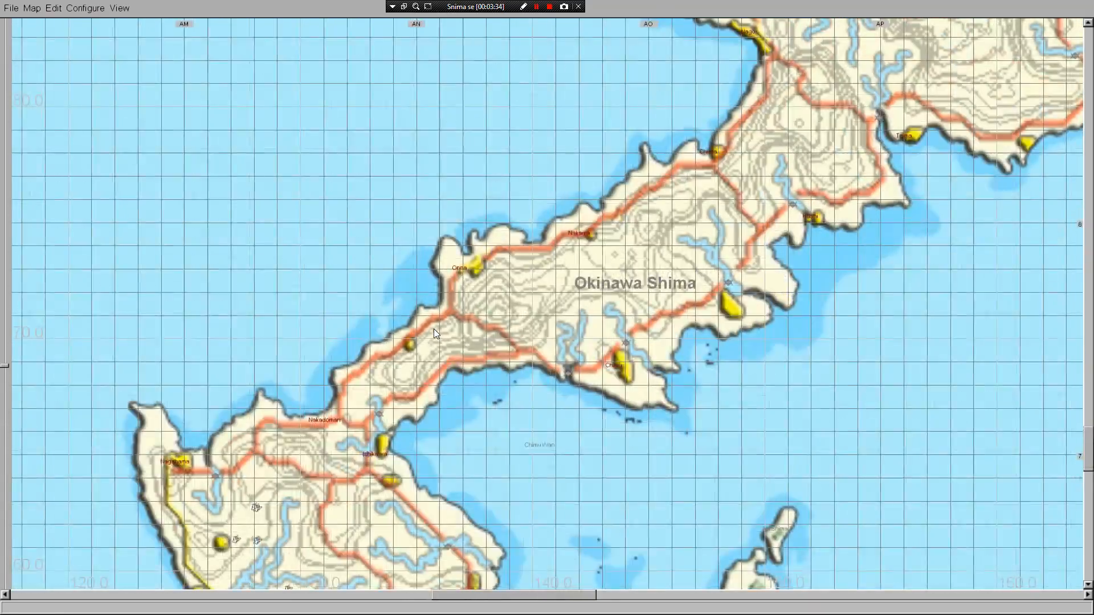
pyautogui.scroll(-5, 439, 333)
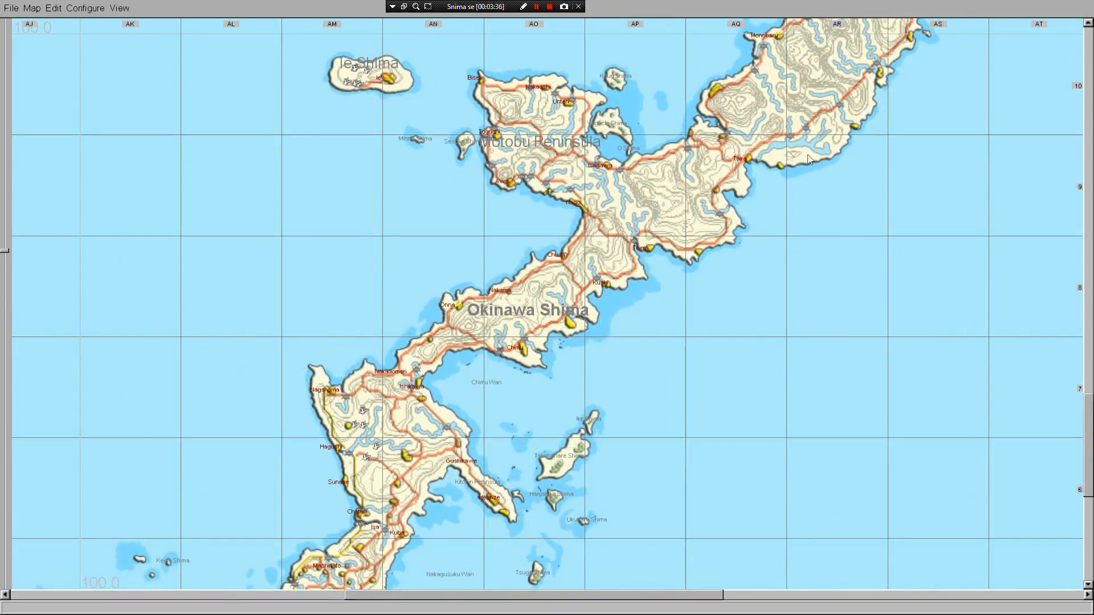
pyautogui.moveTo(549, 342); pyautogui.dragTo(677, 208)
pyautogui.moveTo(507, 417); pyautogui.dragTo(352, 339)
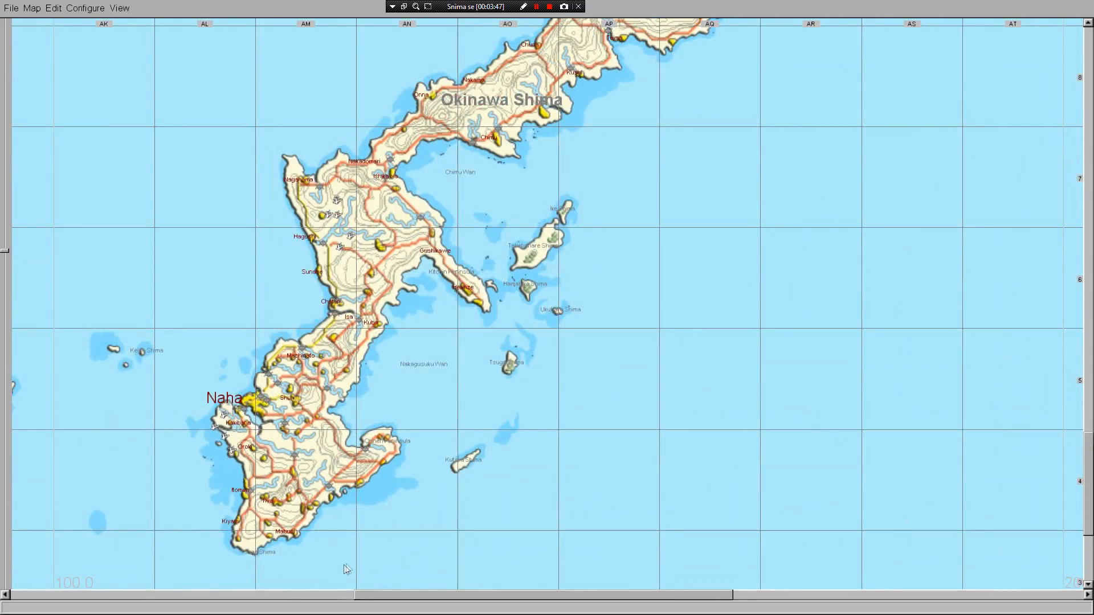
# - Bring the OoB.xlsx workbook forward in Excel on its Allied sheet
pyautogui.press('super')
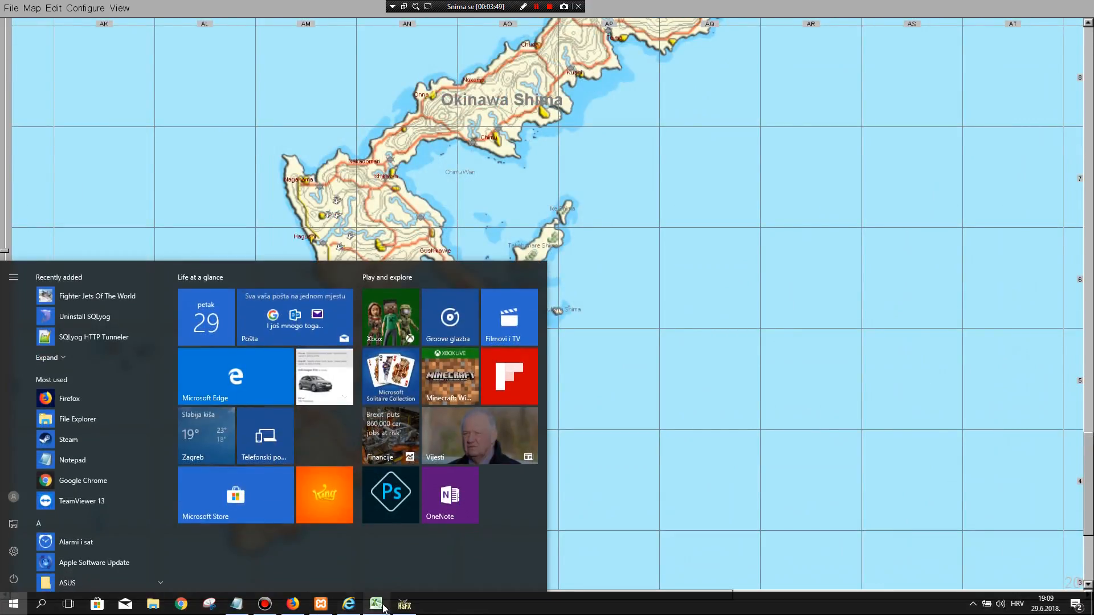
pyautogui.moveTo(376, 603)
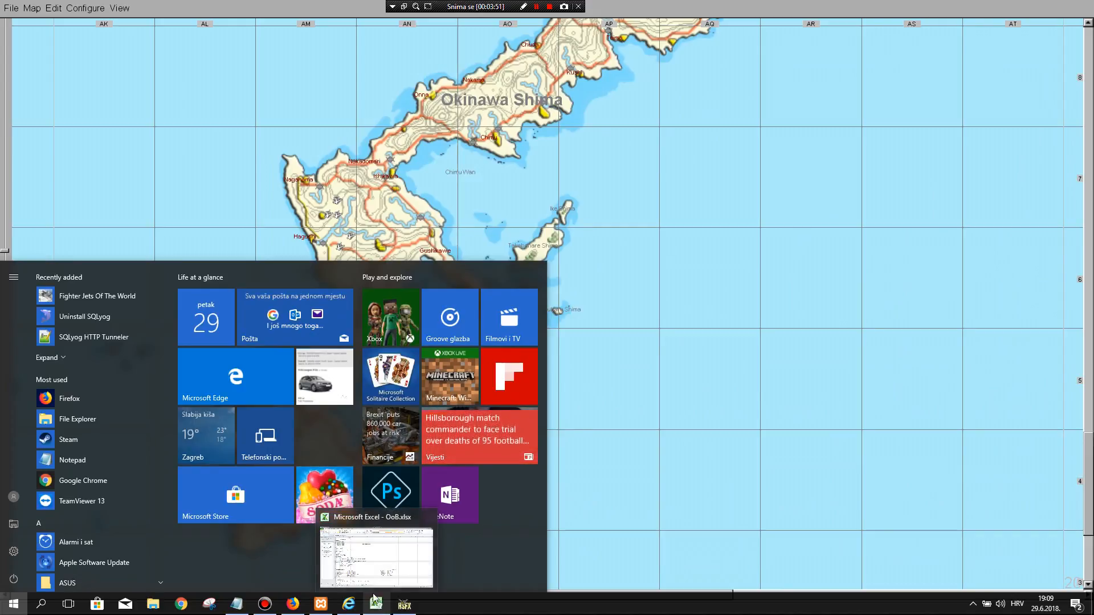
pyautogui.click(371, 520)
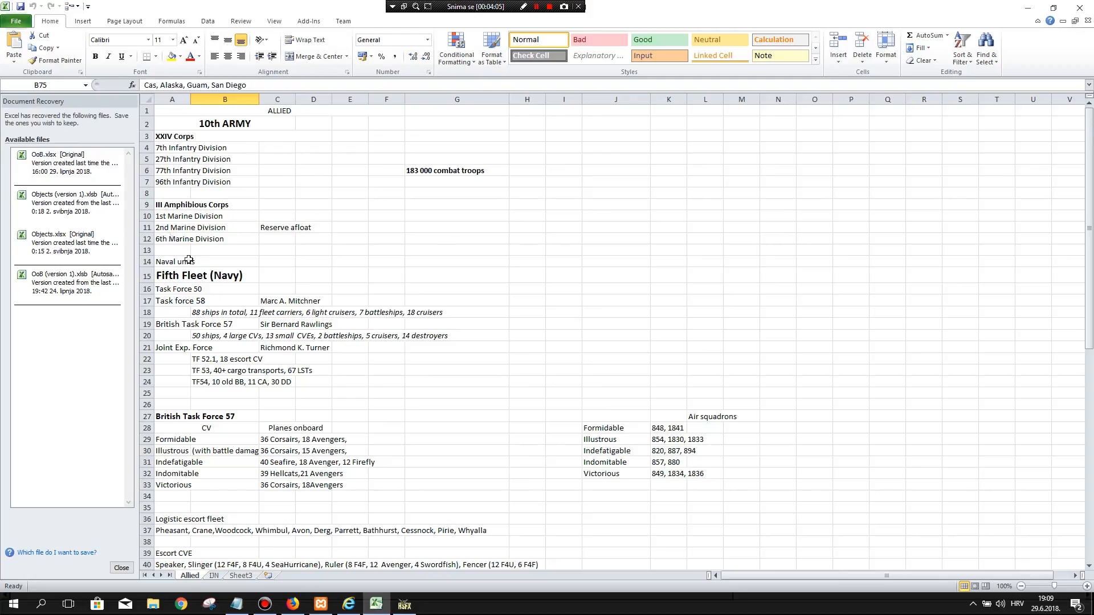
pyautogui.scroll(-5, 456, 415)
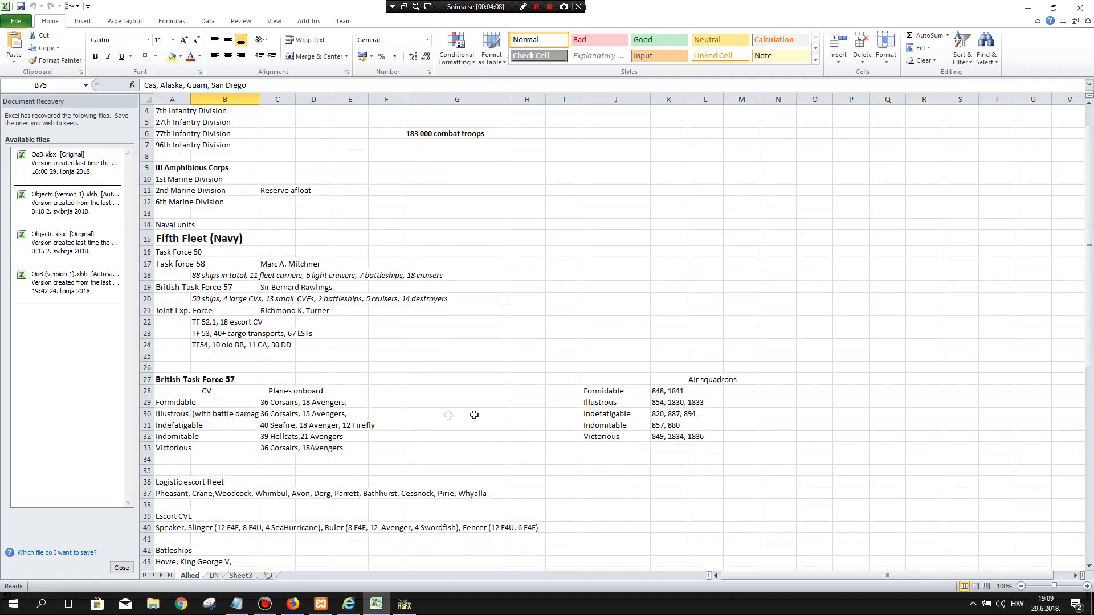
pyautogui.scroll(-7, 442, 415)
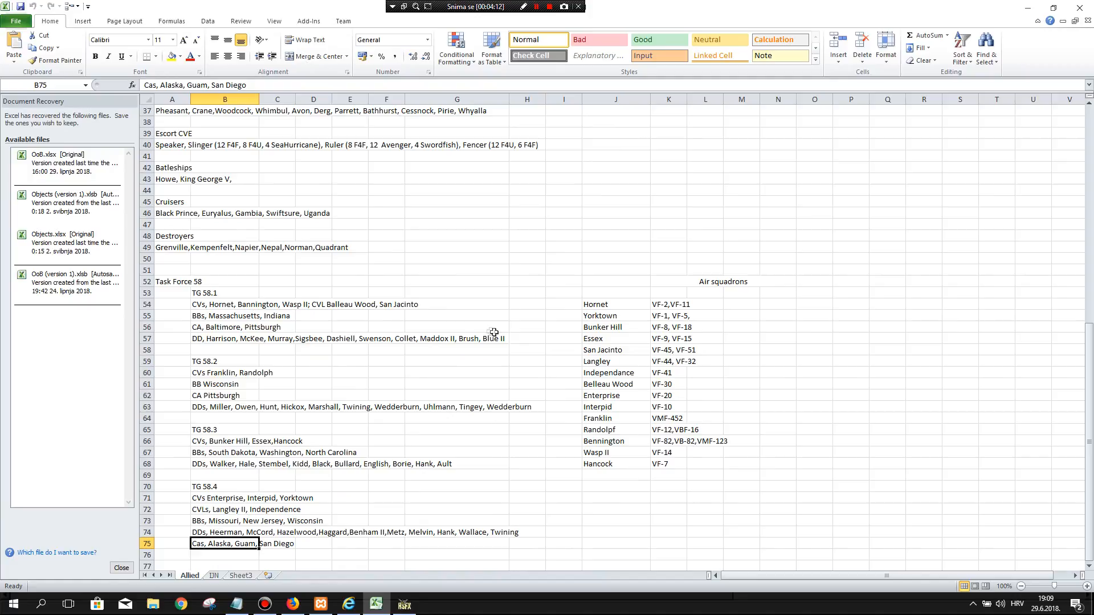
# - Scroll through the Allied 10th Army and Fifth Fleet listings, including Task Force 58 groups
pyautogui.scroll(12, 448, 333)
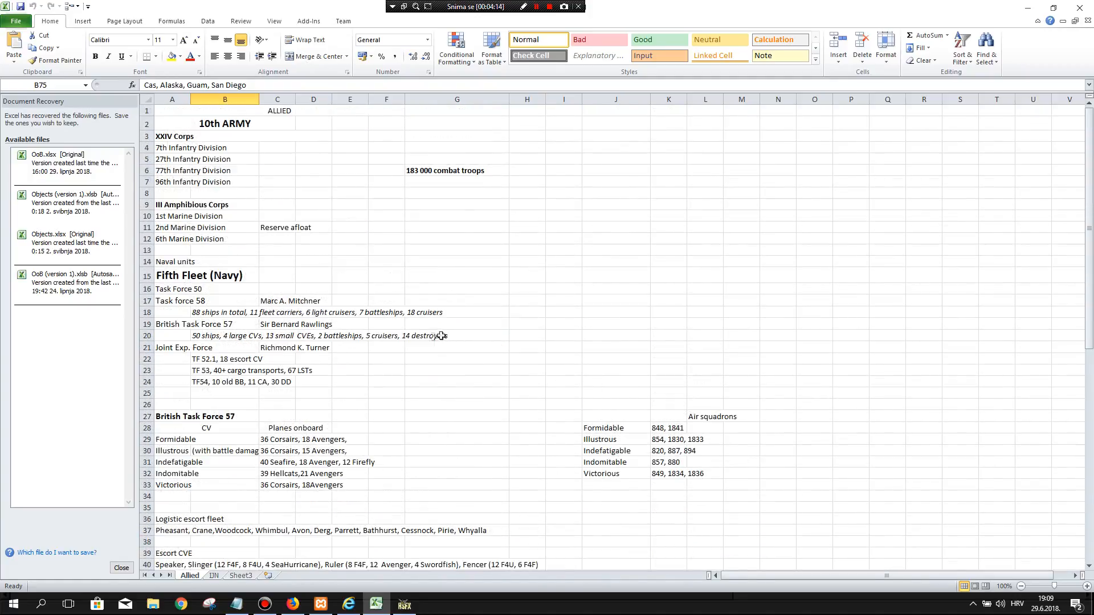
pyautogui.scroll(-5, 407, 289)
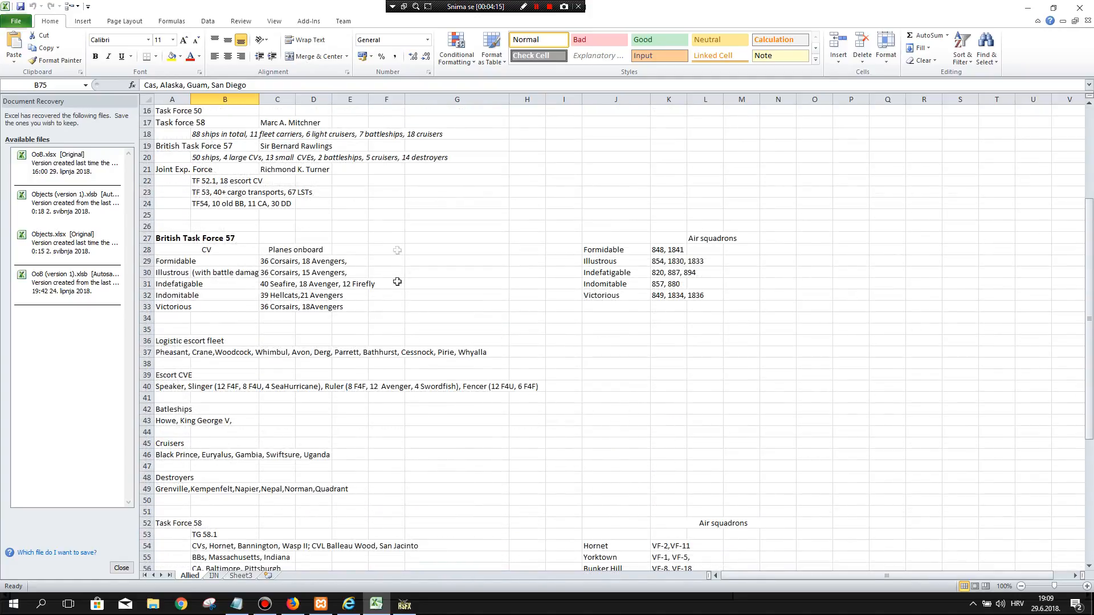
pyautogui.scroll(-6, 418, 379)
pyautogui.scroll(-2, 417, 376)
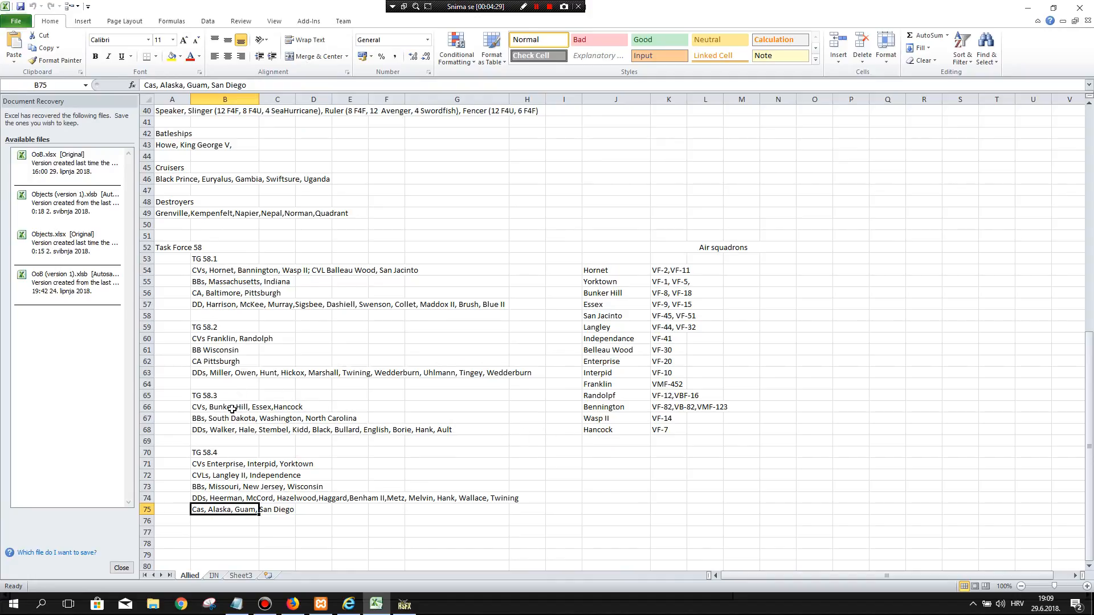
pyautogui.scroll(-6, 516, 336)
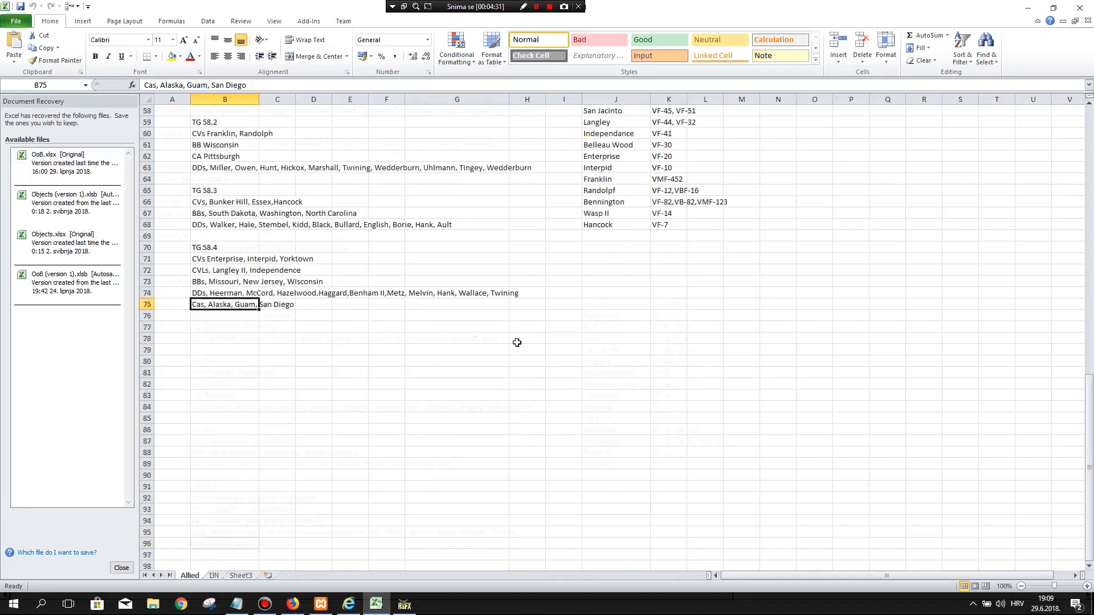
pyautogui.scroll(11, 525, 350)
pyautogui.scroll(5, 536, 360)
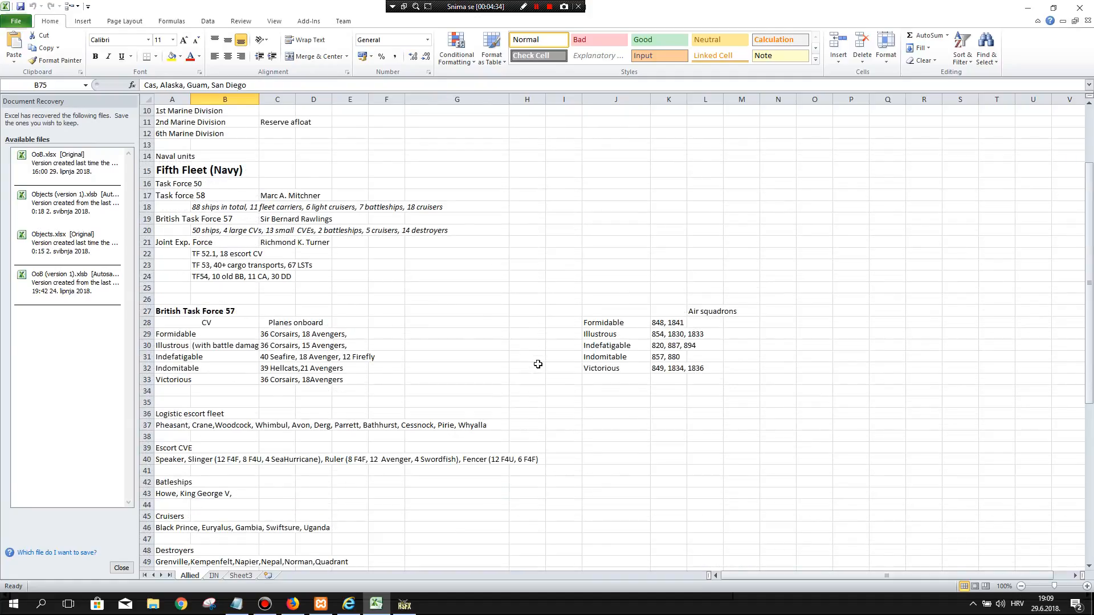
pyautogui.scroll(3, 536, 363)
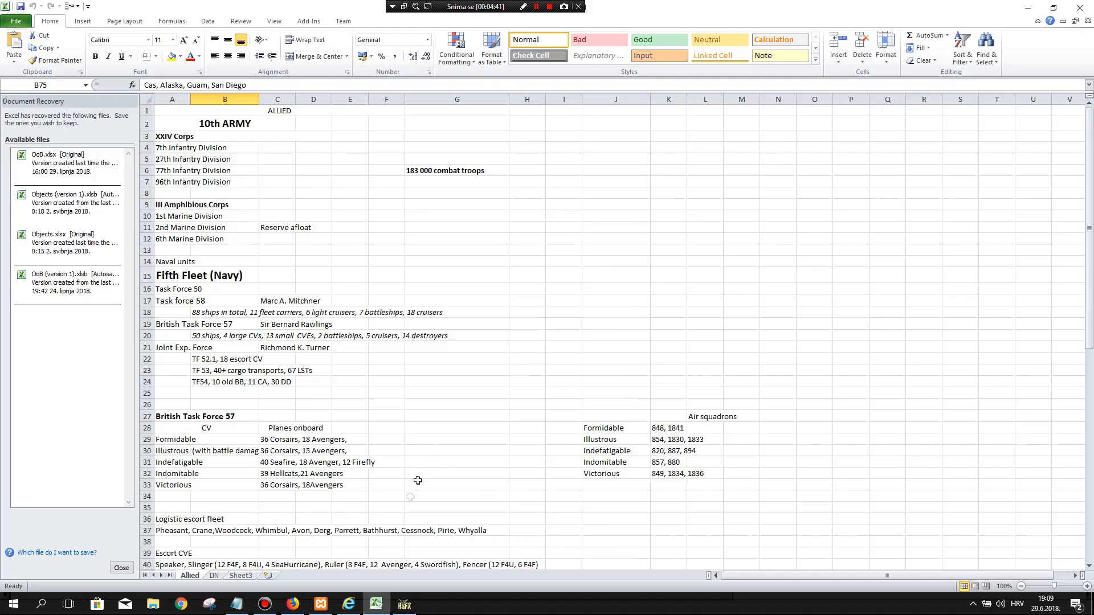
pyautogui.scroll(-20, 457, 470)
pyautogui.scroll(4, 498, 450)
pyautogui.scroll(1, 519, 475)
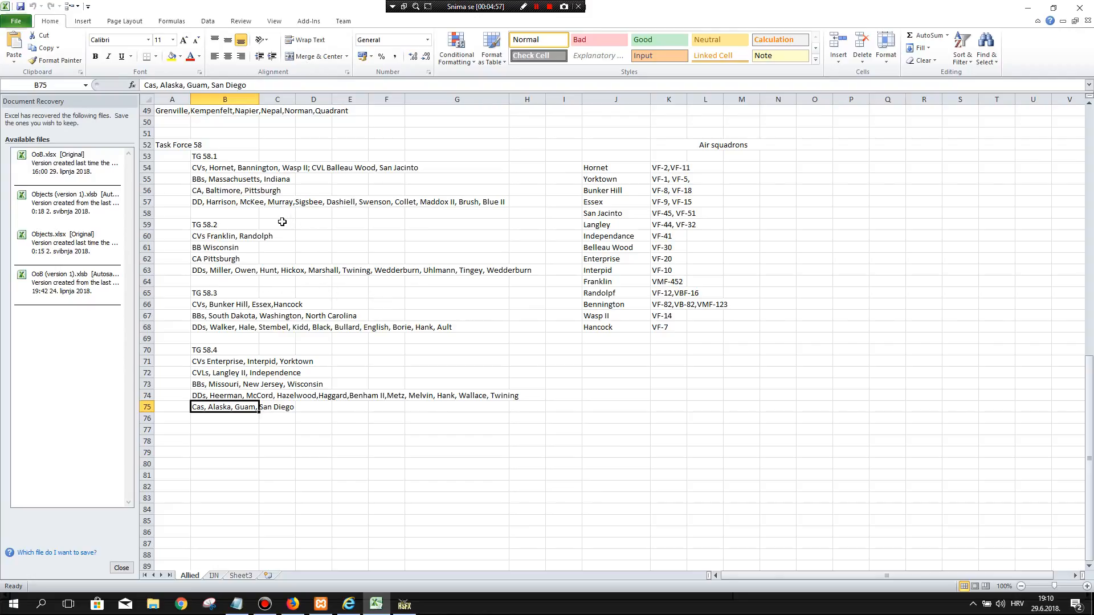
pyautogui.scroll(10, 446, 288)
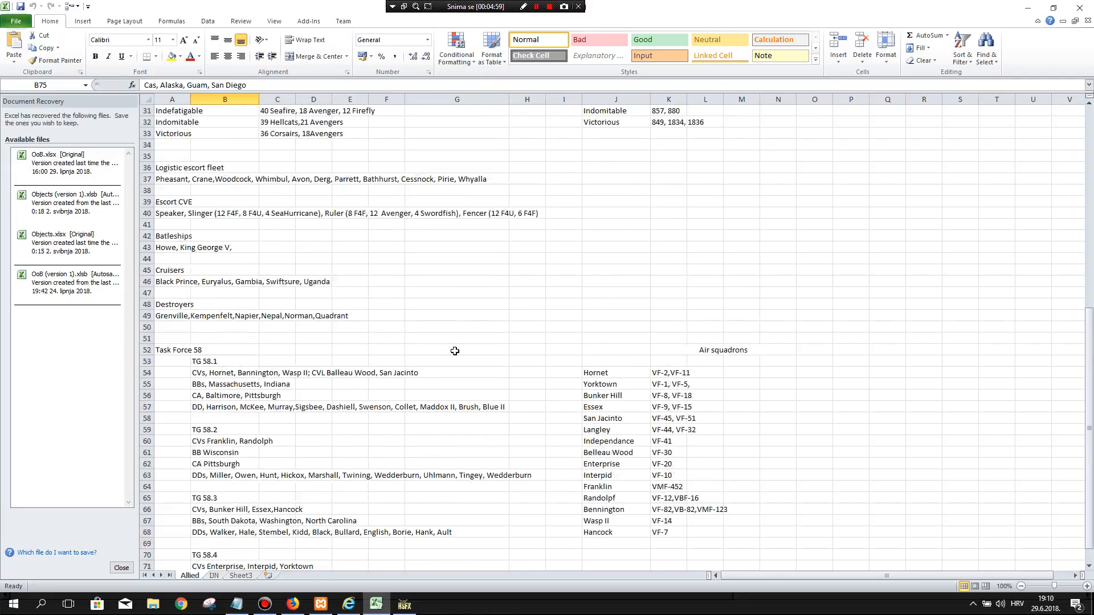
pyautogui.scroll(6, 433, 360)
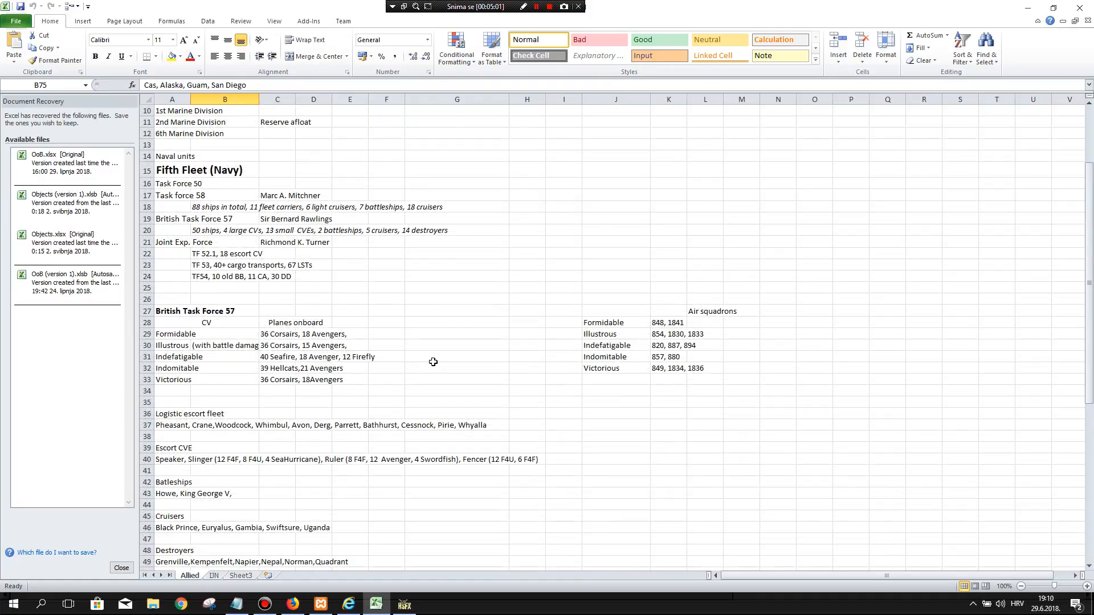
# - Compare the IJN and Allied sheets, ending on IJN with cell A14 (BB, Yamato) selected
pyautogui.click(213, 576)
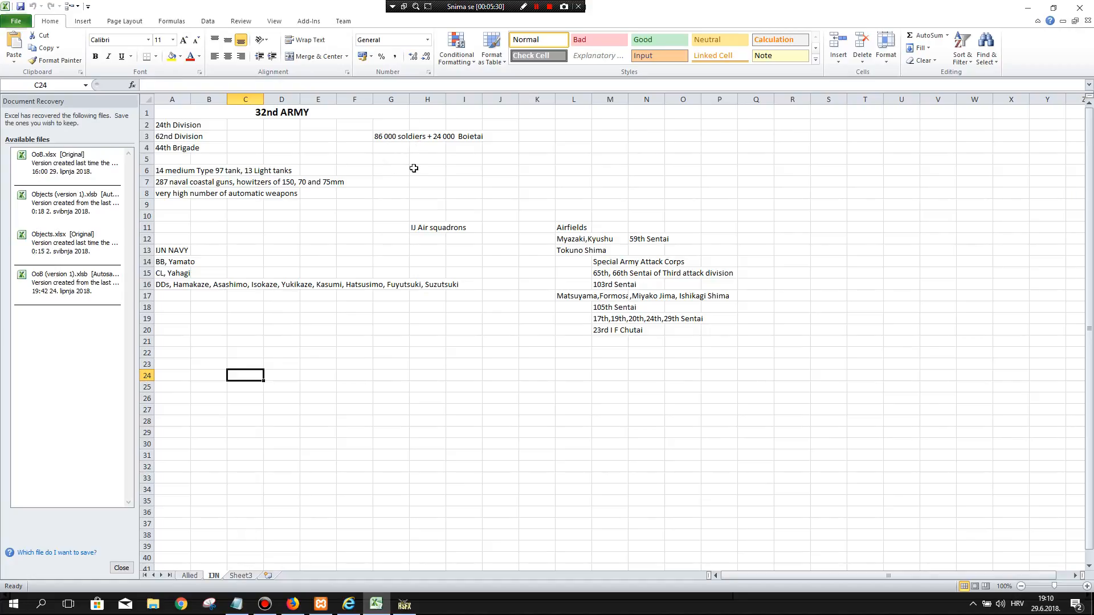
pyautogui.click(386, 138)
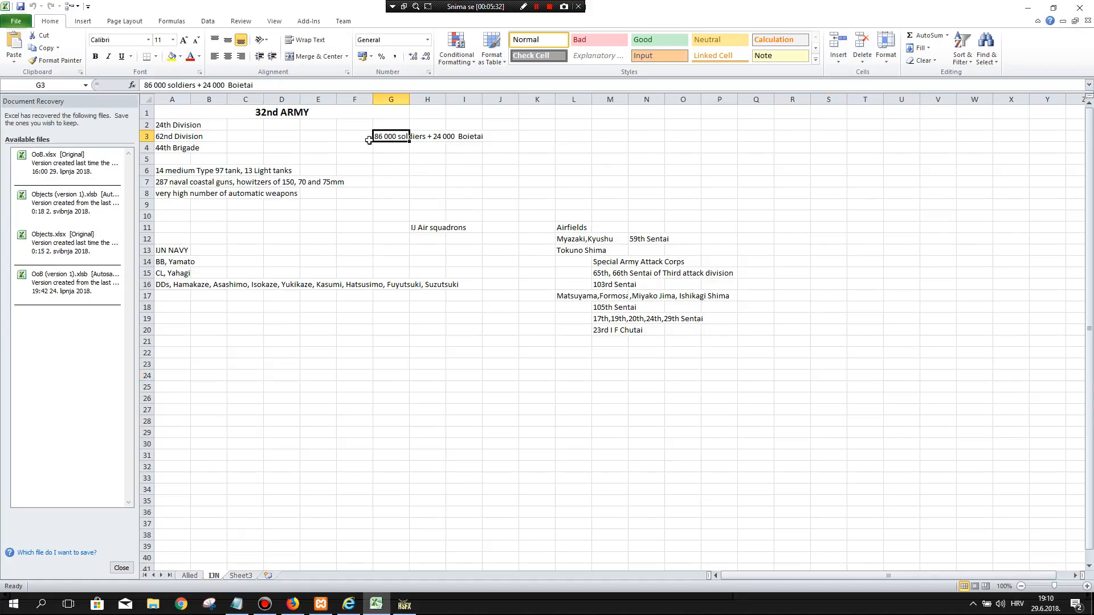
pyautogui.click(192, 575)
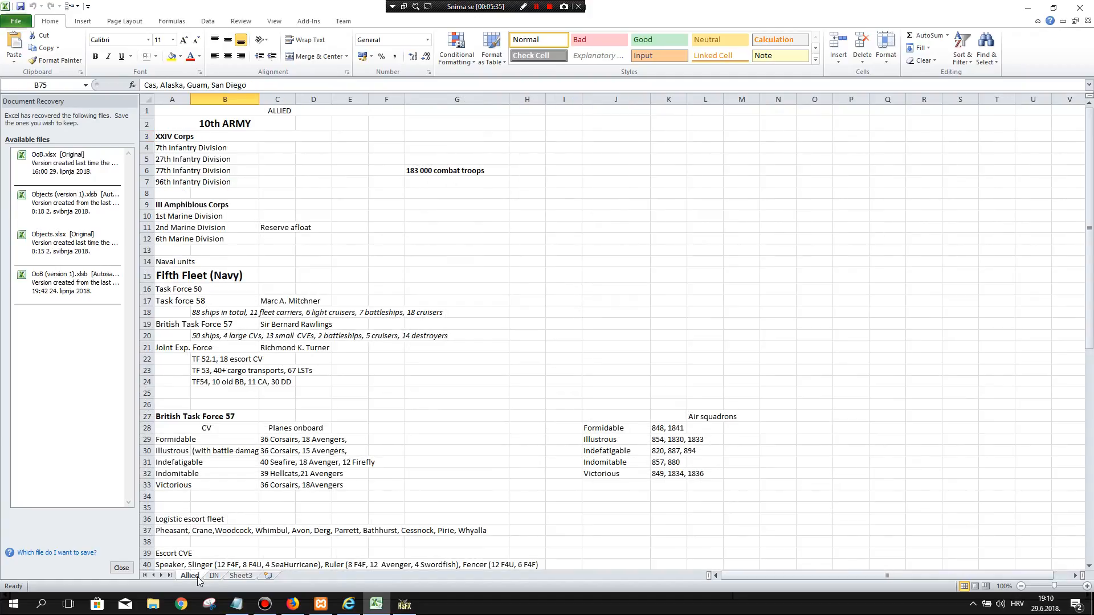
pyautogui.click(213, 576)
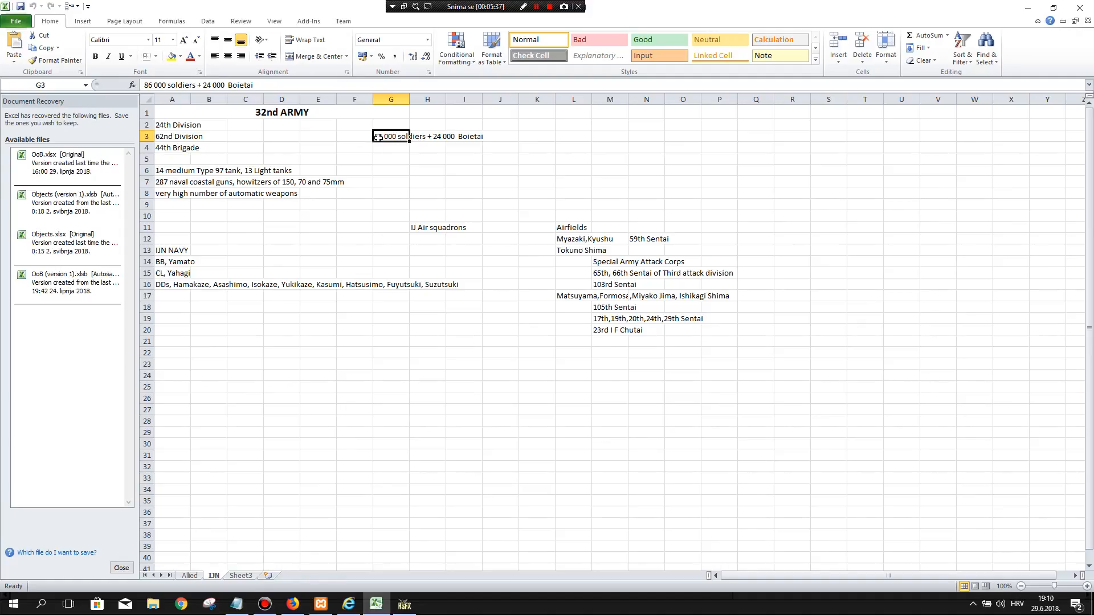
pyautogui.click(190, 576)
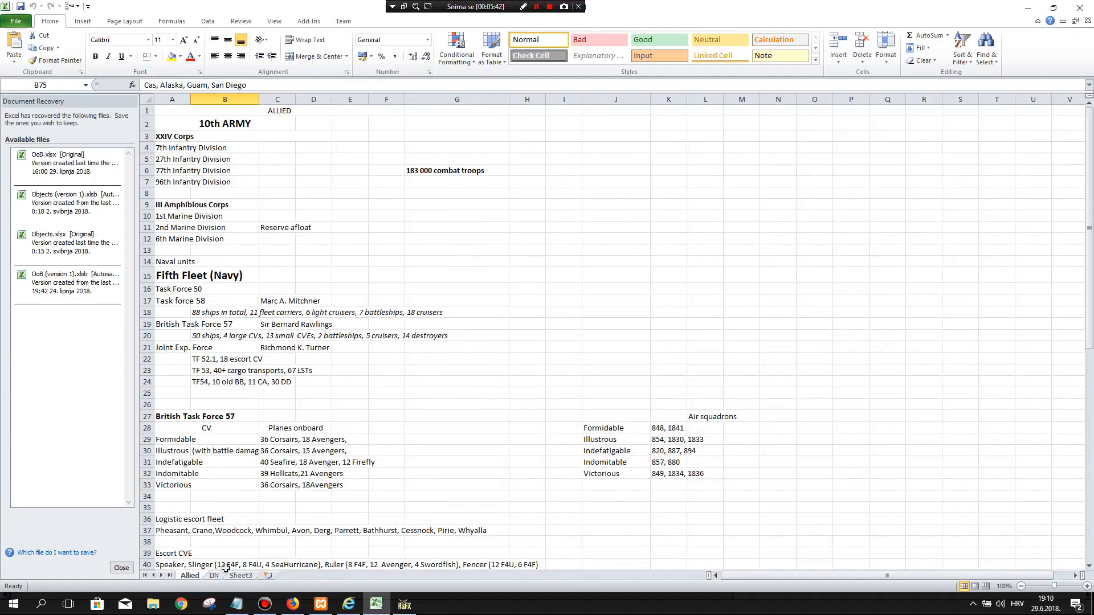
pyautogui.click(214, 575)
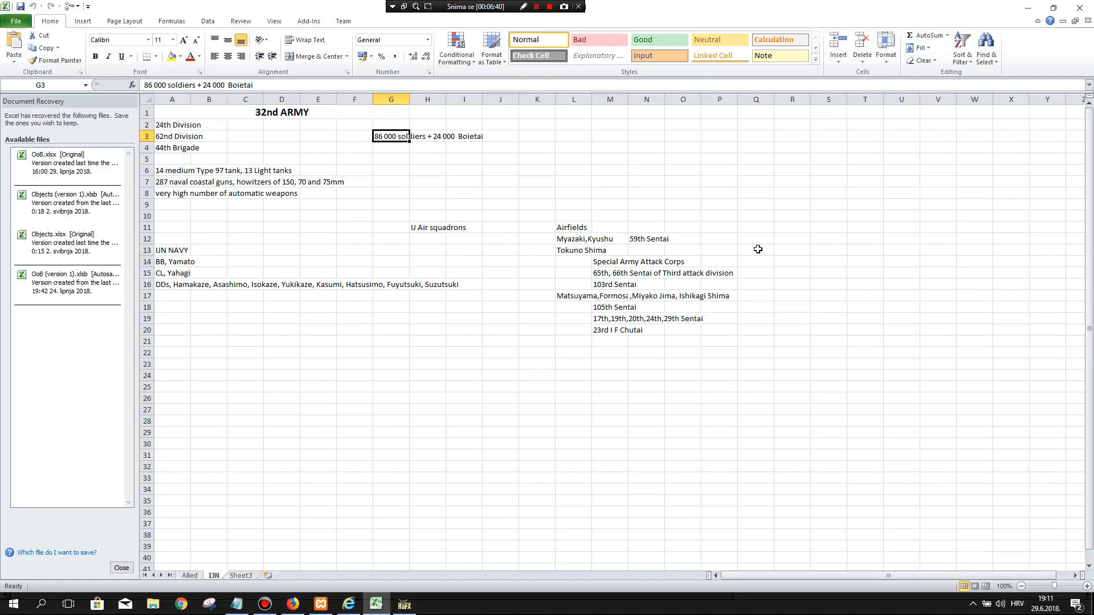
pyautogui.click(174, 264)
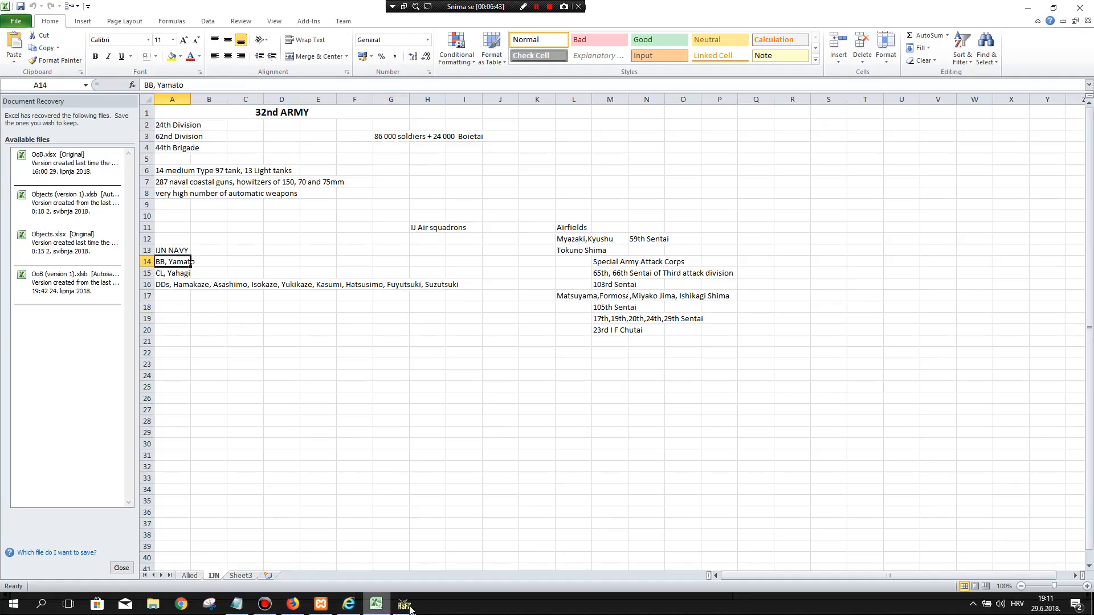
# - Bring the Forgotten Battles mission builder forward and pan over northern and southern Okinawa
pyautogui.moveTo(403, 610)
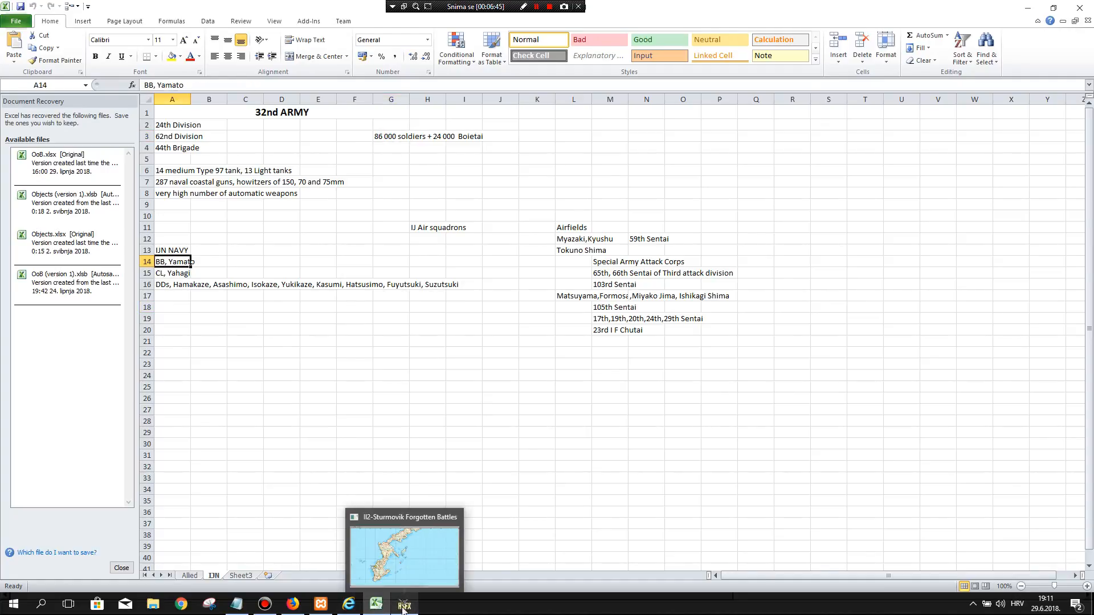
pyautogui.click(394, 514)
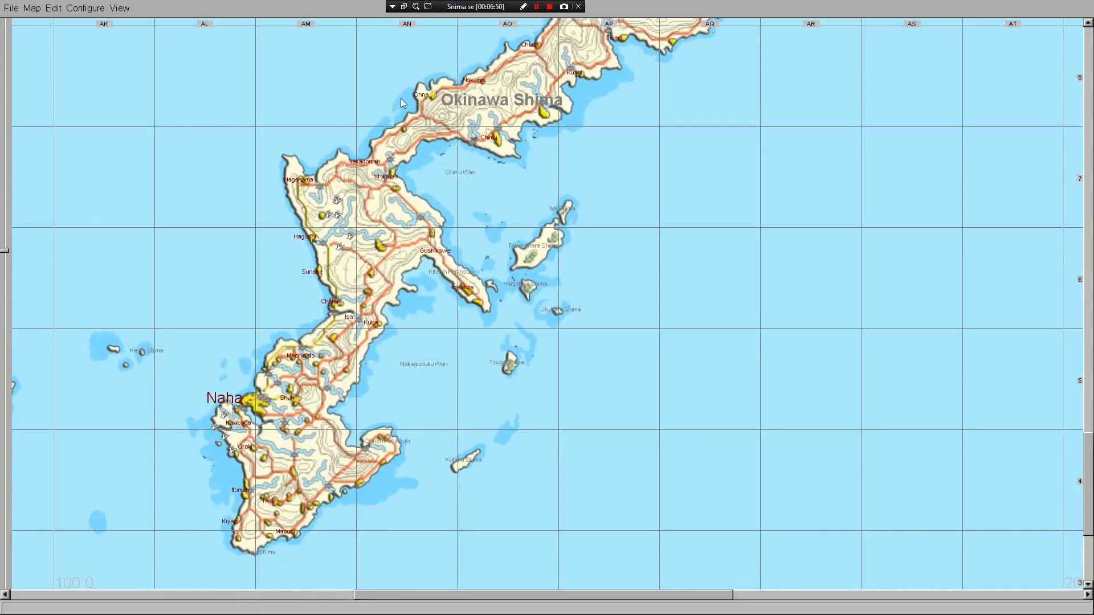
pyautogui.moveTo(390, 131); pyautogui.dragTo(578, 490)
pyautogui.scroll(-2, 556, 246)
pyautogui.scroll(-1, 555, 245)
pyautogui.moveTo(572, 167); pyautogui.dragTo(577, 434)
pyautogui.scroll(-1, 557, 233)
pyautogui.scroll(-2, 556, 238)
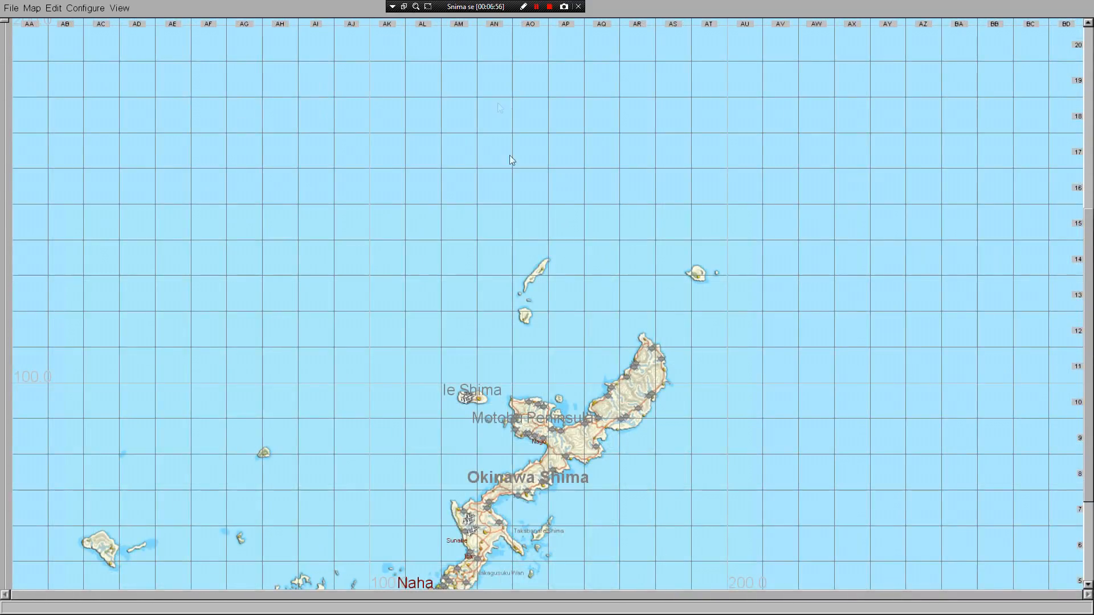
pyautogui.moveTo(530, 365); pyautogui.dragTo(567, 235)
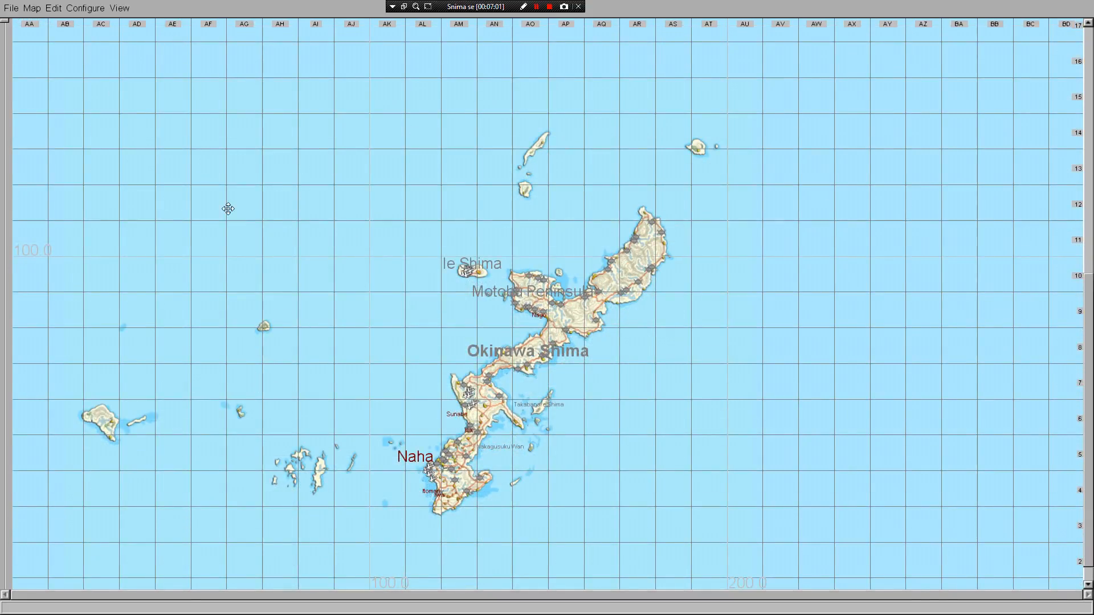
# - Zoom and pan until all of Okinawa Shima, Ie Shima and Naha are visible
pyautogui.scroll(5, 274, 239)
pyautogui.scroll(4, 320, 269)
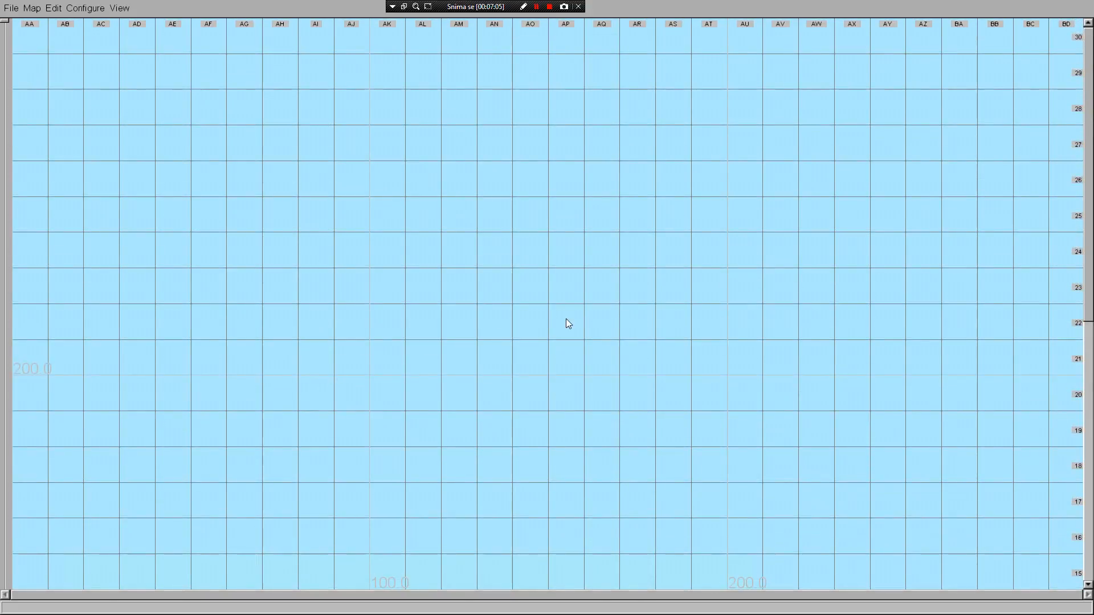
pyautogui.scroll(-4, 582, 337)
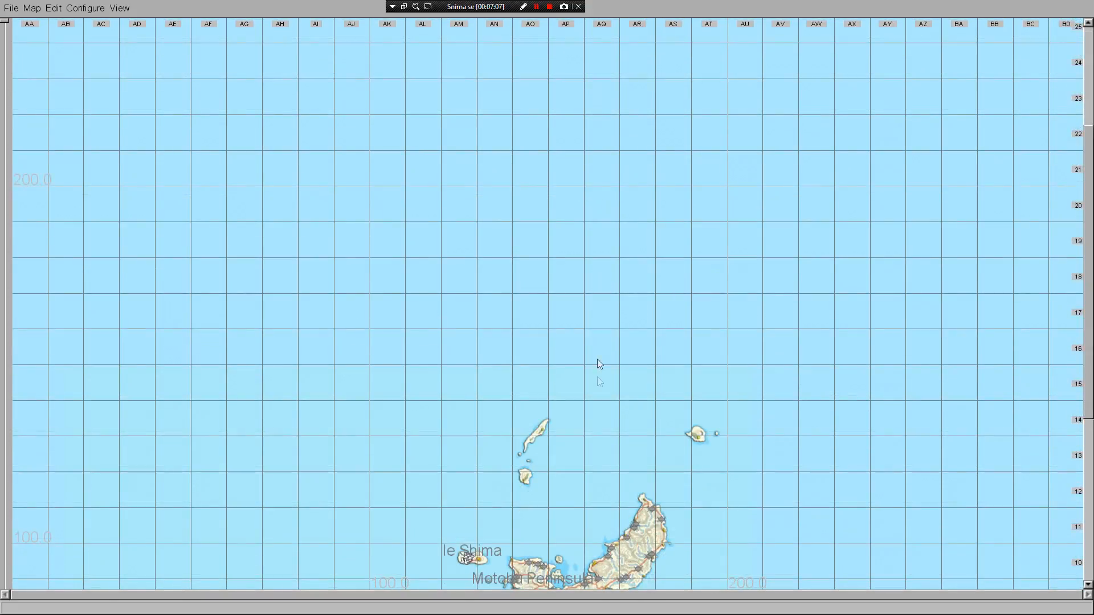
pyautogui.scroll(-2, 602, 239)
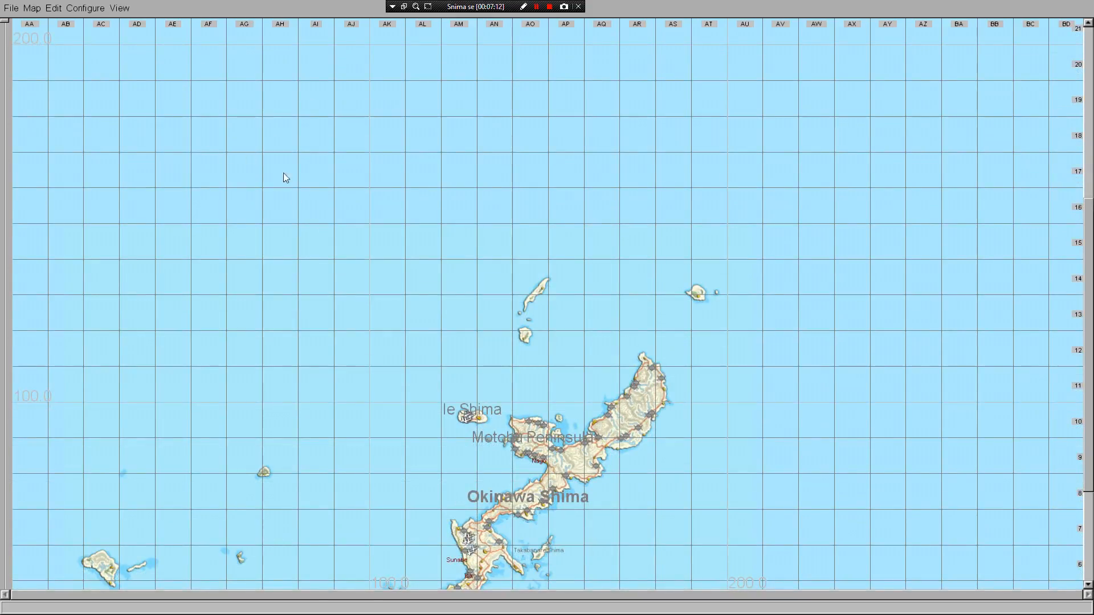
pyautogui.scroll(3, 283, 173)
pyautogui.scroll(-3, 302, 211)
pyautogui.moveTo(344, 245); pyautogui.dragTo(342, 339)
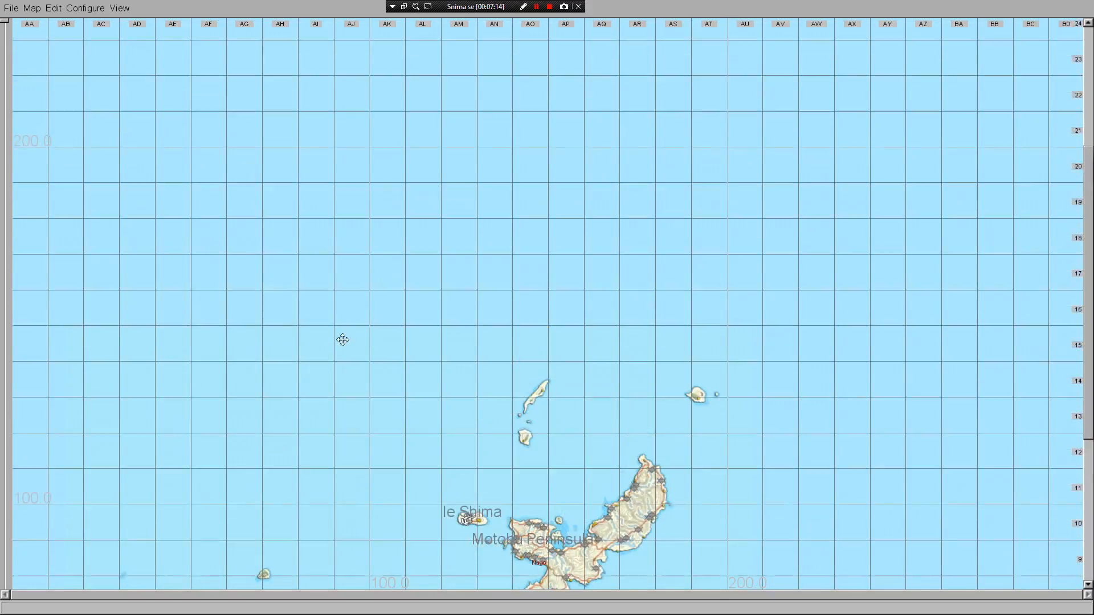
pyautogui.scroll(2, 324, 311)
pyautogui.moveTo(355, 267); pyautogui.dragTo(352, 355)
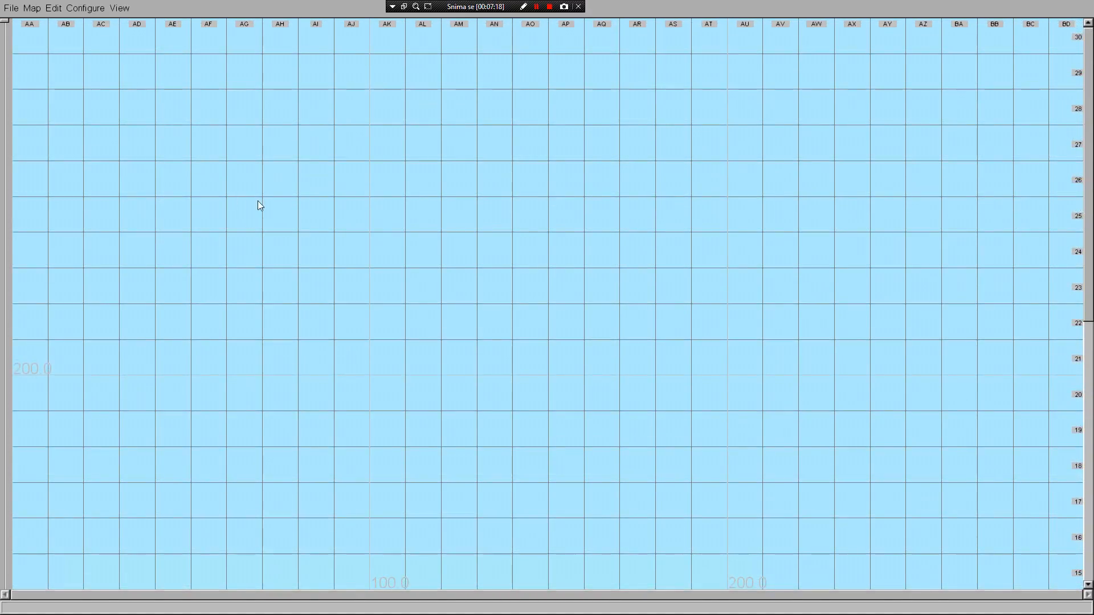
pyautogui.scroll(-4, 459, 339)
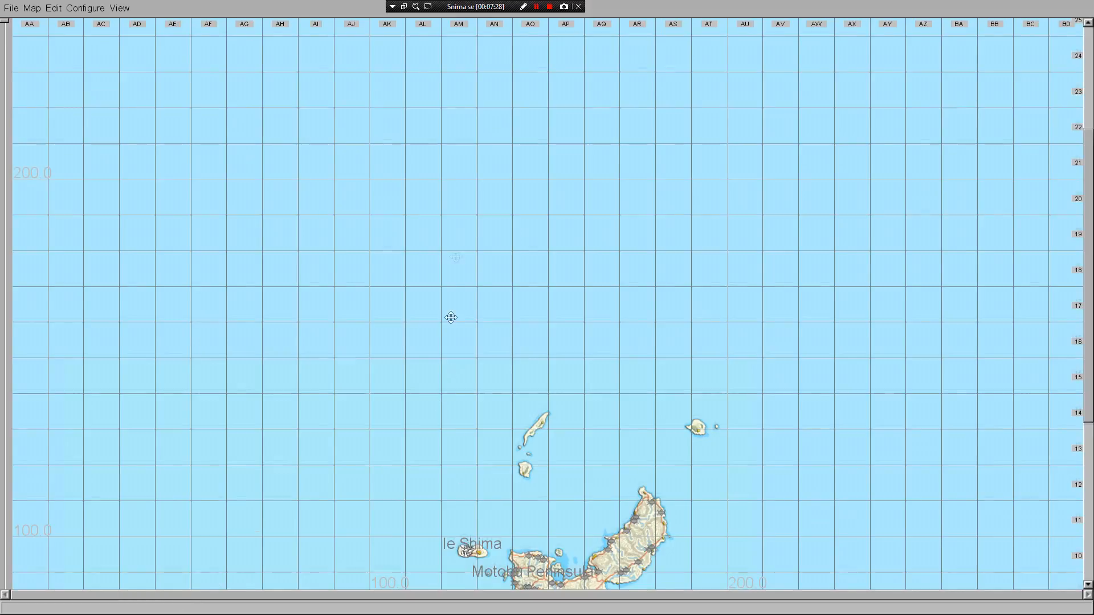
pyautogui.moveTo(451, 318); pyautogui.dragTo(453, 272)
pyautogui.moveTo(439, 195); pyautogui.dragTo(403, 410)
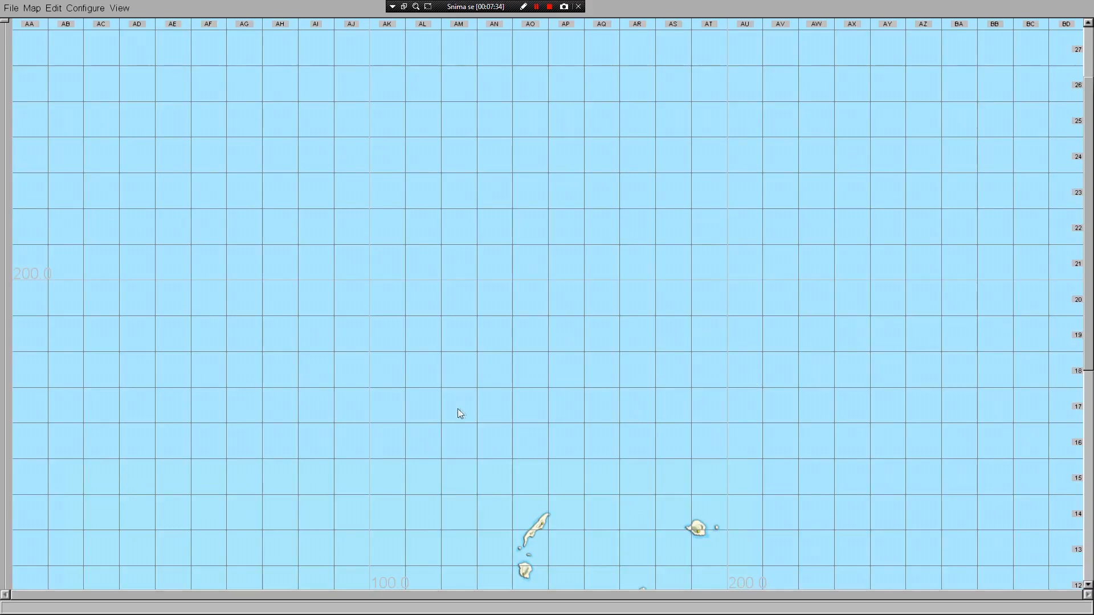
pyautogui.moveTo(526, 451); pyautogui.dragTo(518, 313)
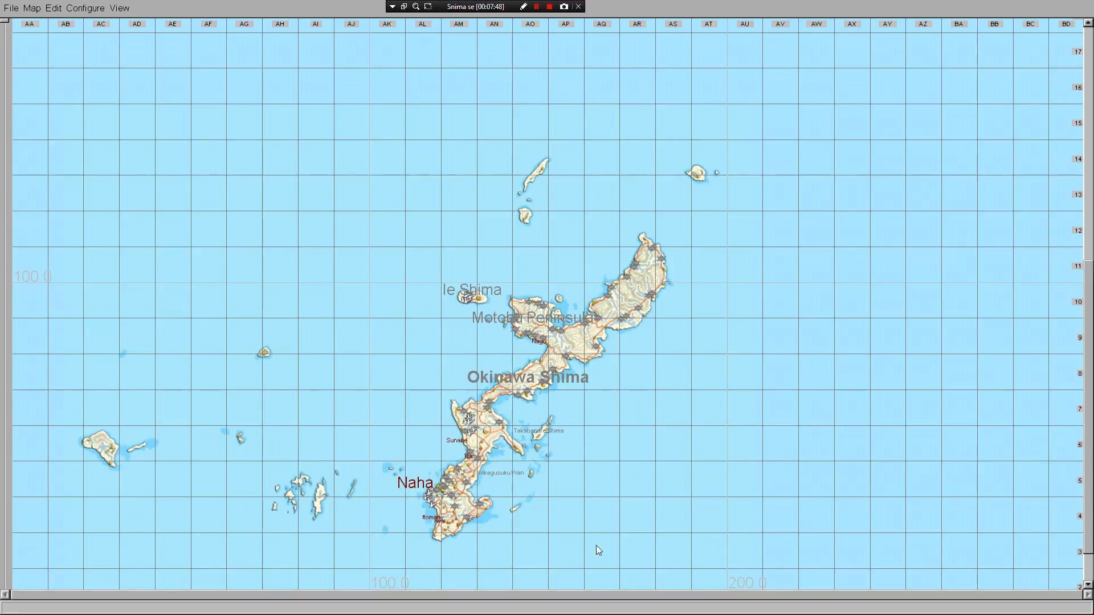
pyautogui.scroll(-1, 592, 456)
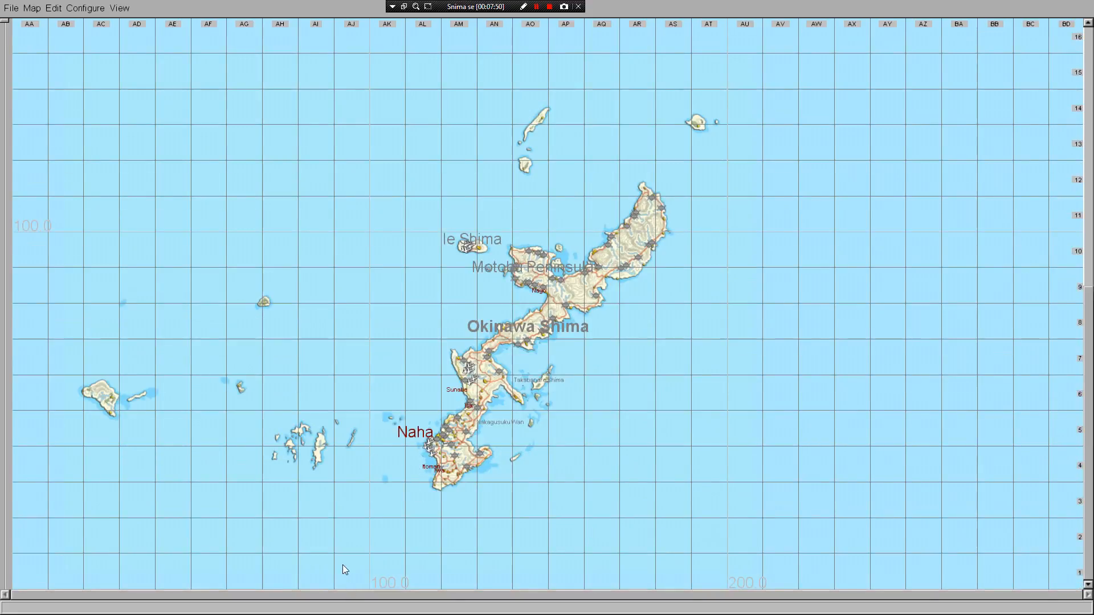
# - Return to Excel's IJN sheet and select cell A2 (24th Division)
pyautogui.press('super')
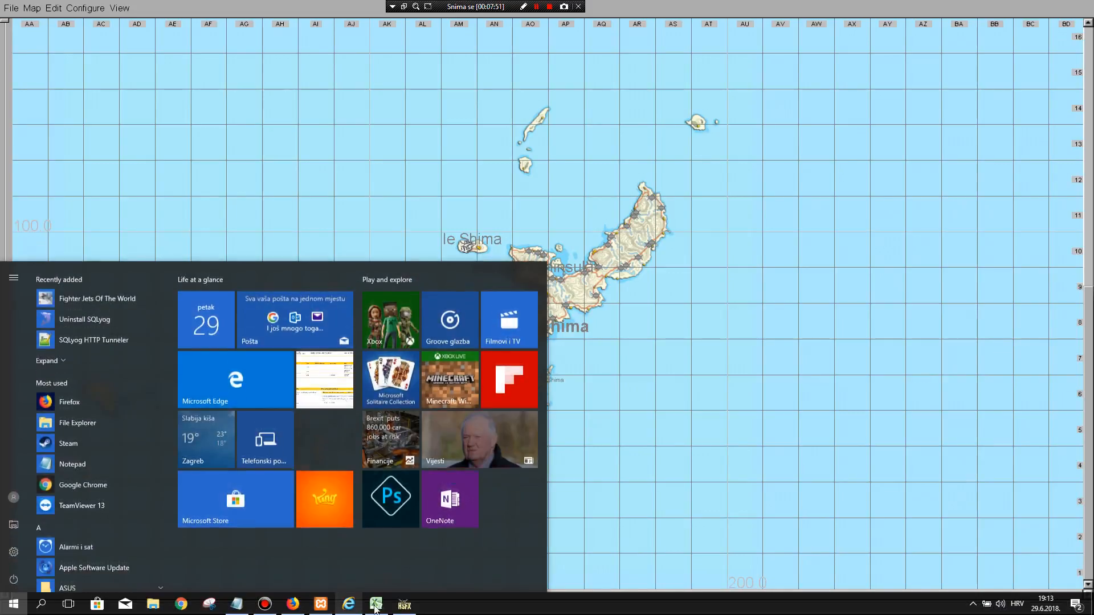
pyautogui.click(377, 605)
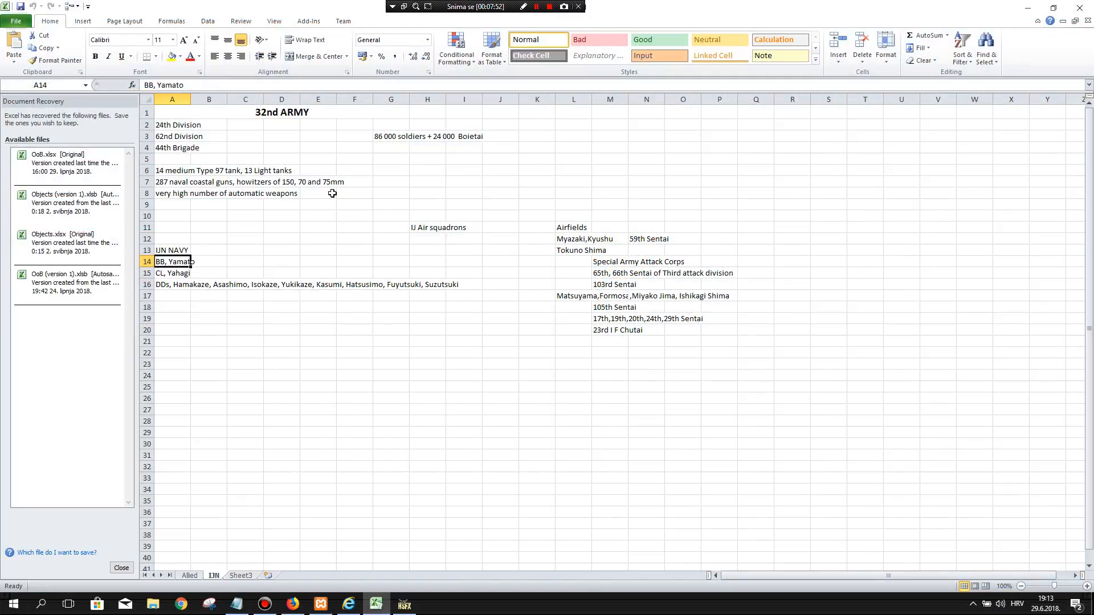
pyautogui.click(176, 126)
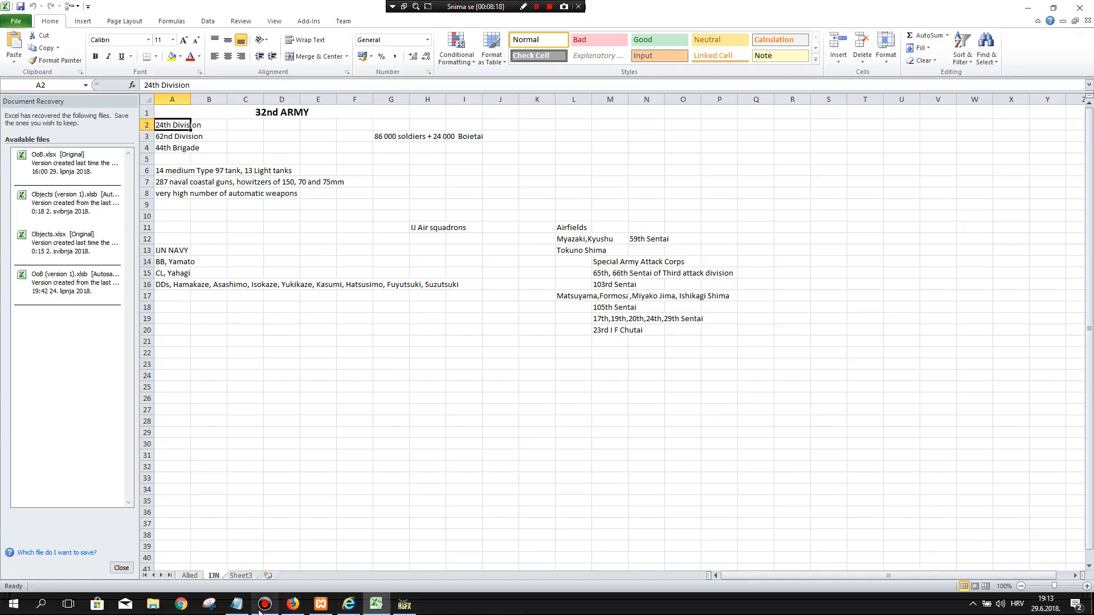
# - Switch to the Okinawa Mission HQ page and open the District H map
pyautogui.click(350, 609)
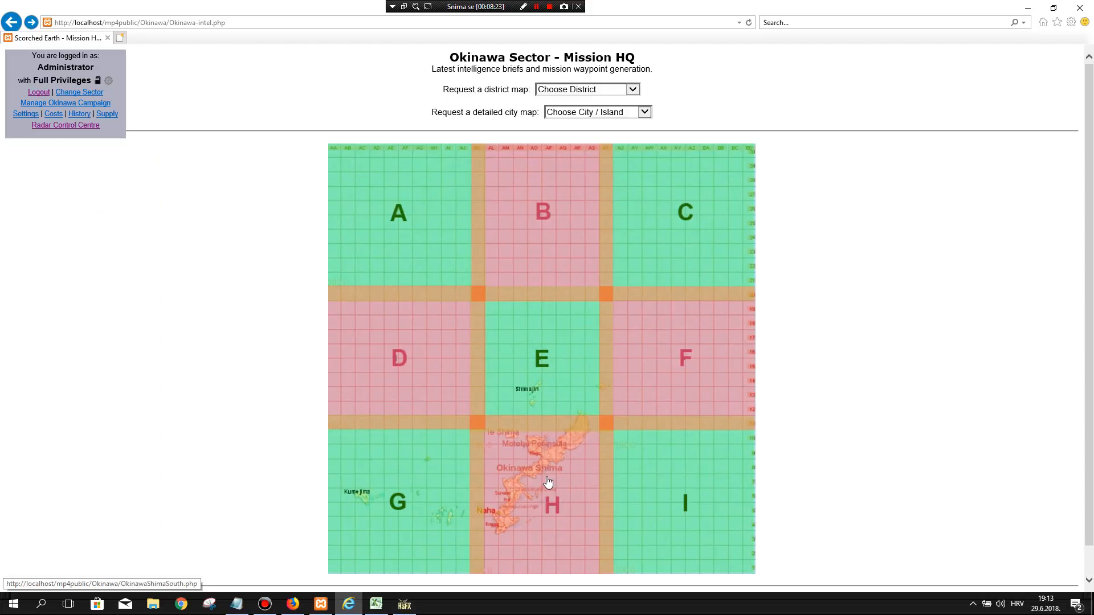
pyautogui.click(551, 505)
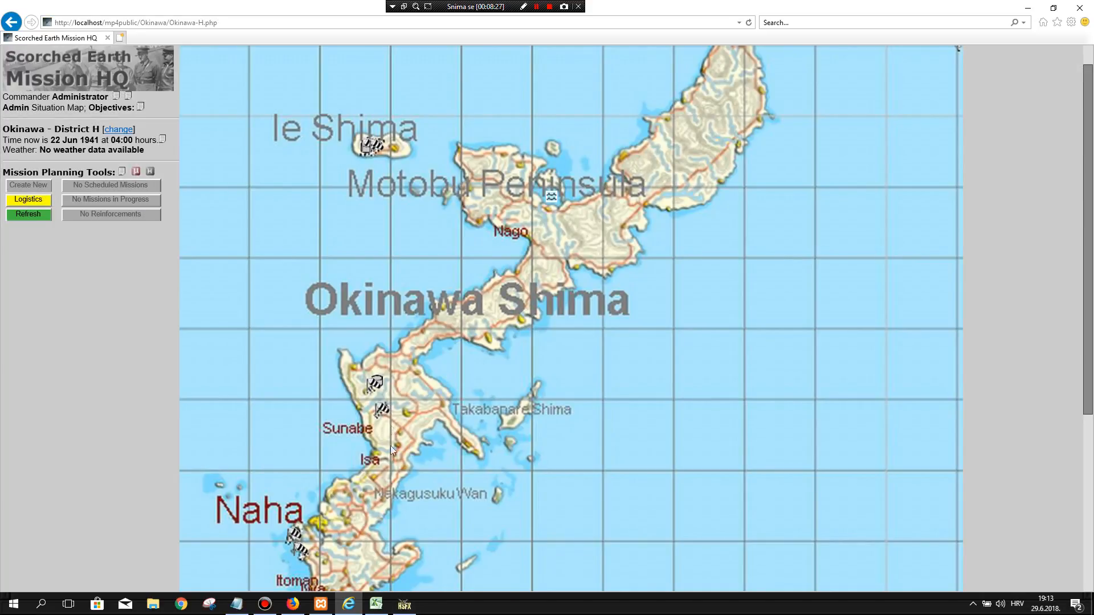
pyautogui.scroll(-3, 471, 412)
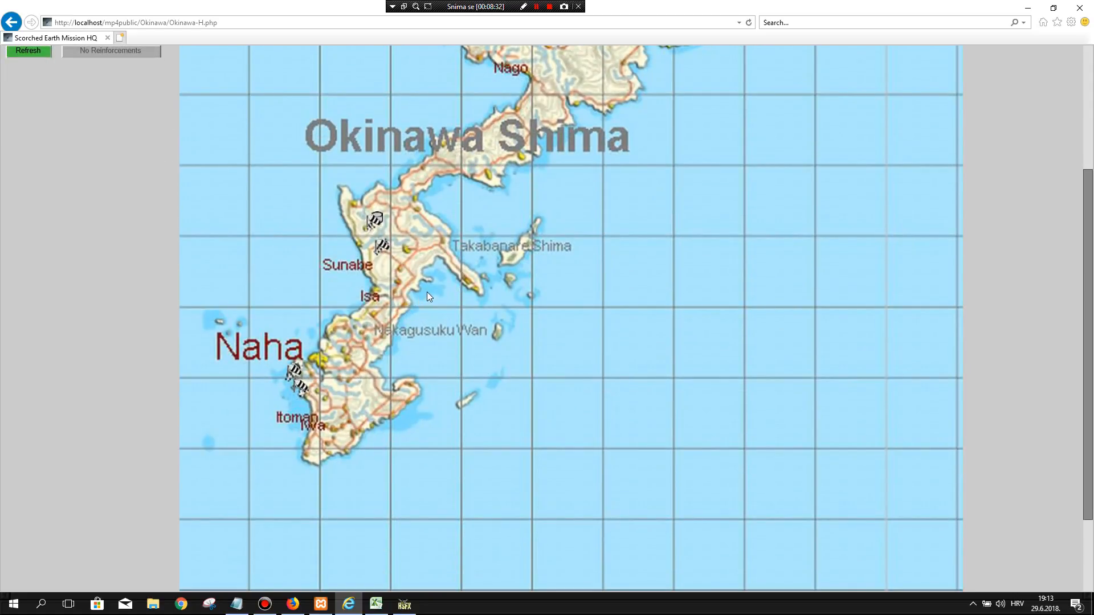
pyautogui.scroll(3, 524, 344)
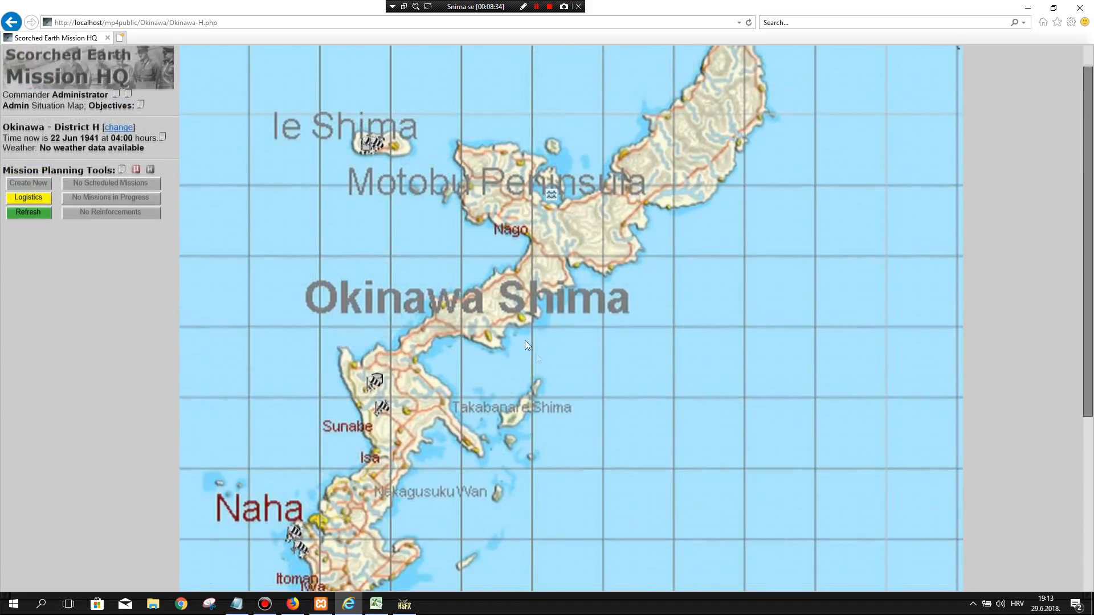
pyautogui.scroll(-2, 538, 344)
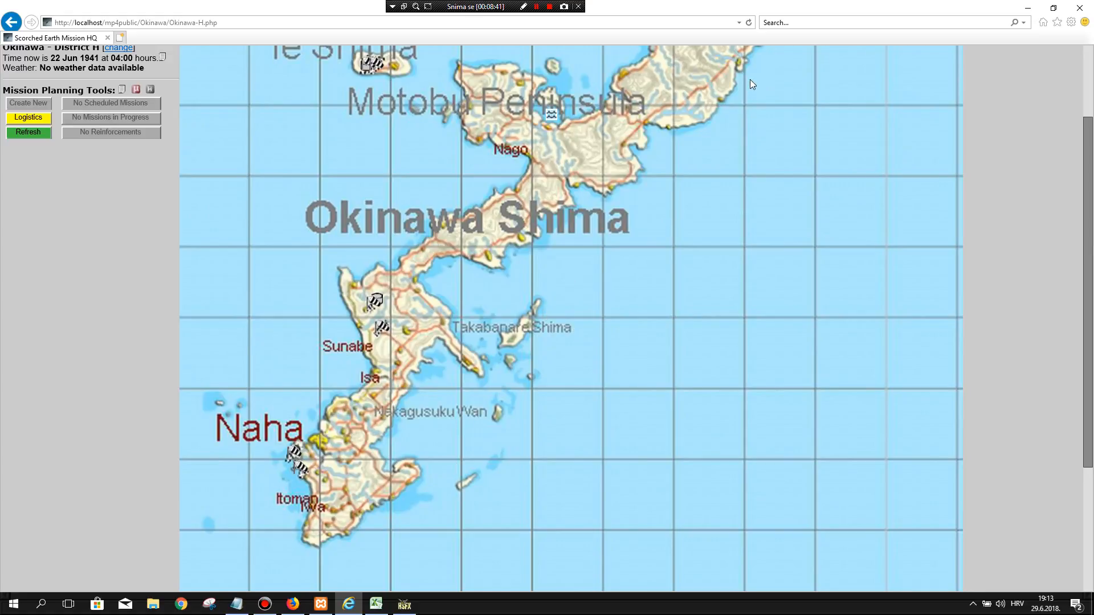
pyautogui.scroll(2, 691, 191)
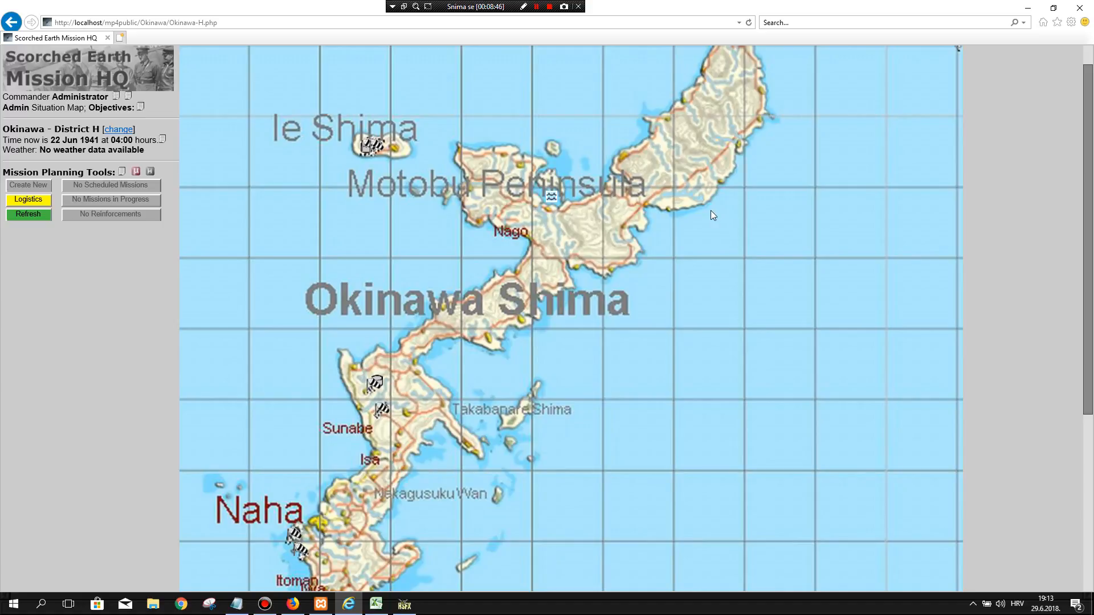
pyautogui.scroll(-2, 567, 341)
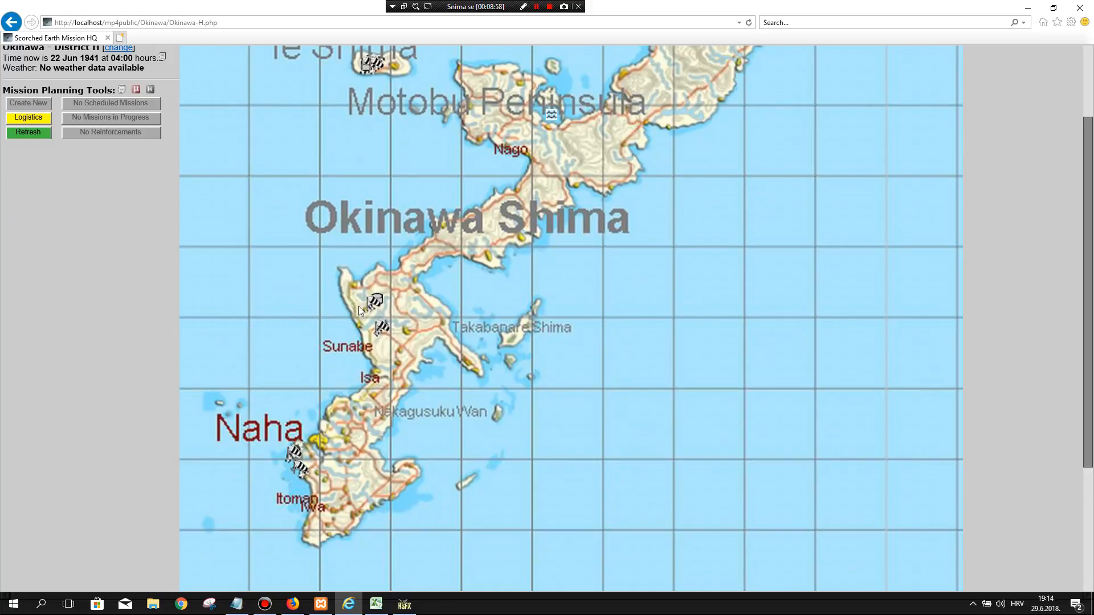
# - Check the airbase details on the District H map
pyautogui.moveTo(371, 309)
pyautogui.moveTo(380, 329)
pyautogui.scroll(3, 305, 342)
pyautogui.scroll(-5, 306, 309)
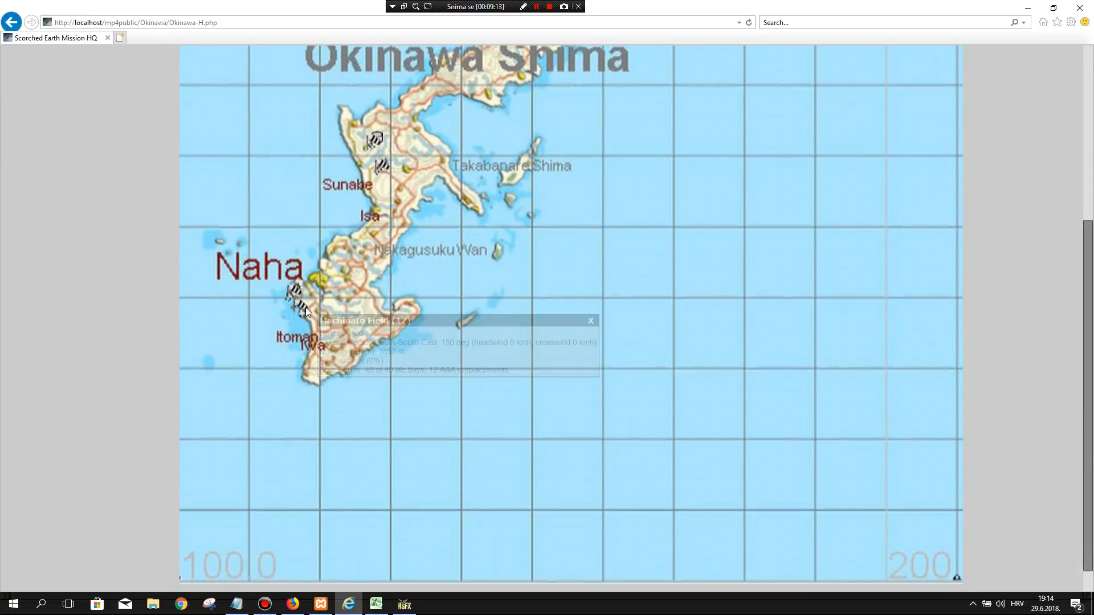
pyautogui.scroll(3, 245, 268)
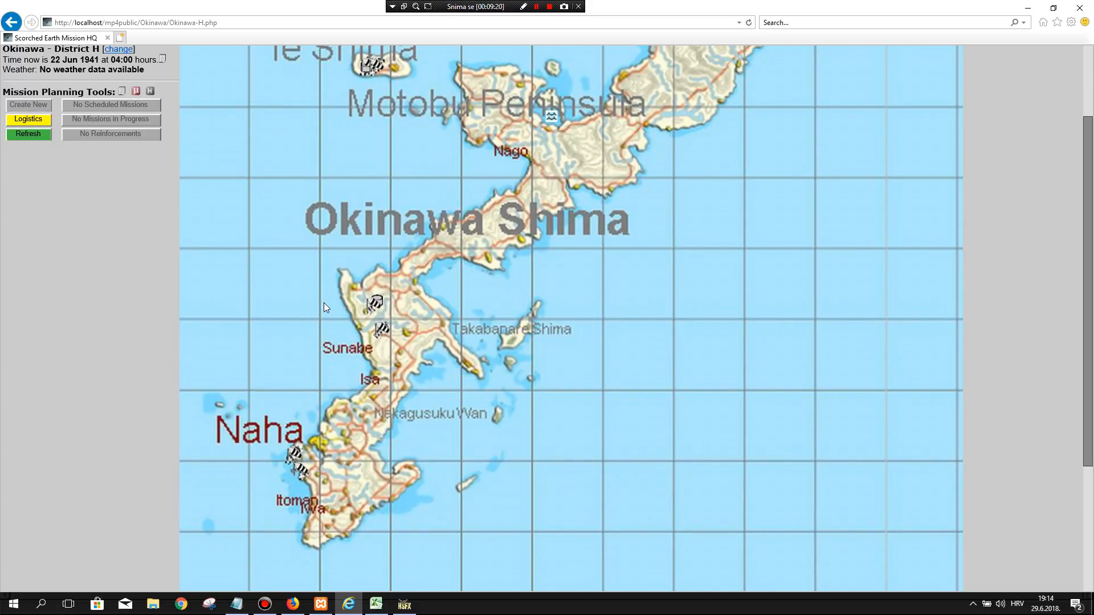
# - Zoom the Okinawa map into central Okinawa Shima and pan toward Naha, then open the Start menu
pyautogui.click(404, 604)
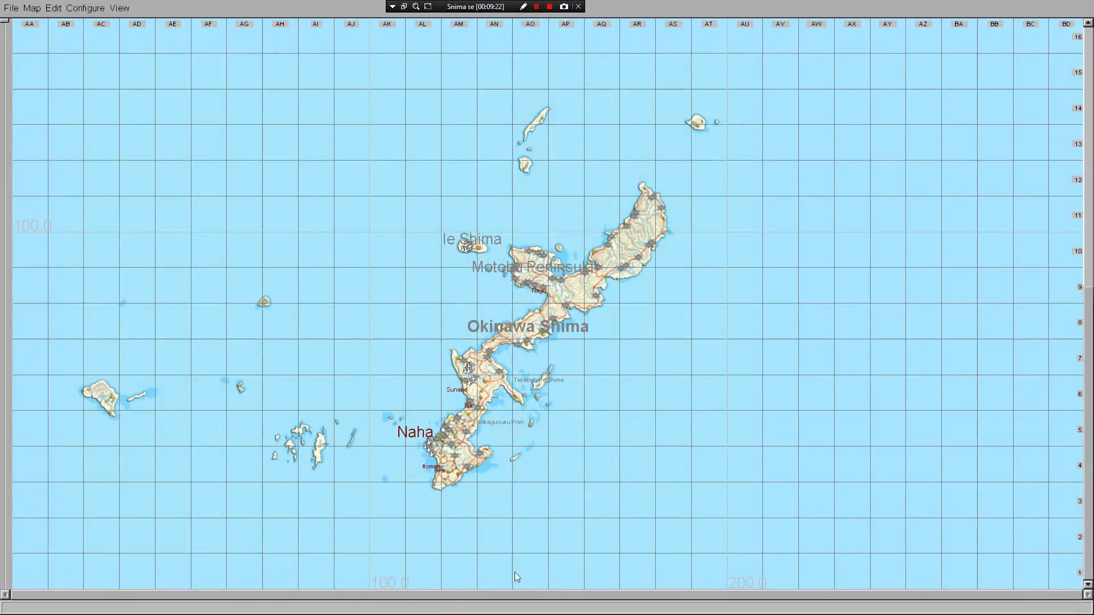
pyautogui.scroll(5, 456, 367)
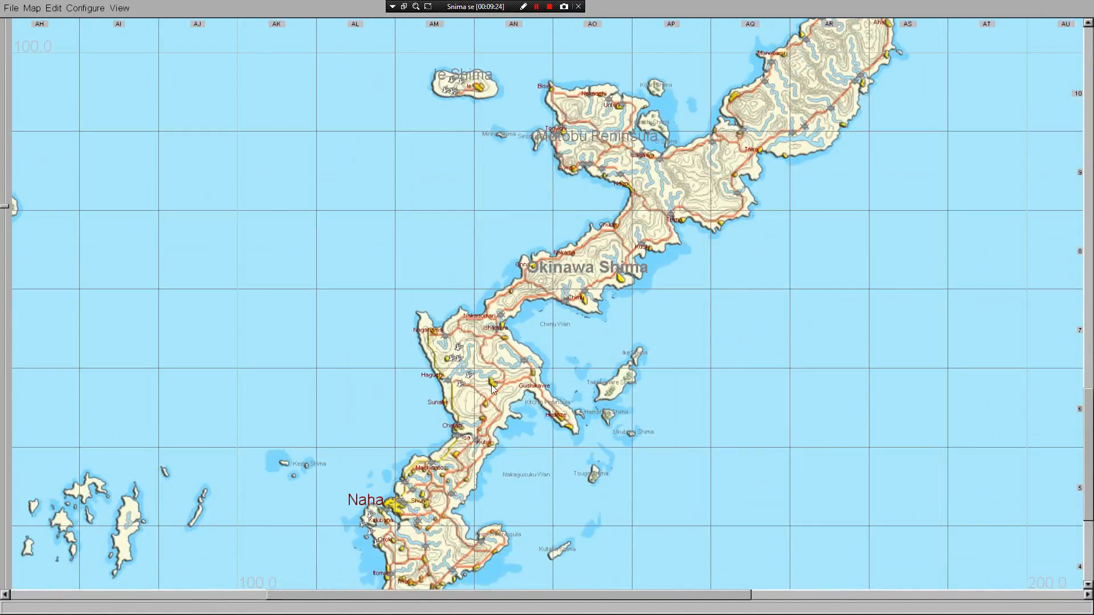
pyautogui.scroll(1, 470, 389)
pyautogui.scroll(1, 376, 308)
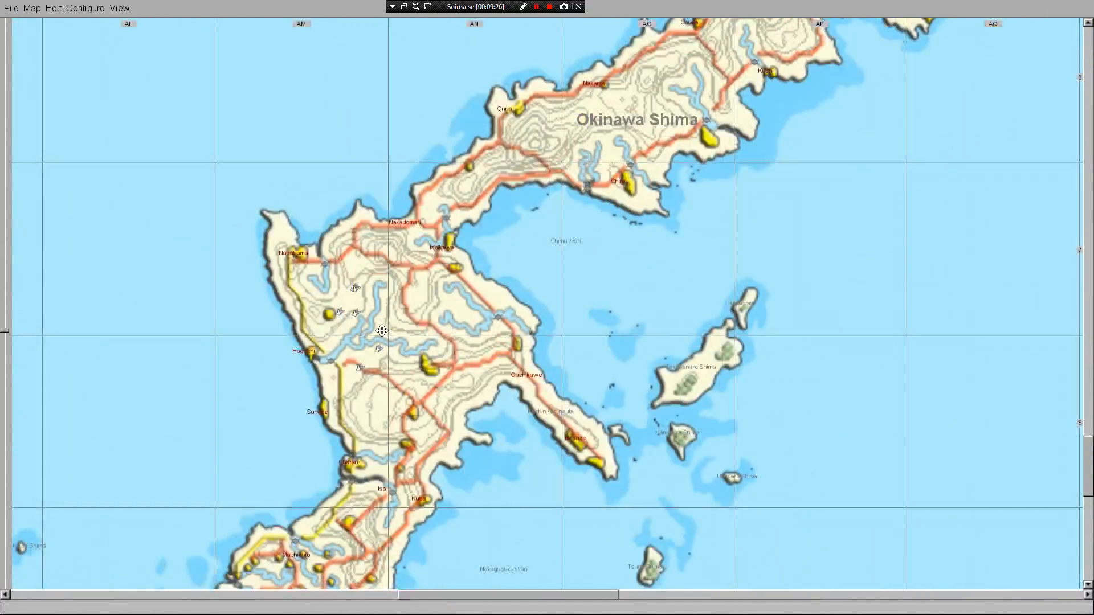
pyautogui.scroll(4, 353, 294)
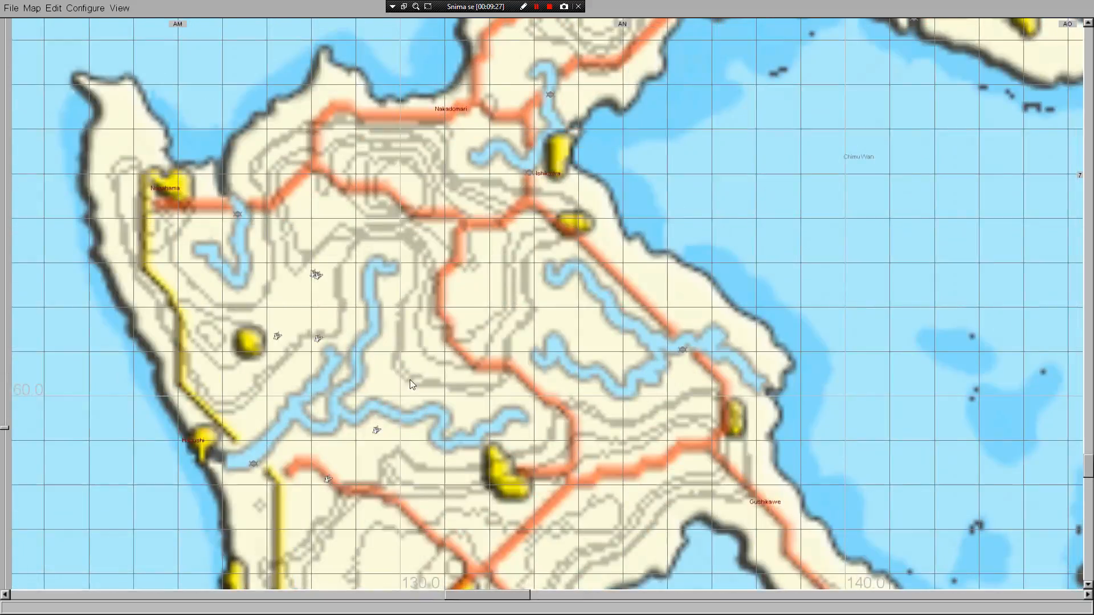
pyautogui.scroll(-3, 410, 380)
pyautogui.moveTo(418, 296); pyautogui.dragTo(388, 87)
pyautogui.scroll(2, 319, 407)
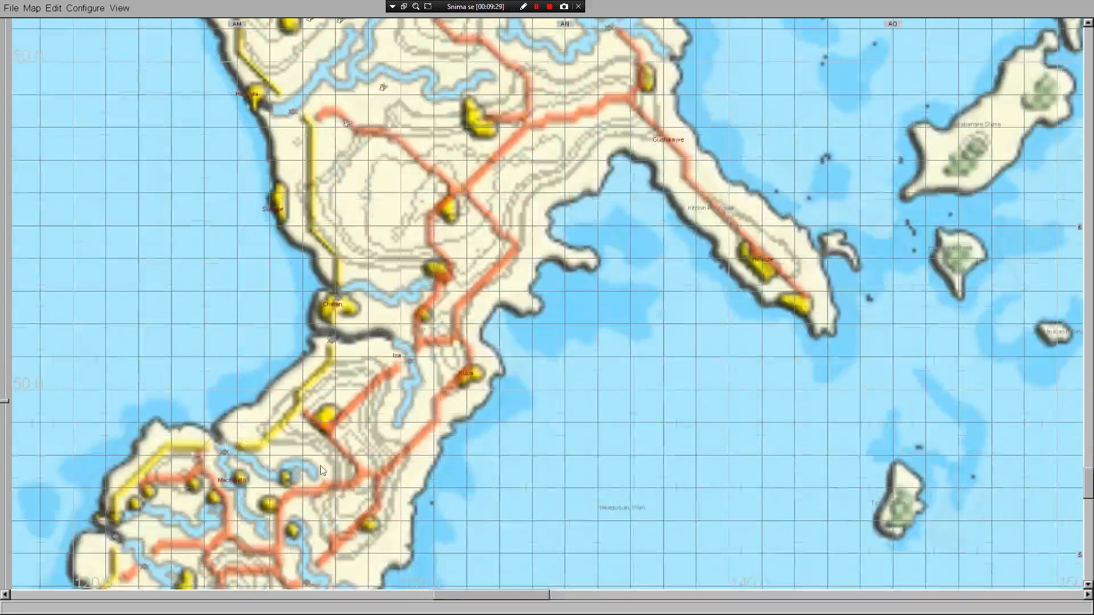
pyautogui.scroll(3, 320, 467)
pyautogui.scroll(-3, 404, 407)
pyautogui.moveTo(443, 295); pyautogui.dragTo(522, 103)
pyautogui.press('super')
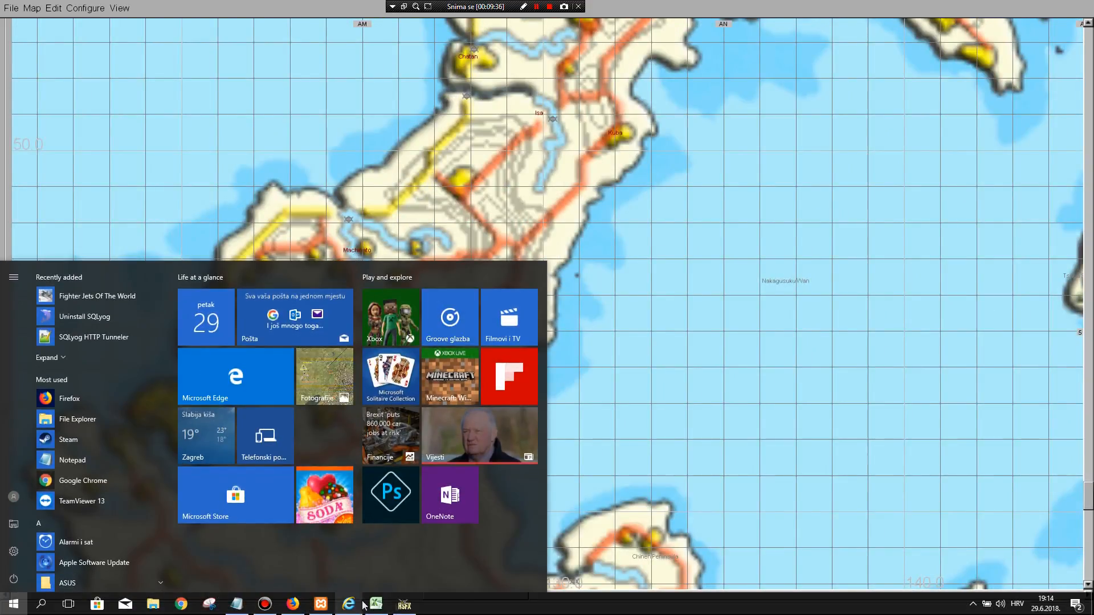
# - Open okinawa_june_1945.jpg from the DATA (D:) drive's Battle of Okinawa folder
pyautogui.click(155, 605)
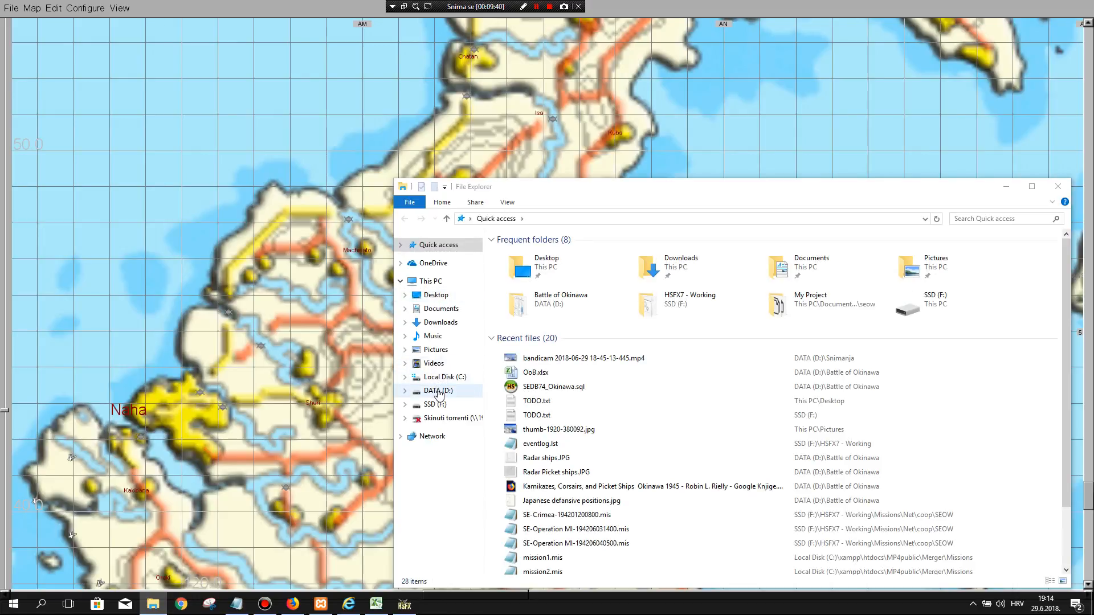
pyautogui.click(435, 402)
pyautogui.click(433, 392)
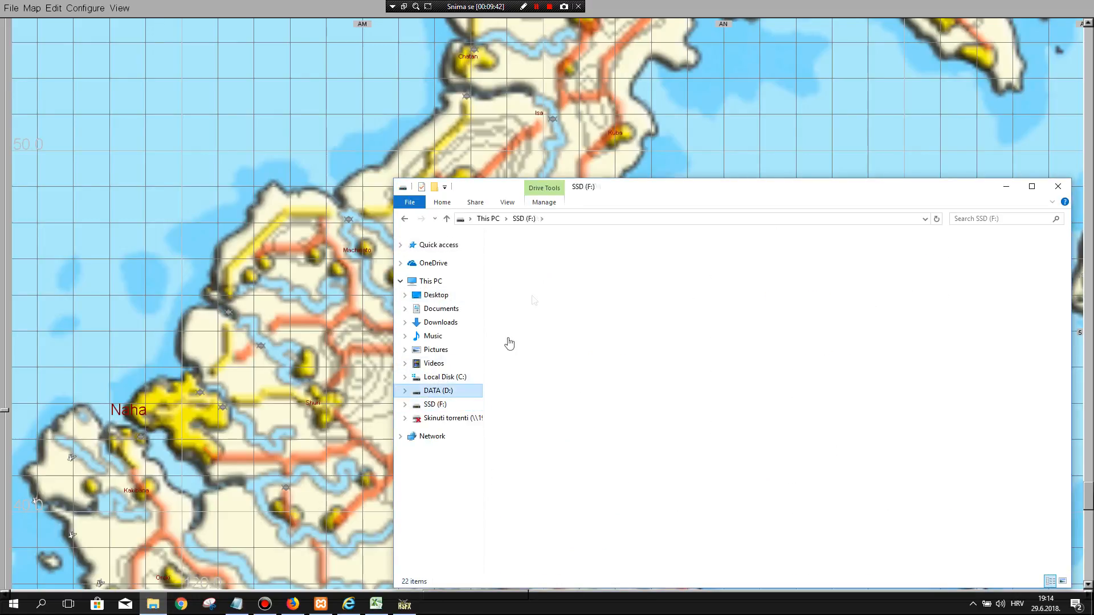
pyautogui.click(537, 267)
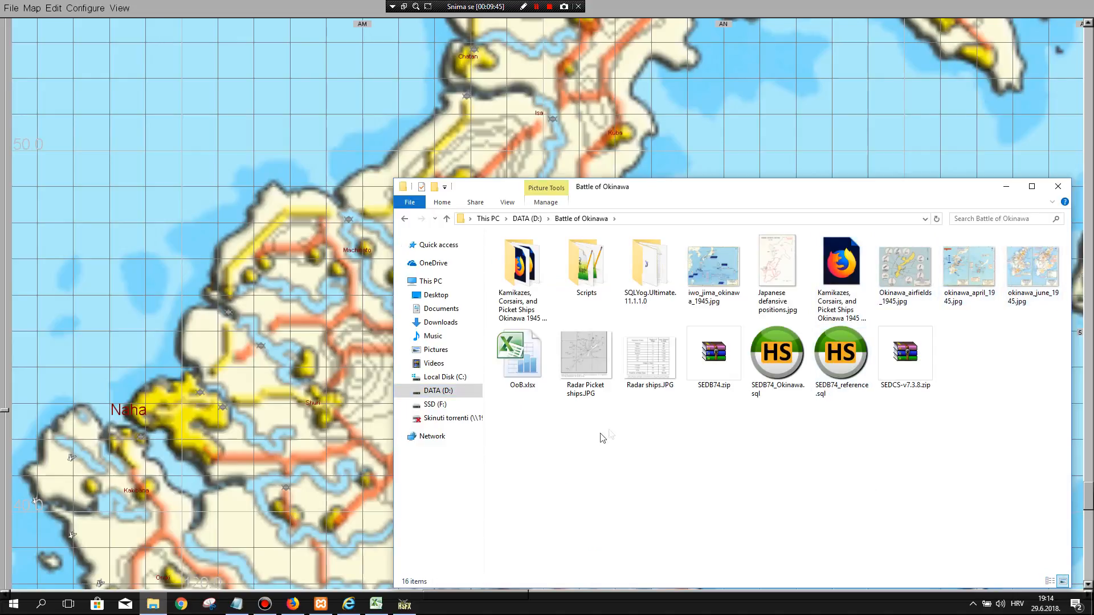
pyautogui.doubleClick(1046, 278)
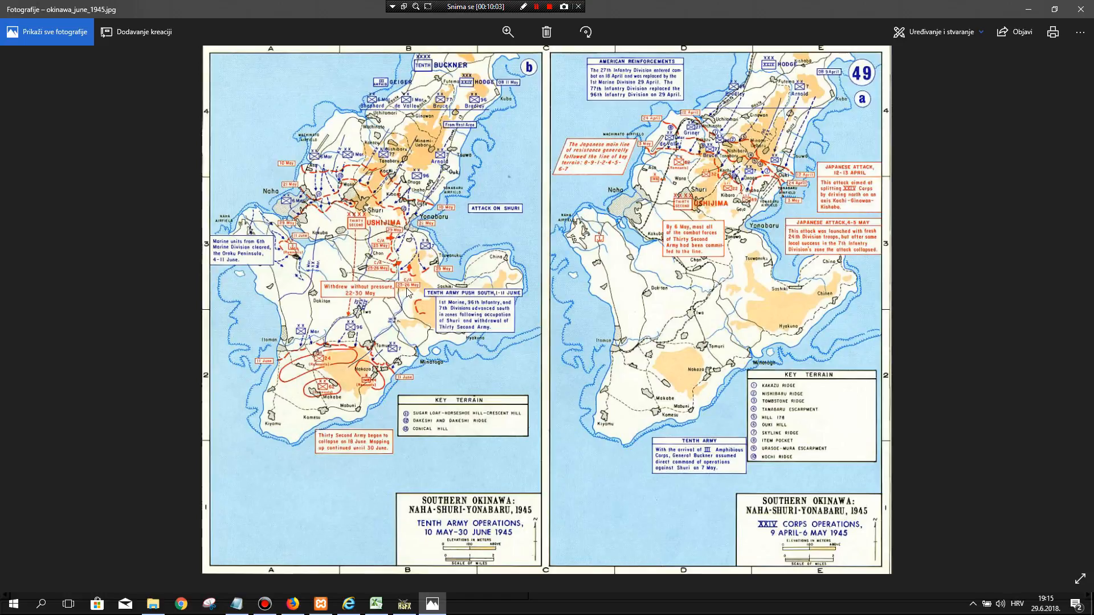
# - Flip through the neighbouring Okinawa maps, return to okinawa_june_1945.jpg, and minimize Photos
pyautogui.scroll(-2, 449, 308)
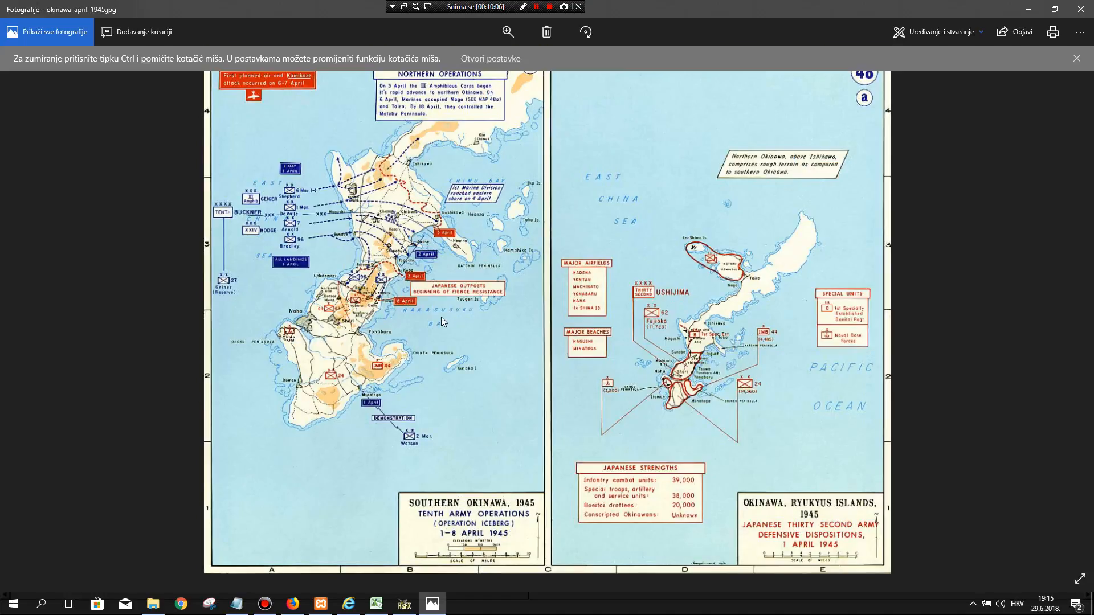
pyautogui.scroll(-2, 513, 331)
pyautogui.scroll(1, 648, 309)
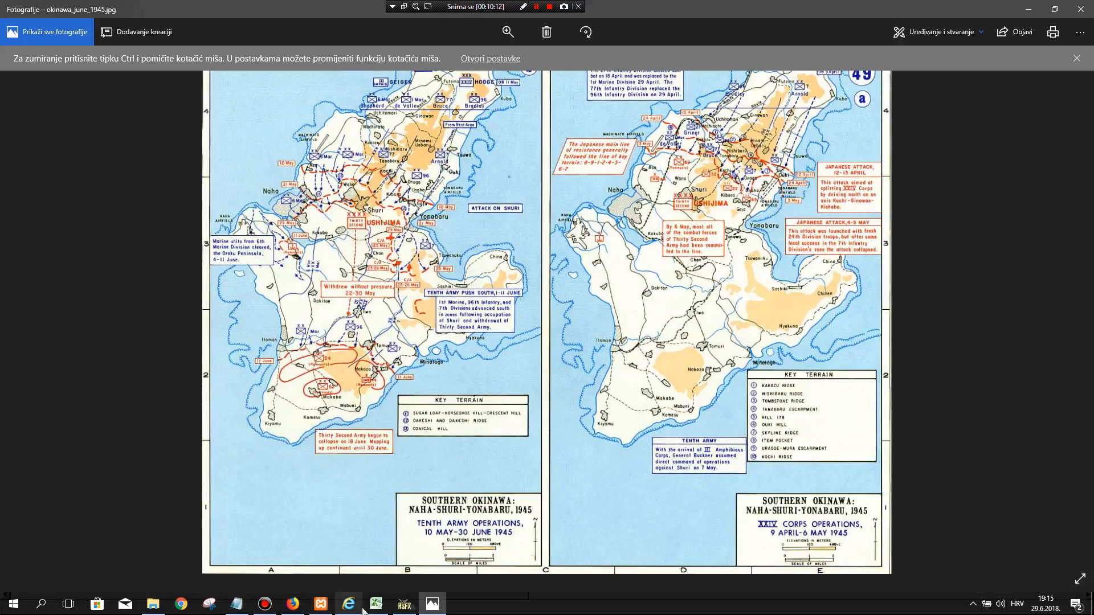
pyautogui.moveTo(410, 609)
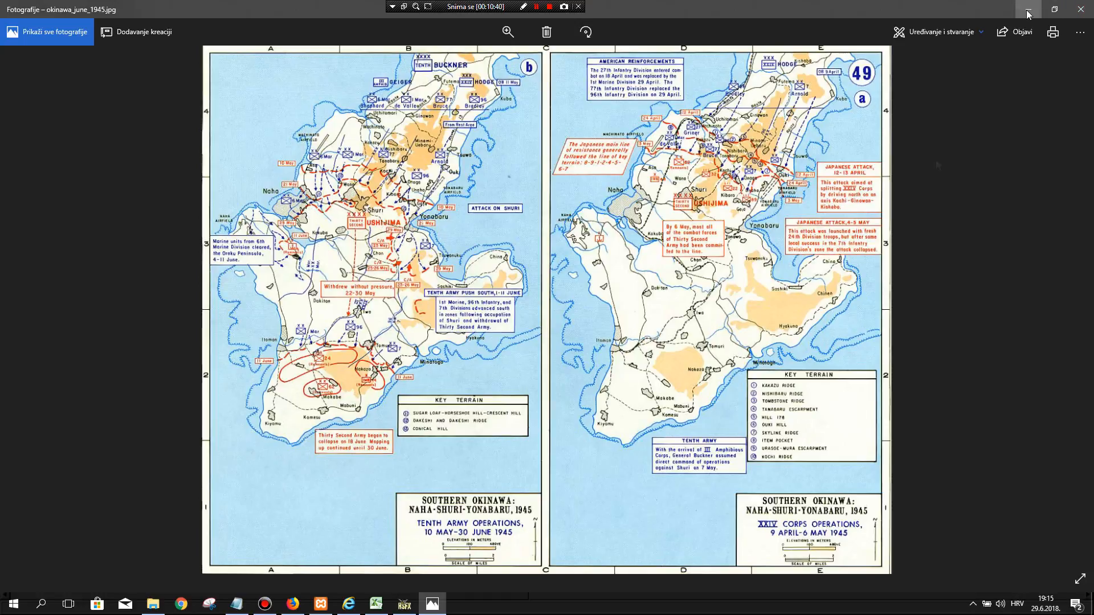
pyautogui.click(1029, 9)
# - Zoom and pan the satellite map to the terrain beside Naha, then switch to 3D view
pyautogui.click(270, 416)
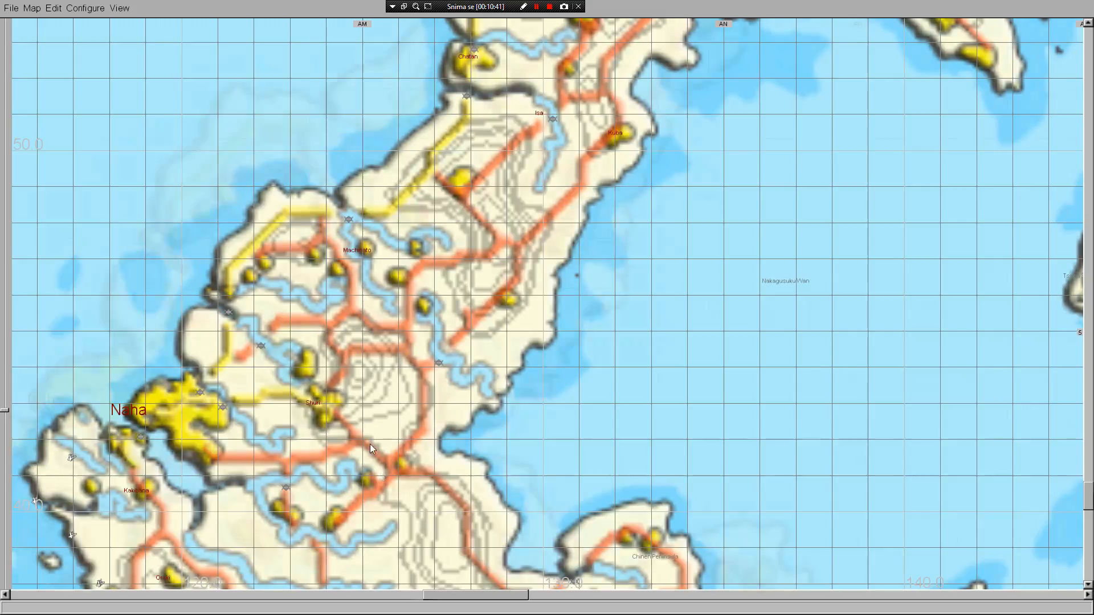
pyautogui.scroll(2, 368, 444)
pyautogui.moveTo(474, 300); pyautogui.dragTo(568, 242)
pyautogui.scroll(1, 570, 238)
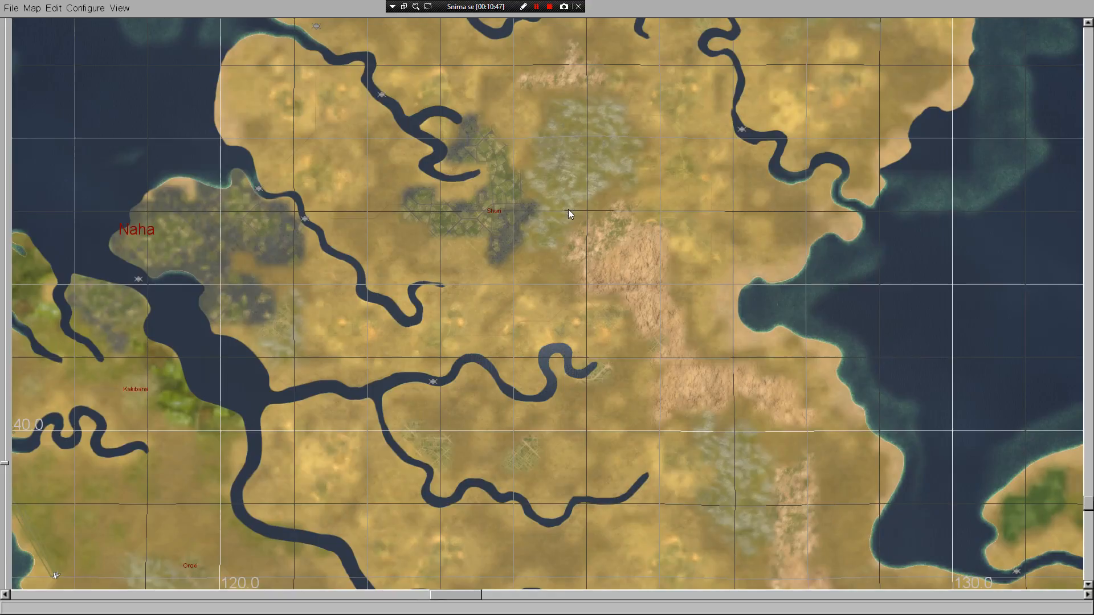
pyautogui.press('e')
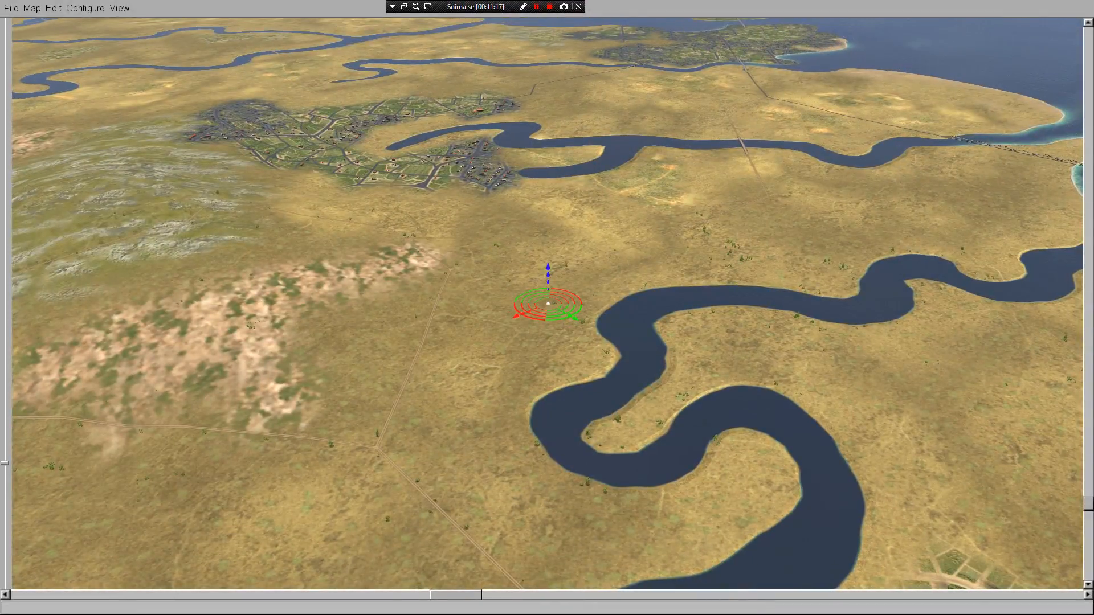
# - Pan across the 3D terrain, then zoom back out to the flat gridded map
pyautogui.moveTo(549, 303)
pyautogui.mouseDown(button='middle')
pyautogui.moveTo(564, 303)
pyautogui.moveTo(555, 304)
pyautogui.mouseUp(button='middle')
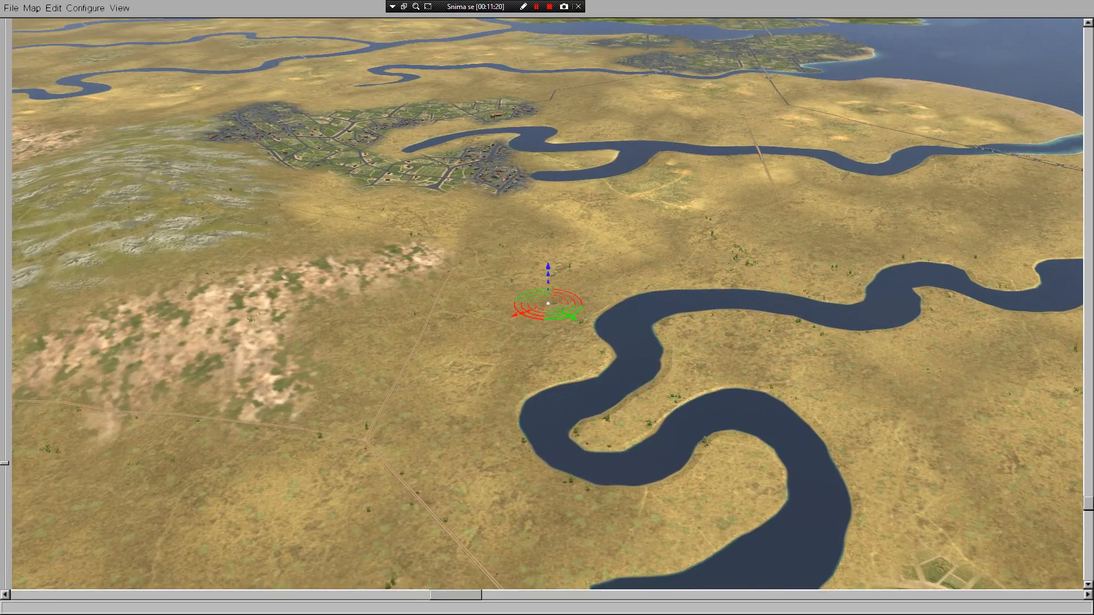
pyautogui.moveTo(548, 303); pyautogui.dragTo(518, 464)
pyautogui.scroll(-10, 517, 464)
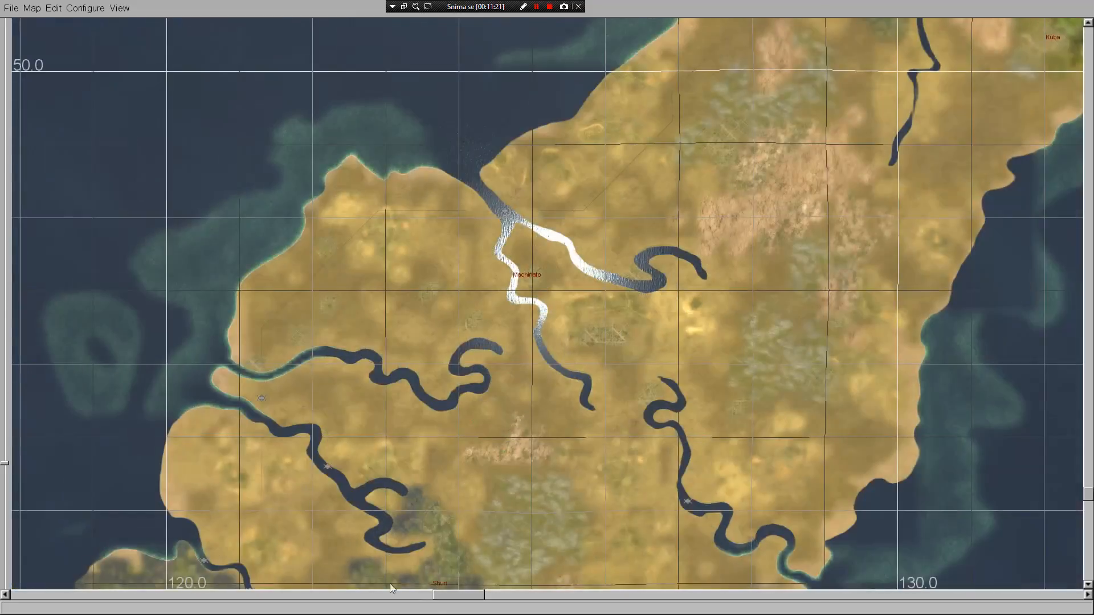
pyautogui.scroll(-1, 539, 449)
pyautogui.scroll(1, 531, 427)
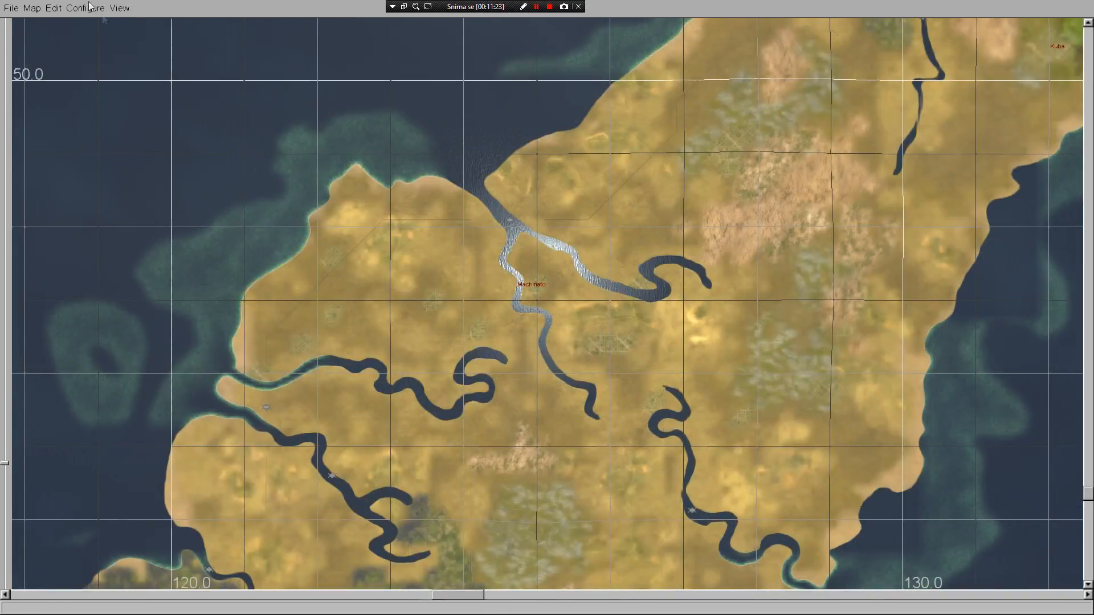
# - In the Object window set type Infantry, choose 1xJapanese Infantry, and pan to Naha
pyautogui.click(118, 8)
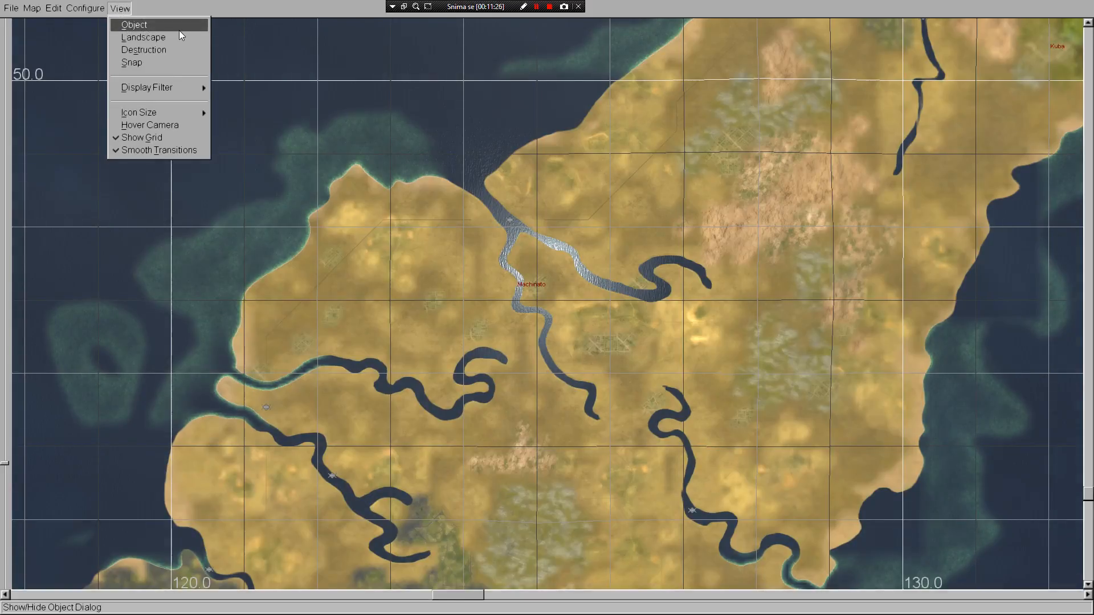
pyautogui.click(155, 27)
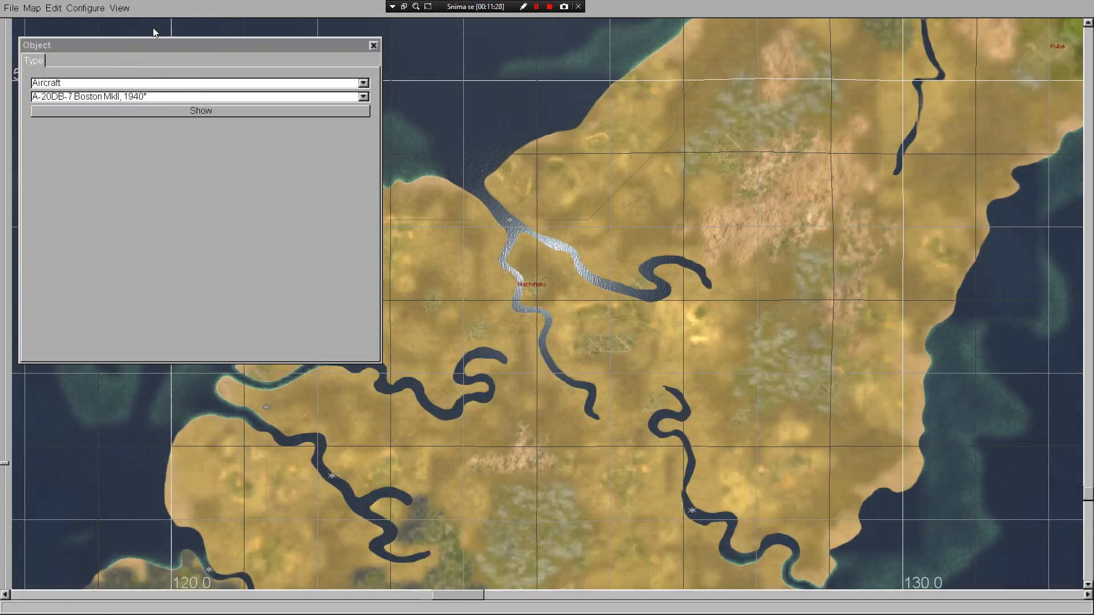
pyautogui.click(98, 86)
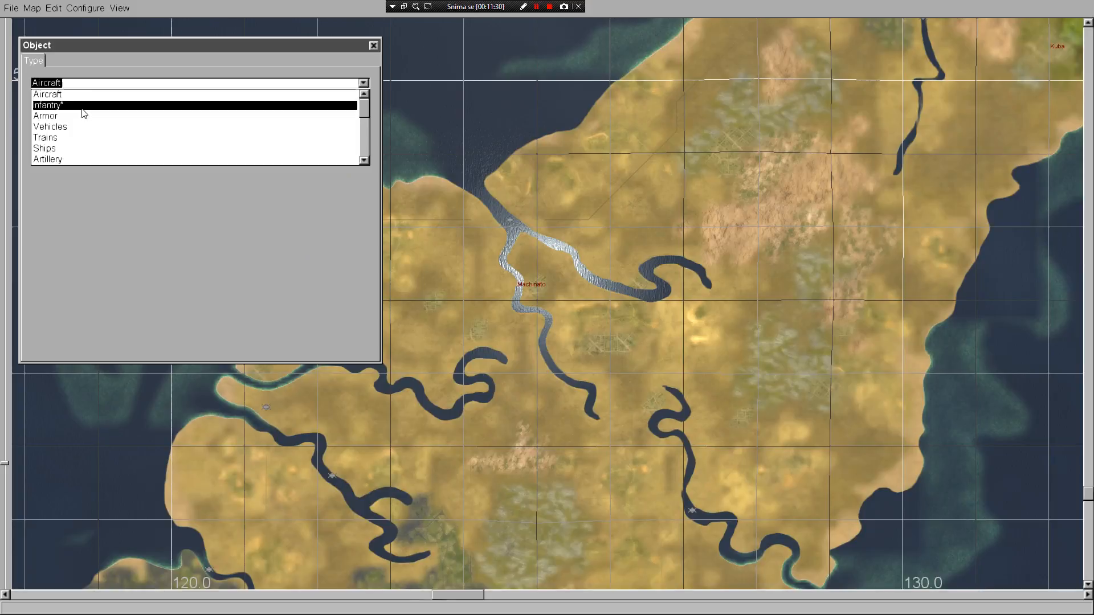
pyautogui.click(91, 101)
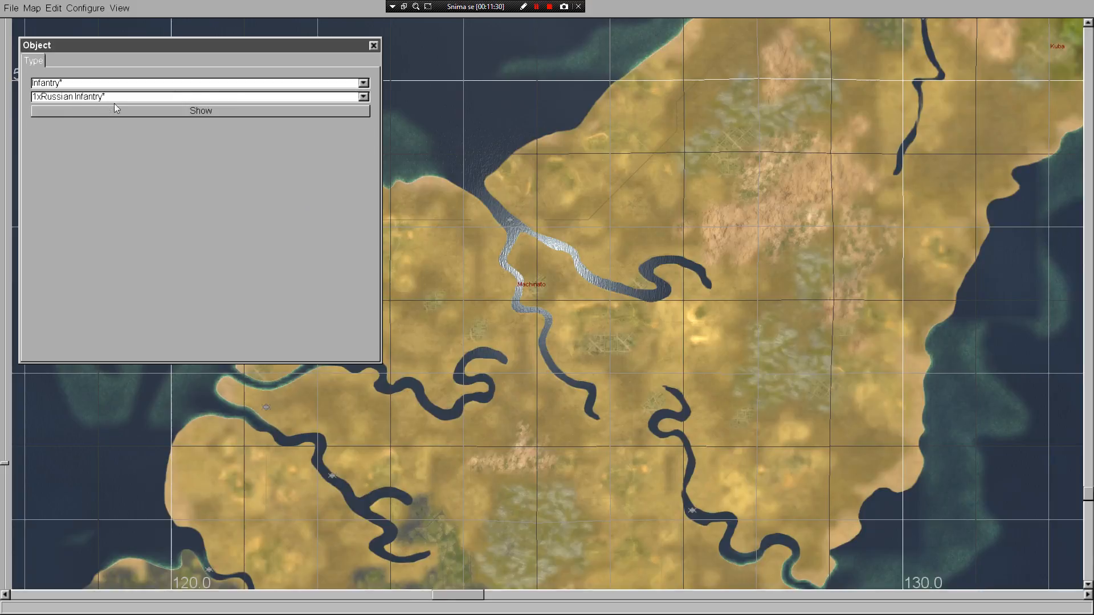
pyautogui.click(353, 97)
pyautogui.scroll(-4, 285, 185)
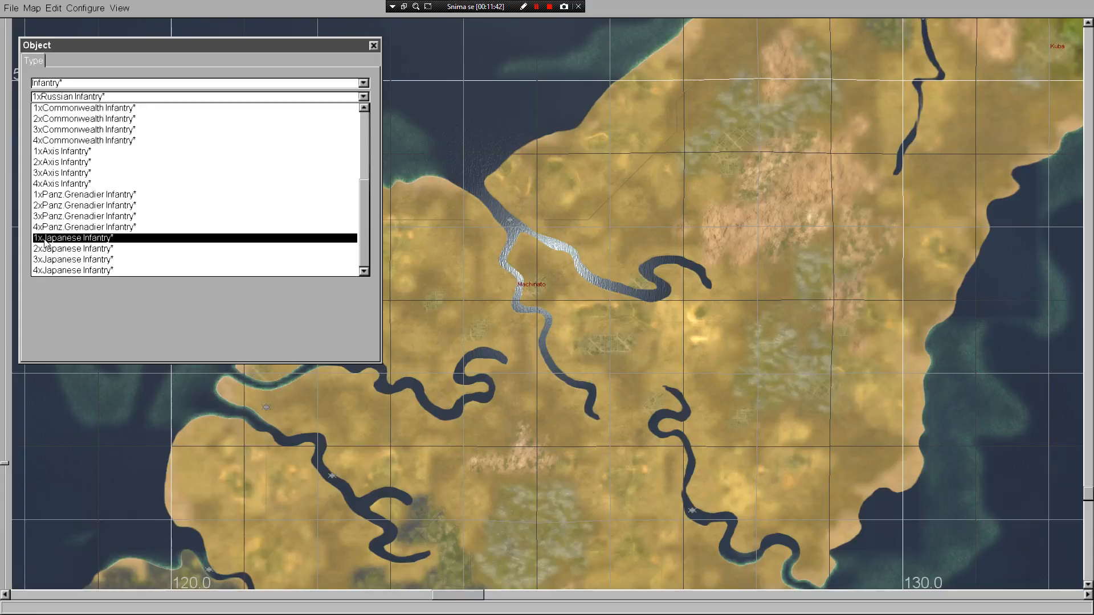
pyautogui.click(56, 238)
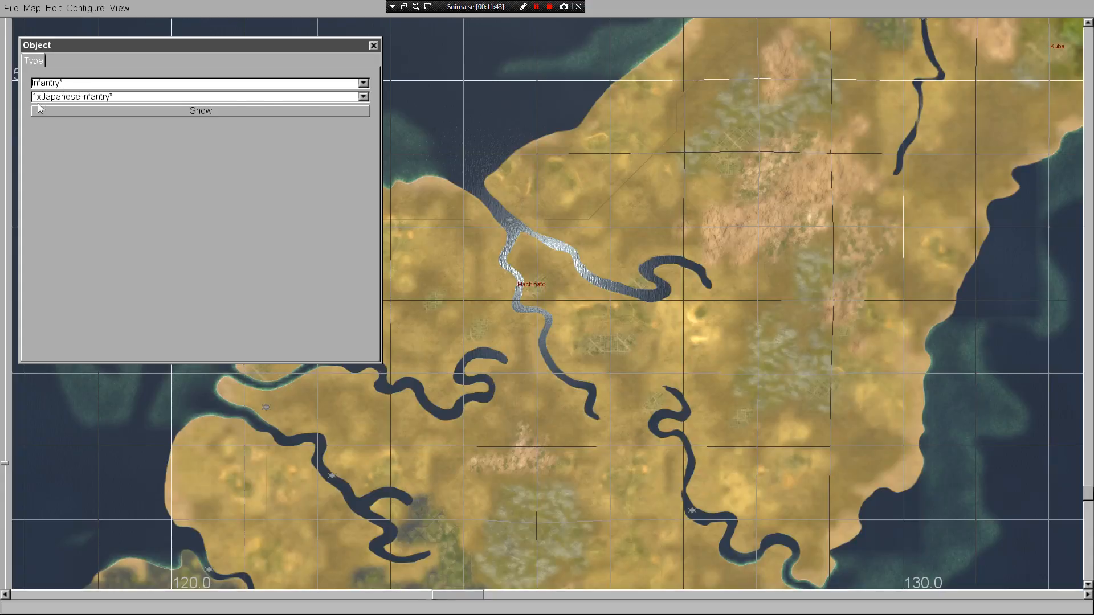
pyautogui.moveTo(630, 385); pyautogui.dragTo(743, 223)
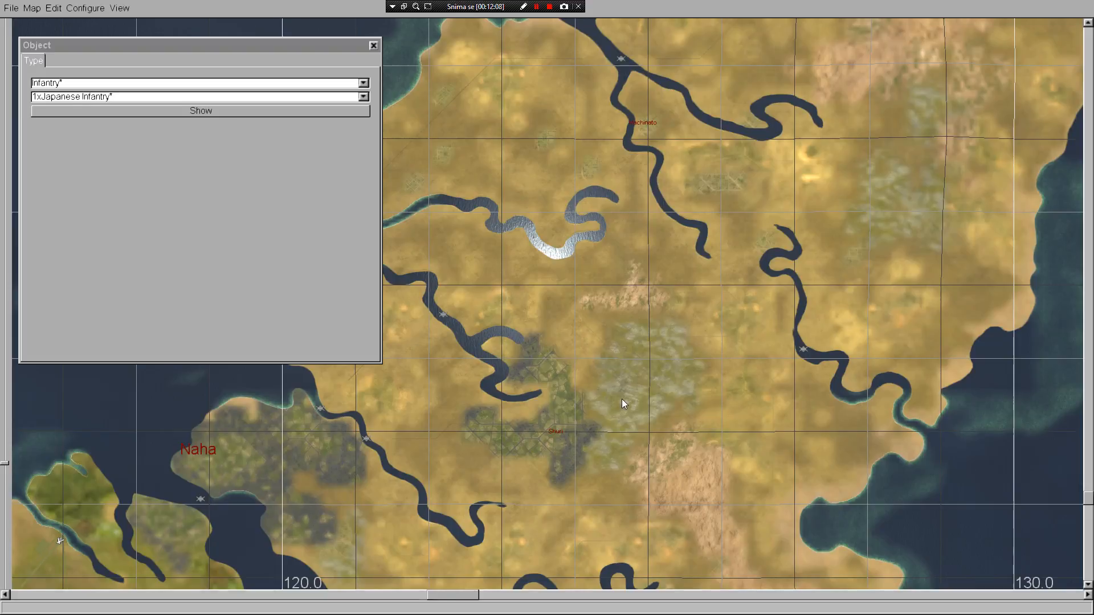
# - Keep 1xJapanese Infantry as the selected infantry variant in the Object window
pyautogui.click(67, 102)
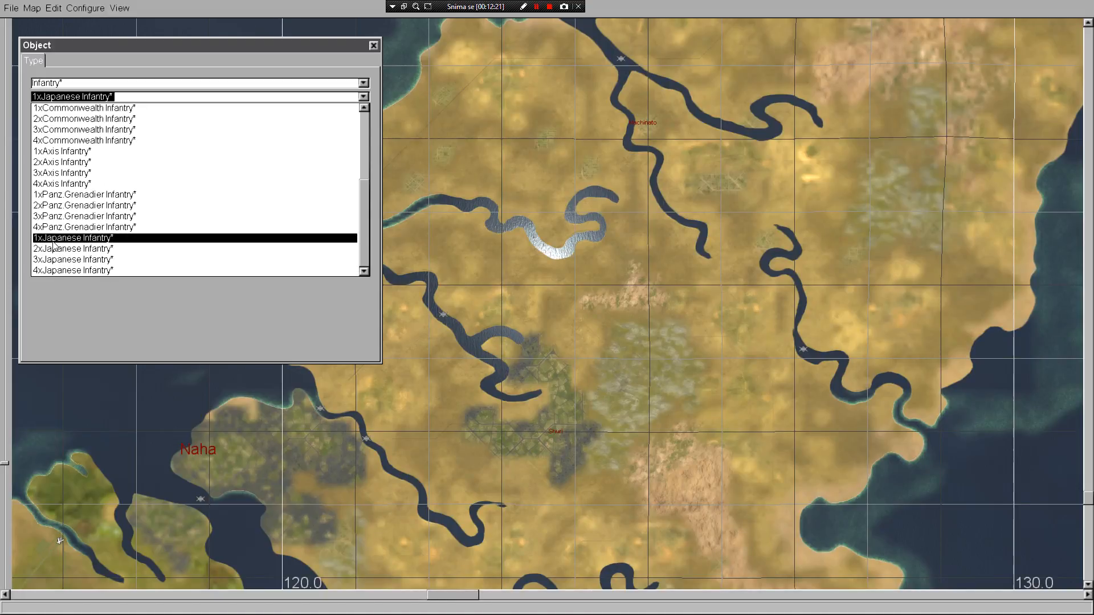
pyautogui.scroll(4, 57, 251)
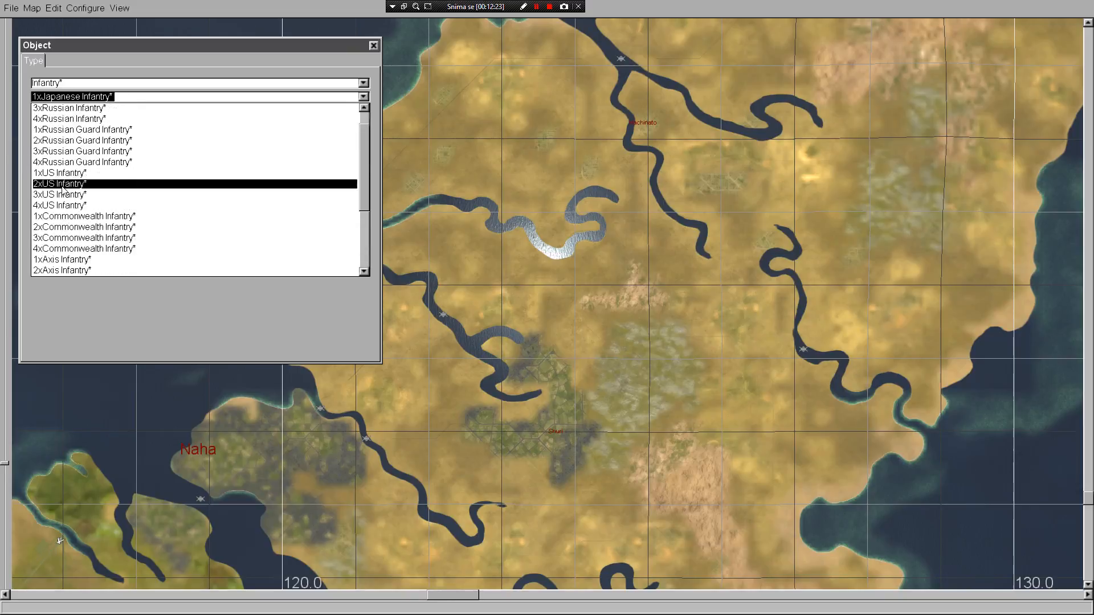
pyautogui.scroll(-1, 103, 186)
pyautogui.scroll(-4, 103, 186)
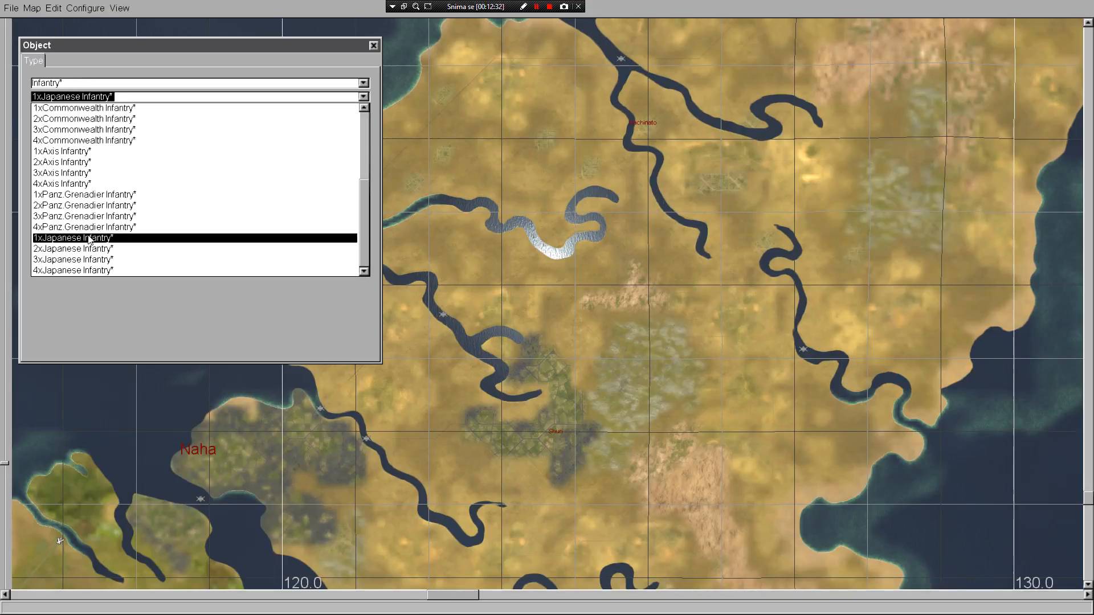
pyautogui.click(91, 238)
# - Pan to Shuri and place the 1xJapanese Infantry unit on open ground north of the town
pyautogui.moveTo(662, 482); pyautogui.dragTo(836, 376)
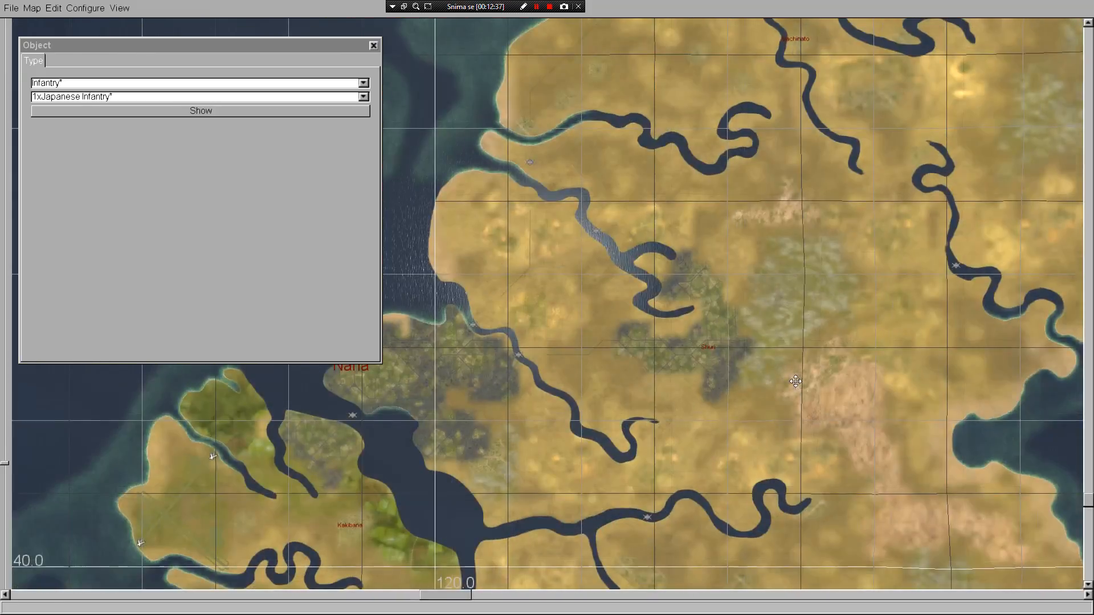
pyautogui.scroll(3, 797, 376)
pyautogui.moveTo(824, 344); pyautogui.dragTo(910, 424)
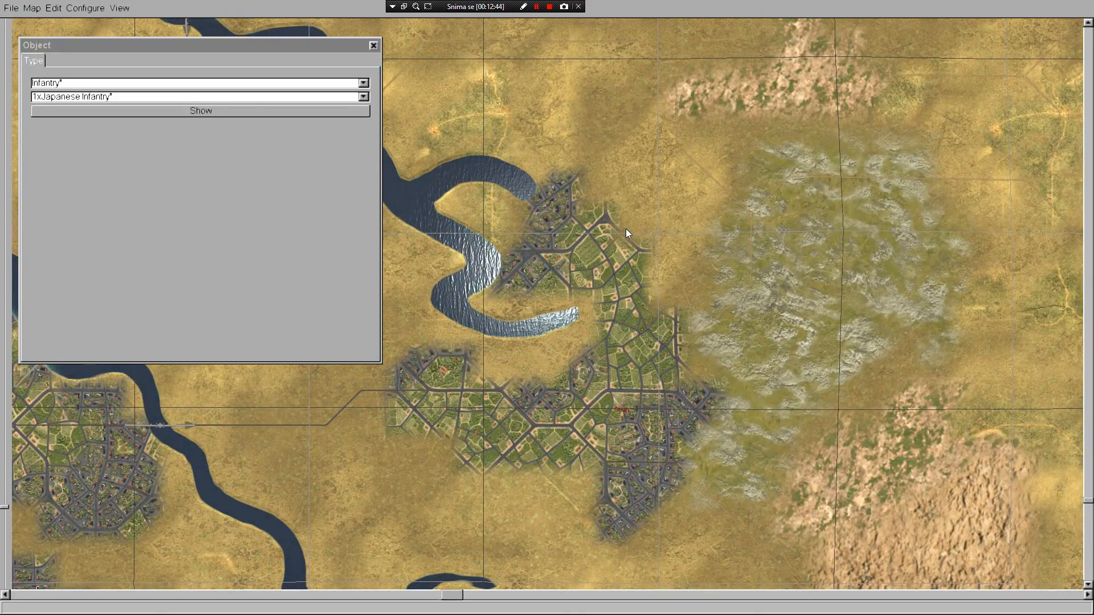
pyautogui.click(566, 162)
pyautogui.scroll(3, 579, 142)
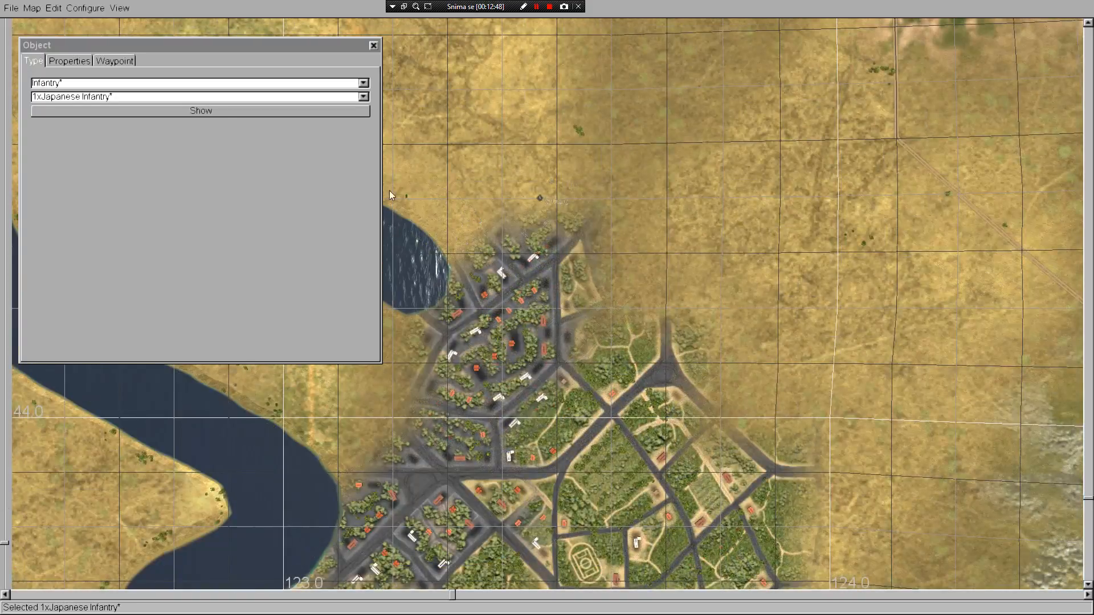
# - Delete the mobile infantry unit and place a Stationary Infantry Japanese Infantry Entrenched unit north of Shuri
pyautogui.rightClick(540, 200)
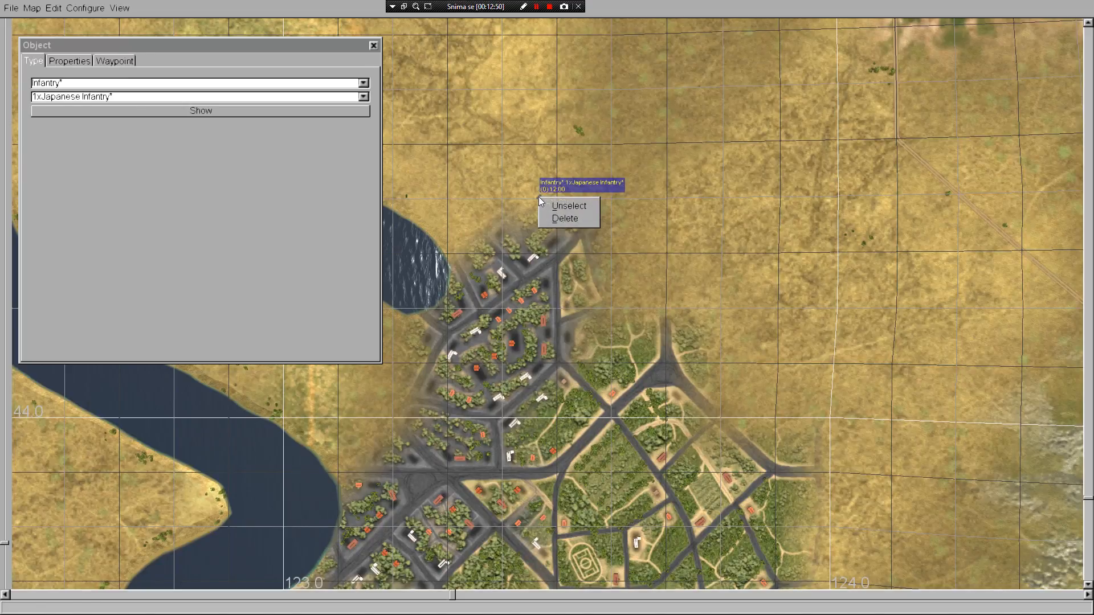
pyautogui.click(559, 218)
pyautogui.click(78, 83)
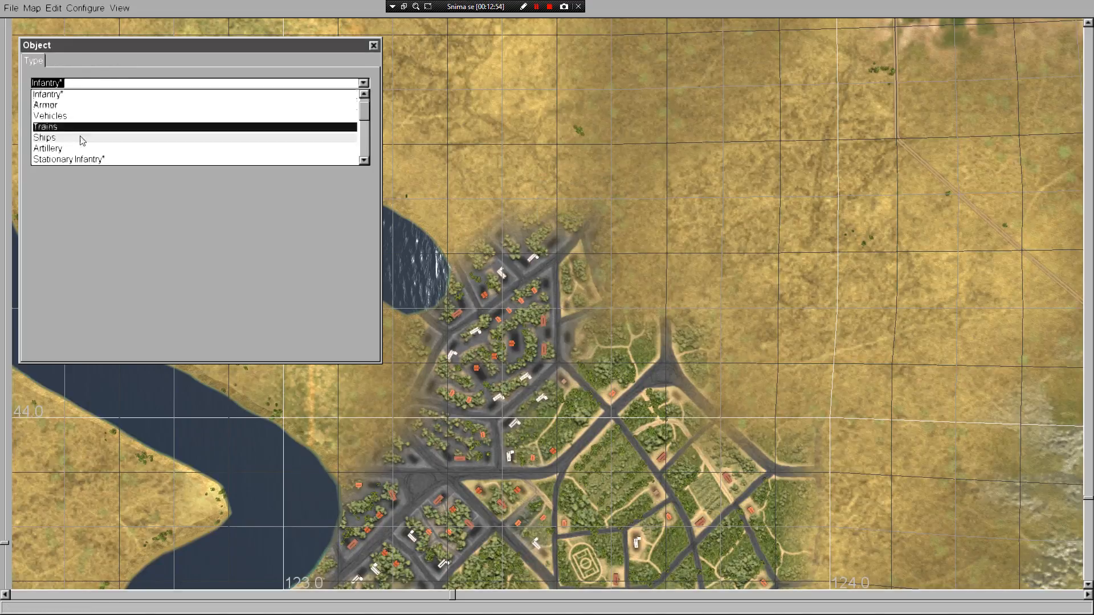
pyautogui.click(97, 160)
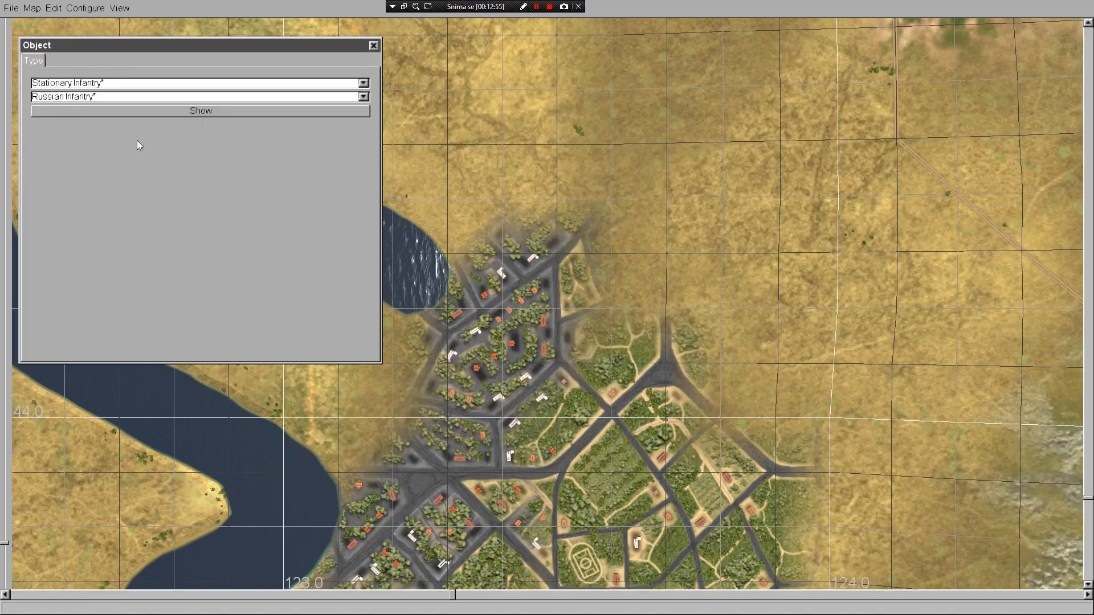
pyautogui.click(363, 96)
pyautogui.moveTo(365, 141); pyautogui.dragTo(365, 221)
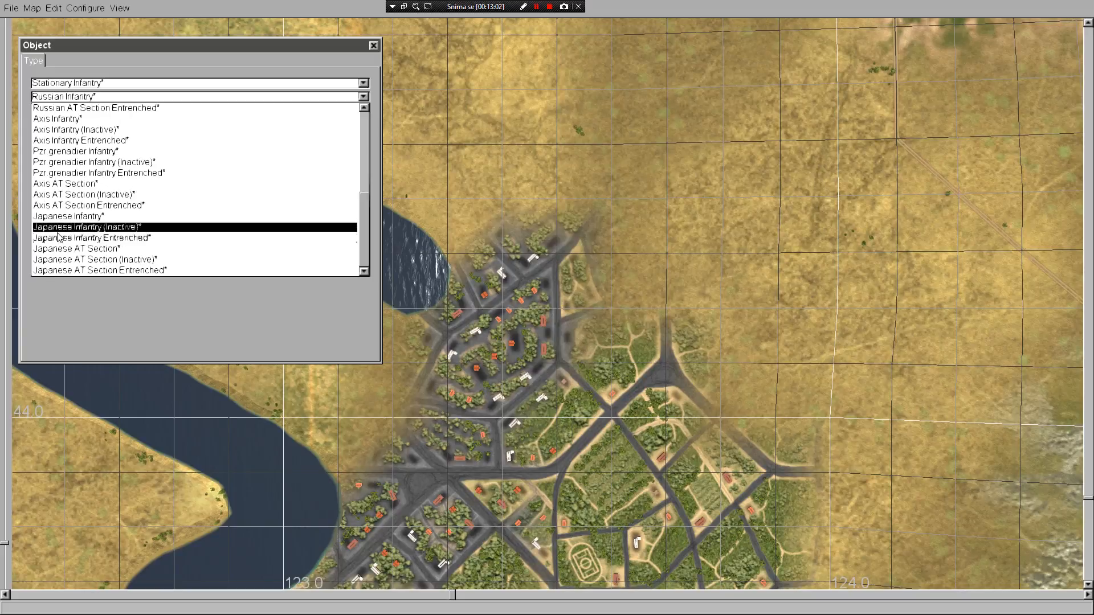
pyautogui.click(102, 239)
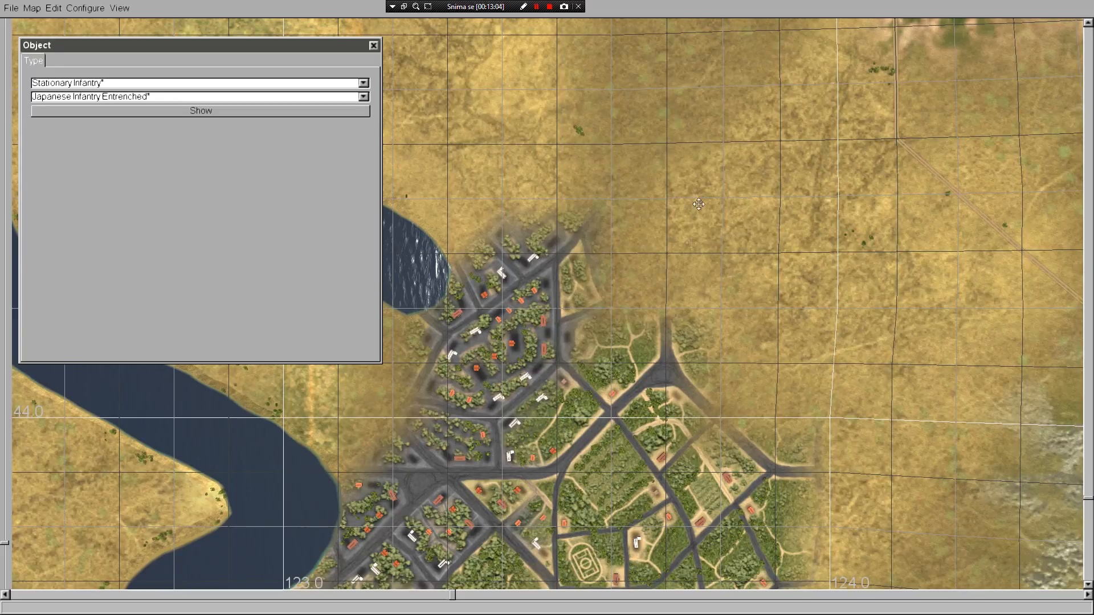
pyautogui.keyDown('ctrl'); pyautogui.click(483, 228); pyautogui.keyUp('ctrl')
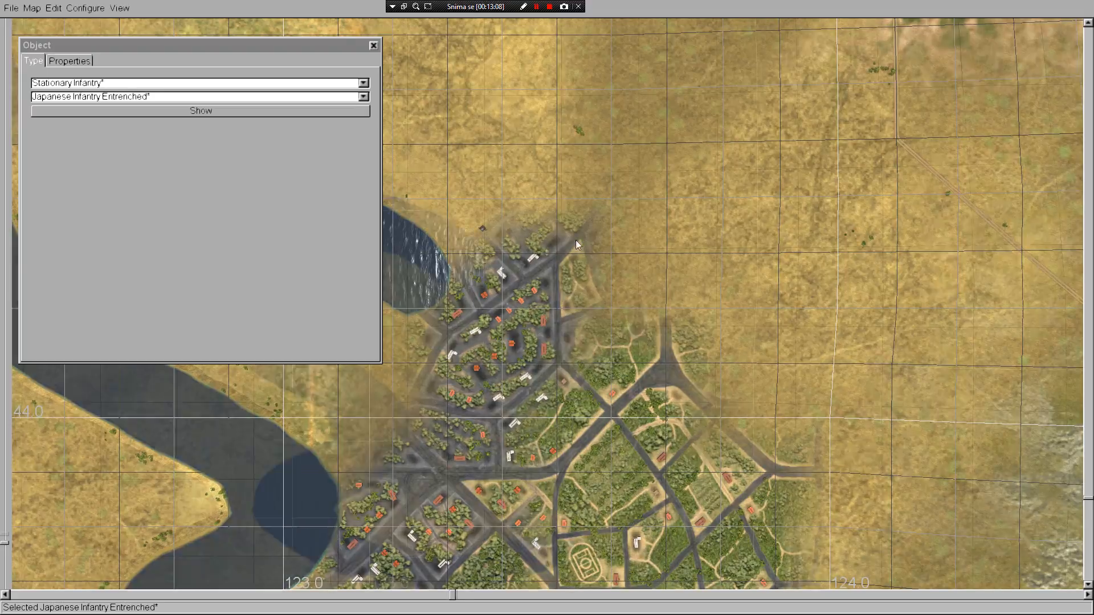
# - Place five more entrenched infantry positions in a line north of Shuri
pyautogui.scroll(-6, 618, 248)
pyautogui.scroll(2, 598, 250)
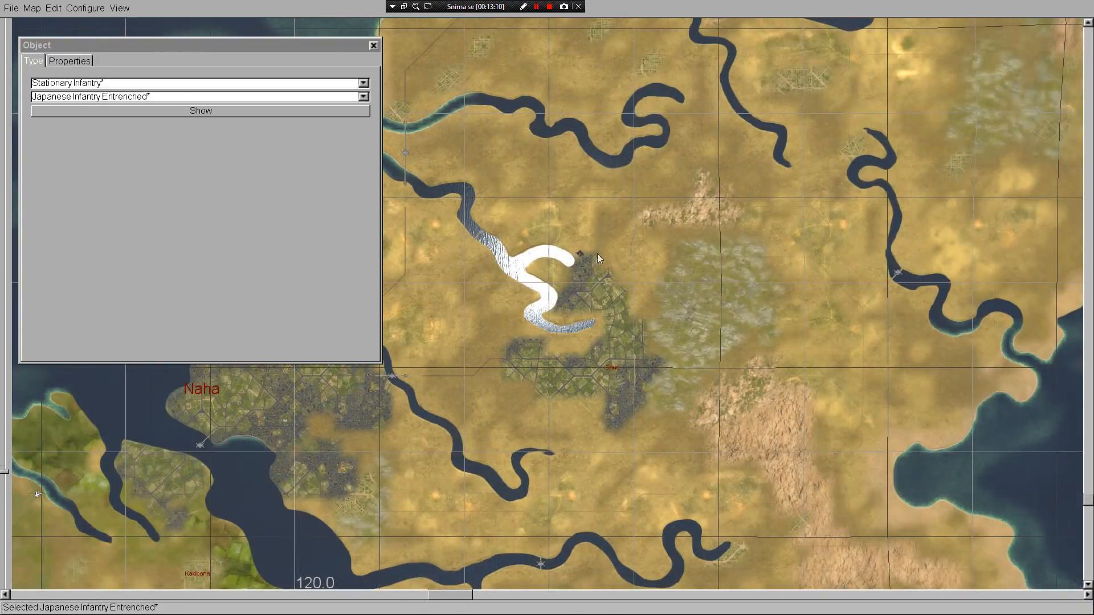
pyautogui.keyDown('ctrl'); pyautogui.click(505, 222); pyautogui.keyUp('ctrl')
pyautogui.moveTo(416, 143); pyautogui.dragTo(573, 227)
pyautogui.keyDown('ctrl'); pyautogui.click(573, 227); pyautogui.keyUp('ctrl')
pyautogui.keyDown('ctrl'); pyautogui.click(535, 216); pyautogui.keyUp('ctrl')
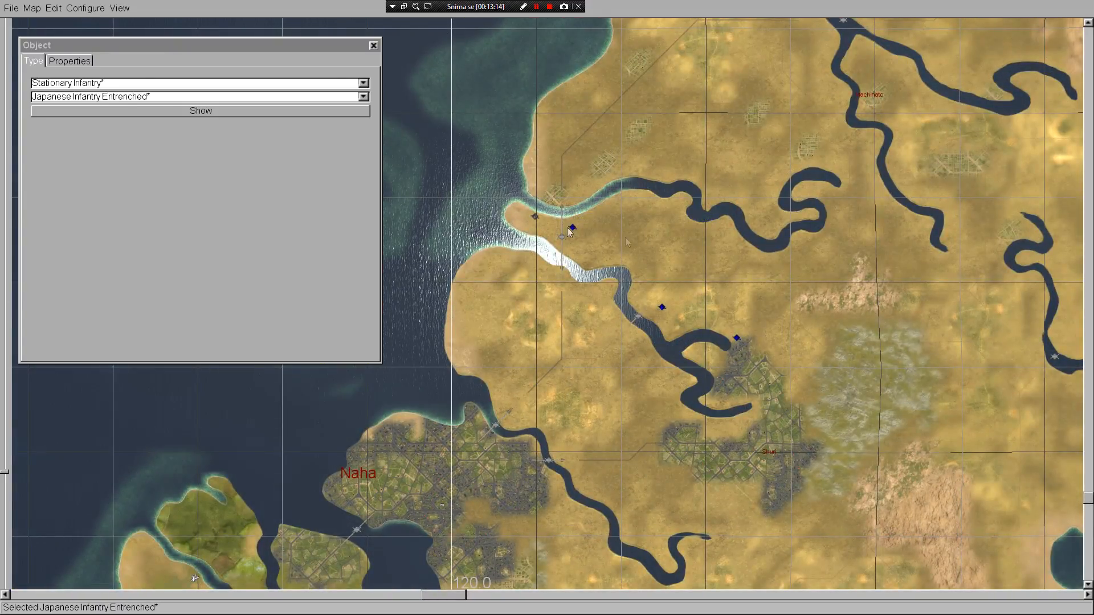
pyautogui.moveTo(727, 287); pyautogui.dragTo(552, 217)
pyautogui.keyDown('ctrl'); pyautogui.click(624, 258); pyautogui.keyUp('ctrl')
pyautogui.keyDown('ctrl'); pyautogui.click(667, 250); pyautogui.keyUp('ctrl')
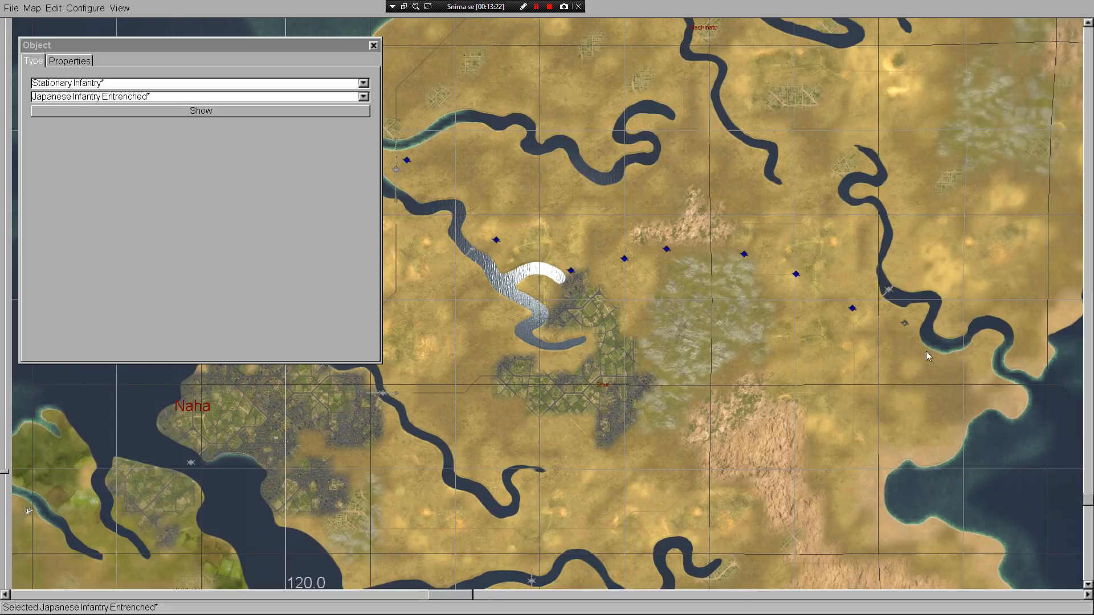
# - Fill a gap and extend the line with four more positions toward the northwest coast
pyautogui.scroll(4, 838, 276)
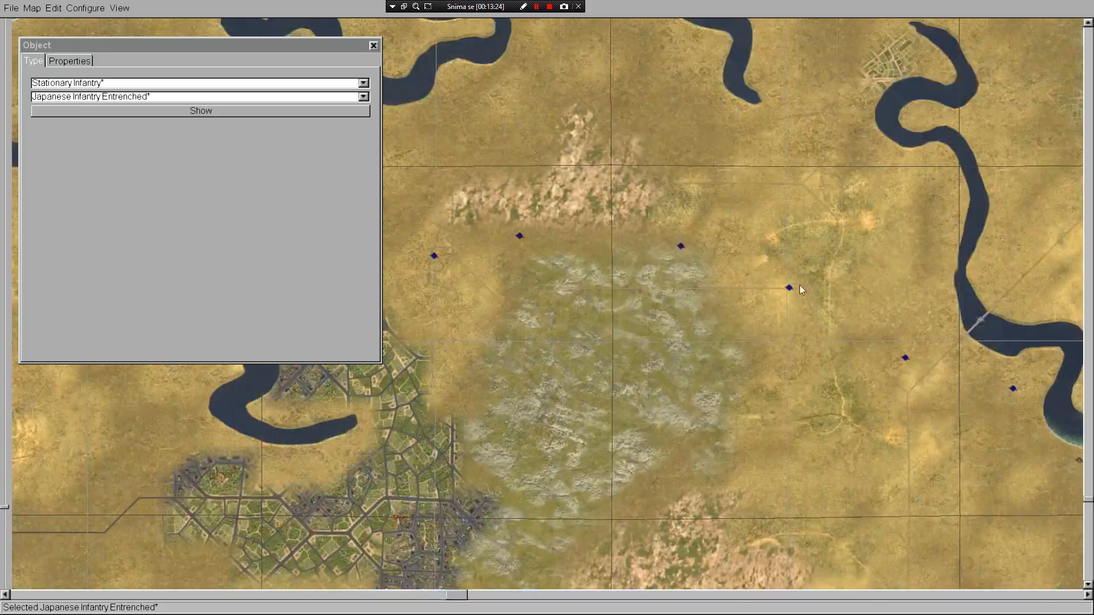
pyautogui.scroll(3, 793, 300)
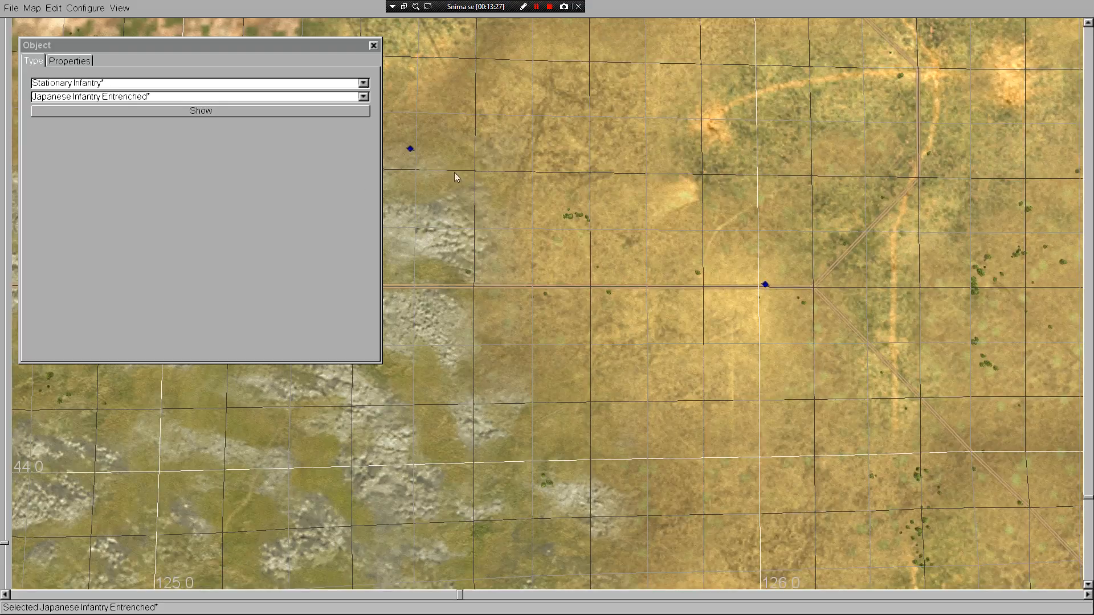
pyautogui.scroll(-5, 580, 263)
pyautogui.moveTo(586, 321); pyautogui.dragTo(760, 296)
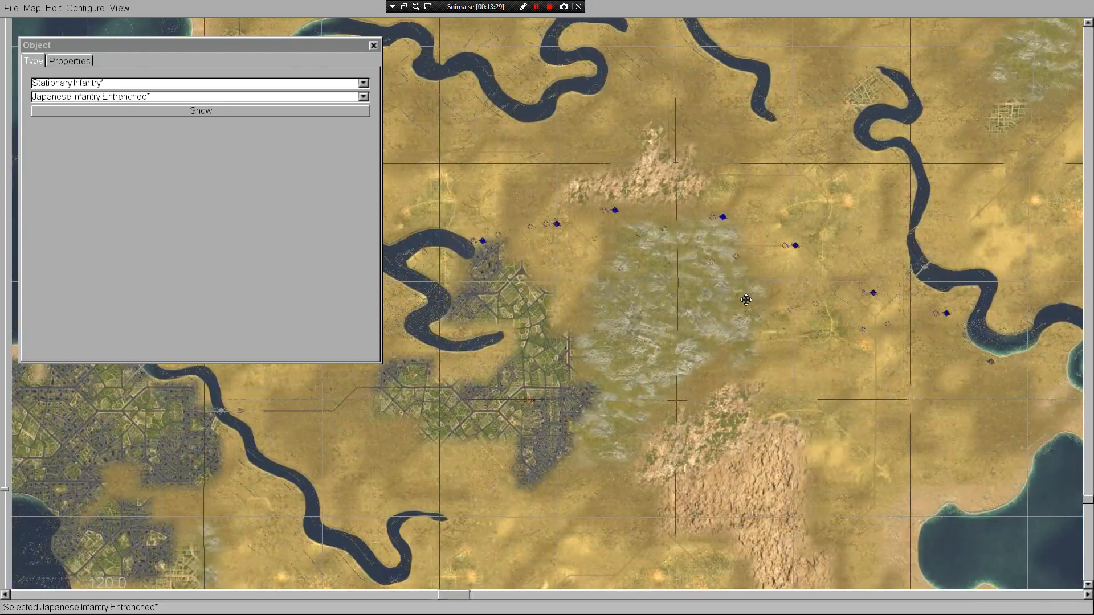
pyautogui.click(566, 326)
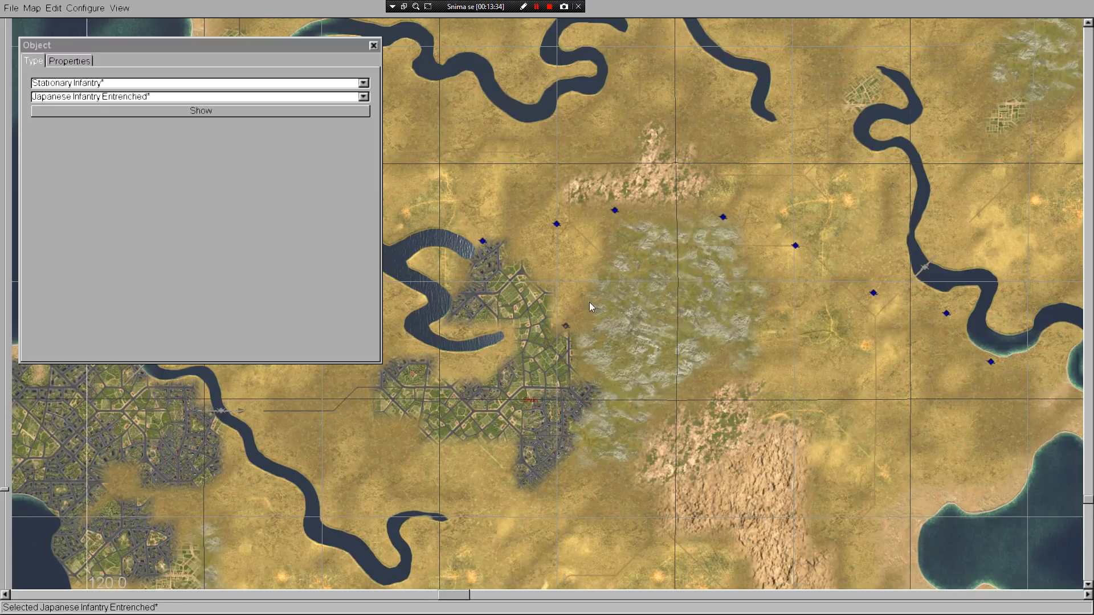
pyautogui.scroll(4, 581, 309)
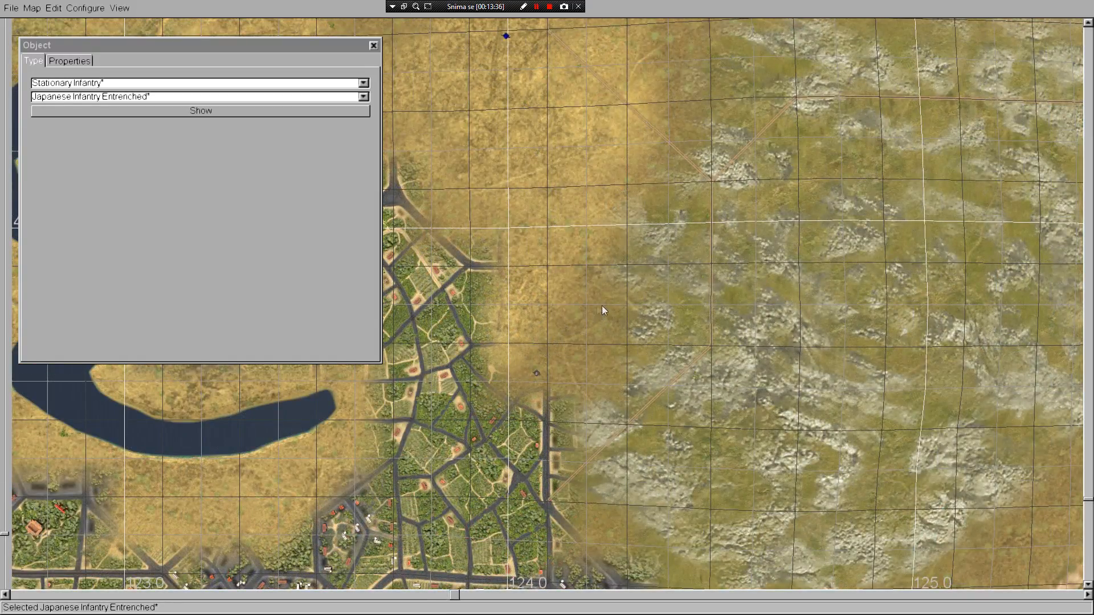
pyautogui.keyDown('ctrl'); pyautogui.click(477, 340); pyautogui.keyUp('ctrl')
pyautogui.moveTo(440, 431); pyautogui.dragTo(745, 238, button='right')
pyautogui.scroll(-4, 752, 238)
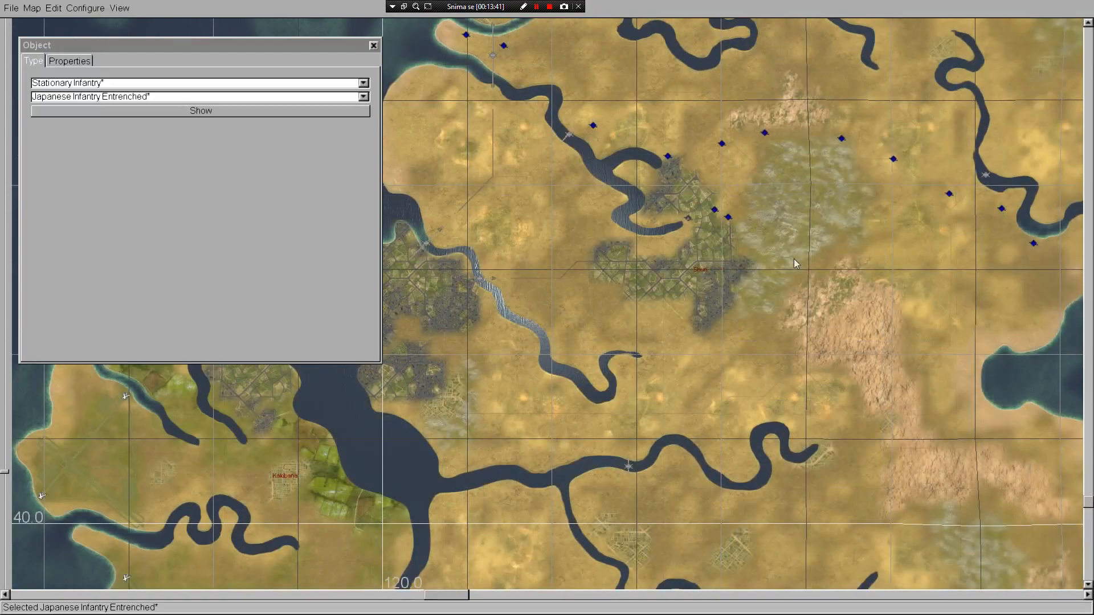
pyautogui.keyDown('ctrl'); pyautogui.click(542, 143); pyautogui.keyUp('ctrl')
pyautogui.keyDown('ctrl'); pyautogui.click(476, 101); pyautogui.keyUp('ctrl')
pyautogui.scroll(-3, 571, 173)
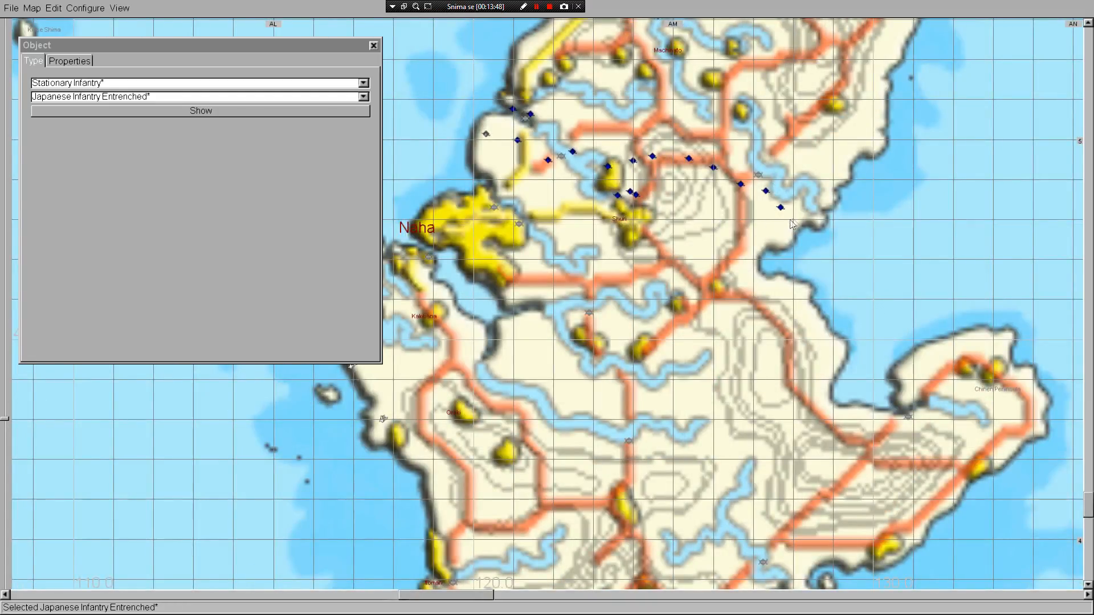
# - Zoom and pan across the island map to survey the entrenched infantry line
pyautogui.scroll(2, 828, 165)
pyautogui.scroll(-2, 843, 165)
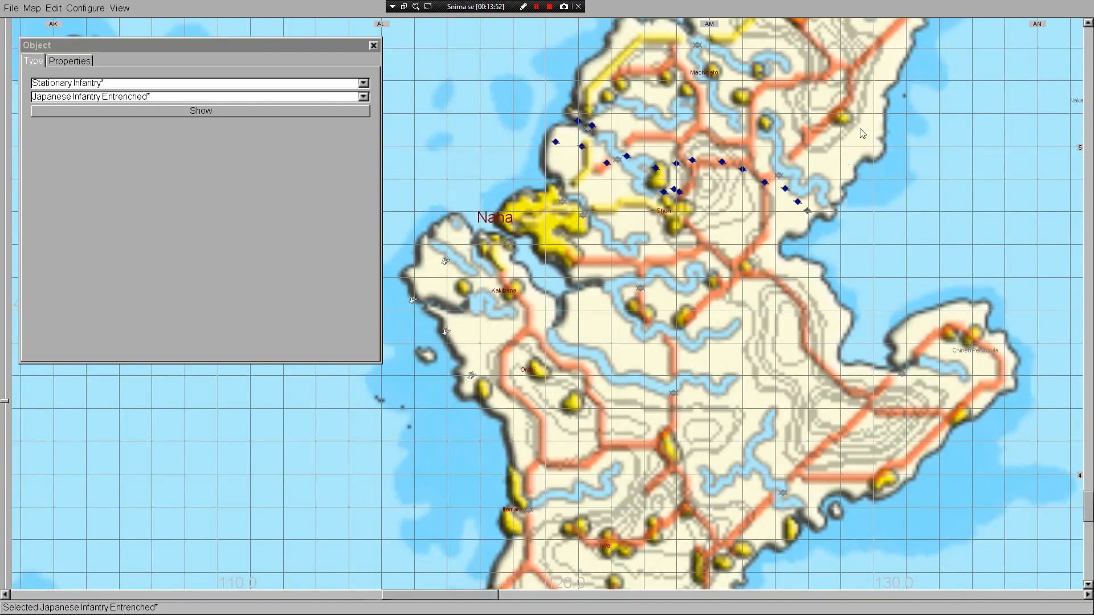
pyautogui.scroll(3, 812, 255)
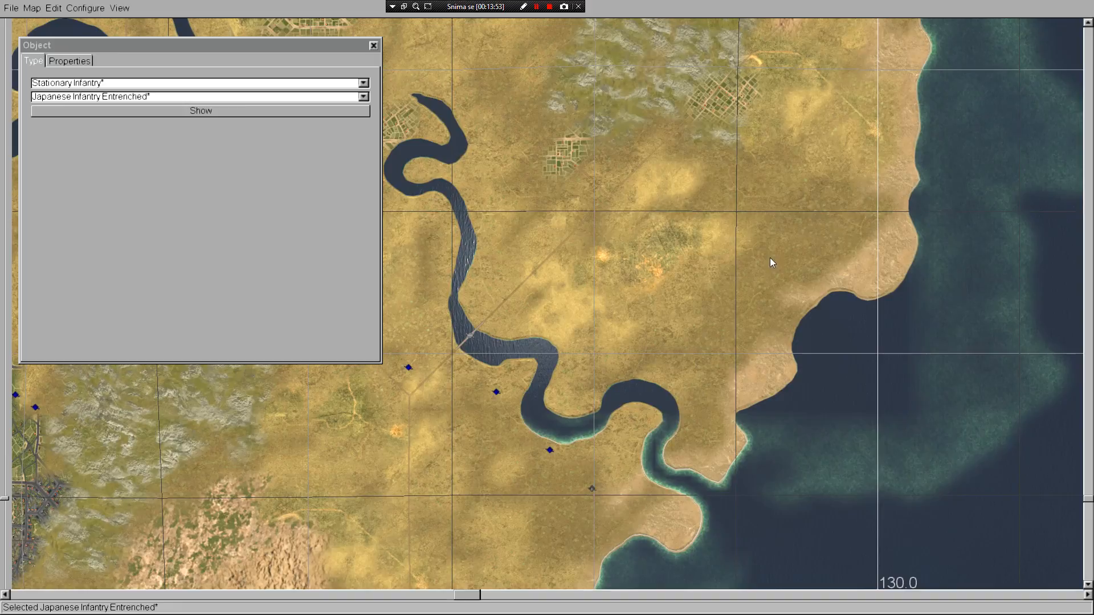
pyautogui.scroll(-2, 771, 262)
pyautogui.scroll(-1, 767, 253)
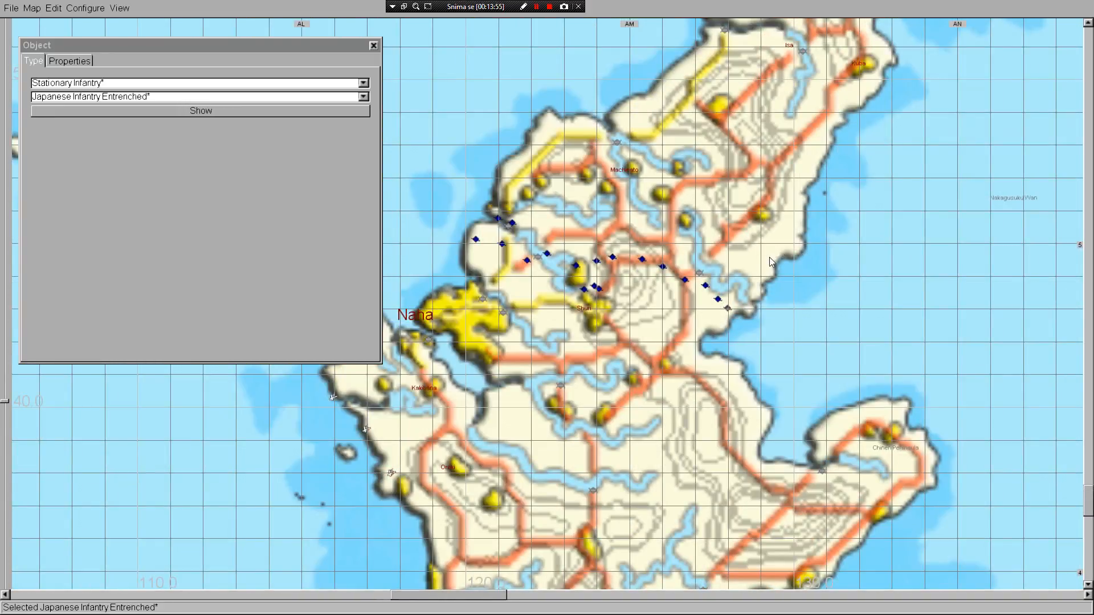
pyautogui.scroll(-5, 771, 257)
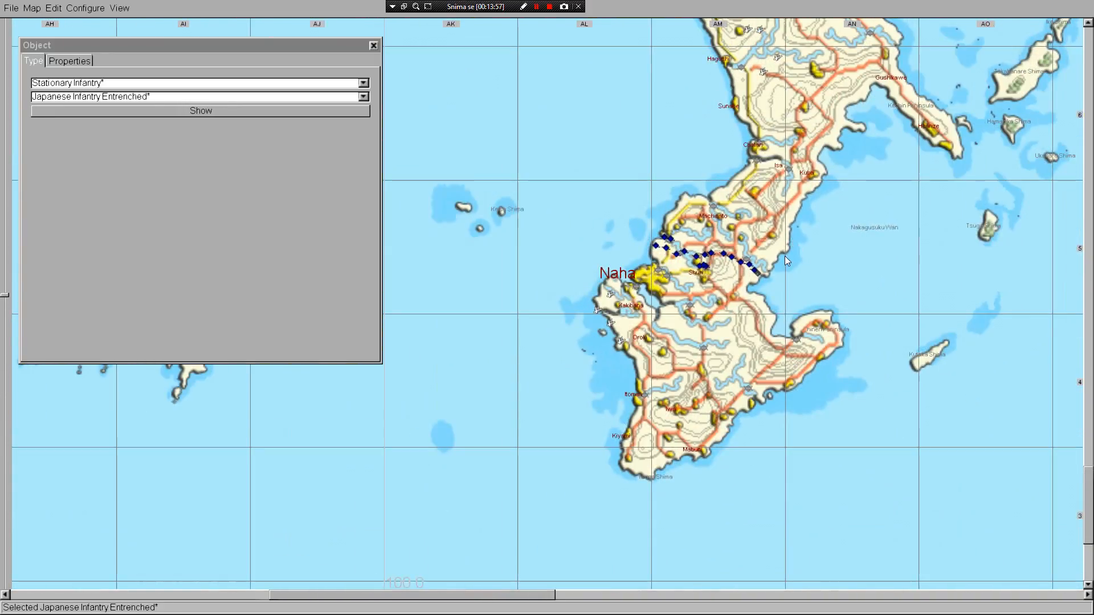
pyautogui.moveTo(778, 254); pyautogui.dragTo(730, 370)
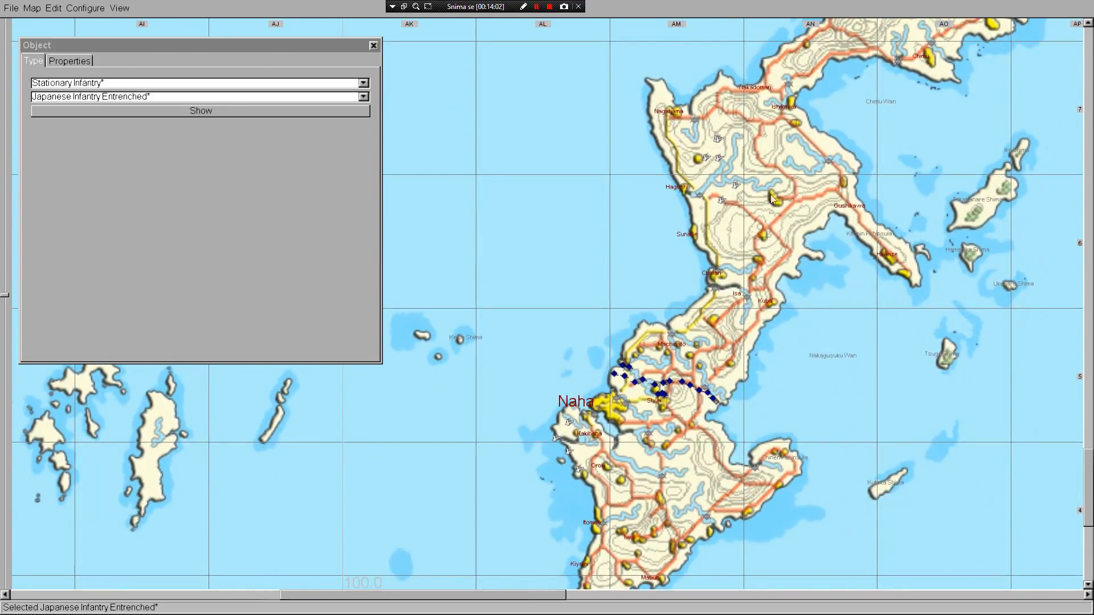
pyautogui.moveTo(791, 111); pyautogui.dragTo(719, 375)
pyautogui.moveTo(795, 116); pyautogui.dragTo(782, 208)
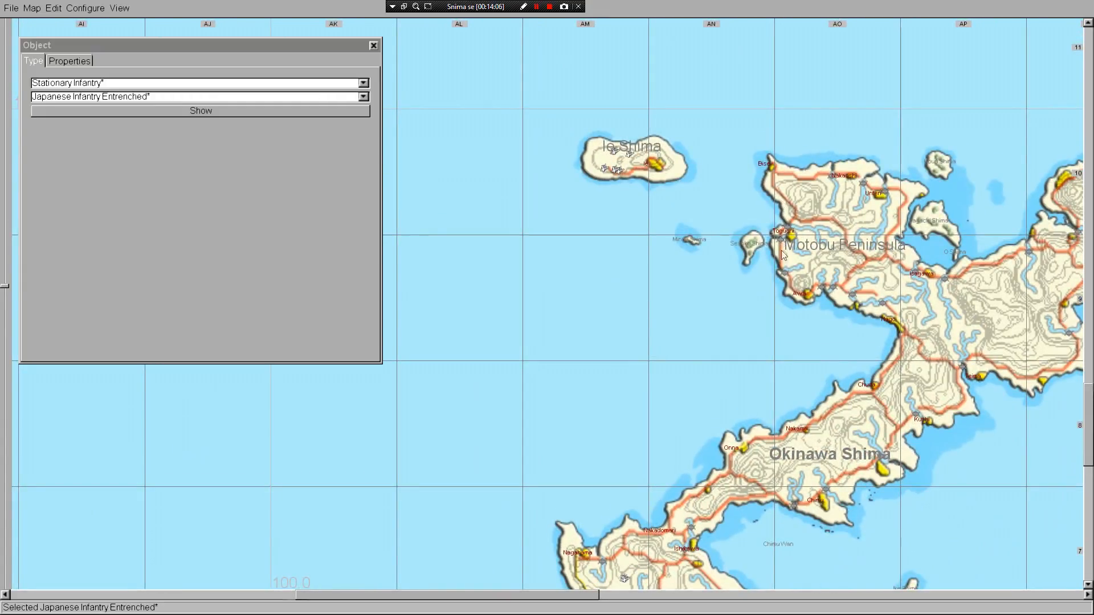
pyautogui.scroll(-1, 689, 342)
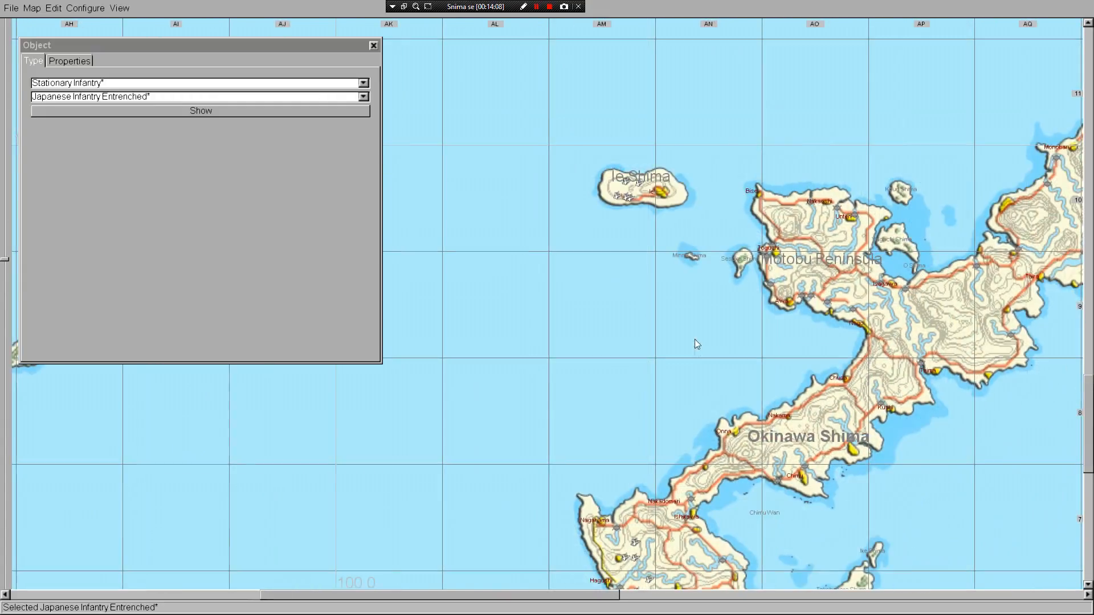
pyautogui.scroll(1, 719, 284)
pyautogui.scroll(1, 716, 246)
# - Pan back to southern Okinawa and zoom in on Naha until the satellite terrain appears
pyautogui.moveTo(716, 516); pyautogui.dragTo(713, 228)
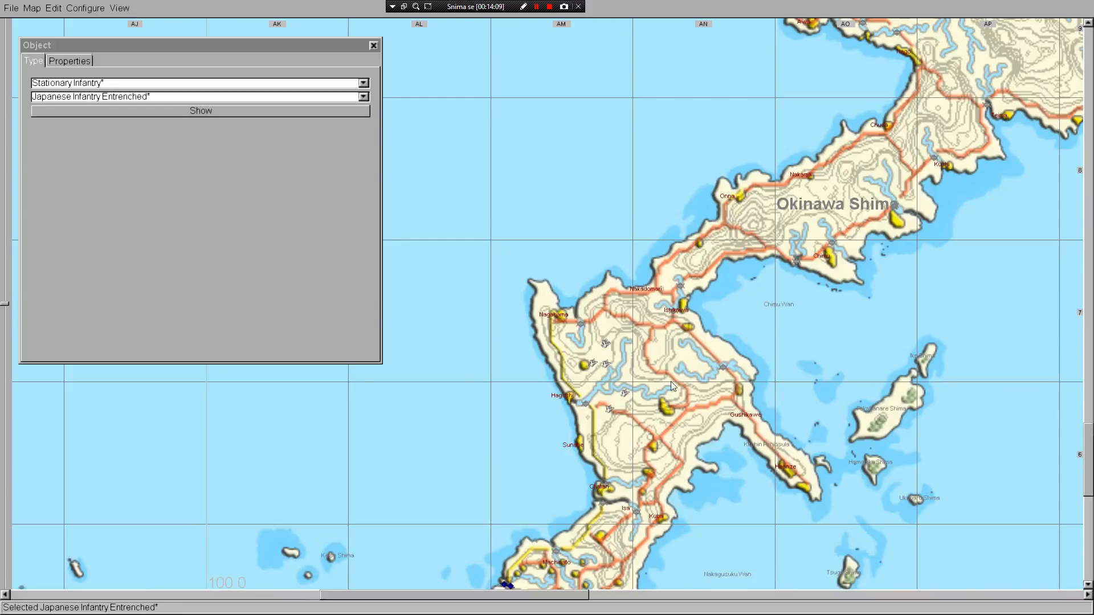
pyautogui.moveTo(614, 518); pyautogui.dragTo(662, 299)
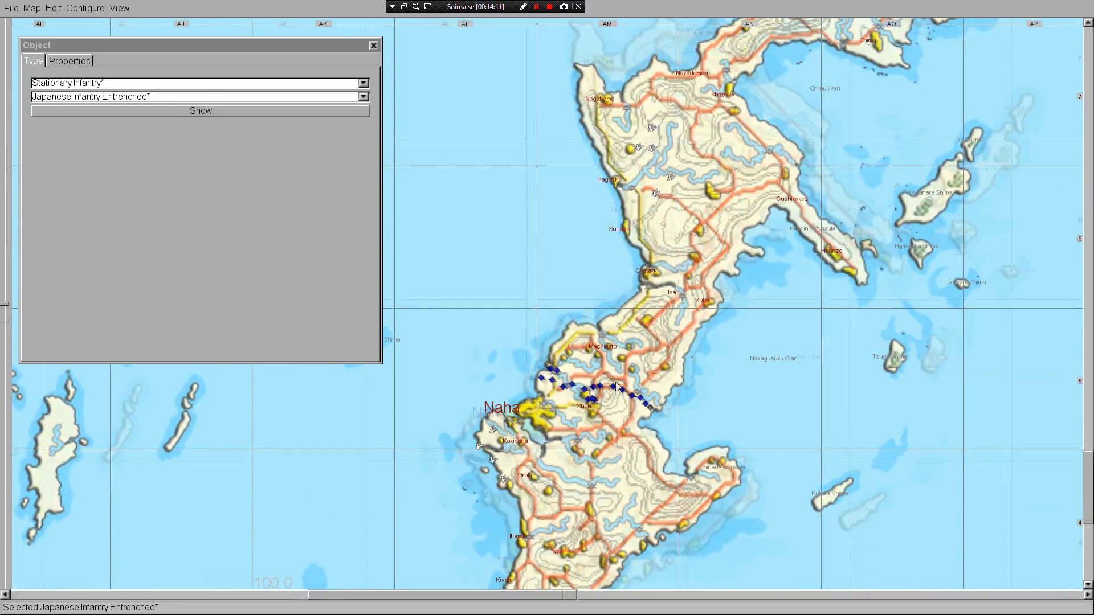
pyautogui.scroll(1, 751, 491)
pyautogui.moveTo(744, 403); pyautogui.dragTo(763, 258)
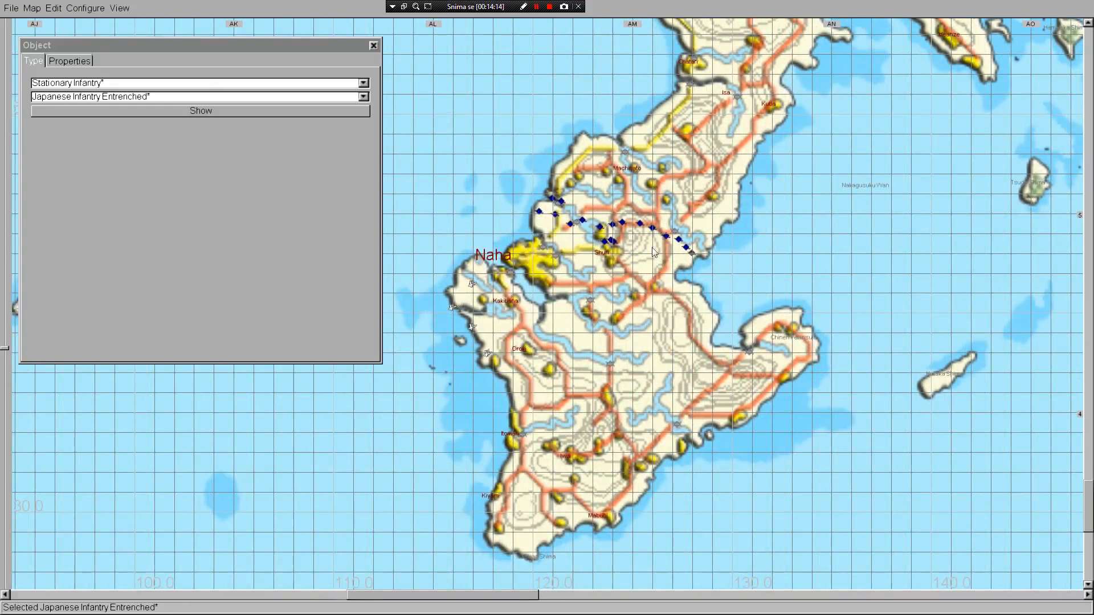
pyautogui.scroll(2, 723, 246)
pyautogui.moveTo(636, 292); pyautogui.dragTo(831, 228)
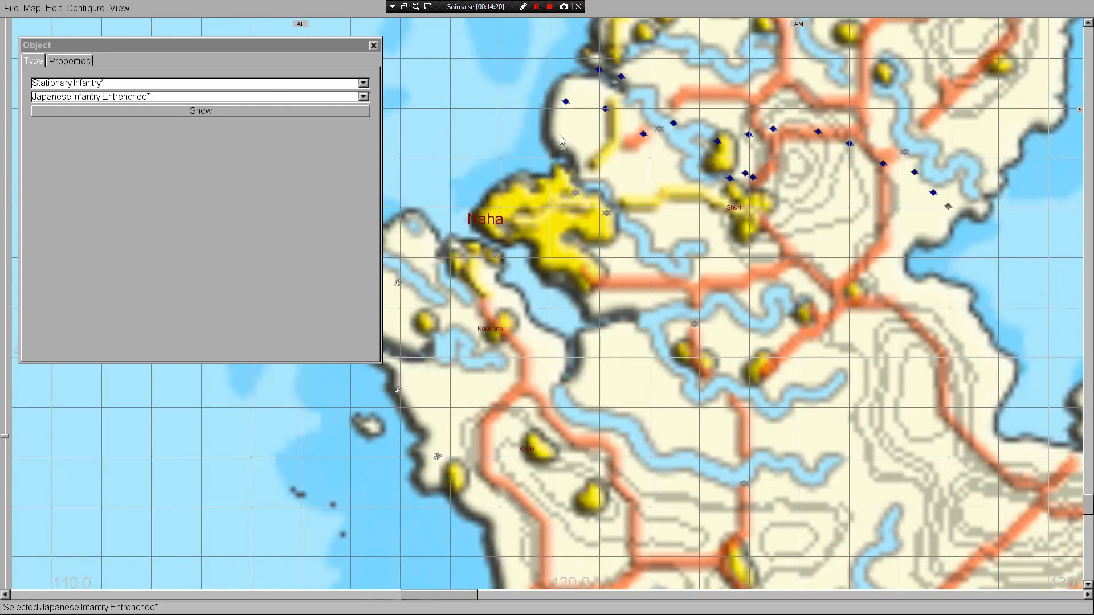
pyautogui.scroll(4, 577, 163)
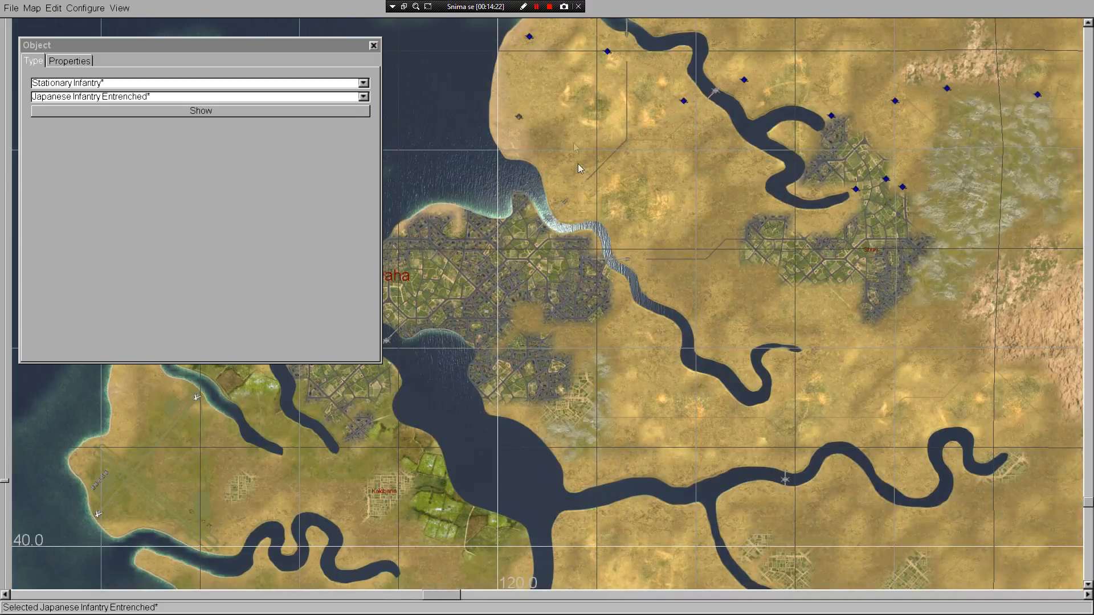
# - Place two entrenched infantry positions north of Naha beside the river and view the river mouth
pyautogui.click(561, 285)
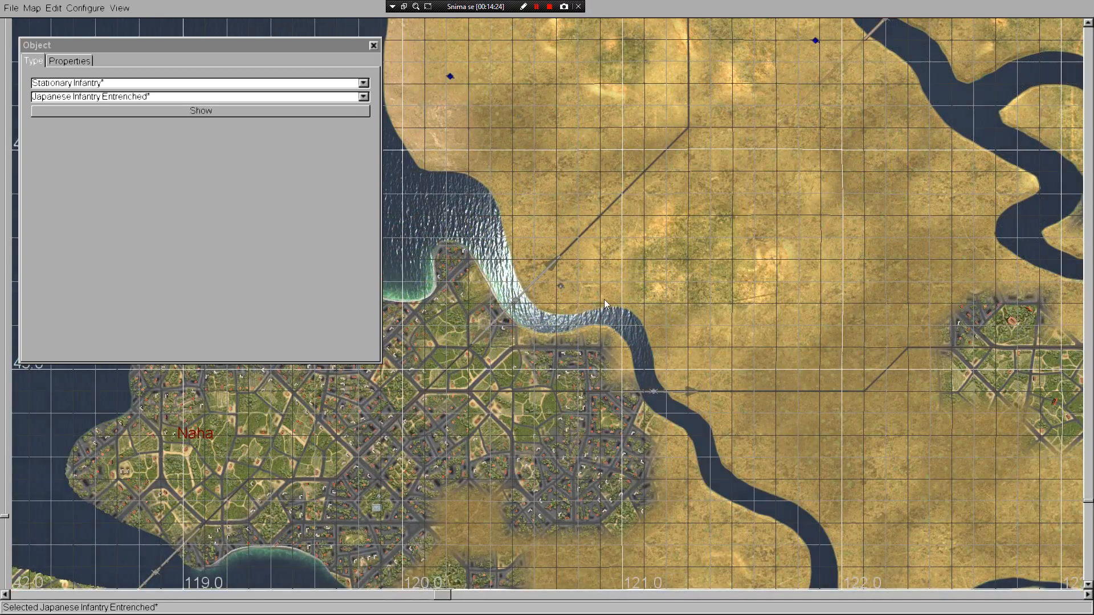
pyautogui.moveTo(674, 345); pyautogui.dragTo(720, 248)
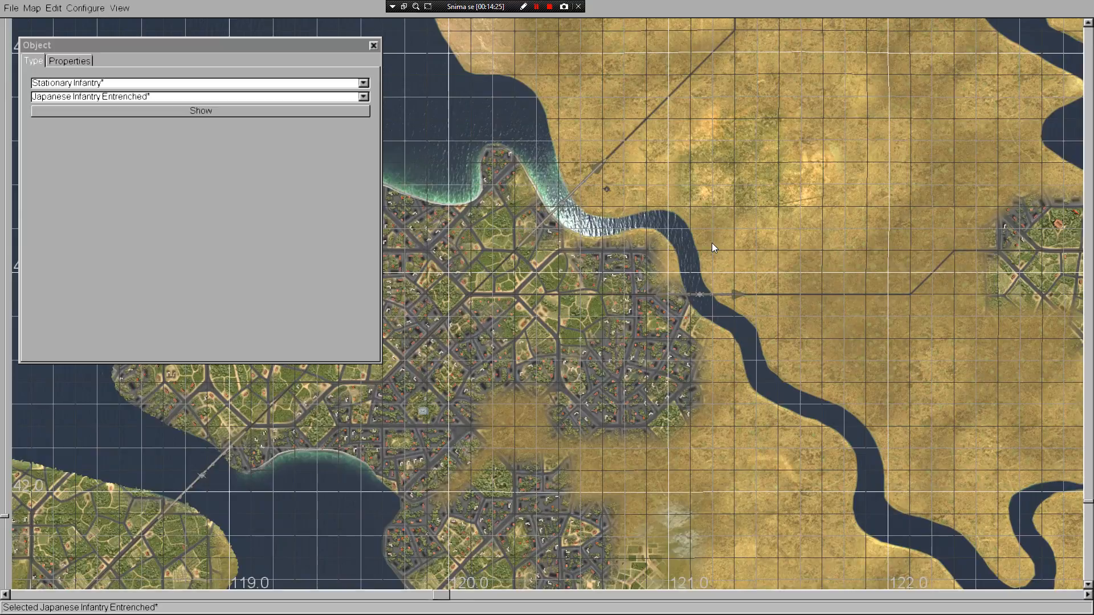
pyautogui.click(721, 241)
pyautogui.scroll(3, 605, 196)
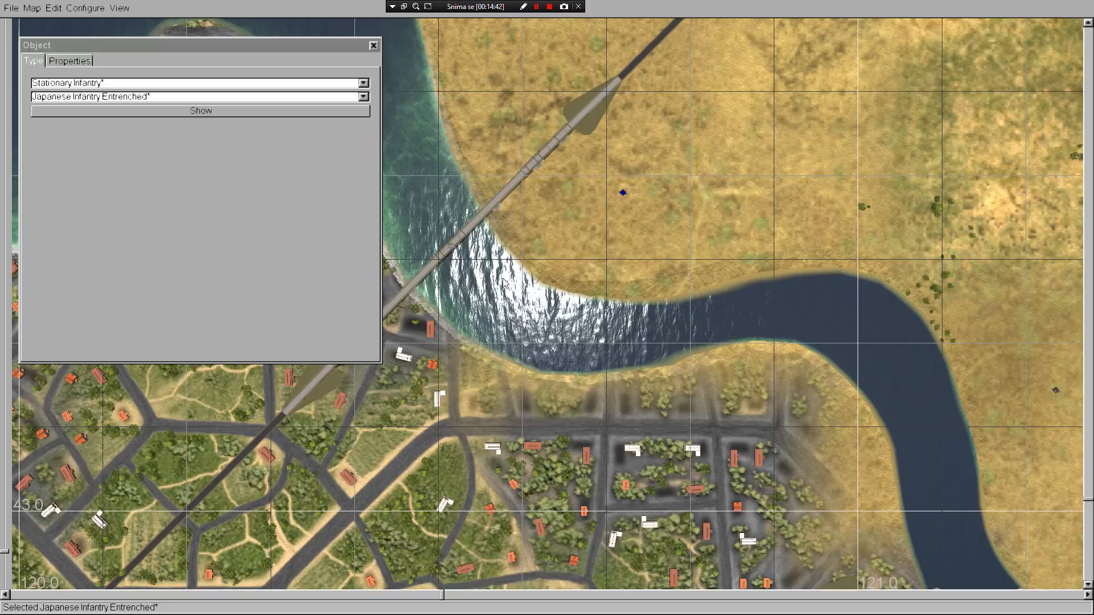
pyautogui.moveTo(607, 265); pyautogui.dragTo(699, 365)
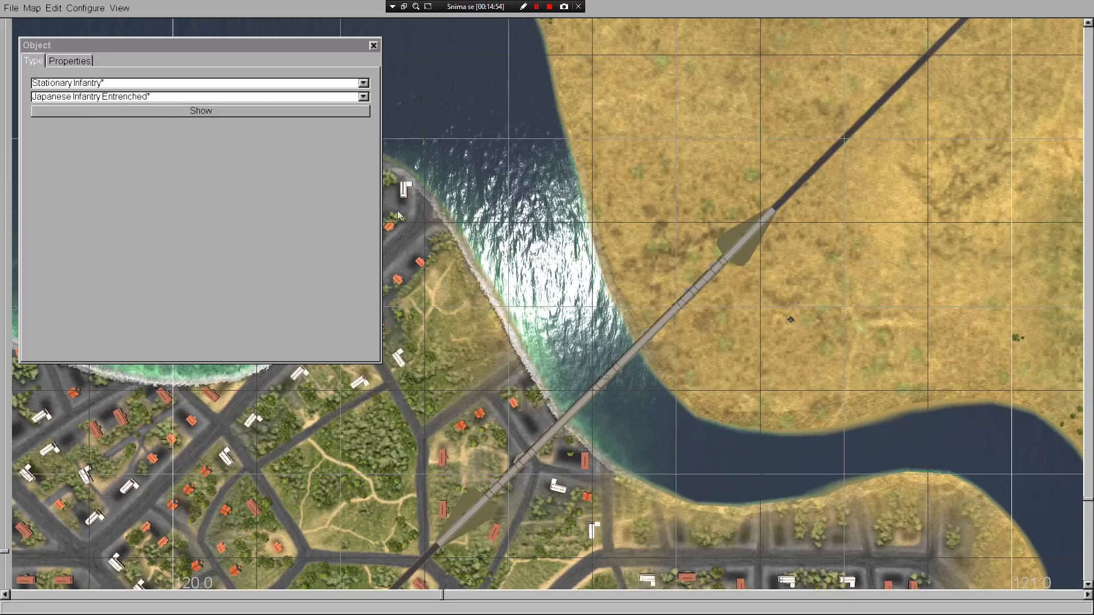
pyautogui.scroll(-3, 780, 307)
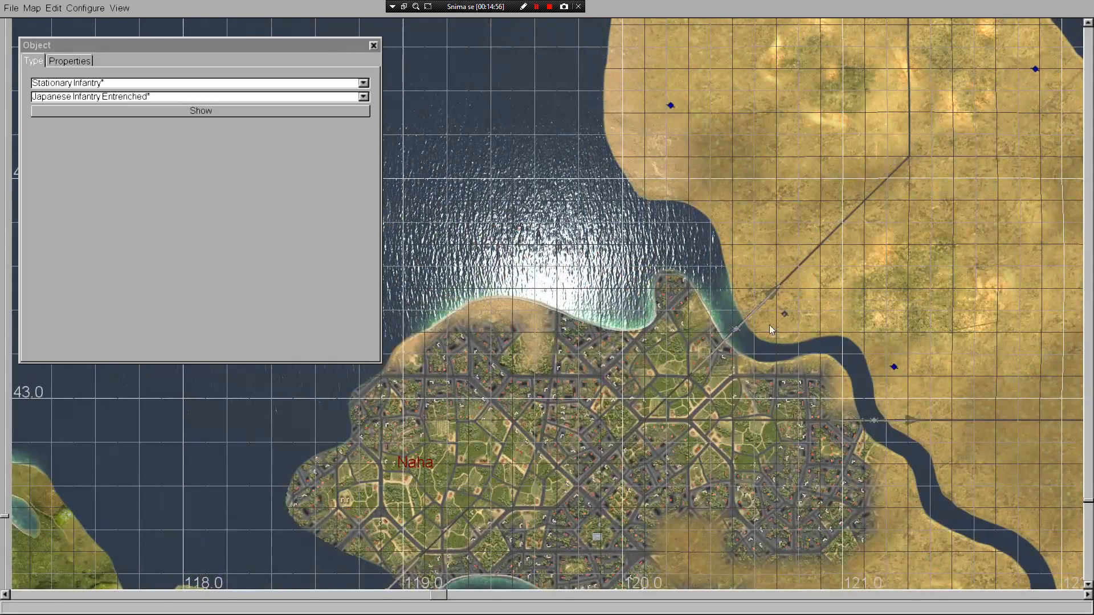
pyautogui.scroll(1, 769, 325)
pyautogui.scroll(1, 760, 341)
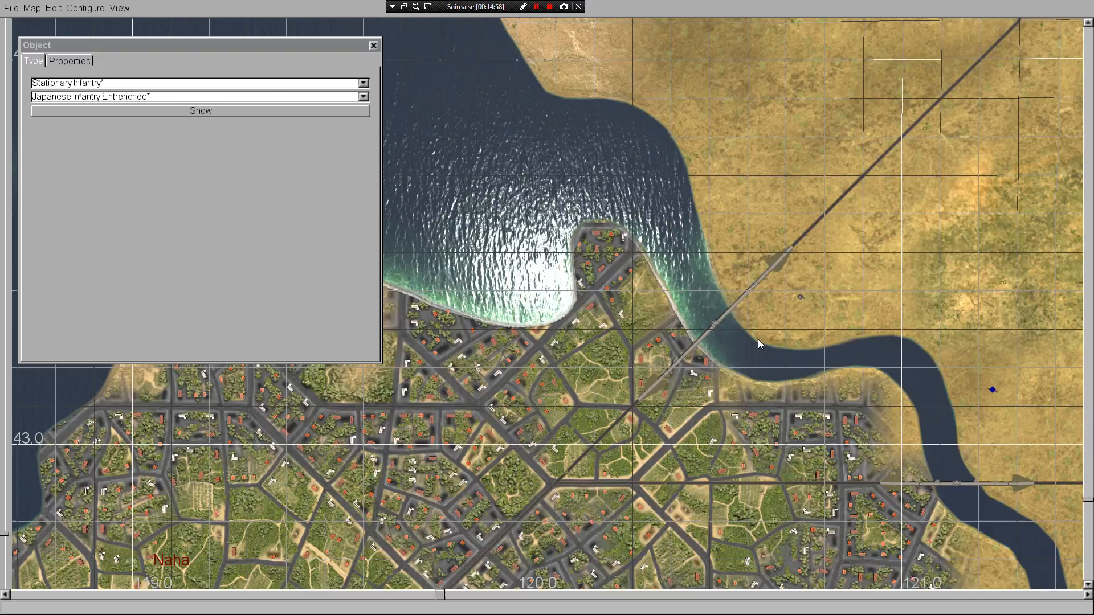
pyautogui.scroll(-2, 681, 261)
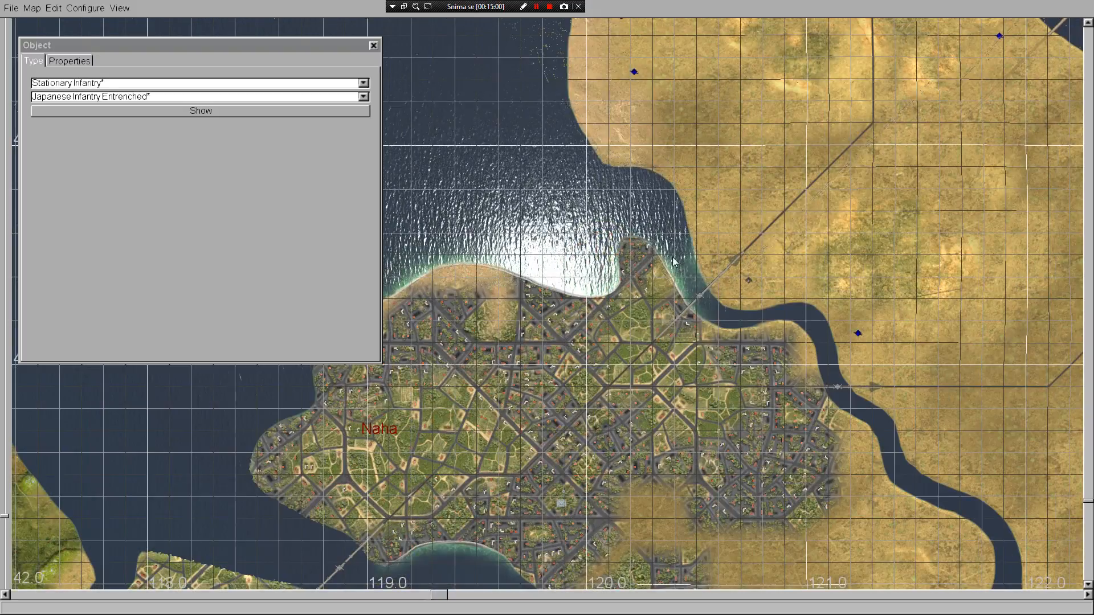
pyautogui.scroll(1, 622, 151)
pyautogui.scroll(-3, 654, 152)
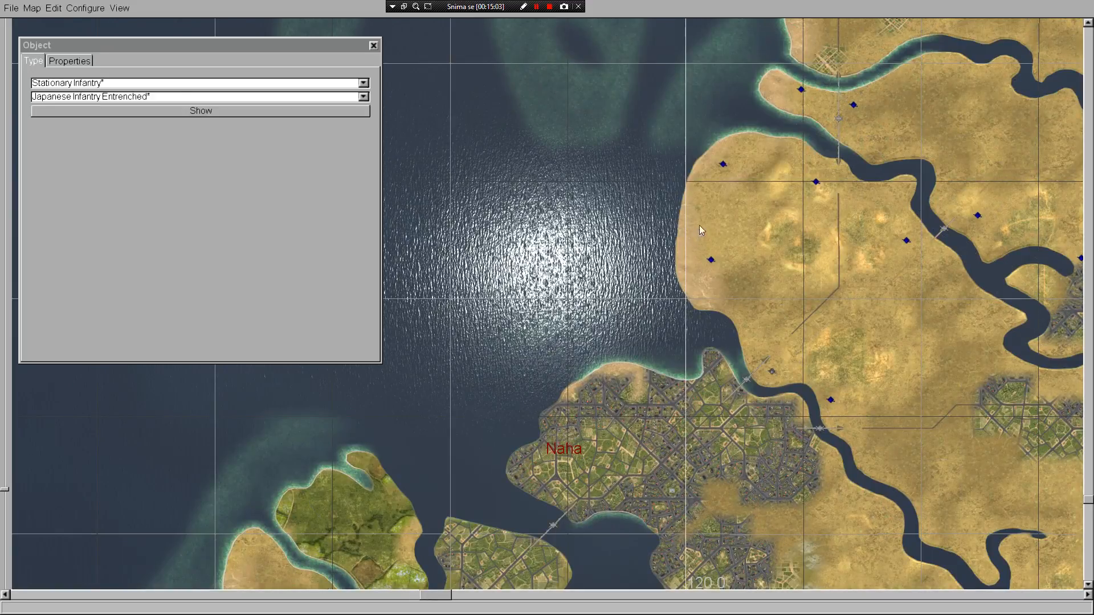
# - Place nine entrenched infantry positions above Naha, inside the town and along its shores
pyautogui.keyDown('ctrl'); pyautogui.click(703, 213); pyautogui.keyUp('ctrl')
pyautogui.moveTo(663, 463); pyautogui.dragTo(549, 293)
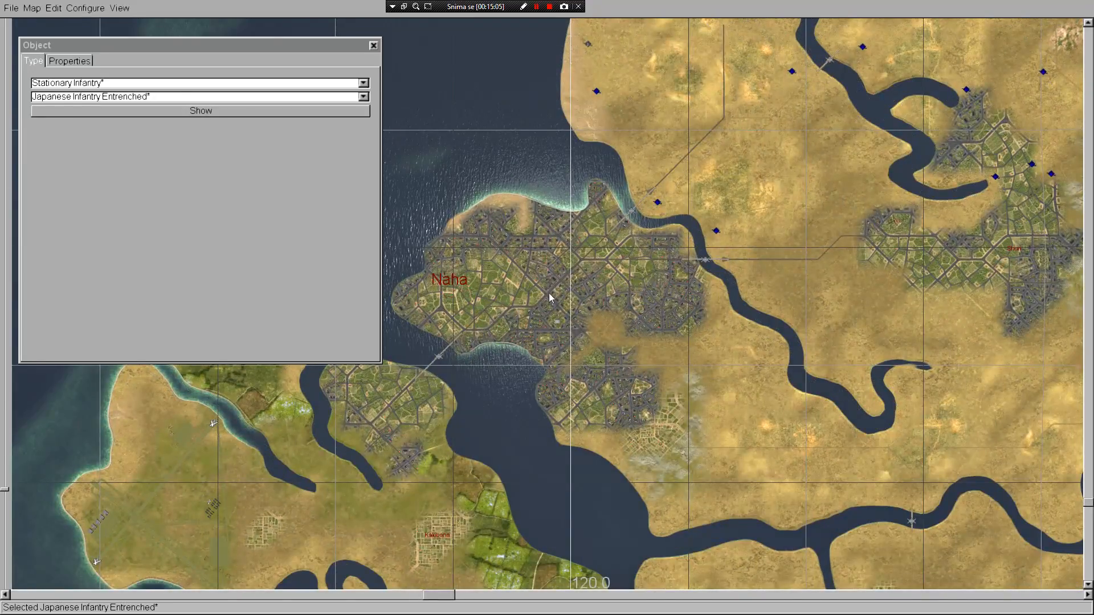
pyautogui.keyDown('ctrl'); pyautogui.click(457, 228); pyautogui.keyUp('ctrl')
pyautogui.keyDown('ctrl'); pyautogui.click(488, 204); pyautogui.keyUp('ctrl')
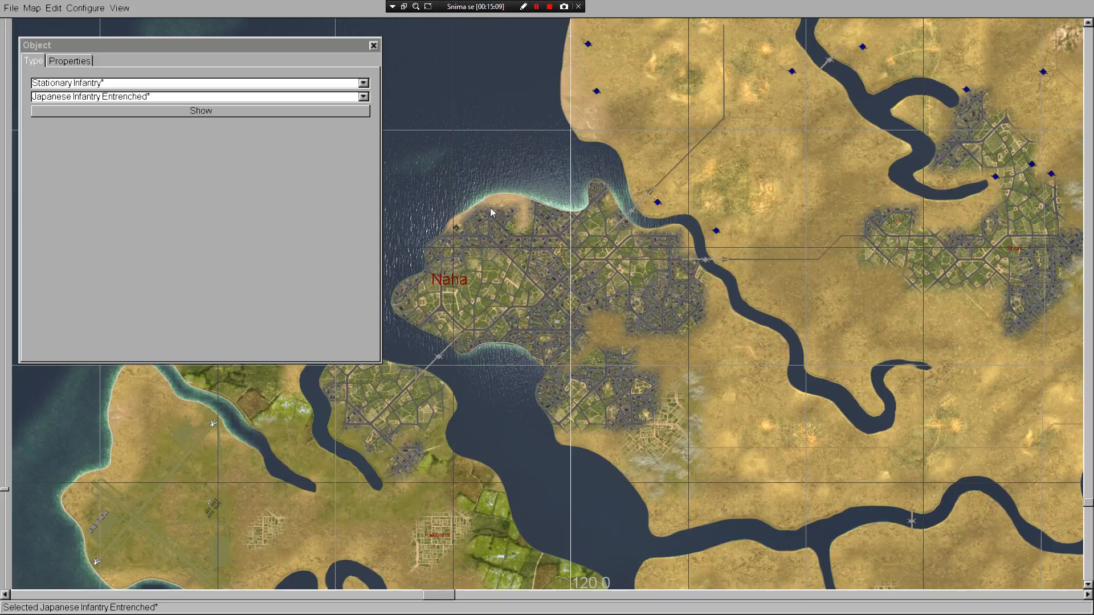
pyautogui.keyDown('ctrl'); pyautogui.click(526, 210); pyautogui.keyUp('ctrl')
pyautogui.keyDown('ctrl'); pyautogui.click(626, 231); pyautogui.keyUp('ctrl')
pyautogui.keyDown('ctrl'); pyautogui.click(705, 282); pyautogui.keyUp('ctrl')
pyautogui.keyDown('ctrl'); pyautogui.click(568, 367); pyautogui.keyUp('ctrl')
pyautogui.keyDown('ctrl'); pyautogui.click(500, 333); pyautogui.keyUp('ctrl')
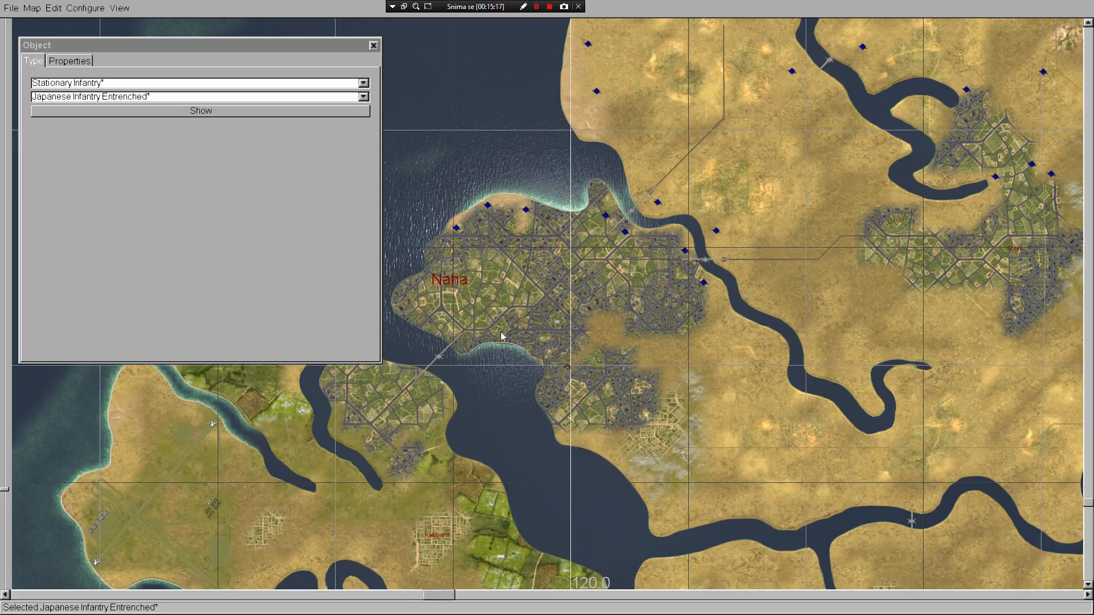
pyautogui.keyDown('ctrl'); pyautogui.click(463, 341); pyautogui.keyUp('ctrl')
# - Add four positions on the southern peninsula and the harbour's eastern side
pyautogui.moveTo(493, 408); pyautogui.dragTo(694, 384, button='middle')
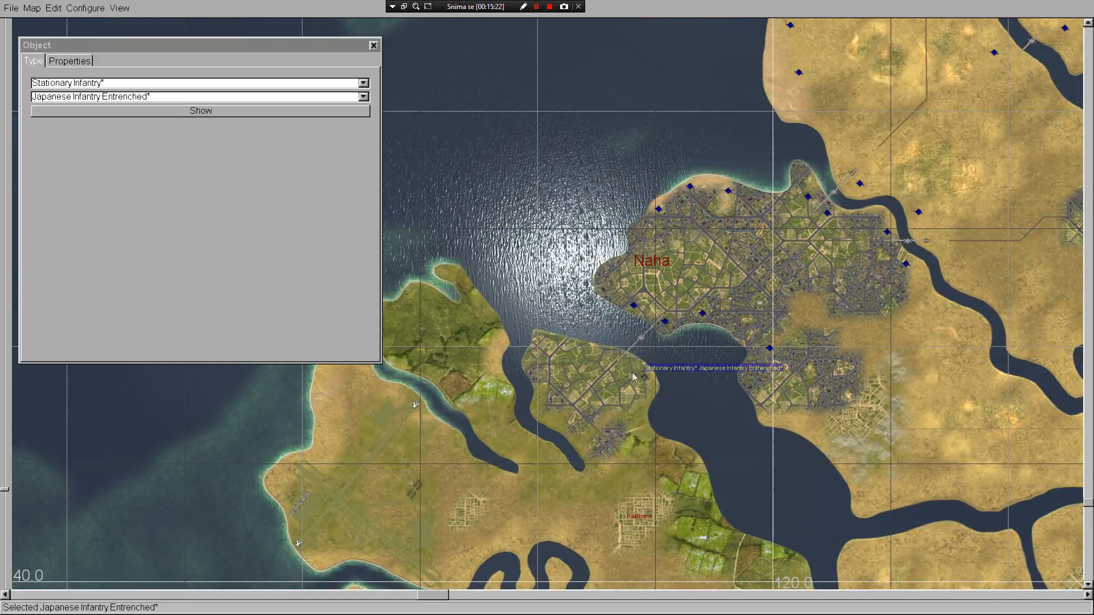
pyautogui.keyDown('ctrl'); pyautogui.click(608, 361); pyautogui.keyUp('ctrl')
pyautogui.keyDown('ctrl'); pyautogui.click(552, 346); pyautogui.keyUp('ctrl')
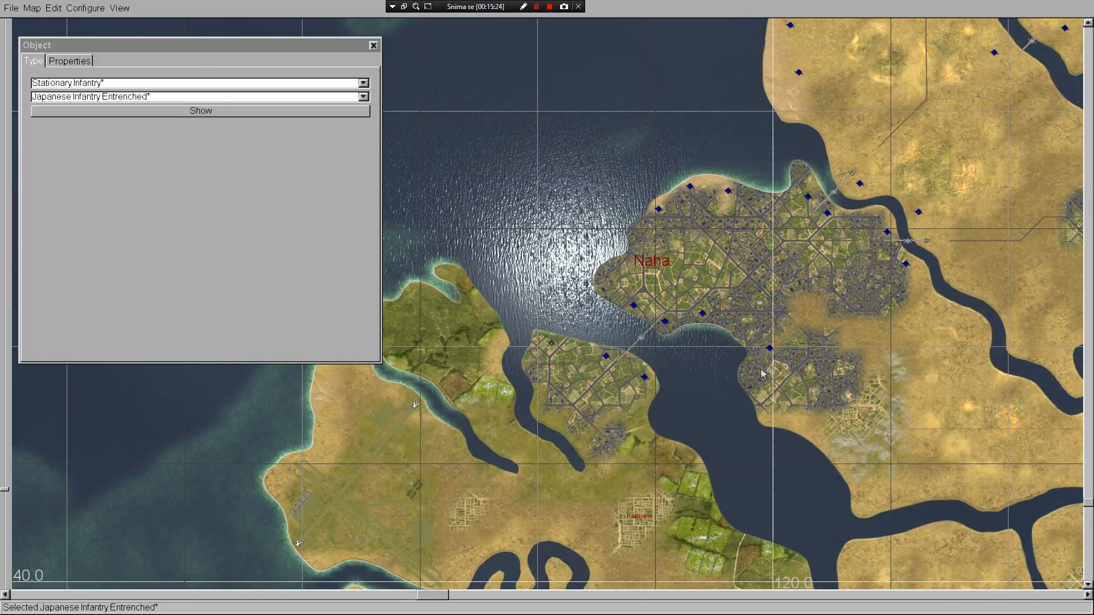
pyautogui.keyDown('ctrl'); pyautogui.click(757, 391); pyautogui.keyUp('ctrl')
pyautogui.keyDown('ctrl'); pyautogui.click(913, 295); pyautogui.keyUp('ctrl')
pyautogui.moveTo(876, 371); pyautogui.dragTo(475, 239)
pyautogui.scroll(-2, 787, 305)
# - Place a line of seven entrenched infantry positions running east toward the east coast
pyautogui.moveTo(858, 308); pyautogui.dragTo(632, 316)
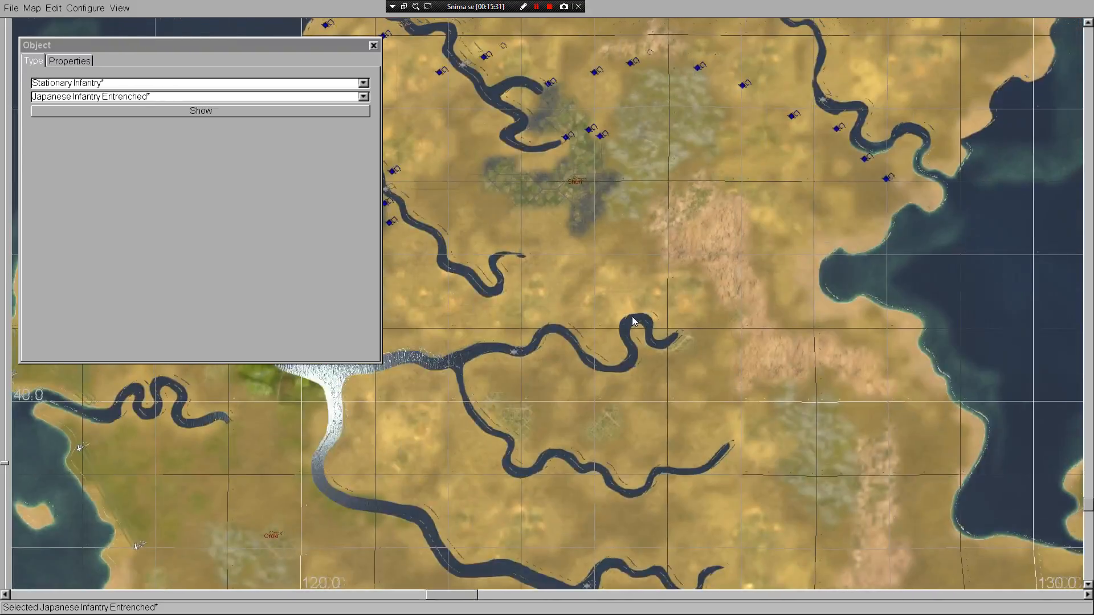
pyautogui.keyDown('ctrl'); pyautogui.click(690, 329); pyautogui.keyUp('ctrl')
pyautogui.keyDown('ctrl'); pyautogui.click(719, 321); pyautogui.keyUp('ctrl')
pyautogui.keyDown('ctrl'); pyautogui.click(750, 309); pyautogui.keyUp('ctrl')
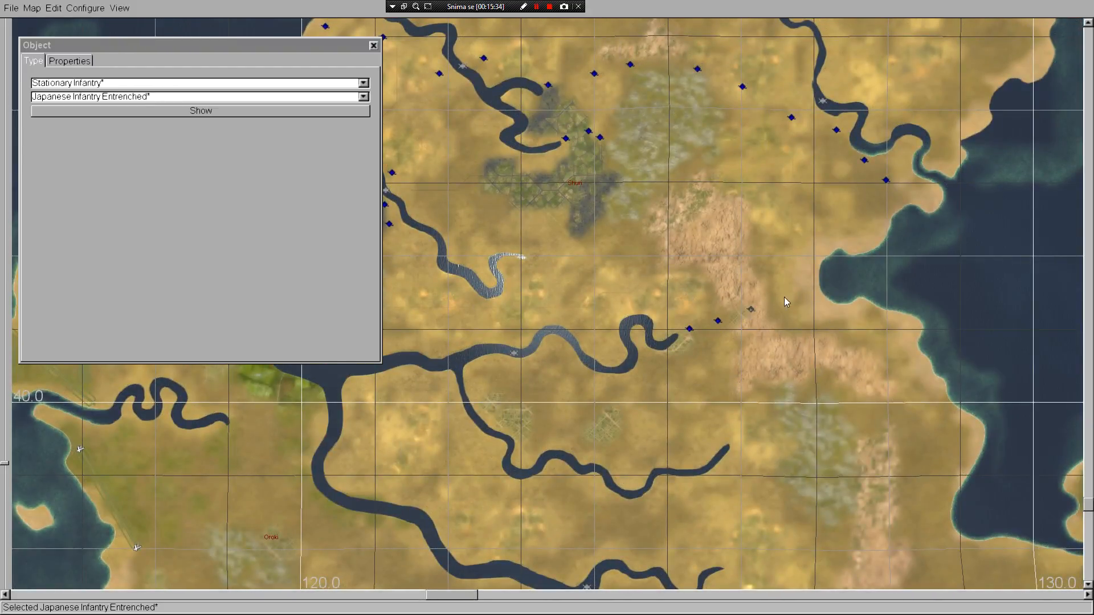
pyautogui.keyDown('ctrl'); pyautogui.click(812, 292); pyautogui.keyUp('ctrl')
pyautogui.scroll(4, 766, 420)
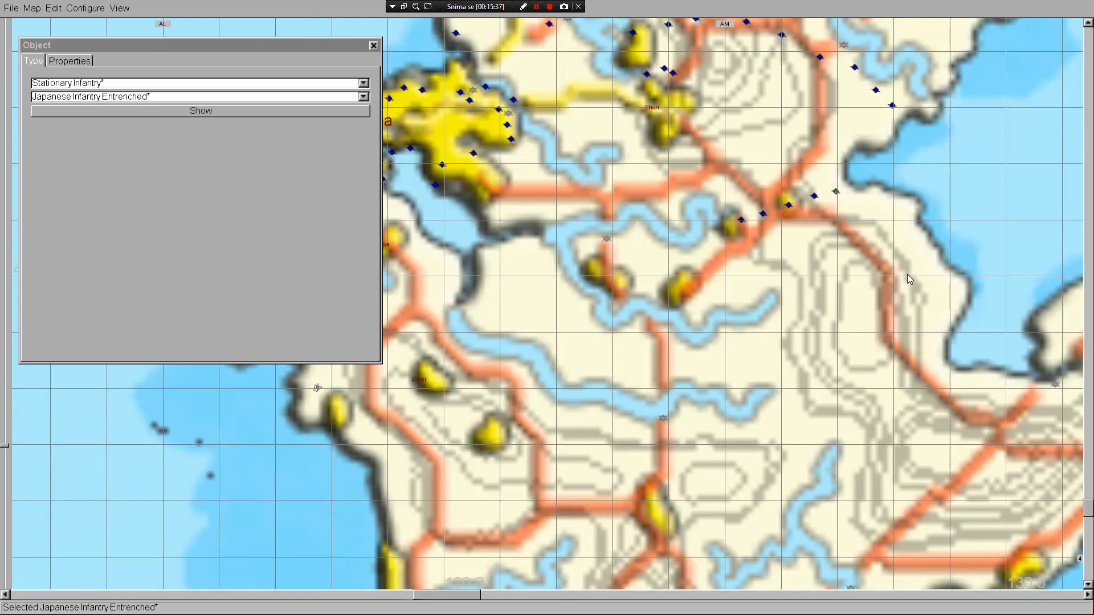
pyautogui.scroll(1, 907, 275)
pyautogui.keyDown('ctrl'); pyautogui.click(887, 255); pyautogui.keyUp('ctrl')
pyautogui.keyDown('ctrl'); pyautogui.click(895, 319); pyautogui.keyUp('ctrl')
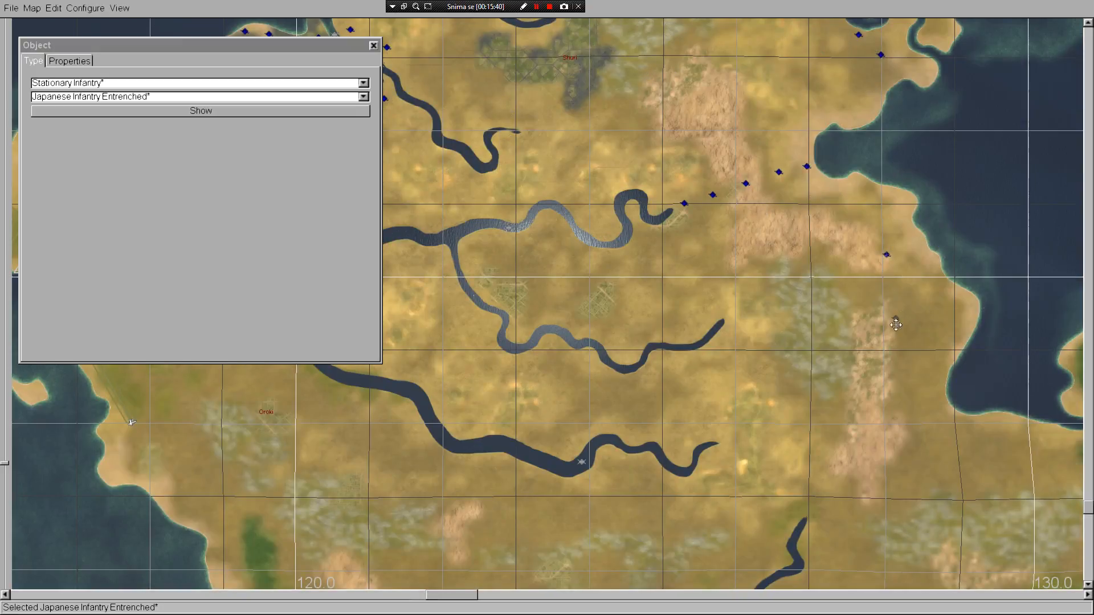
pyautogui.keyDown('ctrl'); pyautogui.click(904, 421); pyautogui.keyUp('ctrl')
# - Zoom and pan back along the infantry line to Naha and the coast south of it
pyautogui.scroll(-3, 741, 240)
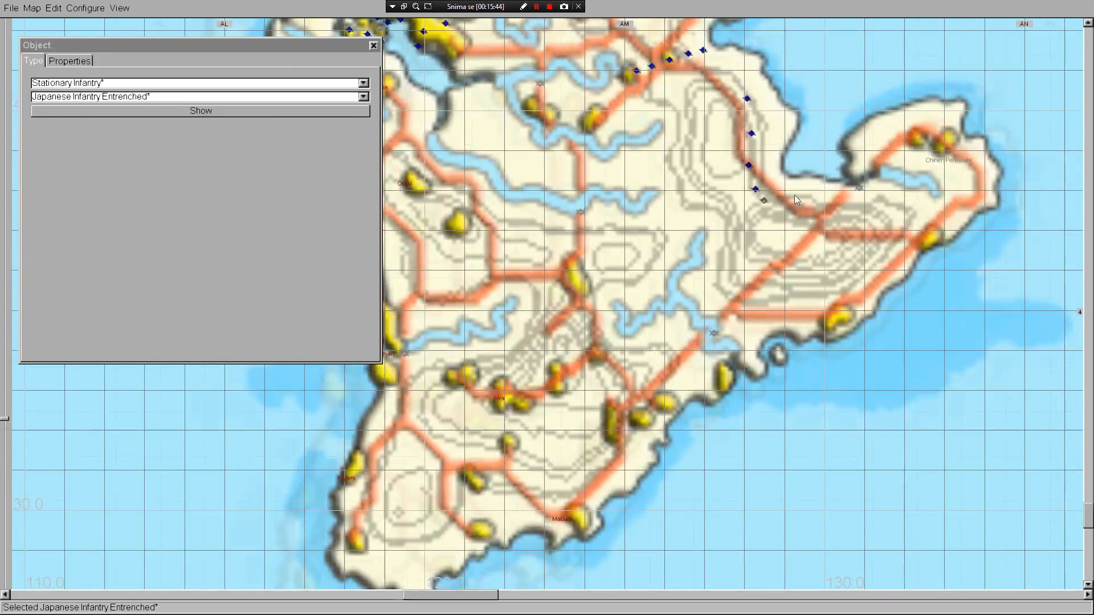
pyautogui.scroll(1, 795, 195)
pyautogui.scroll(1, 791, 187)
pyautogui.scroll(-1, 767, 182)
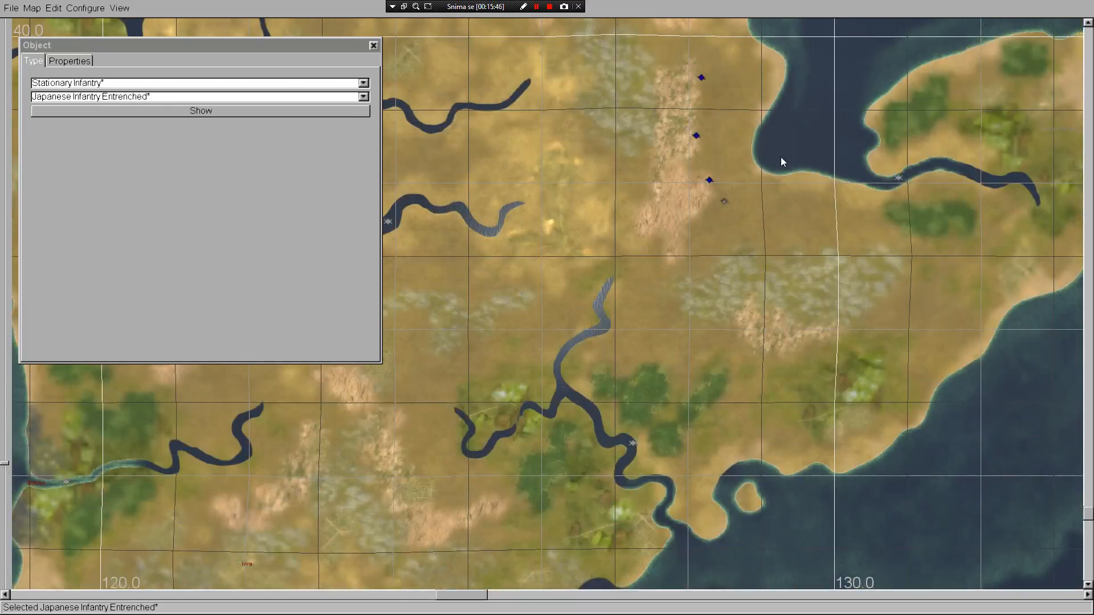
pyautogui.scroll(-2, 781, 162)
pyautogui.scroll(2, 714, 308)
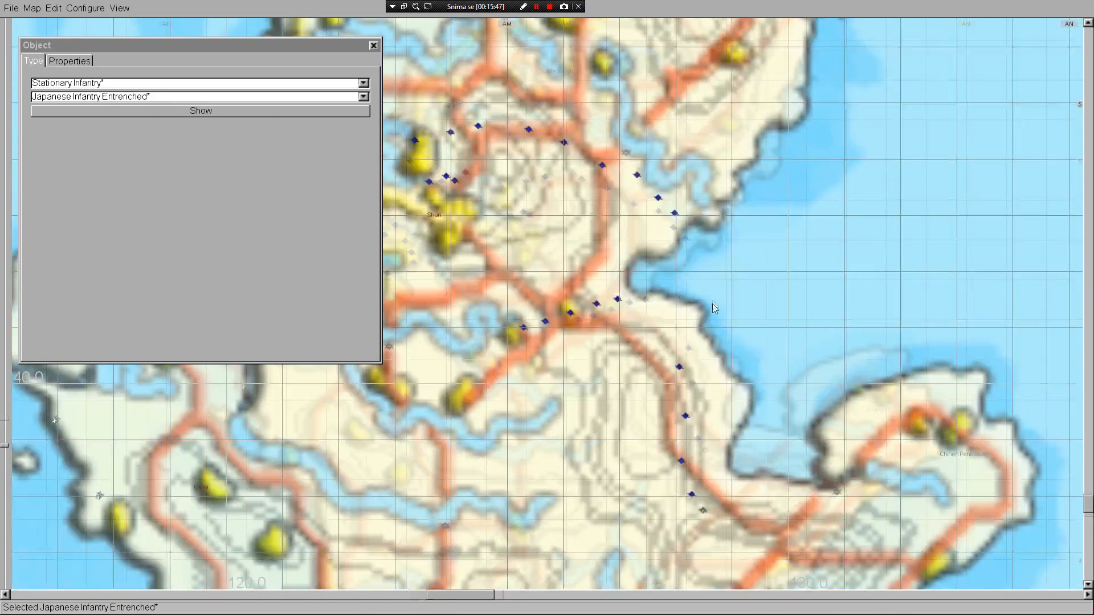
pyautogui.scroll(1, 712, 303)
pyautogui.scroll(-1, 744, 387)
pyautogui.scroll(1, 748, 394)
pyautogui.moveTo(734, 423); pyautogui.dragTo(779, 276)
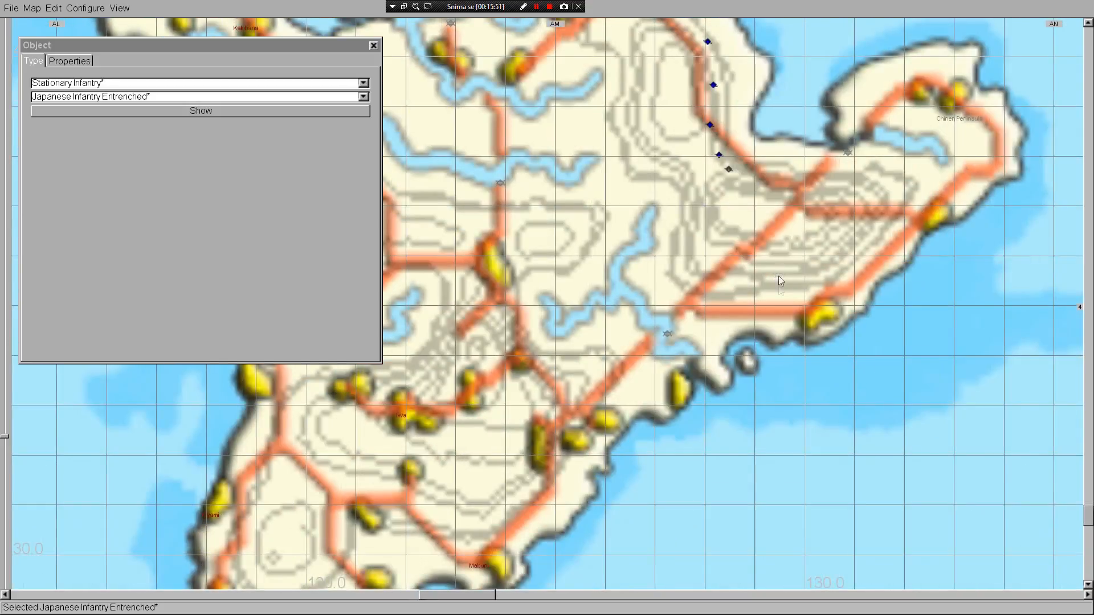
pyautogui.moveTo(703, 275); pyautogui.dragTo(768, 512)
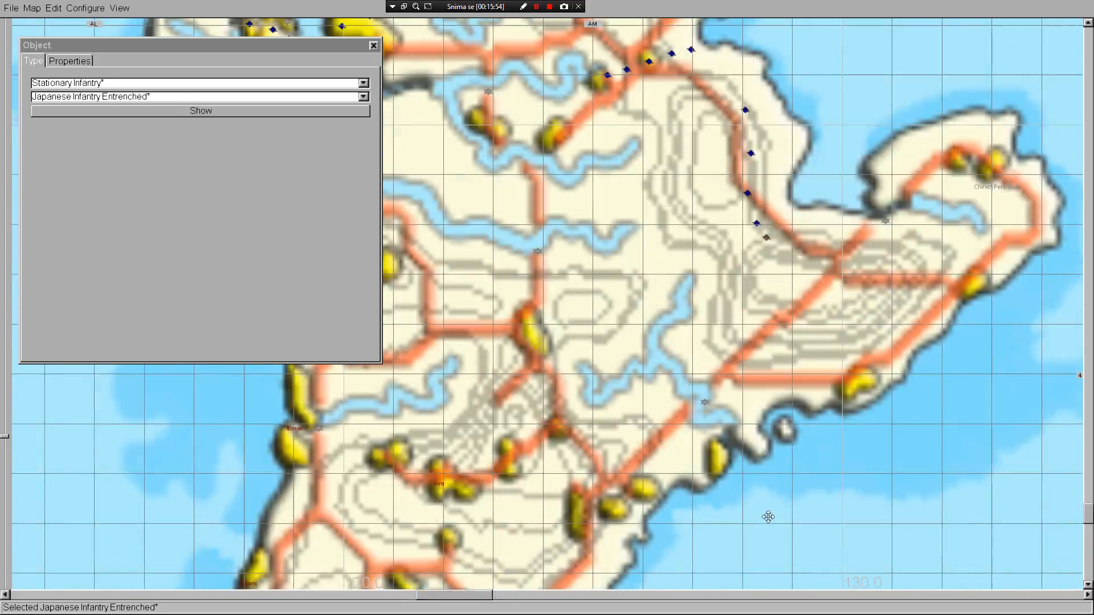
pyautogui.scroll(-1, 690, 337)
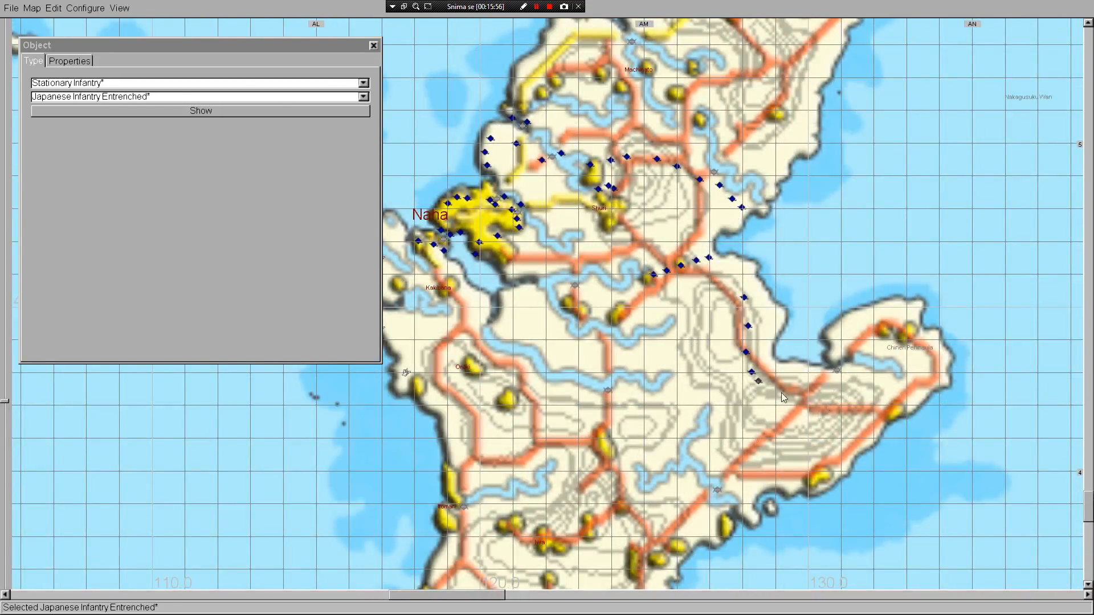
pyautogui.moveTo(677, 370); pyautogui.dragTo(852, 276)
pyautogui.scroll(3, 686, 182)
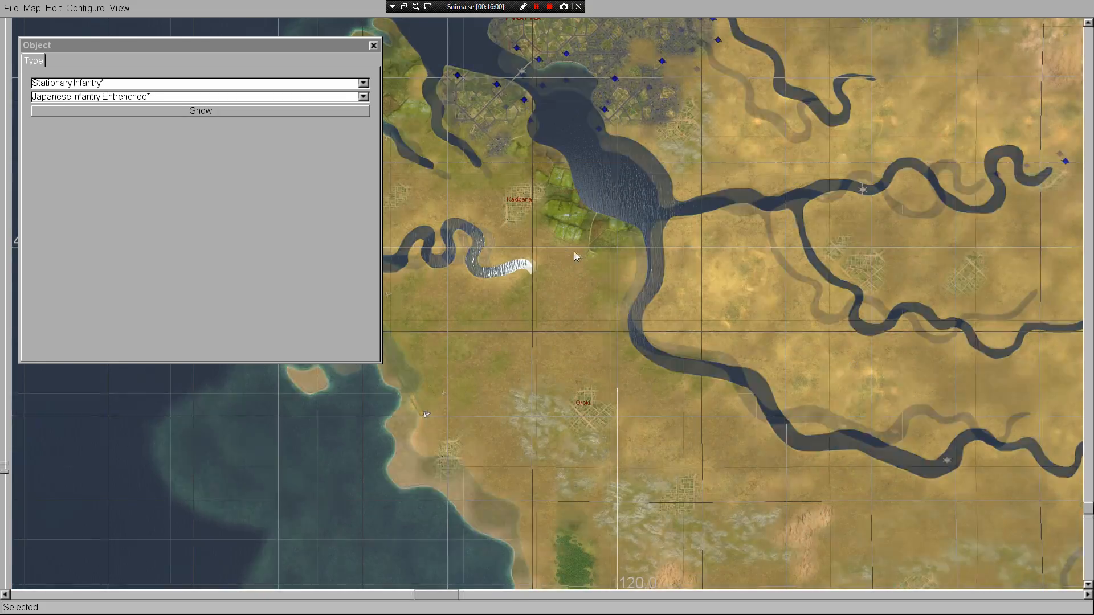
# - Place an entrenched infantry unit on the western headland and adjust its position beside the airstrip
pyautogui.scroll(-5, 574, 251)
pyautogui.scroll(5, 473, 170)
pyautogui.moveTo(637, 292); pyautogui.dragTo(873, 388)
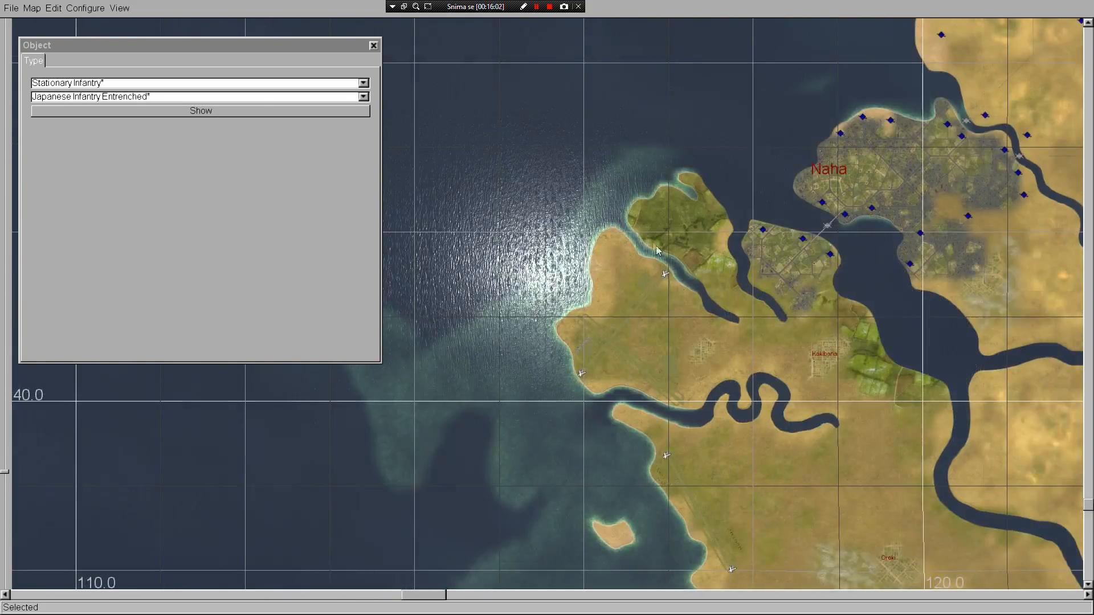
pyautogui.click(608, 250)
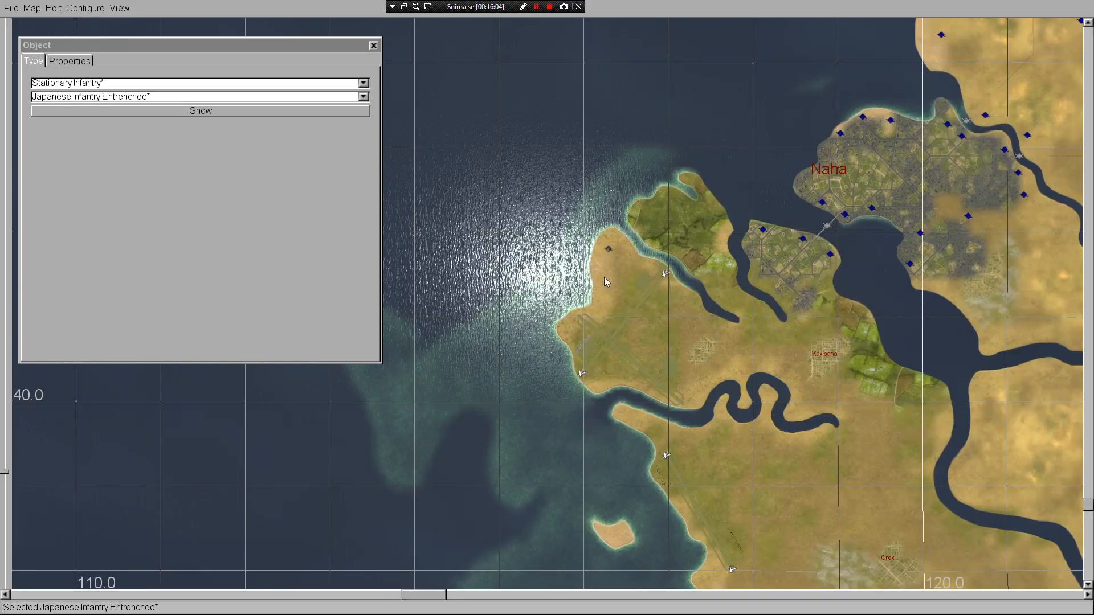
pyautogui.scroll(3, 594, 361)
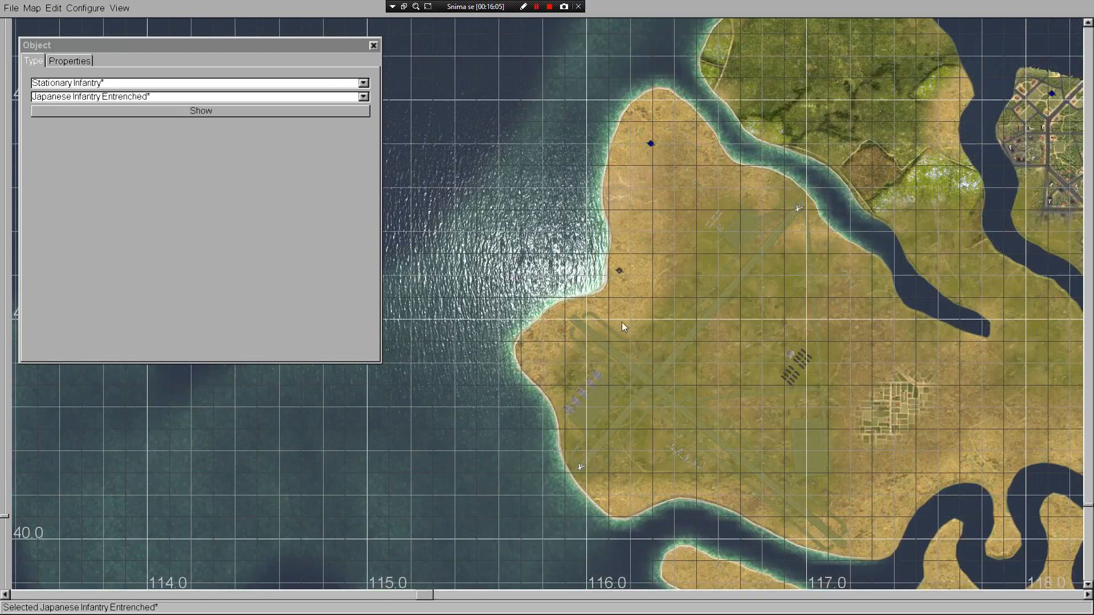
pyautogui.moveTo(634, 254); pyautogui.dragTo(636, 208)
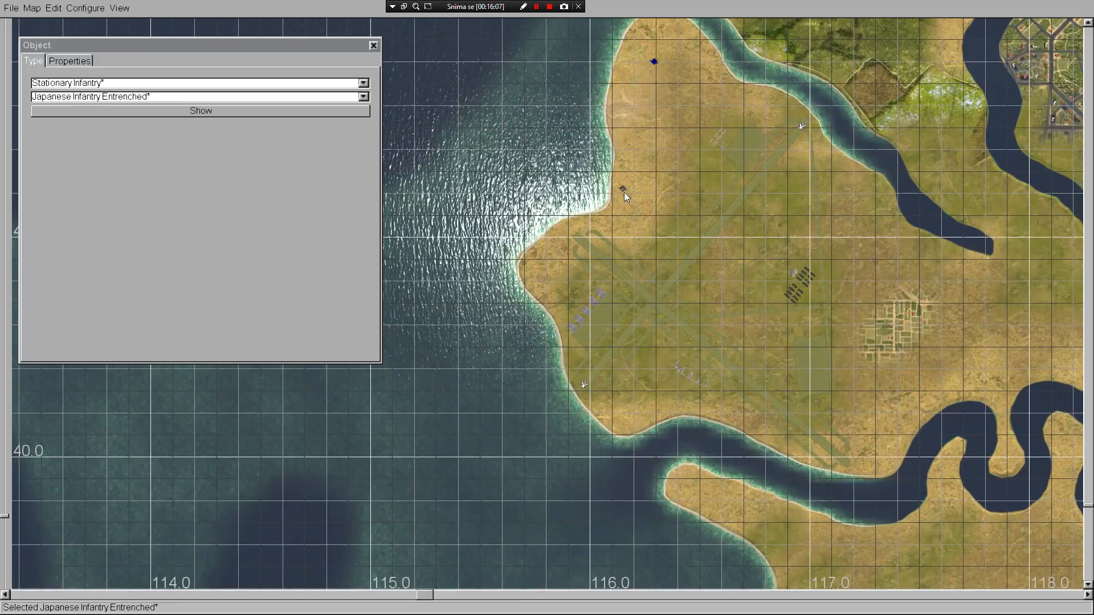
pyautogui.moveTo(623, 191); pyautogui.dragTo(588, 227)
pyautogui.scroll(6, 589, 228)
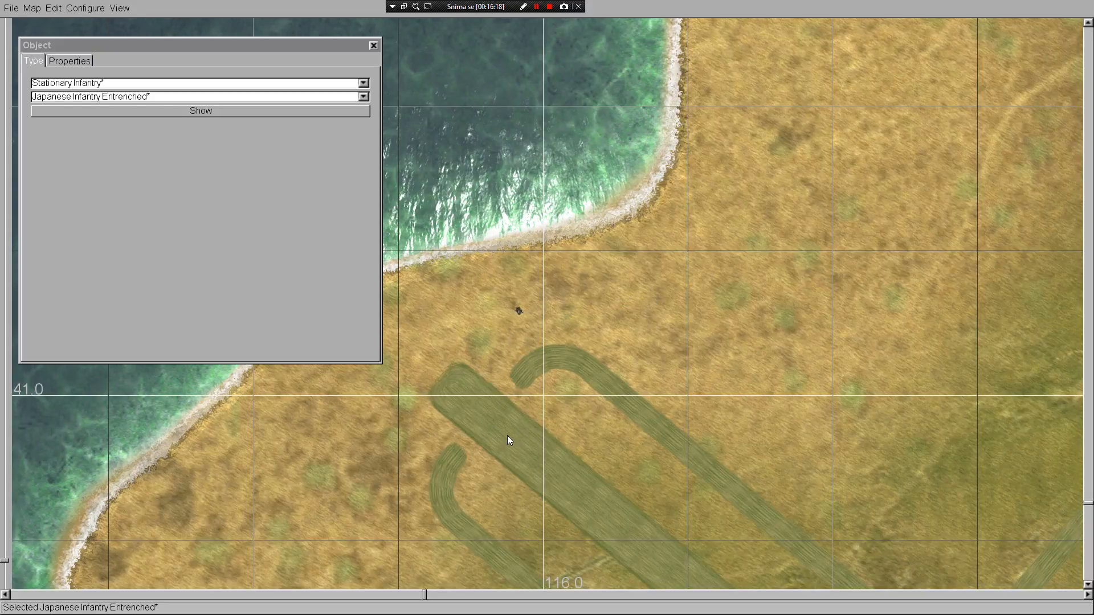
pyautogui.moveTo(522, 320); pyautogui.dragTo(490, 423)
pyautogui.moveTo(486, 415); pyautogui.dragTo(522, 314)
pyautogui.scroll(-5, 508, 399)
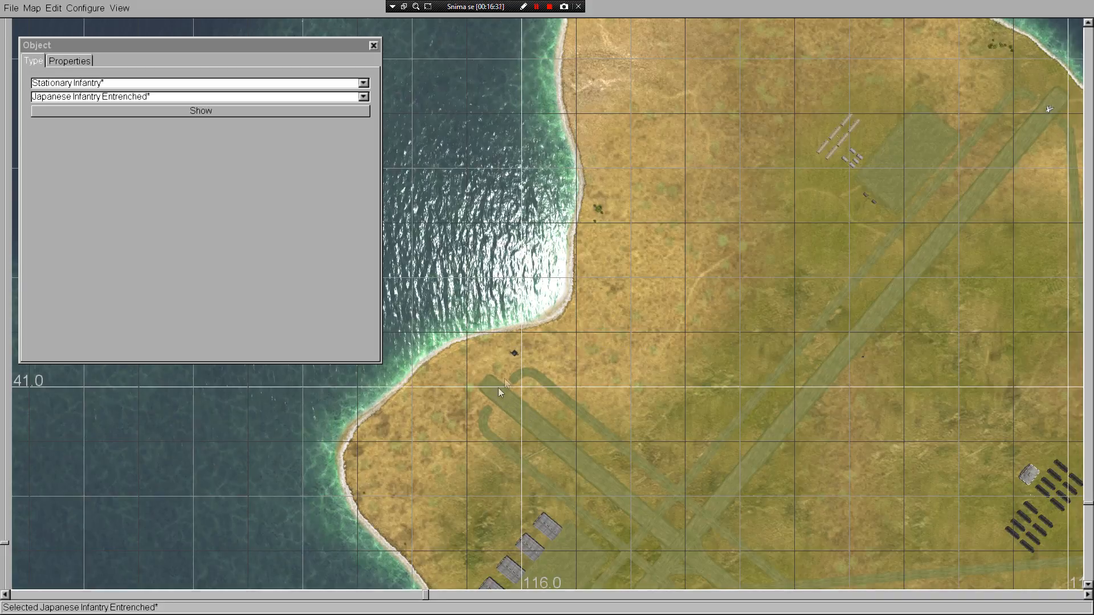
pyautogui.moveTo(517, 357); pyautogui.dragTo(543, 346)
# - Add two entrenched infantry positions beside the runway end
pyautogui.moveTo(488, 401); pyautogui.dragTo(567, 268)
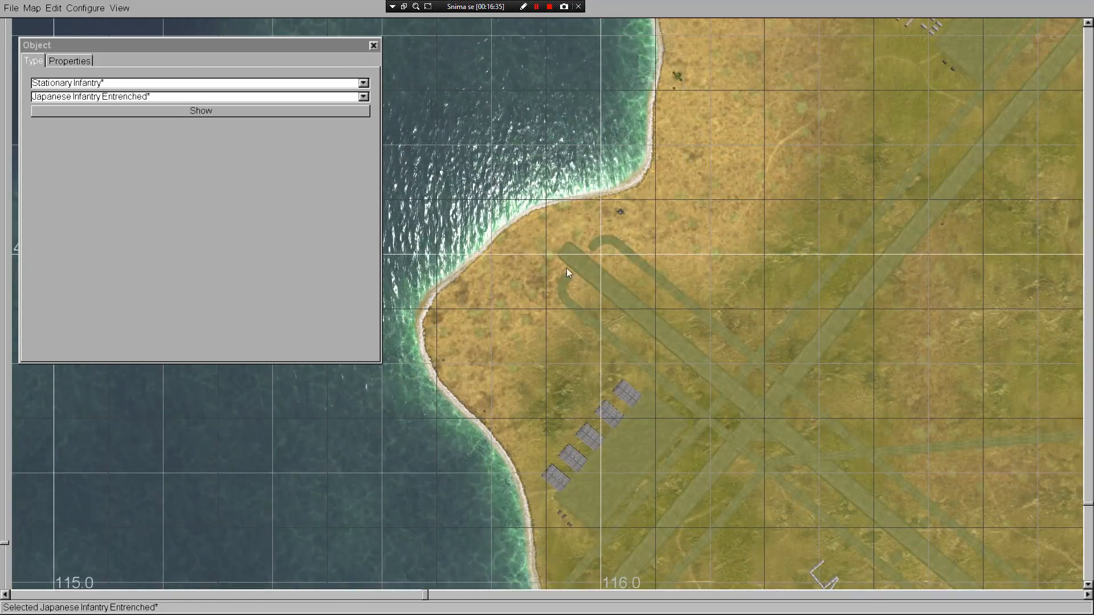
pyautogui.scroll(5, 557, 268)
pyautogui.scroll(-4, 585, 260)
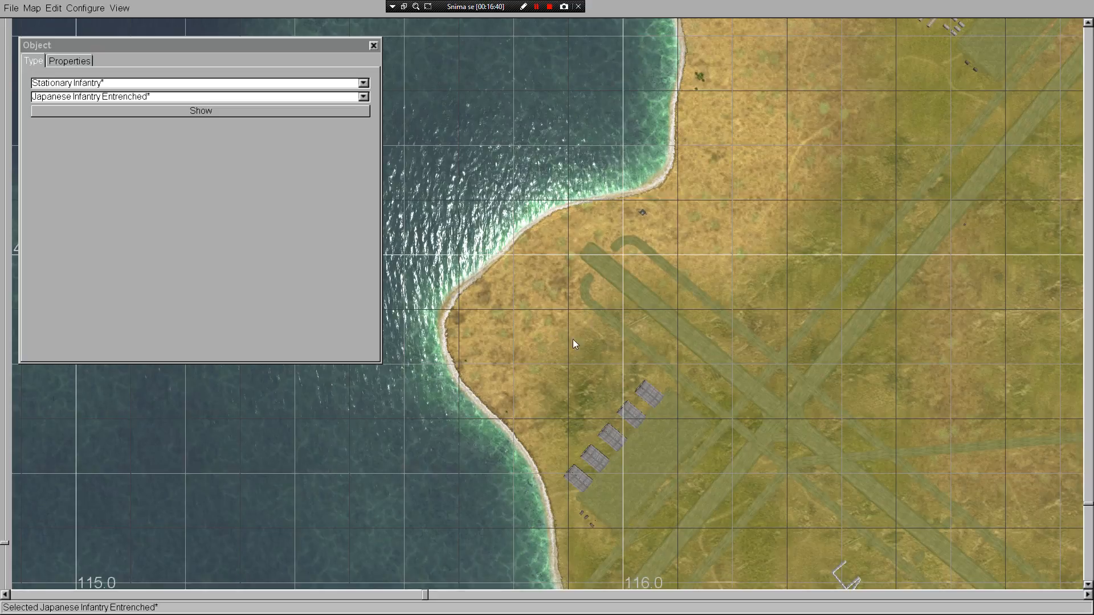
pyautogui.click(531, 392)
pyautogui.click(497, 321)
# - Place an entrenched infantry unit on the southern shore and pan toward the river and town
pyautogui.moveTo(617, 243); pyautogui.dragTo(477, 224)
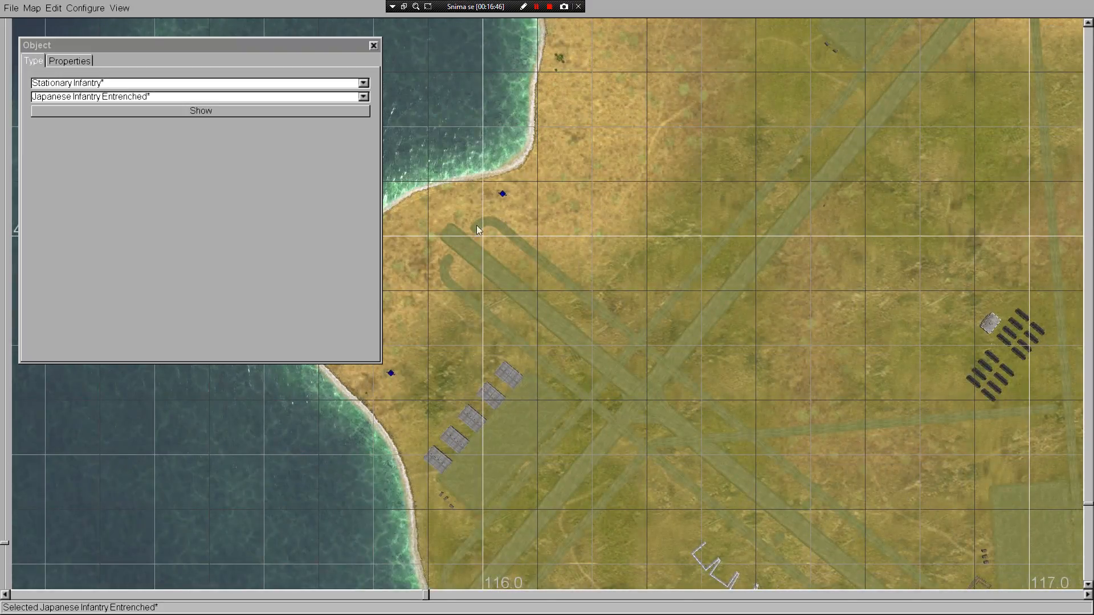
pyautogui.scroll(-5, 621, 206)
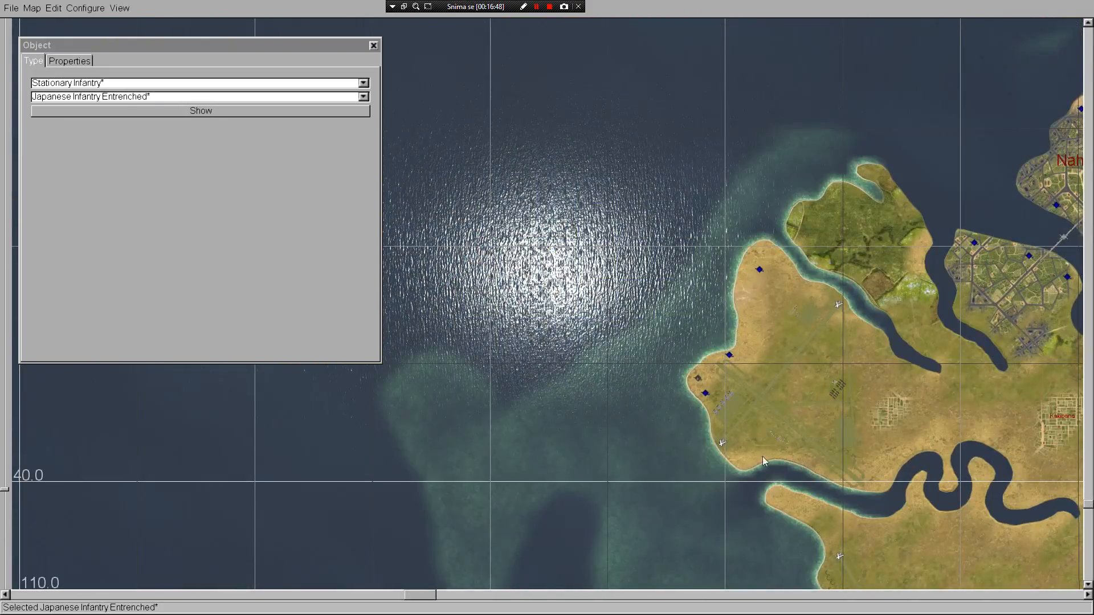
pyautogui.scroll(3, 751, 445)
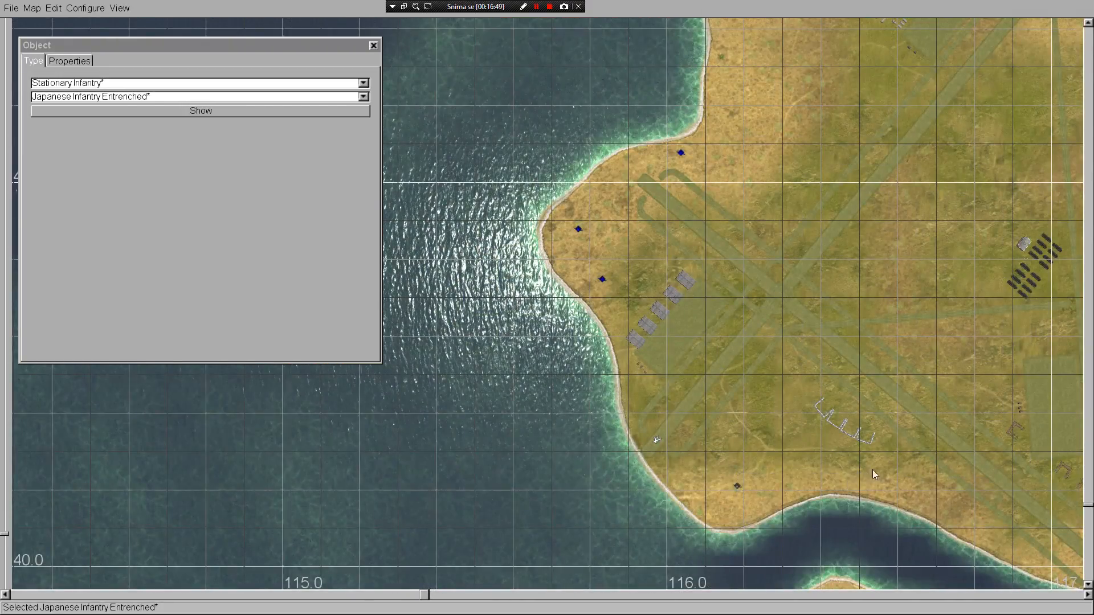
pyautogui.keyDown('ctrl'); pyautogui.click(856, 483); pyautogui.keyUp('ctrl')
pyautogui.moveTo(921, 500); pyautogui.dragTo(628, 335)
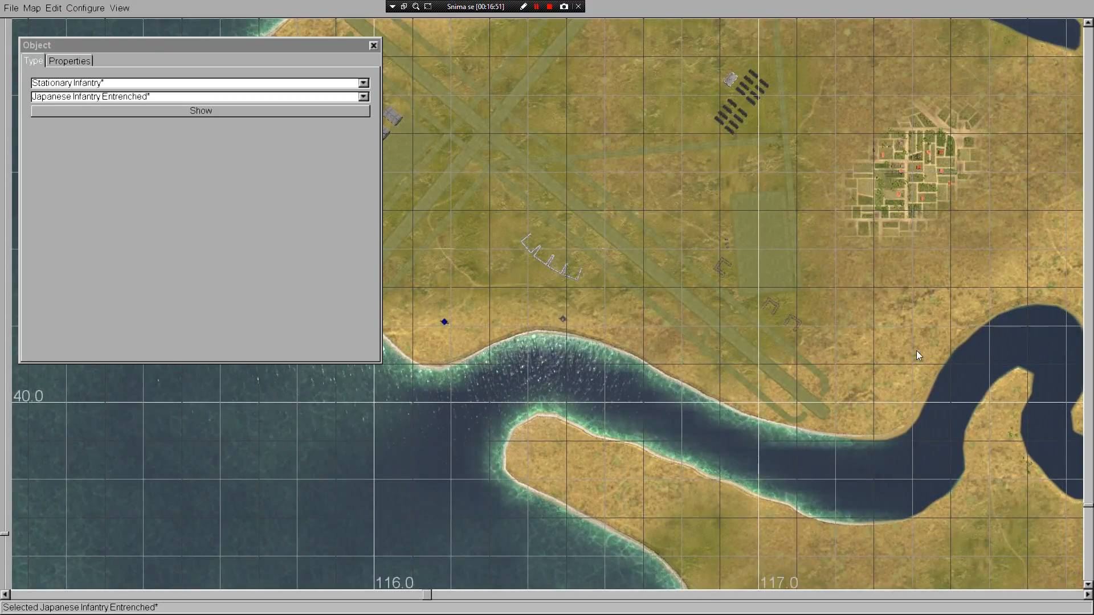
pyautogui.moveTo(935, 350); pyautogui.dragTo(717, 324)
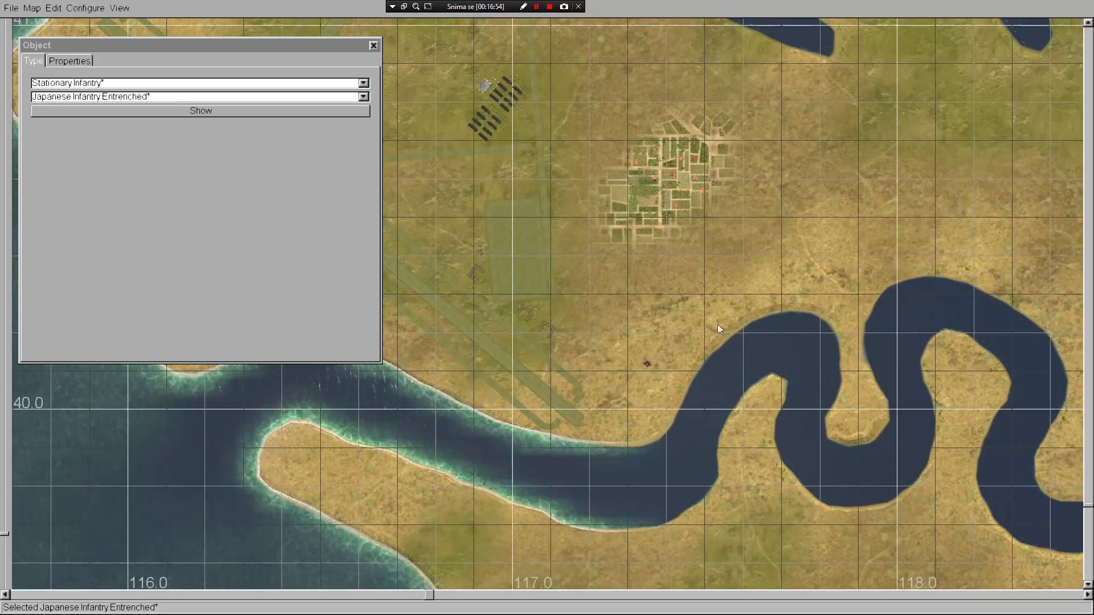
pyautogui.scroll(-2, 738, 302)
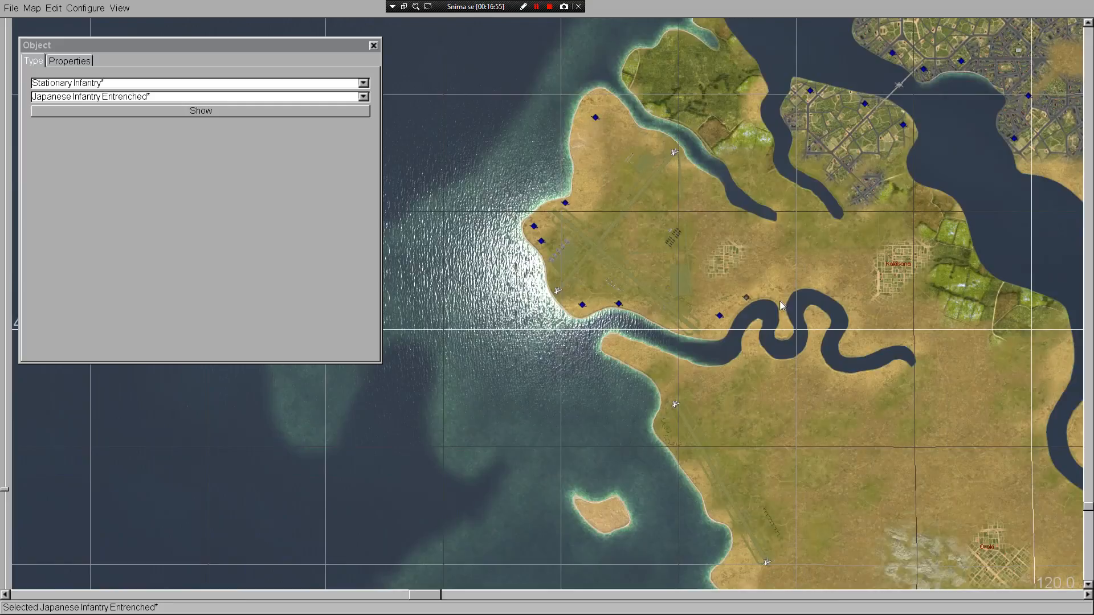
# - Place three more Japanese Infantry Entrenched units beside the river south of Naha, then view southern Okinawa
pyautogui.keyDown('ctrl'); pyautogui.click(742, 289); pyautogui.keyUp('ctrl')
pyautogui.keyDown('ctrl'); pyautogui.click(825, 269); pyautogui.keyUp('ctrl')
pyautogui.keyDown('ctrl'); pyautogui.click(837, 236); pyautogui.keyUp('ctrl')
pyautogui.moveTo(927, 330); pyautogui.dragTo(757, 271)
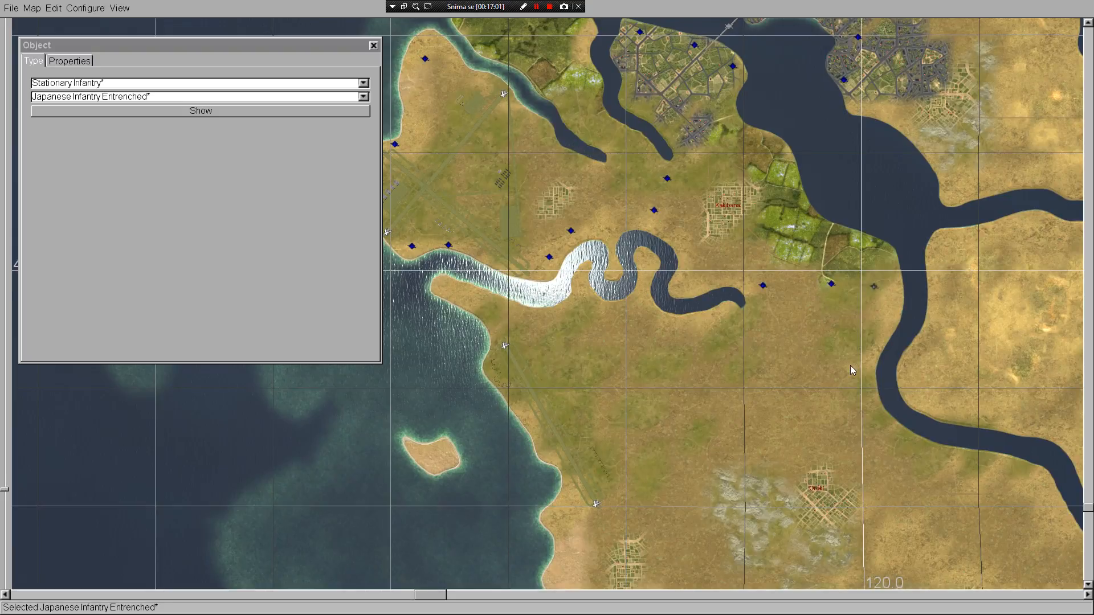
pyautogui.scroll(-2, 850, 364)
pyautogui.scroll(-3, 796, 342)
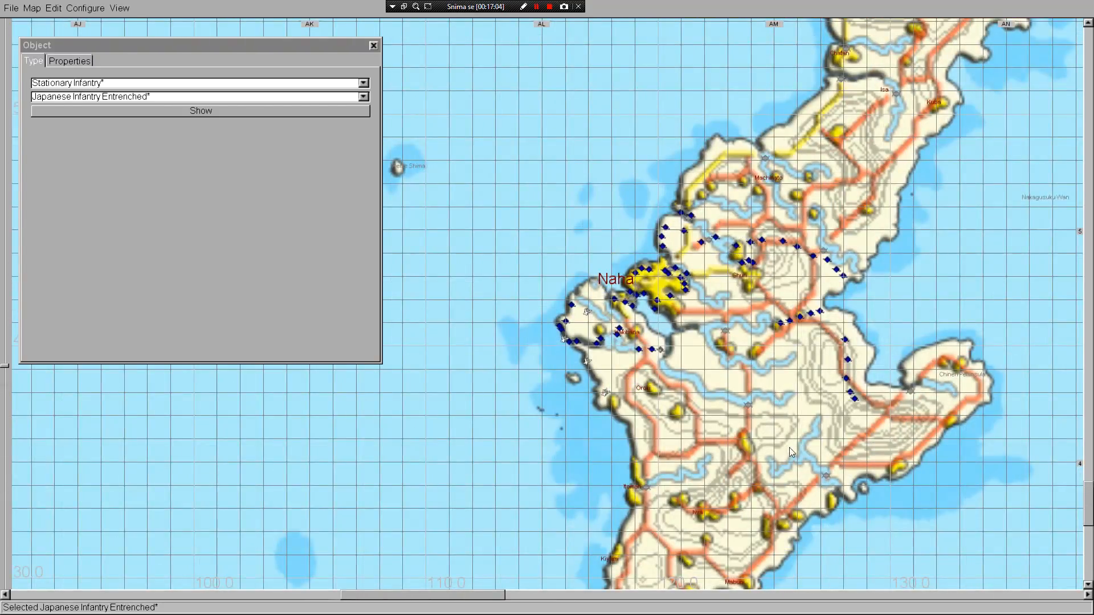
pyautogui.moveTo(621, 365); pyautogui.dragTo(646, 233)
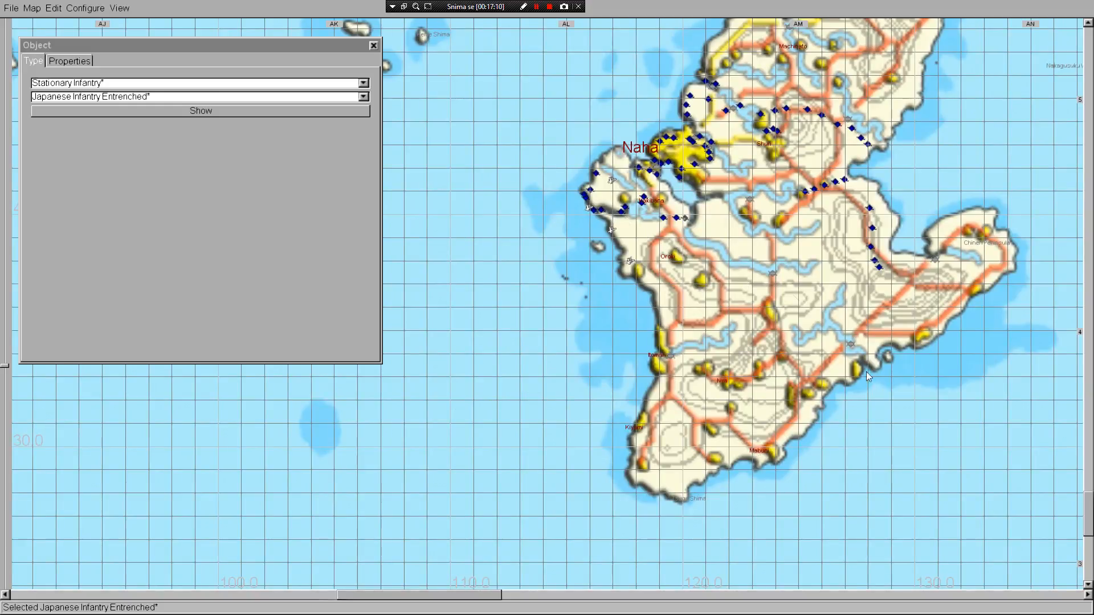
pyautogui.scroll(-3, 564, 302)
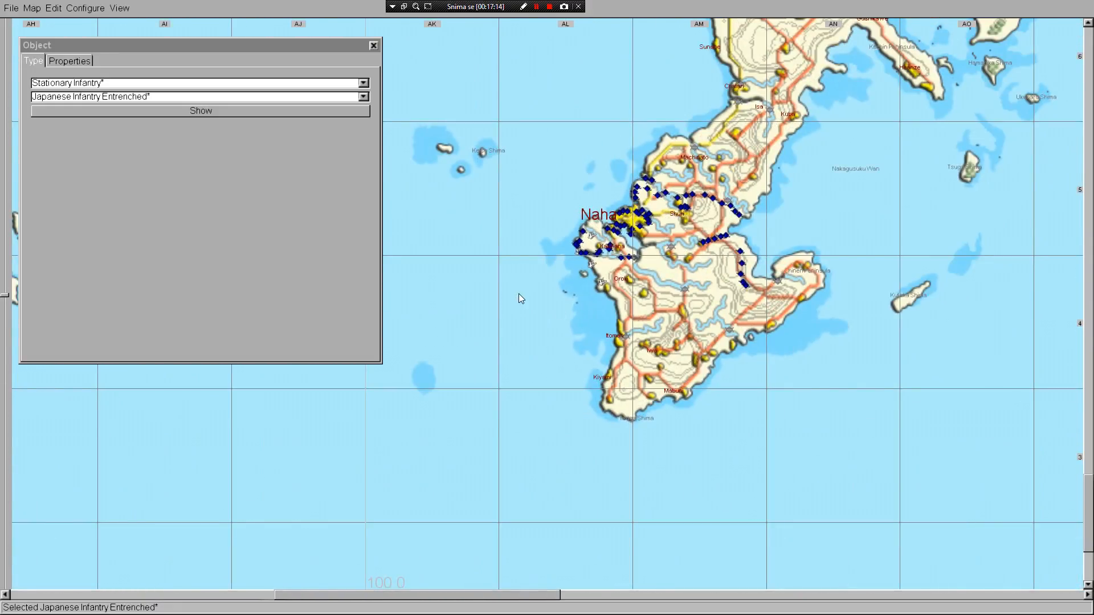
pyautogui.scroll(3, 602, 183)
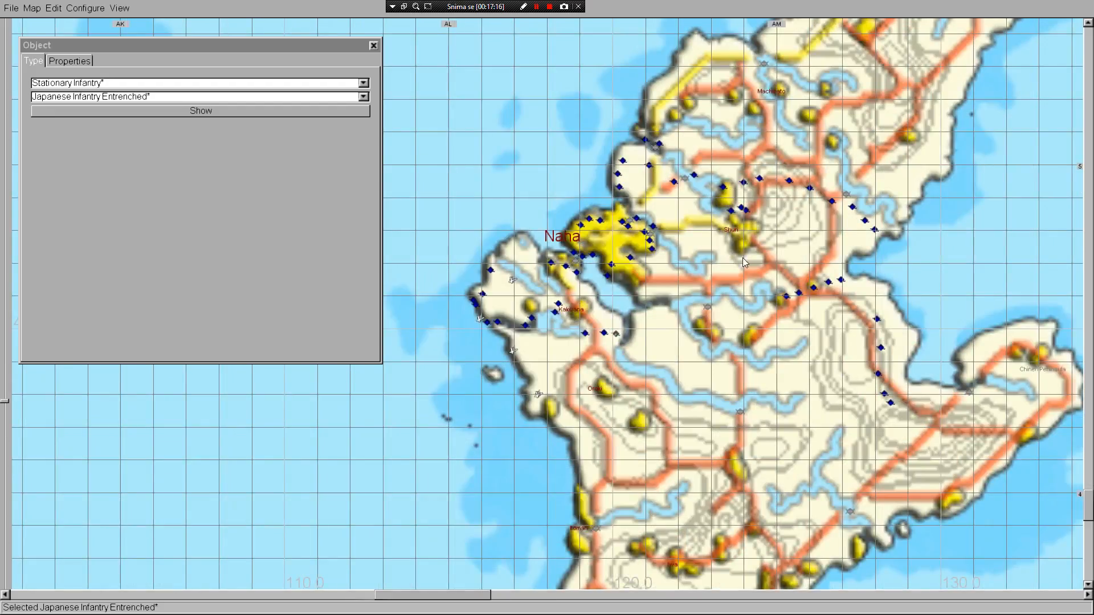
# - Clear the Japanese Infantry Entrenched selection with Unselect from the map's context menu
pyautogui.rightClick(470, 391)
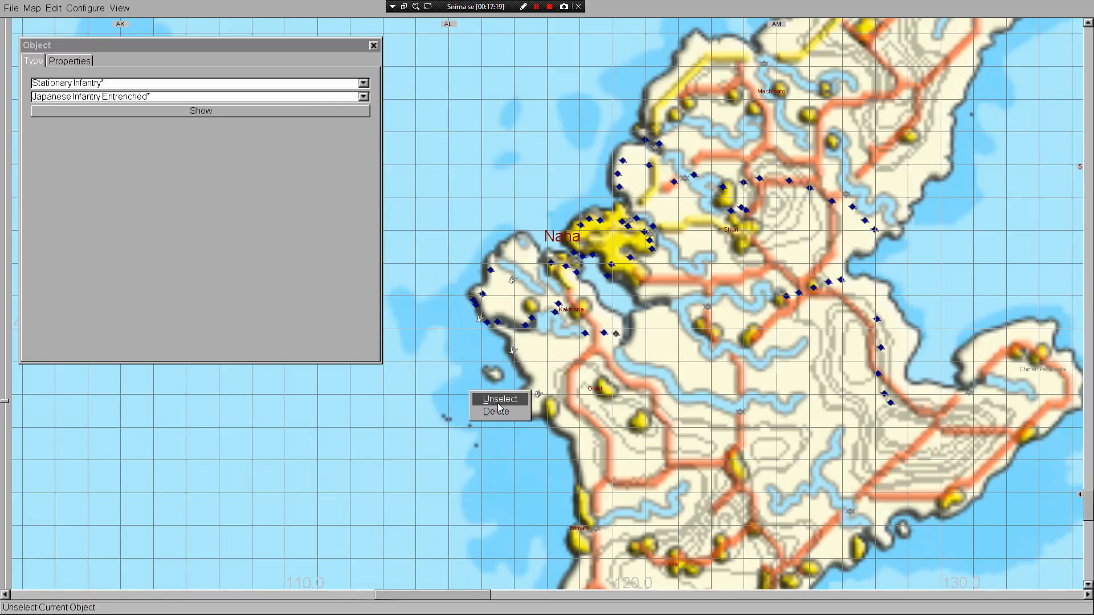
pyautogui.click(497, 400)
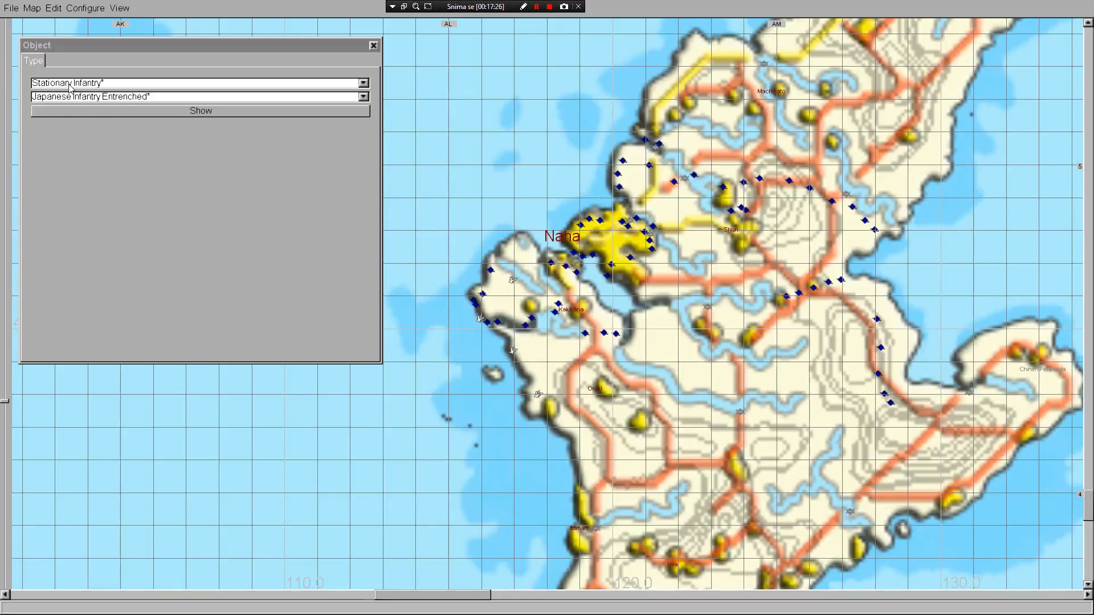
pyautogui.scroll(1, 677, 175)
pyautogui.scroll(5, 677, 176)
pyautogui.scroll(-2, 668, 223)
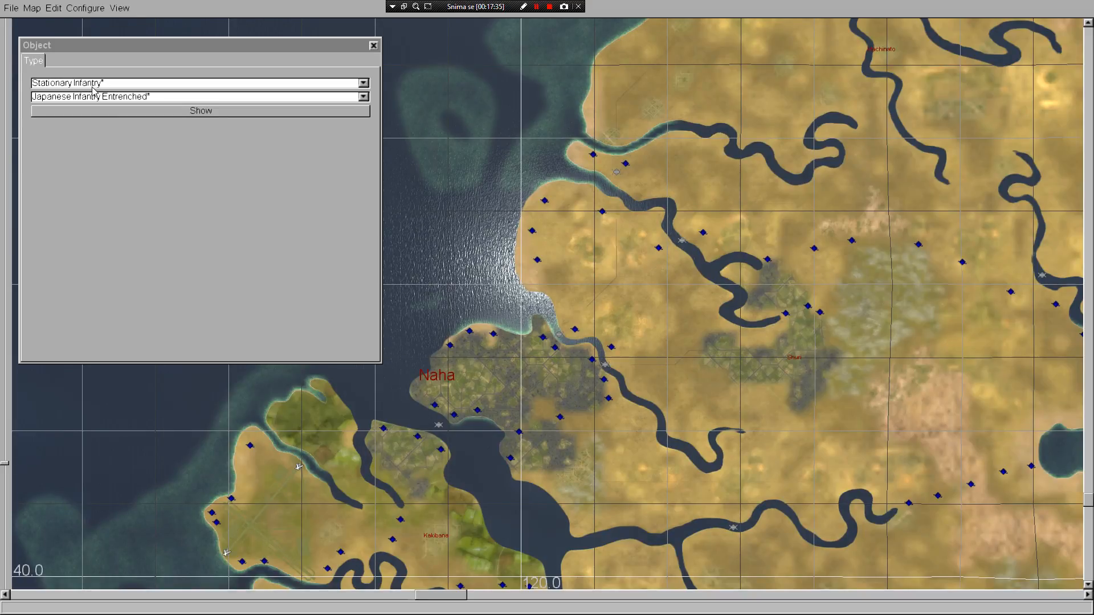
# - Set the object category to Stationary Armor and browse the armor unit list
pyautogui.click(104, 86)
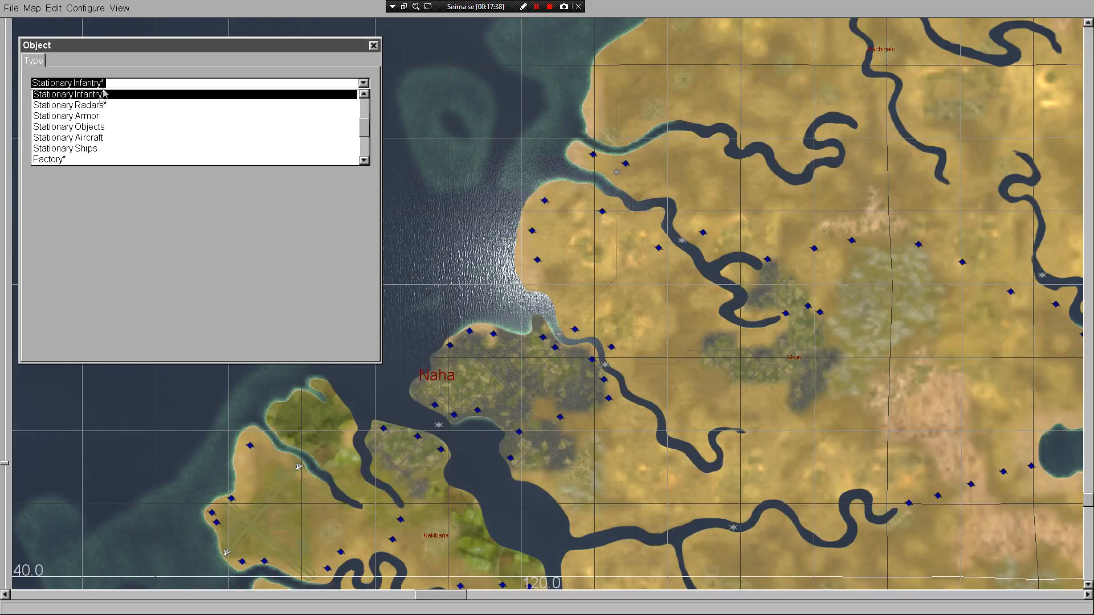
pyautogui.click(86, 117)
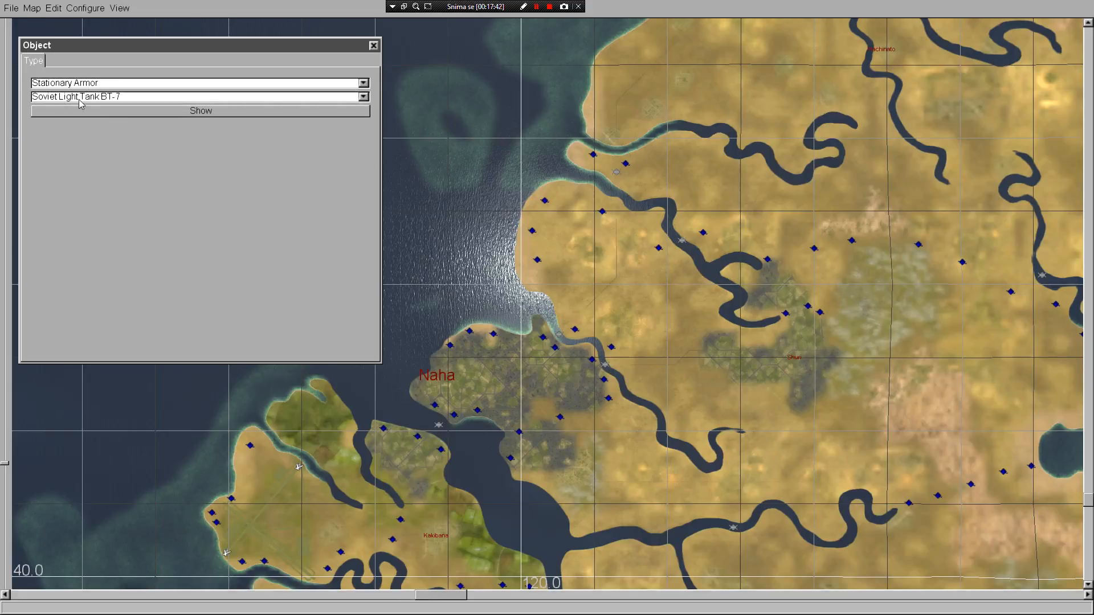
pyautogui.click(77, 99)
pyautogui.scroll(-5, 228, 228)
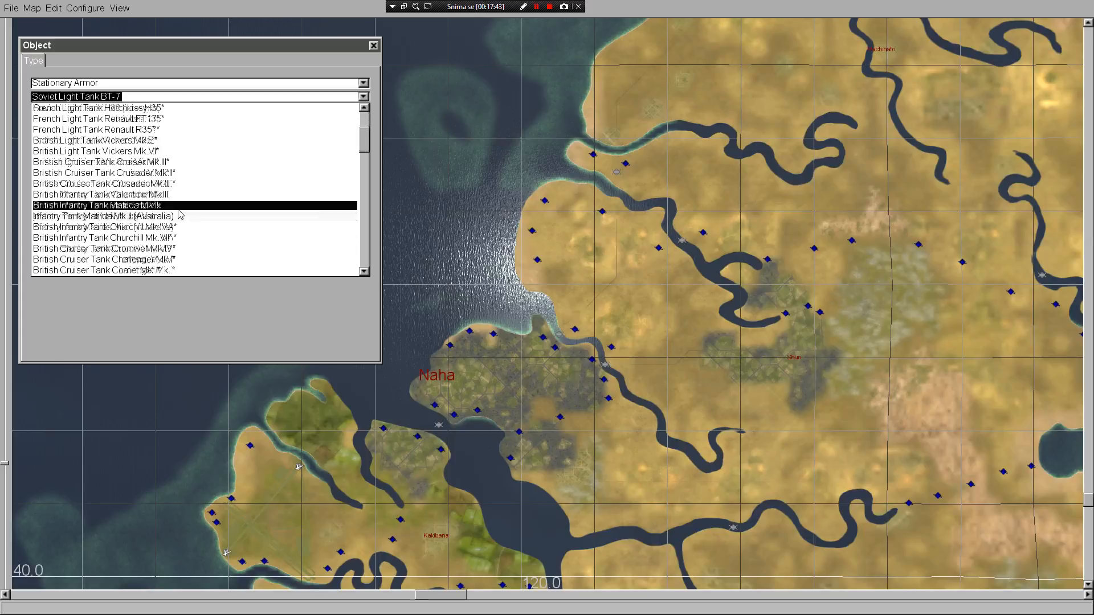
pyautogui.scroll(-12, 251, 216)
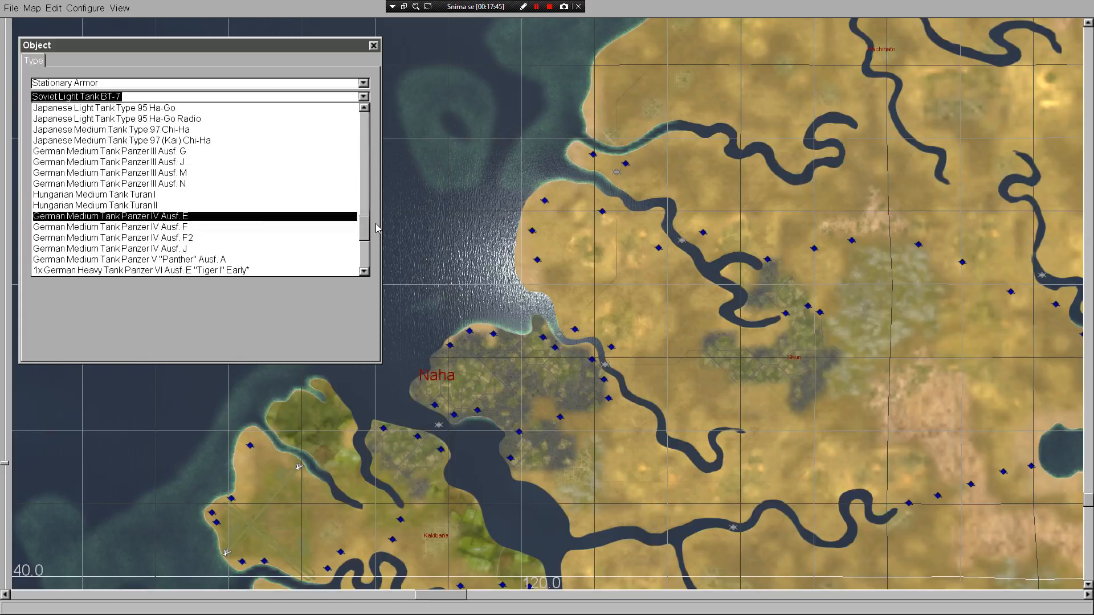
pyautogui.moveTo(365, 230); pyautogui.dragTo(364, 257)
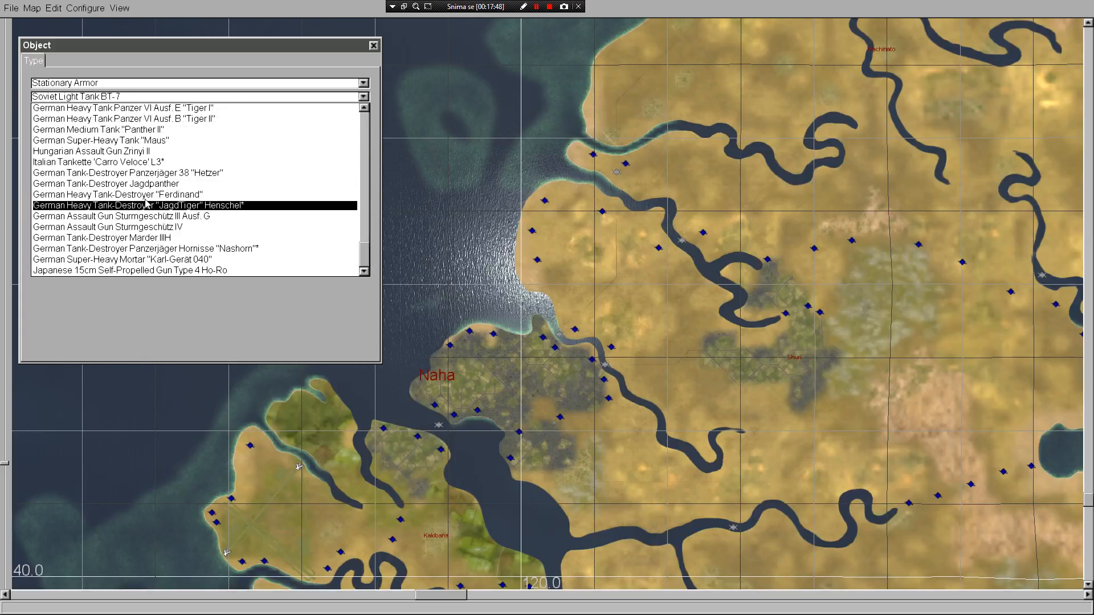
pyautogui.scroll(7, 147, 197)
pyautogui.scroll(7, 146, 197)
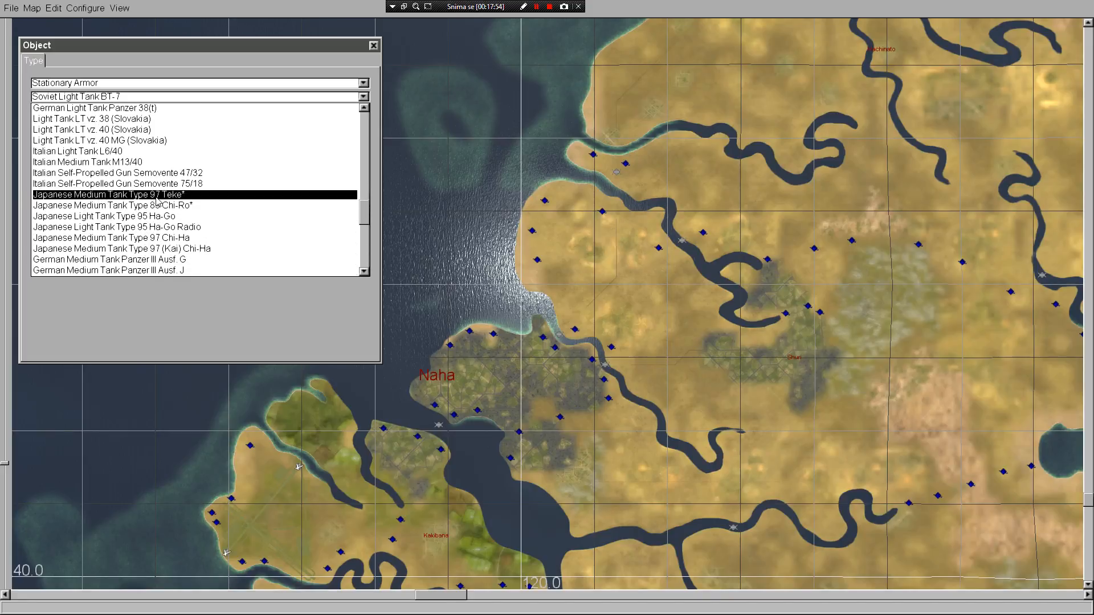
# - Choose Japanese Medium Tank Type 97 Teke, preview its 3D model, and open the Start menu
pyautogui.click(160, 196)
pyautogui.click(205, 117)
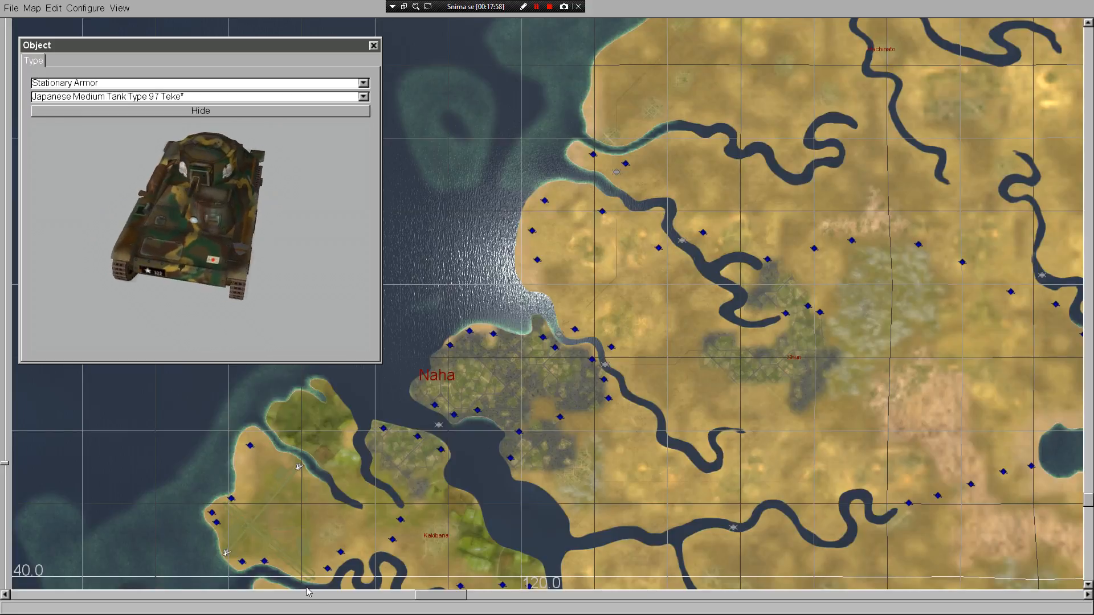
pyautogui.press('super')
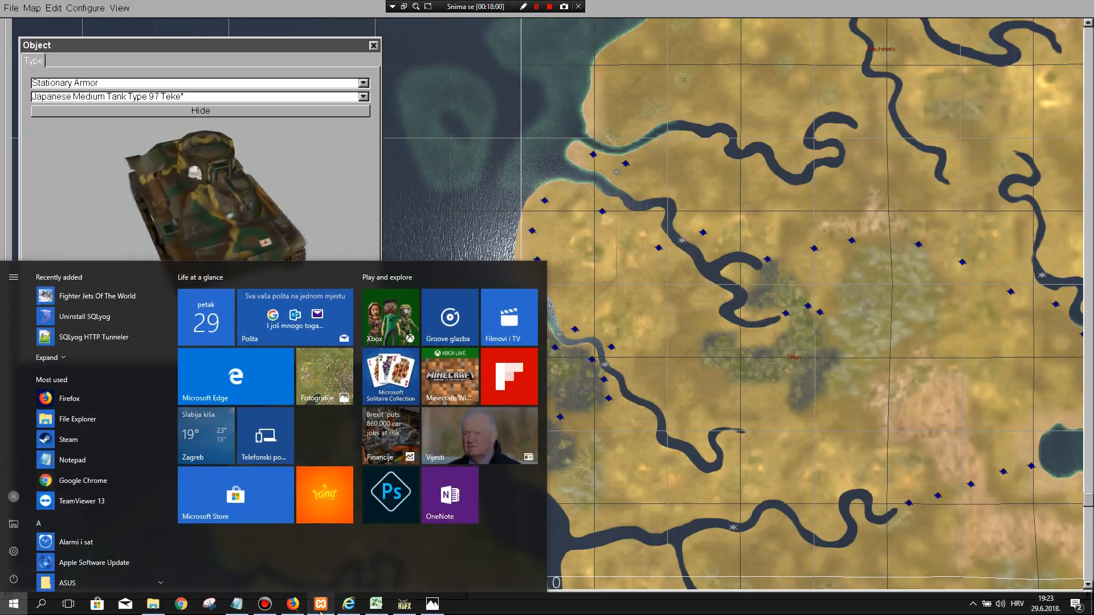
# - Check the 14 medium Type 97 tanks on Excel's 32nd ARMY sheet, then return to the planner
pyautogui.click(376, 605)
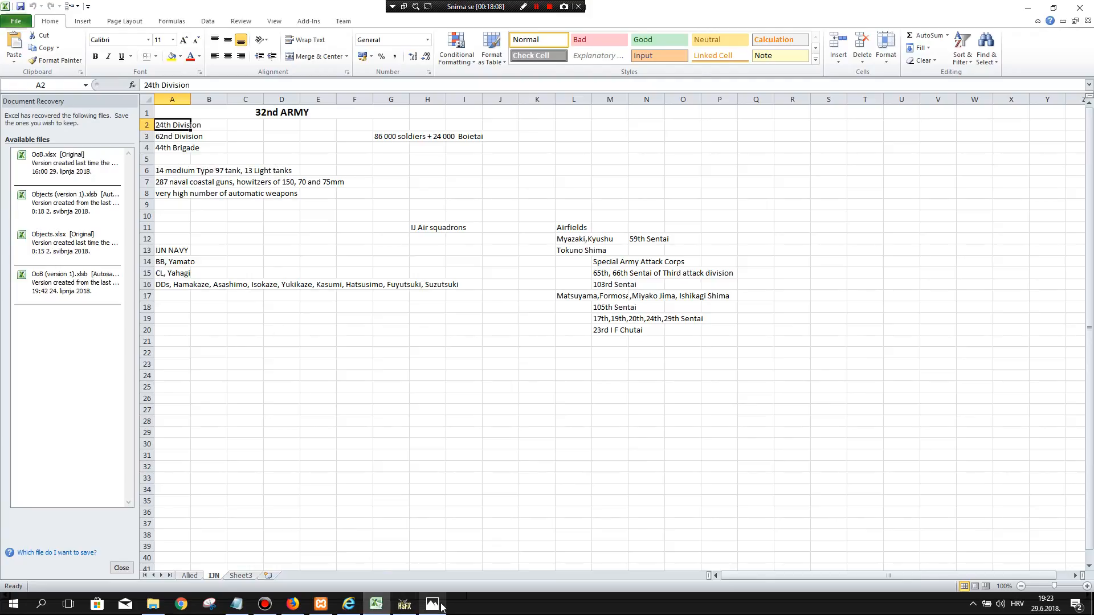
pyautogui.moveTo(443, 607)
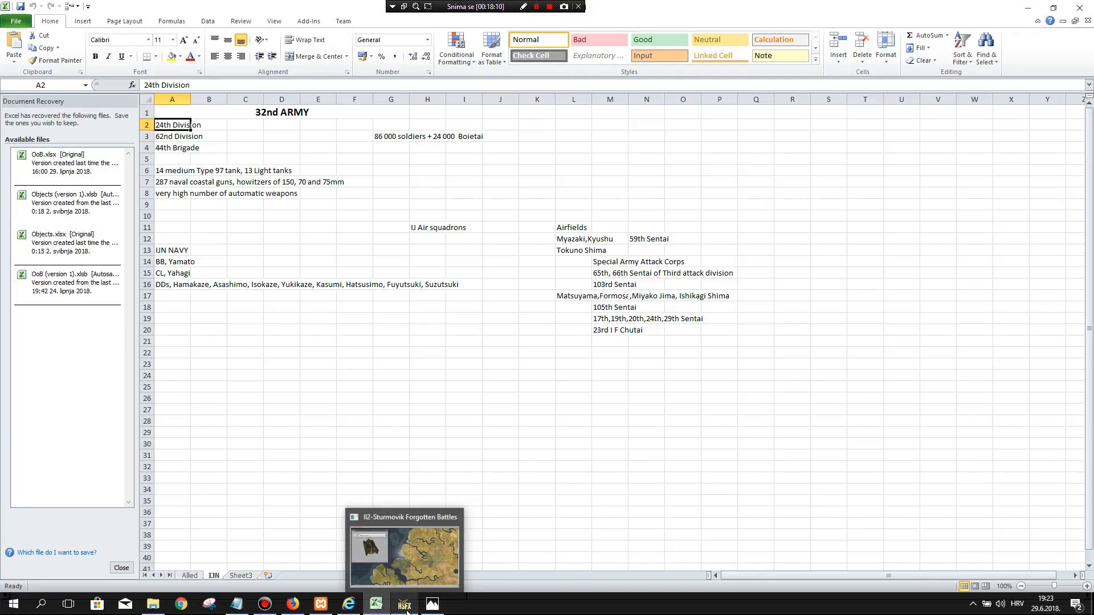
pyautogui.click(405, 606)
pyautogui.click(151, 96)
# - Select Japanese Medium Tank Type 97 (Kai) Chi-Ha as the stationary armor unit
pyautogui.scroll(2, 183, 183)
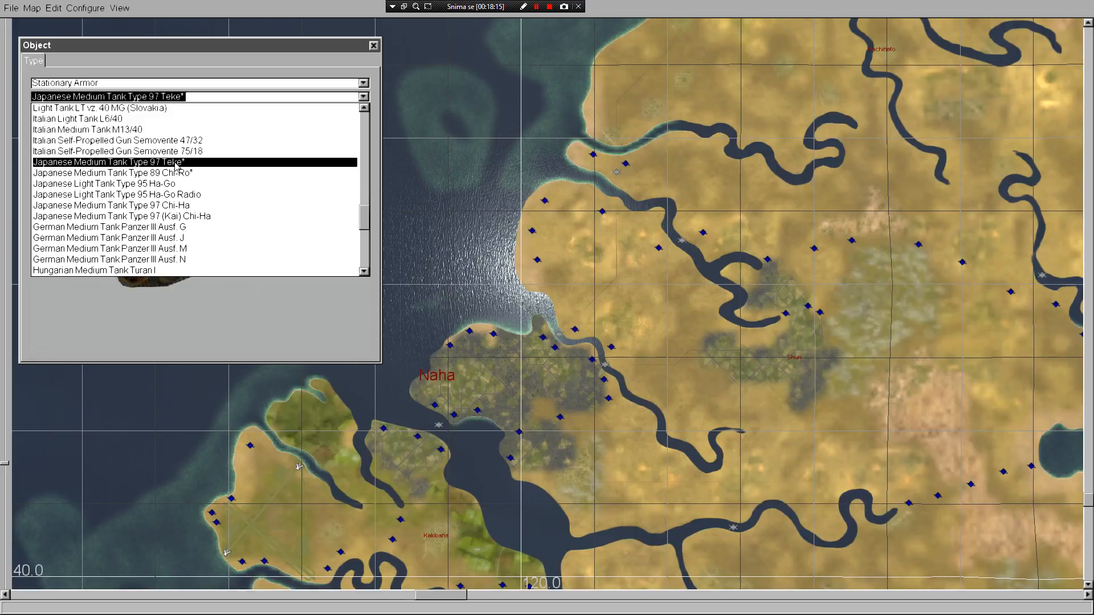
pyautogui.click(154, 205)
pyautogui.click(142, 100)
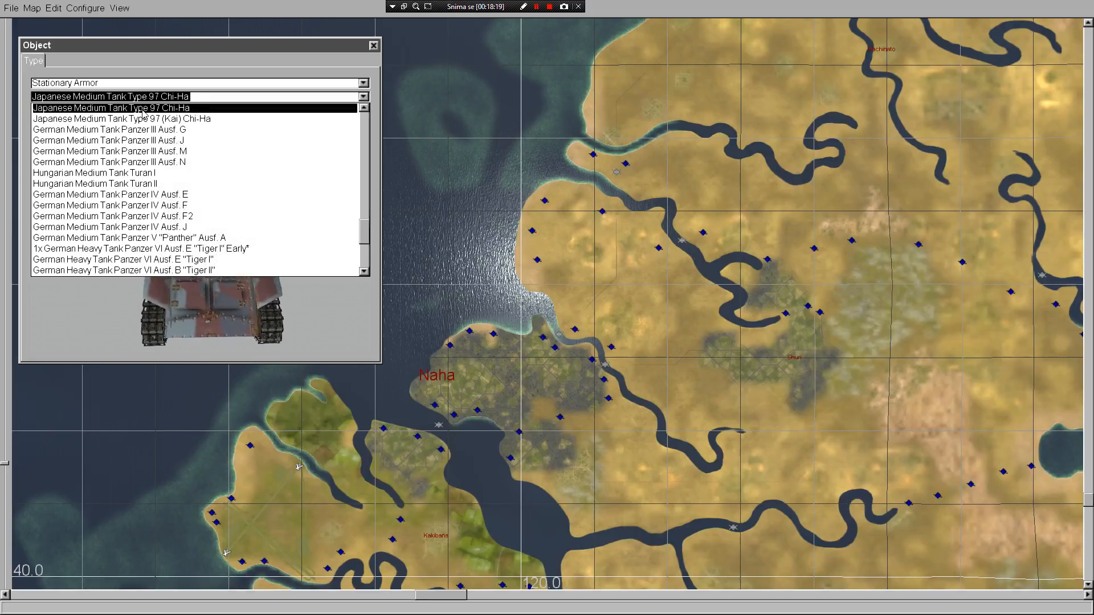
pyautogui.click(148, 117)
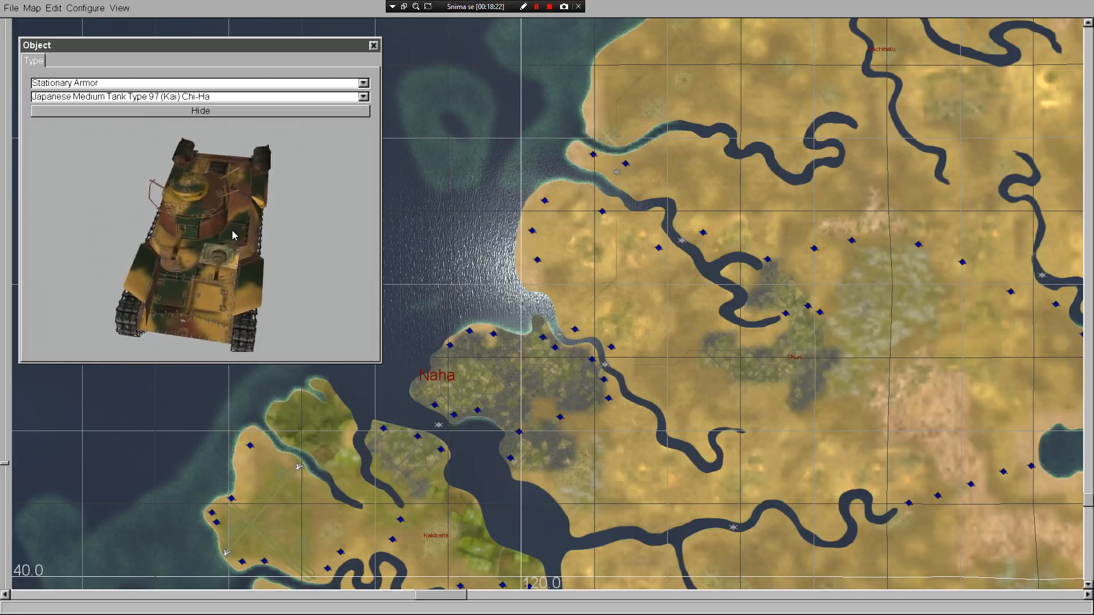
# - Pan and zoom the map east of Naha to show the Shuri river loop
pyautogui.moveTo(555, 353); pyautogui.dragTo(467, 162)
pyautogui.moveTo(549, 239); pyautogui.dragTo(499, 370)
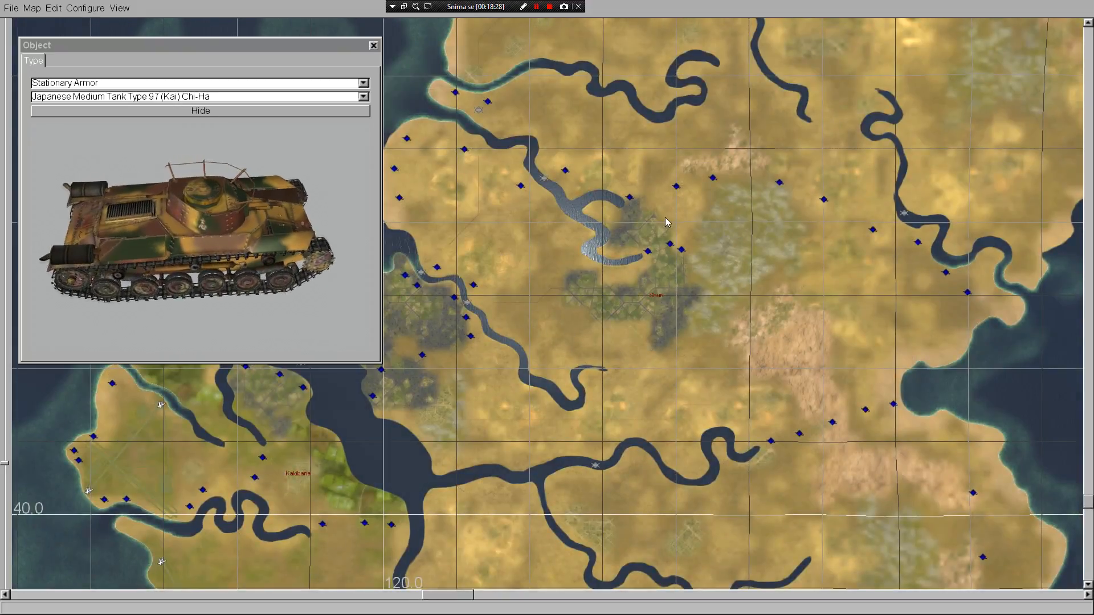
pyautogui.scroll(5, 665, 219)
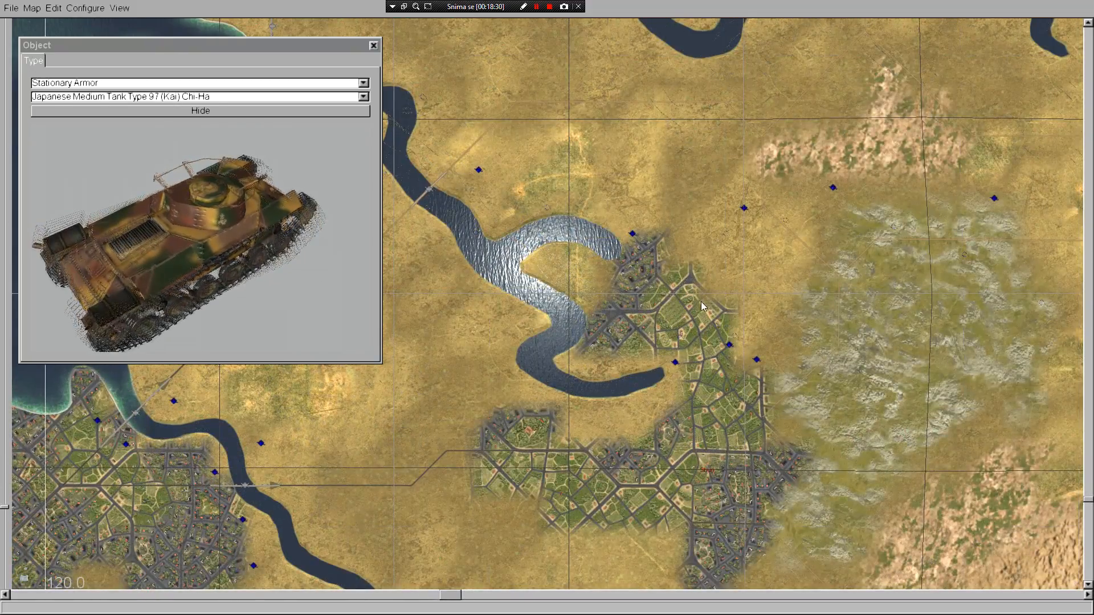
pyautogui.scroll(4, 917, 262)
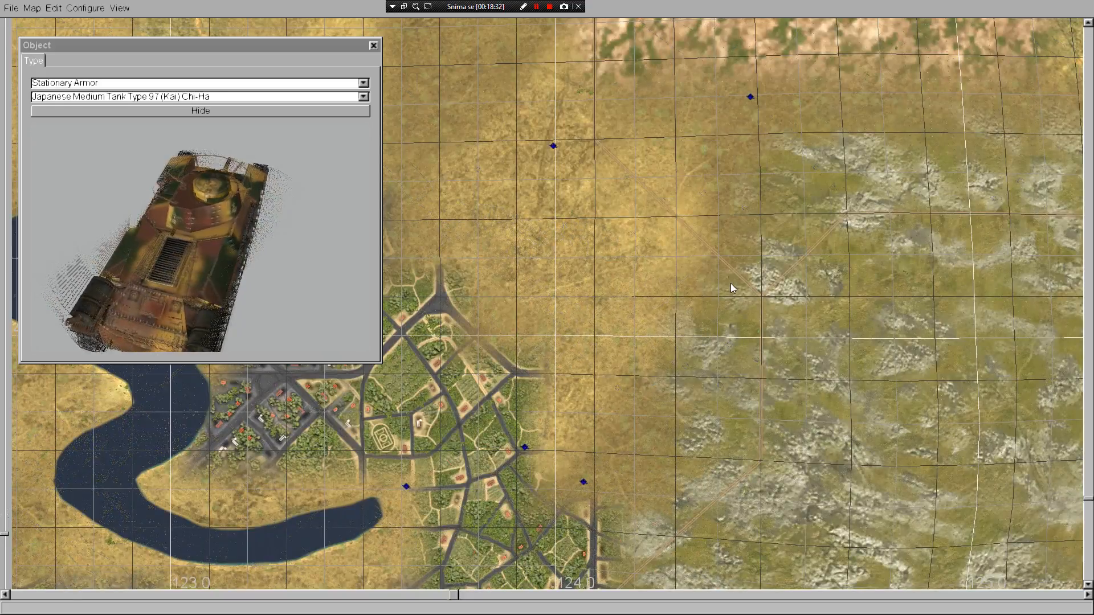
pyautogui.scroll(5, 731, 279)
pyautogui.scroll(-8, 741, 275)
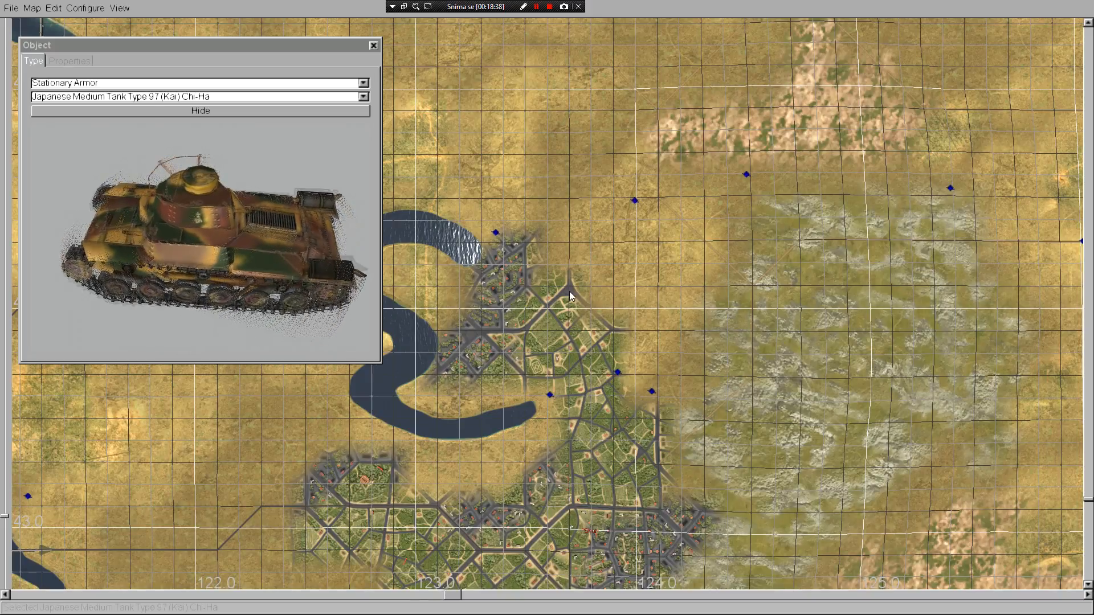
pyautogui.moveTo(611, 318); pyautogui.dragTo(827, 321)
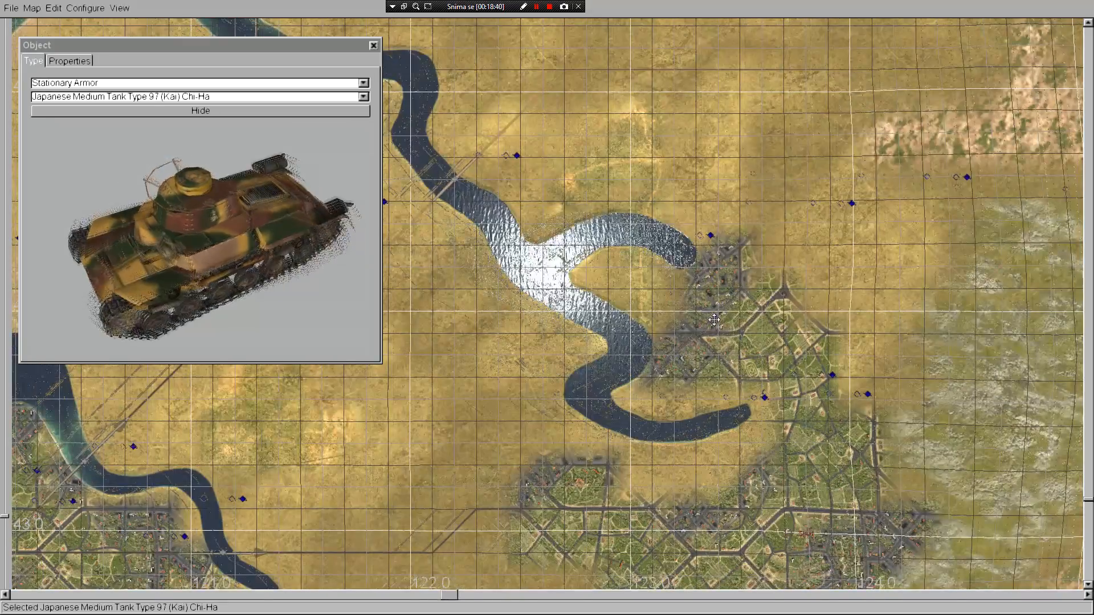
pyautogui.scroll(2, 646, 295)
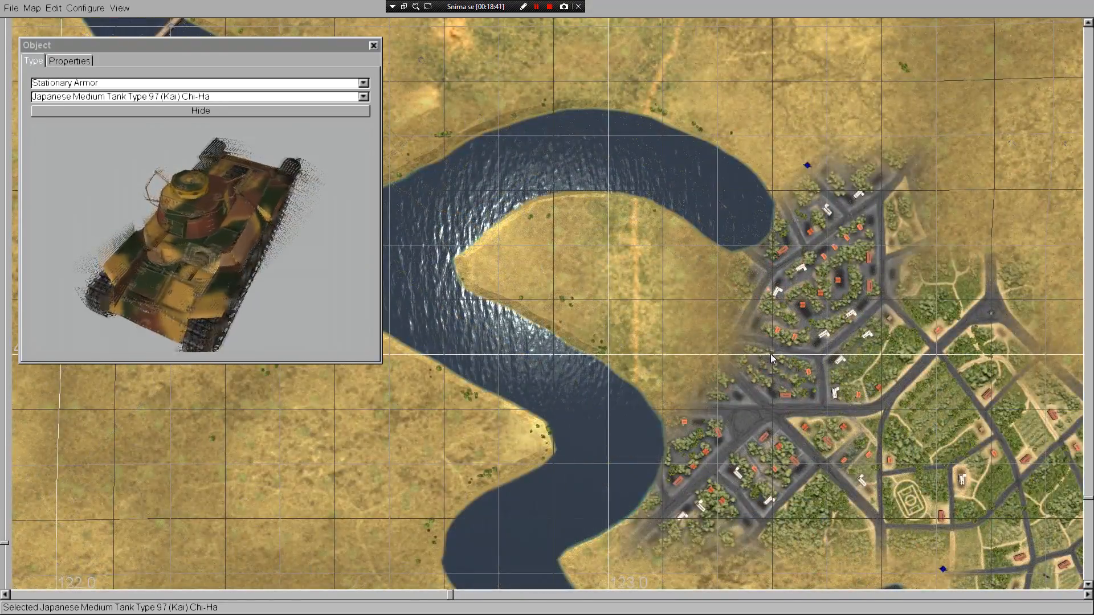
pyautogui.scroll(-3, 772, 354)
pyautogui.moveTo(819, 366); pyautogui.dragTo(458, 317)
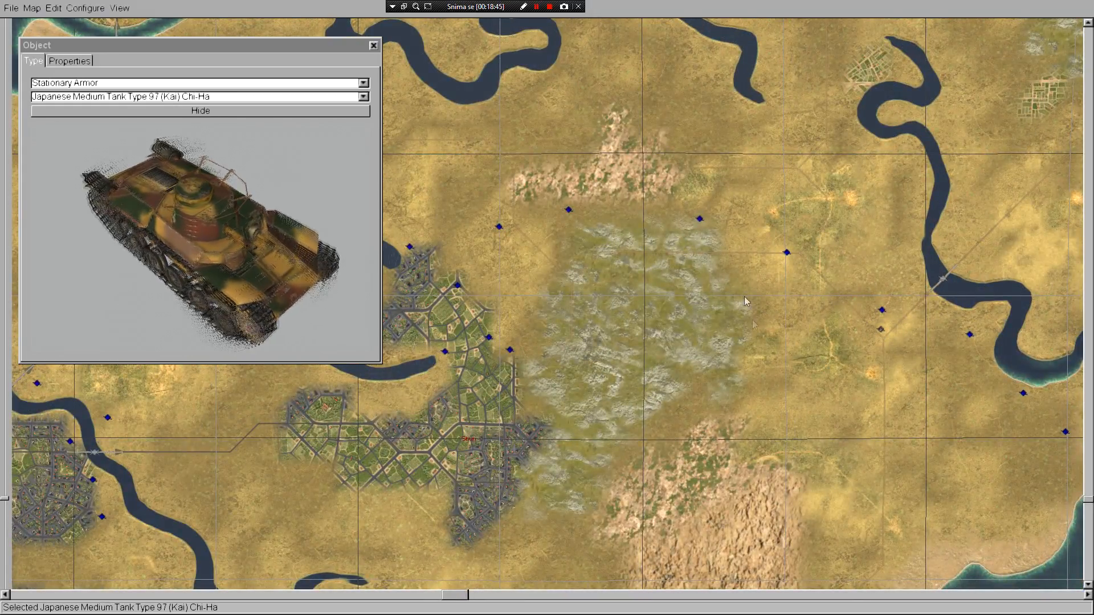
pyautogui.scroll(-3, 743, 298)
pyautogui.moveTo(527, 415); pyautogui.dragTo(631, 349)
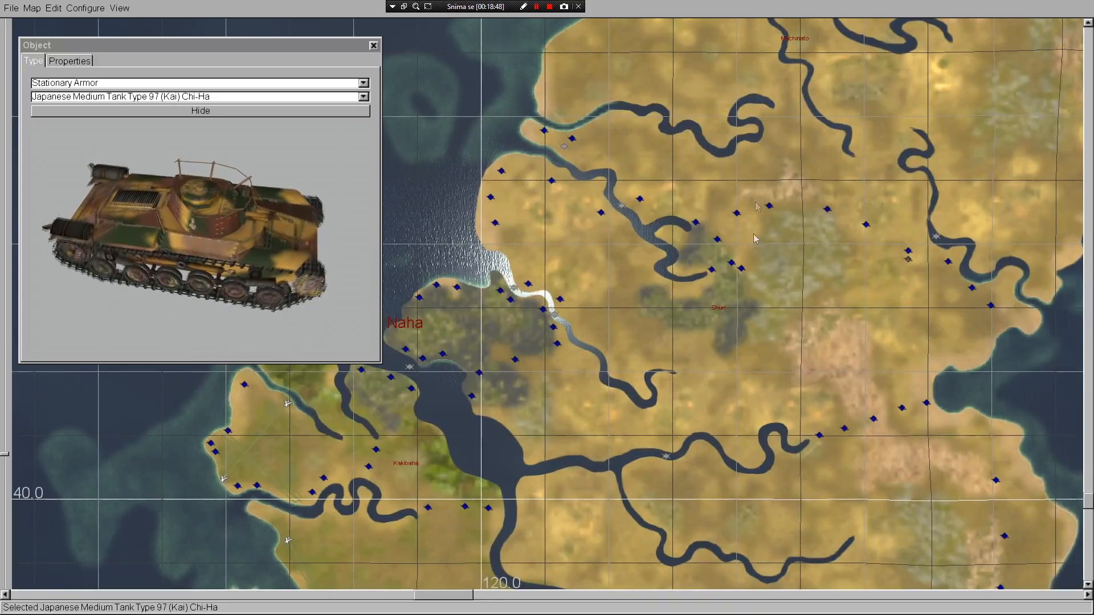
pyautogui.scroll(2, 651, 285)
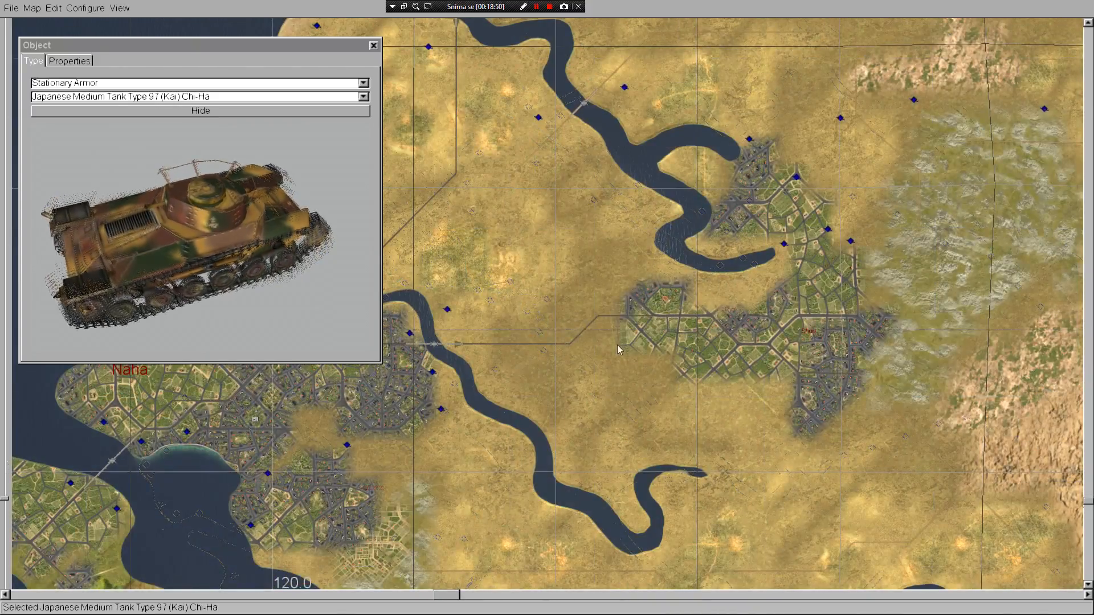
pyautogui.moveTo(546, 331); pyautogui.dragTo(818, 300)
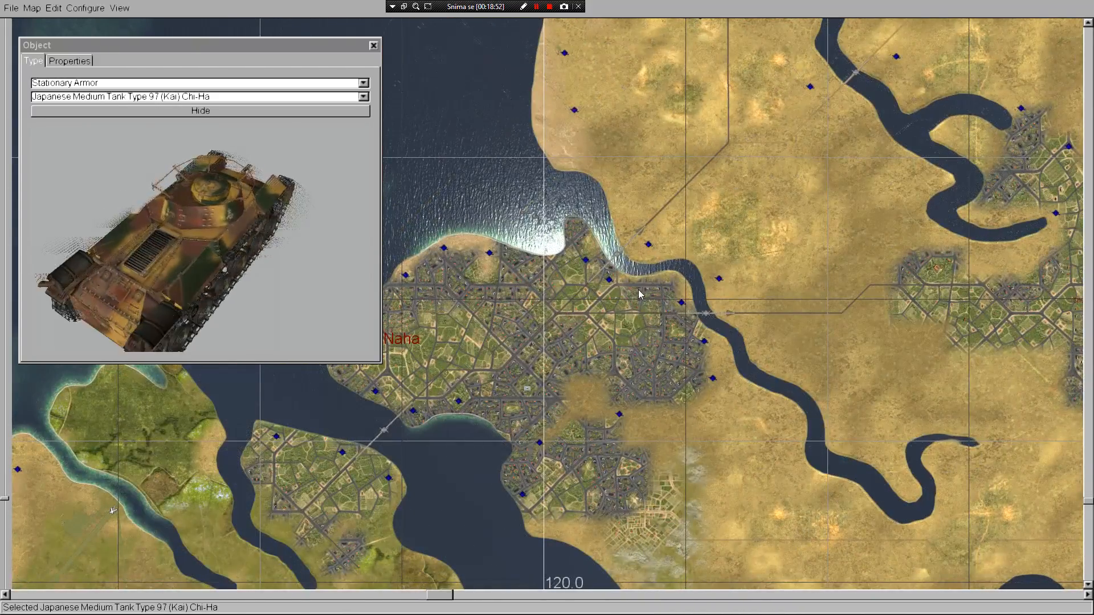
pyautogui.moveTo(741, 172); pyautogui.dragTo(639, 361)
pyautogui.scroll(-3, 638, 361)
pyautogui.moveTo(739, 415); pyautogui.dragTo(632, 314)
pyautogui.scroll(-2, 627, 314)
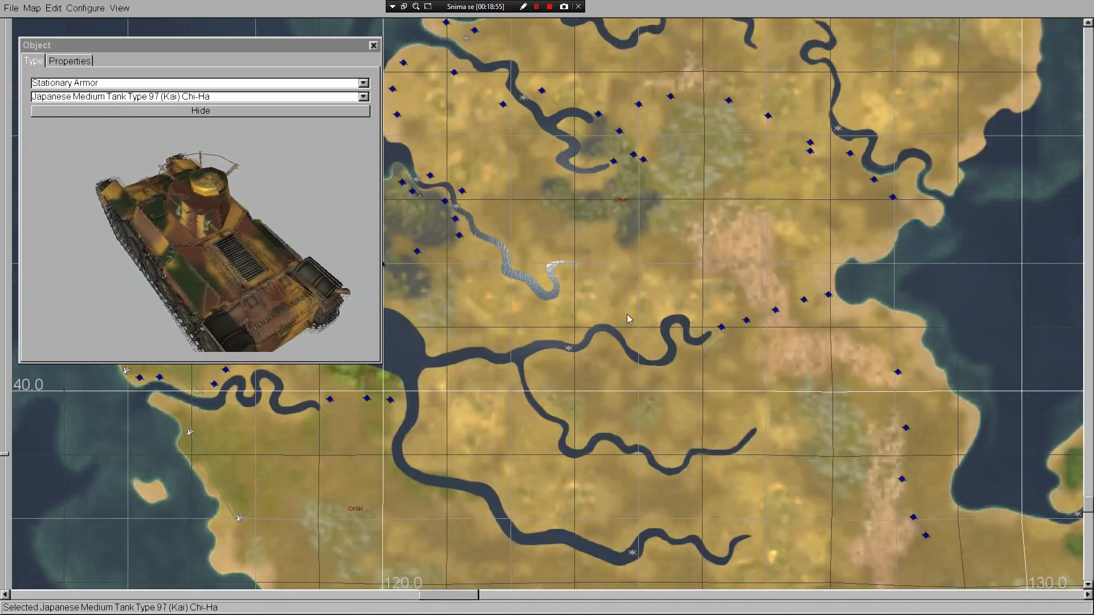
pyautogui.moveTo(659, 388); pyautogui.dragTo(586, 263)
pyautogui.scroll(3, 570, 265)
pyautogui.scroll(-2, 561, 312)
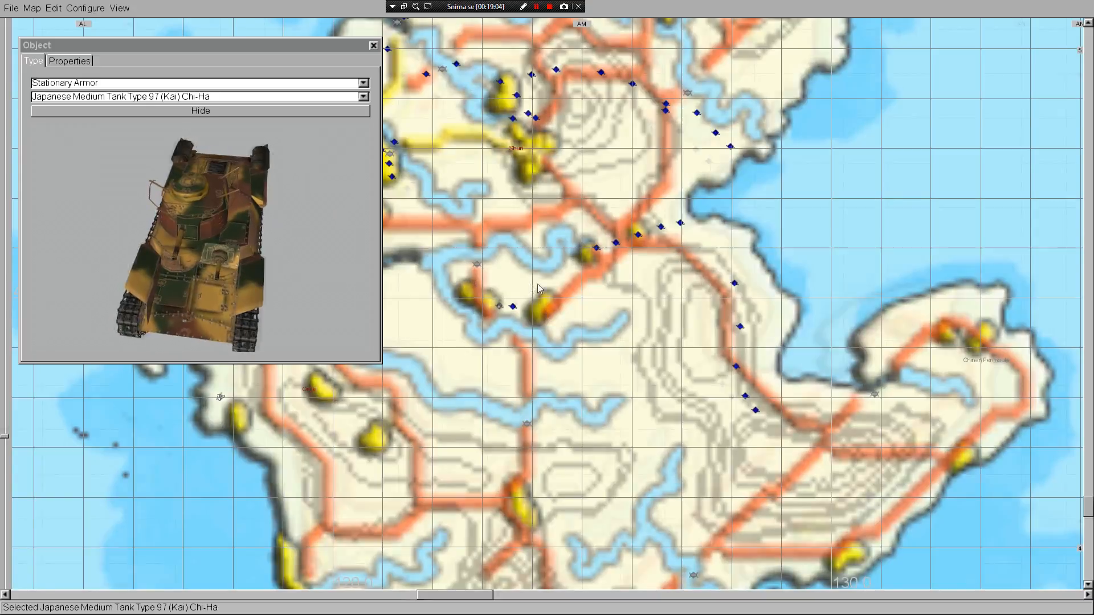
pyautogui.scroll(-2, 538, 283)
pyautogui.moveTo(448, 290); pyautogui.dragTo(593, 345)
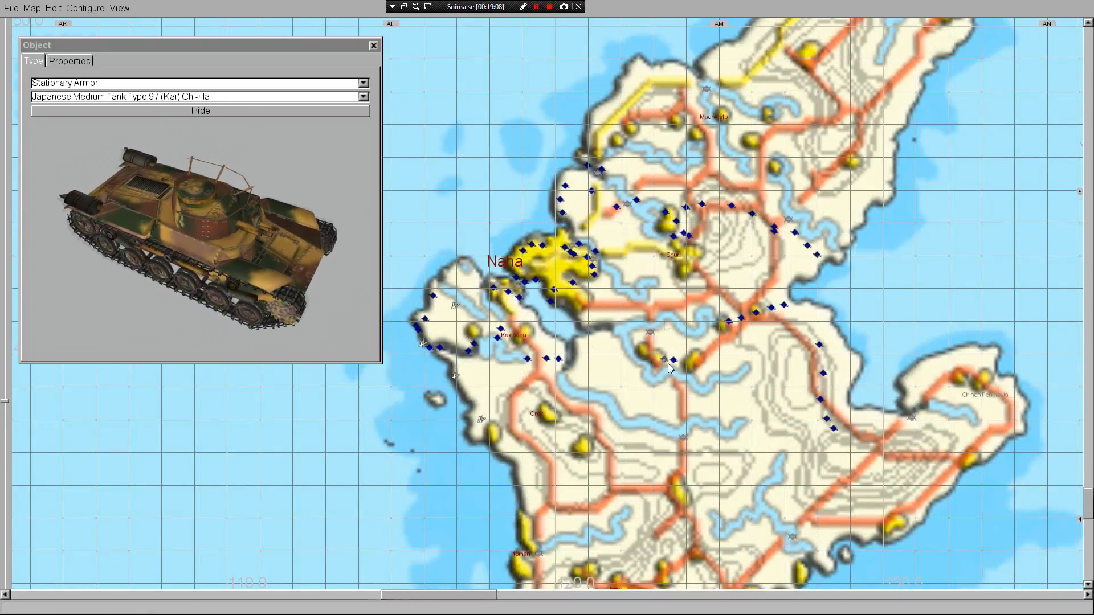
pyautogui.scroll(1, 670, 368)
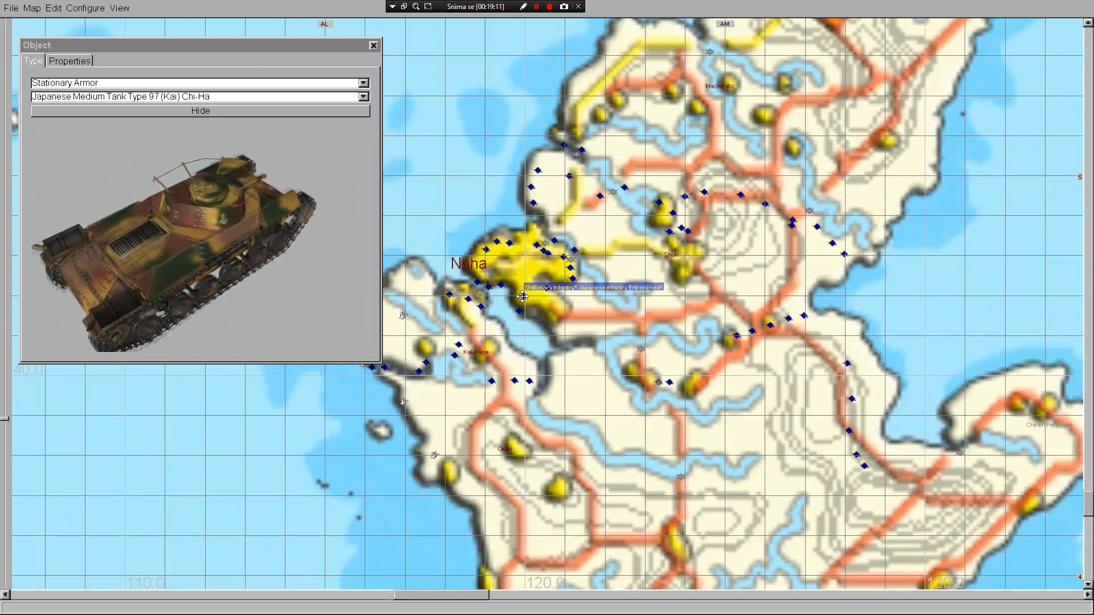
pyautogui.scroll(5, 522, 296)
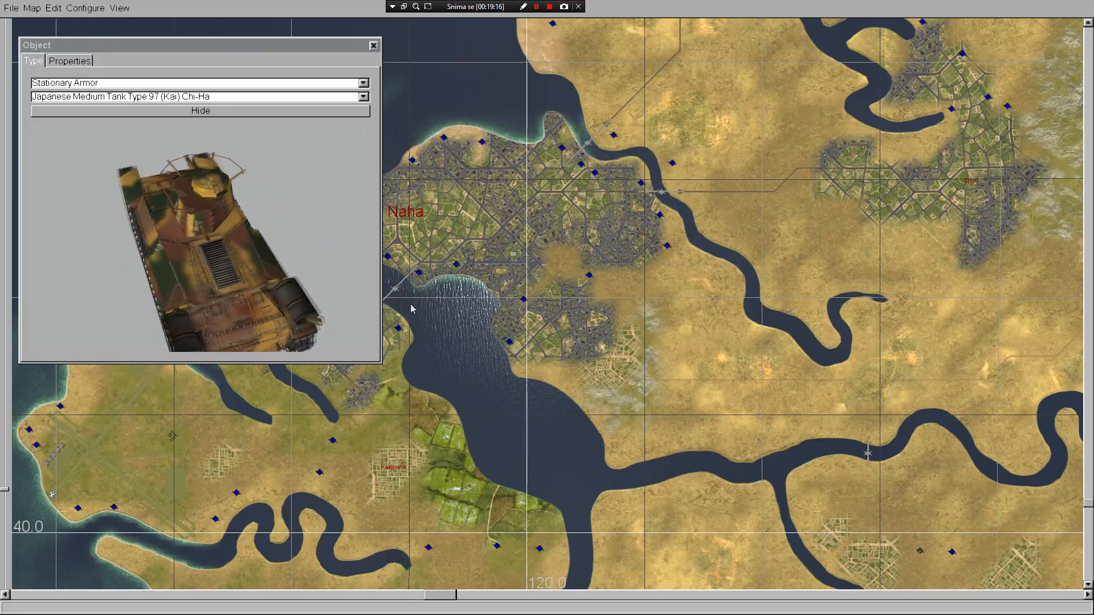
pyautogui.moveTo(764, 90); pyautogui.dragTo(571, 317)
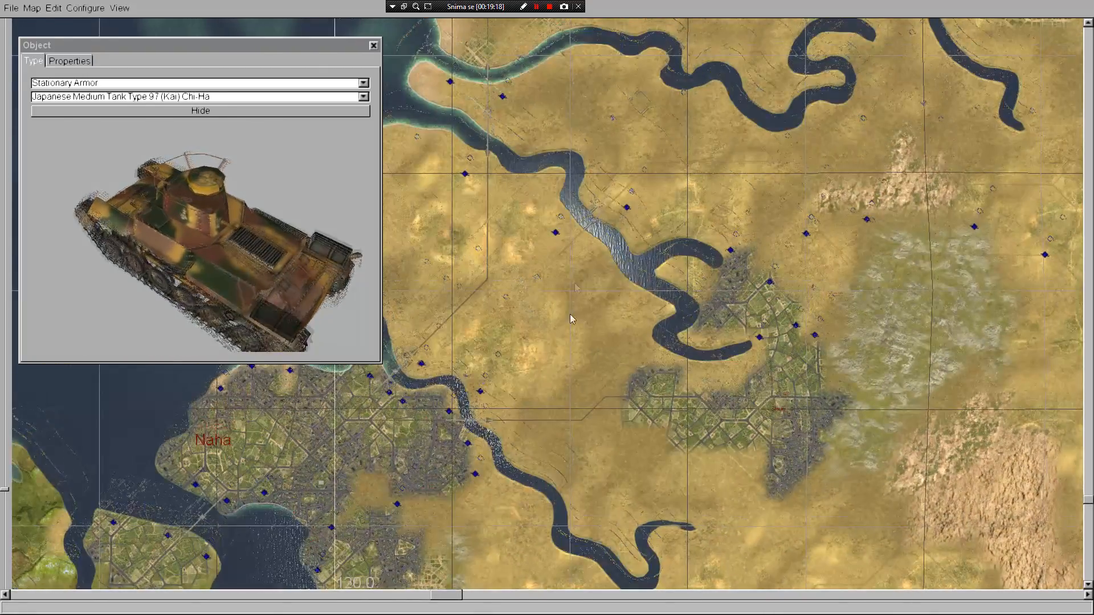
pyautogui.scroll(-5, 683, 371)
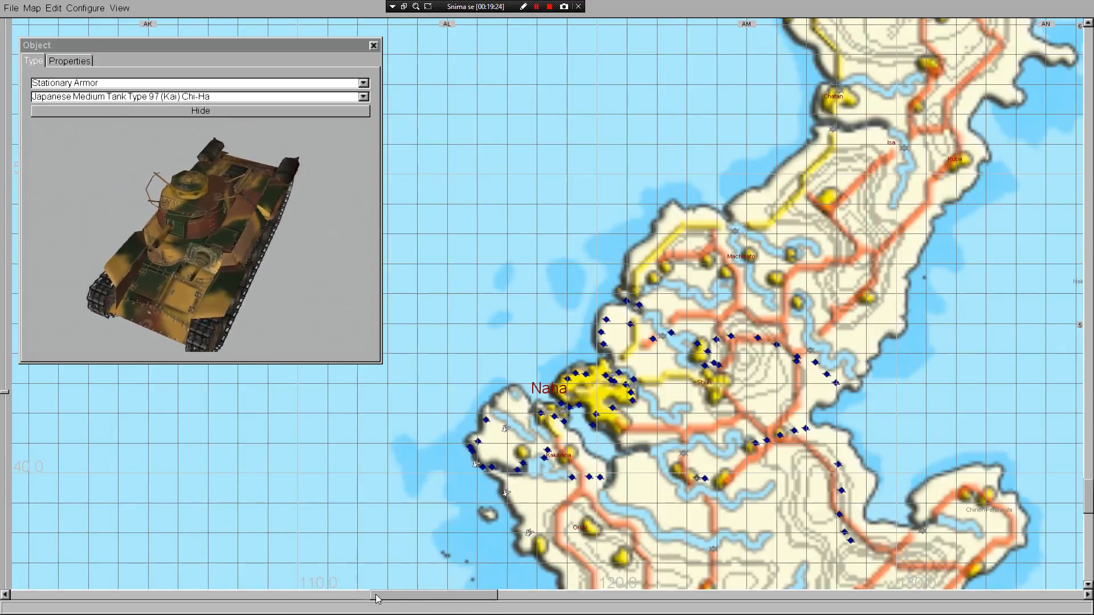
pyautogui.press('super')
pyautogui.moveTo(374, 600)
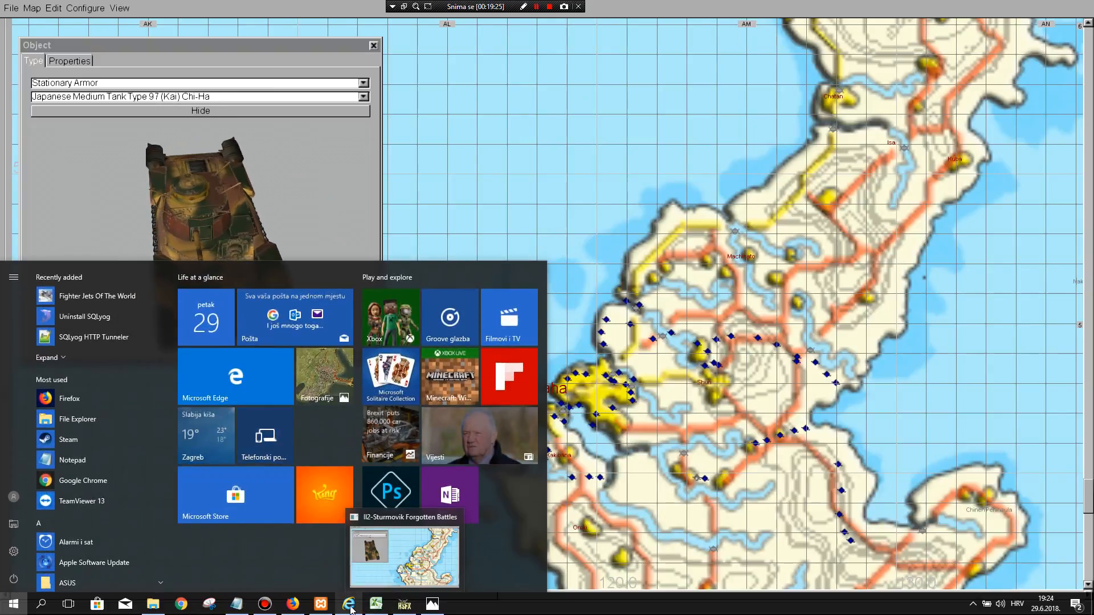
pyautogui.click(374, 559)
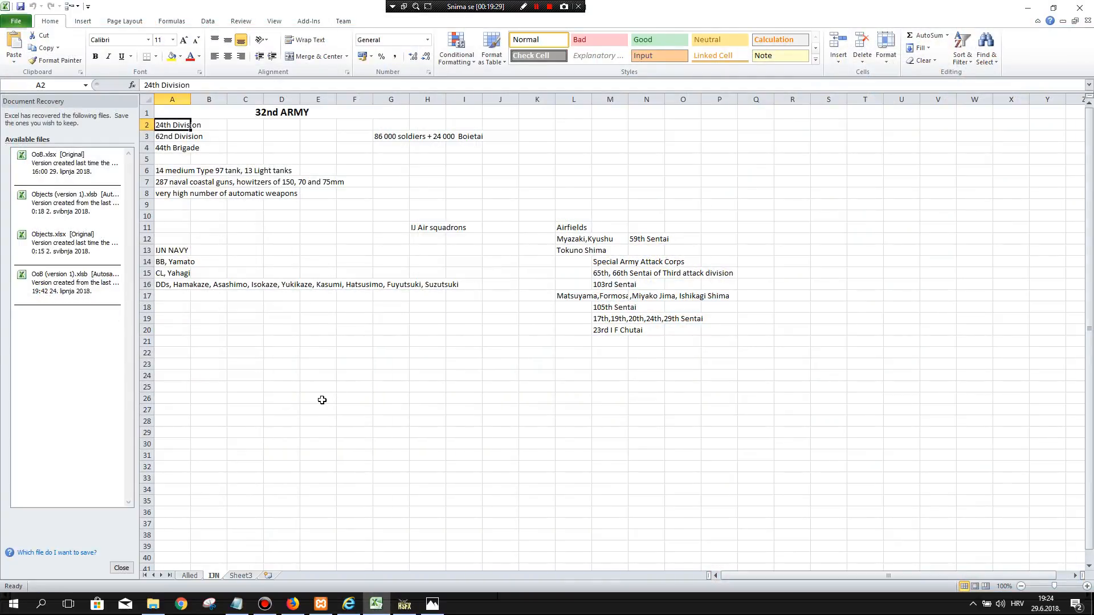
pyautogui.press('super')
pyautogui.click(405, 604)
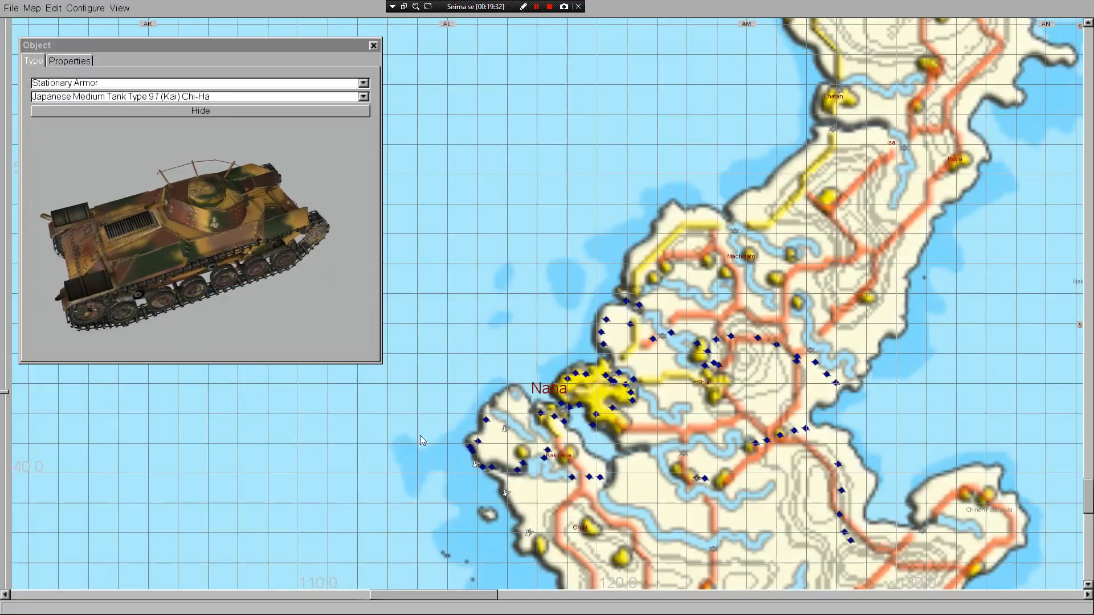
# - Pick Japanese Light Tank Type 95 Ha-Go from the Object window's second Type dropdown
pyautogui.click(158, 96)
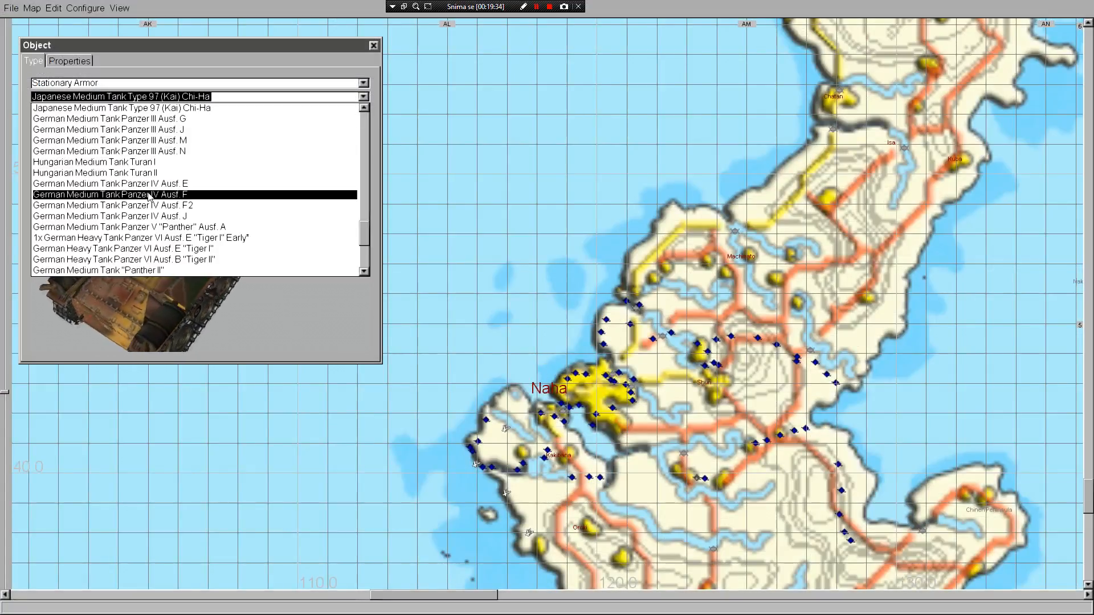
pyautogui.scroll(5, 148, 200)
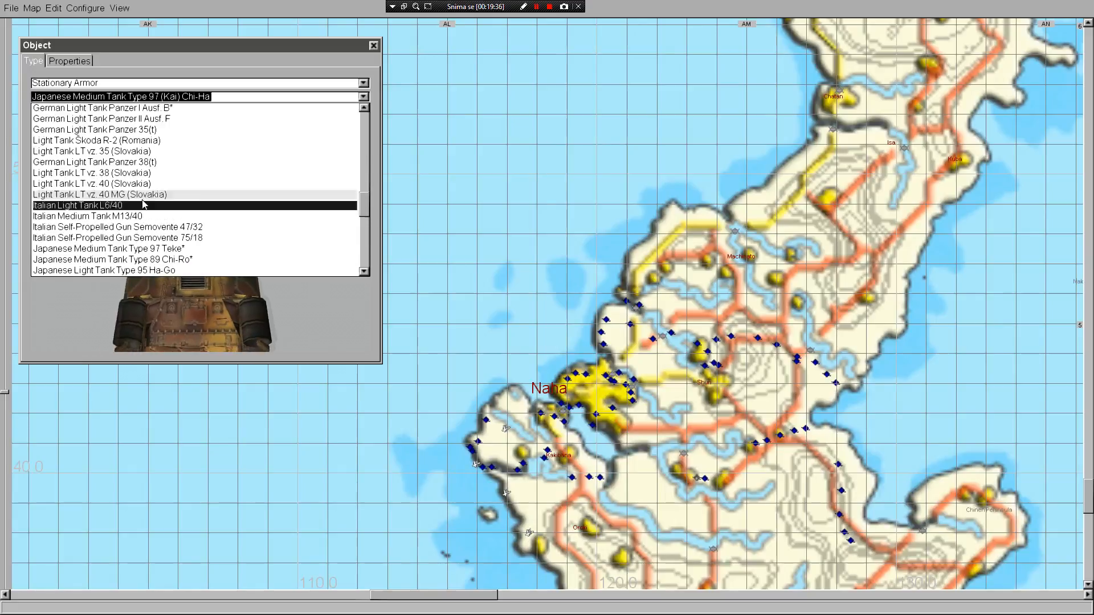
pyautogui.scroll(15, 141, 199)
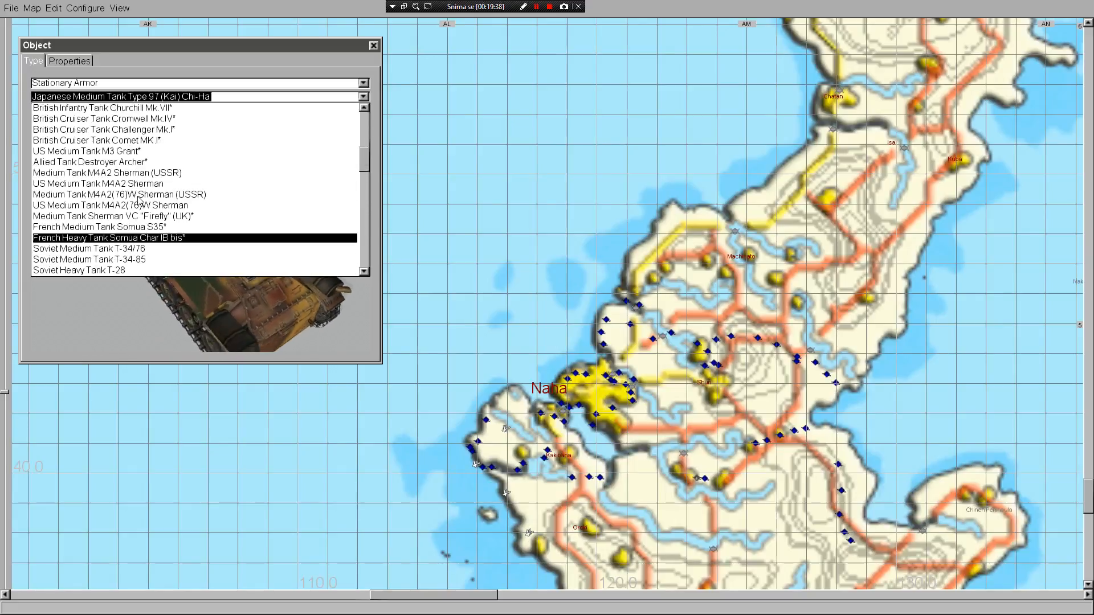
pyautogui.scroll(5, 141, 198)
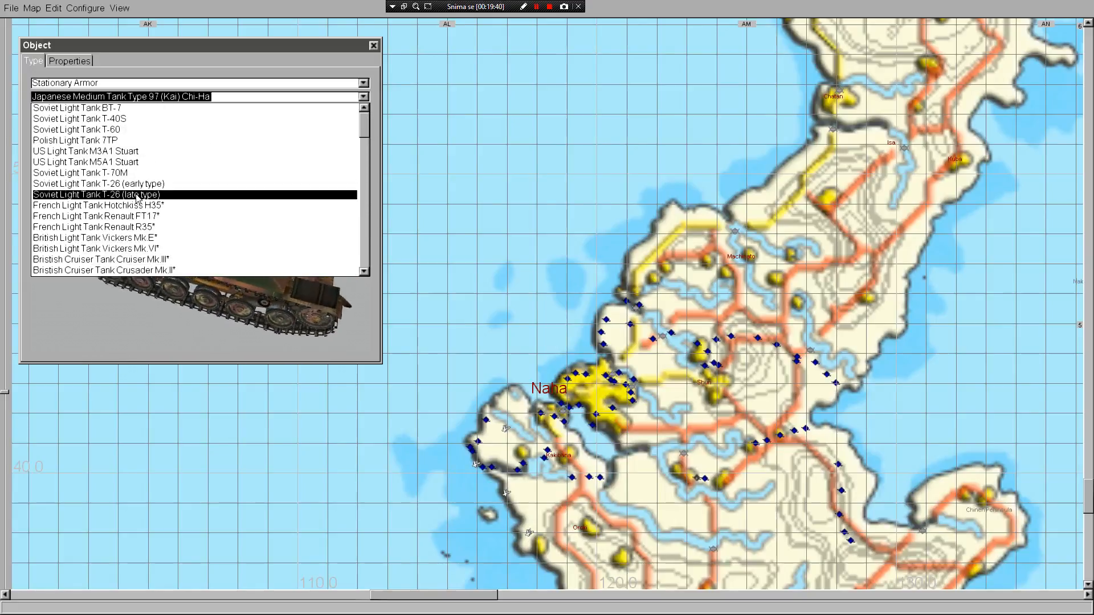
pyautogui.scroll(-15, 138, 197)
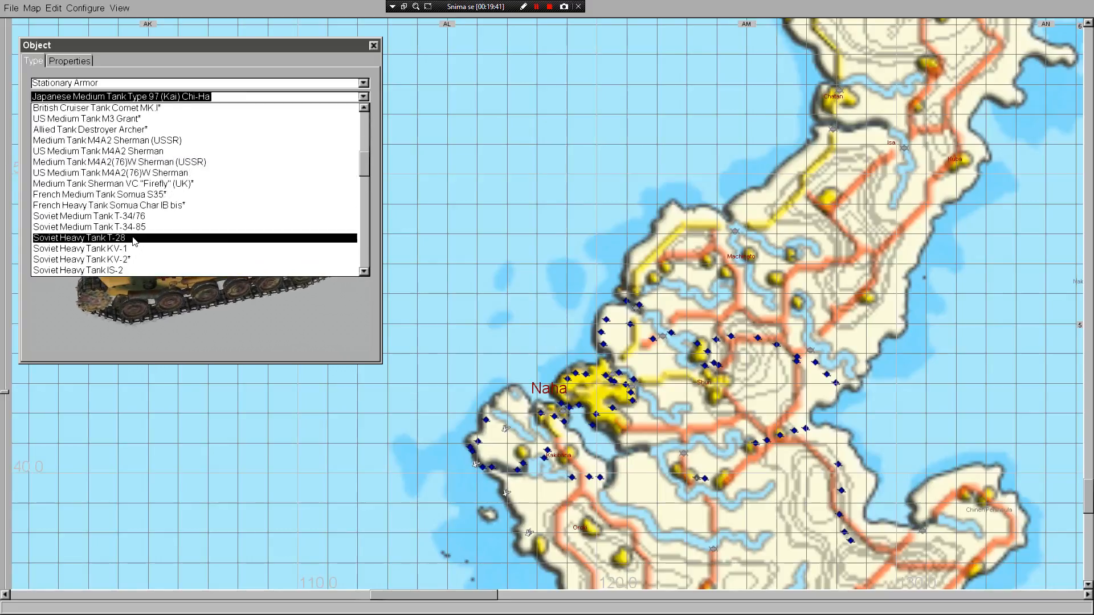
pyautogui.scroll(-10, 134, 241)
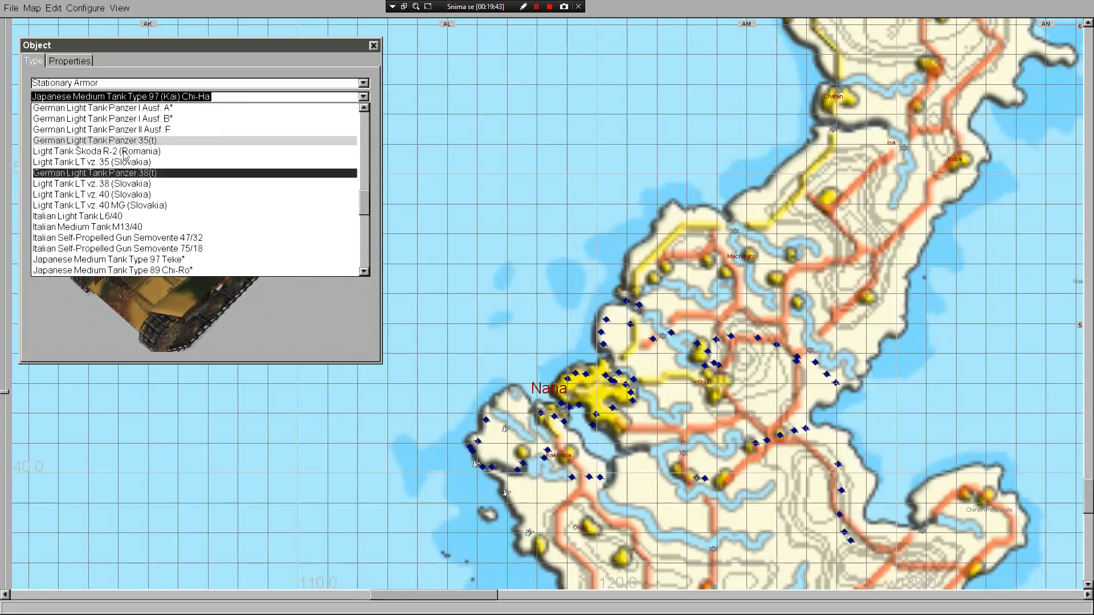
pyautogui.scroll(-1, 131, 267)
pyautogui.click(131, 270)
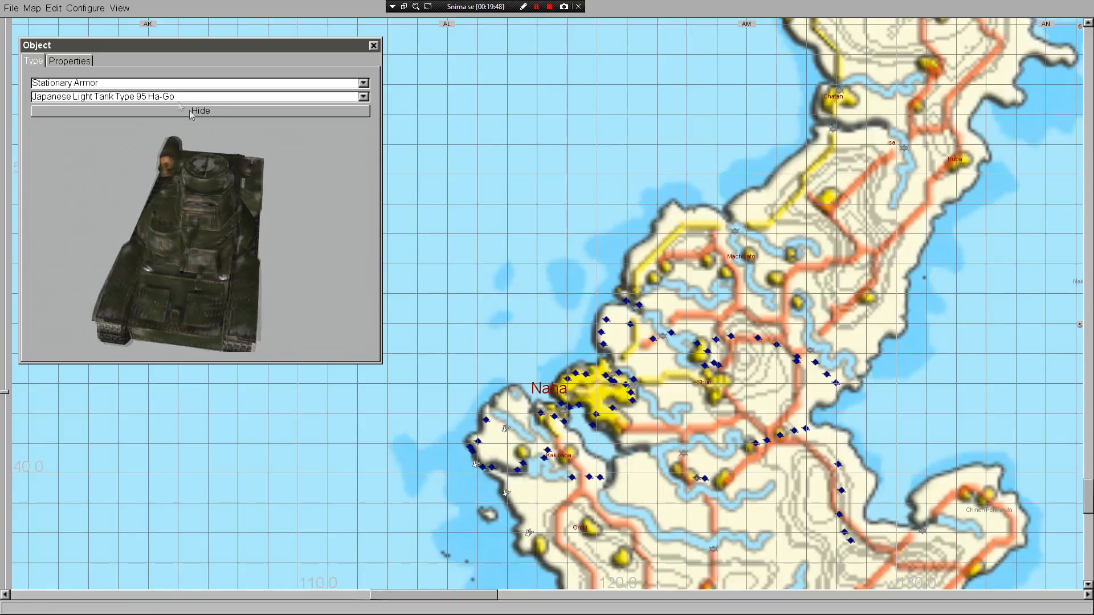
# - Place Ha-Go tanks south-east of Shuri and just south of Naha harbour, then recentre on Naha
pyautogui.moveTo(759, 408); pyautogui.dragTo(648, 450)
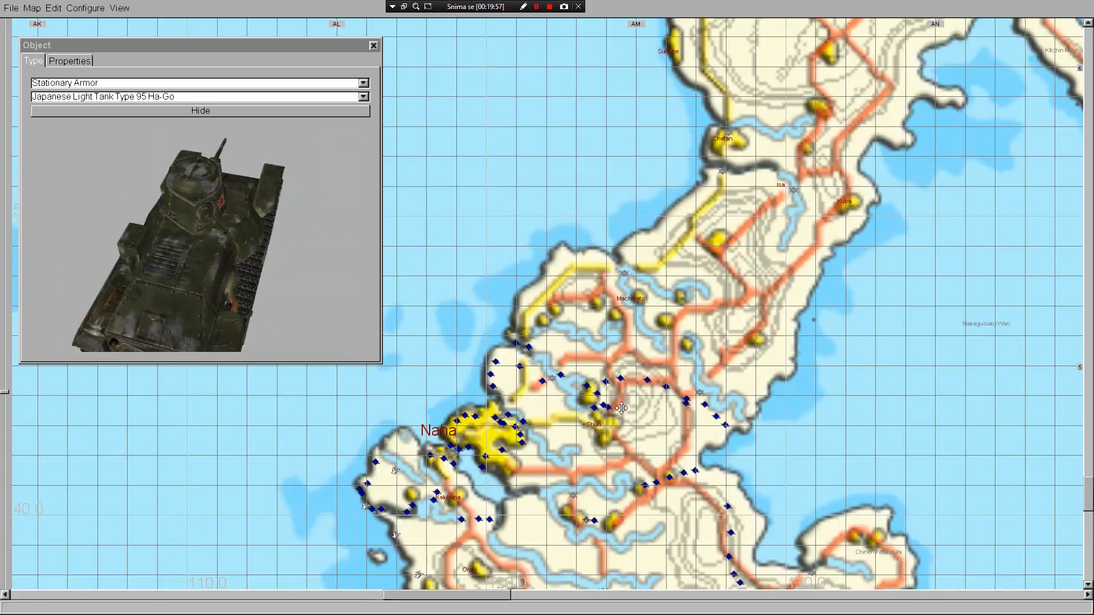
pyautogui.scroll(5, 622, 408)
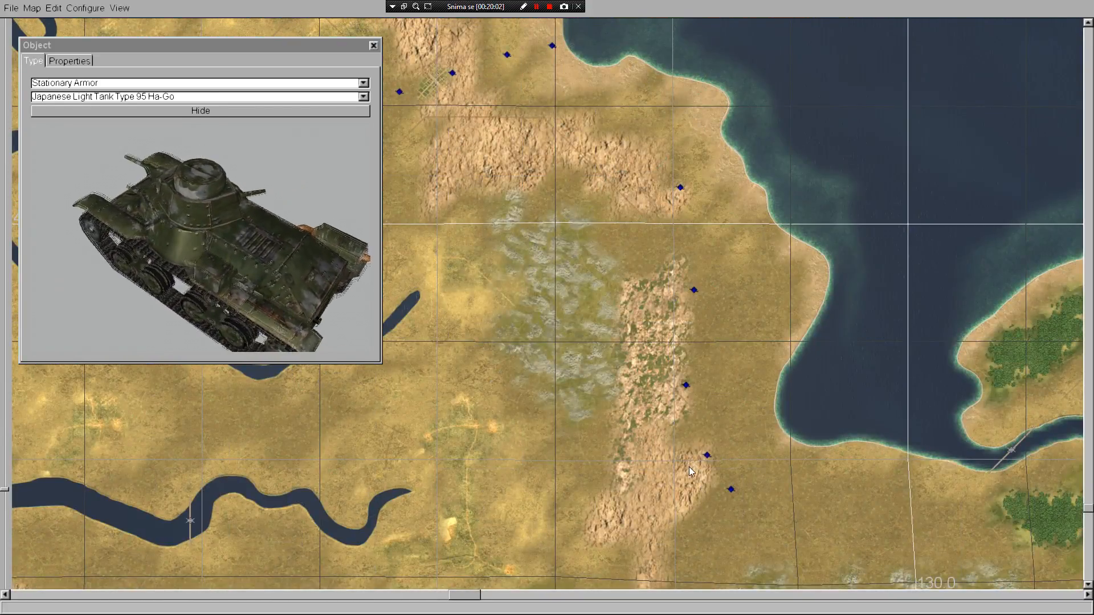
pyautogui.click(689, 467)
pyautogui.scroll(-5, 631, 395)
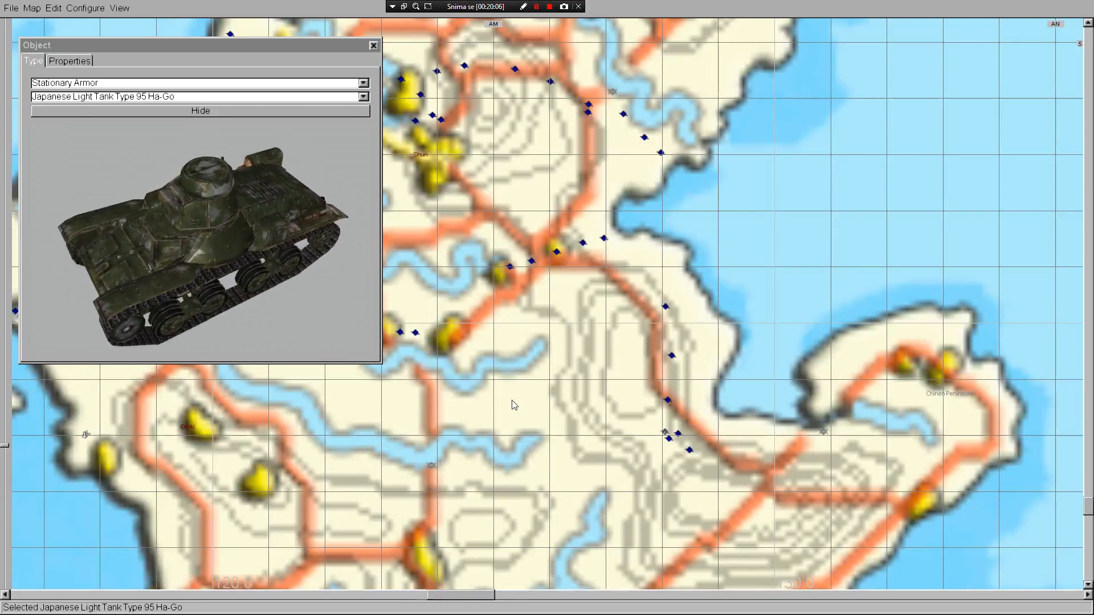
pyautogui.moveTo(512, 354); pyautogui.dragTo(605, 486)
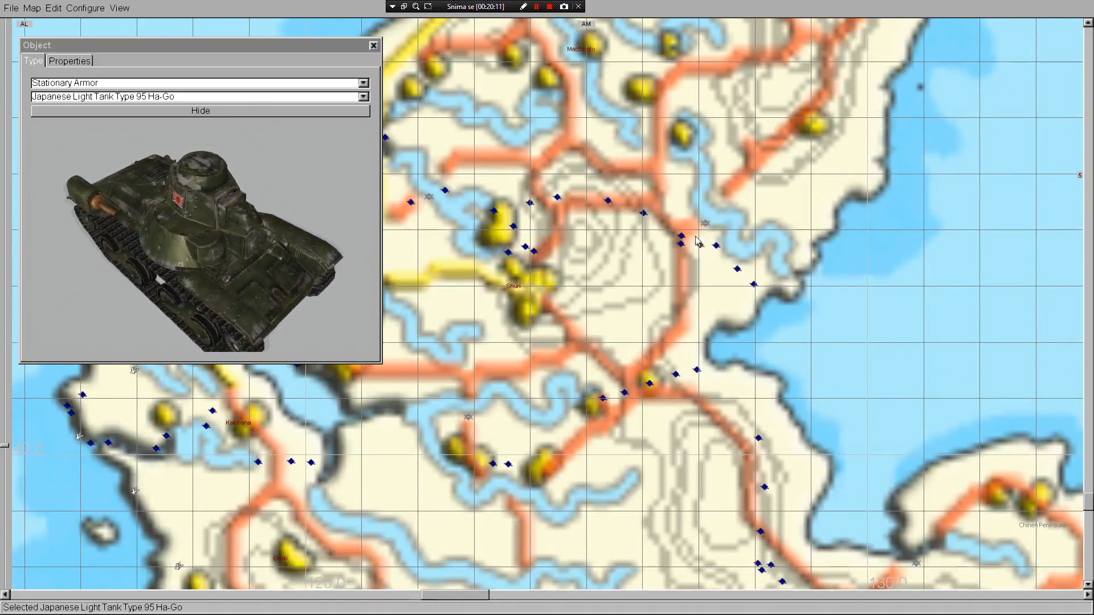
pyautogui.scroll(-2, 606, 294)
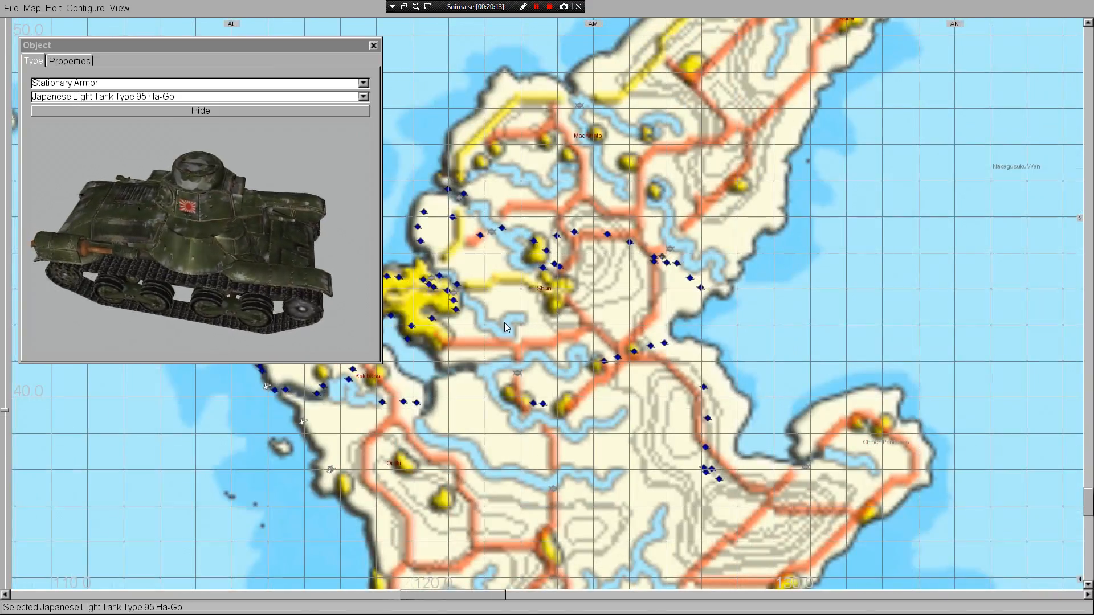
pyautogui.scroll(-1, 626, 287)
pyautogui.scroll(2, 583, 235)
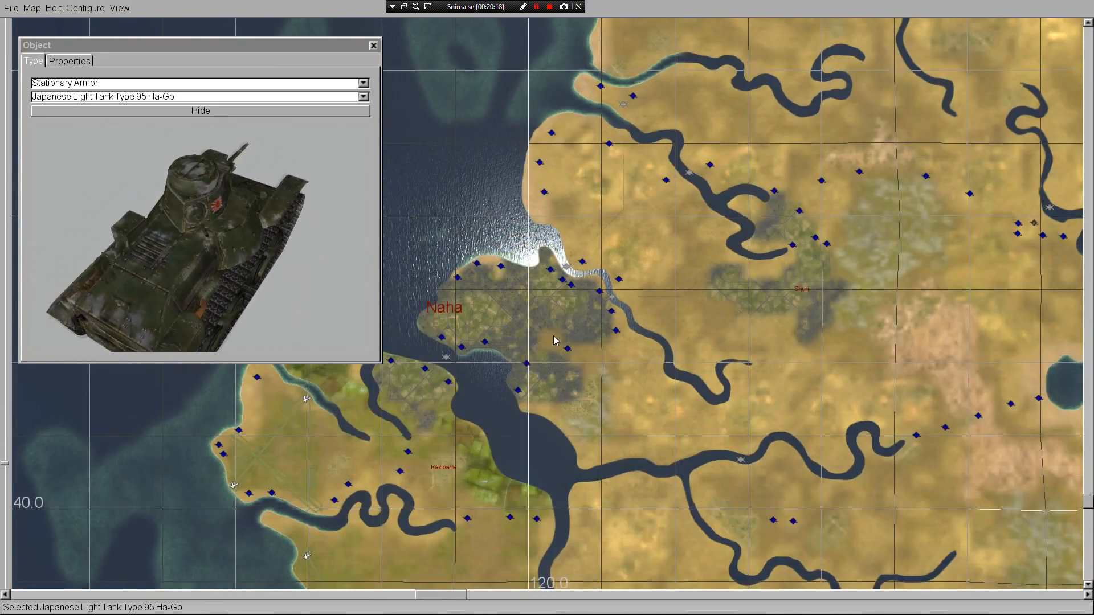
pyautogui.click(406, 403)
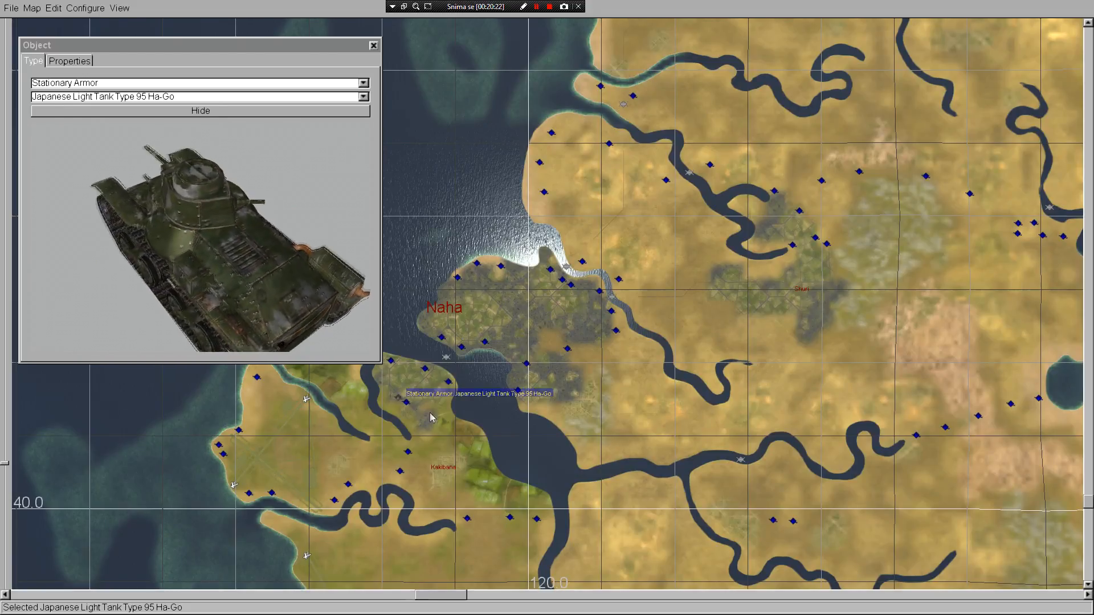
pyautogui.scroll(-2, 432, 420)
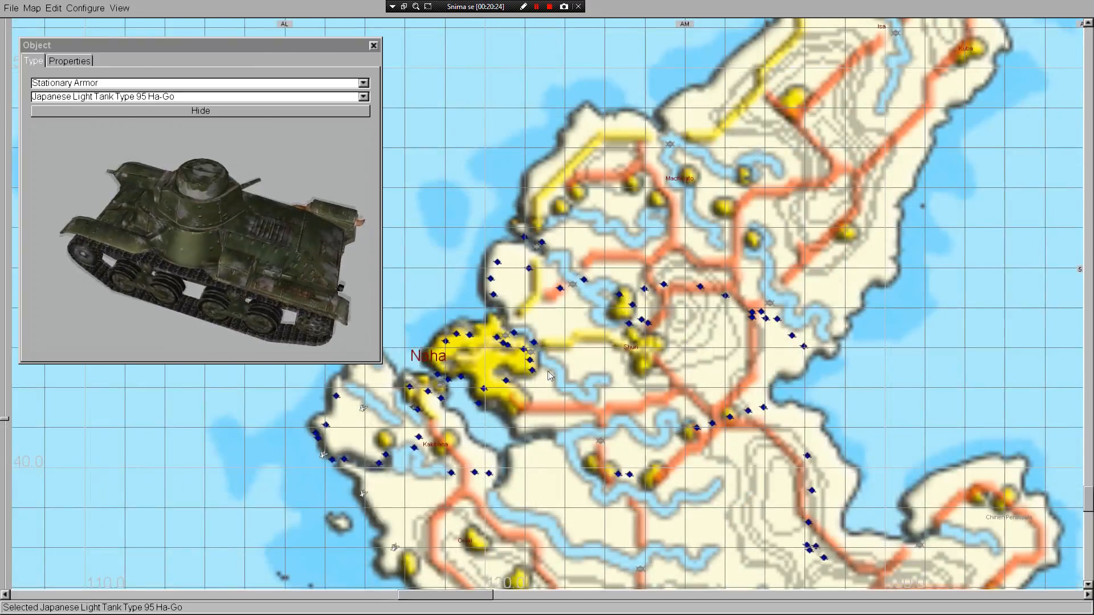
pyautogui.moveTo(533, 329); pyautogui.dragTo(563, 307, button='right')
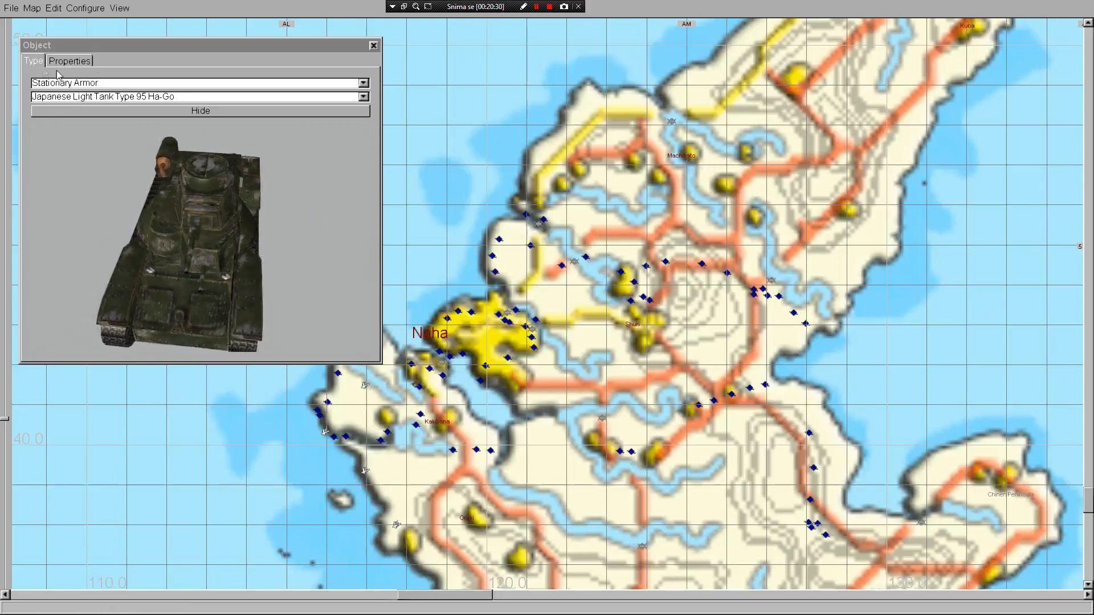
# - Save the mission under the new file name 'Japanesee side light units.mis', fixing a typo
pyautogui.click(10, 8)
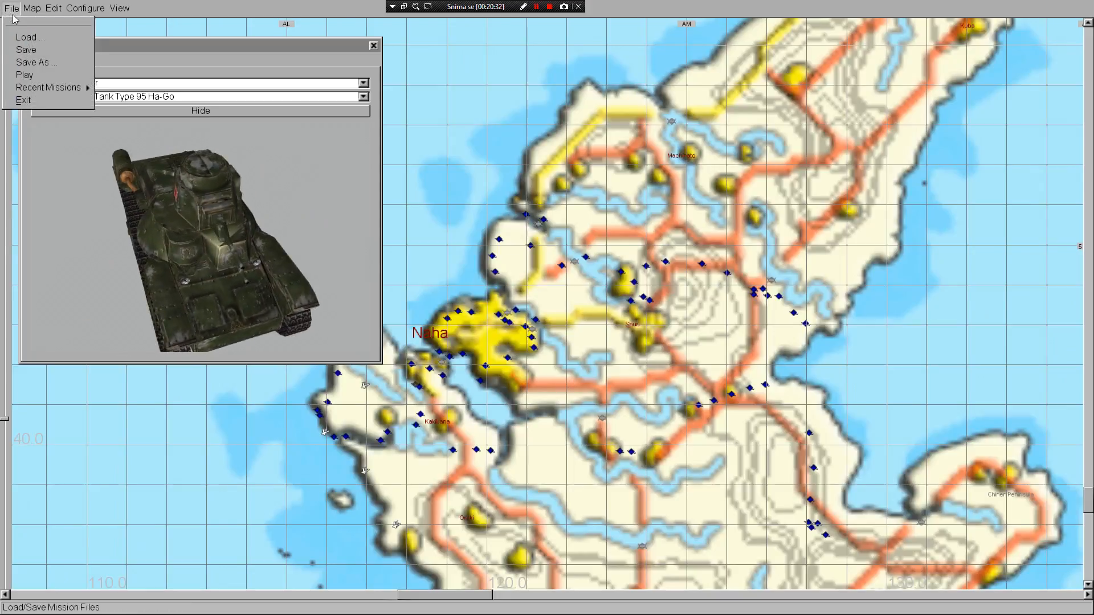
pyautogui.click(34, 63)
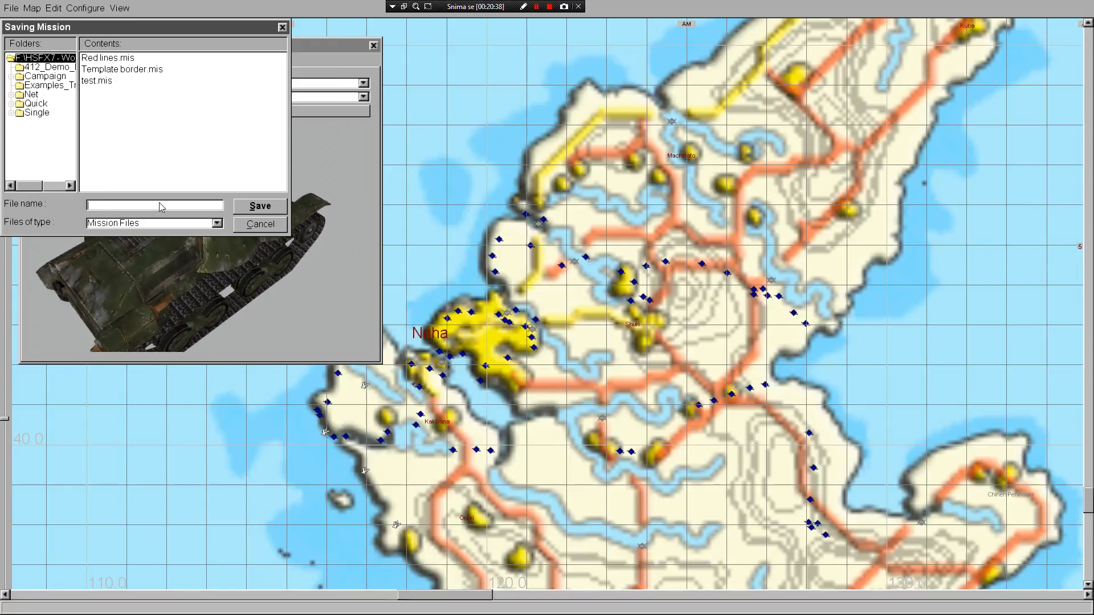
pyautogui.write('J')
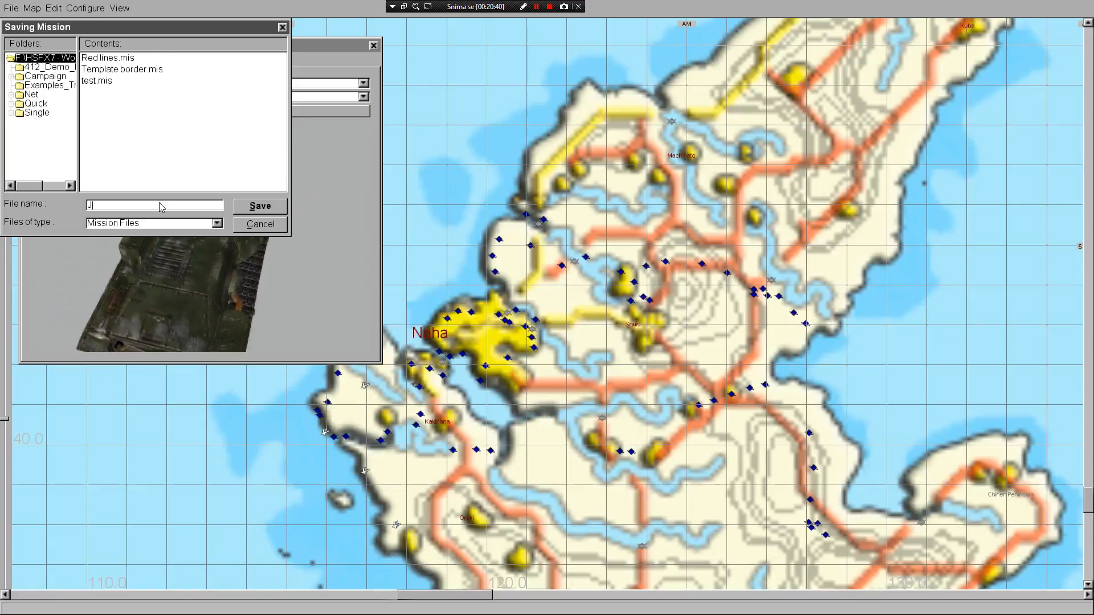
pyautogui.write('abanes')
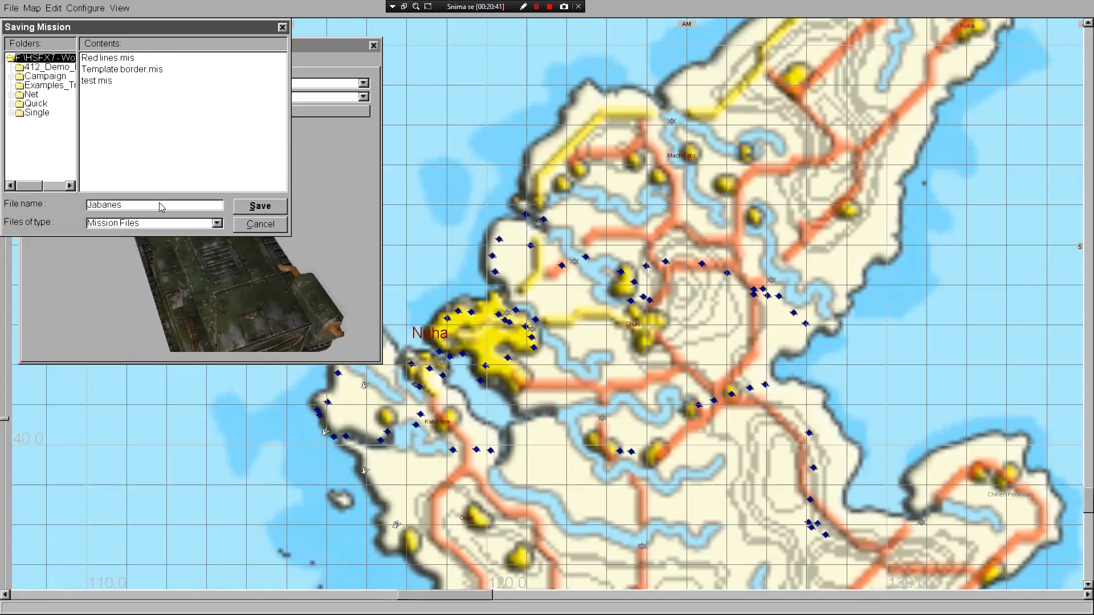
pyautogui.write('e side')
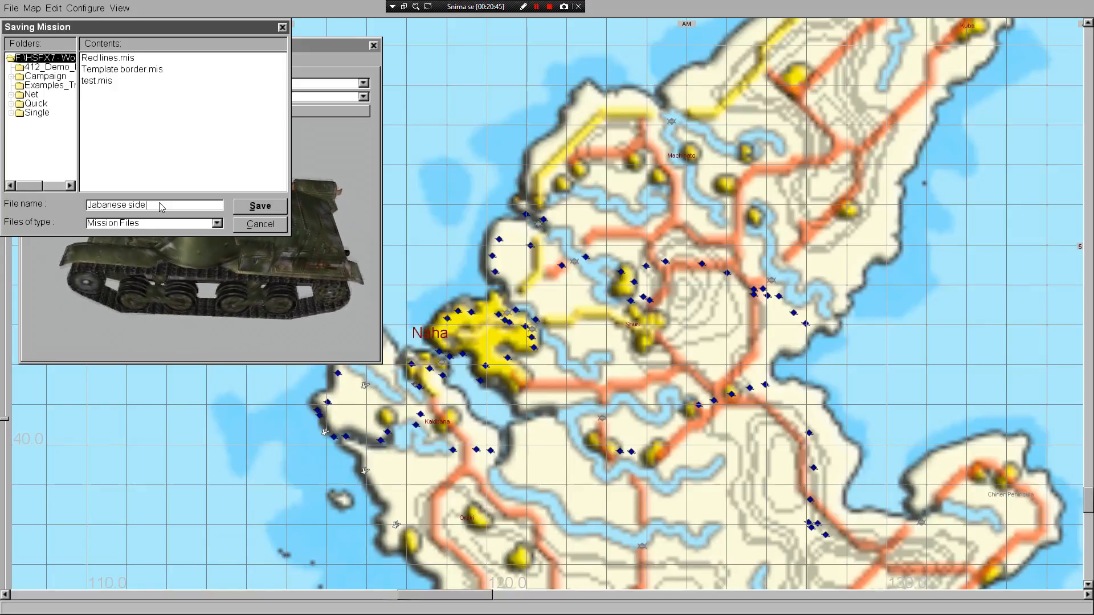
pyautogui.press('Left')
pyautogui.press('Left')
pyautogui.press('Left')
pyautogui.press('Left')
pyautogui.press('Left')
pyautogui.press('Left')
pyautogui.press('Left')
pyautogui.press('Left')
pyautogui.press('Left')
pyautogui.press('Left')
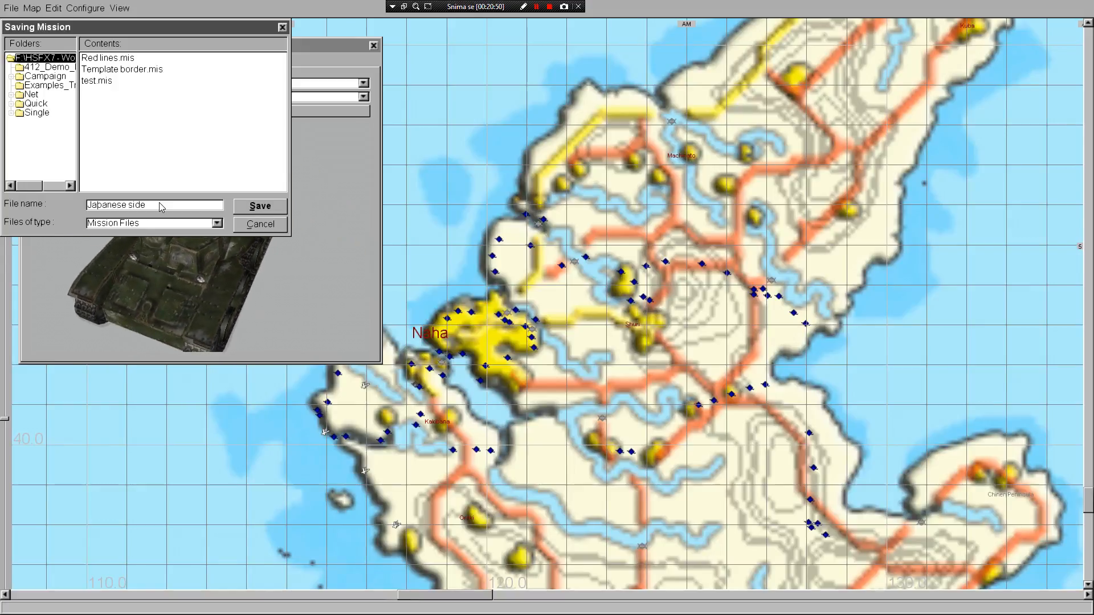
pyautogui.press('BackSpace')
pyautogui.write('p')
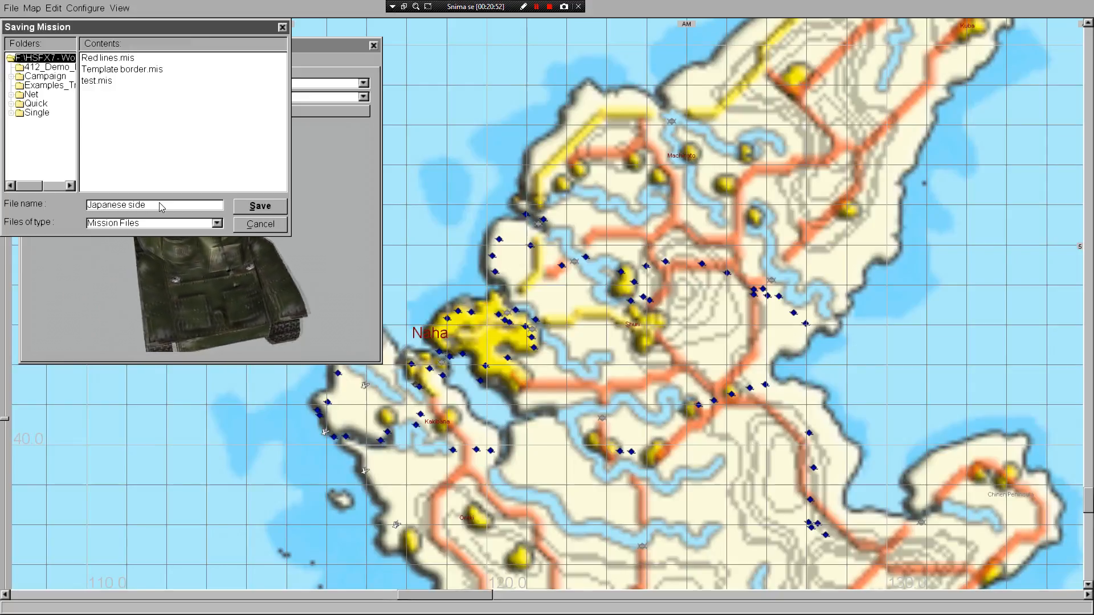
pyautogui.press('Right')
pyautogui.press('Right')
pyautogui.press('Right')
pyautogui.press('Right')
pyautogui.press('Right')
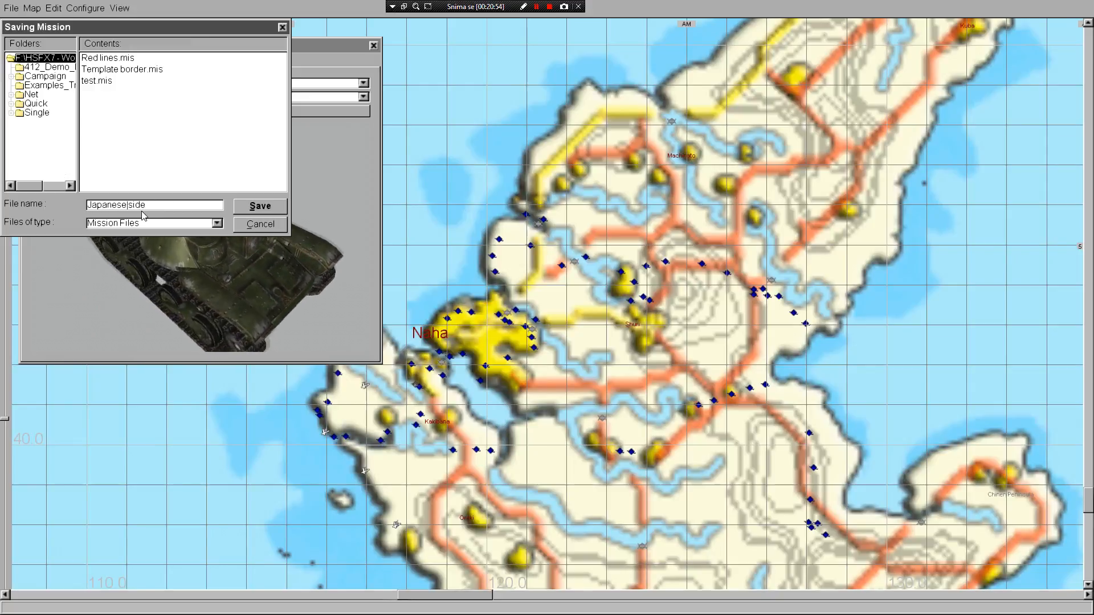
pyautogui.write('e')
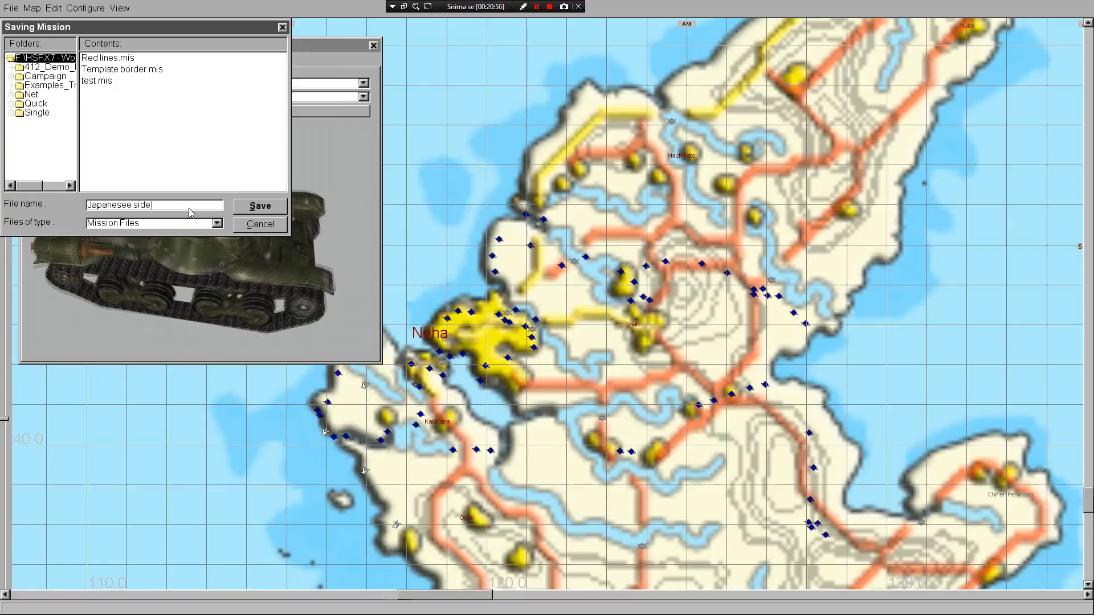
pyautogui.write(' light')
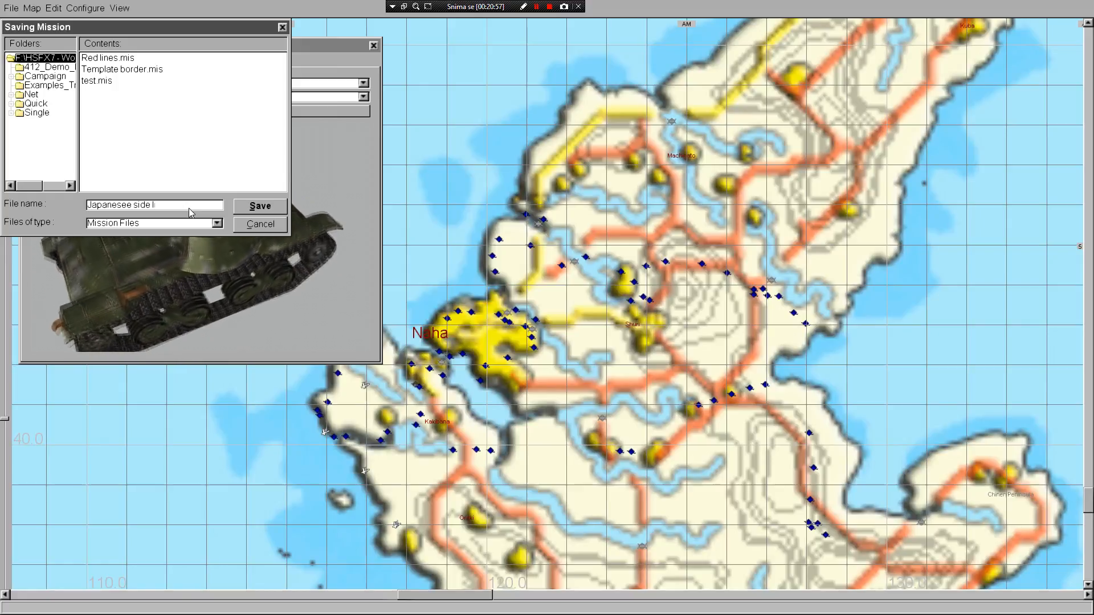
pyautogui.write(' u')
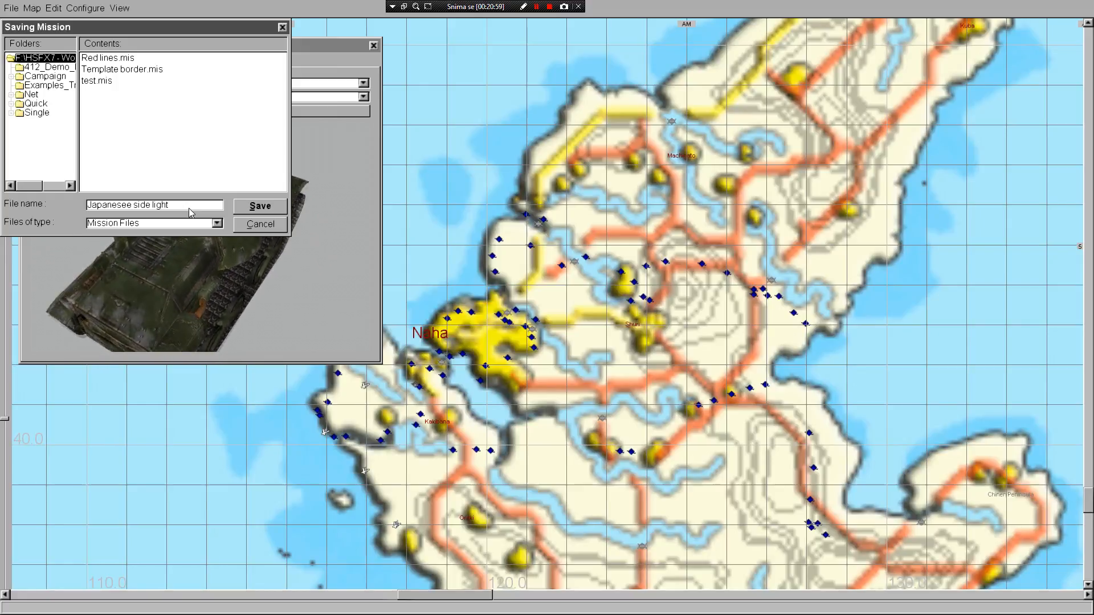
pyautogui.write('nits')
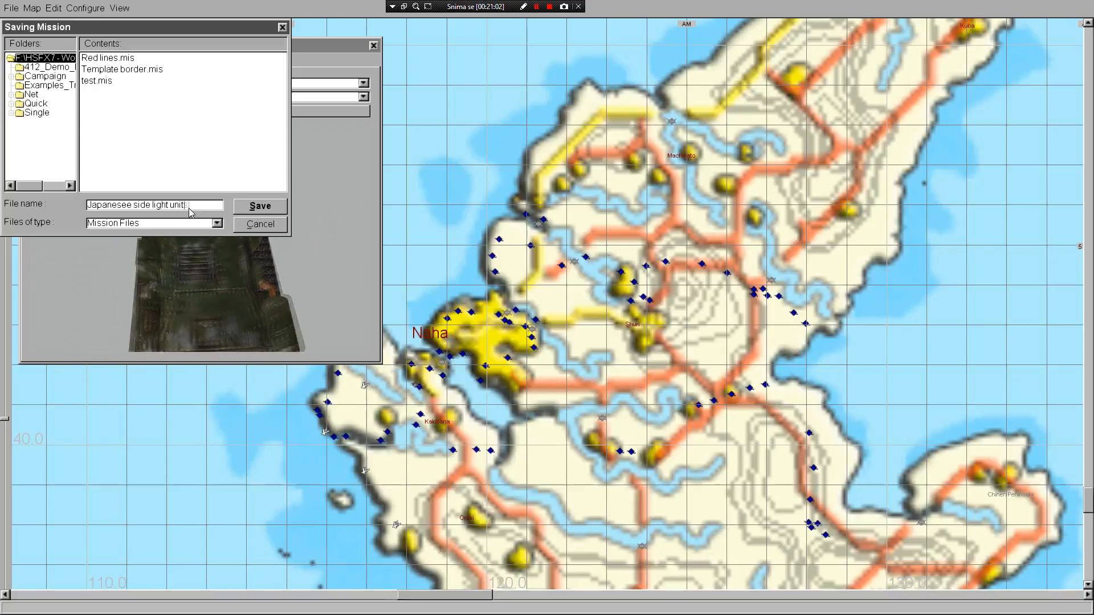
pyautogui.click(263, 206)
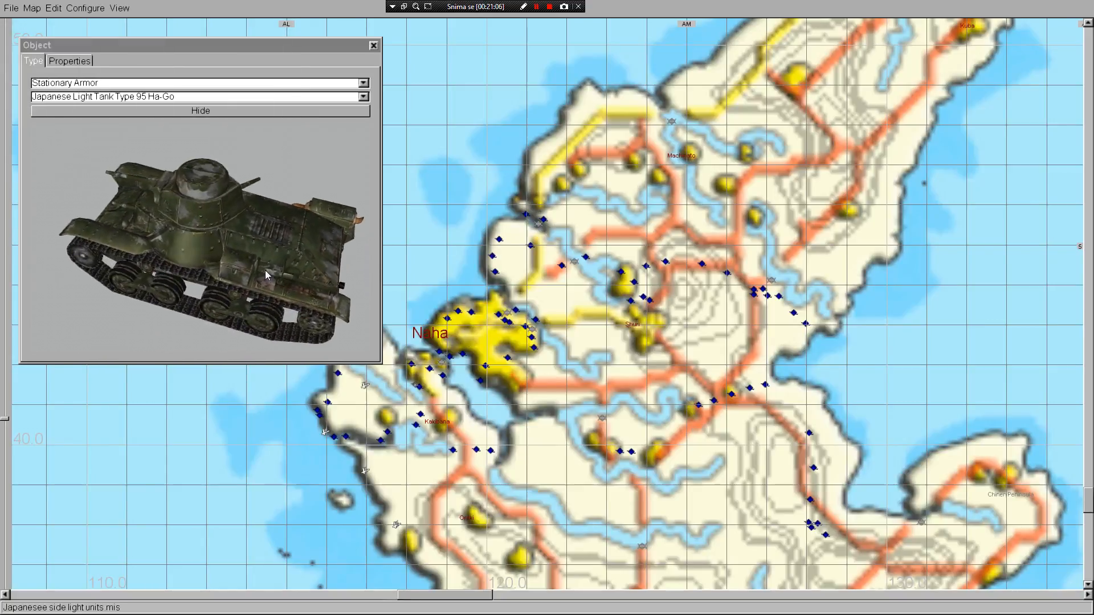
# - Set the object category to Artillery and choose the Japanese Type 88 75mm Flak
pyautogui.click(79, 83)
pyautogui.scroll(3, 97, 128)
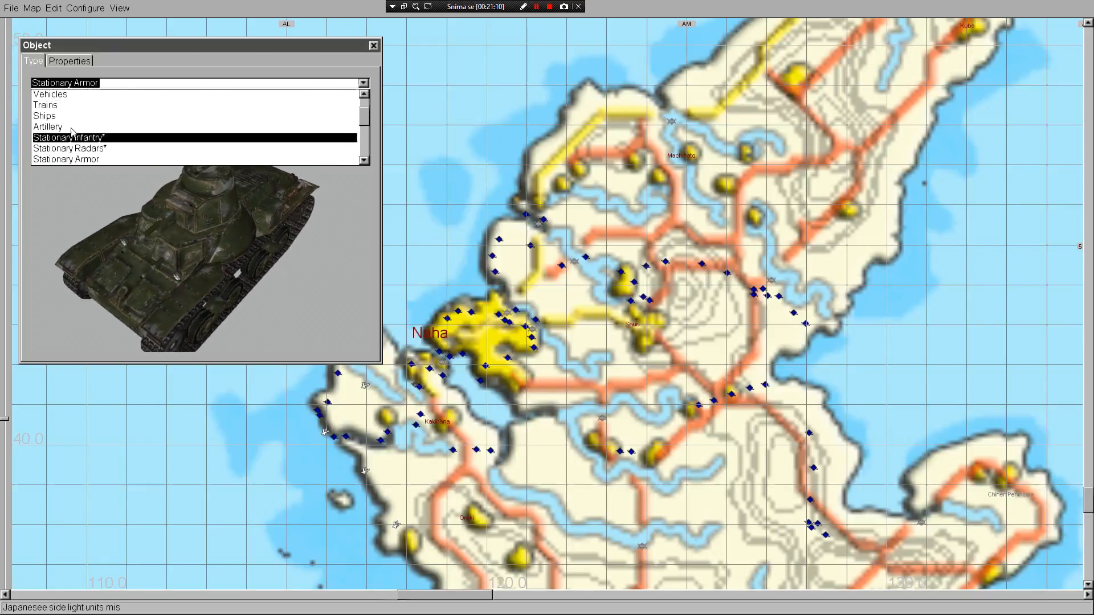
pyautogui.click(97, 126)
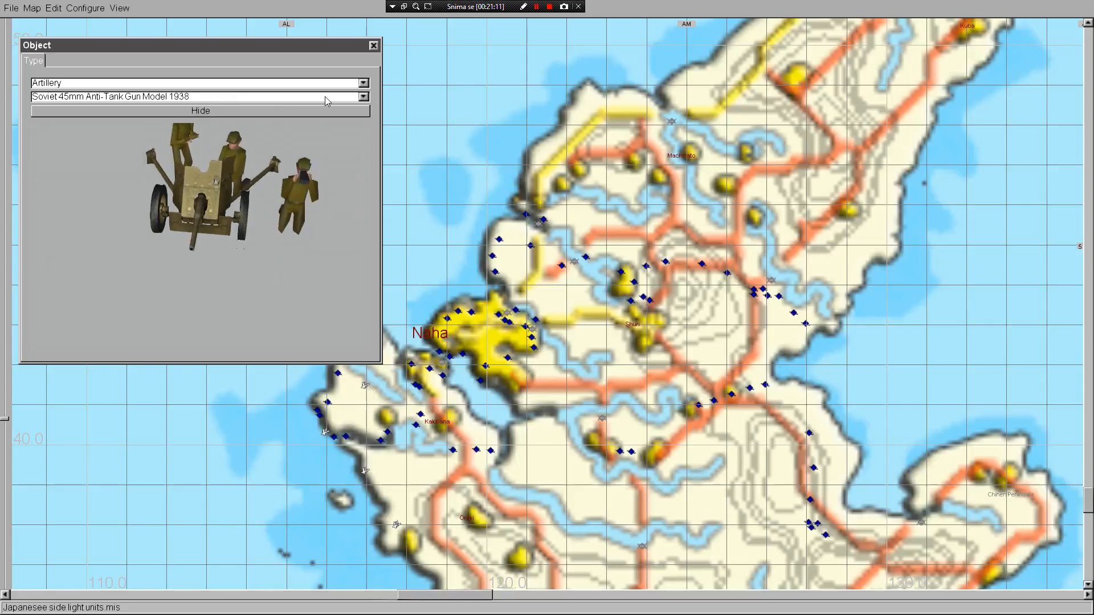
pyautogui.click(364, 97)
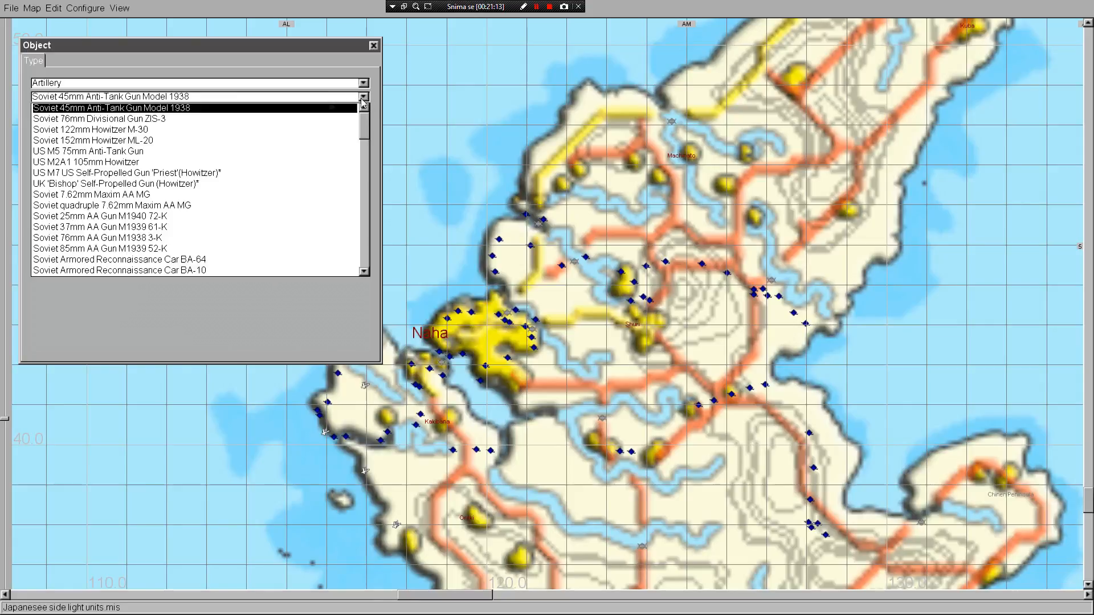
pyautogui.scroll(-12, 119, 205)
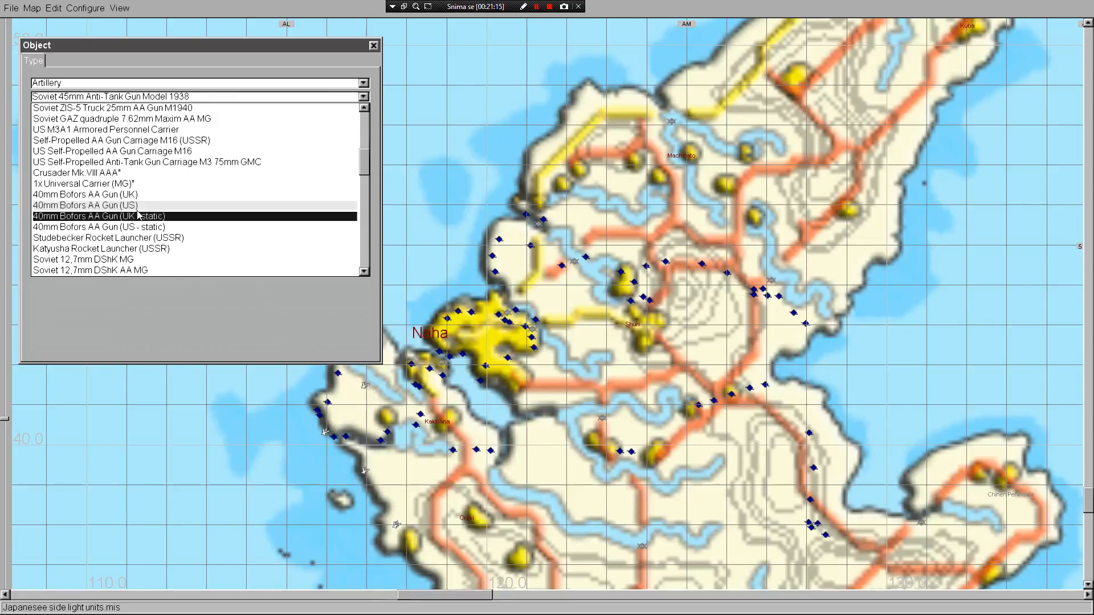
pyautogui.scroll(-10, 142, 230)
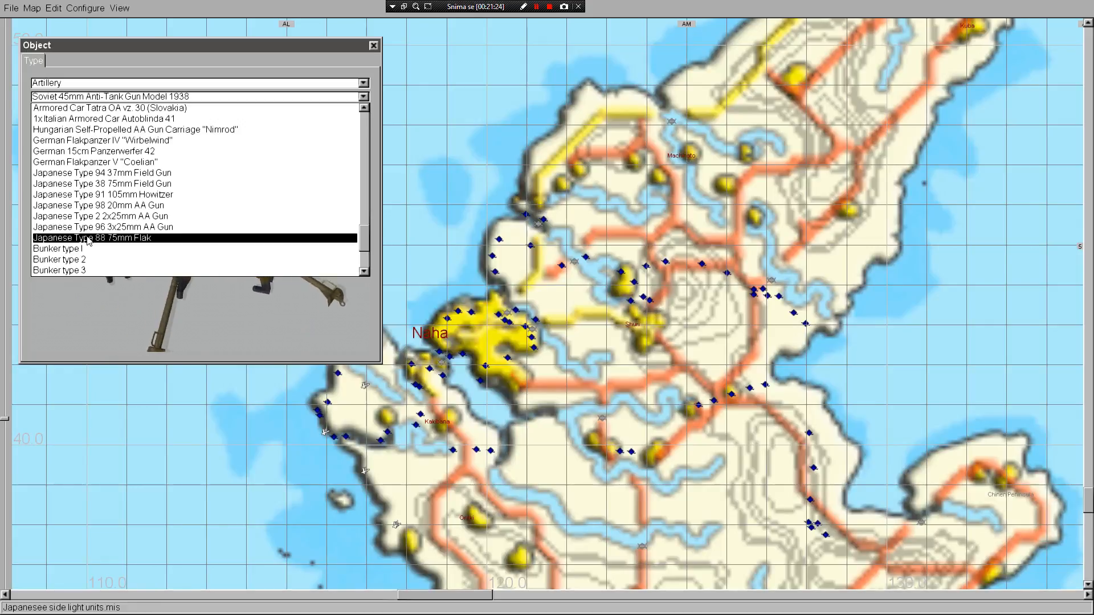
pyautogui.click(89, 238)
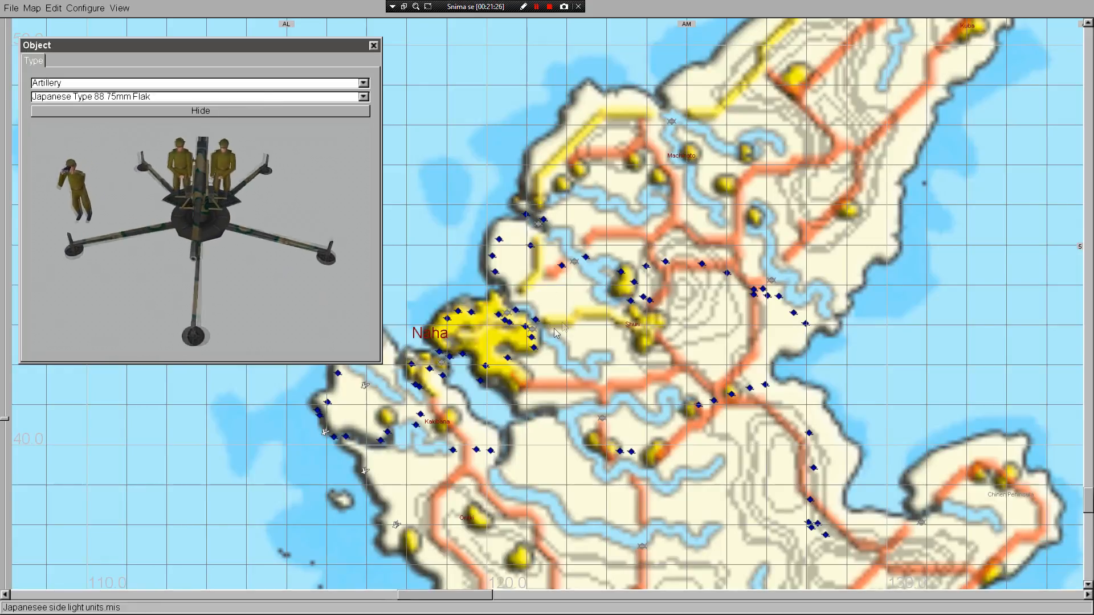
# - Place four Type 88 flak guns around the river area near Naha
pyautogui.scroll(5, 556, 333)
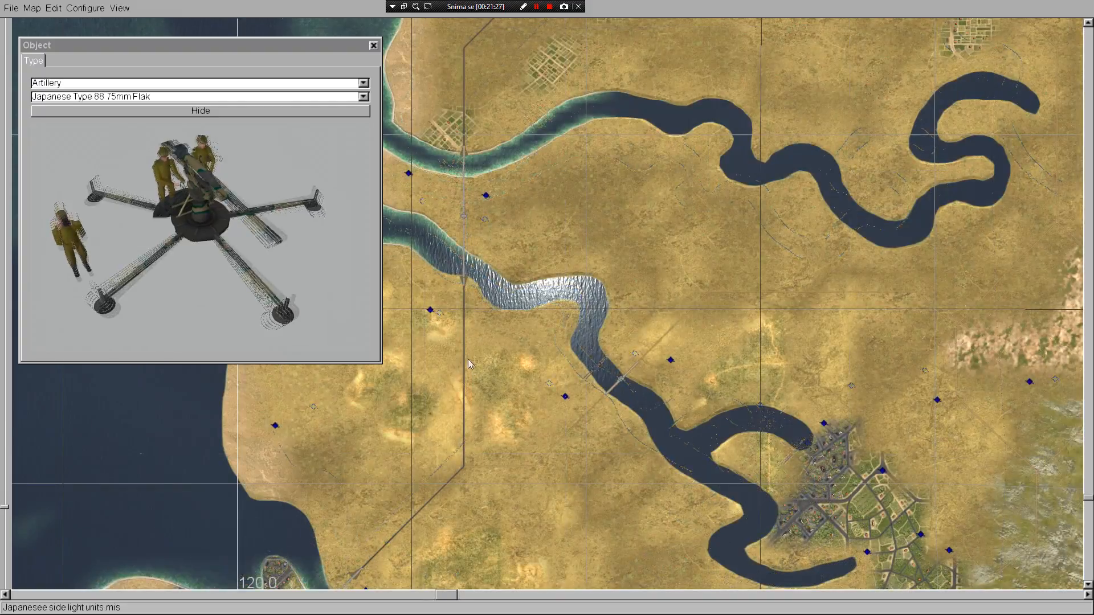
pyautogui.moveTo(467, 359); pyautogui.dragTo(507, 388, button='right')
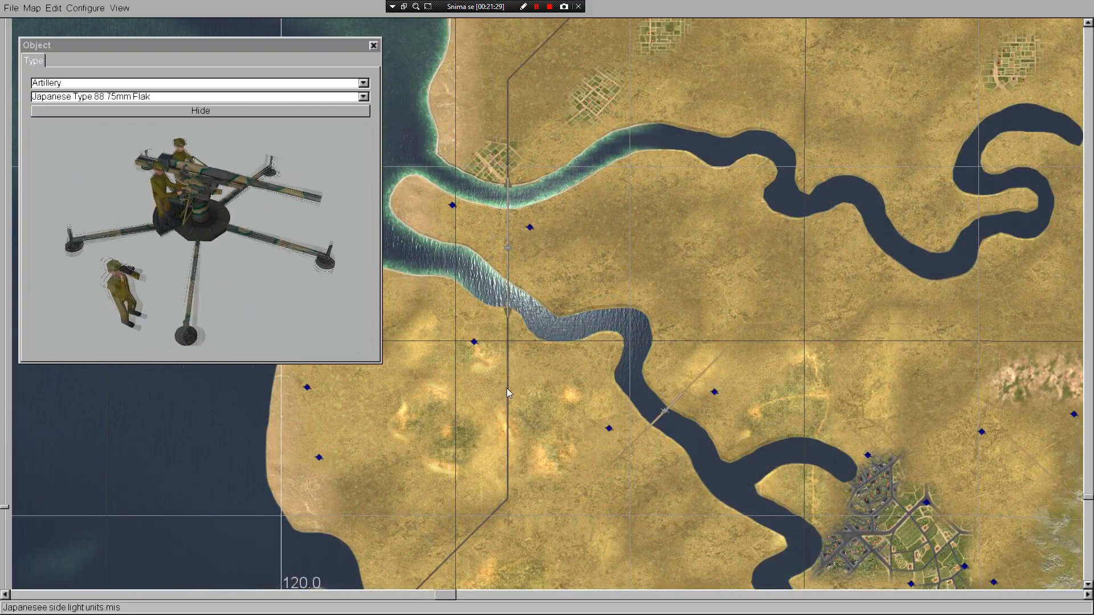
pyautogui.click(534, 365)
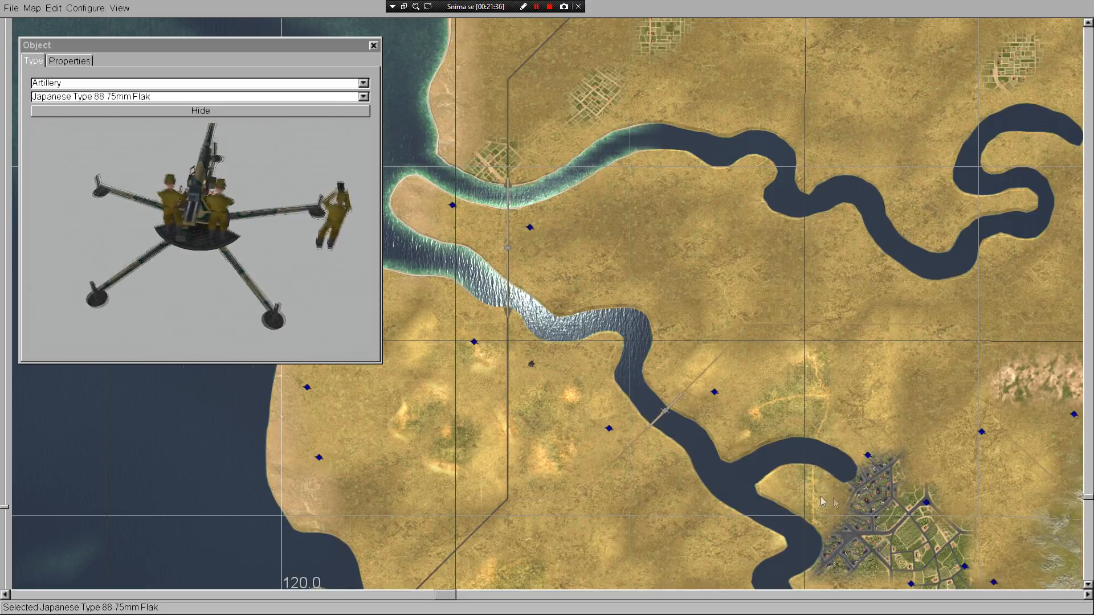
pyautogui.moveTo(906, 414); pyautogui.dragTo(507, 359, button='middle')
pyautogui.click(812, 380)
pyautogui.click(676, 499)
pyautogui.moveTo(976, 495); pyautogui.dragTo(736, 347, button='middle')
pyautogui.click(810, 363)
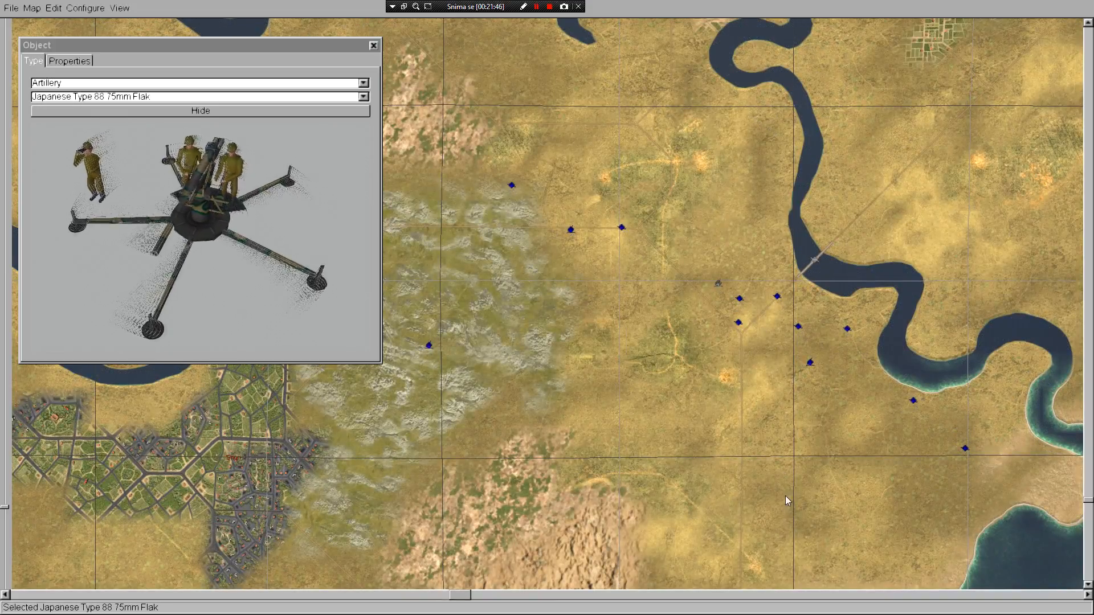
# - Place three more flak guns south of Naha and on the peninsula
pyautogui.scroll(-3, 785, 496)
pyautogui.scroll(2, 792, 495)
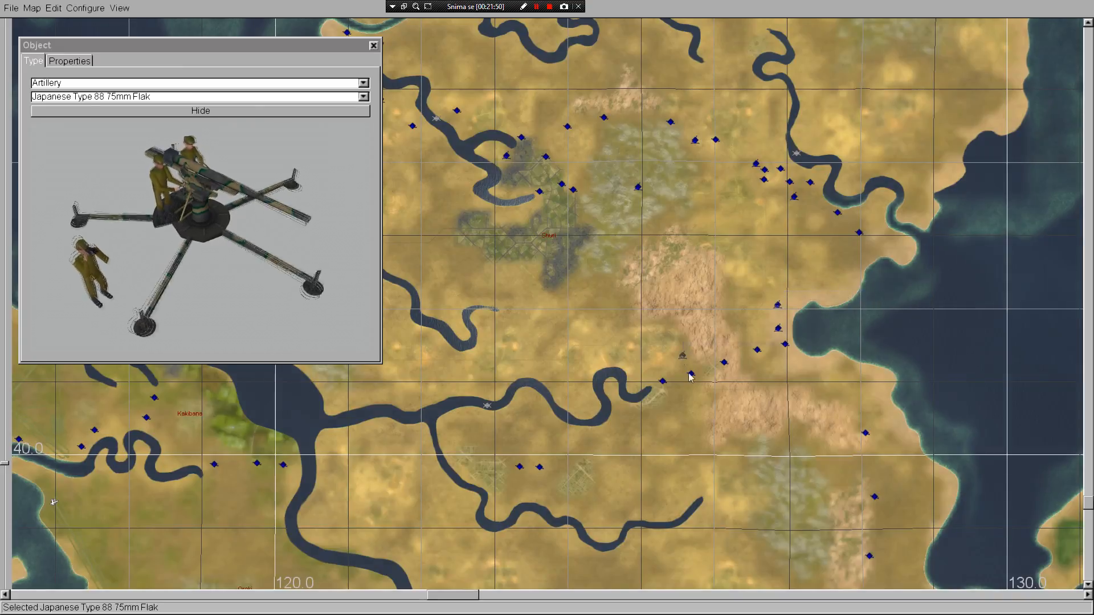
pyautogui.scroll(-1, 830, 409)
pyautogui.moveTo(831, 408); pyautogui.dragTo(725, 232)
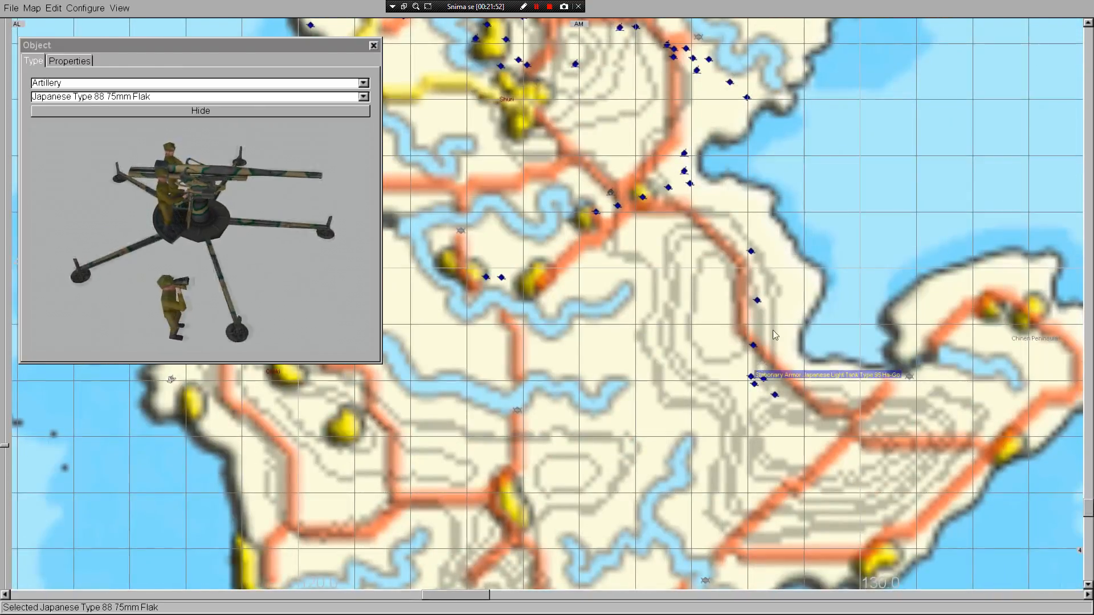
pyautogui.scroll(2, 766, 408)
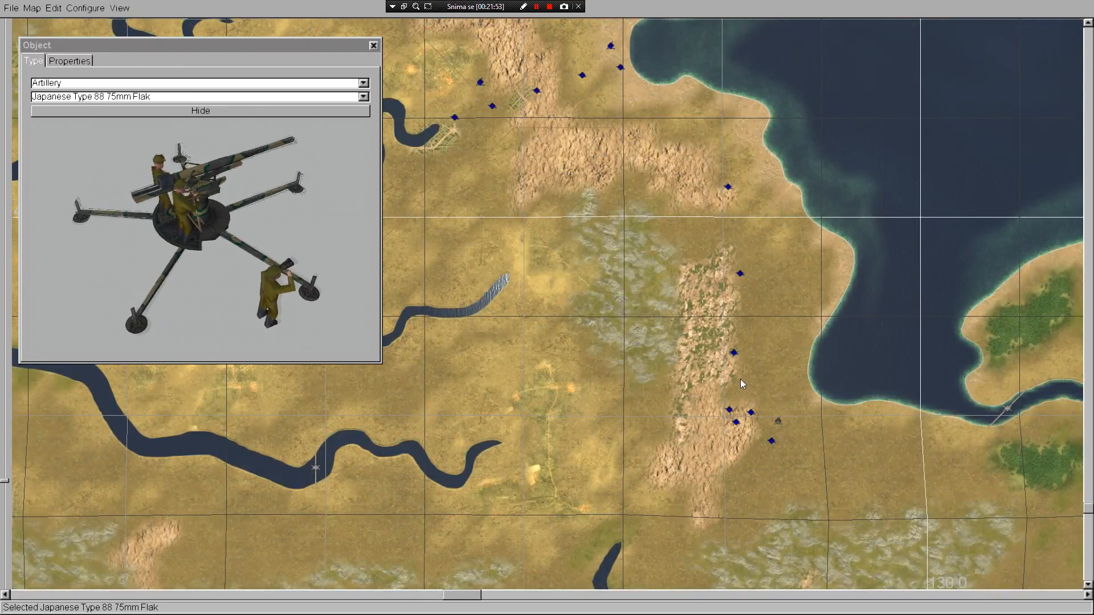
pyautogui.scroll(-2, 624, 438)
pyautogui.scroll(3, 630, 399)
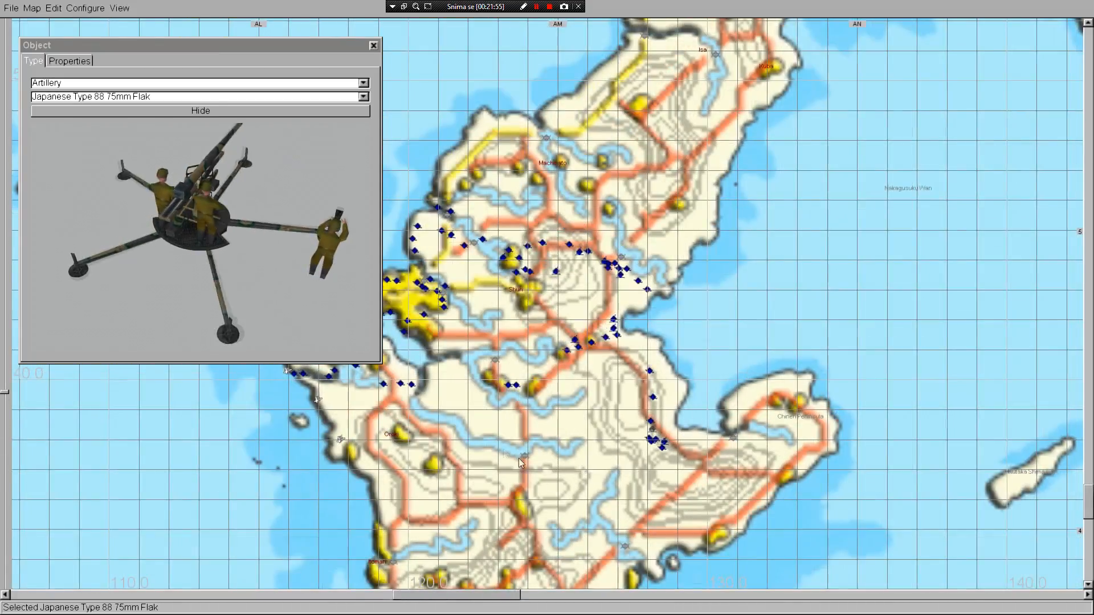
pyautogui.scroll(2, 634, 370)
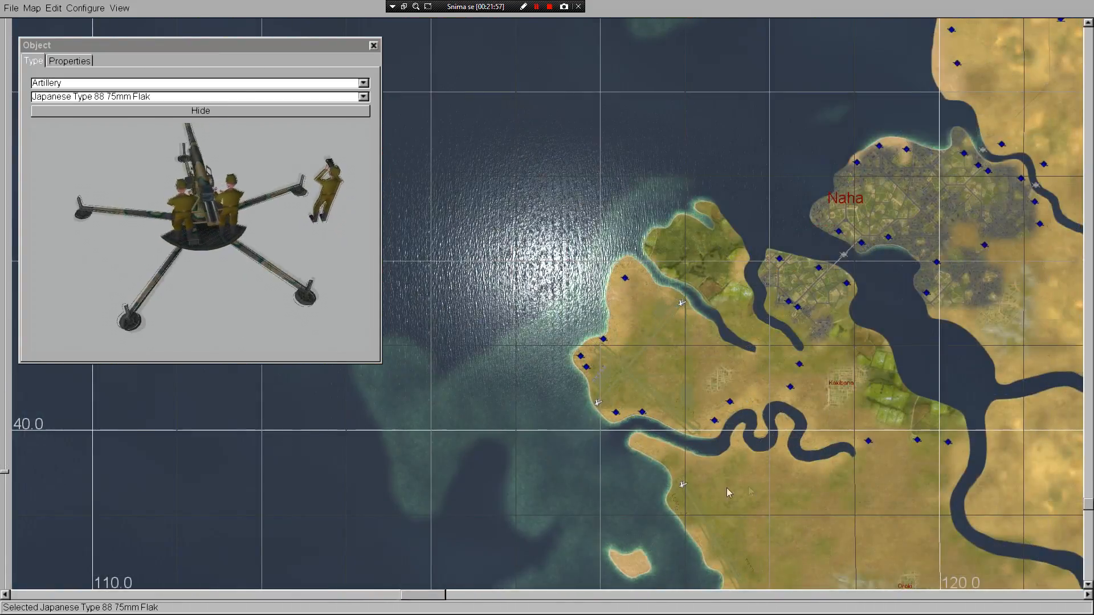
pyautogui.keyDown('ctrl'); pyautogui.click(888, 452); pyautogui.keyUp('ctrl')
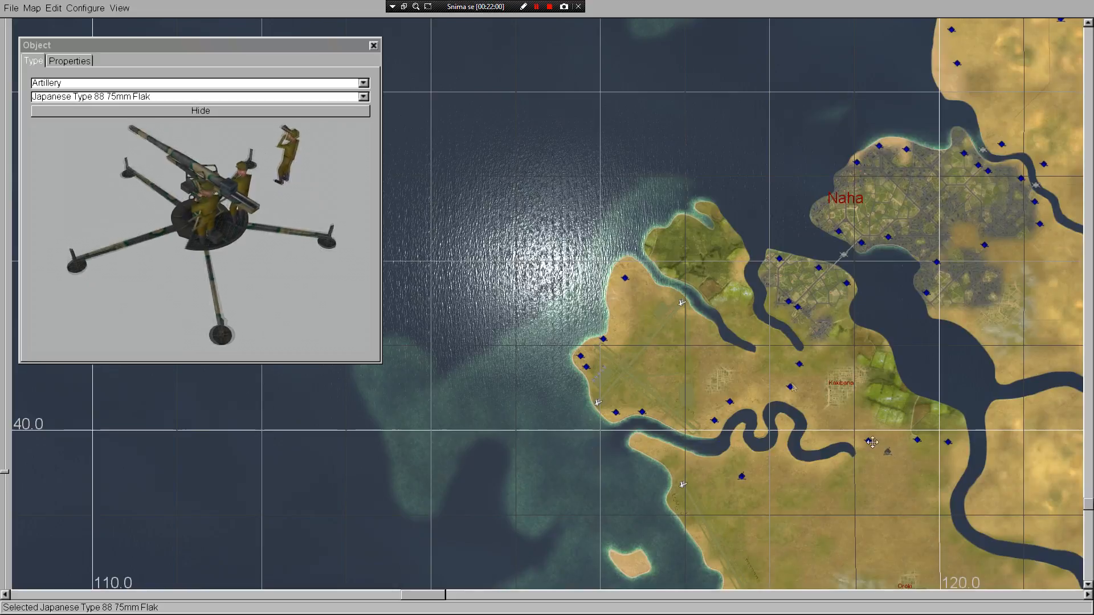
pyautogui.keyDown('ctrl'); pyautogui.click(740, 315); pyautogui.keyUp('ctrl')
pyautogui.keyDown('ctrl'); pyautogui.click(626, 304); pyautogui.keyUp('ctrl')
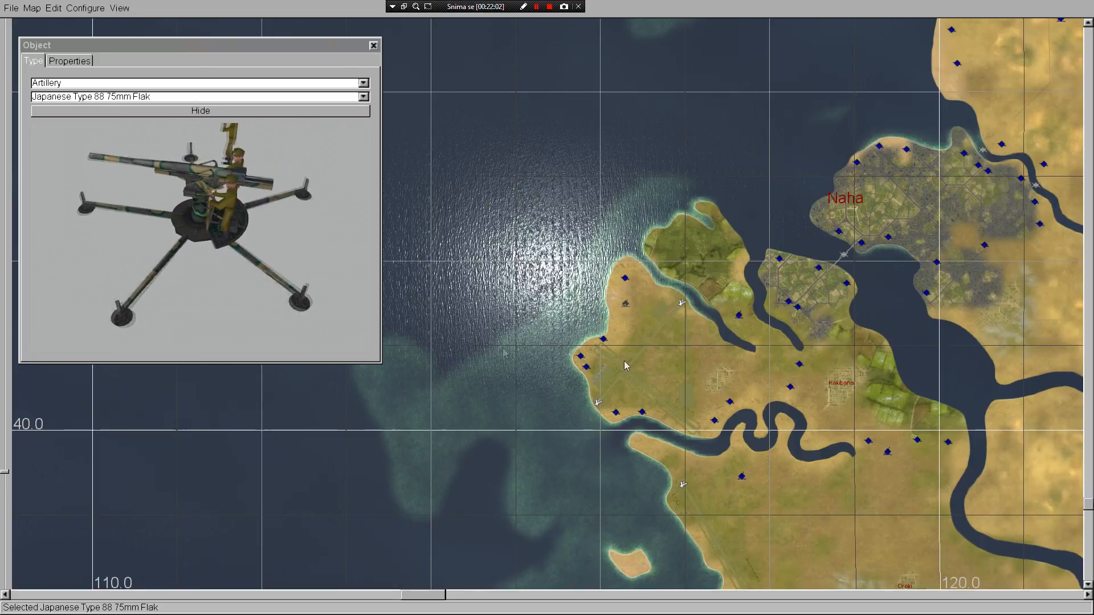
pyautogui.click(107, 97)
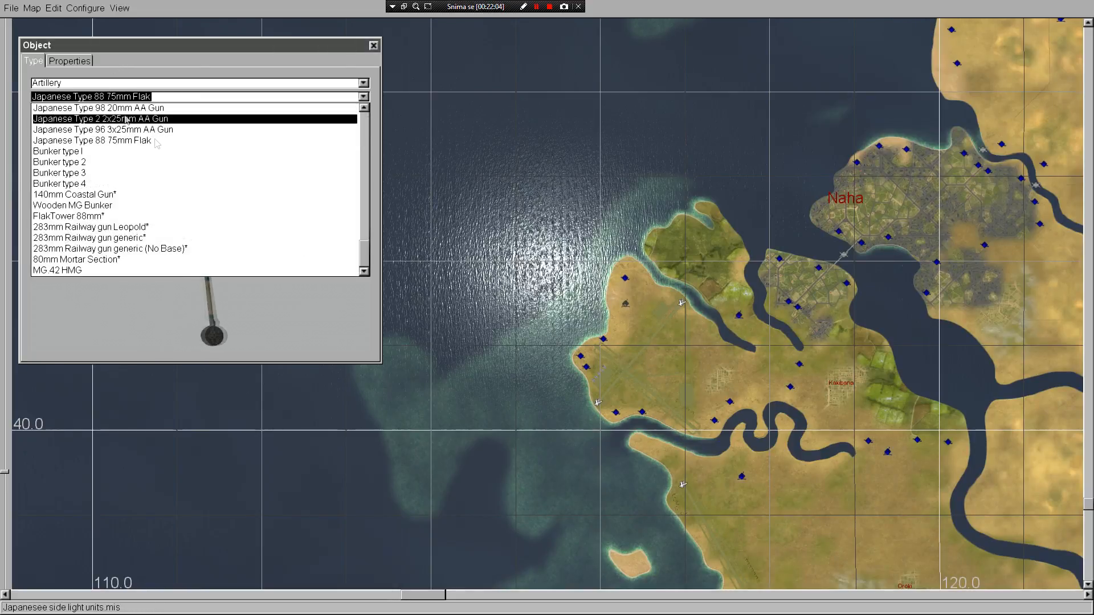
# - Unselect the flak gun and choose Japanese Type 2 2x25mm AA Gun as the artillery type
pyautogui.rightClick(445, 309)
pyautogui.click(475, 316)
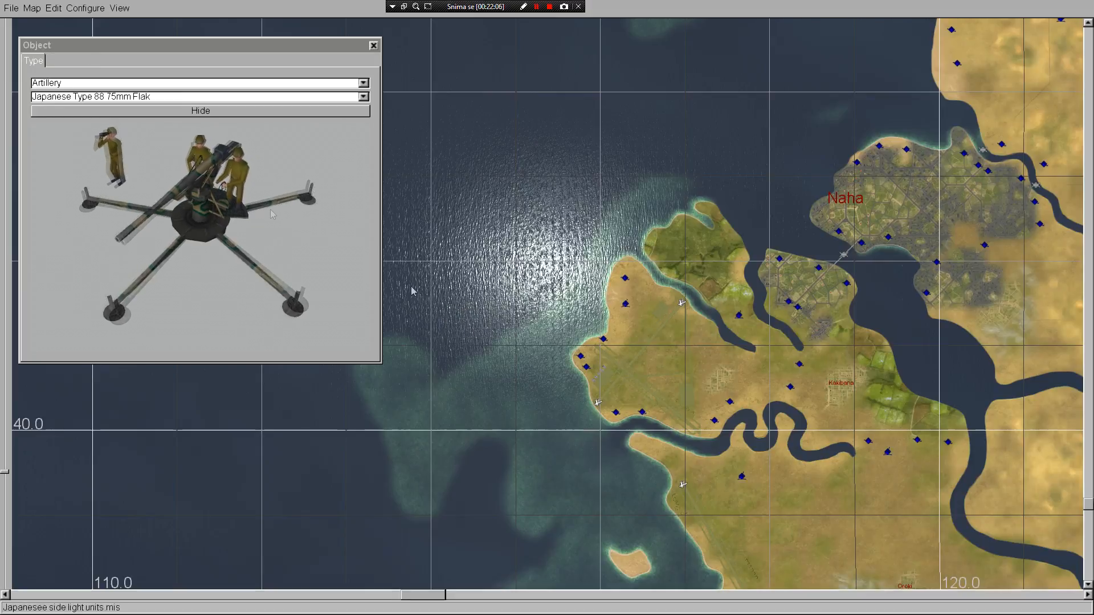
pyautogui.click(136, 98)
pyautogui.click(137, 98)
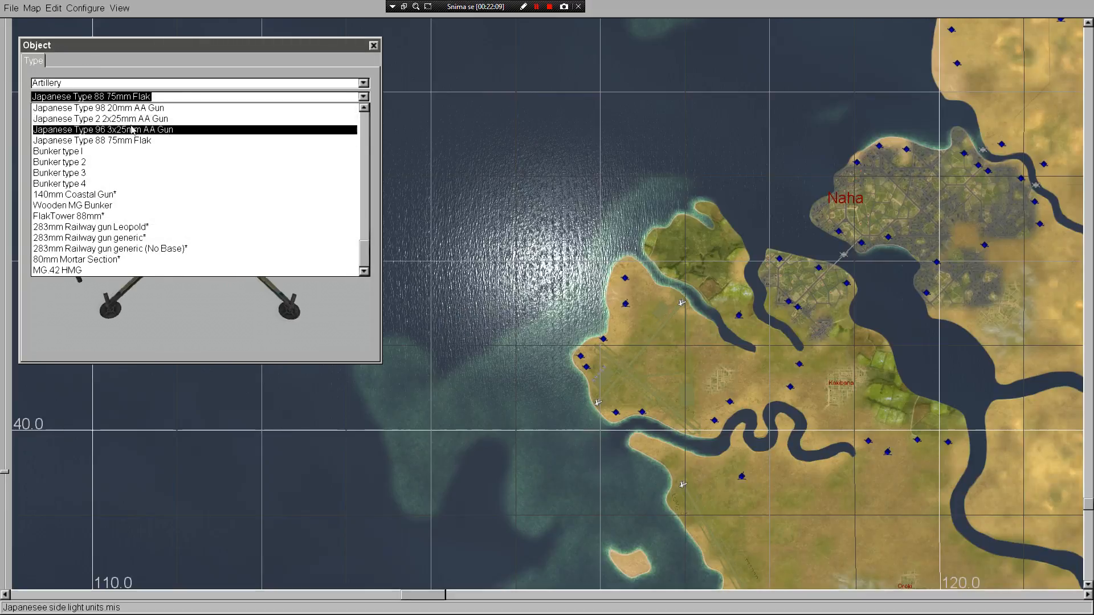
pyautogui.click(116, 130)
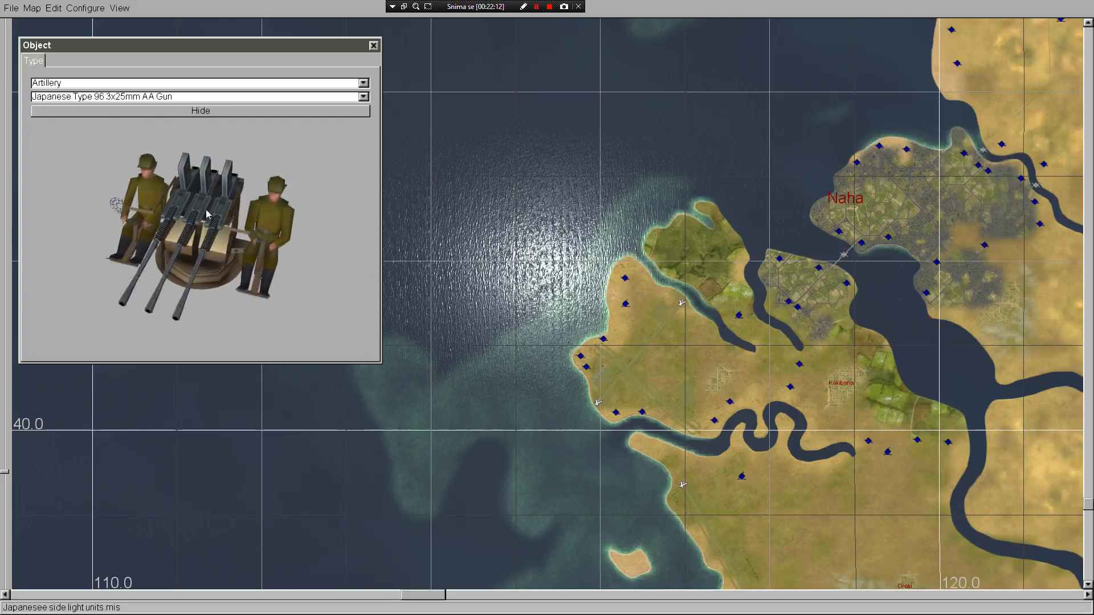
pyautogui.click(148, 98)
pyautogui.click(147, 120)
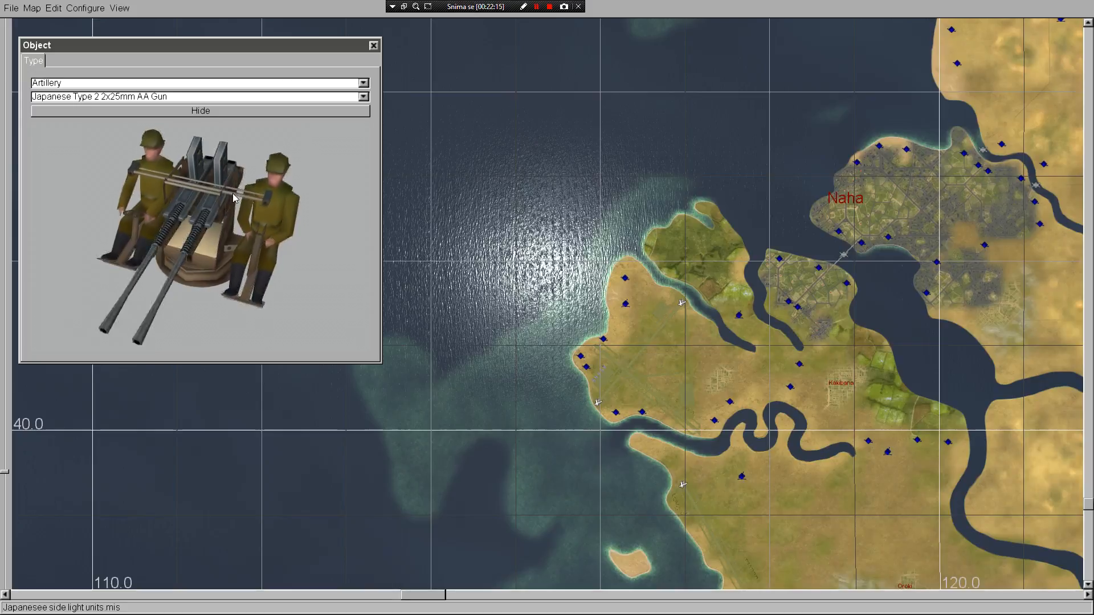
# - Place Type 2 AA guns beside the airfield, near the runway and along the coast
pyautogui.scroll(2, 659, 340)
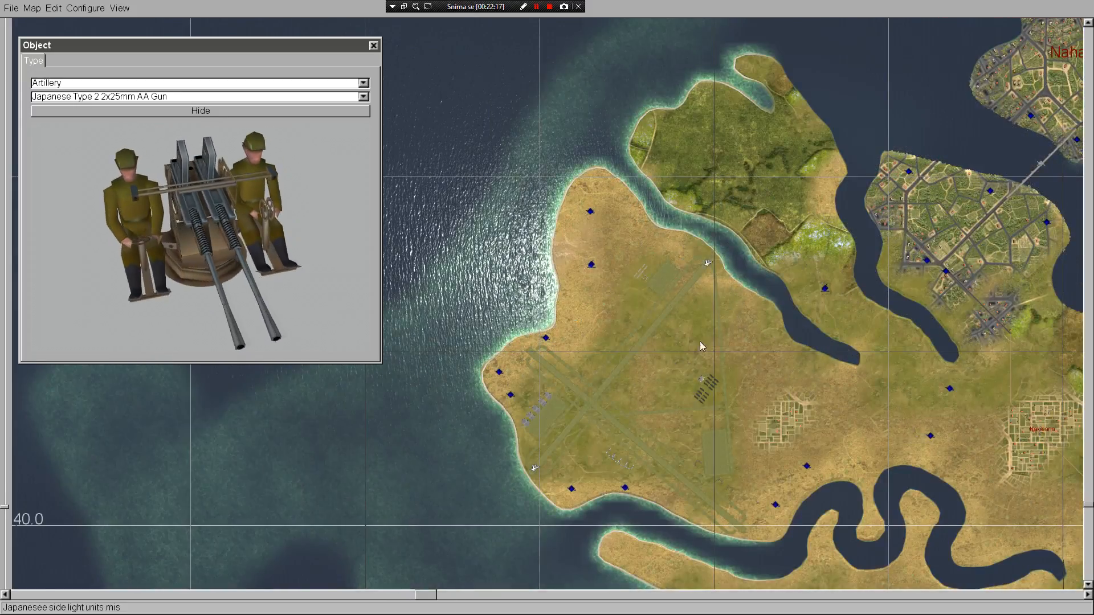
pyautogui.scroll(1, 567, 334)
pyautogui.scroll(1, 587, 307)
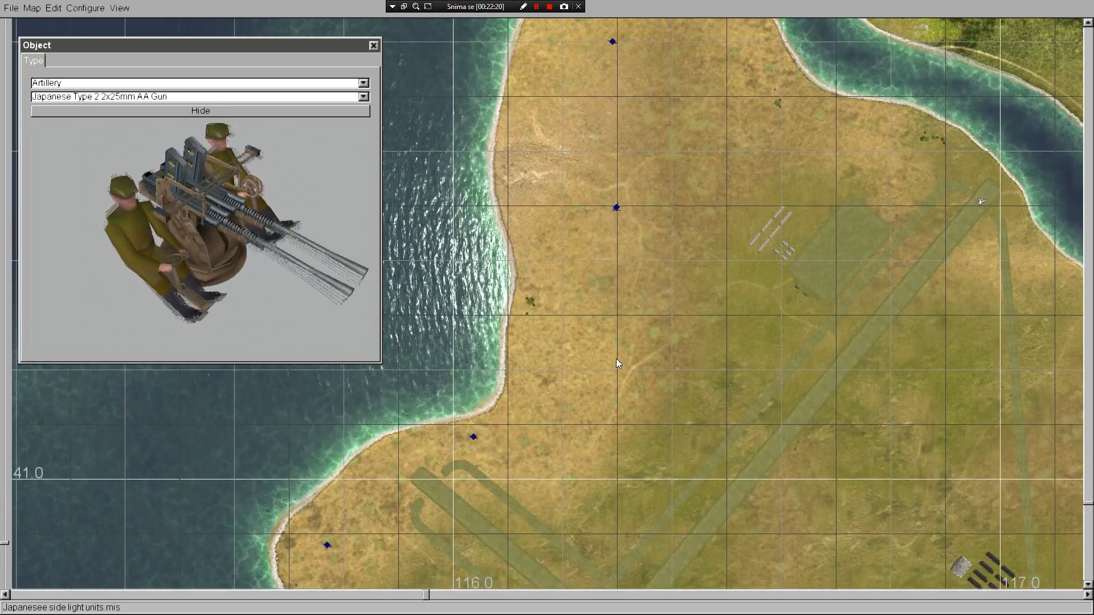
pyautogui.scroll(-1, 617, 358)
pyautogui.click(699, 318)
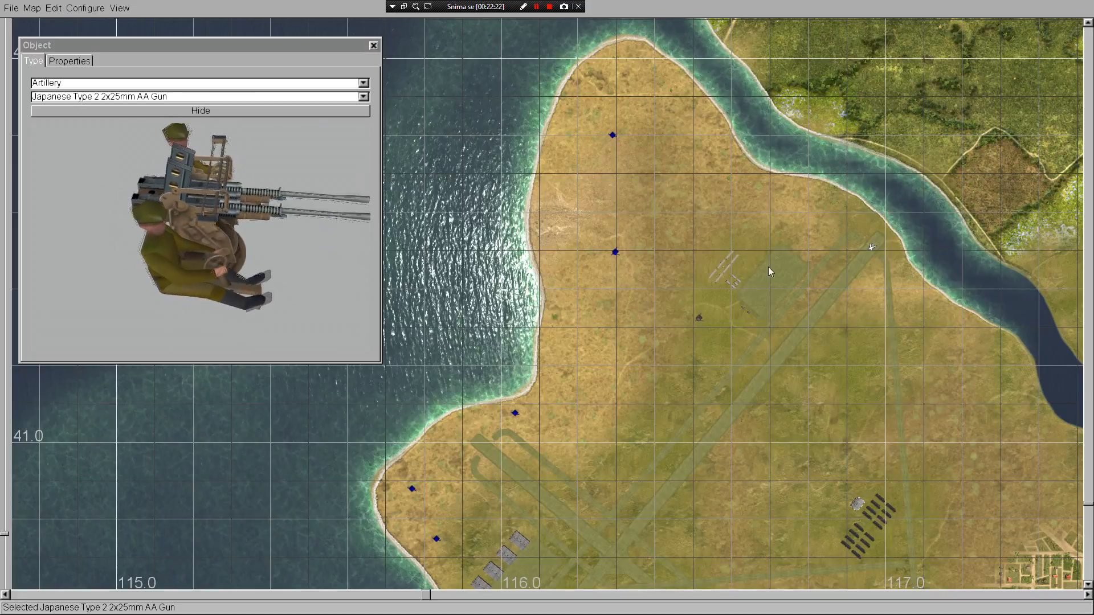
pyautogui.scroll(-1, 845, 340)
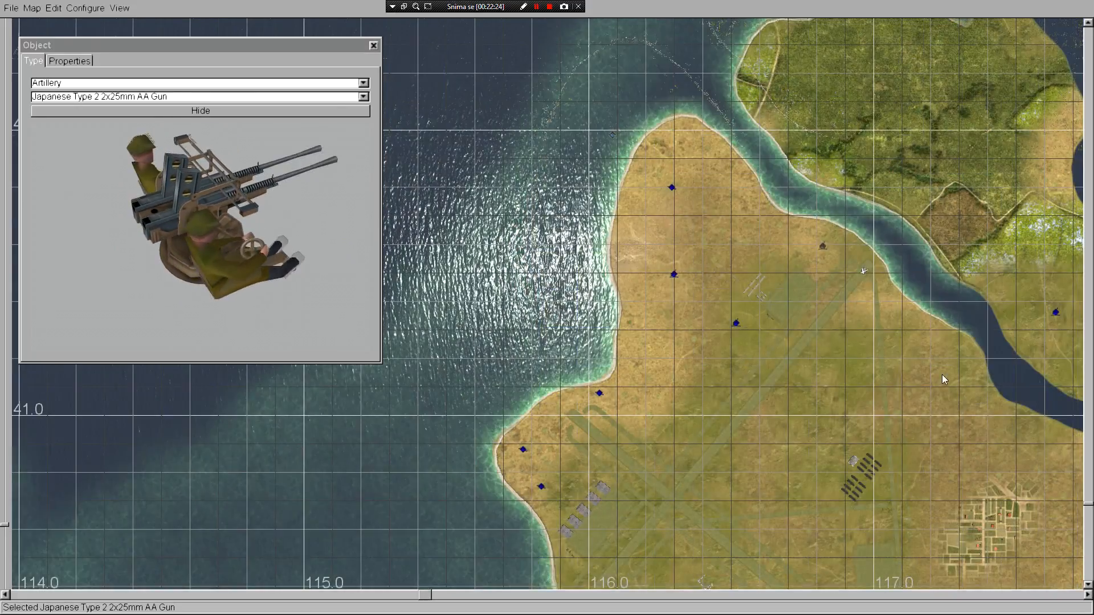
pyautogui.keyDown('ctrl'); pyautogui.click(837, 411); pyautogui.keyUp('ctrl')
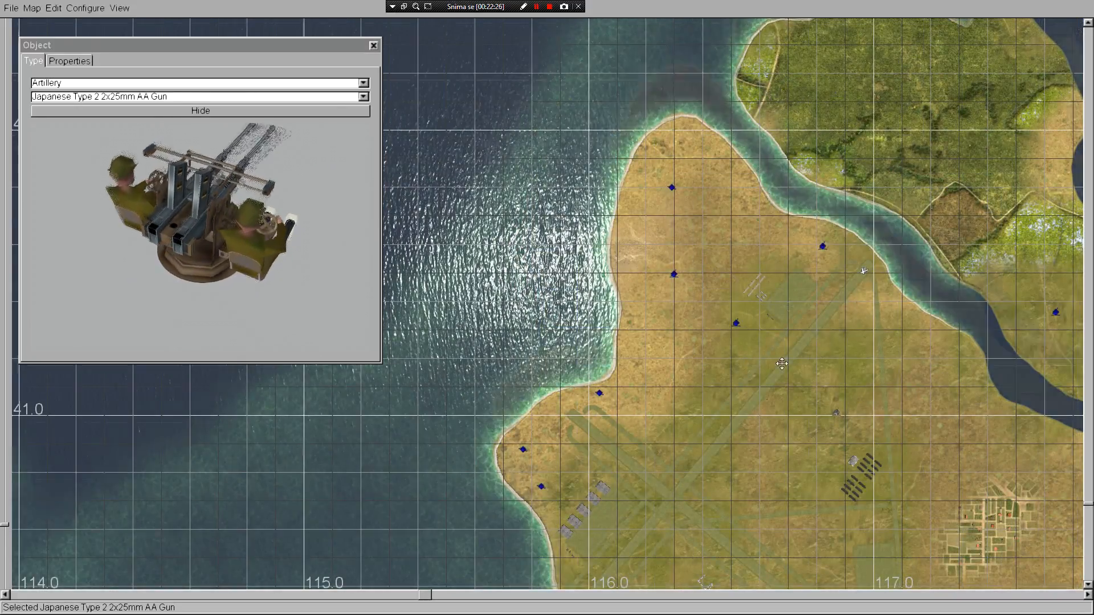
pyautogui.moveTo(682, 564); pyautogui.dragTo(696, 395)
pyautogui.keyDown('ctrl'); pyautogui.click(686, 403); pyautogui.keyUp('ctrl')
pyautogui.keyDown('ctrl'); pyautogui.click(573, 336); pyautogui.keyUp('ctrl')
# - Add AA guns south of the river bend and on the southern coast, then deselect
pyautogui.scroll(-1, 775, 391)
pyautogui.moveTo(884, 473); pyautogui.dragTo(829, 324)
pyautogui.keyDown('ctrl'); pyautogui.click(830, 362); pyautogui.keyUp('ctrl')
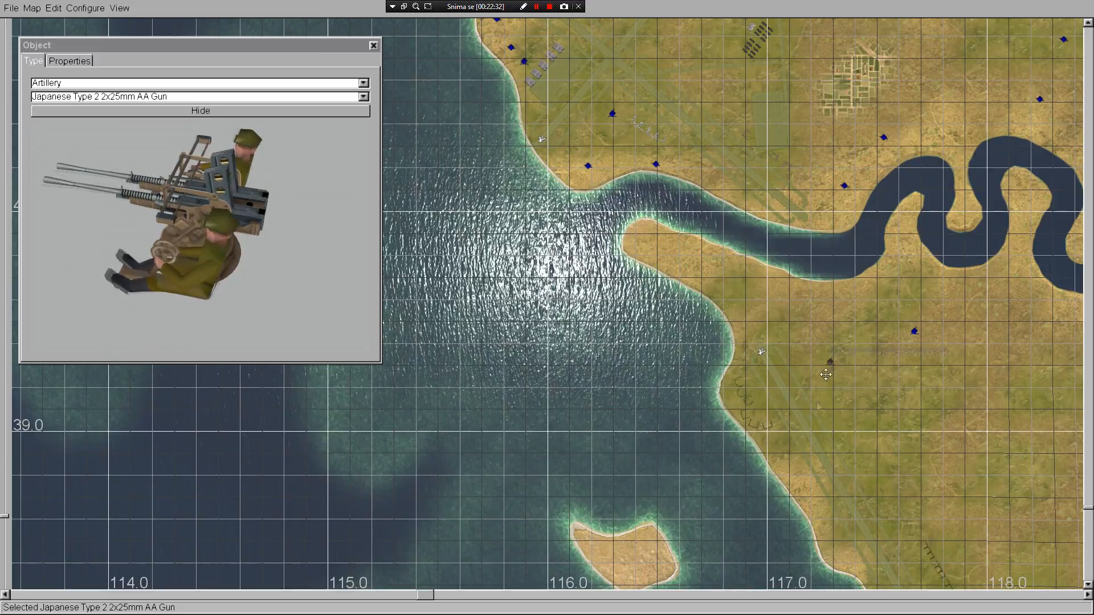
pyautogui.moveTo(901, 456); pyautogui.dragTo(712, 193)
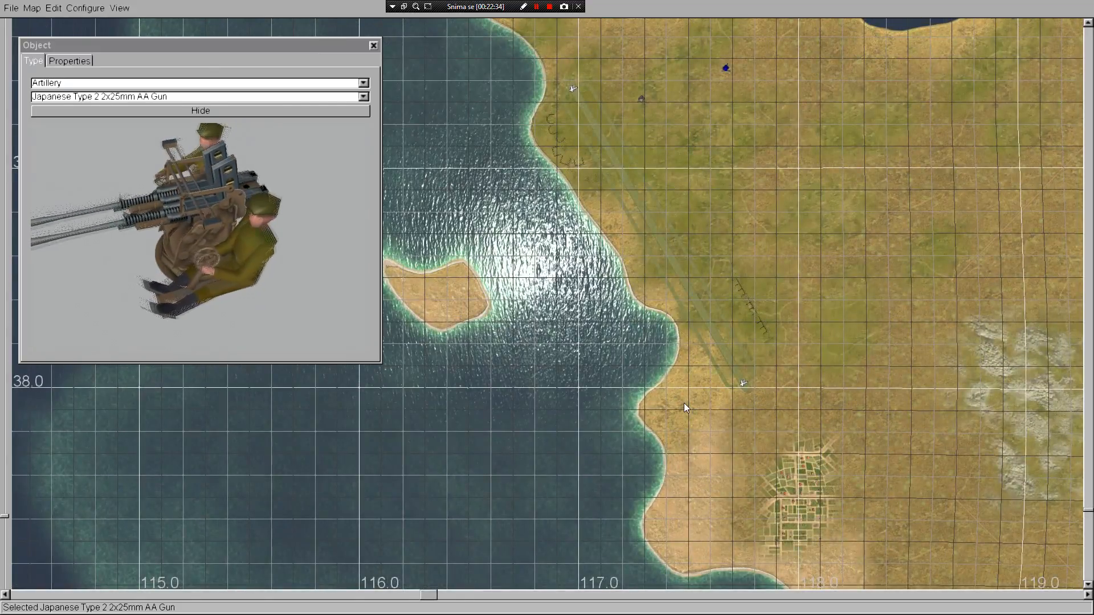
pyautogui.keyDown('ctrl'); pyautogui.click(603, 215); pyautogui.keyUp('ctrl')
pyautogui.rightClick(761, 230)
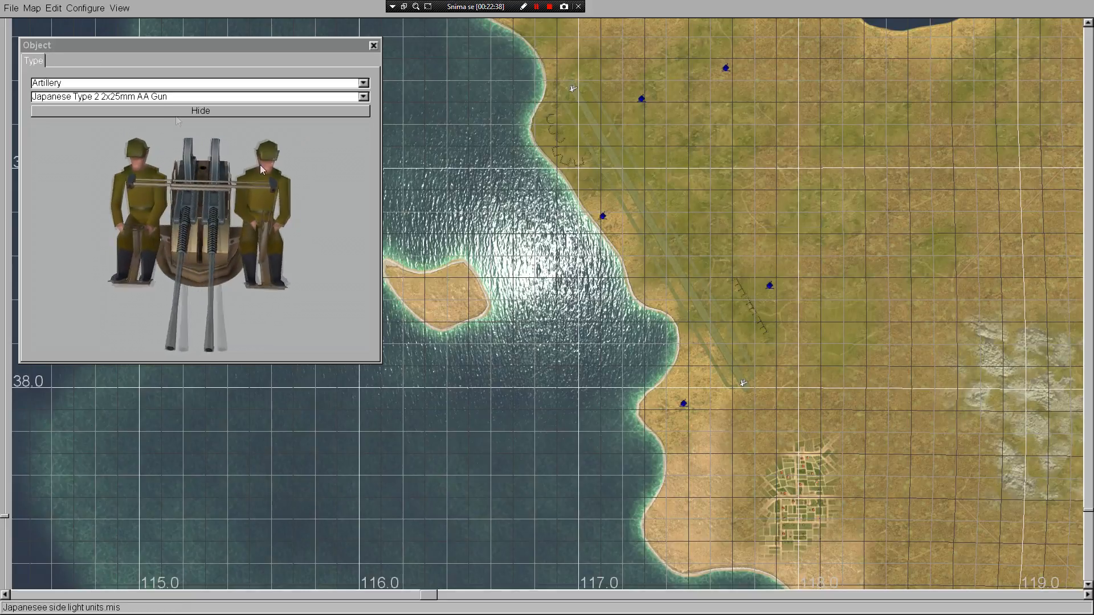
pyautogui.click(153, 97)
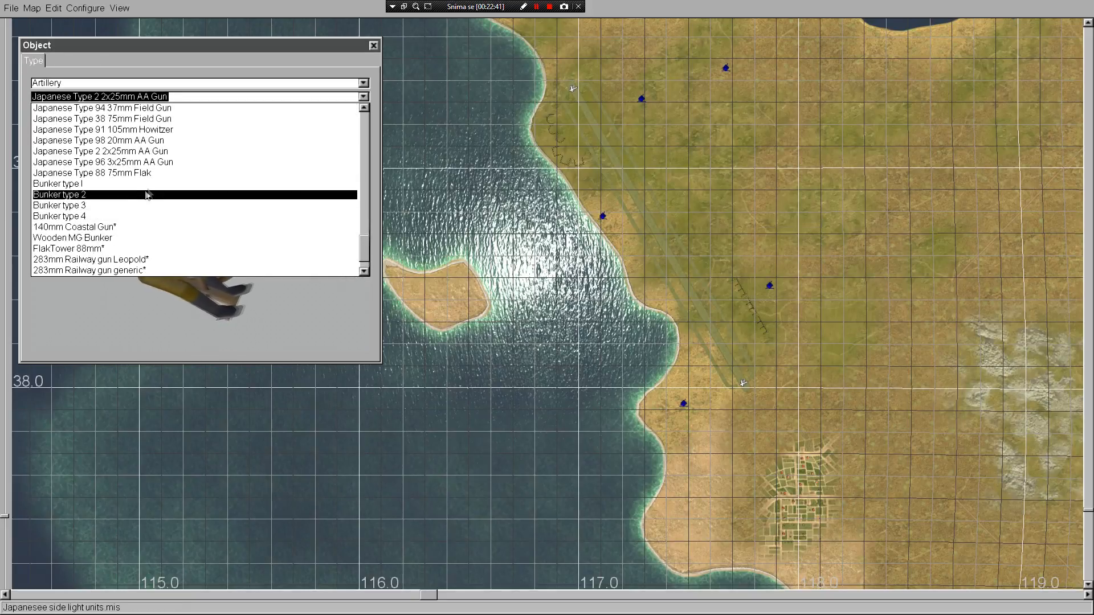
# - Choose Soviet 85mm AA Gun M1939 52-K as the object type to place
pyautogui.scroll(1, 147, 196)
pyautogui.scroll(8, 114, 194)
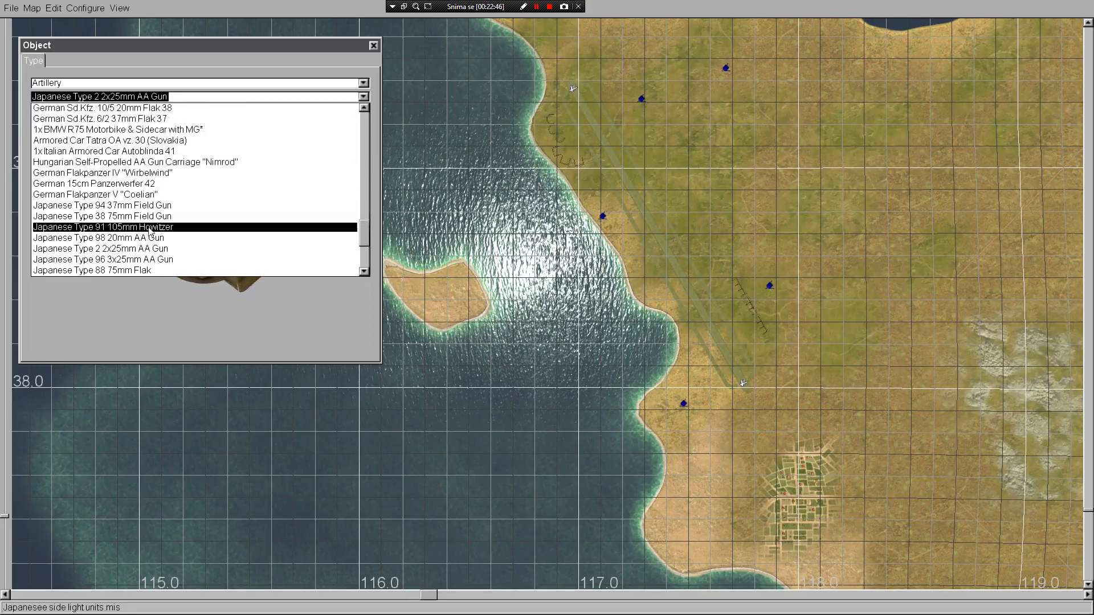
pyautogui.scroll(-5, 95, 224)
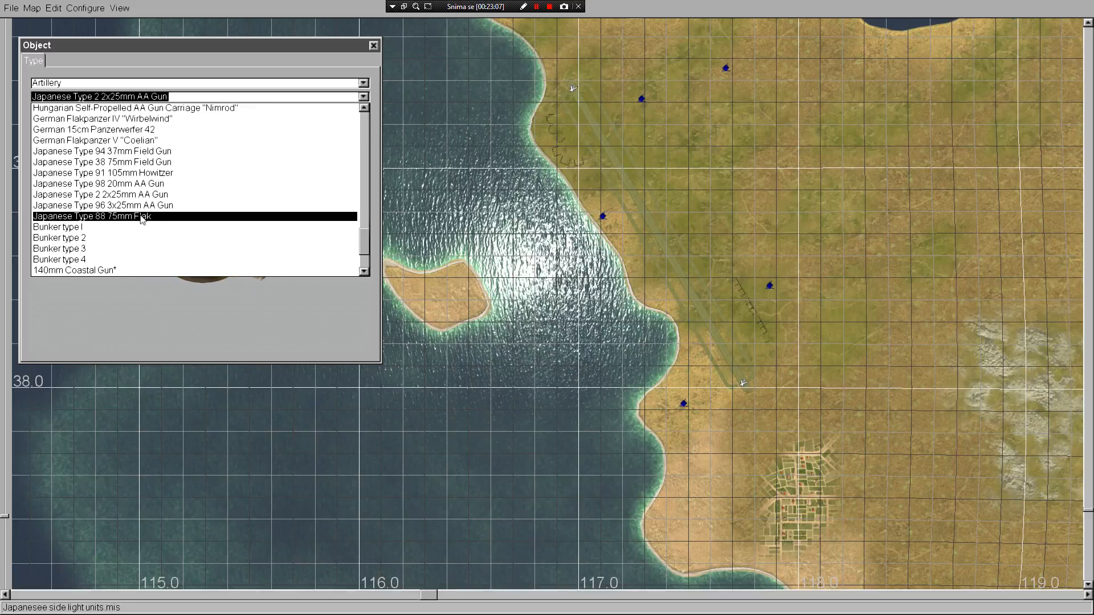
pyautogui.scroll(10, 141, 219)
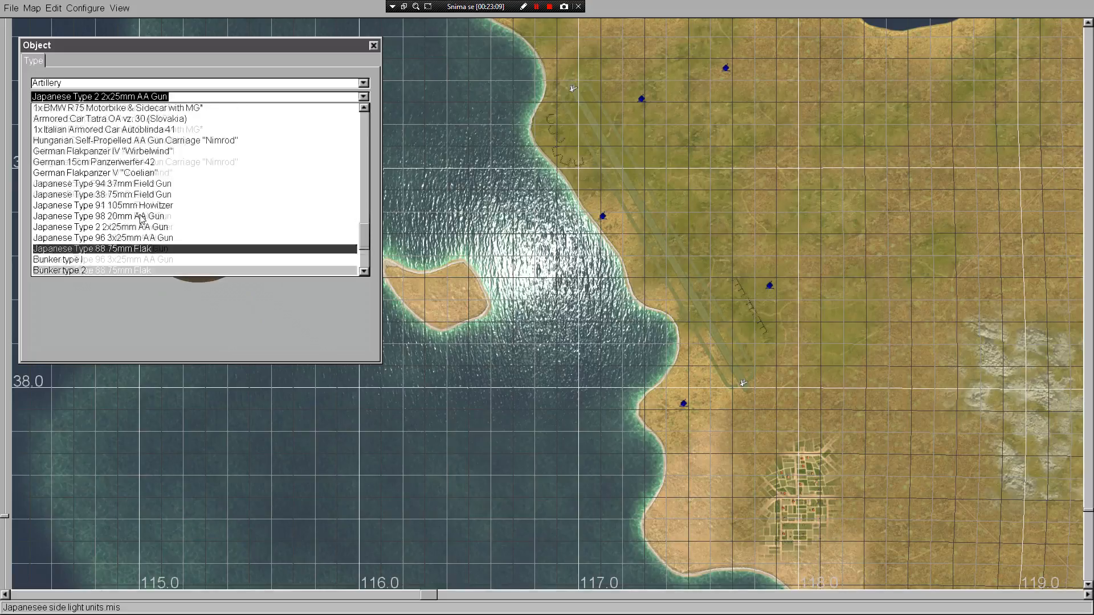
pyautogui.scroll(4, 136, 212)
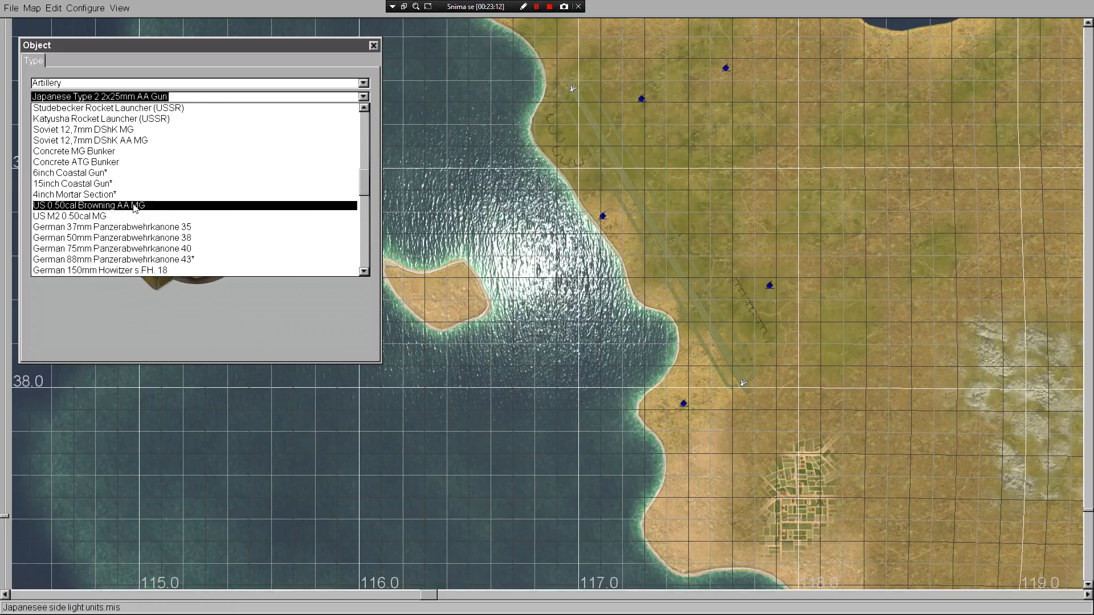
pyautogui.scroll(5, 135, 209)
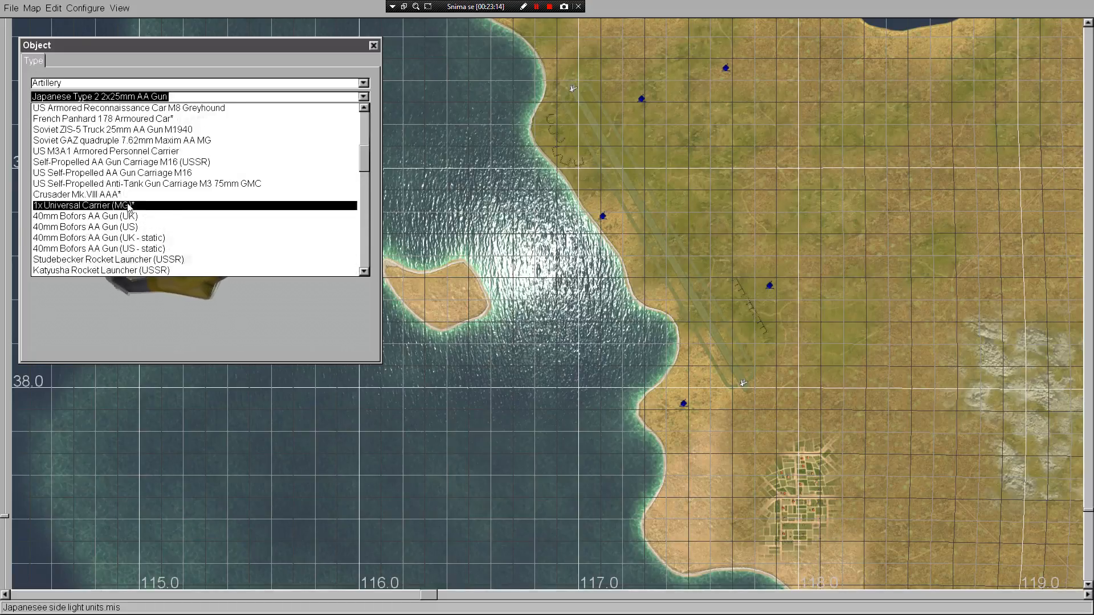
pyautogui.scroll(2, 97, 194)
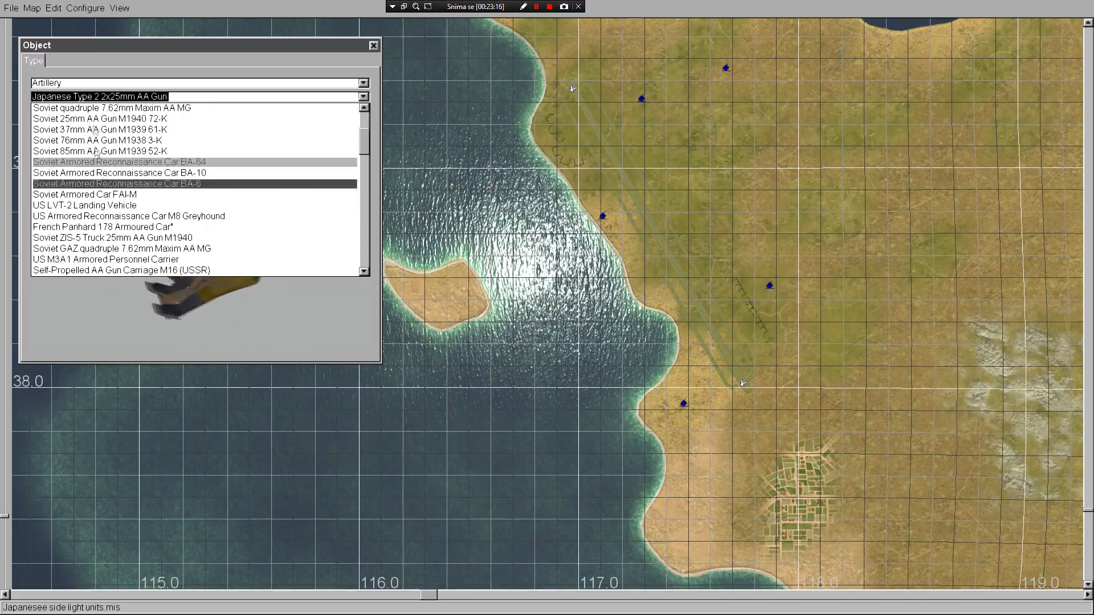
pyautogui.scroll(1, 90, 221)
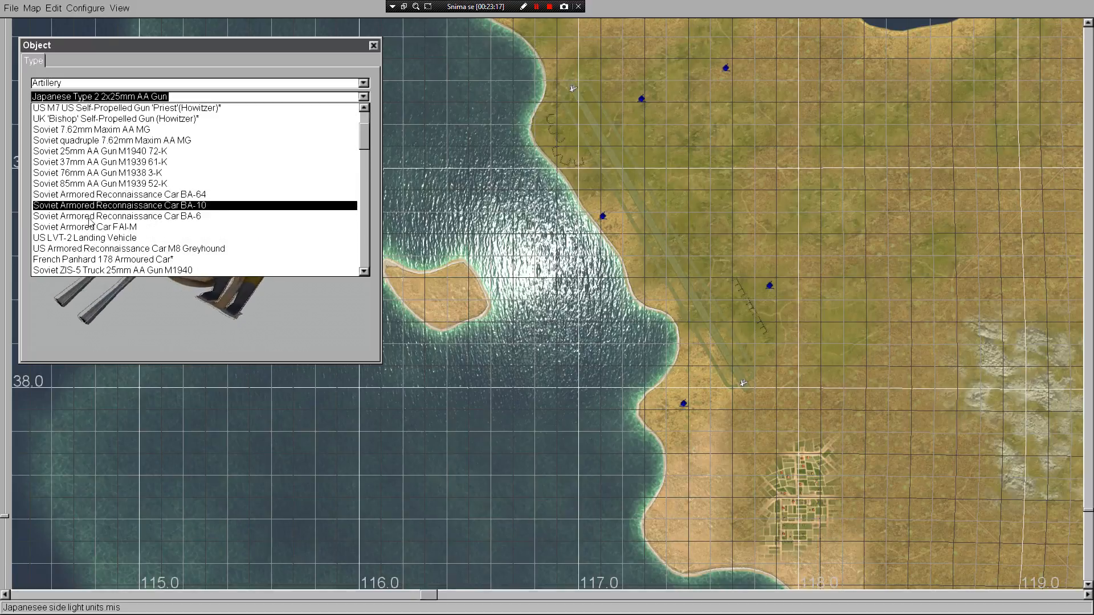
pyautogui.click(92, 185)
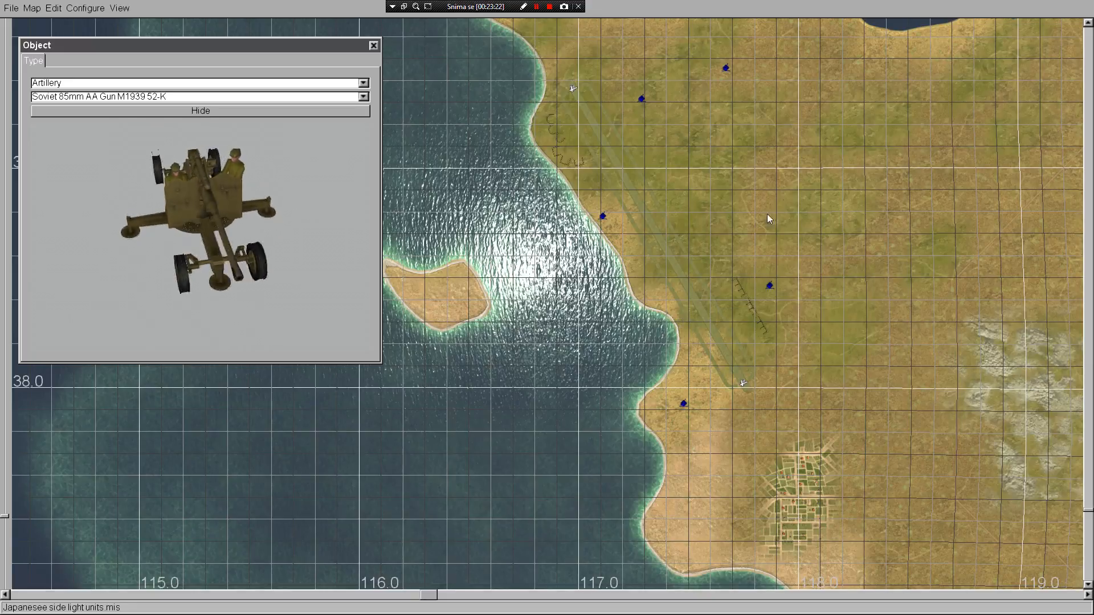
# - Insert two 85mm AA guns, one by the river and one near the airfield
pyautogui.moveTo(798, 190); pyautogui.dragTo(720, 339, button='right')
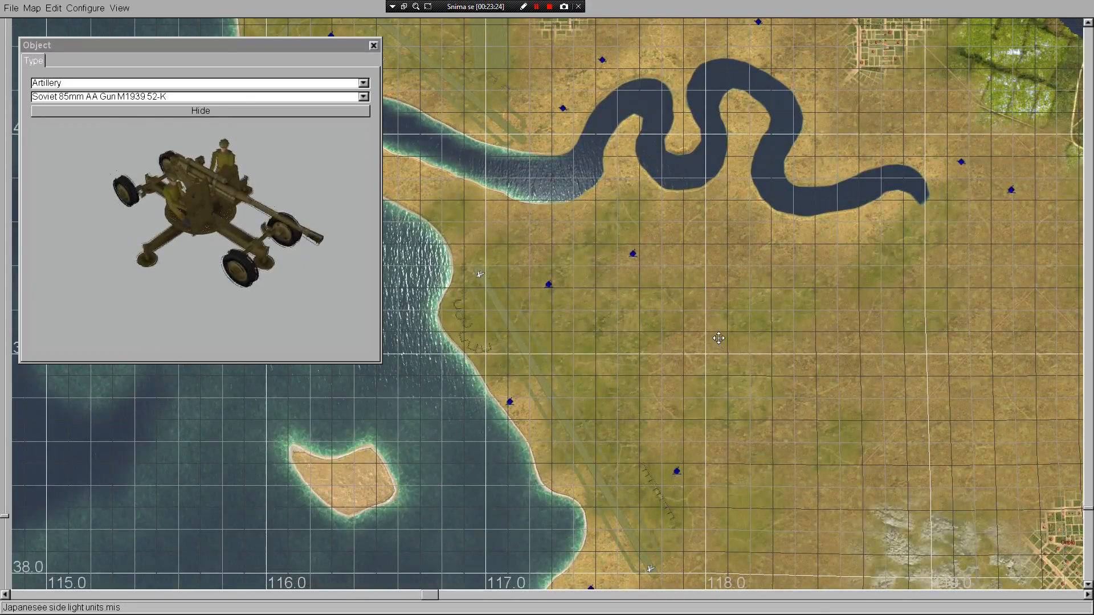
pyautogui.press('Insert')
pyautogui.moveTo(654, 38); pyautogui.dragTo(665, 277, button='right')
pyautogui.press('Insert')
pyautogui.moveTo(557, 138); pyautogui.dragTo(670, 438, button='right')
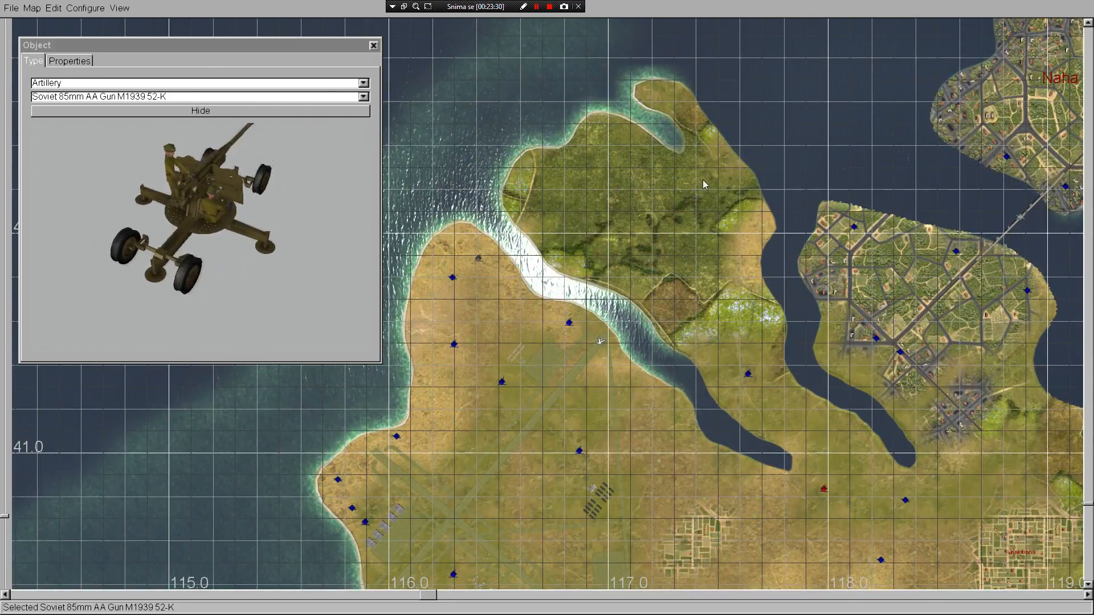
pyautogui.scroll(-5, 724, 330)
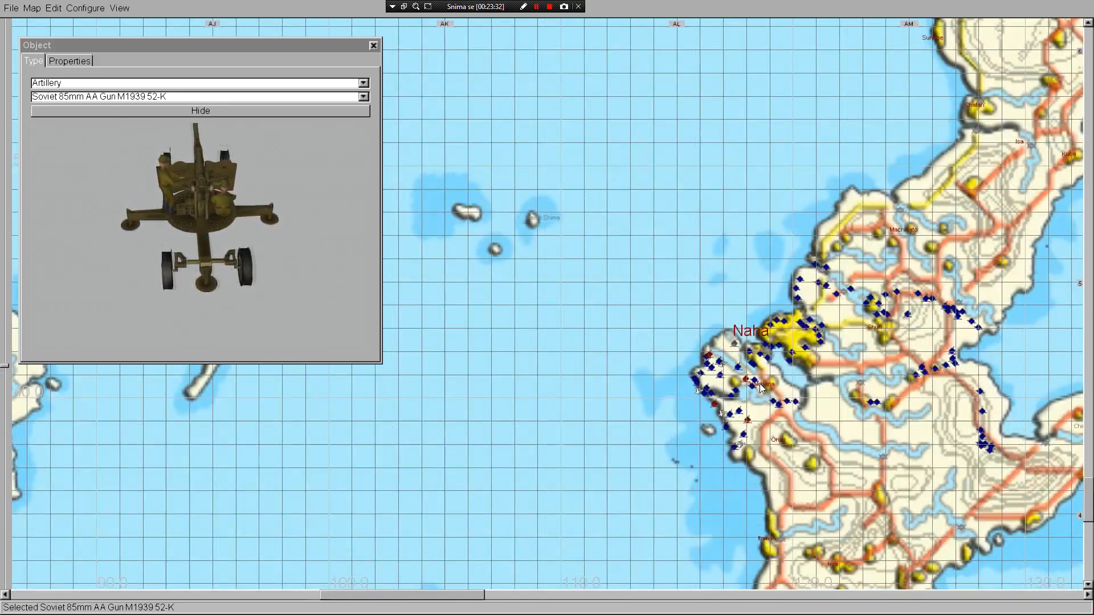
pyautogui.scroll(5, 755, 380)
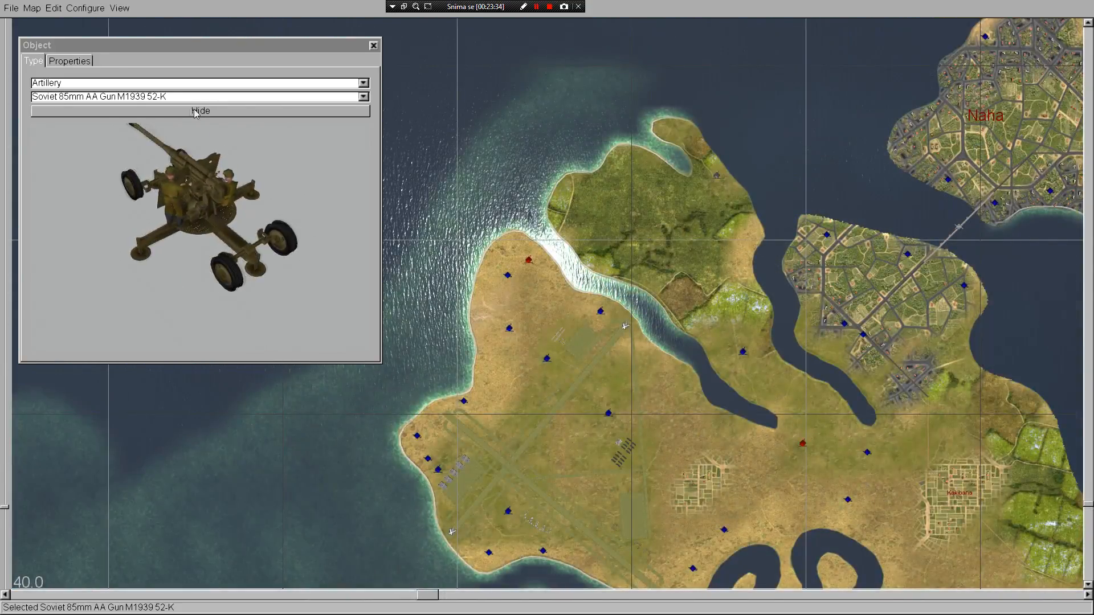
# - Switch three placed 85mm guns, including one near the airfield, to the Blue army
pyautogui.click(74, 62)
pyautogui.click(157, 103)
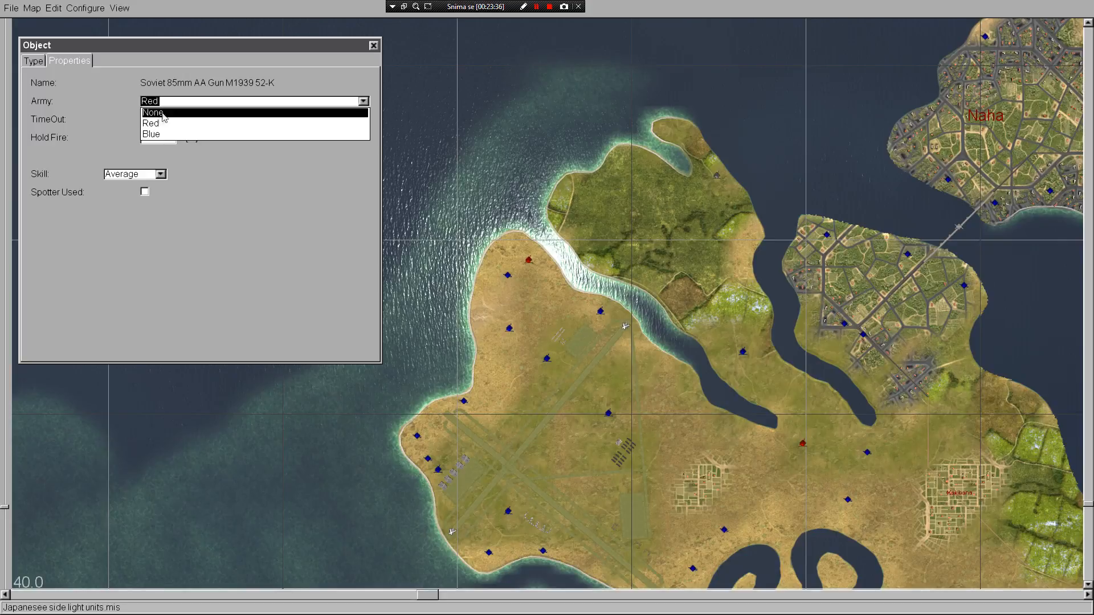
pyautogui.click(171, 132)
pyautogui.click(529, 260)
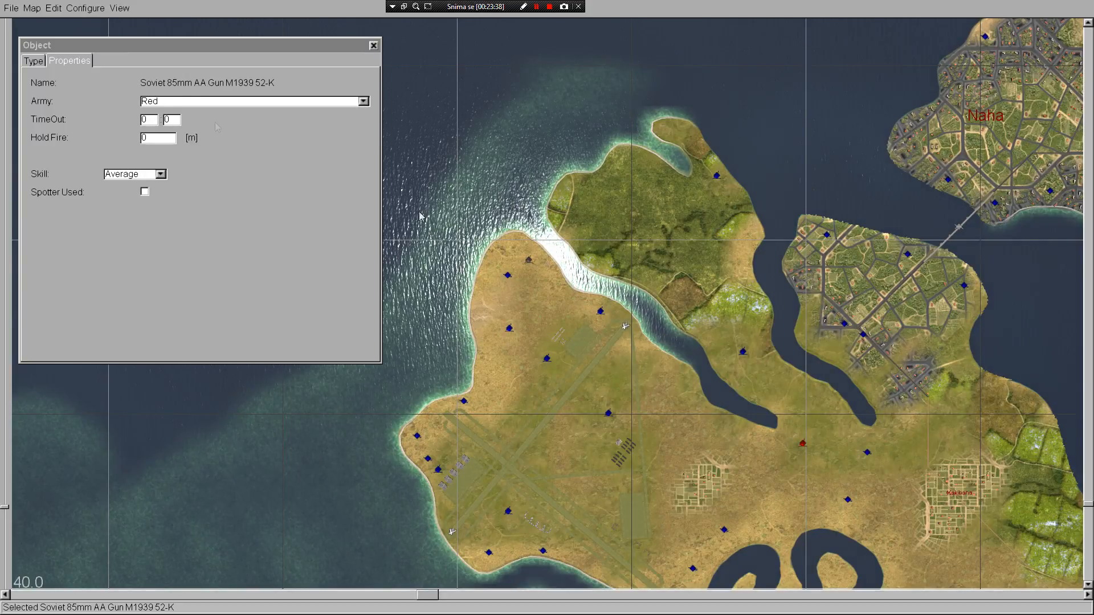
pyautogui.click(193, 103)
pyautogui.click(170, 135)
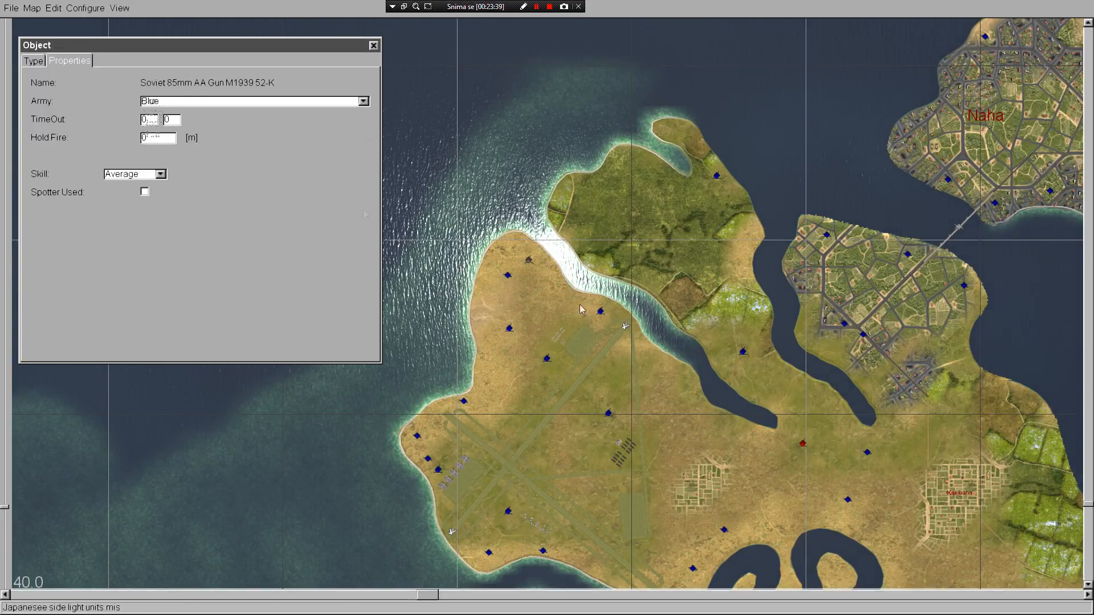
pyautogui.click(803, 444)
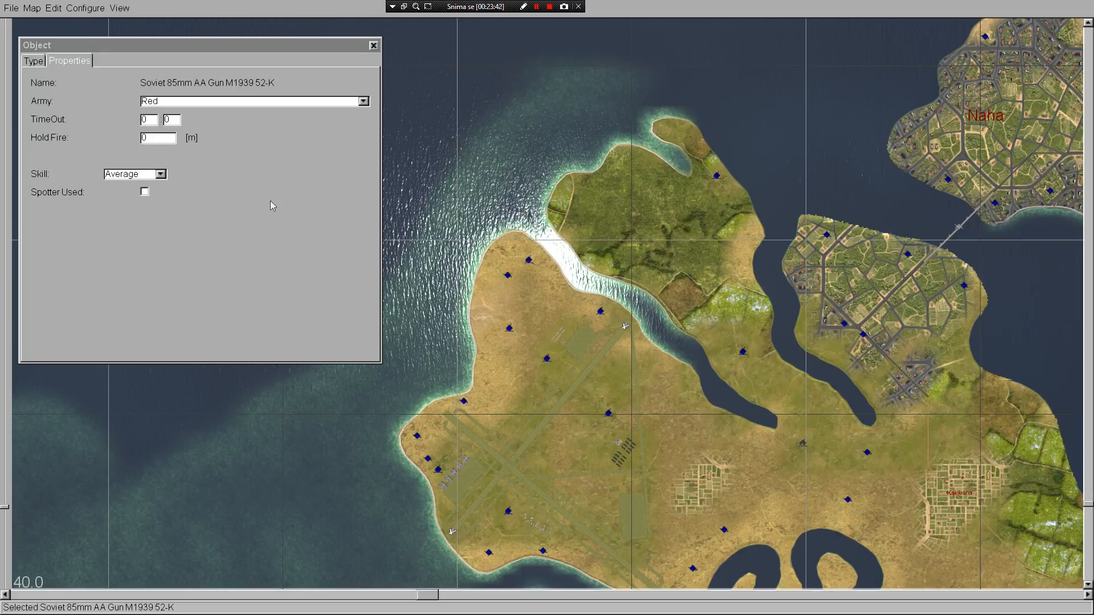
pyautogui.click(145, 102)
pyautogui.click(171, 134)
# - Switch two more red guns farther south to the Blue army
pyautogui.scroll(-2, 691, 443)
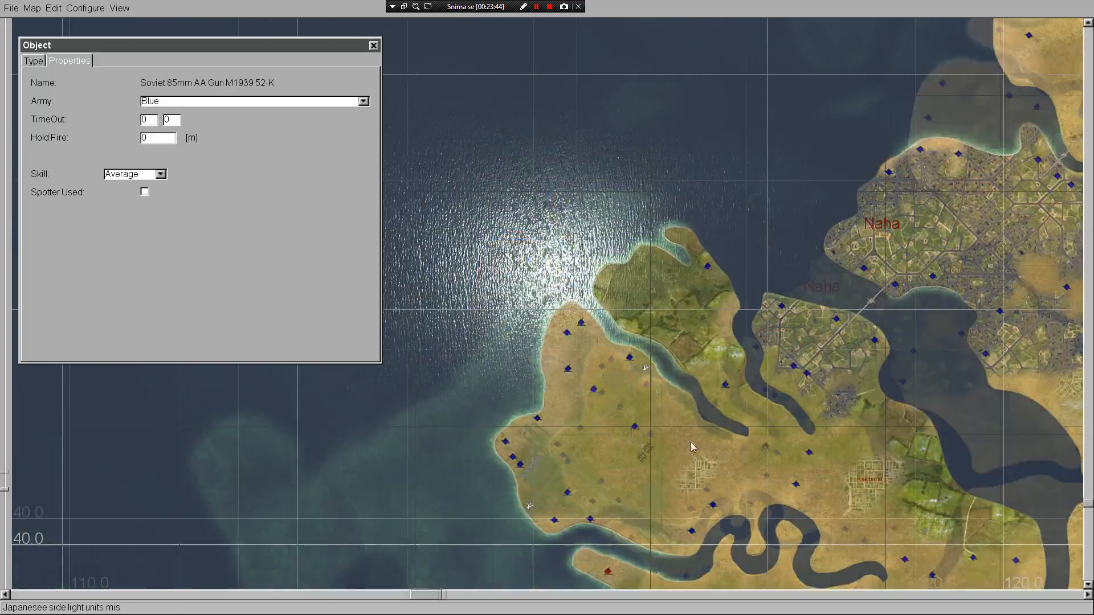
pyautogui.scroll(-2, 691, 444)
pyautogui.click(645, 516)
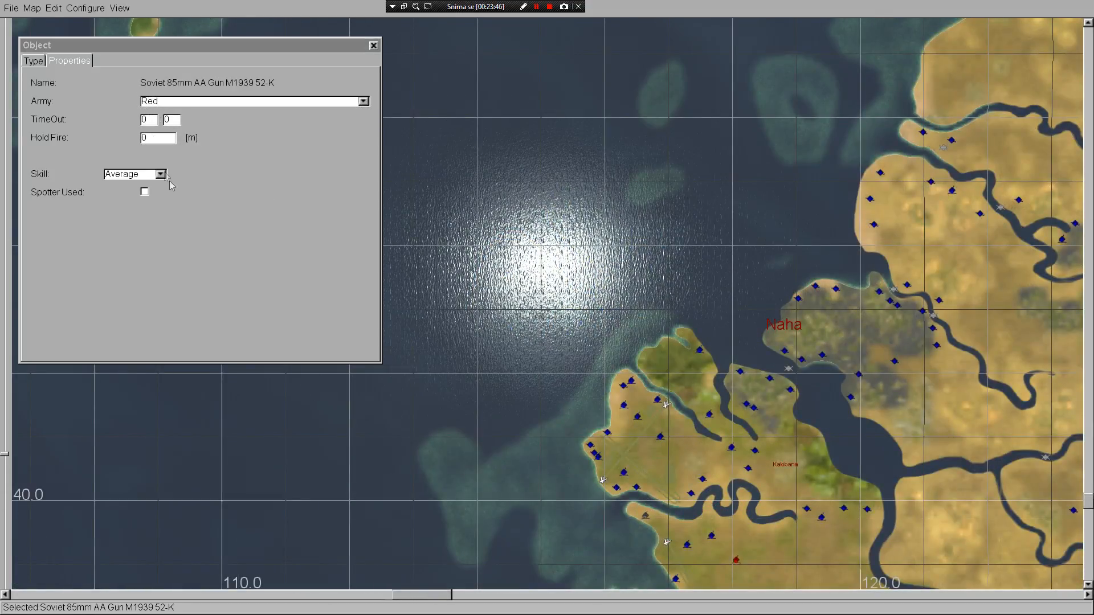
pyautogui.click(163, 102)
pyautogui.click(154, 134)
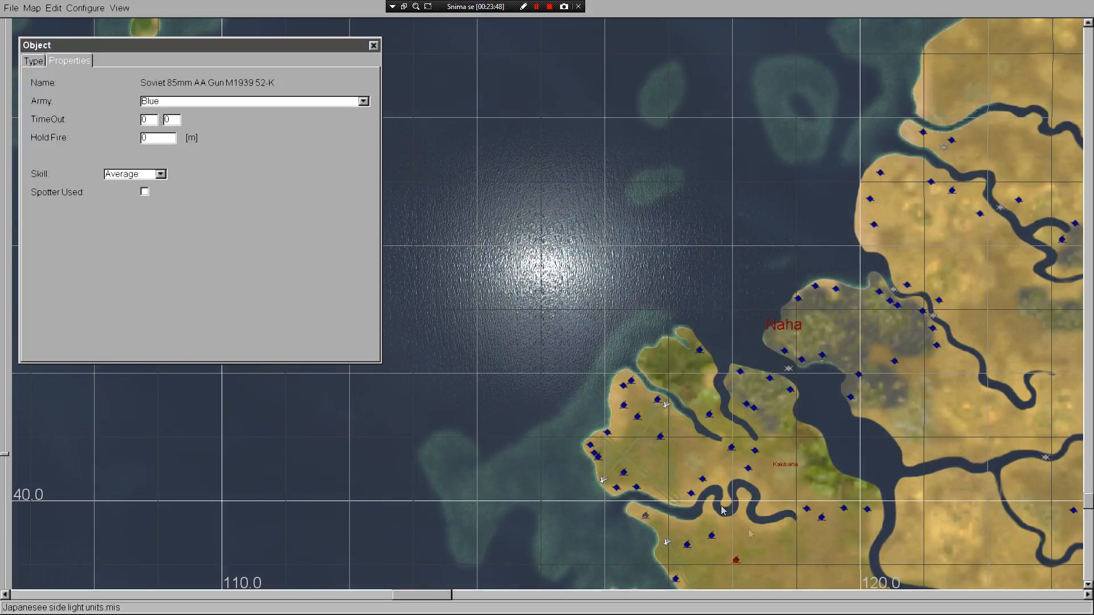
pyautogui.click(736, 560)
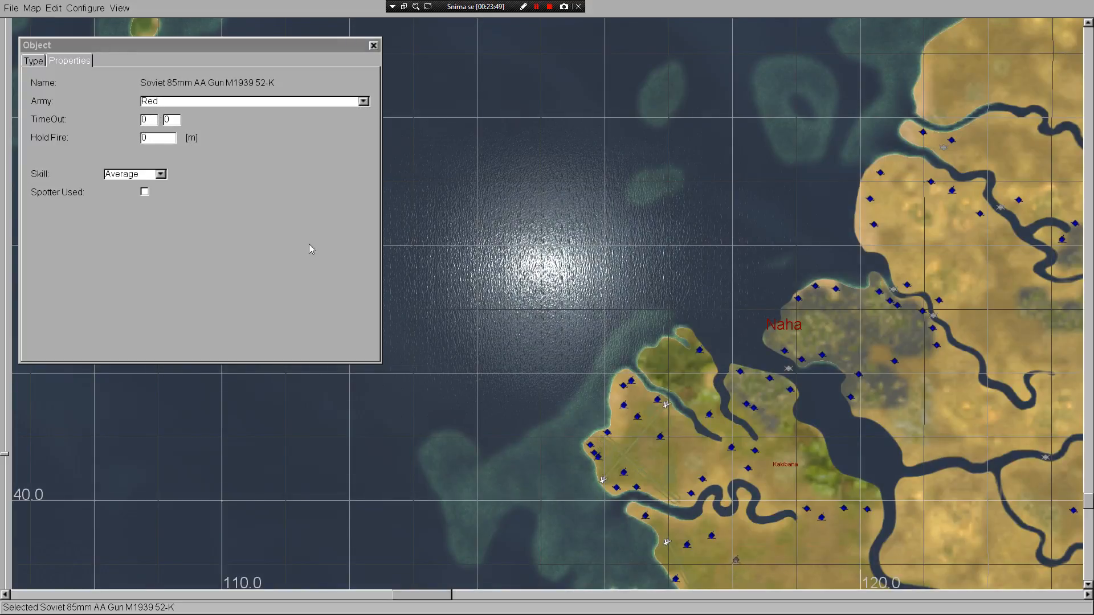
pyautogui.click(181, 107)
pyautogui.click(155, 134)
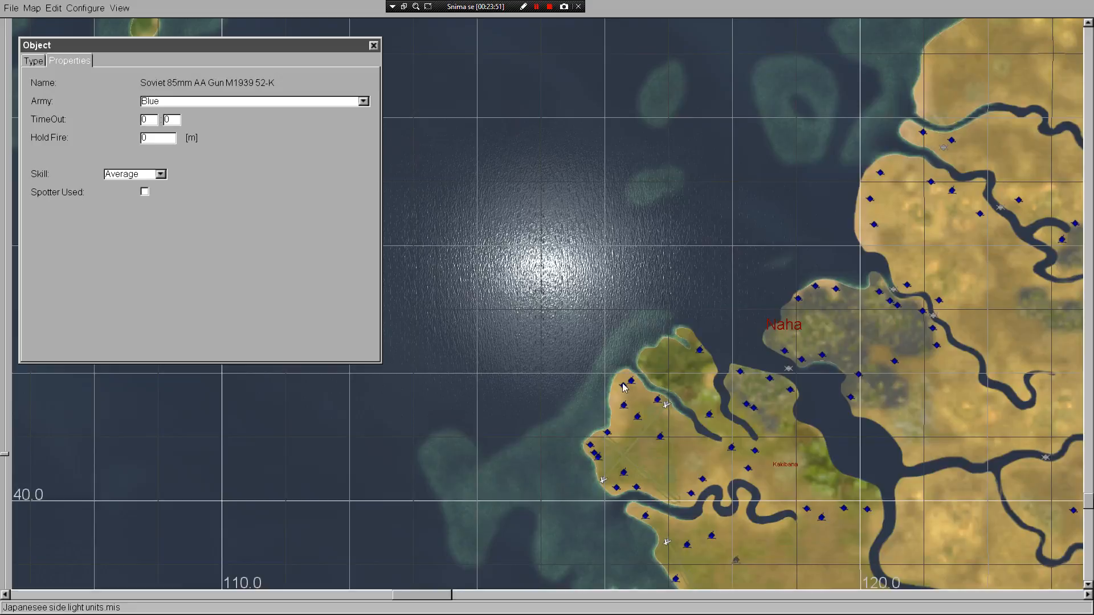
# - Place two new AA guns near Naha, setting each one's army to Blue
pyautogui.scroll(-2, 626, 389)
pyautogui.scroll(3, 616, 379)
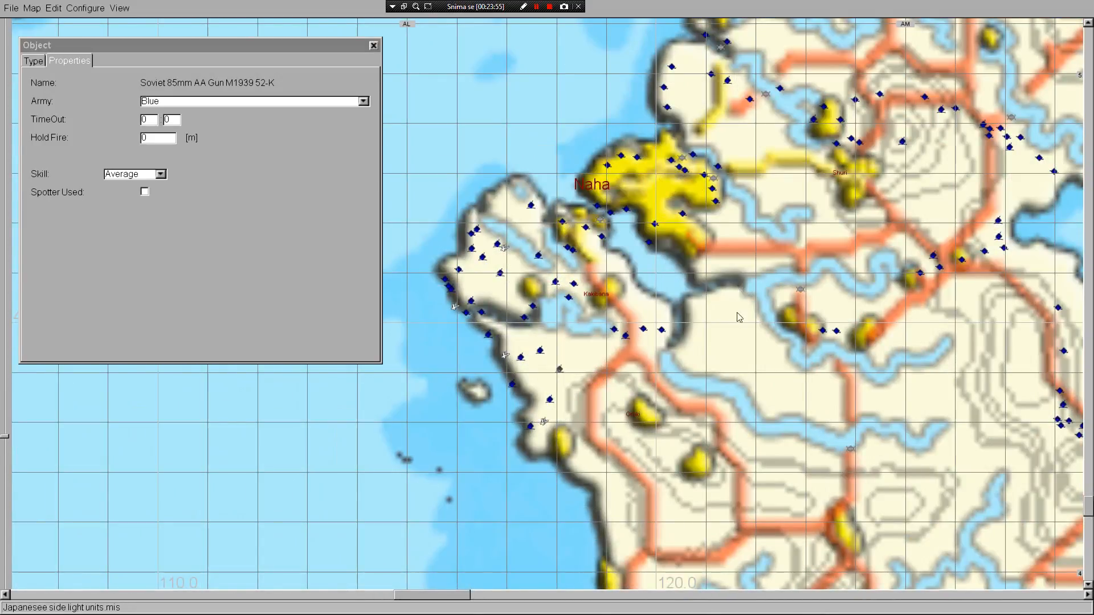
pyautogui.moveTo(738, 316); pyautogui.dragTo(699, 494)
pyautogui.scroll(5, 686, 411)
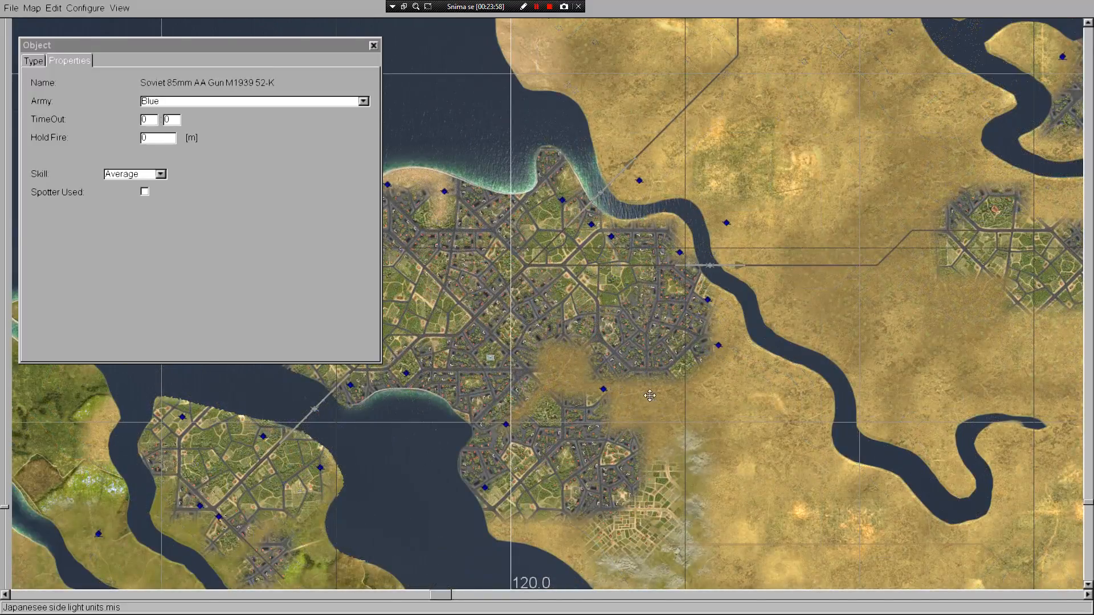
pyautogui.click(649, 397)
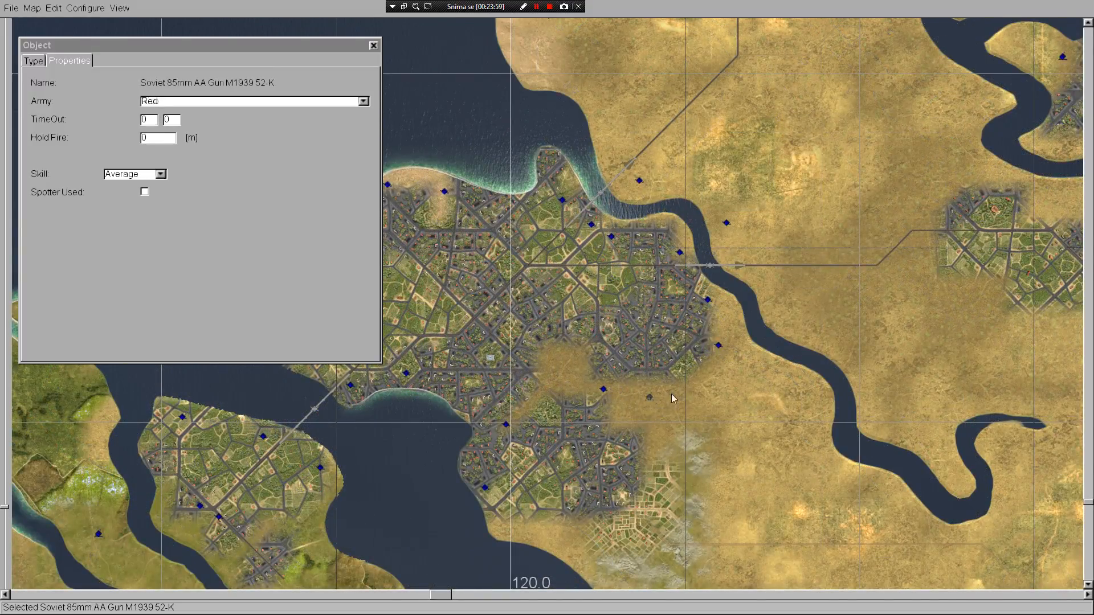
pyautogui.click(148, 103)
pyautogui.click(170, 137)
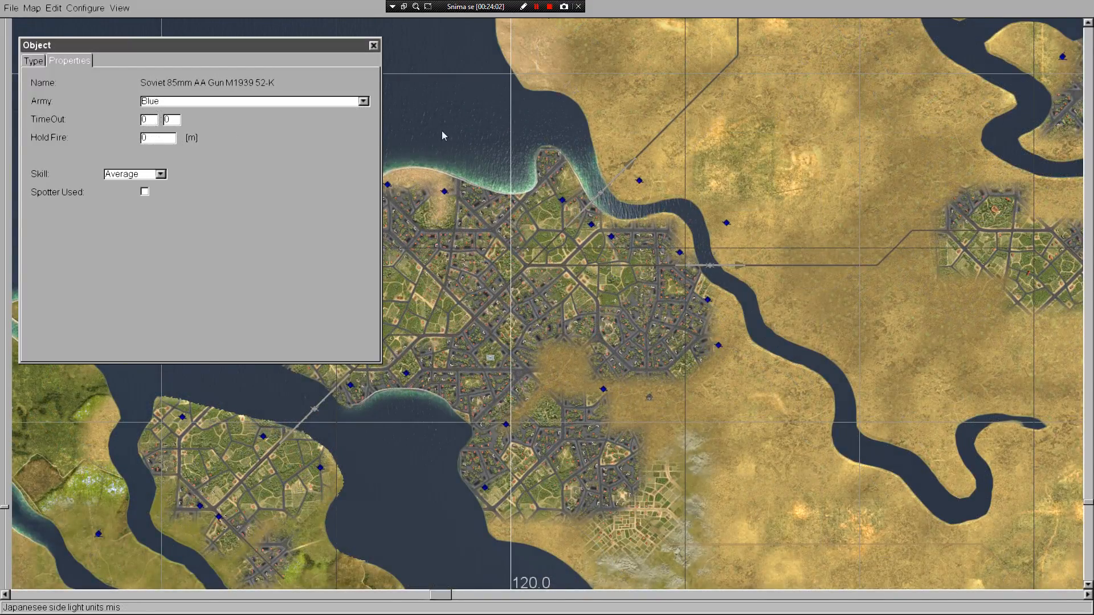
pyautogui.keyDown('ctrl'); pyautogui.click(436, 203); pyautogui.keyUp('ctrl')
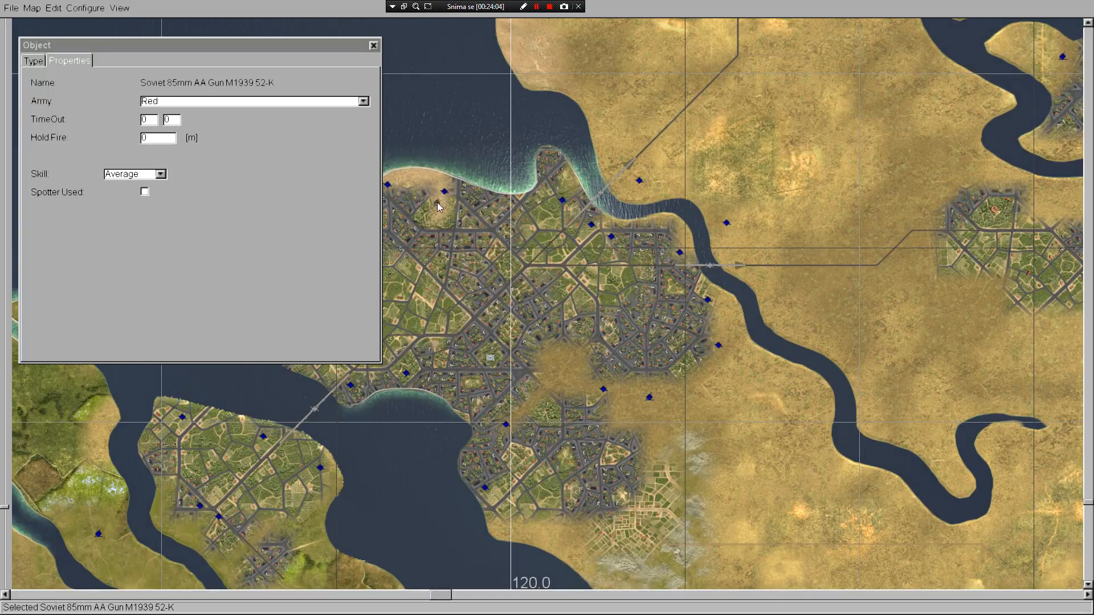
pyautogui.click(187, 102)
pyautogui.click(166, 132)
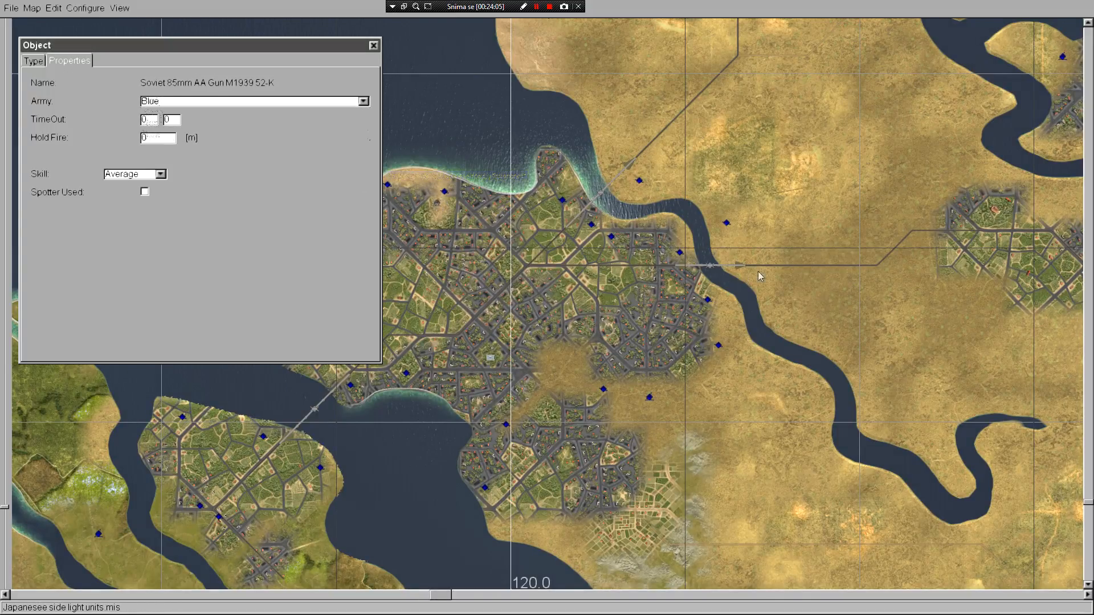
pyautogui.scroll(-3, 758, 271)
pyautogui.scroll(4, 780, 237)
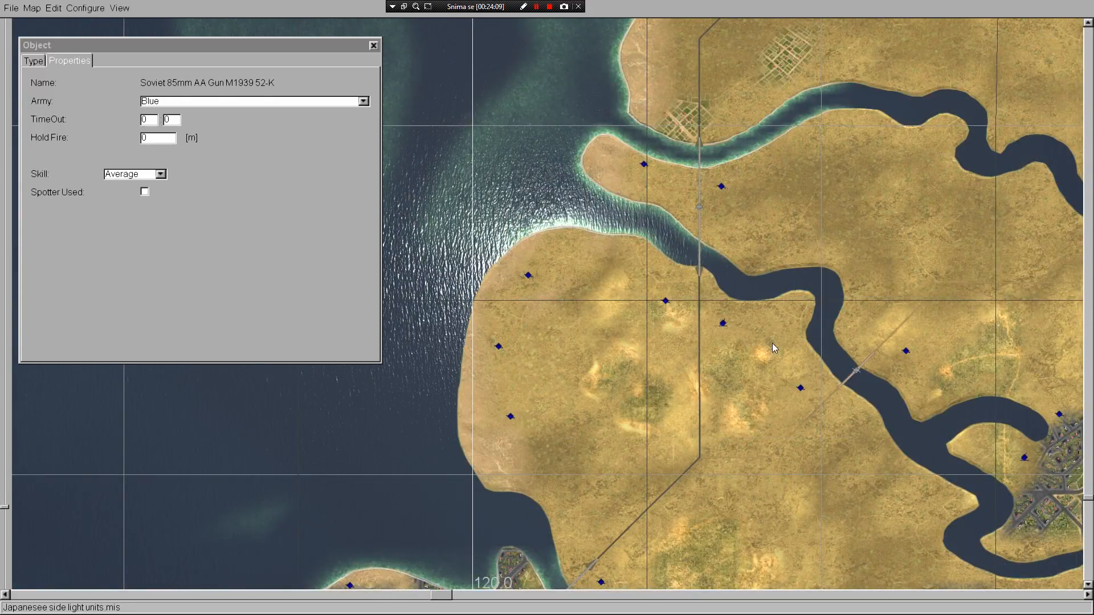
pyautogui.click(208, 104)
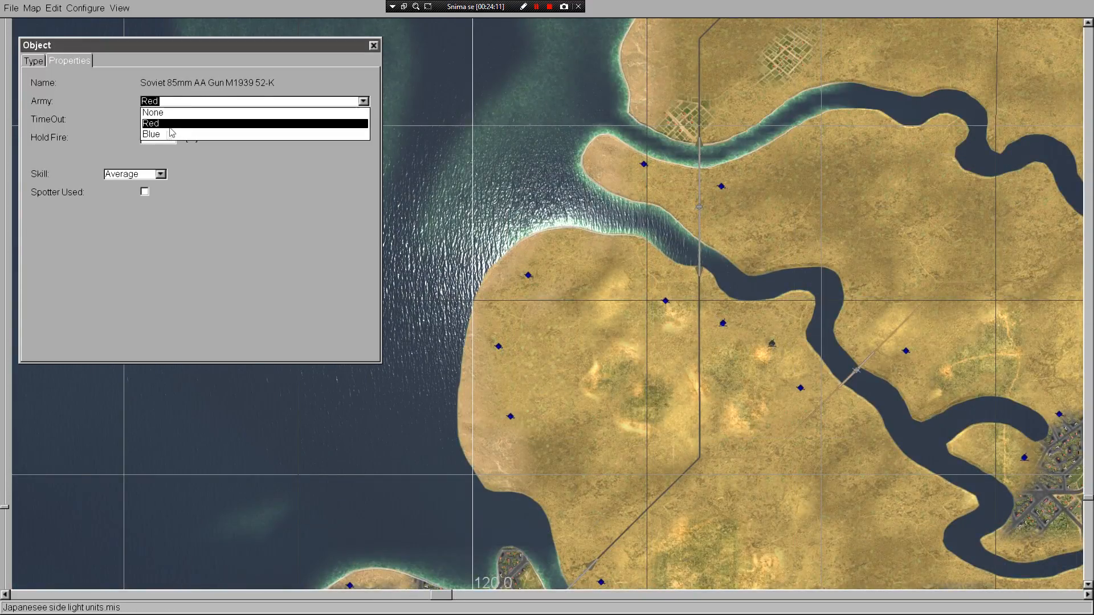
pyautogui.click(188, 134)
# - Add Blue-army AA guns east of Naha and near the east coast, then place another
pyautogui.scroll(-1, 768, 373)
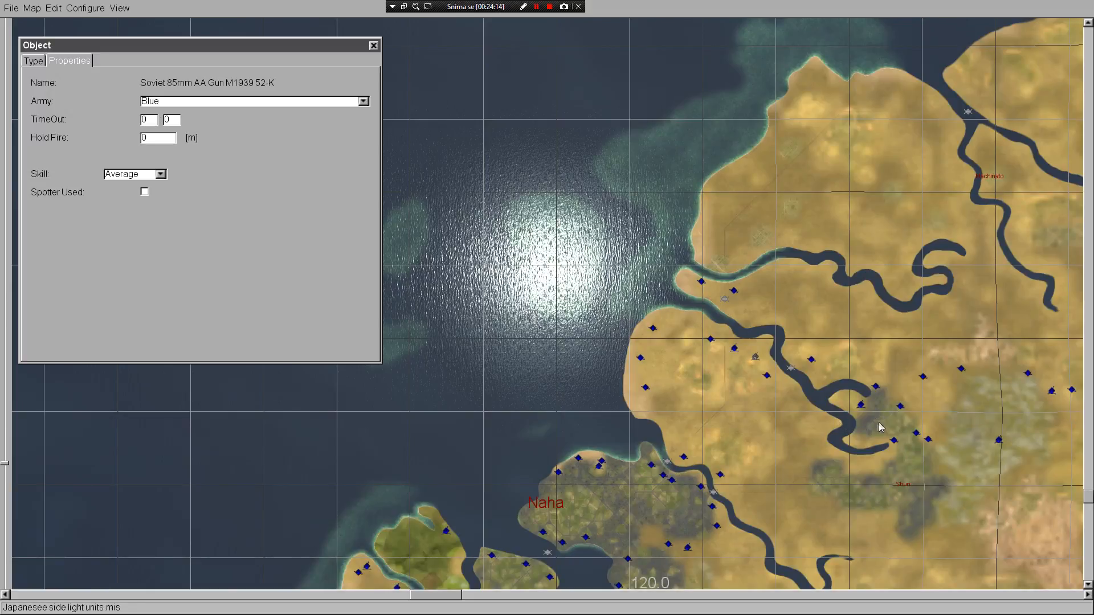
pyautogui.click(877, 441)
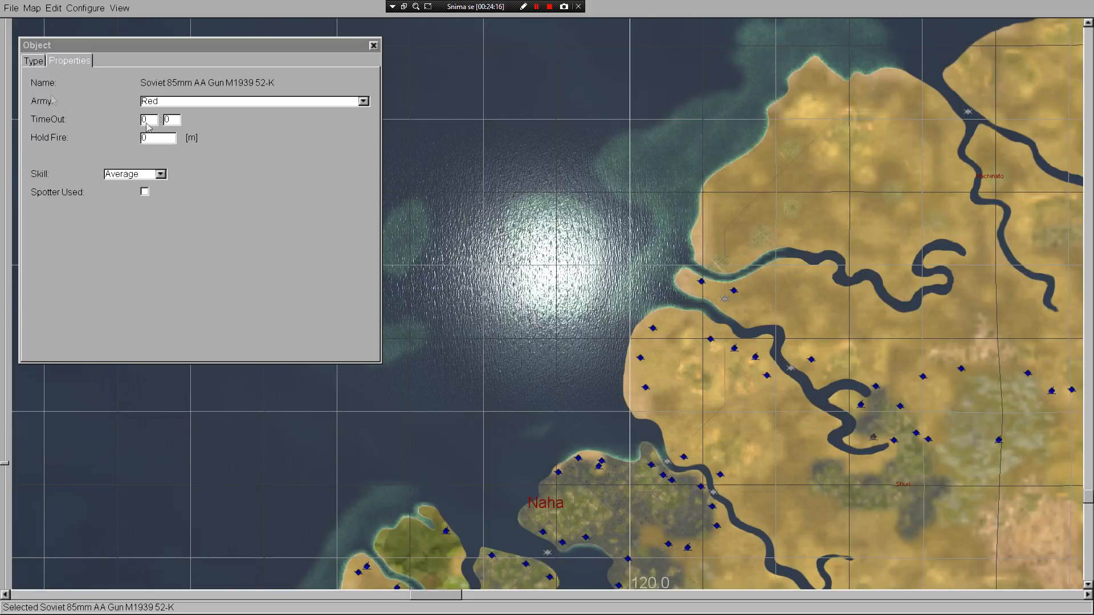
pyautogui.click(168, 101)
pyautogui.click(171, 135)
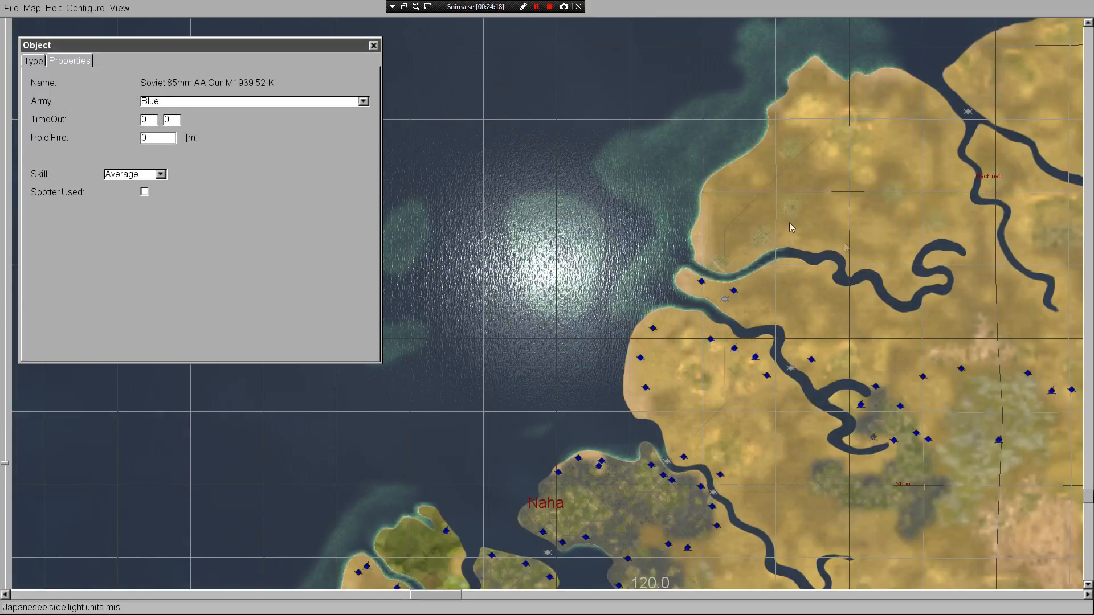
pyautogui.moveTo(895, 330); pyautogui.dragTo(581, 262, button='right')
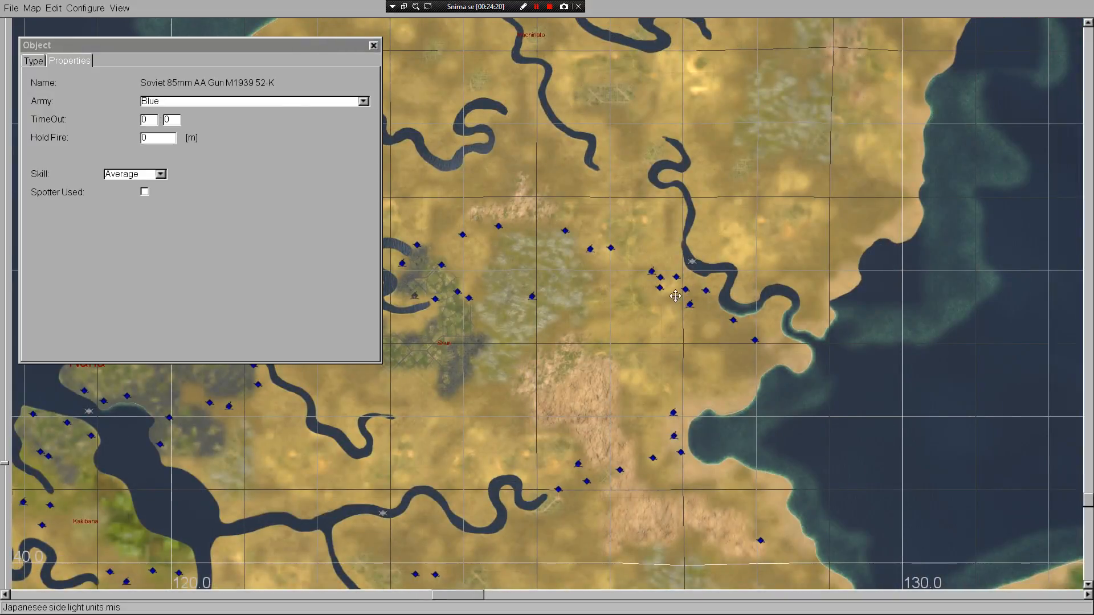
pyautogui.click(207, 101)
pyautogui.click(206, 136)
pyautogui.click(735, 364)
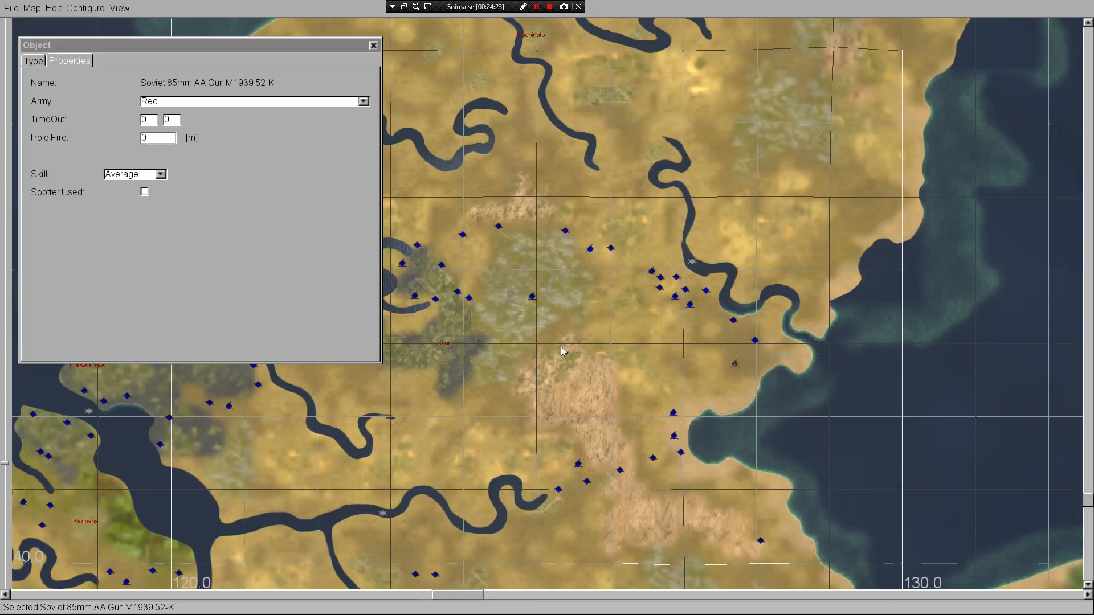
pyautogui.click(194, 101)
pyautogui.click(194, 136)
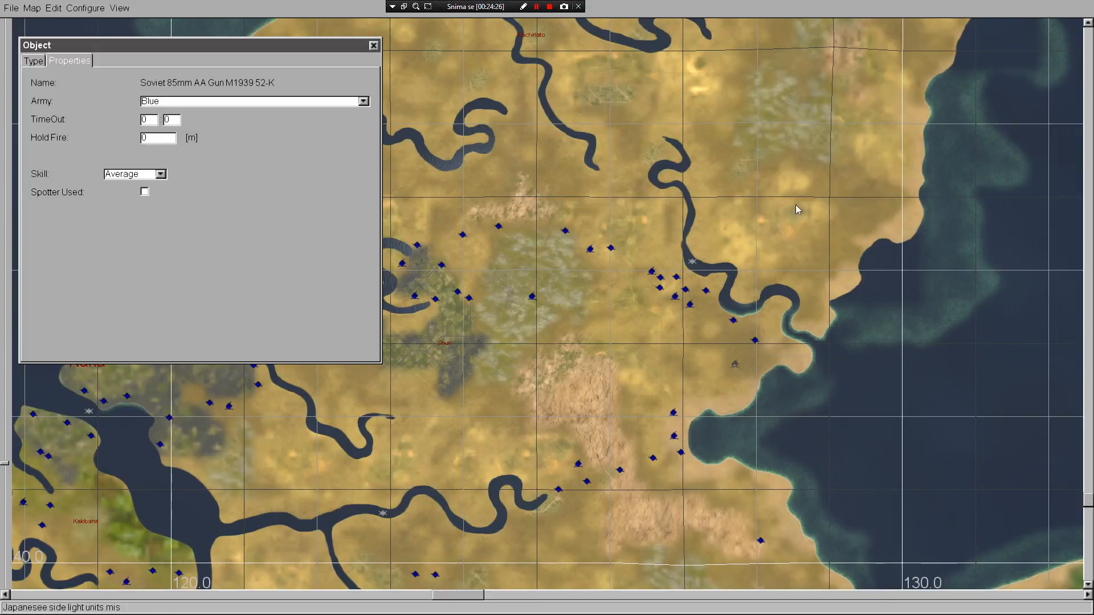
pyautogui.click(535, 359)
# - Tilt and orbit down to the new gun east of Shuri, then open its Army choices
pyautogui.scroll(3, 533, 362)
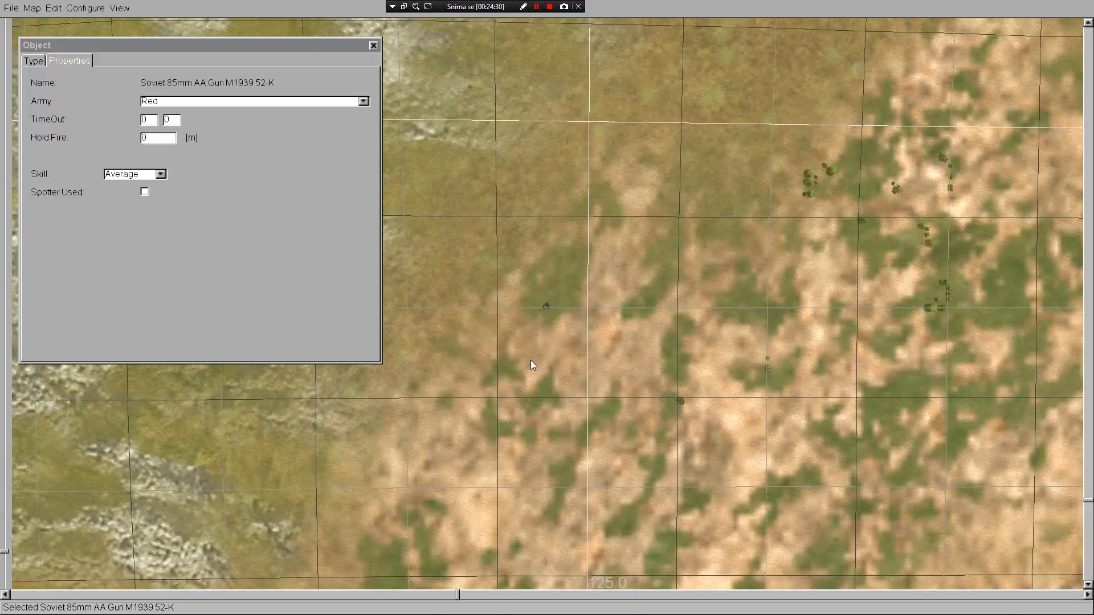
pyautogui.scroll(-10, 531, 360)
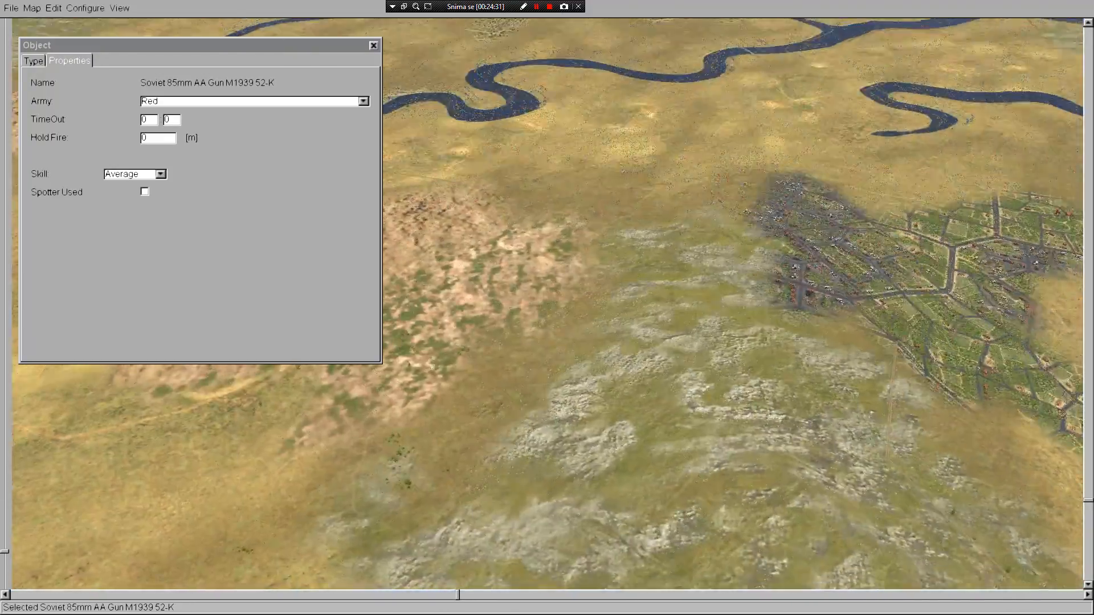
pyautogui.moveTo(531, 360); pyautogui.dragTo(532, 330, button='middle')
pyautogui.scroll(10, 531, 360)
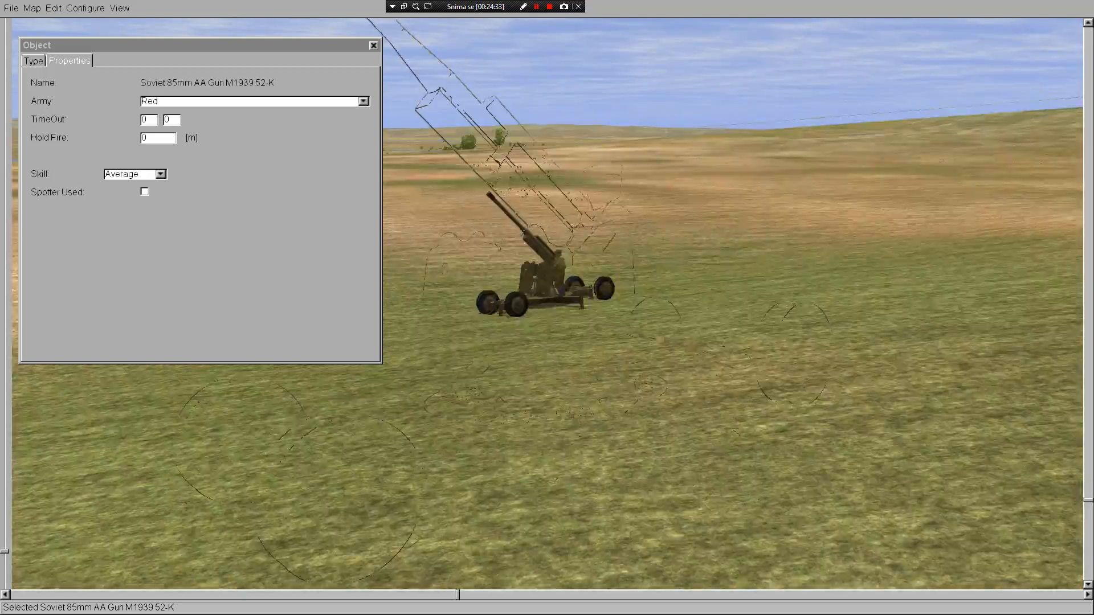
pyautogui.scroll(-10, 548, 302)
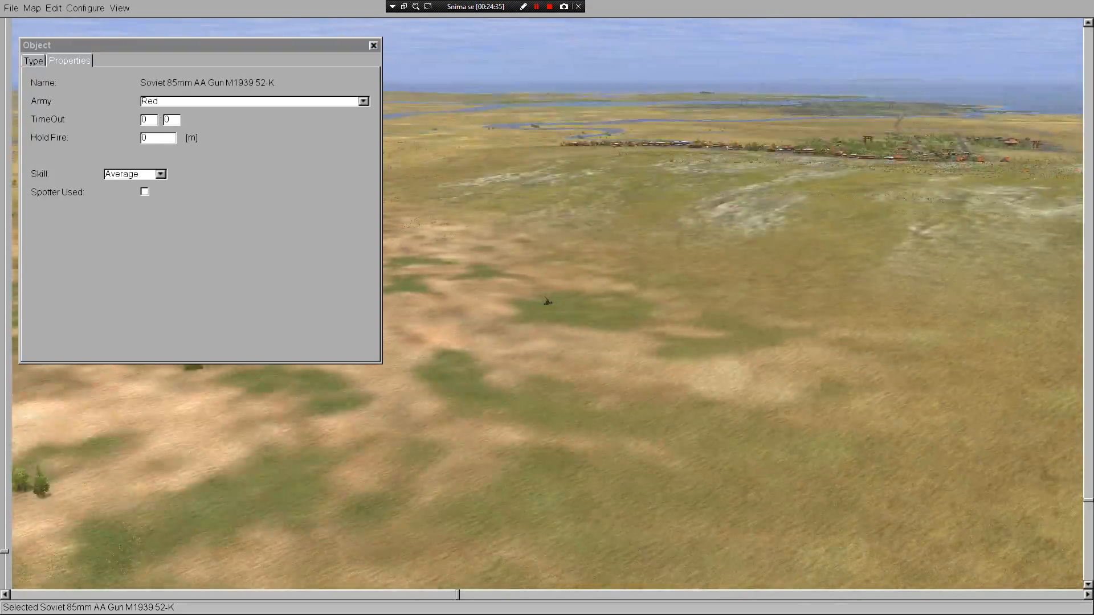
pyautogui.moveTo(547, 302); pyautogui.dragTo(610, 311, button='middle')
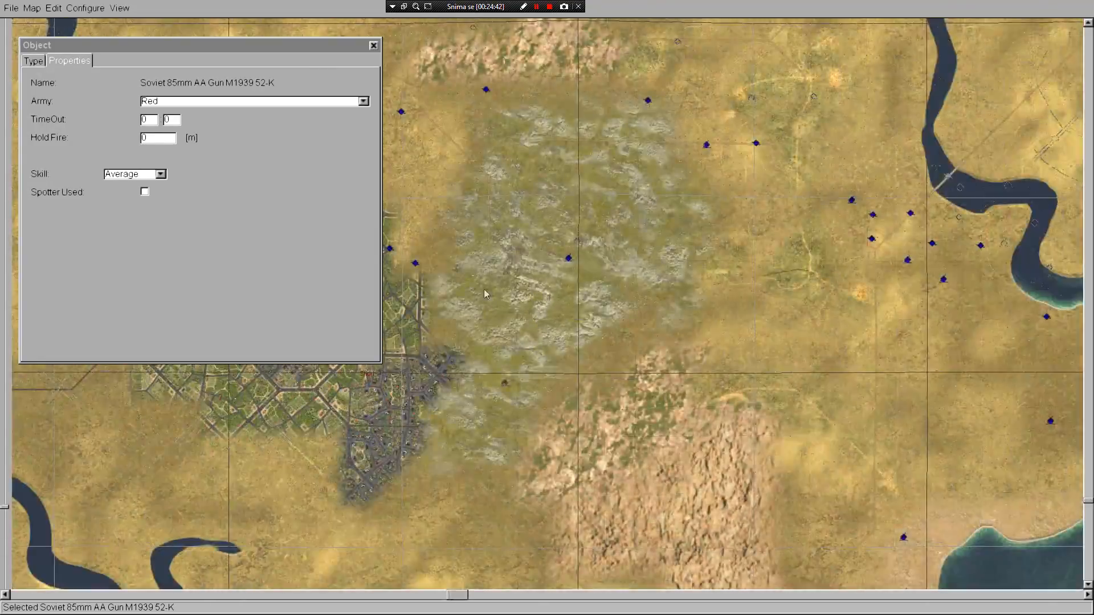
pyautogui.click(151, 102)
# - Set that gun to Blue, then place two more Blue-army AA guns on the rocky ground
pyautogui.click(157, 135)
pyautogui.scroll(-8, 627, 319)
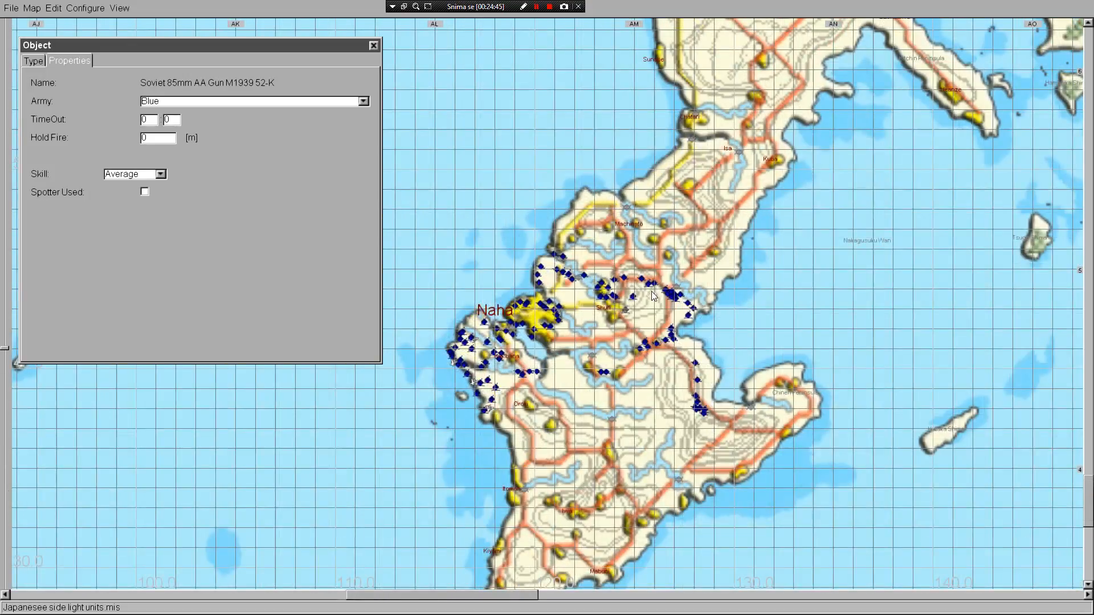
pyautogui.scroll(2, 693, 404)
pyautogui.scroll(3, 691, 389)
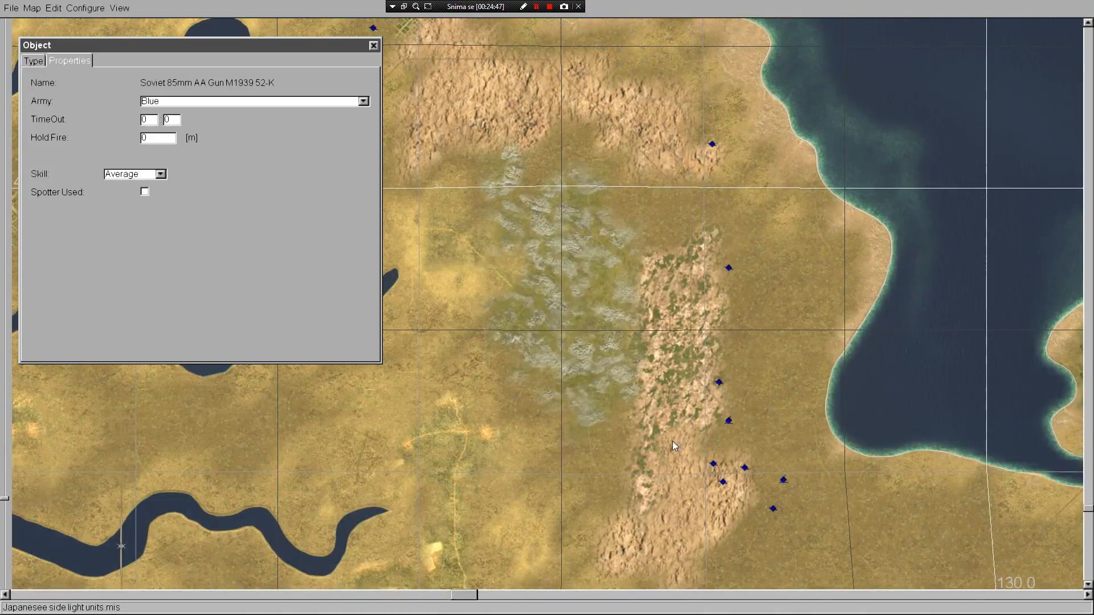
pyautogui.click(662, 432)
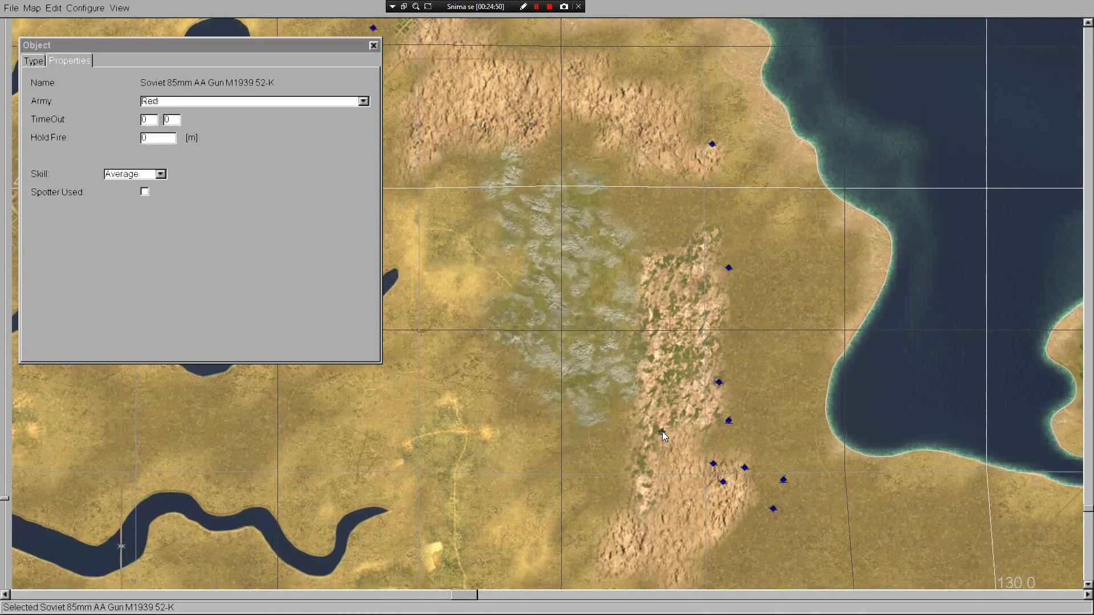
pyautogui.click(166, 103)
pyautogui.click(356, 133)
pyautogui.click(673, 304)
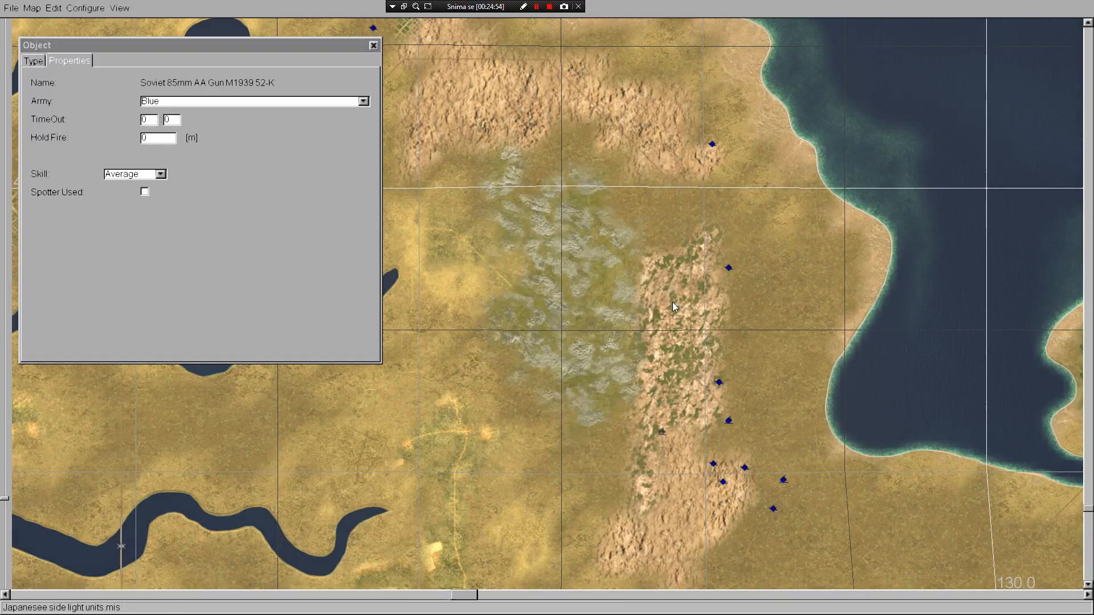
pyautogui.click(193, 103)
pyautogui.click(197, 133)
# - Unselect the gun, then toggle the 3D camera view on and back off
pyautogui.rightClick(595, 292)
pyautogui.click(618, 298)
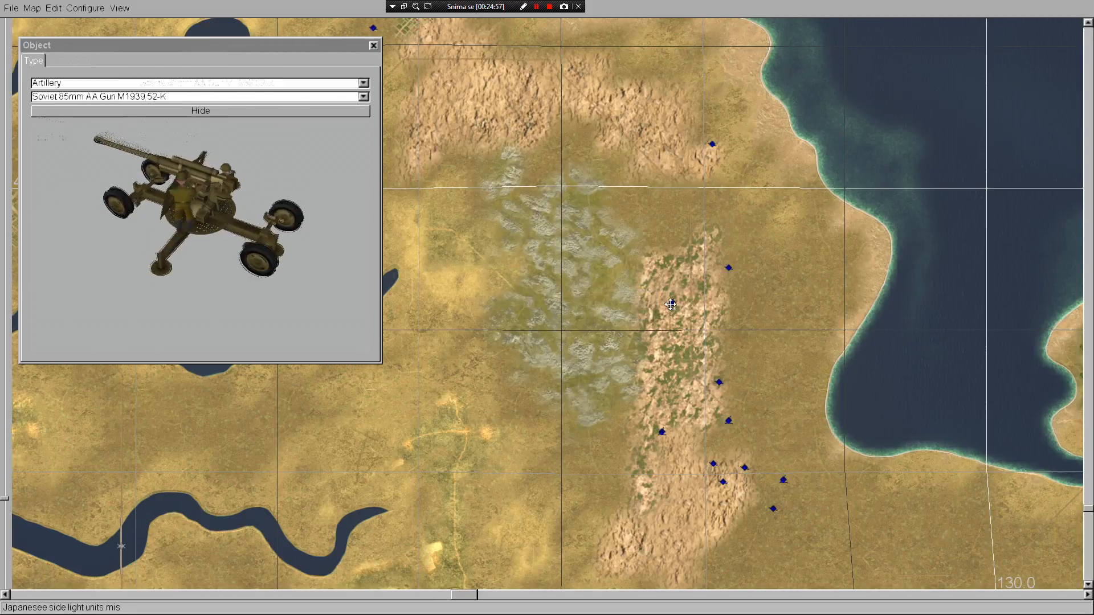
pyautogui.press('e')
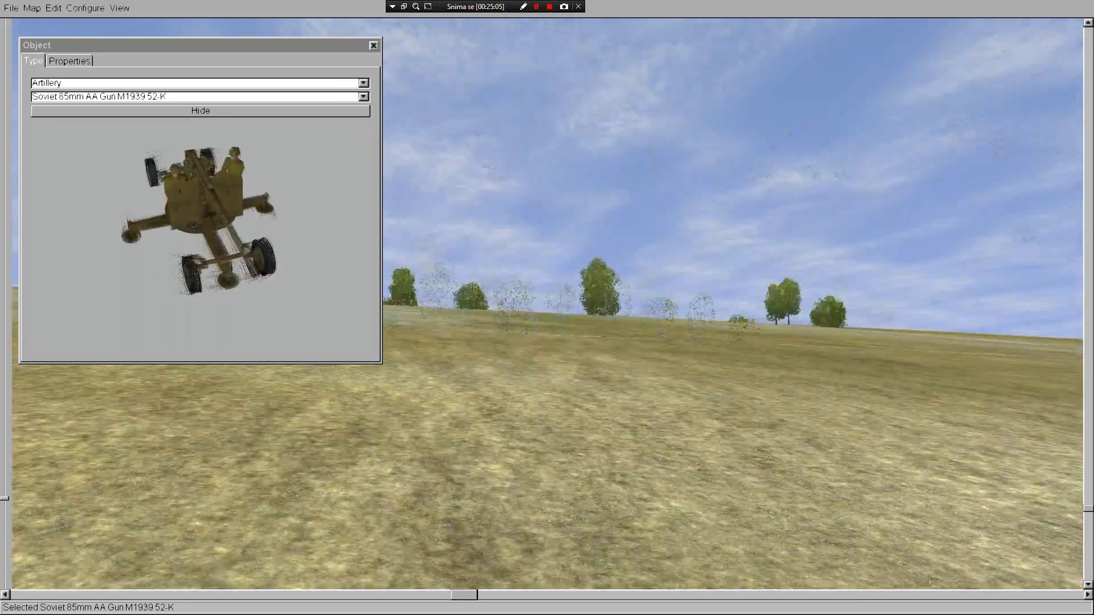
pyautogui.press('e')
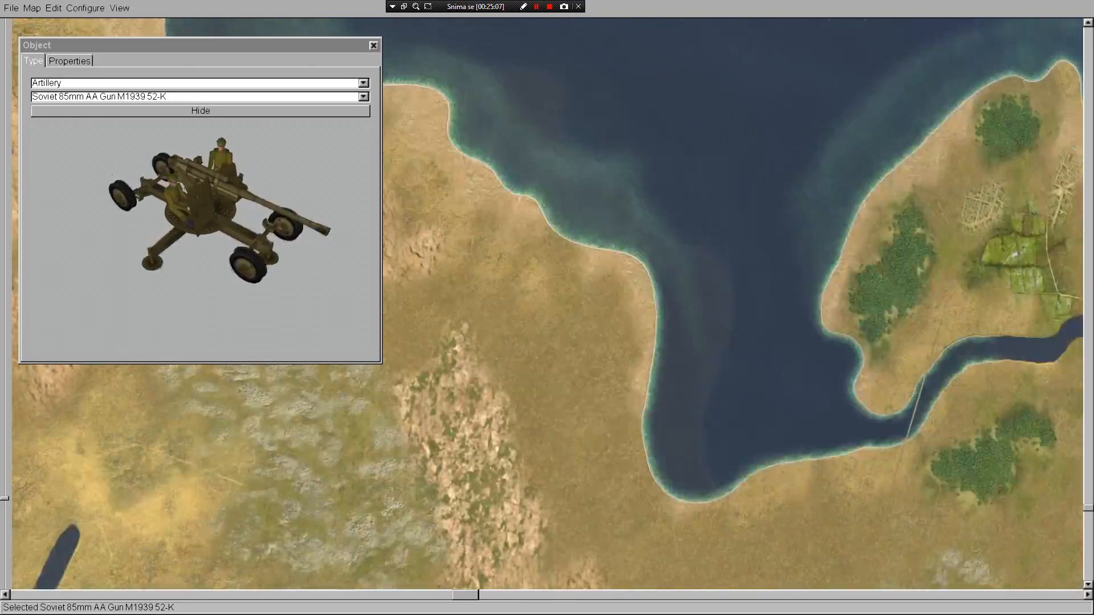
# - Pan and zoom the map from Naha over to centre on Ie Shima and its airfield
pyautogui.scroll(-10, 587, 369)
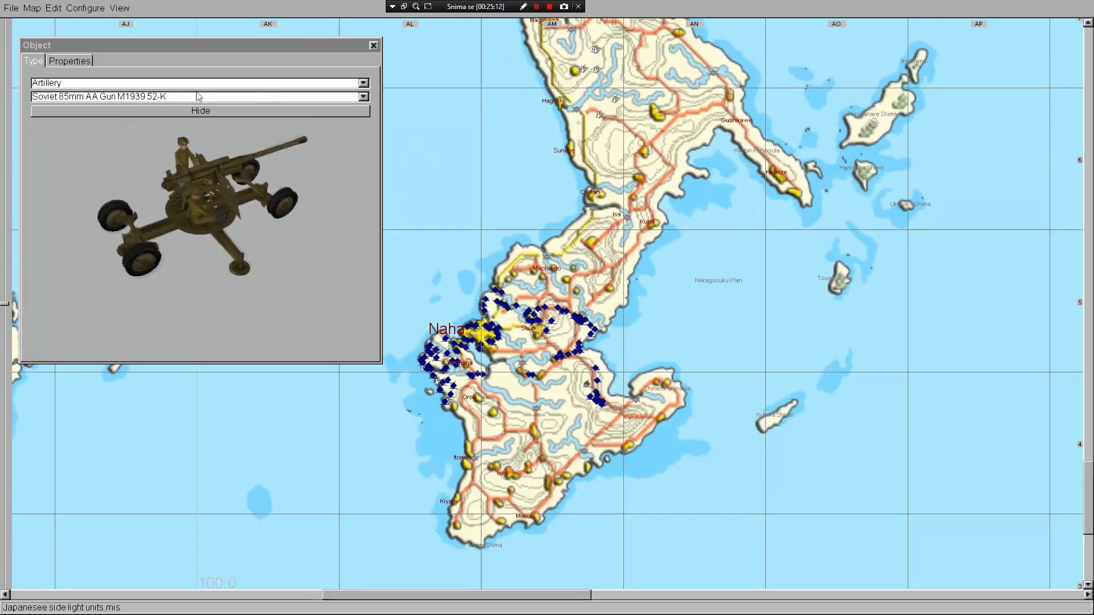
pyautogui.moveTo(468, 230); pyautogui.dragTo(603, 323)
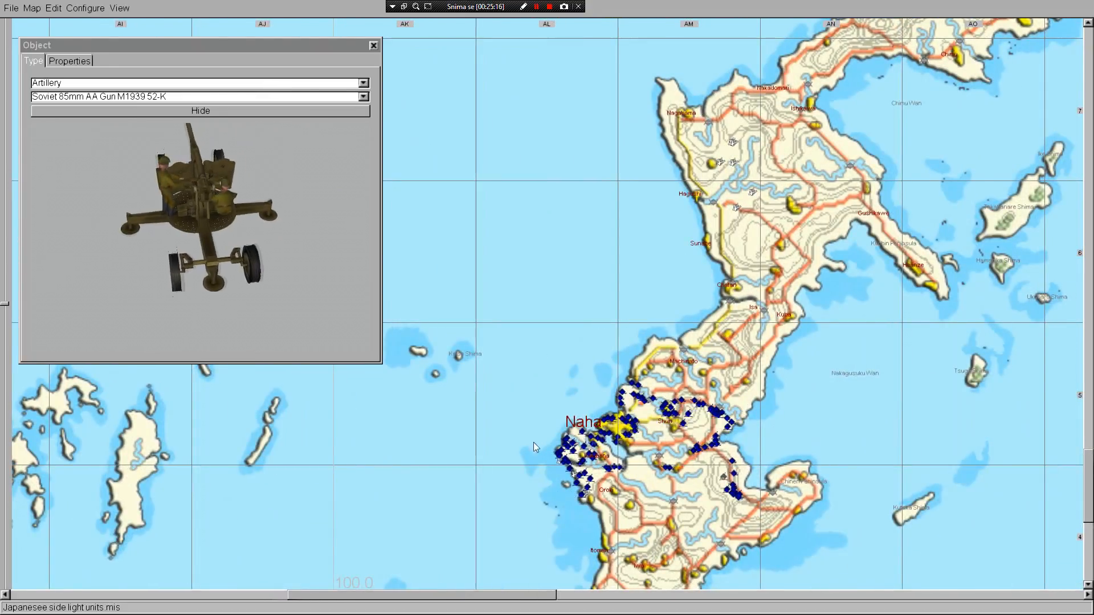
pyautogui.scroll(-1, 636, 444)
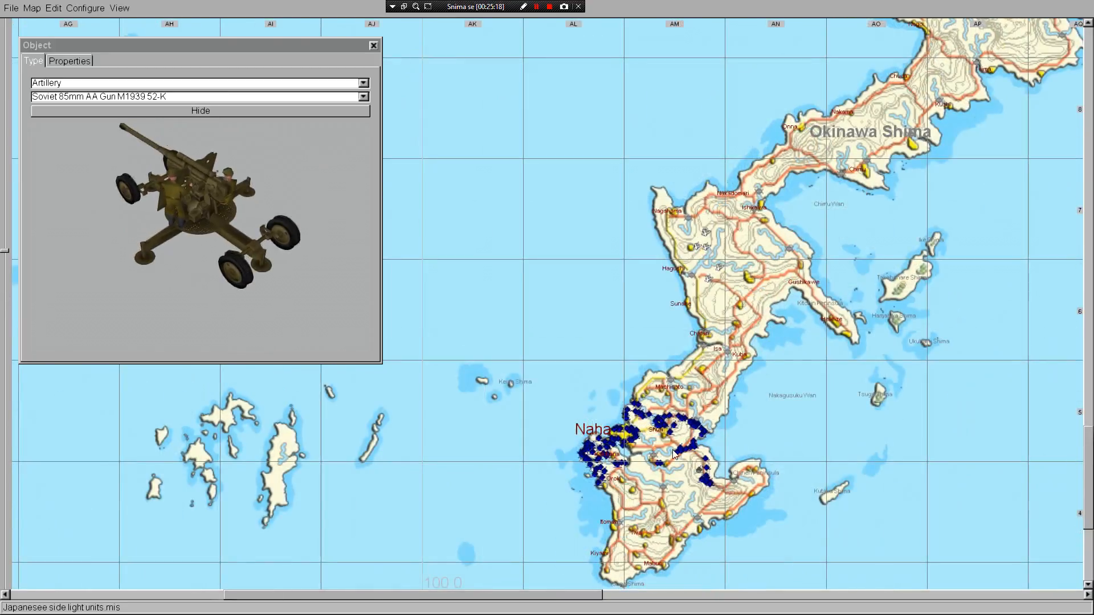
pyautogui.moveTo(607, 238); pyautogui.dragTo(469, 418)
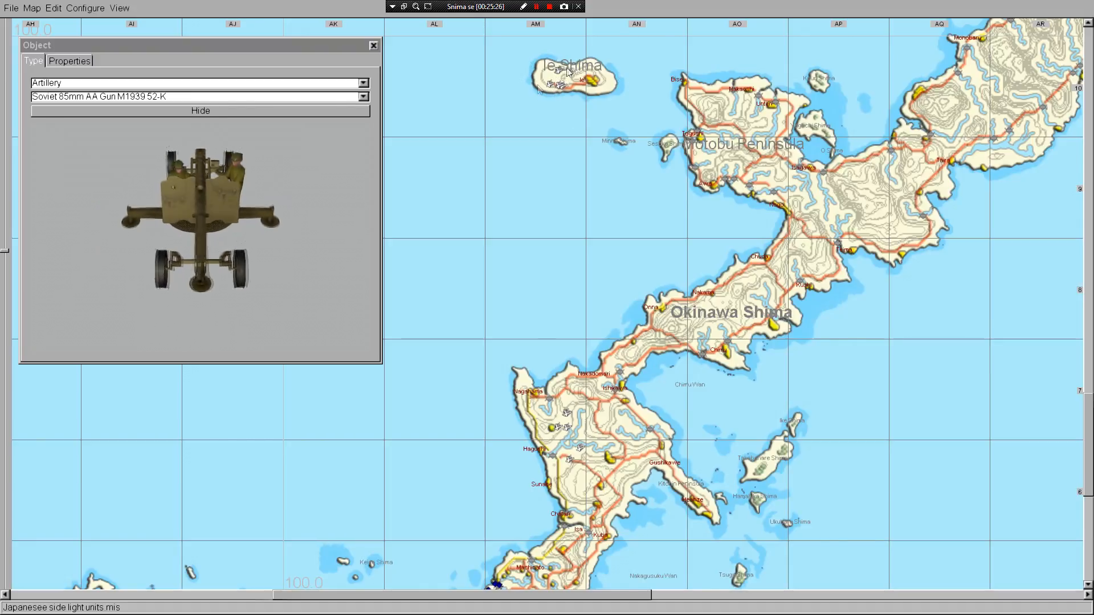
pyautogui.scroll(6, 564, 62)
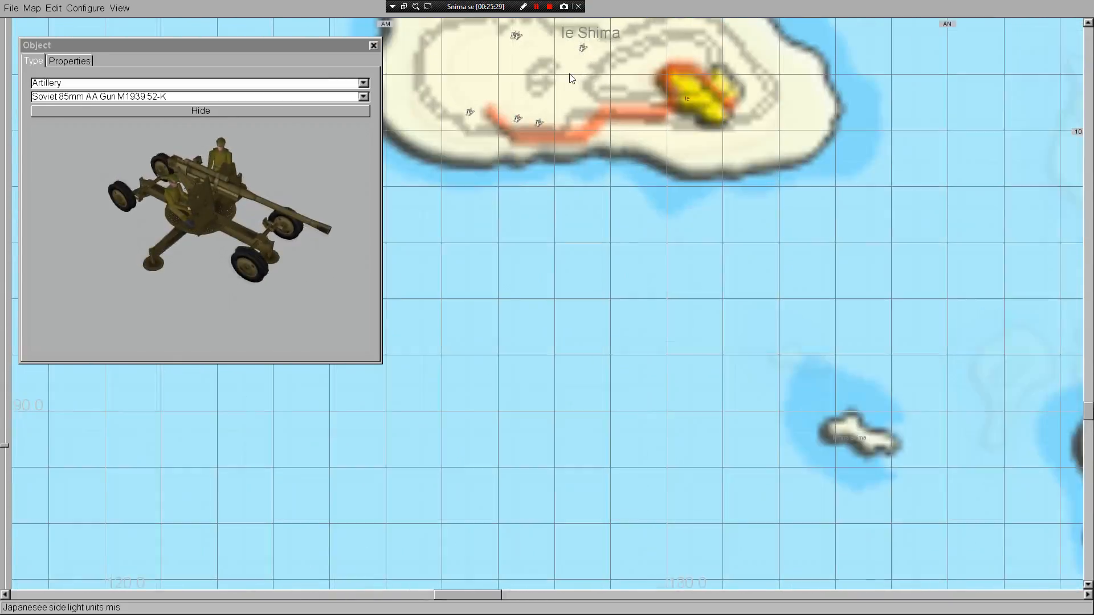
pyautogui.scroll(1, 571, 77)
pyautogui.moveTo(540, 195); pyautogui.dragTo(719, 376)
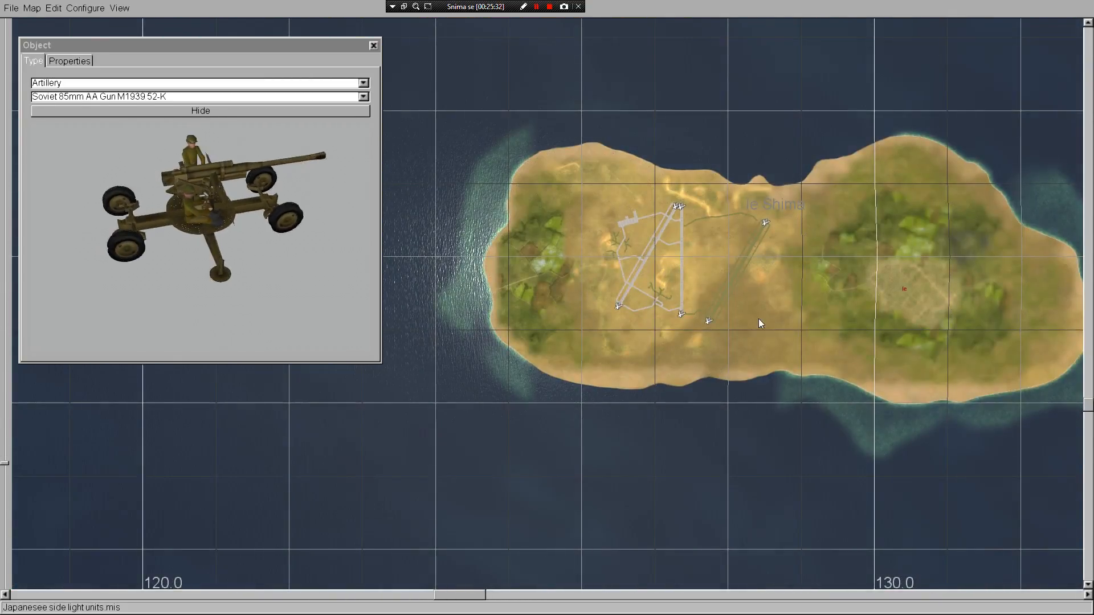
pyautogui.scroll(-3, 735, 313)
pyautogui.scroll(-3, 759, 310)
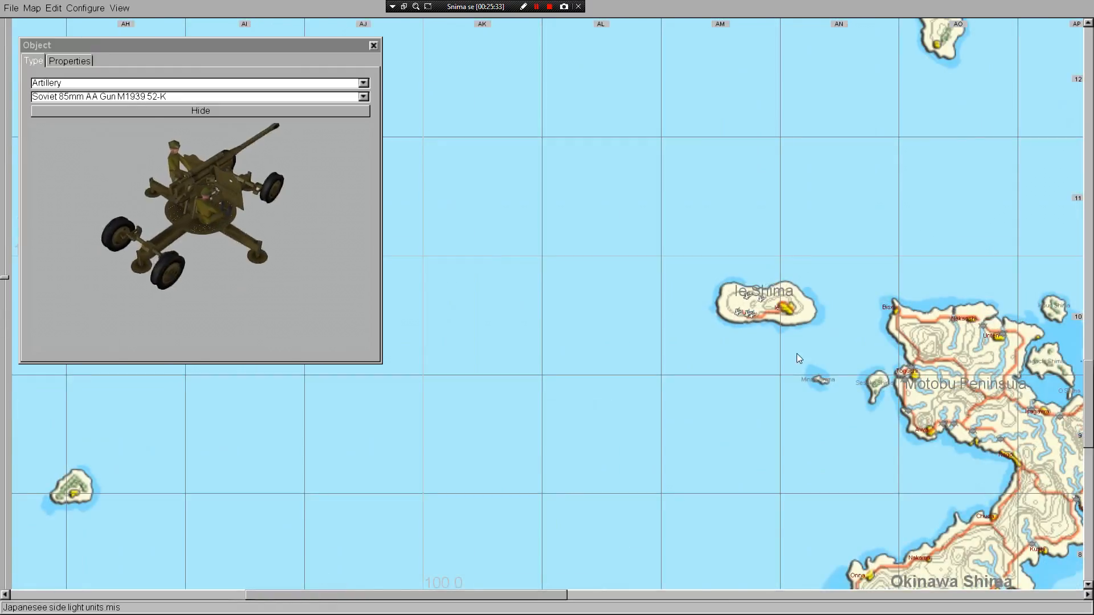
pyautogui.moveTo(801, 455); pyautogui.dragTo(681, 445)
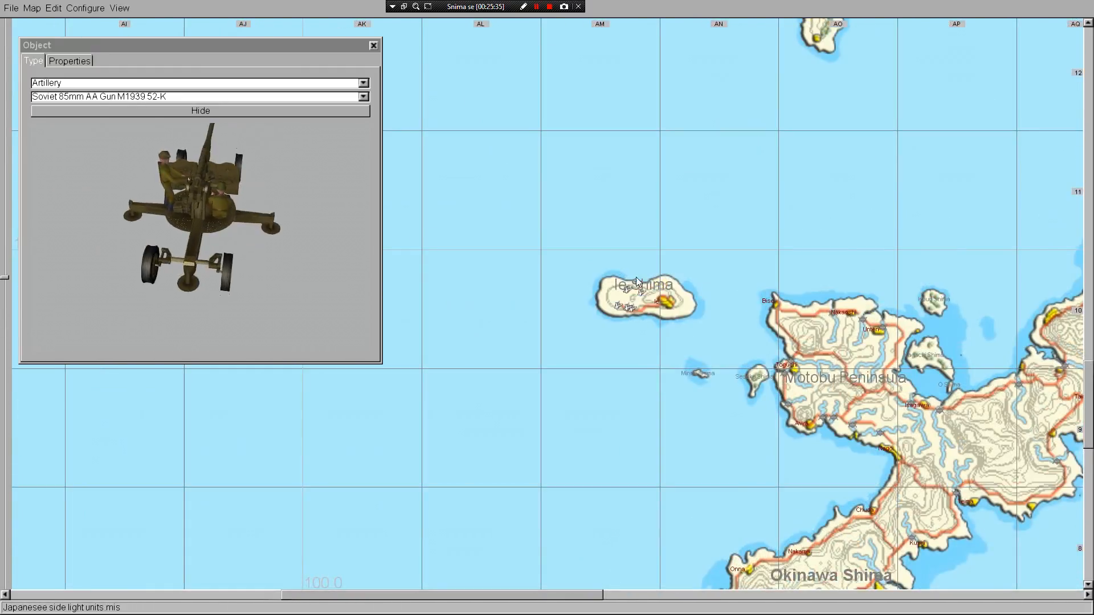
pyautogui.scroll(4, 633, 307)
pyautogui.scroll(2, 619, 331)
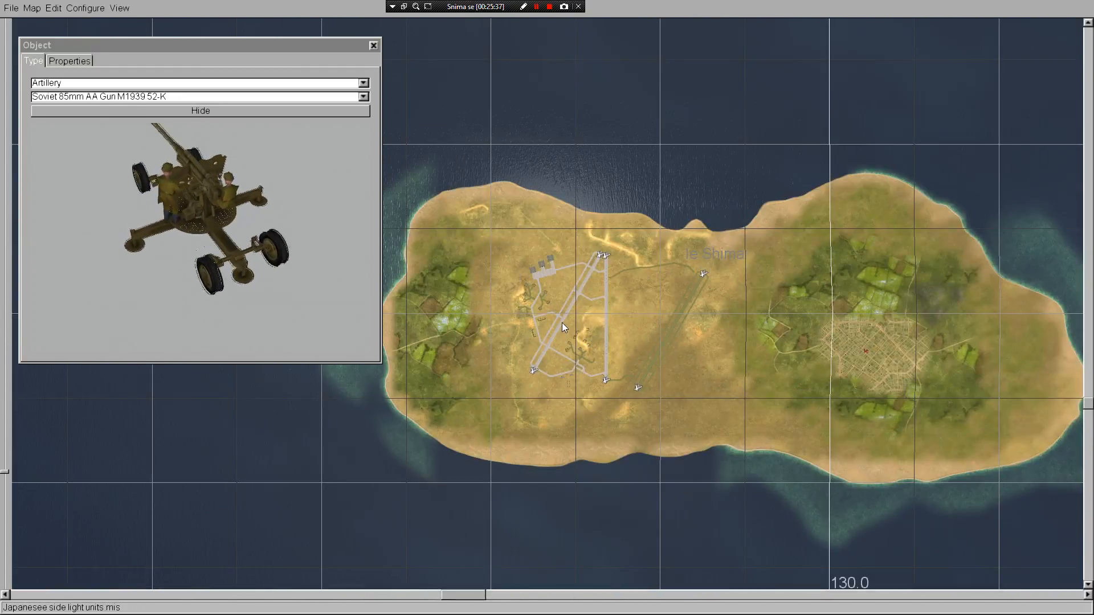
pyautogui.moveTo(559, 317); pyautogui.dragTo(588, 362)
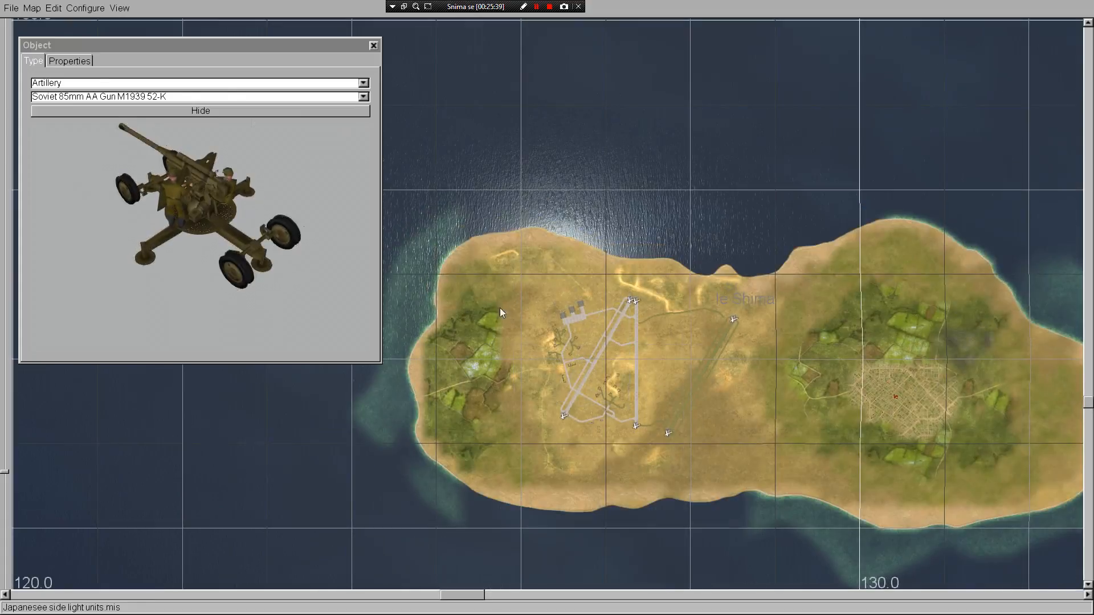
# - Set the object category to Aircraft and choose the Ki-43-III Ko, 1944* model
pyautogui.click(138, 84)
pyautogui.scroll(2, 136, 124)
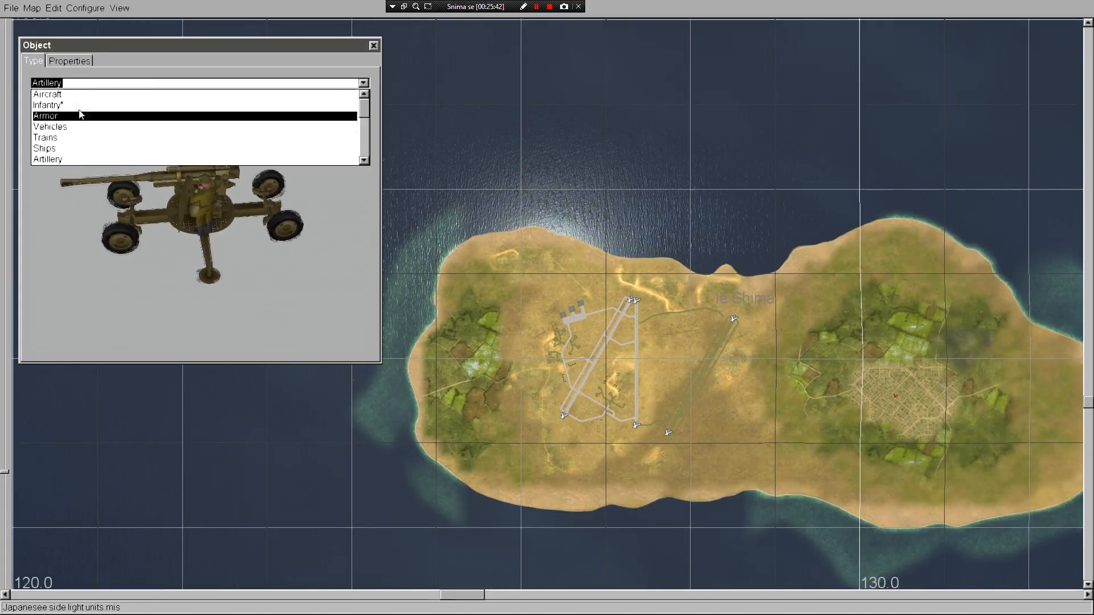
pyautogui.click(63, 94)
pyautogui.click(102, 97)
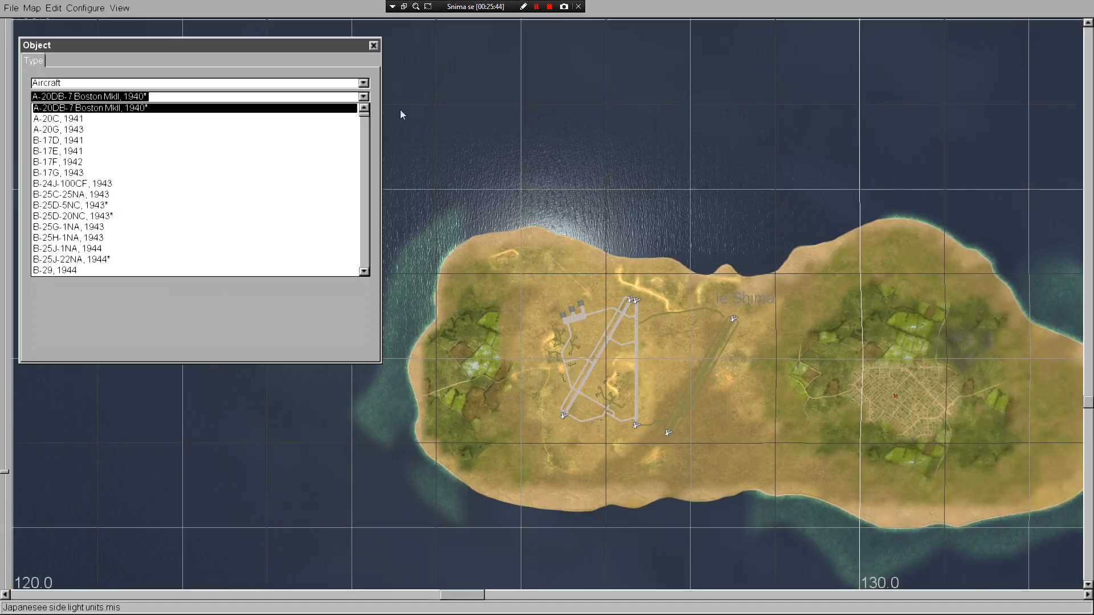
pyautogui.moveTo(366, 114); pyautogui.dragTo(362, 217)
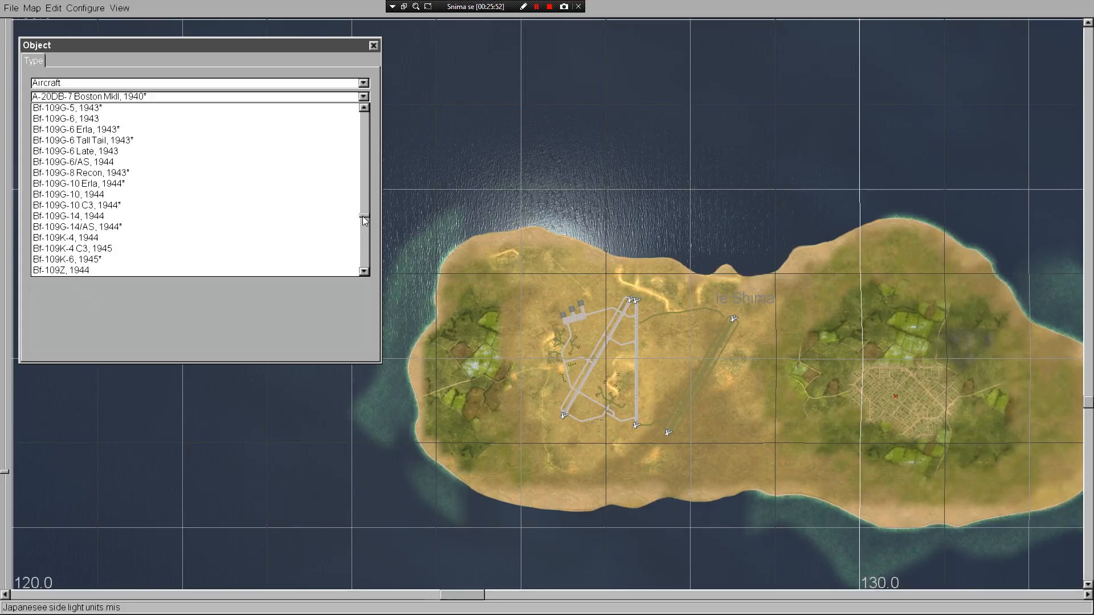
pyautogui.moveTo(363, 215); pyautogui.dragTo(363, 213)
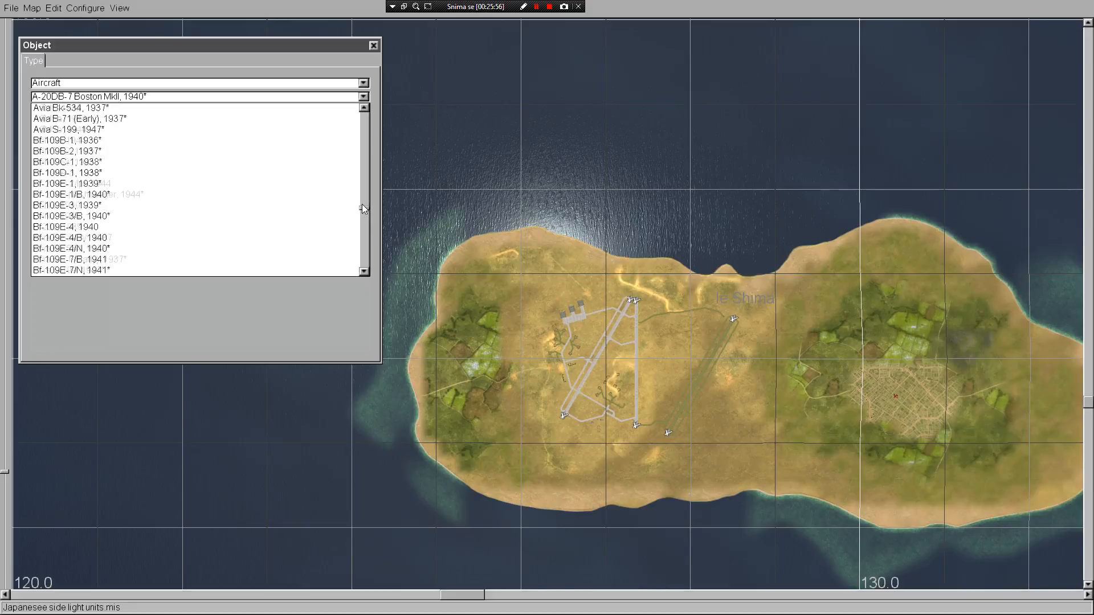
pyautogui.click(199, 206)
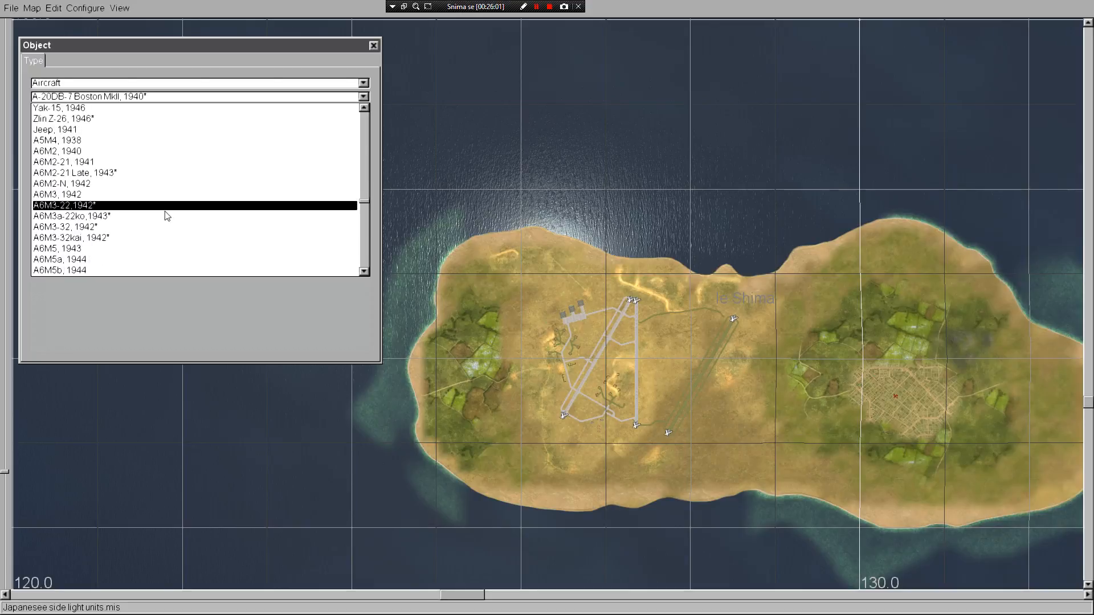
pyautogui.scroll(9, 155, 194)
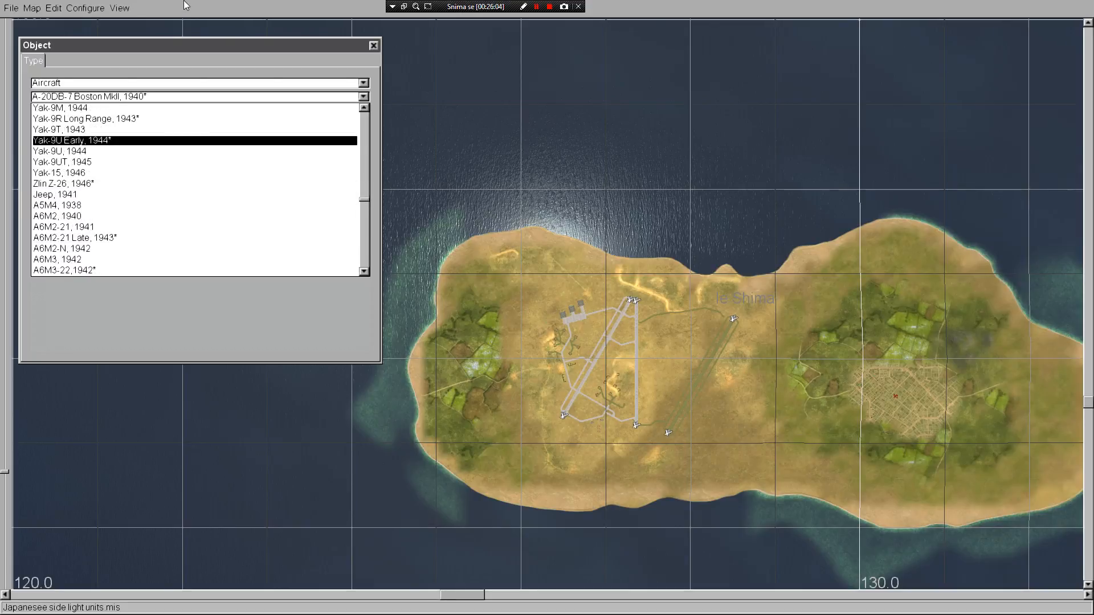
pyautogui.scroll(6, 197, 154)
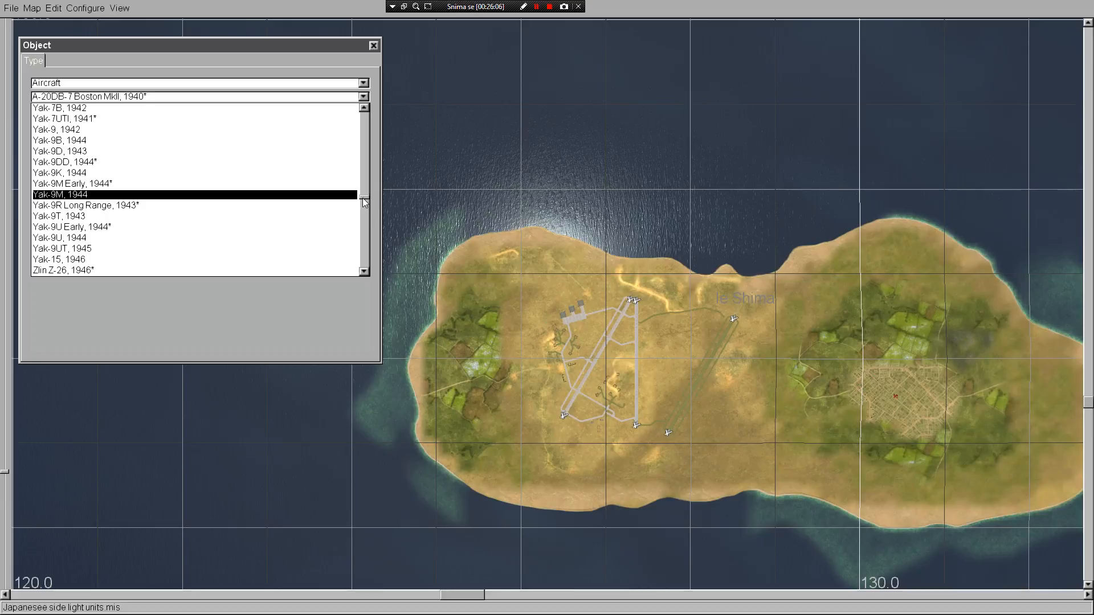
pyautogui.moveTo(364, 197); pyautogui.dragTo(364, 192)
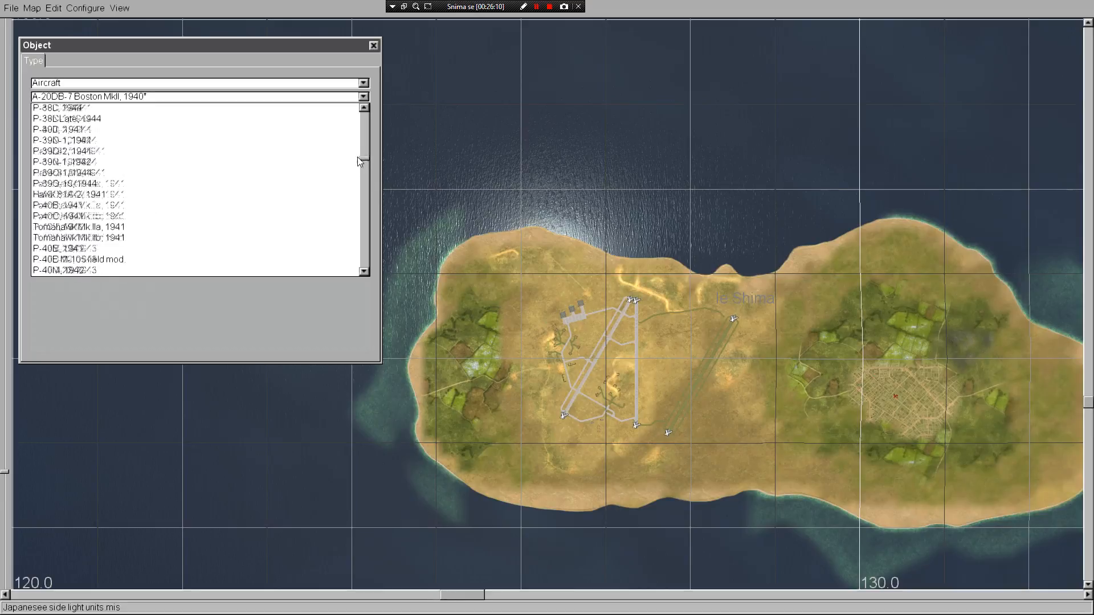
pyautogui.moveTo(357, 154); pyautogui.dragTo(358, 149)
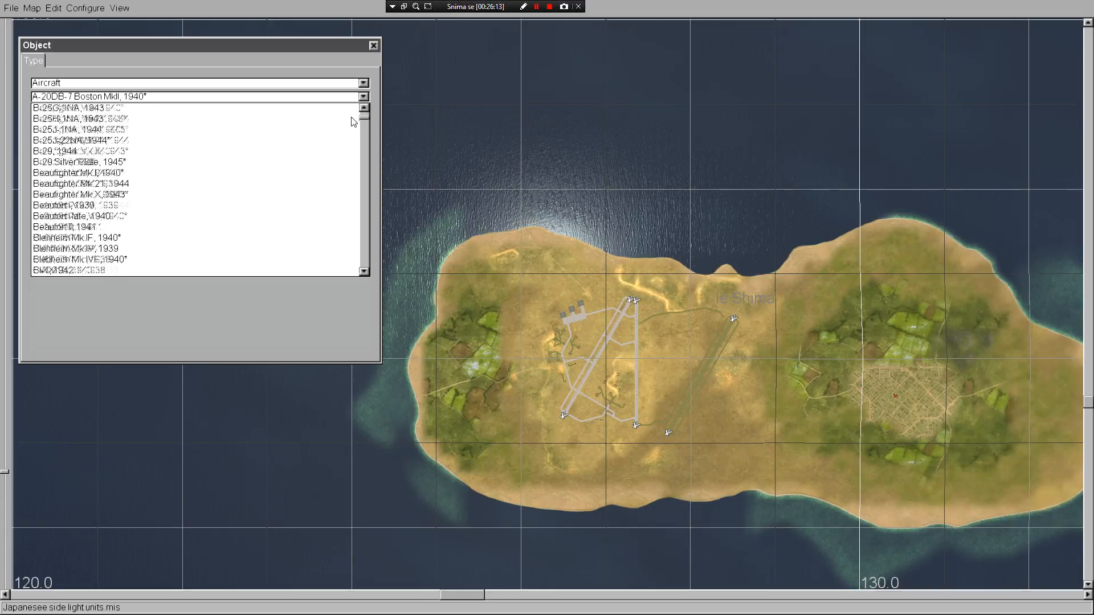
pyautogui.moveTo(350, 144); pyautogui.dragTo(323, 250)
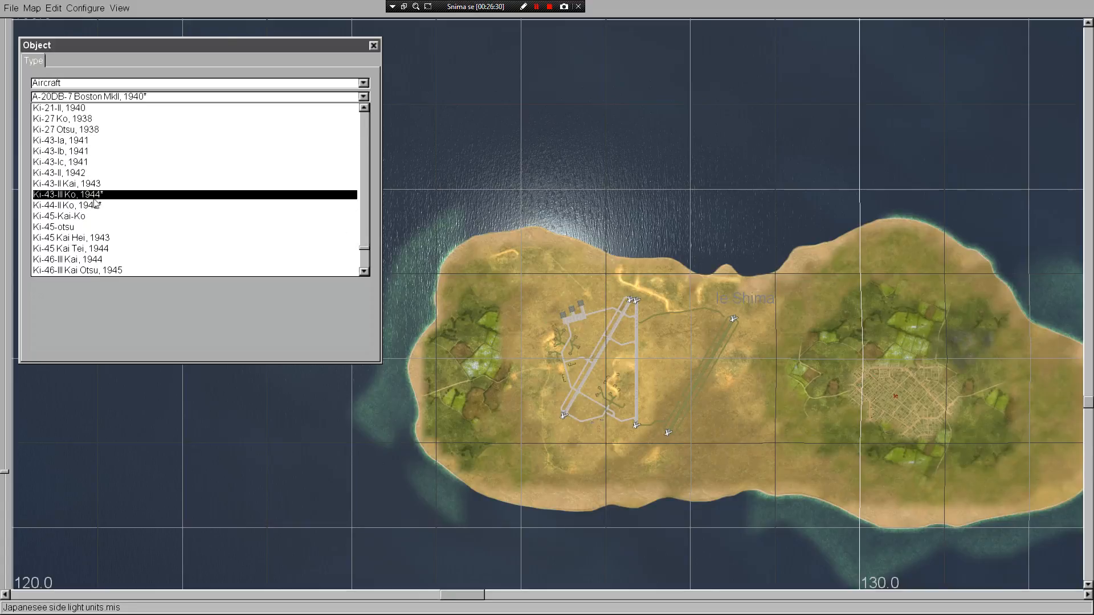
pyautogui.click(92, 196)
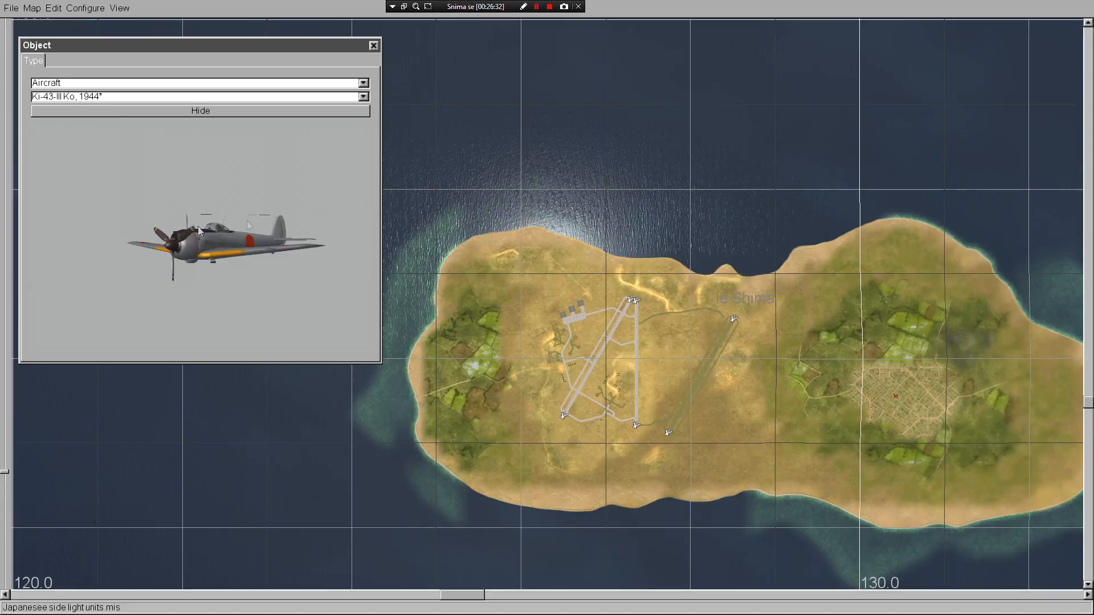
# - Create a Ki-43 flight with a waypoint over the sea north of Ie Shima
pyautogui.scroll(2, 659, 282)
pyautogui.scroll(-3, 659, 282)
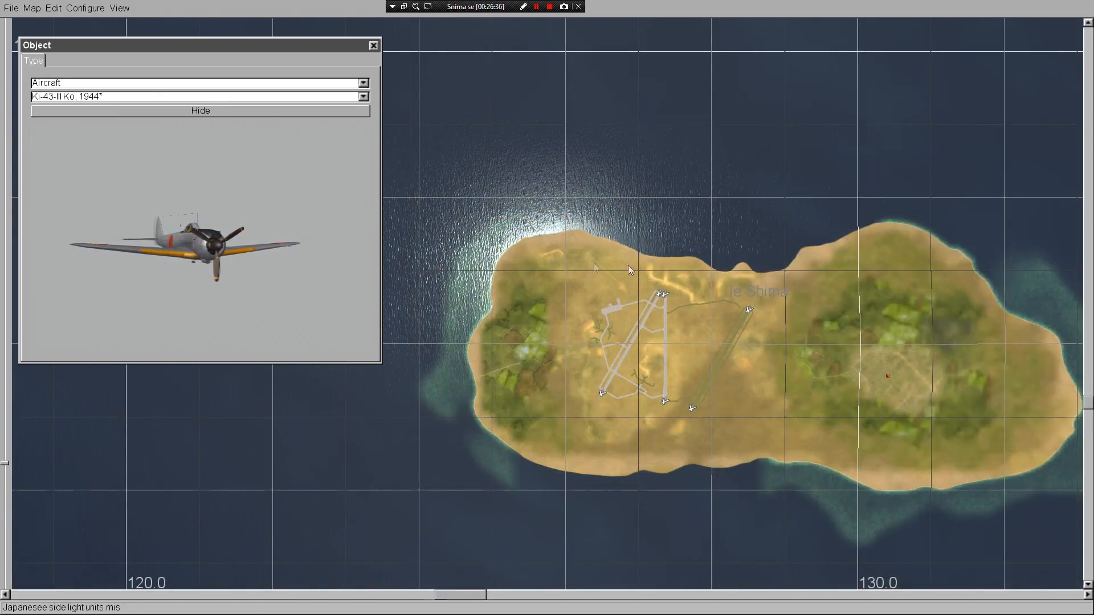
pyautogui.click(571, 171)
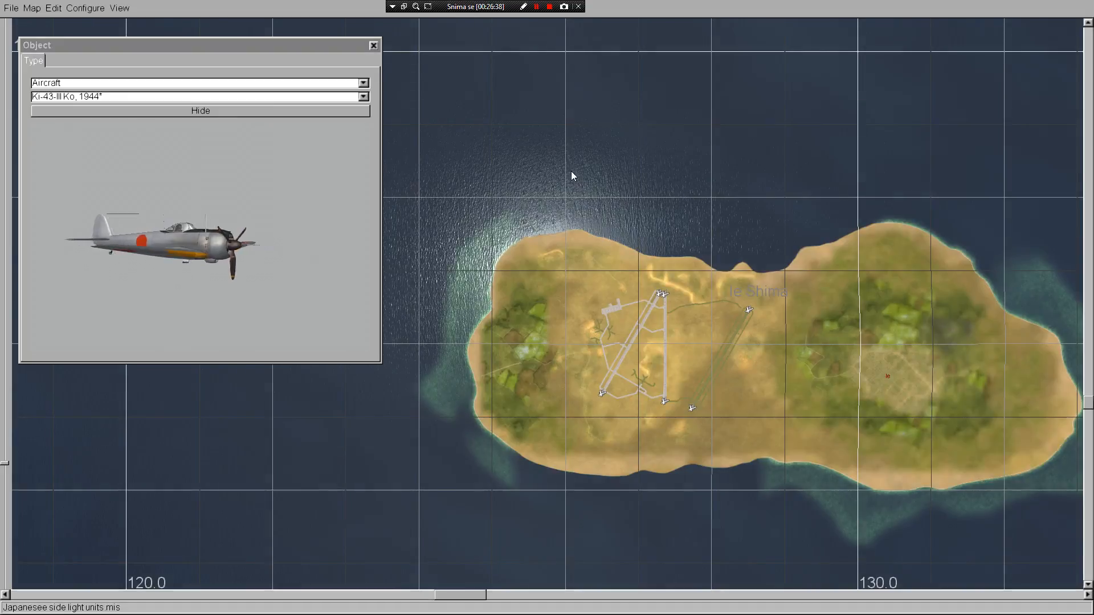
pyautogui.press('Insert')
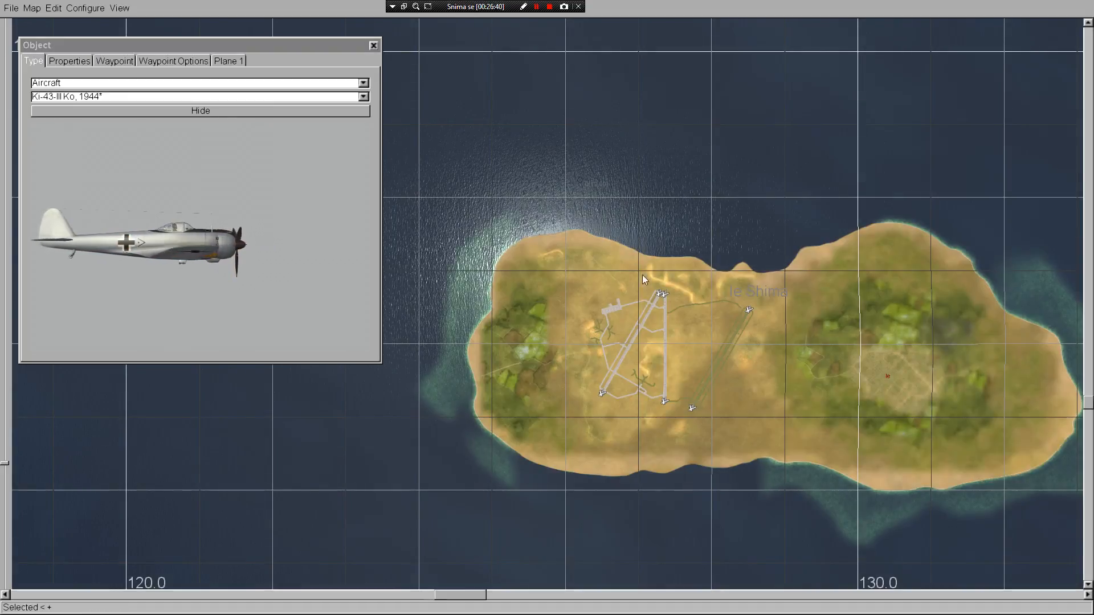
pyautogui.press('Insert')
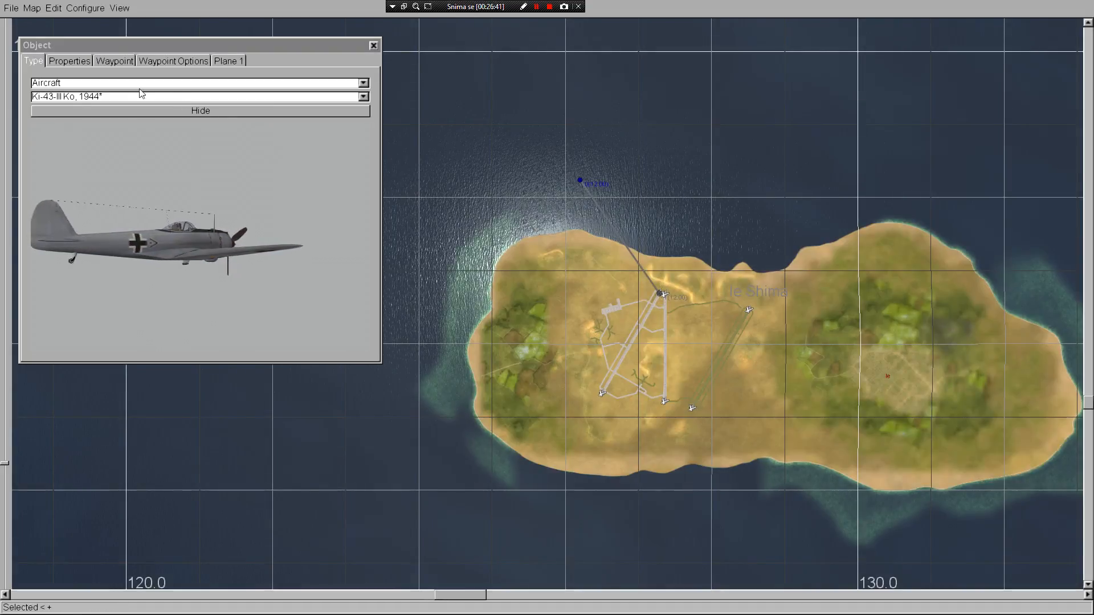
# - Set the flight's airfield waypoint type to Landing
pyautogui.click(114, 61)
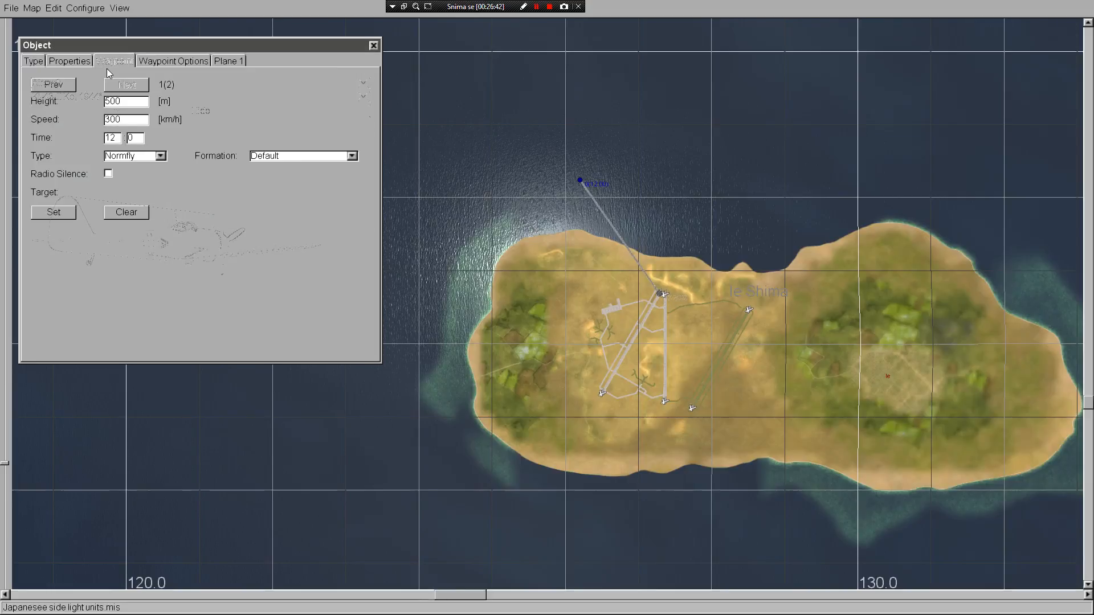
pyautogui.click(125, 160)
pyautogui.click(128, 198)
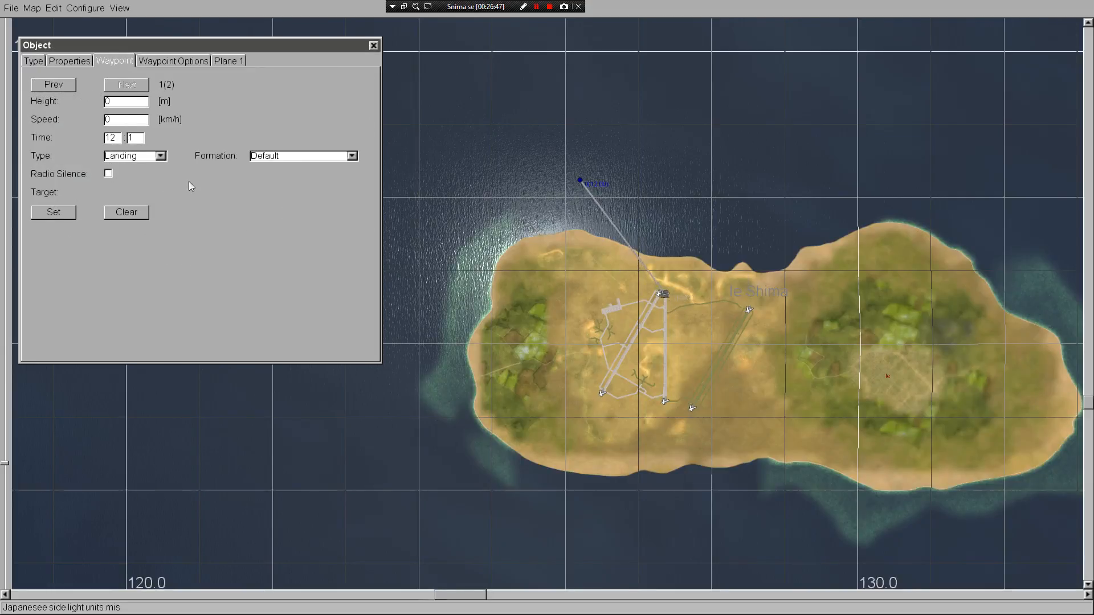
pyautogui.click(67, 61)
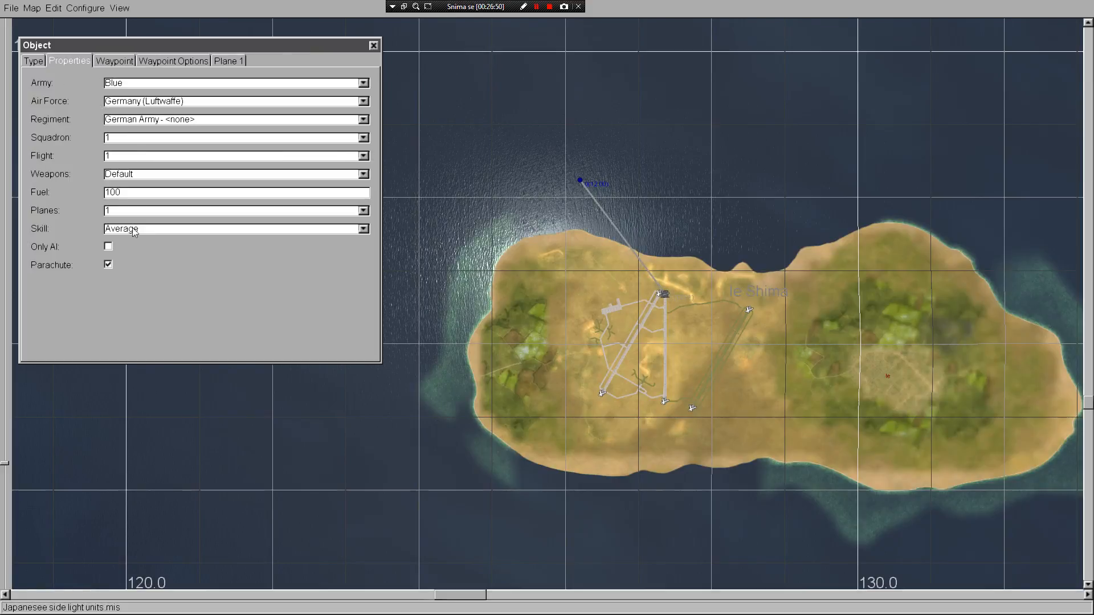
# - Give the flight 4 planes and the Japan (IJA) air force, then switch to Excel
pyautogui.click(125, 210)
pyautogui.click(122, 255)
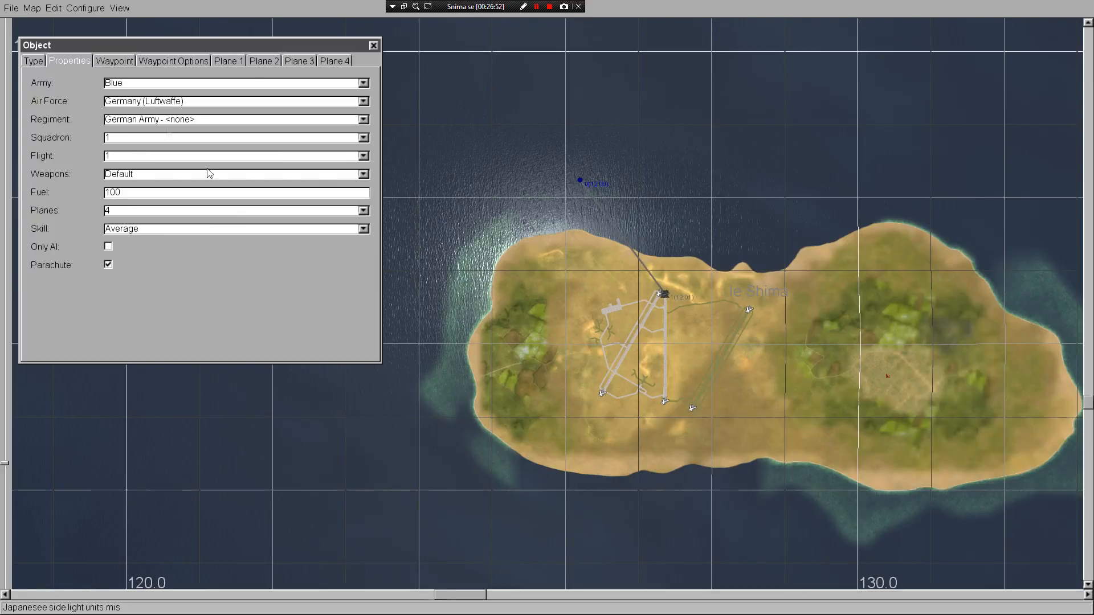
pyautogui.click(135, 103)
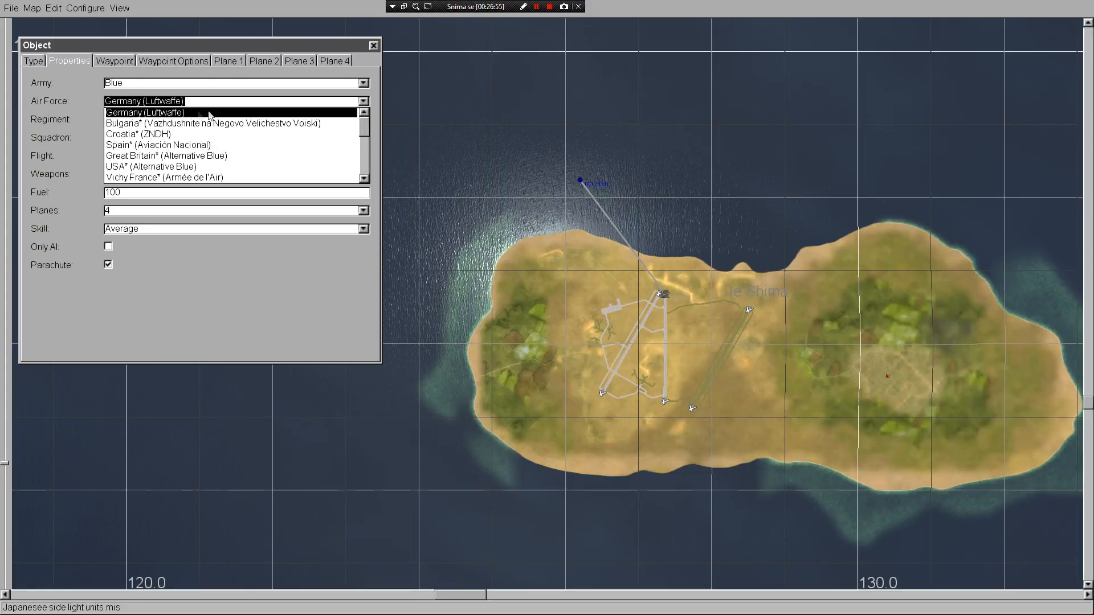
pyautogui.scroll(-6, 360, 126)
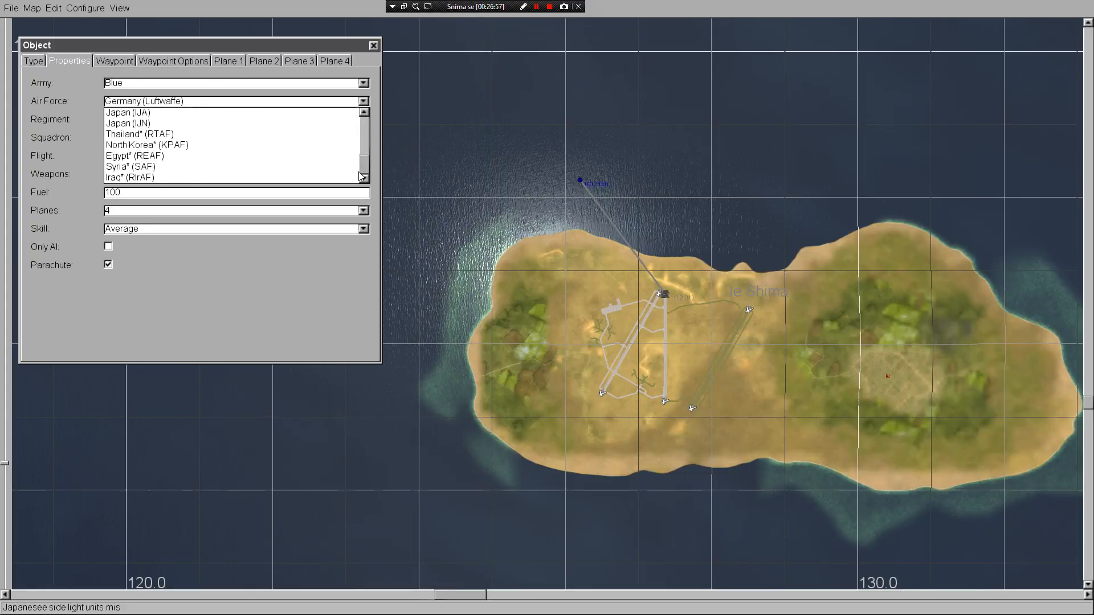
pyautogui.click(132, 113)
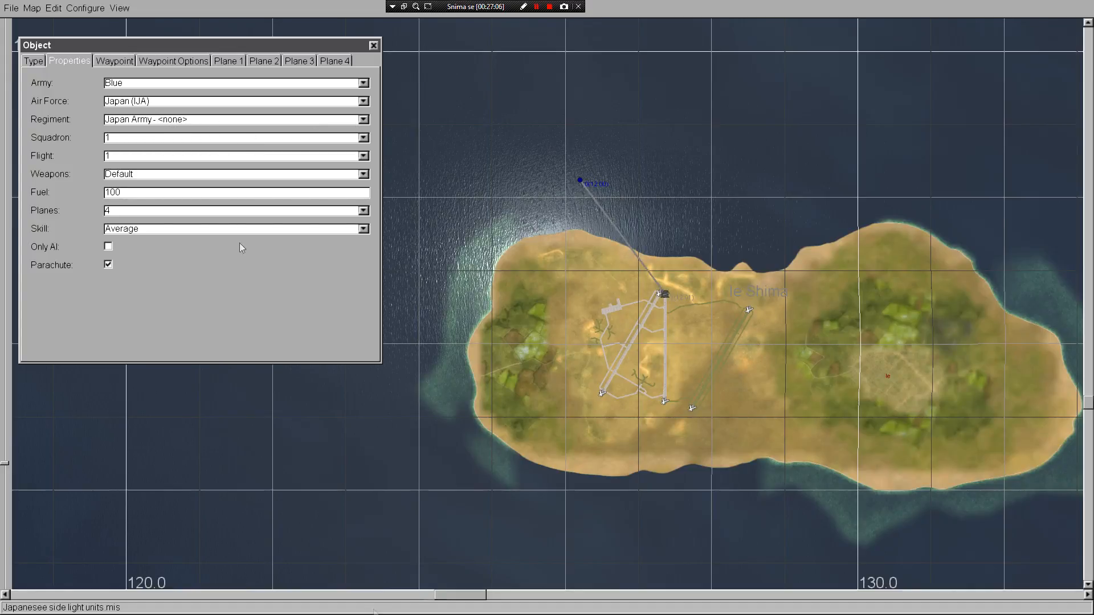
pyautogui.click(176, 120)
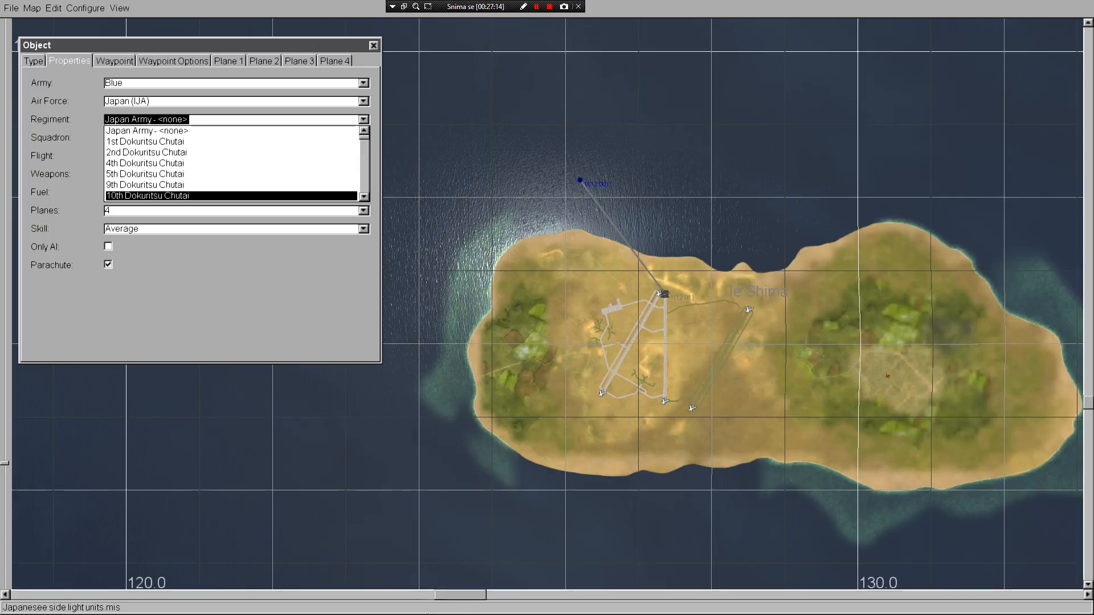
pyautogui.press('super')
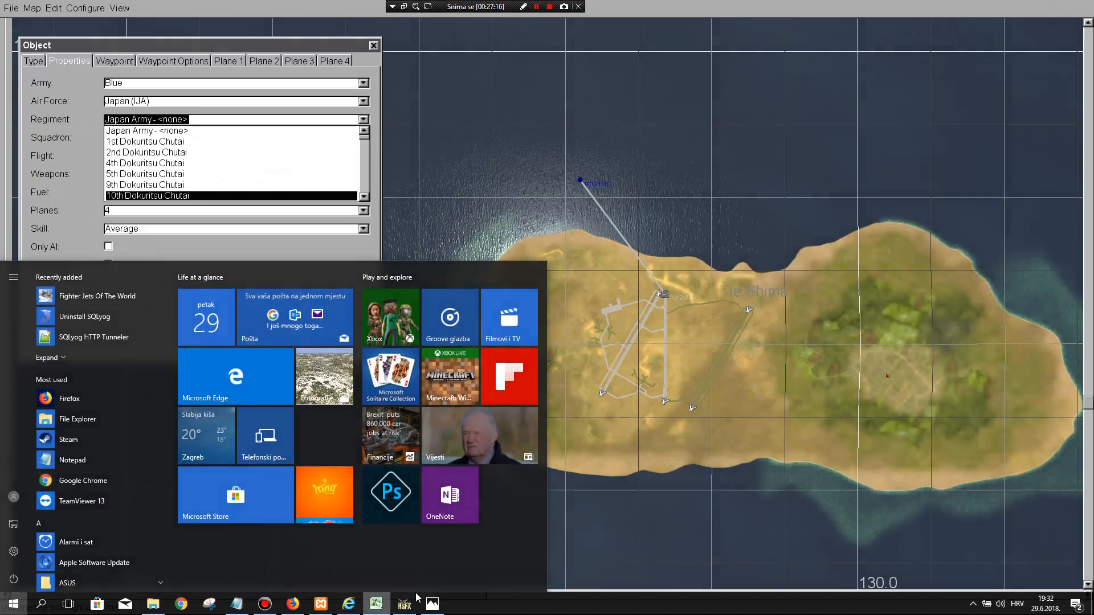
pyautogui.click(376, 604)
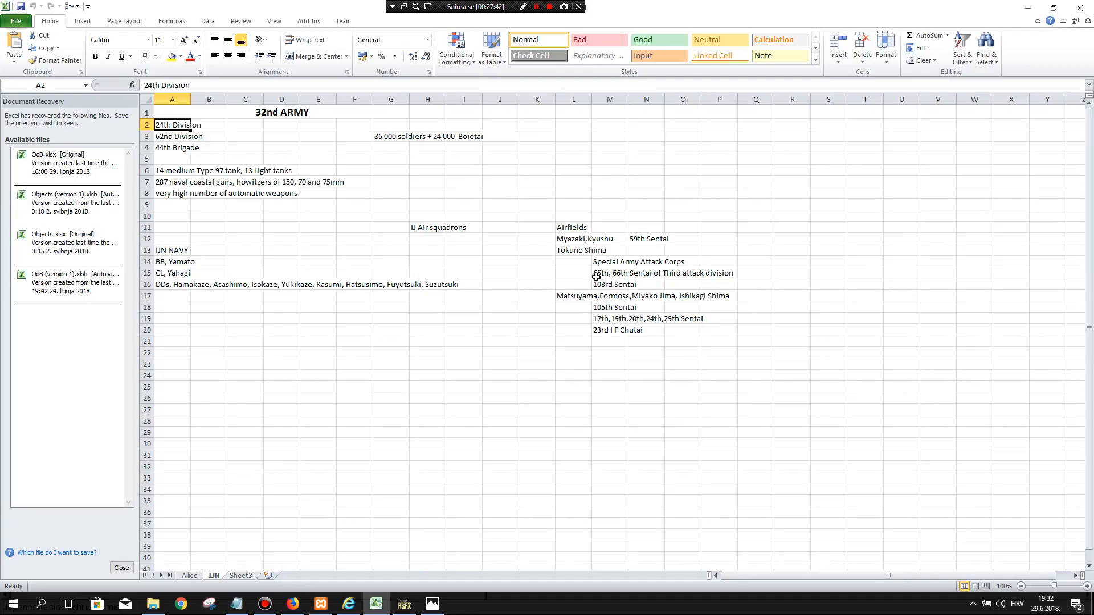
# - Set the flight's regiment to 65th Hiko Sentai
pyautogui.click(613, 275)
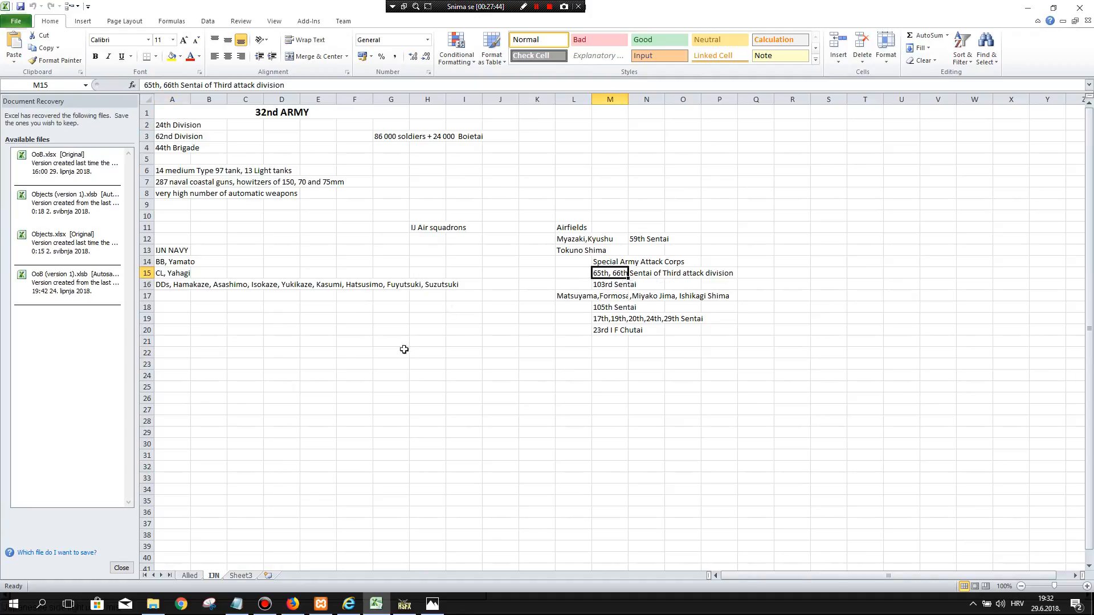
pyautogui.moveTo(406, 608)
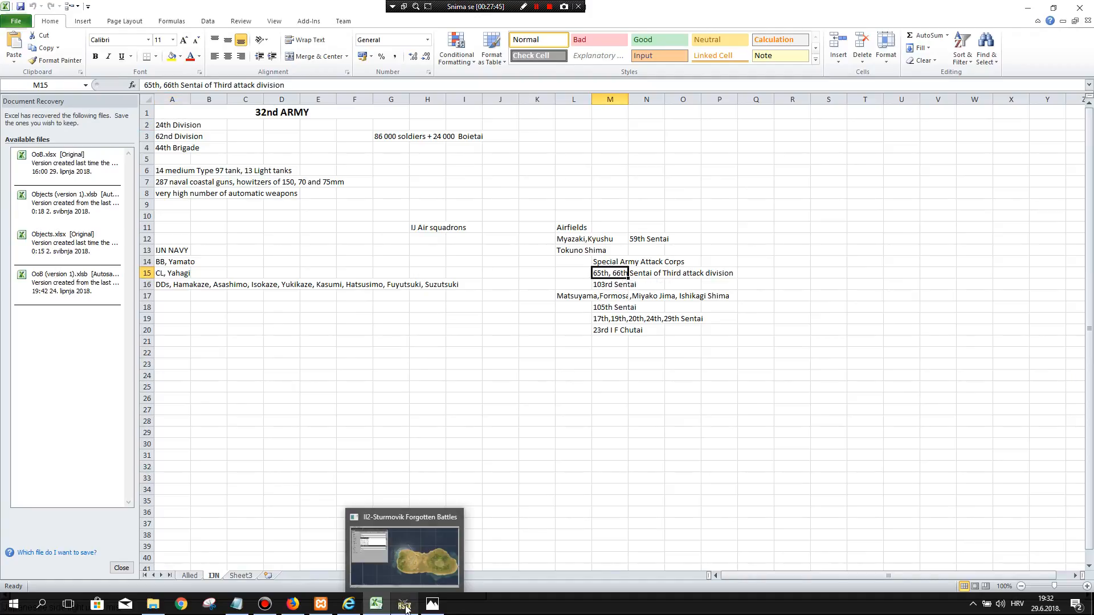
pyautogui.click(406, 607)
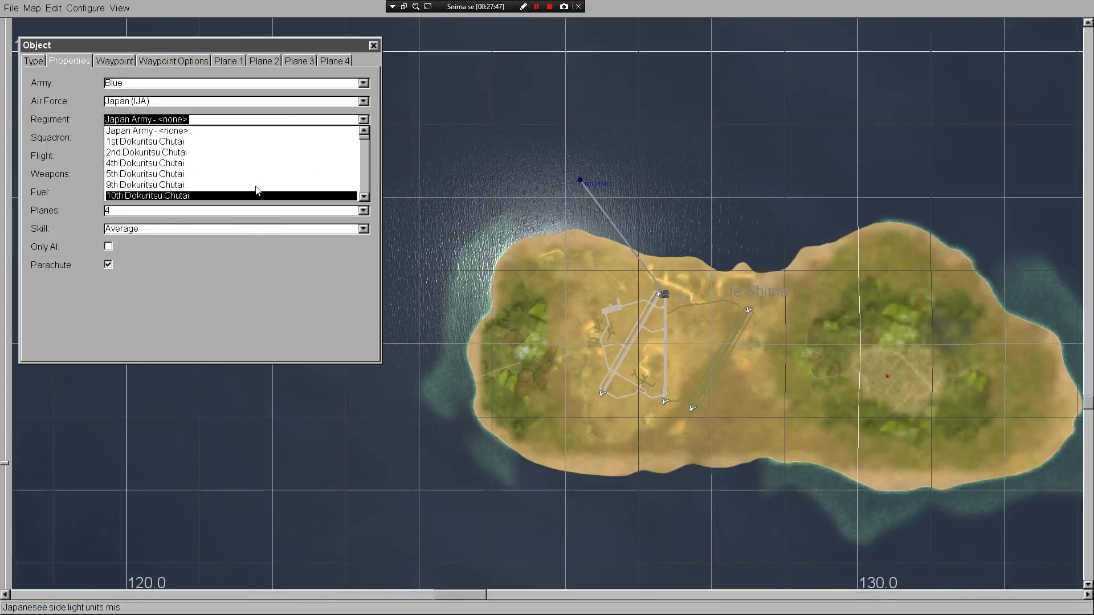
pyautogui.moveTo(365, 144); pyautogui.dragTo(363, 183)
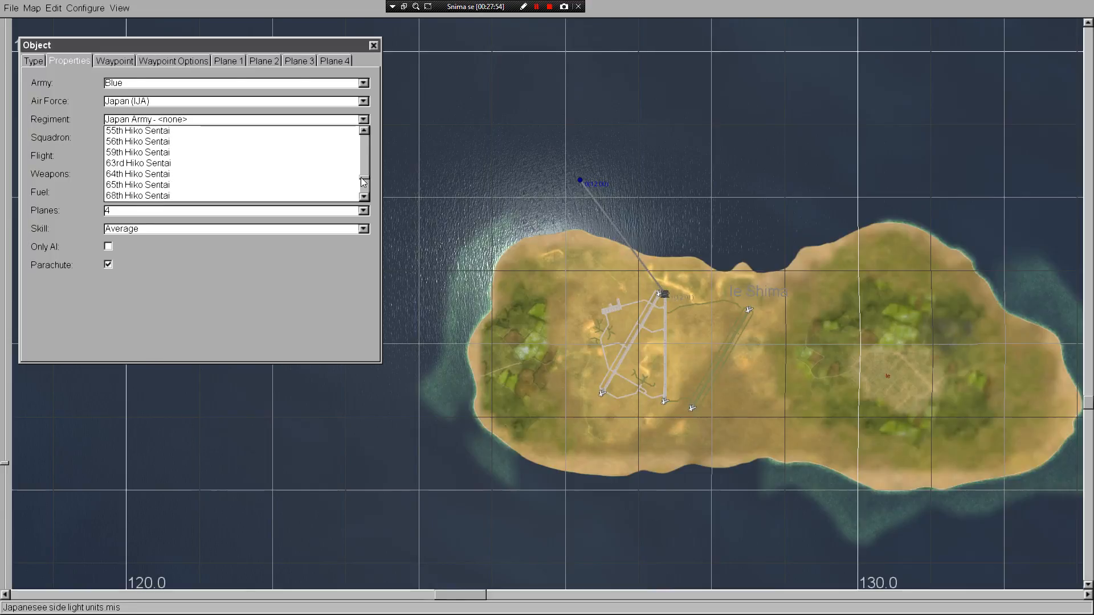
pyautogui.click(164, 186)
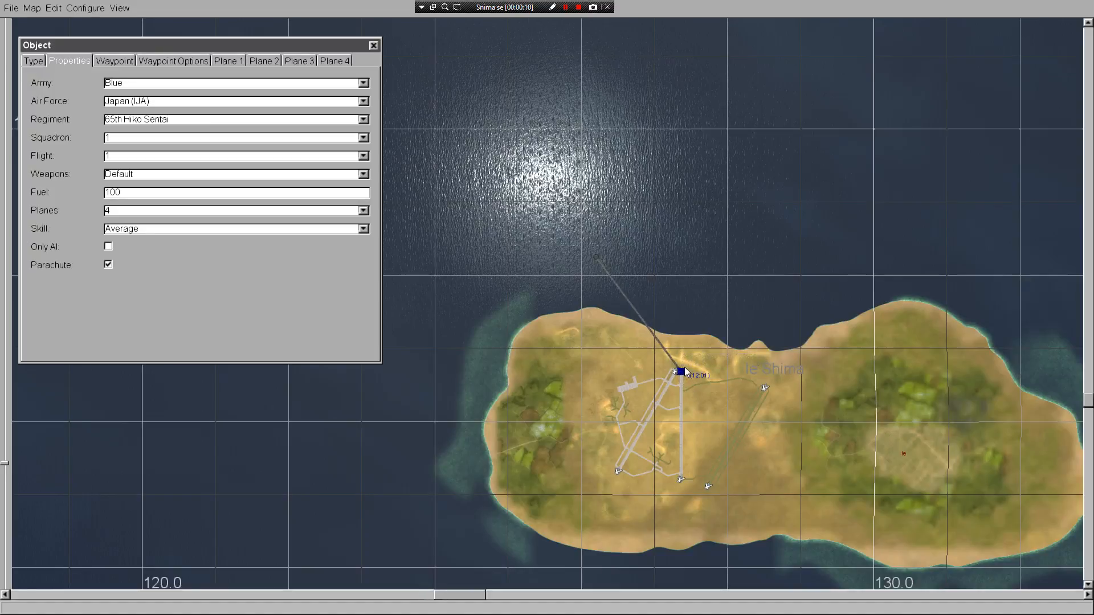
# - Keep the flight at squadron 1, flight 1
pyautogui.click(128, 139)
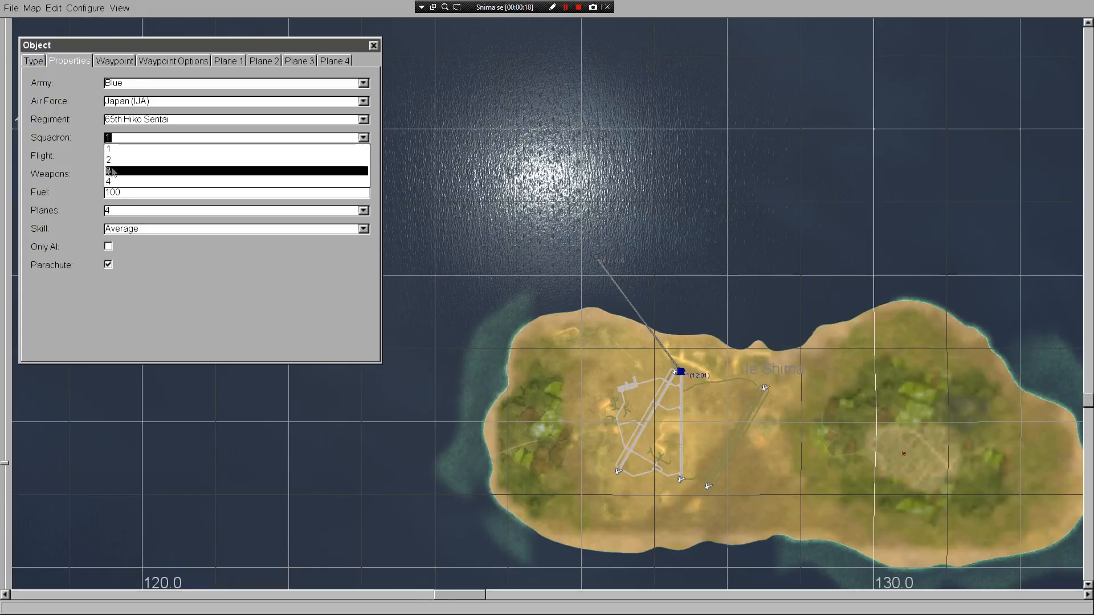
pyautogui.click(82, 156)
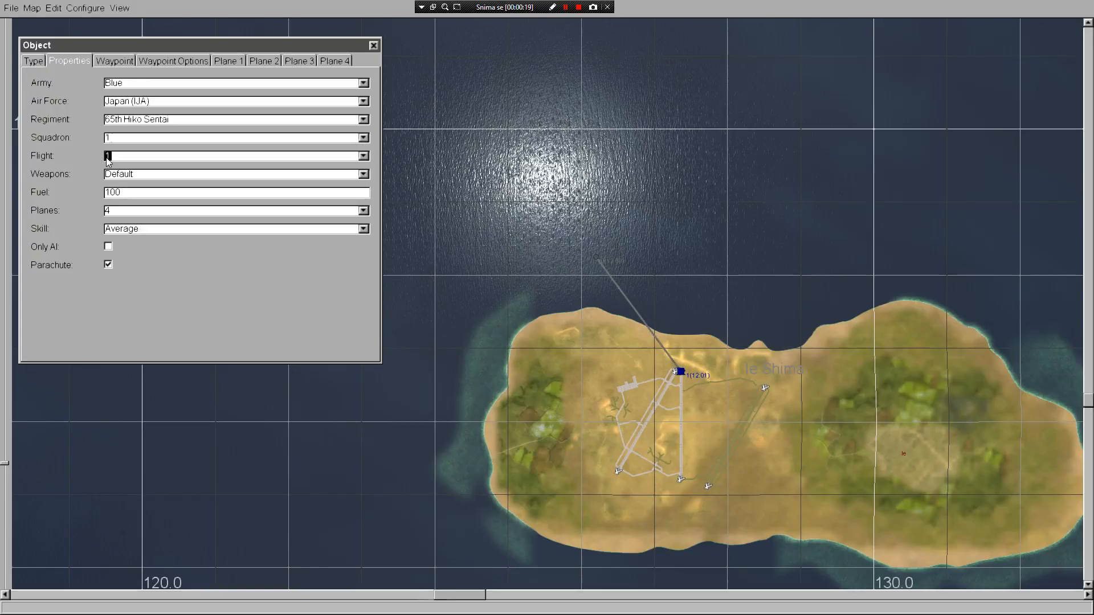
pyautogui.click(107, 160)
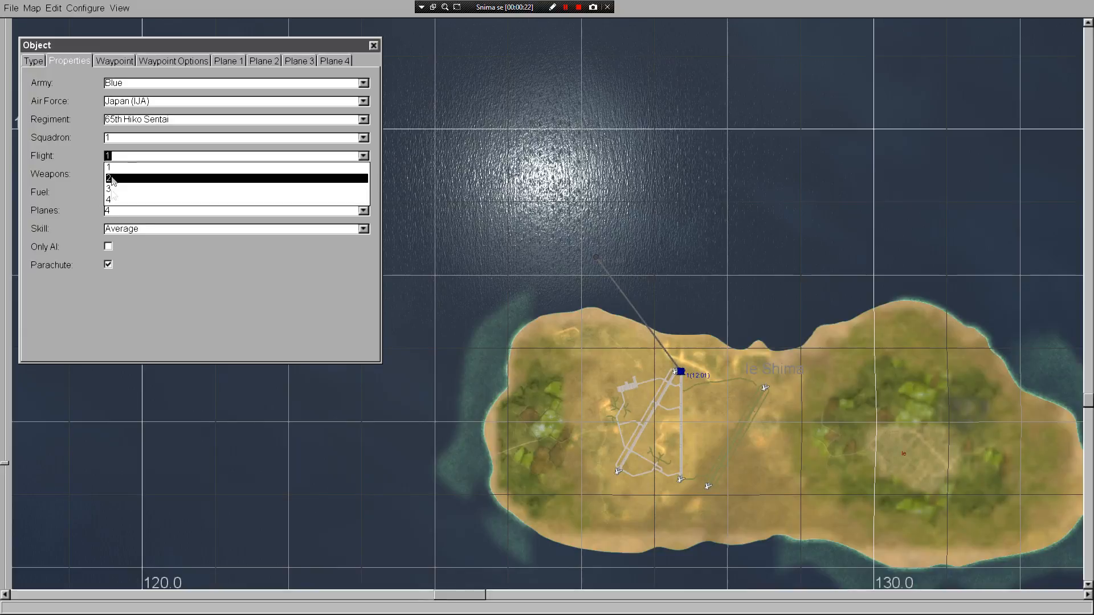
pyautogui.click(83, 158)
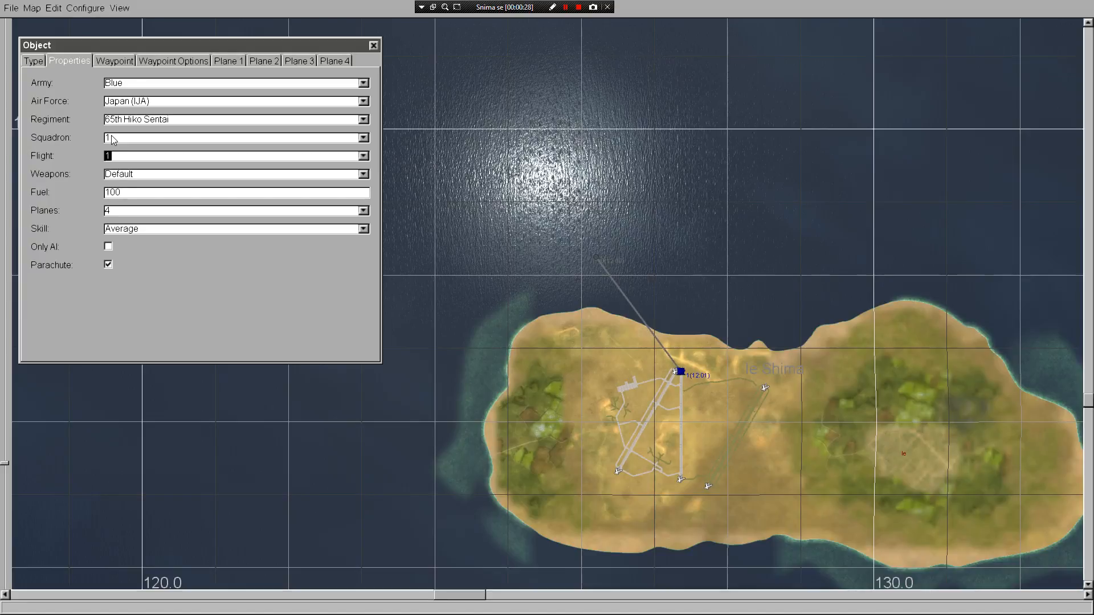
pyautogui.click(112, 137)
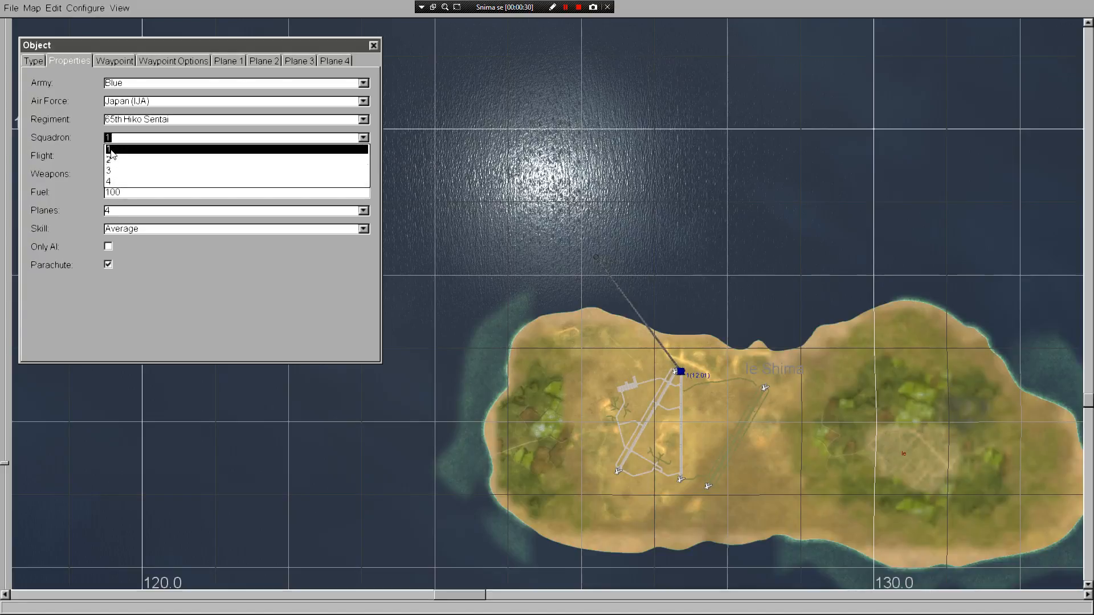
pyautogui.click(112, 150)
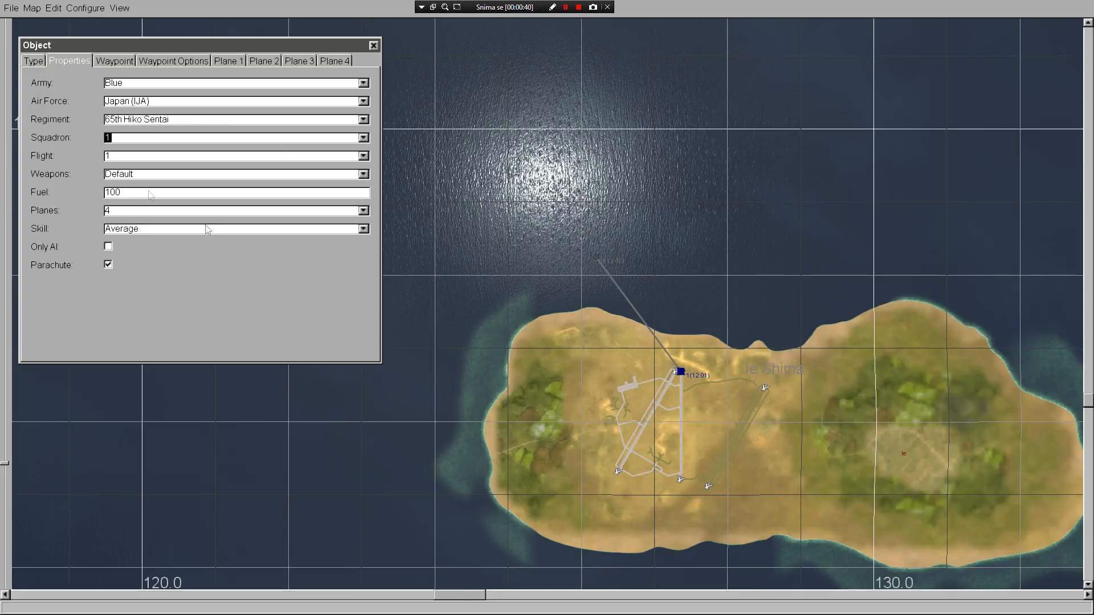
pyautogui.click(112, 142)
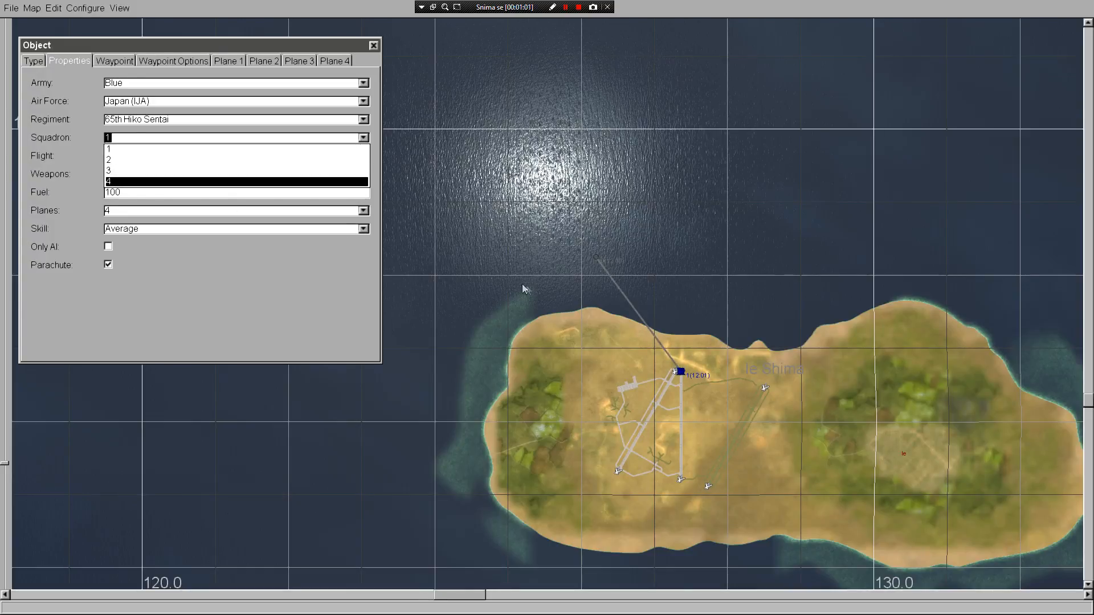
pyautogui.click(597, 256)
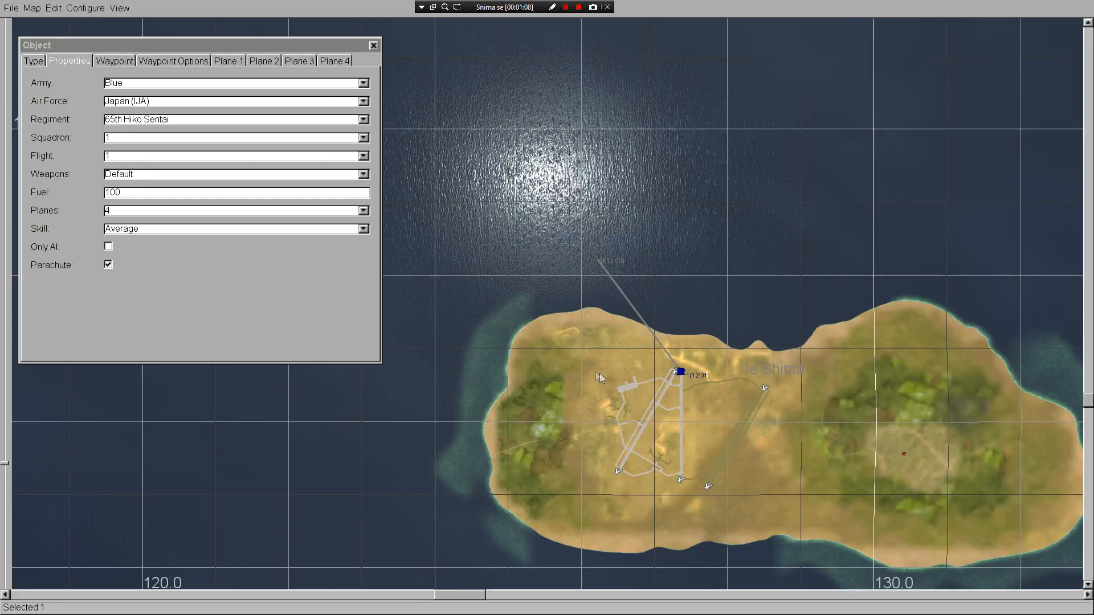
# - Delete the stray route waypoint and deselect the first flight
pyautogui.keyDown('ctrl'); pyautogui.click(557, 347); pyautogui.keyUp('ctrl')
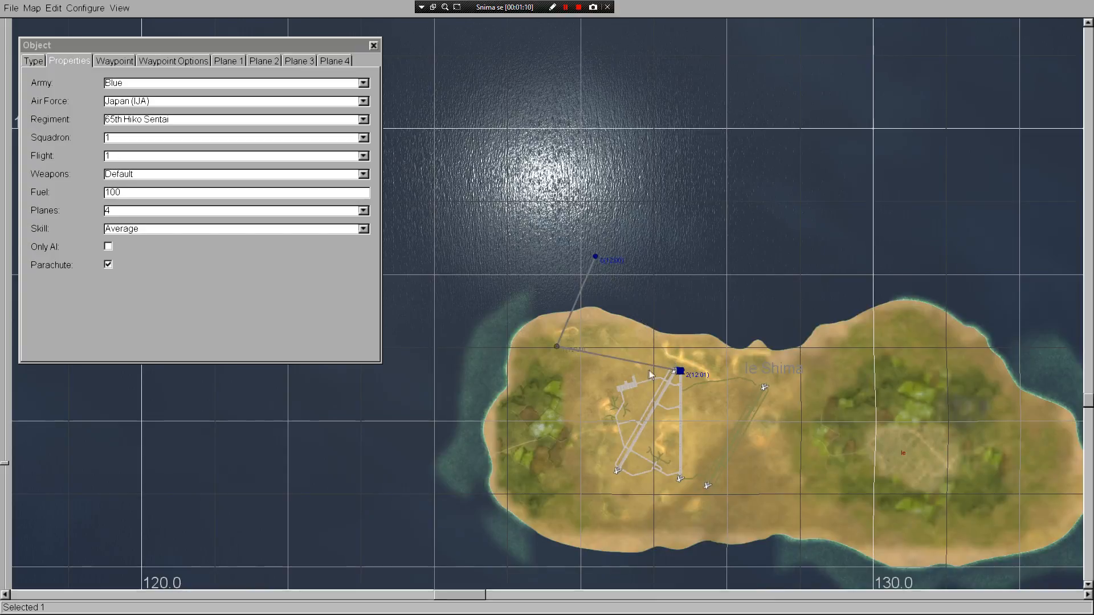
pyautogui.press('Delete')
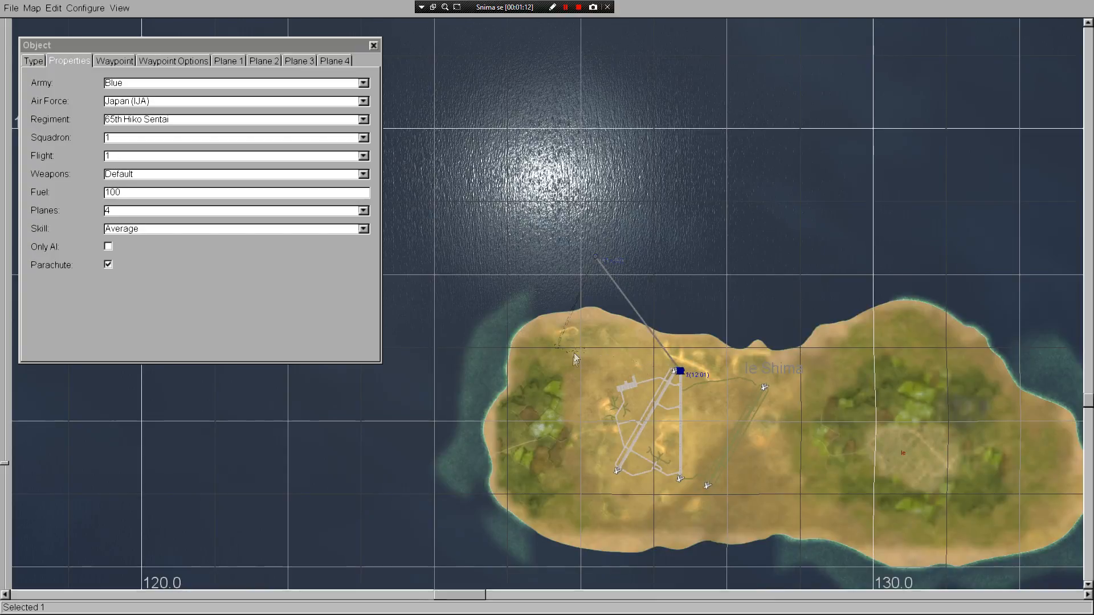
pyautogui.rightClick(578, 370)
pyautogui.click(593, 374)
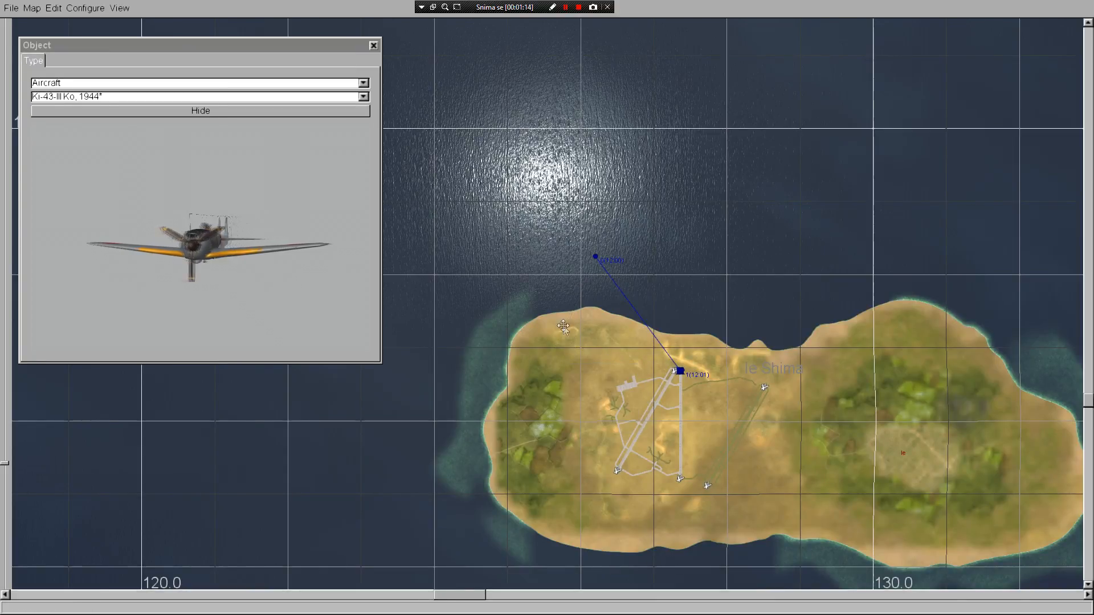
# - Add a second flight west of the airfield with a Landing waypoint and 4 planes
pyautogui.click(563, 326)
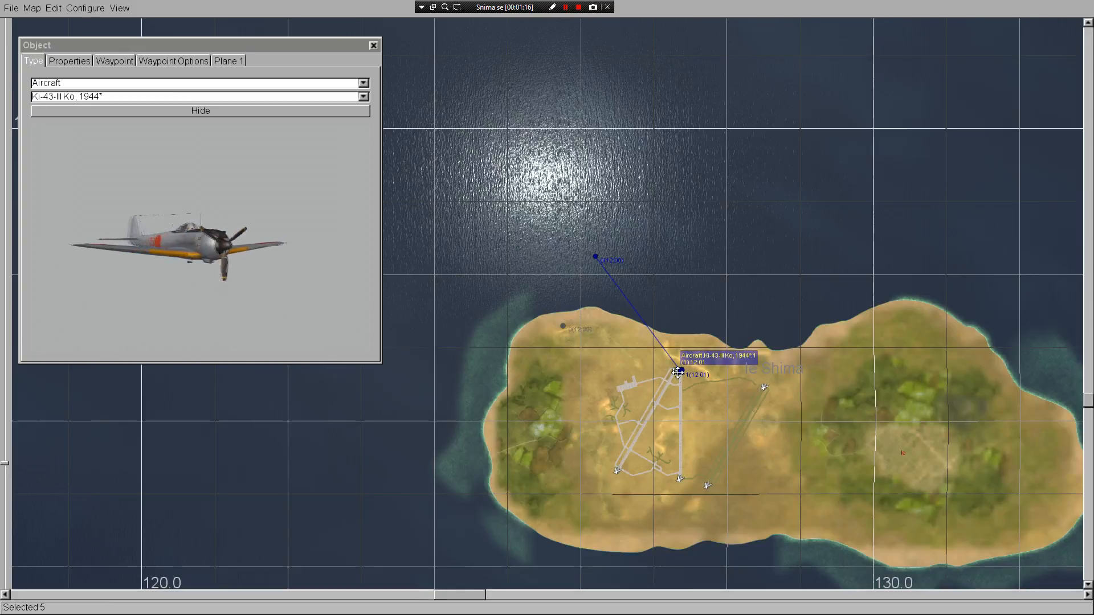
pyautogui.click(115, 61)
pyautogui.click(129, 156)
pyautogui.click(125, 189)
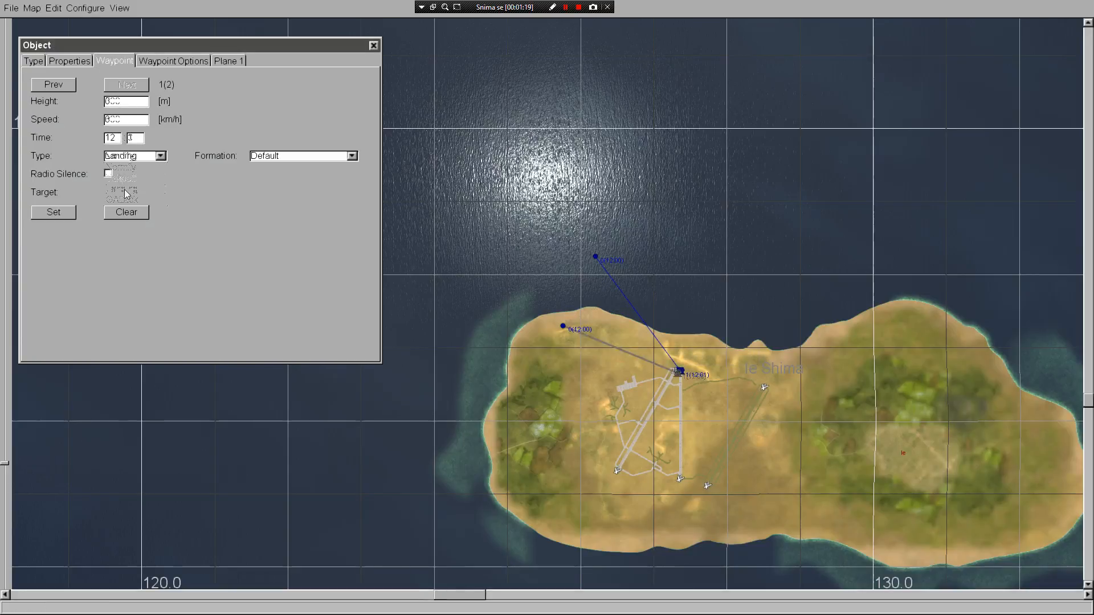
pyautogui.click(61, 61)
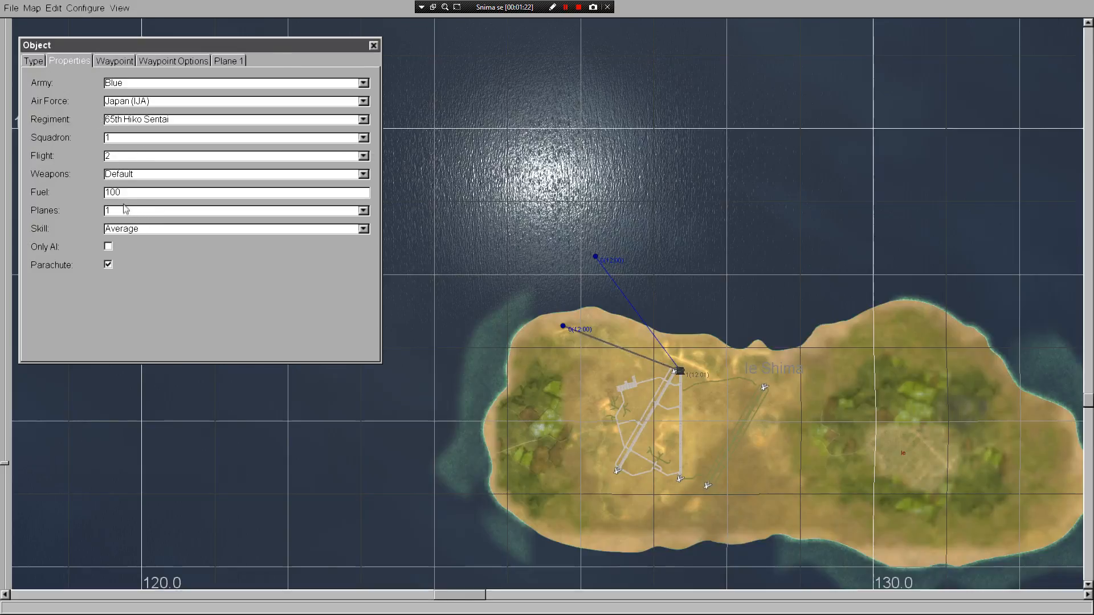
pyautogui.click(124, 208)
pyautogui.click(113, 255)
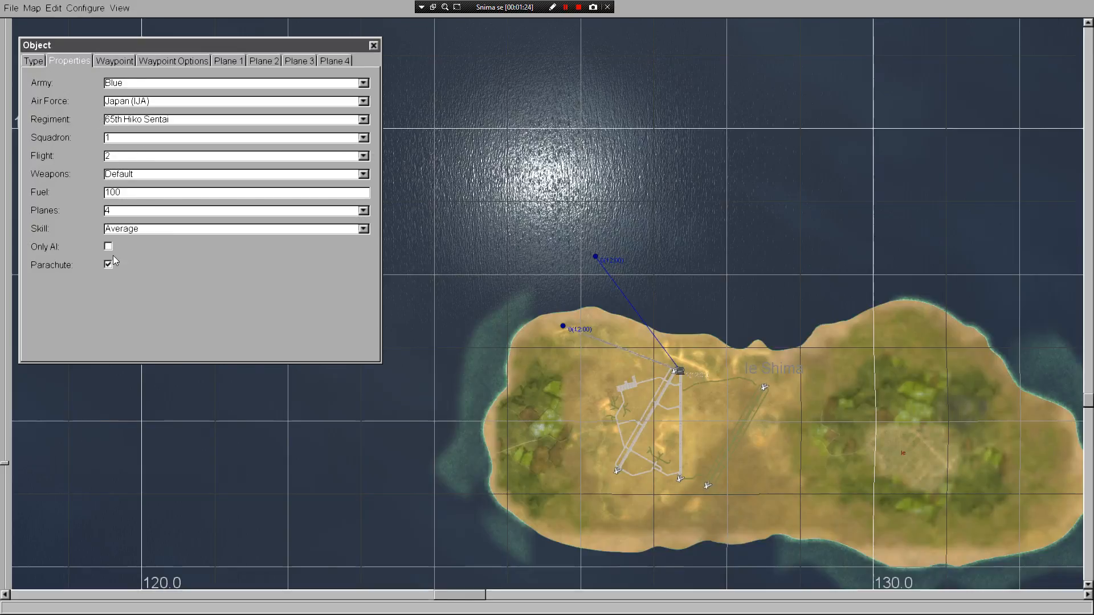
pyautogui.rightClick(573, 405)
pyautogui.click(613, 418)
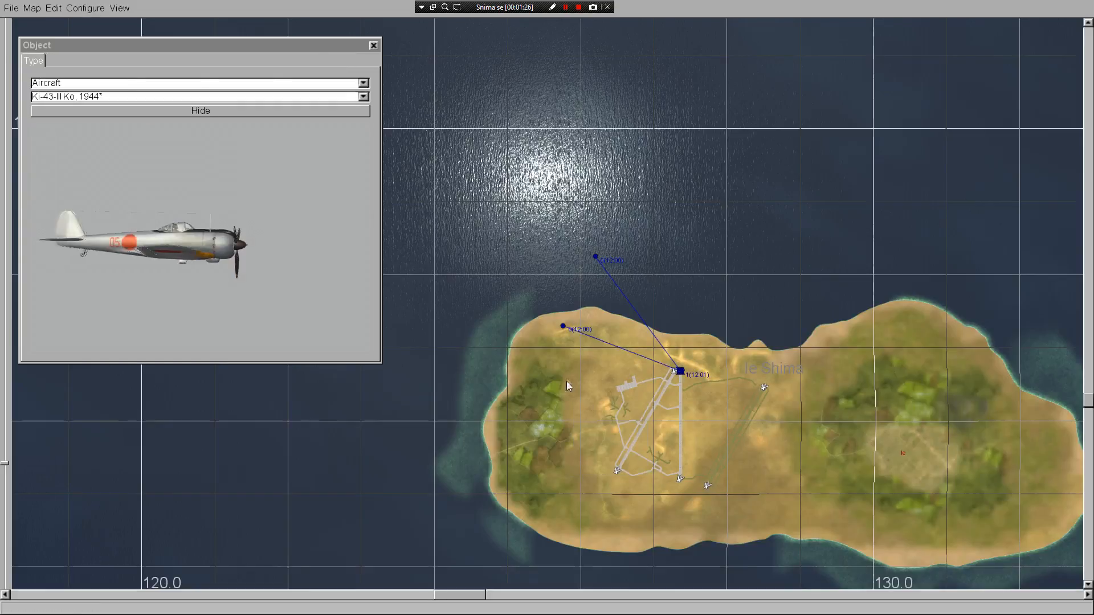
# - Add a third flight routed to the airfield, landing there, with 4 planes
pyautogui.click(557, 360)
pyautogui.keyDown('ctrl'); pyautogui.click(679, 372); pyautogui.keyUp('ctrl')
pyautogui.click(105, 63)
pyautogui.click(122, 159)
pyautogui.click(125, 181)
pyautogui.click(80, 63)
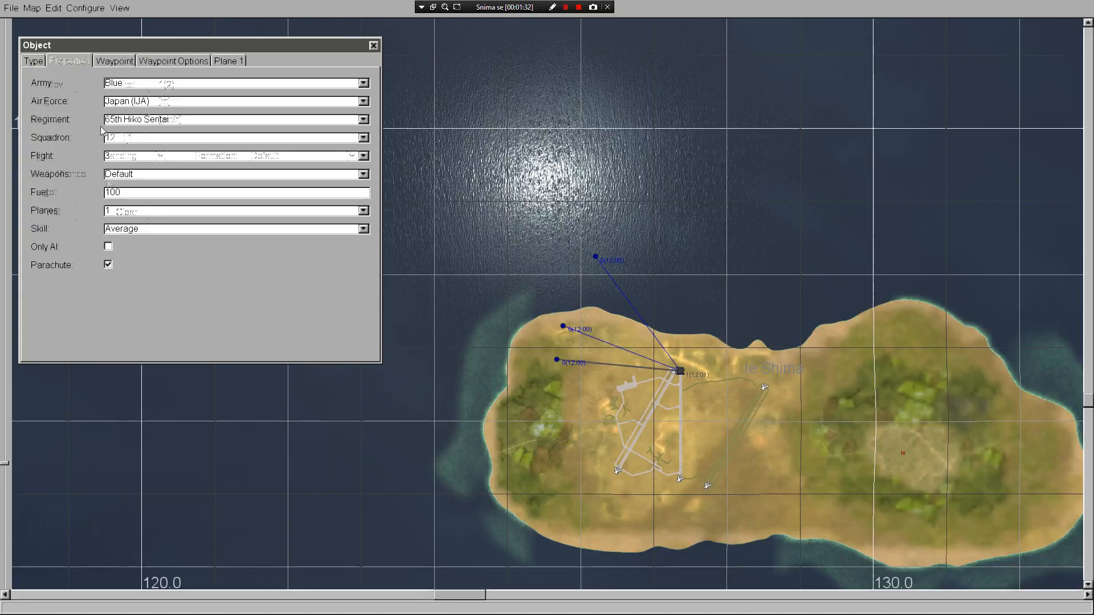
pyautogui.click(121, 211)
pyautogui.click(122, 255)
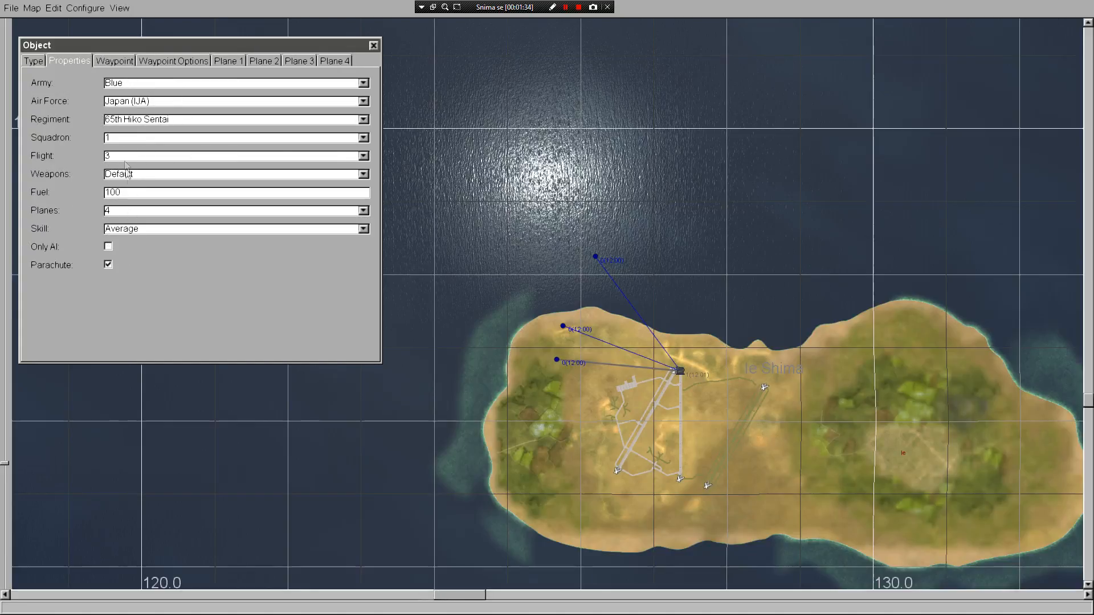
pyautogui.rightClick(410, 398)
pyautogui.click(451, 404)
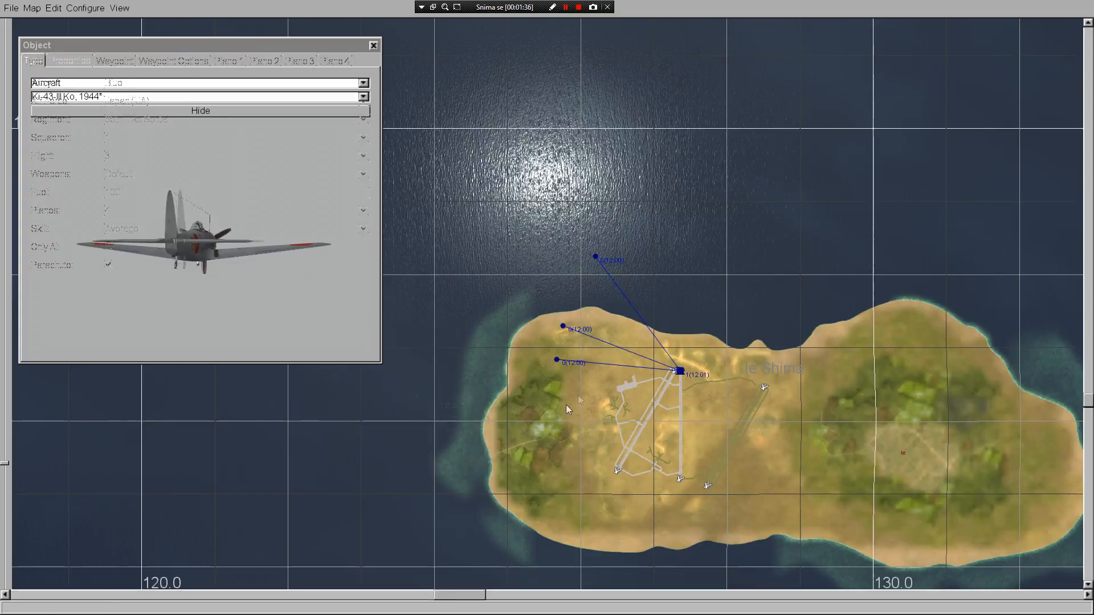
# - Add a fourth flight west of the airfield with a Landing waypoint
pyautogui.click(559, 387)
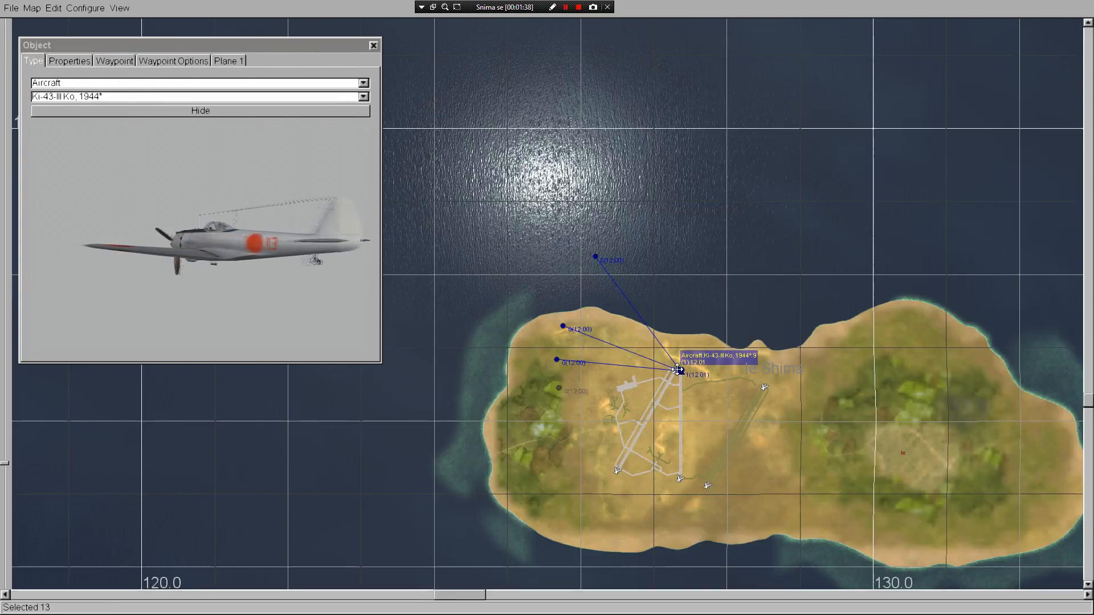
pyautogui.click(114, 63)
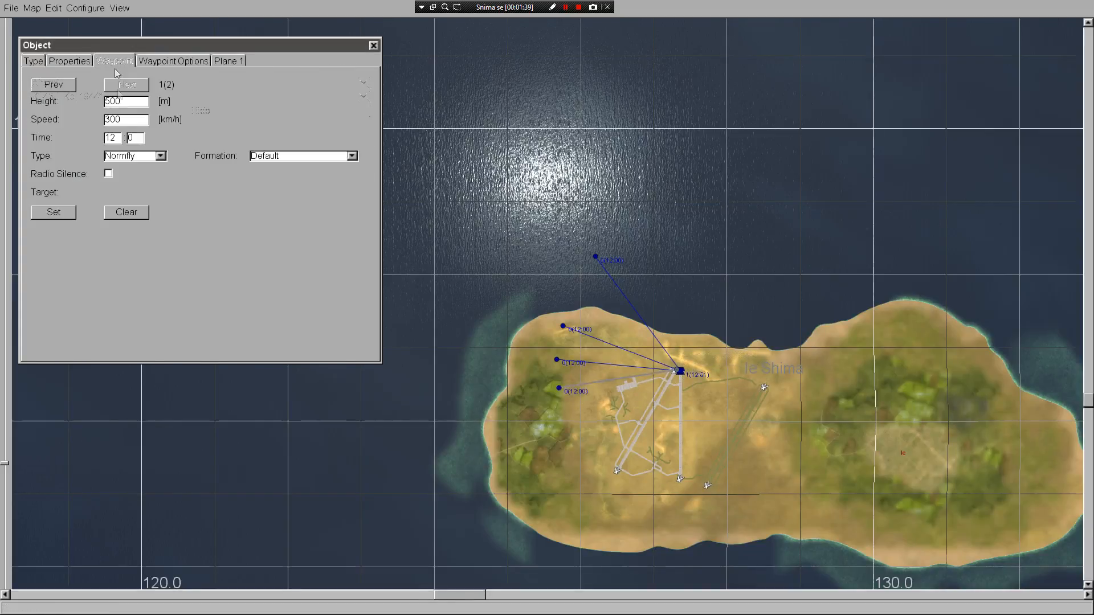
pyautogui.click(119, 158)
pyautogui.click(122, 179)
pyautogui.click(62, 61)
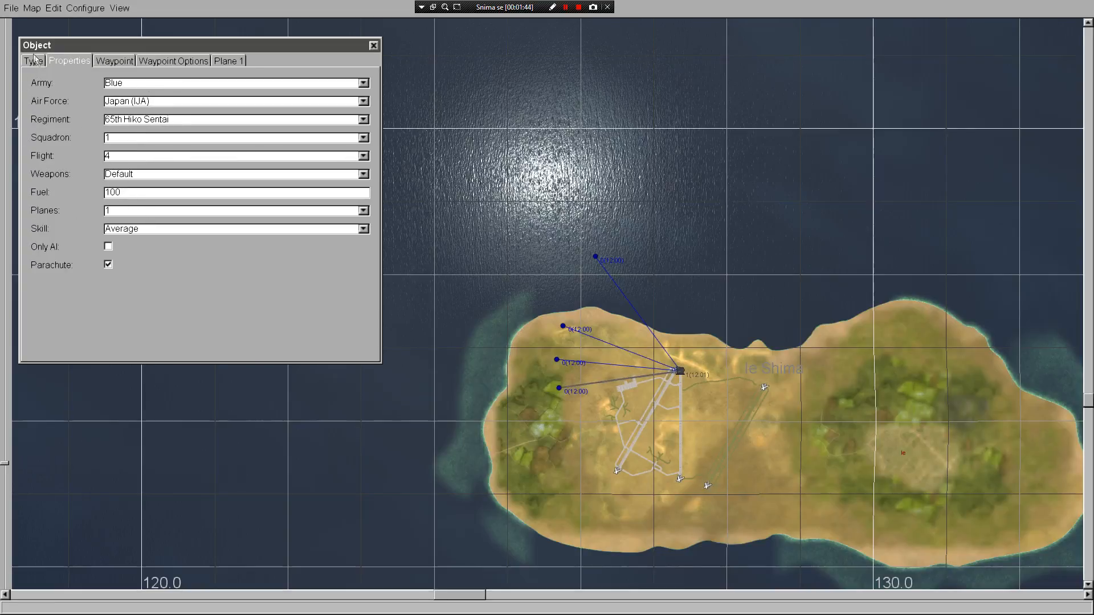
pyautogui.click(33, 59)
pyautogui.click(63, 97)
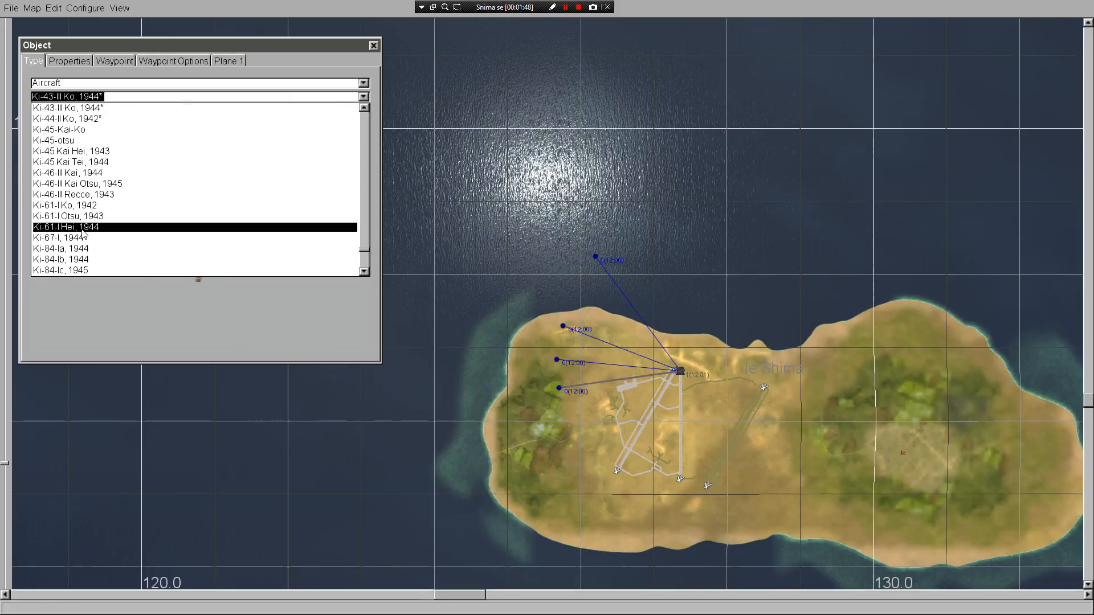
# - Make the fourth flight Ki-61-I Hei, 1944 with 4 planes
pyautogui.click(98, 227)
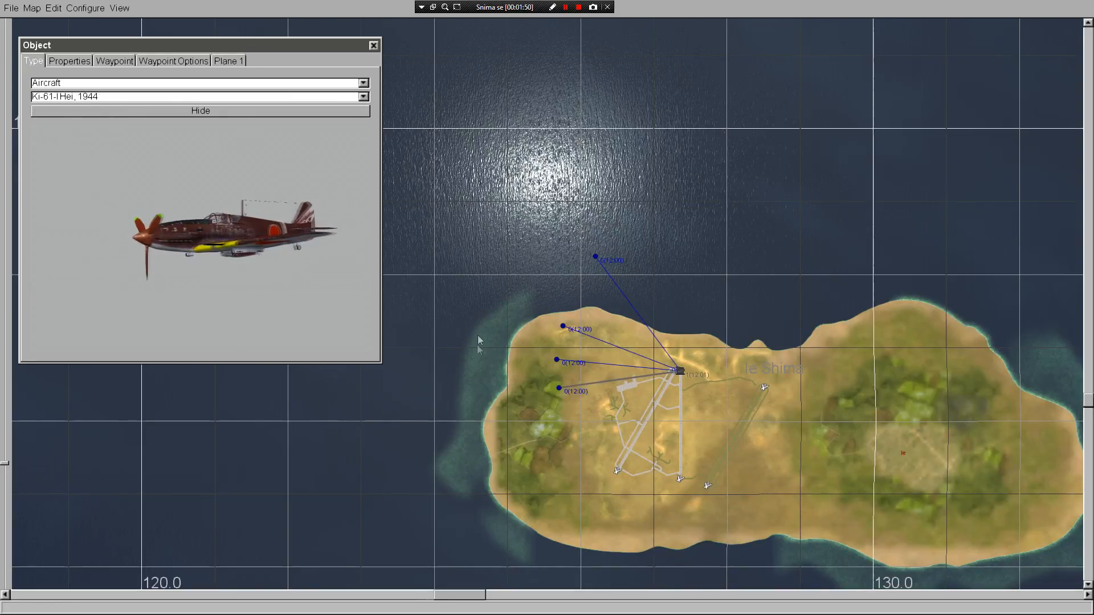
pyautogui.click(77, 61)
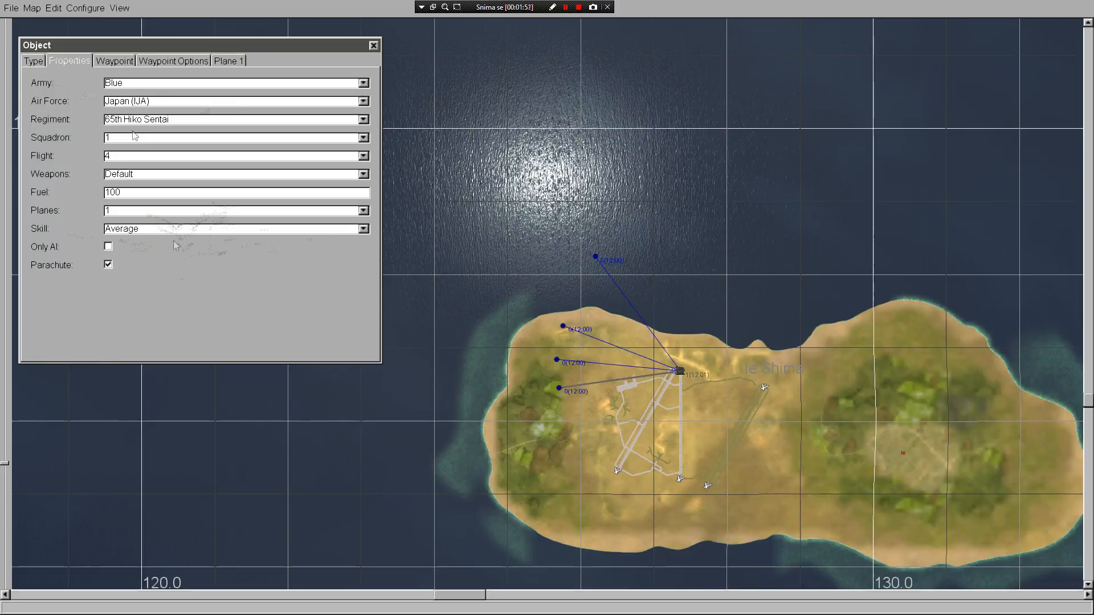
pyautogui.click(122, 211)
pyautogui.click(127, 258)
pyautogui.rightClick(356, 422)
pyautogui.click(383, 431)
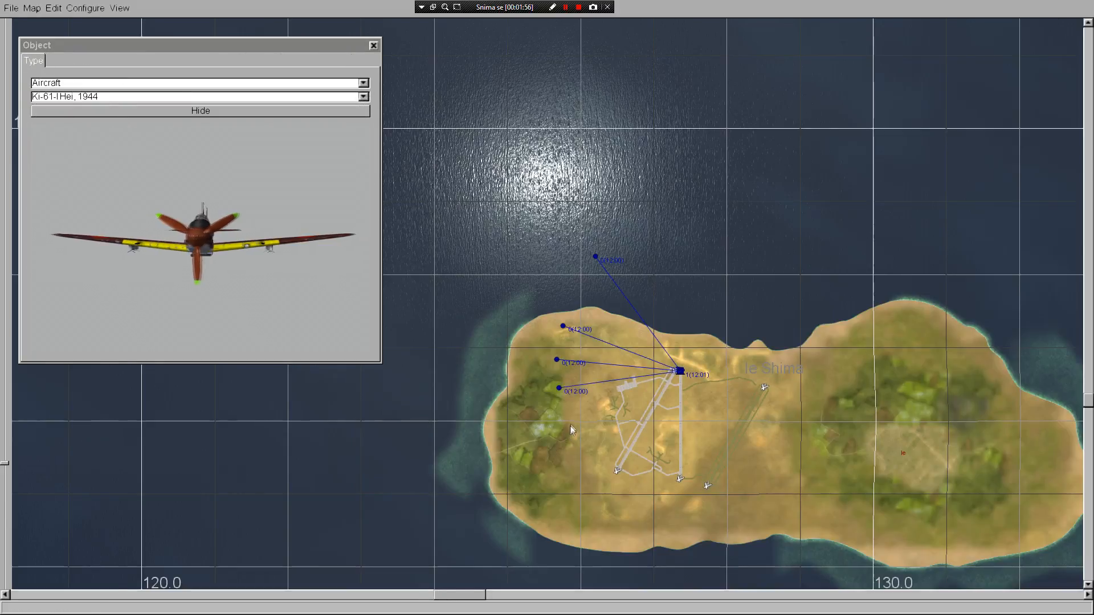
# - Add another Ki-61 flight routed to the airfield, landing there, with 4 planes
pyautogui.keyDown('ctrl'); pyautogui.click(569, 414); pyautogui.keyUp('ctrl')
pyautogui.keyDown('ctrl'); pyautogui.click(679, 373); pyautogui.keyUp('ctrl')
pyautogui.click(113, 61)
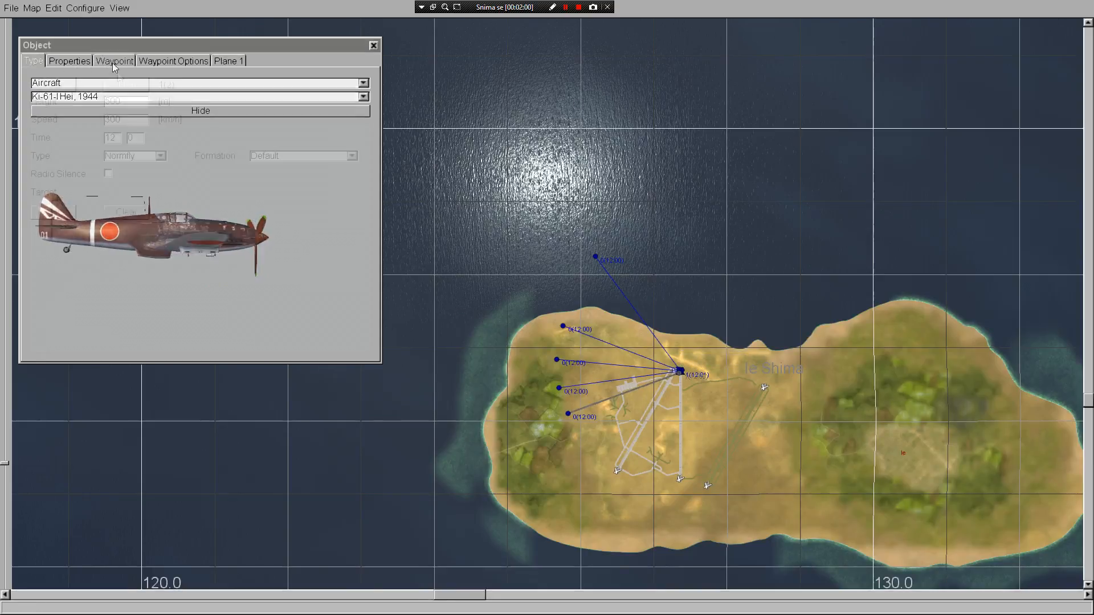
pyautogui.click(123, 155)
pyautogui.click(129, 189)
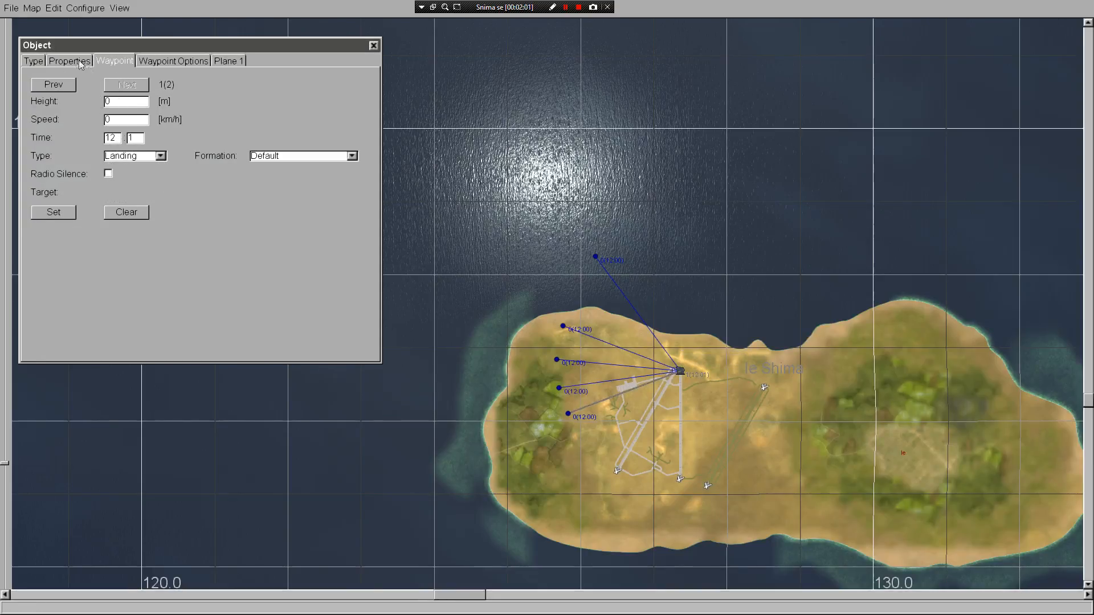
pyautogui.click(82, 62)
pyautogui.click(127, 215)
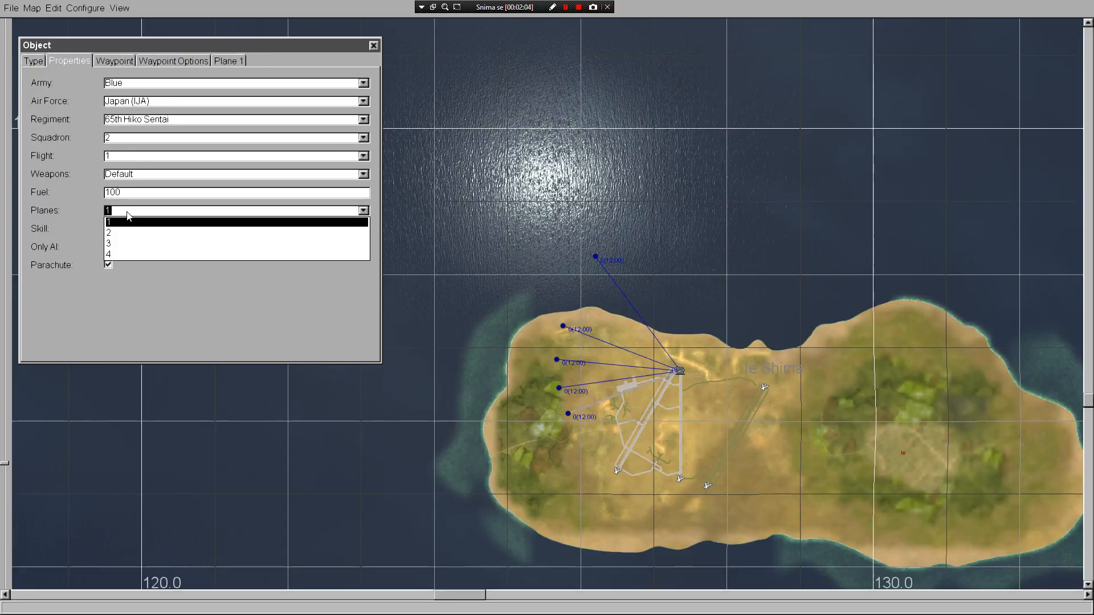
pyautogui.click(124, 254)
pyautogui.rightClick(378, 422)
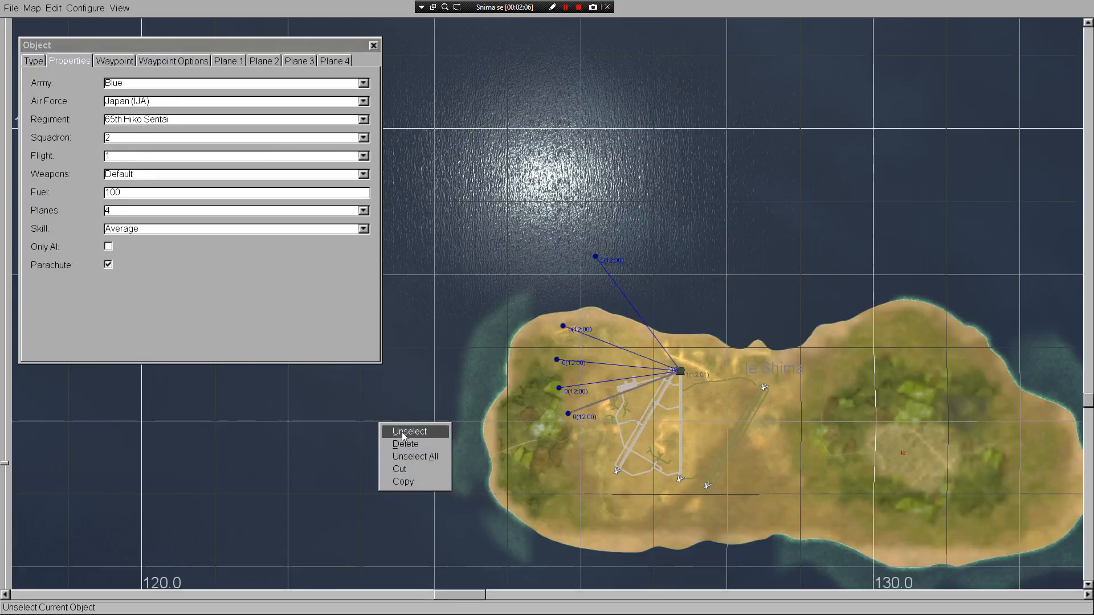
pyautogui.click(401, 432)
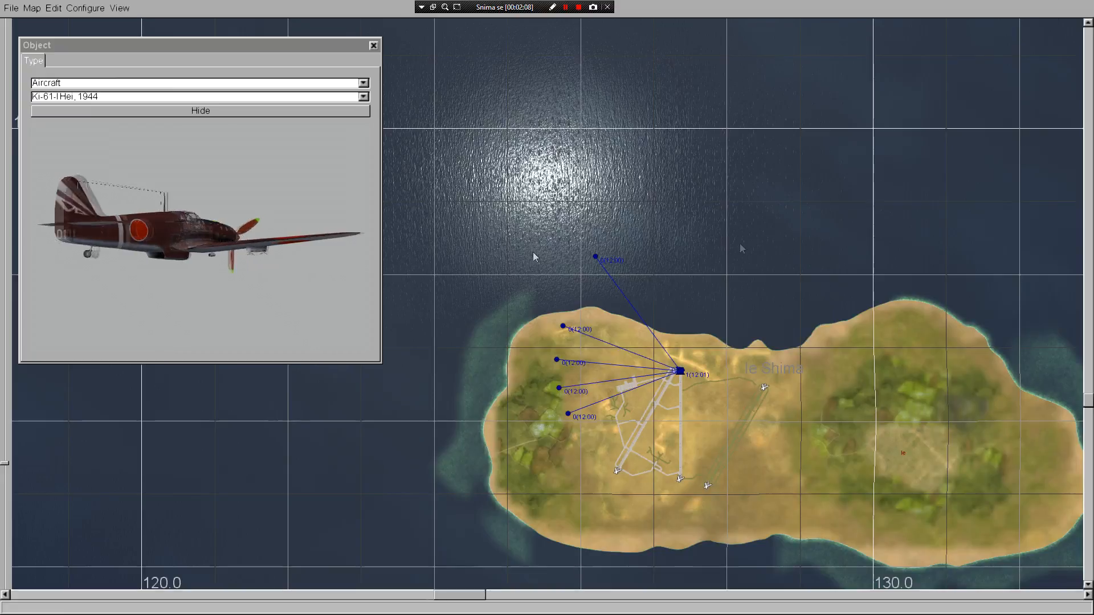
# - Add a new flight north of the airfield with a Landing waypoint on the airfield
pyautogui.click(114, 97)
pyautogui.scroll(-10, 126, 196)
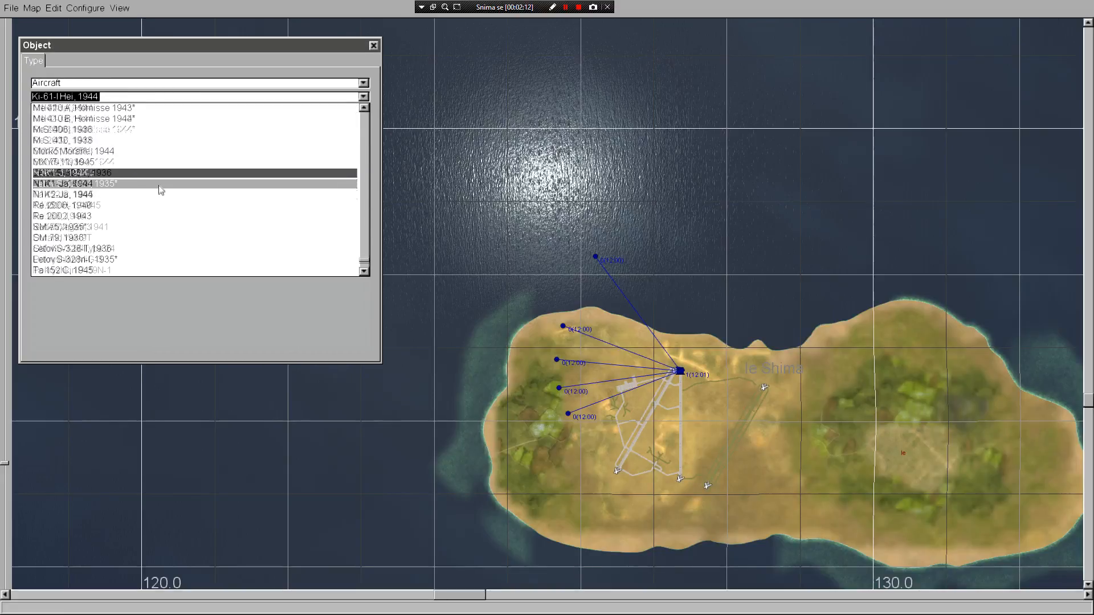
pyautogui.moveTo(365, 265); pyautogui.dragTo(370, 235)
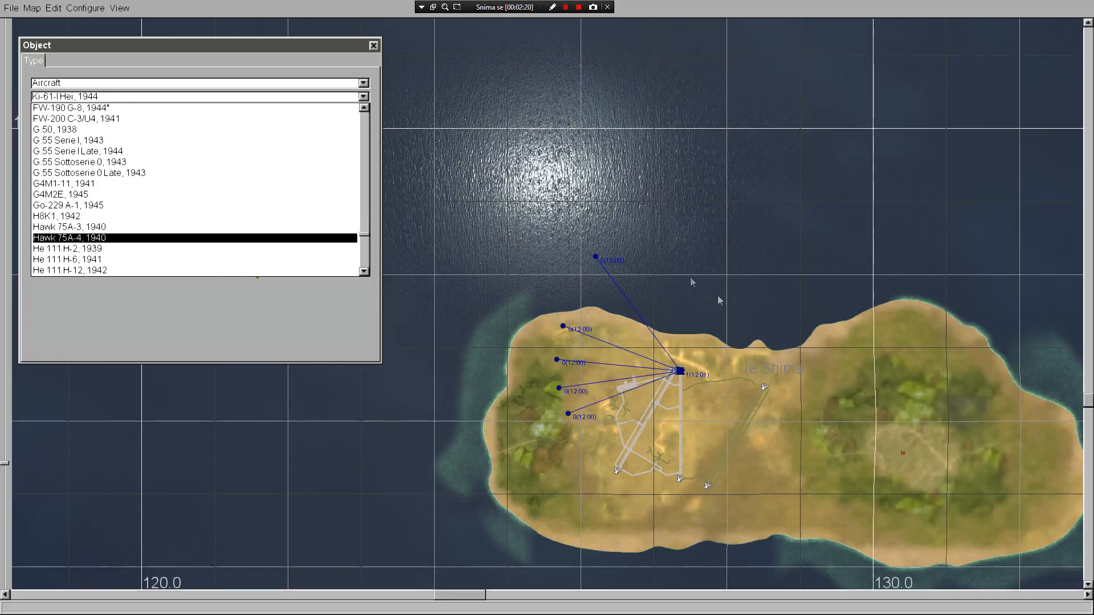
pyautogui.click(688, 257)
pyautogui.click(688, 254)
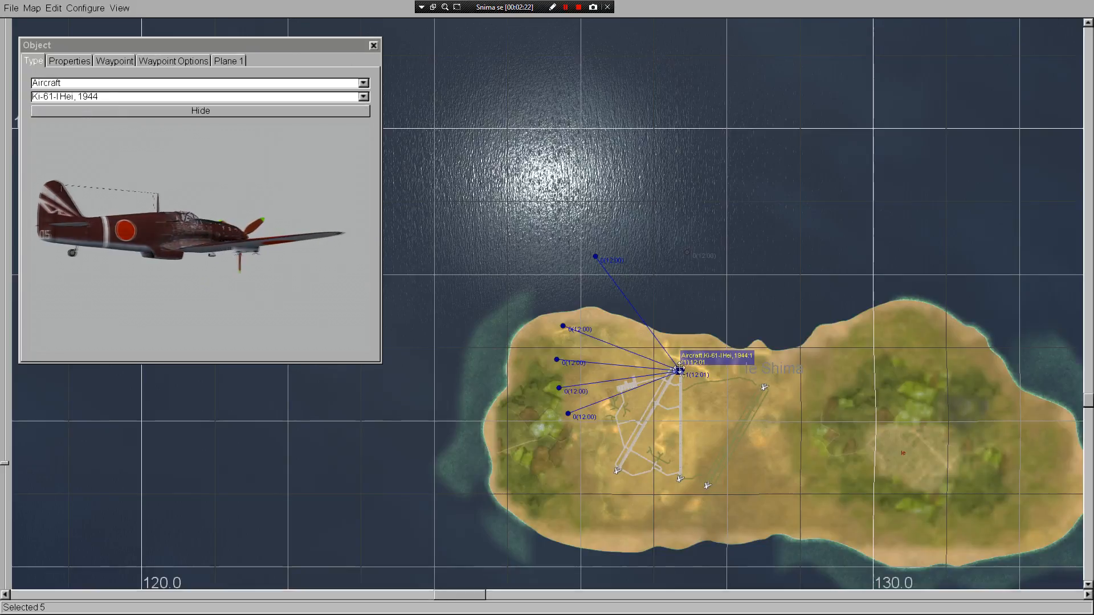
pyautogui.click(686, 311)
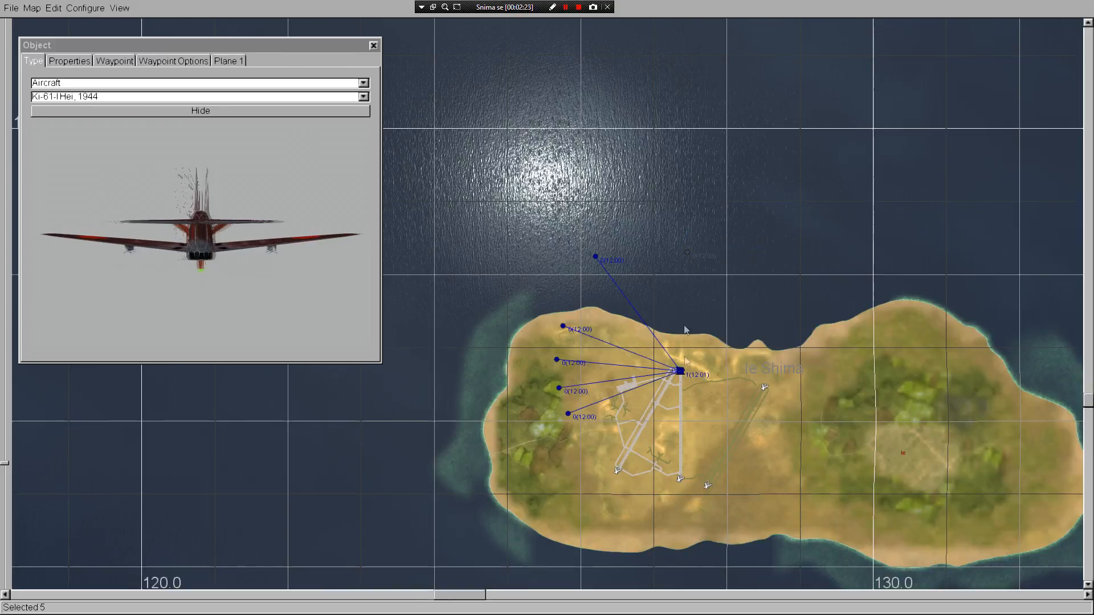
pyautogui.moveTo(686, 312); pyautogui.dragTo(685, 360)
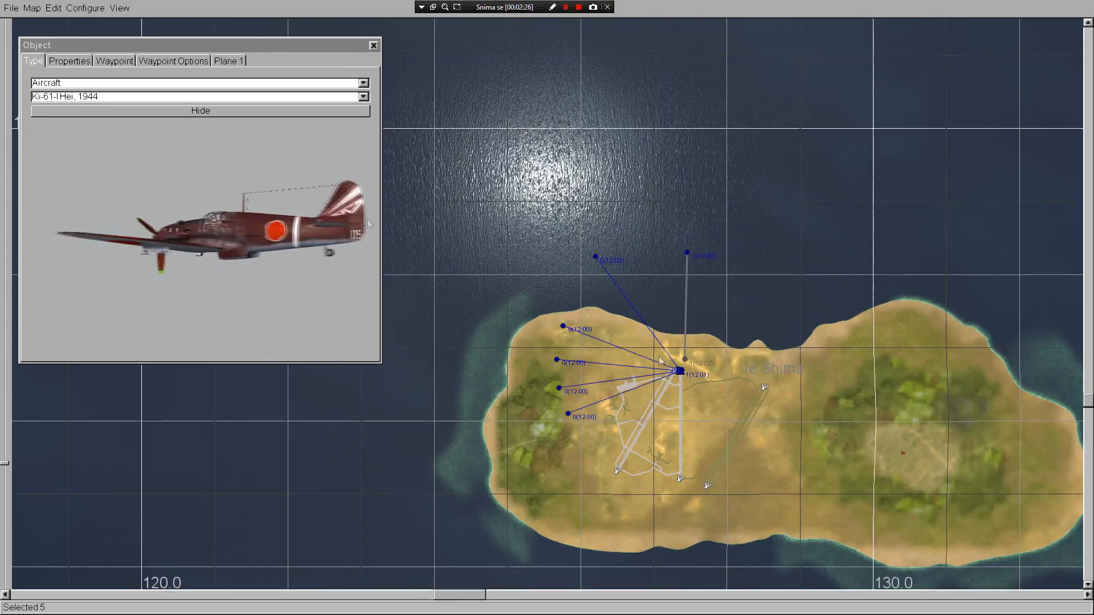
pyautogui.click(114, 61)
pyautogui.click(132, 189)
# - Change the new flight to G4M1-11, 1941 bombers with 4 planes
pyautogui.click(71, 62)
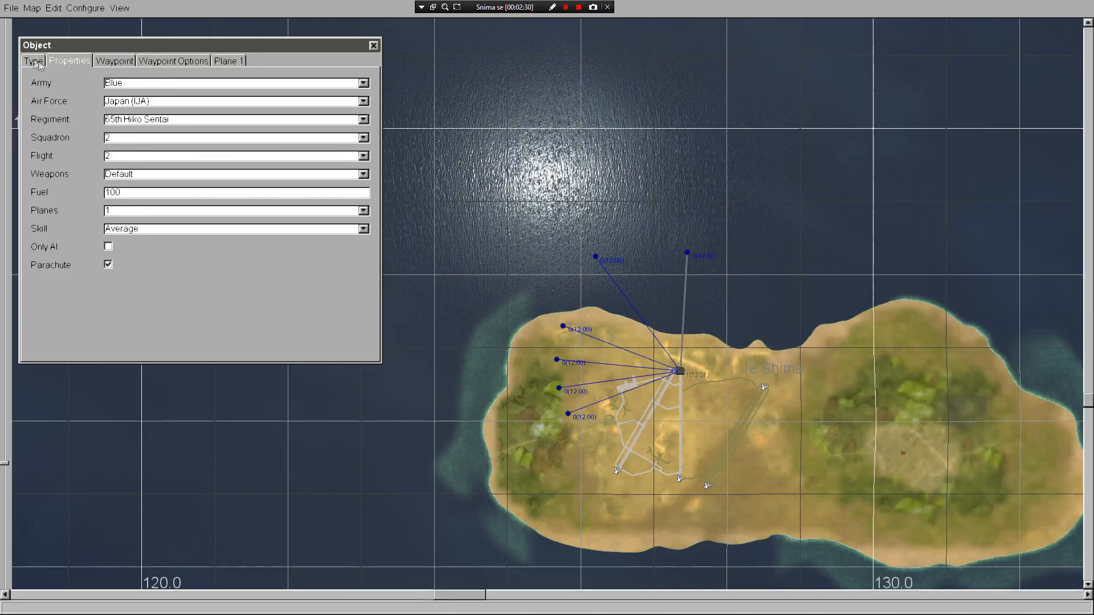
pyautogui.click(33, 62)
pyautogui.click(85, 96)
pyautogui.scroll(7, 171, 171)
pyautogui.moveTo(368, 252); pyautogui.dragTo(368, 233)
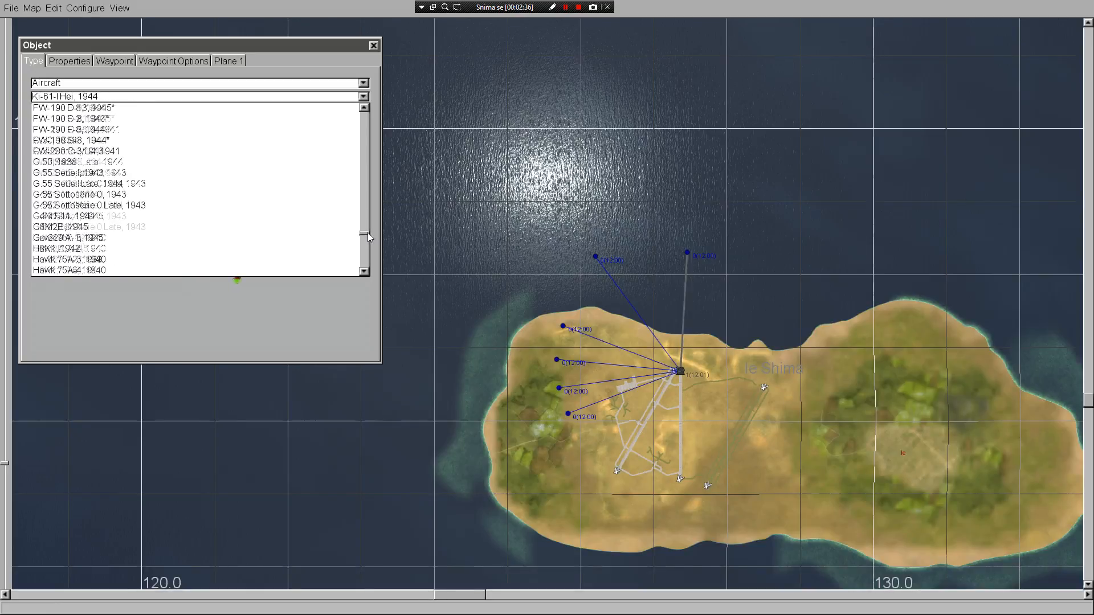
pyautogui.click(277, 238)
pyautogui.click(59, 63)
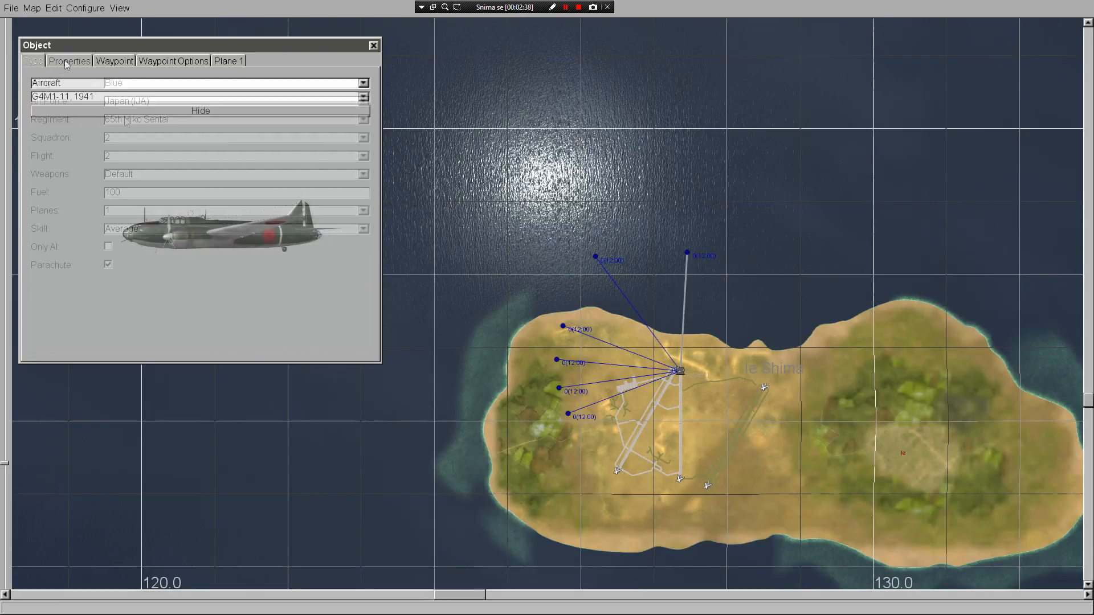
pyautogui.click(121, 212)
pyautogui.click(117, 255)
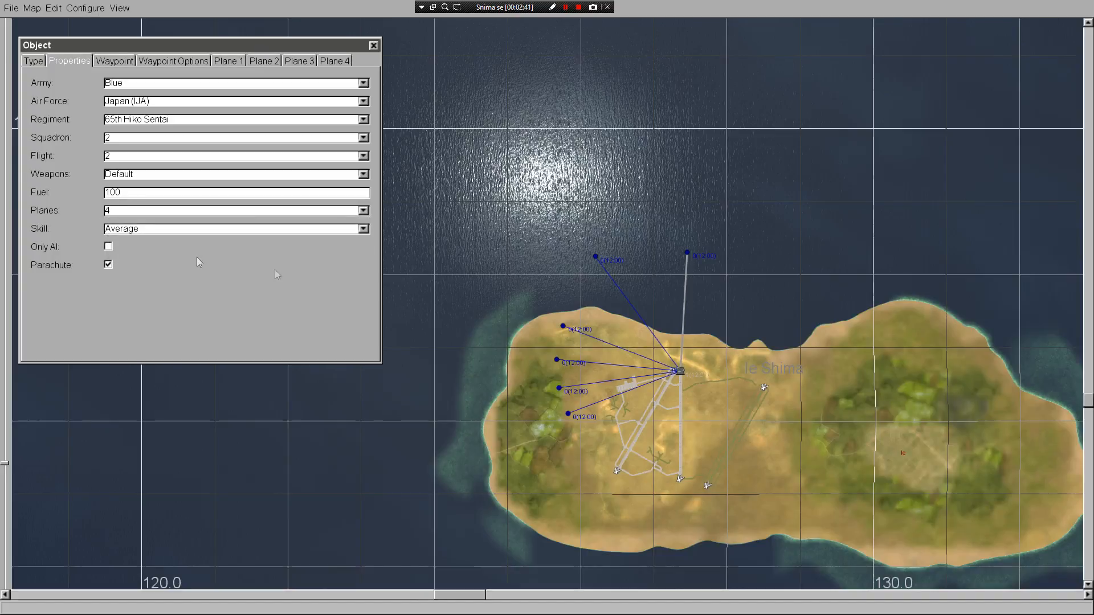
pyautogui.rightClick(464, 313)
pyautogui.click(485, 321)
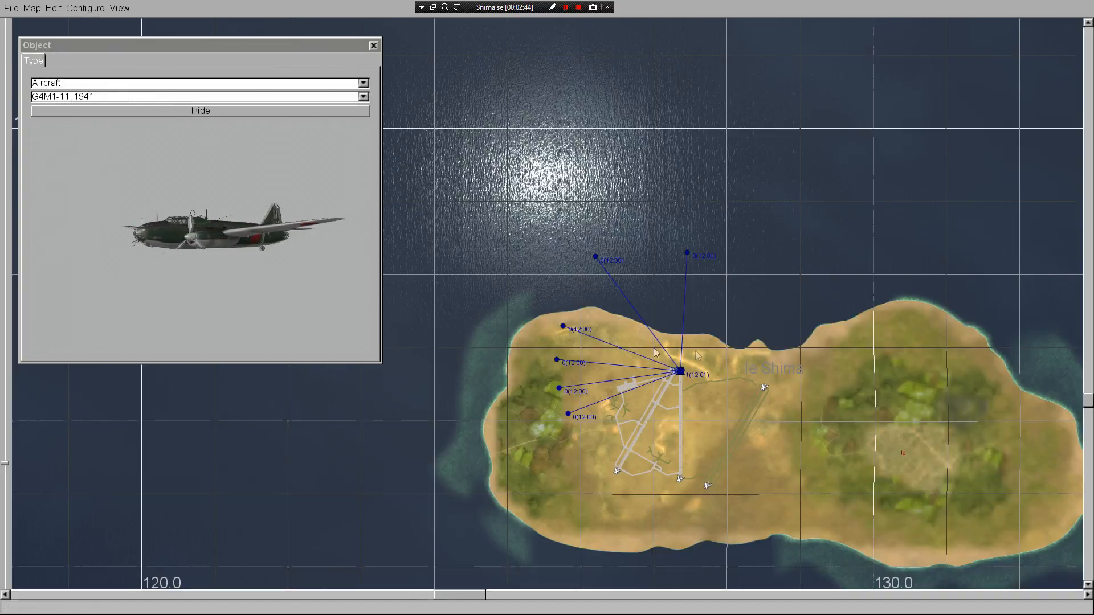
# - Zoom out toward Okinawa and clear the selection
pyautogui.click(686, 254)
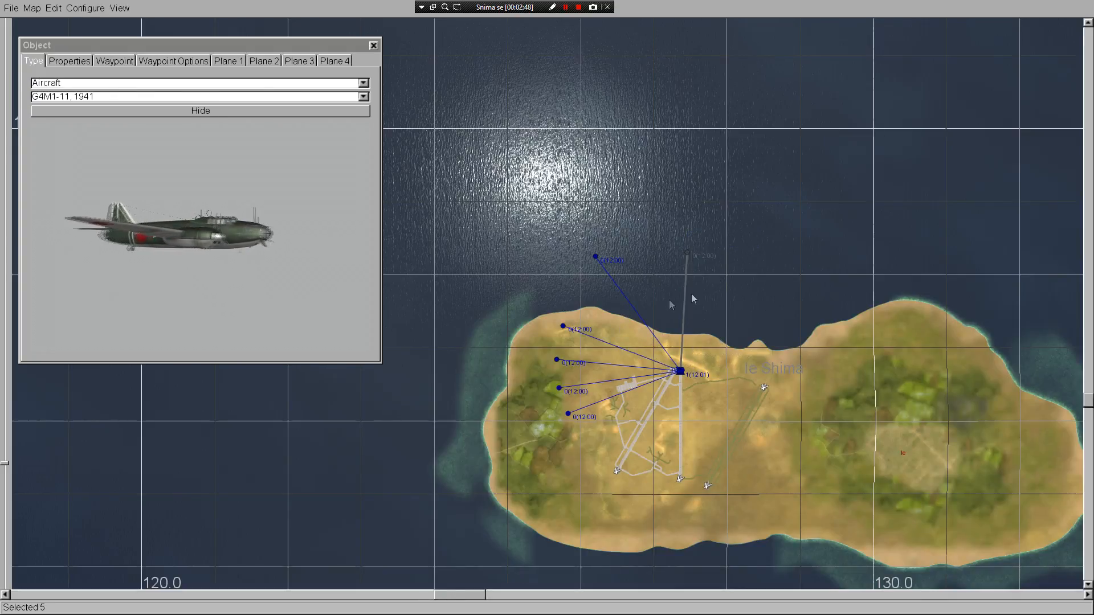
pyautogui.scroll(-3, 699, 367)
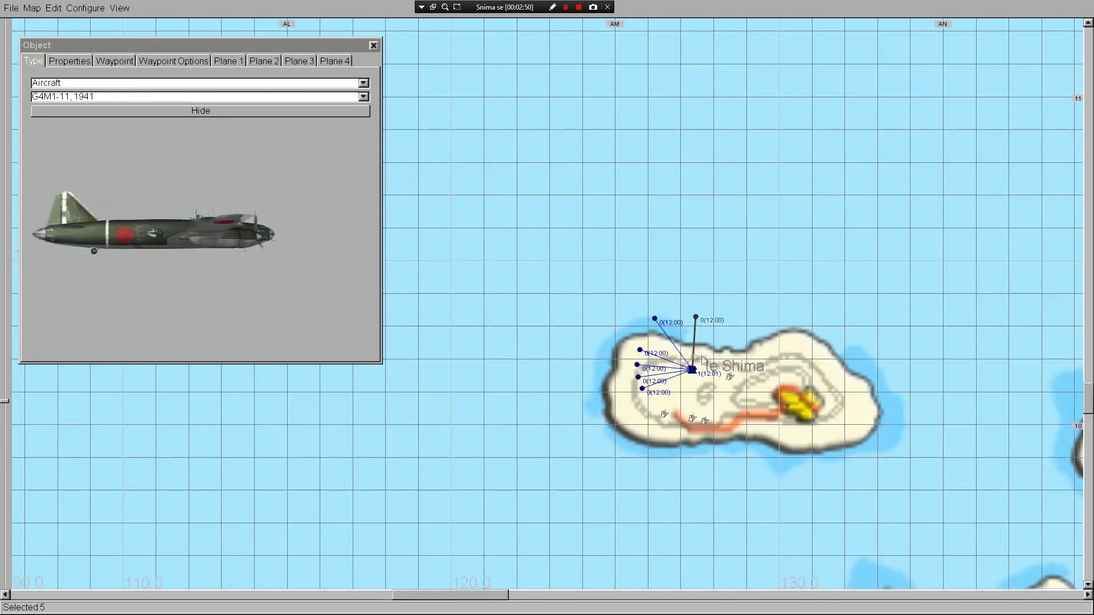
pyautogui.scroll(-4, 725, 313)
pyautogui.moveTo(794, 281); pyautogui.dragTo(552, 382)
pyautogui.scroll(-3, 656, 324)
pyautogui.scroll(-3, 655, 324)
pyautogui.scroll(-1, 668, 309)
pyautogui.rightClick(670, 310)
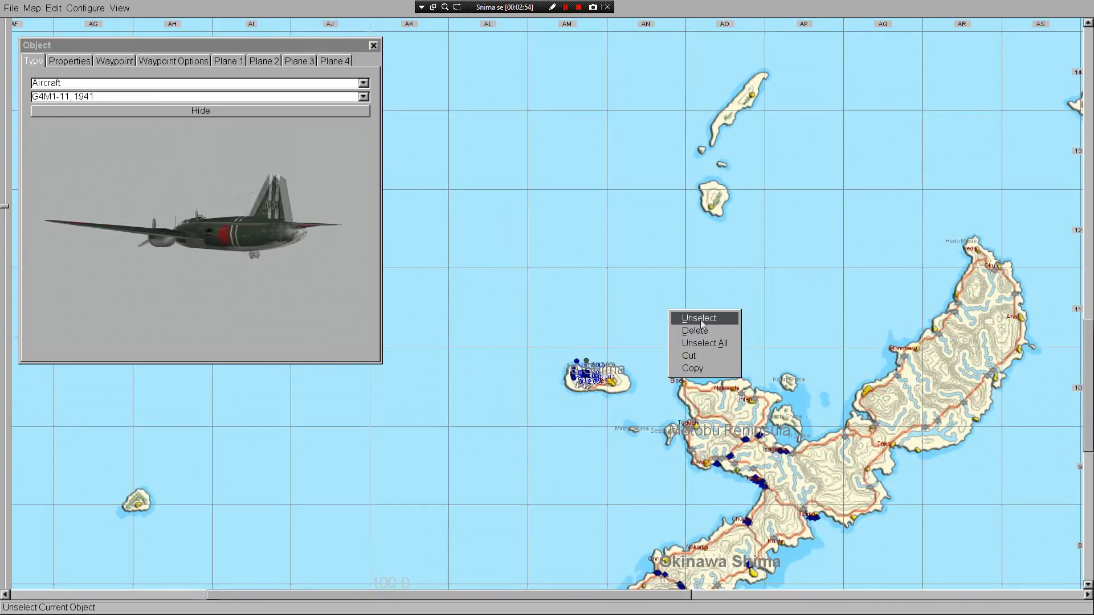
pyautogui.click(700, 320)
# - Pan over the sea north of Okinawa and move the Object window to the upper right
pyautogui.moveTo(511, 222); pyautogui.dragTo(523, 393)
pyautogui.scroll(-2, 561, 281)
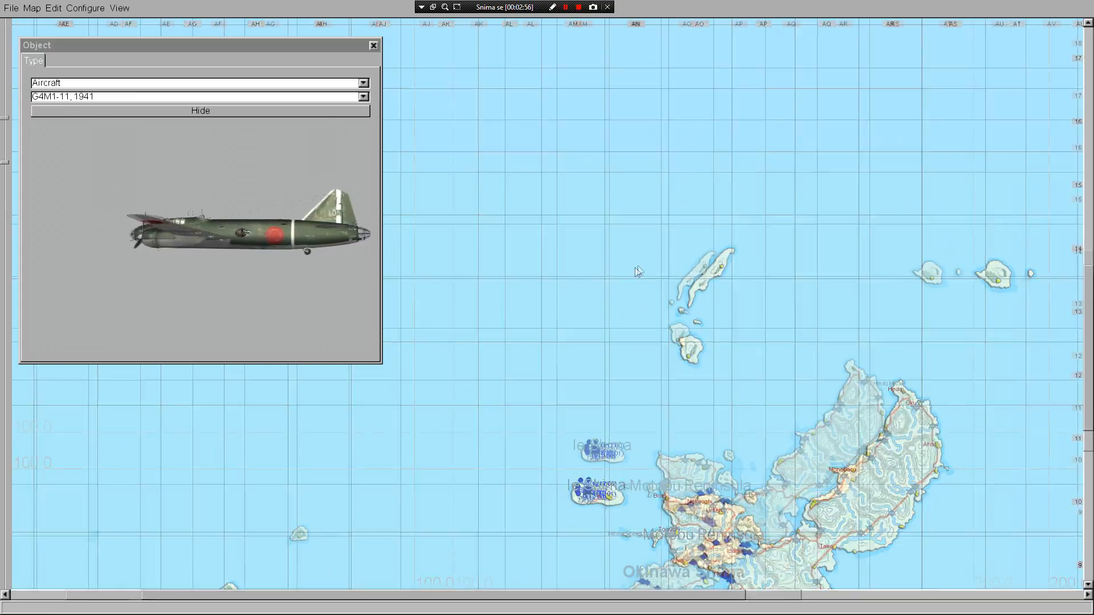
pyautogui.scroll(-3, 636, 268)
pyautogui.scroll(-2, 641, 267)
pyautogui.moveTo(613, 225); pyautogui.dragTo(885, 357)
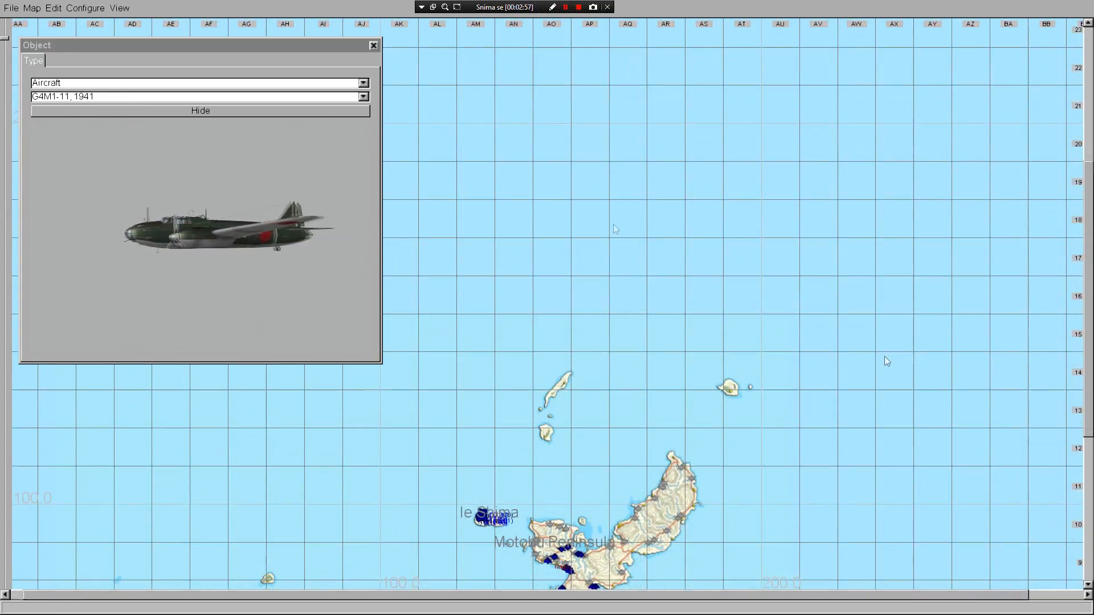
pyautogui.moveTo(213, 49); pyautogui.dragTo(873, 84)
# - Set the object category to Stationary Ships, with Soviet Torpedo Boat G-5 as default
pyautogui.click(769, 114)
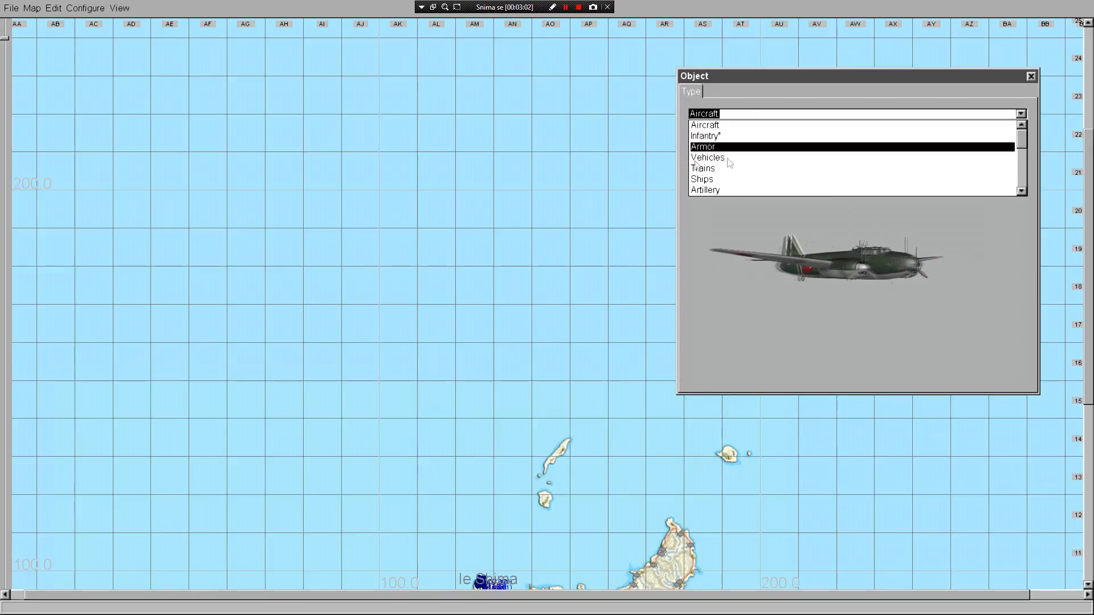
pyautogui.moveTo(1022, 139)
pyautogui.mouseDown()
pyautogui.moveTo(1026, 179)
pyautogui.moveTo(1023, 138)
pyautogui.mouseUp()
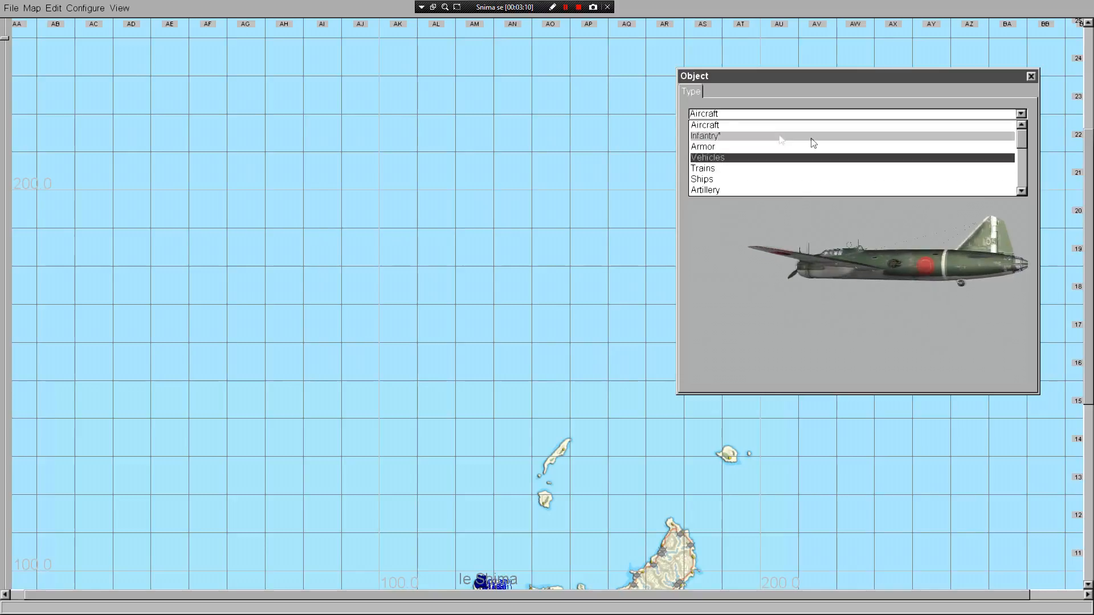
pyautogui.scroll(-2, 767, 159)
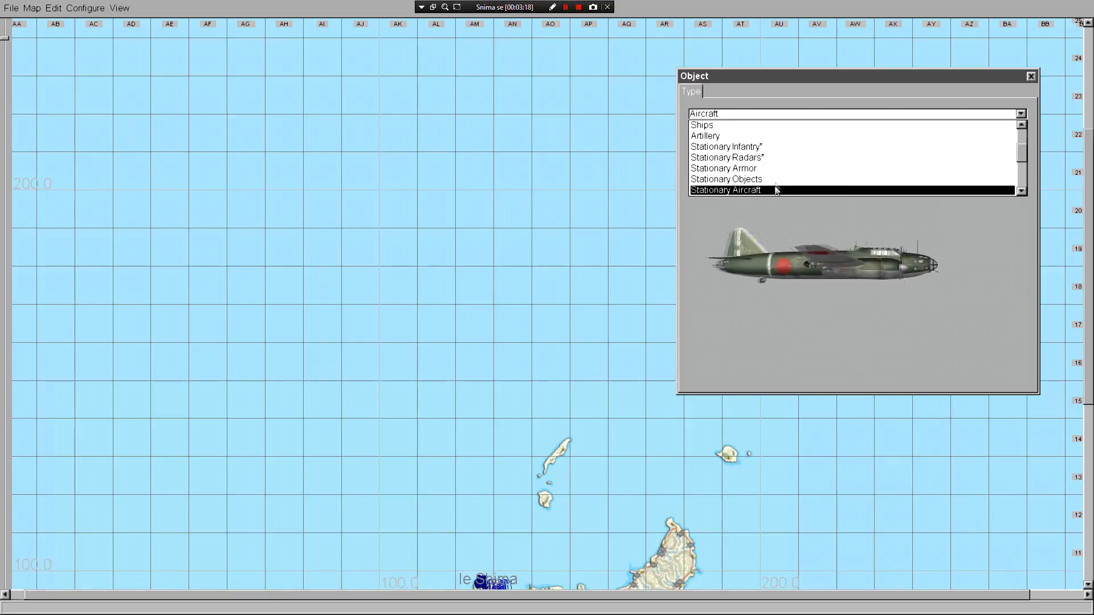
pyautogui.scroll(-1, 797, 168)
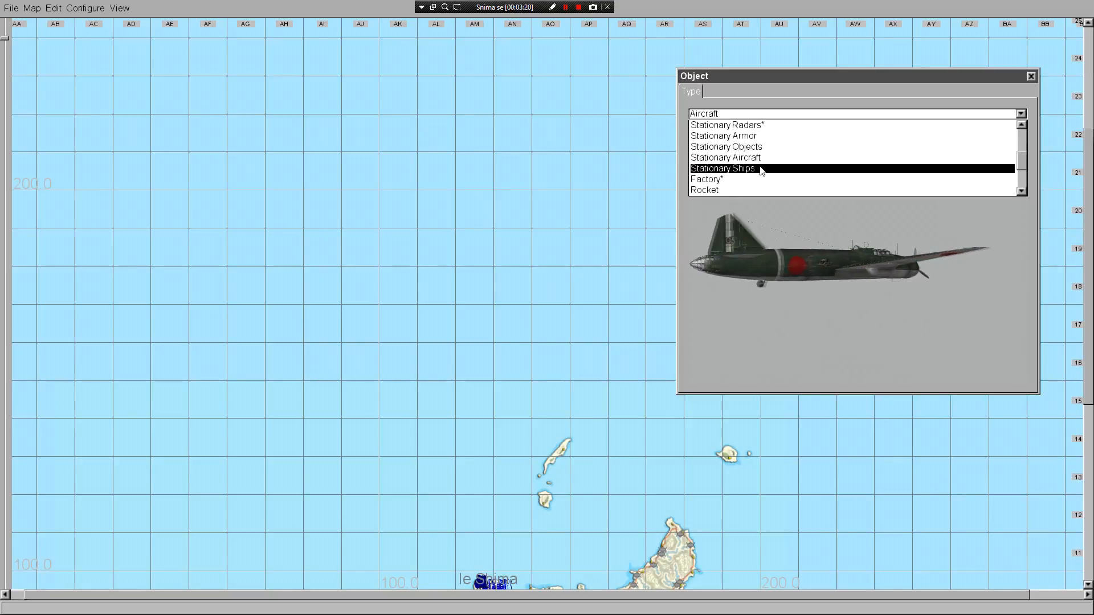
pyautogui.click(769, 169)
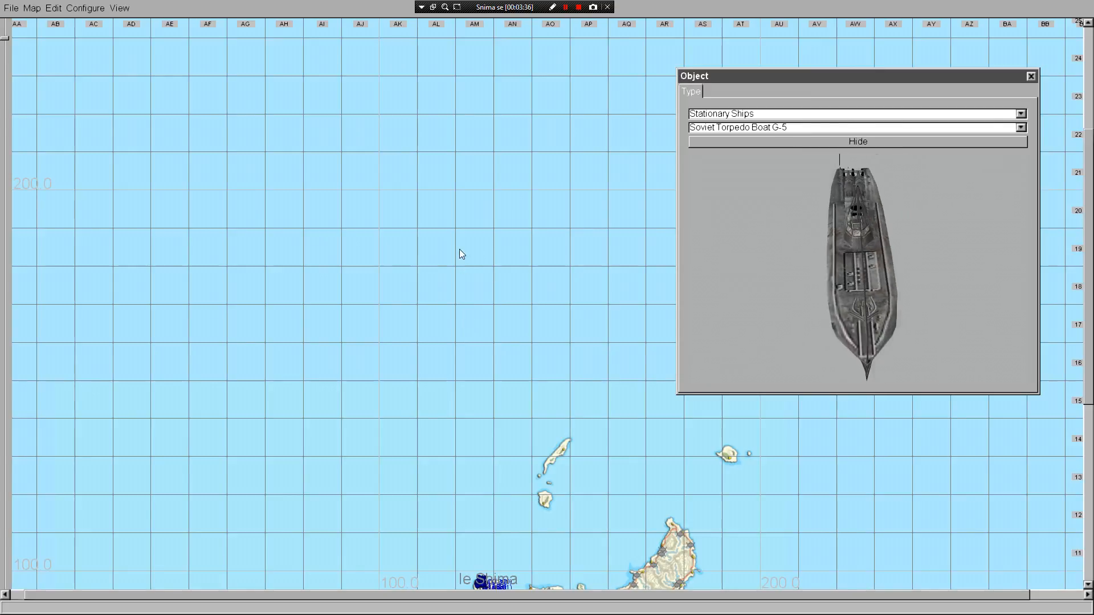
pyautogui.scroll(1, 454, 231)
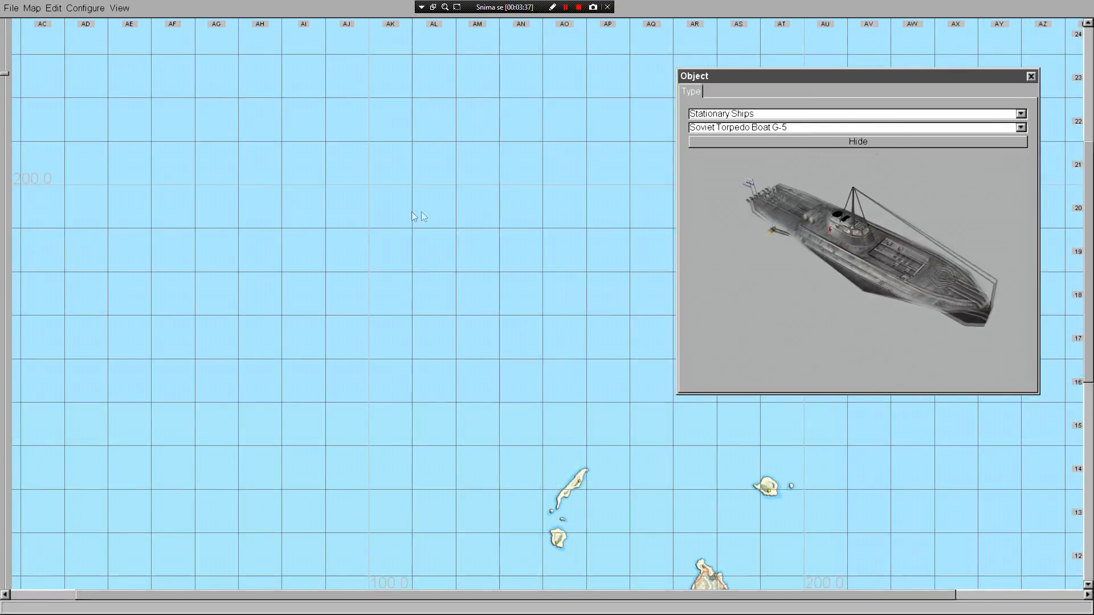
pyautogui.scroll(1, 452, 265)
pyautogui.moveTo(452, 265); pyautogui.dragTo(348, 258)
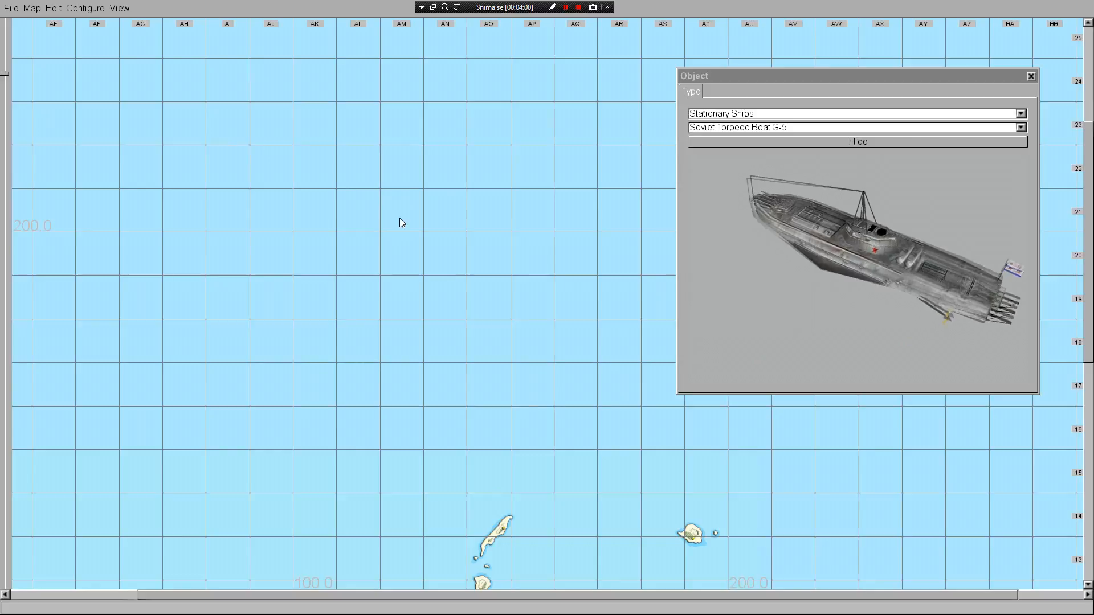
# - Browse the ship type list and pan the map north over open sea
pyautogui.click(764, 130)
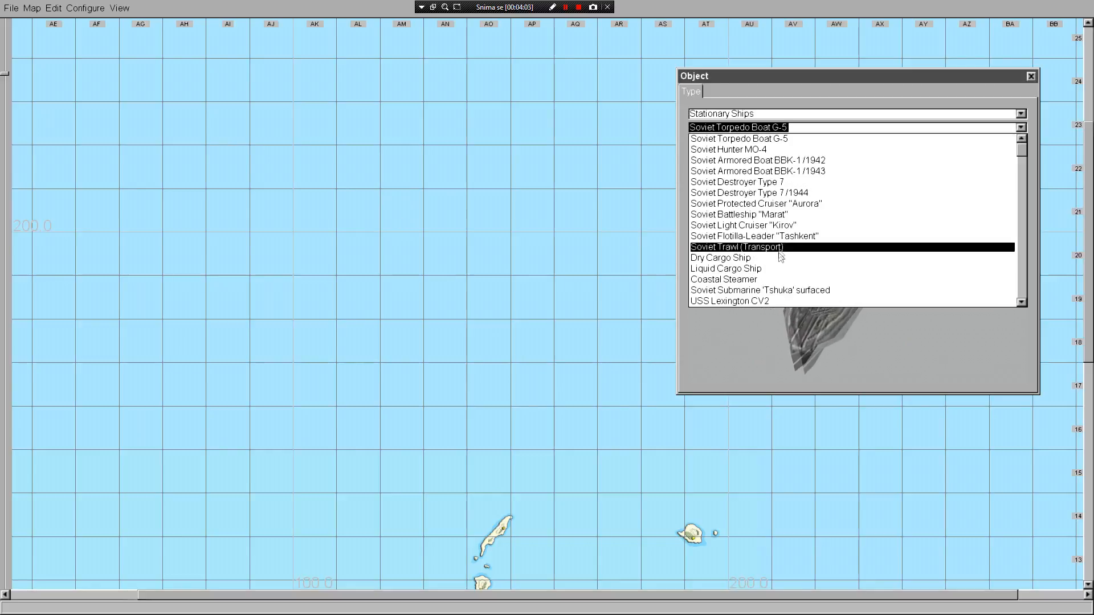
pyautogui.scroll(-2, 785, 252)
pyautogui.scroll(2, 781, 249)
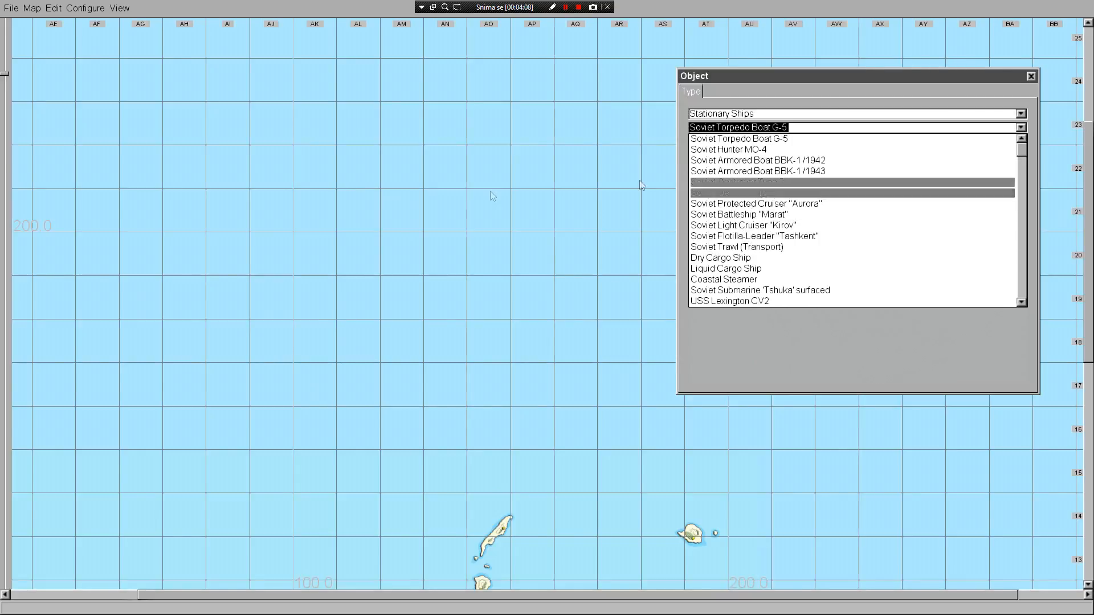
pyautogui.scroll(-2, 438, 213)
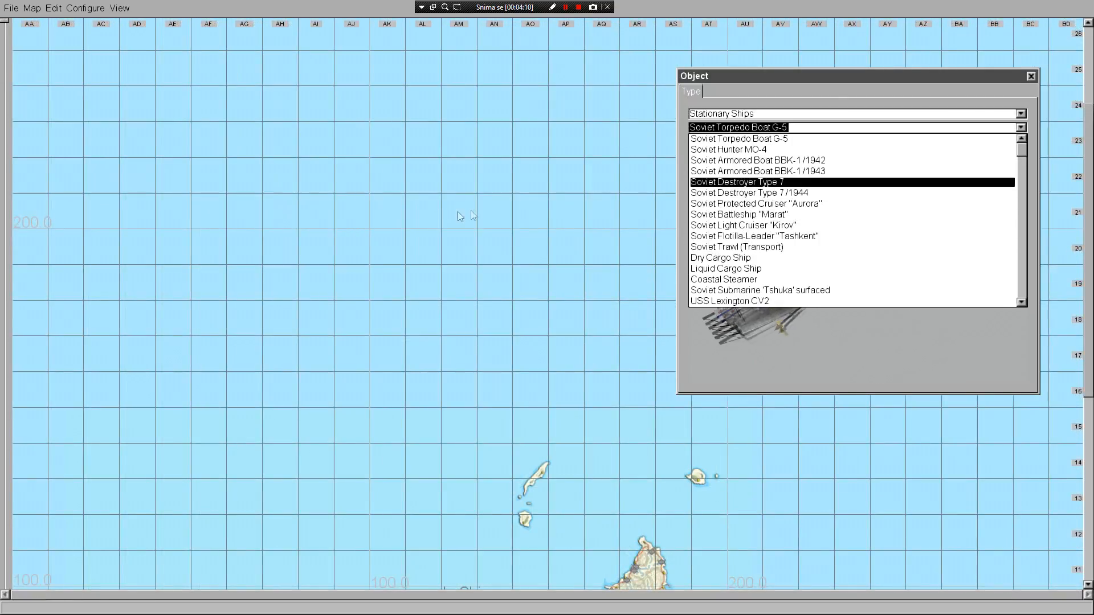
pyautogui.moveTo(485, 247); pyautogui.dragTo(444, 243, button='right')
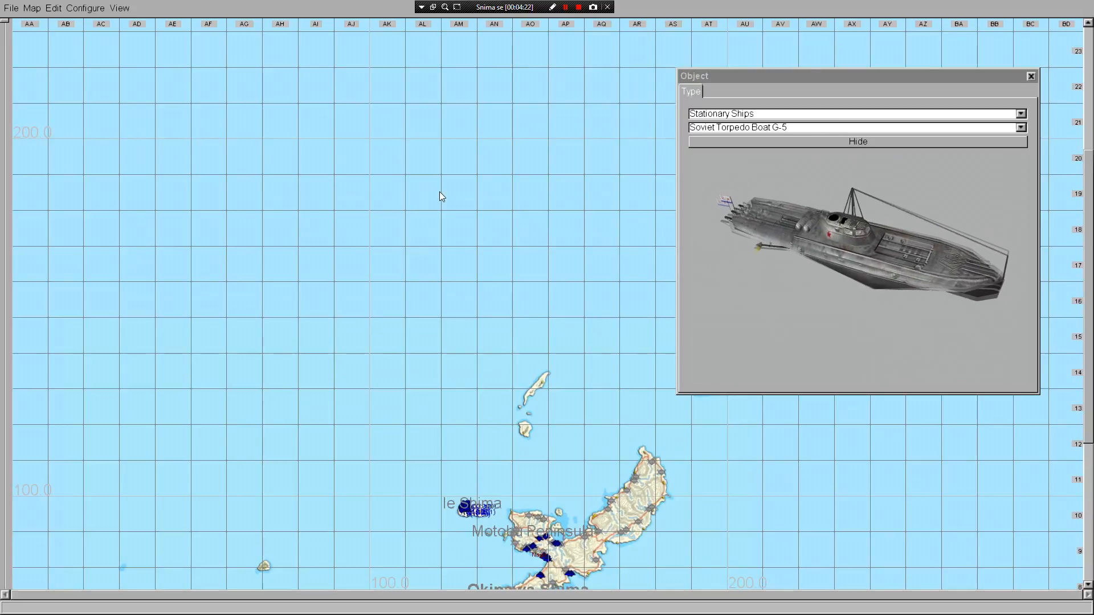
pyautogui.moveTo(453, 240); pyautogui.dragTo(433, 188, button='right')
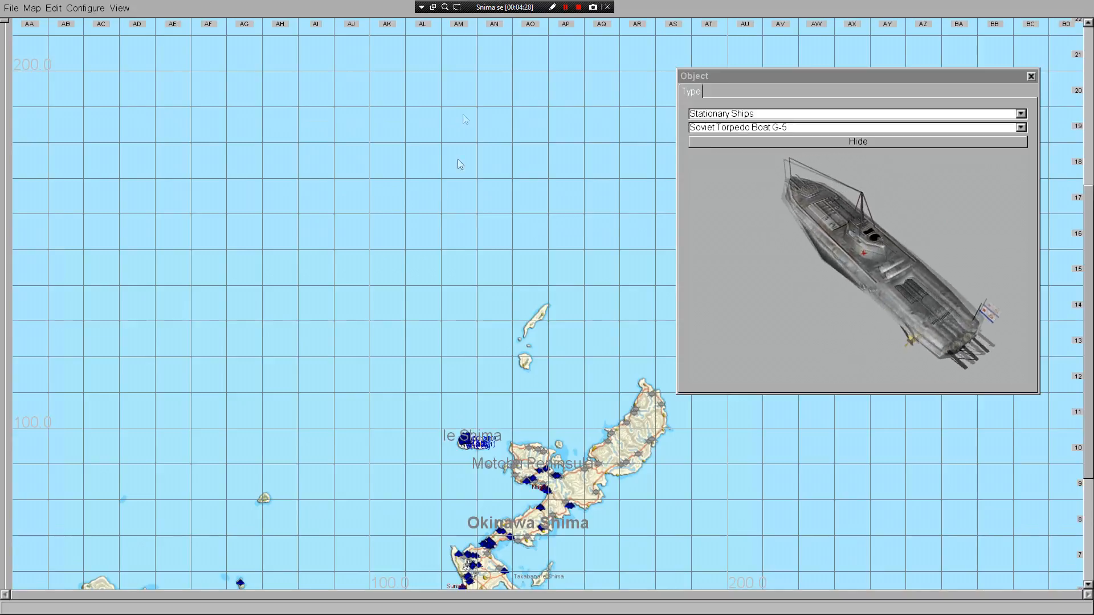
pyautogui.moveTo(457, 166); pyautogui.dragTo(437, 240, button='right')
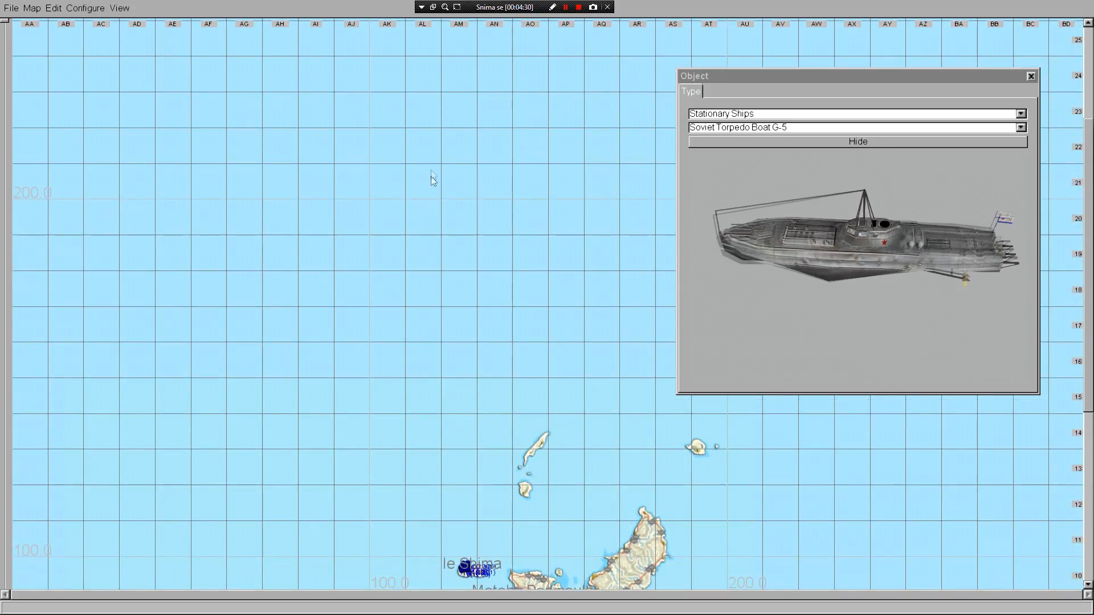
pyautogui.moveTo(431, 175); pyautogui.dragTo(423, 320, button='right')
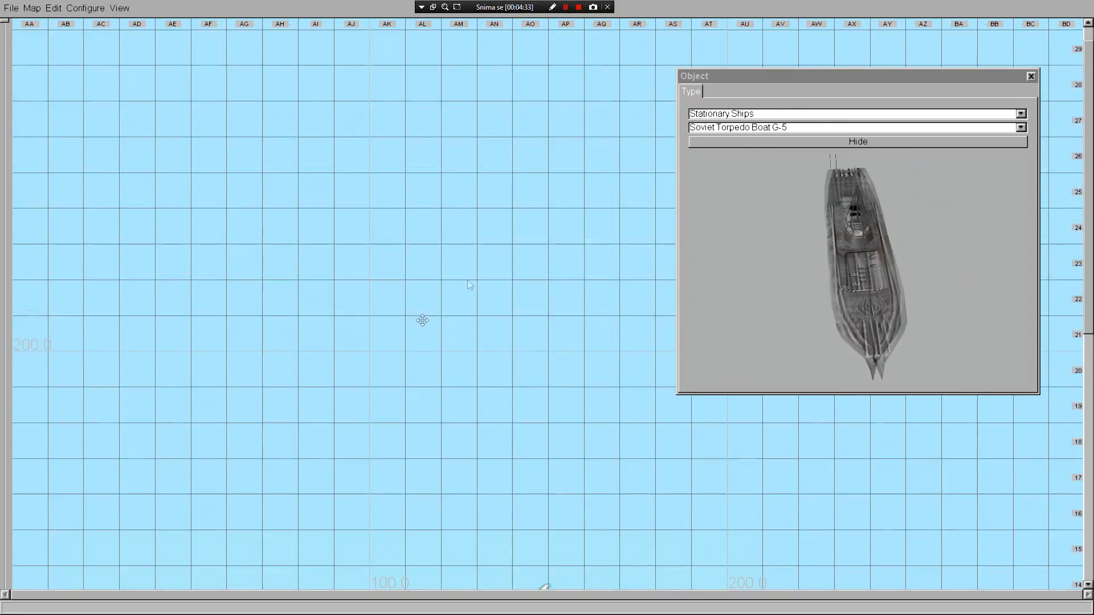
# - Select IJN Yamato BB* as the ship type
pyautogui.click(1021, 127)
pyautogui.scroll(-9, 855, 211)
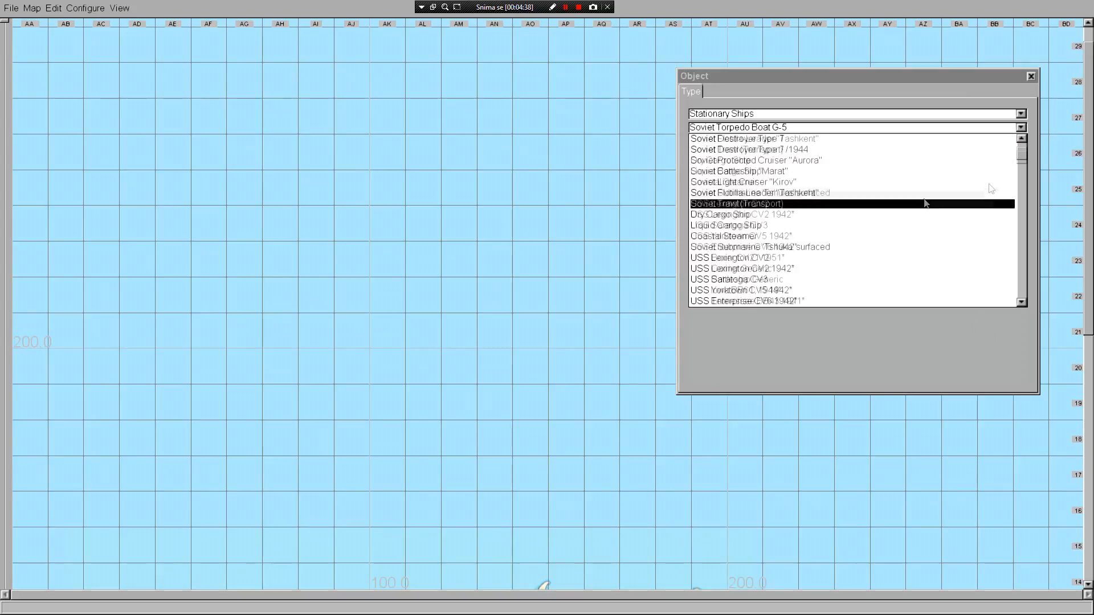
pyautogui.moveTo(1023, 232); pyautogui.dragTo(1022, 261)
pyautogui.scroll(12, 781, 191)
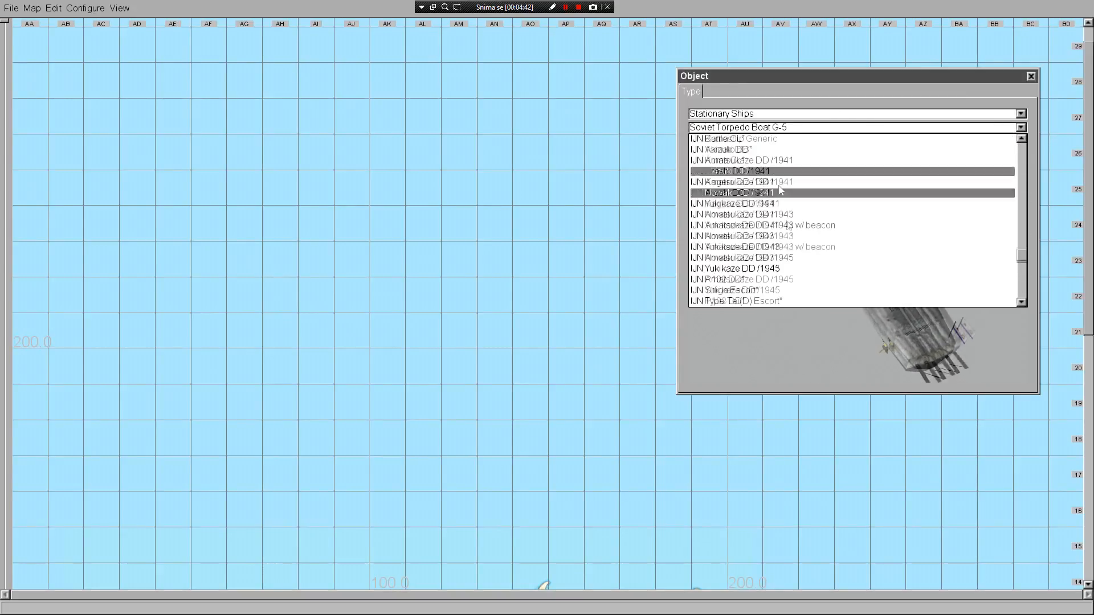
pyautogui.click(764, 217)
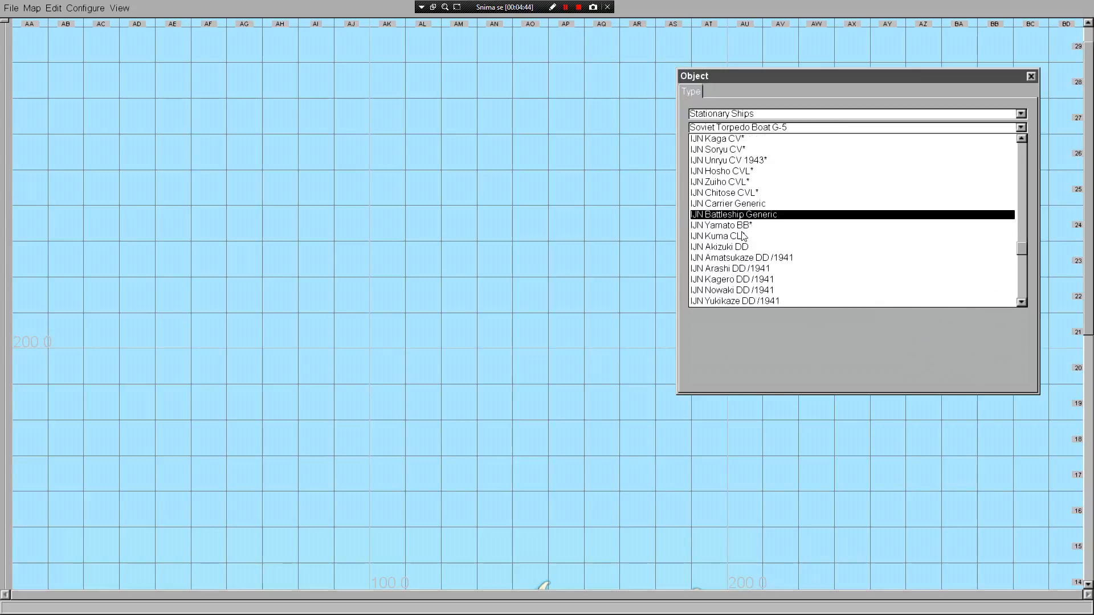
pyautogui.click(514, 217)
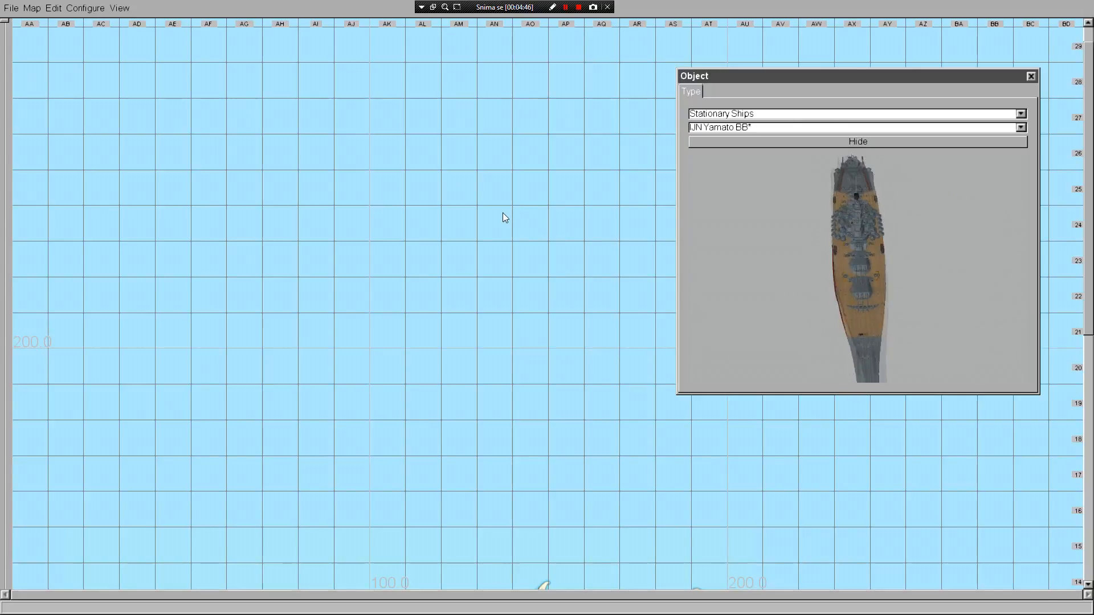
# - Place the Yamato battleship on the sea near 246.0 / 127.0 and deselect it
pyautogui.scroll(4, 496, 207)
pyautogui.click(450, 162)
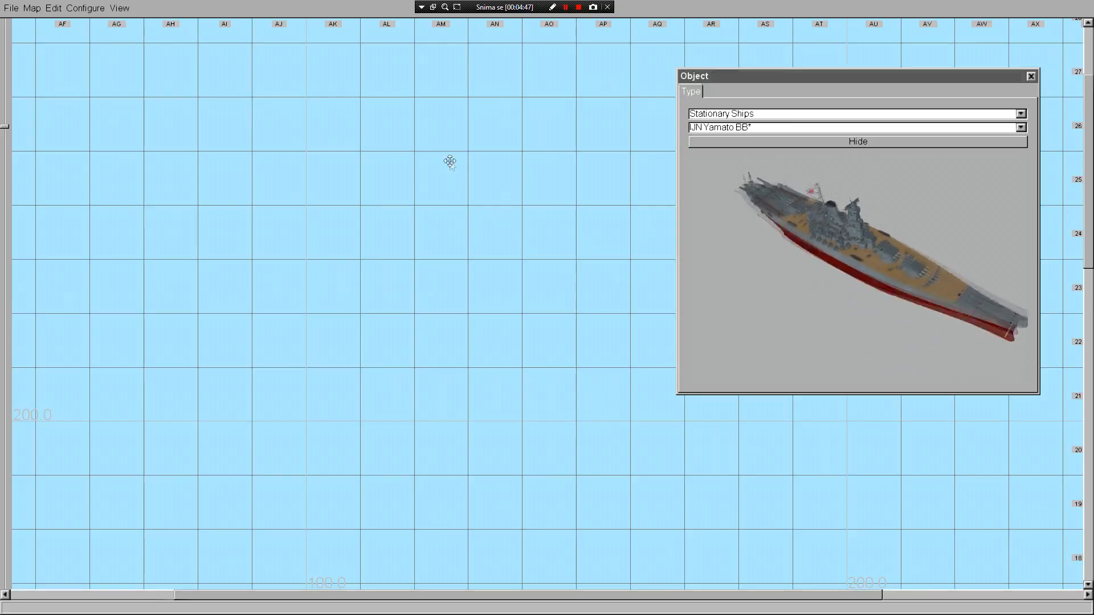
pyautogui.scroll(5, 451, 164)
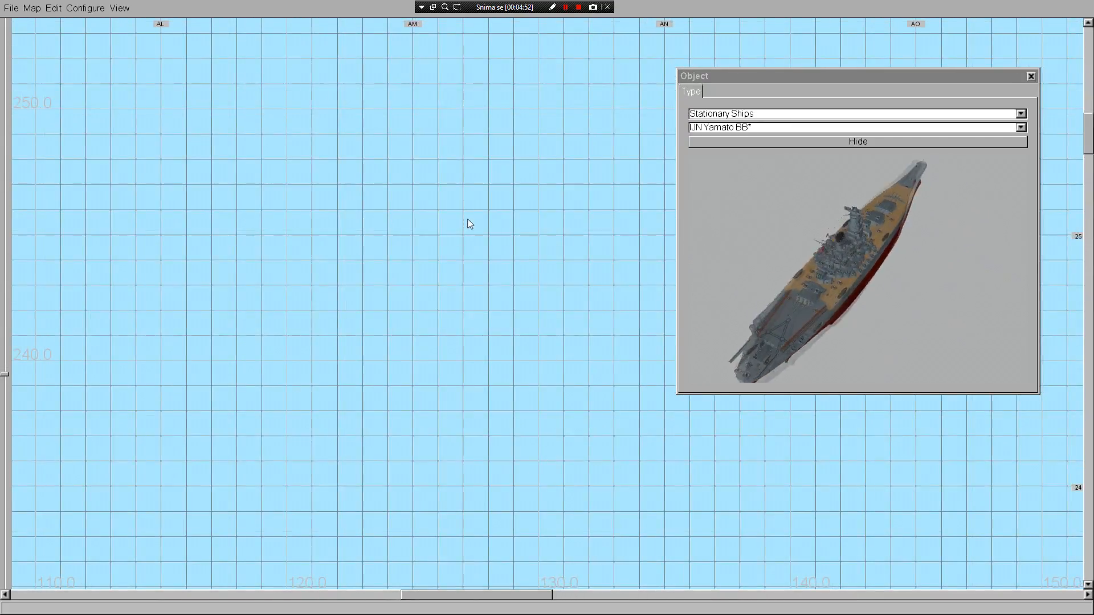
pyautogui.click(469, 220)
pyautogui.scroll(5, 469, 234)
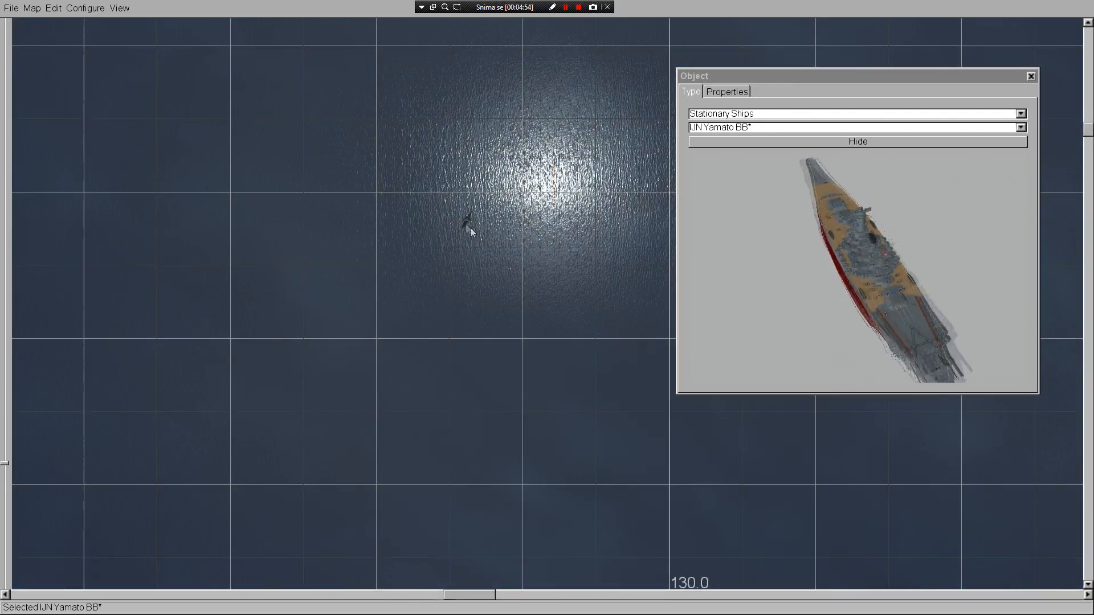
pyautogui.scroll(3, 465, 225)
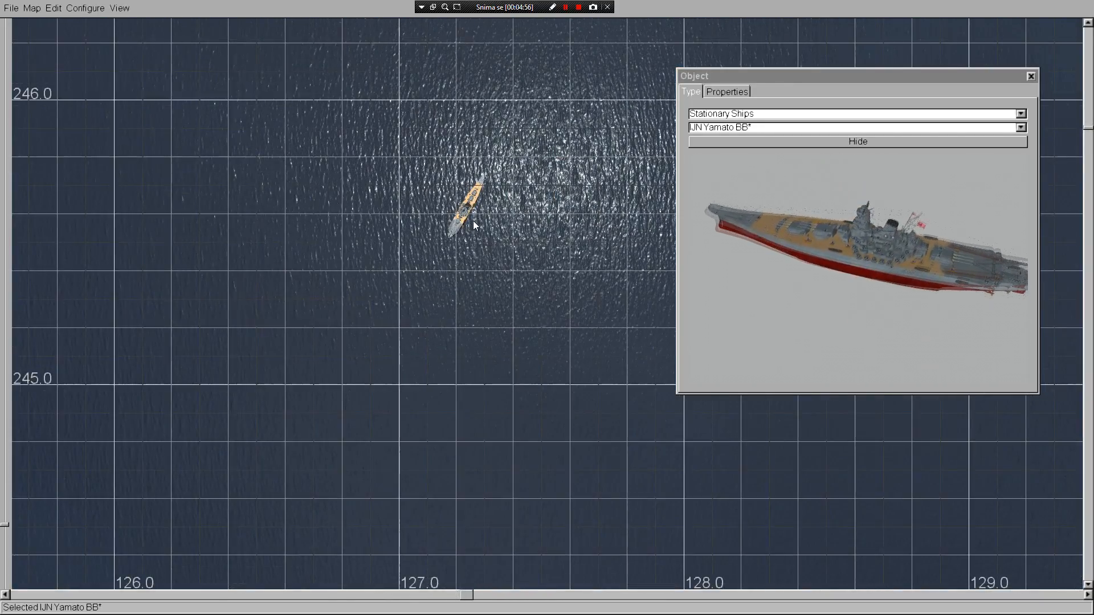
pyautogui.rightClick(571, 311)
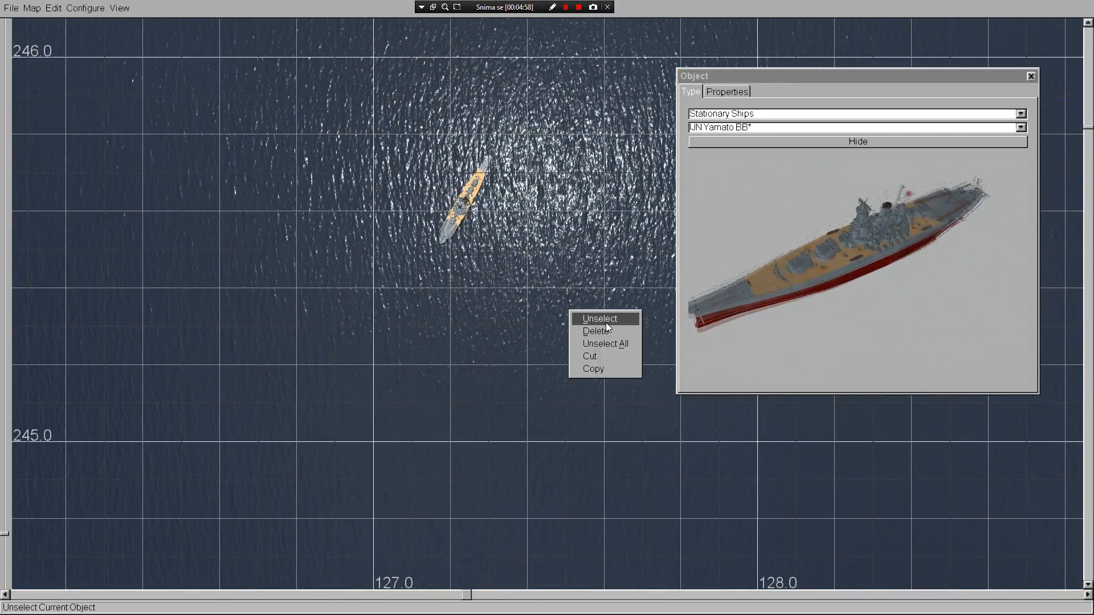
pyautogui.click(608, 320)
# - Zoom and pan around the placed battleship to check its position
pyautogui.scroll(3, 534, 293)
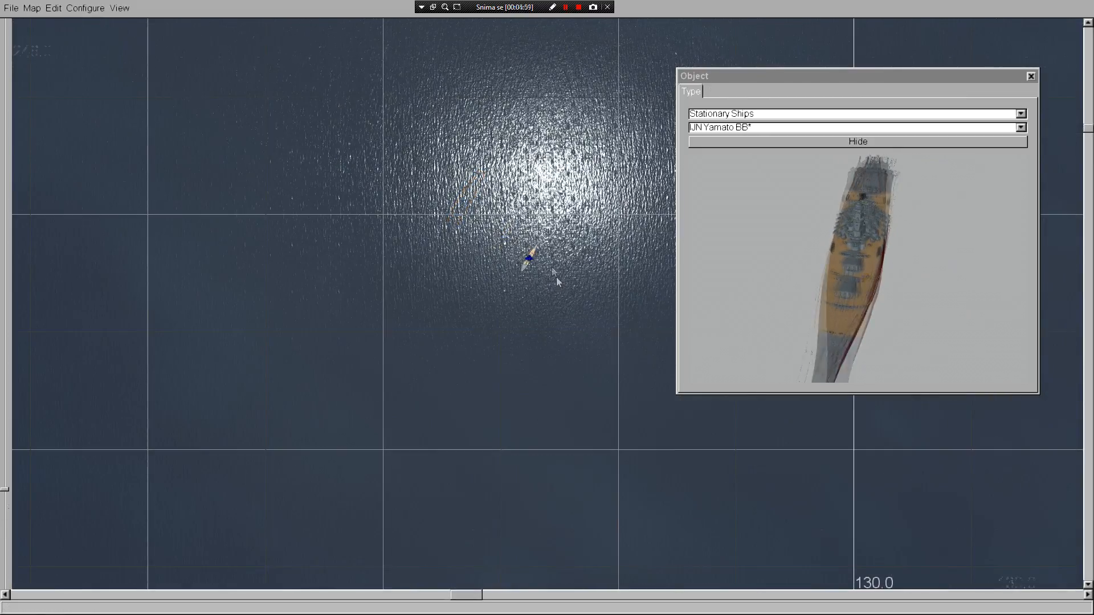
pyautogui.scroll(-5, 447, 225)
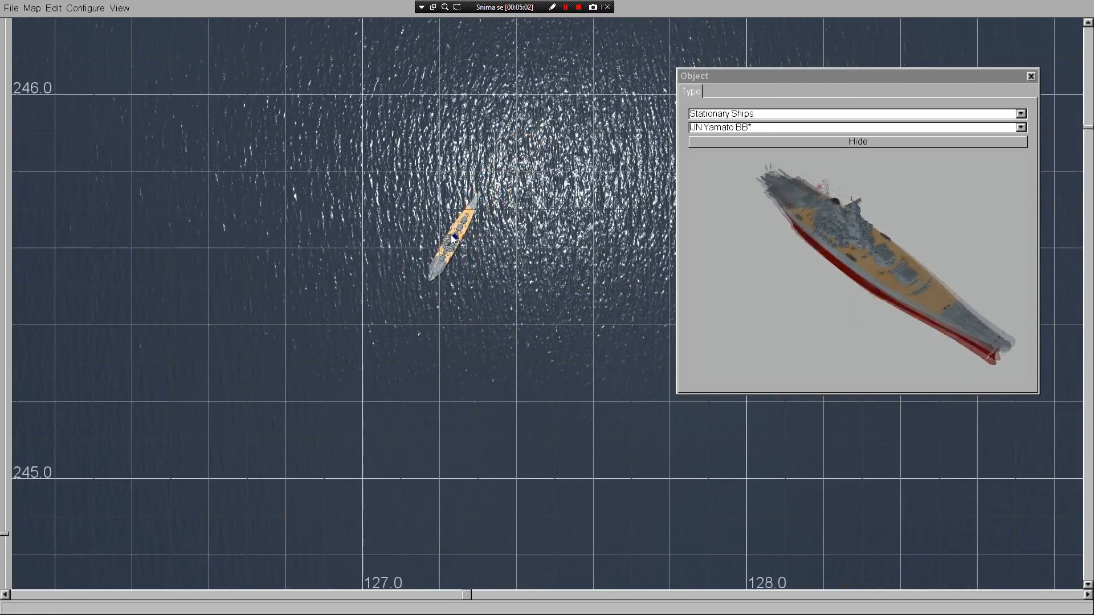
pyautogui.scroll(3, 447, 225)
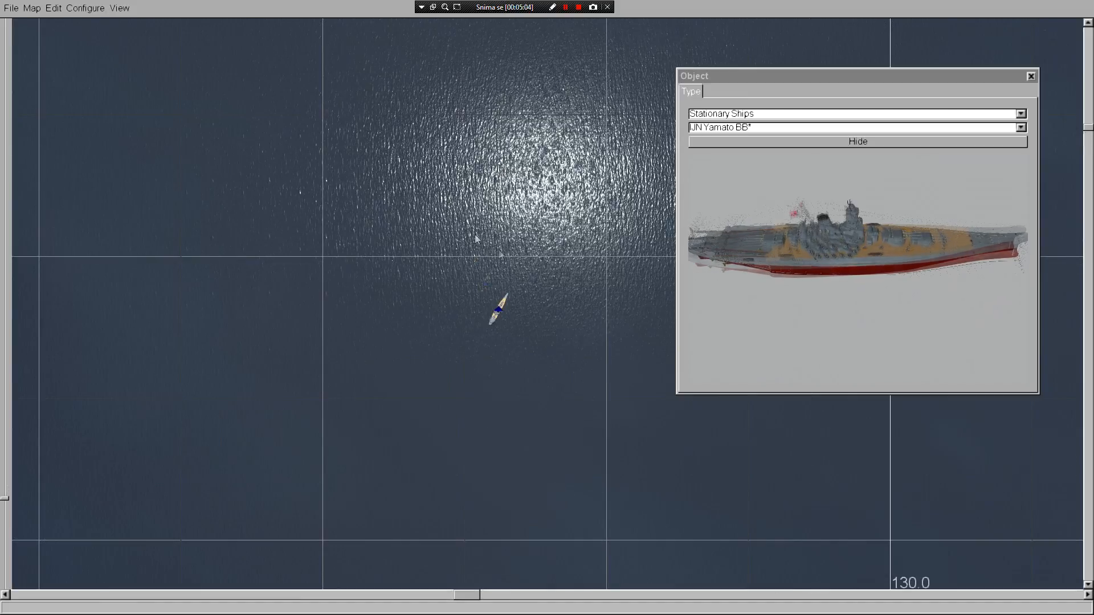
pyautogui.scroll(2, 494, 254)
pyautogui.scroll(-2, 453, 261)
pyautogui.moveTo(413, 234); pyautogui.dragTo(387, 342, button='right')
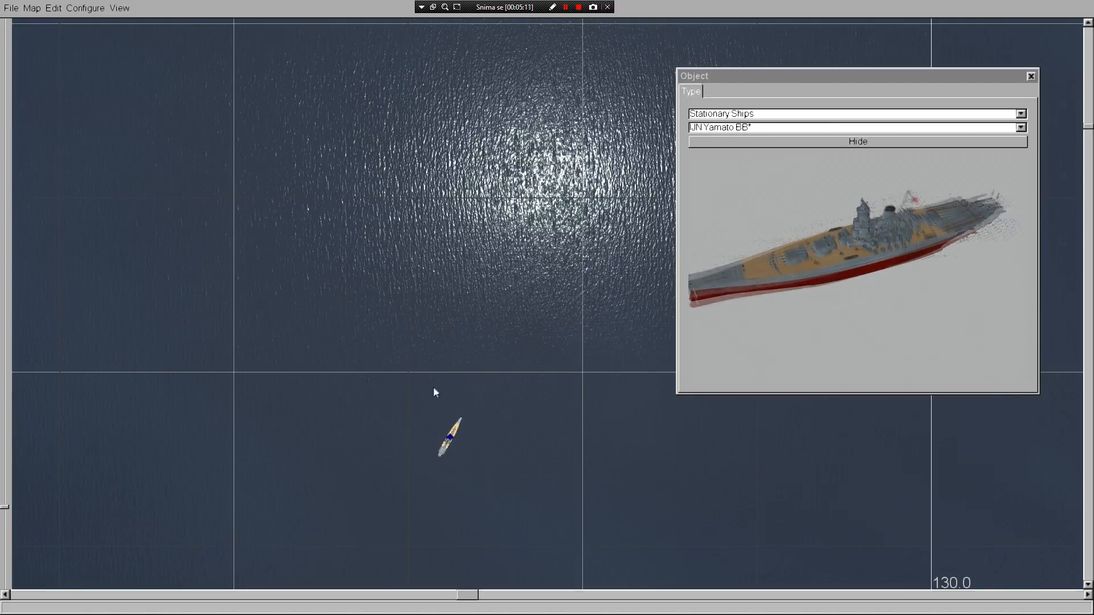
pyautogui.scroll(2, 436, 393)
pyautogui.moveTo(465, 398); pyautogui.dragTo(444, 322, button='right')
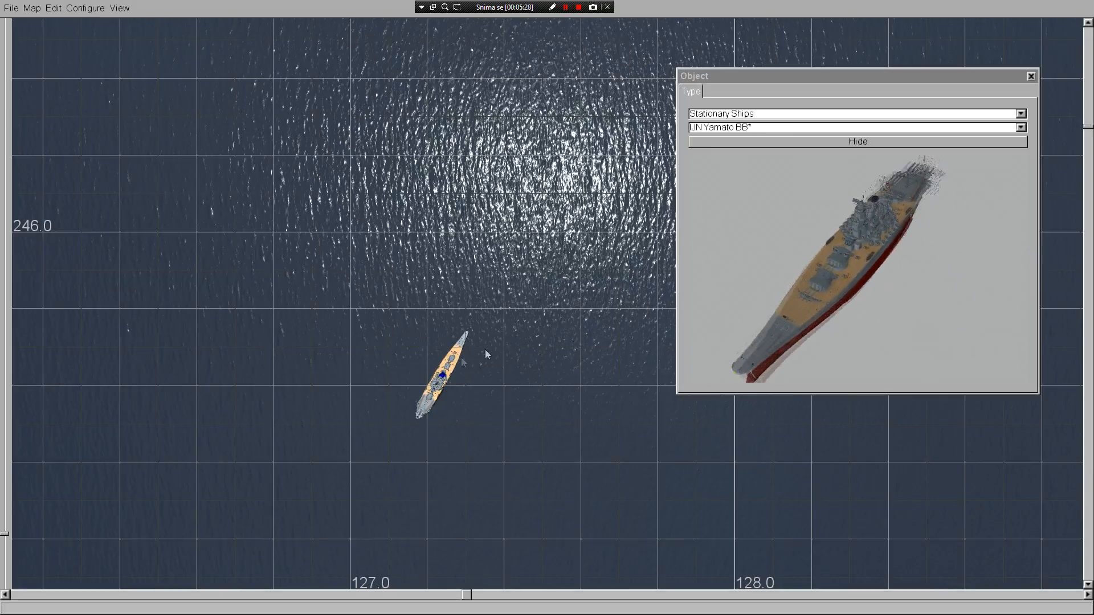
pyautogui.scroll(4, 441, 376)
pyautogui.scroll(-4, 442, 375)
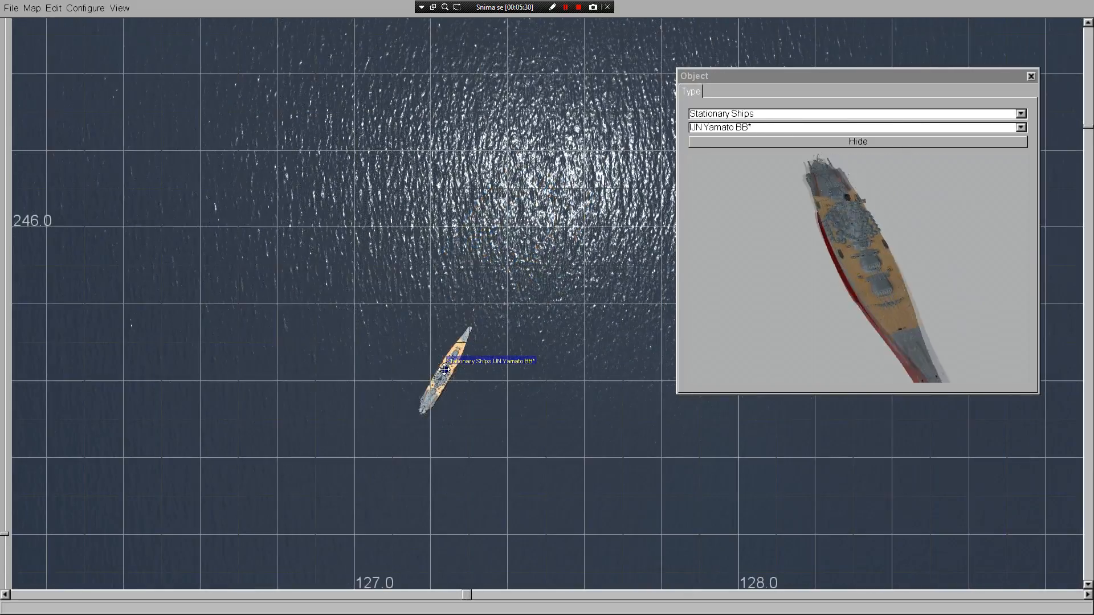
pyautogui.scroll(2, 444, 370)
pyautogui.scroll(-3, 444, 370)
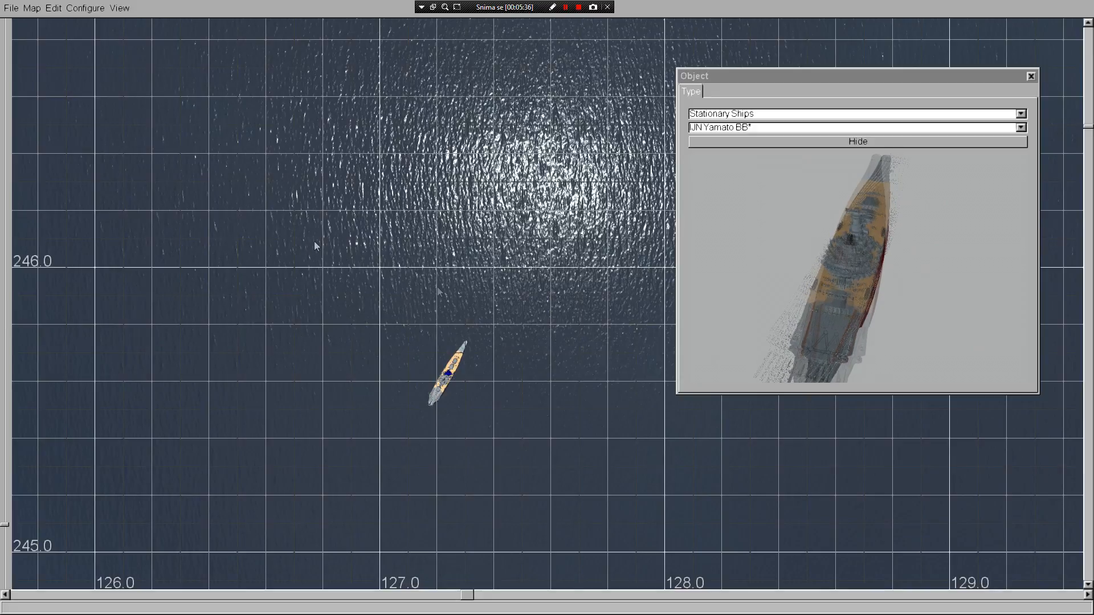
pyautogui.click(745, 128)
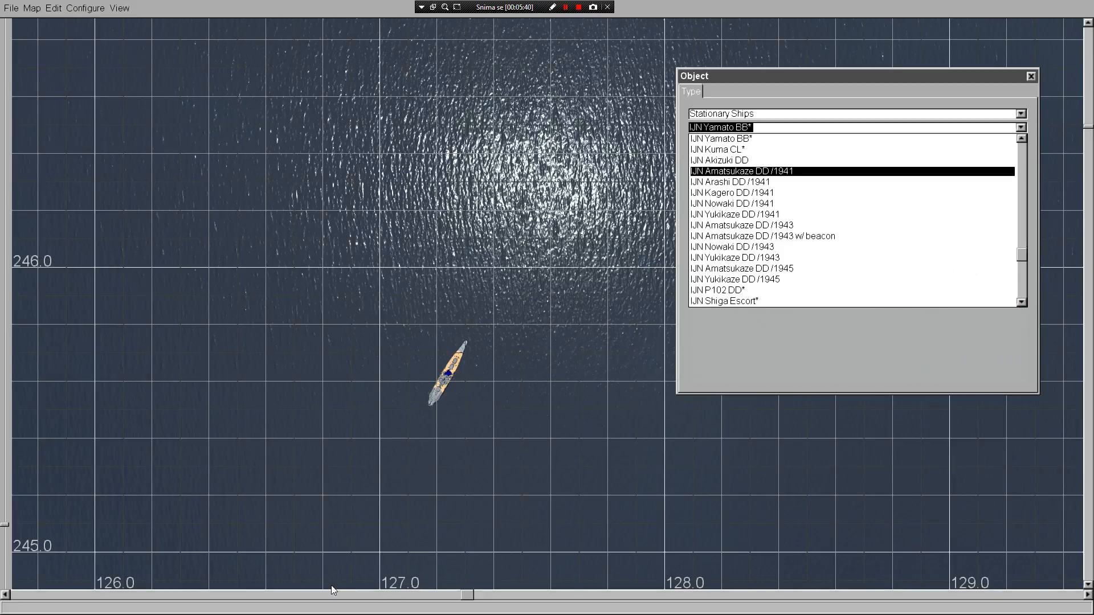
# - Look up the BB Yamato entry on the IJN sheet of OoB.xlsx, then return to the Mission Builder map
pyautogui.press('super')
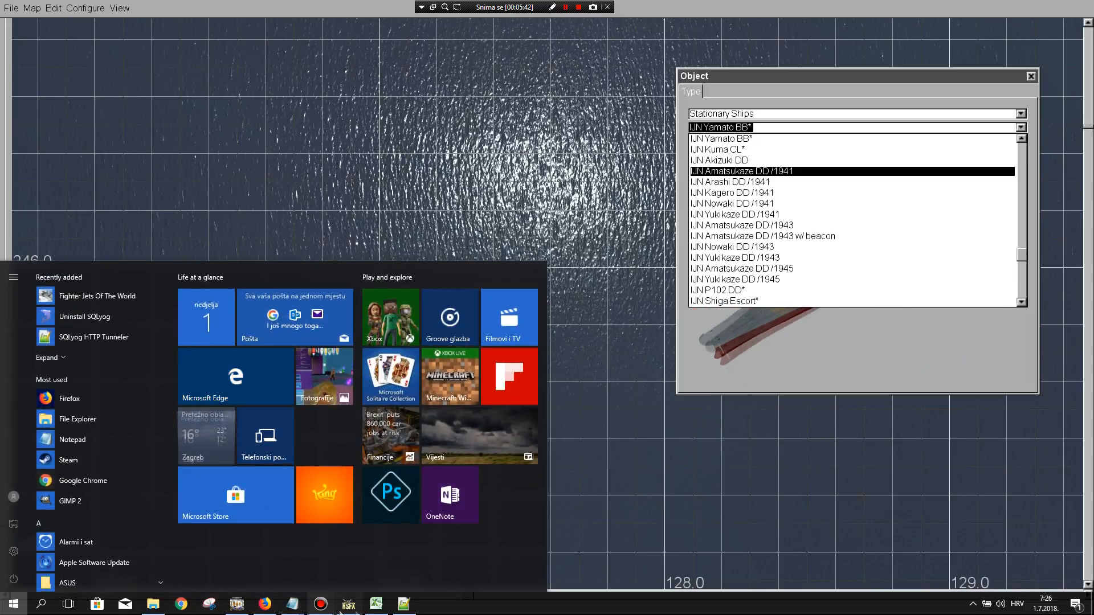
pyautogui.click(377, 605)
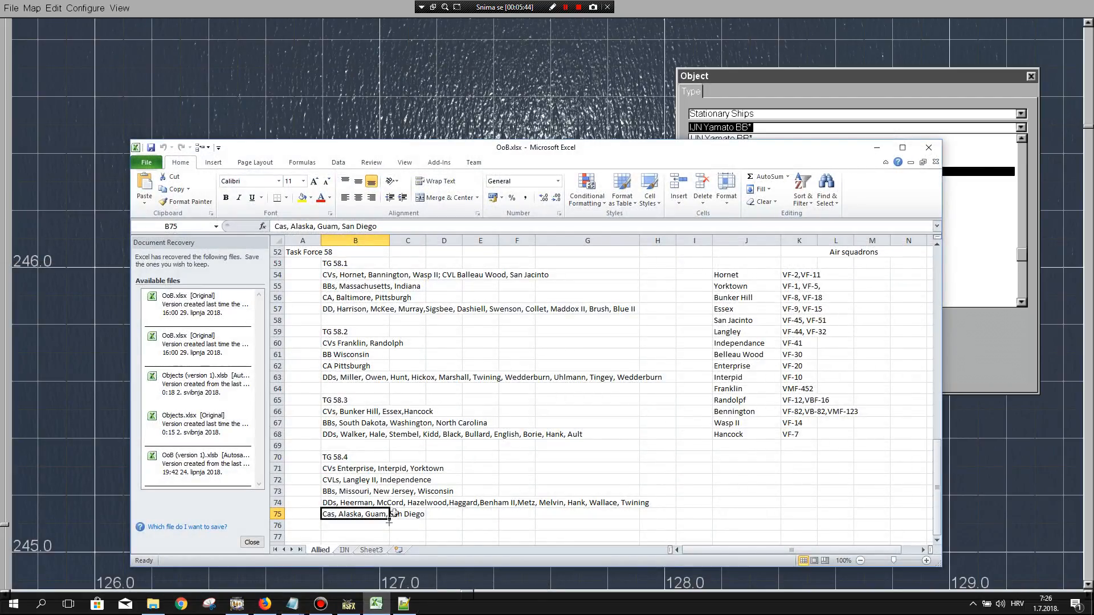
pyautogui.click(346, 551)
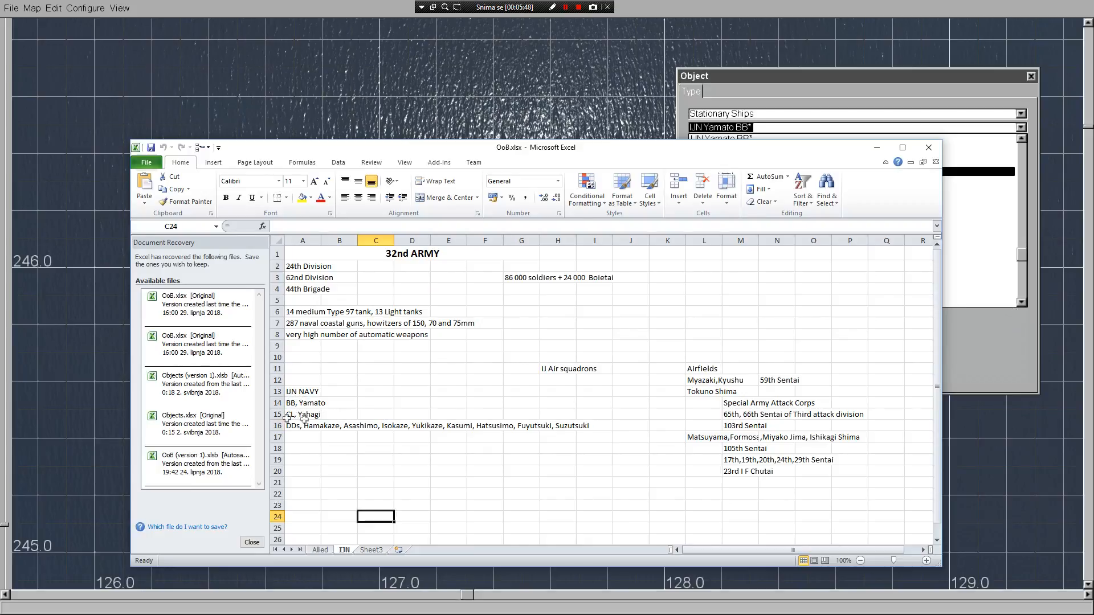
pyautogui.click(823, 73)
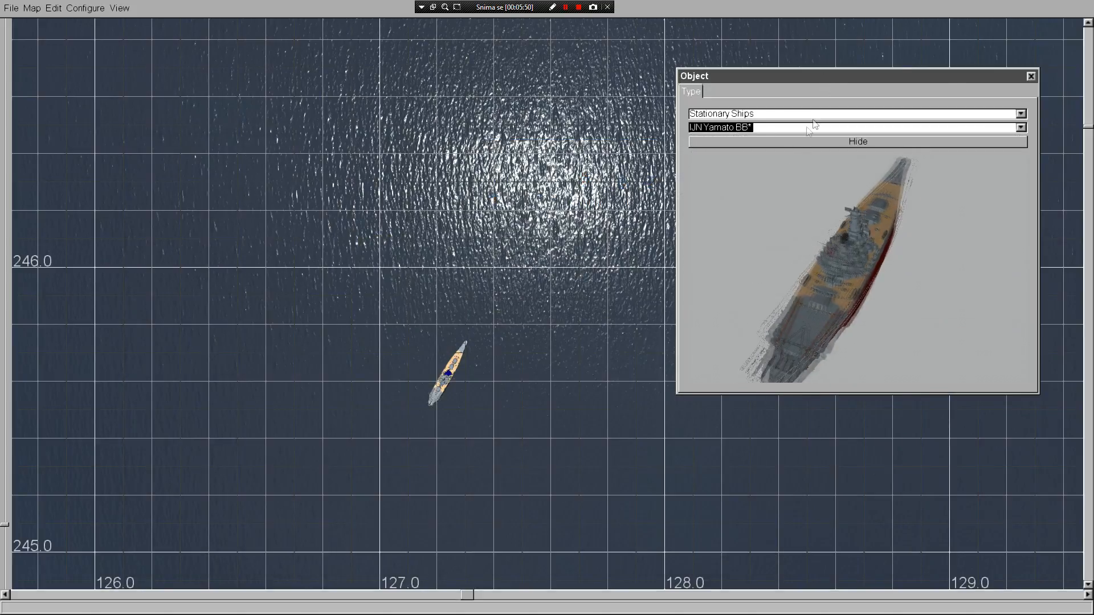
# - Place an IJN Kuma CL* cruiser just north of the Yamato
pyautogui.click(785, 127)
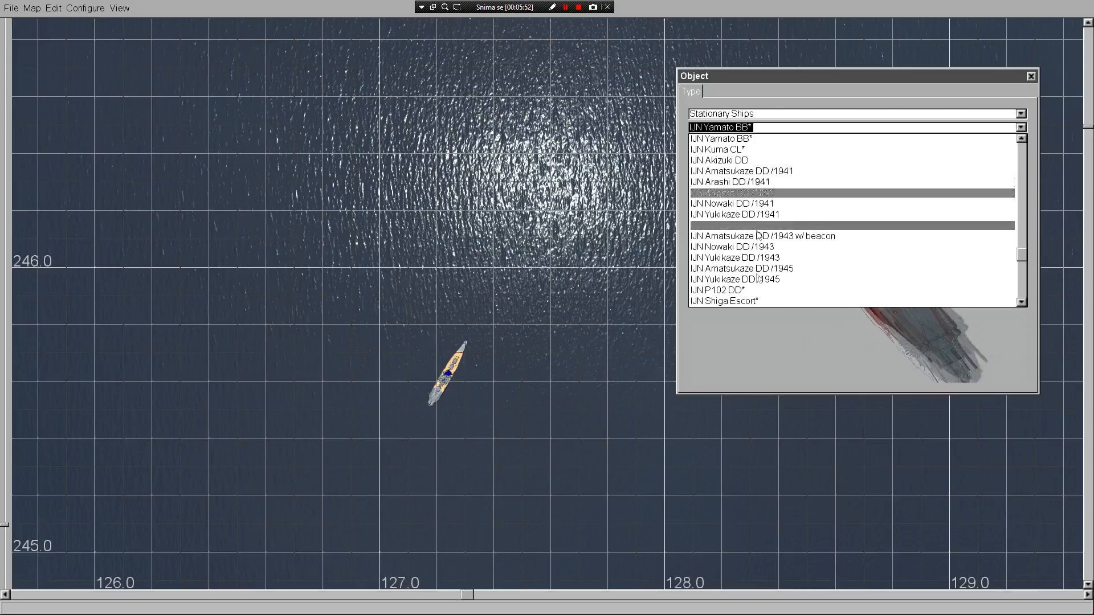
pyautogui.scroll(1, 759, 261)
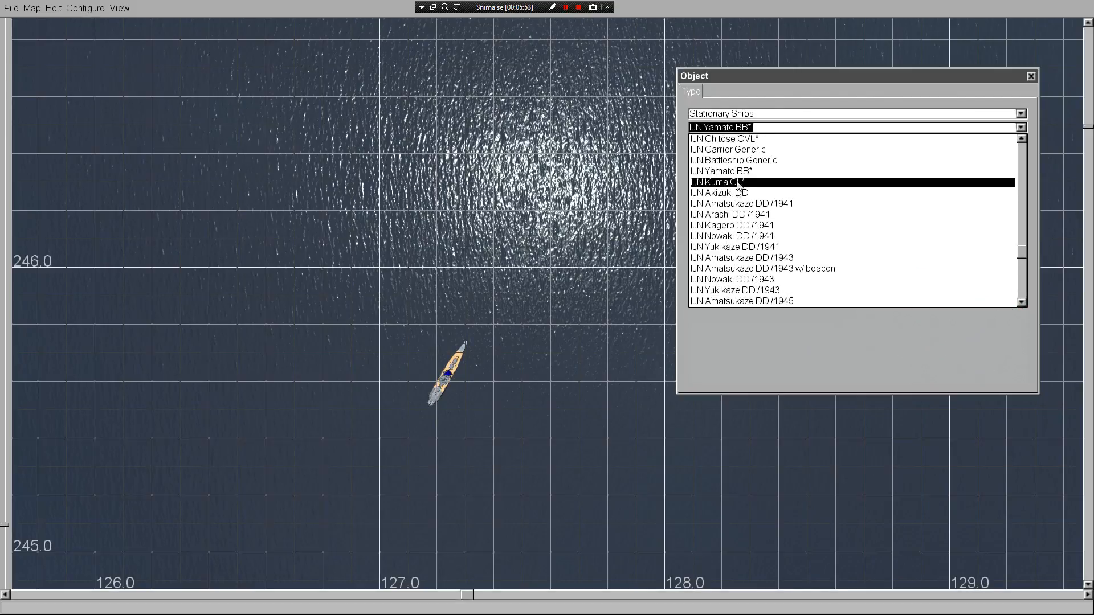
pyautogui.click(737, 184)
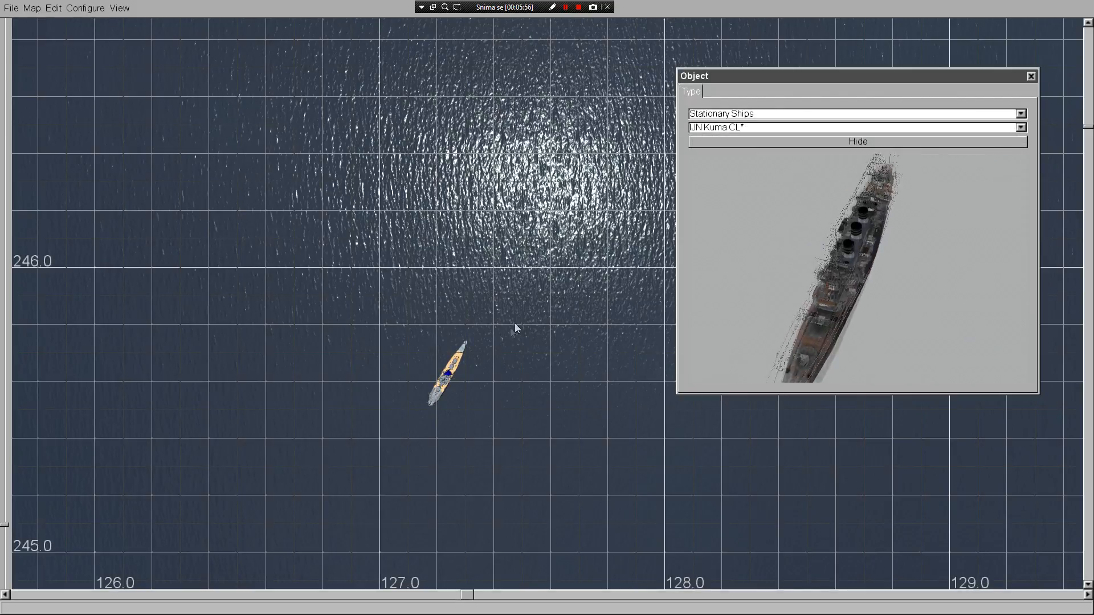
pyautogui.scroll(5, 398, 286)
pyautogui.scroll(-5, 428, 300)
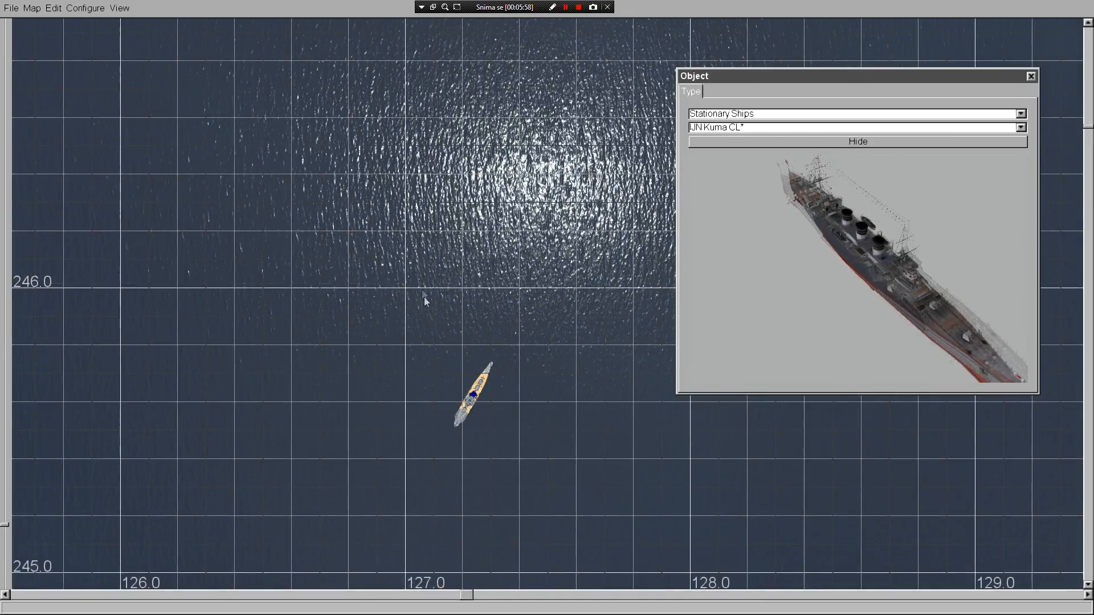
pyautogui.click(450, 225)
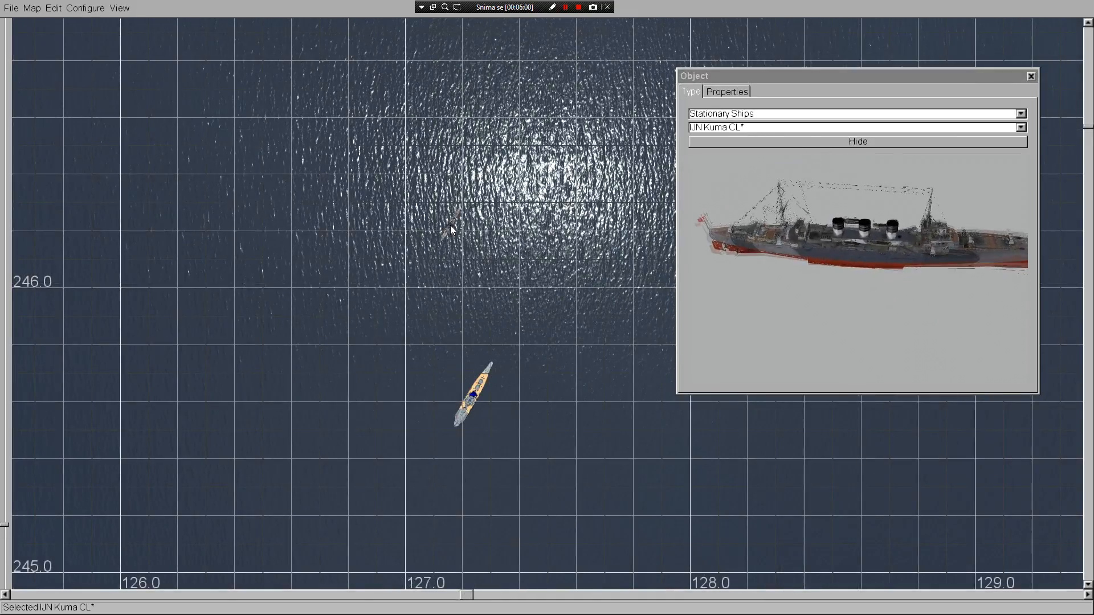
pyautogui.moveTo(449, 222); pyautogui.dragTo(443, 220)
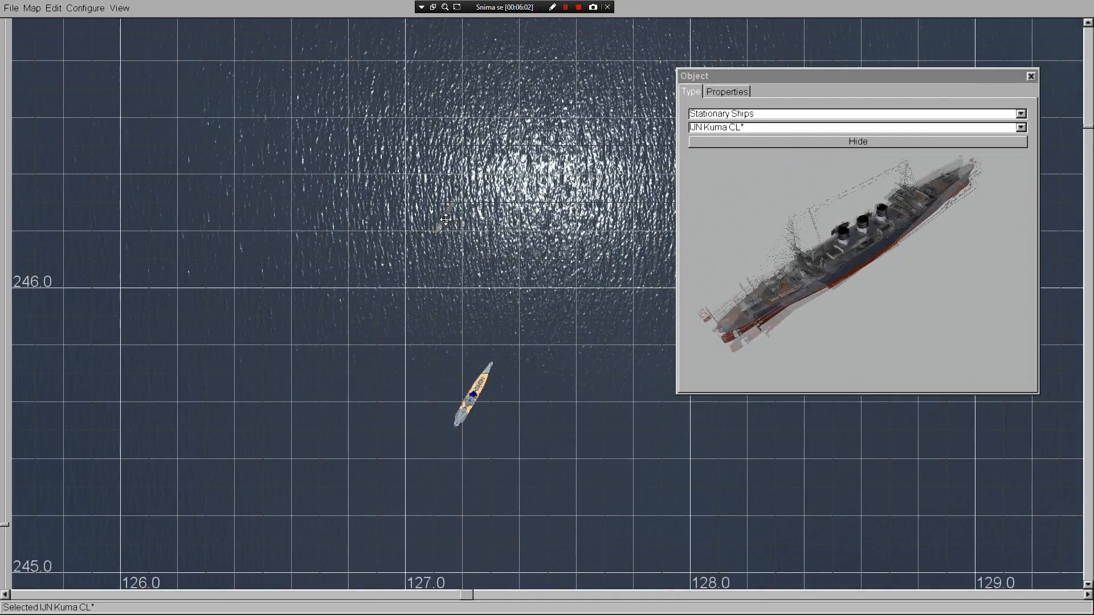
# - Move the small ship south-west of the cruiser near the 127.0 grid line and unselect all
pyautogui.scroll(-5, 513, 331)
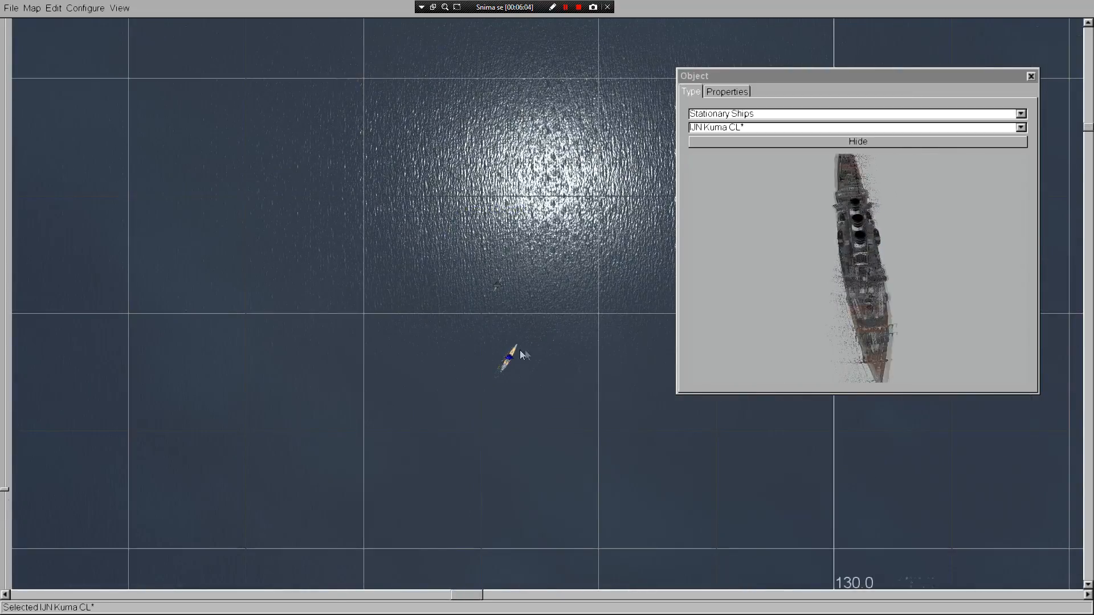
pyautogui.scroll(5, 545, 371)
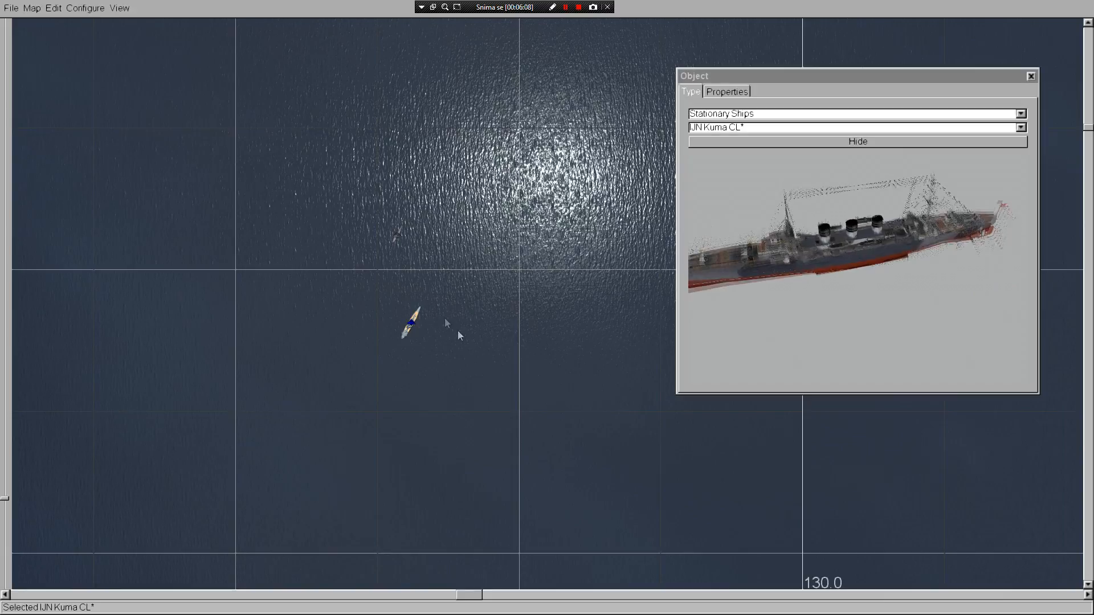
pyautogui.scroll(2, 433, 314)
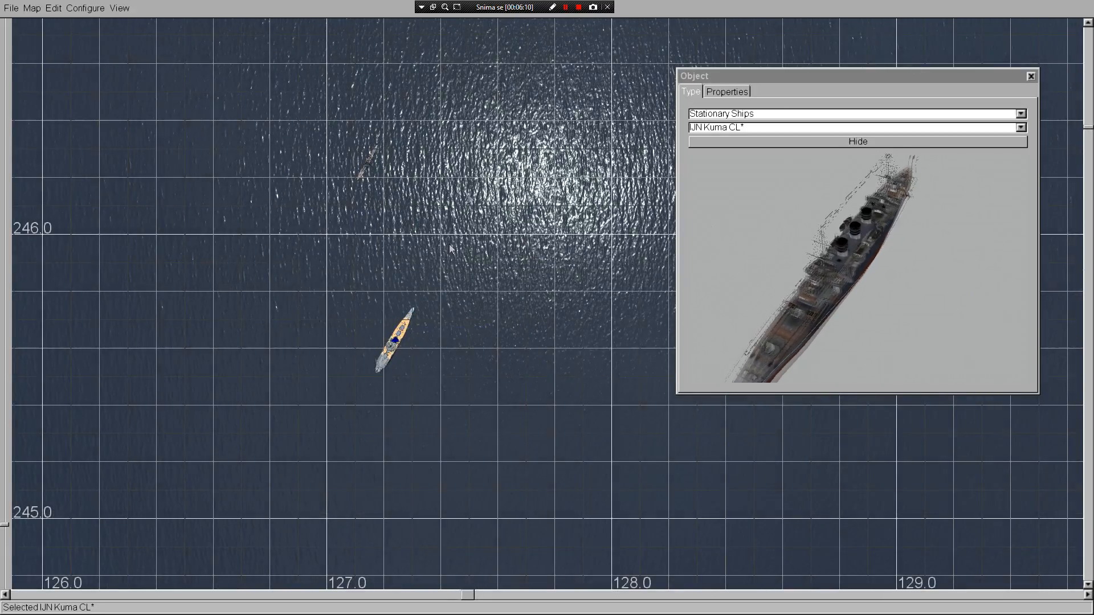
pyautogui.scroll(-1, 477, 197)
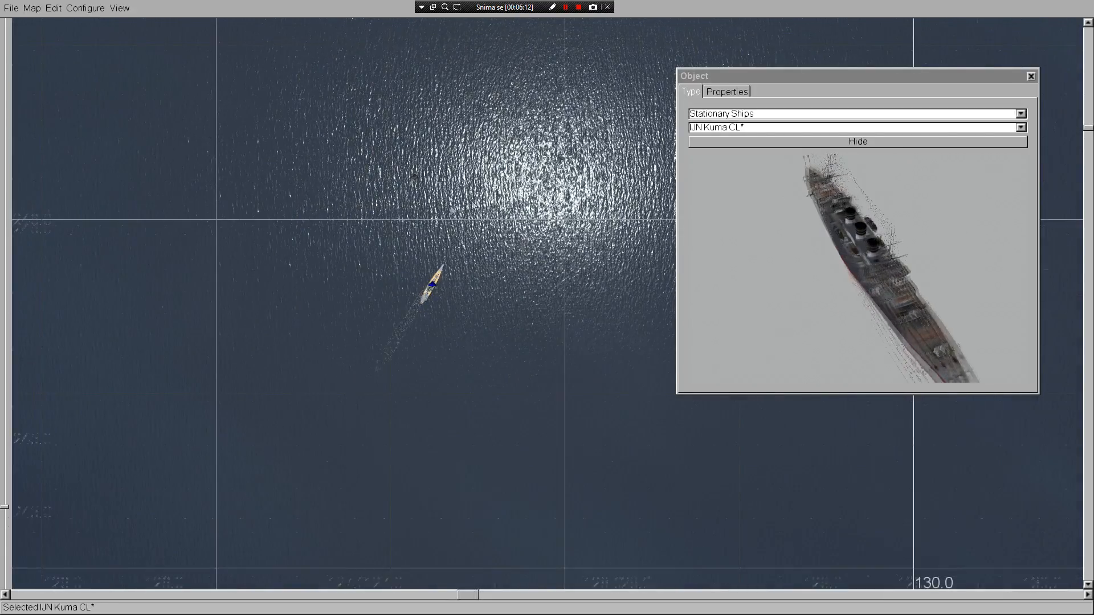
pyautogui.scroll(1, 463, 205)
pyautogui.moveTo(381, 160); pyautogui.dragTo(326, 561)
pyautogui.rightClick(413, 527)
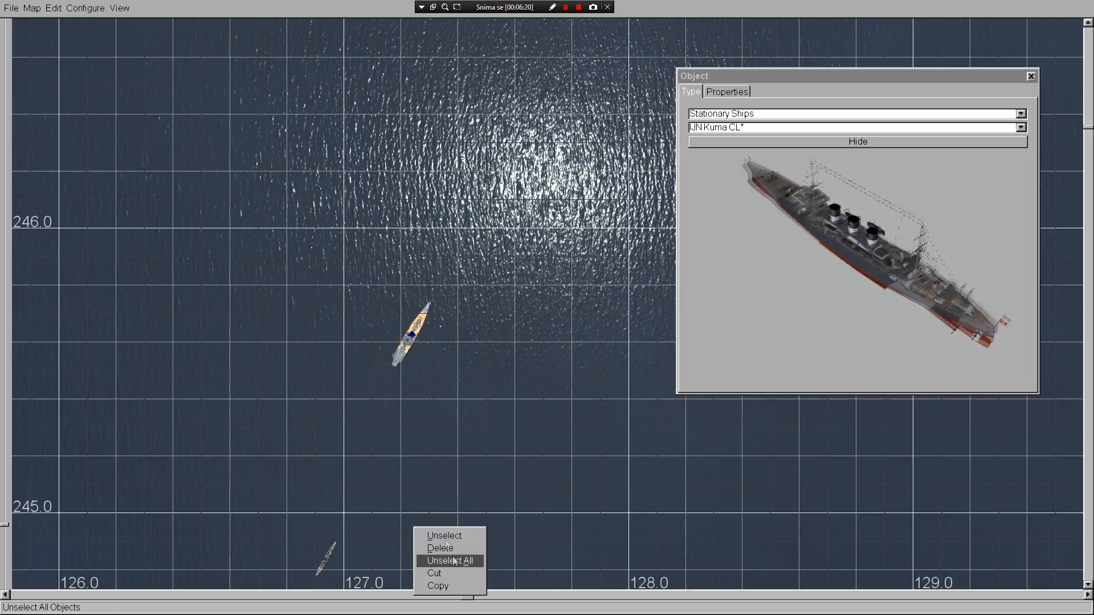
pyautogui.click(445, 536)
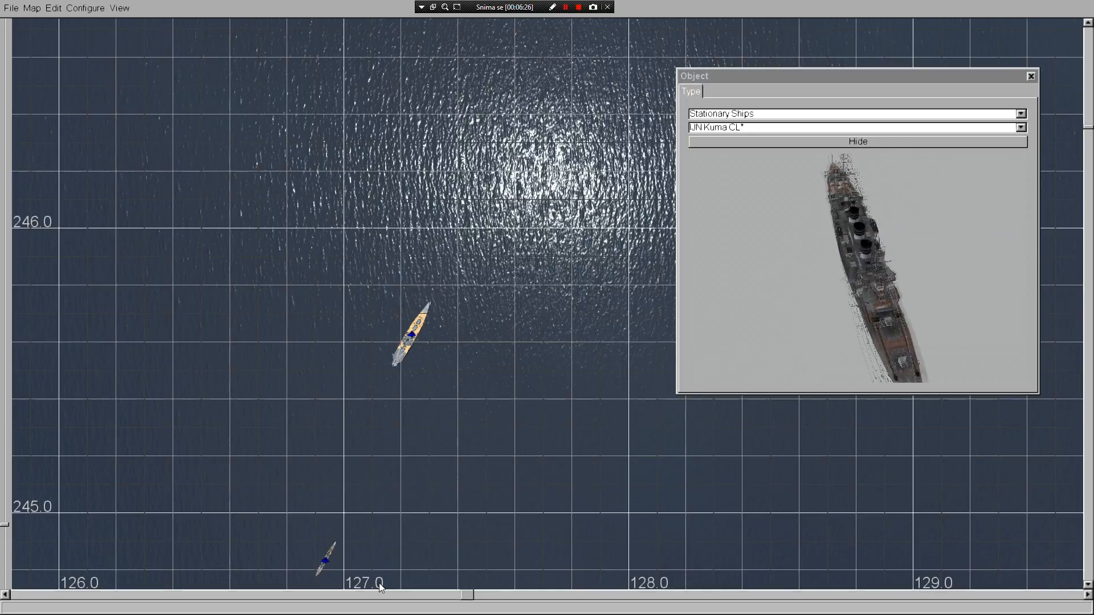
# - Read the IJN NAVY destroyer list in OoB.xlsx, then return to the Mission Builder's ship-type list
pyautogui.press('super')
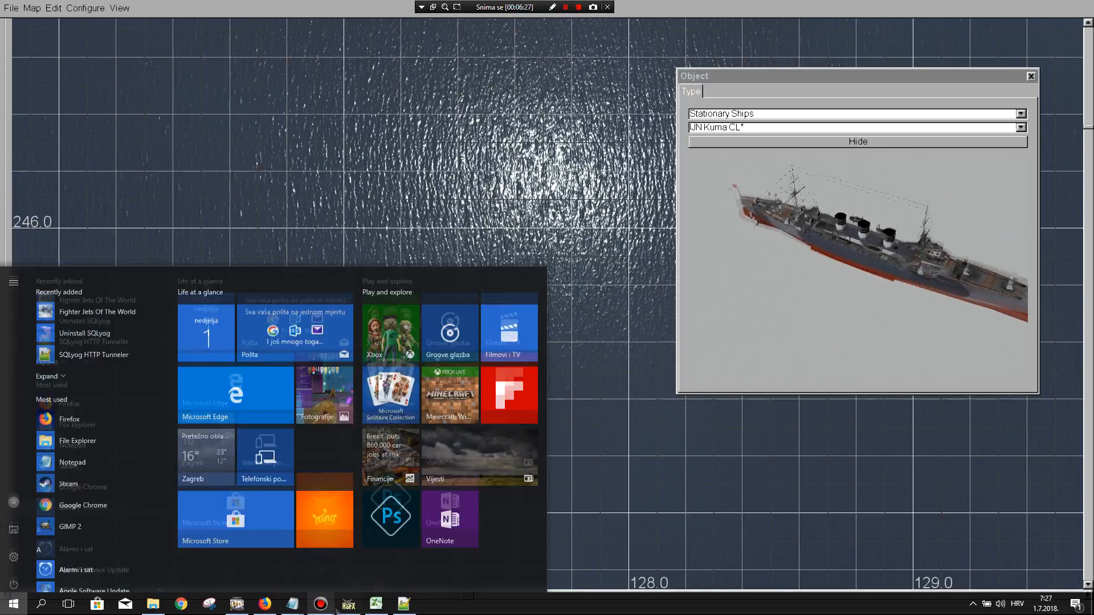
pyautogui.click(376, 604)
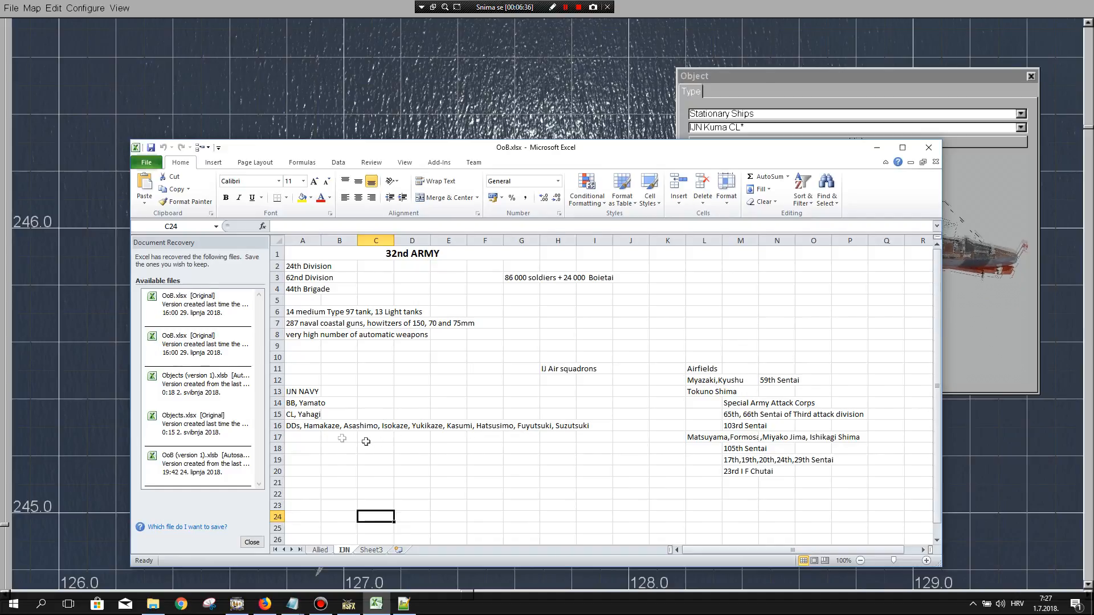
pyautogui.click(755, 93)
pyautogui.click(1024, 129)
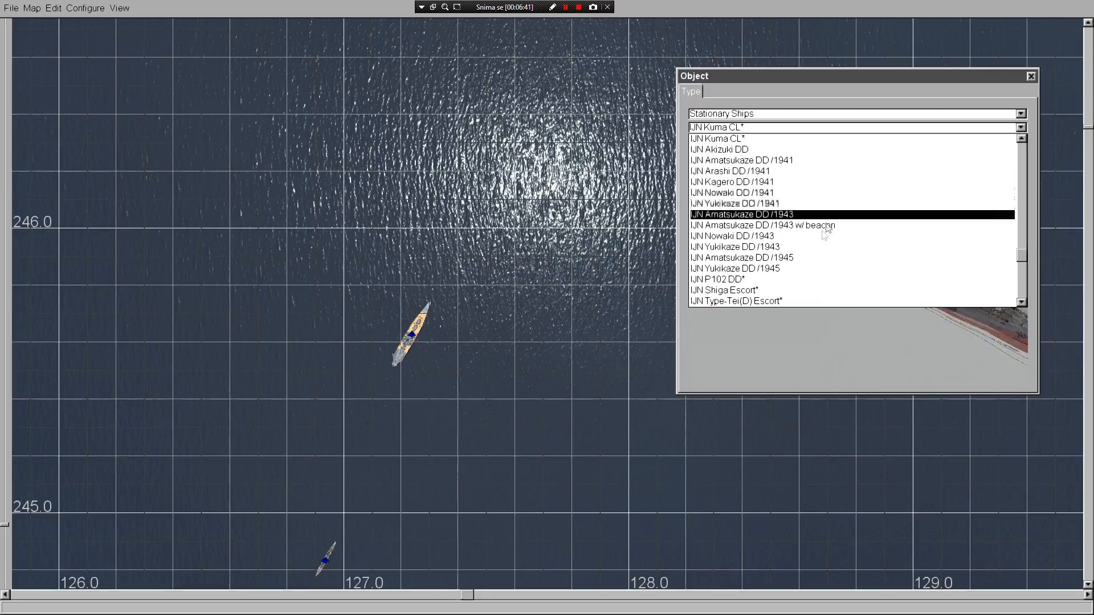
# - Place an IJN Yukikaze DD /1945 destroyer north of the cruiser, then pan and zoom out
pyautogui.click(803, 269)
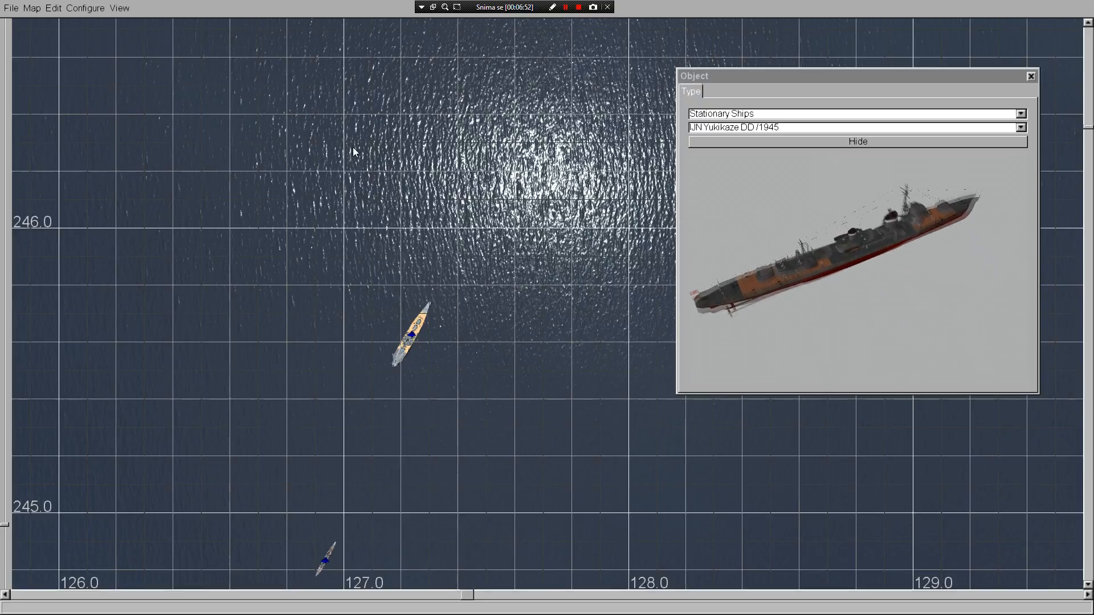
pyautogui.click(371, 95)
pyautogui.moveTo(668, 230); pyautogui.dragTo(532, 222)
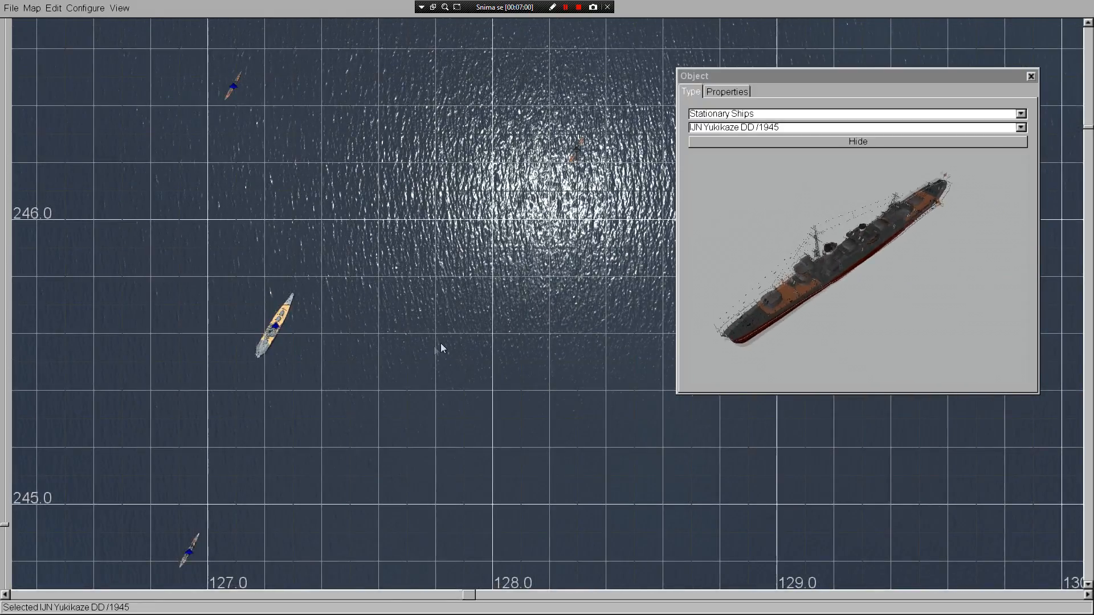
pyautogui.scroll(-2, 592, 281)
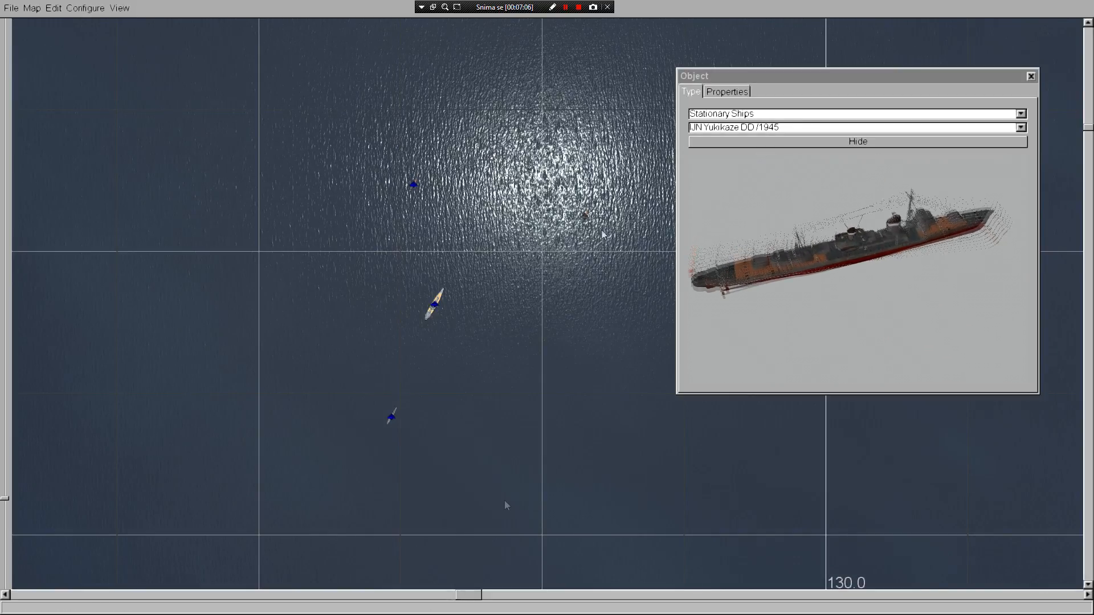
# - Recheck the IJN NAVY destroyer names in OoB.xlsx, then reopen the Mission Builder ship-type list
pyautogui.press('super')
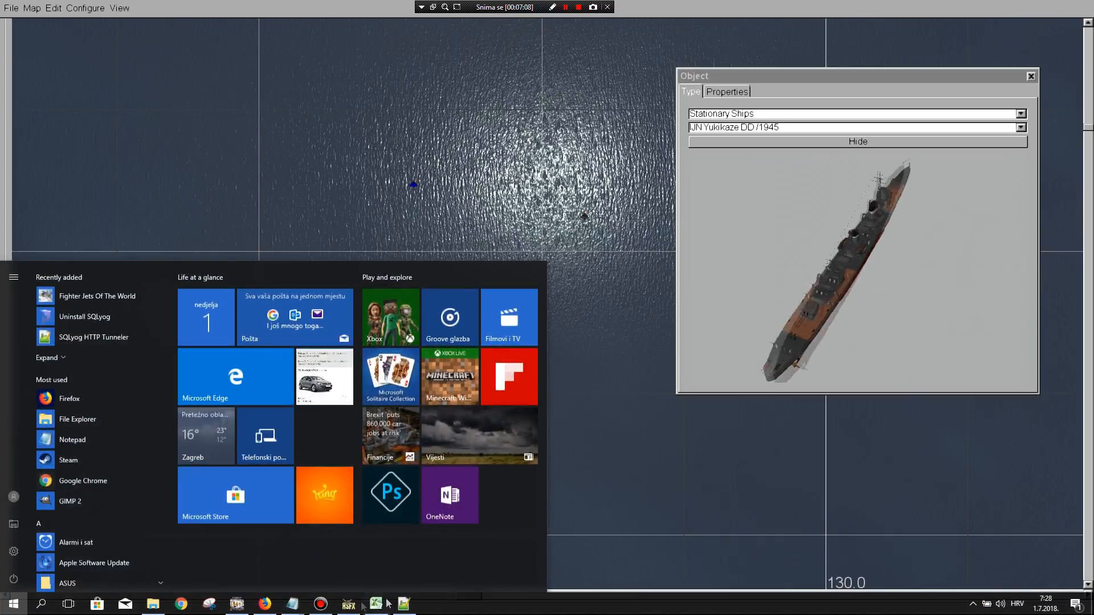
pyautogui.click(377, 603)
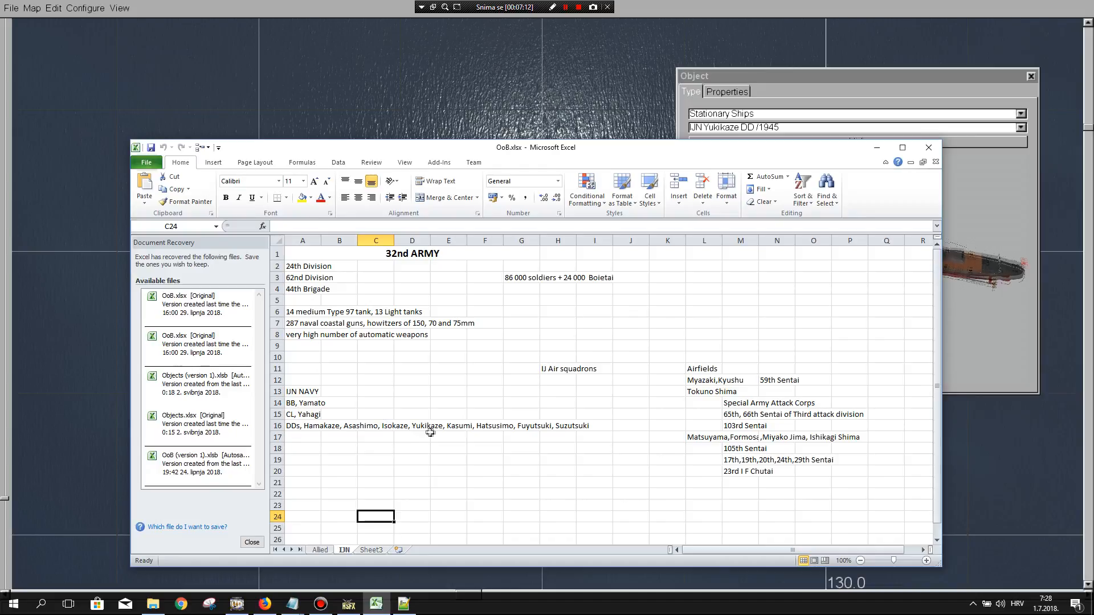
pyautogui.click(814, 114)
pyautogui.click(801, 127)
pyautogui.scroll(3, 767, 203)
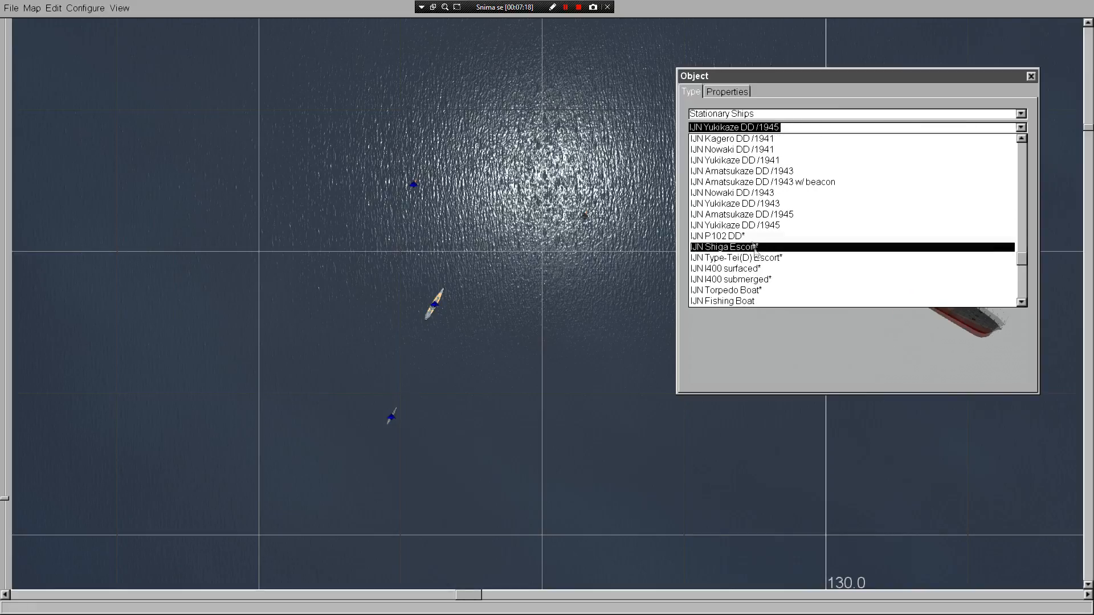
# - Place an IJN Amatsukaze DD /1943 w/ beacon destroyer west of the cruiser and deselect it
pyautogui.scroll(3, 758, 227)
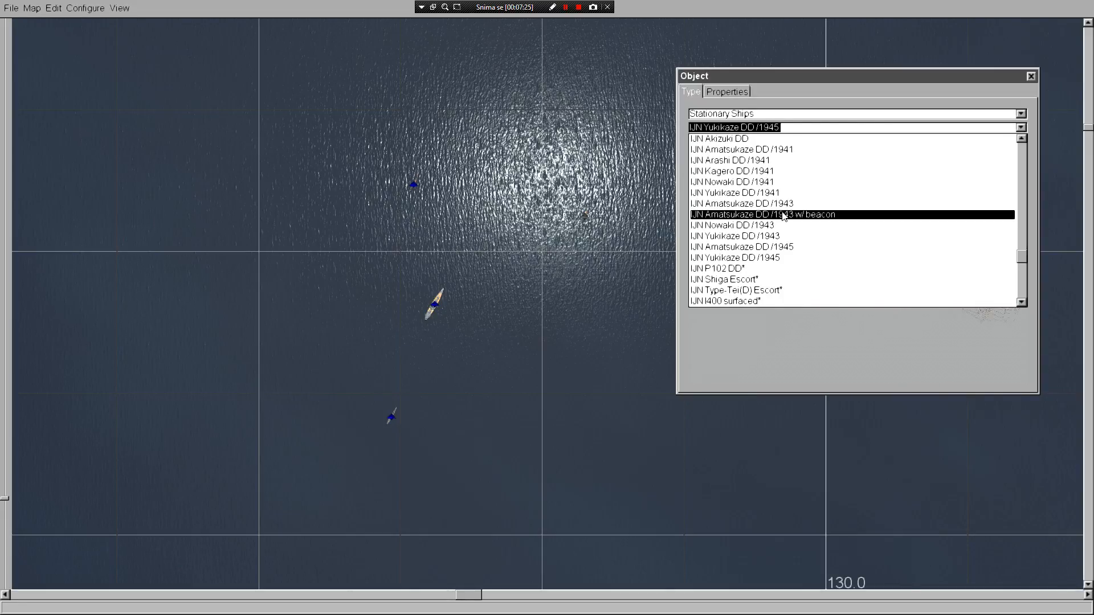
pyautogui.click(784, 216)
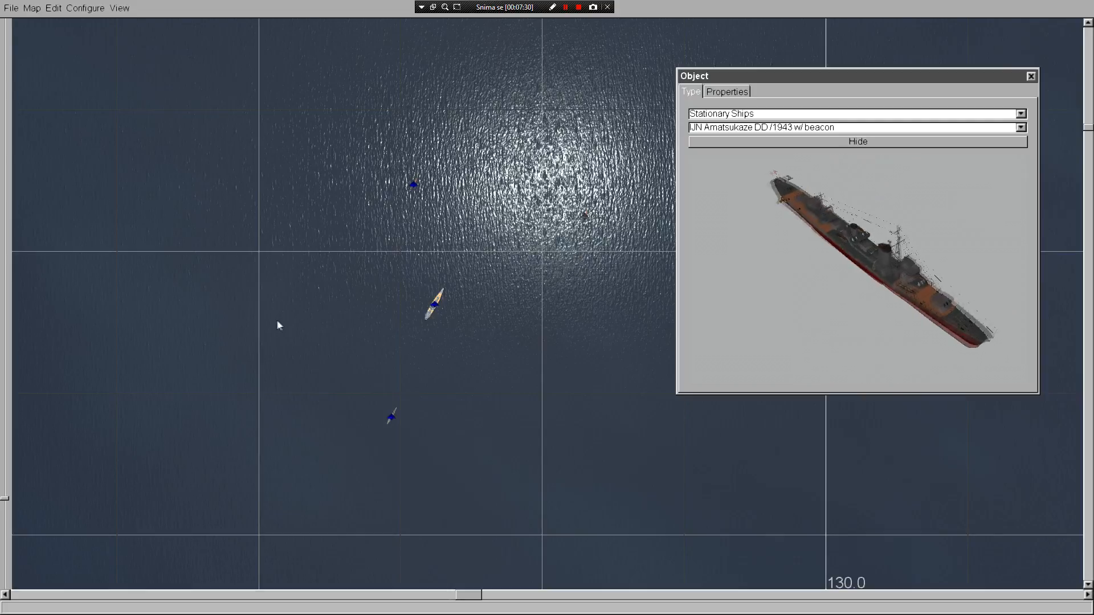
pyautogui.click(225, 349)
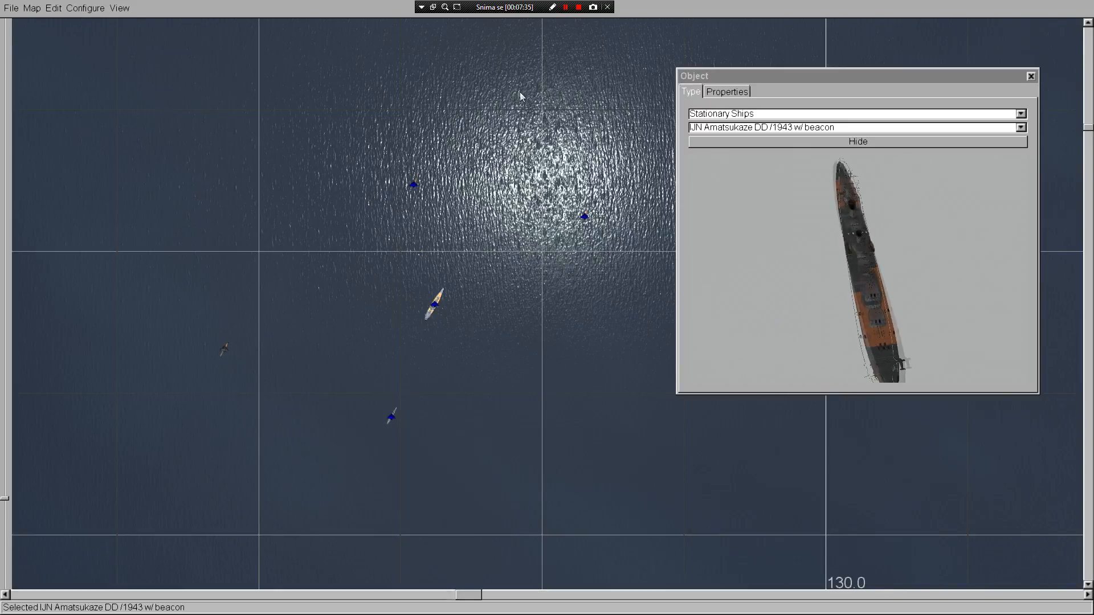
pyautogui.rightClick(591, 431)
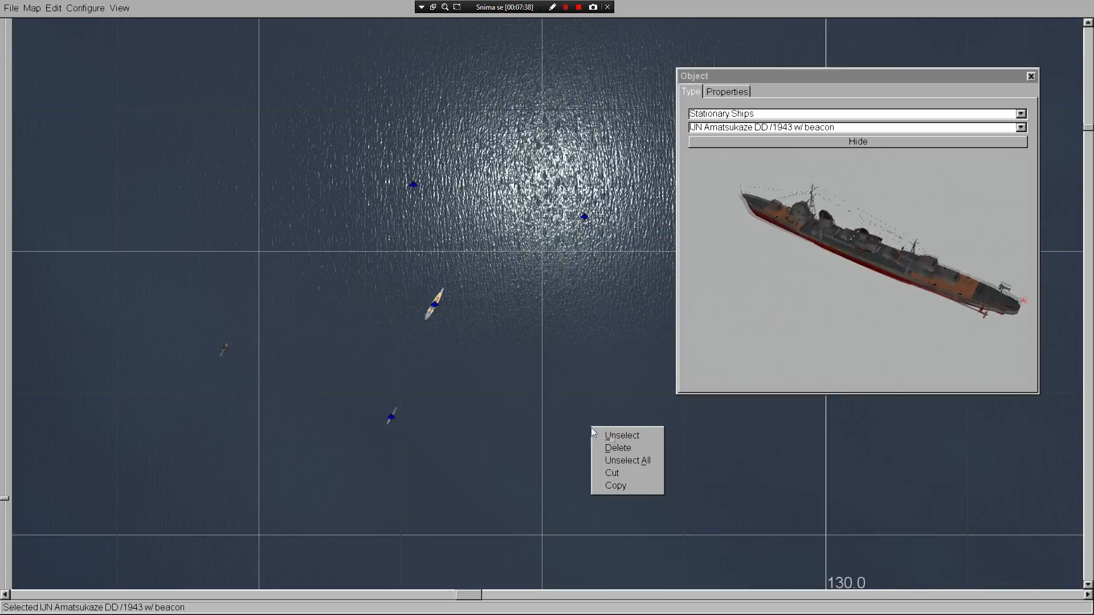
pyautogui.click(626, 460)
# - Add another IJN Yukikaze DD /1945 destroyer and move it east of the cruiser
pyautogui.click(819, 129)
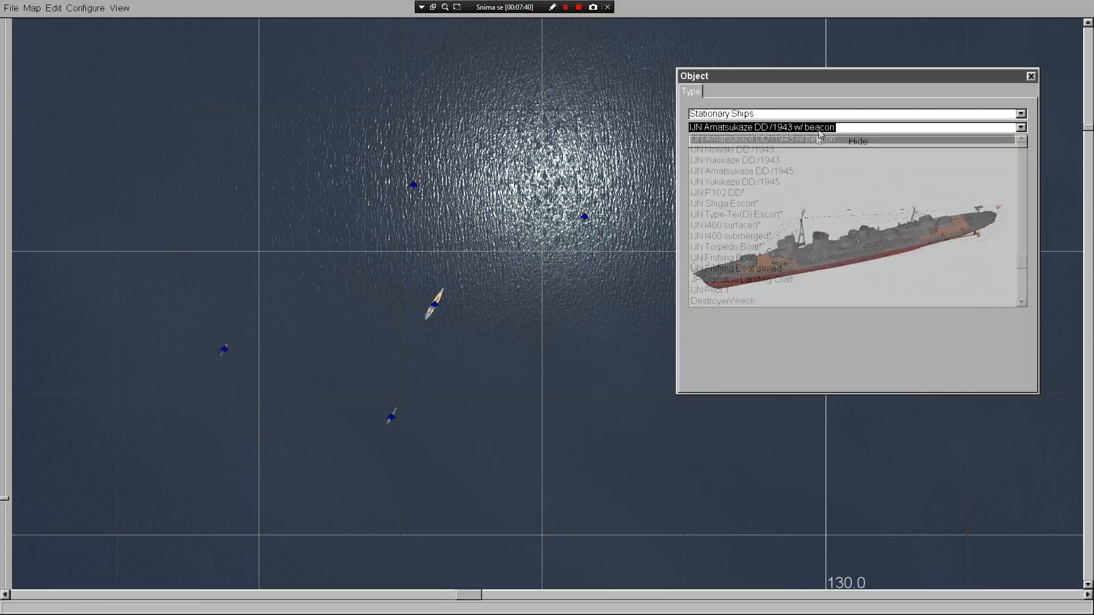
pyautogui.click(787, 182)
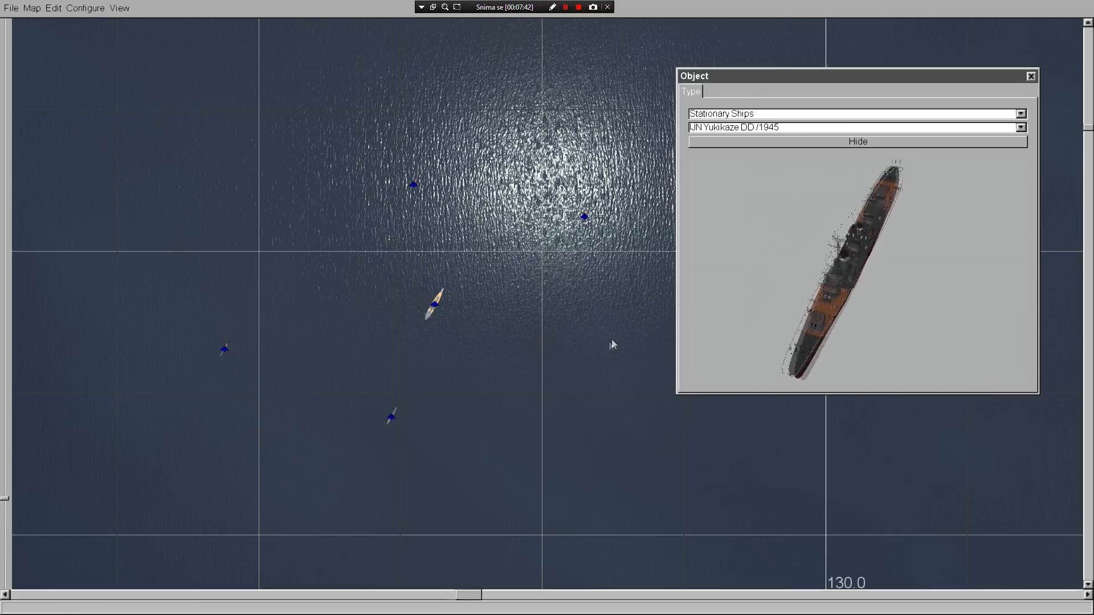
pyautogui.click(609, 379)
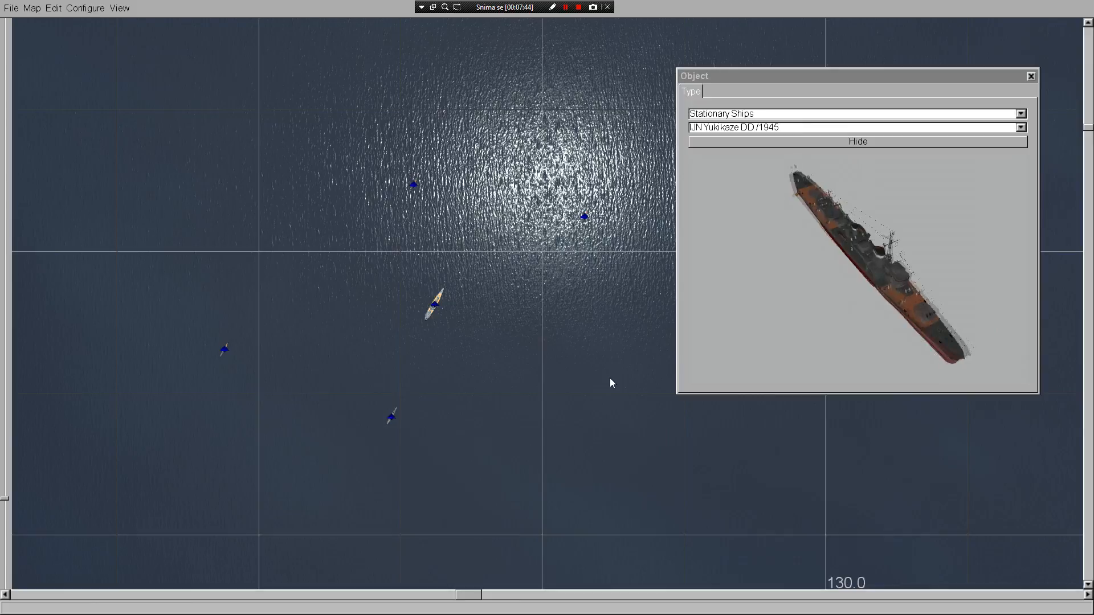
pyautogui.moveTo(615, 372); pyautogui.dragTo(631, 330)
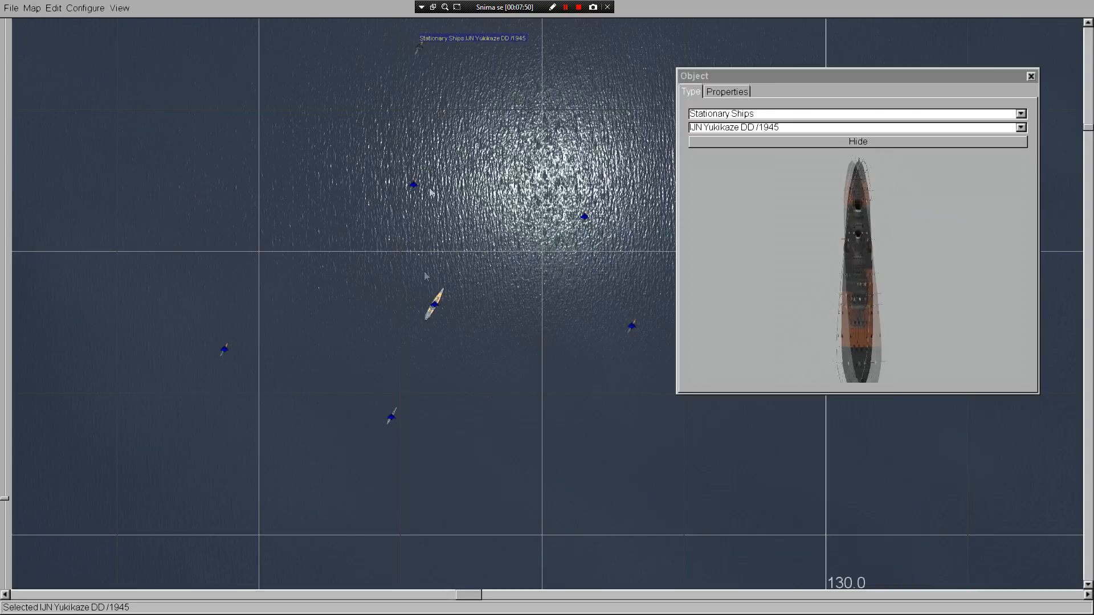
pyautogui.moveTo(496, 292); pyautogui.dragTo(349, 180, button='right')
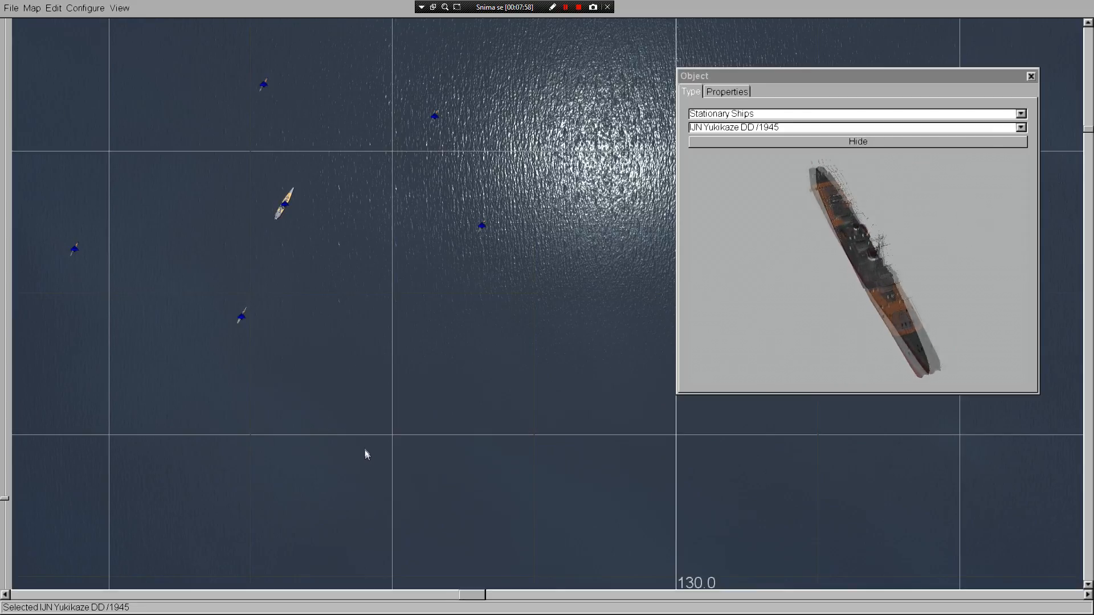
pyautogui.scroll(2, 296, 440)
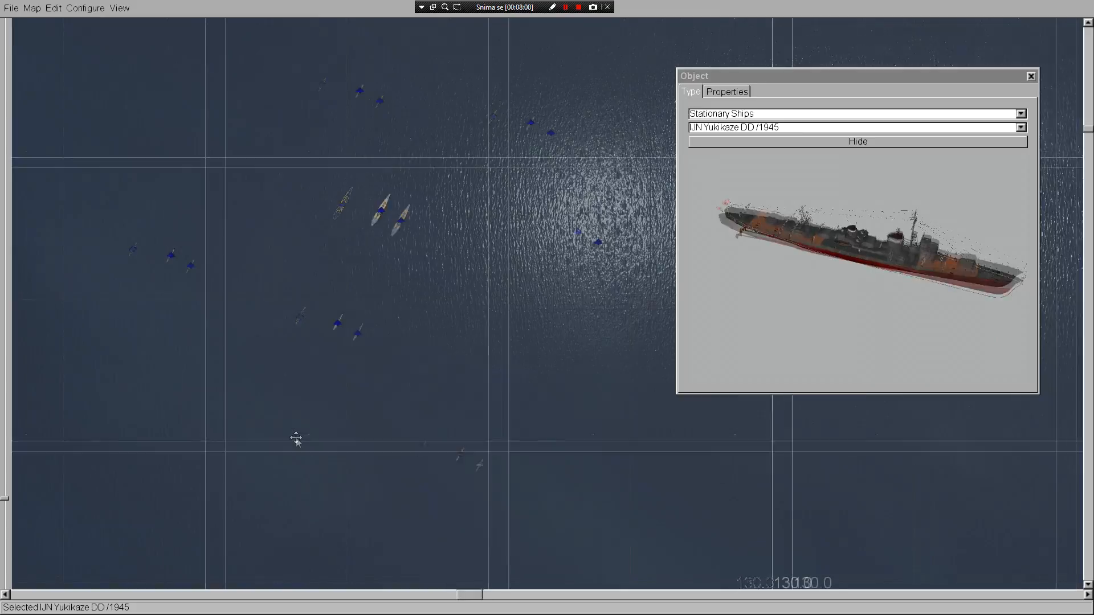
pyautogui.scroll(-1, 296, 424)
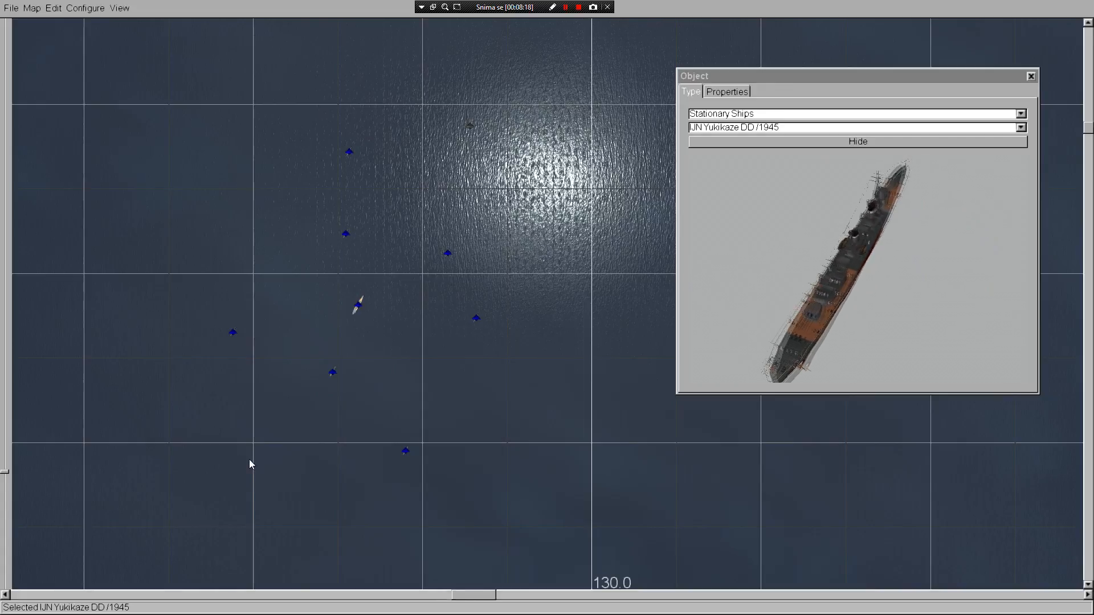
# - Insert one more destroyer south-west of the group and deselect it
pyautogui.press('Insert')
pyautogui.rightClick(297, 494)
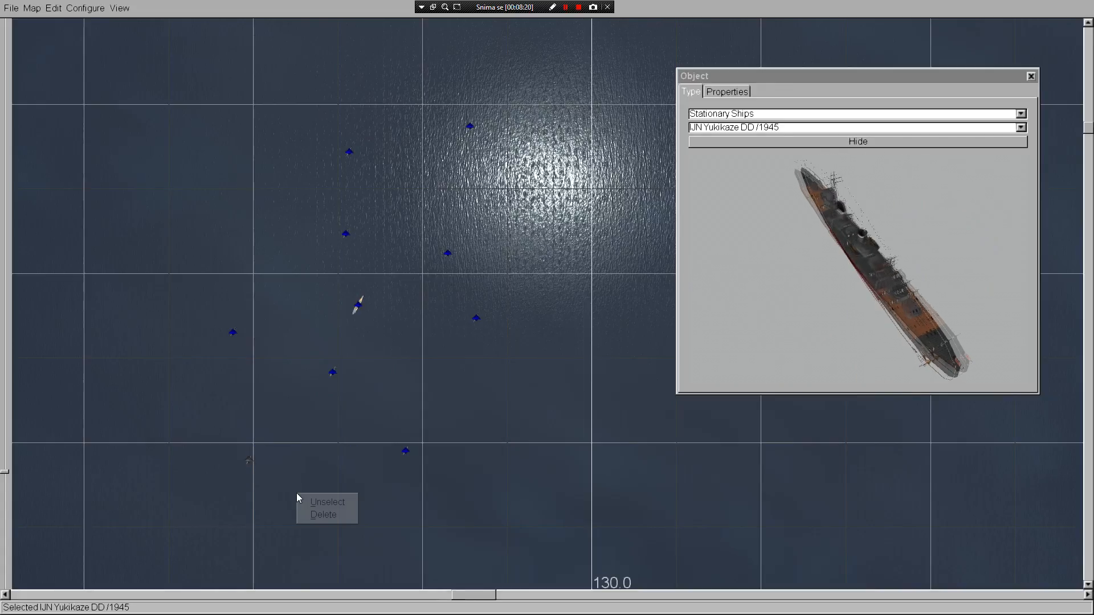
pyautogui.click(318, 503)
pyautogui.scroll(-3, 337, 457)
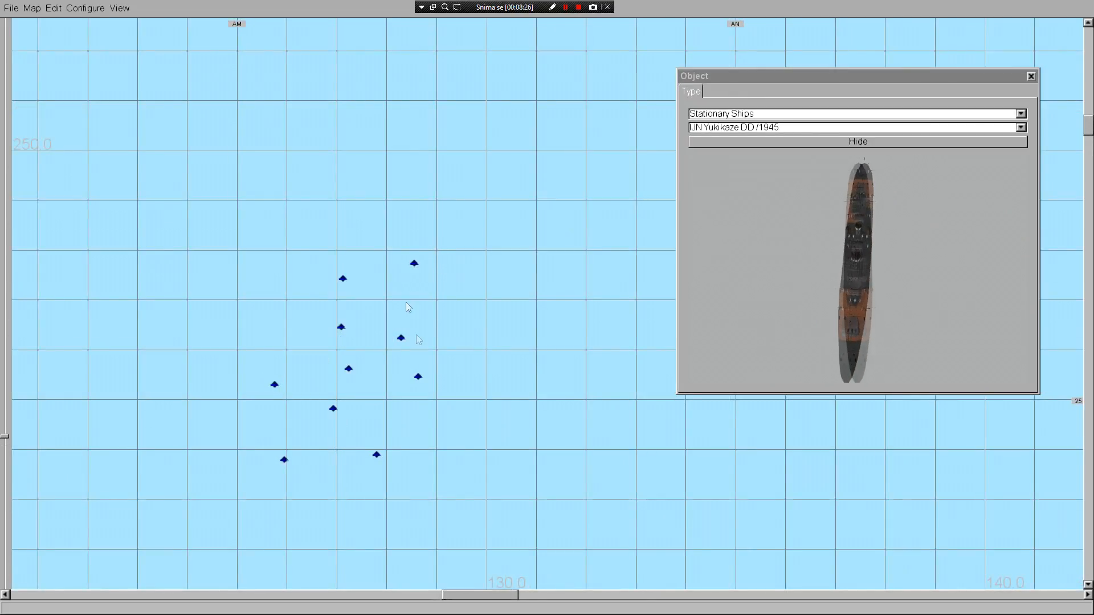
pyautogui.click(283, 460)
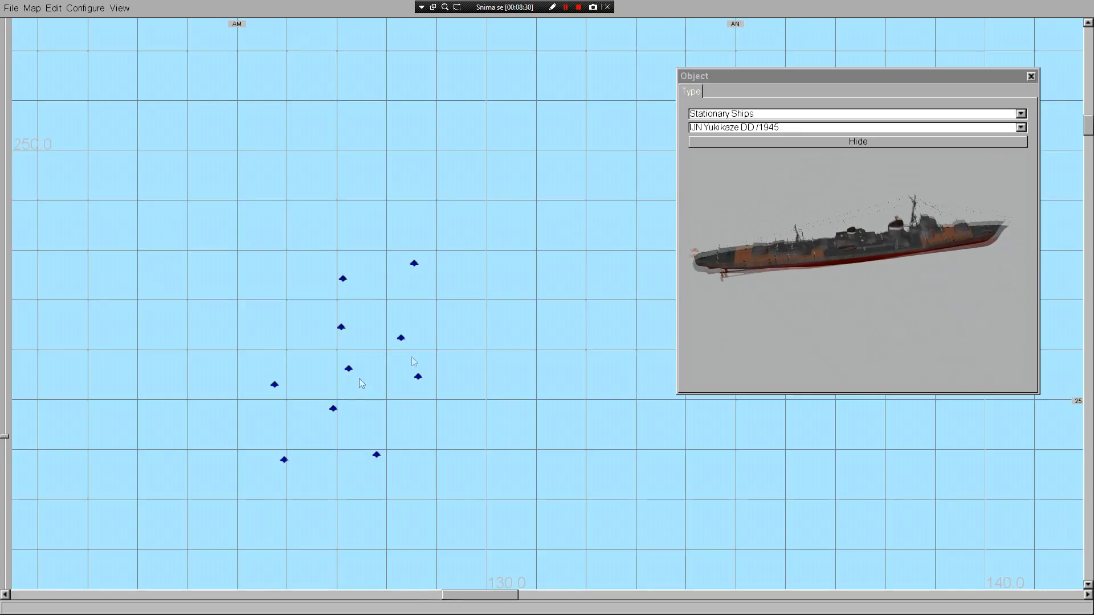
pyautogui.scroll(-2, 412, 359)
pyautogui.scroll(3, 407, 359)
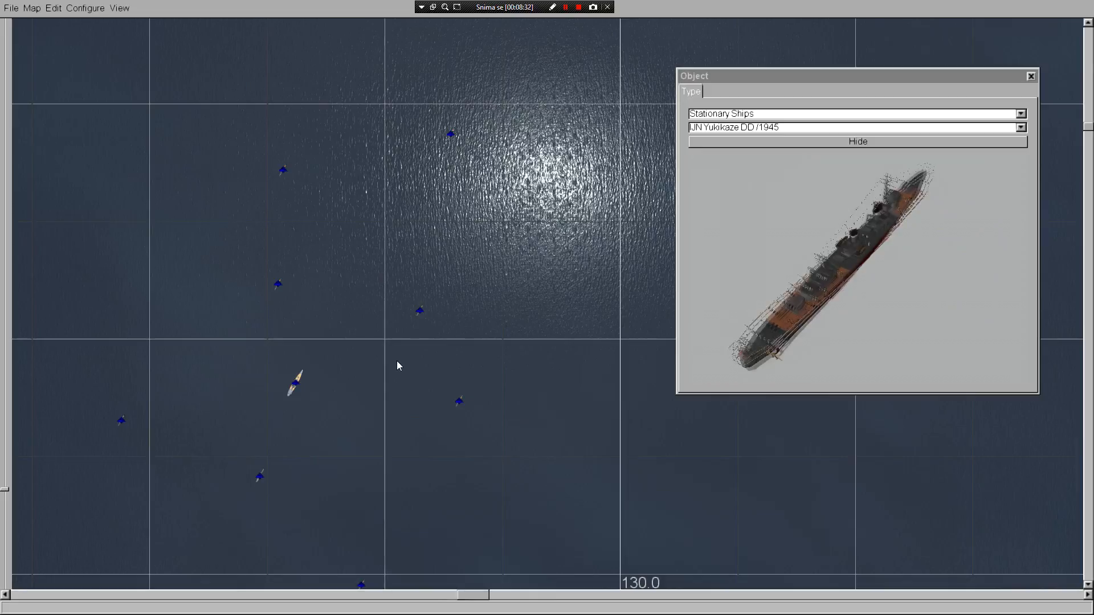
# - Shift several destroyers within the group and reposition the IJN Kuma cruiser
pyautogui.click(452, 137)
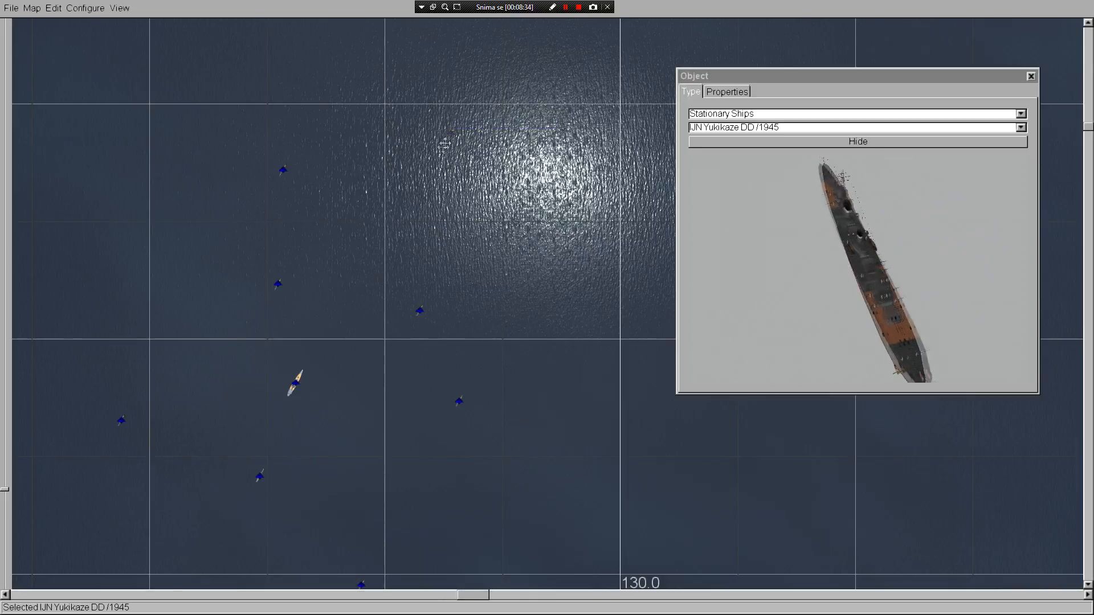
pyautogui.moveTo(342, 313); pyautogui.dragTo(436, 210)
pyautogui.click(378, 69)
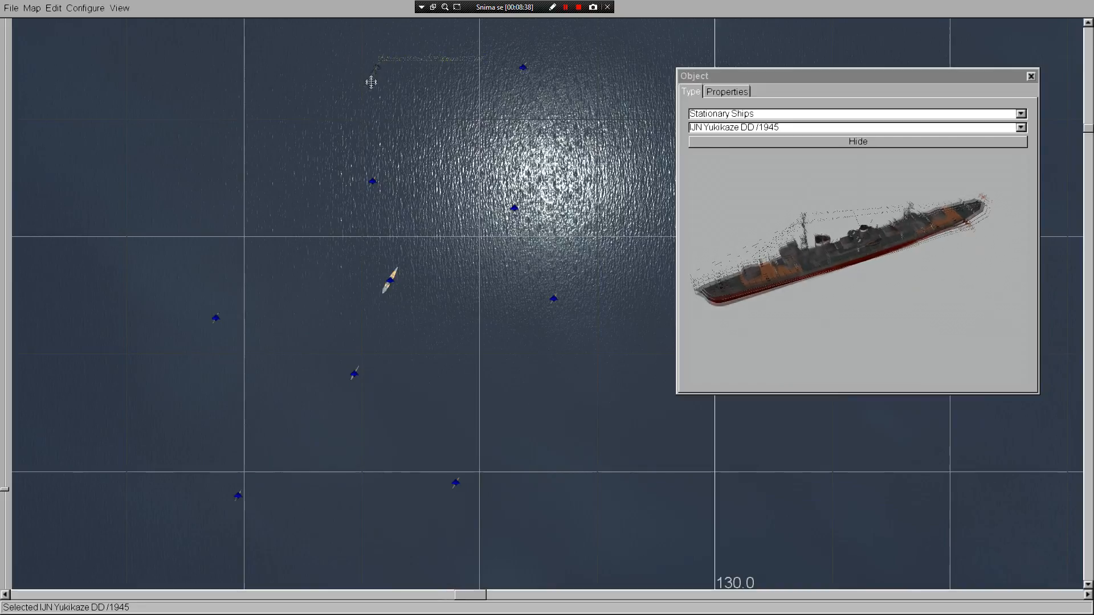
pyautogui.click(215, 320)
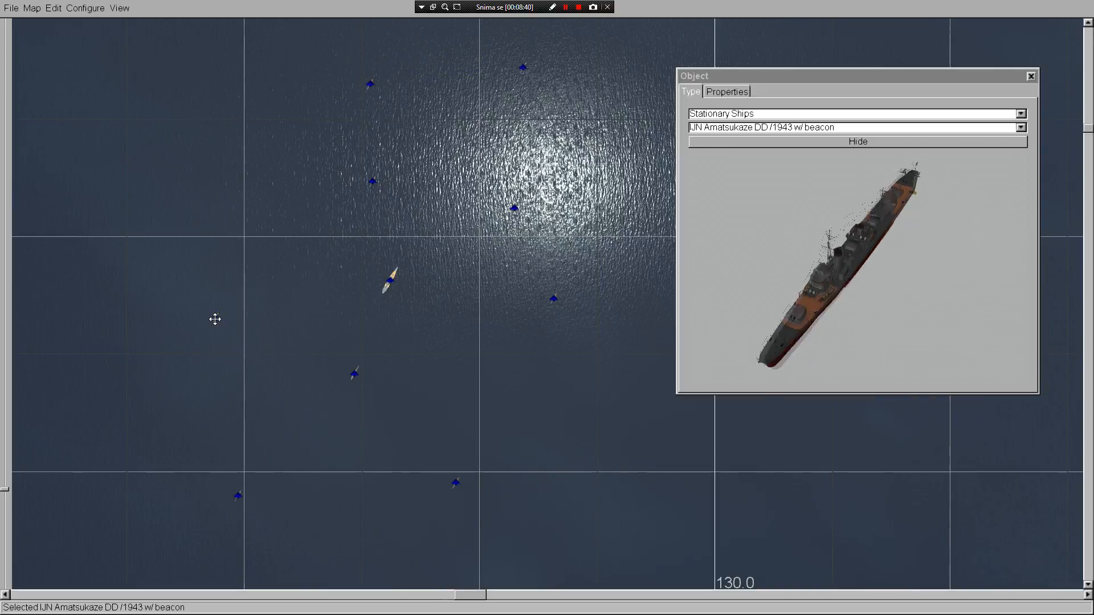
pyautogui.click(371, 183)
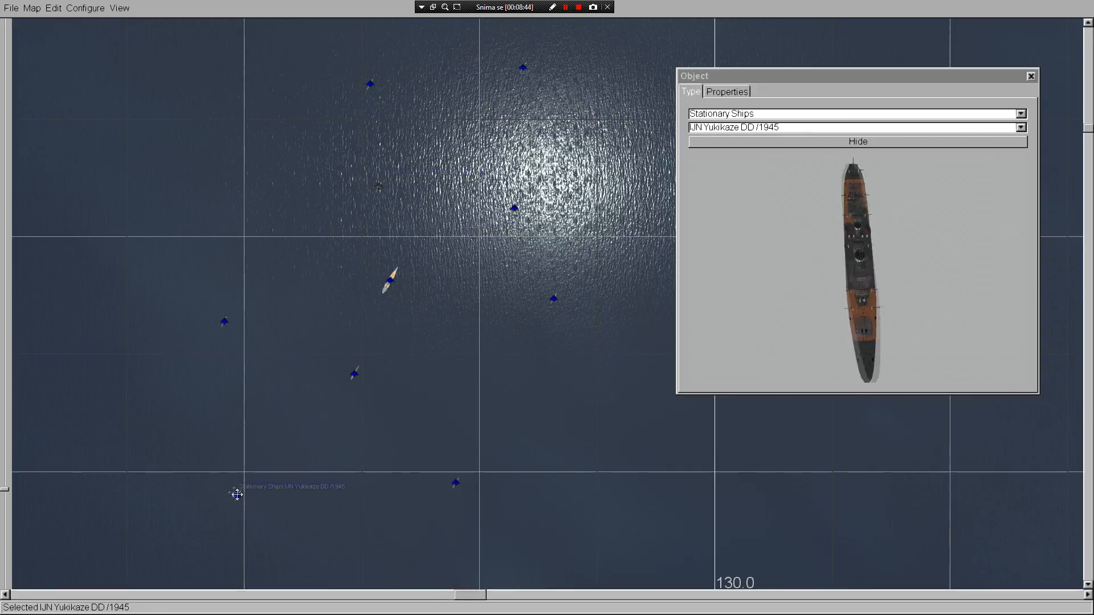
pyautogui.moveTo(238, 493); pyautogui.dragTo(259, 457)
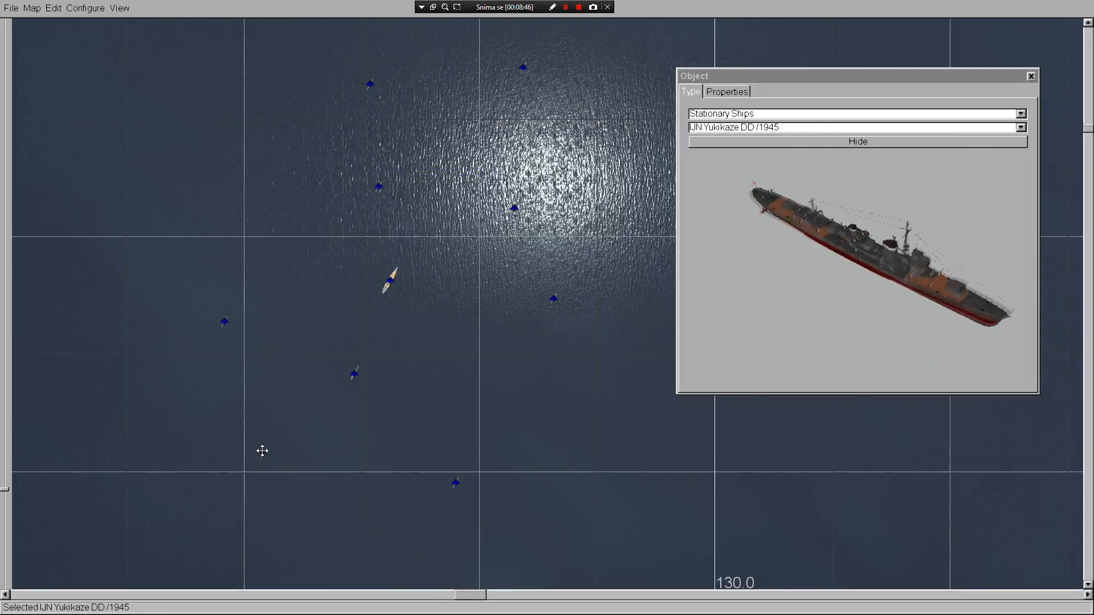
pyautogui.moveTo(456, 482); pyautogui.dragTo(456, 478)
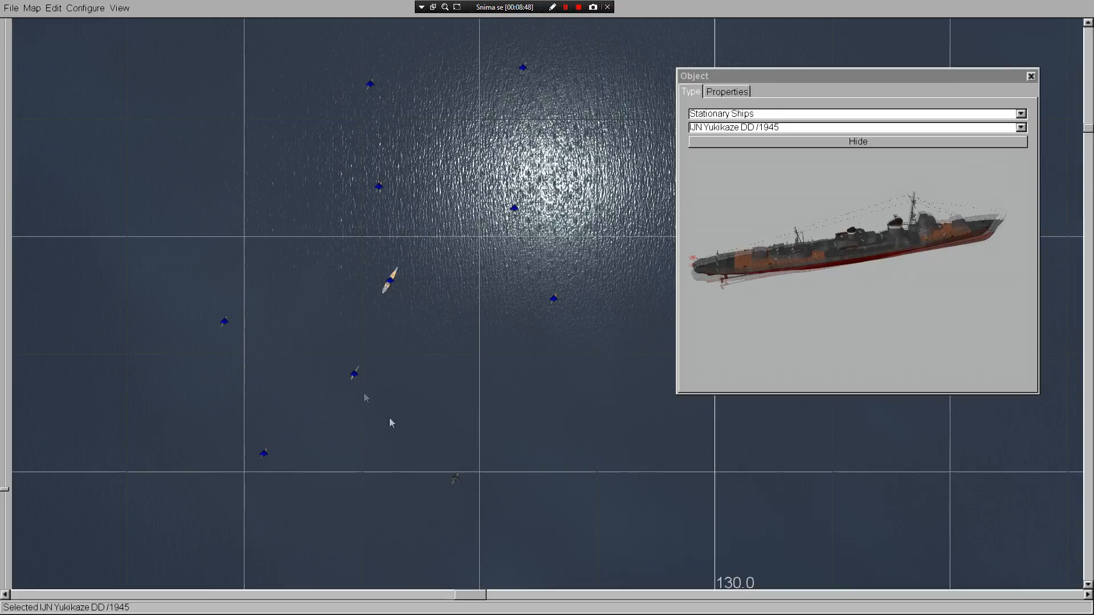
pyautogui.moveTo(355, 374); pyautogui.dragTo(375, 377)
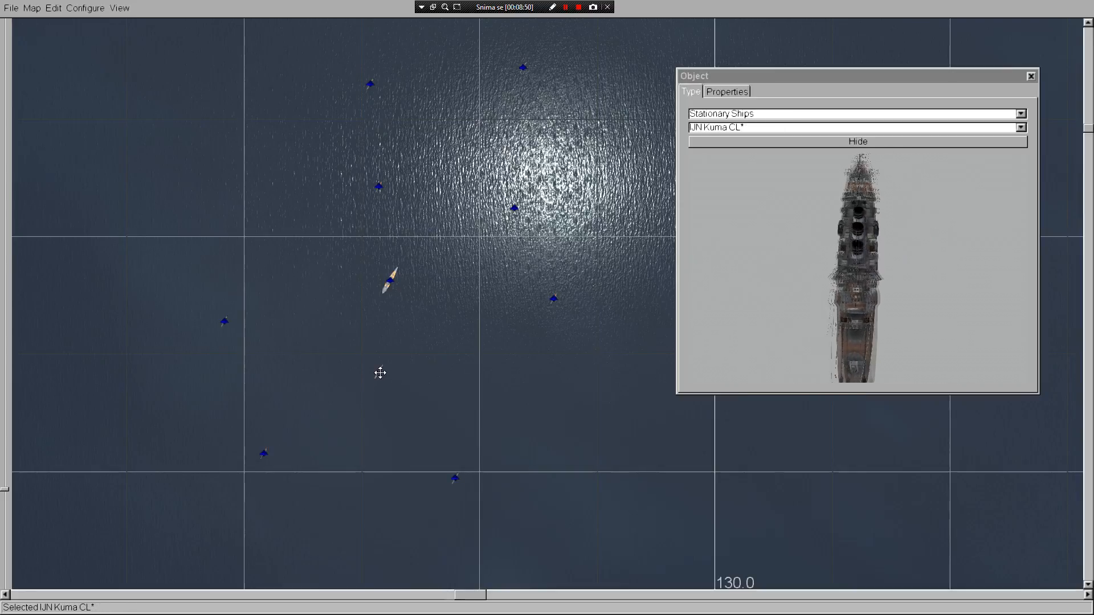
# - Nudge the top destroyer slightly down and left, then deselect the ships
pyautogui.click(553, 298)
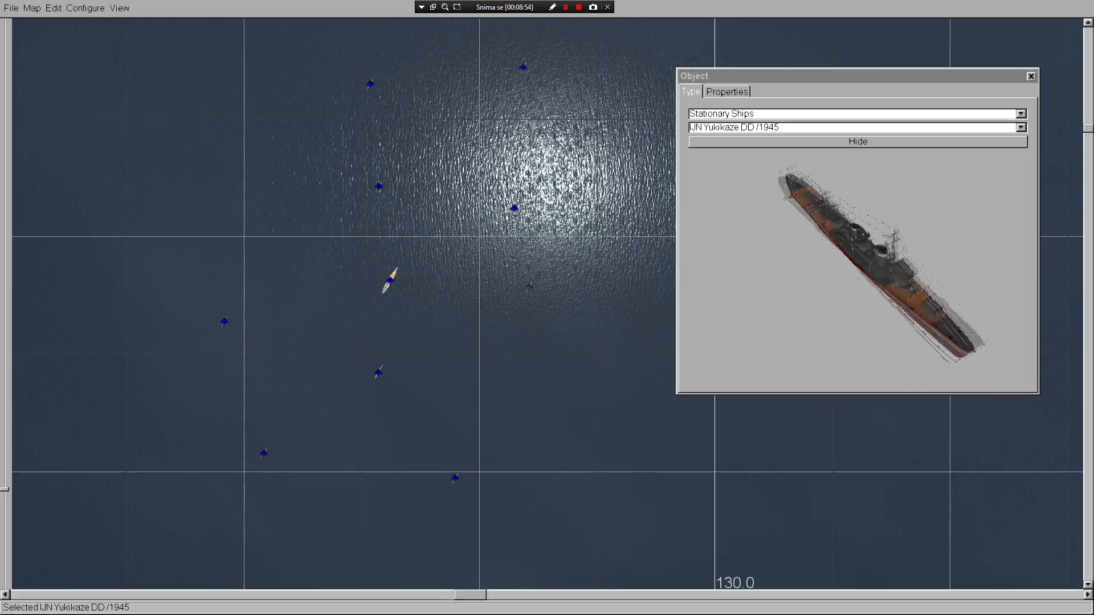
pyautogui.moveTo(520, 76); pyautogui.dragTo(514, 88)
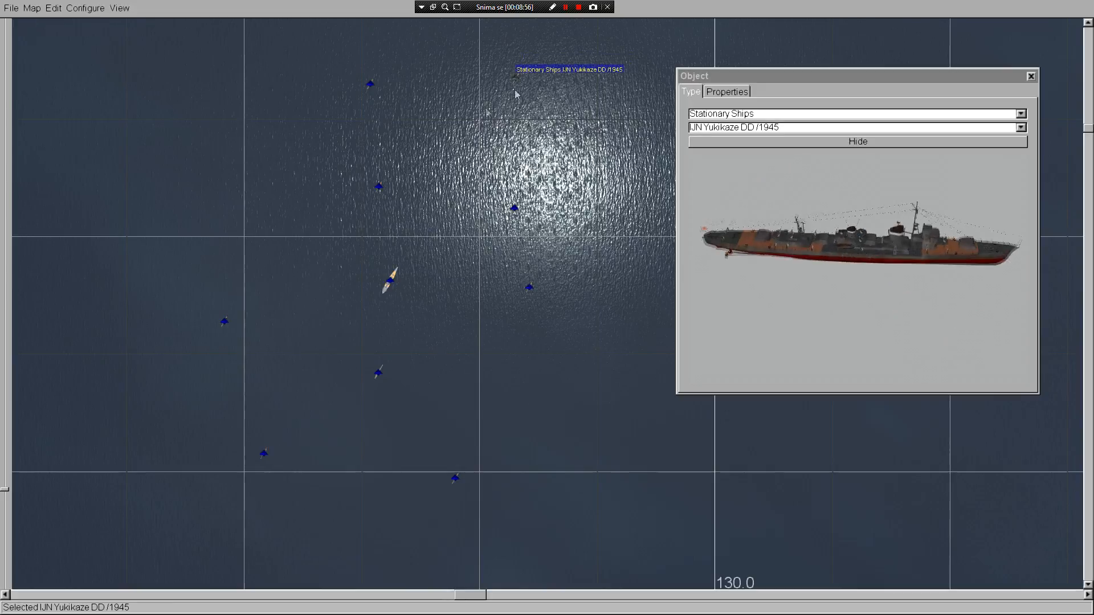
pyautogui.scroll(-3, 488, 342)
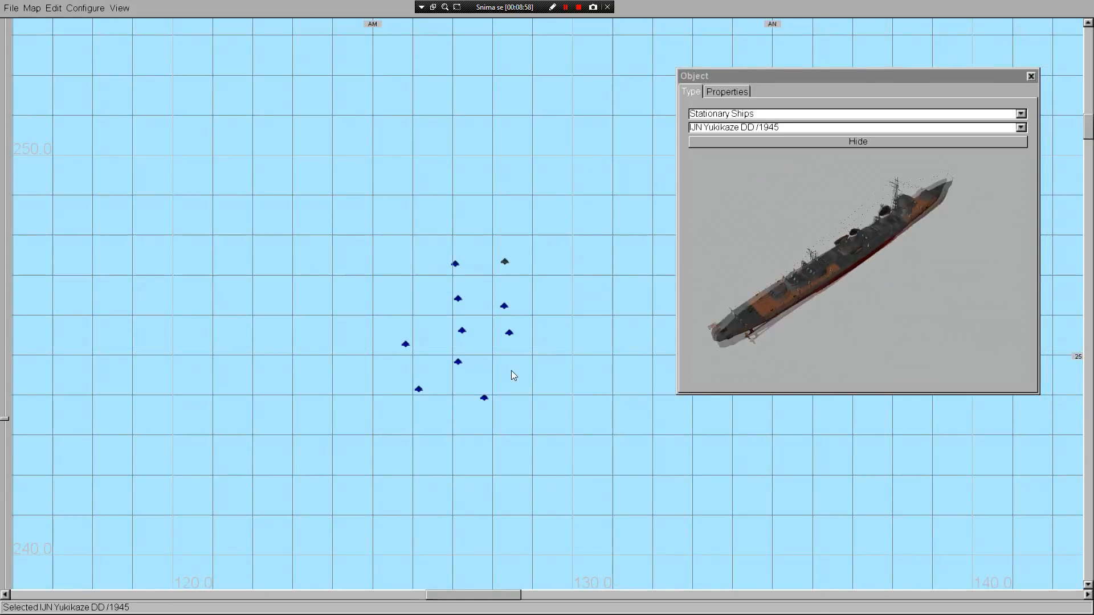
pyautogui.scroll(2, 481, 327)
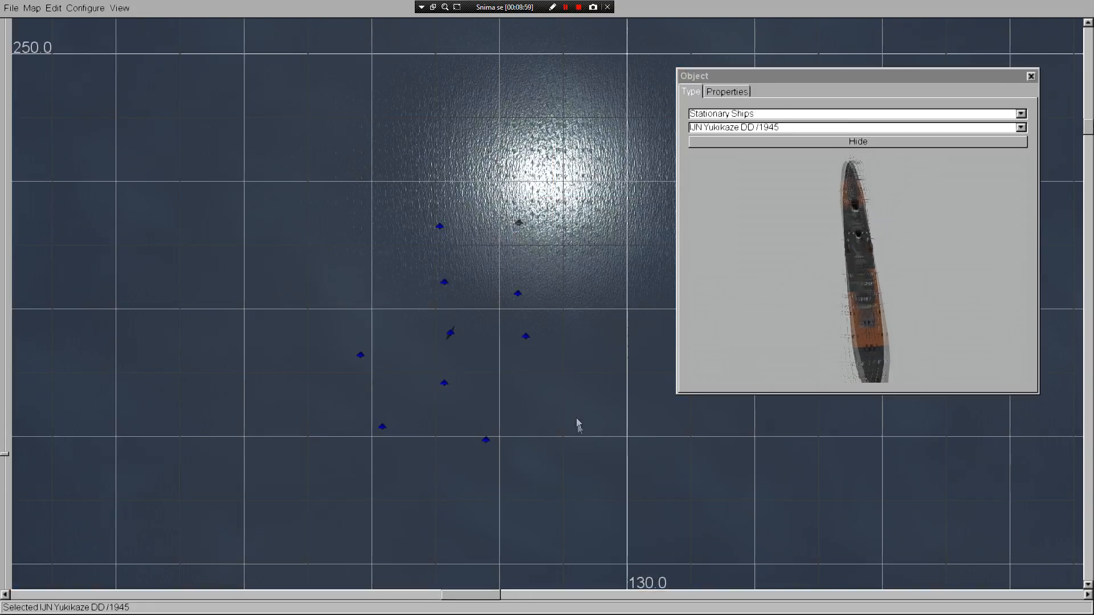
pyautogui.click(595, 435)
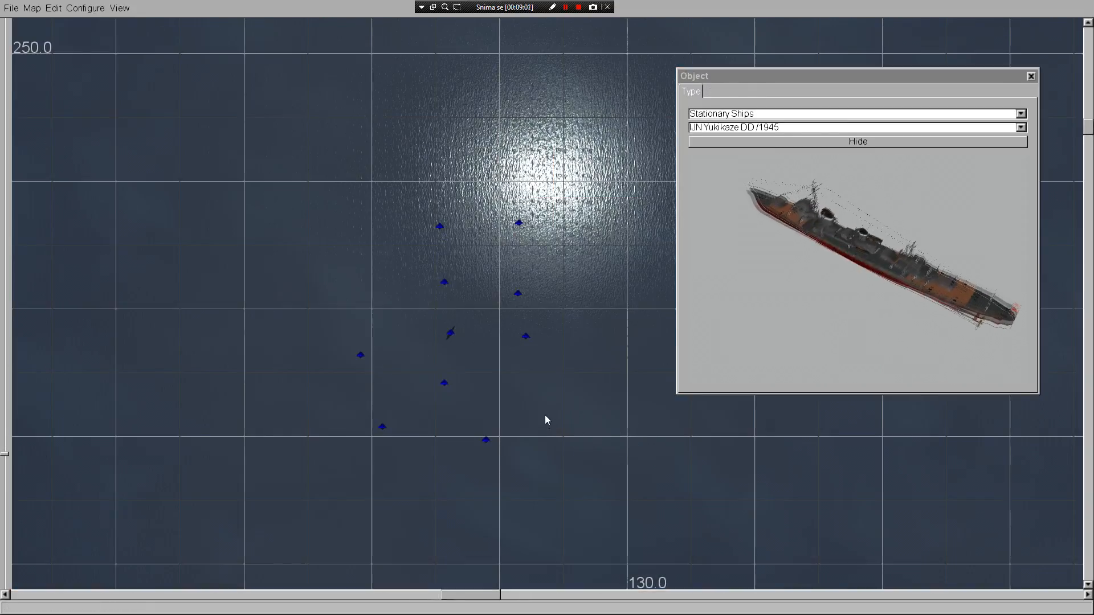
pyautogui.scroll(-2, 548, 419)
pyautogui.scroll(-2, 556, 425)
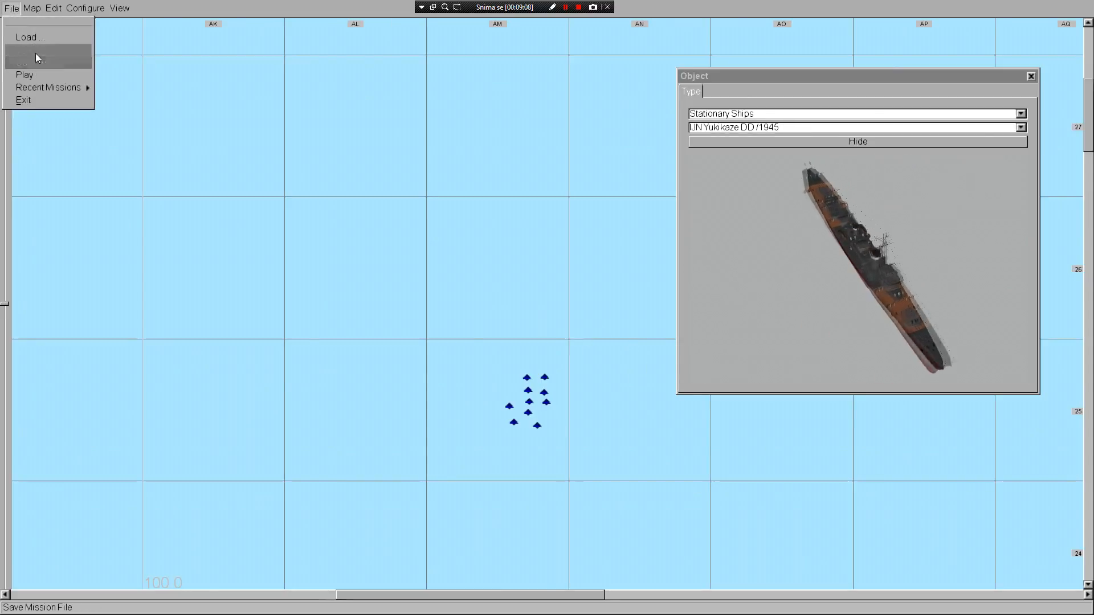
# - Save the mission and pan the map away from the ship group
pyautogui.click(35, 53)
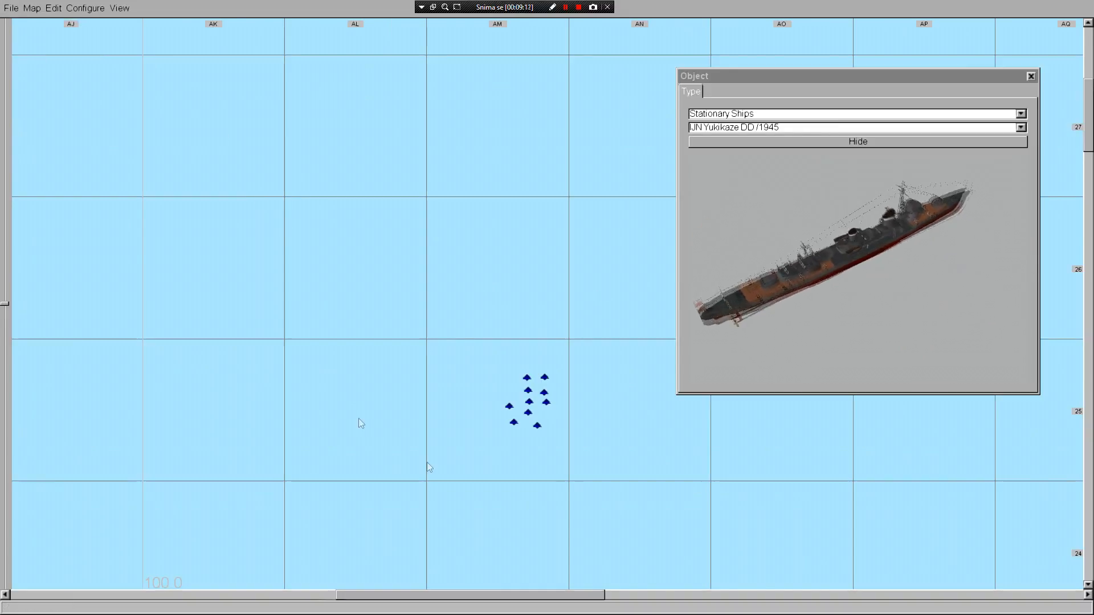
pyautogui.moveTo(587, 528); pyautogui.dragTo(420, 387)
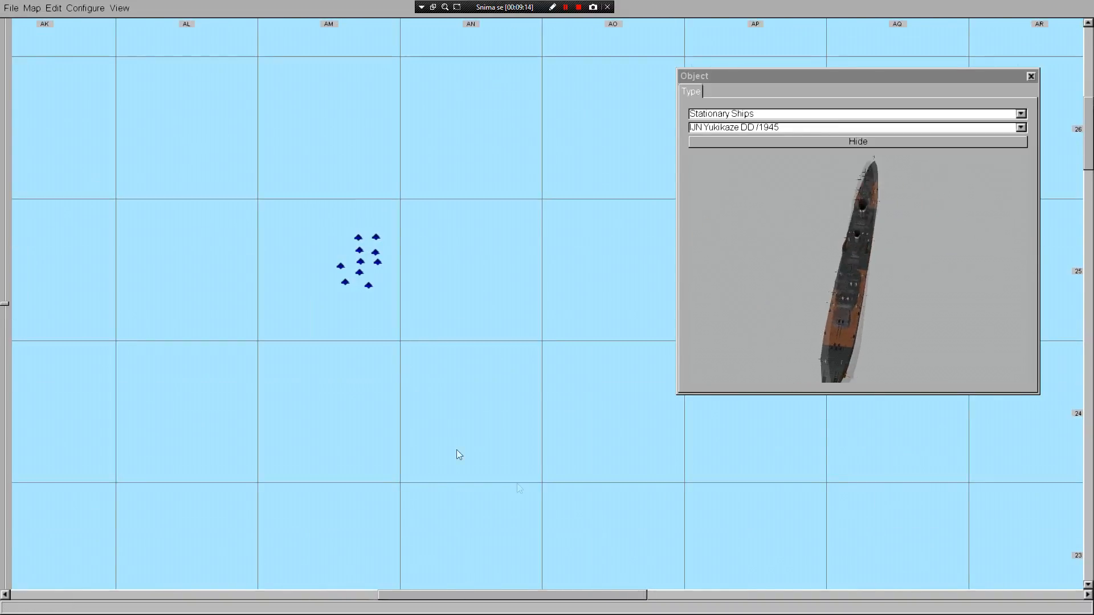
pyautogui.moveTo(541, 497); pyautogui.dragTo(466, 347)
pyautogui.scroll(-4, 472, 329)
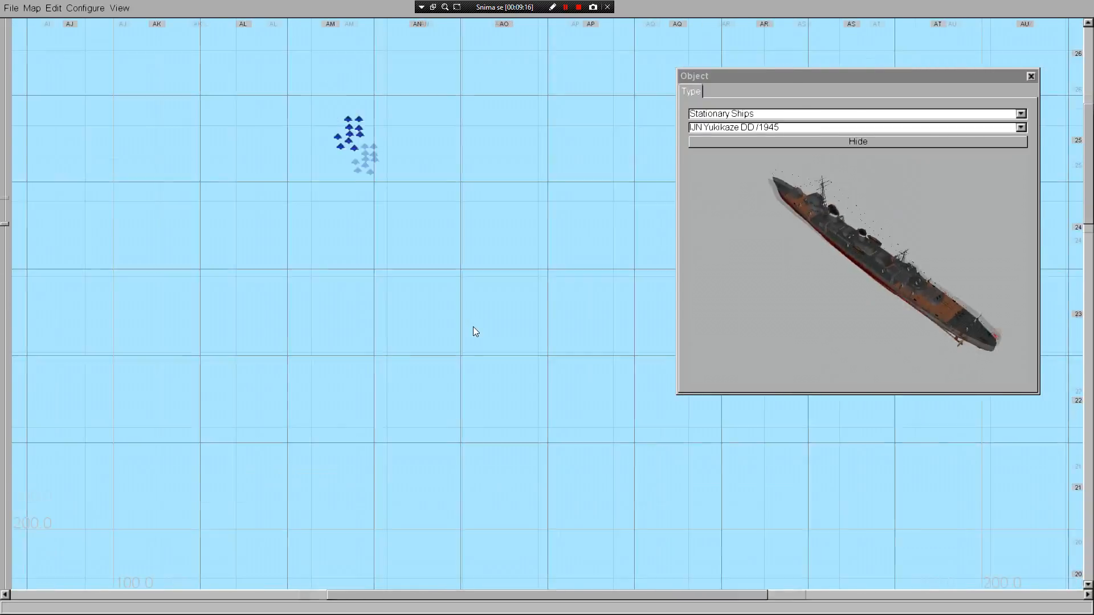
pyautogui.scroll(-4, 471, 328)
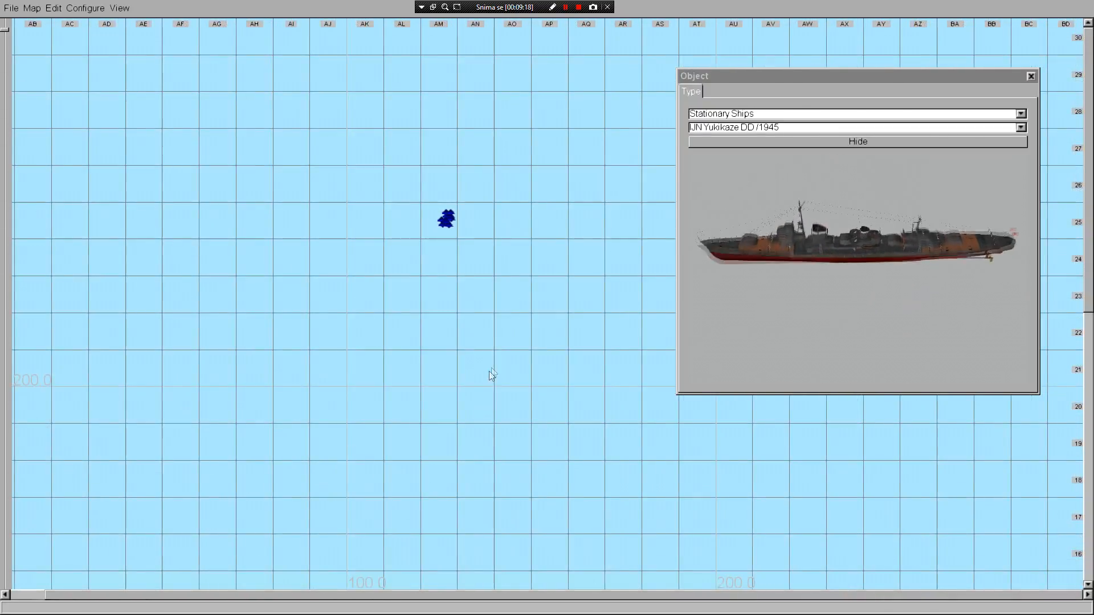
# - Bring all of Okinawa into view, then zoom in toward Naha in the south
pyautogui.moveTo(543, 483); pyautogui.dragTo(466, 363)
pyautogui.moveTo(557, 466); pyautogui.dragTo(556, 211)
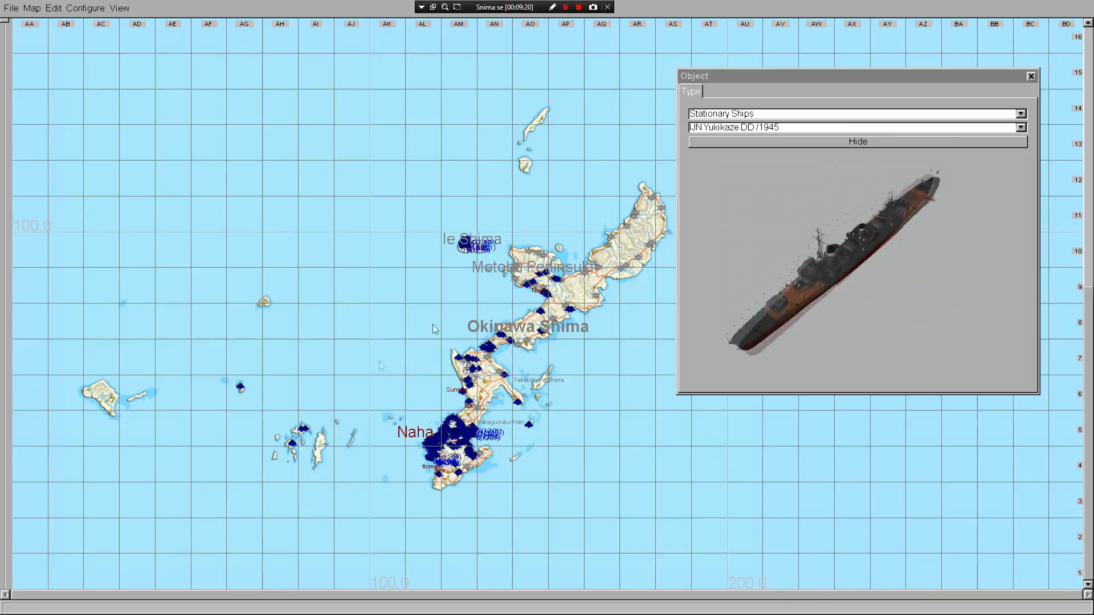
pyautogui.scroll(4, 430, 342)
pyautogui.scroll(10, 479, 427)
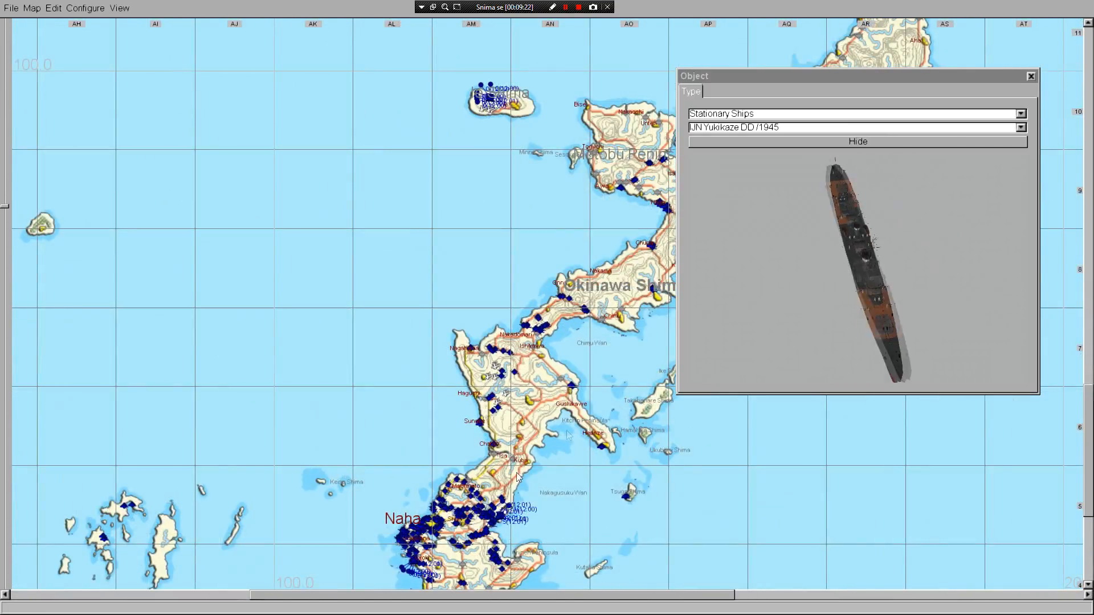
pyautogui.scroll(-6, 436, 408)
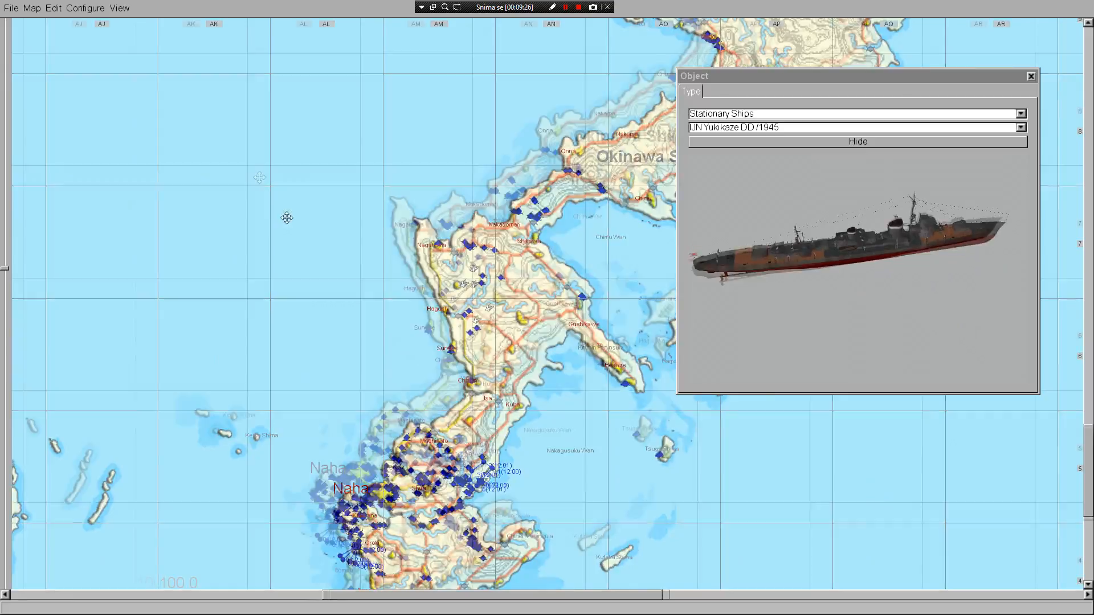
pyautogui.moveTo(287, 218); pyautogui.dragTo(139, 45)
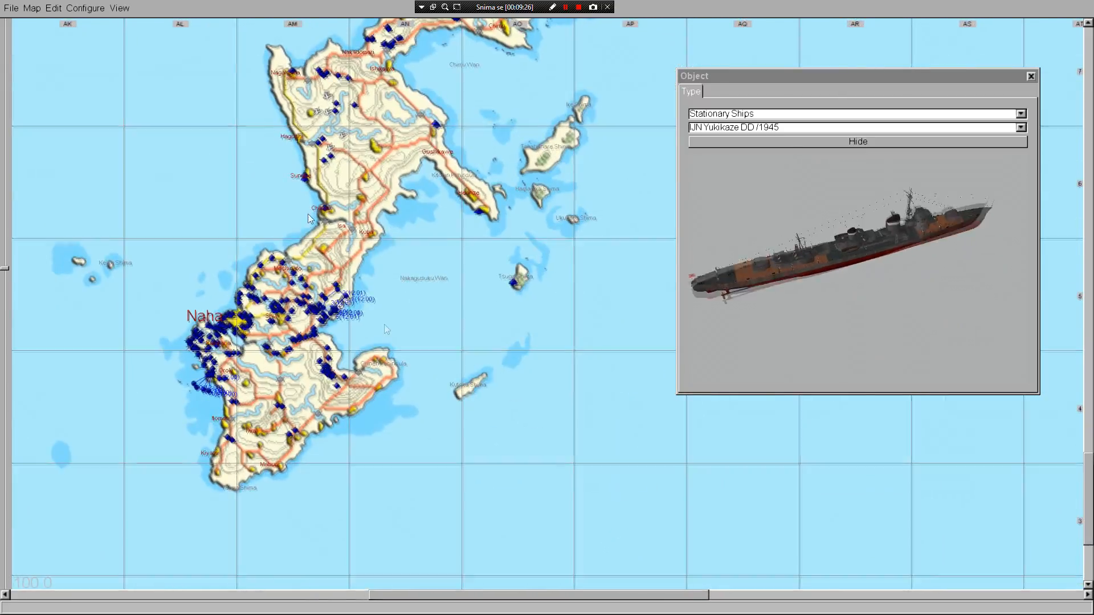
pyautogui.scroll(6, 223, 245)
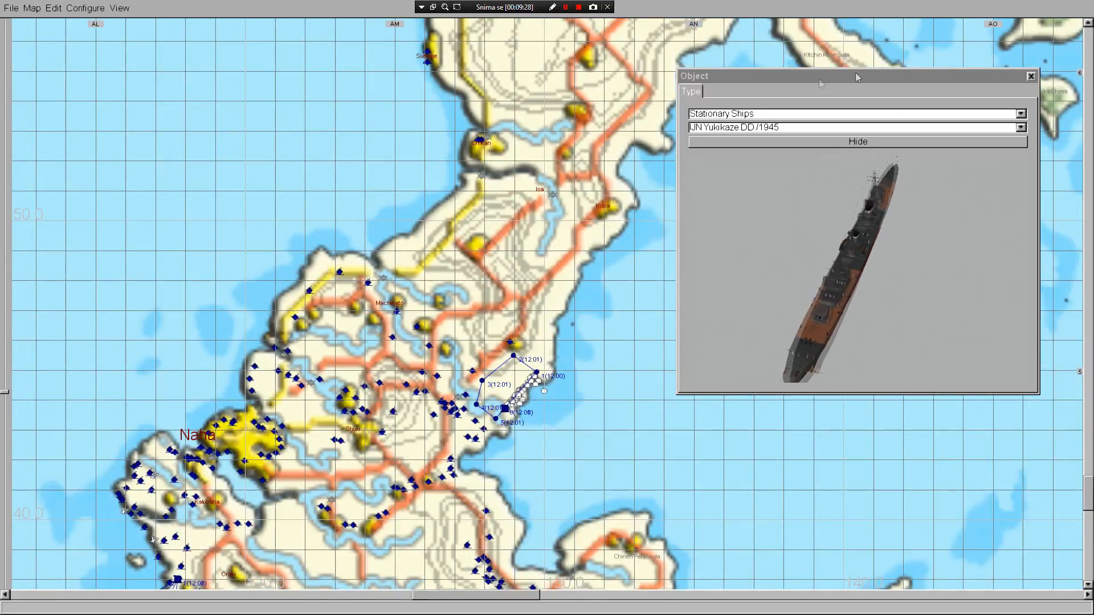
# - Set the object type to Vehicles and the model to Japanese HQ.co Column
pyautogui.click(1021, 114)
pyautogui.scroll(6, 901, 163)
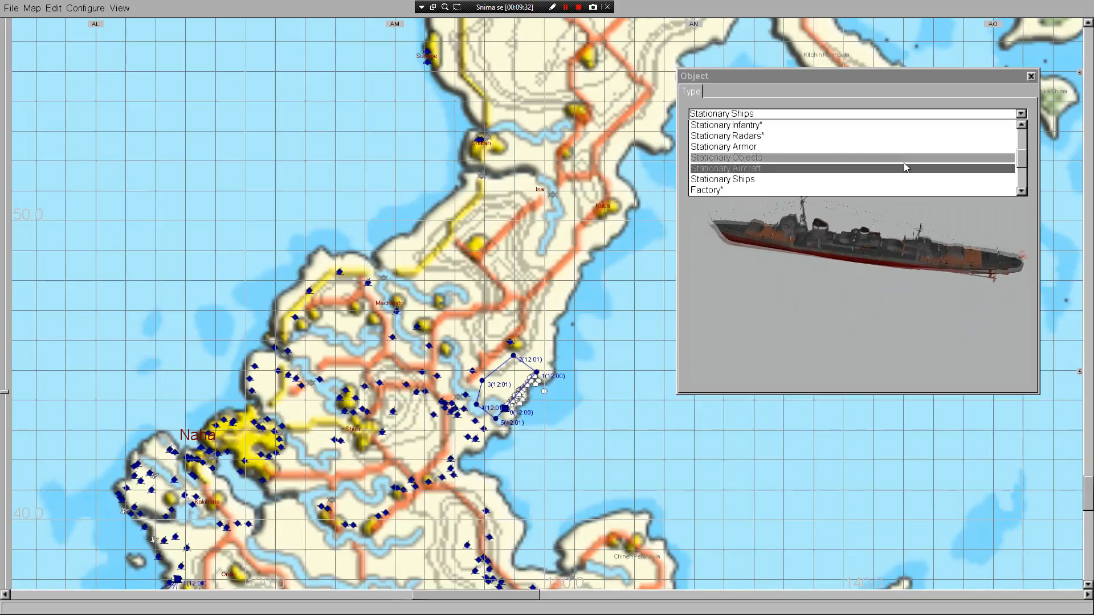
pyautogui.click(854, 158)
pyautogui.click(789, 128)
pyautogui.scroll(-3, 969, 162)
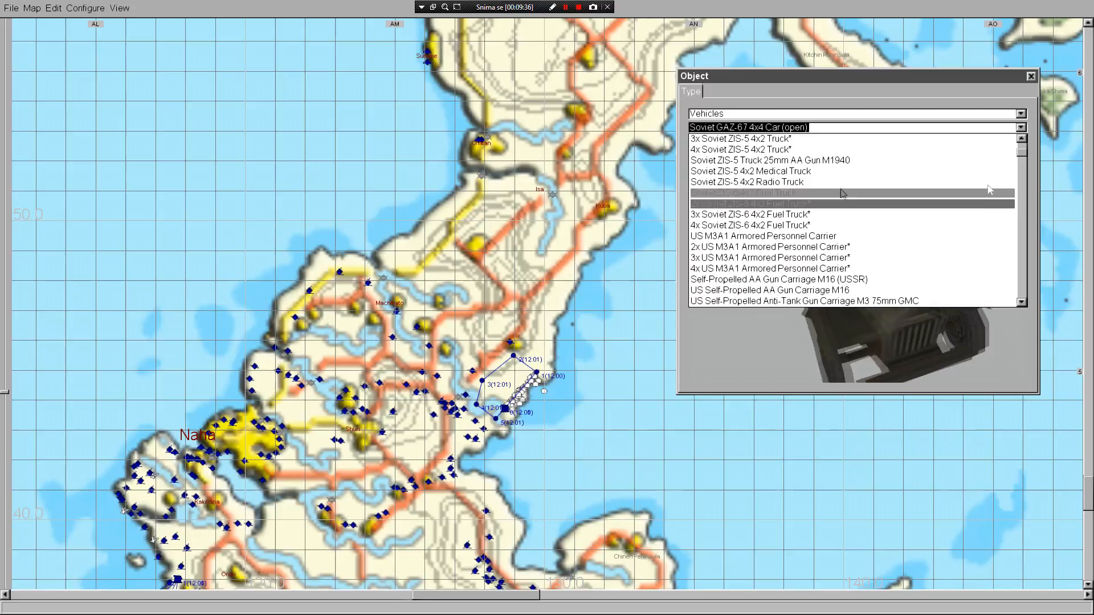
pyautogui.moveTo(1024, 165); pyautogui.dragTo(1026, 302)
pyautogui.click(1063, 169)
pyautogui.click(1021, 127)
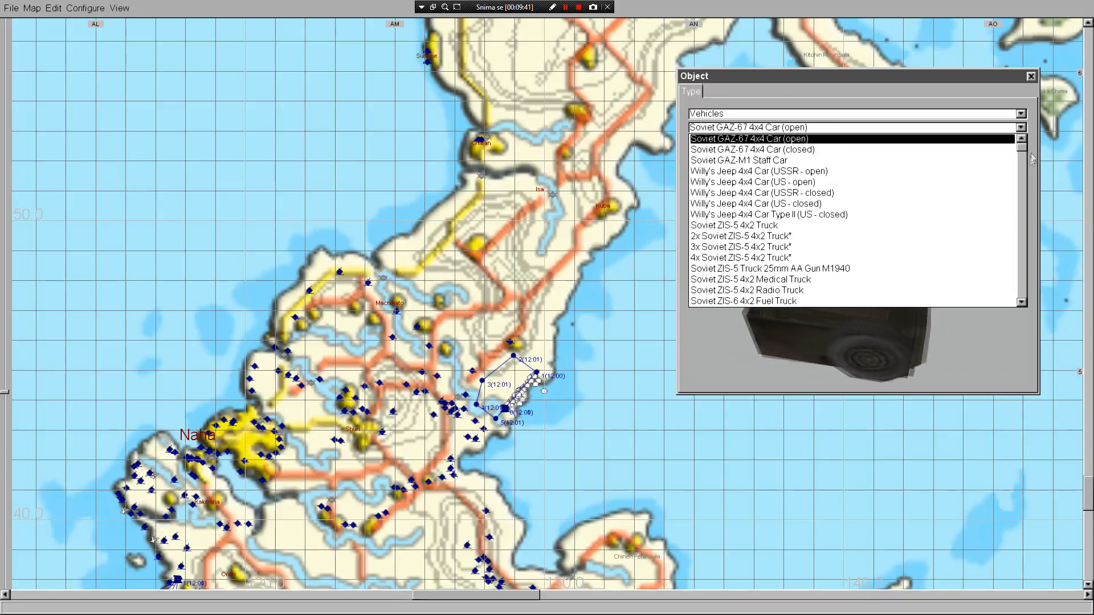
pyautogui.moveTo(1023, 149); pyautogui.dragTo(1027, 298)
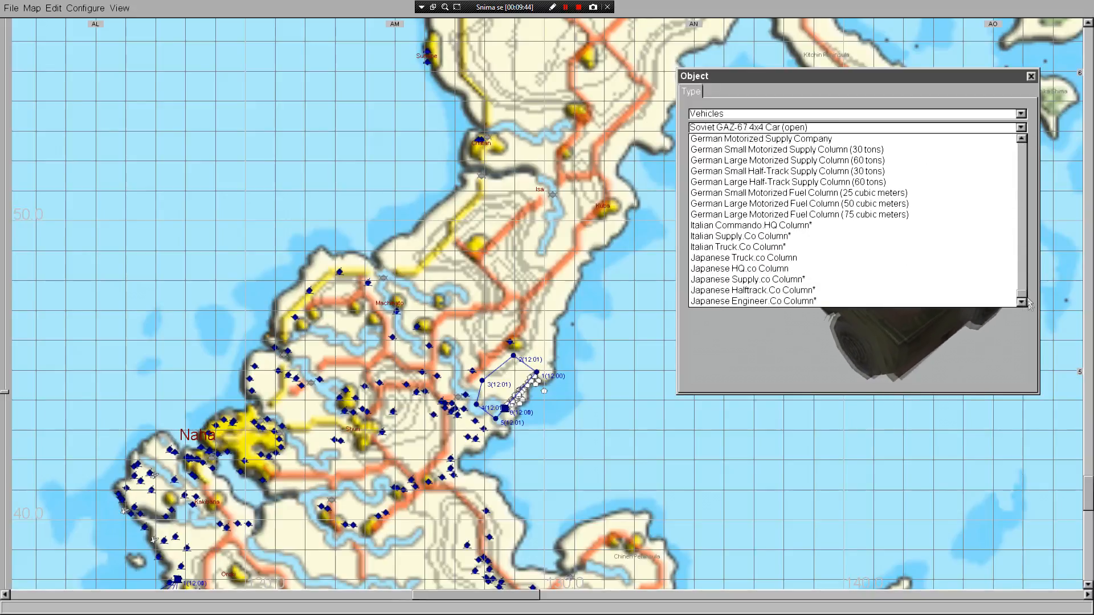
pyautogui.click(821, 268)
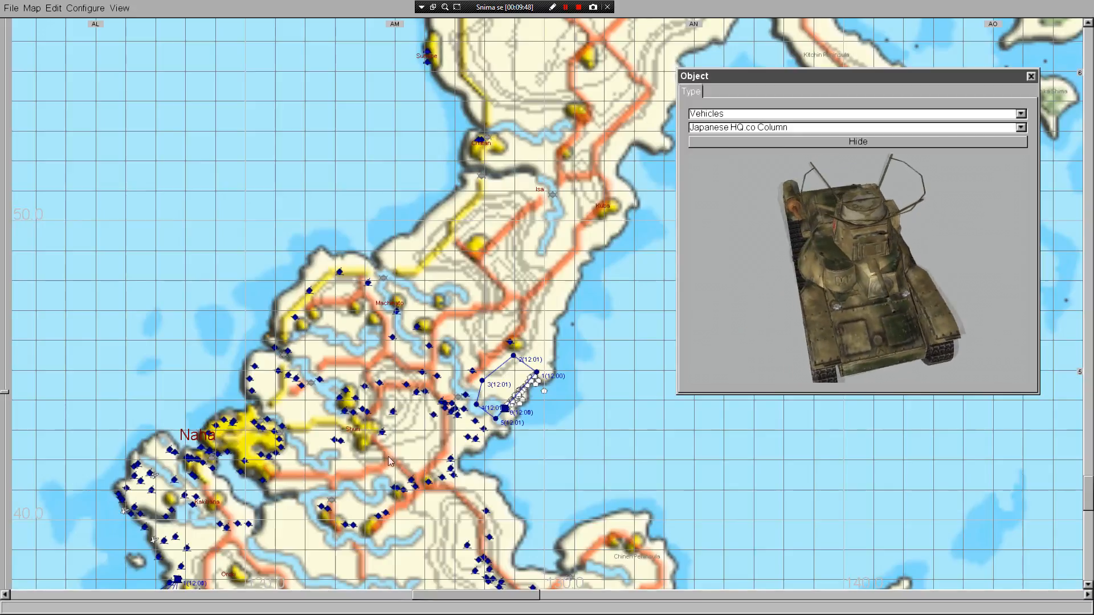
# - Place the Japanese HQ.co Column unit inland east of Naha and deselect it
pyautogui.moveTo(593, 486); pyautogui.dragTo(636, 335)
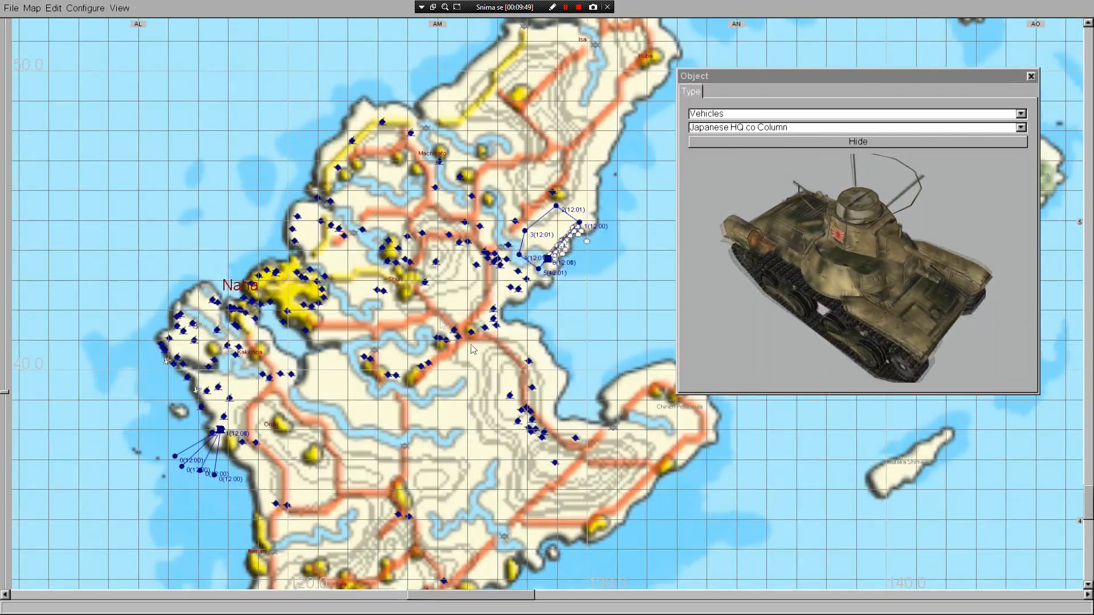
pyautogui.click(399, 317)
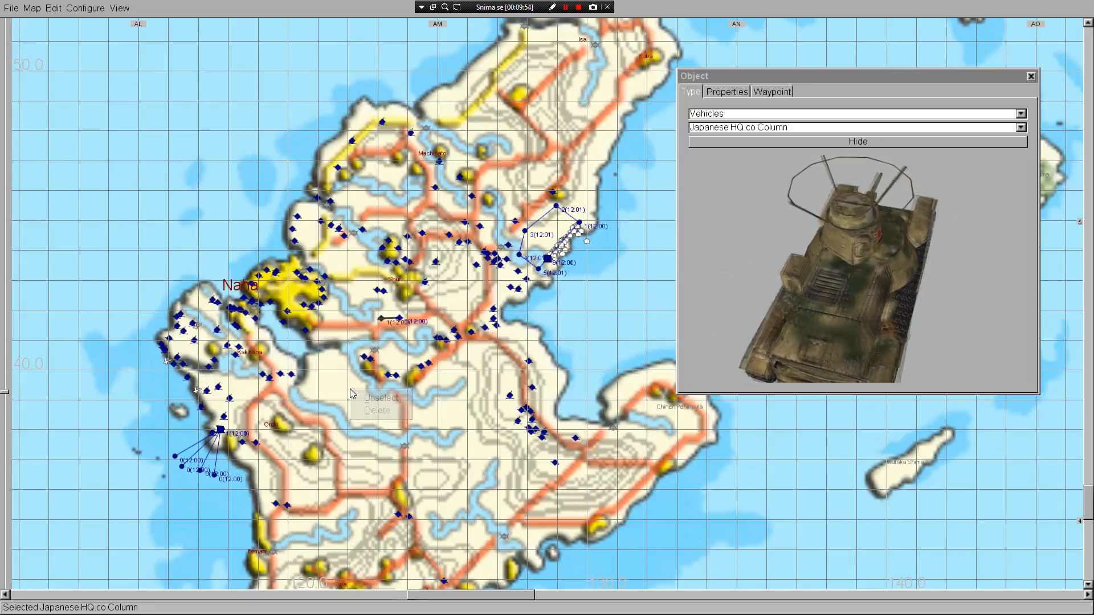
pyautogui.rightClick(352, 392)
pyautogui.click(376, 398)
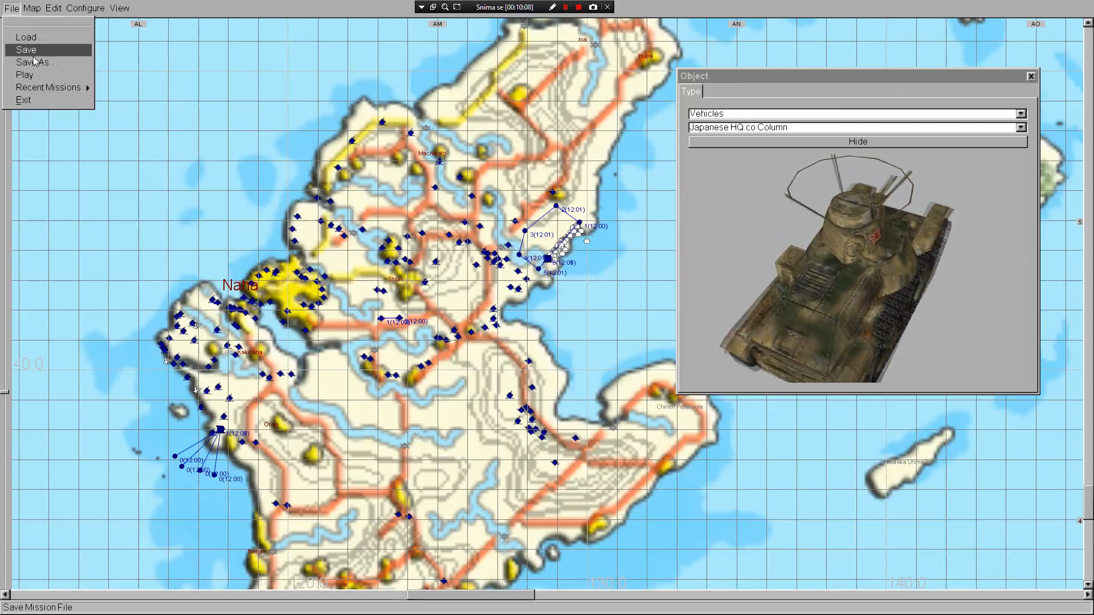
# - Save the mission and check the placed HQ.co Column unit
pyautogui.click(30, 51)
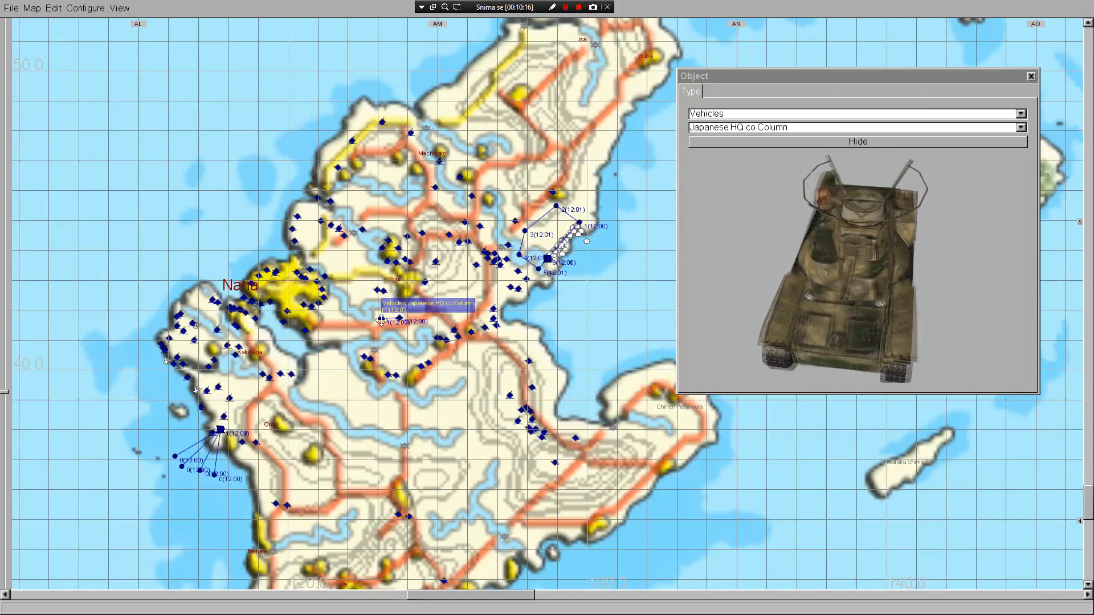
pyautogui.click(381, 321)
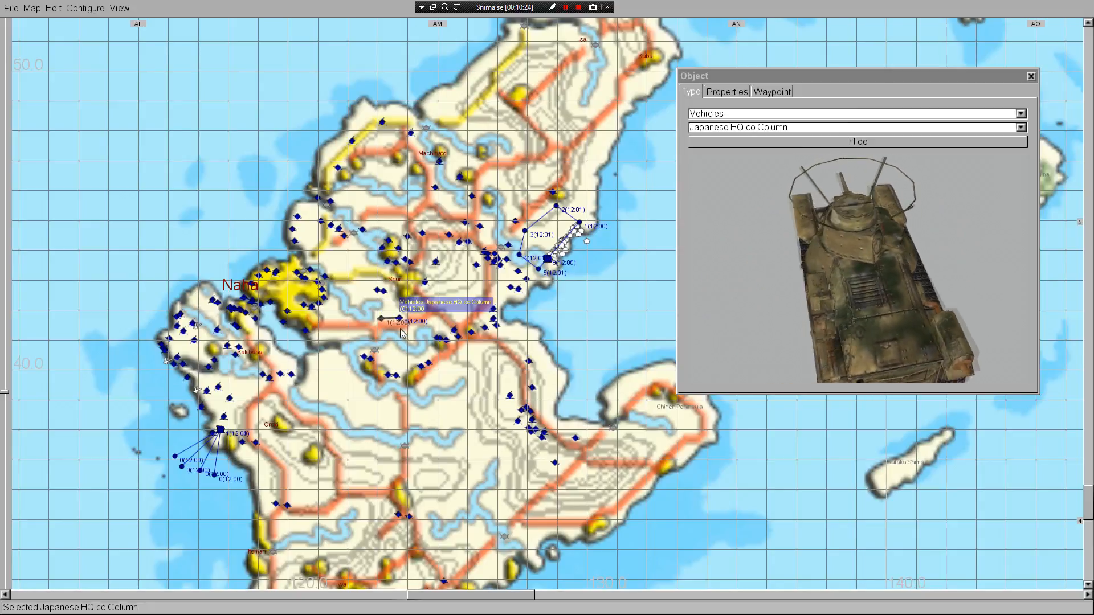
pyautogui.click(401, 335)
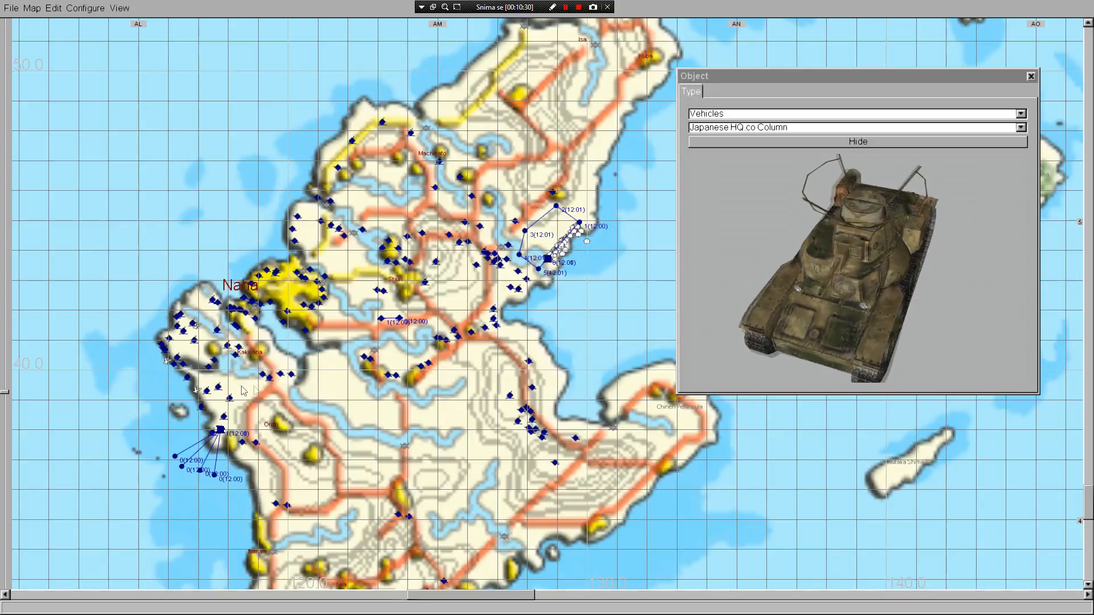
# - Place two more HQ.co Columns in southern Okinawa, one near Kakiliana, deselecting each
pyautogui.click(280, 371)
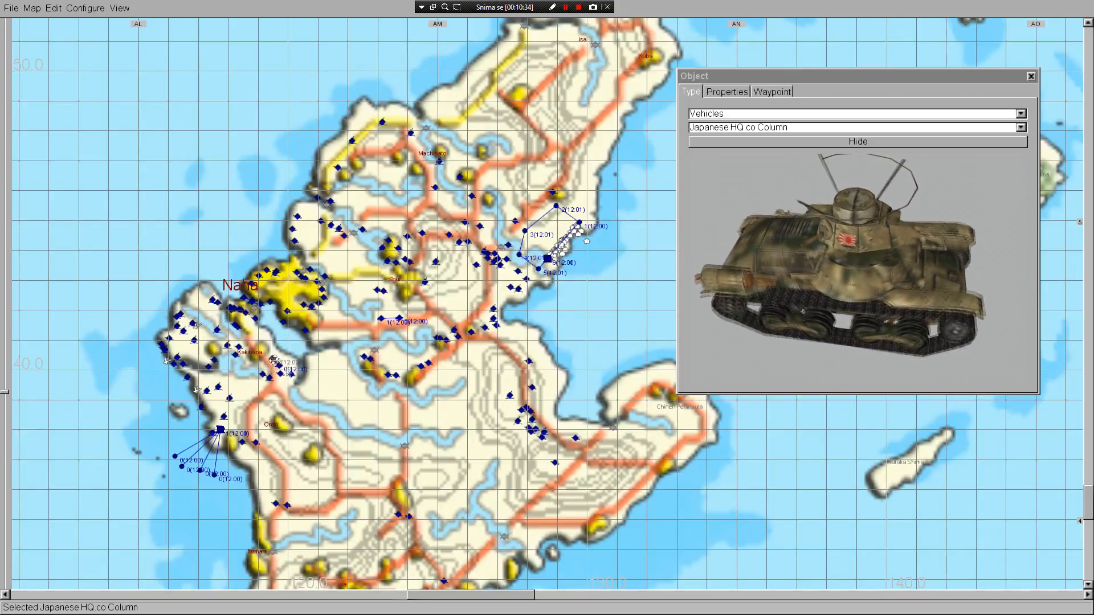
pyautogui.rightClick(361, 425)
pyautogui.click(388, 436)
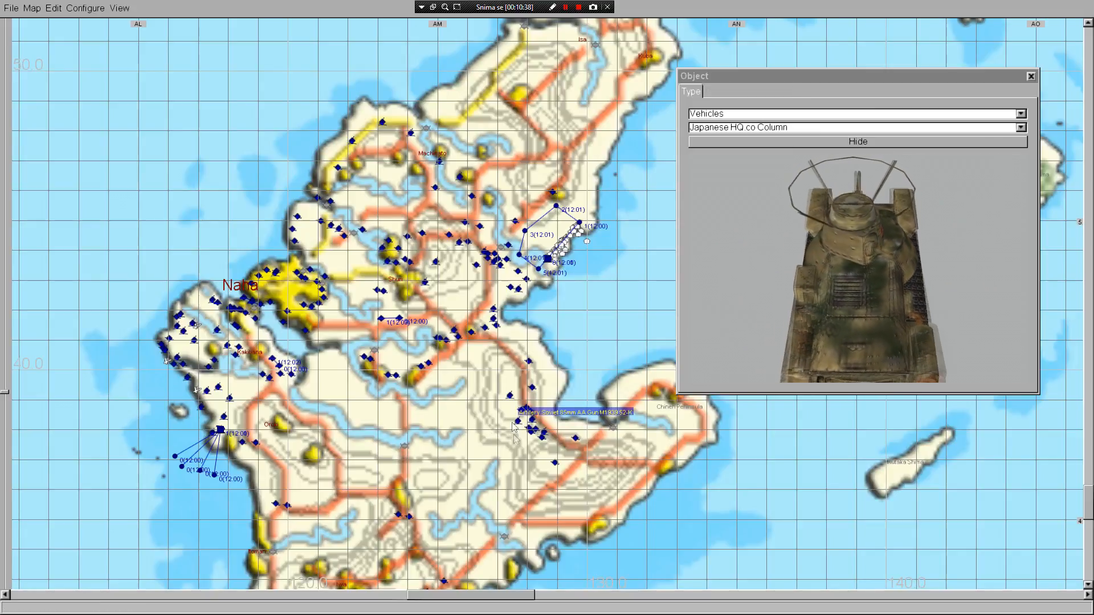
pyautogui.moveTo(505, 449); pyautogui.dragTo(428, 376)
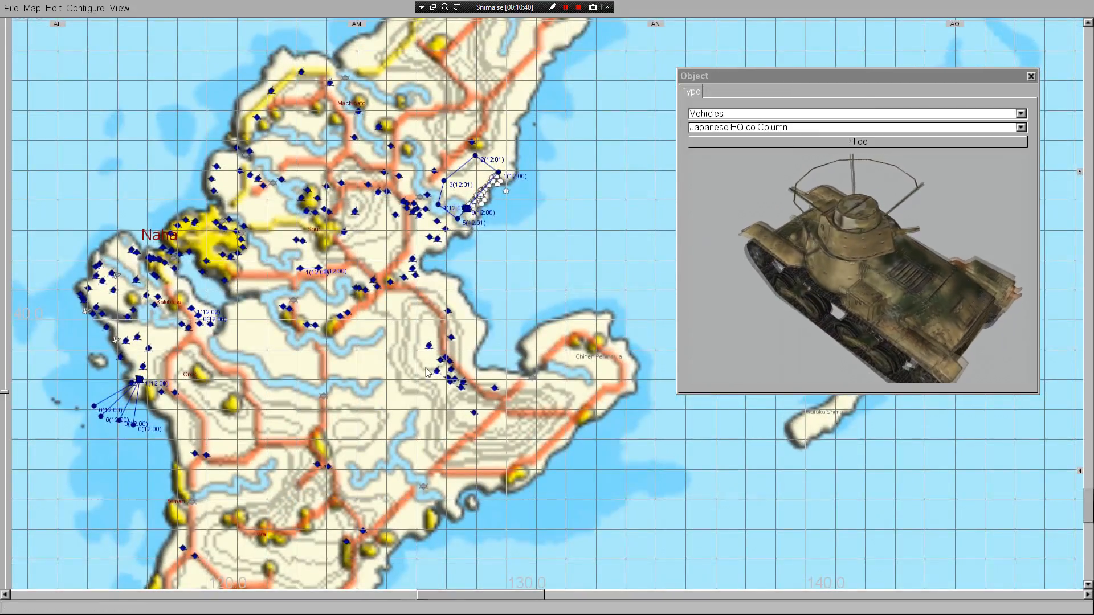
pyautogui.click(420, 371)
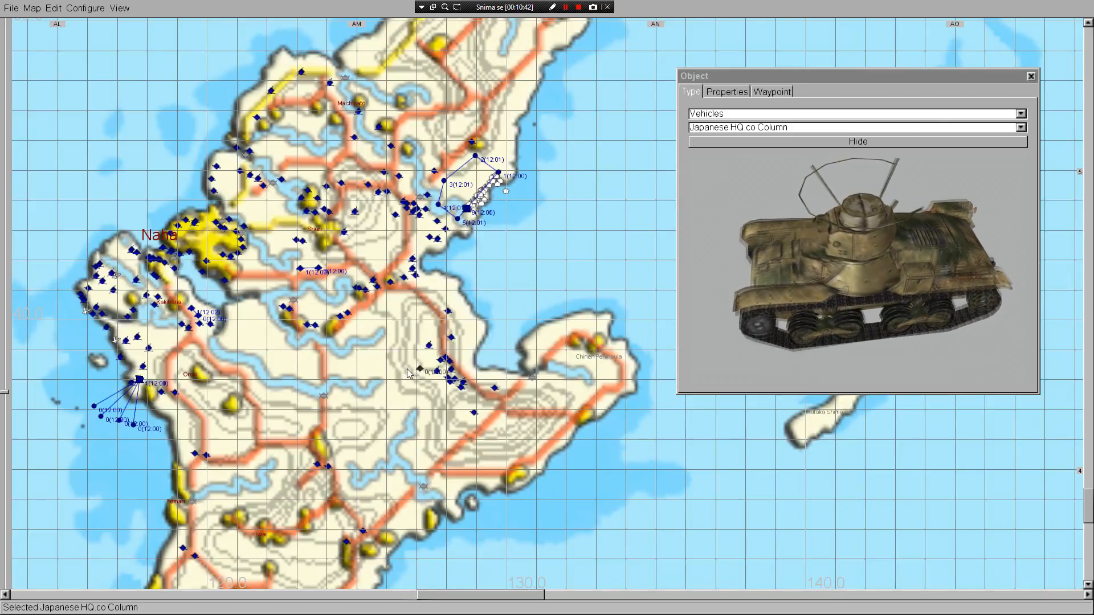
pyautogui.rightClick(409, 398)
pyautogui.click(432, 407)
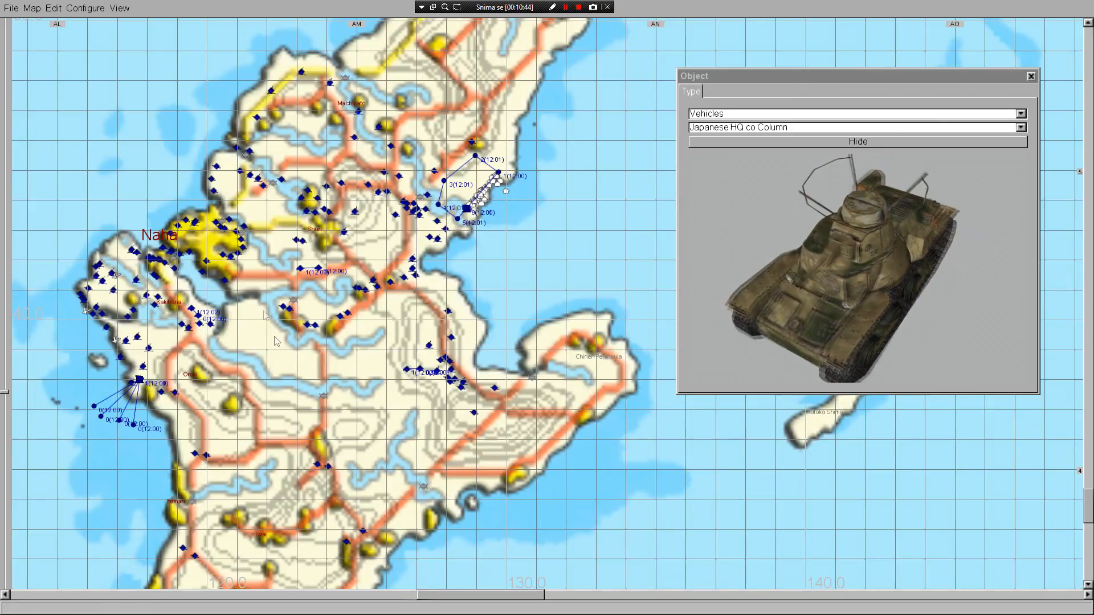
# - Save the mission again via the File menu
pyautogui.scroll(-2, 265, 317)
pyautogui.click(13, 10)
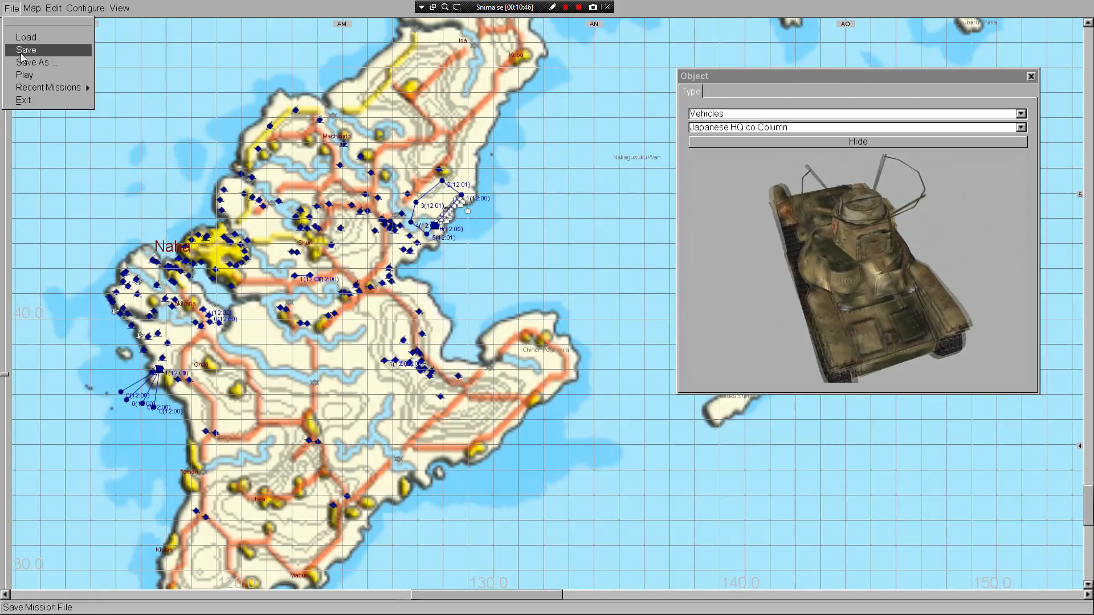
pyautogui.click(25, 51)
# - Place an HQ.co Column with one waypoint in central Okinawa and deselect it
pyautogui.scroll(-4, 500, 279)
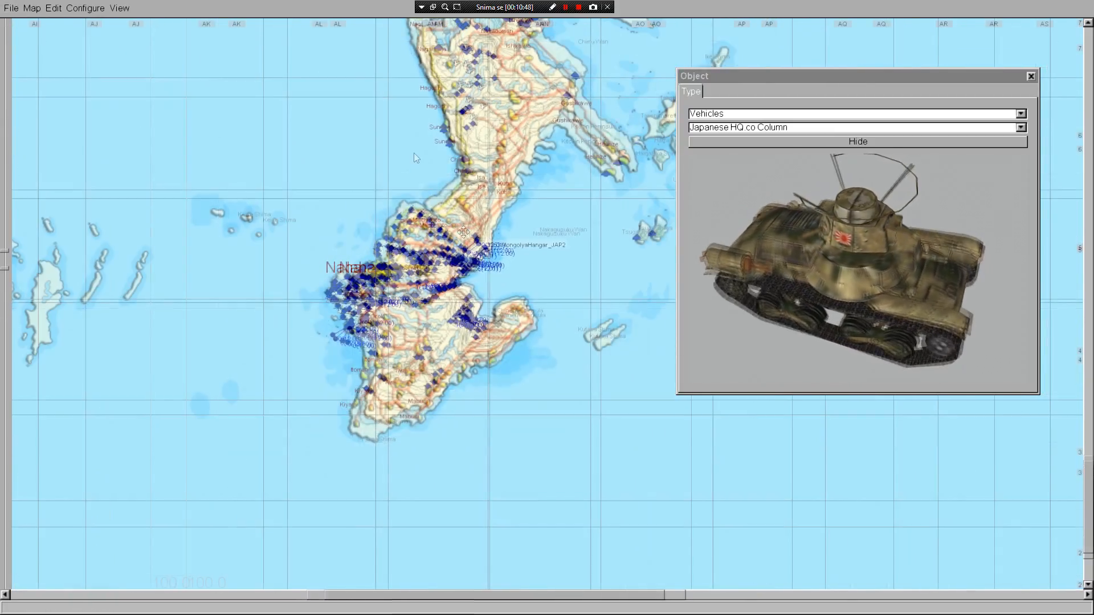
pyautogui.moveTo(417, 248); pyautogui.dragTo(420, 548)
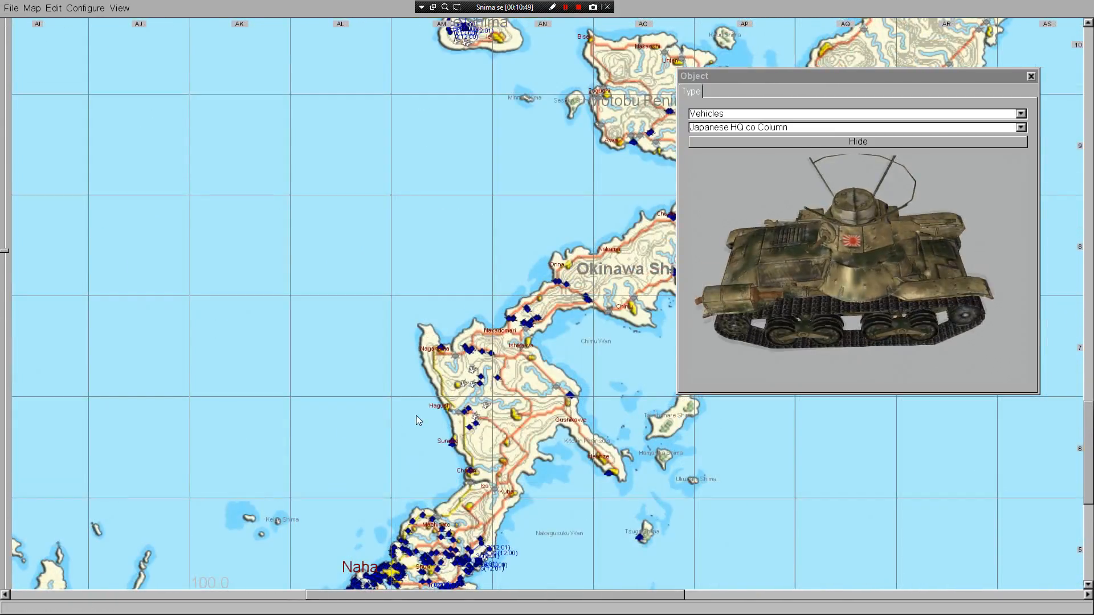
pyautogui.keyDown('ctrl'); pyautogui.click(548, 307); pyautogui.keyUp('ctrl')
pyautogui.keyDown('ctrl'); pyautogui.click(555, 301); pyautogui.keyUp('ctrl')
pyautogui.rightClick(581, 368)
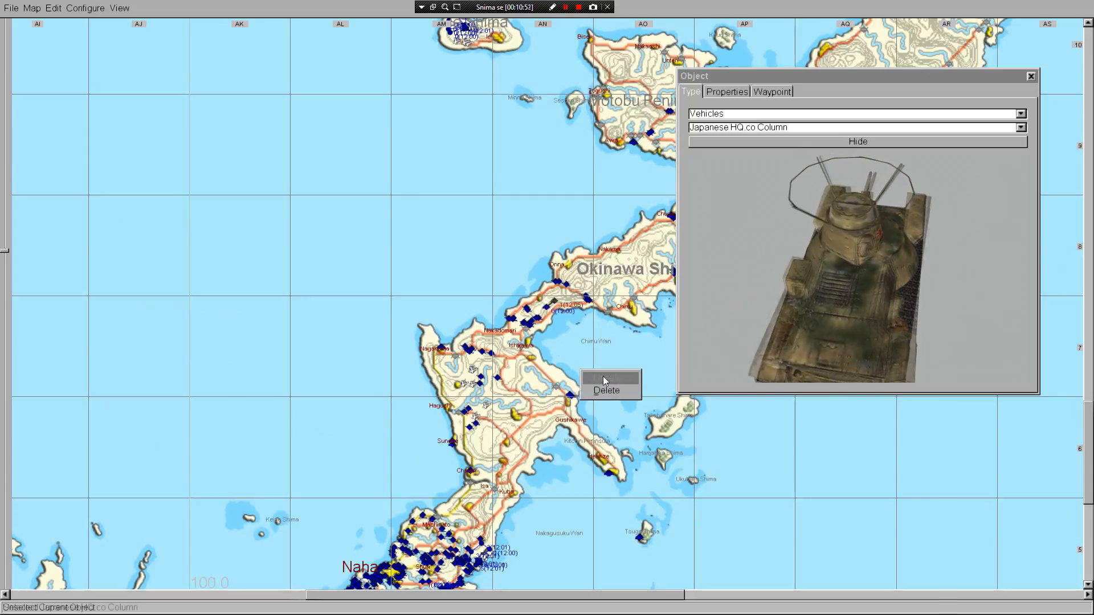
pyautogui.click(603, 376)
# - Place an HQ.co Column on Motobu Peninsula and deselect it
pyautogui.moveTo(544, 164); pyautogui.dragTo(424, 336)
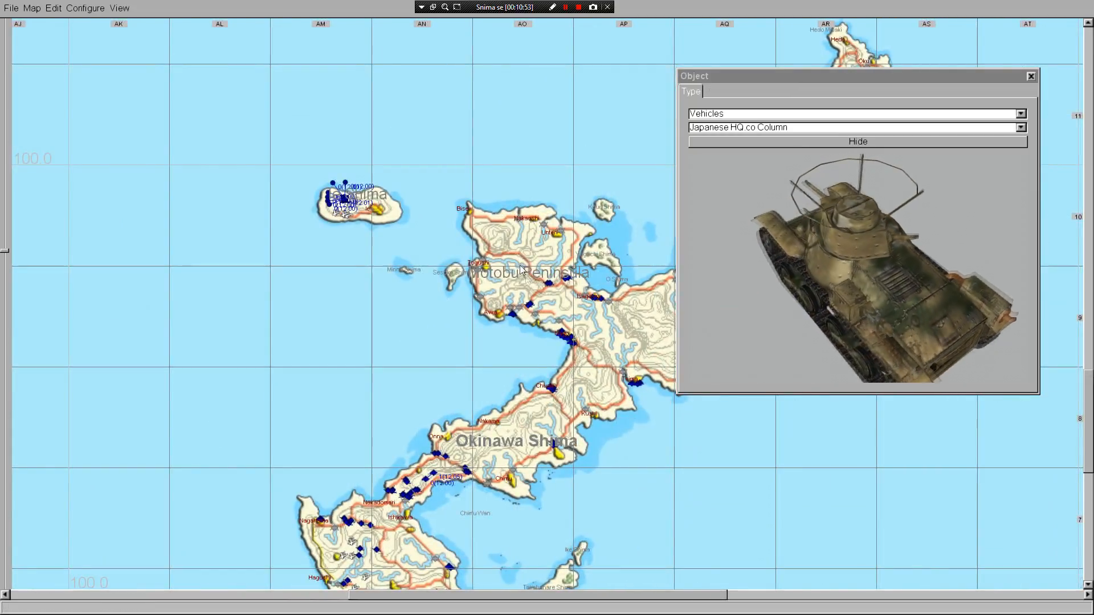
pyautogui.click(528, 259)
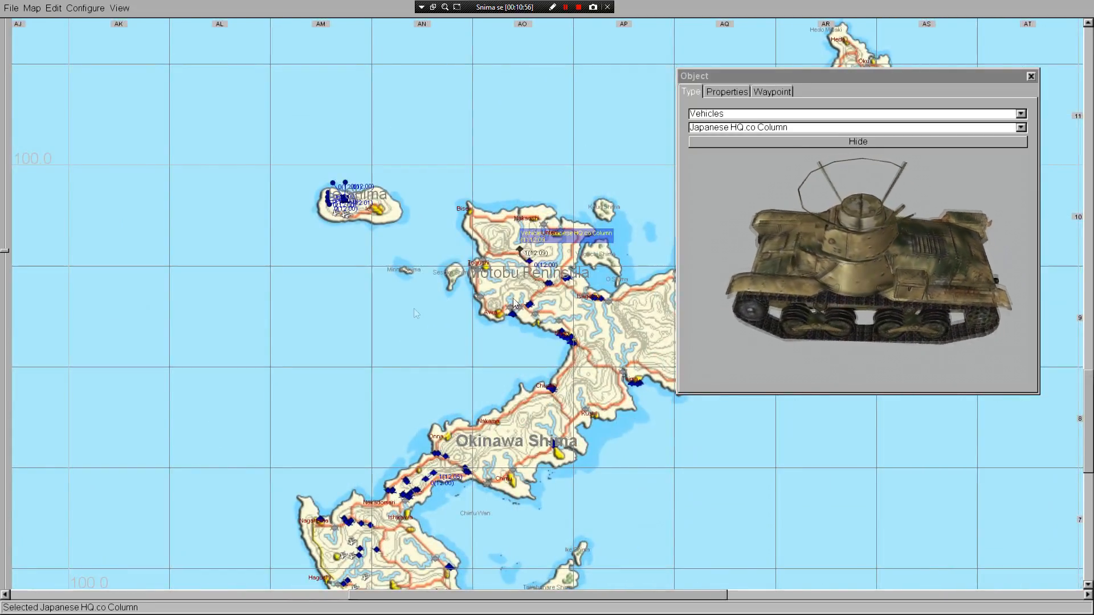
pyautogui.rightClick(369, 323)
pyautogui.click(415, 333)
pyautogui.scroll(-2, 327, 310)
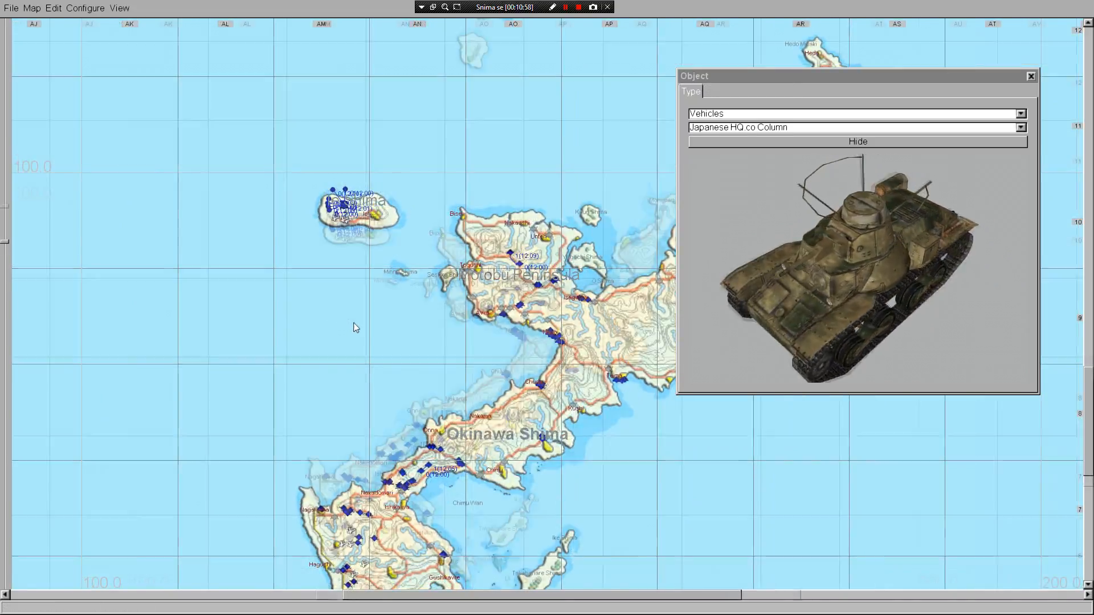
pyautogui.moveTo(557, 453); pyautogui.dragTo(548, 322)
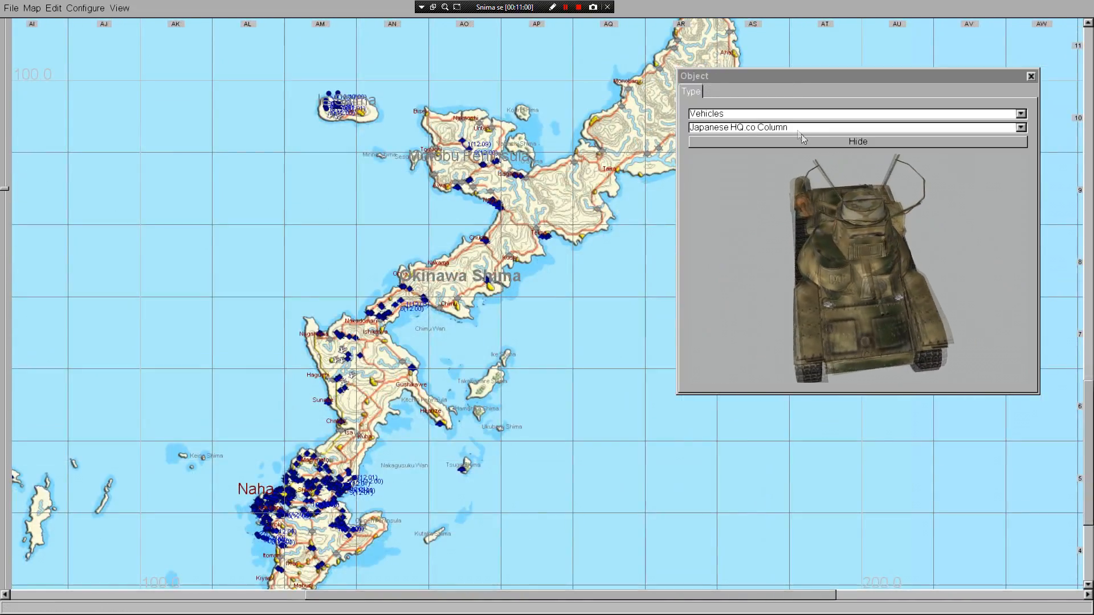
pyautogui.click(797, 128)
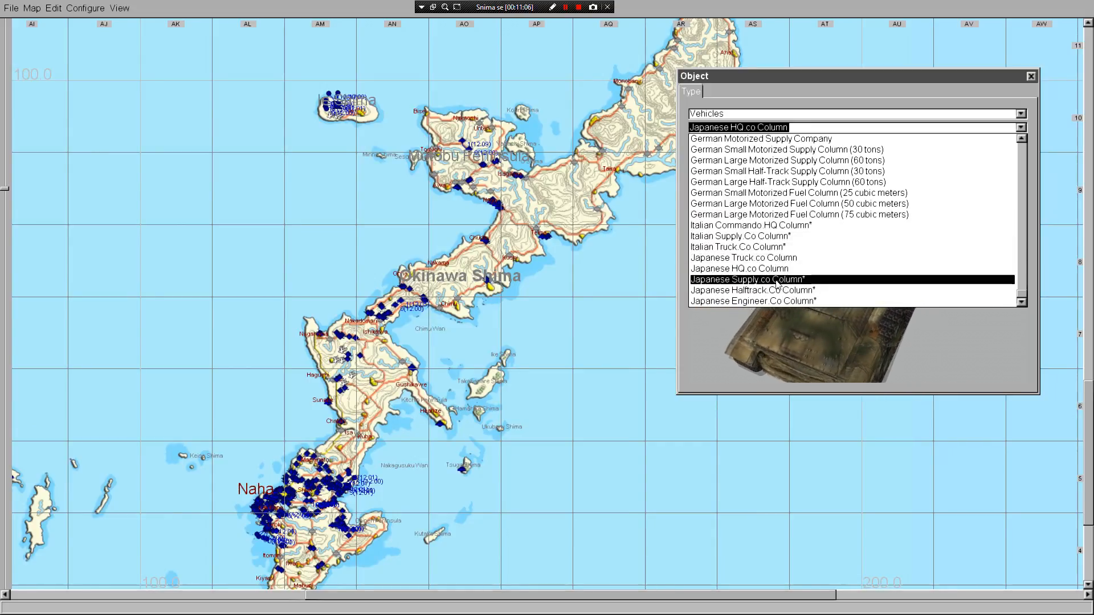
# - Choose Japanese Supply.co Column and place two columns on Motobu Peninsula, one with a waypoint
pyautogui.click(776, 280)
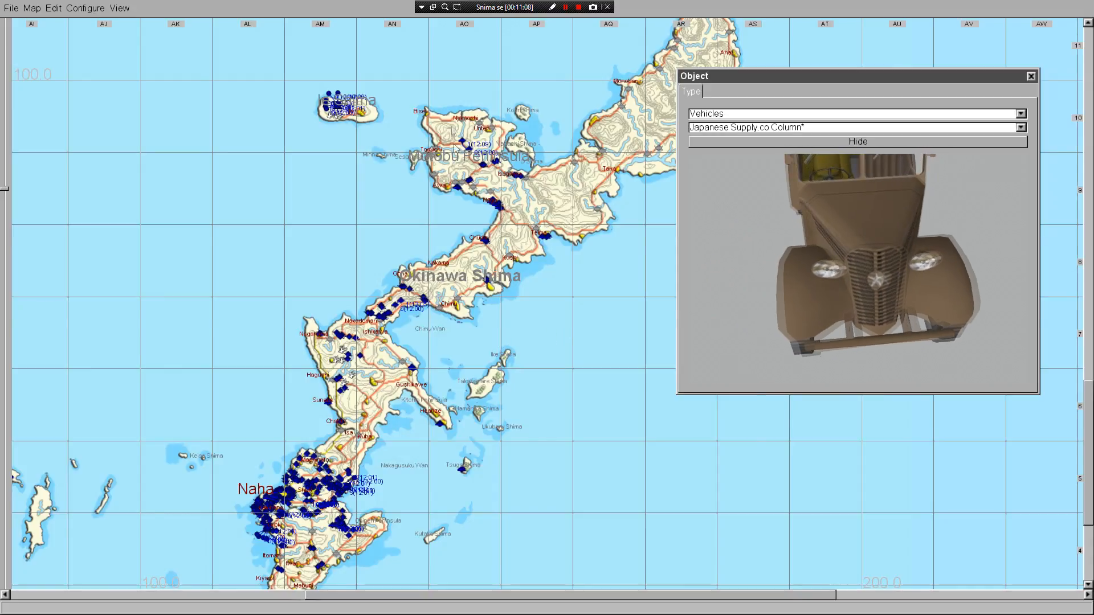
pyautogui.scroll(1, 446, 107)
pyautogui.scroll(2, 446, 107)
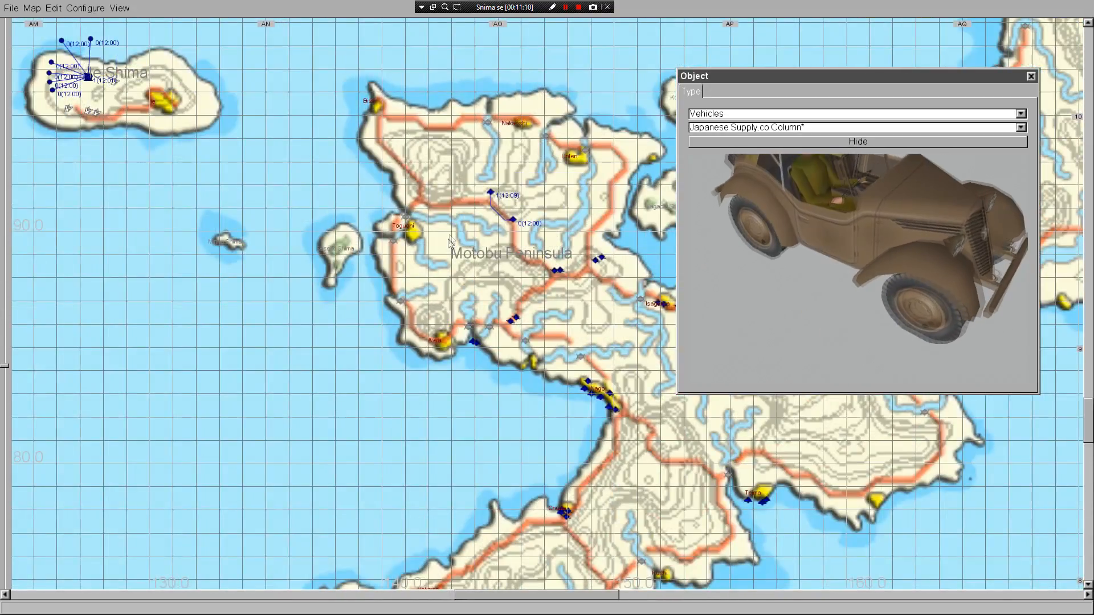
pyautogui.click(457, 207)
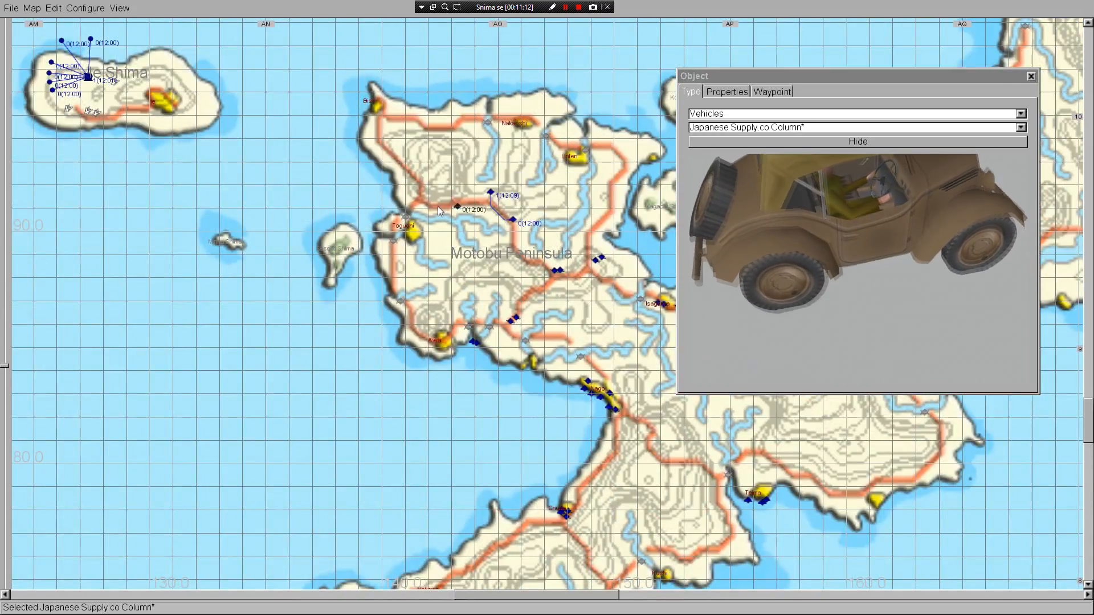
pyautogui.rightClick(574, 198)
pyautogui.click(586, 203)
pyautogui.keyDown('ctrl'); pyautogui.click(557, 199); pyautogui.keyUp('ctrl')
pyautogui.keyDown('ctrl'); pyautogui.click(563, 187); pyautogui.keyUp('ctrl')
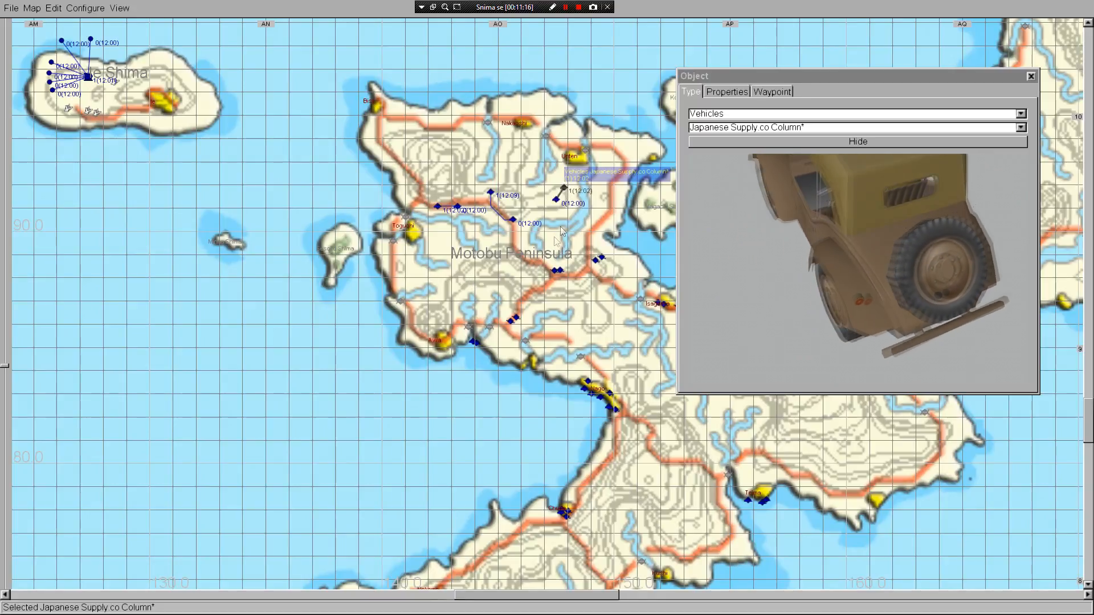
pyautogui.rightClick(556, 239)
pyautogui.click(581, 249)
# - Place a supply column with a second waypoint in central Okinawa
pyautogui.scroll(-3, 487, 406)
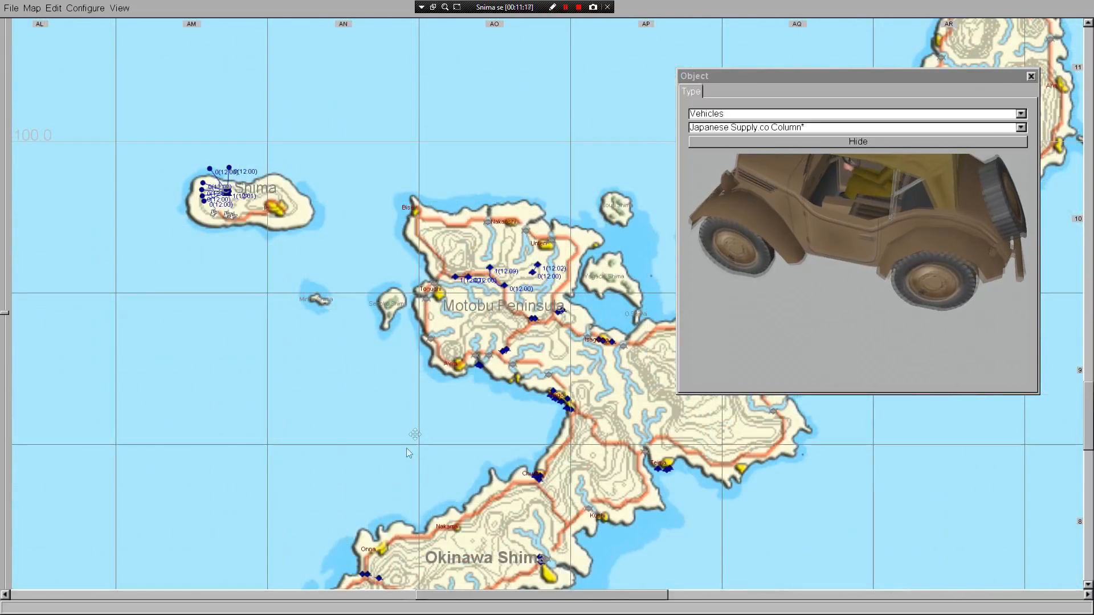
pyautogui.scroll(-1, 451, 258)
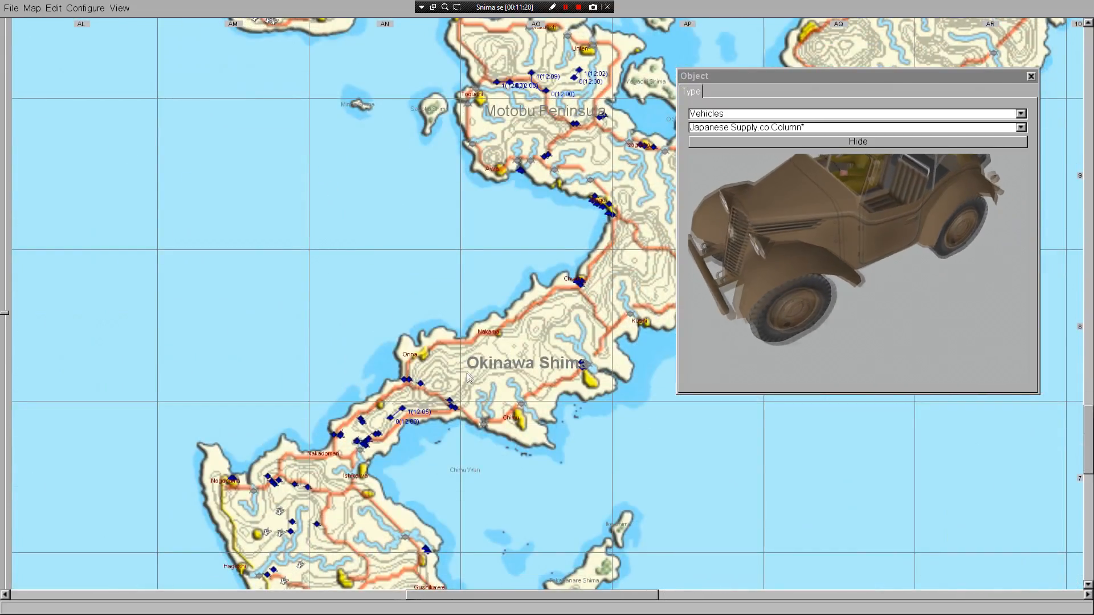
pyautogui.keyDown('ctrl'); pyautogui.click(452, 347); pyautogui.keyUp('ctrl')
pyautogui.keyDown('ctrl'); pyautogui.click(437, 352); pyautogui.keyUp('ctrl')
pyautogui.rightClick(496, 390)
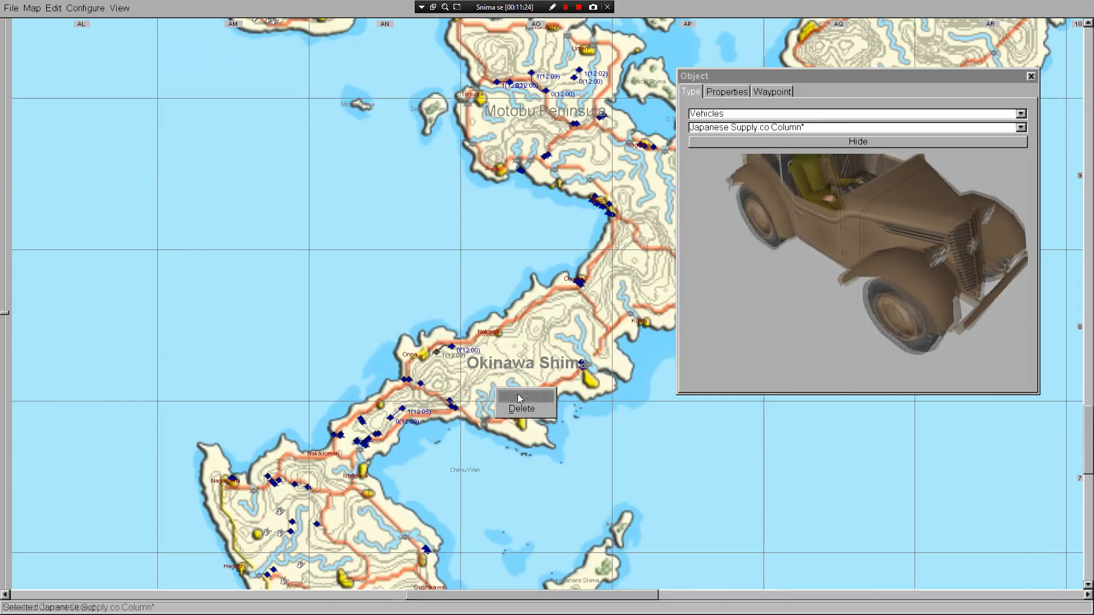
pyautogui.click(520, 398)
# - Place a supply column in southern Okinawa
pyautogui.scroll(-3, 498, 484)
pyautogui.scroll(-5, 431, 404)
pyautogui.moveTo(285, 543); pyautogui.dragTo(360, 310)
pyautogui.scroll(2, 359, 311)
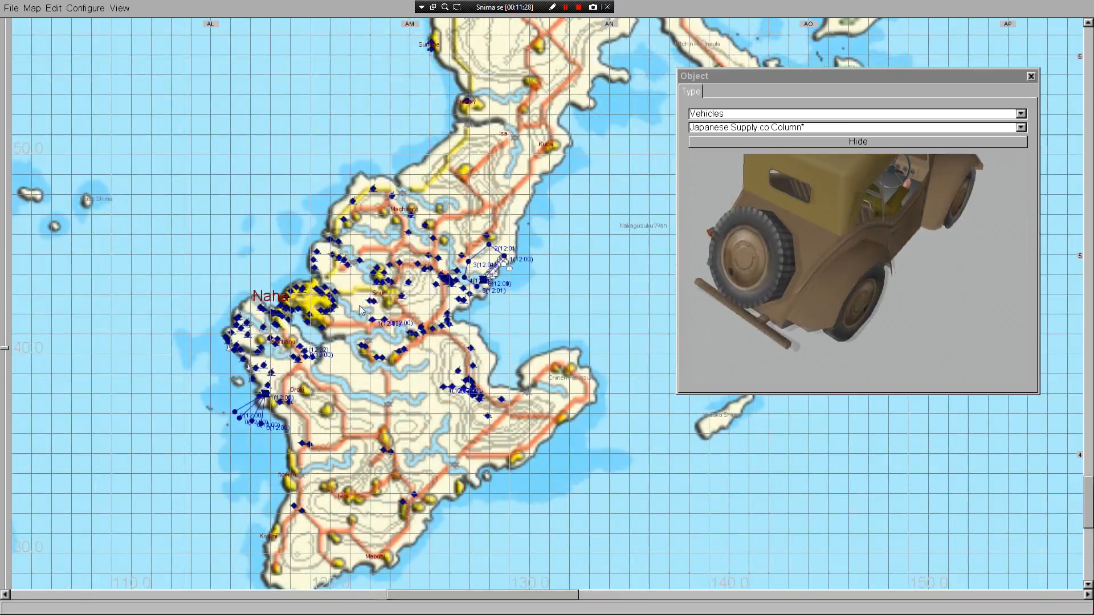
pyautogui.scroll(1, 359, 310)
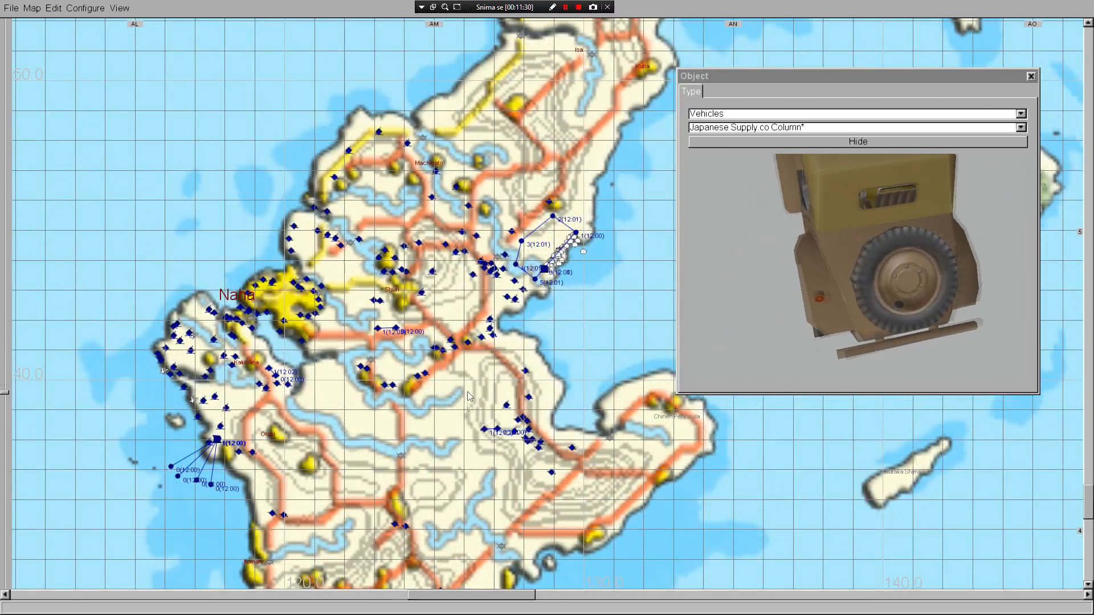
pyautogui.click(401, 429)
pyautogui.rightClick(450, 439)
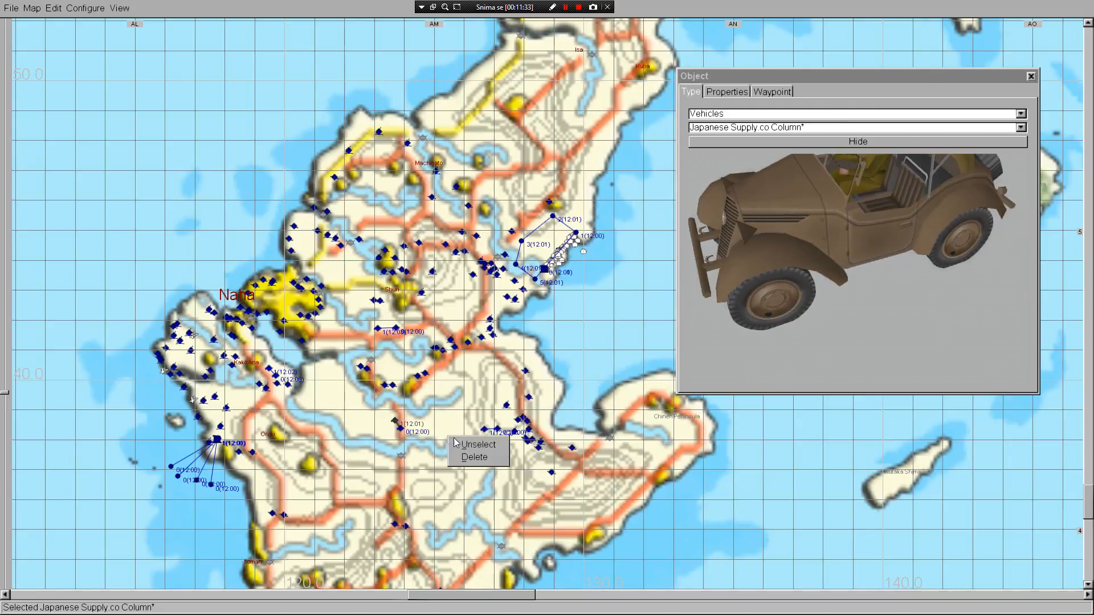
pyautogui.click(478, 445)
# - Add three more supply columns south of and near Naha, two with waypoints
pyautogui.click(258, 403)
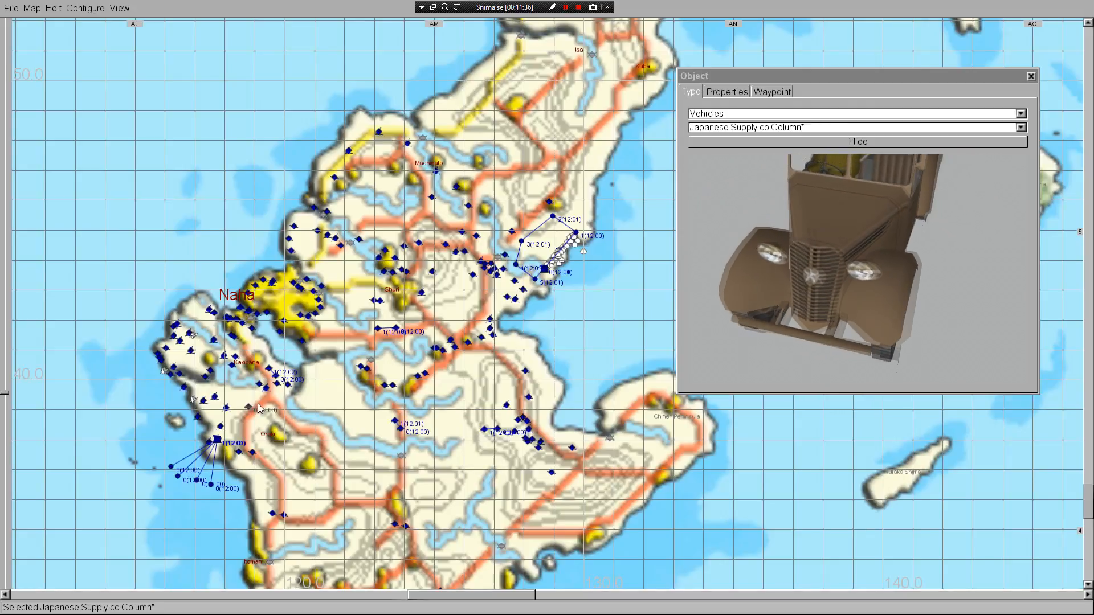
pyautogui.keyDown('ctrl'); pyautogui.click(258, 403); pyautogui.keyUp('ctrl')
pyautogui.rightClick(300, 428)
pyautogui.click(320, 438)
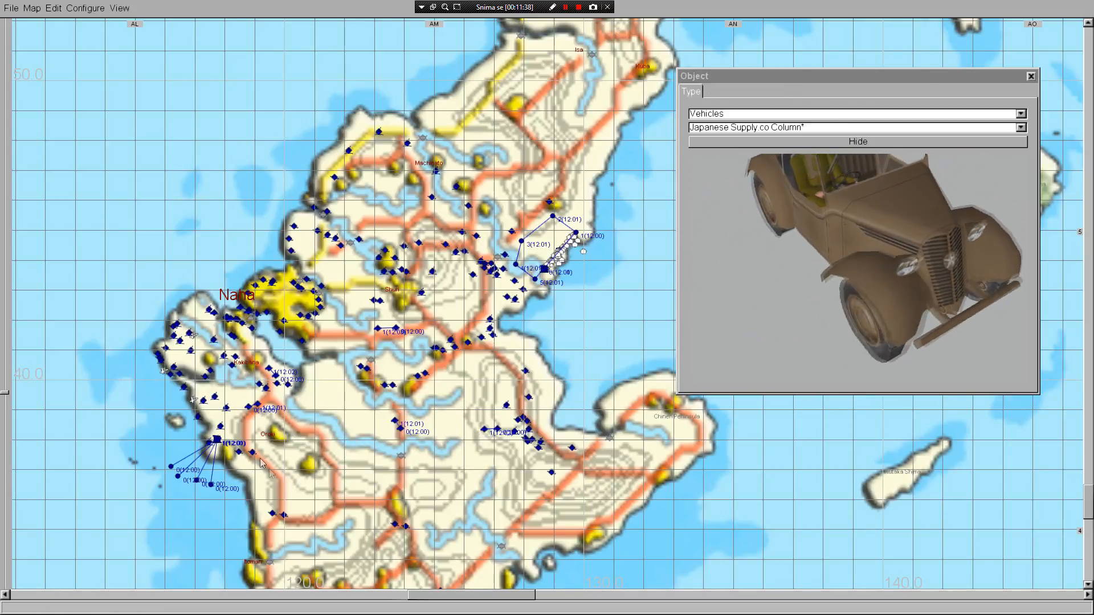
pyautogui.click(243, 400)
pyautogui.keyDown('ctrl'); pyautogui.click(251, 395); pyautogui.keyUp('ctrl')
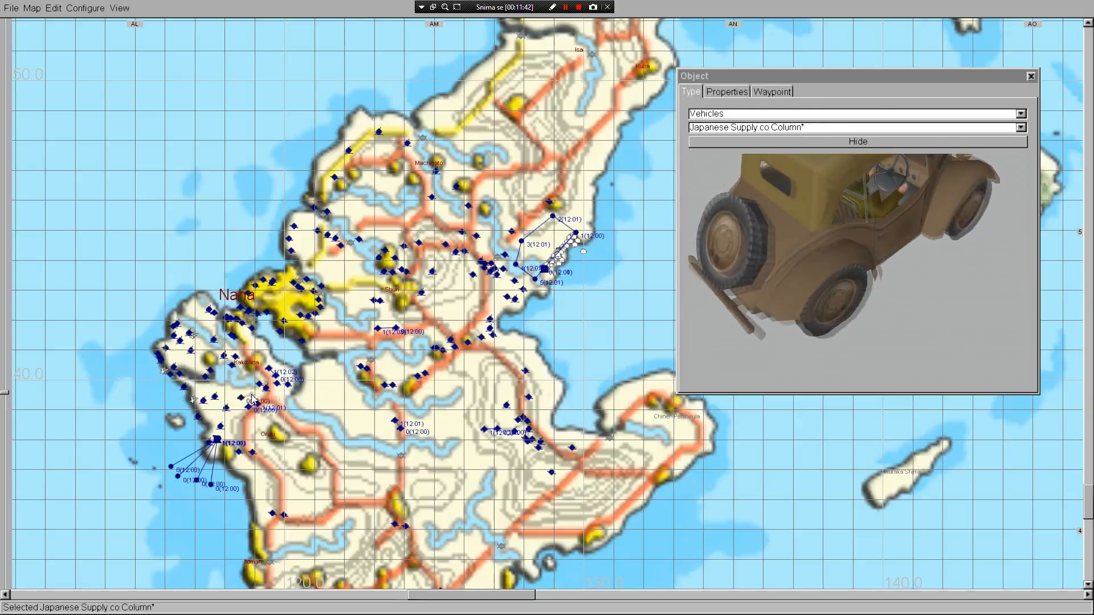
pyautogui.rightClick(293, 422)
pyautogui.click(319, 430)
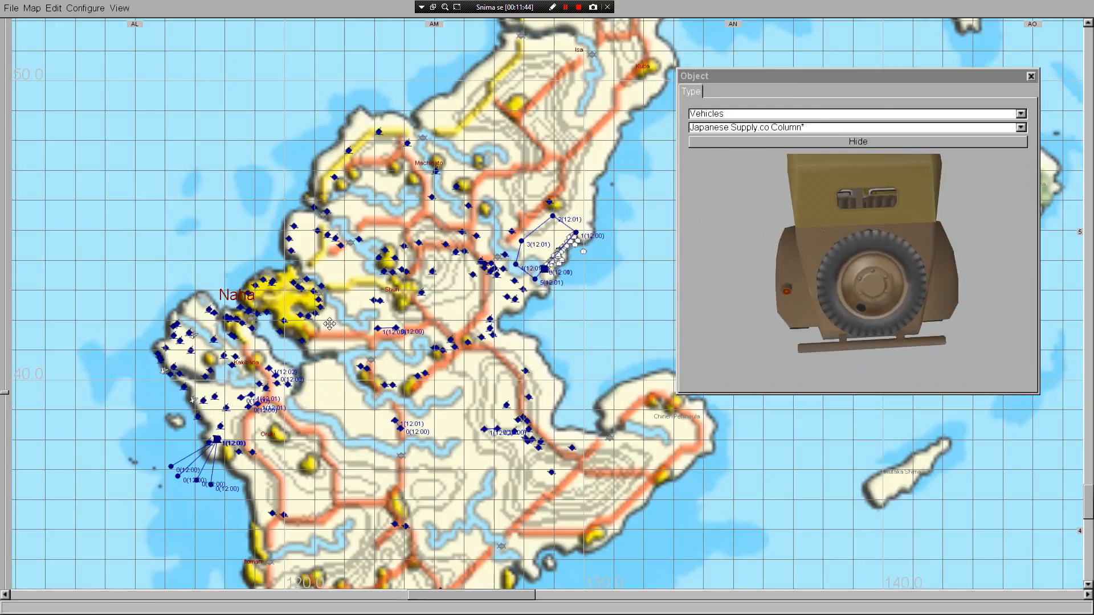
pyautogui.keyDown('ctrl'); pyautogui.click(329, 323); pyautogui.keyUp('ctrl')
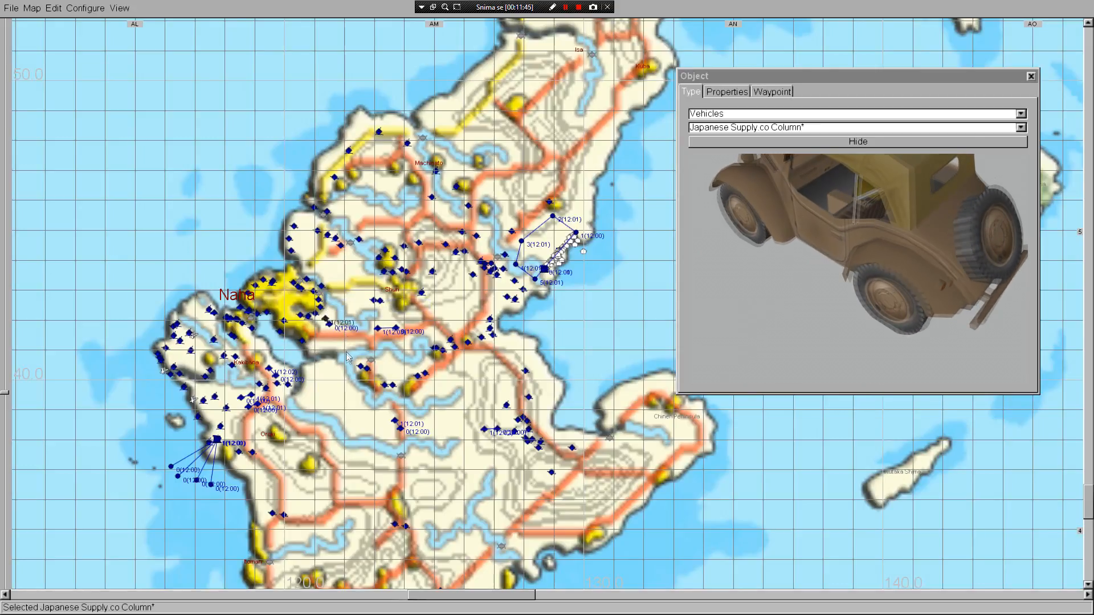
pyautogui.rightClick(348, 355)
pyautogui.click(376, 361)
# - Place a supply column further east and give it two waypoints
pyautogui.keyDown('ctrl'); pyautogui.click(512, 393); pyautogui.keyUp('ctrl')
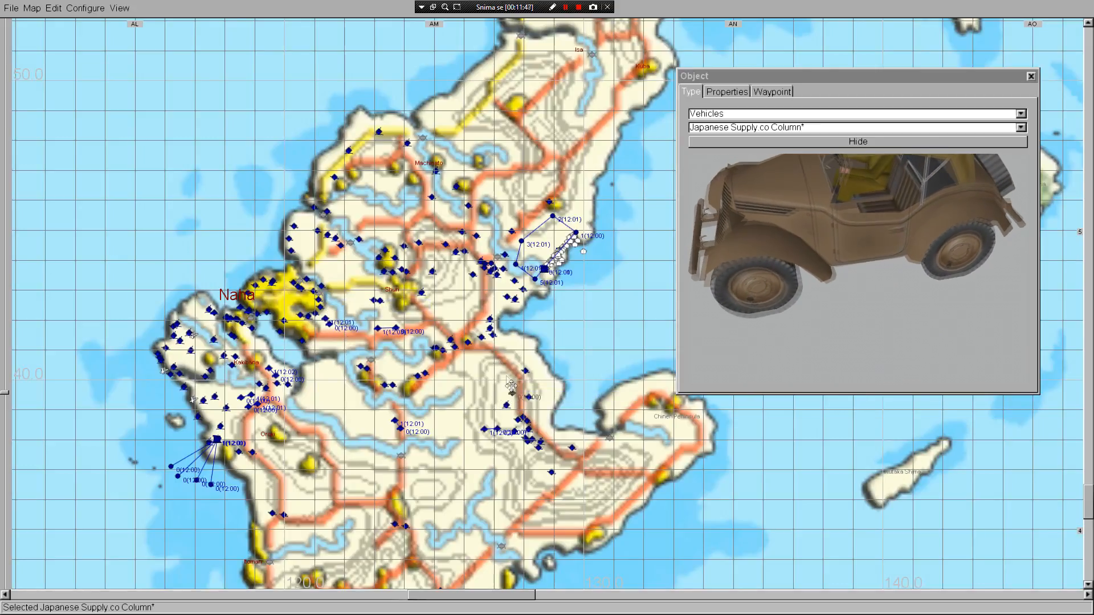
pyautogui.keyDown('ctrl'); pyautogui.click(506, 375); pyautogui.keyUp('ctrl')
pyautogui.rightClick(431, 409)
pyautogui.click(456, 416)
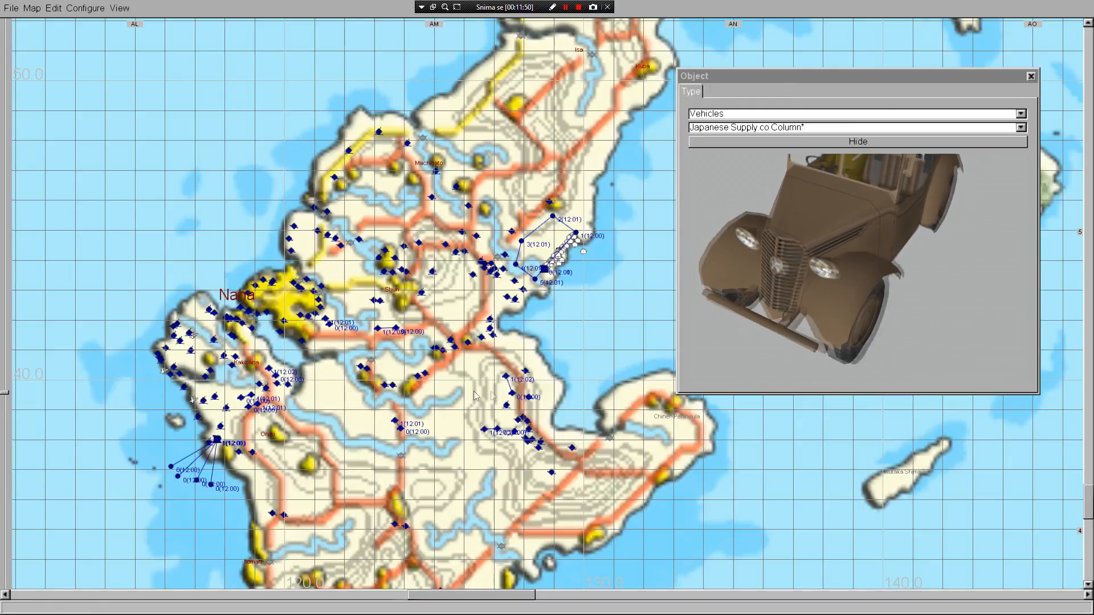
pyautogui.scroll(-2, 520, 388)
# - Switch the unit type to Japanese Engineer Co Column and place the first column
pyautogui.click(760, 127)
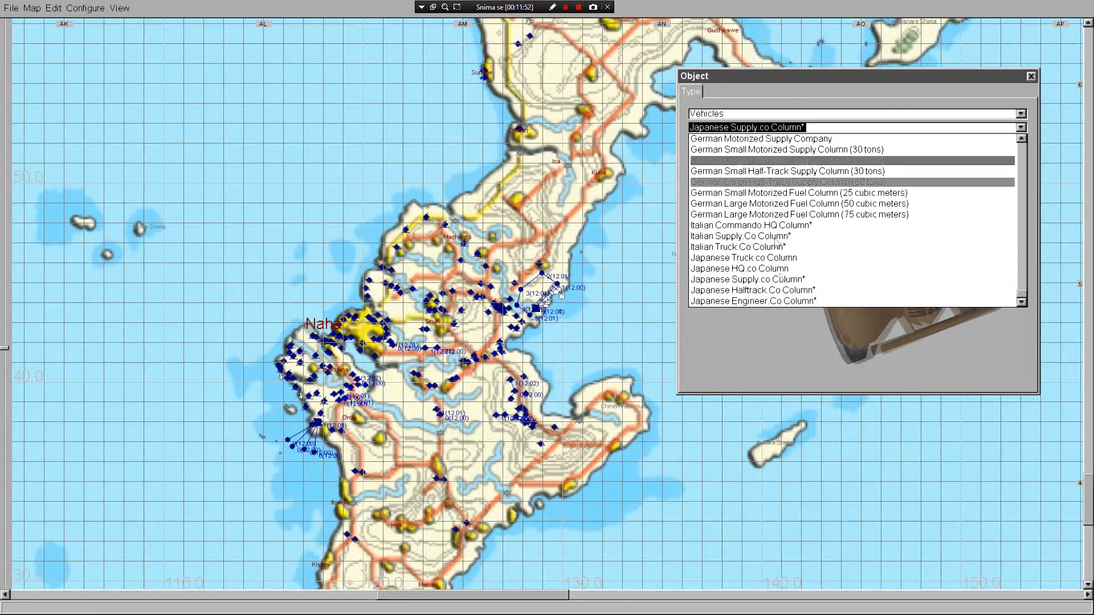
pyautogui.click(782, 302)
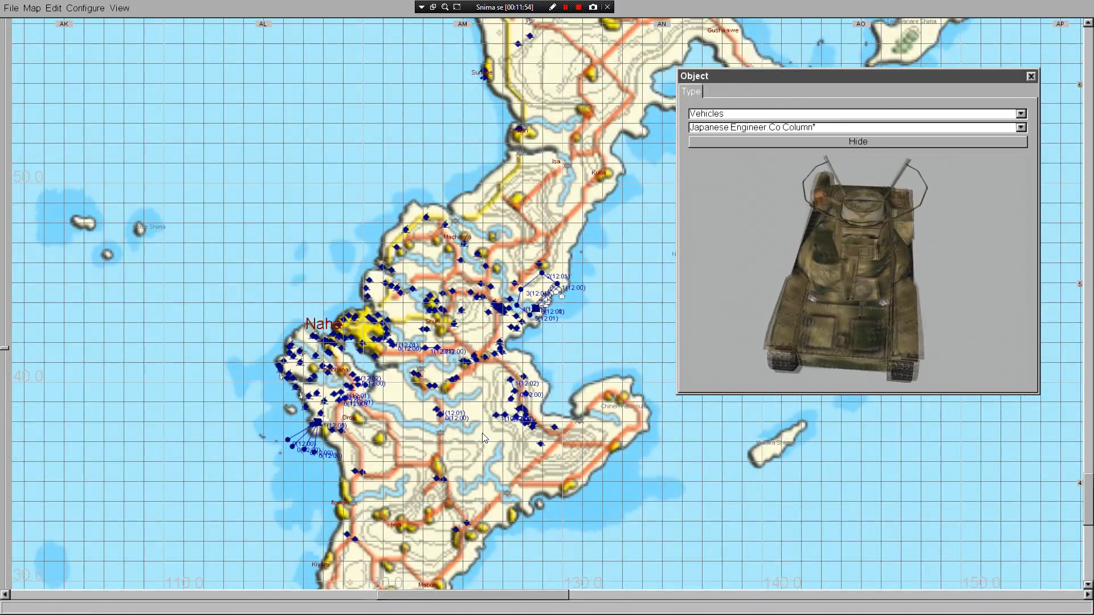
pyautogui.moveTo(506, 481); pyautogui.dragTo(473, 403, button='right')
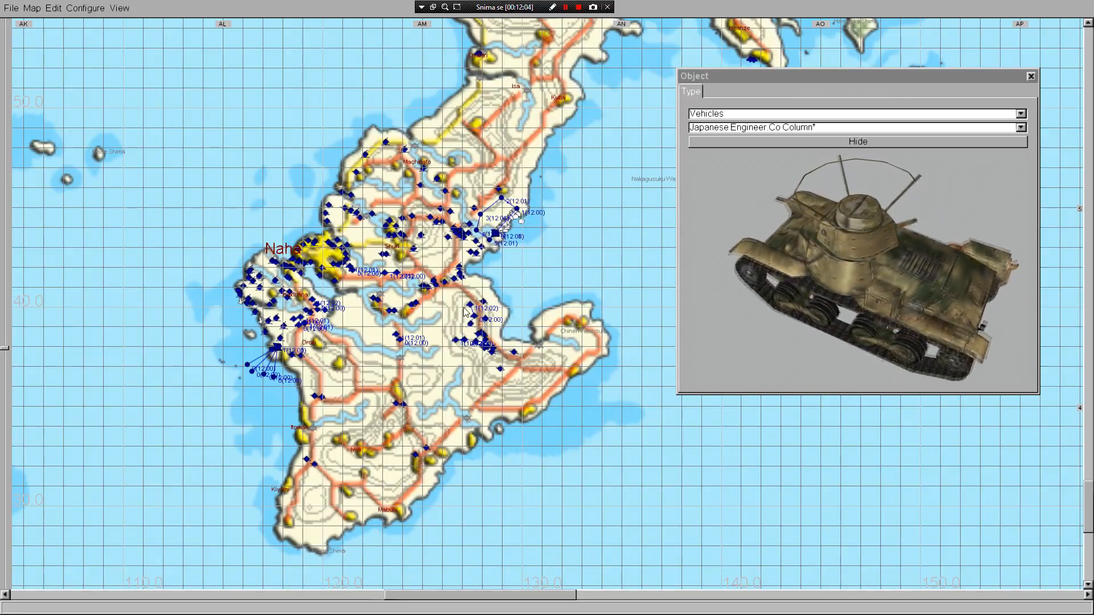
pyautogui.click(428, 341)
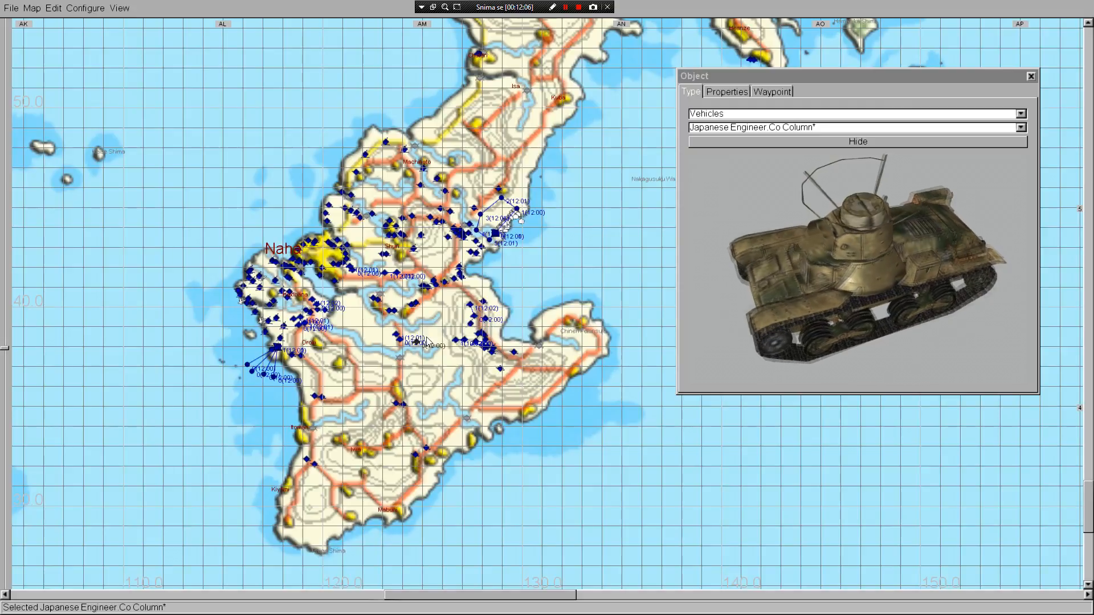
pyautogui.rightClick(441, 360)
pyautogui.click(452, 368)
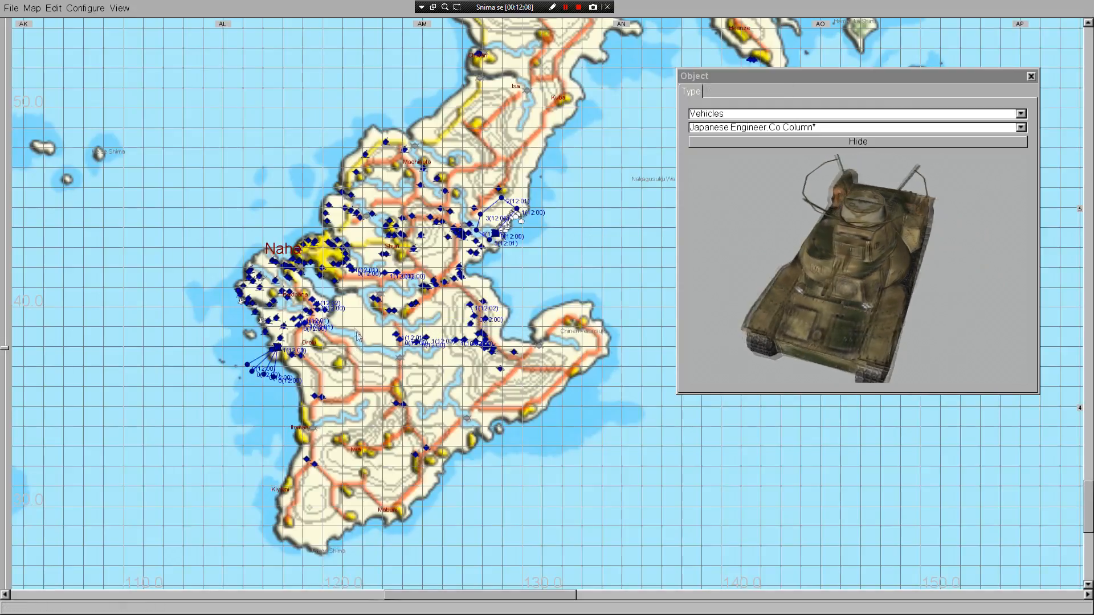
# - Place three more engineer columns nearby, the last with a second waypoint
pyautogui.click(345, 312)
pyautogui.rightClick(385, 360)
pyautogui.click(397, 370)
pyautogui.keyDown('ctrl'); pyautogui.click(350, 280); pyautogui.keyUp('ctrl')
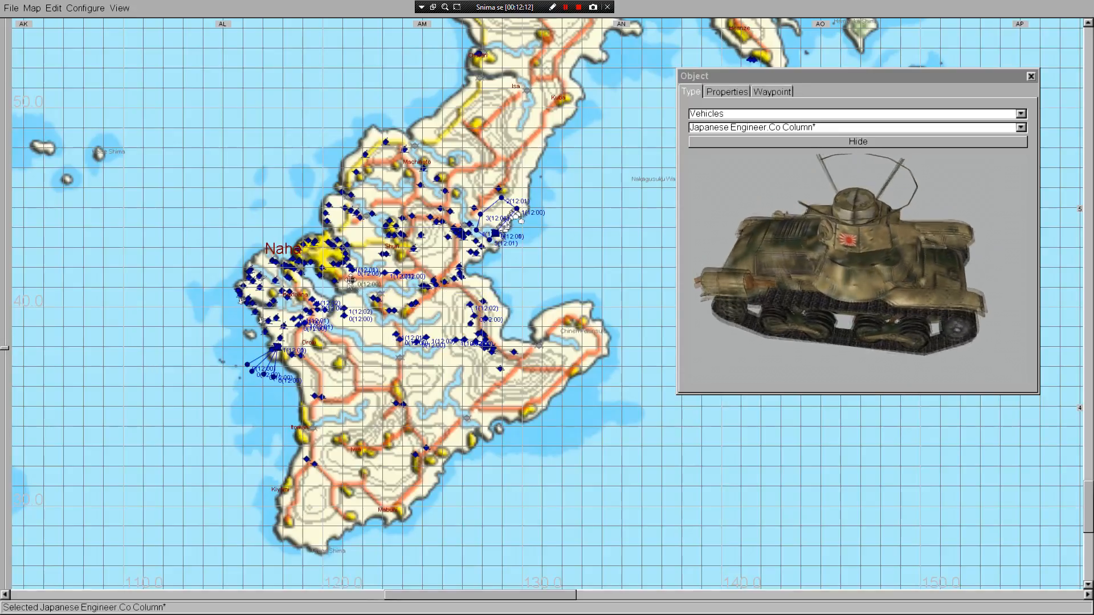
pyautogui.rightClick(357, 300)
pyautogui.click(370, 311)
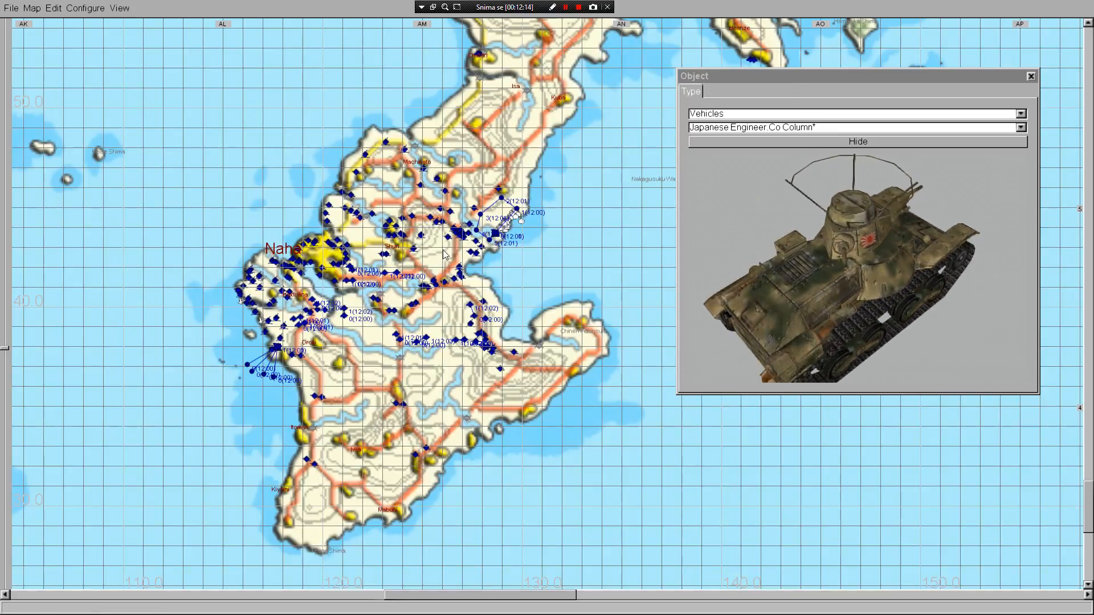
pyautogui.keyDown('ctrl'); pyautogui.click(442, 244); pyautogui.keyUp('ctrl')
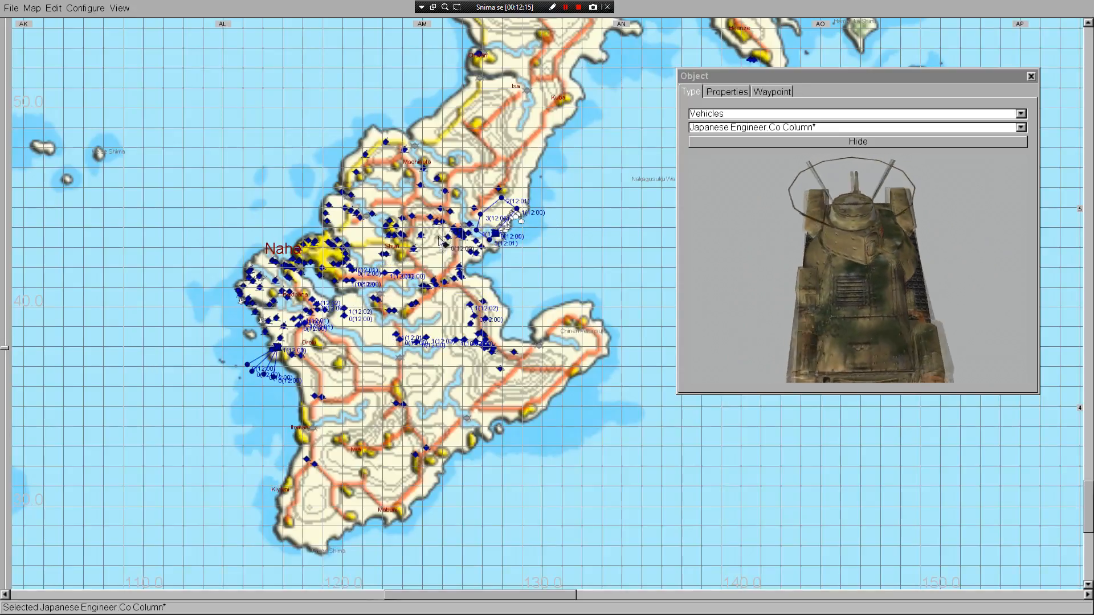
pyautogui.keyDown('ctrl'); pyautogui.click(438, 238); pyautogui.keyUp('ctrl')
pyautogui.rightClick(464, 275)
pyautogui.click(477, 282)
# - Add a waypoint to a column and place an engineer column in northern Okinawa
pyautogui.moveTo(527, 337); pyautogui.dragTo(499, 443)
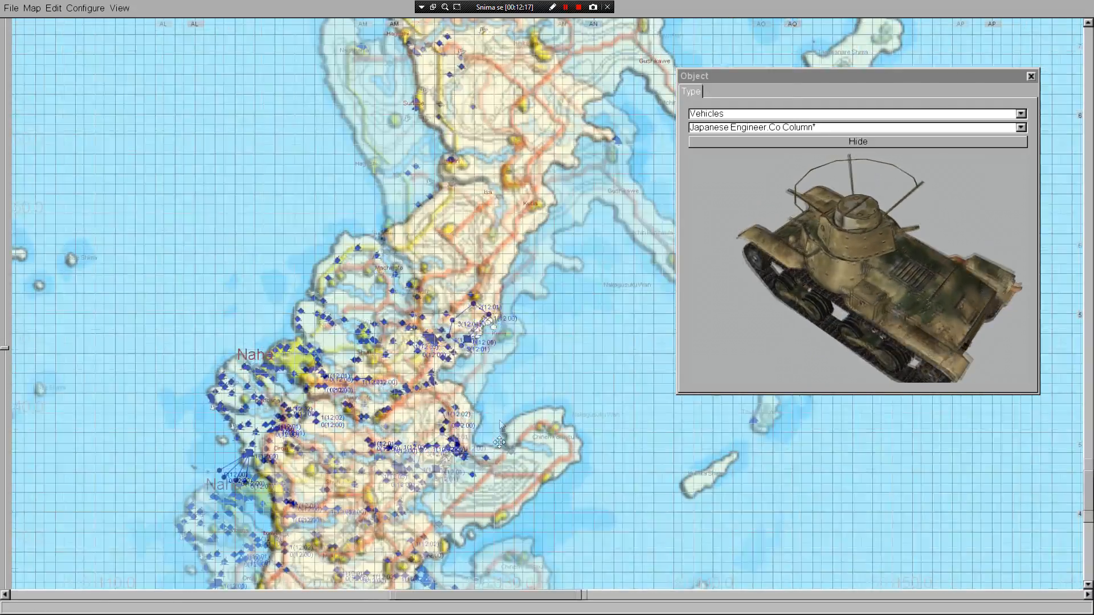
pyautogui.moveTo(526, 74); pyautogui.dragTo(477, 264)
pyautogui.keyDown('ctrl'); pyautogui.click(419, 233); pyautogui.keyUp('ctrl')
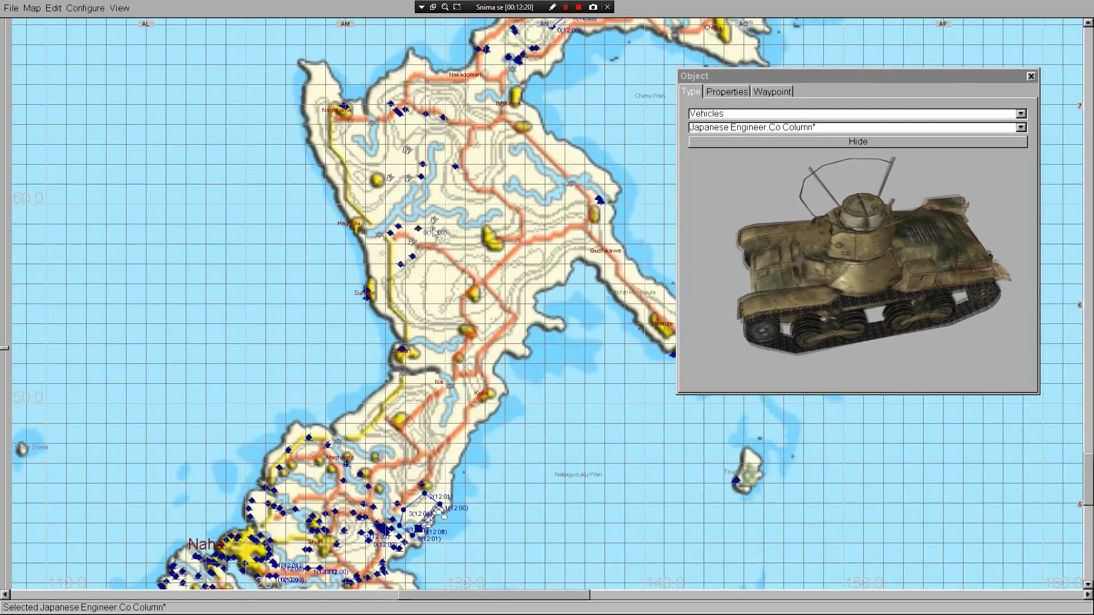
pyautogui.rightClick(449, 232)
pyautogui.click(463, 241)
pyautogui.moveTo(526, 70); pyautogui.dragTo(458, 359)
pyautogui.keyDown('ctrl'); pyautogui.click(493, 289); pyautogui.keyUp('ctrl')
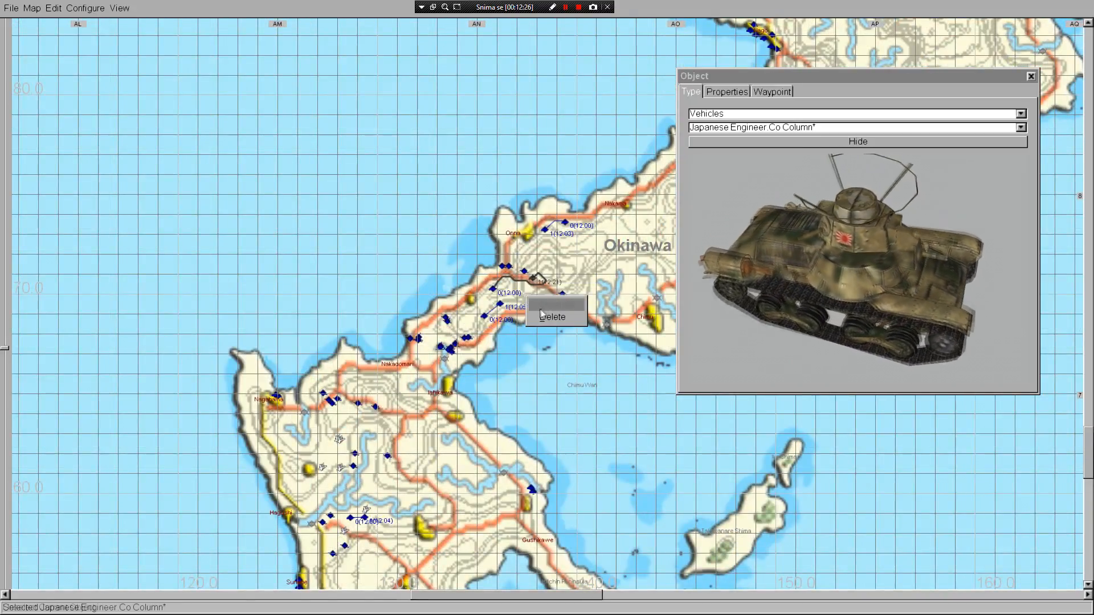
pyautogui.click(550, 306)
# - Place engineer columns with second waypoints on the northern coast and Motobu Peninsula
pyautogui.moveTo(630, 178); pyautogui.dragTo(311, 255)
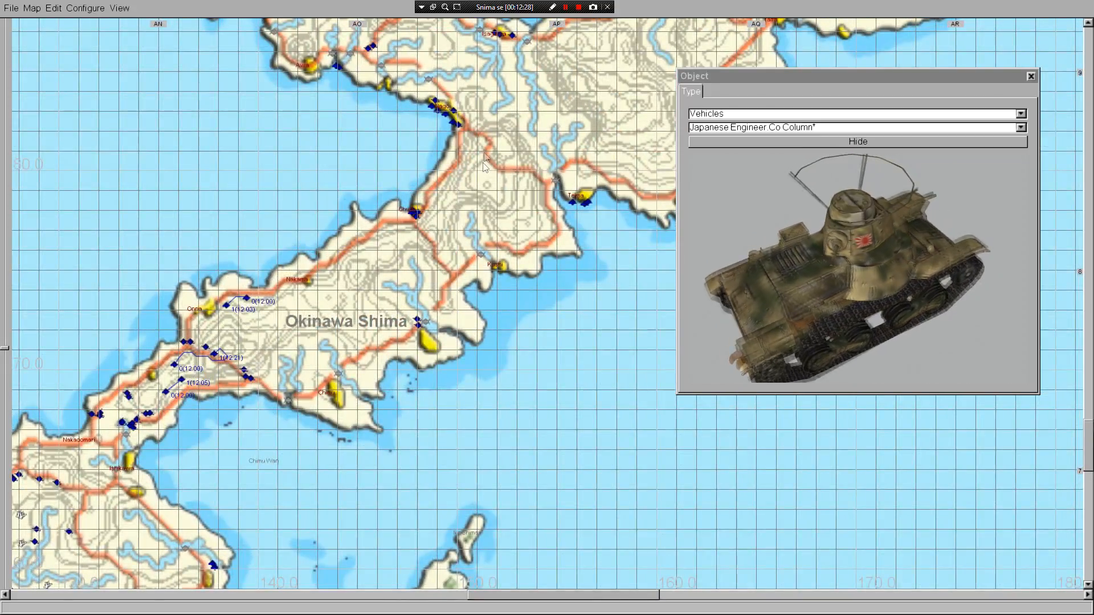
pyautogui.keyDown('ctrl'); pyautogui.click(453, 163); pyautogui.keyUp('ctrl')
pyautogui.keyDown('ctrl'); pyautogui.click(466, 144); pyautogui.keyUp('ctrl')
pyautogui.rightClick(479, 156)
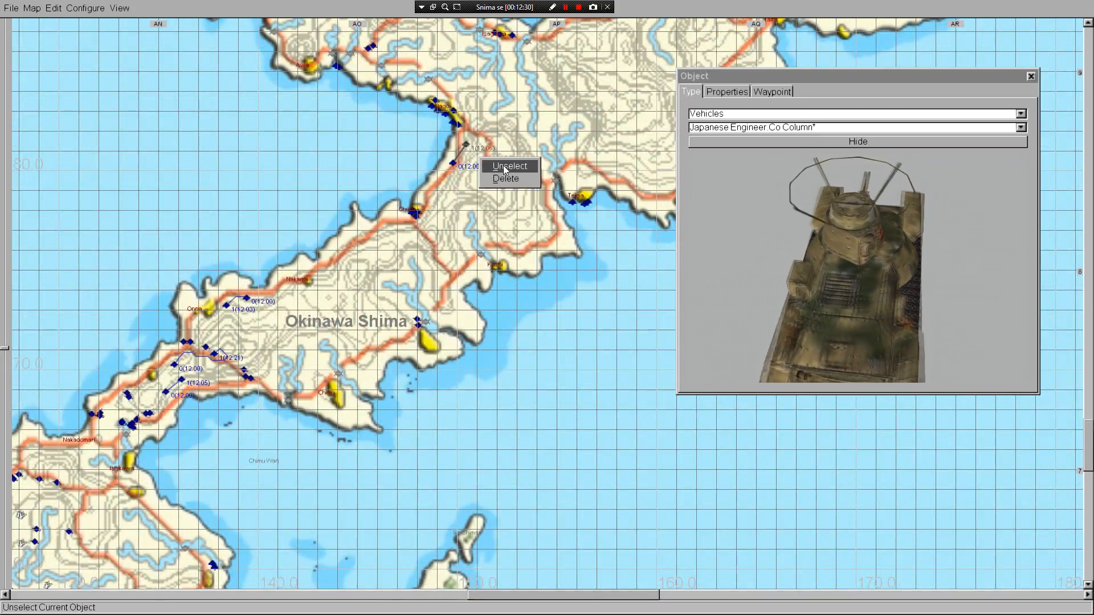
pyautogui.click(504, 165)
pyautogui.moveTo(489, 104); pyautogui.dragTo(525, 415)
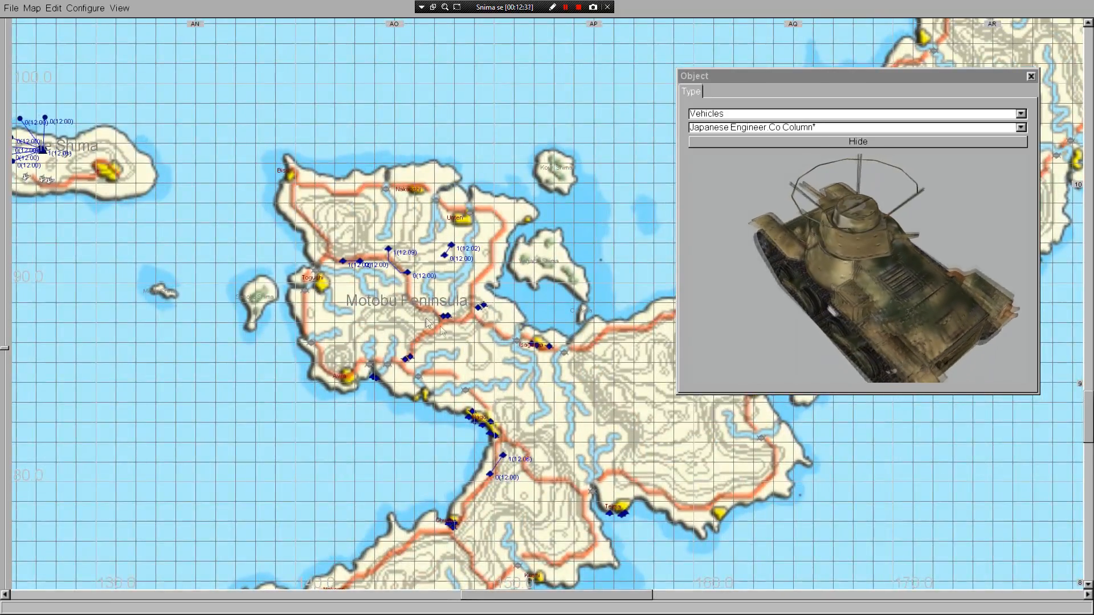
pyautogui.keyDown('ctrl'); pyautogui.click(422, 313); pyautogui.keyUp('ctrl')
pyautogui.keyDown('ctrl'); pyautogui.click(414, 306); pyautogui.keyUp('ctrl')
pyautogui.rightClick(430, 335)
pyautogui.click(437, 340)
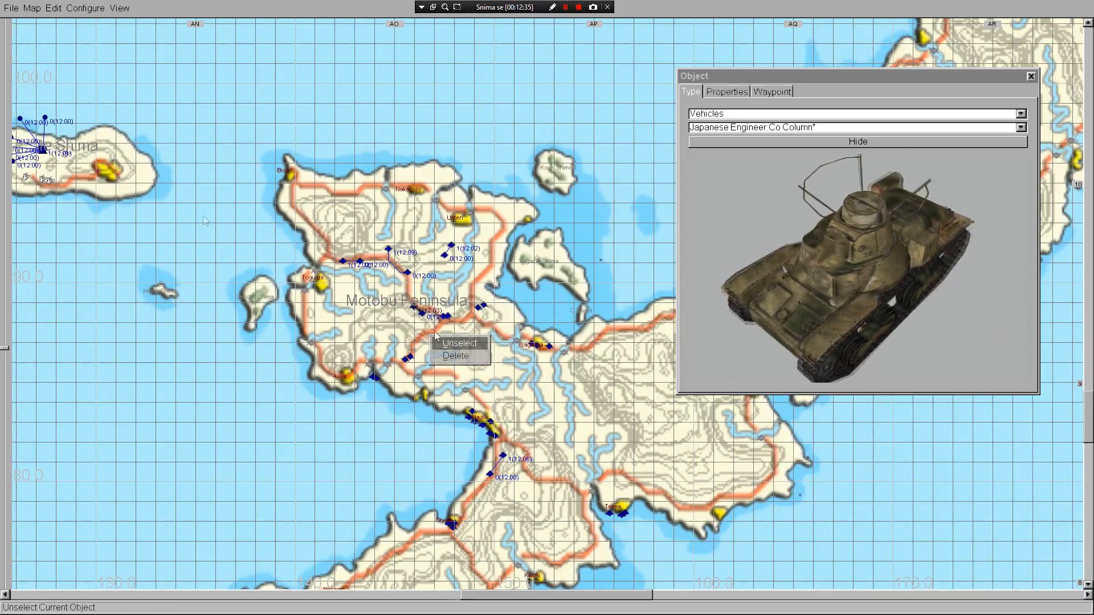
# - Save the mission via File > Save, then browse the vehicle type list
pyautogui.click(10, 8)
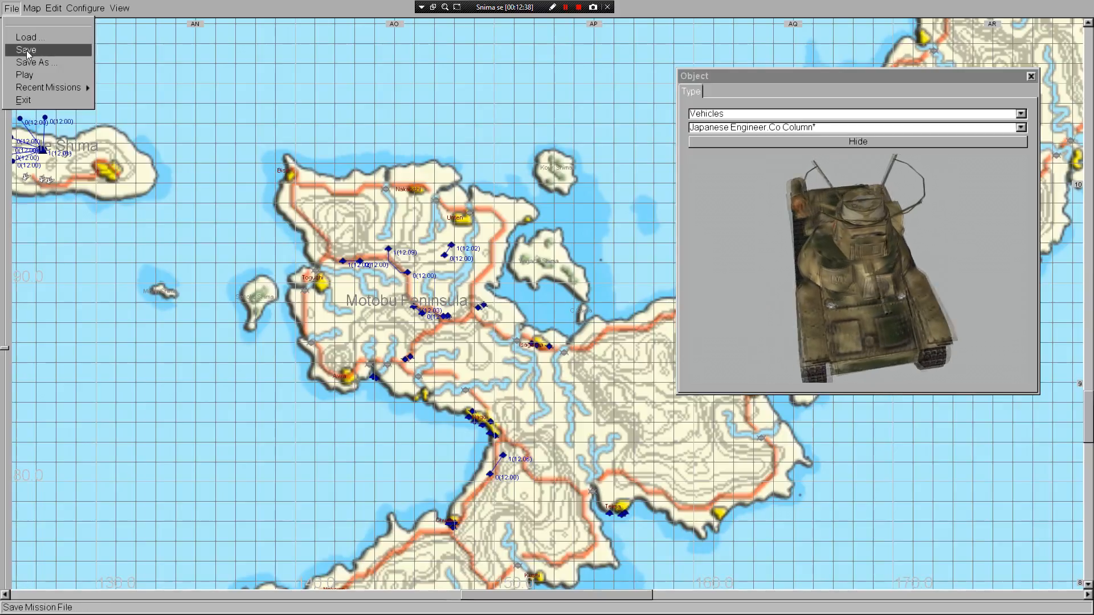
pyautogui.click(28, 55)
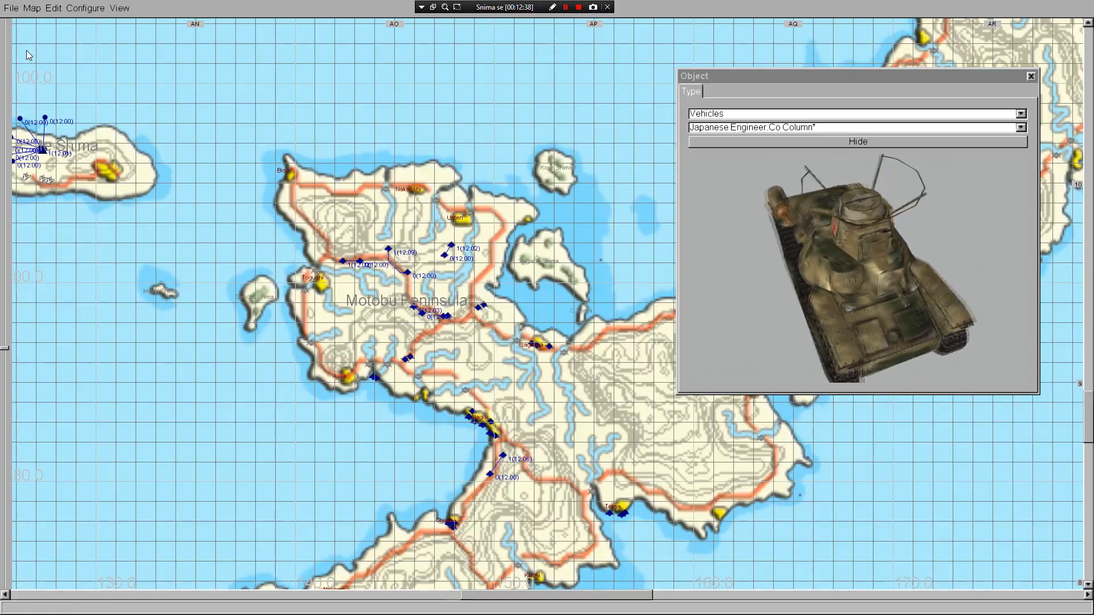
pyautogui.click(814, 128)
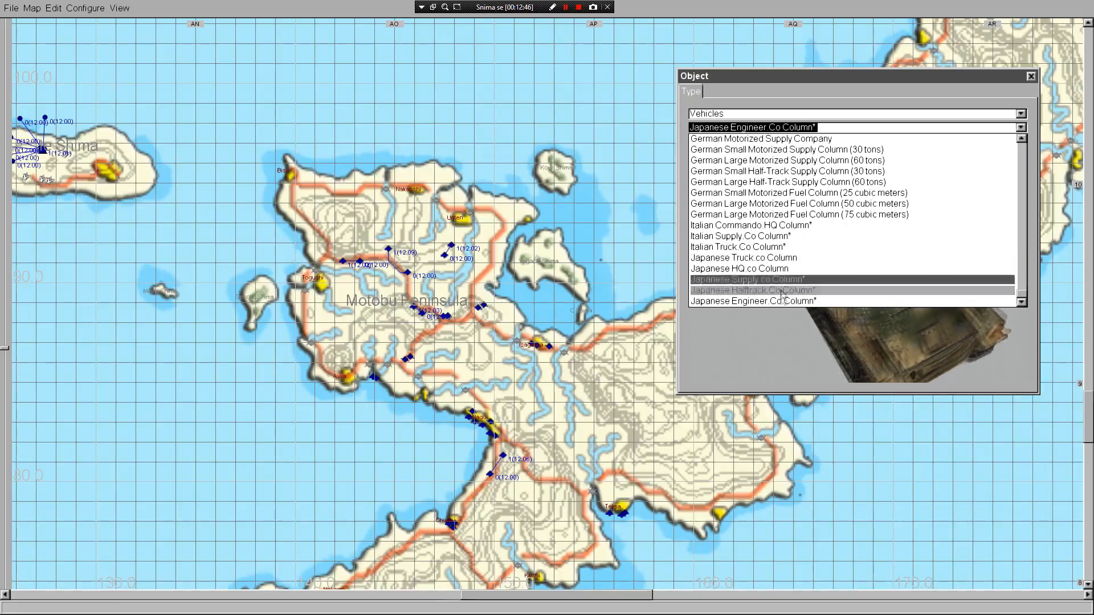
pyautogui.scroll(4, 778, 285)
pyautogui.scroll(3, 760, 263)
# - Close the unit-type list and look over the units around Naha and northern Okinawa
pyautogui.scroll(-8, 755, 261)
pyautogui.click(560, 518)
pyautogui.moveTo(560, 518); pyautogui.dragTo(510, 175)
pyautogui.scroll(-5, 408, 402)
pyautogui.moveTo(343, 468); pyautogui.dragTo(438, 184)
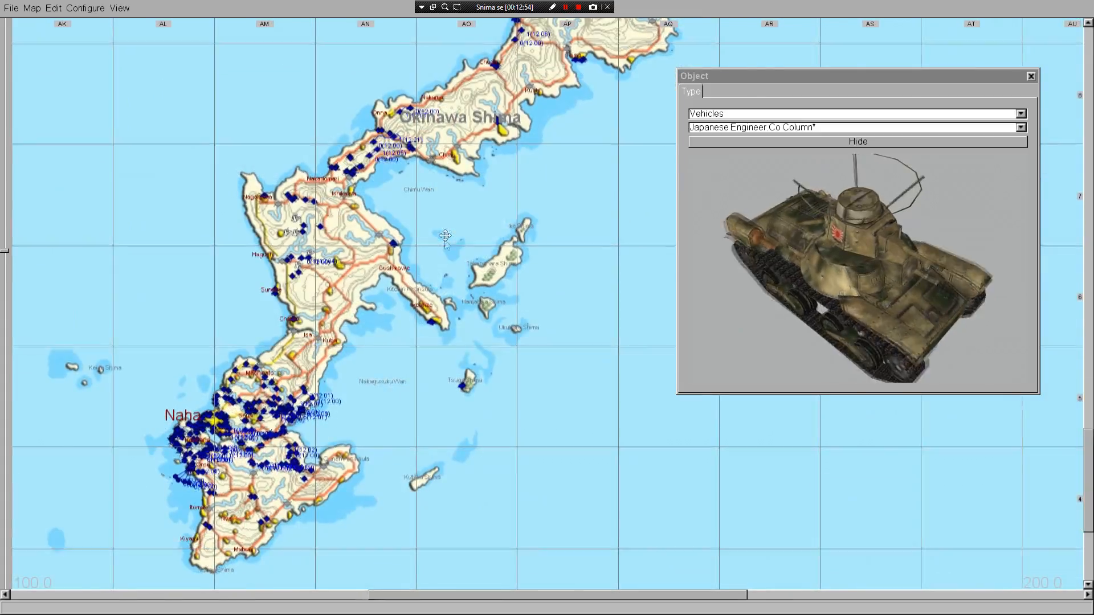
pyautogui.scroll(5, 178, 439)
pyautogui.scroll(8, 190, 429)
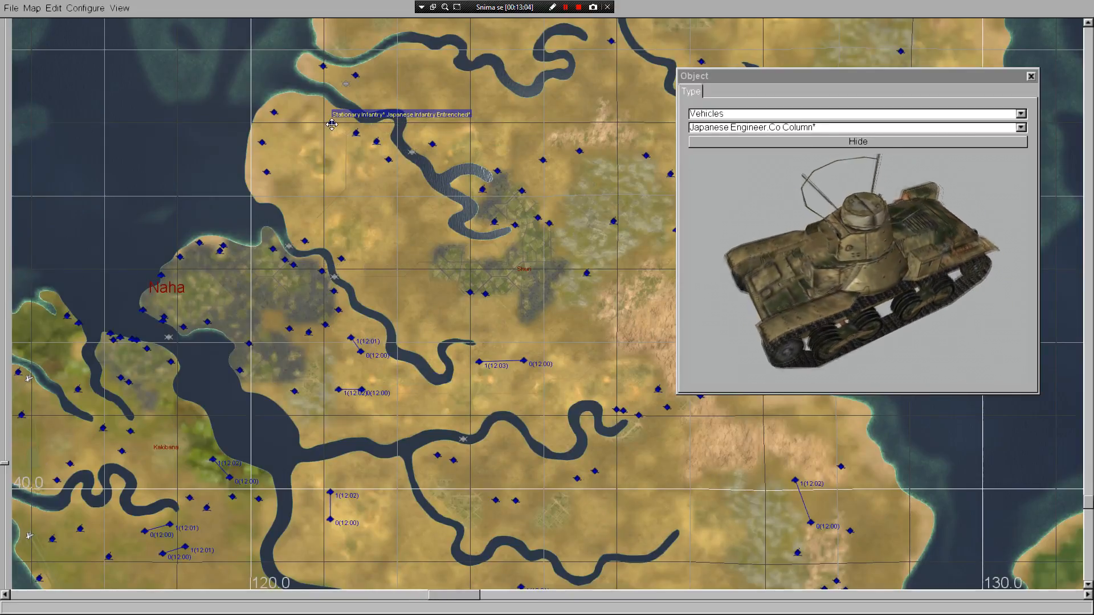
pyautogui.scroll(-5, 572, 351)
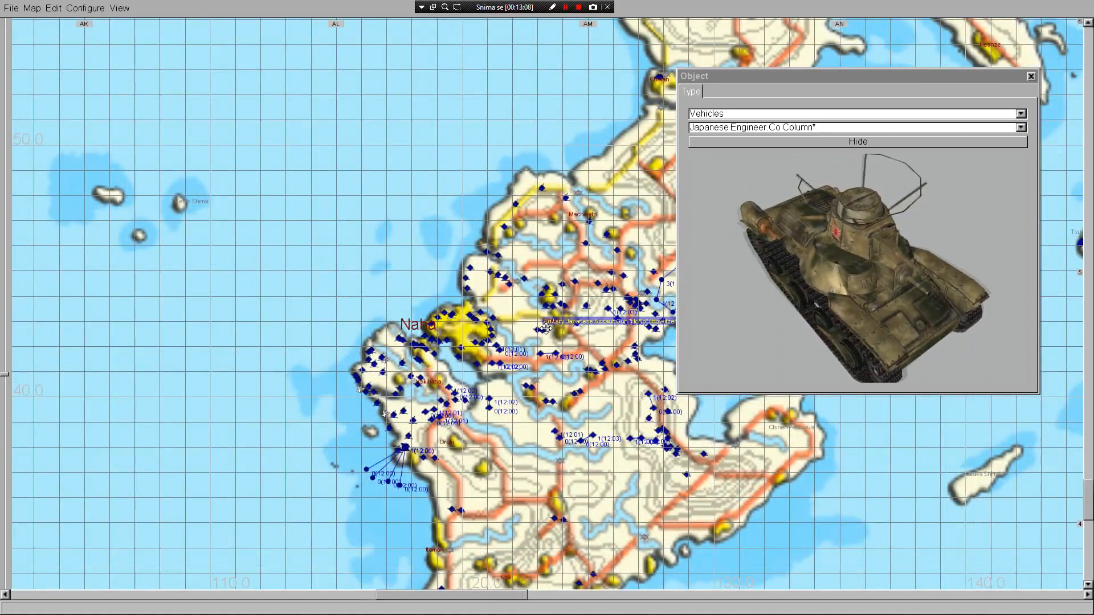
pyautogui.scroll(-3, 231, 208)
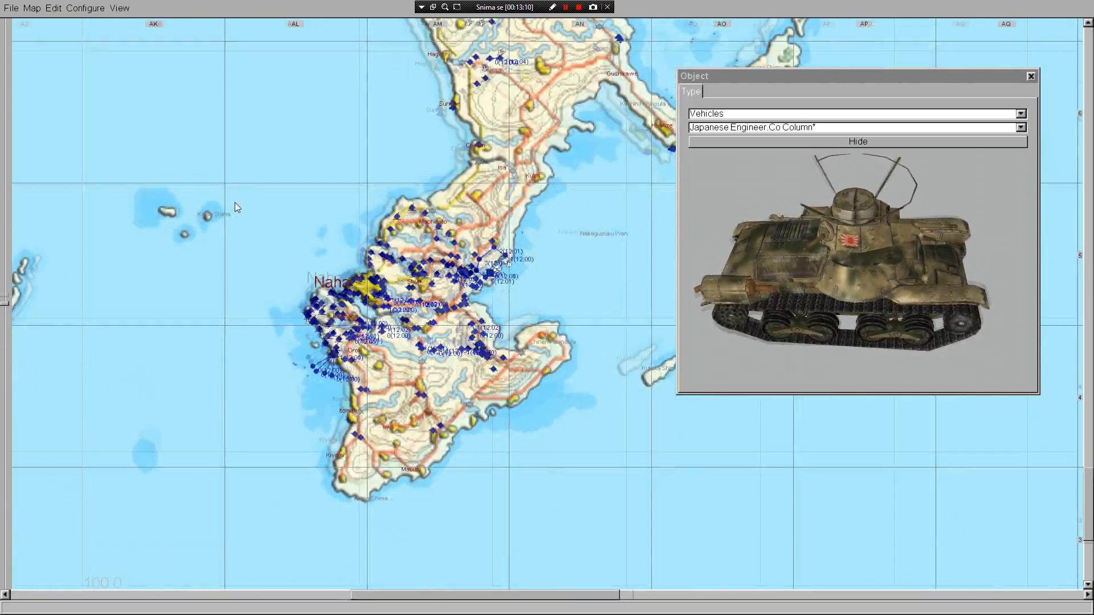
pyautogui.moveTo(258, 169); pyautogui.dragTo(206, 277)
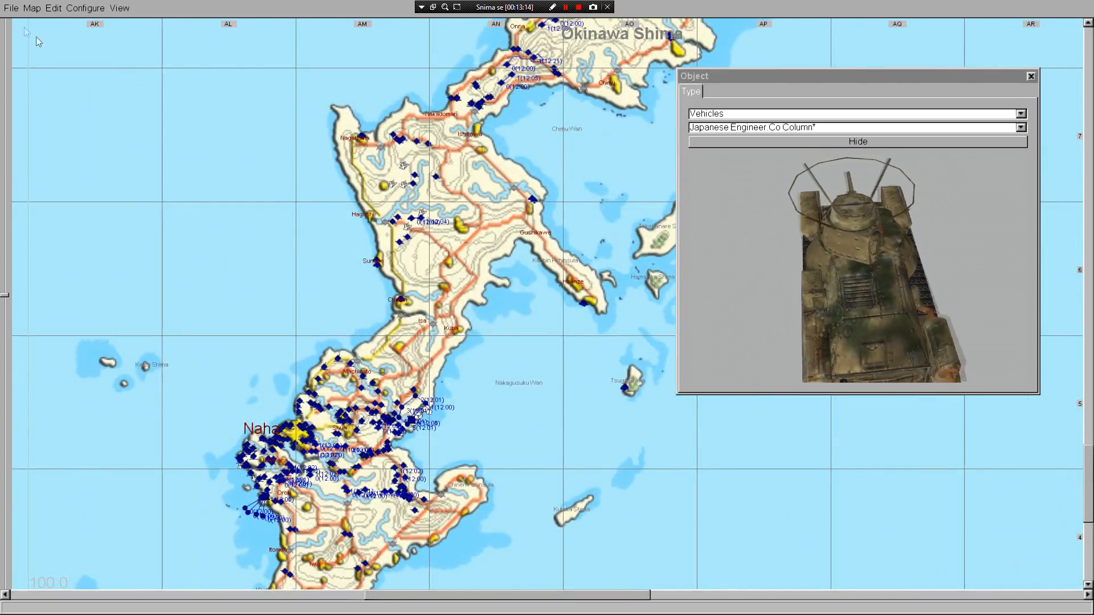
# - Save the mission again from the File menu
pyautogui.click(13, 9)
pyautogui.click(38, 50)
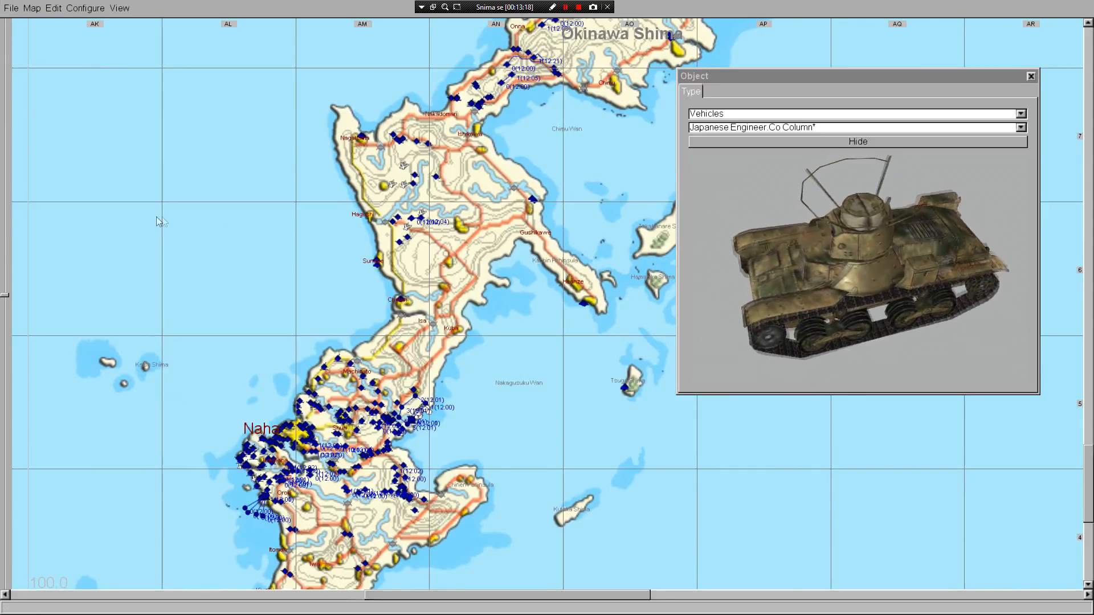
pyautogui.scroll(-3, 168, 211)
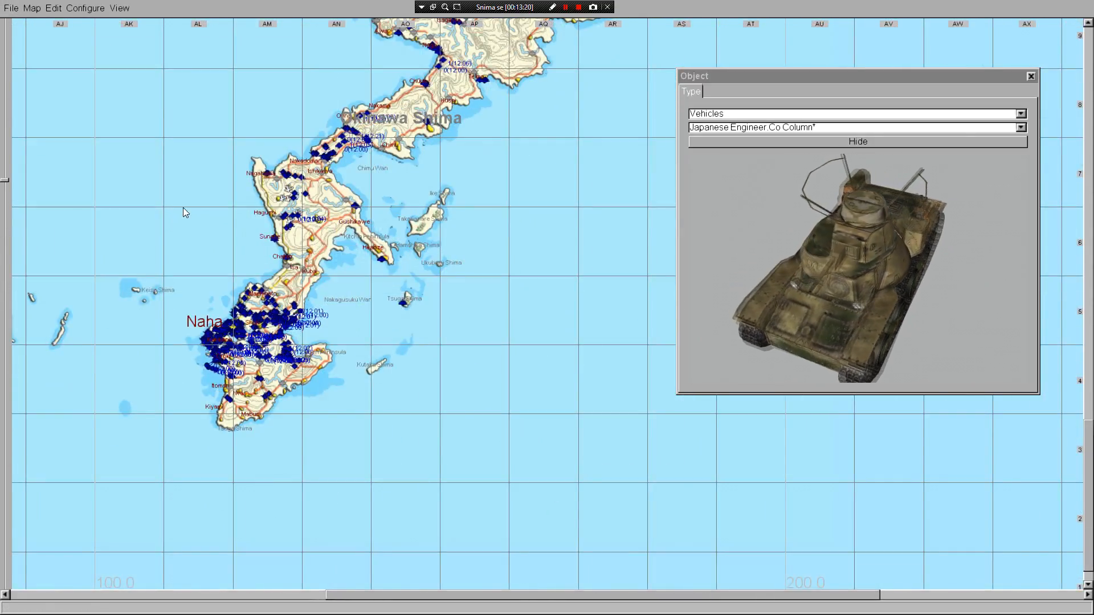
pyautogui.moveTo(208, 155); pyautogui.dragTo(234, 280)
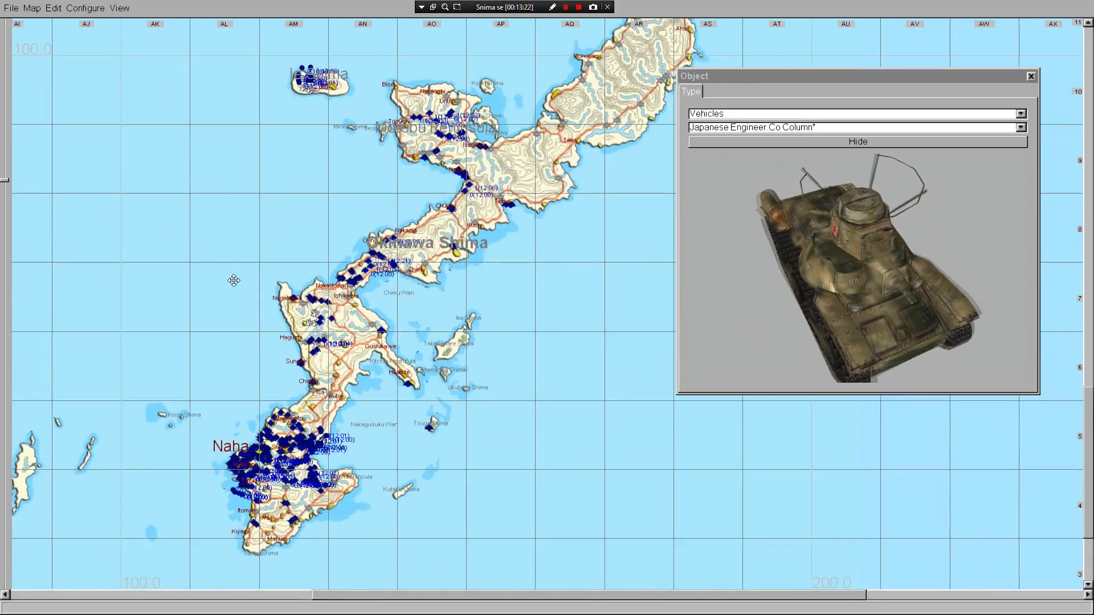
# - Load Pacific 43_Maps > Okinawa Online, move the Object window aside and centre Okinawa Shima
pyautogui.click(32, 8)
pyautogui.moveTo(60, 112)
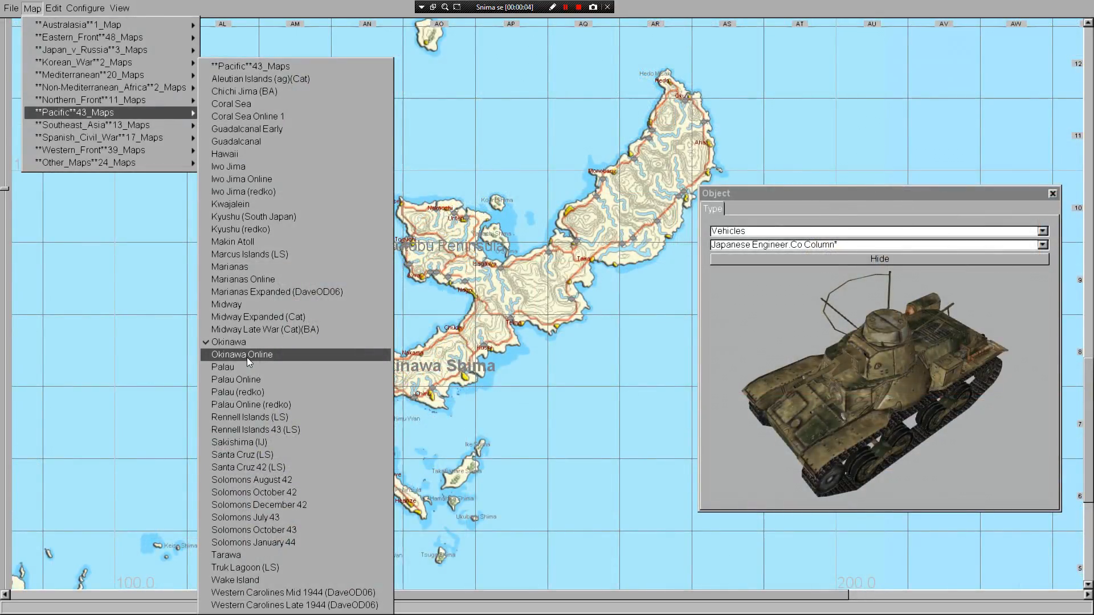
pyautogui.click(248, 356)
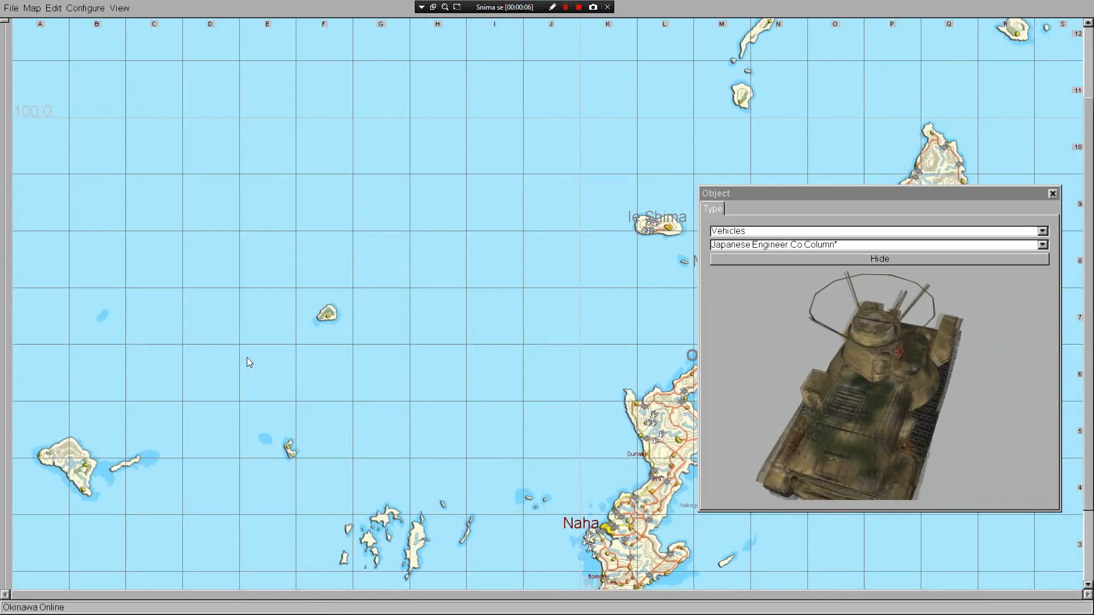
pyautogui.moveTo(917, 196); pyautogui.dragTo(251, 66)
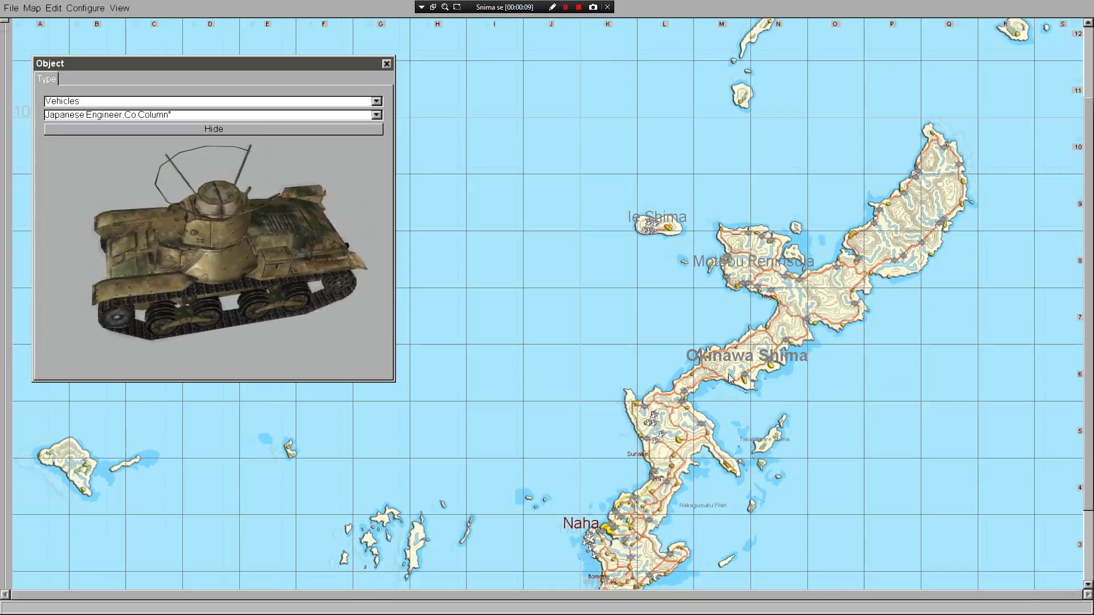
pyautogui.scroll(1, 768, 358)
pyautogui.scroll(6, 770, 359)
pyautogui.moveTo(856, 335); pyautogui.dragTo(681, 403)
# - Look over Okinawa, then open the Object window's category list
pyautogui.scroll(-1, 685, 388)
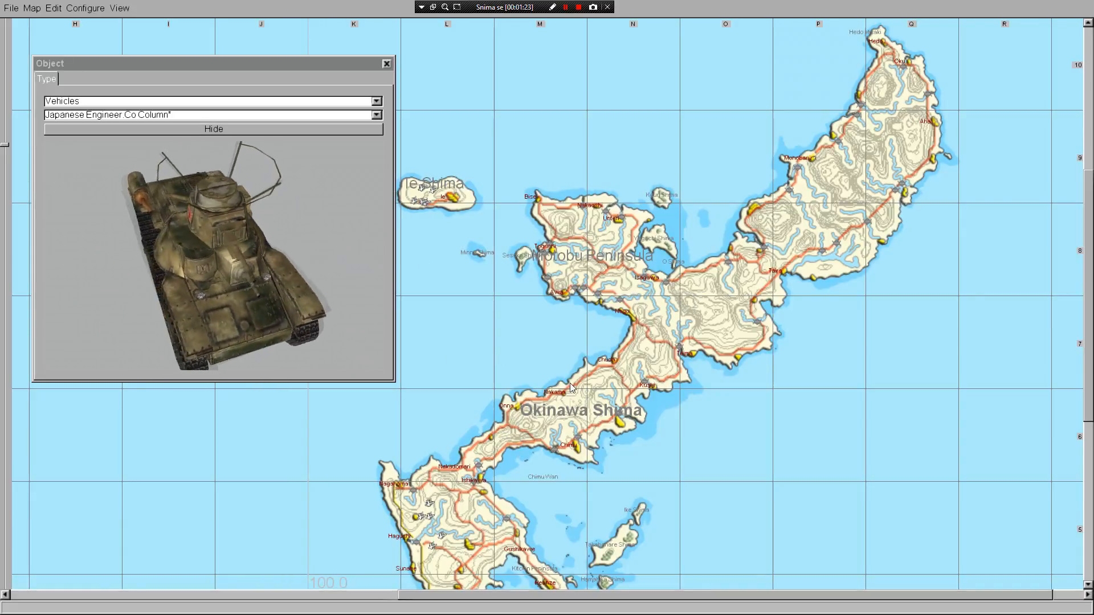
pyautogui.moveTo(554, 379); pyautogui.dragTo(586, 349)
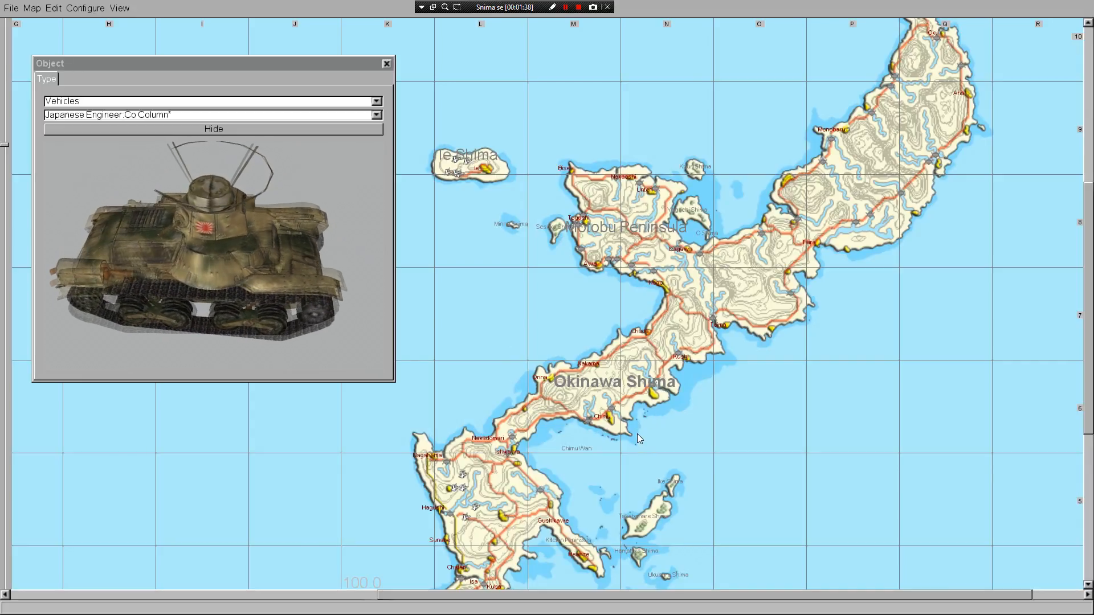
pyautogui.moveTo(558, 359); pyautogui.dragTo(603, 297, button='right')
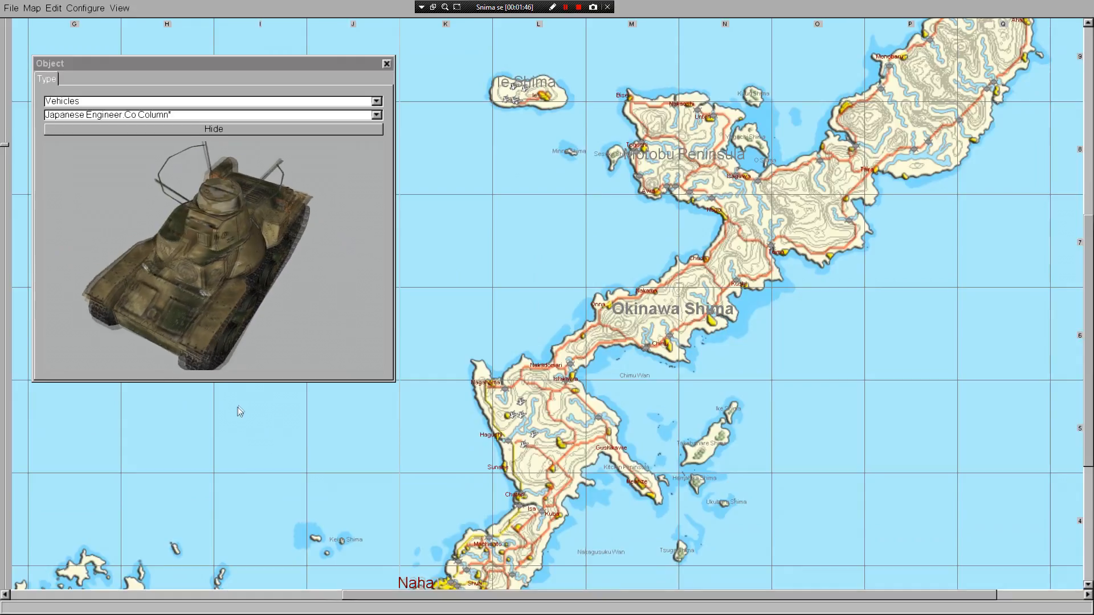
pyautogui.moveTo(398, 437); pyautogui.dragTo(289, 481)
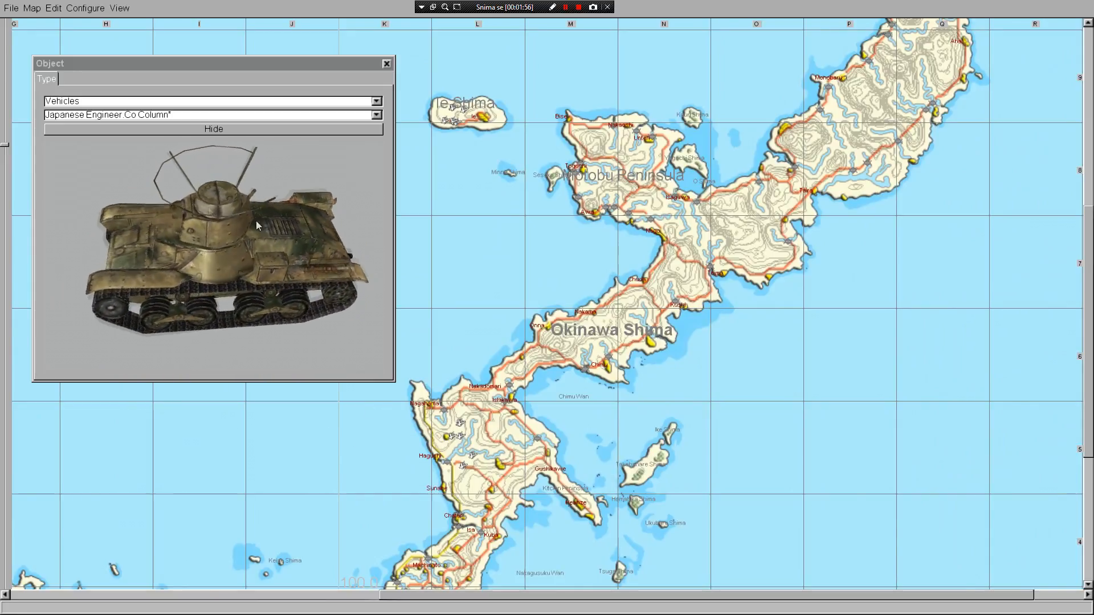
pyautogui.click(376, 101)
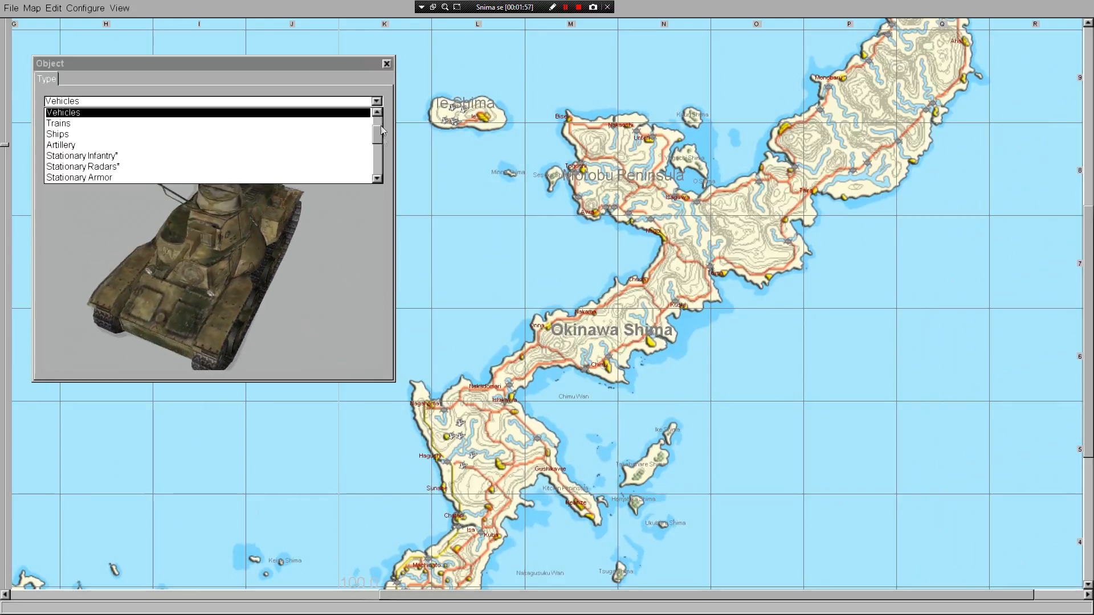
# - Select the Front Marker category with Front Marker Blue, showing southern Okinawa and Naha
pyautogui.scroll(-3, 378, 165)
pyautogui.scroll(-2, 378, 165)
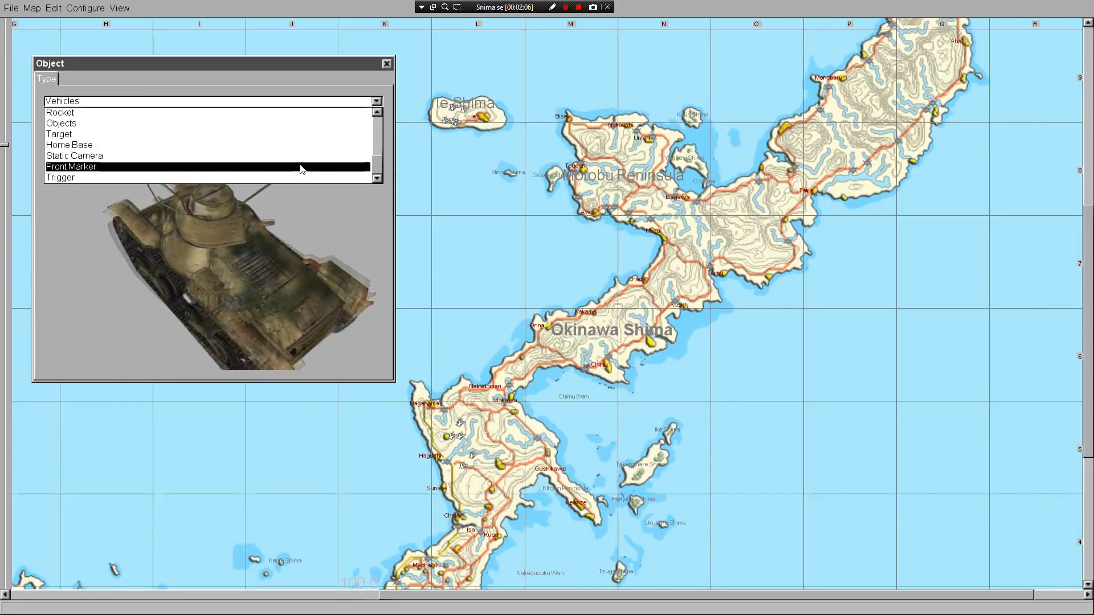
pyautogui.click(301, 167)
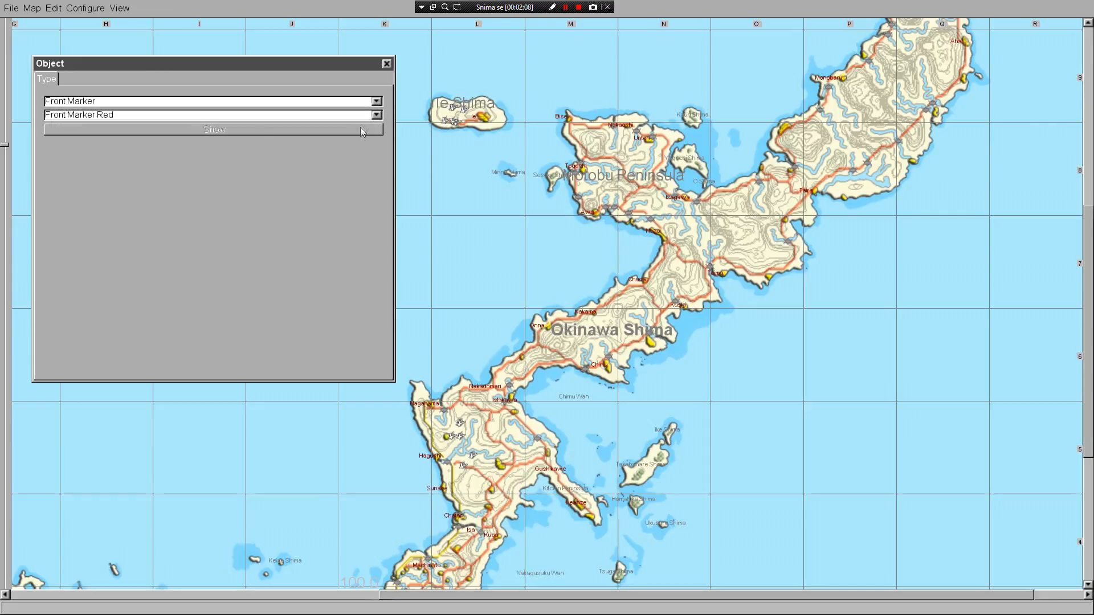
pyautogui.click(377, 115)
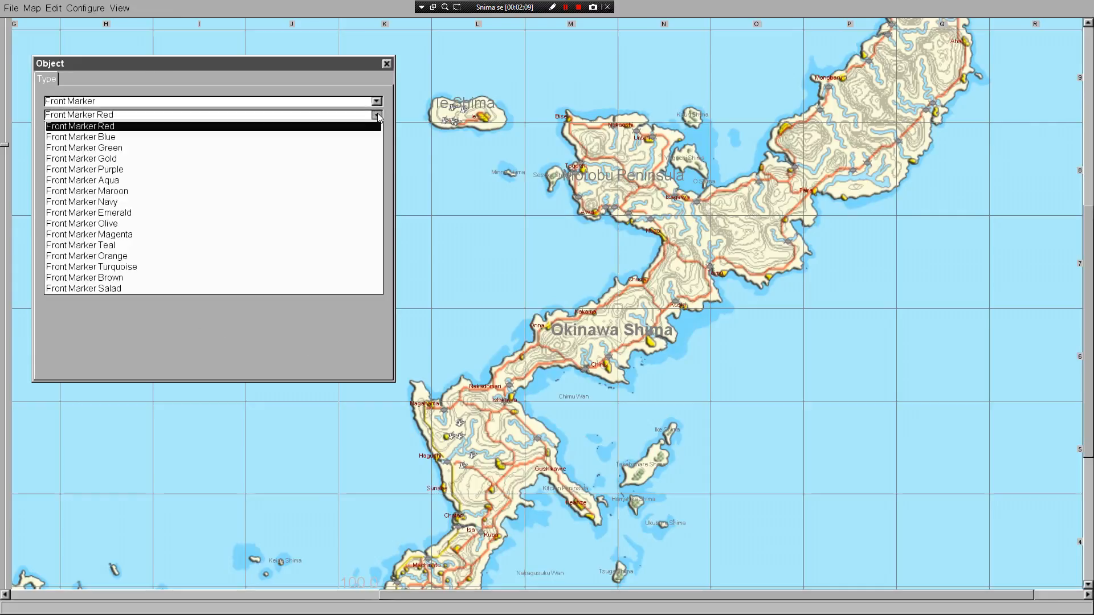
pyautogui.click(348, 137)
pyautogui.moveTo(495, 306); pyautogui.dragTo(620, 188)
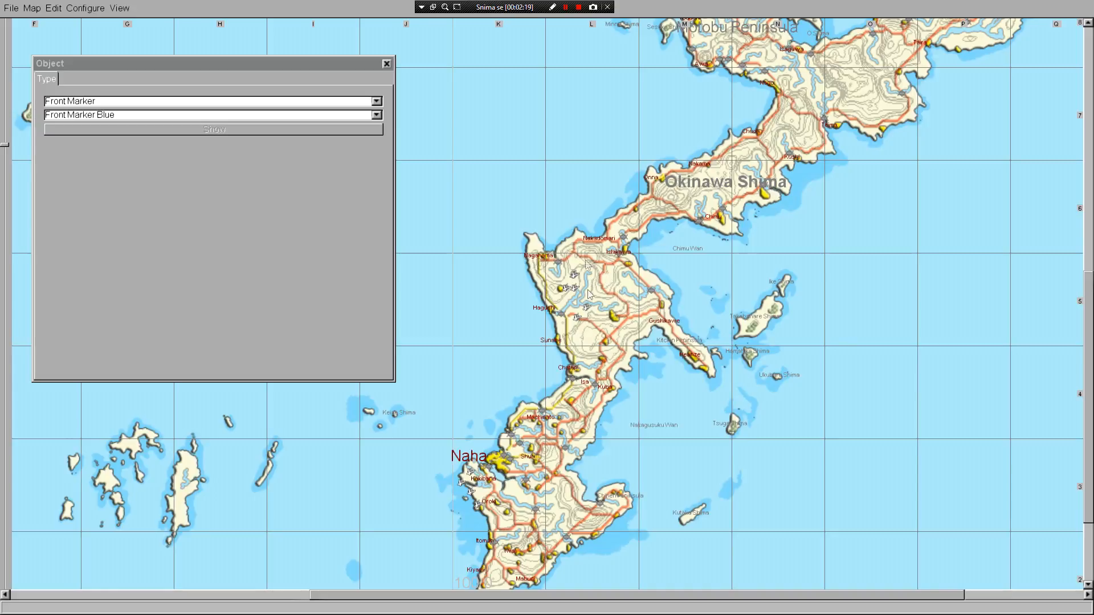
pyautogui.moveTo(599, 255); pyautogui.dragTo(592, 345)
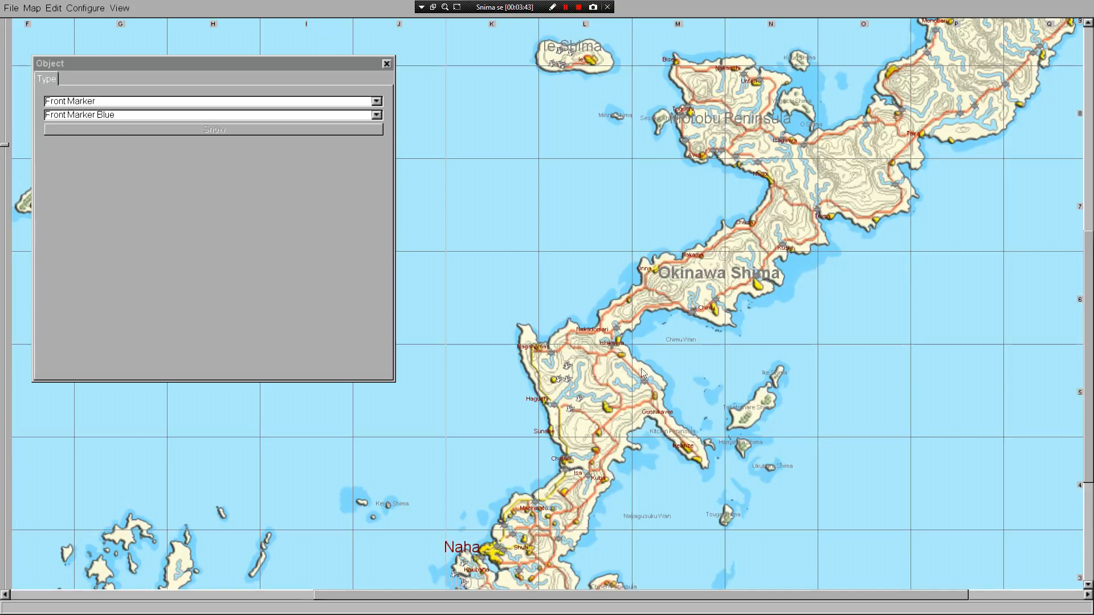
pyautogui.moveTo(580, 525); pyautogui.dragTo(619, 385, button='right')
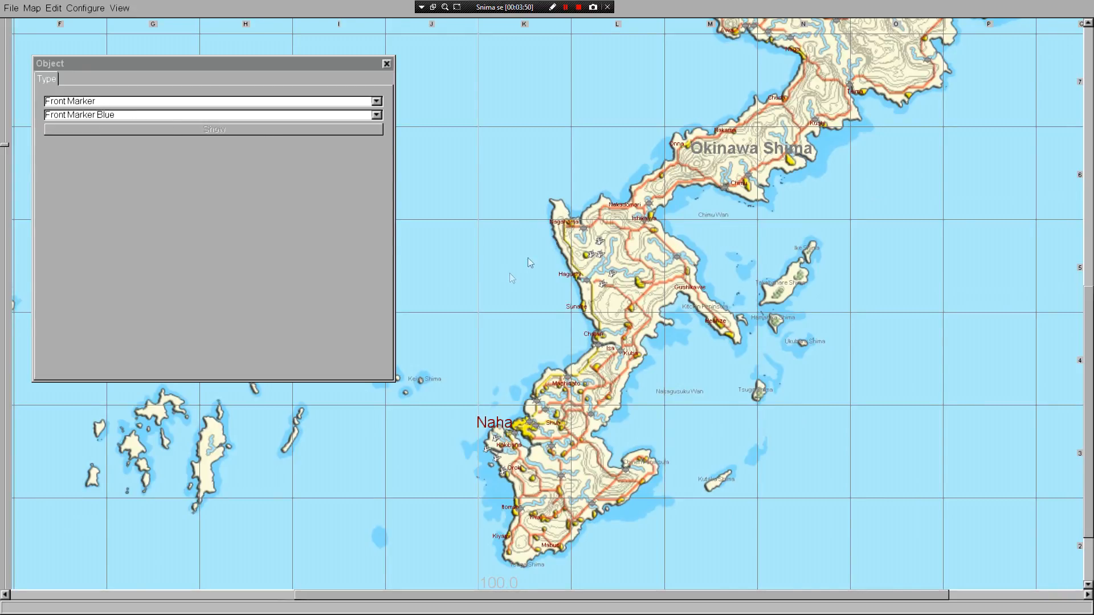
# - Ring southern Okinawa with fifteen blue front markers
pyautogui.click(445, 254)
pyautogui.click(488, 248)
pyautogui.click(550, 244)
pyautogui.click(674, 242)
pyautogui.click(722, 271)
pyautogui.click(781, 405)
pyautogui.click(737, 472)
pyautogui.click(694, 523)
pyautogui.click(628, 535)
pyautogui.click(533, 556)
pyautogui.click(489, 528)
pyautogui.click(460, 416)
pyautogui.click(450, 345)
pyautogui.click(453, 304)
pyautogui.click(457, 257)
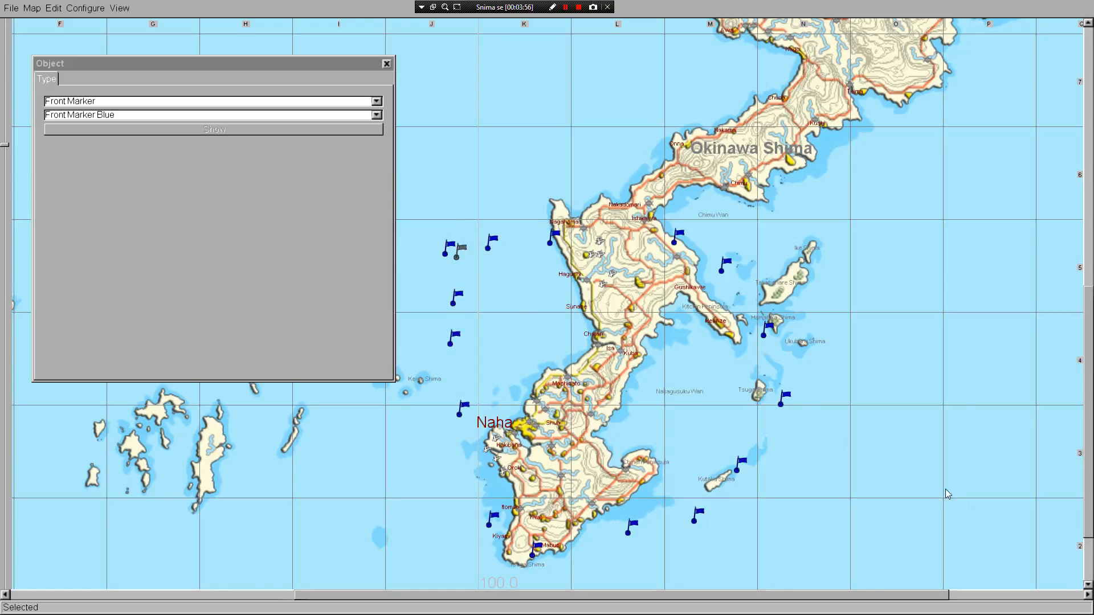
pyautogui.rightClick(509, 316)
pyautogui.click(541, 325)
# - Switch to Front Marker Red and place six red markers north of the blue line
pyautogui.click(147, 120)
pyautogui.click(220, 137)
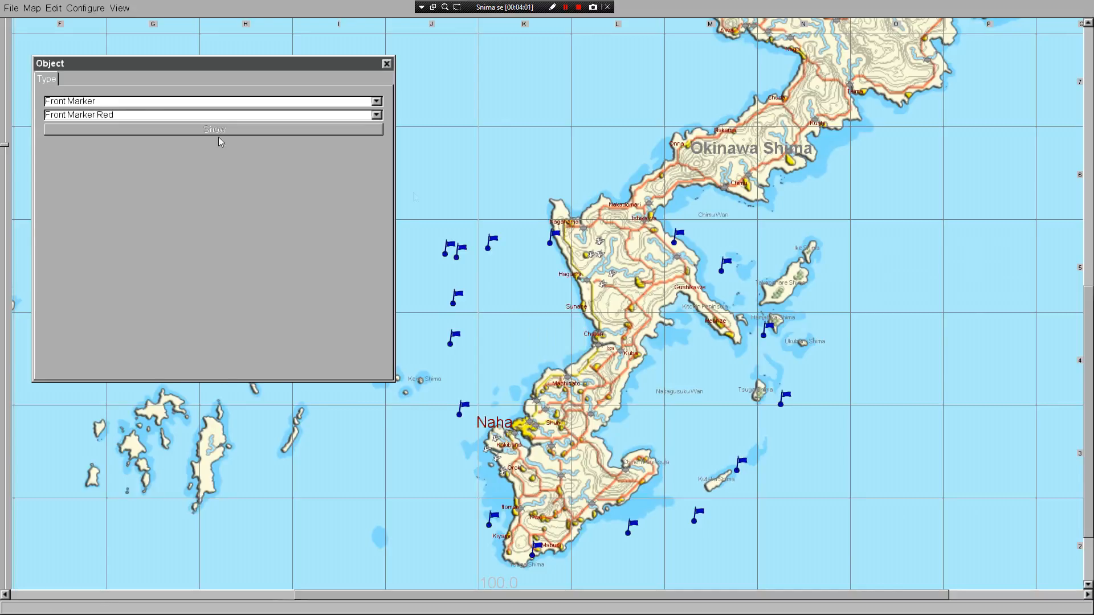
pyautogui.click(421, 225)
pyautogui.click(603, 215)
pyautogui.click(671, 200)
pyautogui.click(761, 229)
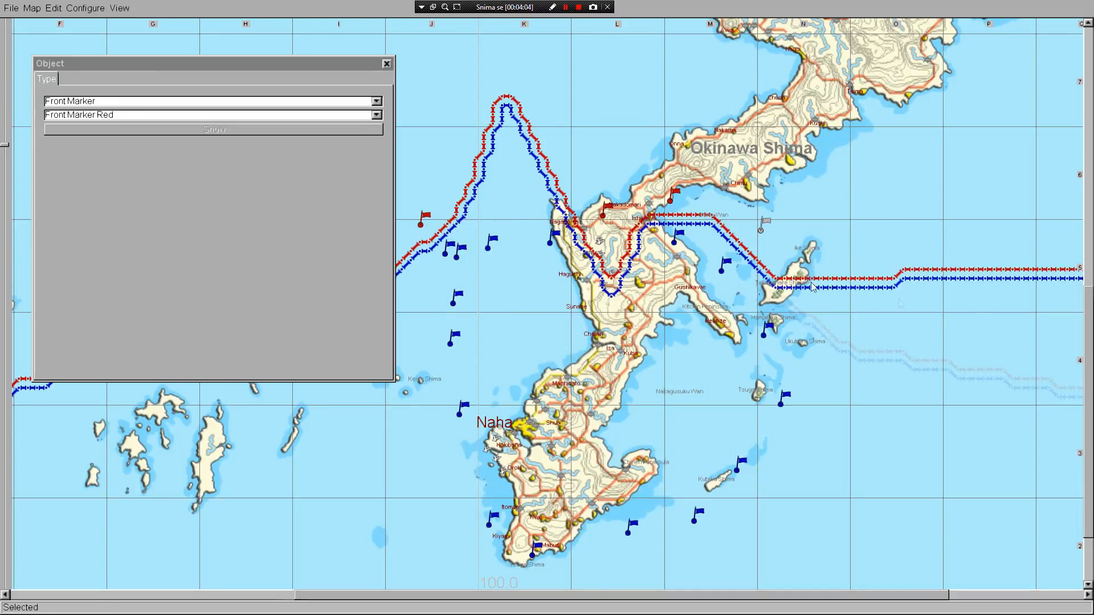
pyautogui.click(804, 276)
pyautogui.click(506, 190)
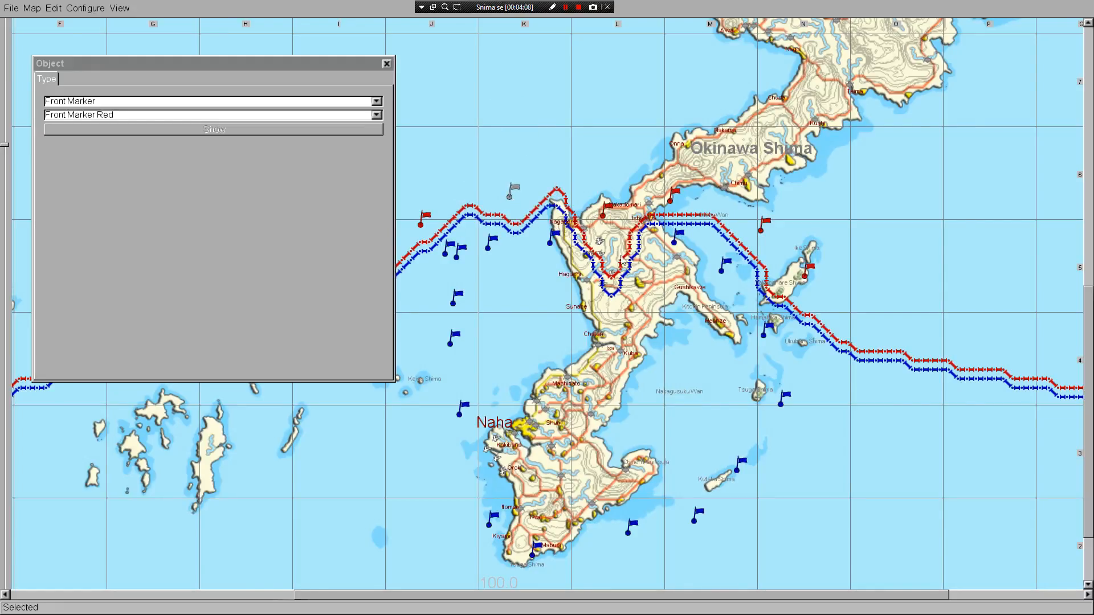
pyautogui.rightClick(536, 171)
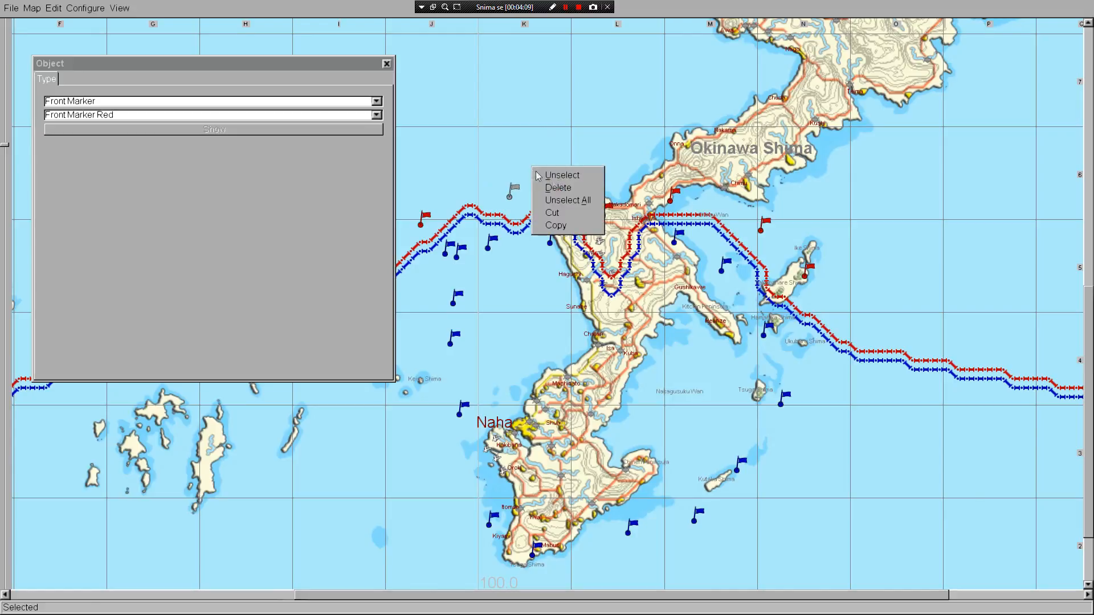
pyautogui.click(555, 175)
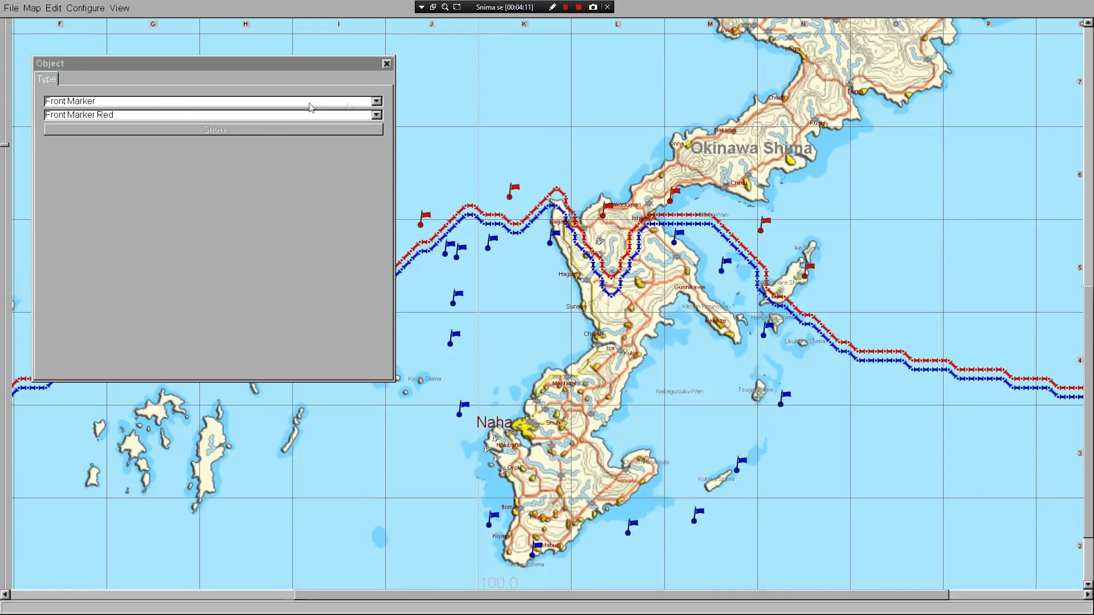
pyautogui.click(375, 103)
# - Place a Japanese Infantry Entrenched stationary infantry unit on the map near Gushikawa
pyautogui.moveTo(375, 160); pyautogui.dragTo(374, 139)
pyautogui.click(265, 128)
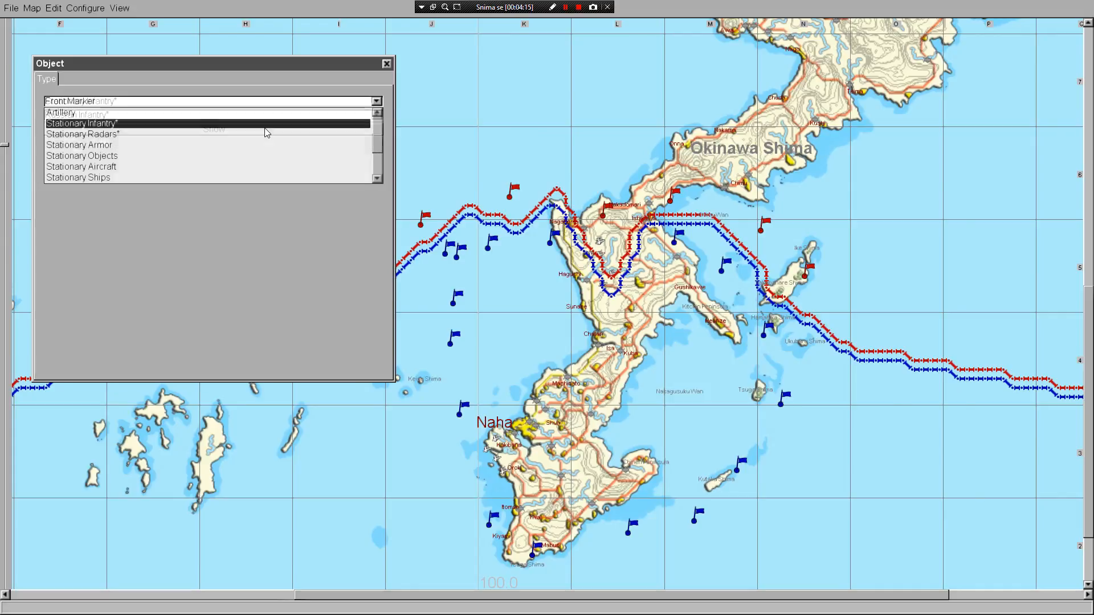
pyautogui.click(375, 117)
pyautogui.moveTo(377, 166); pyautogui.dragTo(368, 245)
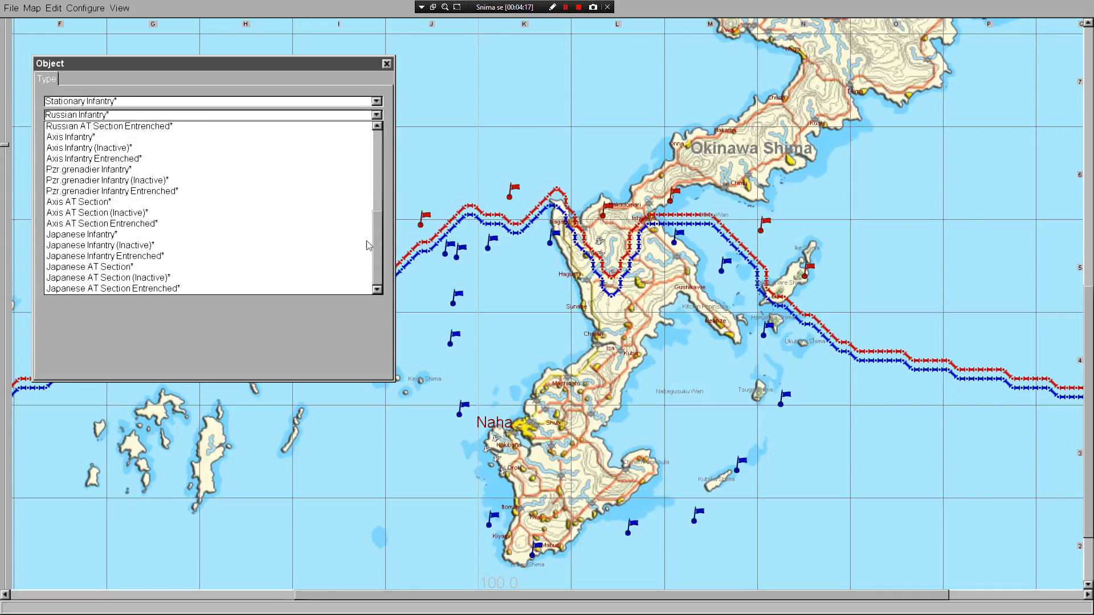
pyautogui.click(198, 259)
pyautogui.click(673, 296)
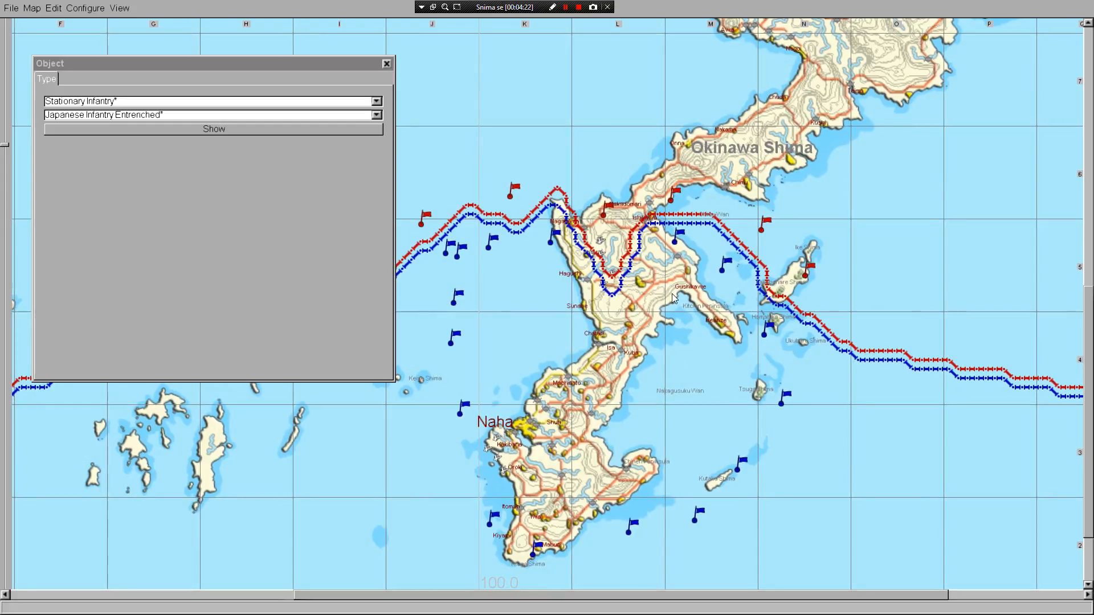
pyautogui.click(678, 273)
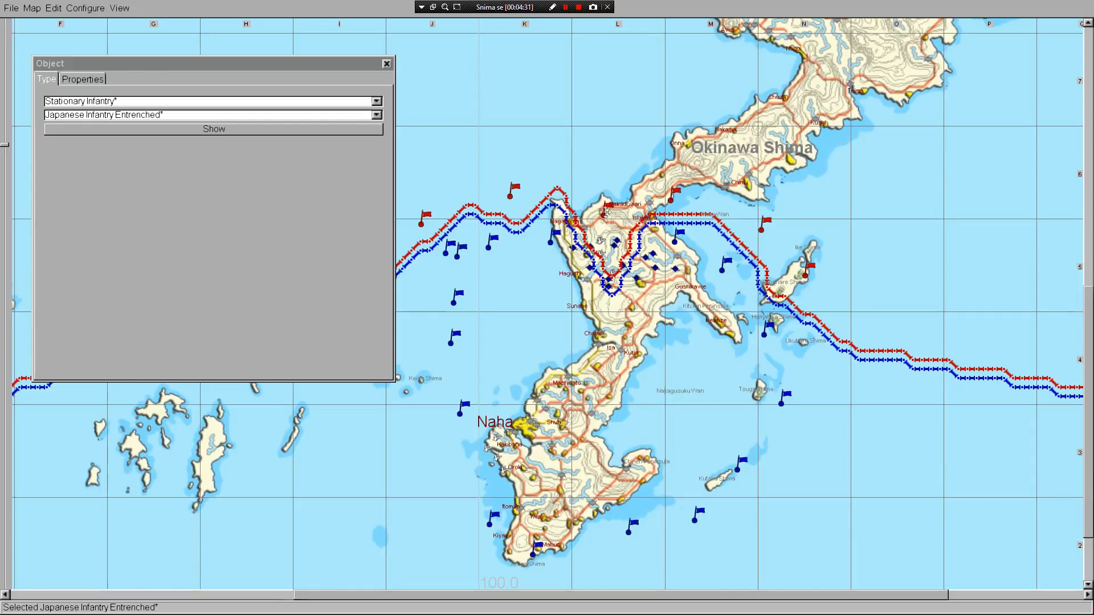
# - Move a blue front marker west of Okinawa further east
pyautogui.scroll(3, 830, 274)
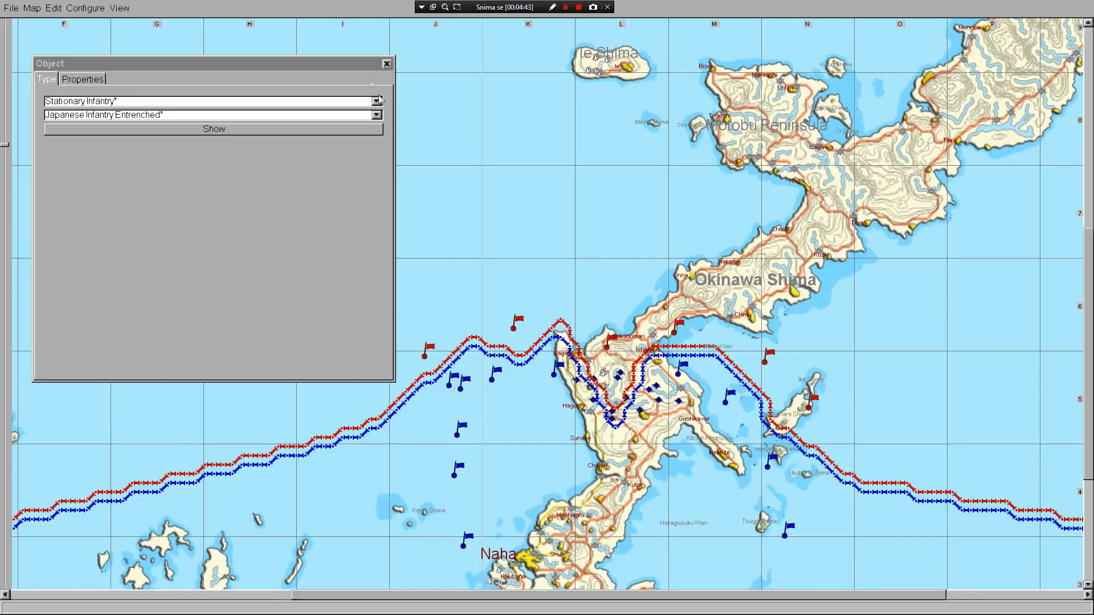
pyautogui.moveTo(320, 61); pyautogui.dragTo(317, 44)
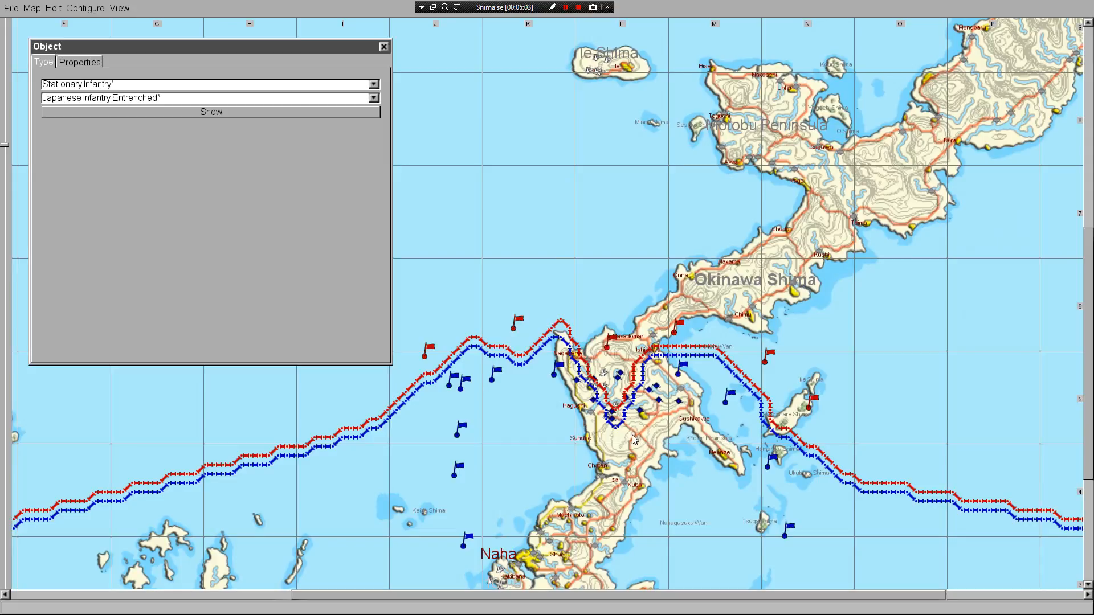
pyautogui.click(449, 386)
pyautogui.moveTo(490, 394); pyautogui.dragTo(601, 390)
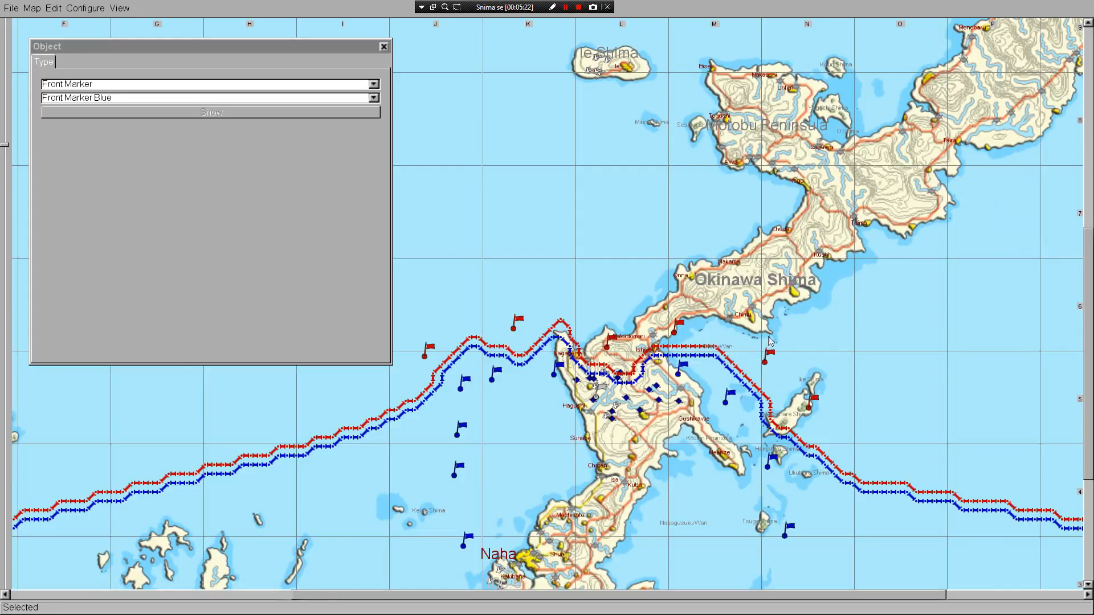
# - Zoom and pan the map to bring Ie Shima and the Motobu Peninsula into view
pyautogui.scroll(1, 765, 366)
pyautogui.scroll(1, 627, 340)
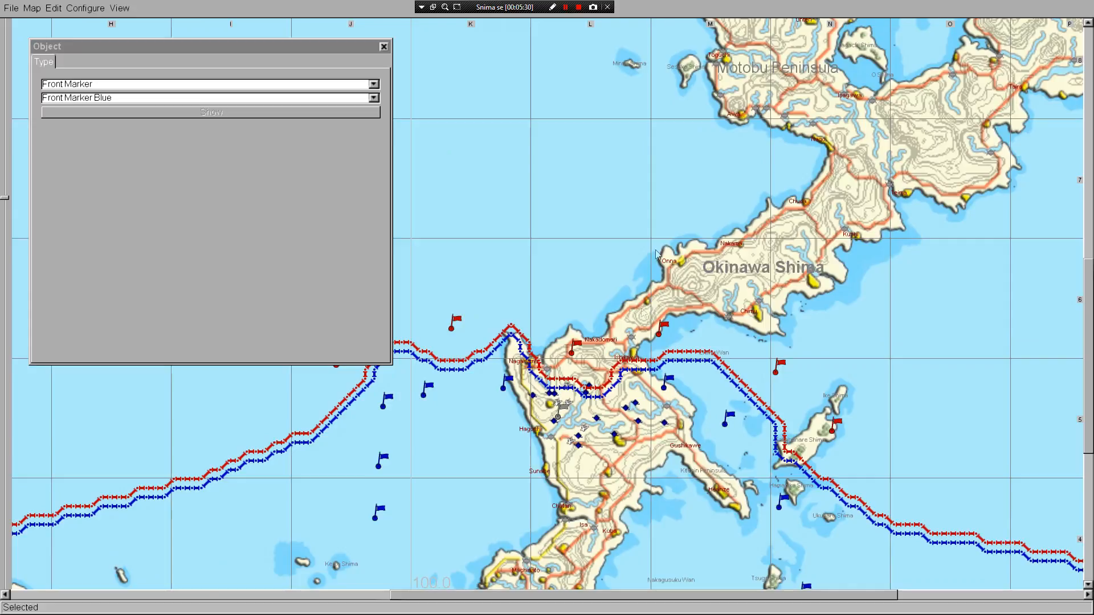
pyautogui.scroll(-1, 657, 310)
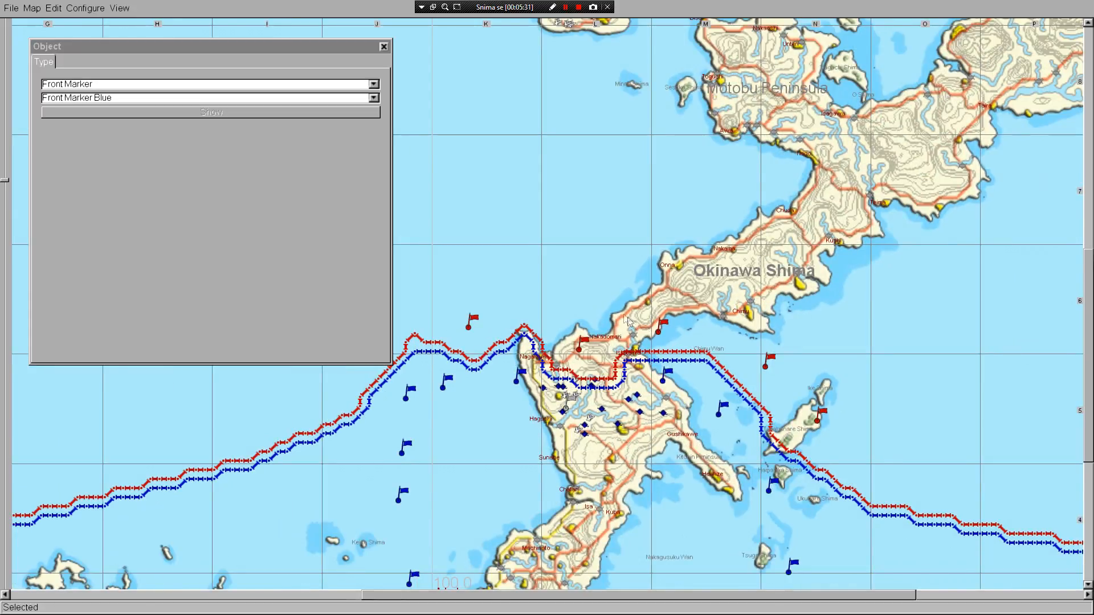
pyautogui.moveTo(612, 297); pyautogui.dragTo(662, 220)
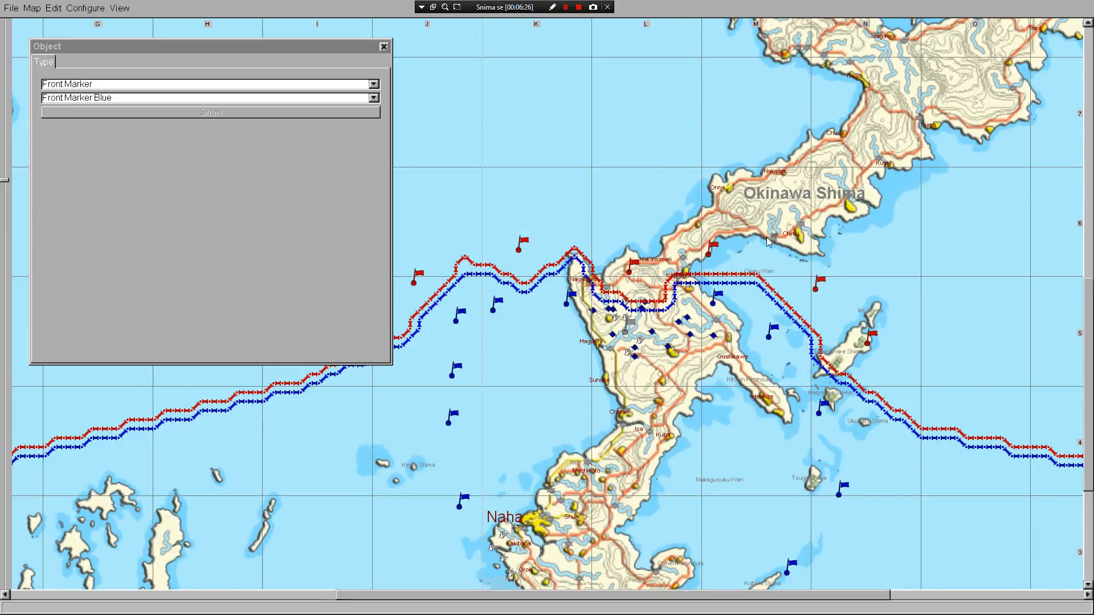
pyautogui.moveTo(627, 181); pyautogui.dragTo(550, 304)
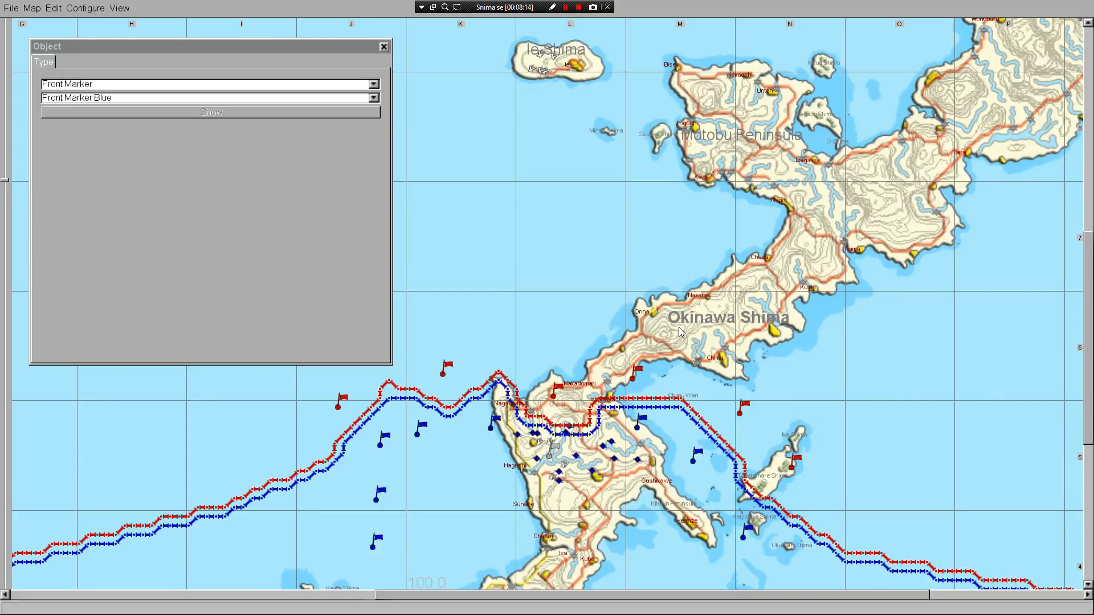
# - Zoom out to show all of Okinawa, then bring up the Windows Start menu
pyautogui.scroll(-1, 575, 323)
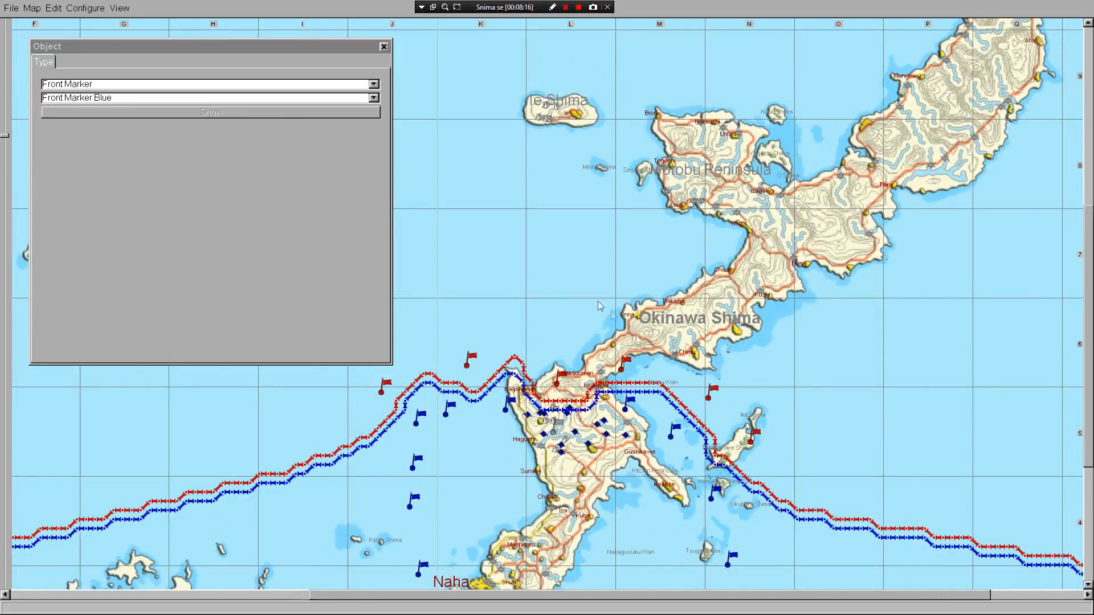
pyautogui.scroll(-3, 599, 306)
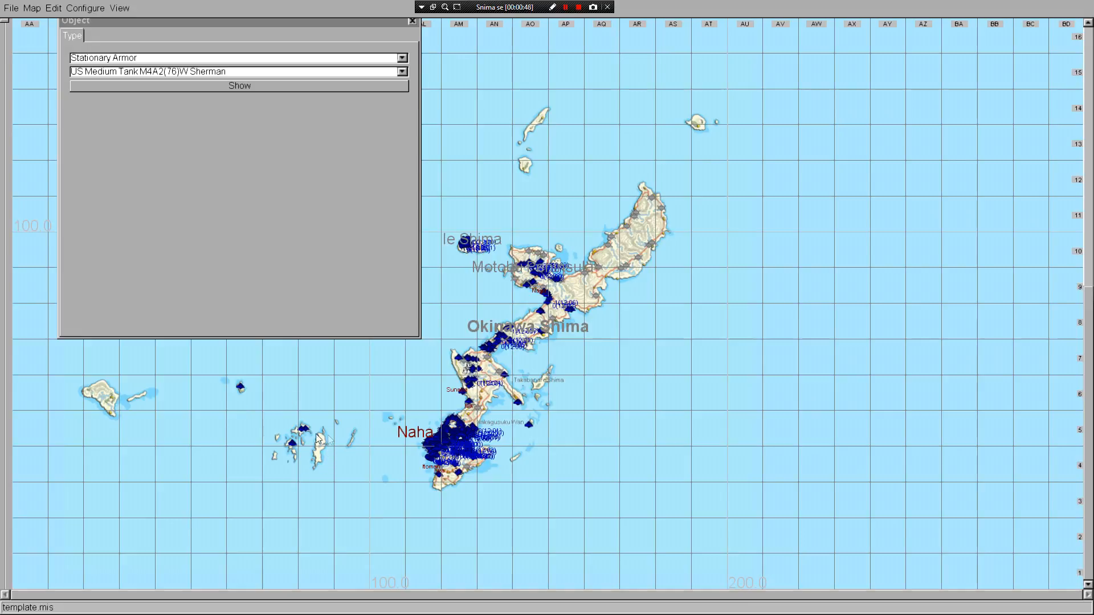
pyautogui.press('super')
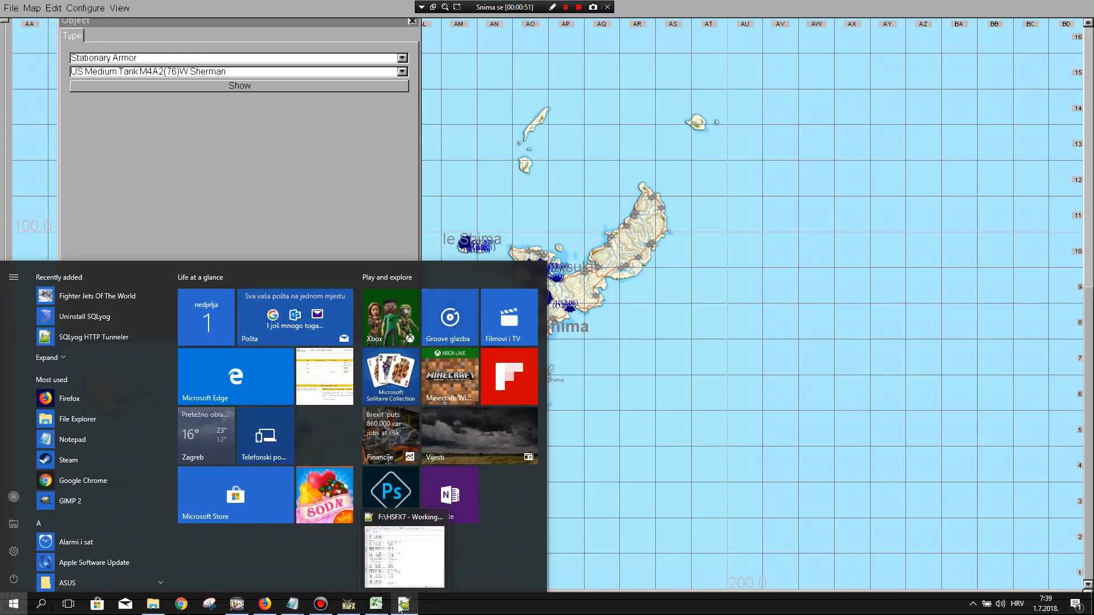
# - In OoB.xlsx's Allied sheet, locate the Formidable row of British Task Force 57
pyautogui.click(786, 338)
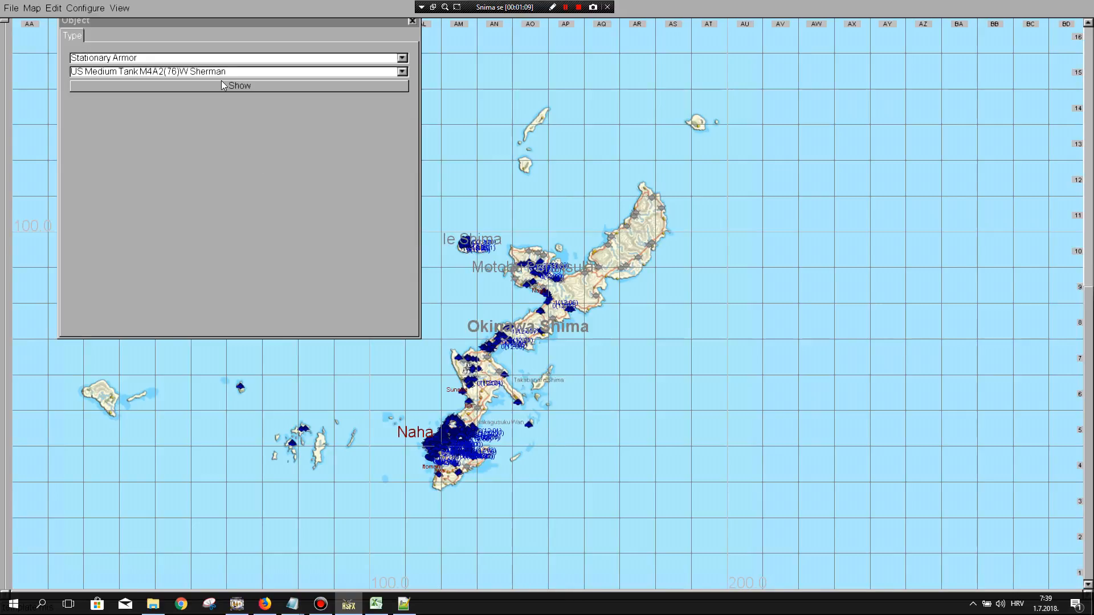
pyautogui.click(376, 604)
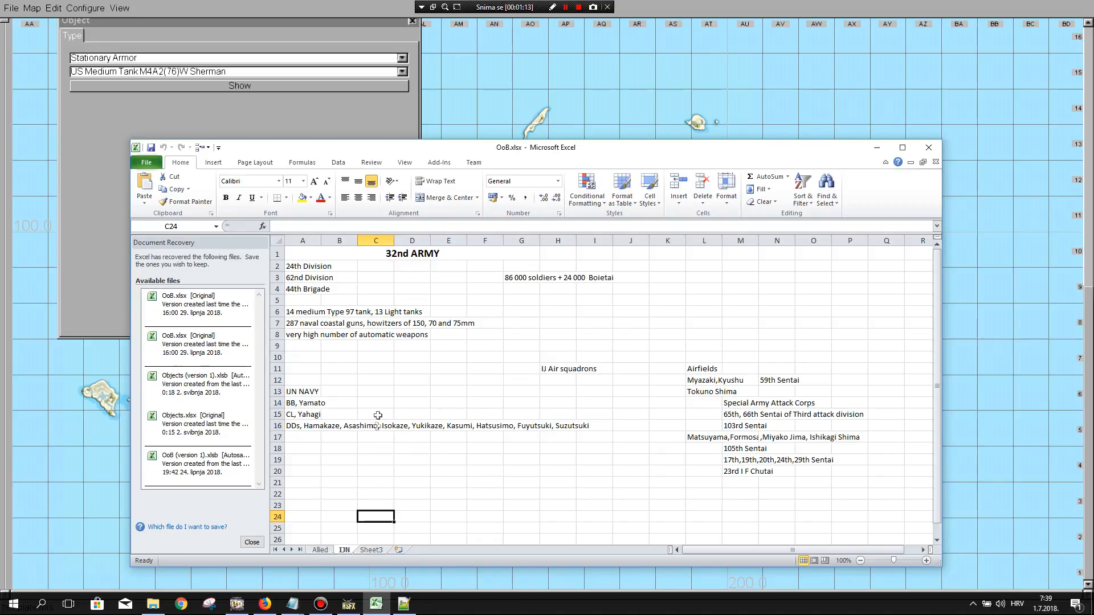
pyautogui.click(321, 550)
pyautogui.scroll(12, 379, 422)
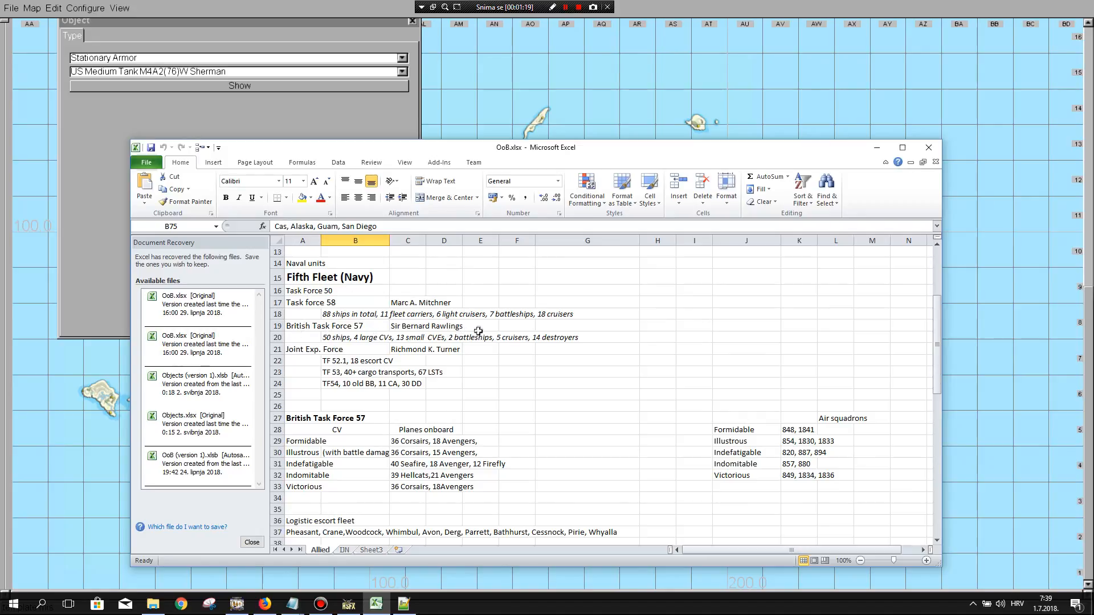
pyautogui.scroll(-4, 478, 331)
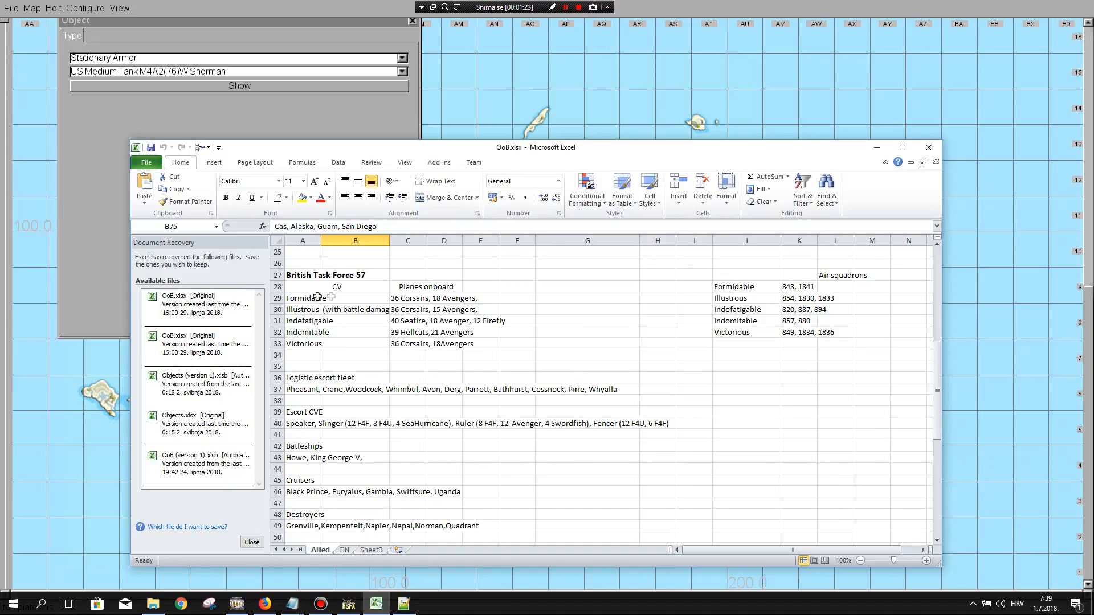
pyautogui.click(307, 300)
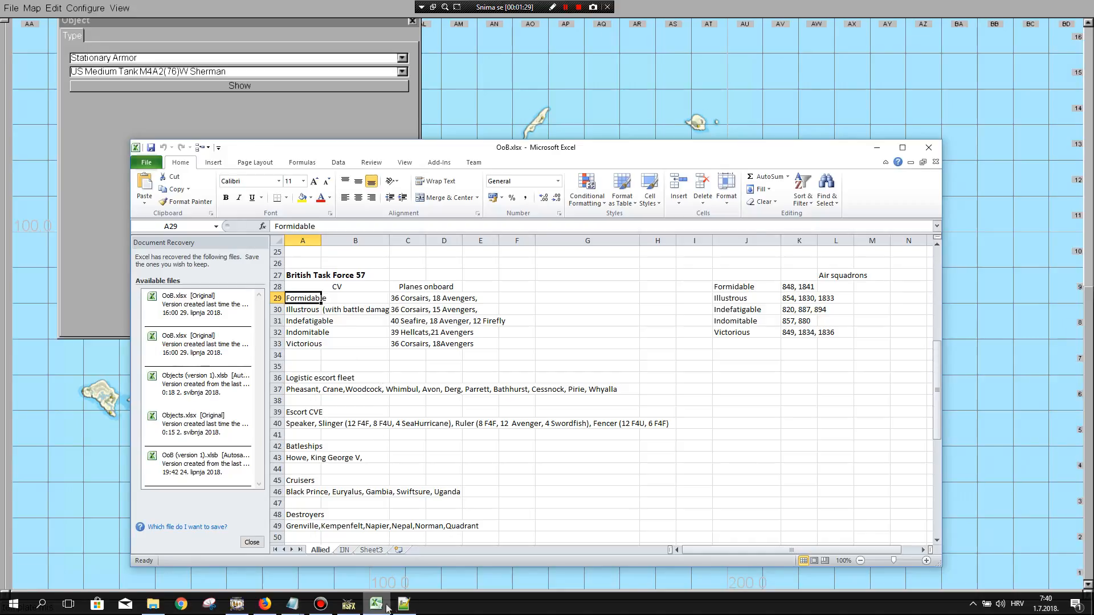
# - Back in the mission builder, choose Stationary Ships and select HMS 'Formidable' CV*
pyautogui.click(350, 605)
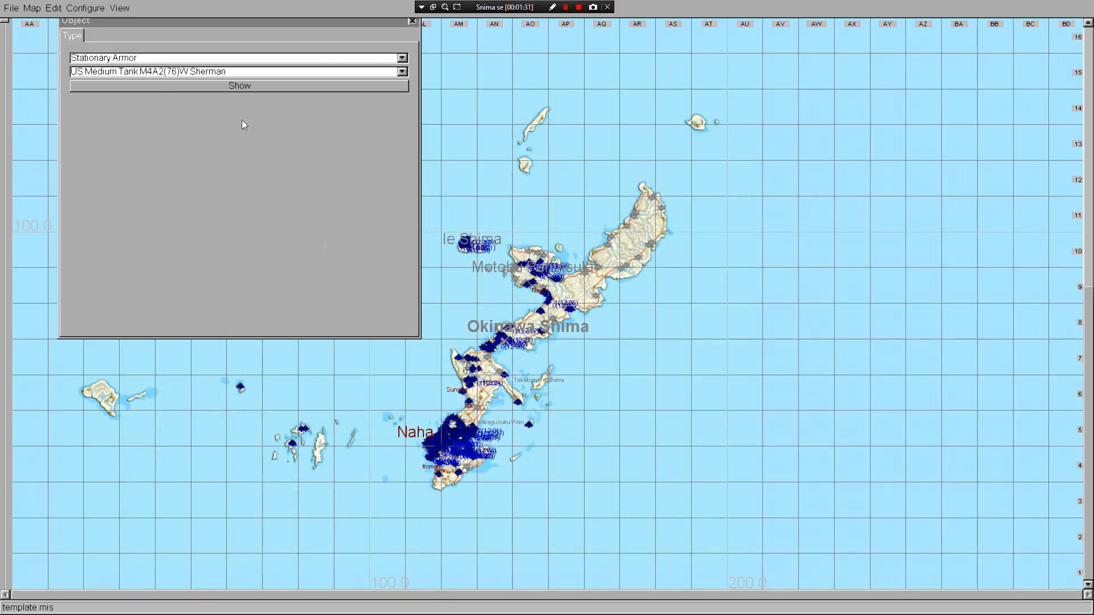
pyautogui.click(403, 57)
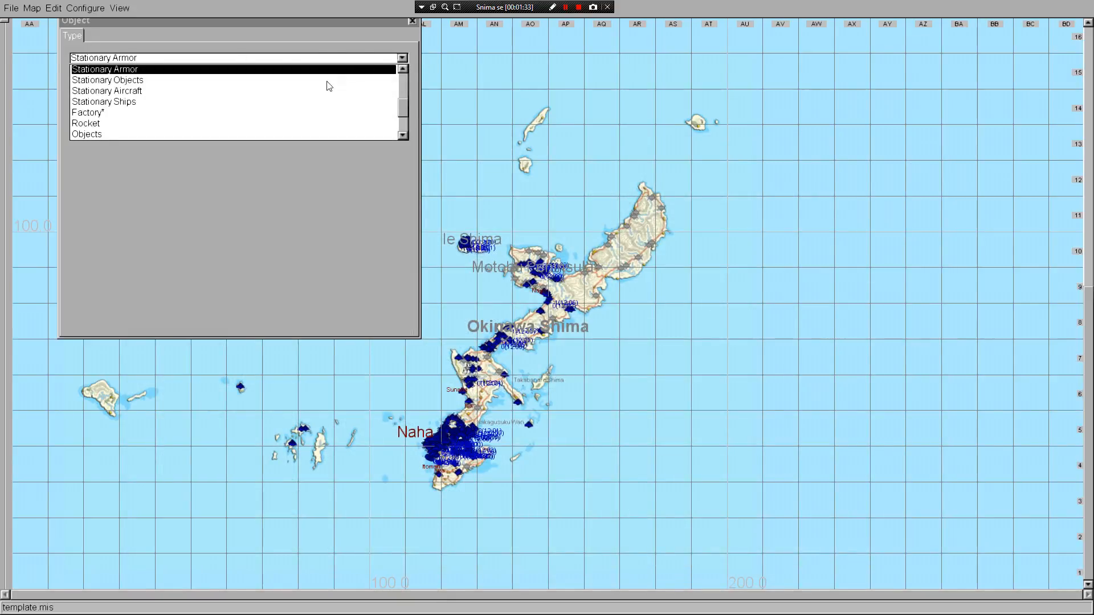
pyautogui.click(298, 102)
pyautogui.click(403, 71)
pyautogui.scroll(-10, 402, 114)
pyautogui.scroll(-10, 402, 116)
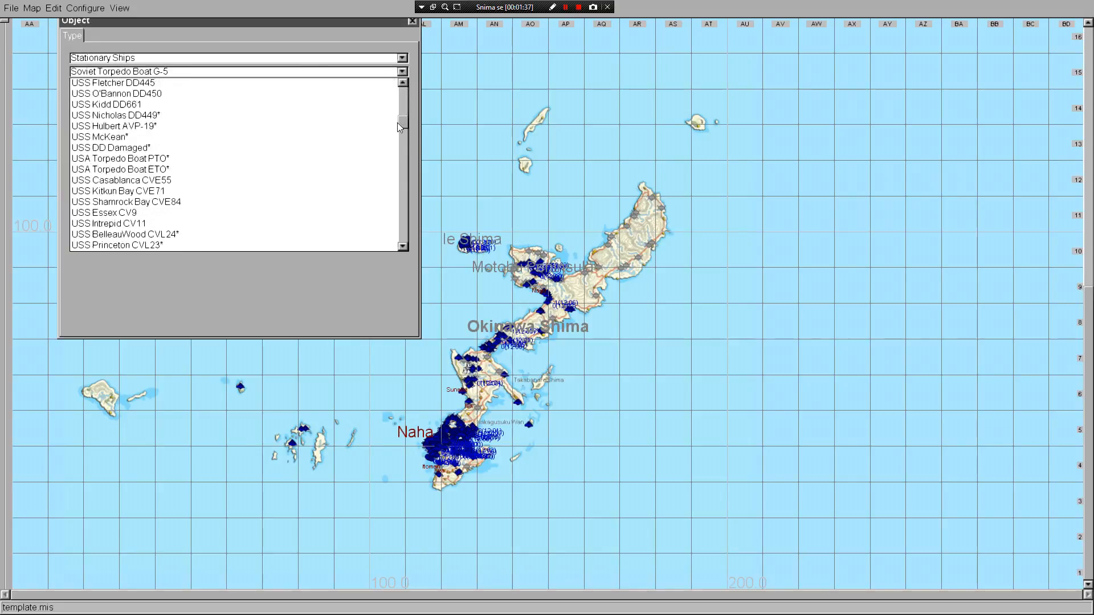
pyautogui.scroll(4, 391, 152)
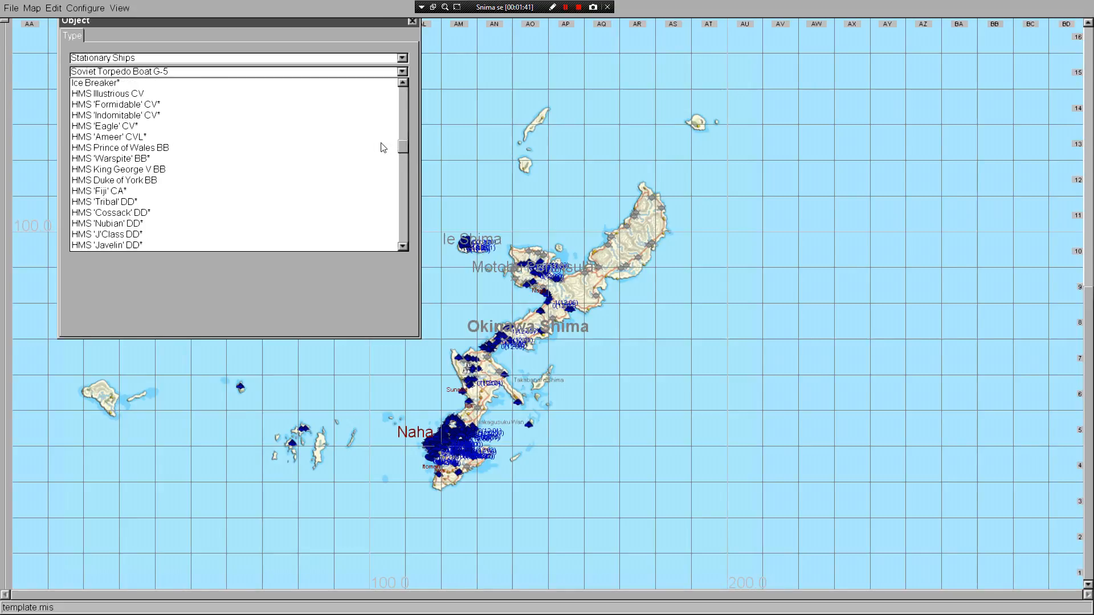
pyautogui.click(283, 104)
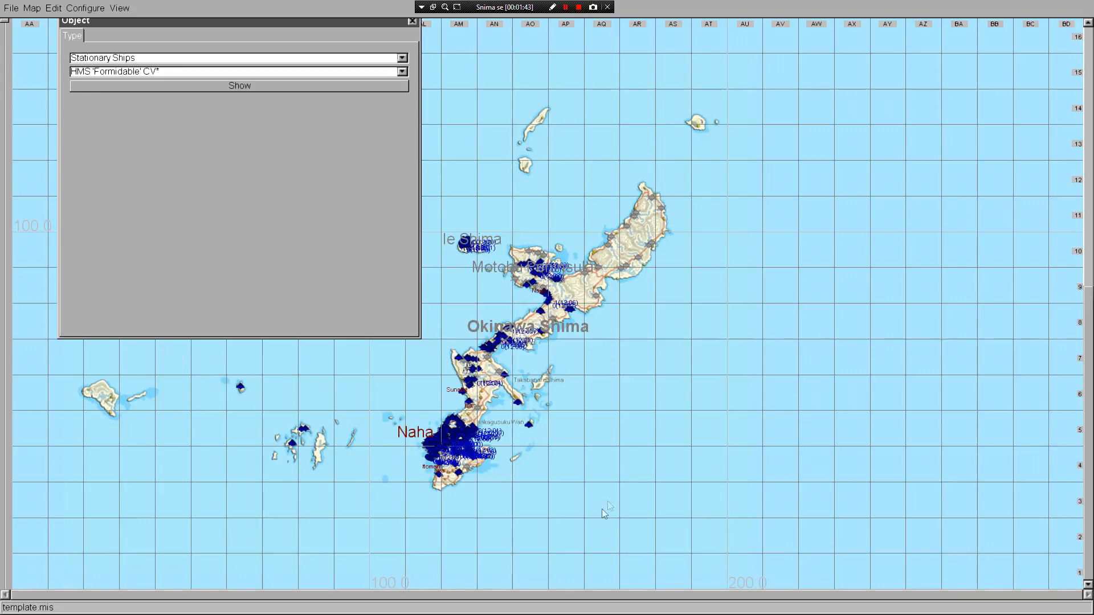
# - Place HMS Formidable in the open sea and deselect it
pyautogui.scroll(4, 618, 567)
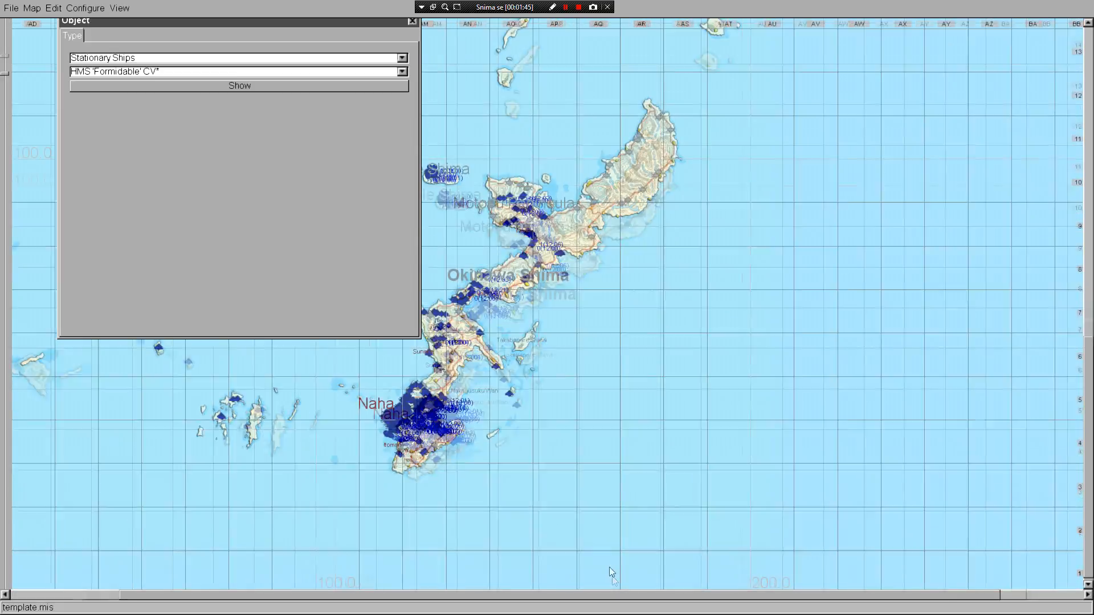
pyautogui.scroll(4, 601, 563)
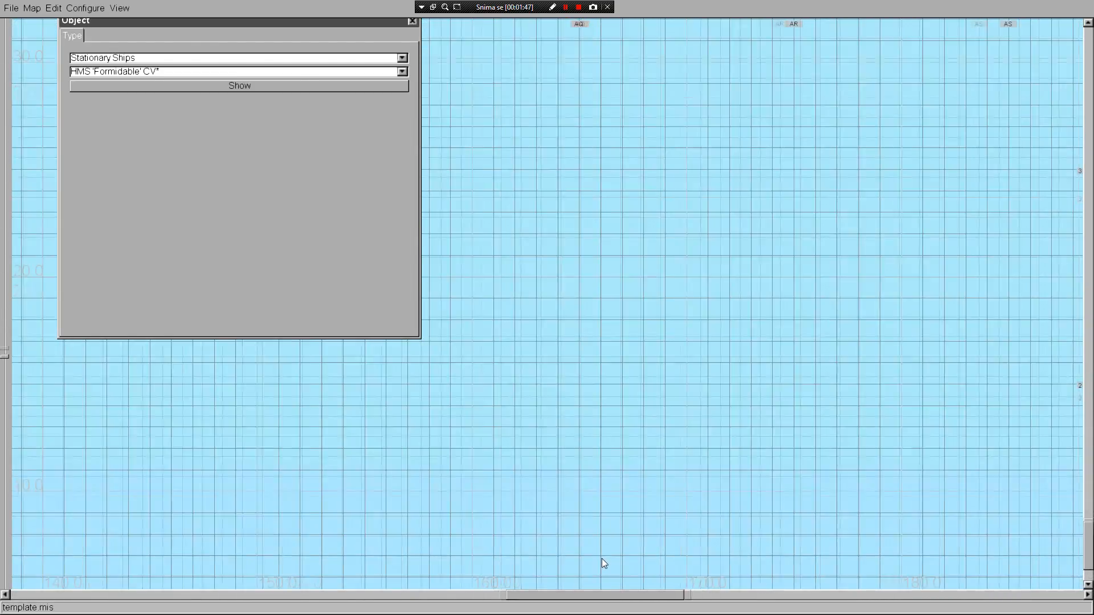
pyautogui.scroll(3, 618, 469)
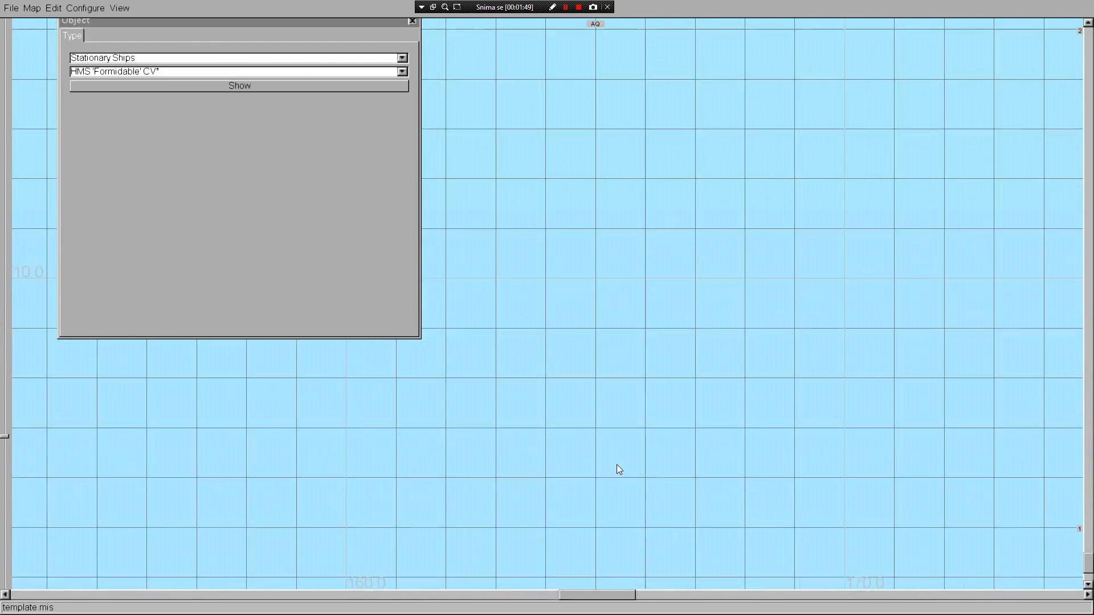
pyautogui.scroll(-2, 619, 454)
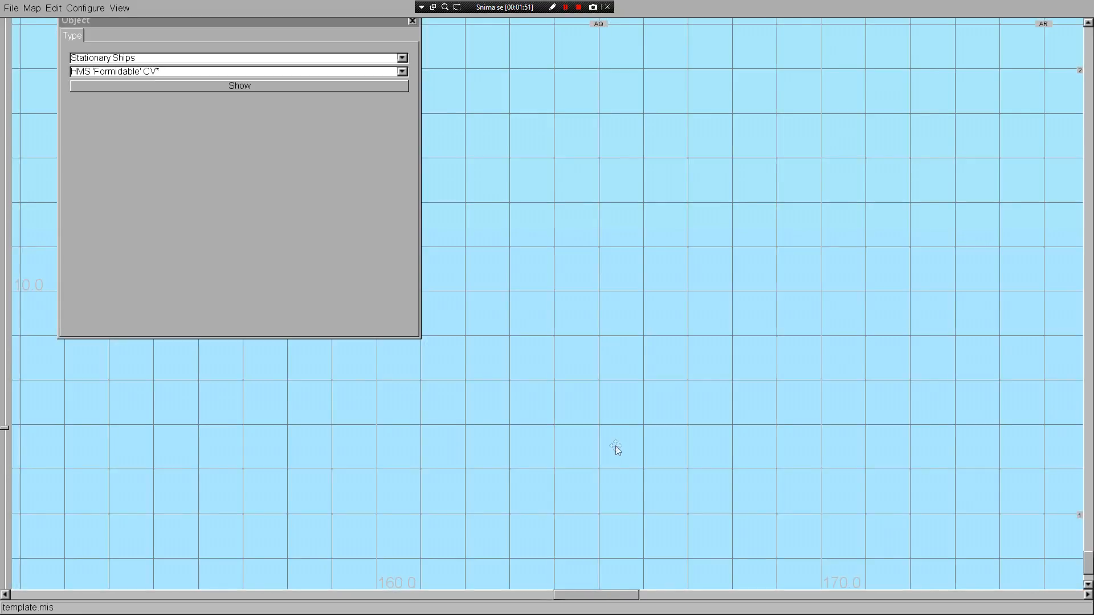
pyautogui.click(616, 443)
pyautogui.scroll(3, 614, 454)
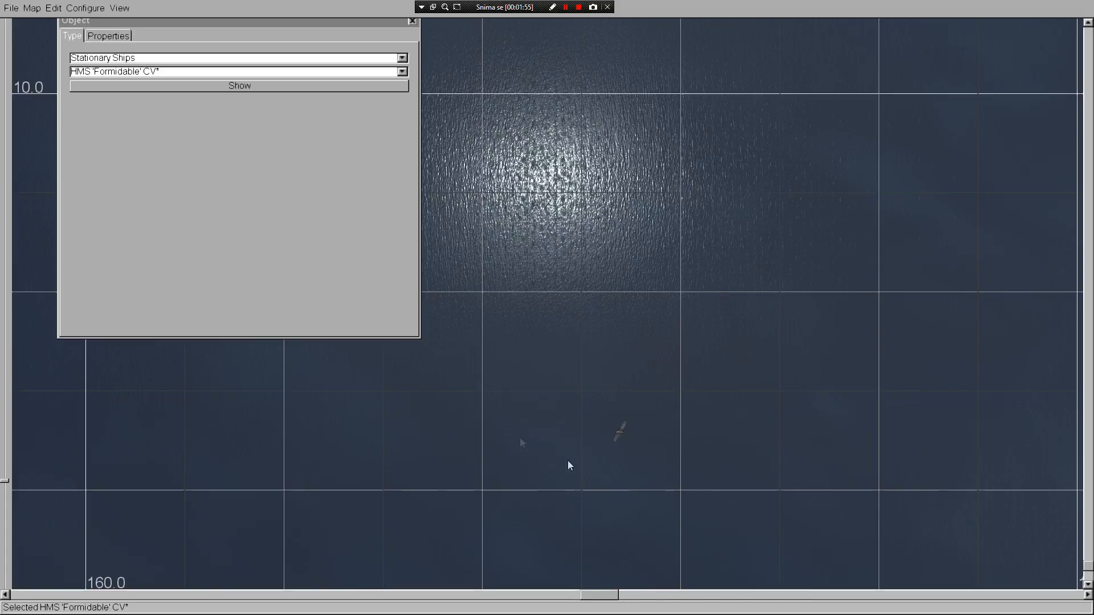
pyautogui.rightClick(597, 507)
pyautogui.click(626, 514)
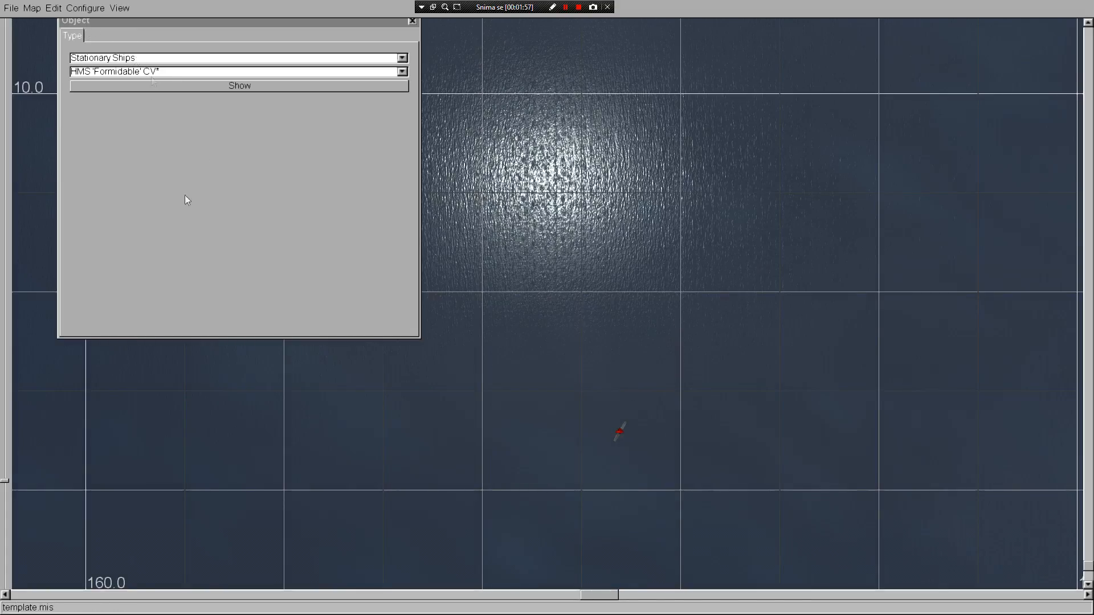
# - Place an HMS Illustrious CV south-east of the Formidable and deselect it
pyautogui.click(152, 73)
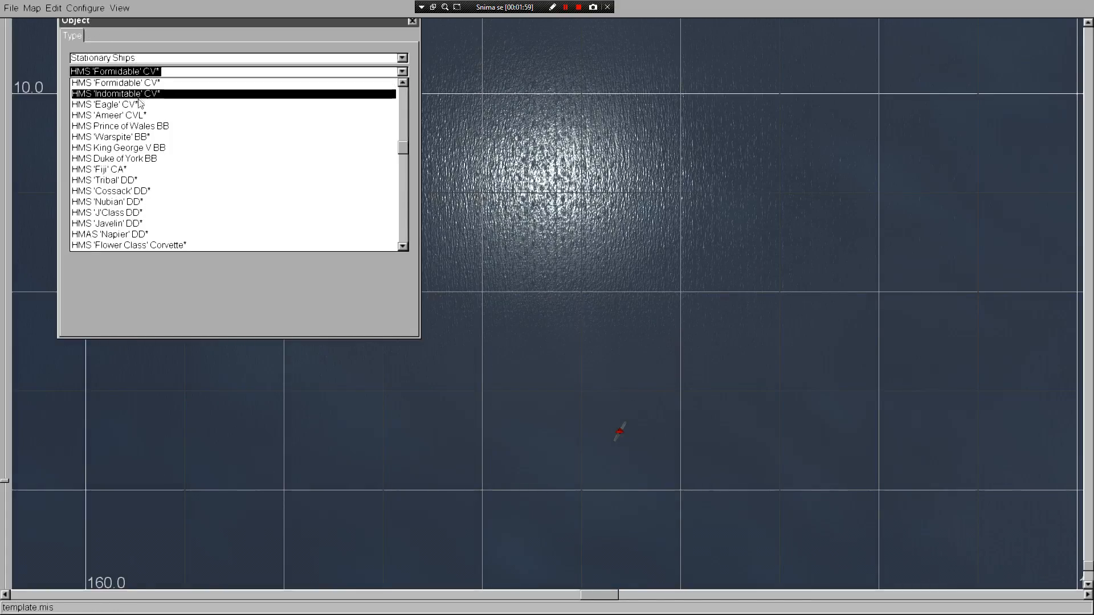
pyautogui.click(143, 105)
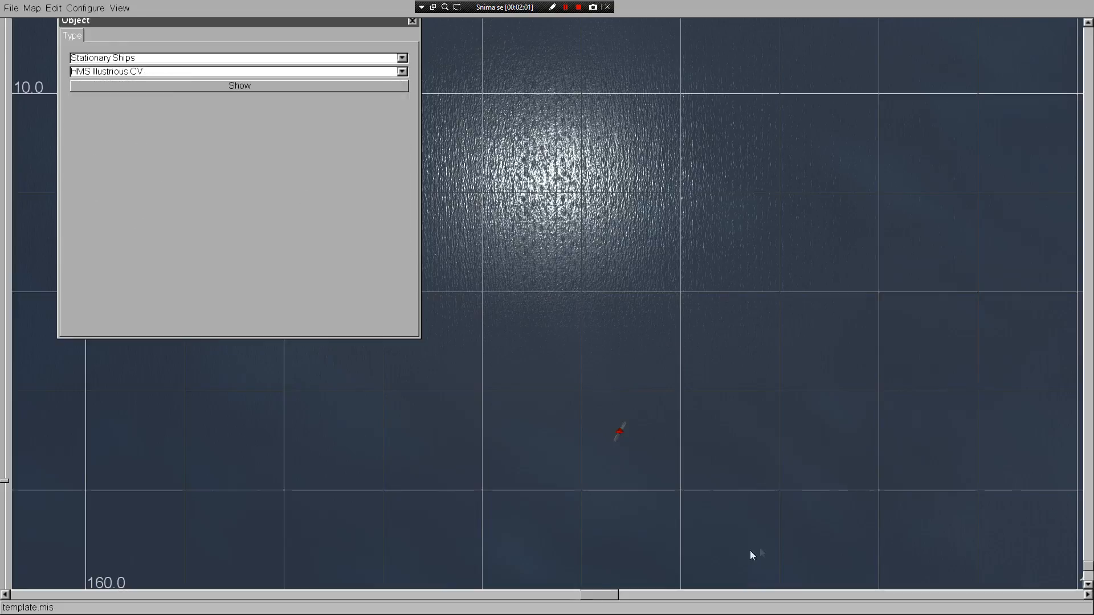
pyautogui.click(687, 553)
pyautogui.rightClick(545, 520)
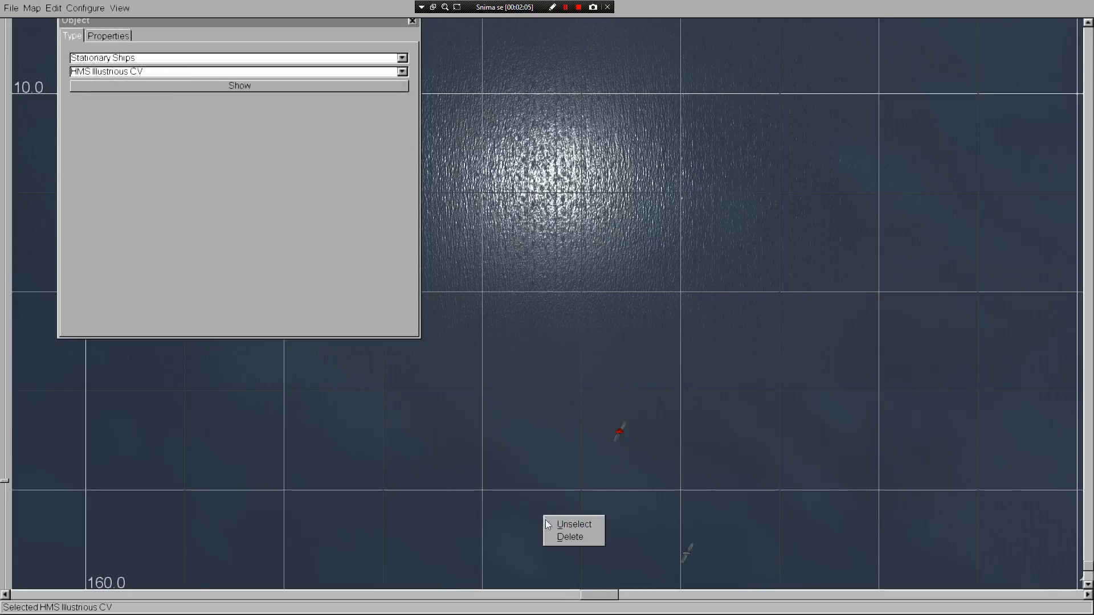
pyautogui.click(569, 527)
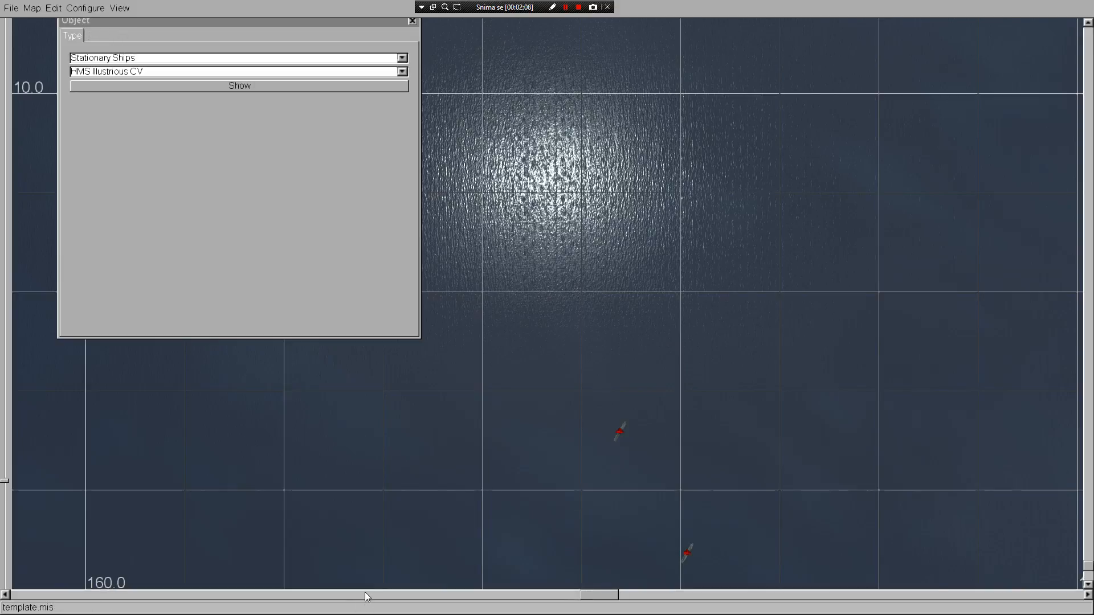
# - After checking the order of battle, place HMS 'Indomitable' CV* west of the other carriers
pyautogui.press('super')
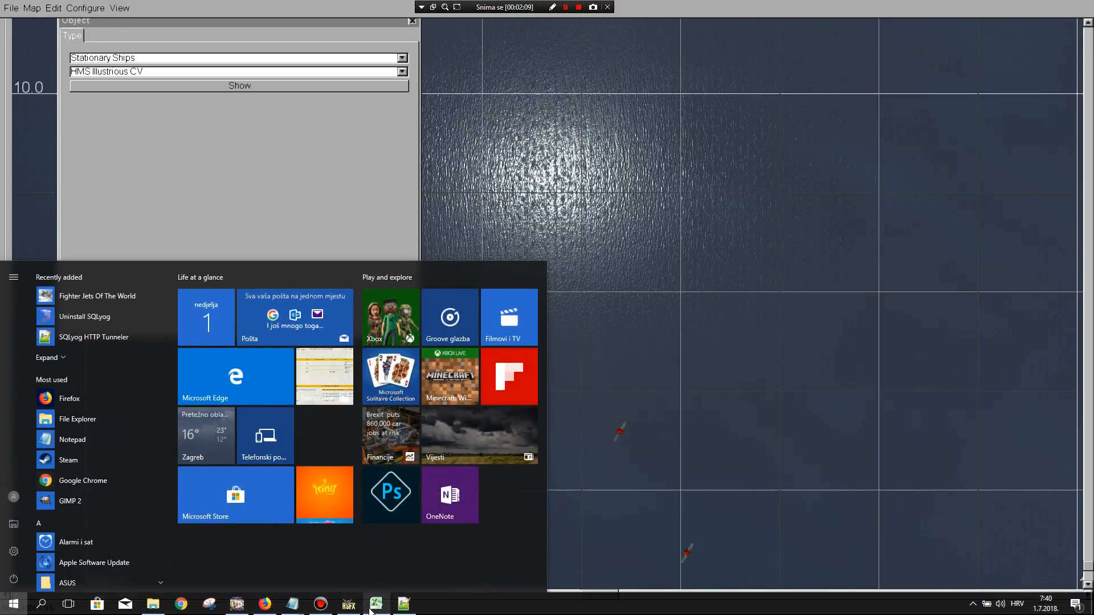
pyautogui.click(382, 606)
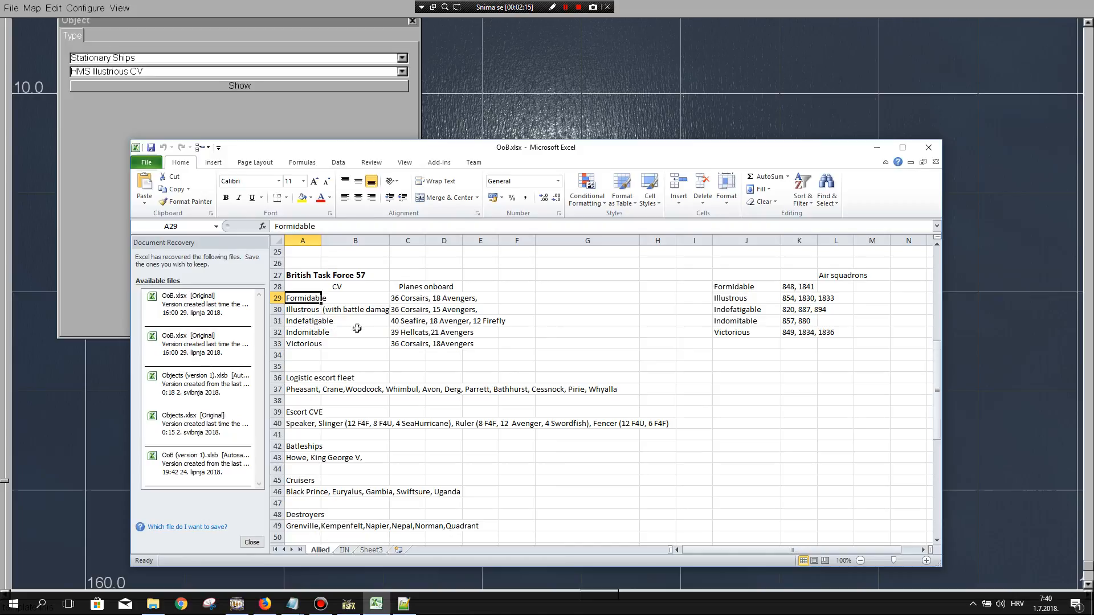
pyautogui.click(177, 72)
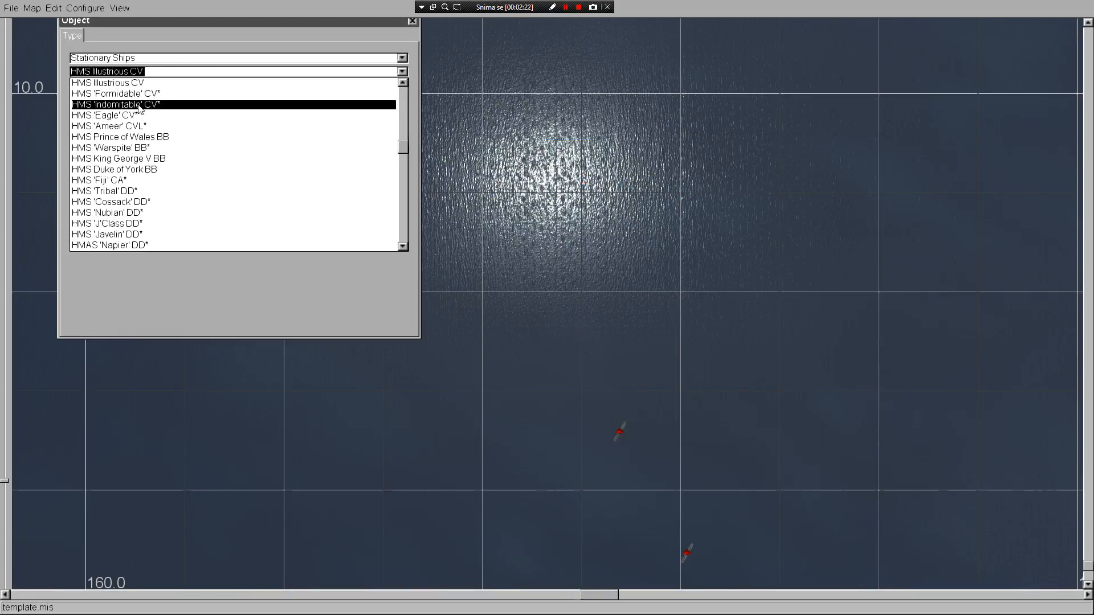
pyautogui.click(138, 105)
pyautogui.click(479, 519)
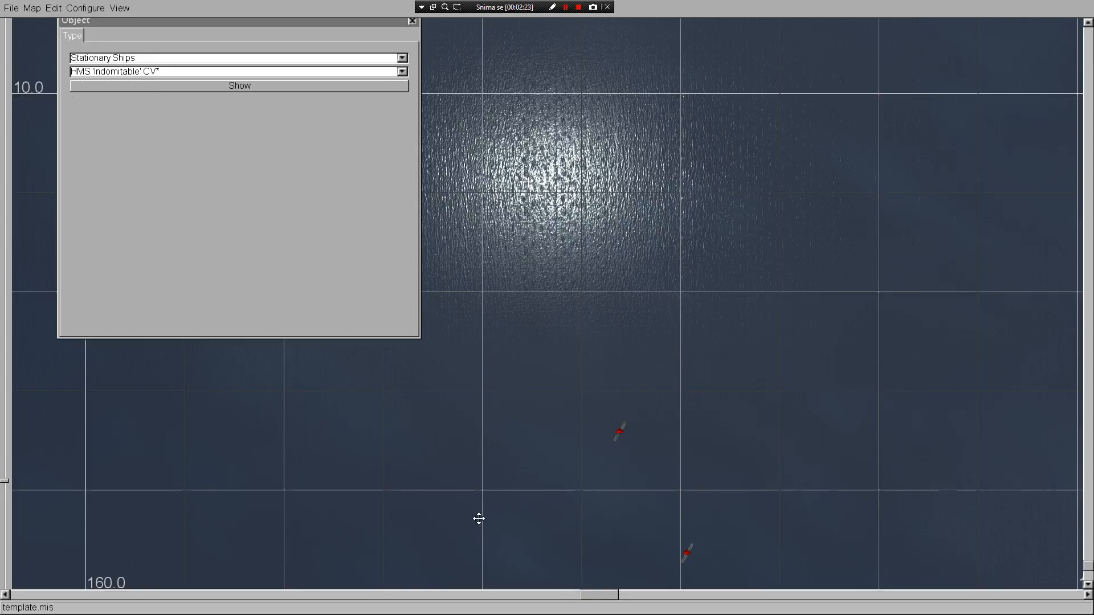
pyautogui.press('Insert')
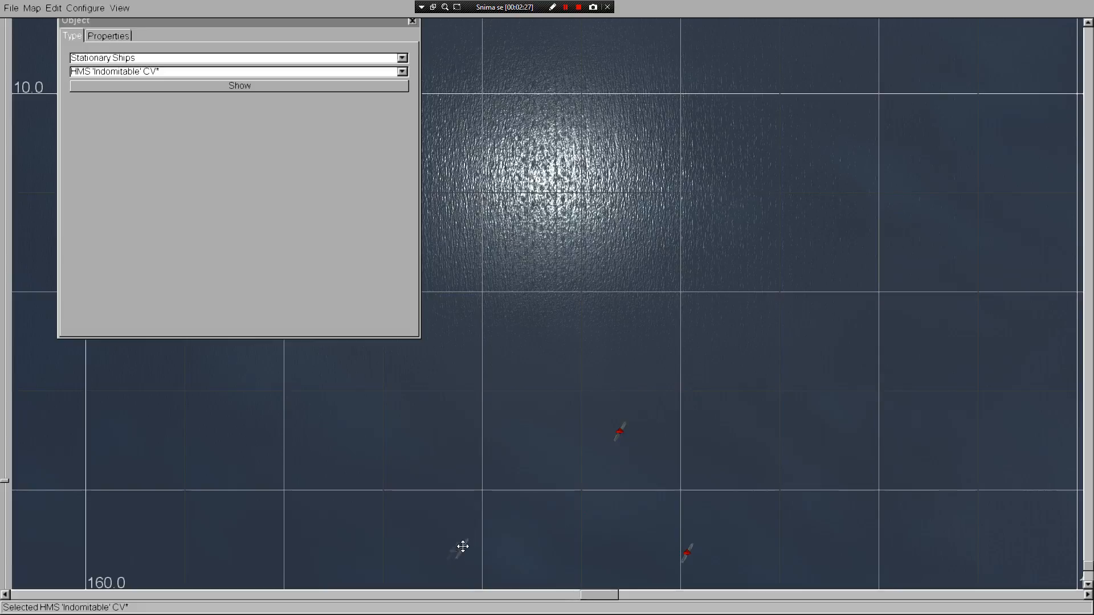
pyautogui.rightClick(538, 536)
pyautogui.click(556, 541)
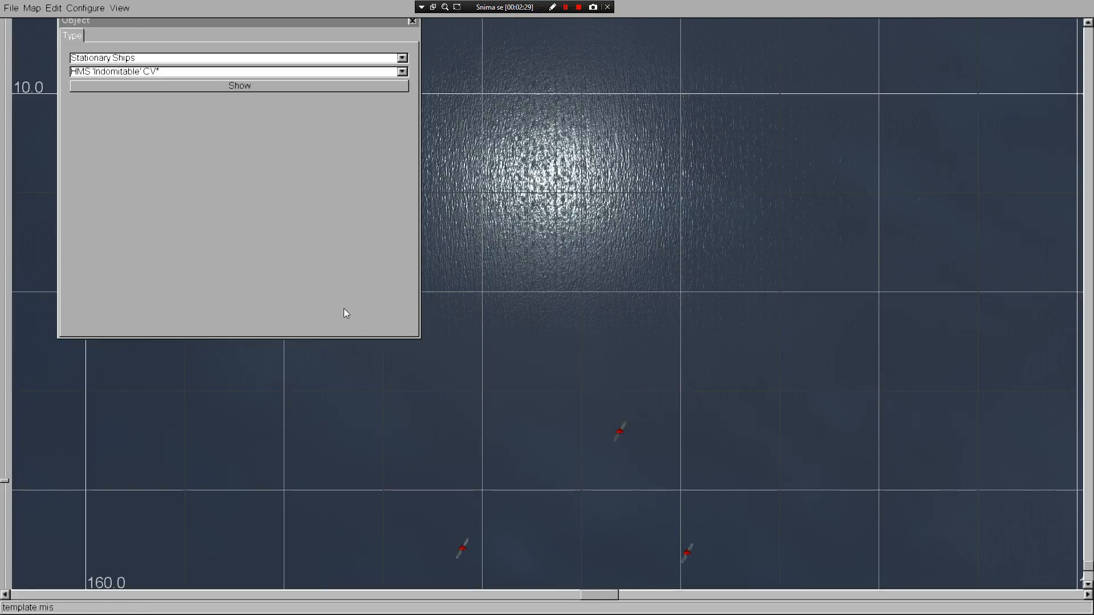
# - Consult the OoB.xlsx spreadsheet and the load.ini file, then return to the mission builder
pyautogui.press('super')
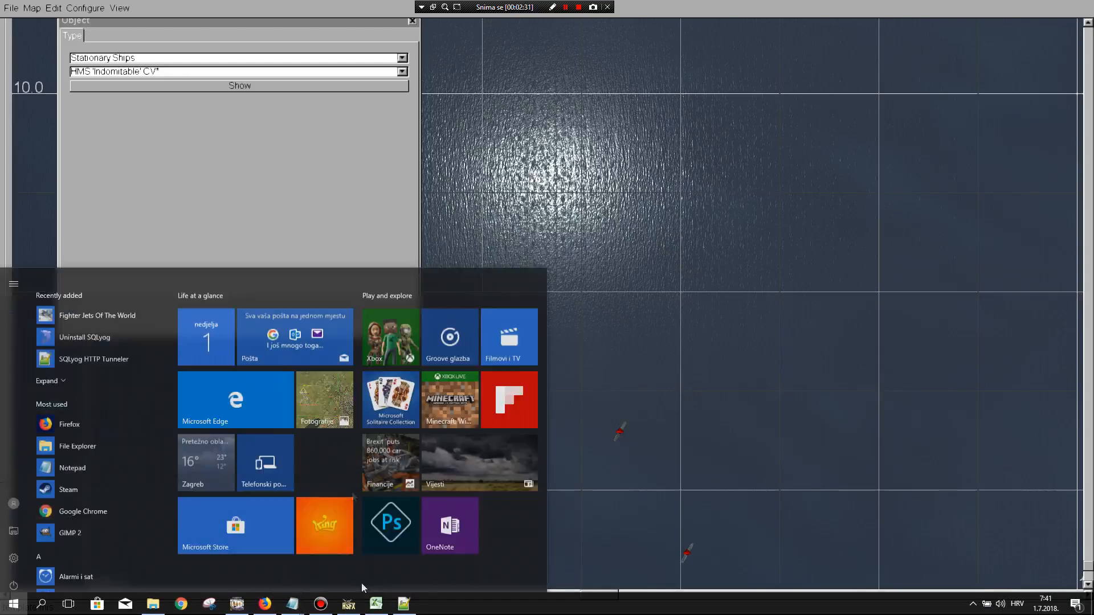
pyautogui.click(376, 604)
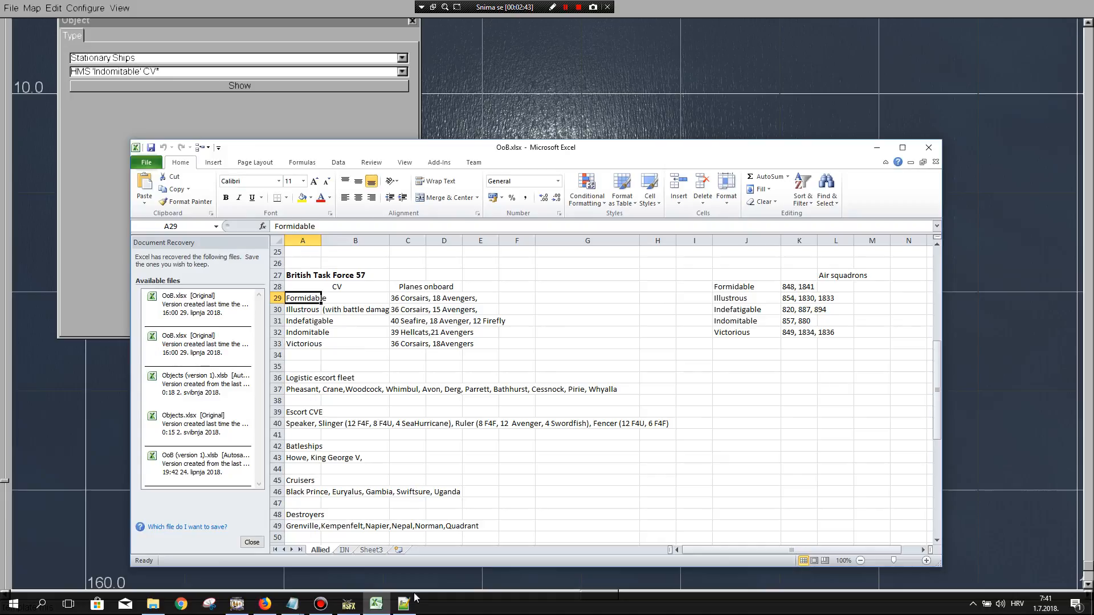
pyautogui.moveTo(402, 607)
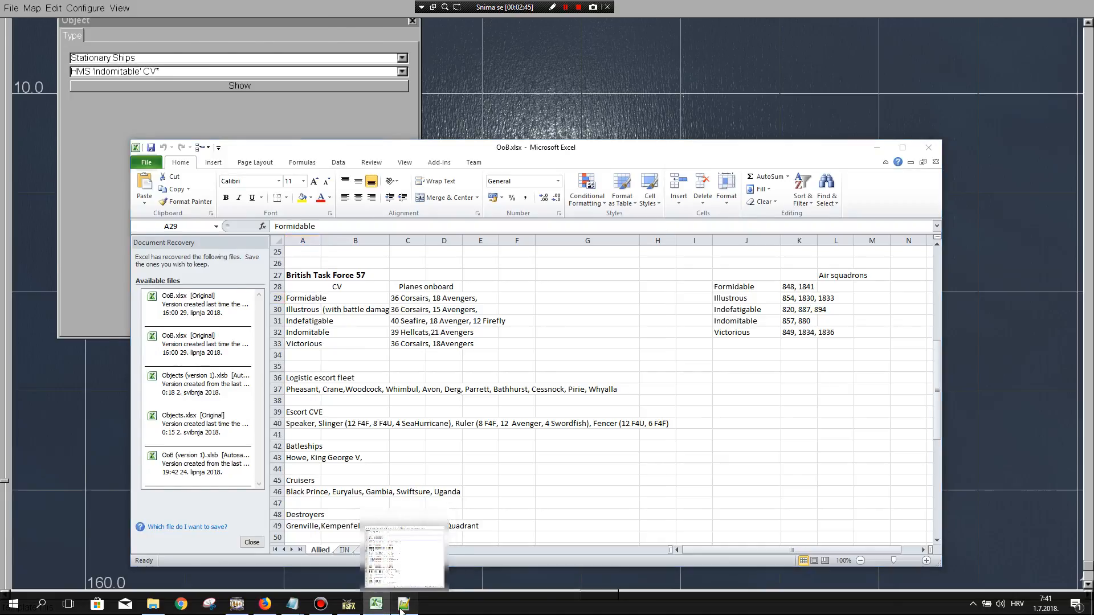
pyautogui.click(403, 576)
pyautogui.click(404, 606)
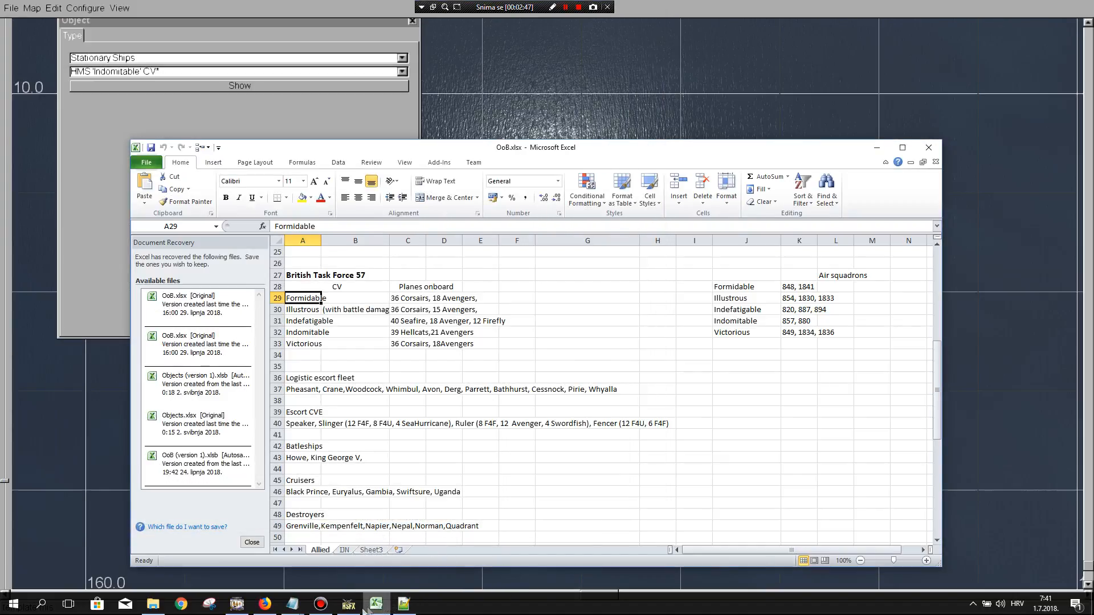
pyautogui.click(349, 604)
# - Place another HMS Illustrious carrier near the group, then bring up the order-of-battle sheet
pyautogui.click(689, 559)
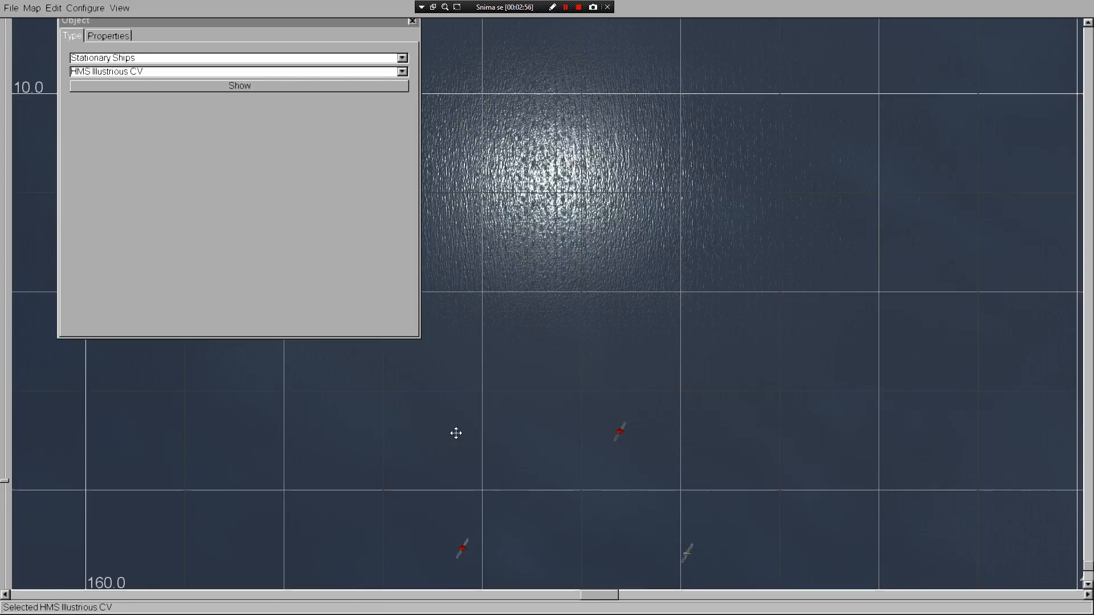
pyautogui.click(476, 445)
pyautogui.rightClick(536, 380)
pyautogui.click(564, 388)
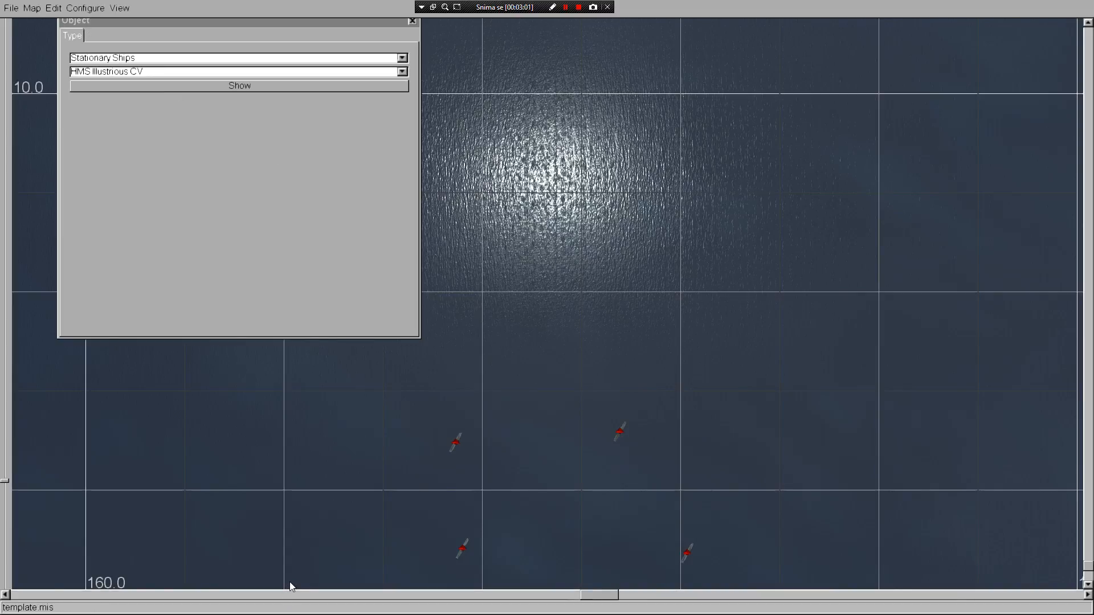
pyautogui.press('super')
pyautogui.click(376, 604)
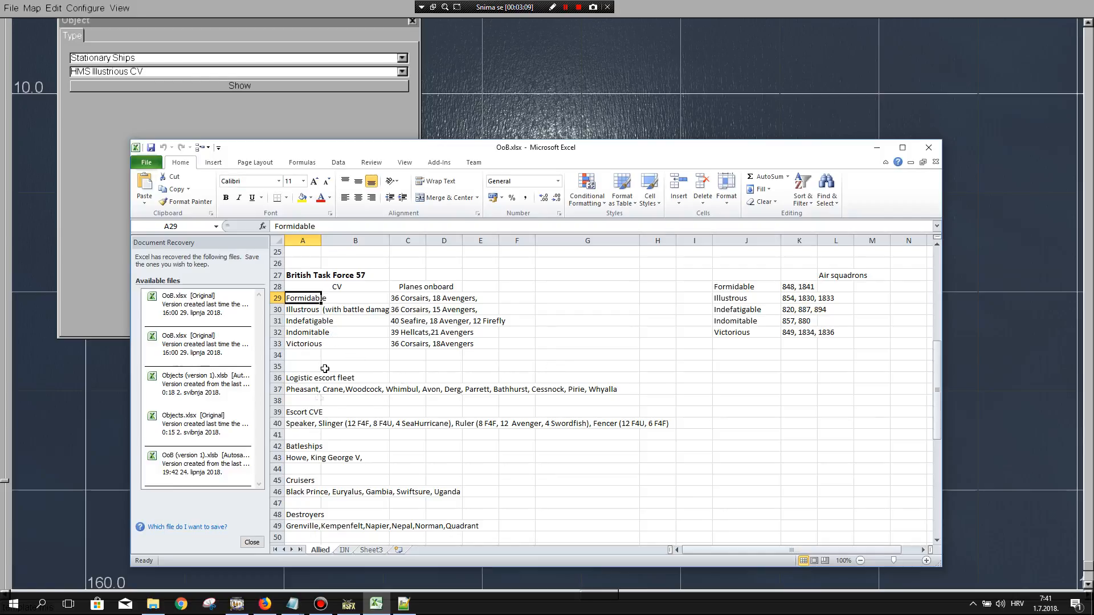
# - Scroll through the British fleet list, then open the builder's stationary ship-type list
pyautogui.scroll(-2, 336, 416)
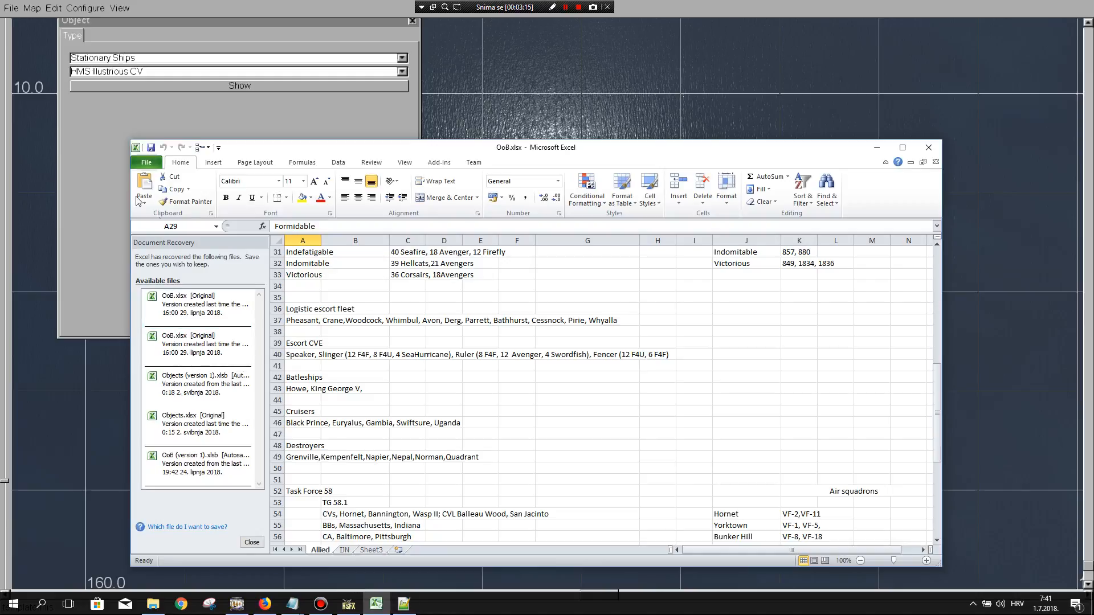
pyautogui.click(98, 123)
pyautogui.click(158, 73)
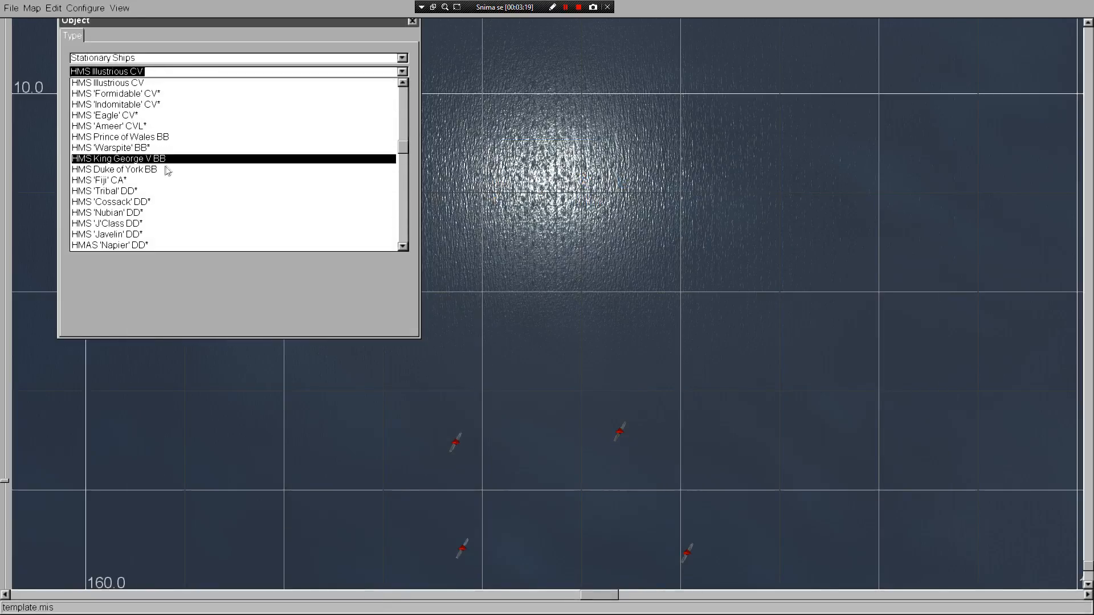
# - Select HMS 'Ameer' CVL, preview its 3-D model, and place it on the map
pyautogui.scroll(1, 165, 160)
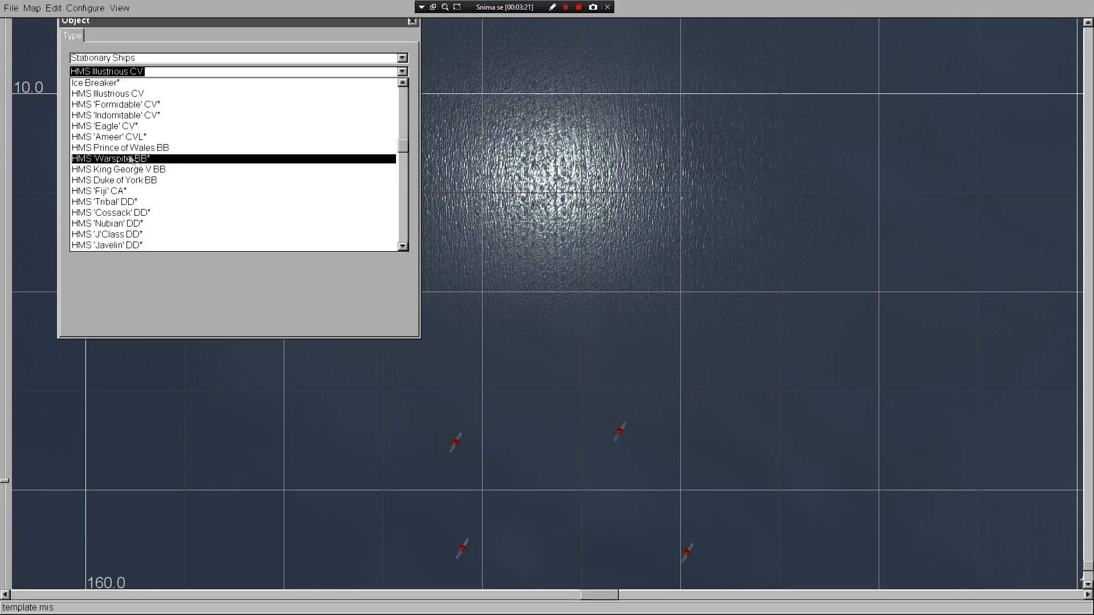
pyautogui.scroll(2, 183, 160)
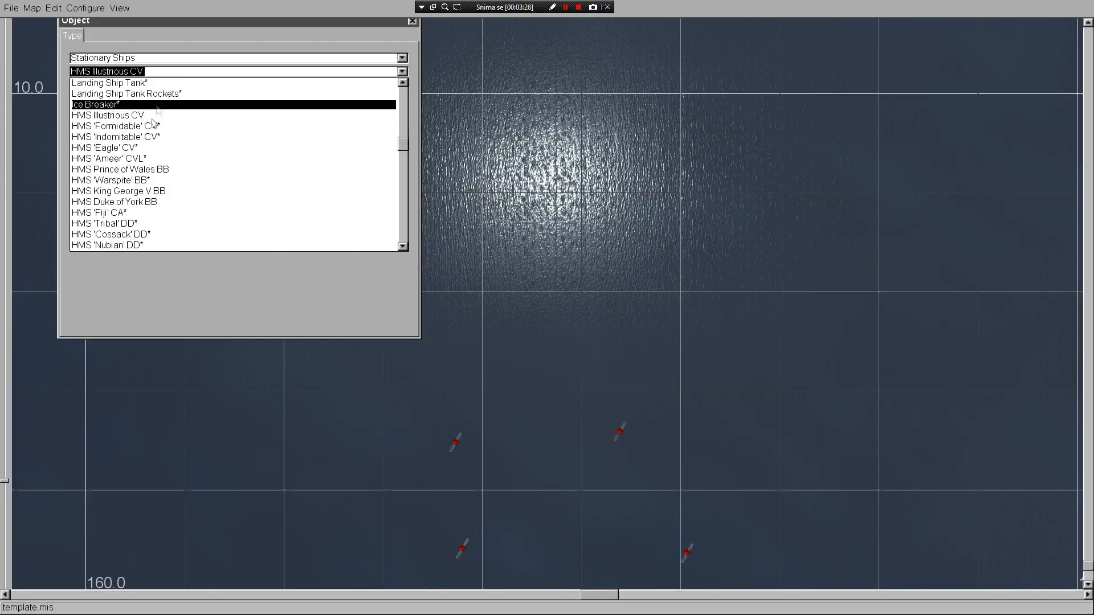
pyautogui.click(162, 160)
pyautogui.click(196, 87)
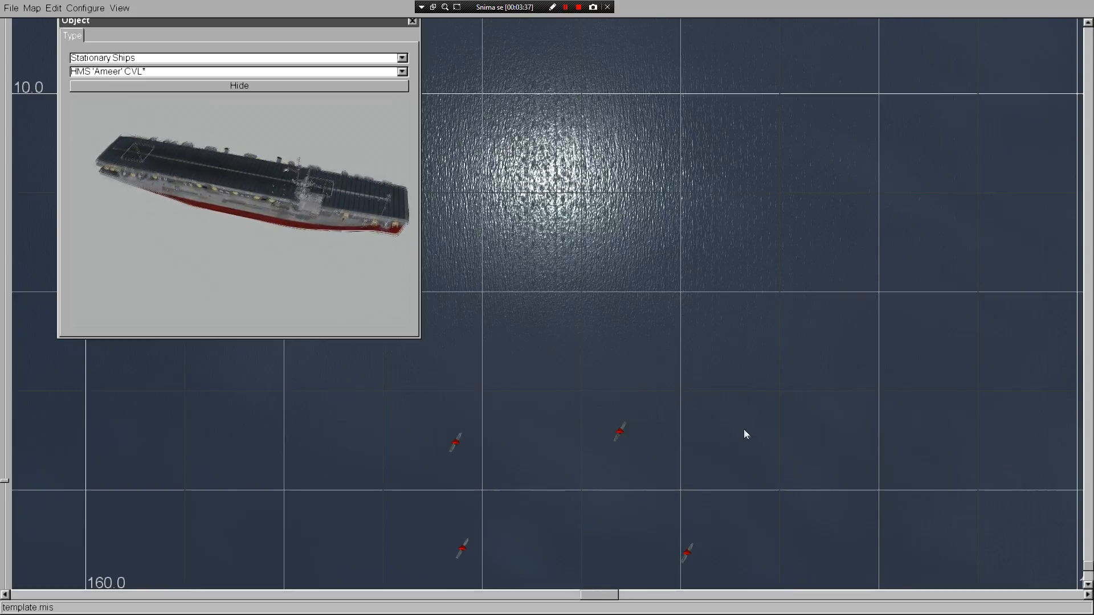
pyautogui.click(726, 418)
# - Drag Formidable, Illustrious and the Ameer closer together into a tighter group
pyautogui.moveTo(624, 432); pyautogui.dragTo(609, 405)
pyautogui.moveTo(688, 551); pyautogui.dragTo(621, 525)
pyautogui.moveTo(723, 420); pyautogui.dragTo(718, 452)
pyautogui.rightClick(725, 519)
pyautogui.click(750, 518)
# - Check the order-of-battle spreadsheet again and return to the mission builder map
pyautogui.scroll(-4, 570, 524)
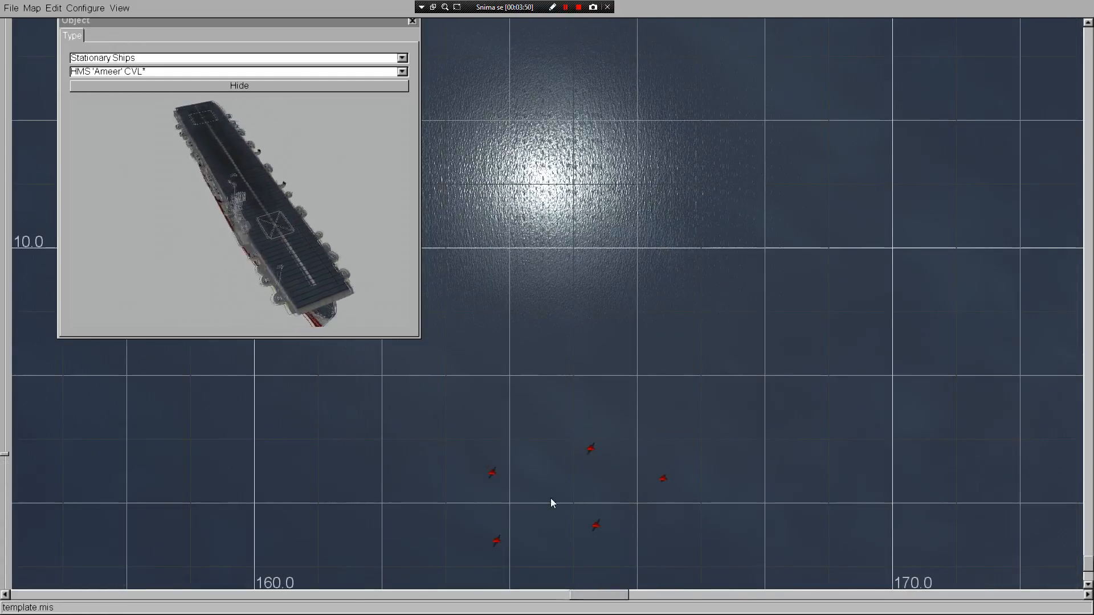
pyautogui.scroll(-1, 524, 505)
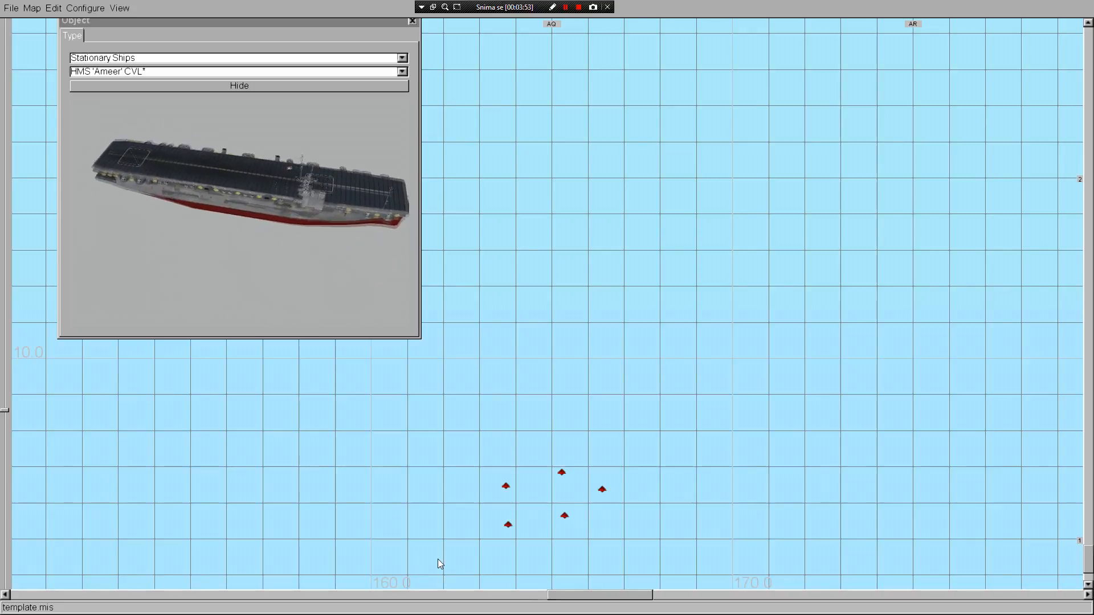
pyautogui.press('super')
pyautogui.click(403, 605)
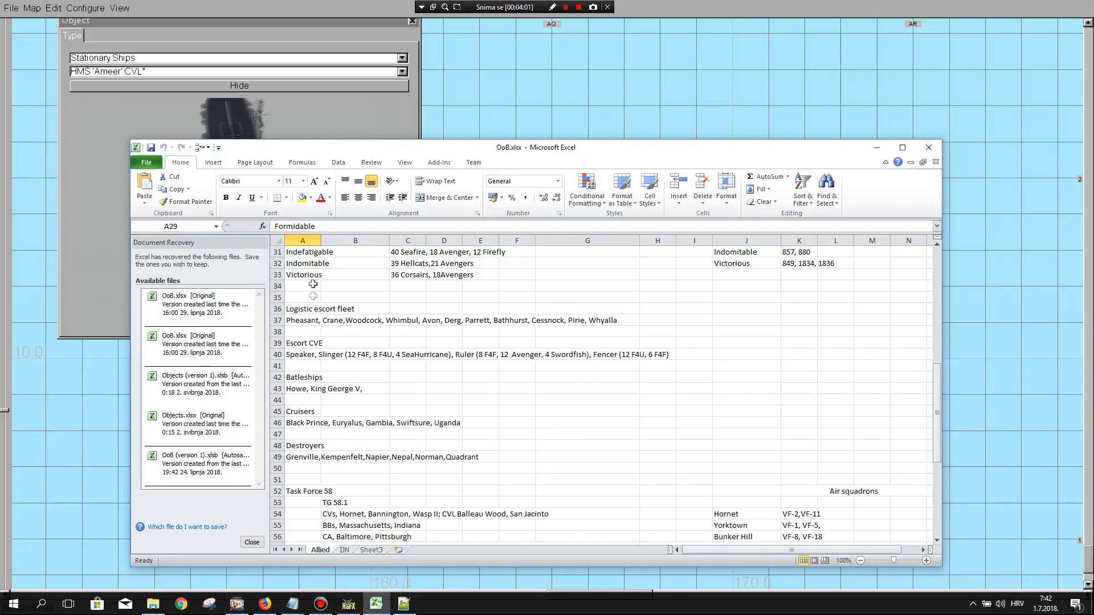
pyautogui.scroll(1, 338, 325)
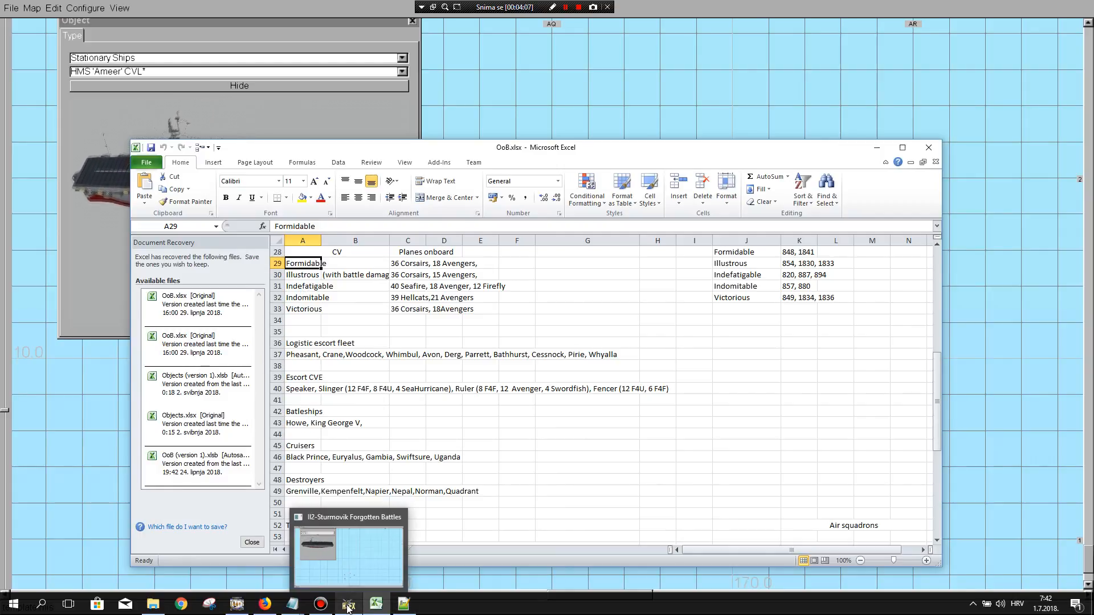
pyautogui.click(349, 605)
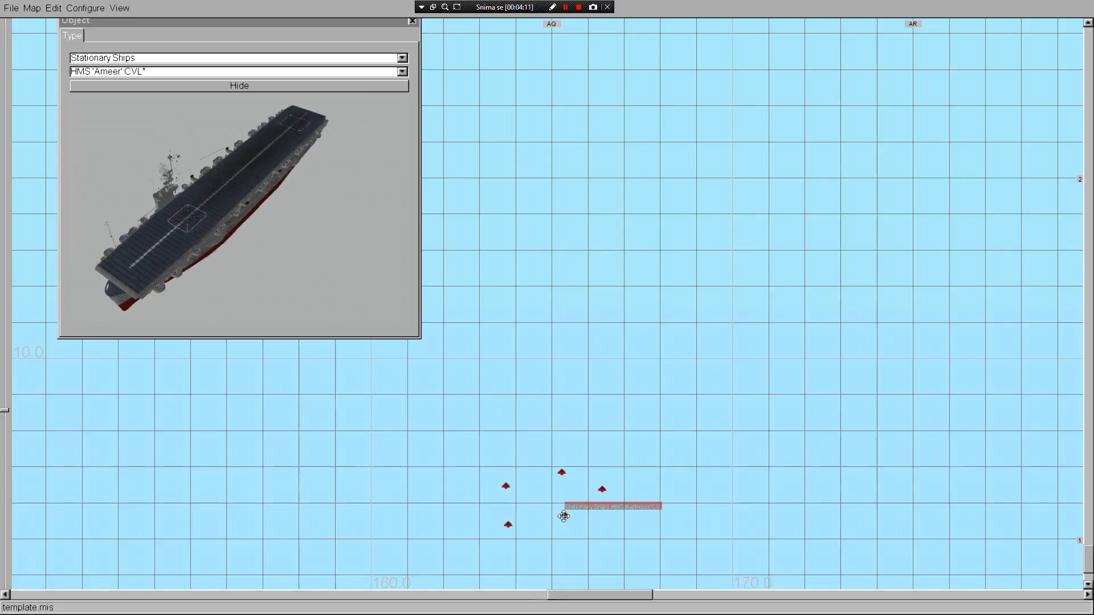
# - Identify the placed carriers, then add an HMS 'Indomitable' carrier mid-group
pyautogui.click(562, 473)
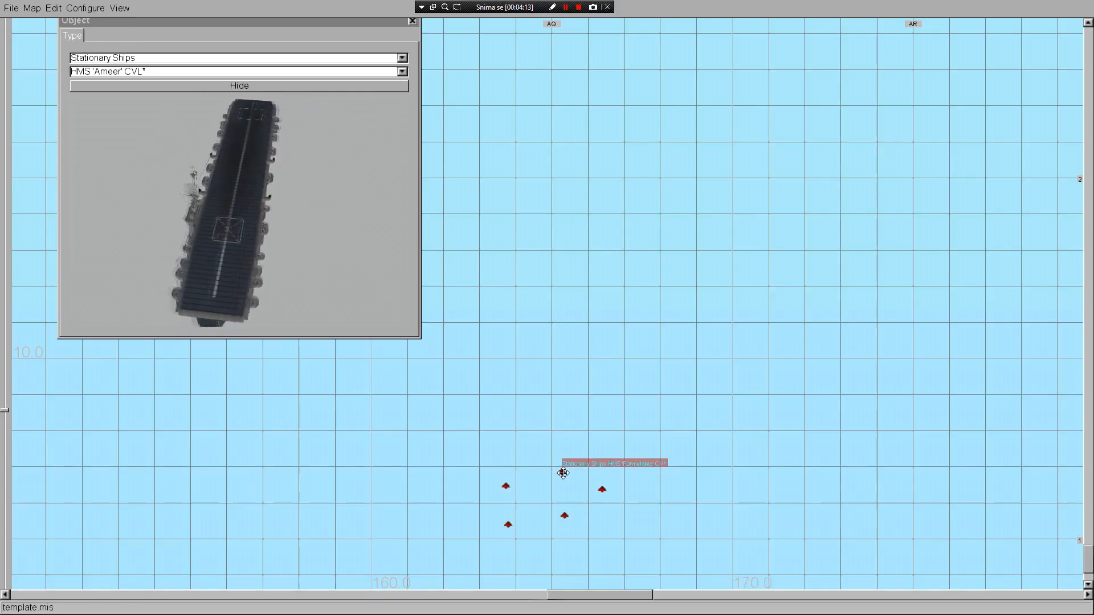
pyautogui.click(510, 524)
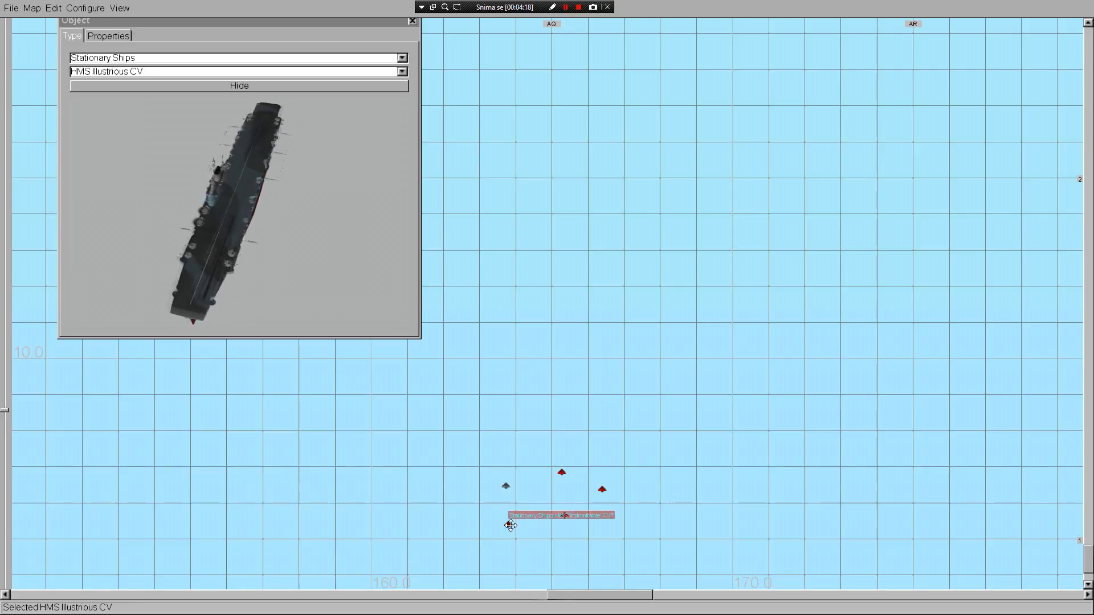
pyautogui.rightClick(533, 546)
pyautogui.click(555, 552)
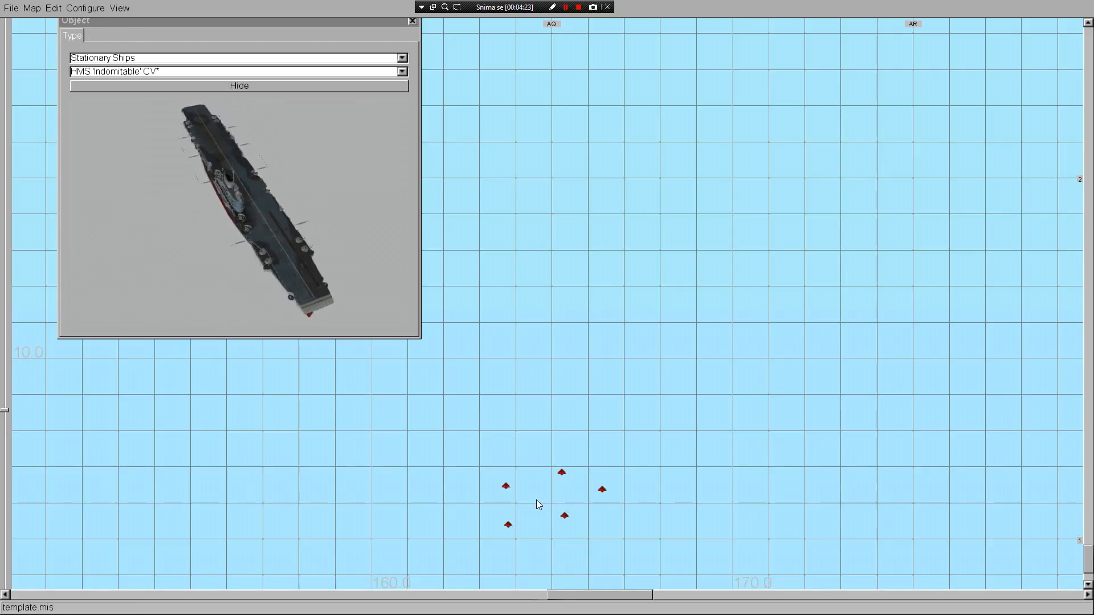
pyautogui.click(537, 501)
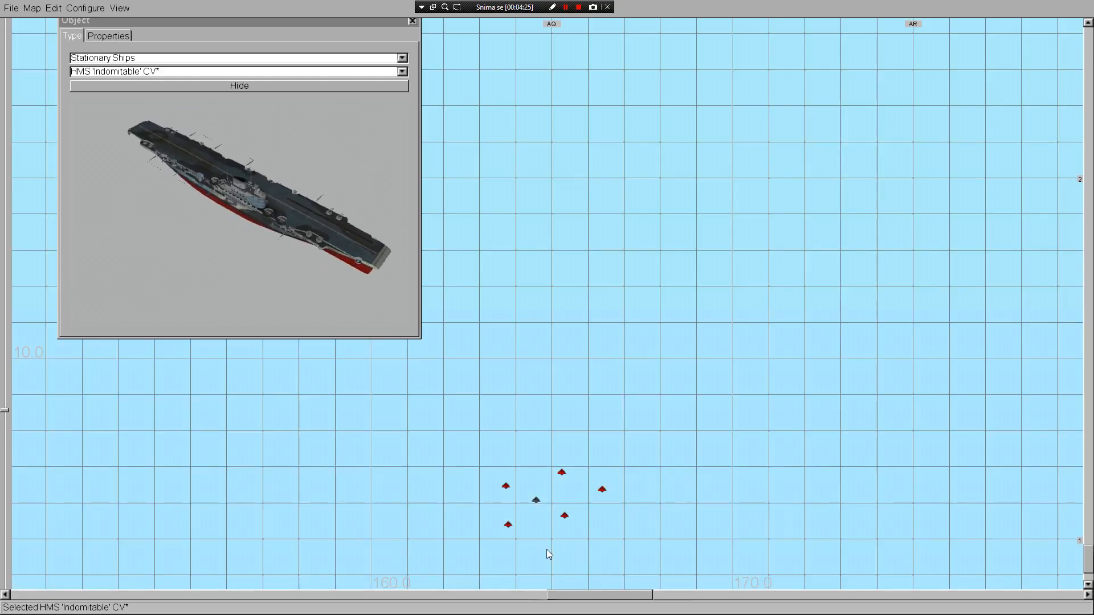
pyautogui.rightClick(547, 551)
pyautogui.click(573, 559)
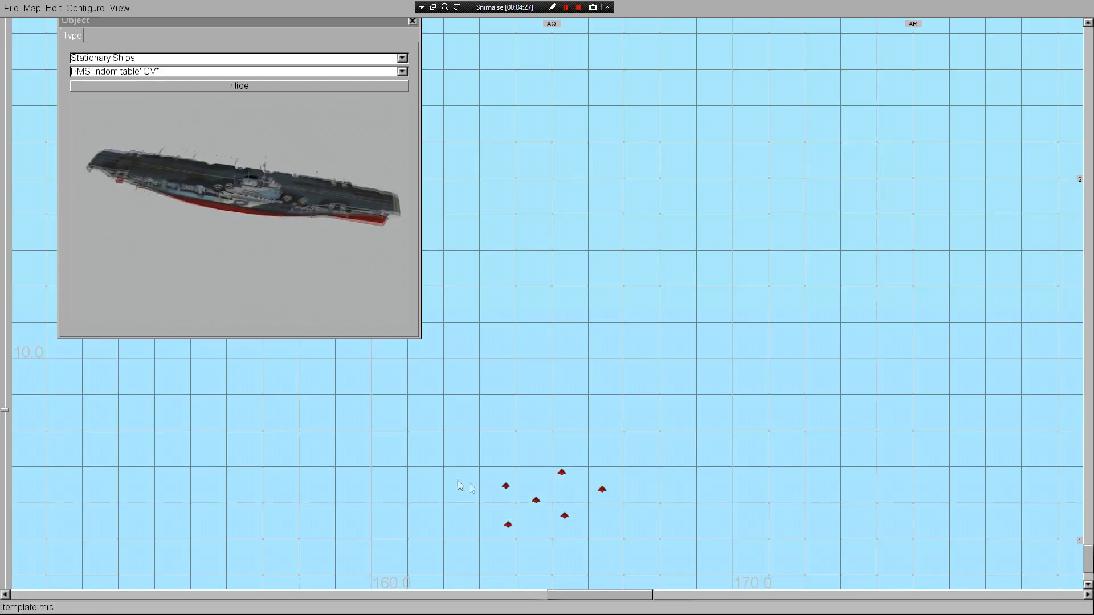
# - Place a second HMS 'Ameer' carrier to the left of the group
pyautogui.click(602, 489)
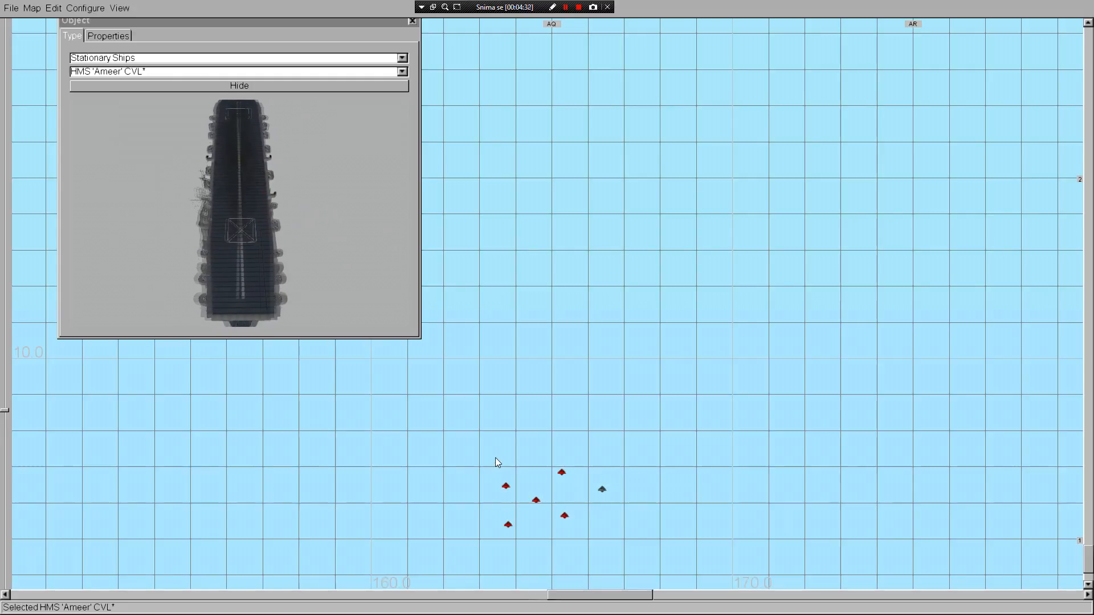
pyautogui.click(466, 516)
pyautogui.click(686, 559)
pyautogui.scroll(2, 518, 512)
pyautogui.scroll(3, 519, 520)
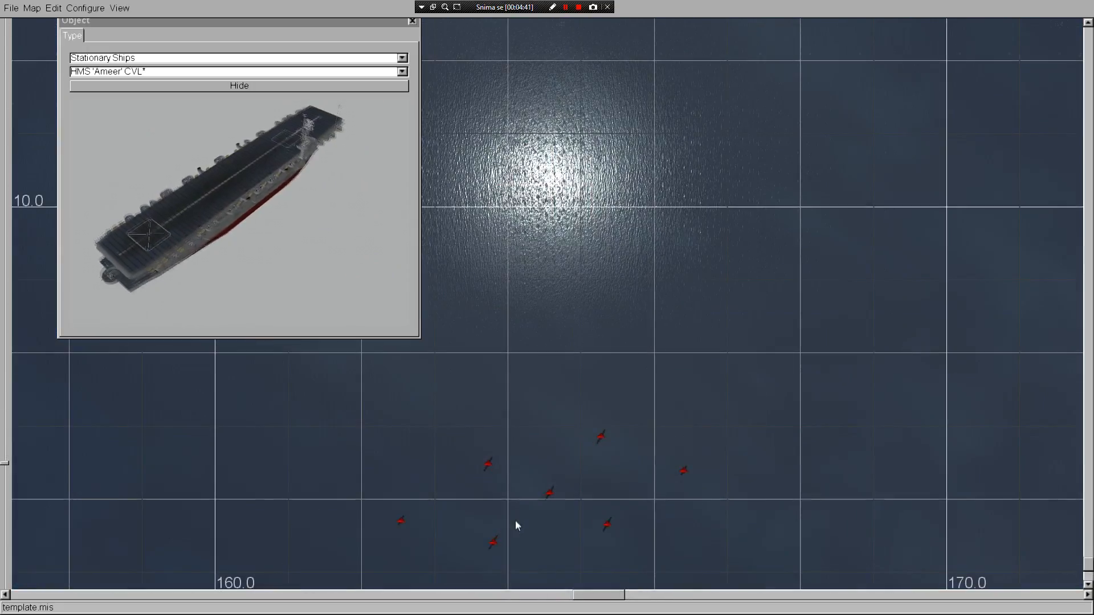
pyautogui.scroll(-1, 520, 523)
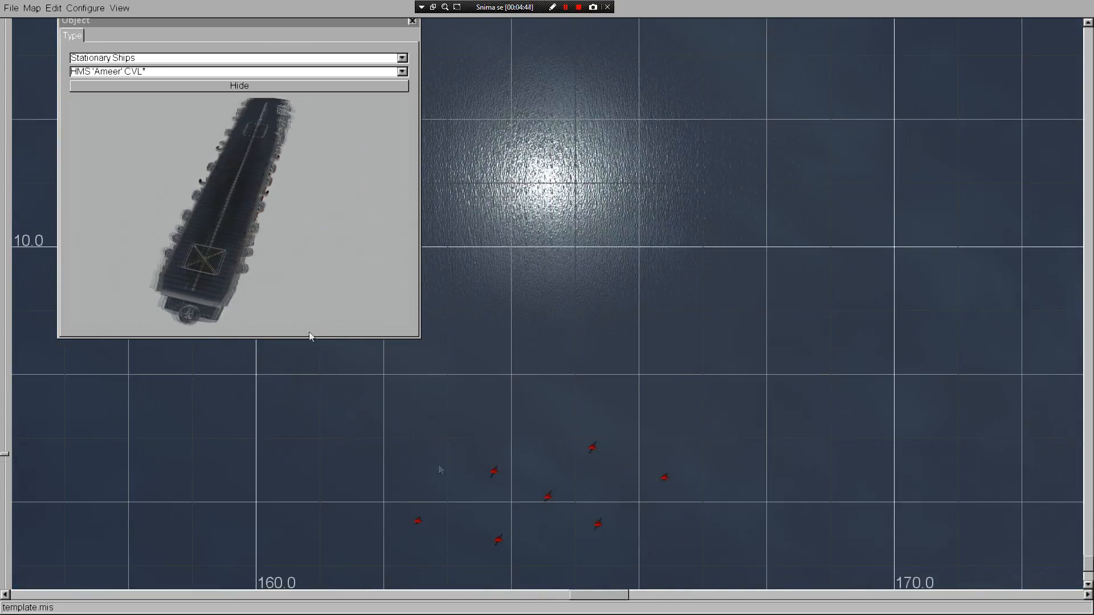
# - Consult the OoB sheet and choose HMS King George V BB as the ship type
pyautogui.press('super')
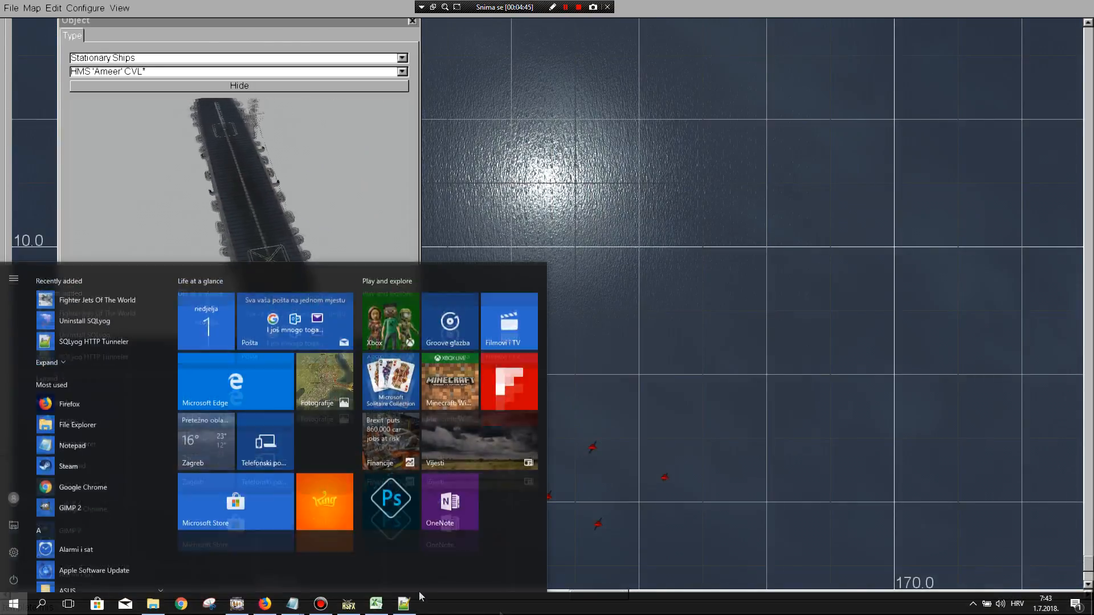
pyautogui.click(375, 605)
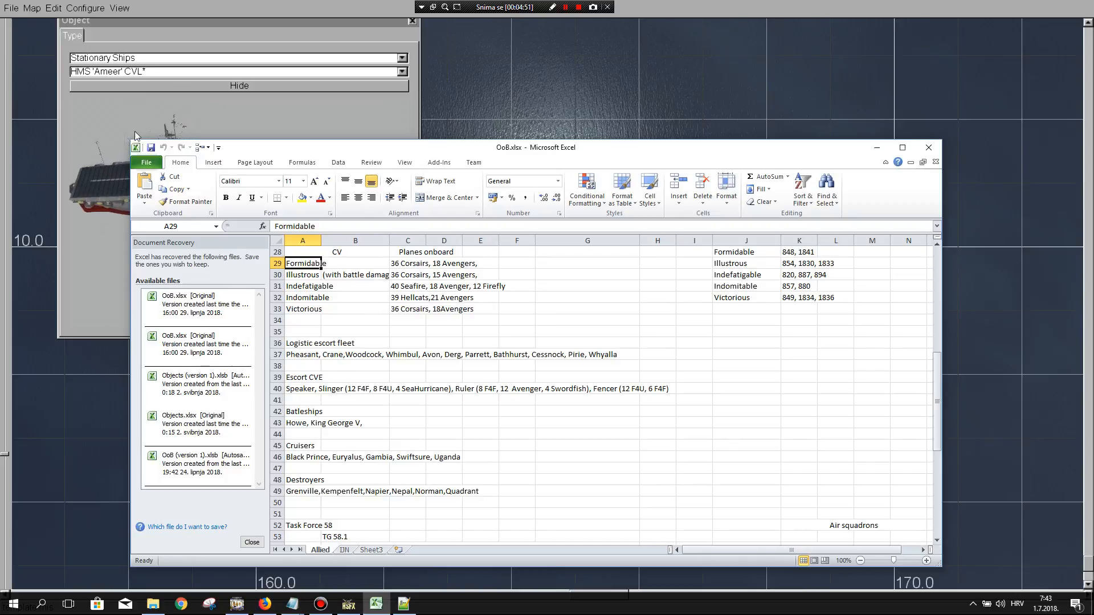
pyautogui.click(163, 112)
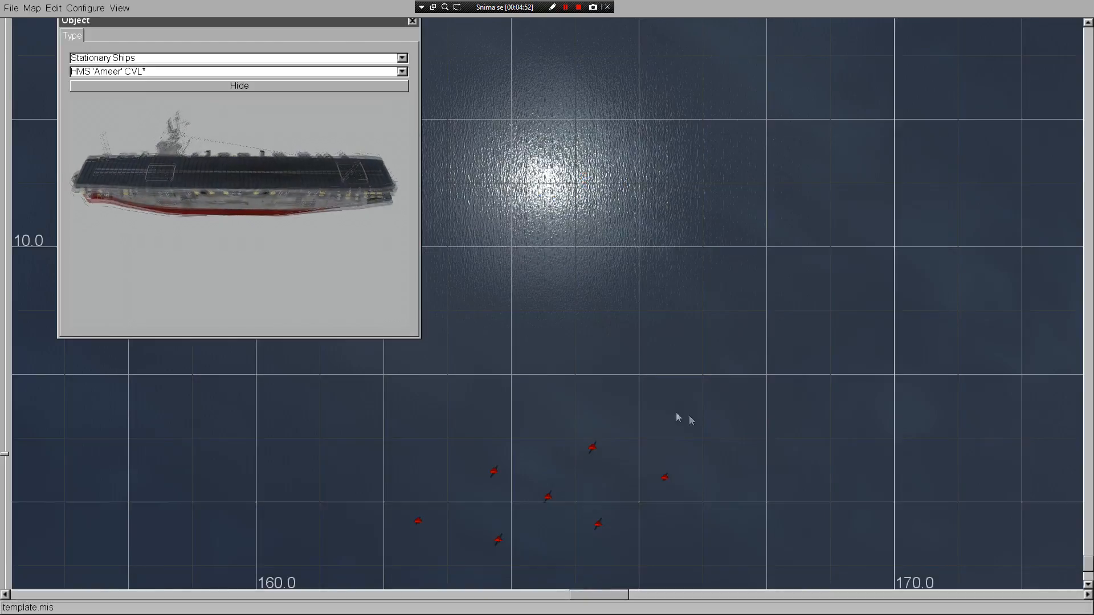
pyautogui.click(131, 72)
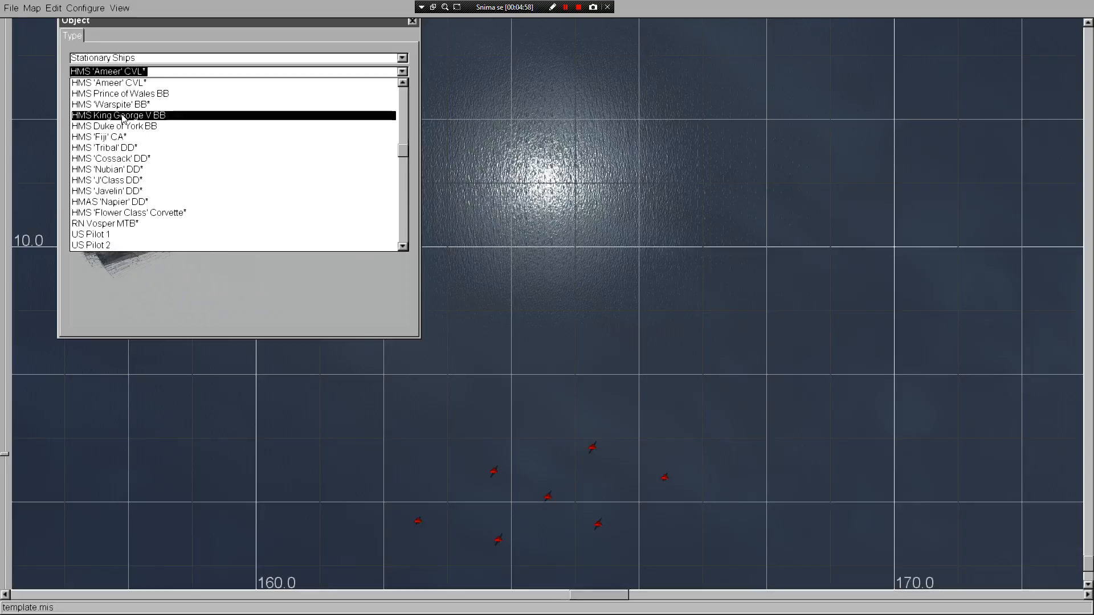
pyautogui.click(138, 116)
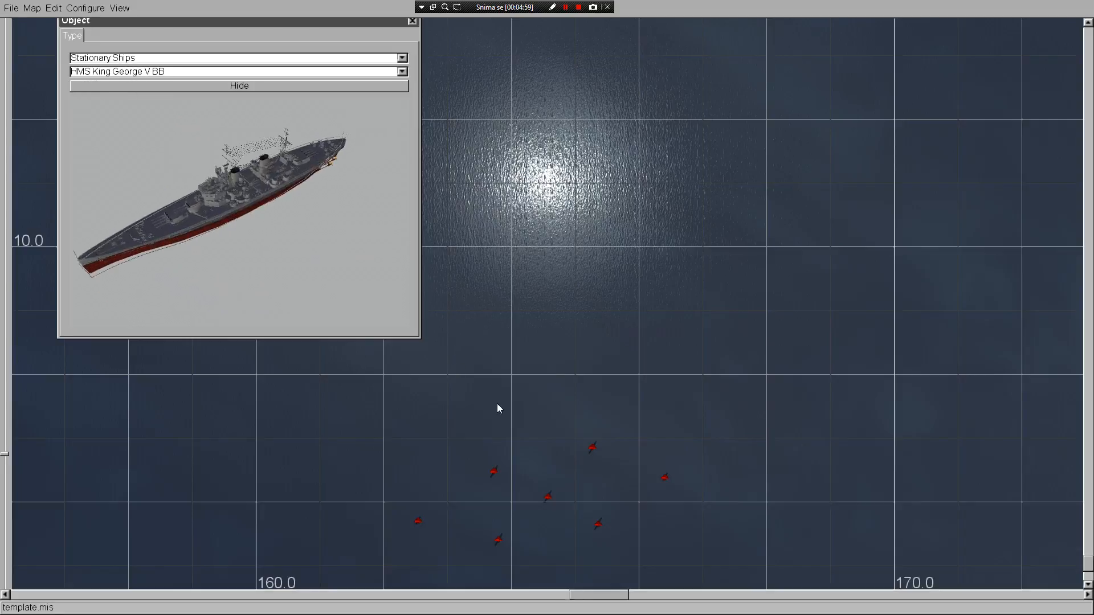
# - Place two King George V battleships flanking the carrier group, then deselect
pyautogui.moveTo(571, 425); pyautogui.dragTo(628, 240, button='right')
pyautogui.moveTo(628, 240); pyautogui.dragTo(646, 199)
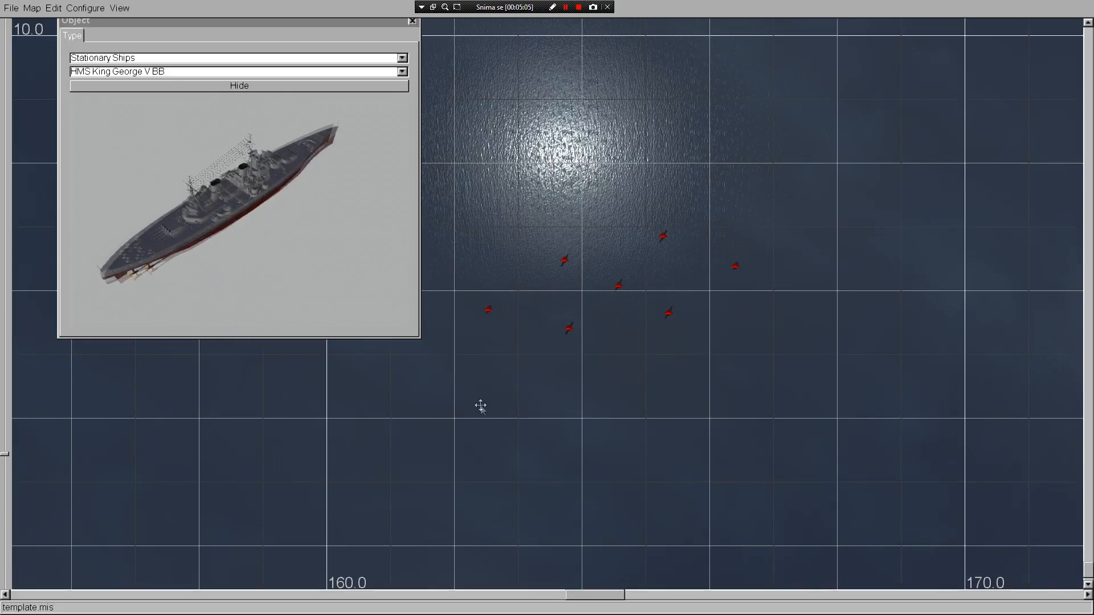
pyautogui.press('Insert')
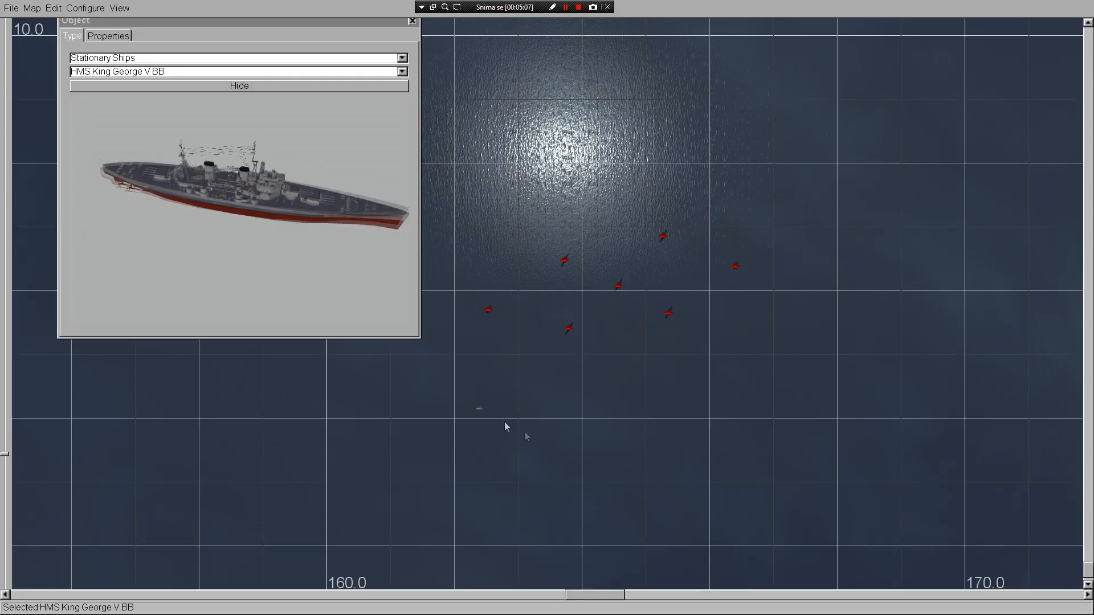
pyautogui.scroll(1, 498, 394)
pyautogui.moveTo(665, 454); pyautogui.dragTo(674, 514)
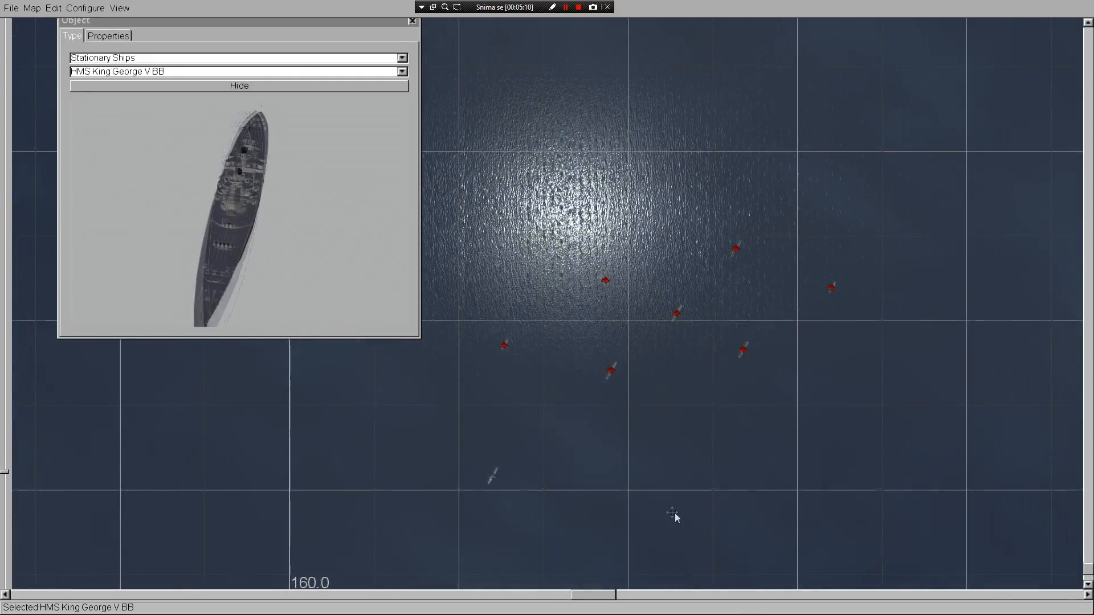
pyautogui.click(839, 159)
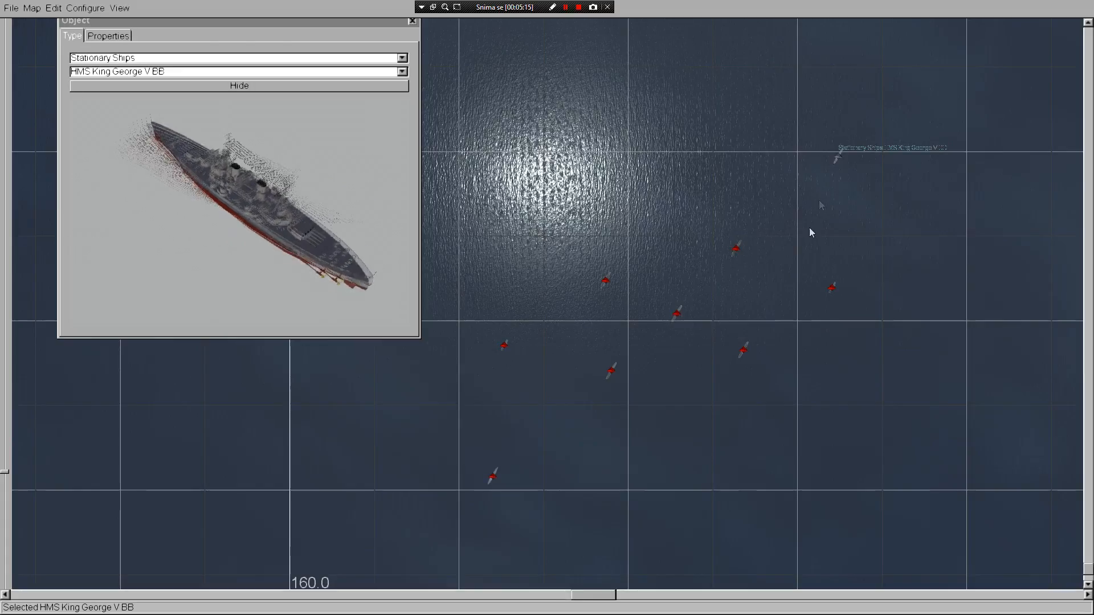
pyautogui.rightClick(719, 435)
pyautogui.click(744, 444)
pyautogui.scroll(-2, 656, 402)
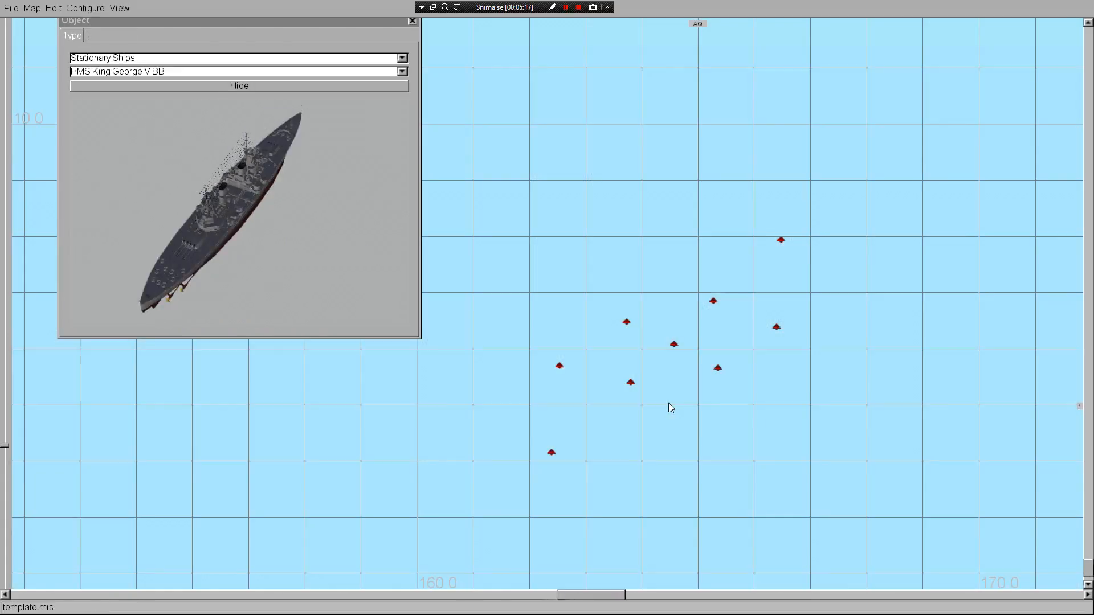
pyautogui.scroll(1, 606, 396)
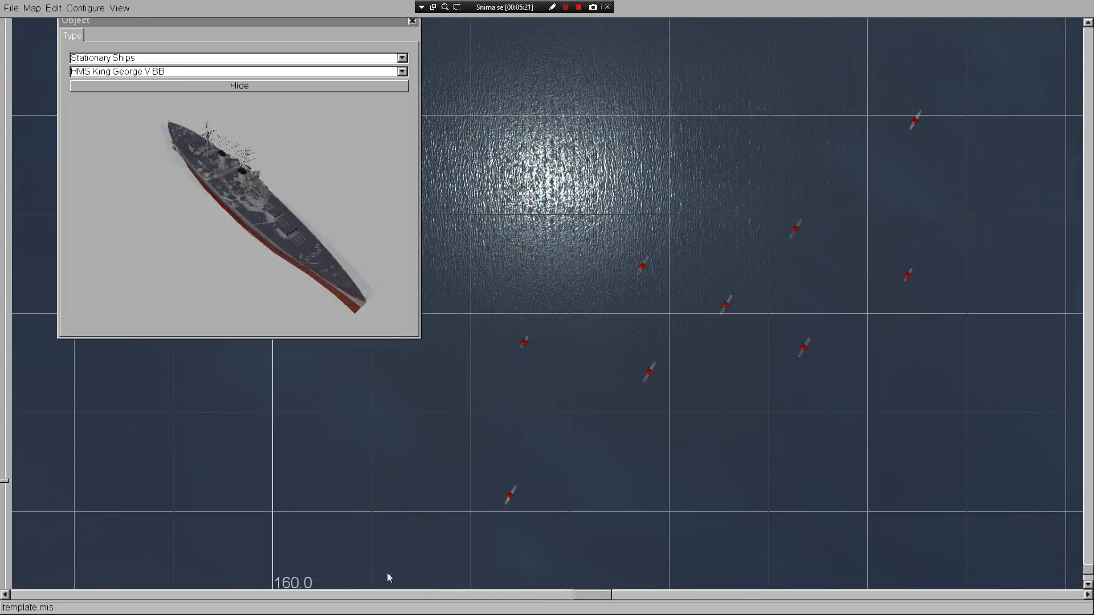
# - Check the OoB fleet listing, then open the builder's ship-type list
pyautogui.press('super')
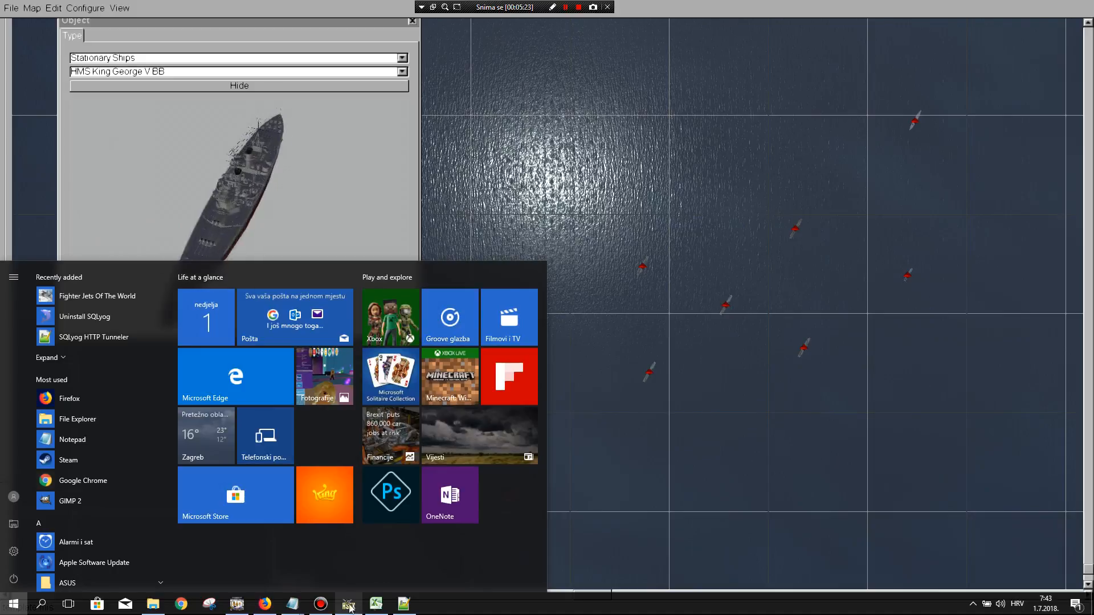
pyautogui.click(376, 604)
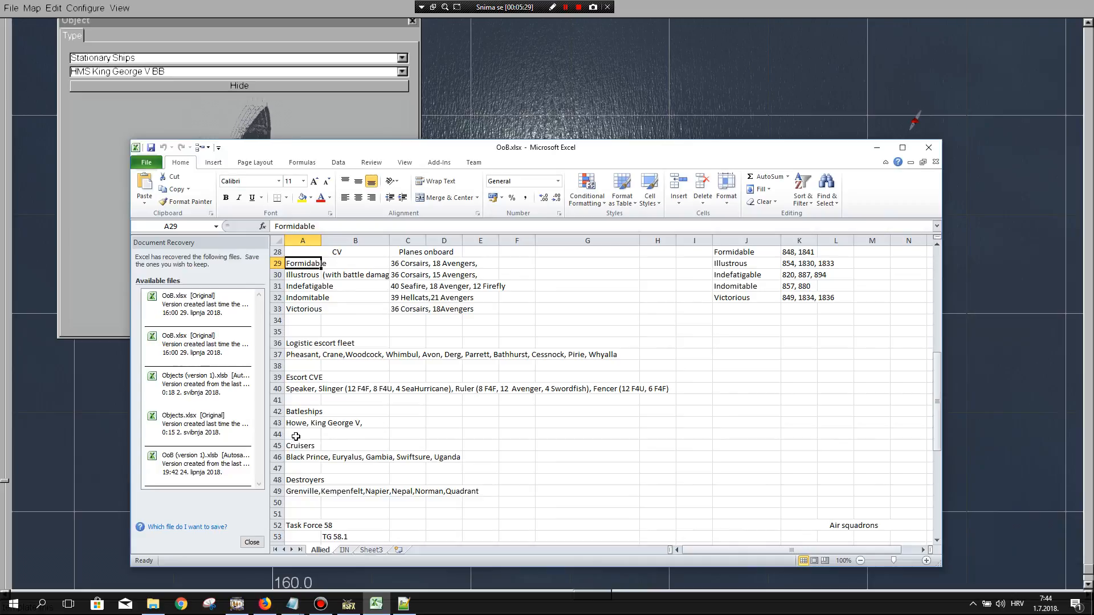
pyautogui.click(214, 101)
pyautogui.click(171, 71)
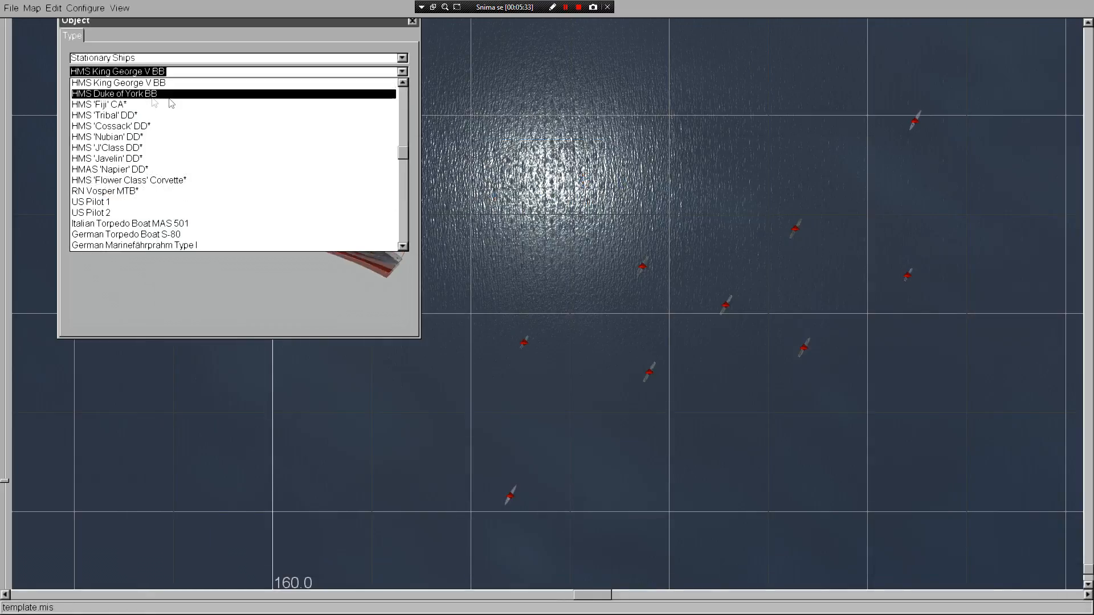
pyautogui.scroll(3, 171, 103)
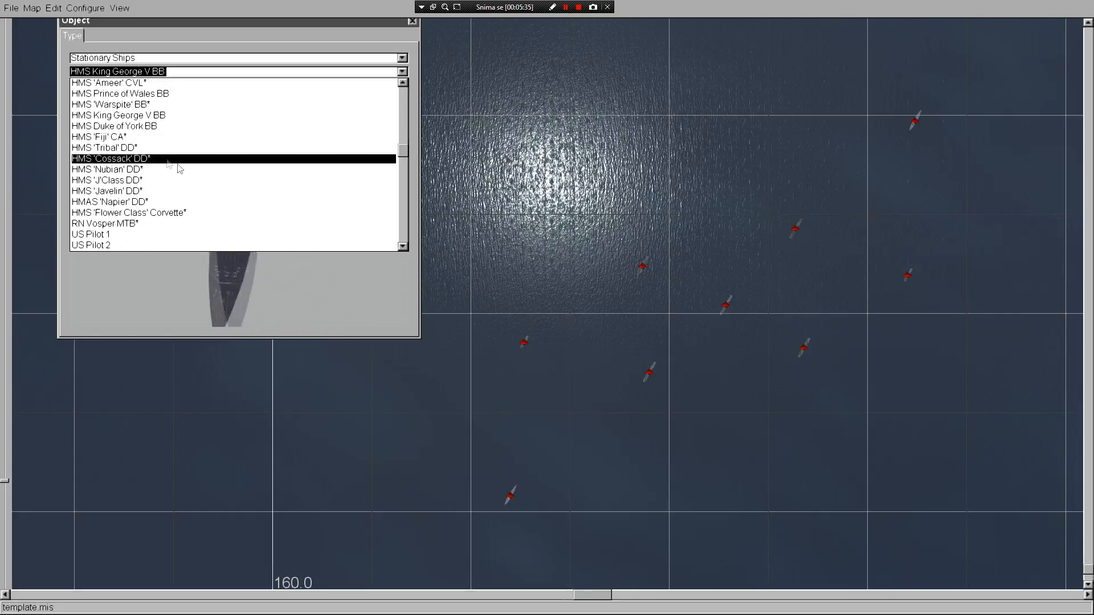
pyautogui.scroll(1, 168, 128)
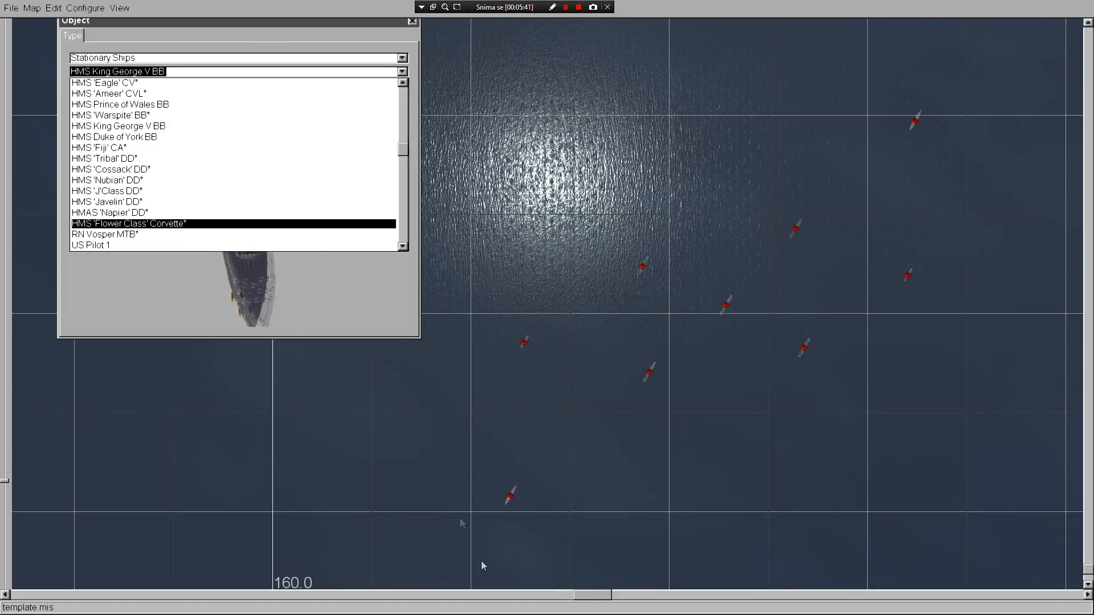
# - Recheck the escorts in OoB.xlsx and select HMS 'Javelin' DD* as the ship type
pyautogui.press('super')
pyautogui.click(376, 604)
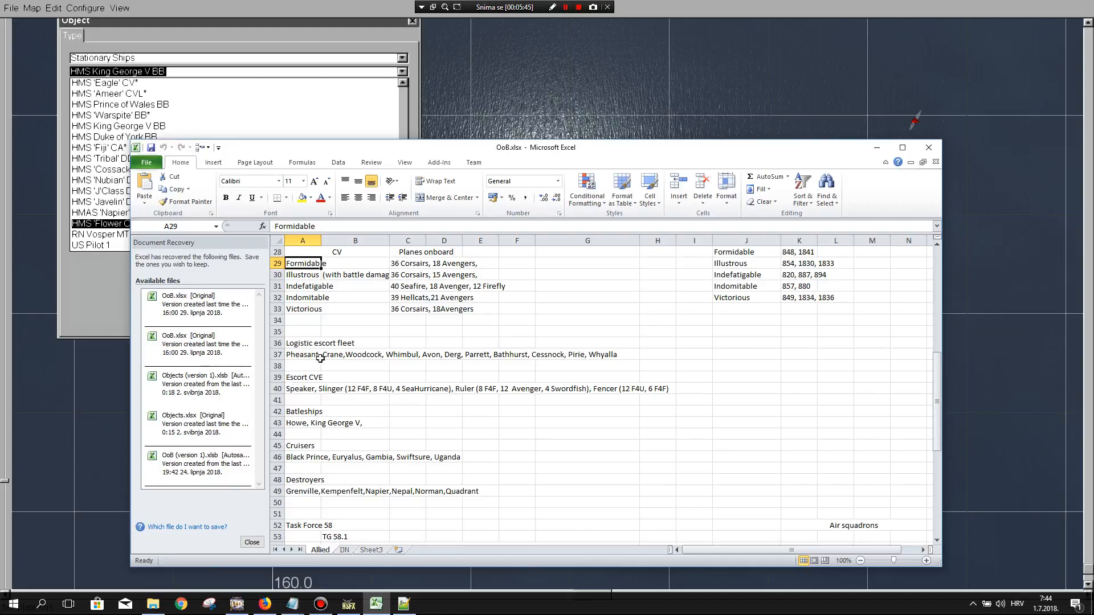
pyautogui.scroll(-1, 320, 358)
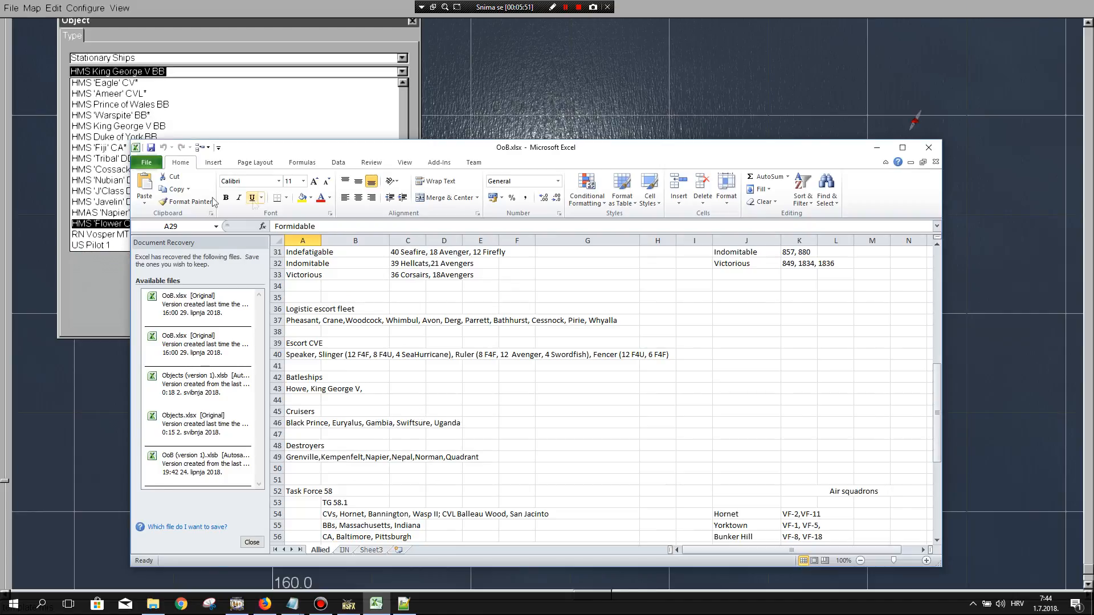
pyautogui.click(101, 205)
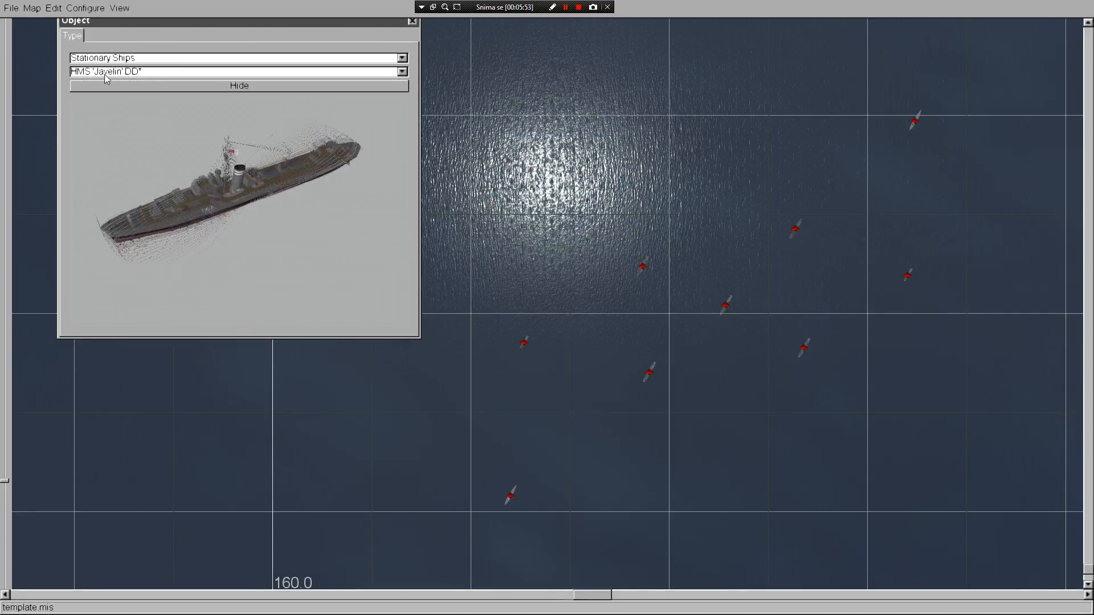
pyautogui.click(104, 73)
pyautogui.scroll(4, 105, 97)
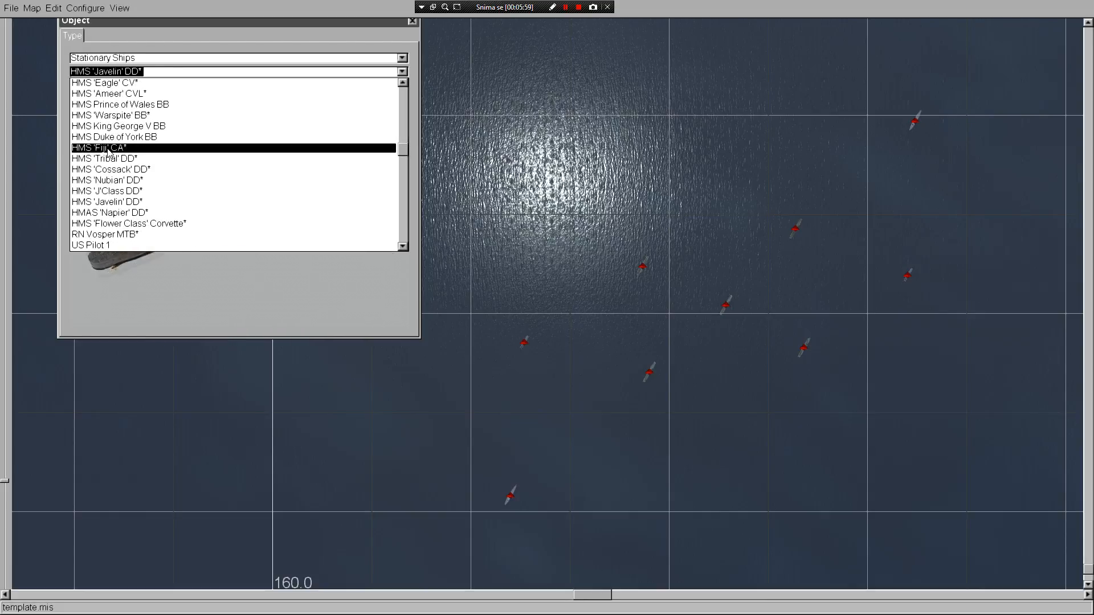
# - Choose HMS 'Fiji' CA* and place two cruisers near the fleet, one to the south-east
pyautogui.click(107, 148)
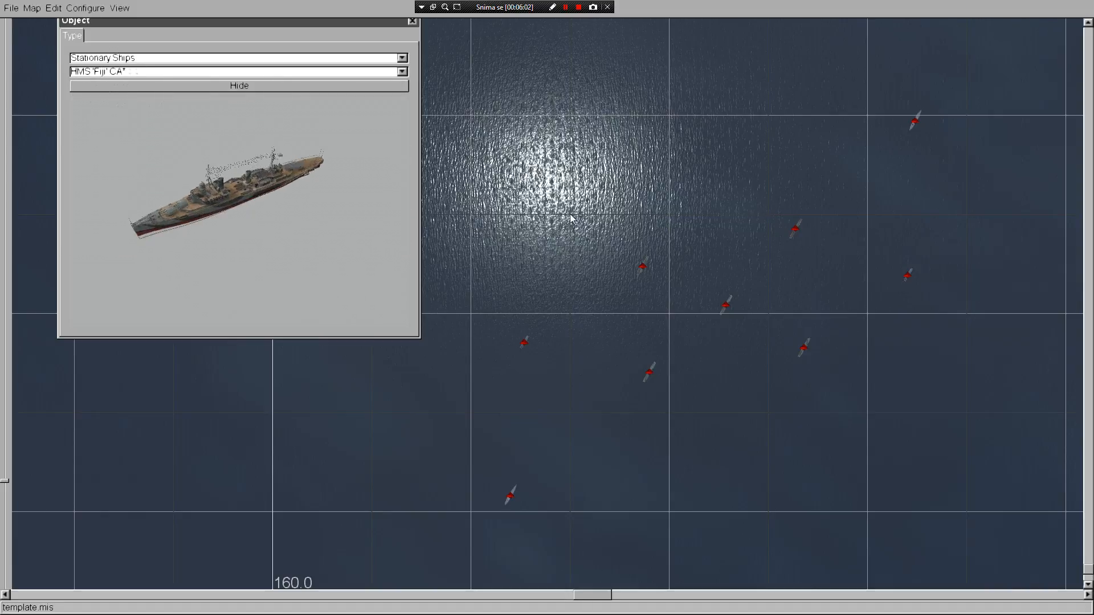
pyautogui.moveTo(525, 164); pyautogui.dragTo(634, 175)
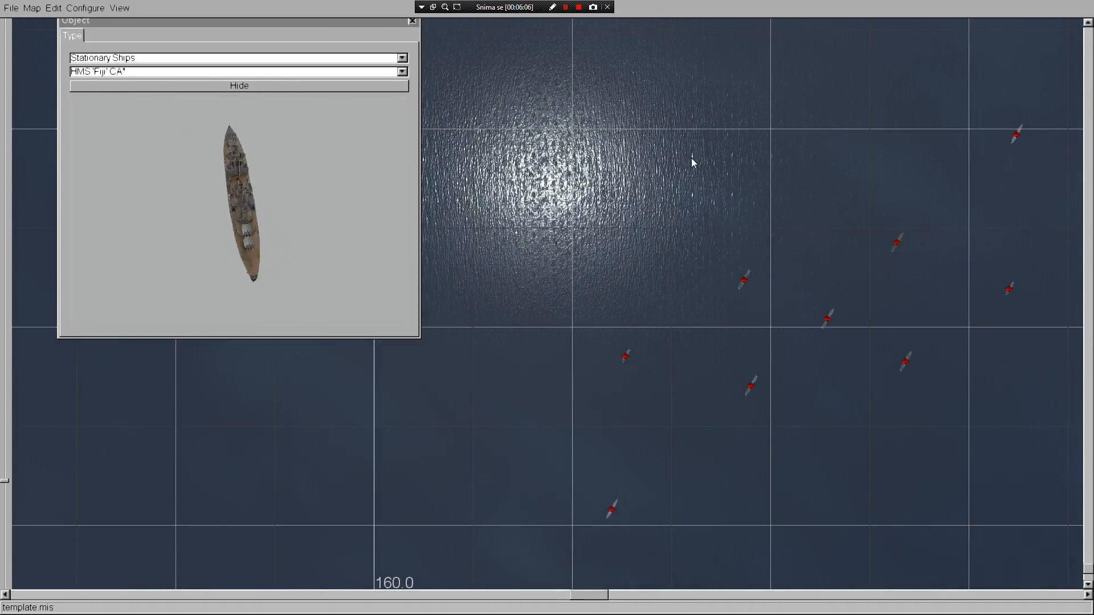
pyautogui.moveTo(689, 139); pyautogui.dragTo(658, 134)
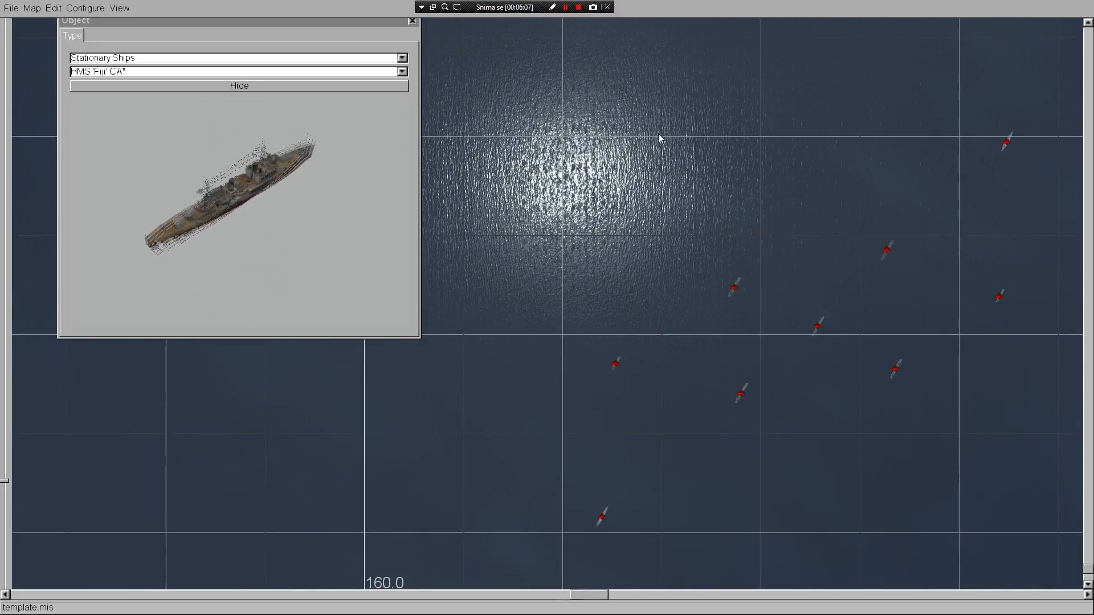
pyautogui.moveTo(738, 157); pyautogui.dragTo(738, 151)
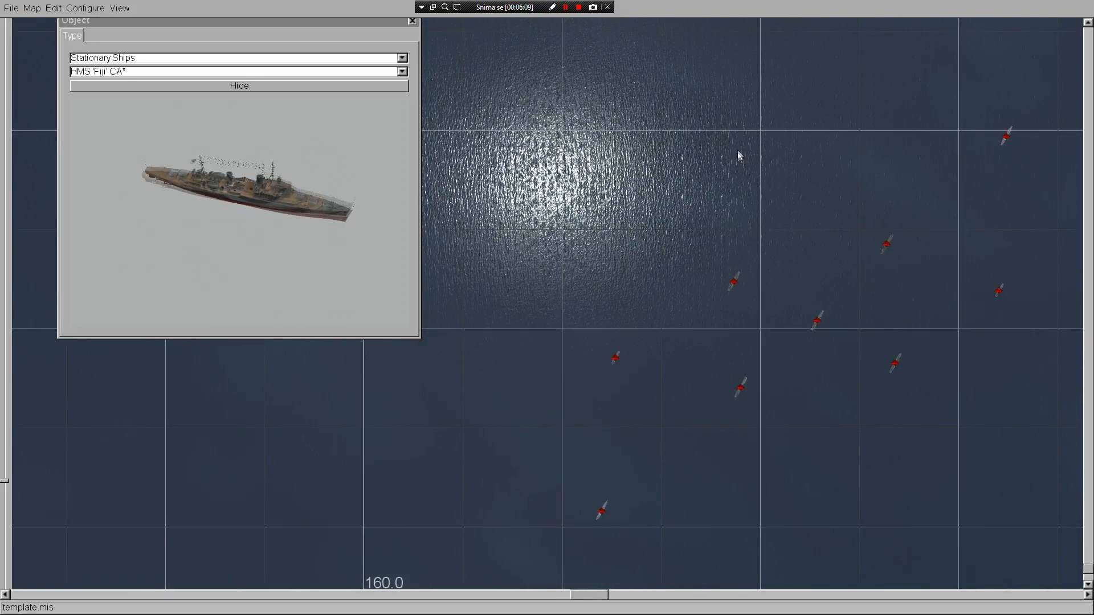
pyautogui.click(737, 146)
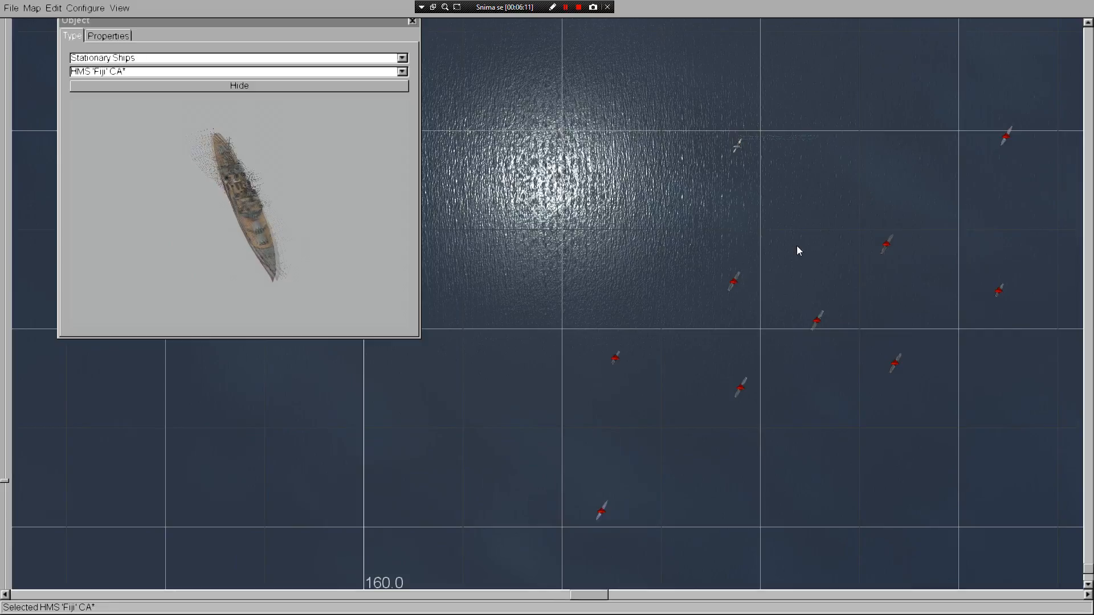
pyautogui.moveTo(796, 246); pyautogui.dragTo(688, 145)
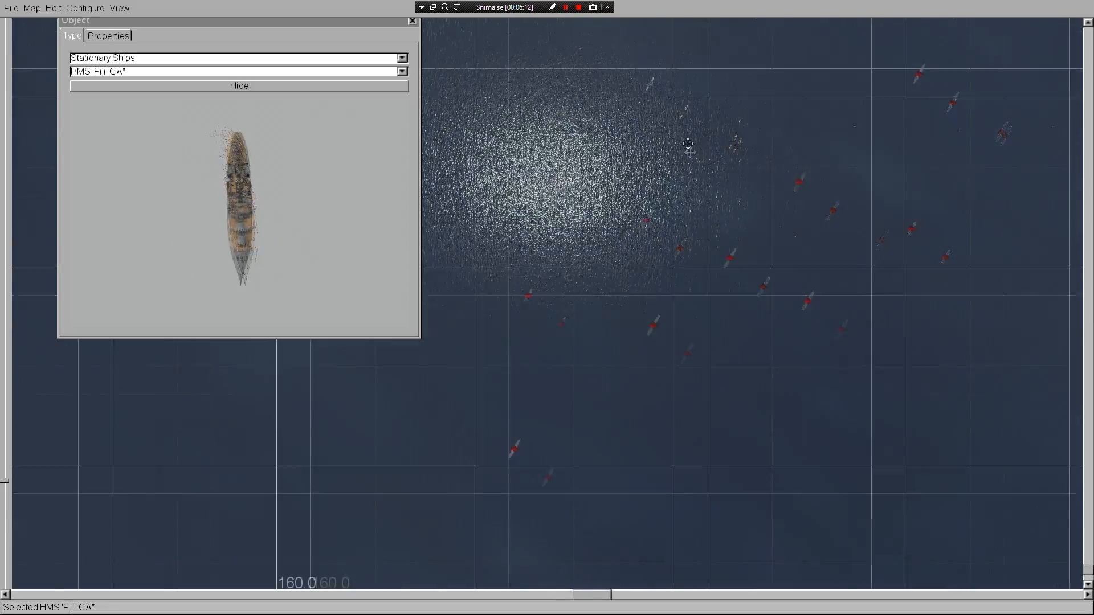
pyautogui.click(770, 375)
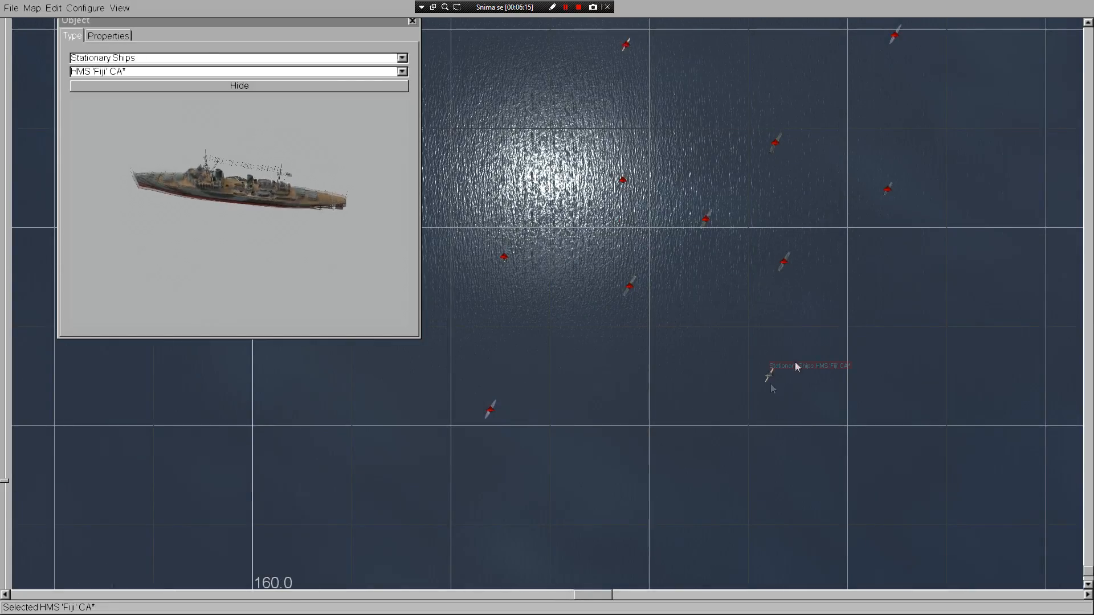
# - Place a third Fiji cruiser at sea, then deselect it
pyautogui.moveTo(879, 282); pyautogui.dragTo(821, 370)
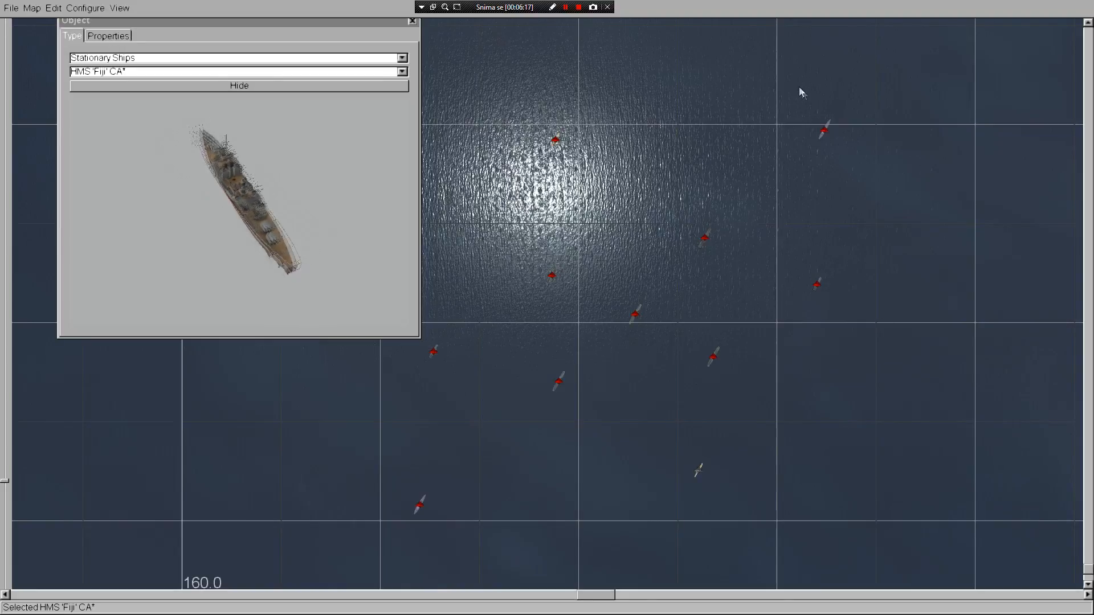
pyautogui.moveTo(796, 62); pyautogui.dragTo(796, 140)
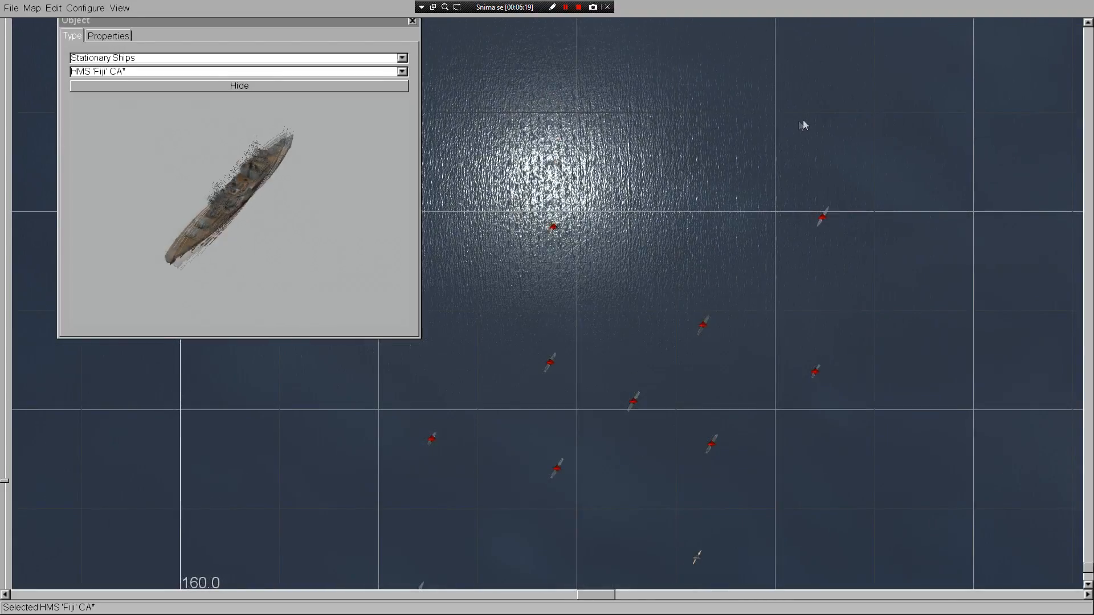
pyautogui.click(830, 129)
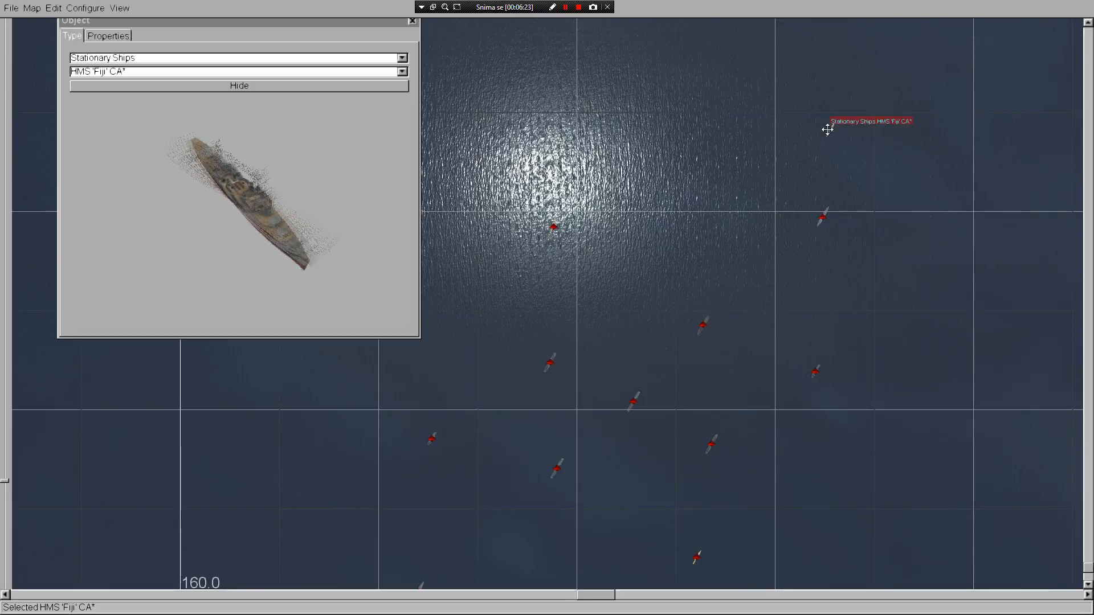
pyautogui.moveTo(721, 242); pyautogui.dragTo(781, 152)
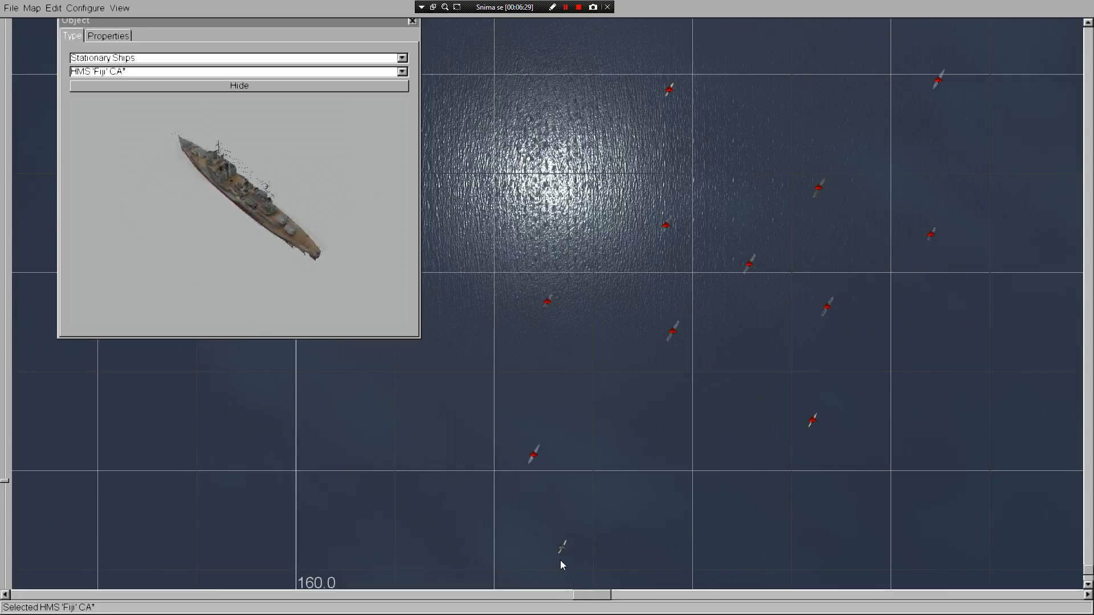
pyautogui.moveTo(634, 580); pyautogui.dragTo(648, 366)
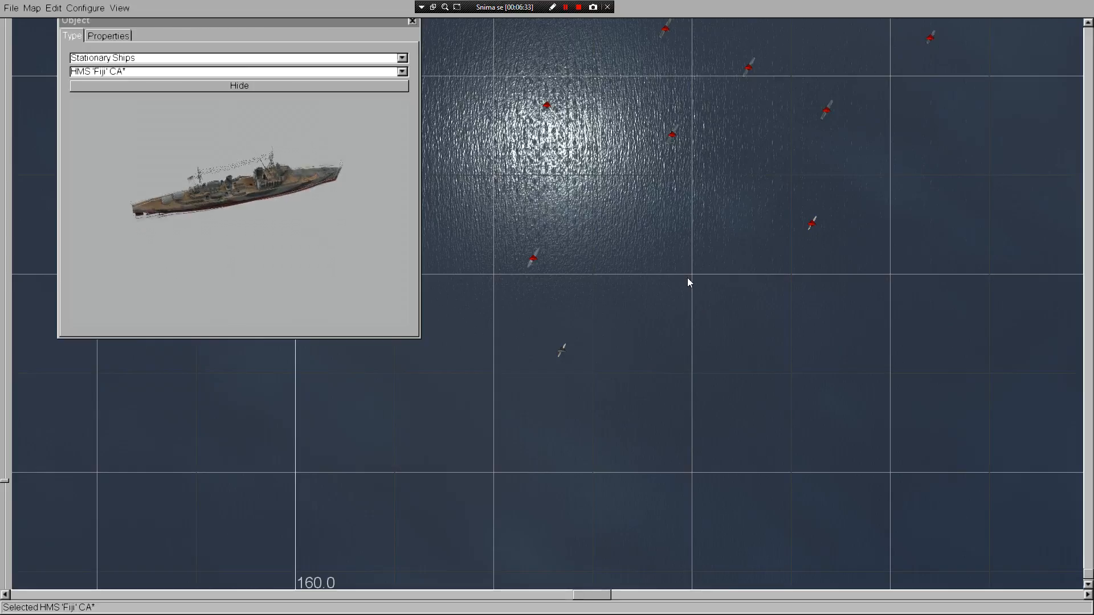
pyautogui.moveTo(654, 370); pyautogui.dragTo(755, 445)
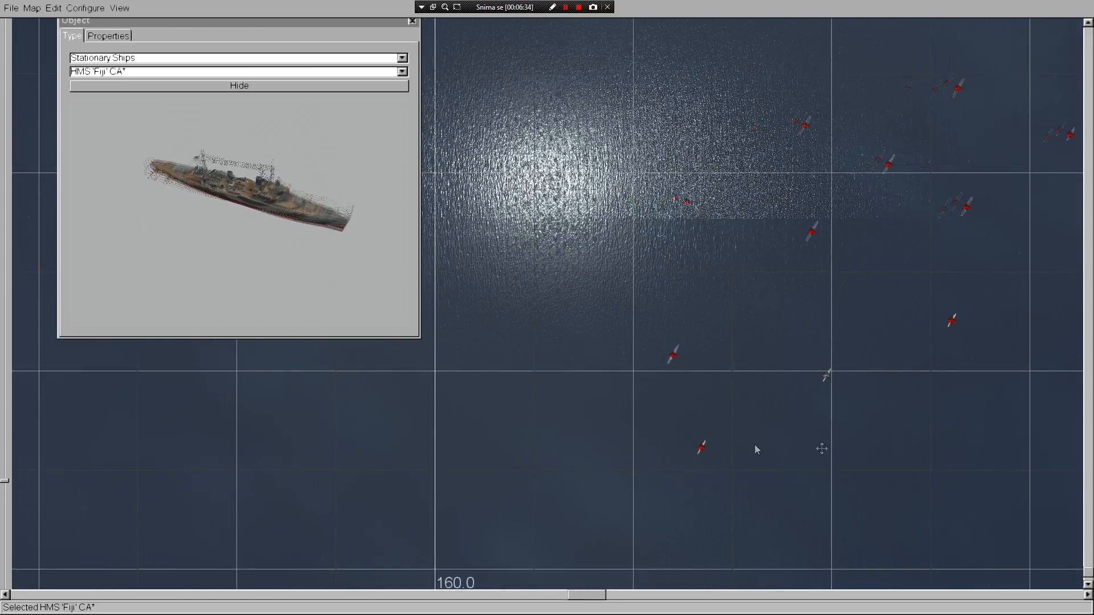
pyautogui.rightClick(531, 402)
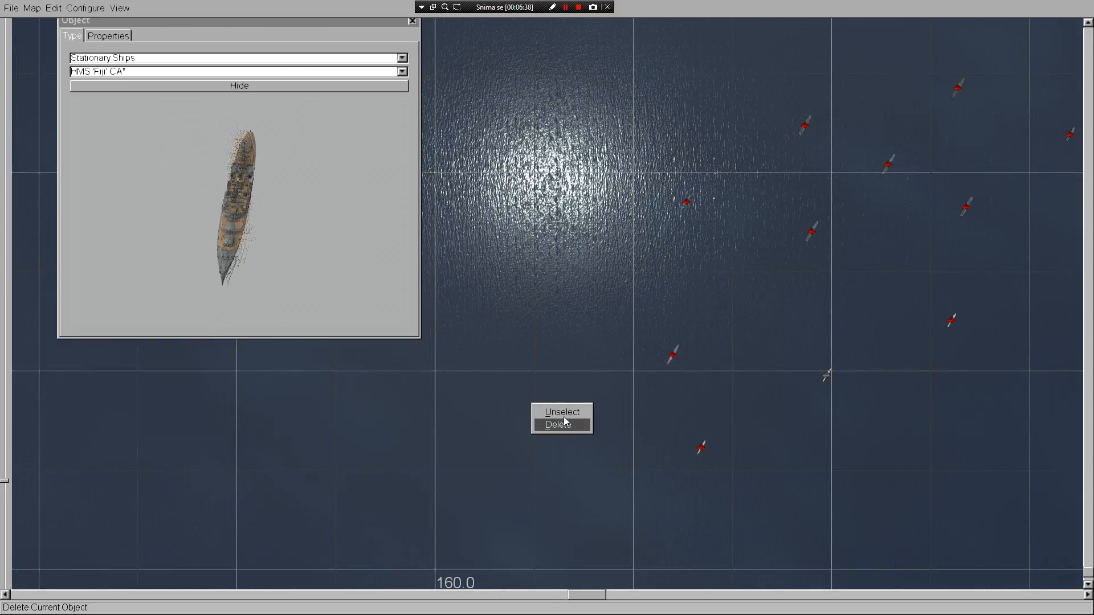
pyautogui.click(564, 417)
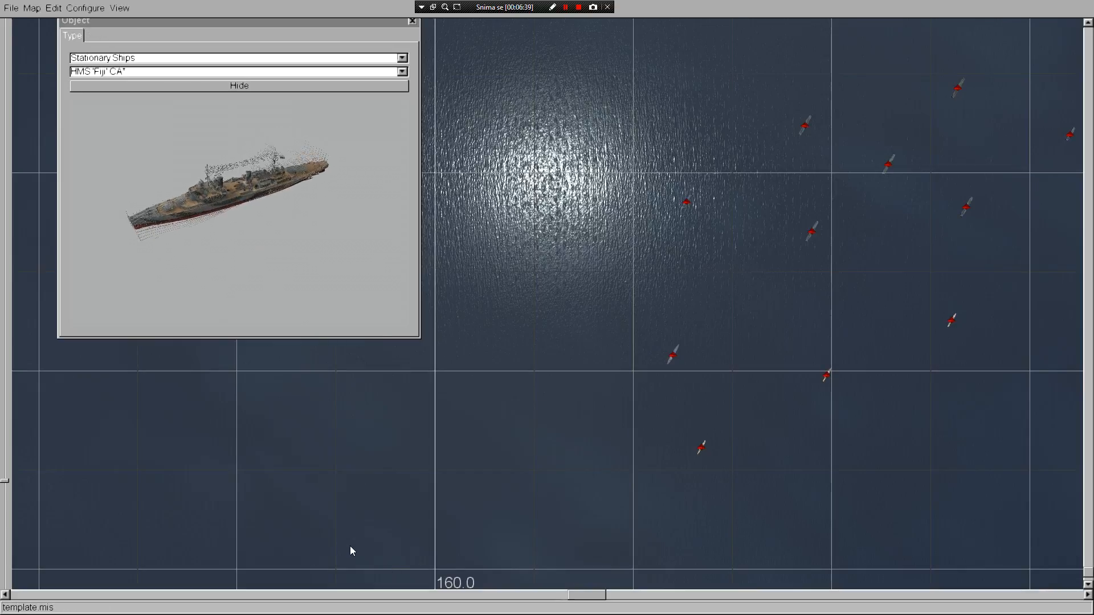
# - Check the OoB spreadsheet, then return to the mission builder
pyautogui.press('super')
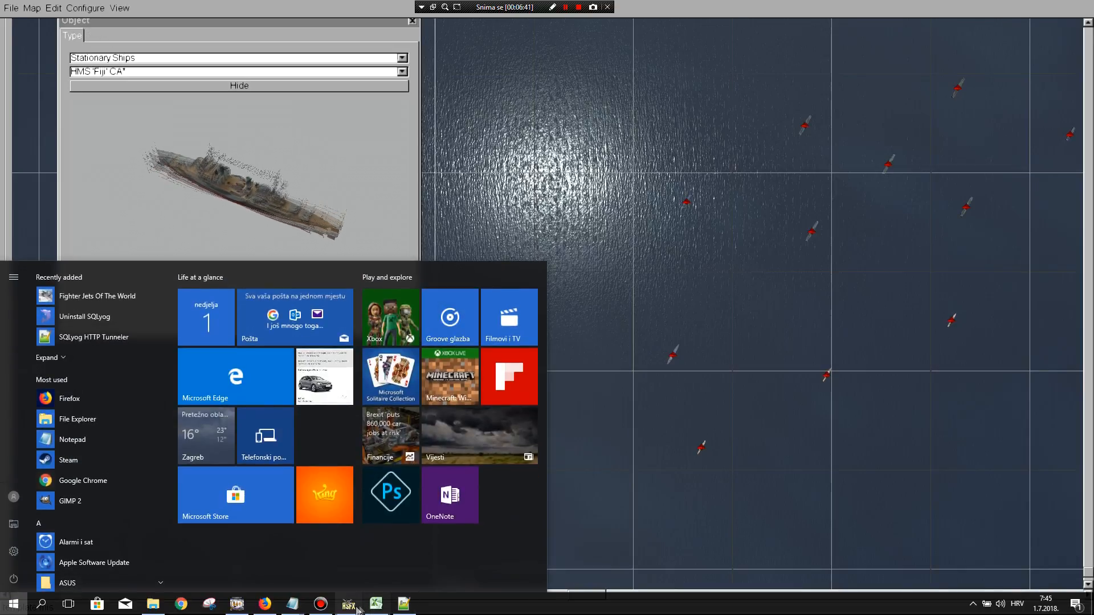
pyautogui.click(375, 605)
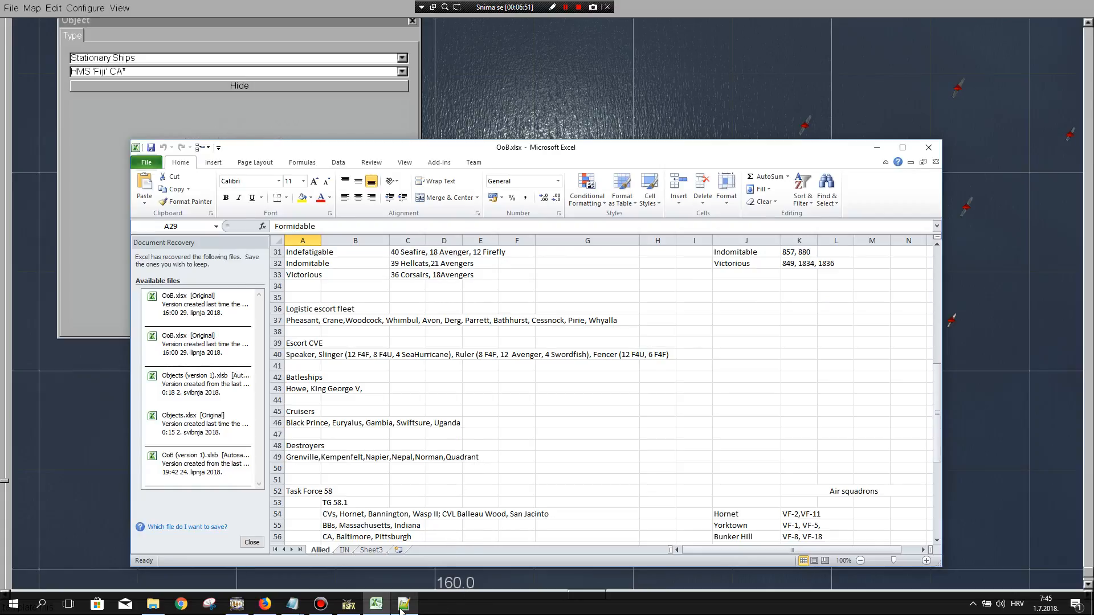
pyautogui.moveTo(402, 611)
pyautogui.moveTo(346, 608)
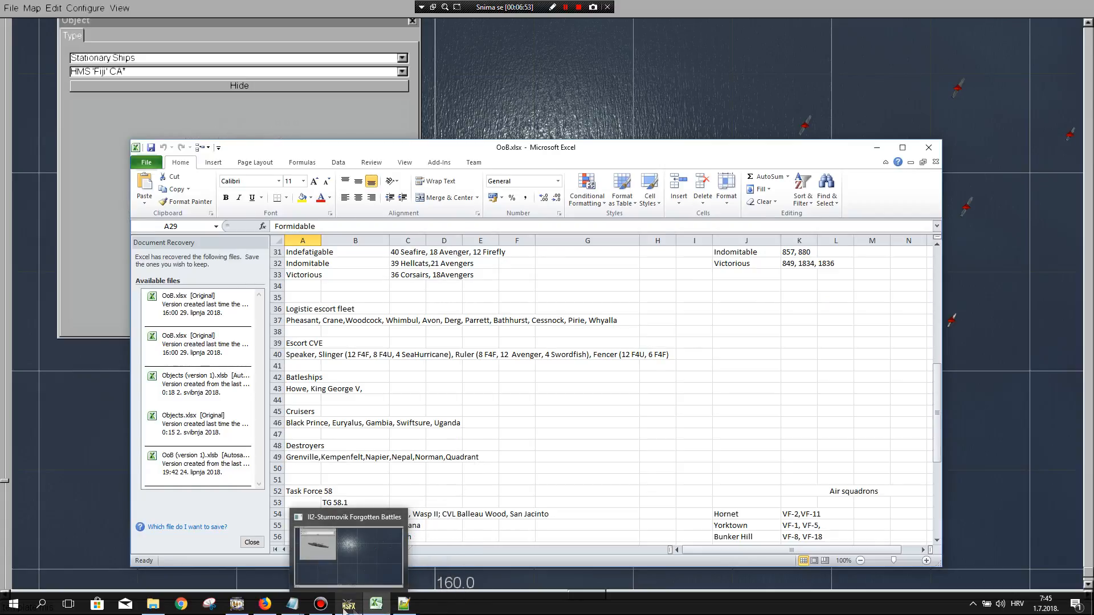
pyautogui.click(348, 608)
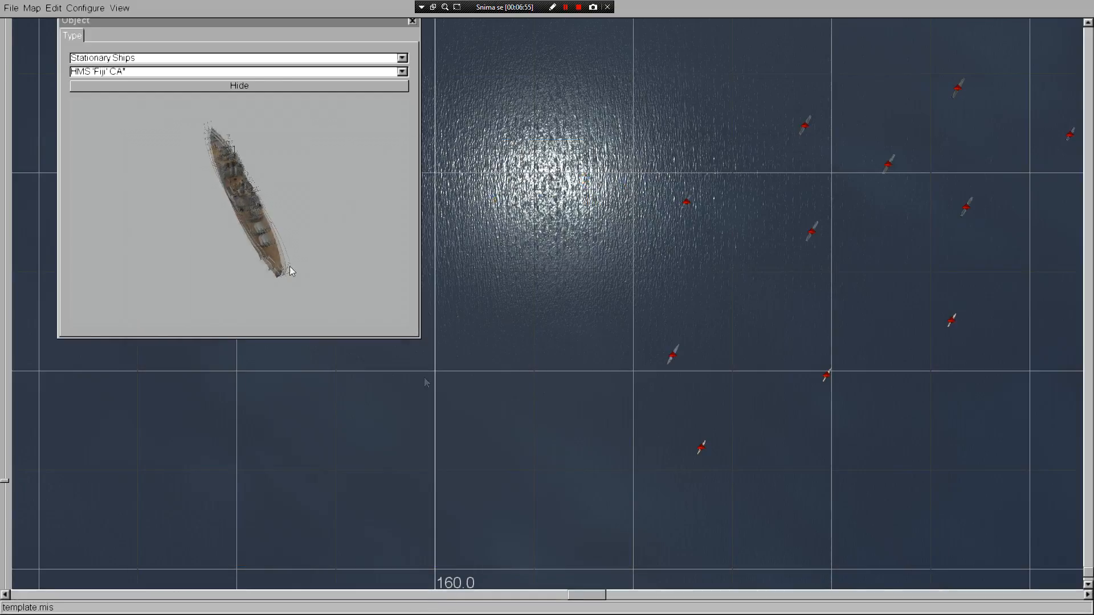
# - Preview the HMS 'Cossack' DD destroyer model among the stationary ships
pyautogui.click(153, 71)
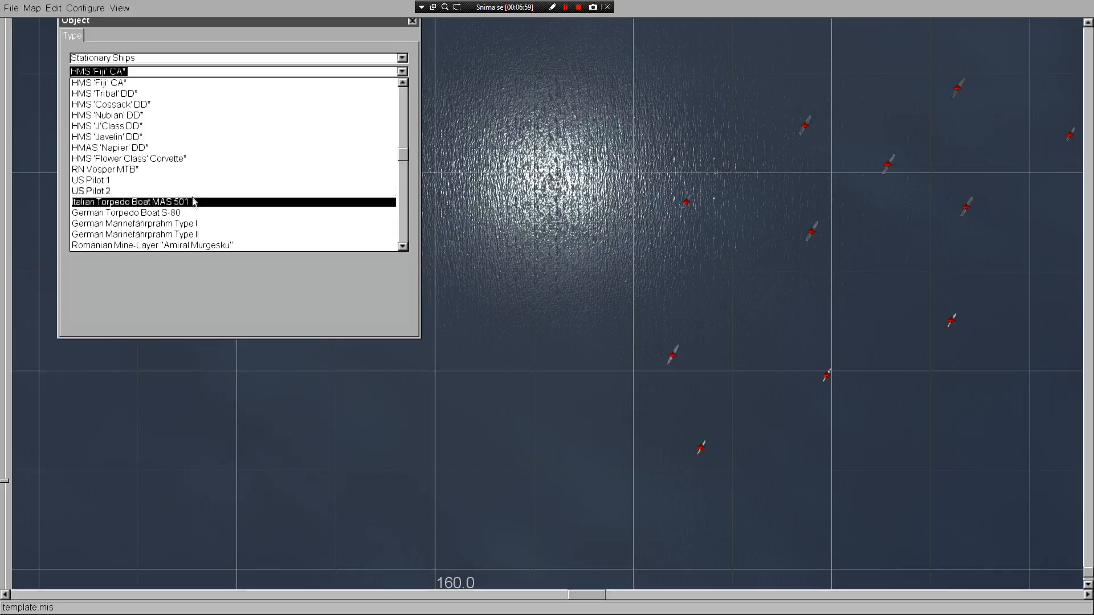
pyautogui.click(225, 159)
pyautogui.scroll(5, 227, 168)
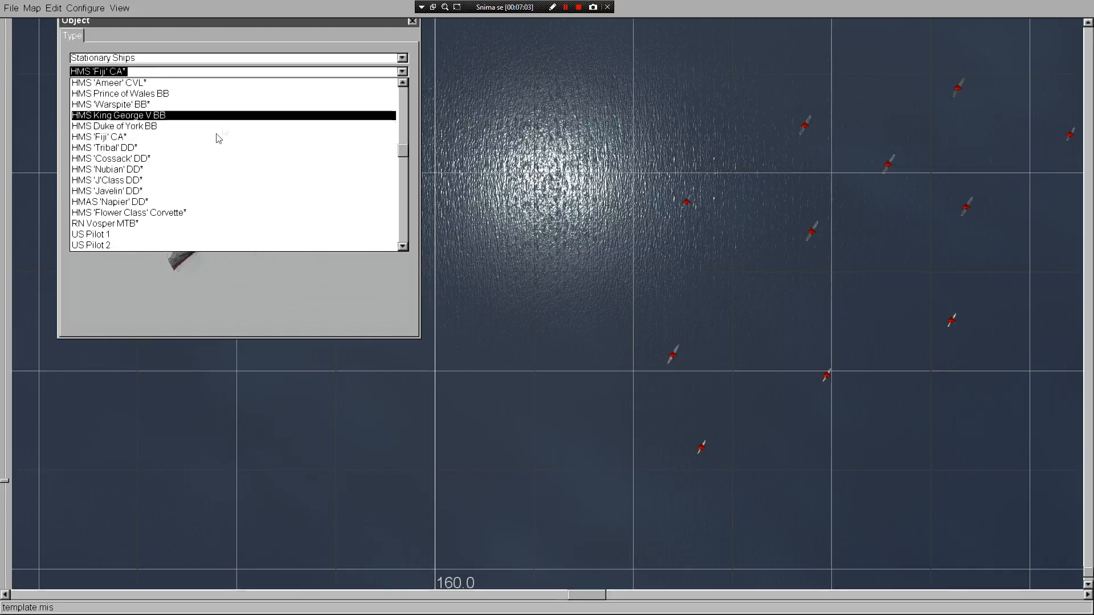
pyautogui.click(196, 158)
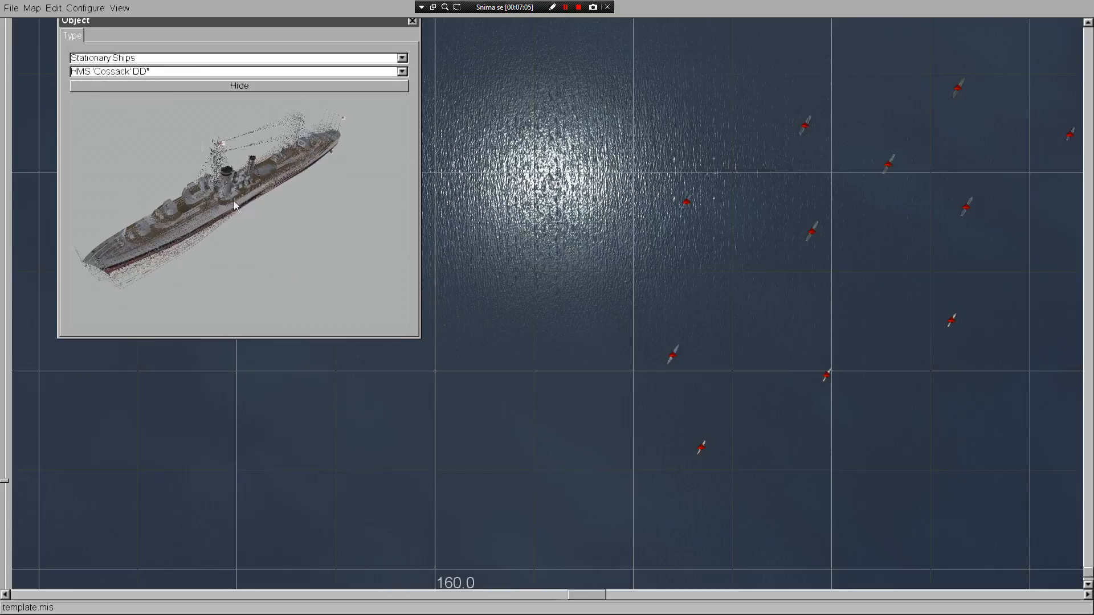
pyautogui.click(181, 87)
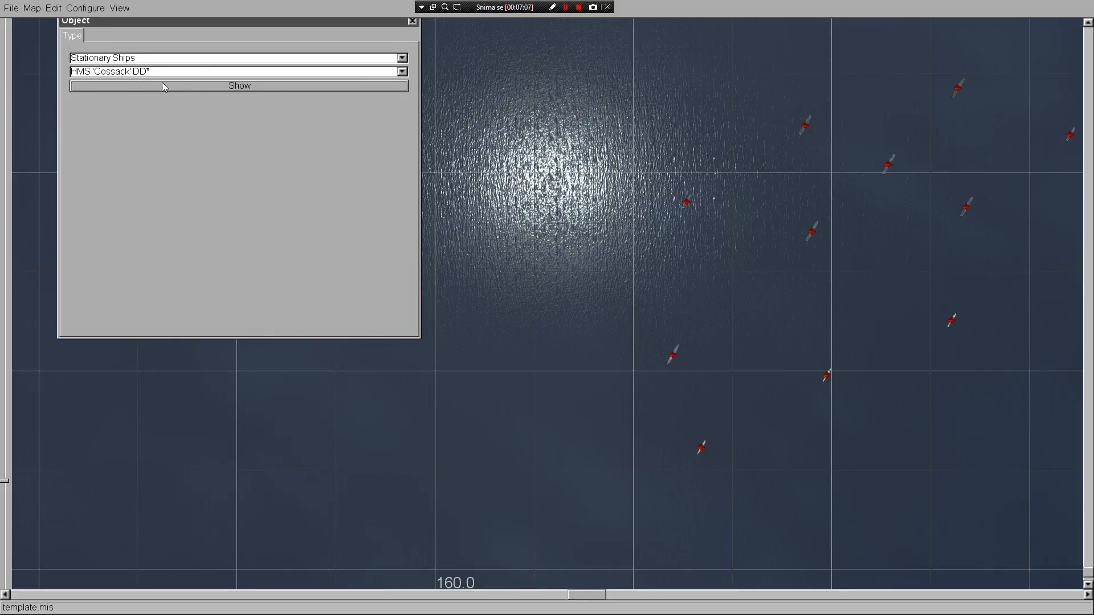
pyautogui.click(162, 88)
# - Compare HMS 'Nubian' DD and HMS 'J'Class DD, then select HMS 'Javelin' DD
pyautogui.click(143, 72)
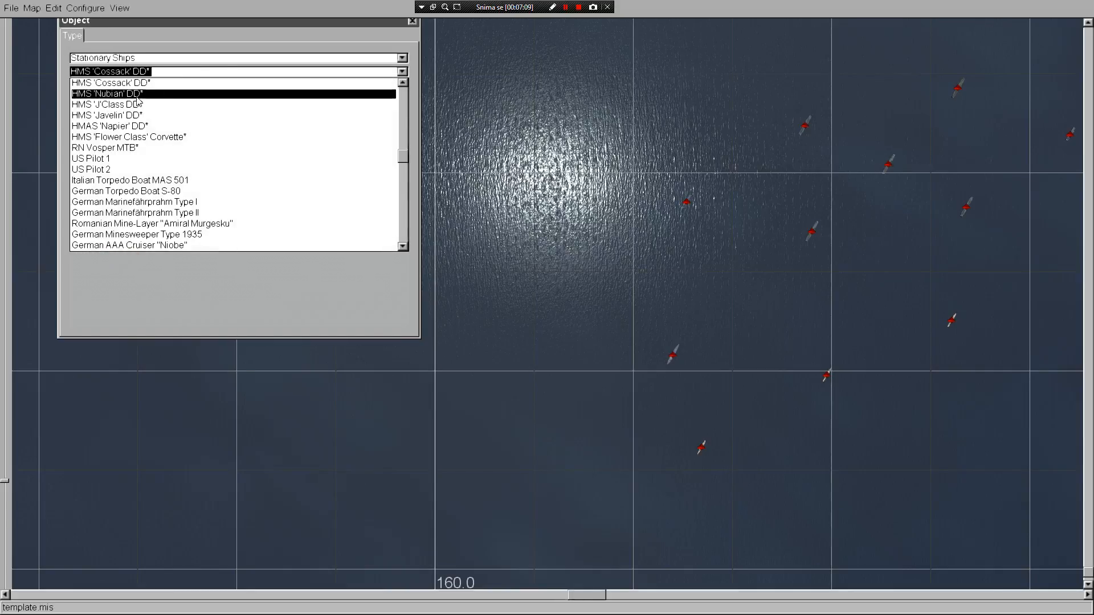
pyautogui.click(185, 97)
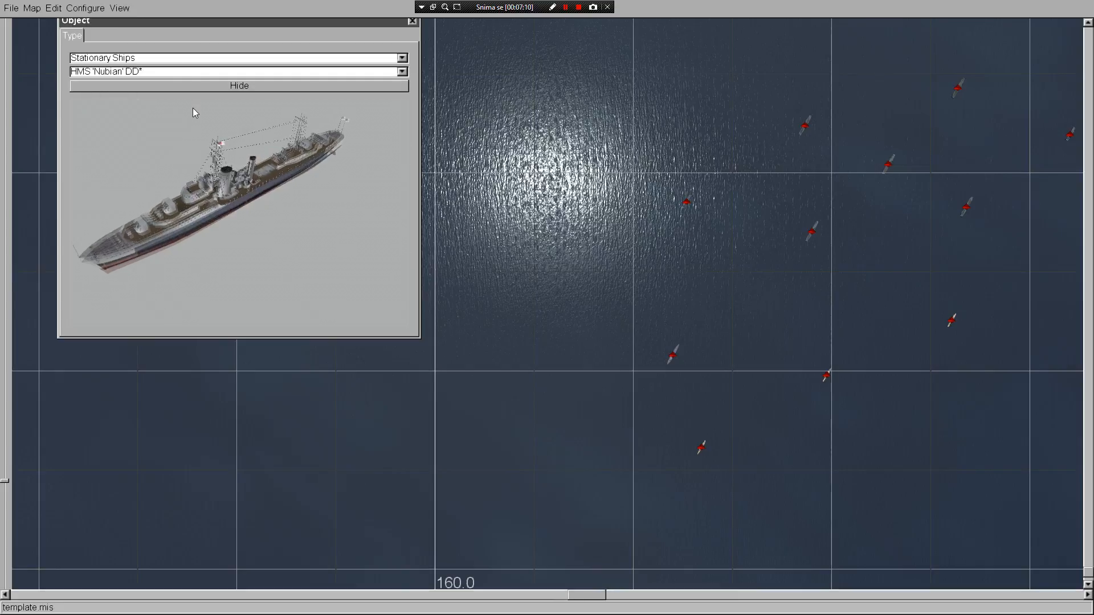
pyautogui.click(162, 72)
pyautogui.click(146, 94)
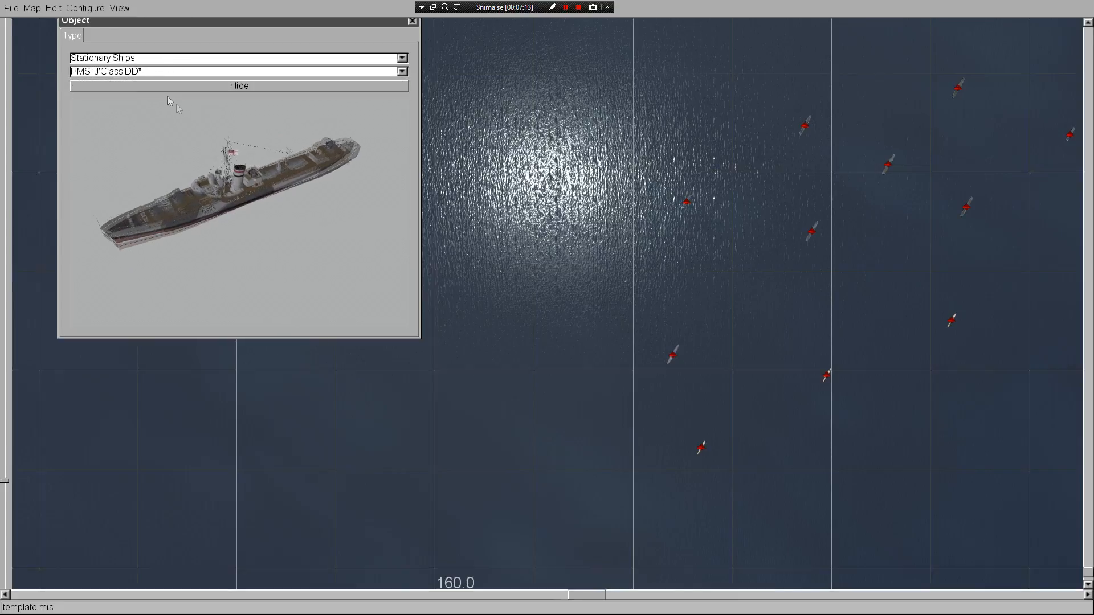
pyautogui.click(146, 73)
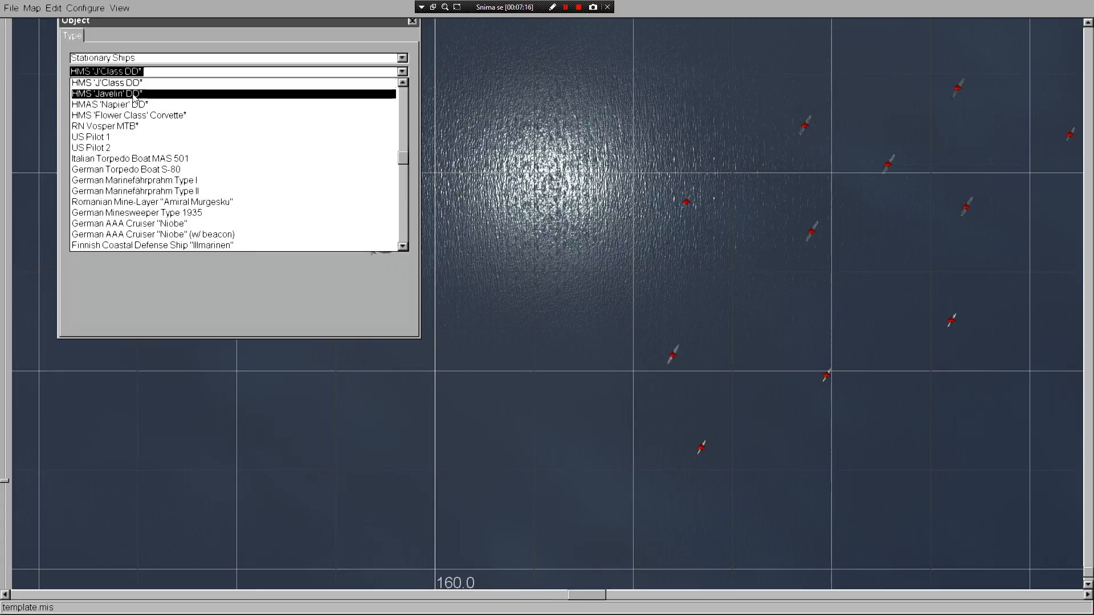
pyautogui.click(171, 94)
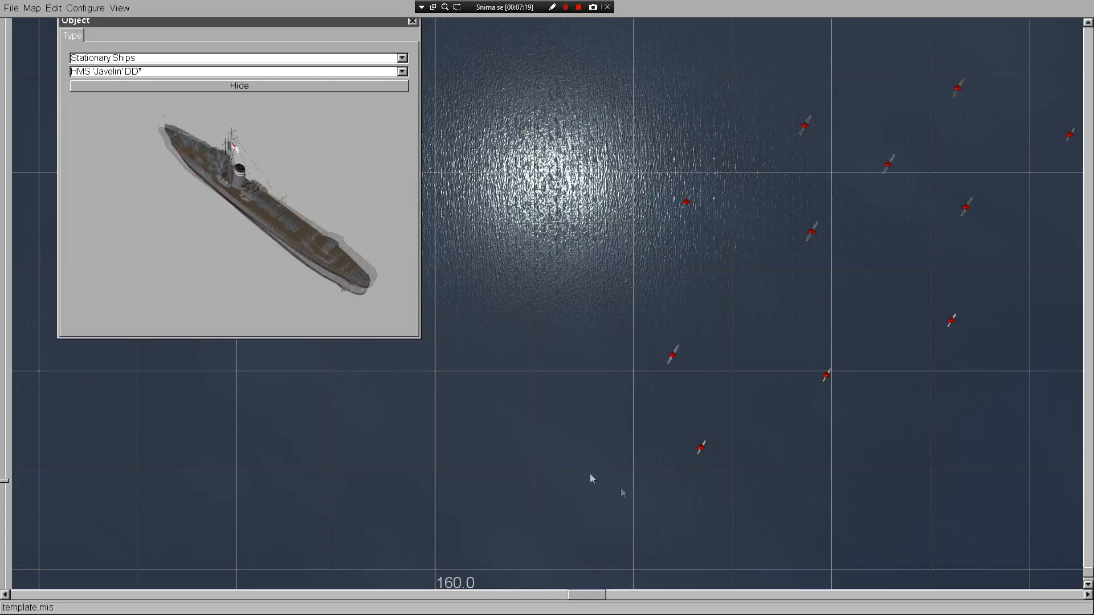
pyautogui.scroll(-5, 558, 421)
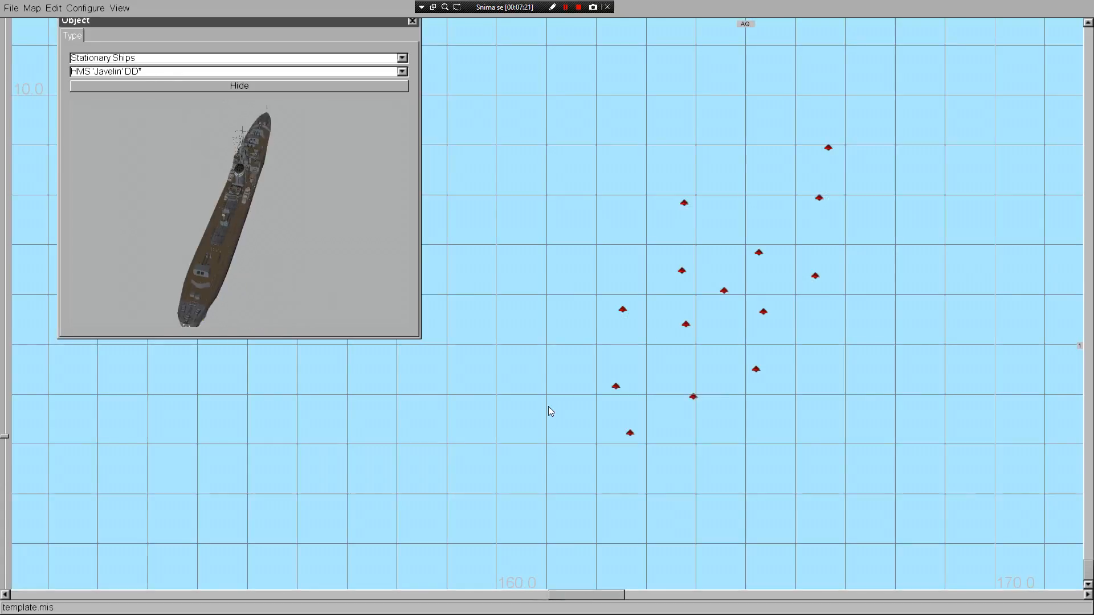
pyautogui.scroll(4, 550, 408)
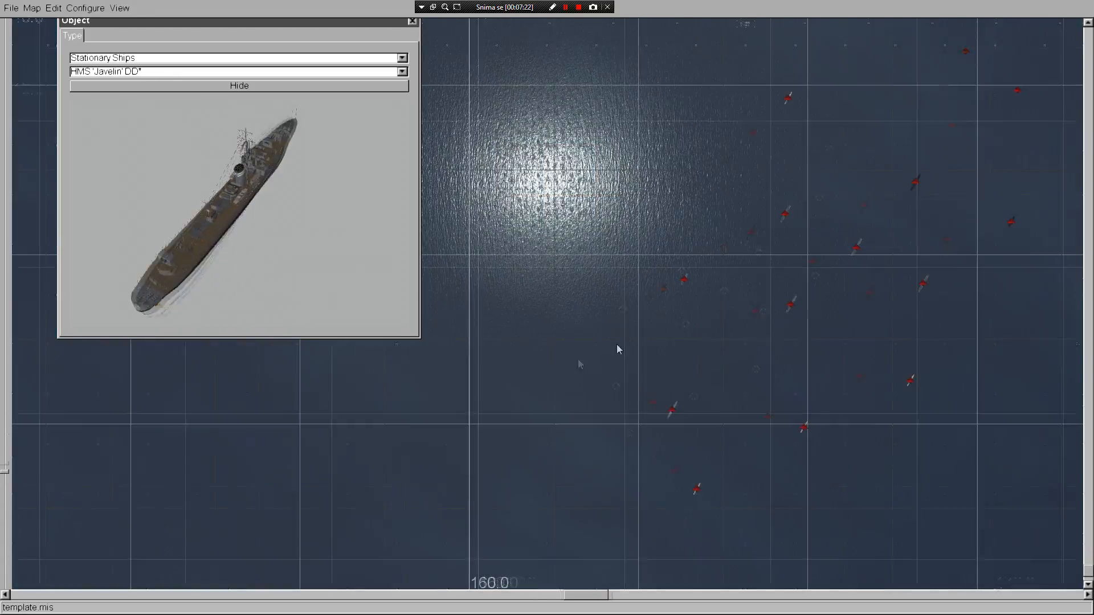
# - Place an HMS 'Javelin' DD on the fleet's eastern edge
pyautogui.click(661, 176)
pyautogui.press('Insert')
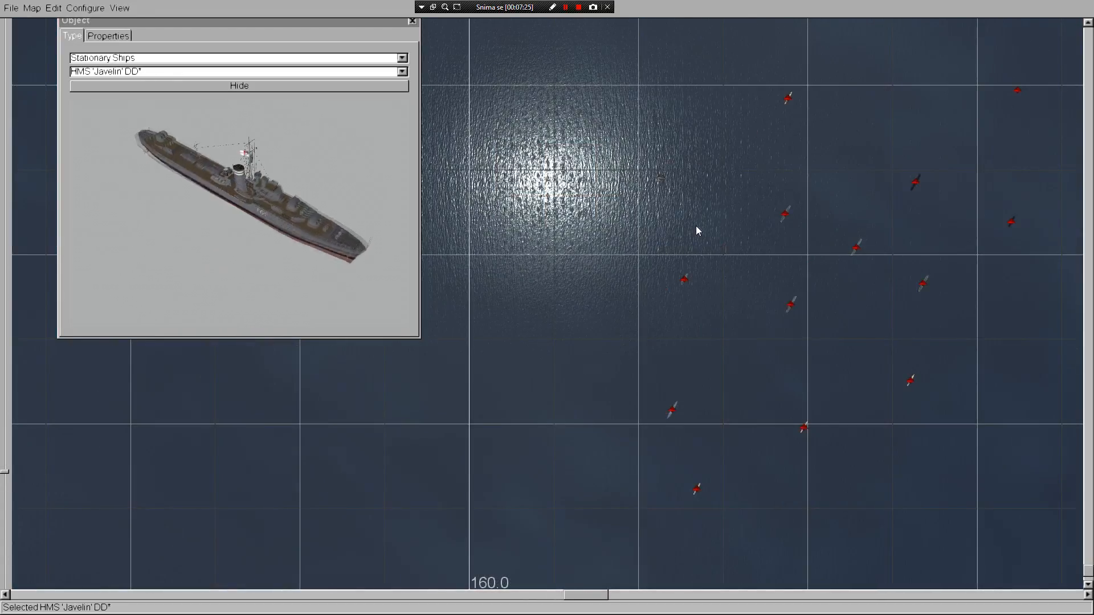
pyautogui.scroll(-3, 696, 222)
pyautogui.scroll(4, 725, 299)
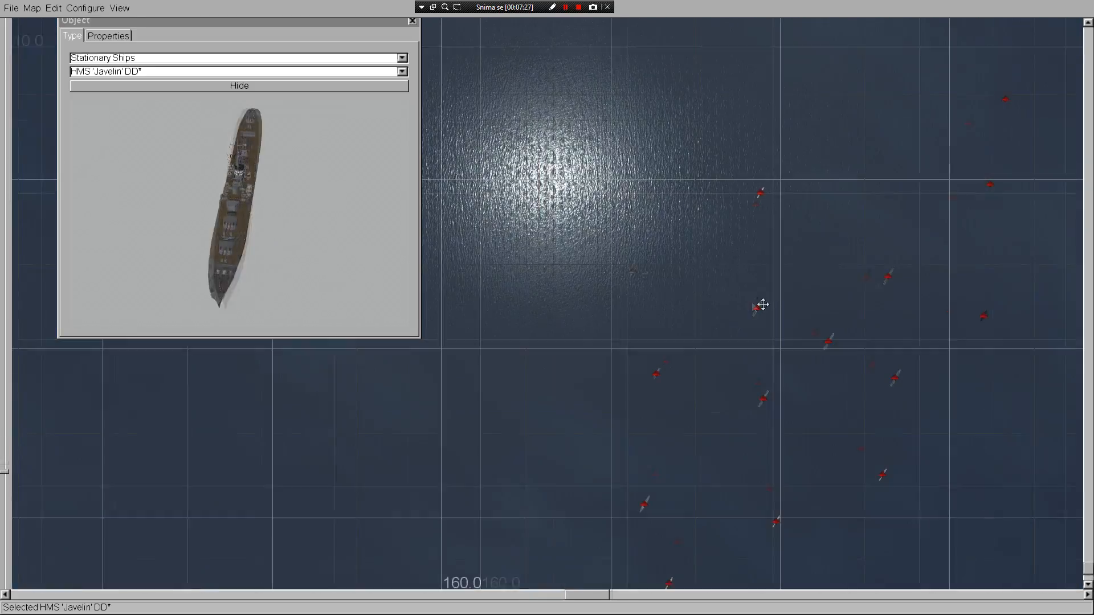
pyautogui.scroll(-2, 728, 352)
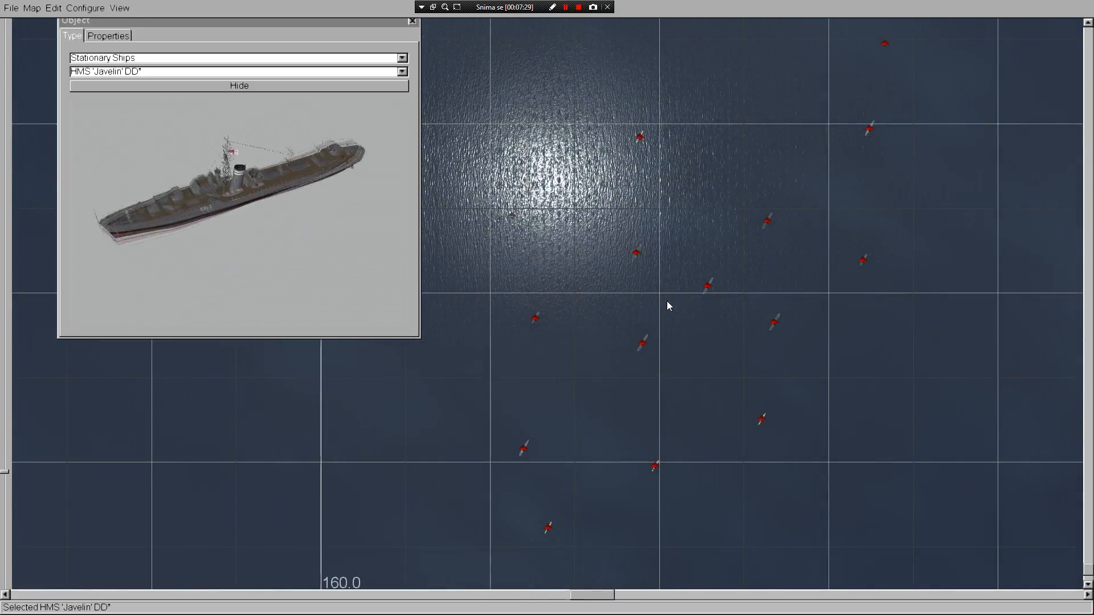
pyautogui.scroll(-1, 752, 353)
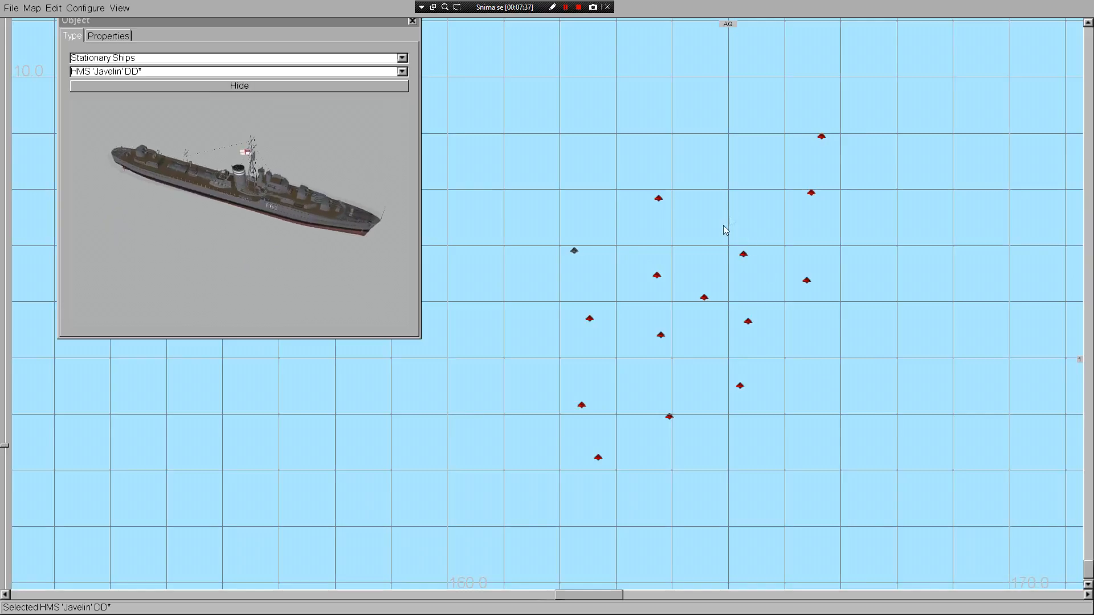
pyautogui.scroll(1, 724, 214)
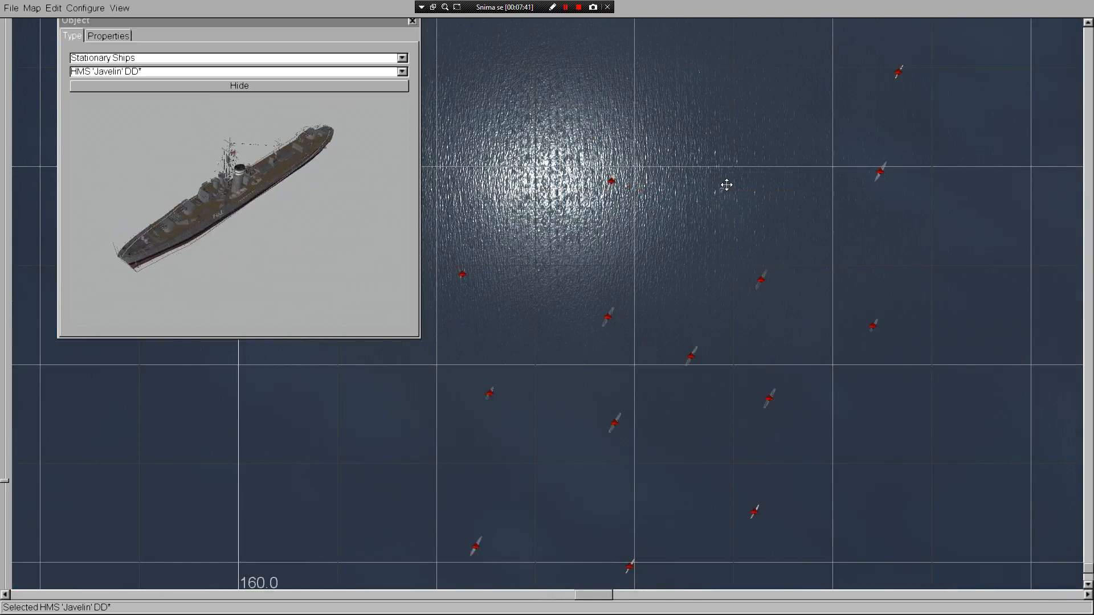
pyautogui.scroll(-1, 866, 223)
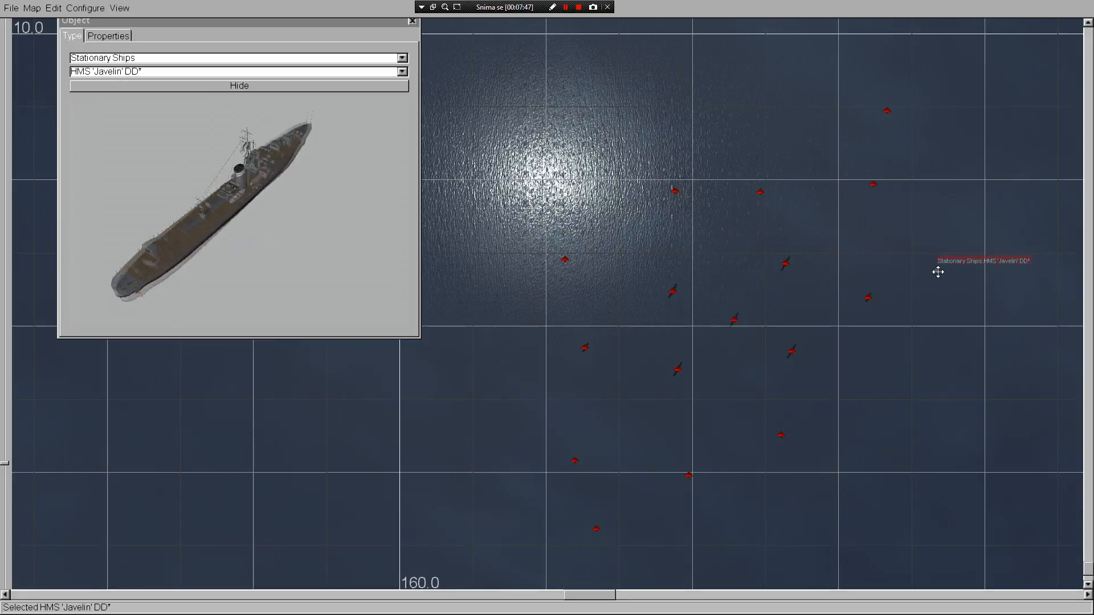
# - Add more Javelin destroyers east and south of the formation and near the carrier, then unselect
pyautogui.click(777, 550)
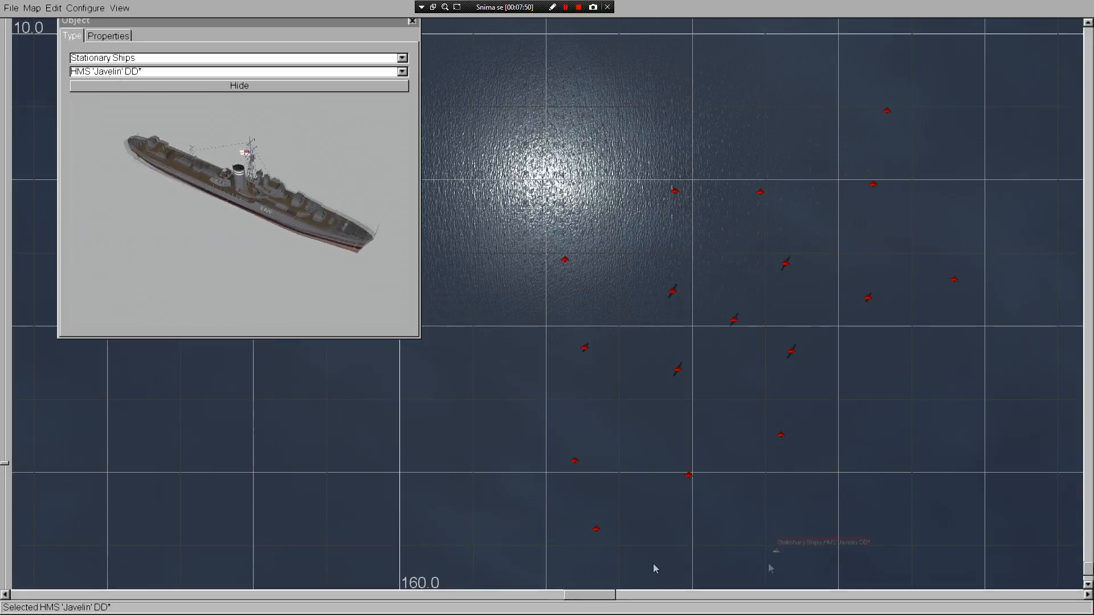
pyautogui.keyDown('ctrl'); pyautogui.click(459, 431); pyautogui.keyUp('ctrl')
pyautogui.moveTo(512, 430); pyautogui.dragTo(616, 414)
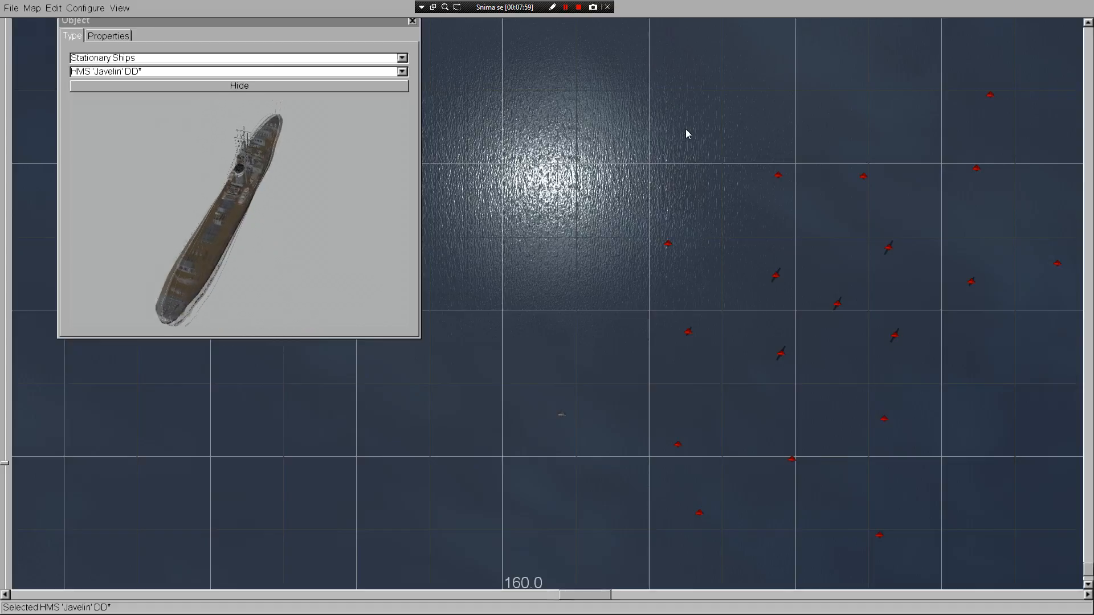
pyautogui.moveTo(694, 383); pyautogui.dragTo(525, 288, button='right')
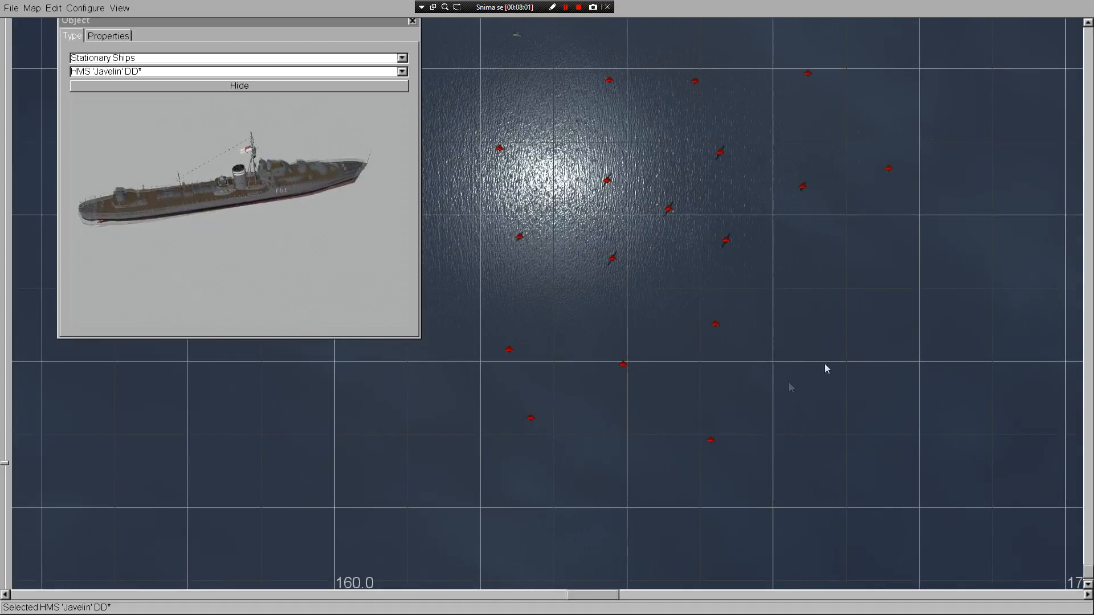
pyautogui.press('Insert')
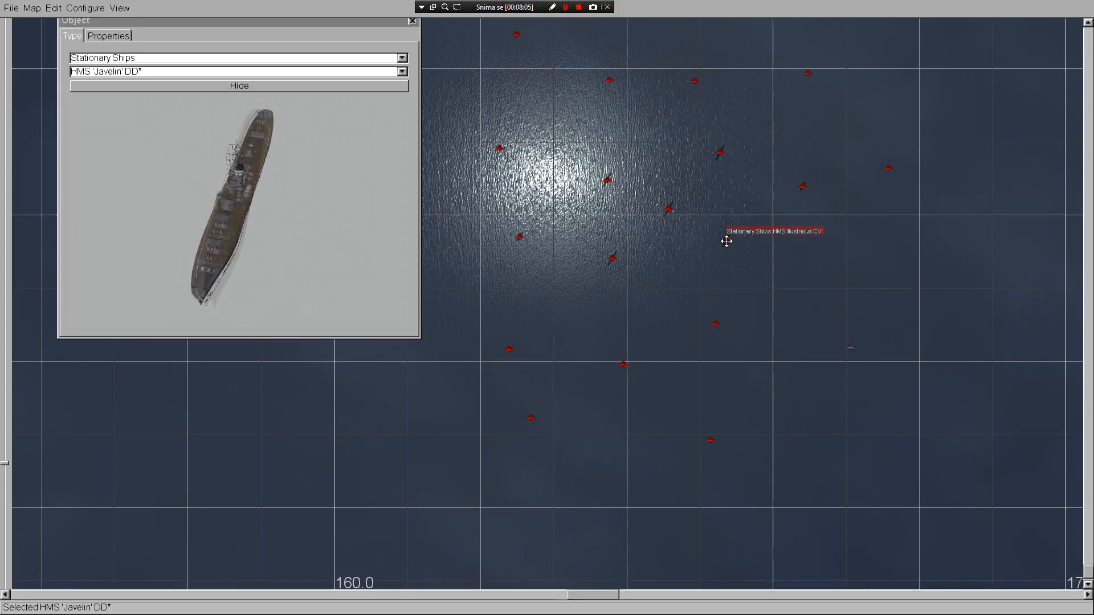
pyautogui.press('Insert')
pyautogui.rightClick(856, 462)
pyautogui.click(880, 471)
pyautogui.scroll(-3, 785, 425)
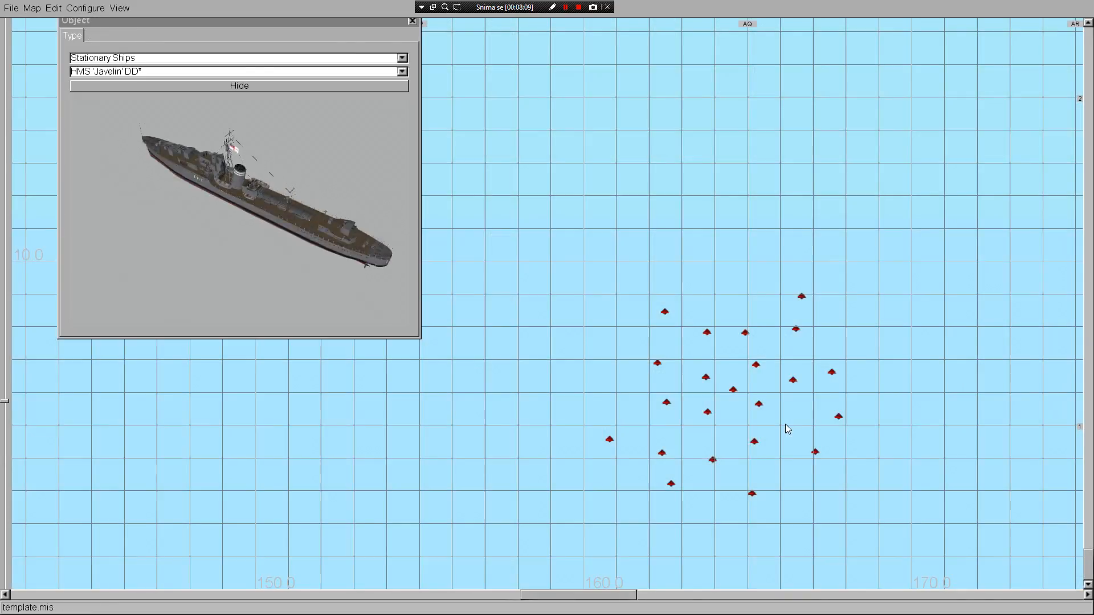
# - Use Save As and edit an existing file name into 'British fleet'
pyautogui.click(12, 8)
pyautogui.click(31, 62)
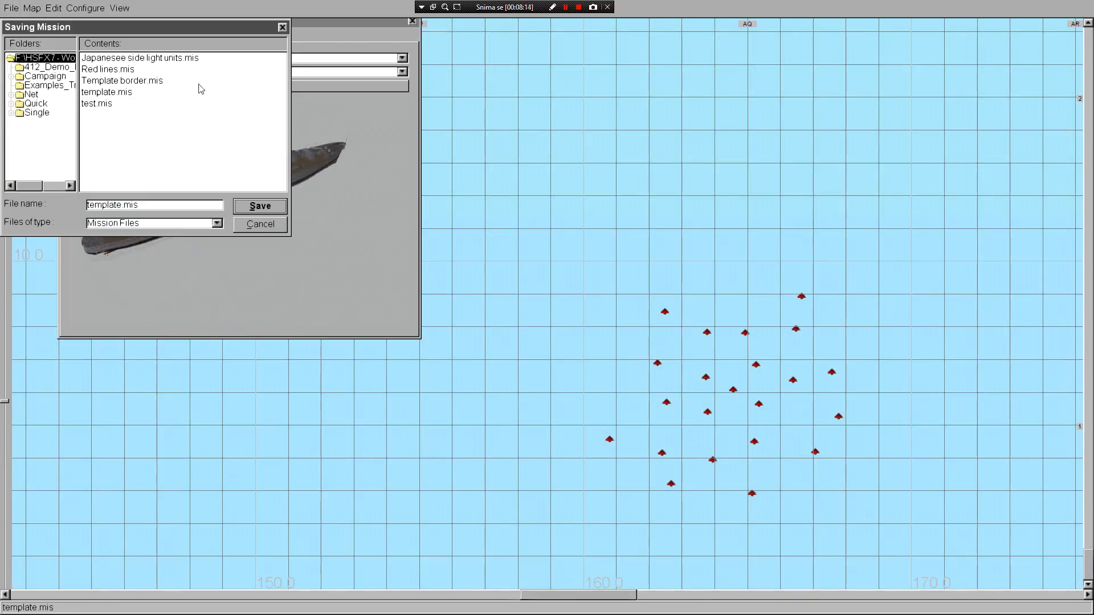
pyautogui.click(126, 59)
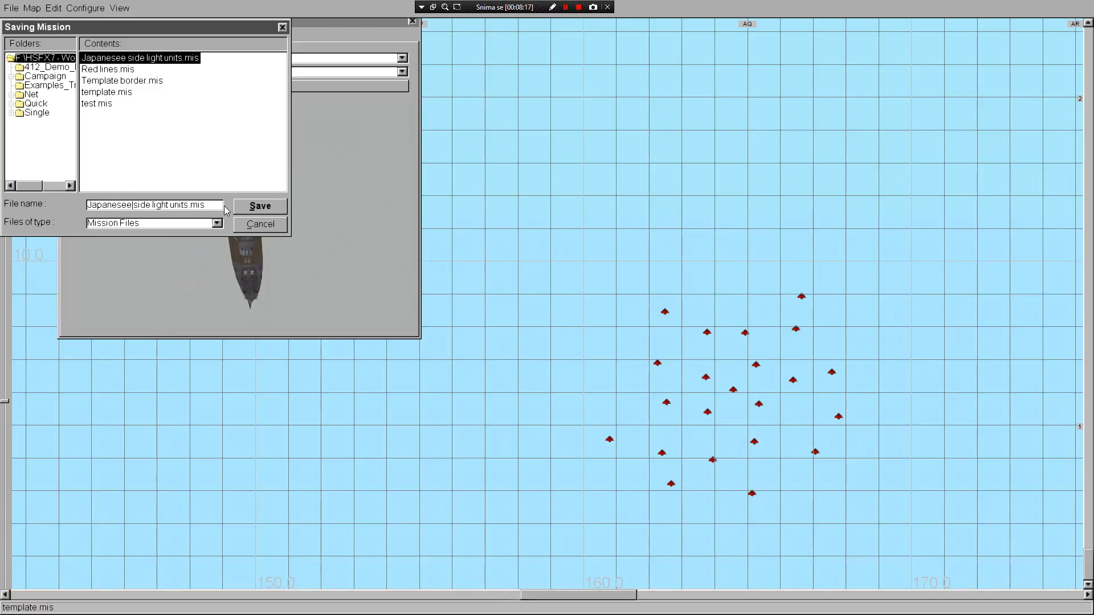
pyautogui.press('BackSpace')
pyautogui.press('BackSpace')
pyautogui.press('BackSpace')
pyautogui.press('BackSpace')
pyautogui.press('BackSpace')
pyautogui.press('BackSpace')
pyautogui.press('BackSpace')
pyautogui.press('BackSpace')
pyautogui.press('BackSpace')
pyautogui.write('Brit')
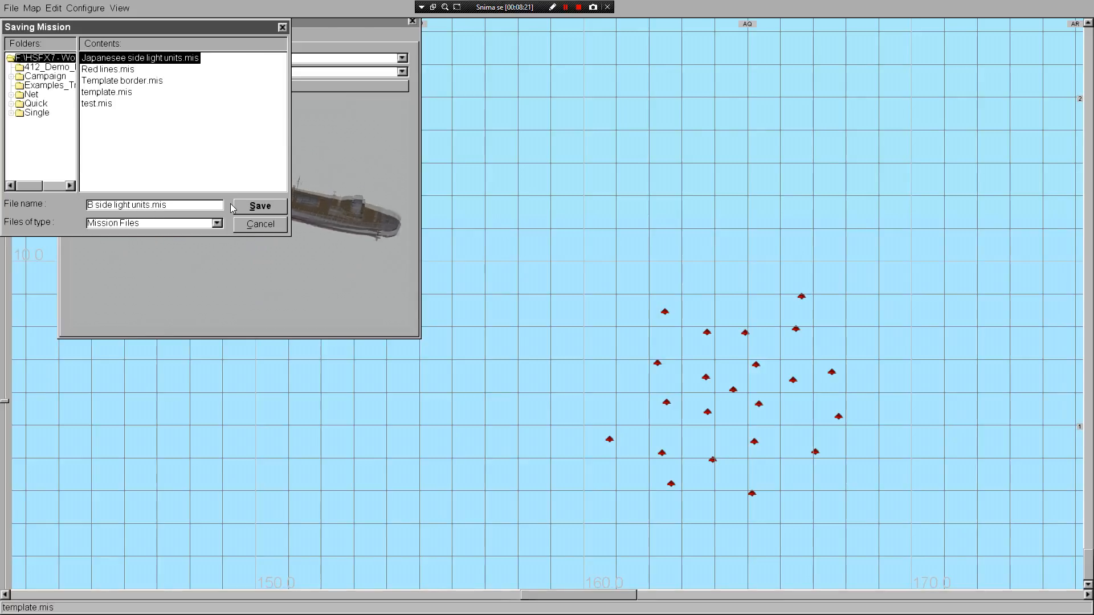
pyautogui.write('ish')
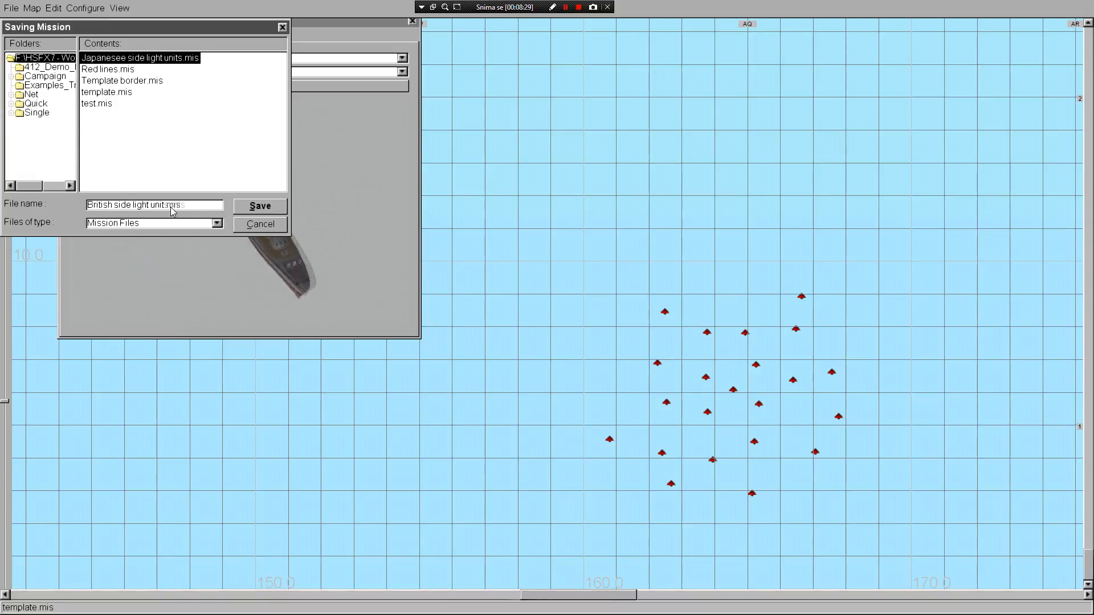
pyautogui.press('BackSpace')
pyautogui.press('BackSpace')
pyautogui.press('BackSpace')
pyautogui.press('BackSpace')
pyautogui.press('BackSpace')
pyautogui.press('BackSpace')
pyautogui.press('BackSpace')
pyautogui.press('BackSpace')
pyautogui.press('BackSpace')
pyautogui.press('BackSpace')
pyautogui.press('BackSpace')
pyautogui.press('BackSpace')
pyautogui.press('BackSpace')
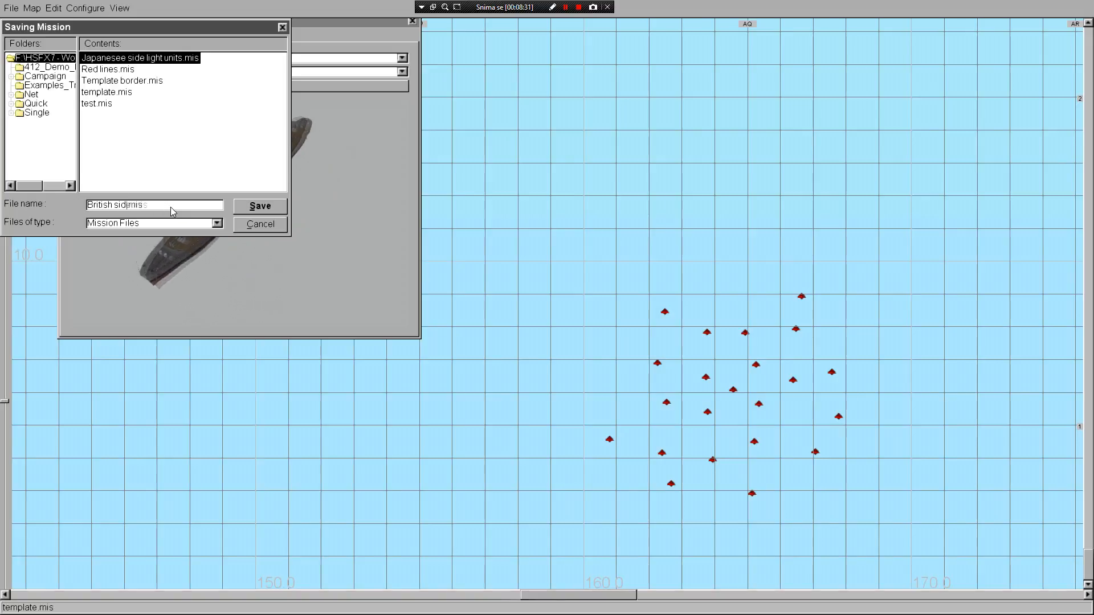
pyautogui.write('fle')
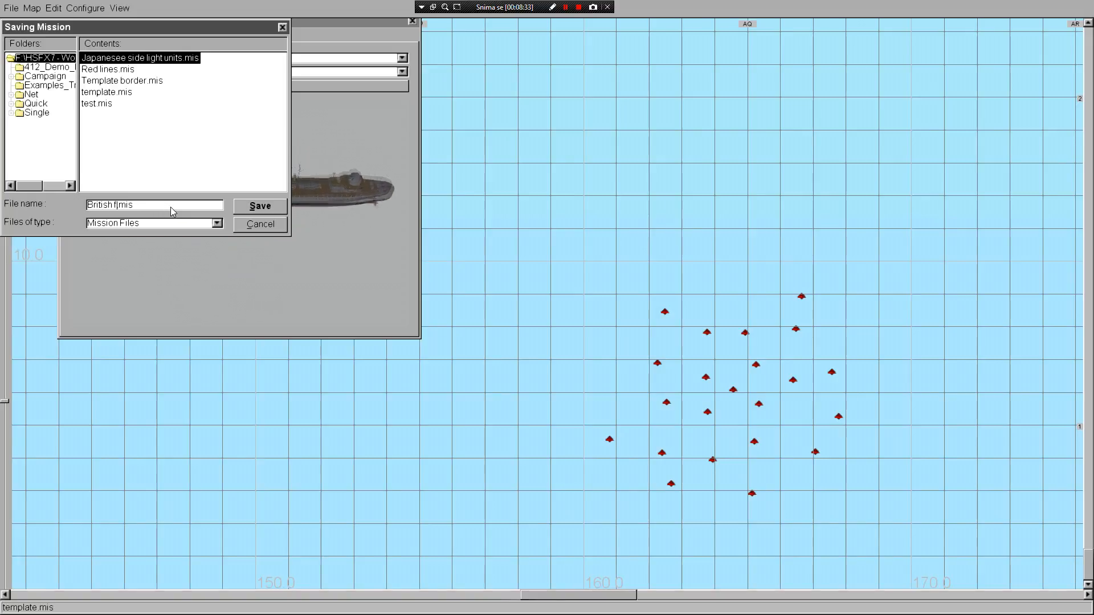
pyautogui.write('et')
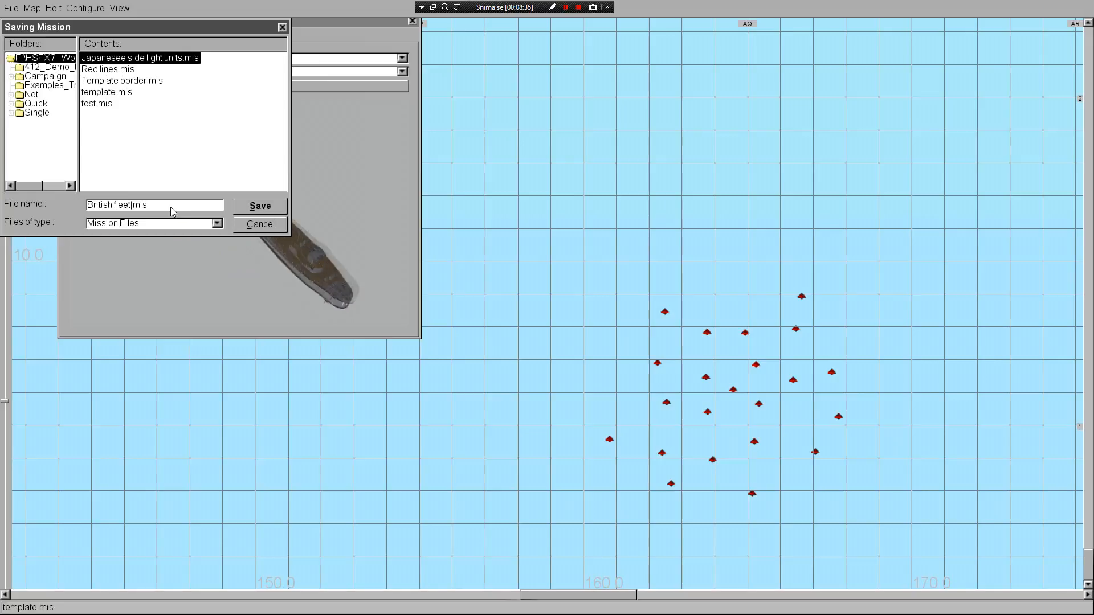
# - Save the mission as British fleet.mis
pyautogui.click(263, 207)
pyautogui.scroll(-4, 762, 402)
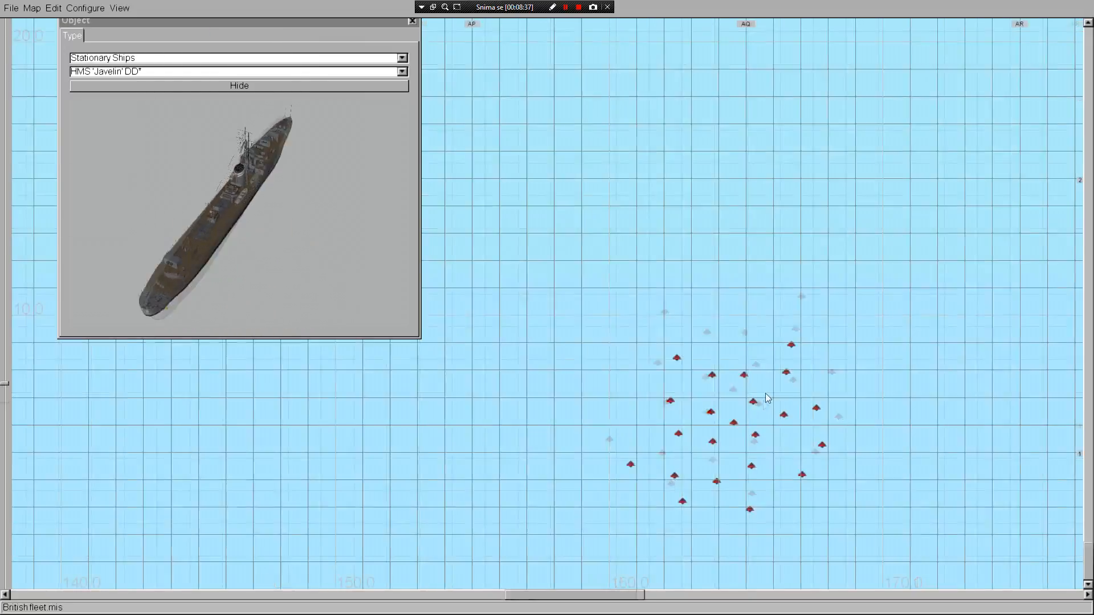
pyautogui.scroll(5, 777, 442)
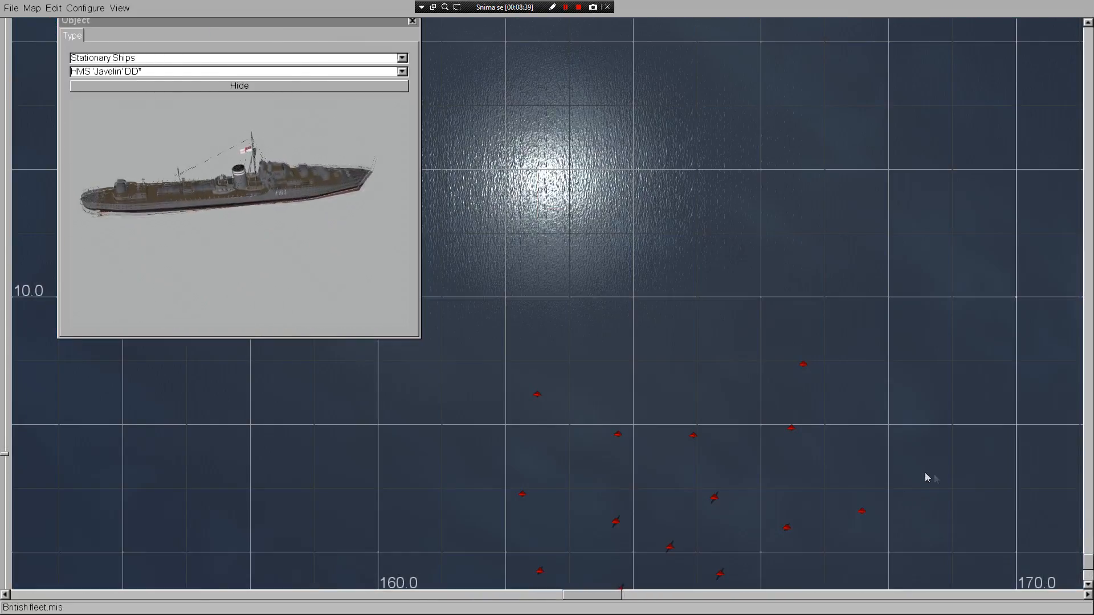
pyautogui.scroll(-4, 785, 364)
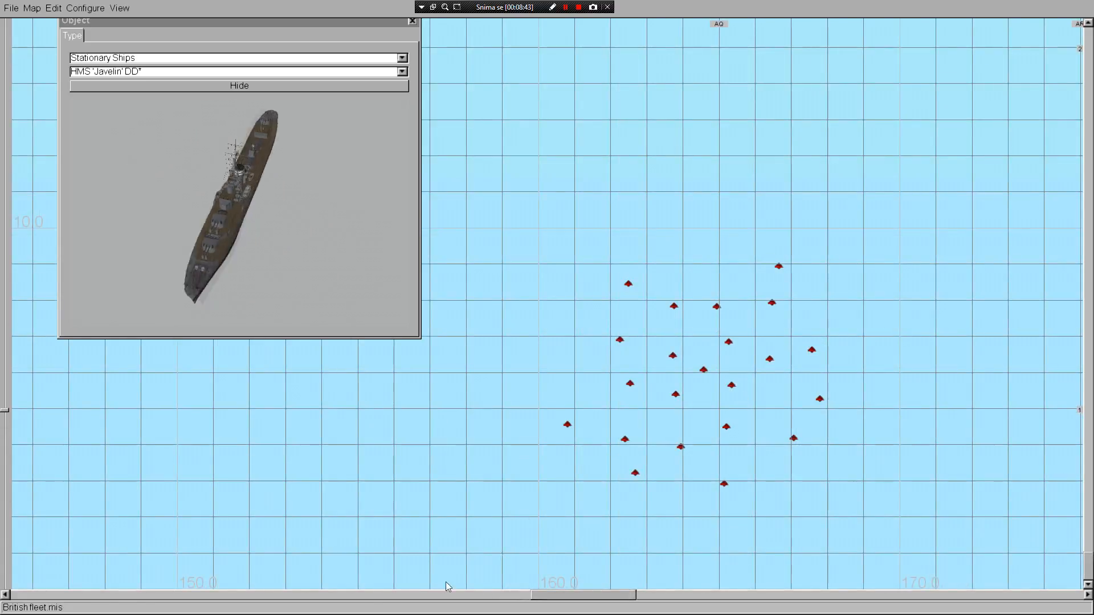
# - Glance at the OoB.xlsx workbook in Excel, then return to the mission map
pyautogui.press('super')
pyautogui.moveTo(362, 609)
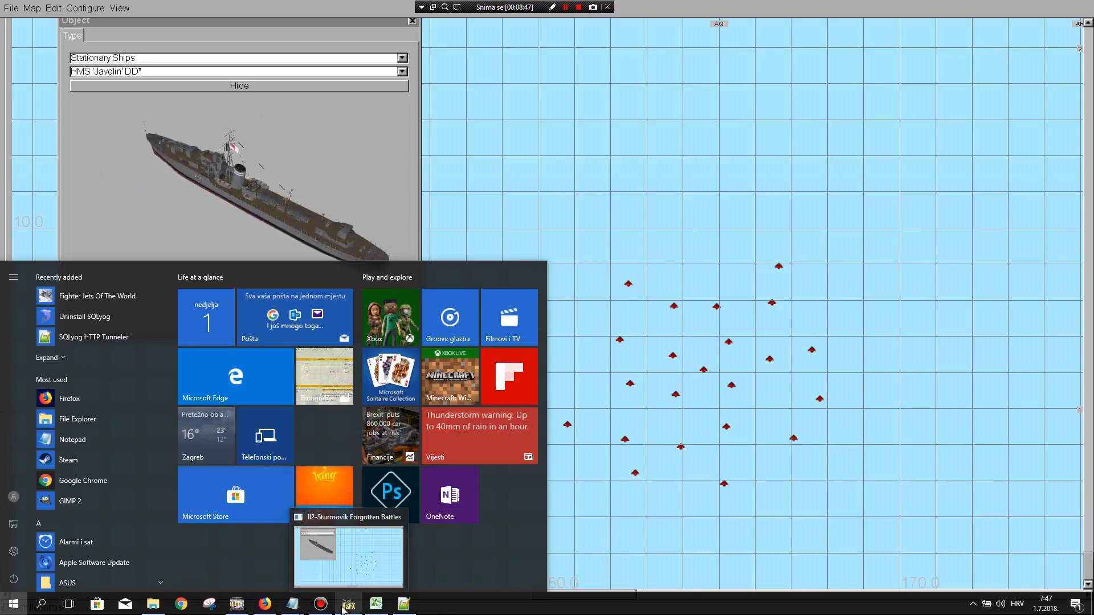
pyautogui.click(341, 519)
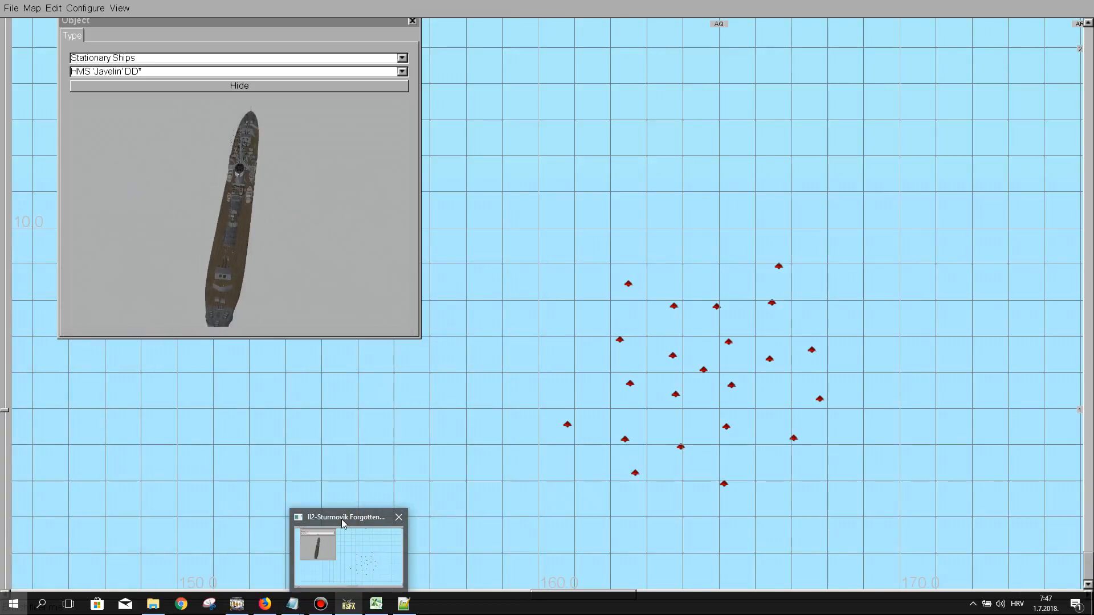
pyautogui.click(375, 604)
pyautogui.scroll(6, 382, 450)
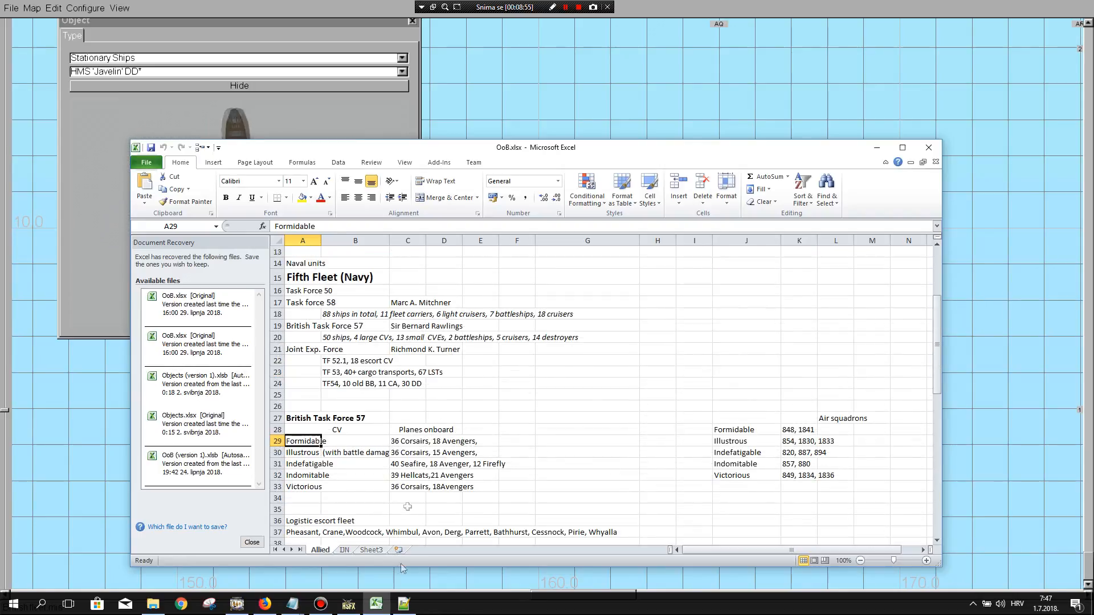
pyautogui.click(401, 606)
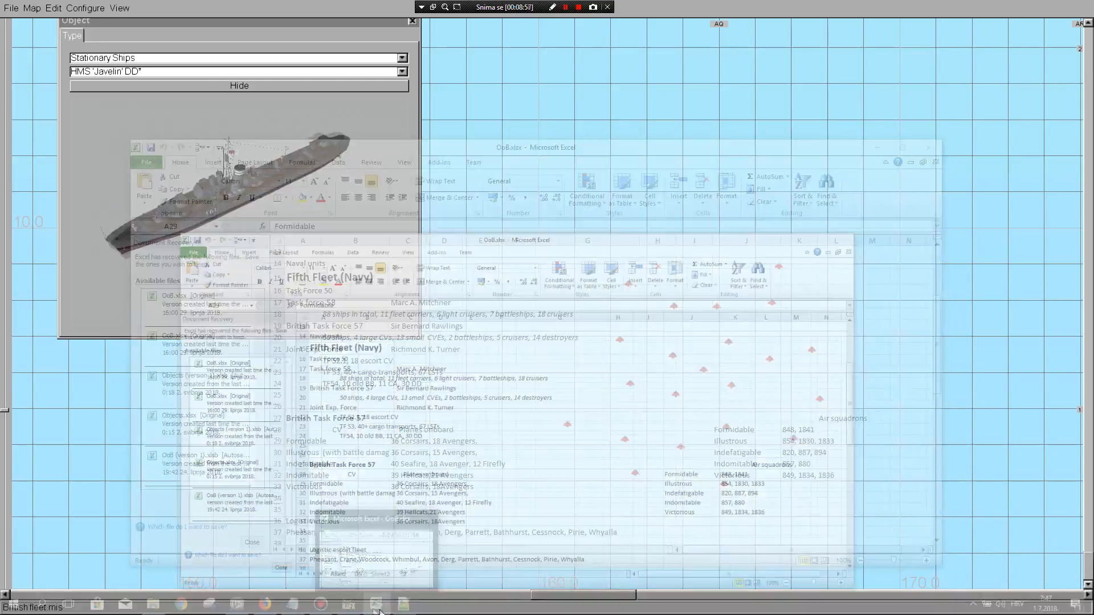
# - Zoom and pan the map onto the British carrier task force near grids 164–166
pyautogui.scroll(3, 727, 269)
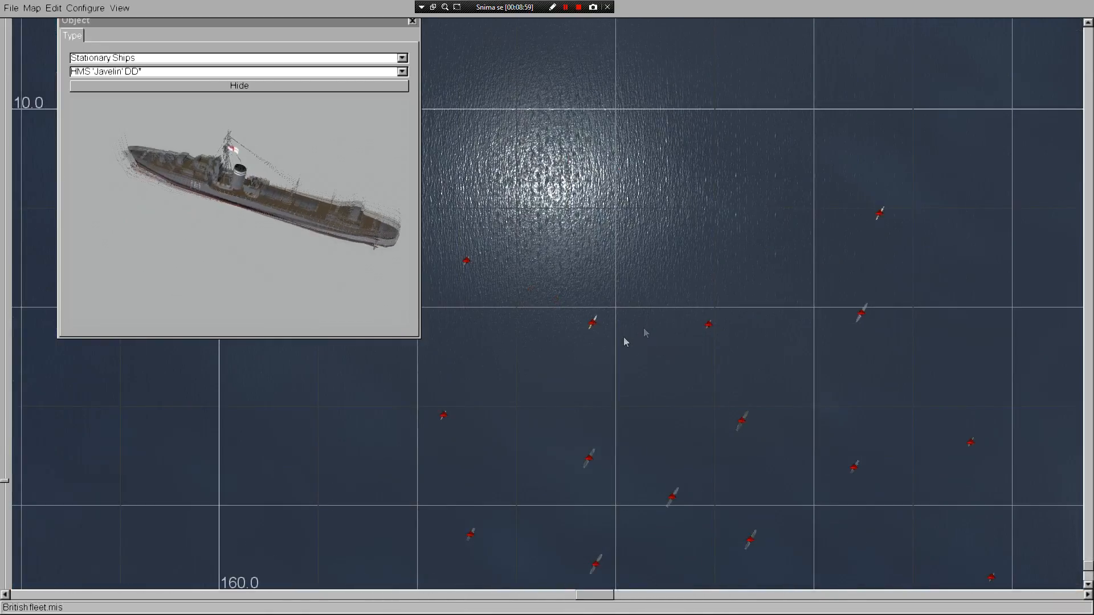
pyautogui.moveTo(752, 309); pyautogui.dragTo(742, 262, button='right')
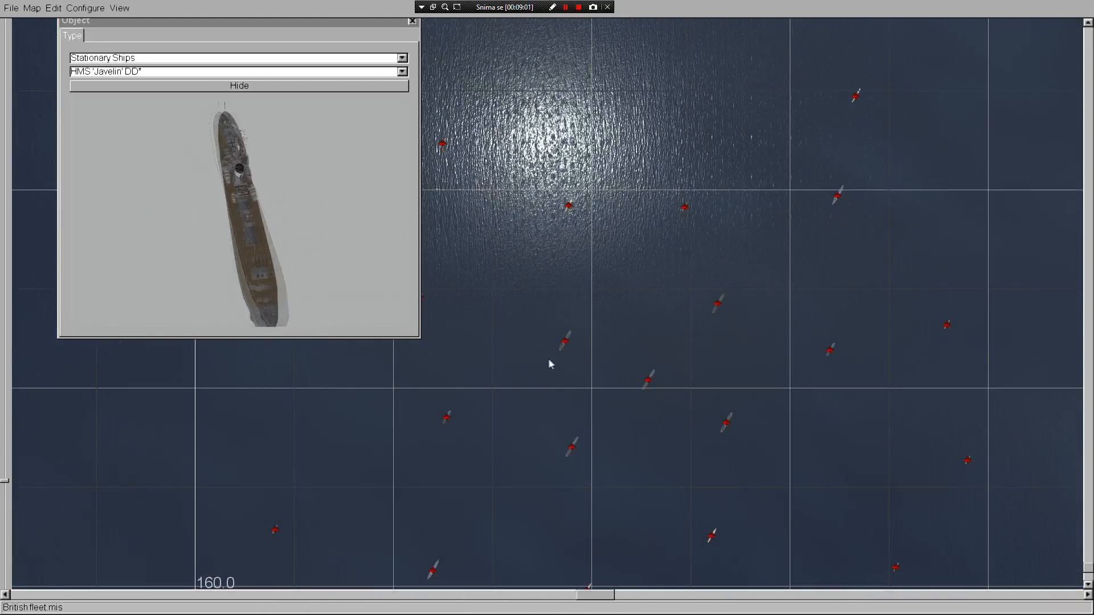
pyautogui.scroll(5, 567, 342)
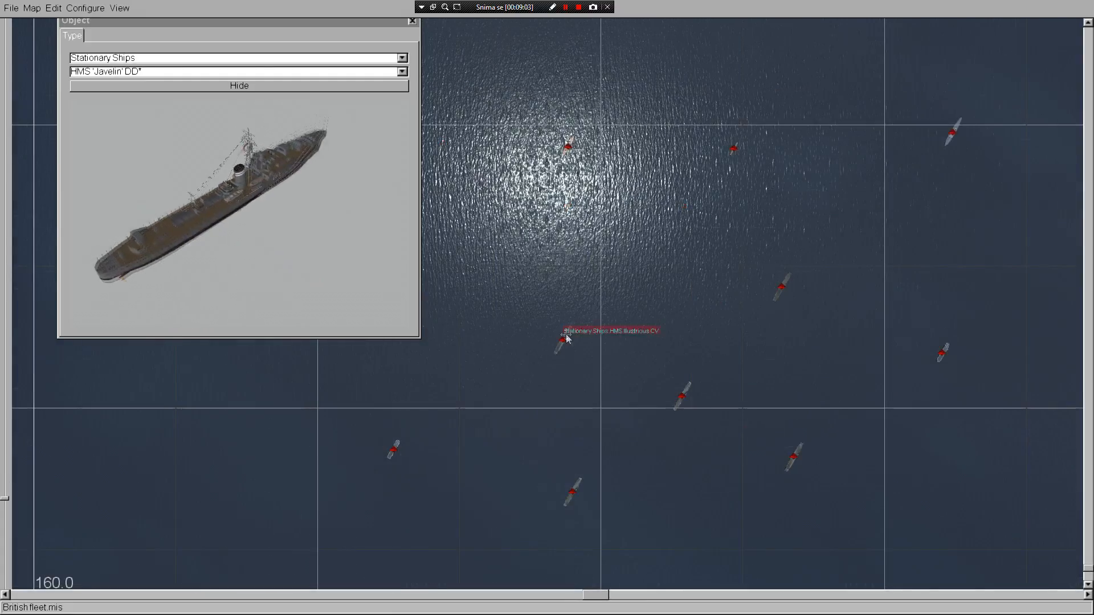
pyautogui.moveTo(775, 324); pyautogui.dragTo(432, 364, button='right')
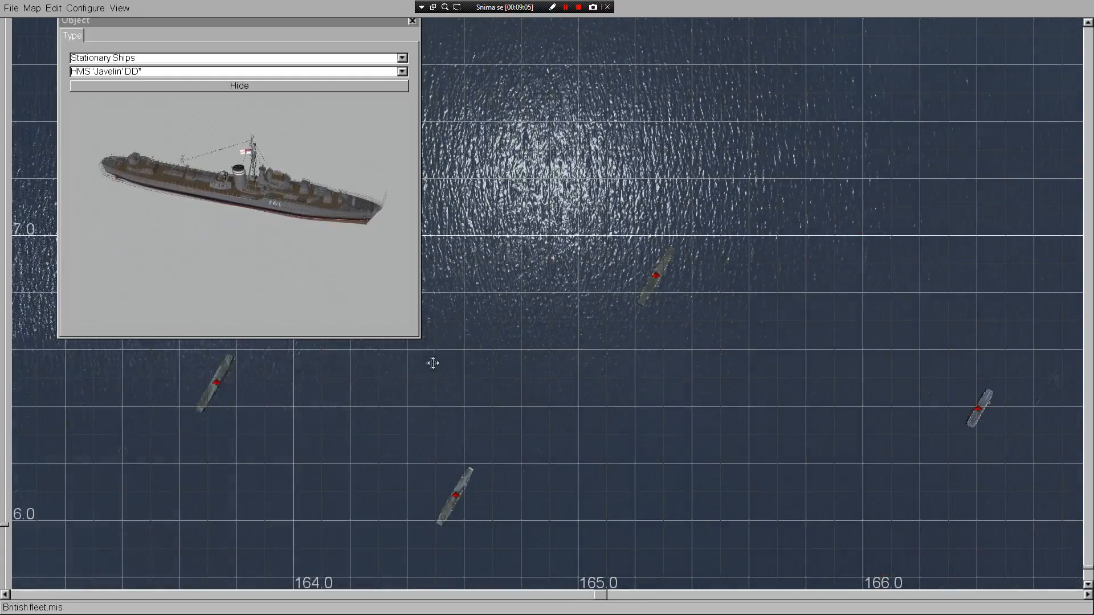
pyautogui.scroll(-2, 640, 337)
pyautogui.scroll(2, 686, 341)
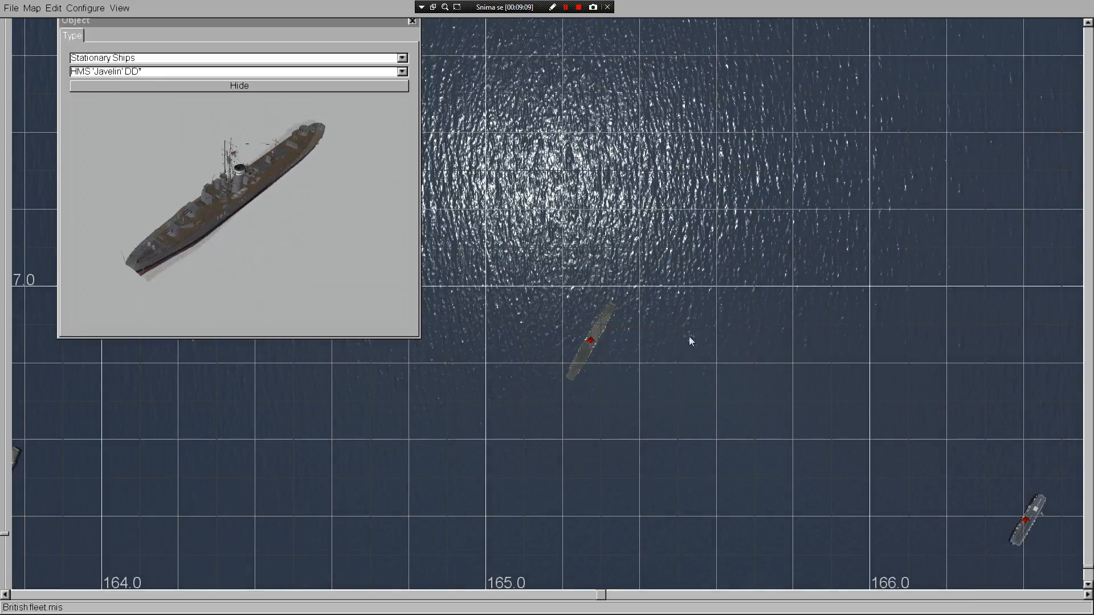
pyautogui.scroll(2, 736, 375)
pyautogui.scroll(-2, 740, 377)
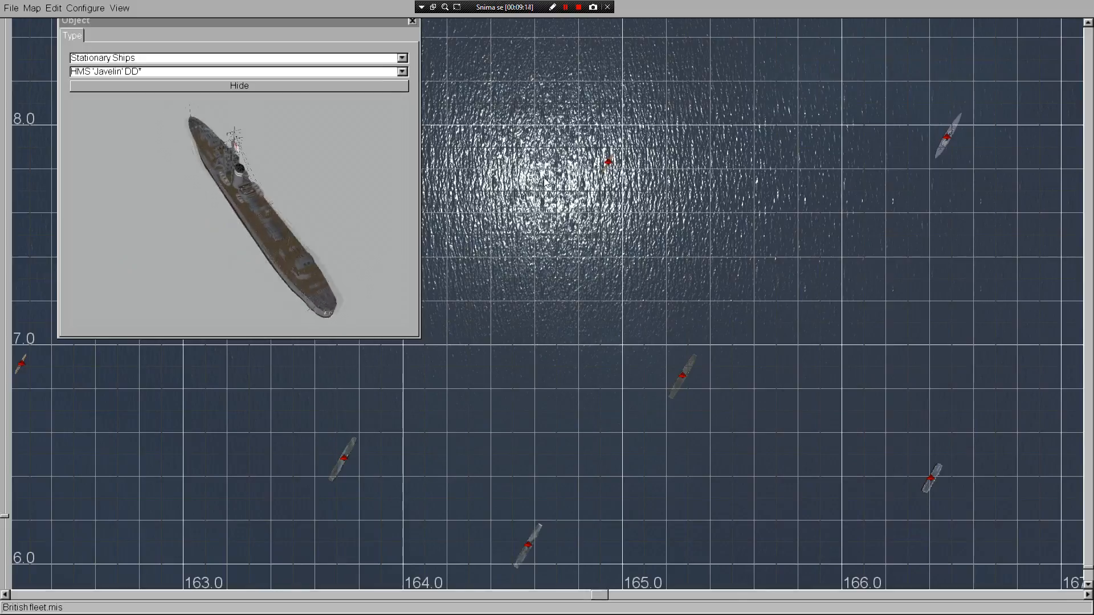
# - Switch the object type to Aircraft and select the F4U-1D, 1944
pyautogui.click(402, 57)
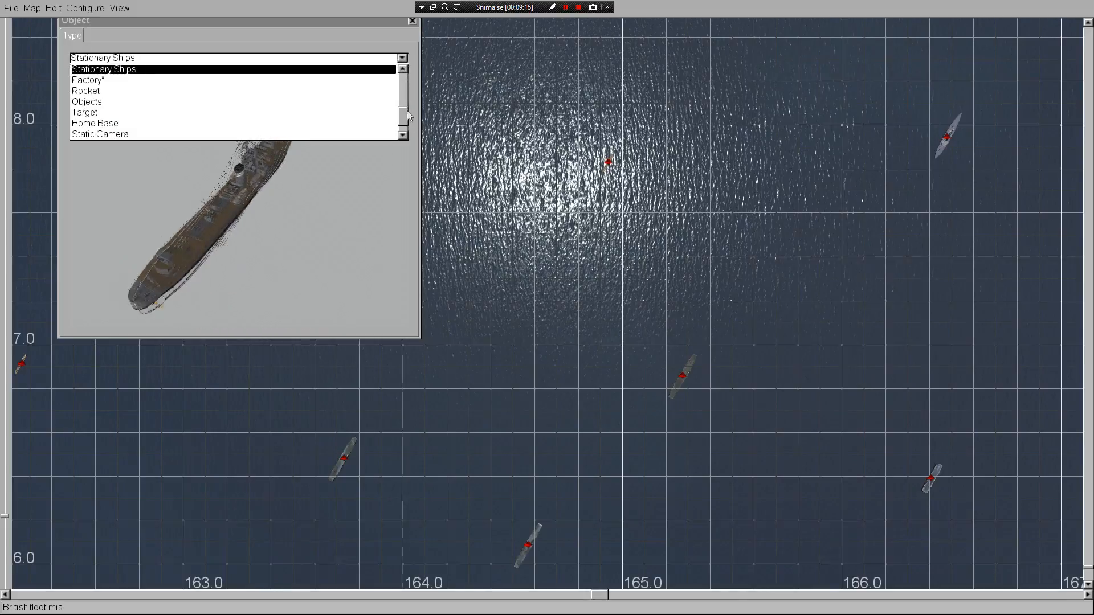
pyautogui.scroll(5, 401, 78)
pyautogui.click(319, 70)
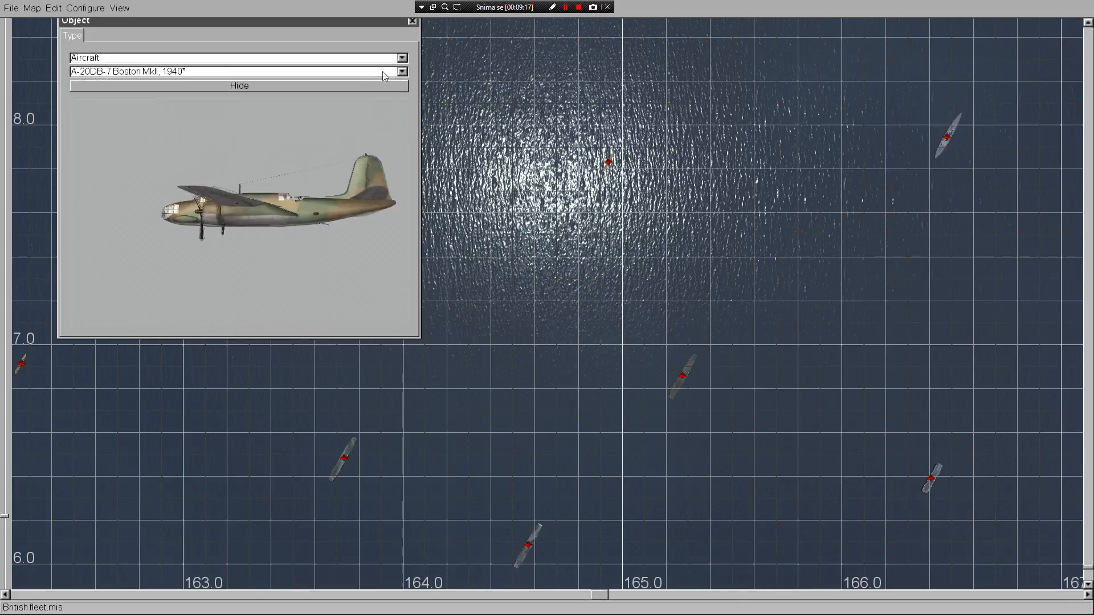
pyautogui.click(402, 71)
pyautogui.scroll(-5, 402, 114)
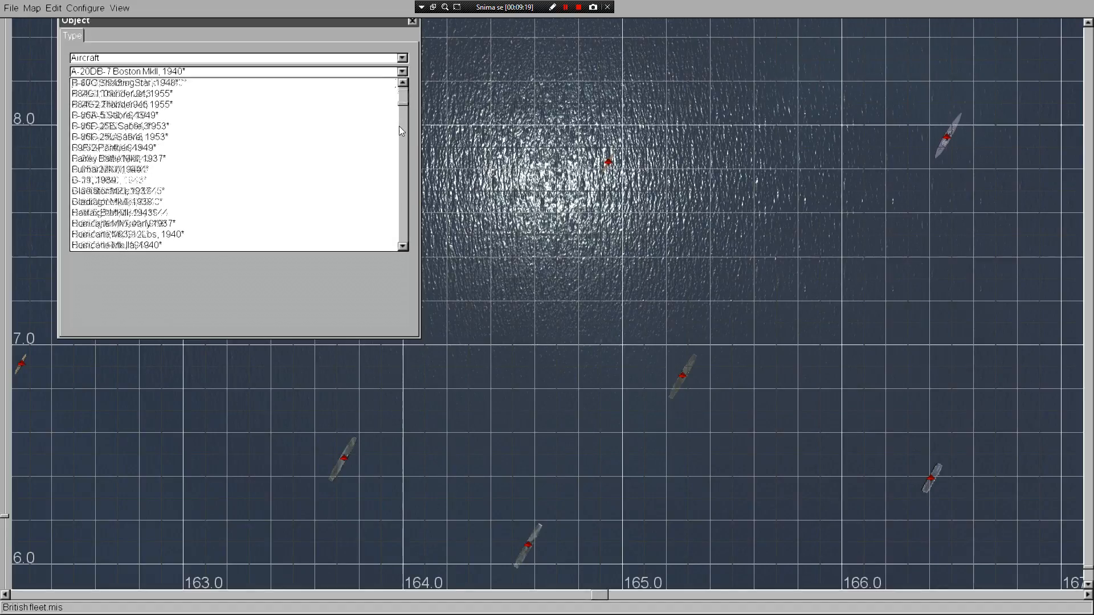
pyautogui.moveTo(396, 168); pyautogui.dragTo(396, 144)
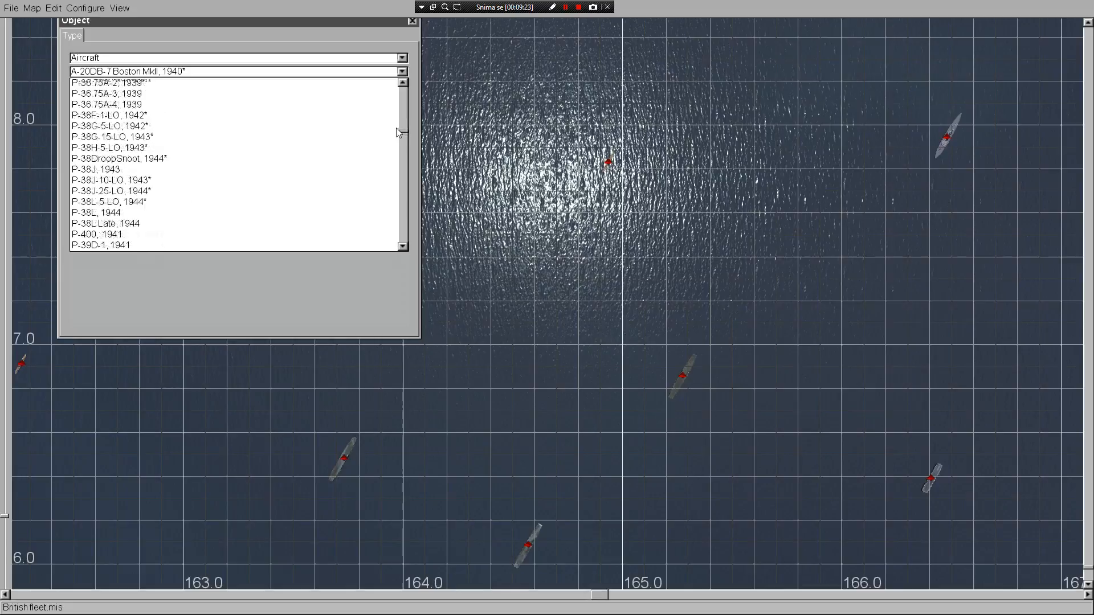
pyautogui.moveTo(397, 127); pyautogui.dragTo(397, 152)
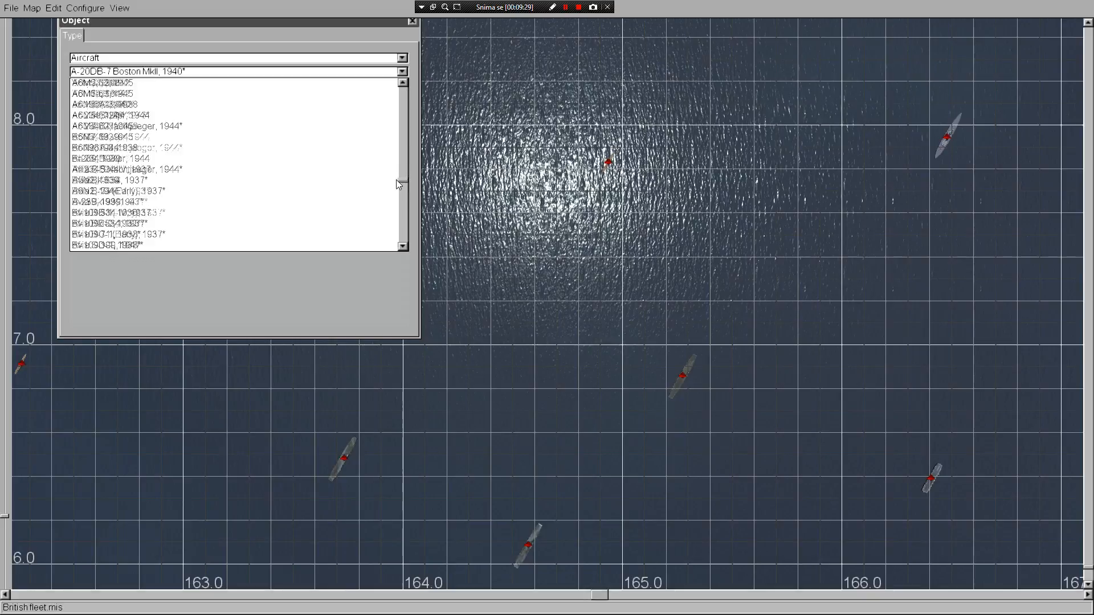
pyautogui.moveTo(397, 165); pyautogui.dragTo(398, 160)
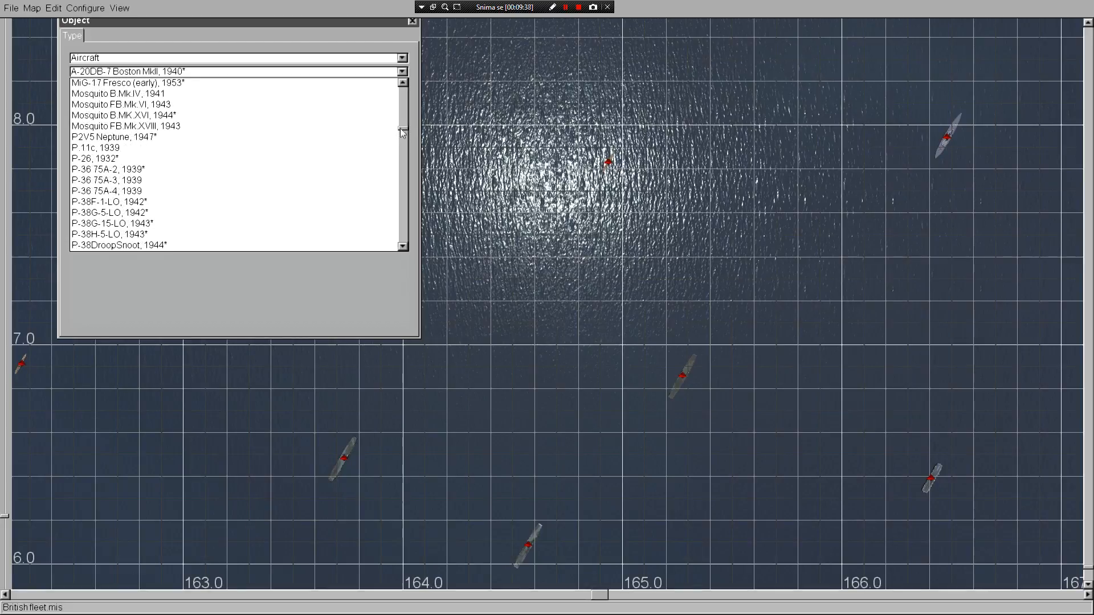
pyautogui.scroll(4, 272, 166)
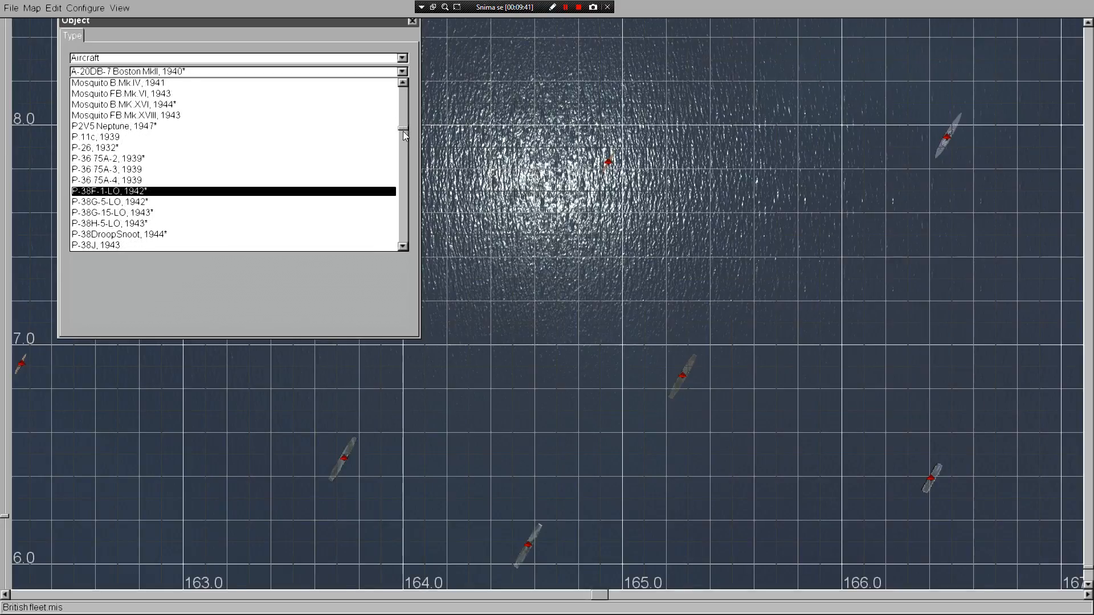
pyautogui.moveTo(403, 129); pyautogui.dragTo(408, 101)
pyautogui.scroll(-6, 264, 179)
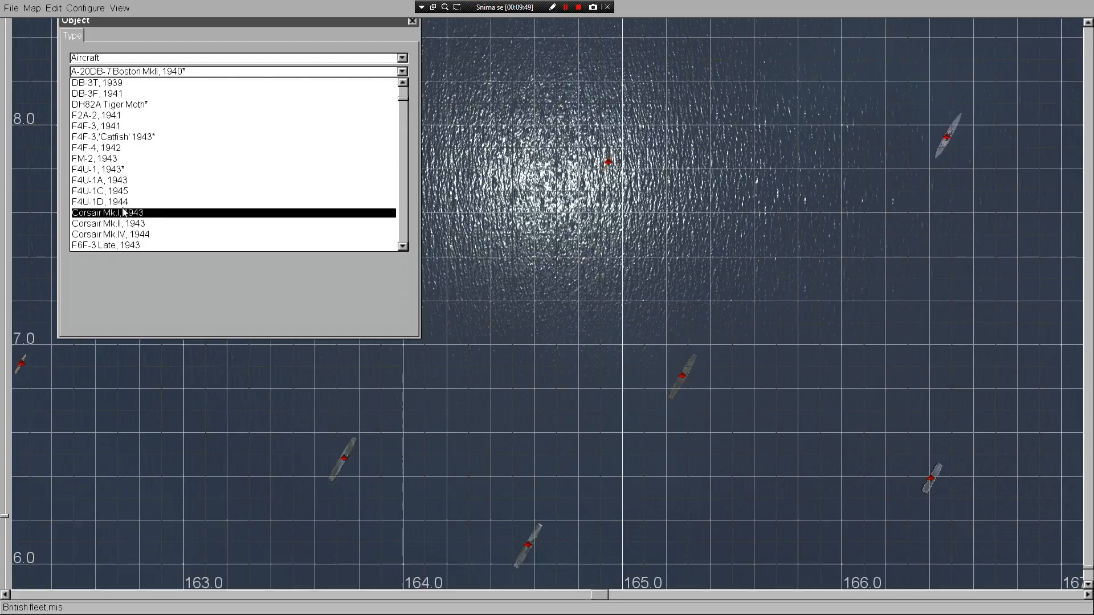
pyautogui.click(274, 206)
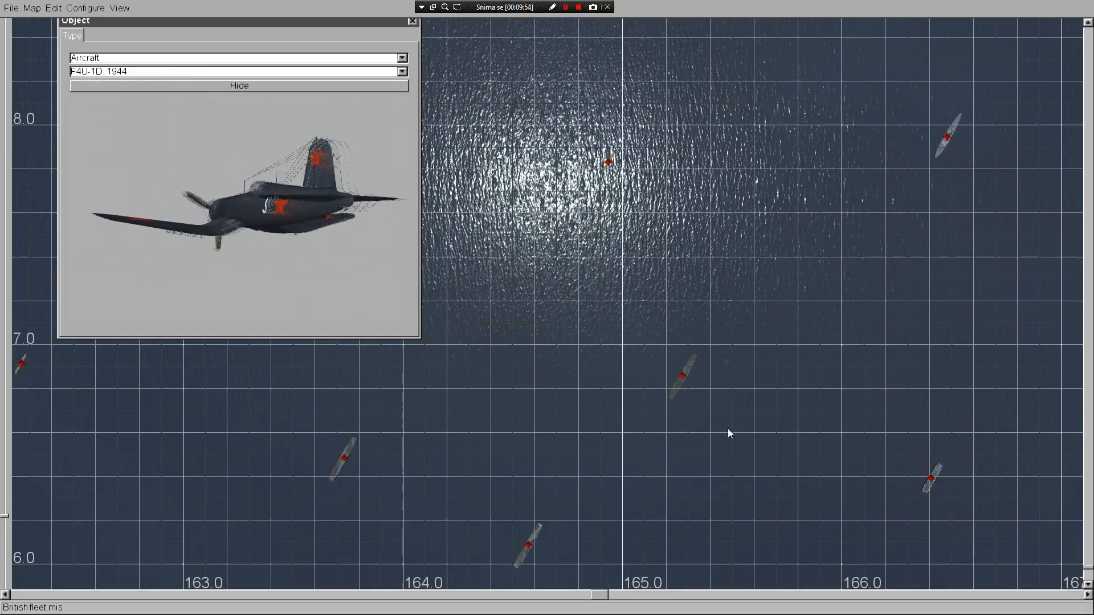
# - Place the Corsair flight with a Landing waypoint on the carrier
pyautogui.click(695, 227)
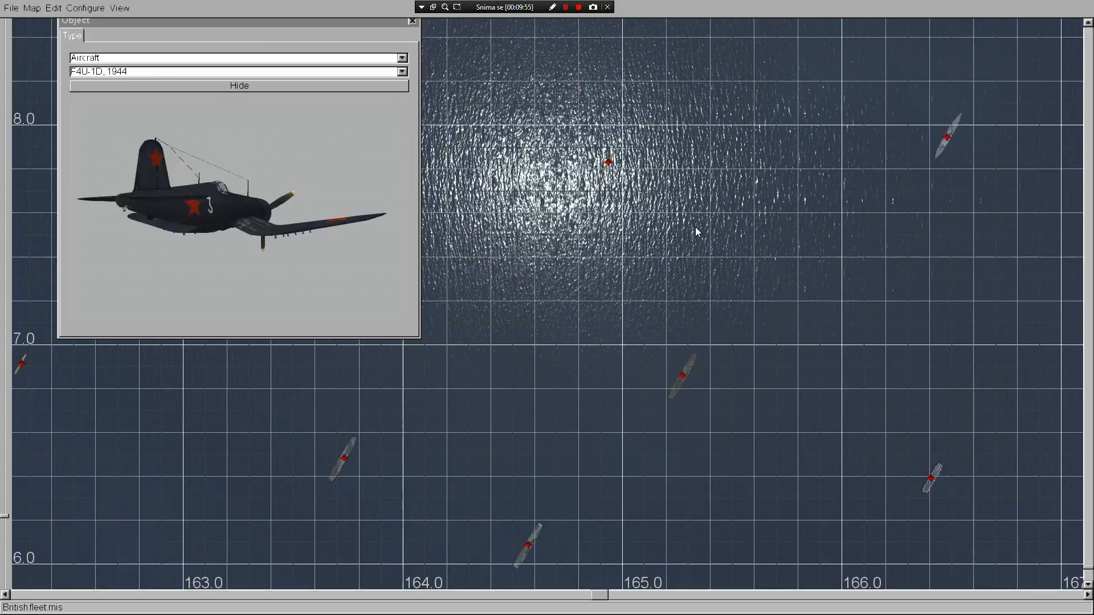
pyautogui.keyDown('ctrl'); pyautogui.click(695, 228); pyautogui.keyUp('ctrl')
pyautogui.keyDown('ctrl'); pyautogui.click(684, 377); pyautogui.keyUp('ctrl')
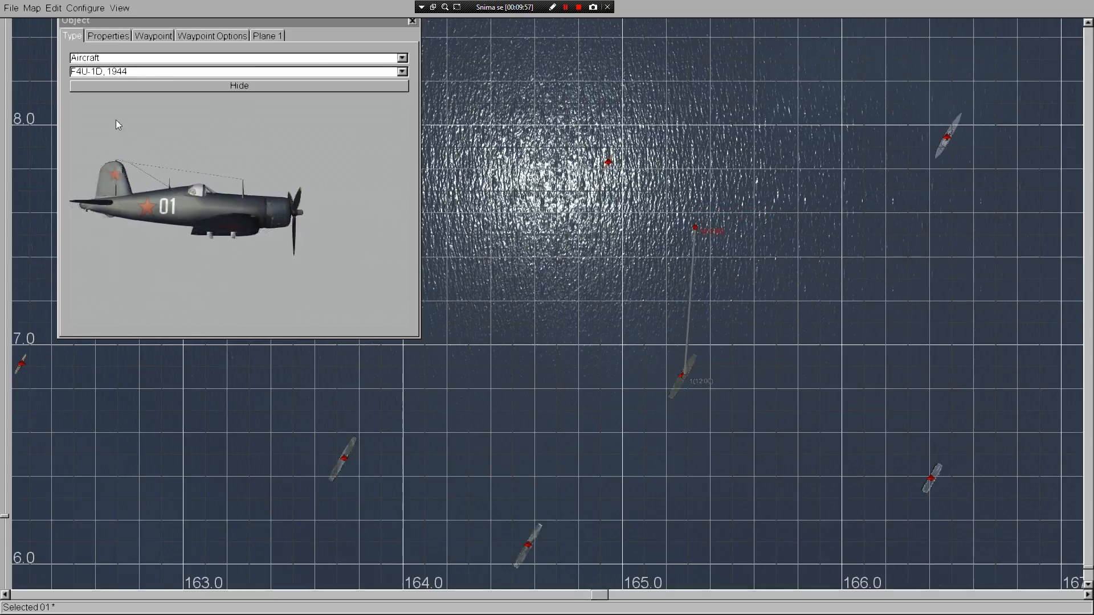
pyautogui.click(153, 35)
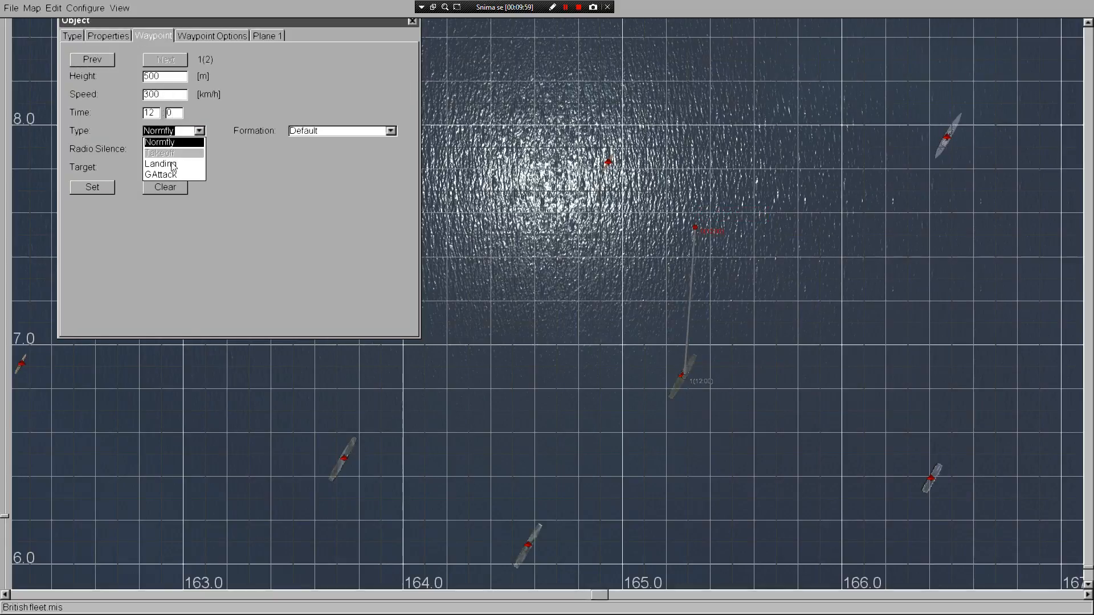
pyautogui.click(172, 164)
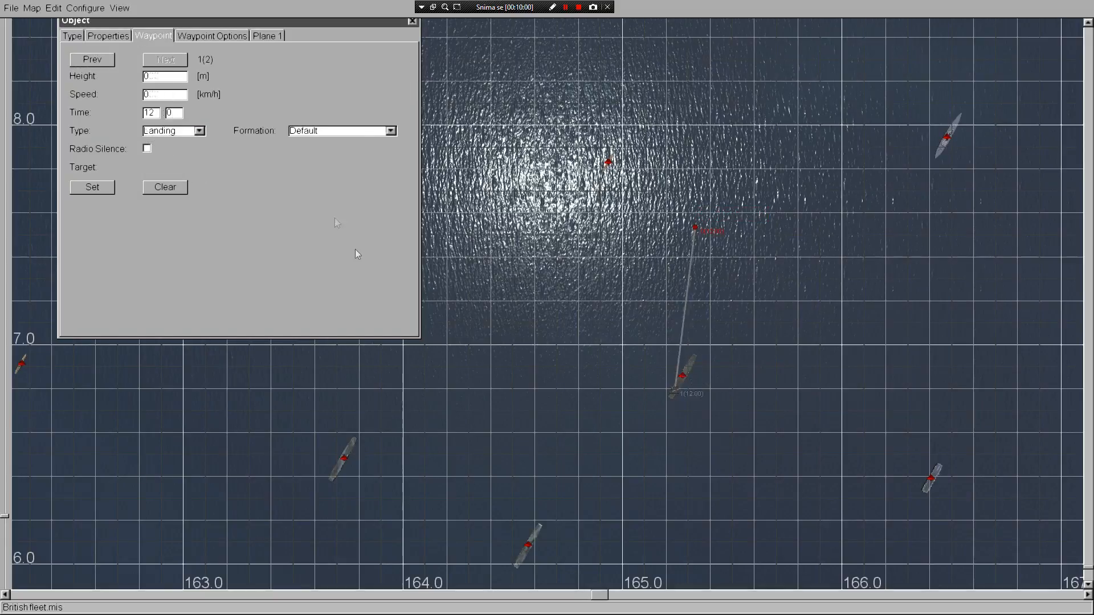
pyautogui.click(108, 37)
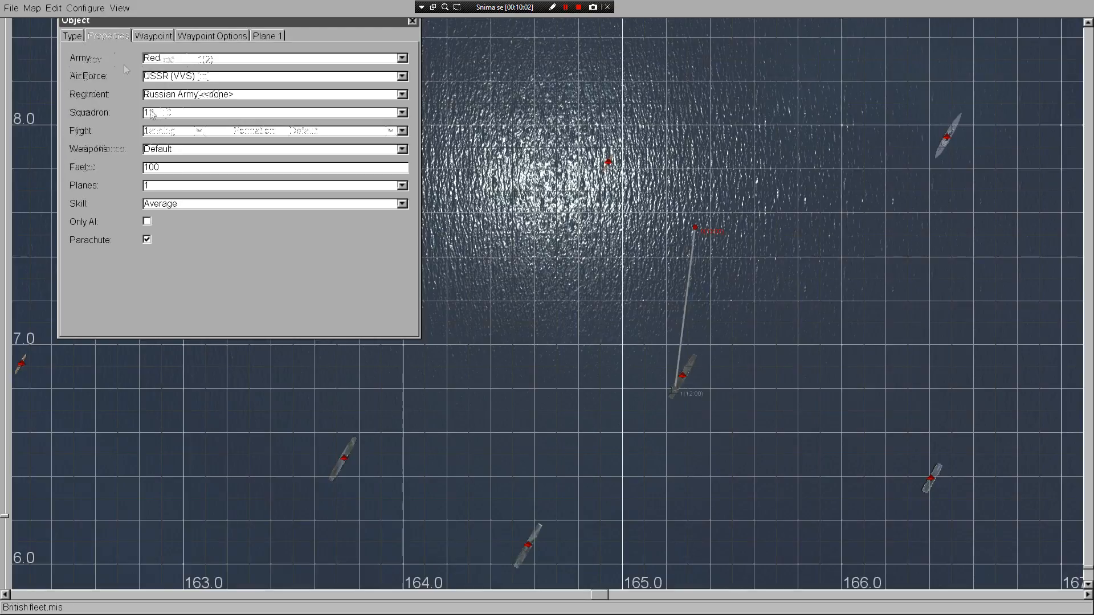
# - Set the Corsair flight's Air Force to Great Britain (FAA) and bring up the Start menu
pyautogui.click(174, 77)
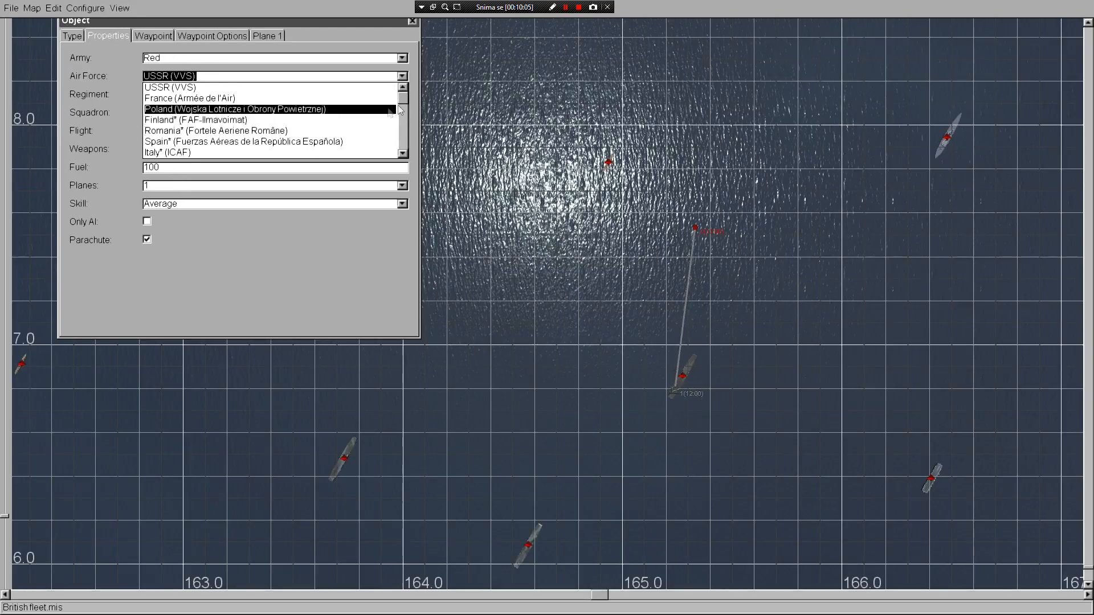
pyautogui.moveTo(403, 98)
pyautogui.mouseDown()
pyautogui.moveTo(404, 133)
pyautogui.moveTo(406, 102)
pyautogui.mouseUp()
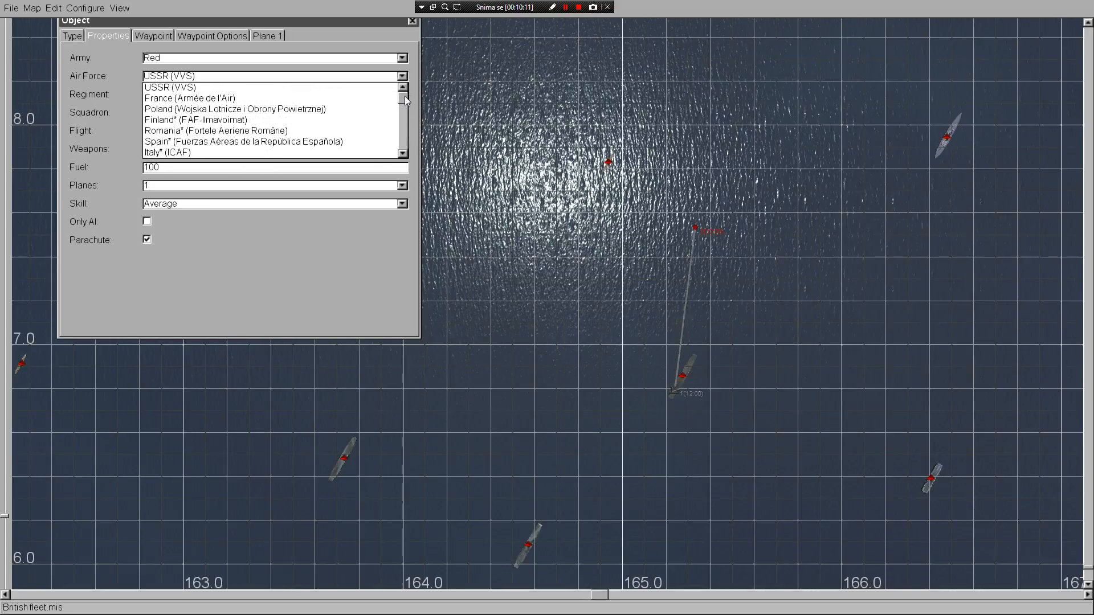
pyautogui.scroll(-5, 279, 111)
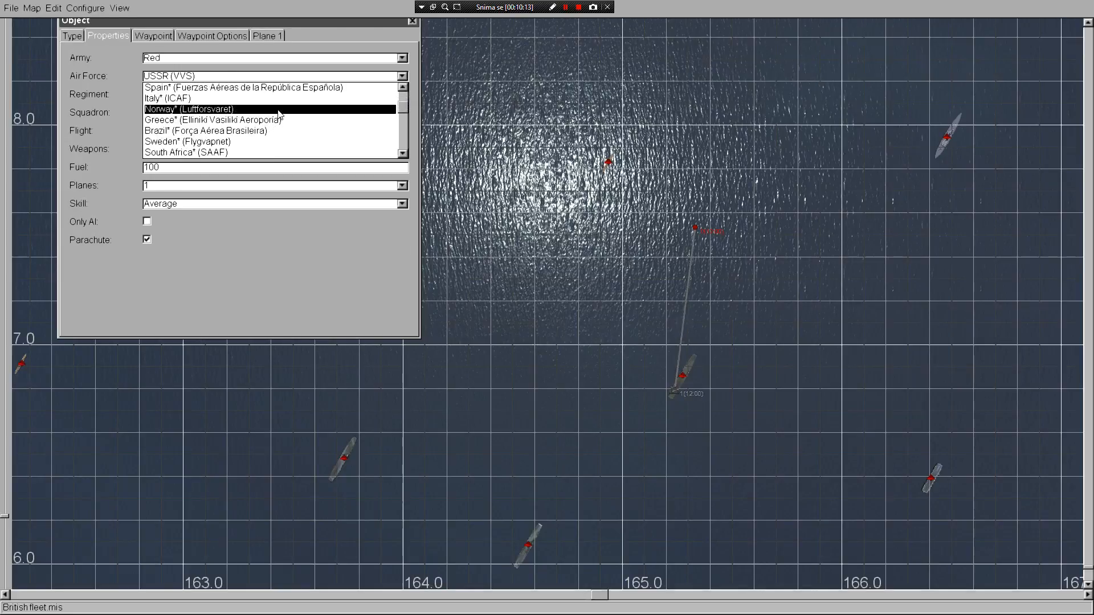
pyautogui.scroll(5, 291, 129)
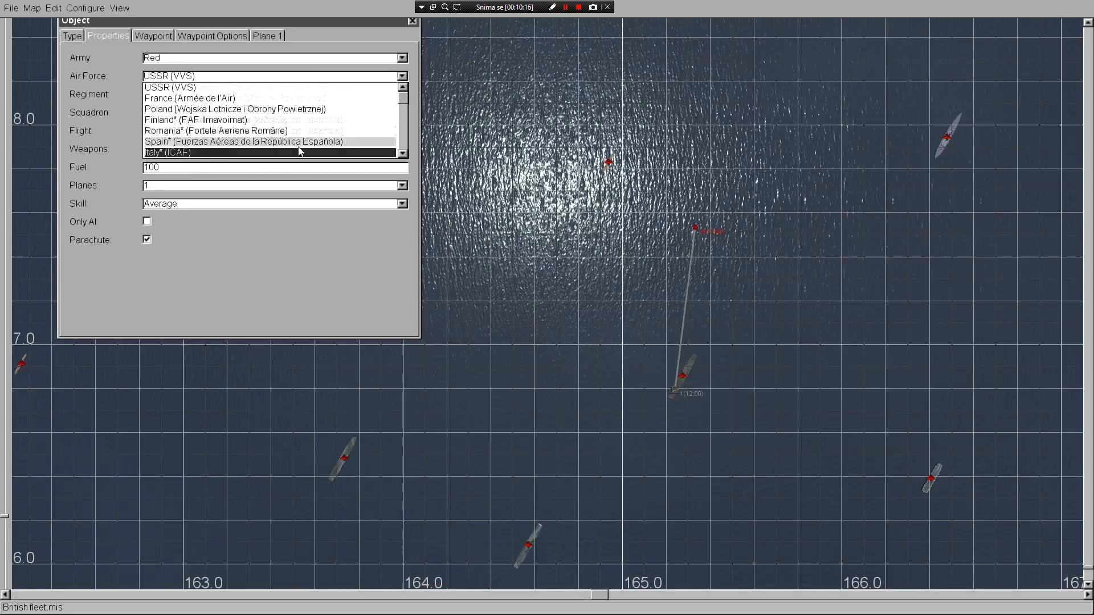
pyautogui.scroll(-9, 303, 143)
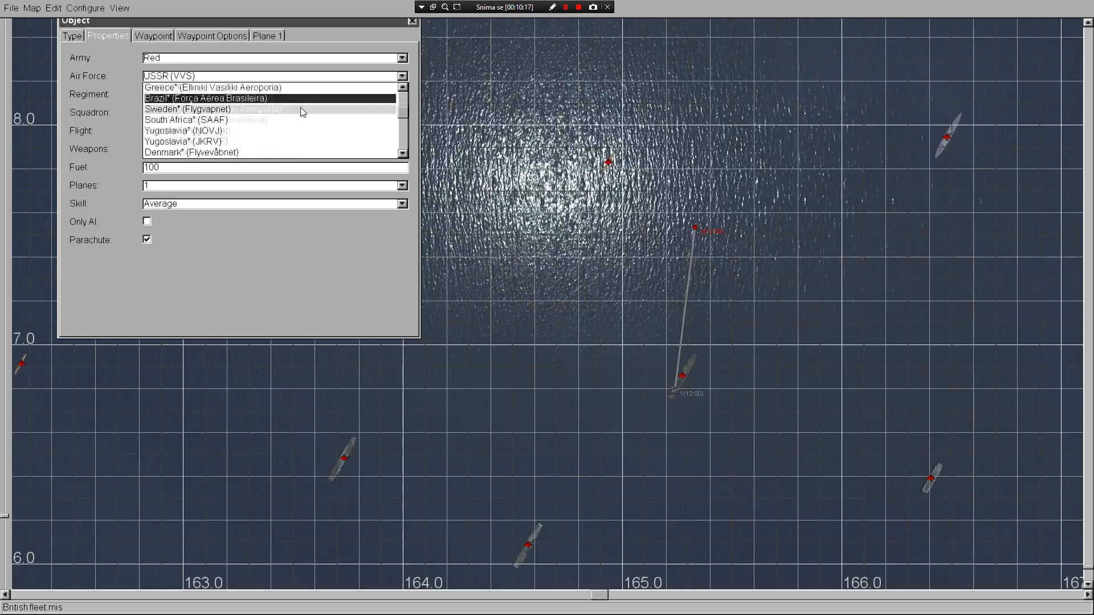
pyautogui.scroll(-8, 303, 113)
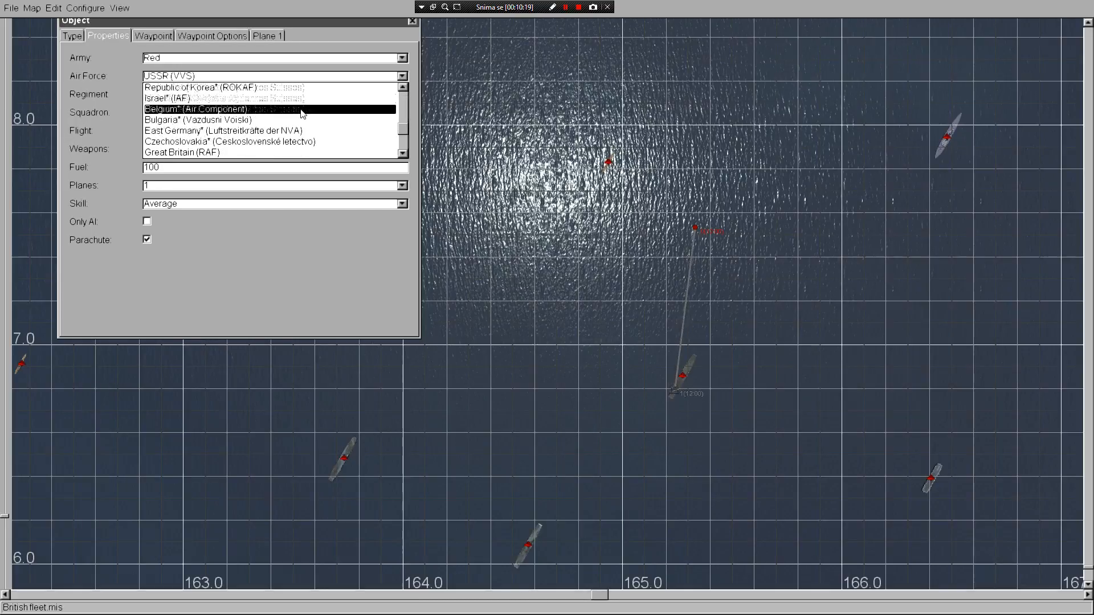
pyautogui.scroll(-5, 255, 113)
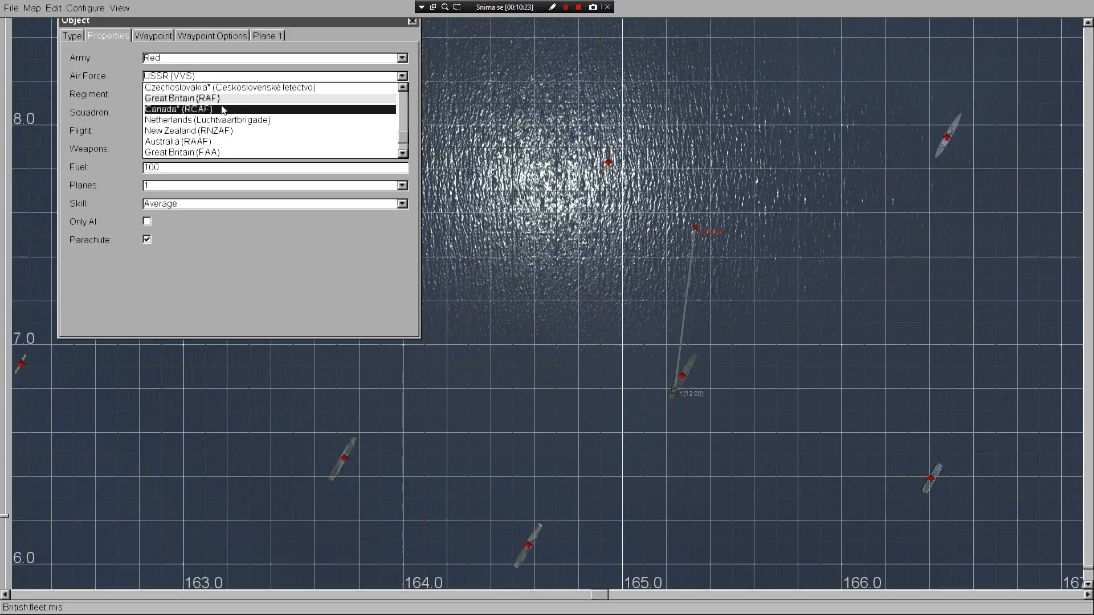
pyautogui.scroll(-3, 226, 109)
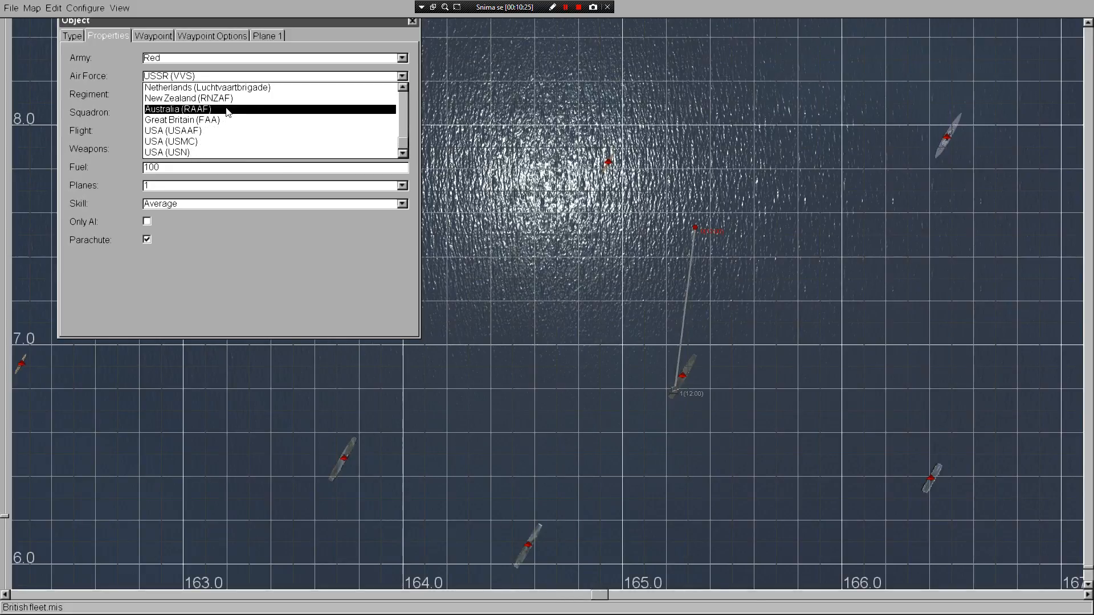
pyautogui.scroll(4, 226, 111)
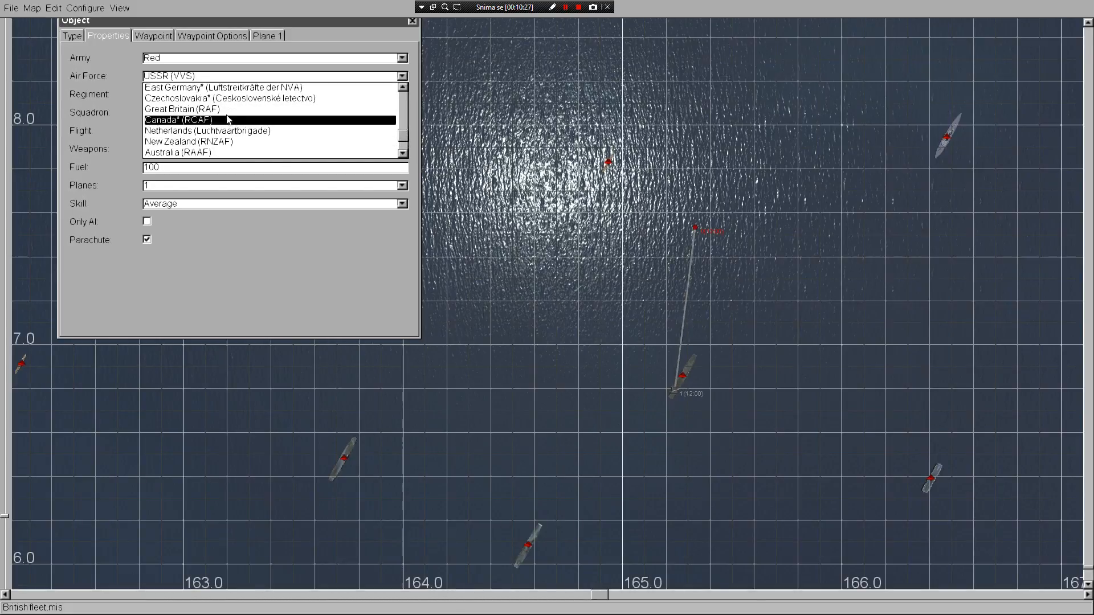
pyautogui.scroll(-2, 227, 119)
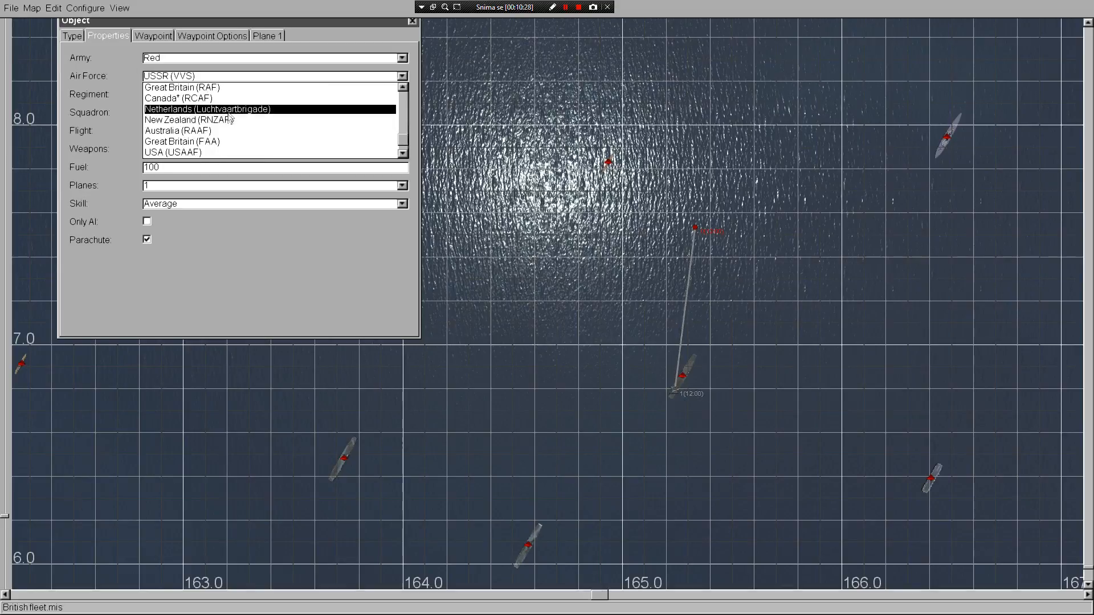
pyautogui.click(216, 142)
pyautogui.click(327, 94)
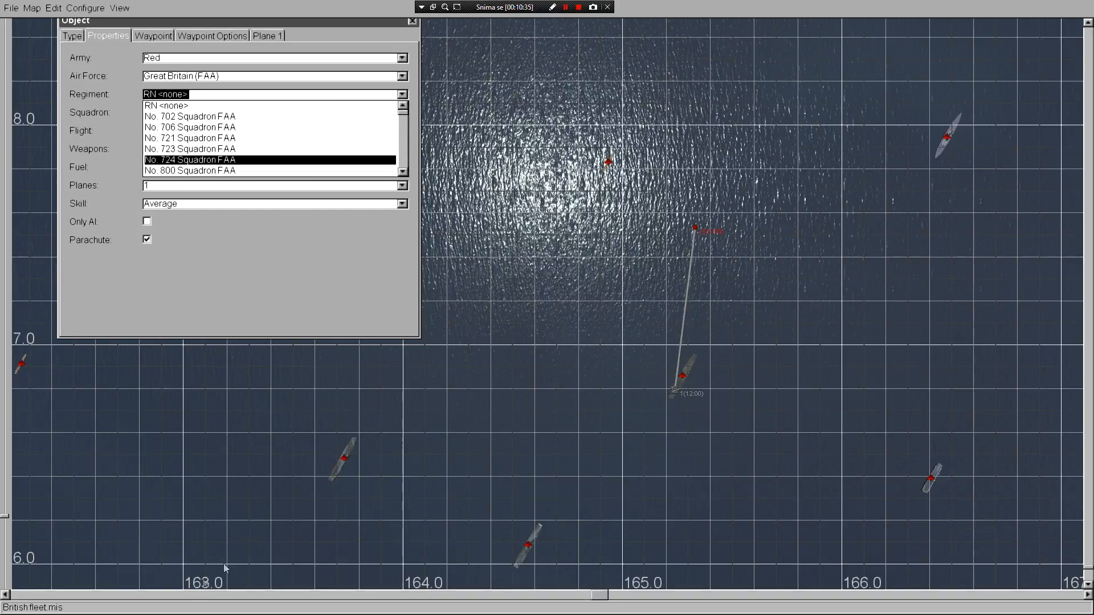
pyautogui.press('super')
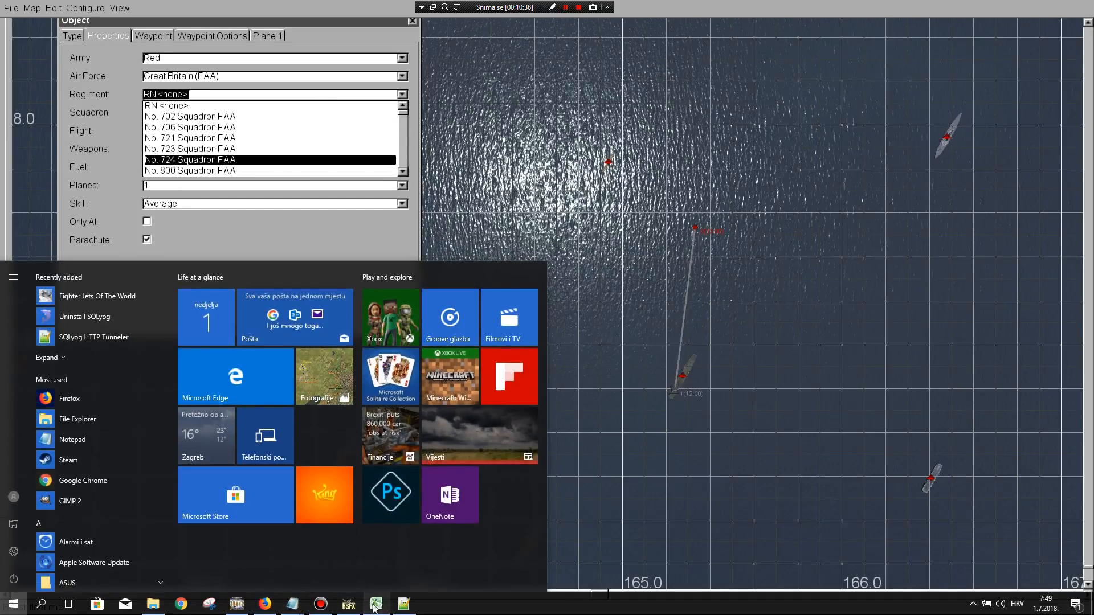
# - Read Formidable's squadrons (848, 1841) in OoB.xlsx and return to the mission builder
pyautogui.click(376, 606)
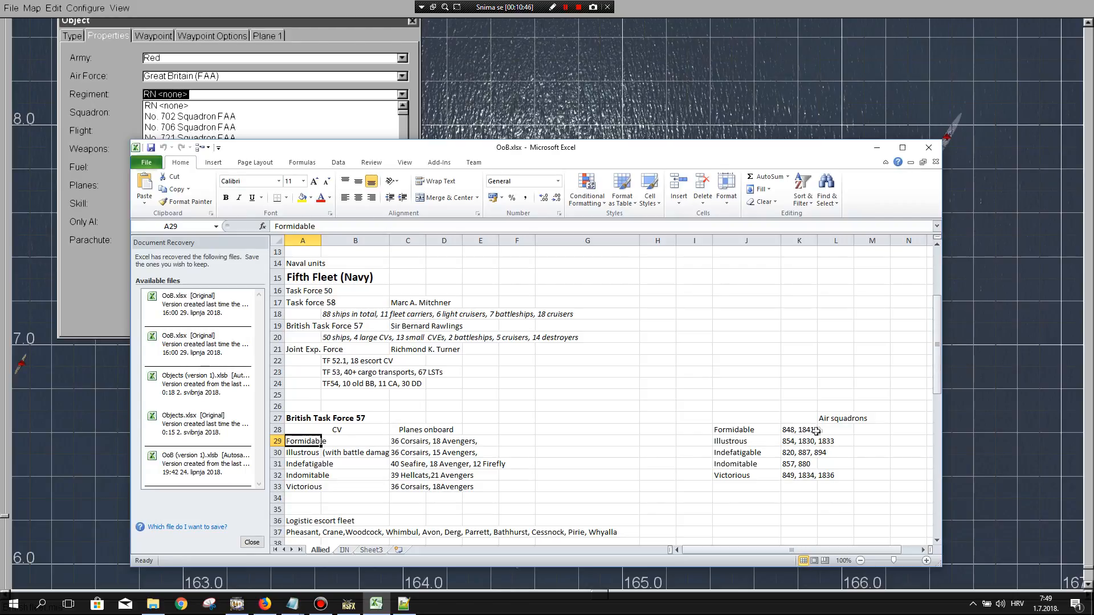
pyautogui.click(118, 111)
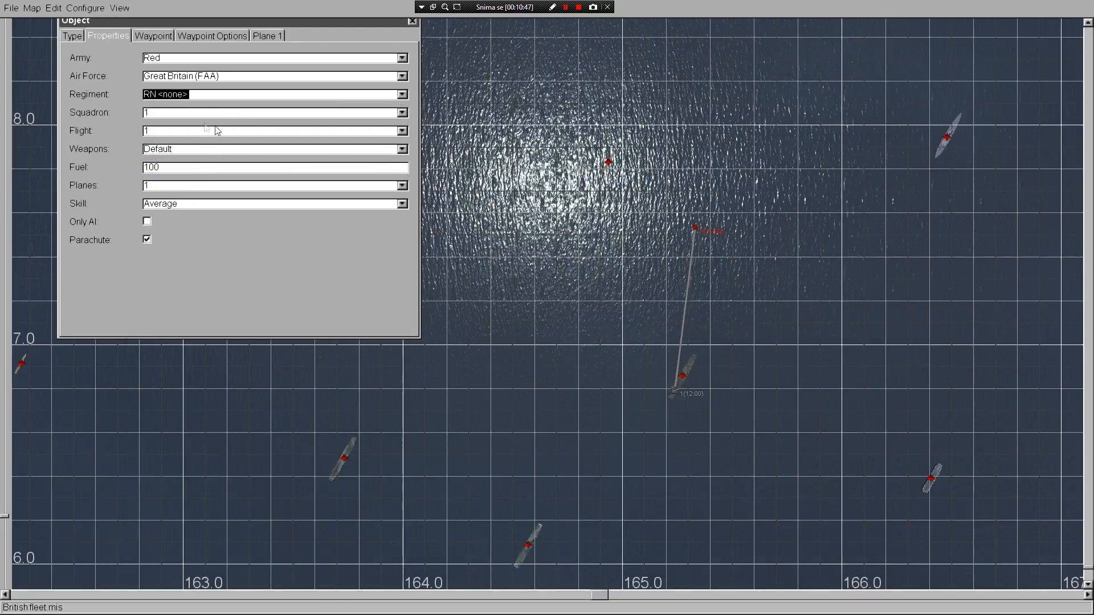
# - Set the Corsair flight's Regiment to No. 1841 Squadron FAA and Planes to 4
pyautogui.click(286, 97)
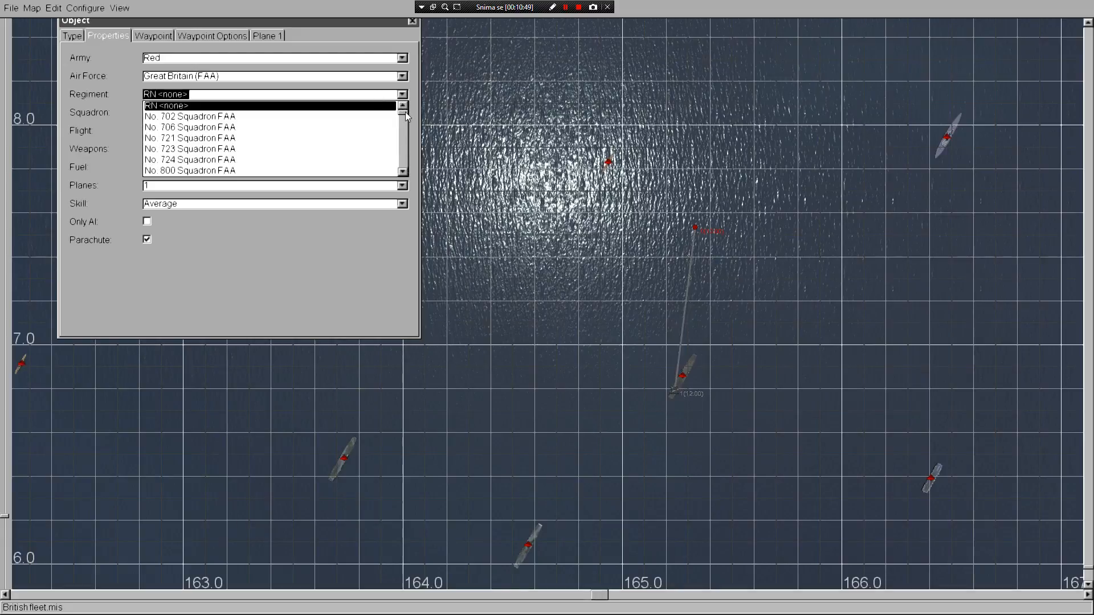
pyautogui.moveTo(406, 112); pyautogui.dragTo(404, 118)
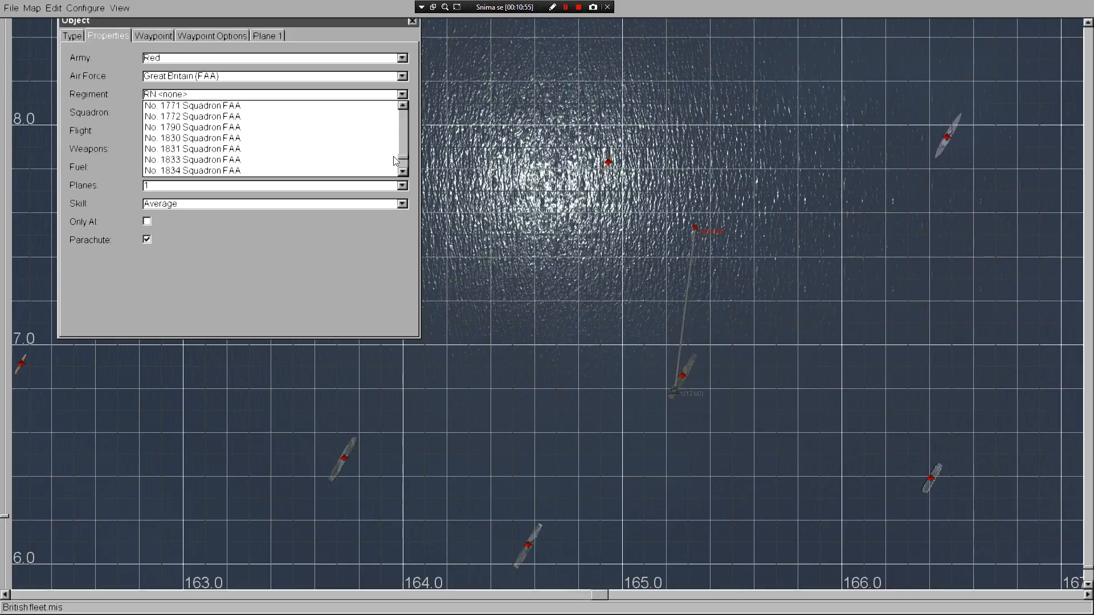
pyautogui.click(321, 172)
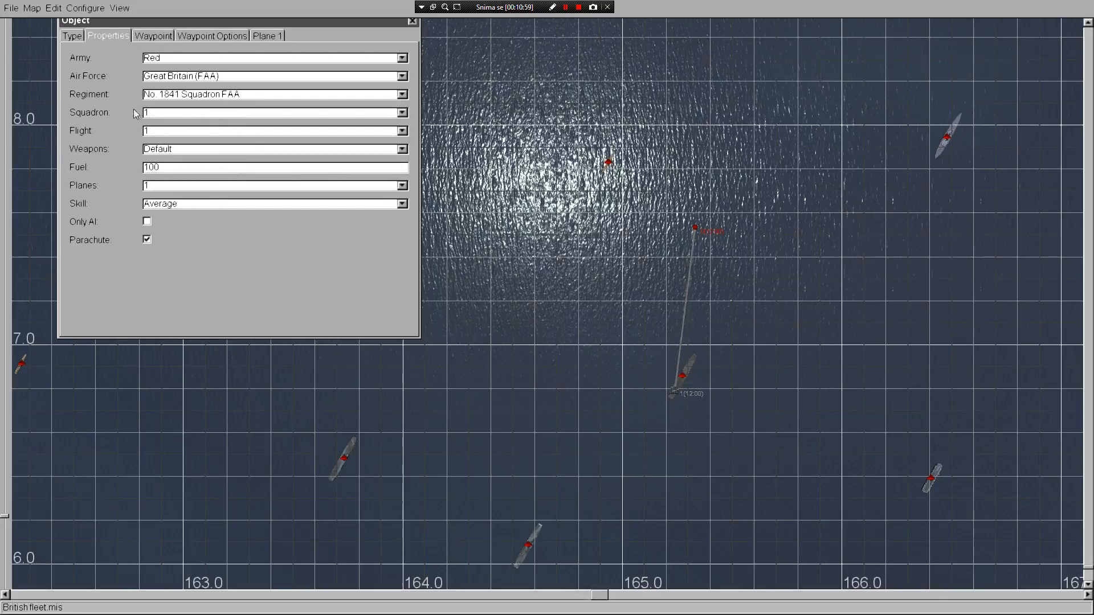
pyautogui.click(163, 189)
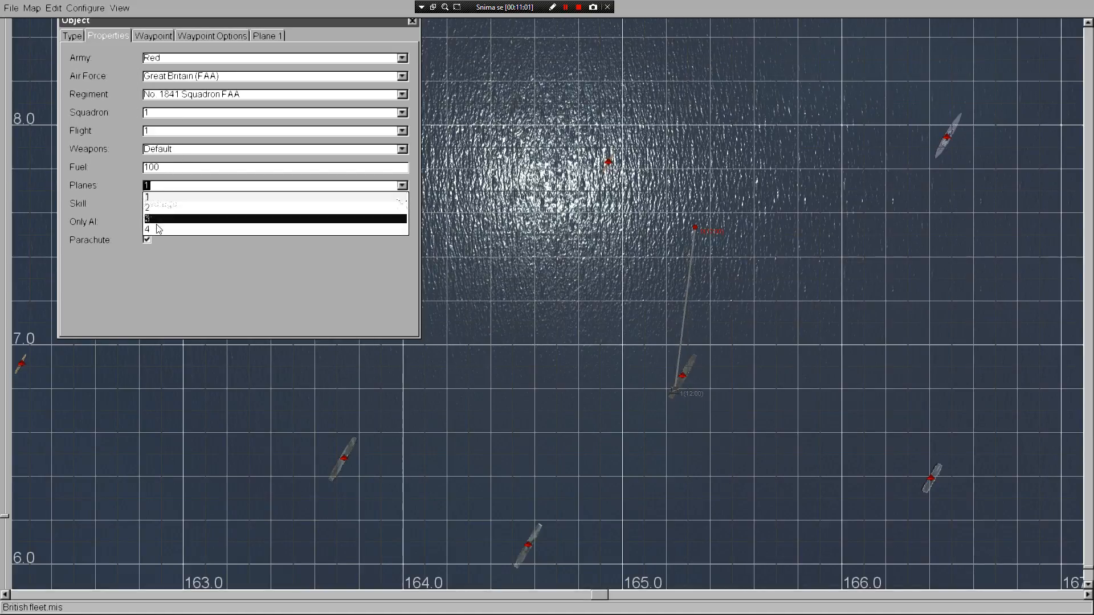
pyautogui.click(251, 235)
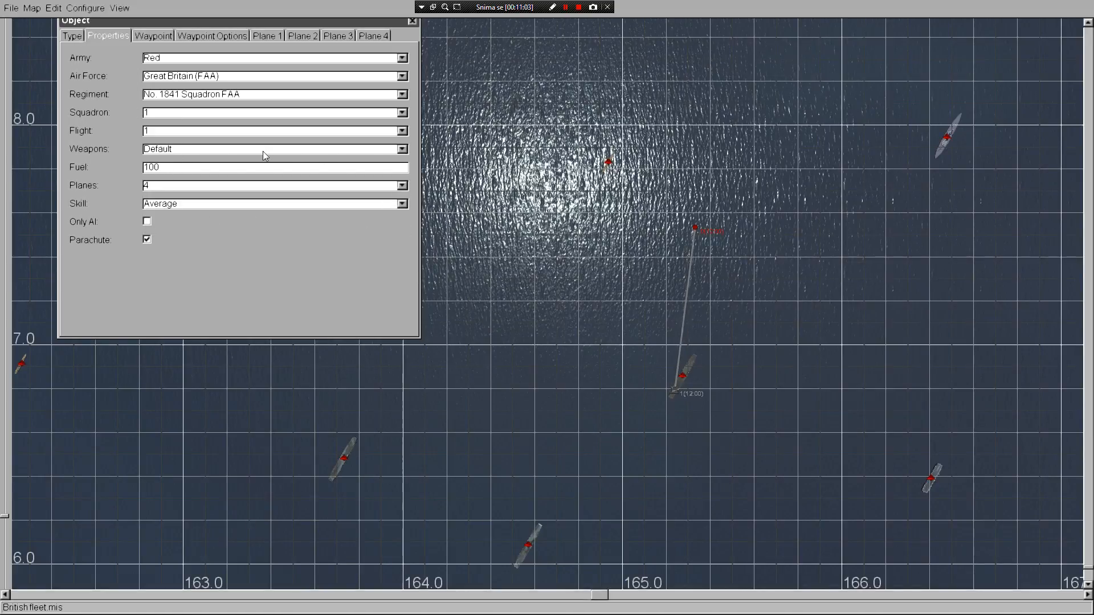
pyautogui.rightClick(600, 427)
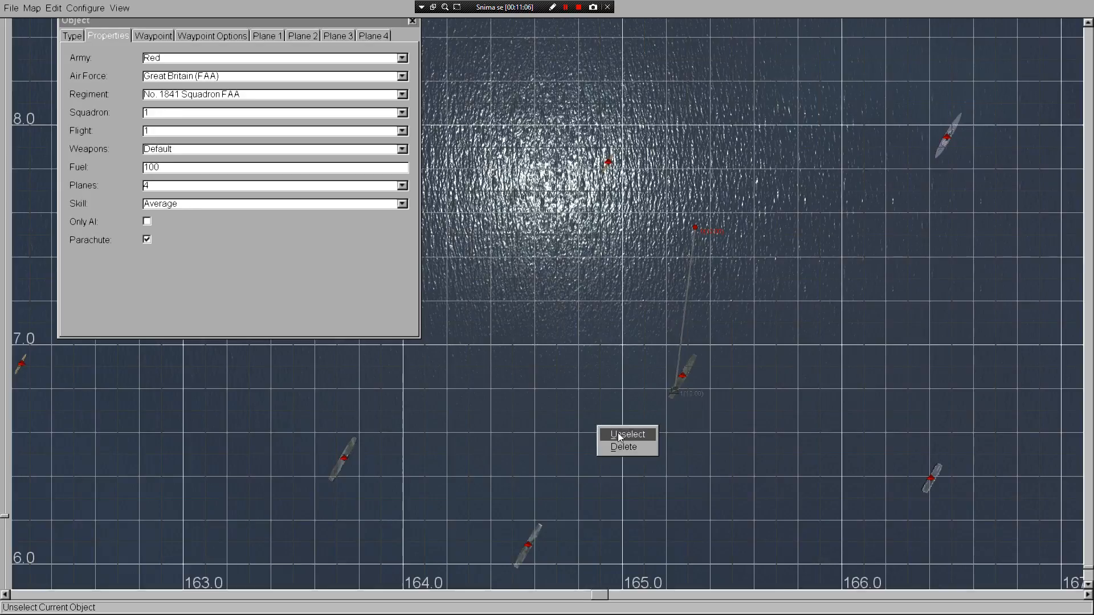
# - Add a second four-plane Corsair flight north of the carrier, checking its landing waypoint
pyautogui.click(620, 435)
pyautogui.click(682, 228)
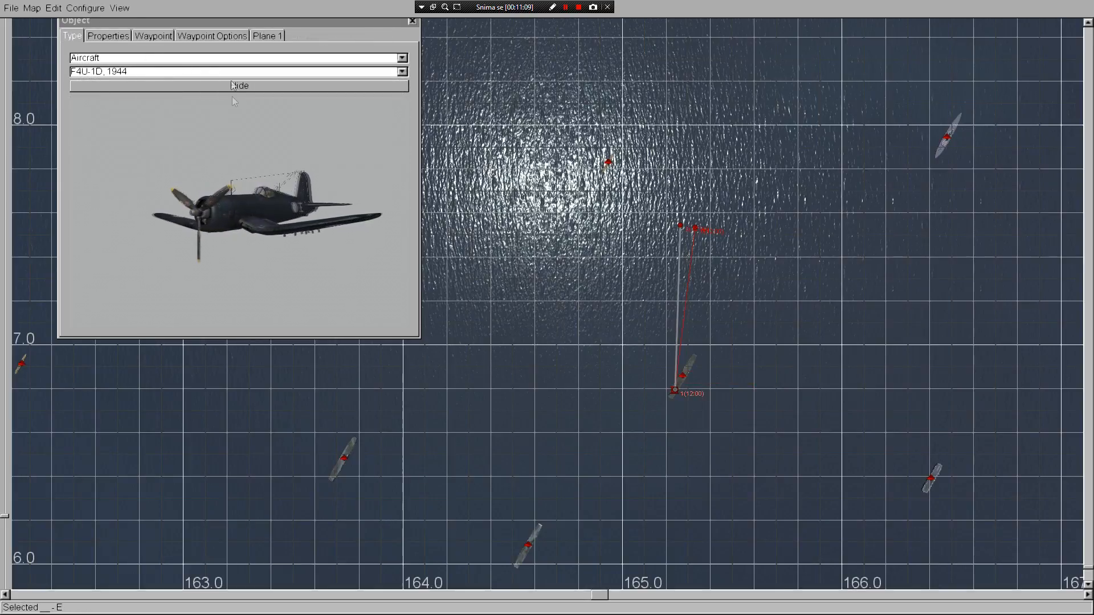
pyautogui.click(154, 36)
pyautogui.click(171, 130)
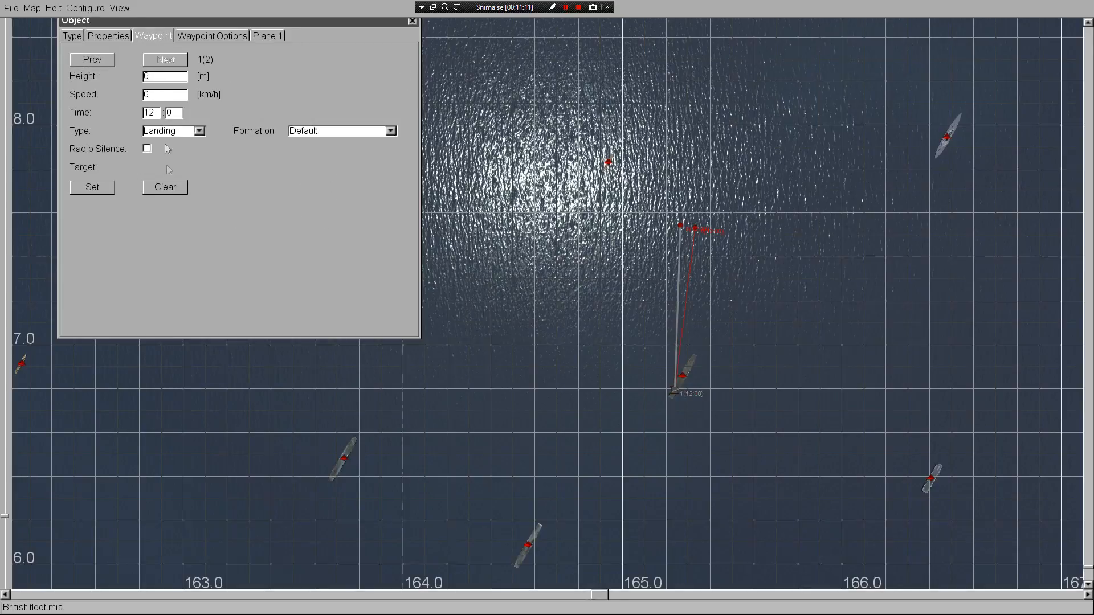
pyautogui.click(114, 36)
pyautogui.click(166, 189)
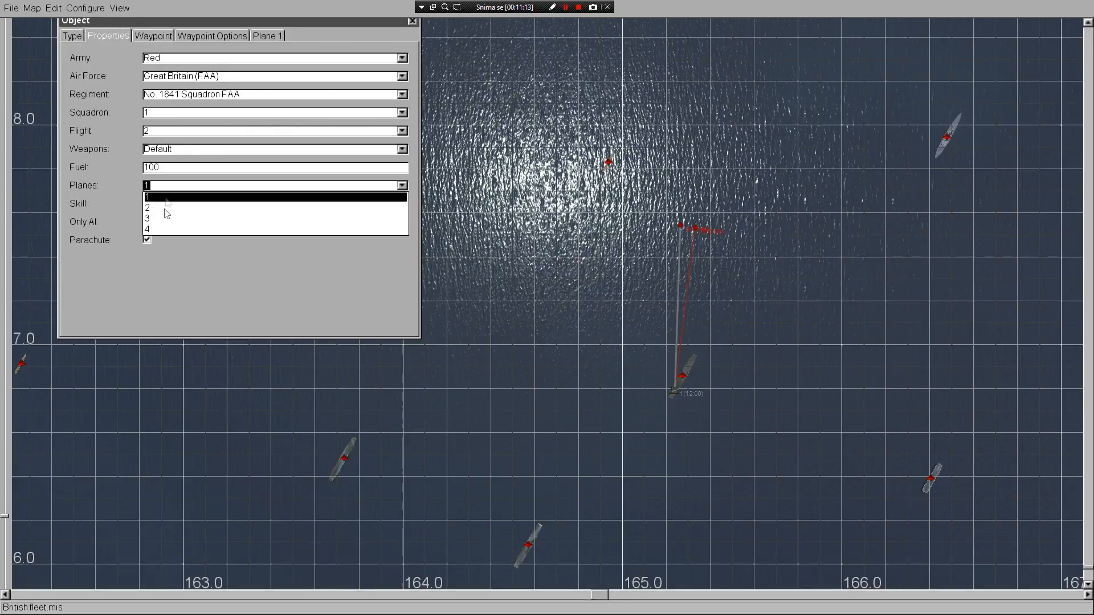
pyautogui.click(171, 232)
# - Add a third four-plane Corsair flight north of the carrier
pyautogui.rightClick(546, 351)
pyautogui.click(570, 357)
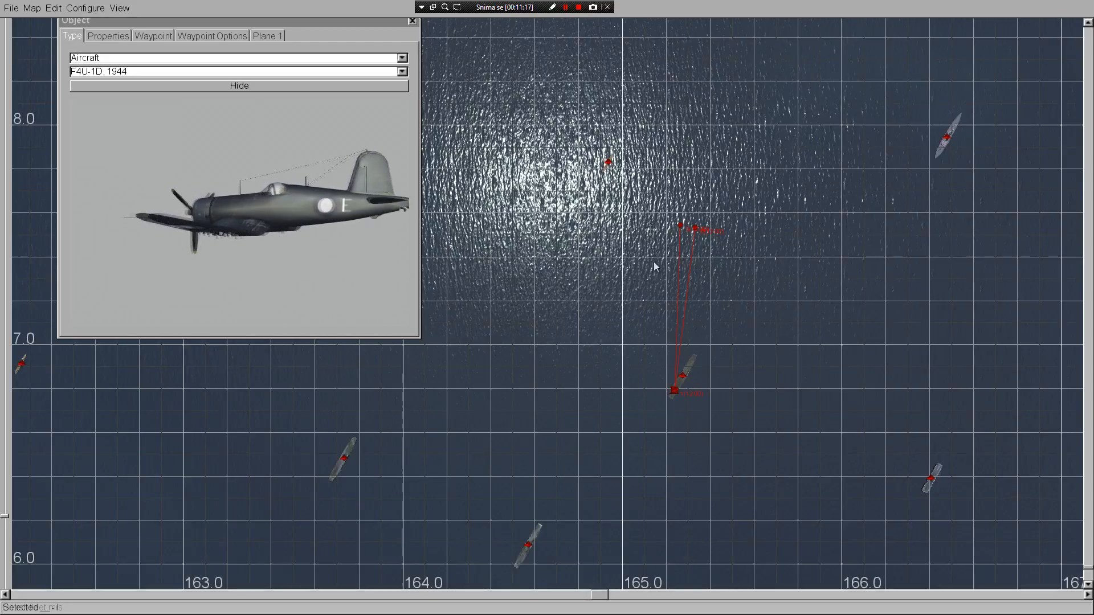
pyautogui.click(673, 388)
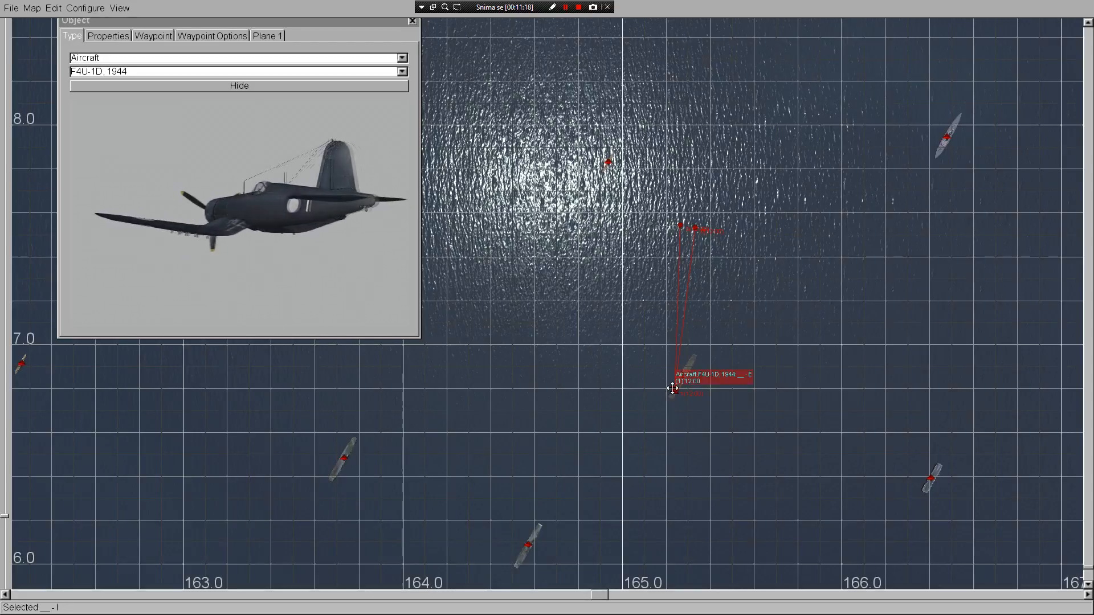
pyautogui.click(153, 36)
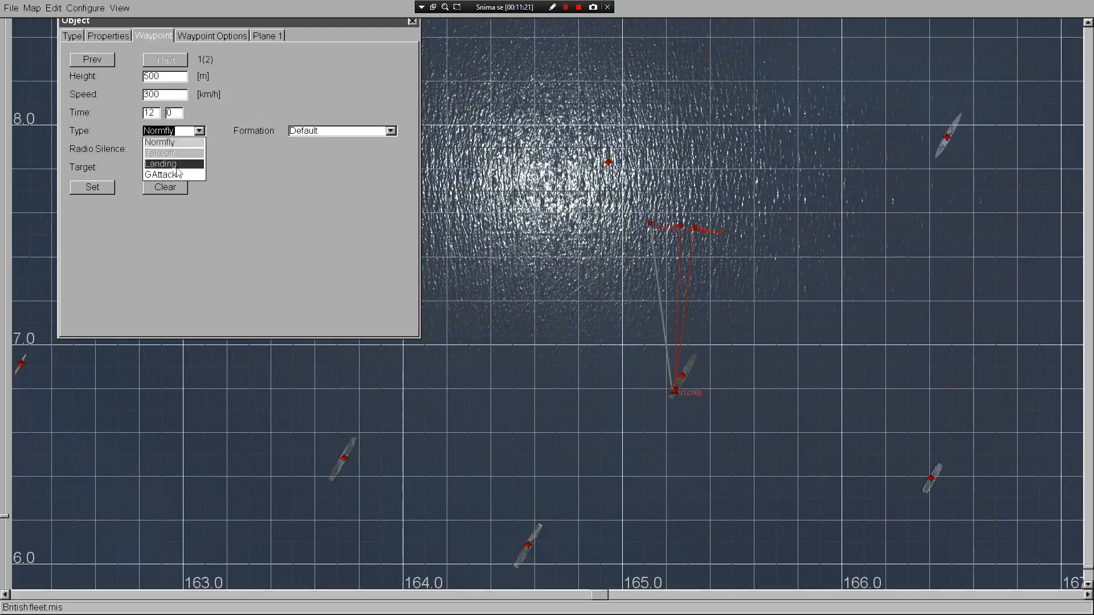
pyautogui.click(120, 37)
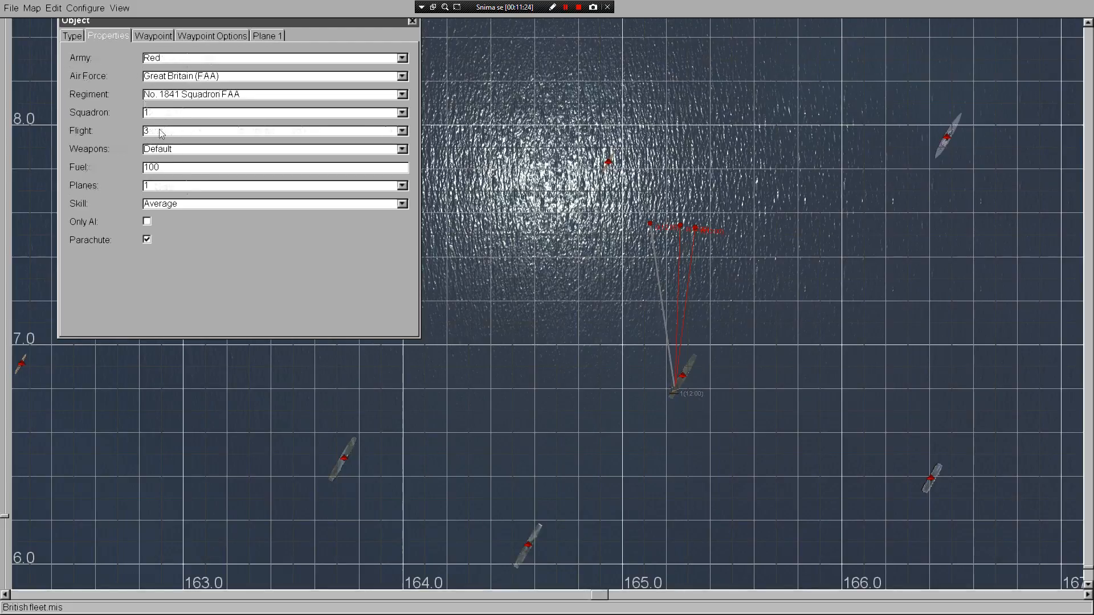
pyautogui.click(166, 188)
pyautogui.click(167, 235)
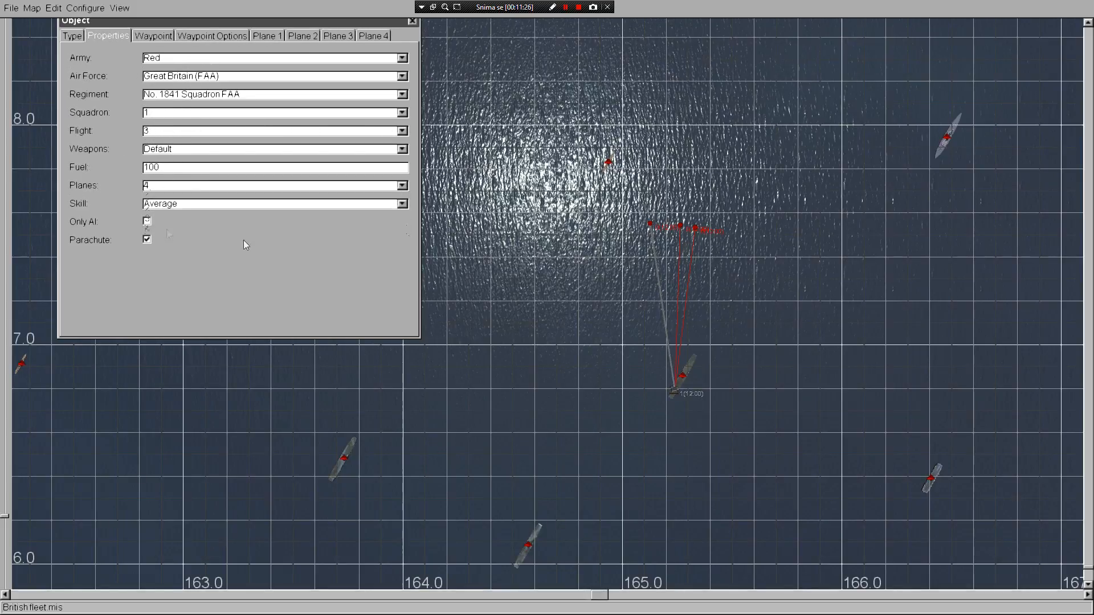
# - Add a fourth four-plane Corsair flight north-west of the carrier
pyautogui.rightClick(496, 330)
pyautogui.click(530, 336)
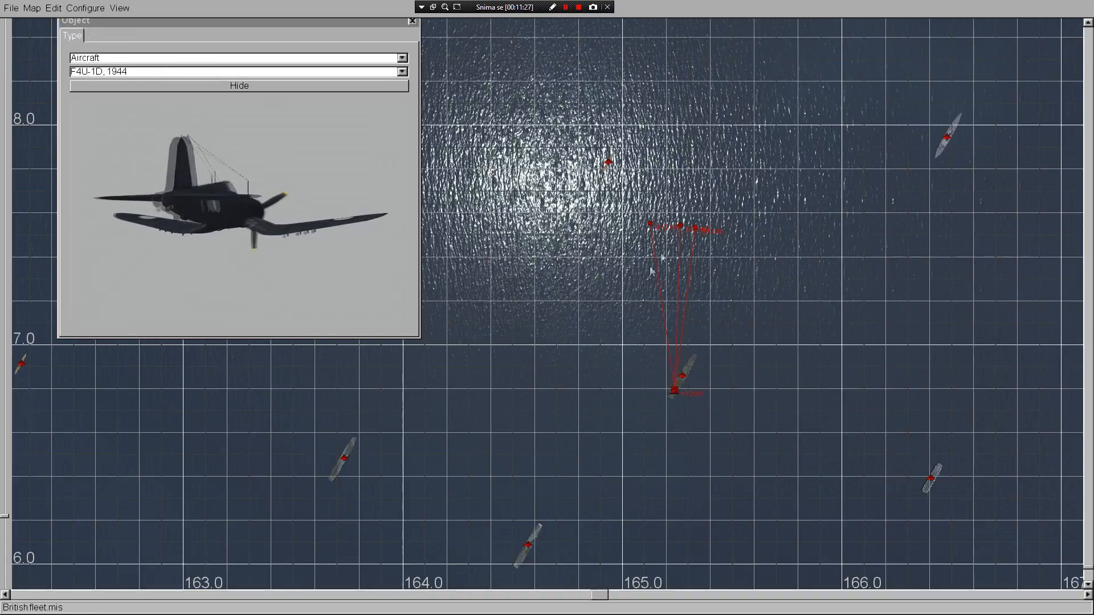
pyautogui.keyDown('ctrl'); pyautogui.click(613, 240); pyautogui.keyUp('ctrl')
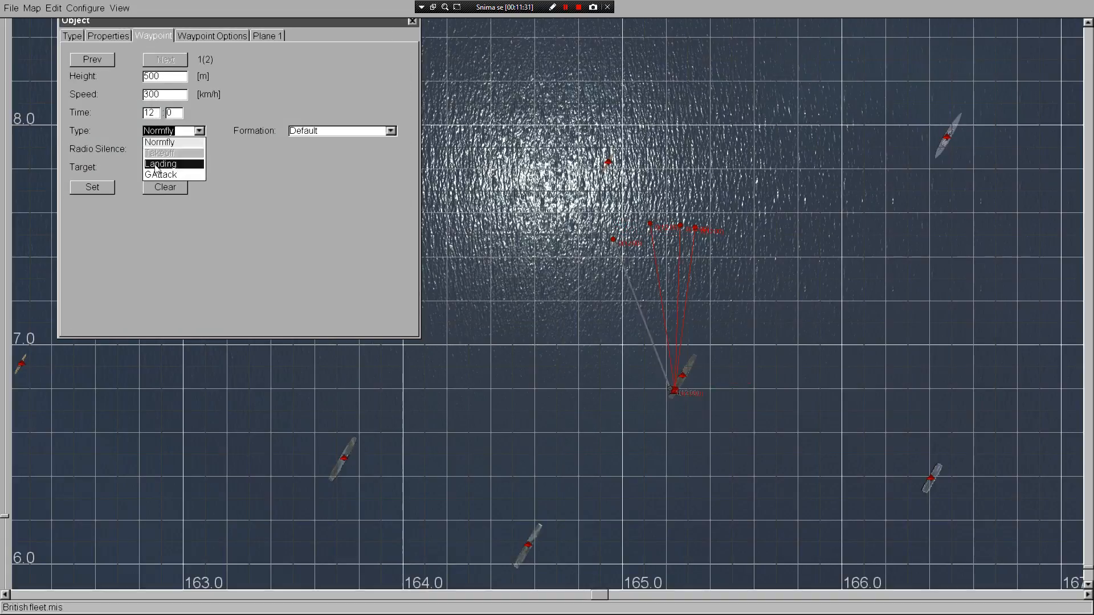
pyautogui.click(108, 36)
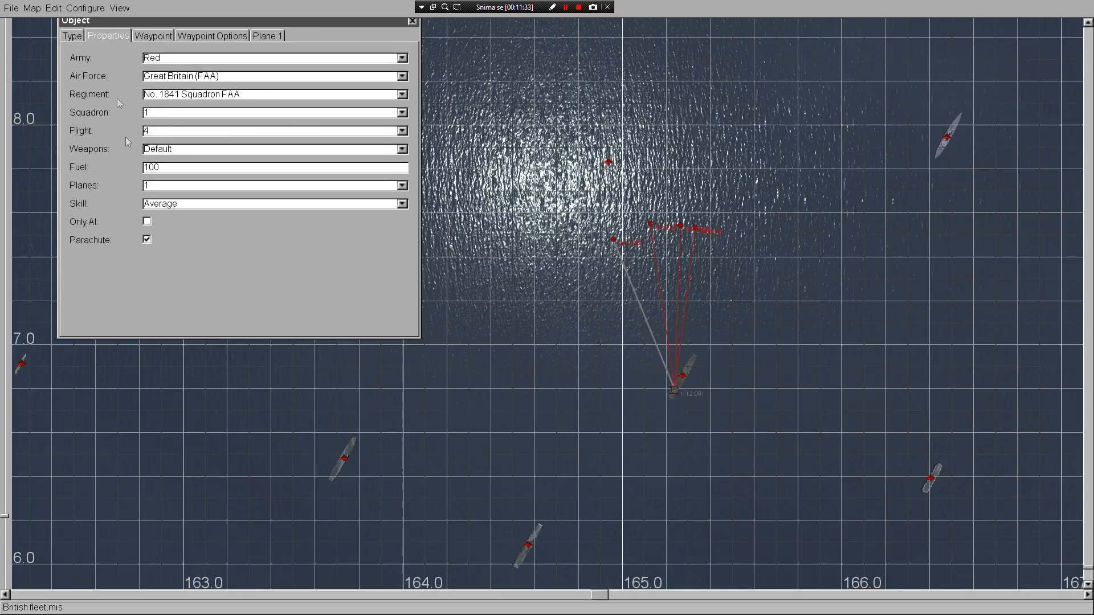
pyautogui.click(164, 186)
pyautogui.click(165, 238)
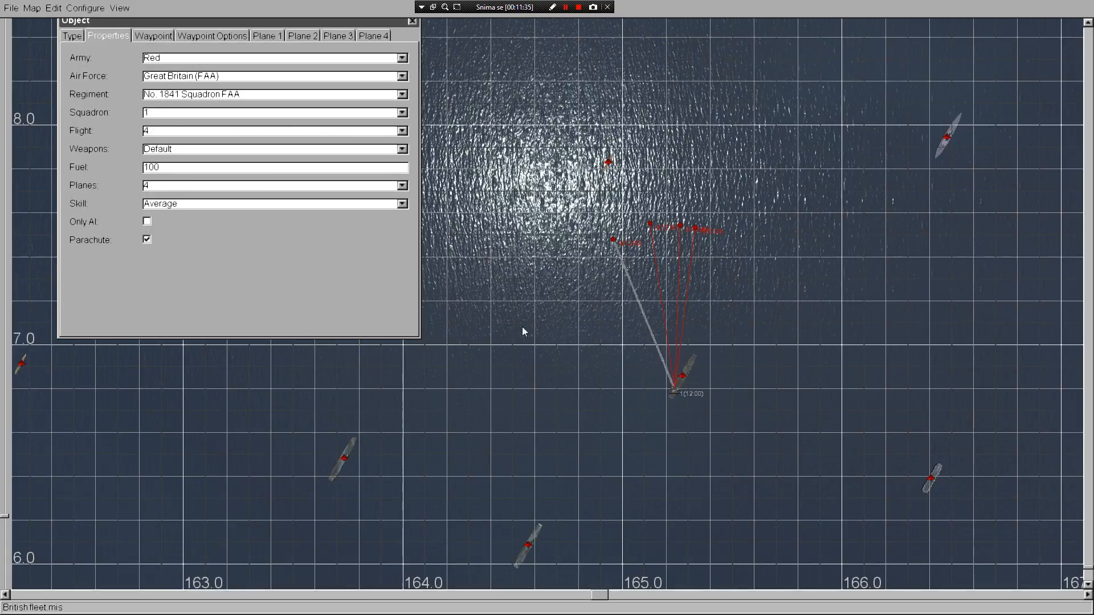
pyautogui.rightClick(527, 330)
# - Add a Corsair flight west of the others with four planes, then deselect it
pyautogui.click(564, 344)
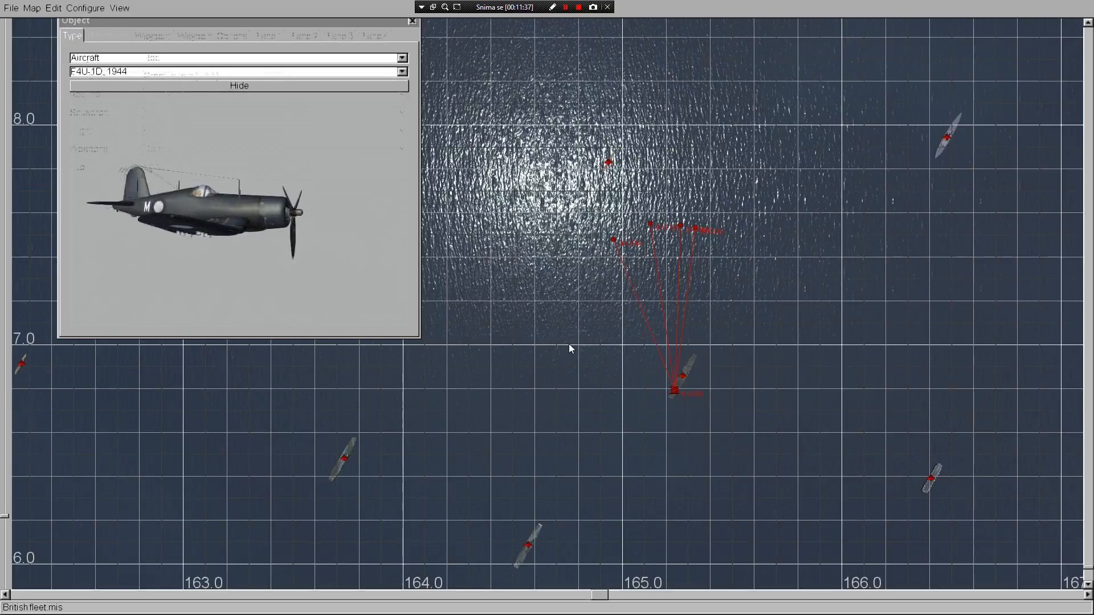
pyautogui.click(579, 259)
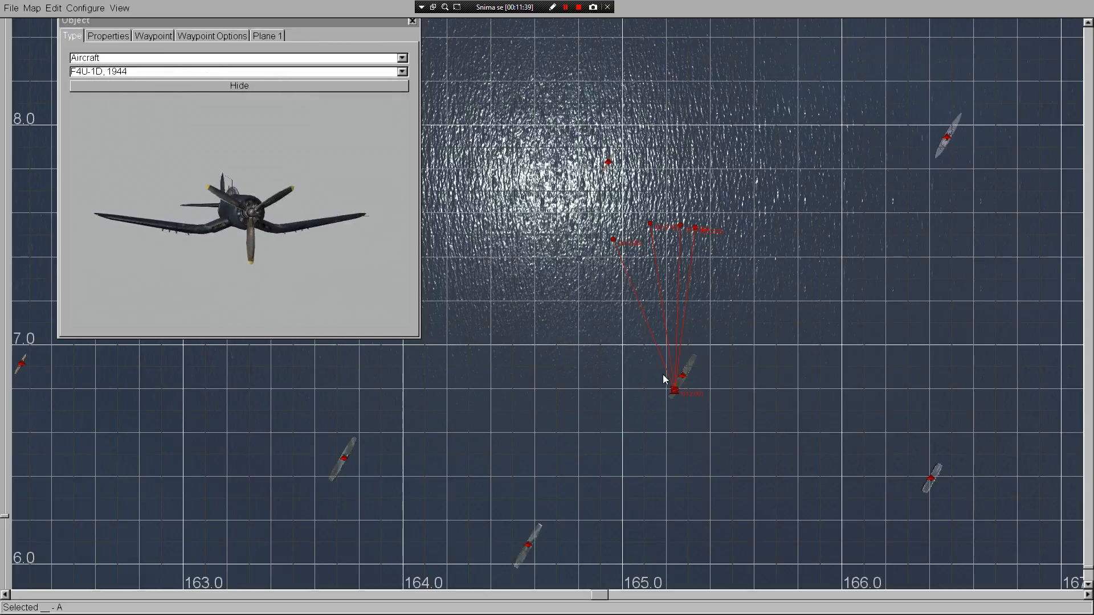
pyautogui.click(145, 36)
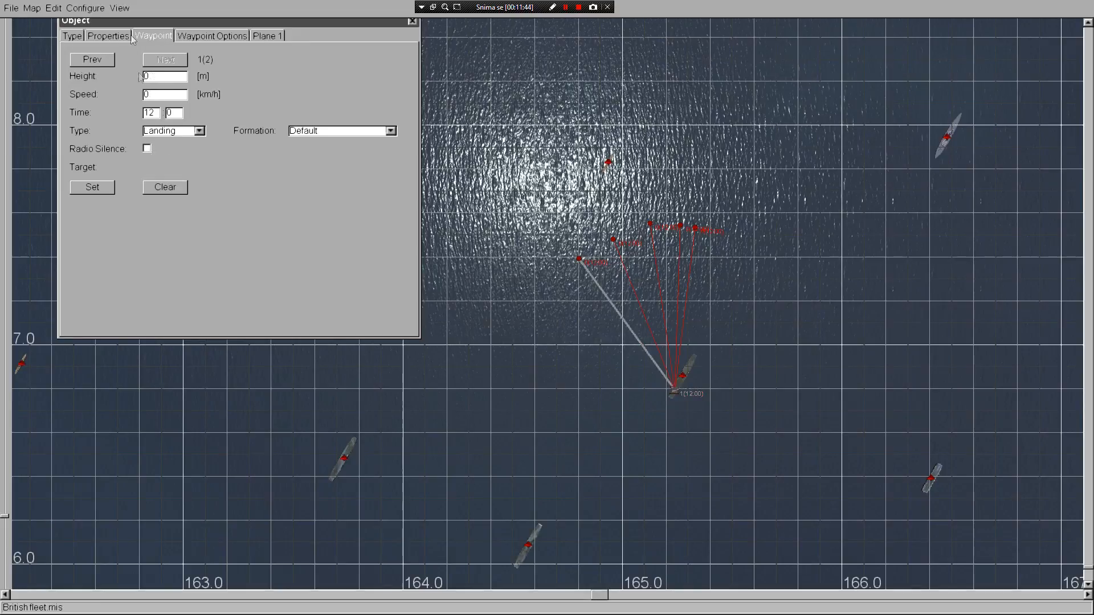
pyautogui.click(111, 38)
pyautogui.click(166, 192)
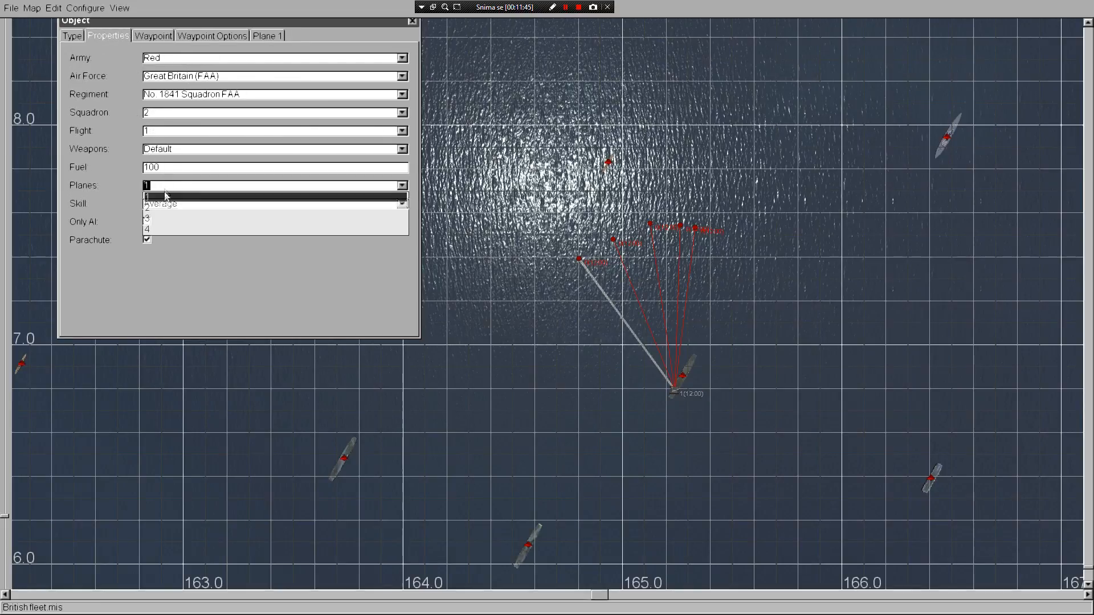
pyautogui.click(166, 233)
pyautogui.rightClick(589, 364)
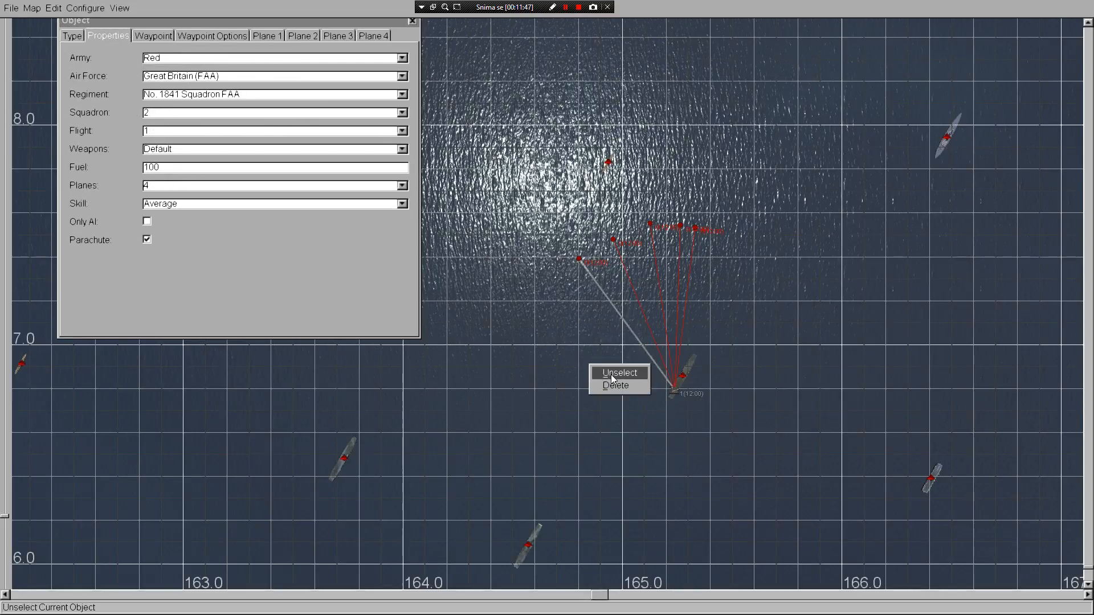
pyautogui.click(612, 373)
# - Add another Corsair flight further west with the Default weapon load and four planes
pyautogui.keyDown('ctrl'); pyautogui.click(562, 283); pyautogui.keyUp('ctrl')
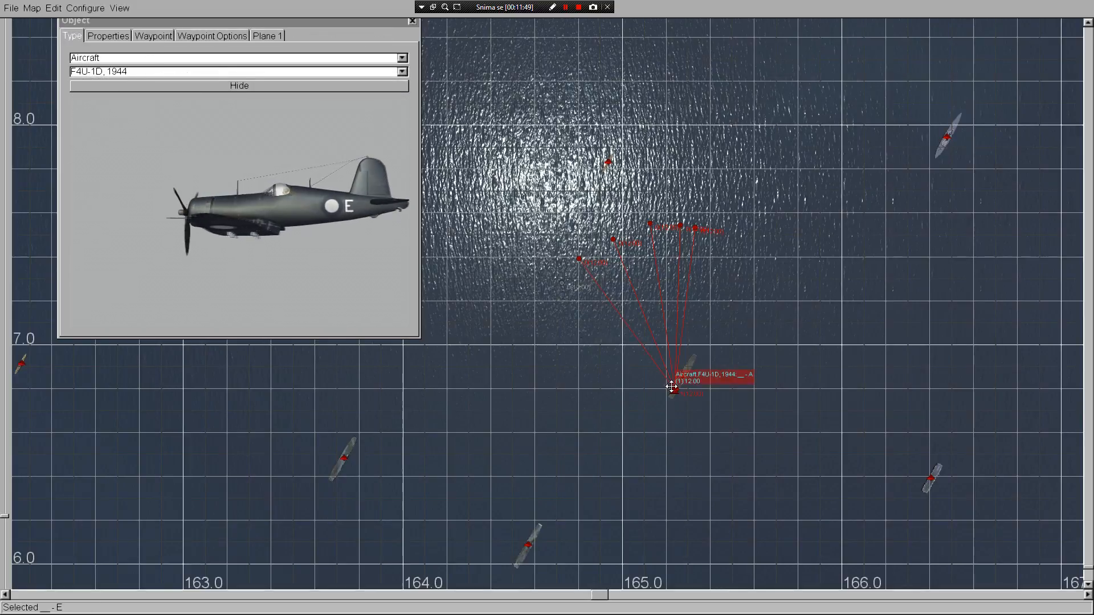
pyautogui.click(153, 38)
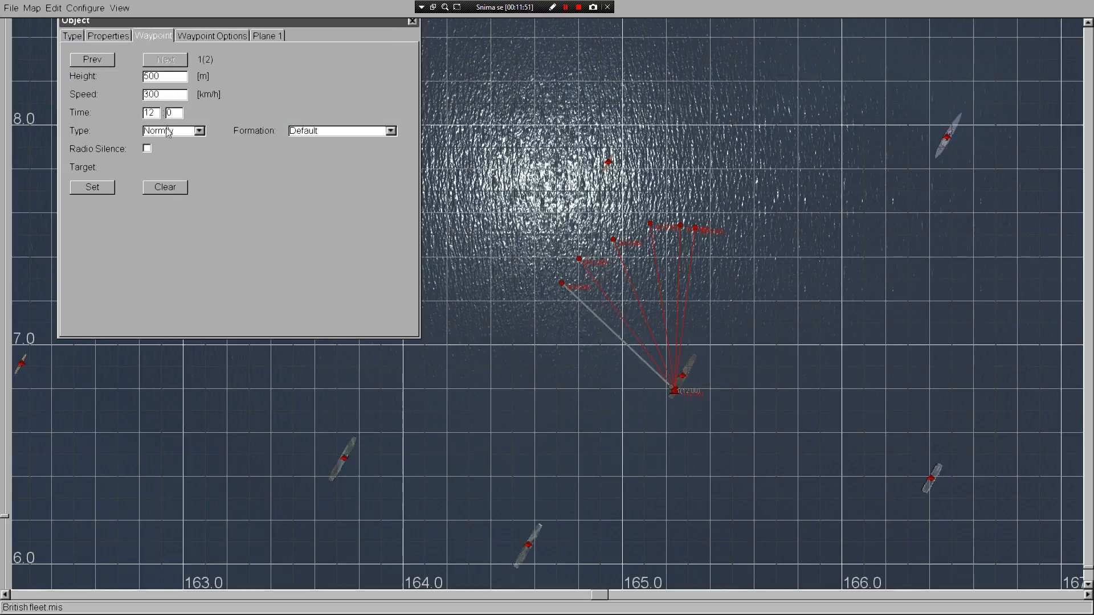
pyautogui.click(103, 36)
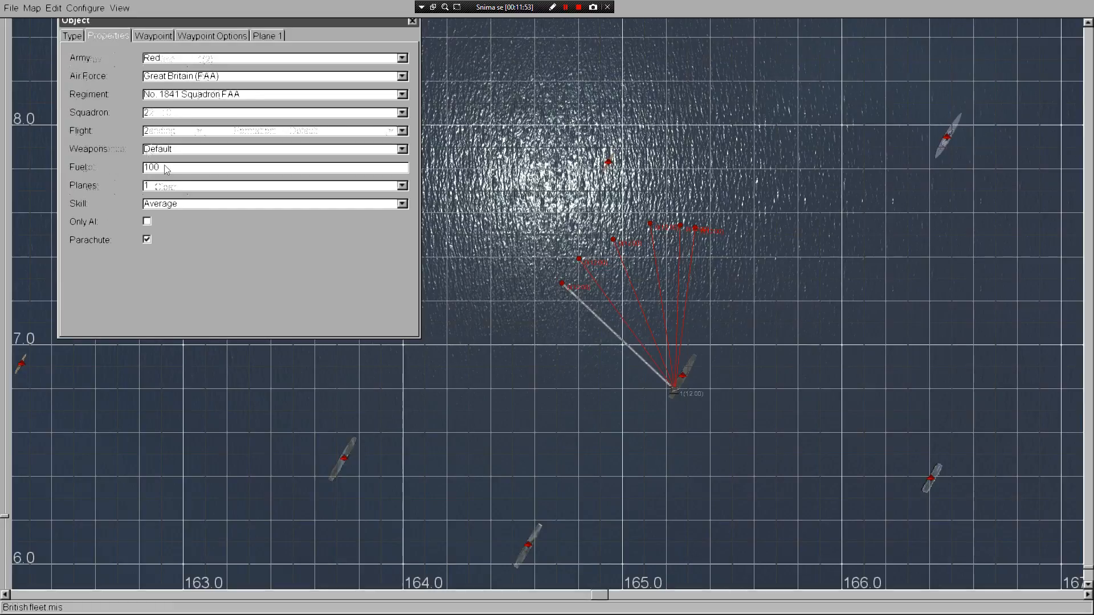
pyautogui.click(165, 152)
pyautogui.click(165, 153)
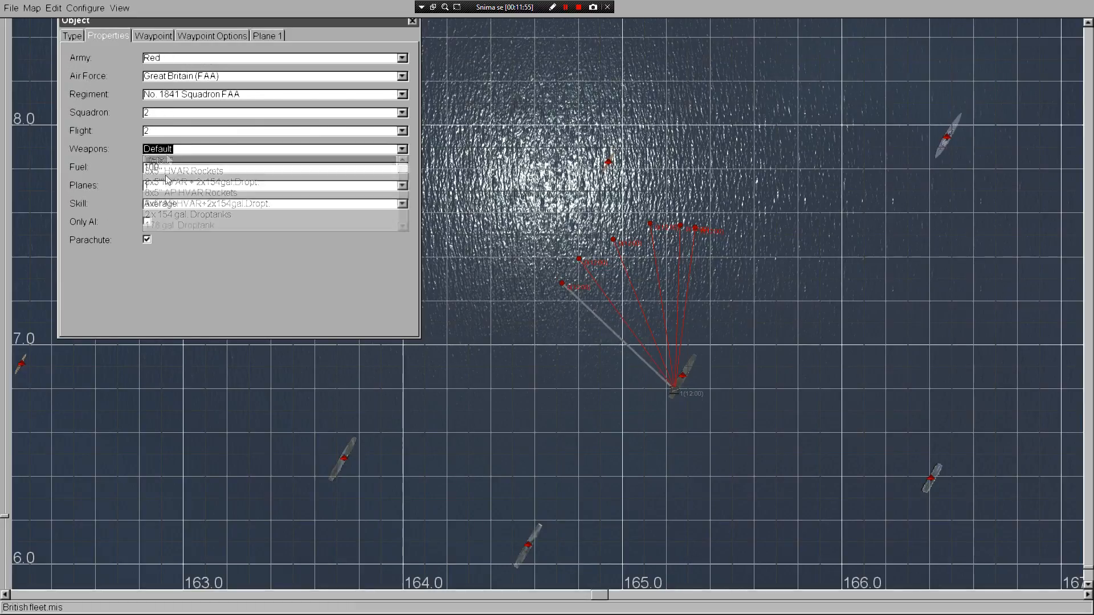
pyautogui.click(165, 186)
pyautogui.click(165, 229)
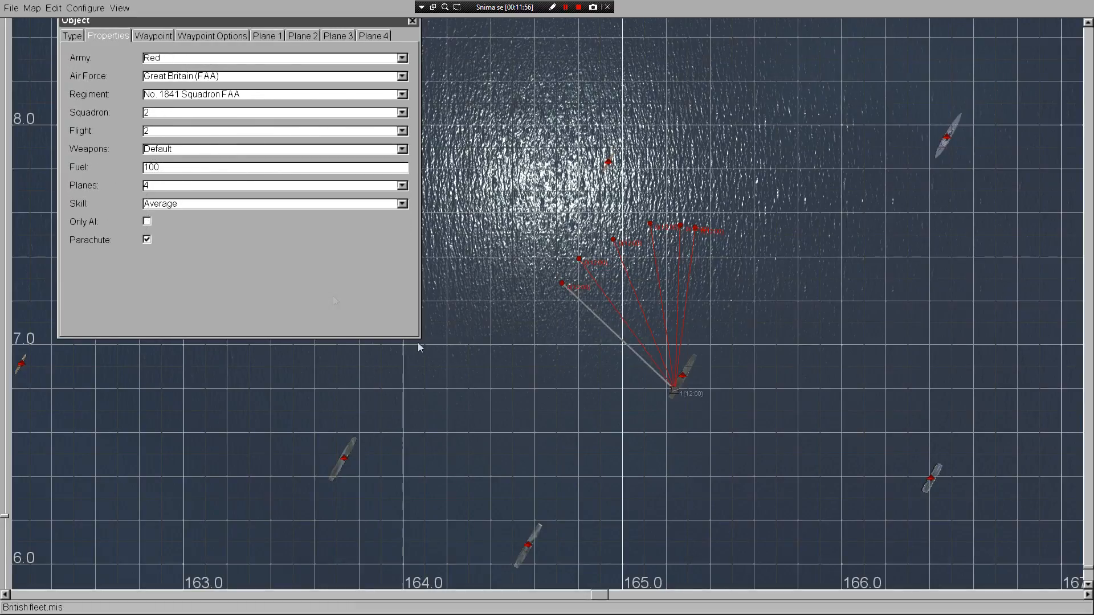
pyautogui.rightClick(492, 418)
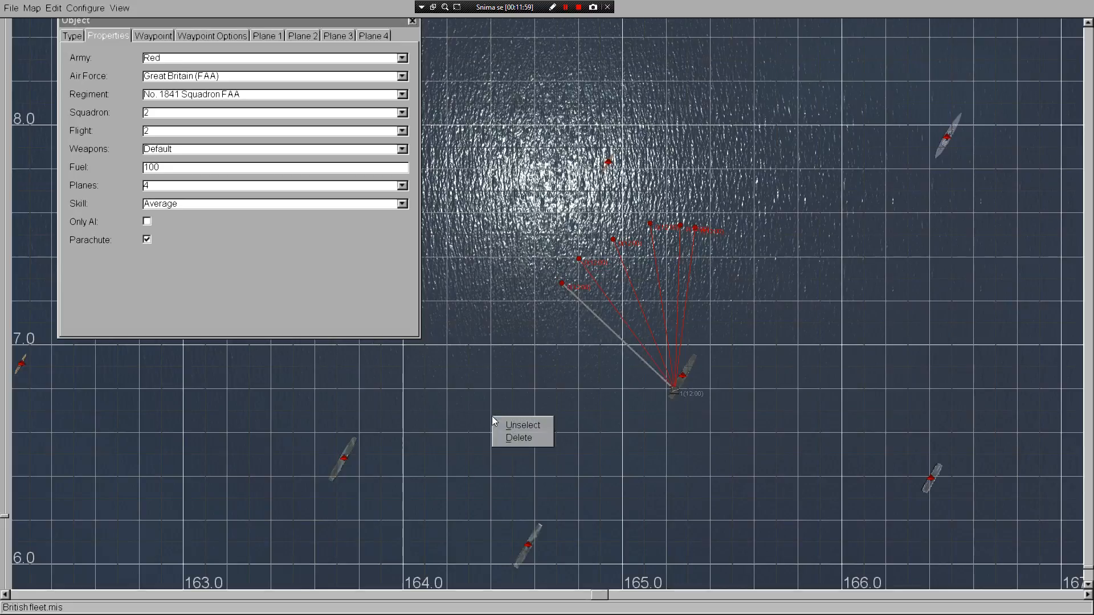
pyautogui.click(527, 425)
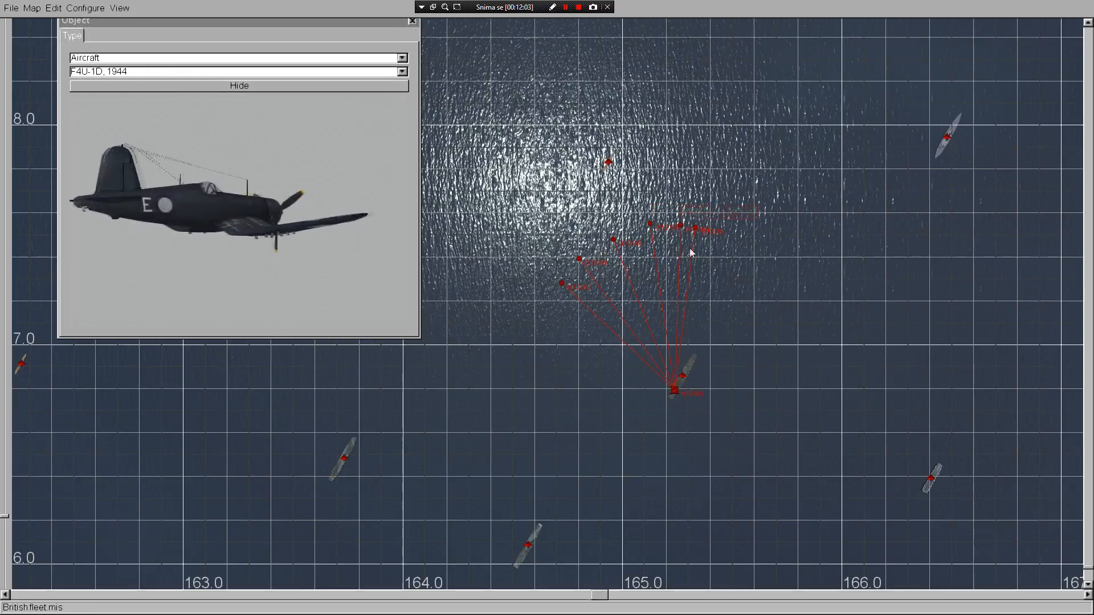
# - Add a four-plane Corsair flight whose route lands on the carrier
pyautogui.click(673, 392)
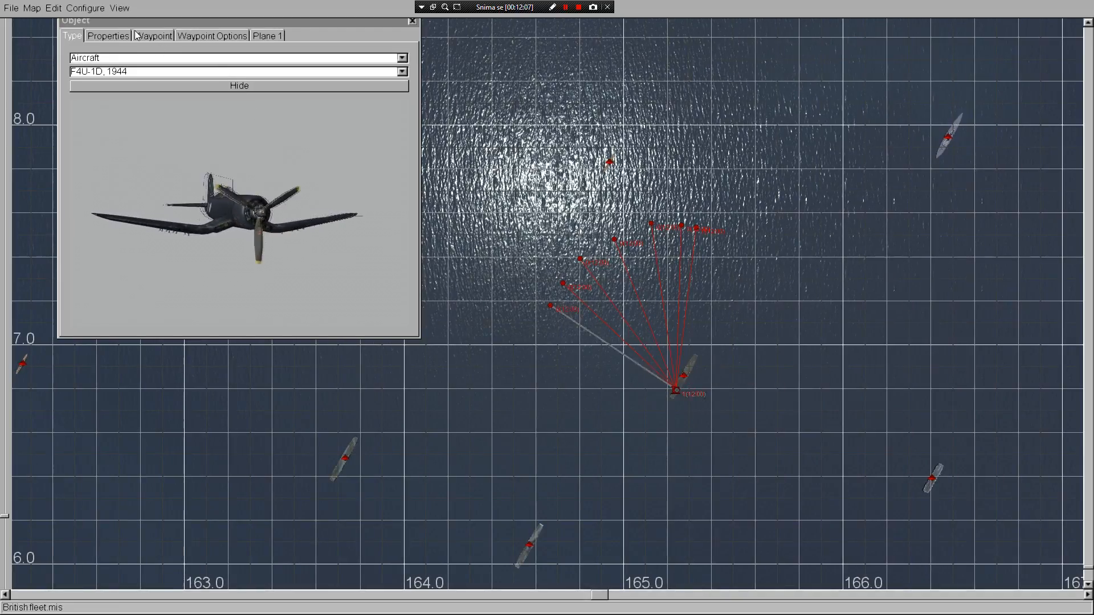
pyautogui.click(153, 35)
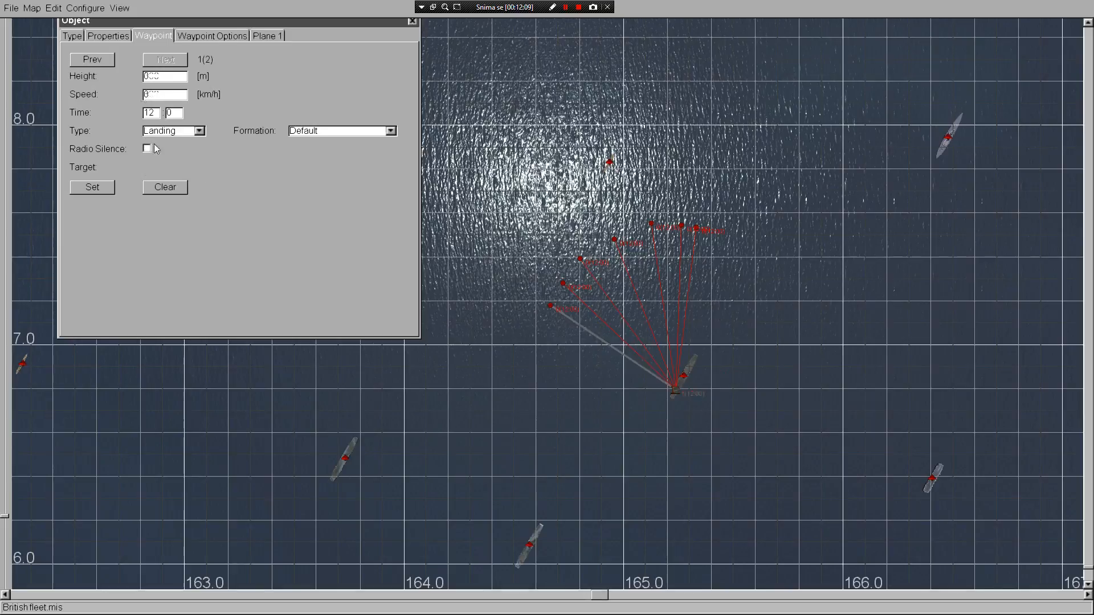
pyautogui.click(108, 36)
pyautogui.click(161, 186)
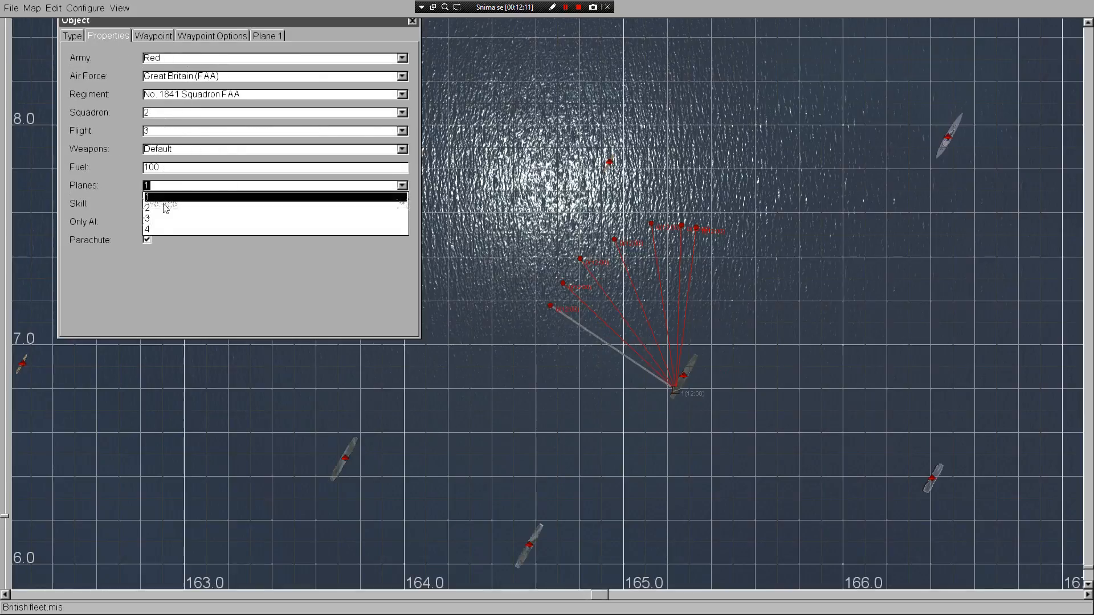
pyautogui.click(165, 232)
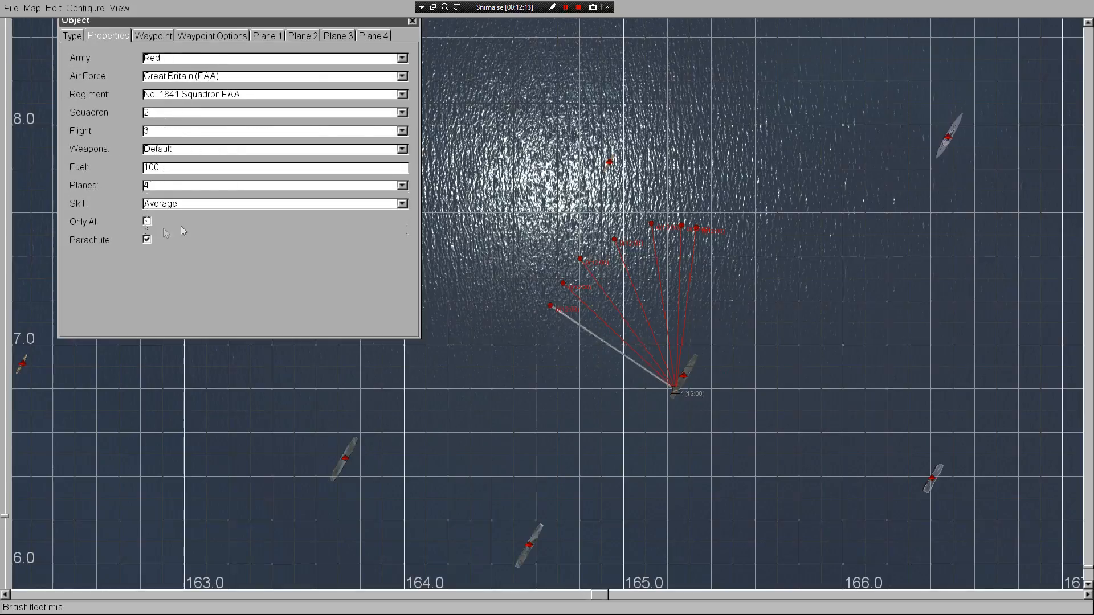
pyautogui.rightClick(452, 436)
pyautogui.click(477, 444)
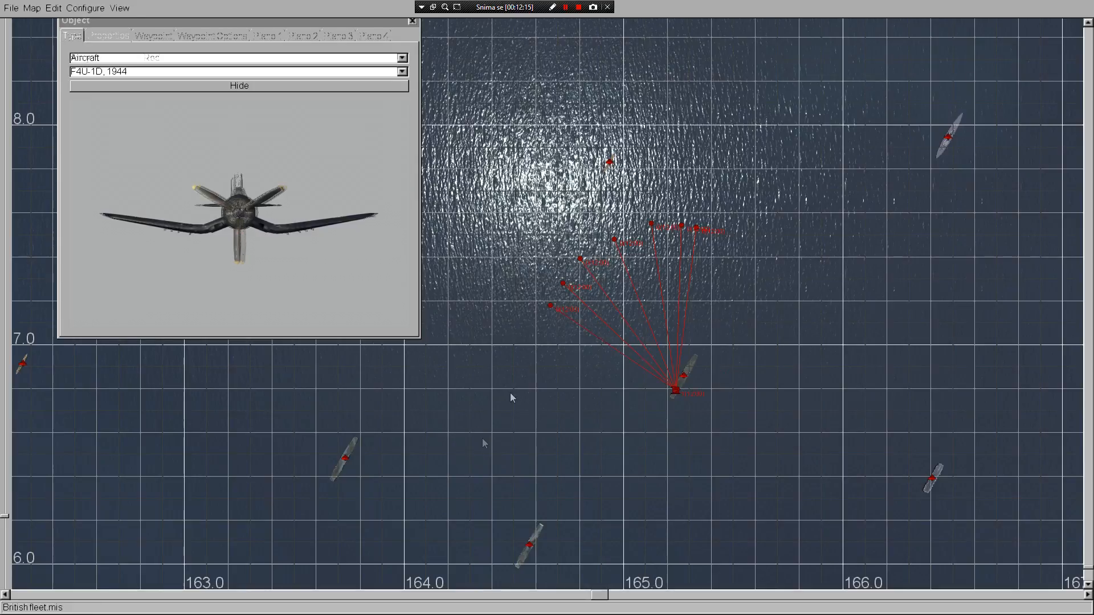
# - Place the next Corsair flight's start point and make it four planes
pyautogui.click(531, 338)
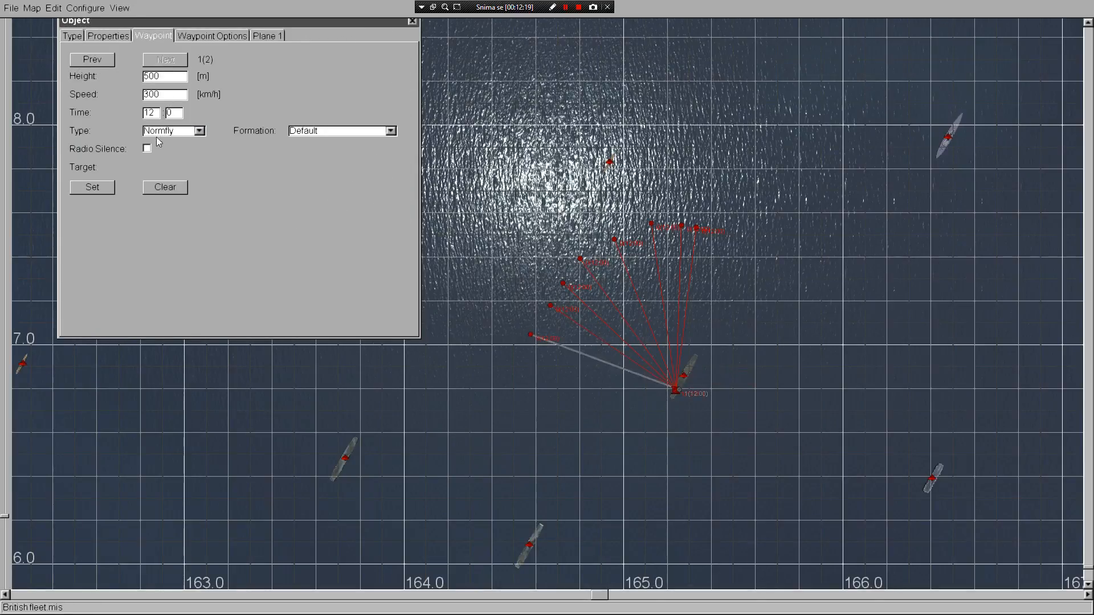
pyautogui.click(95, 37)
pyautogui.click(154, 188)
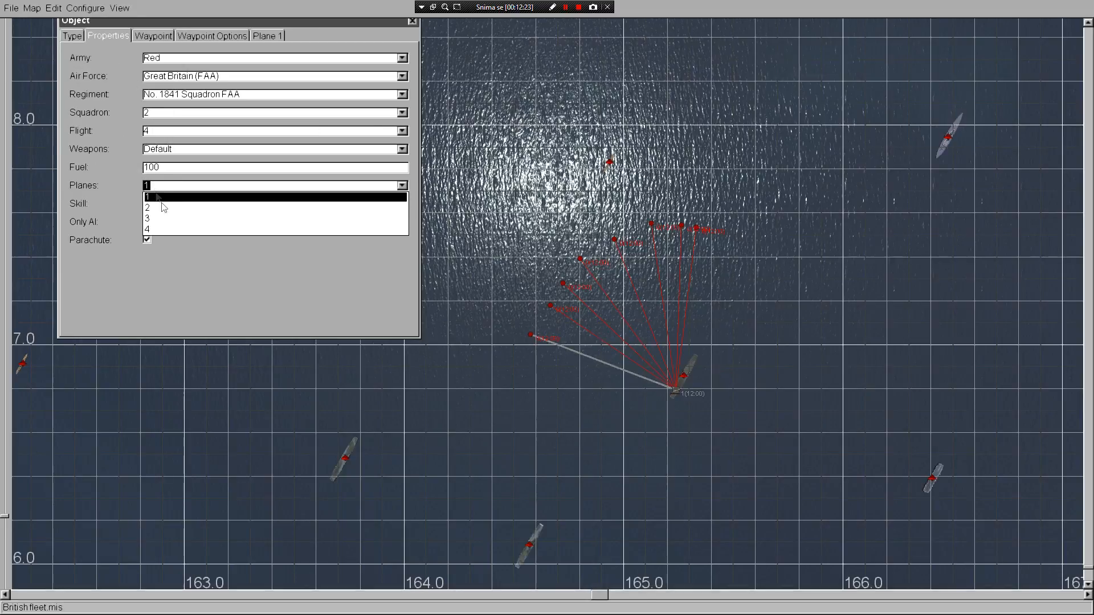
pyautogui.click(249, 231)
pyautogui.rightClick(447, 384)
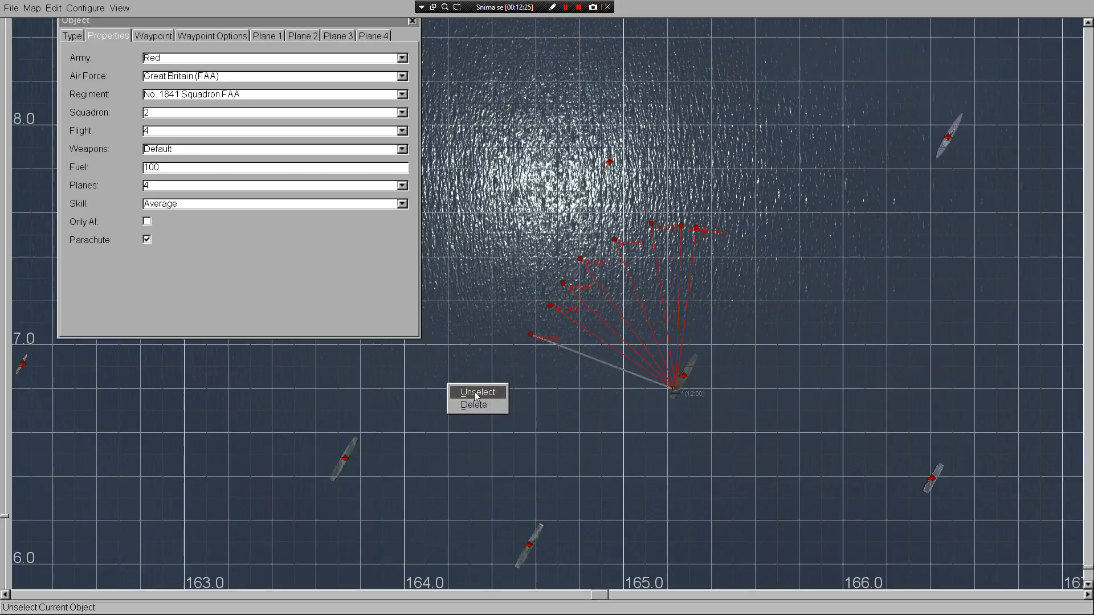
pyautogui.click(474, 392)
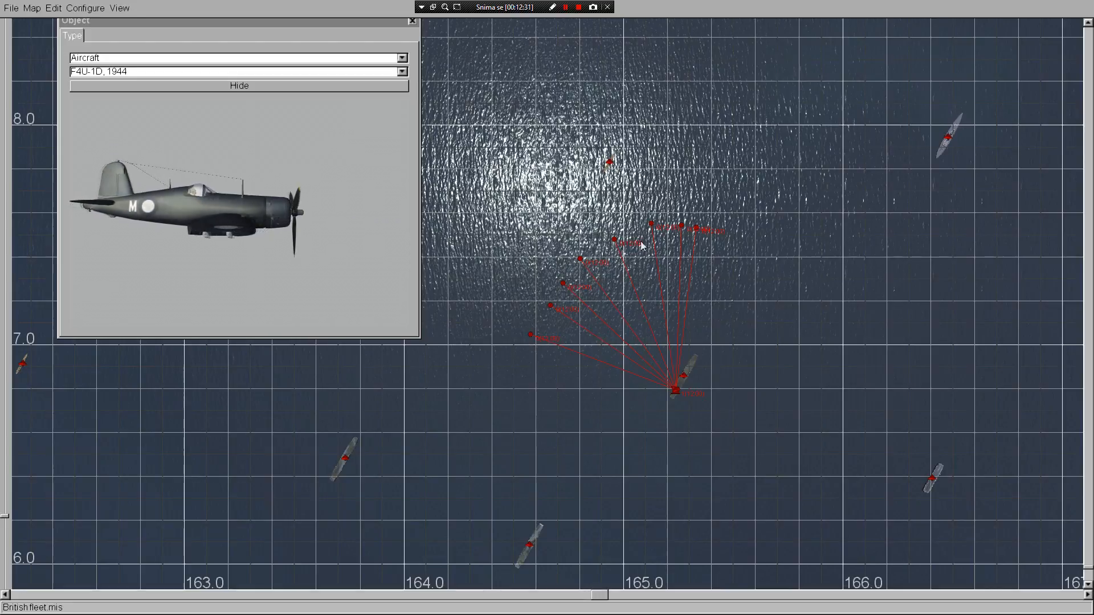
# - Add one more four-plane Corsair flight routed to land on the carrier
pyautogui.keyDown('ctrl'); pyautogui.click(718, 231); pyautogui.keyUp('ctrl')
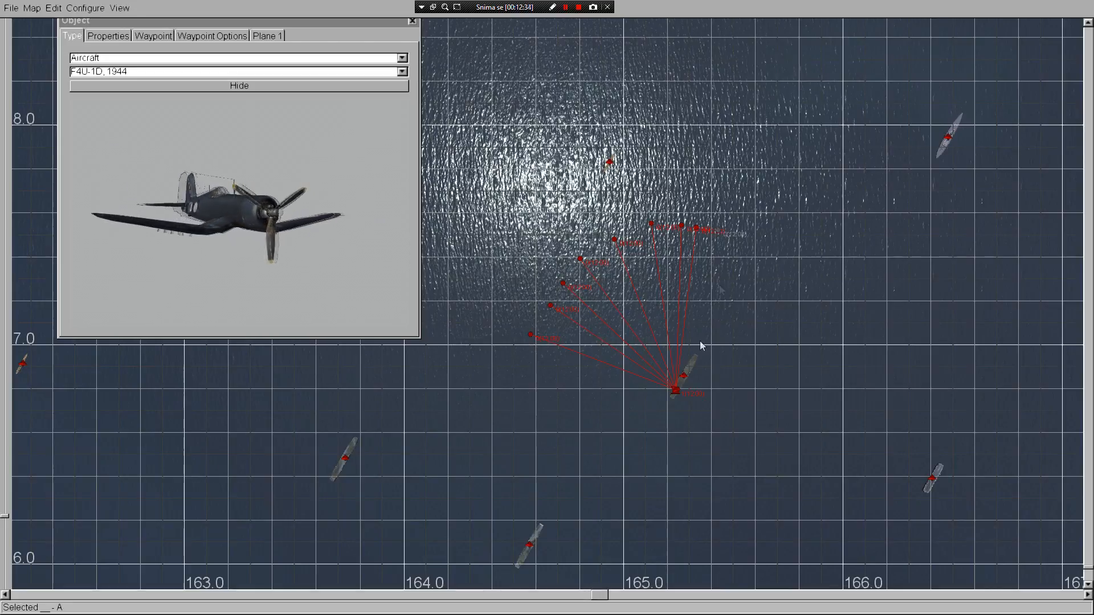
pyautogui.keyDown('ctrl'); pyautogui.click(681, 386); pyautogui.keyUp('ctrl')
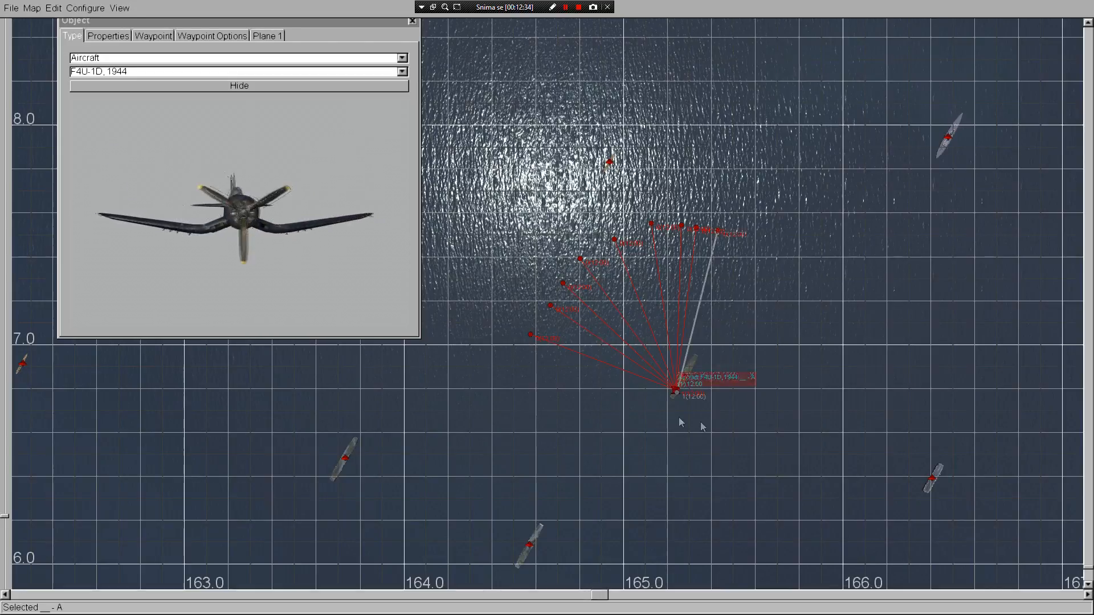
pyautogui.click(154, 37)
pyautogui.click(109, 36)
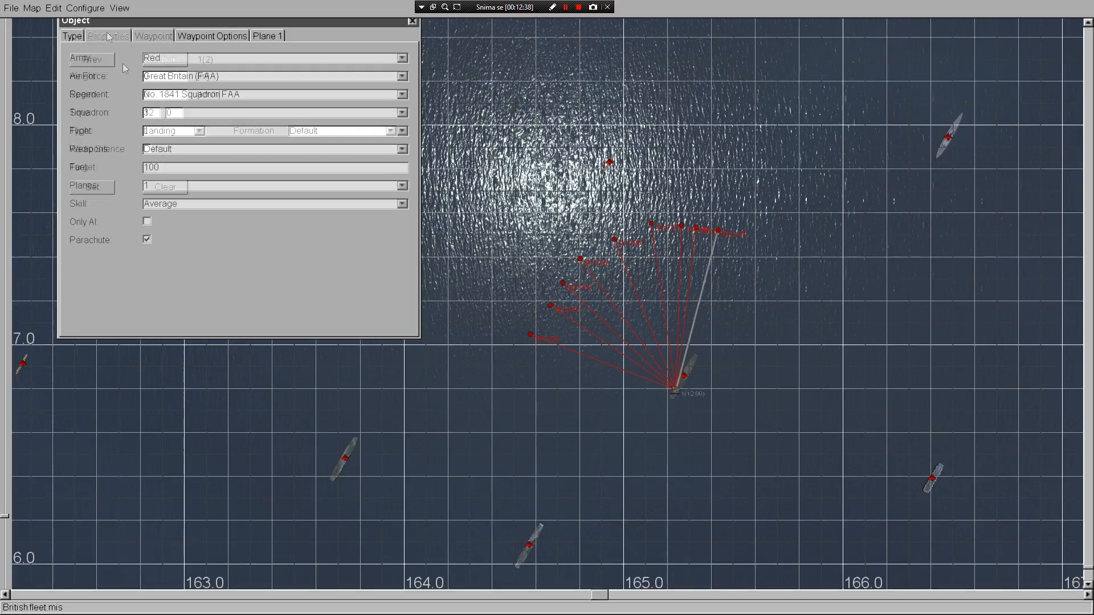
pyautogui.click(169, 186)
pyautogui.click(171, 233)
pyautogui.rightClick(474, 292)
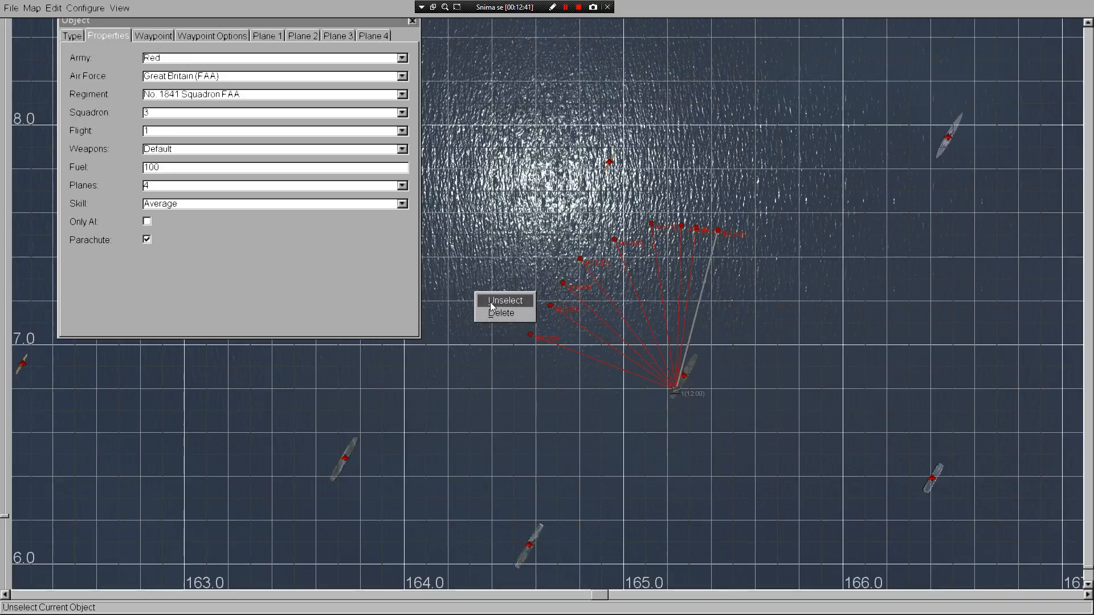
pyautogui.click(493, 301)
pyautogui.press('super')
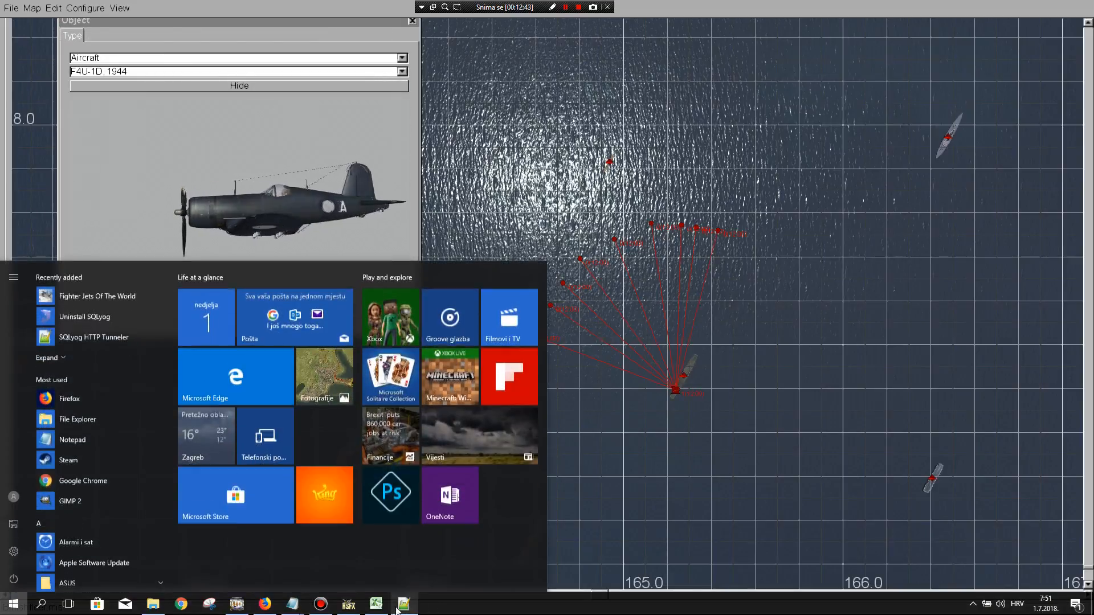
pyautogui.click(403, 604)
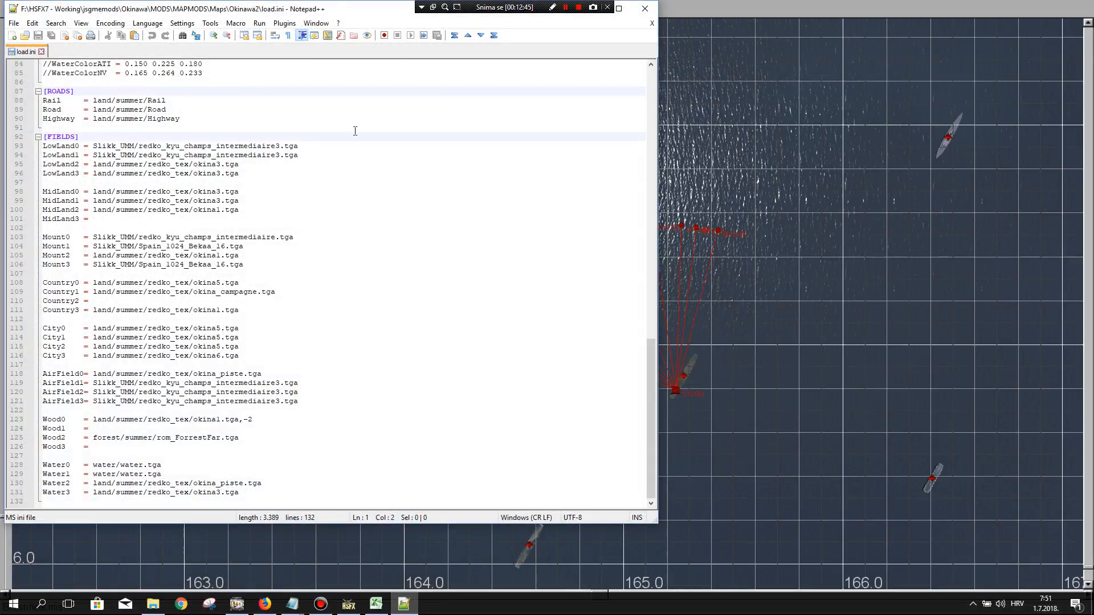
pyautogui.click(376, 603)
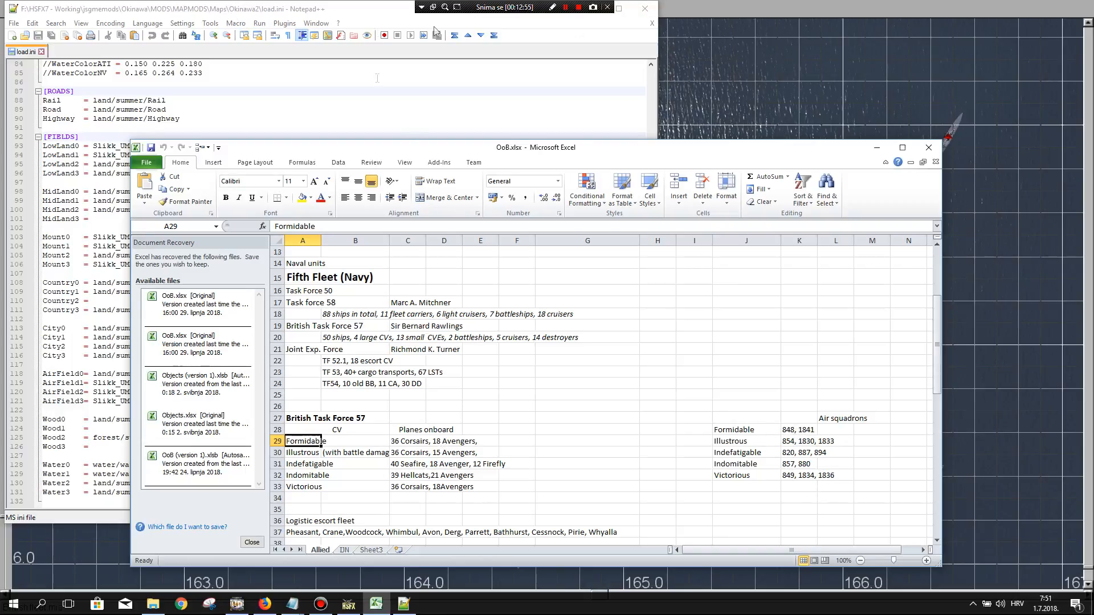
pyautogui.click(379, 13)
pyautogui.click(643, 14)
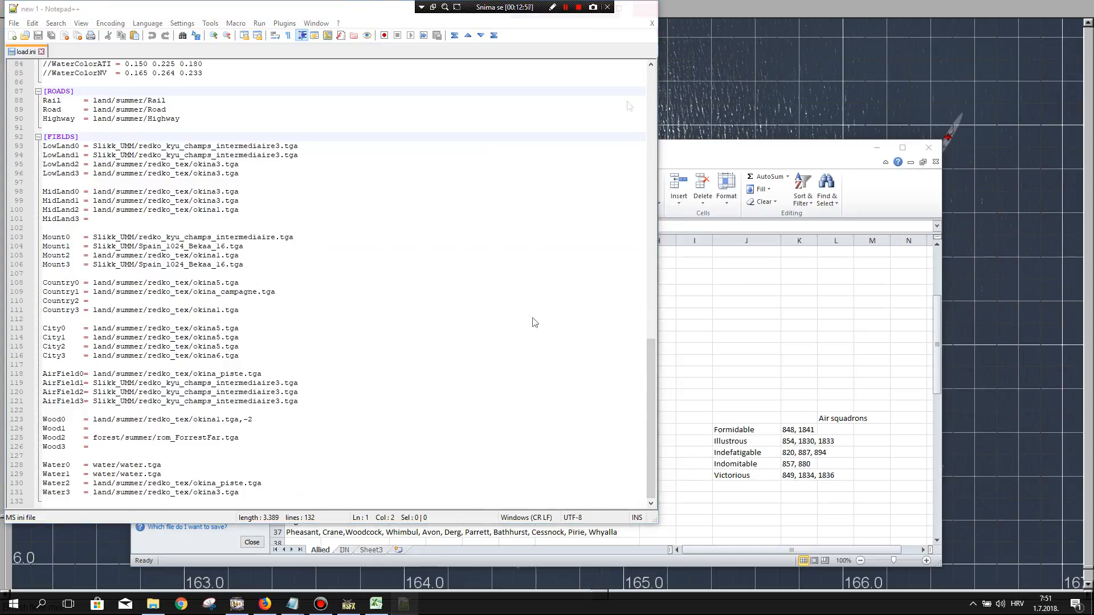
pyautogui.click(275, 131)
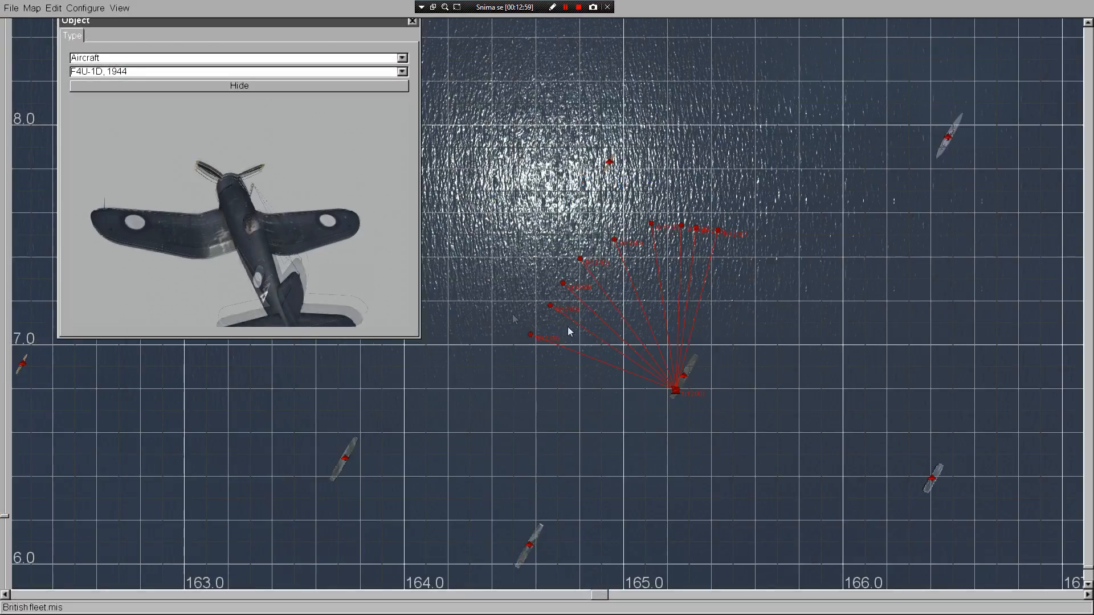
# - Set the aircraft type to Avenger Mk.III, 1944
pyautogui.click(402, 71)
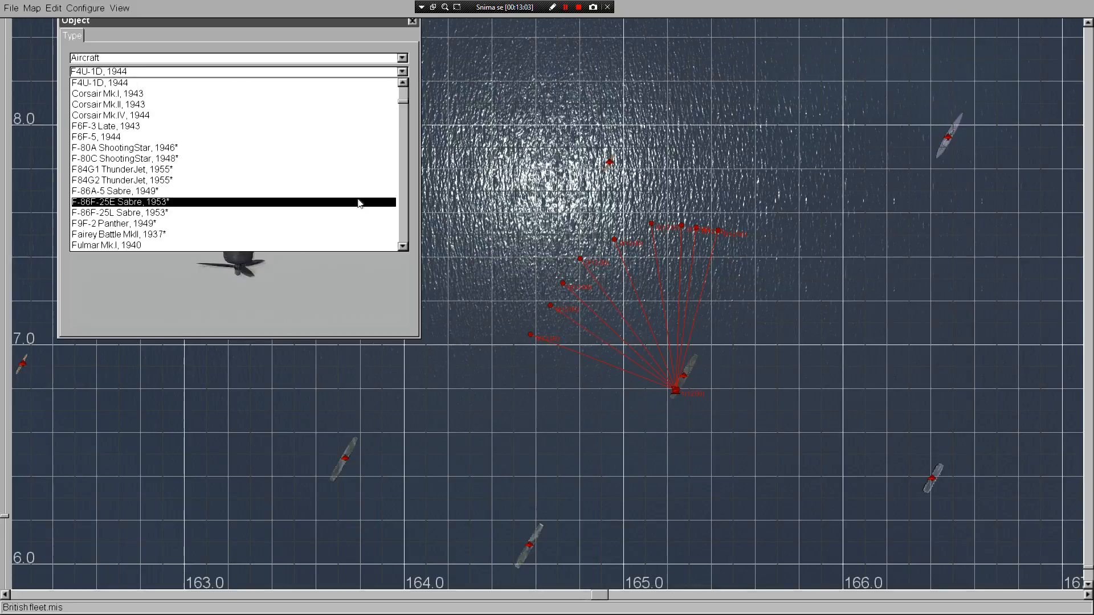
pyautogui.scroll(5, 352, 190)
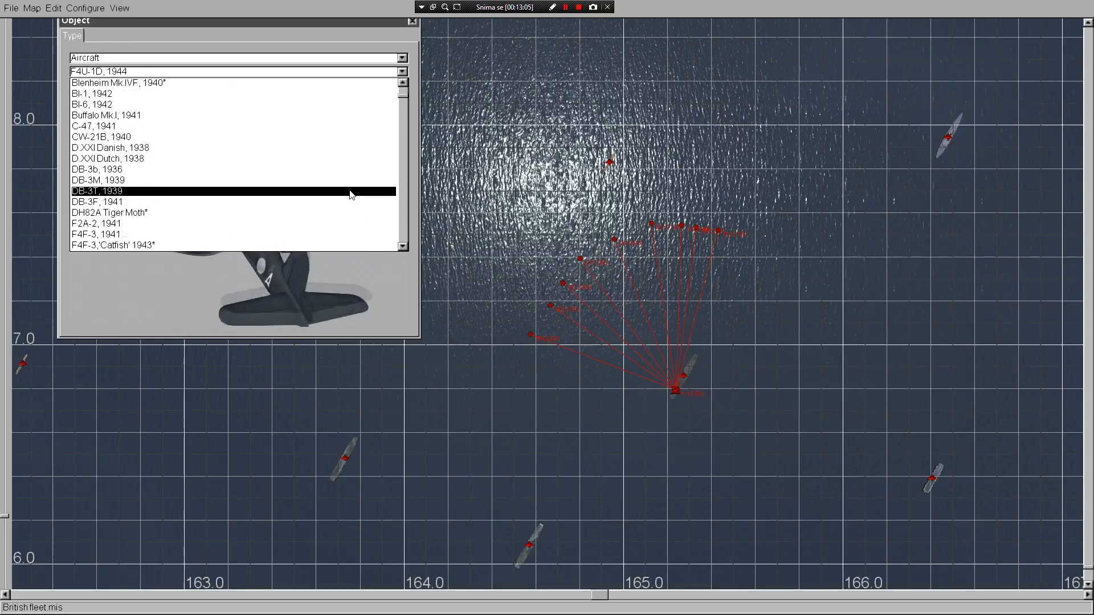
pyautogui.moveTo(404, 98); pyautogui.dragTo(402, 170)
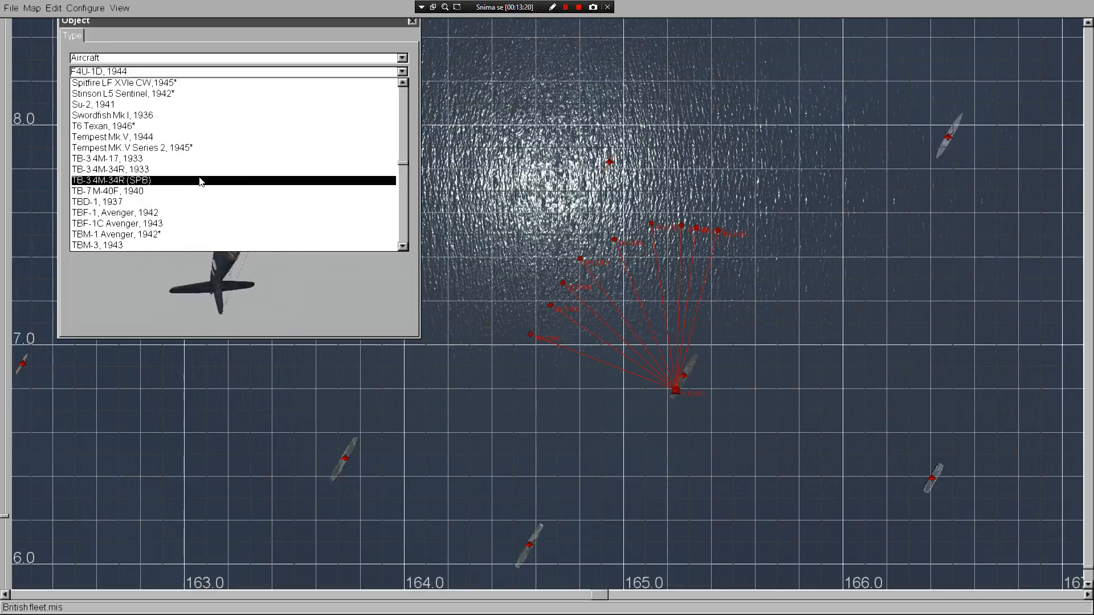
pyautogui.scroll(-2, 186, 163)
pyautogui.scroll(-1, 188, 165)
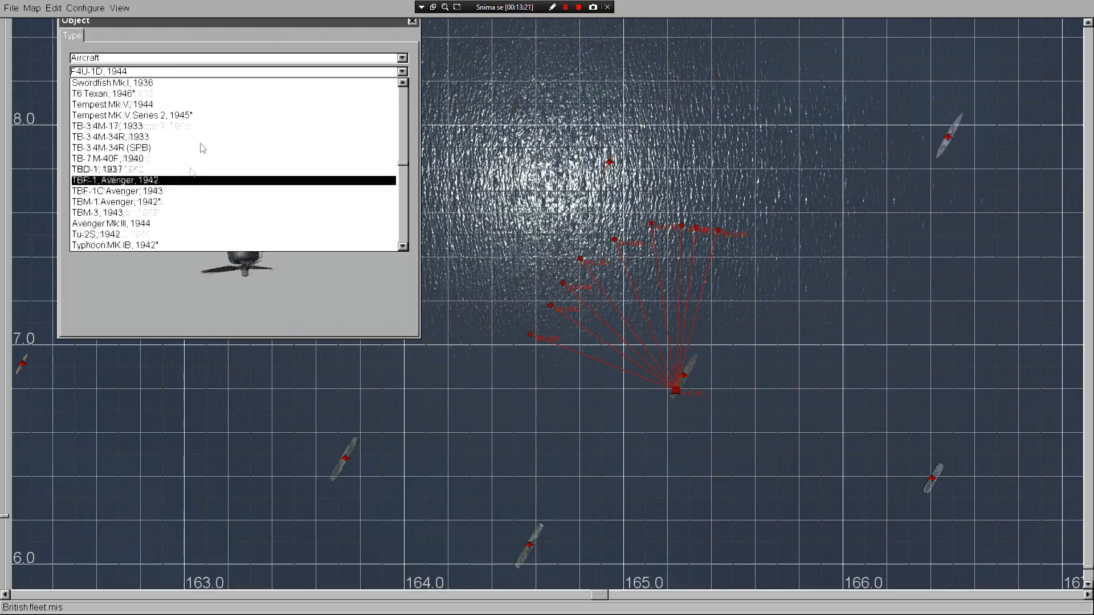
pyautogui.click(139, 225)
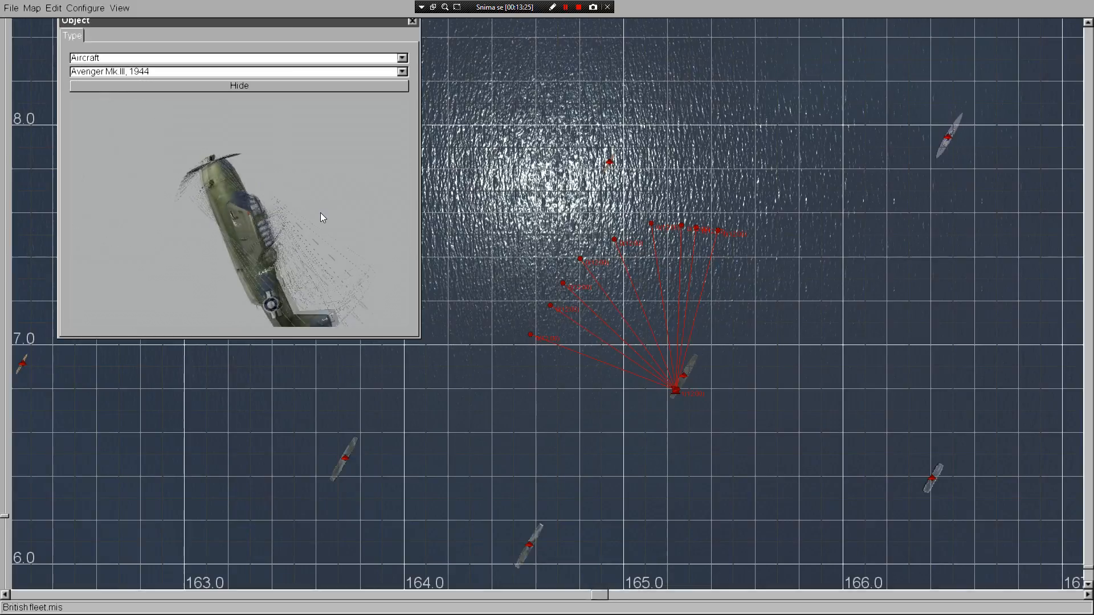
# - Place the Avenger flight's waypoint northeast of the carrier
pyautogui.click(781, 251)
pyautogui.click(769, 242)
pyautogui.click(772, 244)
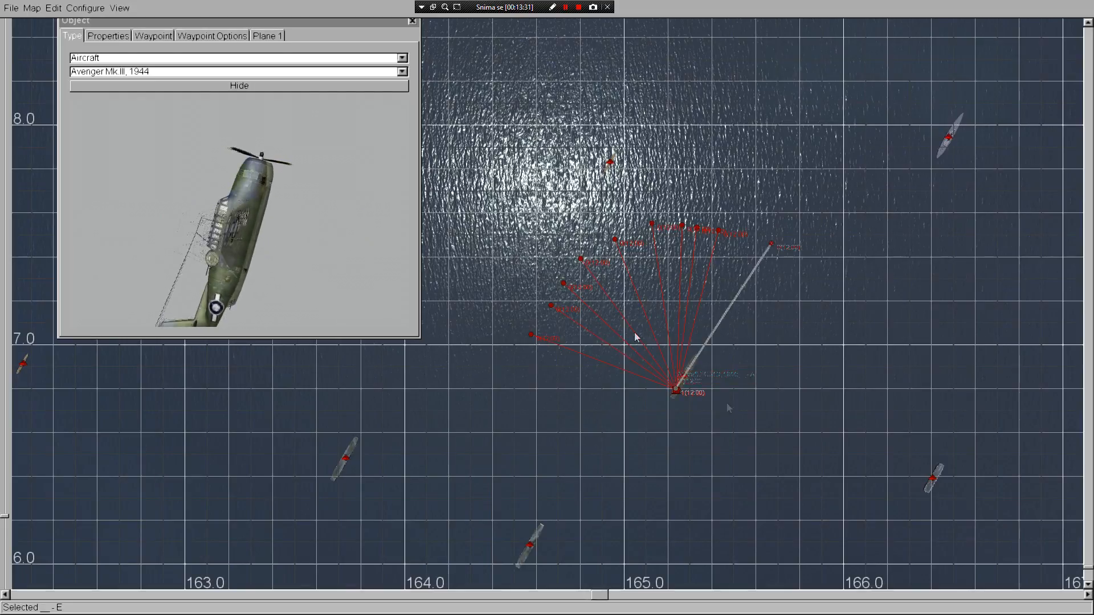
# - Assign the Avenger flight to No. 848 Squadron FAA, Squadron 1, Flight 1, four planes
pyautogui.click(149, 35)
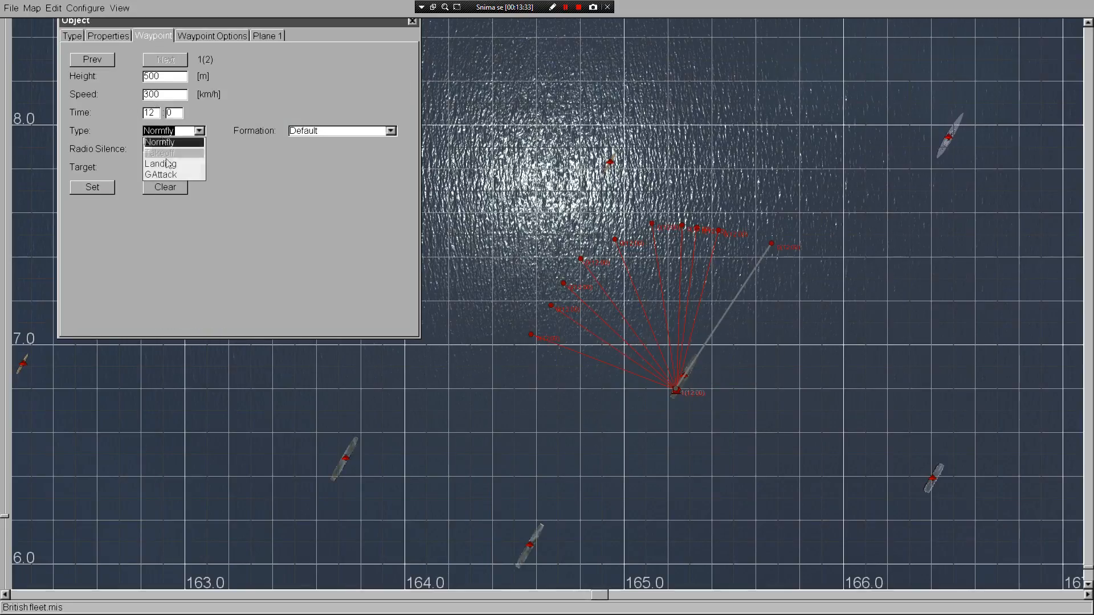
pyautogui.click(103, 35)
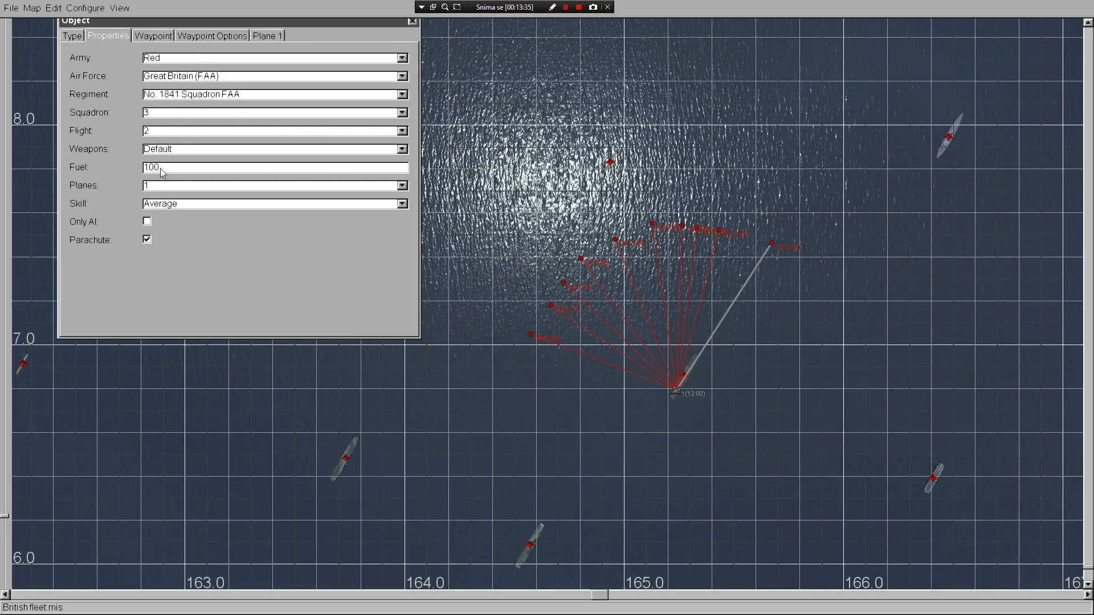
pyautogui.click(183, 94)
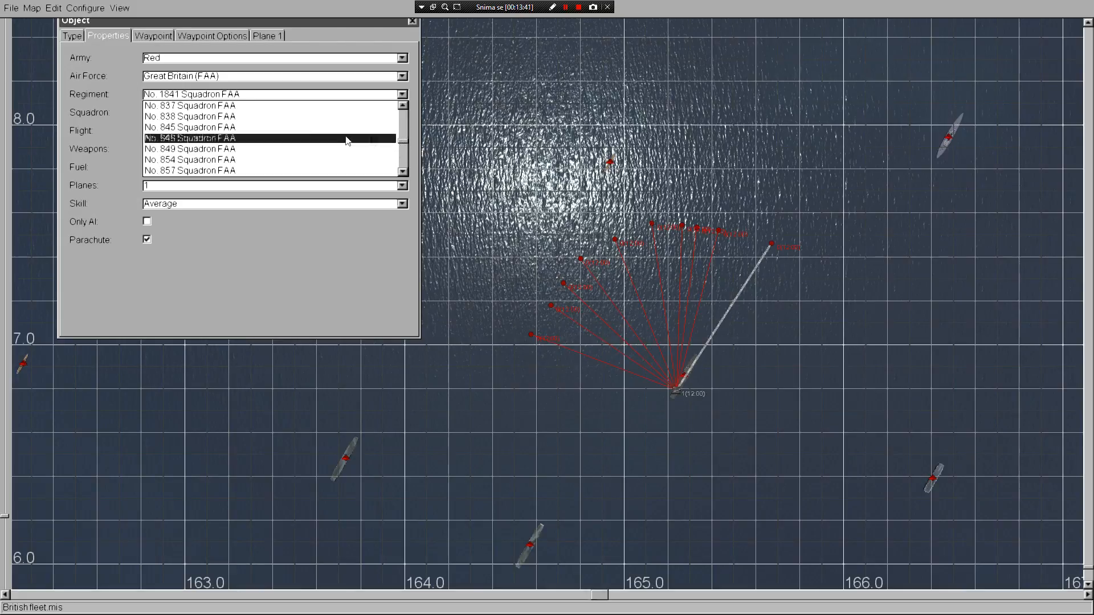
pyautogui.click(302, 139)
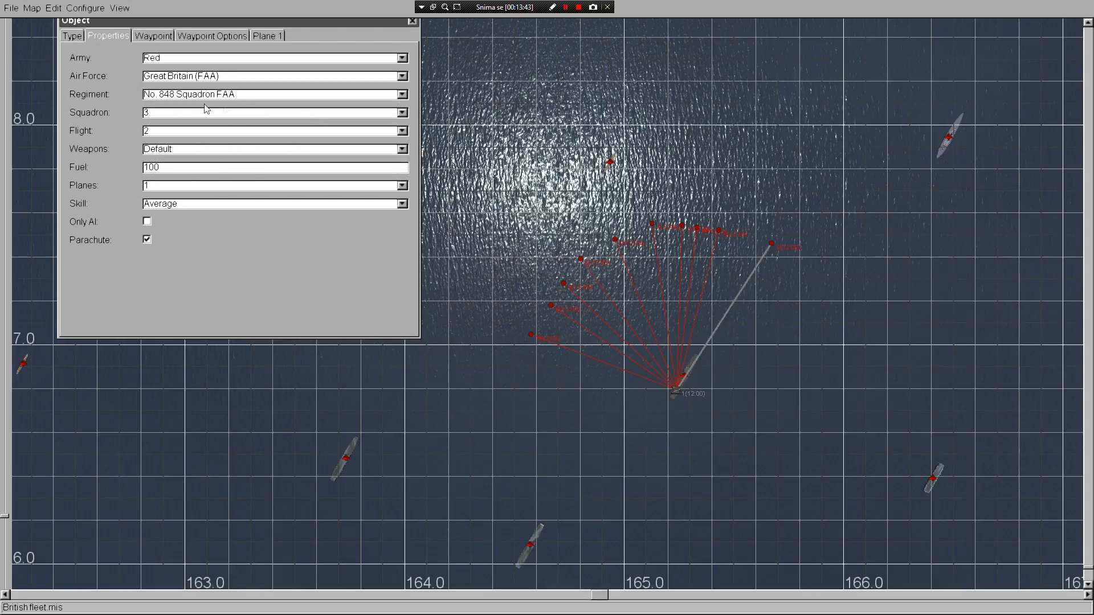
pyautogui.click(155, 114)
pyautogui.click(158, 124)
pyautogui.click(163, 132)
pyautogui.click(163, 142)
pyautogui.click(183, 187)
pyautogui.click(171, 231)
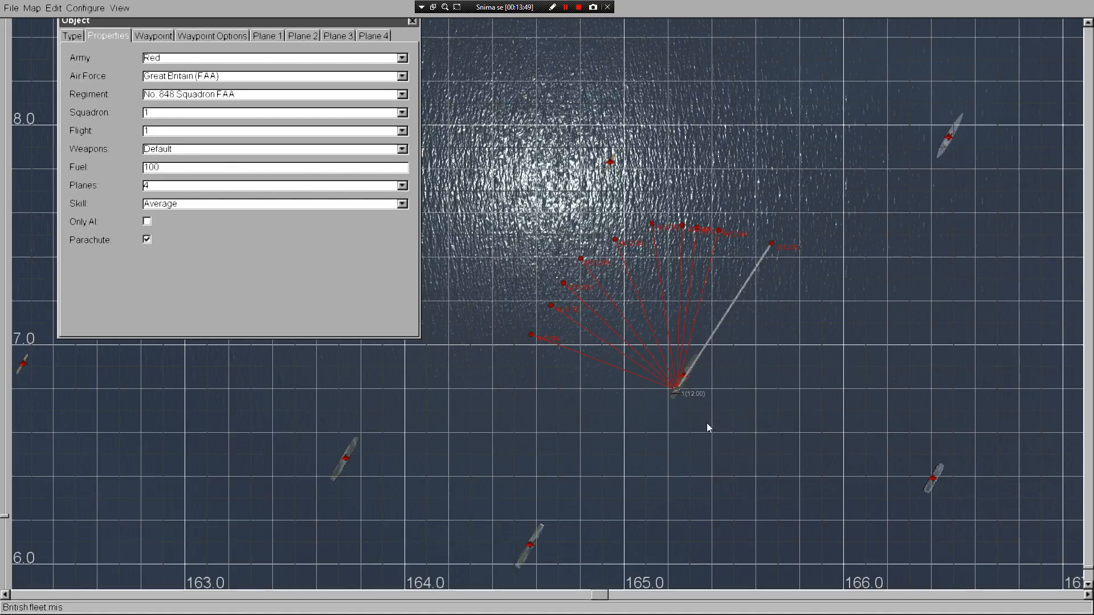
pyautogui.rightClick(692, 420)
pyautogui.click(715, 423)
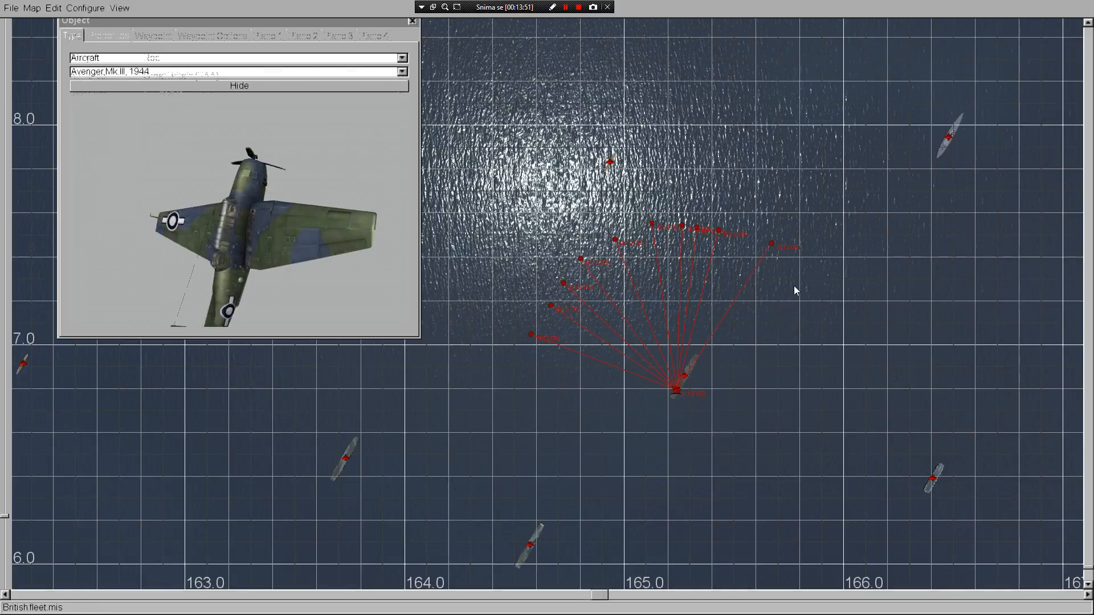
# - Add a new four-plane Avenger flight east of the carrier
pyautogui.click(804, 261)
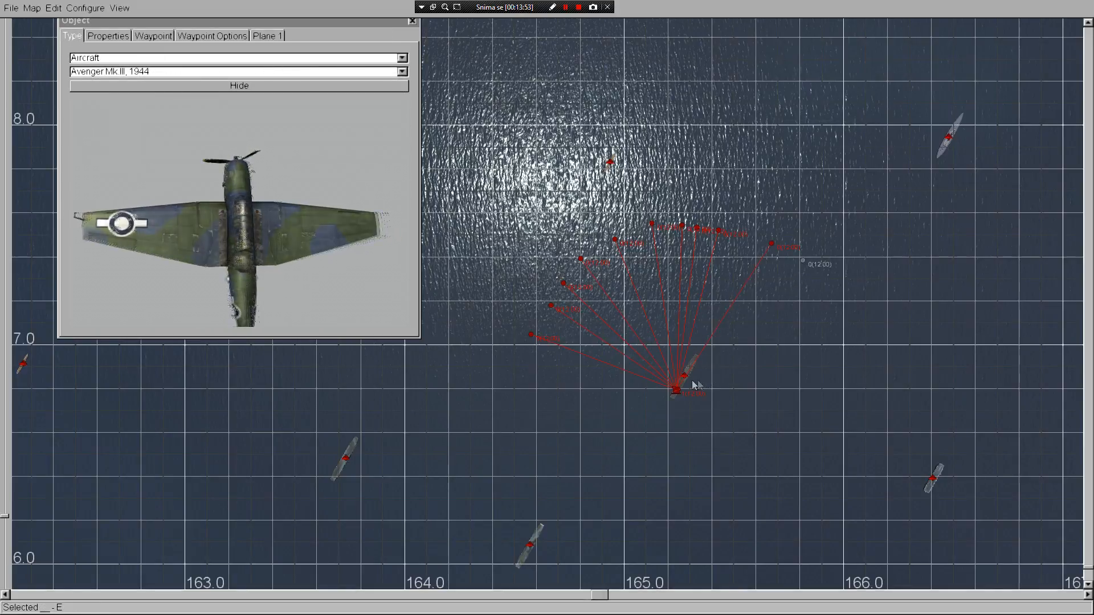
pyautogui.click(153, 36)
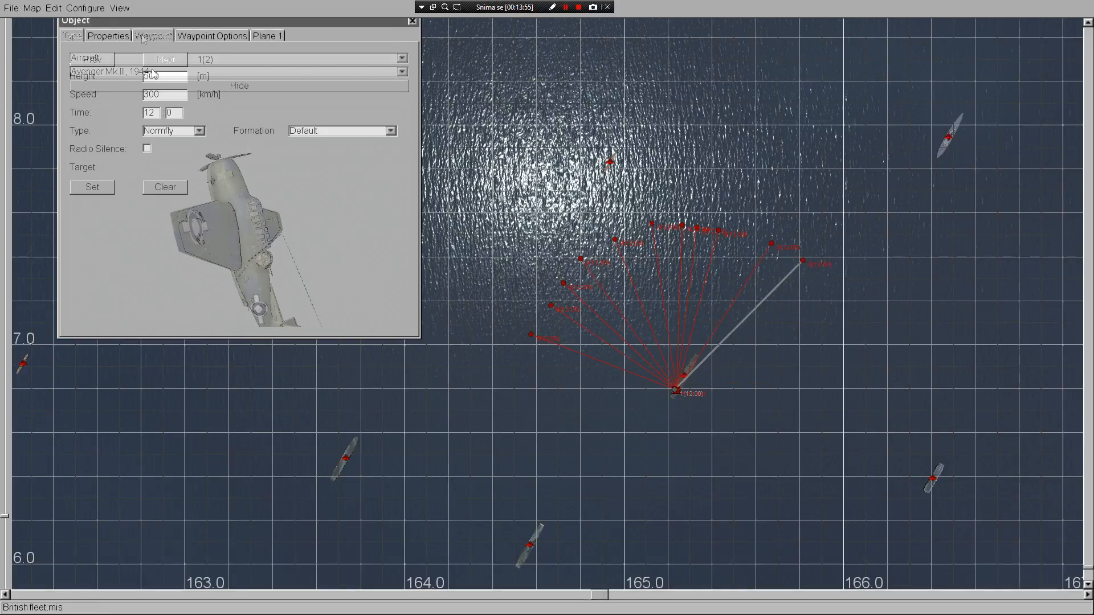
pyautogui.click(111, 36)
pyautogui.click(157, 185)
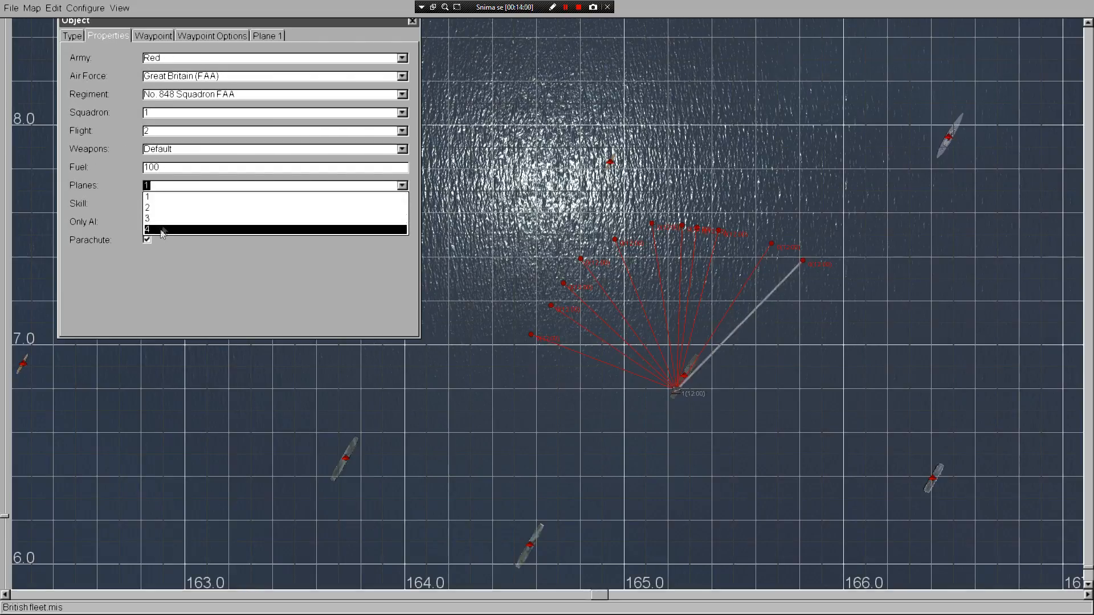
pyautogui.click(163, 230)
pyautogui.rightClick(523, 448)
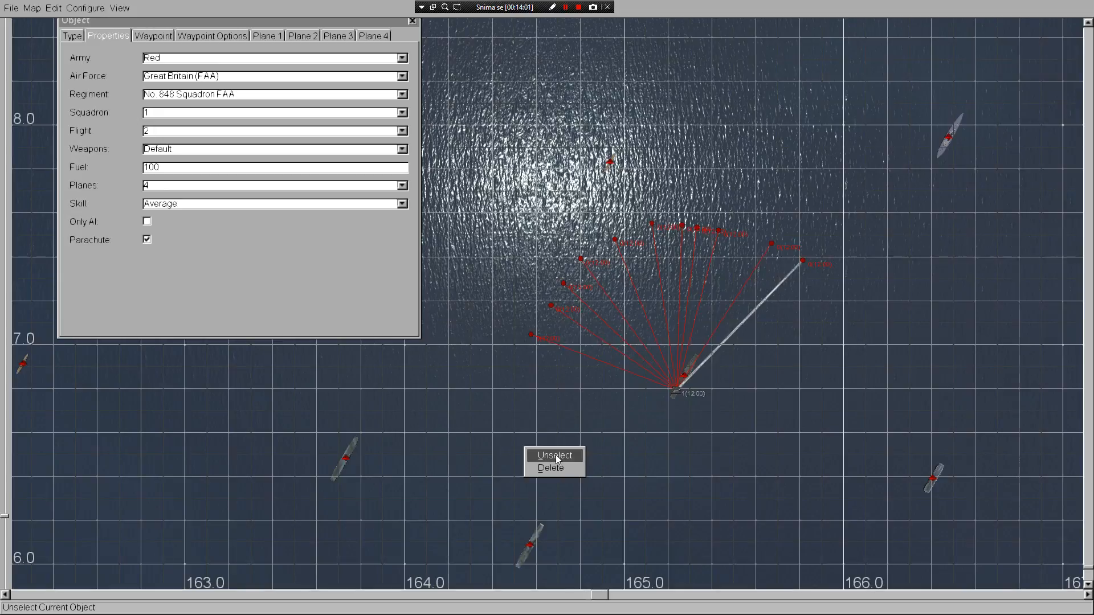
pyautogui.click(556, 454)
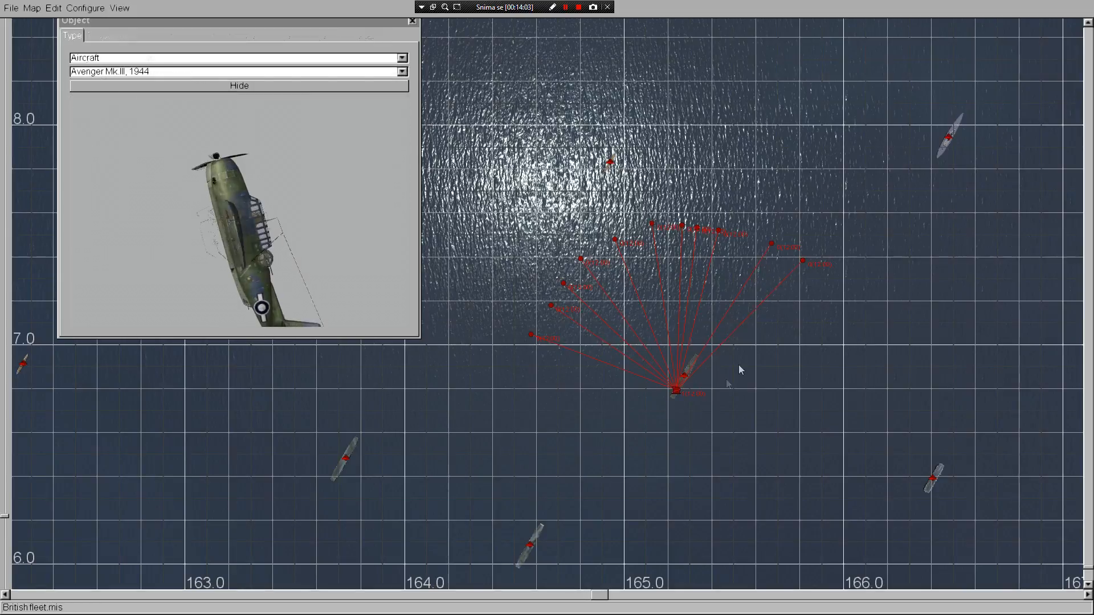
# - Add another four-plane Avenger flight with its second waypoint on the carrier
pyautogui.keyDown('ctrl'); pyautogui.click(817, 275); pyautogui.keyUp('ctrl')
pyautogui.keyDown('ctrl'); pyautogui.click(679, 392); pyautogui.keyUp('ctrl')
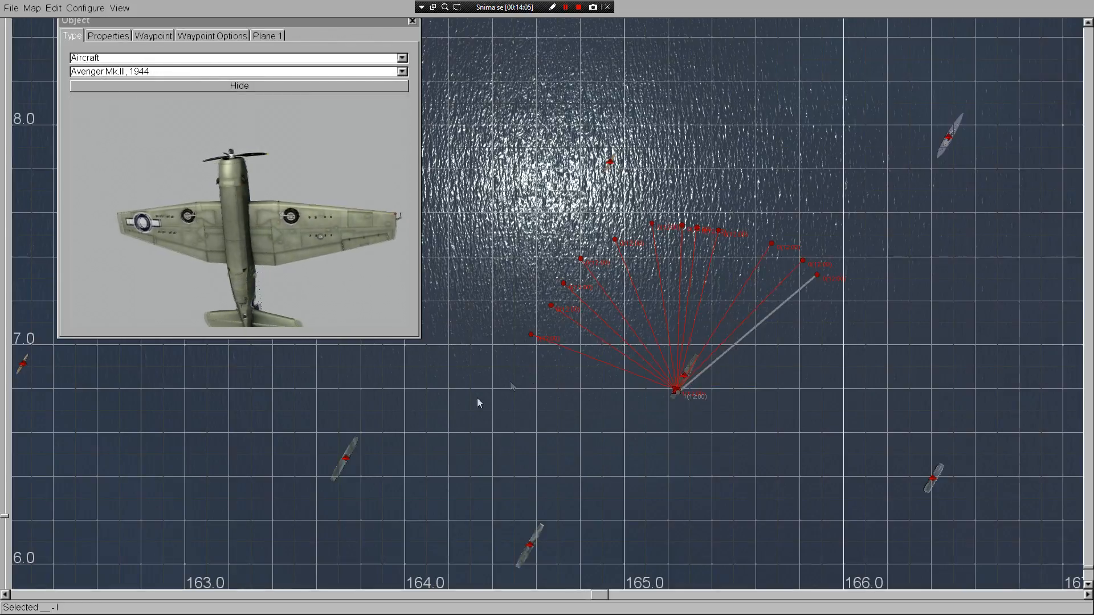
pyautogui.click(115, 36)
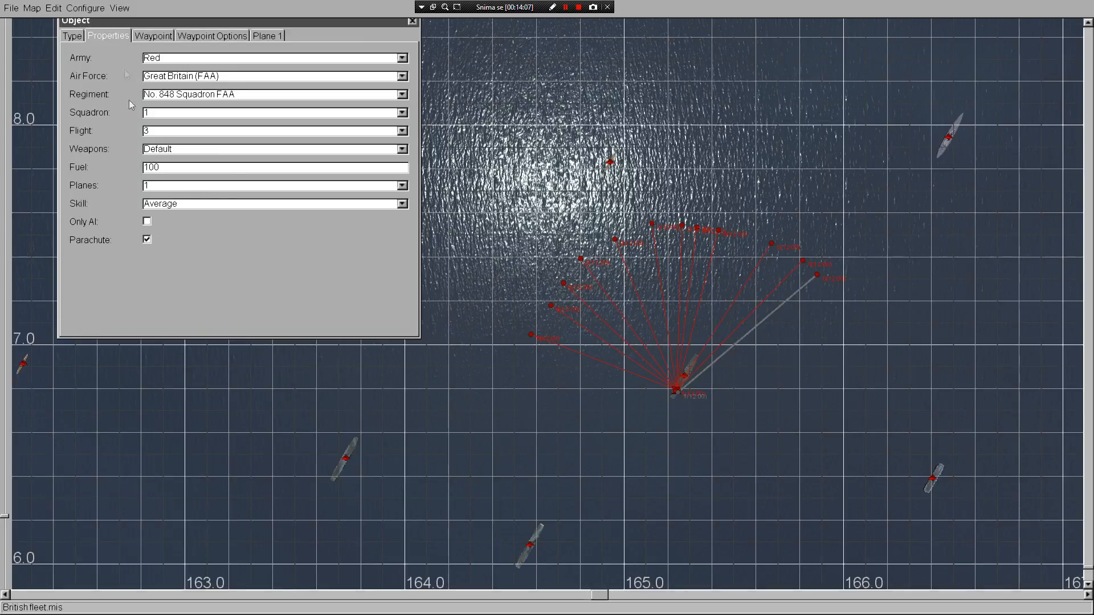
pyautogui.click(156, 188)
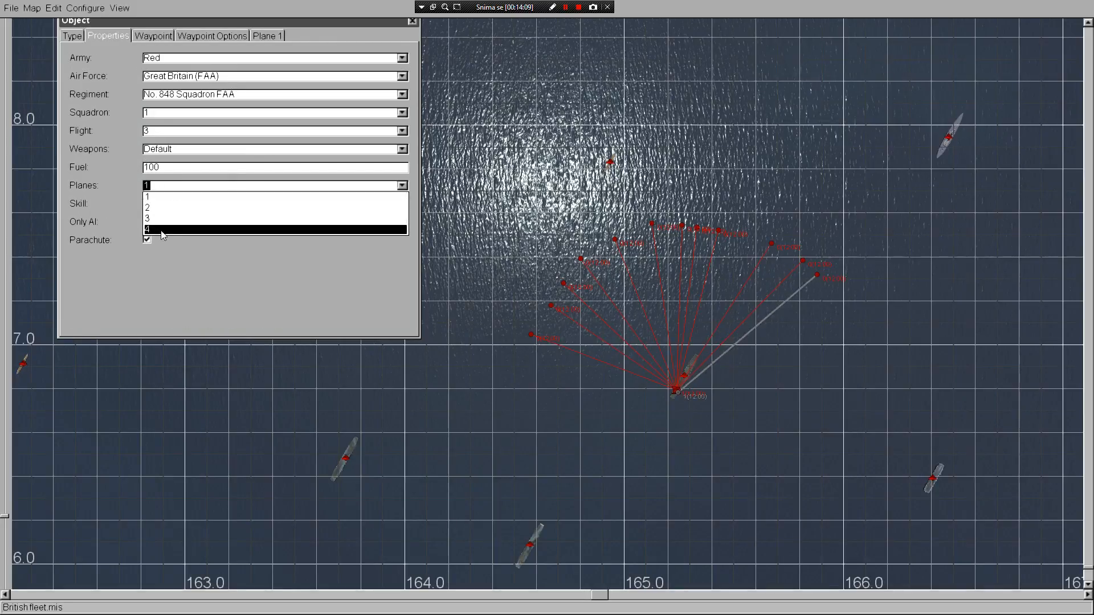
pyautogui.click(163, 230)
pyautogui.rightClick(410, 400)
pyautogui.click(438, 405)
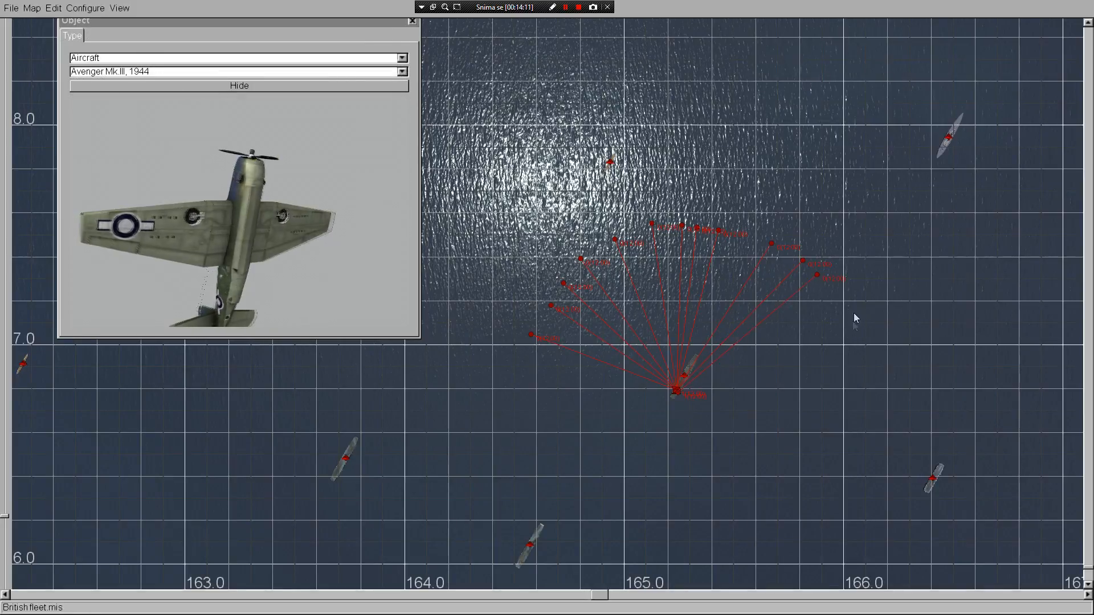
# - Add a four-plane Avenger flight whose carrier waypoint is a Landing
pyautogui.click(840, 289)
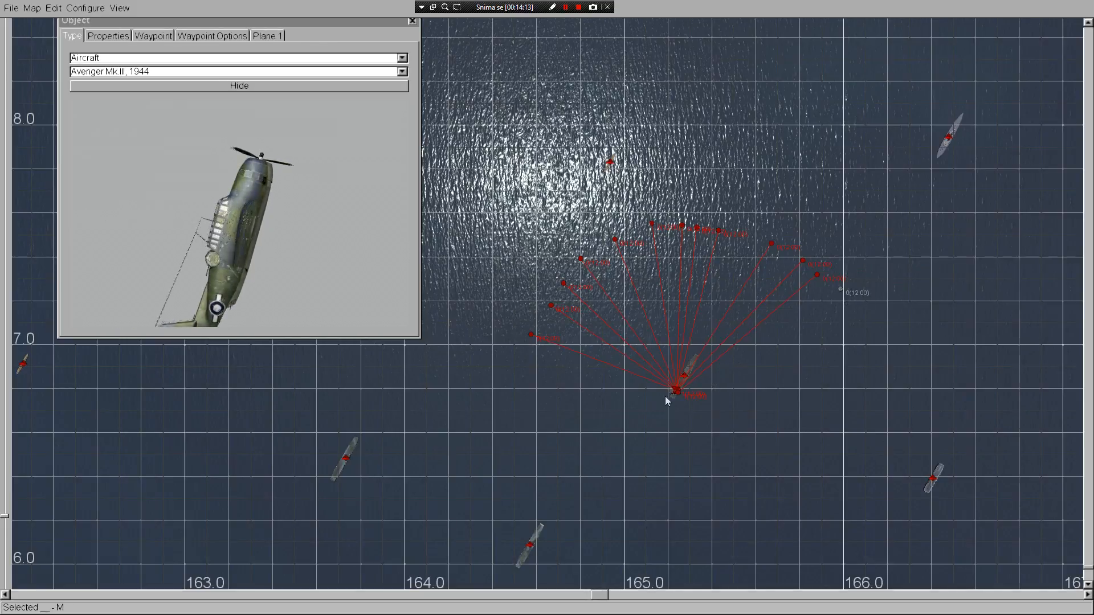
pyautogui.moveTo(678, 393); pyautogui.dragTo(689, 401)
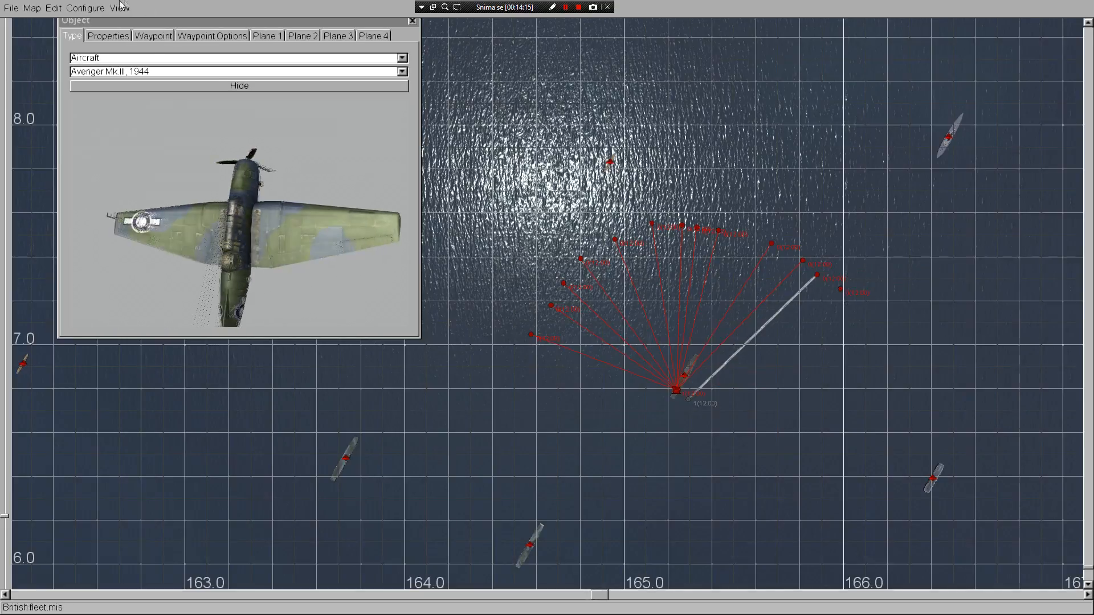
pyautogui.click(153, 35)
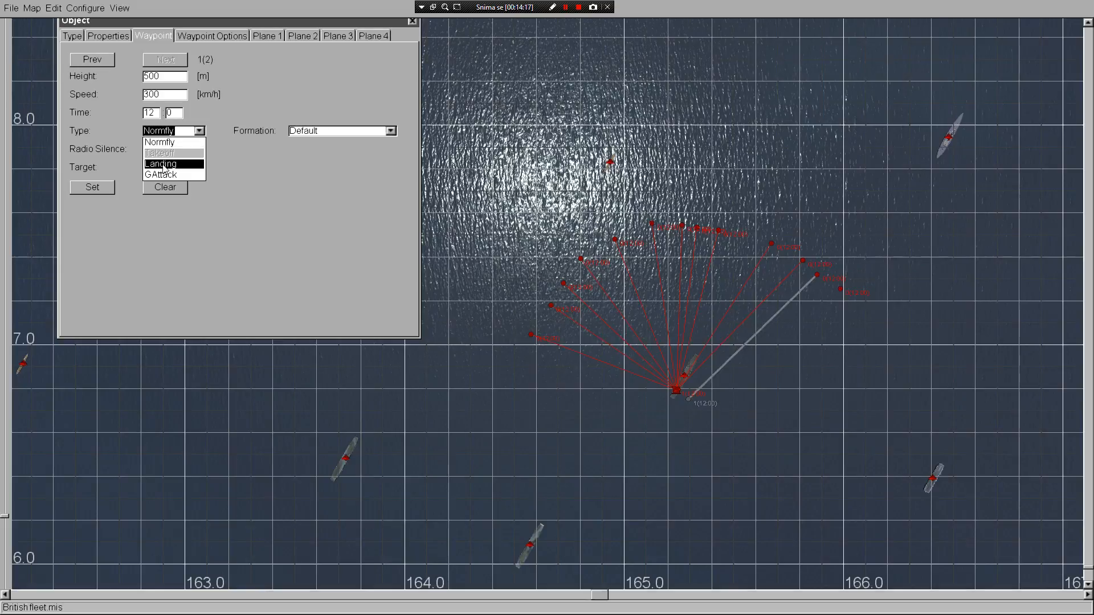
pyautogui.click(841, 290)
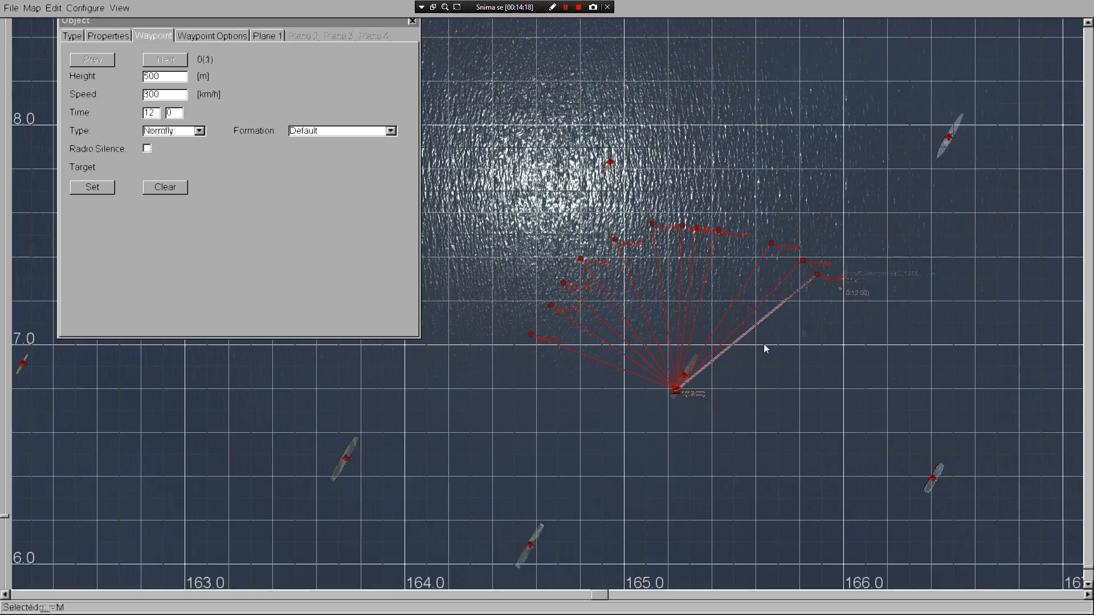
pyautogui.keyDown('ctrl'); pyautogui.click(670, 398); pyautogui.keyUp('ctrl')
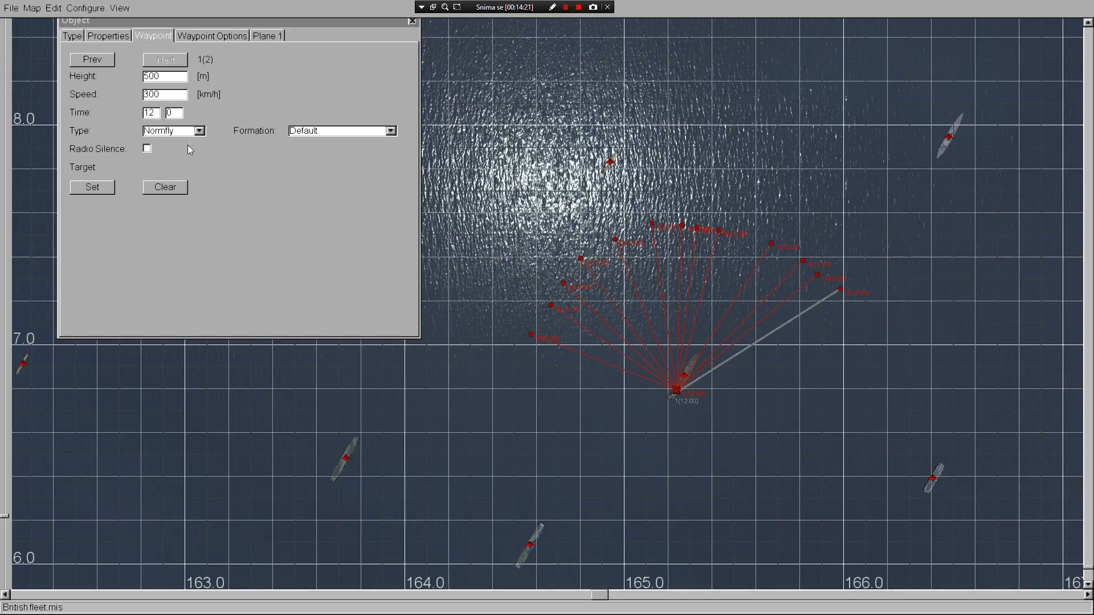
pyautogui.click(171, 131)
pyautogui.click(159, 165)
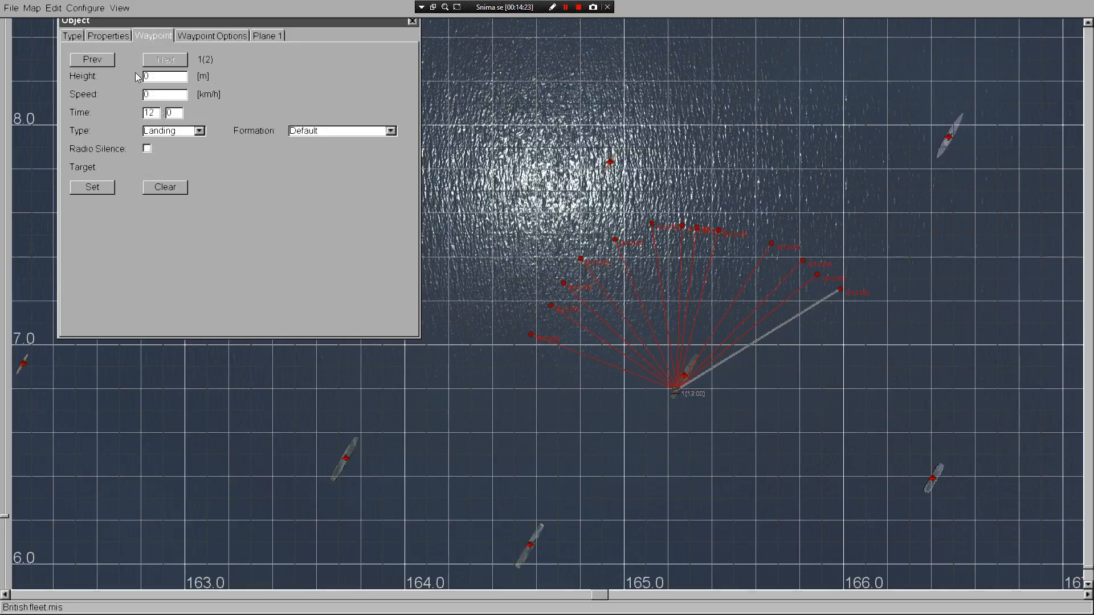
pyautogui.click(108, 36)
pyautogui.click(171, 185)
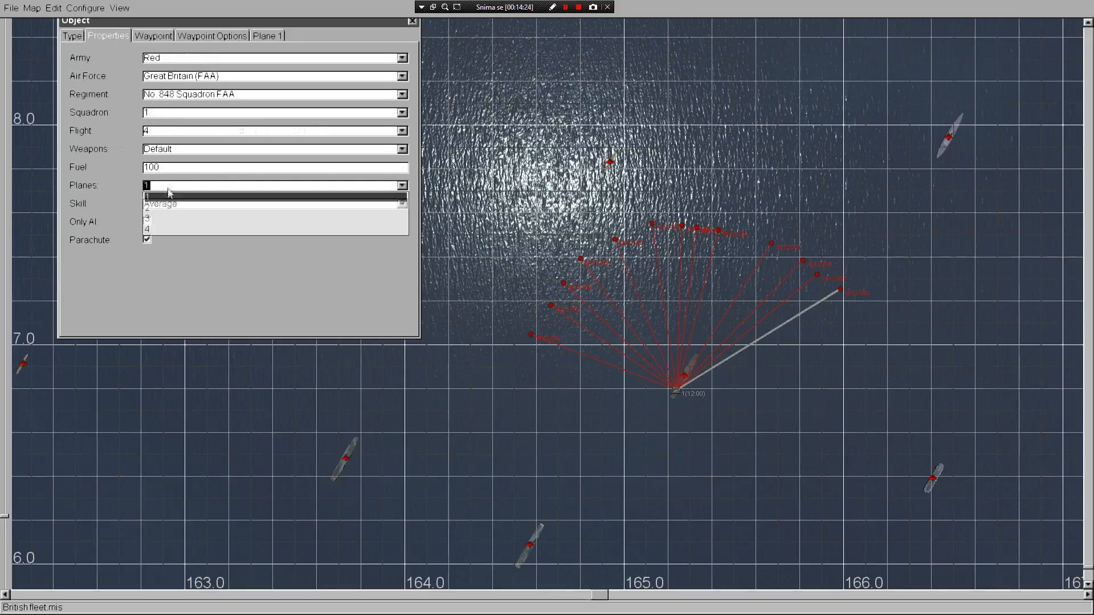
pyautogui.click(159, 230)
pyautogui.rightClick(524, 276)
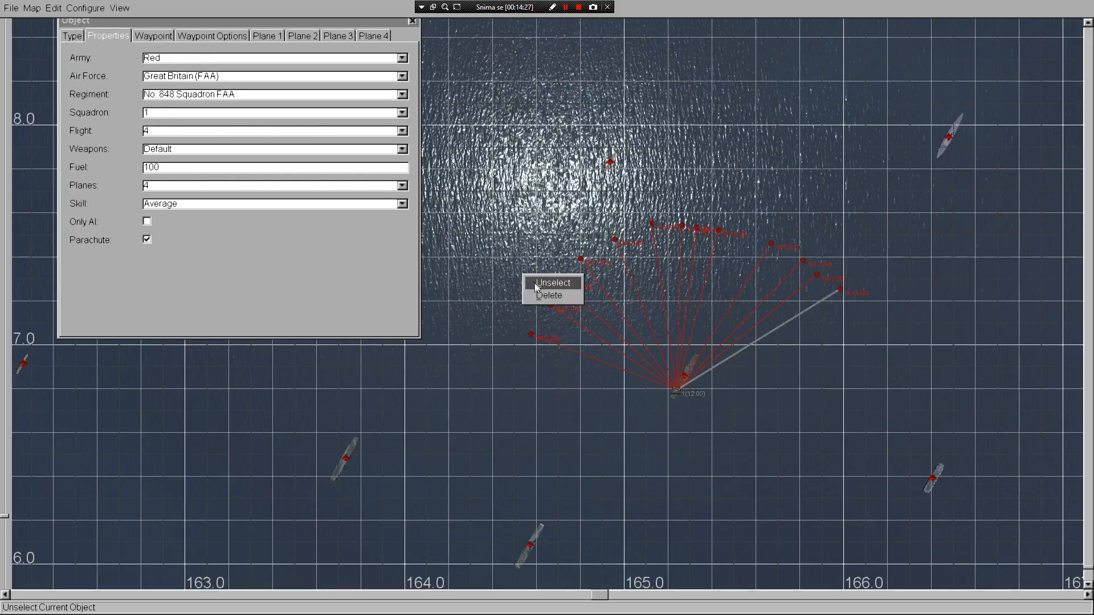
pyautogui.click(547, 284)
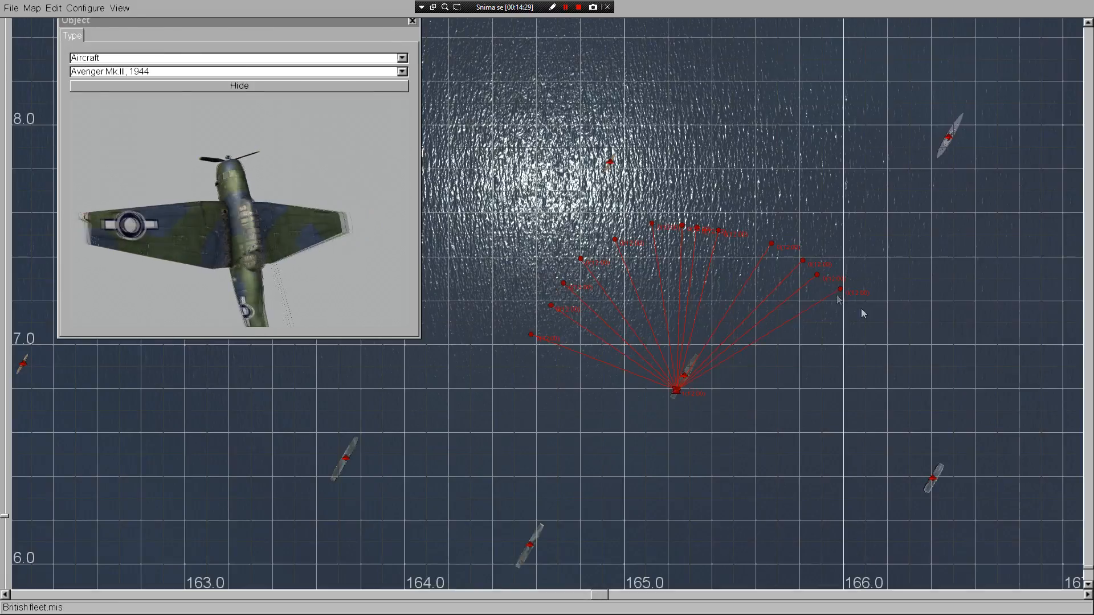
# - Add a two-plane Avenger flight routed to the carrier
pyautogui.click(861, 309)
pyautogui.click(678, 395)
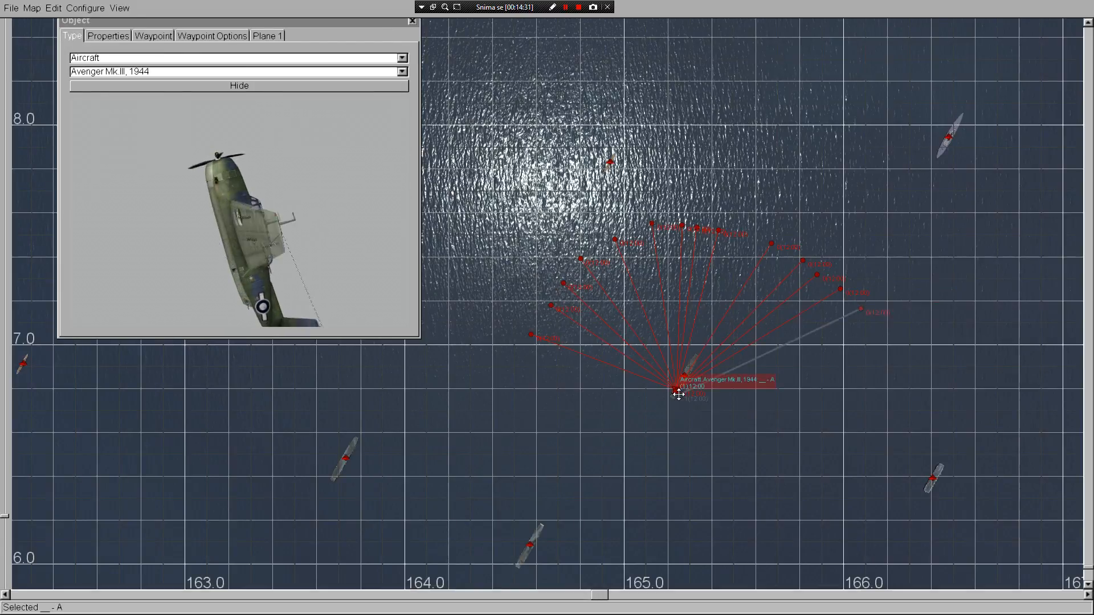
pyautogui.click(149, 36)
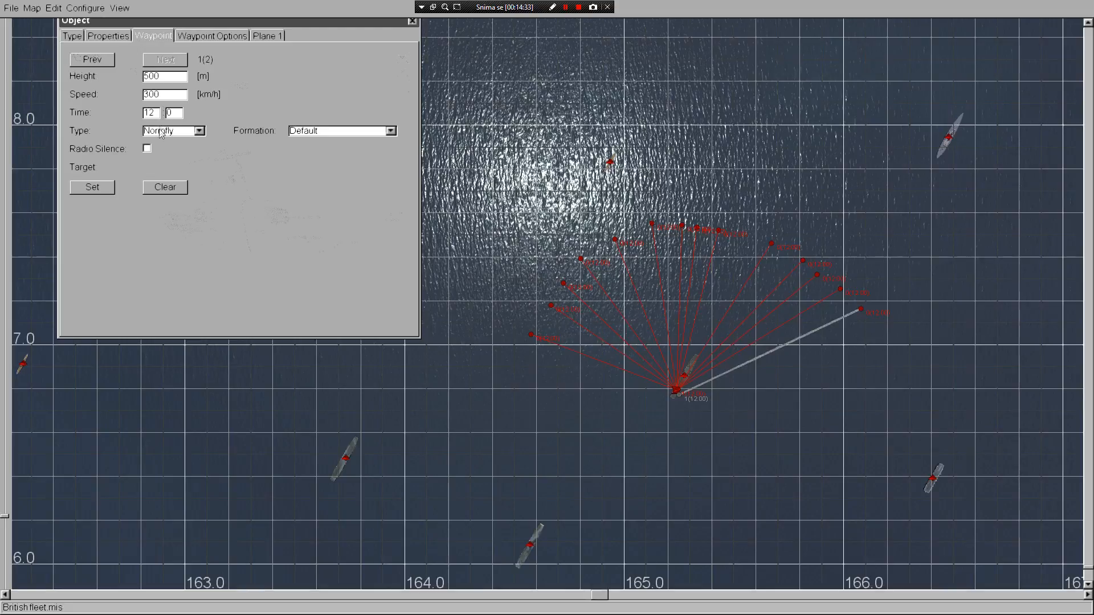
pyautogui.click(107, 37)
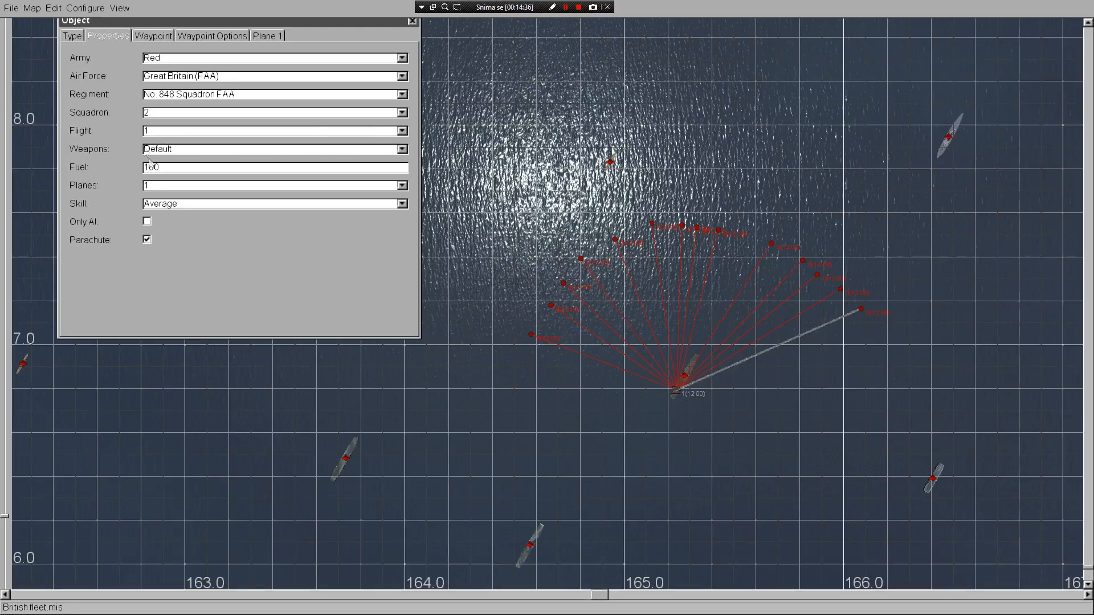
pyautogui.click(158, 187)
pyautogui.click(152, 206)
pyautogui.rightClick(508, 399)
pyautogui.click(527, 408)
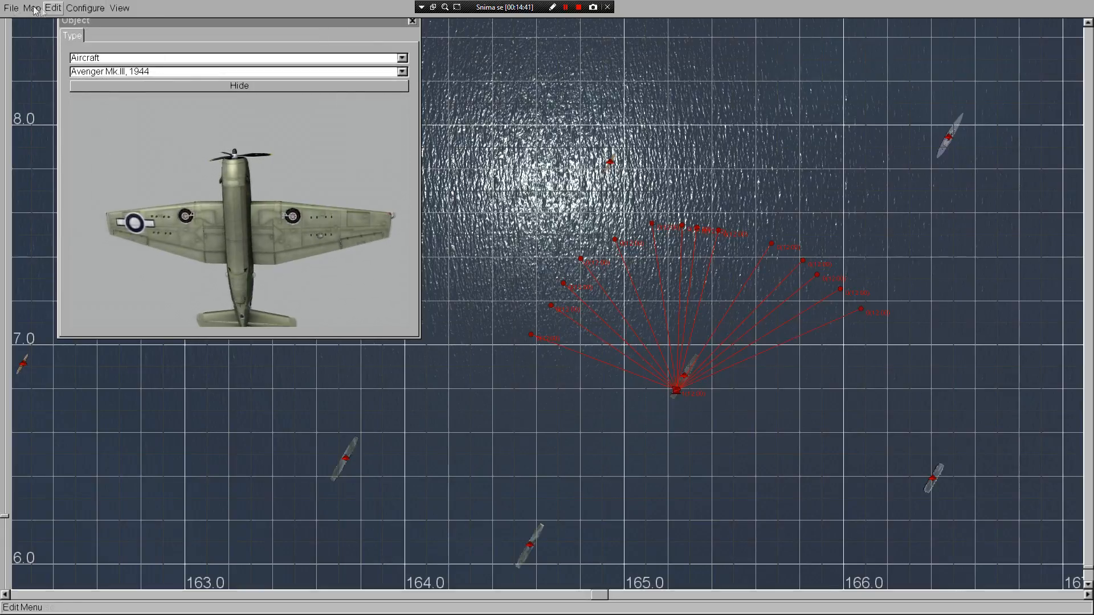
pyautogui.click(11, 8)
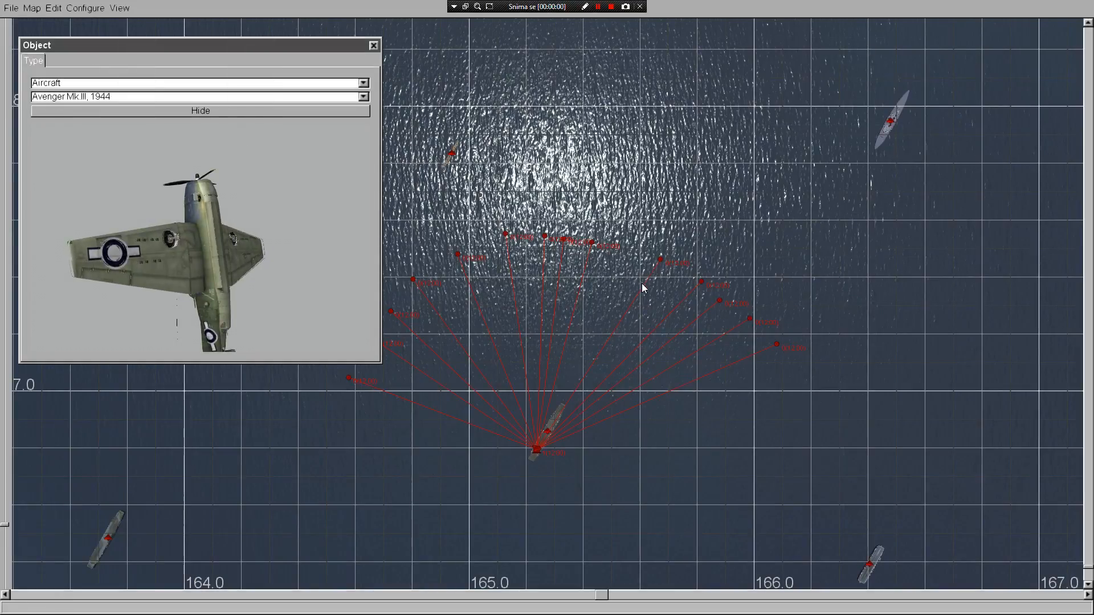
# - Make HMS Formidable the landing target of an Avenger flight's Landing waypoint
pyautogui.click(778, 342)
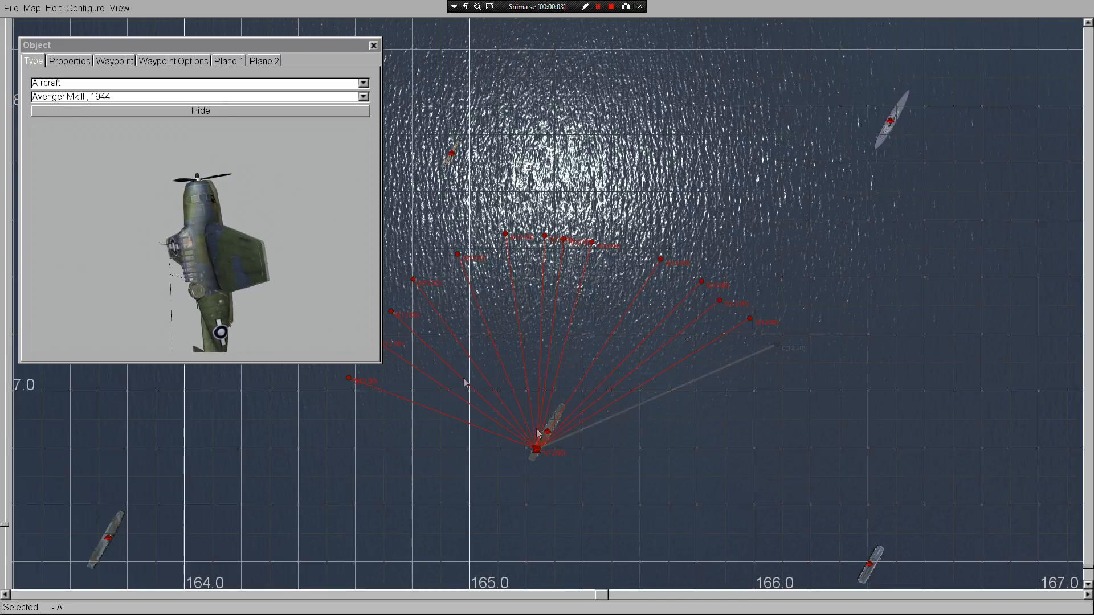
pyautogui.click(113, 60)
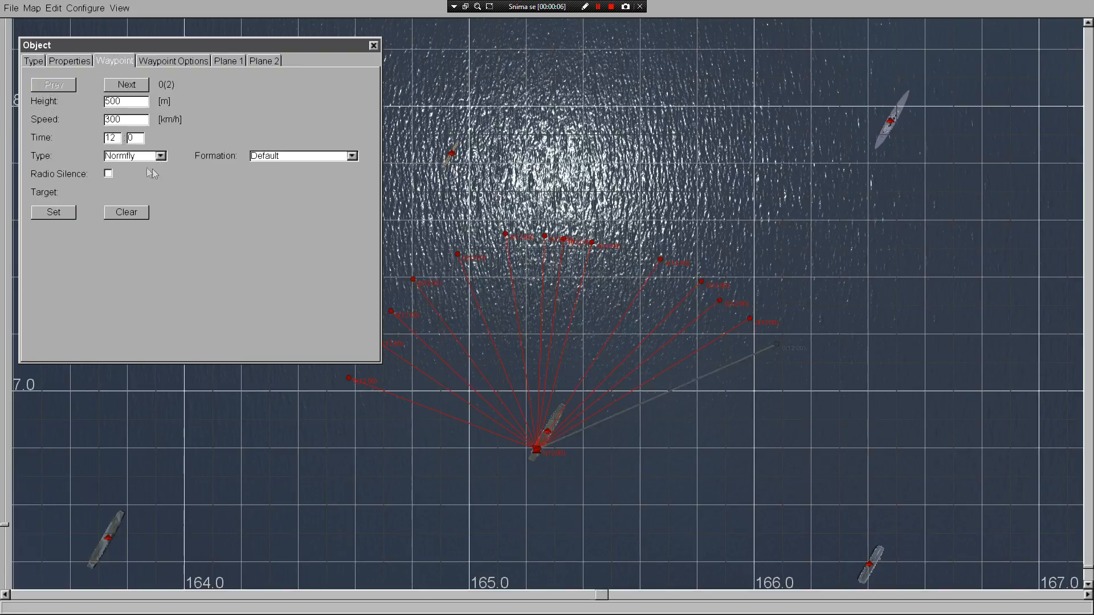
pyautogui.click(161, 156)
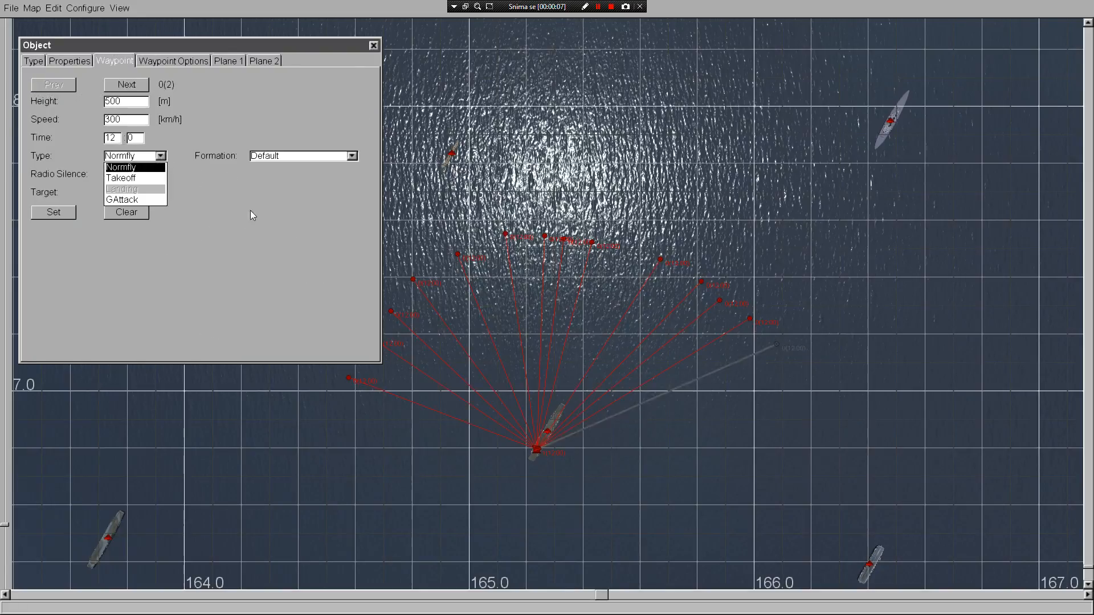
pyautogui.click(134, 85)
pyautogui.click(54, 212)
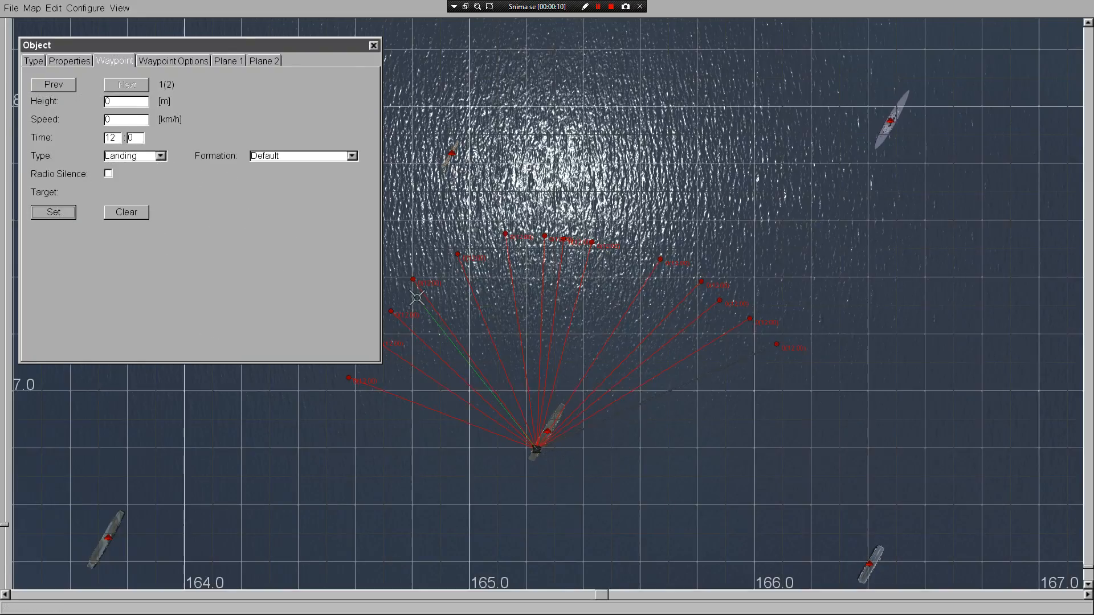
pyautogui.click(548, 431)
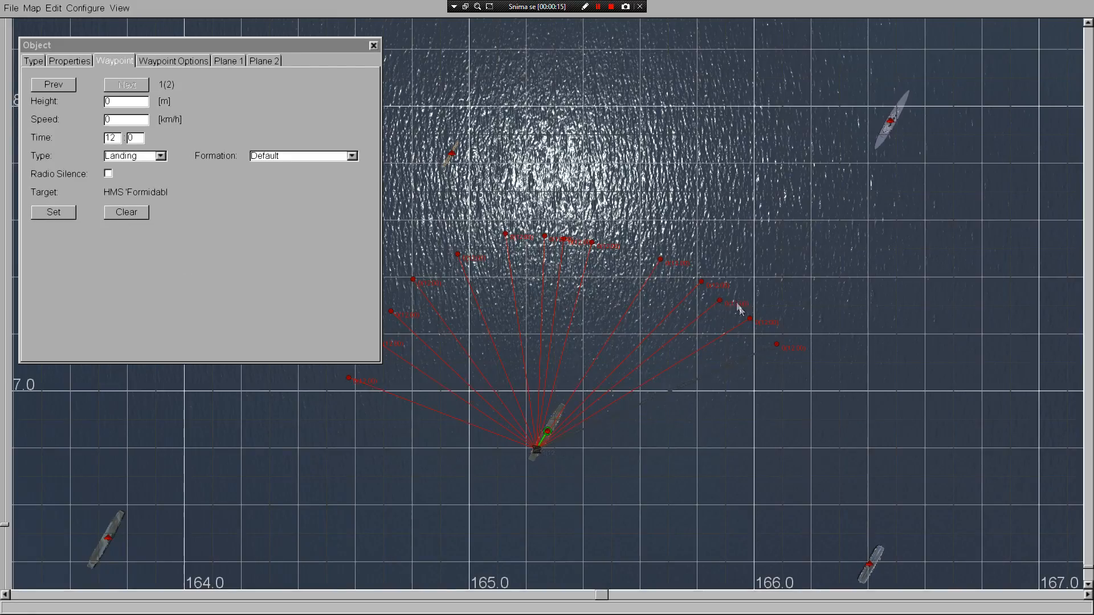
# - Keep another Avenger flight's carrier waypoint as Landing, targeting HMS Formidable
pyautogui.click(751, 321)
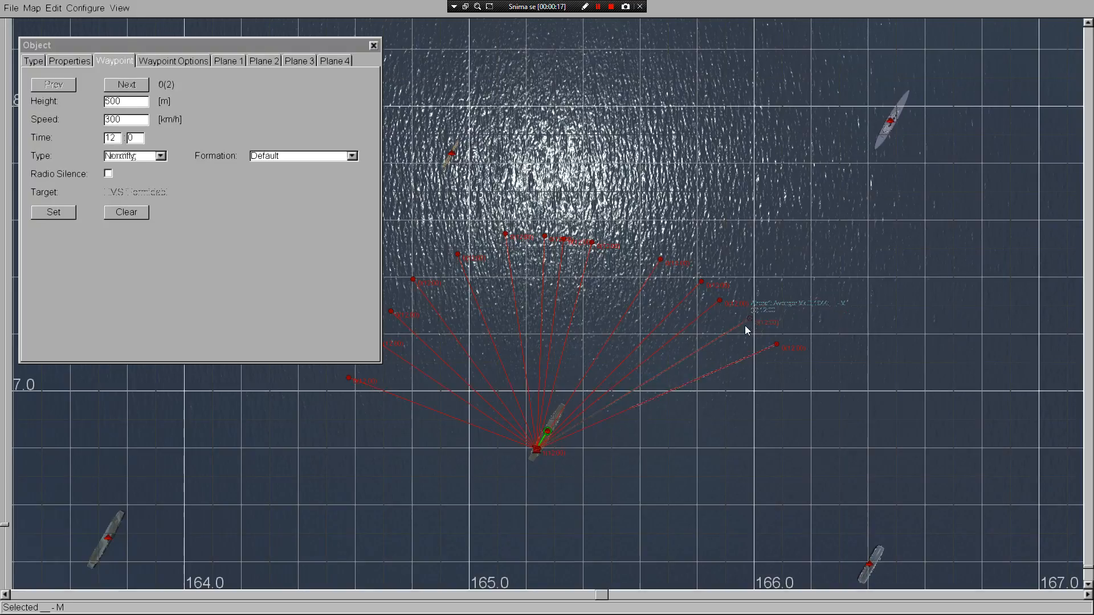
pyautogui.click(46, 214)
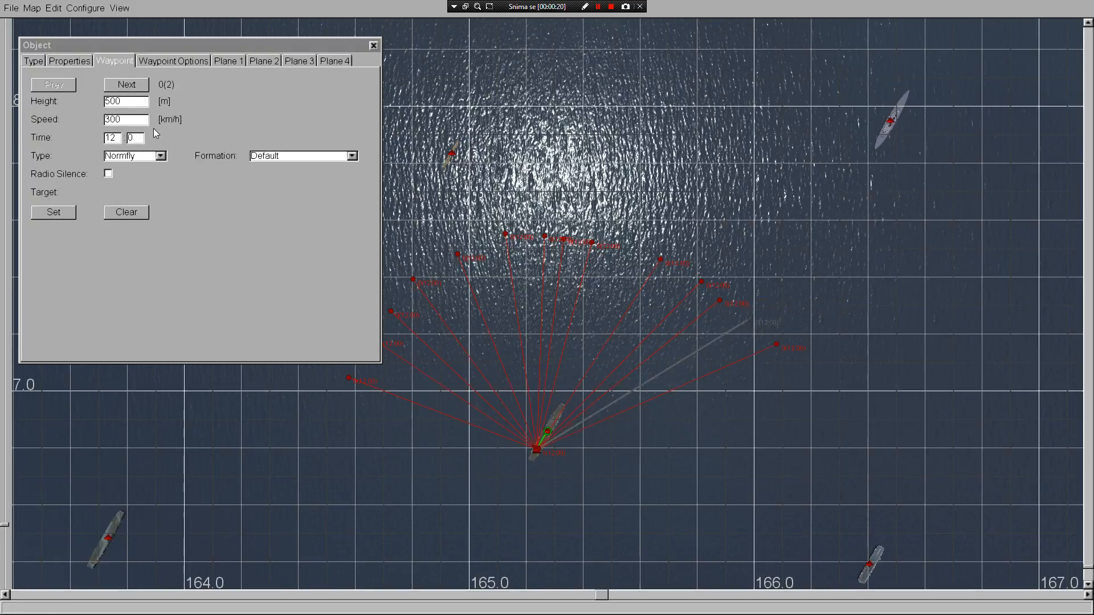
pyautogui.click(135, 85)
pyautogui.click(163, 156)
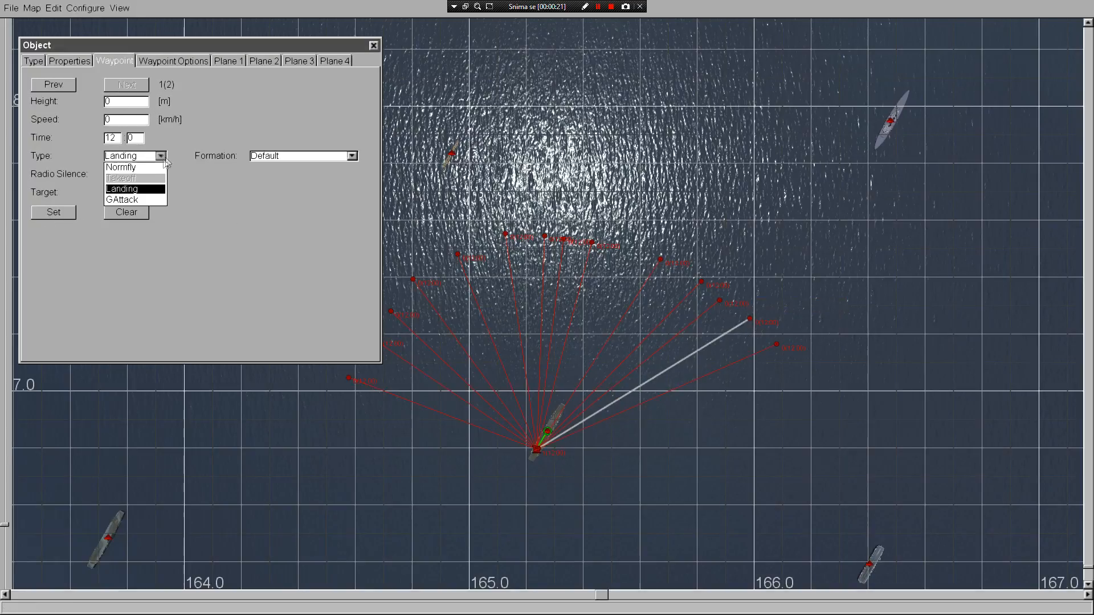
pyautogui.click(122, 190)
pyautogui.click(53, 212)
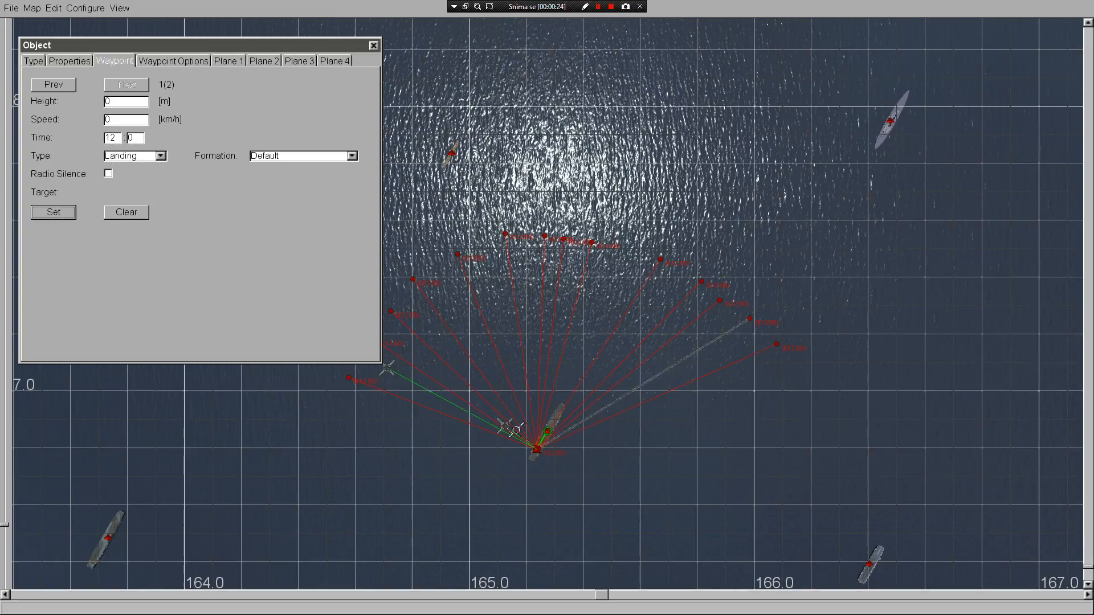
pyautogui.click(543, 426)
# - Target HMS Formidable for the landing waypoints of the next two flights
pyautogui.click(719, 300)
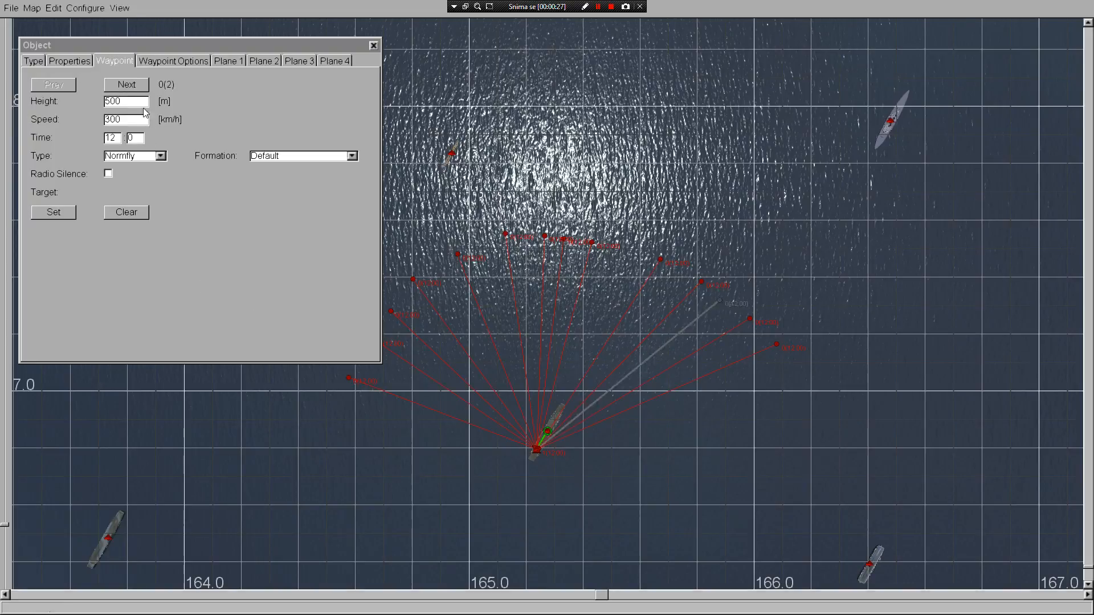
pyautogui.click(130, 87)
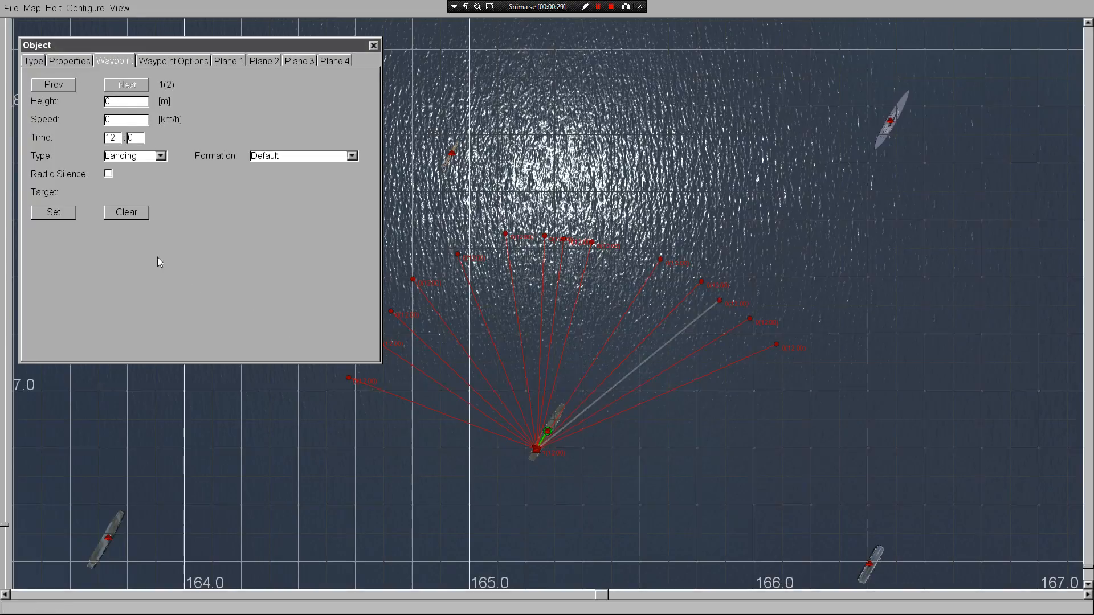
pyautogui.click(54, 212)
pyautogui.click(551, 432)
pyautogui.click(701, 282)
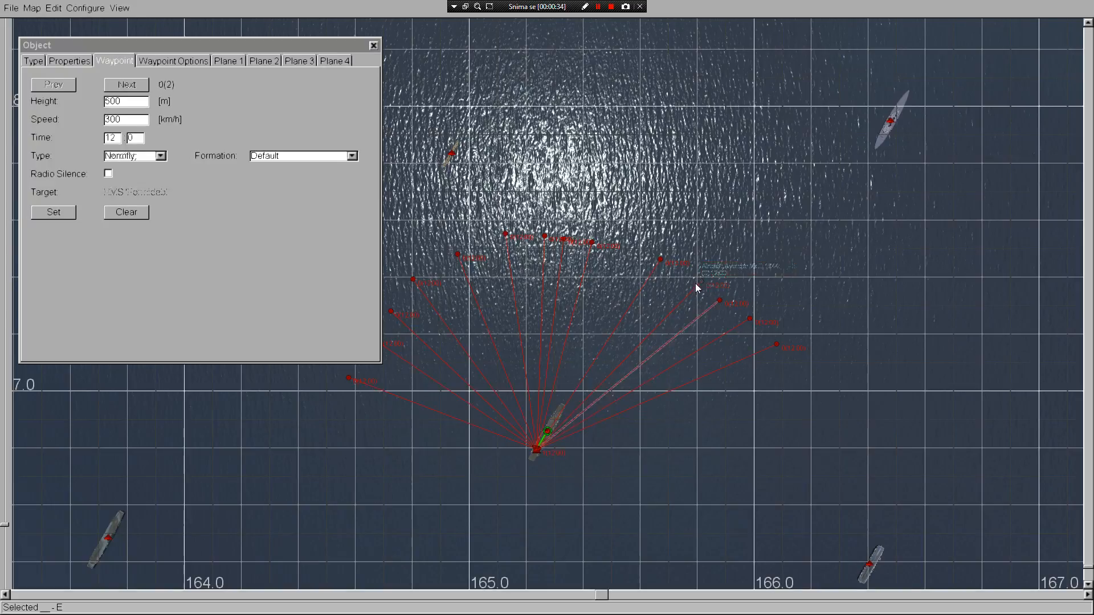
pyautogui.click(53, 212)
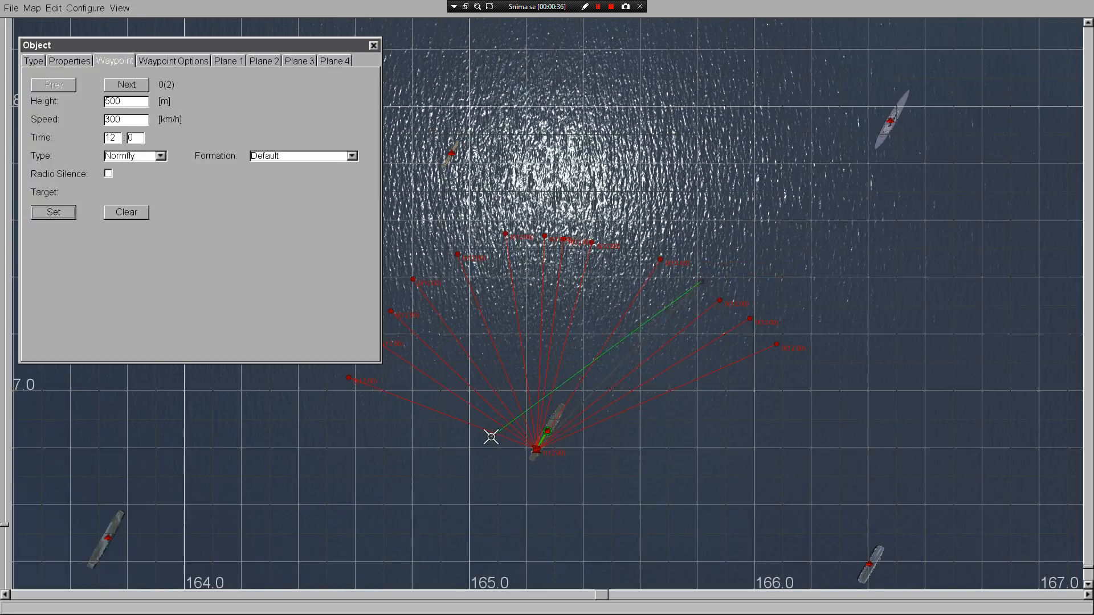
pyautogui.click(139, 87)
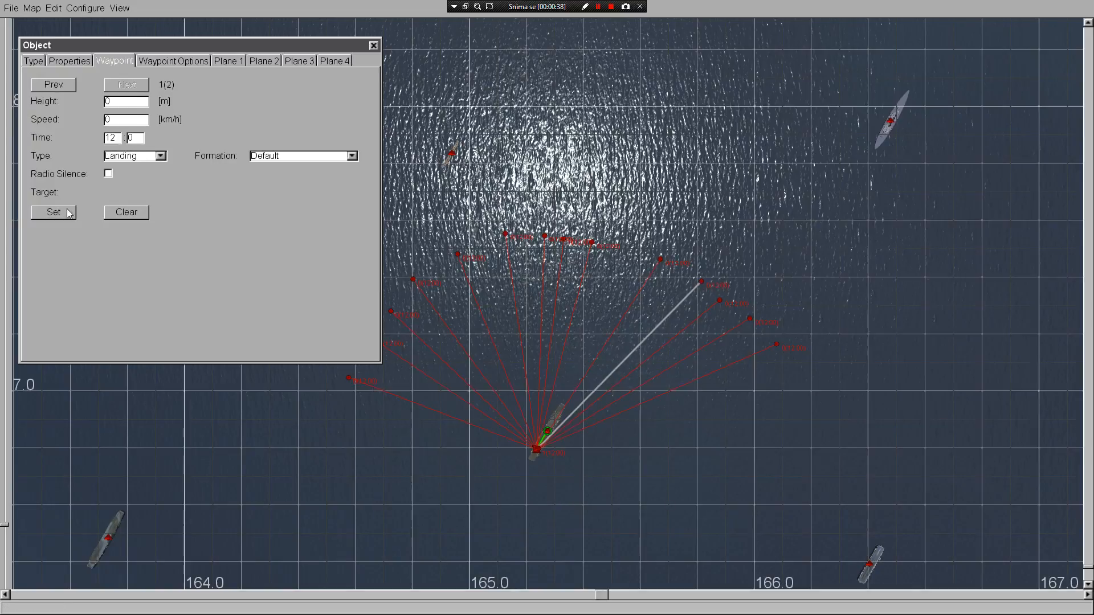
pyautogui.click(547, 431)
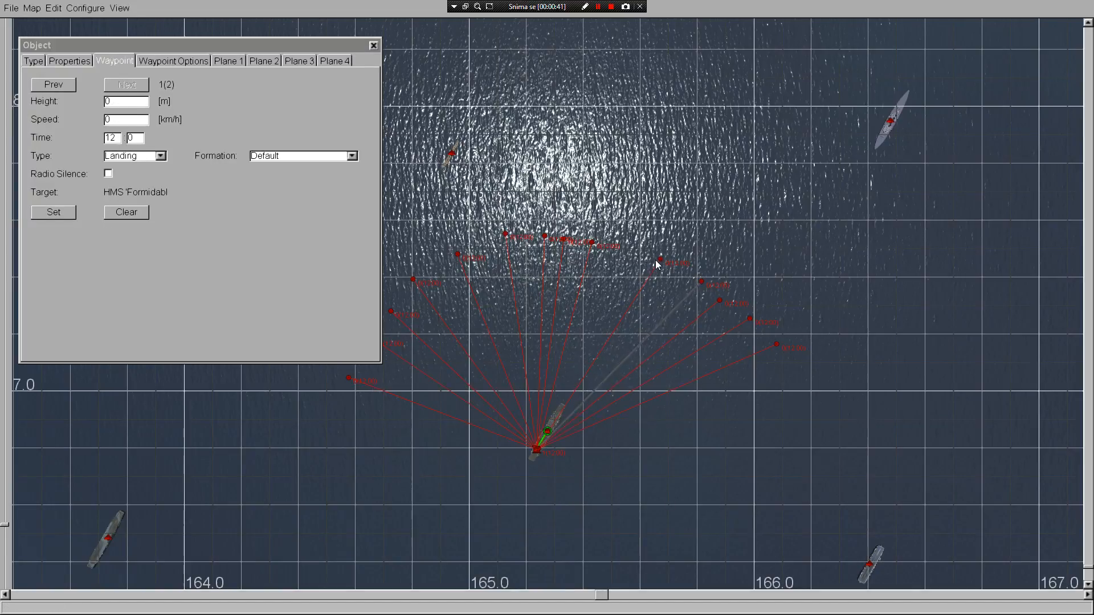
# - Set HMS Formidable as the landing target for two more flights
pyautogui.click(661, 260)
pyautogui.click(52, 213)
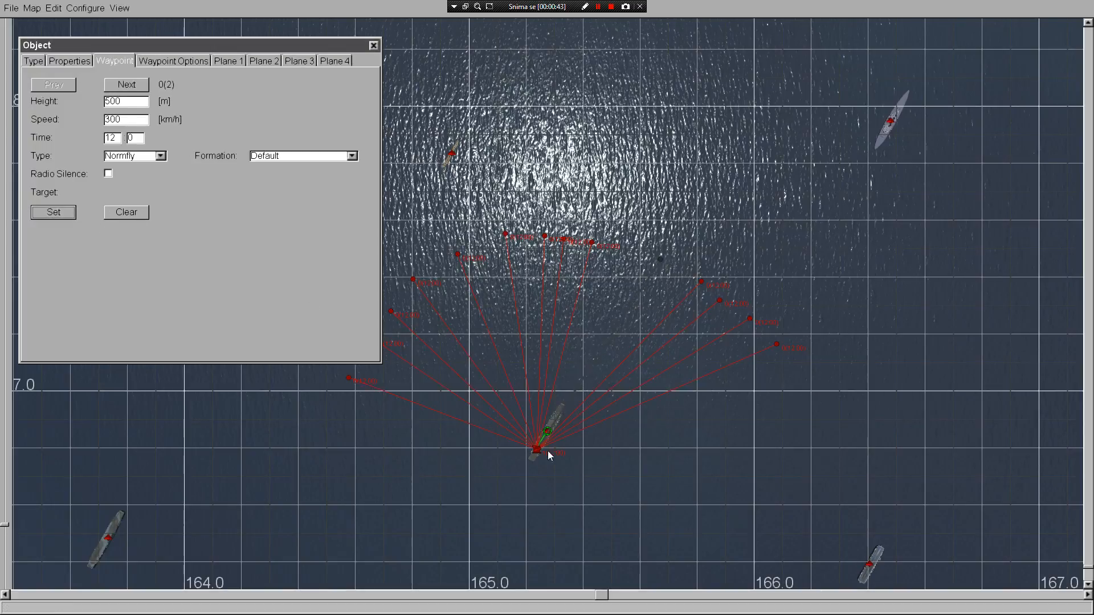
pyautogui.click(547, 431)
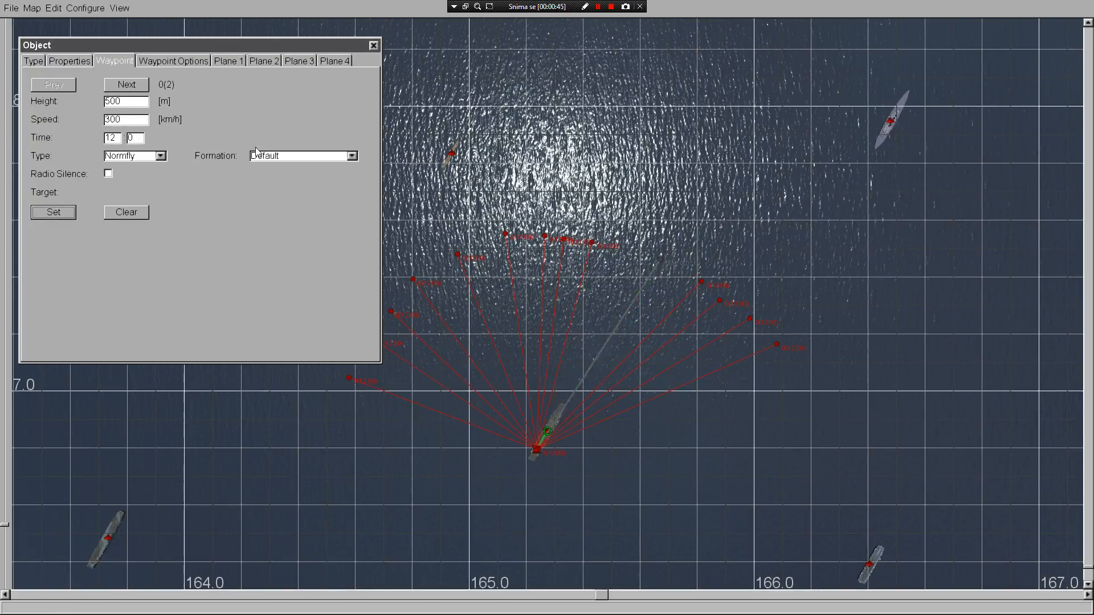
pyautogui.click(138, 85)
pyautogui.click(70, 214)
pyautogui.click(547, 431)
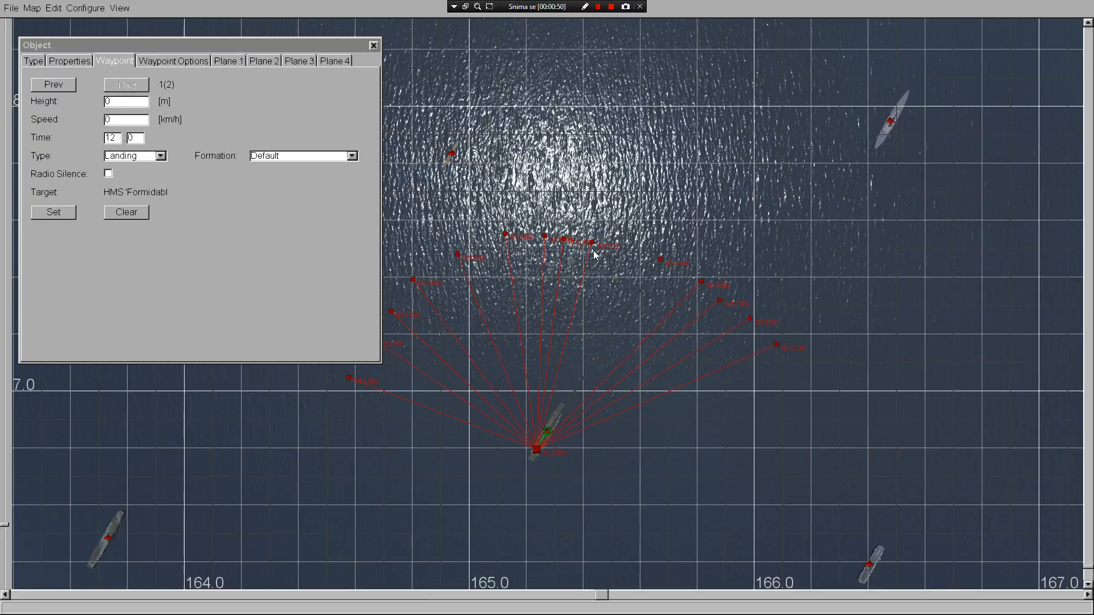
pyautogui.click(54, 84)
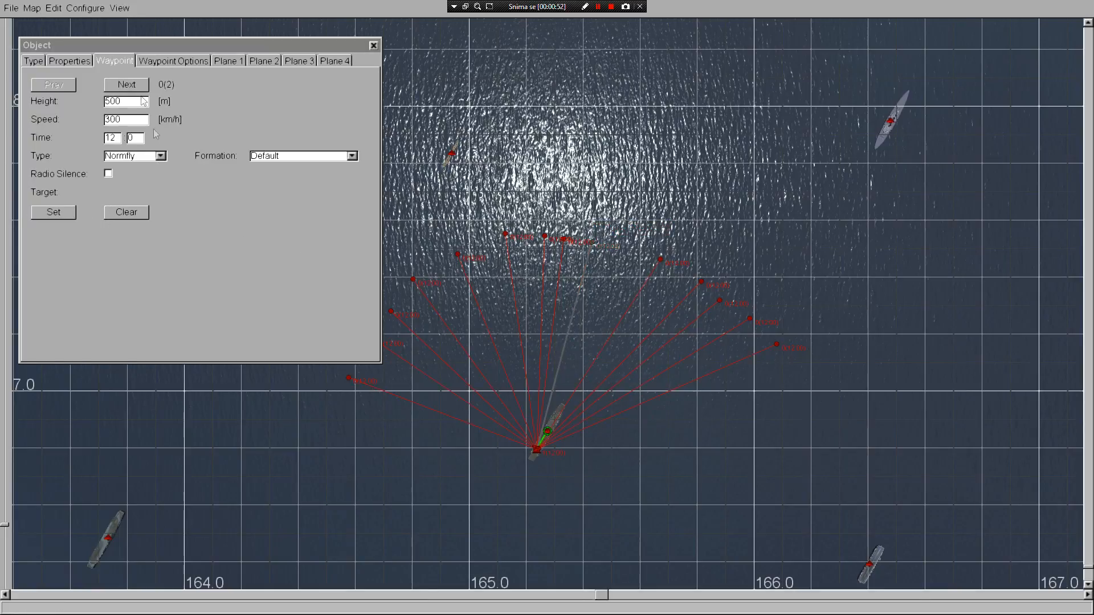
pyautogui.click(126, 84)
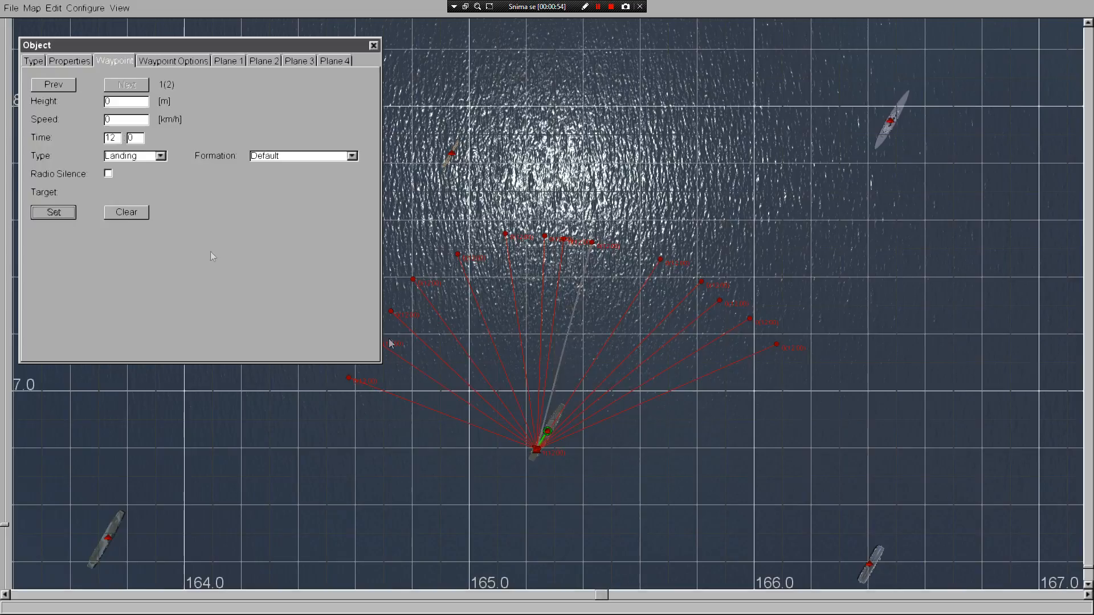
pyautogui.click(539, 436)
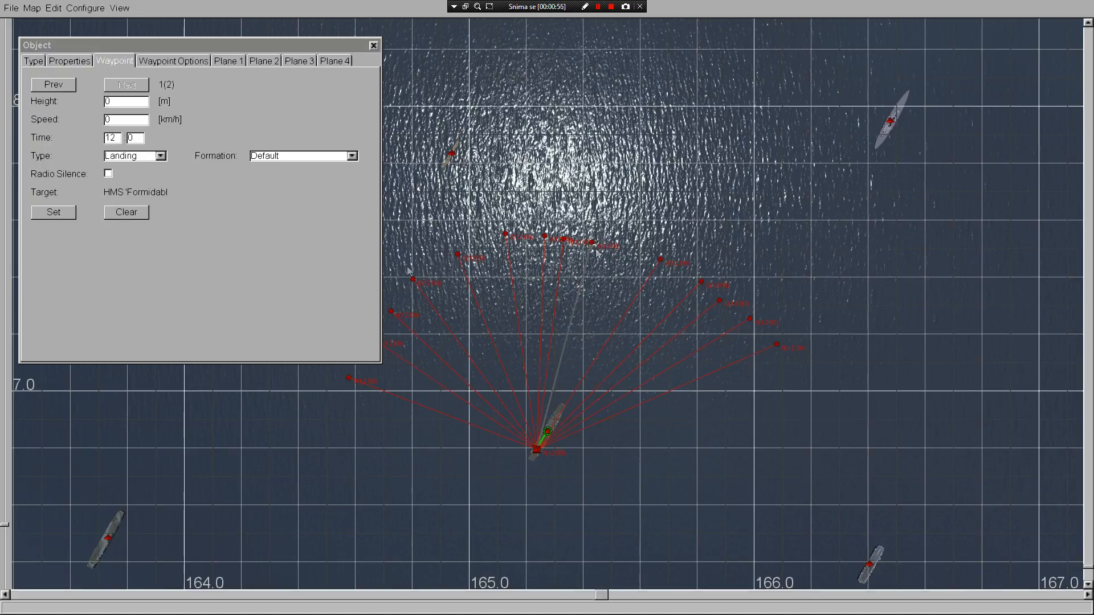
# - Point the landing waypoints of the first three remaining Corsair flights at HMS Formidable
pyautogui.click(54, 84)
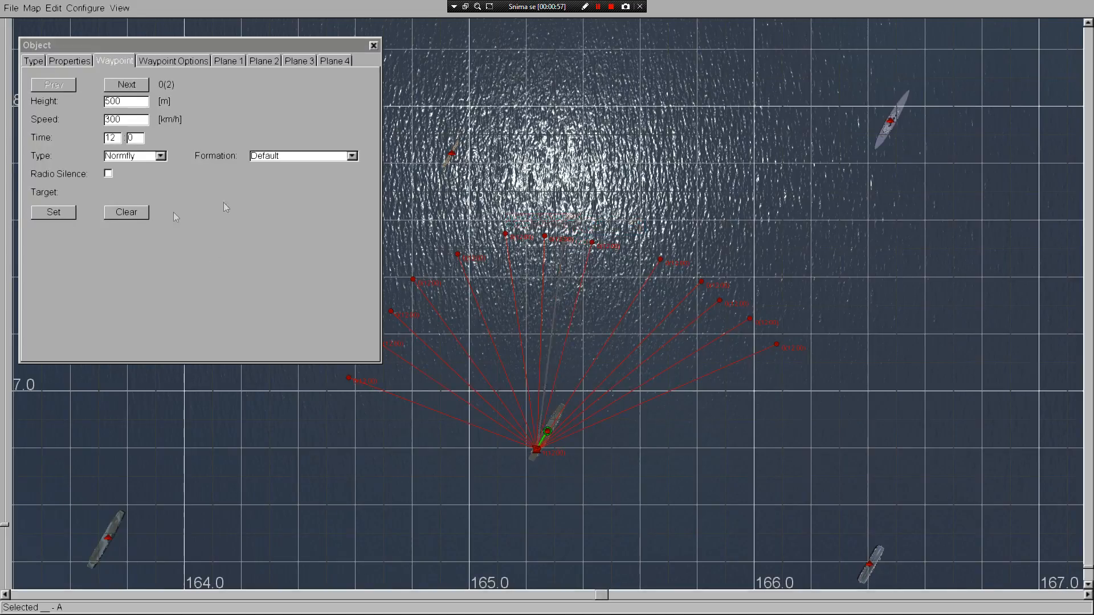
pyautogui.click(127, 84)
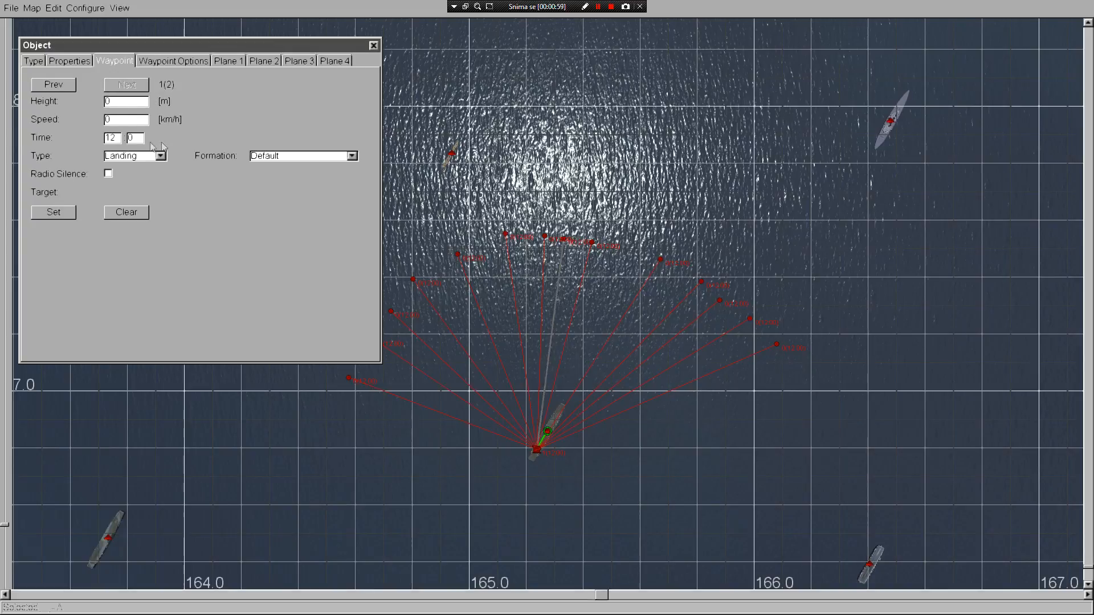
pyautogui.click(53, 212)
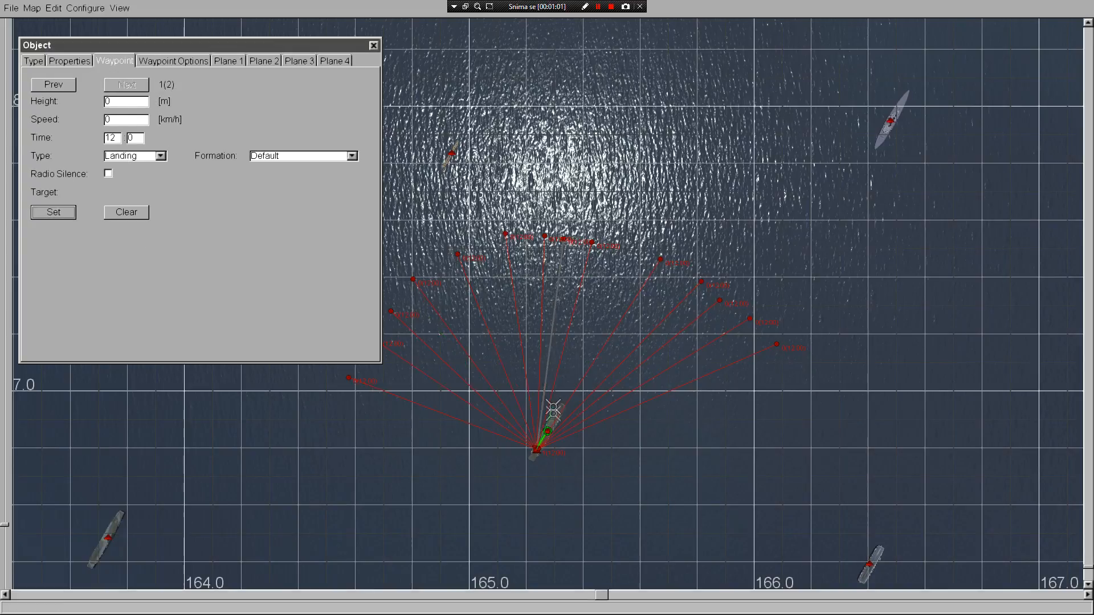
pyautogui.click(547, 431)
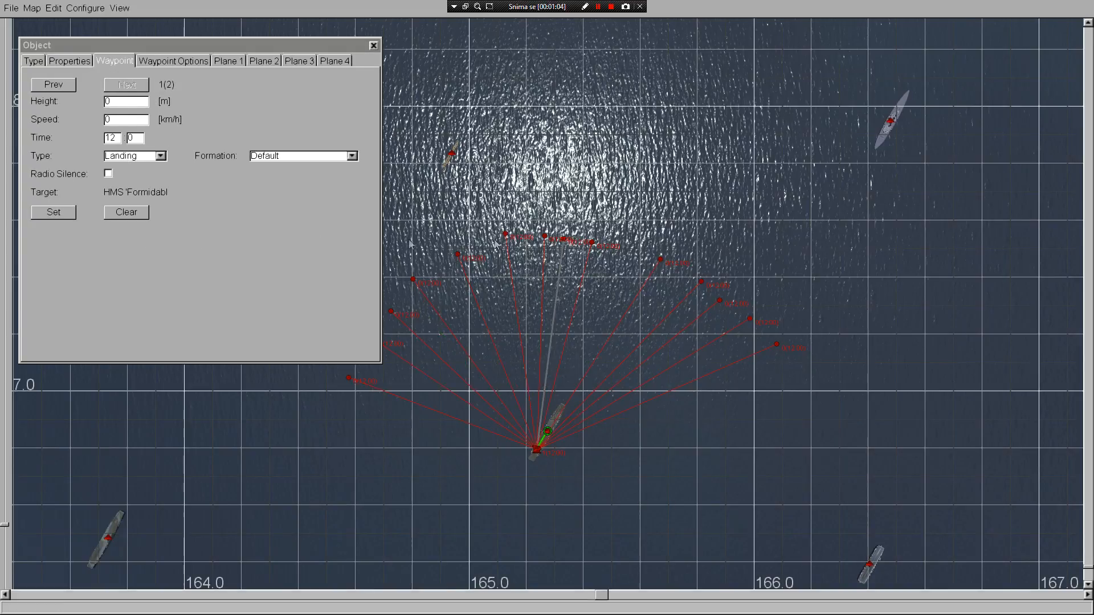
pyautogui.click(54, 85)
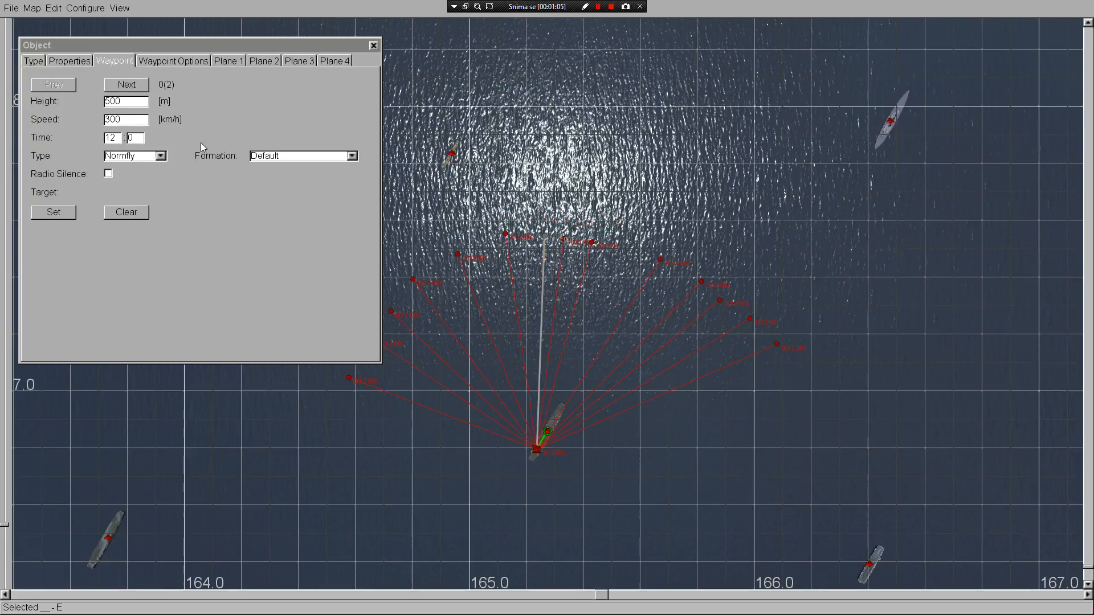
pyautogui.click(137, 90)
pyautogui.click(50, 210)
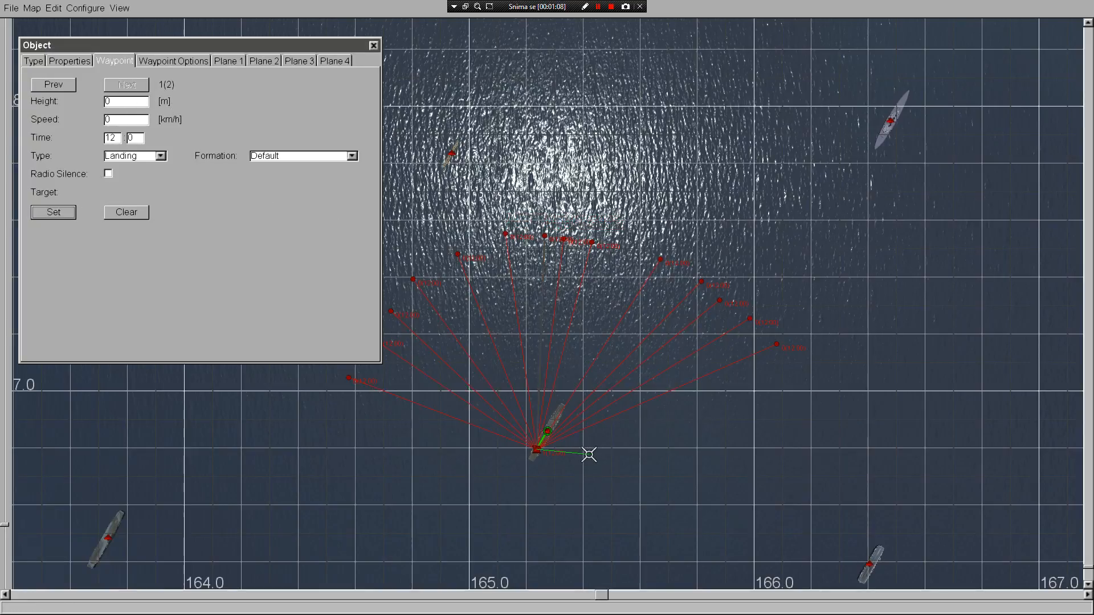
pyautogui.click(547, 434)
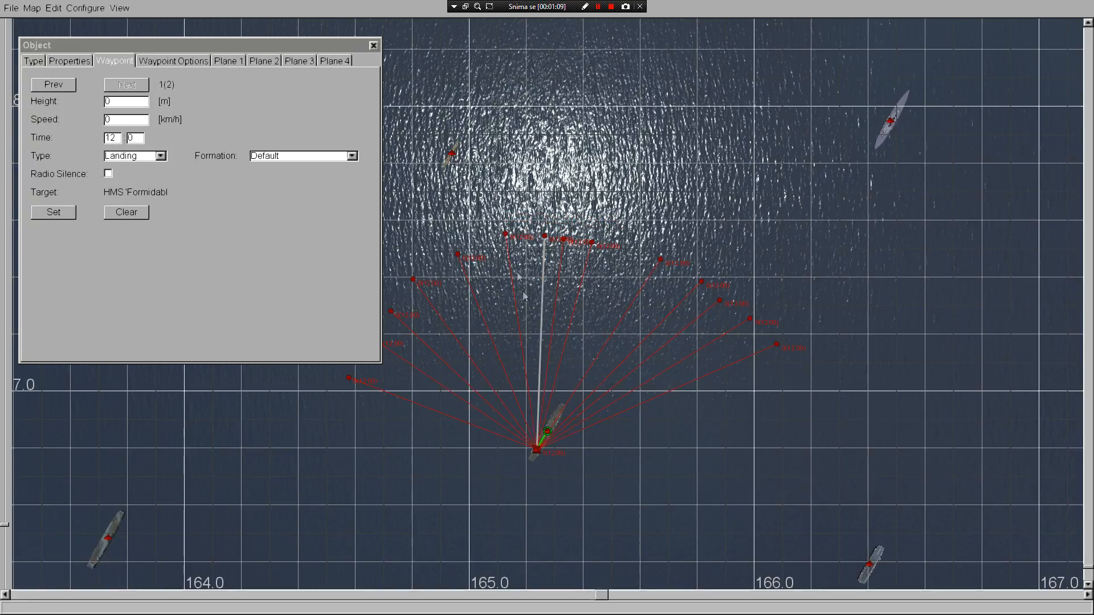
pyautogui.click(505, 234)
pyautogui.click(120, 106)
pyautogui.click(127, 85)
pyautogui.click(54, 212)
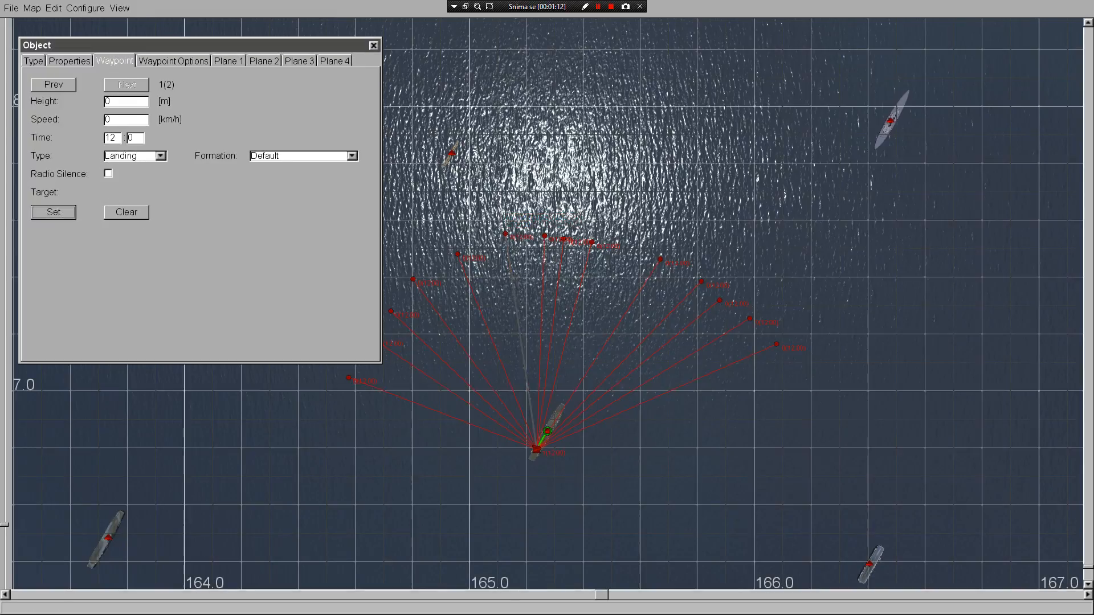
pyautogui.click(545, 430)
# - Target HMS Formidable with the landing waypoints of the next three flights
pyautogui.click(458, 254)
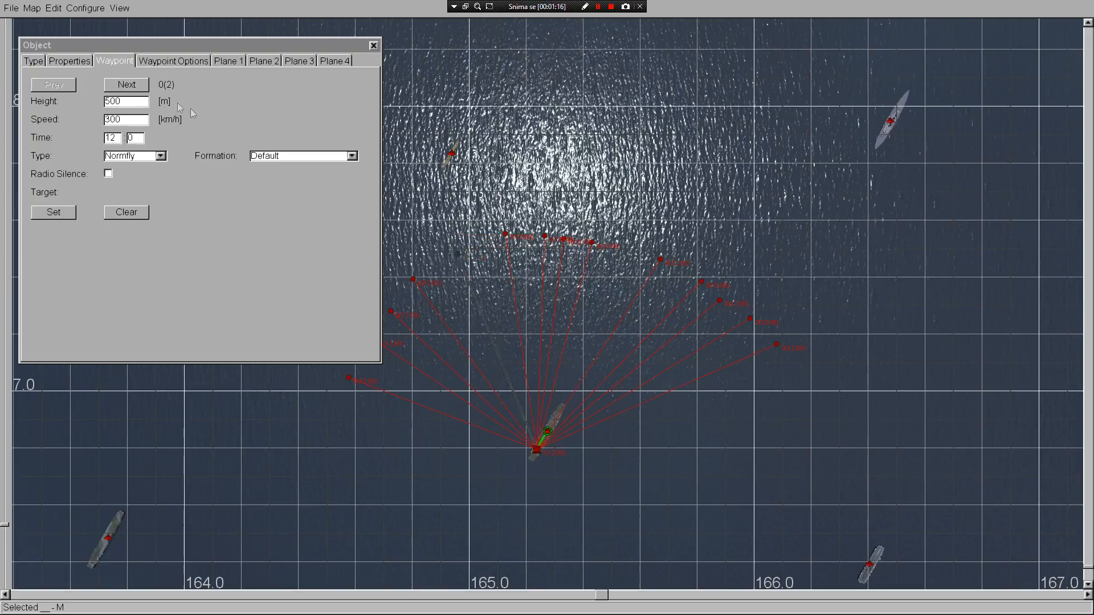
pyautogui.click(126, 85)
pyautogui.click(54, 212)
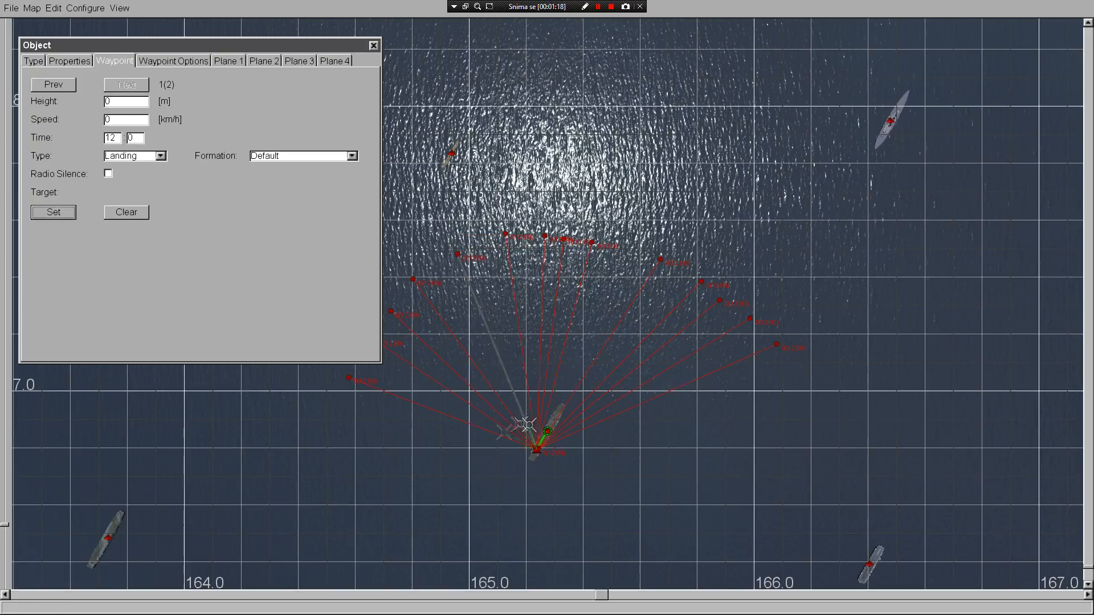
pyautogui.click(544, 430)
pyautogui.click(414, 280)
pyautogui.click(126, 85)
pyautogui.click(54, 212)
pyautogui.click(544, 431)
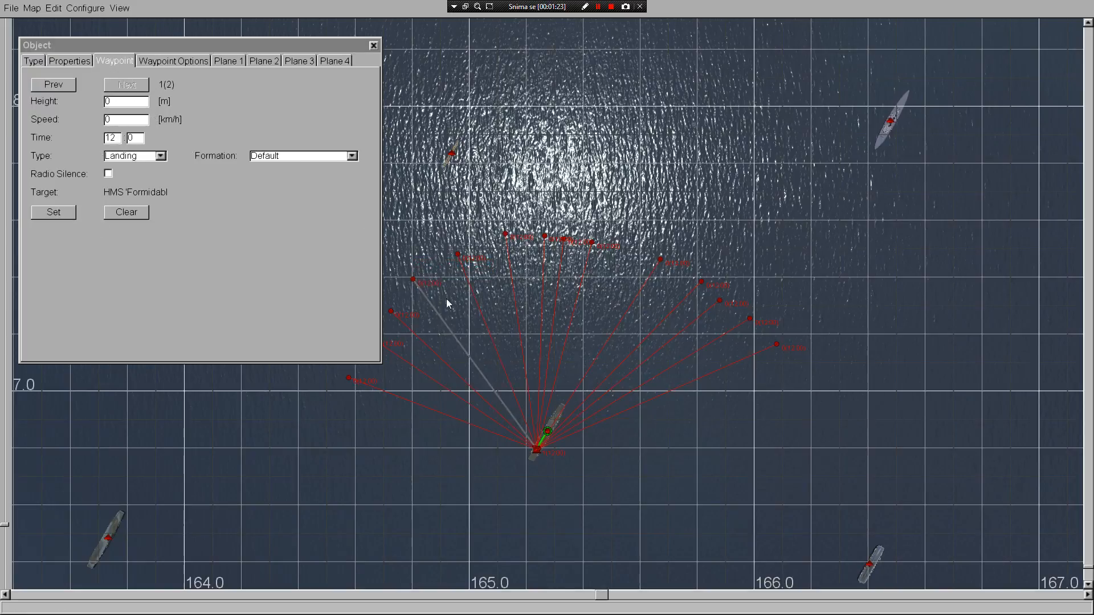
pyautogui.click(392, 311)
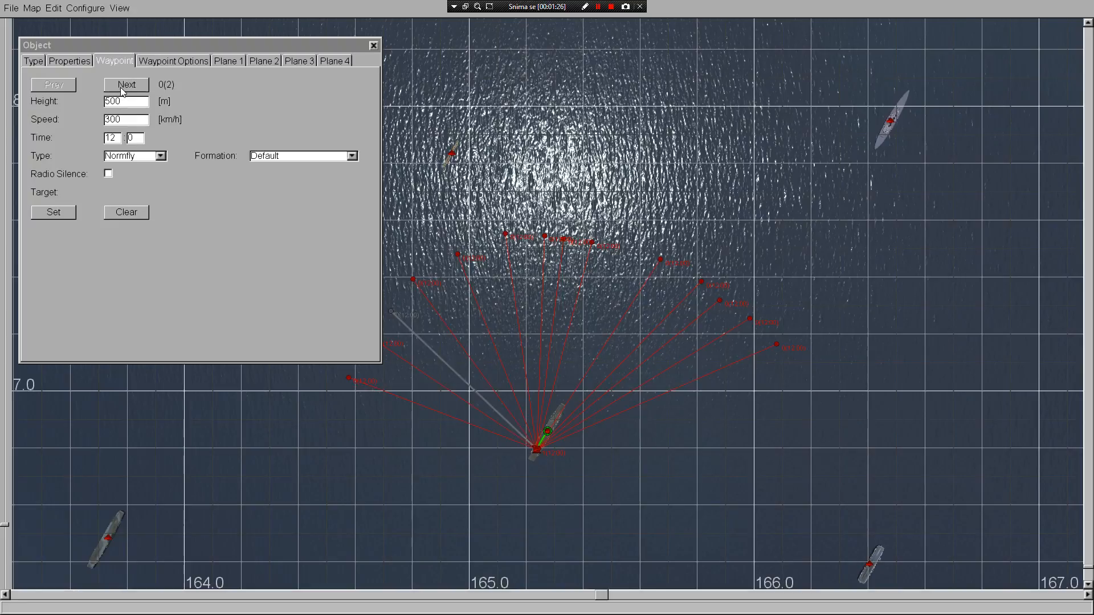
pyautogui.click(127, 84)
pyautogui.click(55, 213)
pyautogui.click(547, 435)
# - Move the Object window up and land the two westernmost flights on HMS Formidable
pyautogui.moveTo(314, 45); pyautogui.dragTo(282, 14)
pyautogui.click(374, 341)
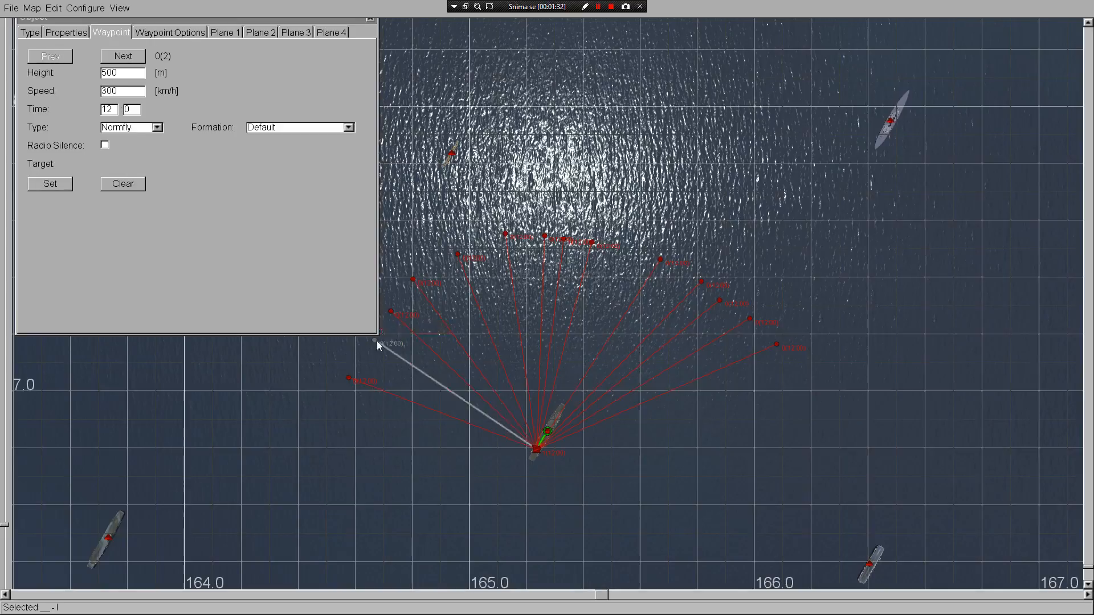
pyautogui.click(125, 57)
pyautogui.click(50, 183)
pyautogui.click(548, 435)
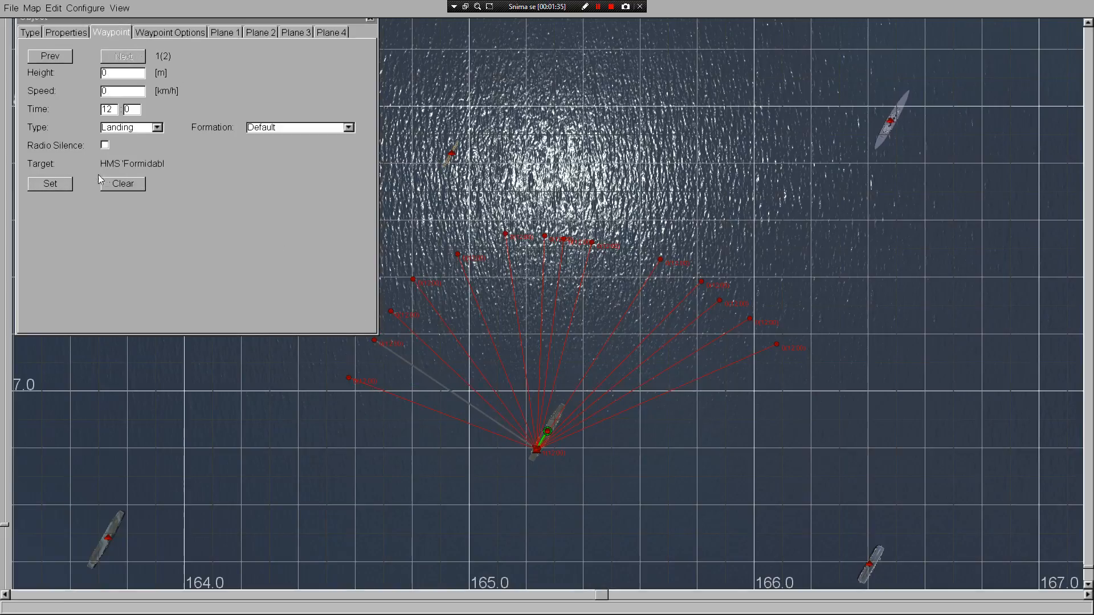
pyautogui.click(350, 379)
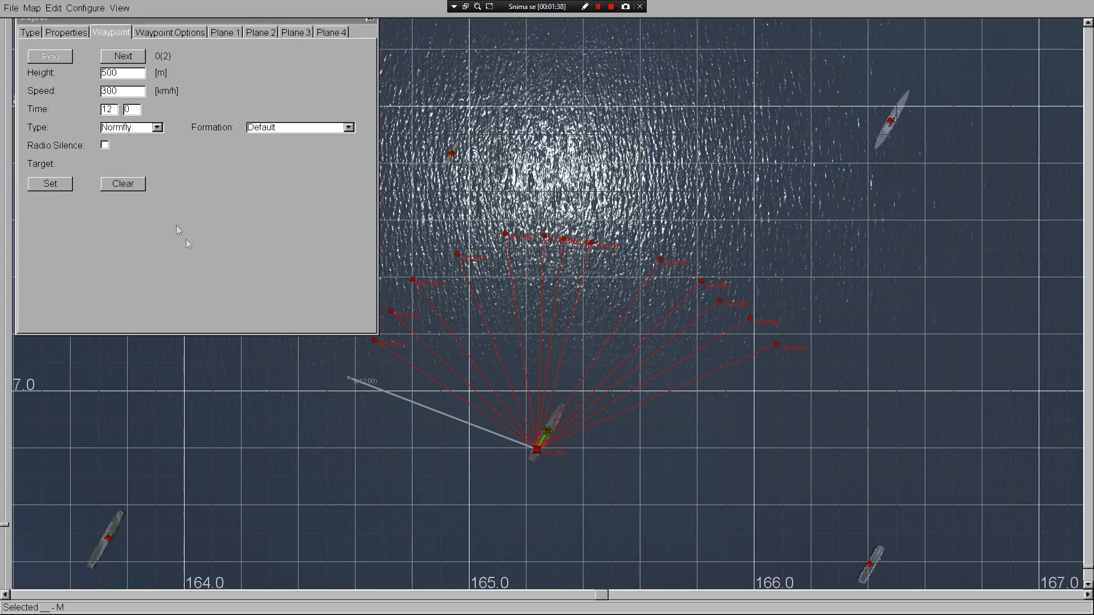
pyautogui.click(135, 58)
pyautogui.click(49, 186)
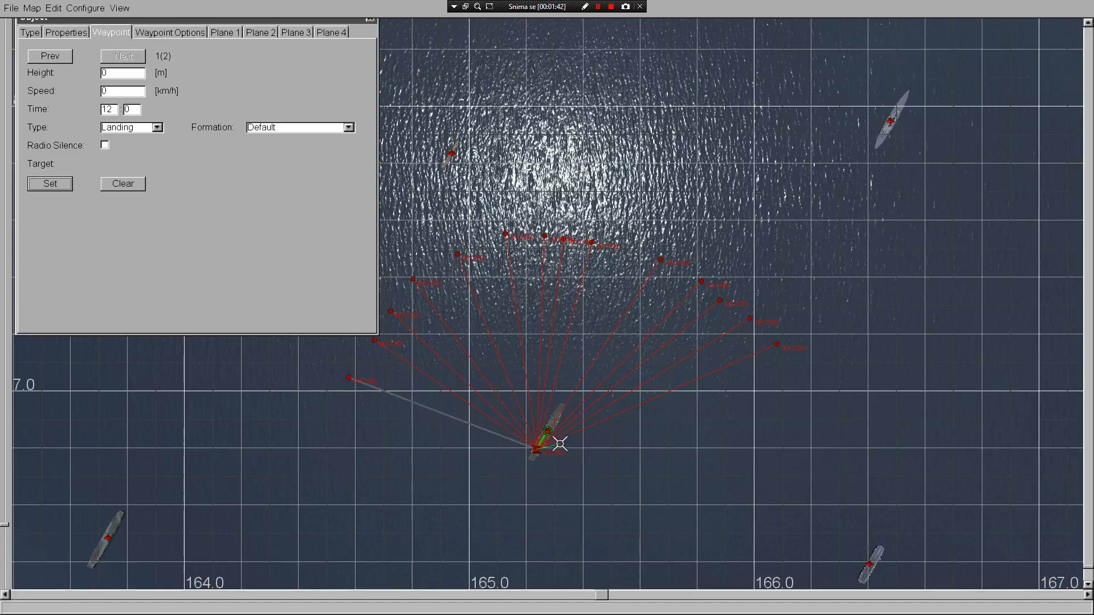
pyautogui.click(547, 433)
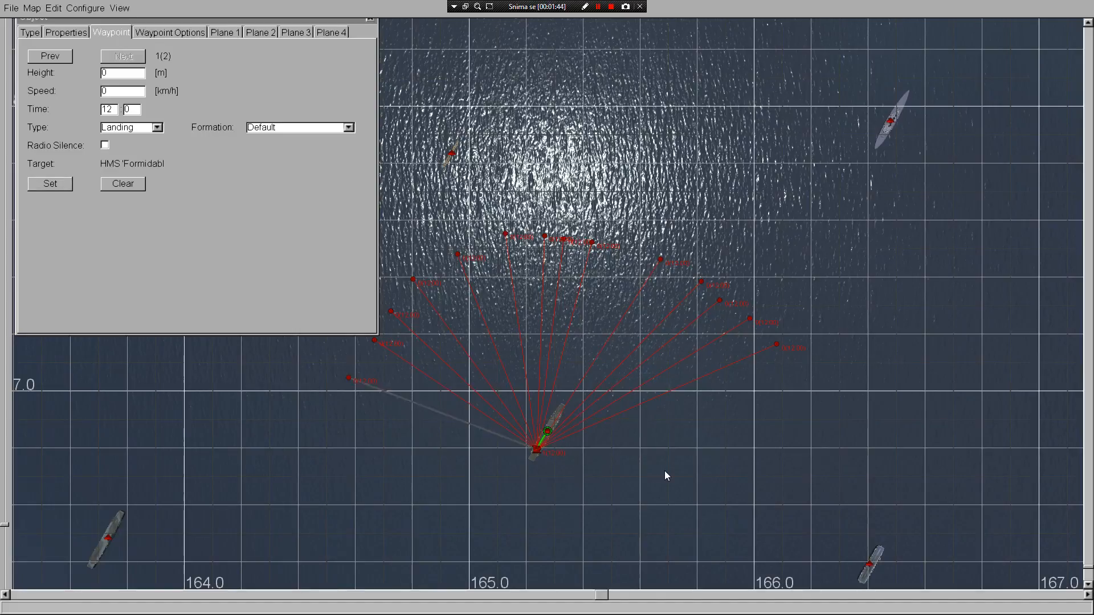
pyautogui.rightClick(665, 471)
# - Deselect the waypoint and save the Okinawa mission with File > Save
pyautogui.click(683, 478)
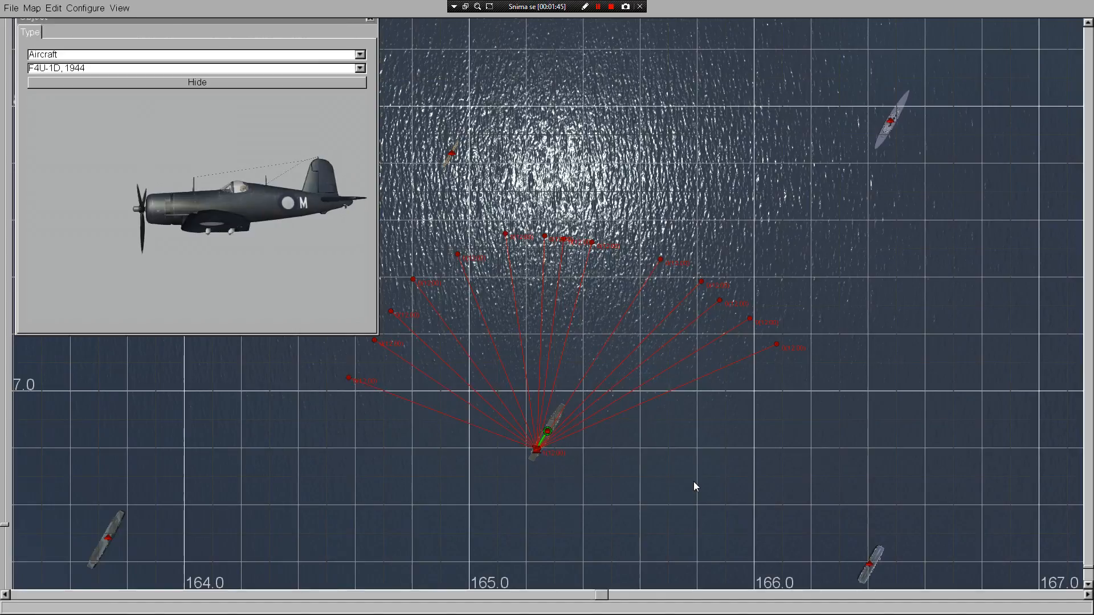
pyautogui.click(10, 8)
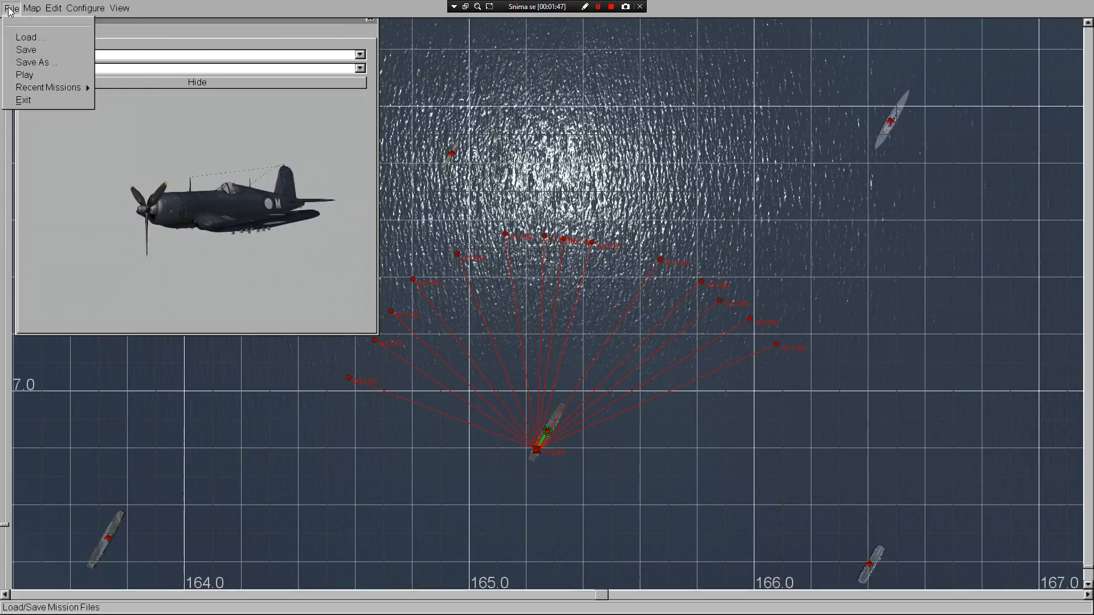
pyautogui.click(21, 49)
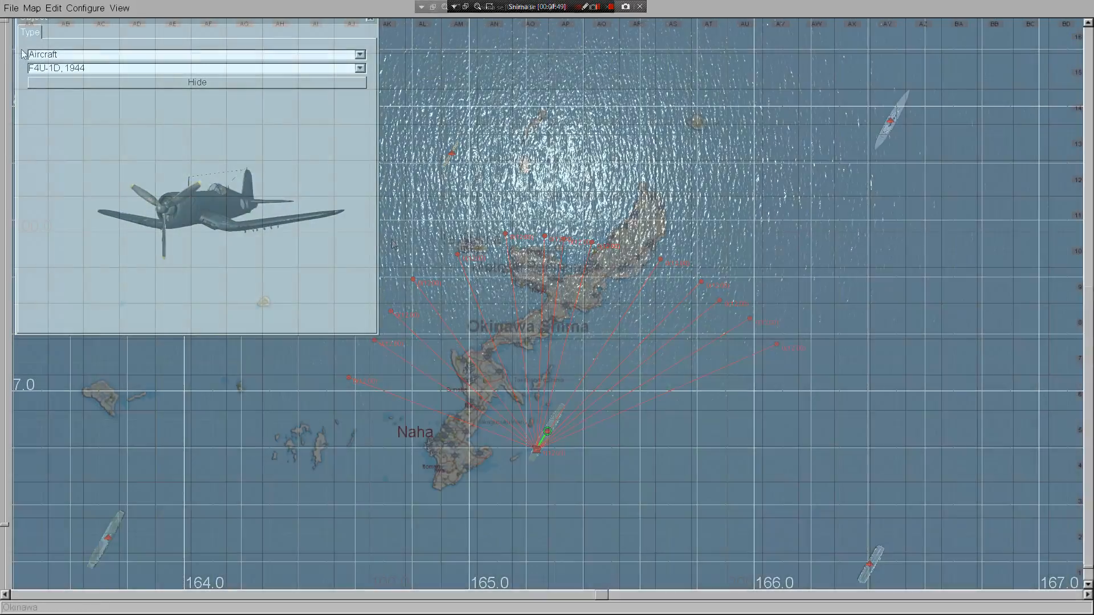
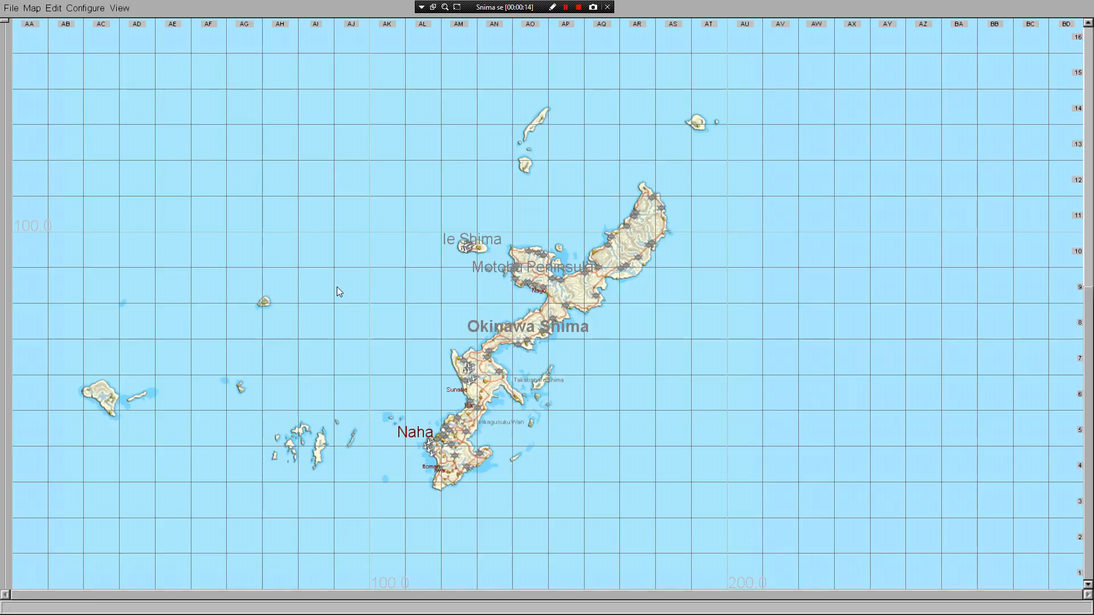
# - Leave the Full Mission Builder with File > Exit, then quit IL-2 and confirm with Yes
pyautogui.click(12, 8)
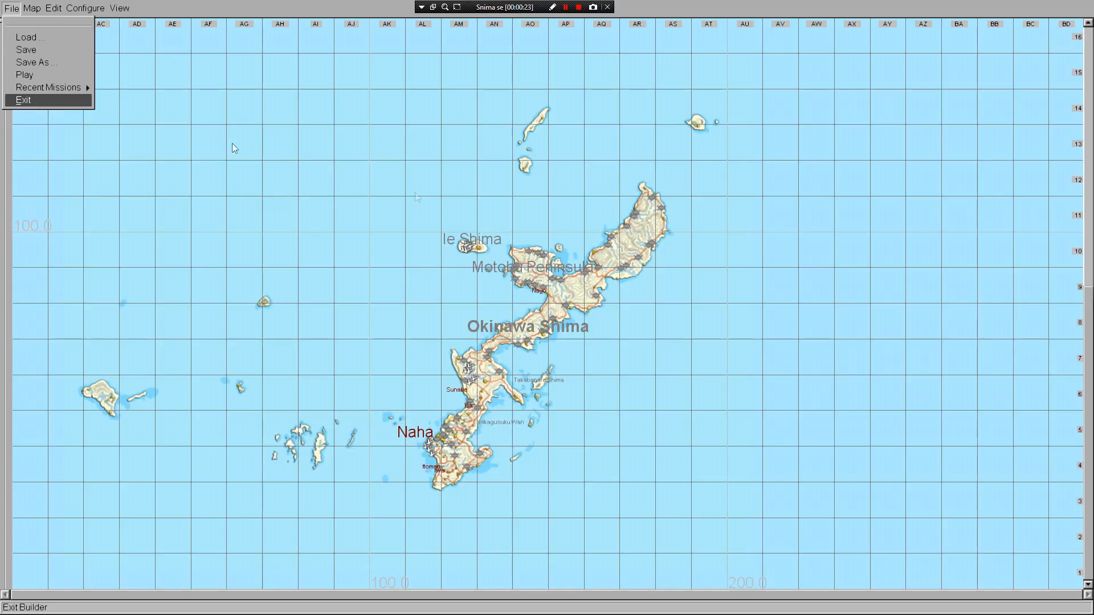
pyautogui.click(33, 101)
pyautogui.click(290, 523)
pyautogui.click(491, 348)
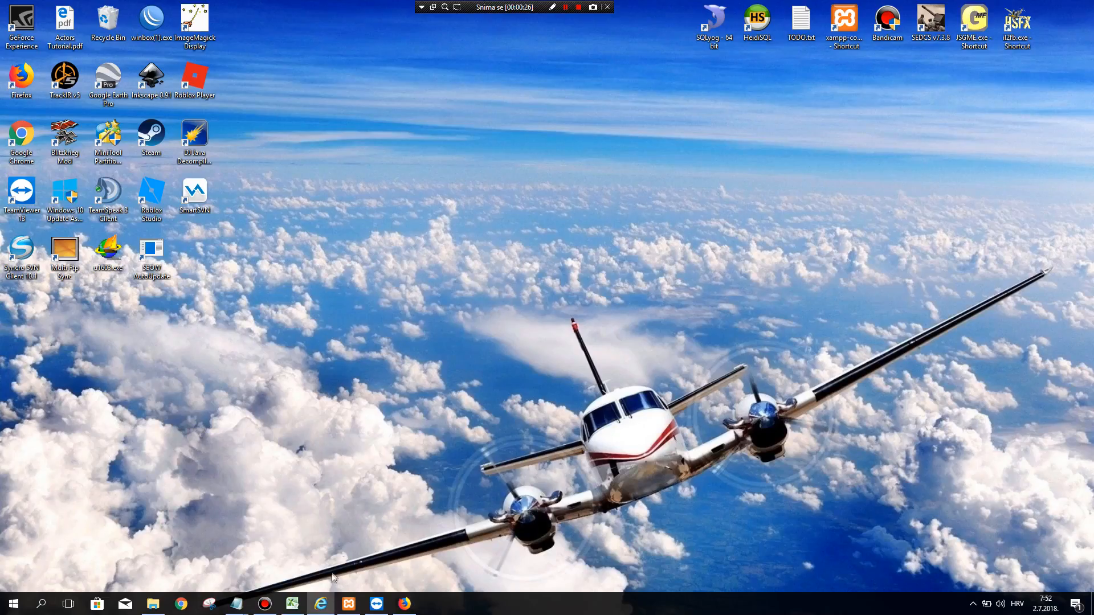
# - Return to Internet Explorer and open the Map Information Tool from the SEOW Tools page
pyautogui.click(321, 607)
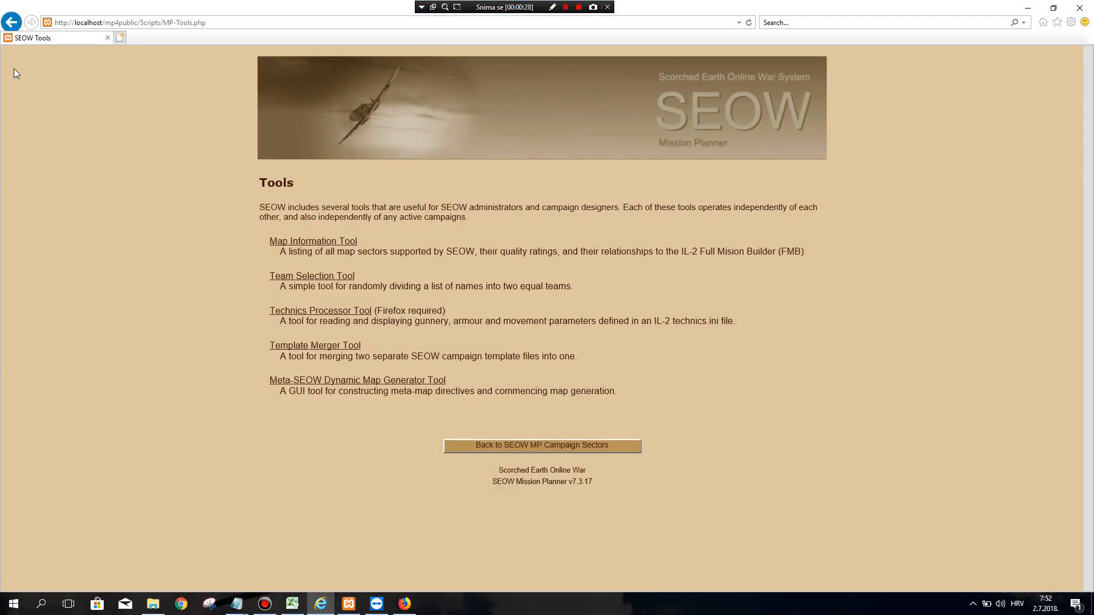
pyautogui.click(17, 18)
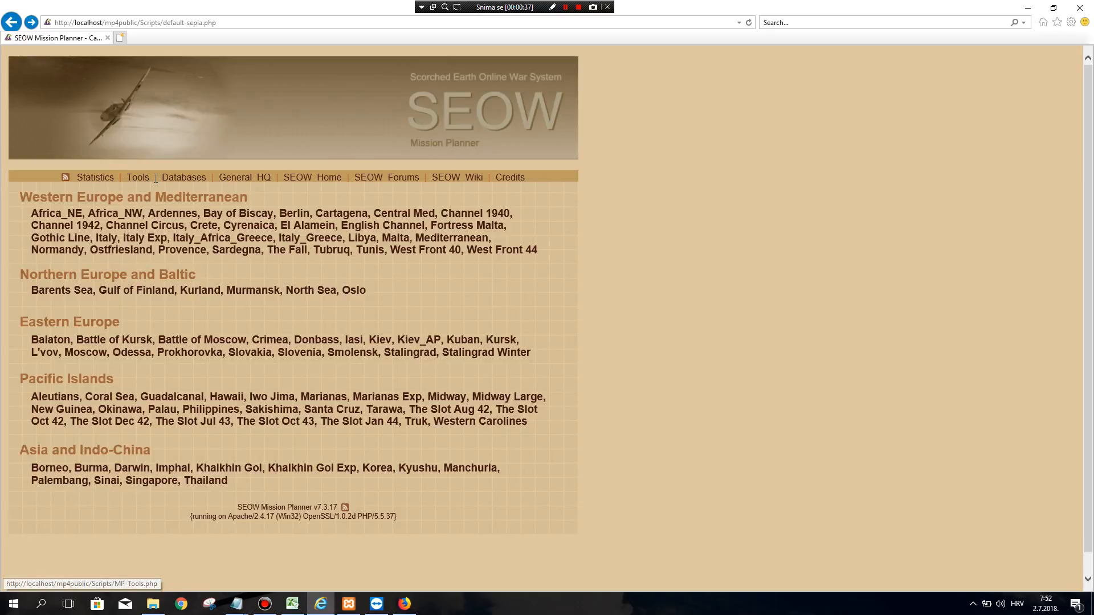
pyautogui.click(139, 179)
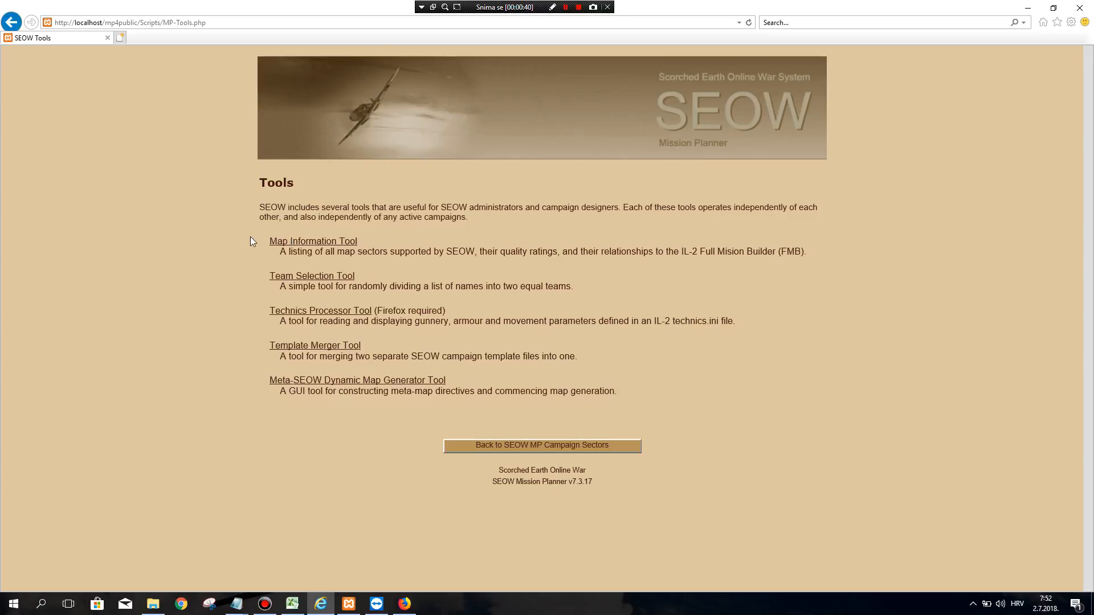
pyautogui.click(325, 245)
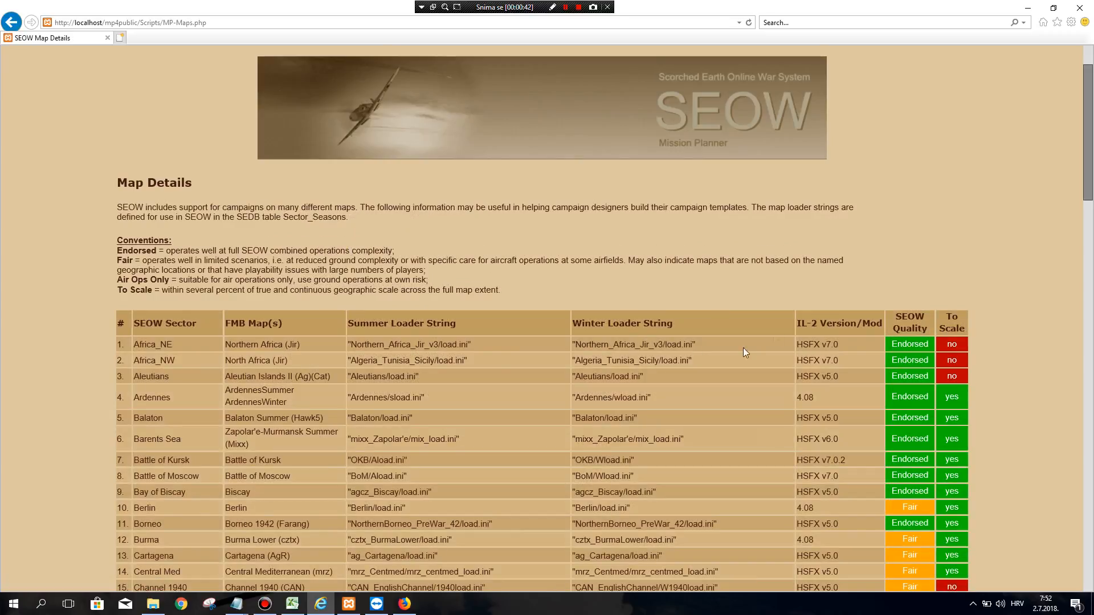
# - Scroll through the sector table of loader strings and quality ratings, then go back to Tools
pyautogui.scroll(-4, 505, 358)
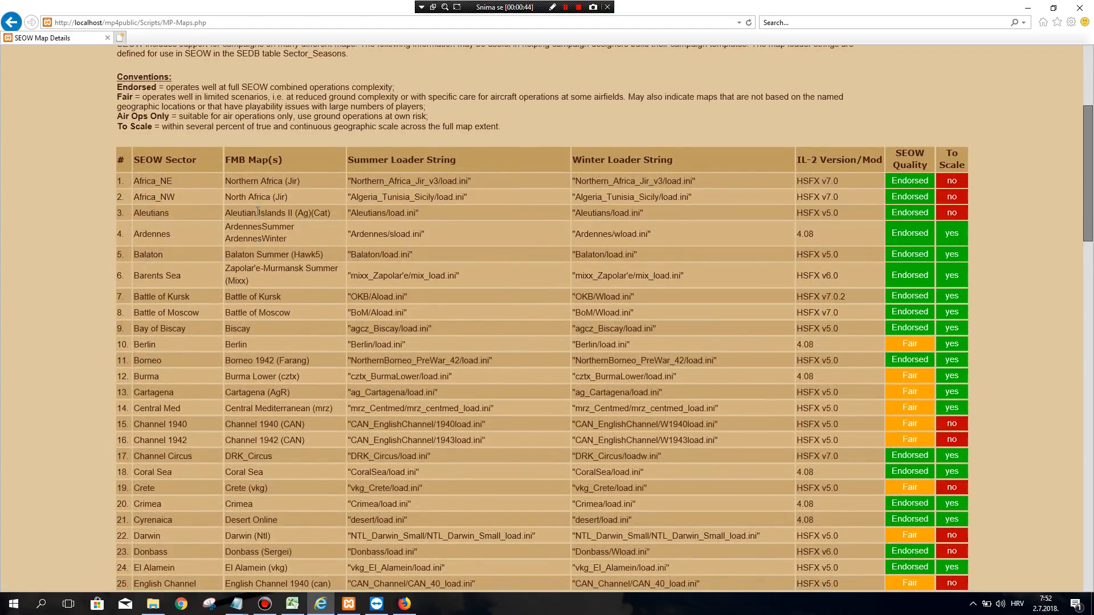
pyautogui.scroll(-15, 258, 211)
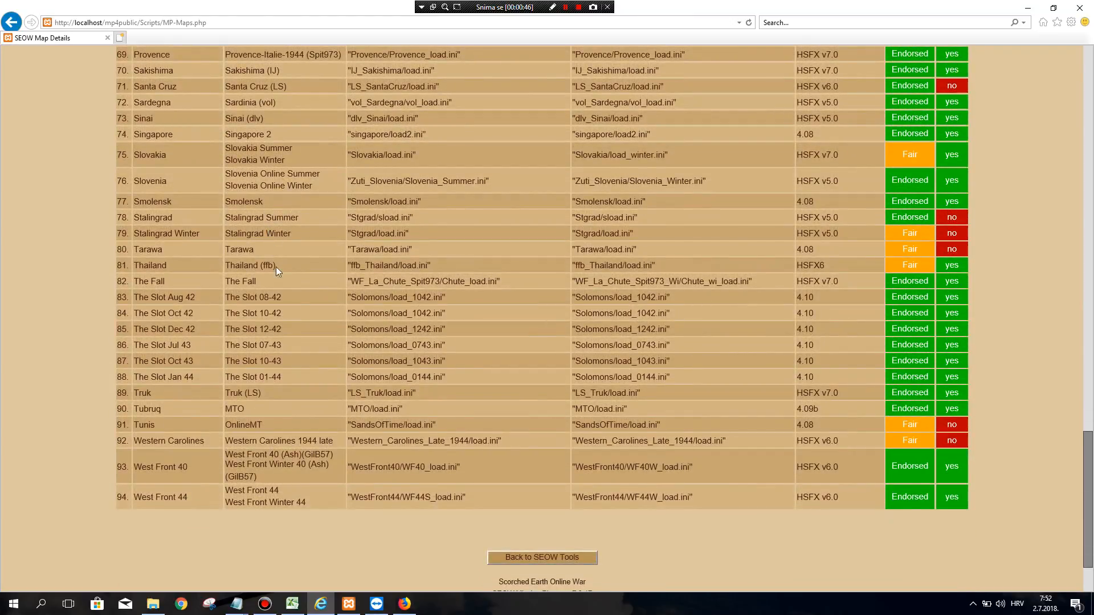
pyautogui.scroll(15, 343, 508)
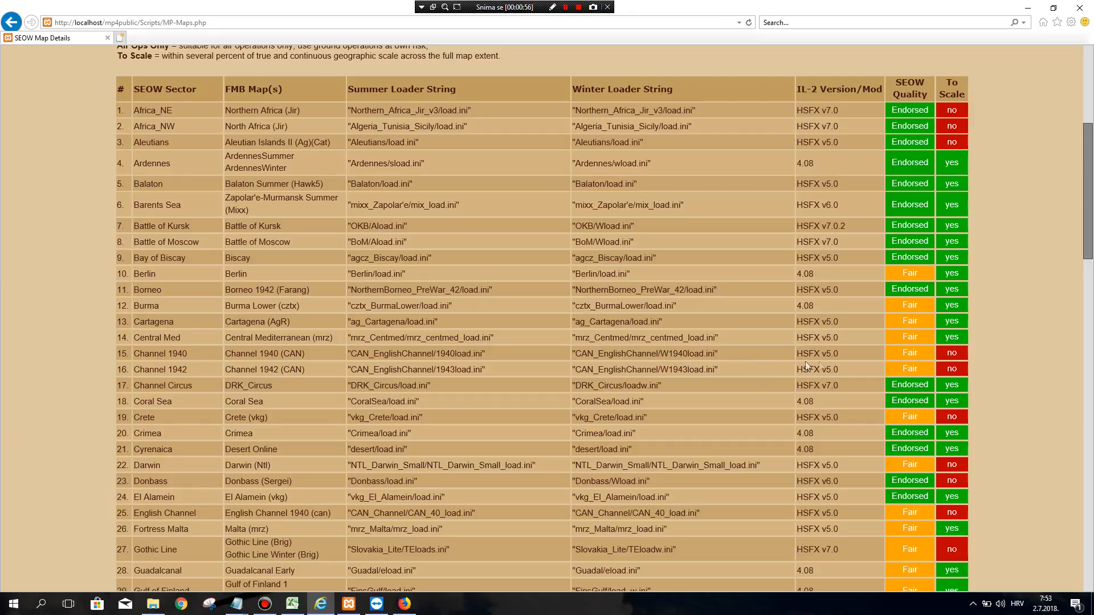
pyautogui.scroll(3, 905, 396)
pyautogui.scroll(-5, 872, 386)
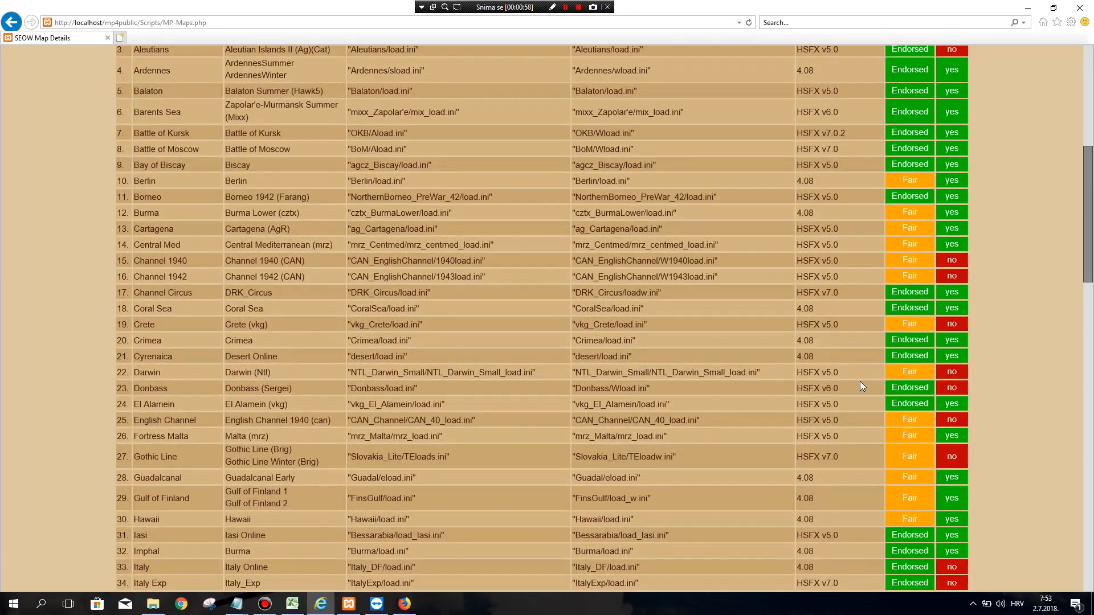
pyautogui.scroll(5, 865, 383)
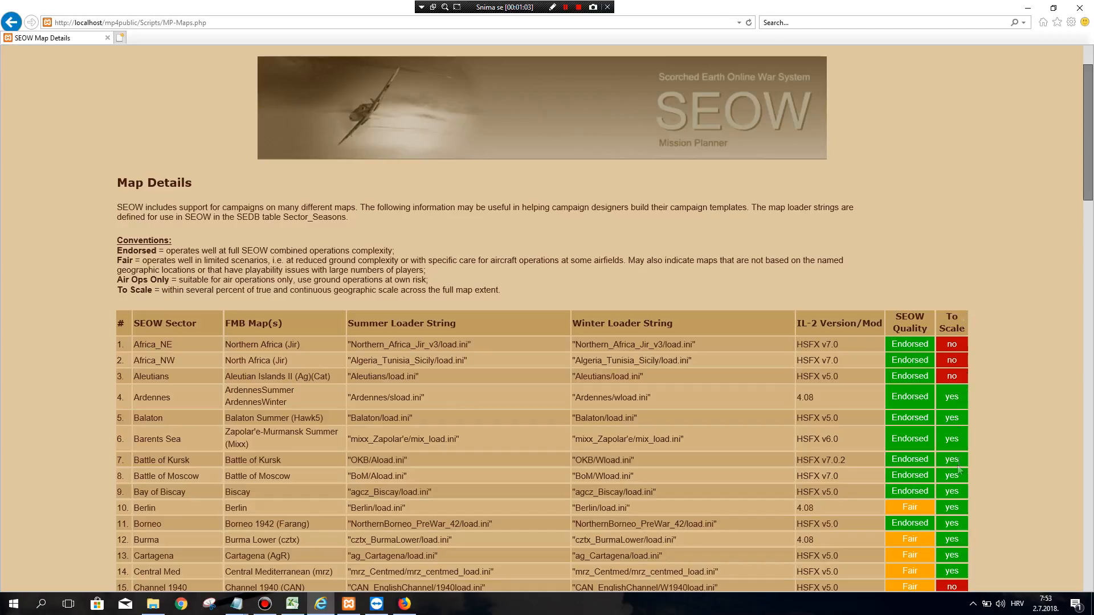
pyautogui.scroll(-15, 962, 449)
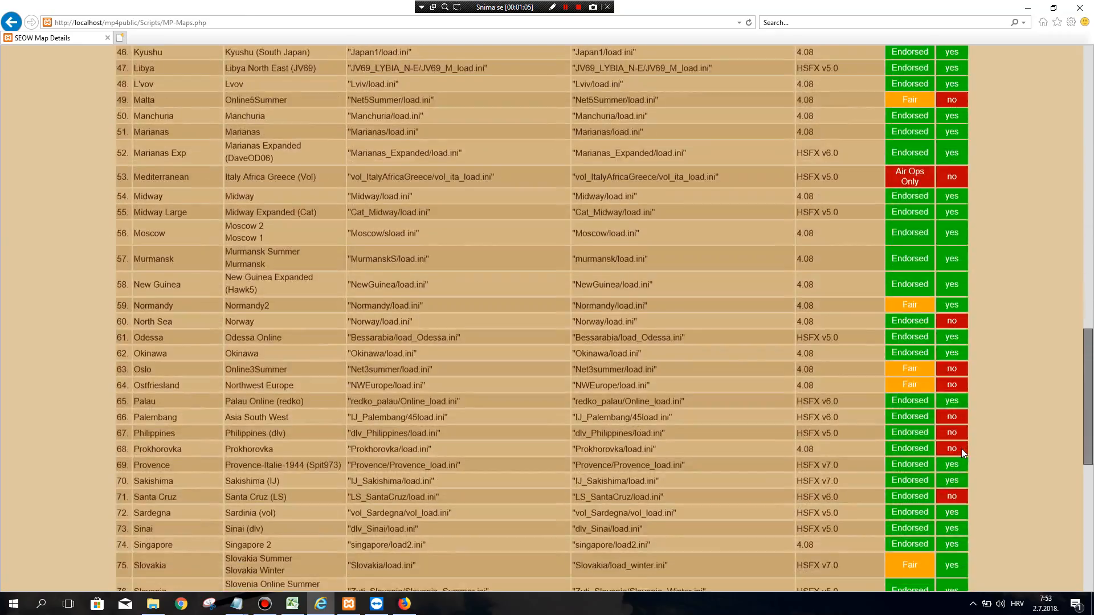
pyautogui.scroll(15, 962, 449)
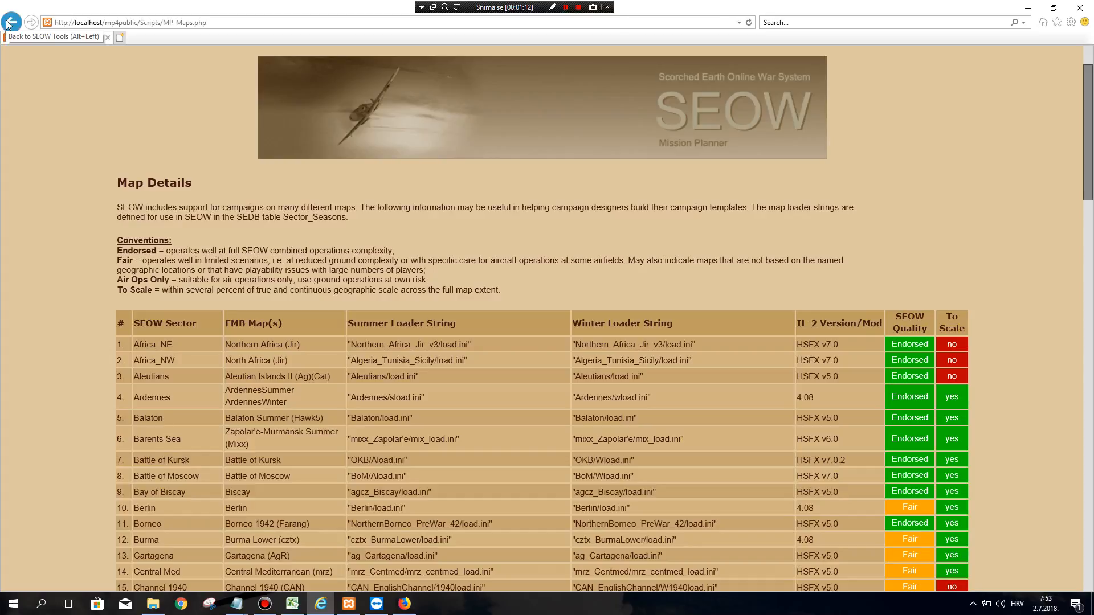
pyautogui.click(11, 22)
# - Enter four player names in the Team Selection Tool, split them into two-player Red and Blue teams, then return
pyautogui.click(313, 278)
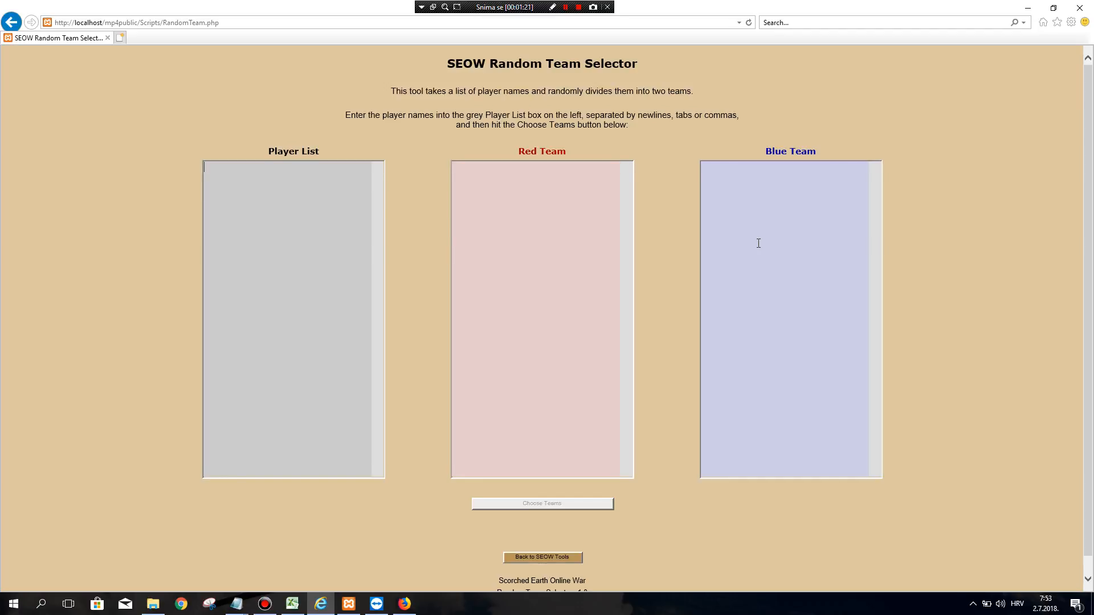
pyautogui.write('Ante')
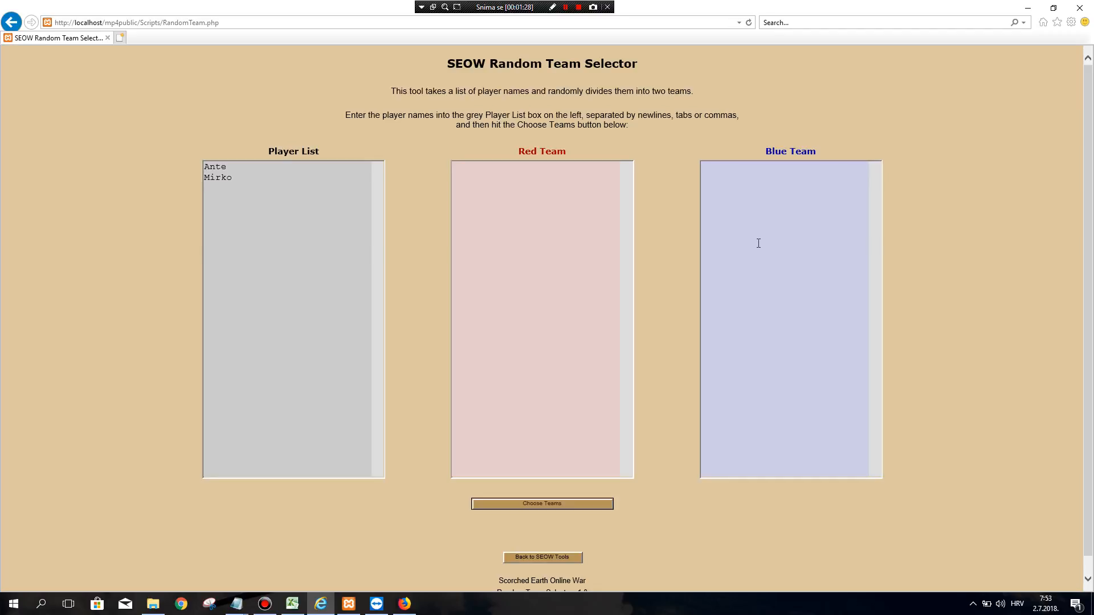
pyautogui.press('Return')
pyautogui.click(521, 506)
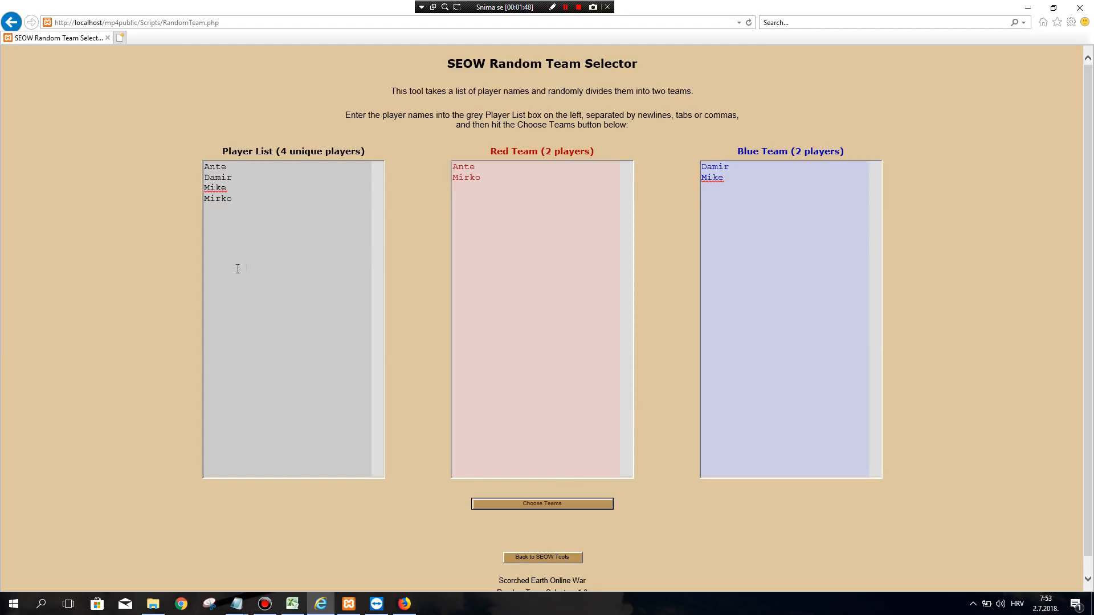
pyautogui.click(539, 560)
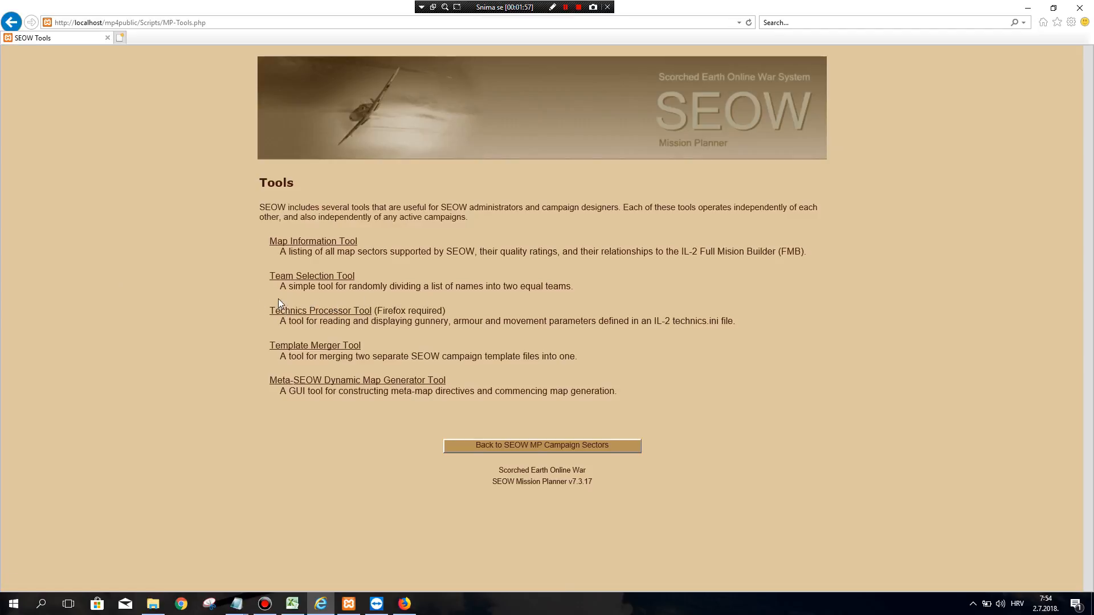
# - Dismiss IE's unsupported-browser warning and open the SEOW Tools page in Firefox
pyautogui.click(333, 314)
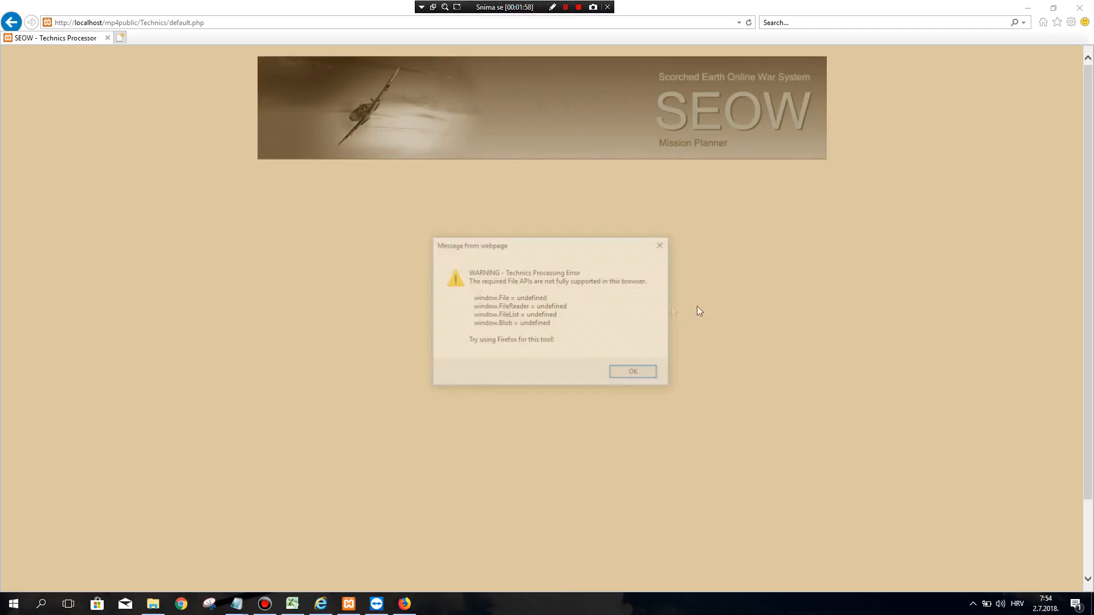
pyautogui.click(635, 374)
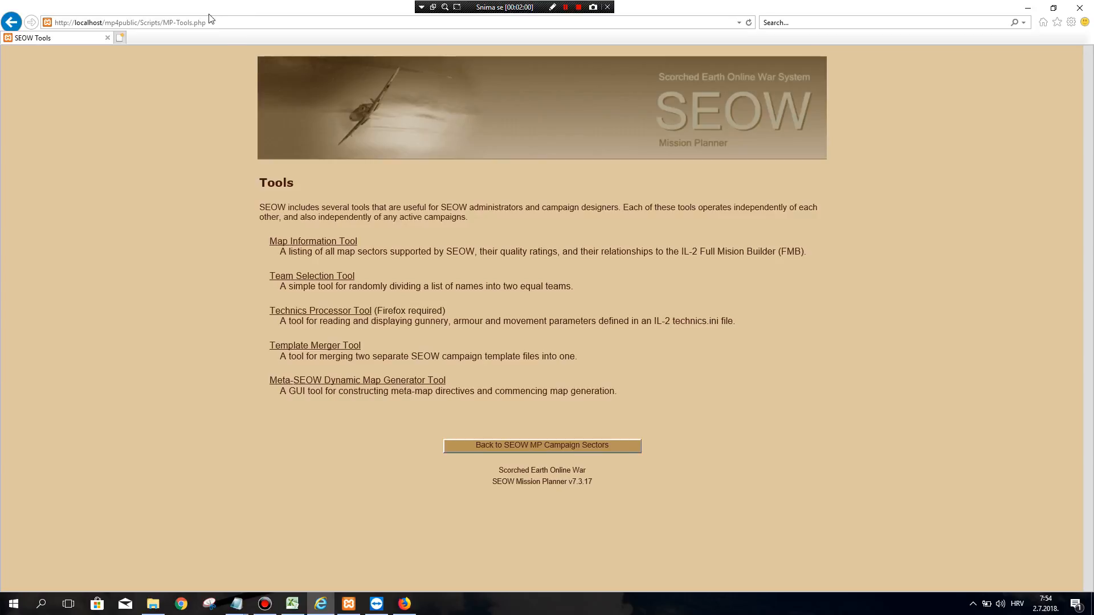
pyautogui.click(197, 22)
pyautogui.hotkey('ctrl', 'c')
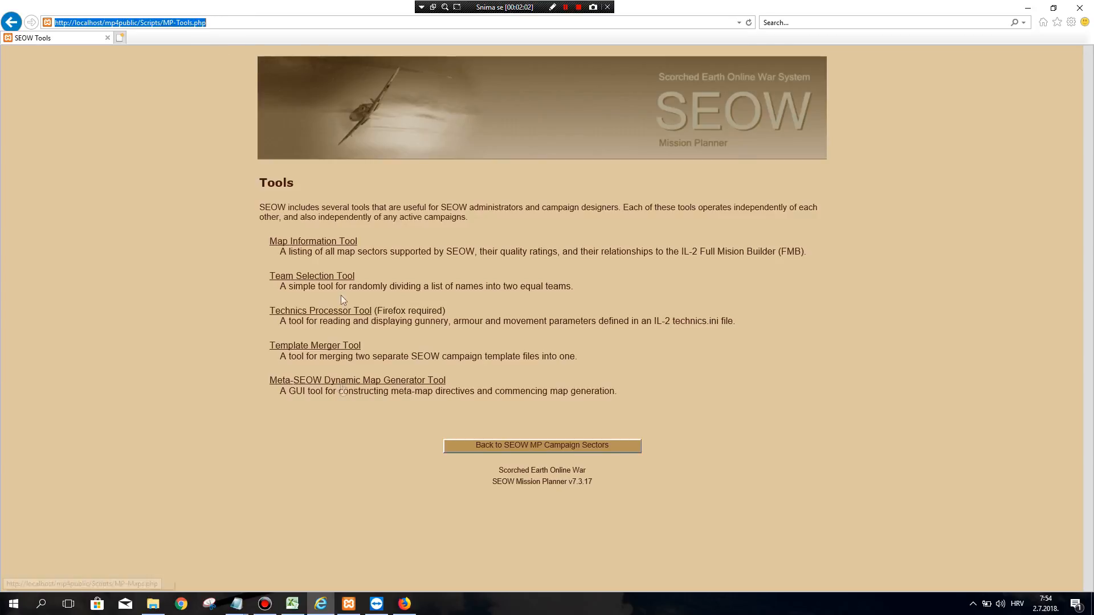
pyautogui.click(404, 603)
pyautogui.click(264, 27)
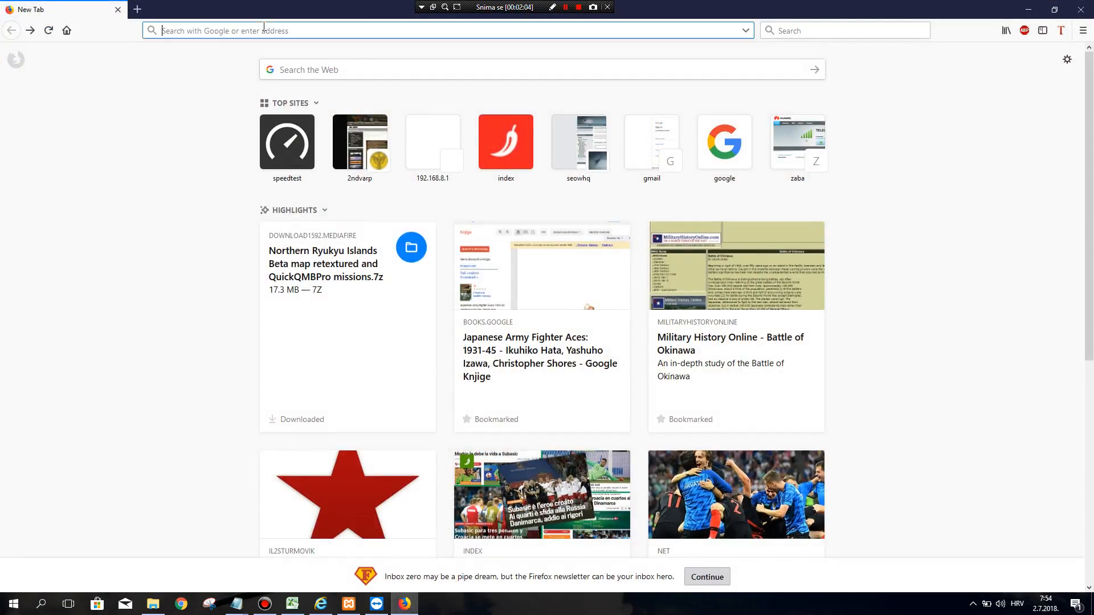
pyautogui.hotkey('ctrl', 'v')
pyautogui.press('Return')
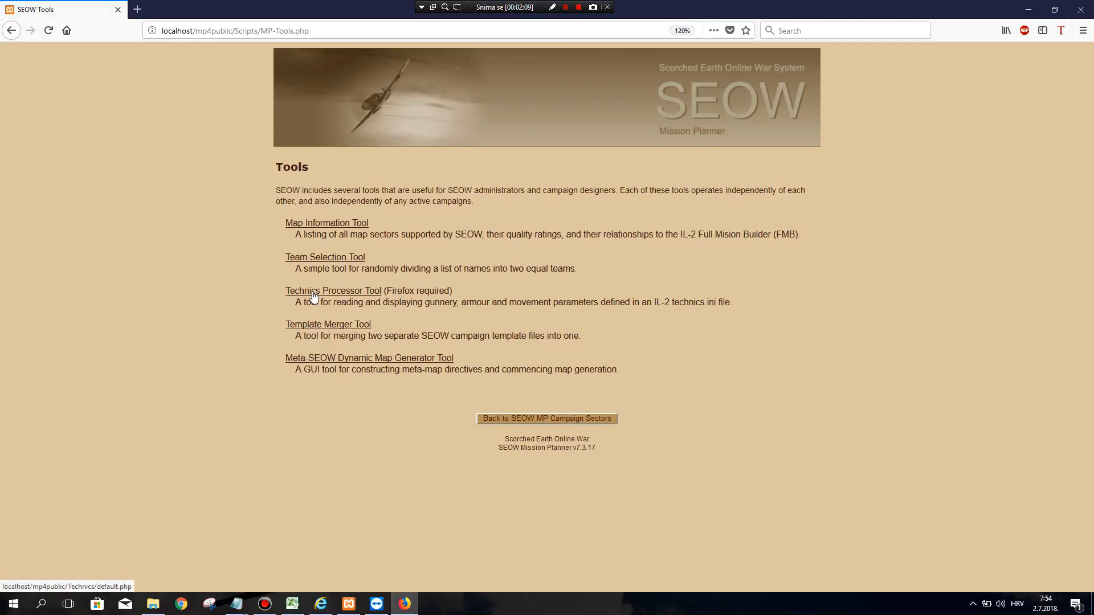
# - Load technics.ini into the Technics Processor Tool
pyautogui.click(342, 292)
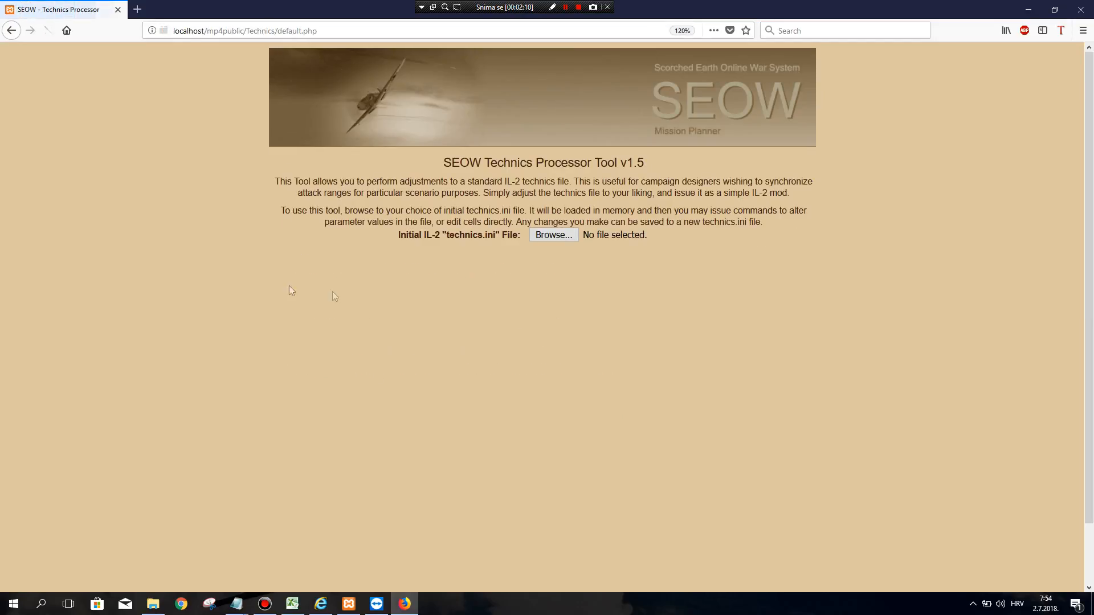
pyautogui.click(554, 236)
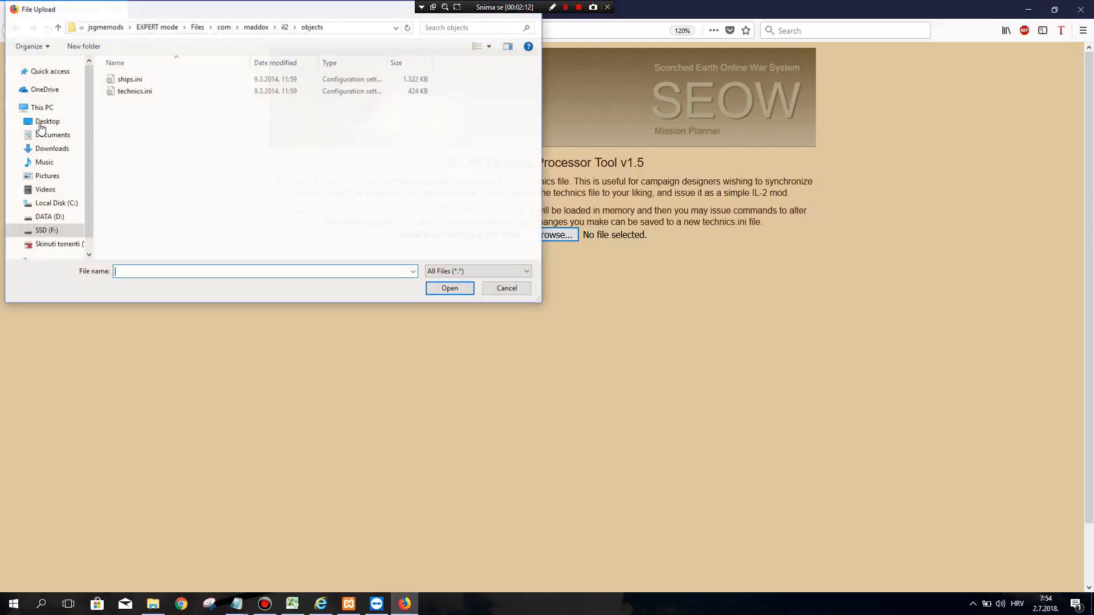
pyautogui.click(131, 92)
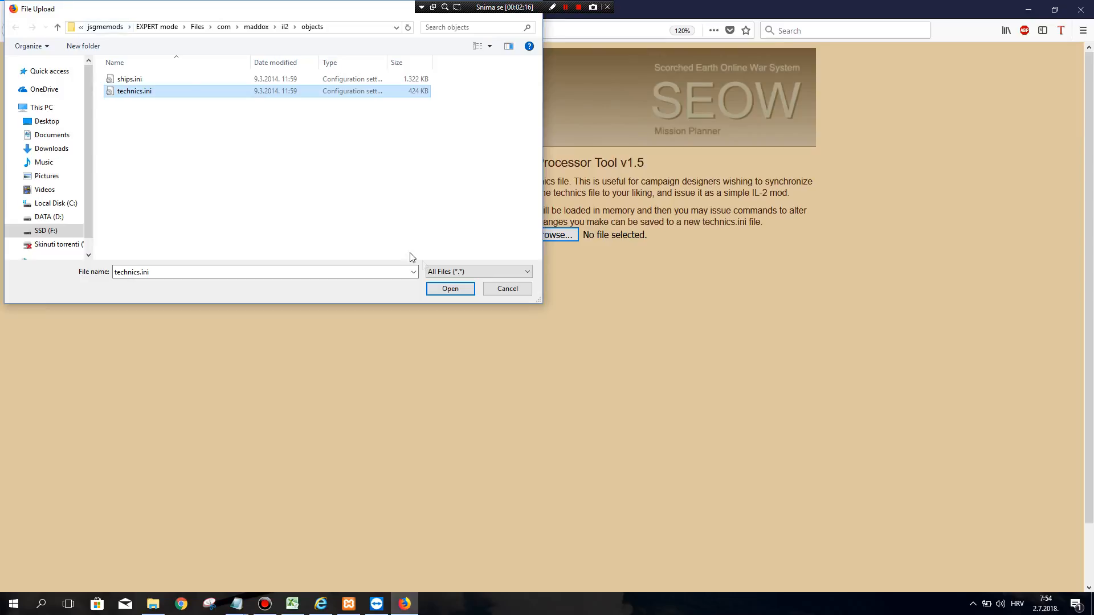
pyautogui.click(449, 294)
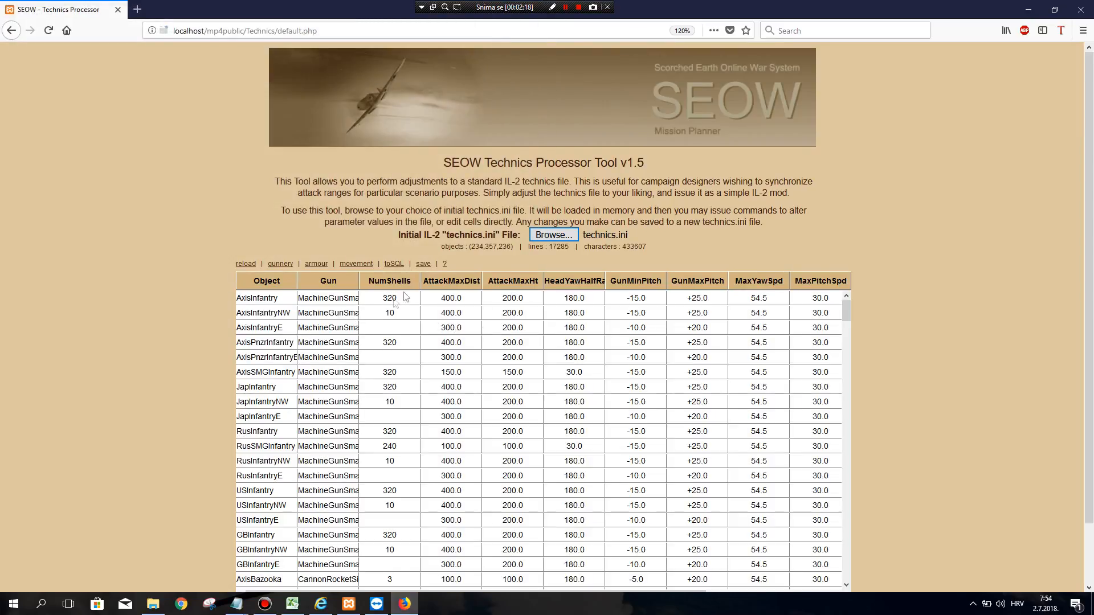
# - Scroll through the 17285-line technics.ini gunnery table, then go back to the SEOW Tools list
pyautogui.scroll(-4, 425, 336)
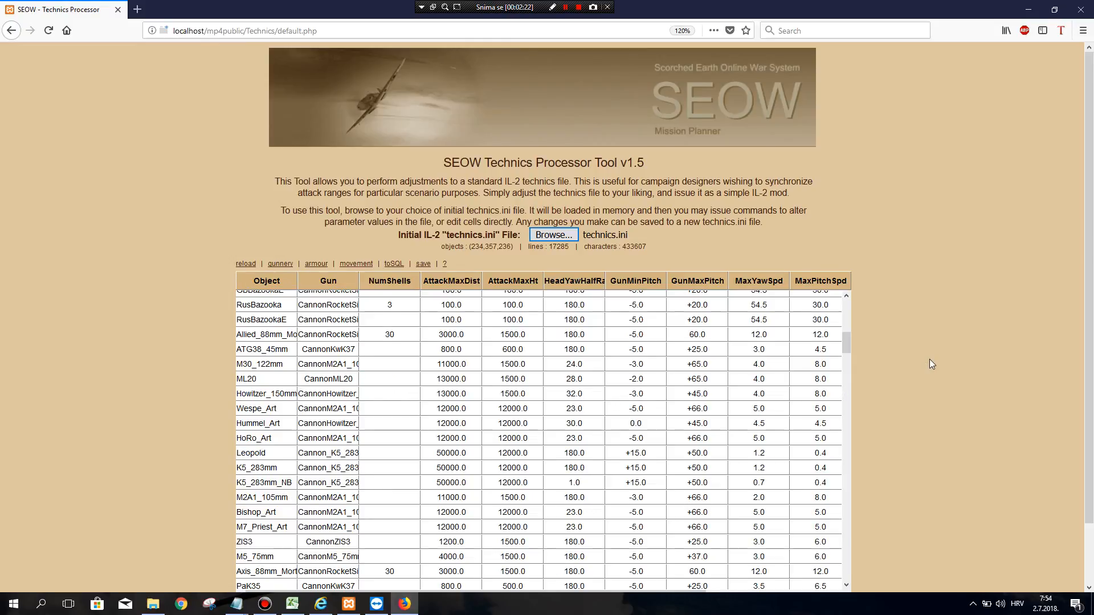
pyautogui.scroll(-2, 929, 359)
pyautogui.scroll(-2, 260, 436)
pyautogui.scroll(-10, 259, 436)
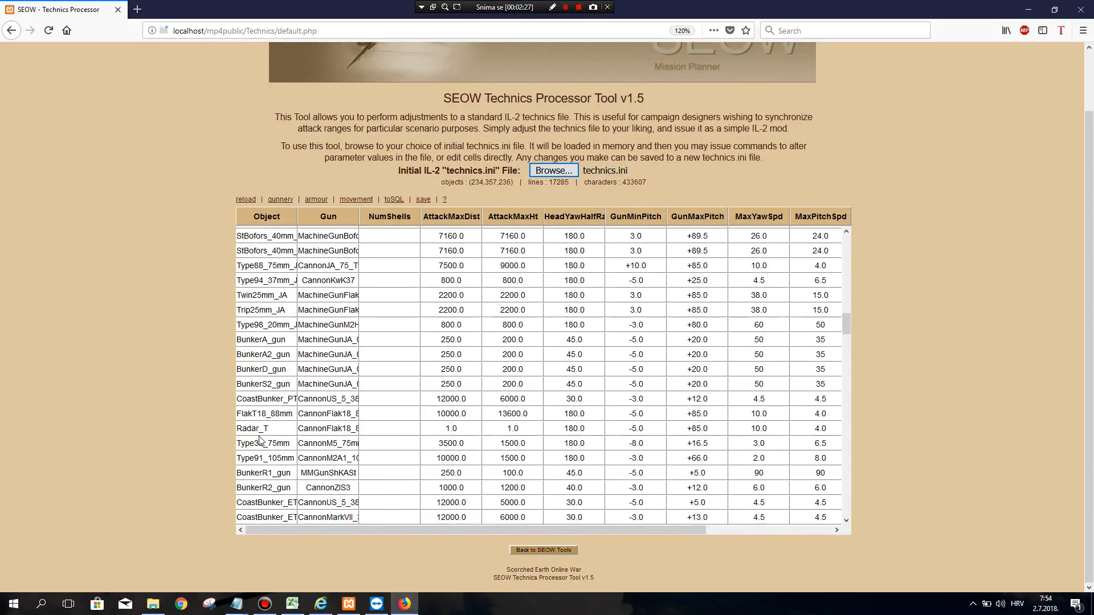
pyautogui.scroll(-10, 259, 440)
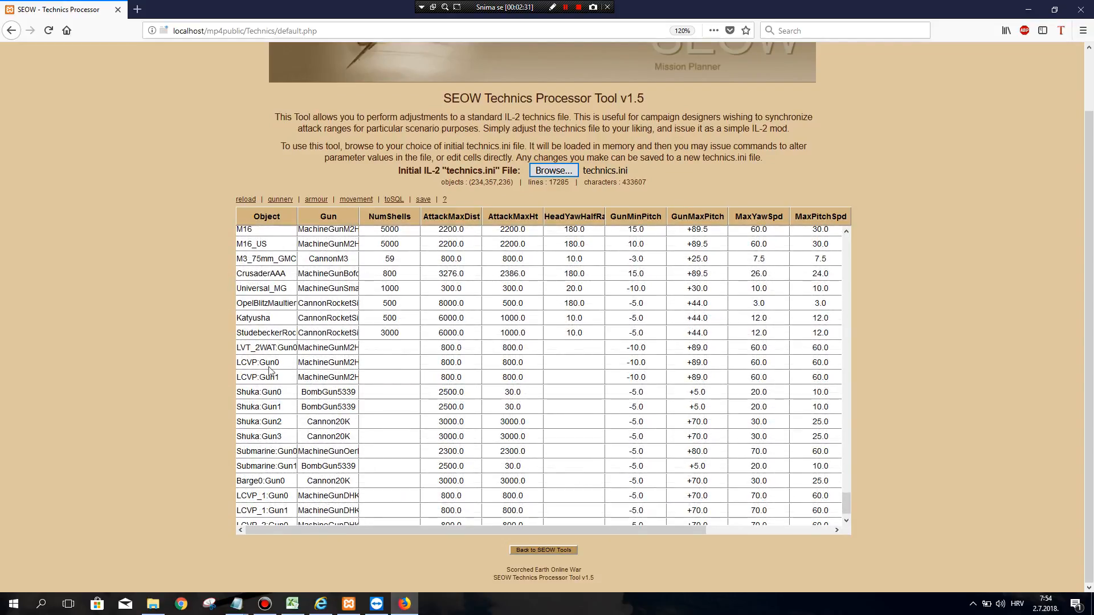
pyautogui.scroll(-1, 278, 459)
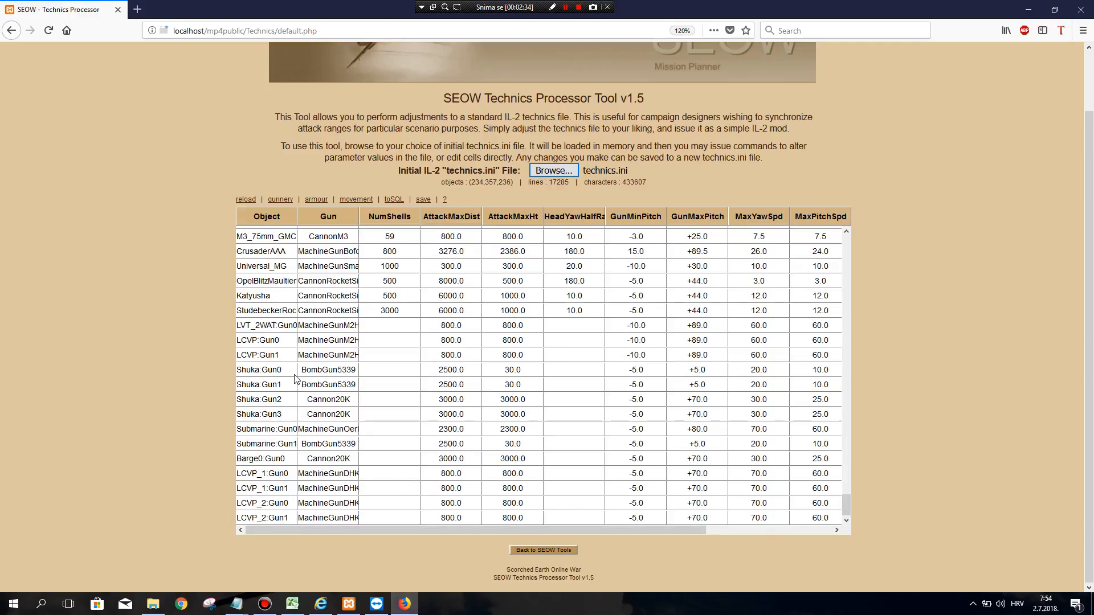
pyautogui.scroll(10, 445, 405)
pyautogui.scroll(15, 449, 407)
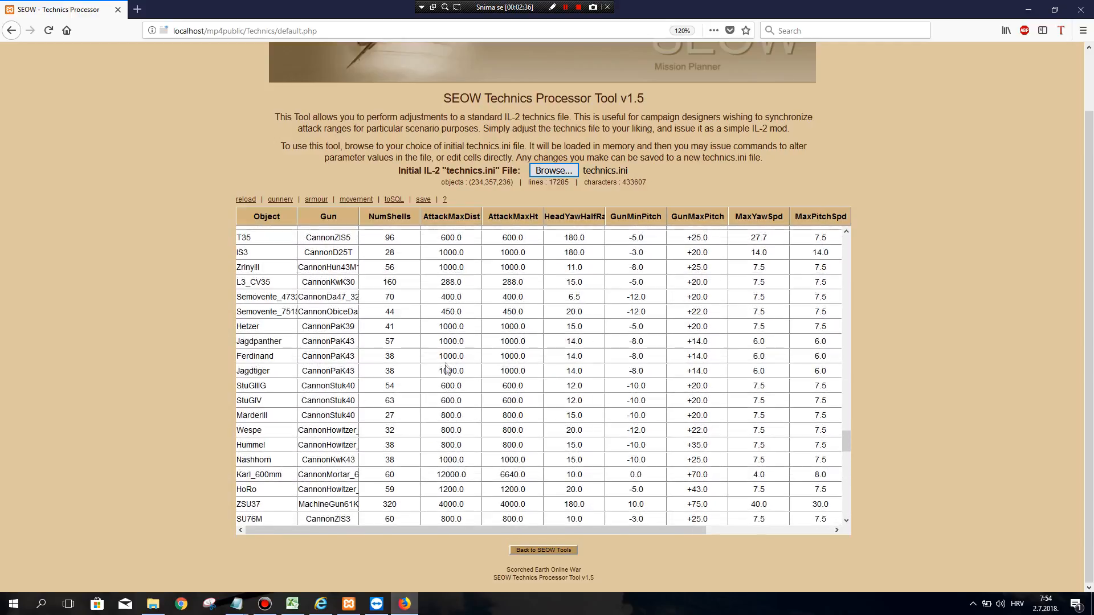
pyautogui.scroll(10, 413, 294)
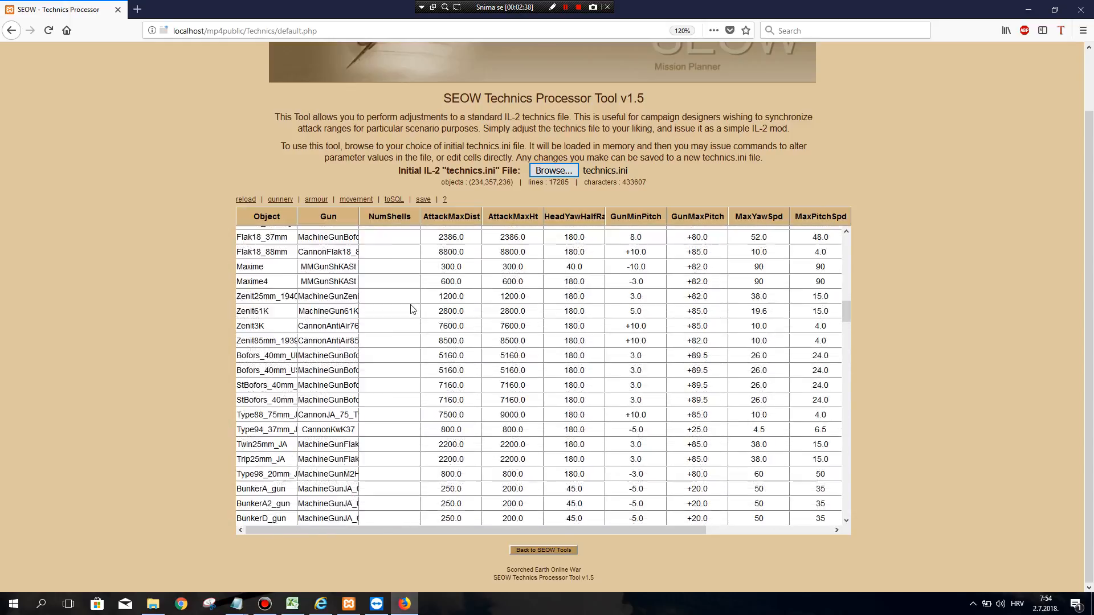
pyautogui.scroll(10, 593, 279)
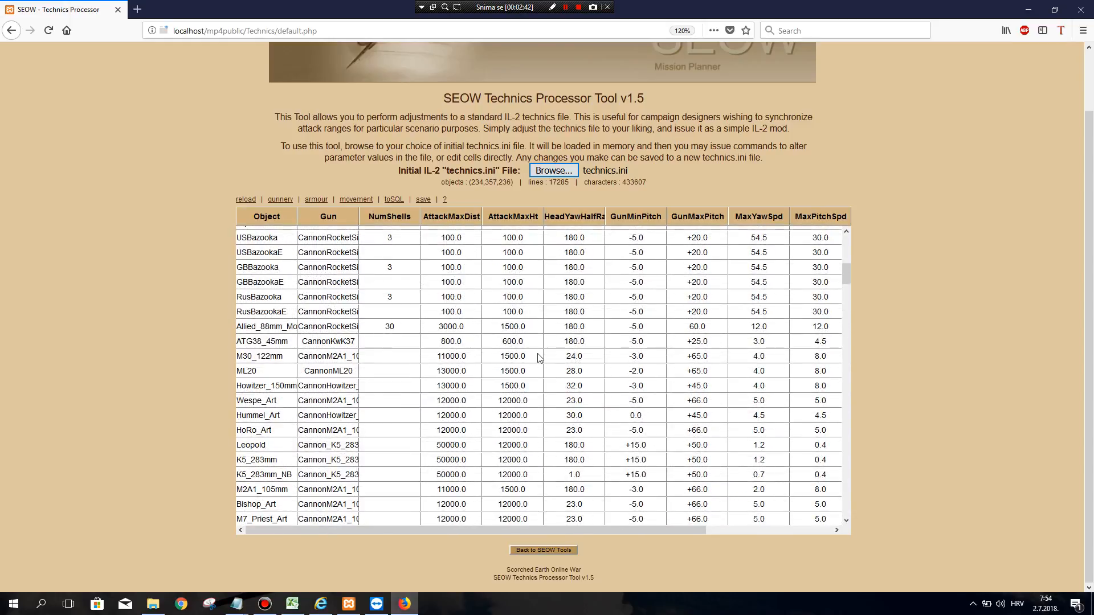
pyautogui.moveTo(586, 531); pyautogui.dragTo(688, 541)
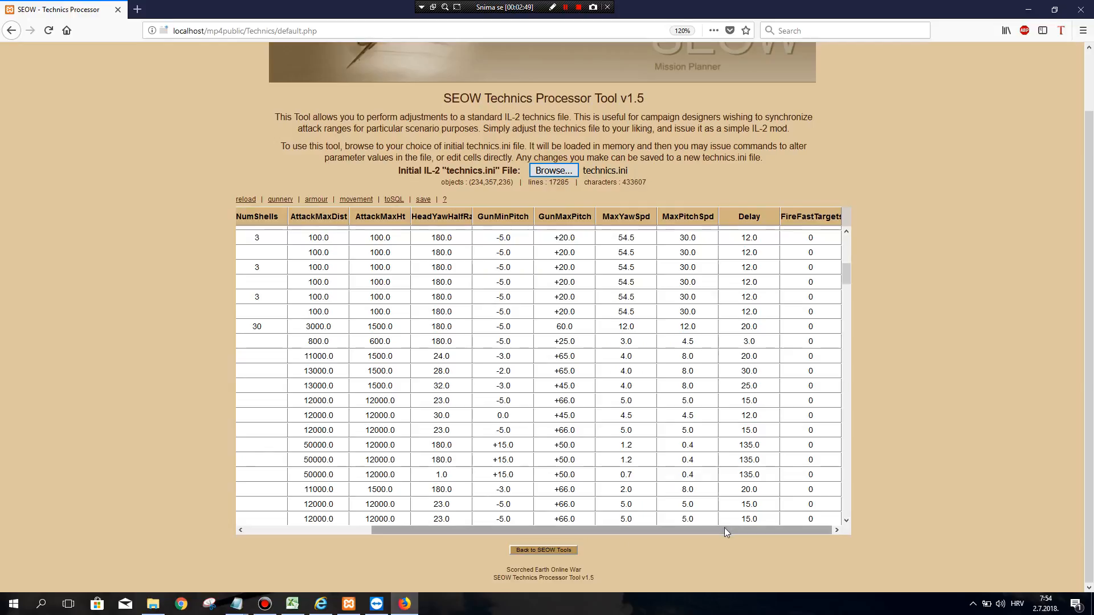
pyautogui.moveTo(726, 532); pyautogui.dragTo(434, 530)
pyautogui.scroll(8, 297, 433)
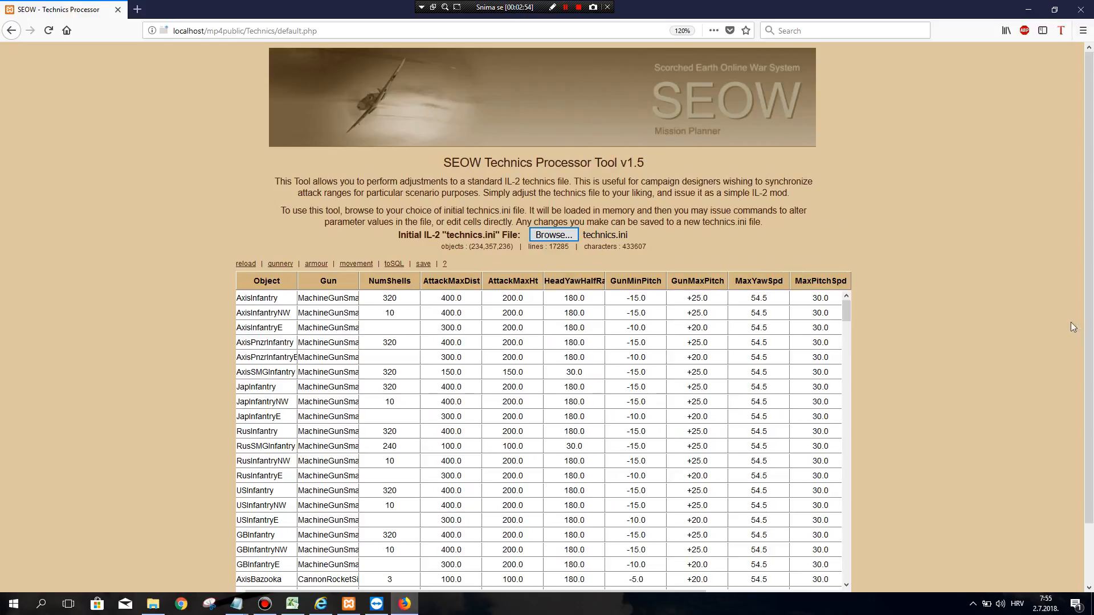
pyautogui.scroll(-2, 1026, 319)
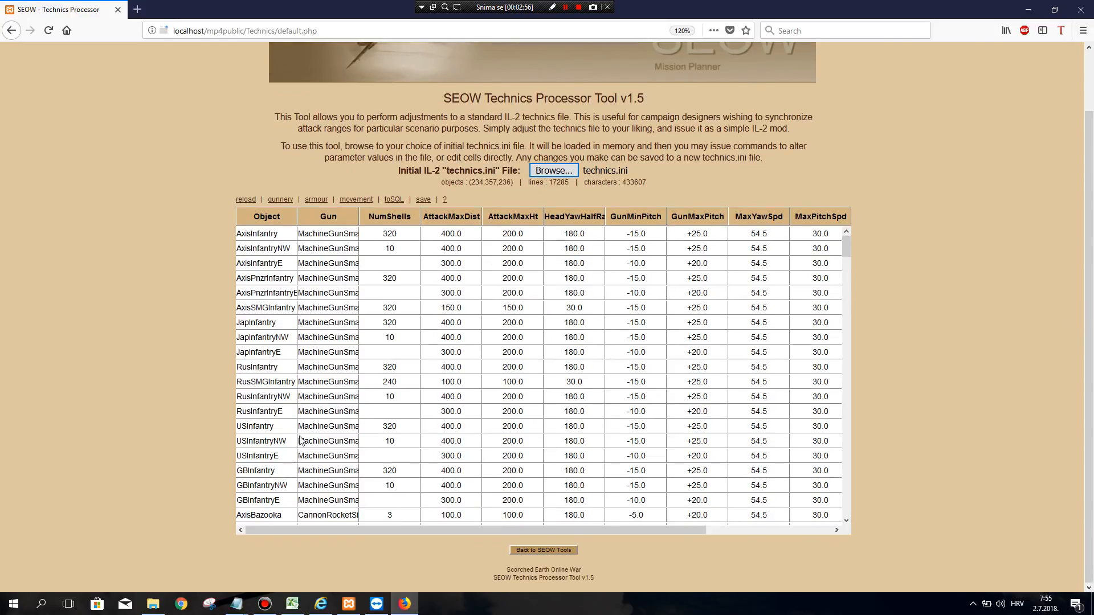
pyautogui.scroll(-15, 379, 430)
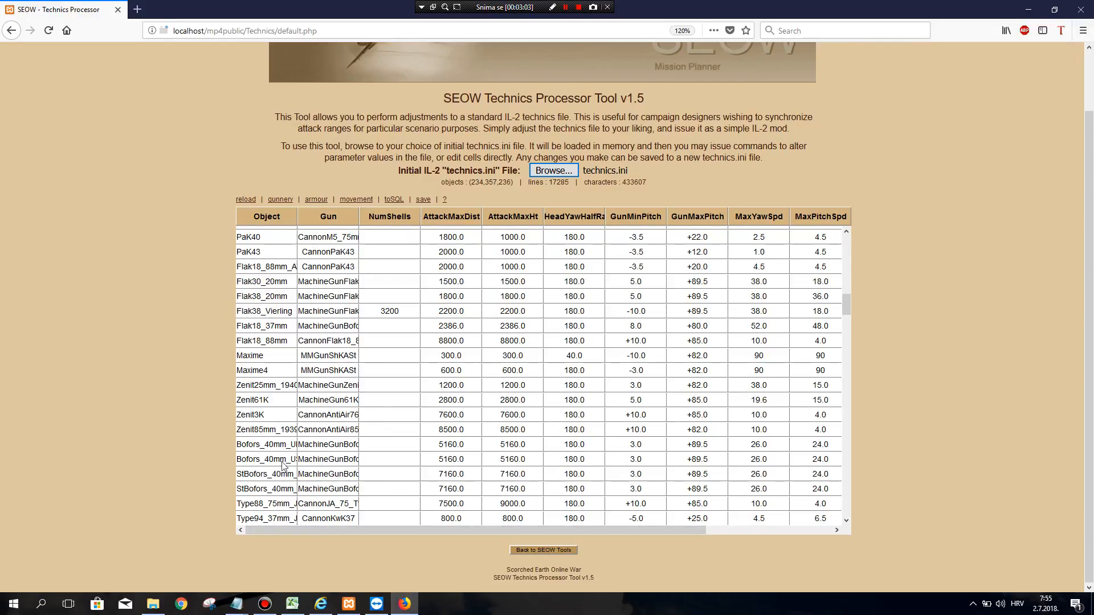
pyautogui.scroll(10, 536, 445)
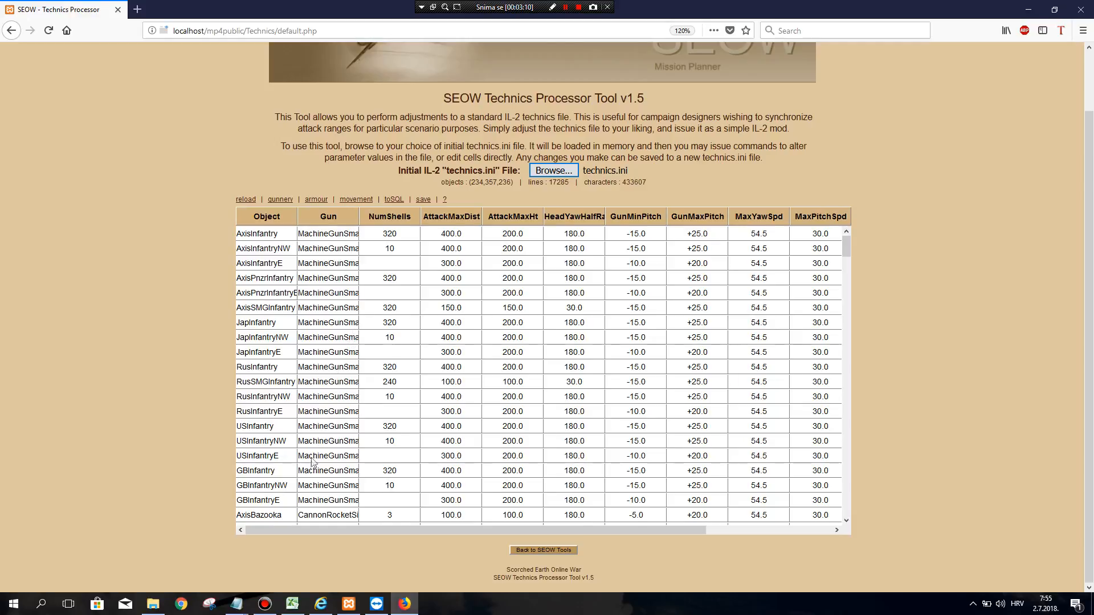
pyautogui.scroll(-5, 691, 336)
pyautogui.scroll(-20, 691, 336)
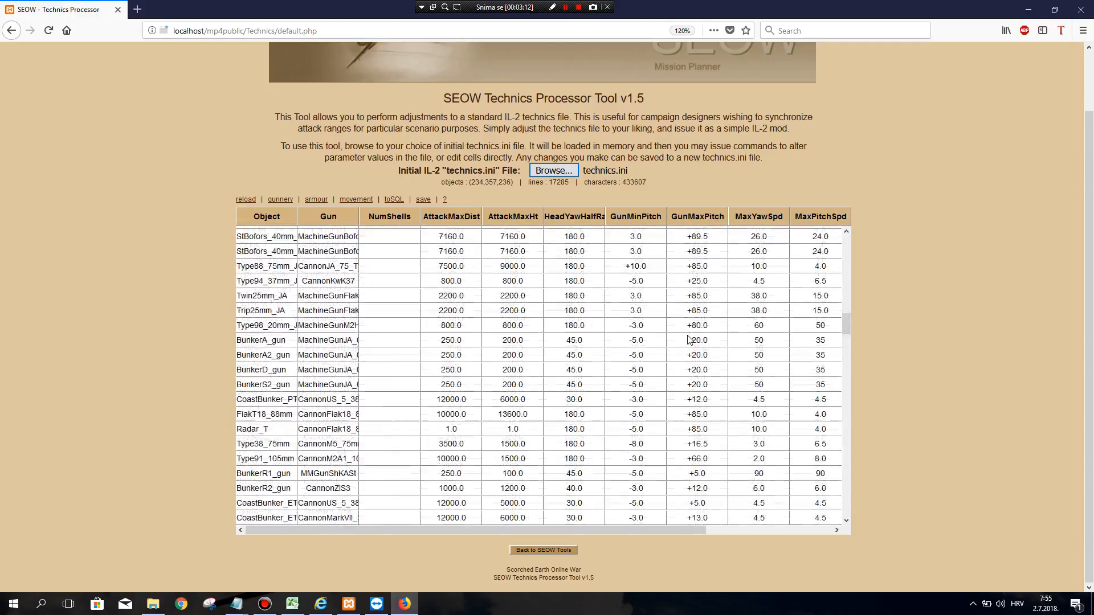
pyautogui.scroll(-20, 686, 341)
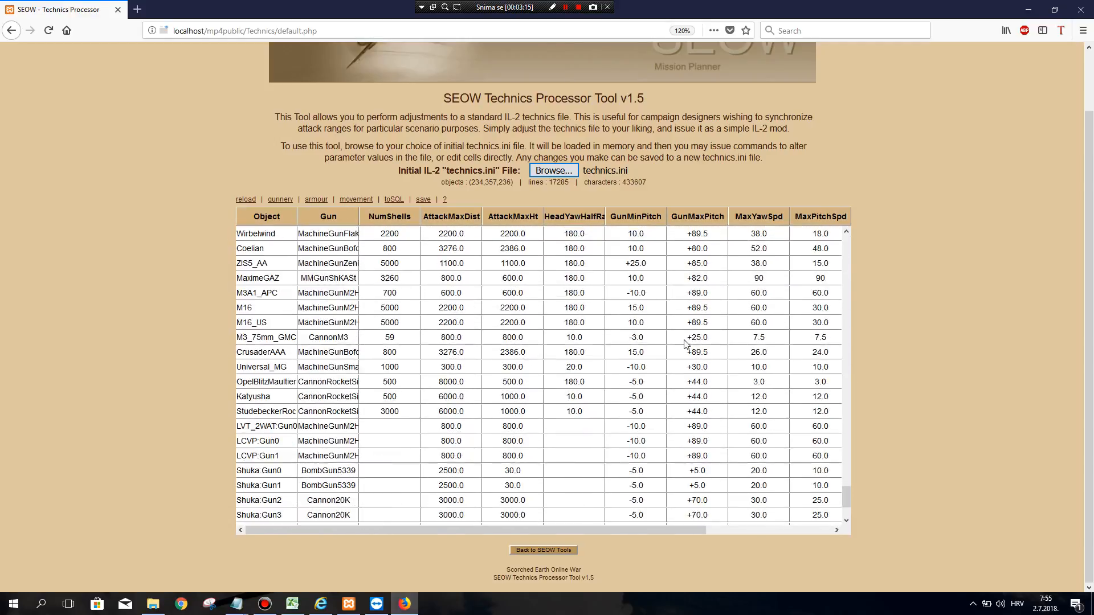
pyautogui.click(543, 550)
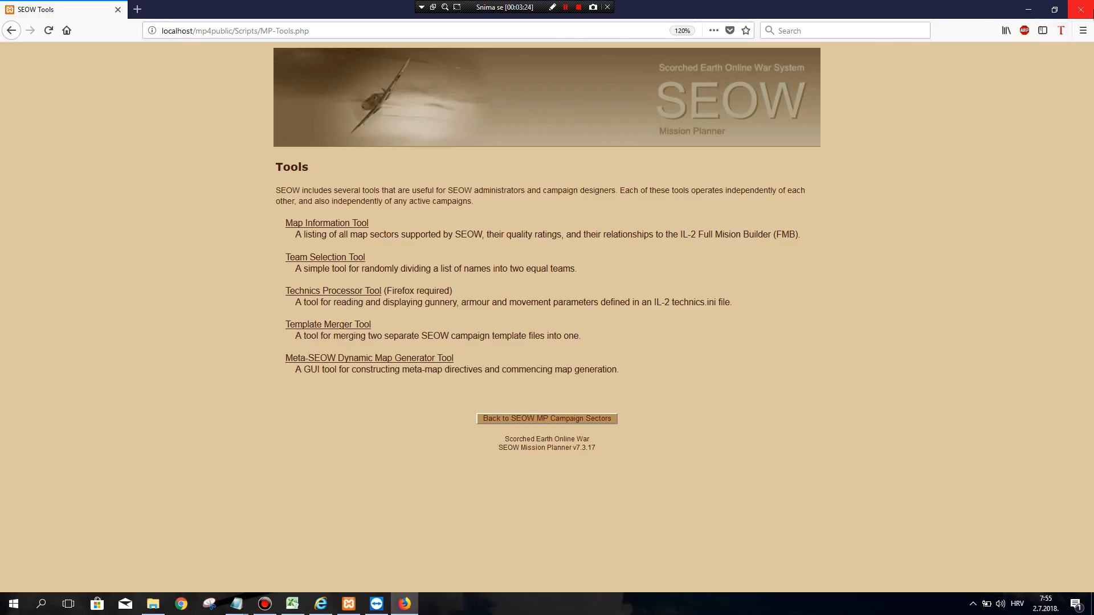
# - Close Firefox, open the Template Merger Tool in IE and unlock it with the authentication password
pyautogui.click(1081, 10)
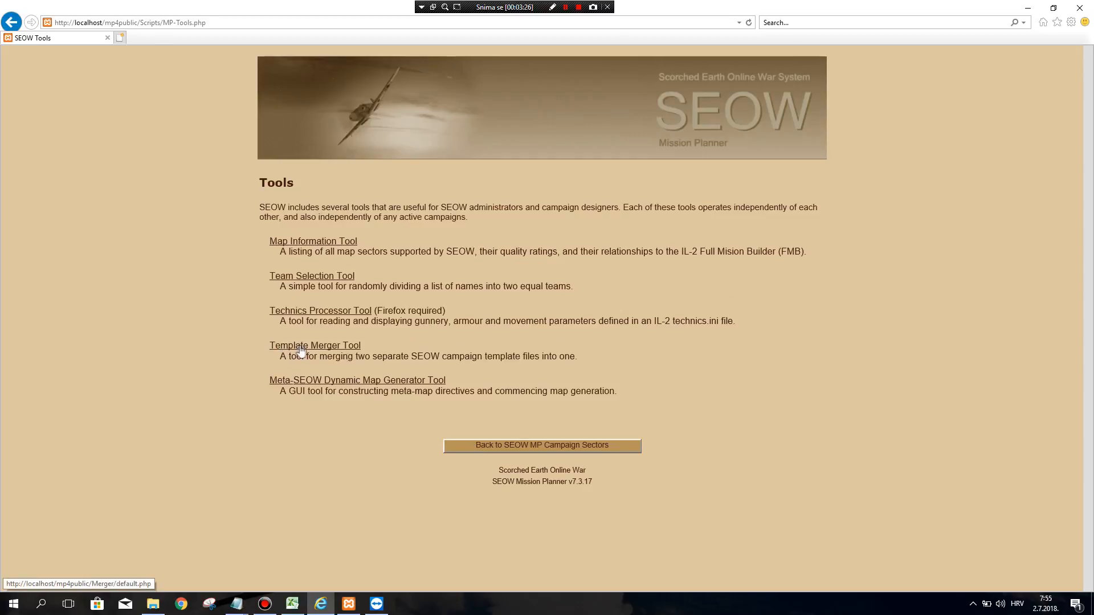
pyautogui.click(328, 353)
pyautogui.click(322, 348)
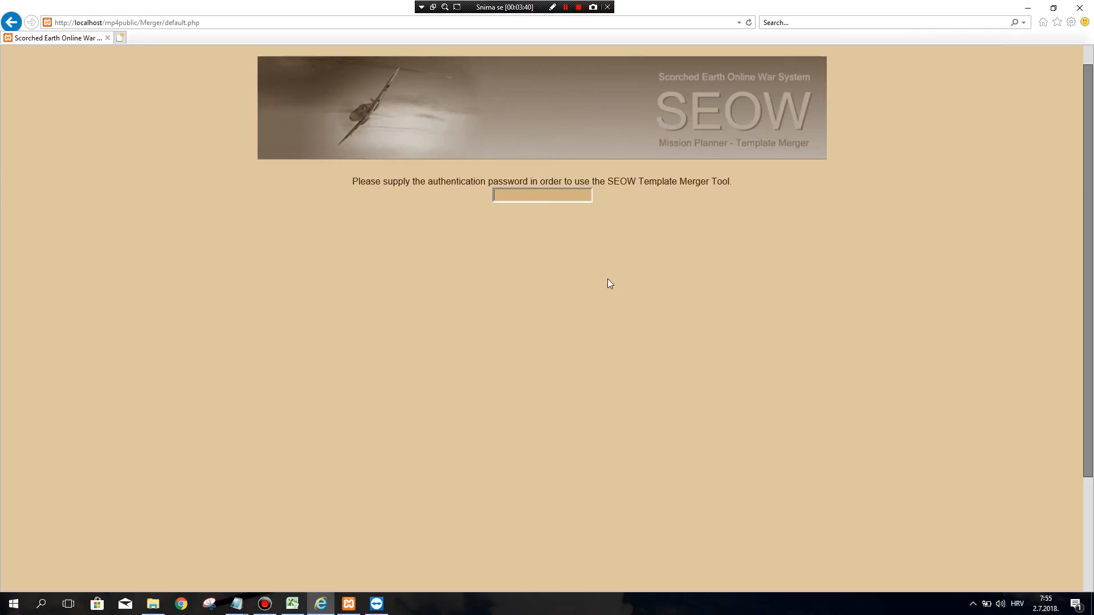
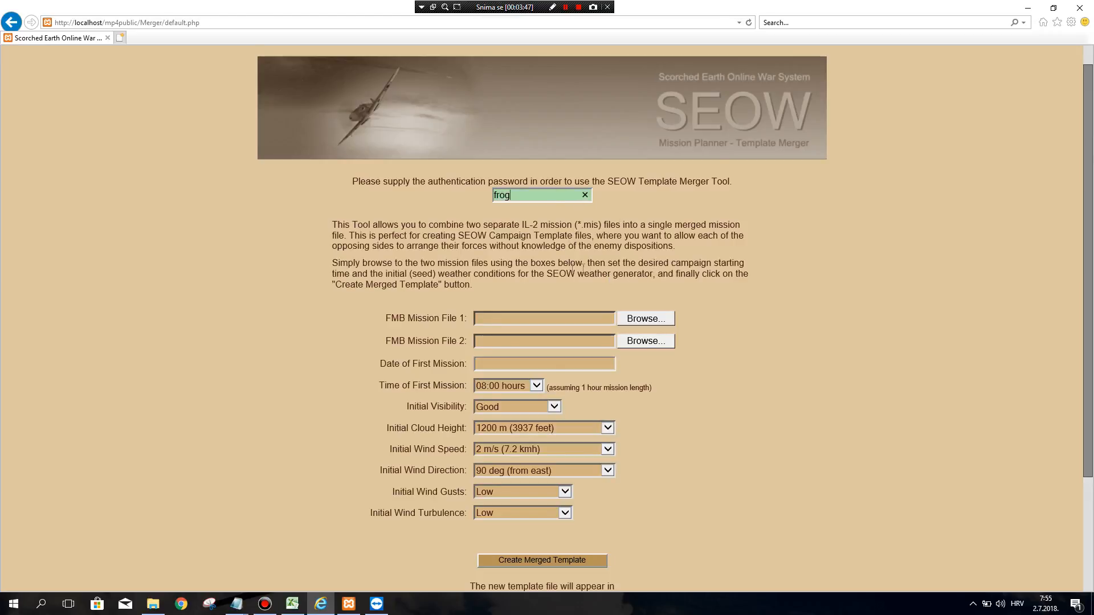
pyautogui.scroll(-3, 571, 267)
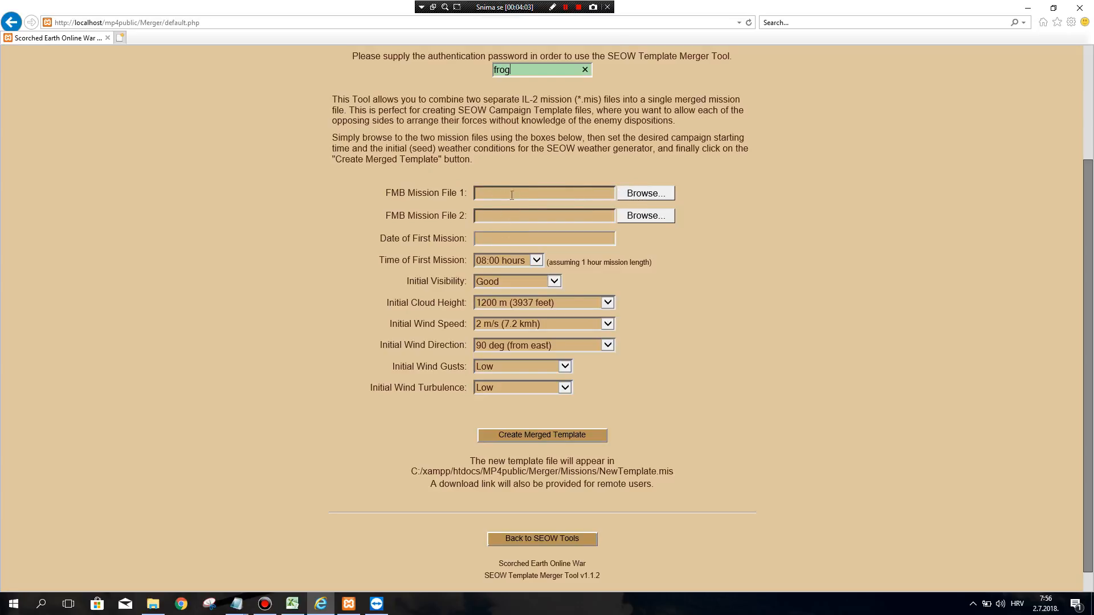
# - Load Japanesee side light units.mis from F:\HSFX7 - Working\Missions as FMB Mission File 1
pyautogui.click(665, 193)
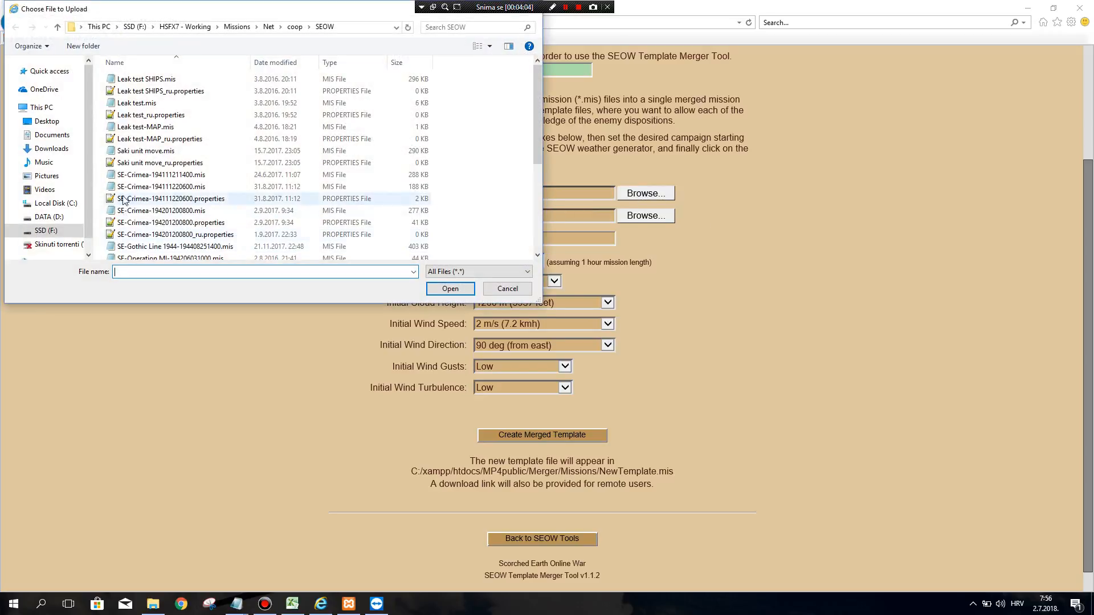
pyautogui.click(45, 231)
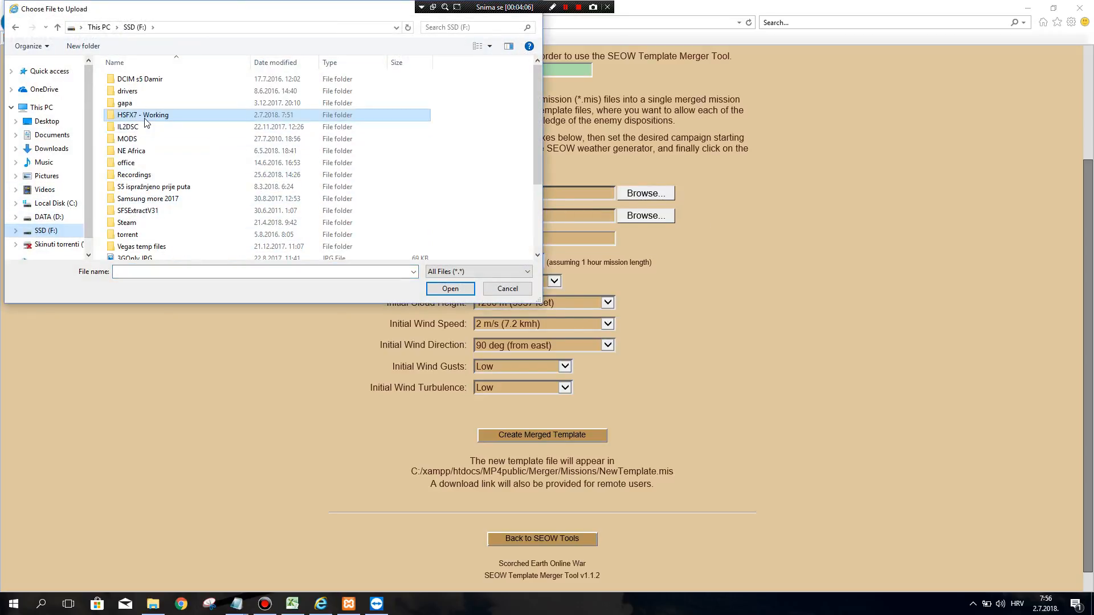
pyautogui.doubleClick(143, 115)
pyautogui.scroll(-2, 123, 148)
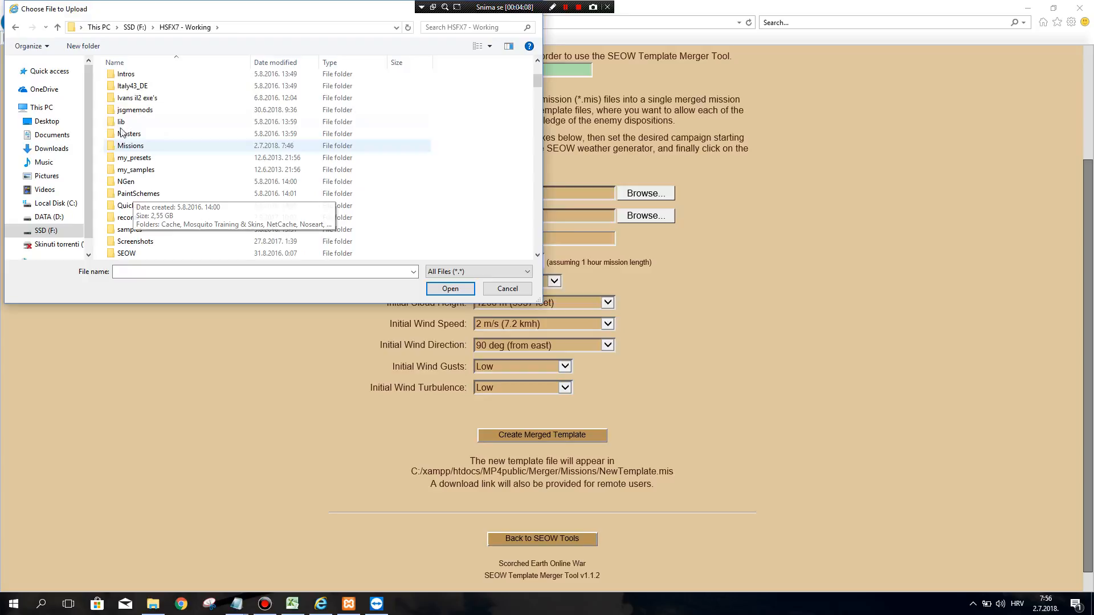
pyautogui.doubleClick(125, 146)
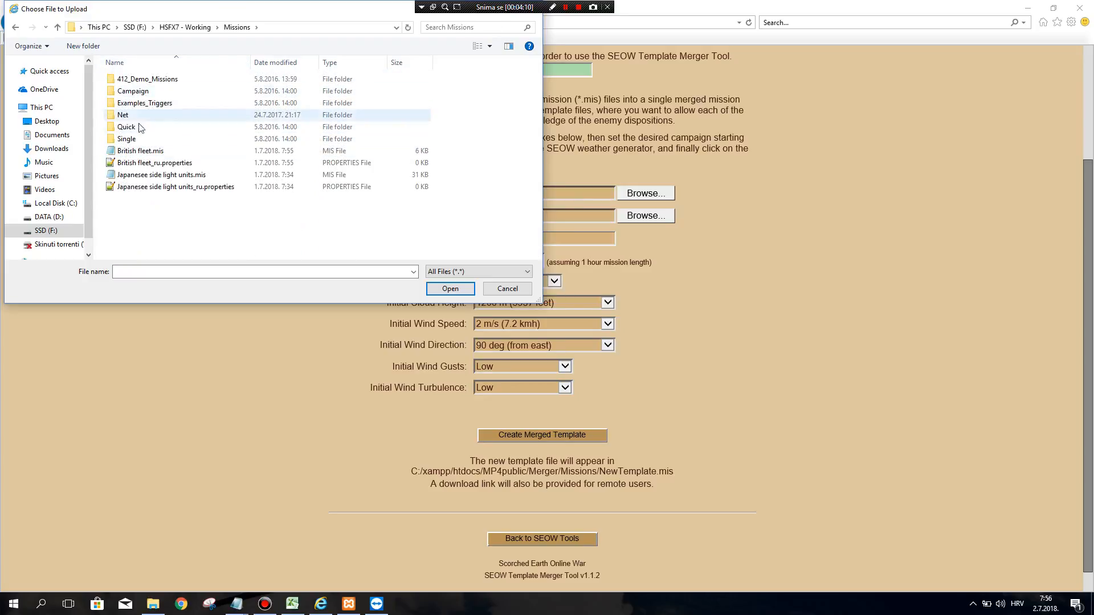
pyautogui.click(148, 175)
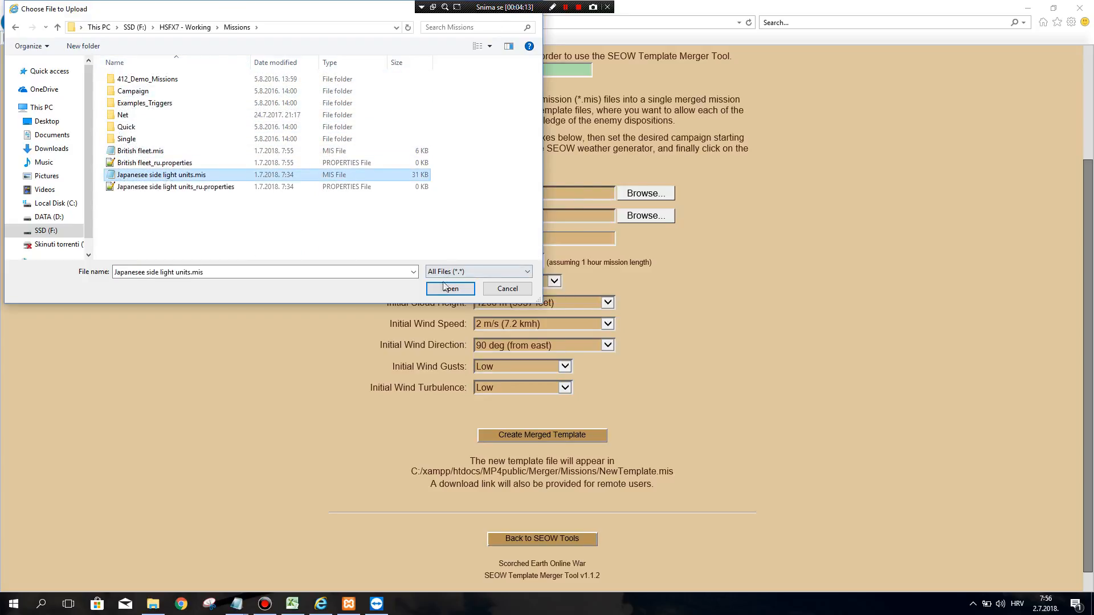
pyautogui.press('Return')
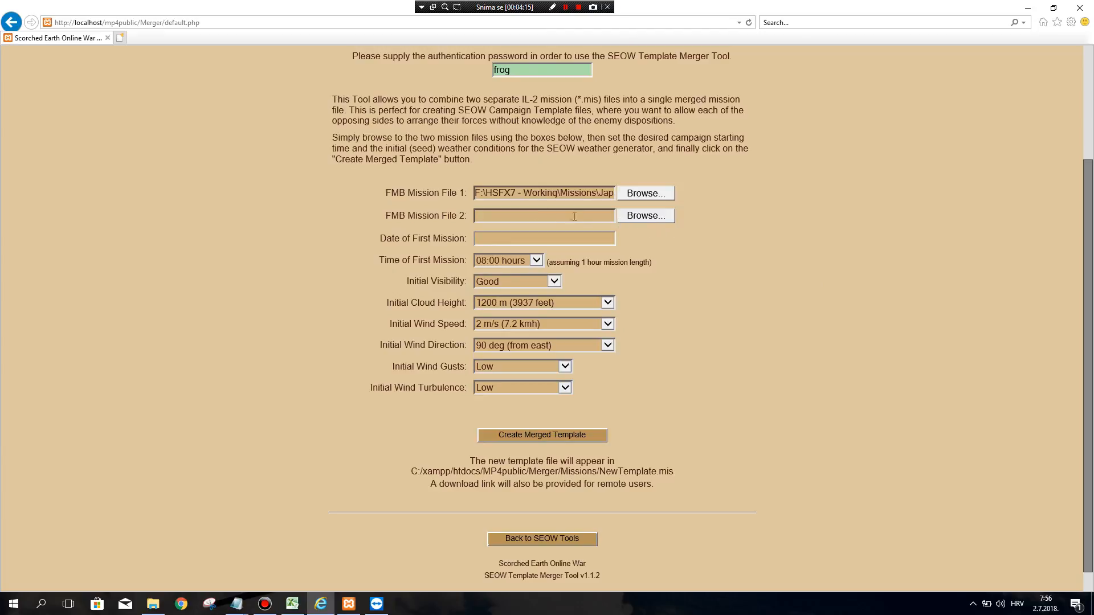
# - Load British fleet.mis as FMB Mission File 2
pyautogui.click(646, 215)
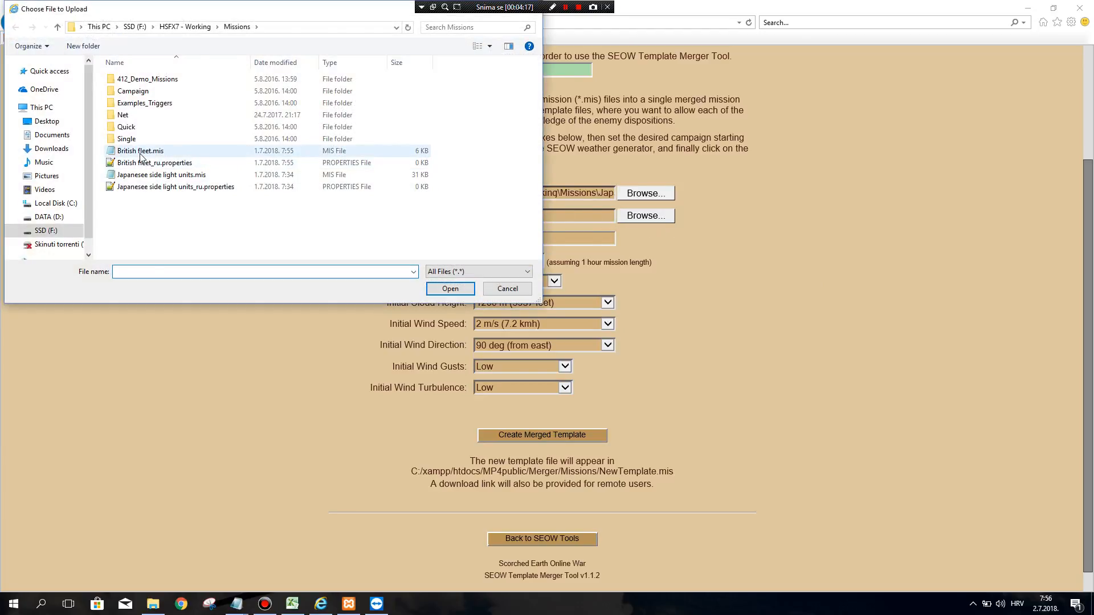
pyautogui.click(141, 154)
pyautogui.click(450, 288)
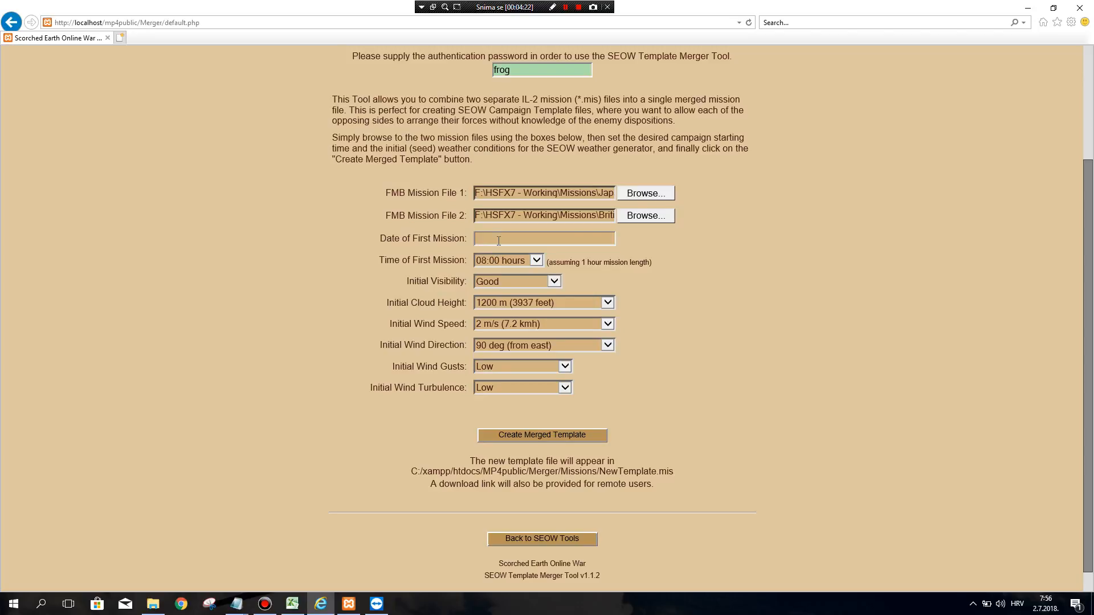
pyautogui.click(499, 241)
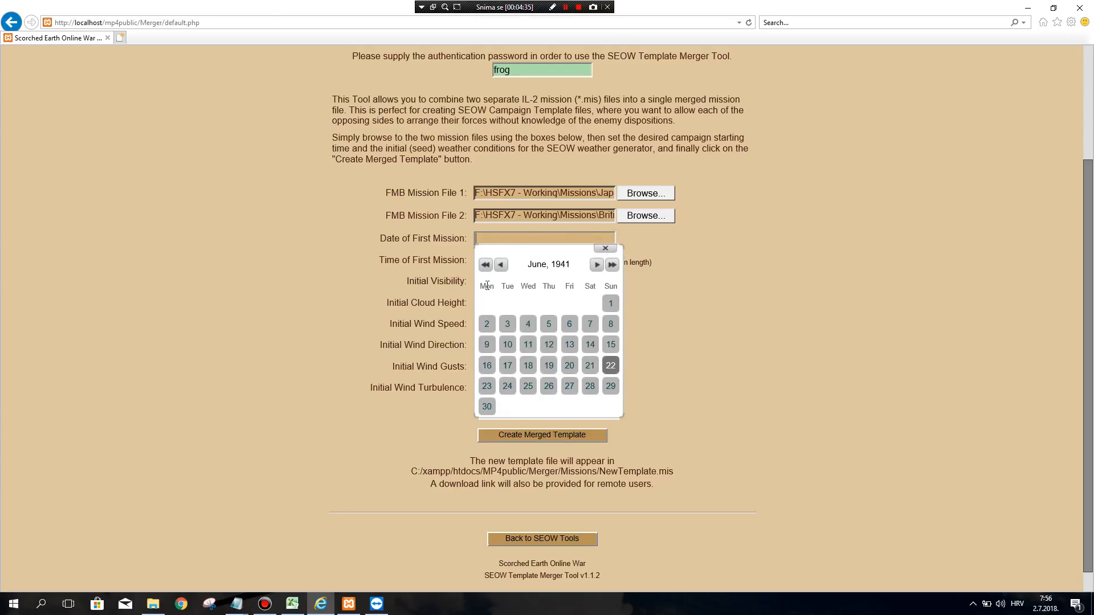
# - Pick 23 March 1945 in the calendar and choose 06:00 hours as the first mission start
pyautogui.click(612, 265)
pyautogui.click(611, 265)
pyautogui.click(611, 265)
pyautogui.click(611, 265)
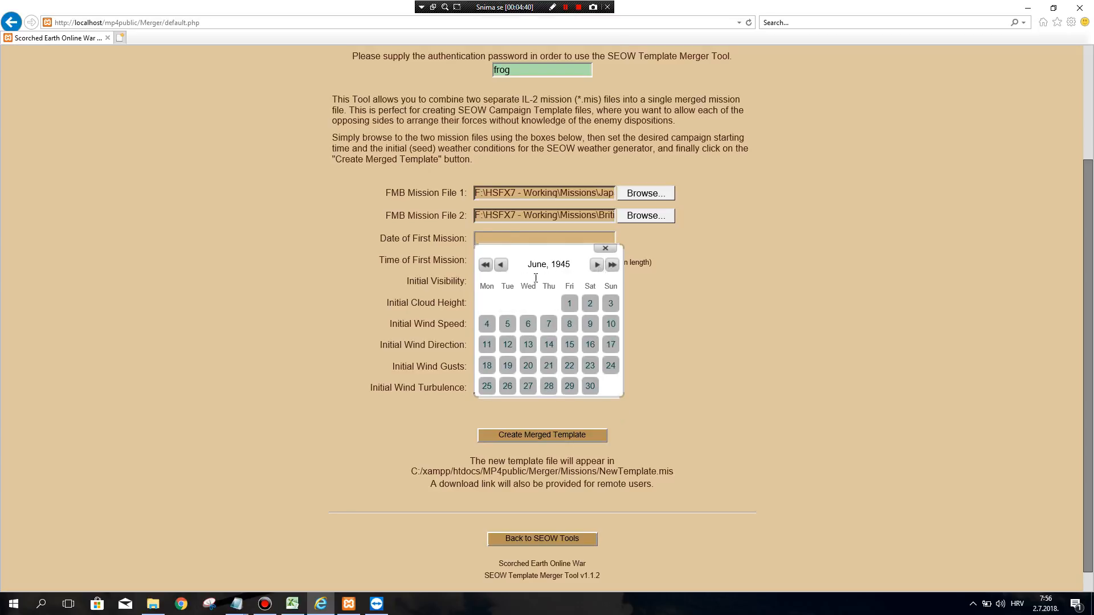
pyautogui.click(500, 266)
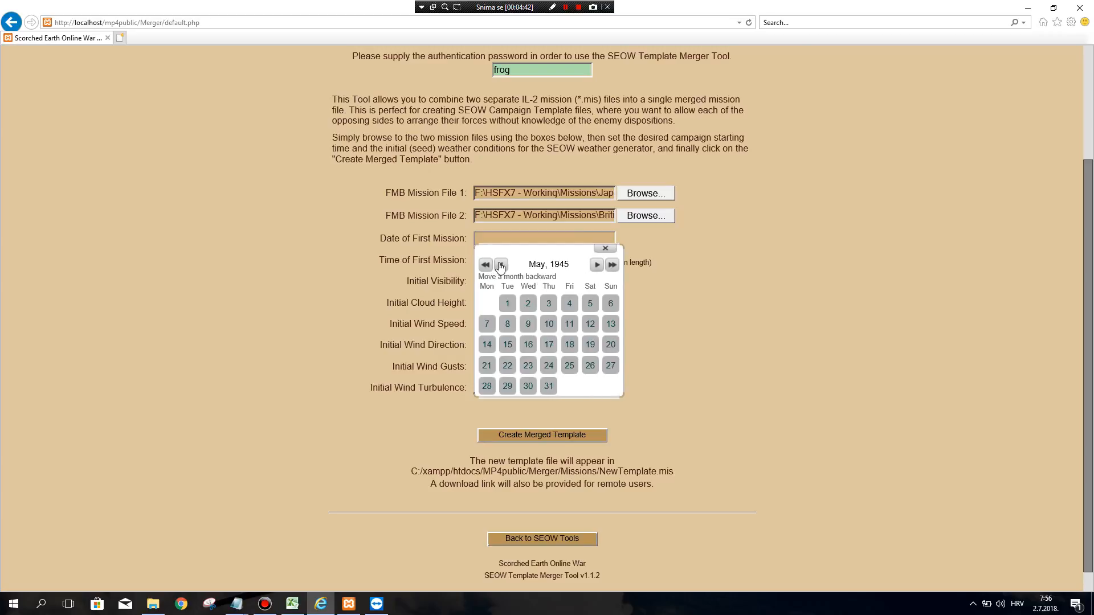
pyautogui.click(501, 265)
pyautogui.click(501, 265)
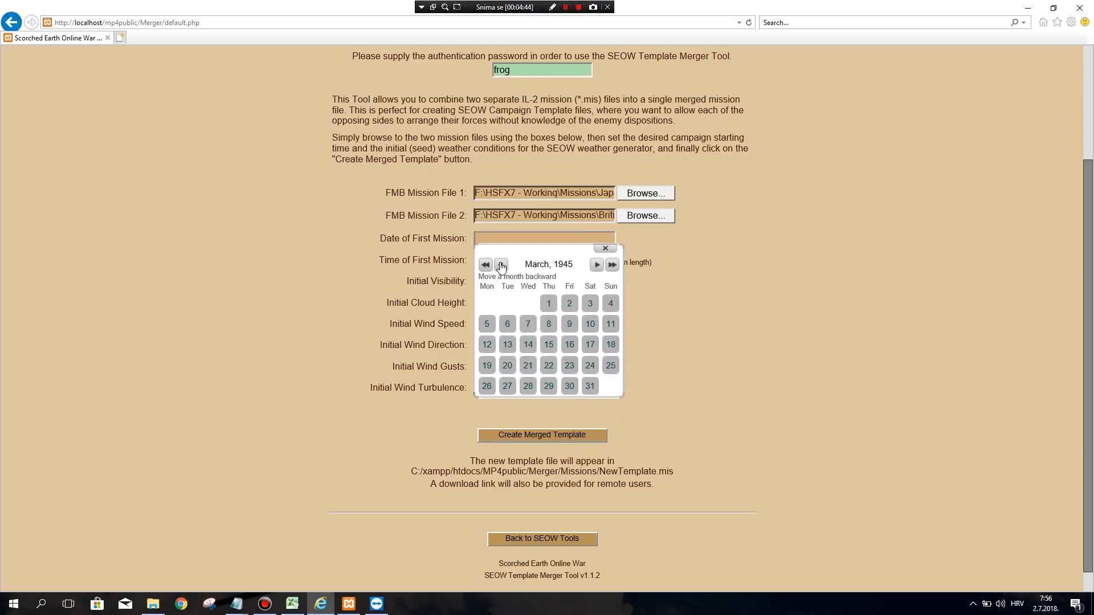
pyautogui.click(570, 366)
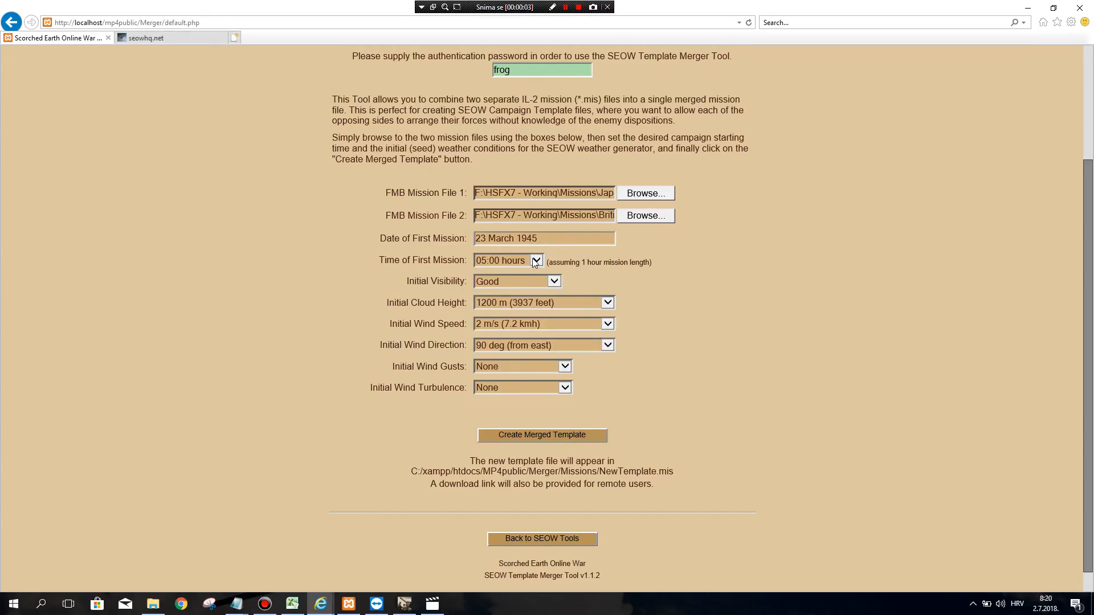
pyautogui.click(538, 260)
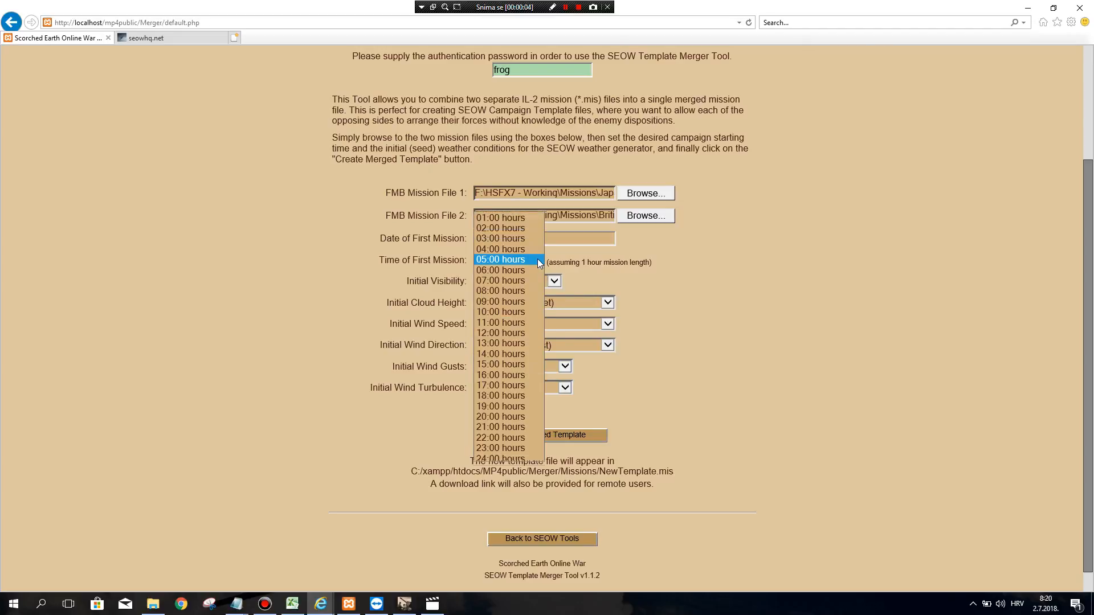
pyautogui.click(520, 269)
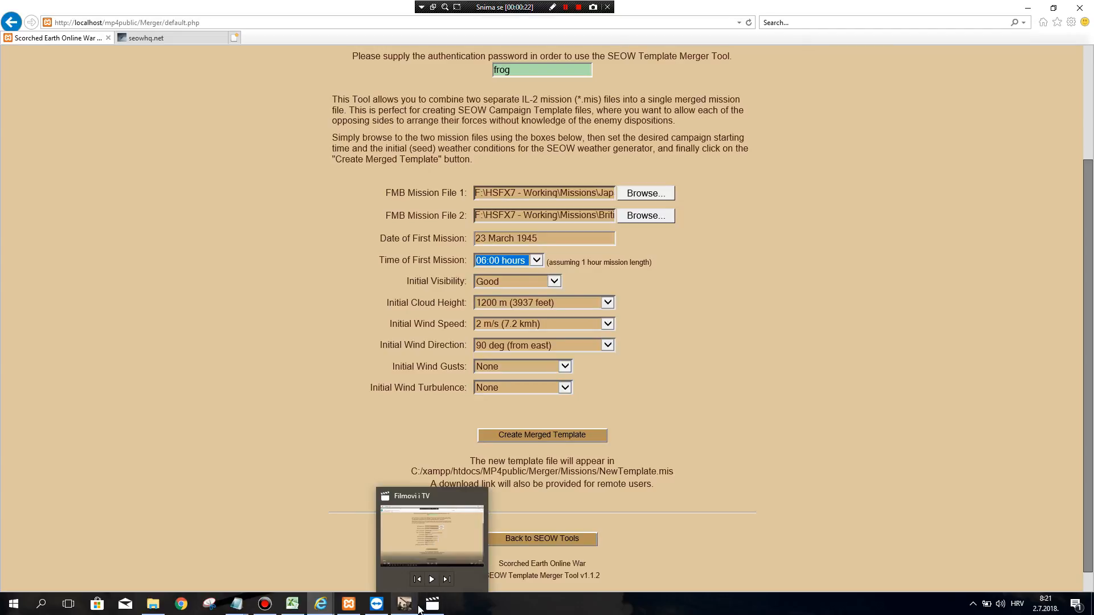
pyautogui.moveTo(417, 609)
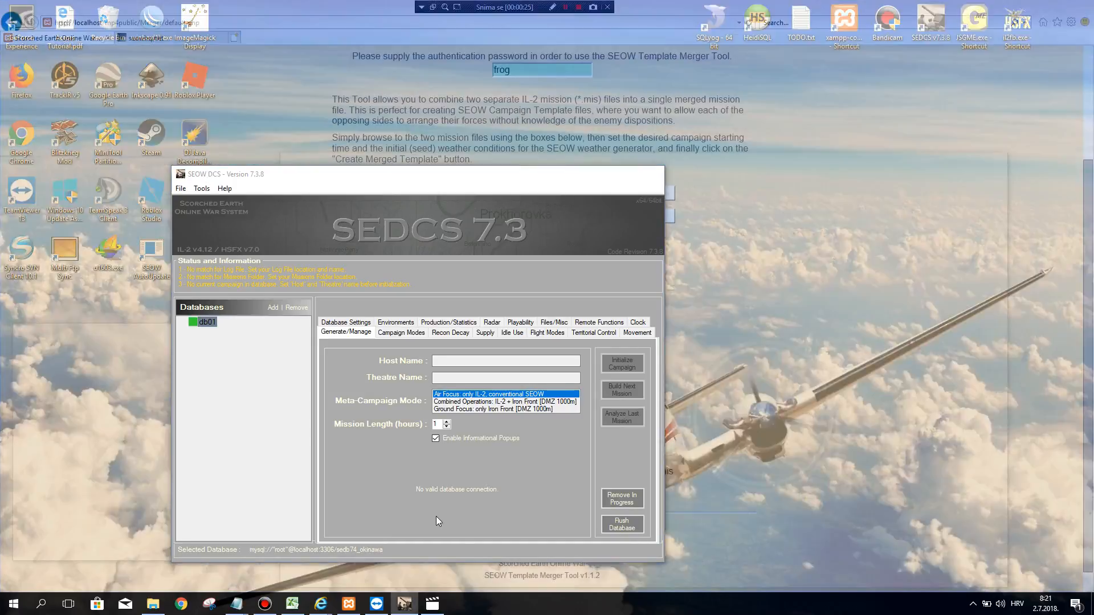
# - Bring the SEOW DCS window forward and drag it to the right beside the merger form
pyautogui.click(399, 512)
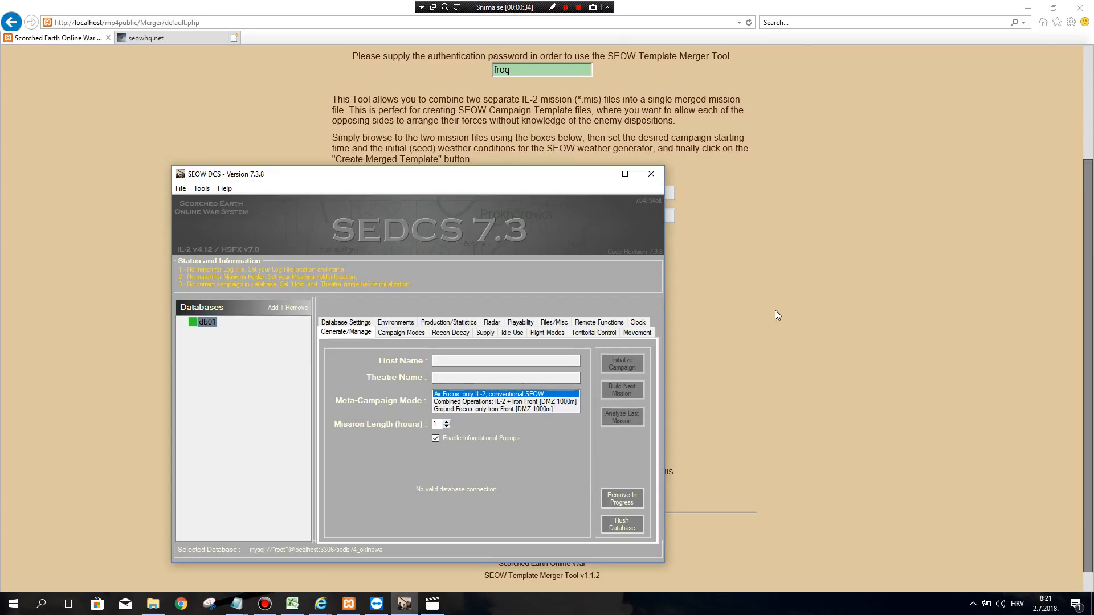
pyautogui.moveTo(409, 179); pyautogui.dragTo(883, 201)
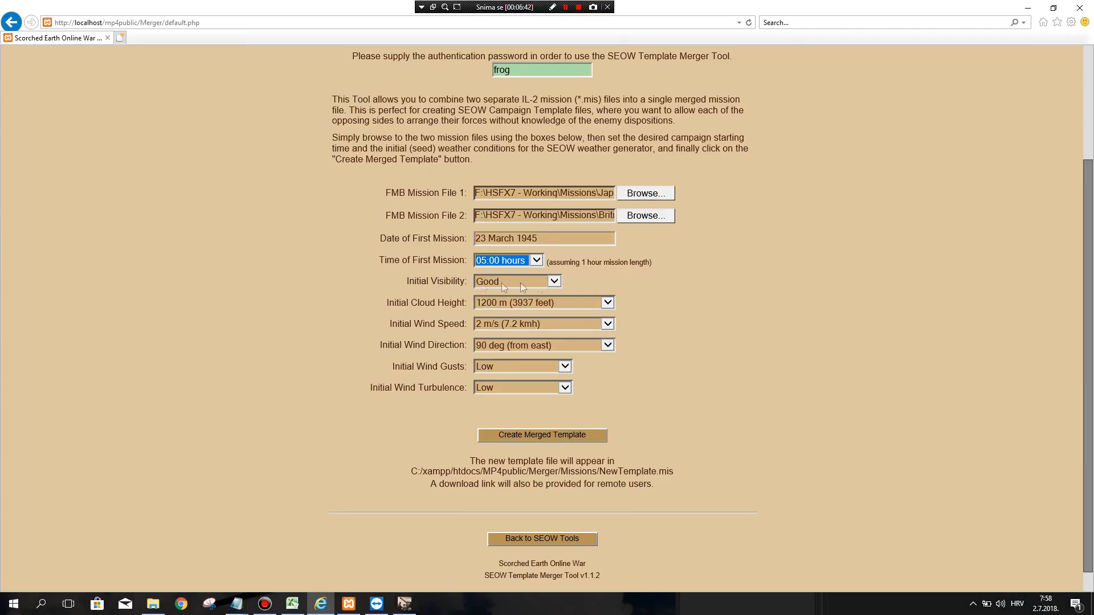
# - Choose Clear for initial visibility and None for both initial wind gusts and wind turbulence
pyautogui.click(502, 282)
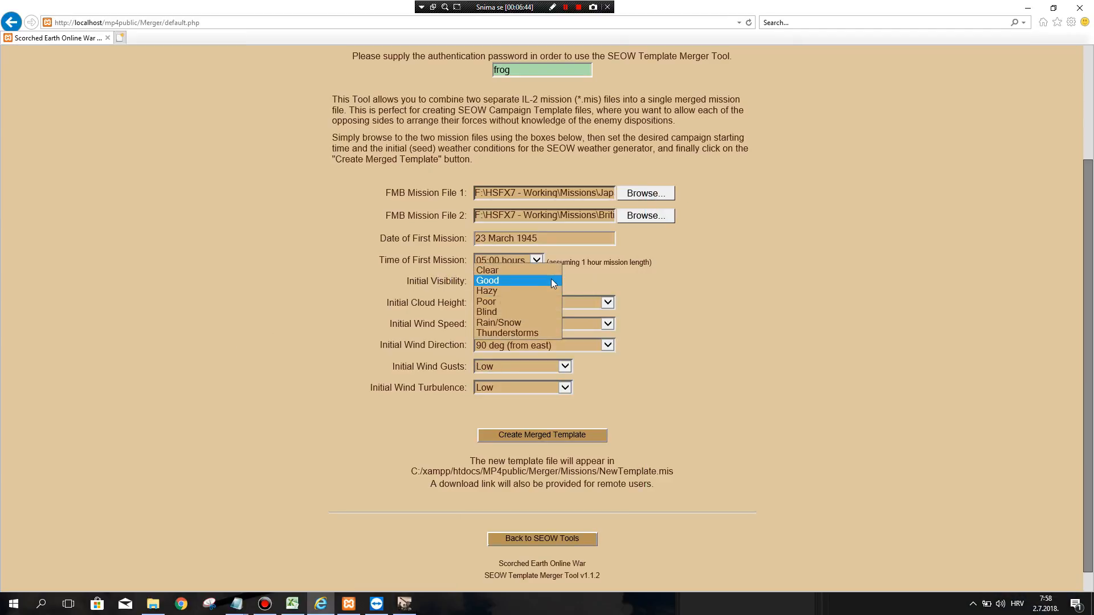
pyautogui.click(496, 271)
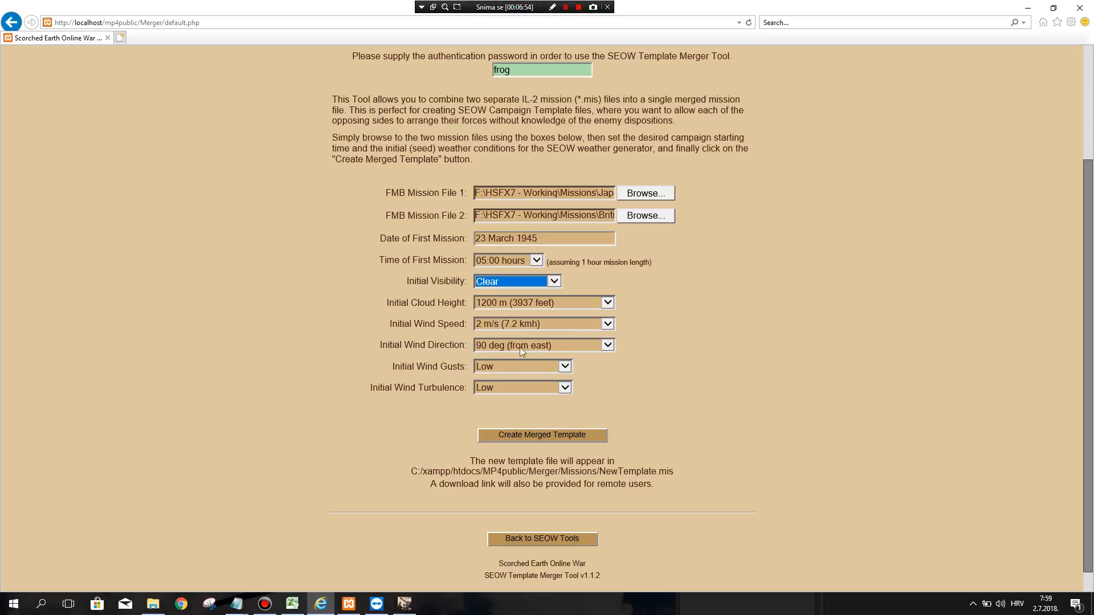
pyautogui.click(565, 367)
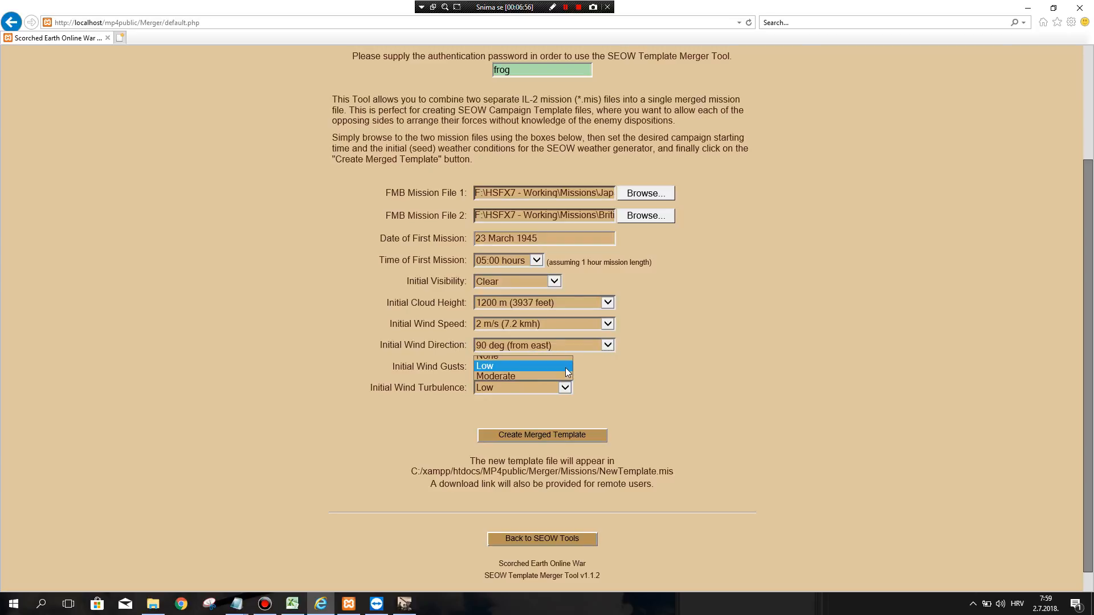
pyautogui.click(504, 357)
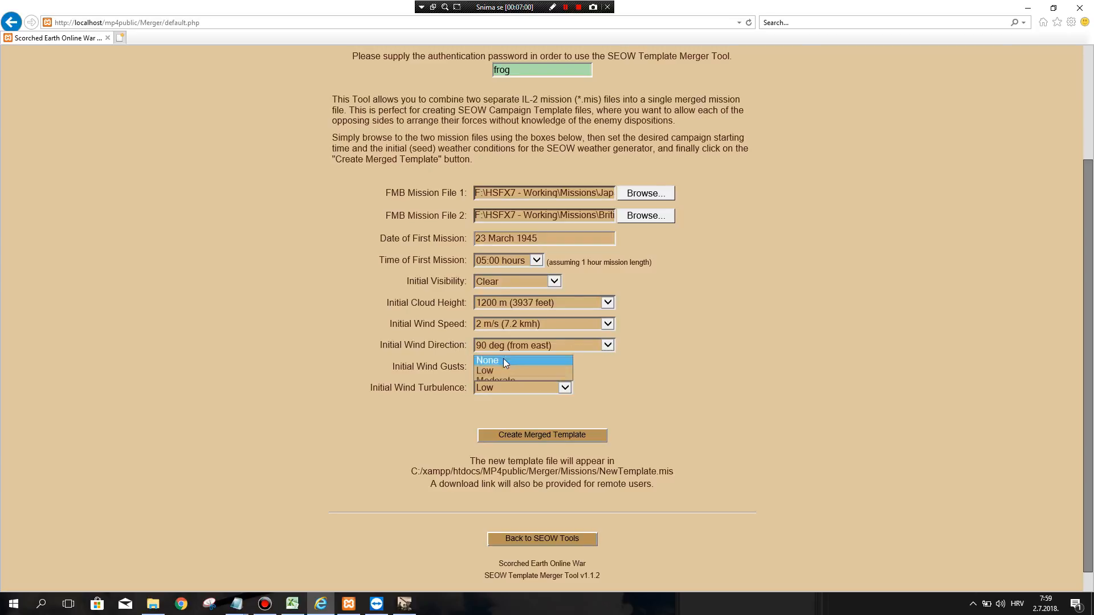
pyautogui.click(564, 389)
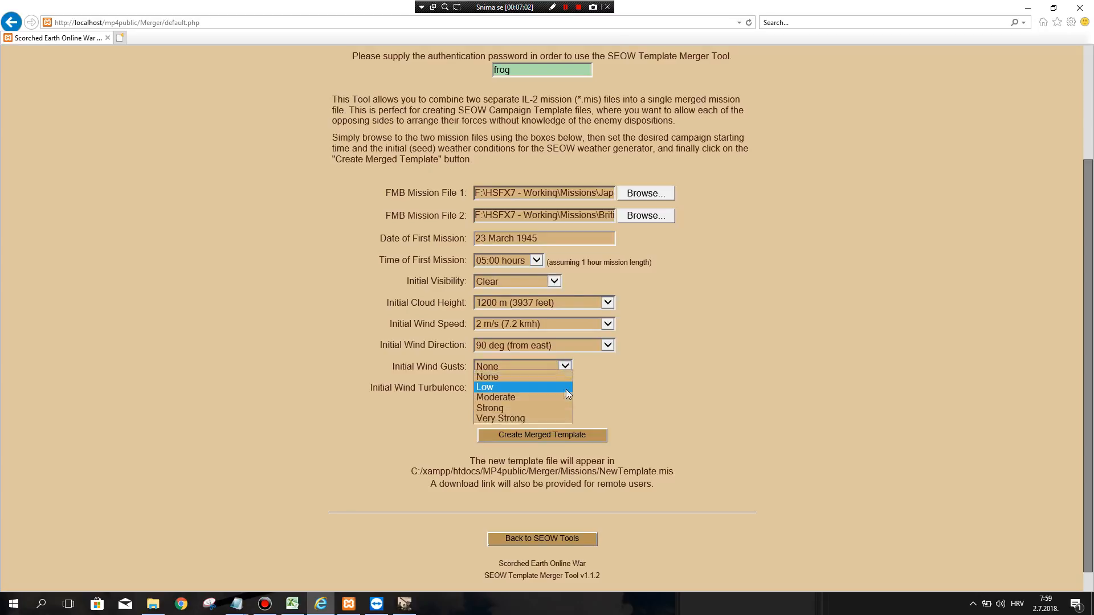
pyautogui.click(525, 379)
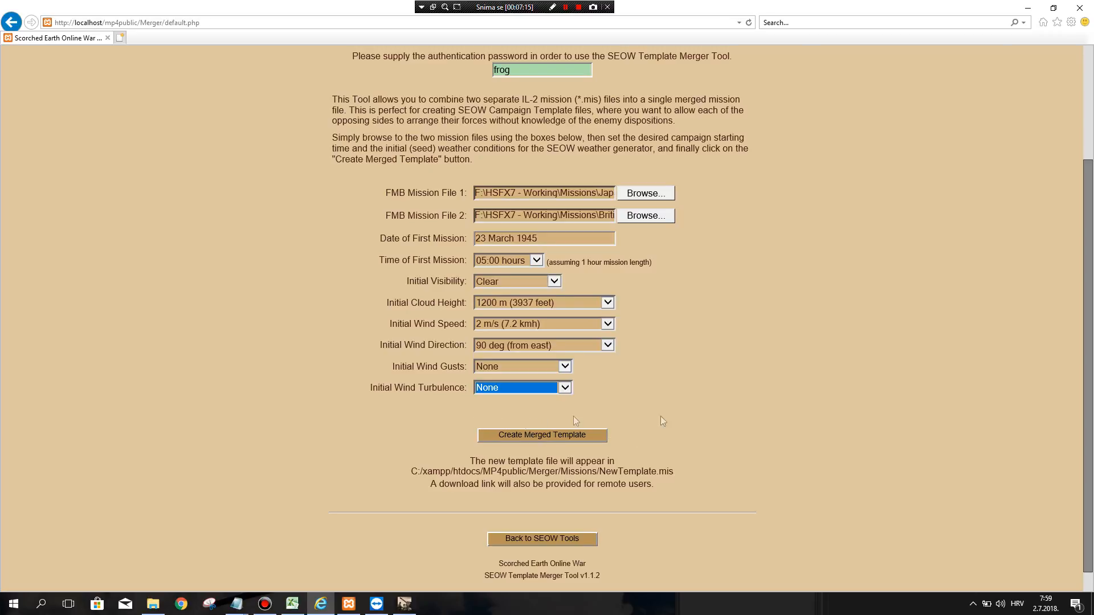
pyautogui.scroll(2, 696, 401)
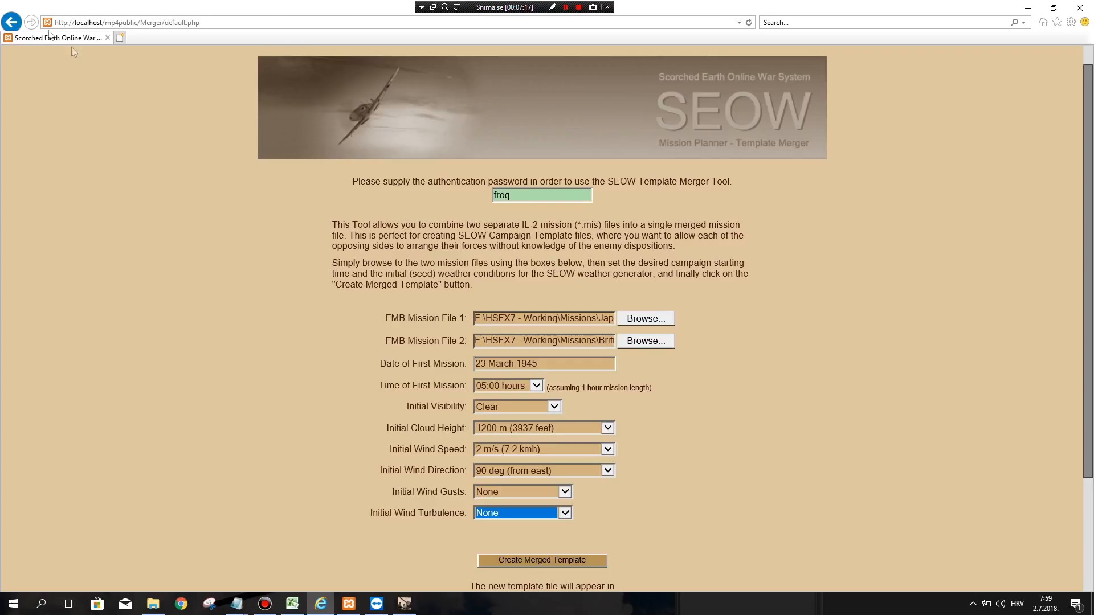
pyautogui.scroll(-1, 760, 311)
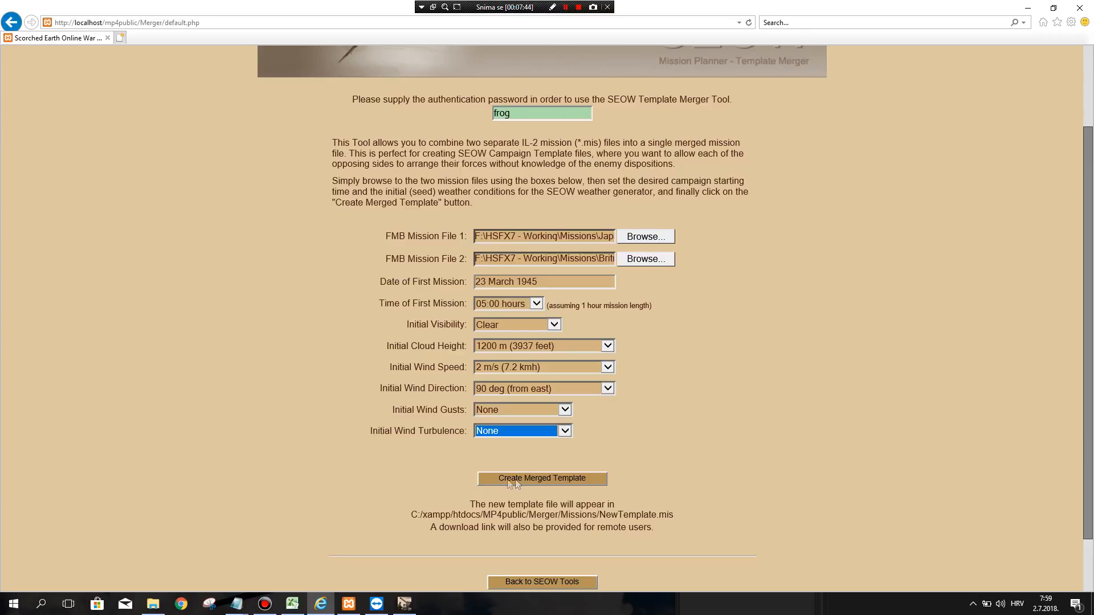
# - Create the merged template and open NewTemplate.mis, showing the Okinawa mission dated 23 March 1945
pyautogui.click(549, 480)
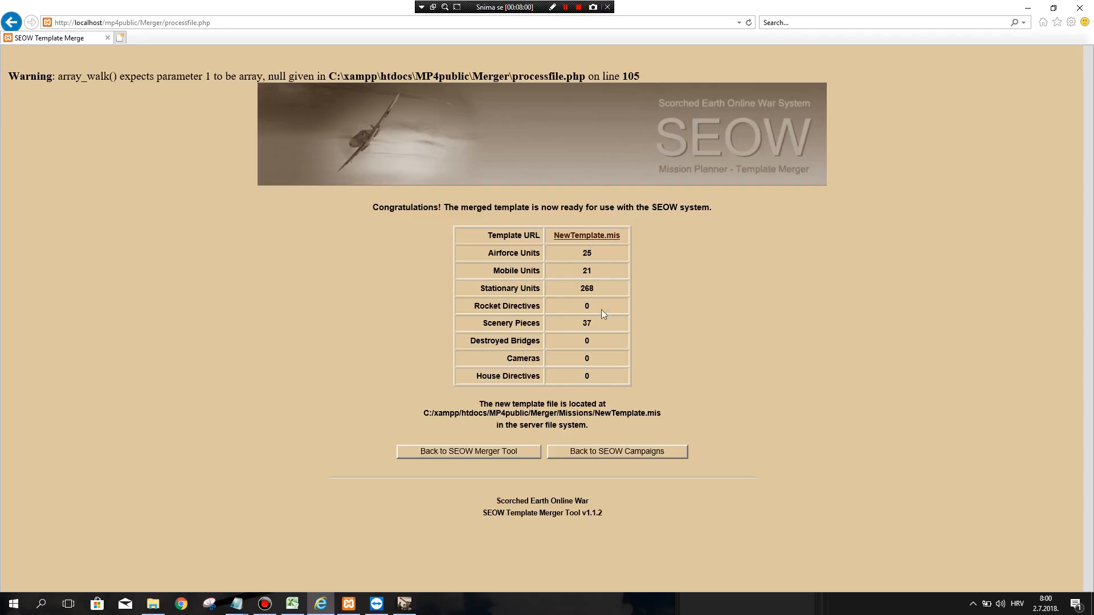
pyautogui.click(593, 243)
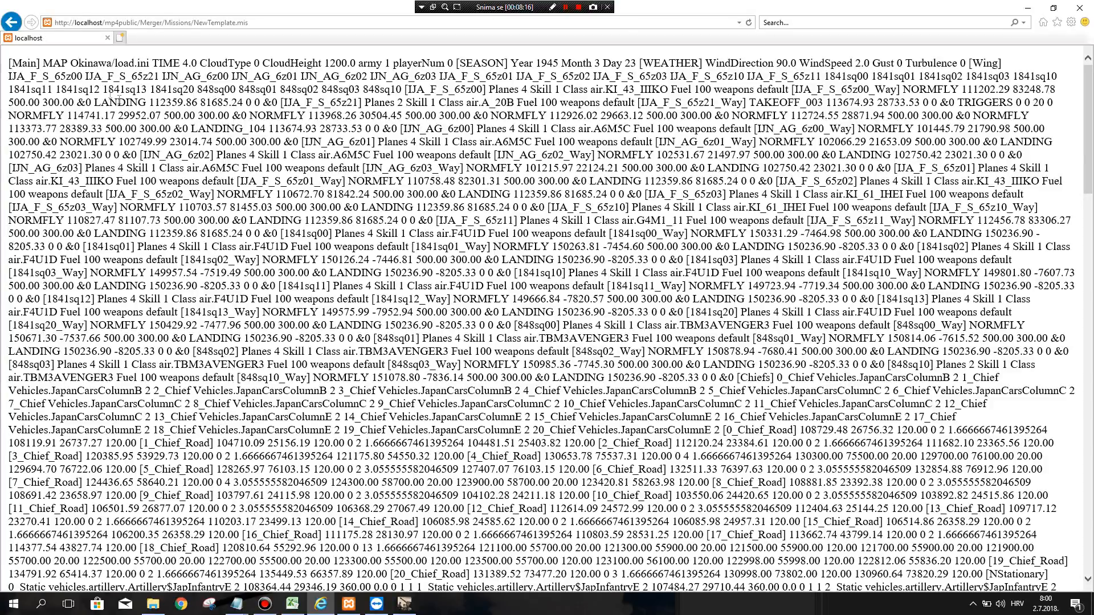
# - Go back three pages to the SEOW Tools page and open a new blank browser tab
pyautogui.click(11, 22)
pyautogui.click(12, 22)
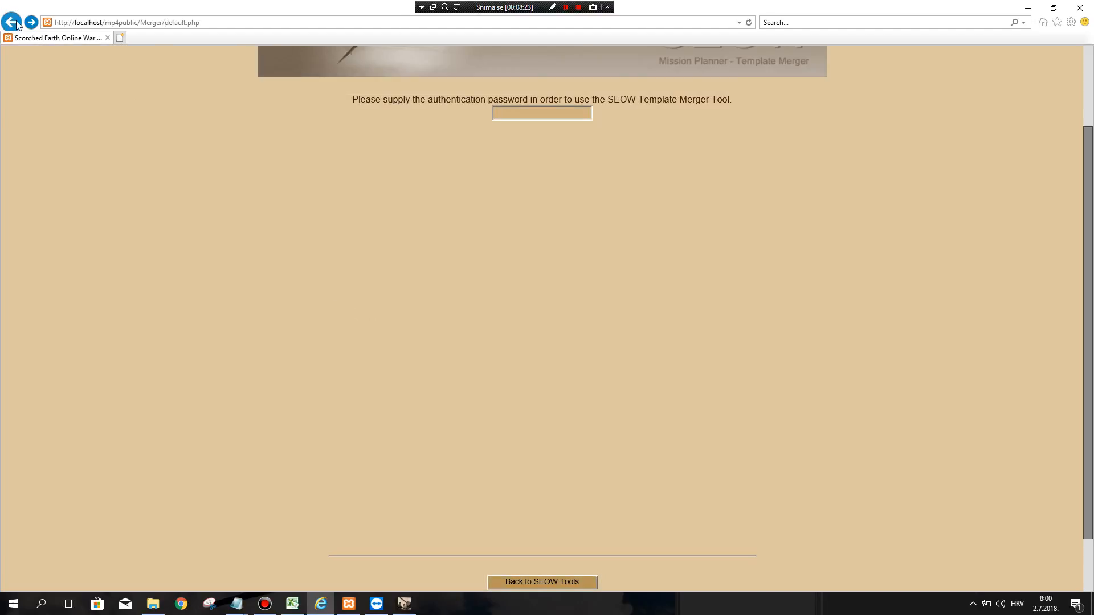
pyautogui.click(12, 22)
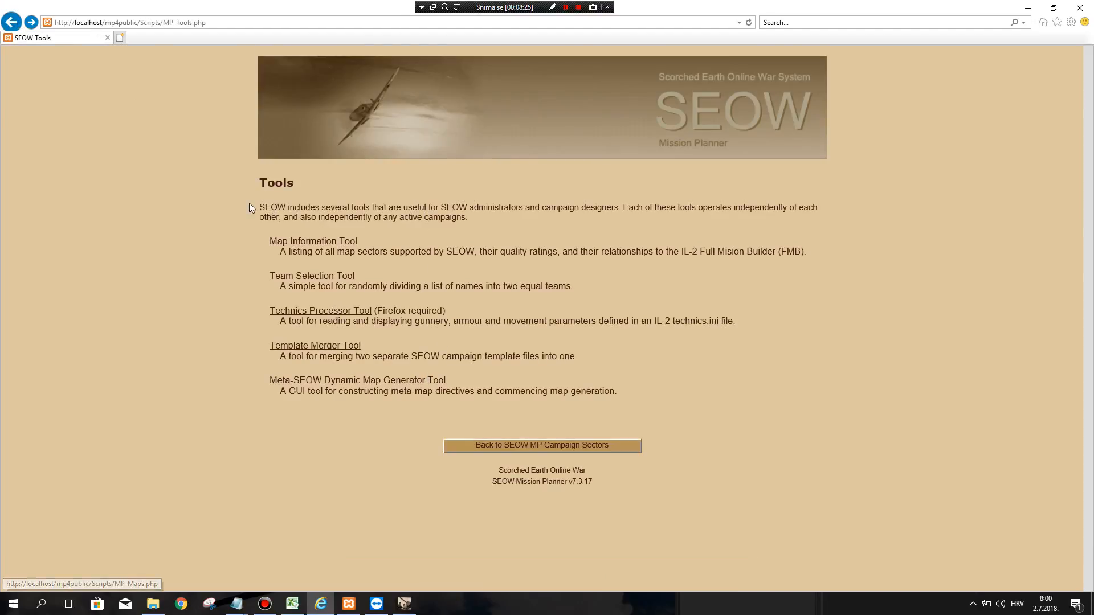
pyautogui.click(120, 37)
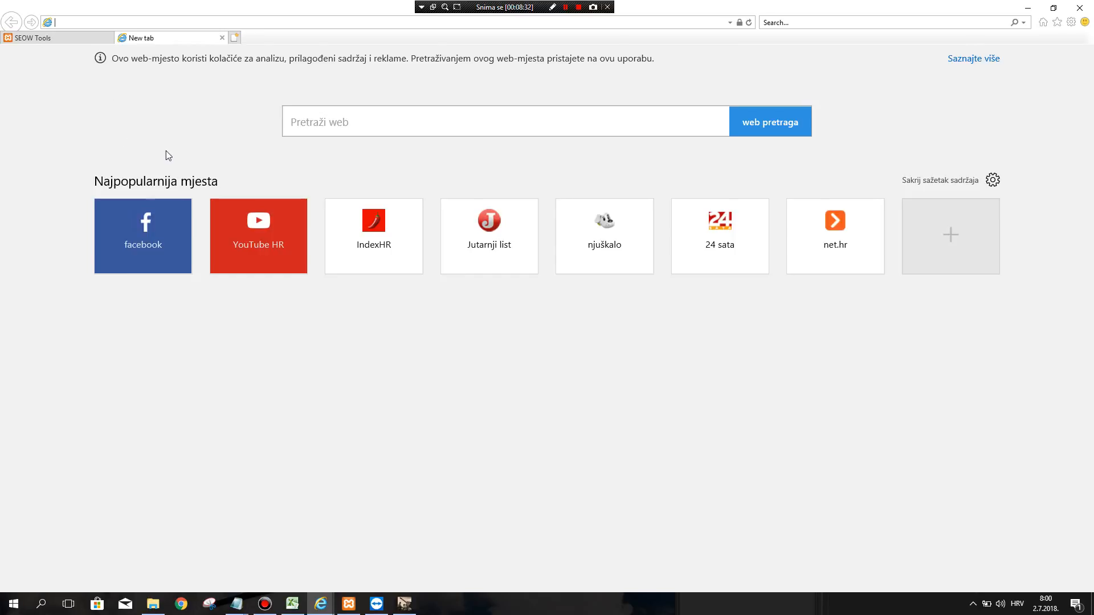
# - Load seowhq.net and go via SEOW HQ Mission Planner and Full Sector List to the Template Merger Tool
pyautogui.write('seowhq.net/')
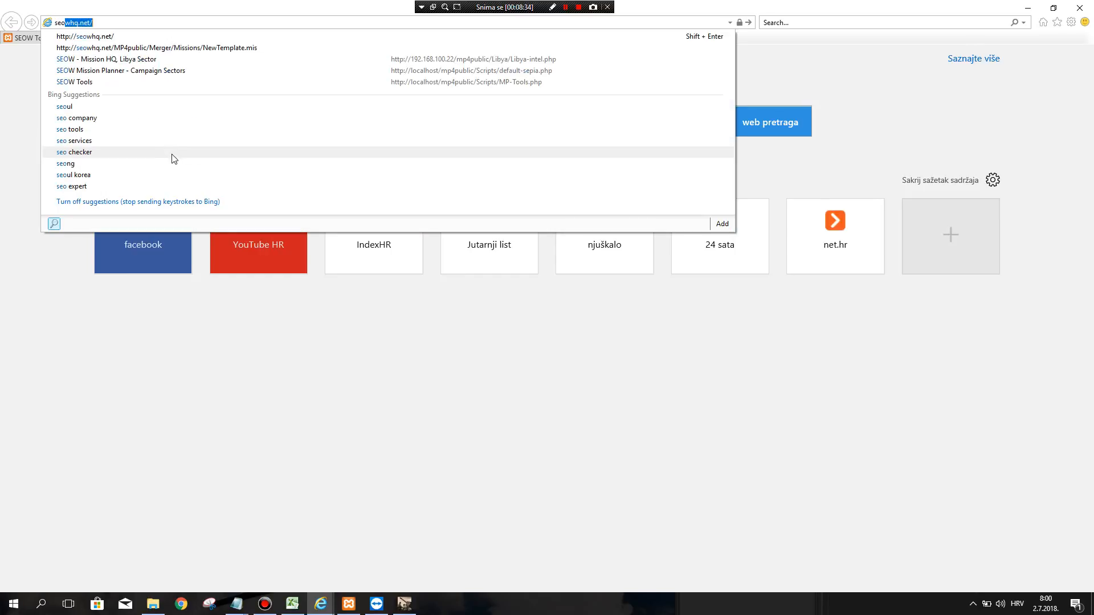
pyautogui.press('Return')
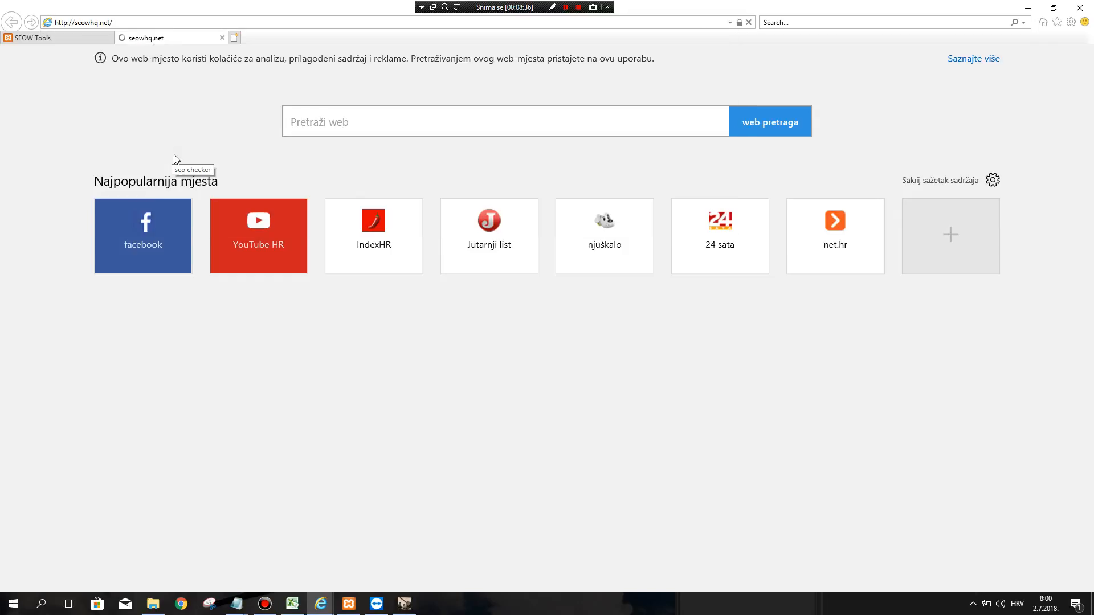
pyautogui.moveTo(341, 137)
pyautogui.moveTo(431, 143)
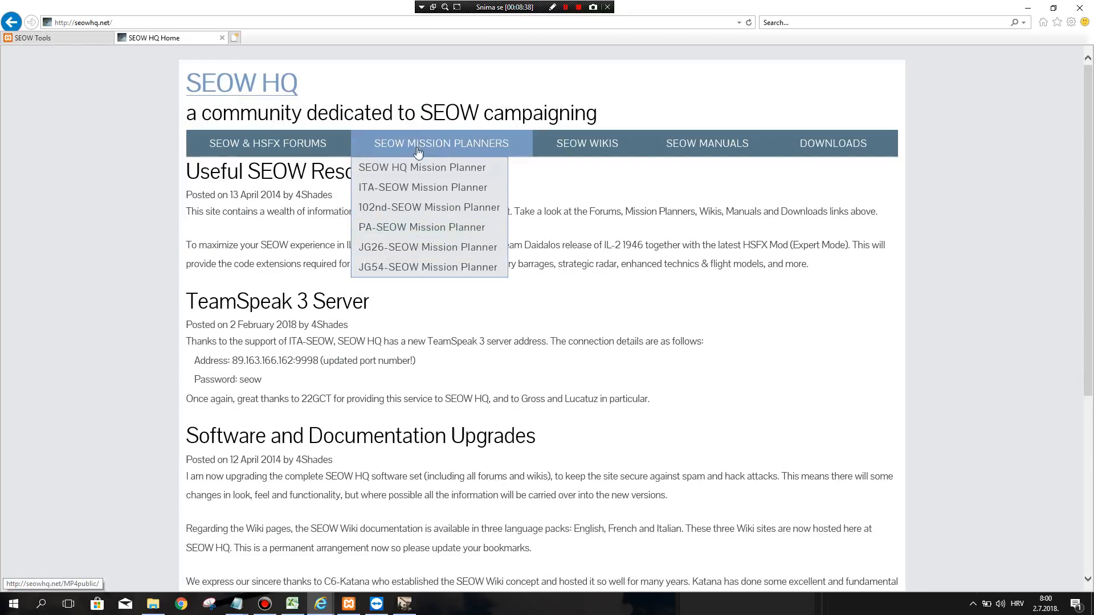
pyautogui.click(431, 169)
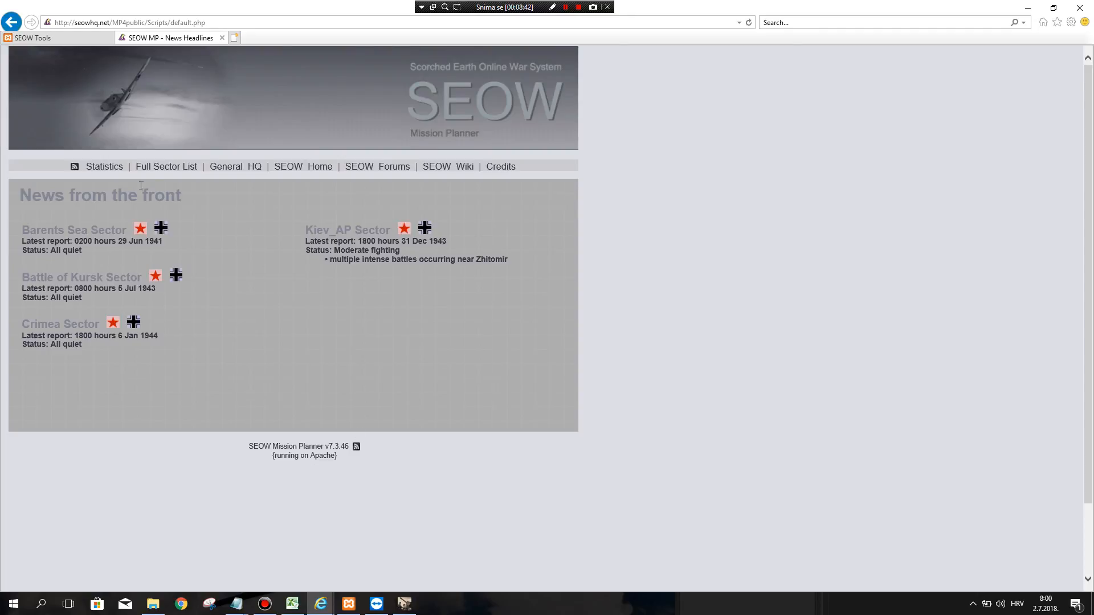
pyautogui.click(163, 169)
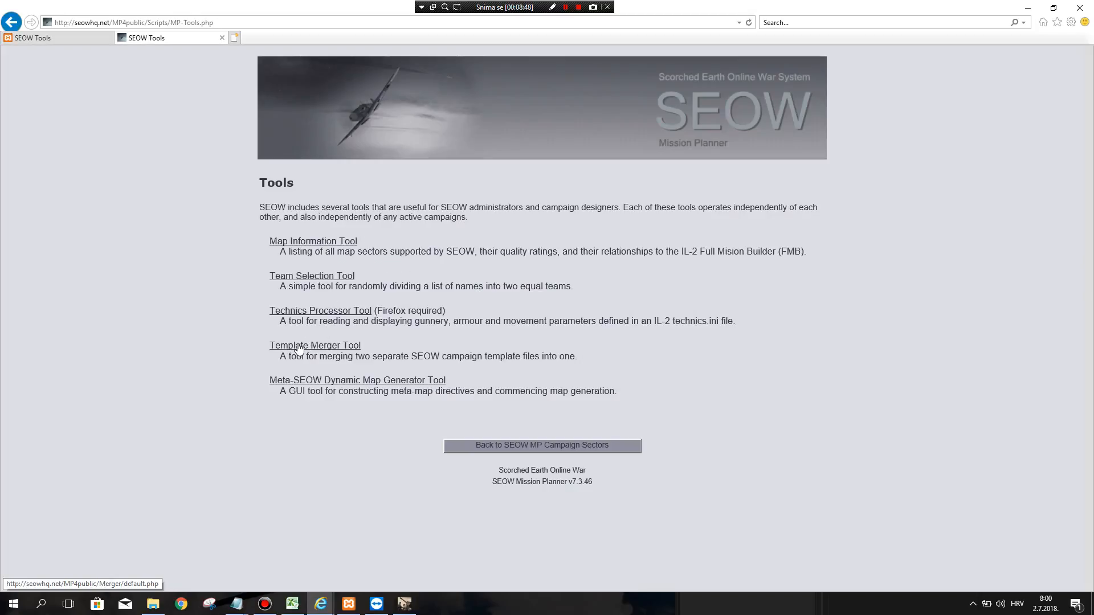
pyautogui.click(298, 346)
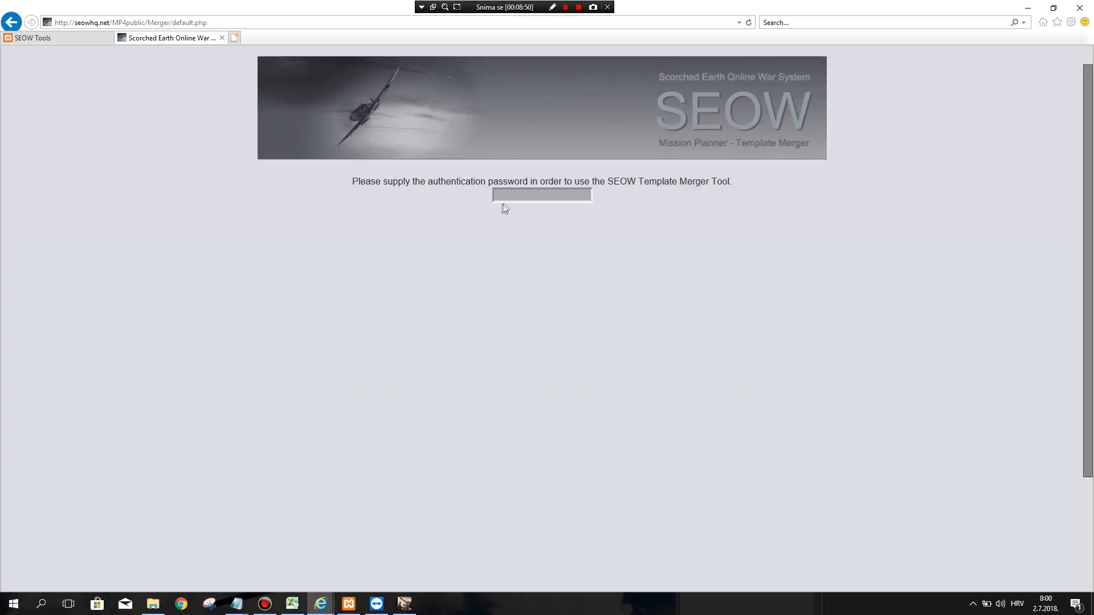
# - Enter the merger password and set FMB Mission Files 1 and 2 to the Japanese and British fleet.mis missions
pyautogui.click(514, 195)
pyautogui.click(627, 319)
pyautogui.click(144, 180)
pyautogui.click(464, 288)
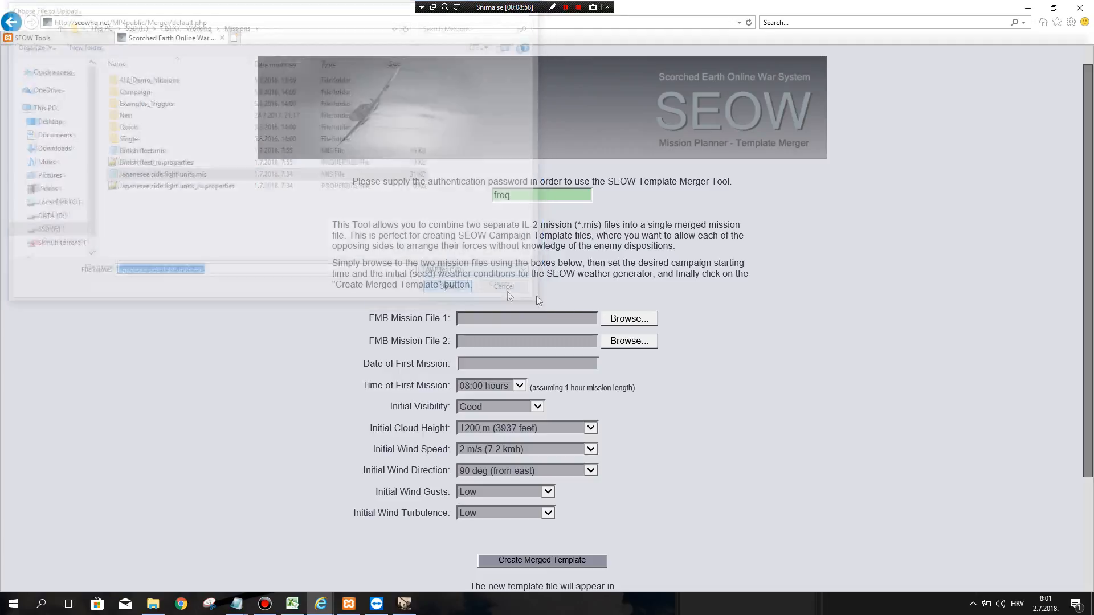
pyautogui.click(132, 152)
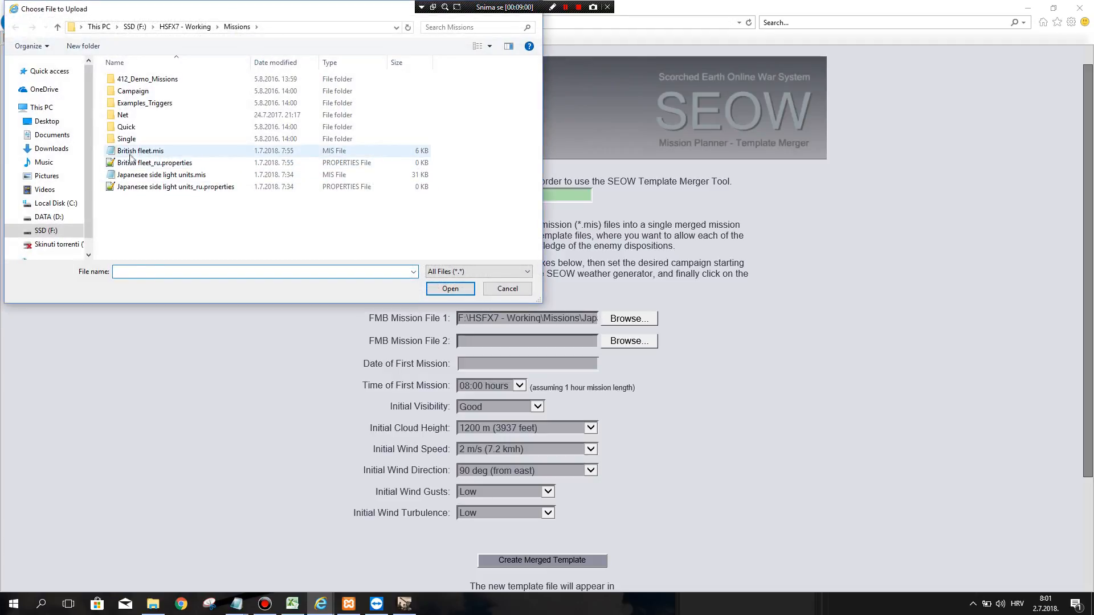
pyautogui.click(450, 288)
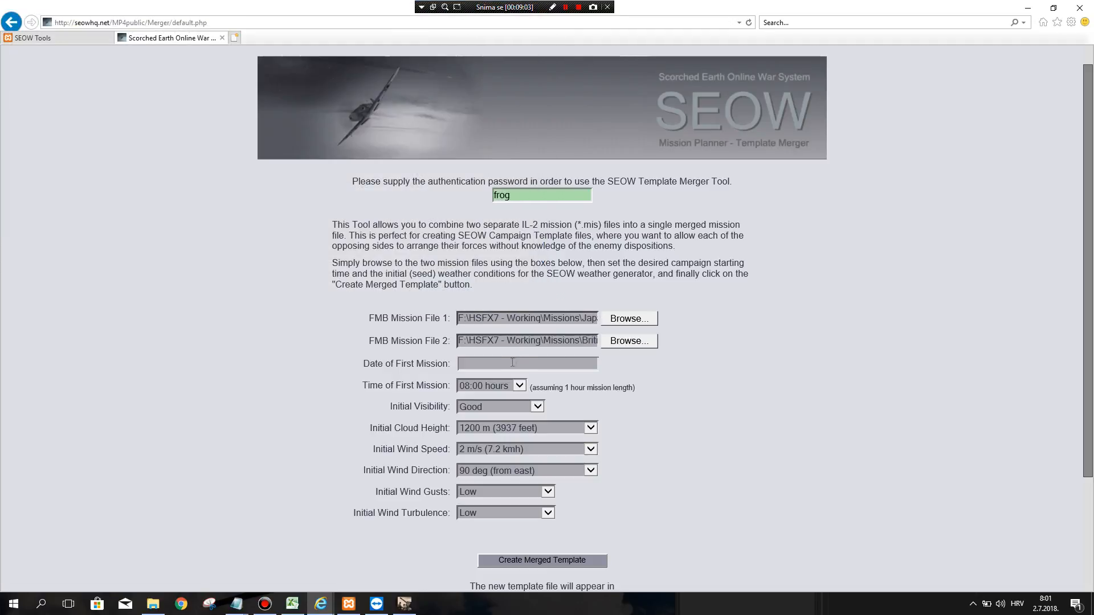
# - Set the first mission date to 23 March 1945 and the start time to 05:00 hours
pyautogui.click(510, 363)
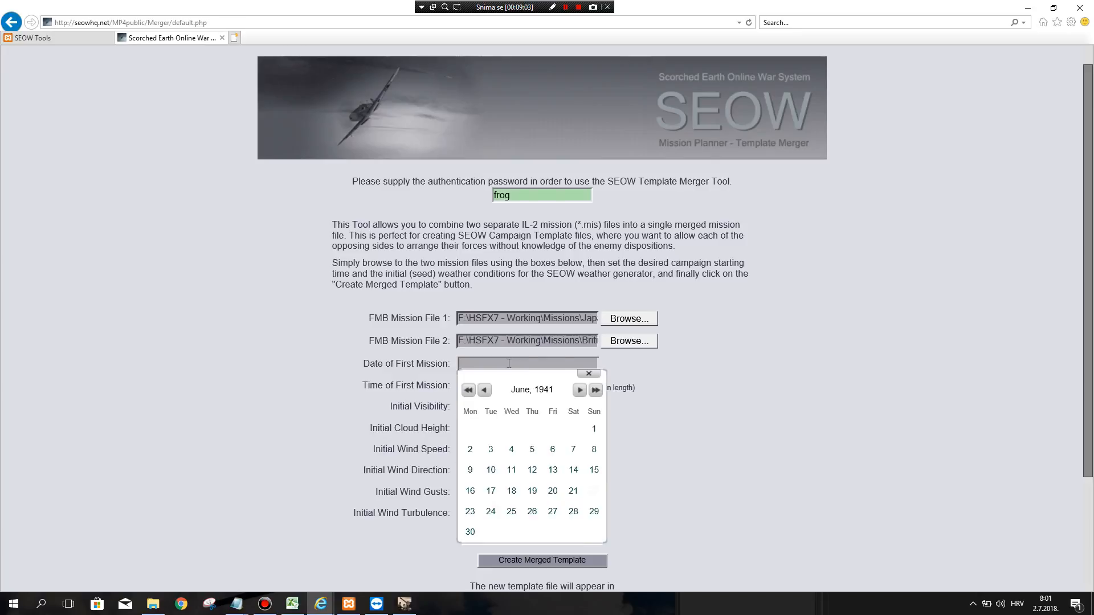
pyautogui.click(595, 391)
pyautogui.click(595, 391)
pyautogui.click(595, 391)
pyautogui.click(595, 391)
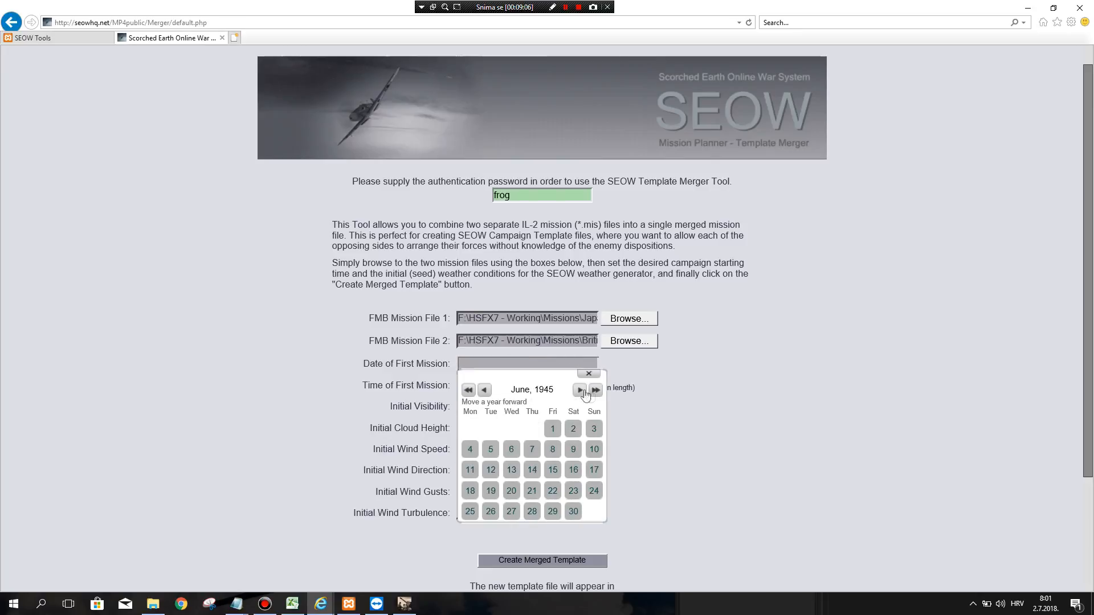
pyautogui.click(484, 390)
pyautogui.click(485, 391)
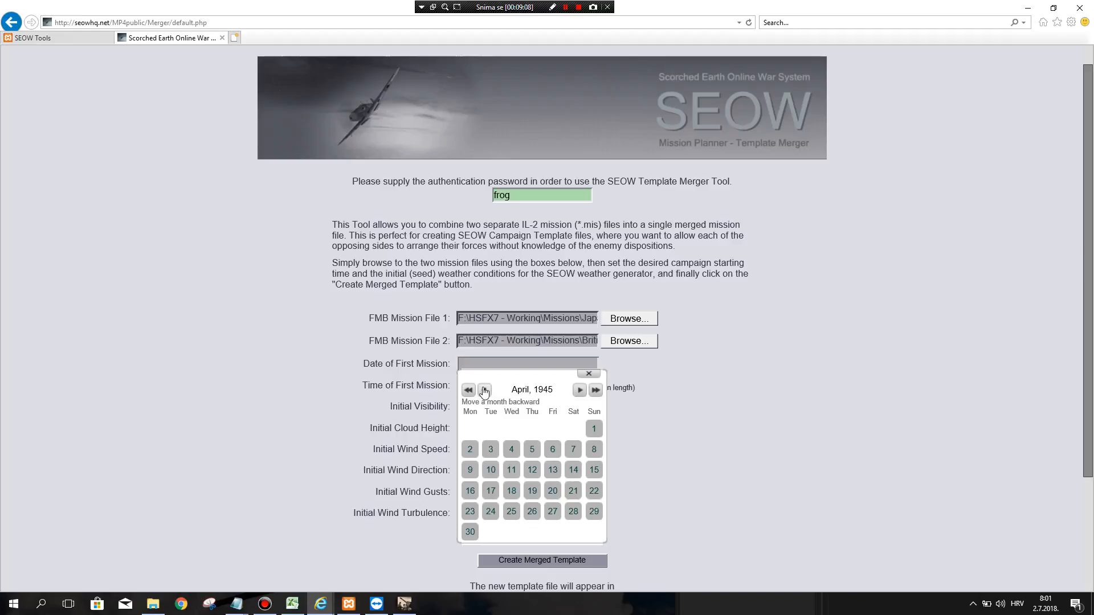
pyautogui.click(484, 390)
pyautogui.click(553, 491)
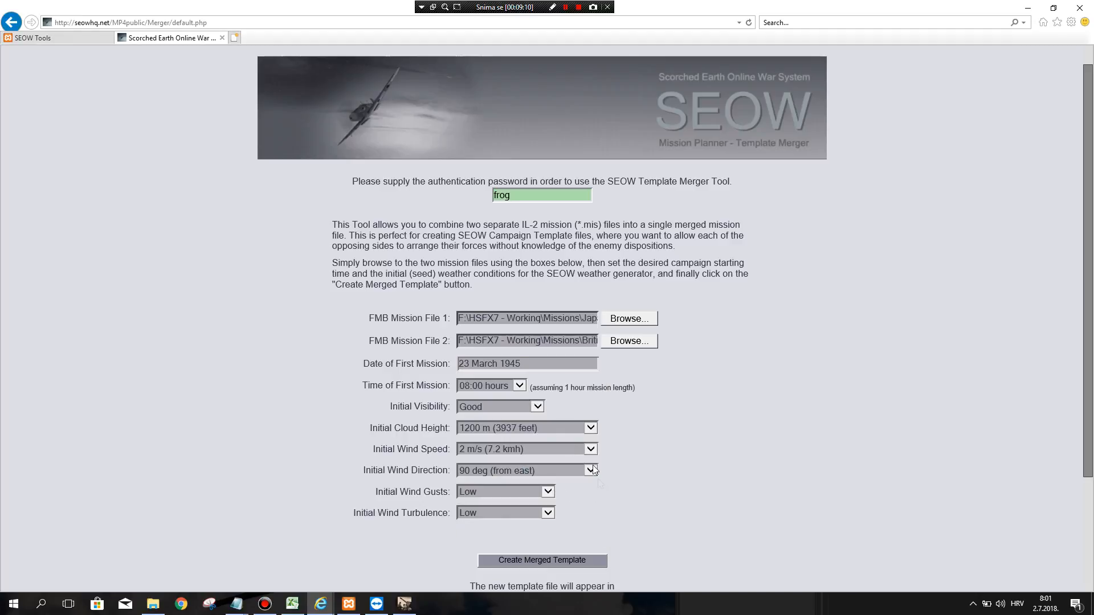
pyautogui.click(519, 385)
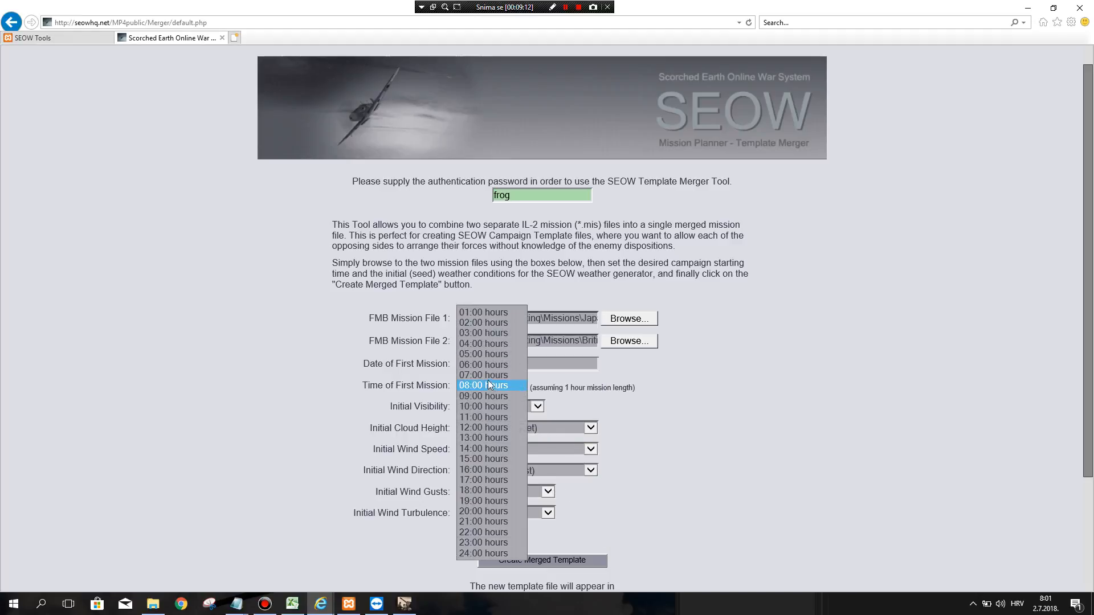
pyautogui.click(483, 354)
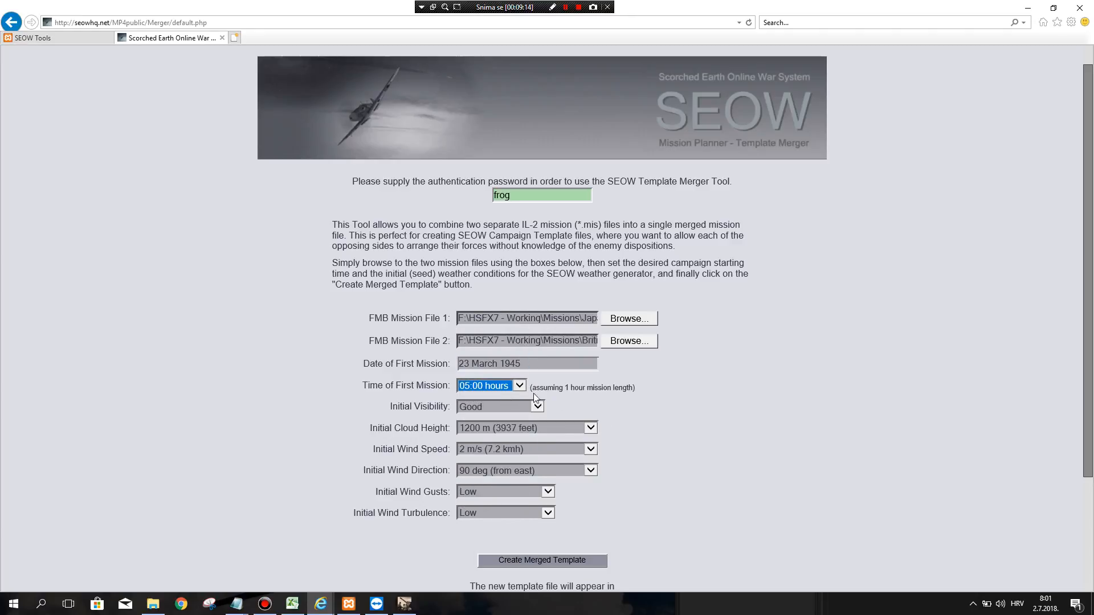
# - Set initial visibility to Clear and both wind gusts and turbulence to None
pyautogui.click(539, 409)
pyautogui.click(539, 409)
pyautogui.click(536, 408)
pyautogui.click(481, 397)
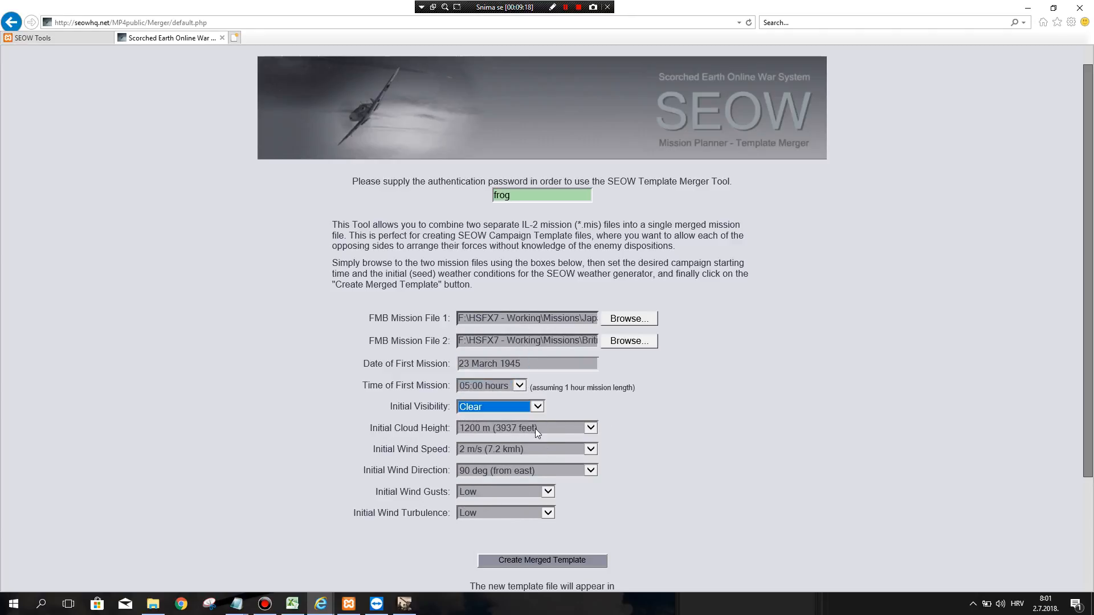
pyautogui.click(478, 490)
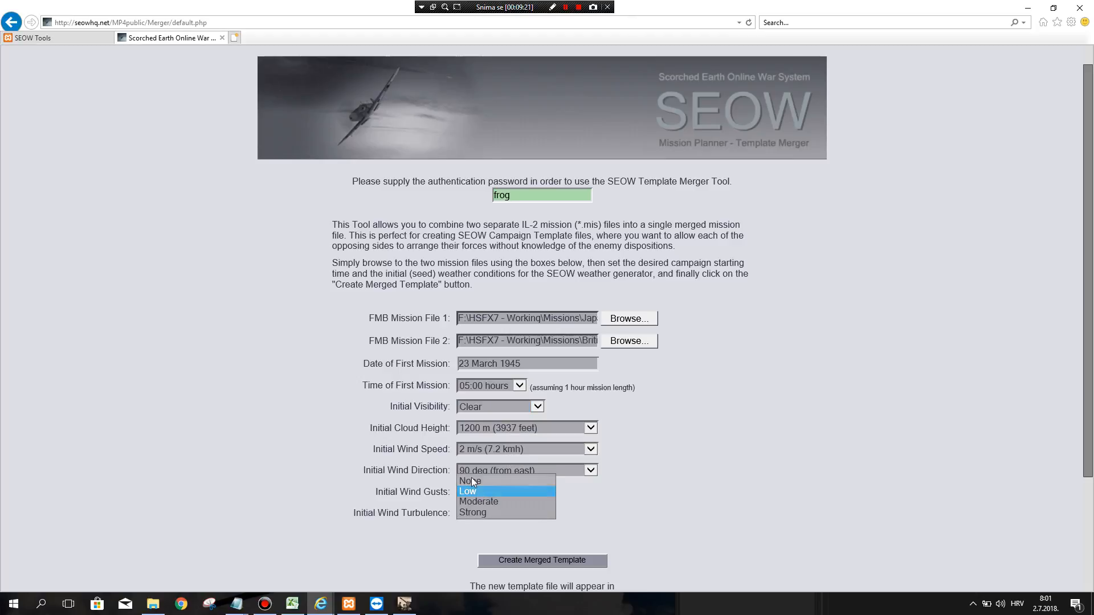
pyautogui.click(473, 480)
pyautogui.click(480, 512)
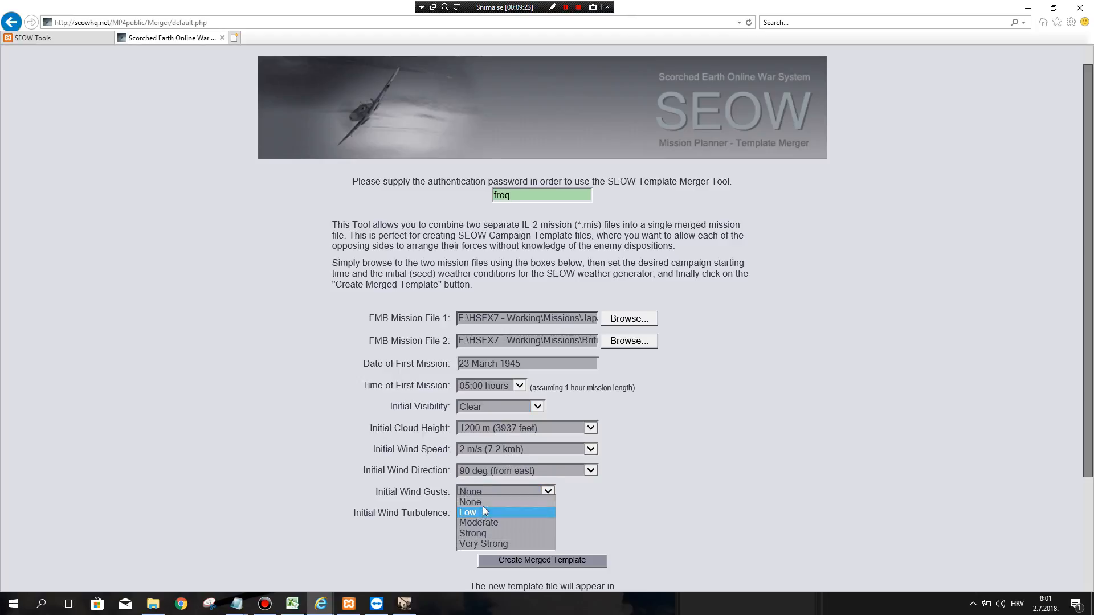
pyautogui.click(488, 503)
pyautogui.scroll(-2, 604, 539)
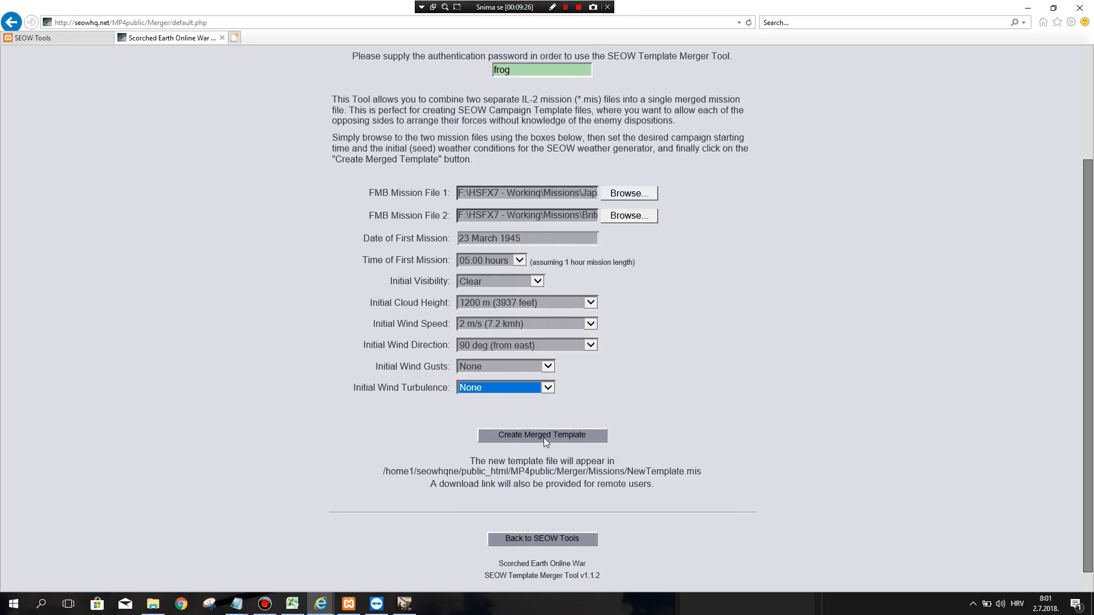
# - Generate the merged template, open NewTemplate.mis and select all of its text
pyautogui.click(544, 437)
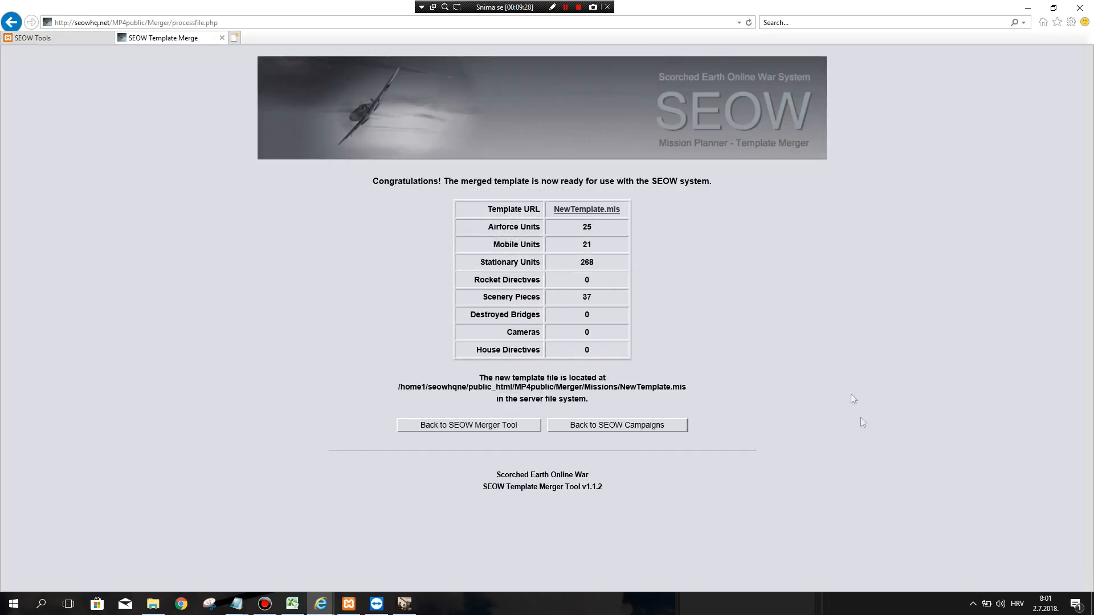
pyautogui.click(598, 212)
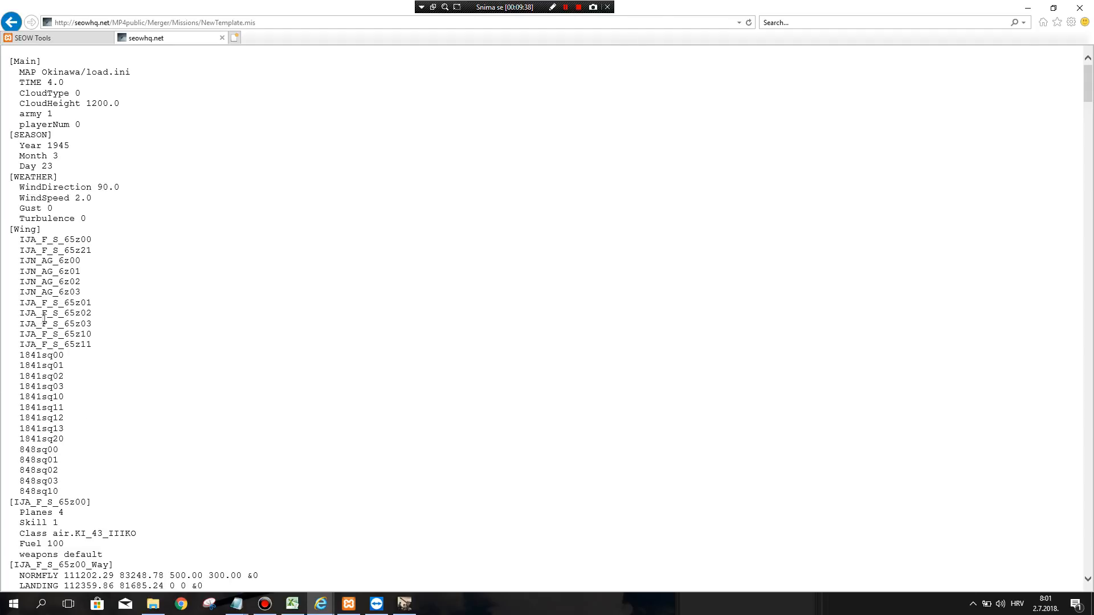
pyautogui.hotkey('ctrl', 'a')
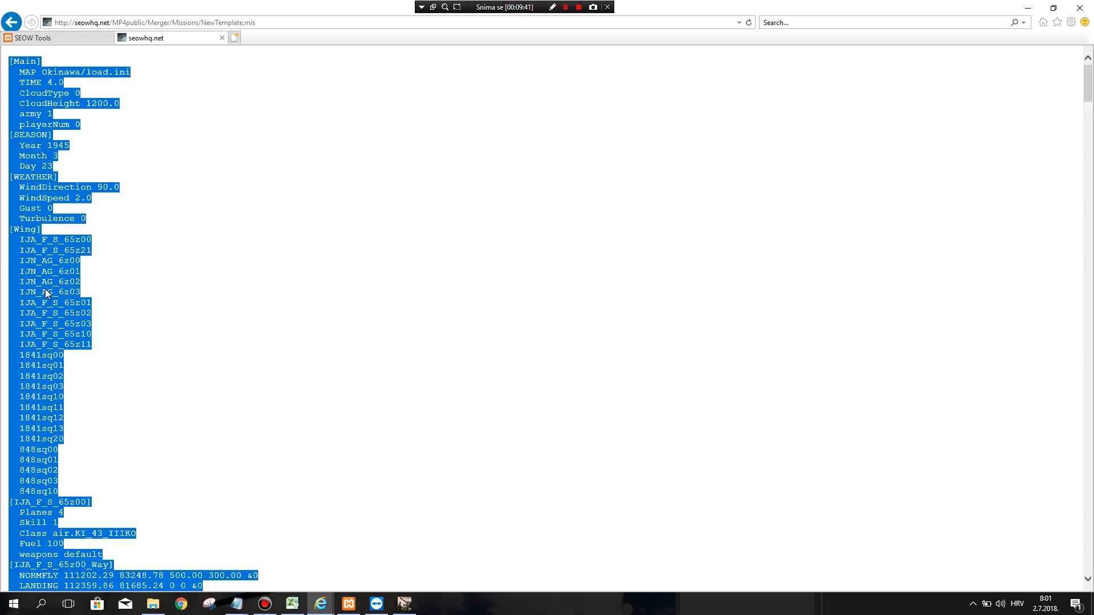
# - Copy the selected NewTemplate.mis text and paste it into a new untitled Notepad document
pyautogui.rightClick(48, 293)
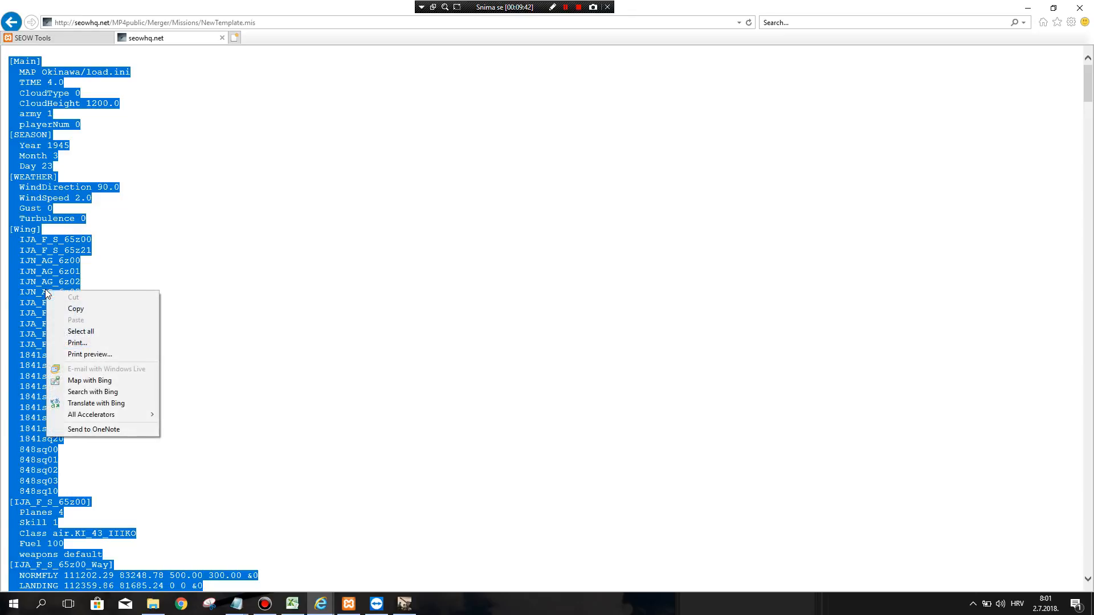
pyautogui.click(75, 310)
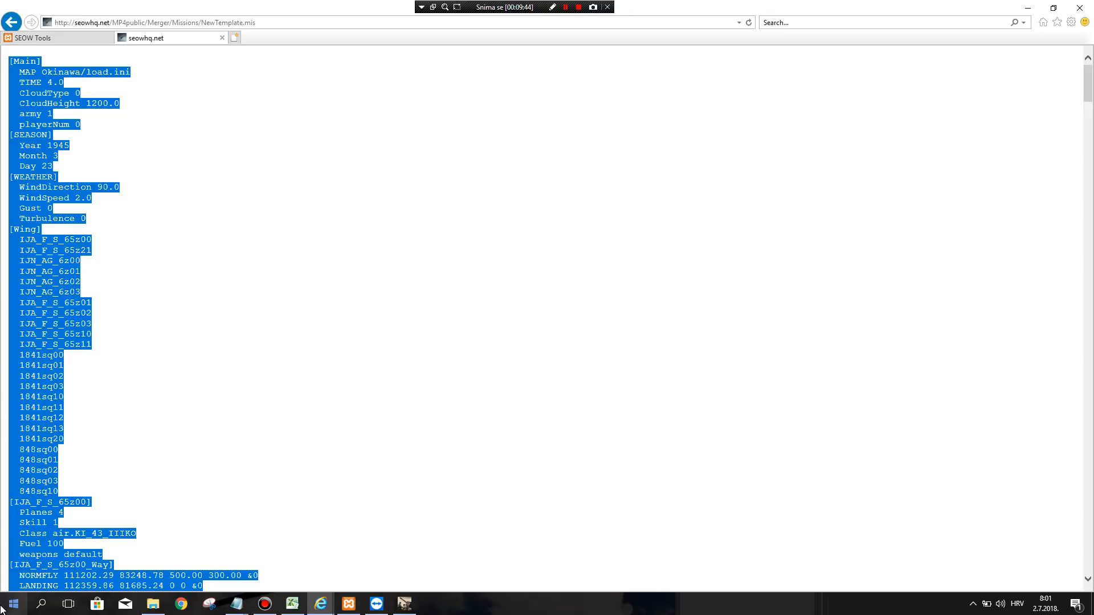
pyautogui.click(1, 609)
pyautogui.write('notepad')
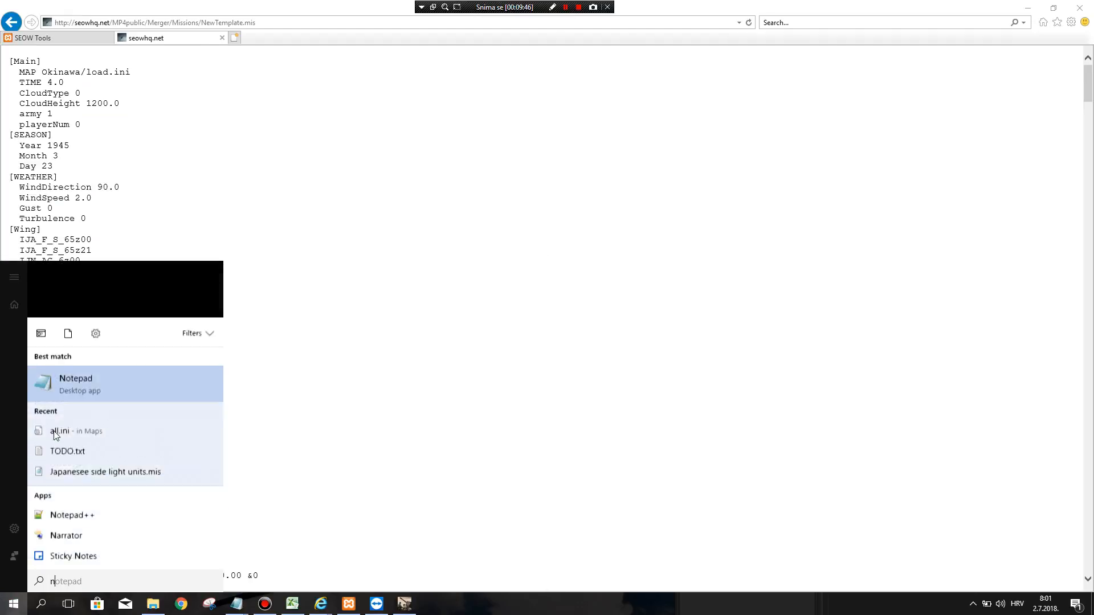
pyautogui.click(67, 341)
pyautogui.rightClick(349, 289)
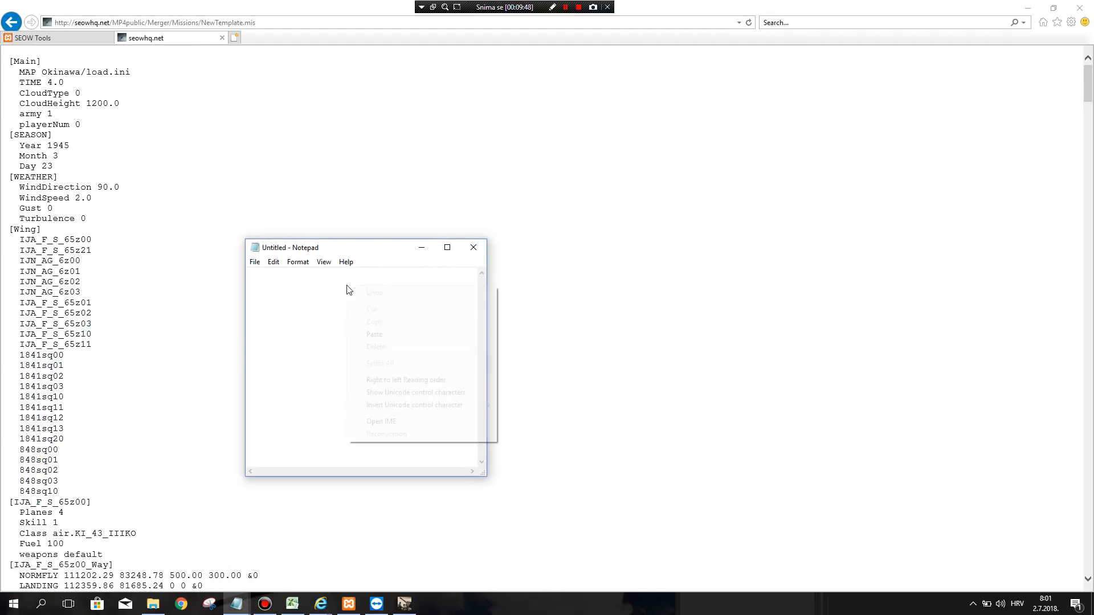
pyautogui.click(374, 334)
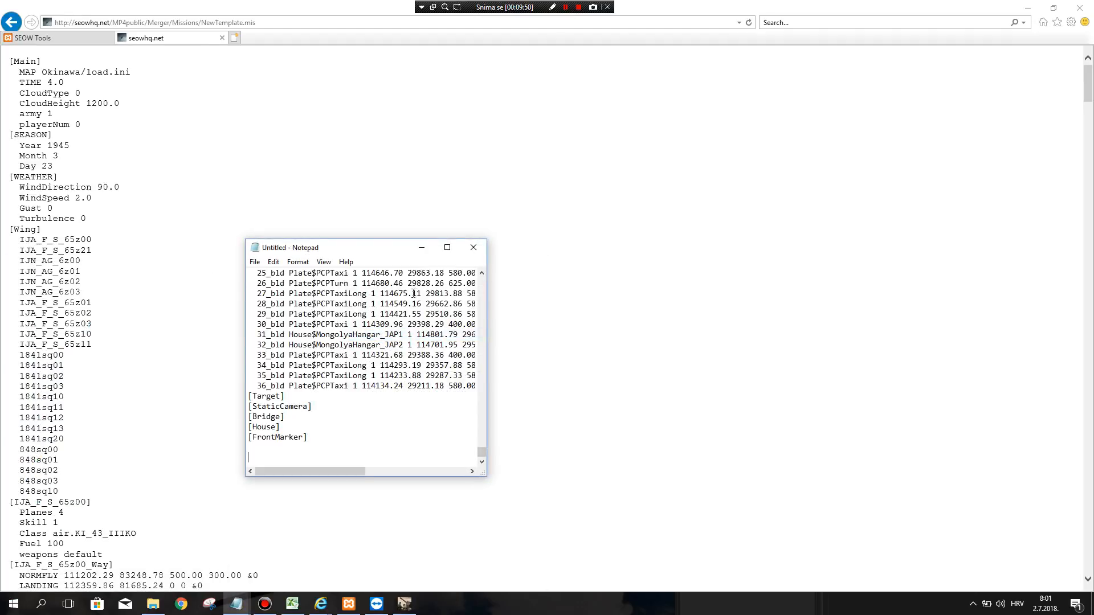
pyautogui.click(254, 262)
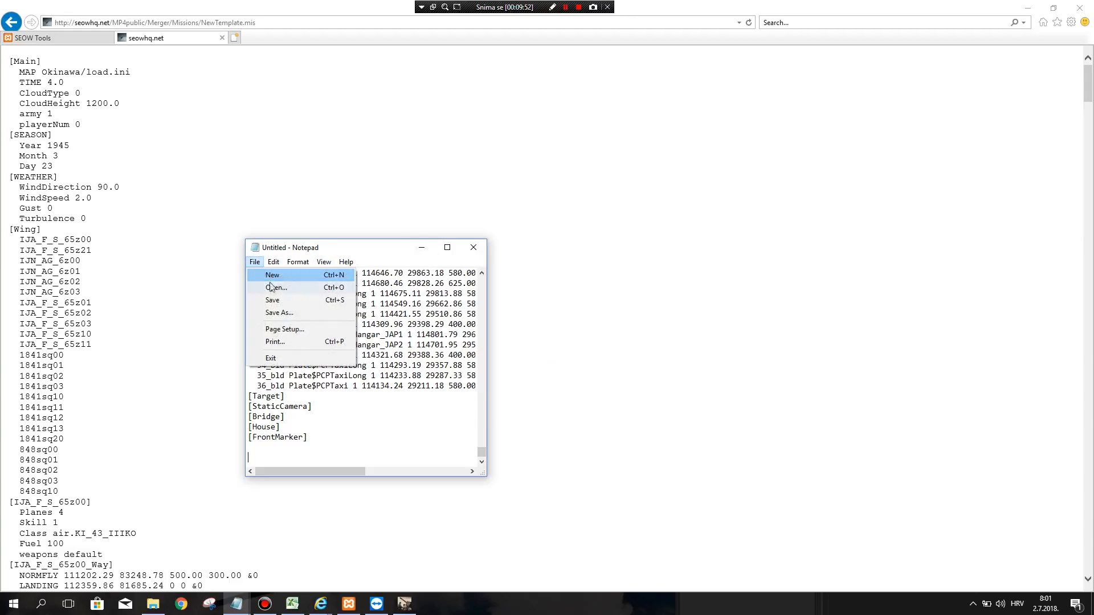
pyautogui.click(272, 313)
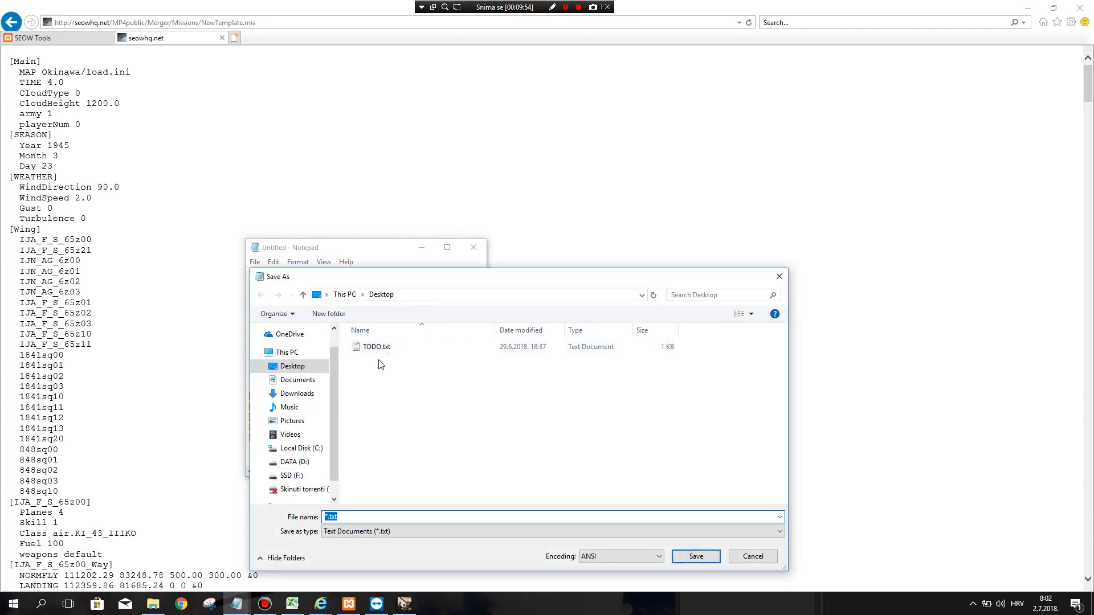
# - Save the text as Merged mission.mis in F:\HSFX7 - Working\Missions as All Files, then close Notepad
pyautogui.click(291, 475)
pyautogui.scroll(-2, 444, 451)
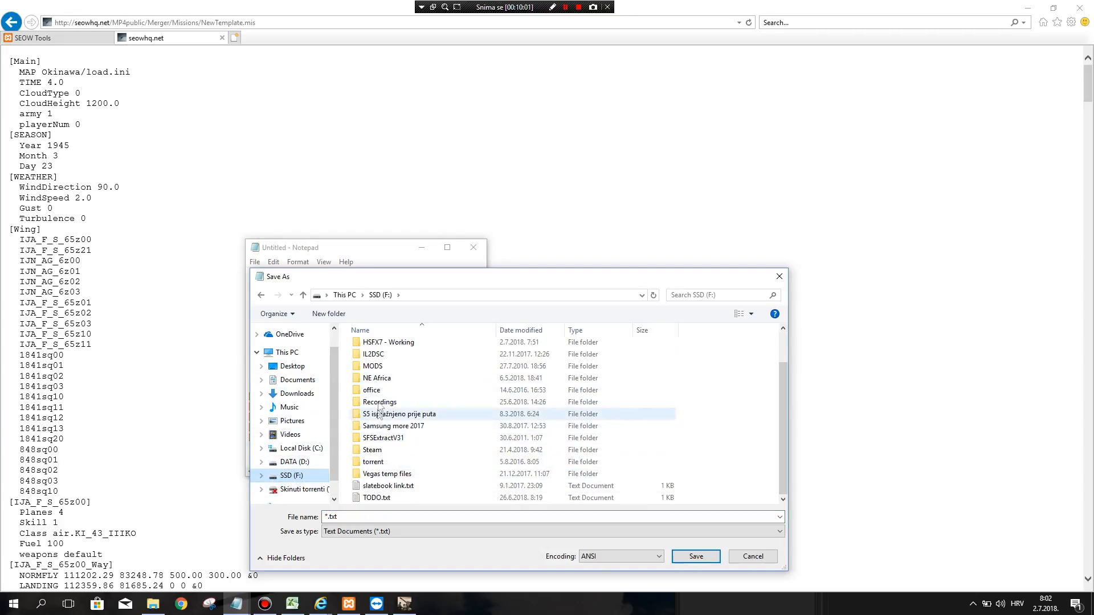
pyautogui.doubleClick(388, 342)
pyautogui.scroll(-2, 409, 425)
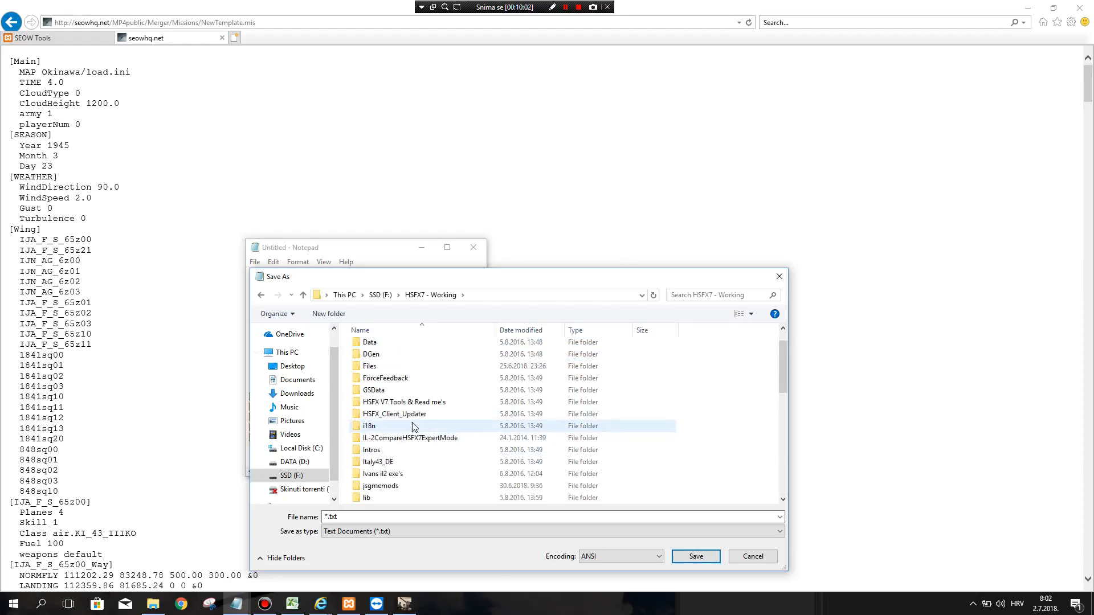
pyautogui.scroll(-1, 409, 428)
pyautogui.doubleClick(396, 451)
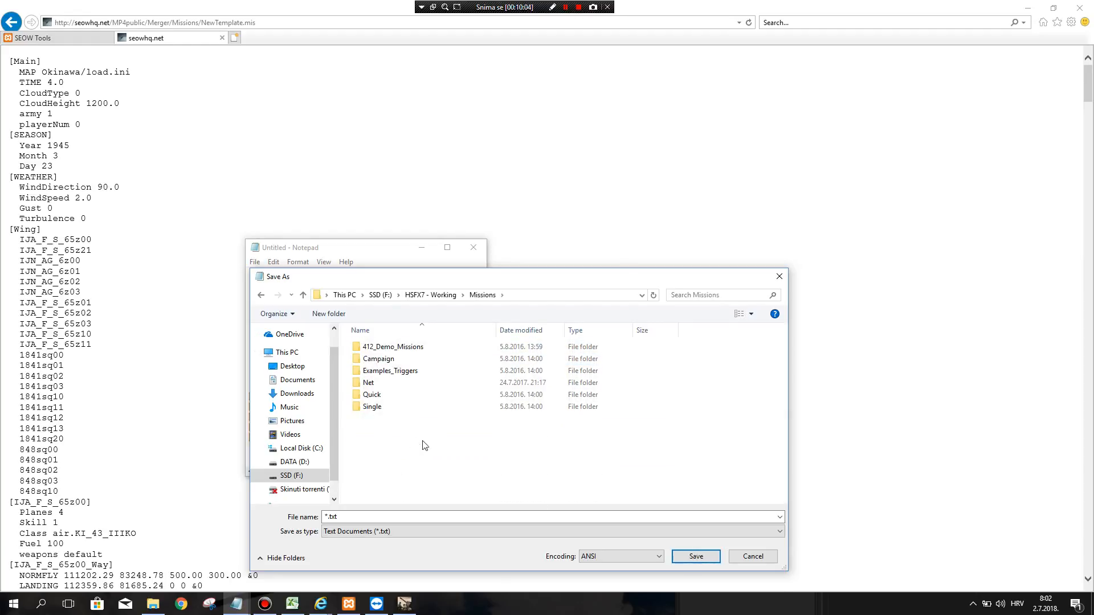
pyautogui.click(425, 533)
pyautogui.click(393, 552)
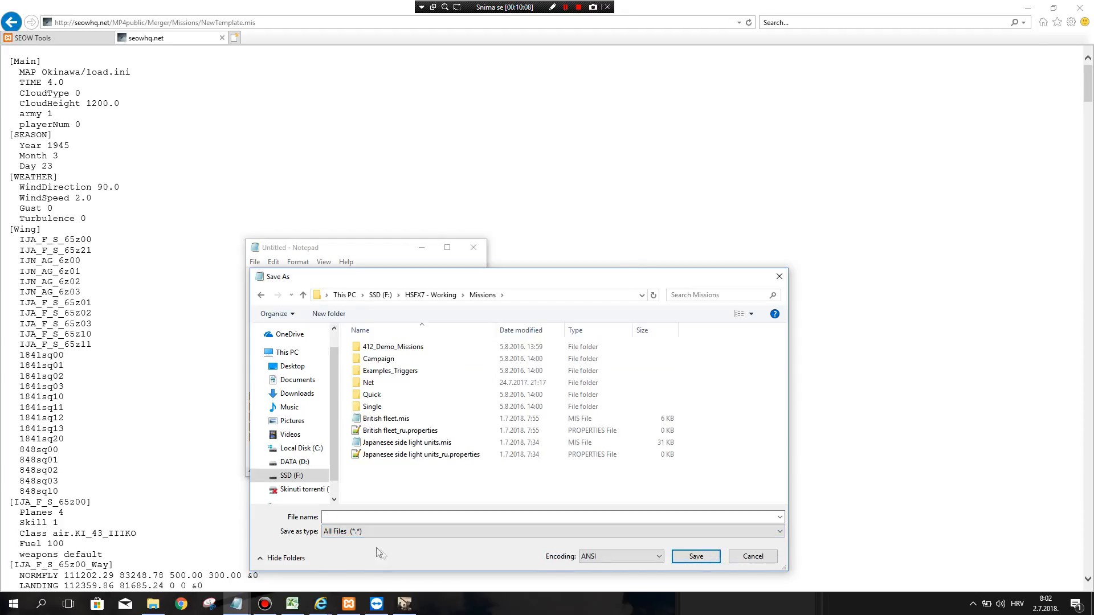
pyautogui.click(359, 517)
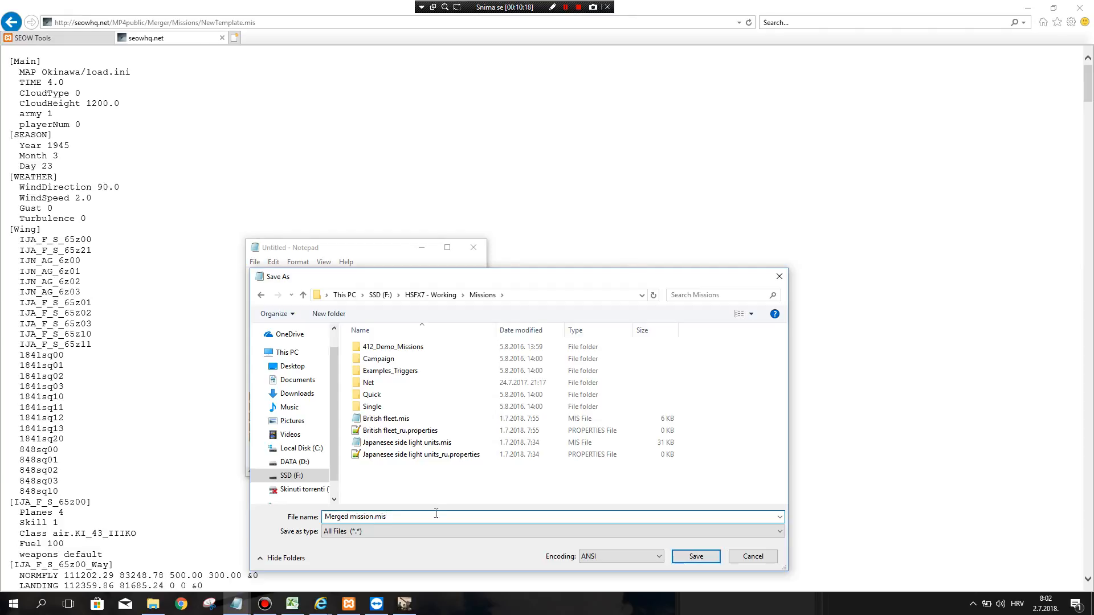
pyautogui.click(710, 558)
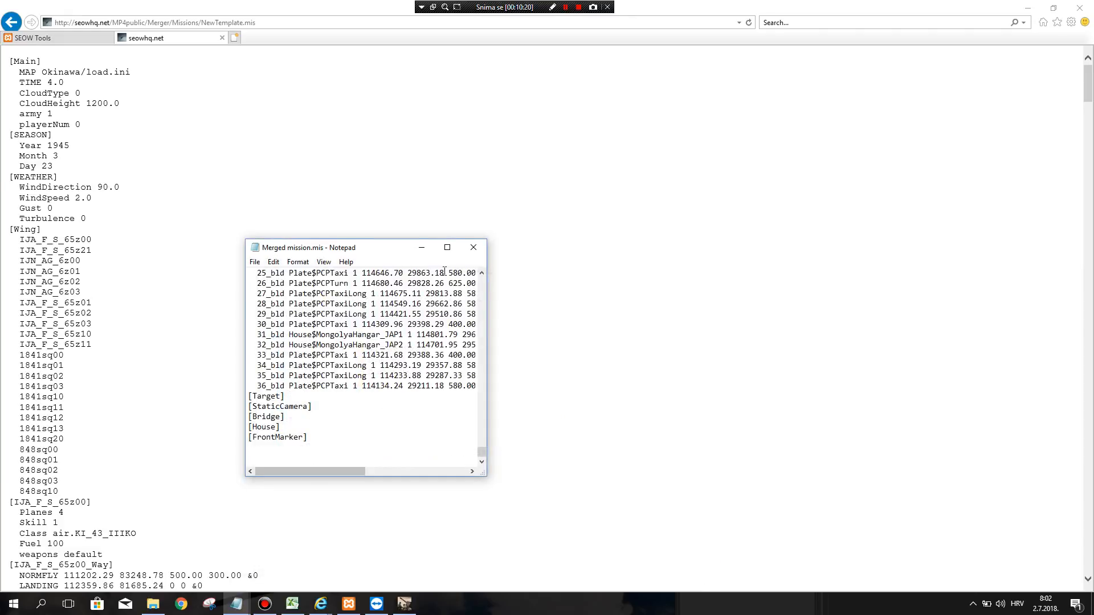
pyautogui.click(477, 249)
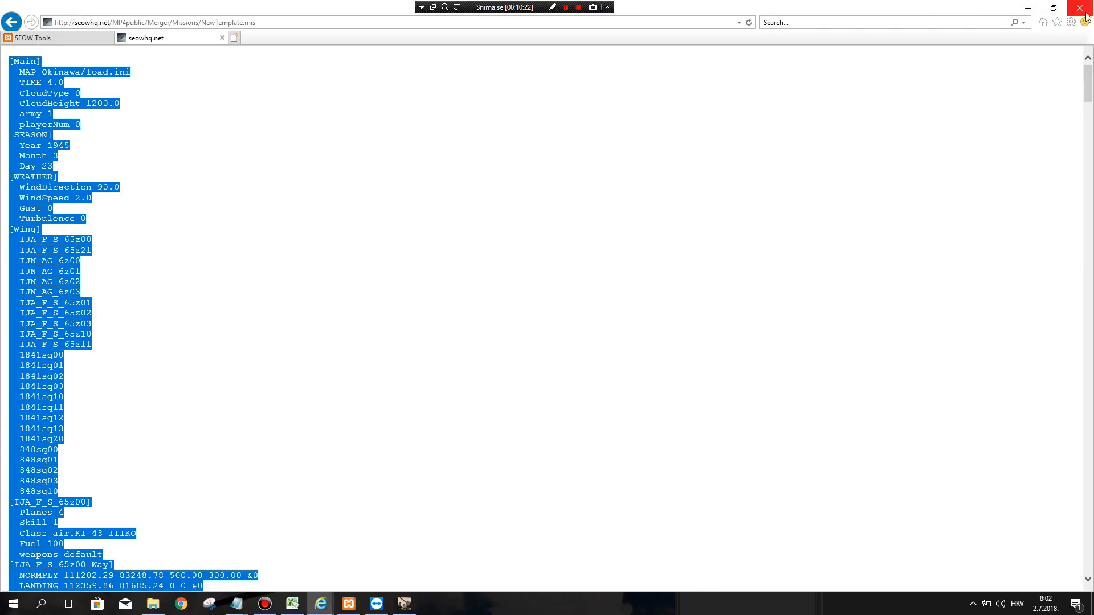
# - Open Merged mission.mis from the Missions folder in Notepad and make the window tall on the right
pyautogui.click(1028, 8)
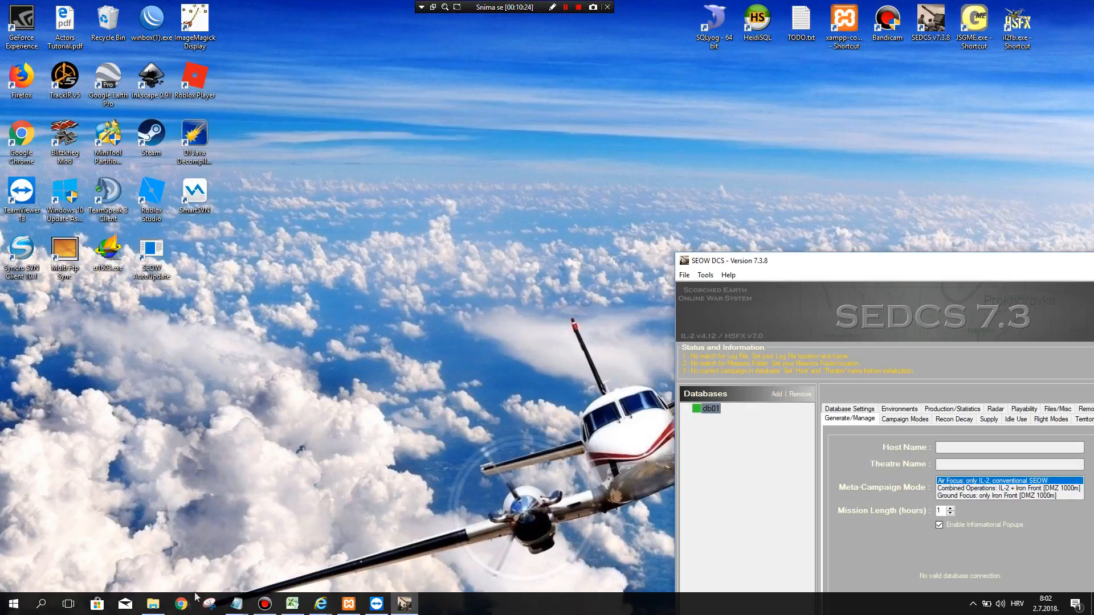
pyautogui.click(153, 604)
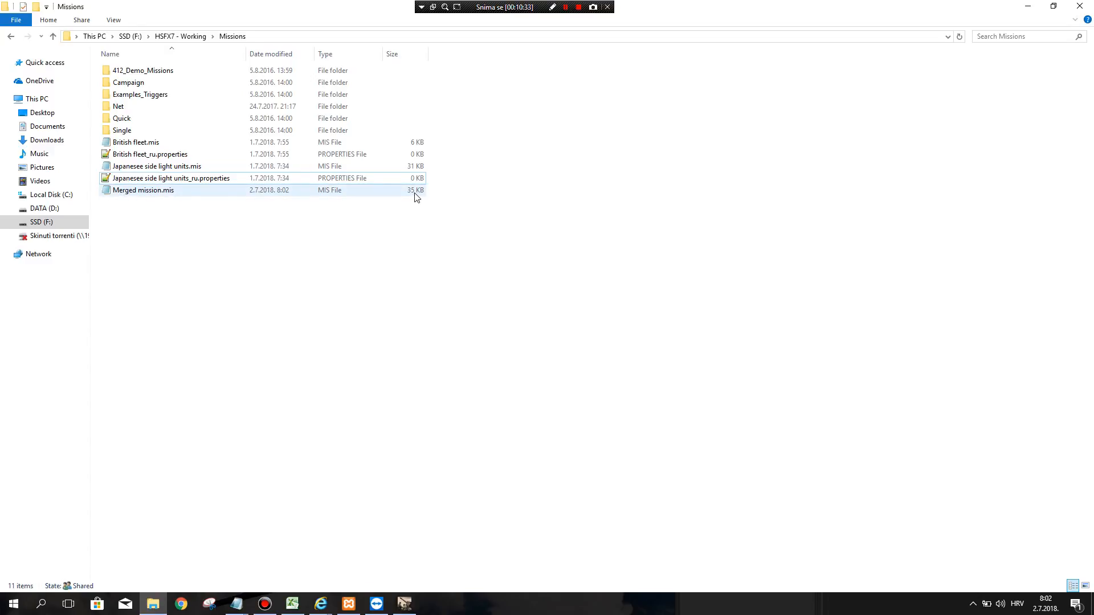
pyautogui.doubleClick(134, 191)
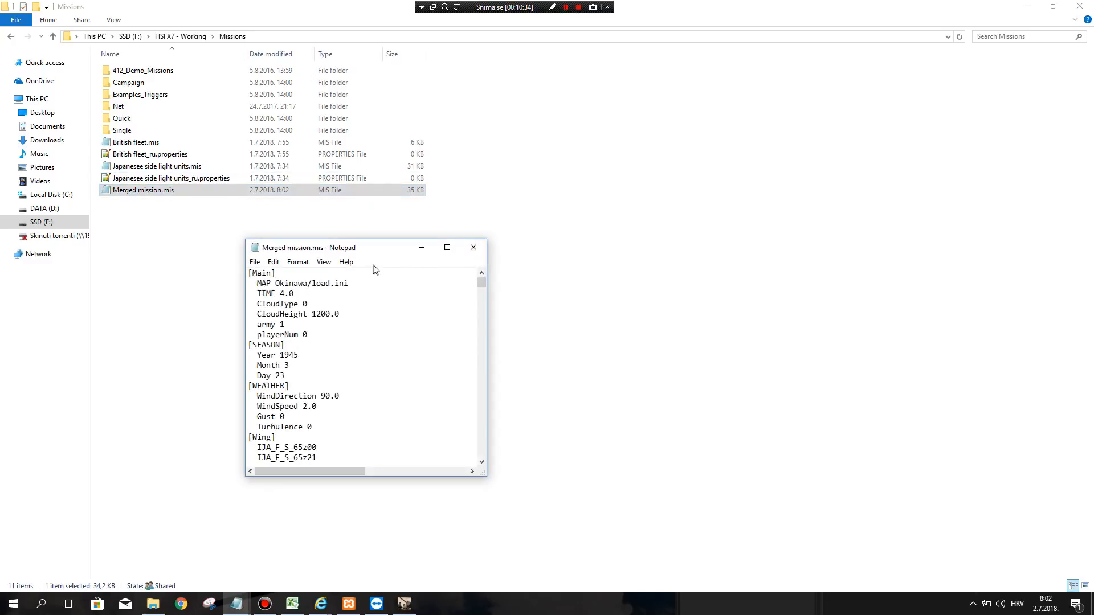
pyautogui.moveTo(380, 250); pyautogui.dragTo(862, 87)
pyautogui.moveTo(842, 317); pyautogui.dragTo(843, 531)
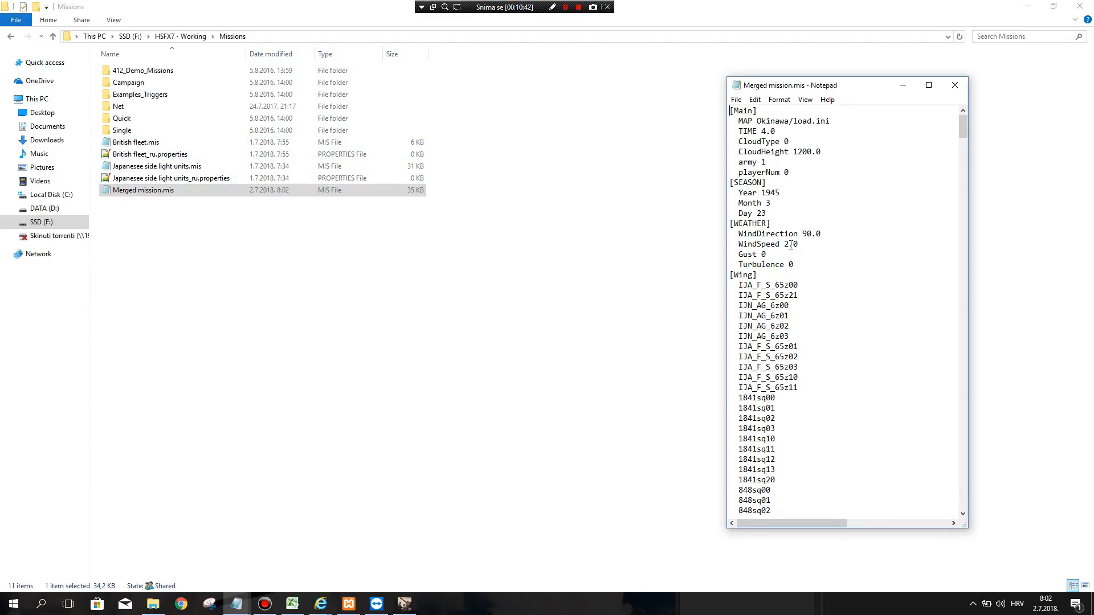
# - Open British fleet.mis in Notepad and enlarge its window to show more lines
pyautogui.doubleClick(143, 146)
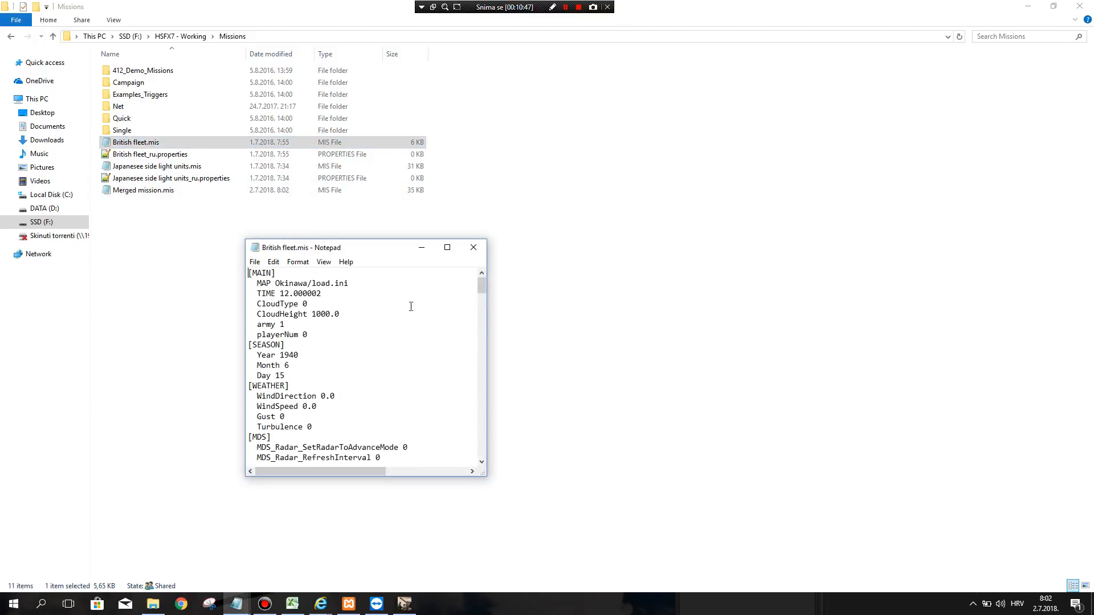
pyautogui.moveTo(349, 240); pyautogui.dragTo(326, 83)
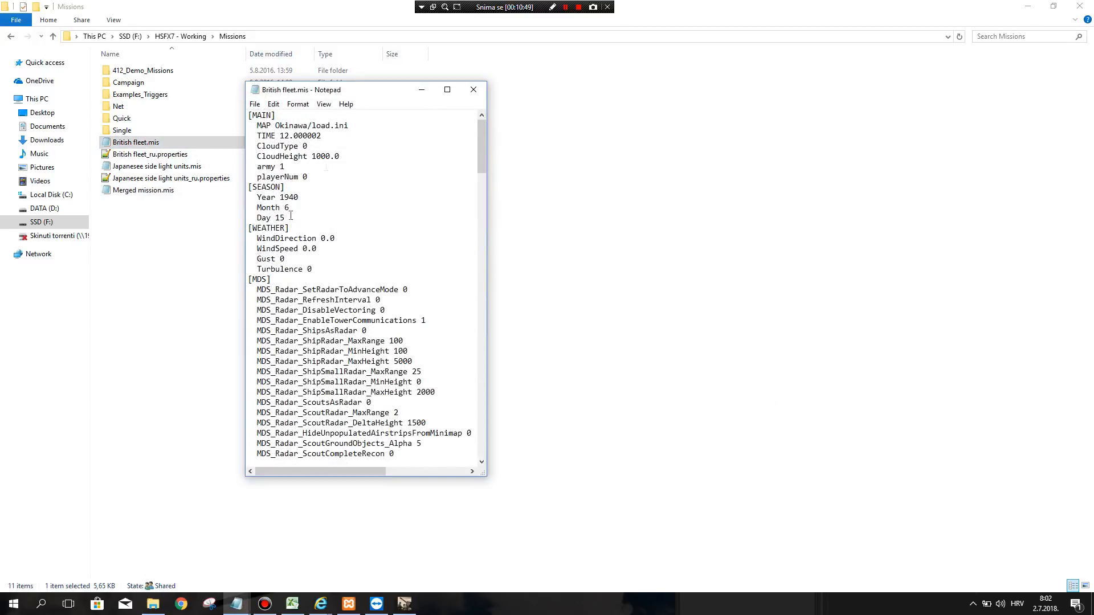
pyautogui.moveTo(246, 284); pyautogui.dragTo(105, 271)
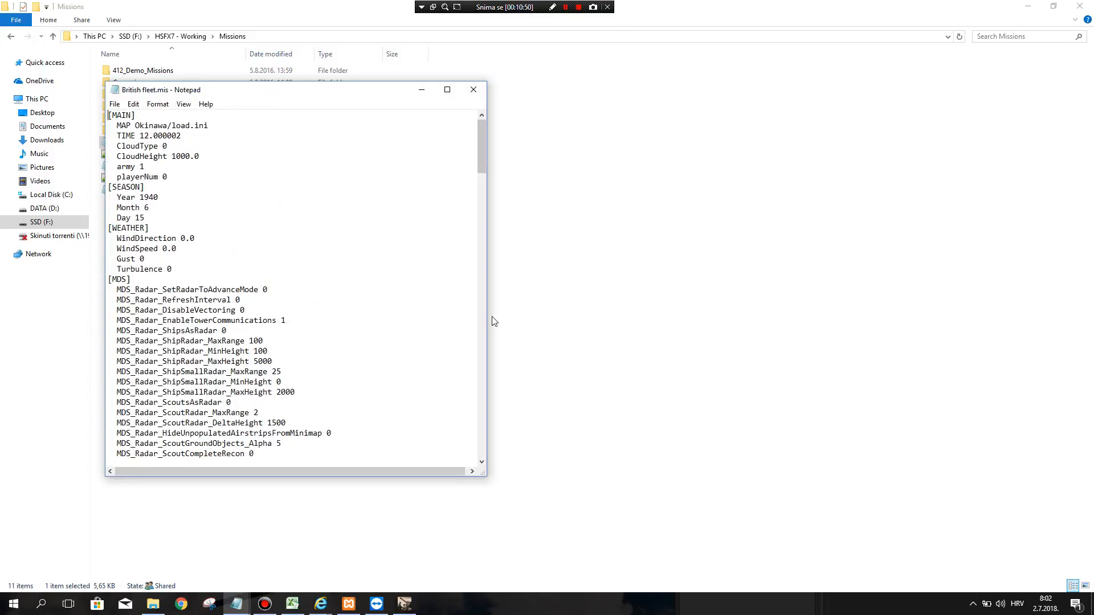
pyautogui.moveTo(488, 317); pyautogui.dragTo(510, 317)
pyautogui.moveTo(236, 604)
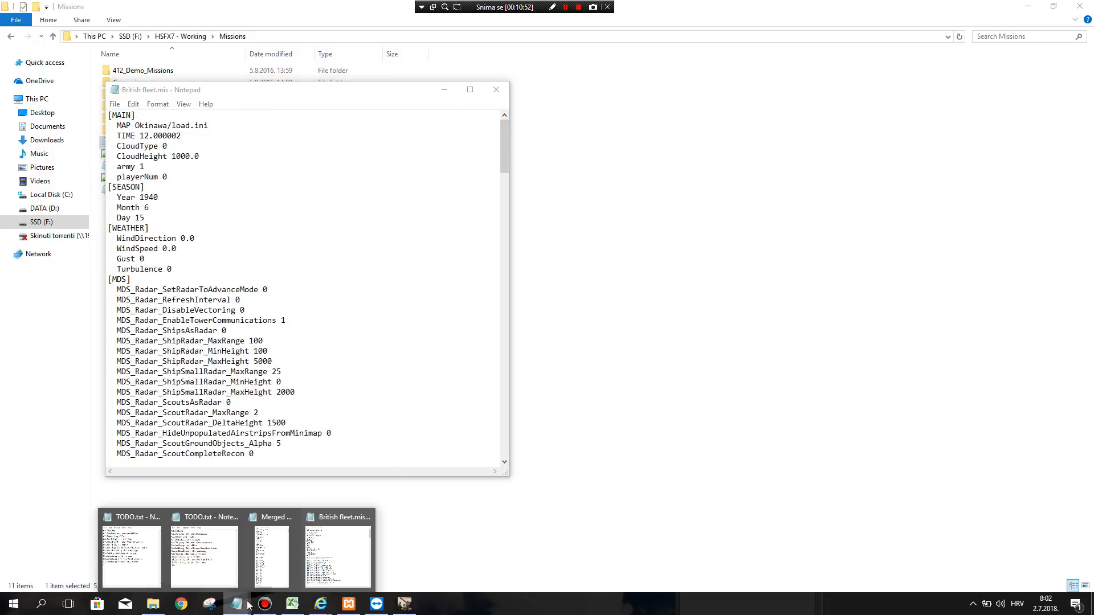
pyautogui.click(338, 555)
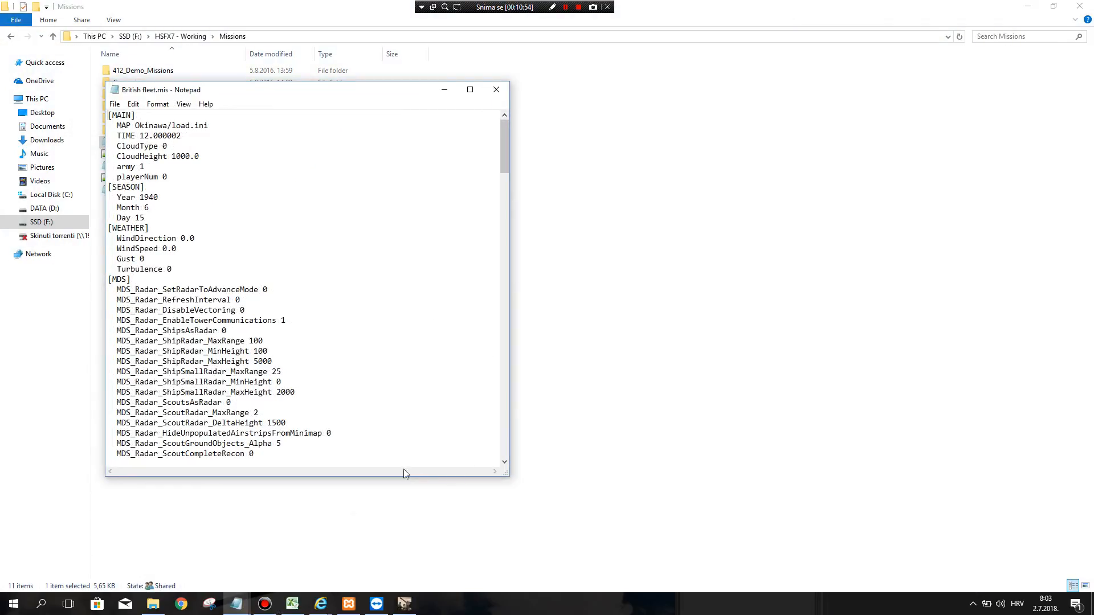
pyautogui.moveTo(248, 608)
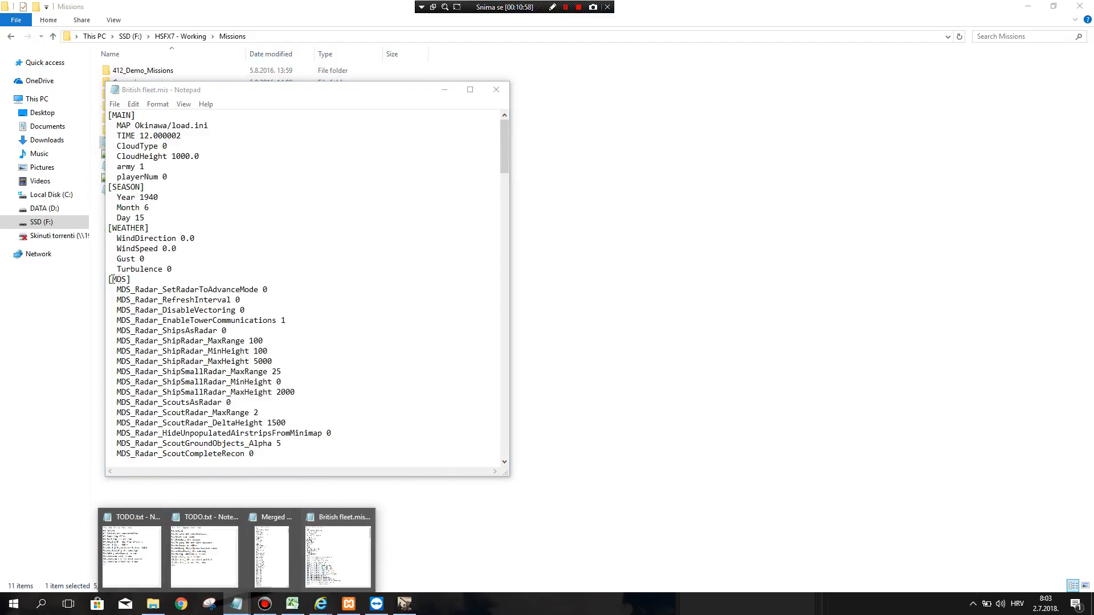
# - Select the MDS block through the RespawnTime values, then close British fleet.mis
pyautogui.moveTo(109, 279); pyautogui.dragTo(333, 276)
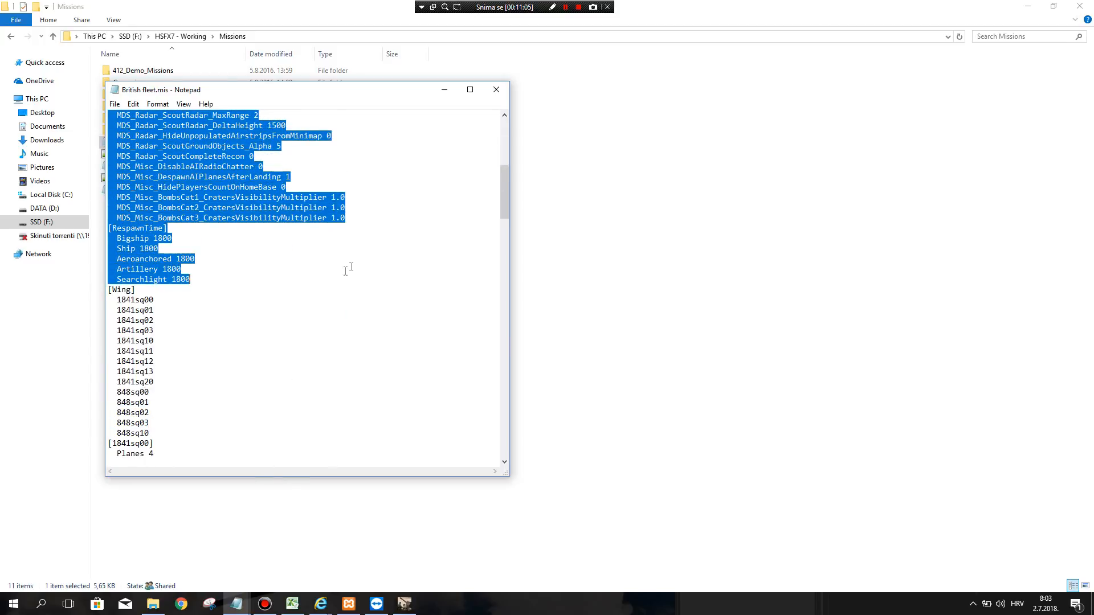
pyautogui.scroll(5, 350, 265)
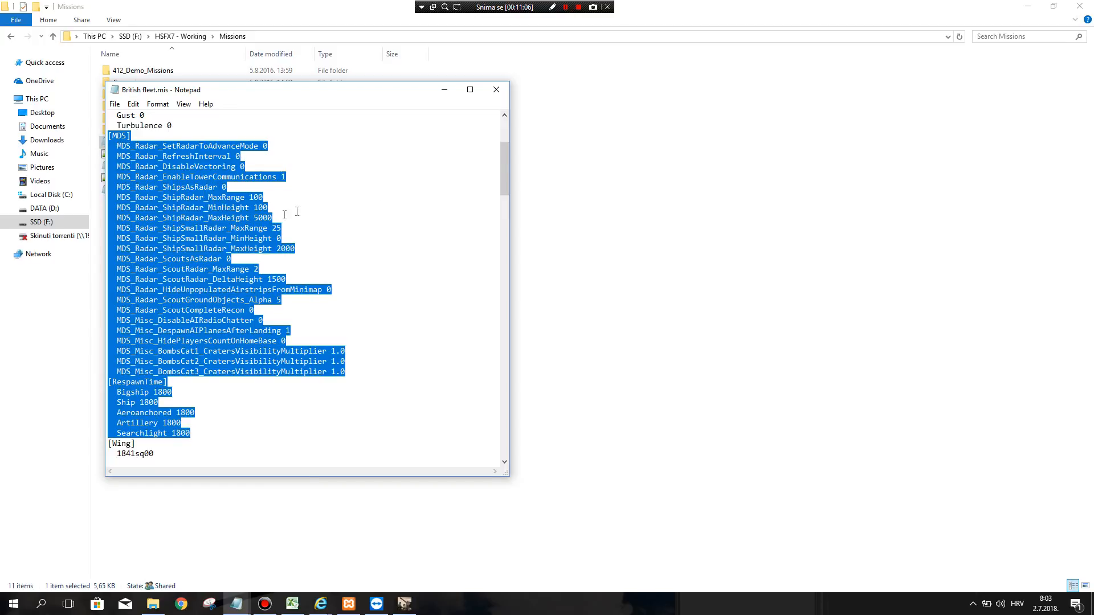
pyautogui.moveTo(302, 95); pyautogui.dragTo(291, 293)
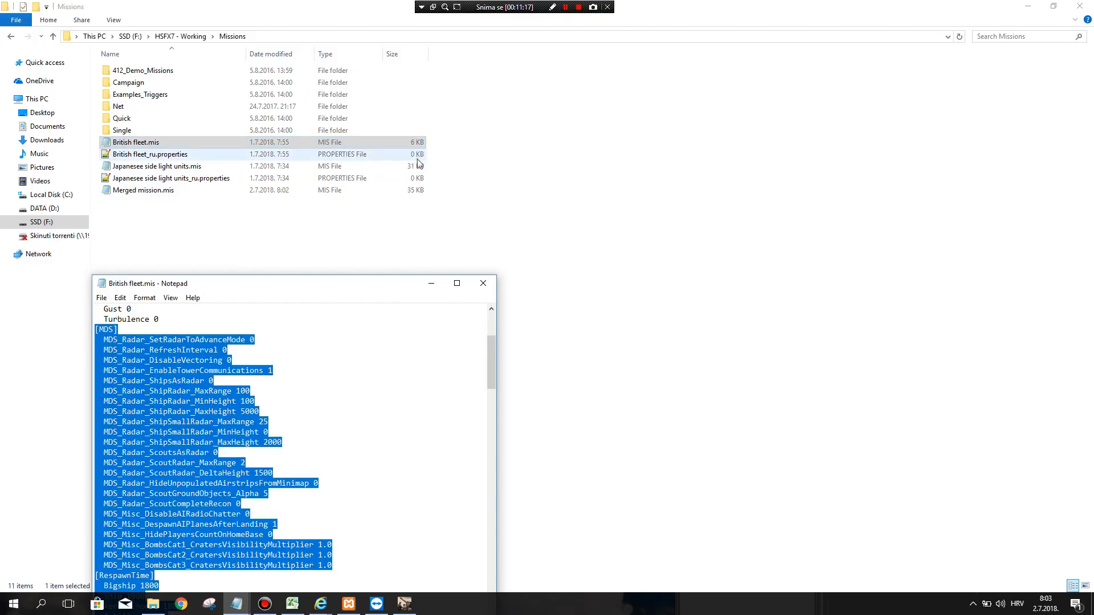
pyautogui.click(483, 283)
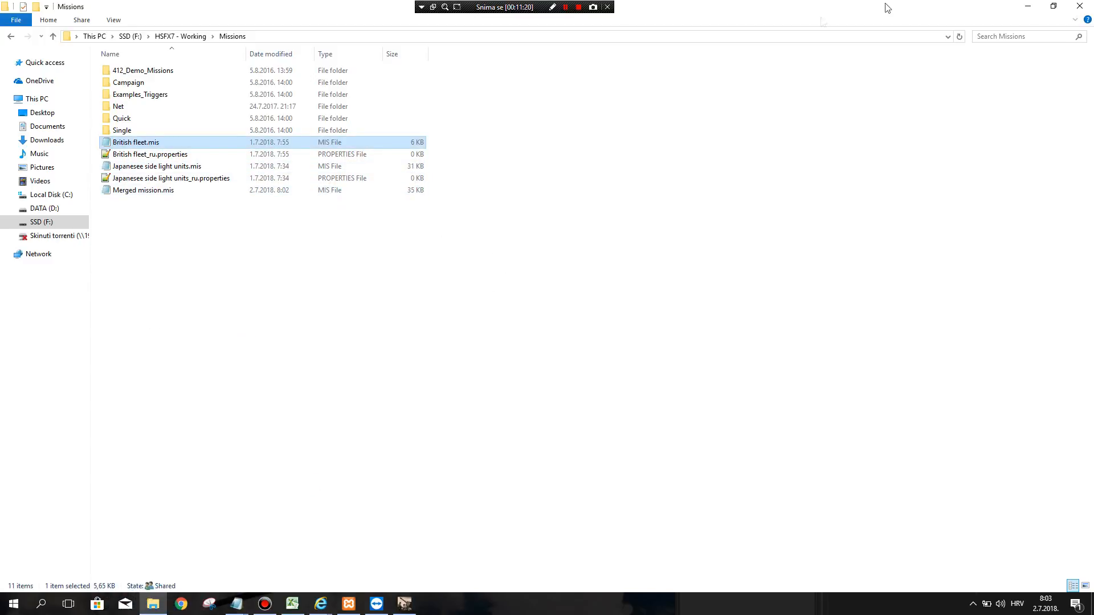
# - Clear Explorer and the Merged mission.mis Notepad window, then launch IL-2 Sturmovik with HSFX
pyautogui.click(1027, 6)
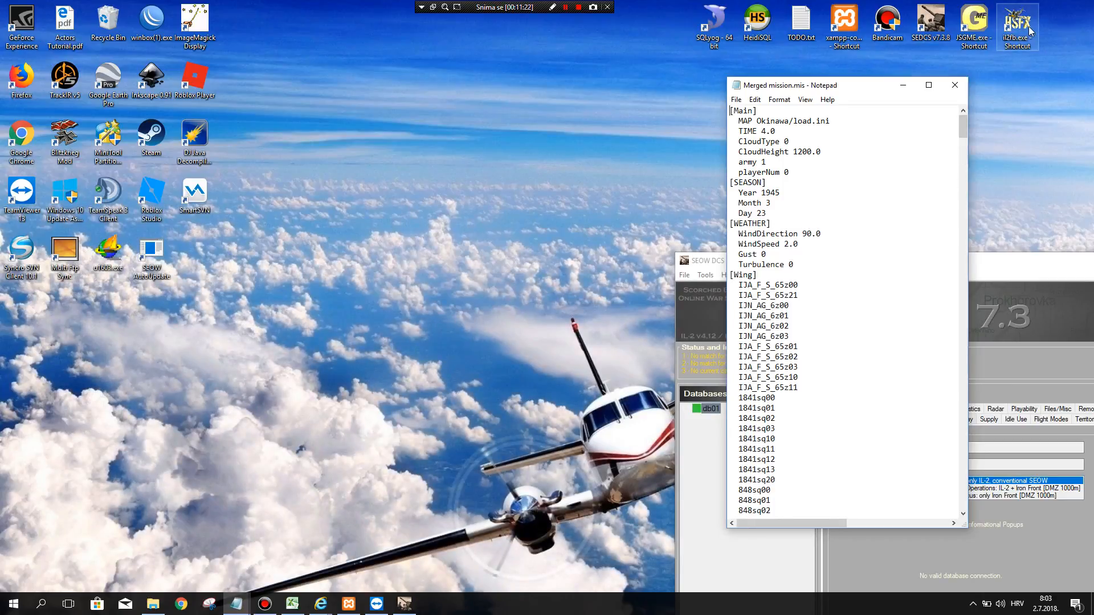
pyautogui.click(955, 86)
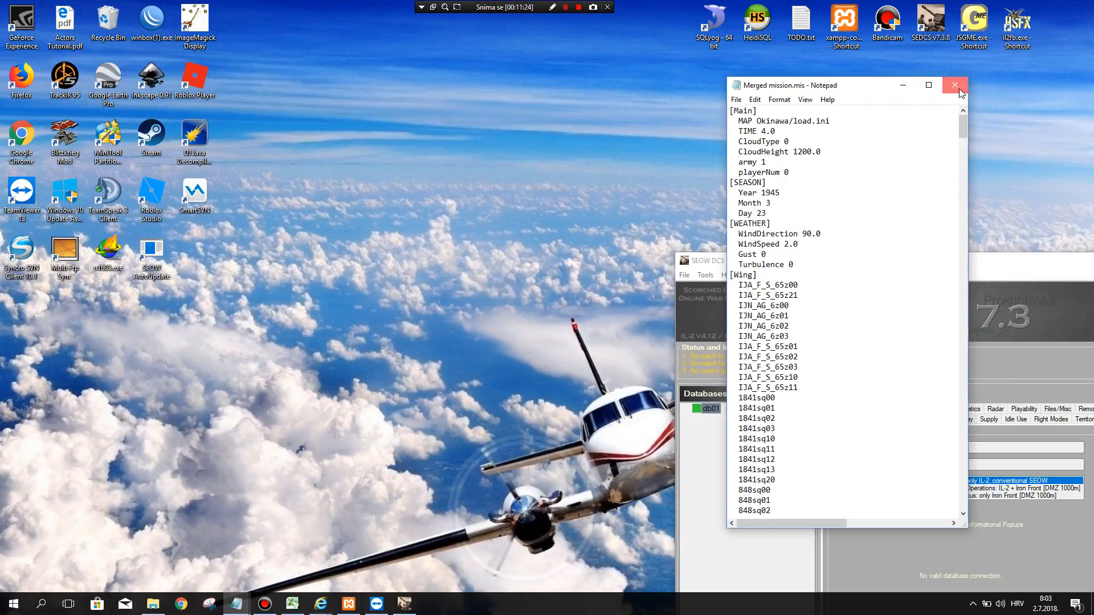
pyautogui.doubleClick(1018, 26)
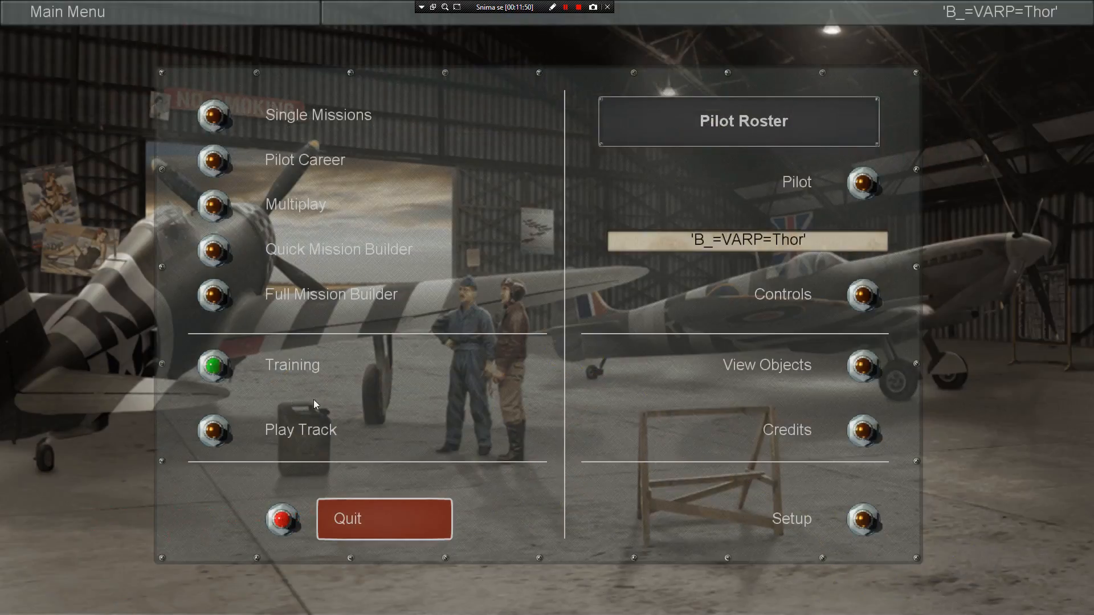
# - Load Merged mission.mis into the Full Mission Builder
pyautogui.click(231, 301)
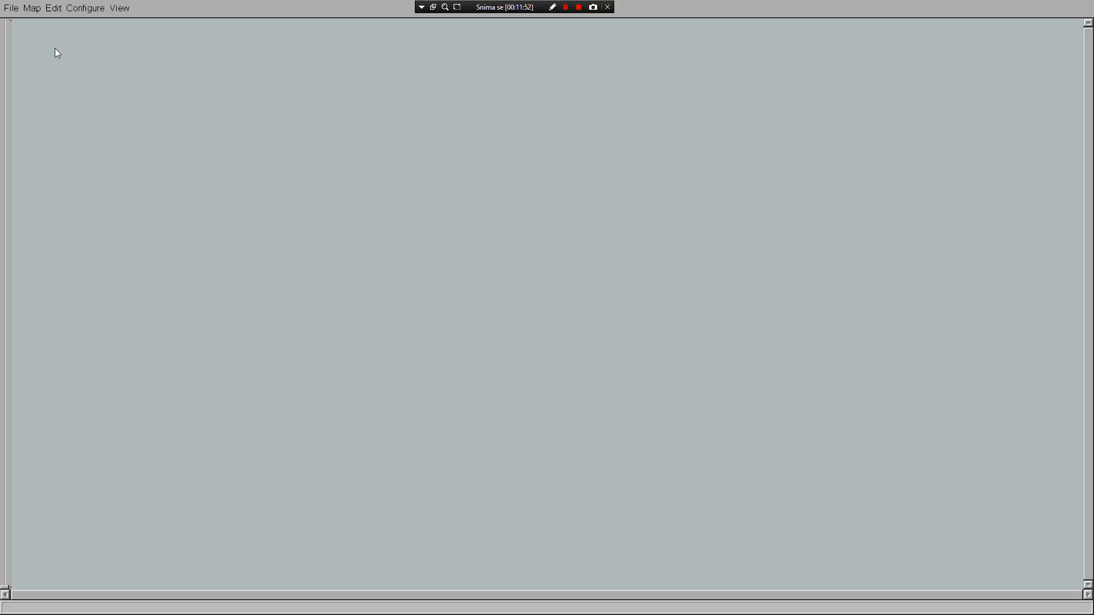
pyautogui.click(11, 8)
pyautogui.click(24, 37)
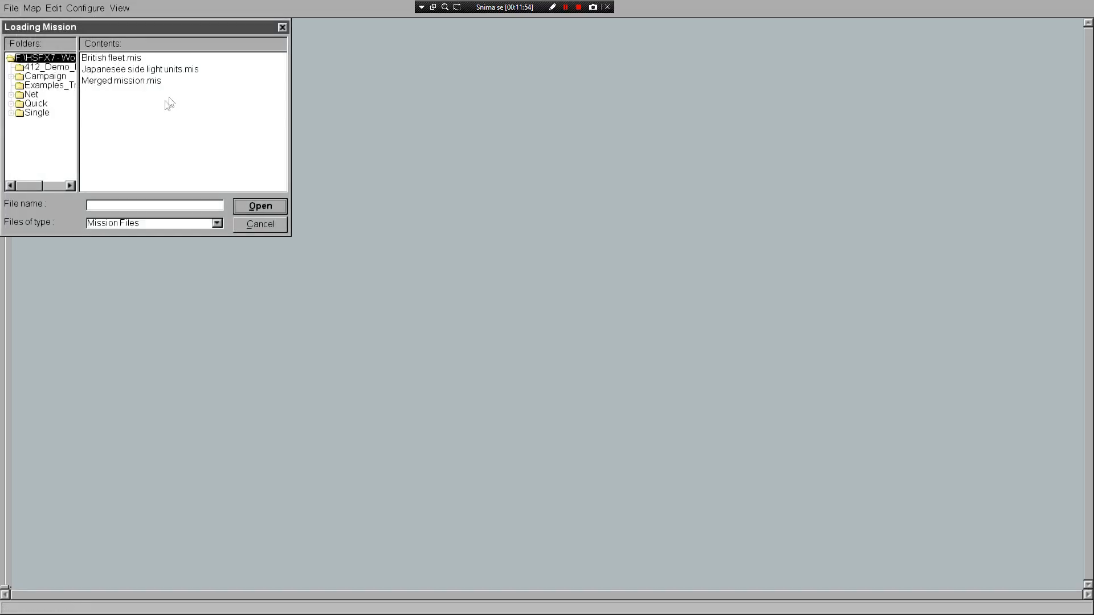
pyautogui.click(109, 81)
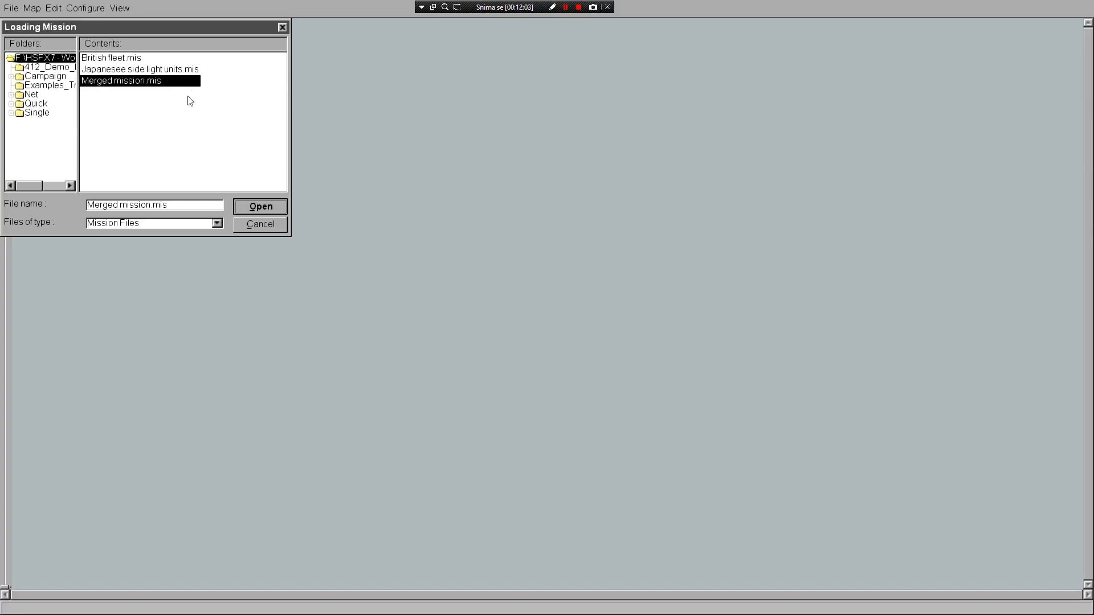
pyautogui.click(261, 205)
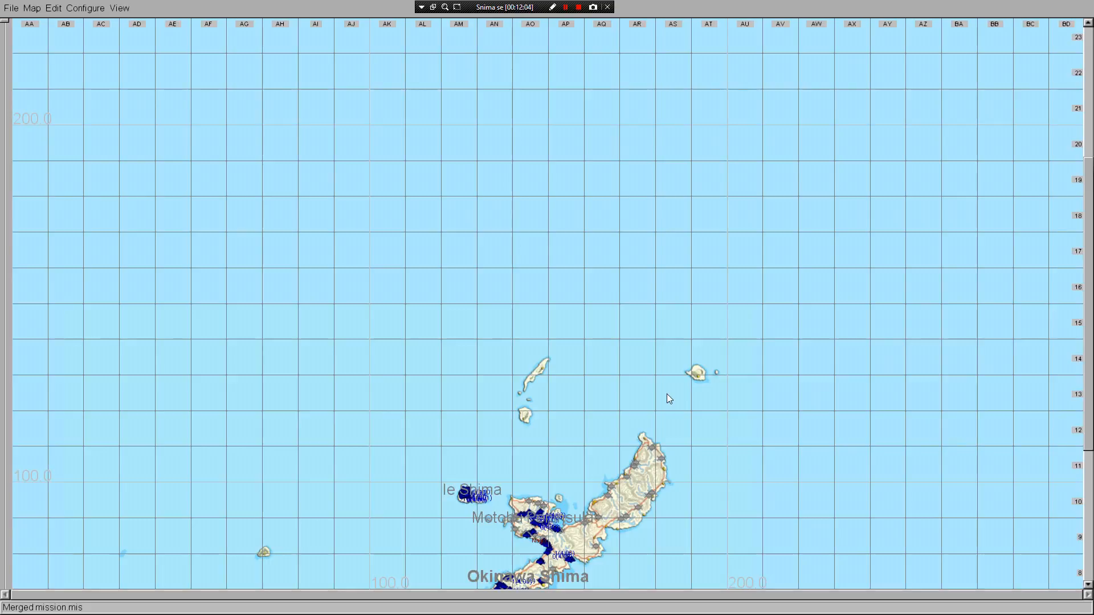
# - Pan and zoom the Okinawa map to view the red unit cluster
pyautogui.moveTo(1090, 206); pyautogui.dragTo(1089, 339)
pyautogui.scroll(6, 600, 562)
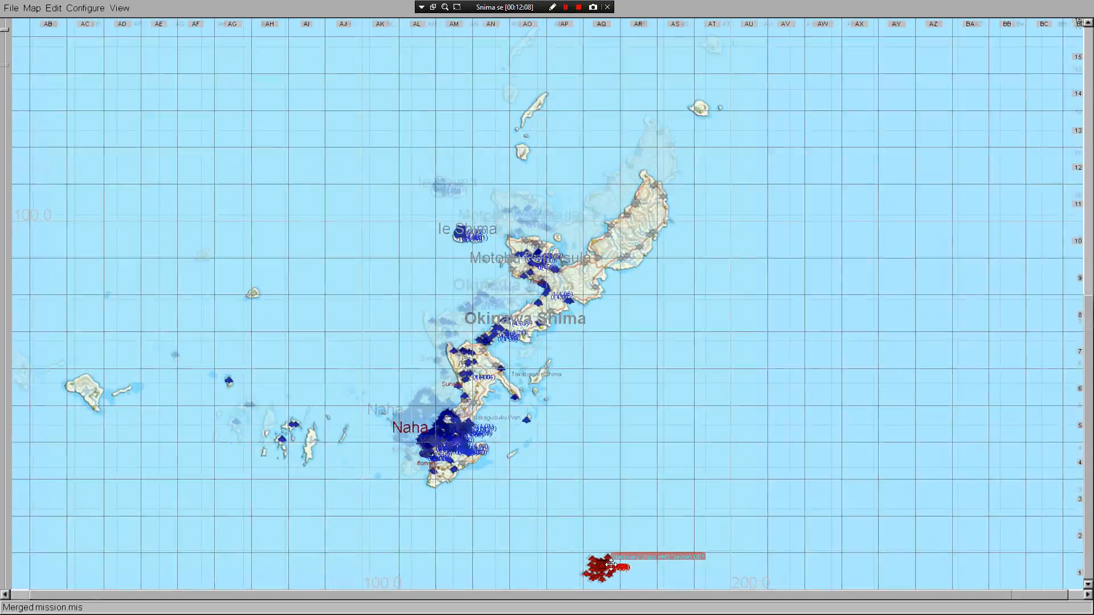
pyautogui.moveTo(689, 554); pyautogui.dragTo(700, 390)
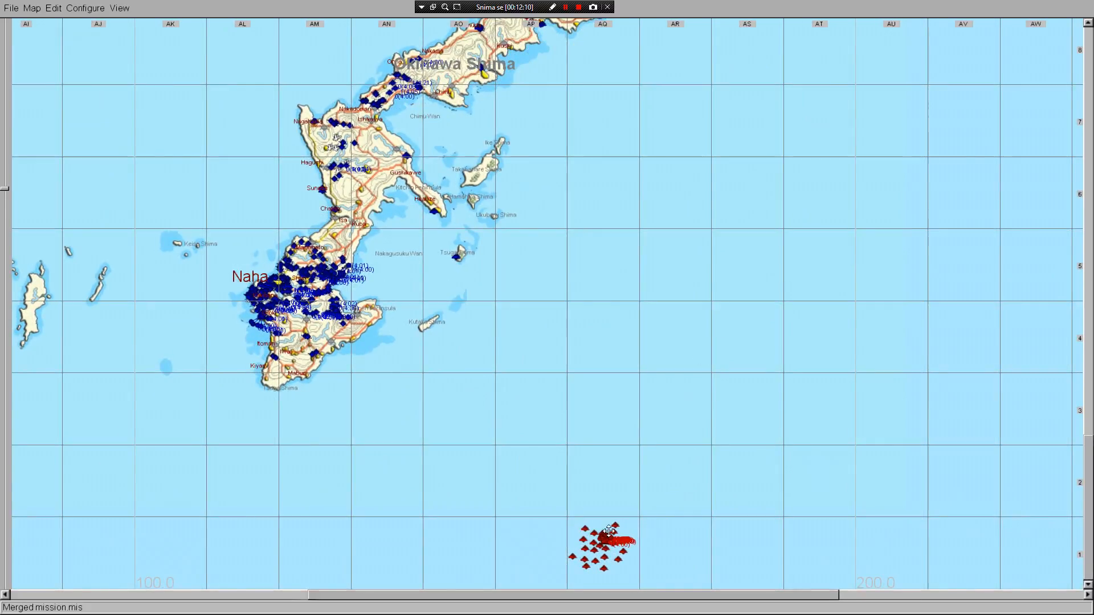
pyautogui.scroll(10, 610, 539)
pyautogui.scroll(-12, 614, 537)
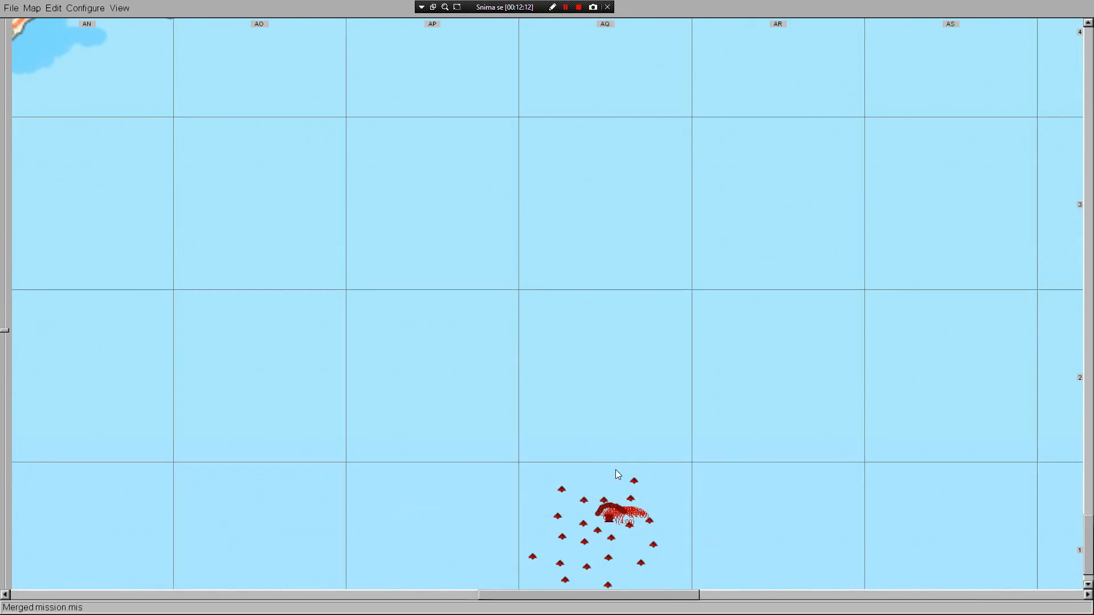
# - Exit the Full Mission Builder to the main menu and quit the game to the desktop
pyautogui.click(12, 8)
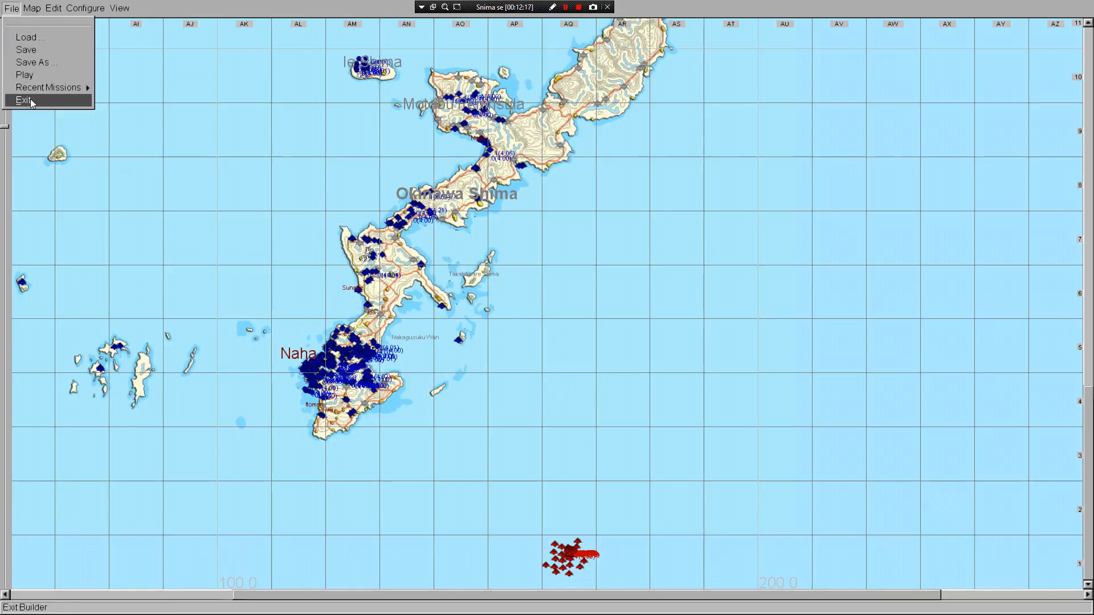
pyautogui.click(29, 49)
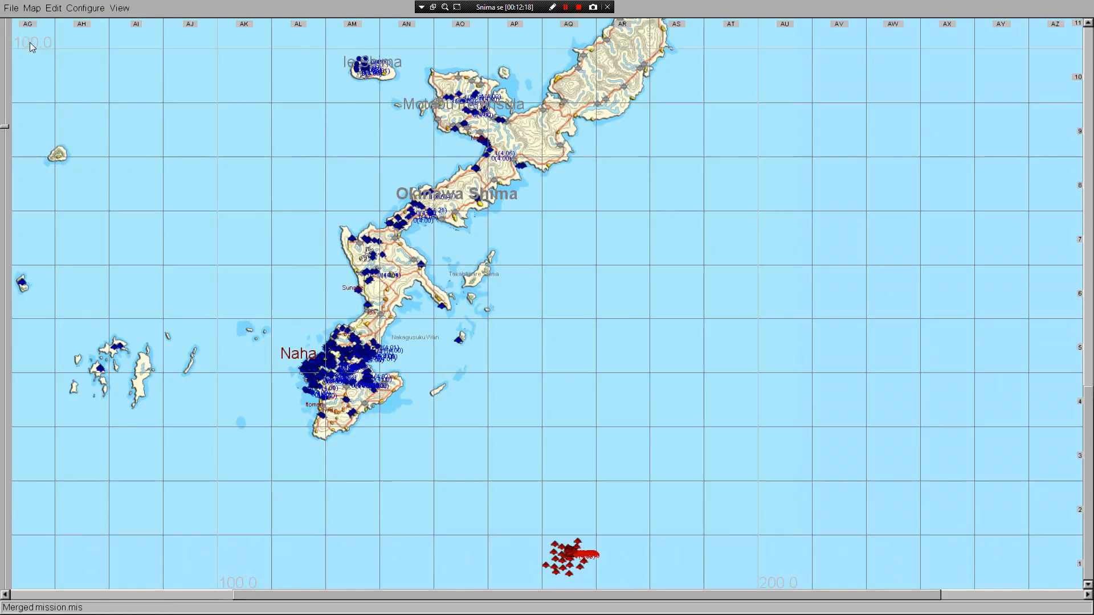
pyautogui.click(12, 8)
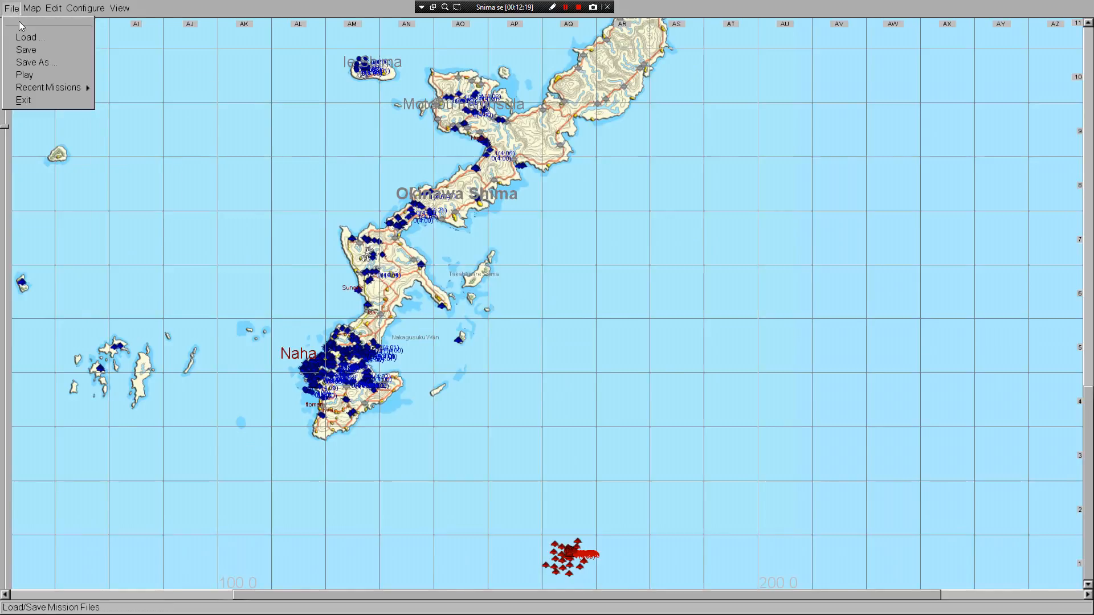
pyautogui.click(25, 101)
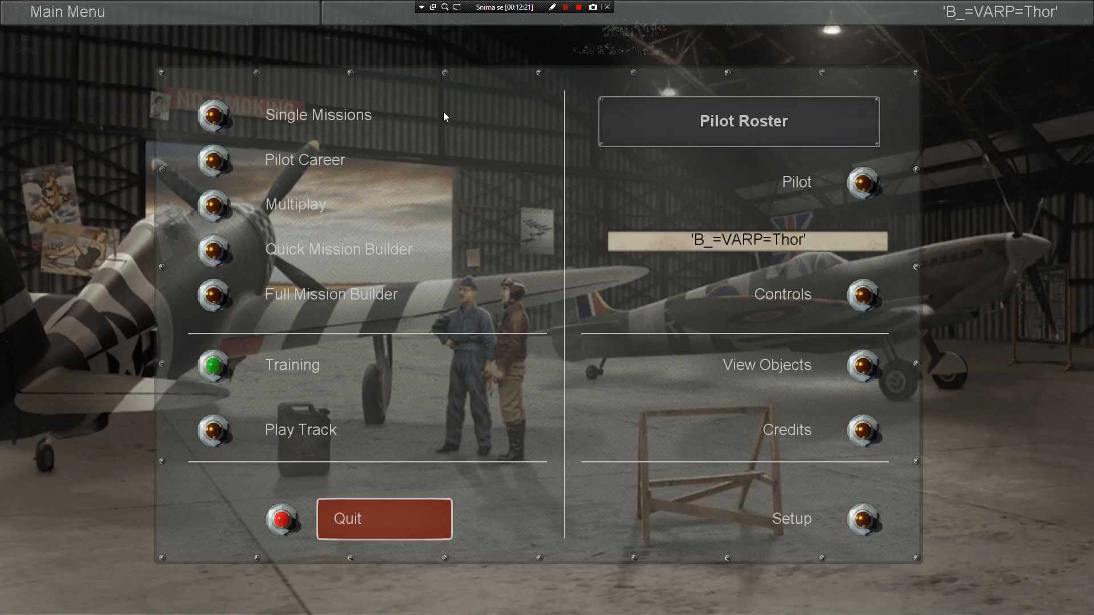
pyautogui.click(282, 523)
pyautogui.click(516, 348)
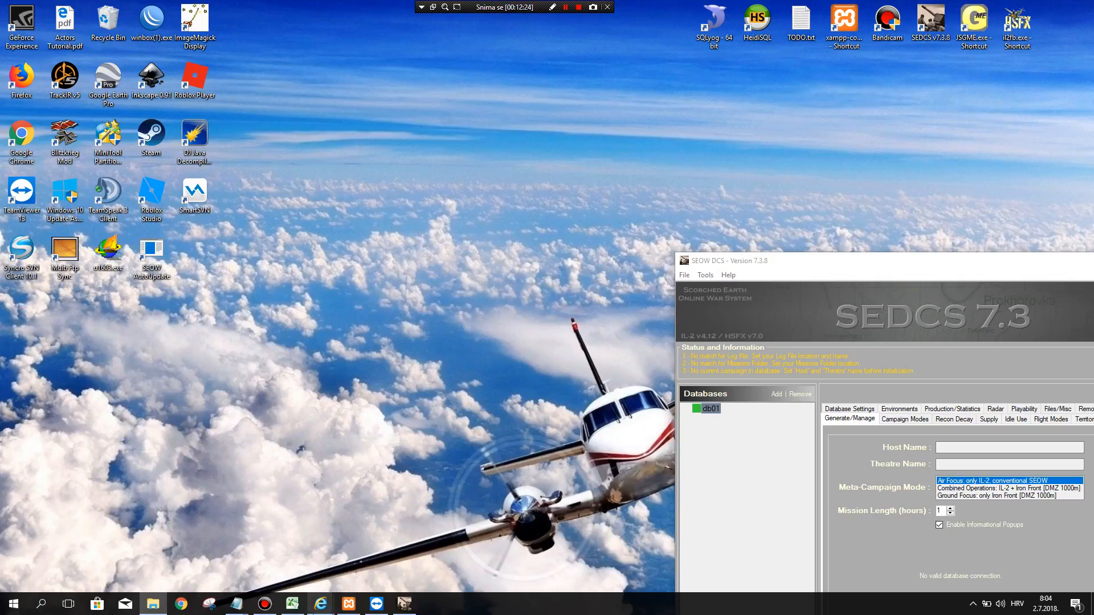
# - Select Merged mission.mis in the Missions folder, then centre the SEOW DCS window on screen
pyautogui.click(154, 604)
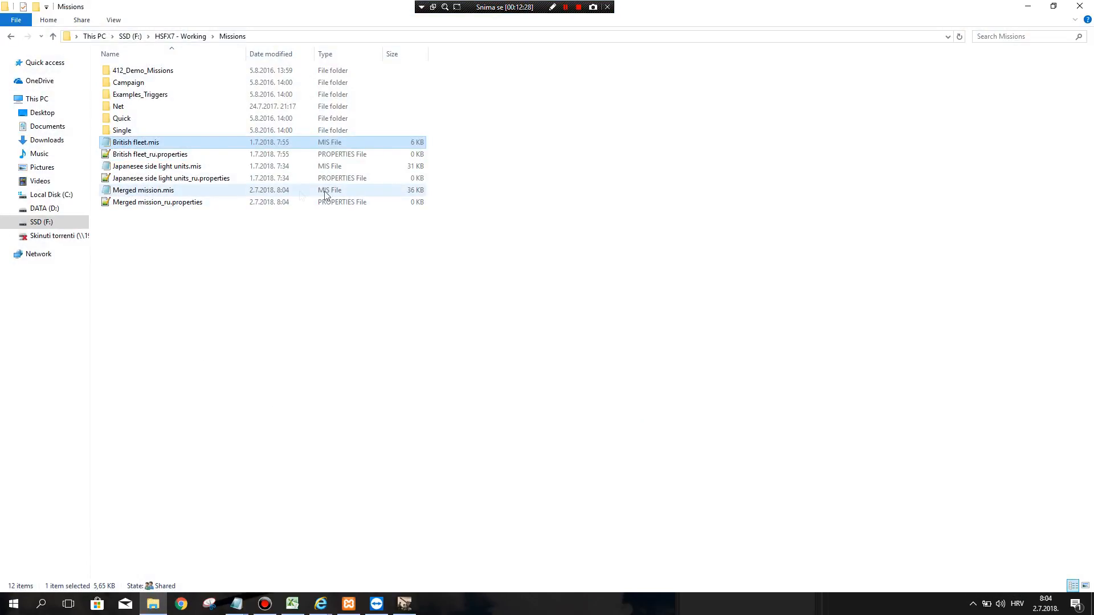
pyautogui.click(414, 191)
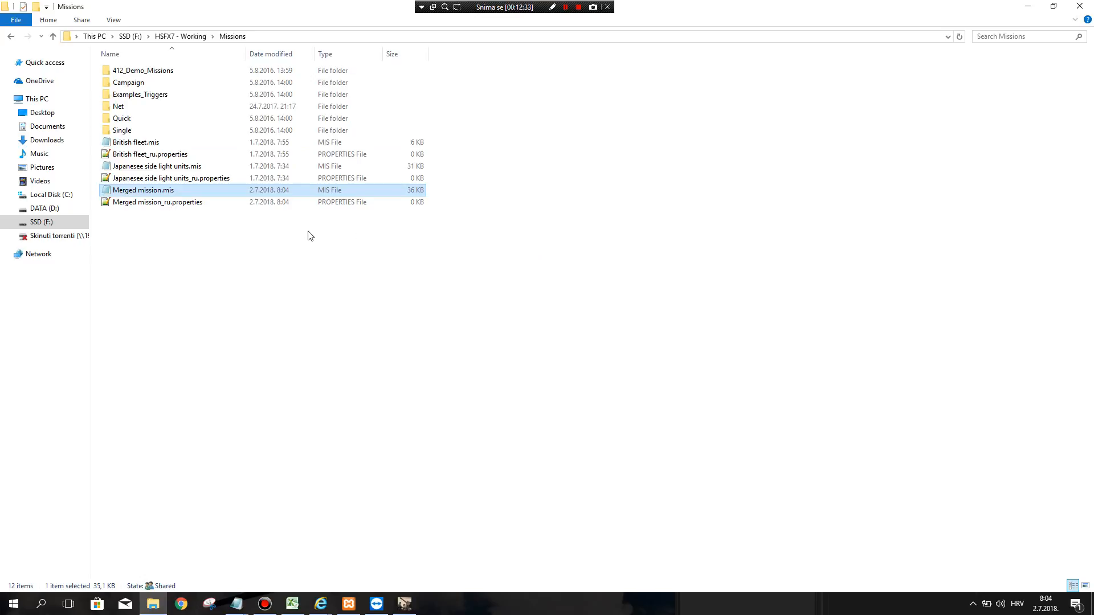
pyautogui.moveTo(408, 580)
pyautogui.click(415, 609)
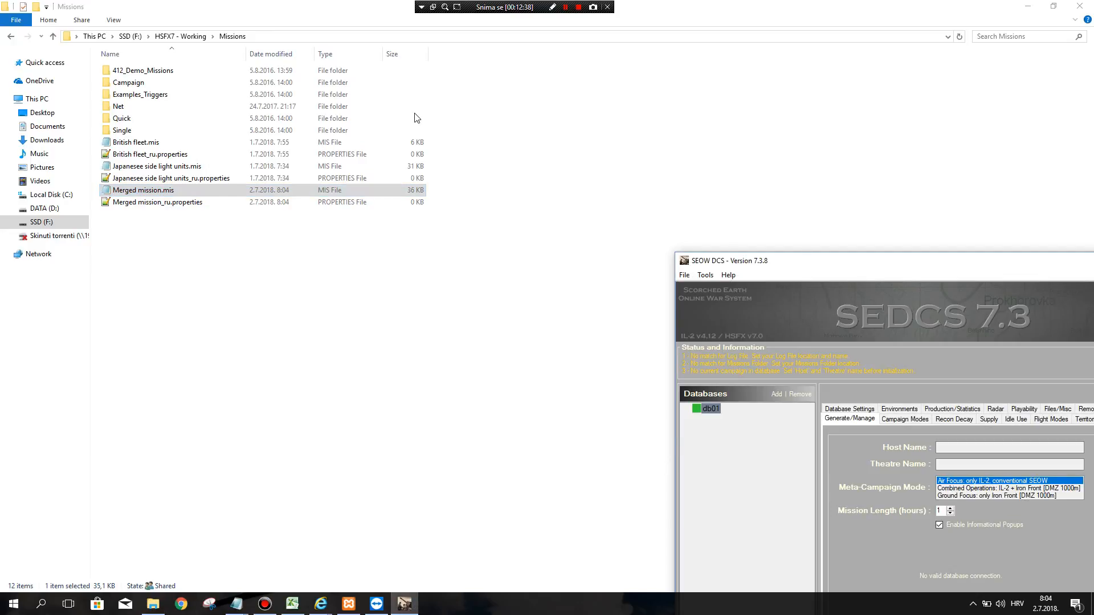
pyautogui.moveTo(795, 268); pyautogui.dragTo(292, 182)
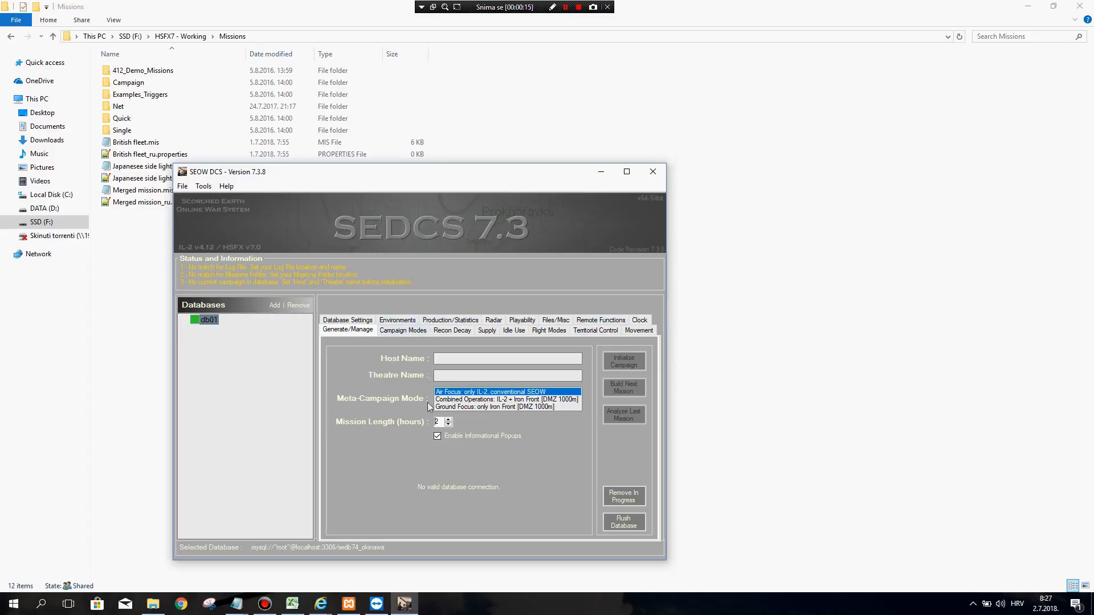
# - Place the TODO.txt checklist bottom-left, shift the SEDCS window right, and minimize Explorer
pyautogui.click(236, 604)
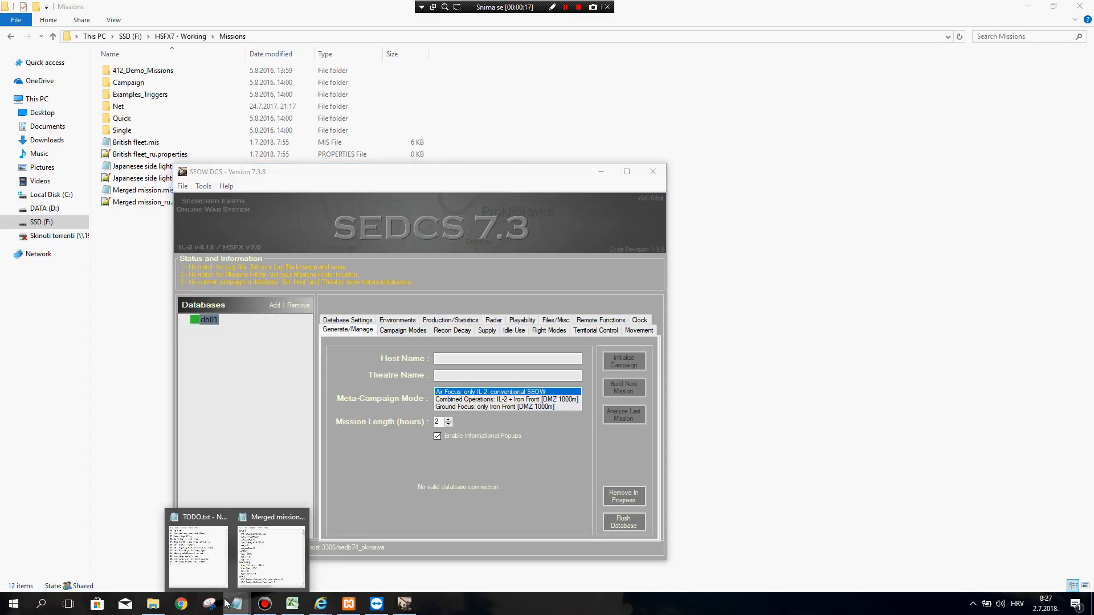
pyautogui.click(200, 534)
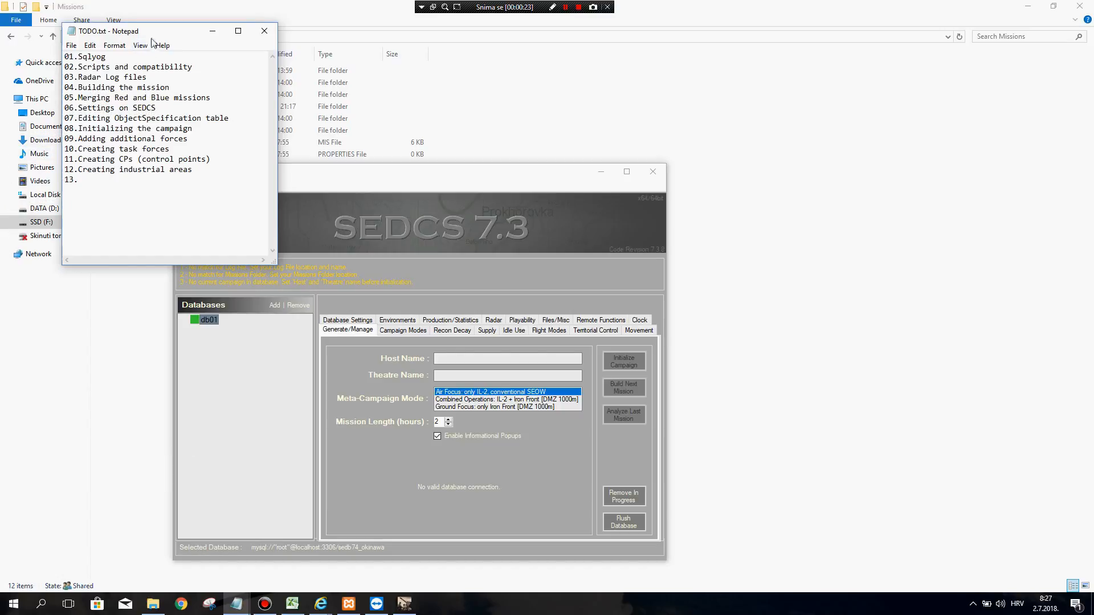
pyautogui.moveTo(149, 31); pyautogui.dragTo(119, 256)
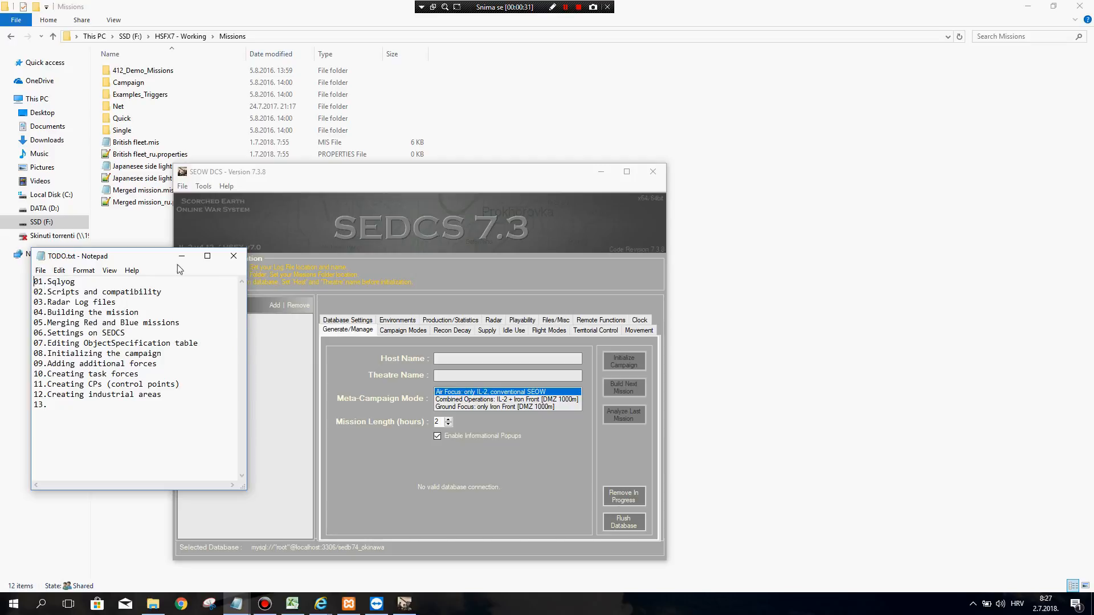
pyautogui.moveTo(145, 258); pyautogui.dragTo(126, 307)
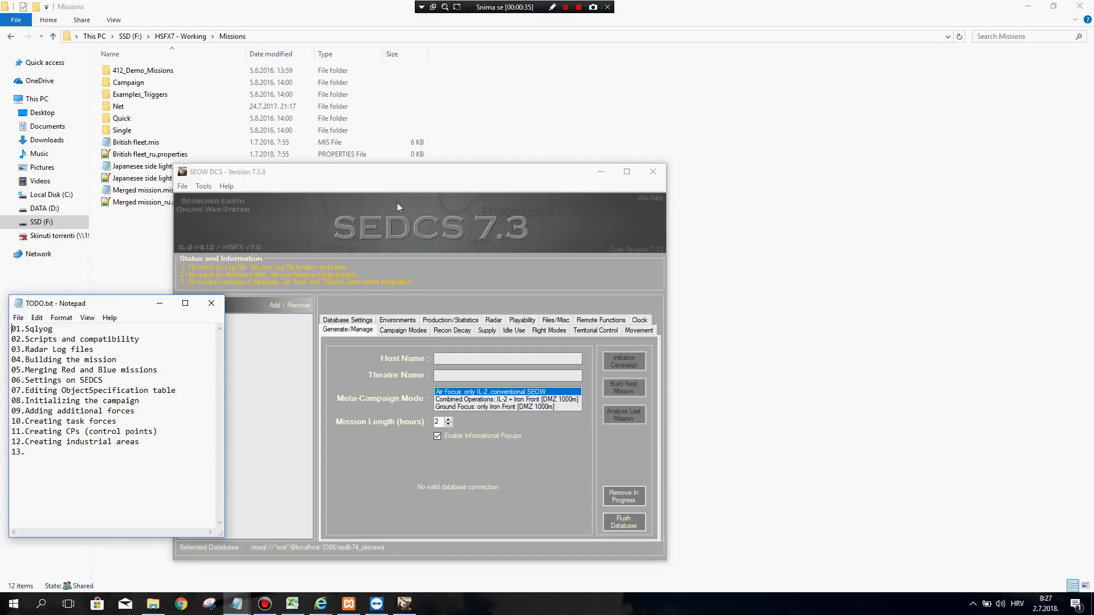
pyautogui.click(393, 183)
pyautogui.moveTo(393, 184); pyautogui.dragTo(472, 185)
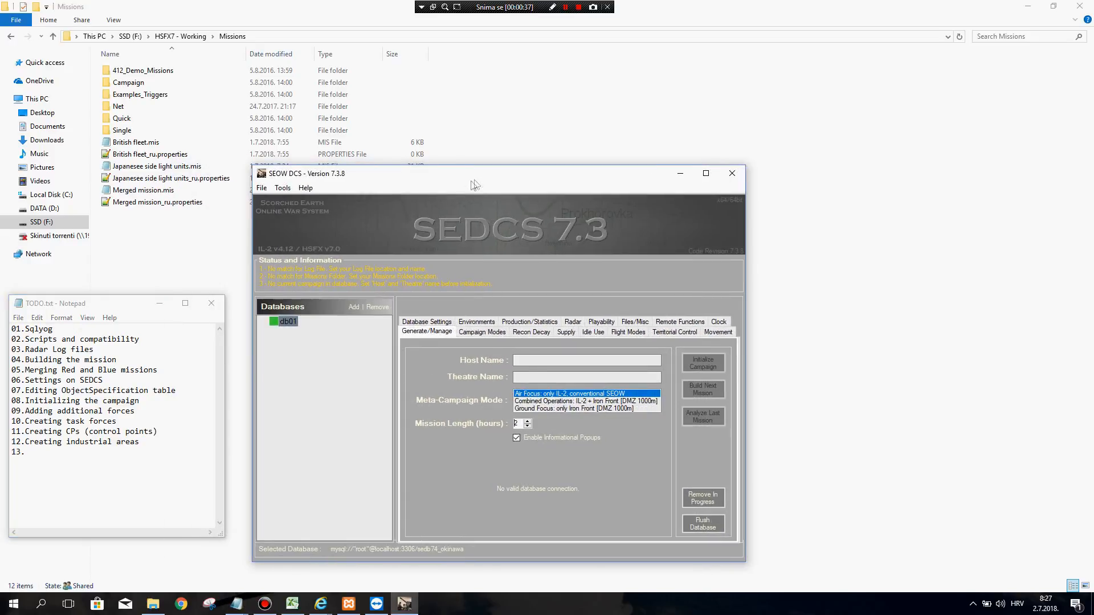
pyautogui.click(1028, 6)
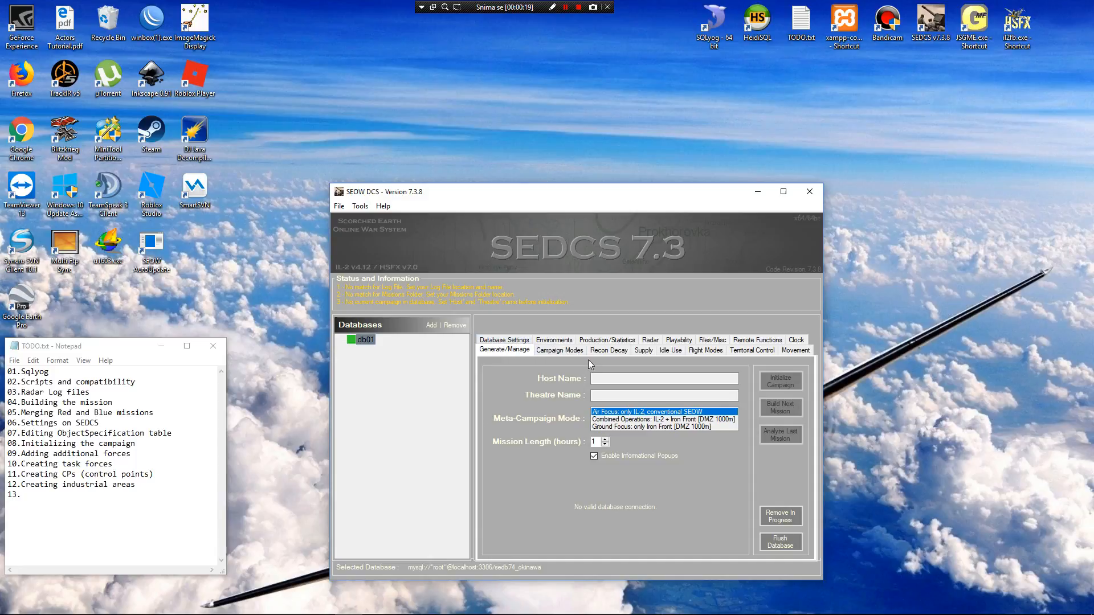
# - Enter VARP as Host Name, fixing a typo, and Okinawa as Theatre Name
pyautogui.click(598, 378)
pyautogui.click(619, 377)
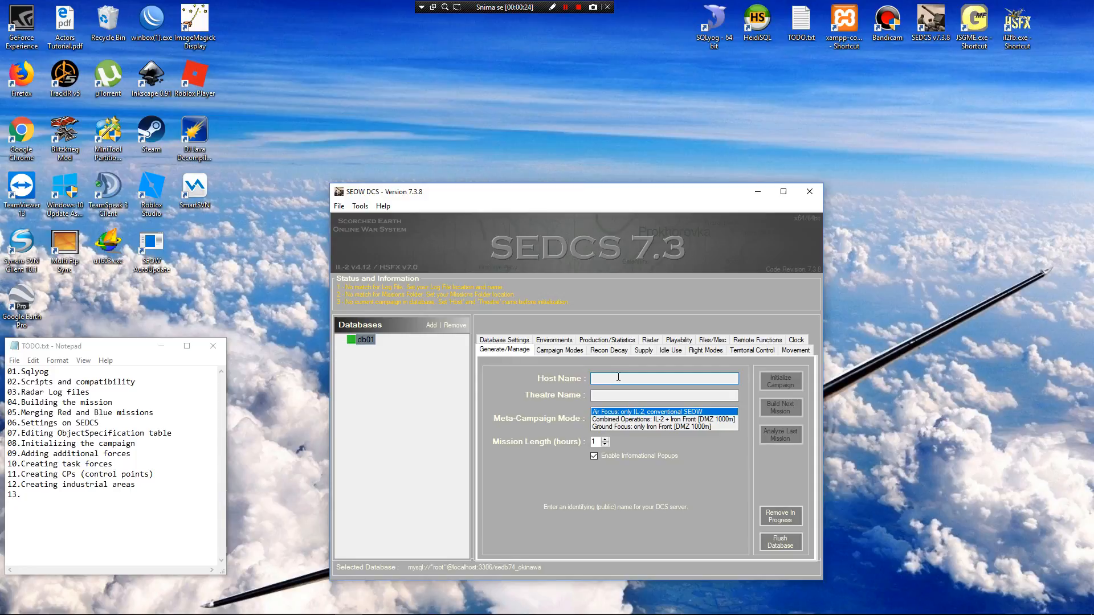
pyautogui.write('var')
pyautogui.press('BackSpace')
pyautogui.press('BackSpace')
pyautogui.press('BackSpace')
pyautogui.write('VARP')
pyautogui.press('Tab')
pyautogui.write('O')
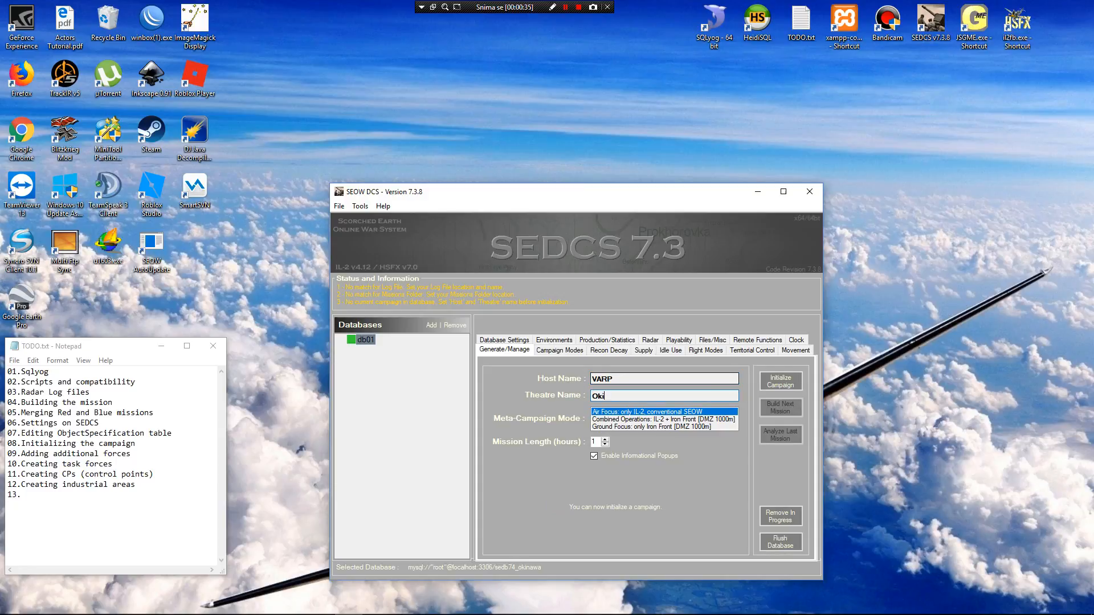
pyautogui.write('kinawa')
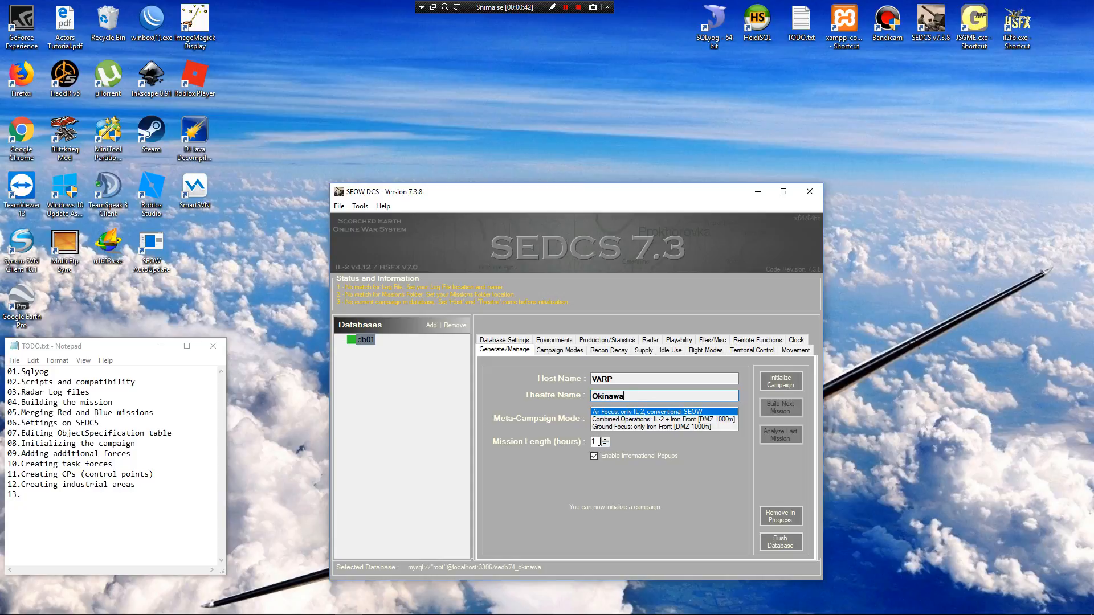
# - Test the MySQL connection to sedb74_okinawa on localhost port 3306 from Database Settings
pyautogui.click(517, 342)
pyautogui.click(635, 512)
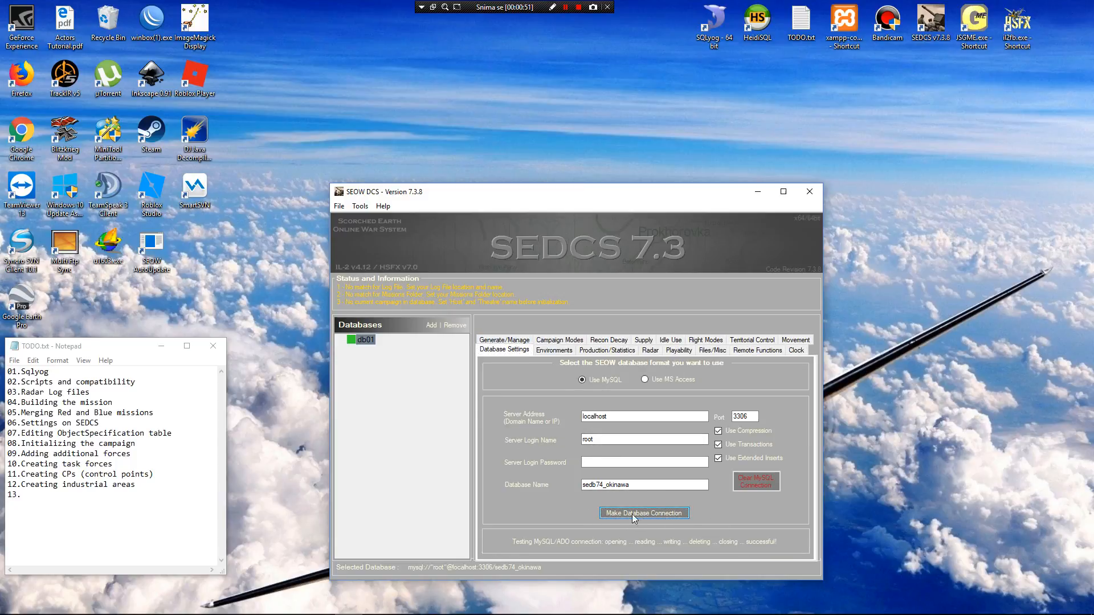
pyautogui.click(554, 351)
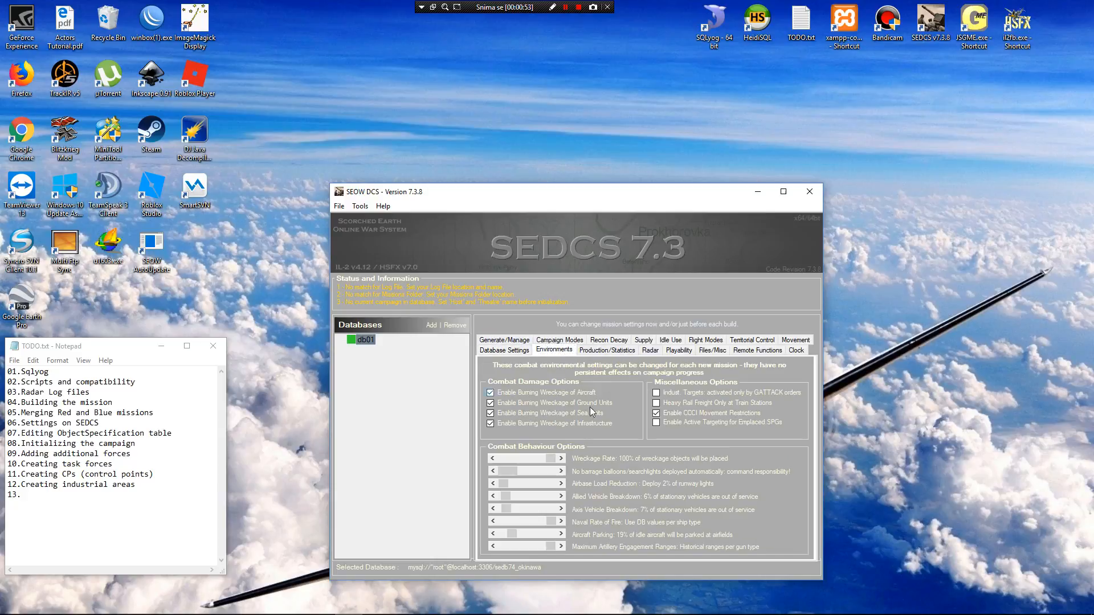
# - Switch to the Campaign Modes tab
pyautogui.click(557, 340)
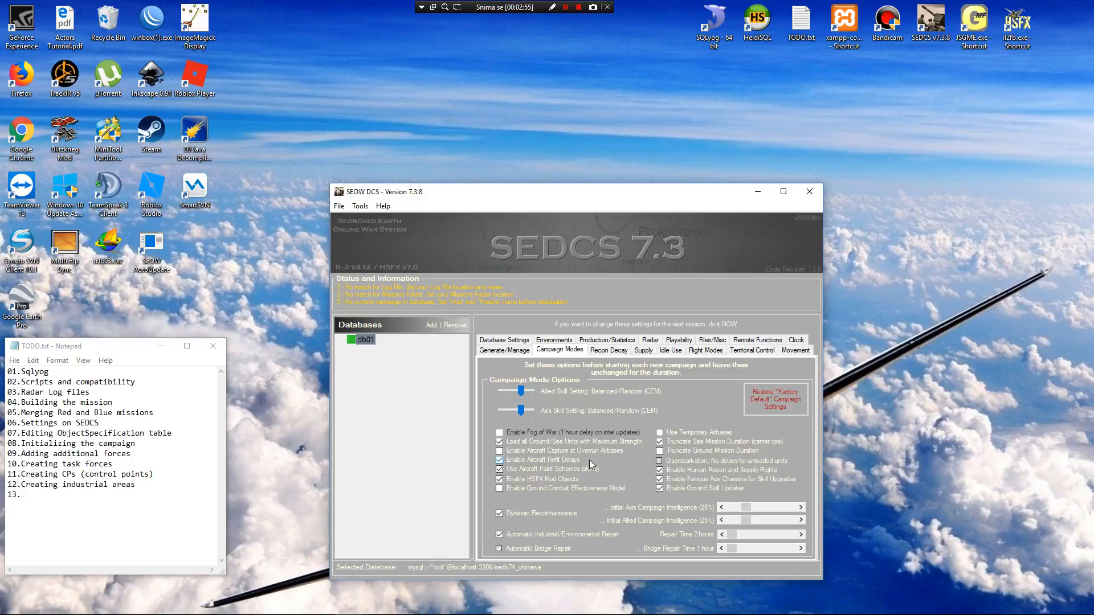
# - Tick Enable HSFX Mod Objects in the Campaign Mode options
pyautogui.click(499, 479)
# - Toggle Automatic Industrial/Environmental Repair several times, leaving it at No Industrial/Environmental Repair
pyautogui.click(500, 536)
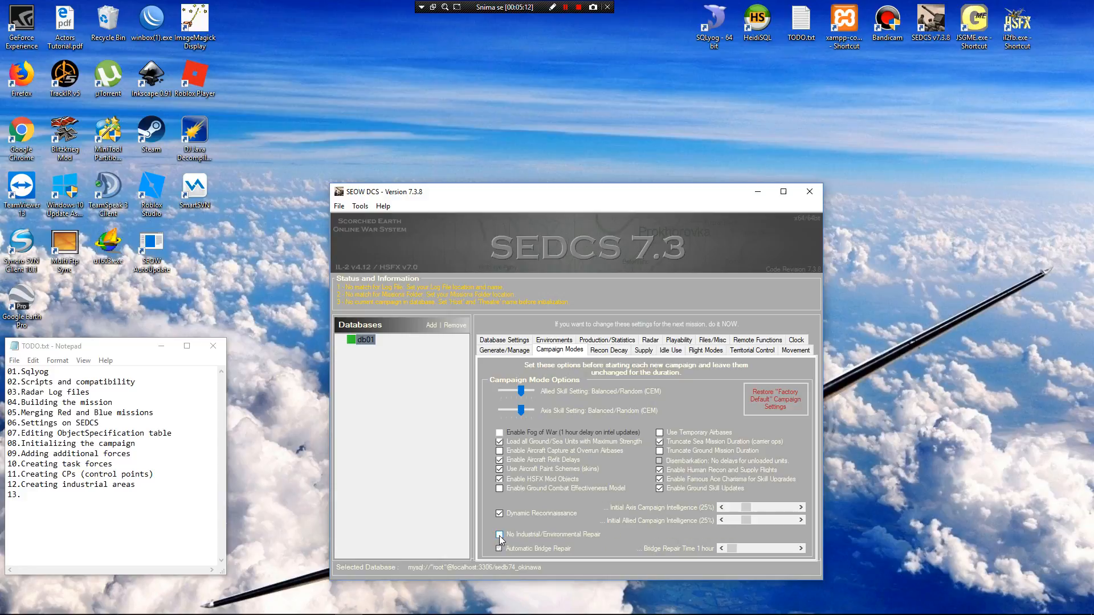
pyautogui.click(500, 536)
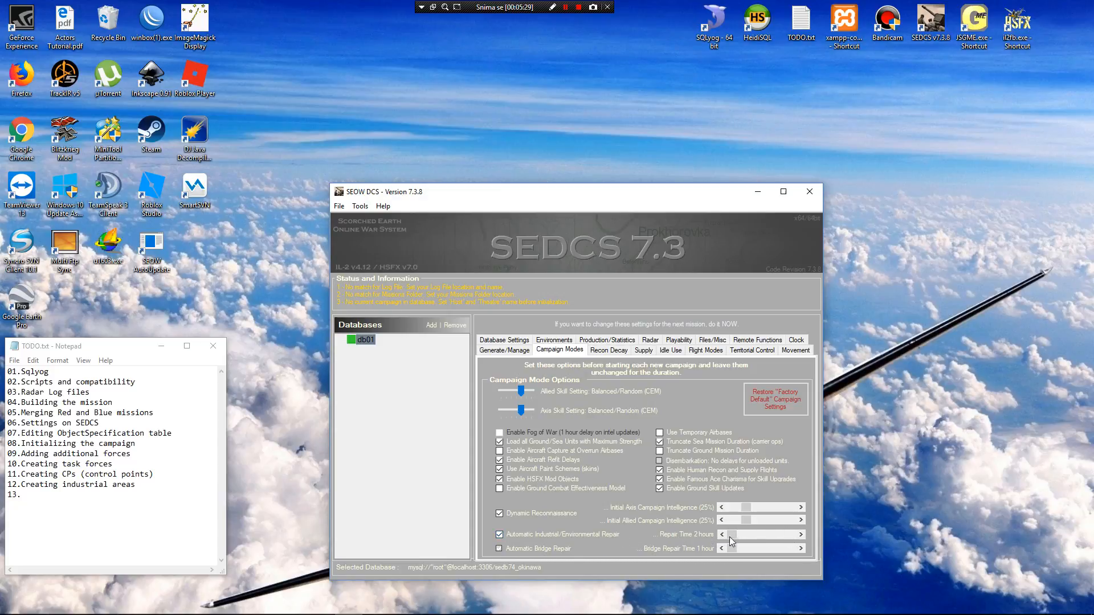
pyautogui.click(500, 535)
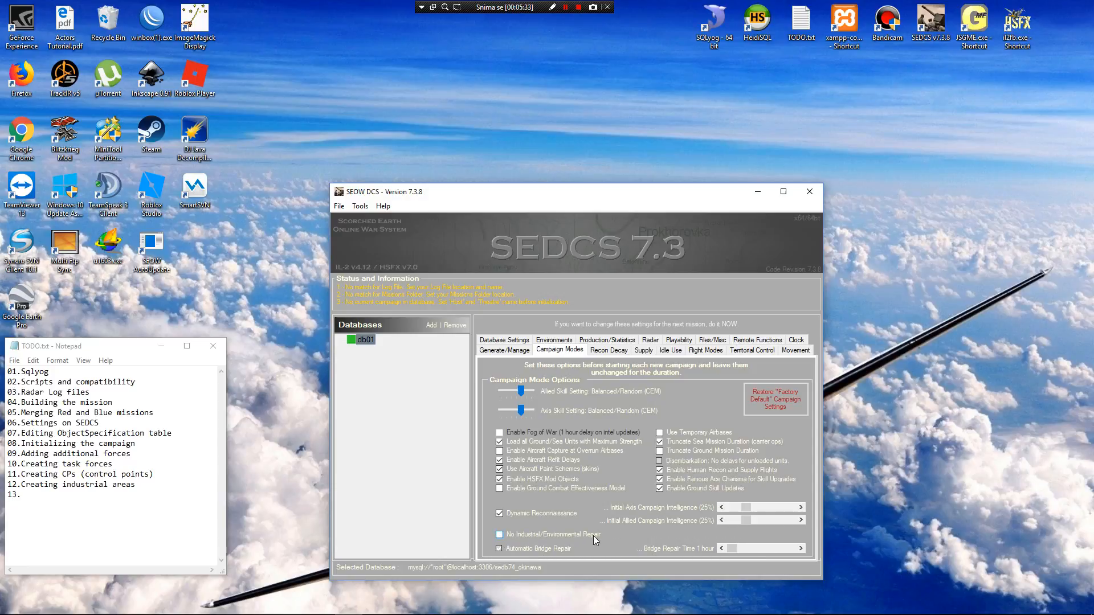
pyautogui.click(499, 535)
pyautogui.click(500, 535)
pyautogui.click(499, 535)
pyautogui.click(499, 535)
pyautogui.click(500, 549)
pyautogui.click(499, 548)
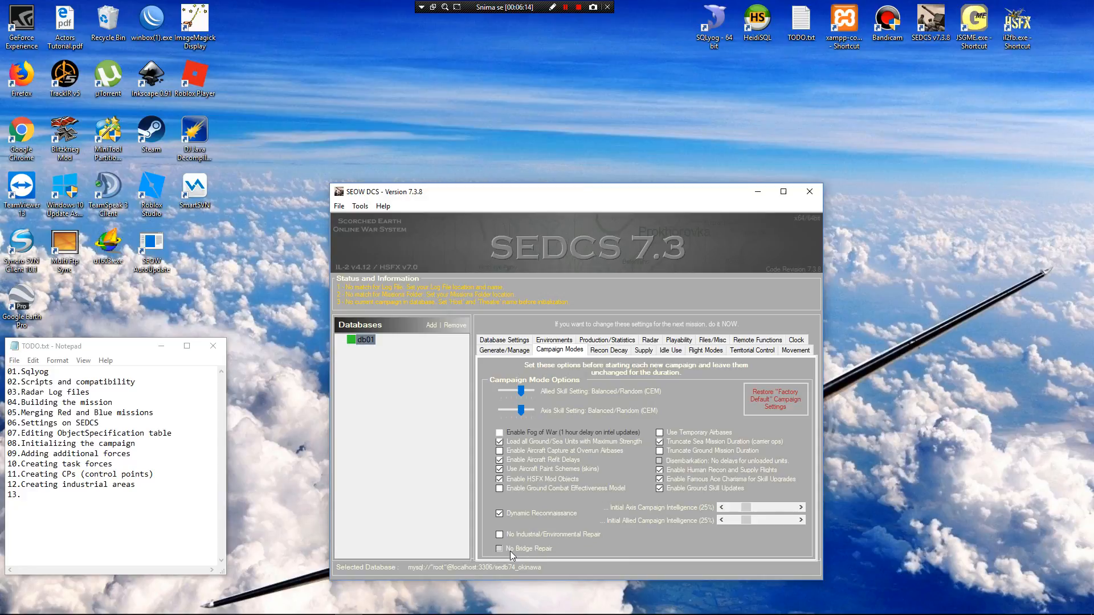
pyautogui.click(499, 548)
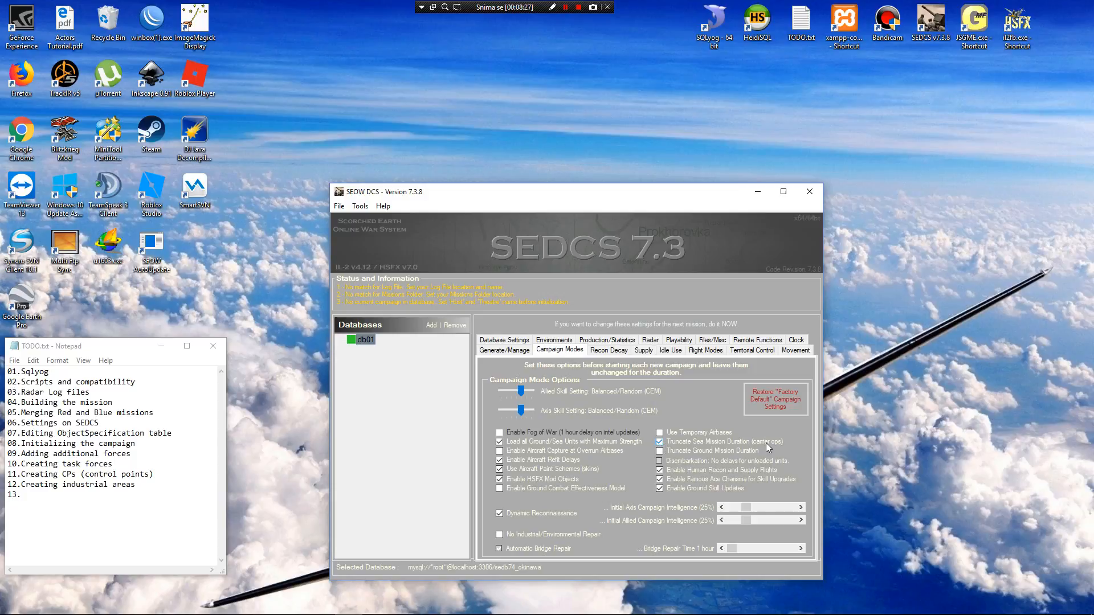
# - Review the Generate/Manage and Database Settings pages, ending on the Environments combat settings
pyautogui.click(498, 350)
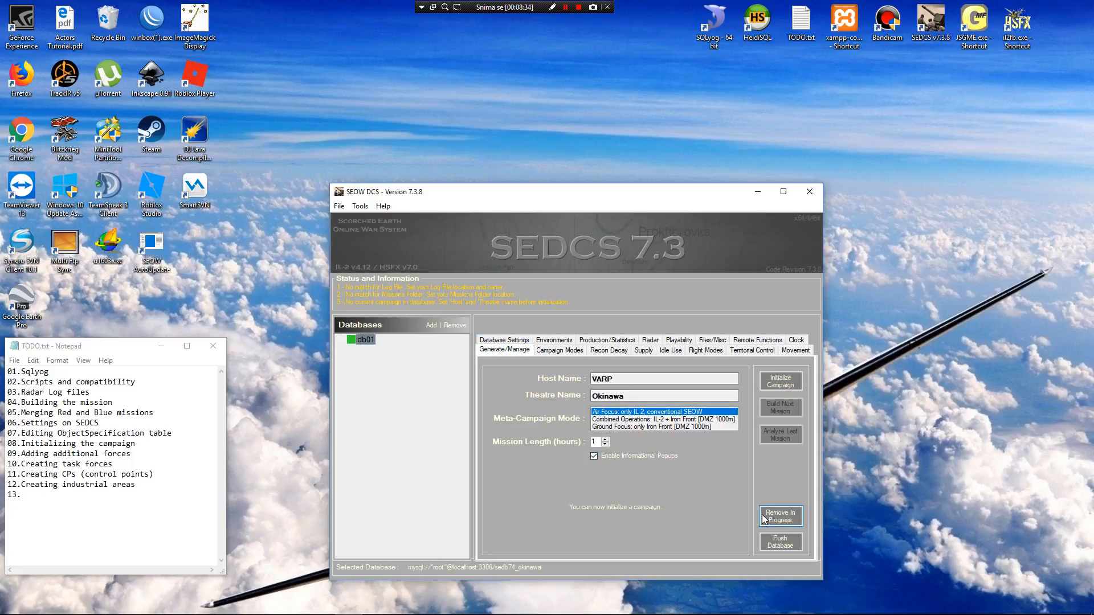
pyautogui.click(505, 341)
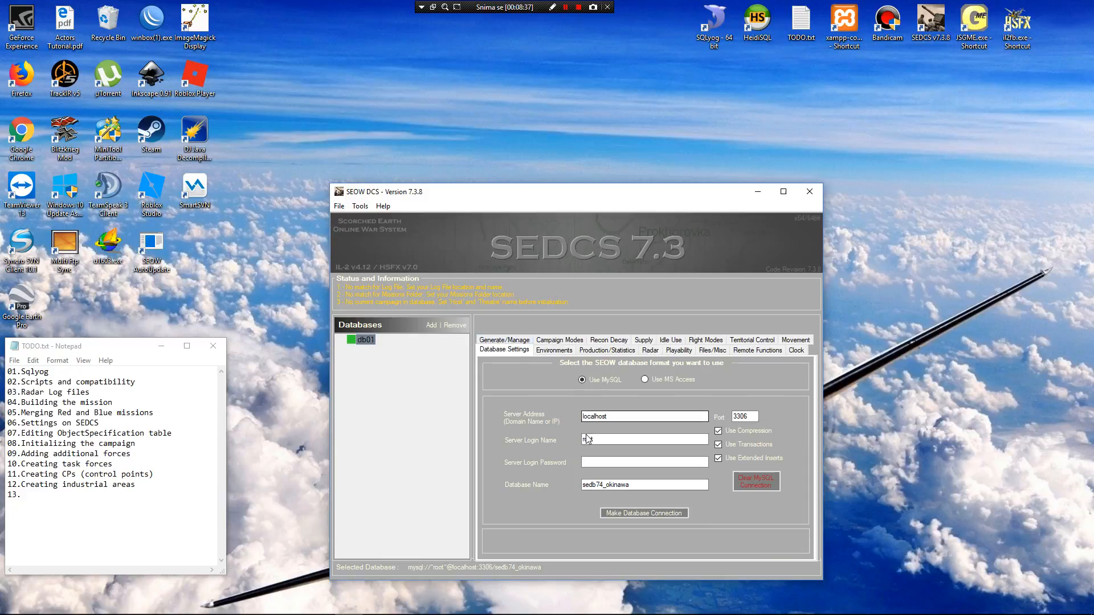
pyautogui.click(511, 341)
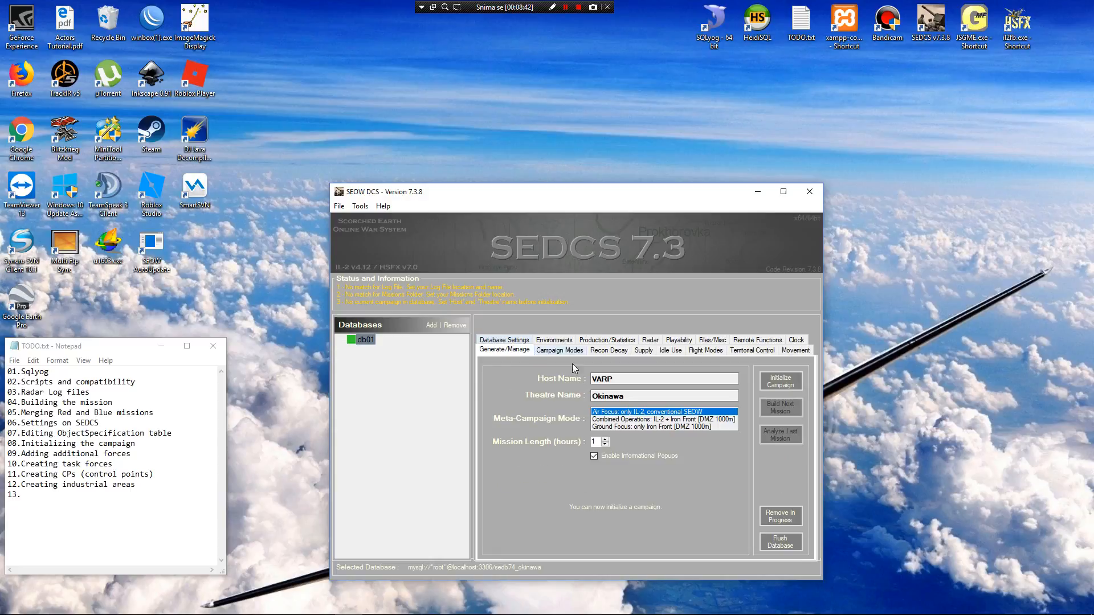
pyautogui.click(567, 341)
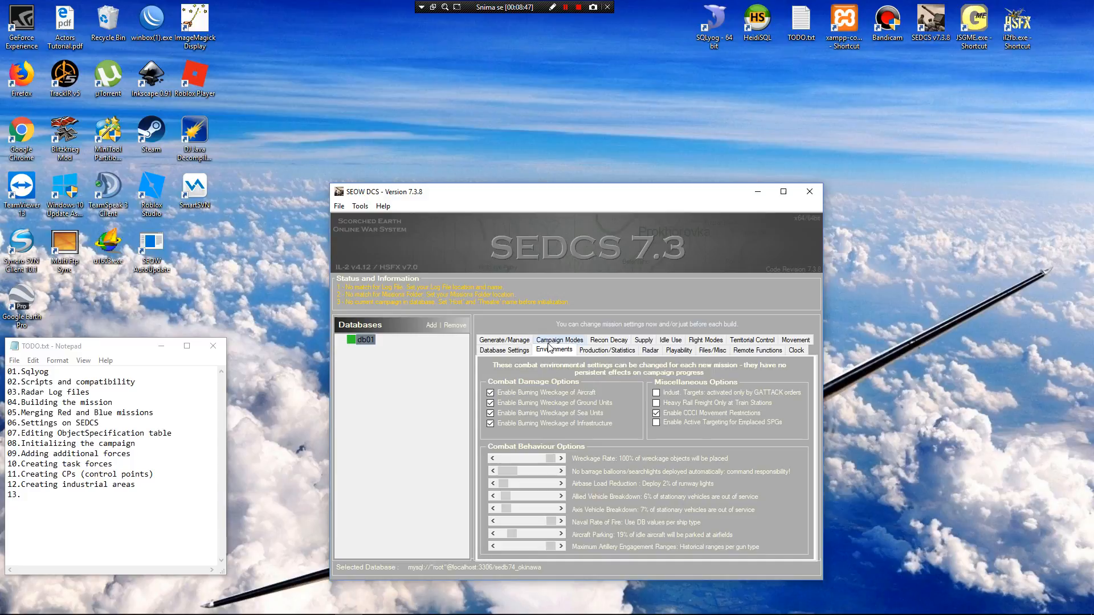
# - Show the Campaign Modes page, where Allied and Axis skill are Balanced/Random (CEM)
pyautogui.click(551, 342)
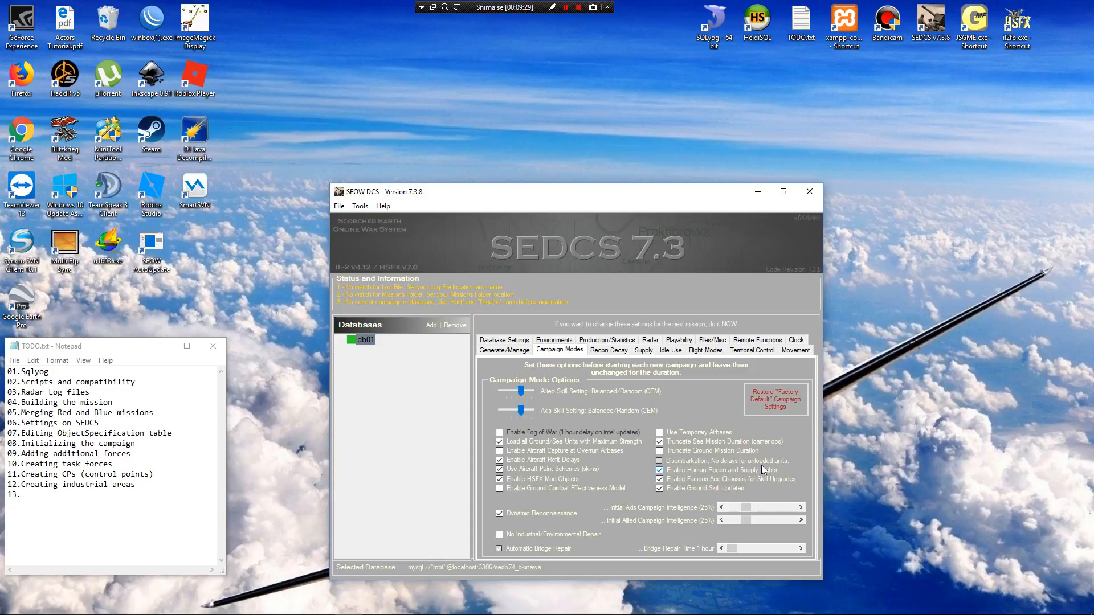
# - Set the Disembarkation option to 'Unloaded units immobile/hostile'
pyautogui.click(660, 462)
pyautogui.click(660, 462)
# - Untick Disembarkation for no delays and adjust the Initial Allied Campaign Intelligence slider
pyautogui.click(659, 461)
pyautogui.moveTo(750, 521)
pyautogui.mouseDown()
pyautogui.moveTo(801, 529)
pyautogui.moveTo(750, 534)
pyautogui.mouseUp()
# - Show the Recon Decay page: global rate 10% per mission, every class 1.0 times
pyautogui.click(609, 351)
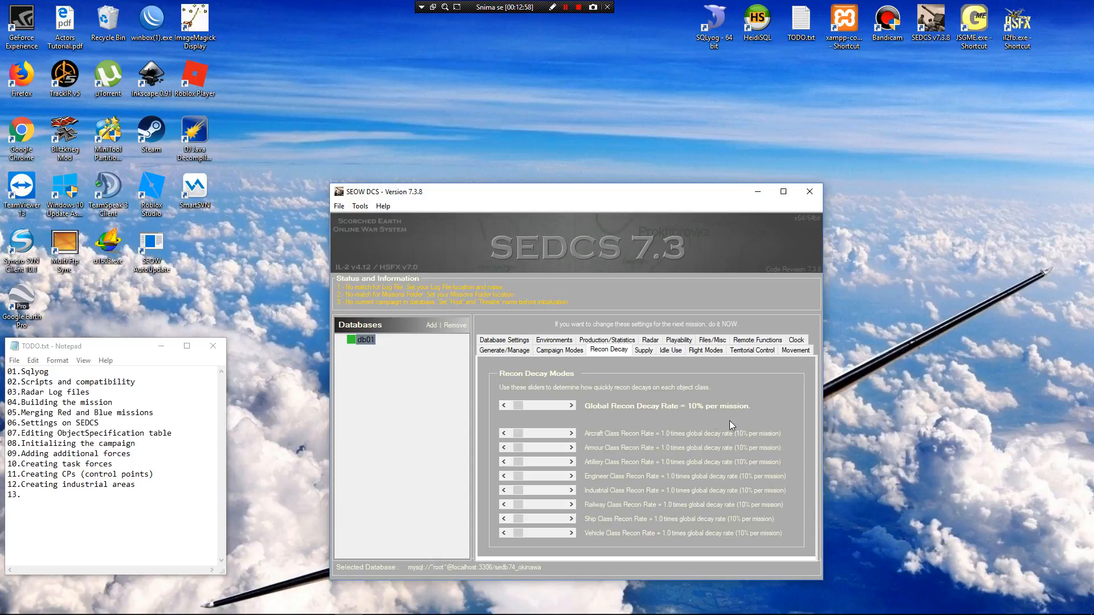
# - On the Supply page, nudge fuel consumption and leave the supply conversion factor at 1 litre per Freight Point
pyautogui.click(644, 351)
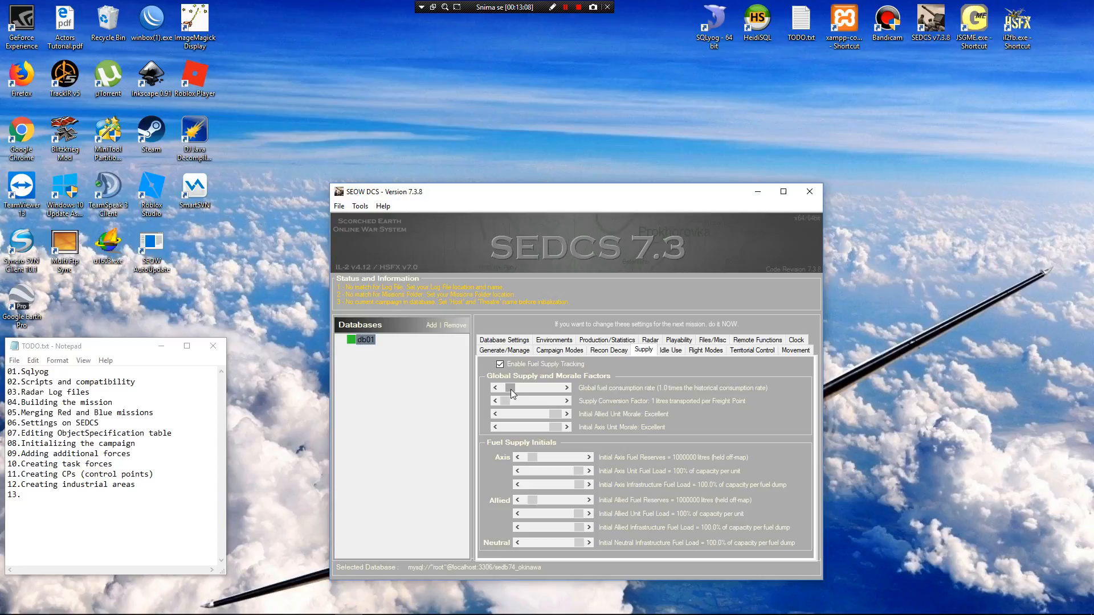
pyautogui.moveTo(511, 389); pyautogui.dragTo(511, 388)
pyautogui.click(568, 401)
pyautogui.click(567, 401)
pyautogui.click(495, 401)
pyautogui.click(495, 401)
pyautogui.moveTo(36, 438); pyautogui.dragTo(176, 432)
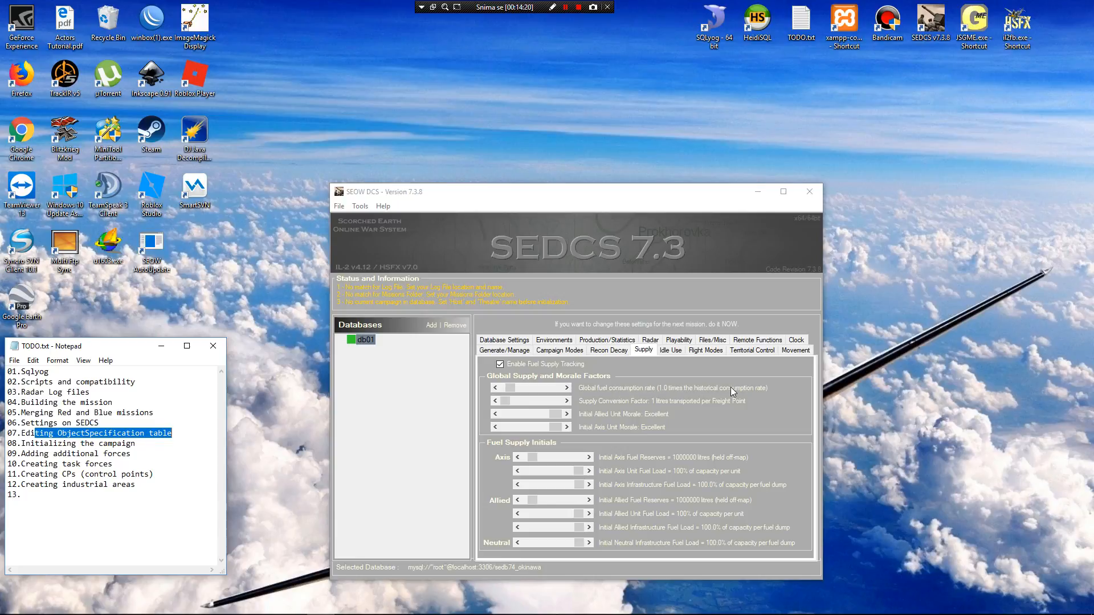
pyautogui.click(568, 388)
pyautogui.click(495, 388)
pyautogui.click(495, 388)
pyautogui.click(495, 389)
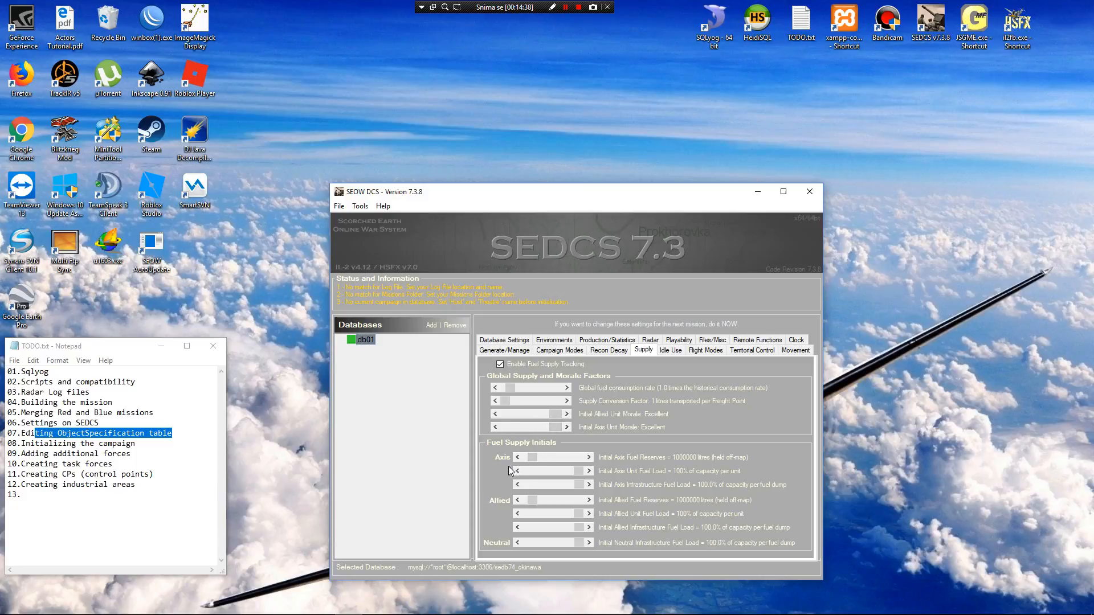
# - Raise initial Axis fuel reserves to 1010000 litres, set Axis unit fuel load to 100%, then view Idle Use
pyautogui.click(589, 457)
pyautogui.moveTo(578, 470); pyautogui.dragTo(573, 471)
pyautogui.moveTo(553, 473); pyautogui.dragTo(590, 473)
pyautogui.click(670, 351)
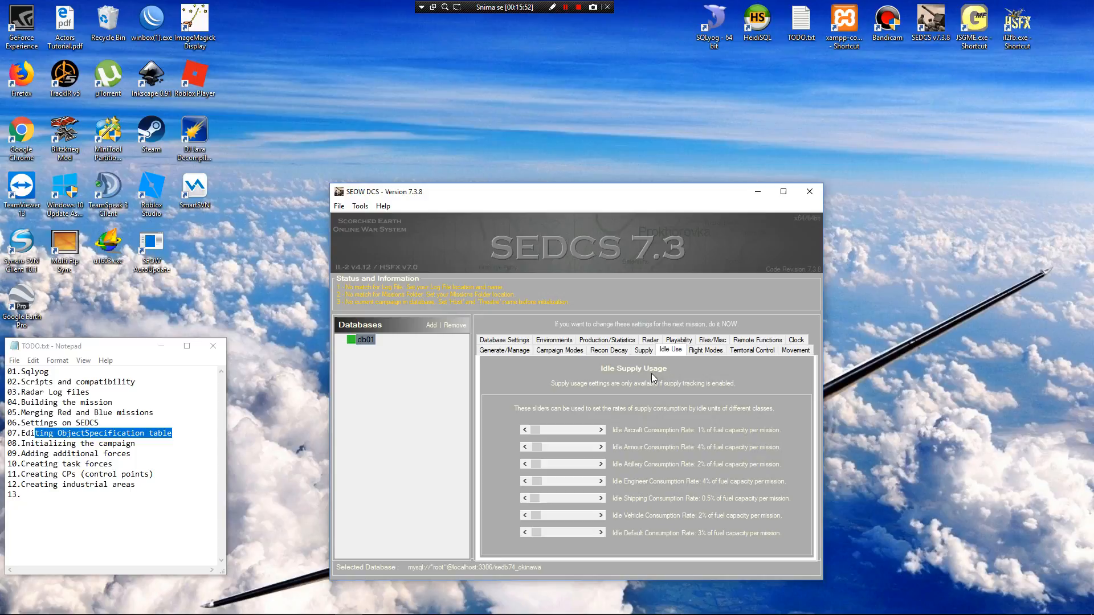
# - Revisit Supply and Idle Use, then show Flight Modes with 0% breakdown and 100% fuel limits
pyautogui.click(642, 353)
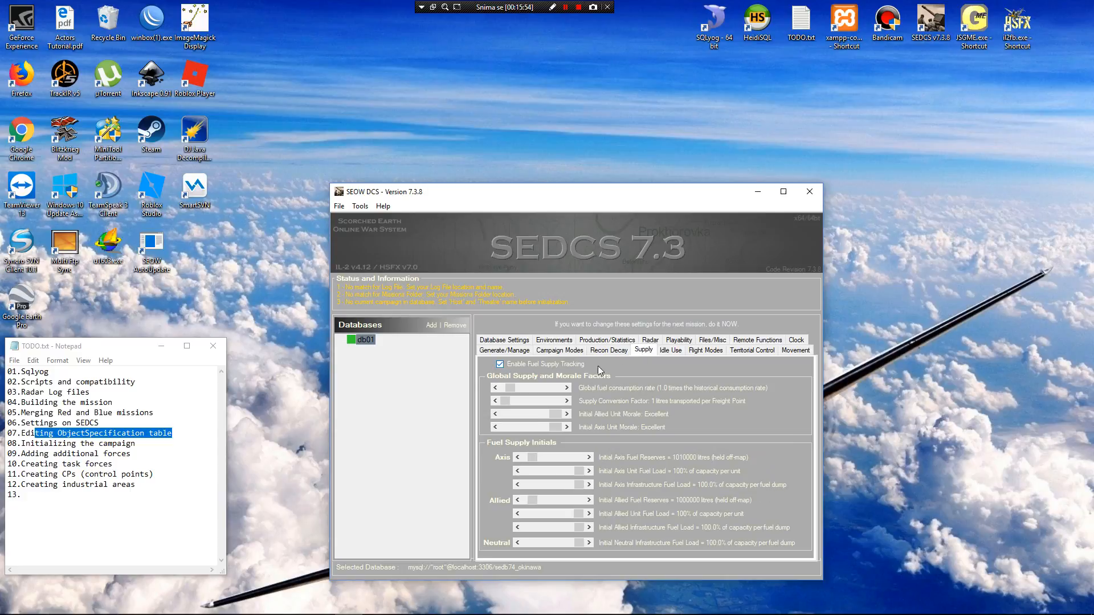
pyautogui.click(671, 350)
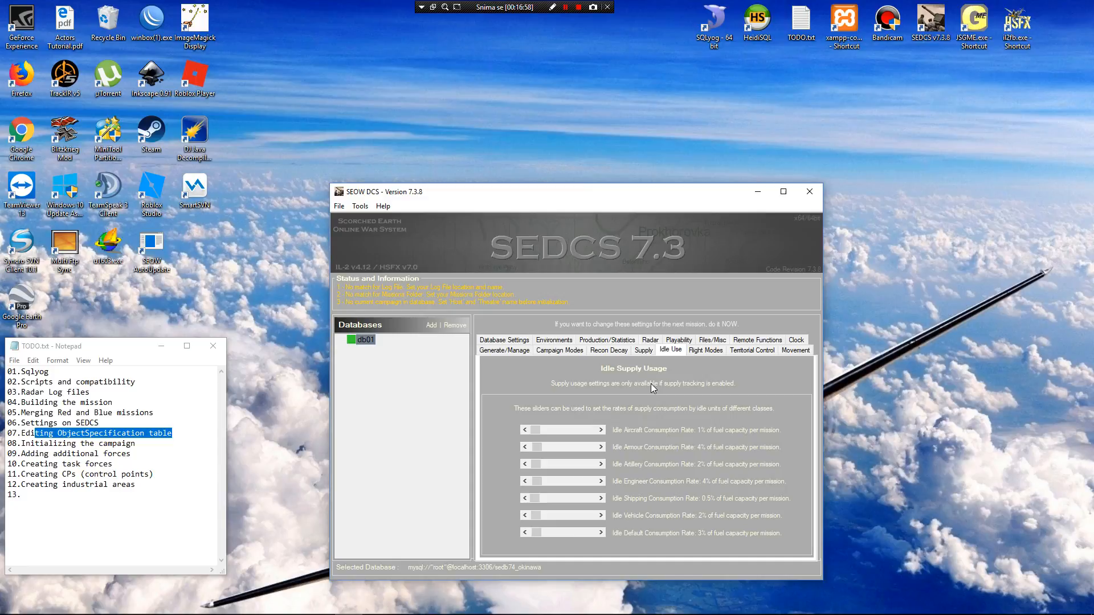
pyautogui.click(708, 351)
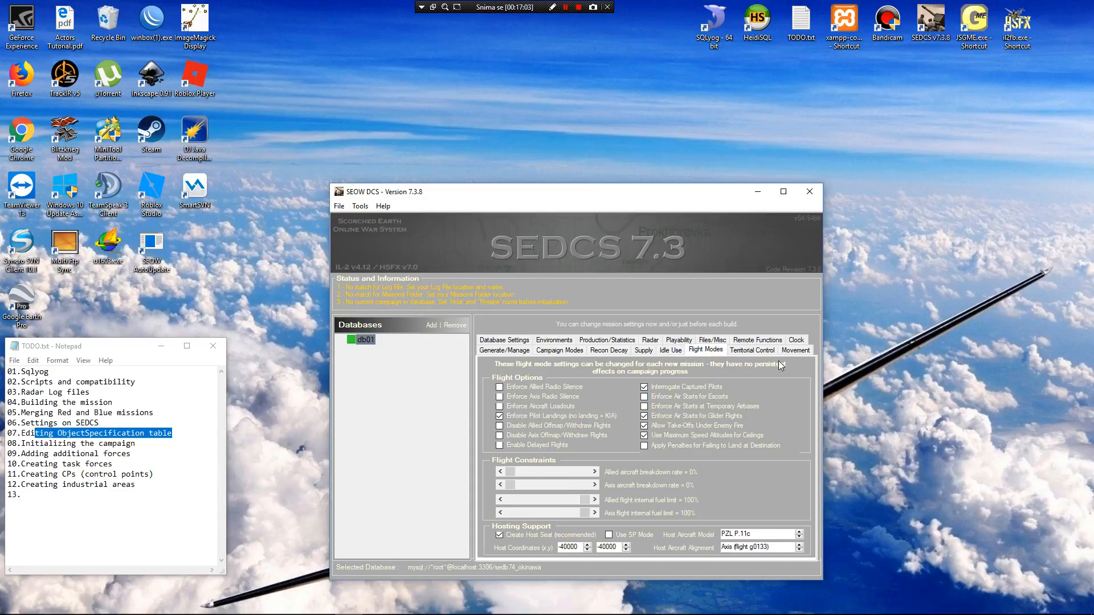
# - Check the Territorial Control, Movement and Remote Functions pages, then browse for the Files/Misc game log file
pyautogui.click(742, 351)
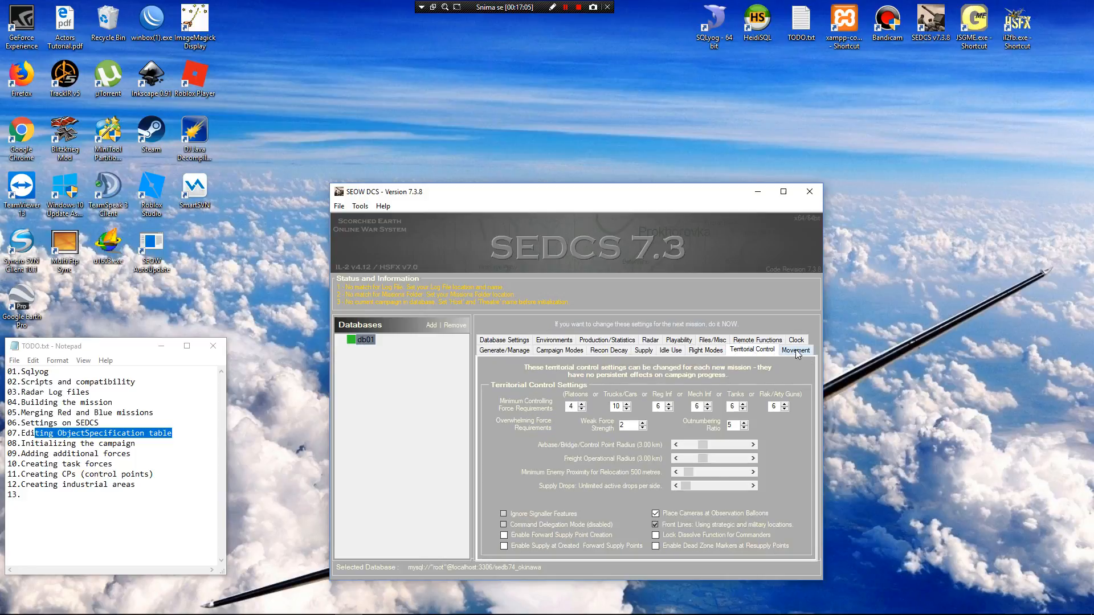
pyautogui.click(797, 351)
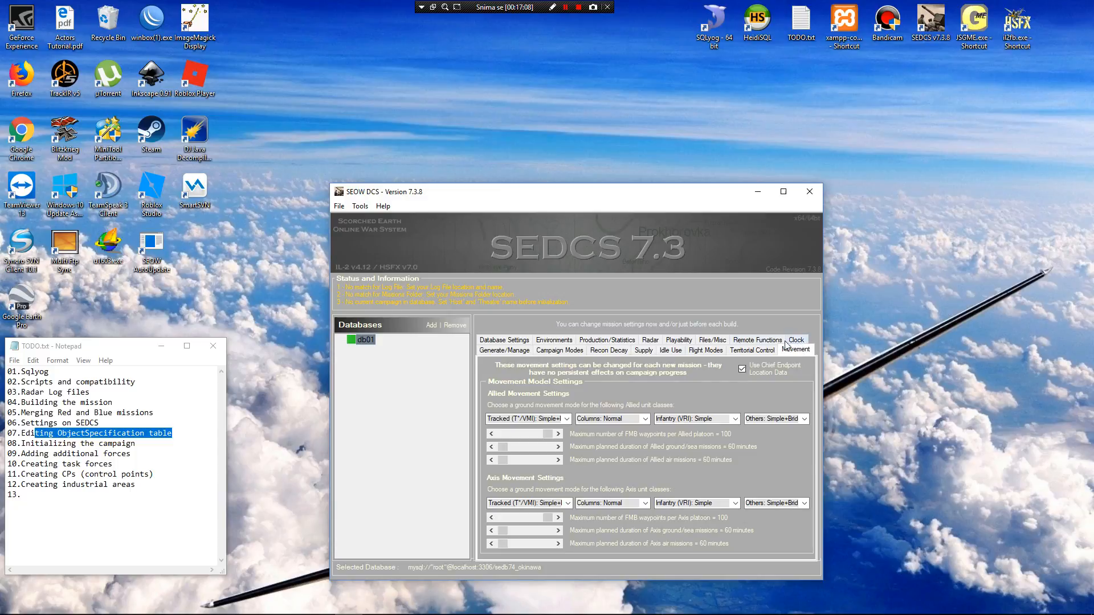
pyautogui.click(773, 341)
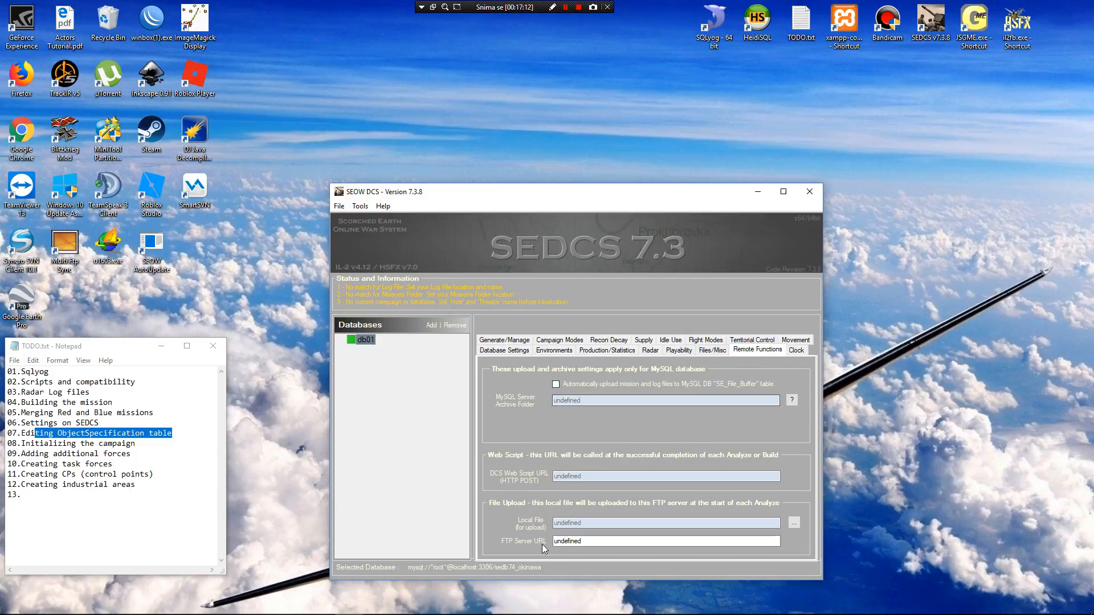
pyautogui.click(718, 352)
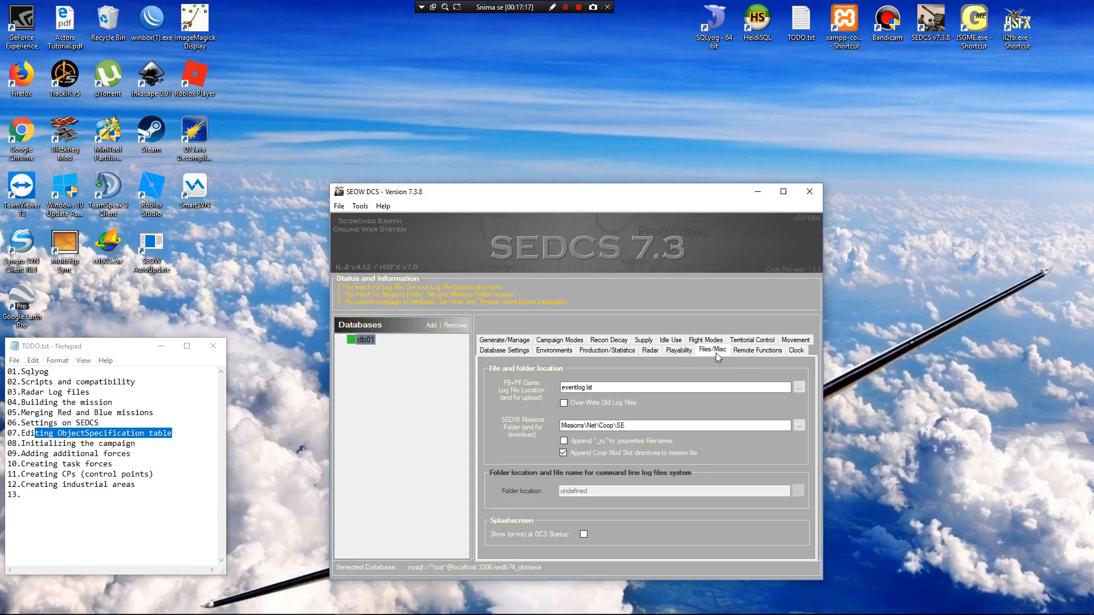
pyautogui.click(799, 389)
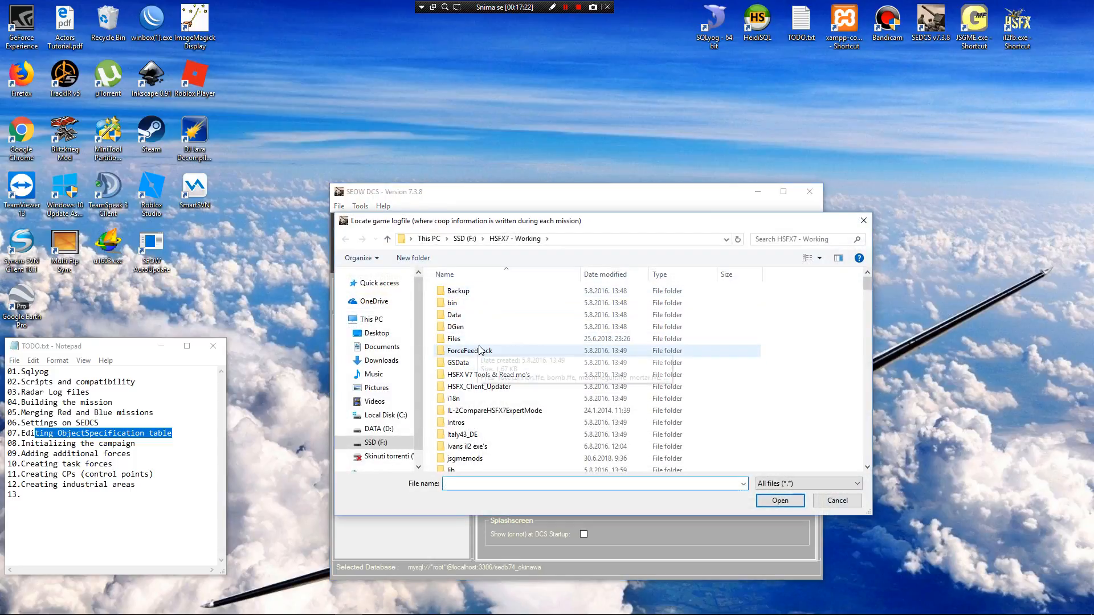
# - Set the game log file to F:\HSFX7 - Working\eventlog.lst
pyautogui.scroll(-15, 479, 348)
pyautogui.click(481, 361)
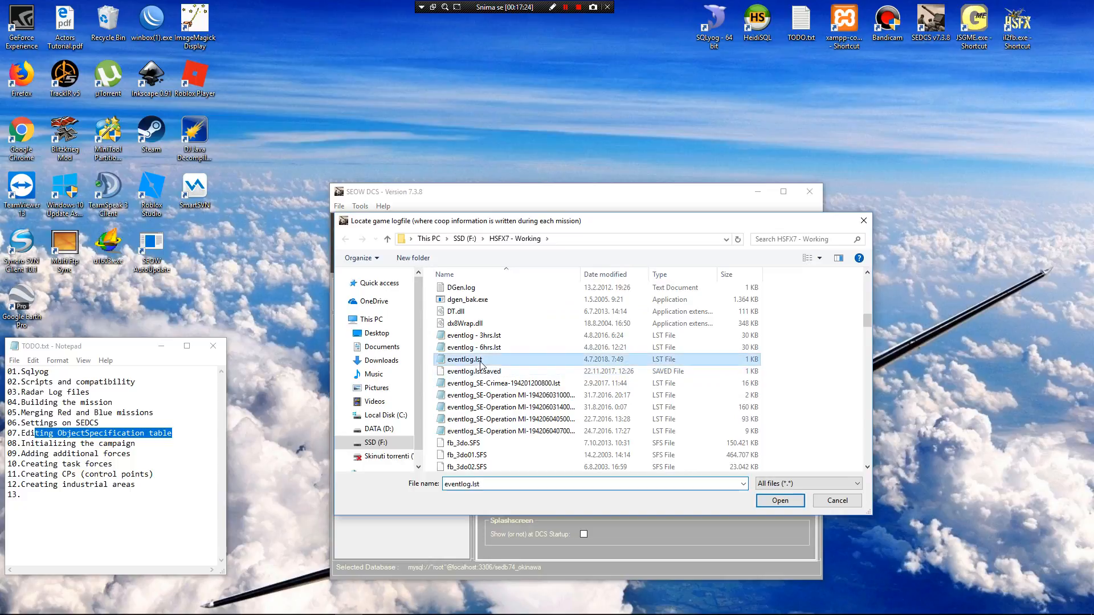
pyautogui.click(779, 501)
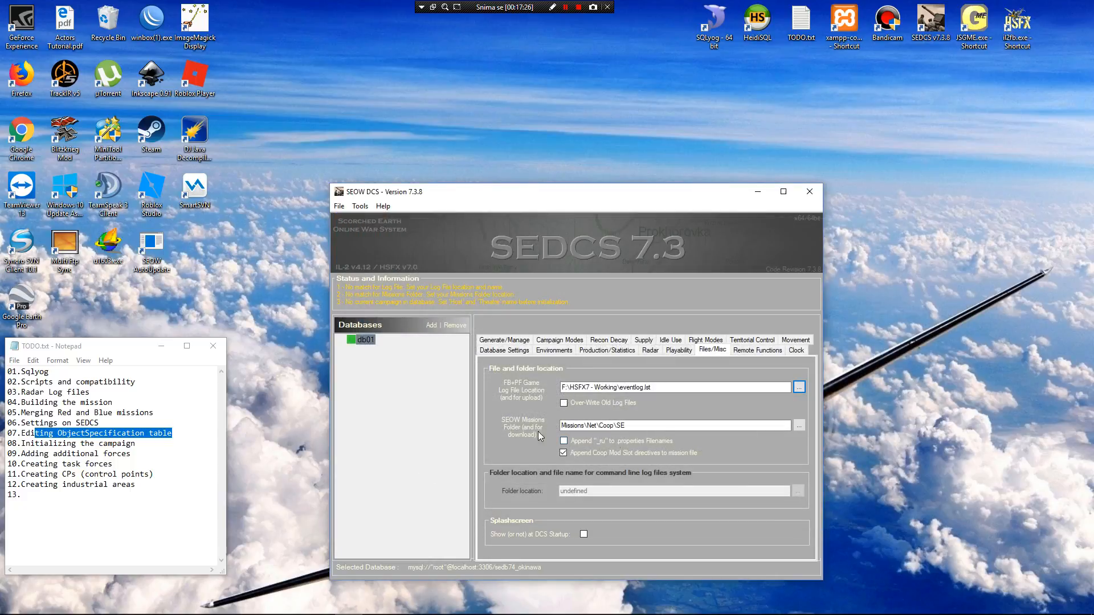
# - Set the missions folder to F:\HSFX7 - Working\Missions\Net\coop\SEOW
pyautogui.click(799, 426)
pyautogui.scroll(-1, 555, 331)
pyautogui.click(532, 315)
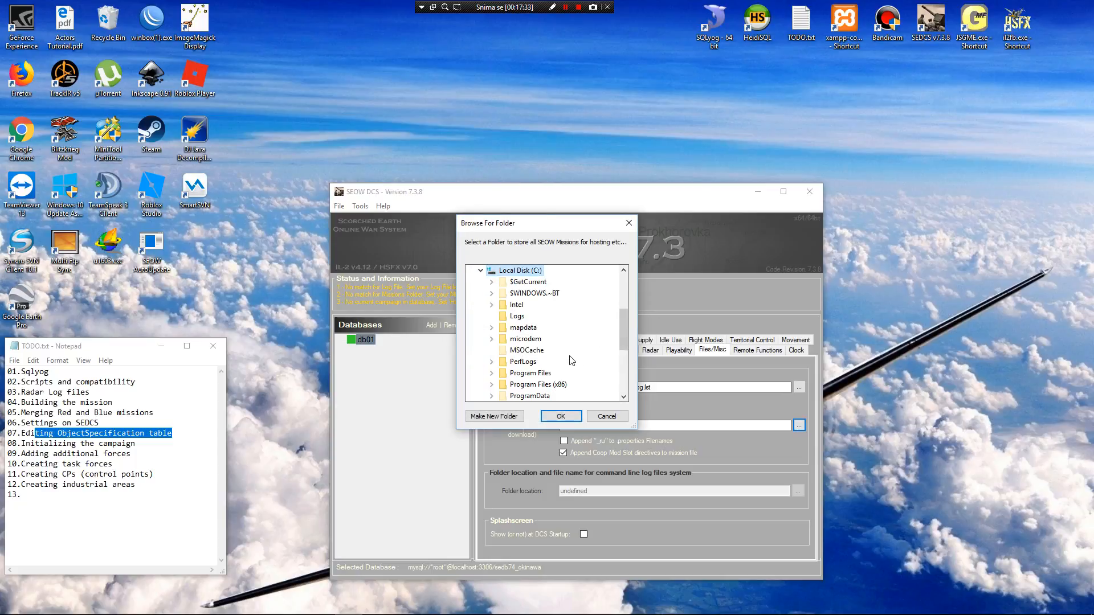
pyautogui.scroll(-3, 564, 357)
pyautogui.scroll(1, 556, 351)
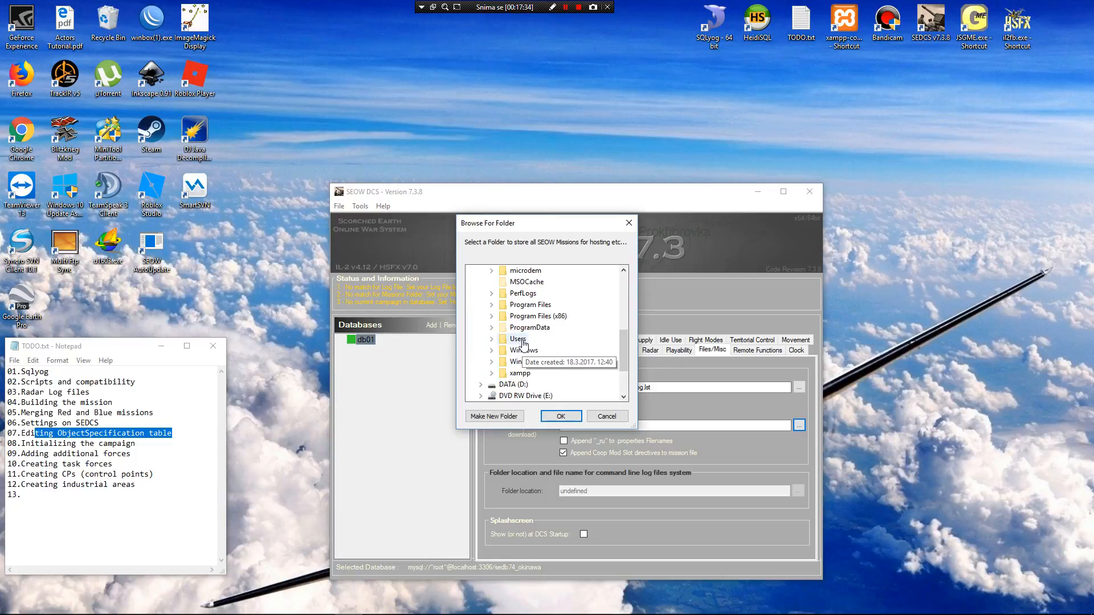
pyautogui.scroll(-2, 525, 351)
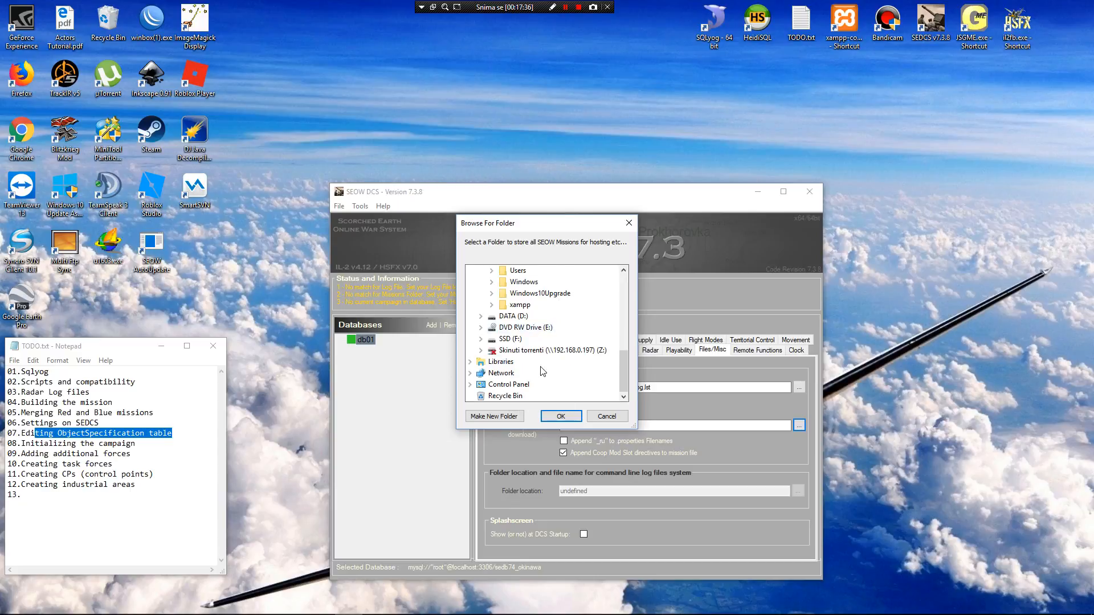
pyautogui.click(512, 339)
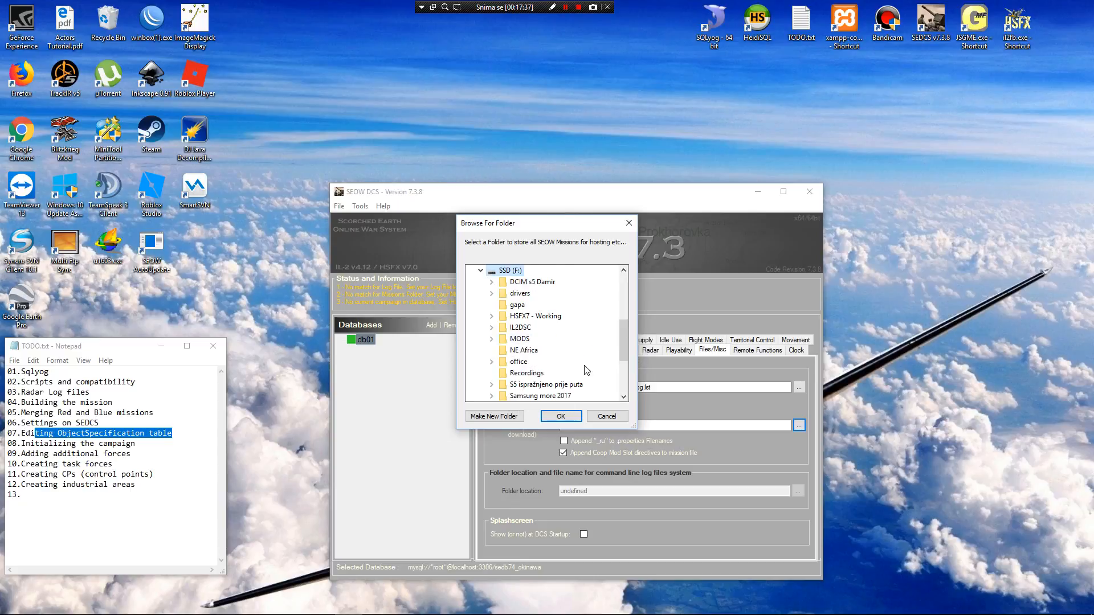
pyautogui.click(521, 329)
pyautogui.scroll(-3, 533, 344)
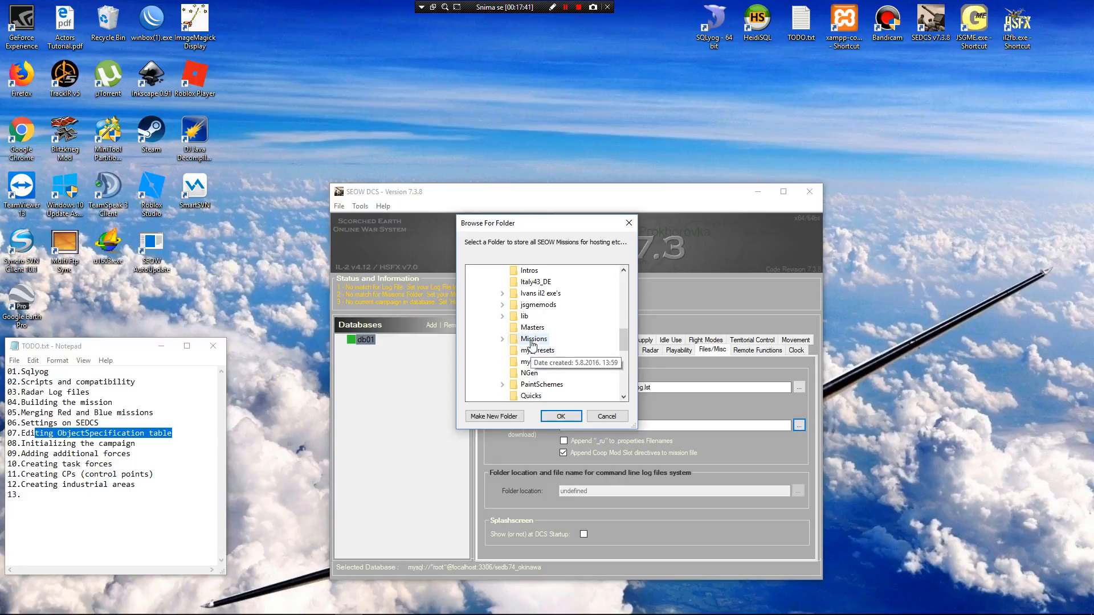
pyautogui.click(533, 339)
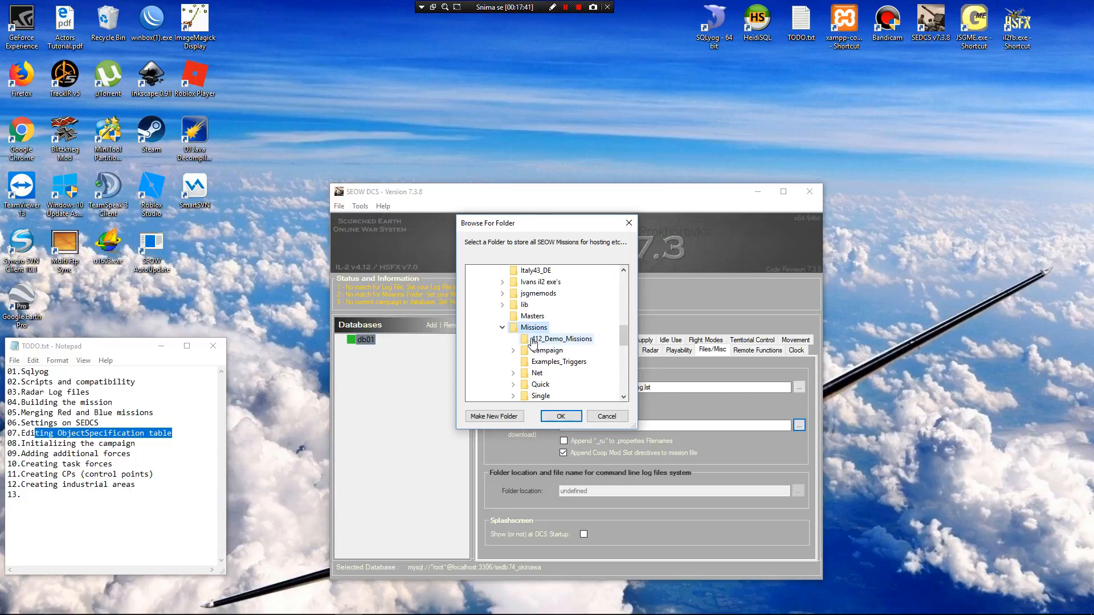
pyautogui.click(536, 374)
pyautogui.scroll(-3, 591, 366)
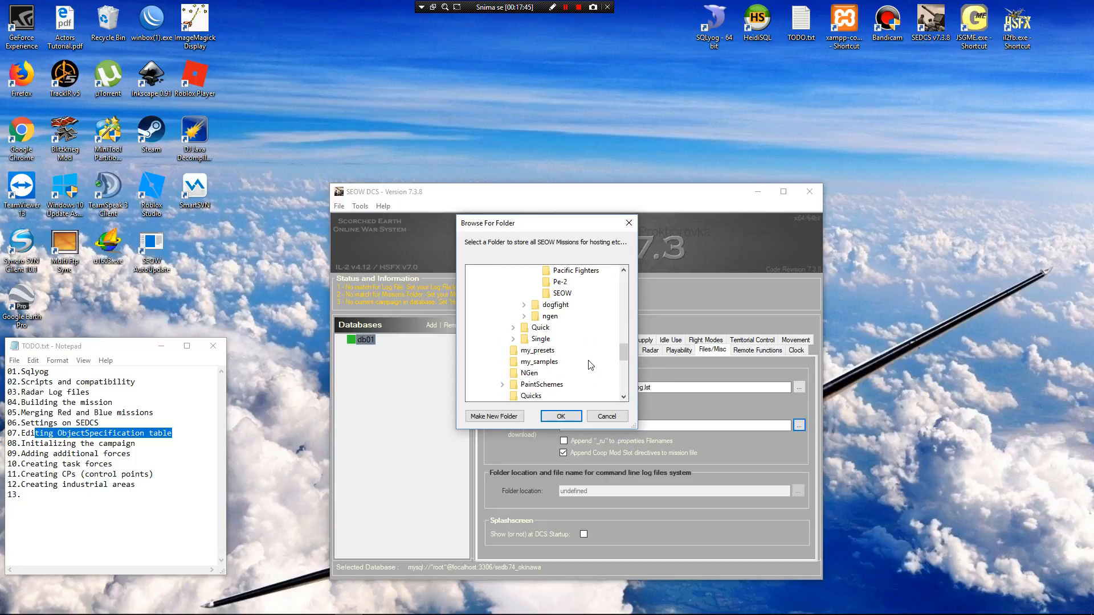
pyautogui.click(558, 293)
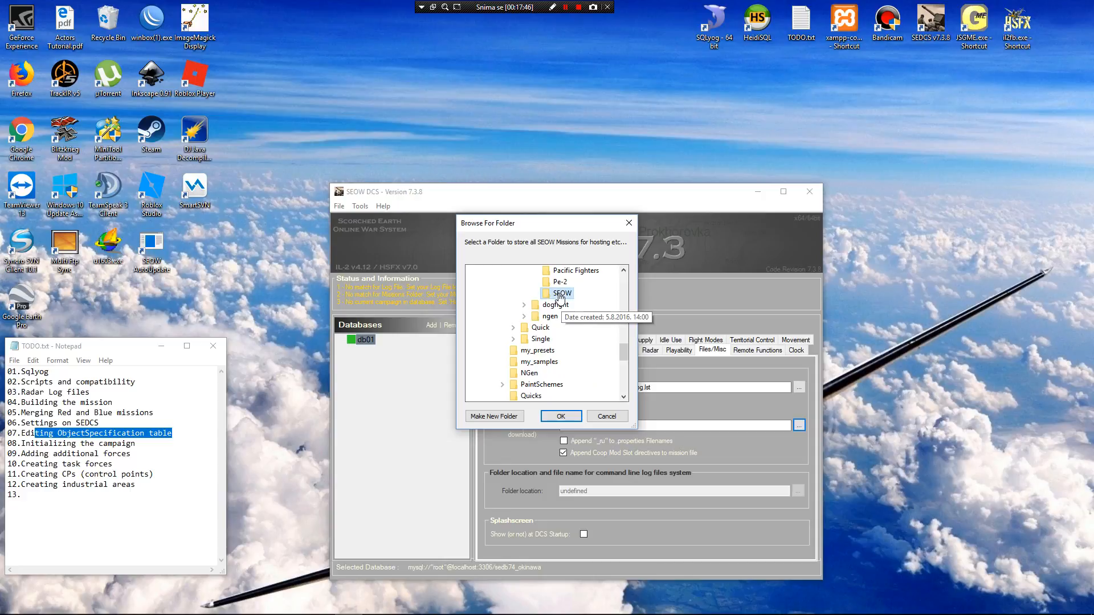
pyautogui.click(557, 416)
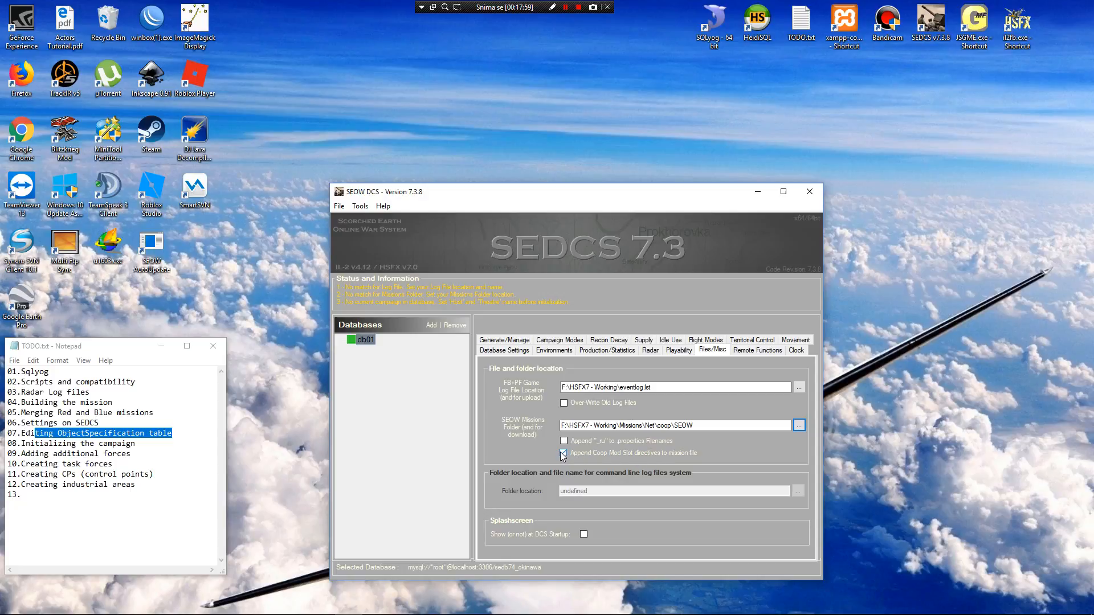
# - Launch HeidiSQL, open the Laptop session and select the coop_mod_slot table in sedb74_okinawa
pyautogui.doubleClick(758, 23)
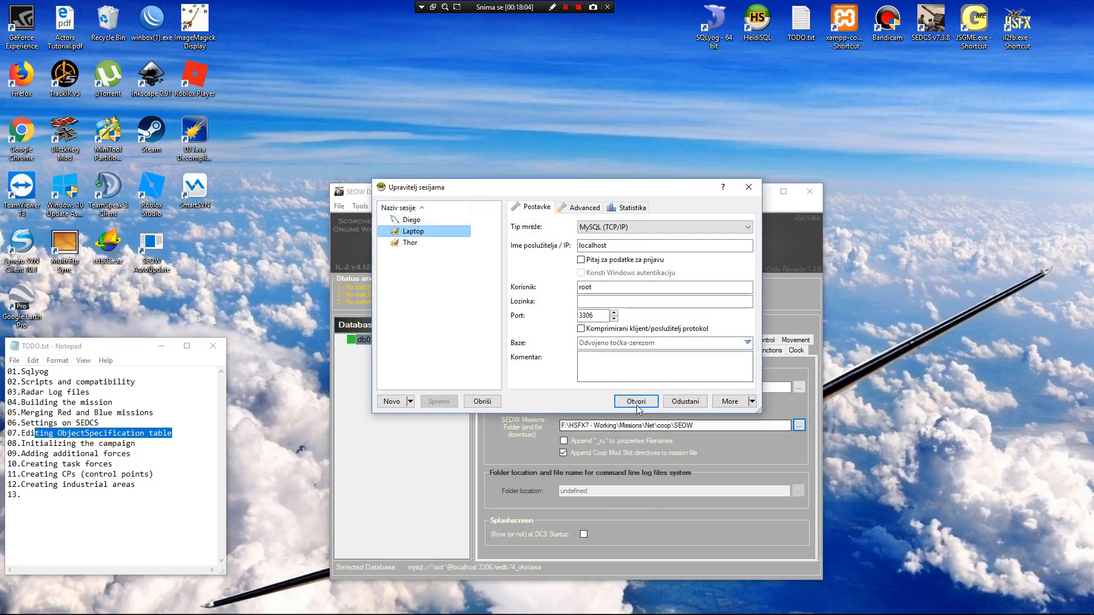
pyautogui.click(638, 405)
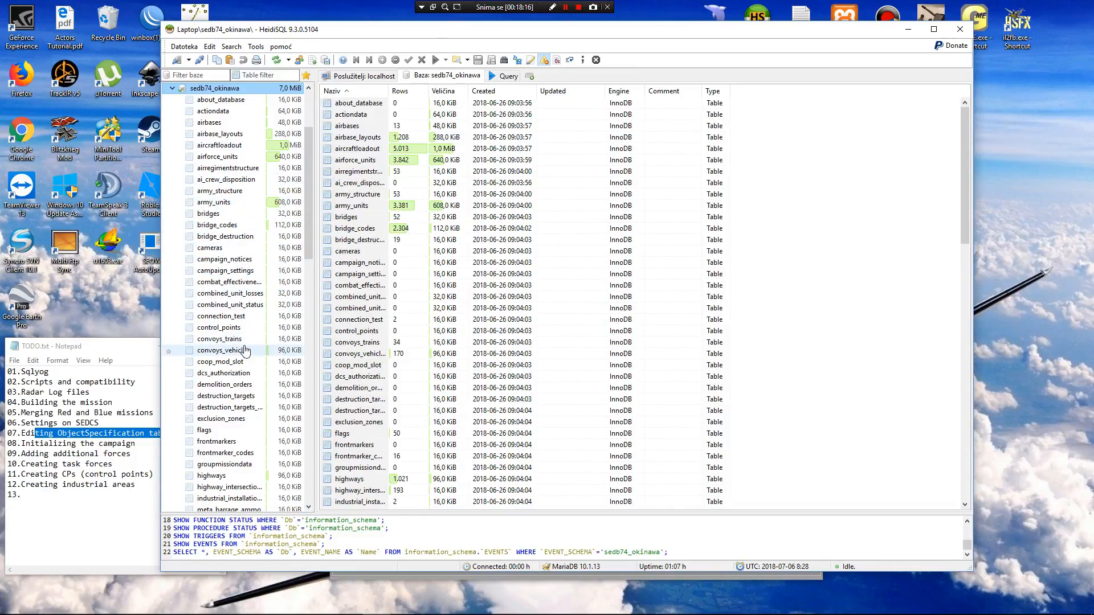
pyautogui.click(221, 362)
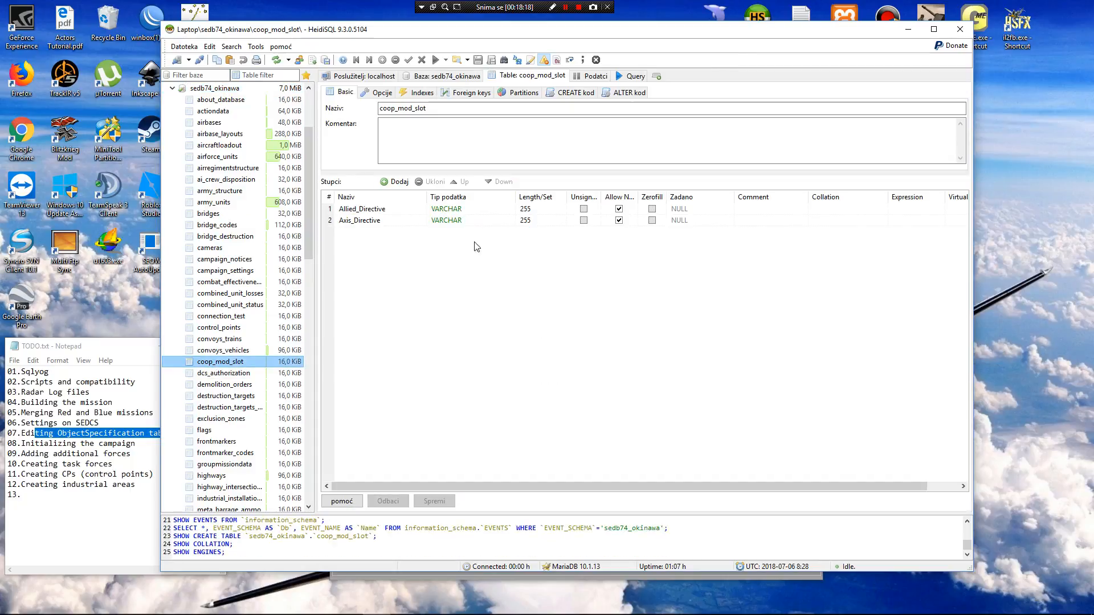
# - Show coop_mod_slot's data row, widen the Allied_Directive column and make a first edit of its value
pyautogui.click(596, 75)
pyautogui.moveTo(663, 34); pyautogui.dragTo(665, 327)
pyautogui.moveTo(555, 326); pyautogui.dragTo(571, 406)
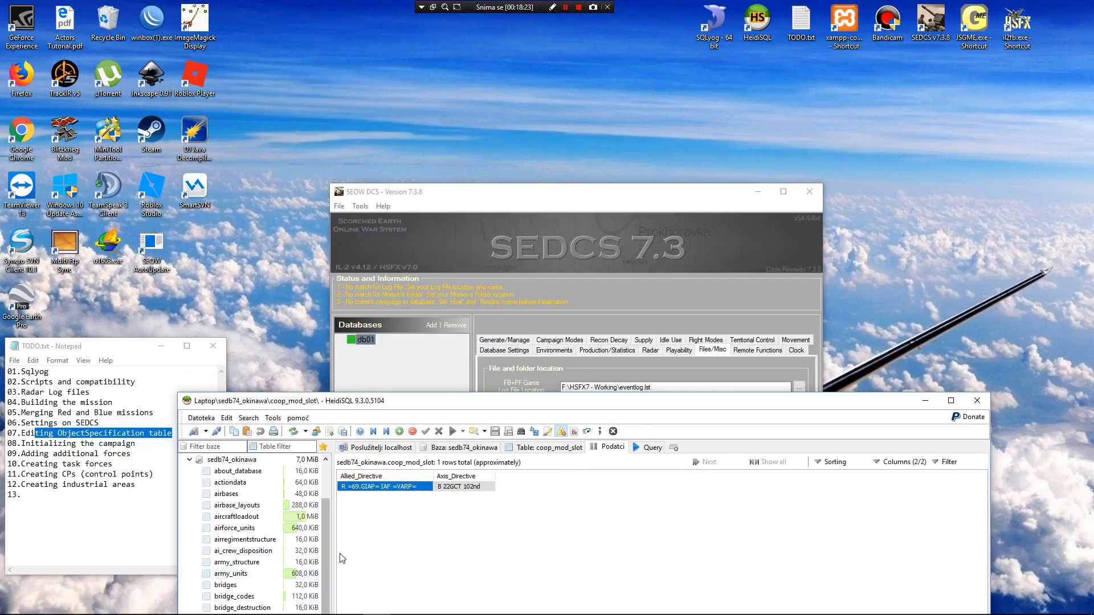
pyautogui.moveTo(434, 476); pyautogui.dragTo(574, 475)
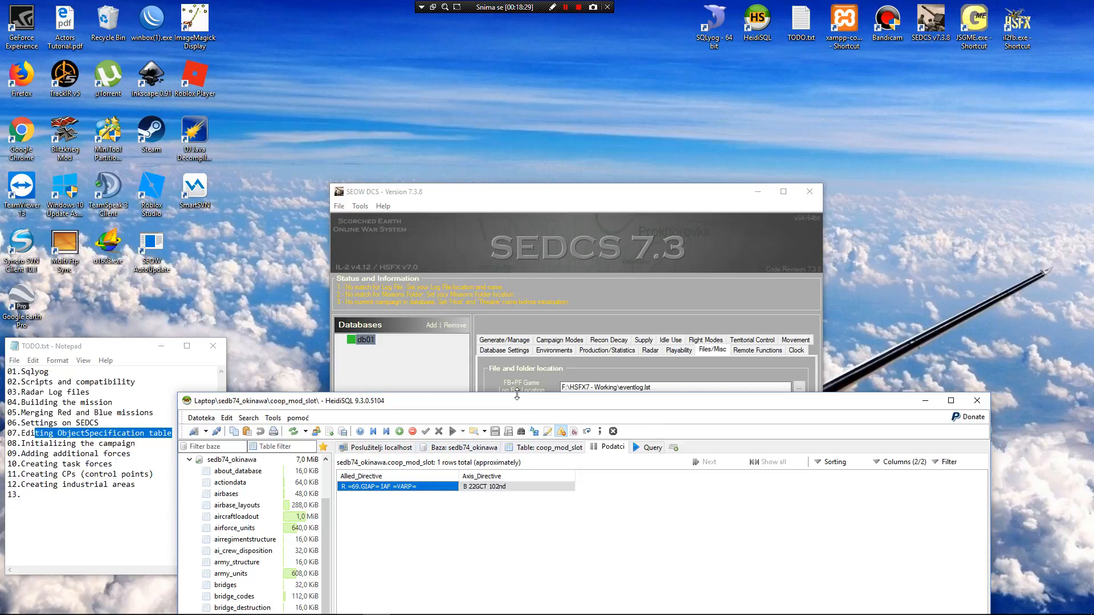
pyautogui.doubleClick(345, 487)
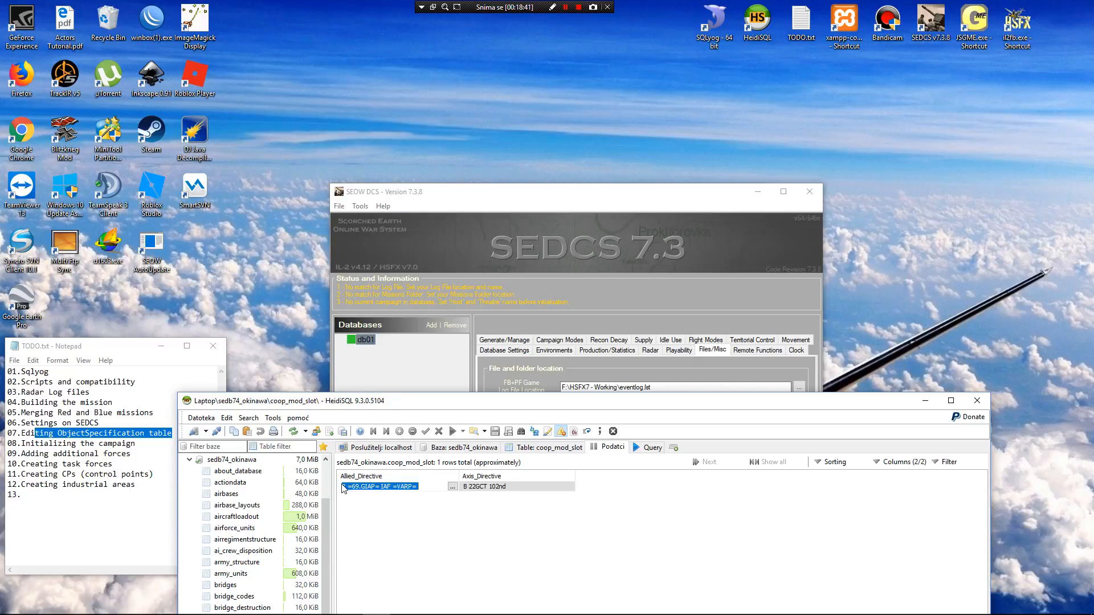
pyautogui.press('Return')
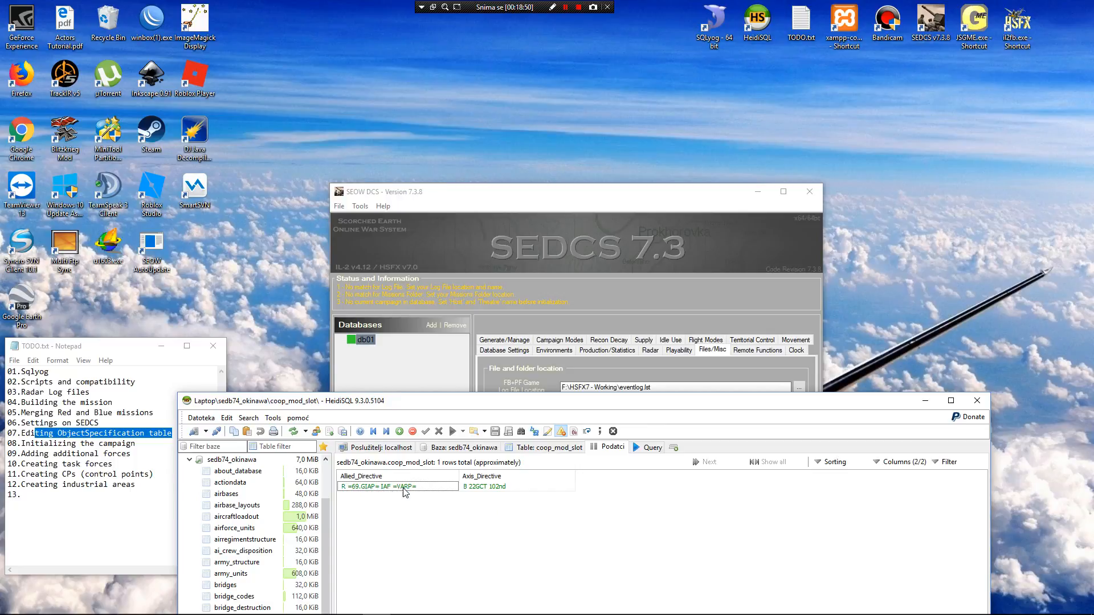
pyautogui.moveTo(457, 403); pyautogui.dragTo(471, 329)
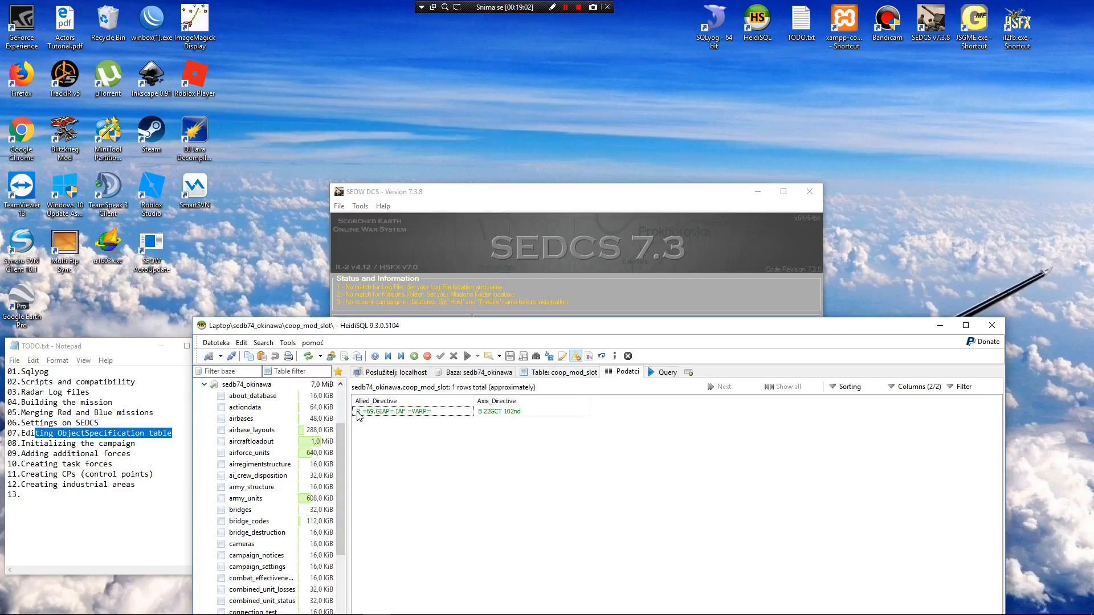
pyautogui.click(432, 417)
pyautogui.click(432, 415)
pyautogui.click(432, 413)
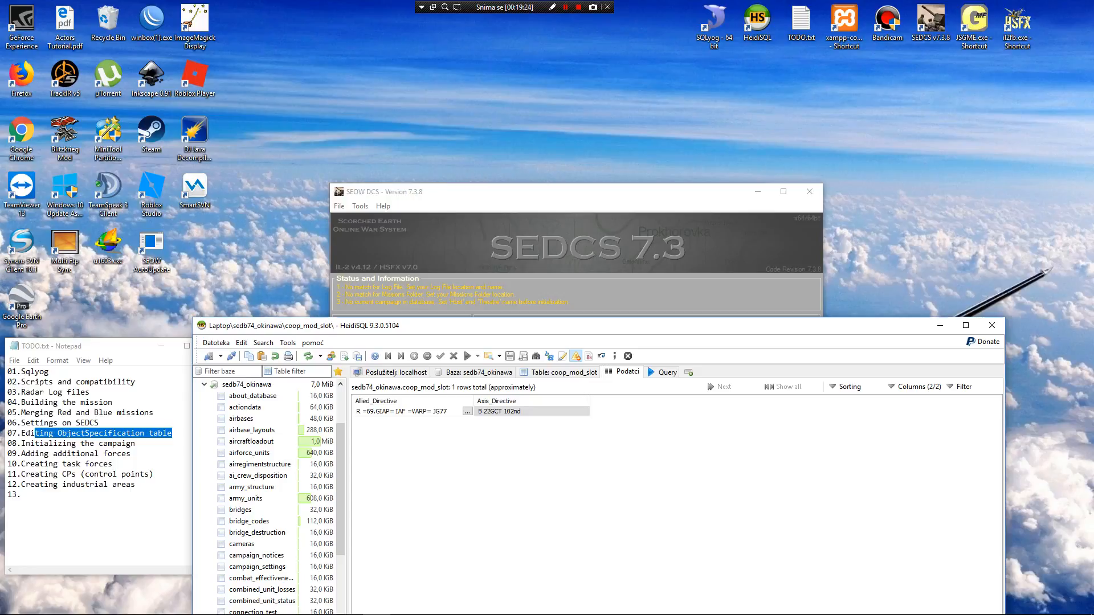
pyautogui.click(522, 480)
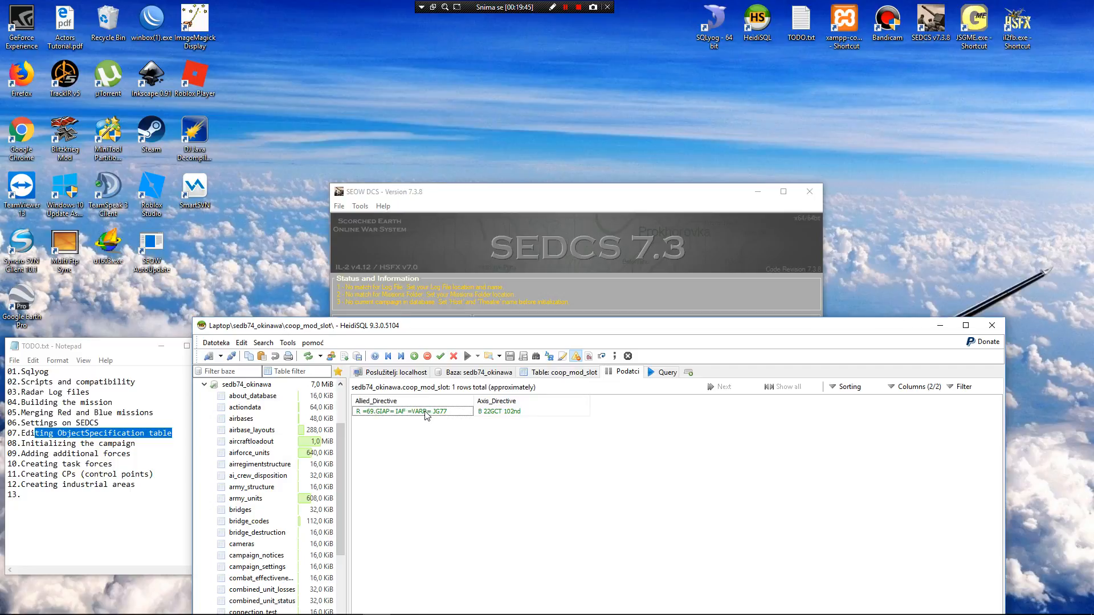
# - Cut Allied_Directive down to R and Axis_Directive down to B, then save the row
pyautogui.moveTo(483, 326); pyautogui.dragTo(460, 200)
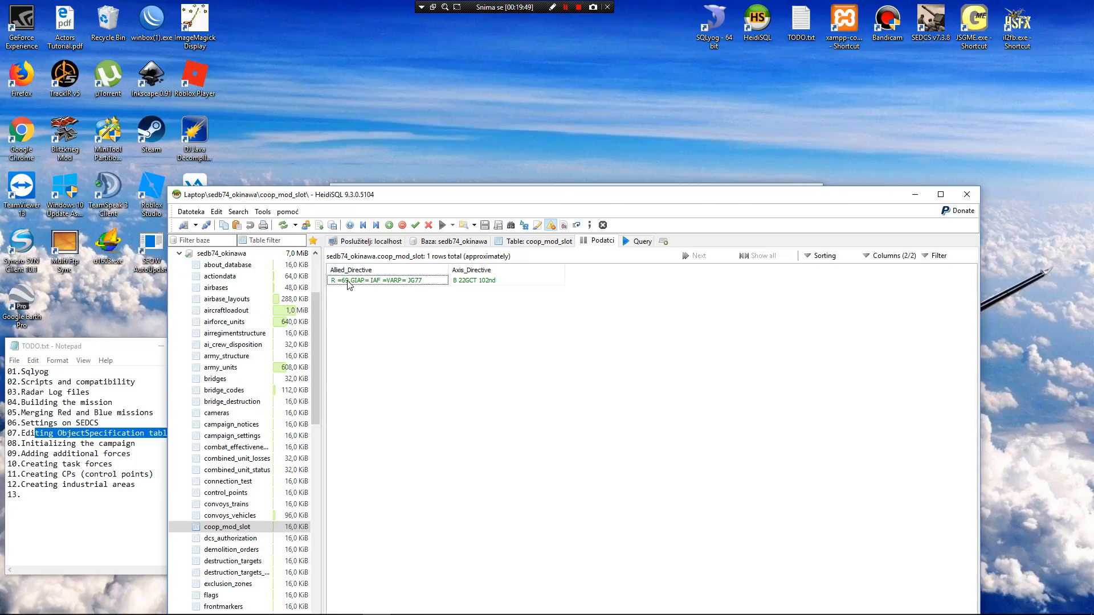
pyautogui.click(425, 282)
pyautogui.click(425, 281)
pyautogui.moveTo(425, 281); pyautogui.dragTo(339, 277)
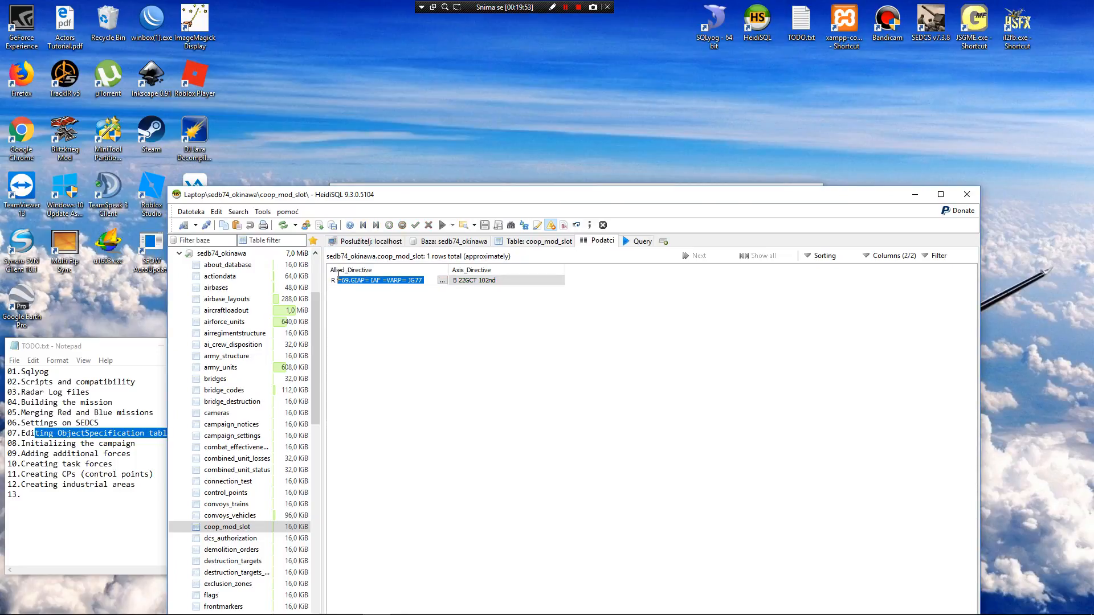
pyautogui.press('Delete')
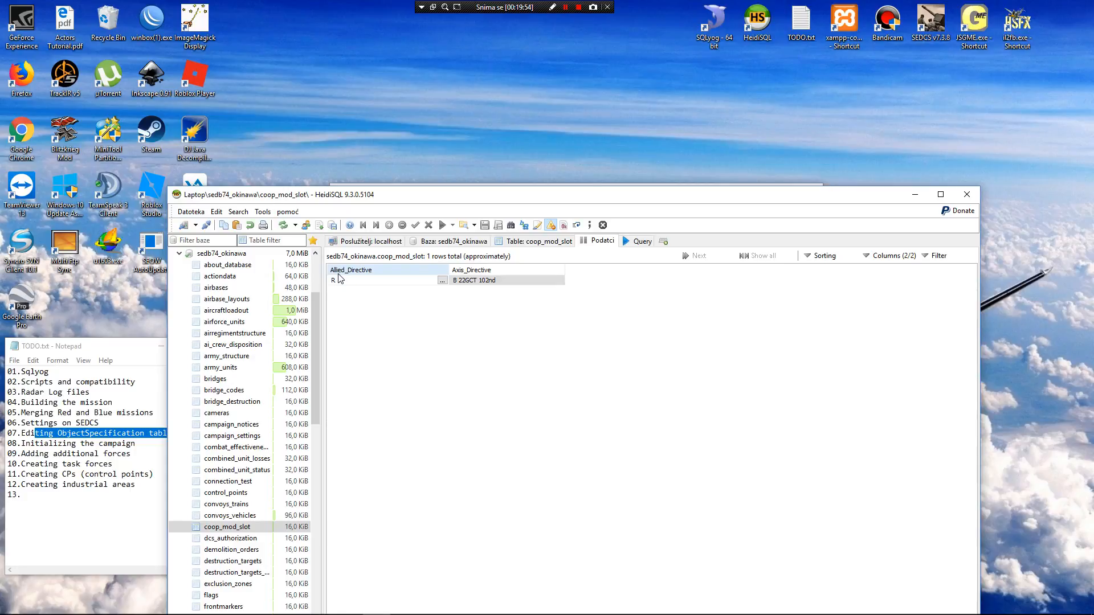
pyautogui.click(499, 280)
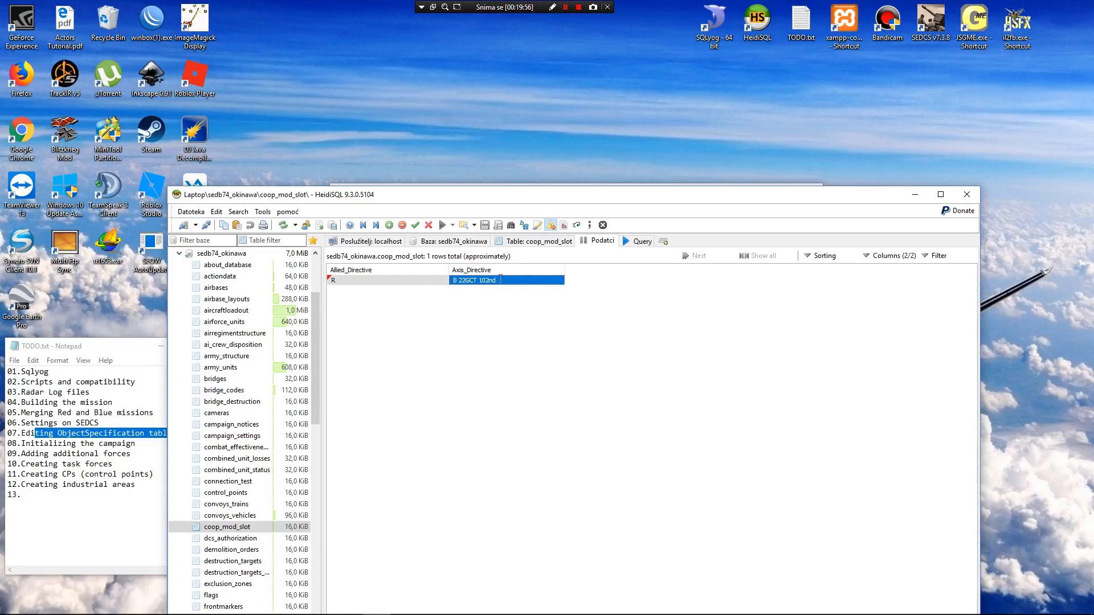
pyautogui.moveTo(501, 279); pyautogui.dragTo(459, 279)
pyautogui.press('Delete')
pyautogui.click(483, 384)
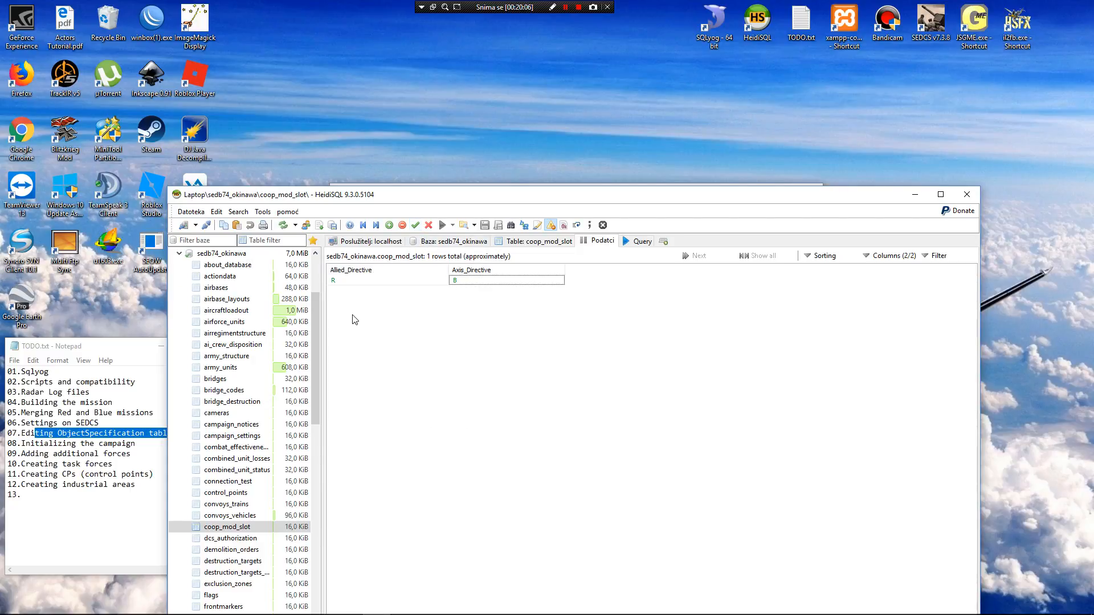
# - Minimize HeidiSQL and open SE-Crimea-194111211400.mis from F:\HSFX7 - Working\Missions\Net\coop\SEOW in Notepad
pyautogui.click(910, 191)
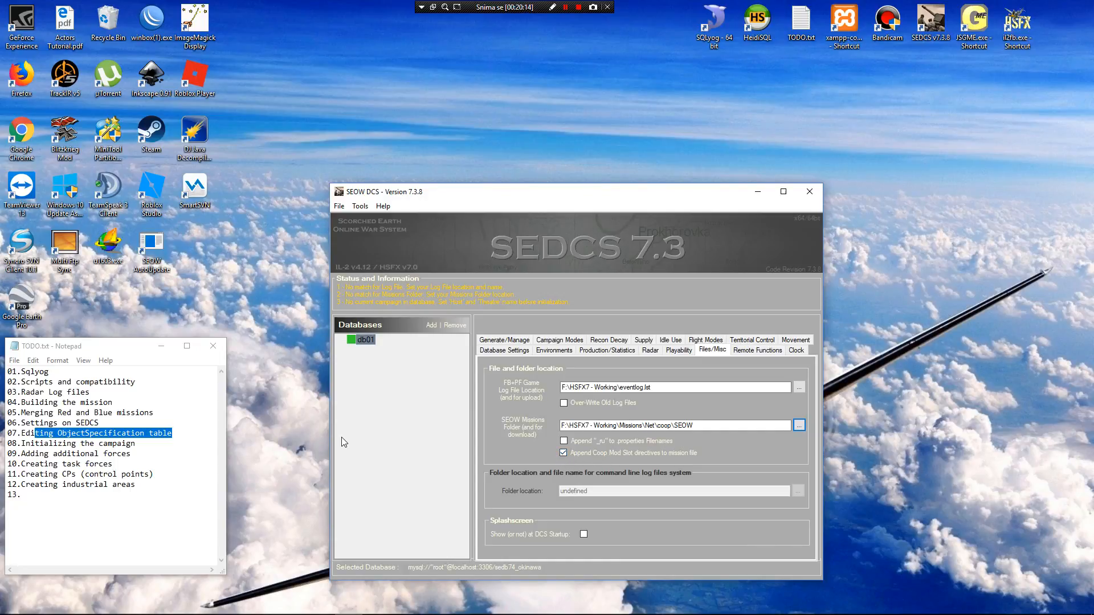
pyautogui.click(154, 605)
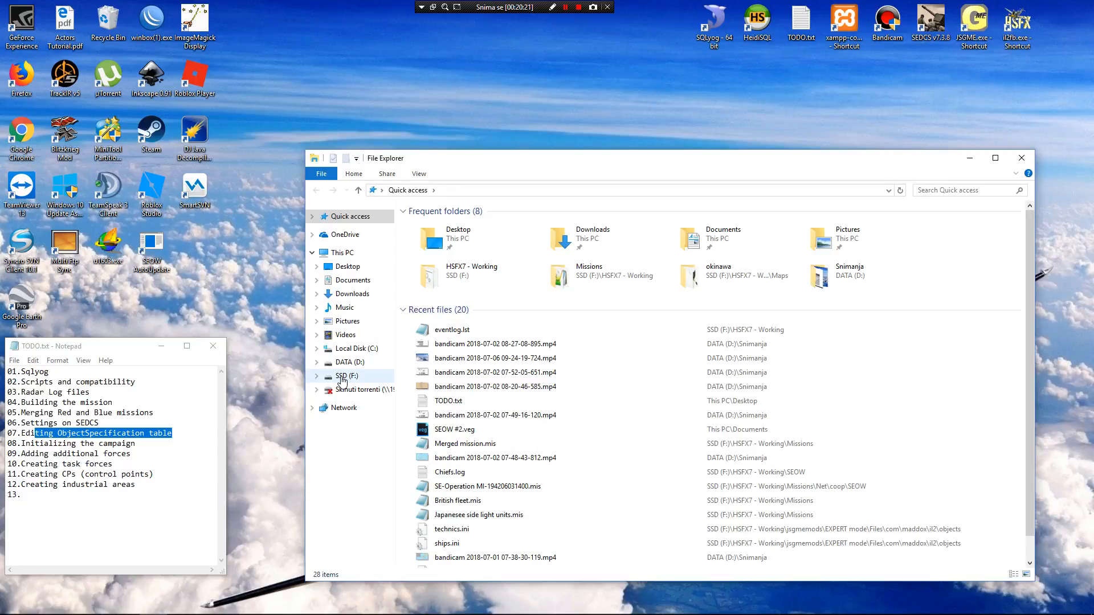
pyautogui.click(342, 377)
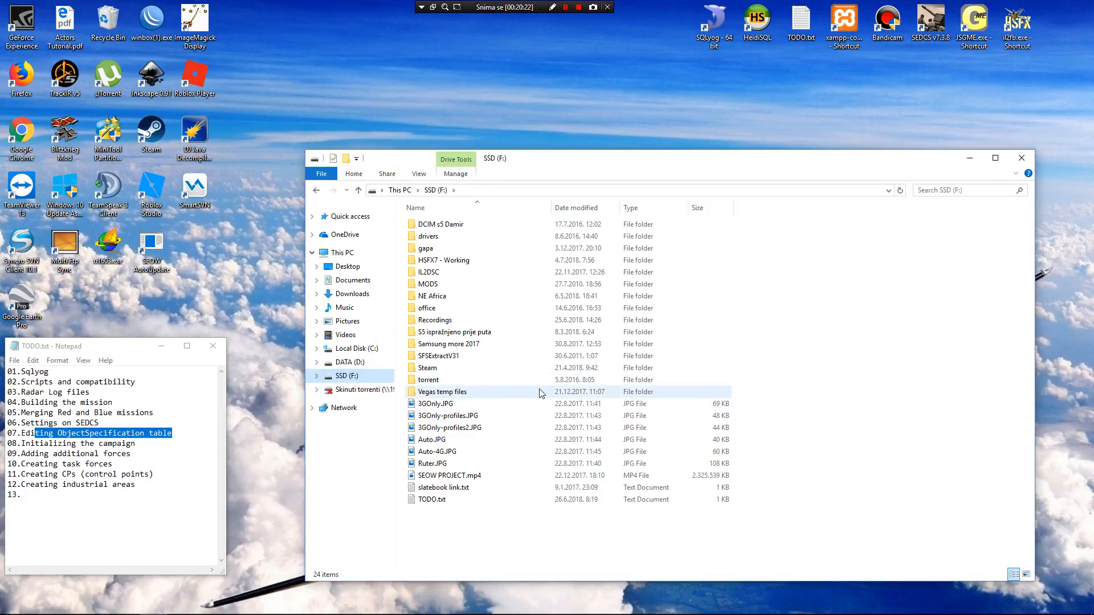
pyautogui.doubleClick(450, 260)
pyautogui.scroll(-8, 518, 449)
pyautogui.scroll(5, 515, 452)
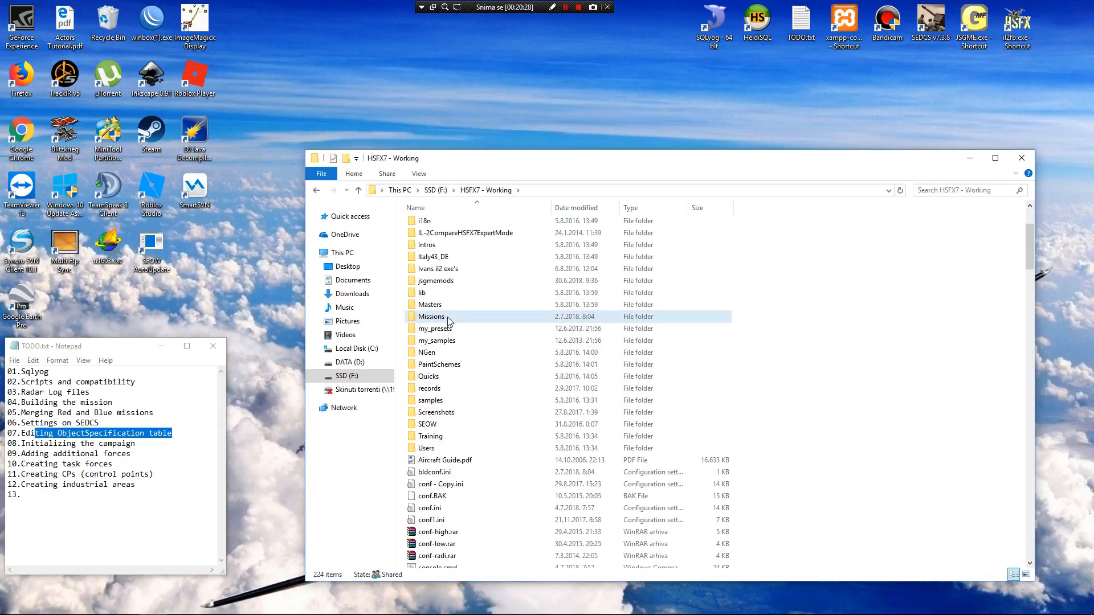
pyautogui.doubleClick(448, 320)
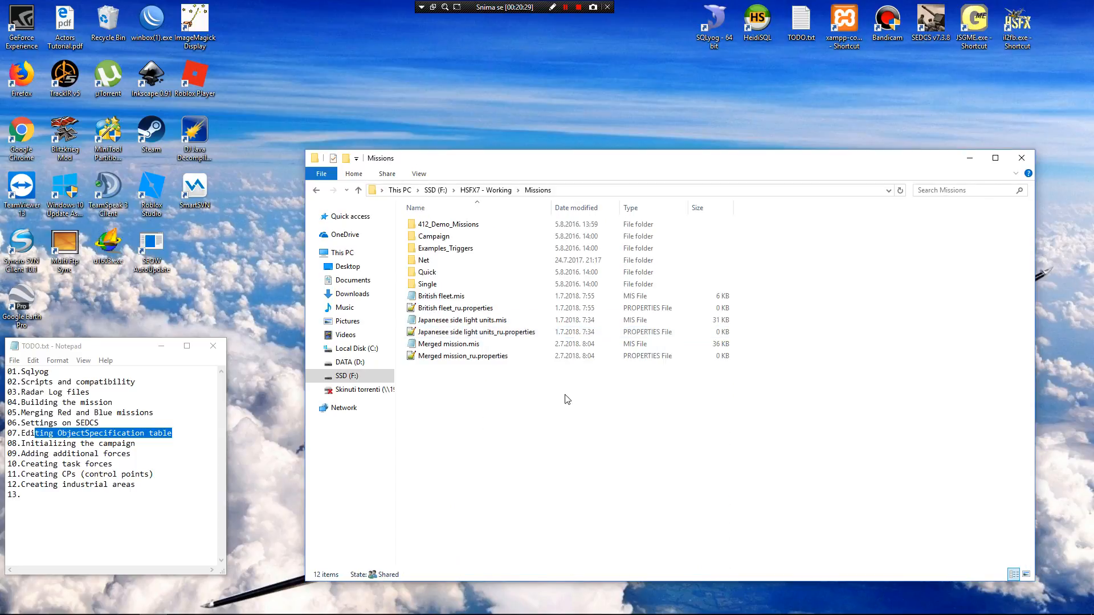
pyautogui.doubleClick(424, 260)
pyautogui.doubleClick(426, 236)
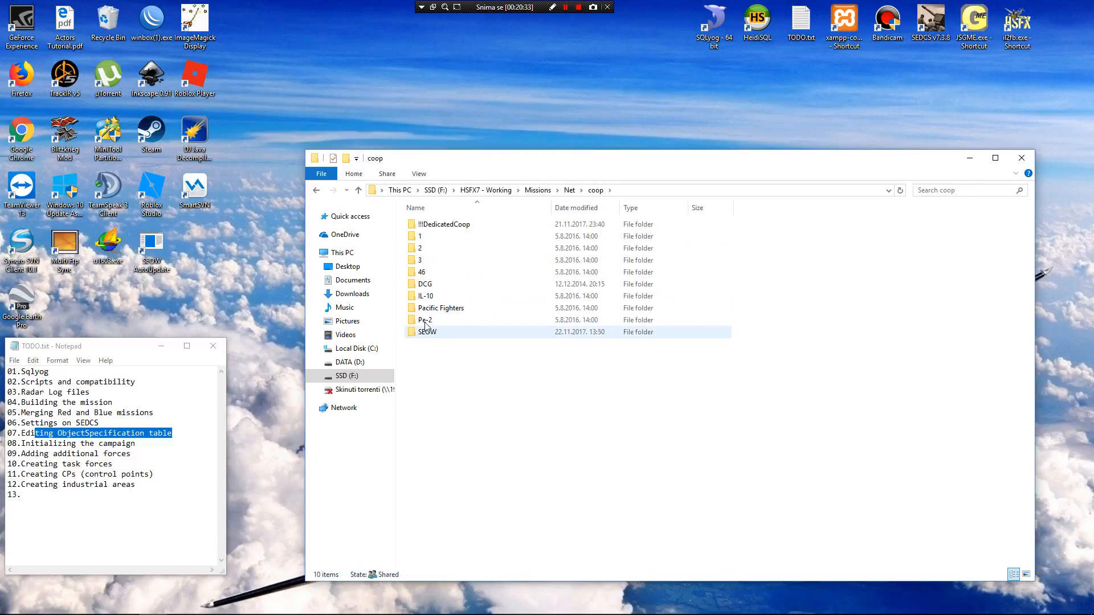
pyautogui.doubleClick(427, 331)
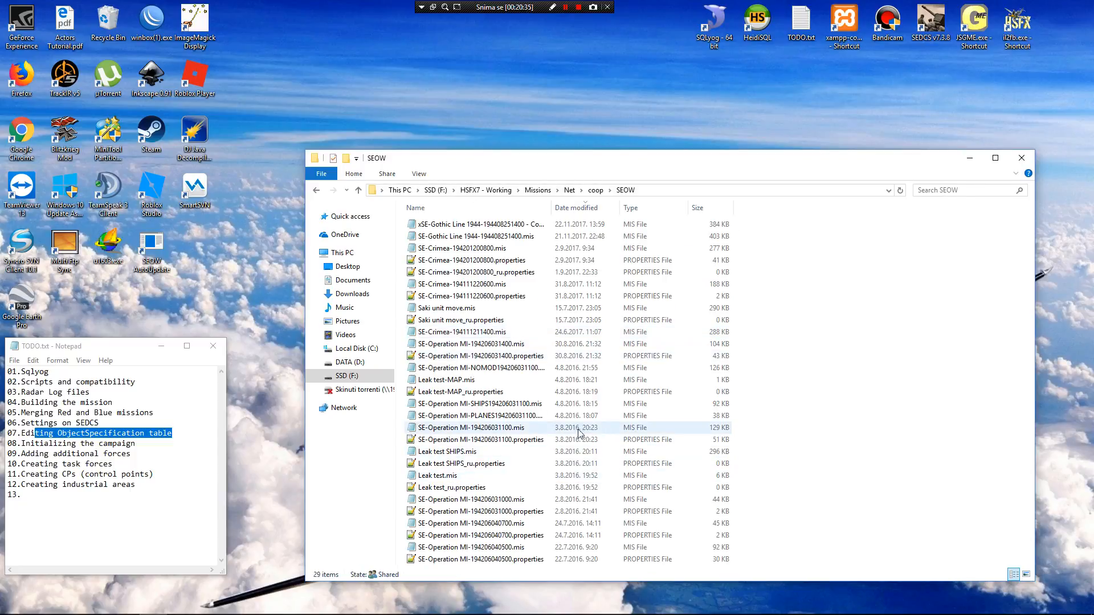
pyautogui.doubleClick(487, 332)
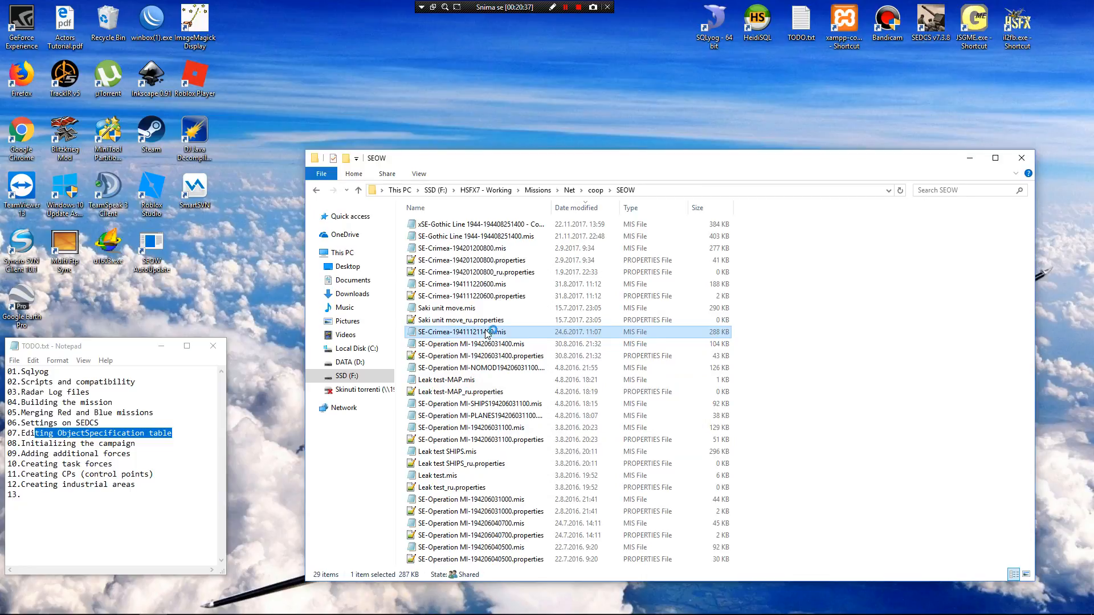
pyautogui.moveTo(952, 238); pyautogui.dragTo(974, 417)
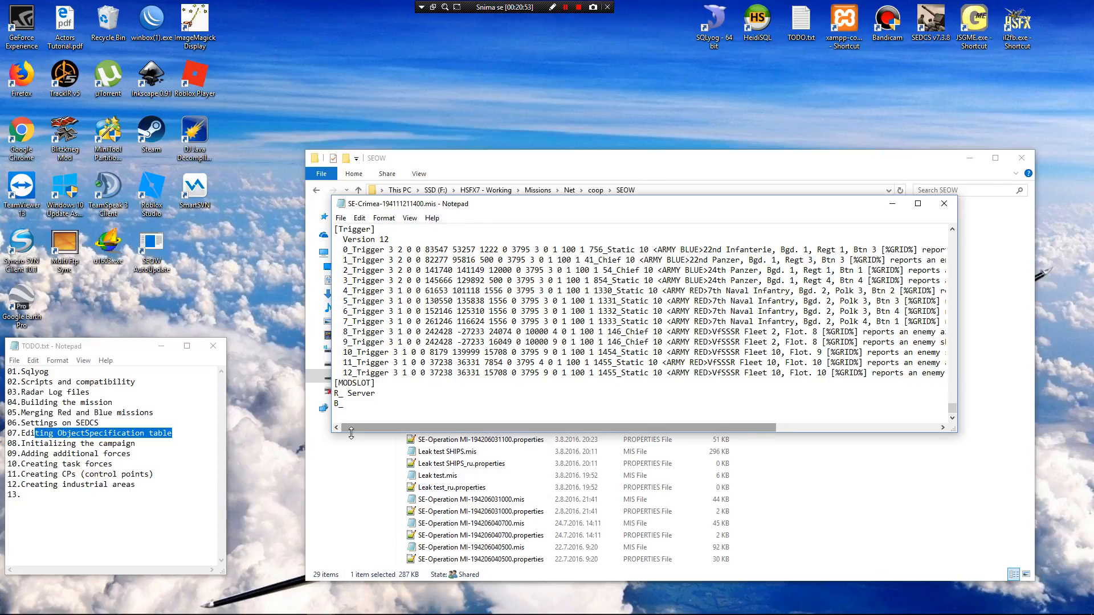
# - Select the closing [MODSLOT] lines (R_ Server, B_), then close the mission file
pyautogui.moveTo(363, 409); pyautogui.dragTo(334, 382)
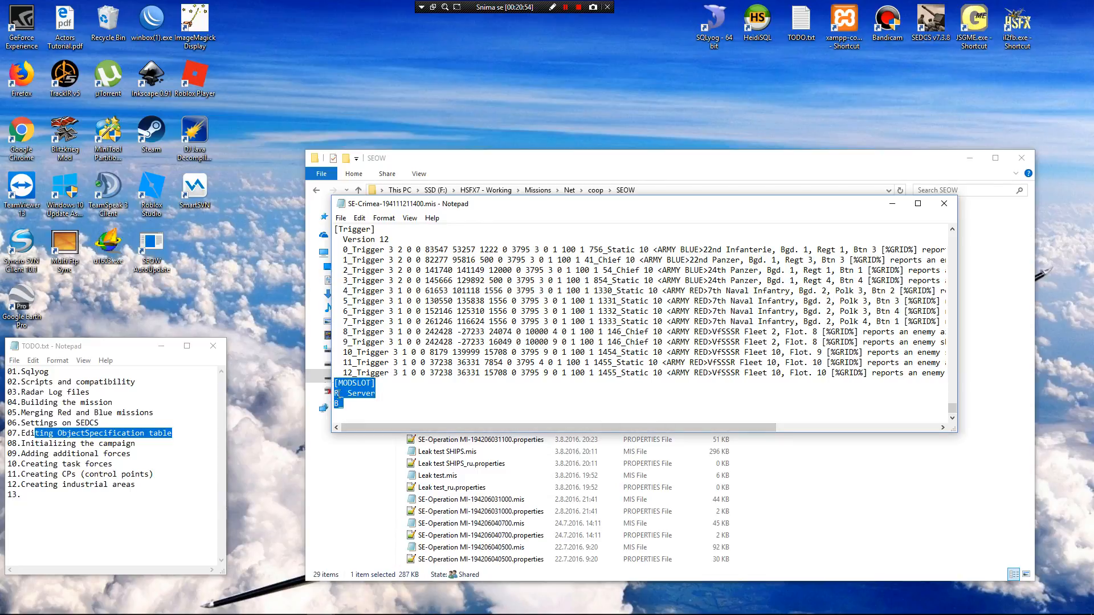
pyautogui.click(945, 204)
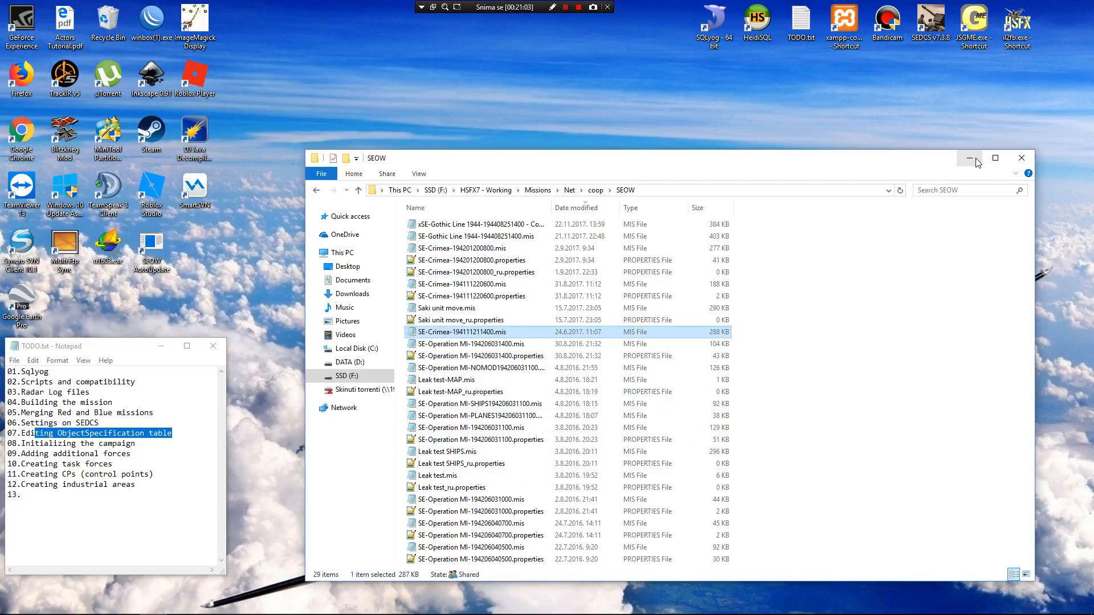
# - Move Explorer down, raise SEDCS to the top, then lift Explorer to show its SEOW file list
pyautogui.moveTo(837, 156); pyautogui.dragTo(847, 538)
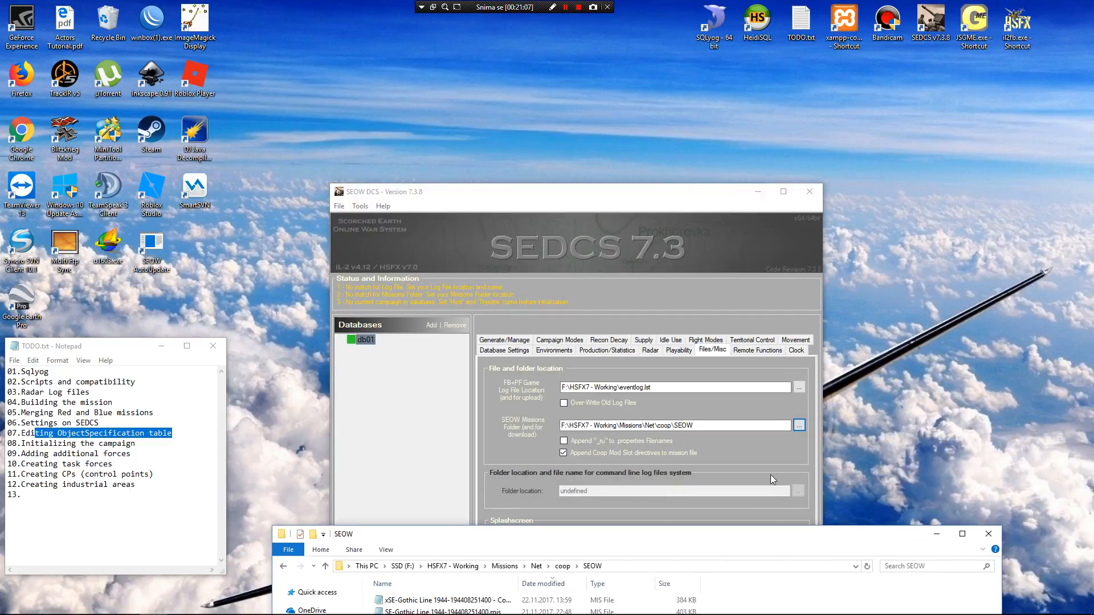
pyautogui.moveTo(538, 192); pyautogui.dragTo(439, 37)
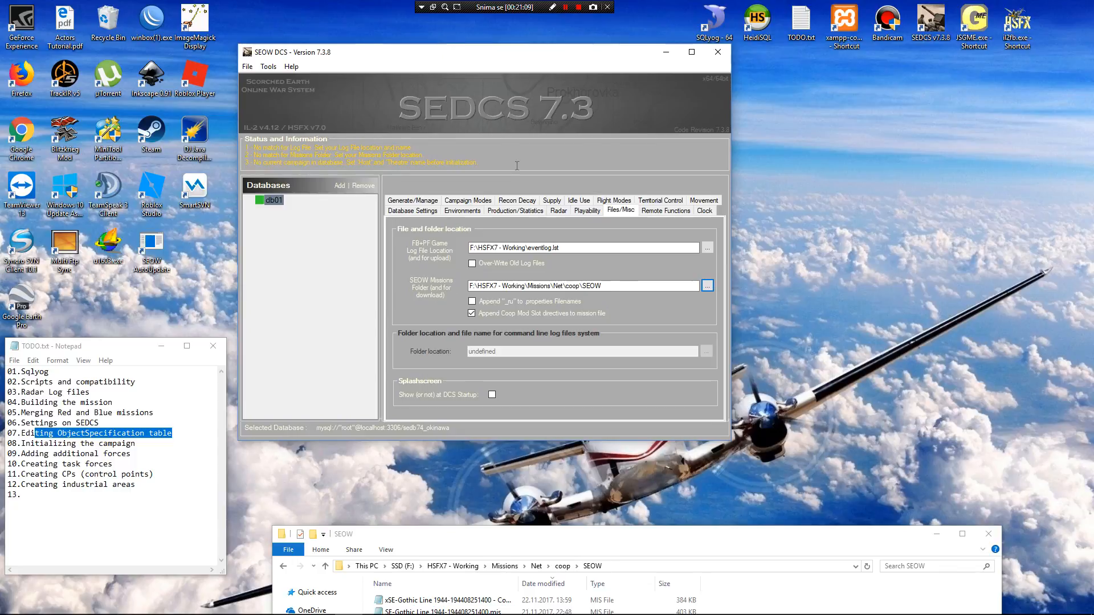
pyautogui.moveTo(693, 534); pyautogui.dragTo(662, 455)
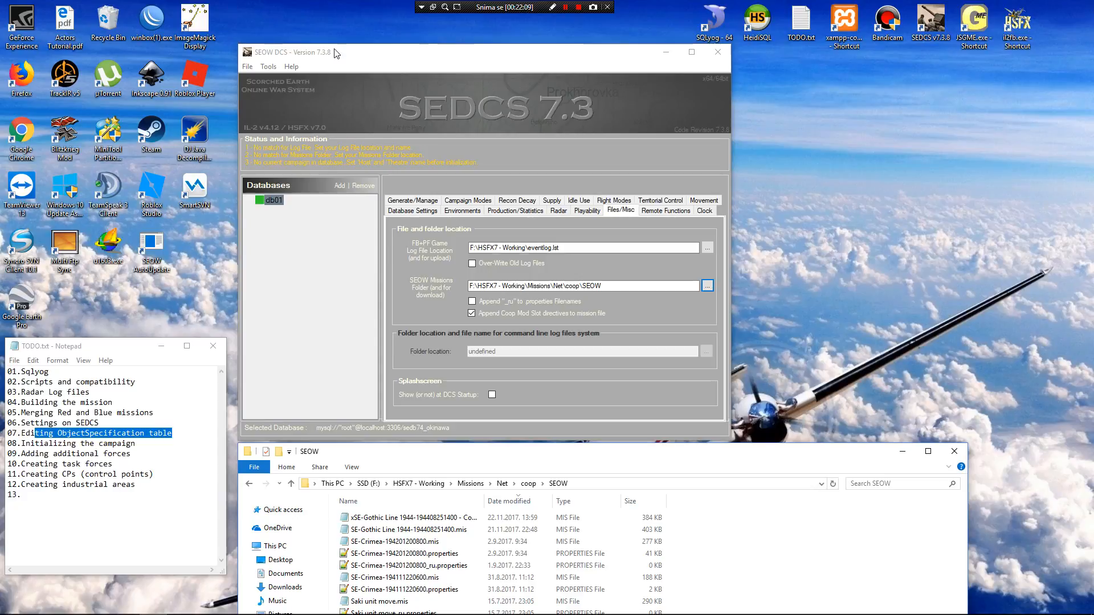
# - Step through the Playability, Radar, Production/Statistics and Environments tabs, then return to Generate/Manage
pyautogui.click(590, 211)
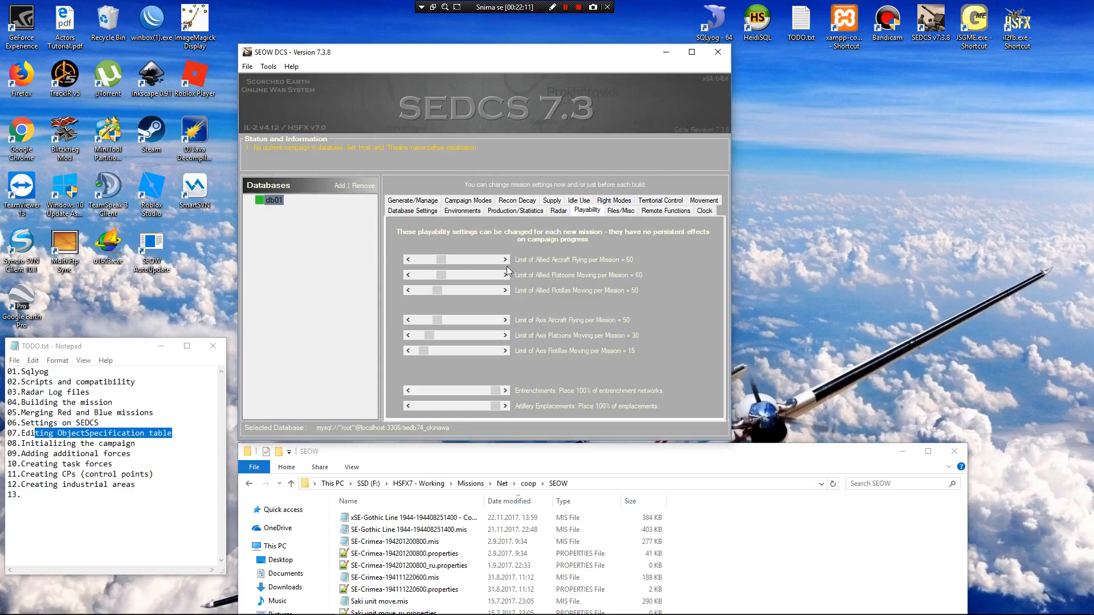
pyautogui.click(558, 211)
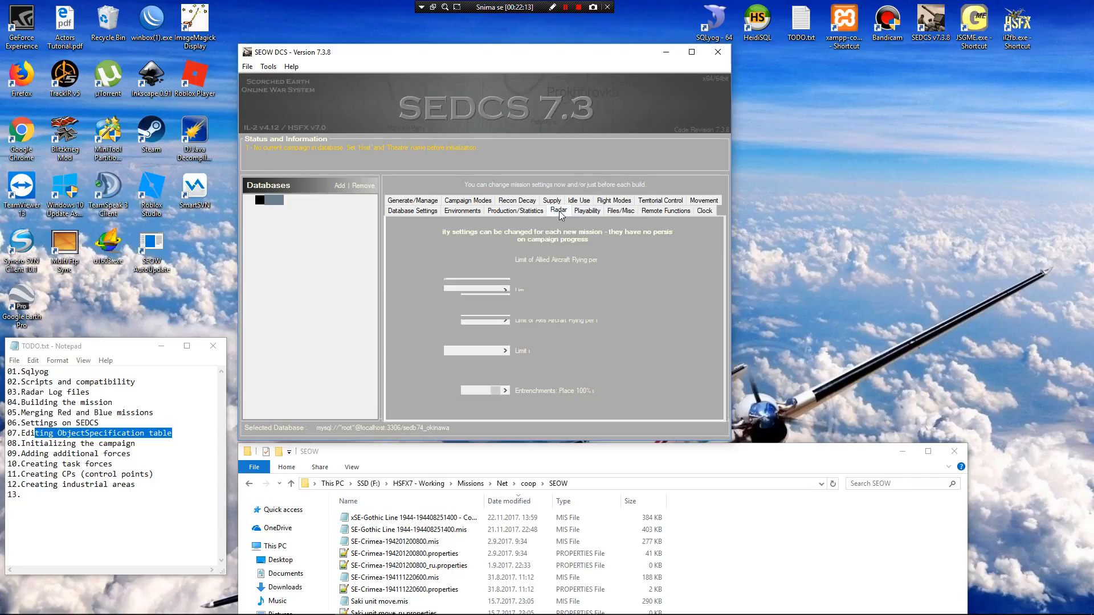
pyautogui.click(510, 210)
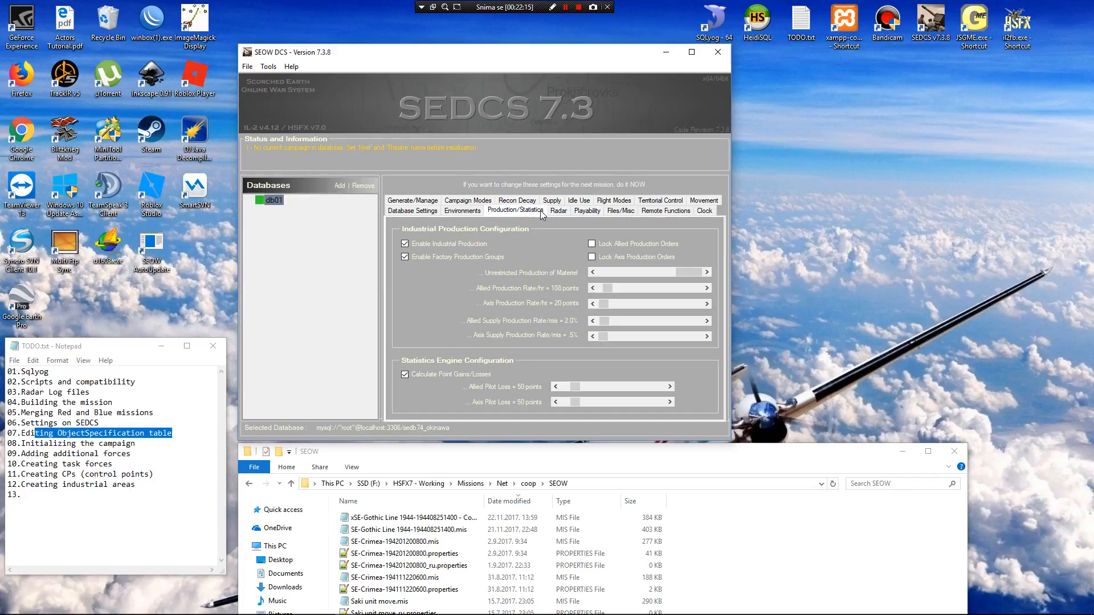
pyautogui.click(462, 212)
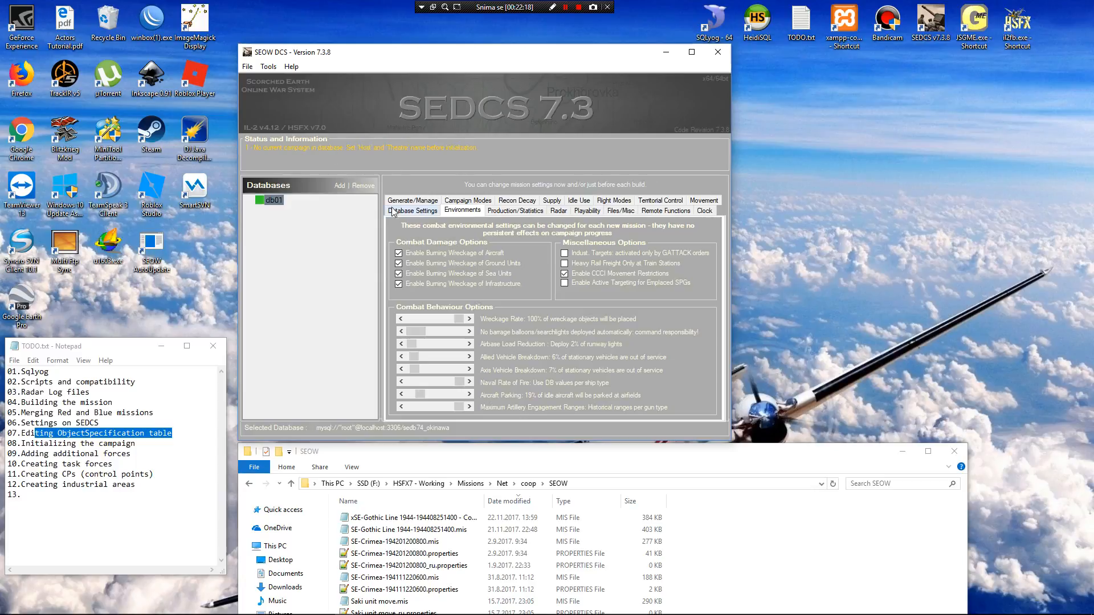
pyautogui.click(53, 436)
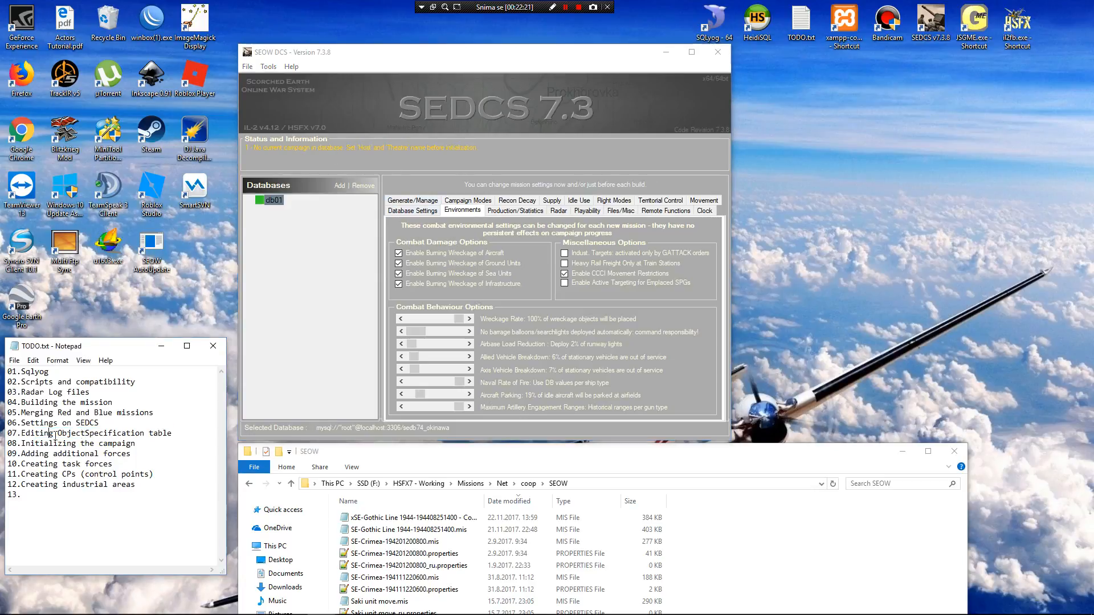
pyautogui.click(411, 201)
pyautogui.click(406, 200)
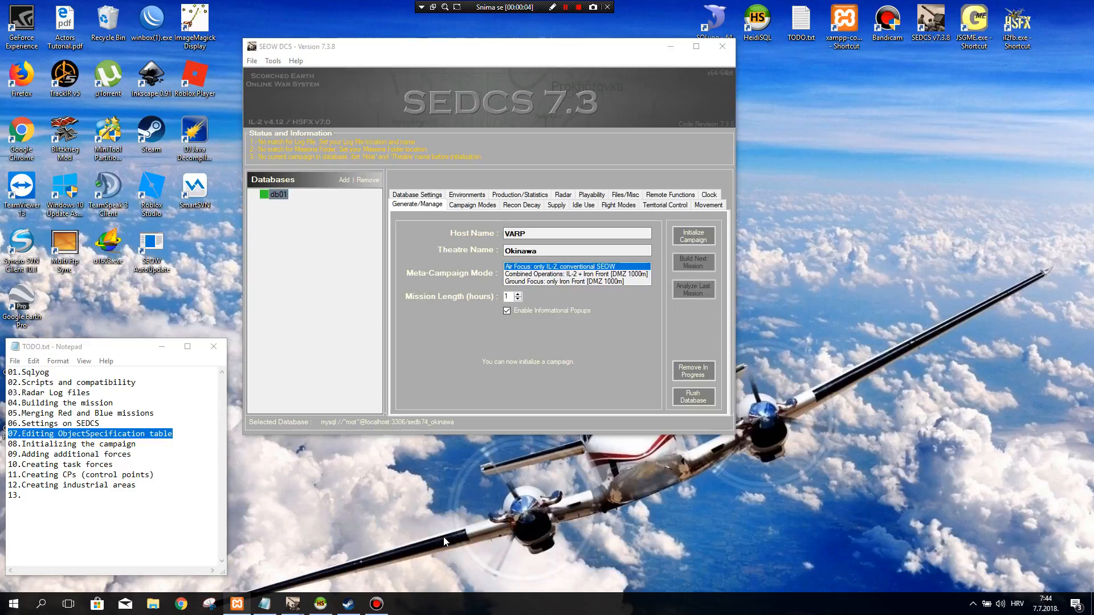
# - Start HeidiSQL on the Laptop session maximized and show object_specifications' data rows
pyautogui.doubleClick(760, 25)
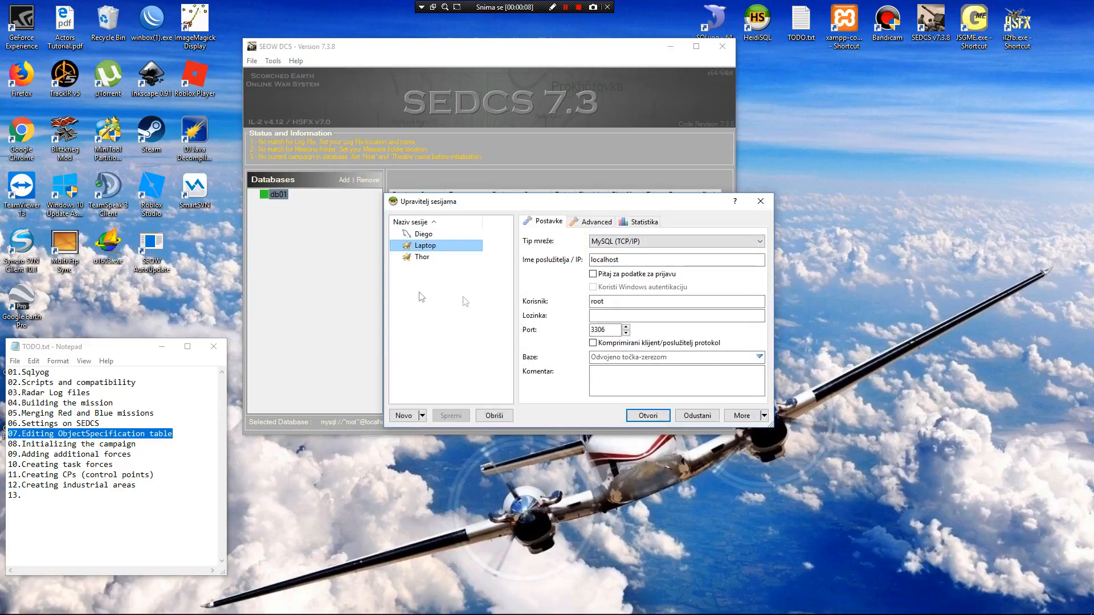
pyautogui.click(647, 416)
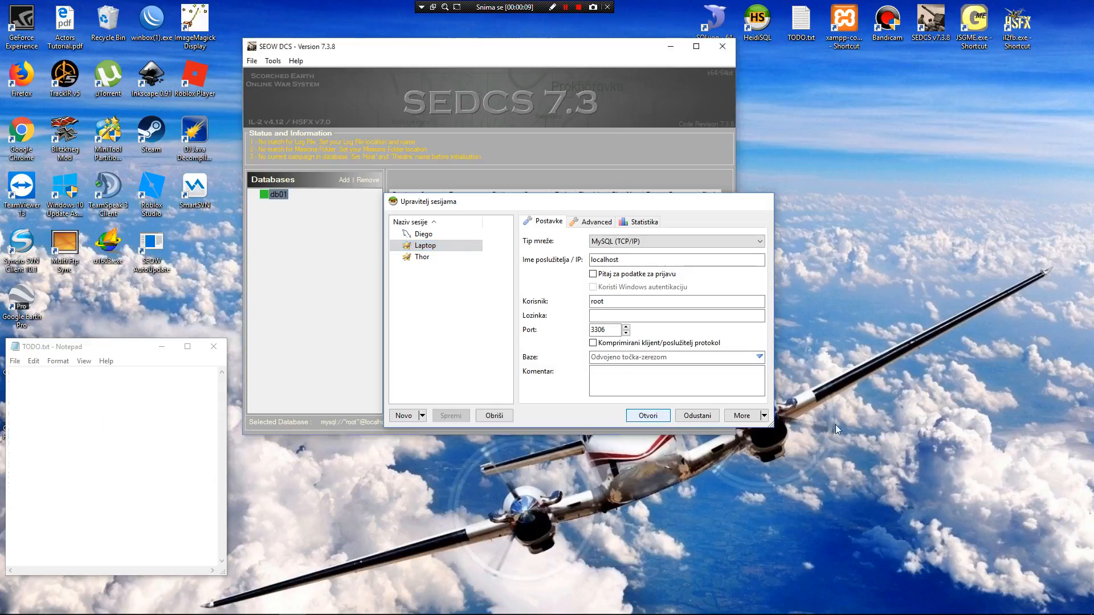
pyautogui.click(945, 33)
pyautogui.moveTo(147, 131); pyautogui.dragTo(158, 229)
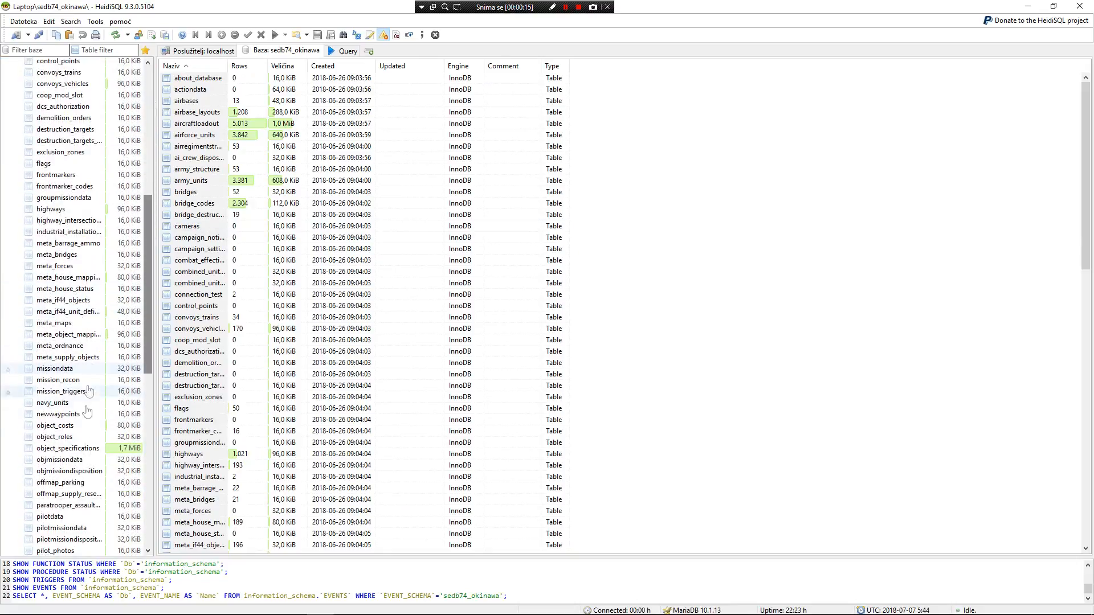
pyautogui.click(69, 448)
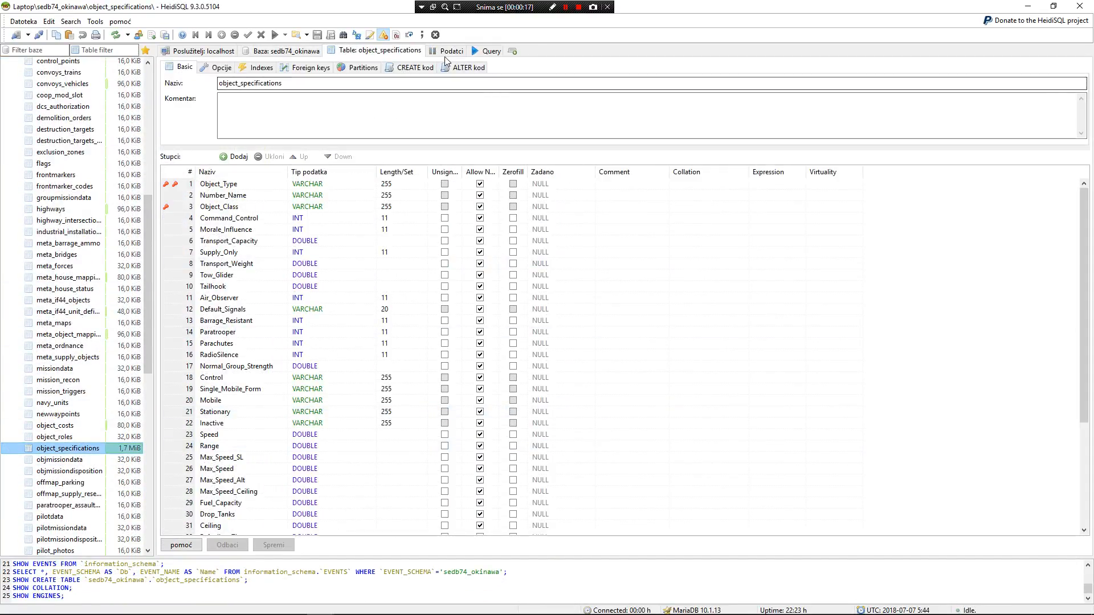
pyautogui.click(448, 51)
pyautogui.moveTo(382, 550); pyautogui.dragTo(484, 549)
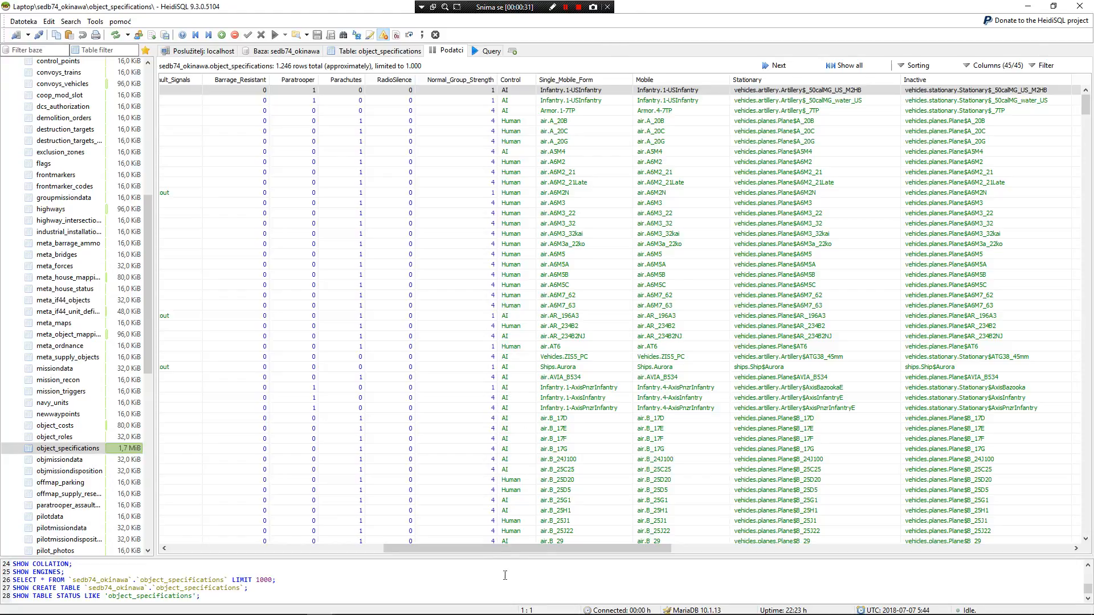
pyautogui.moveTo(515, 549); pyautogui.dragTo(920, 549)
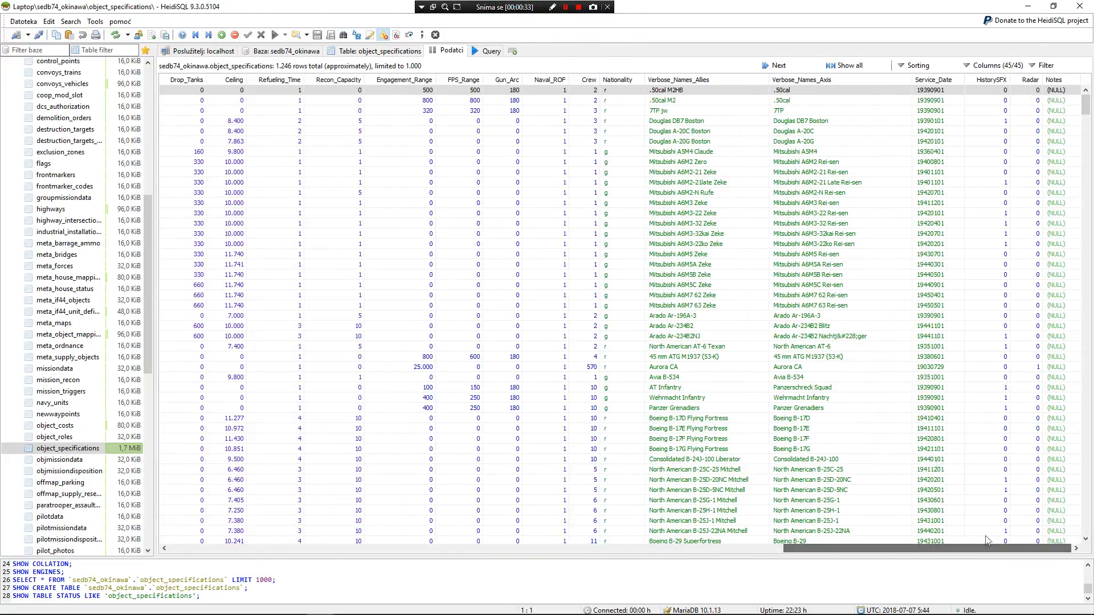
# - Load all 1,263 rows and set the first row's Nationality to x
pyautogui.click(611, 92)
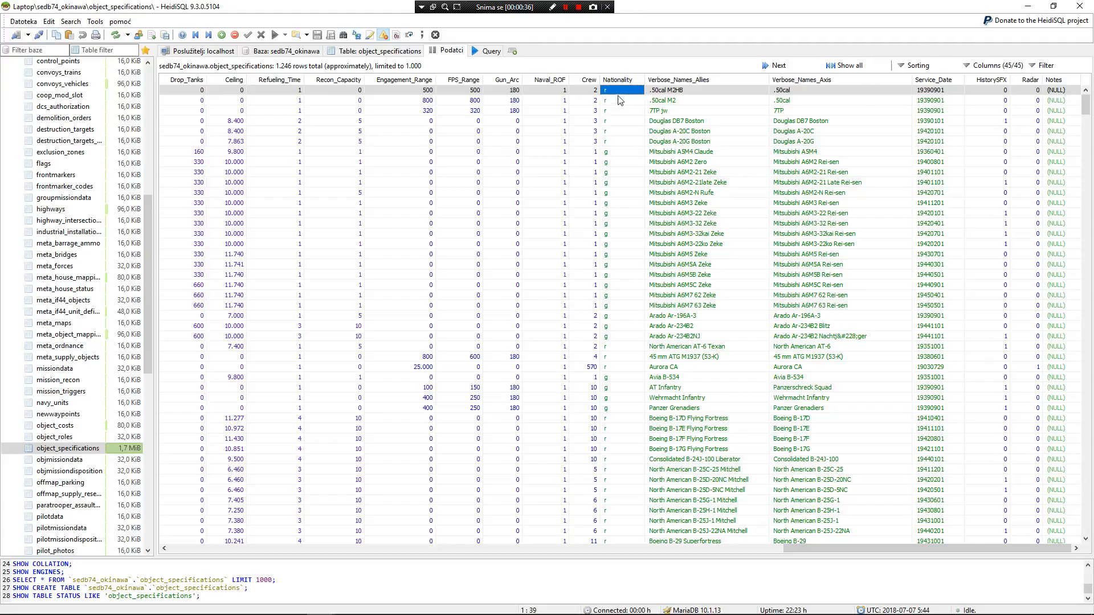
pyautogui.click(612, 92)
pyautogui.click(845, 65)
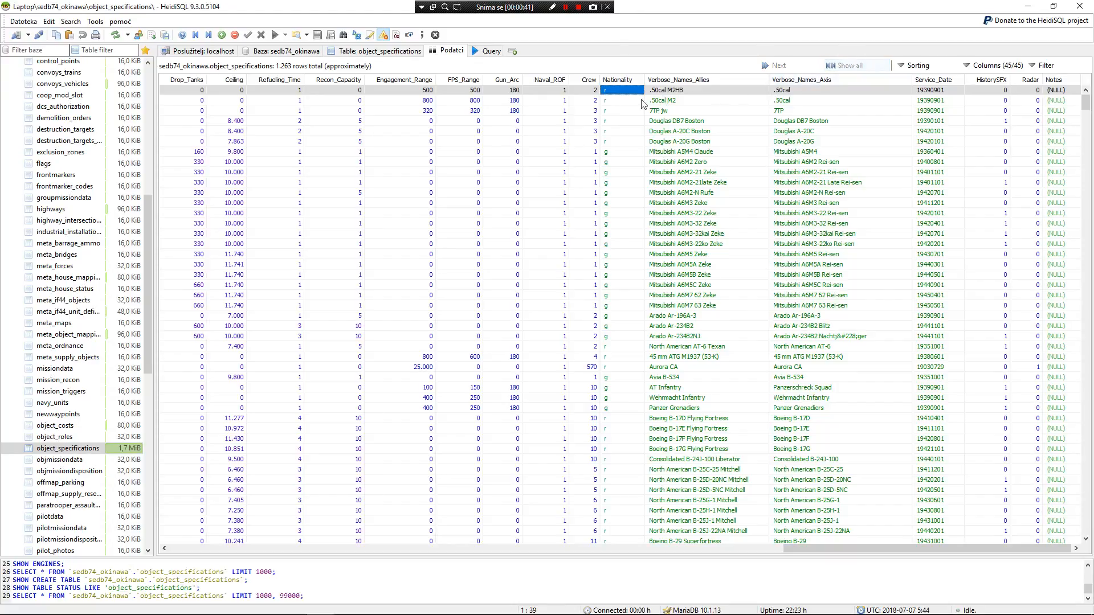
pyautogui.click(609, 90)
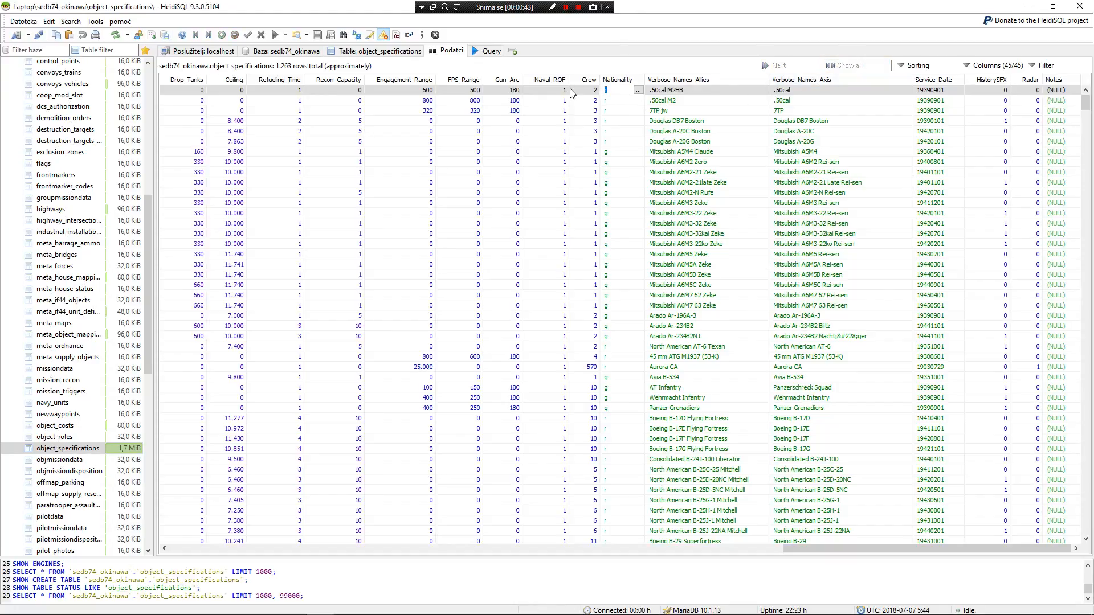
pyautogui.click(609, 141)
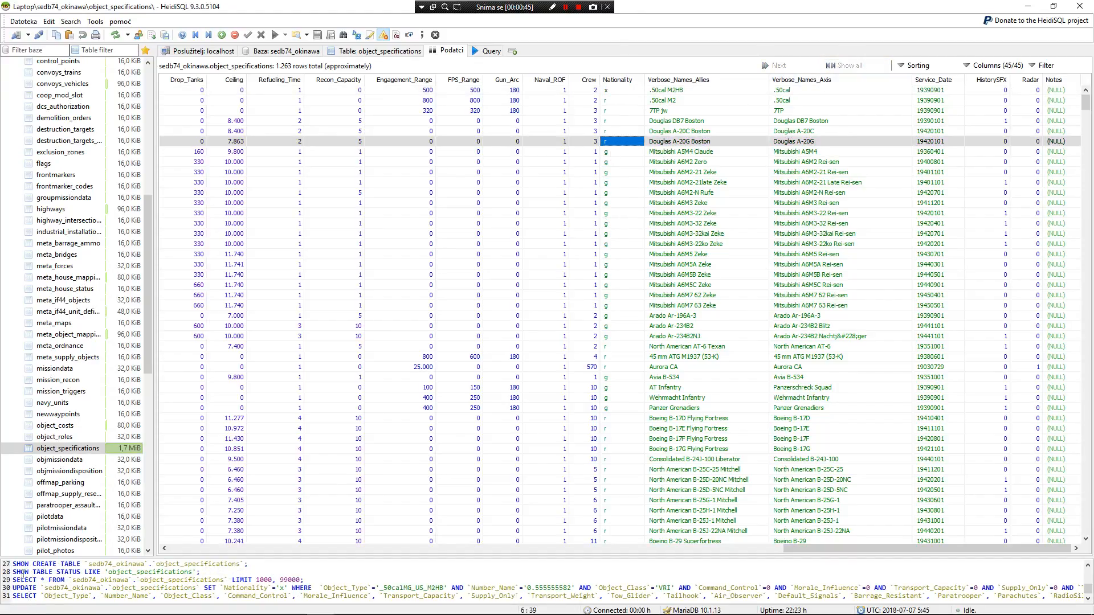
# - Run the logged Nationality UPDATE on the whole table, refresh the rows, and resize the window
pyautogui.moveTo(12, 588); pyautogui.dragTo(289, 588)
pyautogui.hotkey('ctrl', 'c')
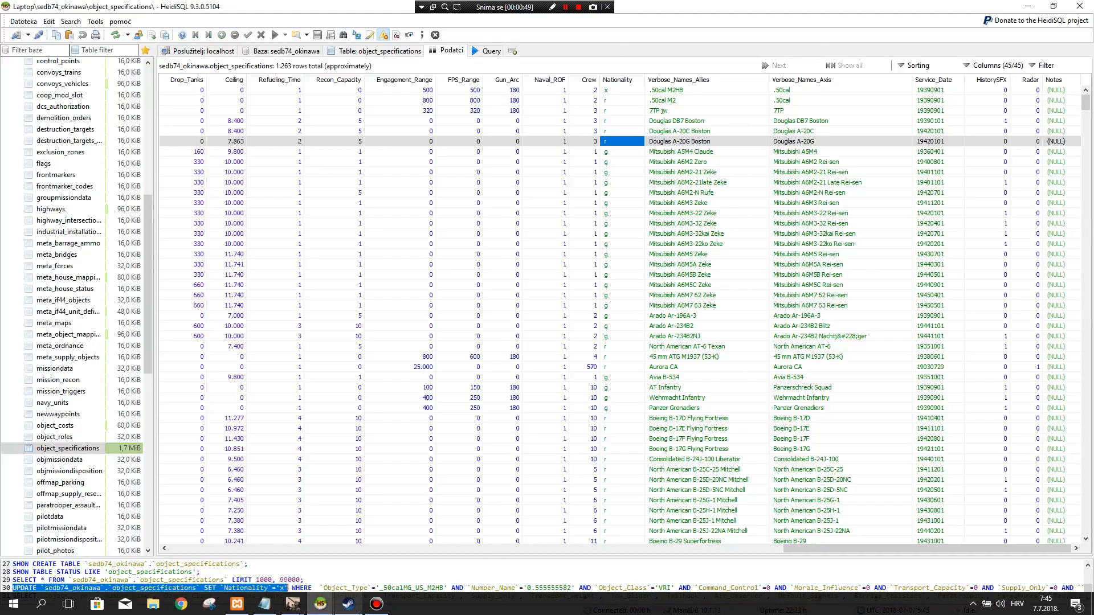
pyautogui.click(491, 51)
pyautogui.hotkey('ctrl', 'v')
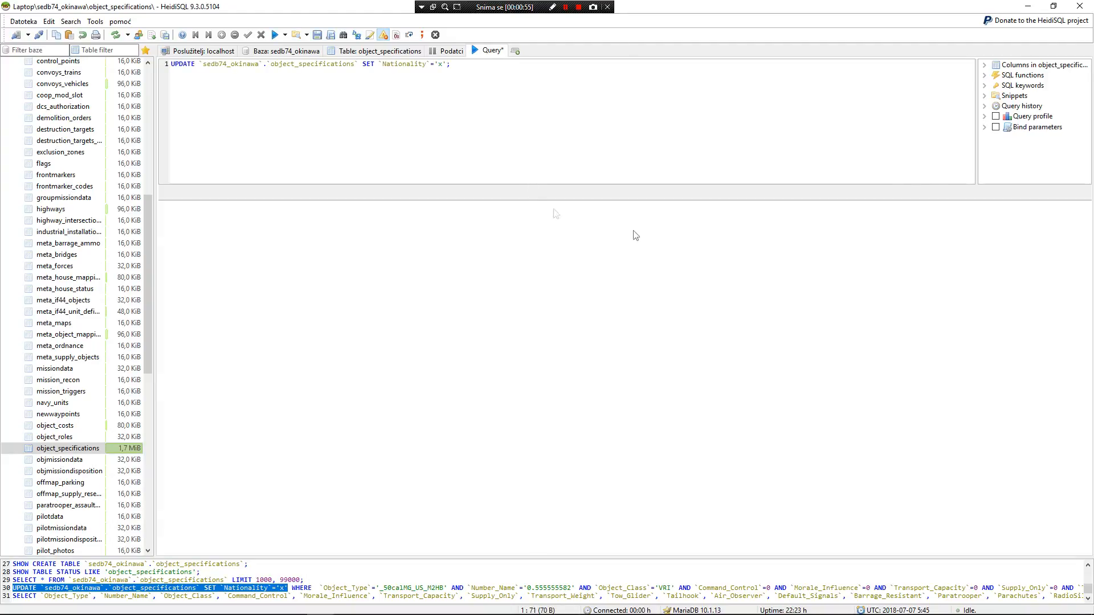
pyautogui.click(274, 35)
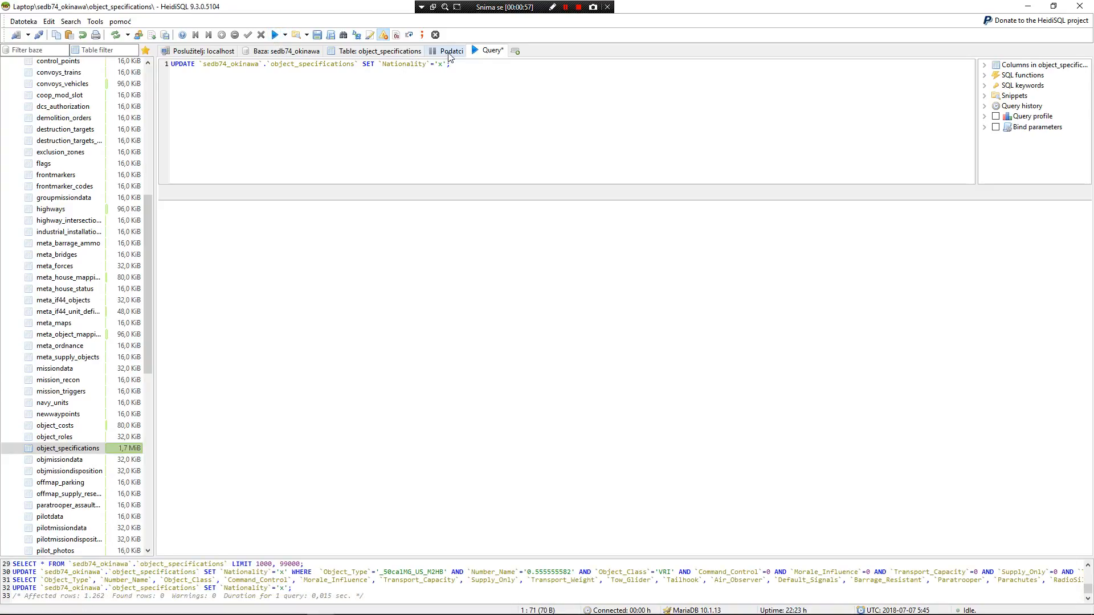
pyautogui.click(448, 51)
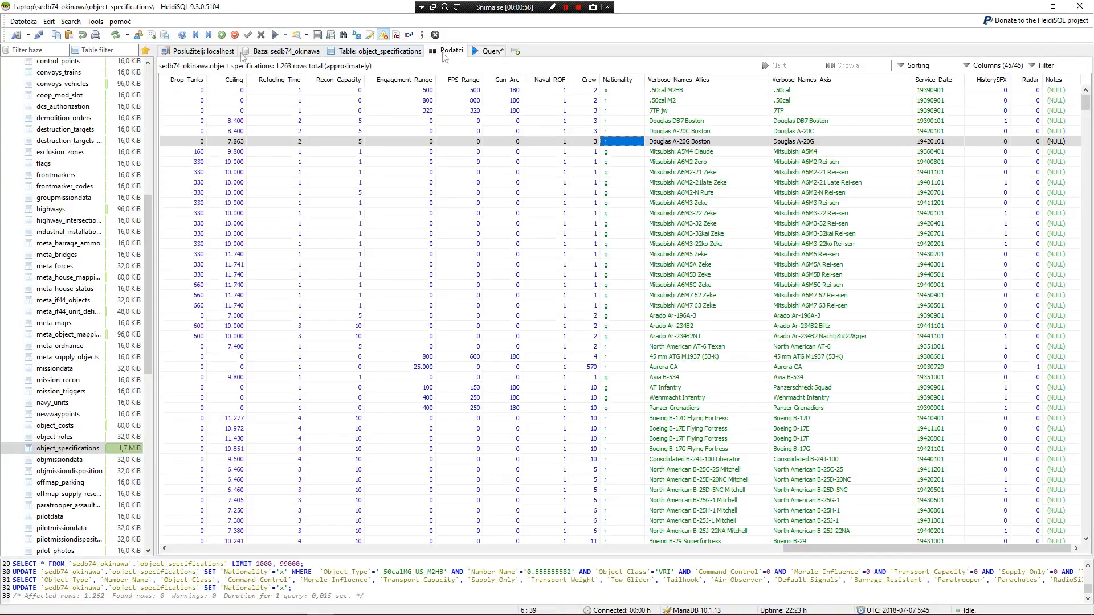
pyautogui.click(116, 35)
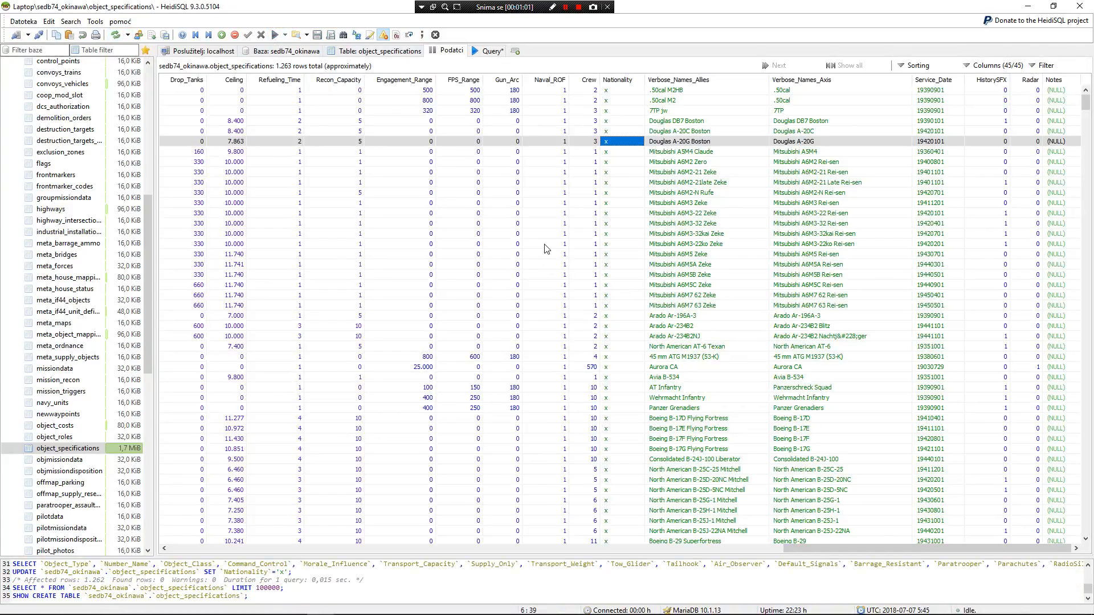
pyautogui.moveTo(832, 550); pyautogui.dragTo(461, 553)
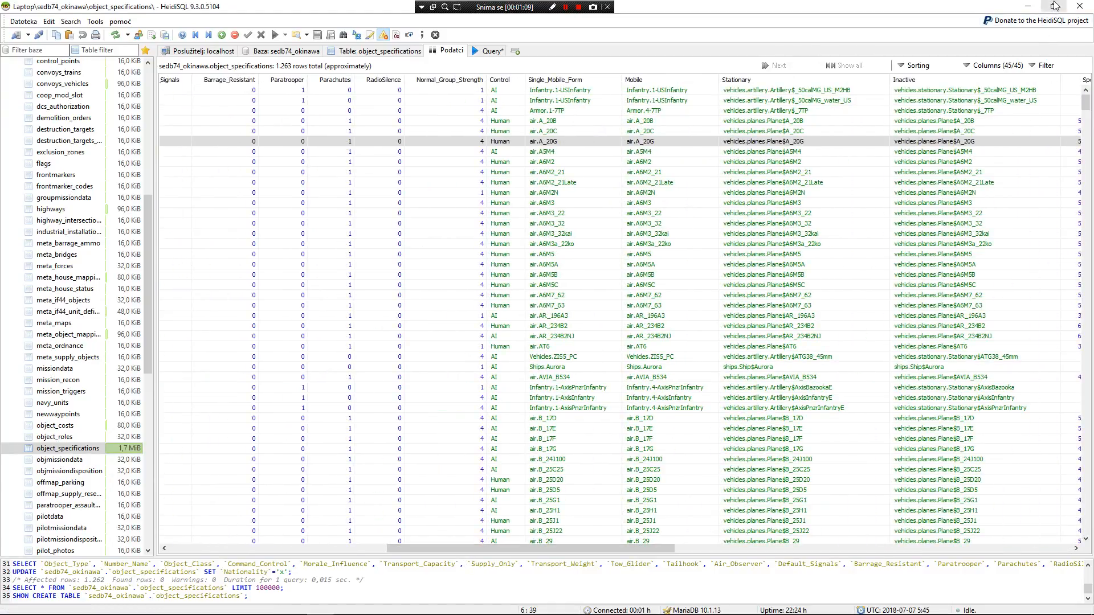
pyautogui.click(1054, 6)
pyautogui.moveTo(488, 37); pyautogui.dragTo(594, 18)
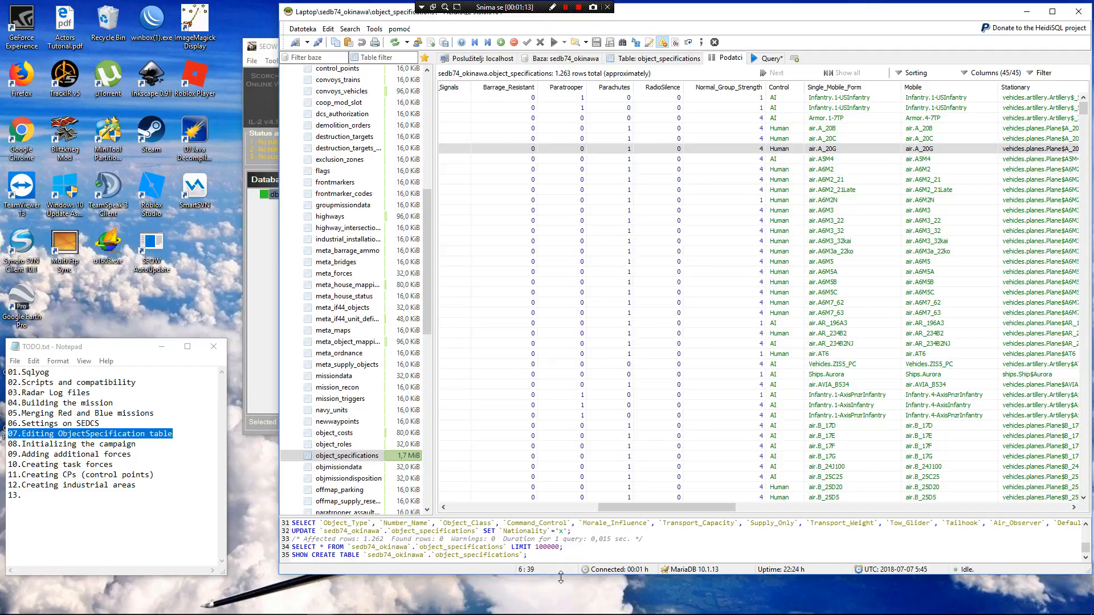
pyautogui.moveTo(561, 577); pyautogui.dragTo(561, 614)
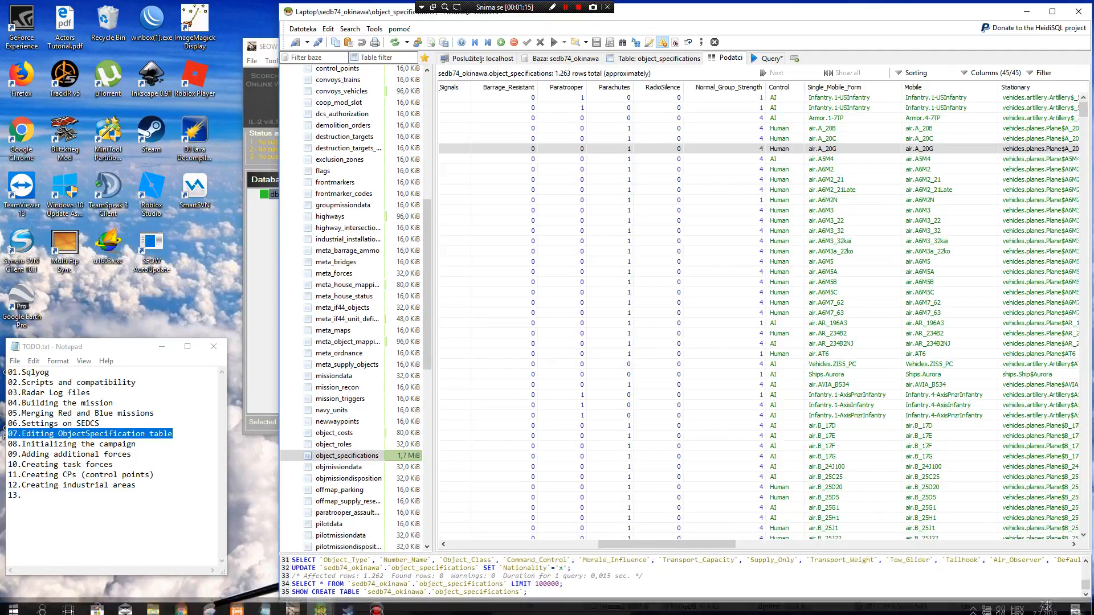
# - Open F:\HSFX7 - Working\Missions\Merged mission.mis in Notepad, docked tall and narrow at the left
pyautogui.click(152, 608)
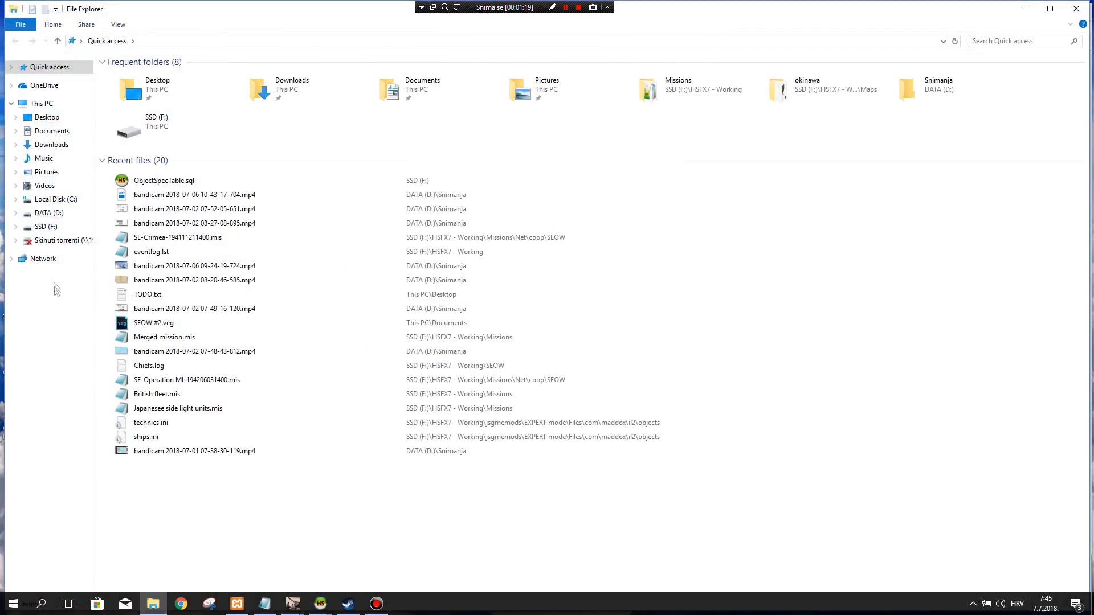
pyautogui.click(43, 227)
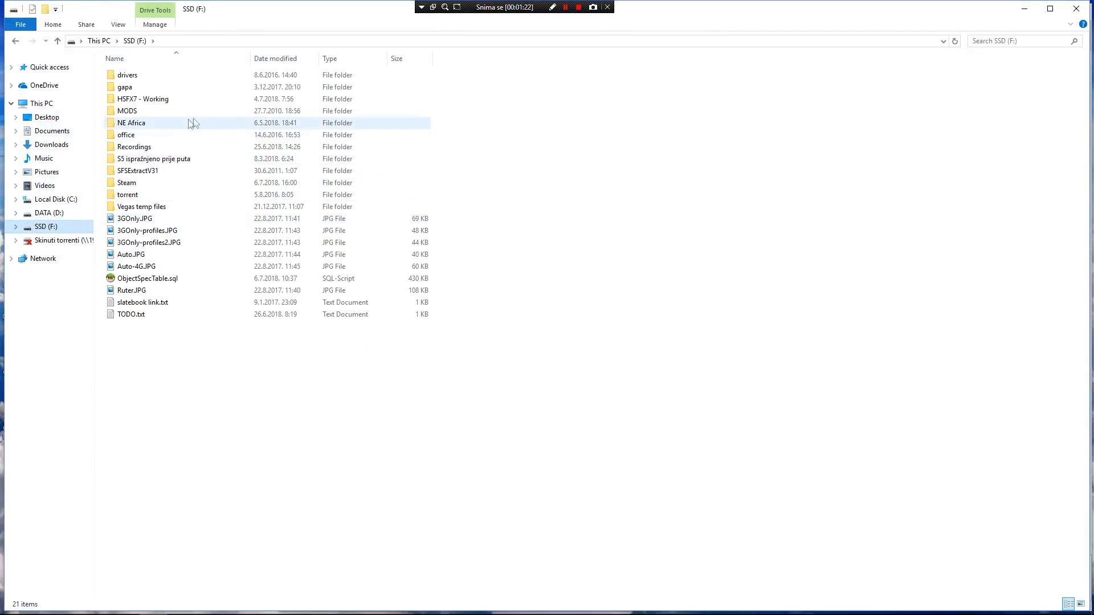
pyautogui.doubleClick(149, 100)
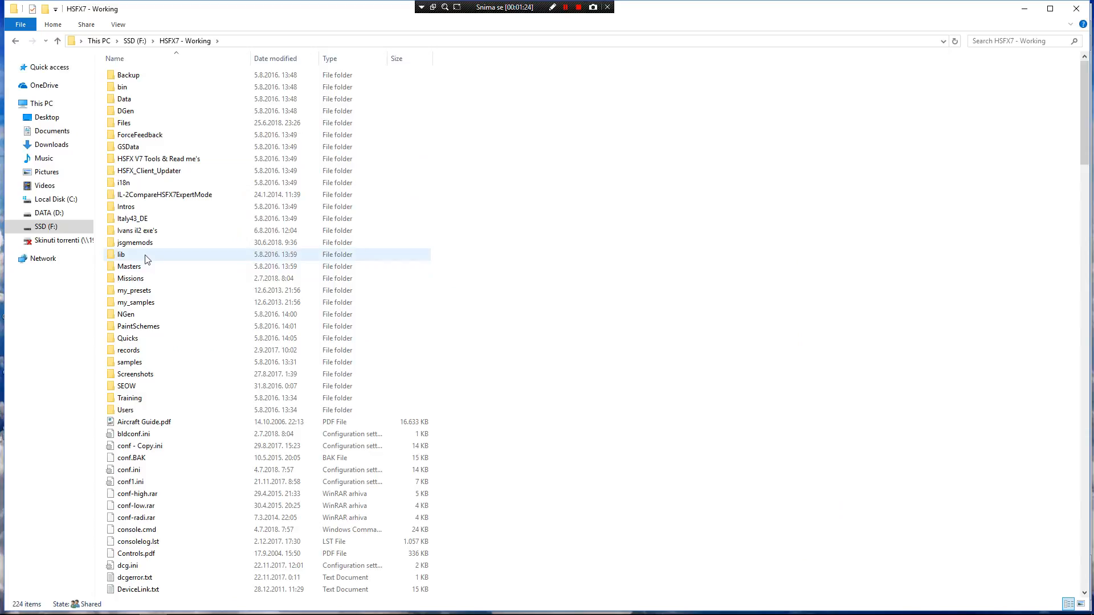
pyautogui.doubleClick(138, 279)
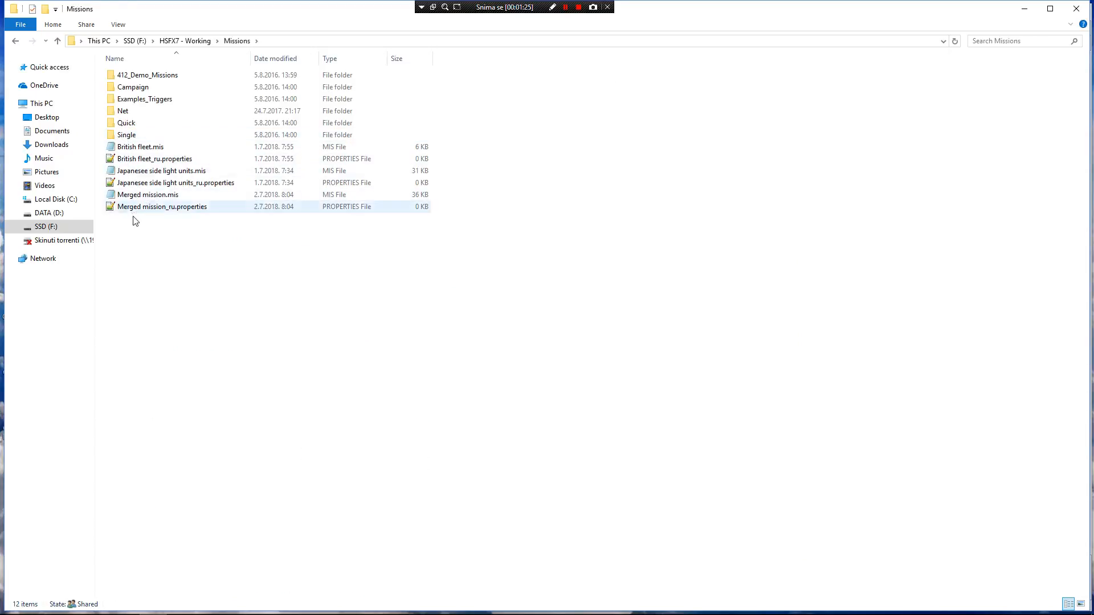
pyautogui.doubleClick(130, 197)
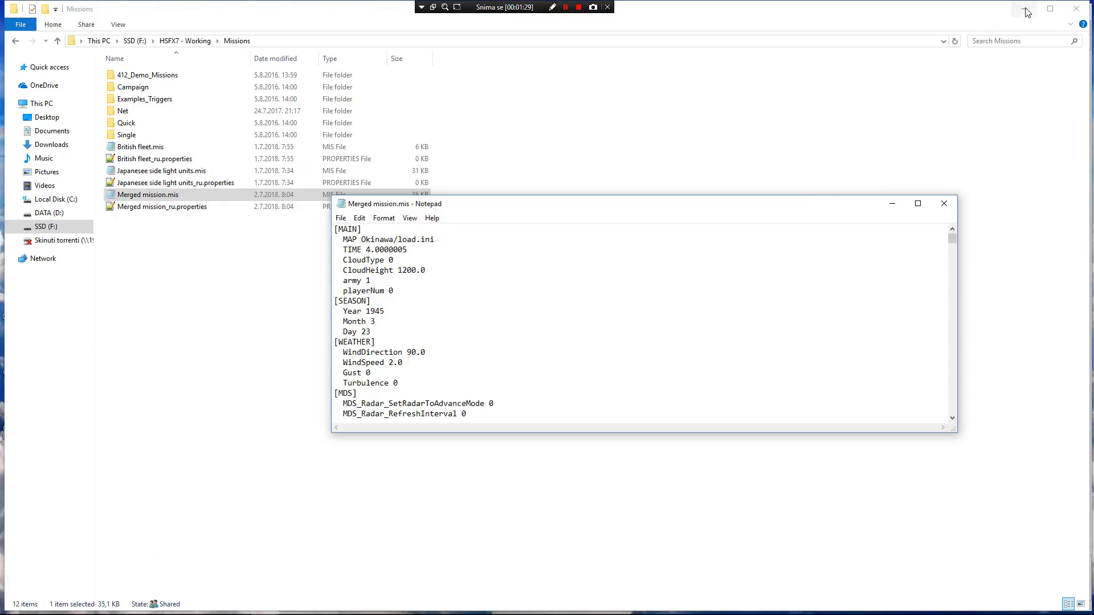
pyautogui.click(1076, 8)
pyautogui.moveTo(509, 214); pyautogui.dragTo(180, 17)
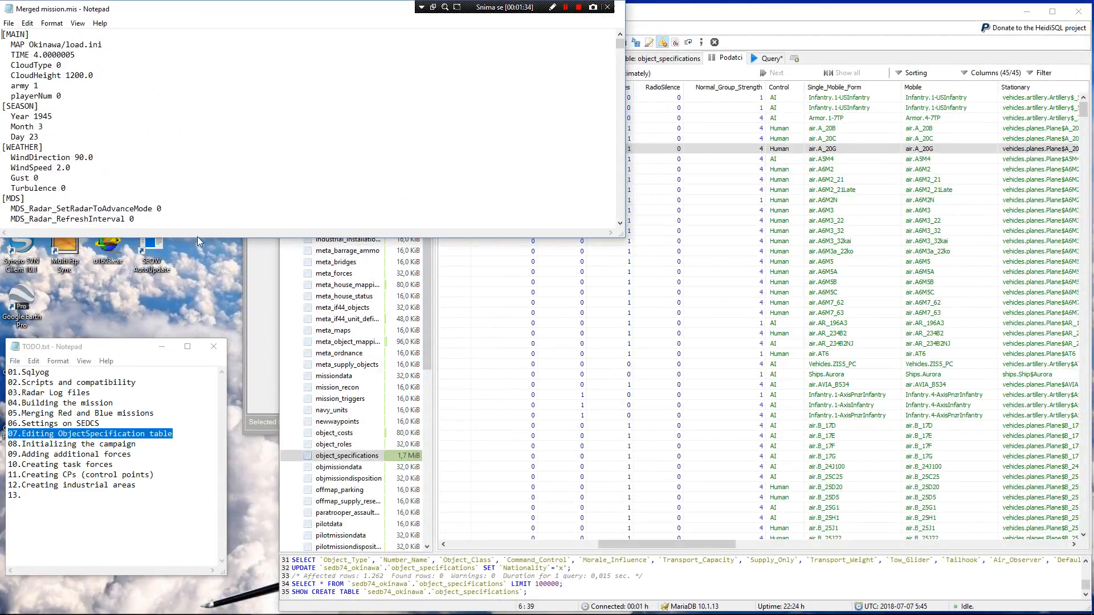
pyautogui.moveTo(199, 238); pyautogui.dragTo(198, 579)
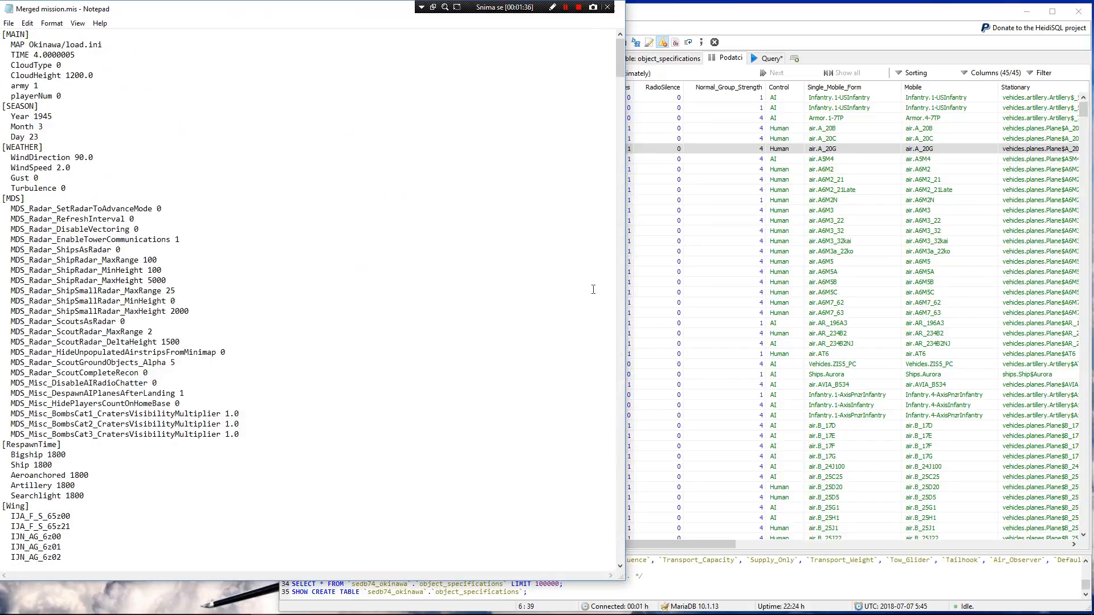
pyautogui.moveTo(625, 290); pyautogui.dragTo(301, 319)
pyautogui.scroll(-20, 80, 240)
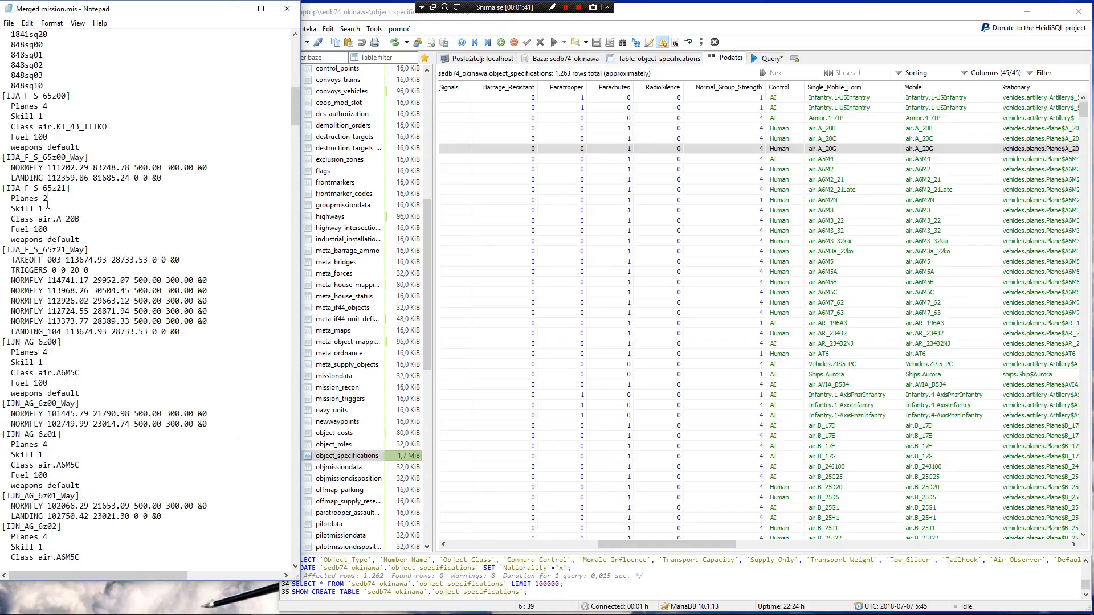
# - Change Nationality to r for the _50calMG_US_M2HB and .50cal M2 rows
pyautogui.click(674, 13)
pyautogui.moveTo(601, 545); pyautogui.dragTo(450, 545)
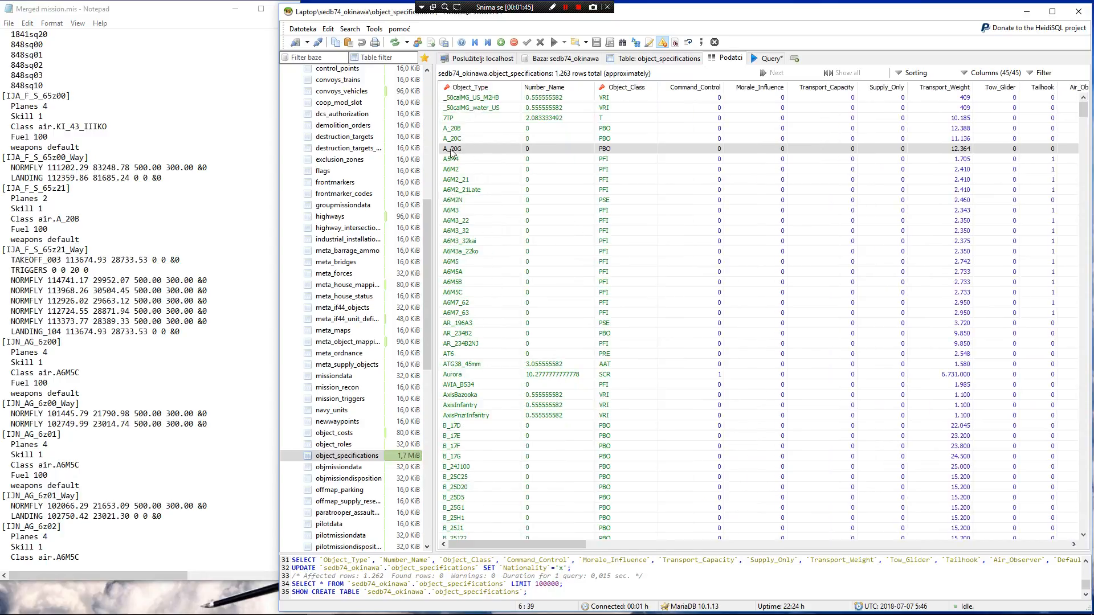
pyautogui.click(470, 98)
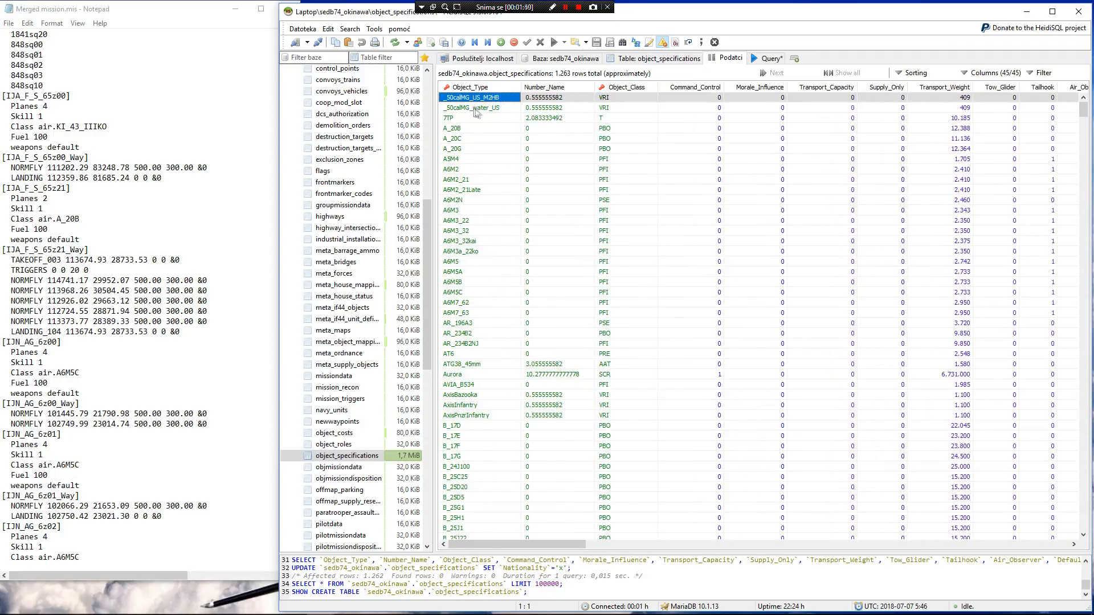
pyautogui.moveTo(490, 543); pyautogui.dragTo(901, 546)
pyautogui.doubleClick(941, 98)
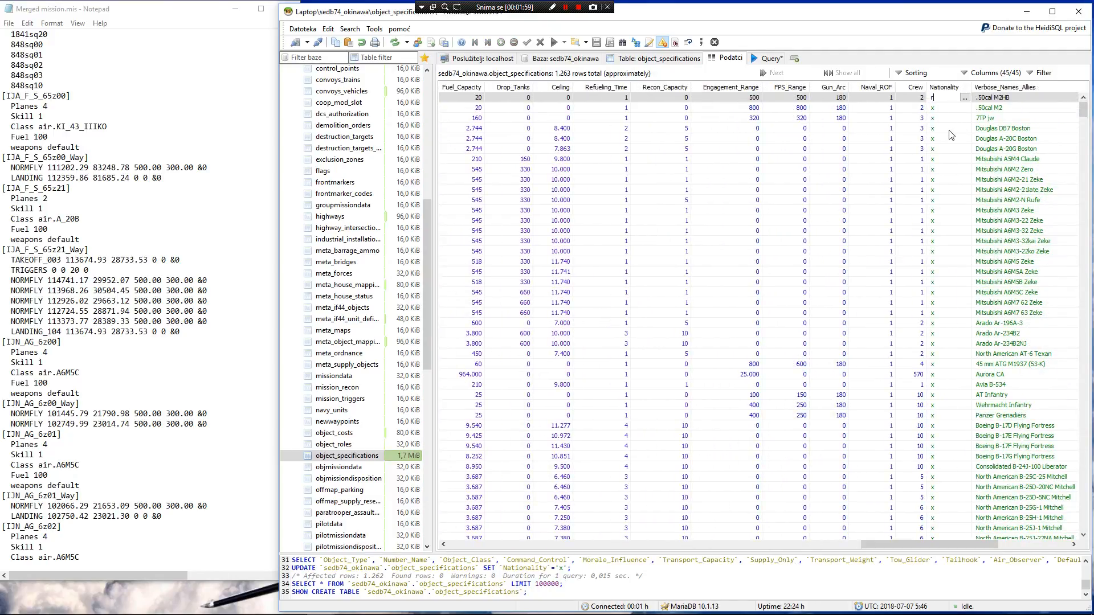
pyautogui.click(938, 109)
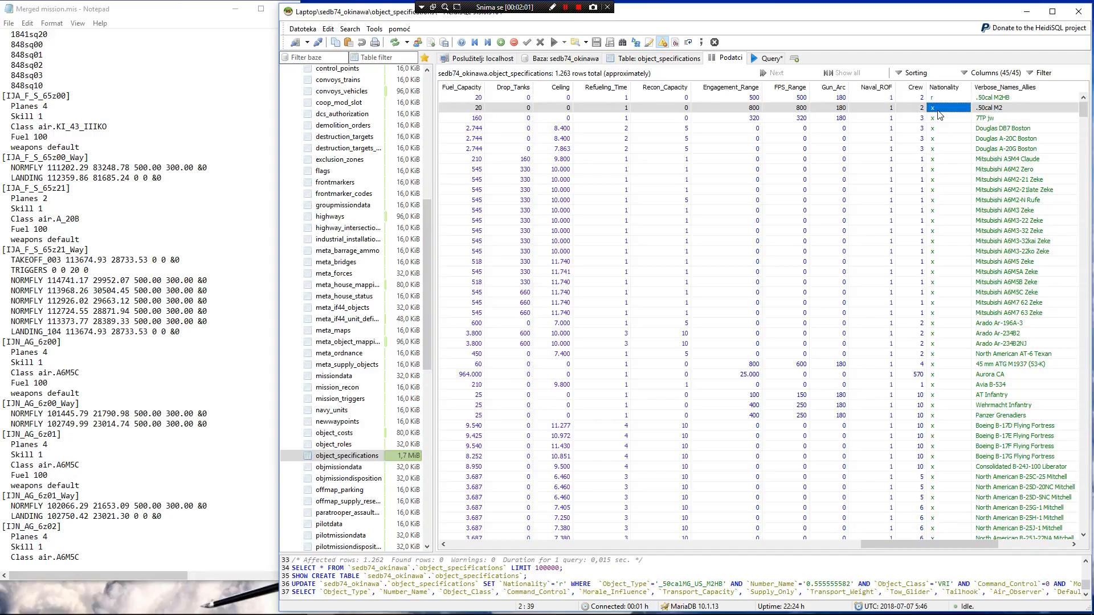
pyautogui.click(938, 111)
pyautogui.click(934, 119)
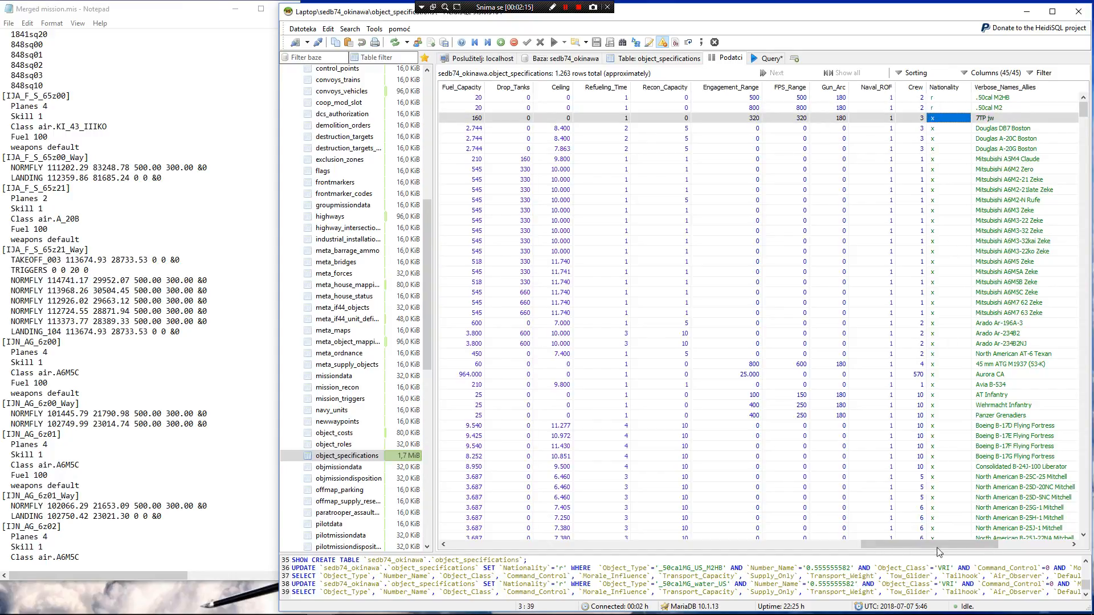
pyautogui.moveTo(939, 551)
pyautogui.mouseDown()
pyautogui.moveTo(866, 550)
pyautogui.moveTo(956, 550)
pyautogui.mouseUp()
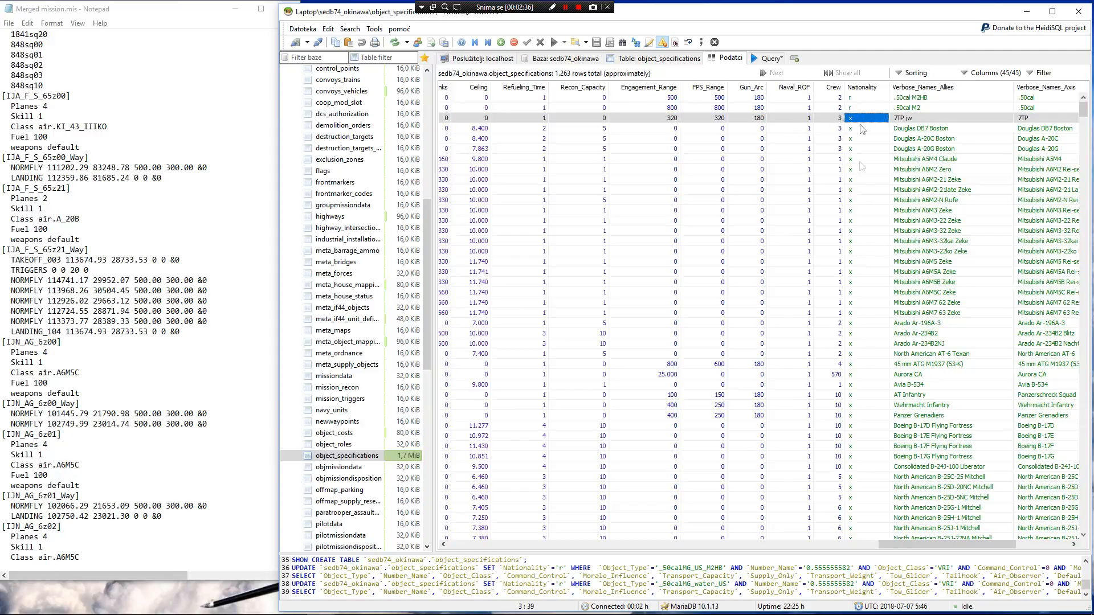
pyautogui.moveTo(308, 612)
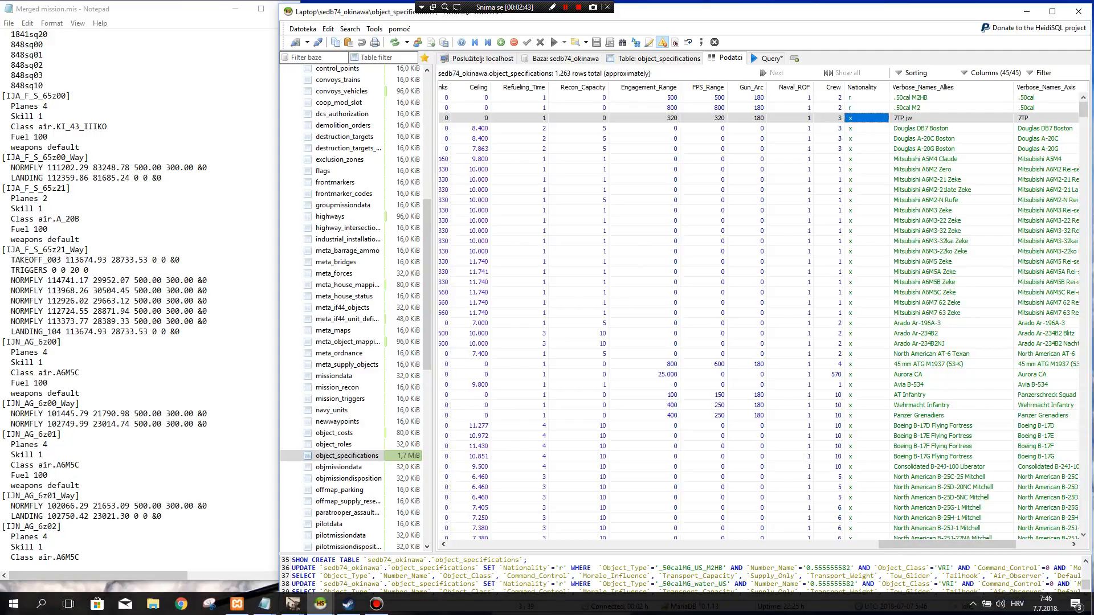
pyautogui.click(1092, 604)
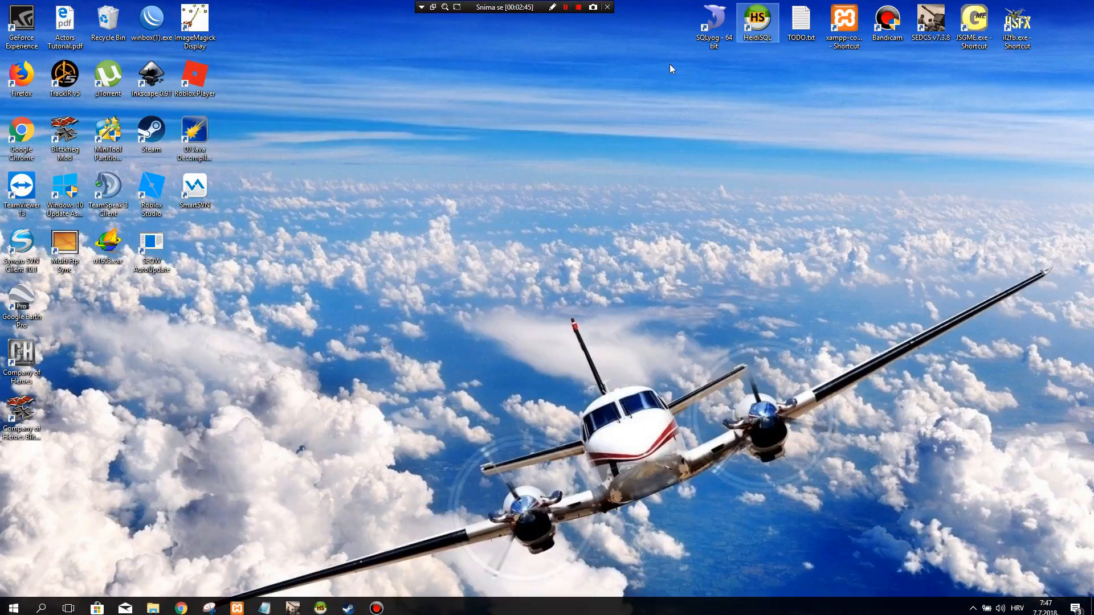
pyautogui.moveTo(159, 614)
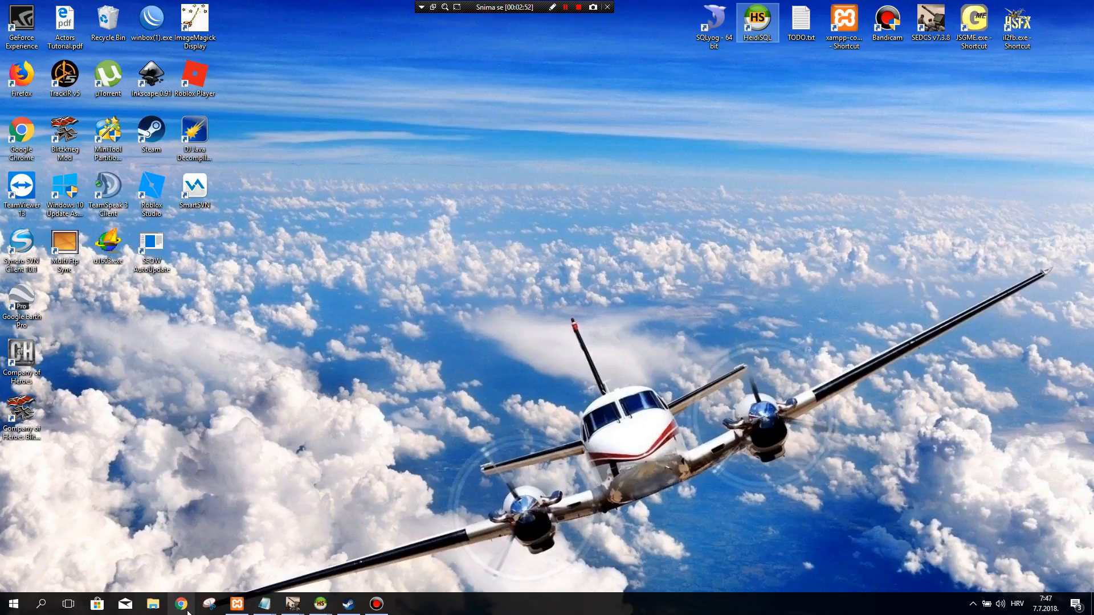
pyautogui.press('super')
pyautogui.write('e')
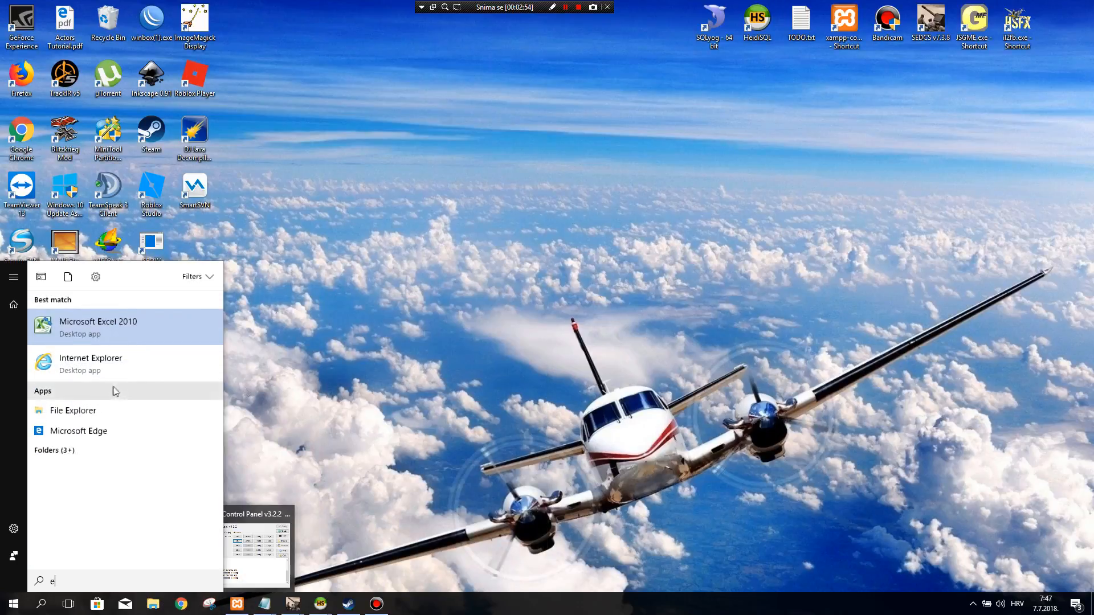
pyautogui.click(91, 363)
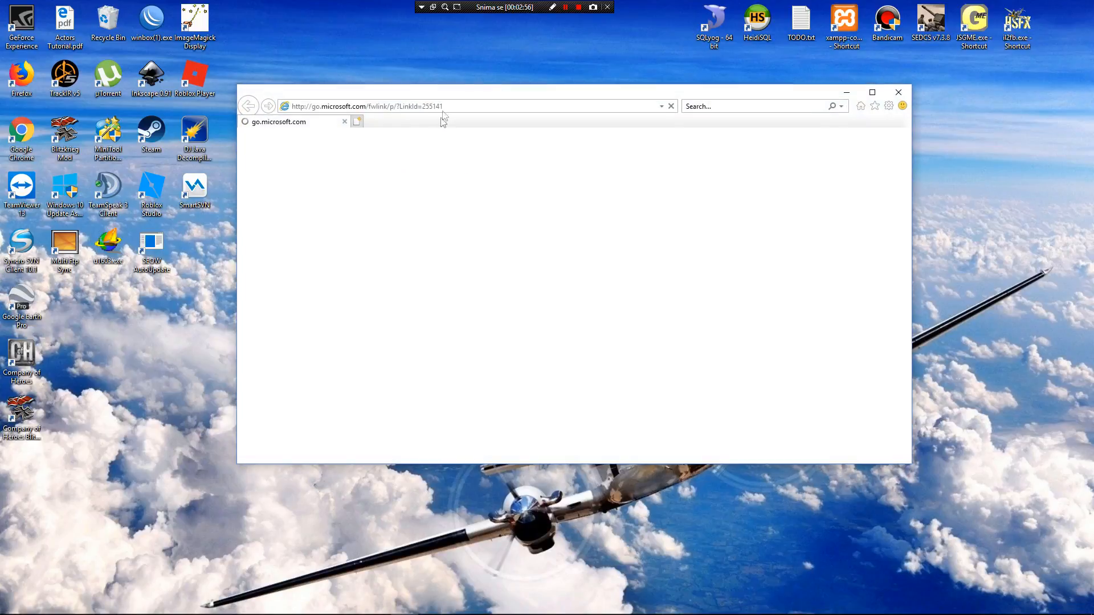
pyautogui.write('lo')
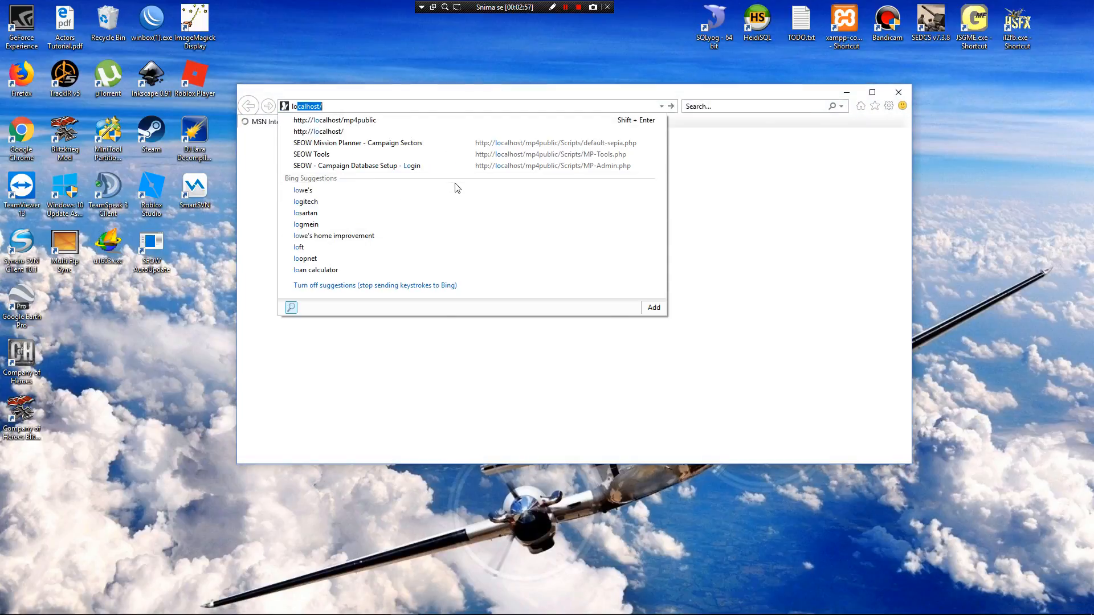
pyautogui.write('calho')
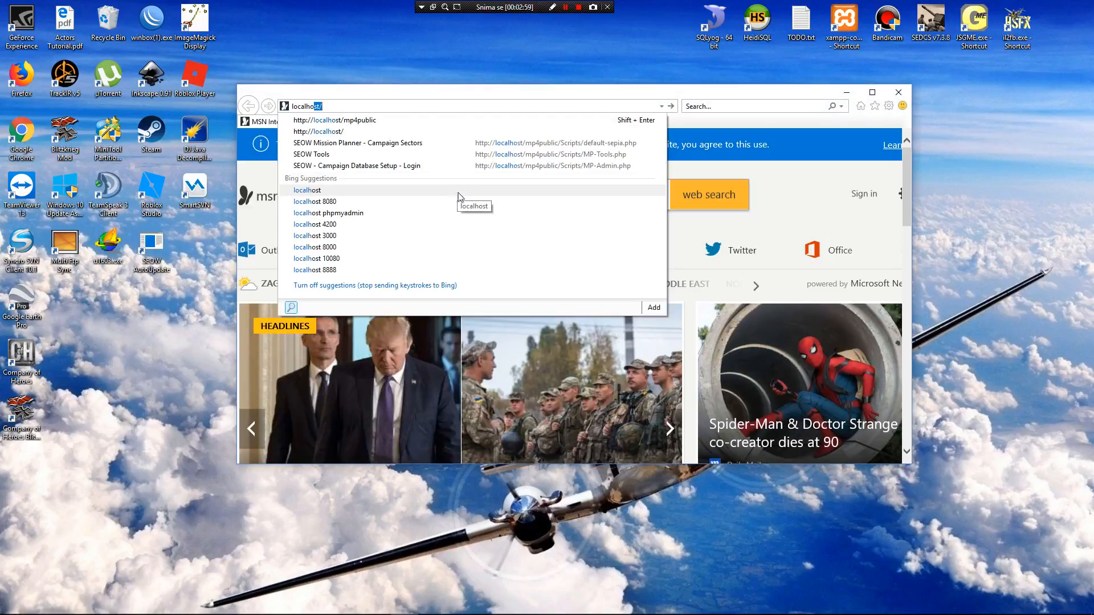
pyautogui.write('st')
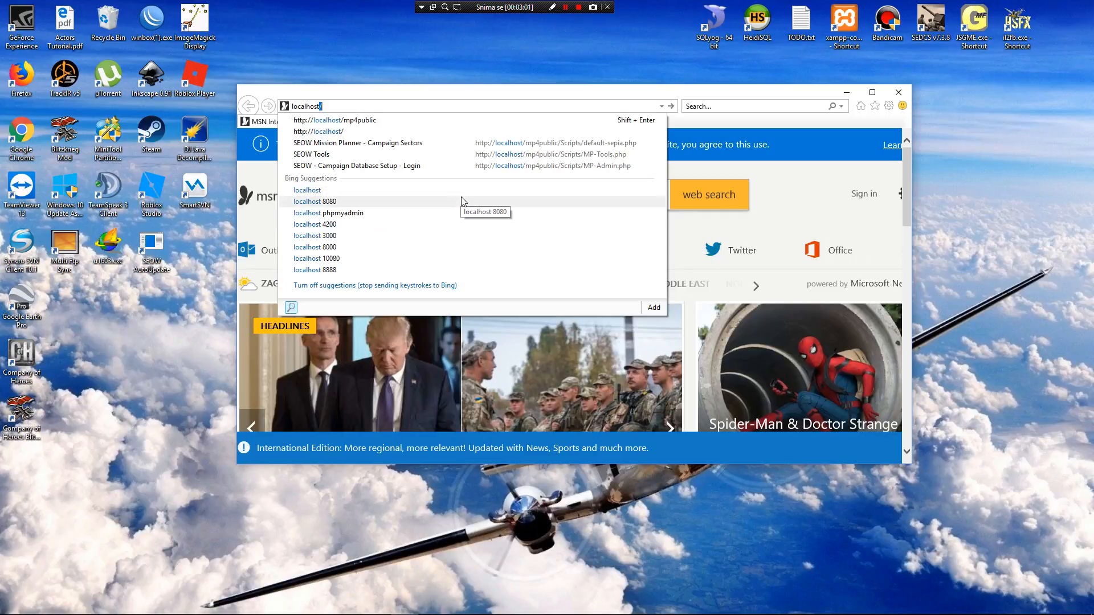
pyautogui.press('Down')
pyautogui.press('Return')
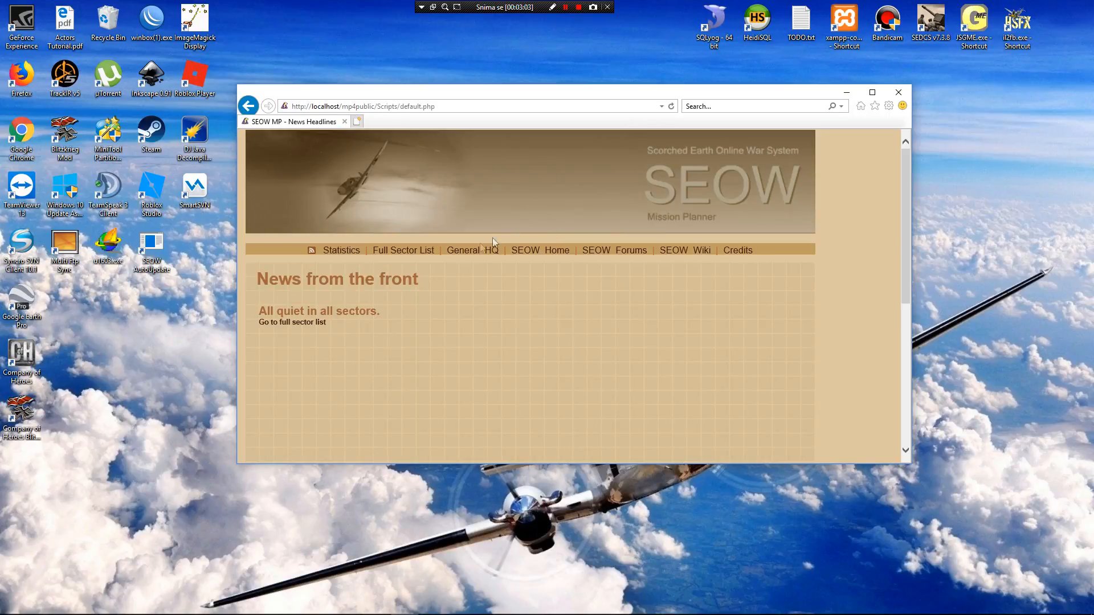
# - Log in to the Okinawa sector of SEOW Mission Planner with the admin account
pyautogui.click(404, 256)
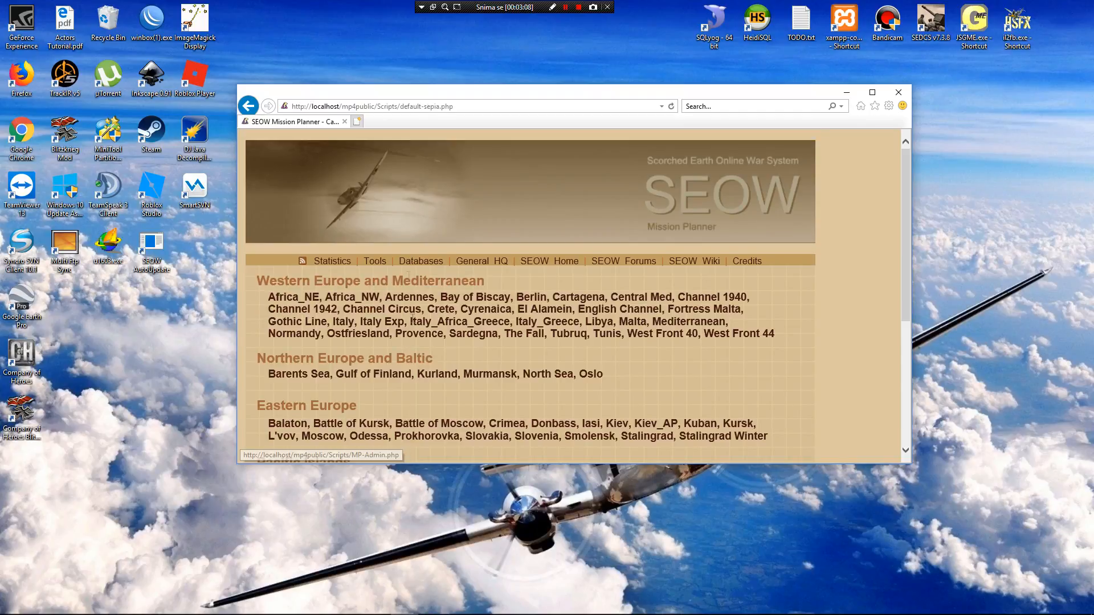
pyautogui.scroll(-4, 351, 262)
pyautogui.click(350, 263)
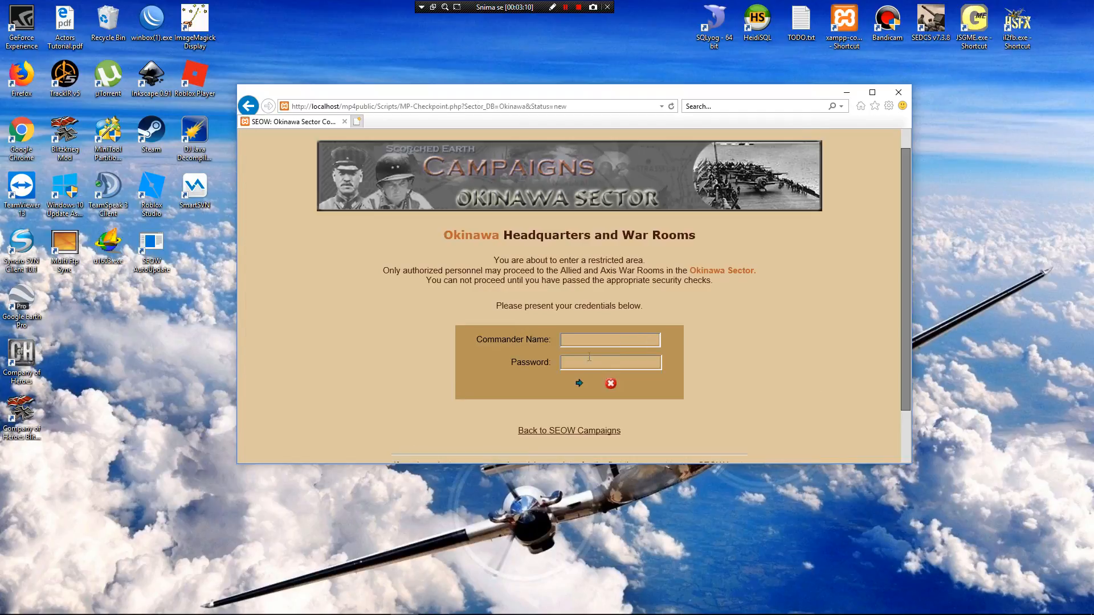
pyautogui.write('admin')
pyautogui.click(604, 362)
pyautogui.press('Return')
# - Open the Okinawa Current Production Costs page in a maximised browser window
pyautogui.scroll(-1, 336, 399)
pyautogui.scroll(1, 280, 263)
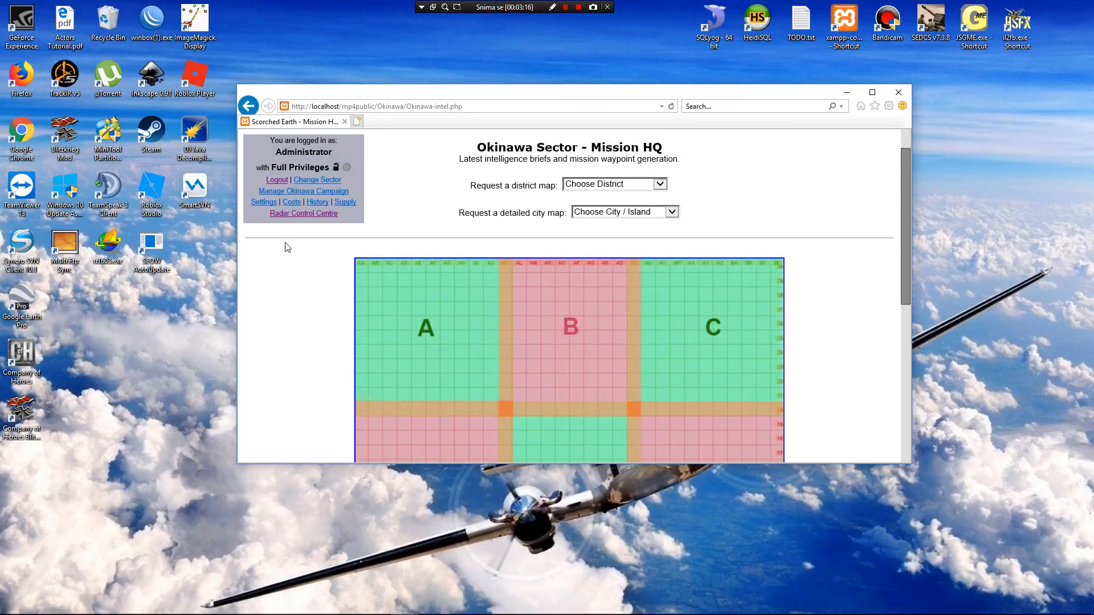
pyautogui.click(293, 203)
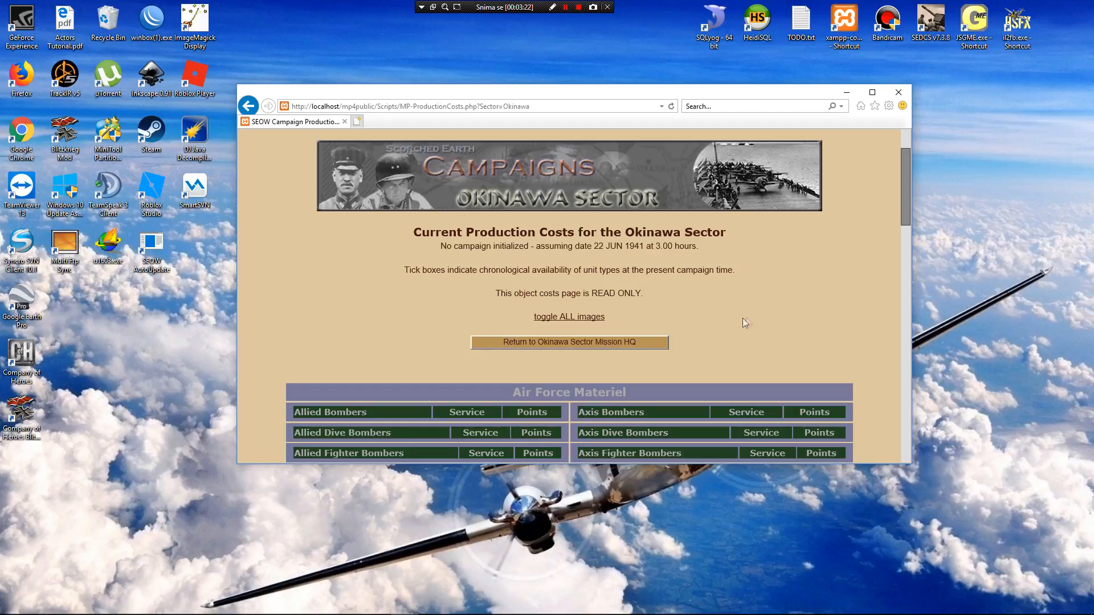
pyautogui.scroll(-3, 747, 317)
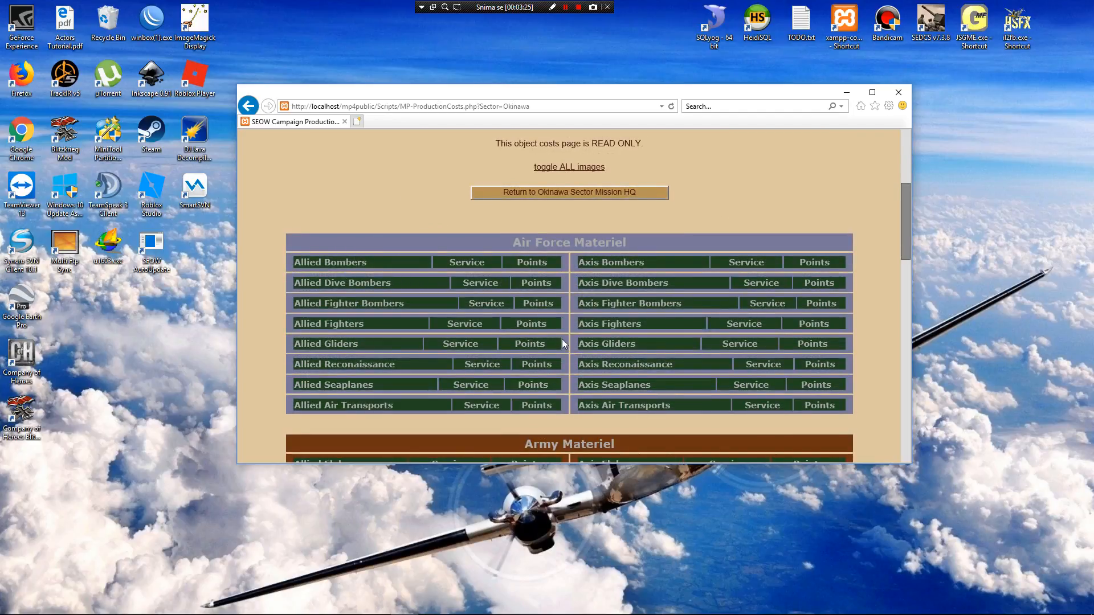
pyautogui.click(871, 92)
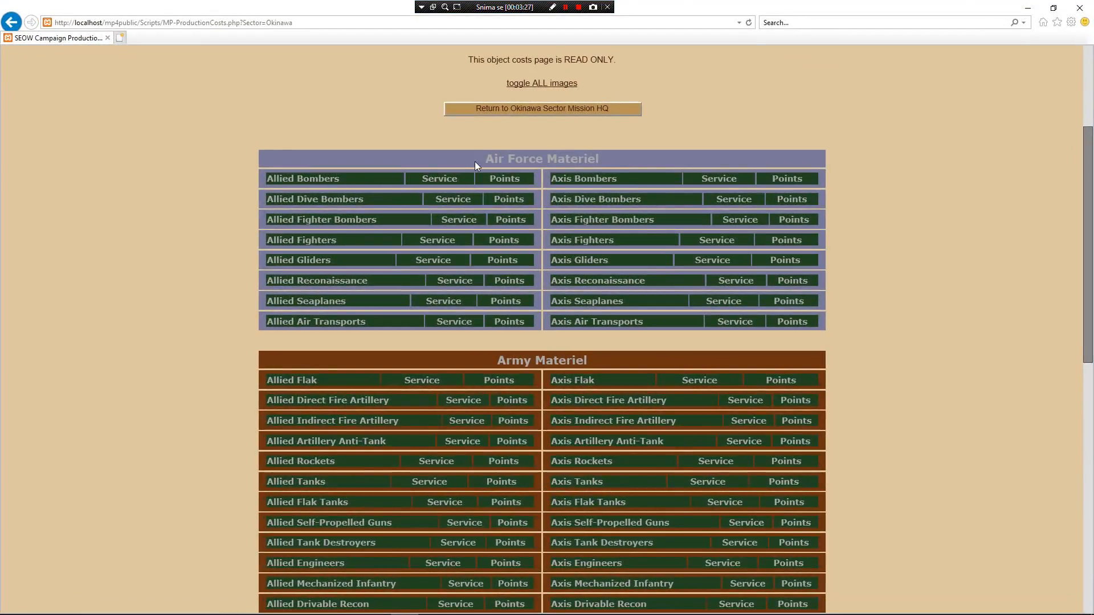
# - Review the production costs list, including both 50cal guns, then minimize the browser
pyautogui.scroll(-8, 488, 270)
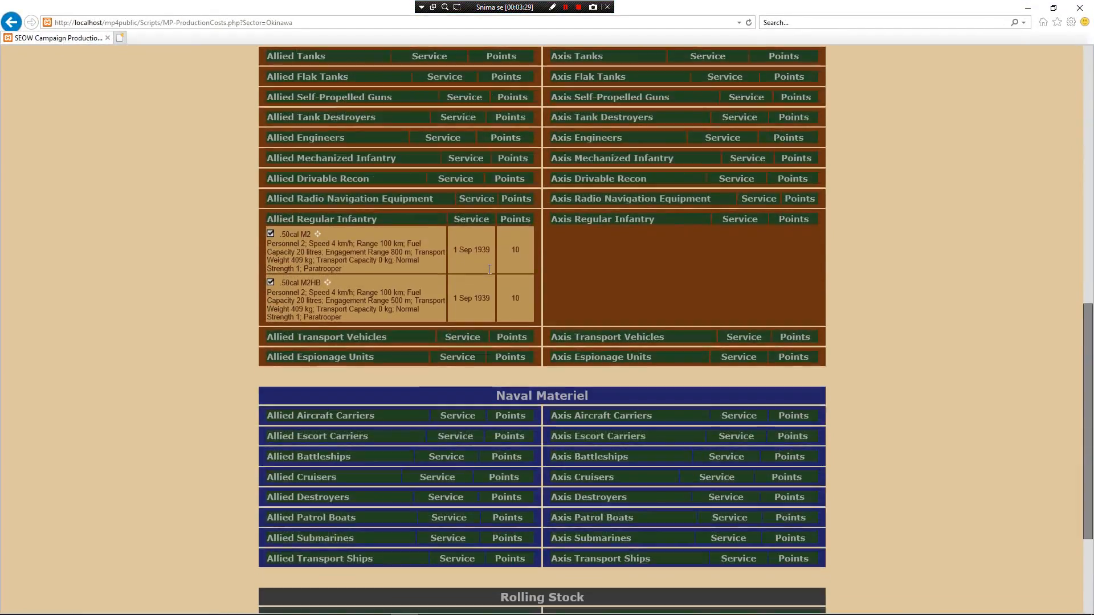
pyautogui.scroll(7, 433, 284)
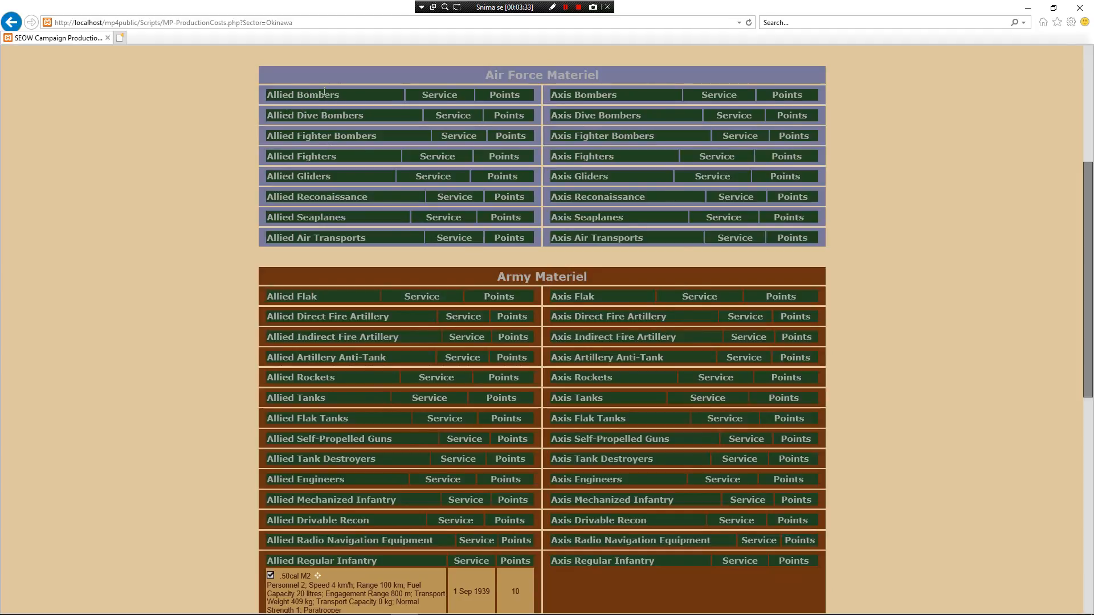
pyautogui.scroll(4, 640, 211)
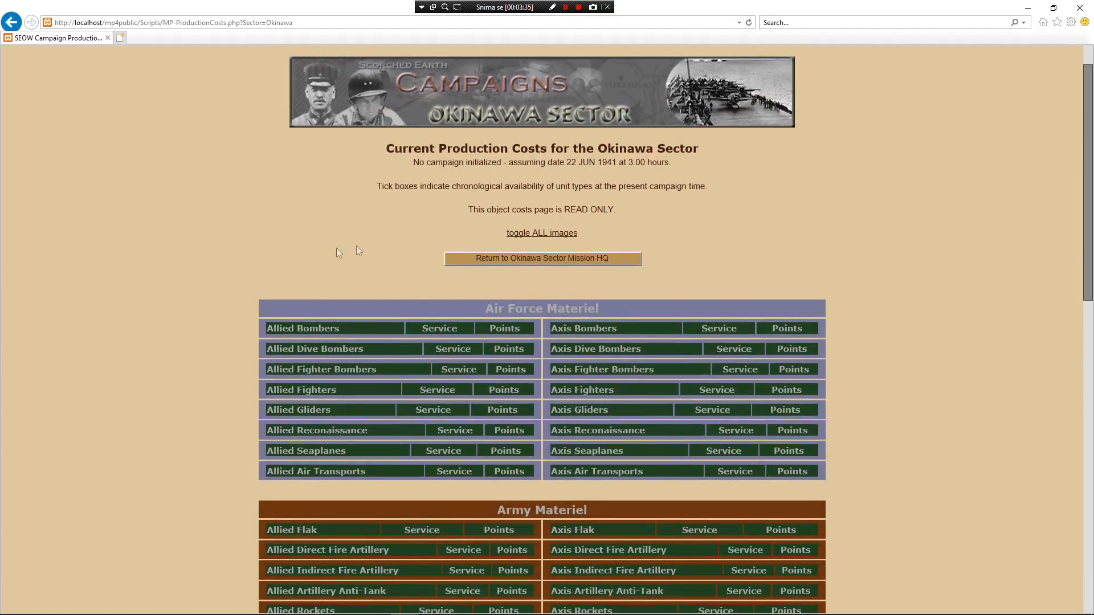
pyautogui.scroll(-10, 767, 393)
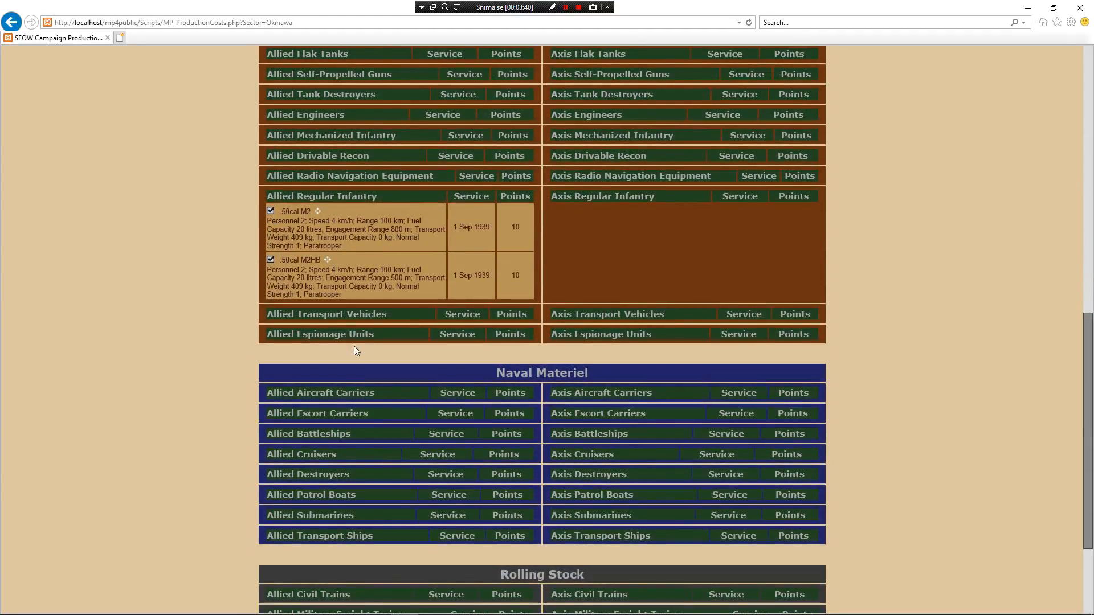
pyautogui.scroll(-2, 354, 347)
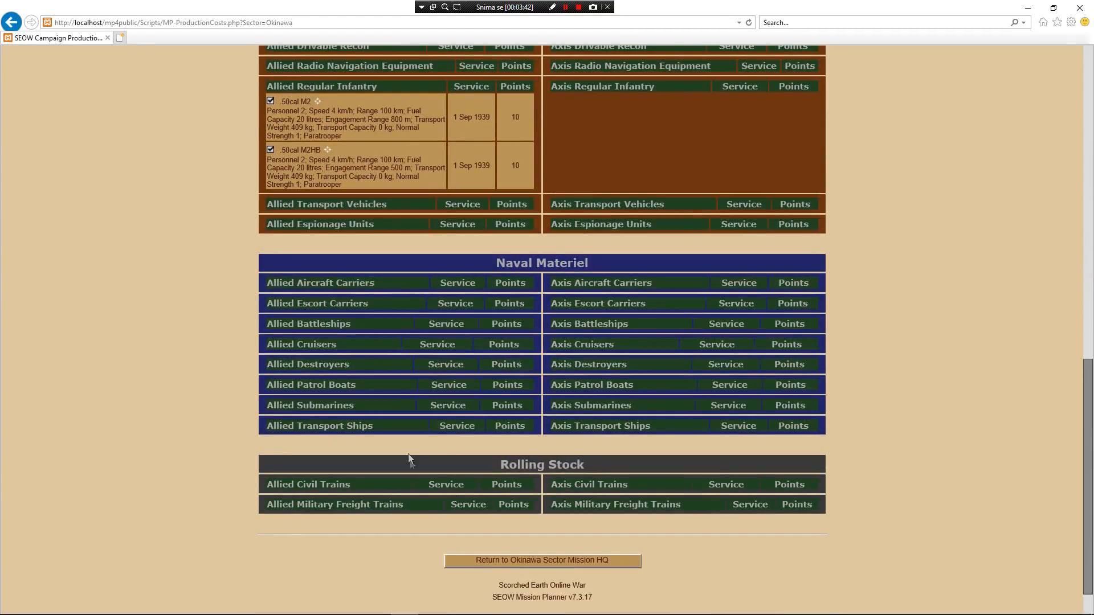
pyautogui.scroll(5, 399, 396)
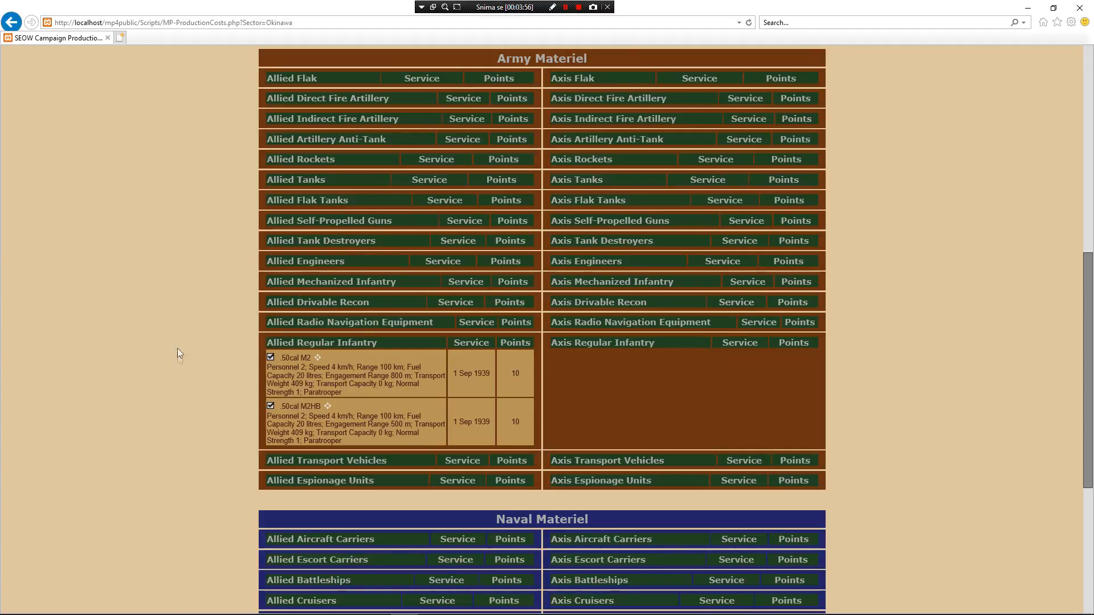
pyautogui.scroll(5, 381, 365)
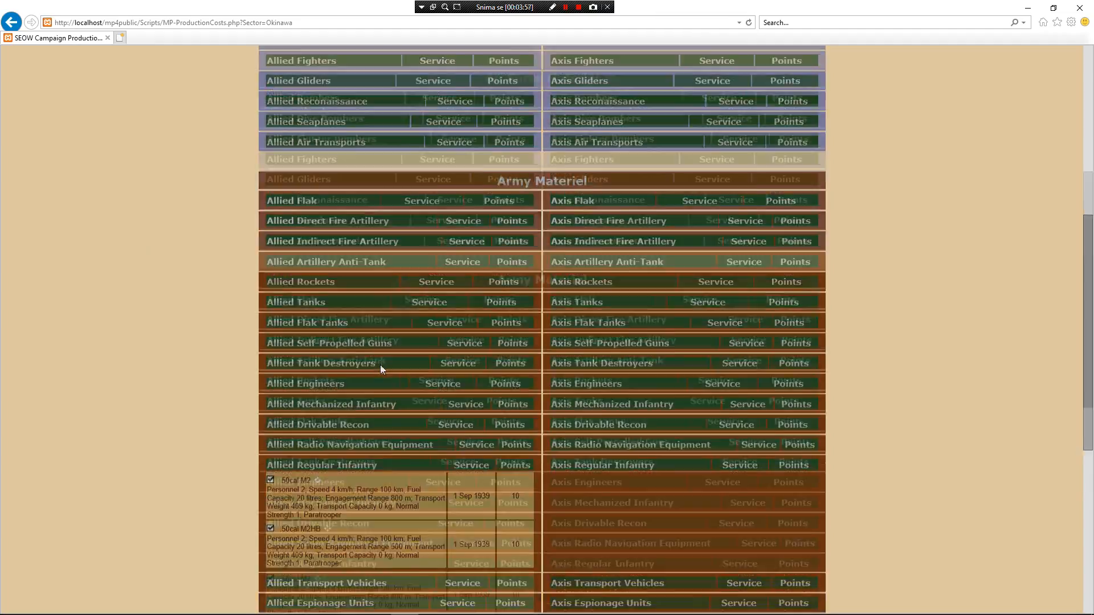
pyautogui.scroll(-5, 365, 345)
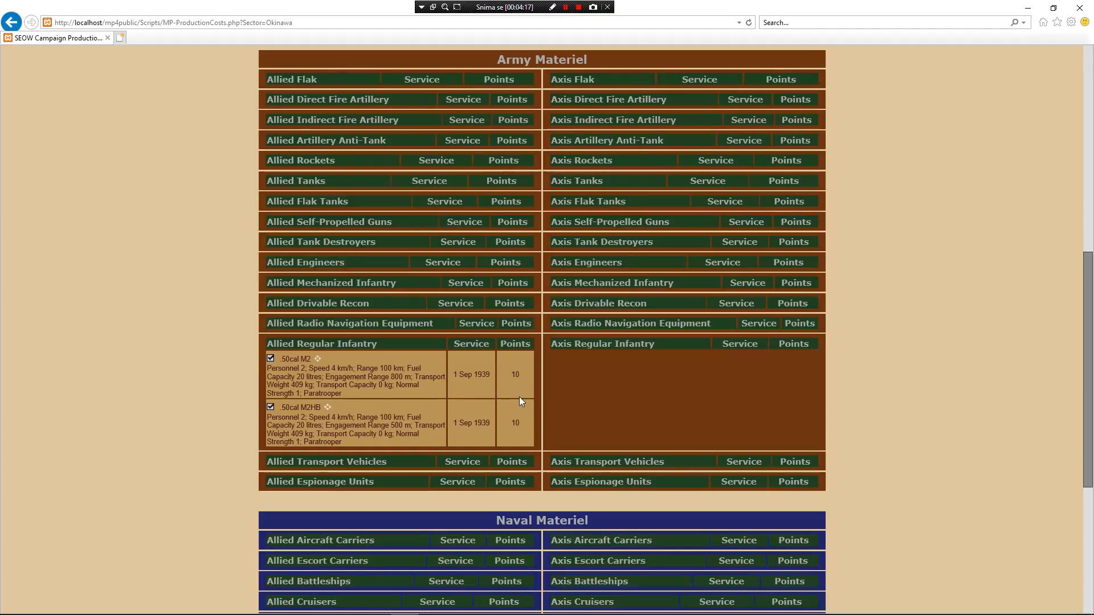
pyautogui.scroll(5, 512, 393)
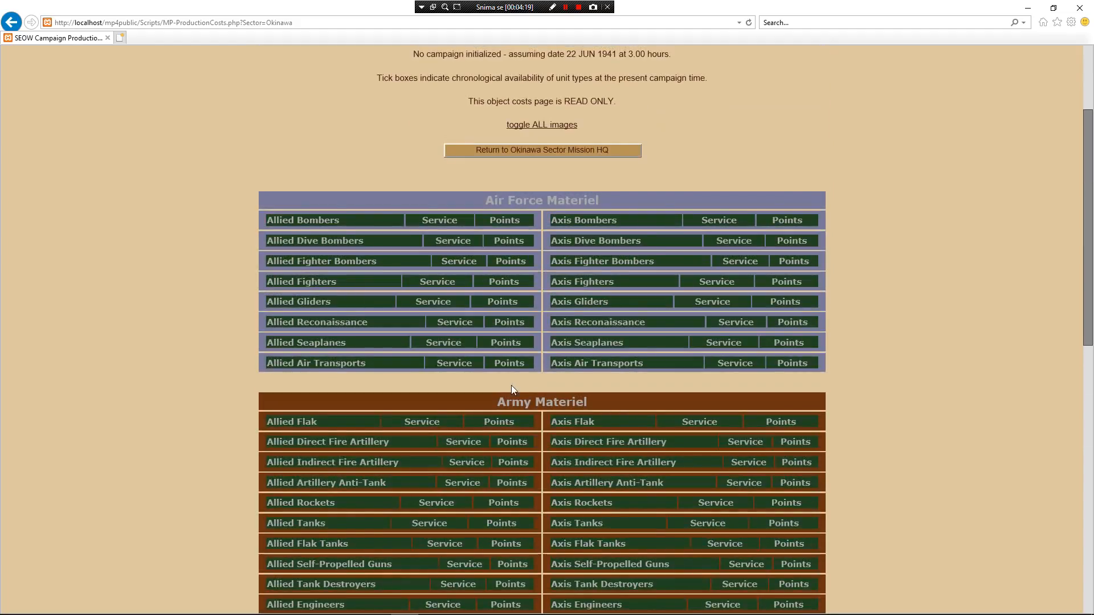
pyautogui.scroll(-5, 511, 386)
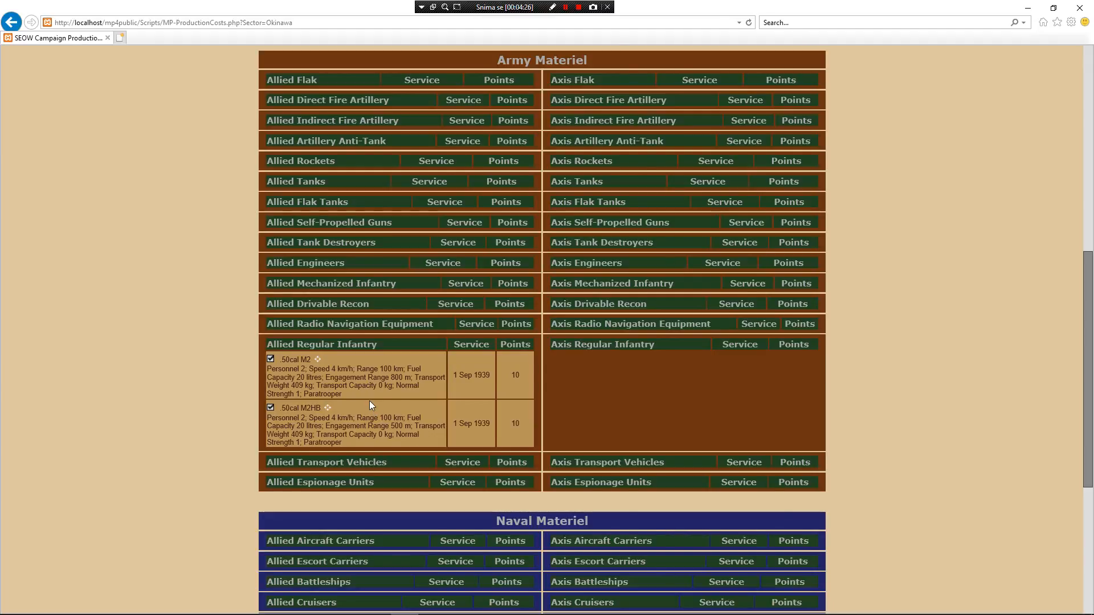
pyautogui.scroll(-1, 369, 401)
pyautogui.scroll(-3, 261, 348)
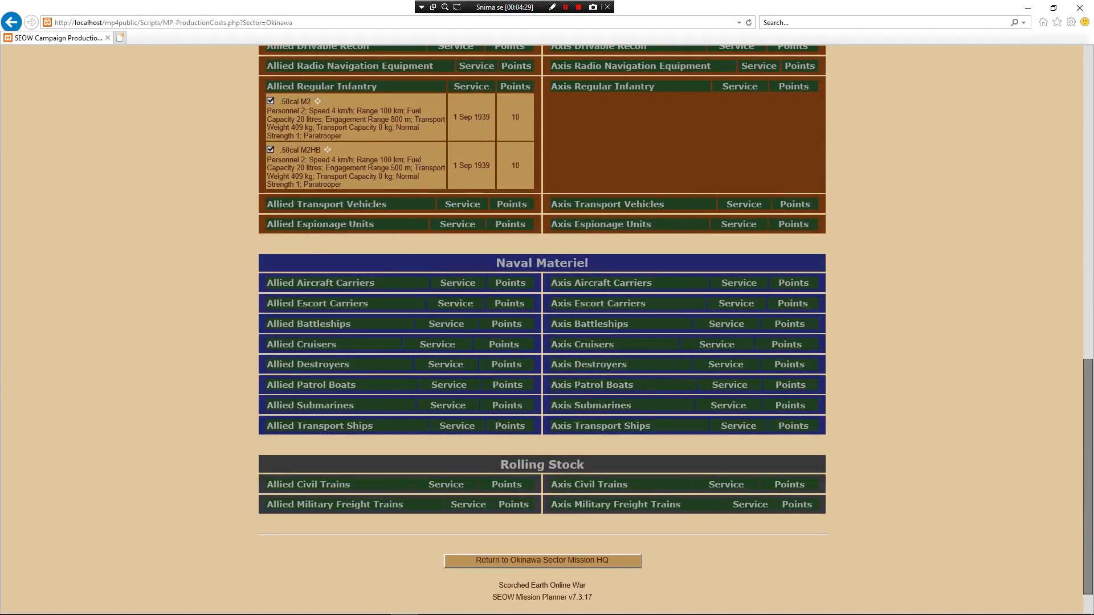
pyautogui.scroll(10, 620, 317)
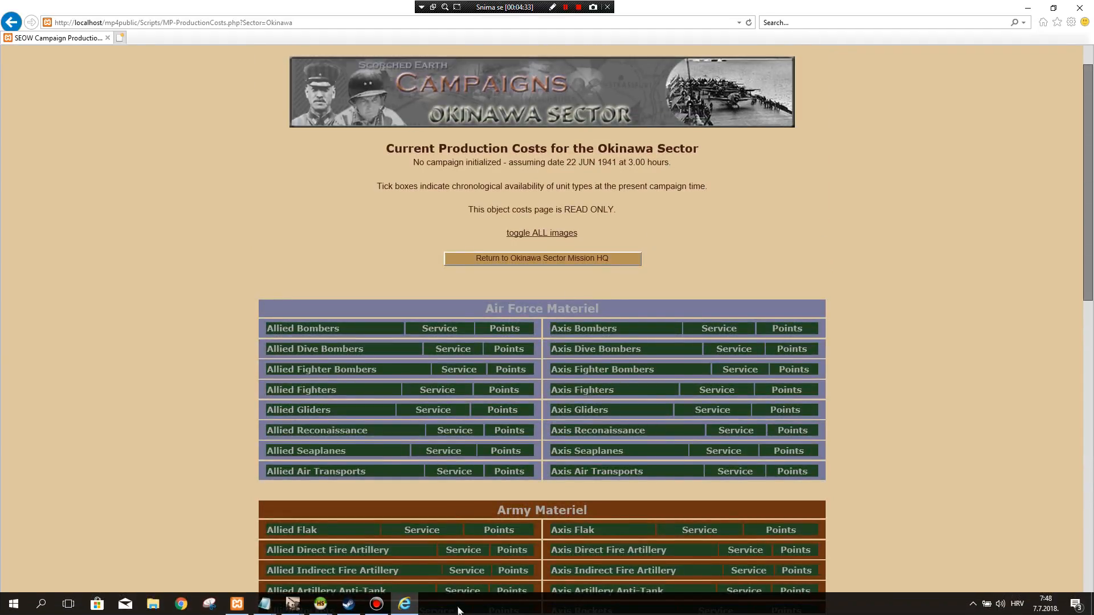
pyautogui.moveTo(321, 603)
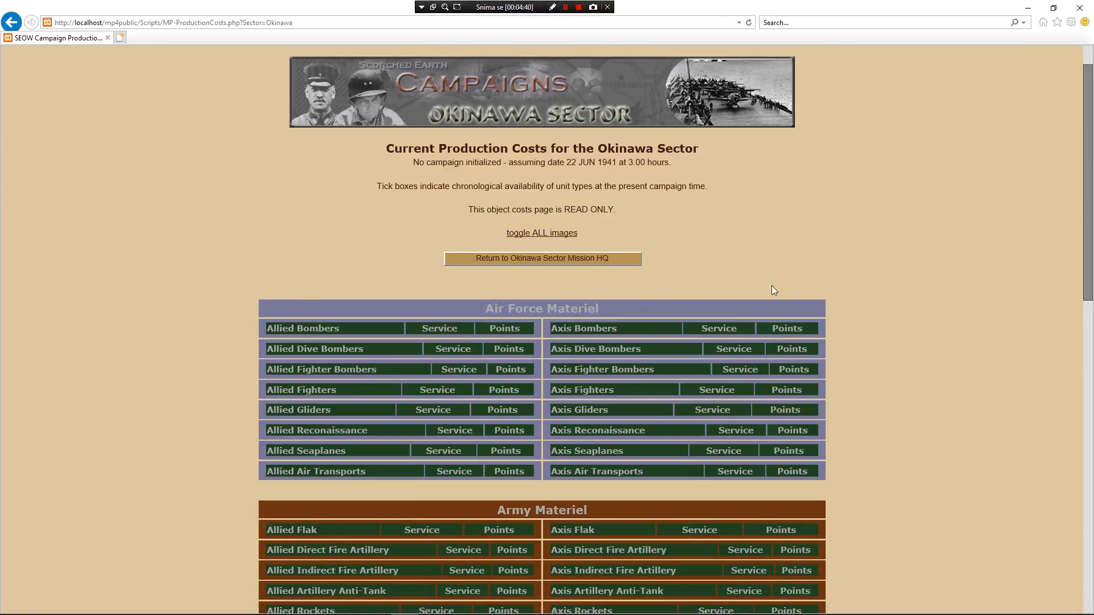
pyautogui.scroll(-9, 364, 385)
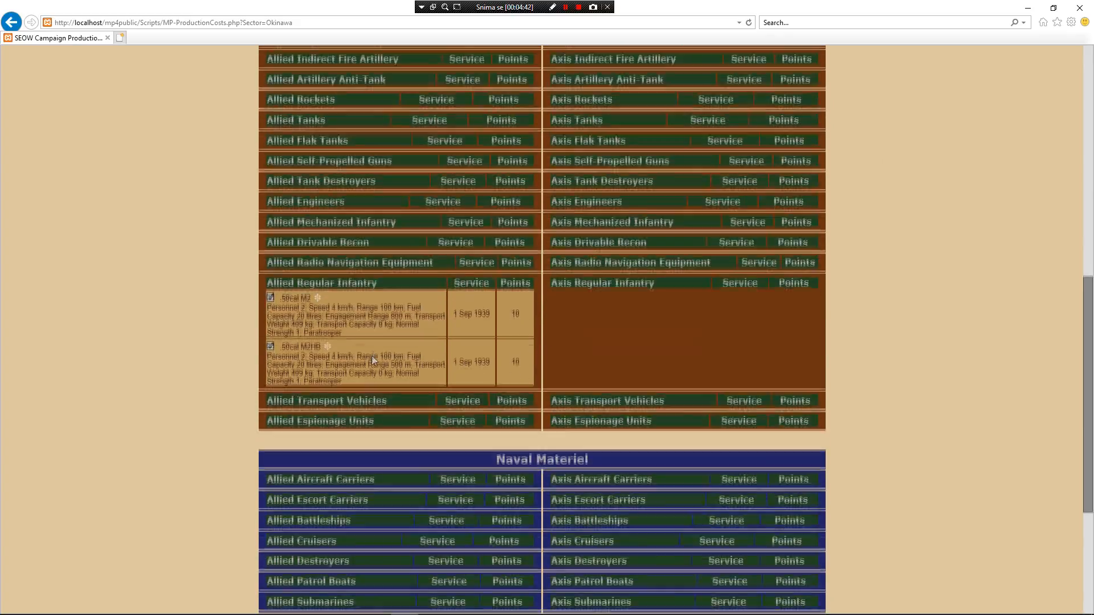
pyautogui.scroll(-4, 368, 353)
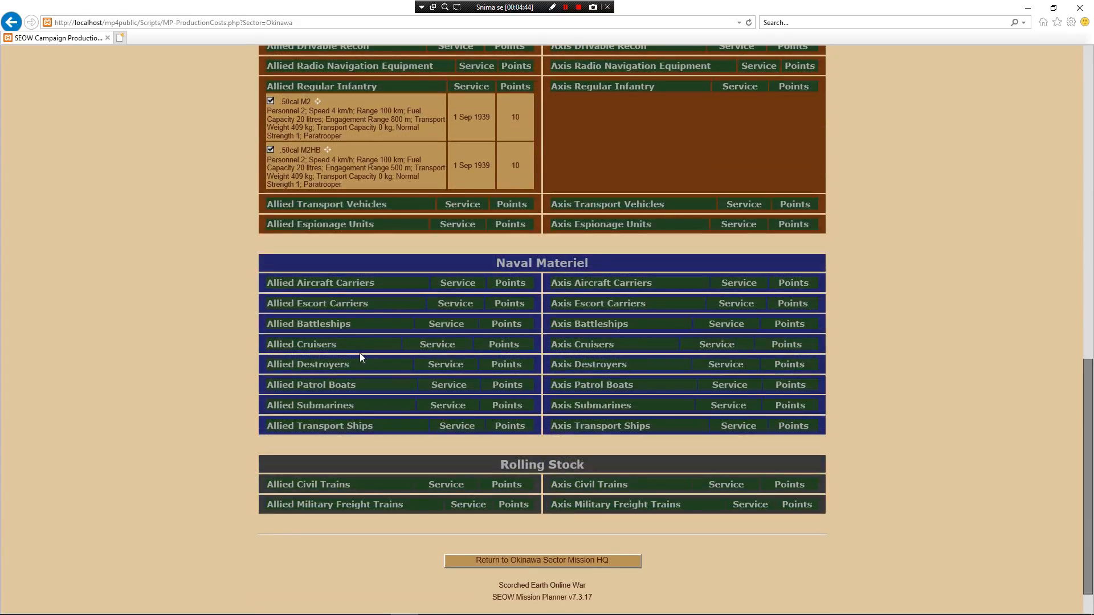
pyautogui.scroll(5, 352, 356)
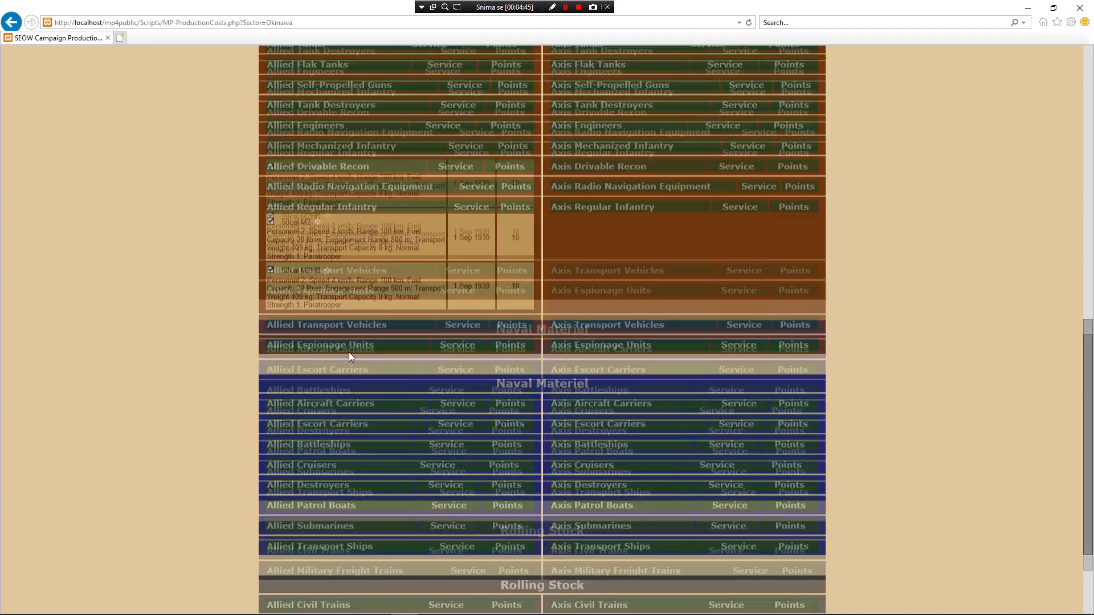
pyautogui.scroll(5, 350, 354)
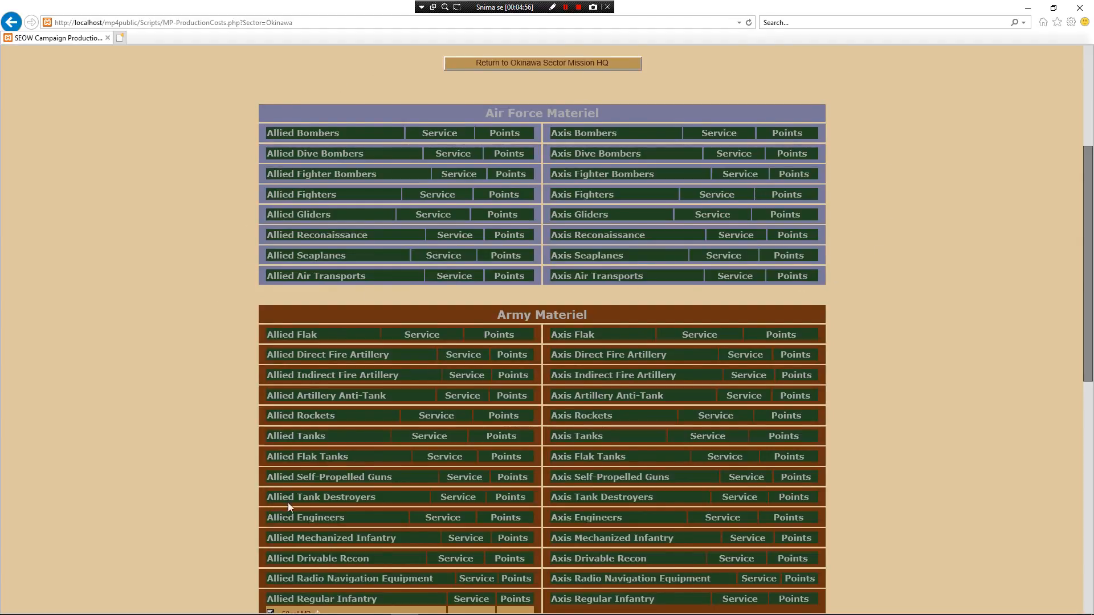
pyautogui.scroll(-8, 288, 502)
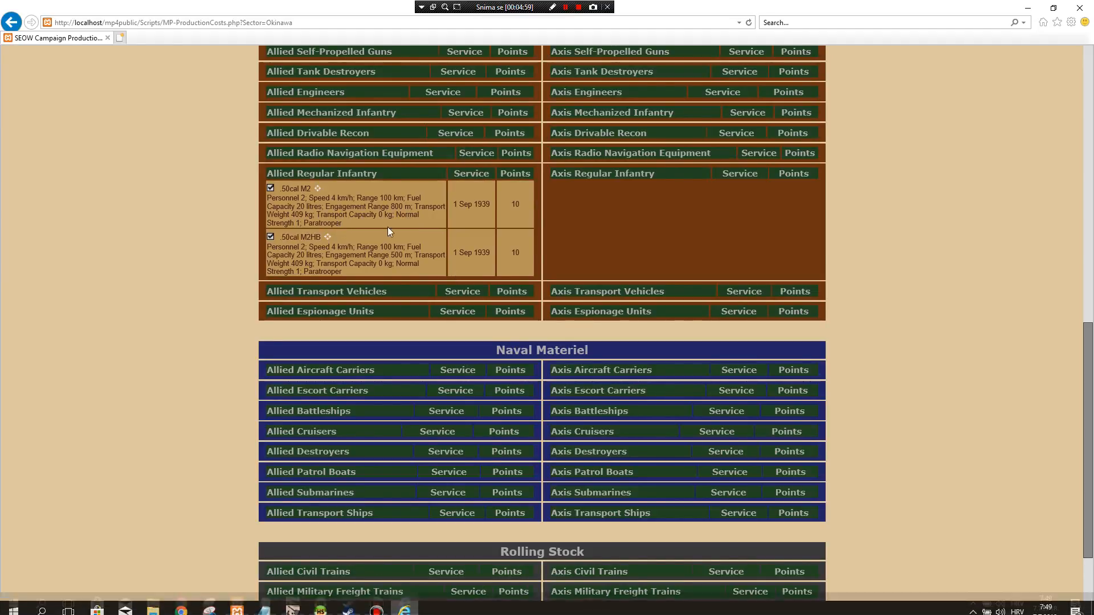
pyautogui.scroll(10, 161, 205)
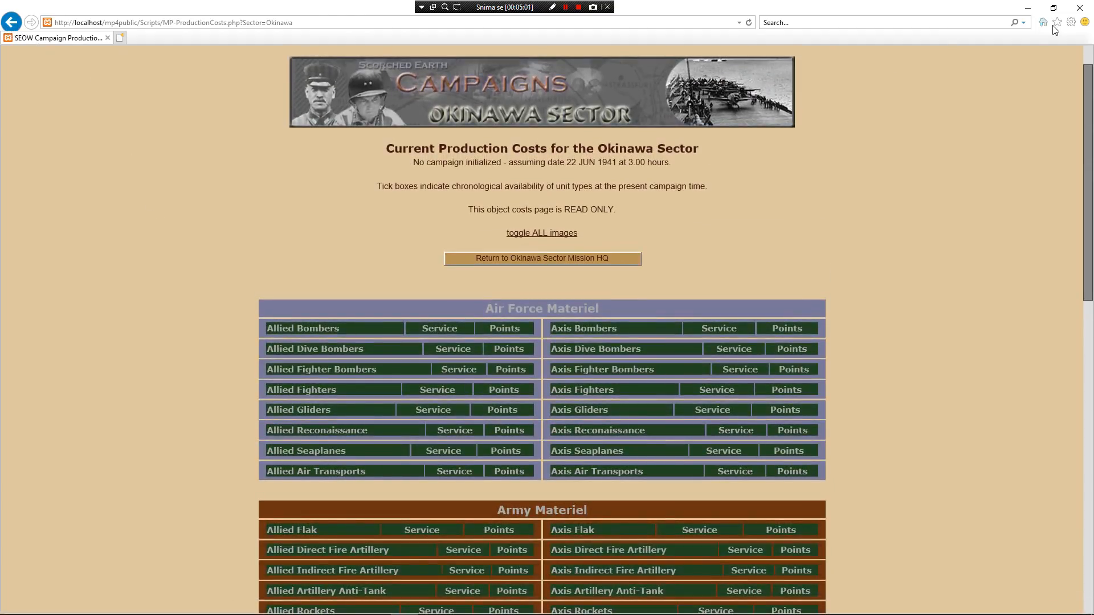
pyautogui.click(1031, 10)
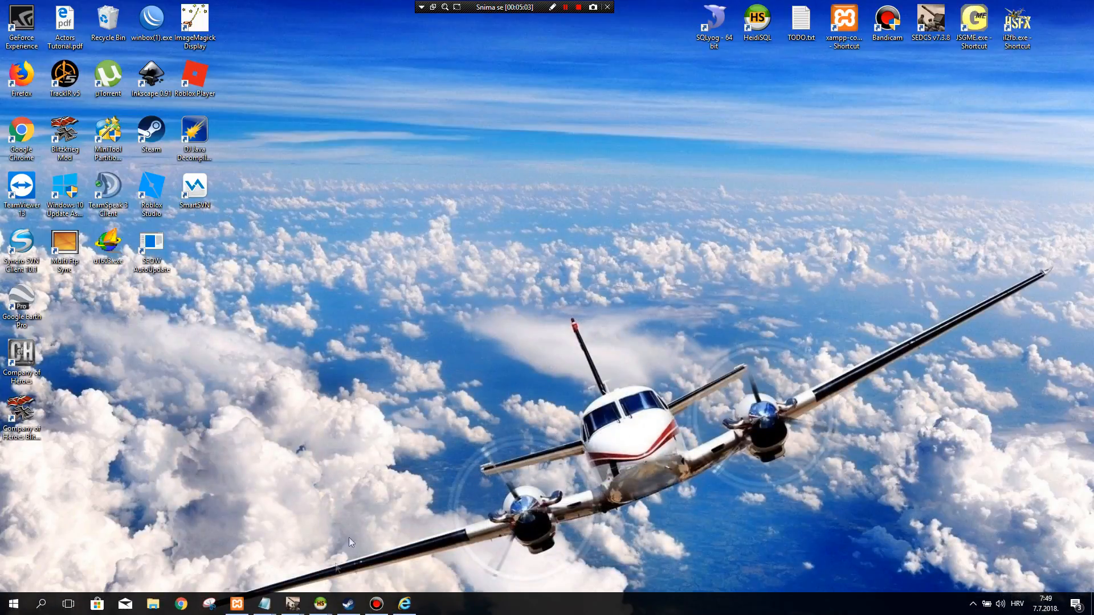
# - Return to HeidiSQL's object_specifications grid and scroll to the Nationality column of the A6M5 rows
pyautogui.moveTo(361, 524)
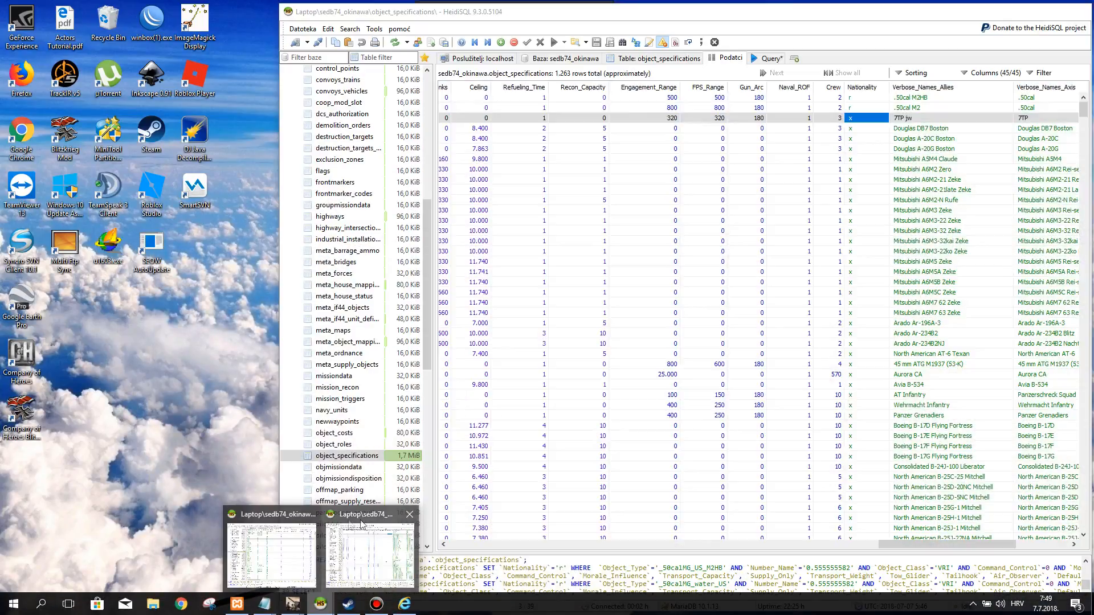
pyautogui.moveTo(280, 523)
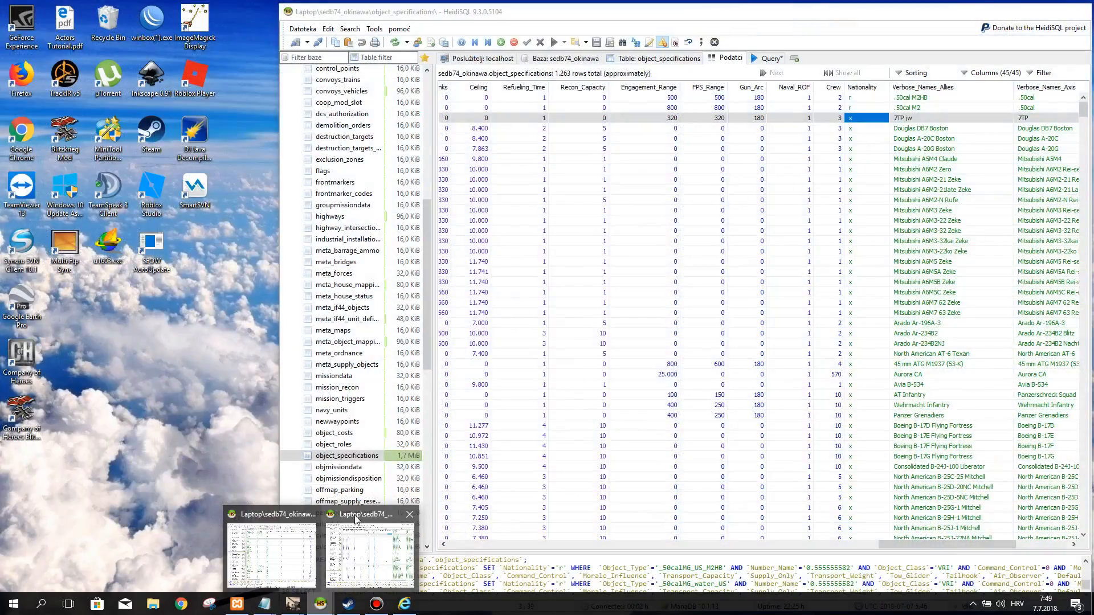
pyautogui.click(369, 547)
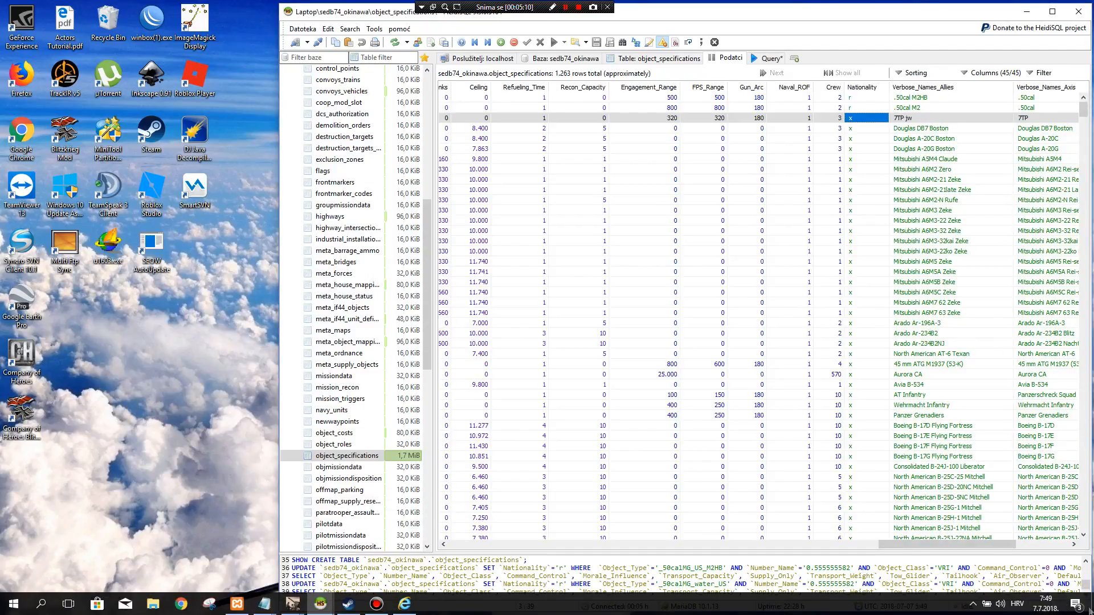
pyautogui.moveTo(946, 544); pyautogui.dragTo(506, 234)
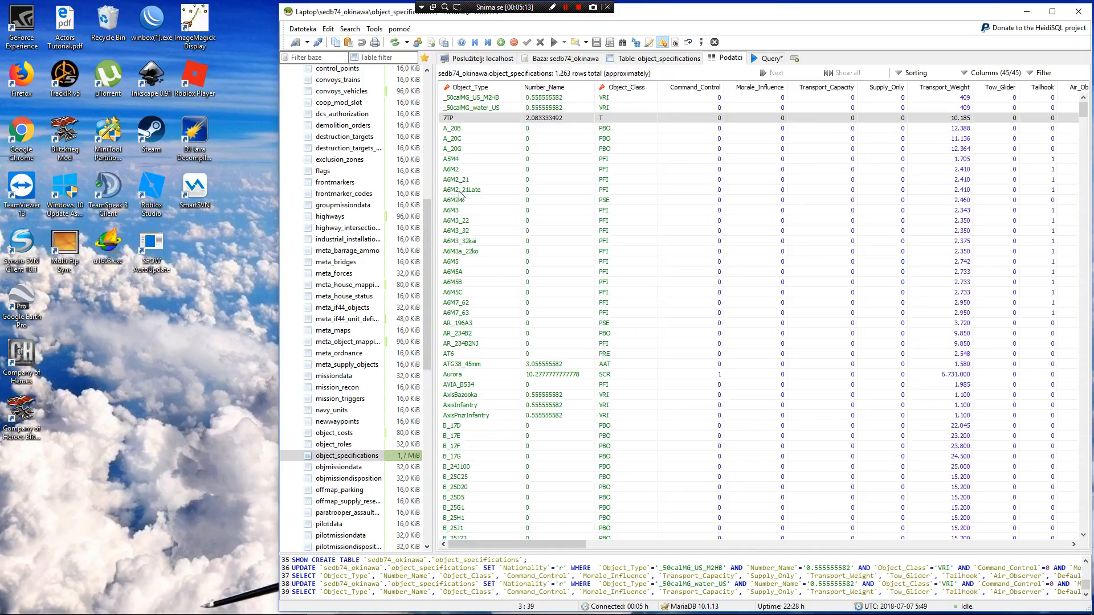
pyautogui.click(458, 283)
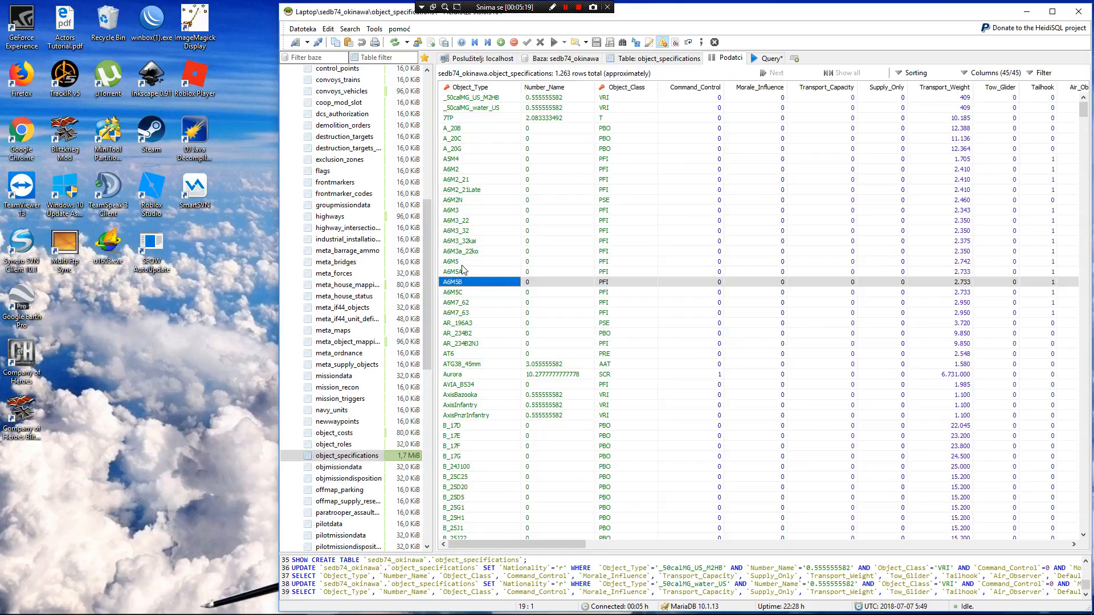
pyautogui.moveTo(500, 545)
pyautogui.mouseDown()
pyautogui.moveTo(530, 549)
pyautogui.moveTo(499, 547)
pyautogui.mouseUp()
pyautogui.click(459, 262)
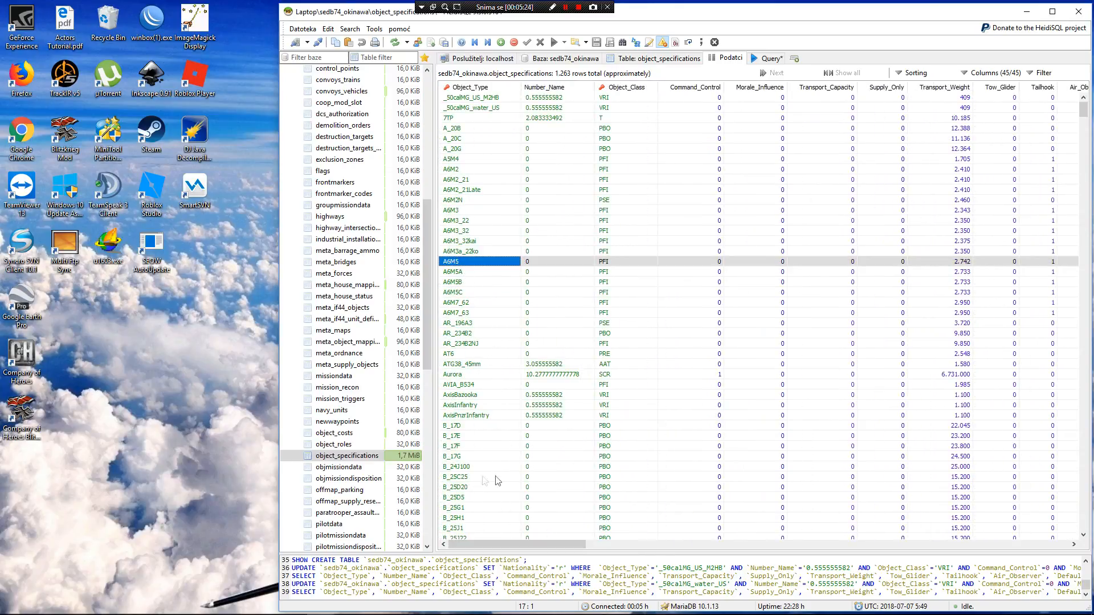
pyautogui.moveTo(489, 545); pyautogui.dragTo(683, 556)
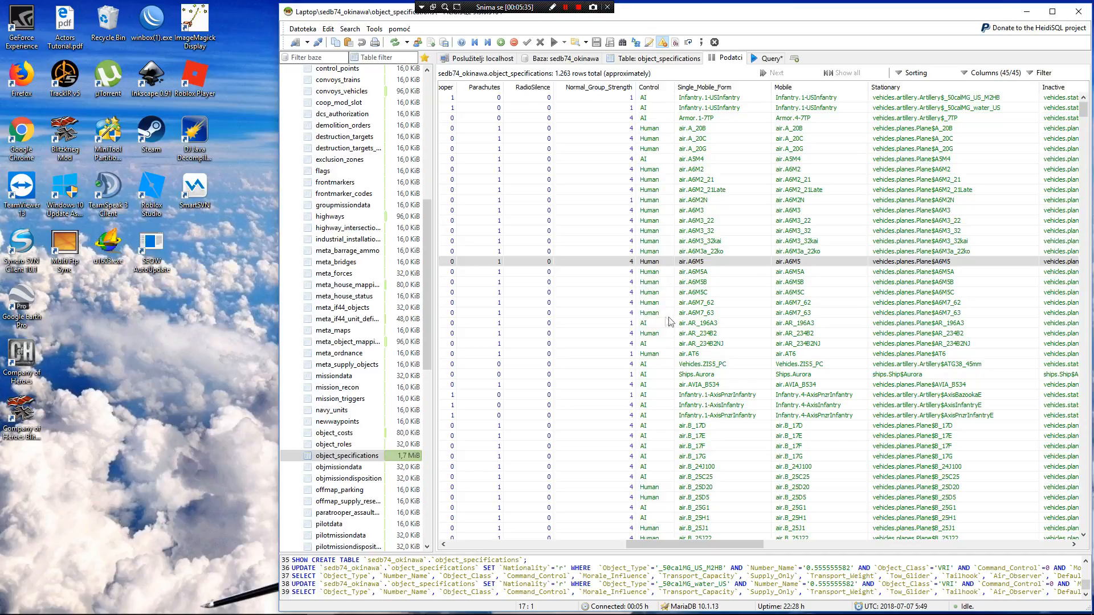
pyautogui.moveTo(719, 547); pyautogui.dragTo(741, 548)
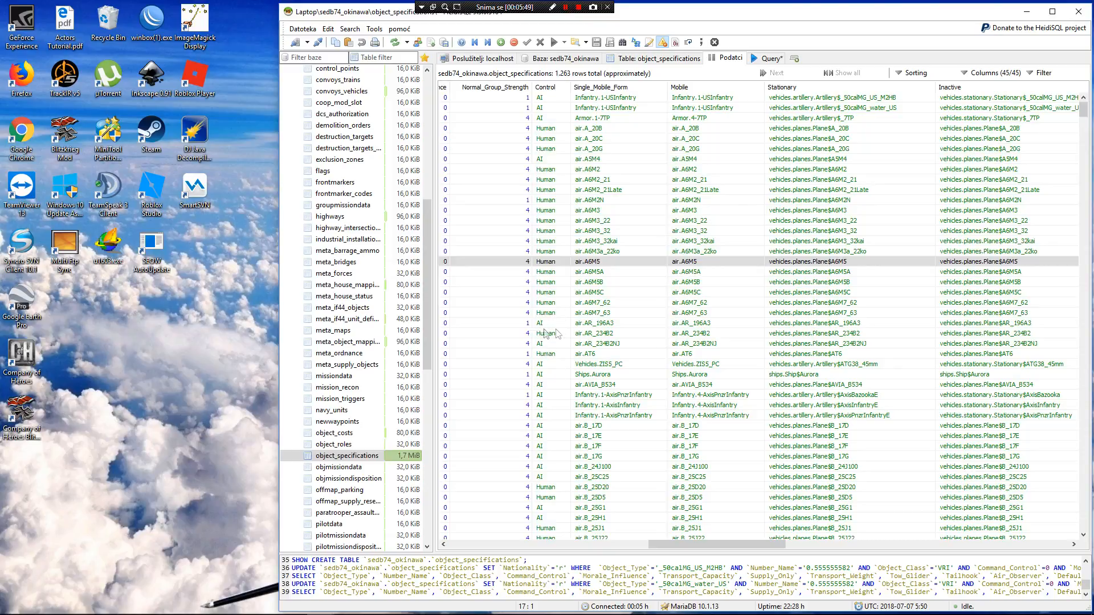
pyautogui.moveTo(687, 545); pyautogui.dragTo(939, 553)
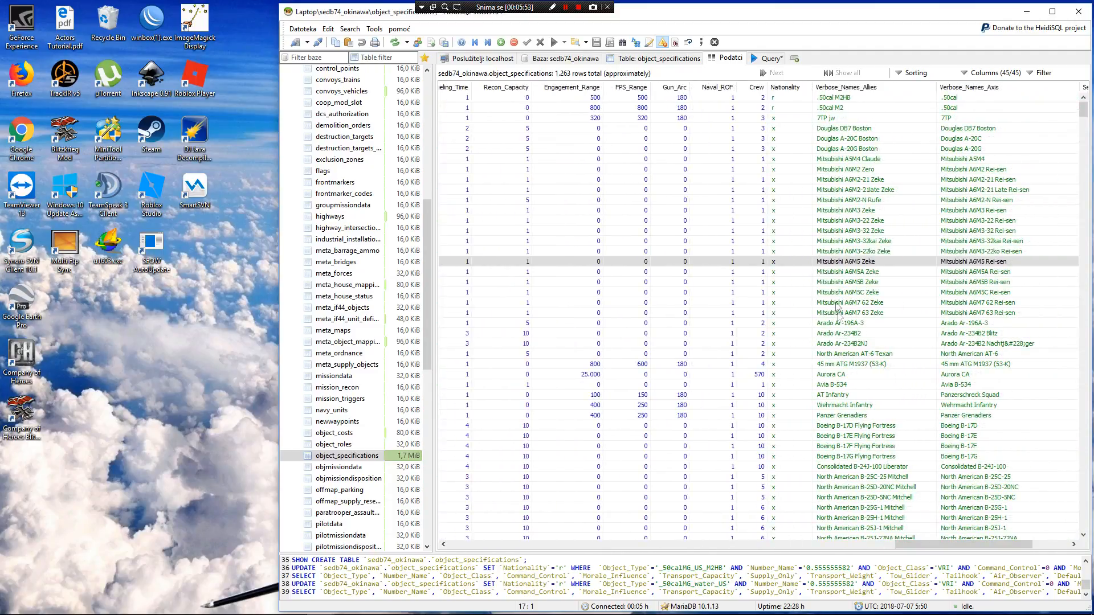
# - Set Nationality to g for the A6M5, A6M5A, A6M5B and A6M5C aircraft rows
pyautogui.click(782, 264)
pyautogui.write('g')
pyautogui.doubleClick(776, 272)
pyautogui.write('g')
pyautogui.click(778, 282)
pyautogui.write('g')
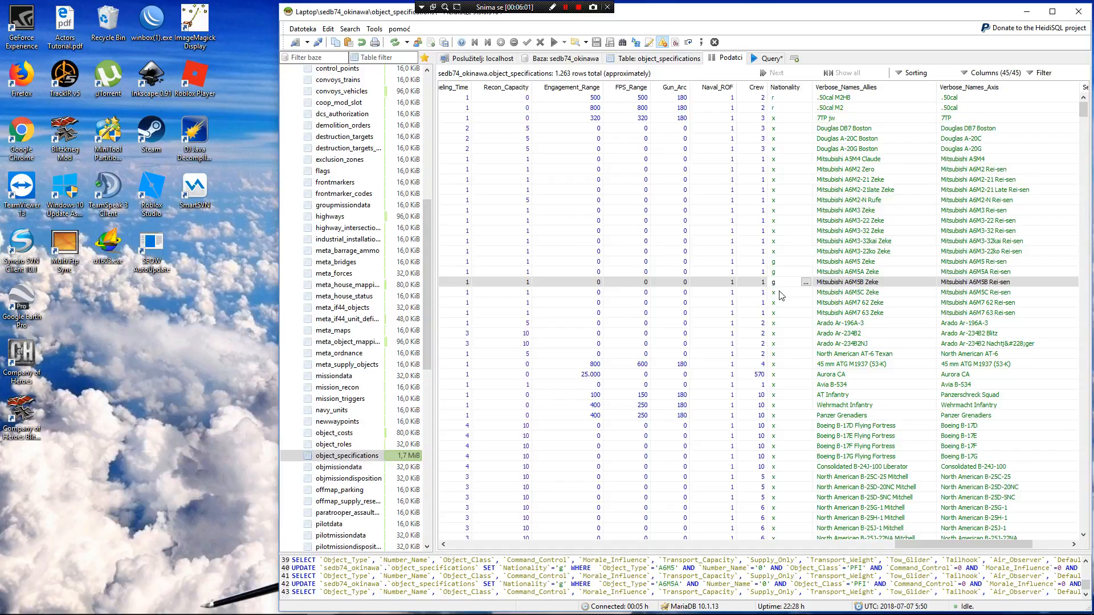
pyautogui.click(781, 294)
pyautogui.write('g')
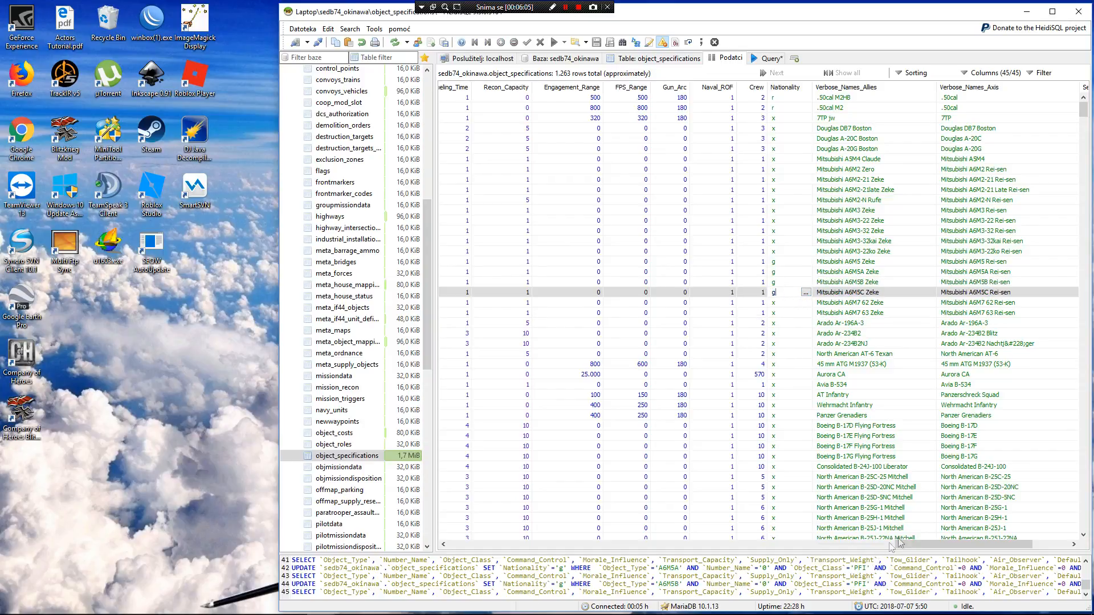
pyautogui.moveTo(899, 543); pyautogui.dragTo(607, 547)
pyautogui.moveTo(760, 548); pyautogui.dragTo(435, 547)
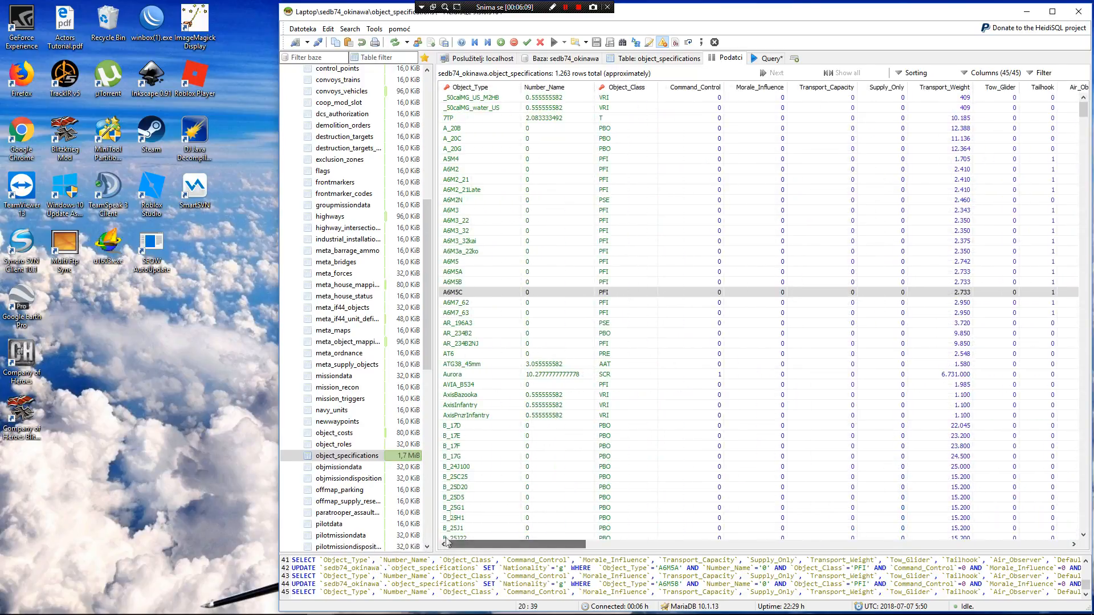
pyautogui.scroll(-2, 483, 416)
pyautogui.scroll(-2, 494, 276)
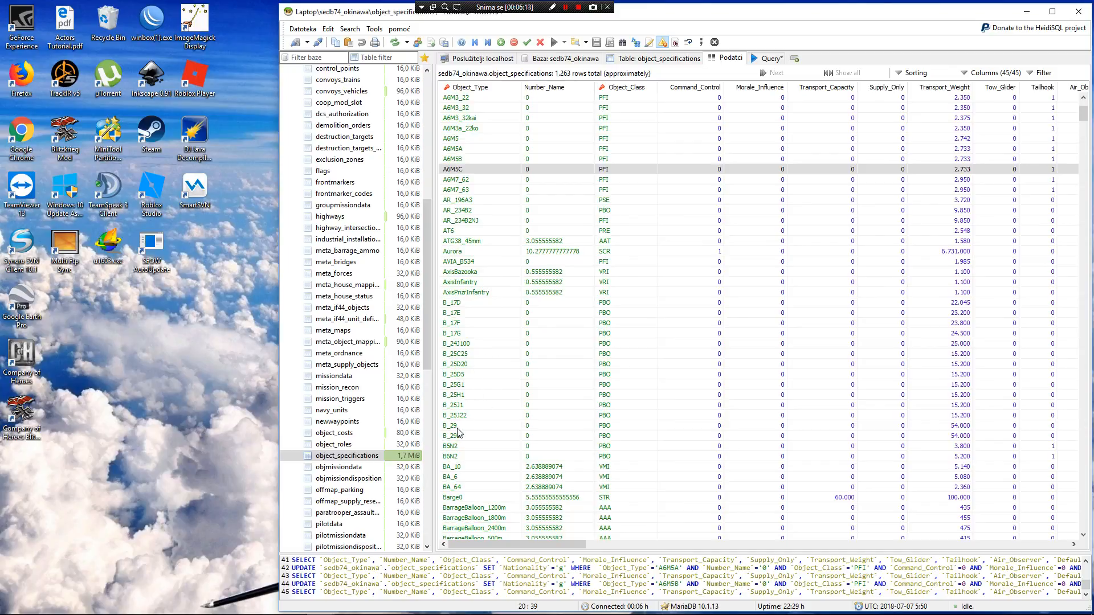
# - Set the B-29 Superfortress Nationality to r and the Nakajima B5N2 Kate to g
pyautogui.click(475, 428)
pyautogui.moveTo(535, 548); pyautogui.dragTo(975, 565)
pyautogui.doubleClick(819, 427)
pyautogui.write('r')
pyautogui.click(814, 439)
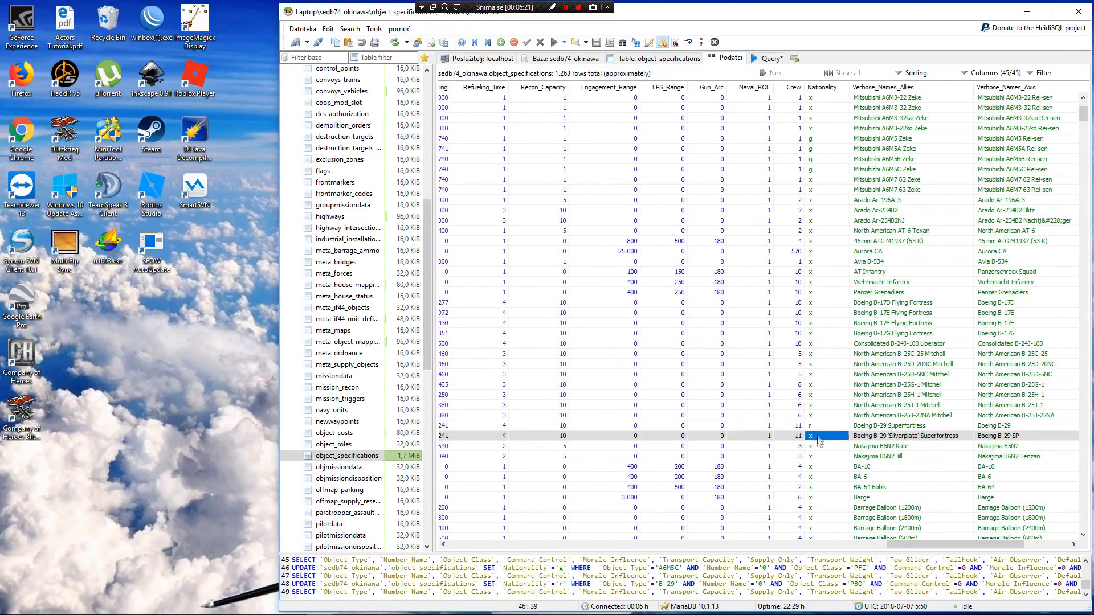
pyautogui.click(815, 447)
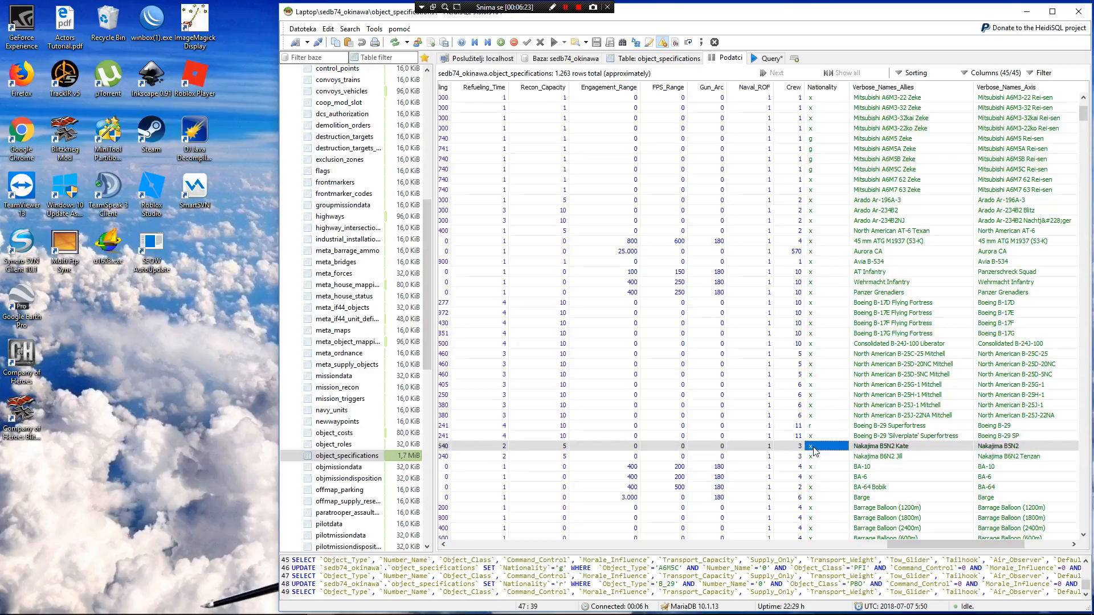
pyautogui.click(815, 449)
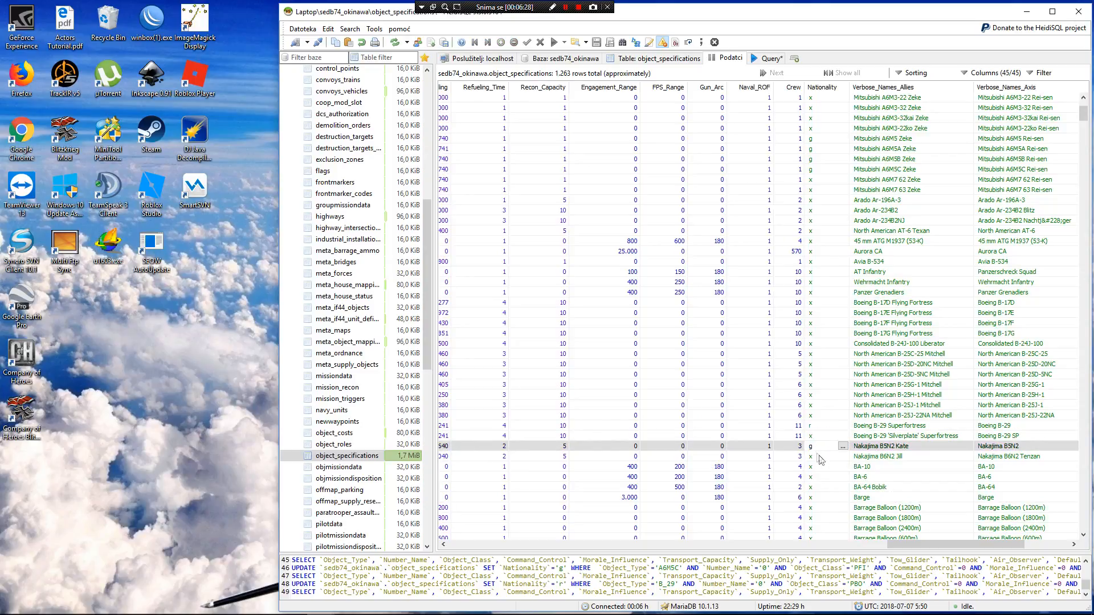
pyautogui.click(819, 456)
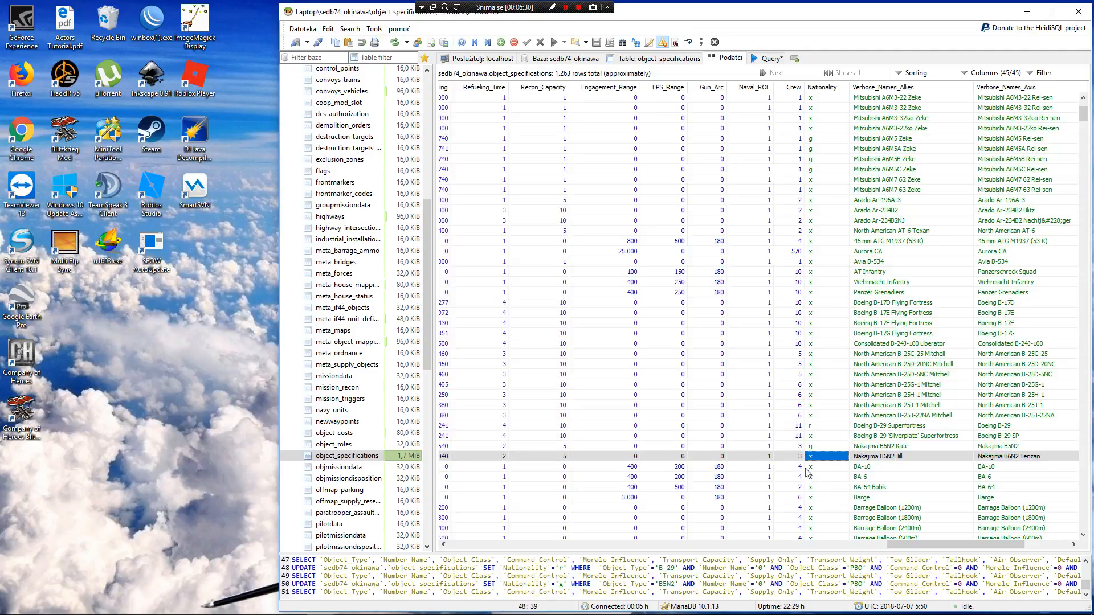
pyautogui.click(810, 468)
pyautogui.moveTo(923, 541); pyautogui.dragTo(484, 540)
pyautogui.scroll(-2, 478, 446)
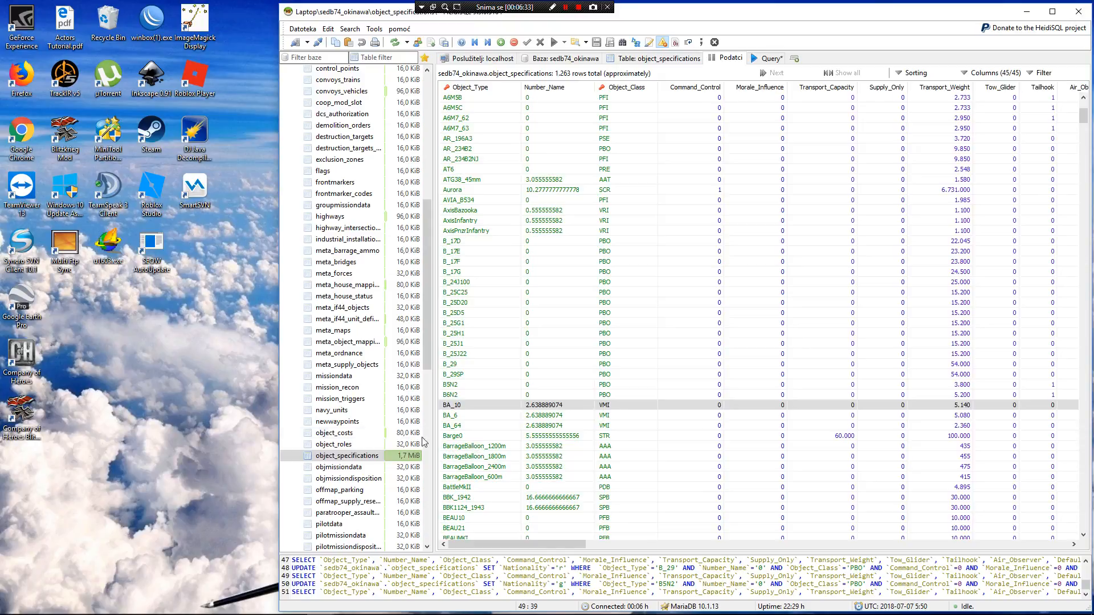
pyautogui.moveTo(516, 544); pyautogui.dragTo(501, 580)
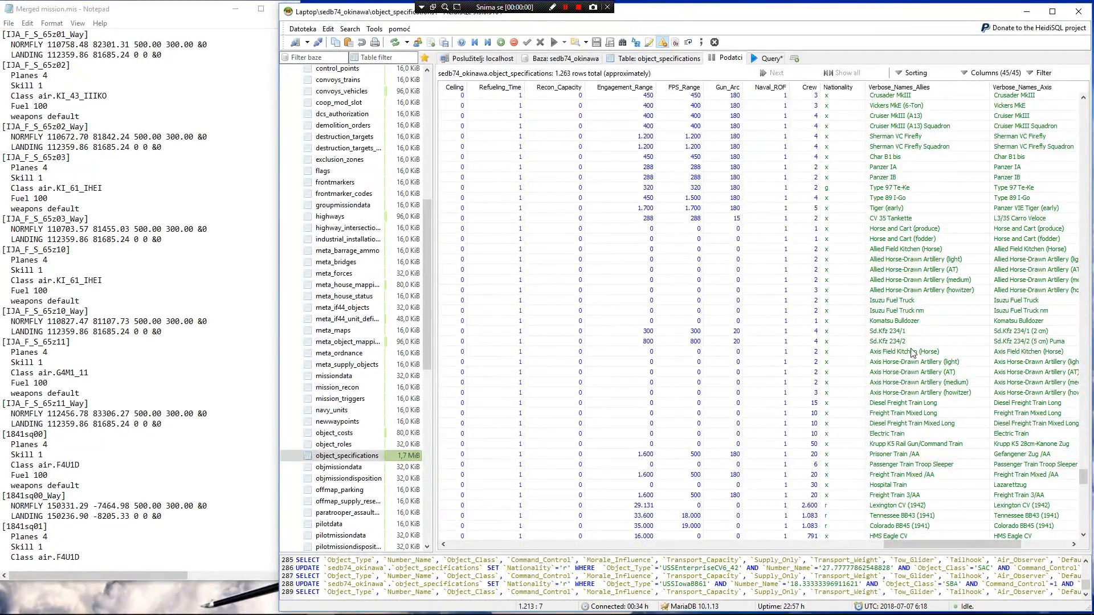
pyautogui.moveTo(1084, 480); pyautogui.dragTo(1085, 430)
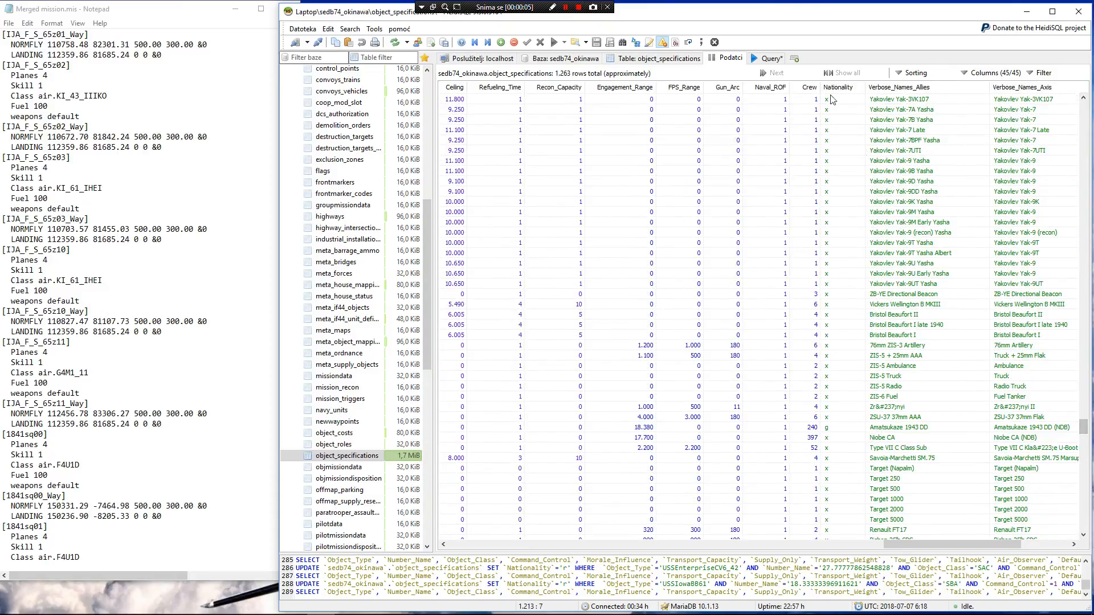
# - Sort object_specifications by Nationality ascending and browse the g, r and x groups
pyautogui.scroll(6, 1003, 347)
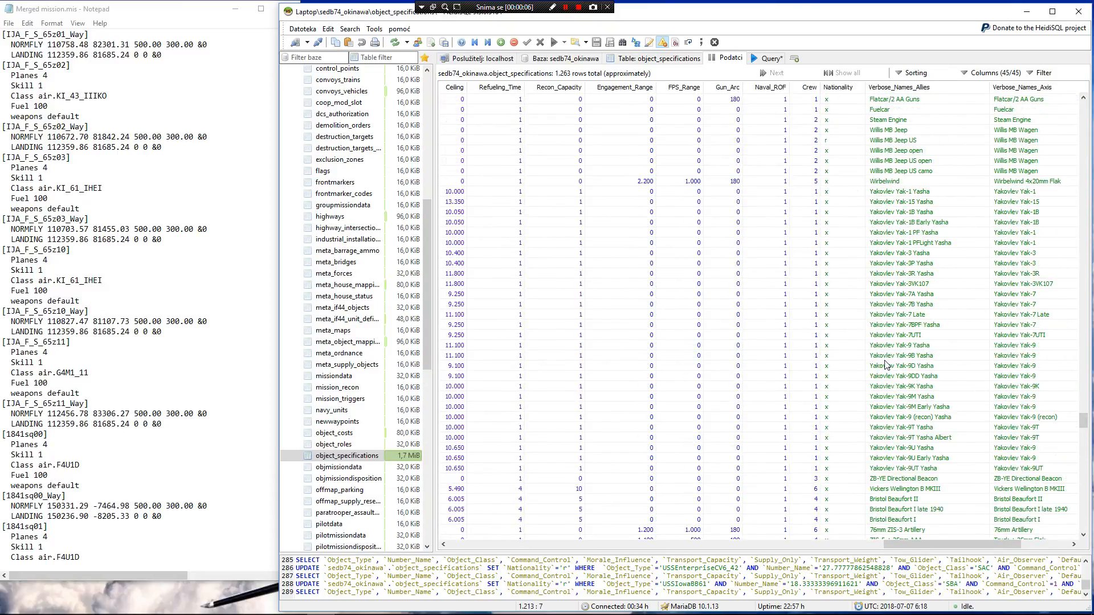
pyautogui.click(850, 90)
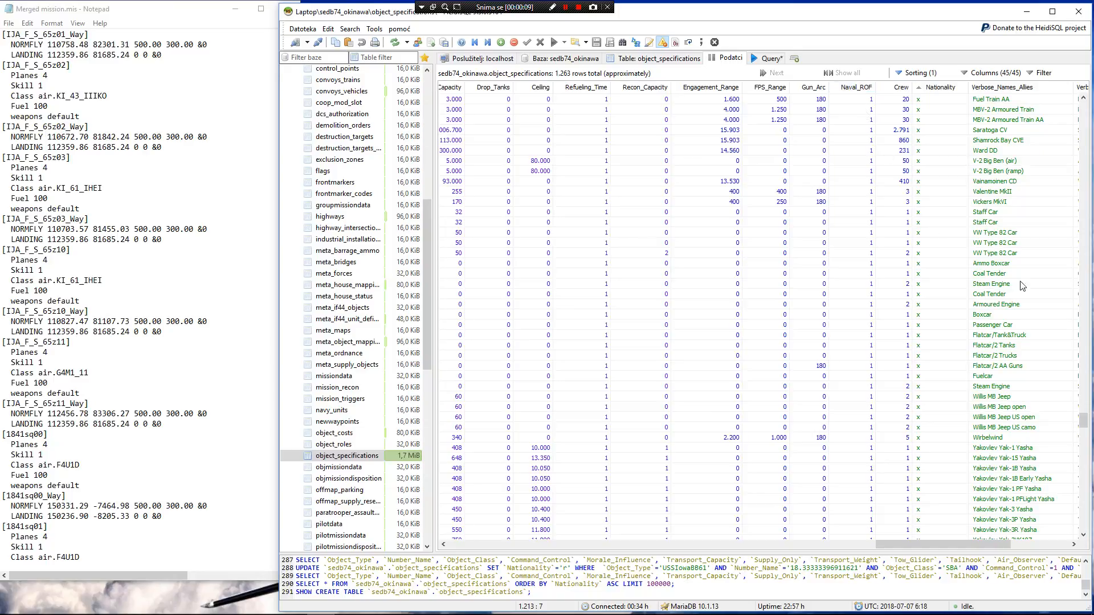
pyautogui.moveTo(924, 546); pyautogui.dragTo(983, 547)
pyautogui.scroll(9, 793, 281)
pyautogui.moveTo(1083, 411); pyautogui.dragTo(1079, 110)
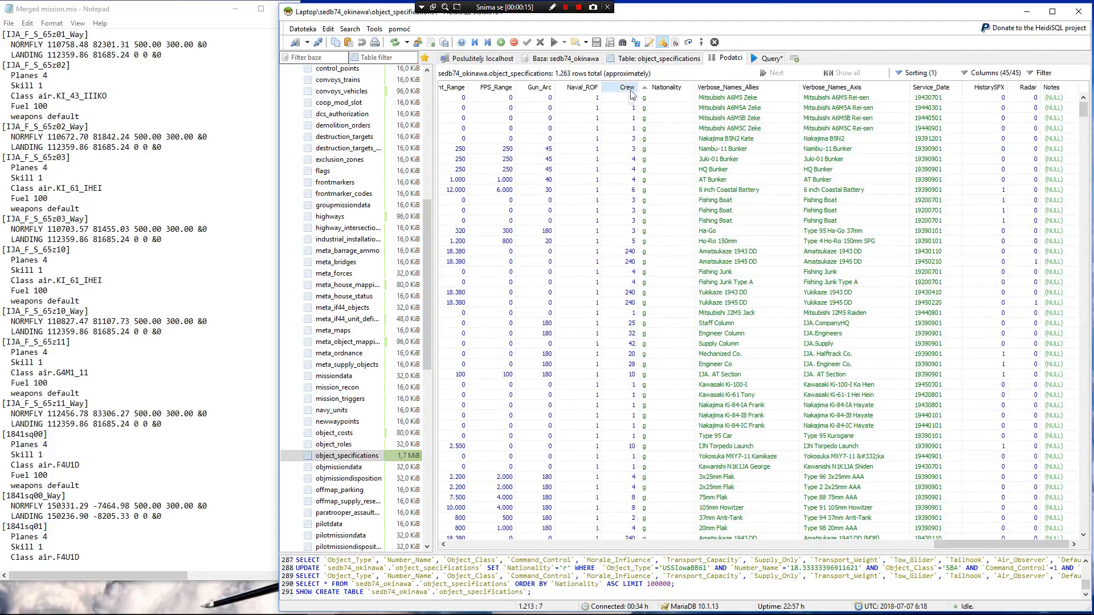
pyautogui.scroll(-11, 671, 411)
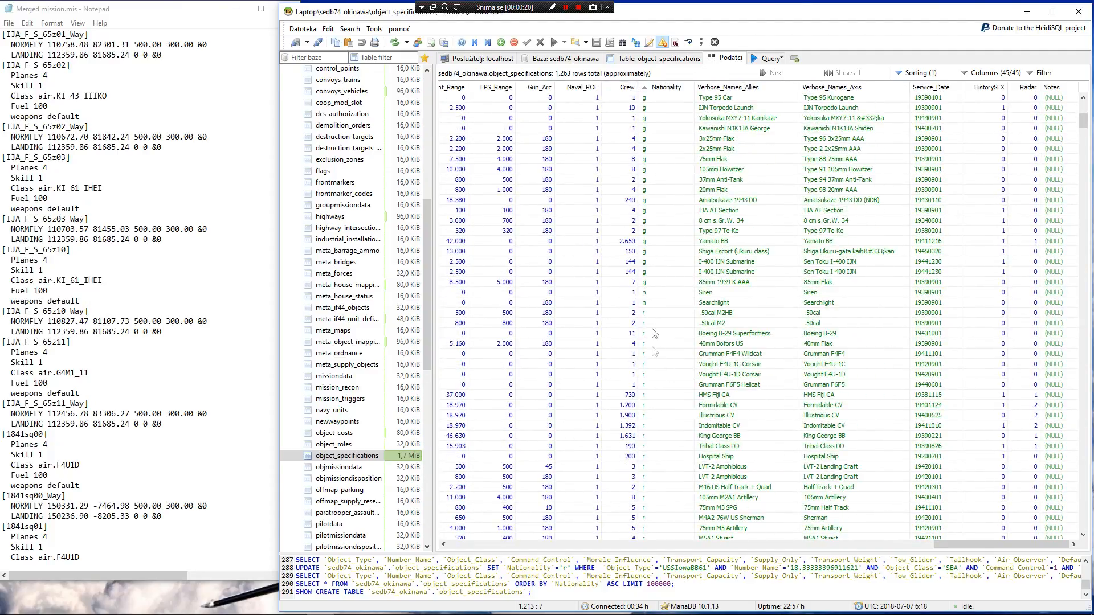
pyautogui.scroll(-15, 652, 361)
pyautogui.scroll(-3, 652, 366)
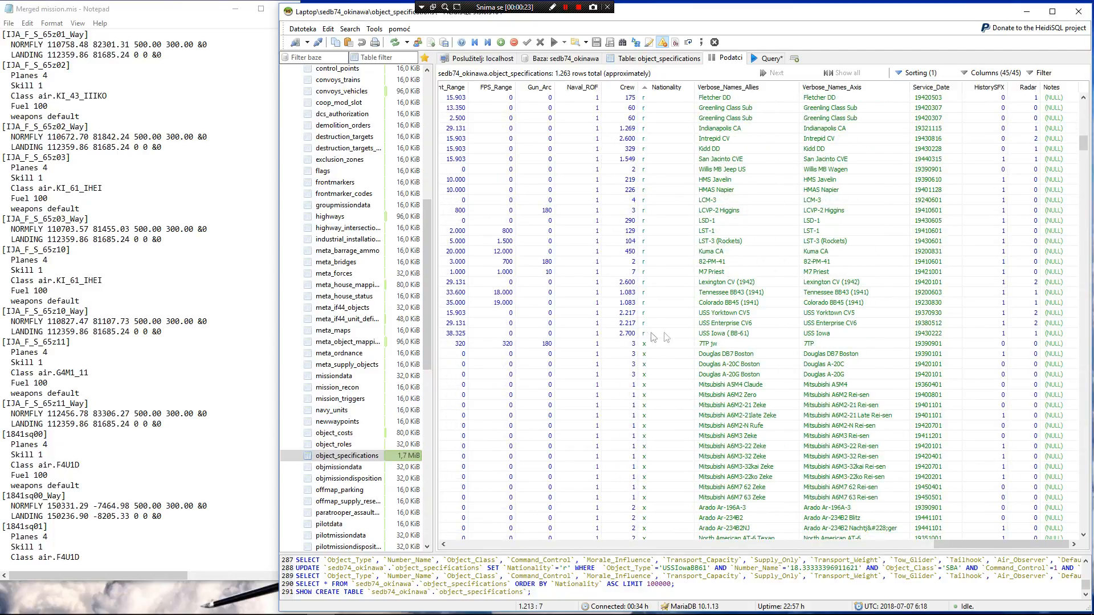
pyautogui.scroll(15, 660, 332)
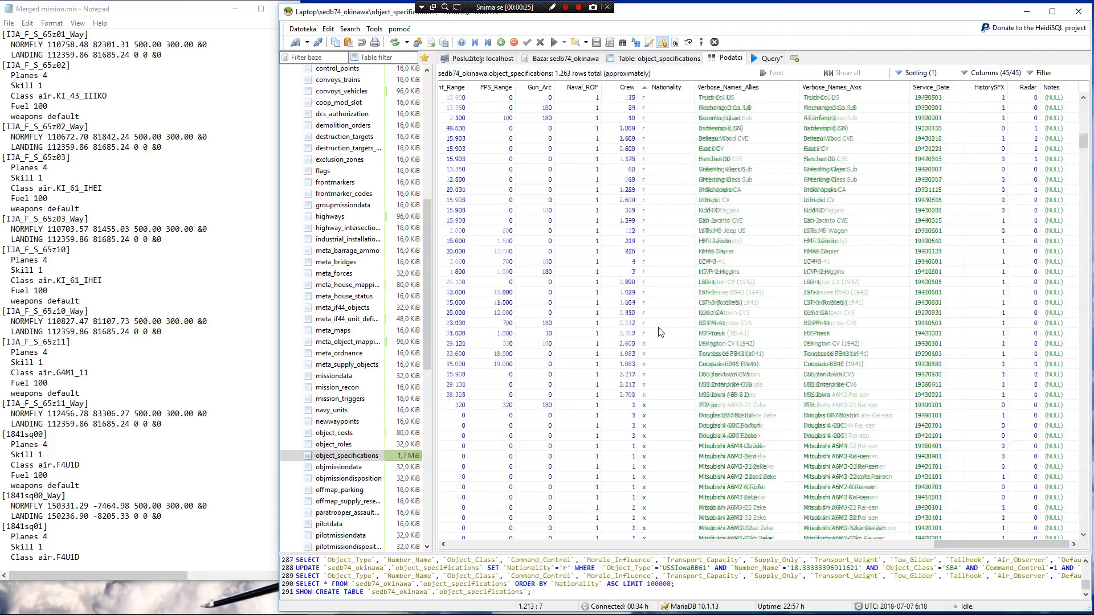
pyautogui.scroll(10, 661, 334)
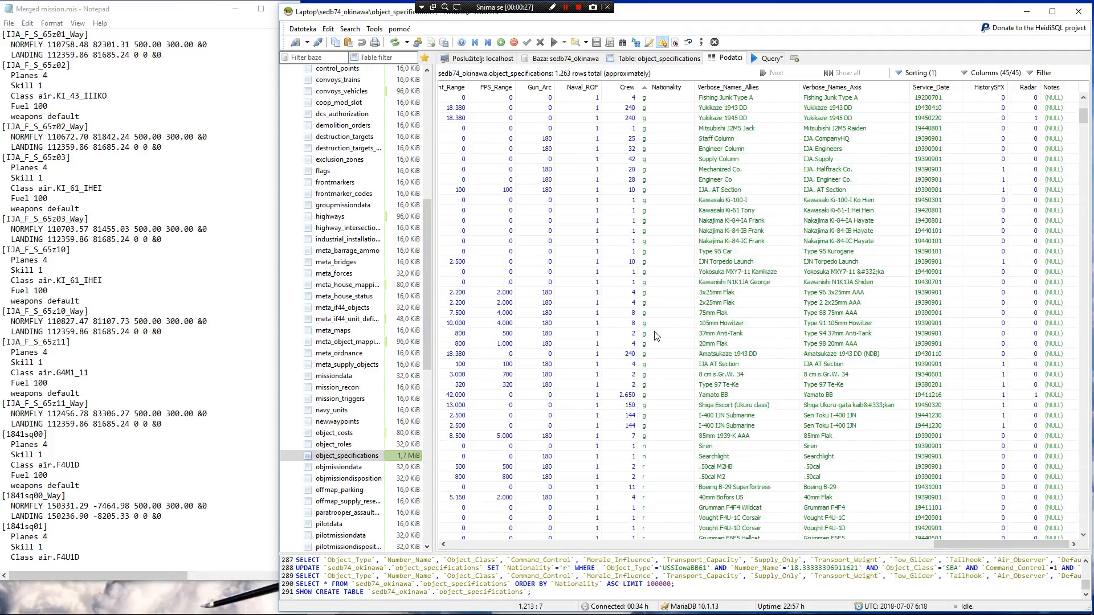
pyautogui.moveTo(1006, 550); pyautogui.dragTo(1071, 580)
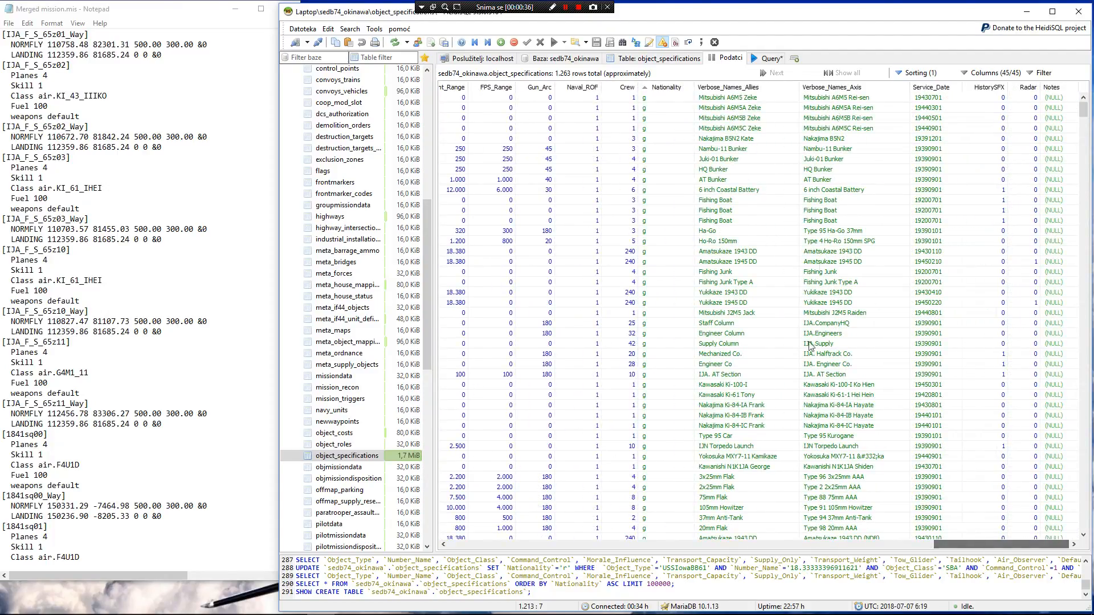
pyautogui.moveTo(1034, 550); pyautogui.dragTo(717, 541)
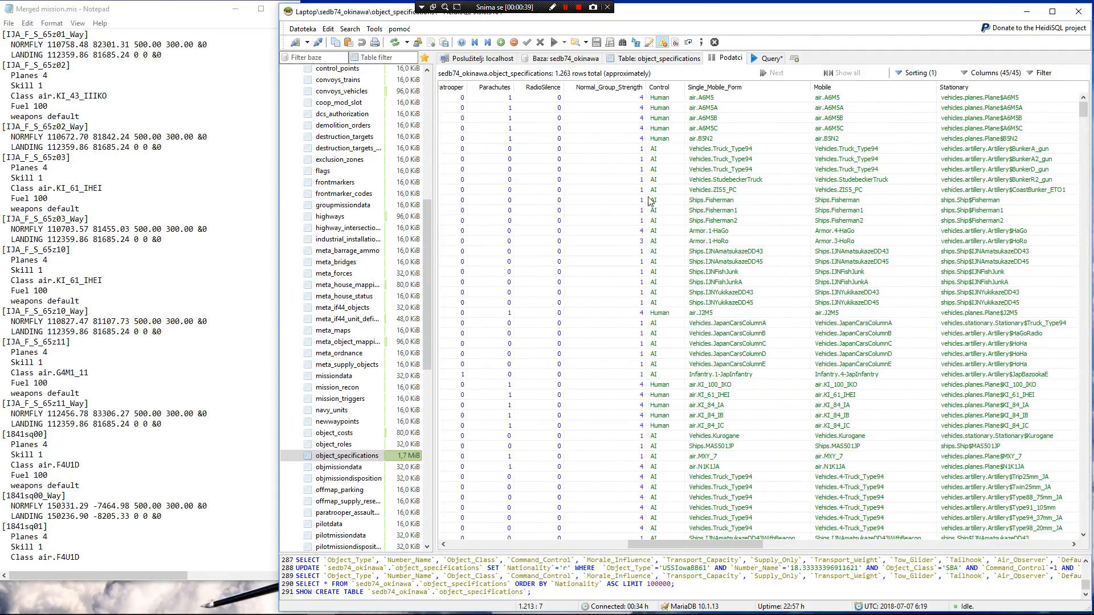
pyautogui.moveTo(694, 552); pyautogui.dragTo(1006, 587)
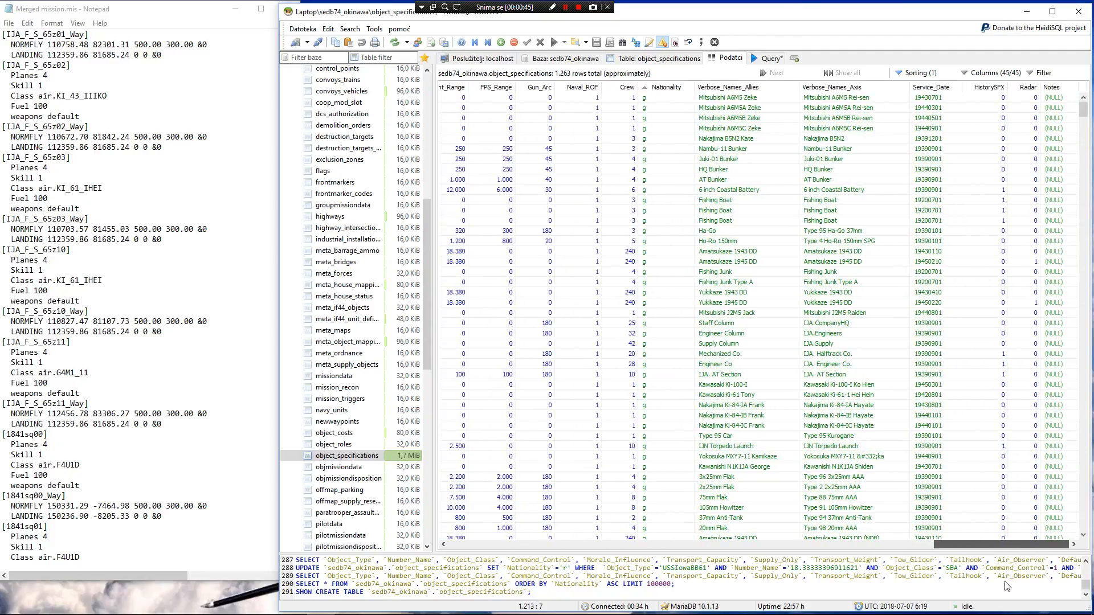
# - Filter the object_specifications rows to those matching 'infa'
pyautogui.click(1045, 73)
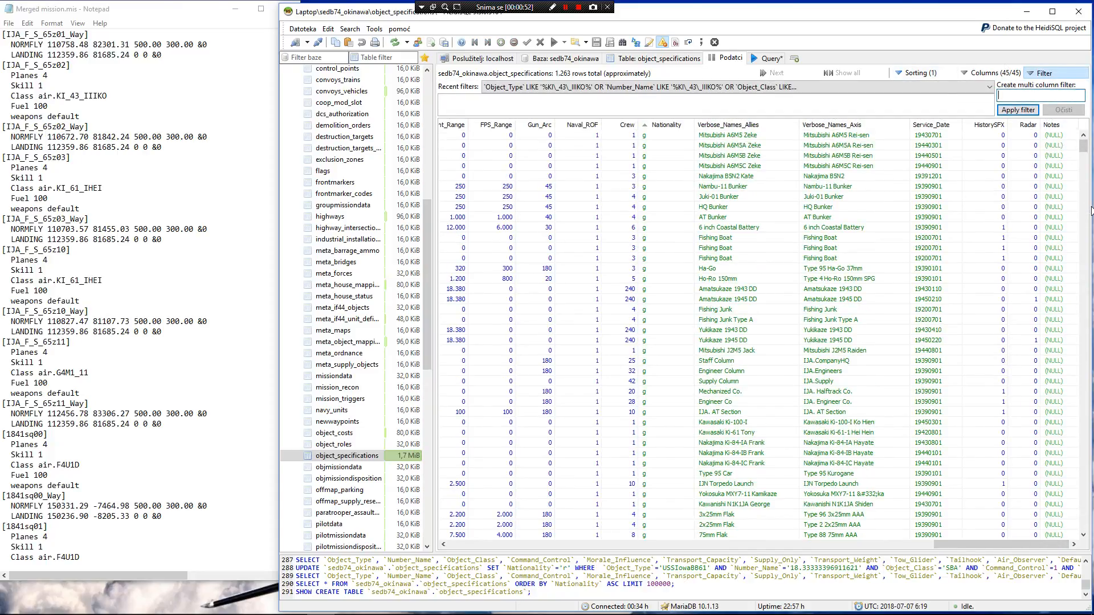
pyautogui.write('infa')
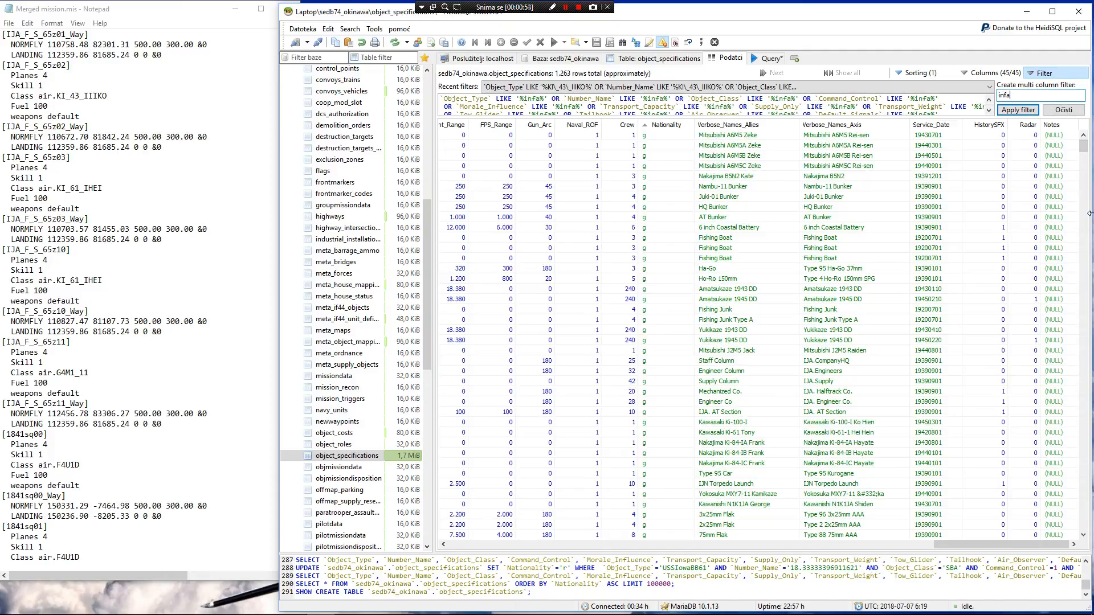
pyautogui.moveTo(1005, 549); pyautogui.dragTo(477, 529)
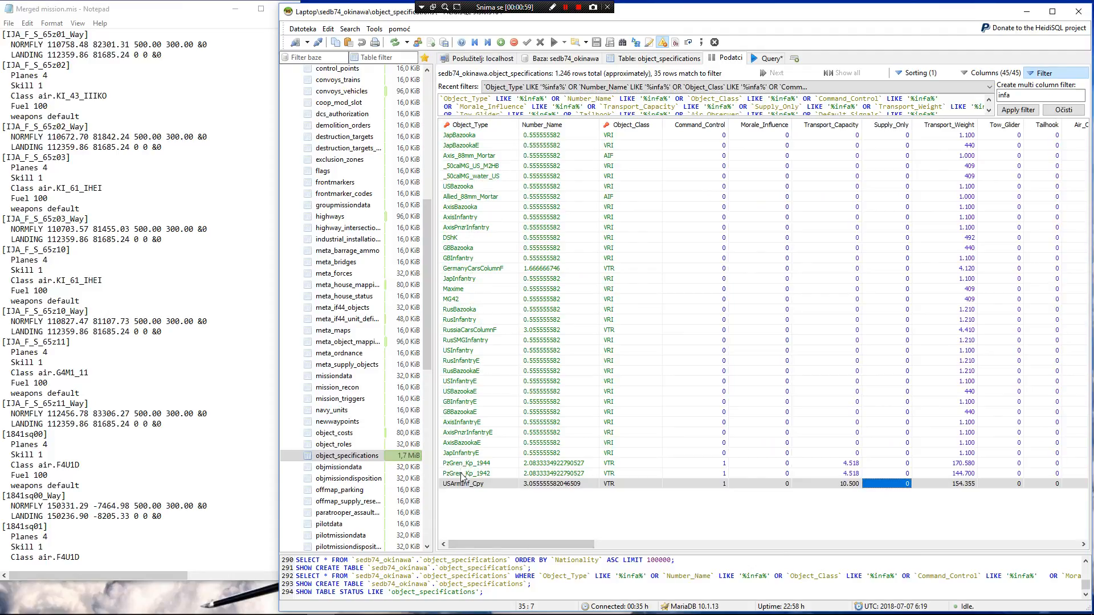
# - Set USInfantryE's Nationality to r and JapInfantryE's Nationality to g
pyautogui.click(475, 382)
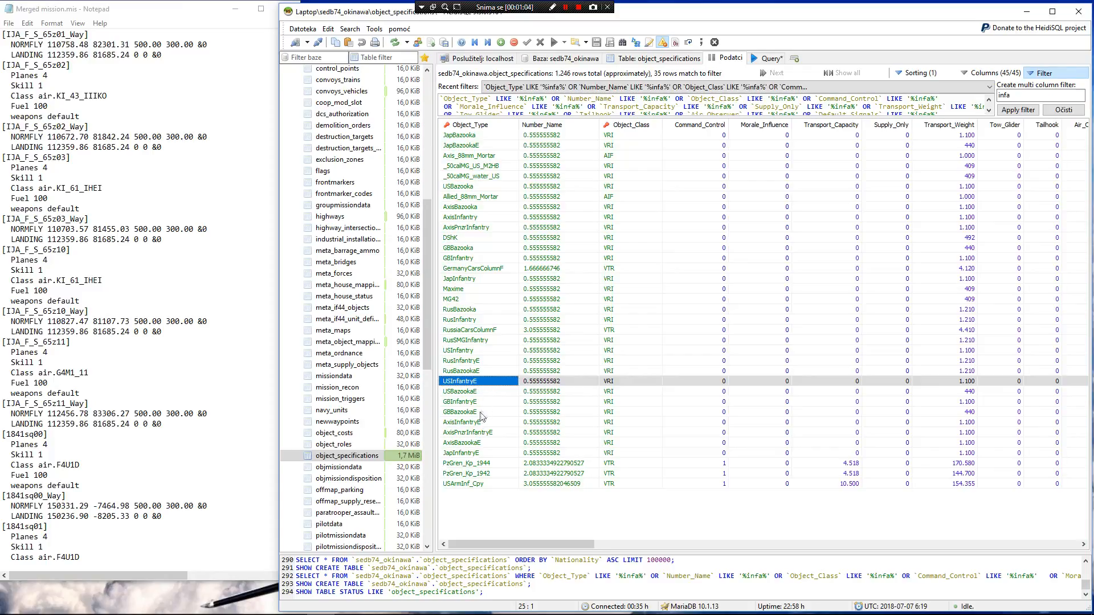
pyautogui.keyDown('ctrl'); pyautogui.click(470, 454); pyautogui.keyUp('ctrl')
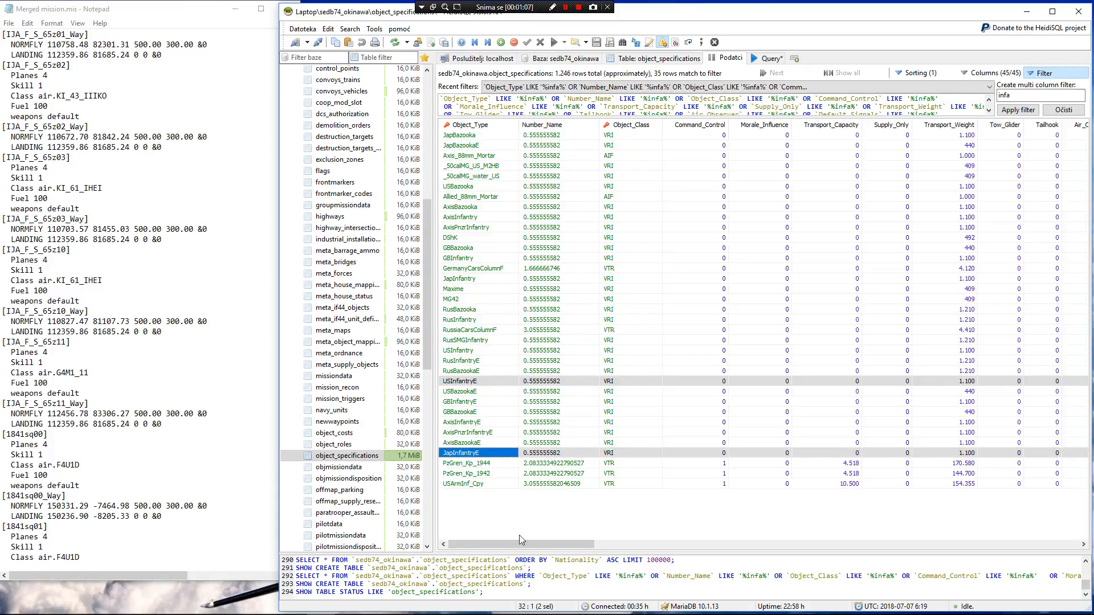
pyautogui.moveTo(518, 541); pyautogui.dragTo(1029, 576)
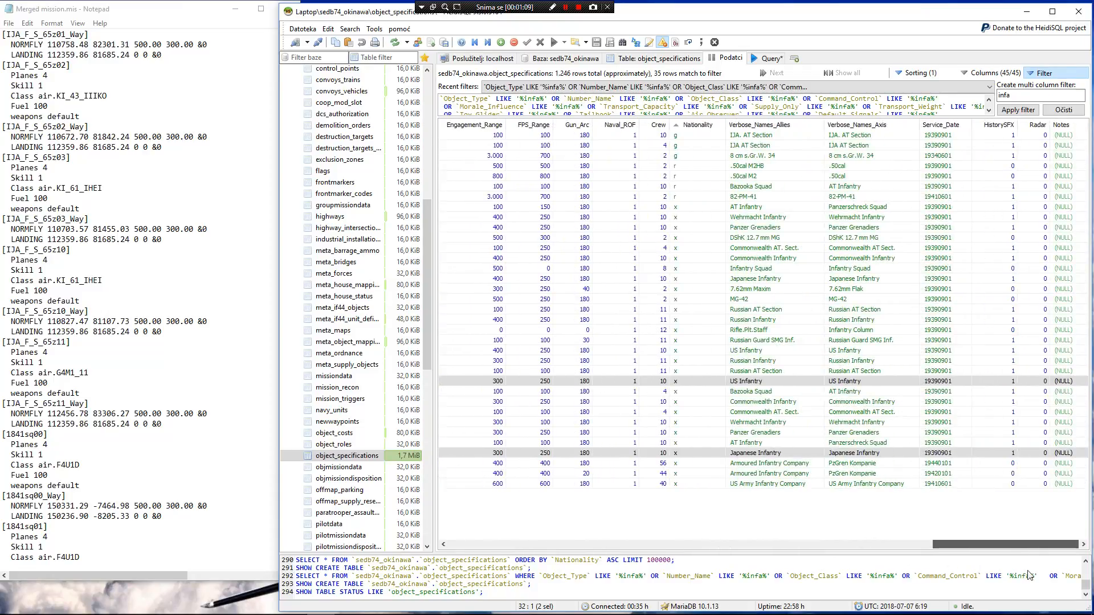
pyautogui.click(677, 381)
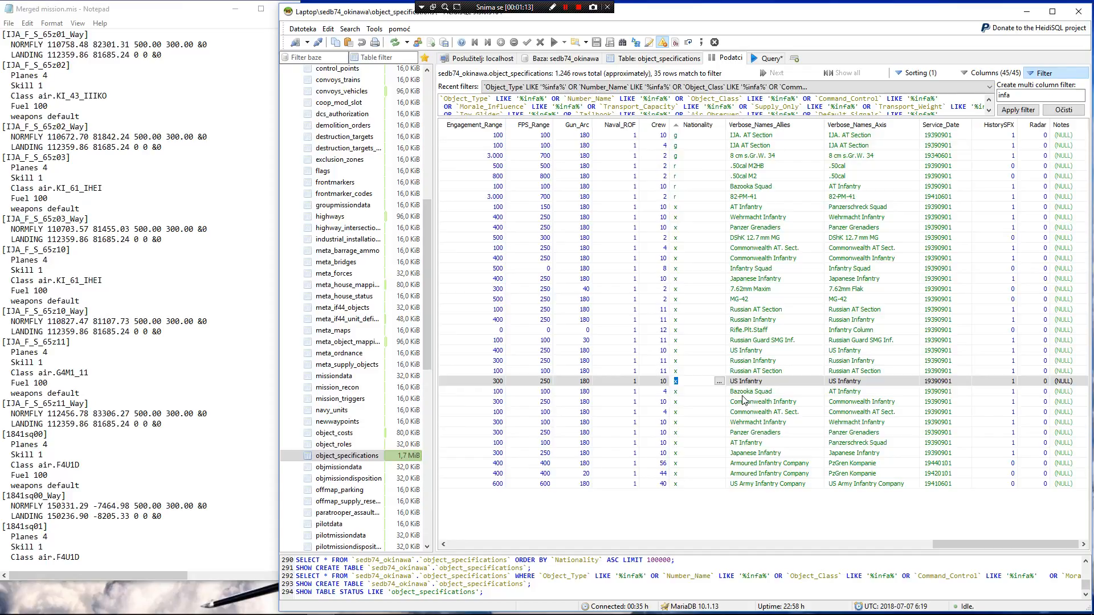
pyautogui.click(677, 454)
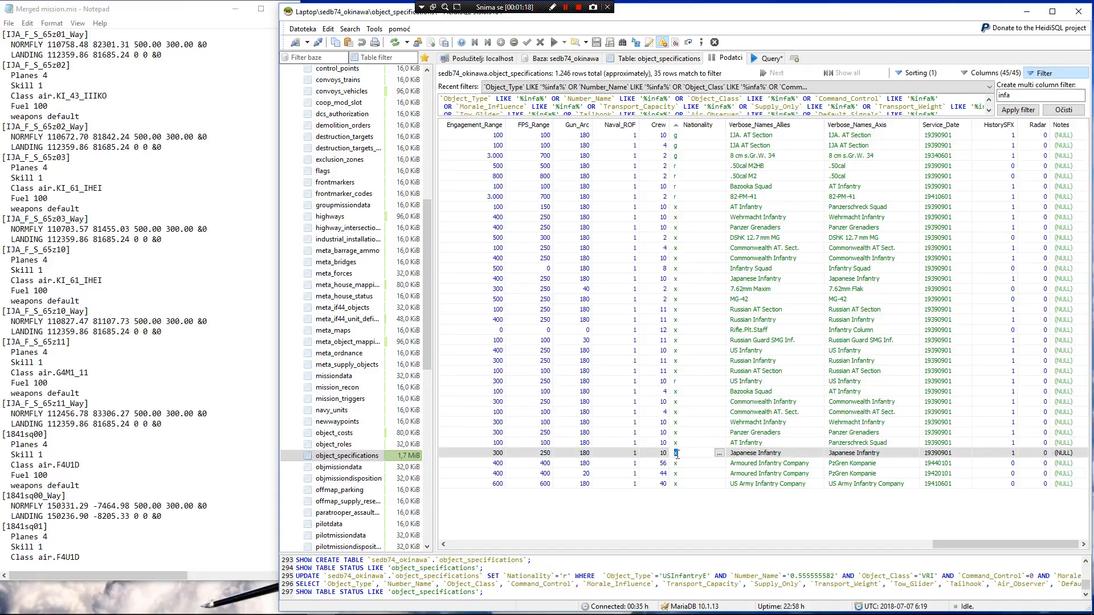
pyautogui.moveTo(944, 546); pyautogui.dragTo(461, 549)
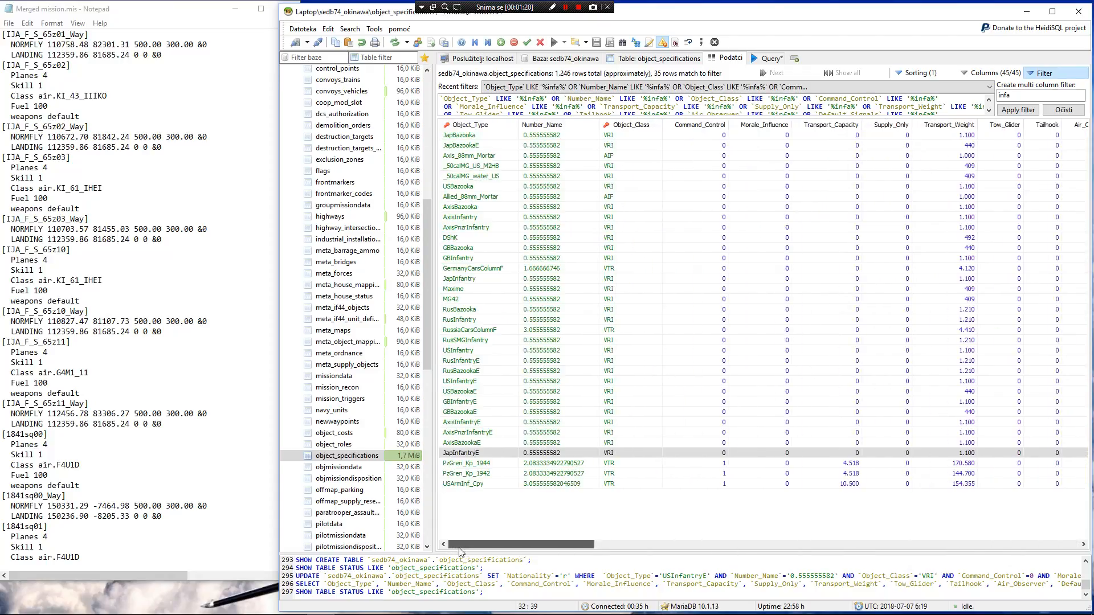
pyautogui.click(483, 474)
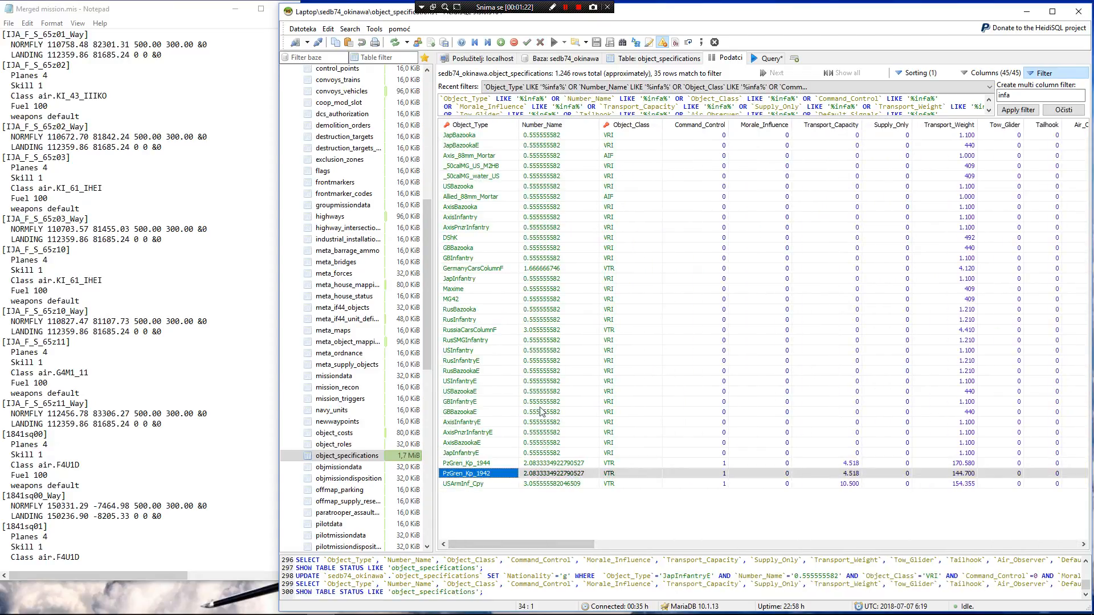
# - Clear the infa filter and check the Control values of the first aircraft rows, including B5N2
pyautogui.click(1064, 110)
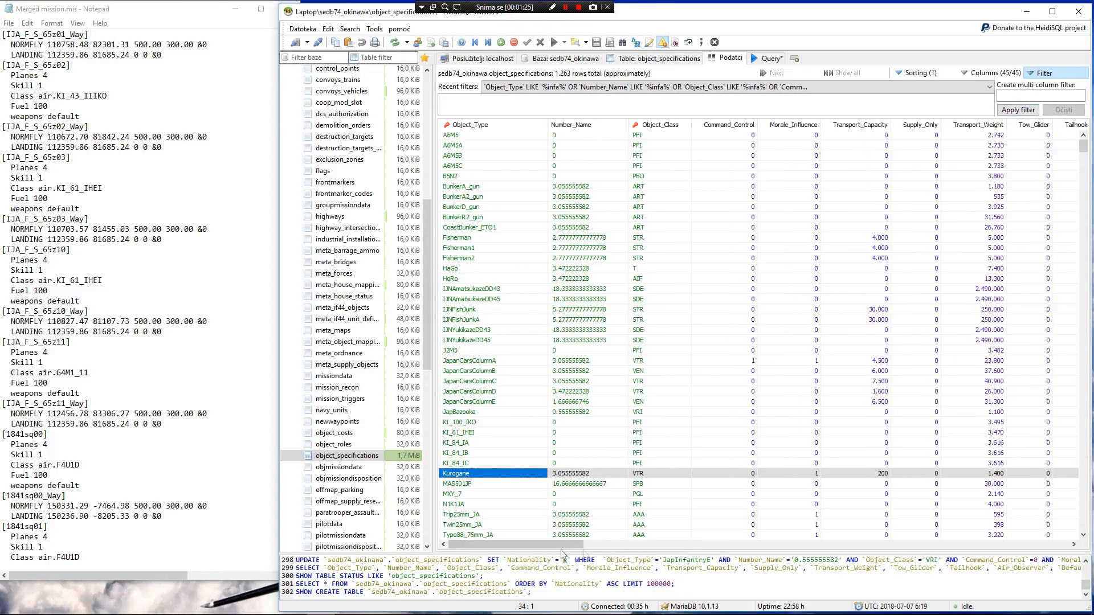
pyautogui.moveTo(561, 545); pyautogui.dragTo(1053, 566)
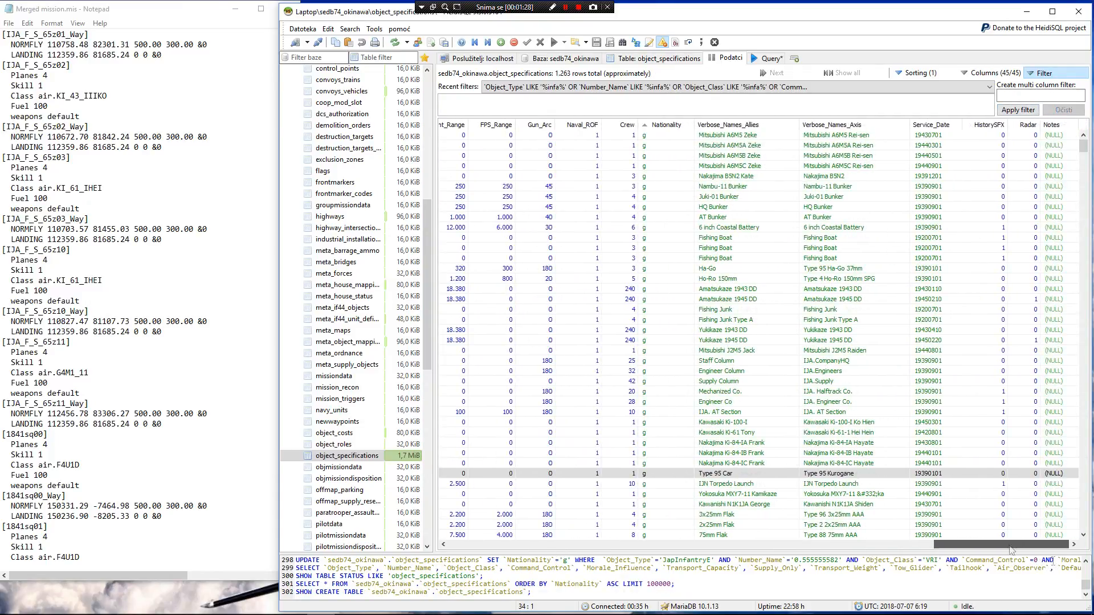
pyautogui.click(719, 138)
pyautogui.moveTo(991, 546); pyautogui.dragTo(672, 535)
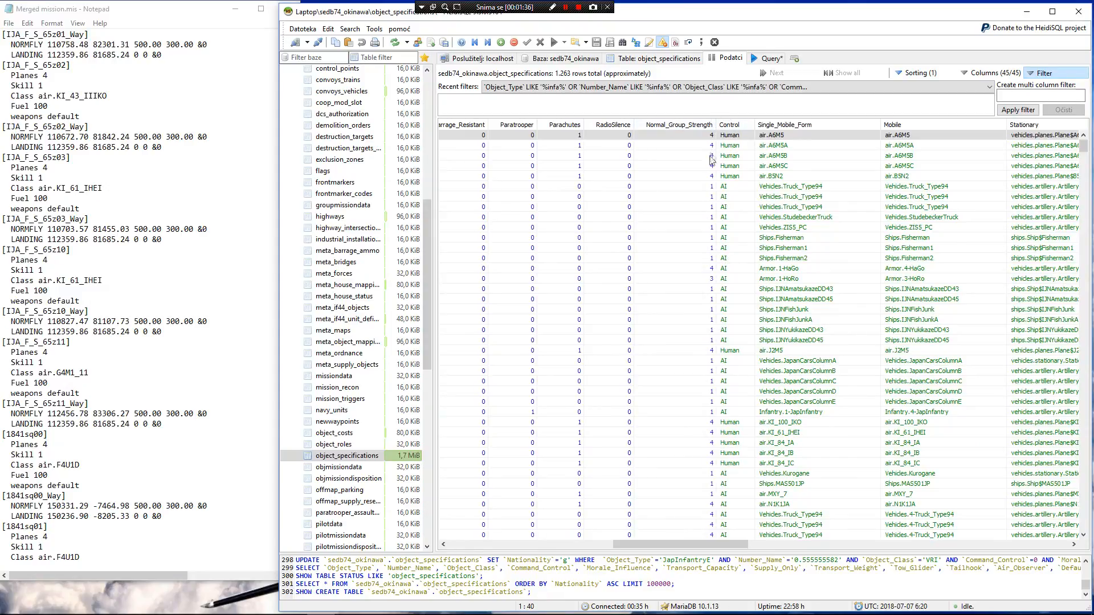
pyautogui.click(723, 176)
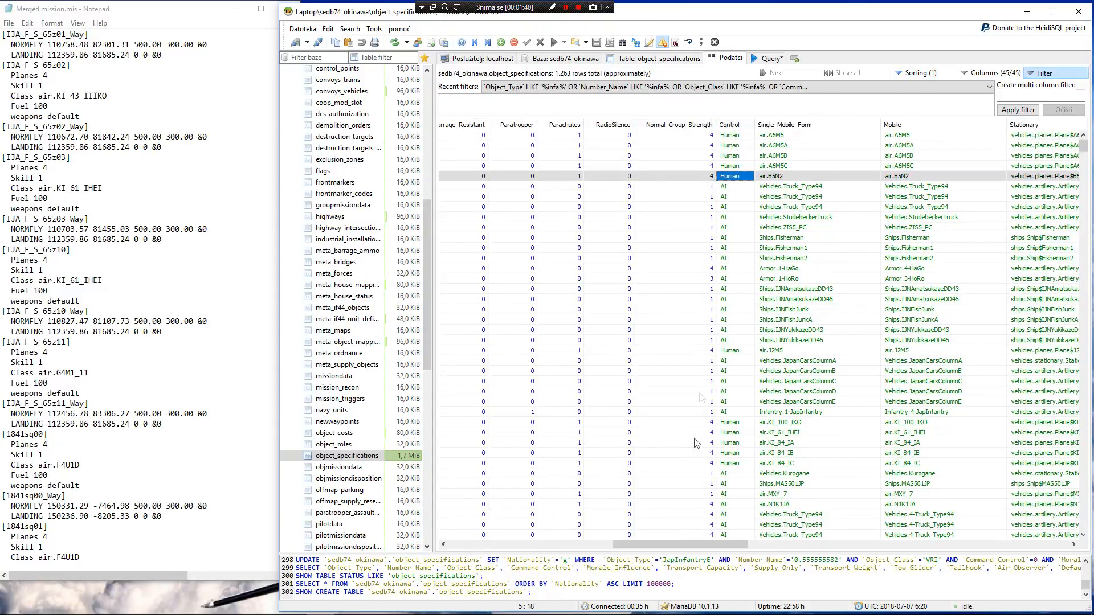
pyautogui.moveTo(686, 545); pyautogui.dragTo(992, 551)
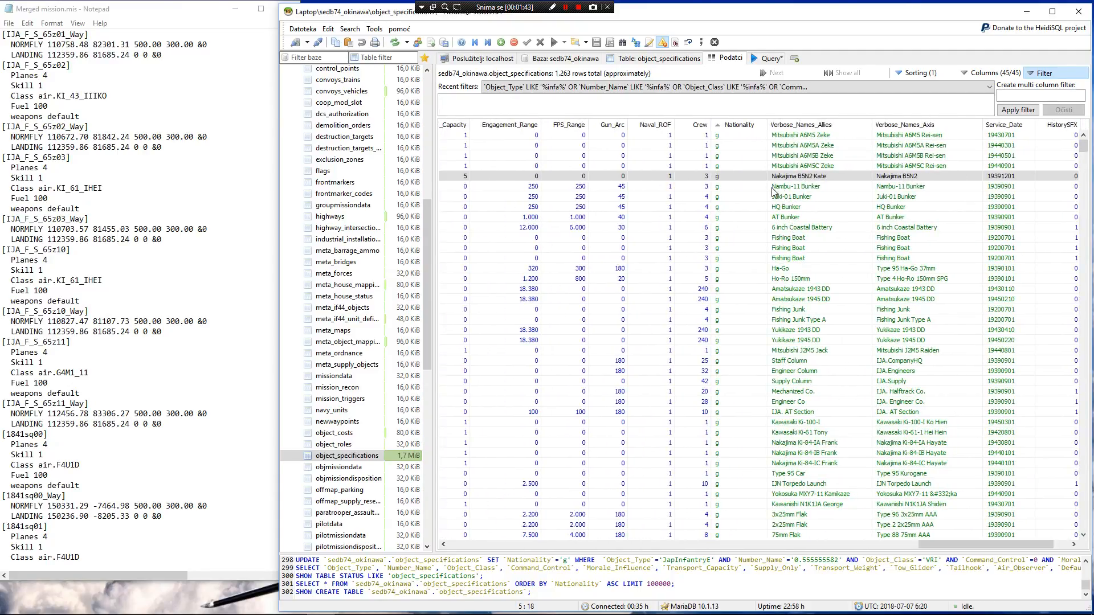
# - Inspect the Vehicles.ZIS5_PC, Ships.Fisherman and Armor.1-HaGo rows' group strength values
pyautogui.moveTo(950, 544); pyautogui.dragTo(615, 520)
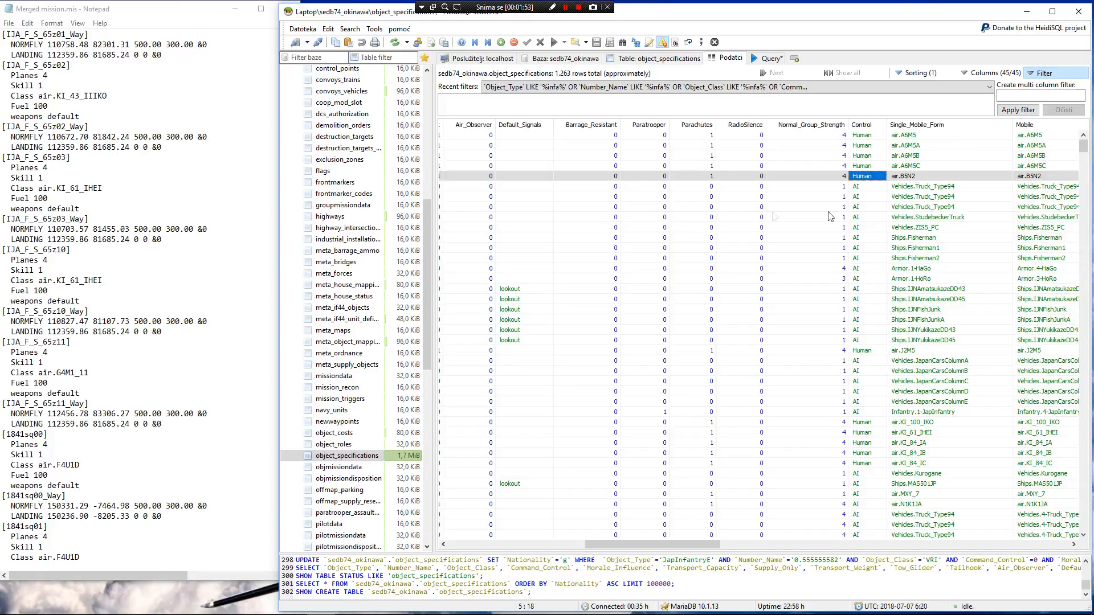
pyautogui.click(937, 227)
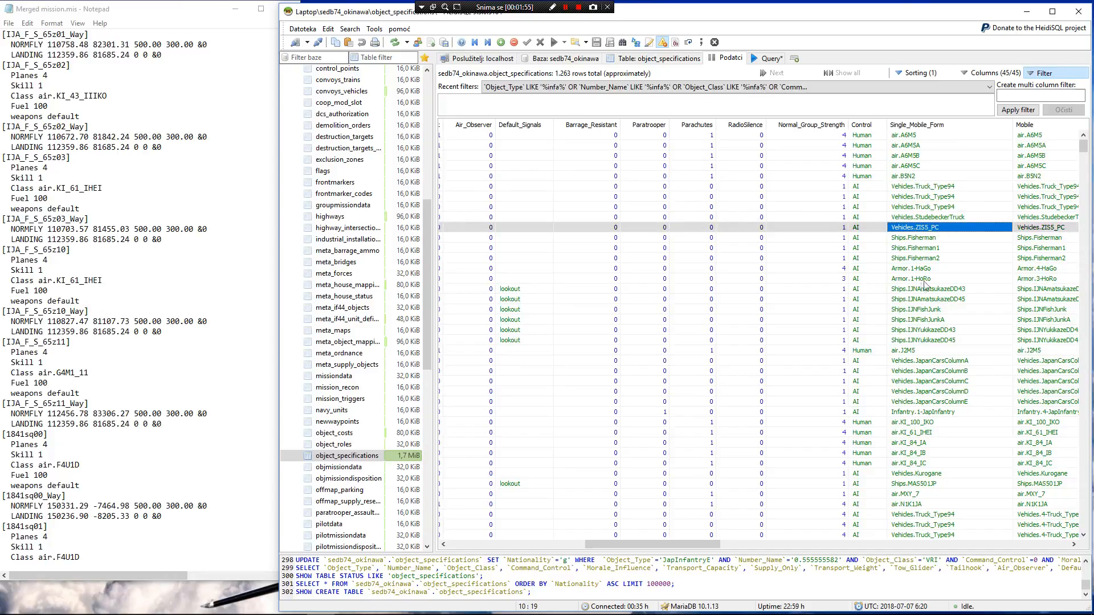
pyautogui.moveTo(671, 544); pyautogui.dragTo(734, 553)
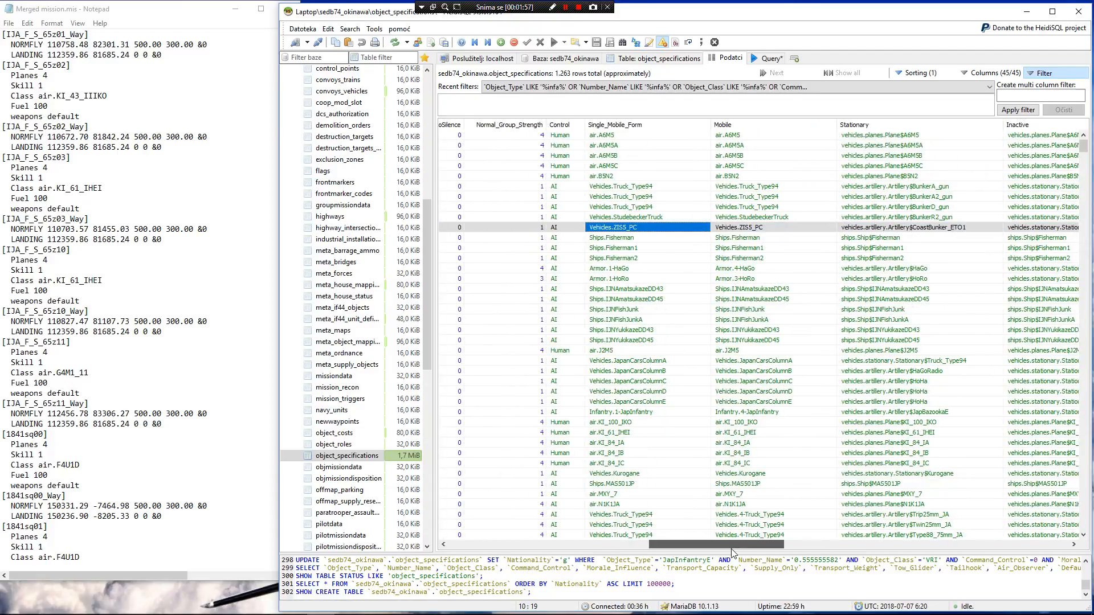
pyautogui.moveTo(735, 553); pyautogui.dragTo(667, 546)
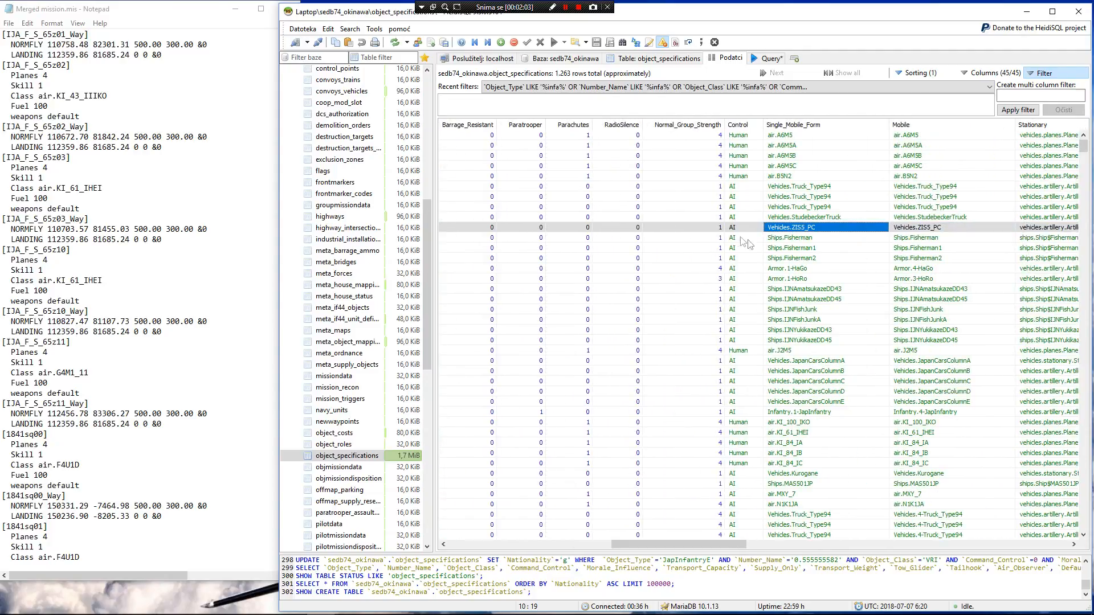
pyautogui.click(722, 238)
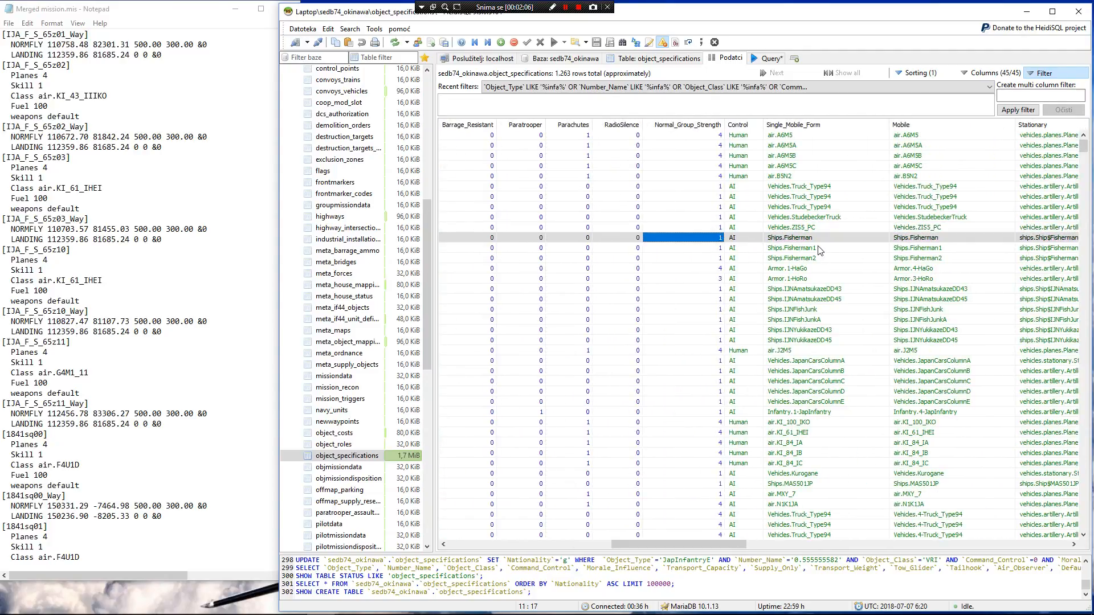
pyautogui.click(790, 269)
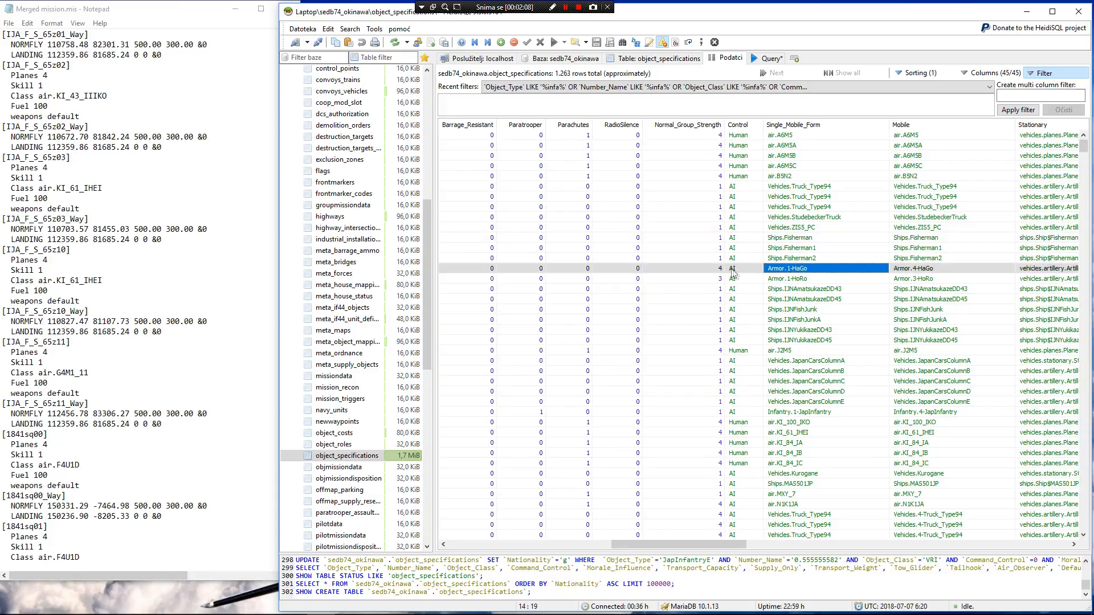
pyautogui.moveTo(686, 544); pyautogui.dragTo(521, 545)
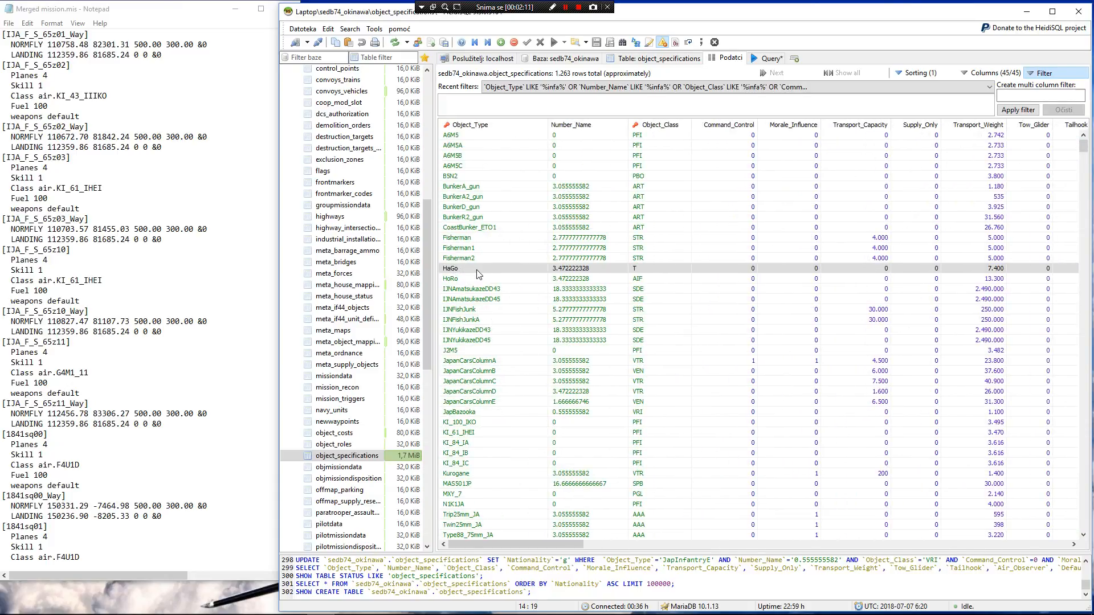
# - Change the Armor.1-HoRo (Ho-Ro 150mm SPG) Normal_Group_Strength to 2 and save the row
pyautogui.moveTo(552, 544); pyautogui.dragTo(687, 544)
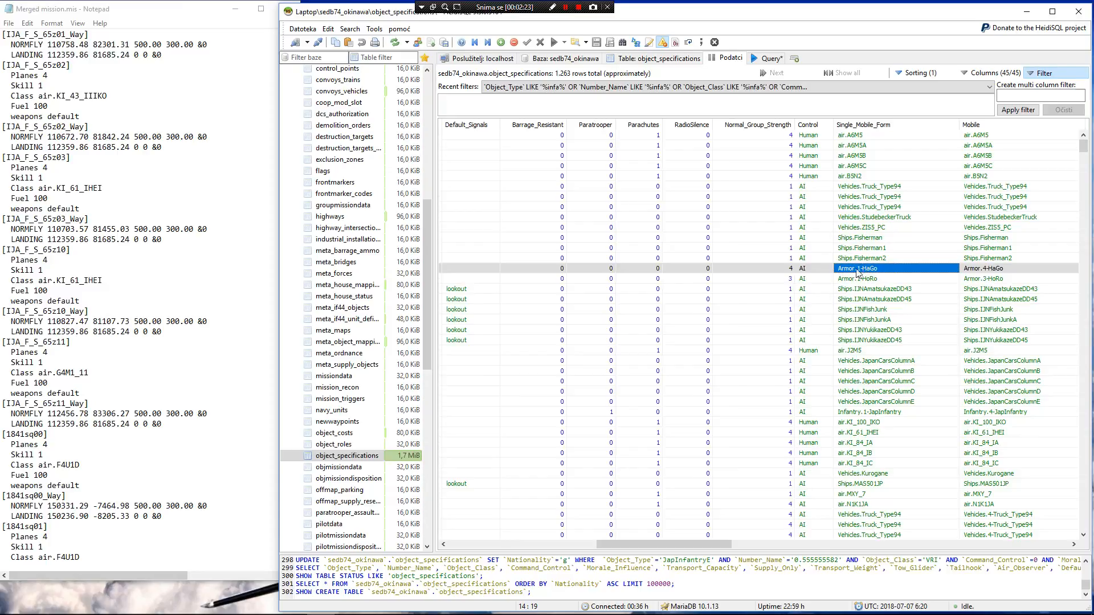
pyautogui.doubleClick(791, 279)
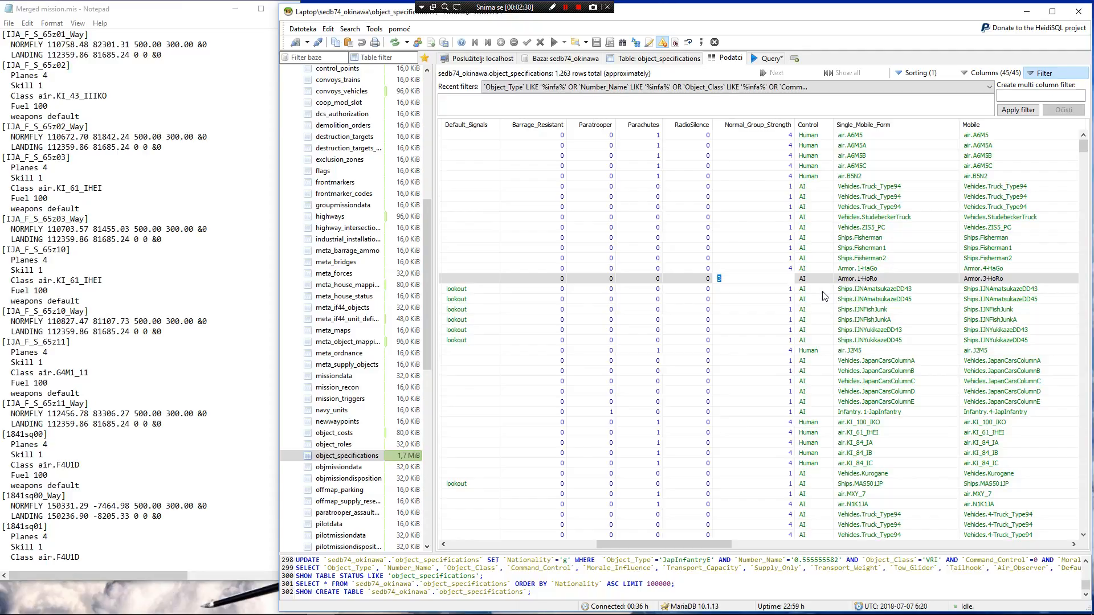
pyautogui.press('Return')
pyautogui.moveTo(672, 549); pyautogui.dragTo(705, 548)
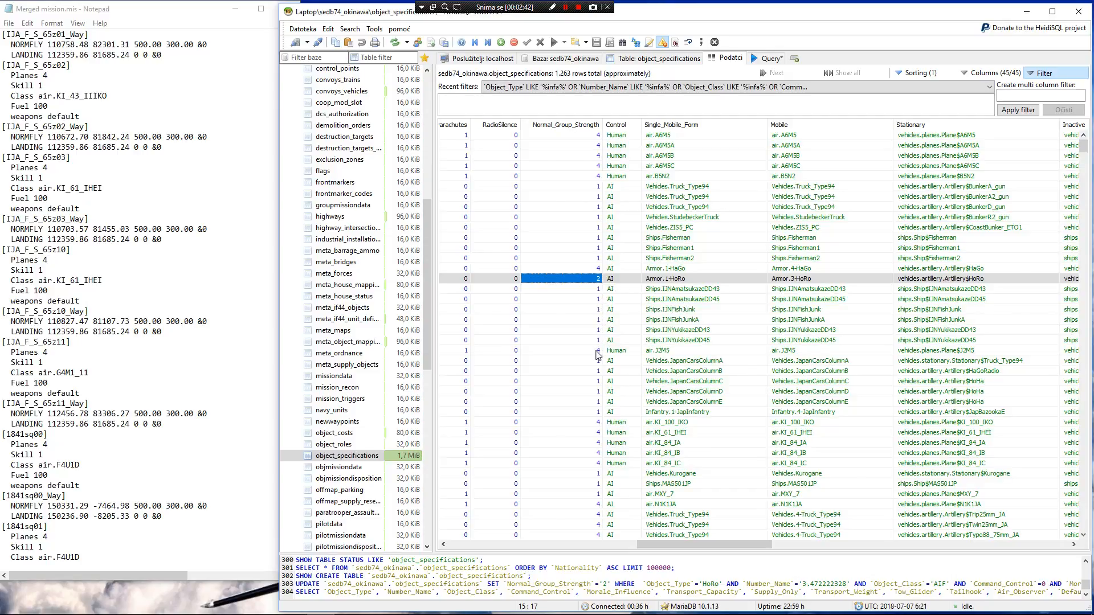
pyautogui.click(615, 350)
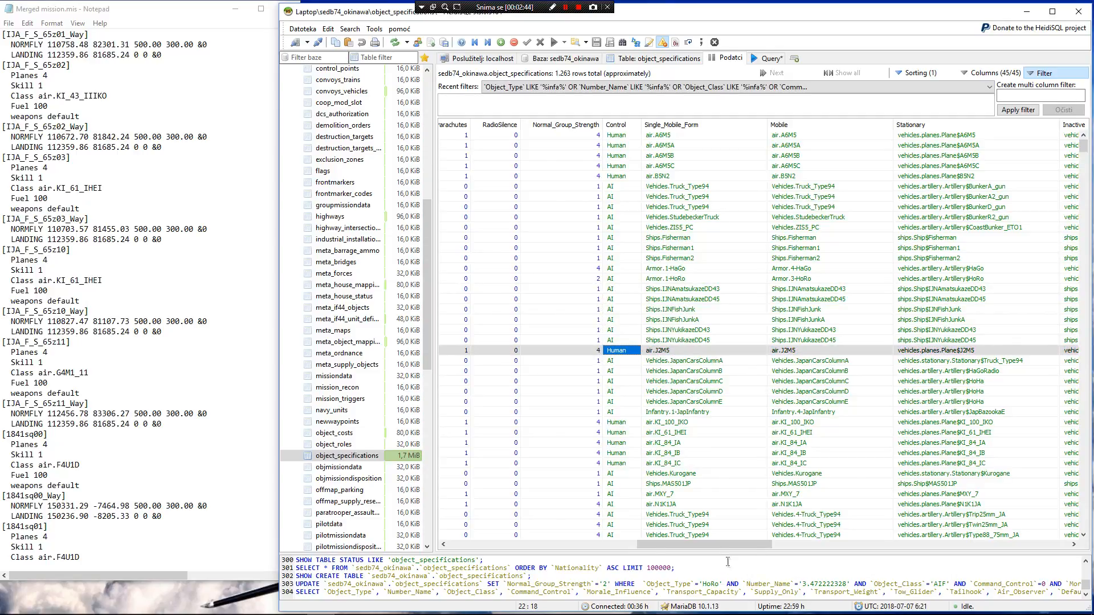
pyautogui.moveTo(717, 546); pyautogui.dragTo(1008, 557)
pyautogui.moveTo(1007, 558); pyautogui.dragTo(682, 571)
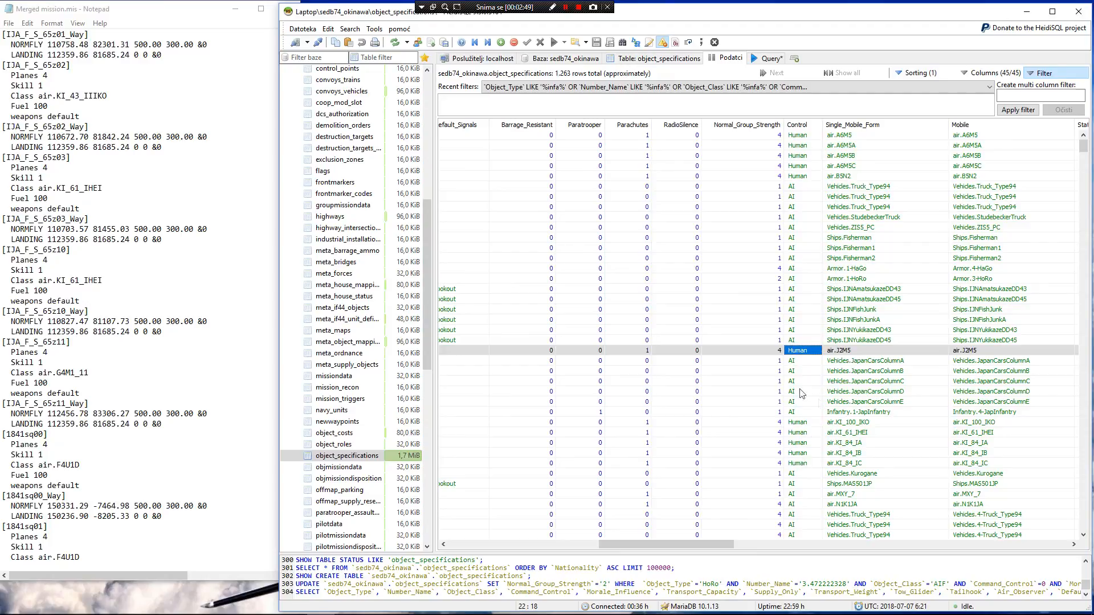
pyautogui.scroll(-2, 817, 355)
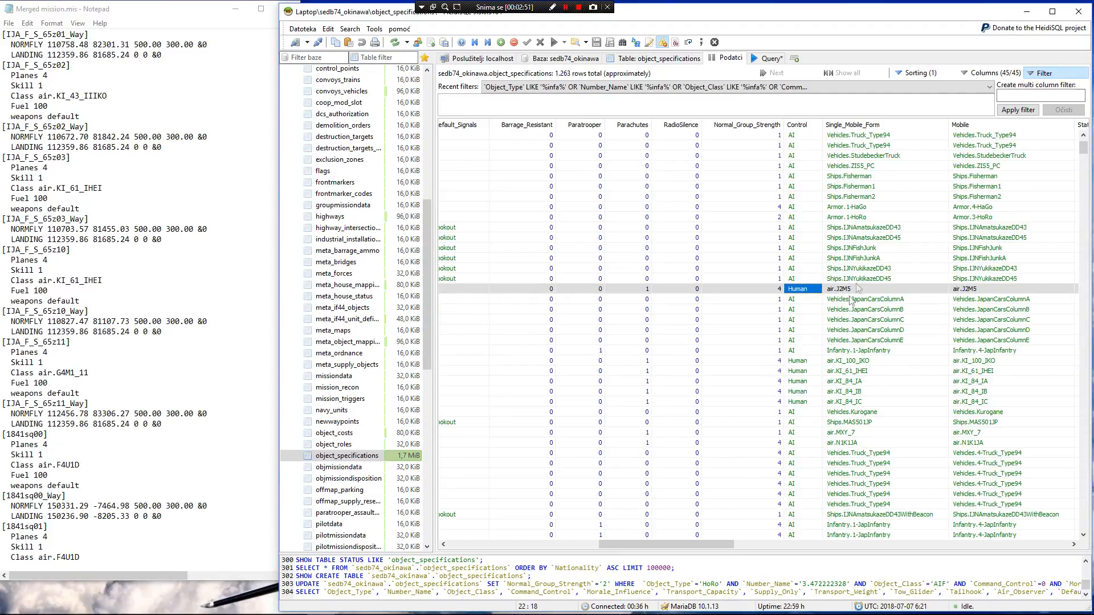
pyautogui.click(879, 304)
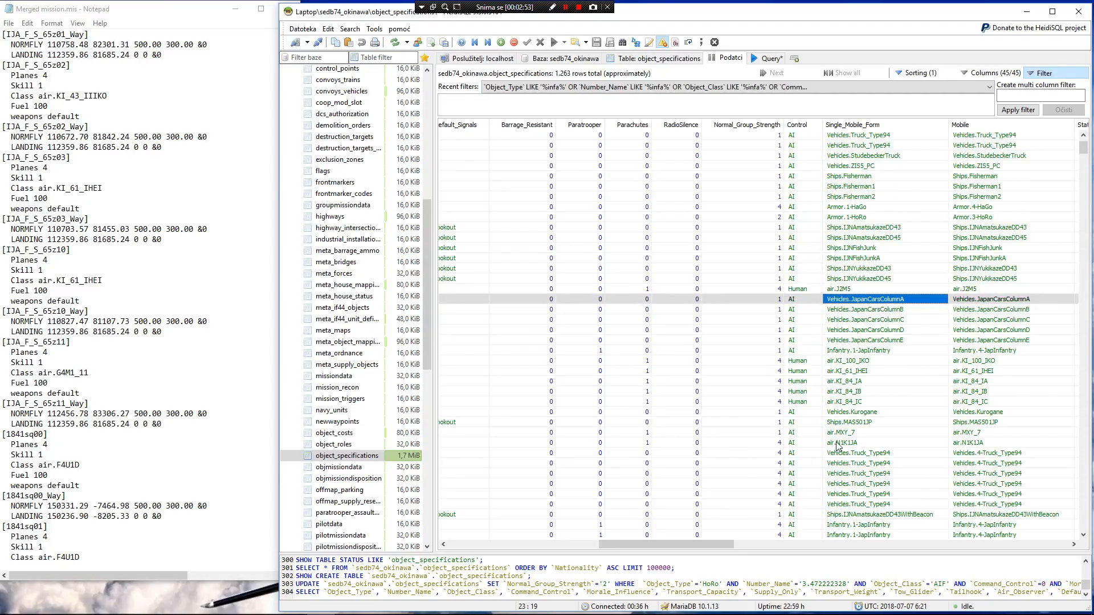
pyautogui.moveTo(716, 545); pyautogui.dragTo(758, 545)
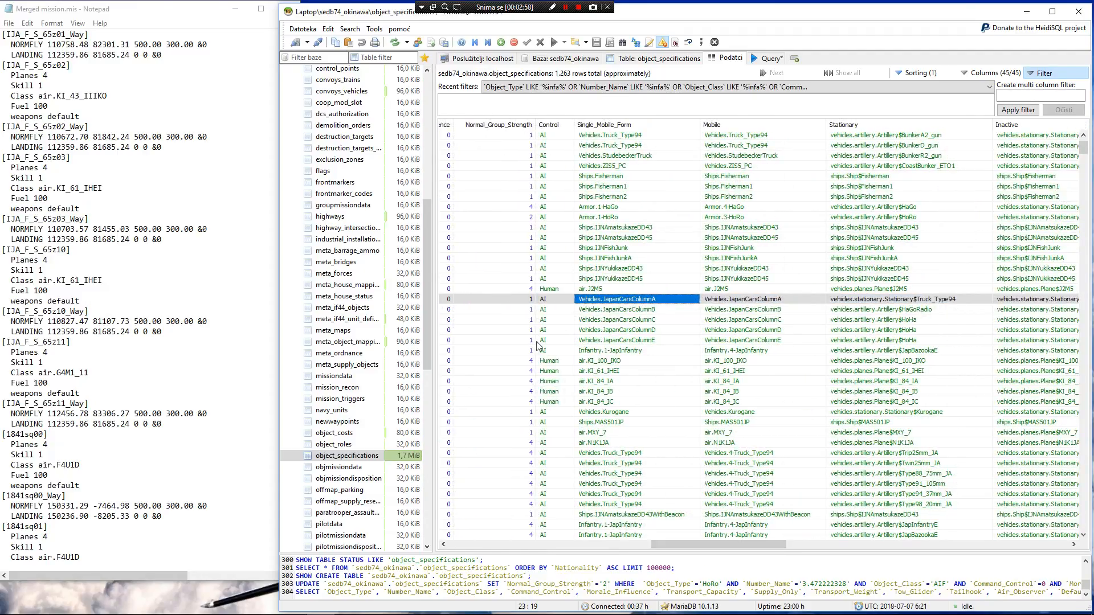
pyautogui.click(609, 362)
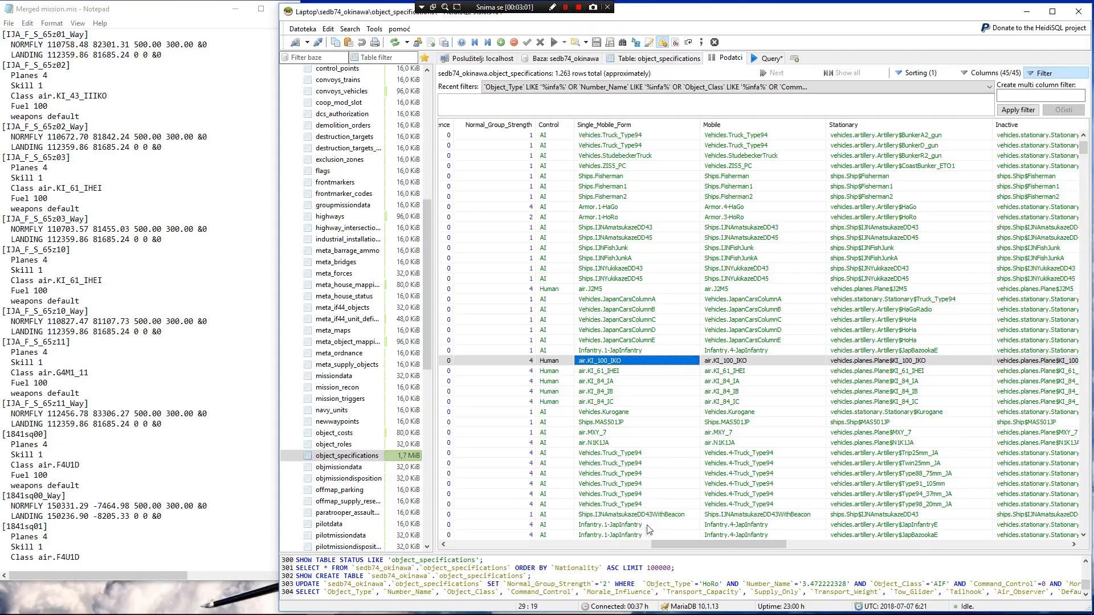
pyautogui.moveTo(685, 544)
pyautogui.mouseDown()
pyautogui.moveTo(705, 546)
pyautogui.moveTo(687, 545)
pyautogui.mouseUp()
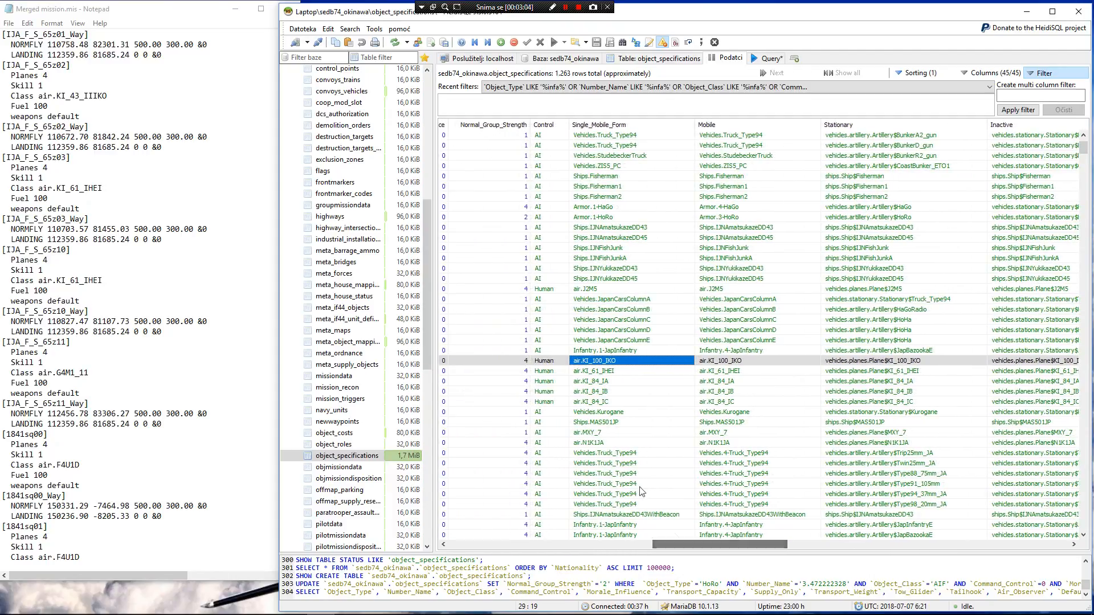
pyautogui.click(548, 403)
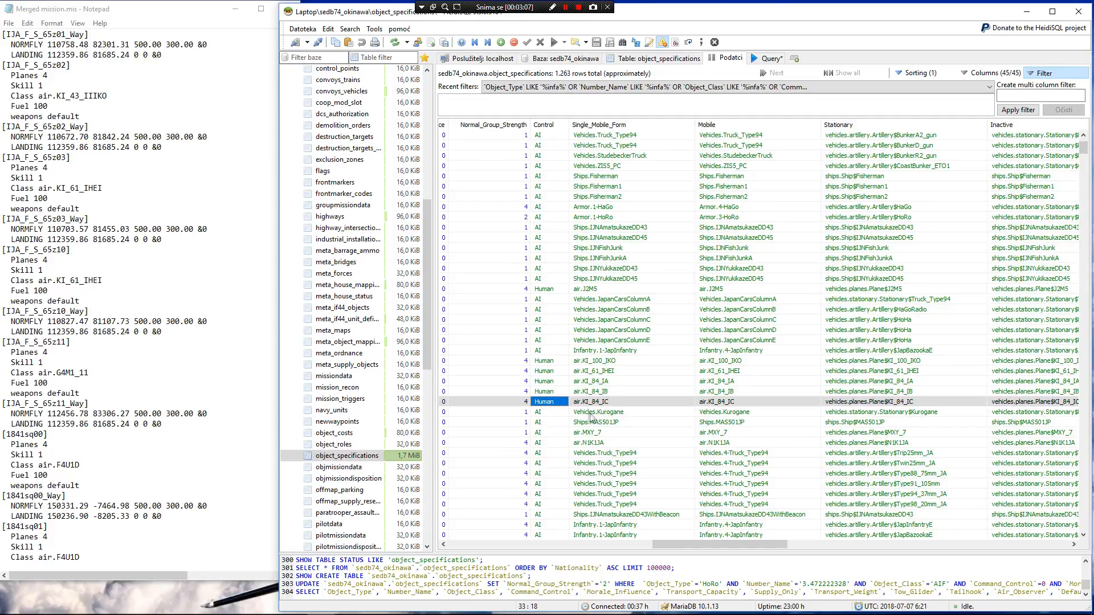
pyautogui.scroll(-2, 592, 417)
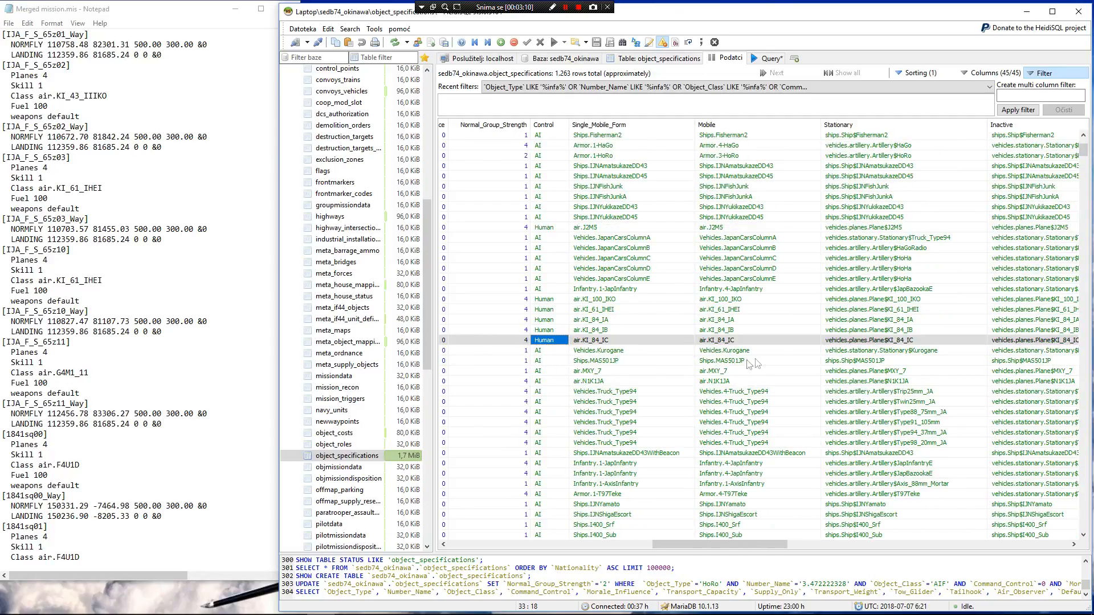
pyautogui.moveTo(768, 544); pyautogui.dragTo(537, 572)
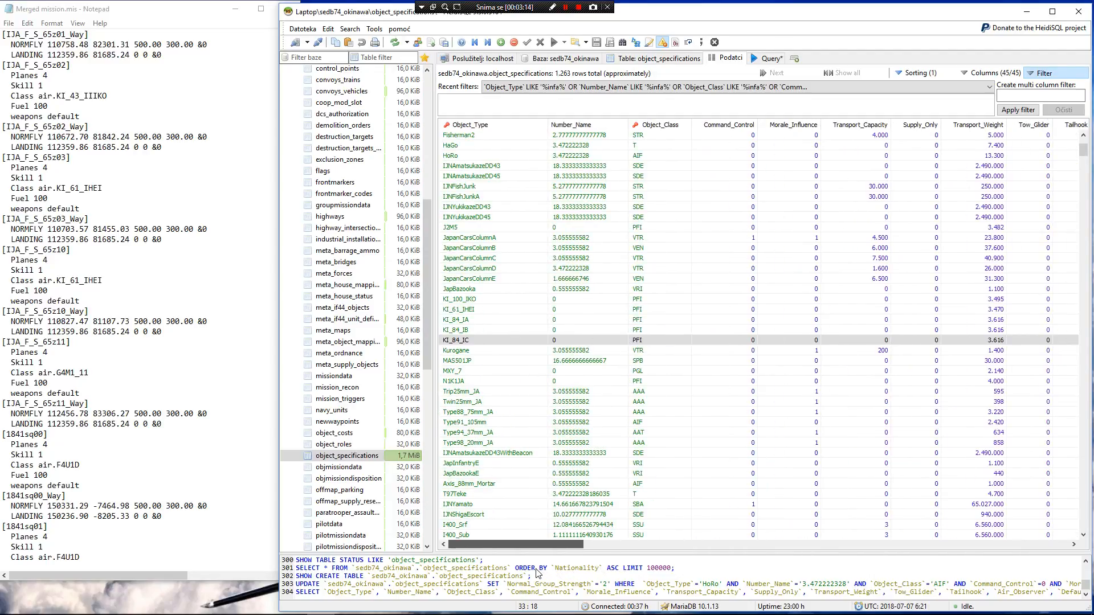
pyautogui.click(650, 352)
pyautogui.moveTo(574, 545); pyautogui.dragTo(752, 546)
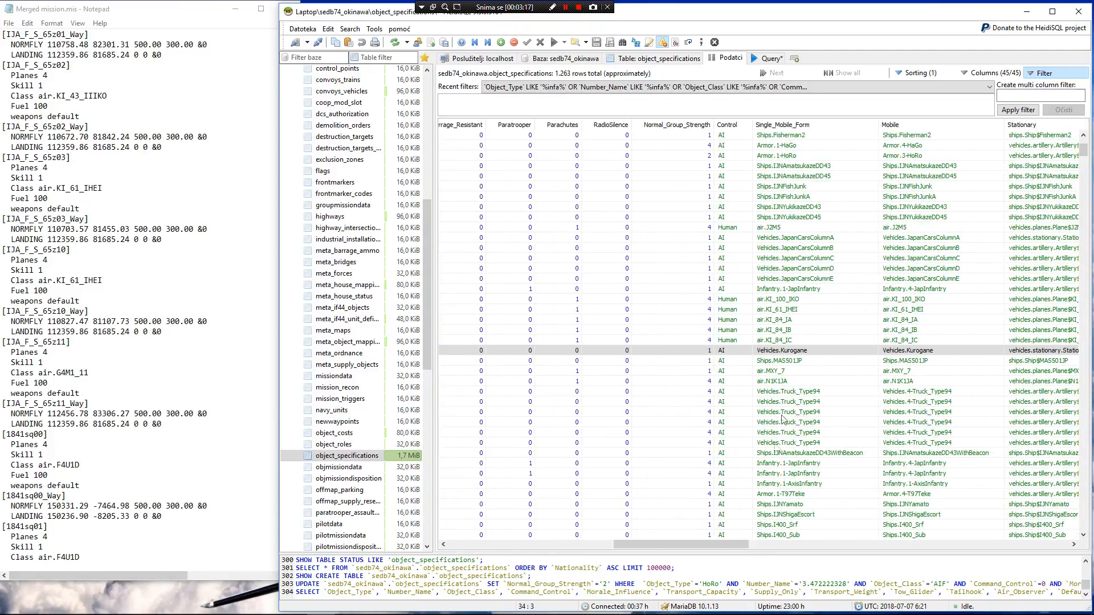
pyautogui.click(791, 362)
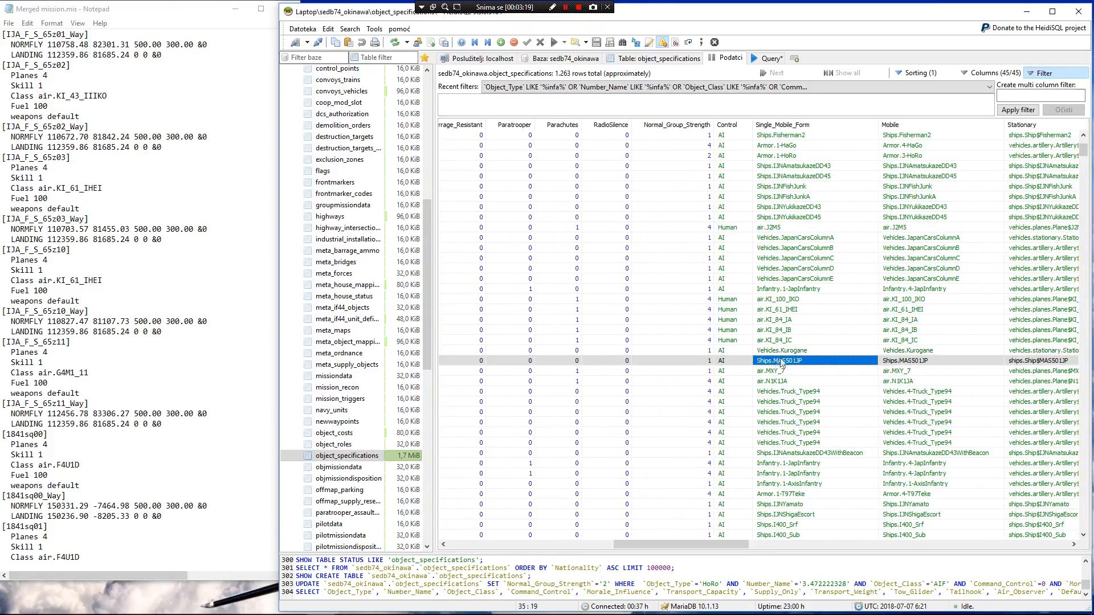
pyautogui.click(778, 373)
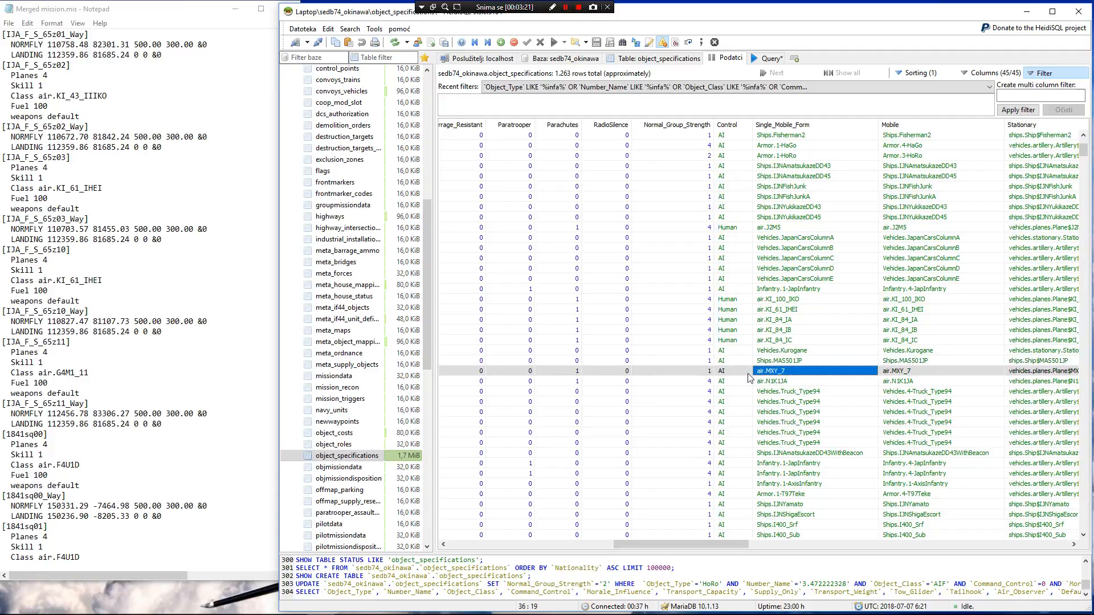
pyautogui.moveTo(716, 549); pyautogui.dragTo(725, 588)
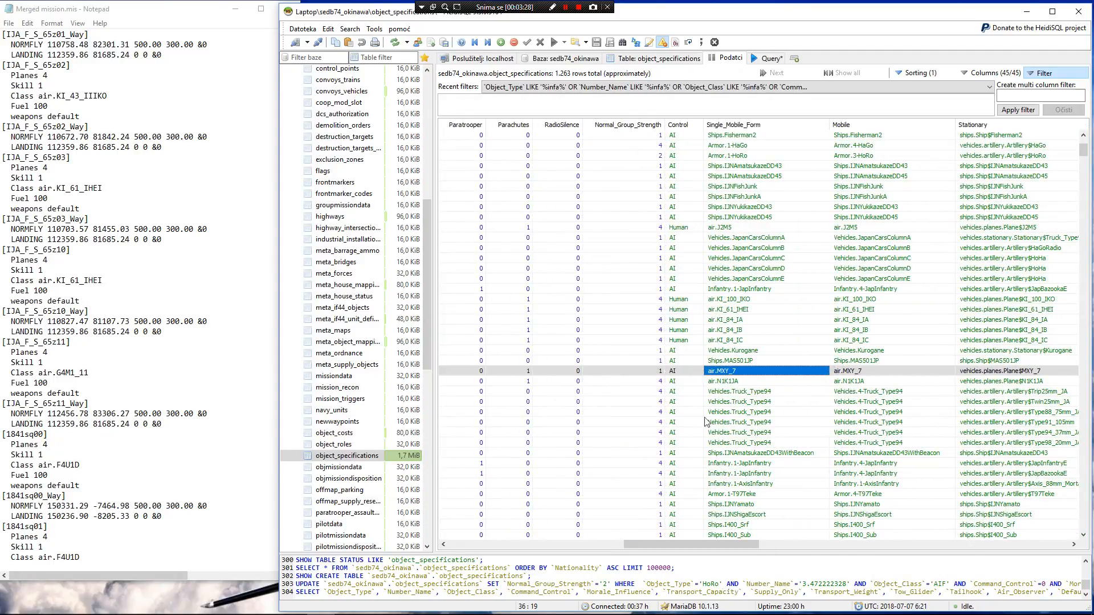
# - Give MXY_7 a Normal_Group_Strength of 4 and switch its Control to Human
pyautogui.doubleClick(660, 371)
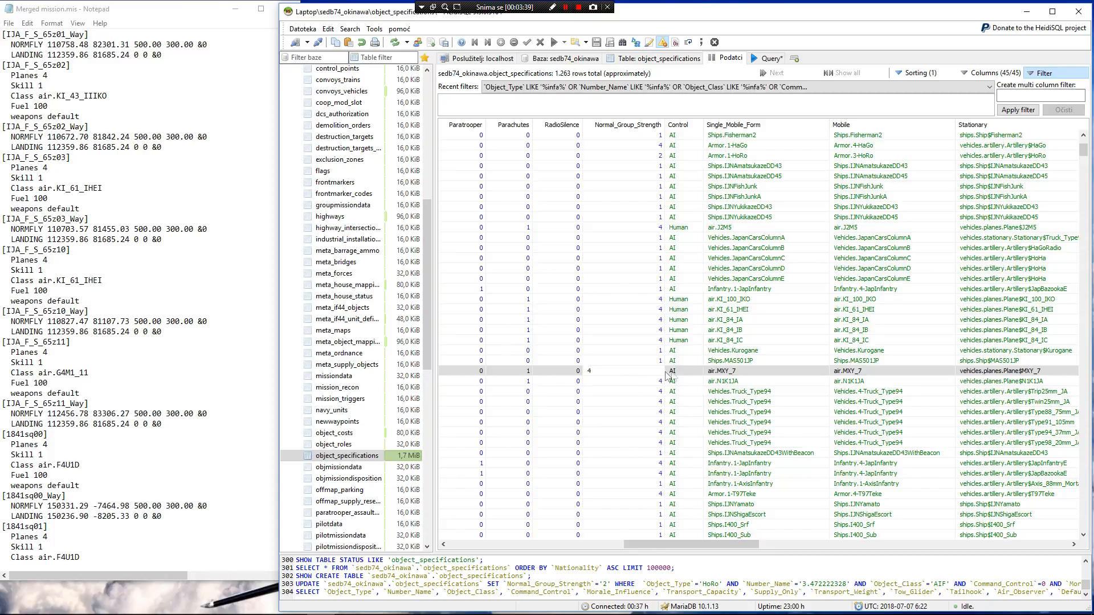
pyautogui.click(684, 341)
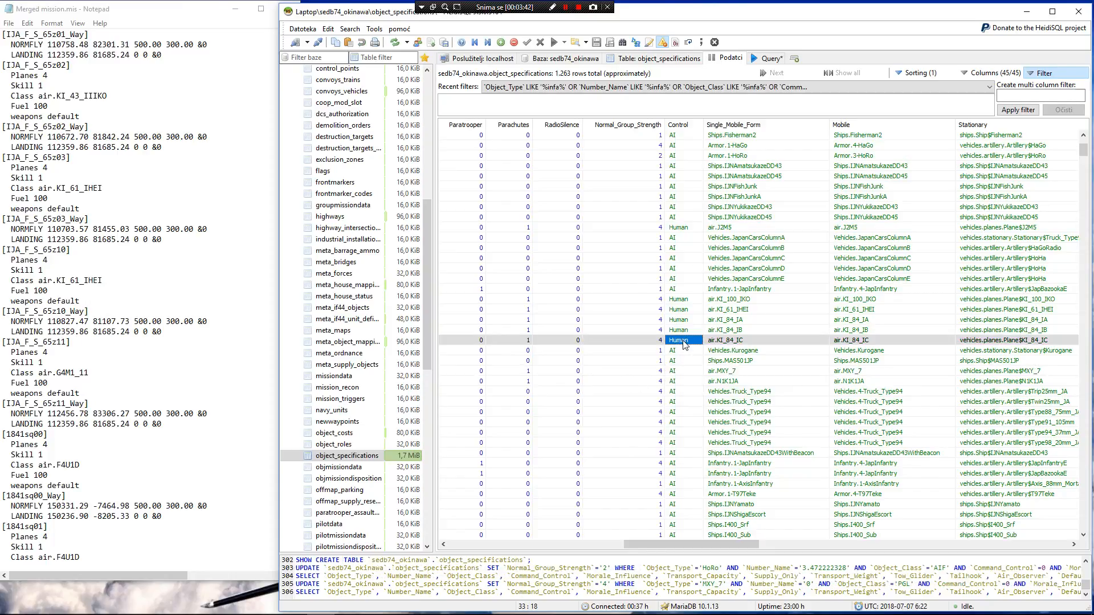
pyautogui.click(673, 372)
pyautogui.write('Human')
pyautogui.click(686, 383)
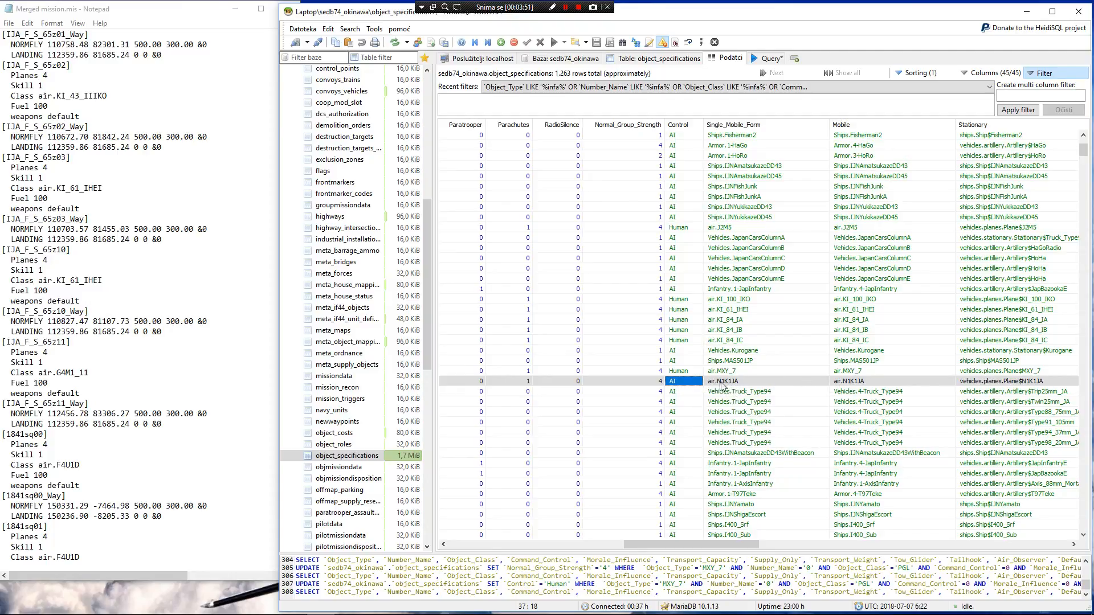
pyautogui.moveTo(750, 545)
pyautogui.mouseDown()
pyautogui.moveTo(1020, 569)
pyautogui.moveTo(775, 544)
pyautogui.moveTo(750, 530)
pyautogui.mouseUp()
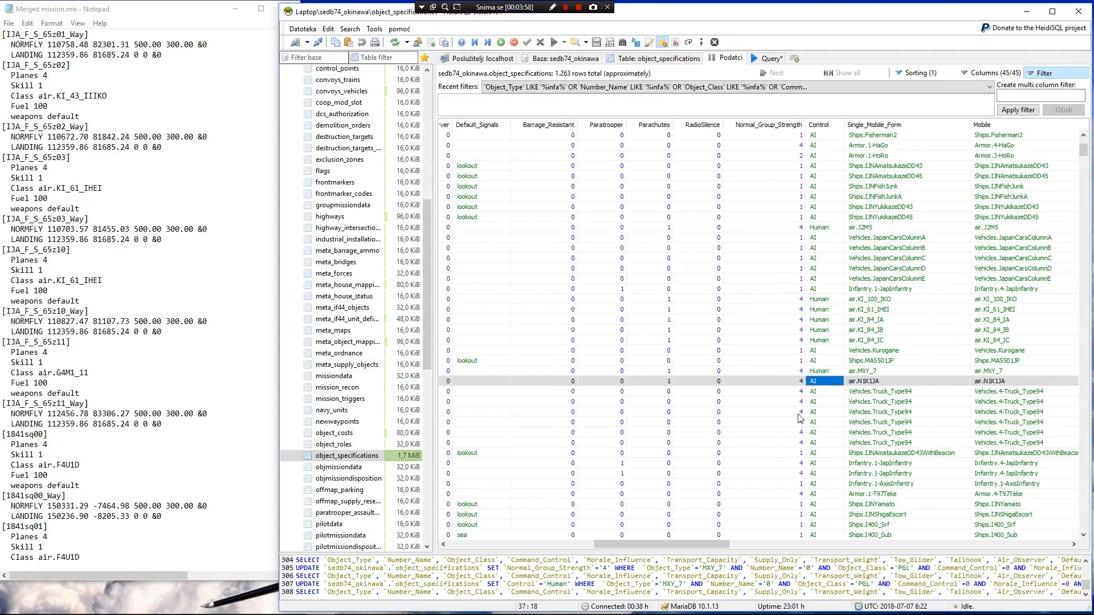
# - Switch the N1K1JA aircraft's Control from AI to Human
pyautogui.click(821, 372)
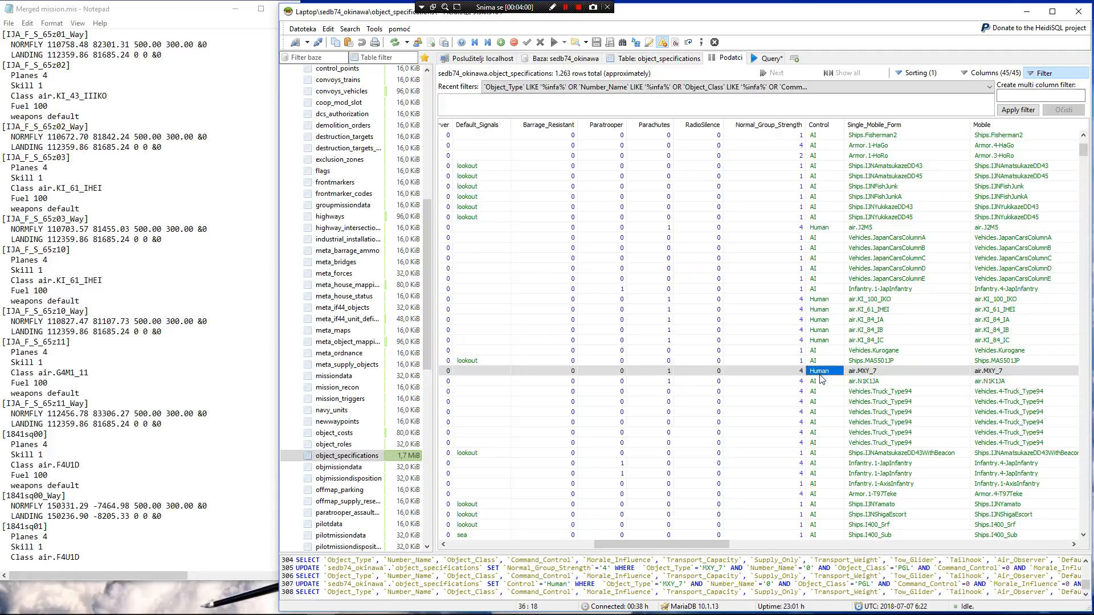
pyautogui.click(820, 383)
pyautogui.write('Human')
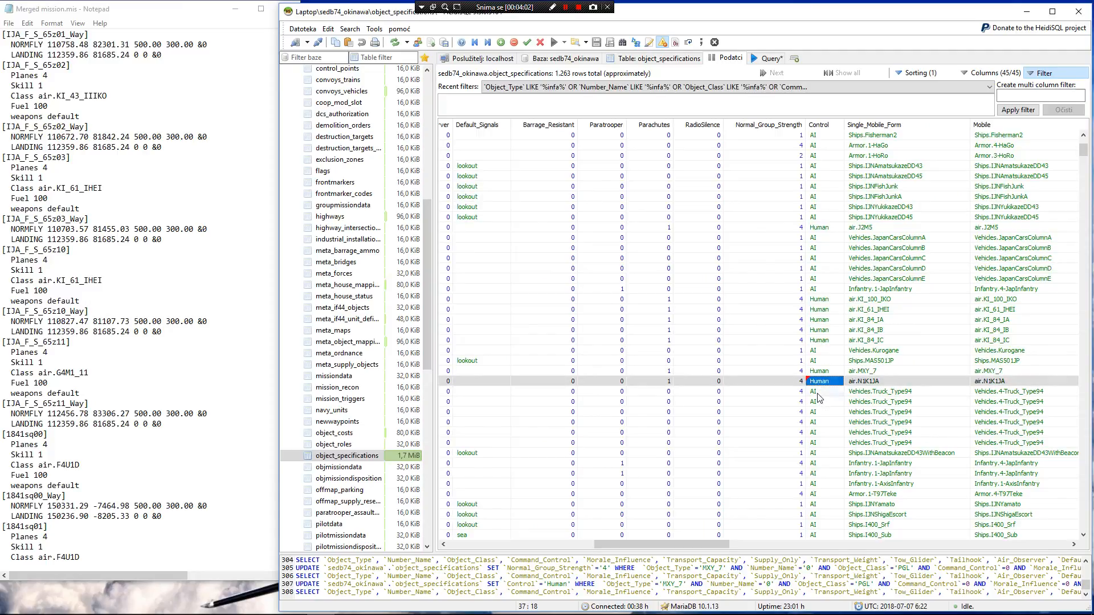
pyautogui.click(818, 392)
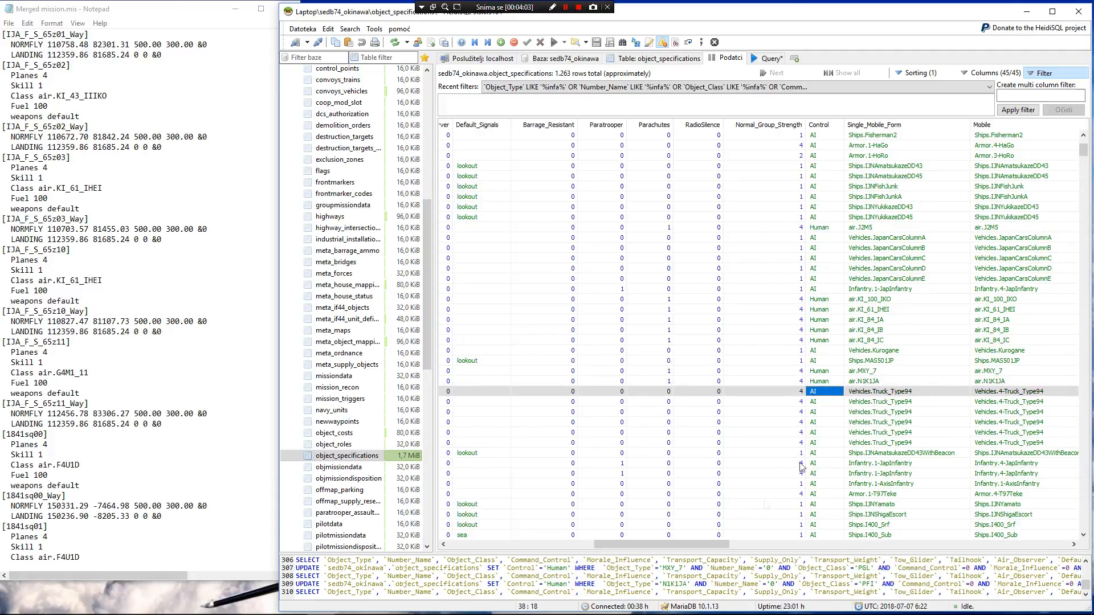
pyautogui.moveTo(712, 545); pyautogui.dragTo(558, 536)
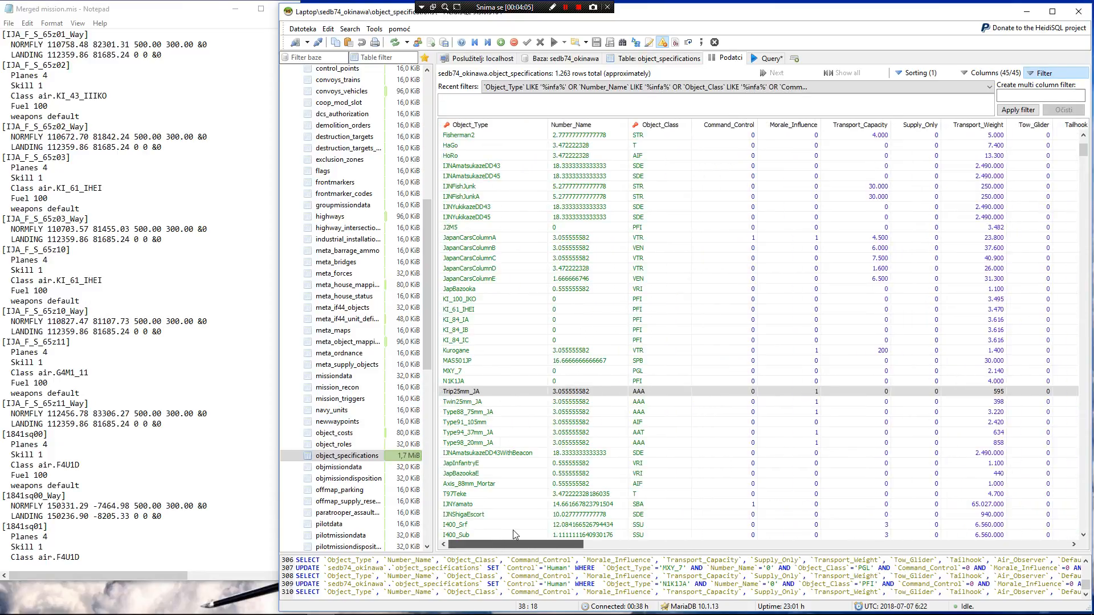
# - Change Normal_Group_Strength from 4 to 2 on each of the six Truck_Type94 rows
pyautogui.moveTo(479, 547); pyautogui.dragTo(647, 546)
pyautogui.doubleClick(704, 393)
pyautogui.write('2')
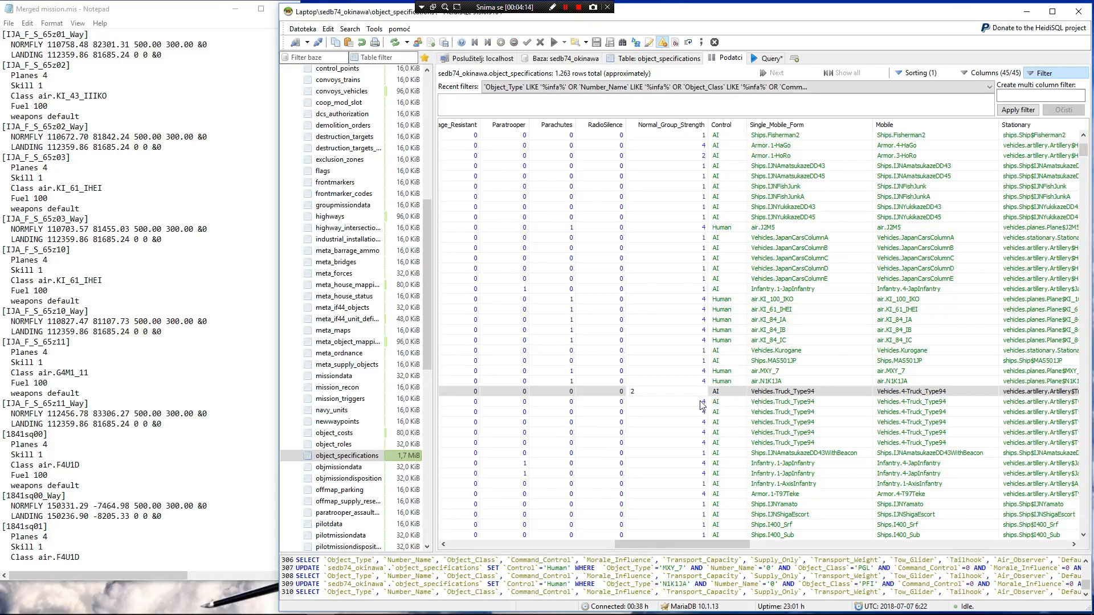
pyautogui.doubleClick(701, 403)
pyautogui.write('2')
pyautogui.doubleClick(702, 413)
pyautogui.write('2')
pyautogui.click(702, 424)
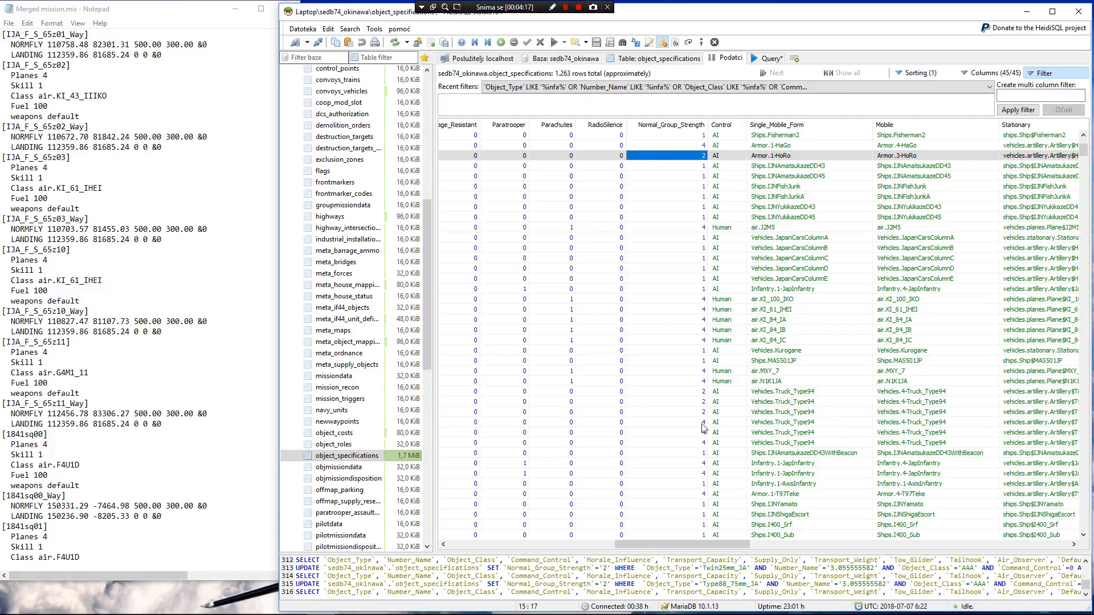
pyautogui.doubleClick(703, 423)
pyautogui.write('2')
pyautogui.doubleClick(704, 433)
pyautogui.write('2')
pyautogui.doubleClick(703, 443)
pyautogui.write('2')
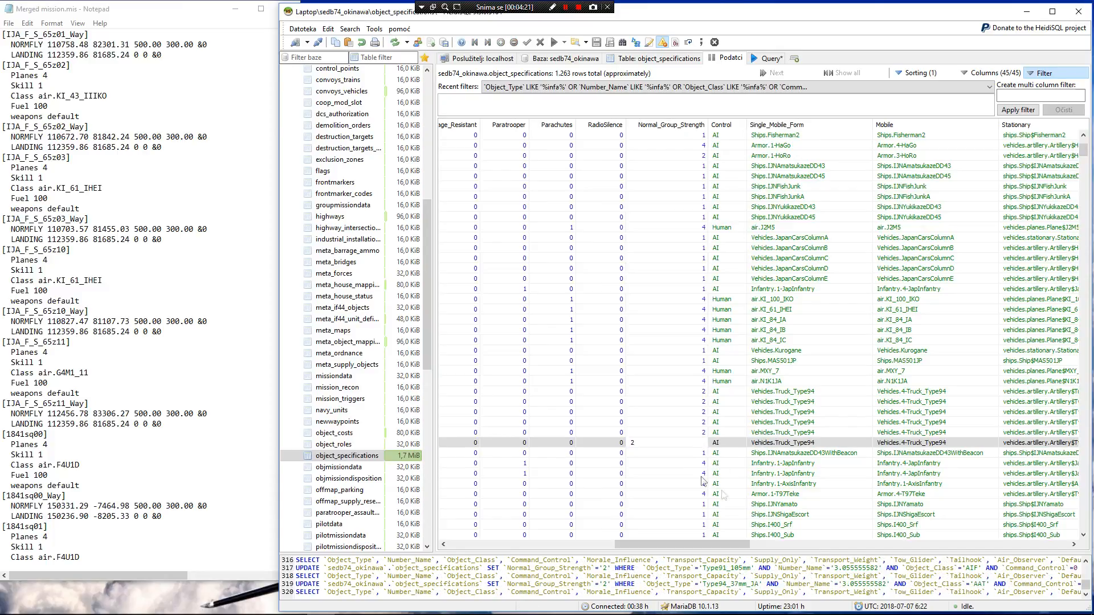
pyautogui.click(702, 454)
pyautogui.click(702, 446)
pyautogui.moveTo(728, 546); pyautogui.dragTo(487, 548)
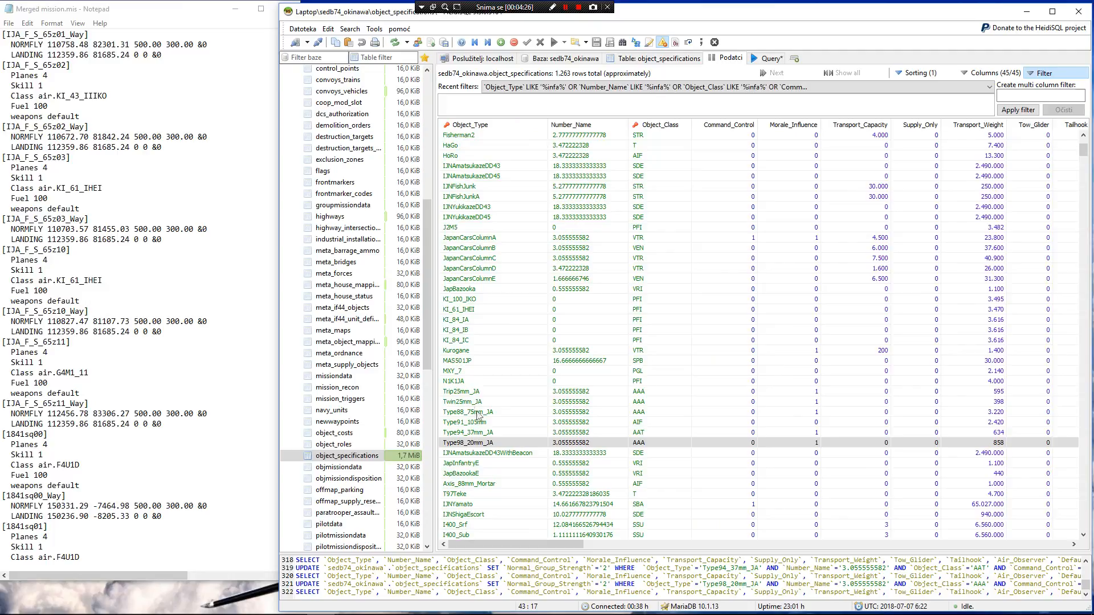
# - In the object_specifications grid, past the truck rows, set JapBazookaE's Normal_Group_Strength to 2
pyautogui.click(477, 455)
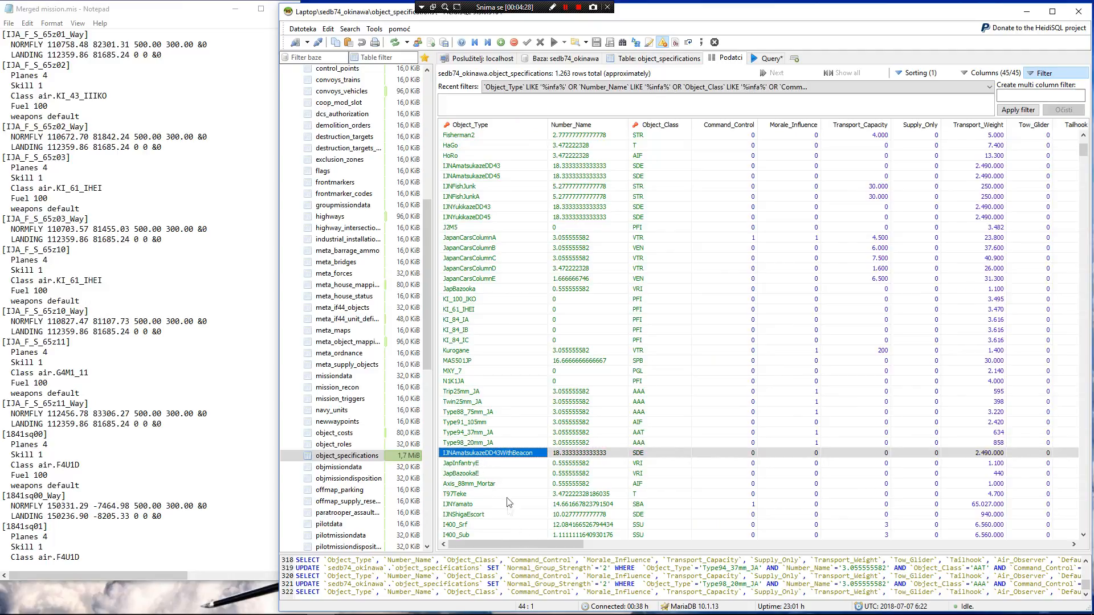
pyautogui.moveTo(549, 545); pyautogui.dragTo(733, 547)
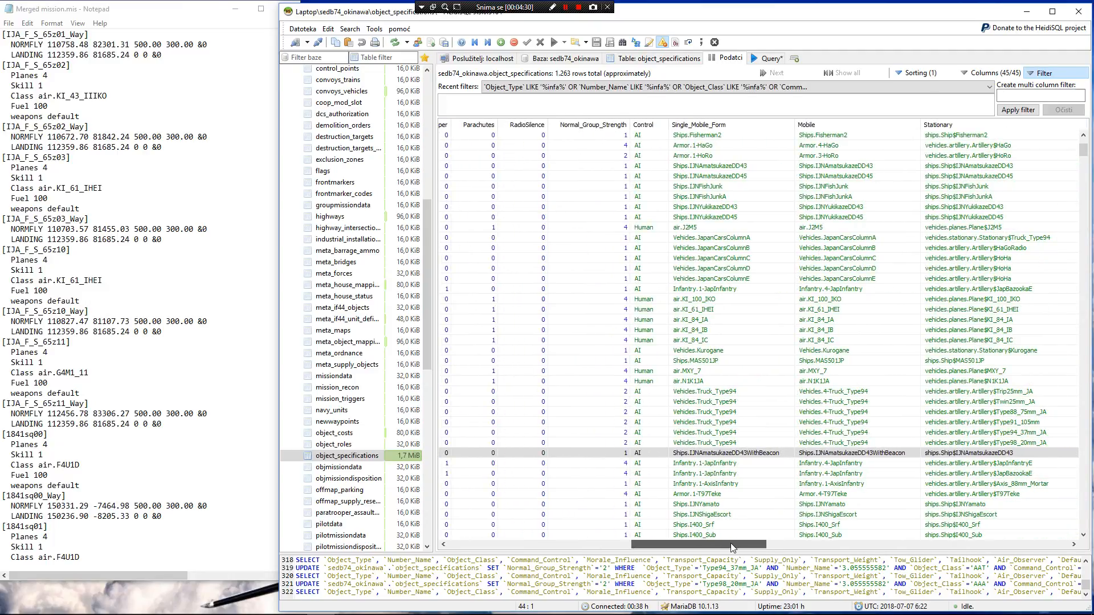
pyautogui.click(624, 466)
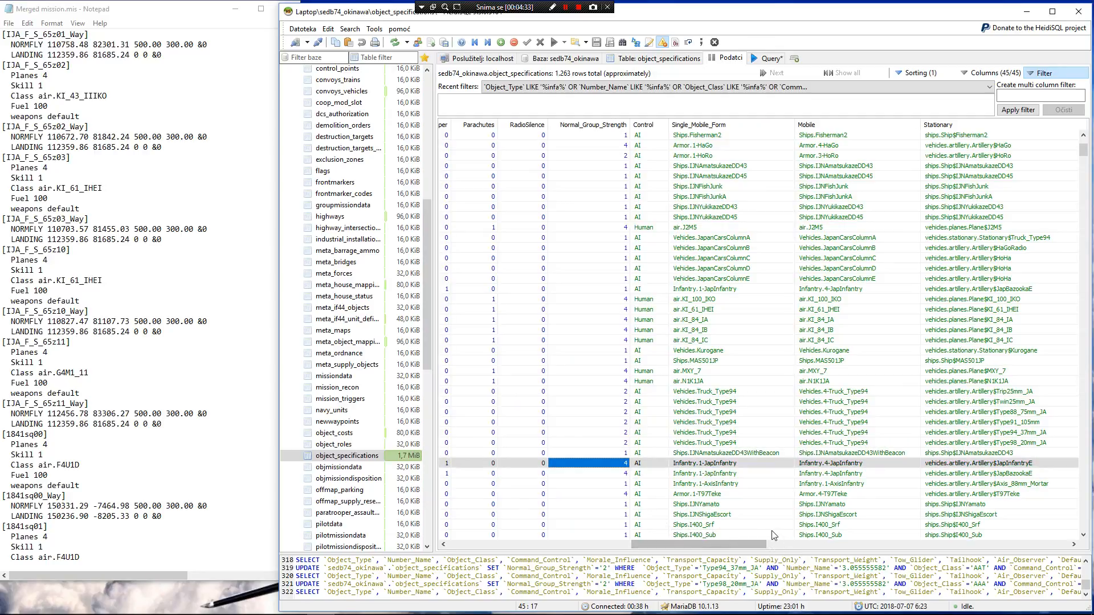
pyautogui.moveTo(681, 546); pyautogui.dragTo(498, 548)
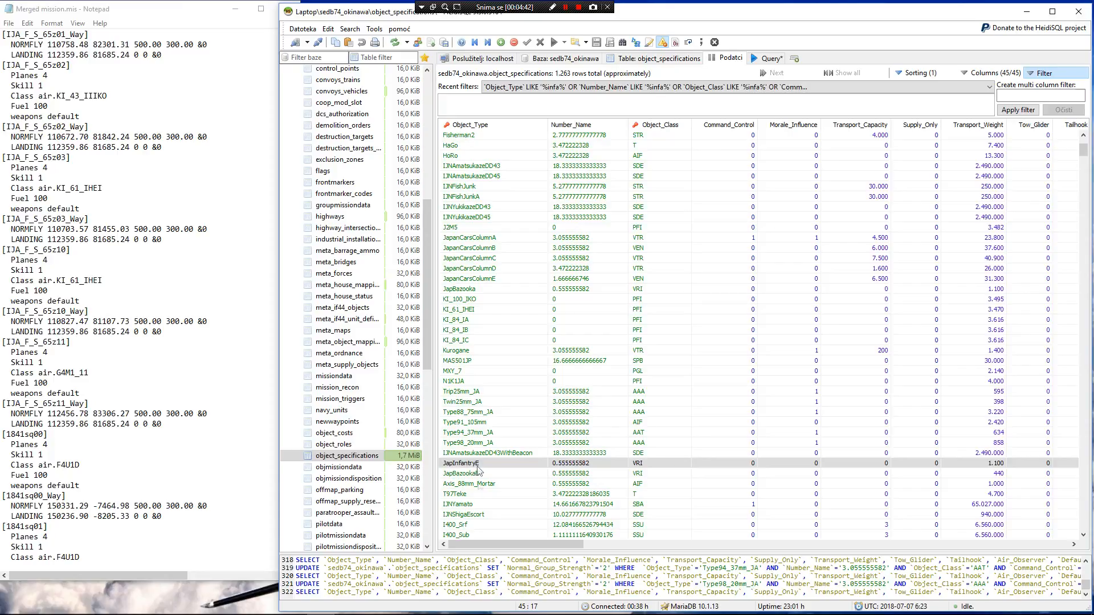
pyautogui.moveTo(491, 545); pyautogui.dragTo(687, 545)
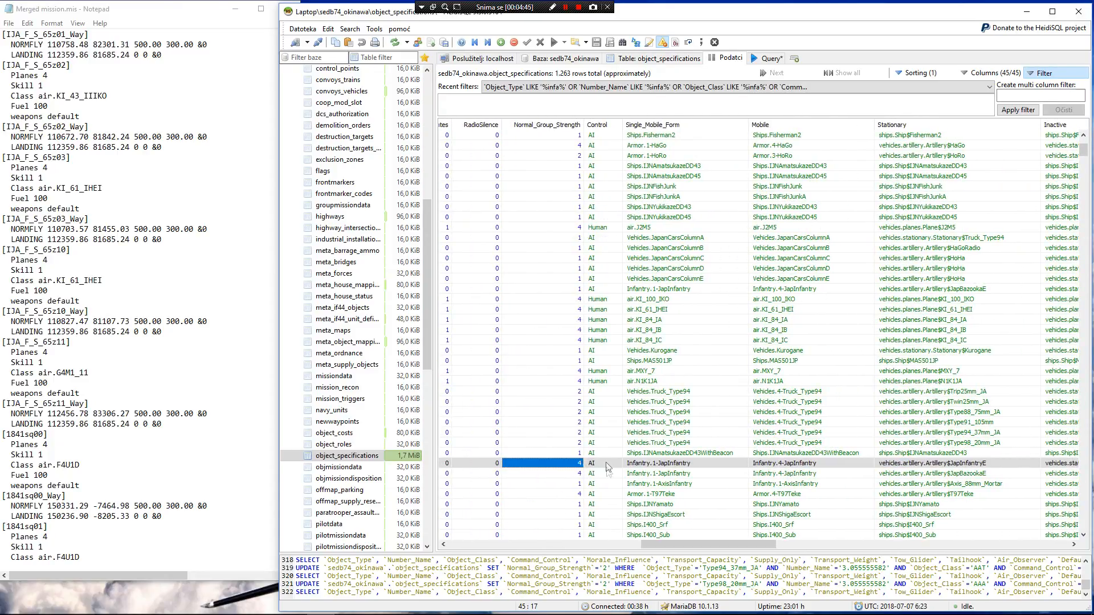
pyautogui.click(791, 477)
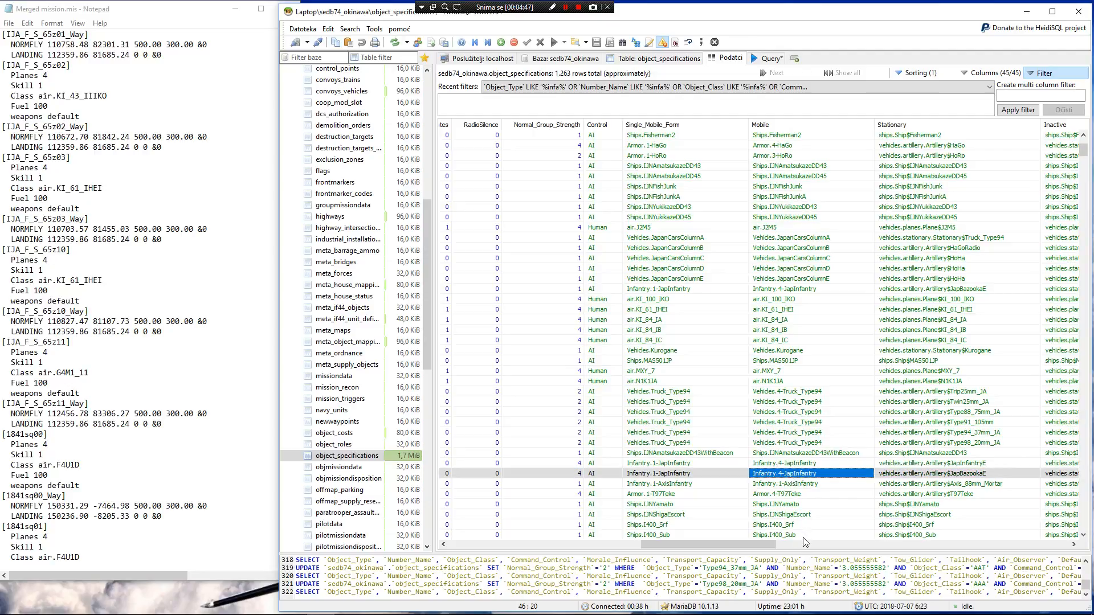
pyautogui.moveTo(736, 545); pyautogui.dragTo(712, 546)
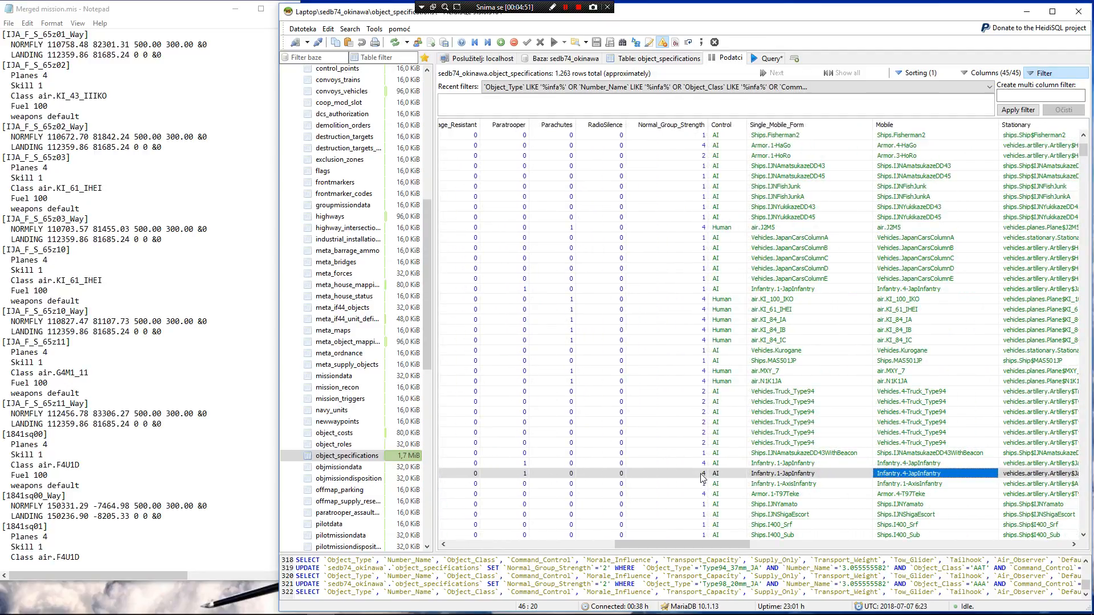
pyautogui.doubleClick(703, 476)
pyautogui.write('2')
pyautogui.press('Return')
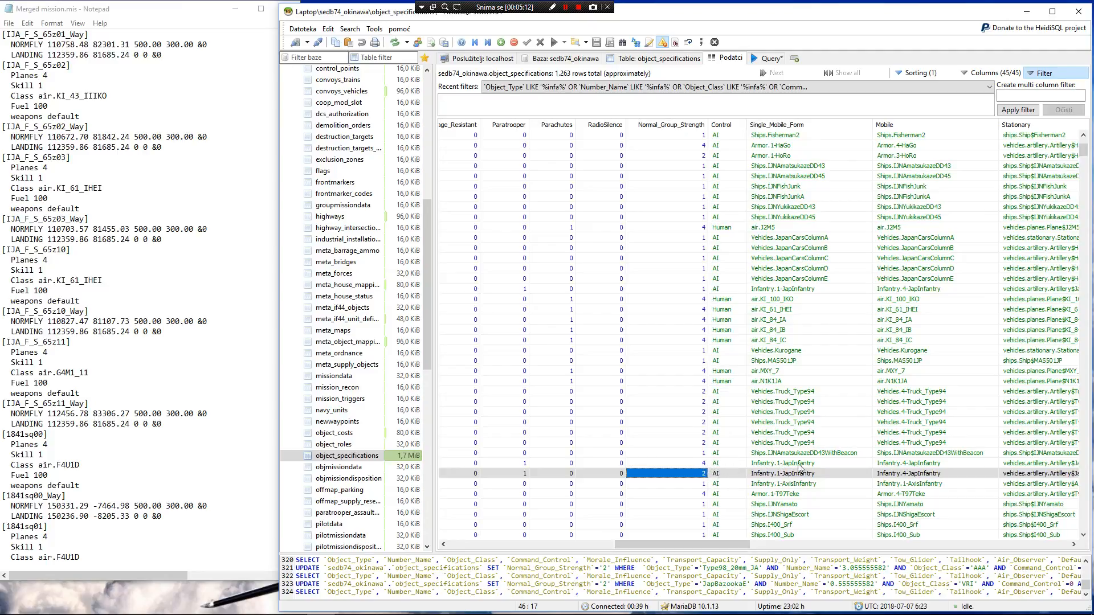
# - Set the Axis infantry mortar entry's Normal_Group_Strength to 2
pyautogui.click(781, 485)
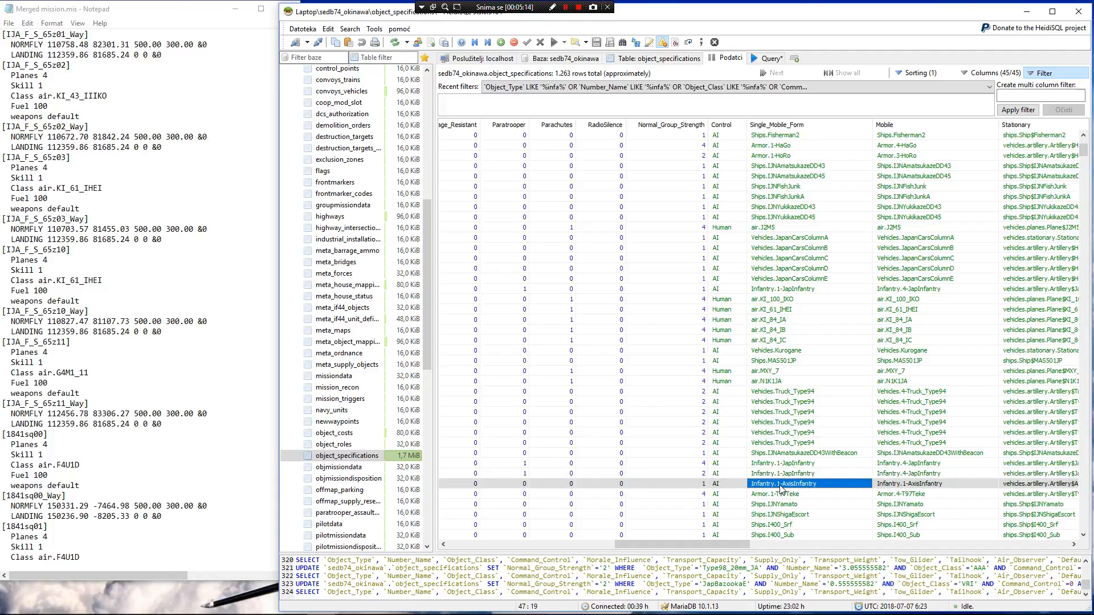
pyautogui.moveTo(712, 544)
pyautogui.mouseDown()
pyautogui.moveTo(487, 551)
pyautogui.moveTo(693, 542)
pyautogui.mouseUp()
pyautogui.doubleClick(600, 484)
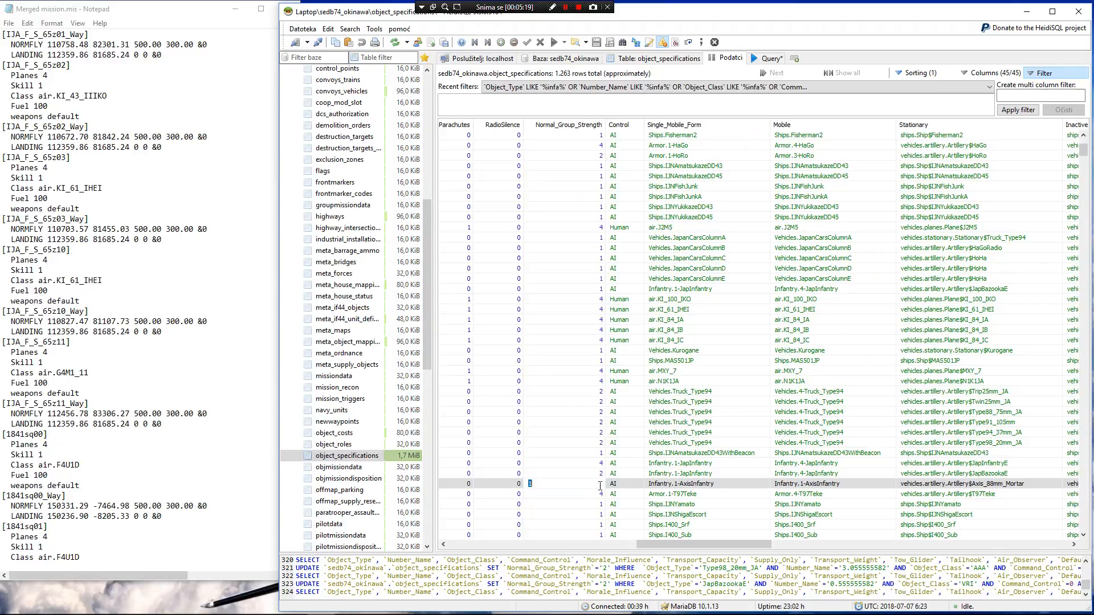
pyautogui.click(598, 494)
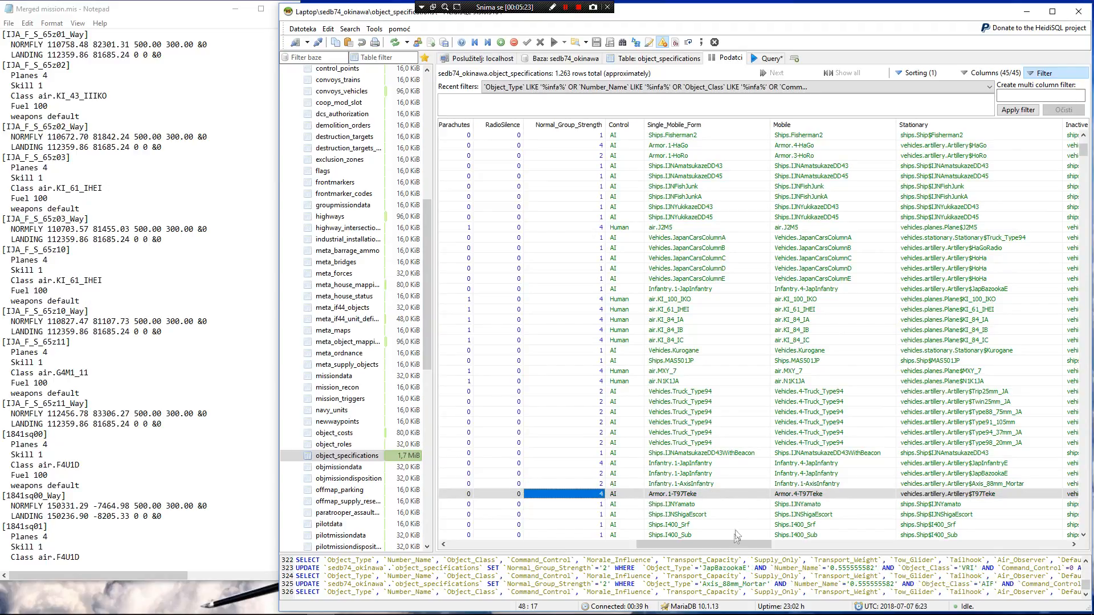
# - Further down the grid, set the ZIS5_PC Zenit 85mm gun's Normal_Group_Strength to 2
pyautogui.click(602, 505)
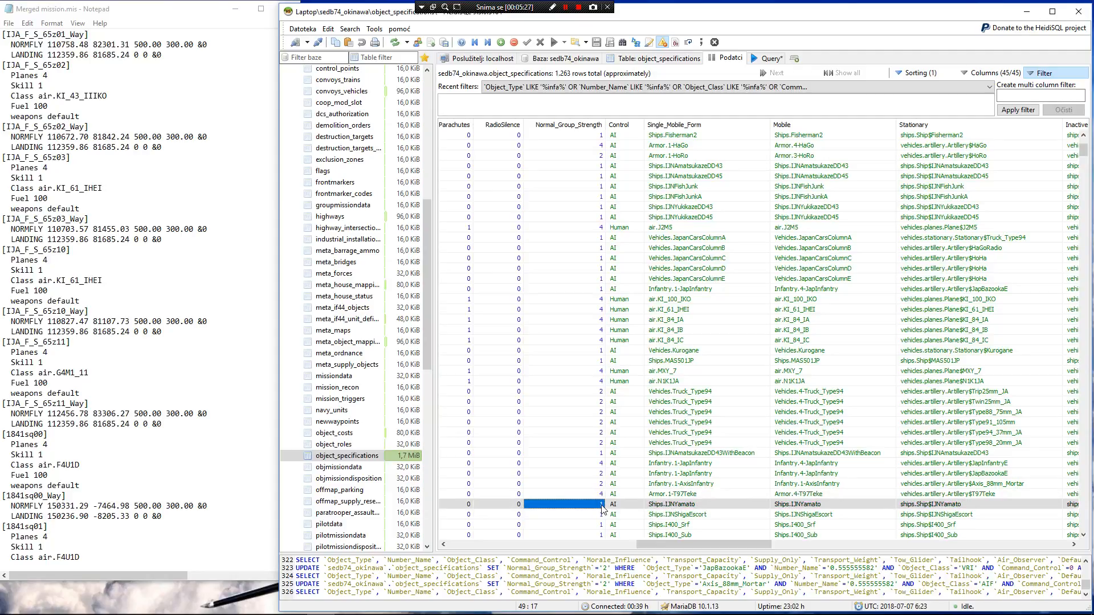
pyautogui.scroll(-2, 636, 513)
pyautogui.scroll(-1, 655, 509)
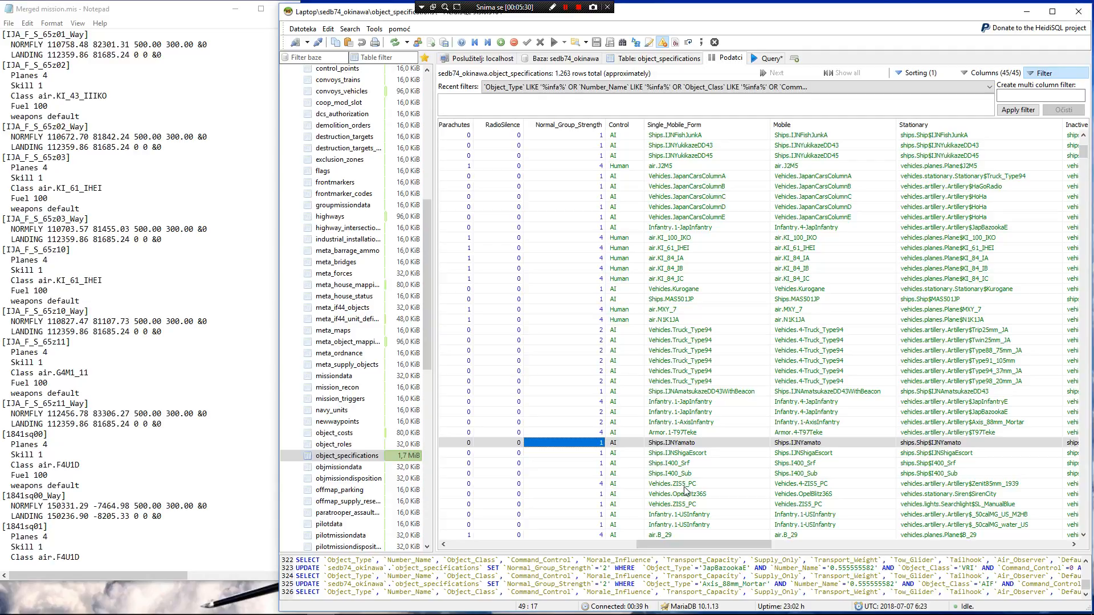
pyautogui.click(603, 488)
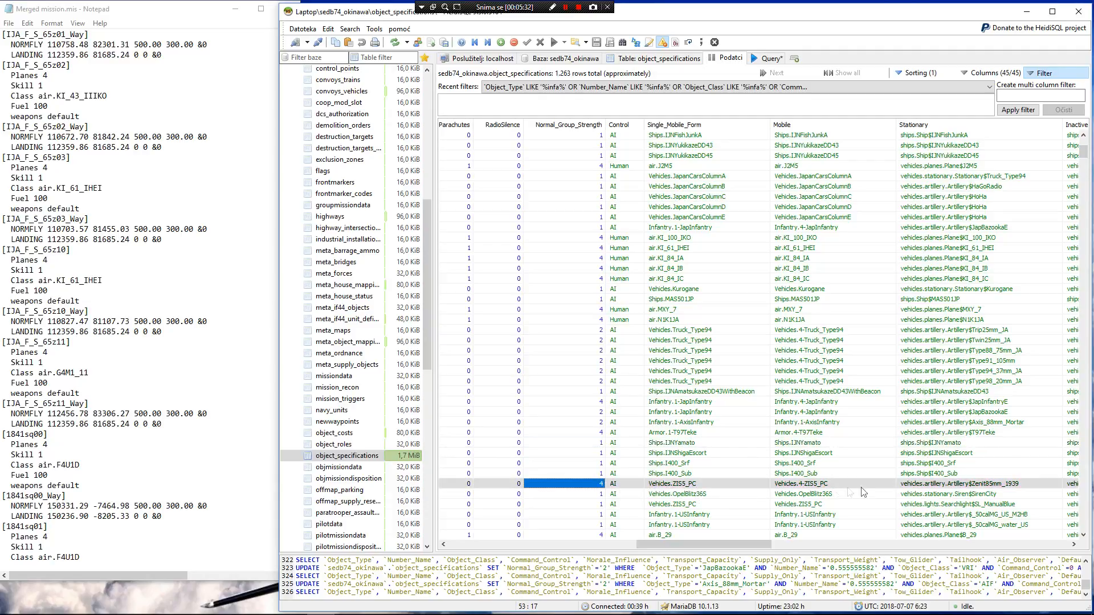
pyautogui.moveTo(743, 544); pyautogui.dragTo(690, 541)
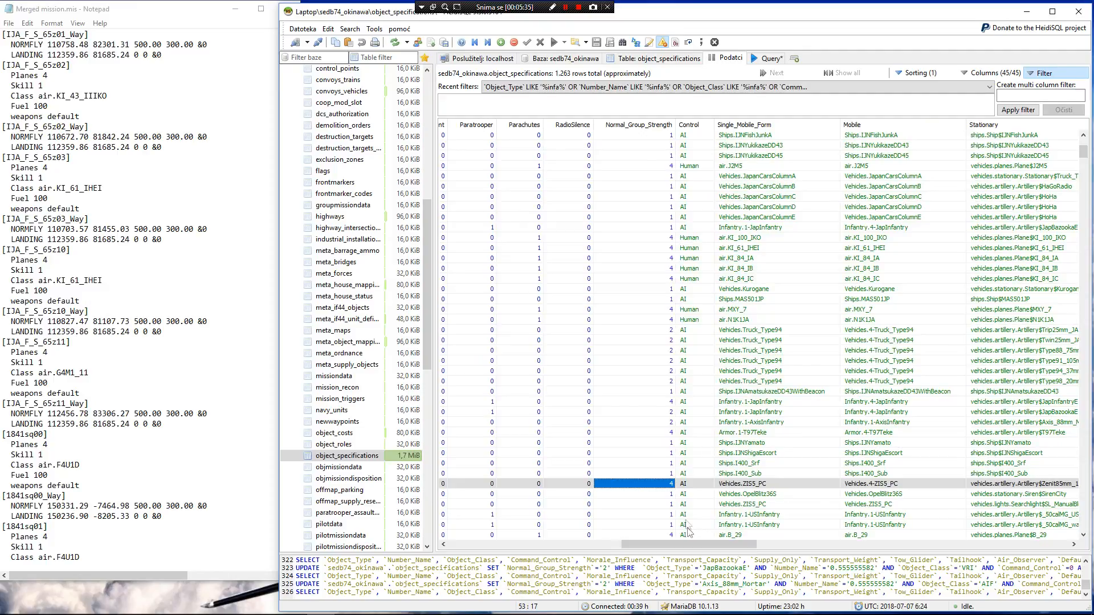
pyautogui.click(663, 485)
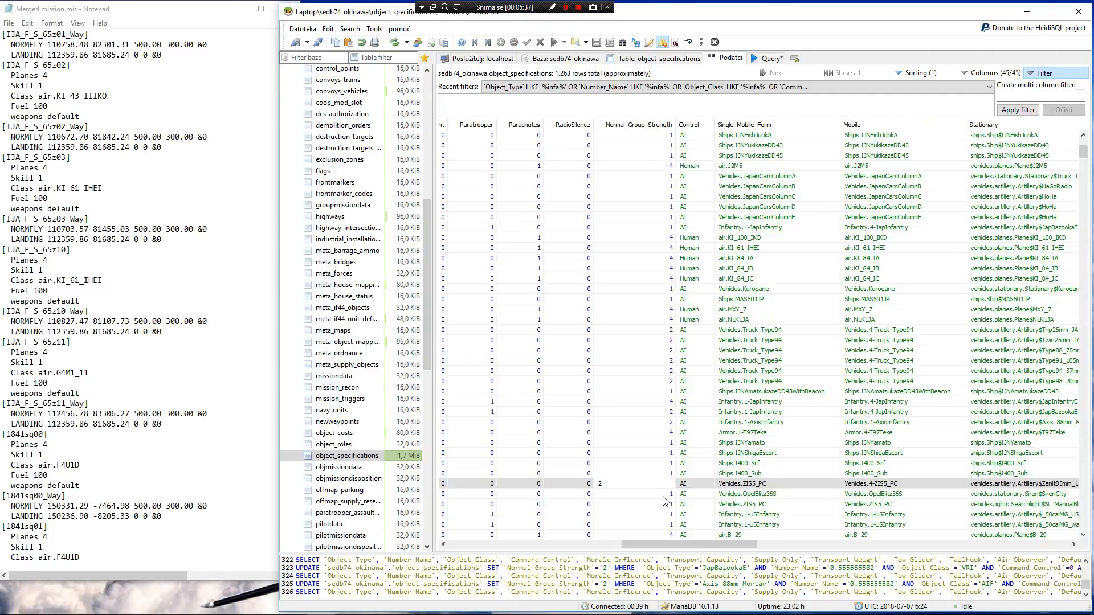
pyautogui.click(664, 494)
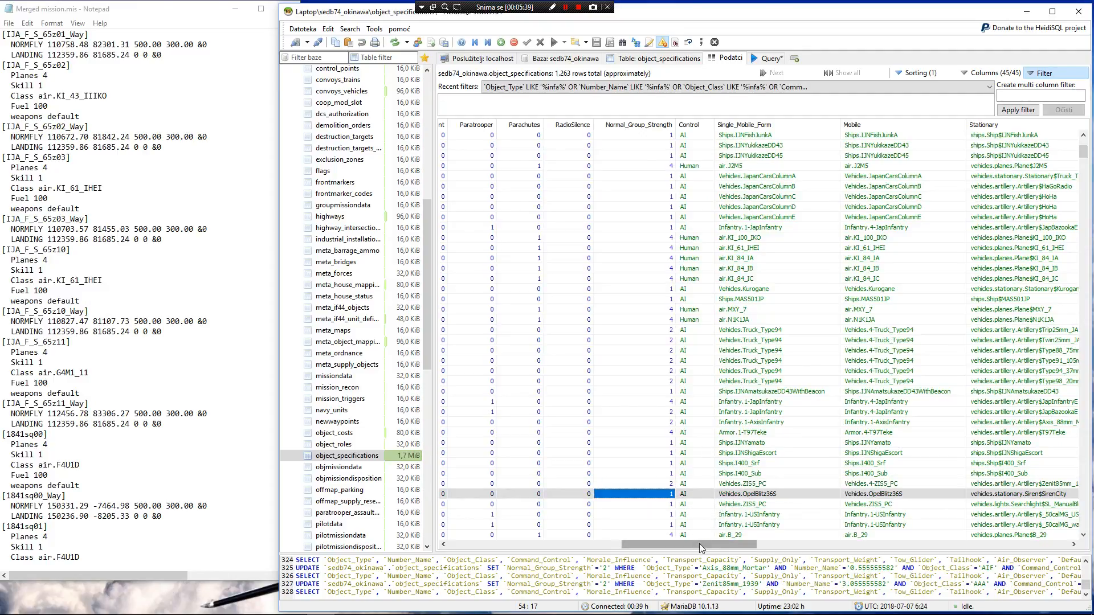
pyautogui.moveTo(700, 544)
pyautogui.mouseDown()
pyautogui.moveTo(489, 543)
pyautogui.moveTo(691, 545)
pyautogui.mouseUp()
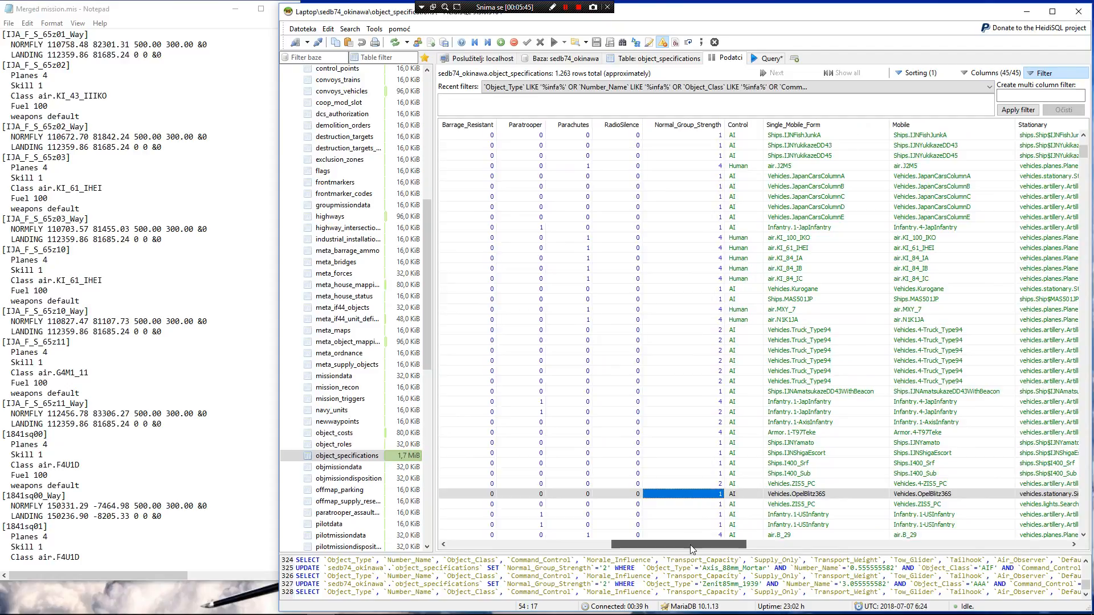
pyautogui.click(801, 515)
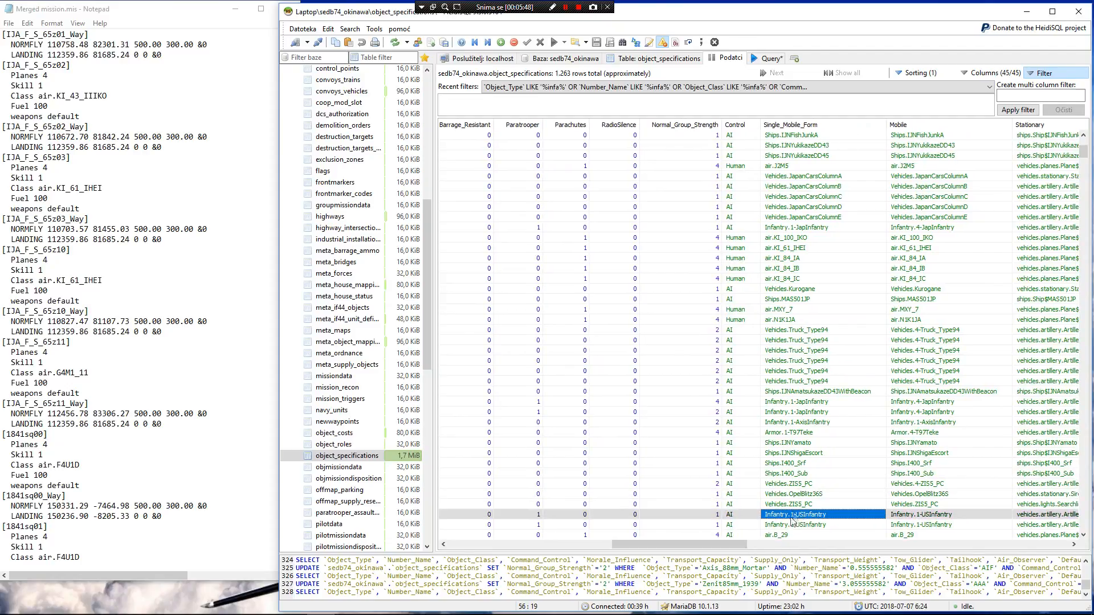
# - Set Normal_Group_Strength to 2 on both US infantry machine-gun rows
pyautogui.scroll(-4, 792, 501)
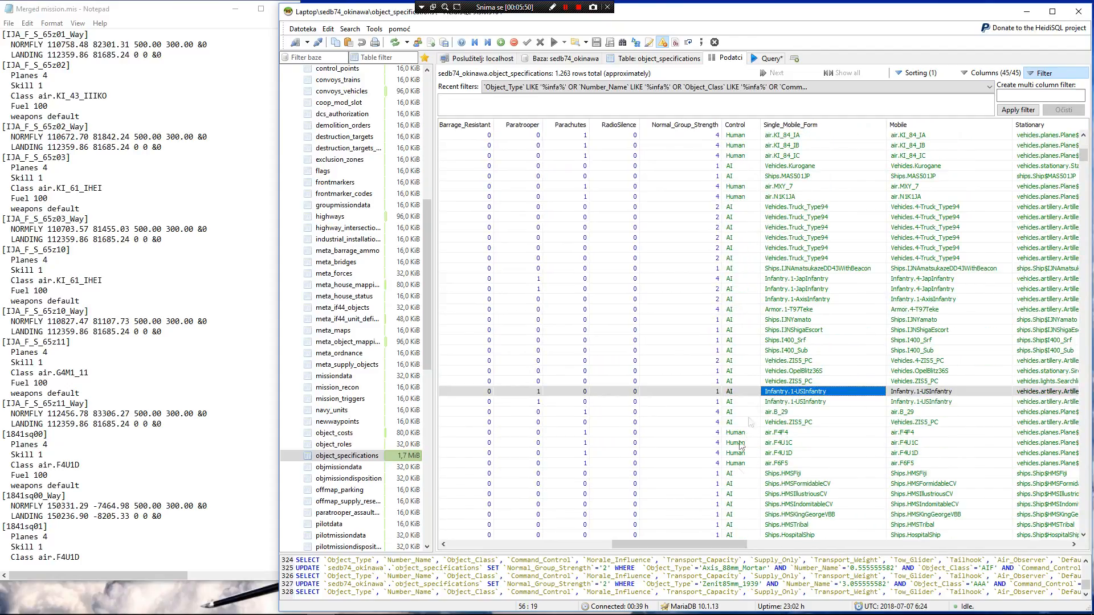
pyautogui.moveTo(739, 545); pyautogui.dragTo(573, 545)
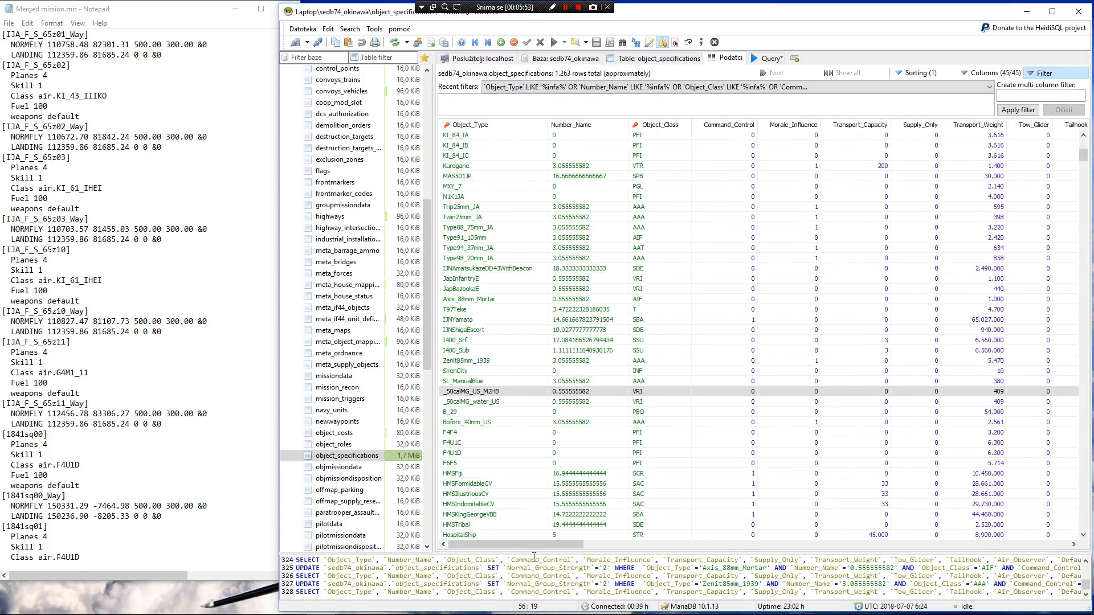
pyautogui.moveTo(528, 545); pyautogui.dragTo(697, 544)
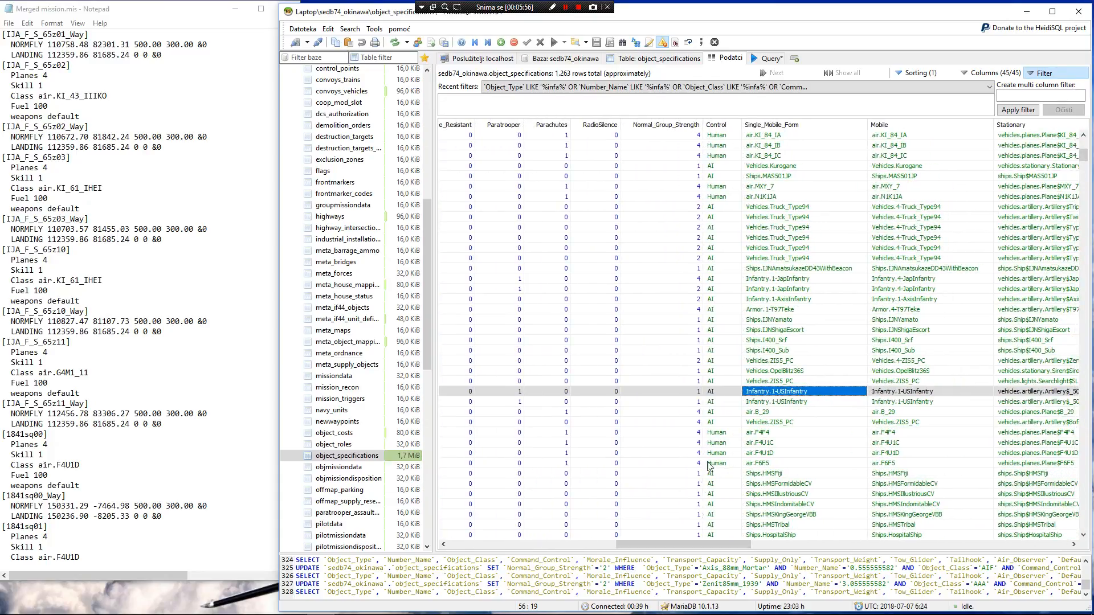
pyautogui.click(699, 395)
pyautogui.click(699, 392)
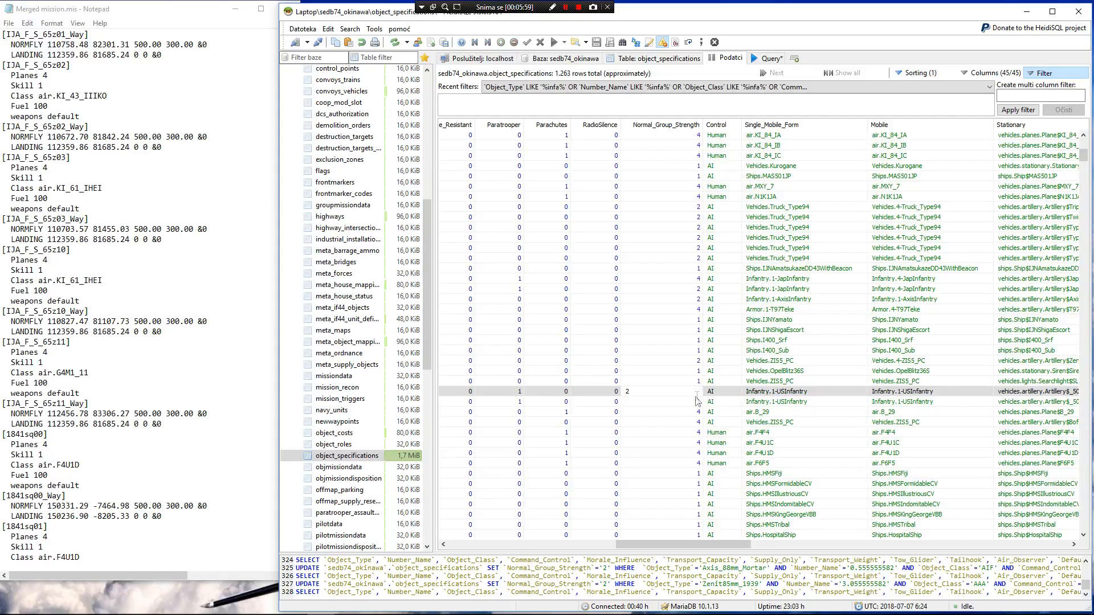
pyautogui.click(700, 403)
pyautogui.click(700, 402)
pyautogui.write('2')
pyautogui.click(697, 412)
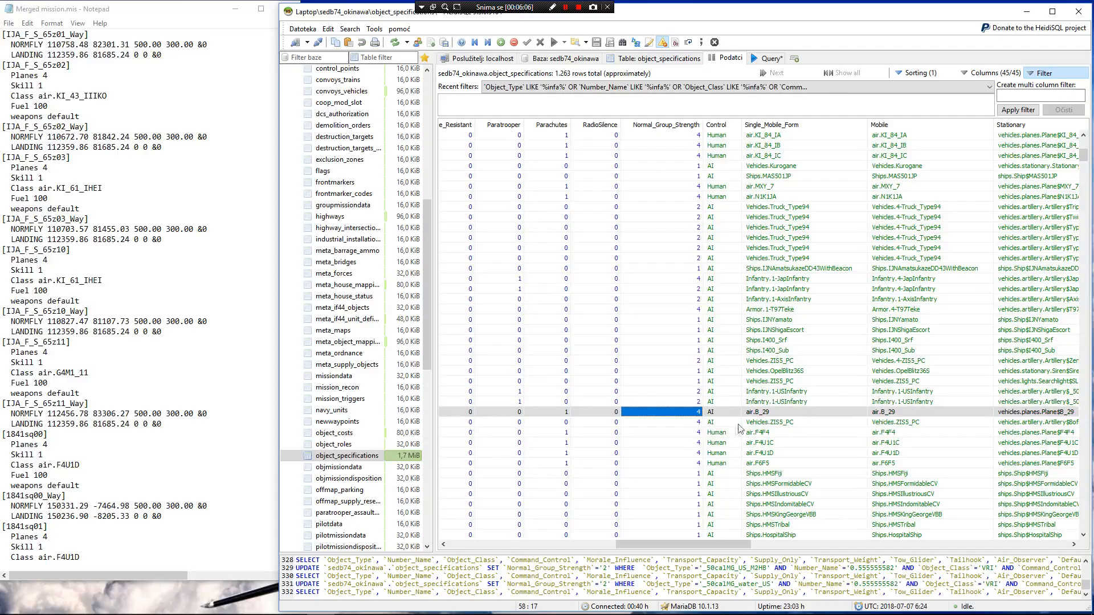
# - Set the Bofors 40mm row's Normal_Group_Strength to 2
pyautogui.click(752, 424)
pyautogui.moveTo(723, 547); pyautogui.dragTo(672, 548)
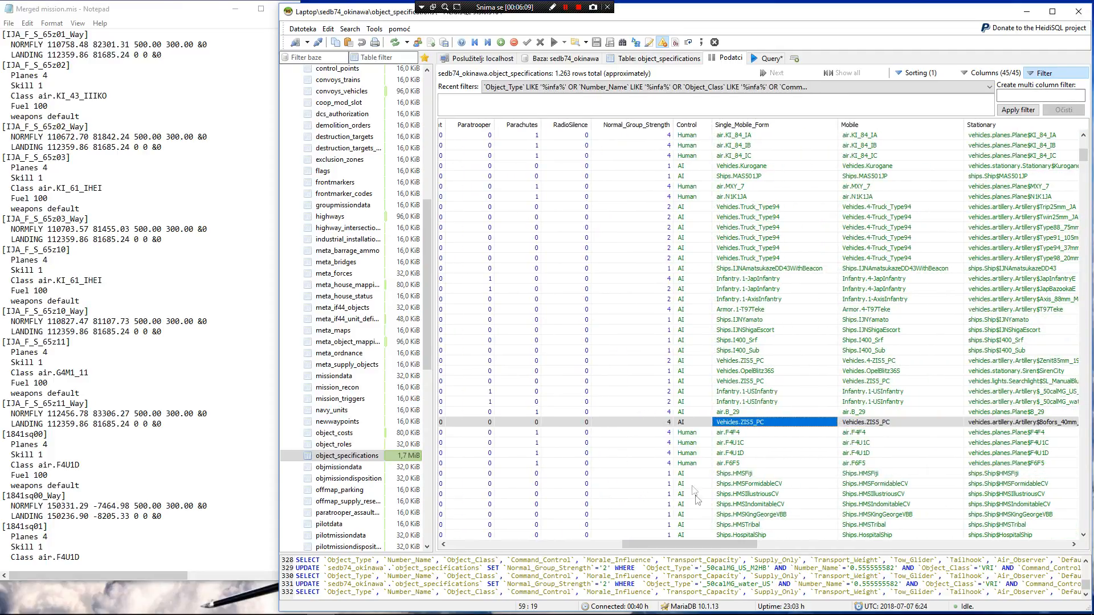
pyautogui.click(669, 424)
pyautogui.click(669, 424)
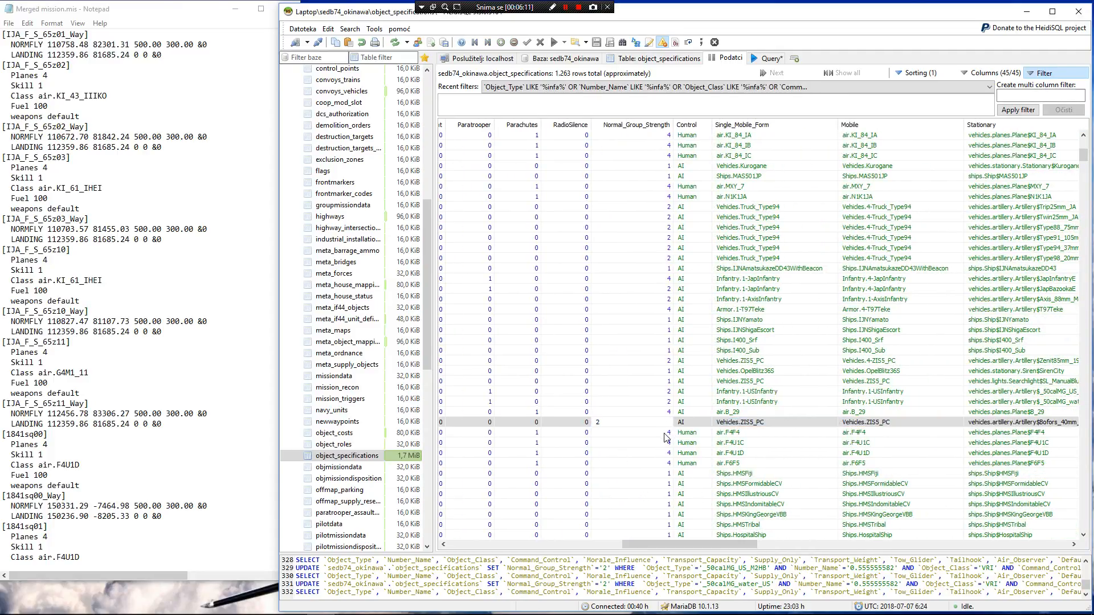
pyautogui.click(666, 434)
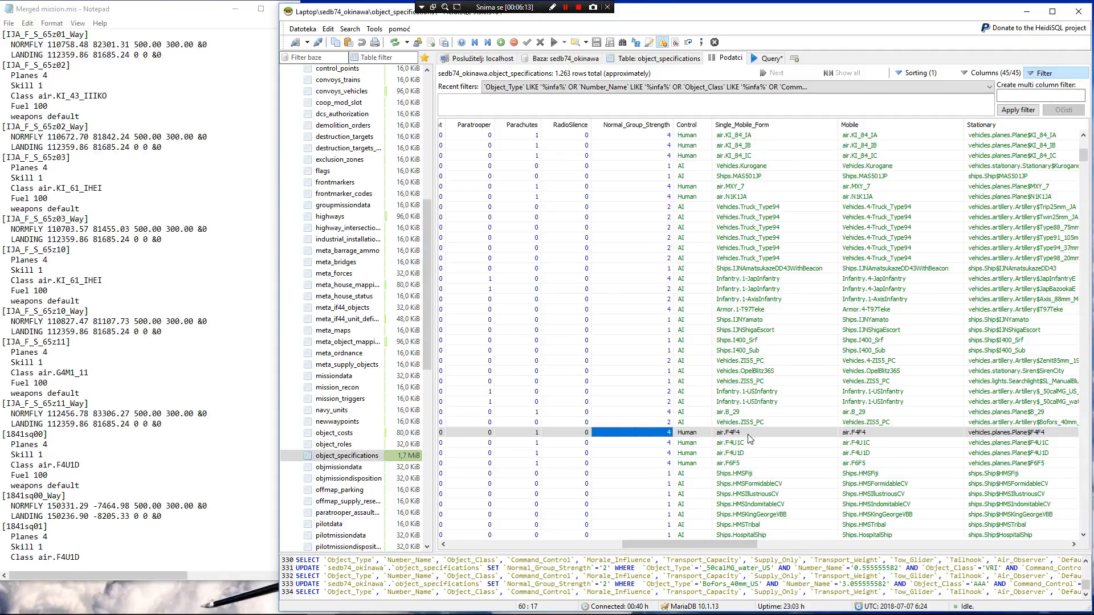
# - Past the aircraft rows, set M16_US's Normal_Group_Strength to 2
pyautogui.click(700, 474)
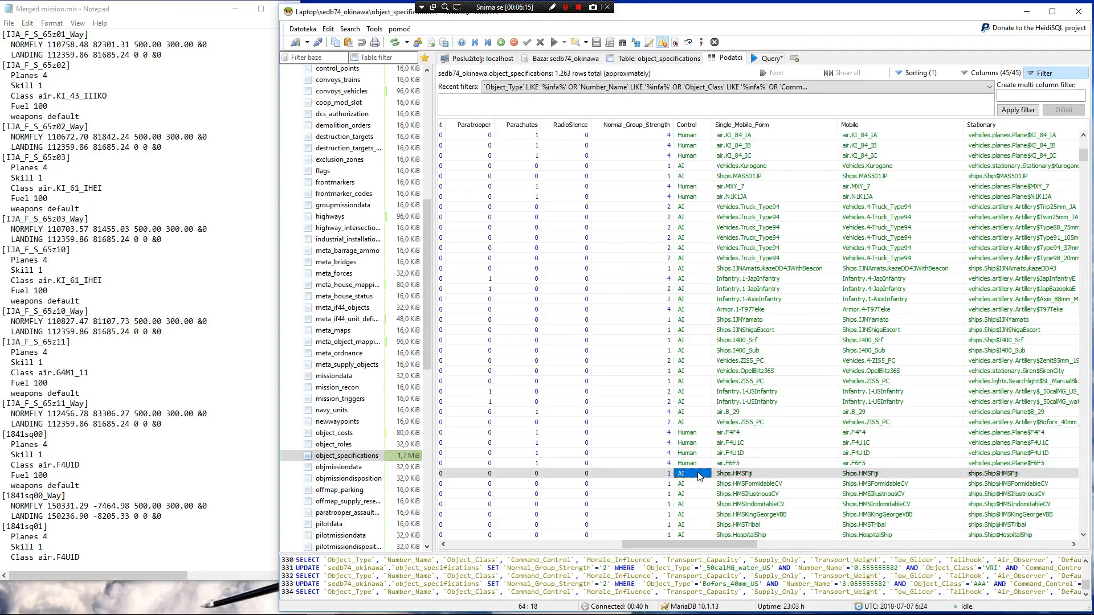
pyautogui.scroll(-3, 686, 494)
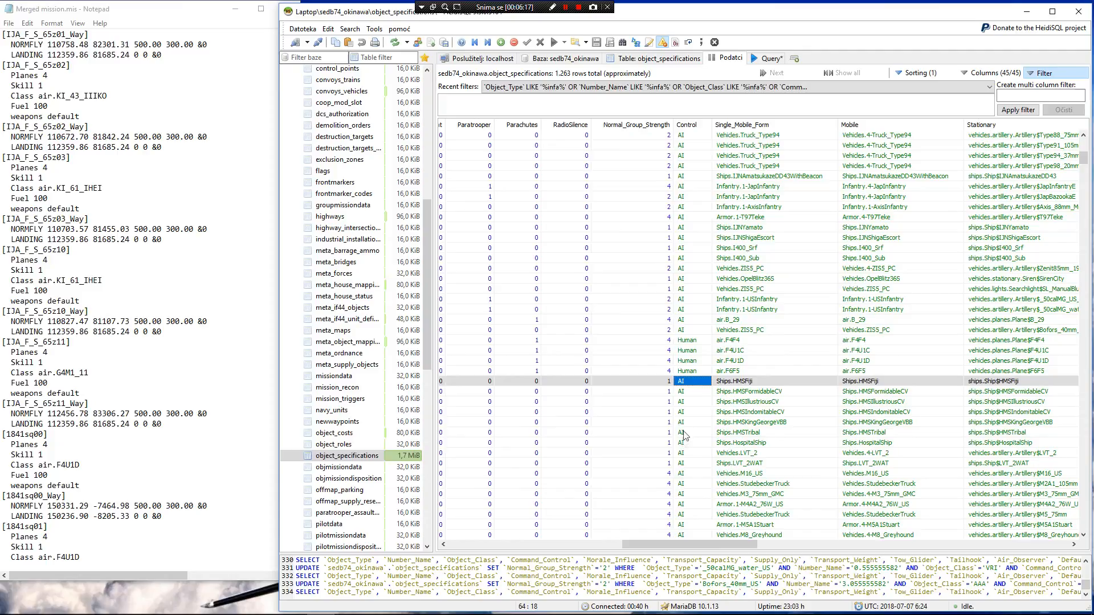
pyautogui.click(670, 473)
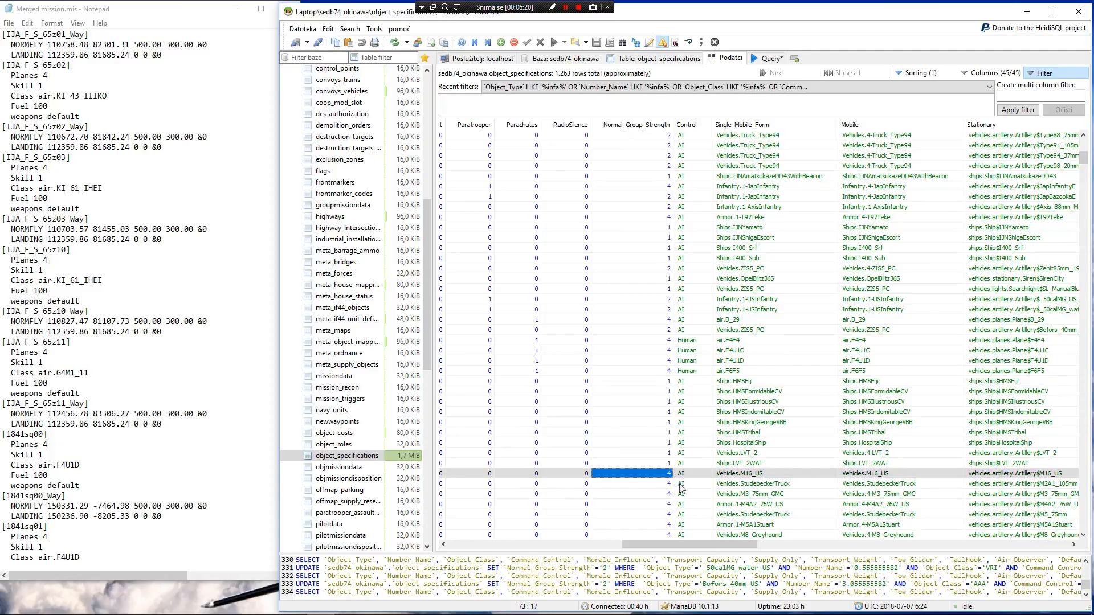
pyautogui.moveTo(722, 548); pyautogui.dragTo(690, 547)
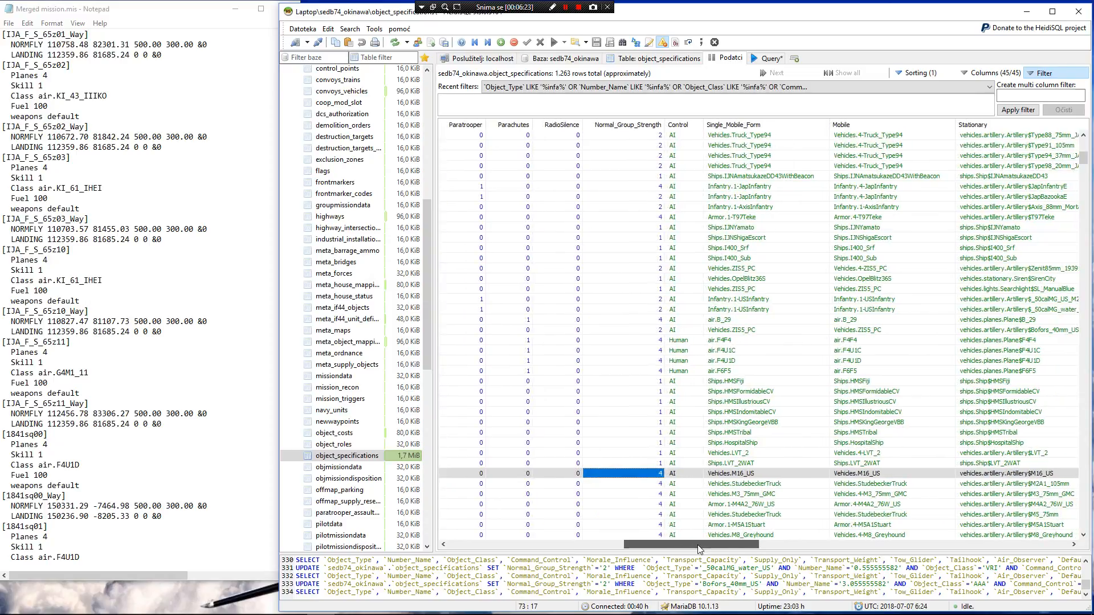
pyautogui.doubleClick(659, 475)
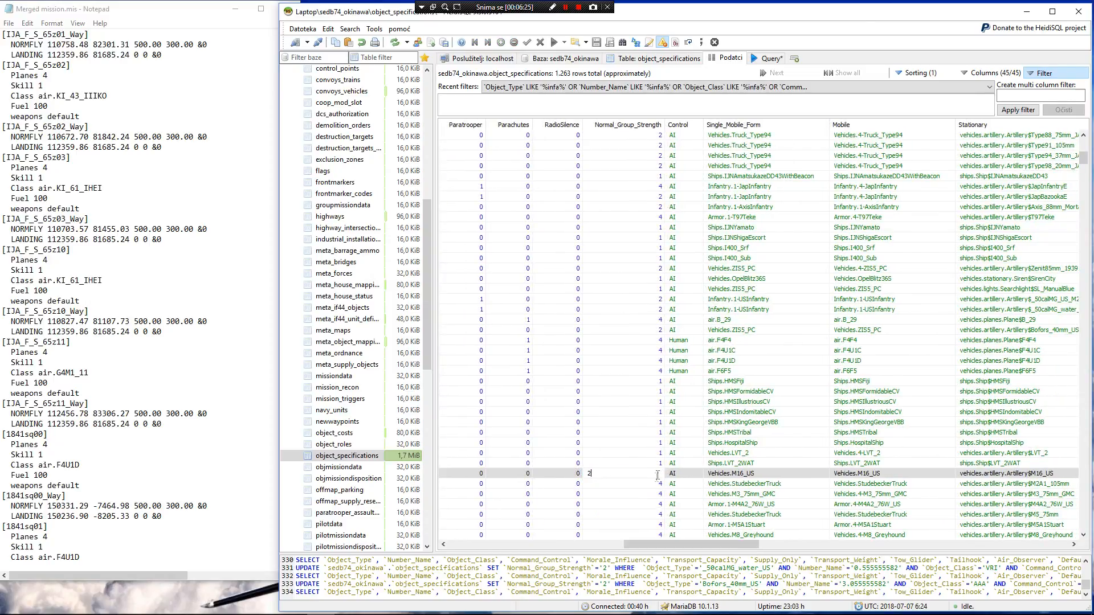
pyautogui.write('2')
pyautogui.click(659, 485)
pyautogui.moveTo(701, 548); pyautogui.dragTo(678, 544)
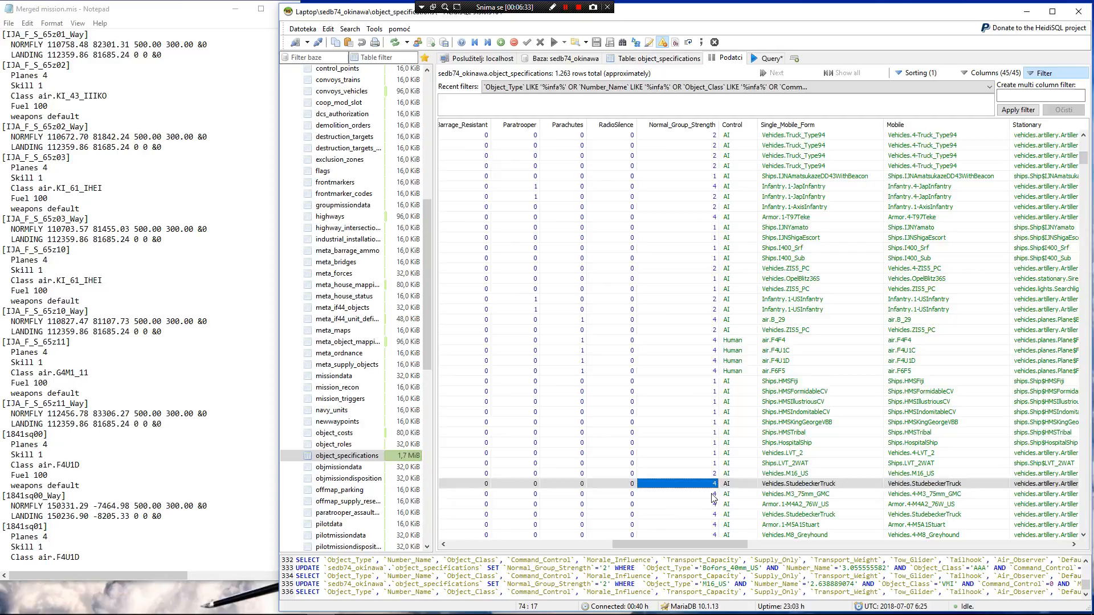
# - Set M3_75mm_GMC's Normal_Group_Strength to 2 and move down toward the Studebaker row
pyautogui.click(712, 494)
pyautogui.moveTo(733, 547); pyautogui.dragTo(709, 548)
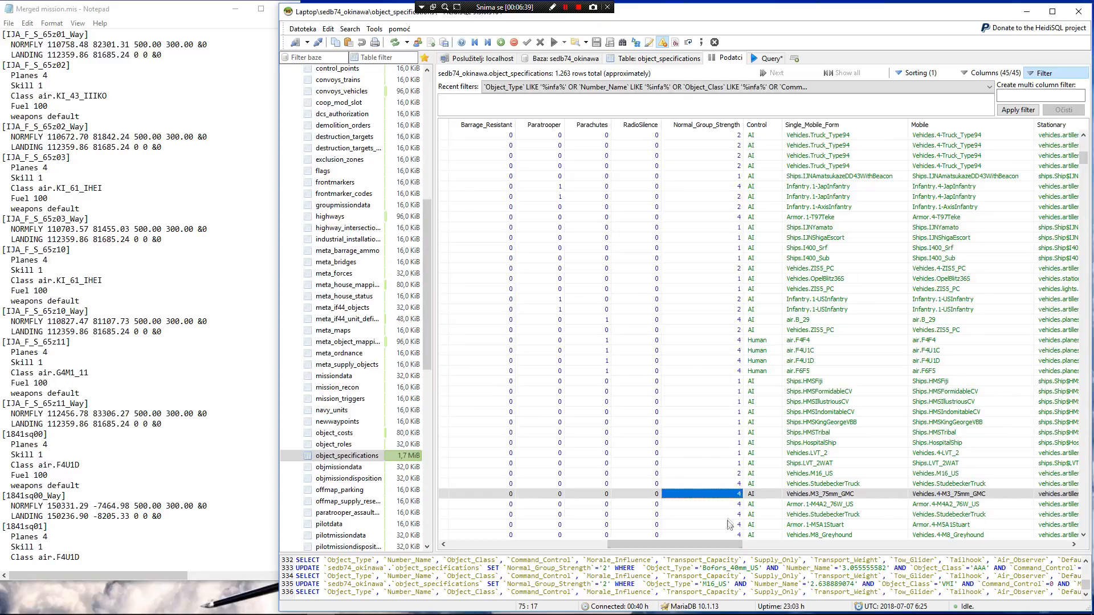
pyautogui.doubleClick(741, 494)
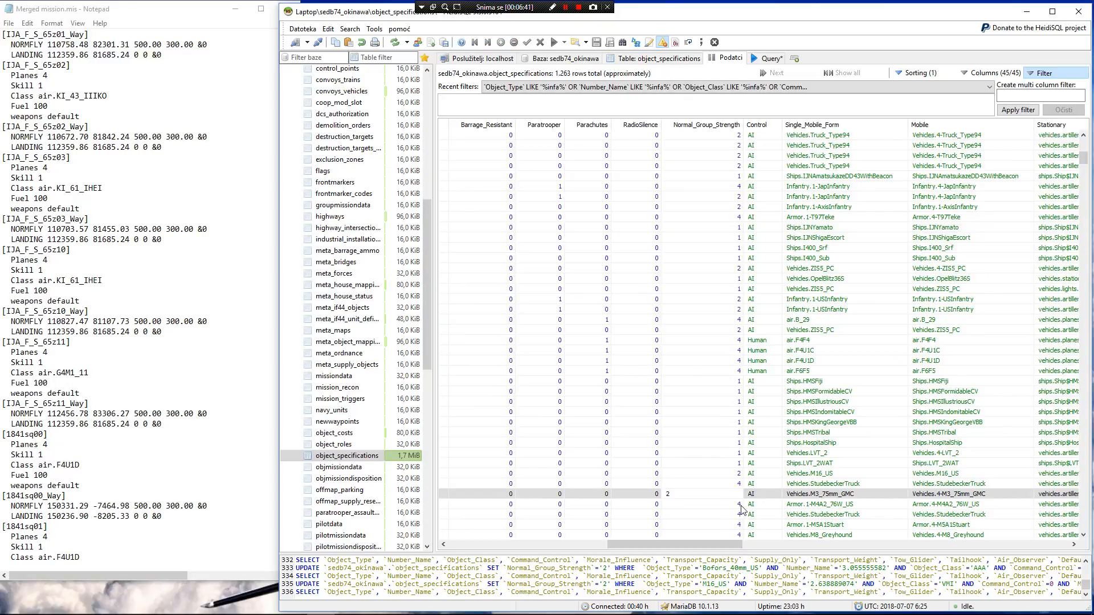
pyautogui.write('2')
pyautogui.click(741, 506)
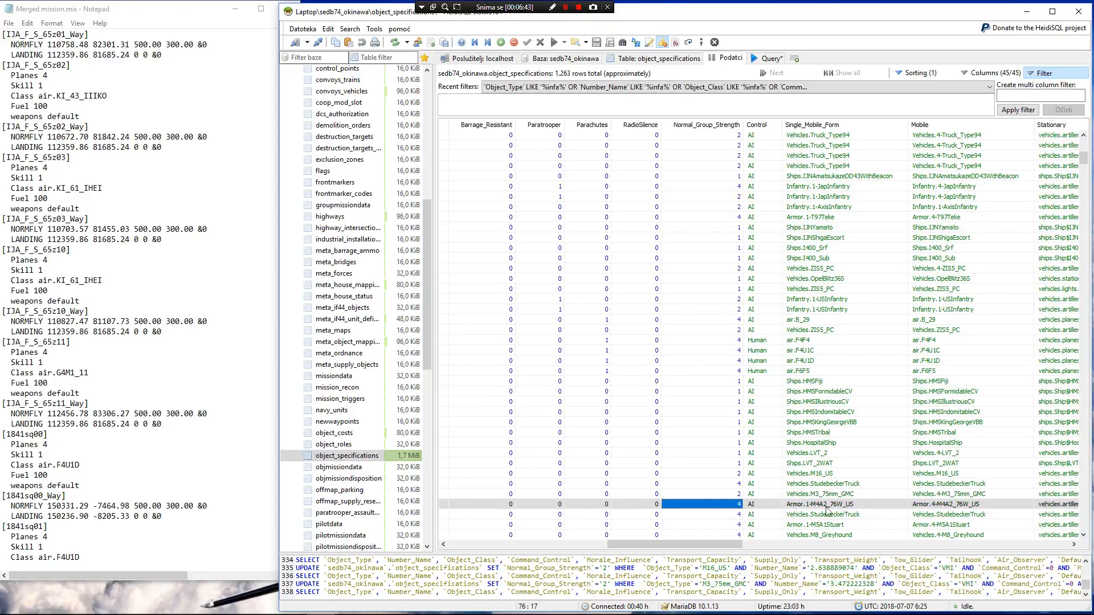
pyautogui.click(737, 515)
pyautogui.scroll(-3, 732, 543)
pyautogui.moveTo(727, 549); pyautogui.dragTo(559, 545)
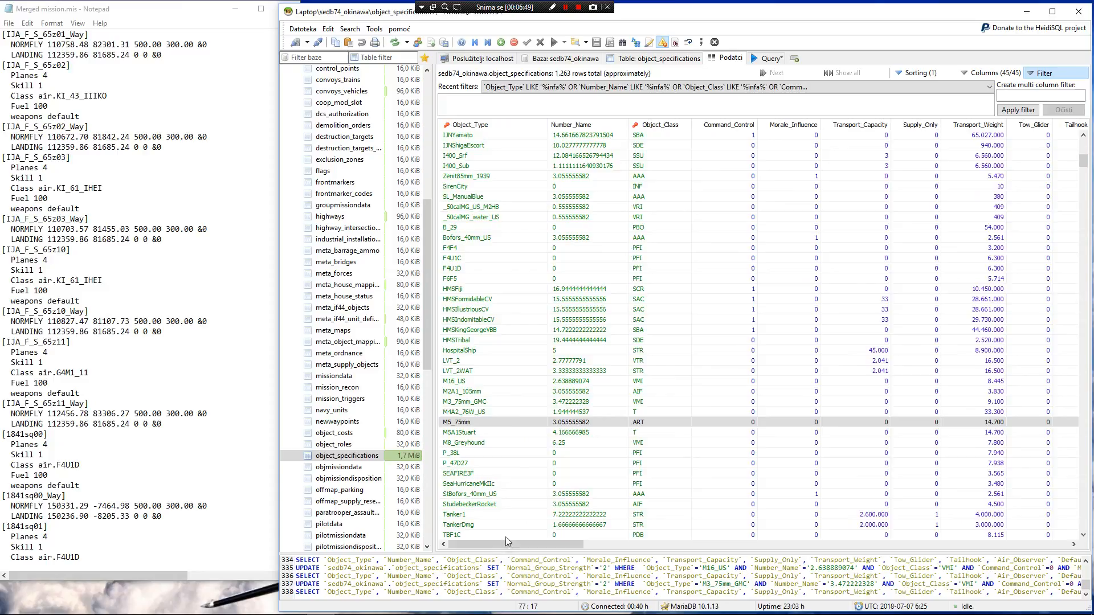
# - Set Normal_Group_Strength to 2 for the M5_75mm and M8_Greyhound entries
pyautogui.moveTo(517, 545); pyautogui.dragTo(690, 546)
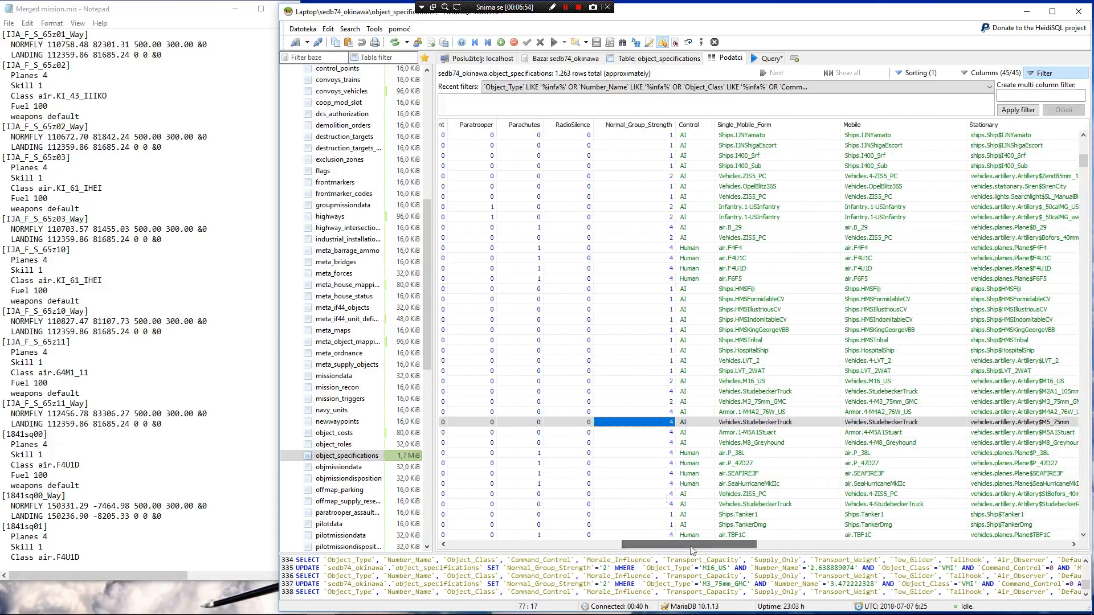
pyautogui.doubleClick(670, 423)
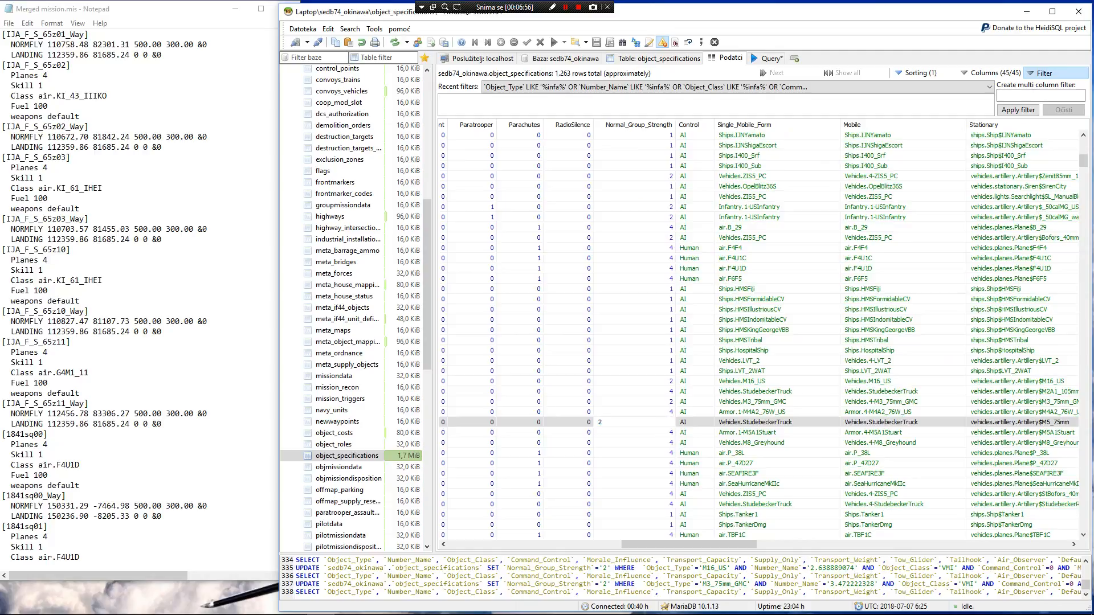
pyautogui.write('2')
pyautogui.click(668, 435)
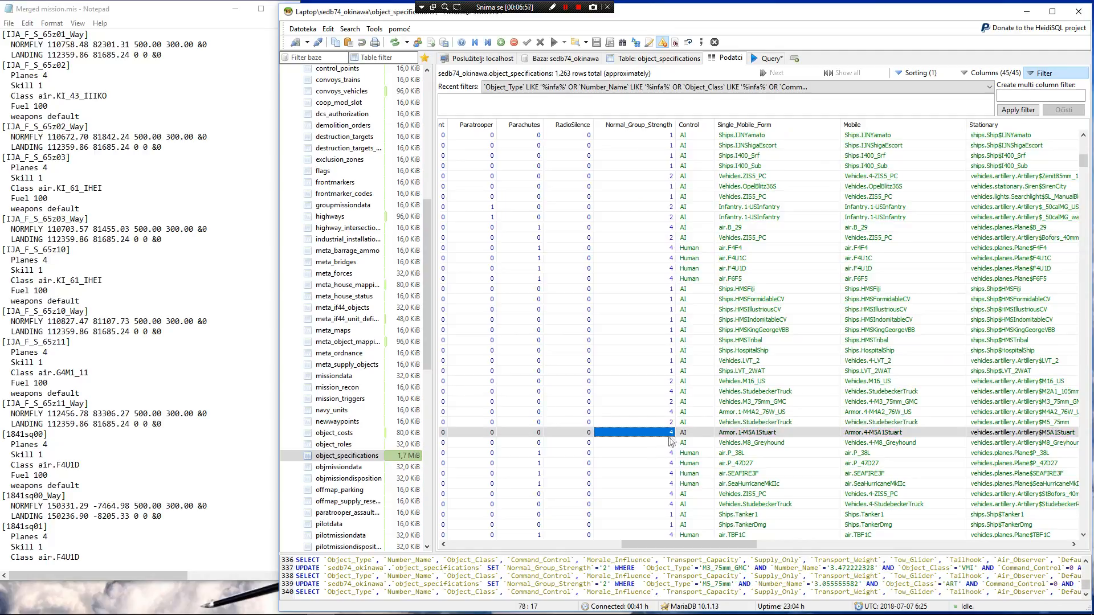
pyautogui.click(738, 447)
pyautogui.click(668, 445)
pyautogui.click(668, 445)
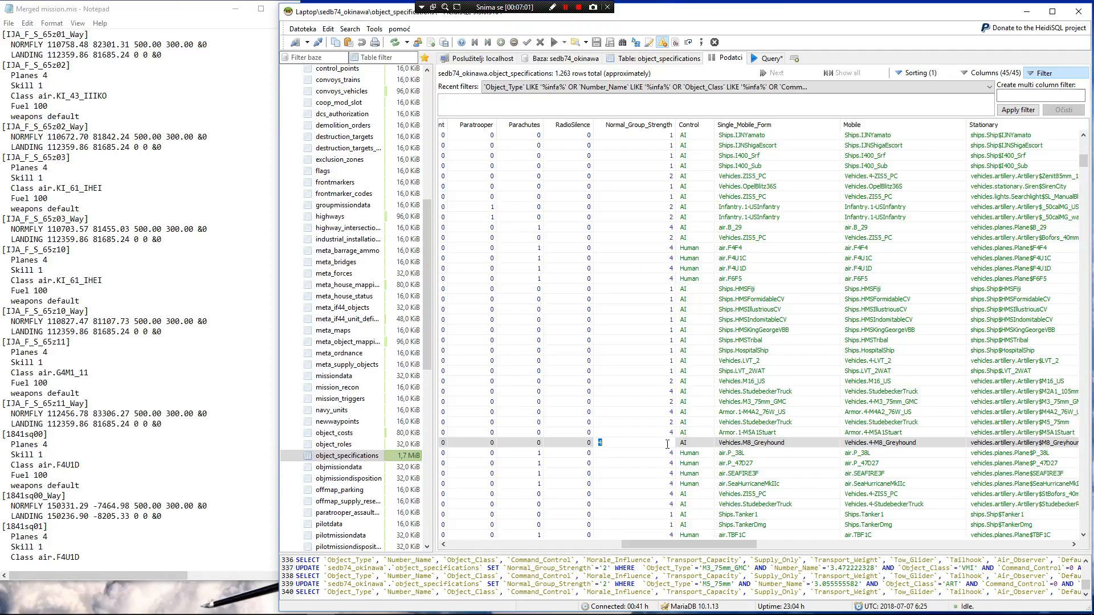
pyautogui.click(673, 454)
pyautogui.click(687, 484)
pyautogui.scroll(-4, 687, 498)
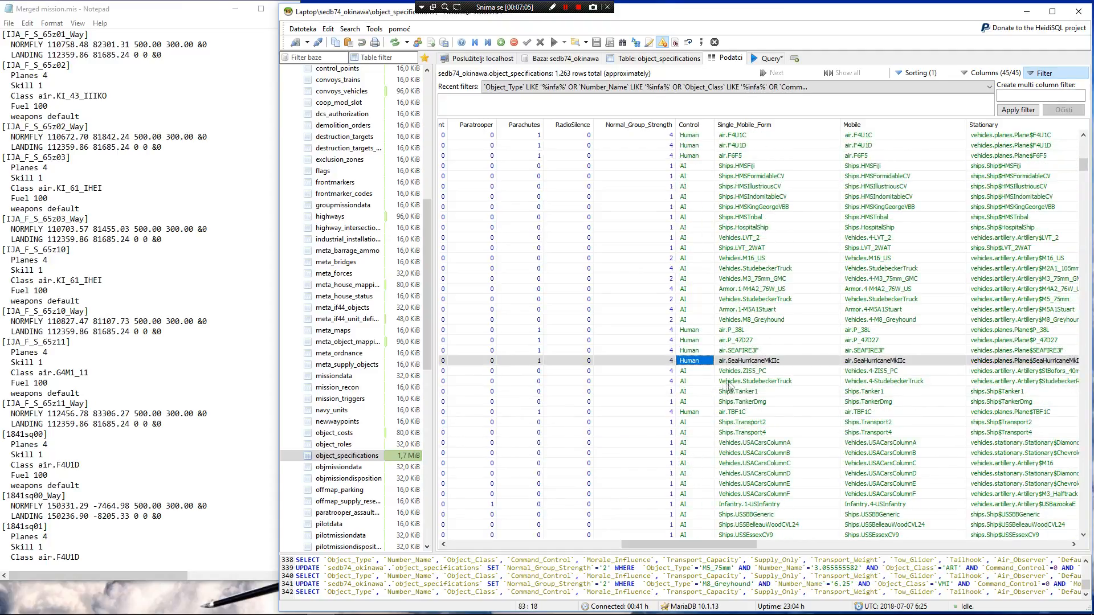
# - Set Normal_Group_Strength to 2 for Vehicles.ZIS5_PC and the Studebaker truck
pyautogui.click(750, 371)
pyautogui.moveTo(695, 545); pyautogui.dragTo(522, 550)
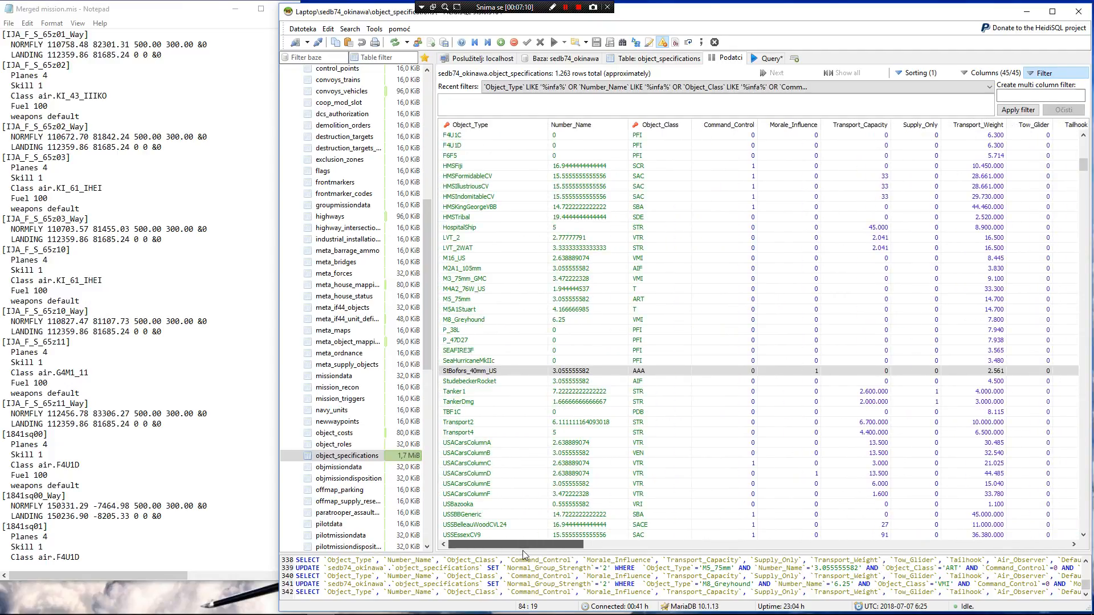
pyautogui.moveTo(522, 551); pyautogui.dragTo(689, 550)
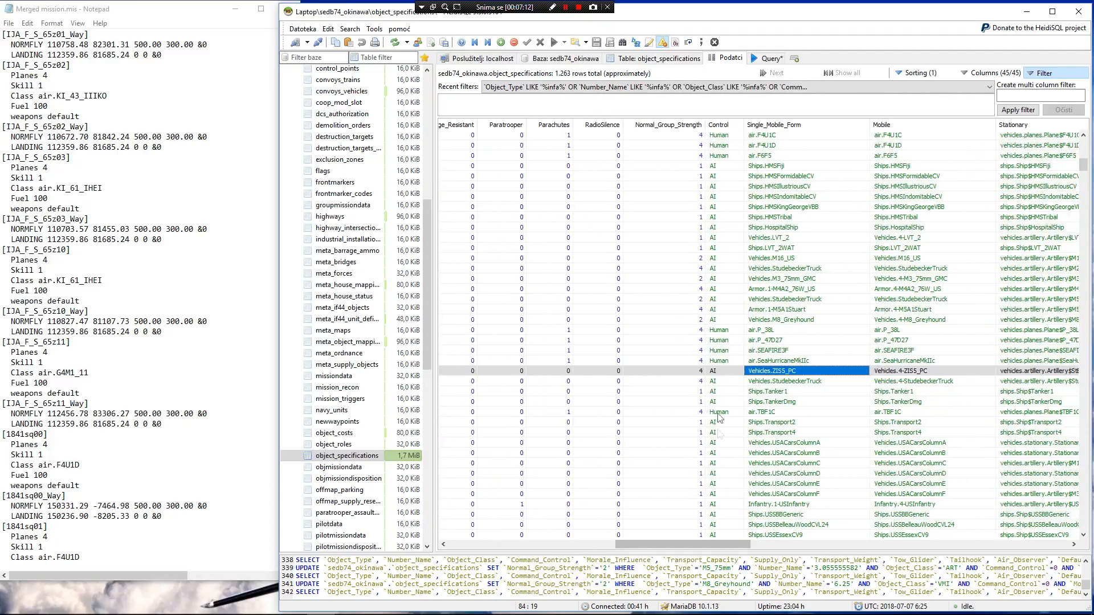
pyautogui.click(701, 373)
pyautogui.click(702, 371)
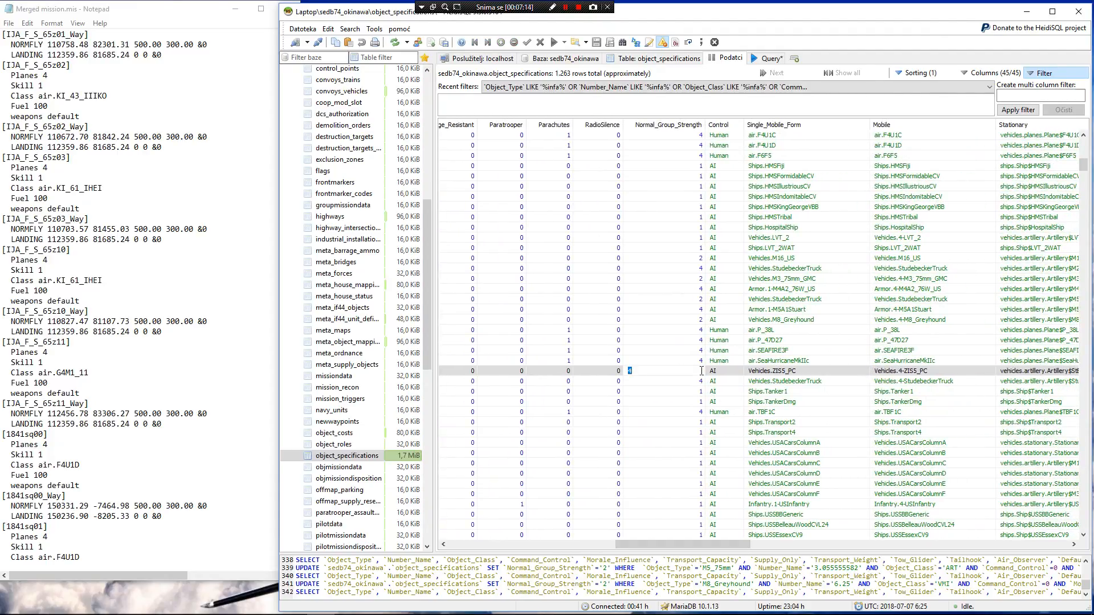
pyautogui.click(695, 383)
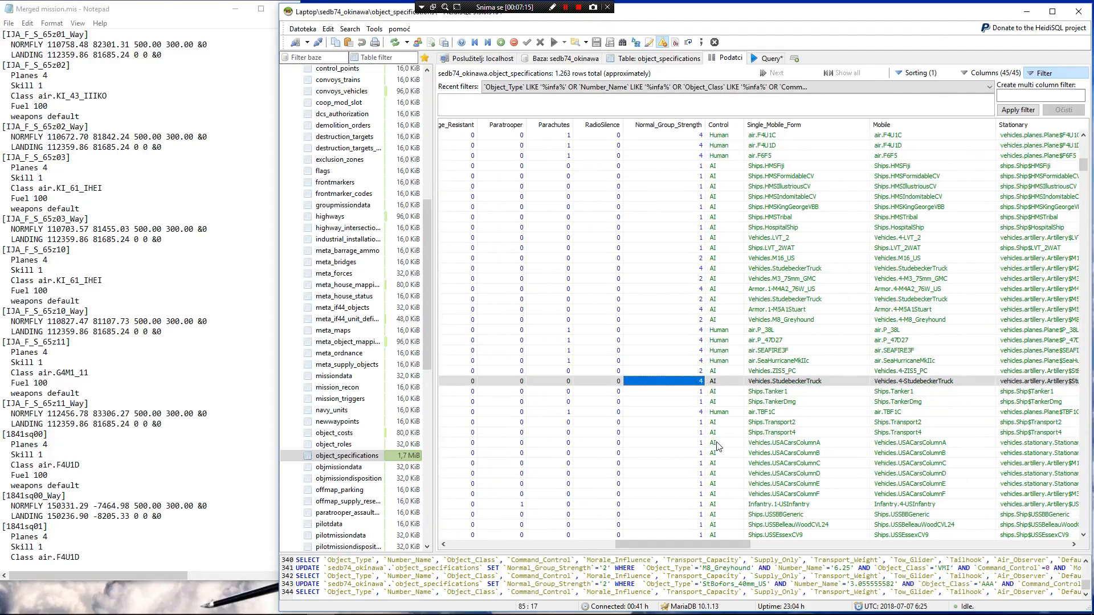
pyautogui.moveTo(699, 549); pyautogui.dragTo(667, 545)
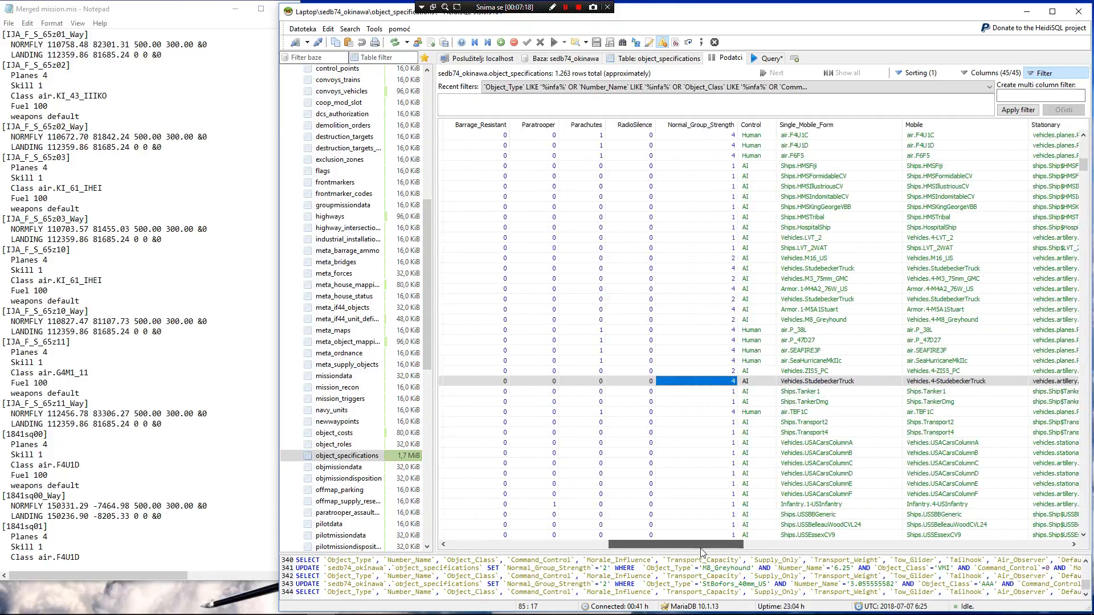
pyautogui.click(727, 383)
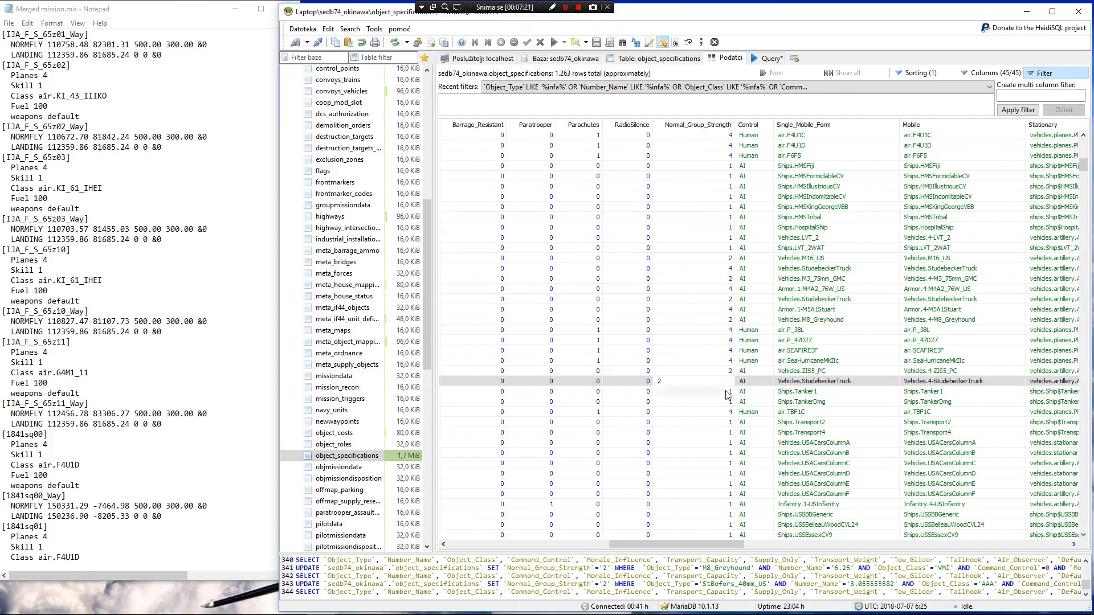
pyautogui.write('2')
pyautogui.click(727, 392)
# - Set the Infantry.1-USInfantry entries' Normal_Group_Strength to 2
pyautogui.click(731, 415)
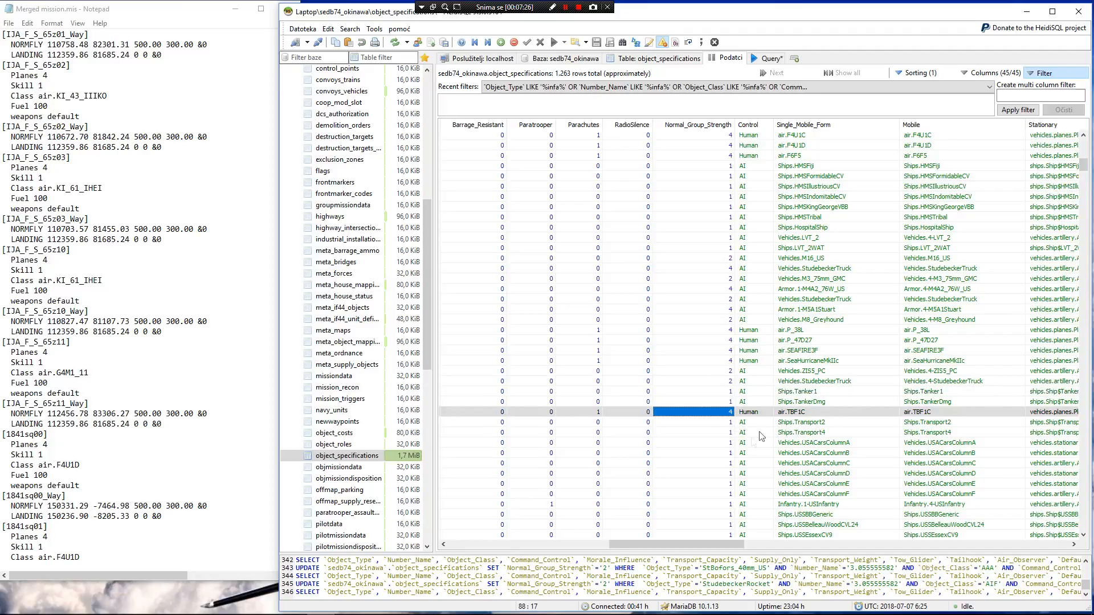
pyautogui.scroll(-2, 755, 444)
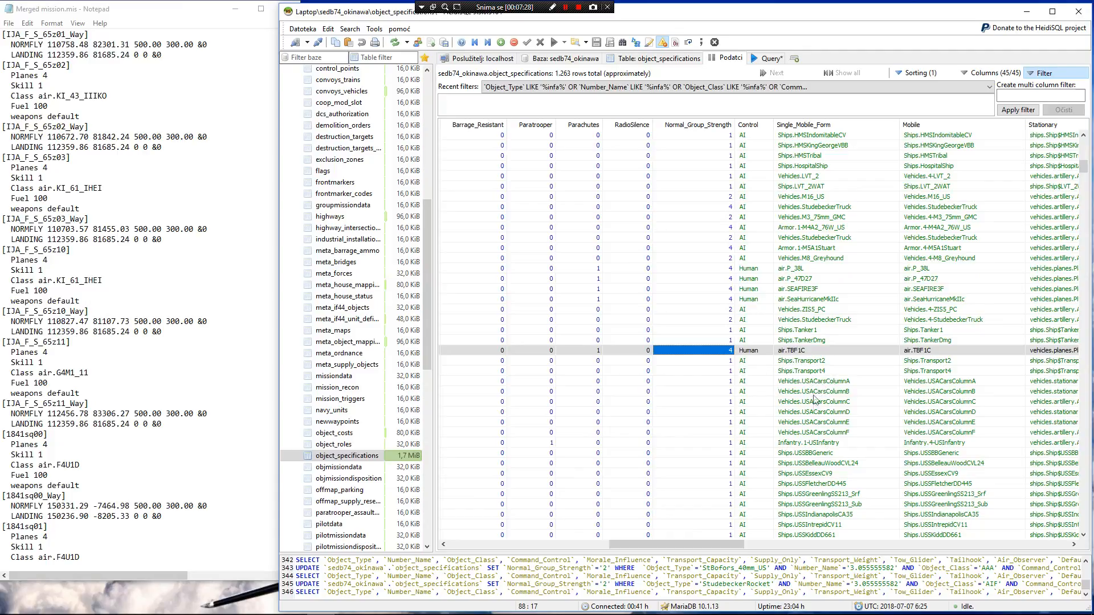
pyautogui.click(743, 444)
pyautogui.moveTo(735, 544); pyautogui.dragTo(692, 546)
pyautogui.doubleClick(657, 442)
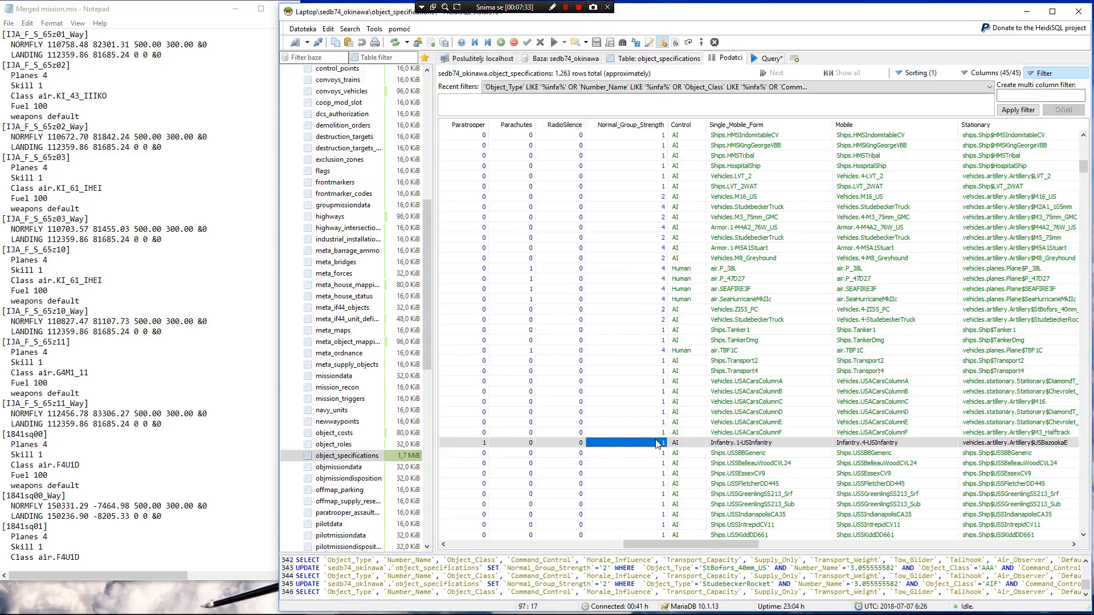
pyautogui.press('Down')
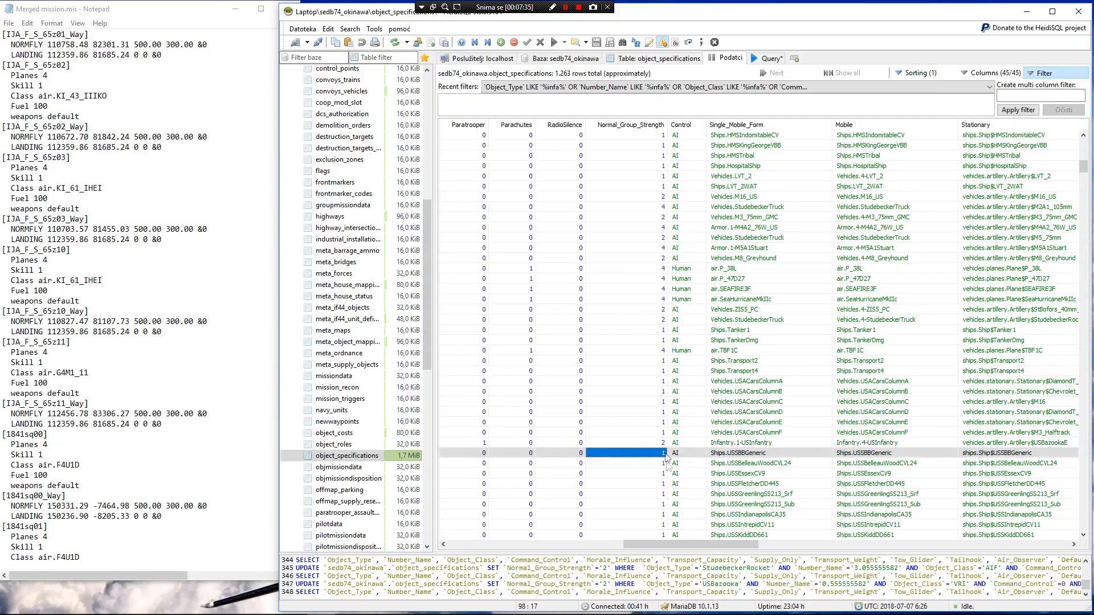
pyautogui.scroll(-3, 711, 531)
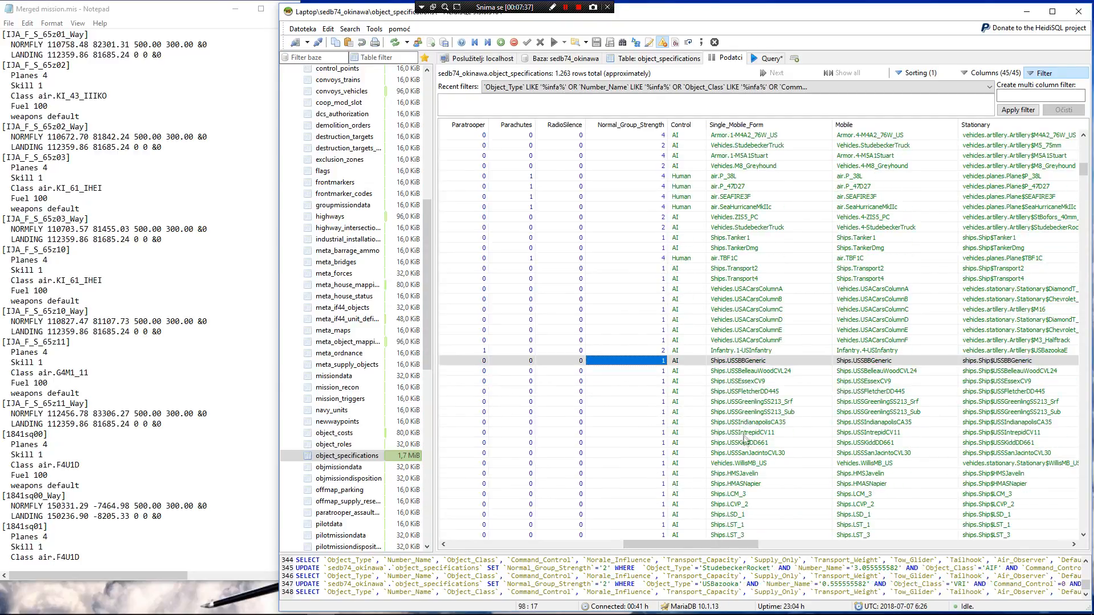
pyautogui.click(717, 463)
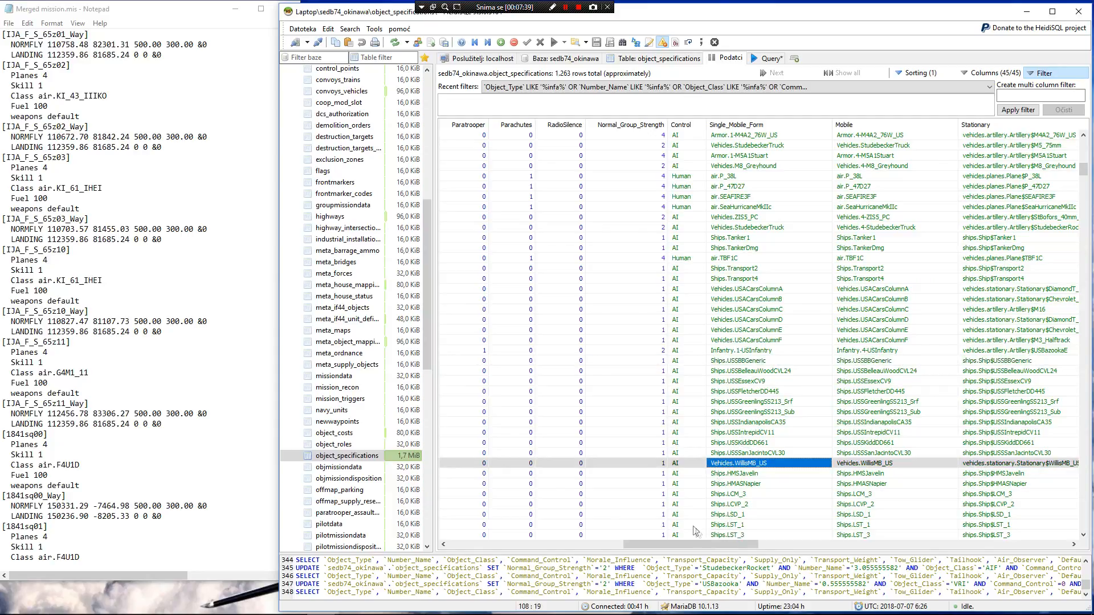
pyautogui.scroll(-2, 681, 501)
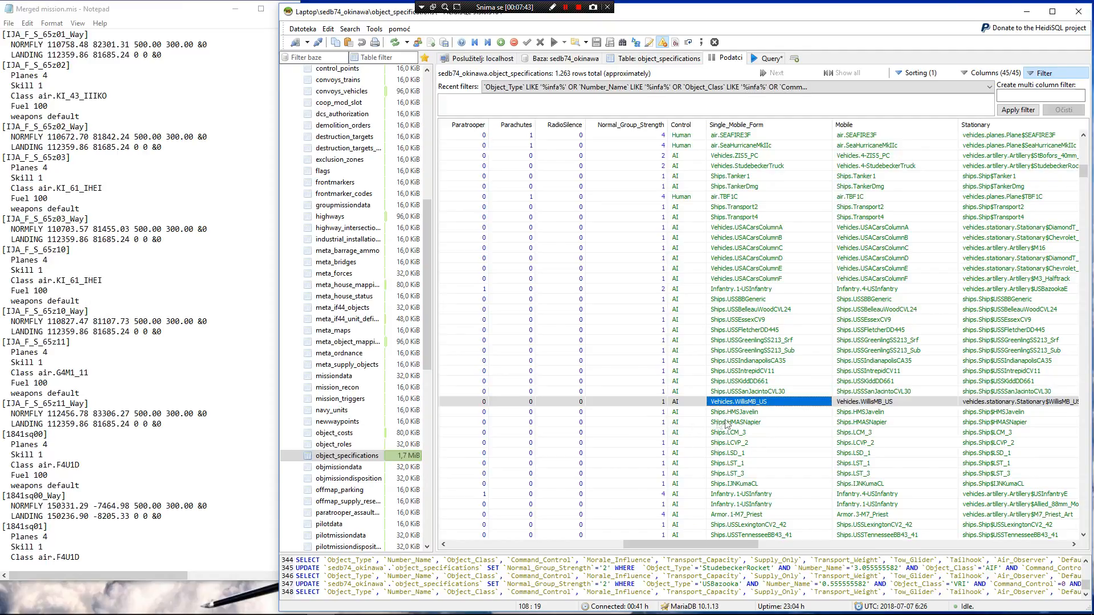
pyautogui.scroll(-3, 717, 426)
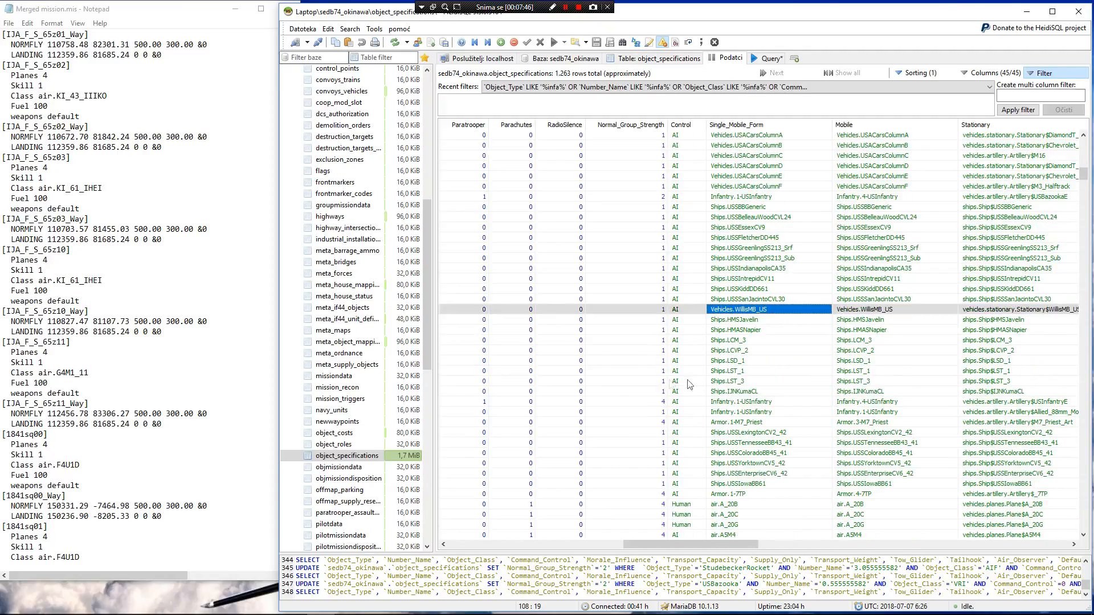
pyautogui.click(666, 403)
pyautogui.moveTo(688, 551); pyautogui.dragTo(502, 548)
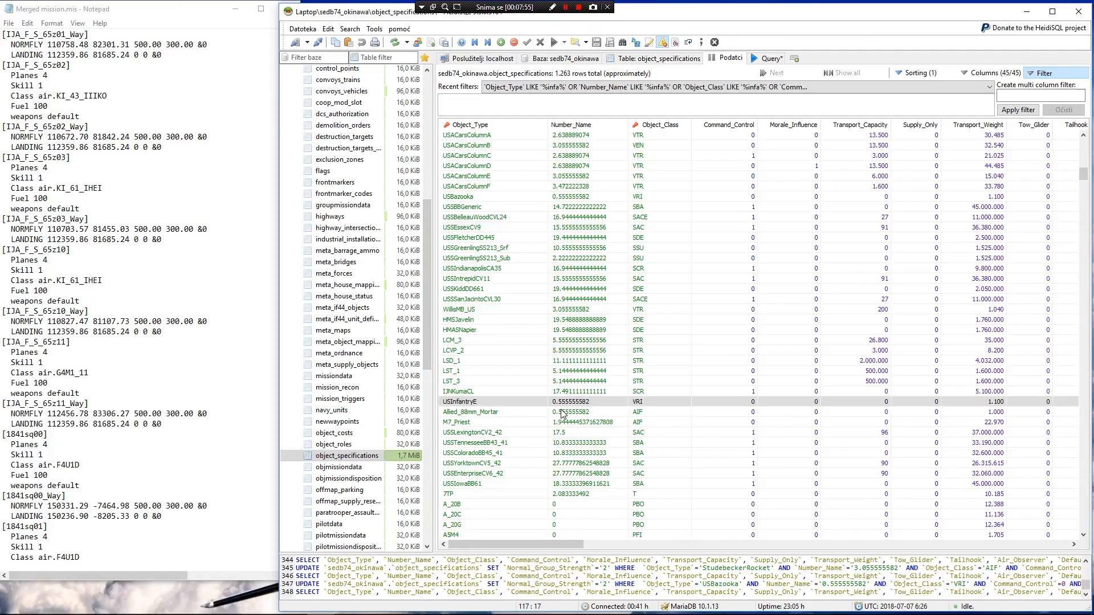
# - Set the M7_Priest entry's Normal_Group_Strength to 2
pyautogui.click(560, 412)
pyautogui.moveTo(532, 544); pyautogui.dragTo(689, 545)
pyautogui.doubleClick(757, 423)
pyautogui.write('2')
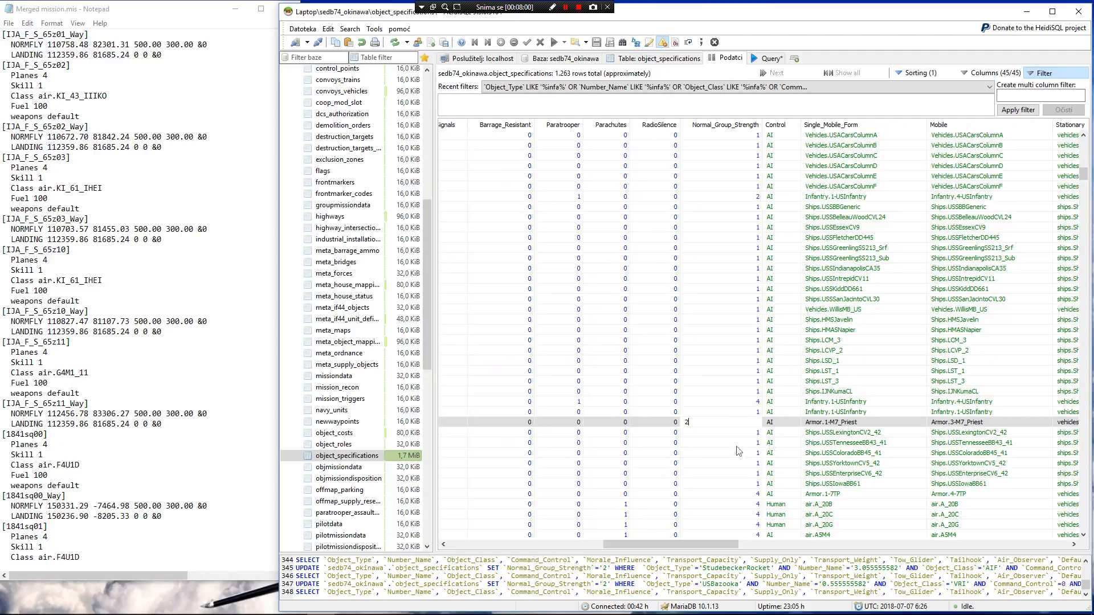
pyautogui.click(761, 434)
# - Check the USSIowaBB61 and Armor.1-7TP group strengths, then bring the Notepad mission file forward
pyautogui.scroll(-2, 765, 456)
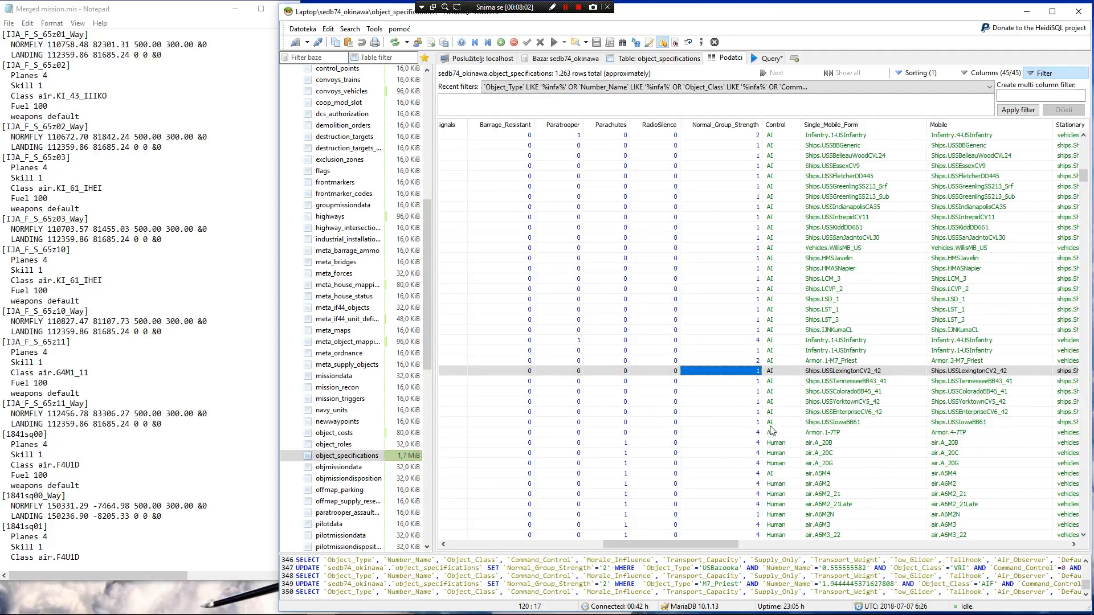
pyautogui.click(759, 425)
pyautogui.click(751, 435)
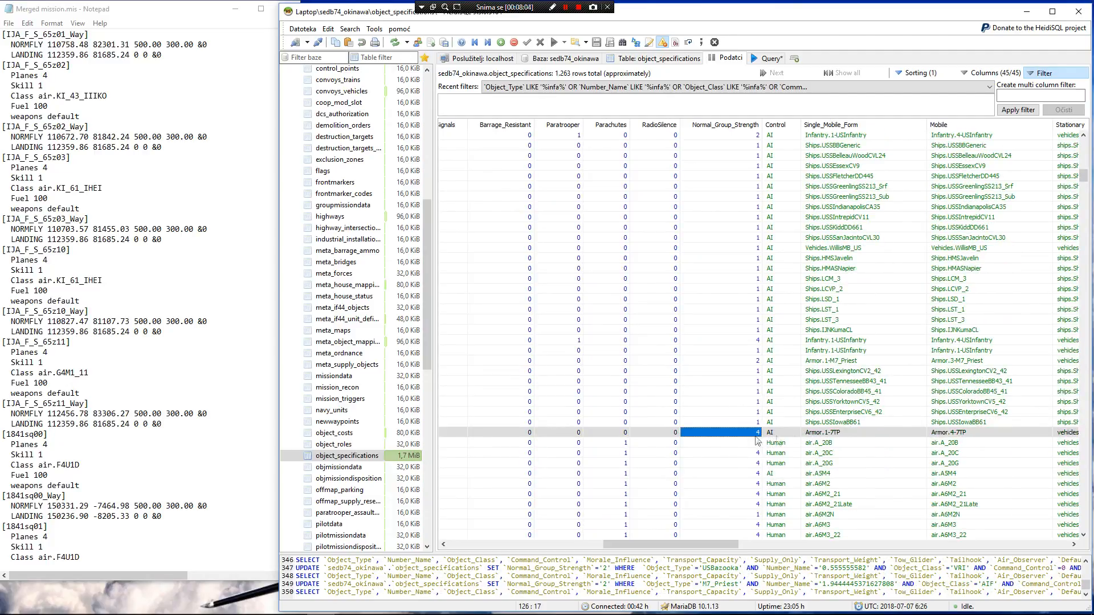
pyautogui.moveTo(719, 547); pyautogui.dragTo(1036, 537)
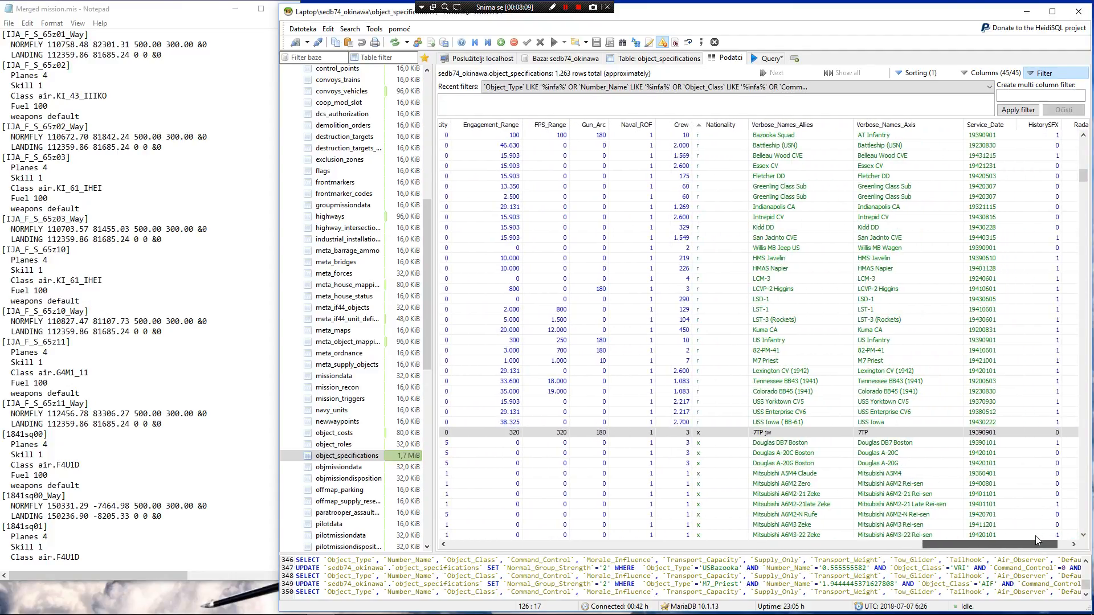
pyautogui.moveTo(1034, 536); pyautogui.dragTo(1058, 535)
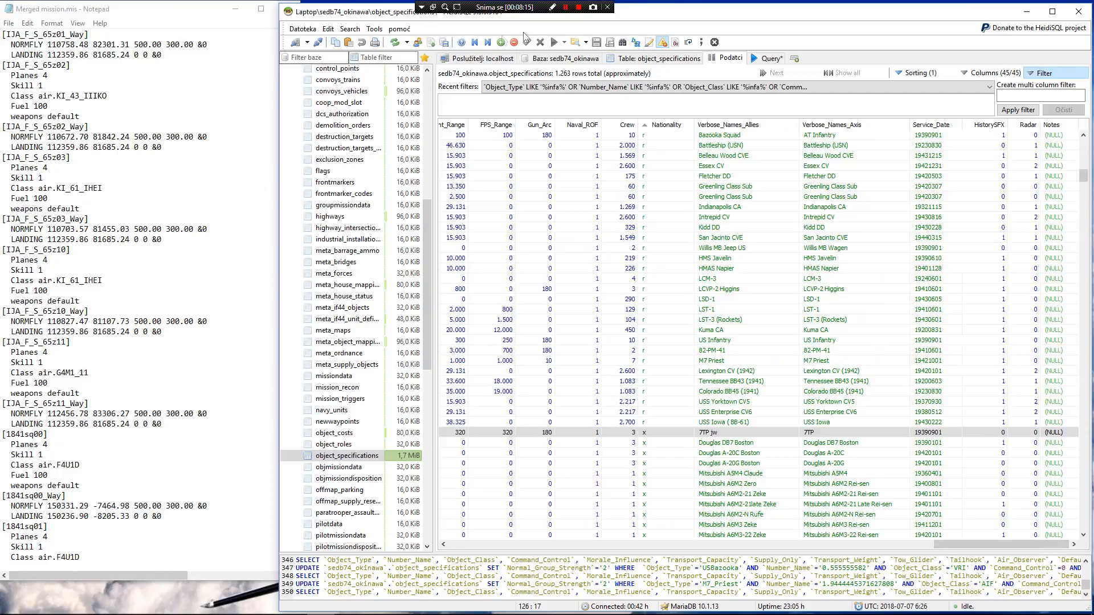
pyautogui.moveTo(427, 268); pyautogui.dragTo(429, 142)
pyautogui.click(237, 18)
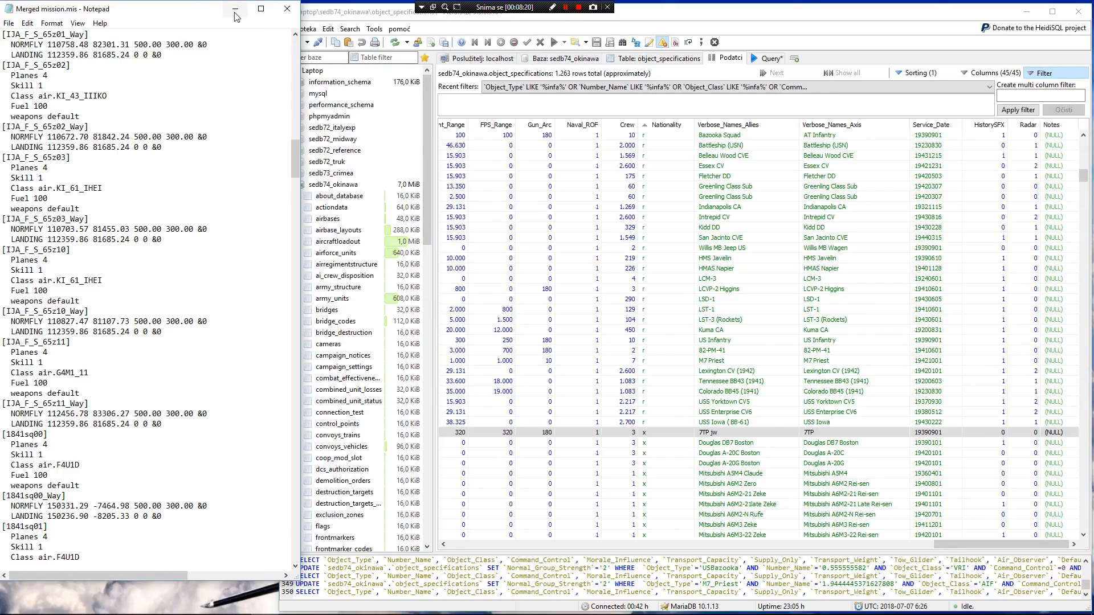
# - Minimize Notepad and choose 'Izvezi bazu kao SQL' for the sedb74_okinawa database
pyautogui.click(235, 12)
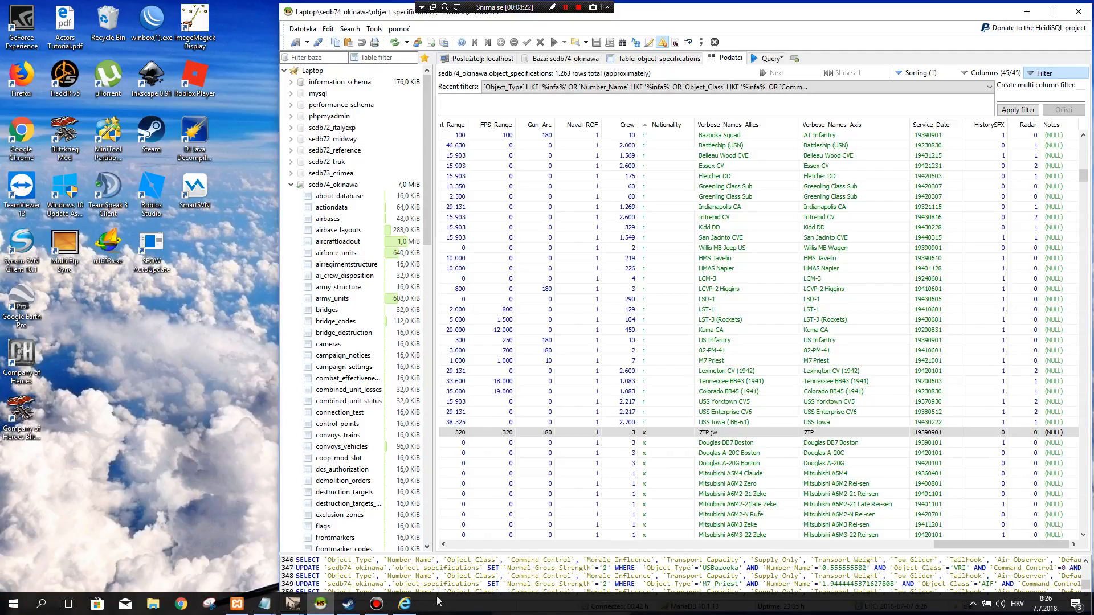
pyautogui.moveTo(699, 19); pyautogui.dragTo(622, 85)
pyautogui.click(272, 252)
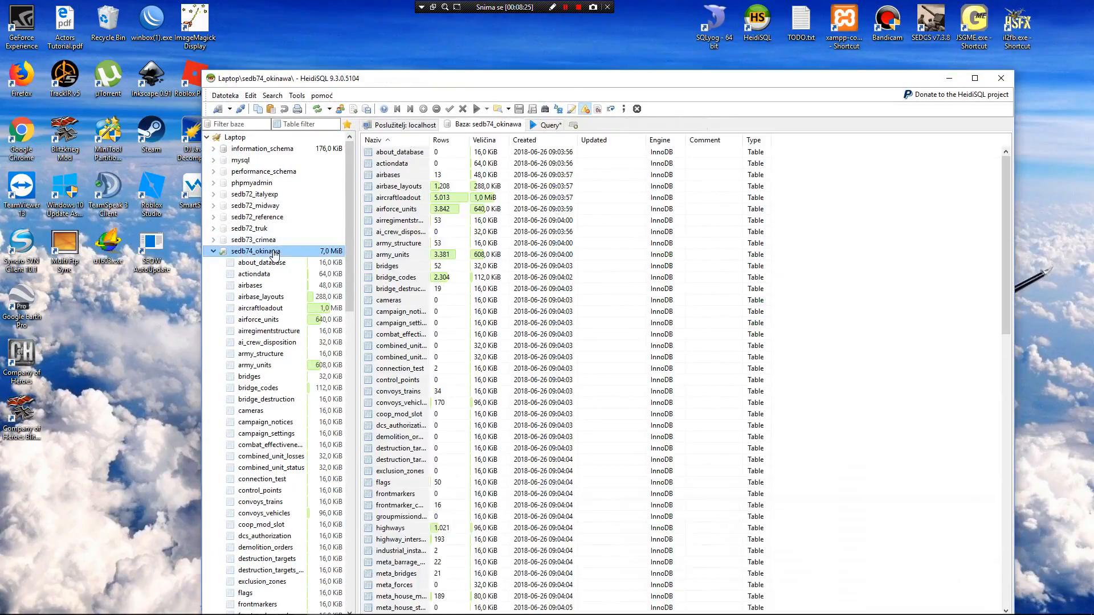
pyautogui.rightClick(273, 254)
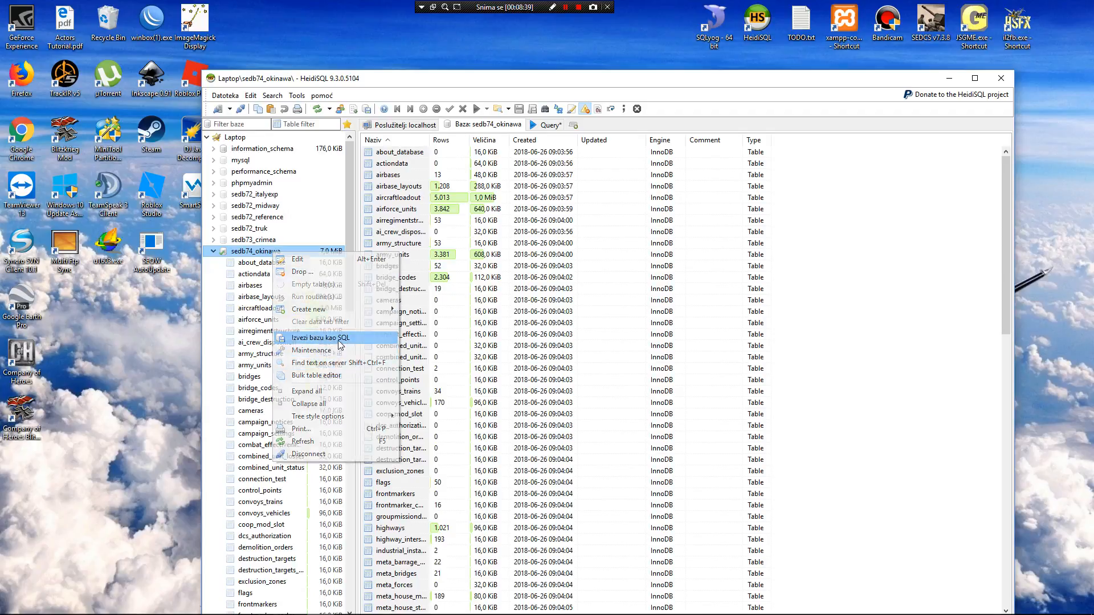
pyautogui.click(340, 338)
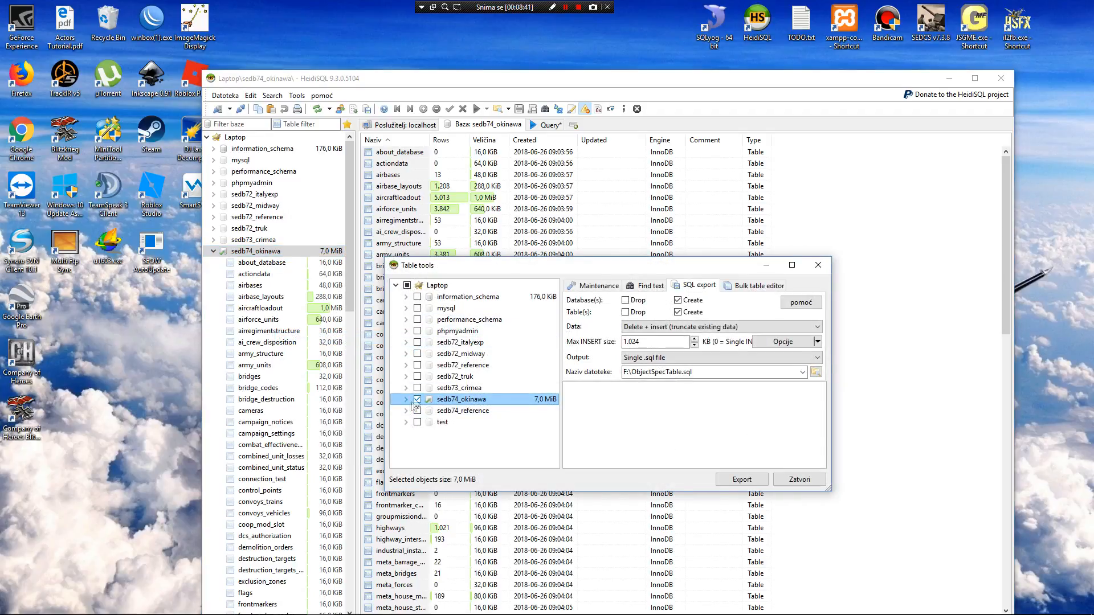
# - Export sedb74_okinawa with drop database/table options to F:\Okinawa_before_init.sql, then close the tools
pyautogui.click(625, 312)
pyautogui.click(626, 300)
pyautogui.doubleClick(676, 373)
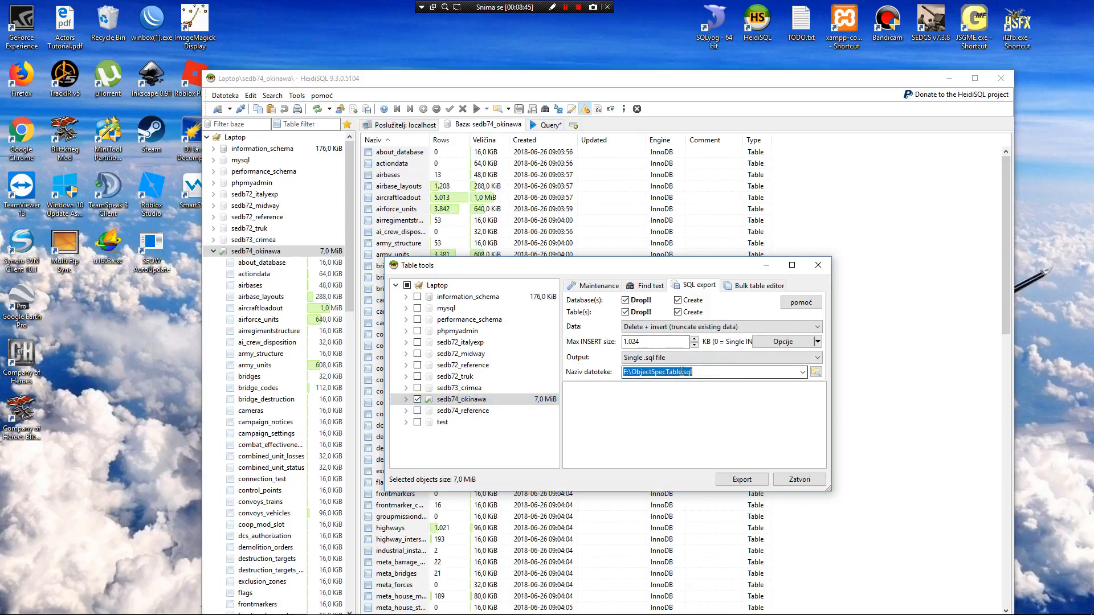
pyautogui.moveTo(633, 372); pyautogui.dragTo(674, 373)
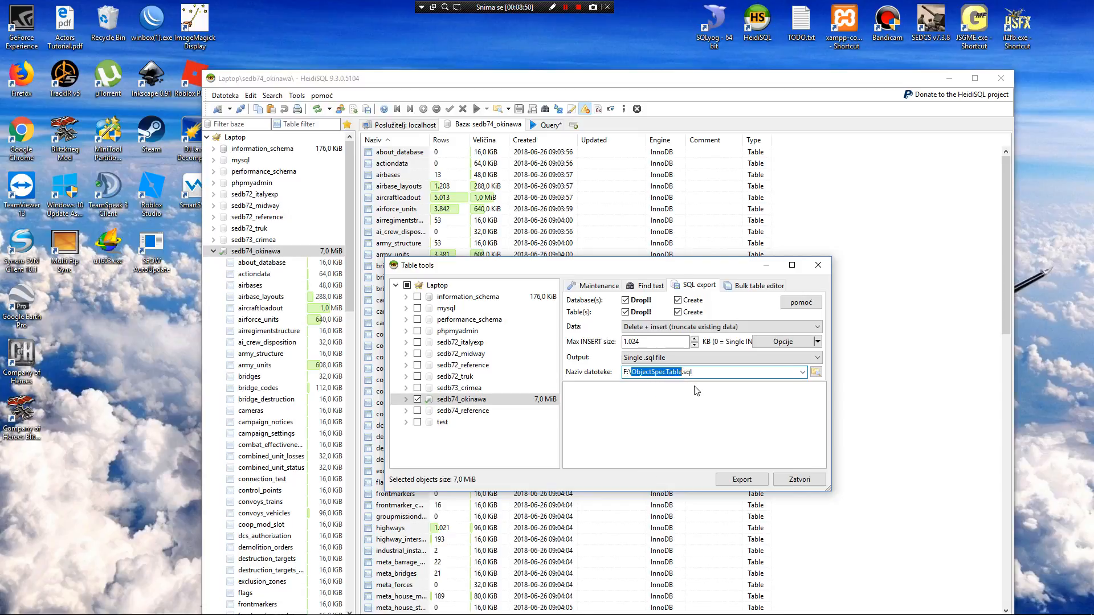
pyautogui.write('Okinawa_before_ini')
pyautogui.click(738, 480)
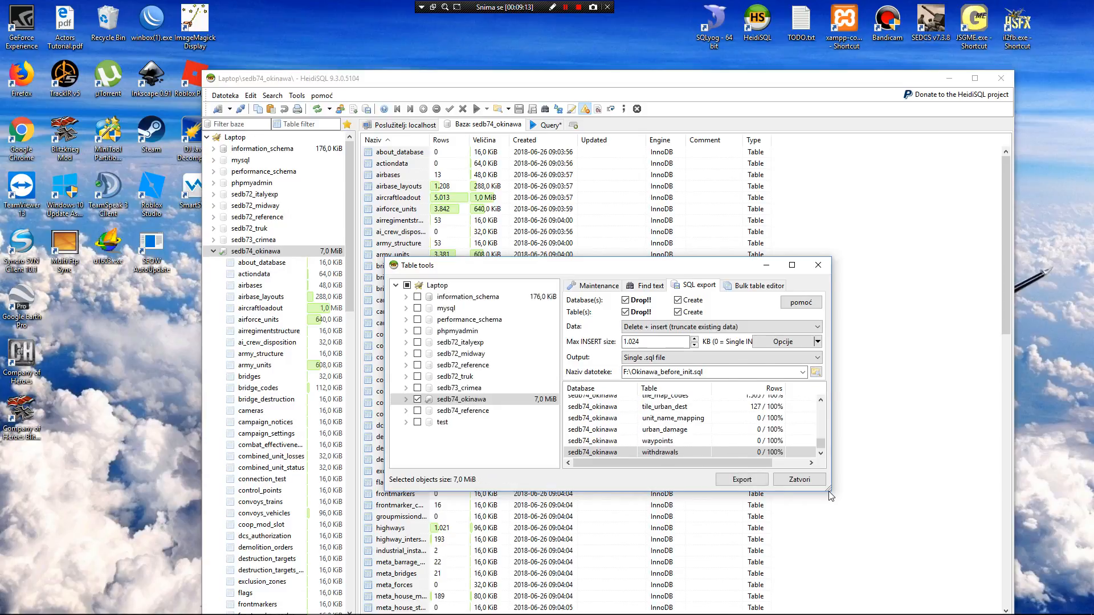
pyautogui.click(796, 482)
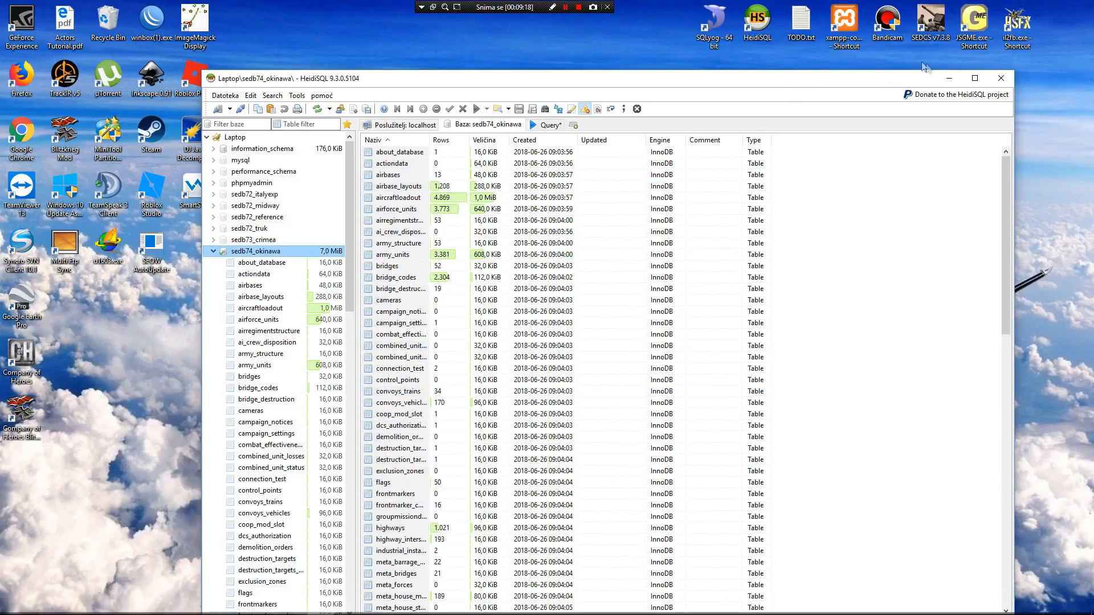
# - Minimize HeidiSQL, switch to SEOW DCS and dismiss the coop-log alert
pyautogui.click(949, 78)
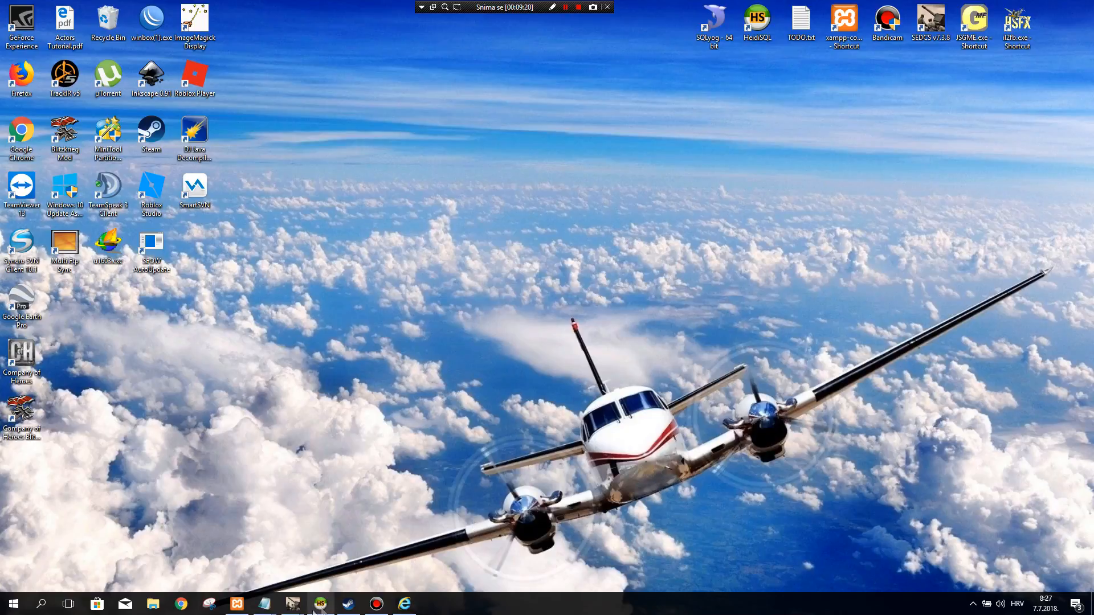
pyautogui.moveTo(295, 608)
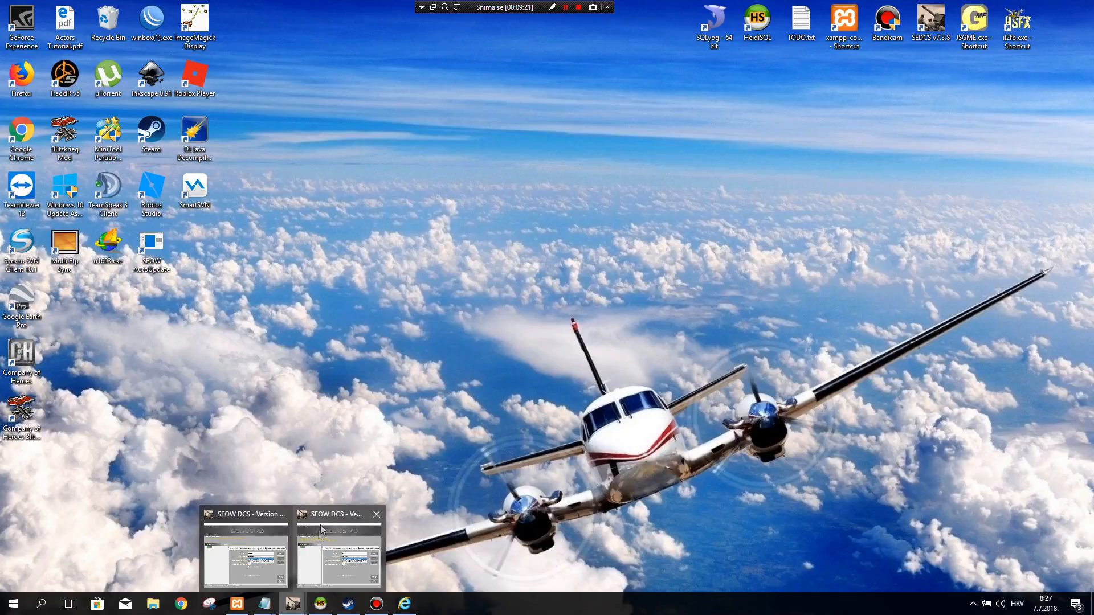
pyautogui.moveTo(323, 515)
pyautogui.click(323, 515)
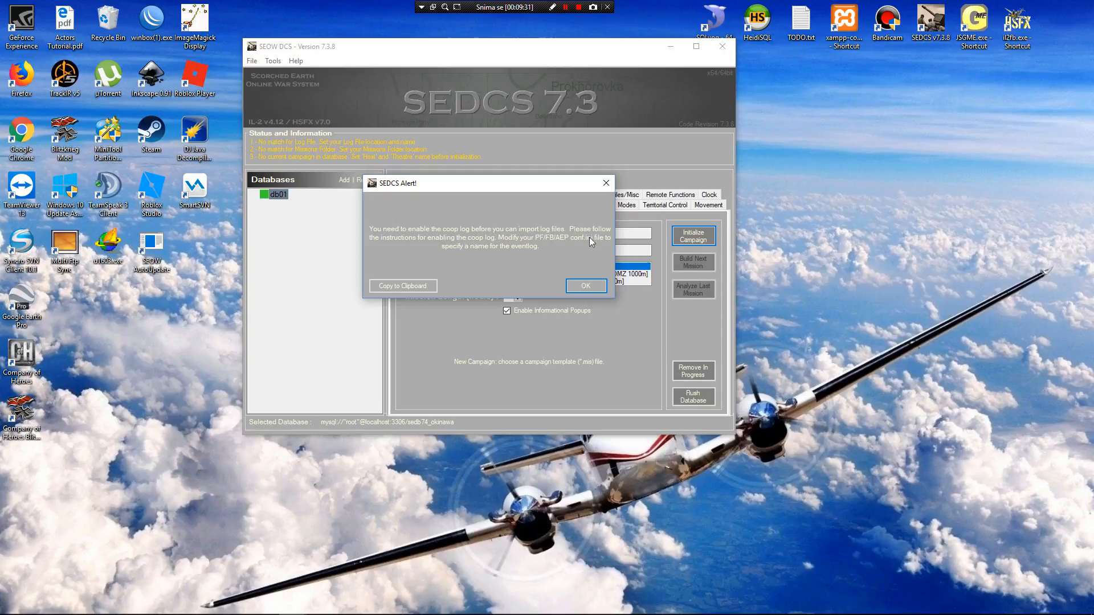
pyautogui.click(580, 290)
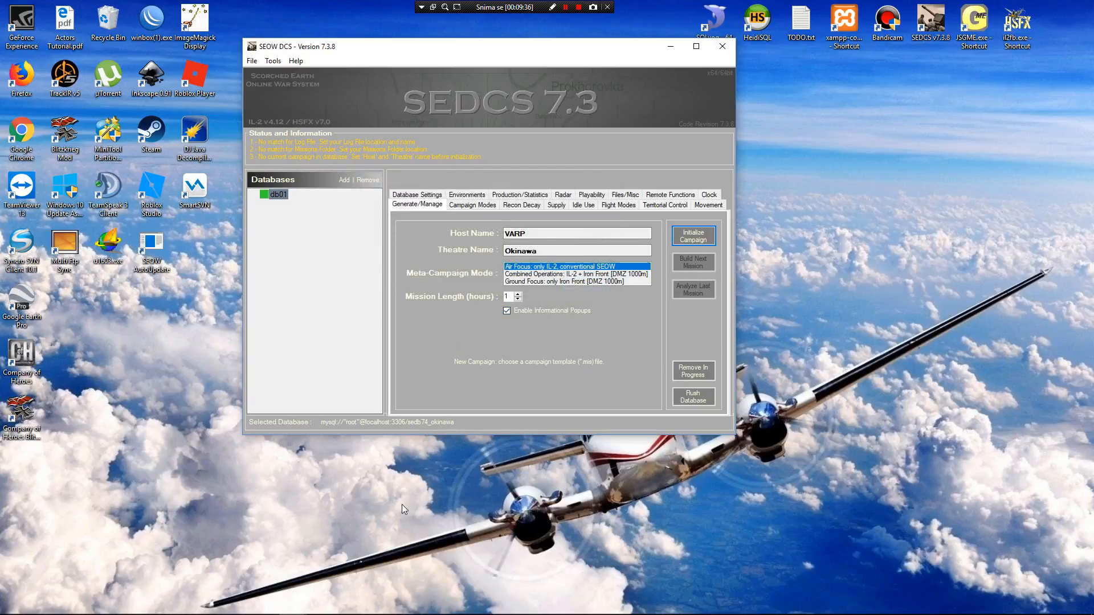
# - Restore the HeidiSQL window showing the sedb74_okinawa tables
pyautogui.moveTo(359, 613)
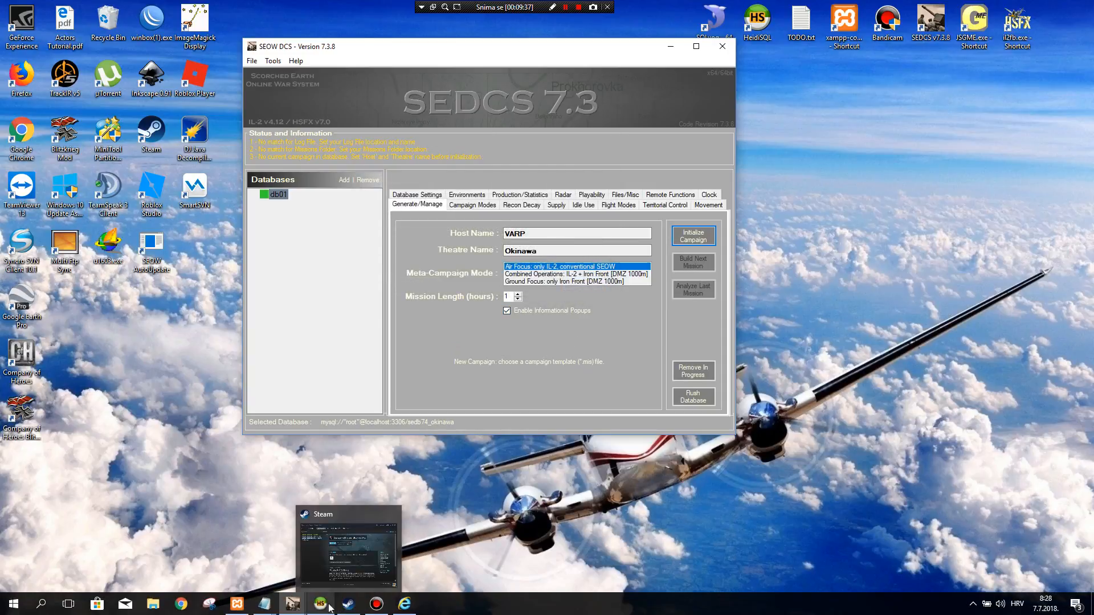
pyautogui.moveTo(321, 607)
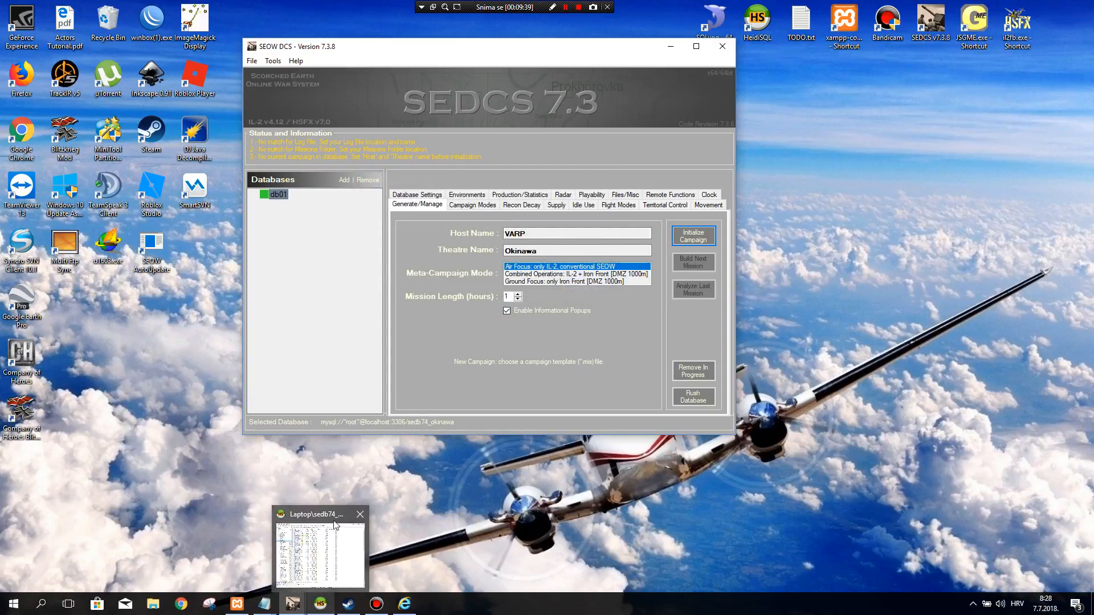
pyautogui.click(320, 556)
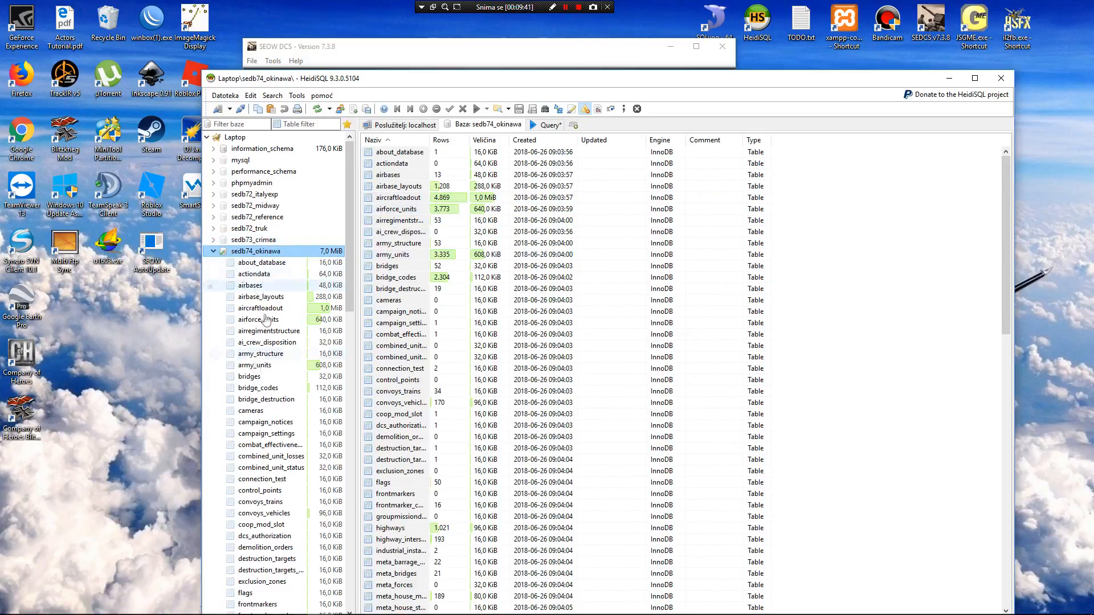
# - Filter army_units data by 'okinawa', select 32nd_ARMY, then switch back to SEOW DCS
pyautogui.click(263, 366)
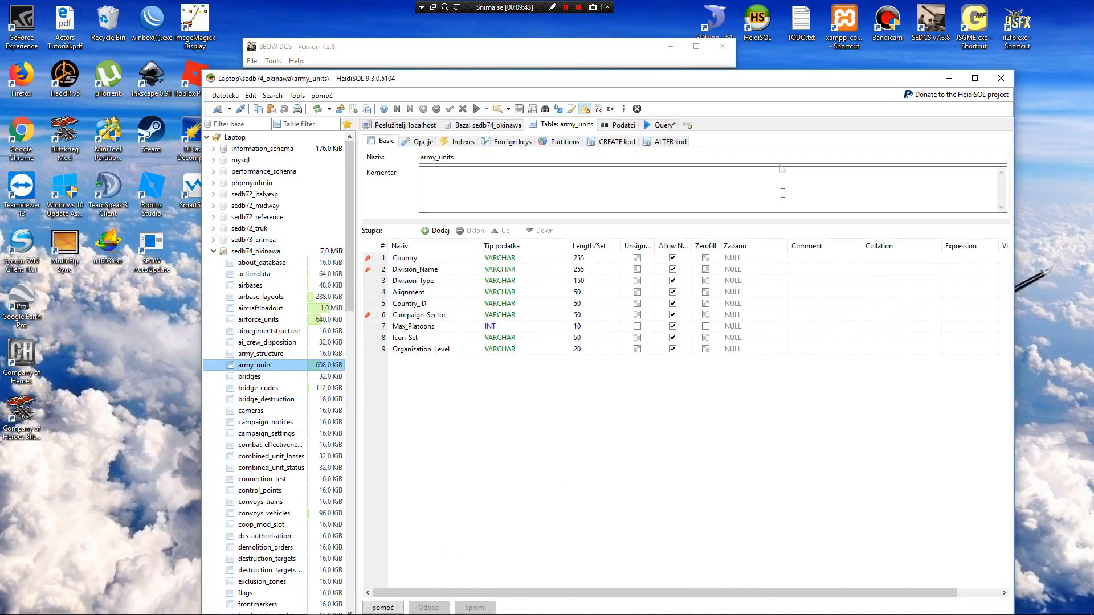
pyautogui.click(624, 126)
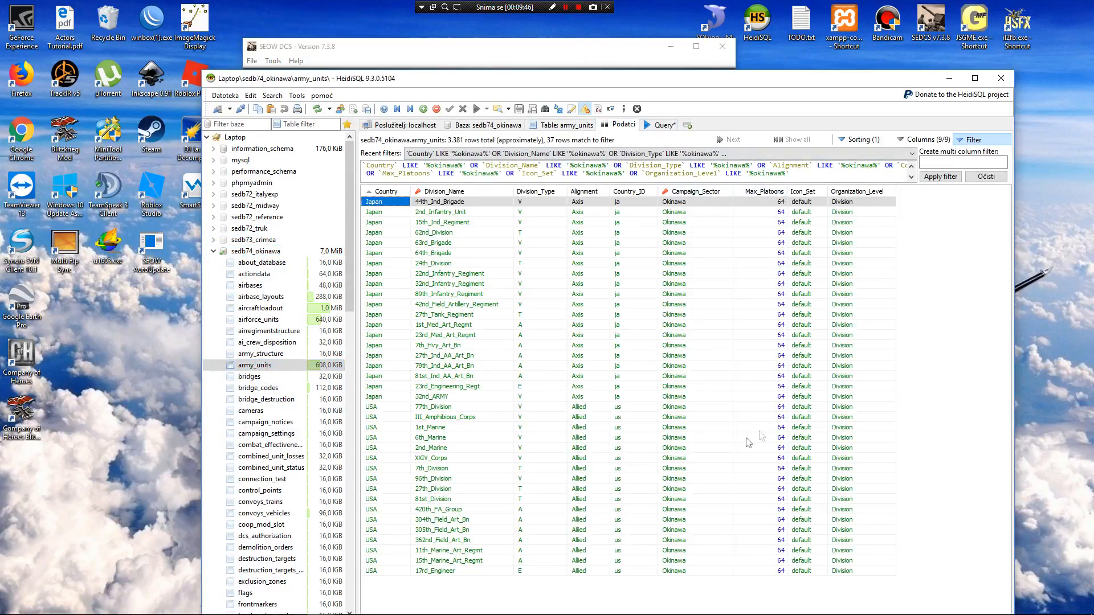
pyautogui.click(949, 164)
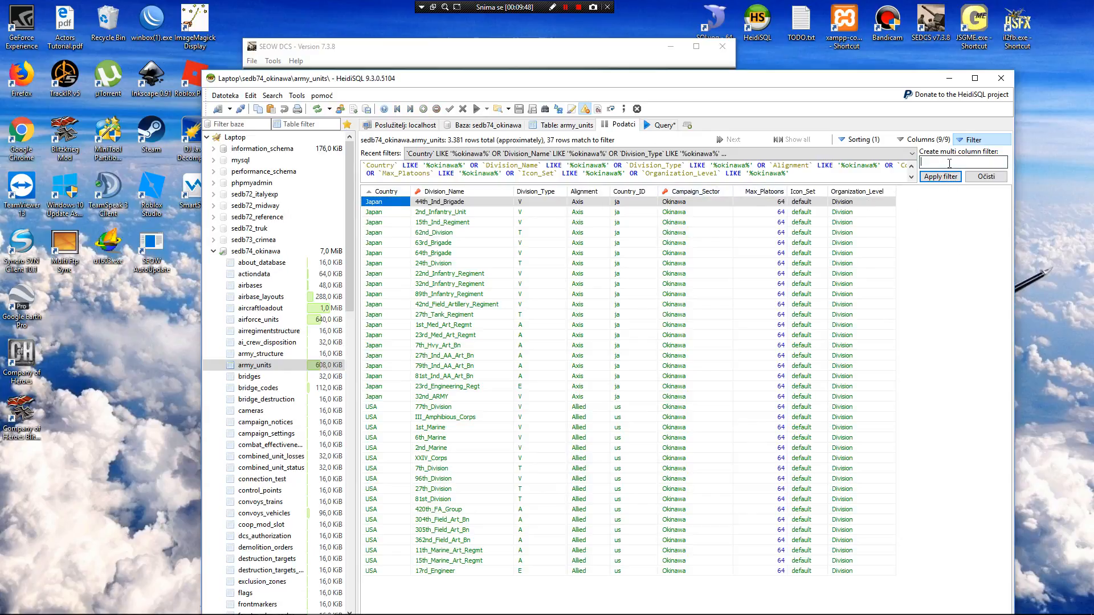
pyautogui.write('okinawa')
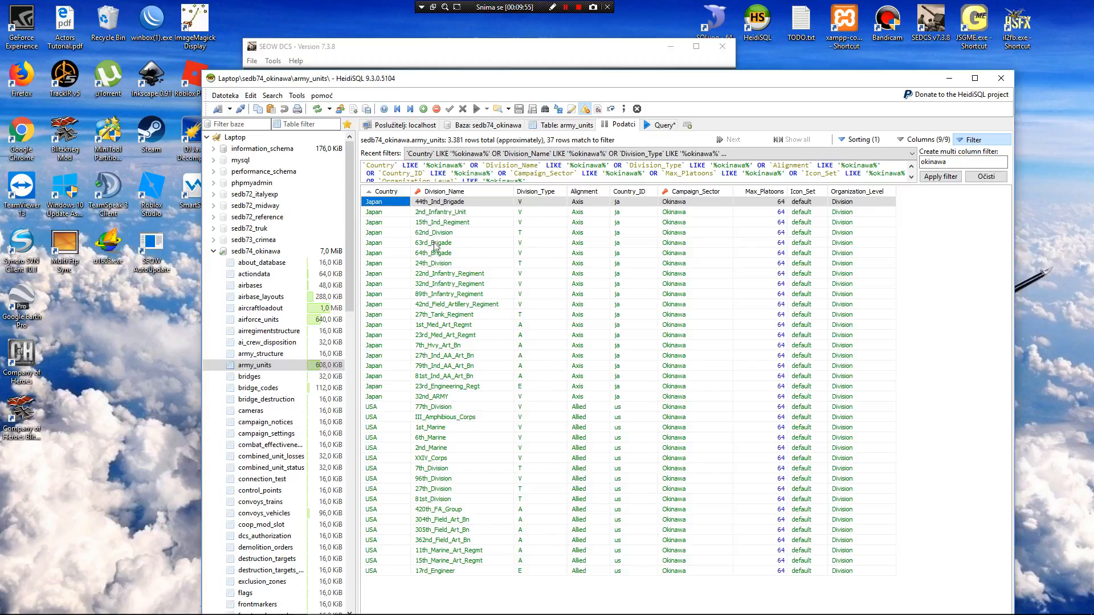
pyautogui.click(427, 399)
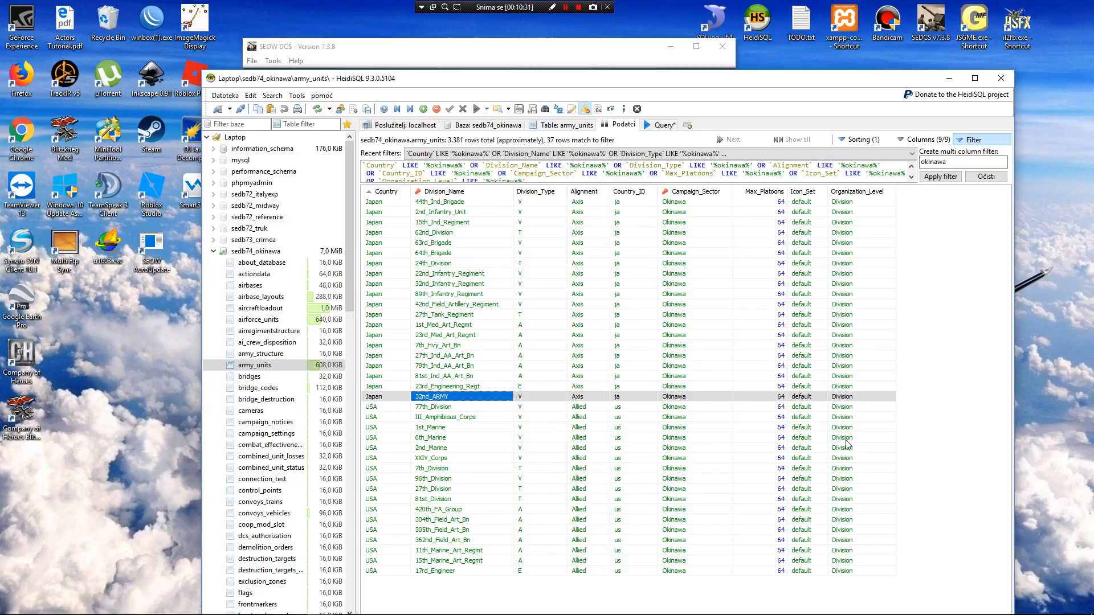
pyautogui.click(949, 78)
pyautogui.click(629, 267)
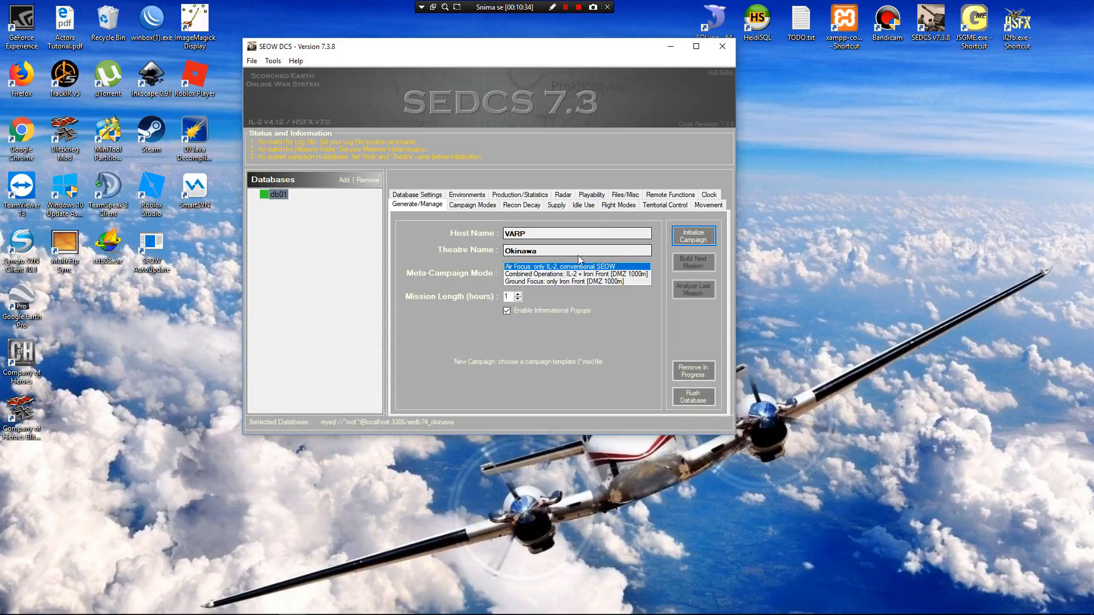
# - After the coop-log alert blocks initialization, set the game log file to eventlog.lst
pyautogui.click(700, 237)
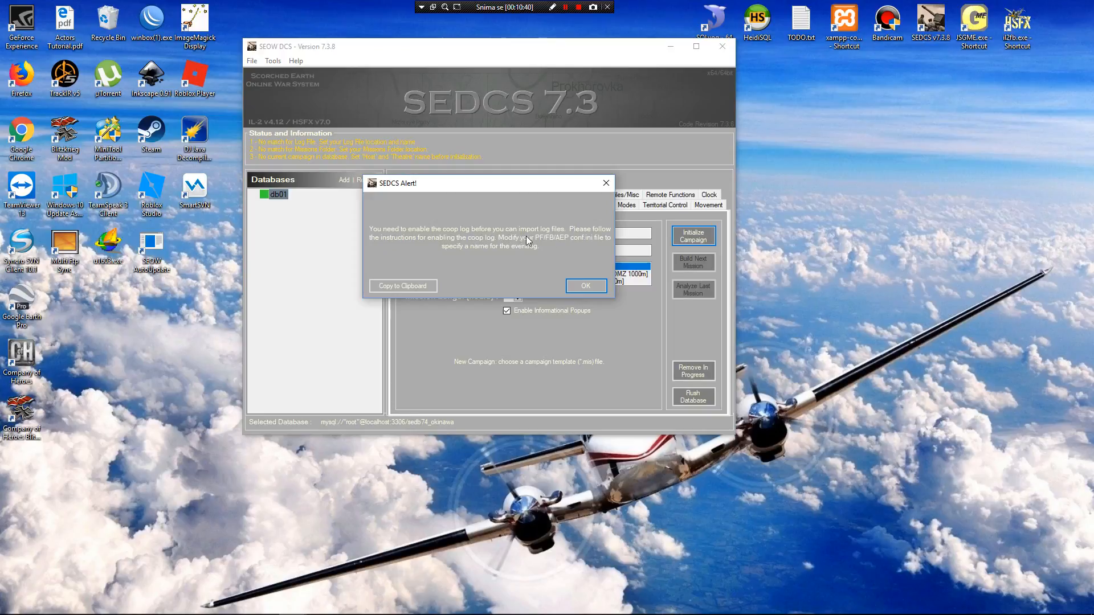
pyautogui.click(585, 284)
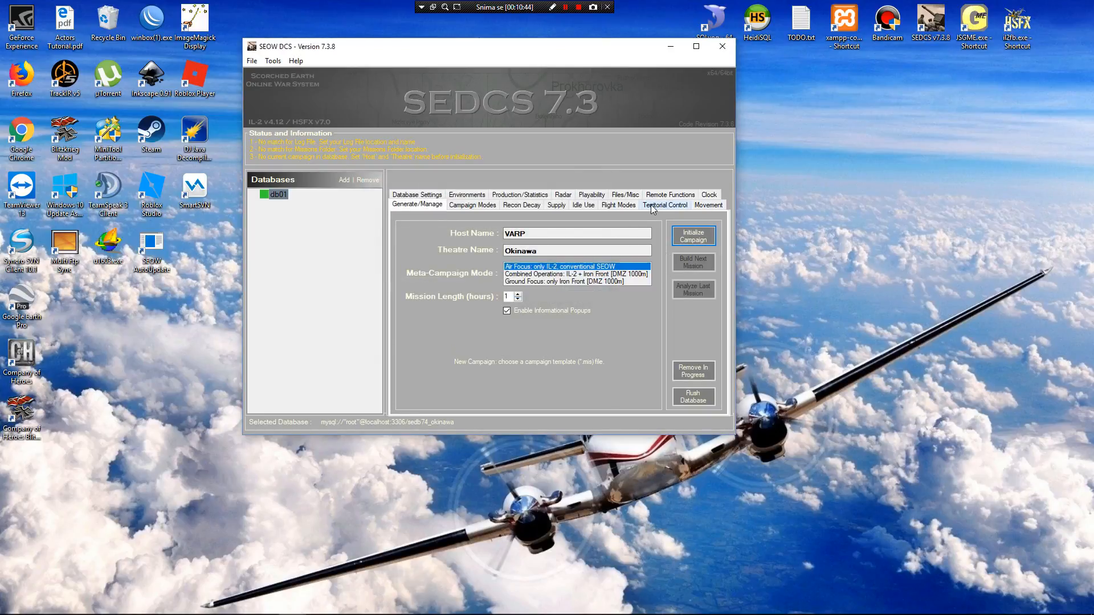
pyautogui.click(616, 196)
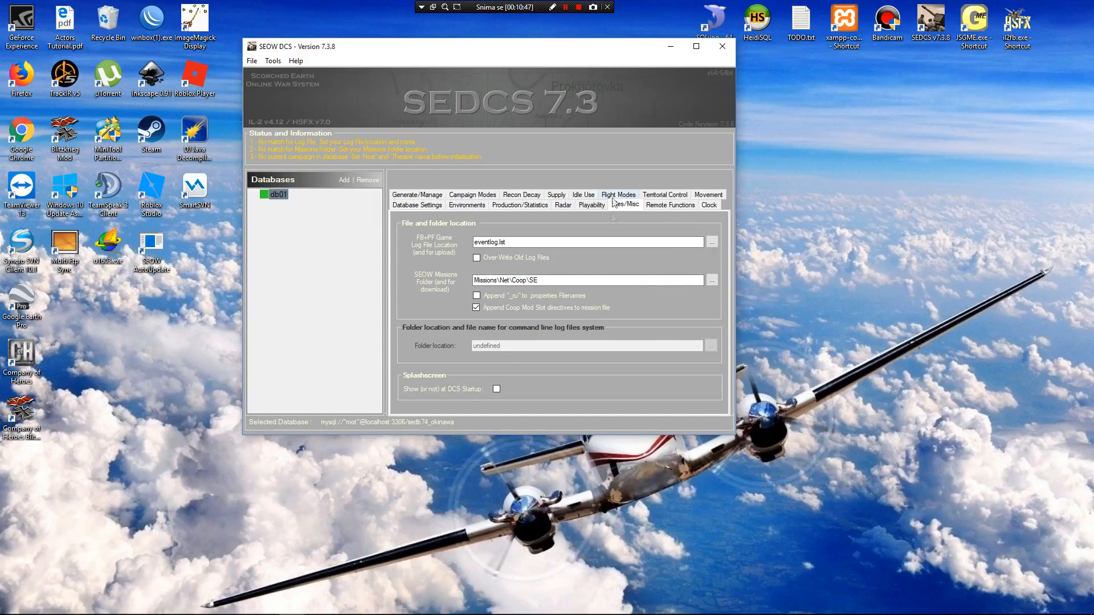
pyautogui.click(712, 244)
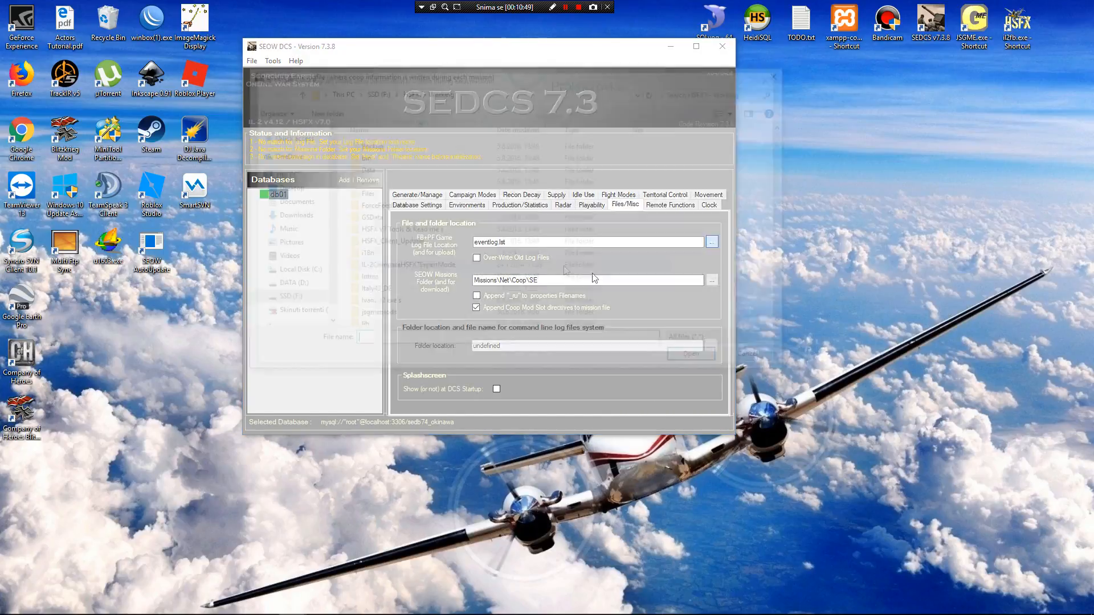
pyautogui.scroll(-3, 415, 261)
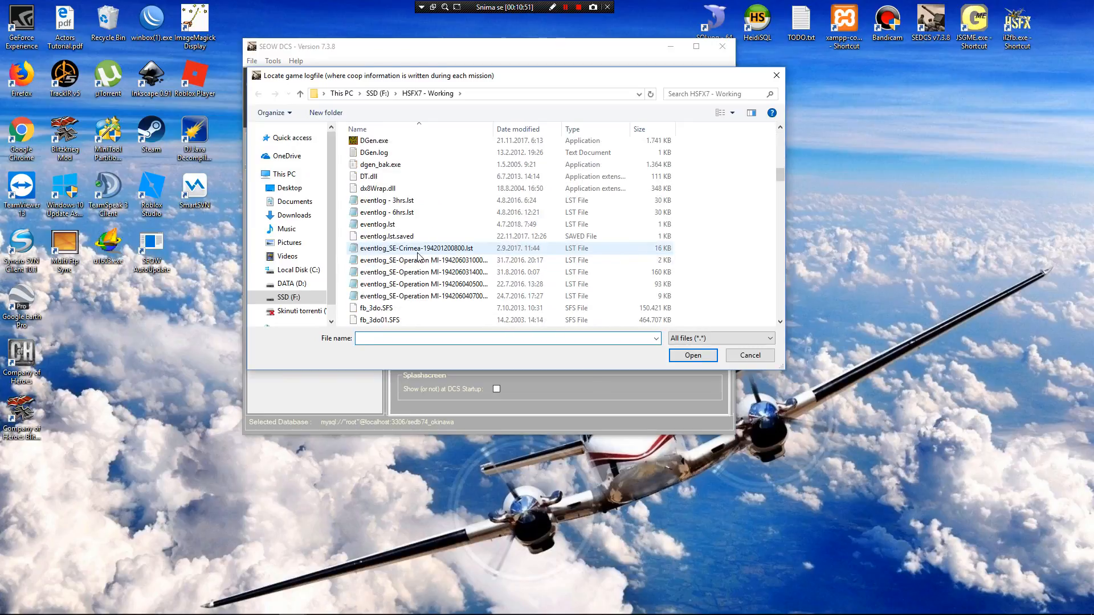
pyautogui.click(379, 224)
pyautogui.click(685, 356)
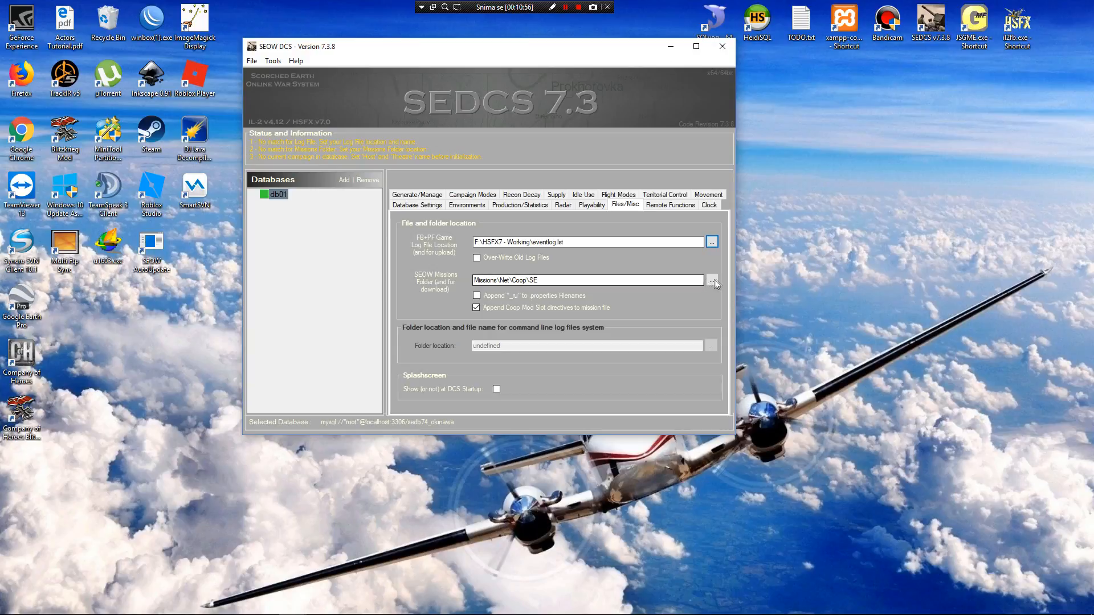
# - Set the missions folder to F:\HSFX7 - Working\Missions\Net\coop\SEOW and show the Generate/Manage page
pyautogui.click(711, 280)
pyautogui.doubleClick(496, 307)
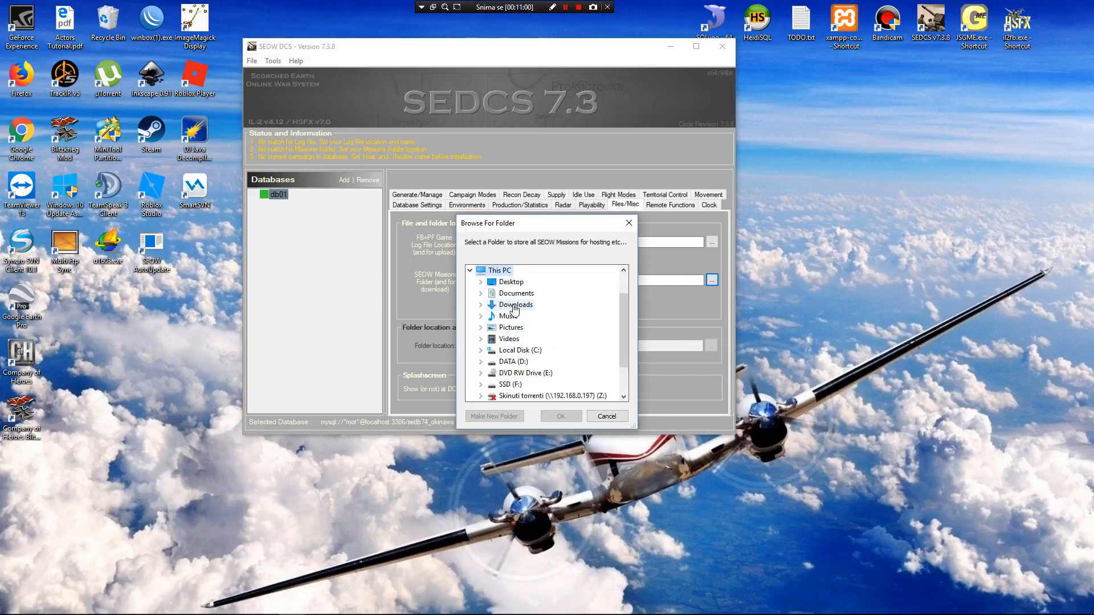
pyautogui.doubleClick(510, 385)
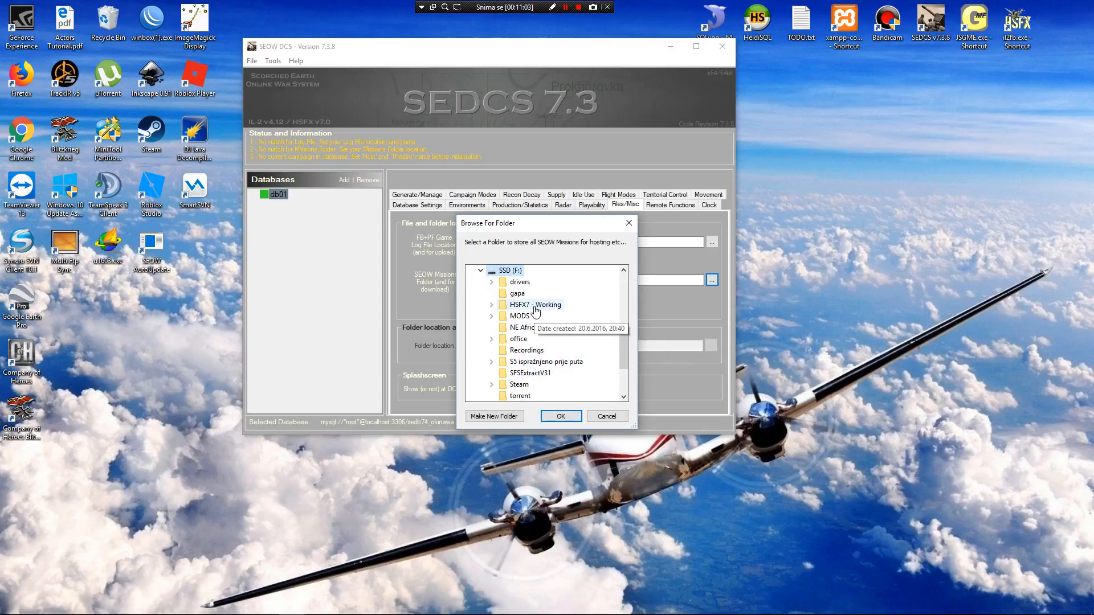
pyautogui.doubleClick(533, 305)
pyautogui.scroll(-5, 553, 336)
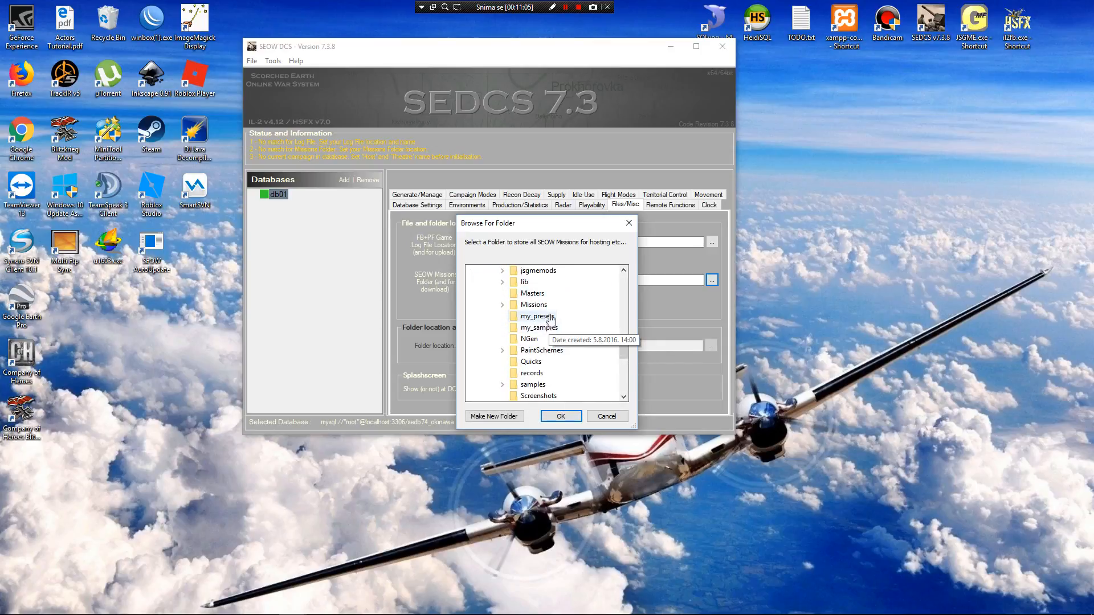
pyautogui.doubleClick(534, 305)
pyautogui.doubleClick(537, 351)
pyautogui.scroll(-5, 556, 331)
pyautogui.scroll(5, 555, 319)
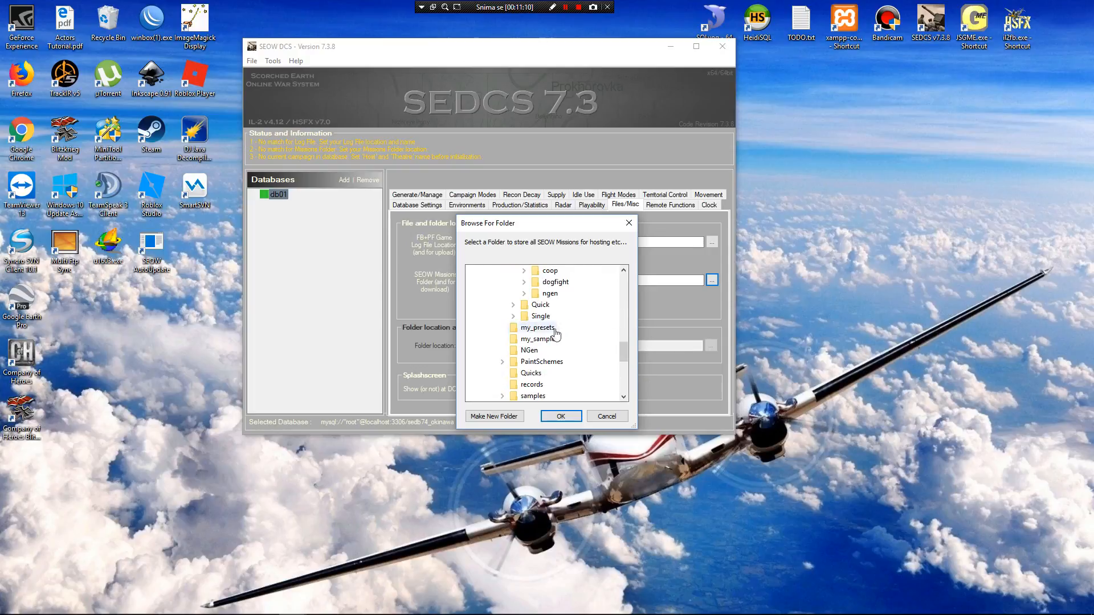
pyautogui.doubleClick(550, 313)
pyautogui.scroll(-3, 576, 342)
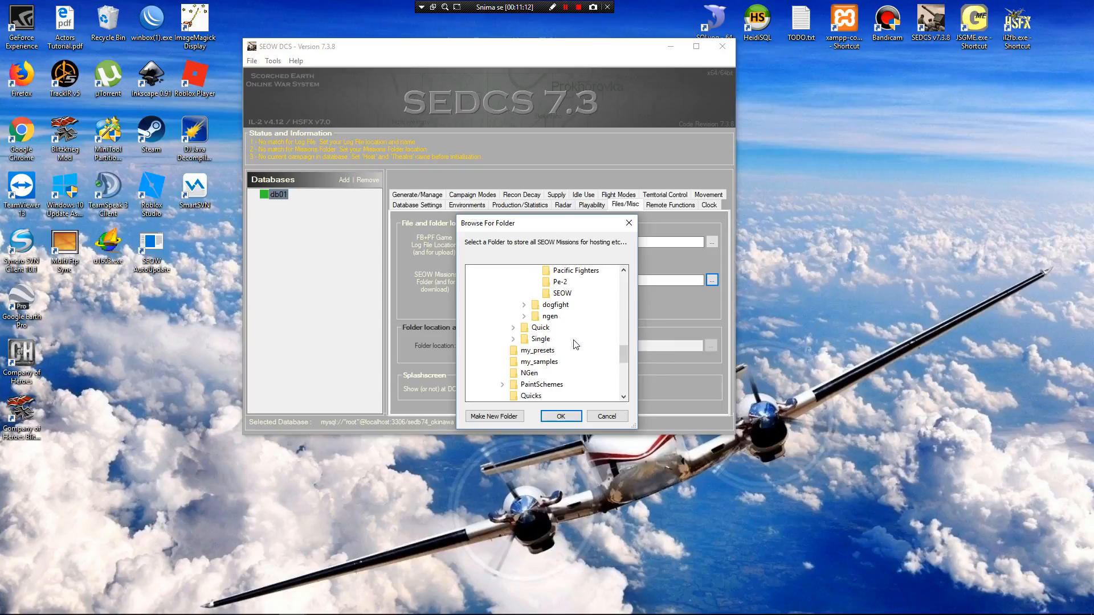
pyautogui.click(562, 293)
pyautogui.click(559, 416)
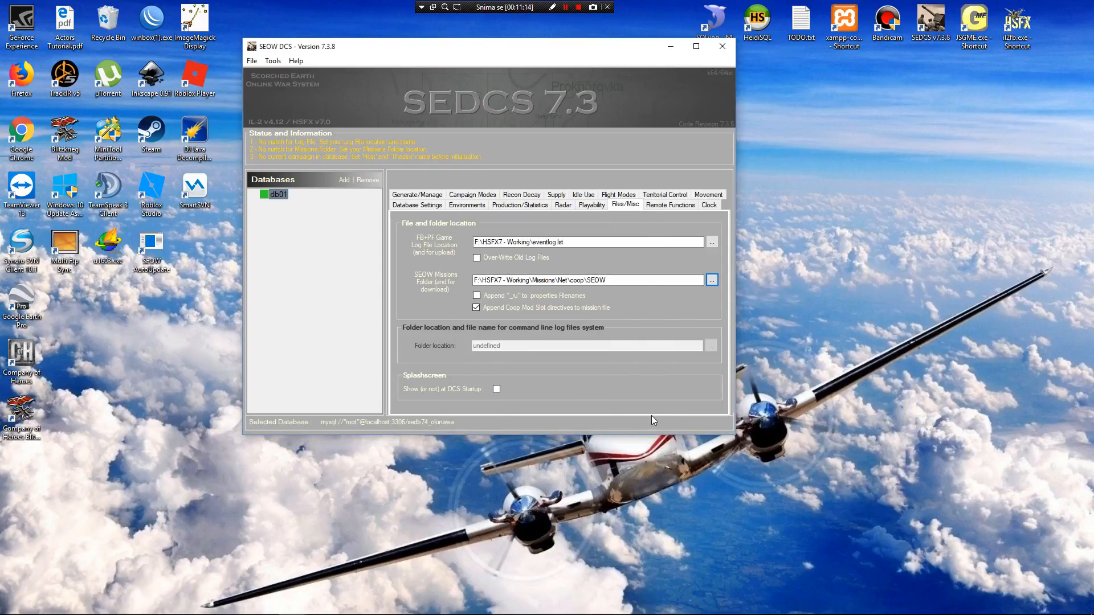
pyautogui.click(424, 196)
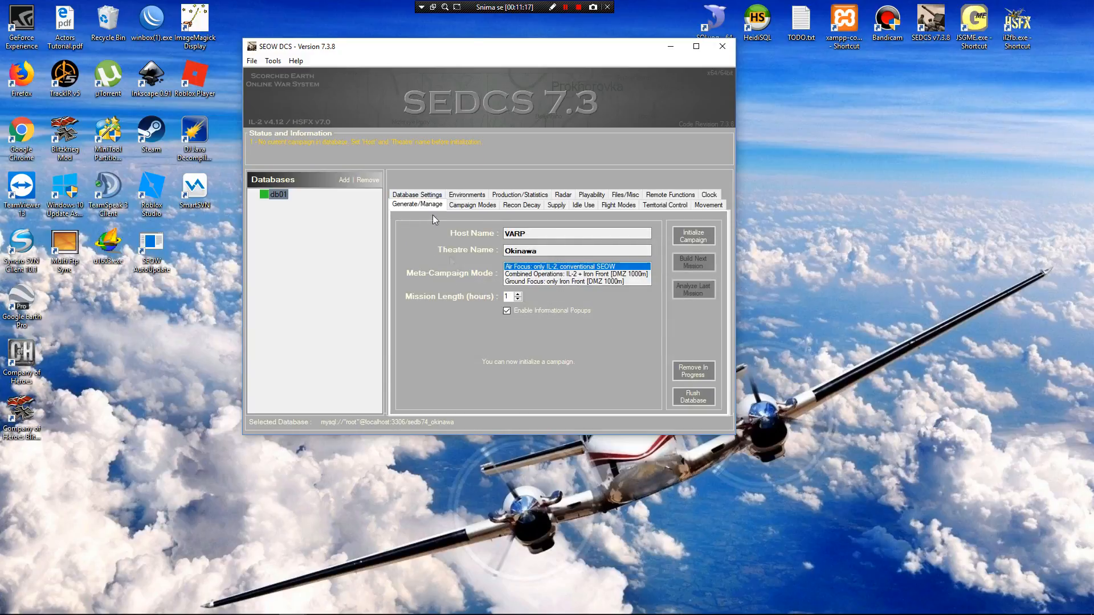
# - Initialize the campaign from Merged mission.mis and acknowledge the unknown HoRo_Art unit alert
pyautogui.click(691, 234)
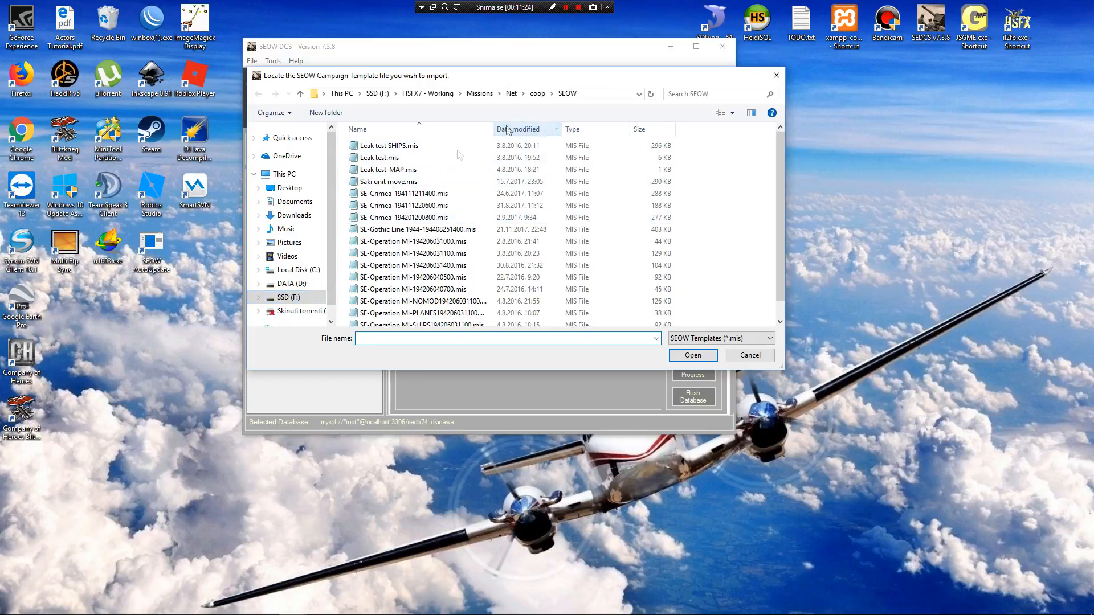
pyautogui.click(479, 94)
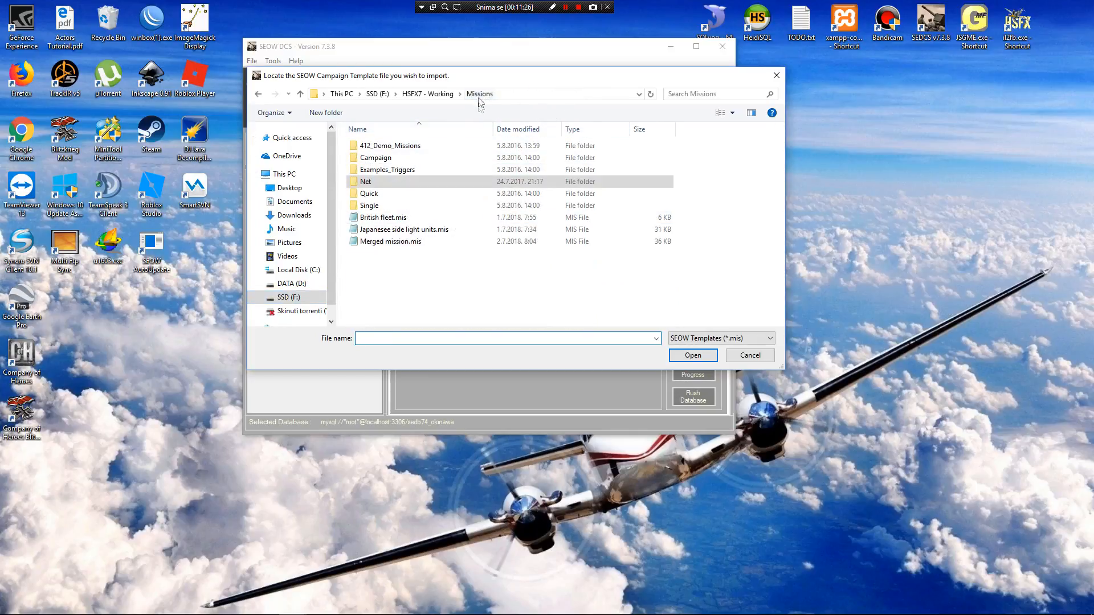
pyautogui.click(388, 243)
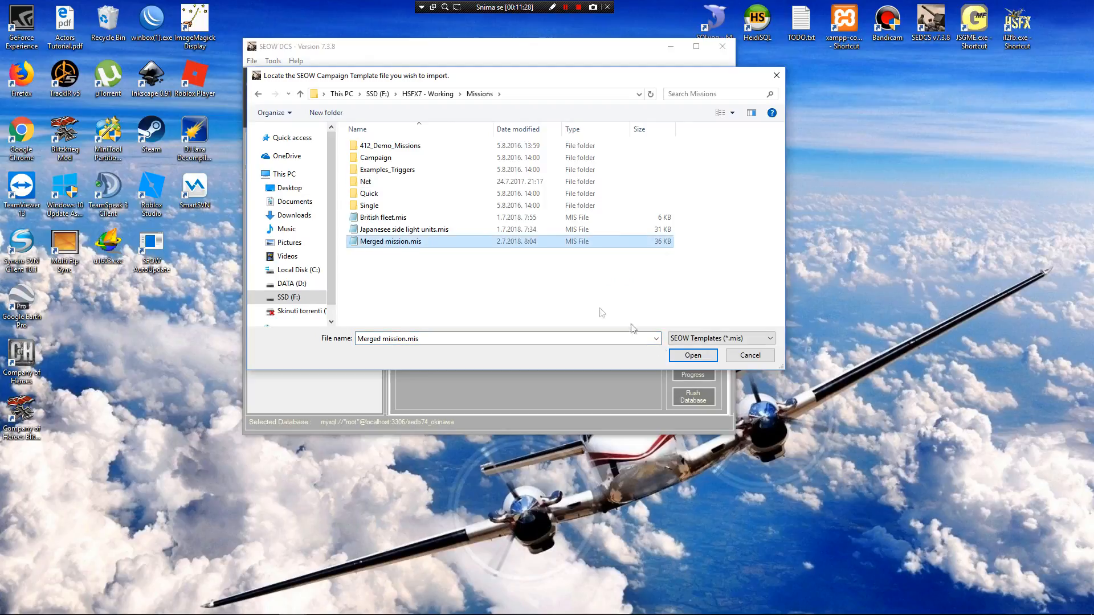
pyautogui.click(693, 355)
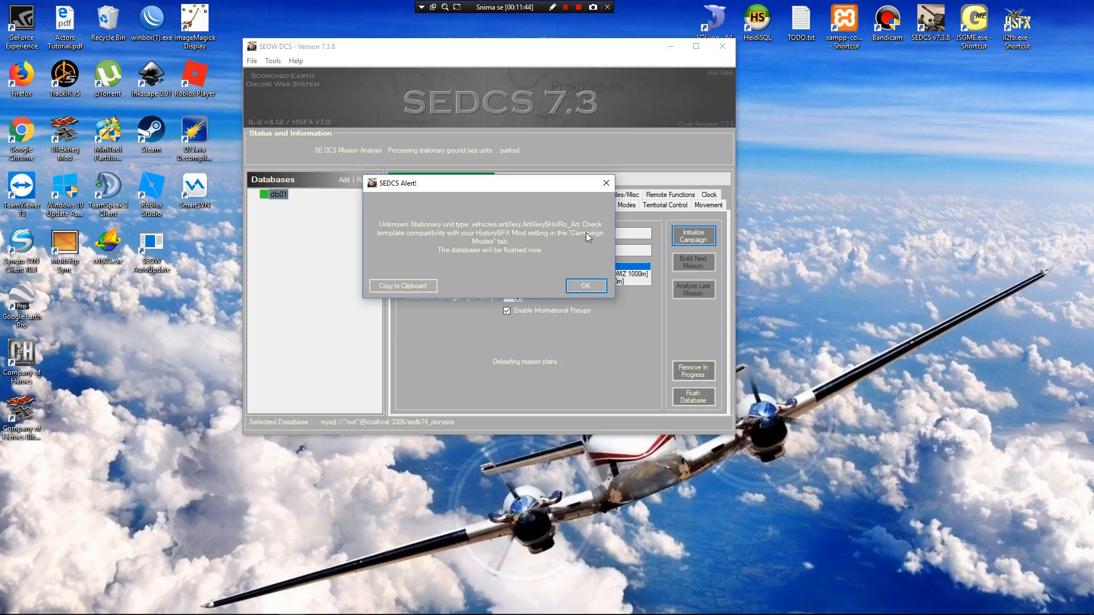
pyautogui.click(585, 286)
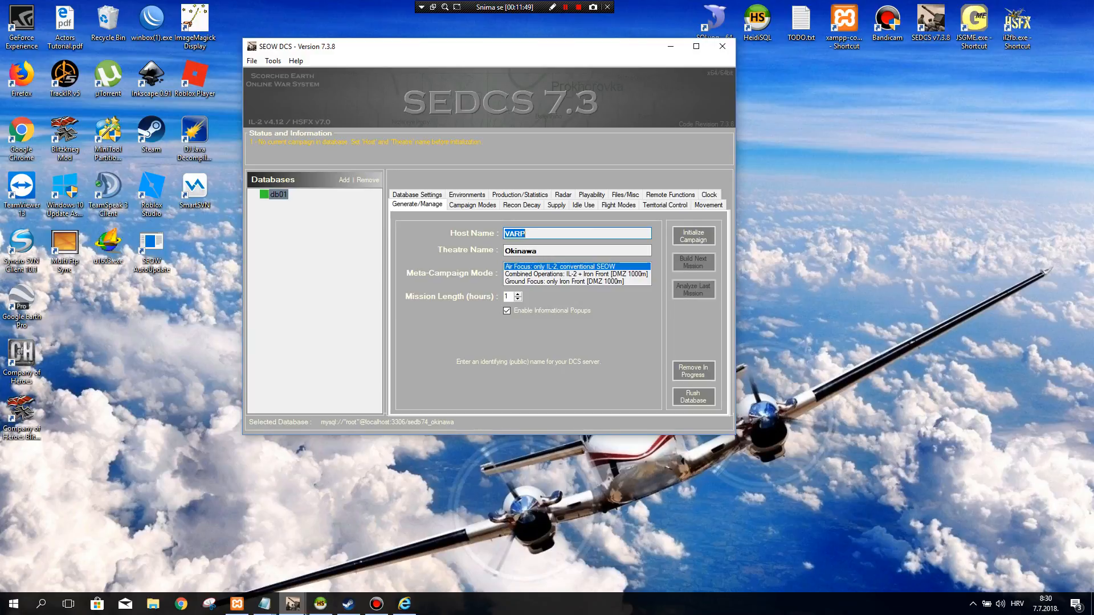
# - Search the Merged mission file in Notepad for 'horo' to locate the HoRo_Art artillery entries
pyautogui.moveTo(329, 611)
pyautogui.moveTo(264, 605)
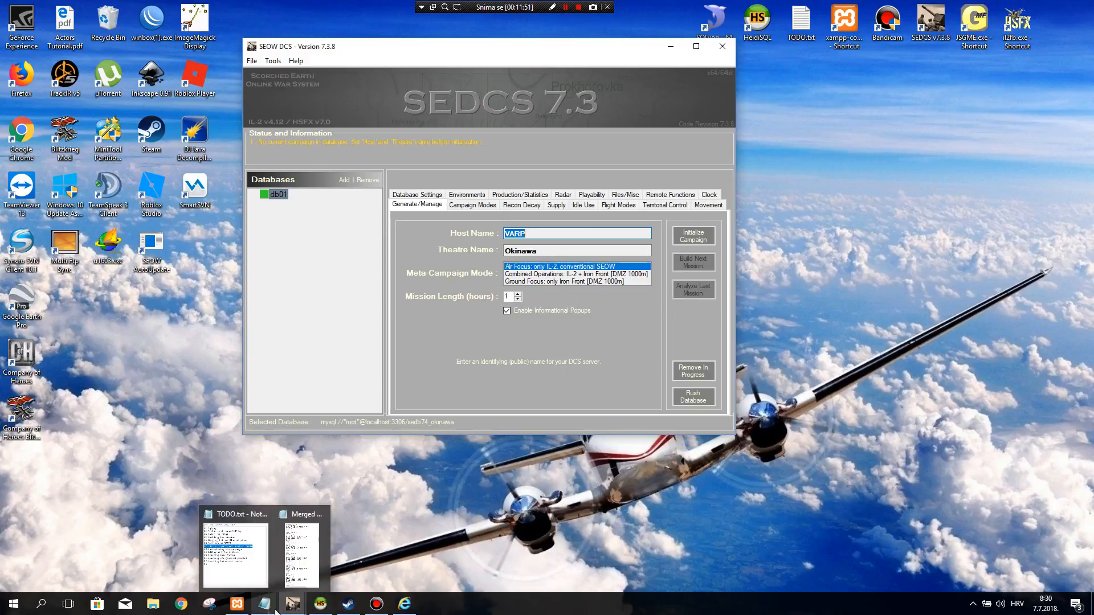
pyautogui.click(281, 523)
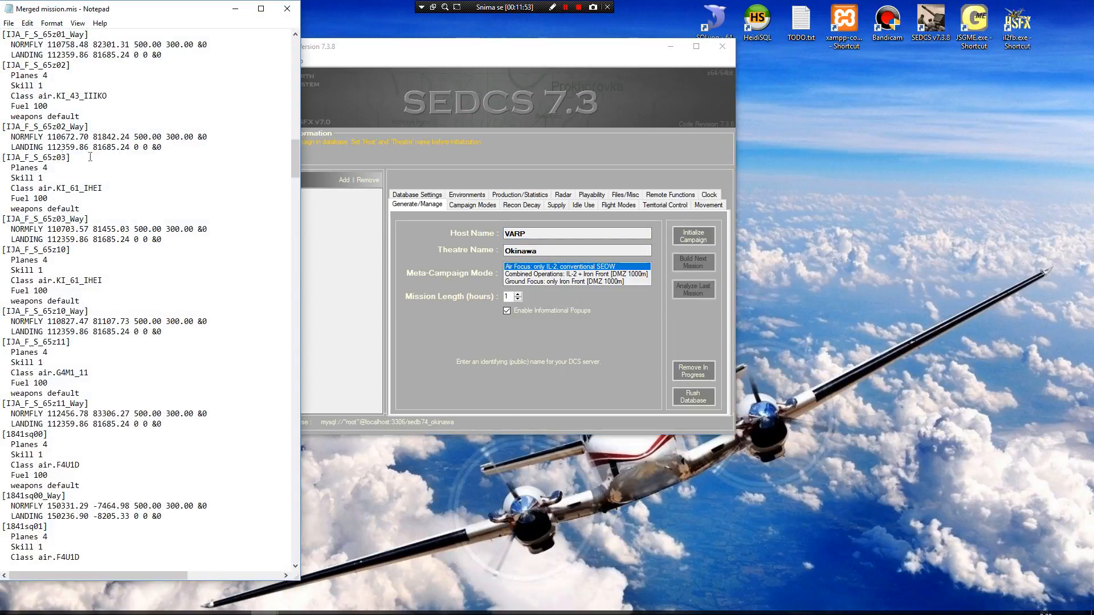
pyautogui.moveTo(291, 165); pyautogui.dragTo(302, 55)
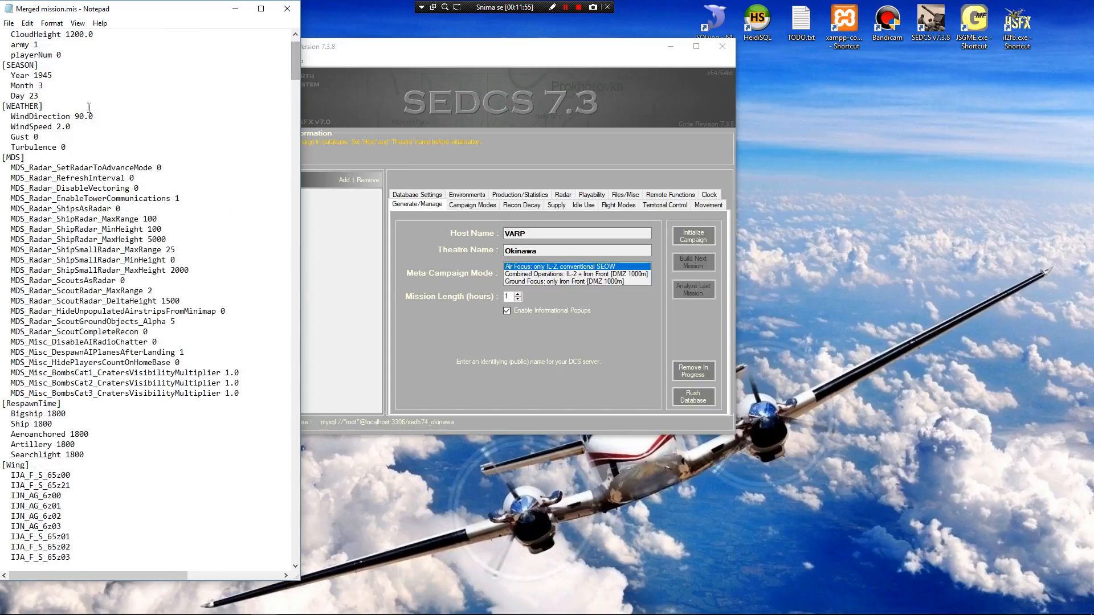
pyautogui.hotkey('ctrl', 'f')
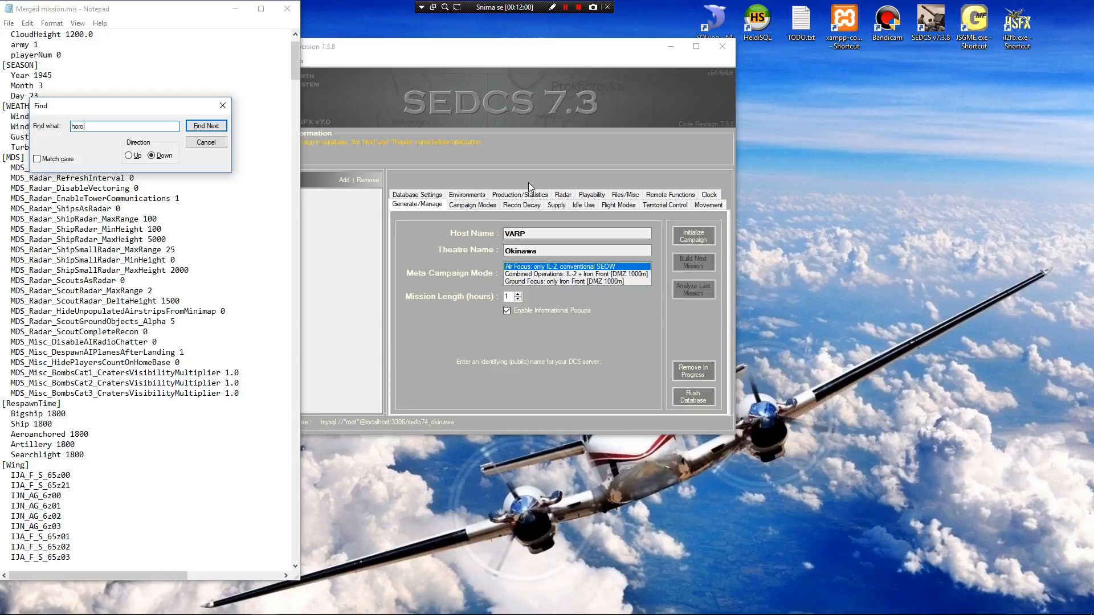
pyautogui.press('Return')
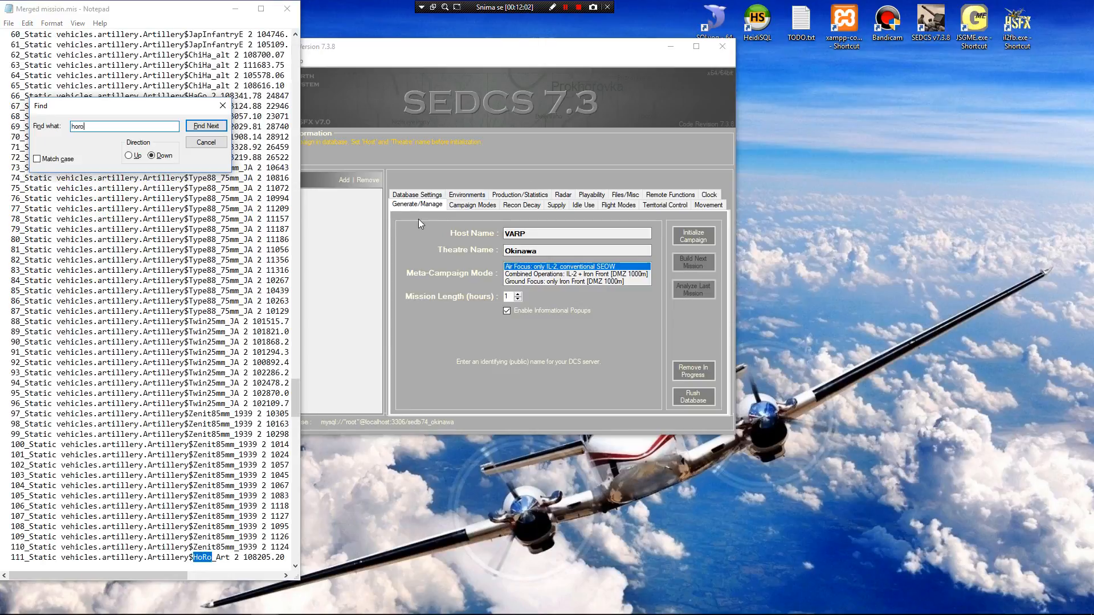
pyautogui.scroll(-7, 153, 442)
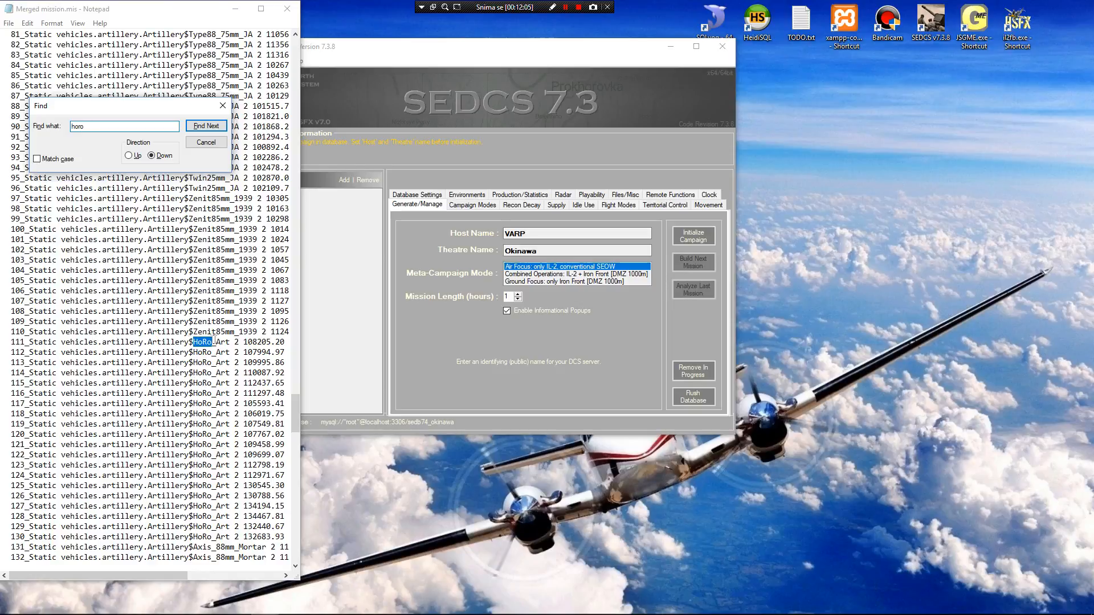
pyautogui.scroll(-2, 216, 333)
pyautogui.moveTo(125, 576); pyautogui.dragTo(176, 576)
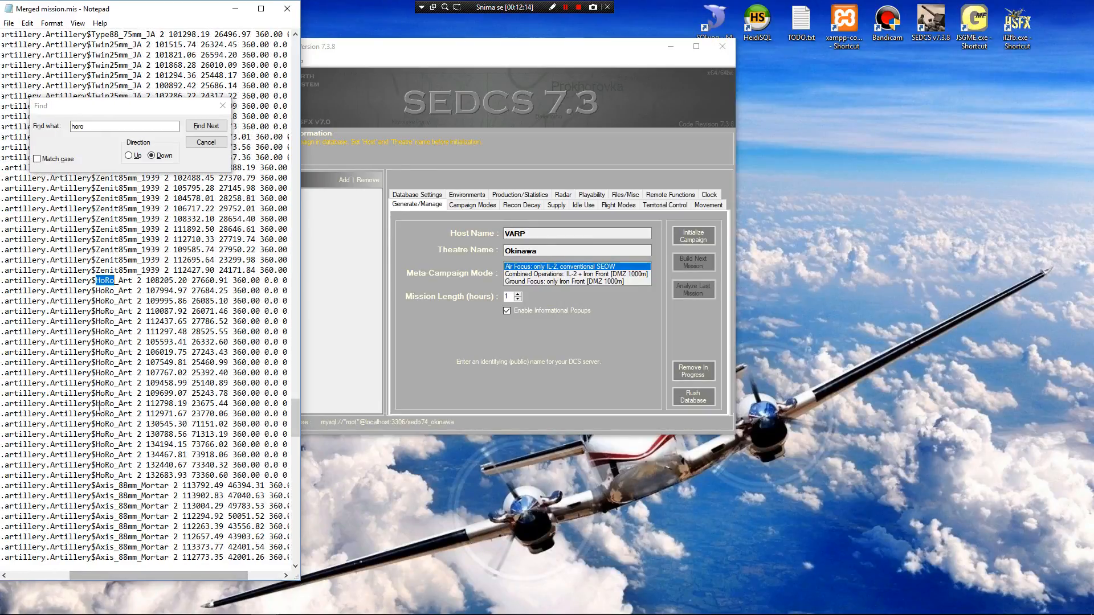
# - Return to the HeidiSQL window with the sedb74_okinawa table list
pyautogui.moveTo(349, 614)
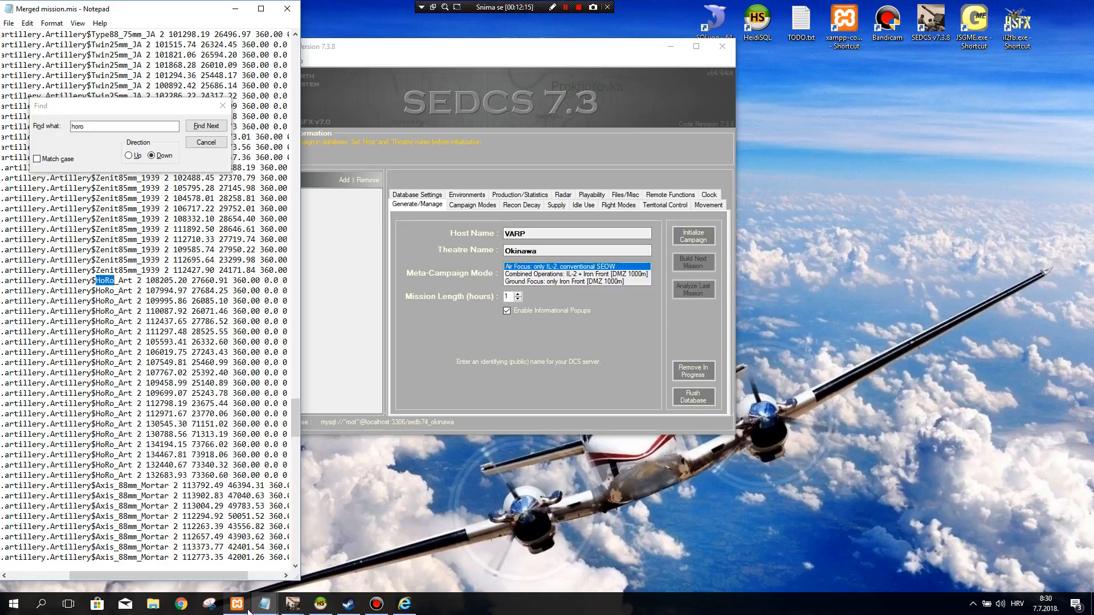
pyautogui.click(320, 604)
pyautogui.moveTo(349, 286); pyautogui.dragTo(356, 452)
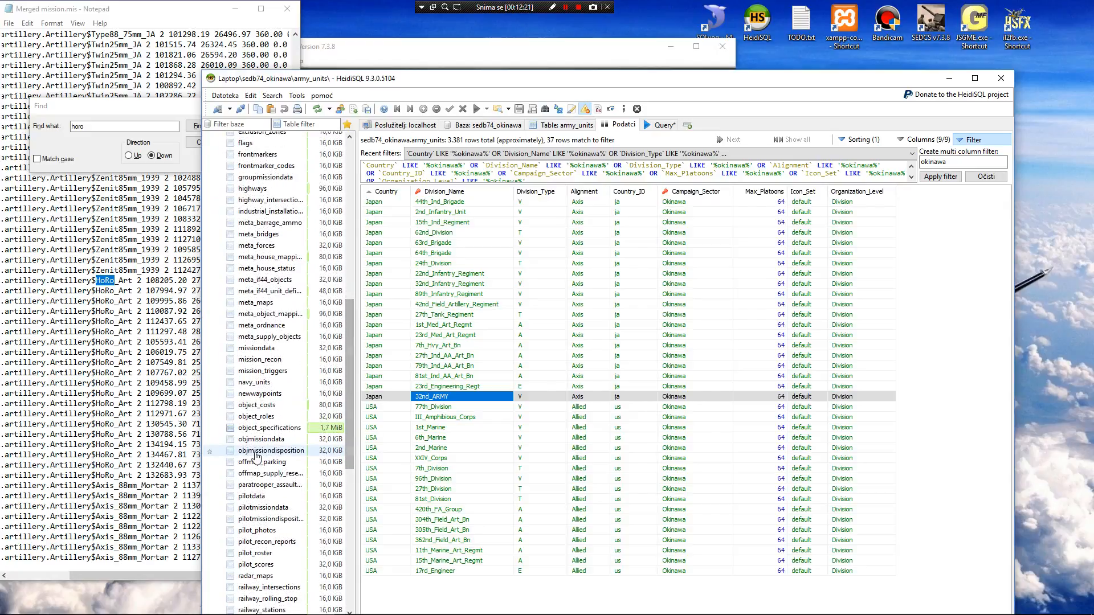
# - Open object_specifications data and filter all columns for 150
pyautogui.click(262, 428)
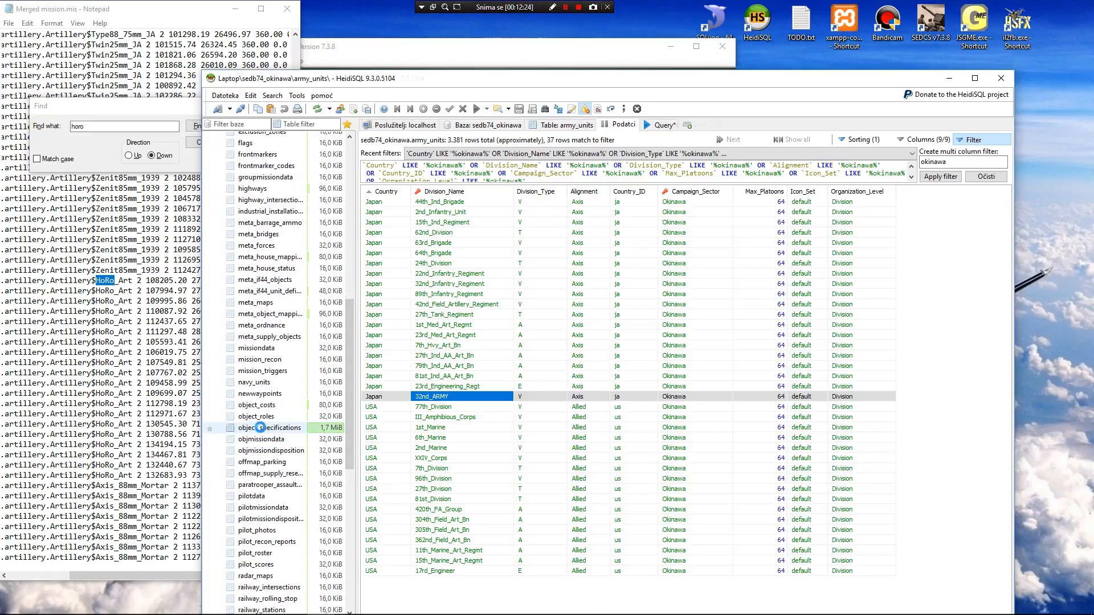
pyautogui.click(953, 180)
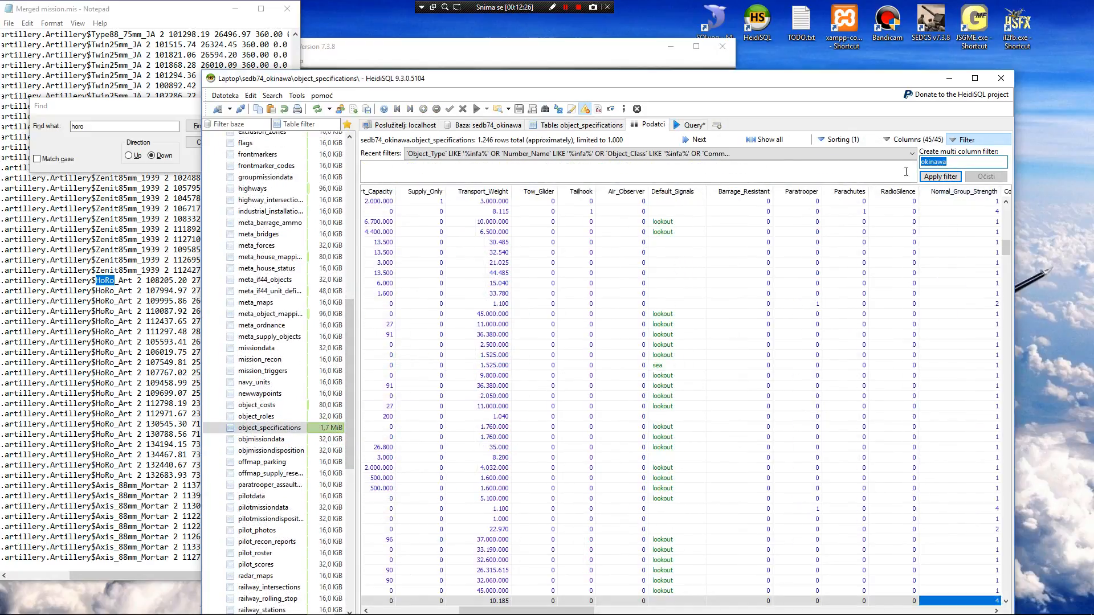
pyautogui.write('150')
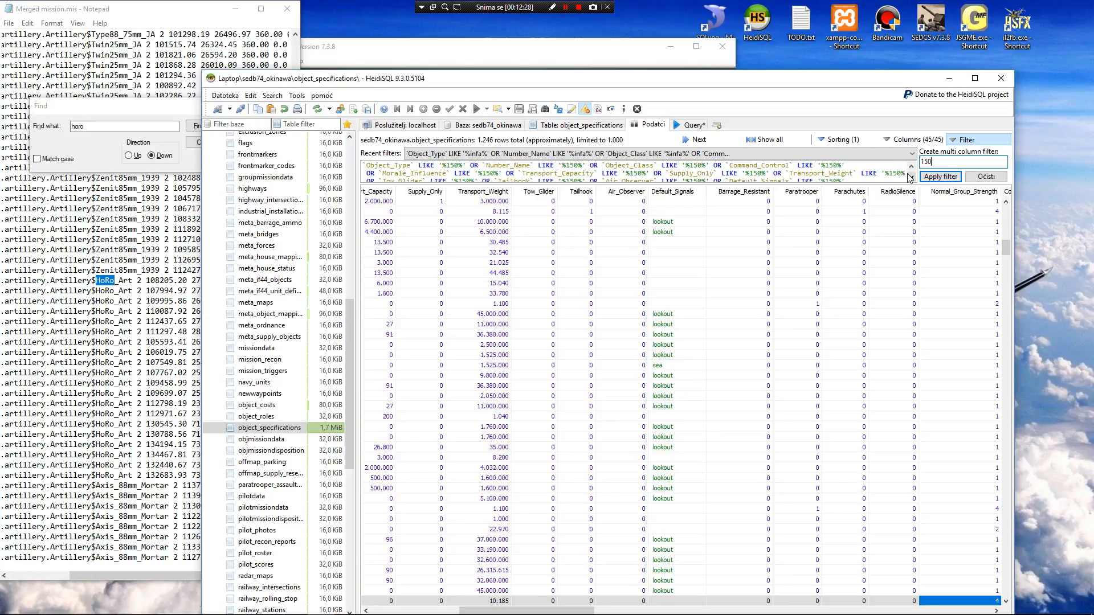
pyautogui.press('Return')
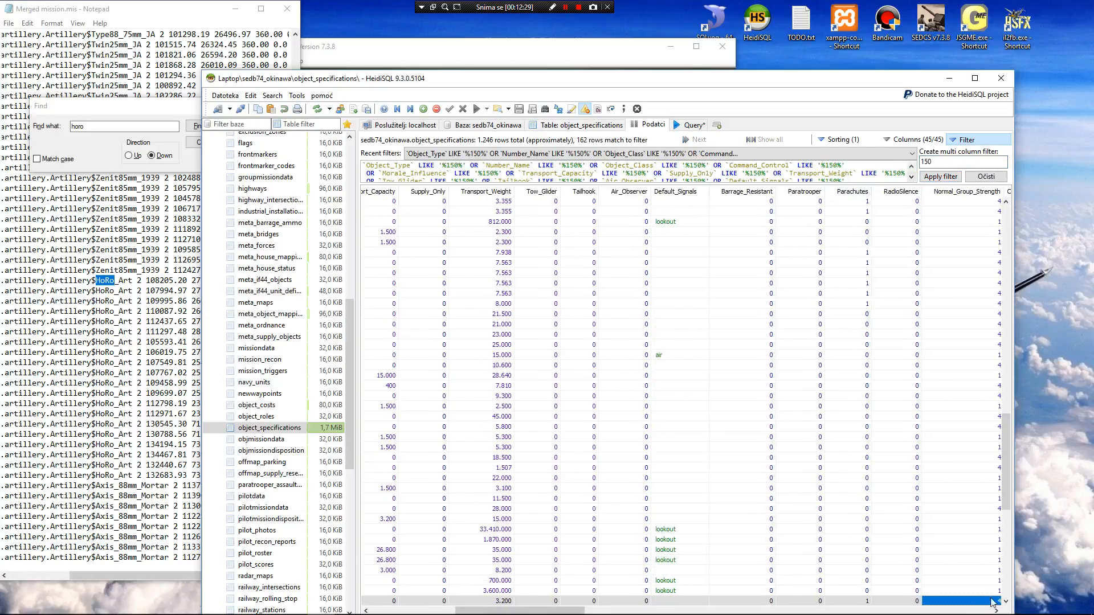
pyautogui.moveTo(714, 86); pyautogui.dragTo(733, 40)
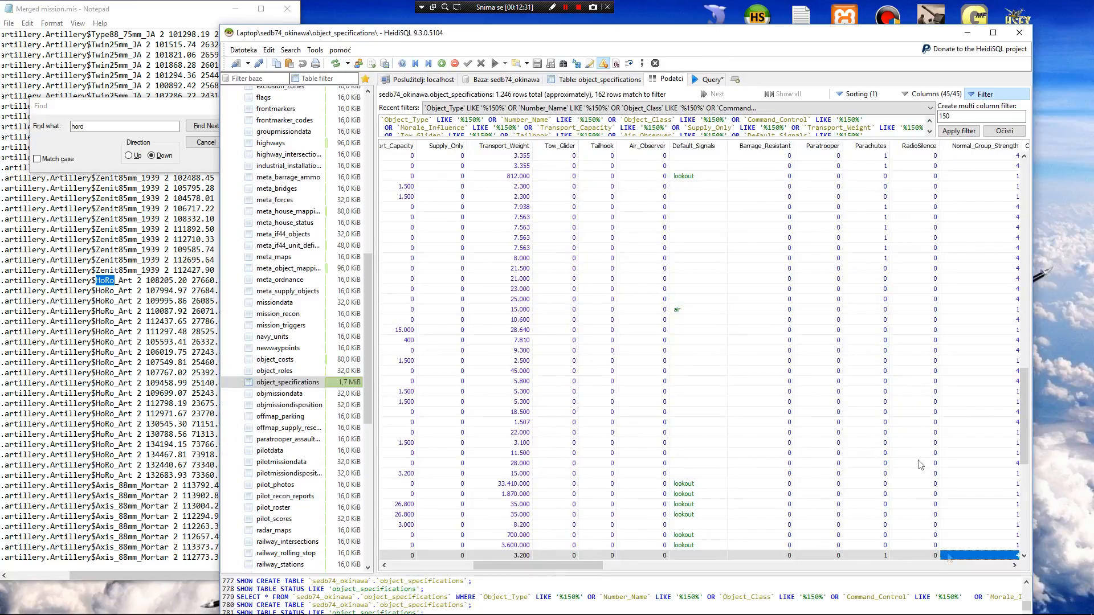
pyautogui.moveTo(574, 566); pyautogui.dragTo(402, 567)
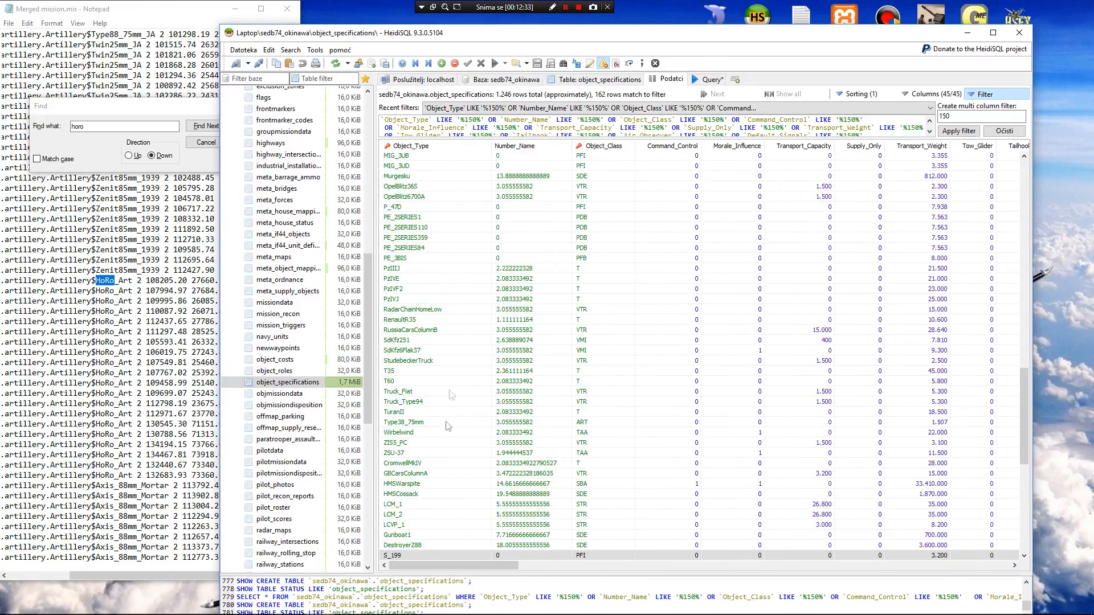
pyautogui.scroll(-6, 436, 351)
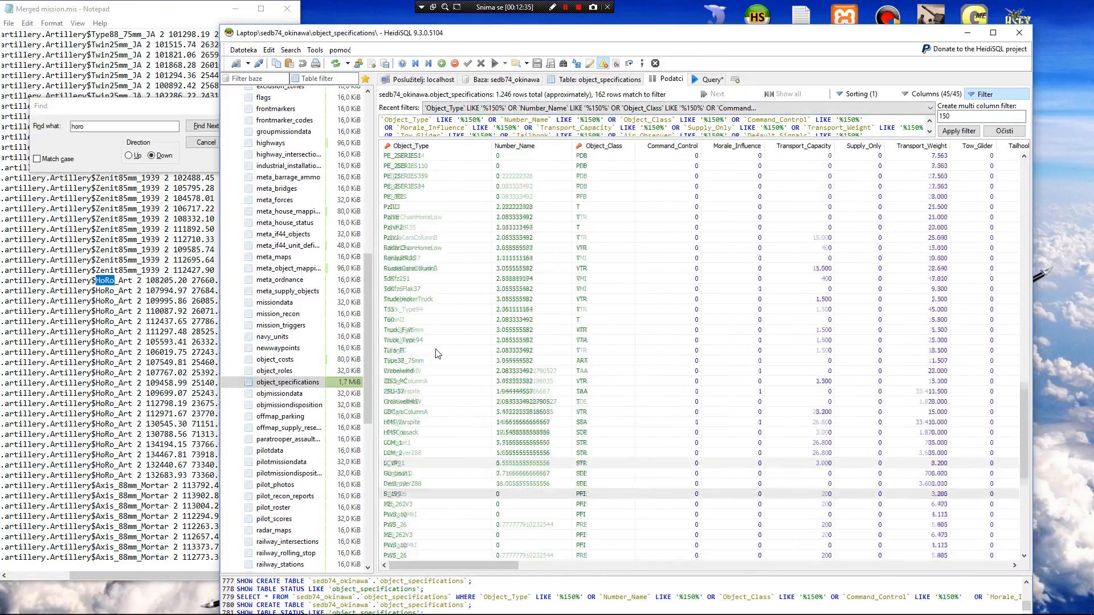
pyautogui.scroll(20, 549, 431)
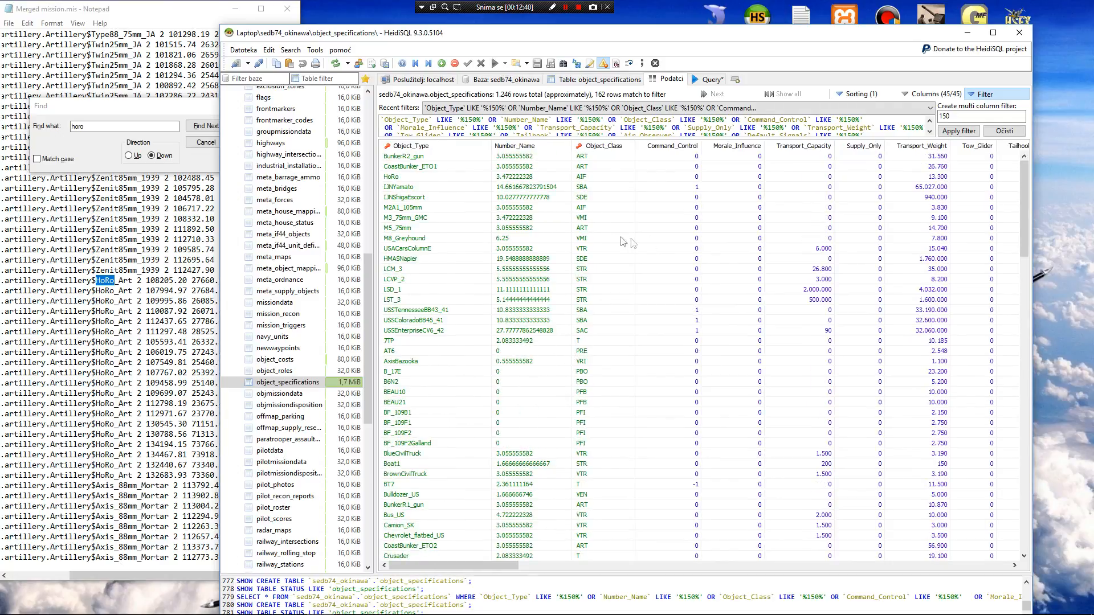
# - Extend the filter to 150mm and select the Howitzer_150mm entry
pyautogui.click(970, 116)
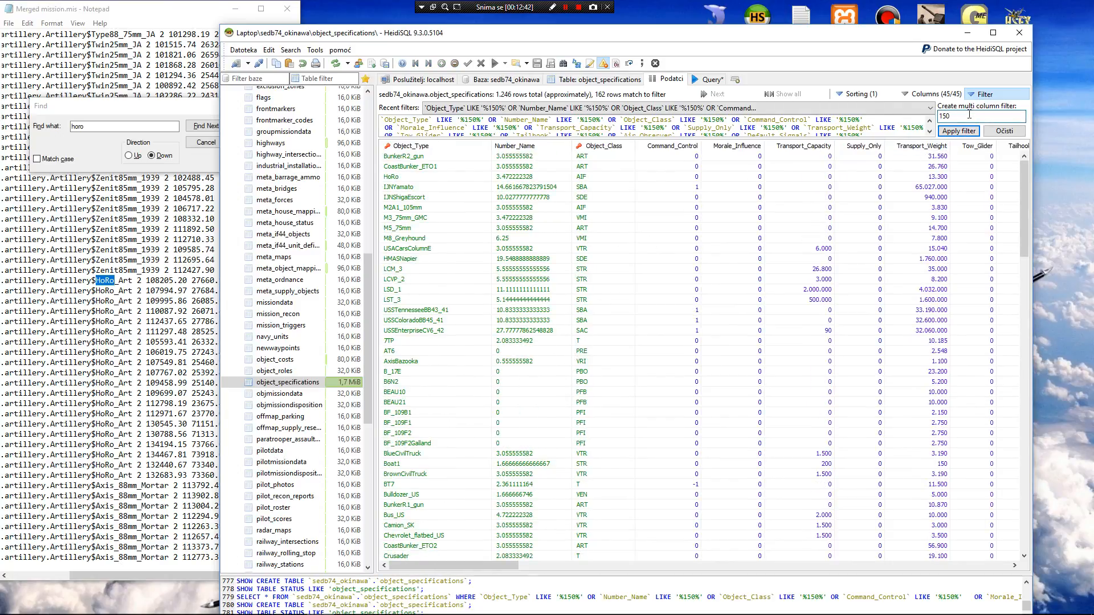
pyautogui.write('mm')
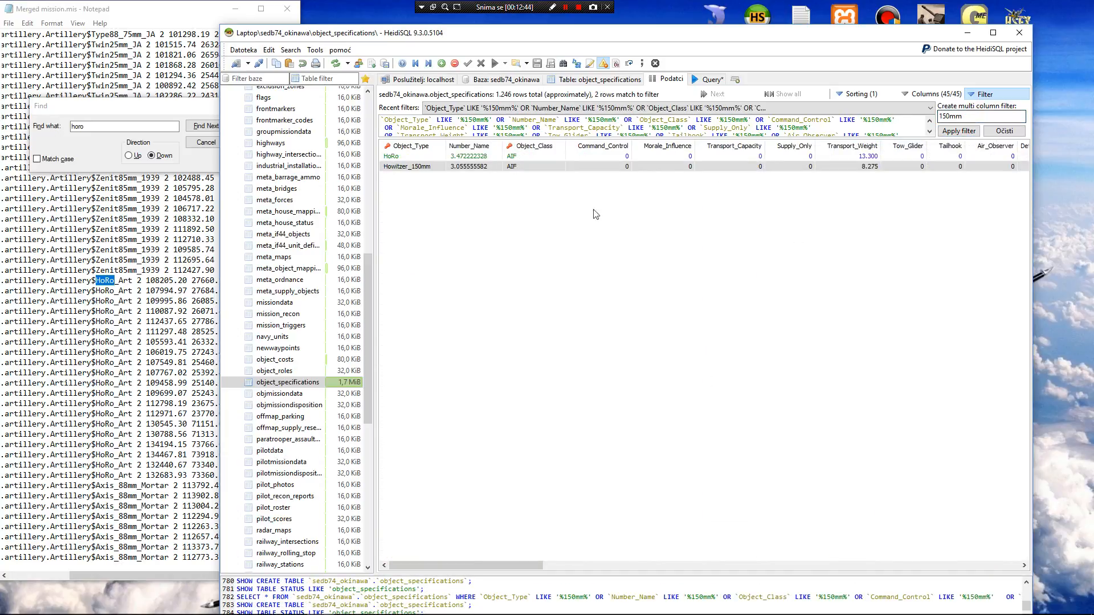
pyautogui.click(416, 167)
pyautogui.moveTo(498, 565); pyautogui.dragTo(698, 565)
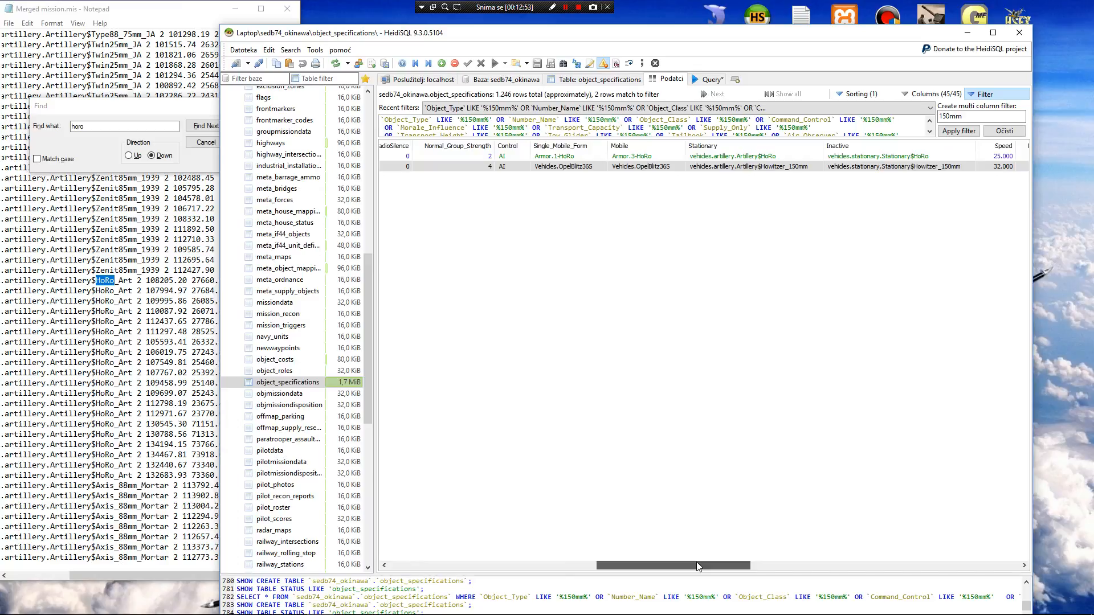
pyautogui.moveTo(697, 565); pyautogui.dragTo(718, 565)
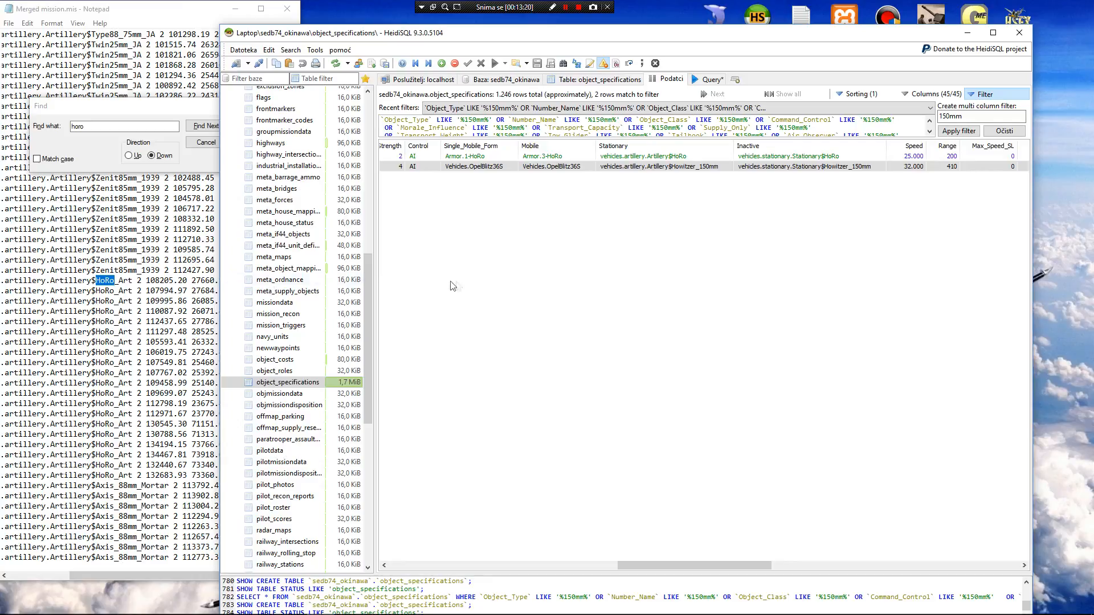
# - Mark the _Art suffix of HoRo_Art in the mission file and start editing HoRo's Stationary class
pyautogui.click(115, 285)
pyautogui.moveTo(115, 282); pyautogui.dragTo(130, 283)
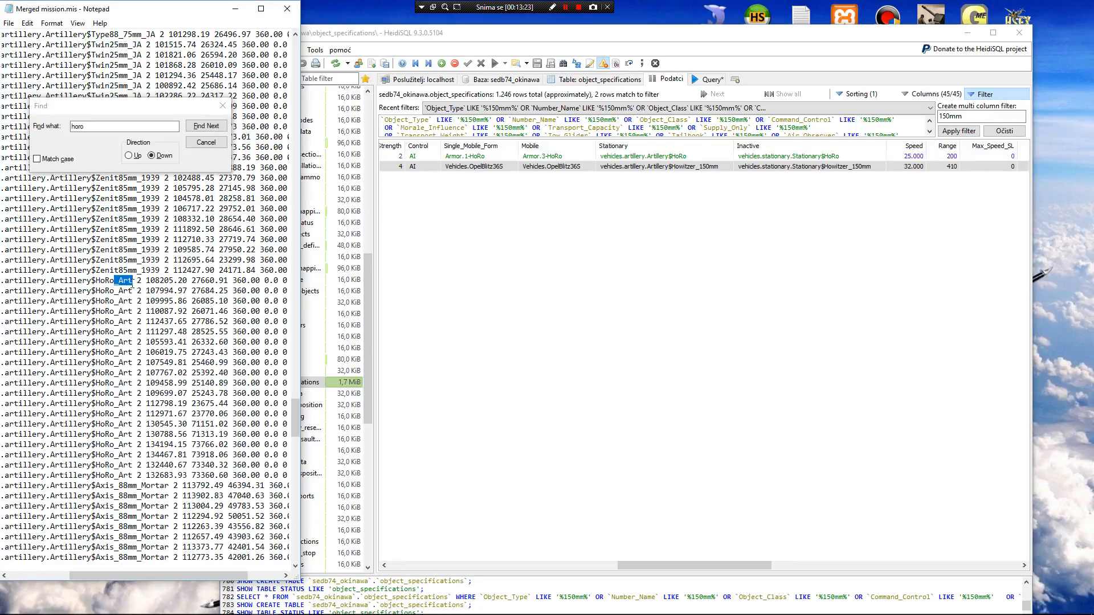
pyautogui.click(691, 159)
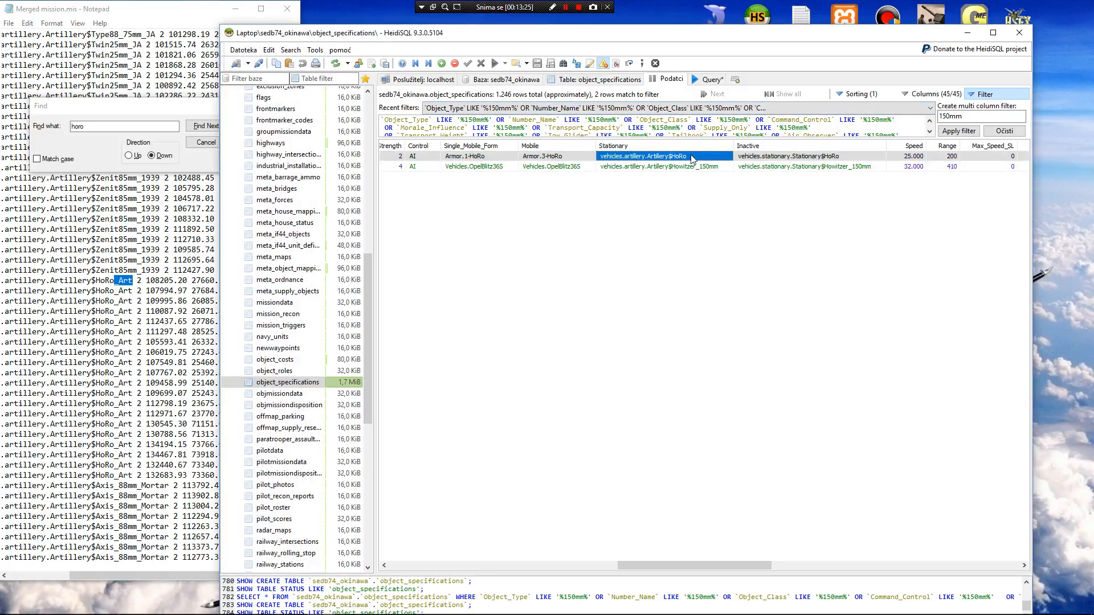
pyautogui.click(692, 158)
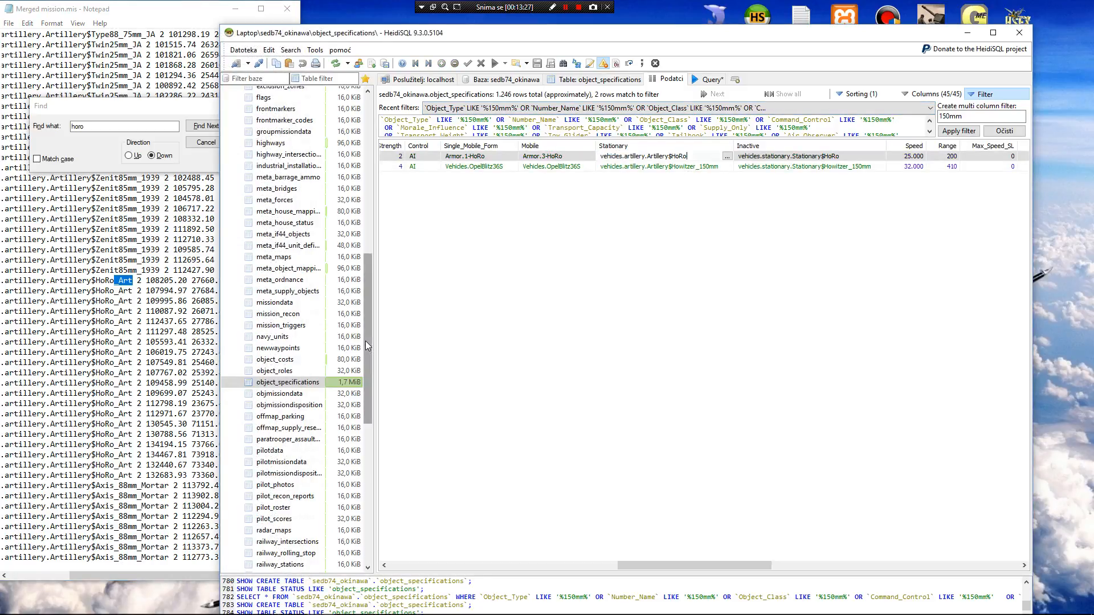
pyautogui.moveTo(367, 341); pyautogui.dragTo(375, 165)
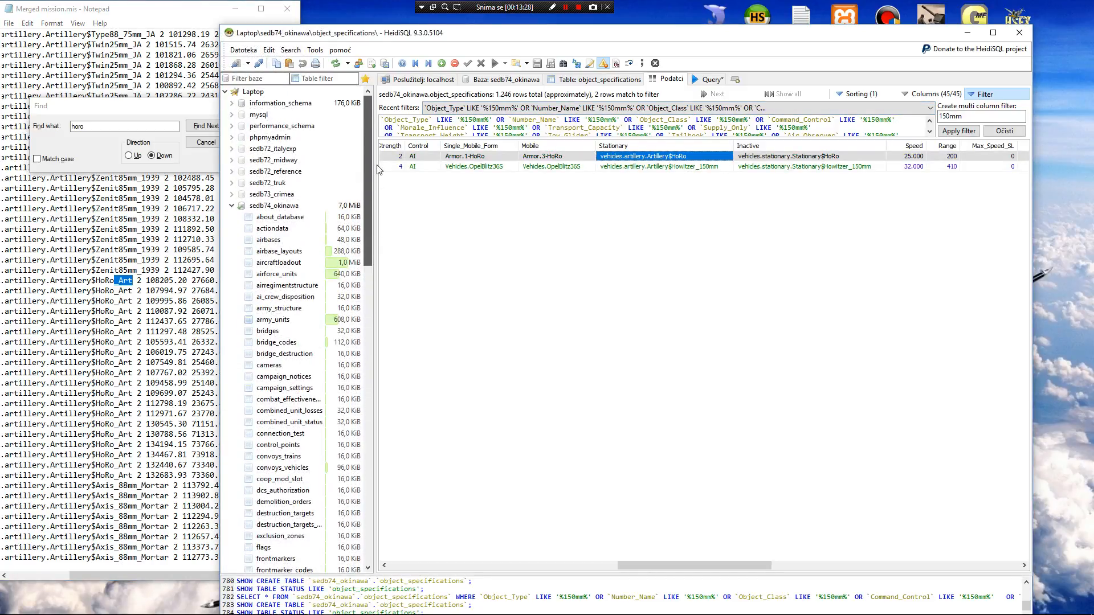
# - Load Okinawa_before_init.sql for sedb74_okinawa and execute all 585 queries
pyautogui.click(284, 208)
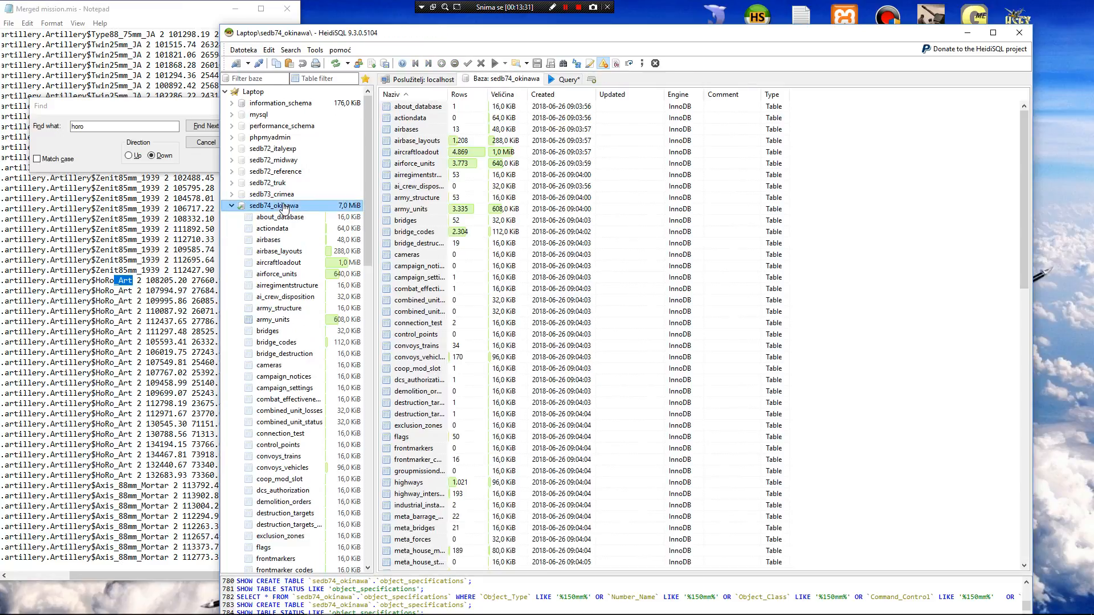
pyautogui.click(515, 64)
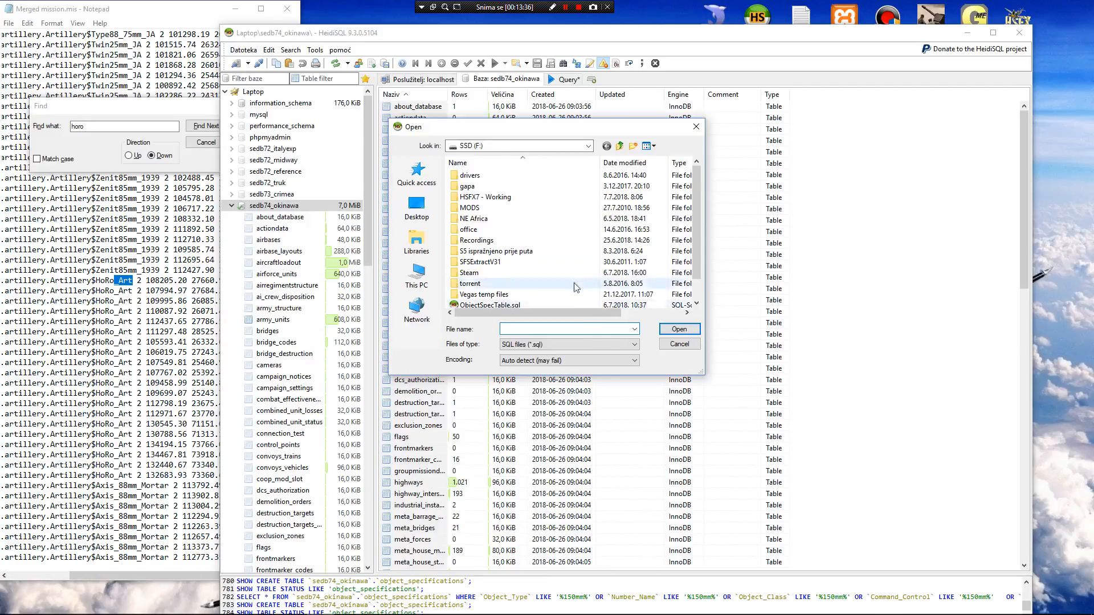
pyautogui.scroll(-1, 577, 293)
pyautogui.click(501, 295)
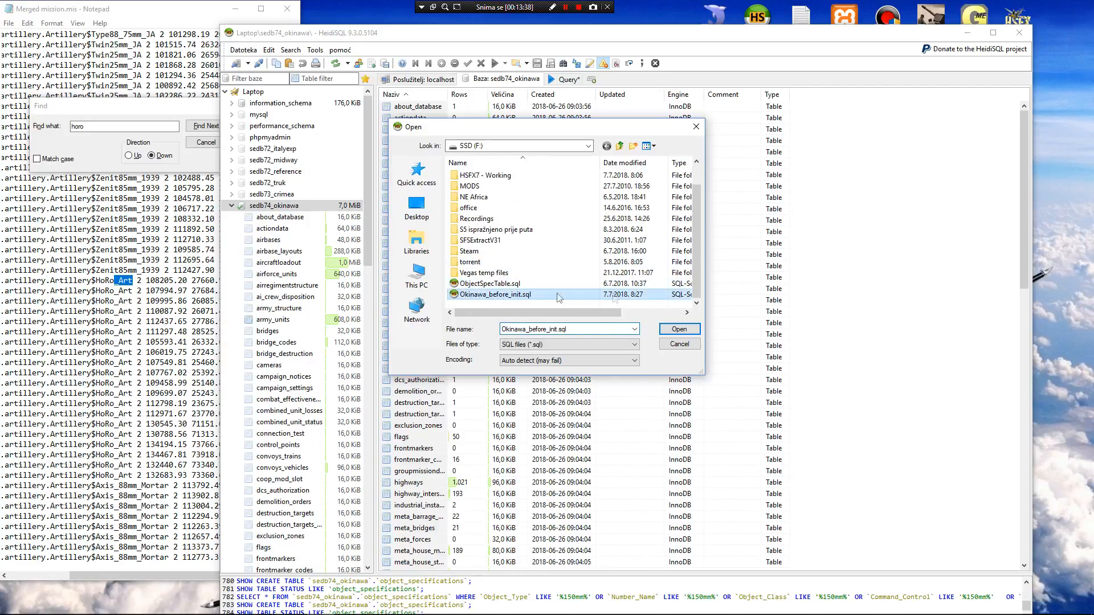
pyautogui.click(679, 329)
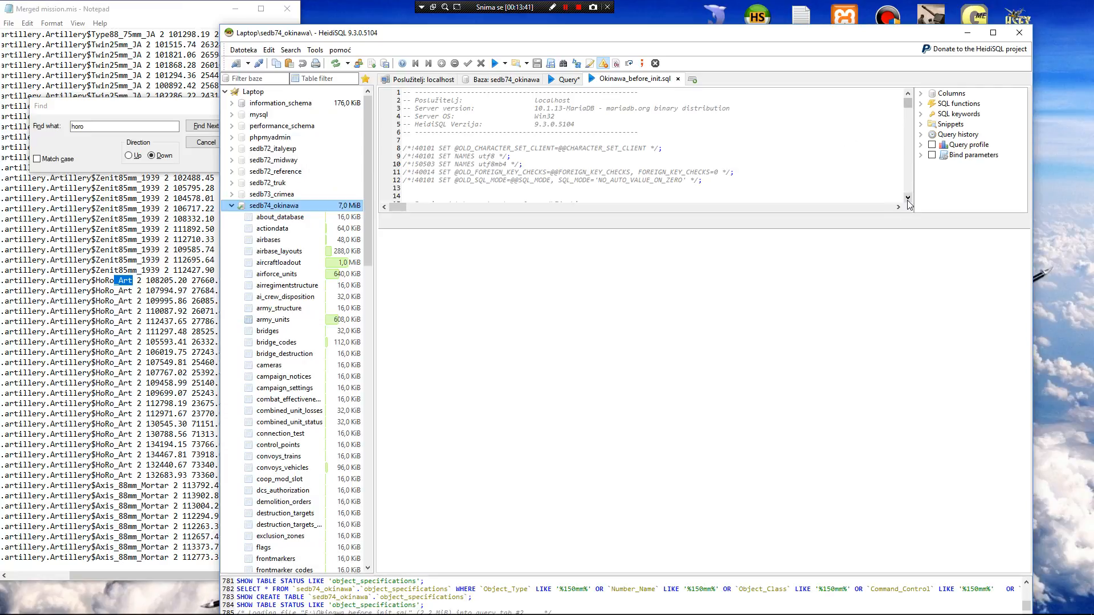
pyautogui.scroll(-3, 908, 200)
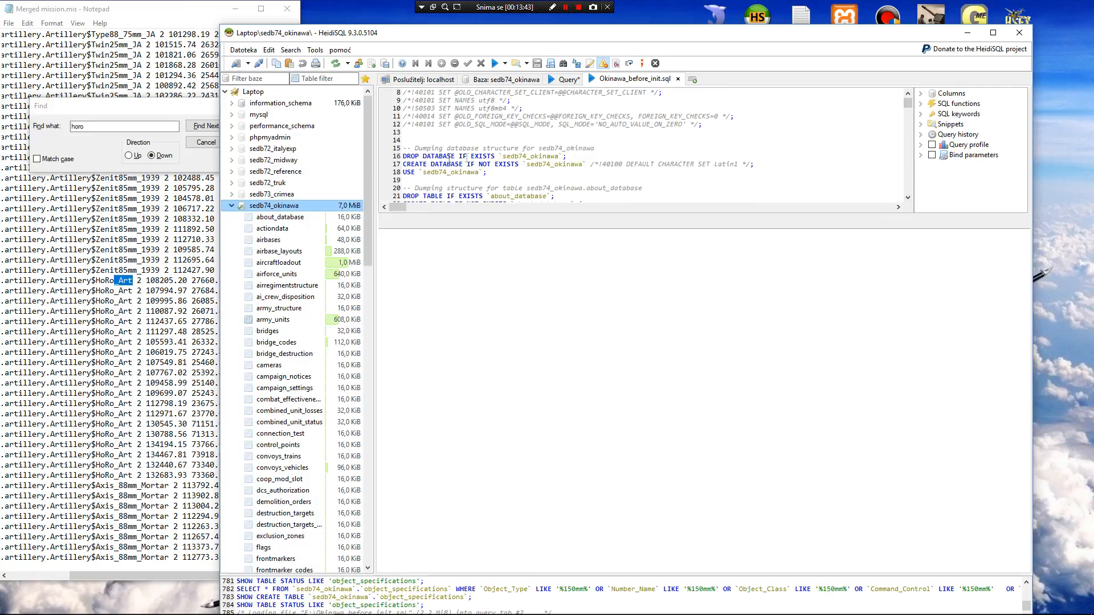
pyautogui.click(495, 63)
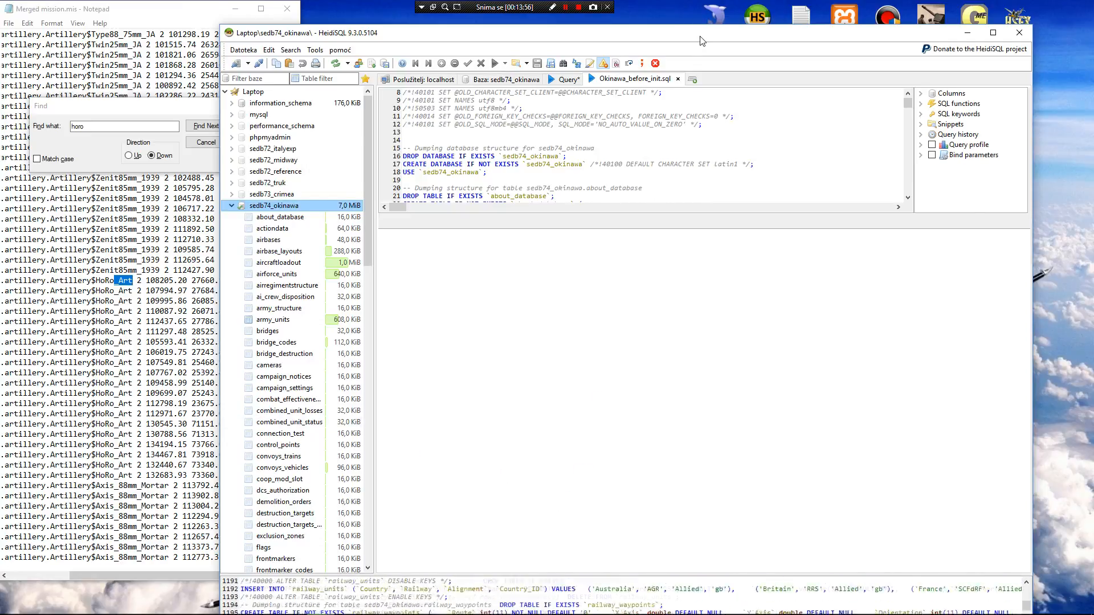
pyautogui.moveTo(702, 41); pyautogui.dragTo(698, 20)
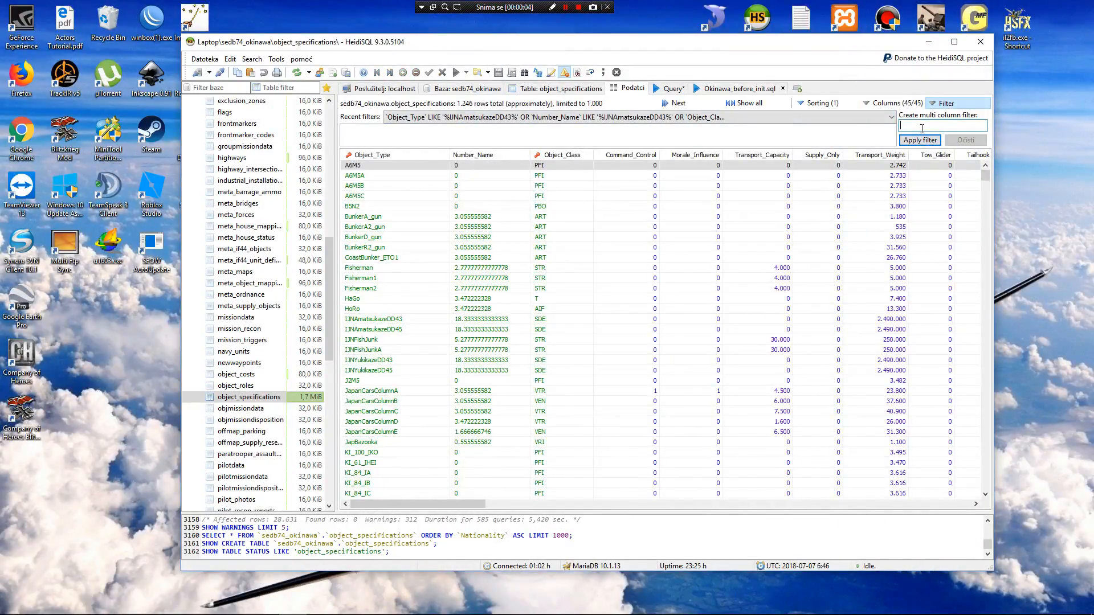
# - Filter on 'horo', append _Art to HoRo's Stationary value, and post the change
pyautogui.write('horo')
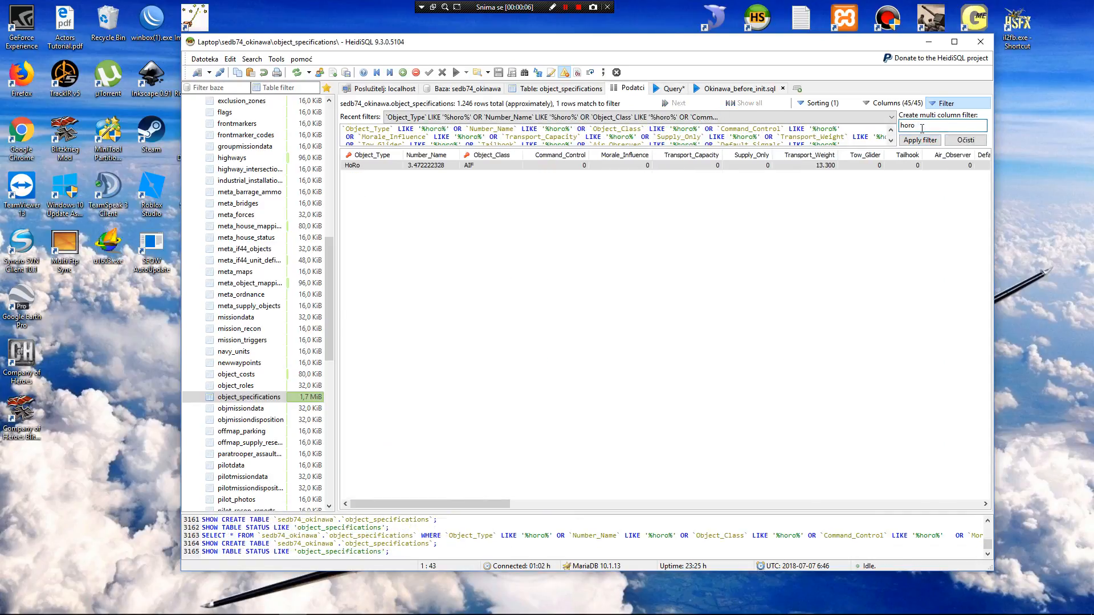
pyautogui.moveTo(500, 509); pyautogui.dragTo(770, 507)
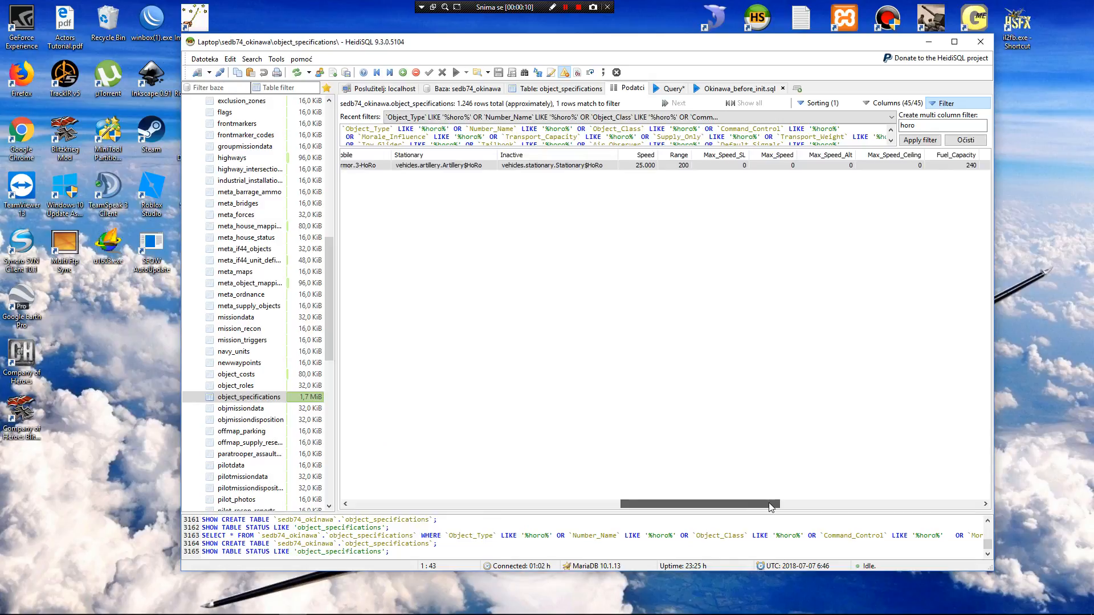
pyautogui.doubleClick(487, 167)
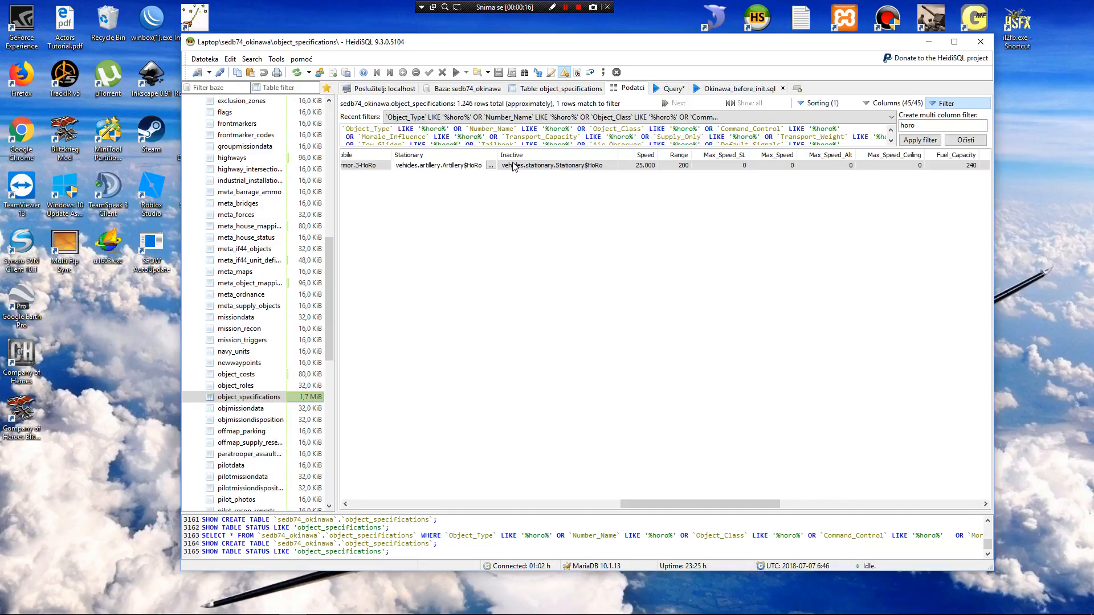
pyautogui.write('_Art')
pyautogui.press('Return')
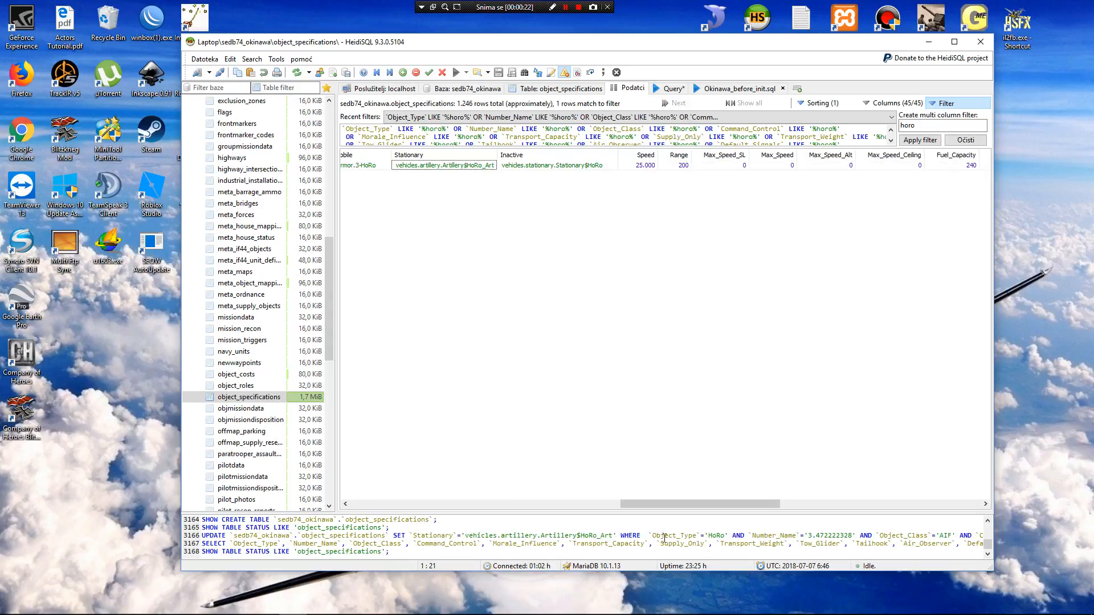
pyautogui.click(429, 73)
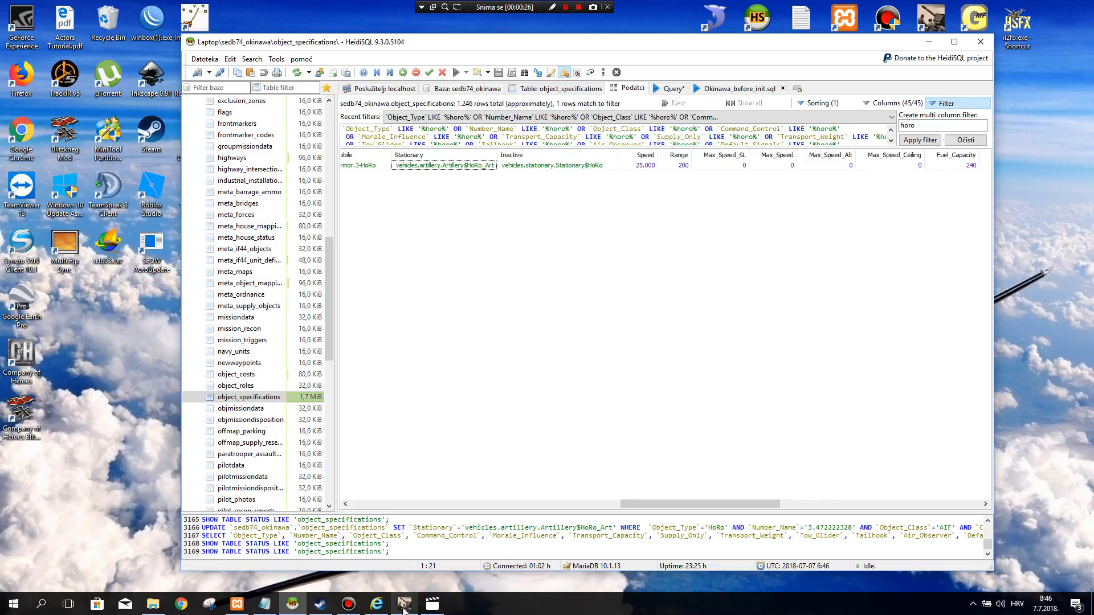
# - In SEOW DCS, initialize the campaign from Missions\Merged mission.mis and confirm the alert
pyautogui.click(405, 604)
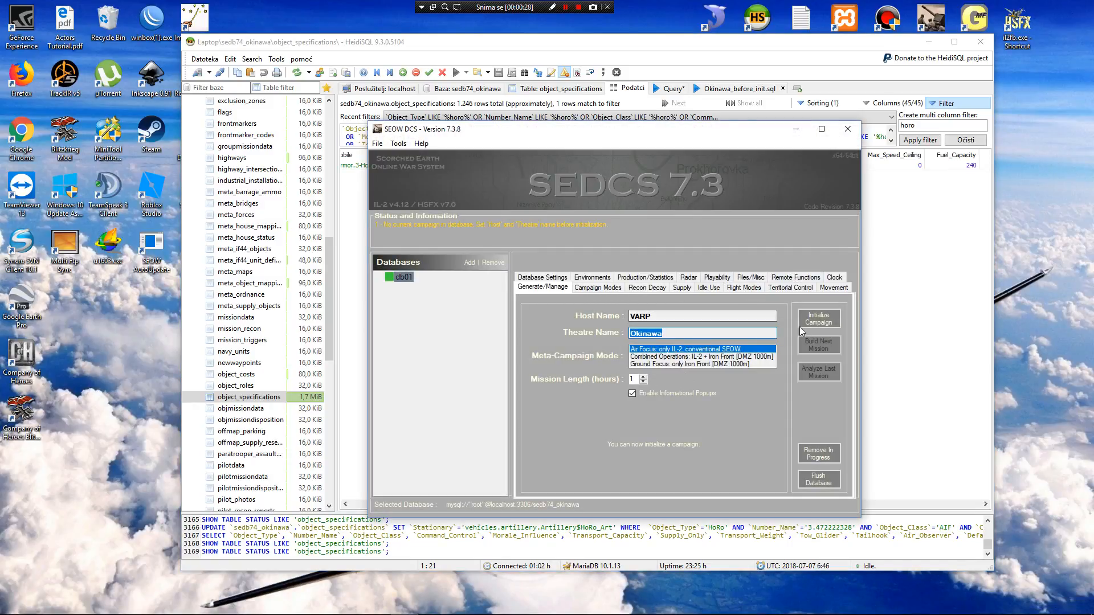
pyautogui.click(819, 319)
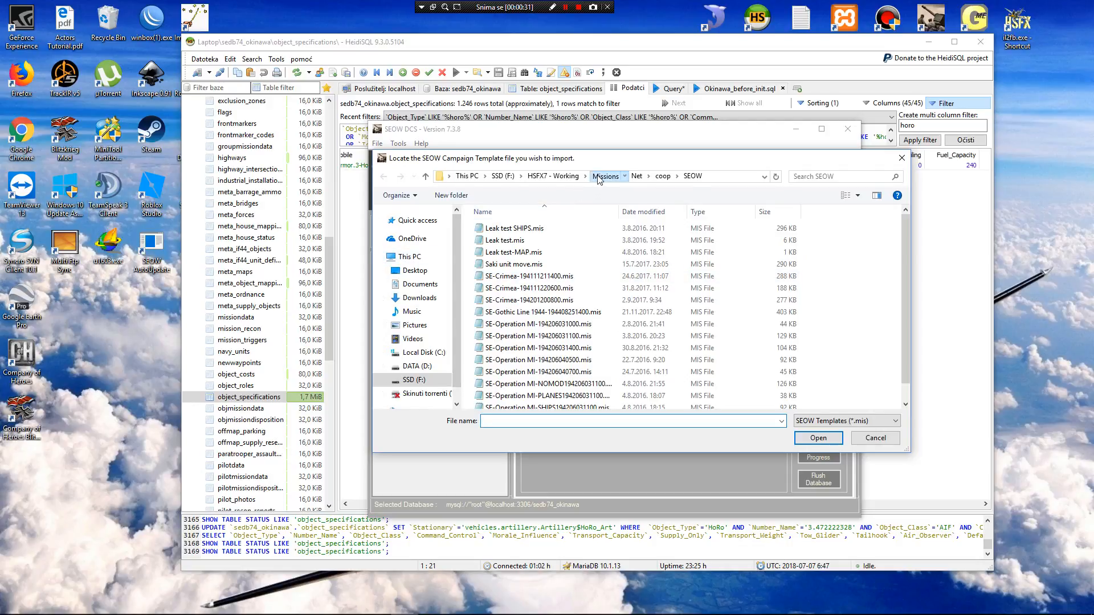
pyautogui.click(605, 176)
pyautogui.click(515, 324)
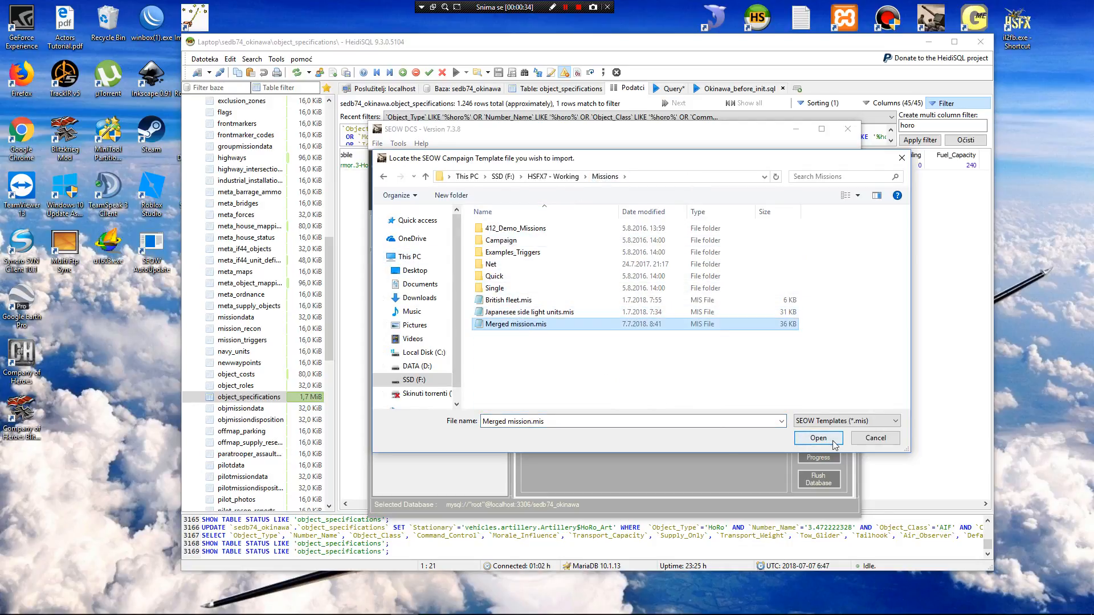
pyautogui.click(829, 437)
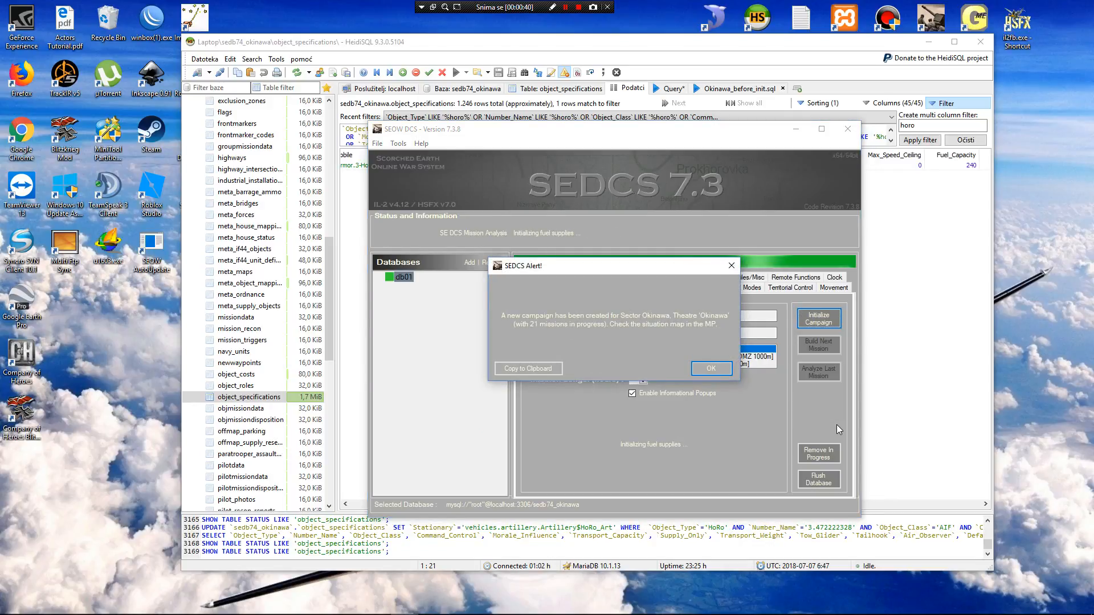
pyautogui.click(711, 369)
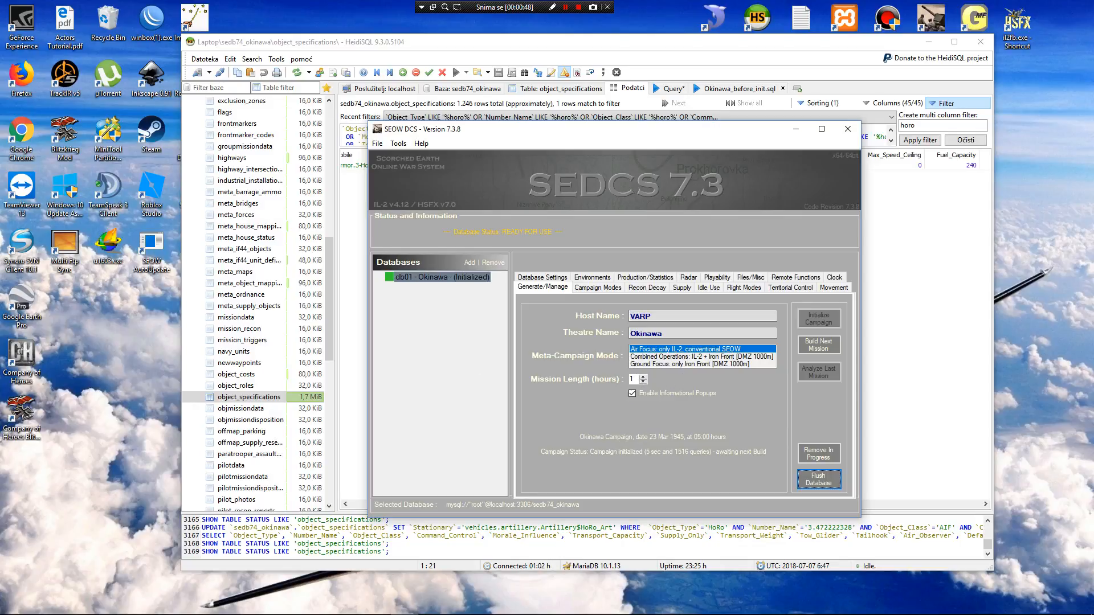
pyautogui.moveTo(389, 610)
pyautogui.click(385, 607)
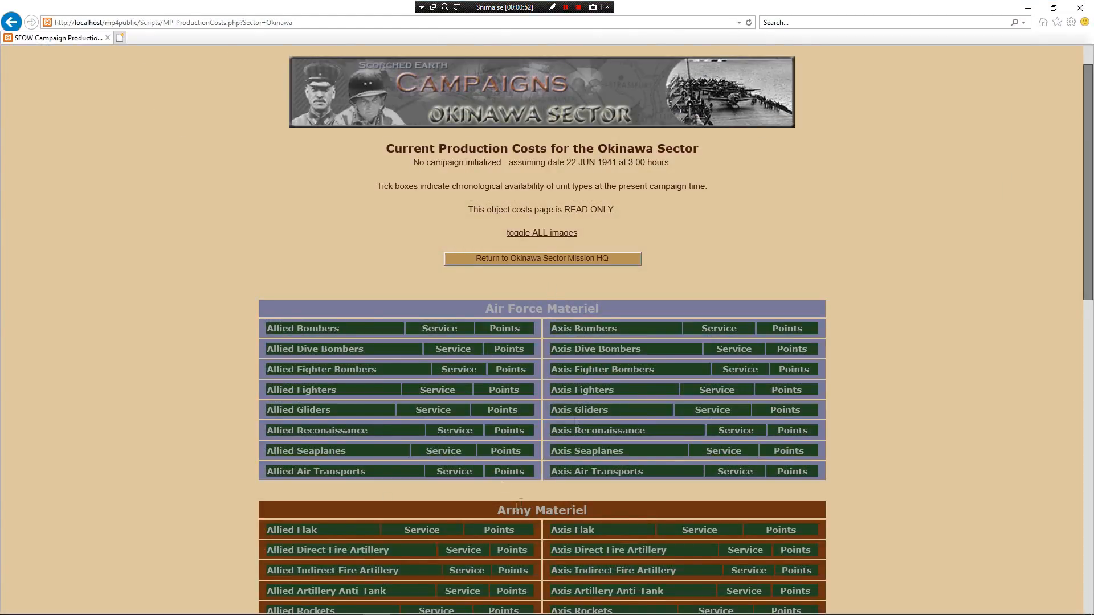
# - Refresh the Okinawa Production Costs page for the active campaign
pyautogui.scroll(-12, 487, 412)
pyautogui.scroll(9, 480, 418)
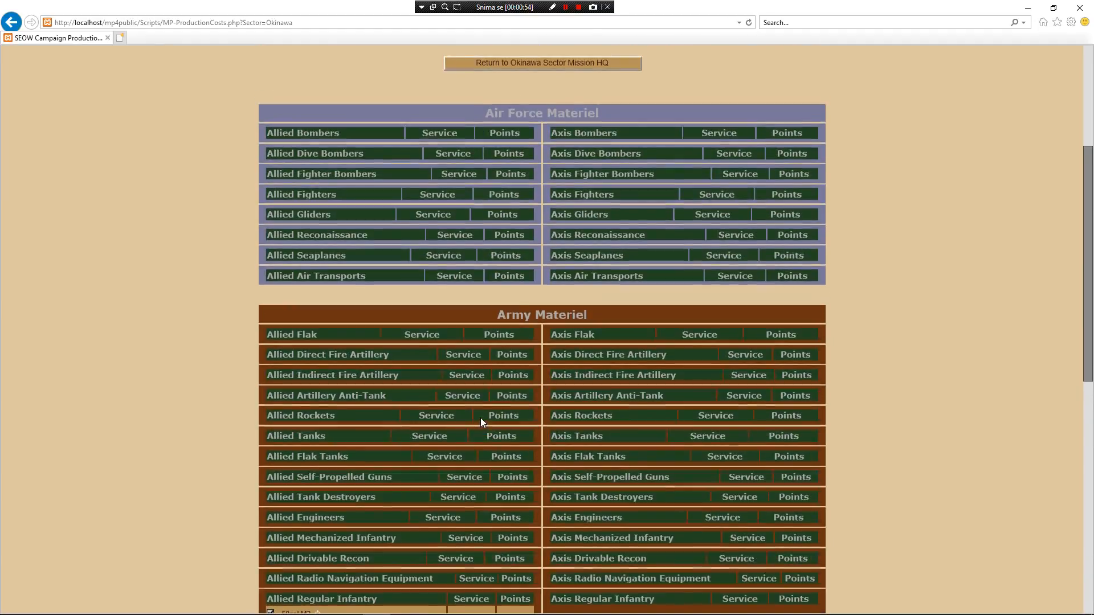
pyautogui.scroll(-7, 478, 418)
pyautogui.scroll(2, 477, 419)
pyautogui.scroll(5, 477, 418)
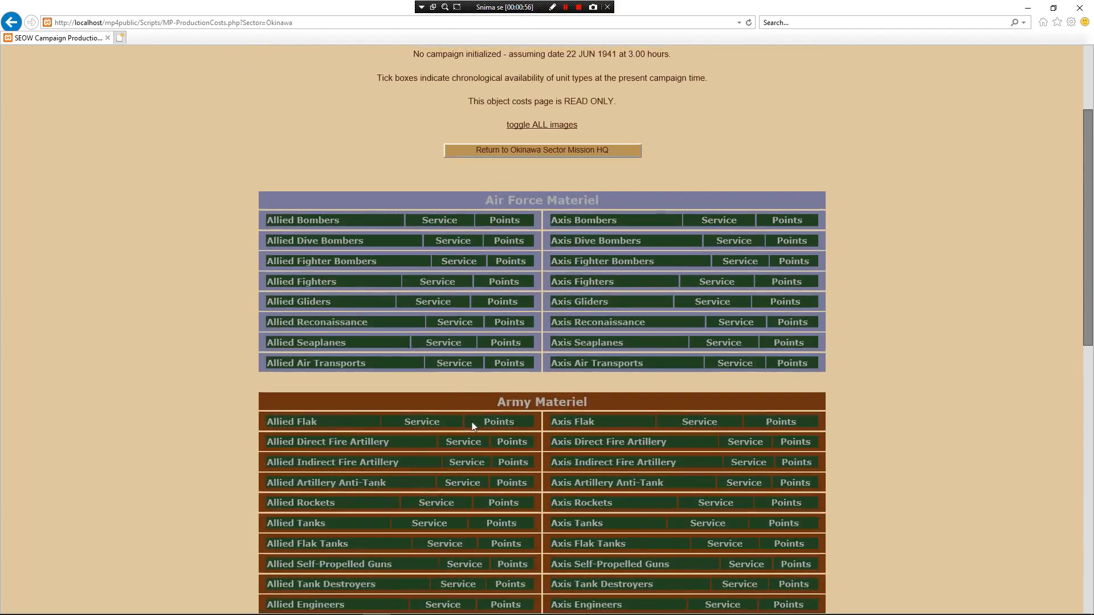
pyautogui.scroll(2, 206, 206)
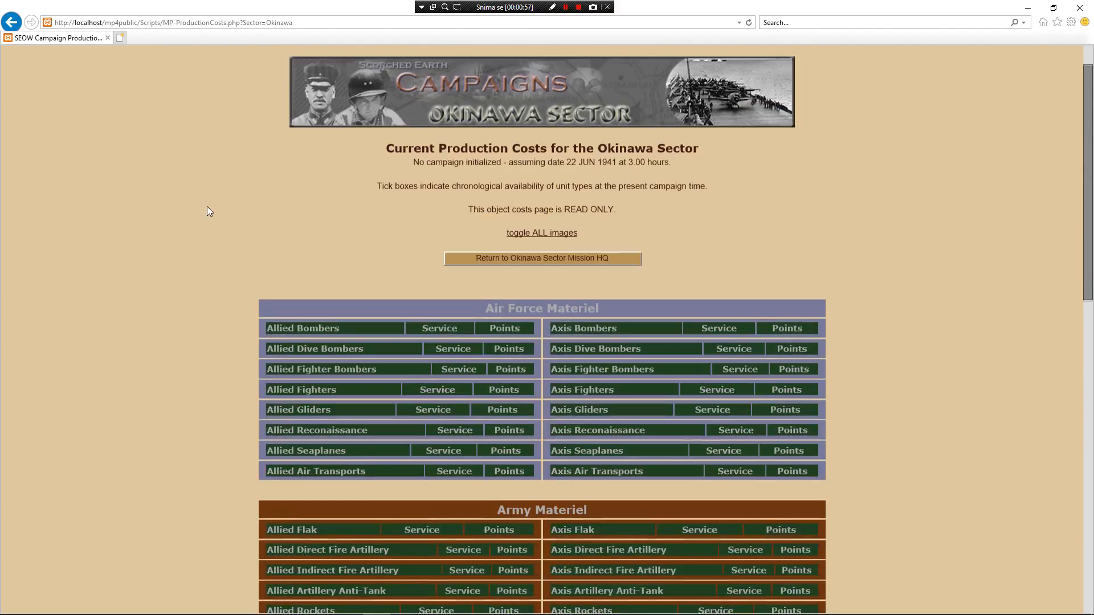
pyautogui.click(750, 22)
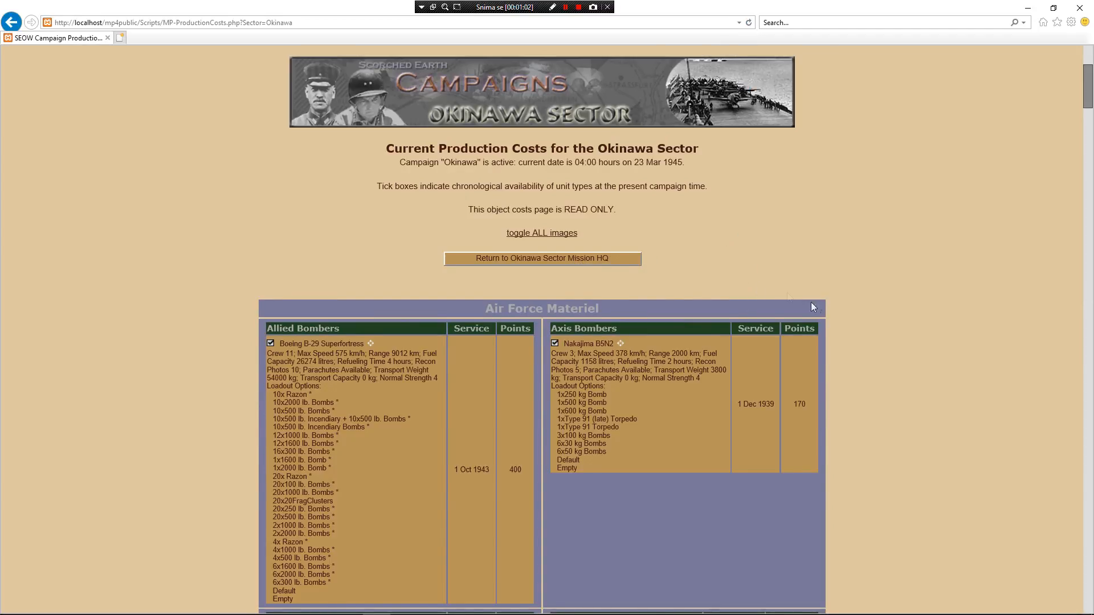
# - Toggle on all unit images, then return to the Okinawa Sector Mission HQ
pyautogui.scroll(-8, 812, 307)
pyautogui.scroll(-15, 549, 241)
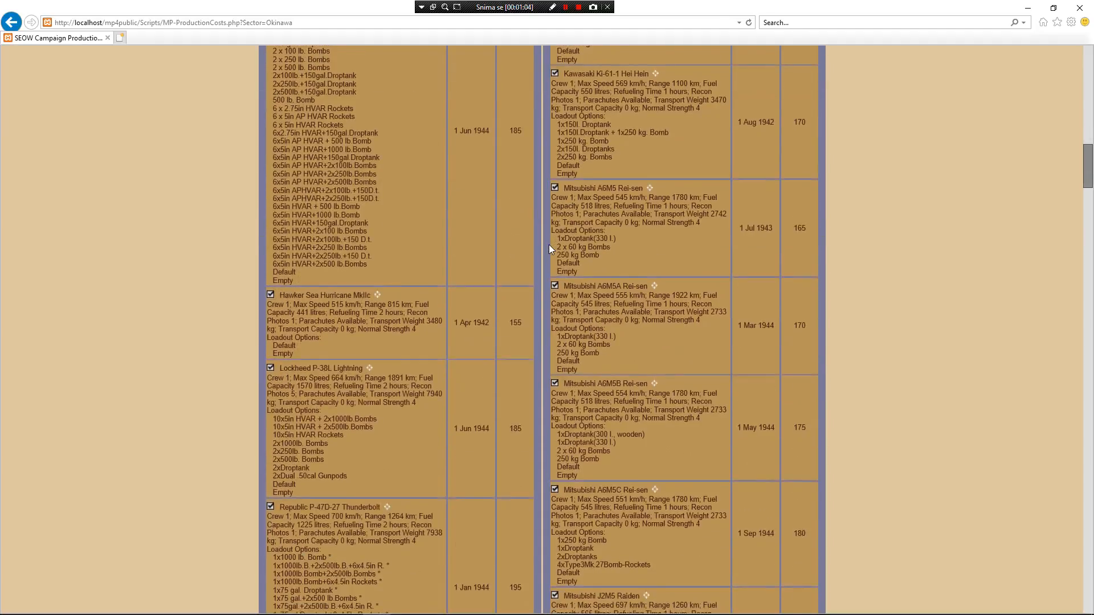
pyautogui.scroll(-20, 553, 251)
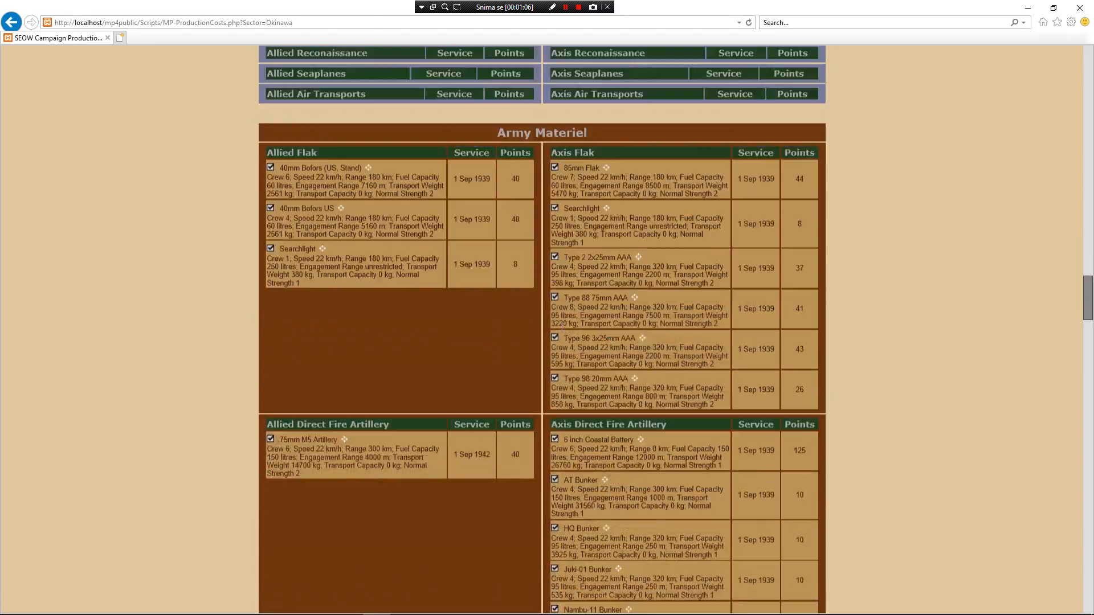
pyautogui.scroll(-20, 639, 363)
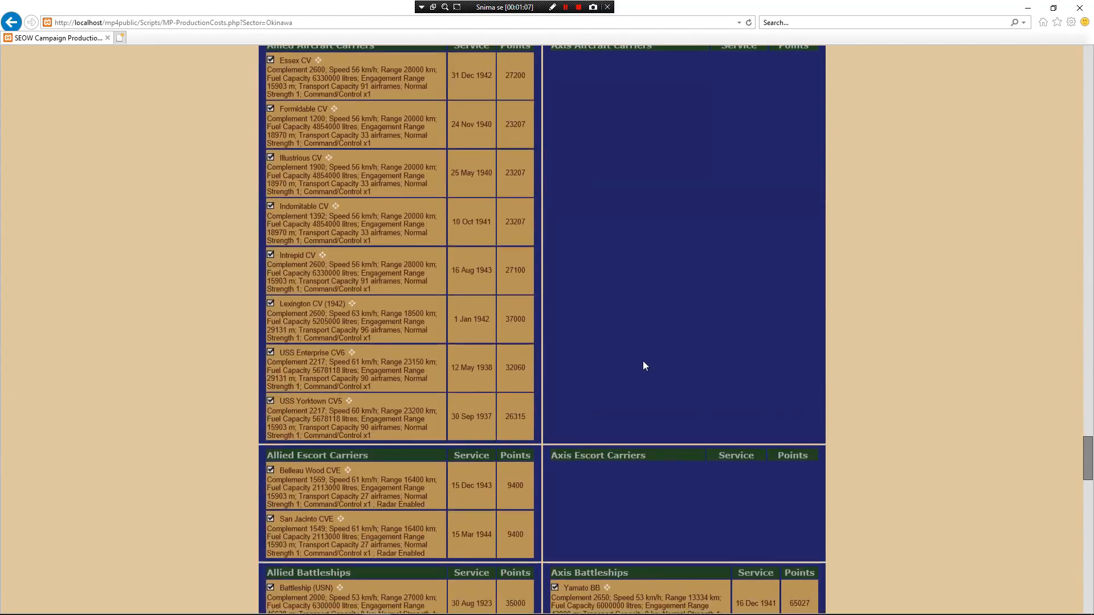
pyautogui.scroll(-2, 637, 366)
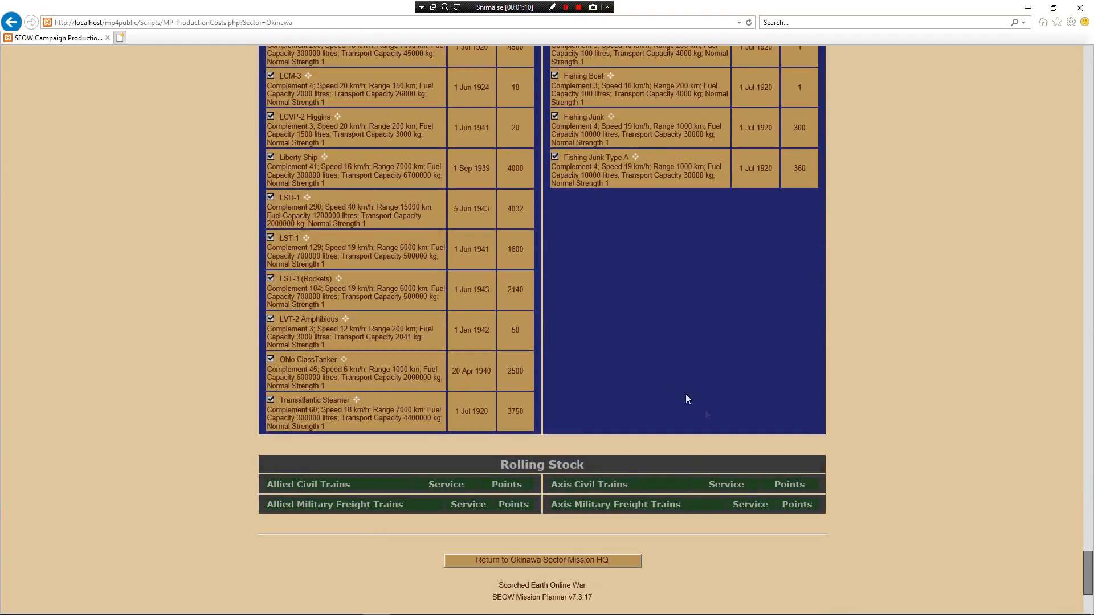
pyautogui.moveTo(1089, 574); pyautogui.dragTo(1088, 85)
pyautogui.click(537, 235)
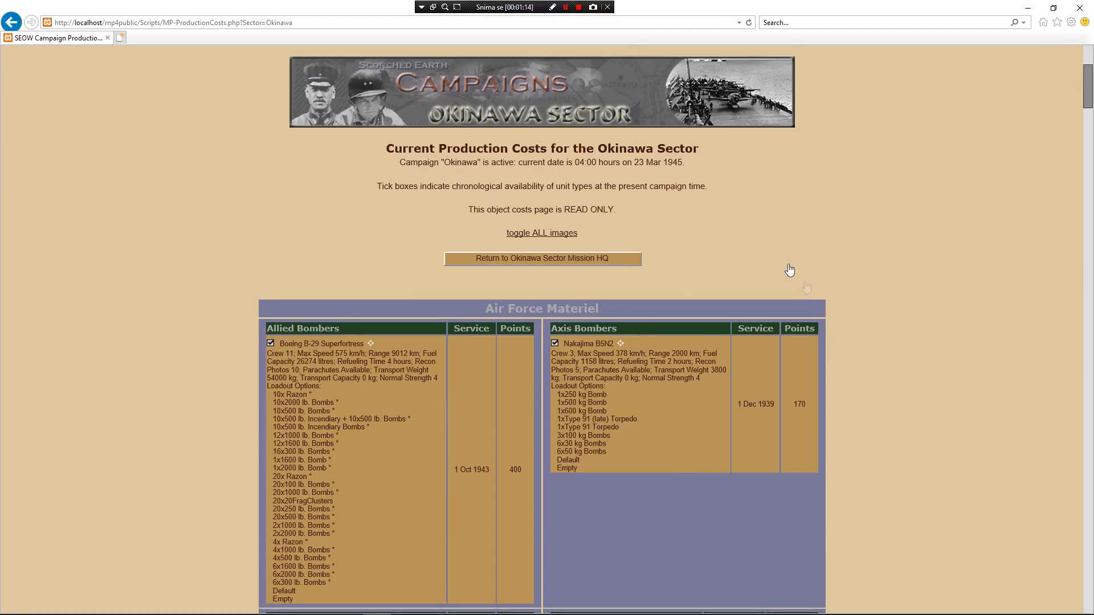
pyautogui.moveTo(1088, 72)
pyautogui.mouseDown()
pyautogui.moveTo(1056, 183)
pyautogui.moveTo(1028, 585)
pyautogui.moveTo(1087, 53)
pyautogui.mouseUp()
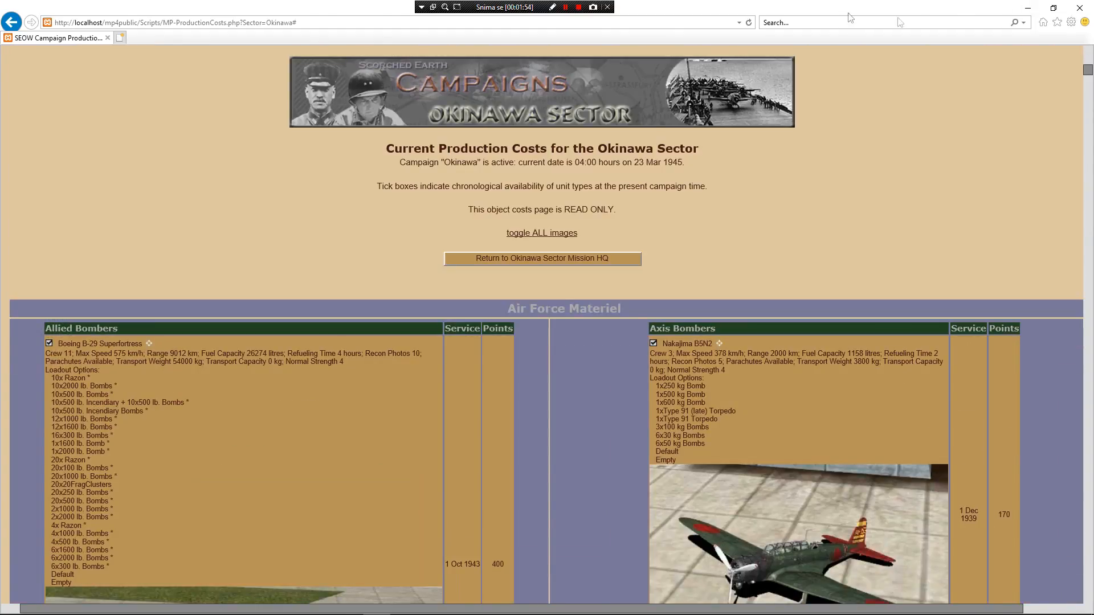
pyautogui.click(534, 258)
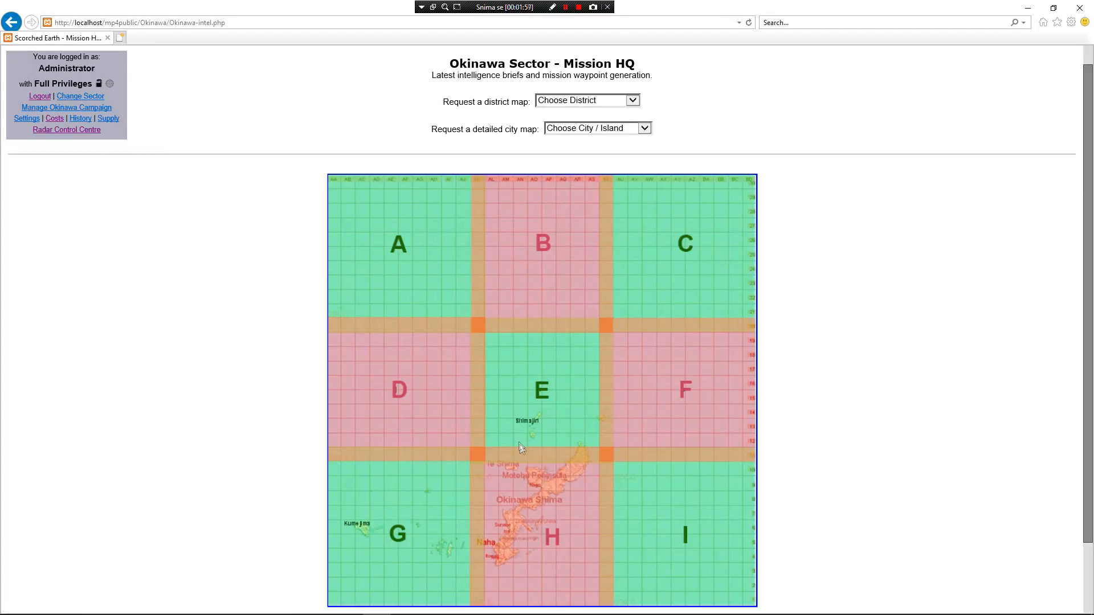
# - Request the Whole Okinawa Sector map and dismiss the unknown rocket type HoRo warning
pyautogui.click(633, 100)
pyautogui.click(627, 110)
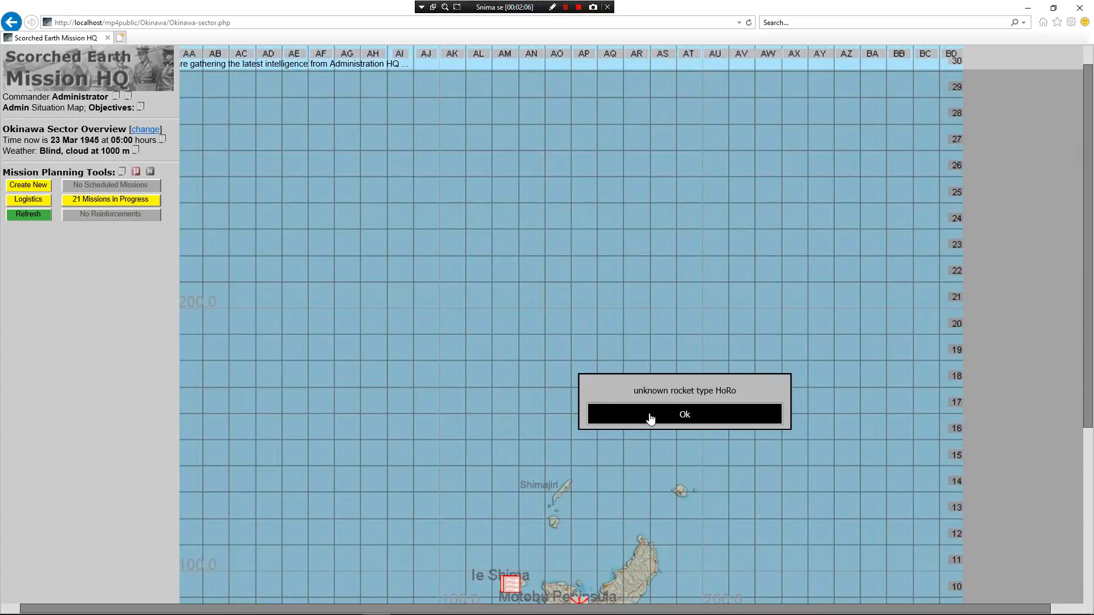
pyautogui.click(710, 416)
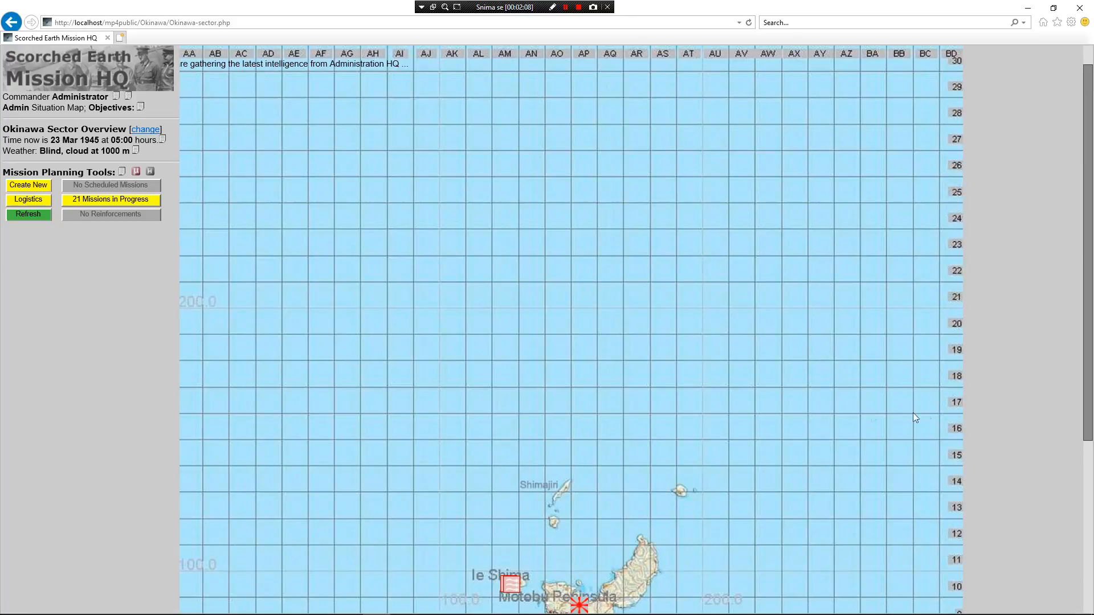
# - Review the Okinawa sector map and intelligence message, then open the Start menu
pyautogui.scroll(-4, 556, 369)
pyautogui.click(583, 373)
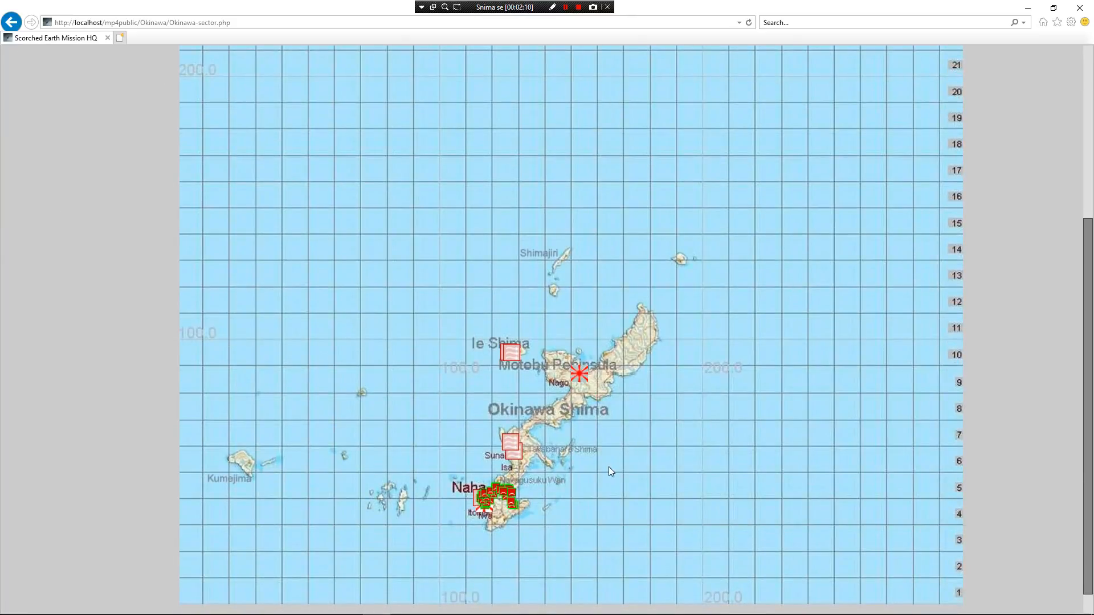
pyautogui.scroll(4, 678, 458)
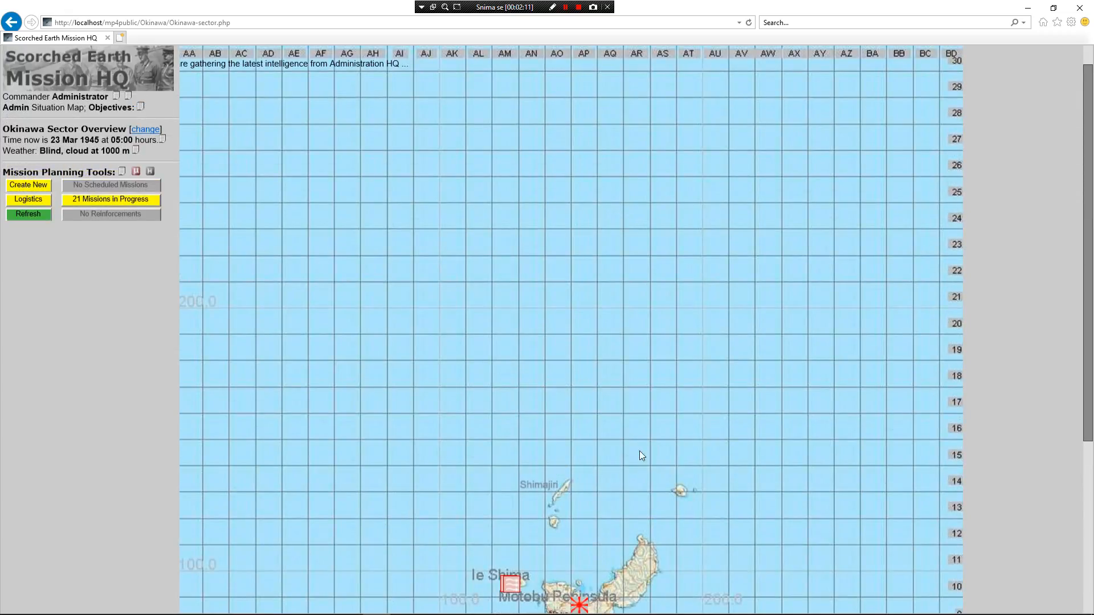
pyautogui.scroll(-4, 530, 411)
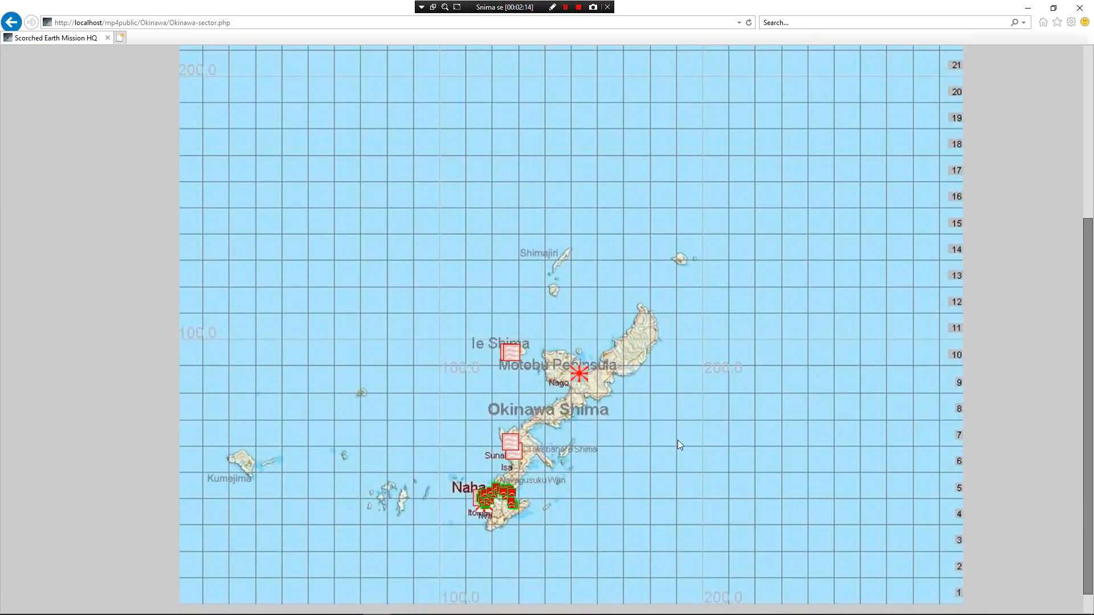
pyautogui.scroll(4, 700, 466)
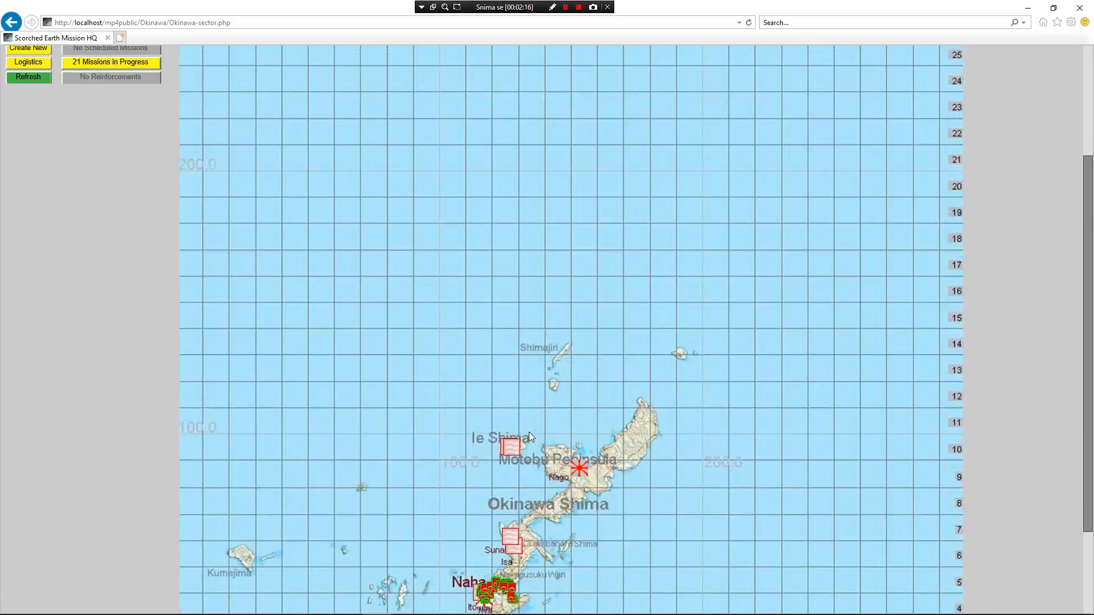
pyautogui.scroll(-4, 615, 467)
pyautogui.scroll(4, 525, 342)
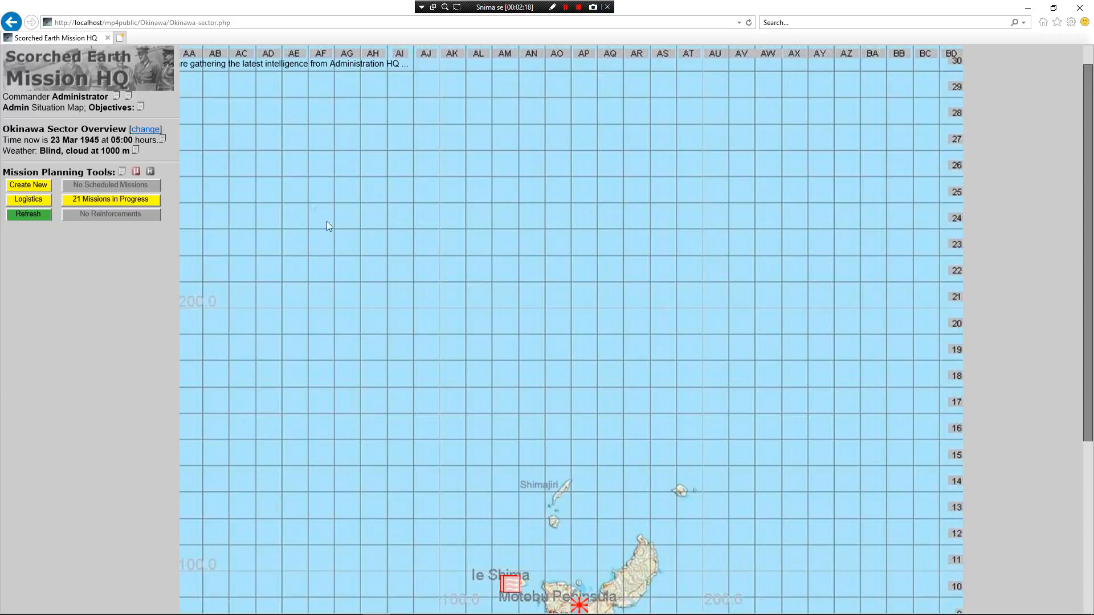
pyautogui.doubleClick(404, 64)
pyautogui.tripleClick(404, 65)
pyautogui.doubleClick(404, 64)
pyautogui.scroll(-4, 525, 341)
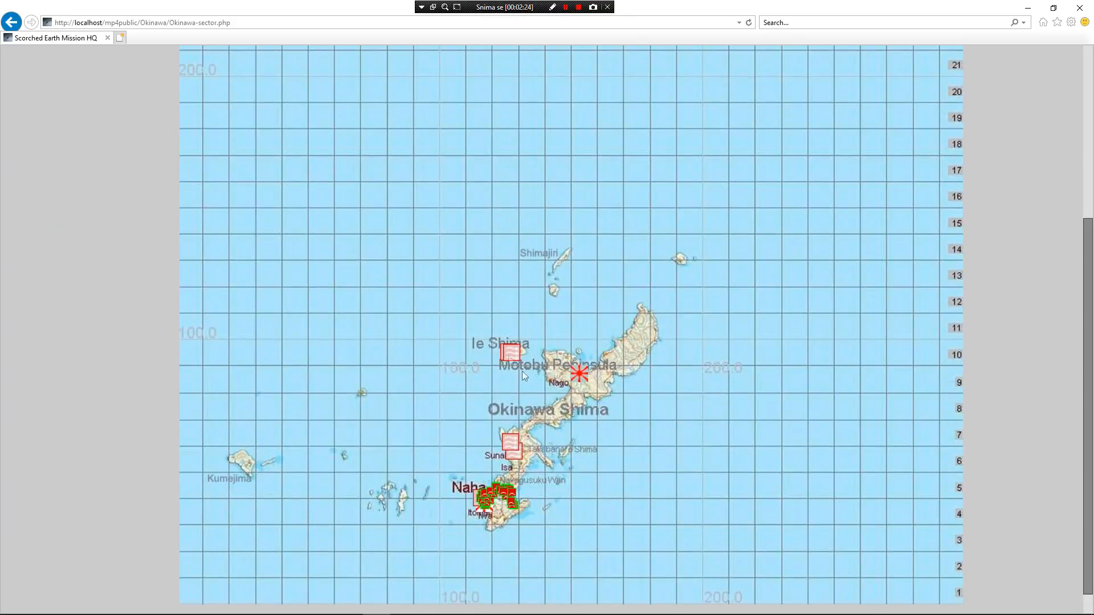
pyautogui.scroll(4, 413, 367)
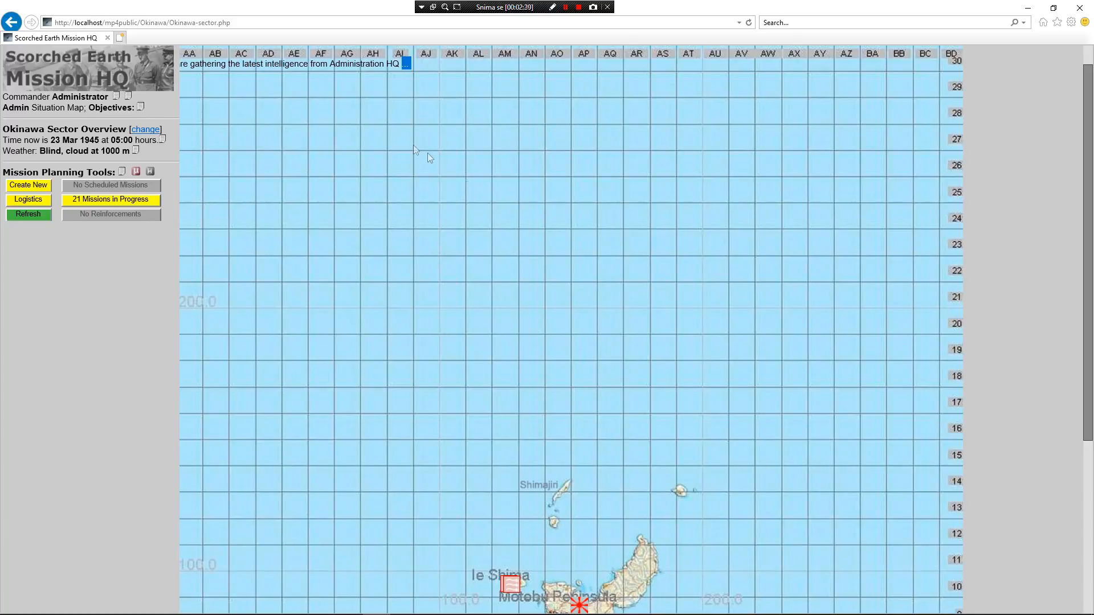
pyautogui.scroll(-4, 508, 378)
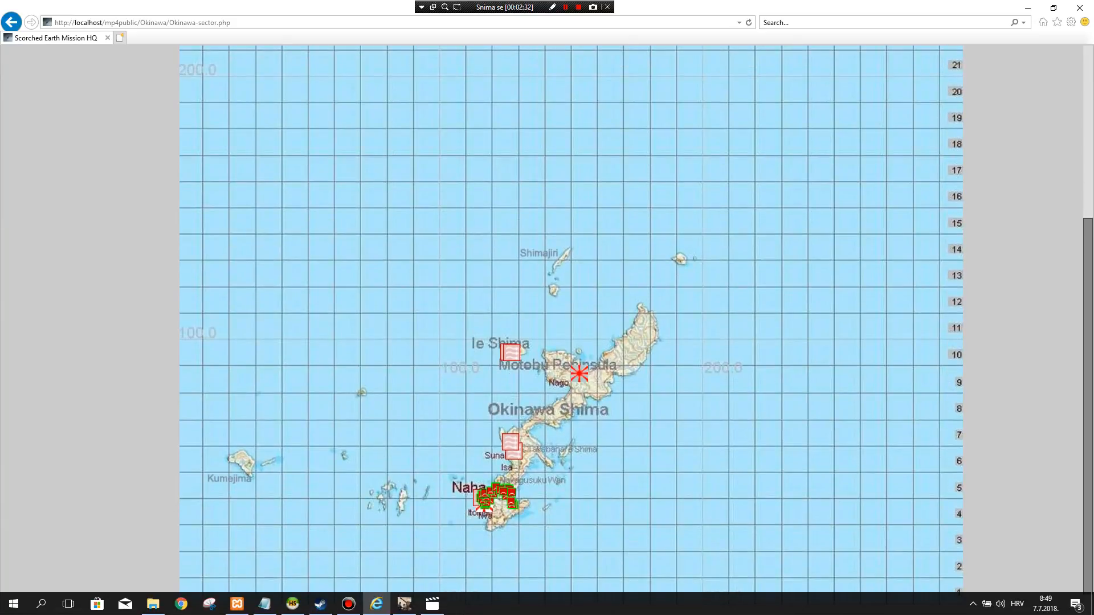
pyautogui.press('super')
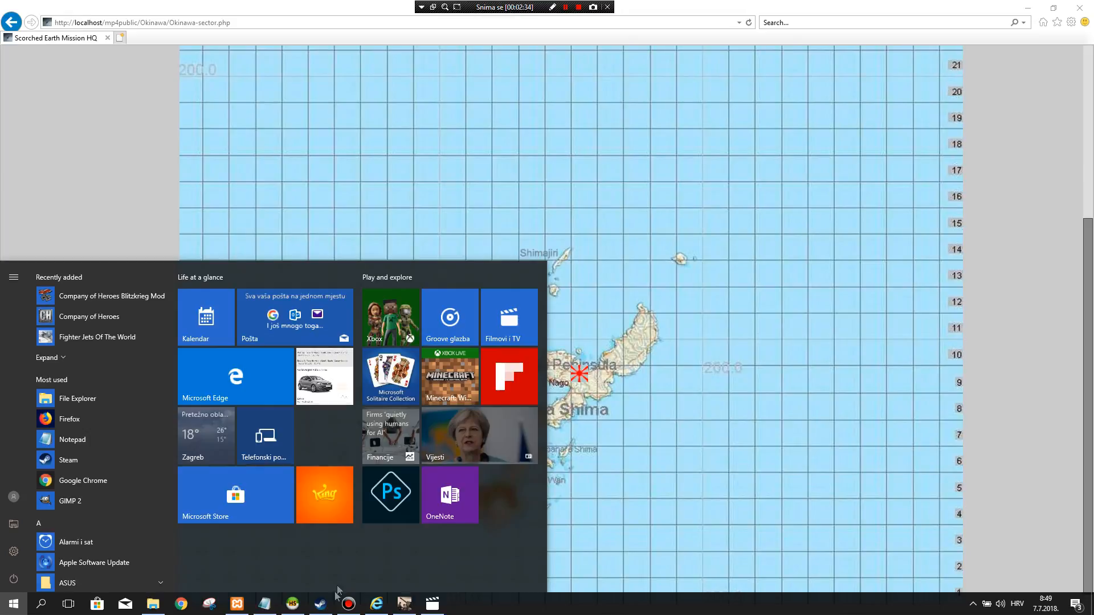
# - Maximize HeidiSQL, replace the filter with 150mm, and select the Howitzer_150mm row
pyautogui.click(291, 606)
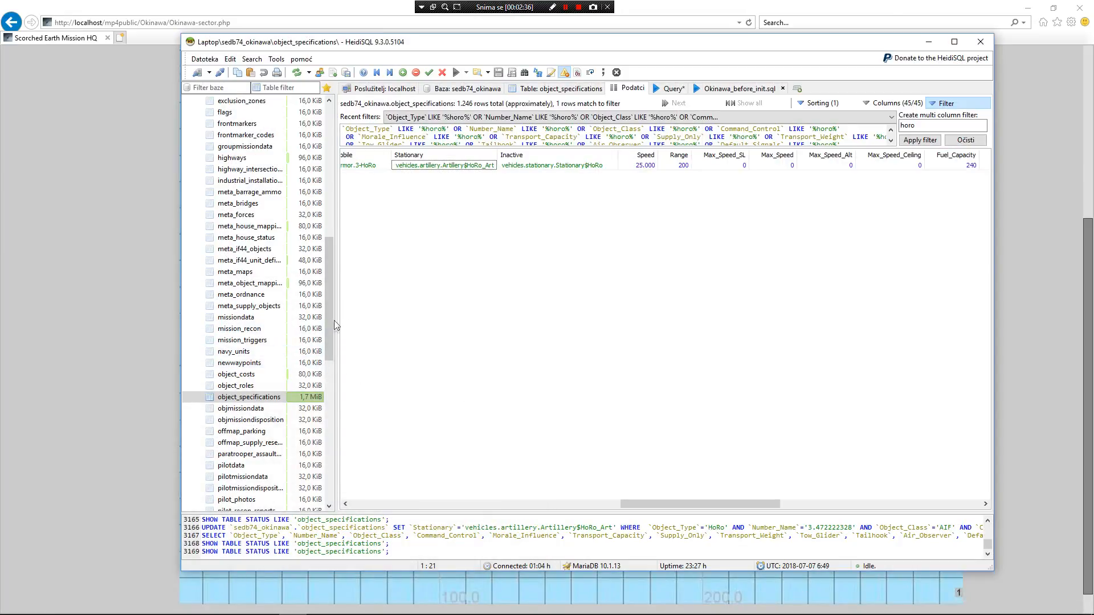
pyautogui.click(955, 42)
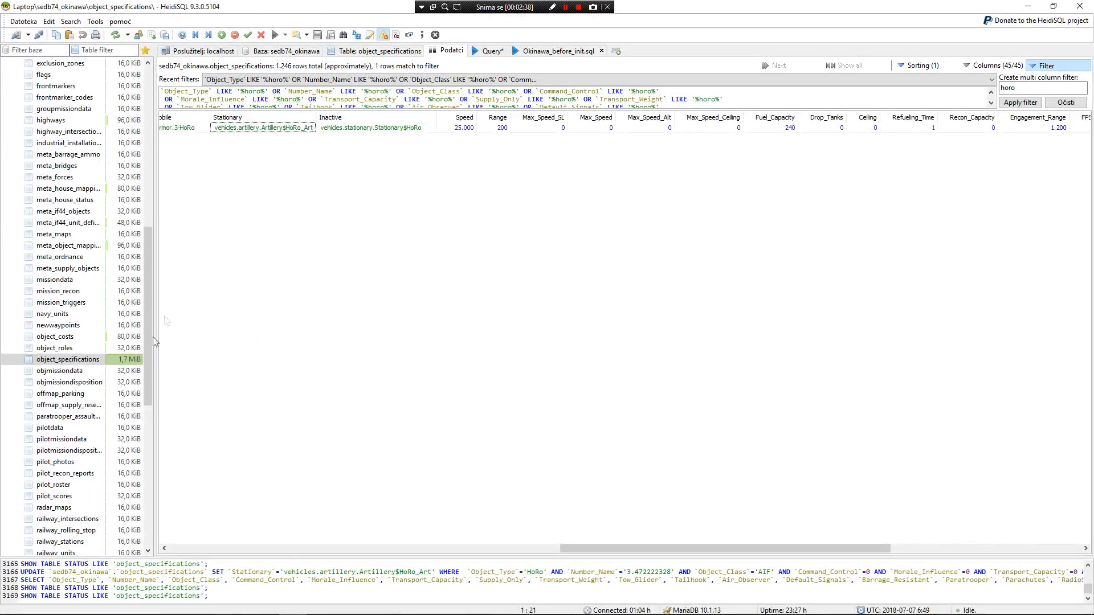
pyautogui.doubleClick(1015, 87)
pyautogui.click(1020, 102)
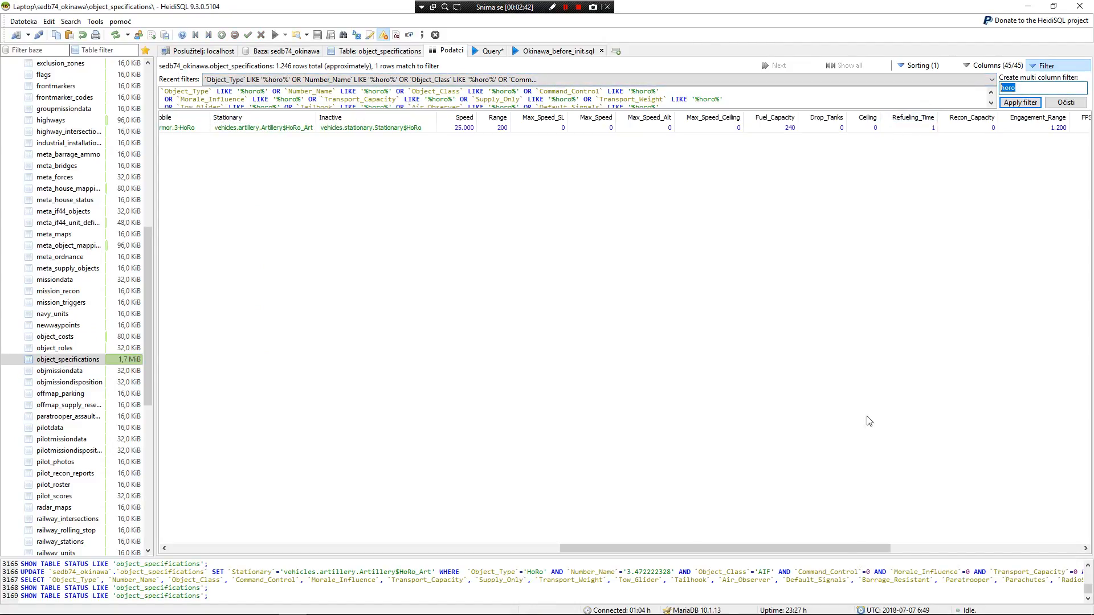
pyautogui.write('150mm')
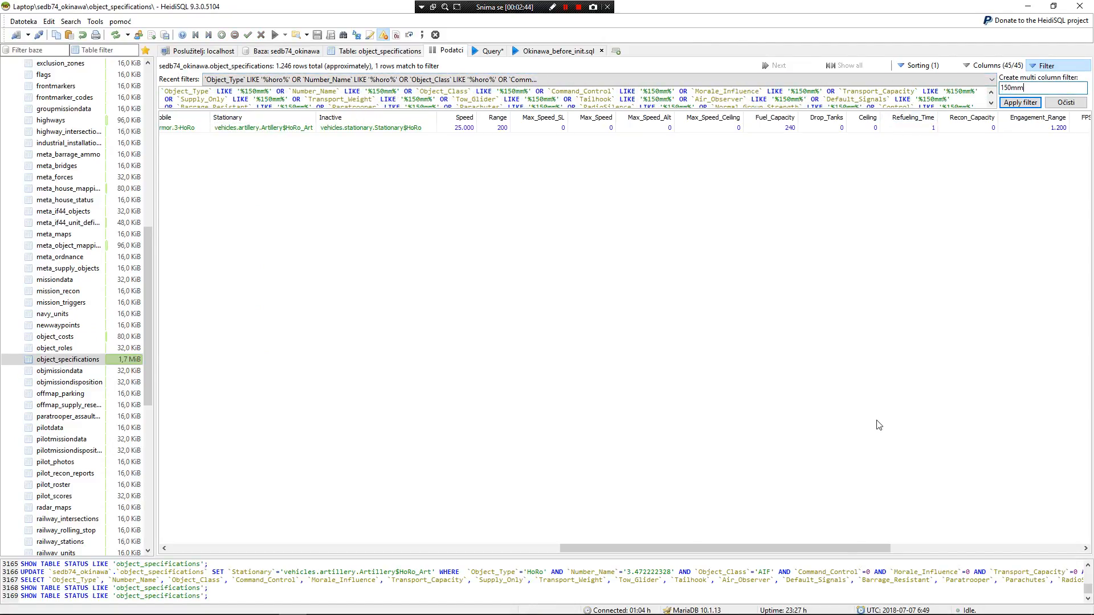
pyautogui.press('Return')
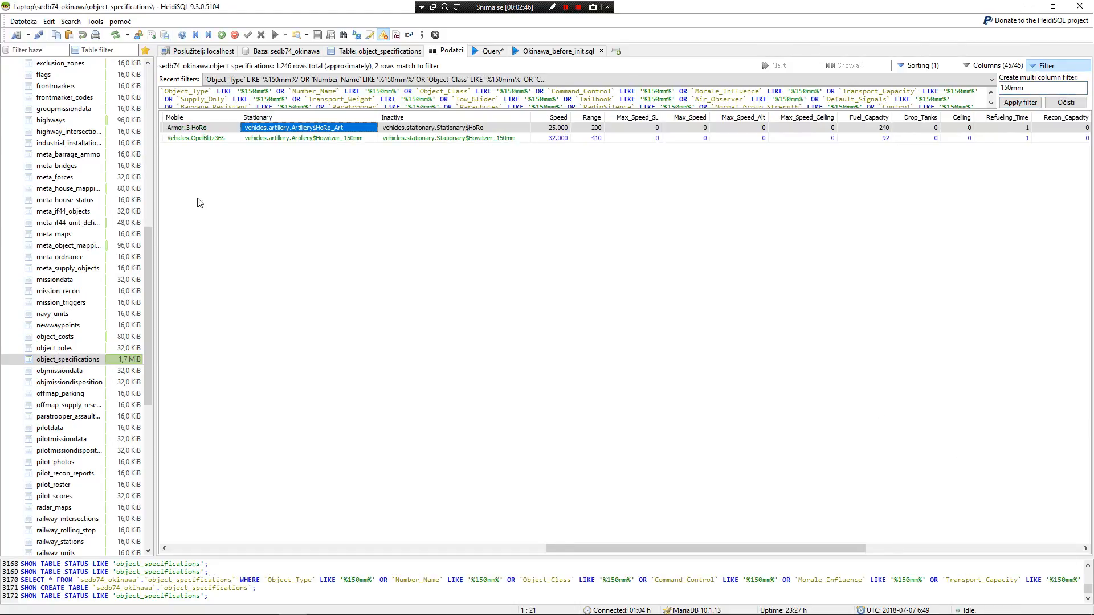
pyautogui.click(1020, 103)
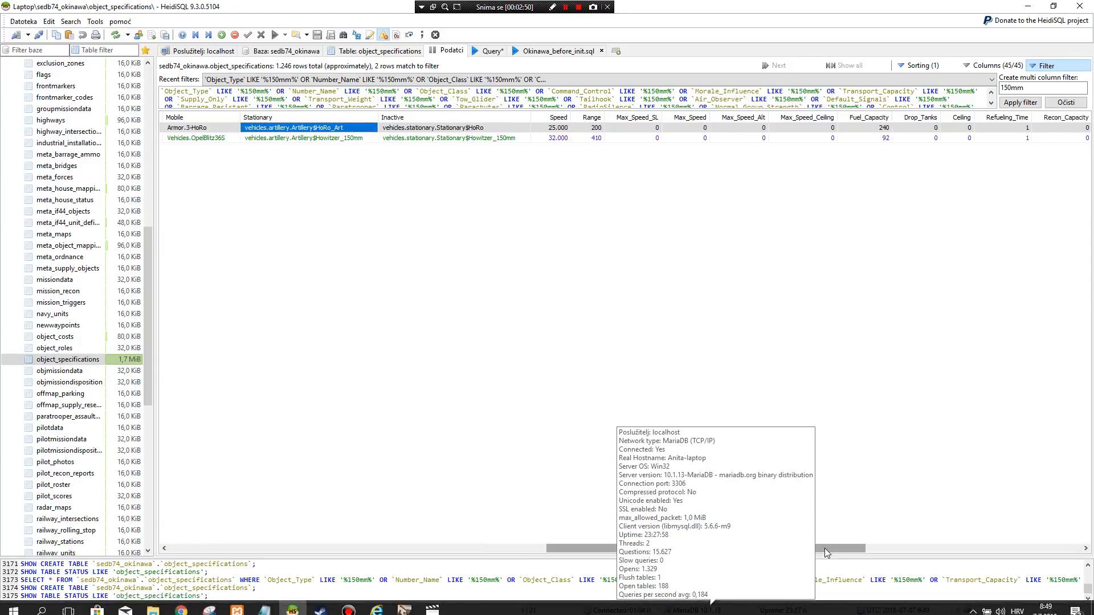
pyautogui.moveTo(825, 549); pyautogui.dragTo(406, 548)
pyautogui.click(180, 139)
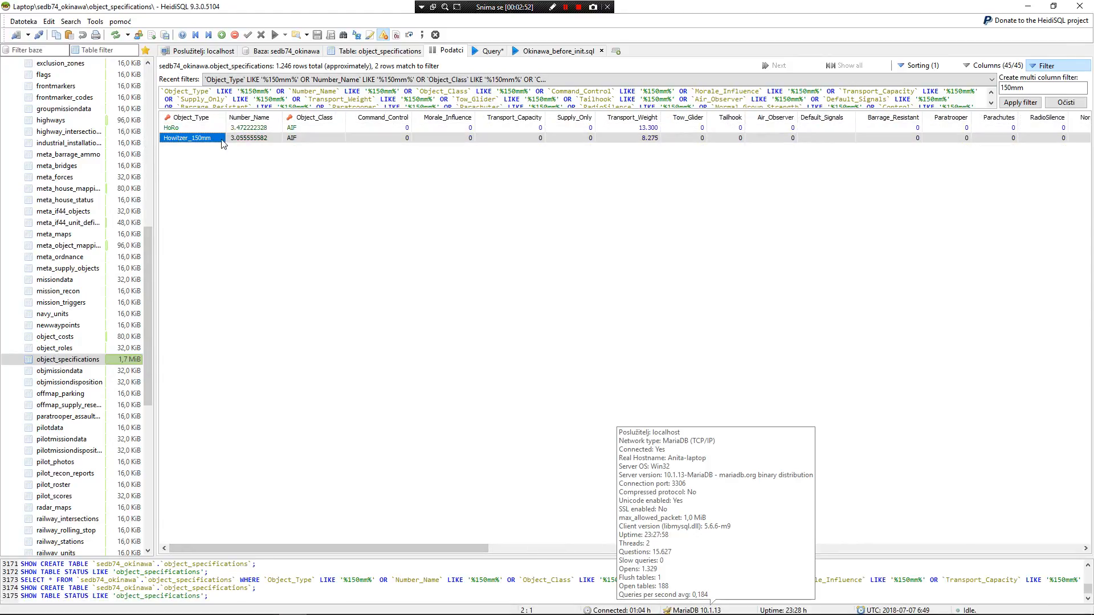
# - Open objmissiondata and filter it by 'horo'
pyautogui.click(59, 371)
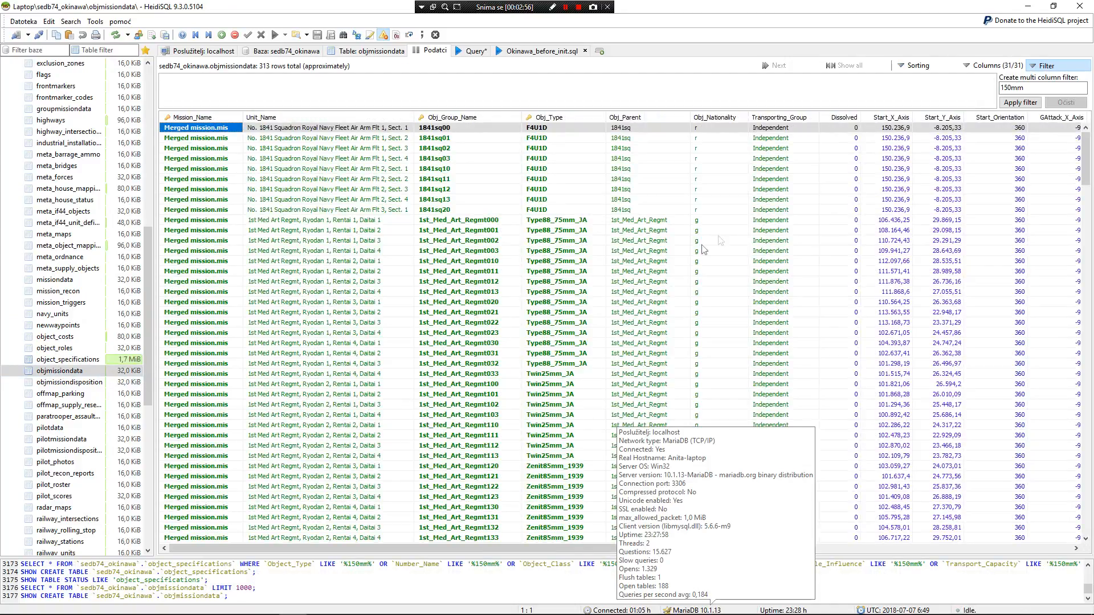
pyautogui.click(1021, 103)
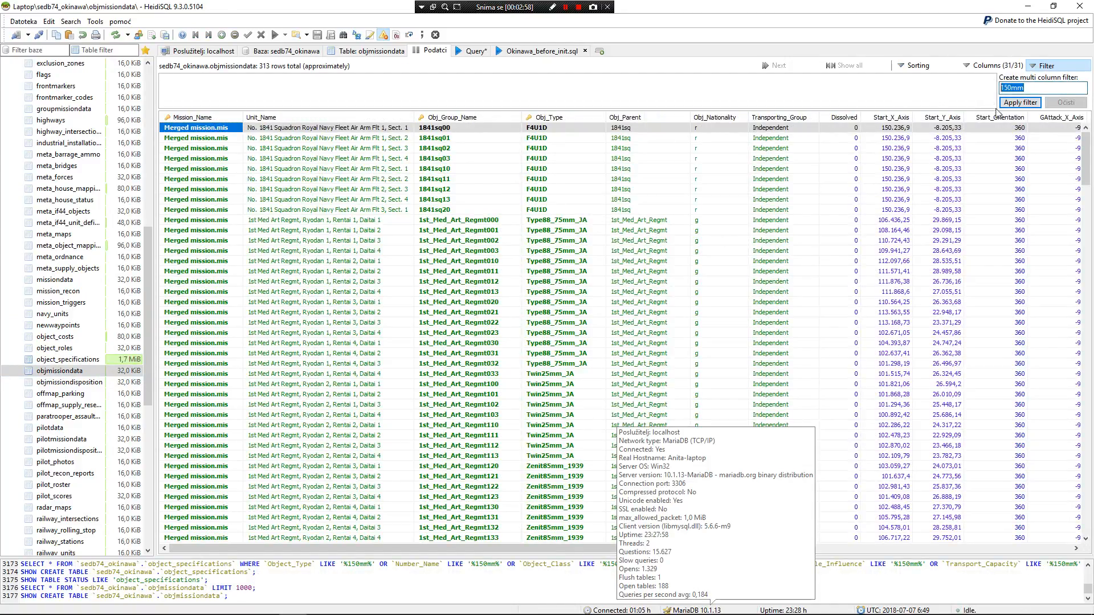
pyautogui.write('horo')
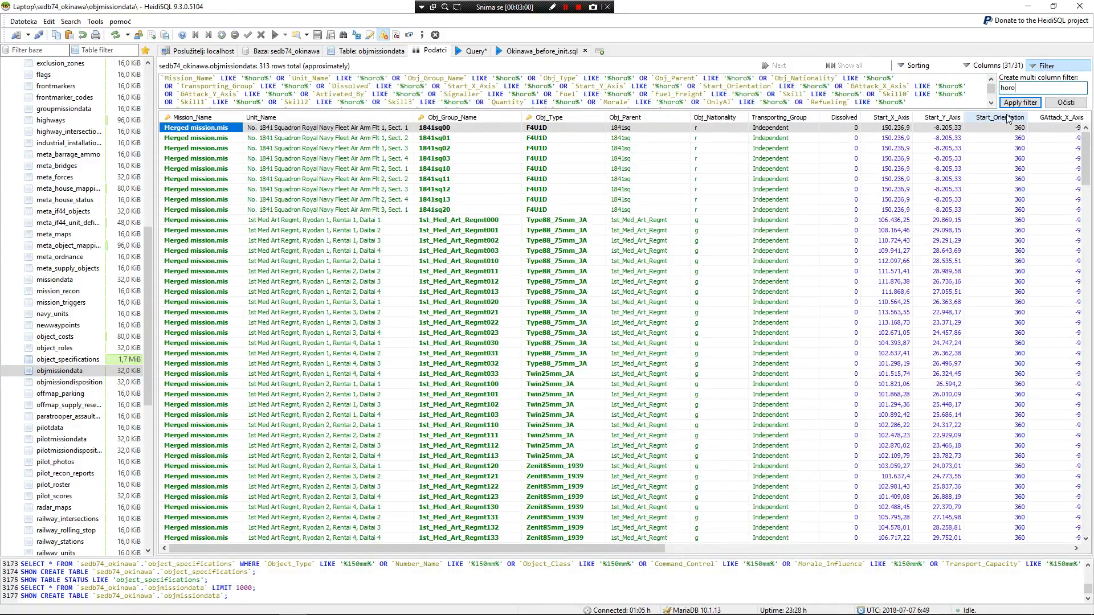
pyautogui.press('Return')
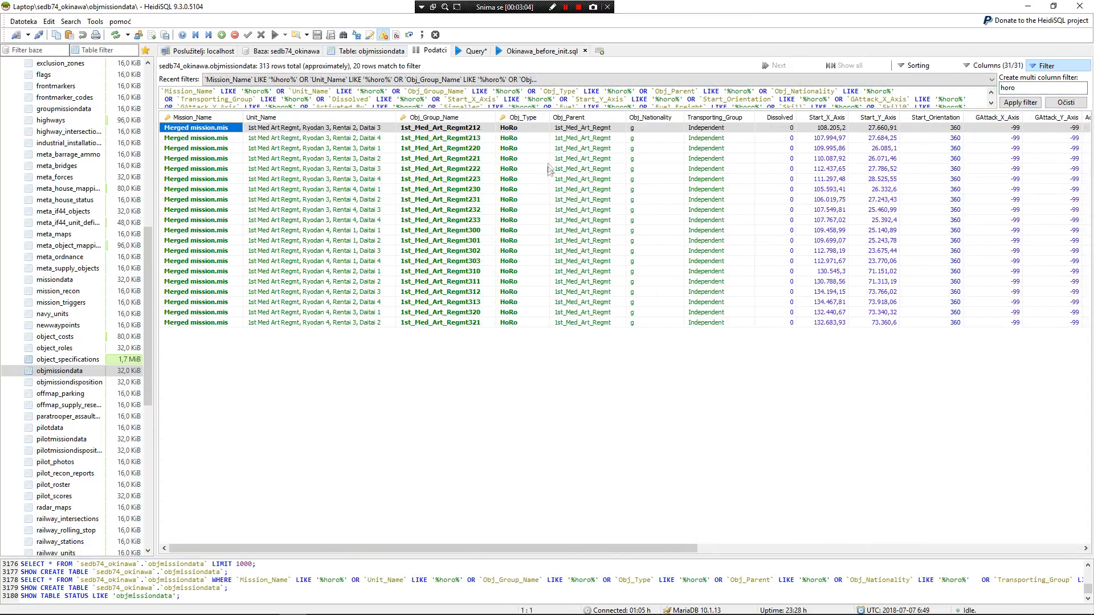
# - Set row 1's Obj_Type to Howitzer_150mm and select the logged UPDATE statement
pyautogui.click(526, 129)
pyautogui.write('Howitzer_150mm')
pyautogui.click(525, 200)
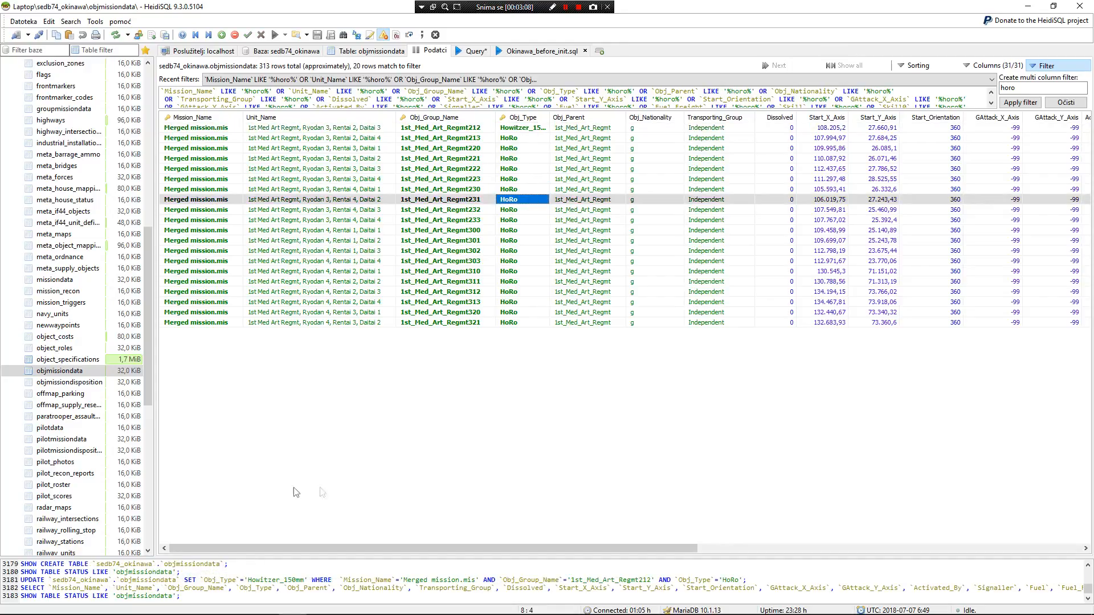
pyautogui.moveTo(21, 582); pyautogui.dragTo(744, 581)
pyautogui.hotkey('ctrl', 'c')
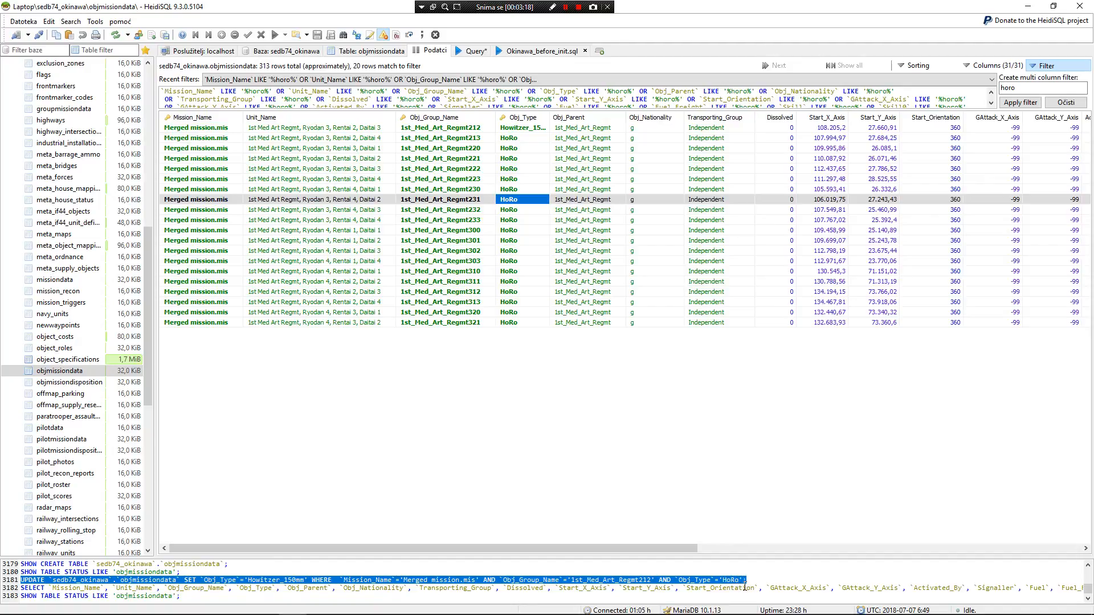
# - Run the copied UPDATE without the Regmt212 condition, converting all HoRo units to Howitzer_150mm
pyautogui.click(599, 51)
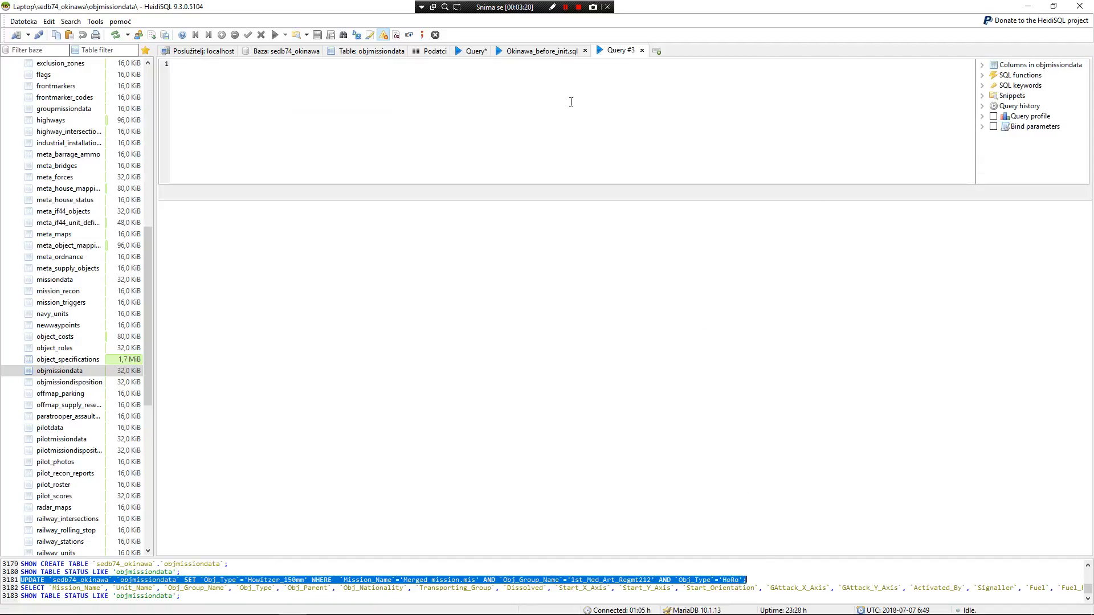
pyautogui.hotkey('ctrl', 'v')
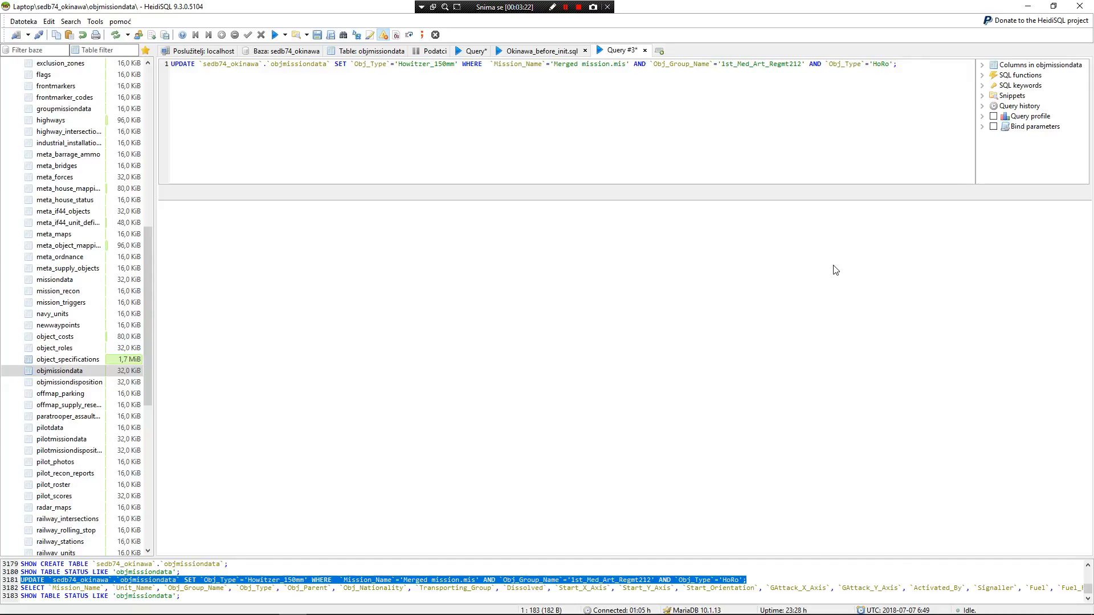
pyautogui.moveTo(635, 67); pyautogui.dragTo(804, 72)
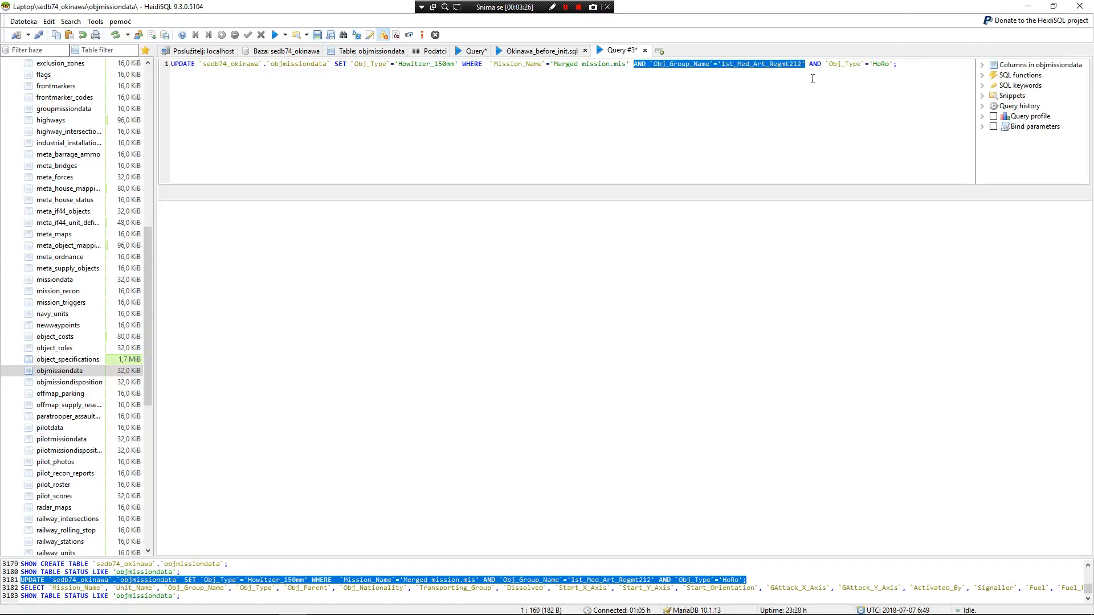
pyautogui.press('Delete')
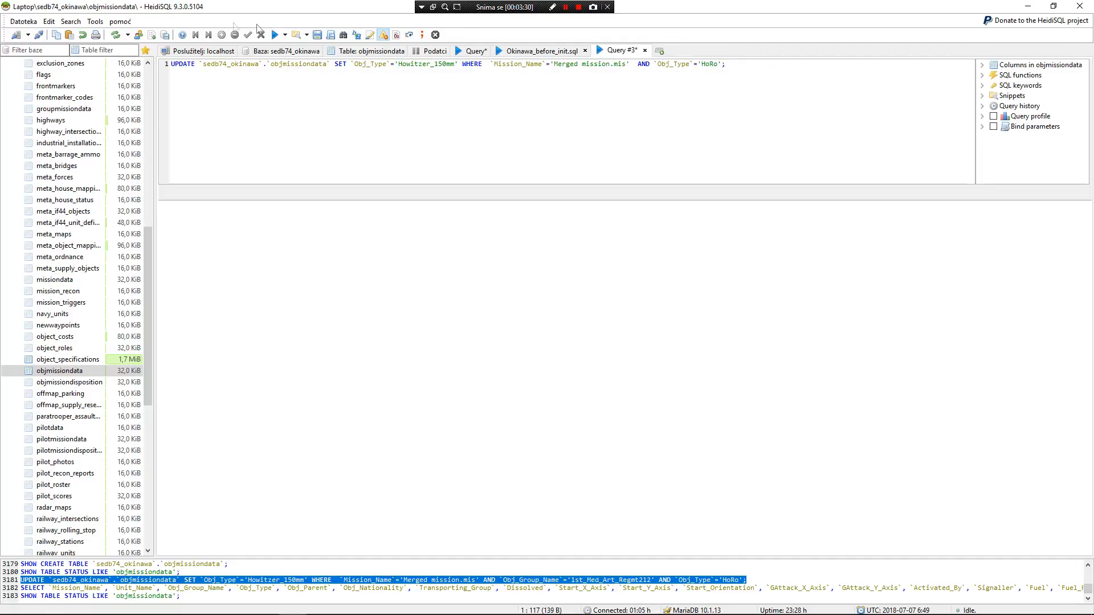
pyautogui.click(274, 36)
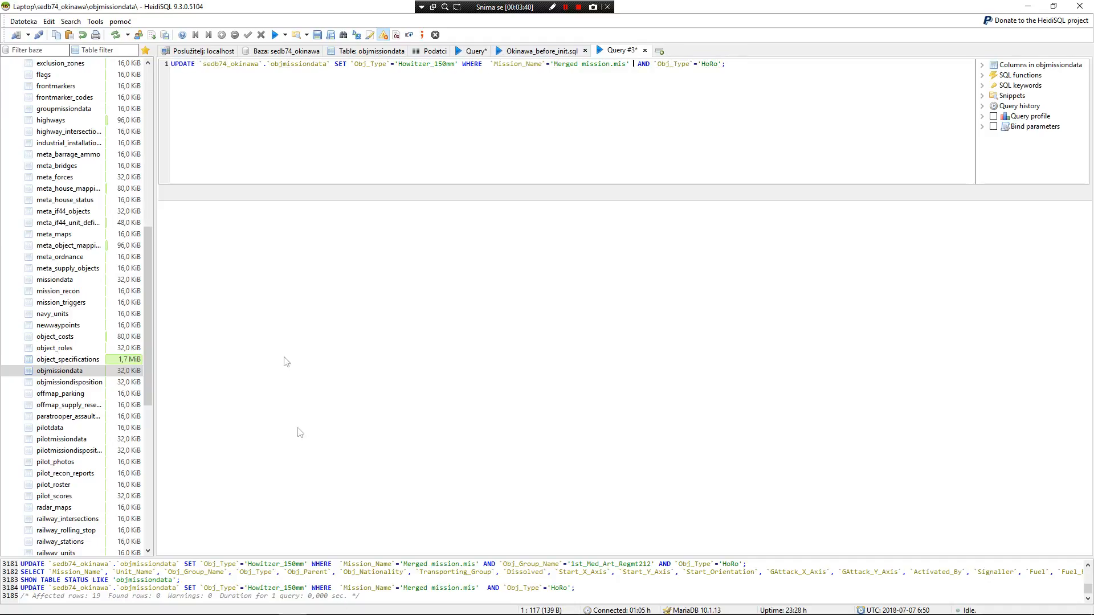
# - Refresh objmissiondata, filter it by 150, and minimize HeidiSQL
pyautogui.click(434, 51)
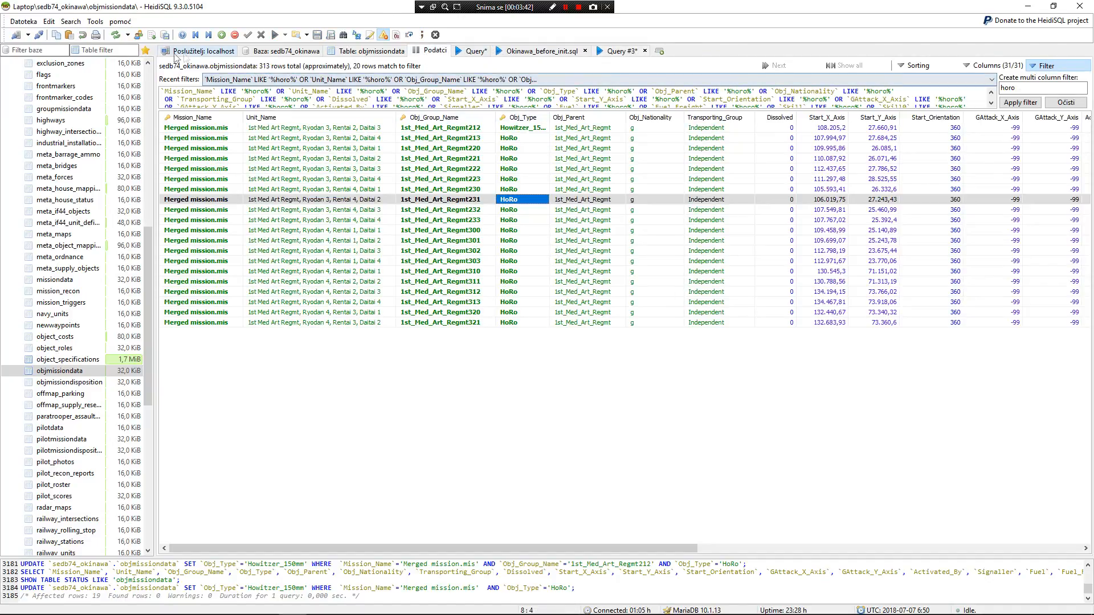
pyautogui.click(115, 34)
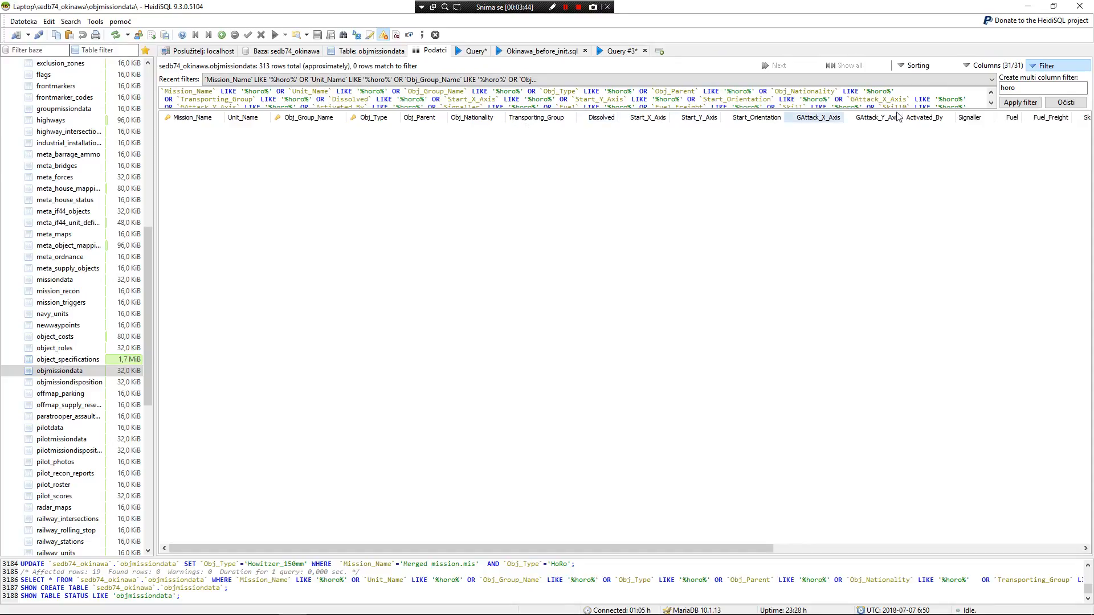
pyautogui.moveTo(1049, 89); pyautogui.dragTo(889, 88)
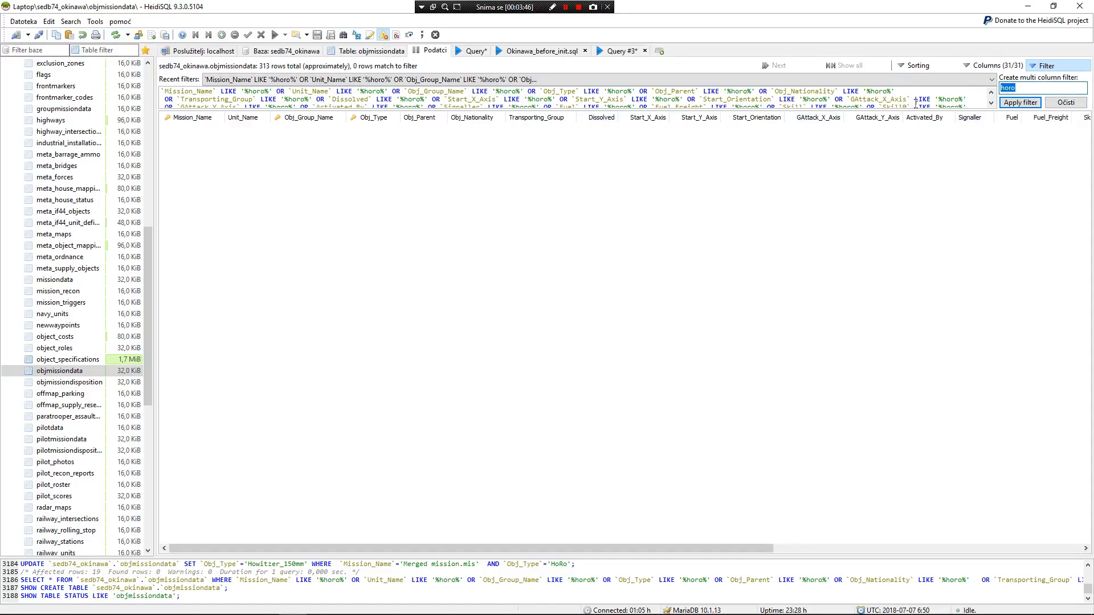
pyautogui.write('150')
pyautogui.press('Return')
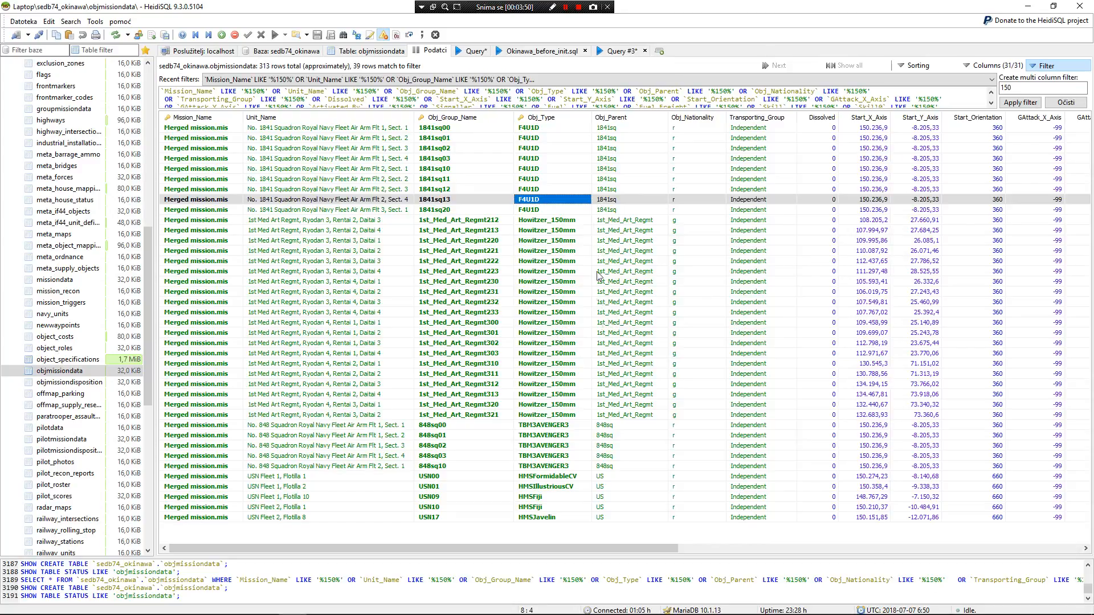
pyautogui.click(1028, 6)
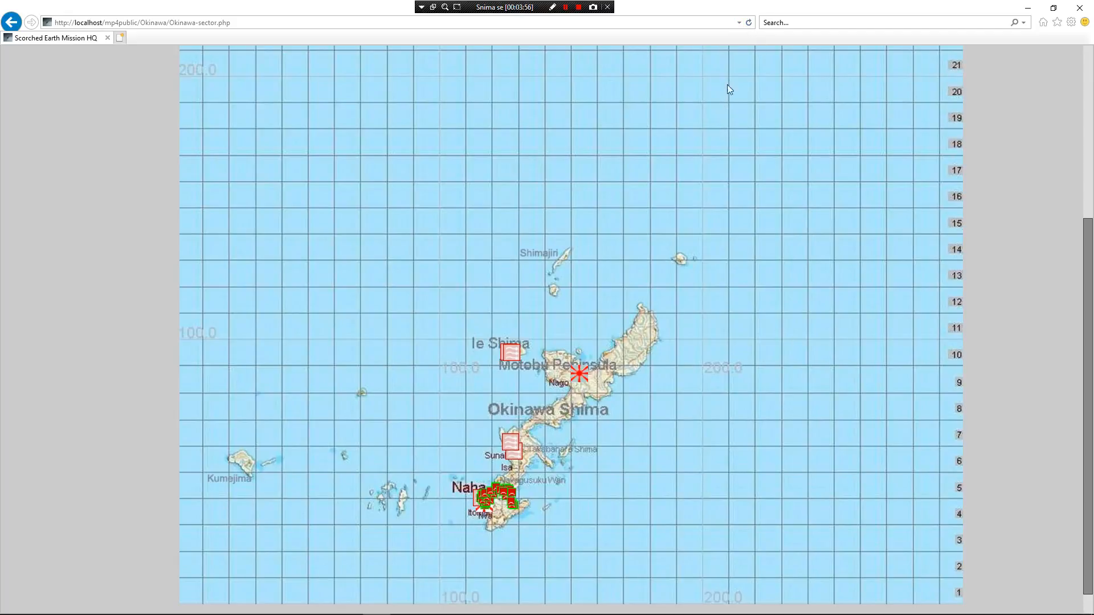
# - Refresh the Okinawa sector map so it shows the latest unit positions
pyautogui.click(748, 23)
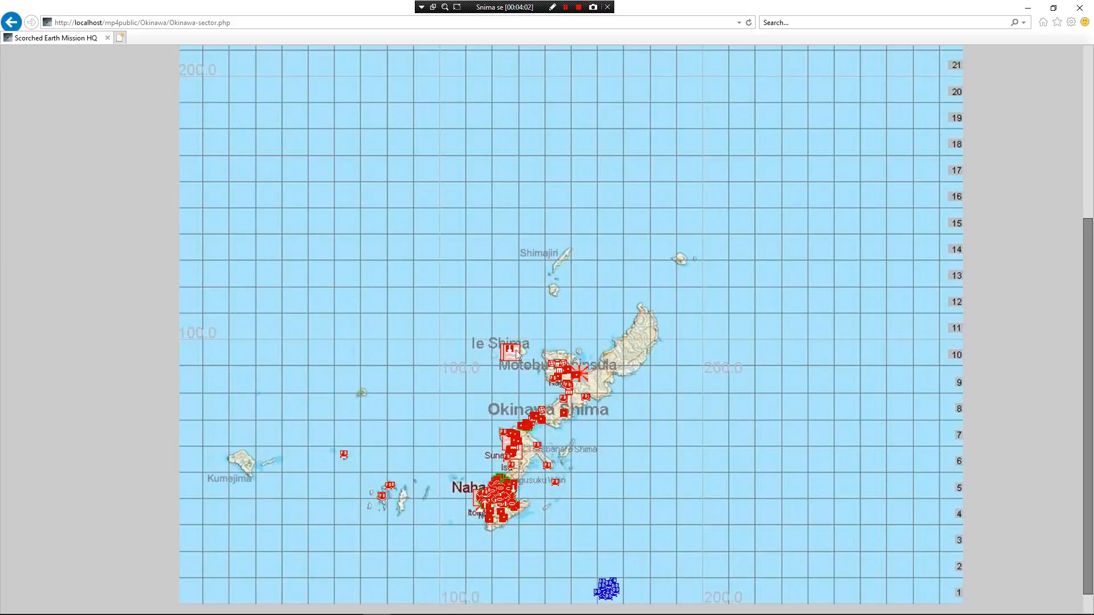
pyautogui.scroll(4, 344, 349)
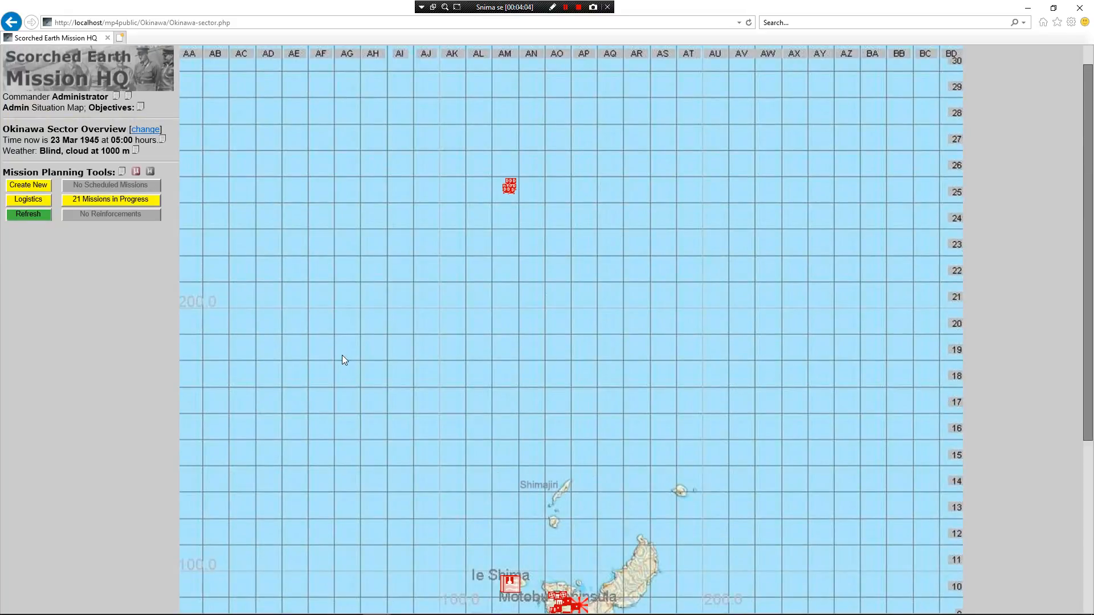
pyautogui.scroll(-4, 354, 362)
pyautogui.scroll(4, 354, 362)
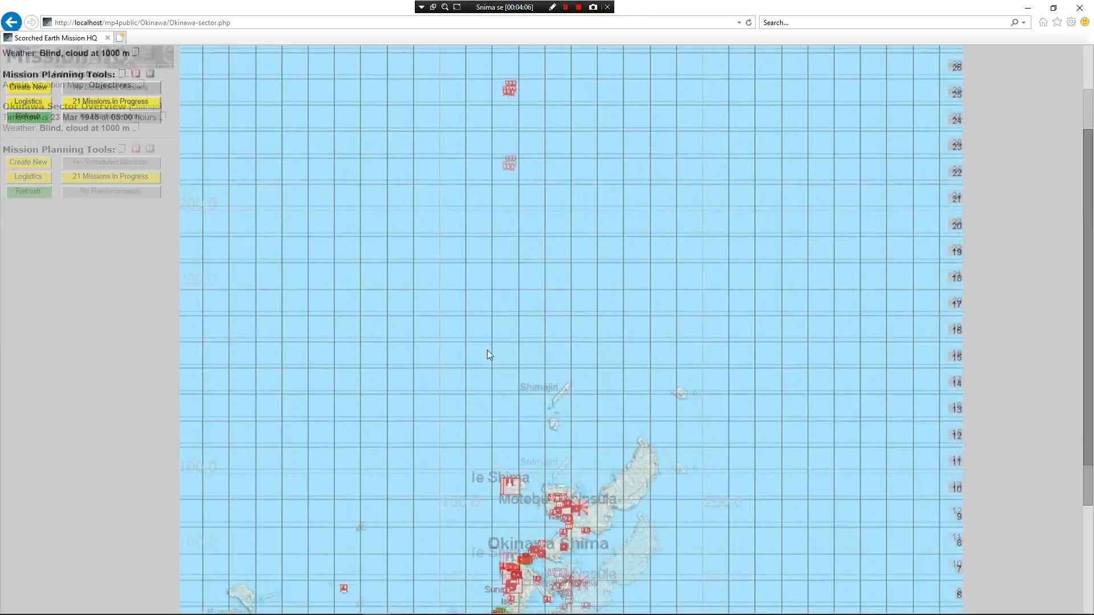
pyautogui.scroll(-4, 536, 314)
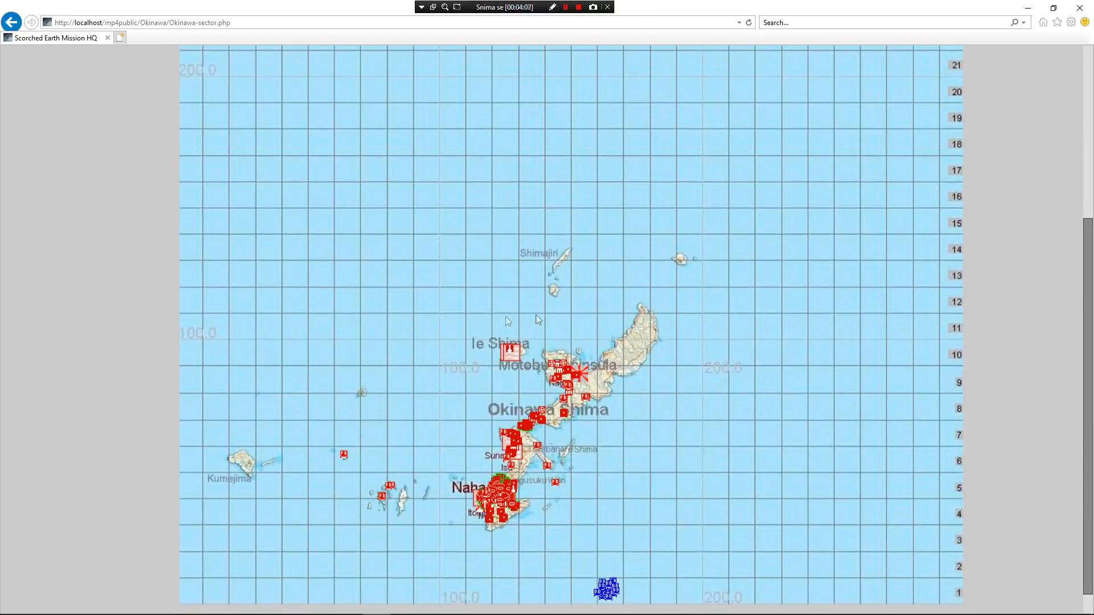
pyautogui.scroll(4, 453, 333)
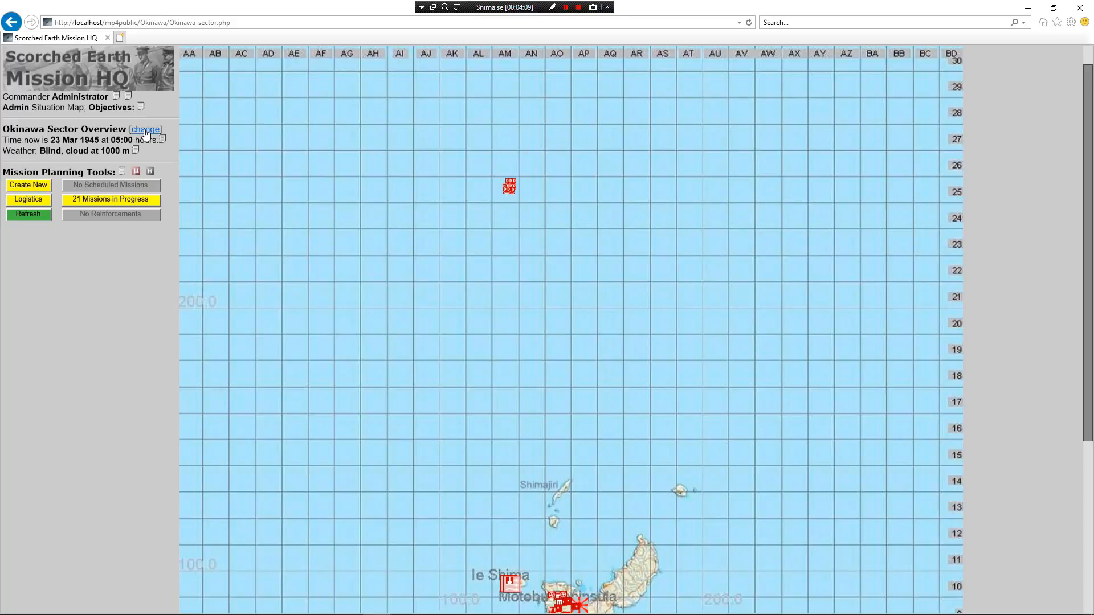
# - Open the District H close-up map from the district map selection page
pyautogui.click(146, 130)
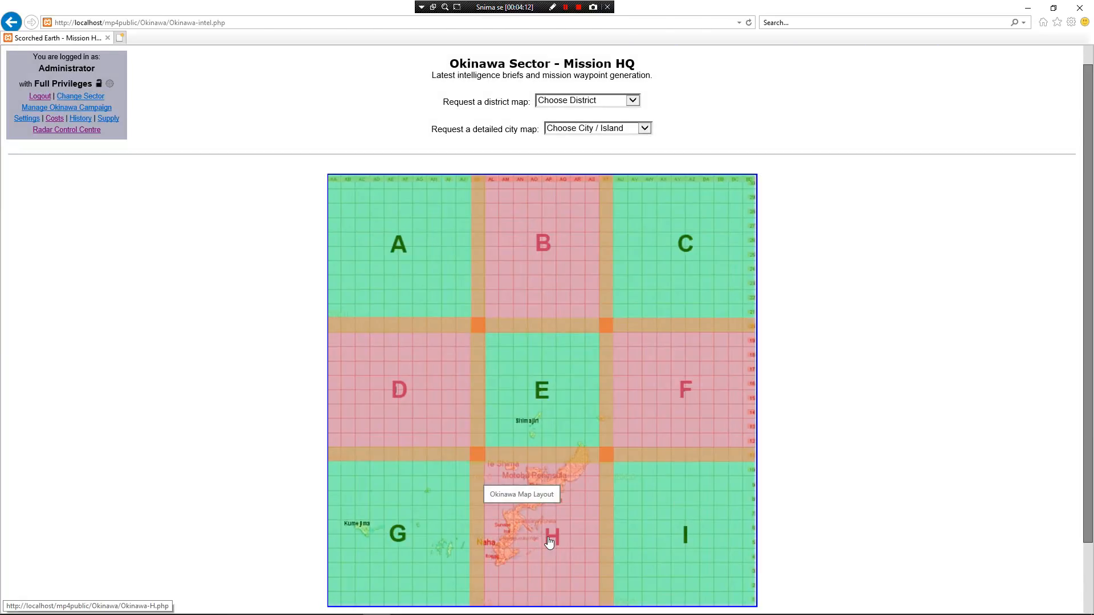
pyautogui.click(645, 128)
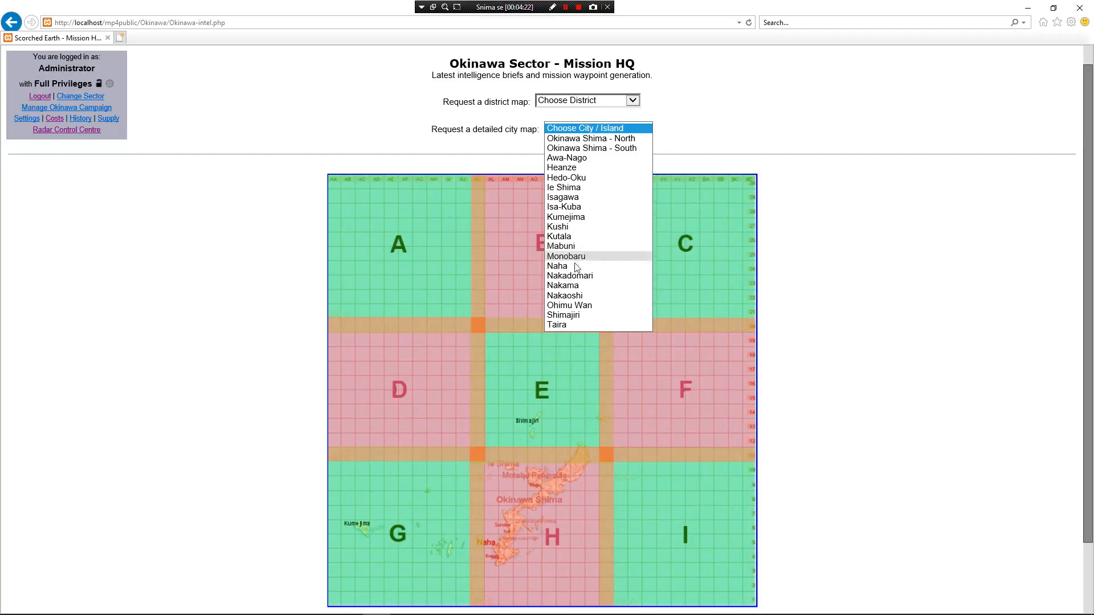
pyautogui.click(546, 540)
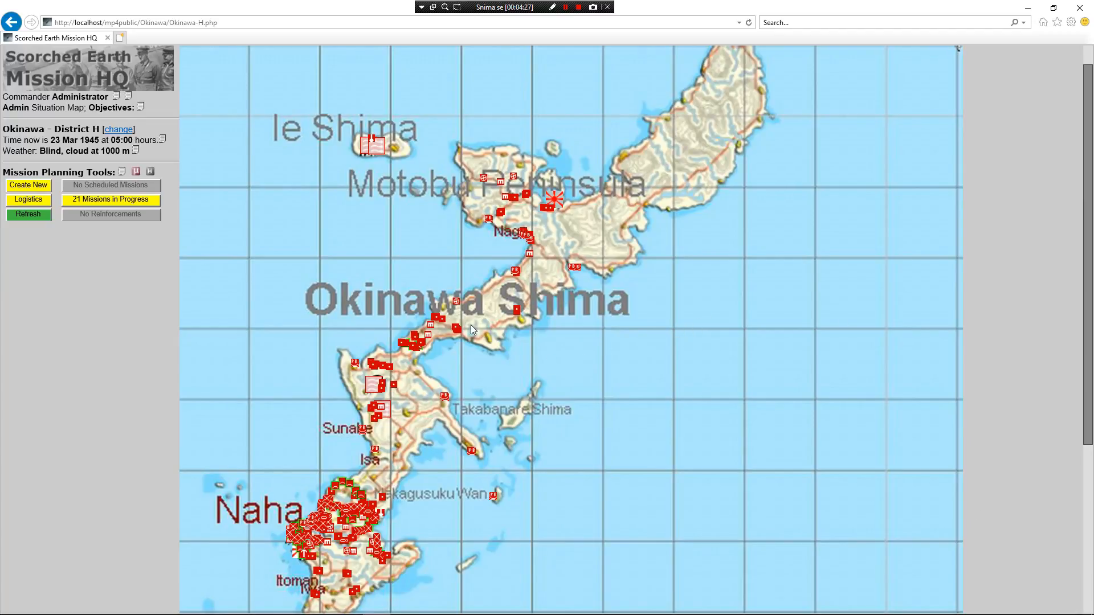
# - Inspect the artillery and torpedo launch units on the District H map
pyautogui.click(457, 329)
pyautogui.click(457, 330)
pyautogui.click(517, 311)
pyautogui.click(517, 311)
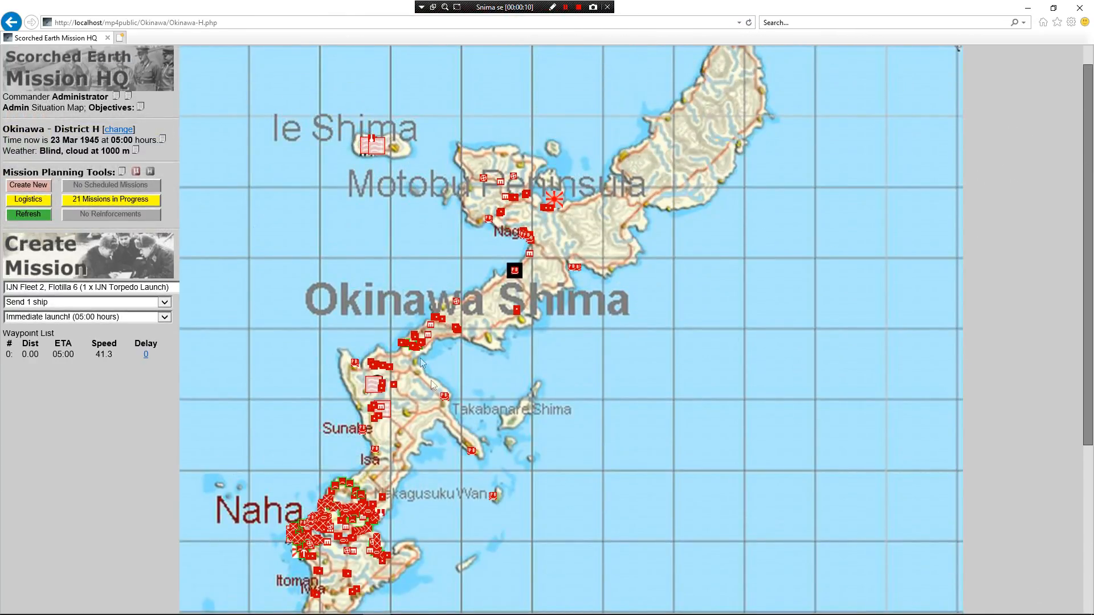
# - List the 21 missions in progress and mark all their units on the map
pyautogui.click(110, 201)
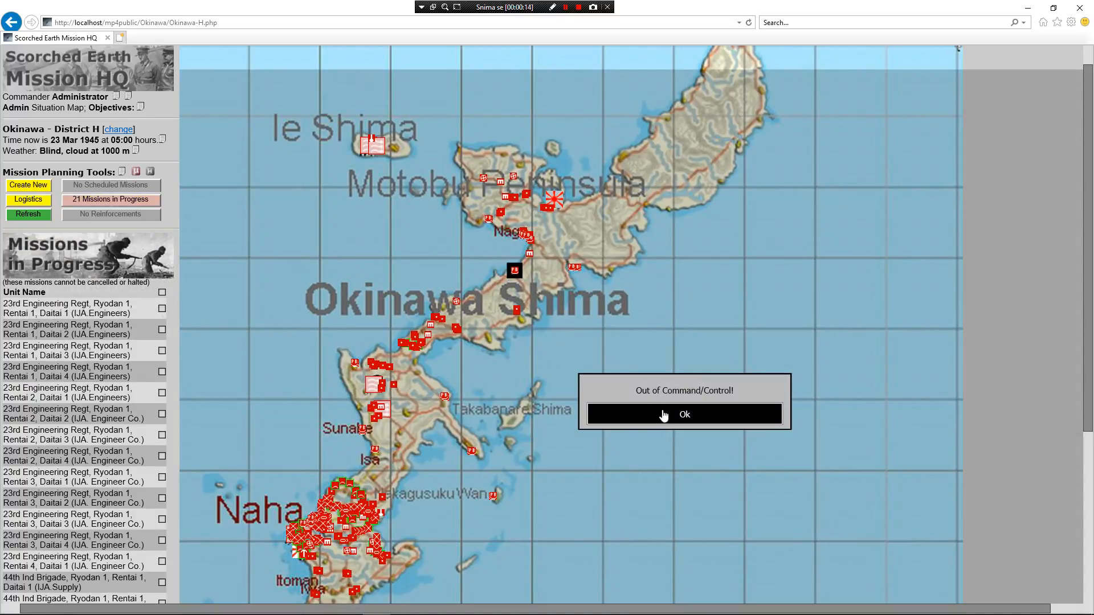
pyautogui.click(664, 416)
pyautogui.click(162, 293)
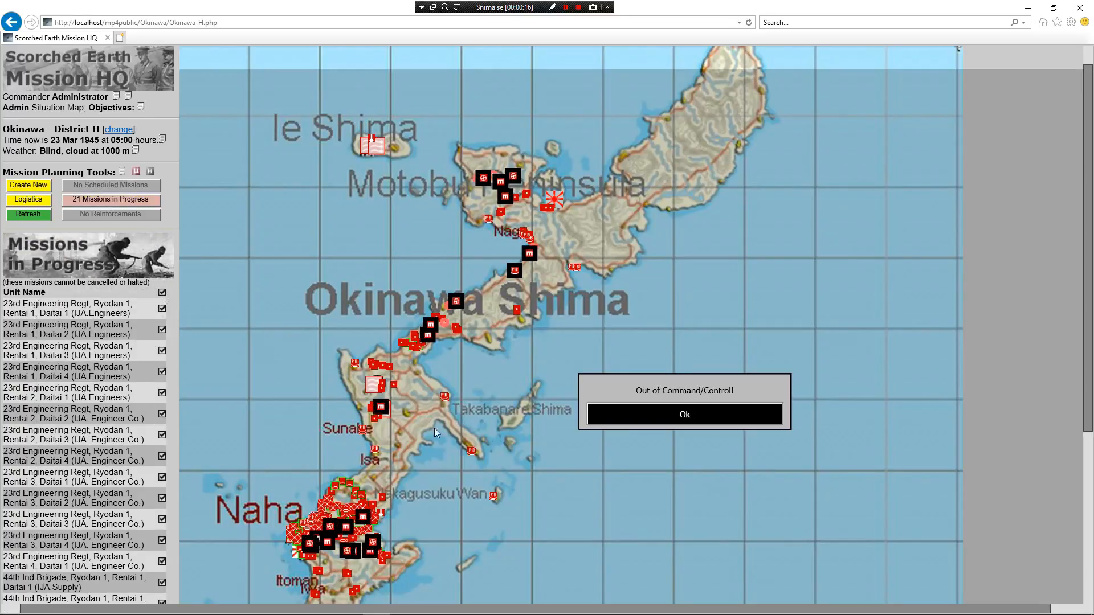
pyautogui.click(652, 414)
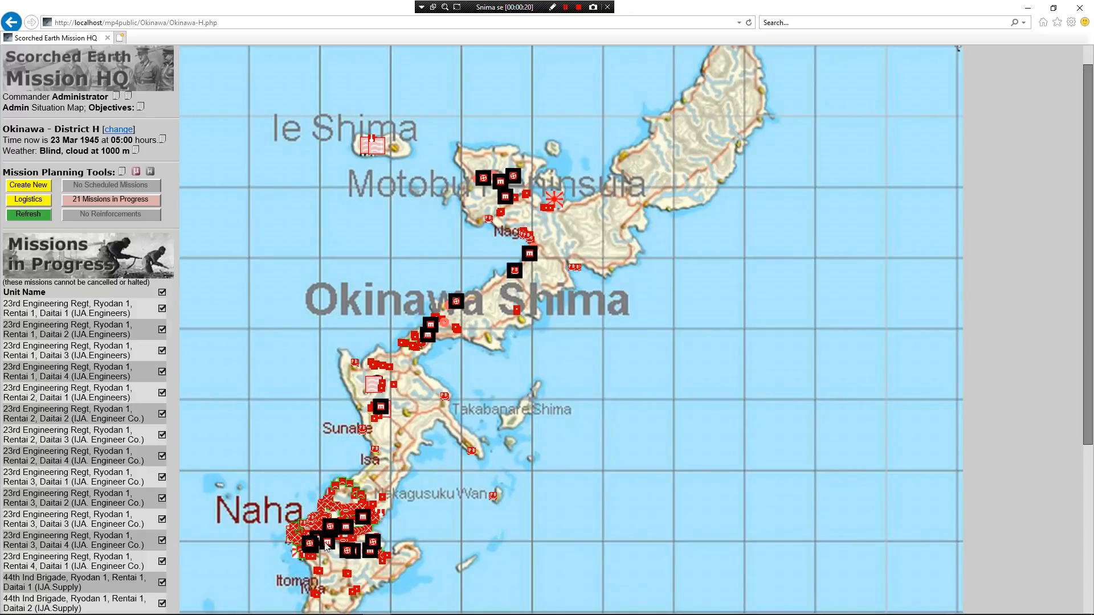
# - Unmark all in-progress mission units, dismissing the Out of Command warning
pyautogui.moveTo(346, 531)
pyautogui.moveTo(379, 408)
pyautogui.click(163, 293)
pyautogui.click(694, 414)
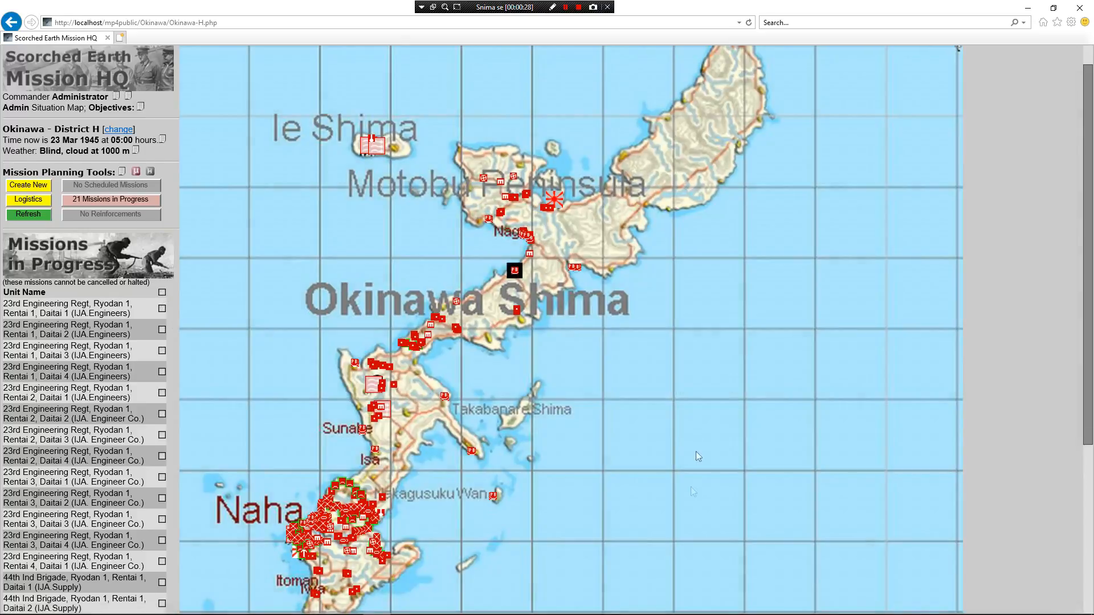
pyautogui.moveTo(522, 614)
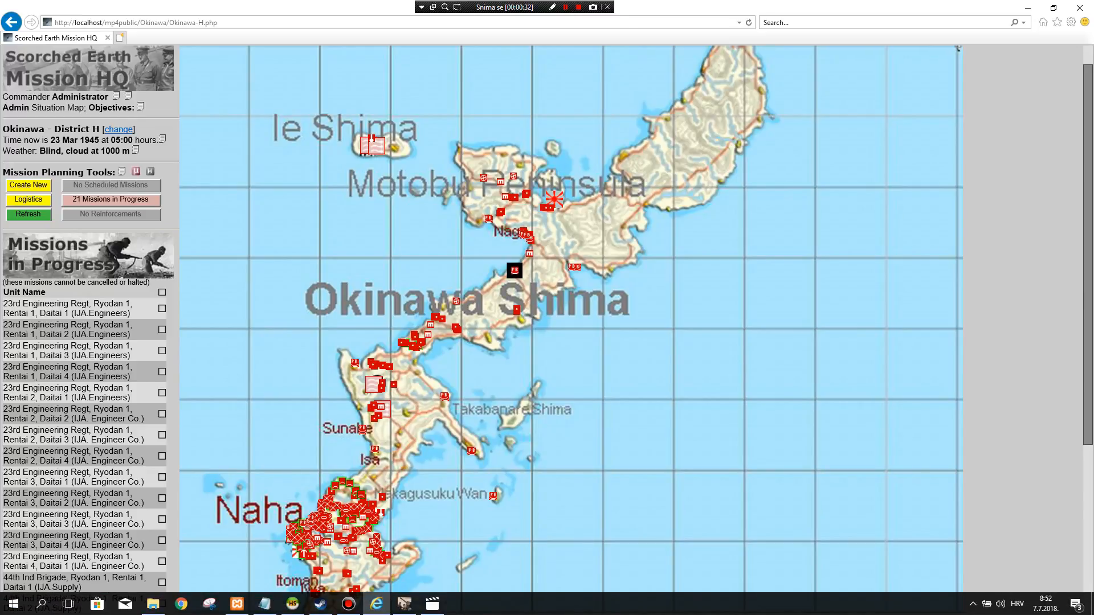
pyautogui.press('super')
# - Flush all 21 missions in progress in SEOW DCS using the authorization password, then reload Mission HQ
pyautogui.click(407, 606)
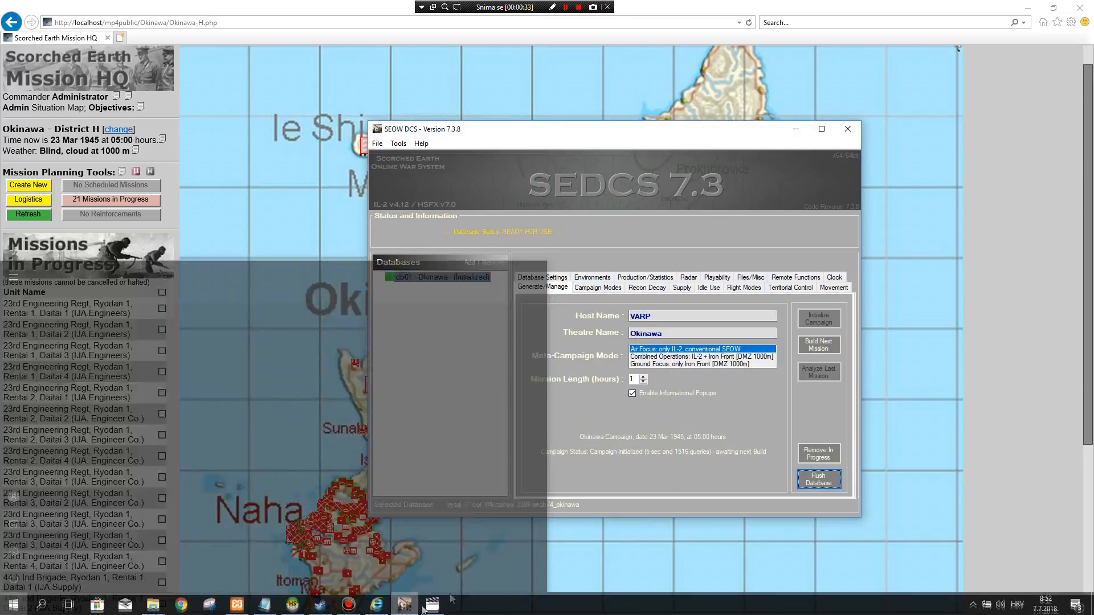
pyautogui.click(826, 454)
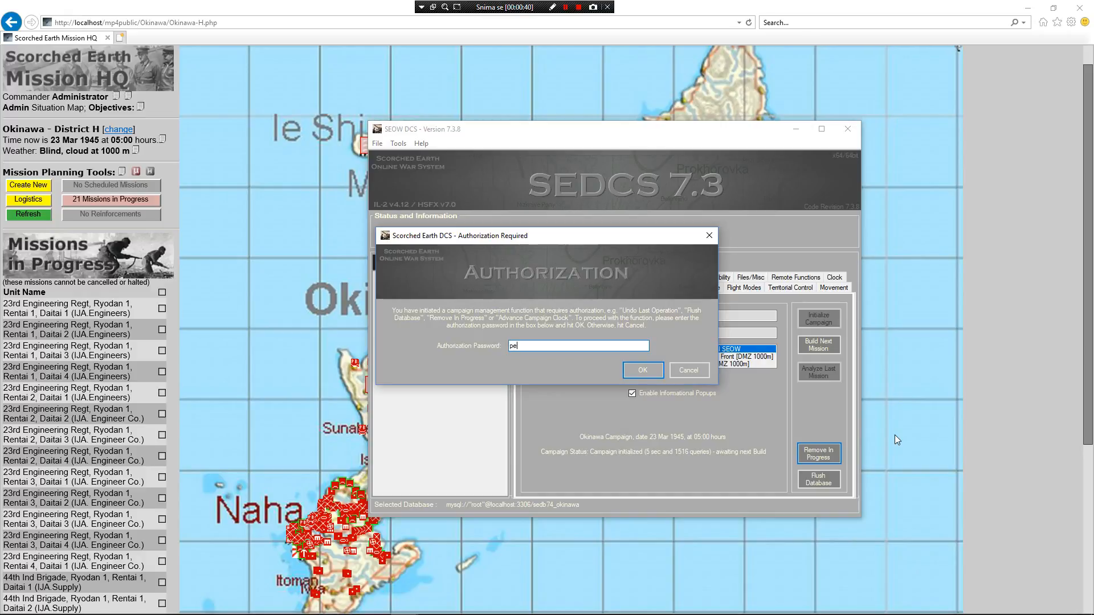
pyautogui.press('Return')
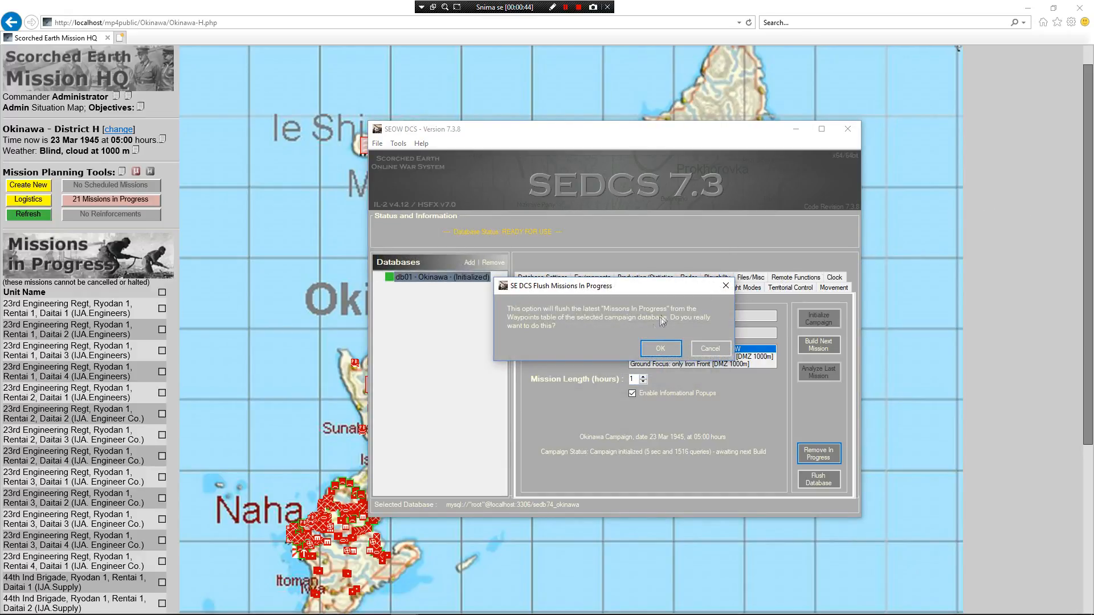
pyautogui.click(660, 349)
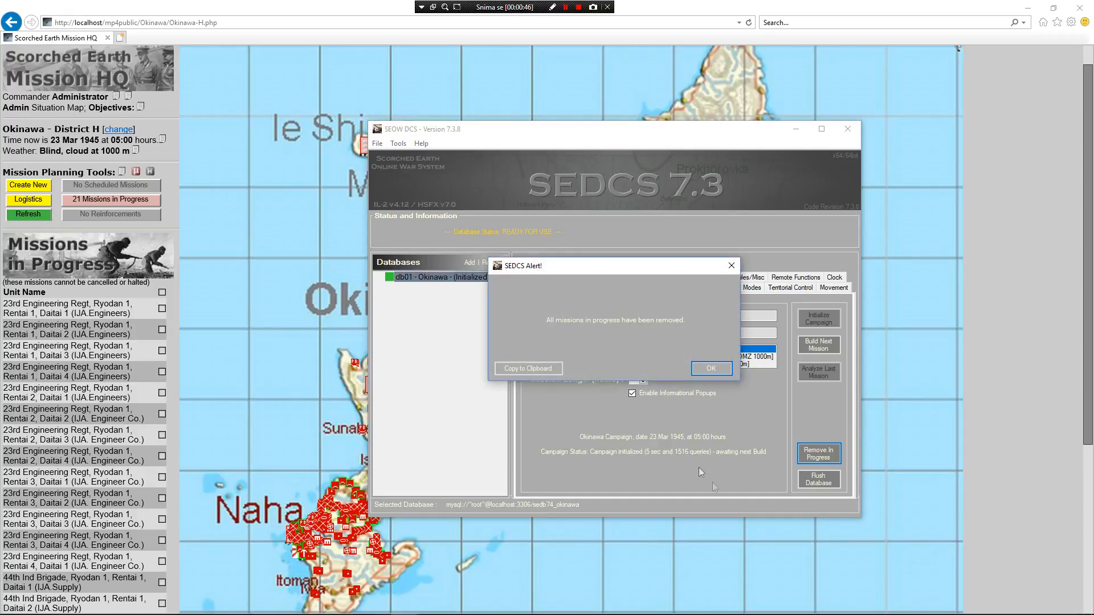
pyautogui.click(702, 373)
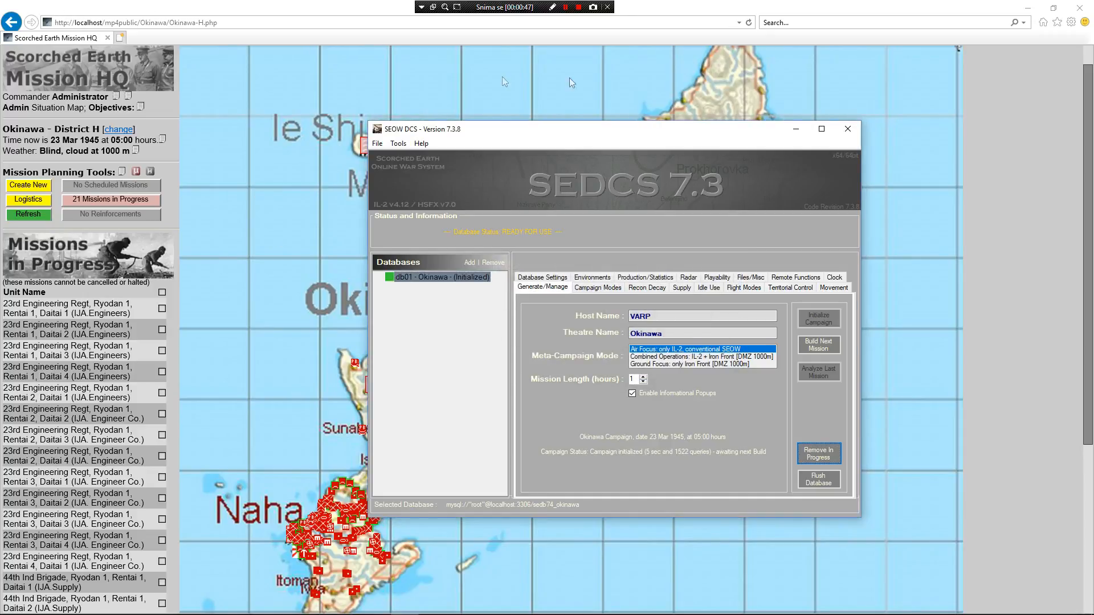
pyautogui.click(749, 22)
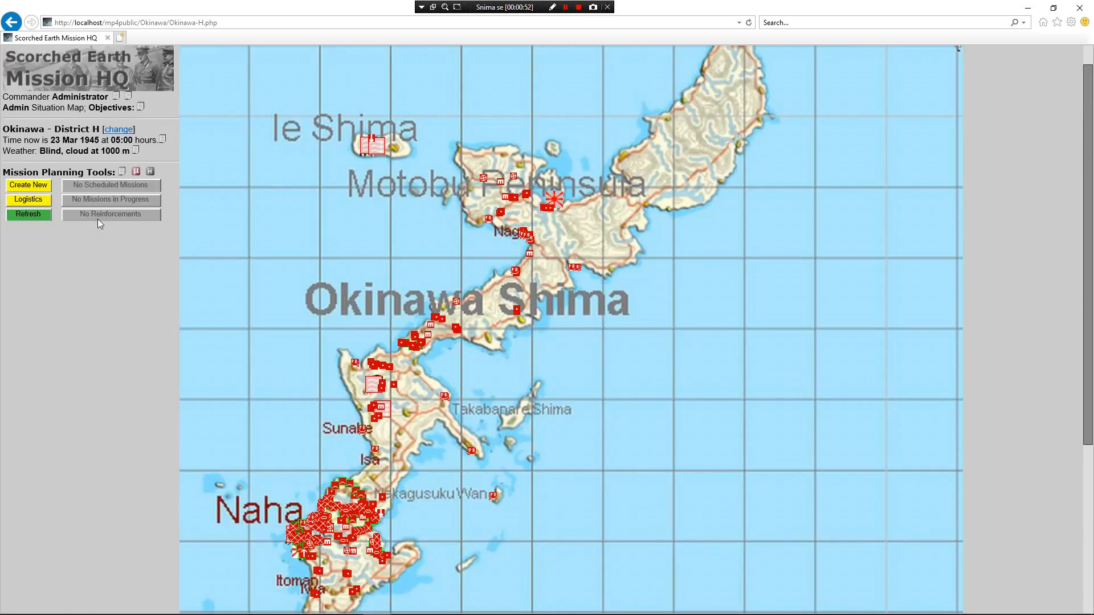
# - Check the engineering unit's details, then turn on Toggle All HQ Ranges
pyautogui.click(428, 336)
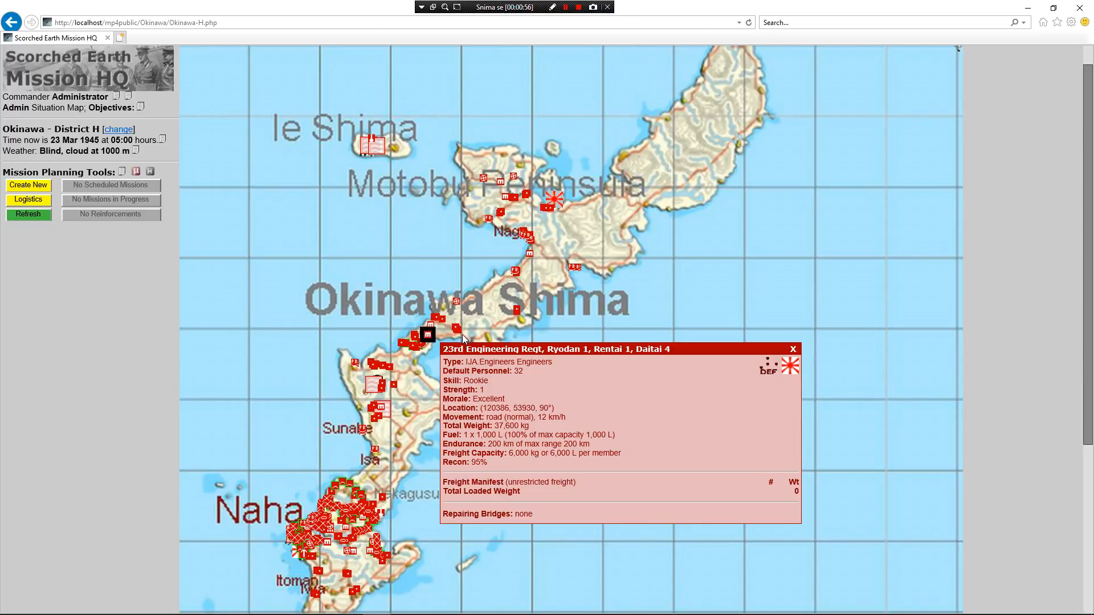
pyautogui.click(793, 349)
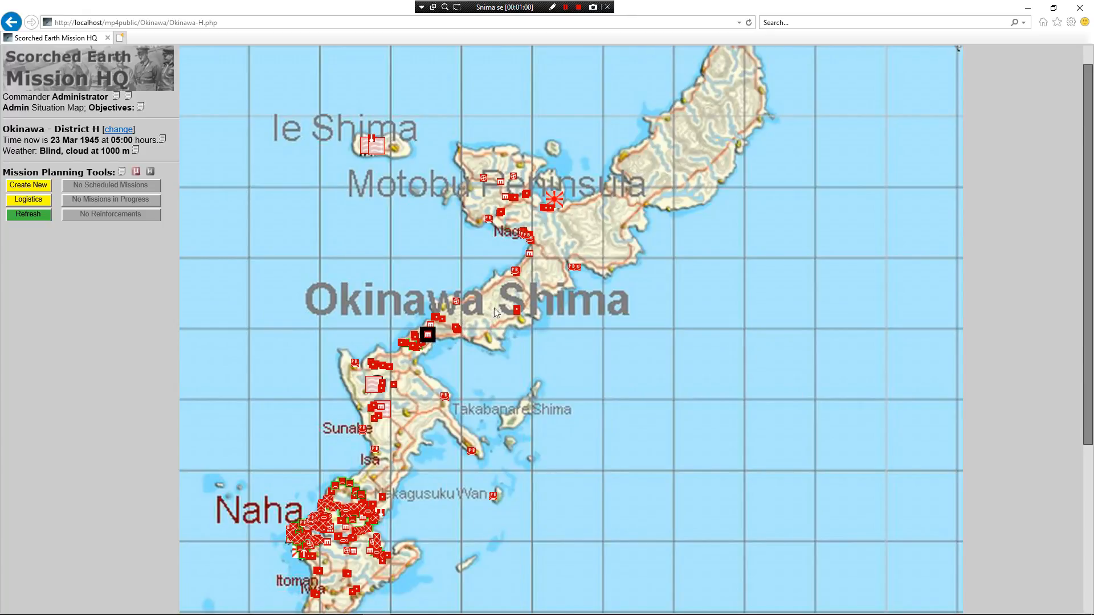
pyautogui.rightClick(631, 446)
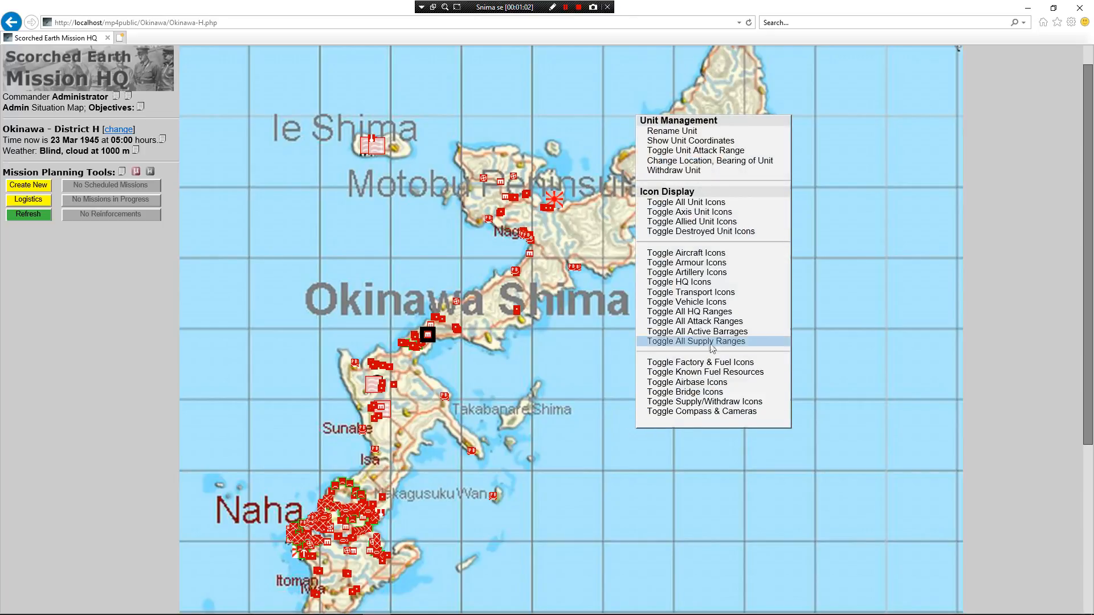
pyautogui.click(708, 317)
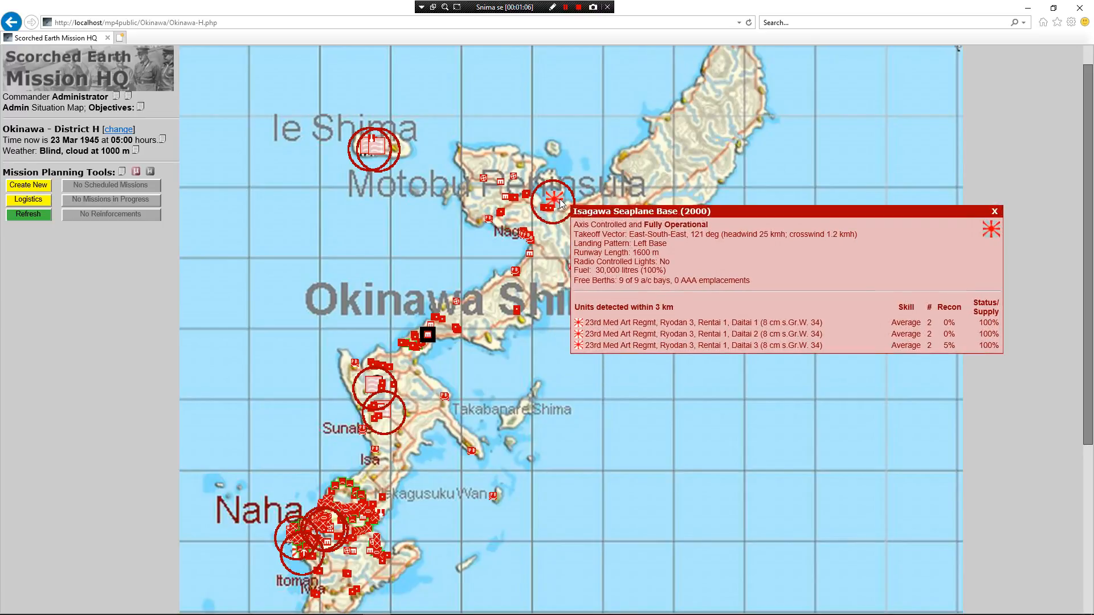
# - Inspect the 23rd Med Art Regmt: 8 cm s.Gr.W. 34, indirect fire, 3000 m range
pyautogui.moveTo(387, 415)
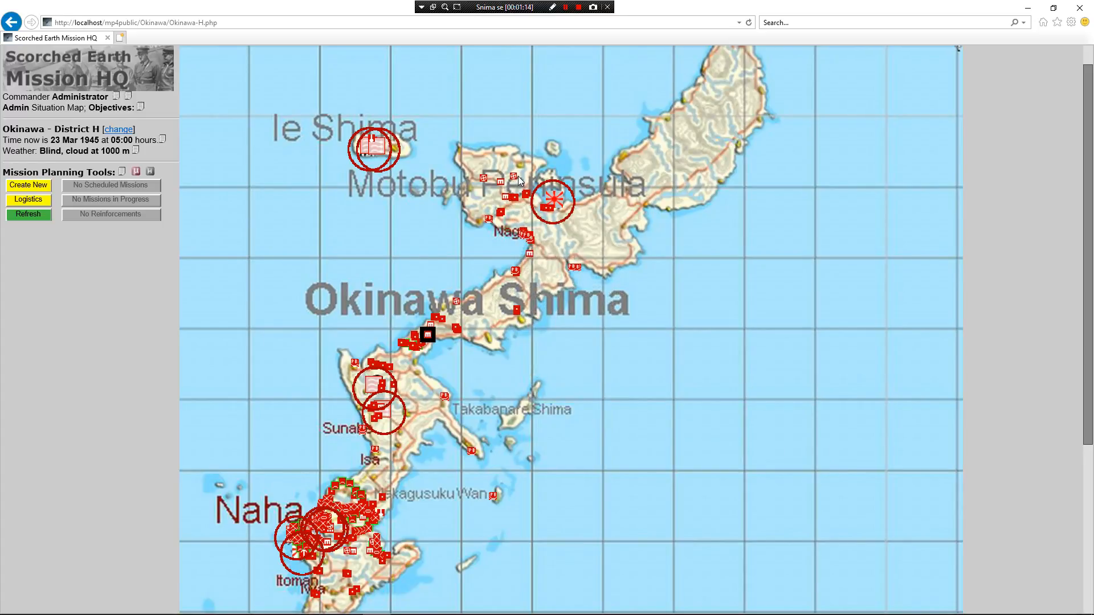
pyautogui.moveTo(516, 180)
pyautogui.scroll(-4, 454, 477)
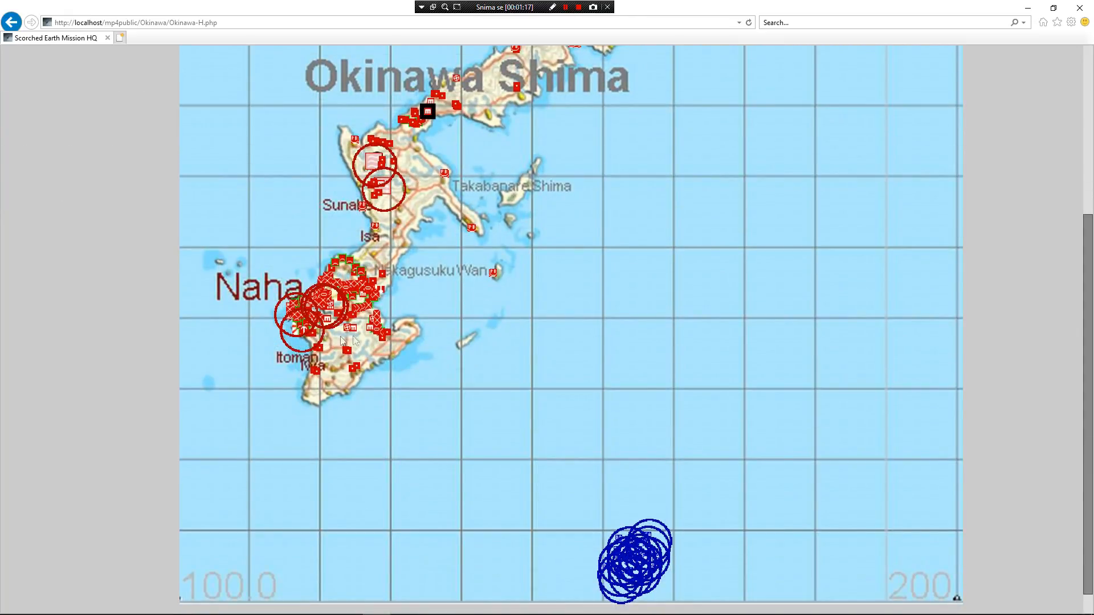
pyautogui.moveTo(347, 331)
pyautogui.moveTo(384, 200)
# - Try routing the artillery north of Sunabe; both waypoints exceed the 60-minute travel limit
pyautogui.click(374, 198)
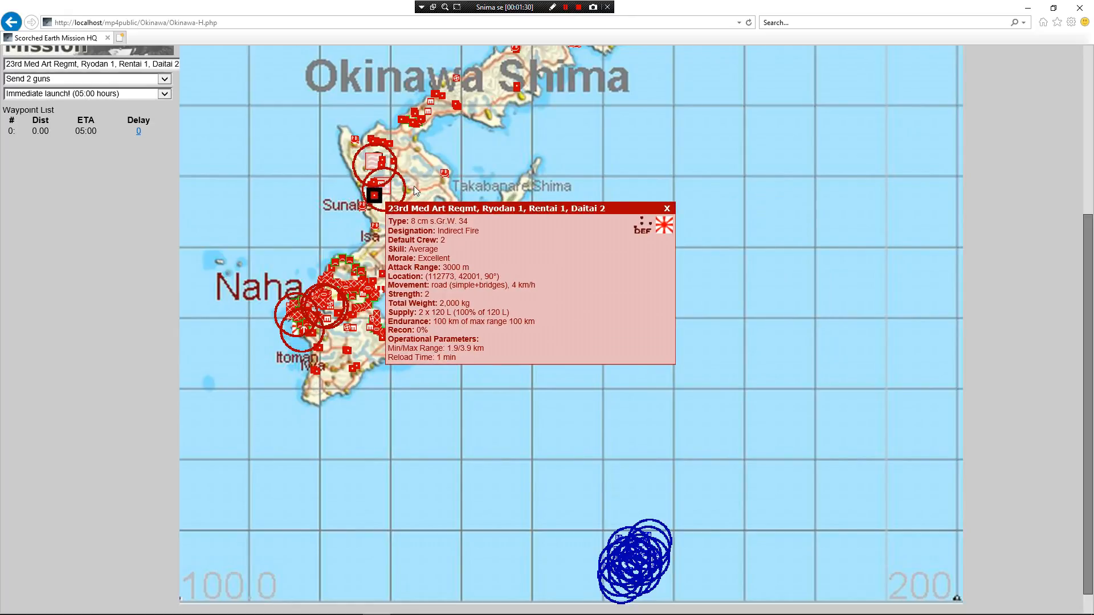
pyautogui.click(427, 181)
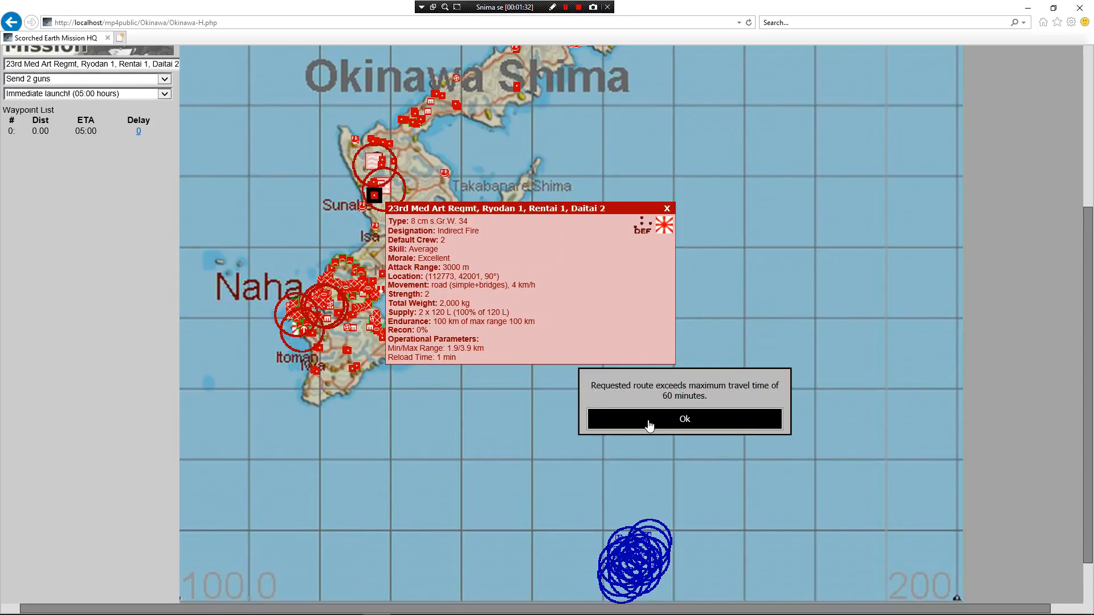
pyautogui.click(685, 424)
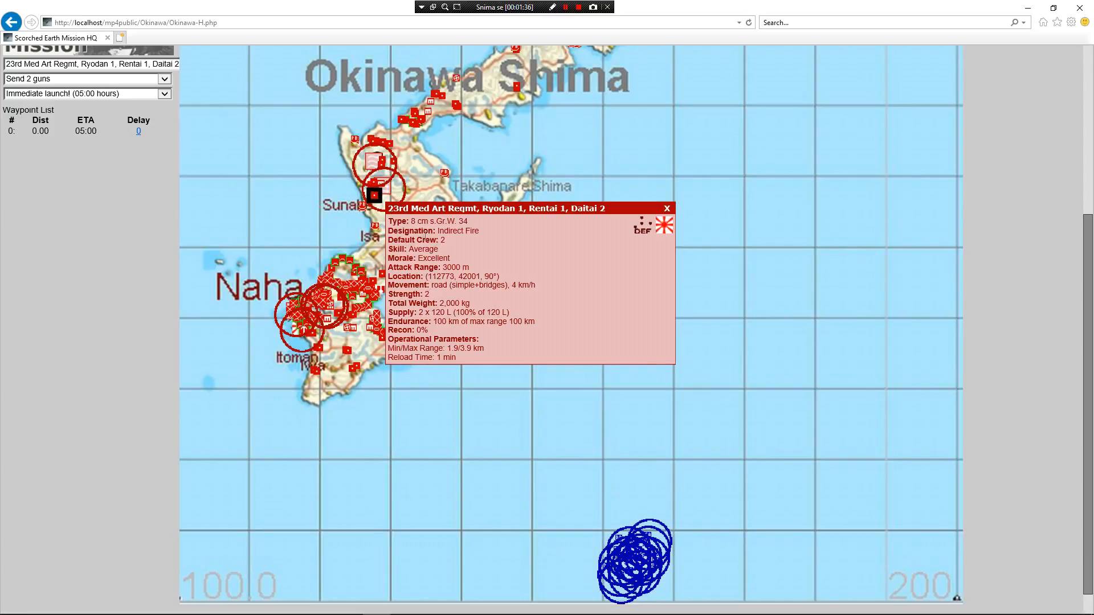
pyautogui.click(397, 185)
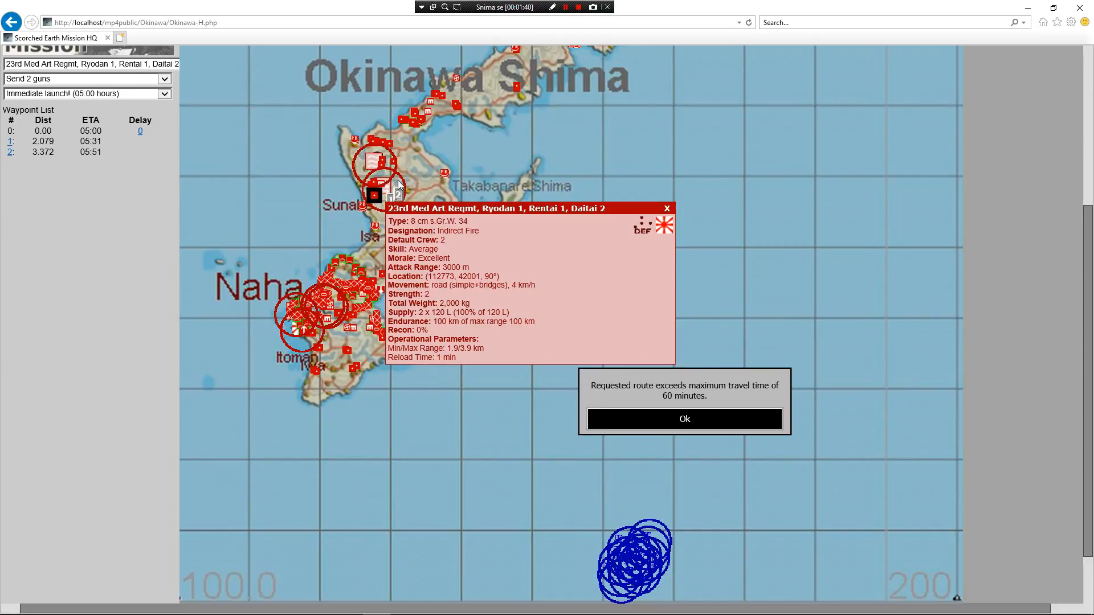
pyautogui.click(690, 423)
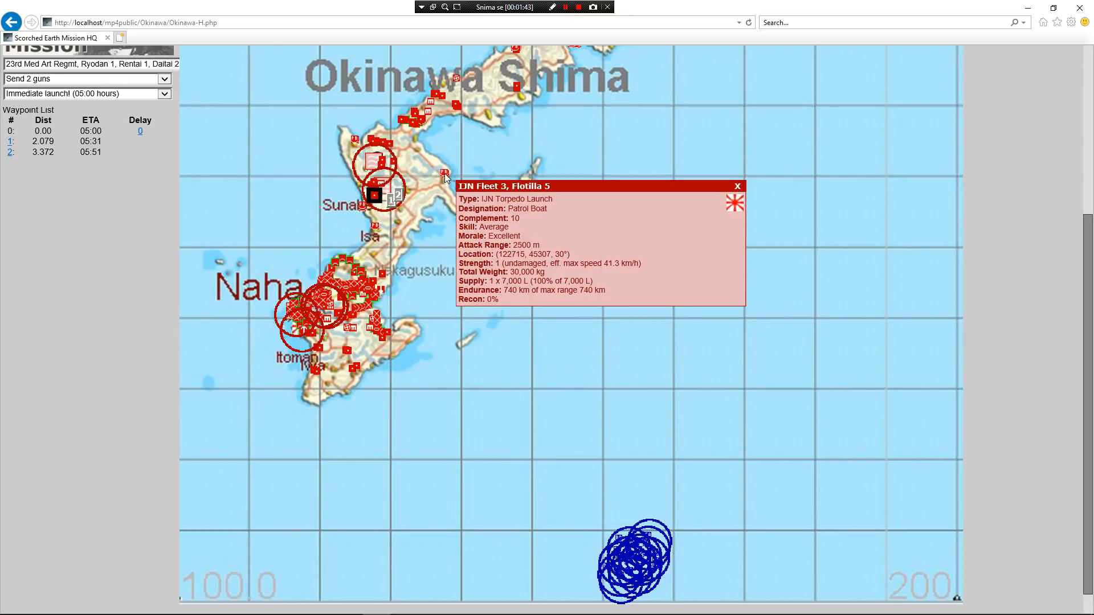
# - Select another unit, confirm it is out of command, and close its information popup
pyautogui.click(456, 104)
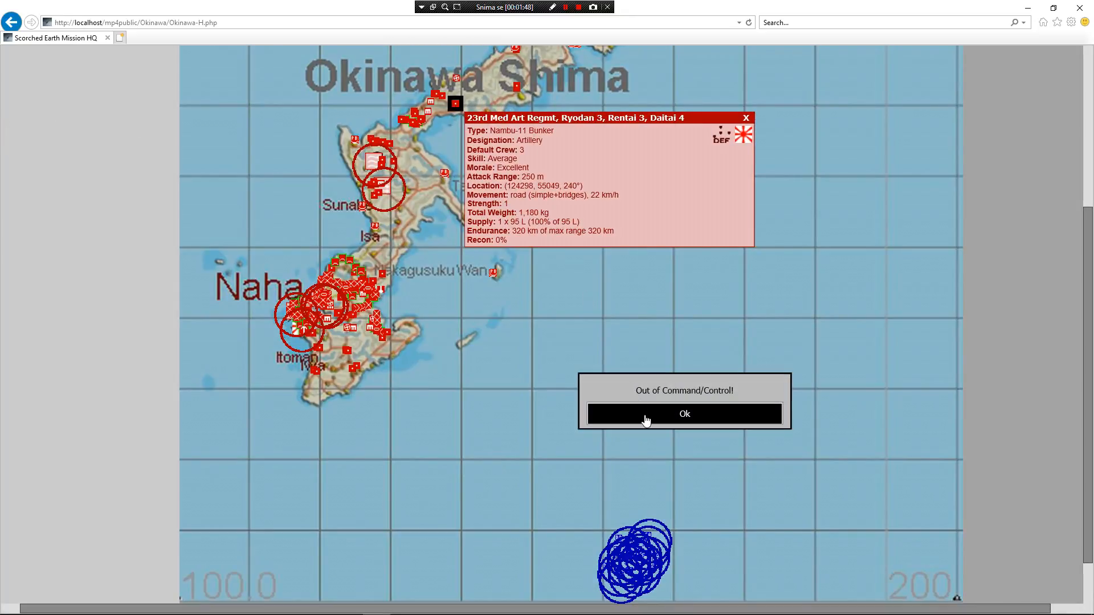
pyautogui.click(645, 417)
pyautogui.scroll(4, 546, 549)
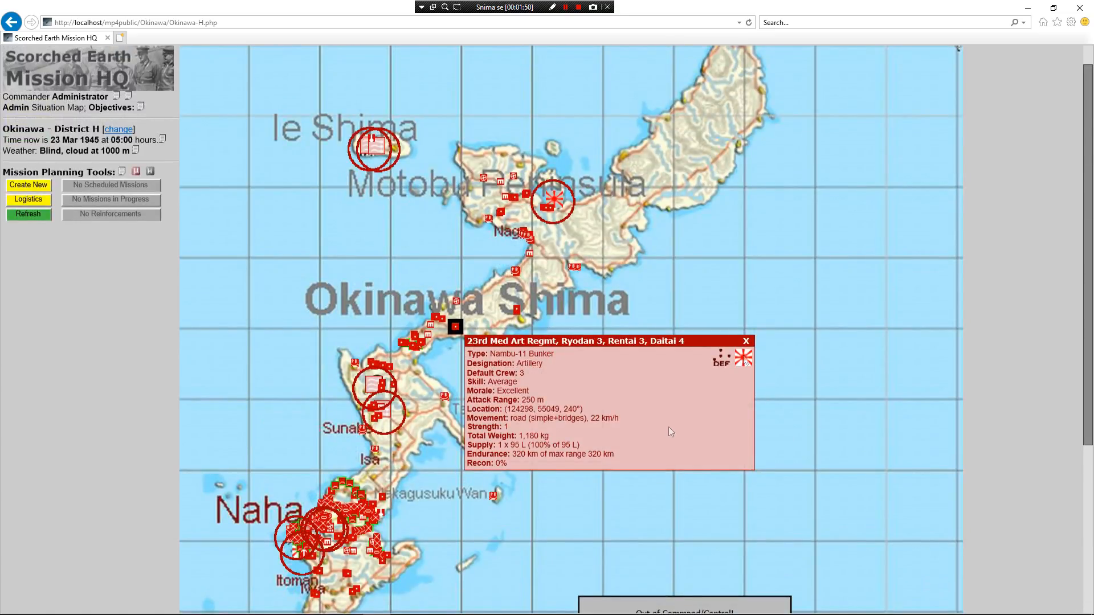
pyautogui.click(746, 342)
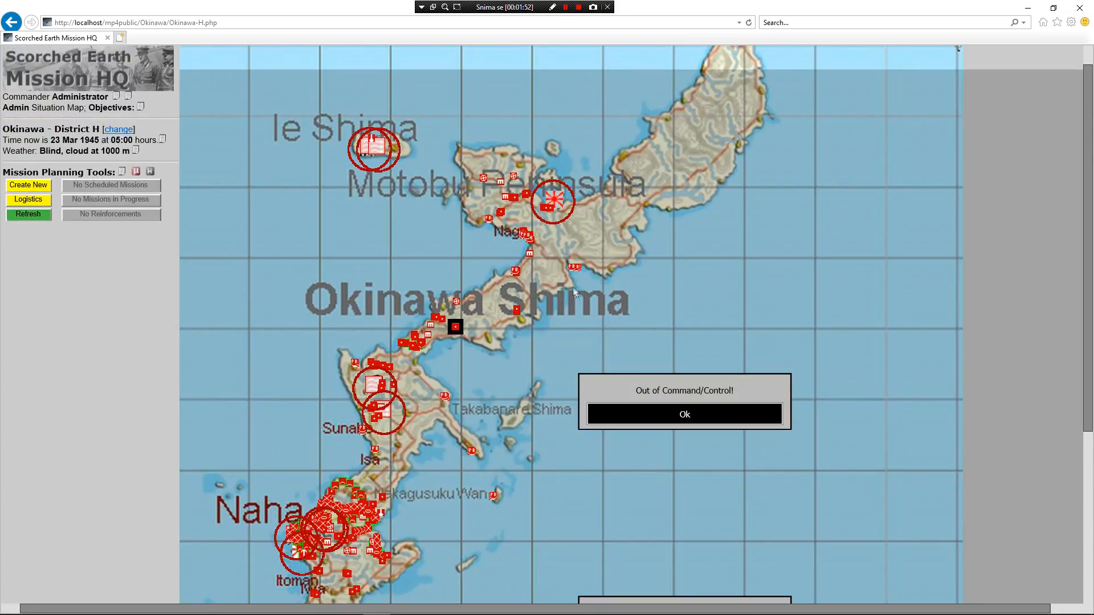
pyautogui.click(737, 424)
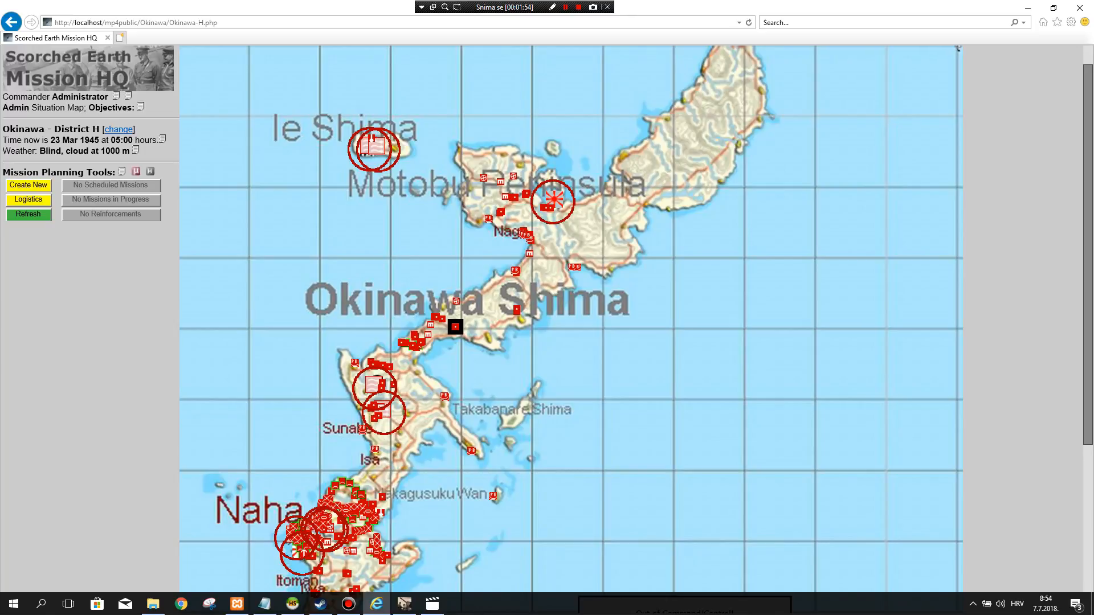
pyautogui.press('super')
# - Show the object_specifications data in HeidiSQL filtered by 'ijn'
pyautogui.click(292, 604)
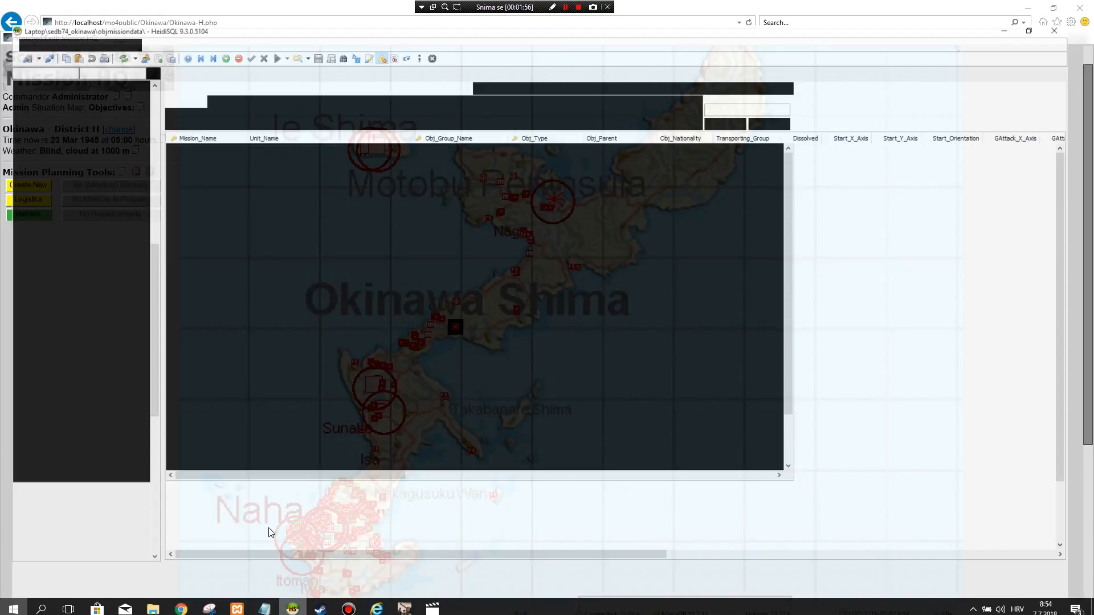
pyautogui.click(67, 360)
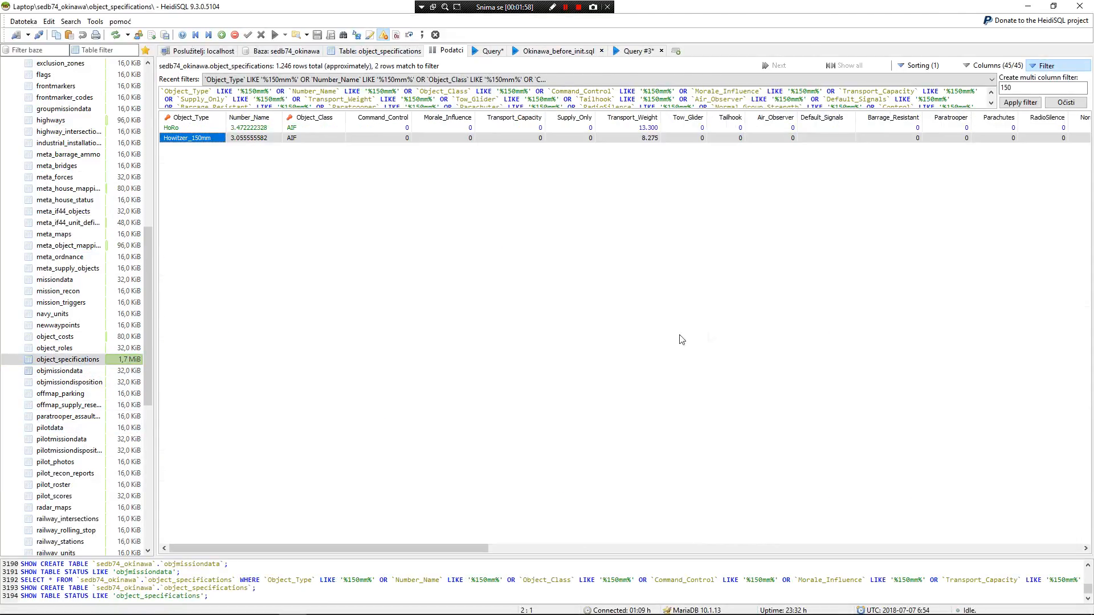
pyautogui.doubleClick(1028, 89)
pyautogui.write('i')
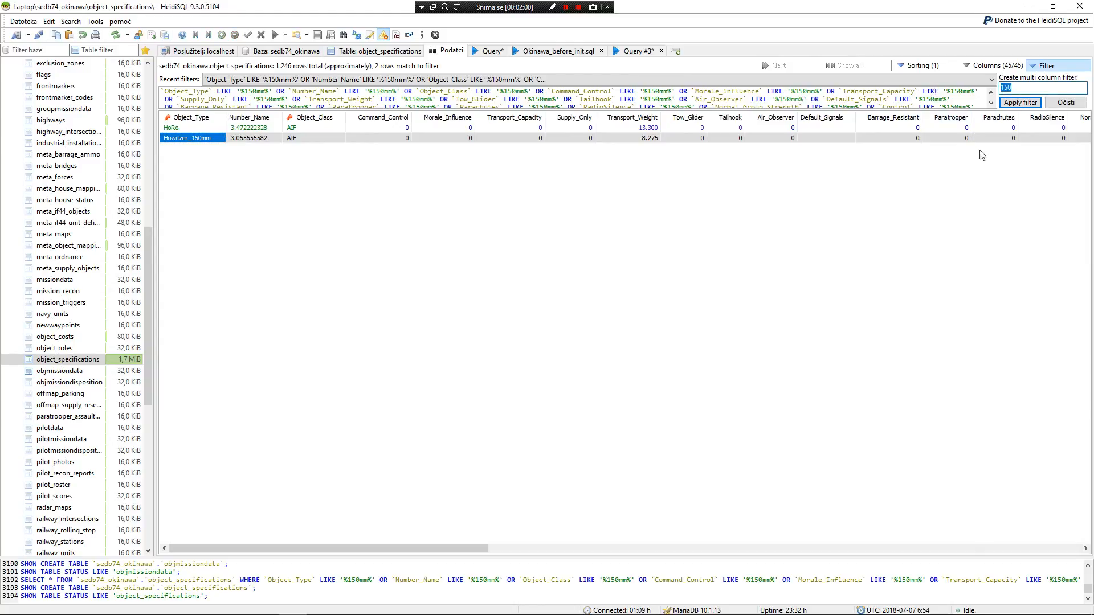
pyautogui.write('jn')
pyautogui.press('Return')
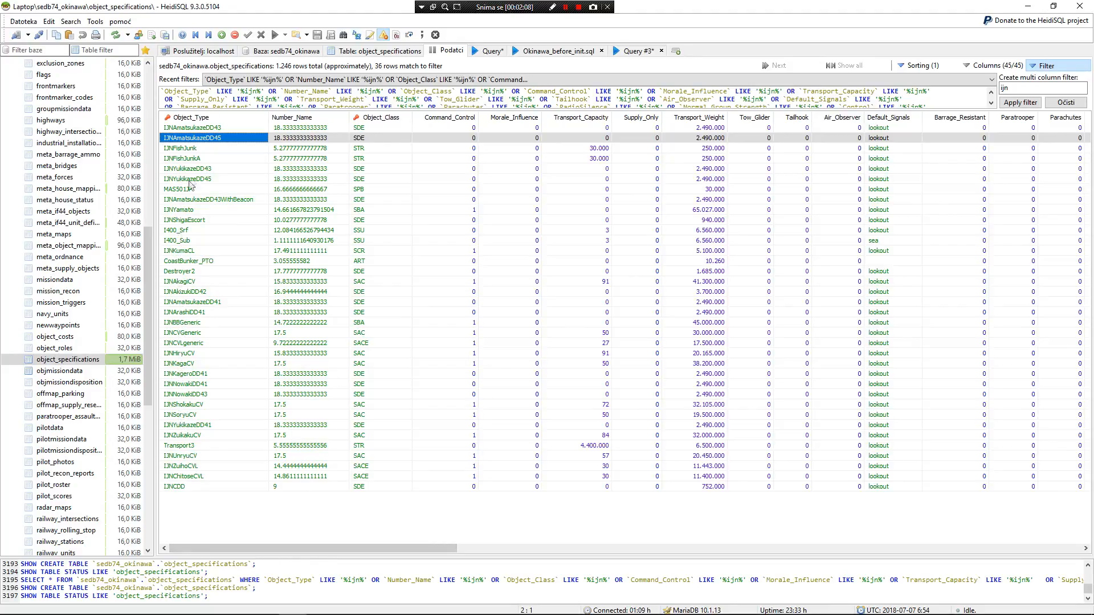
# - Change the filter to 'jap' and inspect JapanCarsColumnA's Staff Column and Command_Control values
pyautogui.doubleClick(1047, 88)
pyautogui.write('jap')
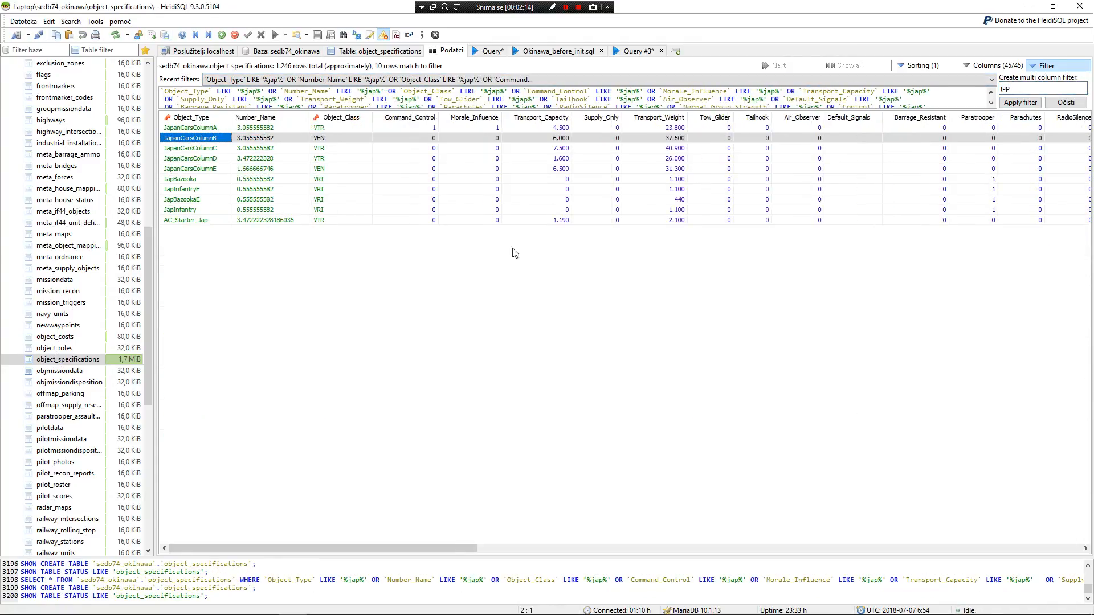
pyautogui.moveTo(382, 548); pyautogui.dragTo(971, 547)
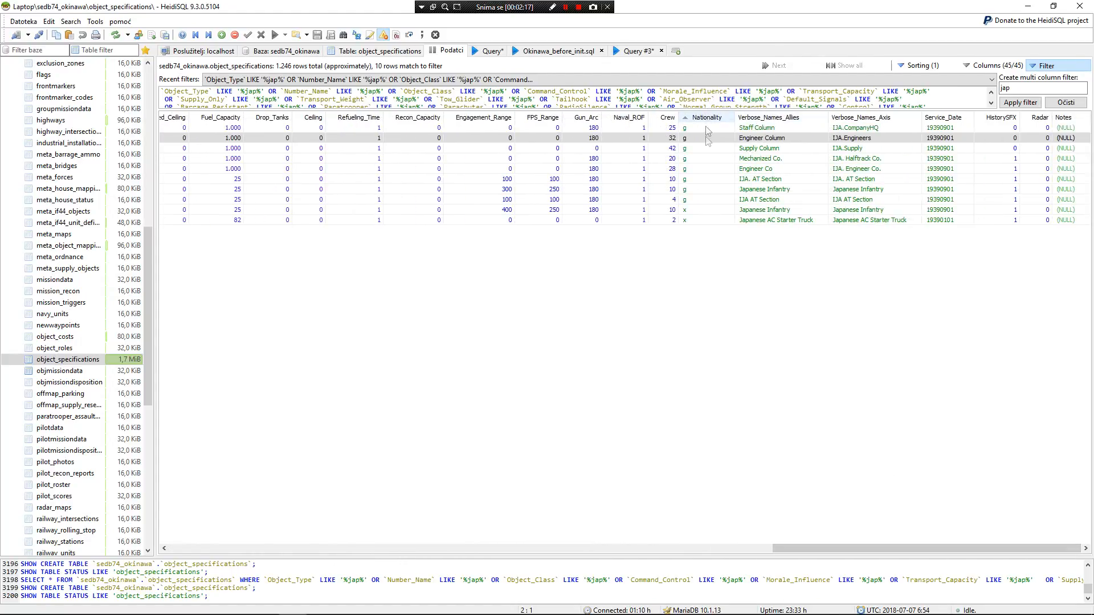
pyautogui.click(740, 128)
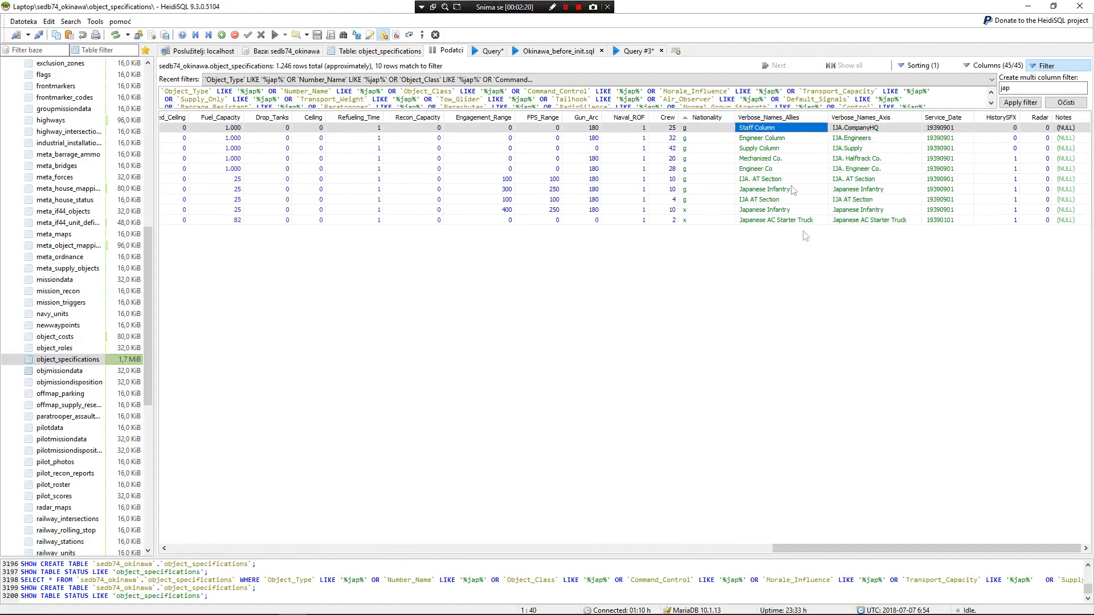
pyautogui.moveTo(902, 548); pyautogui.dragTo(266, 546)
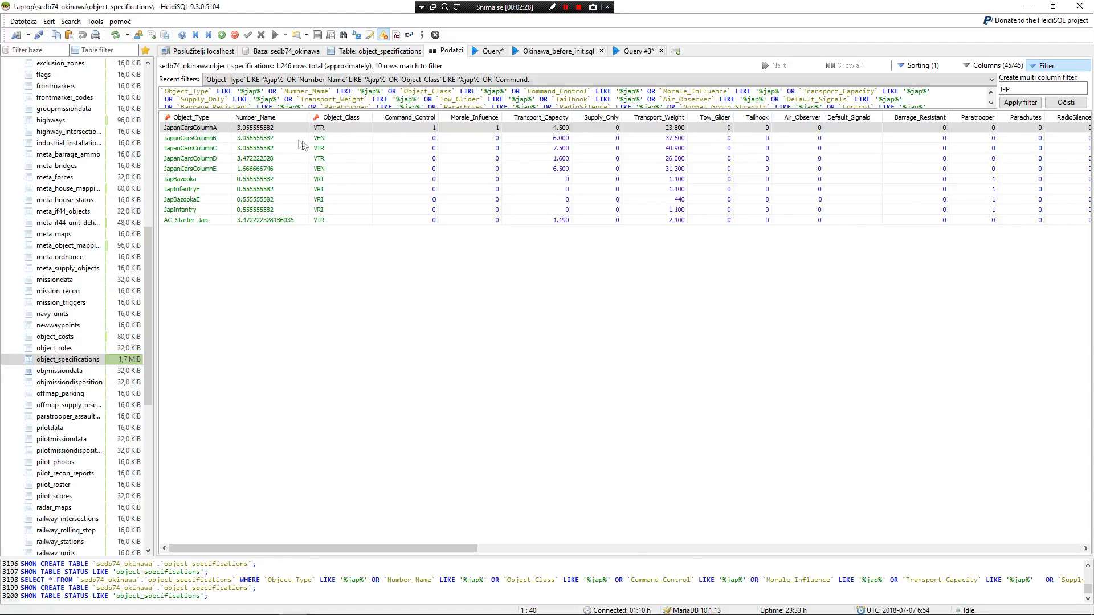
pyautogui.click(431, 129)
pyautogui.click(429, 130)
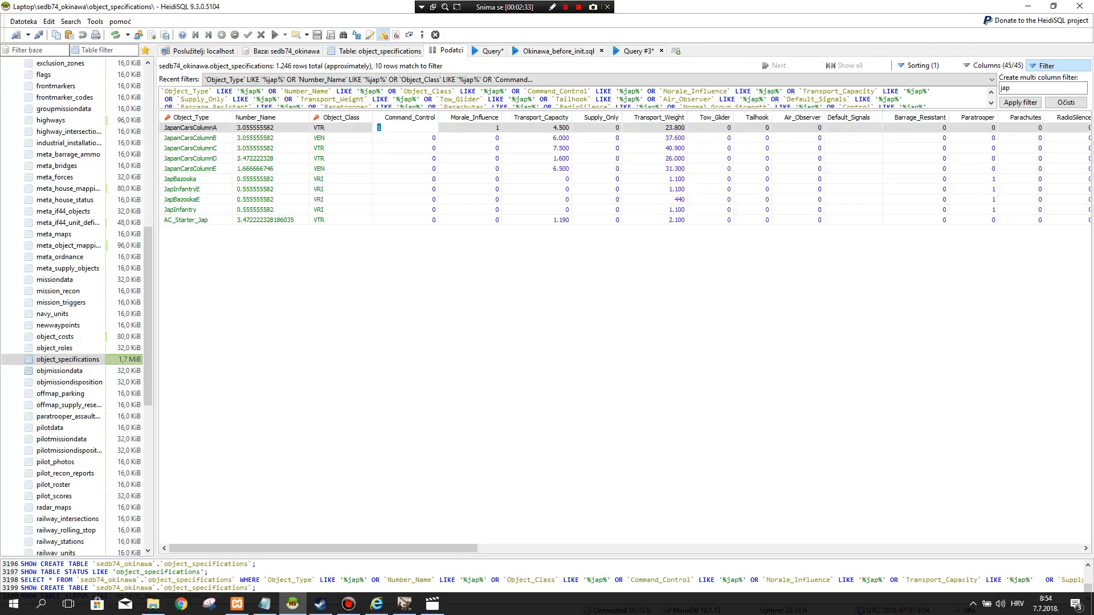
# - Check the territorial control settings in SEOW DCS, then return to object_specifications
pyautogui.click(405, 604)
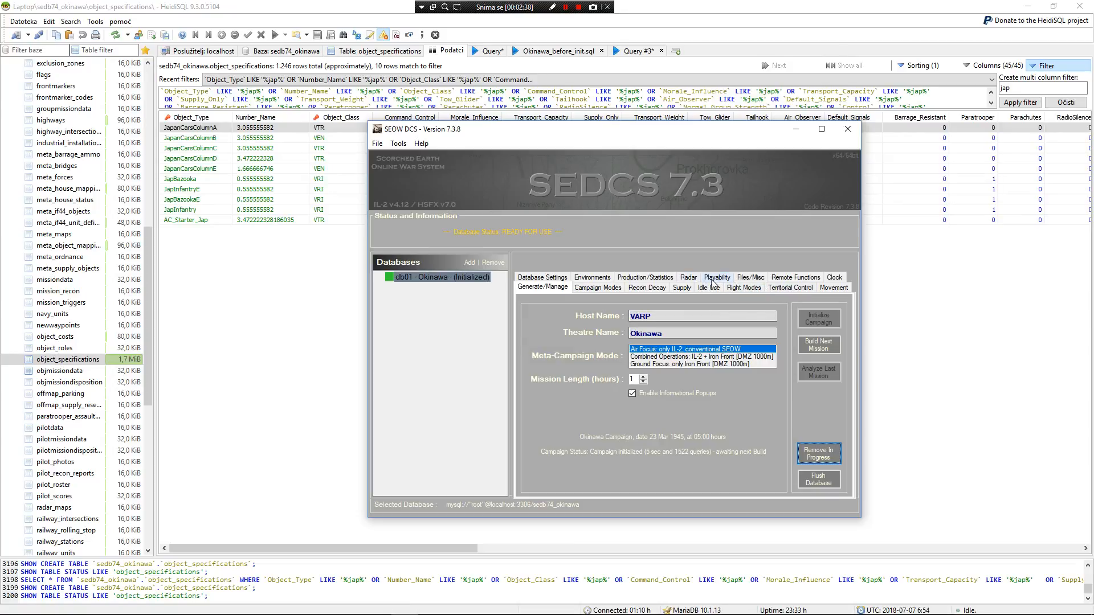
pyautogui.click(790, 289)
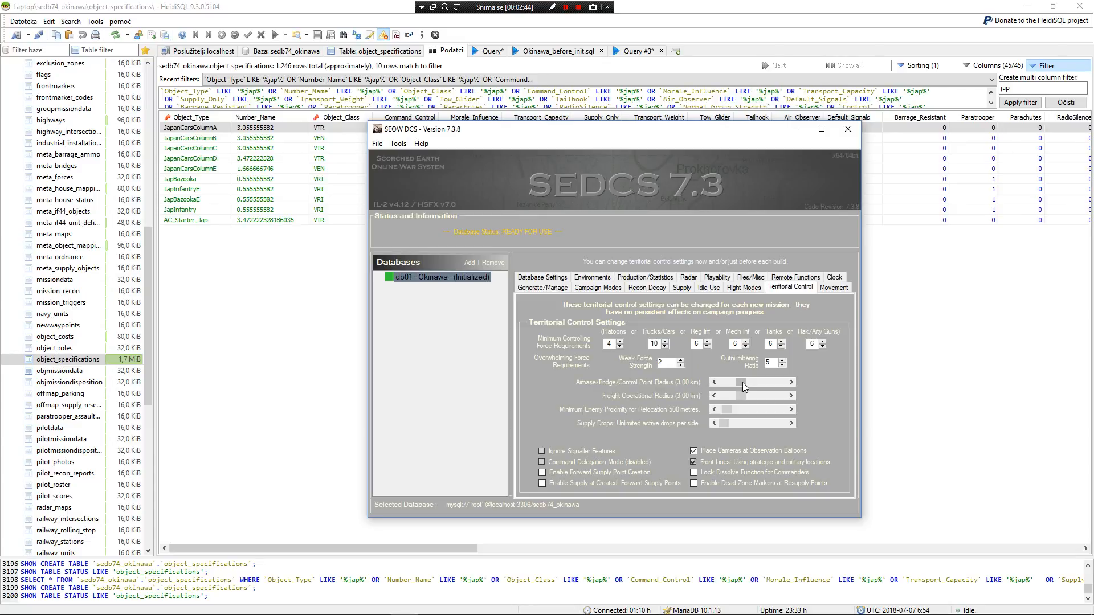
pyautogui.click(351, 134)
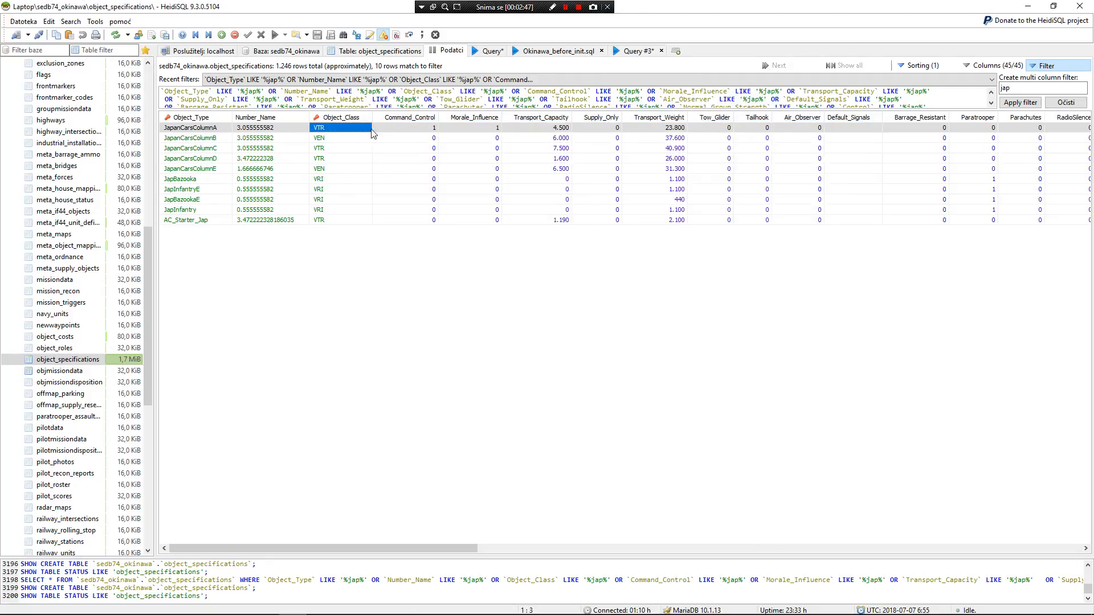
# - Enter 5 for JapanCarsColumnA's Command_Control and 2 for Morale_Influence, then verify the saved values
pyautogui.click(414, 132)
pyautogui.click(422, 130)
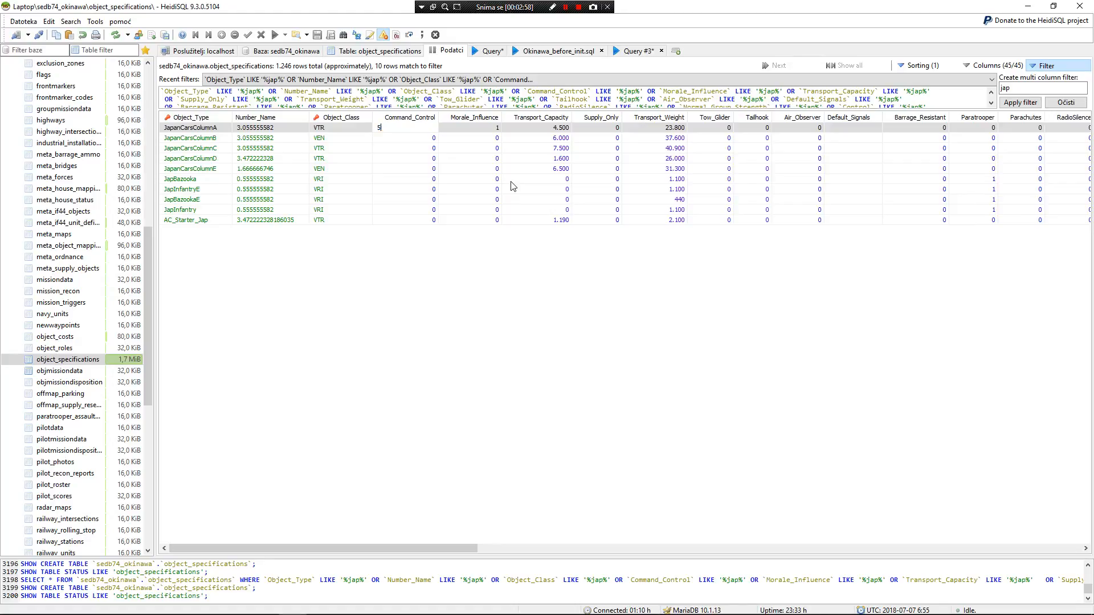
pyautogui.press('Return')
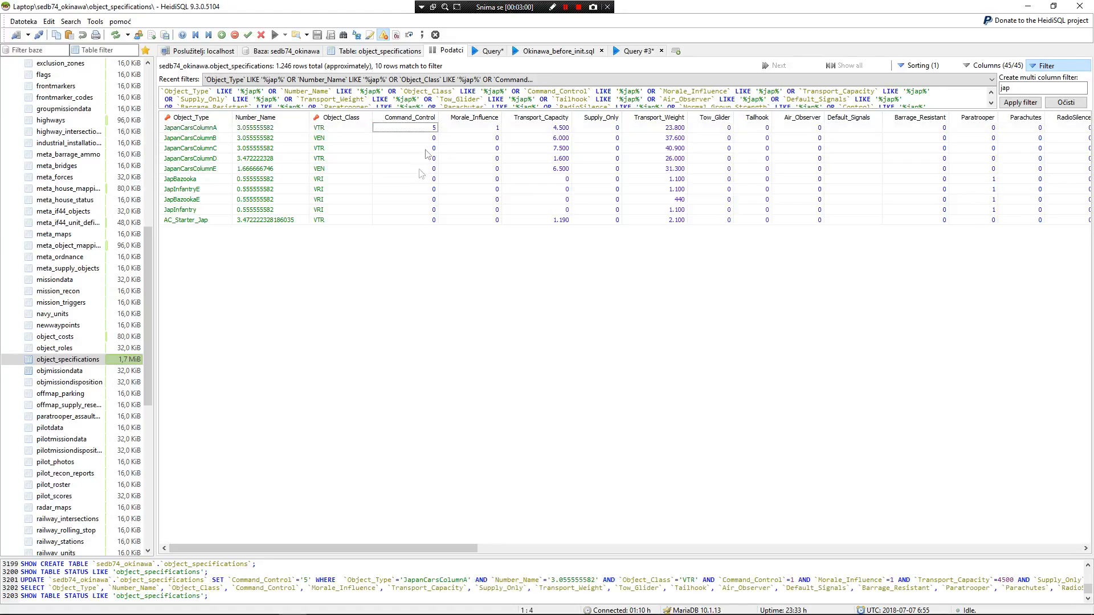
pyautogui.click(495, 130)
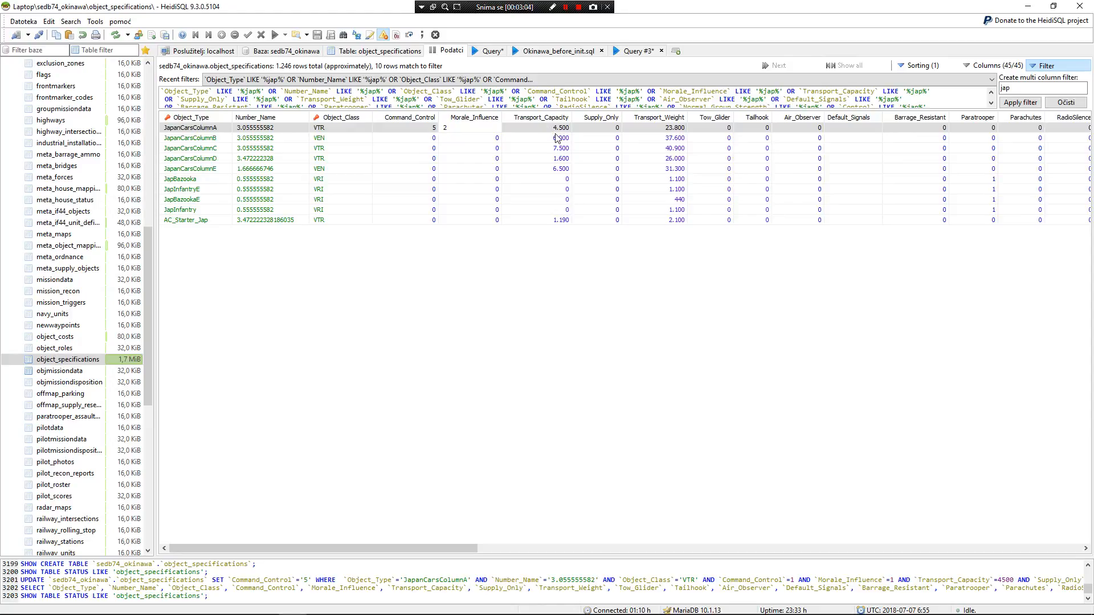
pyautogui.press('Return')
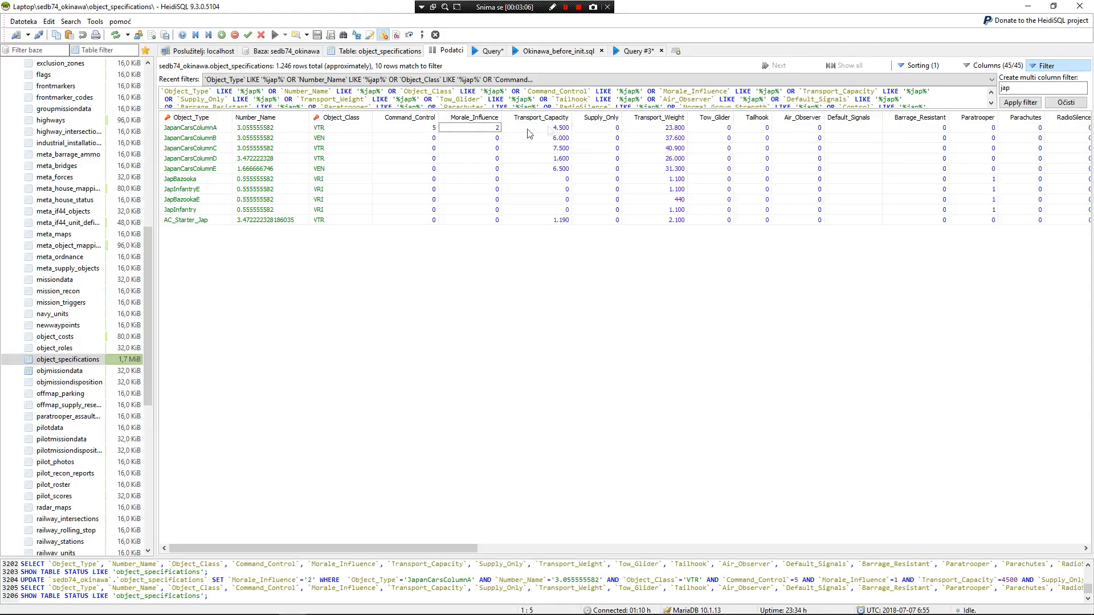
pyautogui.click(479, 133)
pyautogui.moveTo(397, 547); pyautogui.dragTo(349, 554)
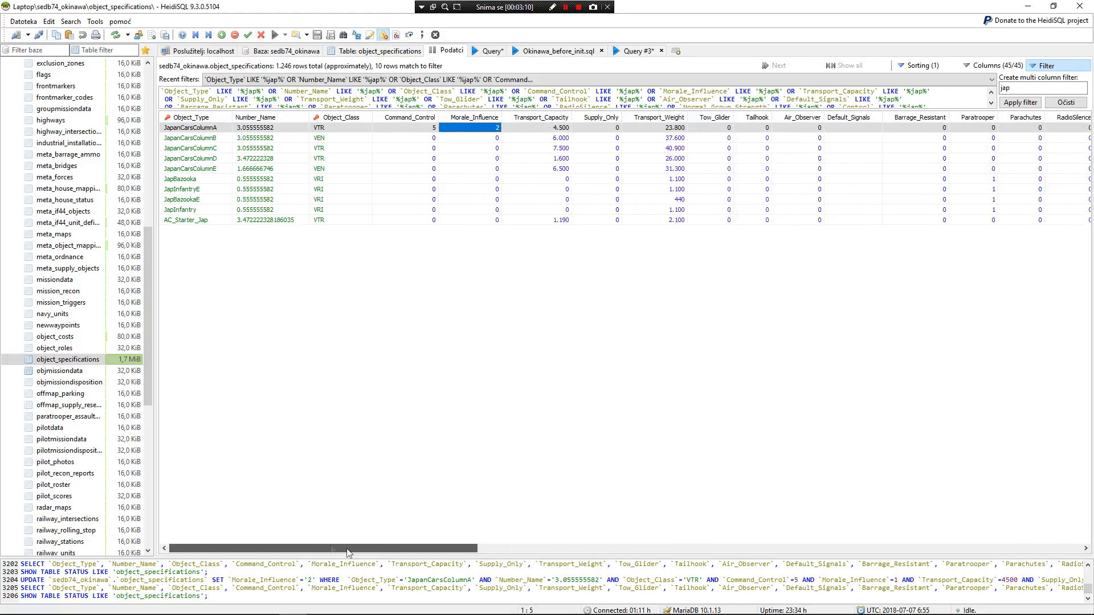
pyautogui.click(375, 605)
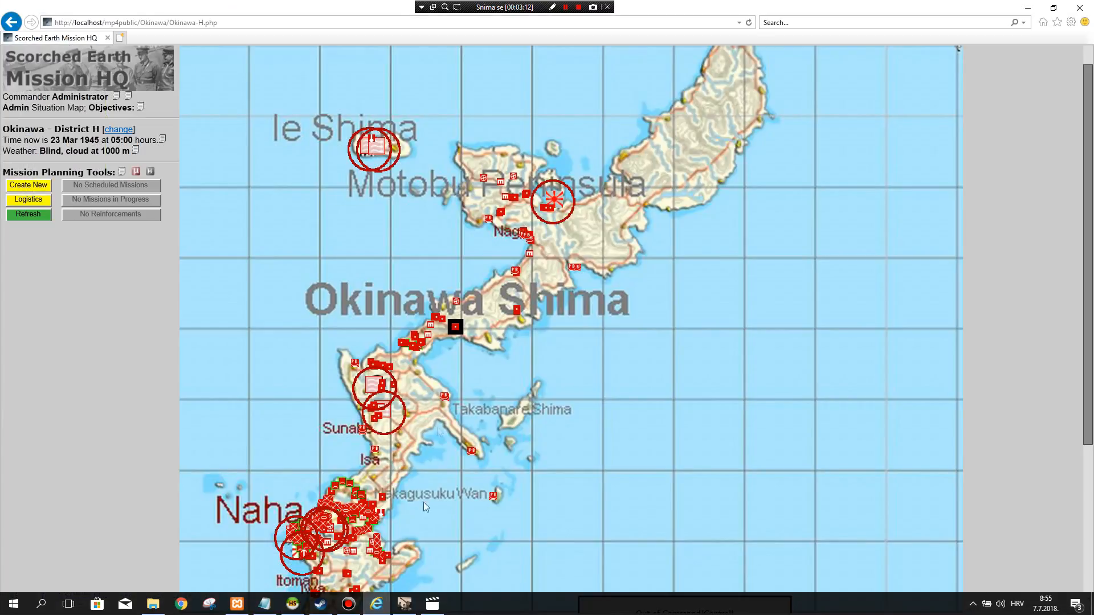
# - Reload the District H map, show all HQ range circles, and view the 44th Ind Brigade details
pyautogui.moveTo(551, 211)
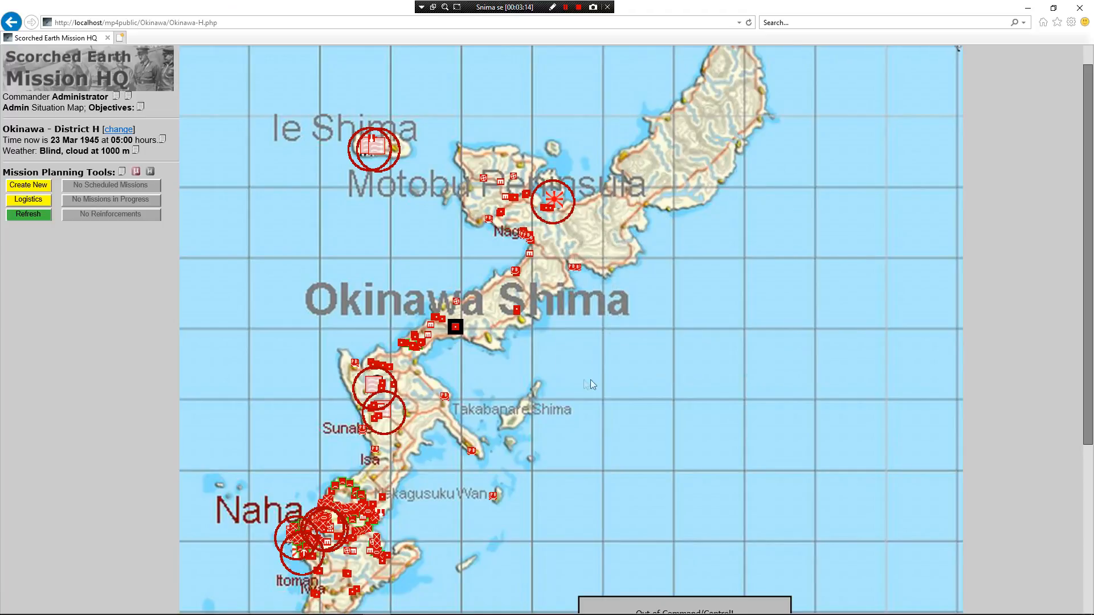
pyautogui.click(750, 22)
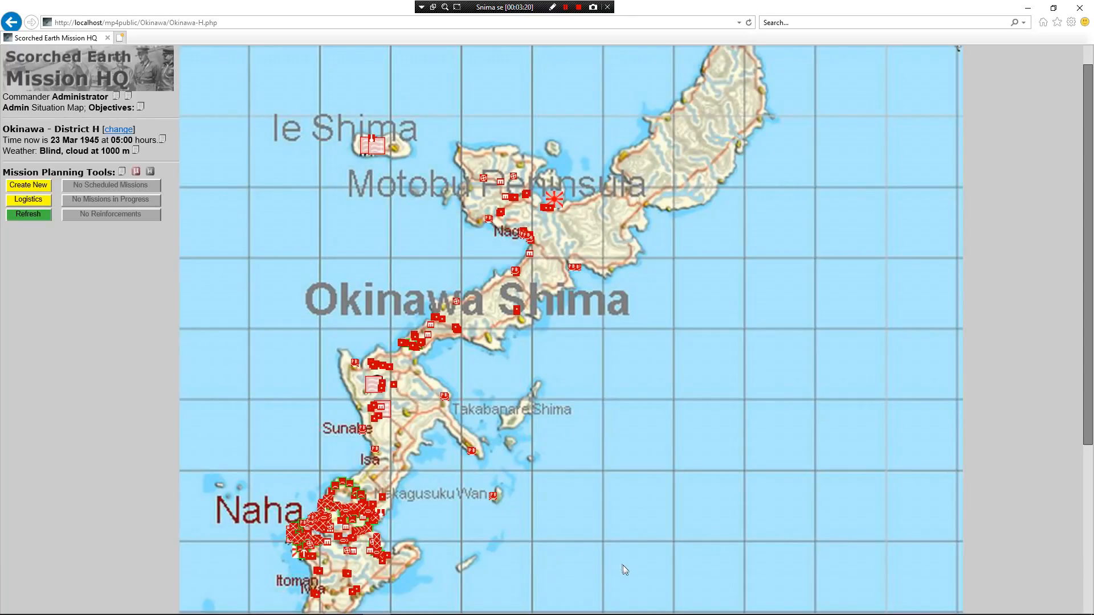
pyautogui.rightClick(657, 448)
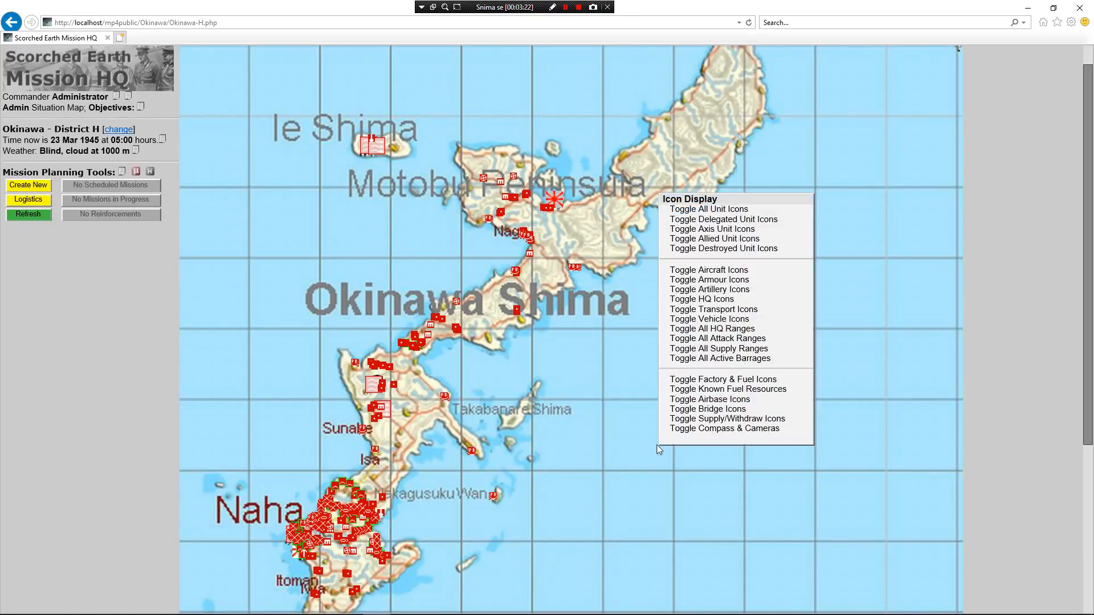
pyautogui.click(730, 329)
pyautogui.scroll(-4, 514, 327)
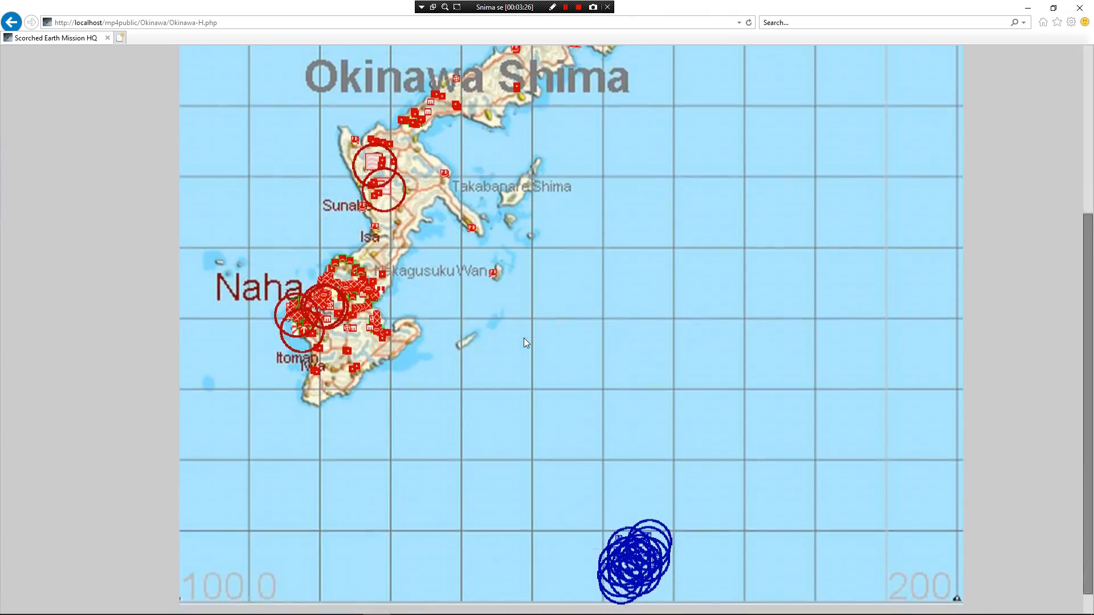
pyautogui.click(348, 329)
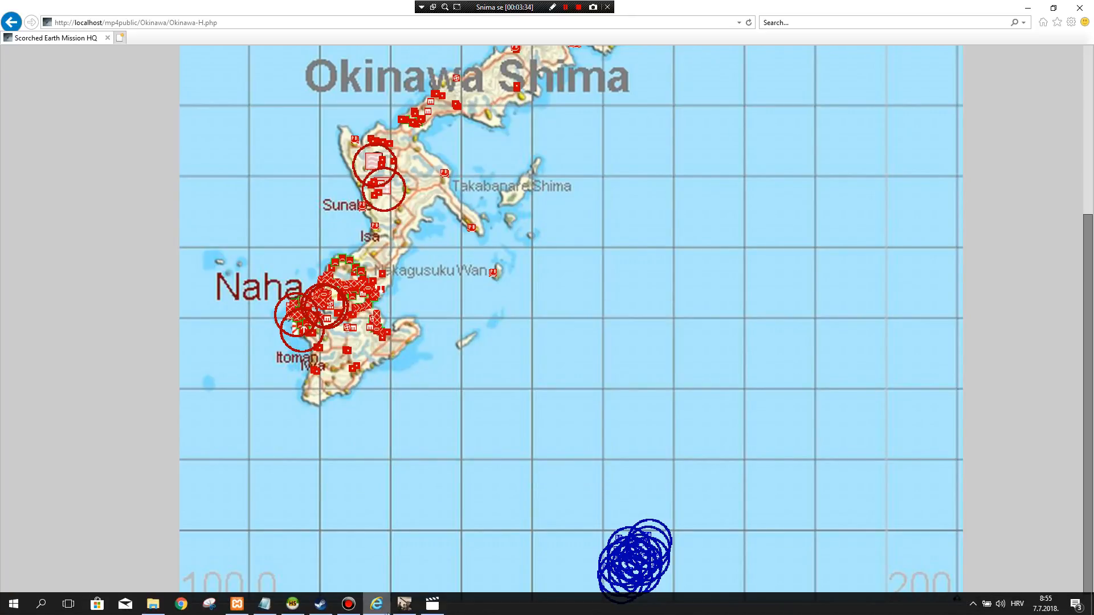
pyautogui.click(276, 598)
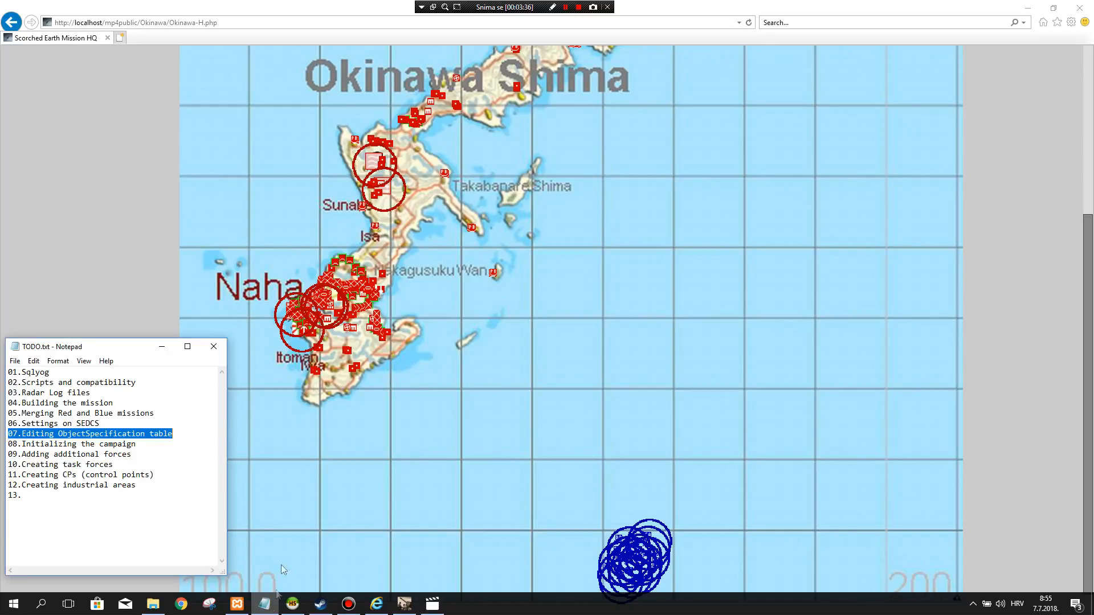
# - Open Merged mission.mis from F:\HSFX7 - Working\Missions in Notepad
pyautogui.click(263, 608)
pyautogui.click(152, 604)
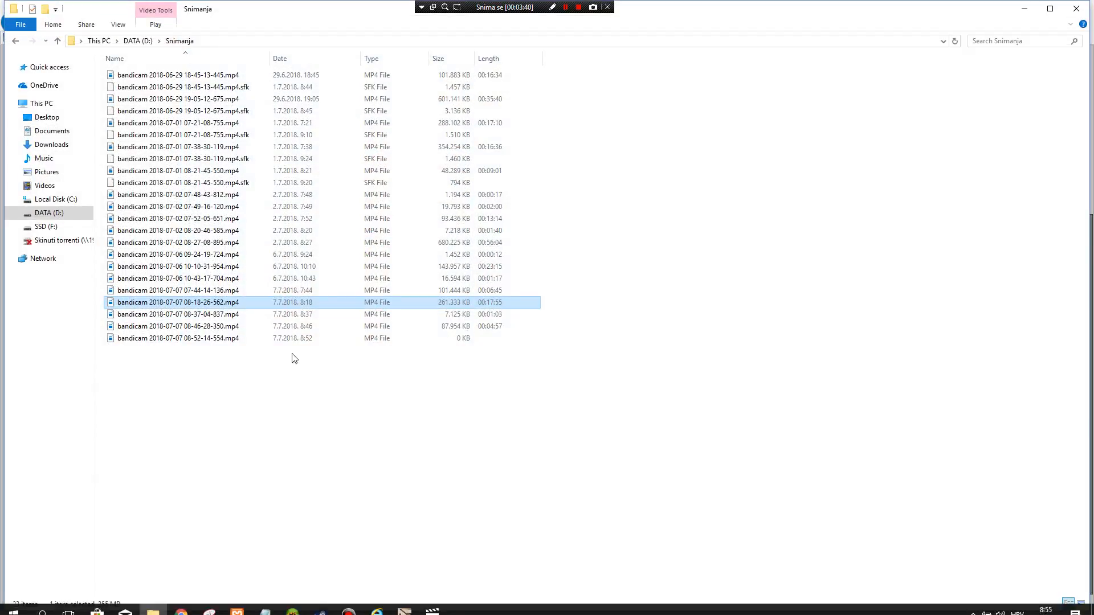
pyautogui.click(48, 214)
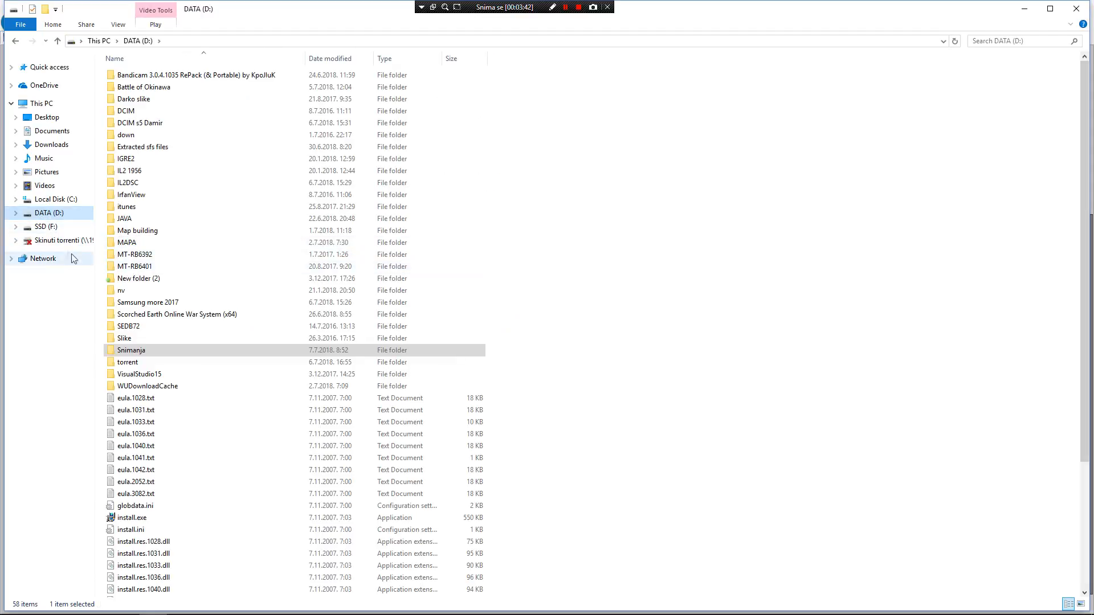
pyautogui.click(47, 226)
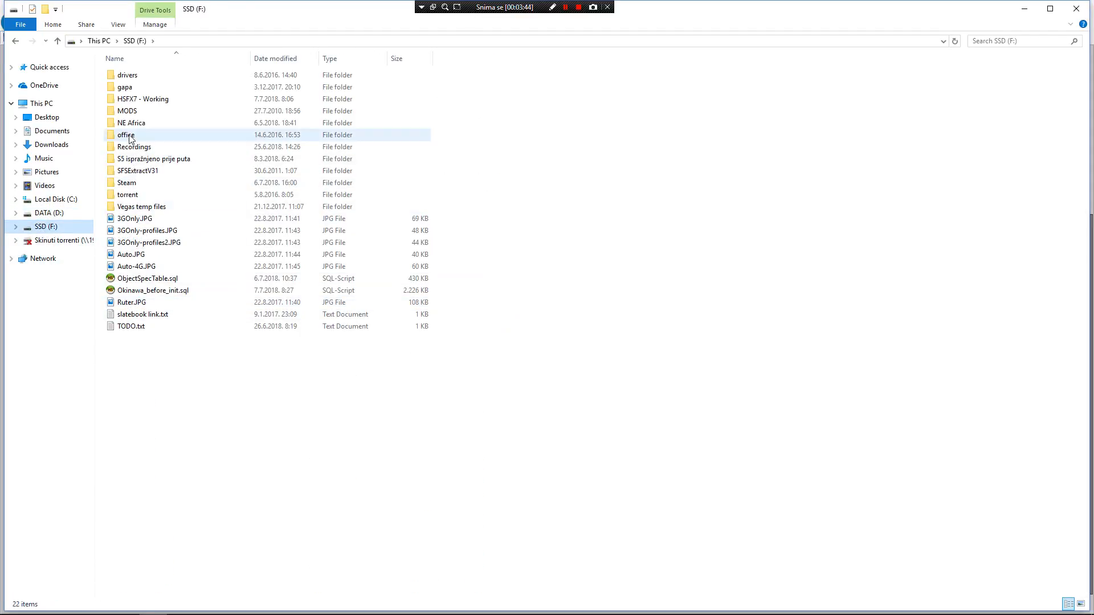
pyautogui.doubleClick(140, 101)
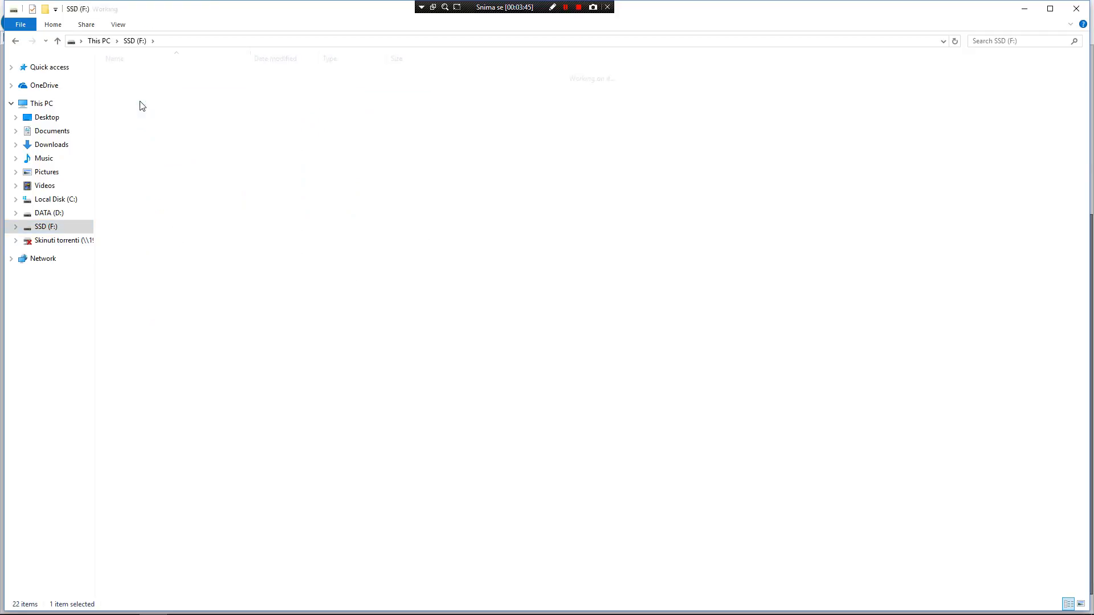
pyautogui.doubleClick(140, 277)
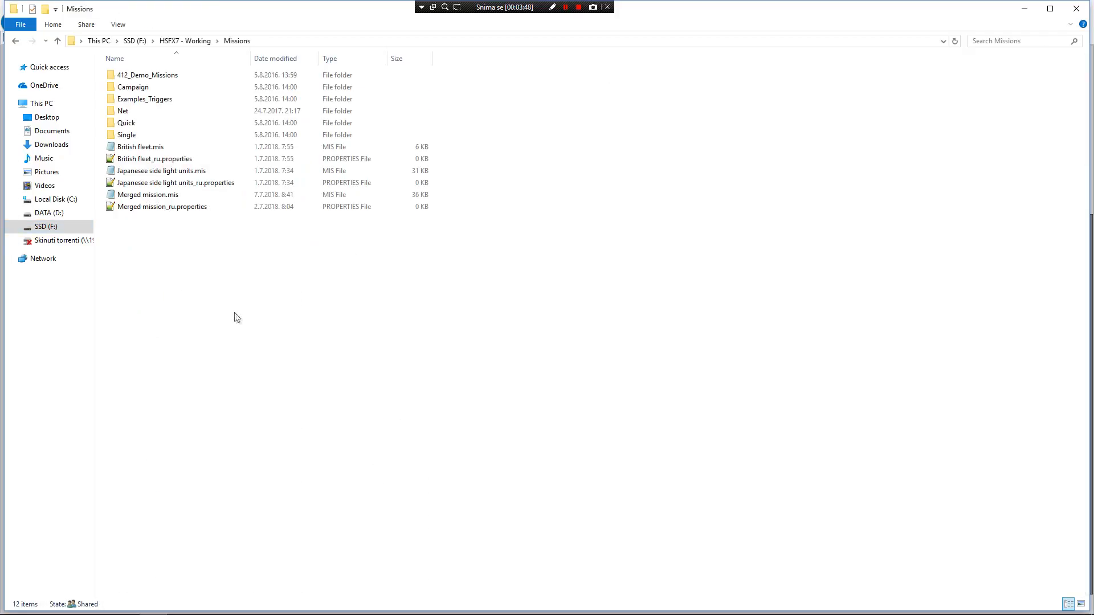
pyautogui.doubleClick(130, 196)
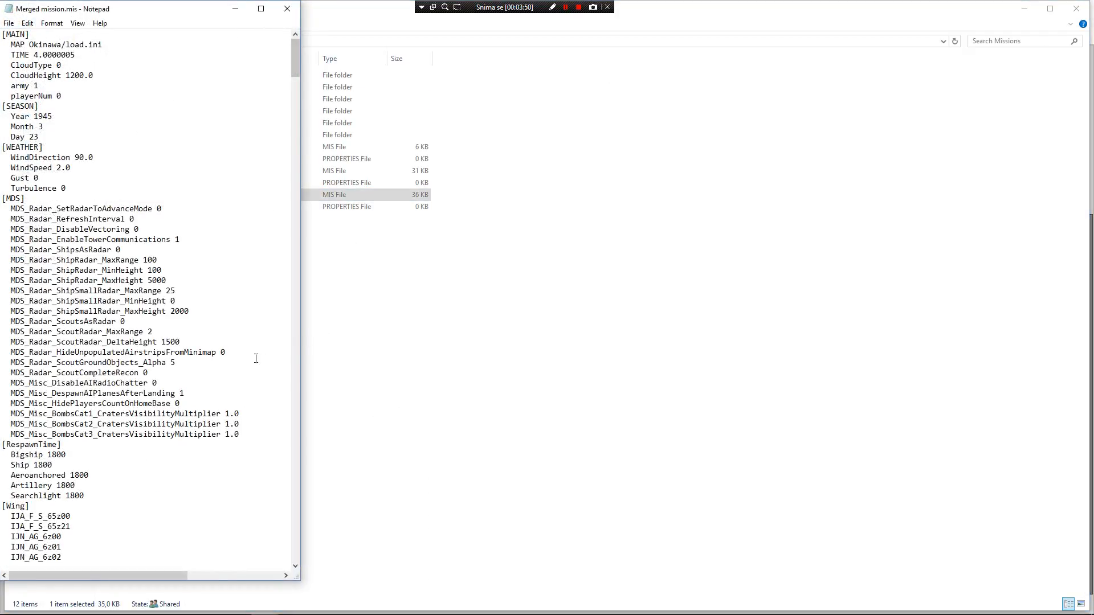
# - Search the mission file for the Jap unit entries, step through each match, then close Notepad
pyautogui.hotkey('ctrl', 'f')
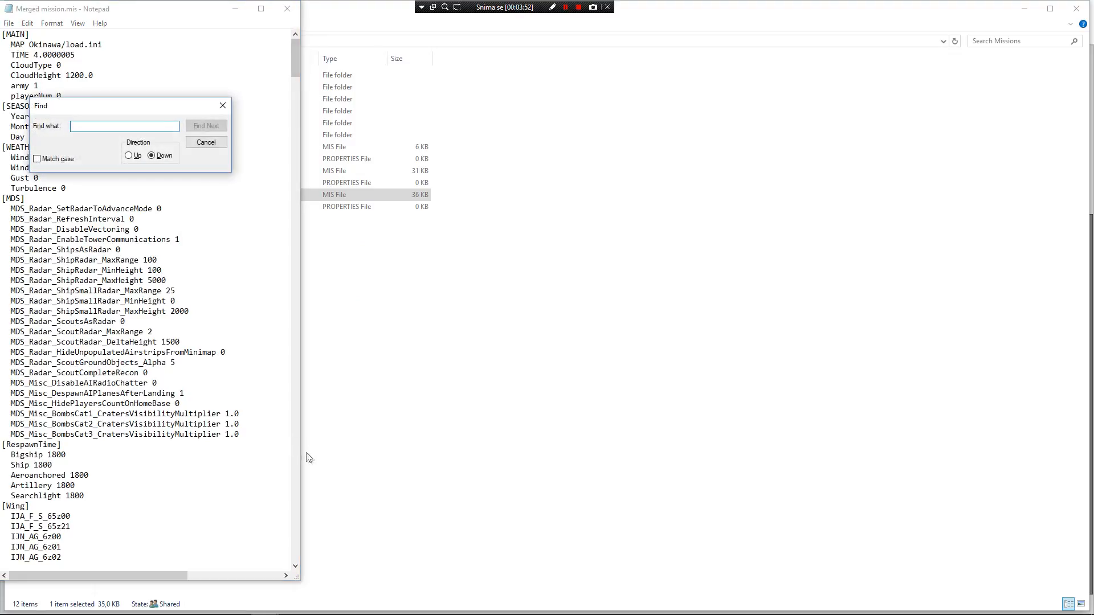
pyautogui.write('iap')
pyautogui.click(206, 126)
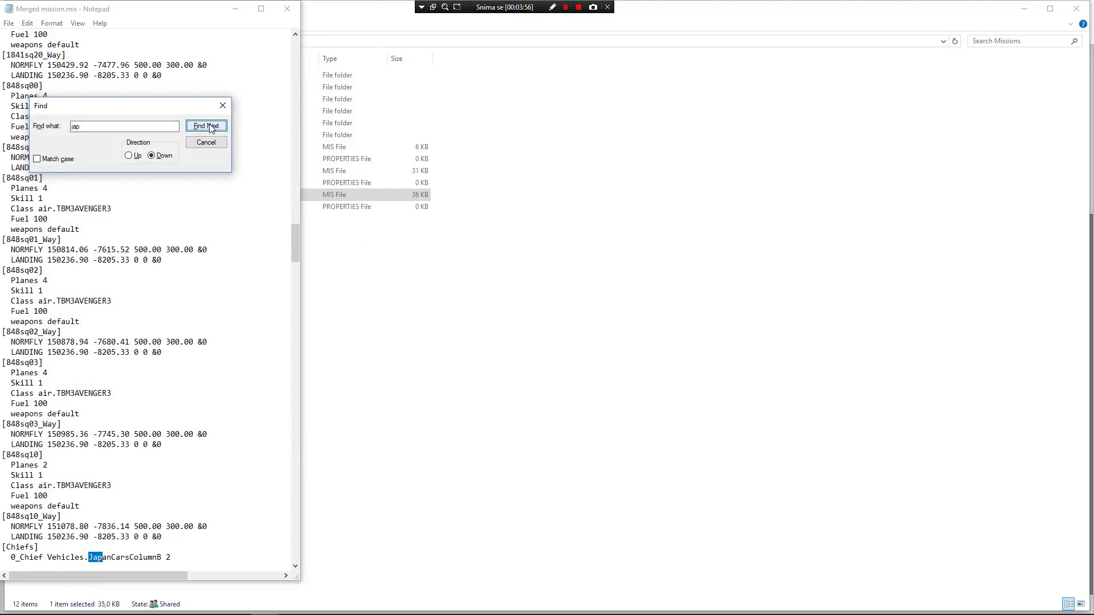
pyautogui.click(206, 126)
pyautogui.click(206, 125)
pyautogui.click(206, 126)
pyautogui.click(207, 126)
pyautogui.click(206, 126)
pyautogui.click(207, 126)
pyautogui.click(206, 126)
pyautogui.click(206, 126)
pyautogui.click(206, 125)
pyautogui.click(206, 126)
pyautogui.click(206, 126)
pyautogui.click(206, 126)
pyautogui.click(207, 126)
pyautogui.click(206, 126)
pyautogui.click(206, 126)
pyautogui.click(206, 126)
pyautogui.click(206, 126)
pyautogui.click(207, 126)
pyautogui.click(207, 126)
pyautogui.click(207, 126)
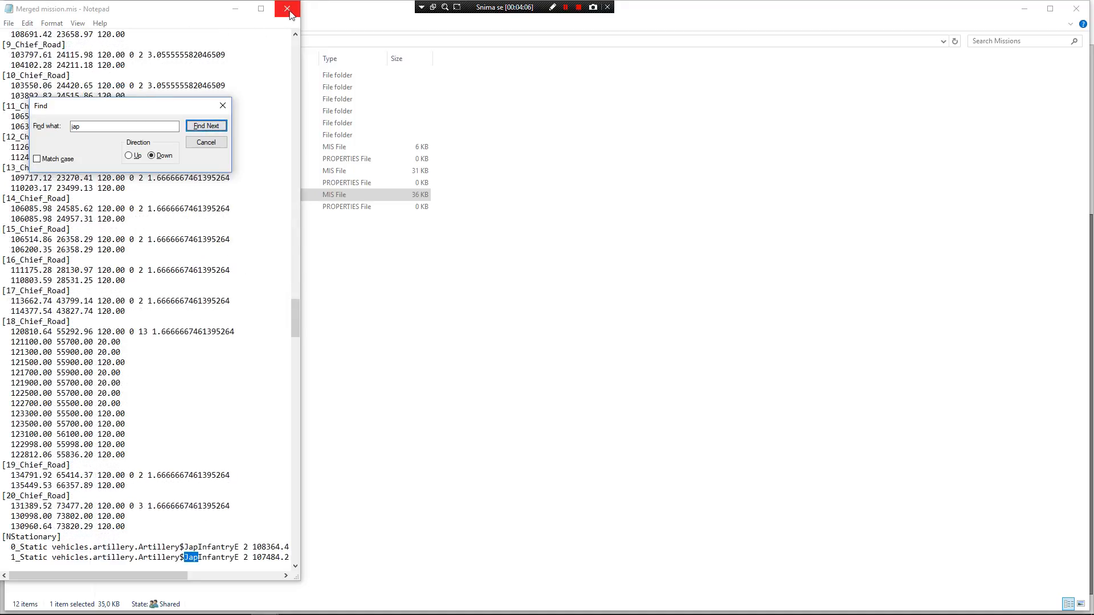
pyautogui.click(223, 106)
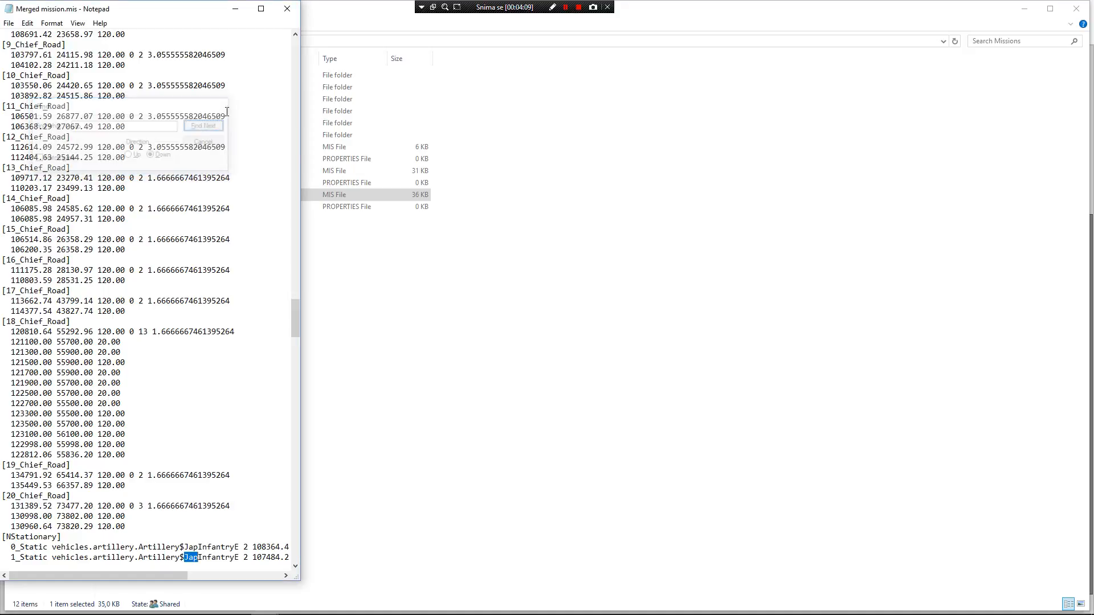
pyautogui.click(287, 9)
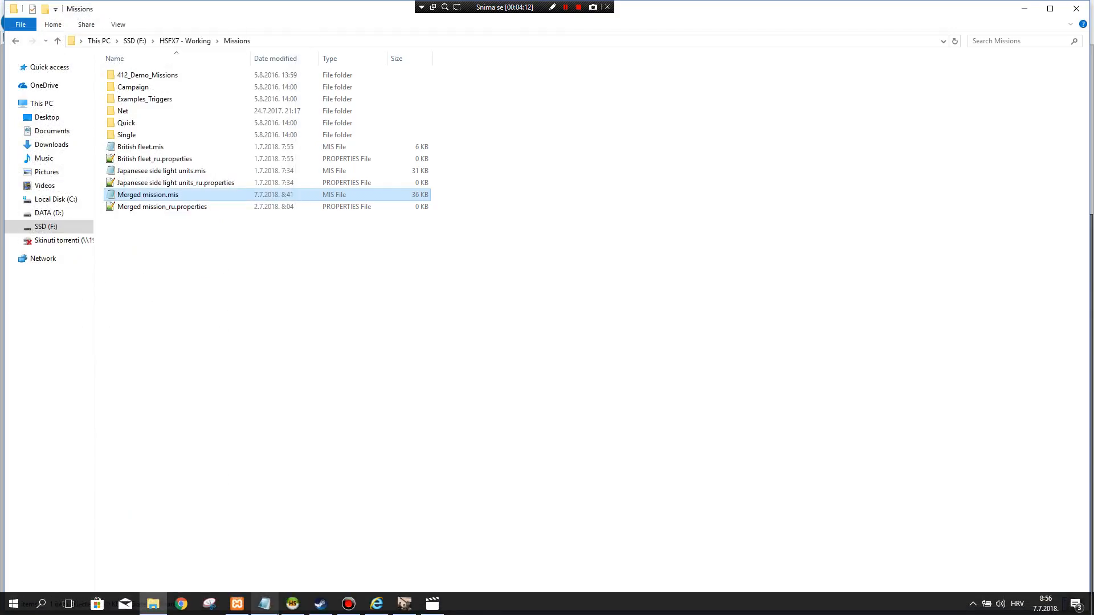
# - Highlight 09.Adding additional forces in the TODO list as the next task
pyautogui.click(264, 603)
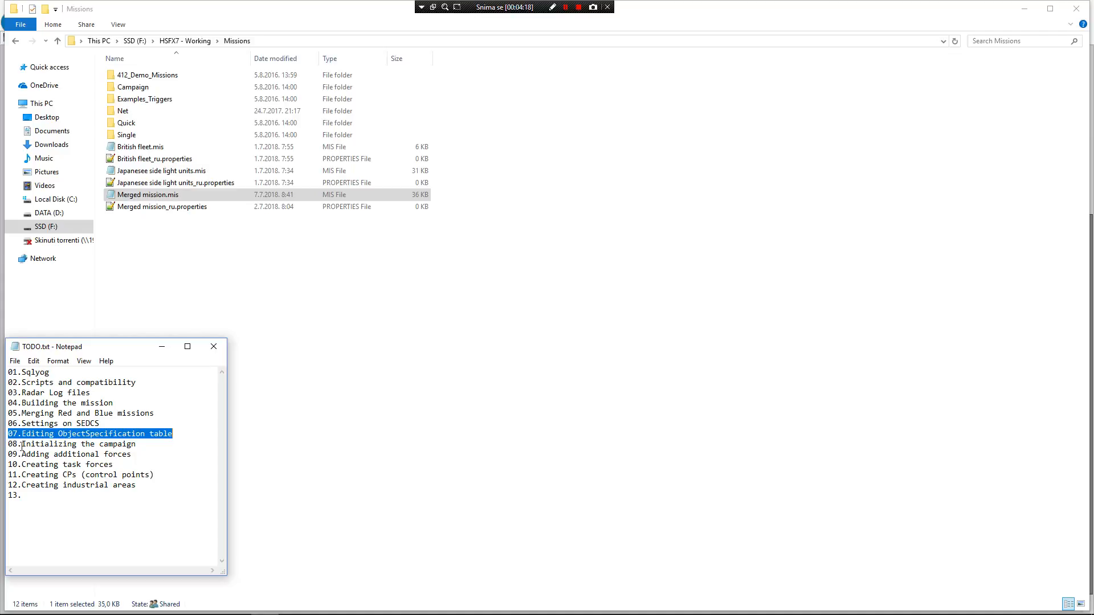
pyautogui.moveTo(55, 455); pyautogui.dragTo(113, 456)
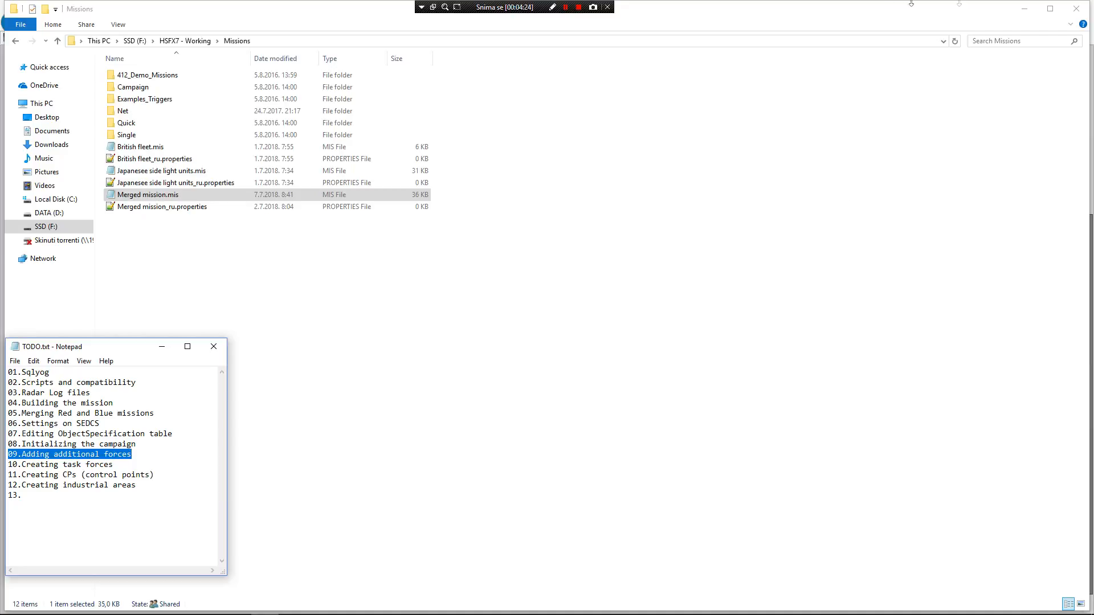
pyautogui.click(1026, 12)
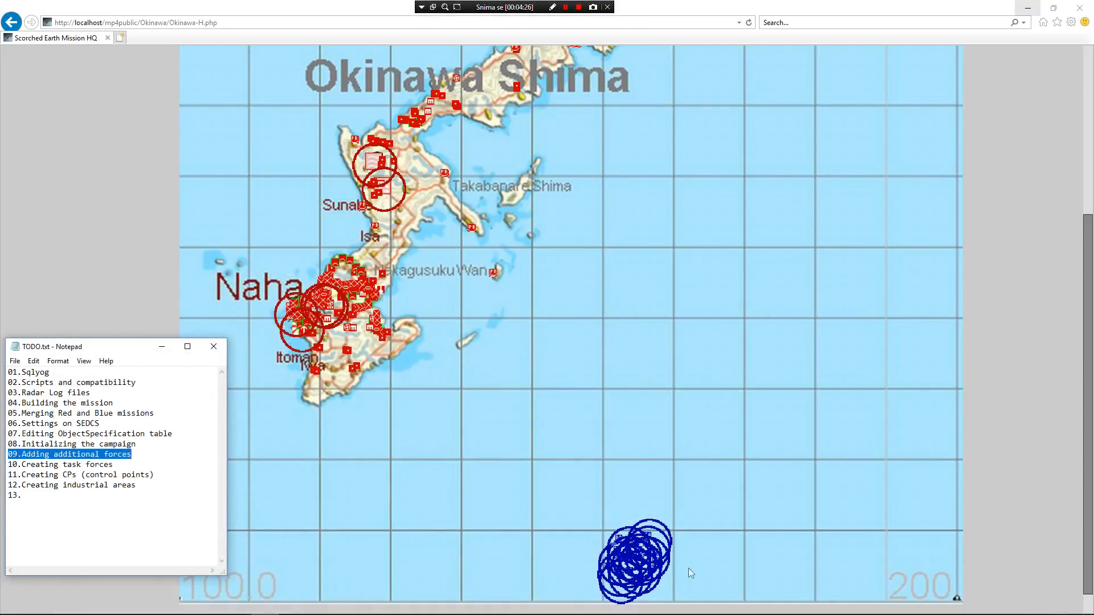
# - Clear the open windows and launch IL-2 Forgotten Battles from the il2fb.exe desktop shortcut
pyautogui.scroll(4, 399, 282)
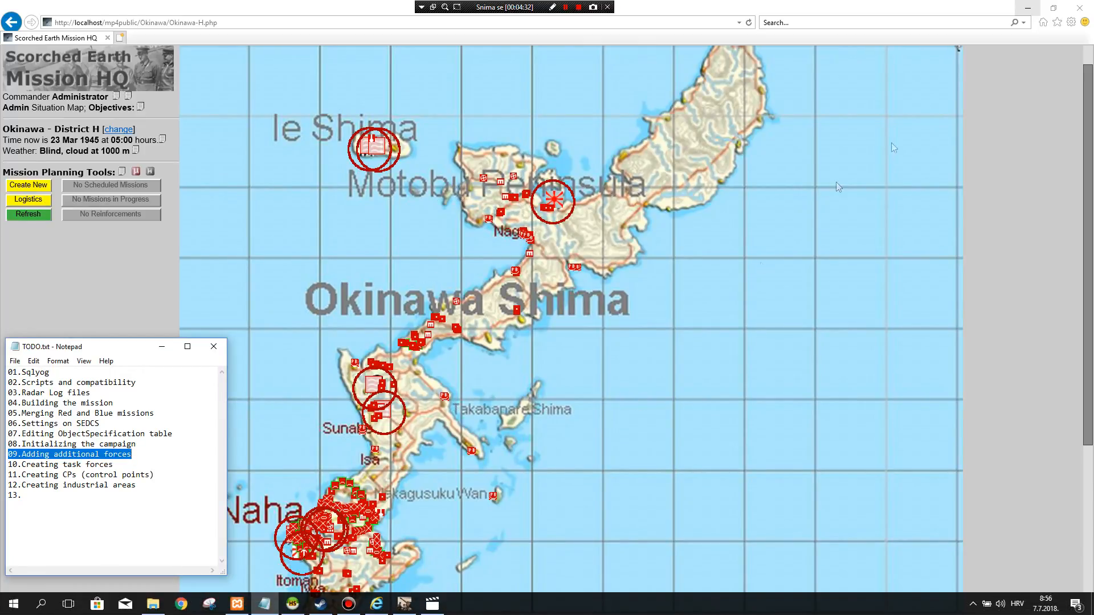
pyautogui.click(1030, 11)
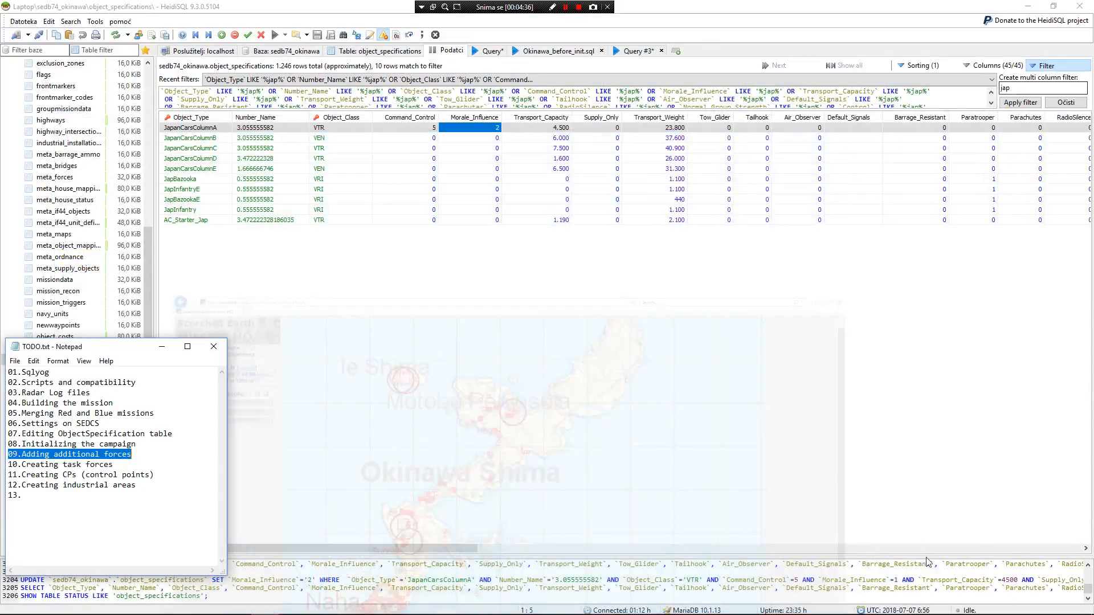
pyautogui.click(1027, 8)
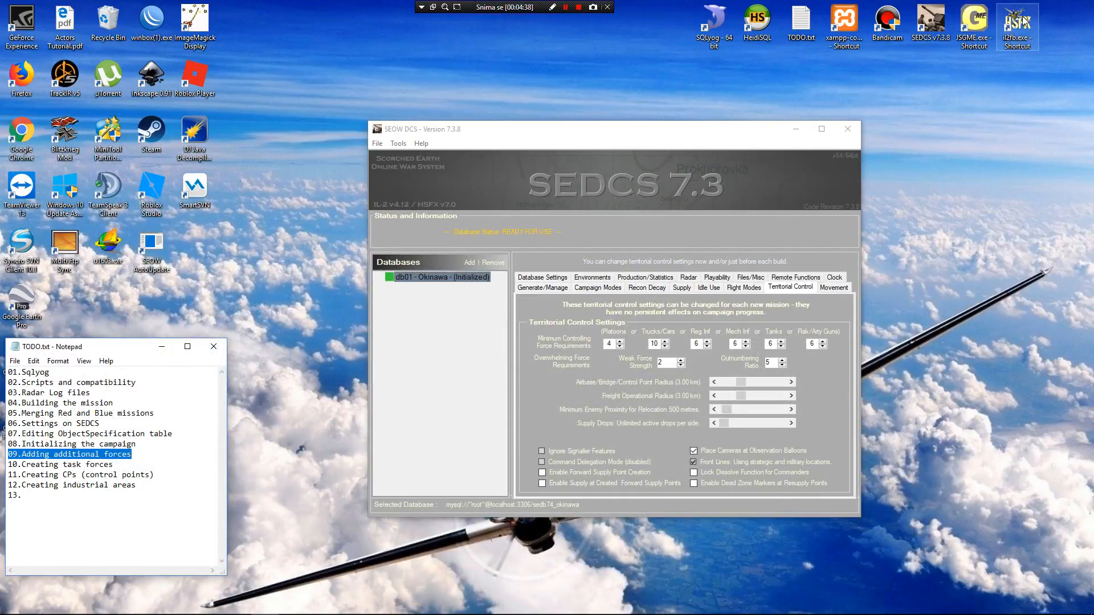
pyautogui.doubleClick(1019, 48)
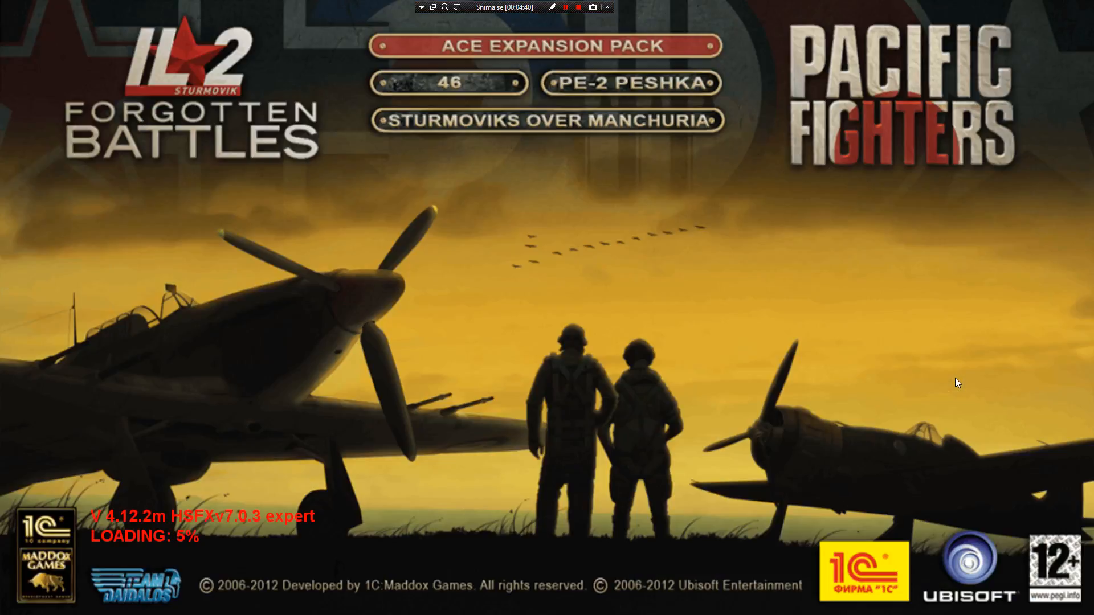
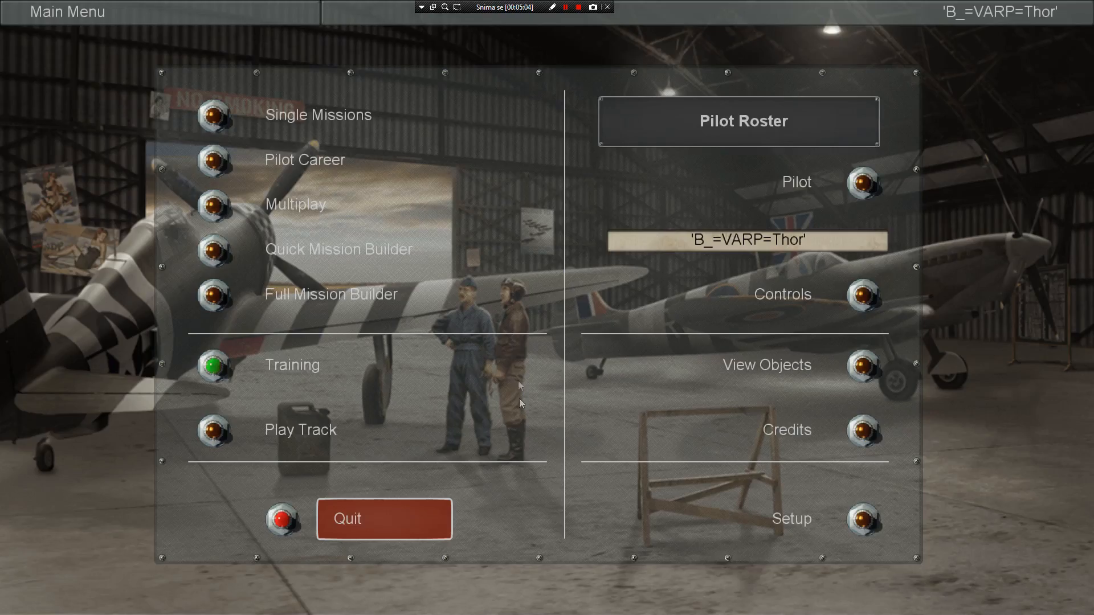
# - Open the Full Mission Builder and load the Pacific Okinawa map
pyautogui.click(214, 294)
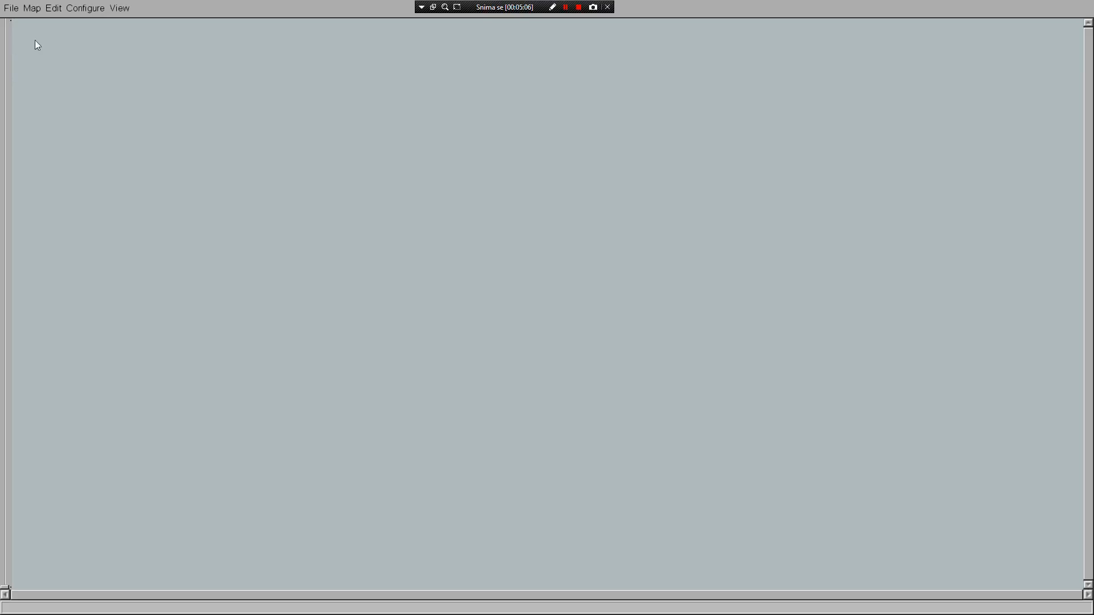
pyautogui.click(31, 9)
pyautogui.moveTo(65, 114)
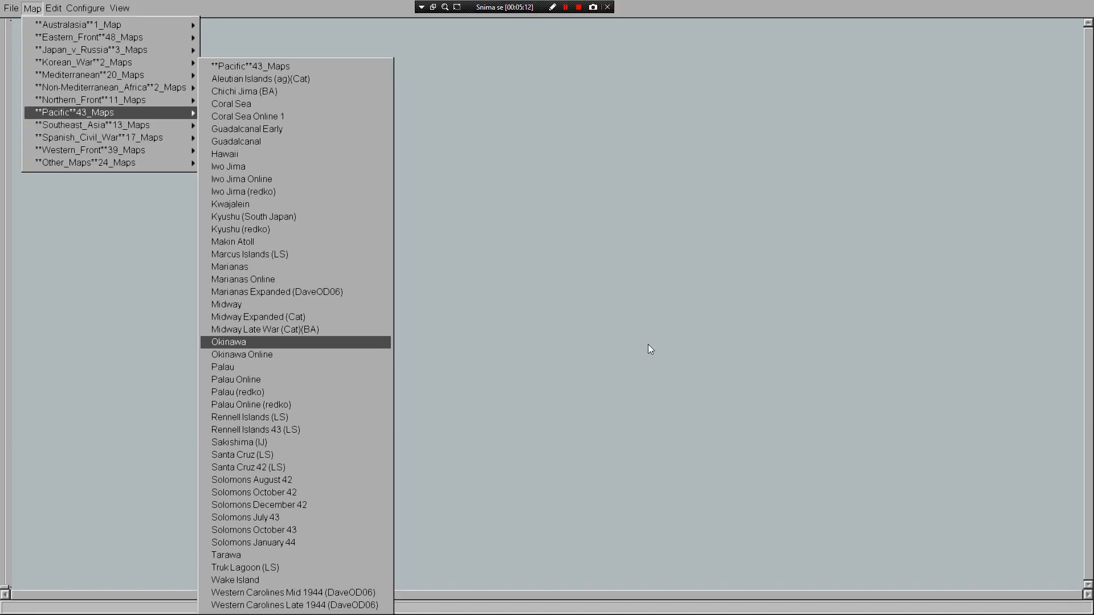
pyautogui.click(340, 338)
pyautogui.moveTo(600, 498); pyautogui.dragTo(660, 109)
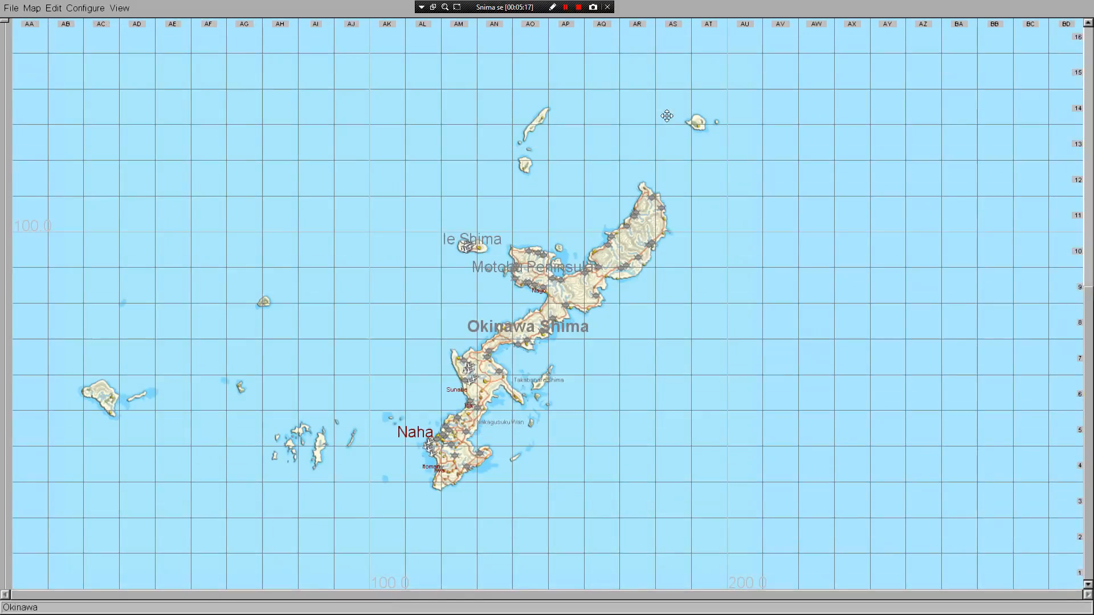
pyautogui.scroll(6, 508, 194)
pyautogui.scroll(5, 523, 329)
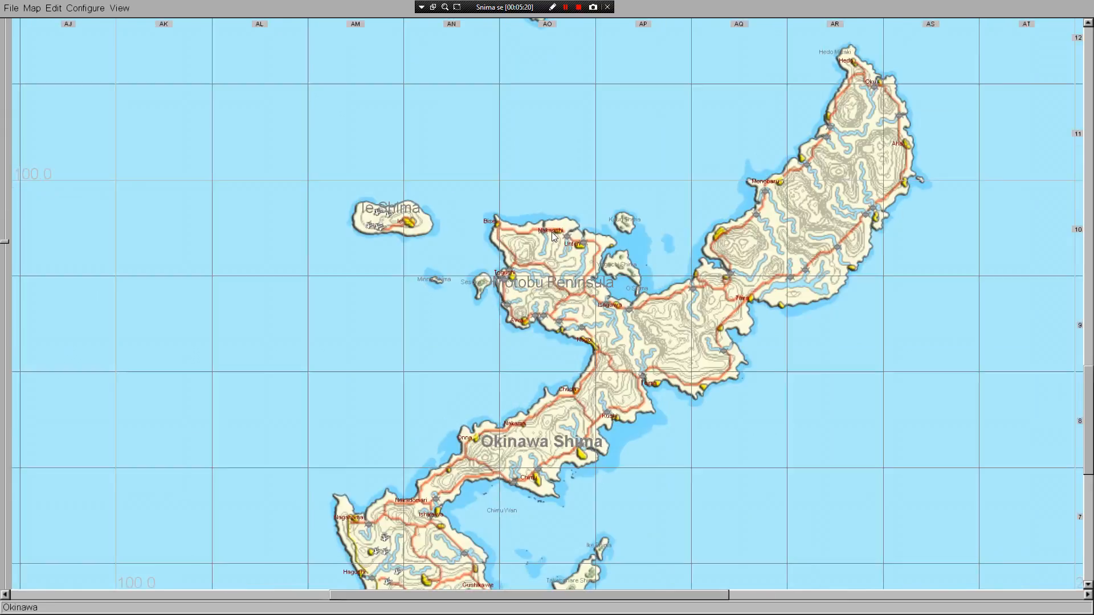
pyautogui.scroll(3, 557, 313)
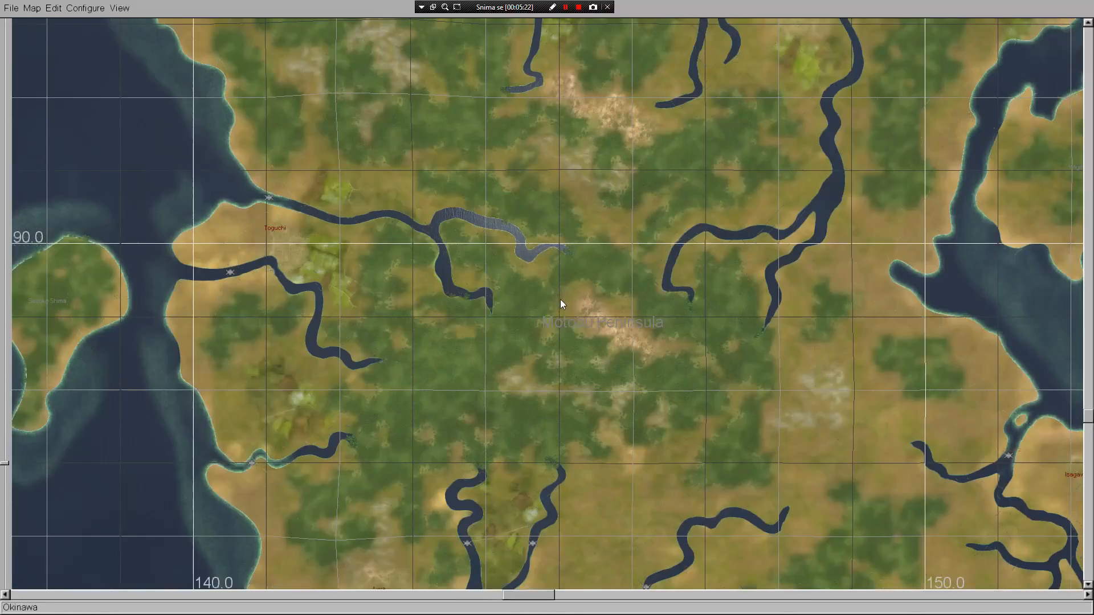
# - Pick the Japanese HQ.co Column under Vehicles in the object viewer and preview it in 3D
pyautogui.click(125, 11)
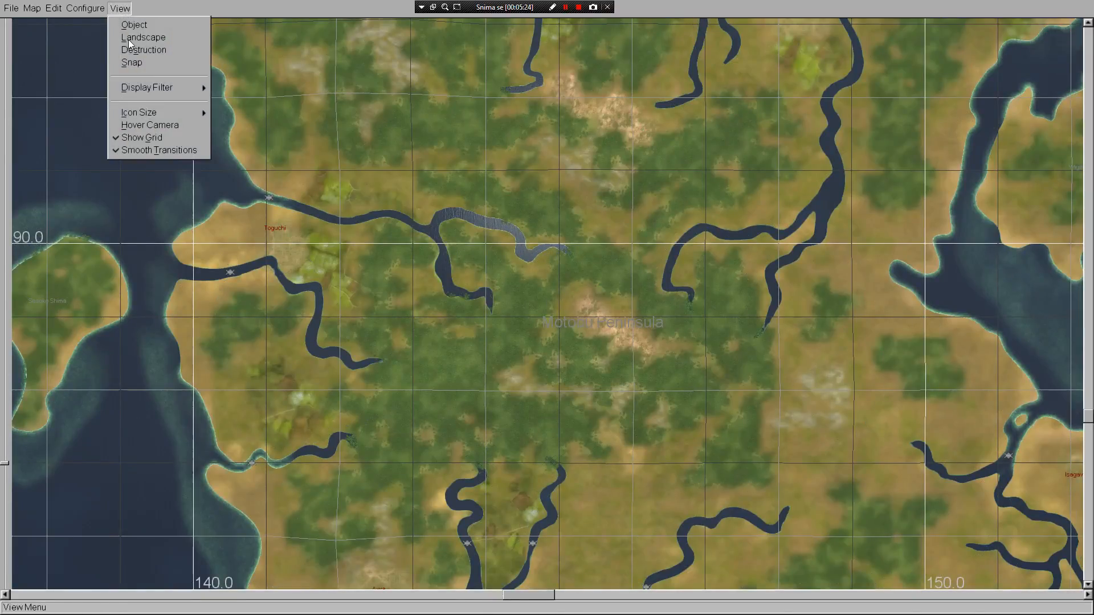
pyautogui.click(136, 25)
pyautogui.click(186, 84)
pyautogui.click(136, 127)
pyautogui.click(364, 97)
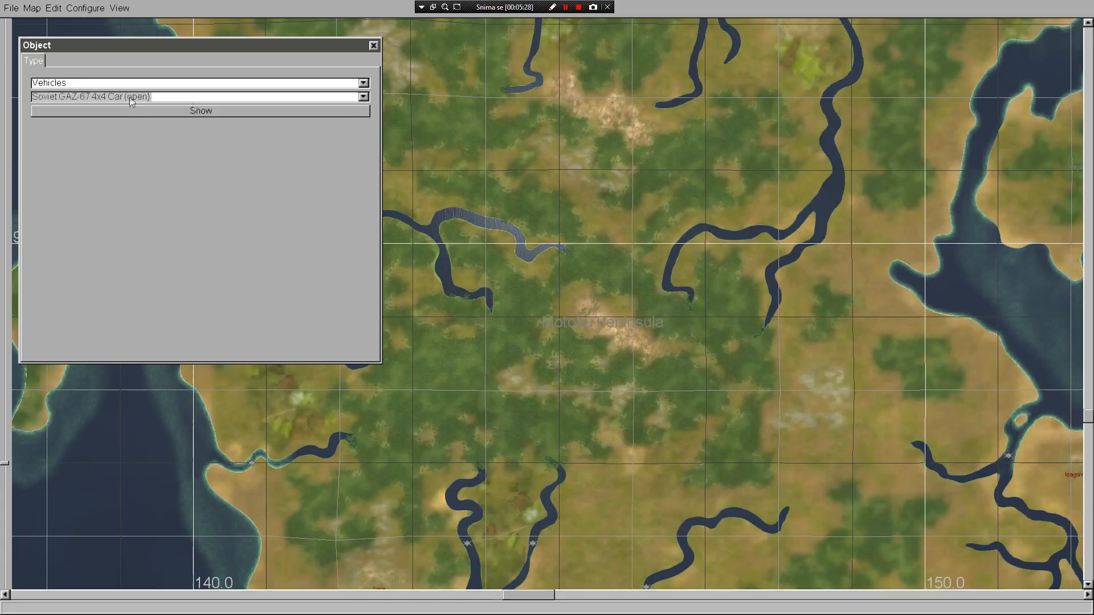
pyautogui.moveTo(366, 118); pyautogui.dragTo(361, 271)
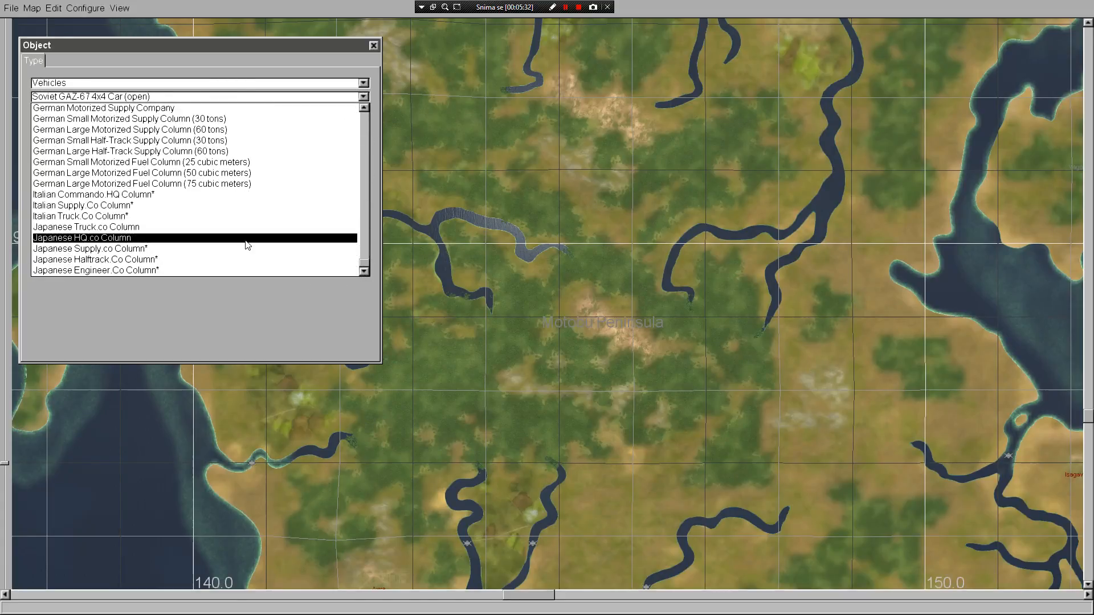
pyautogui.click(247, 238)
pyautogui.click(240, 112)
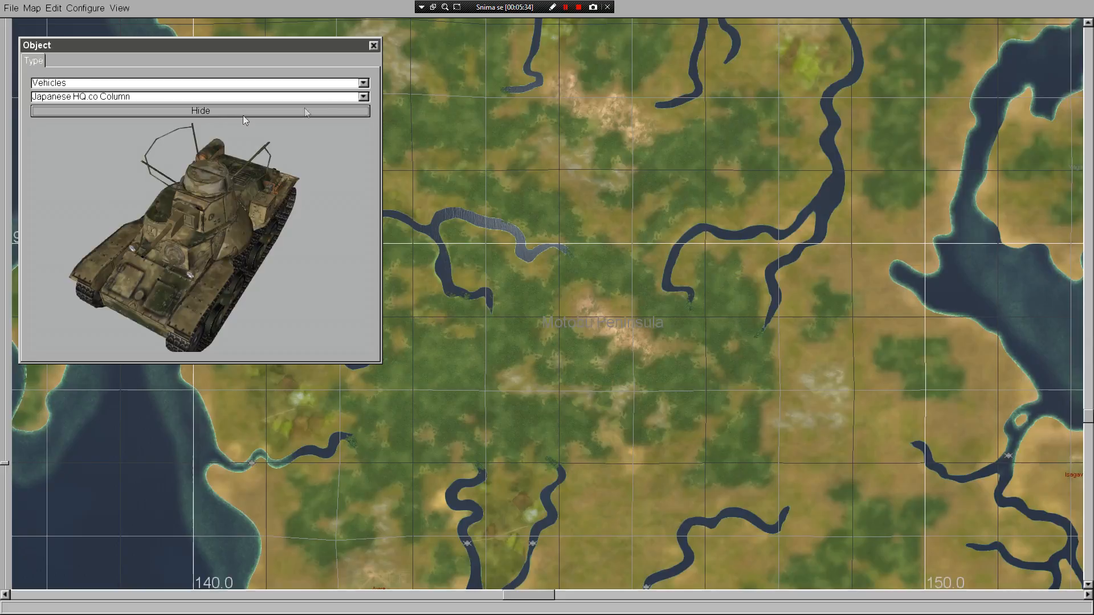
pyautogui.click(373, 45)
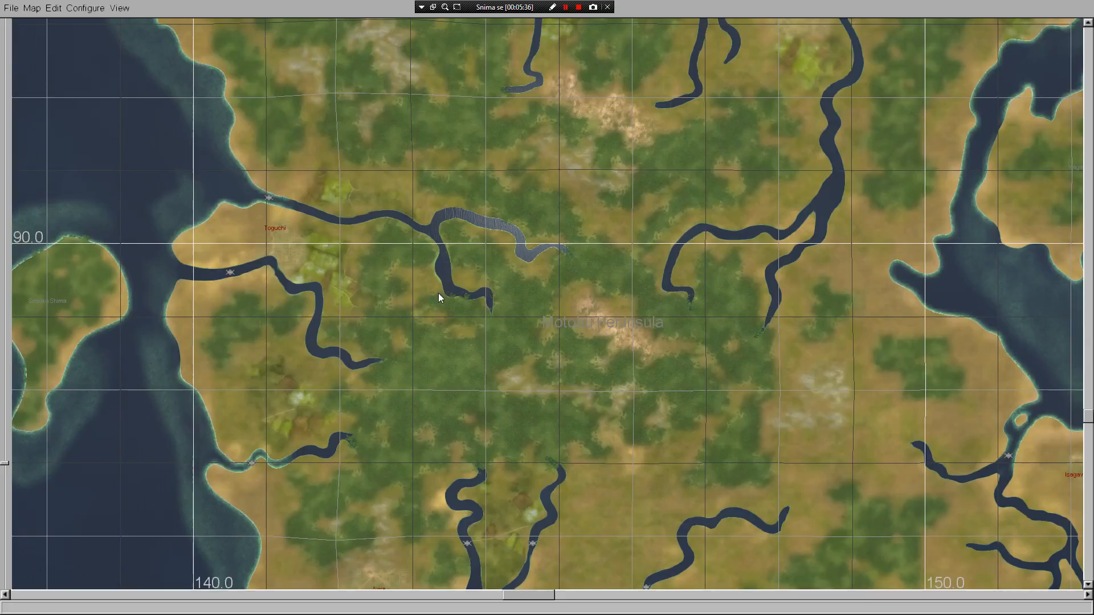
# - Place two HQ.co Columns on Motobu Peninsula, the first with a two-waypoint route
pyautogui.scroll(-5, 532, 263)
pyautogui.scroll(4, 540, 211)
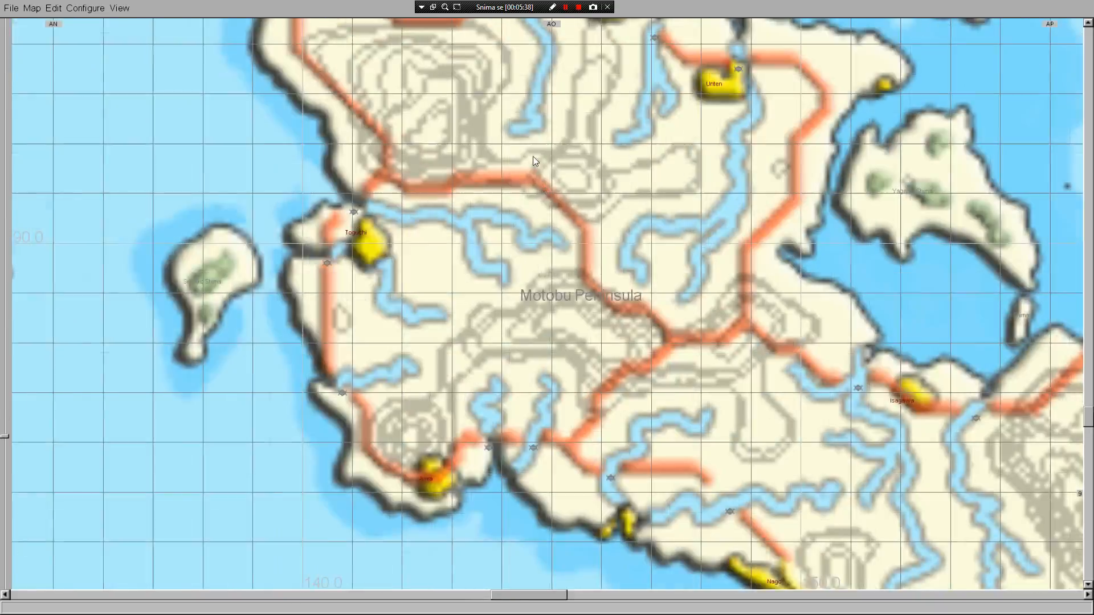
pyautogui.click(504, 184)
pyautogui.click(540, 194)
pyautogui.rightClick(571, 230)
pyautogui.click(587, 238)
pyautogui.scroll(-3, 627, 242)
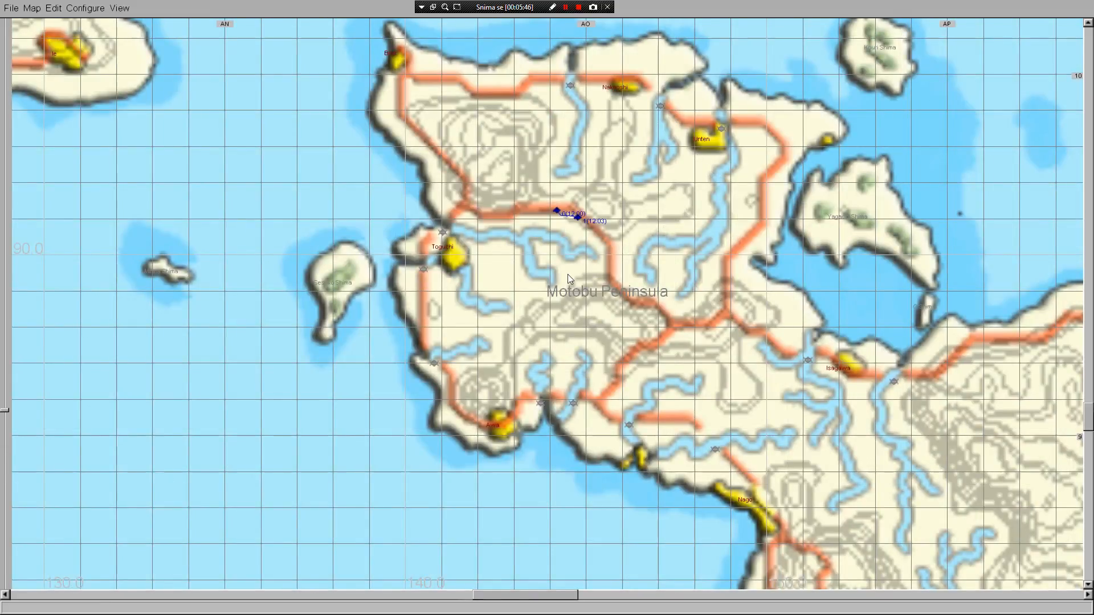
pyautogui.click(588, 421)
pyautogui.rightClick(600, 449)
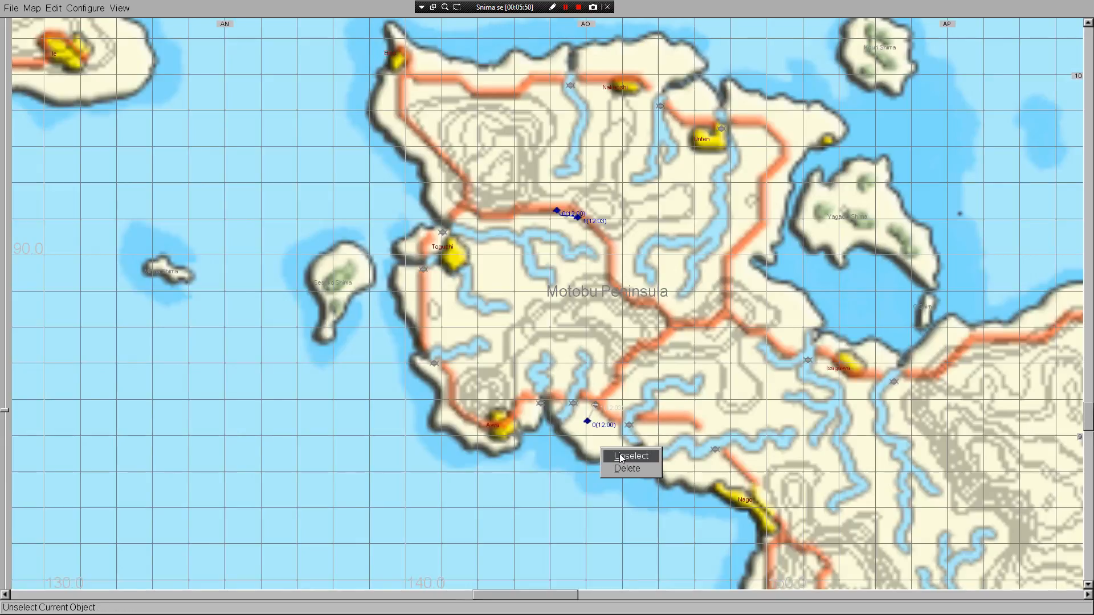
pyautogui.click(620, 456)
# - Add HQ columns in central Okinawa and inside Naha, giving the Naha one a second waypoint
pyautogui.scroll(-3, 661, 450)
pyautogui.scroll(-2, 661, 450)
pyautogui.moveTo(713, 502); pyautogui.dragTo(840, 108)
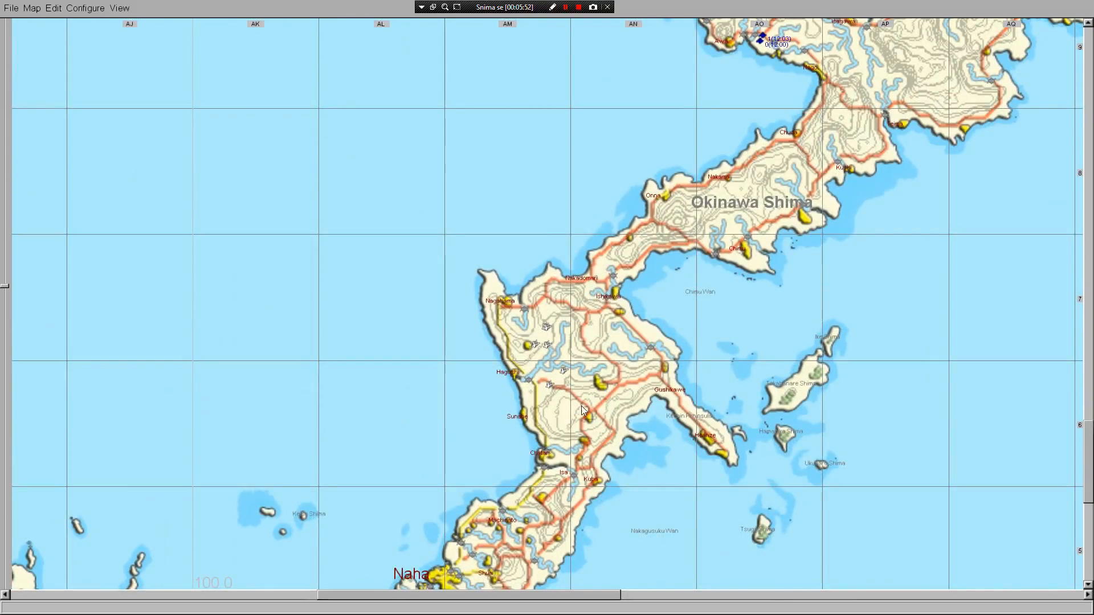
pyautogui.click(620, 365)
pyautogui.rightClick(634, 402)
pyautogui.click(657, 410)
pyautogui.moveTo(559, 544); pyautogui.dragTo(593, 423)
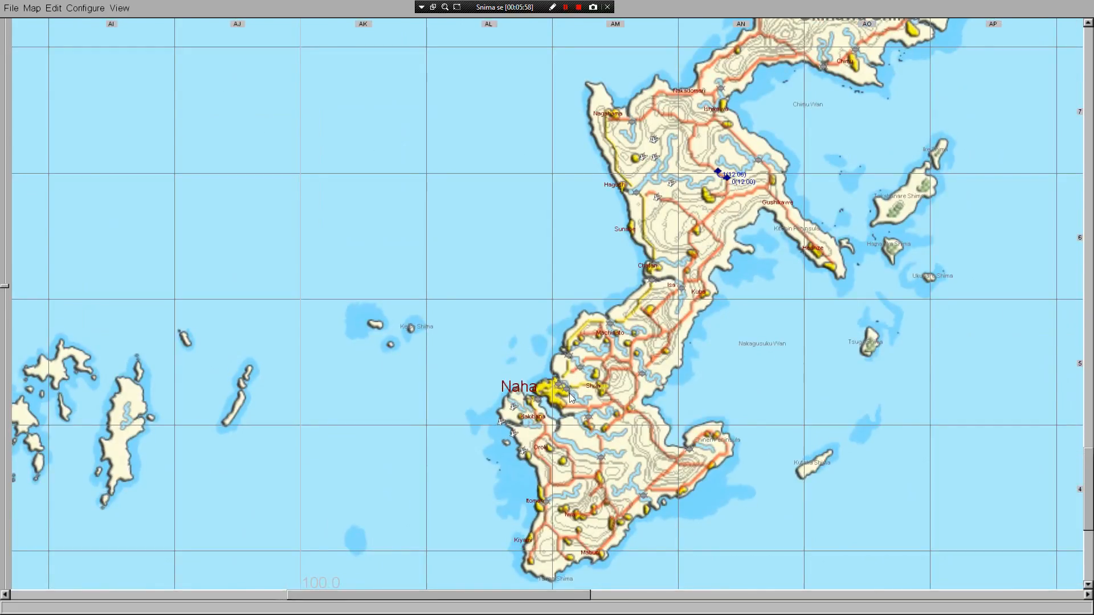
pyautogui.scroll(5, 573, 416)
pyautogui.scroll(2, 575, 425)
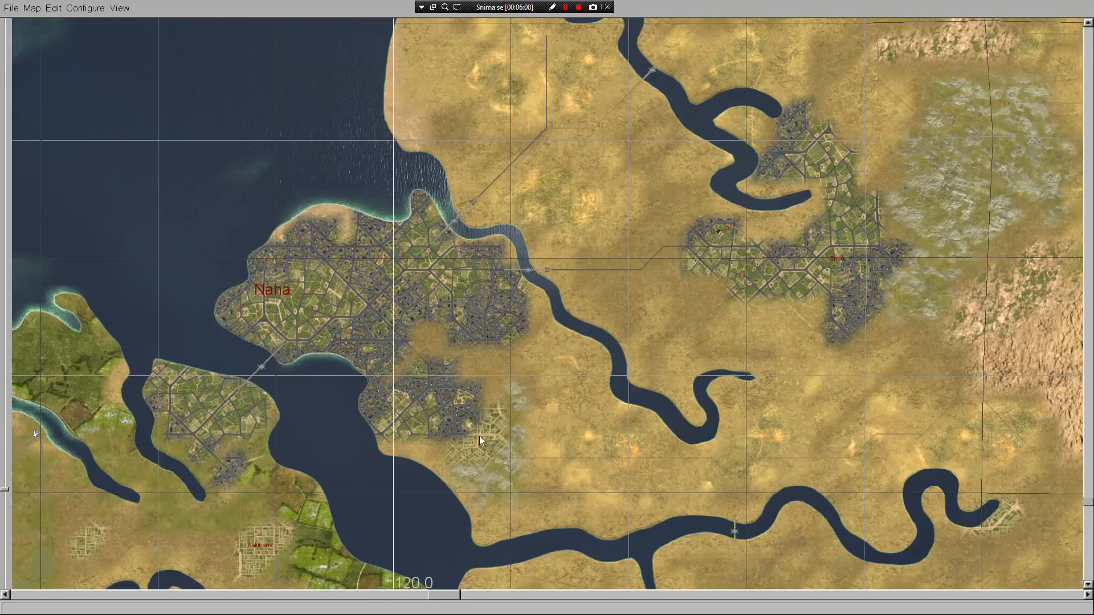
pyautogui.keyDown('ctrl'); pyautogui.click(426, 344); pyautogui.keyUp('ctrl')
pyautogui.keyDown('ctrl'); pyautogui.click(466, 359); pyautogui.keyUp('ctrl')
pyautogui.scroll(-2, 494, 374)
pyautogui.rightClick(627, 425)
pyautogui.click(658, 436)
# - Use Save As to store the mission under the new name 'Japanesee additional forces'
pyautogui.click(10, 9)
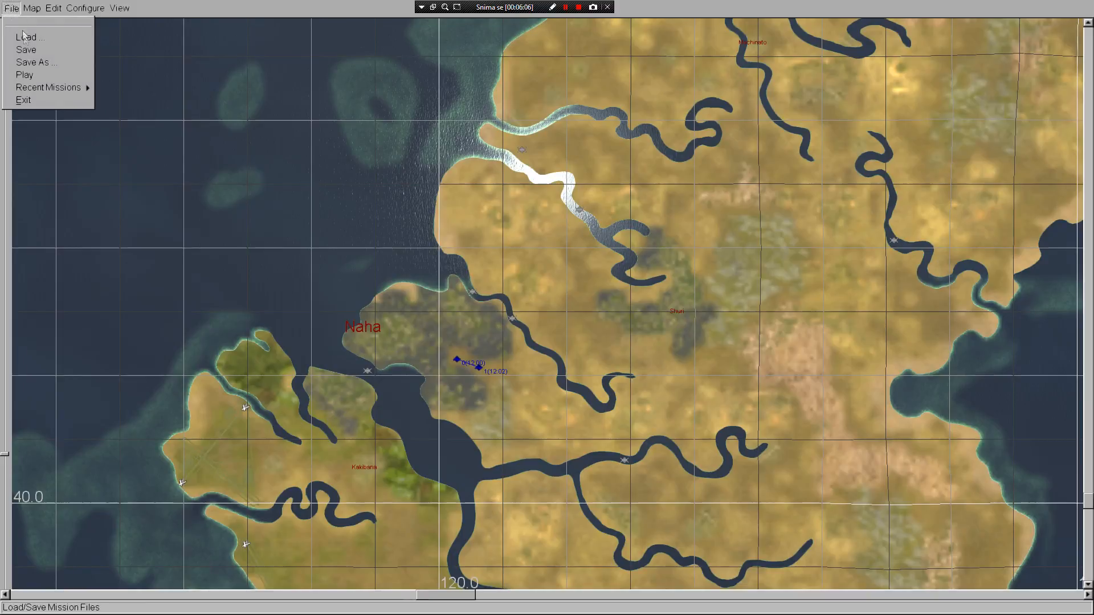
pyautogui.click(31, 65)
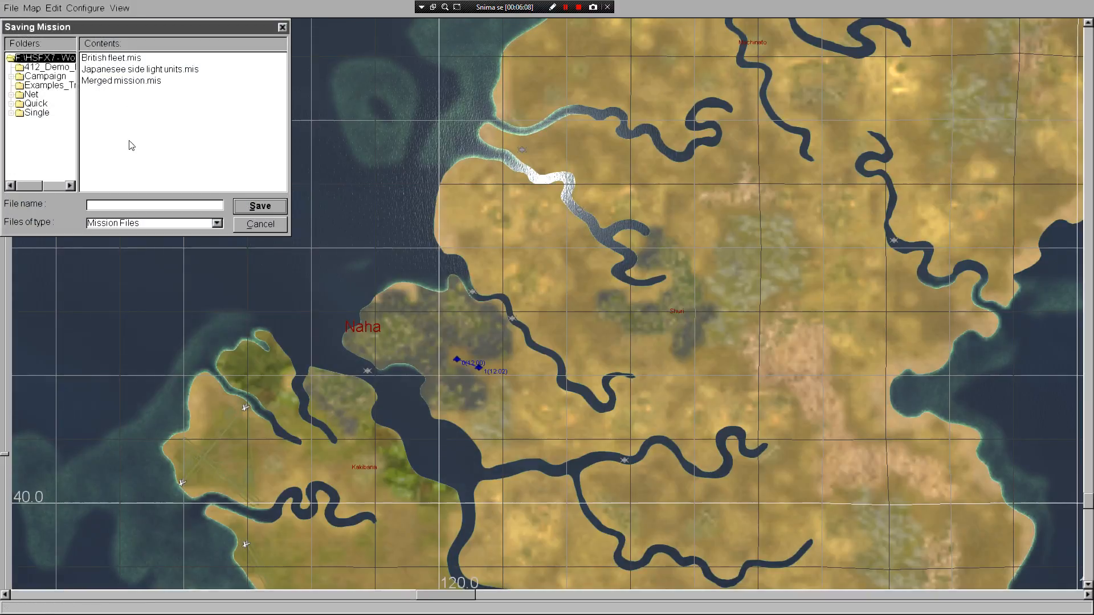
pyautogui.click(132, 204)
pyautogui.write('Japanesee addi')
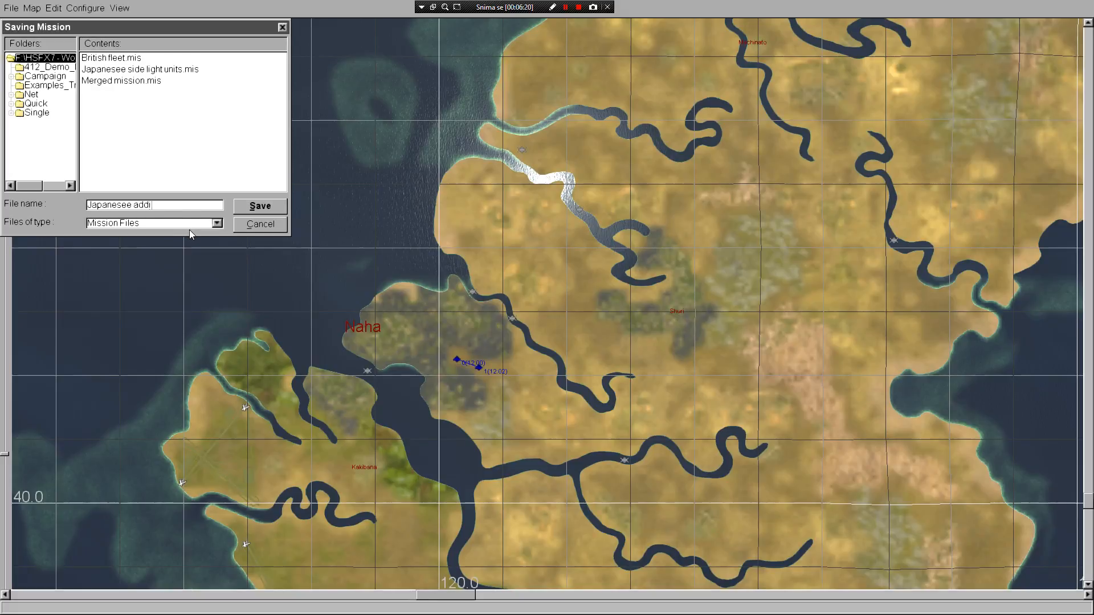
pyautogui.write('tional forces')
pyautogui.click(277, 205)
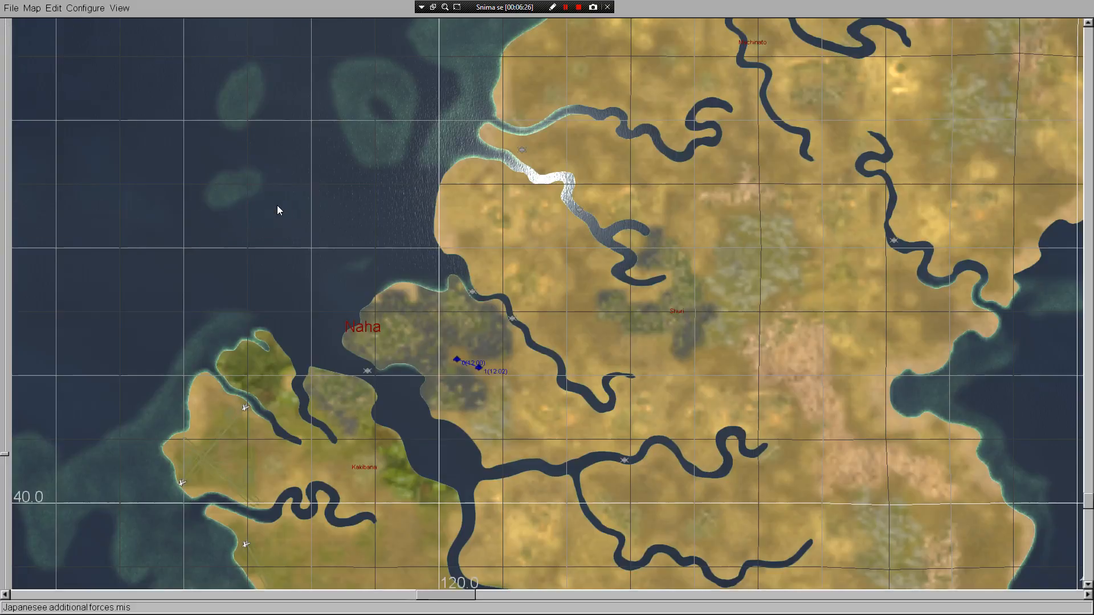
# - Place an HQ column near Shuri with a two-waypoint route and another in southern Okinawa
pyautogui.scroll(3, 559, 425)
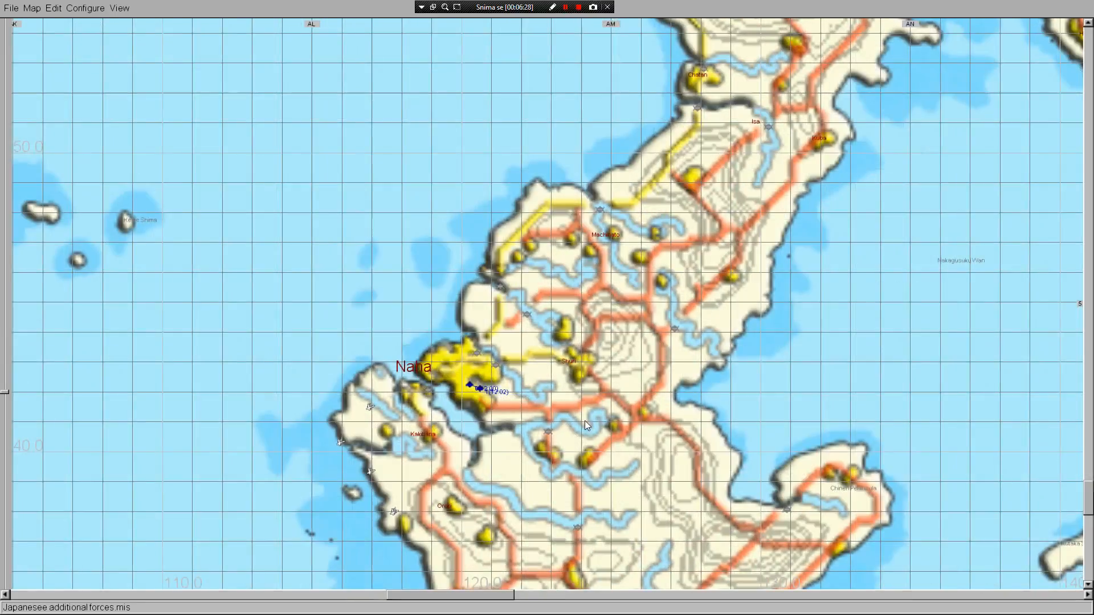
pyautogui.click(653, 411)
pyautogui.click(678, 441)
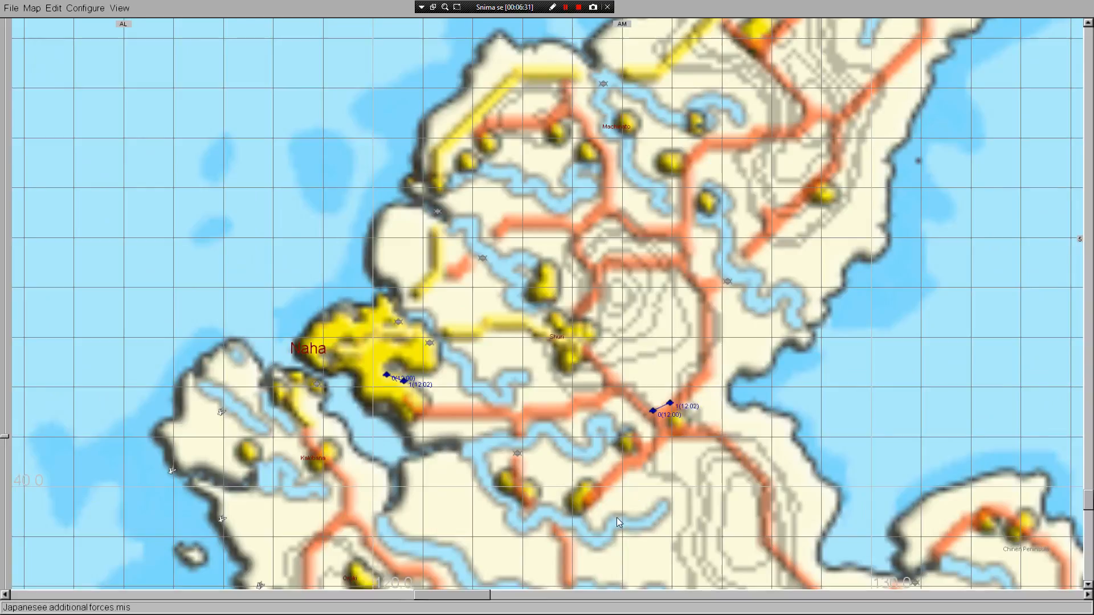
pyautogui.keyDown('ctrl'); pyautogui.click(562, 566); pyautogui.keyUp('ctrl')
pyautogui.rightClick(621, 568)
pyautogui.click(649, 576)
pyautogui.scroll(-2, 660, 529)
pyautogui.scroll(-3, 725, 556)
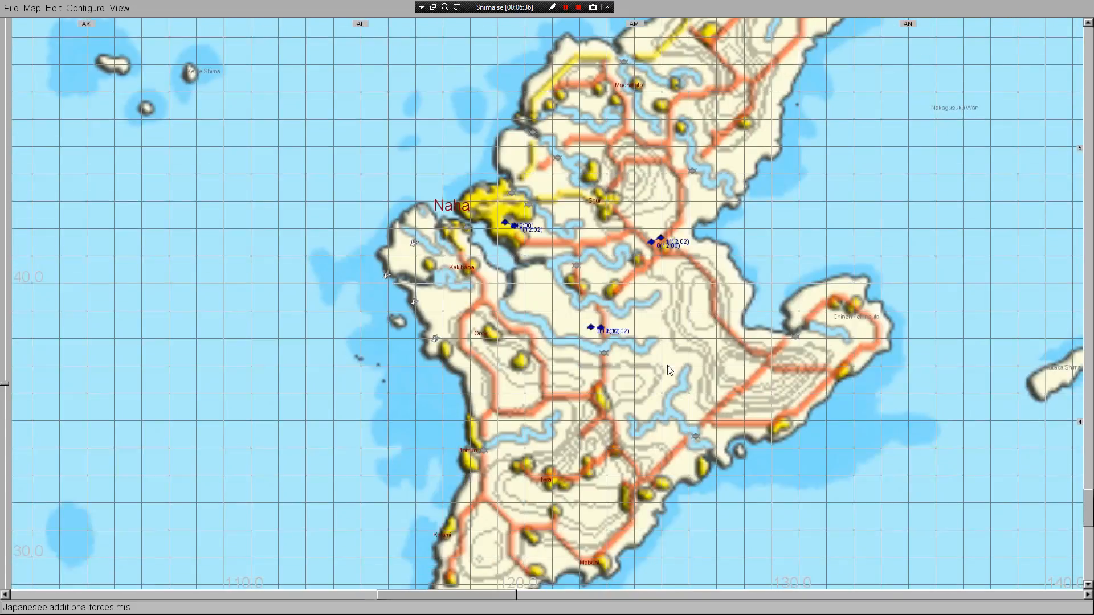
pyautogui.click(511, 485)
pyautogui.rightClick(574, 502)
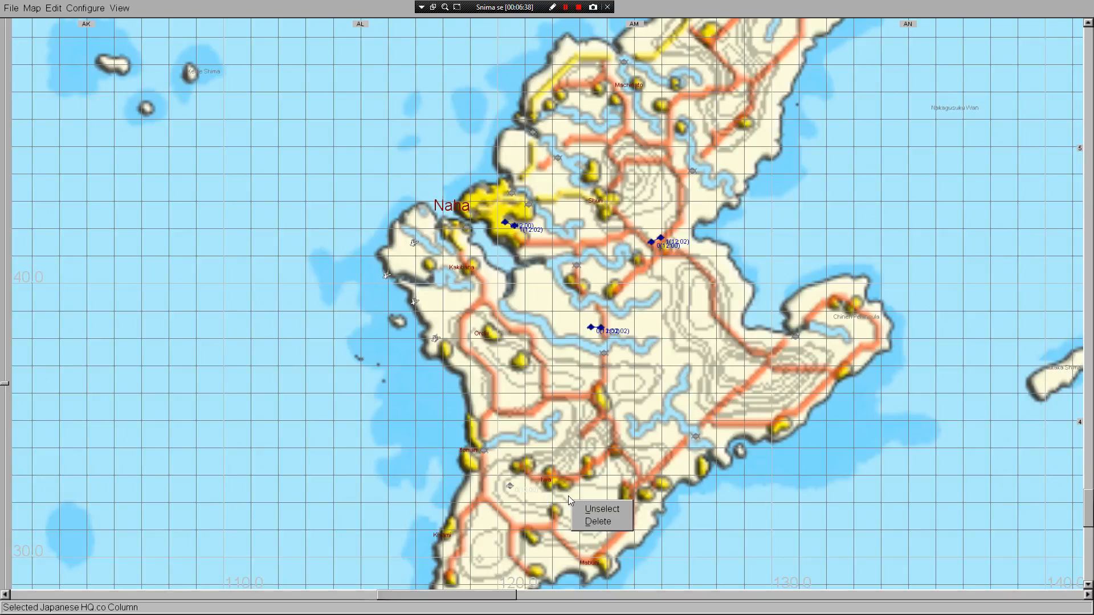
pyautogui.click(600, 510)
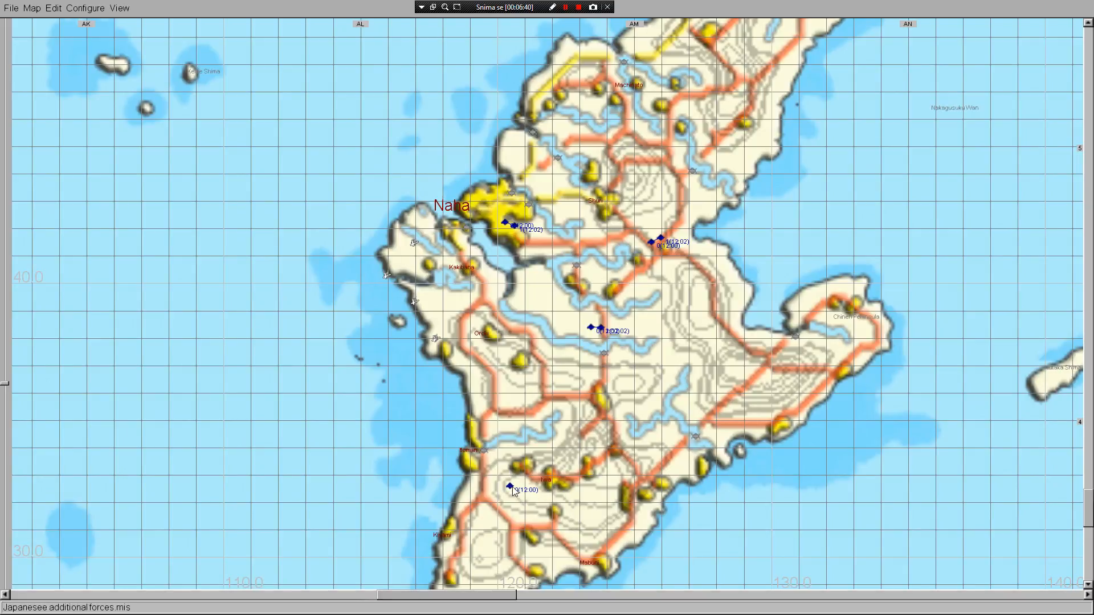
# - Add HQ columns in the southeast, on the eastern peninsula, and near Oroku with a second waypoint
pyautogui.click(508, 477)
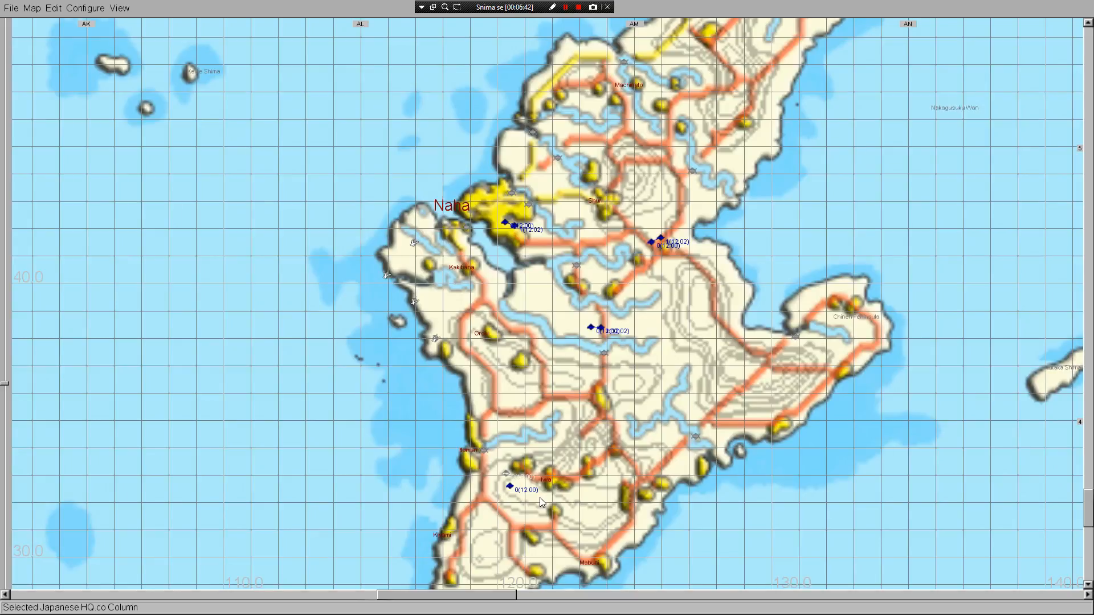
pyautogui.scroll(2, 539, 497)
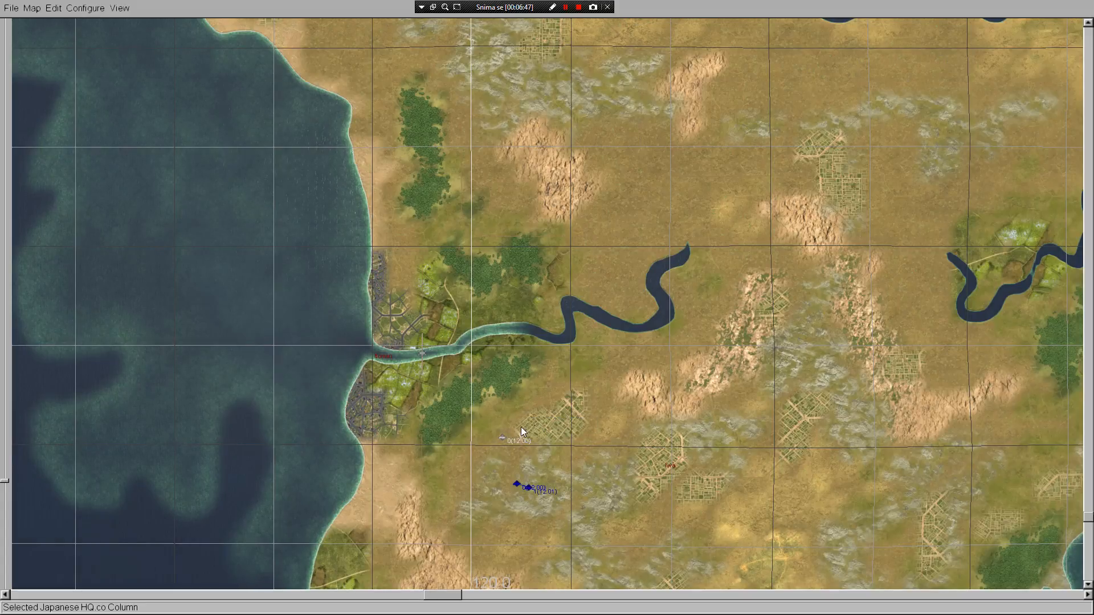
pyautogui.rightClick(538, 429)
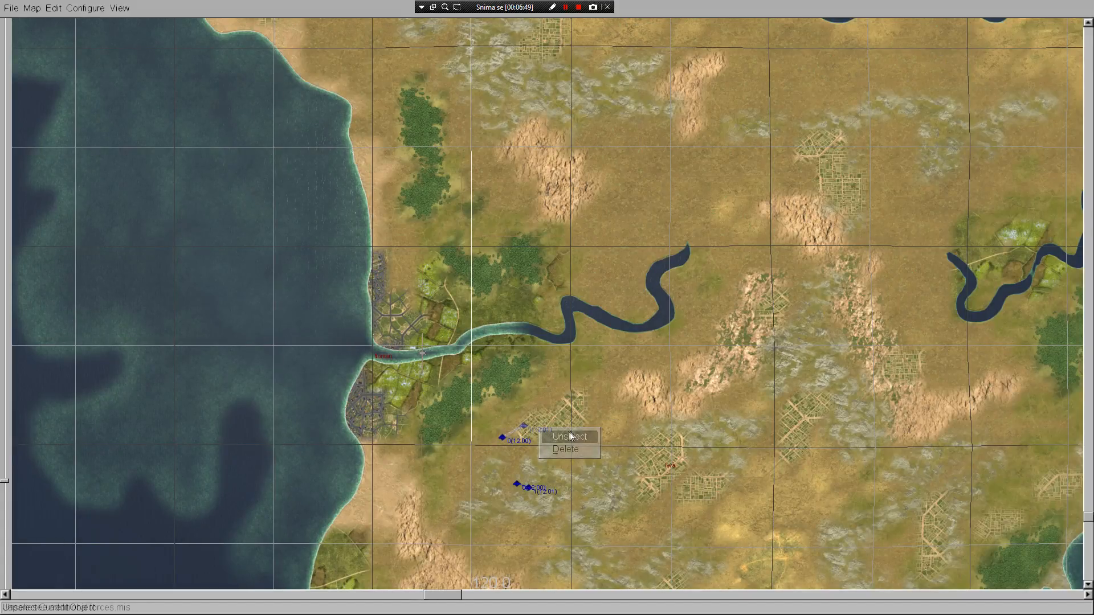
pyautogui.click(569, 437)
pyautogui.scroll(-5, 590, 403)
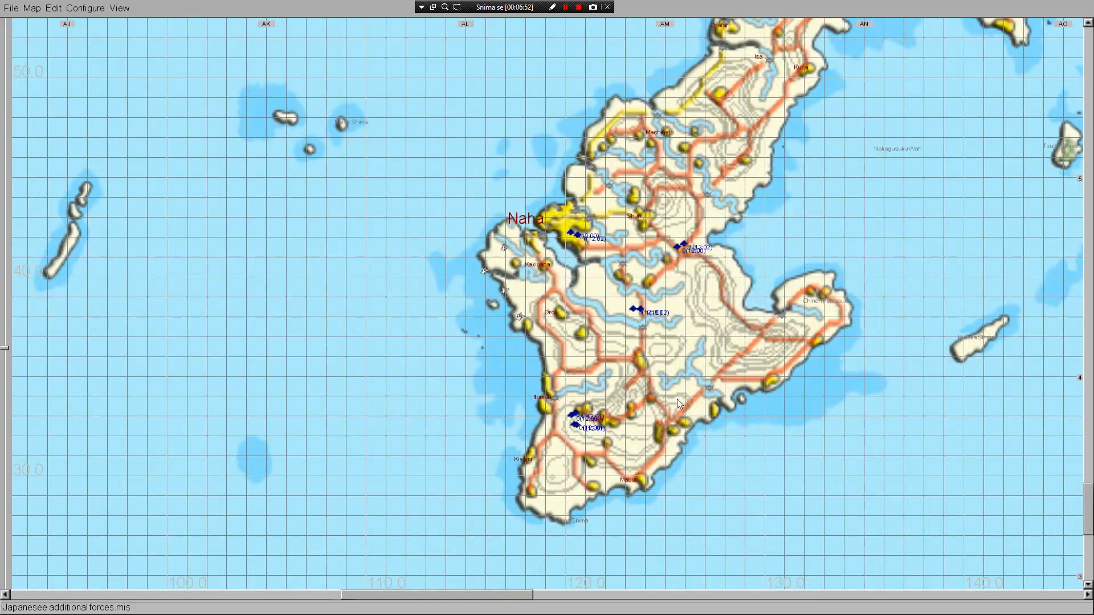
pyautogui.click(677, 400)
pyautogui.rightClick(702, 407)
pyautogui.click(713, 412)
pyautogui.click(730, 321)
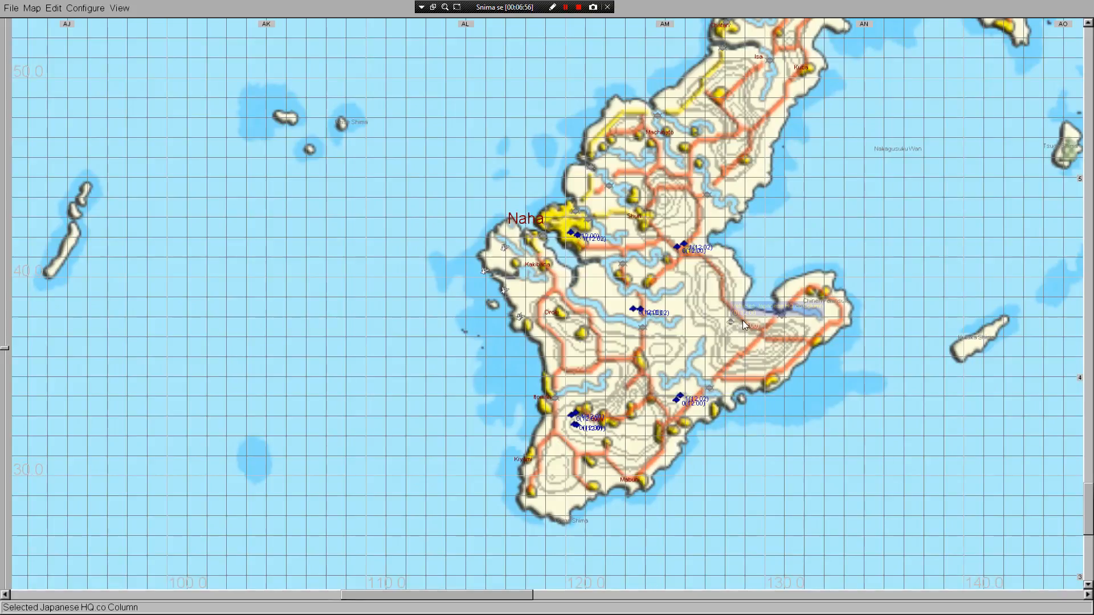
pyautogui.rightClick(750, 346)
pyautogui.click(751, 345)
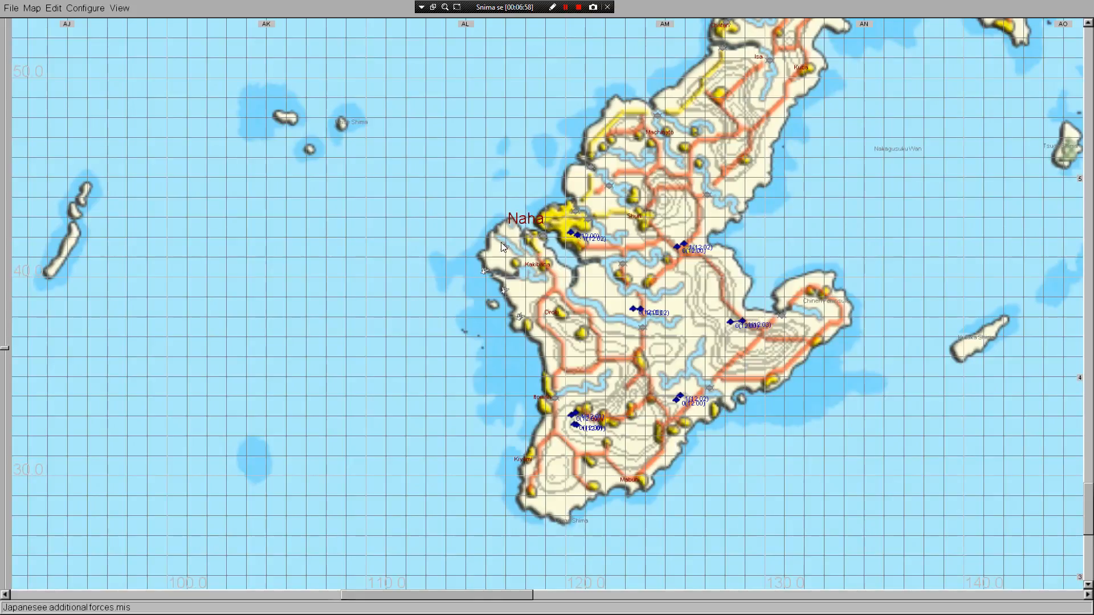
pyautogui.click(543, 301)
pyautogui.click(552, 302)
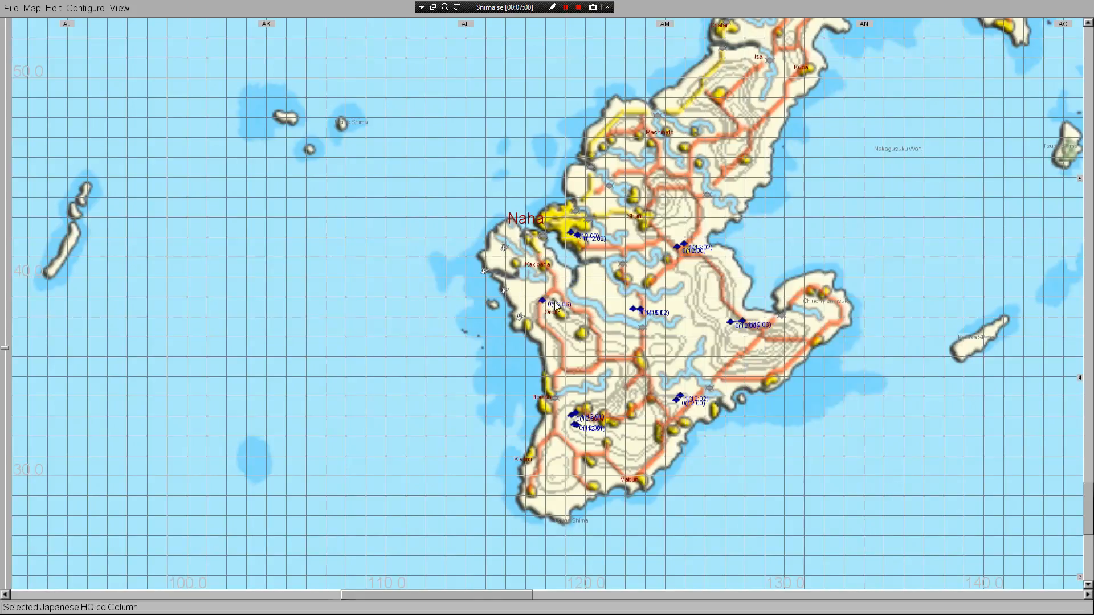
pyautogui.rightClick(576, 336)
pyautogui.click(586, 344)
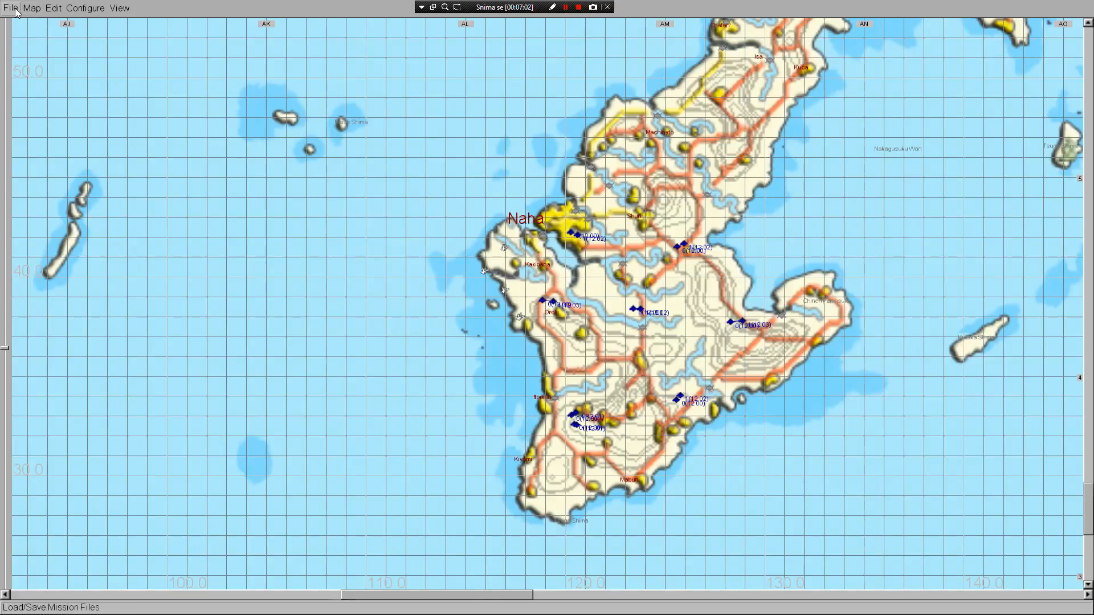
# - Save the mission and open Japanesee additional forces.mis from the Missions folder in Notepad
pyautogui.click(13, 10)
pyautogui.click(27, 50)
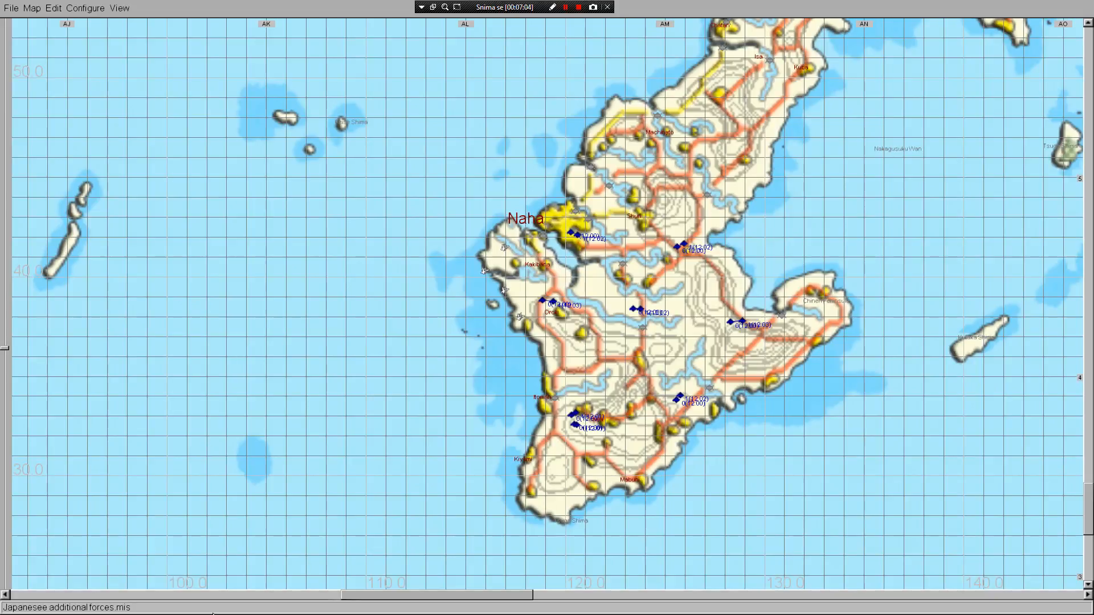
pyautogui.press('super')
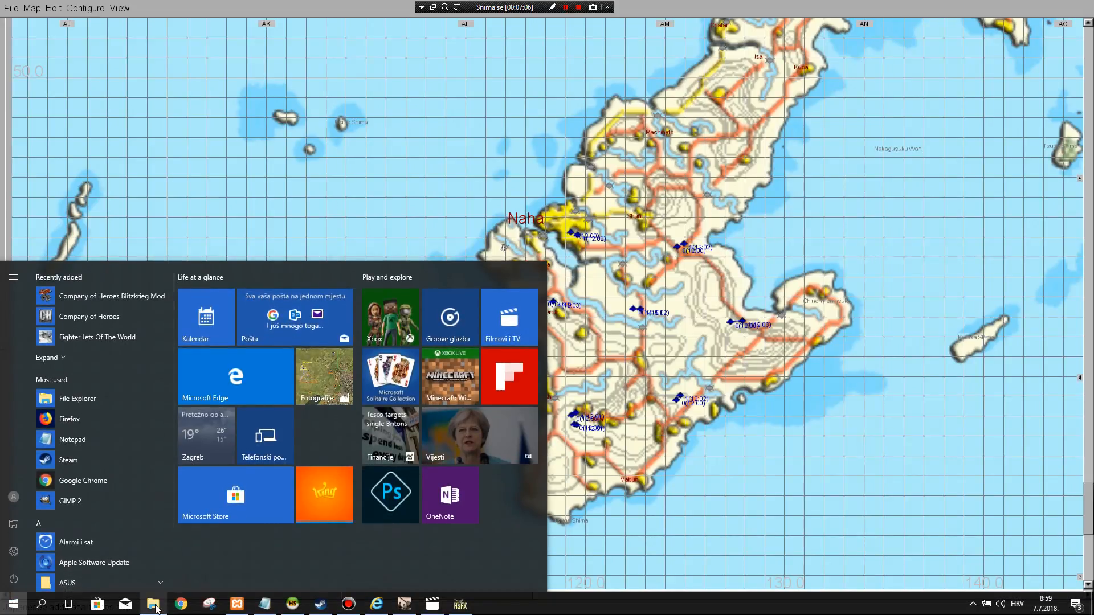
pyautogui.moveTo(155, 606)
pyautogui.click(148, 516)
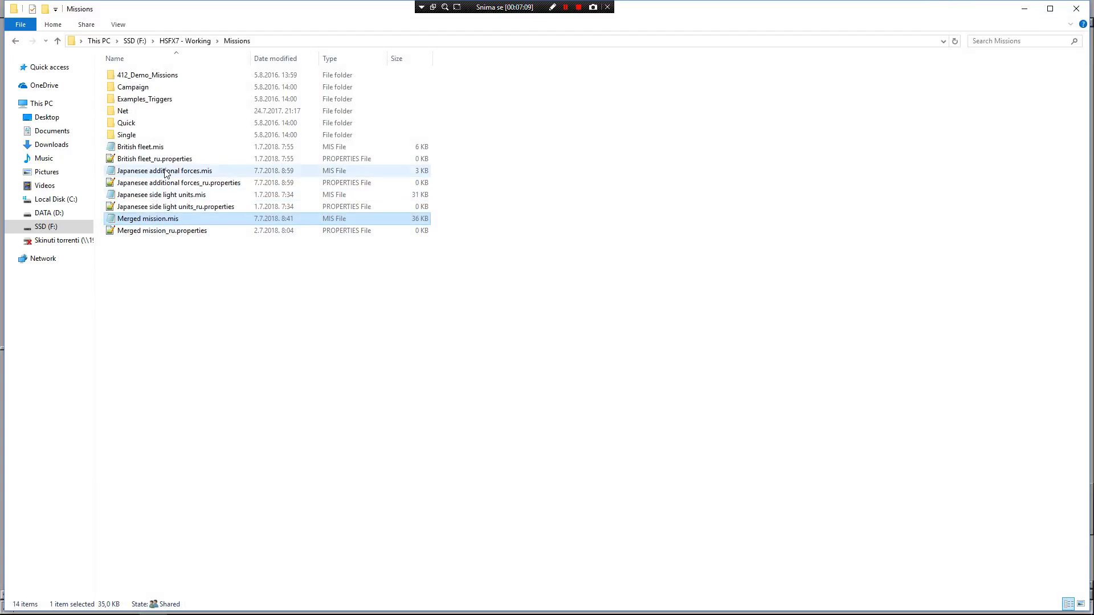
pyautogui.click(169, 173)
pyautogui.scroll(-8, 52, 312)
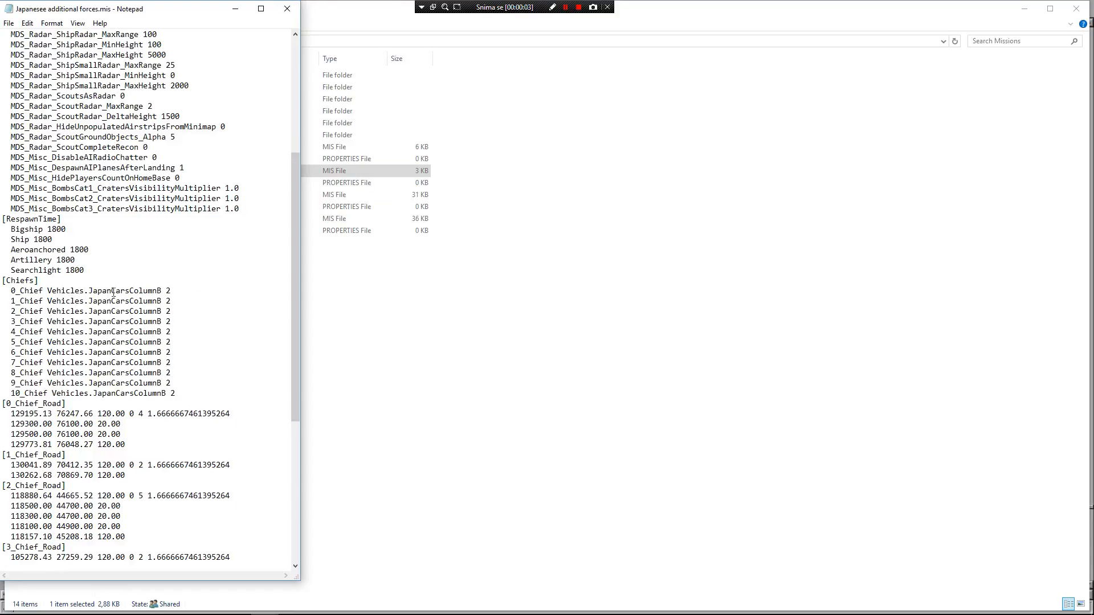
# - Replace every JapanCarsColumnB in the mission file with JapanCarsColumnA using Replace All
pyautogui.moveTo(157, 291); pyautogui.dragTo(162, 291)
pyautogui.moveTo(89, 291); pyautogui.dragTo(166, 296)
pyautogui.hotkey('ctrl', 'c')
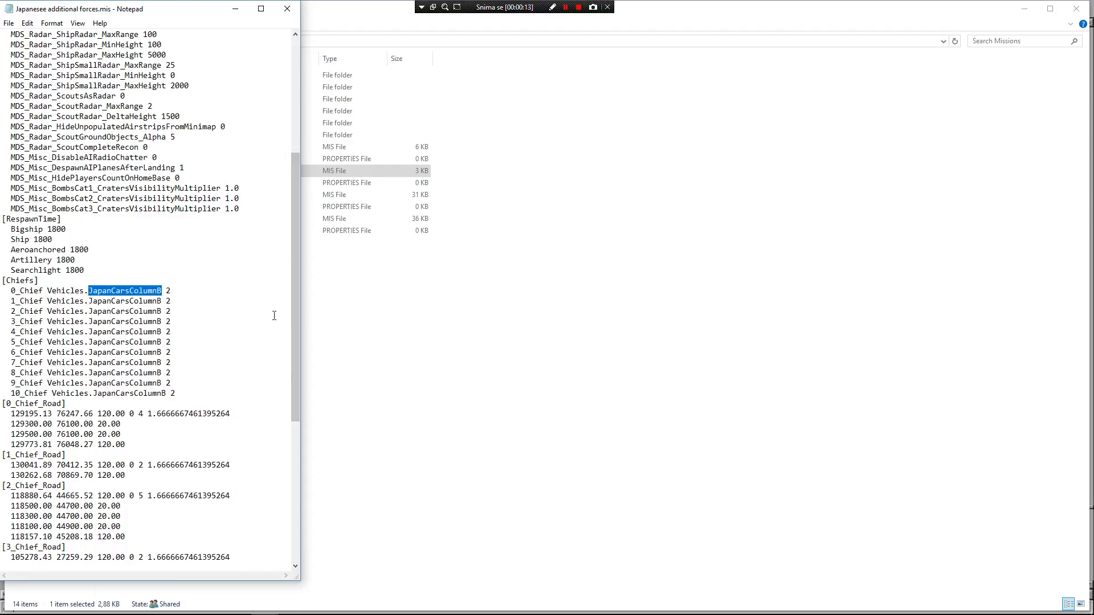
pyautogui.hotkey('ctrl', 'f')
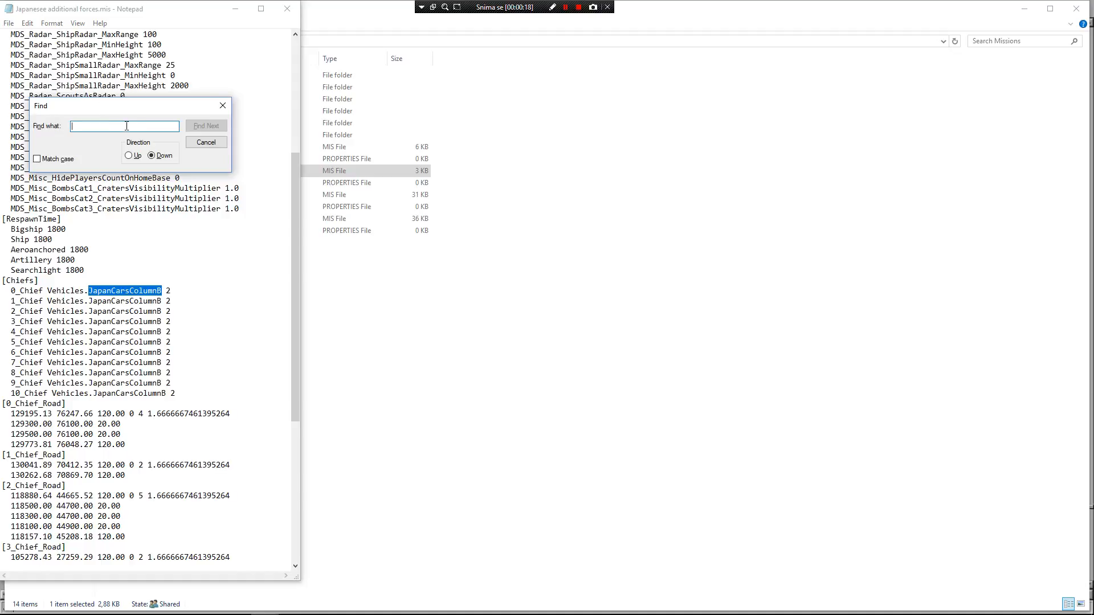
pyautogui.click(223, 106)
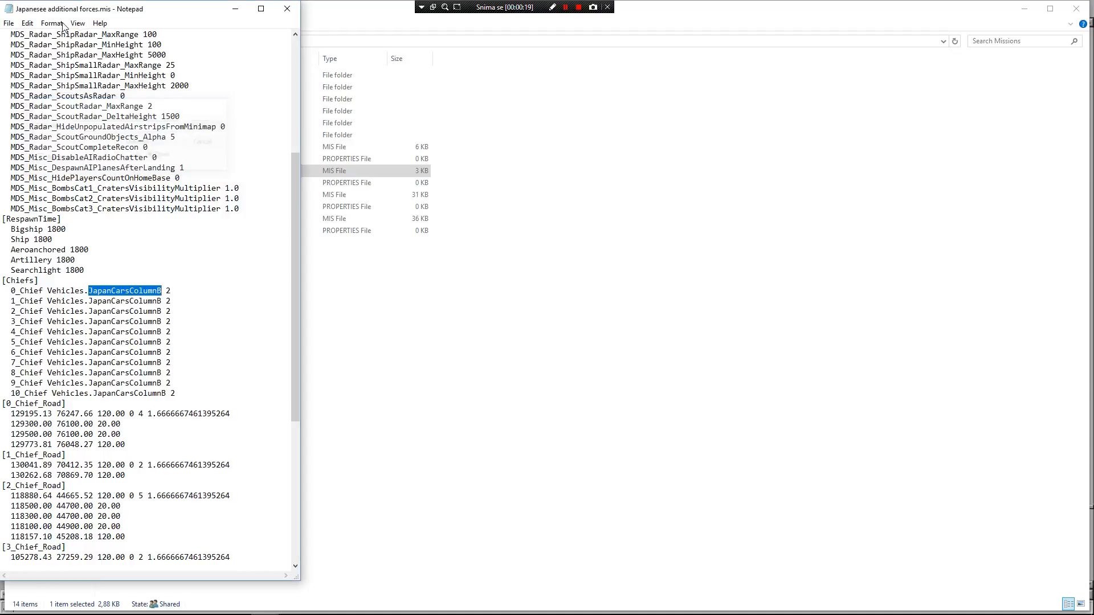
pyautogui.click(26, 23)
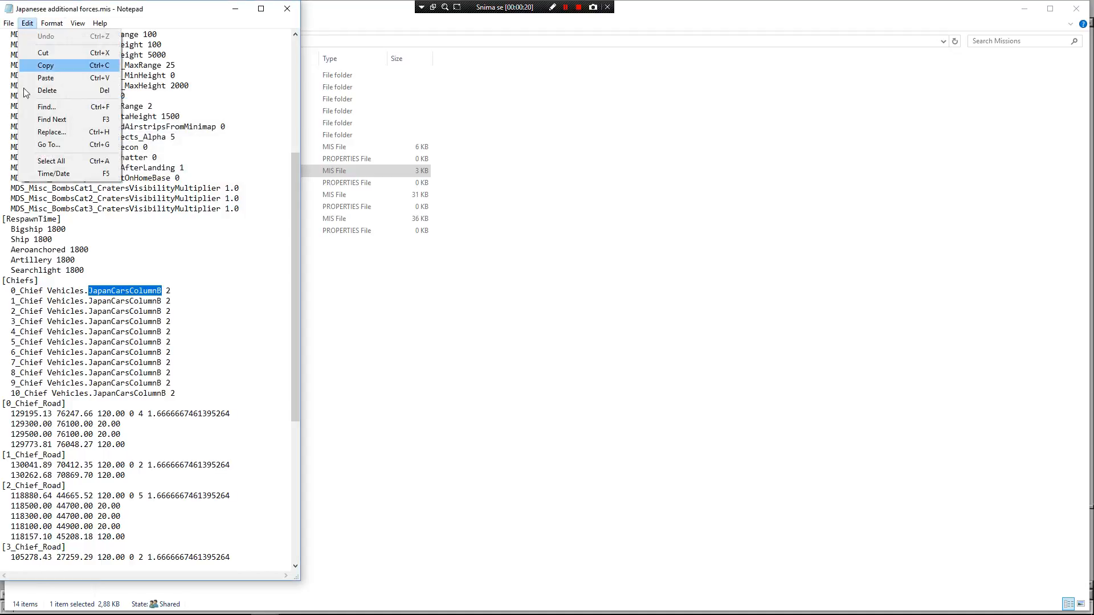
pyautogui.click(51, 132)
pyautogui.hotkey('ctrl', 'v')
pyautogui.click(125, 115)
pyautogui.hotkey('ctrl', 'v')
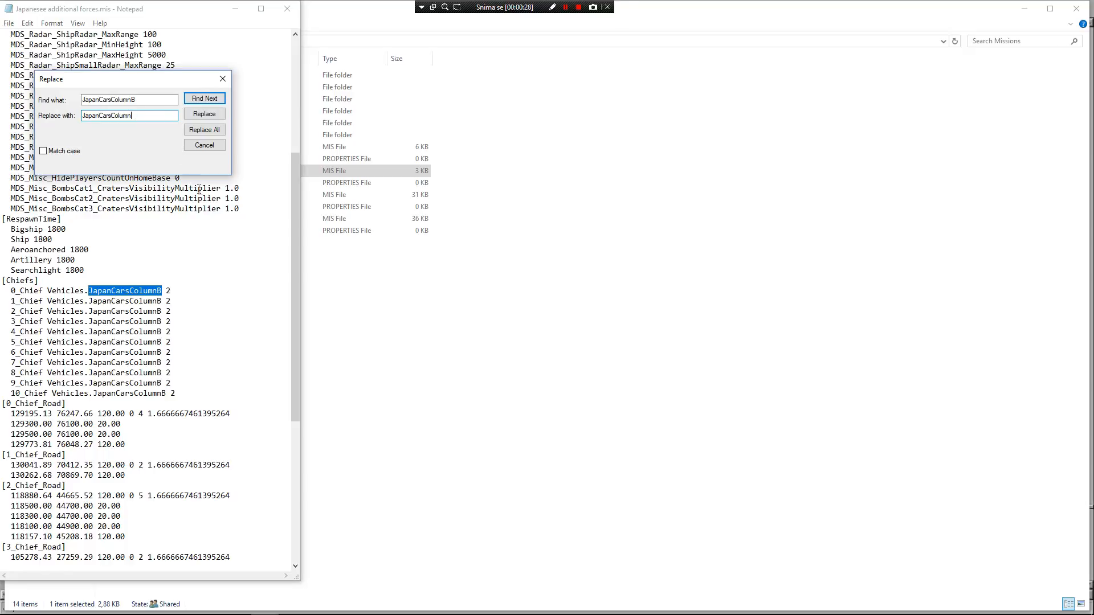
pyautogui.click(205, 130)
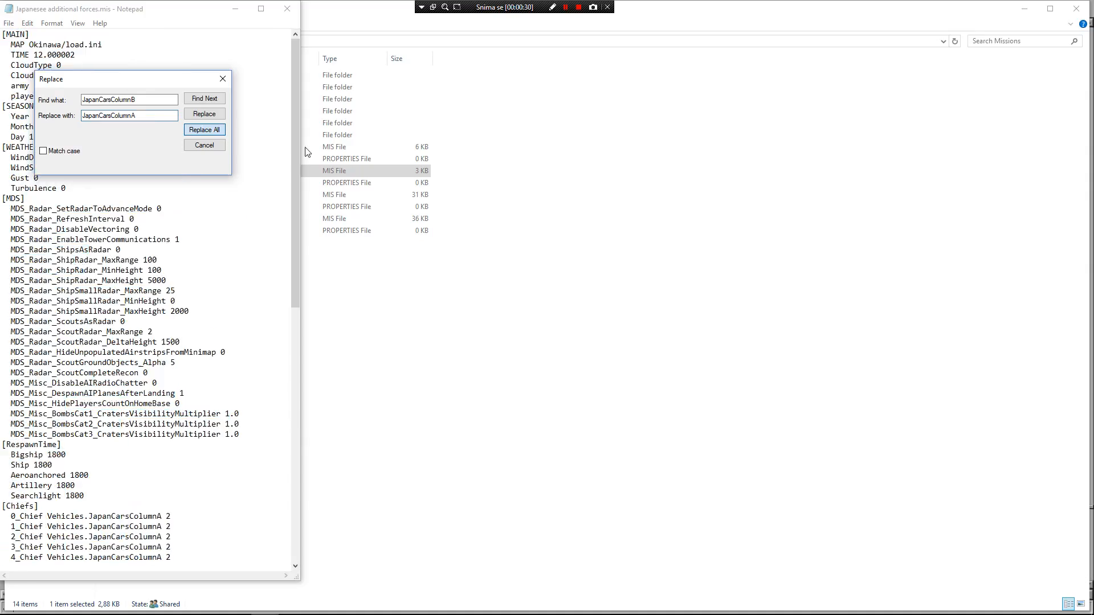
# - Close the Replace dialog and save the edited mission file
pyautogui.scroll(-8, 183, 342)
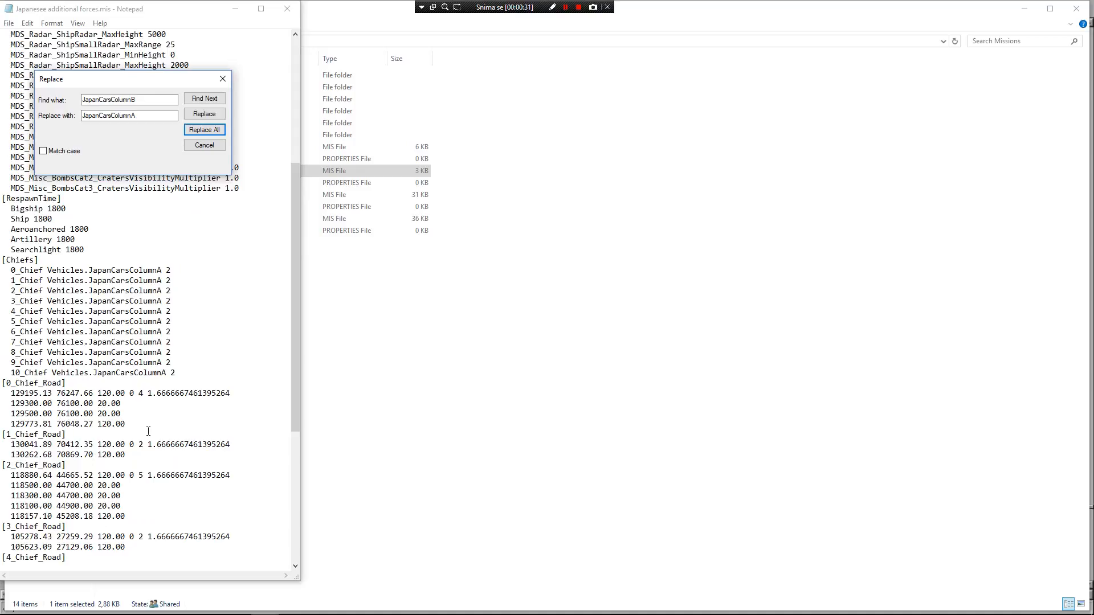
pyautogui.click(222, 79)
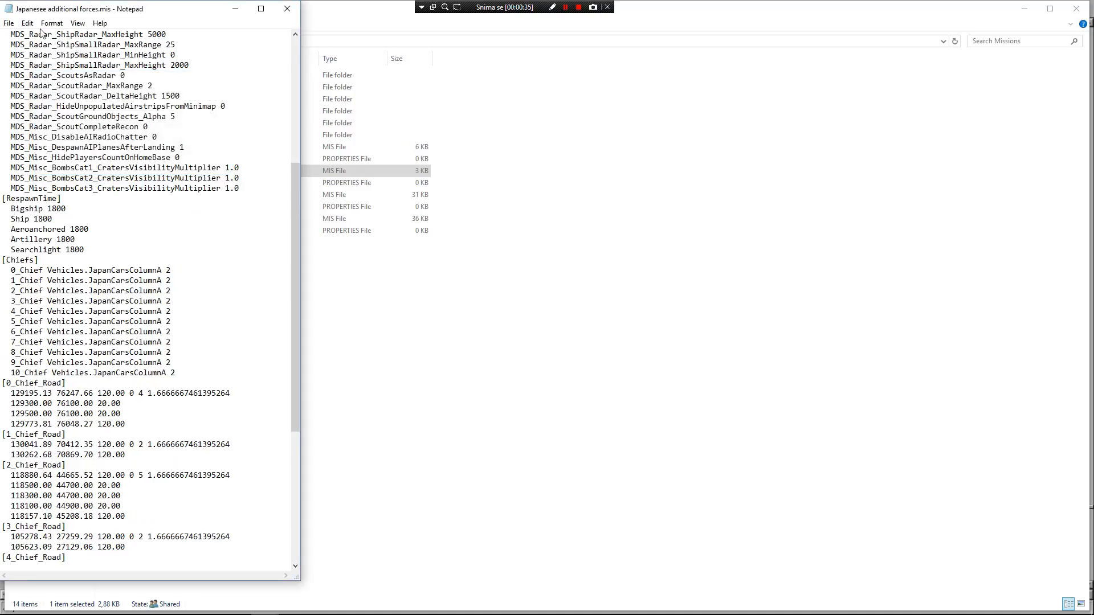
pyautogui.click(8, 23)
pyautogui.click(25, 62)
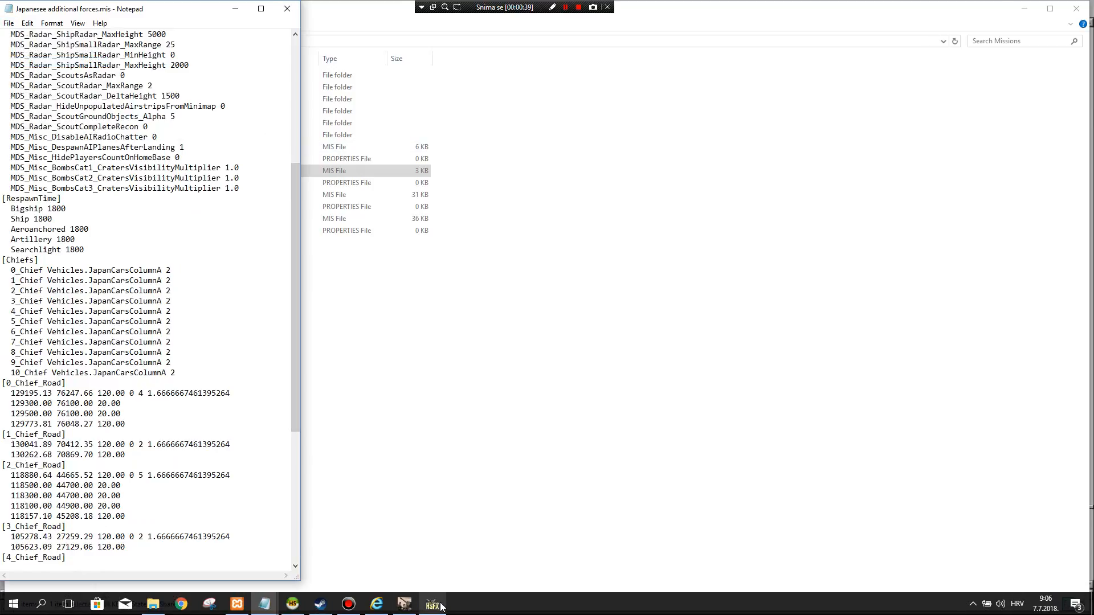
# - Reload Japanesee additional forces.mis in the mission builder without saving the current mission
pyautogui.click(434, 604)
pyautogui.click(4, 8)
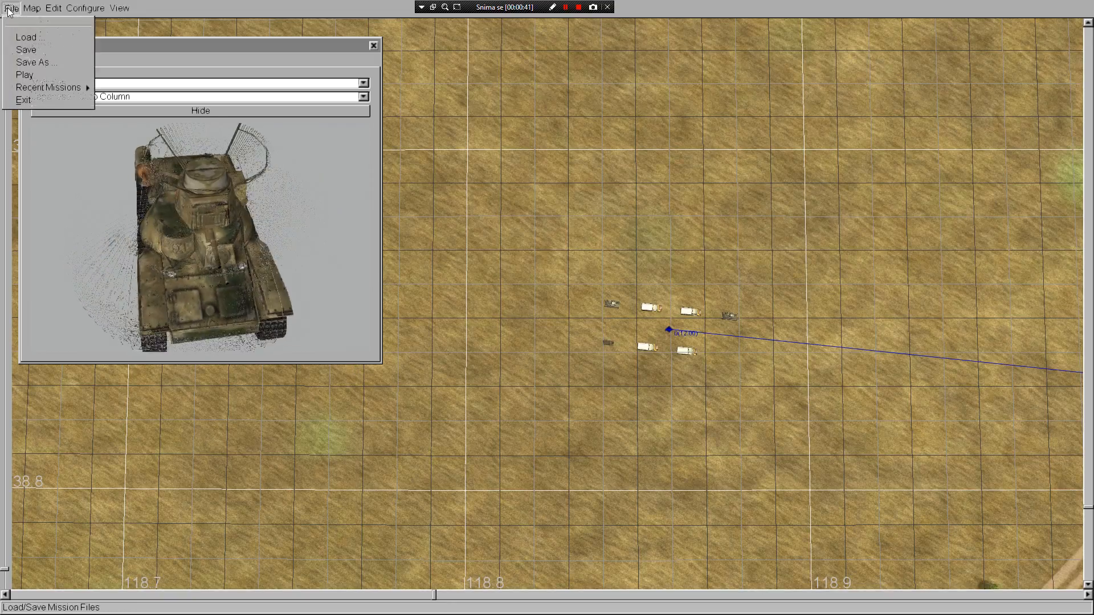
pyautogui.click(37, 40)
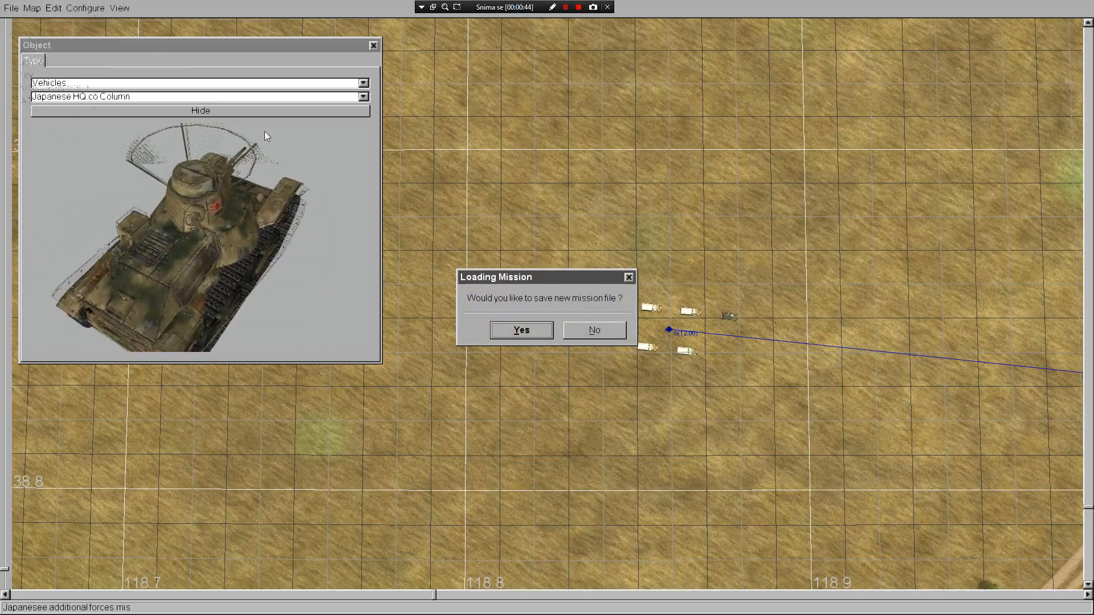
pyautogui.click(584, 330)
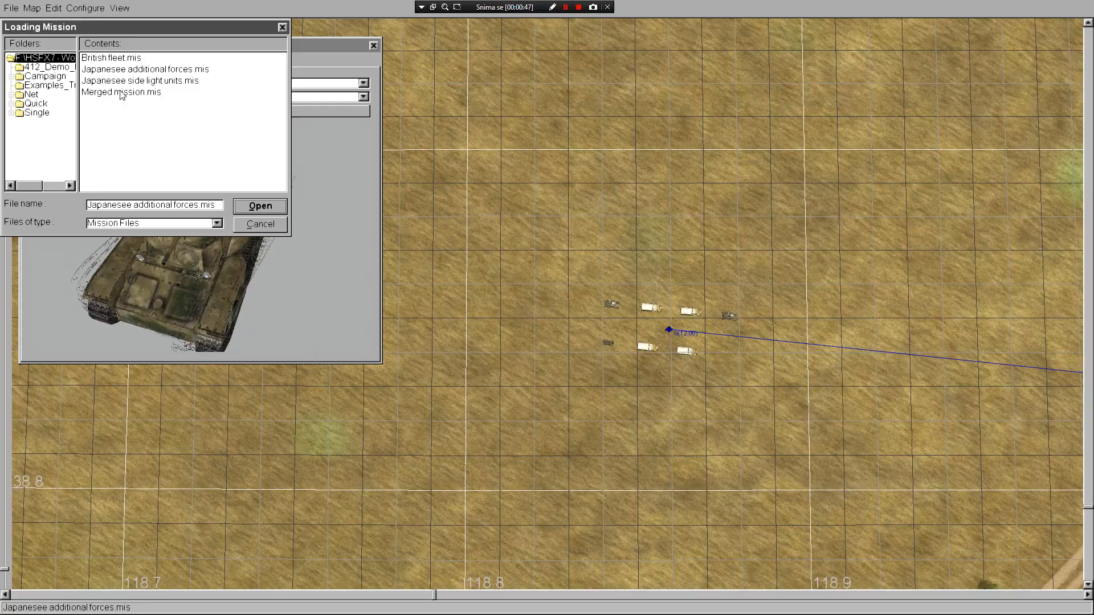
pyautogui.click(123, 70)
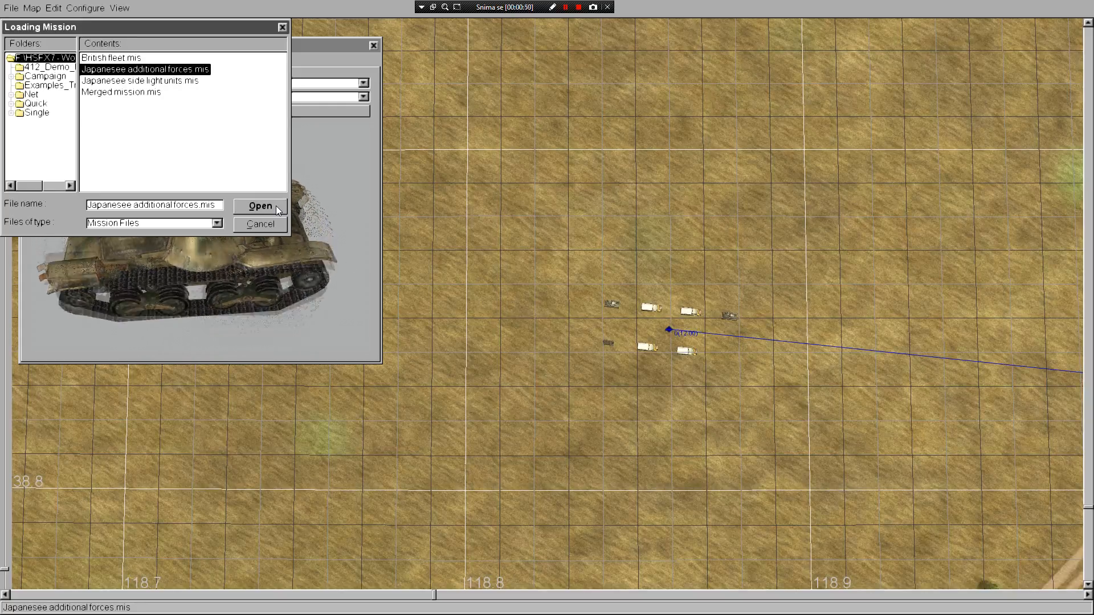
pyautogui.click(276, 206)
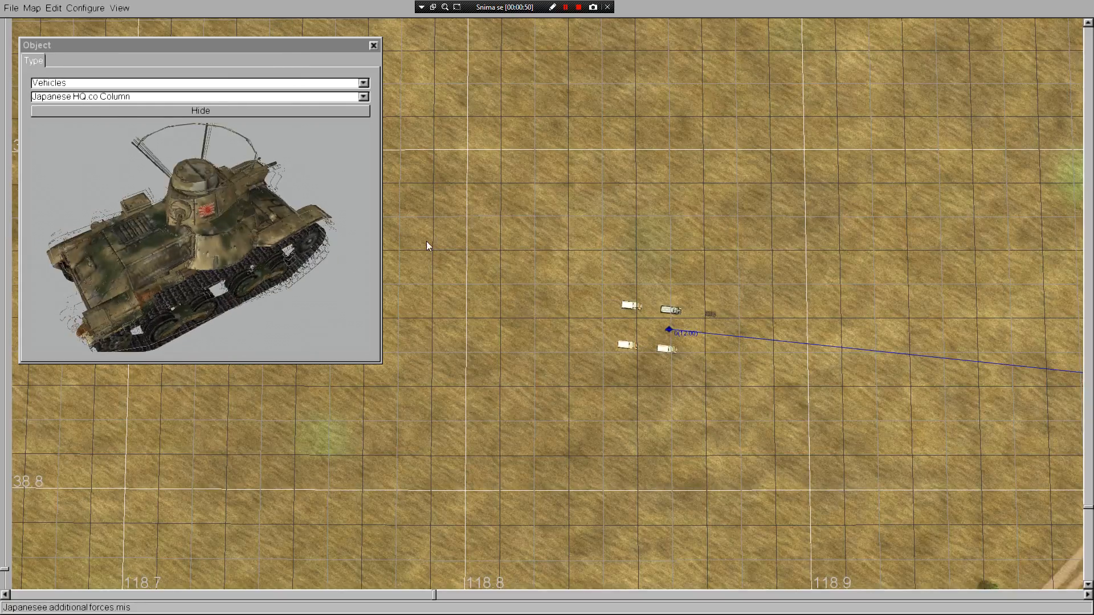
# - Select the Japanese Truck.co Column and inspect it in the 3D view, then return to the map
pyautogui.click(668, 333)
pyautogui.press('Return')
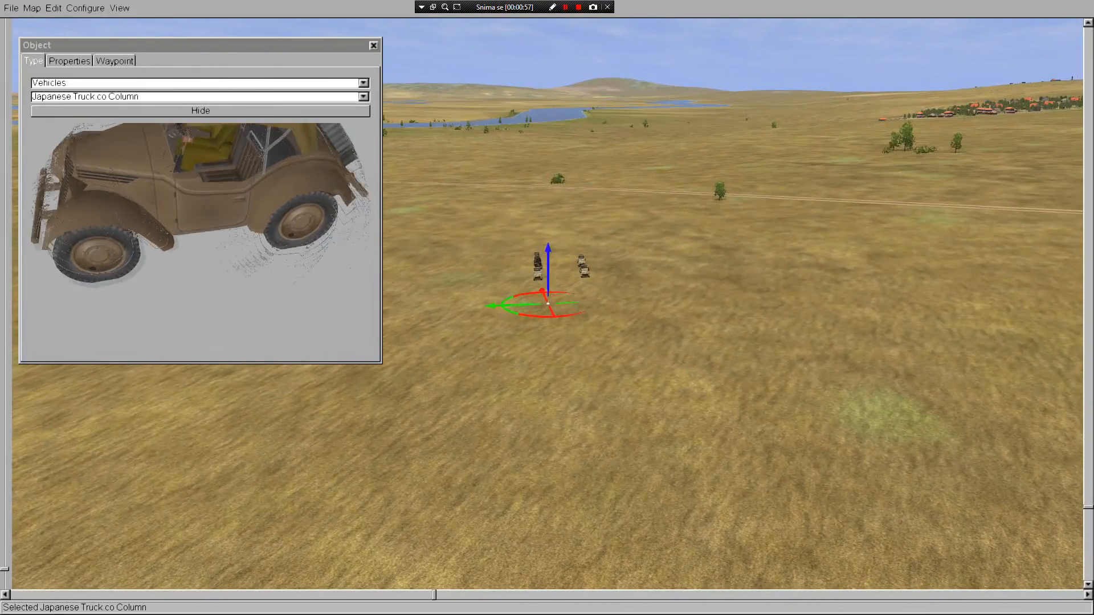
pyautogui.moveTo(548, 303); pyautogui.dragTo(561, 268)
pyautogui.moveTo(562, 268); pyautogui.dragTo(595, 222, button='right')
pyautogui.moveTo(549, 304); pyautogui.dragTo(587, 342, button='right')
pyautogui.moveTo(587, 342); pyautogui.dragTo(604, 280)
pyautogui.moveTo(605, 279); pyautogui.dragTo(570, 265, button='right')
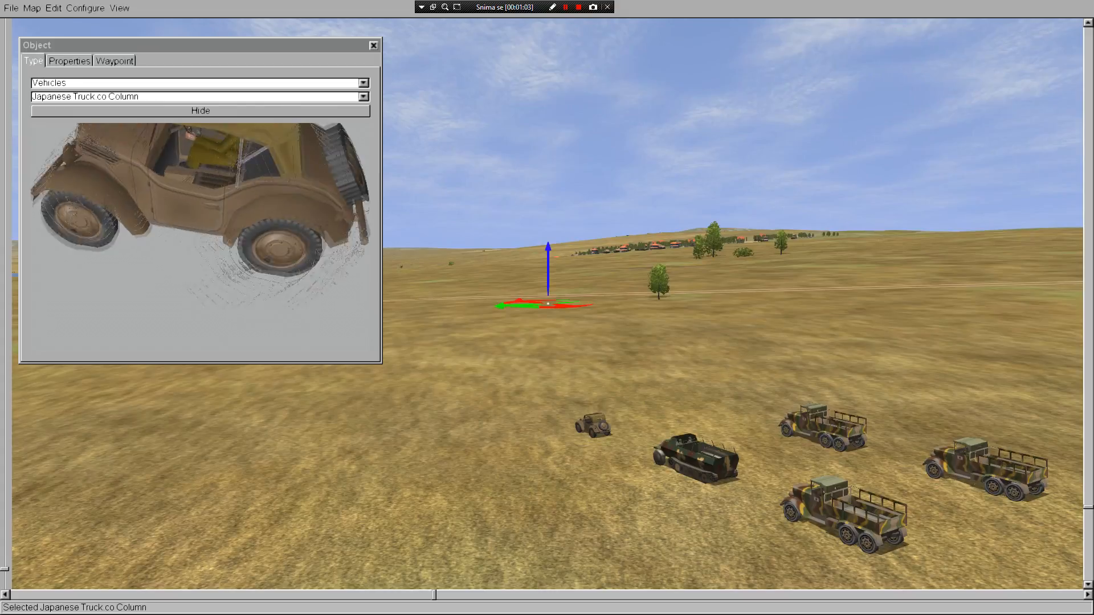
pyautogui.press('e')
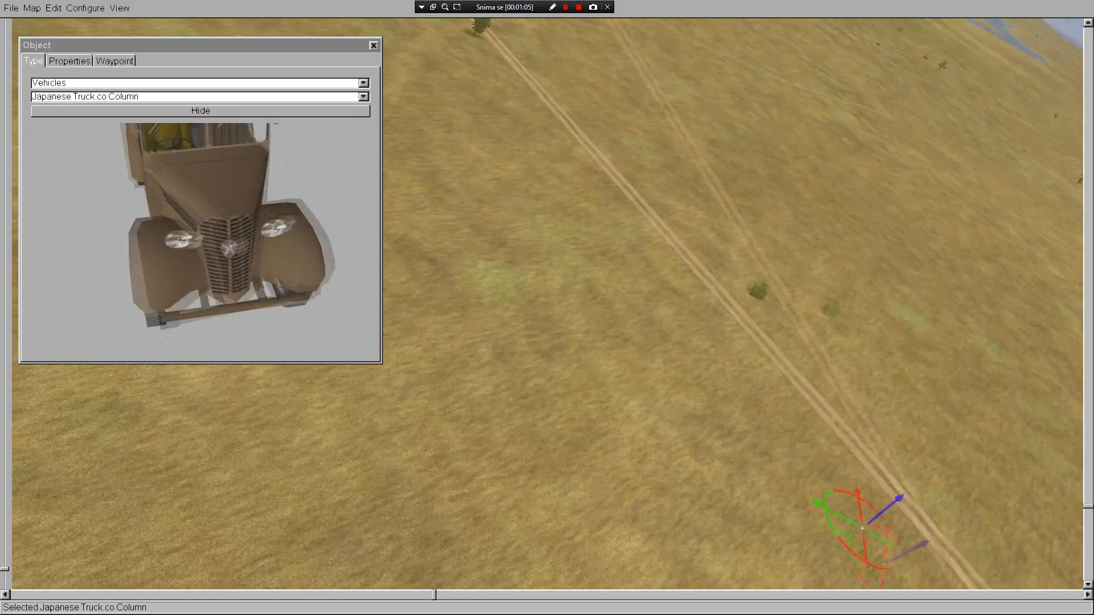
pyautogui.press('super')
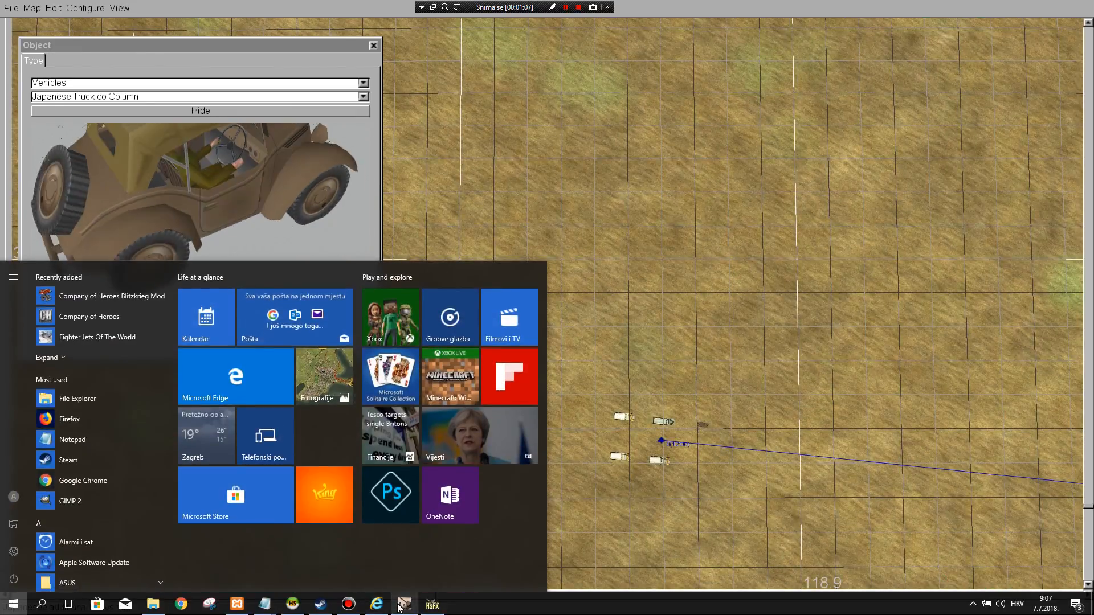
# - Bring the SEOW DCS window forward and shift it to the left
pyautogui.click(405, 604)
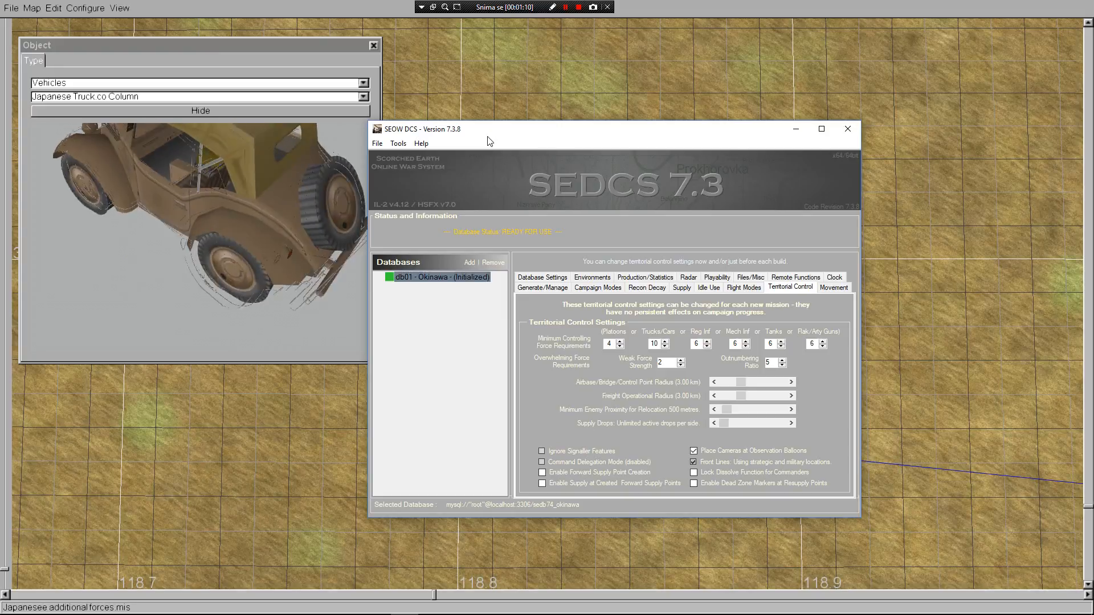
pyautogui.moveTo(545, 147); pyautogui.dragTo(478, 153)
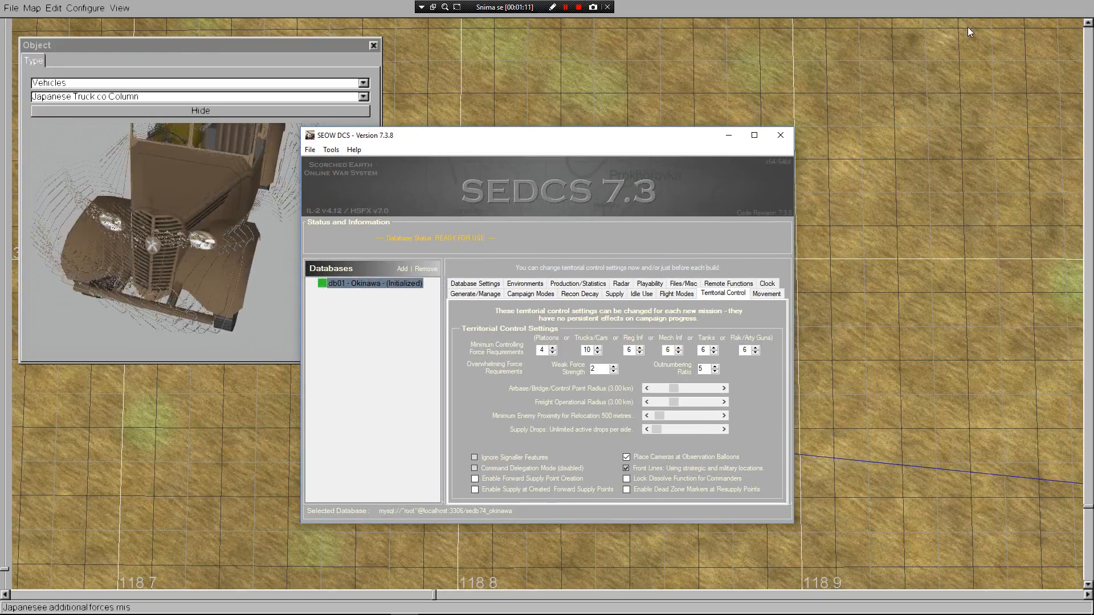
pyautogui.press('super')
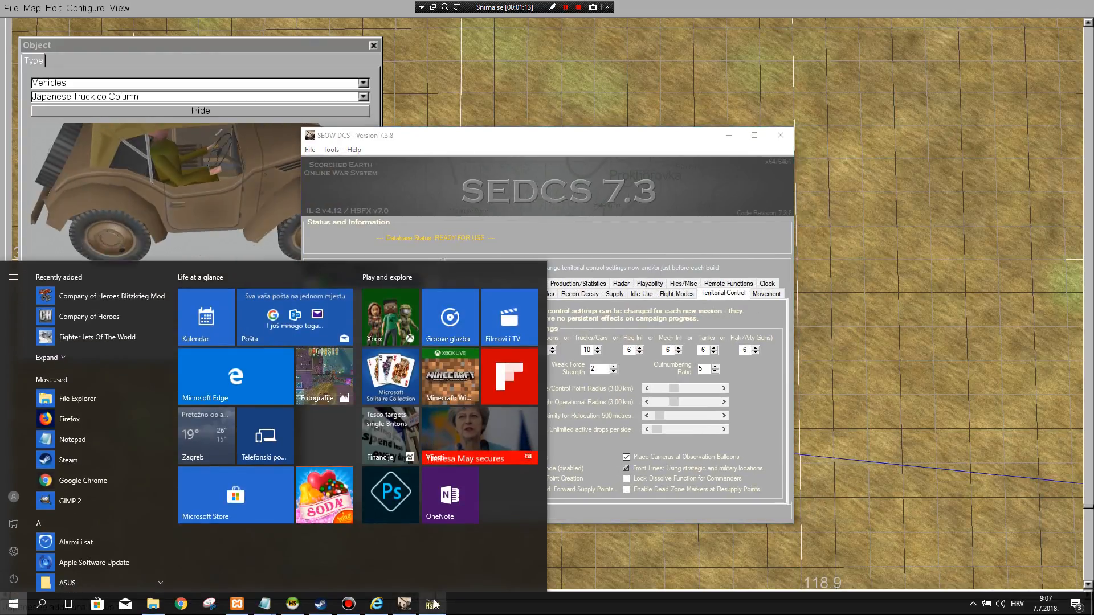
pyautogui.click(470, 140)
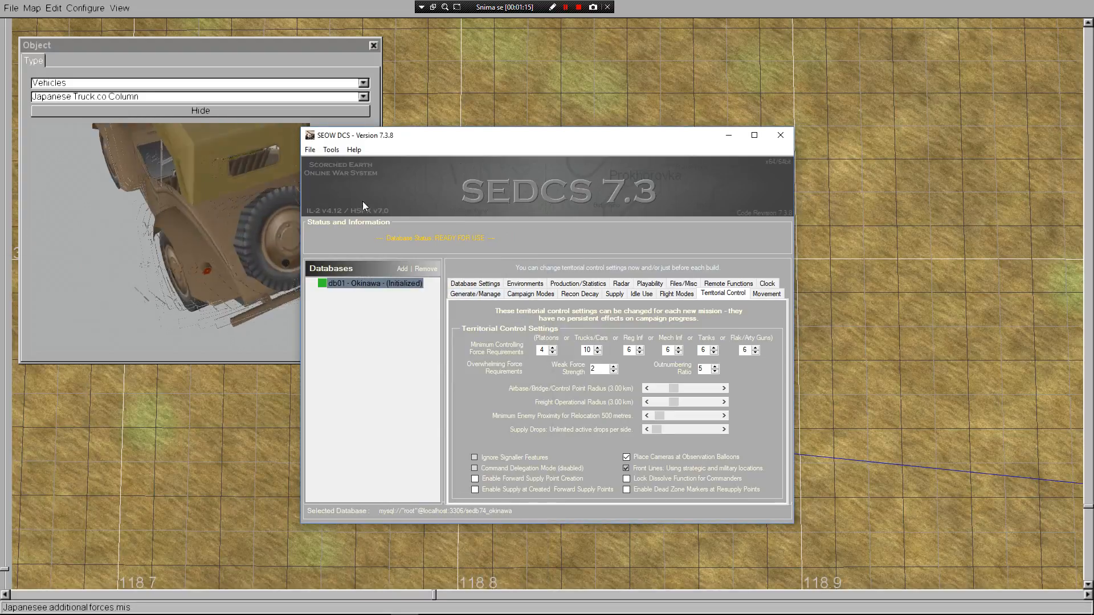
# - Exit the mission builder without saving and confirm quitting IL-2
pyautogui.click(11, 8)
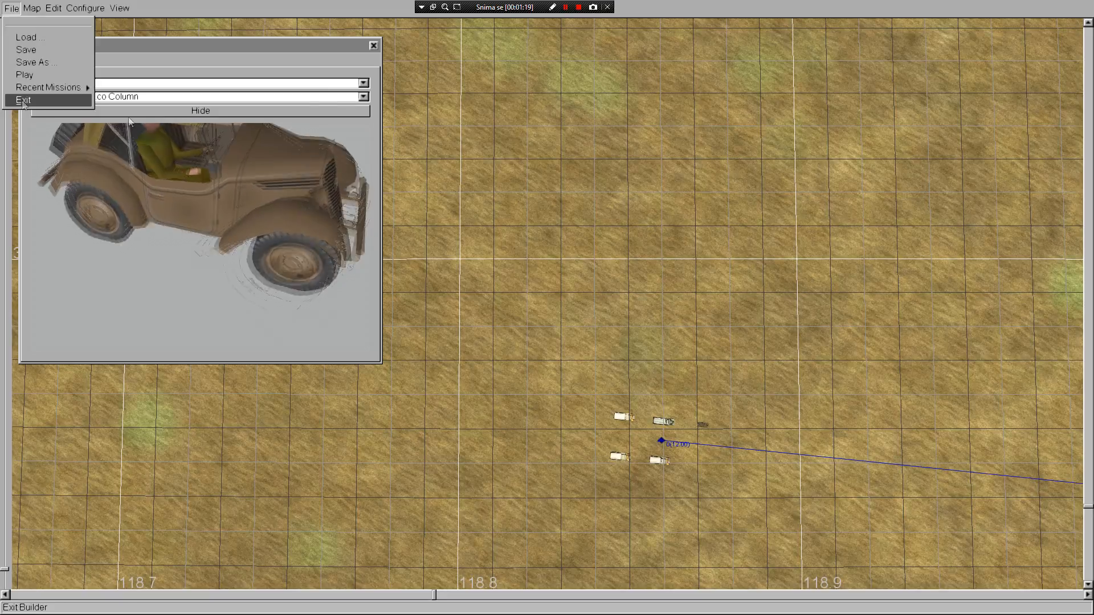
pyautogui.click(23, 101)
pyautogui.click(595, 330)
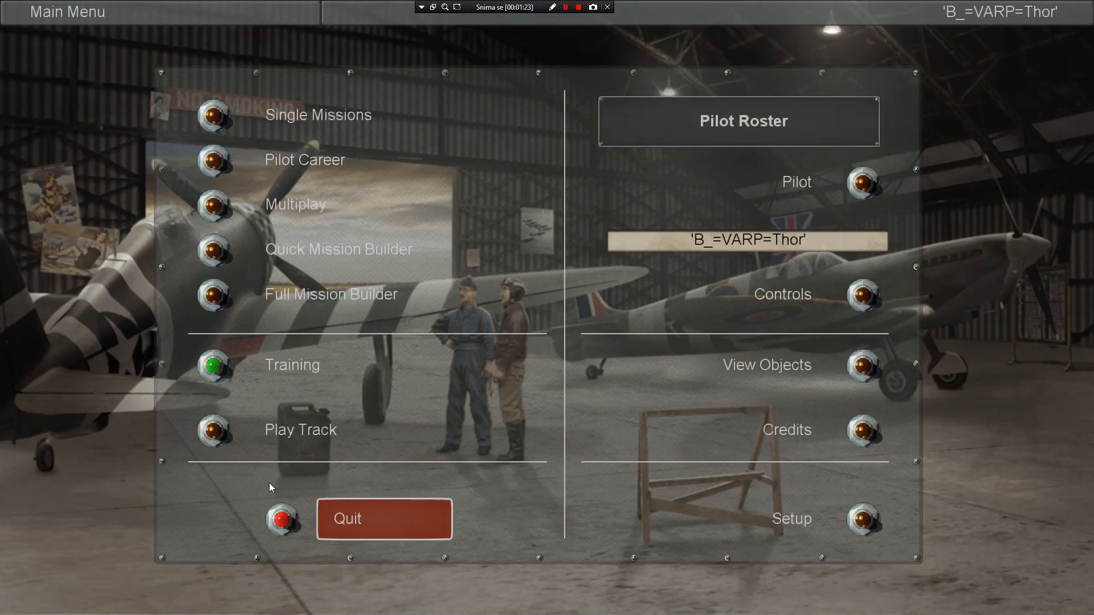
pyautogui.click(297, 518)
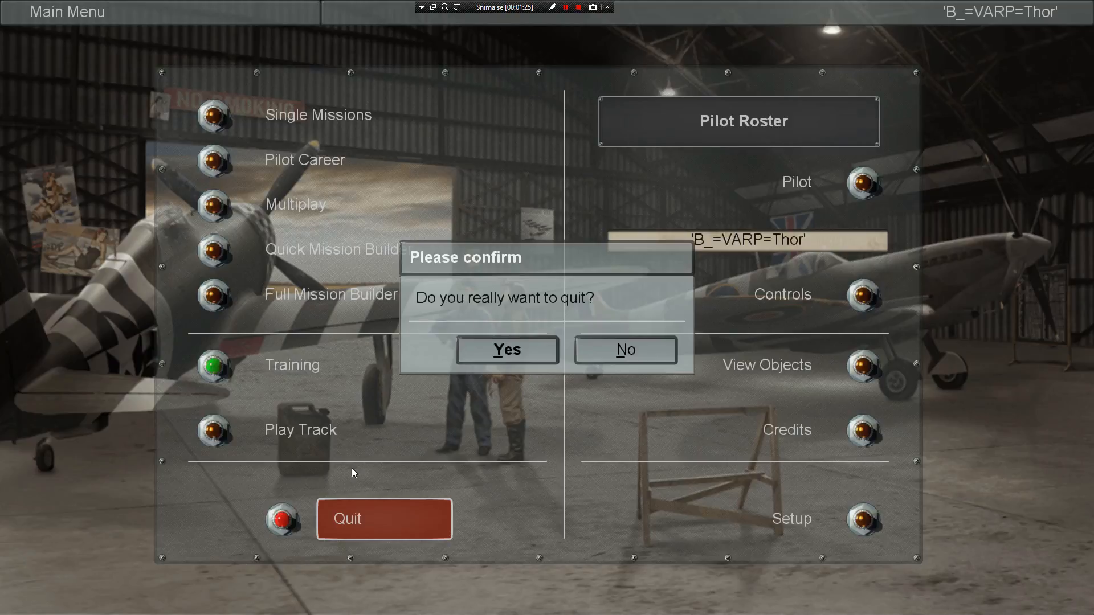
pyautogui.click(508, 351)
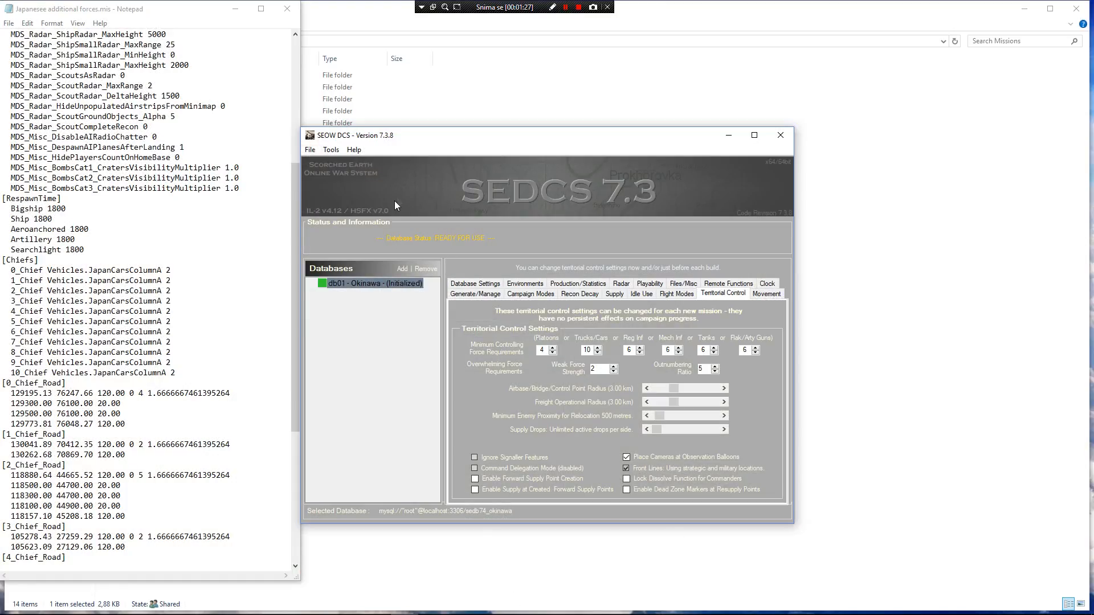
# - Run Add New Forces from Template File, enter the authorization password, and open Japanesee additional forces.mis
pyautogui.click(331, 151)
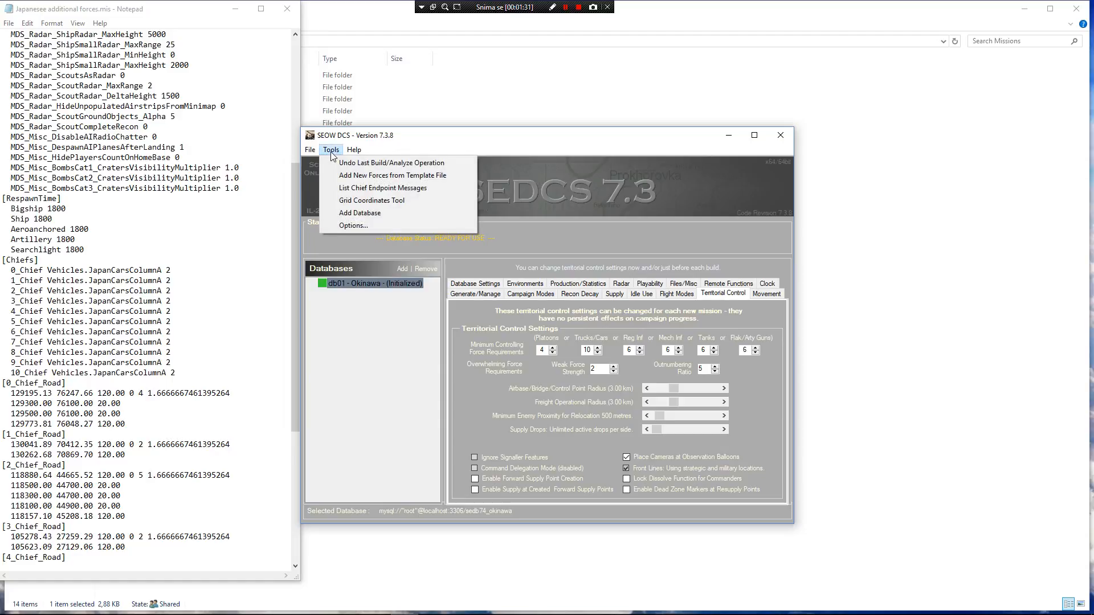
pyautogui.click(439, 176)
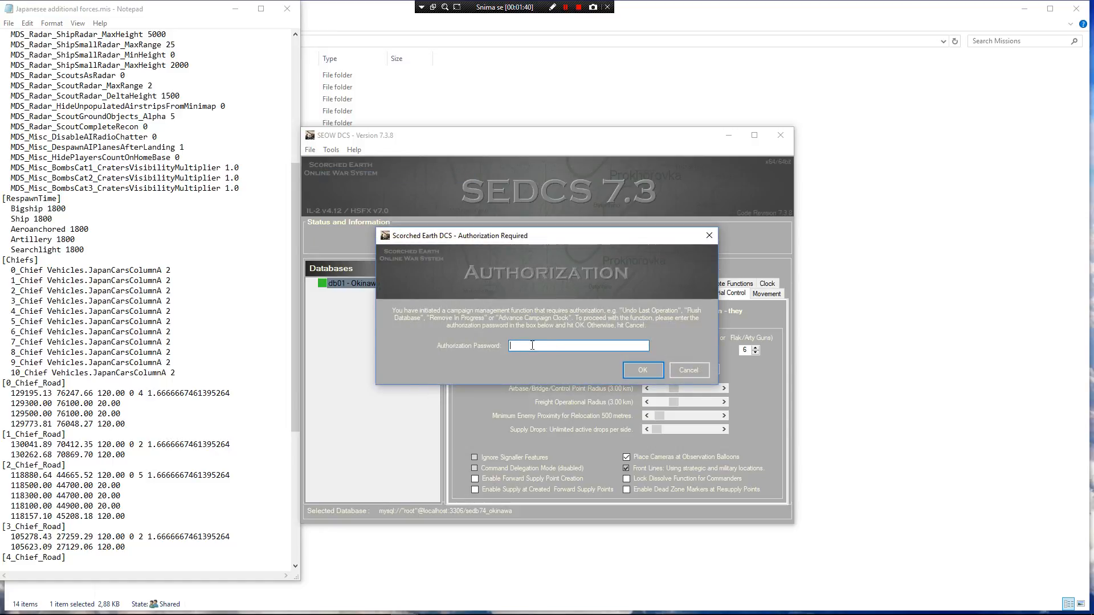
pyautogui.click(642, 371)
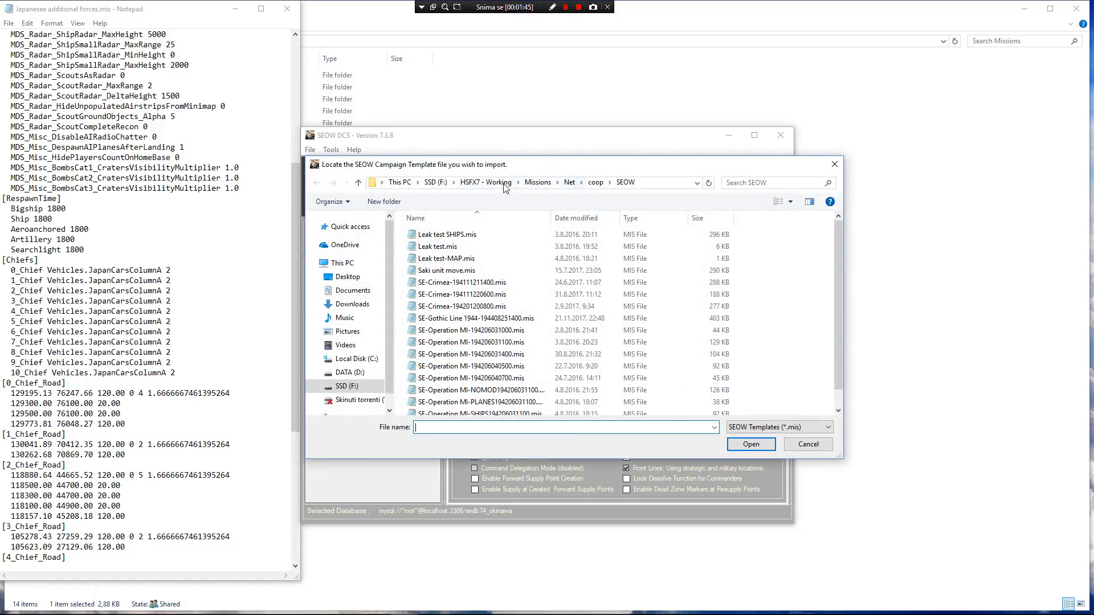
pyautogui.click(538, 182)
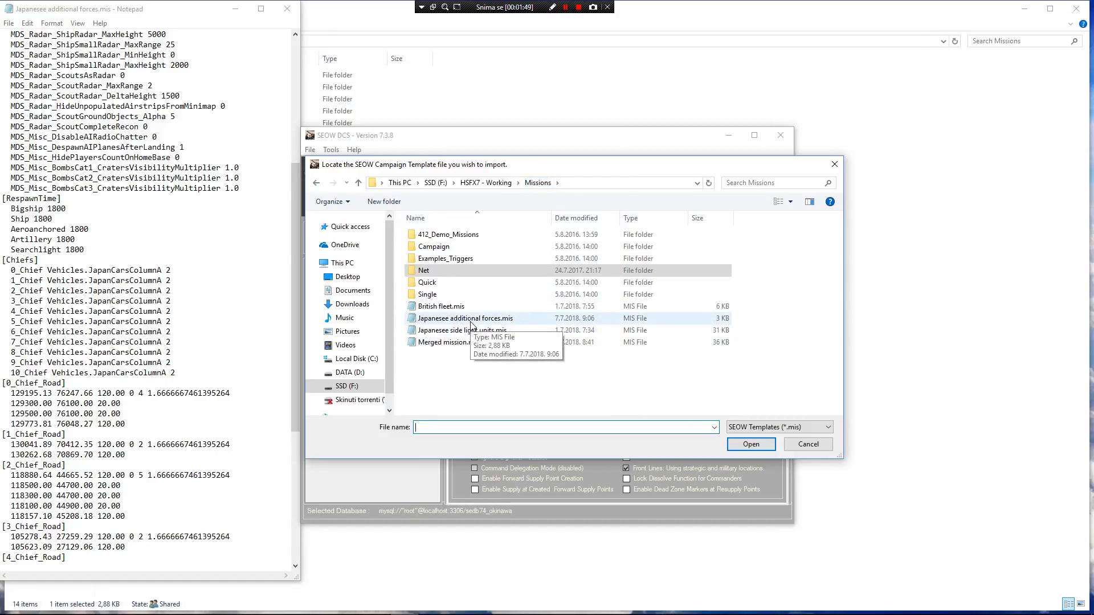
pyautogui.click(471, 322)
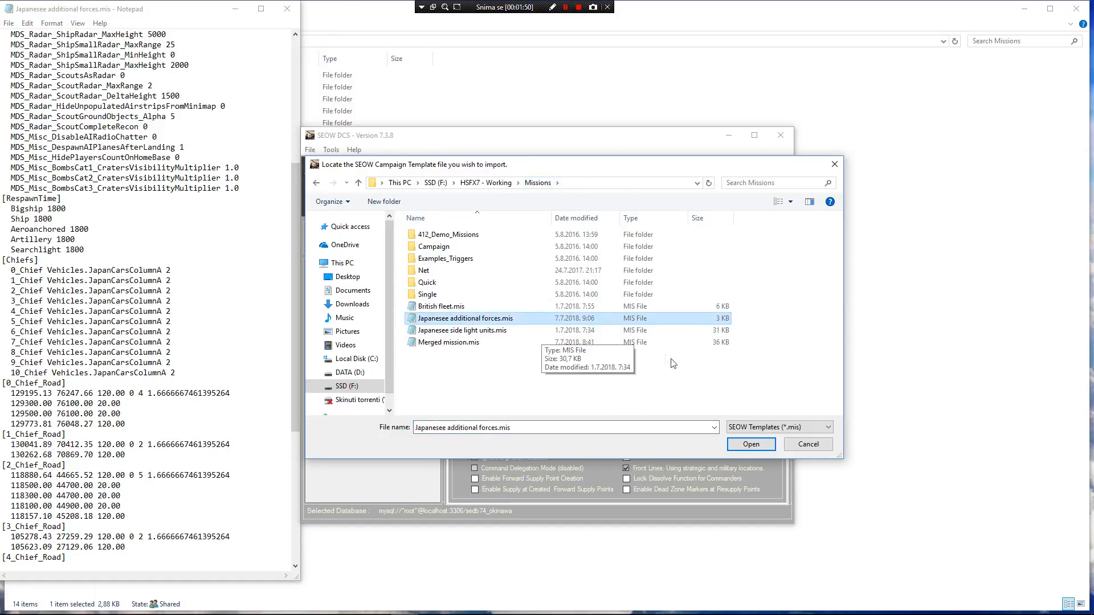
pyautogui.click(761, 447)
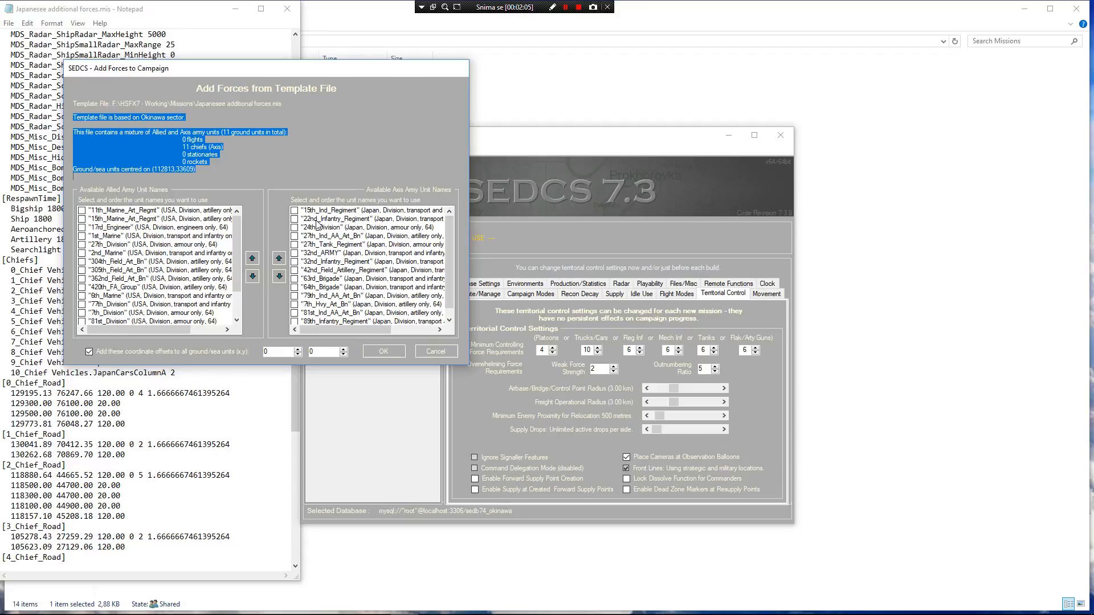
# - Tick the 32nd_ARMY Axis unit, add it to the Okinawa campaign, and acknowledge both alerts
pyautogui.moveTo(450, 235)
pyautogui.mouseDown()
pyautogui.moveTo(448, 270)
pyautogui.moveTo(451, 234)
pyautogui.mouseUp()
pyautogui.click(296, 255)
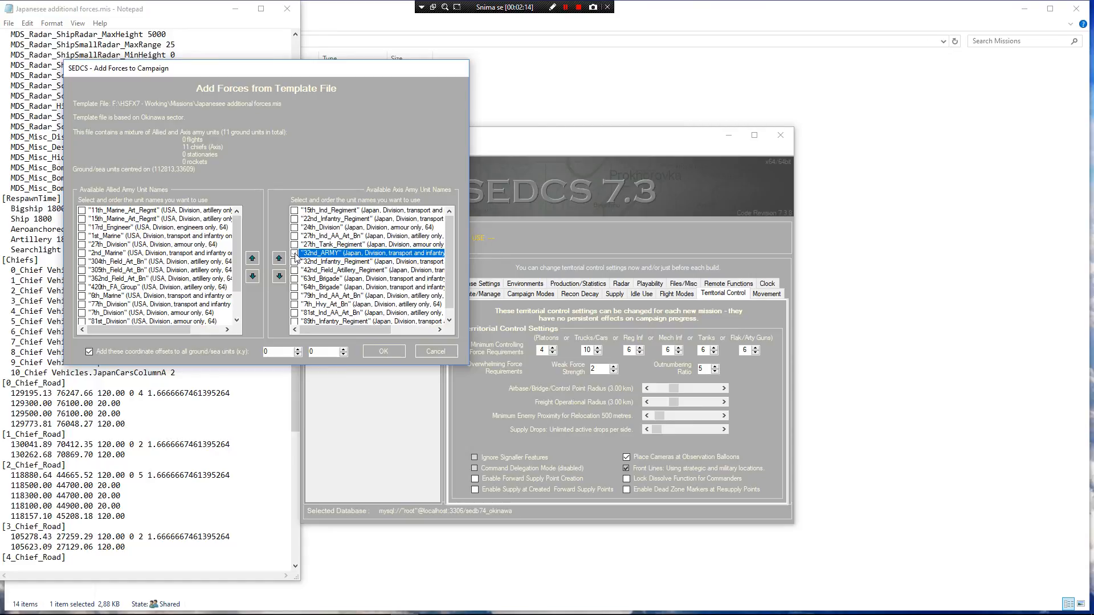
pyautogui.click(295, 253)
pyautogui.moveTo(373, 329); pyautogui.dragTo(334, 327)
pyautogui.moveTo(336, 330); pyautogui.dragTo(394, 331)
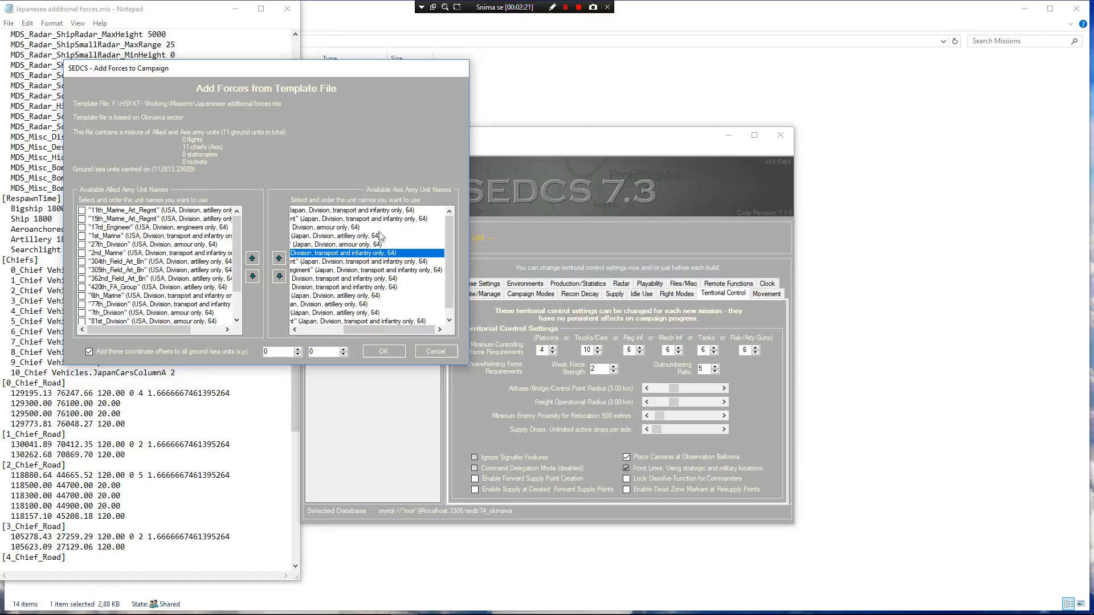
pyautogui.moveTo(391, 330); pyautogui.dragTo(342, 330)
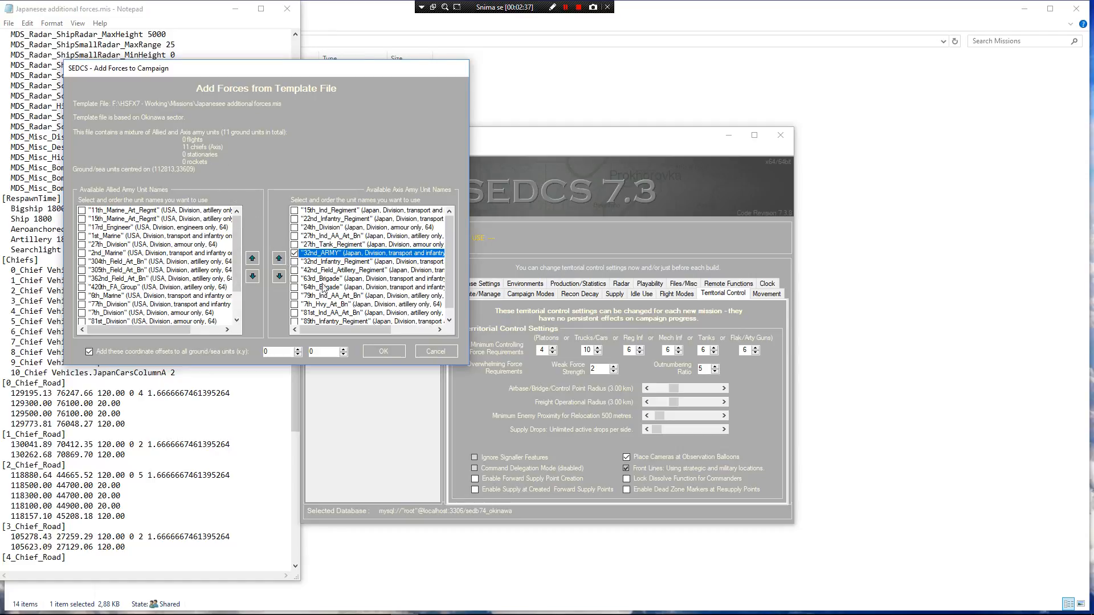
pyautogui.click(294, 253)
pyautogui.click(385, 350)
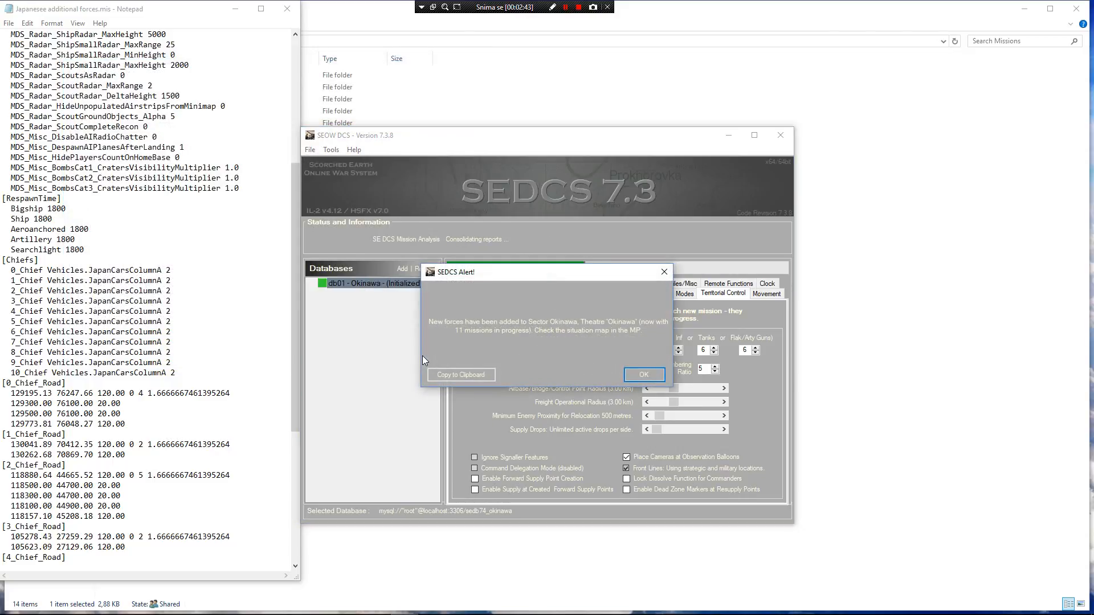
pyautogui.click(639, 373)
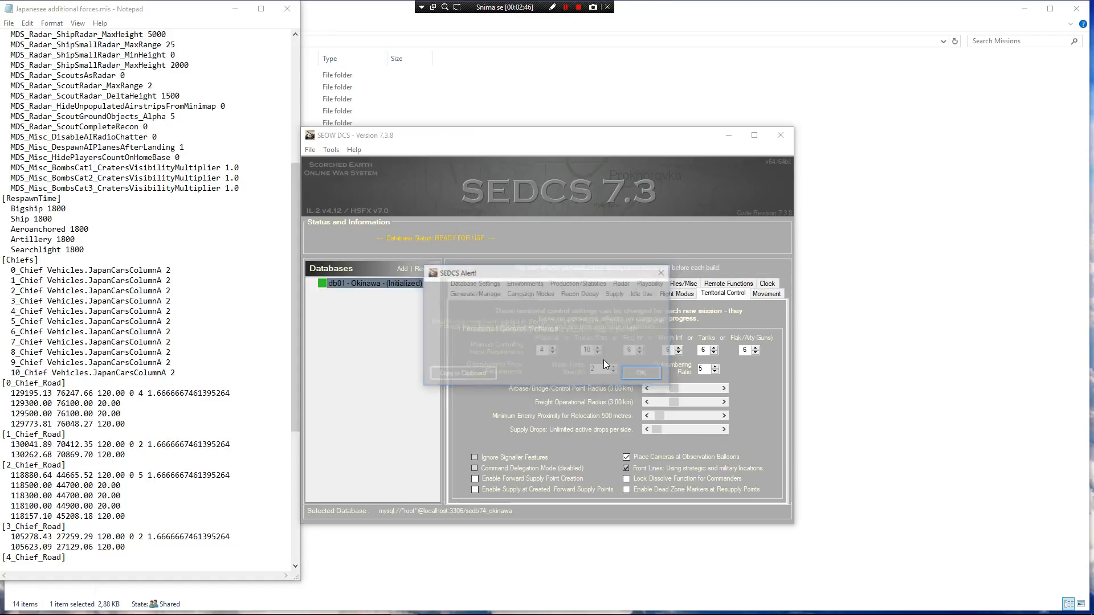
pyautogui.click(644, 380)
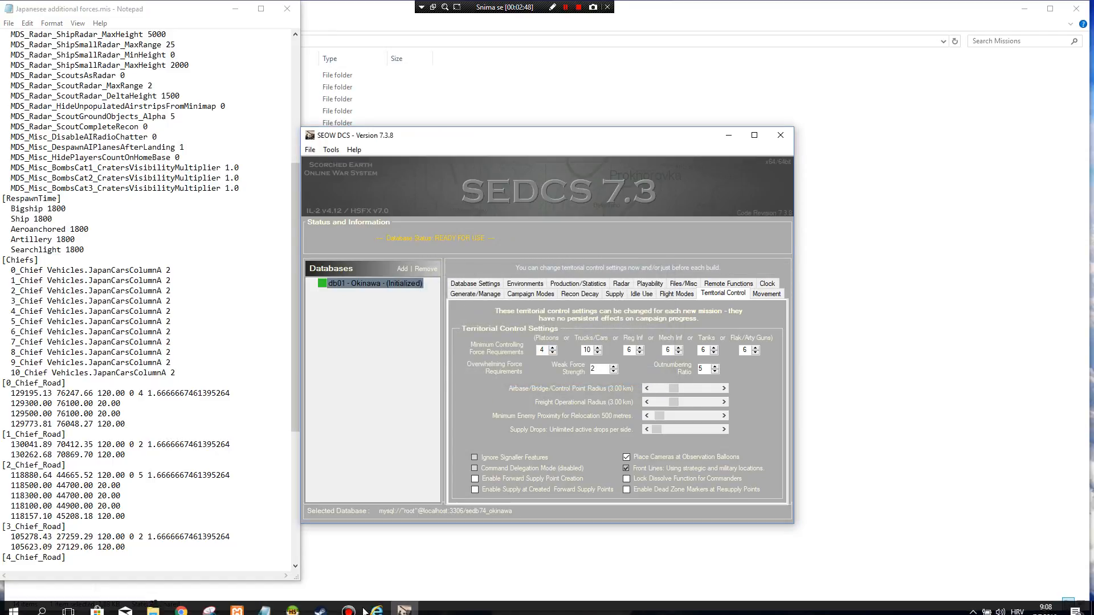
# - Reload the District H map and draft a mission for the 32nd ARMY unit near Nago, dismissing the route warning
pyautogui.click(384, 609)
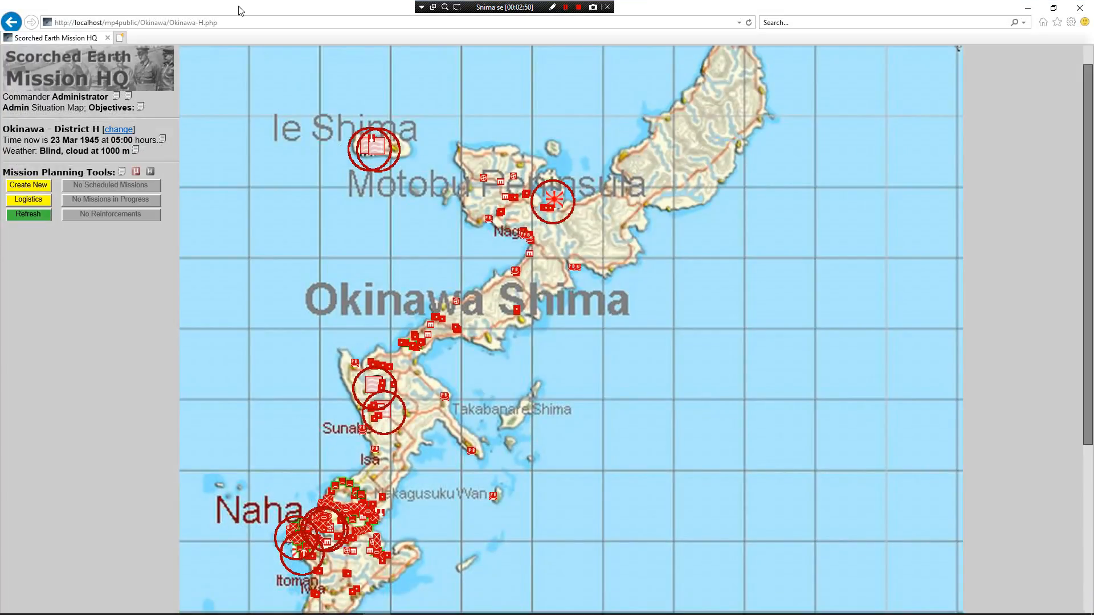
pyautogui.click(749, 24)
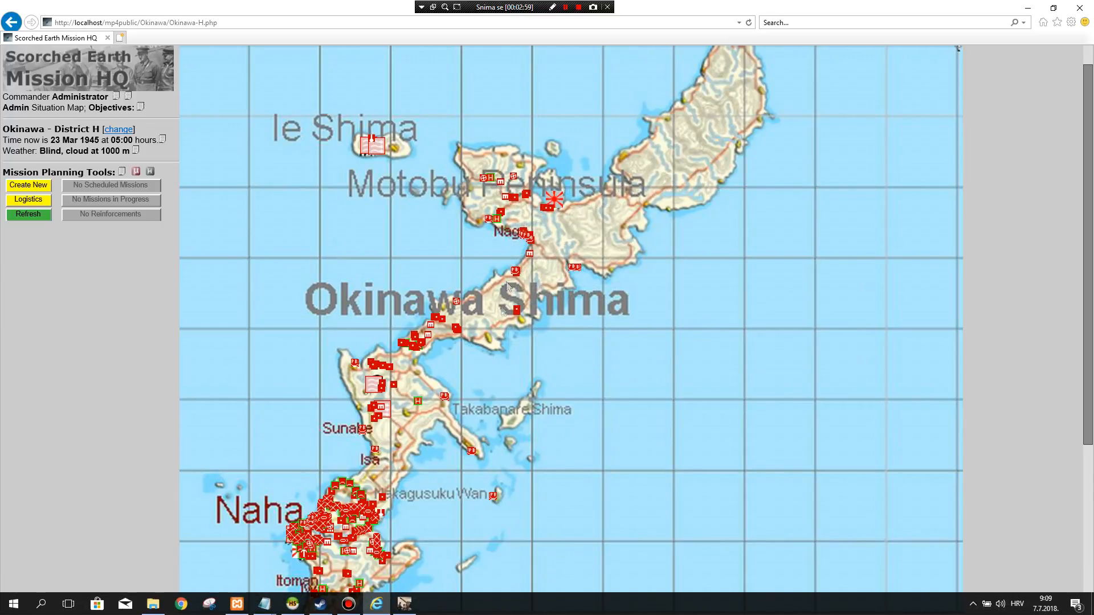
pyautogui.moveTo(497, 225)
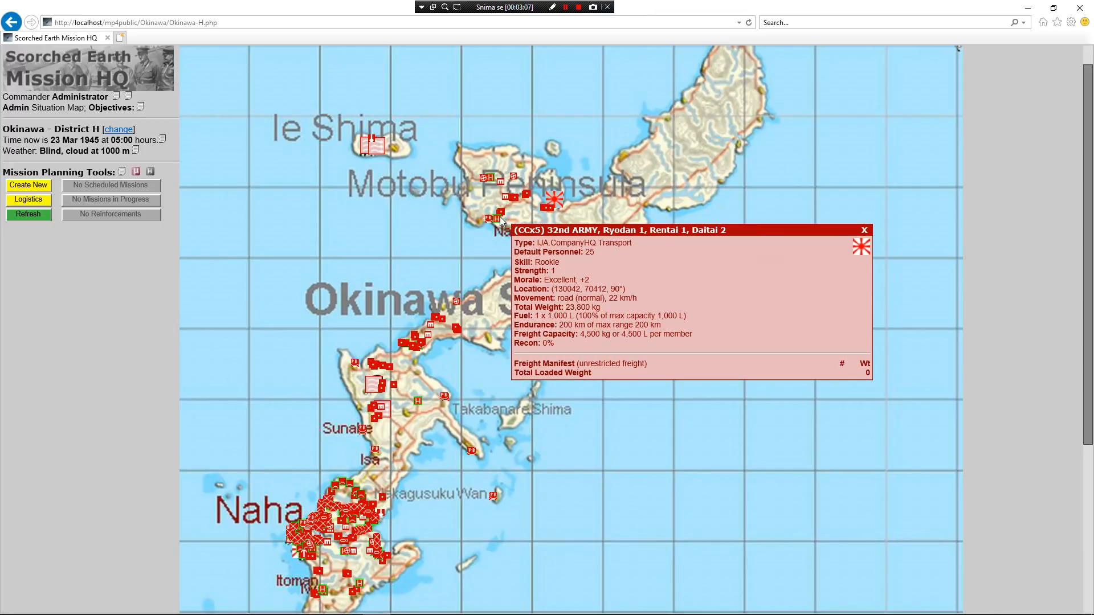
pyautogui.click(499, 218)
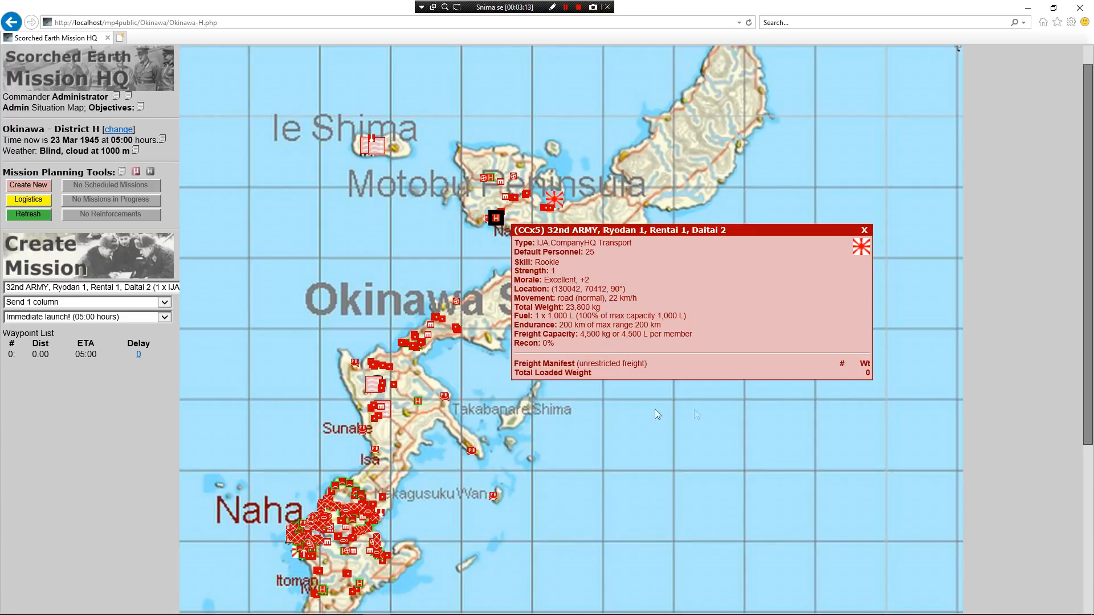
pyautogui.click(730, 442)
pyautogui.click(864, 231)
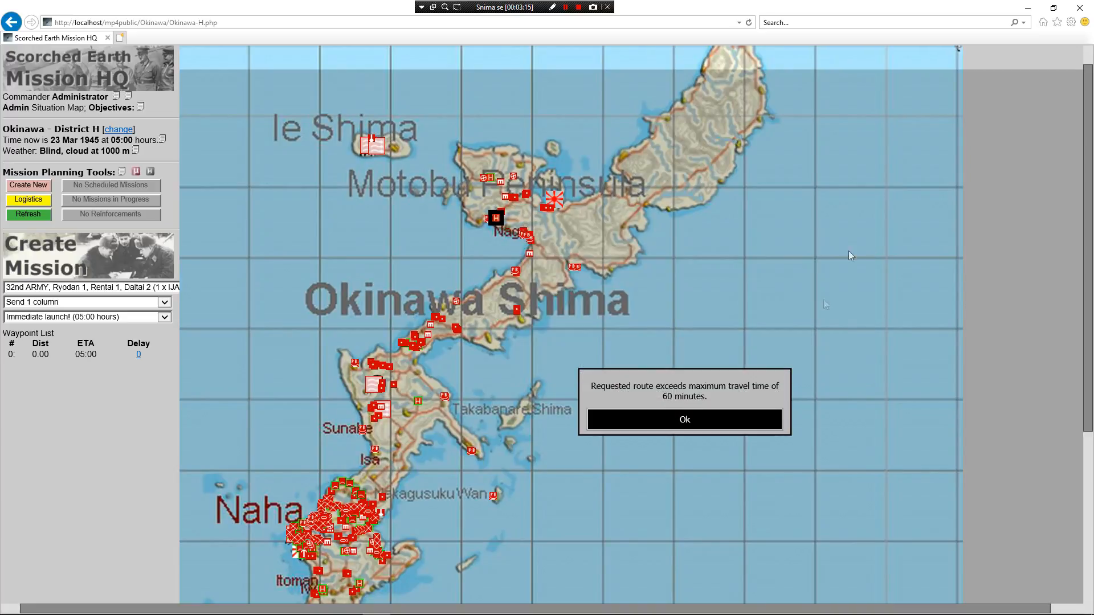
pyautogui.click(731, 426)
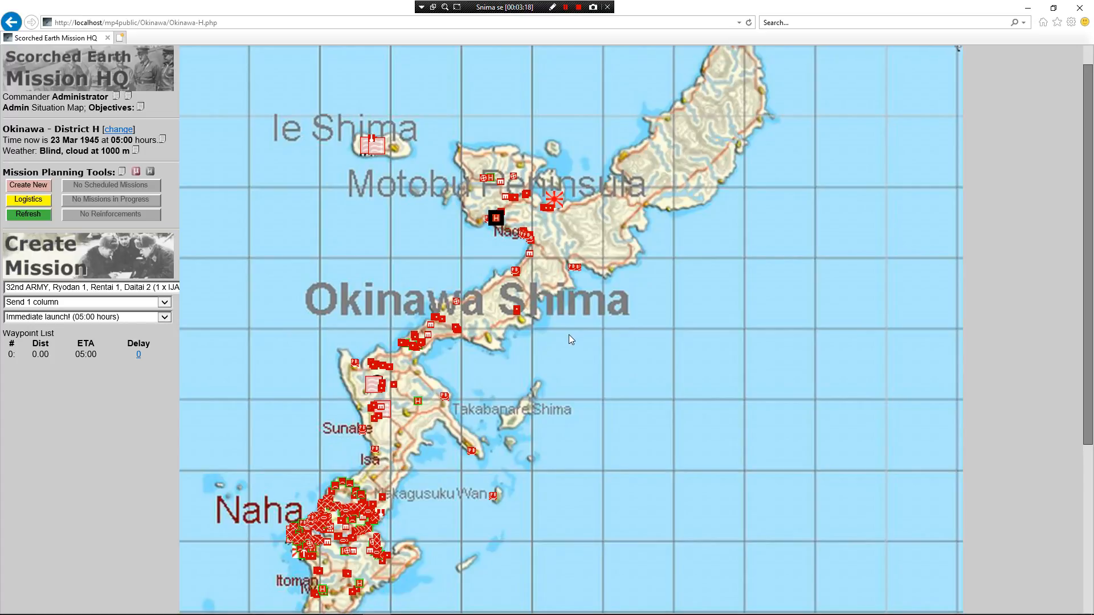
# - Turn on Toggle All HQ Ranges to show every HQ's range circle on the map
pyautogui.rightClick(569, 371)
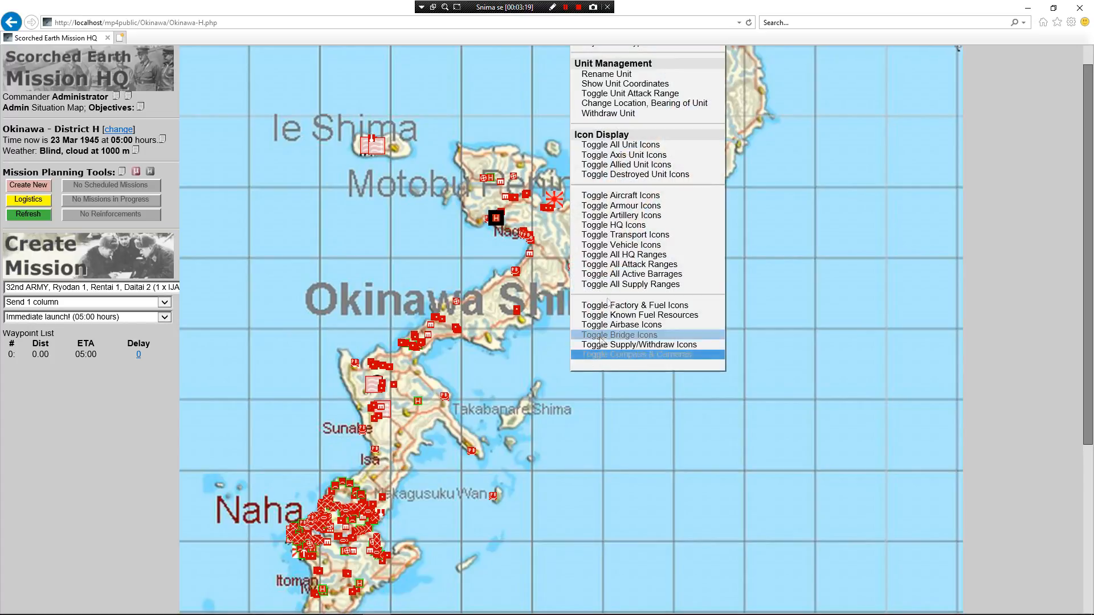
pyautogui.click(617, 256)
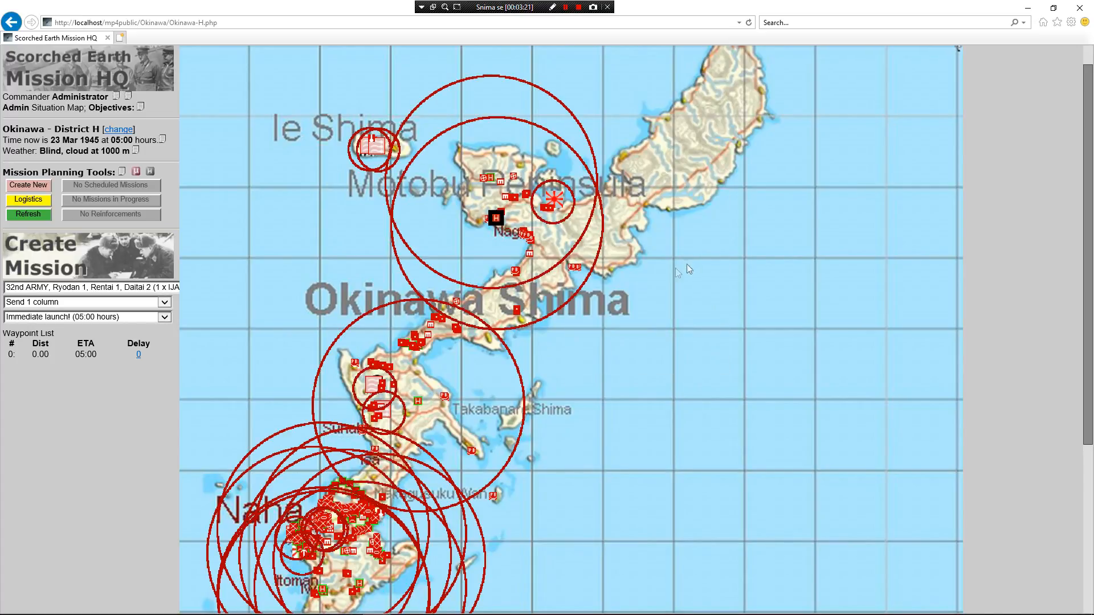
pyautogui.scroll(-3, 446, 278)
pyautogui.scroll(2, 431, 385)
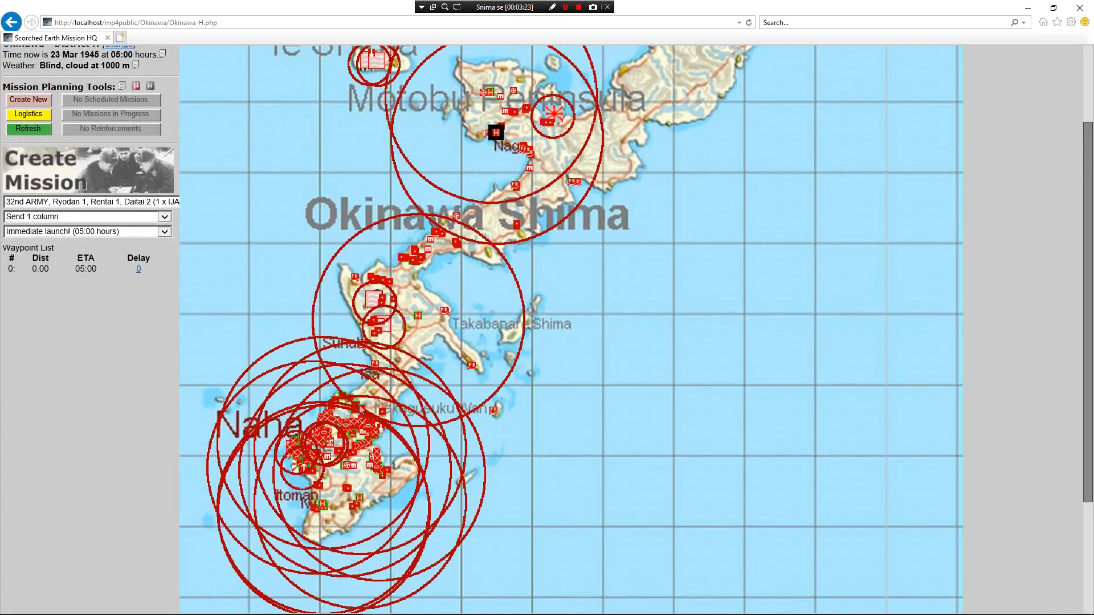
pyautogui.scroll(2, 538, 227)
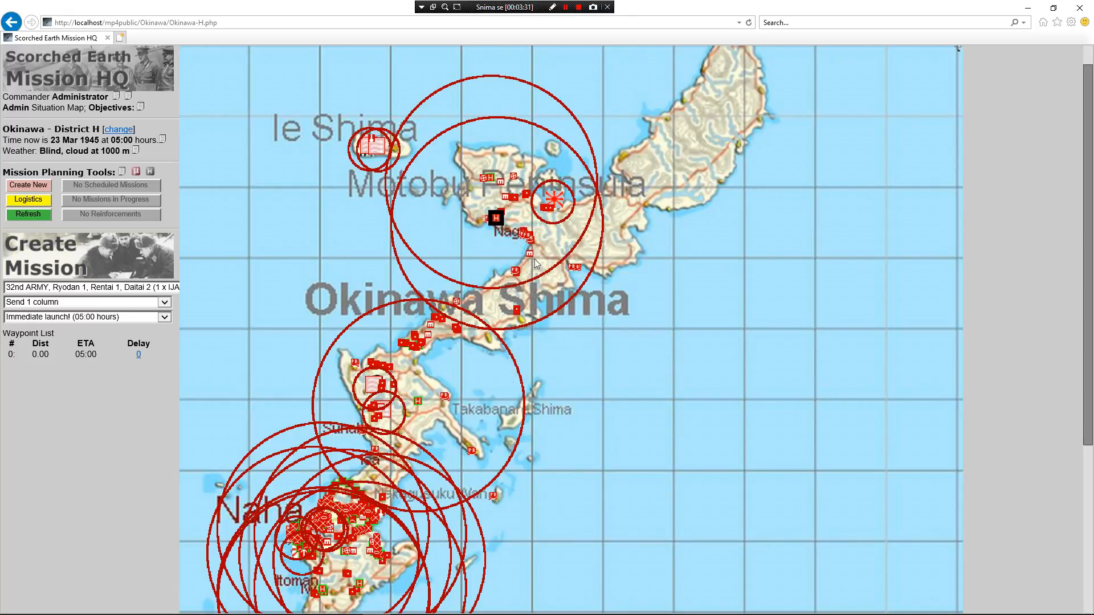
# - Plot three waypoints for the 23rd Engineering Regt near Nago, then return to the Okinawa Sector overview
pyautogui.click(531, 254)
pyautogui.click(546, 252)
pyautogui.click(556, 241)
pyautogui.click(544, 229)
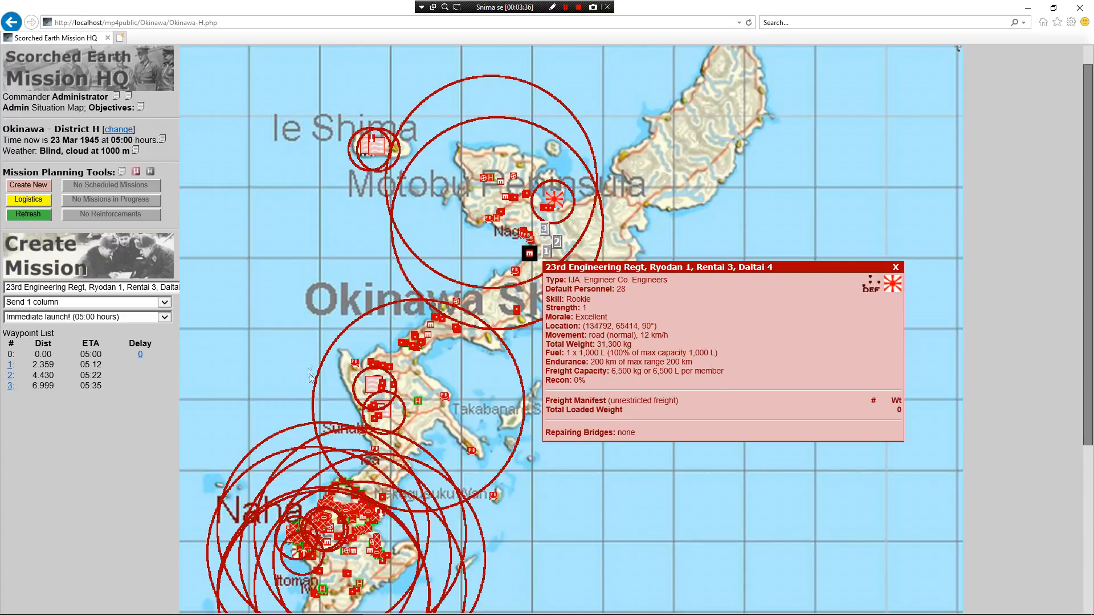
pyautogui.scroll(-4, 493, 344)
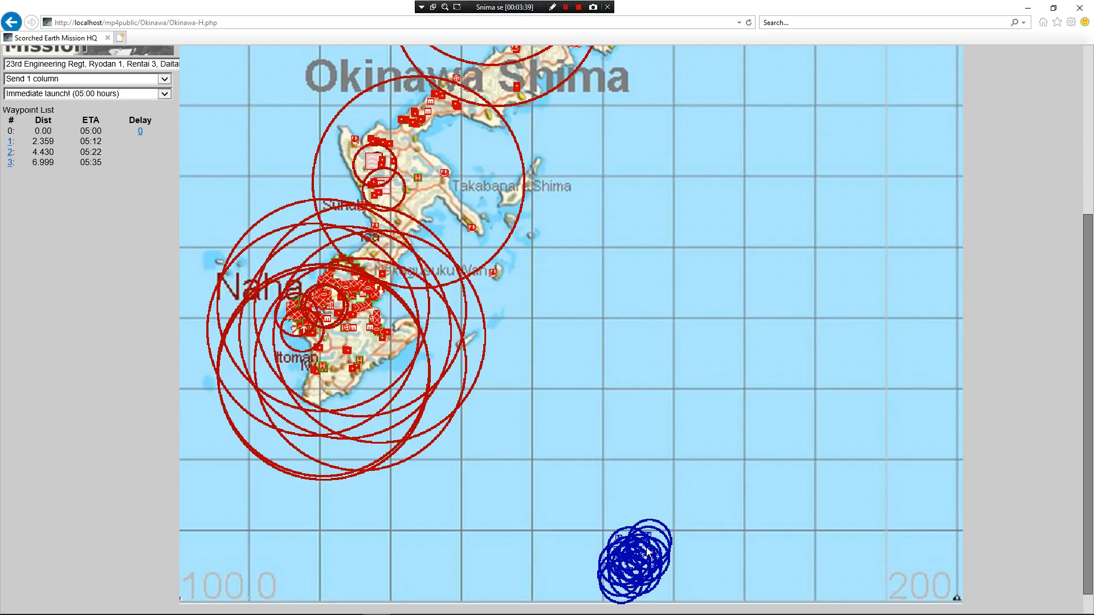
pyautogui.scroll(4, 843, 555)
pyautogui.scroll(-4, 655, 442)
pyautogui.scroll(4, 650, 564)
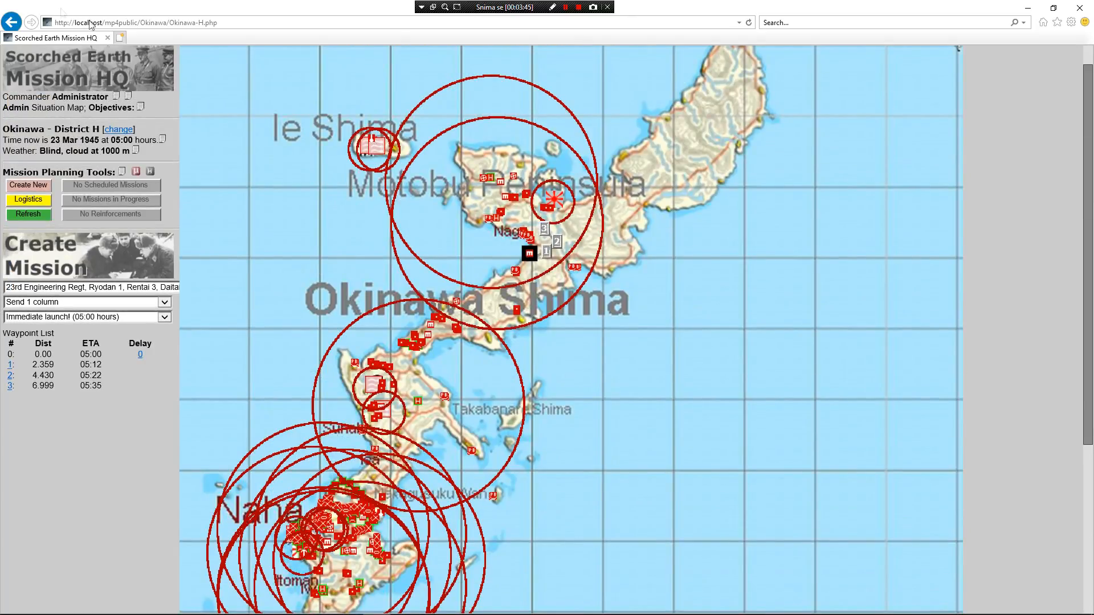
pyautogui.click(11, 23)
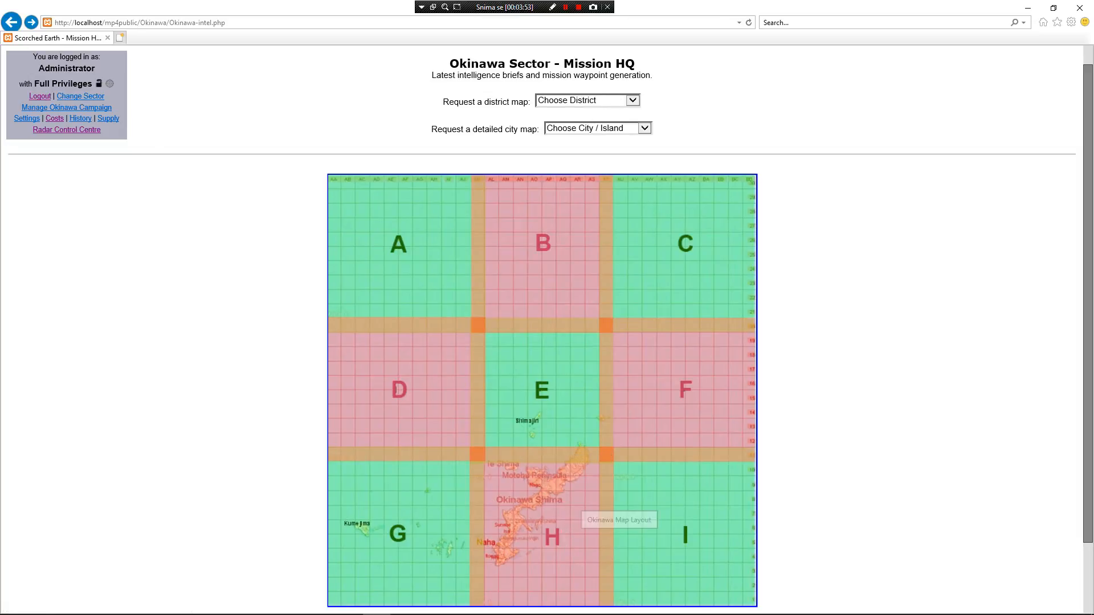
pyautogui.moveTo(454, 612)
pyautogui.moveTo(406, 613)
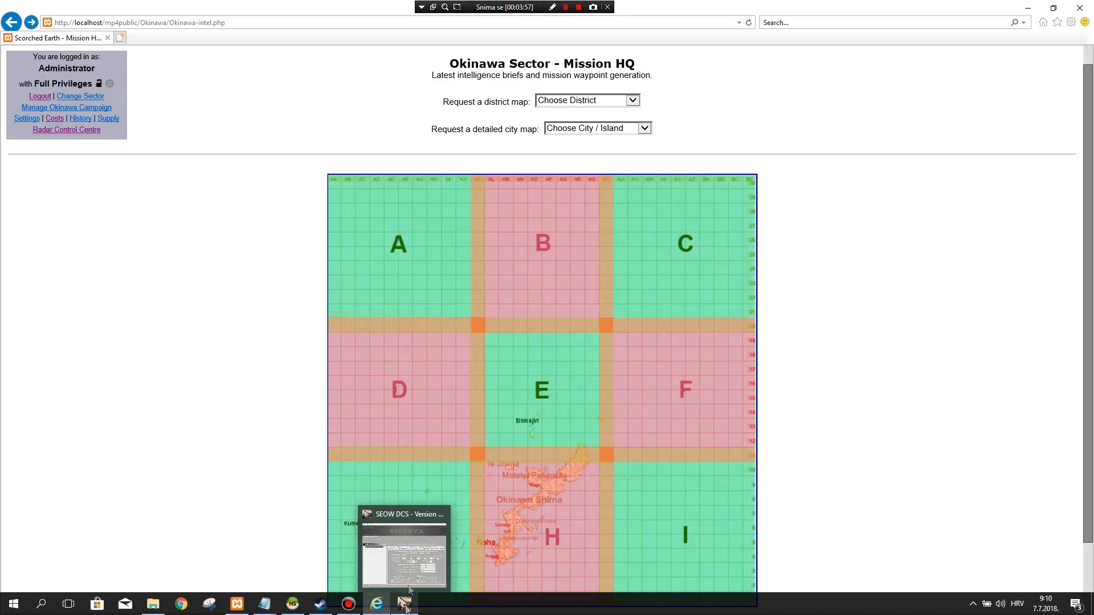
pyautogui.moveTo(433, 587)
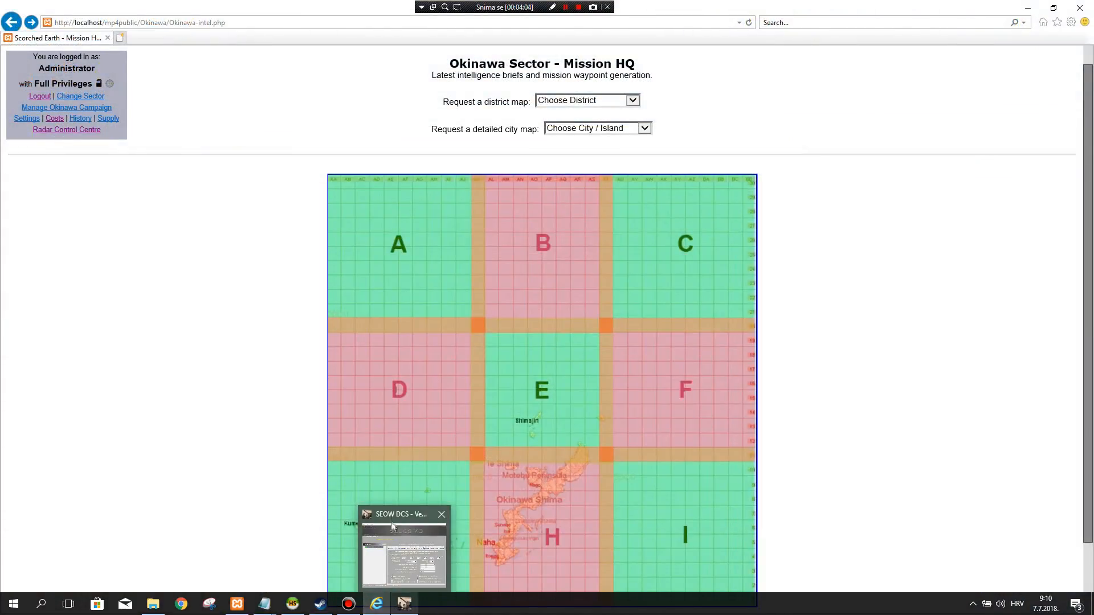
pyautogui.moveTo(391, 516)
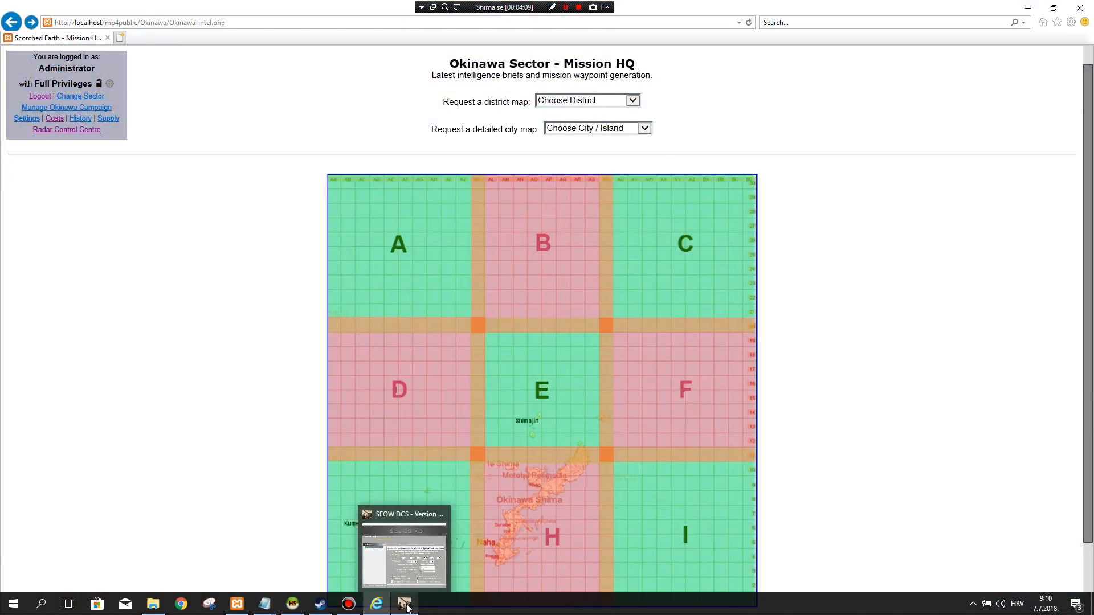
pyautogui.click(687, 543)
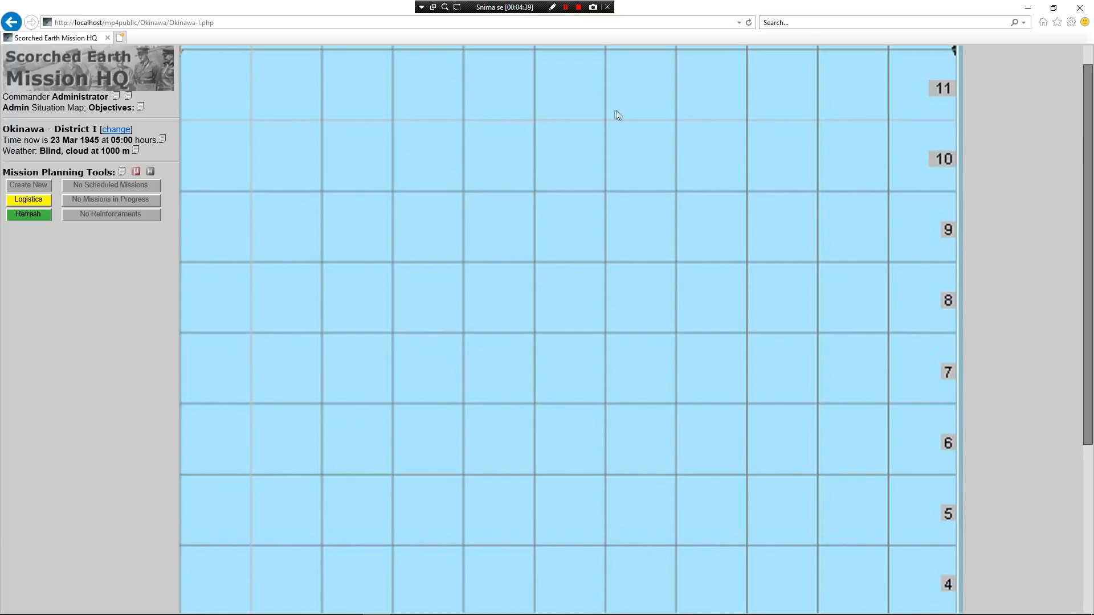
pyautogui.moveTo(523, 609)
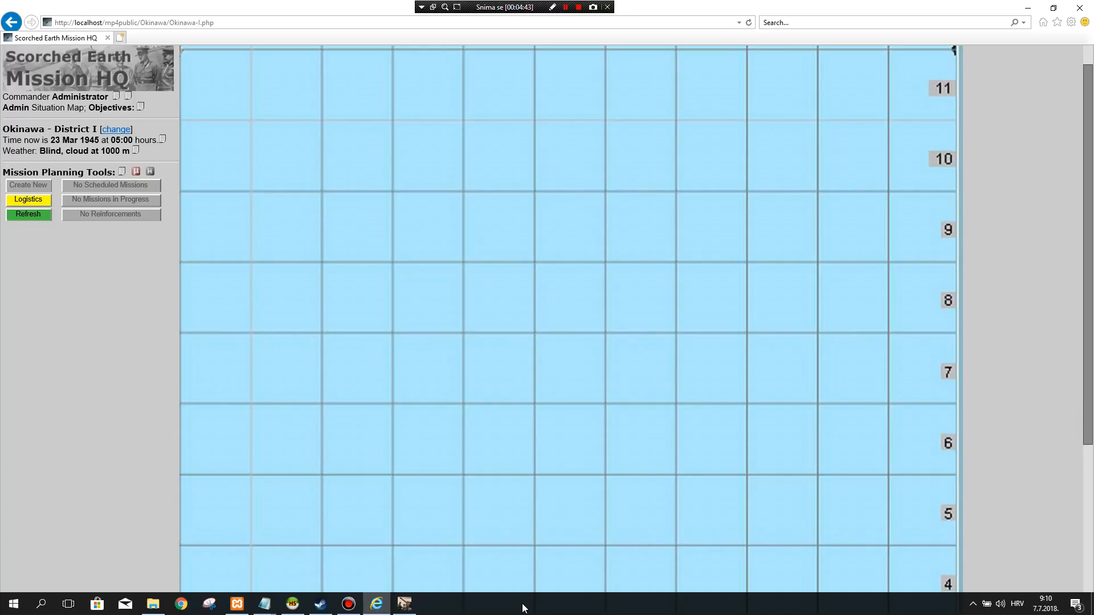
# - Minimize the Mission HQ browser and file window, then launch IL-2 Sturmovik 1946 from the il2fb.exe shortcut
pyautogui.click(1030, 9)
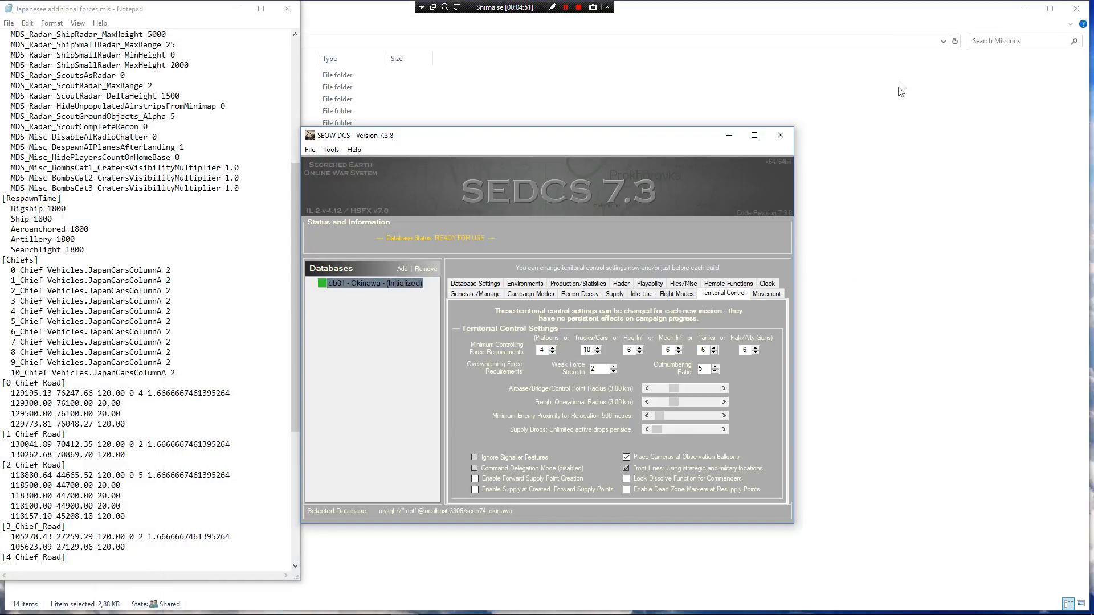
pyautogui.click(1023, 9)
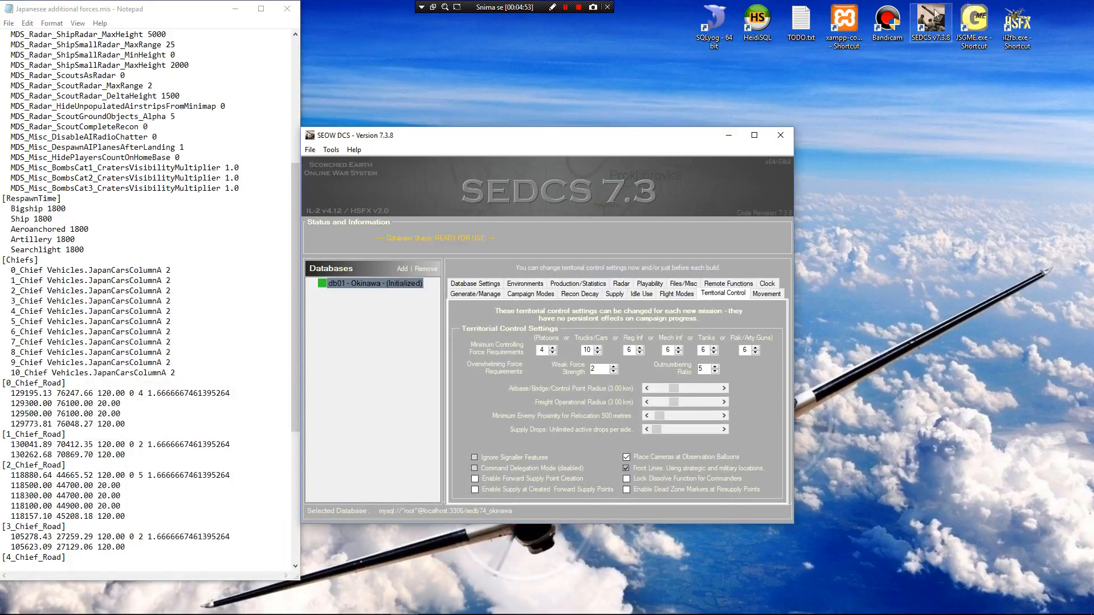
pyautogui.doubleClick(1018, 27)
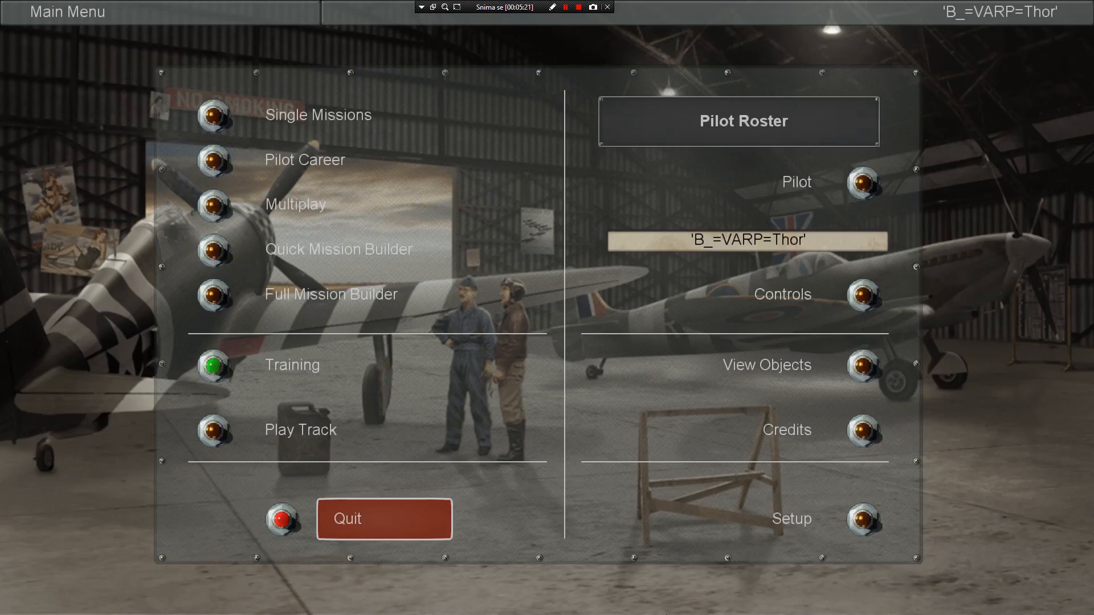
# - Open the Full Mission Builder and load the Pacific > Okinawa map
pyautogui.click(215, 306)
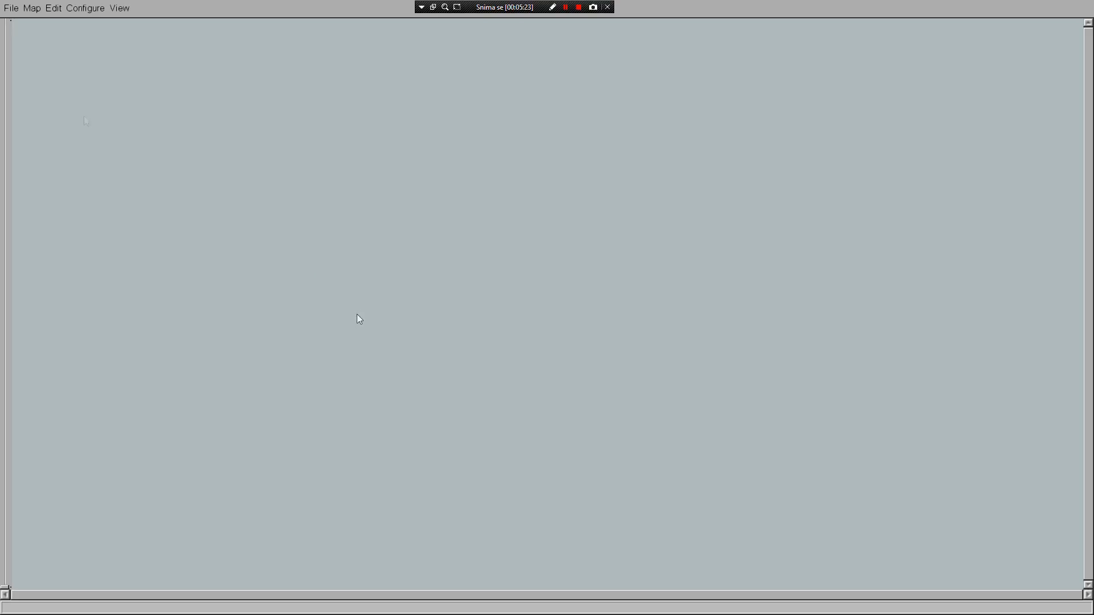
pyautogui.click(33, 8)
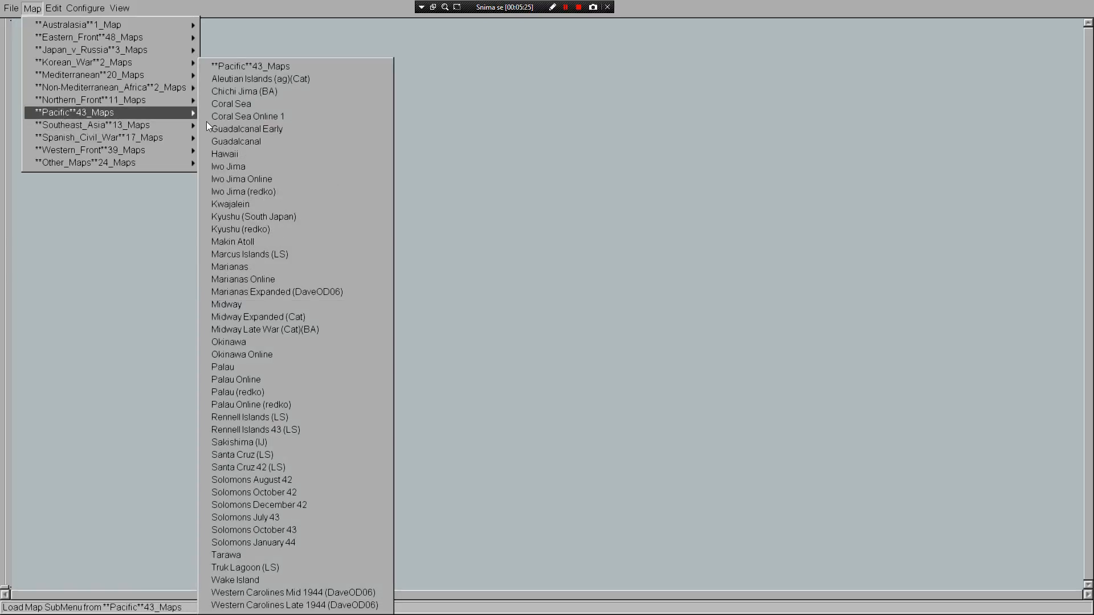
pyautogui.moveTo(145, 113)
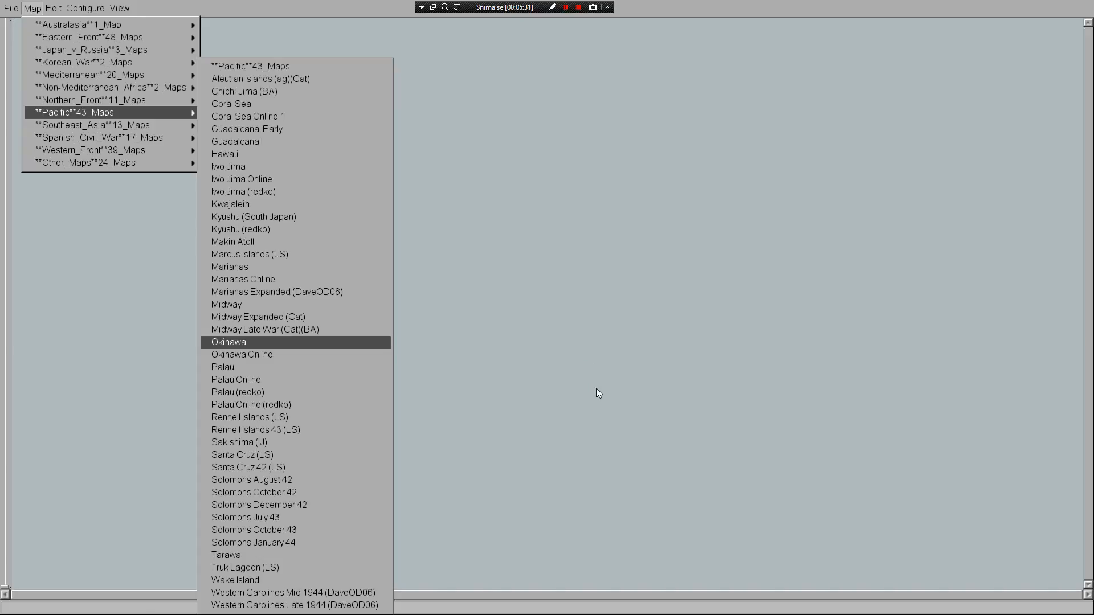
pyautogui.press('Return')
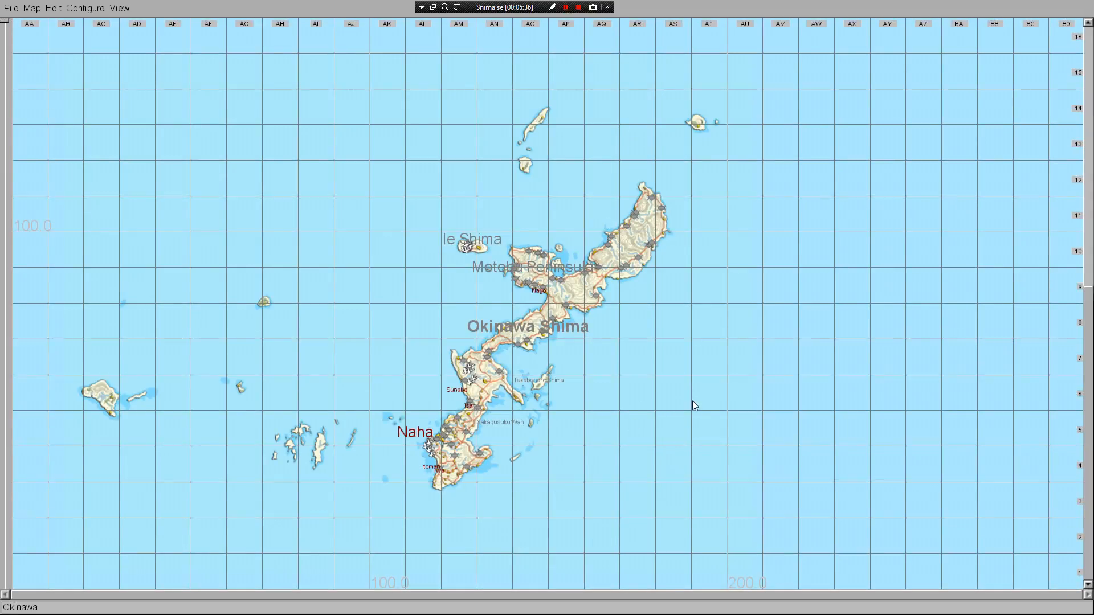
# - Zoom and pan the map to the open ocean east of Okinawa
pyautogui.scroll(2, 748, 425)
pyautogui.moveTo(743, 403); pyautogui.dragTo(696, 240)
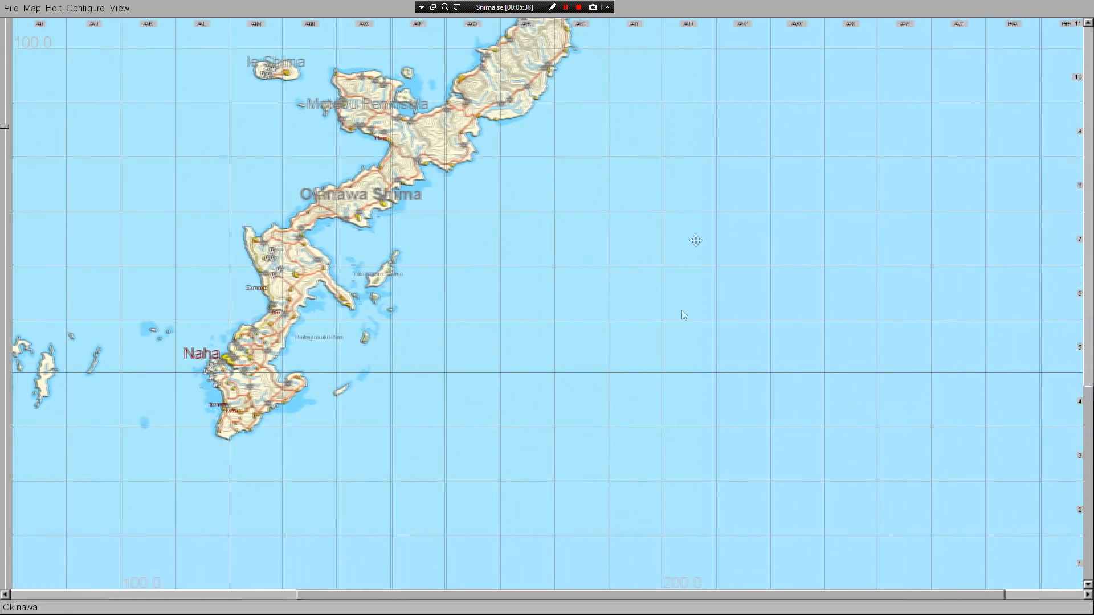
pyautogui.scroll(3, 669, 439)
pyautogui.scroll(1, 724, 467)
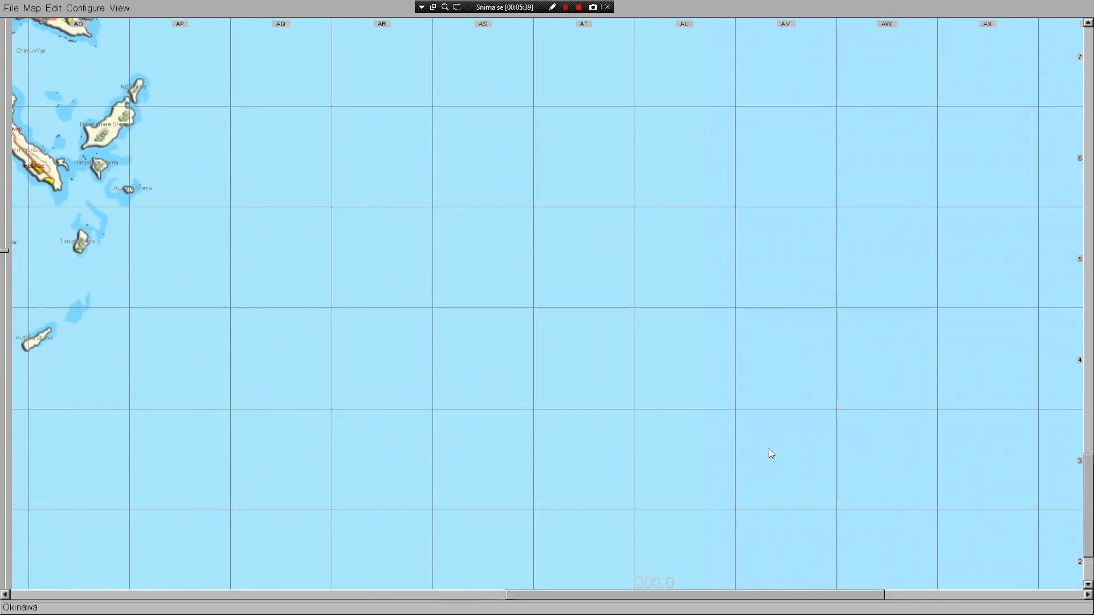
pyautogui.scroll(4, 695, 422)
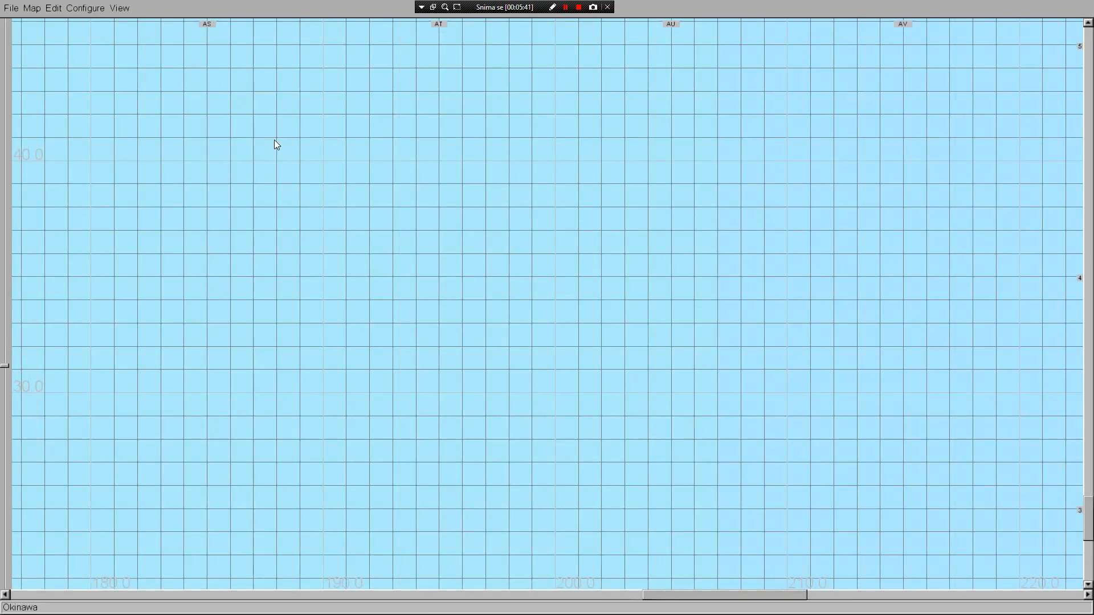
pyautogui.scroll(3, 705, 467)
pyautogui.scroll(3, 704, 466)
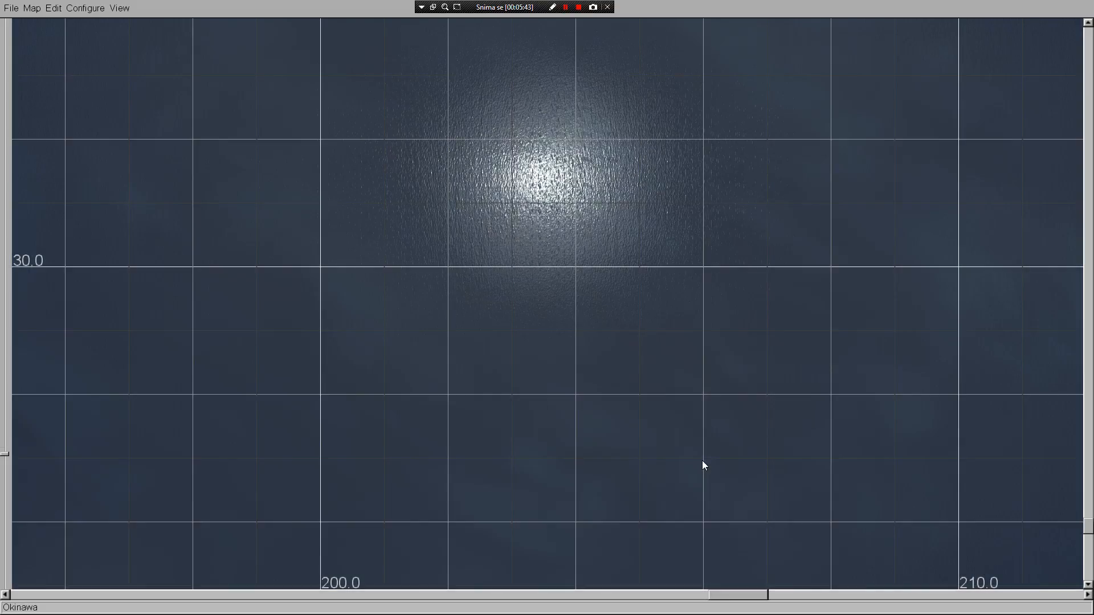
pyautogui.scroll(-1, 461, 208)
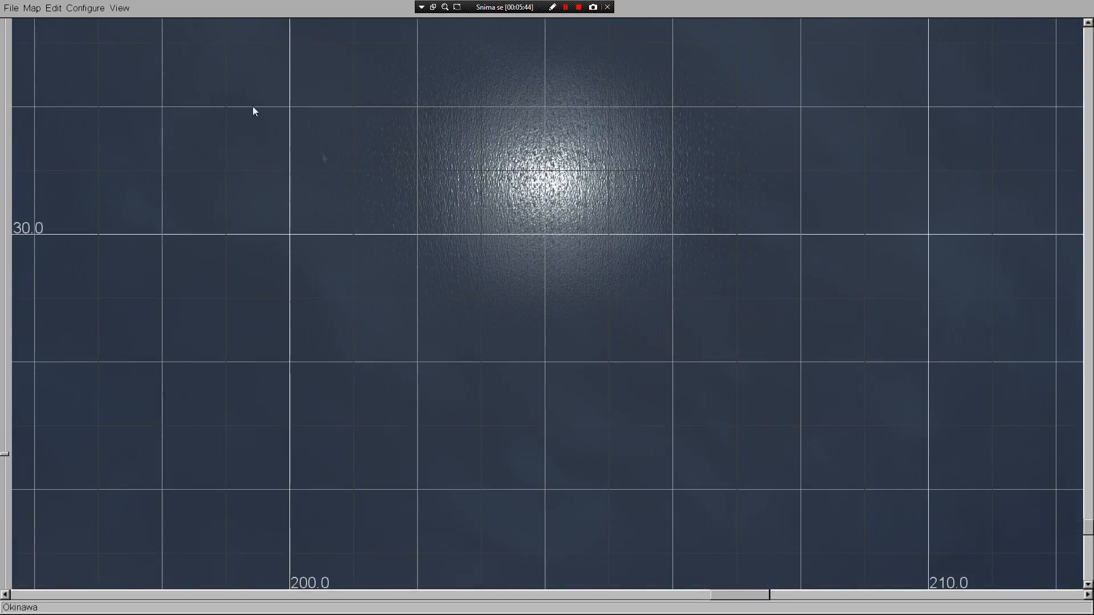
# - In the object viewer, set the type to Stationary Ships and choose USS Enterprise CV6 1942*
pyautogui.click(117, 9)
pyautogui.click(125, 27)
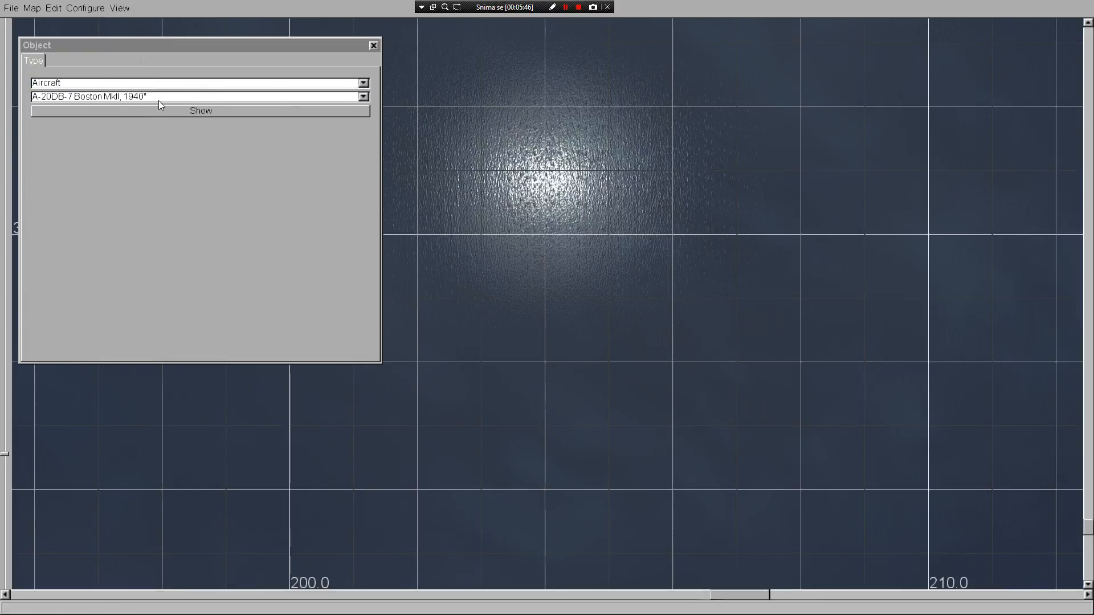
pyautogui.click(90, 83)
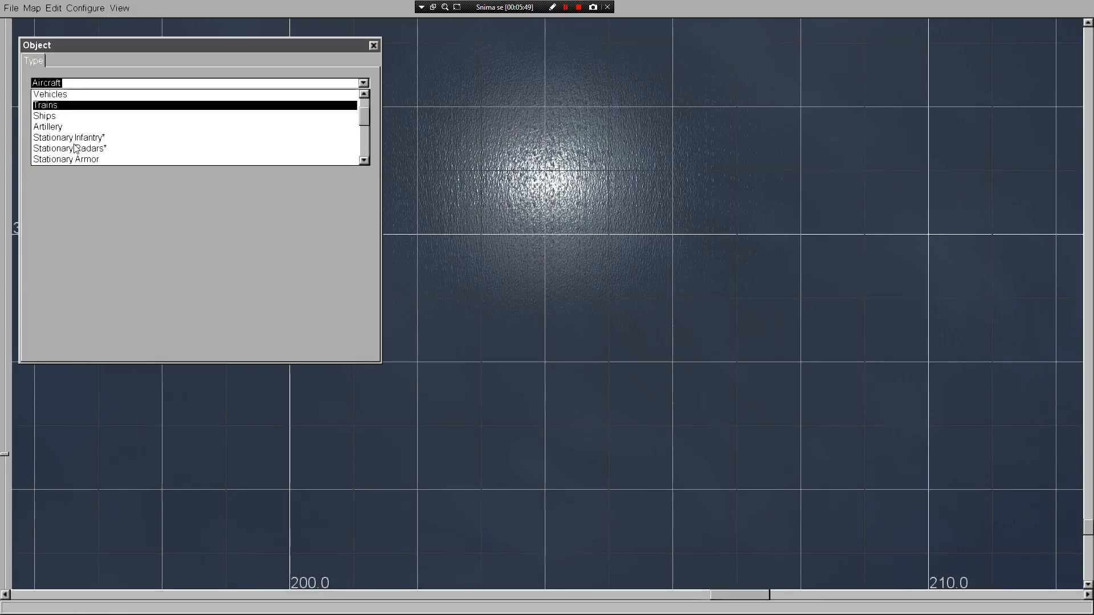
pyautogui.scroll(-2, 100, 147)
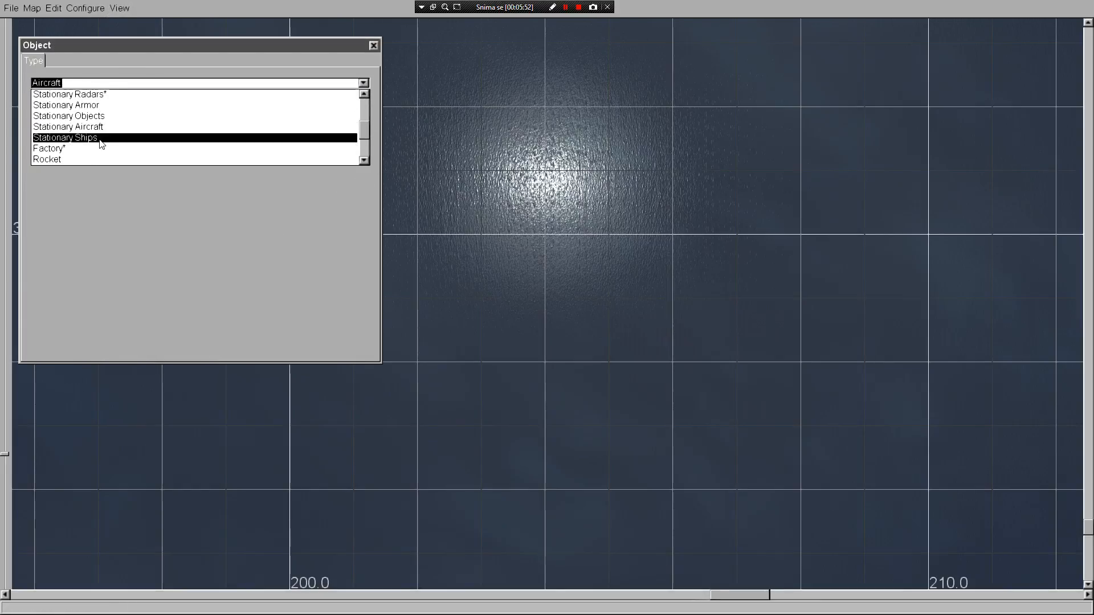
pyautogui.click(101, 139)
pyautogui.click(363, 97)
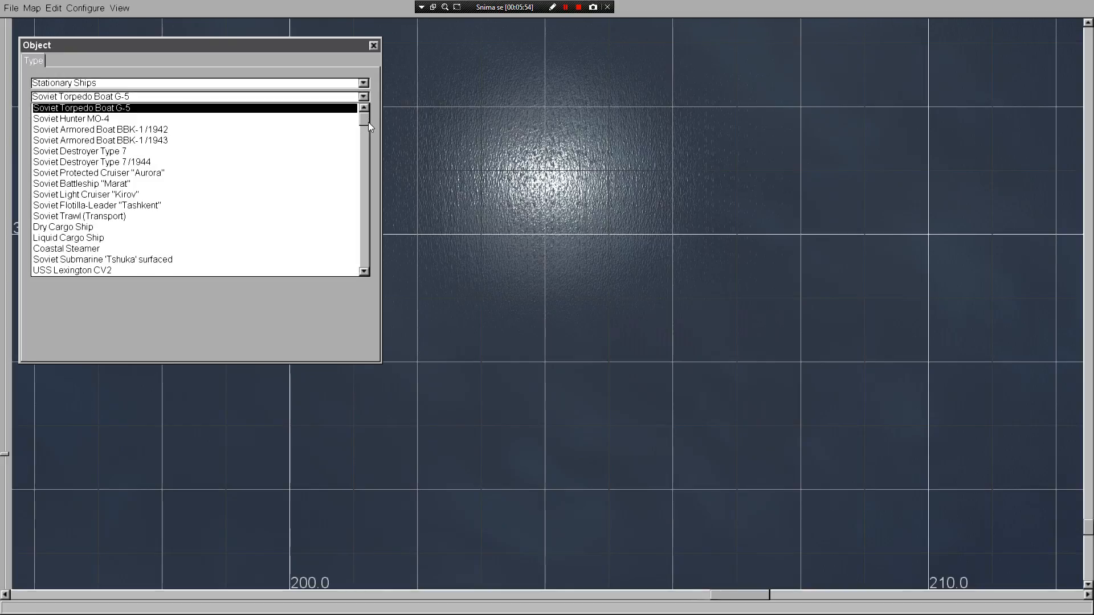
pyautogui.moveTo(368, 121); pyautogui.dragTo(367, 129)
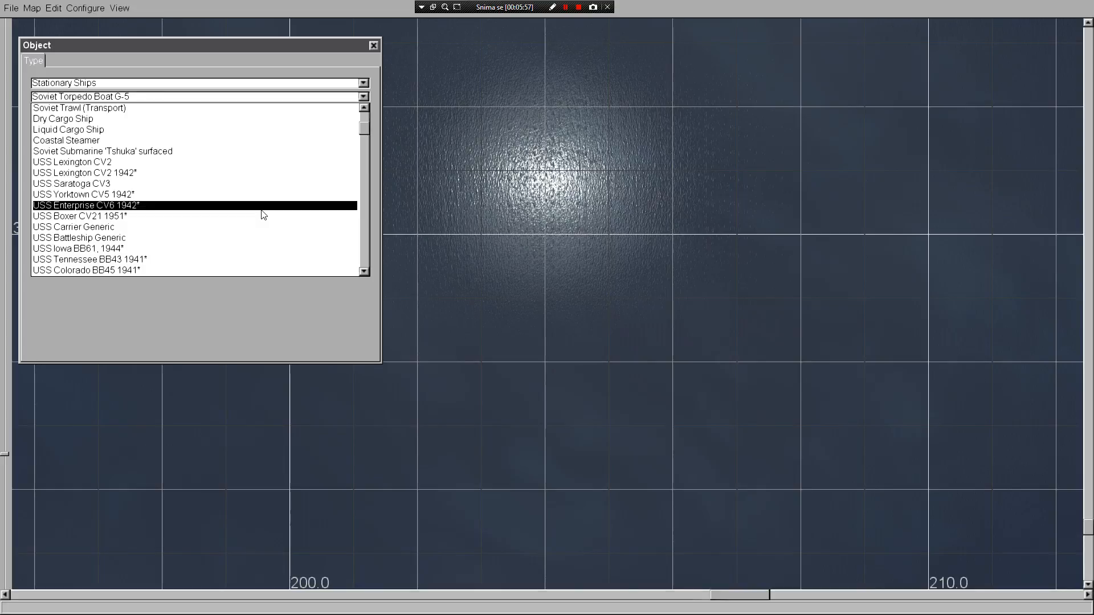
pyautogui.click(262, 208)
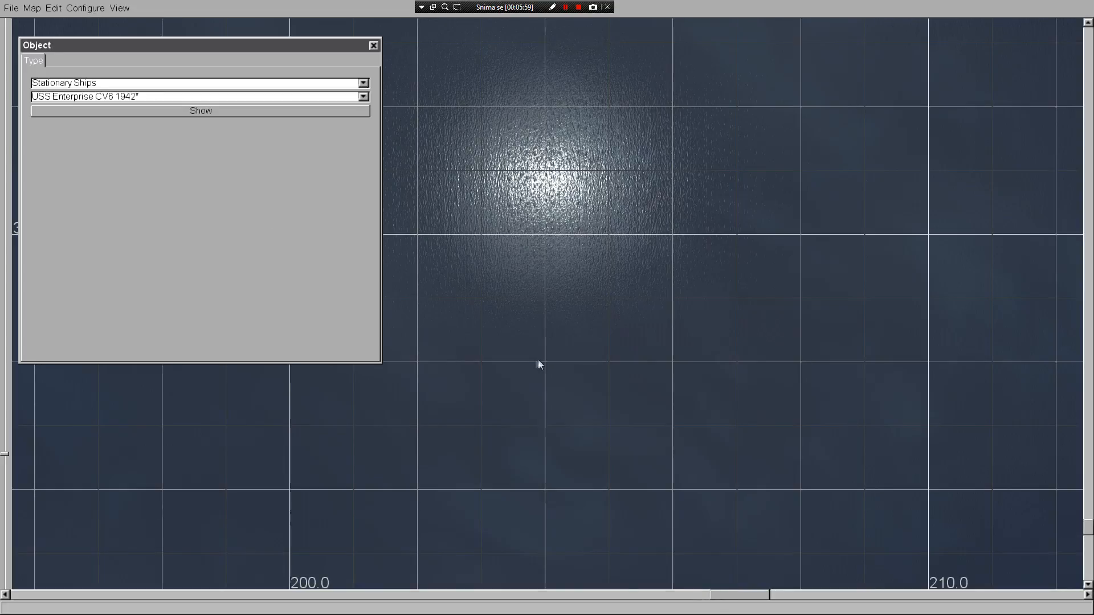
pyautogui.moveTo(549, 360); pyautogui.dragTo(550, 360)
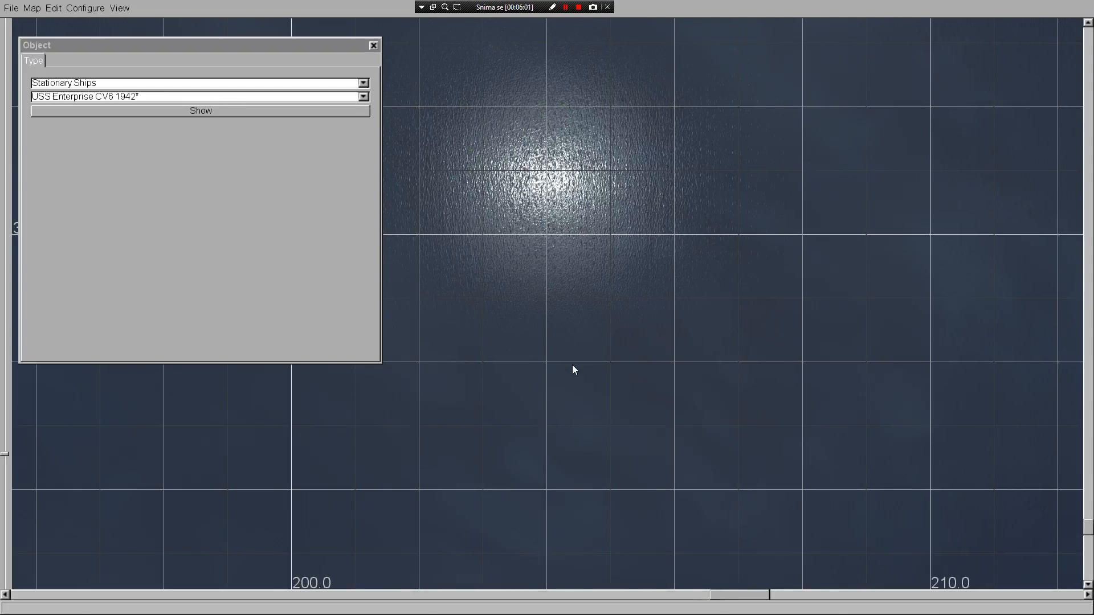
# - Insert the USS Enterprise carrier on the sea and unselect it
pyautogui.press('Insert')
pyautogui.scroll(10, 566, 361)
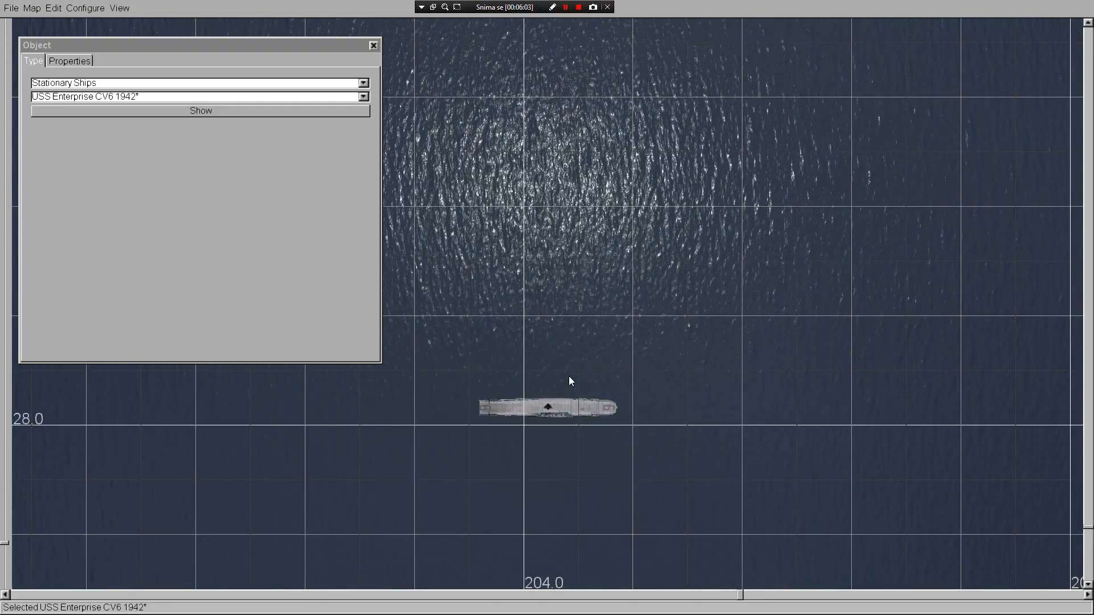
pyautogui.rightClick(572, 345)
pyautogui.click(591, 353)
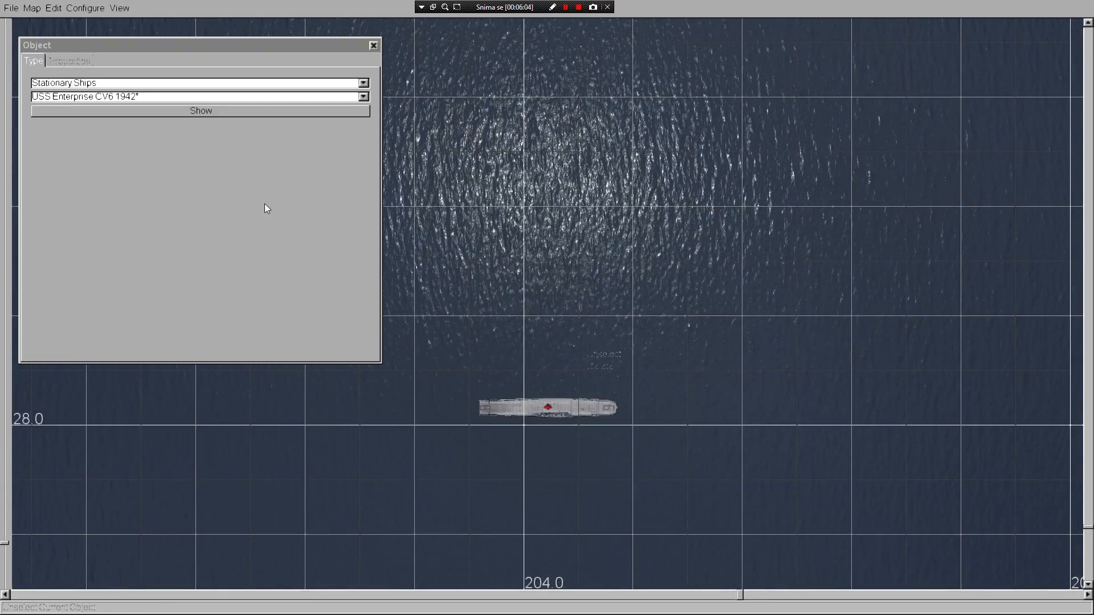
# - Choose Landing Ship Dock* and place one near the carrier, nudging it slightly north
pyautogui.click(158, 96)
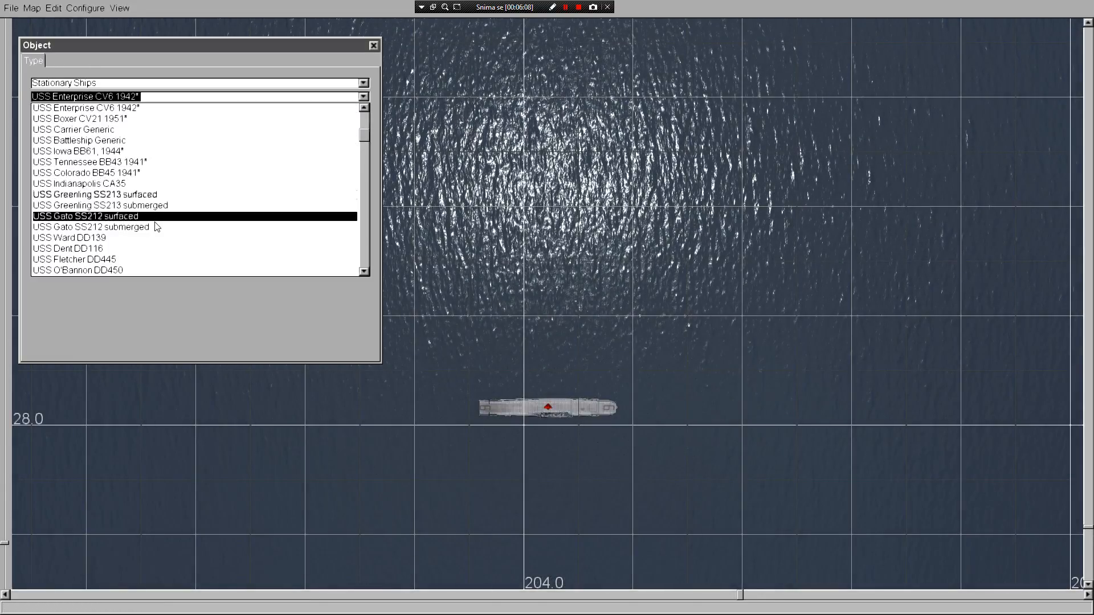
pyautogui.scroll(-4, 158, 219)
pyautogui.scroll(-3, 158, 209)
pyautogui.scroll(-2, 153, 172)
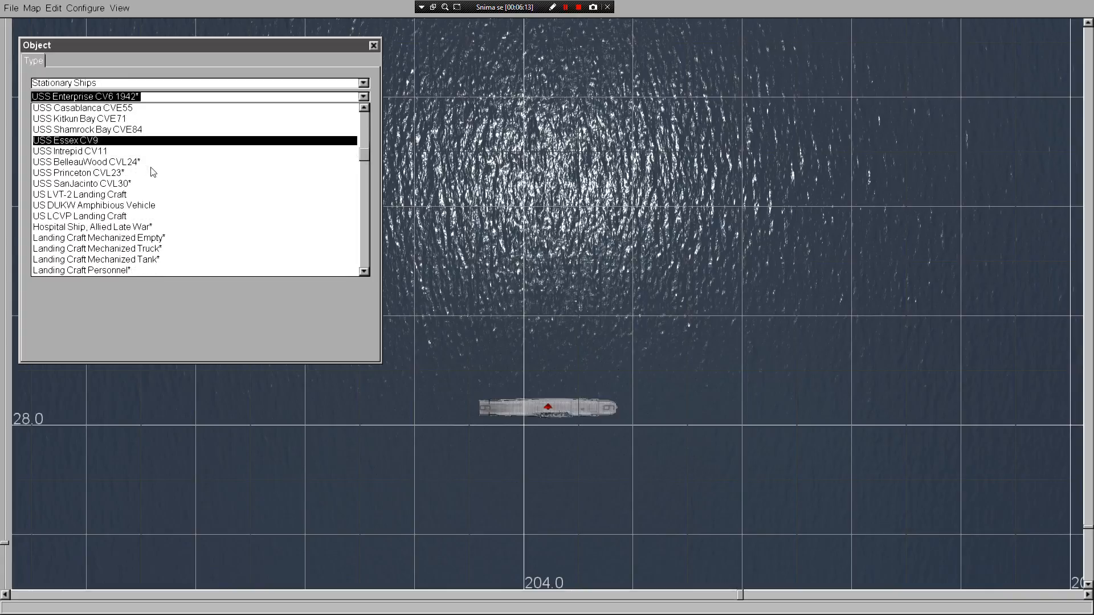
pyautogui.scroll(-2, 153, 172)
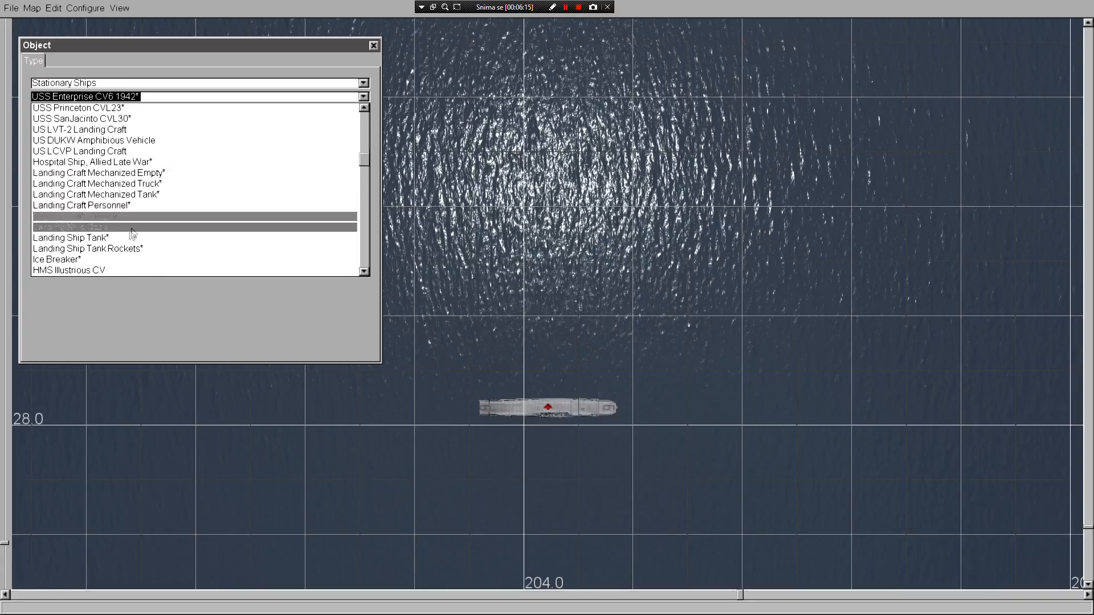
pyautogui.click(133, 229)
pyautogui.click(719, 248)
pyautogui.scroll(3, 761, 265)
pyautogui.scroll(2, 781, 357)
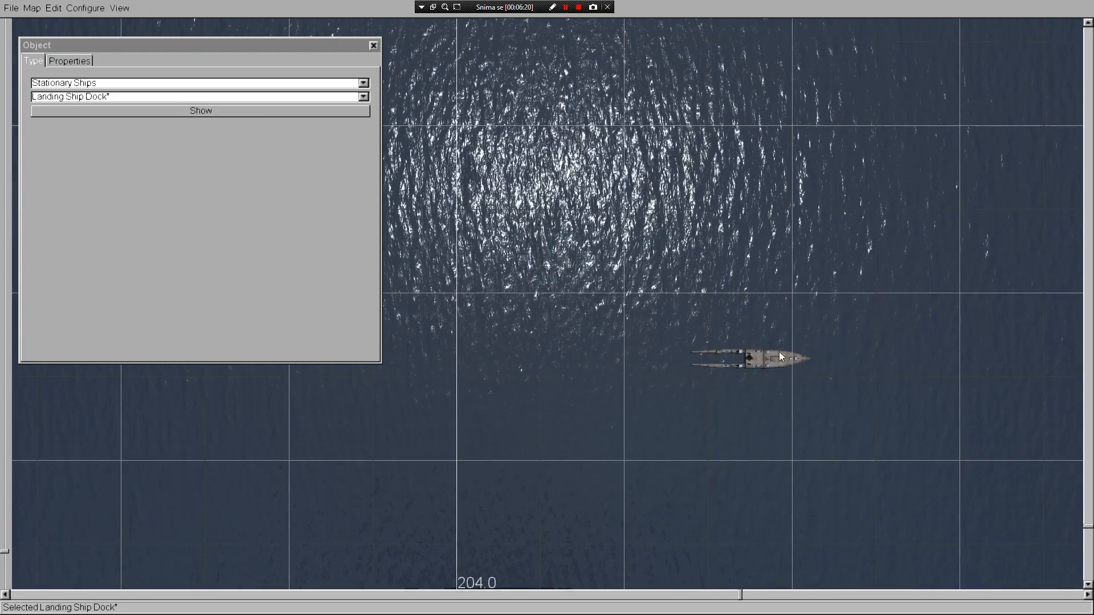
pyautogui.moveTo(752, 357); pyautogui.dragTo(753, 321)
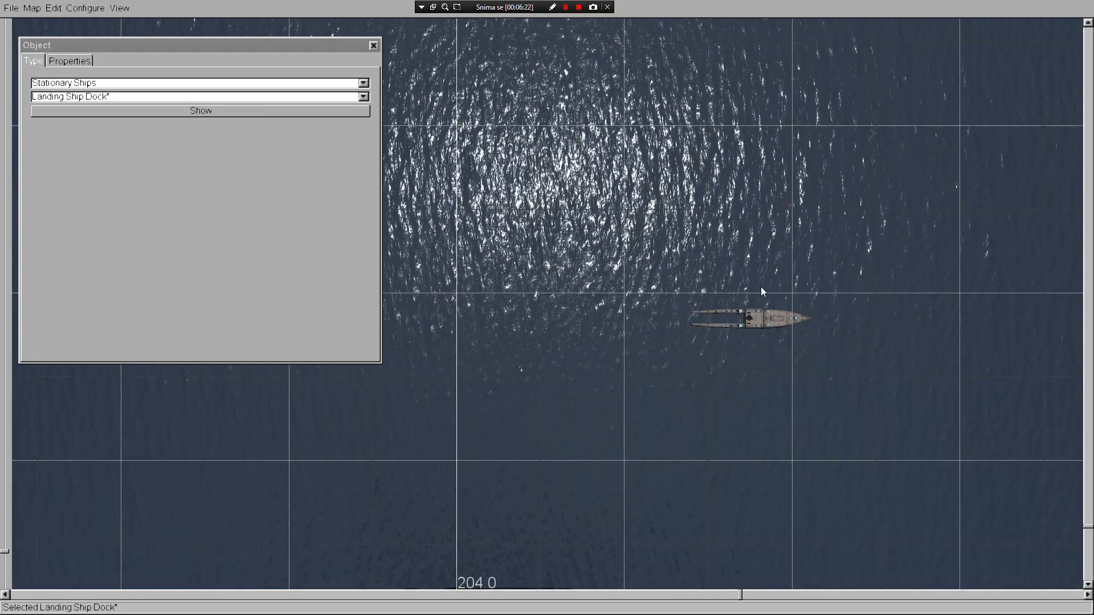
# - Unselect it and place a second Landing Ship Dock further north
pyautogui.scroll(3, 750, 327)
pyautogui.scroll(-3, 750, 327)
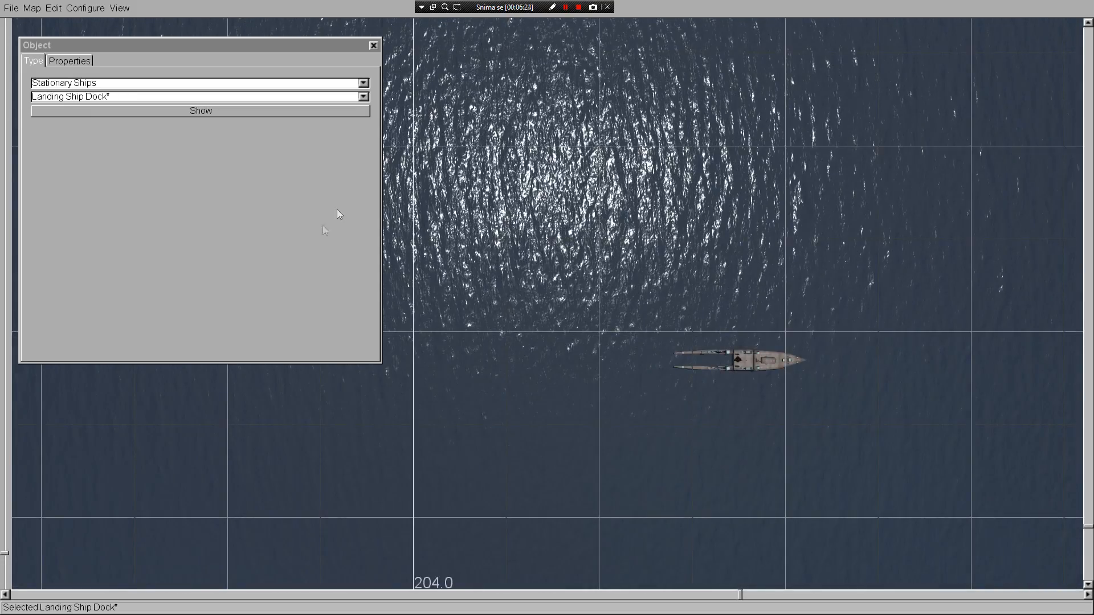
pyautogui.rightClick(635, 286)
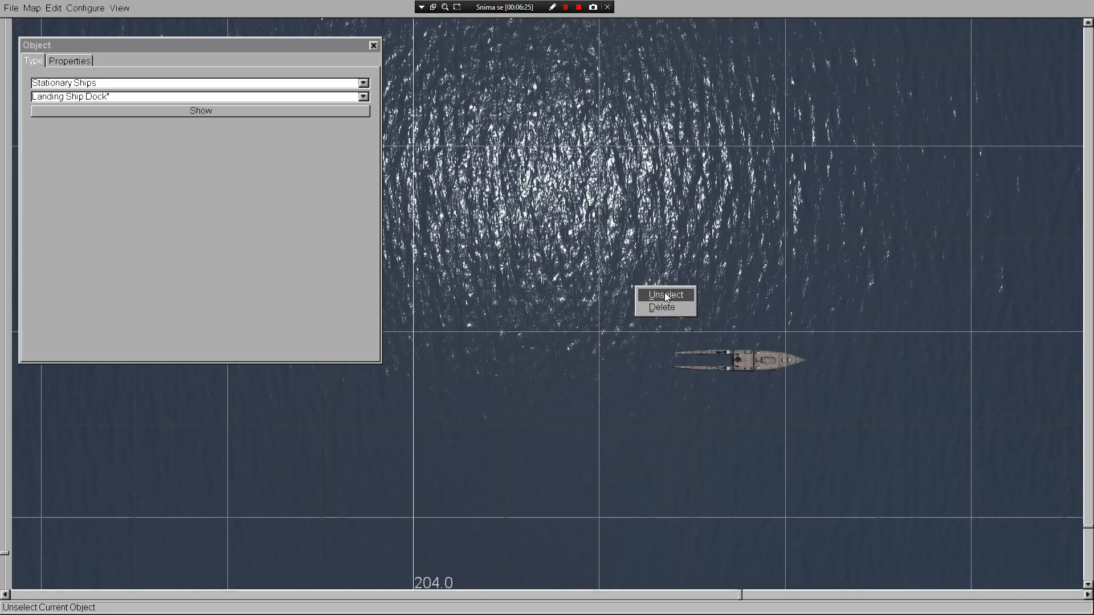
pyautogui.click(665, 294)
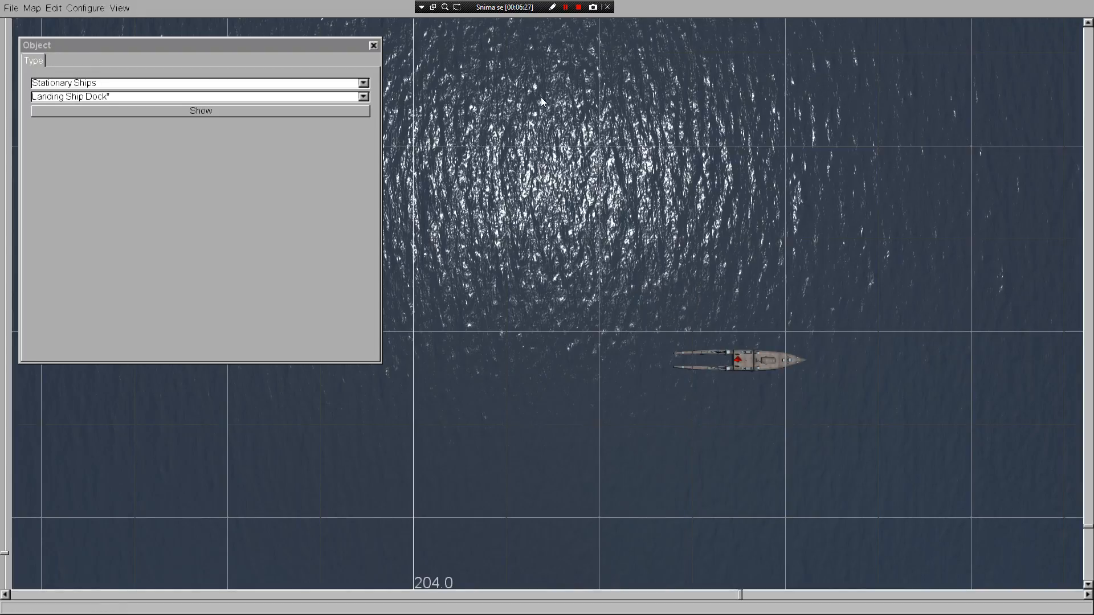
pyautogui.click(551, 141)
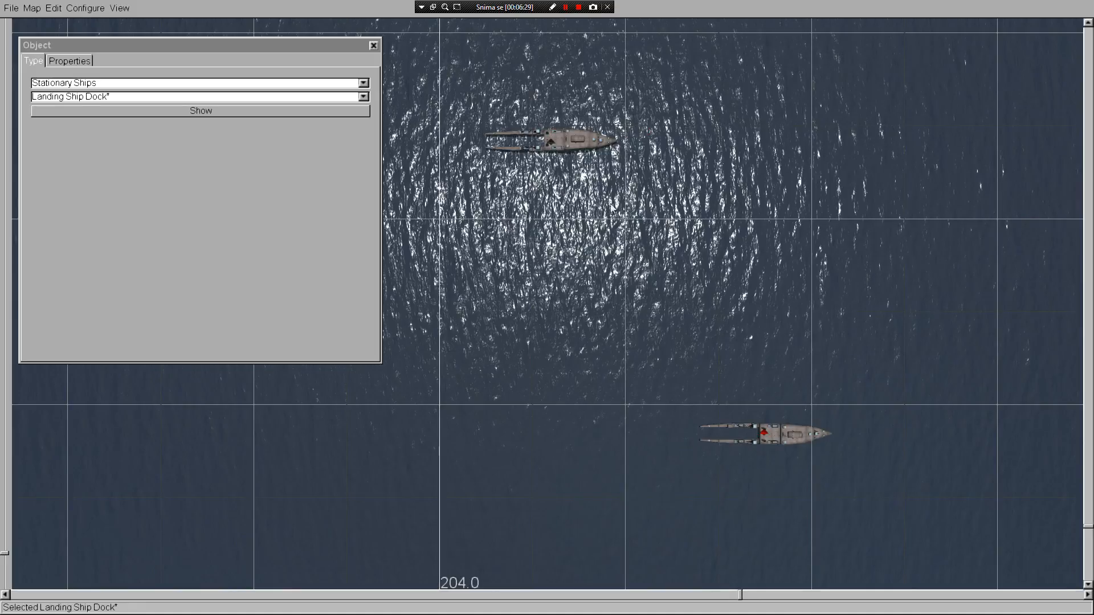
pyautogui.rightClick(637, 232)
# - Place two Landing Ship Tanks on the water near the fleet and unselect them
pyautogui.click(655, 238)
pyautogui.click(145, 98)
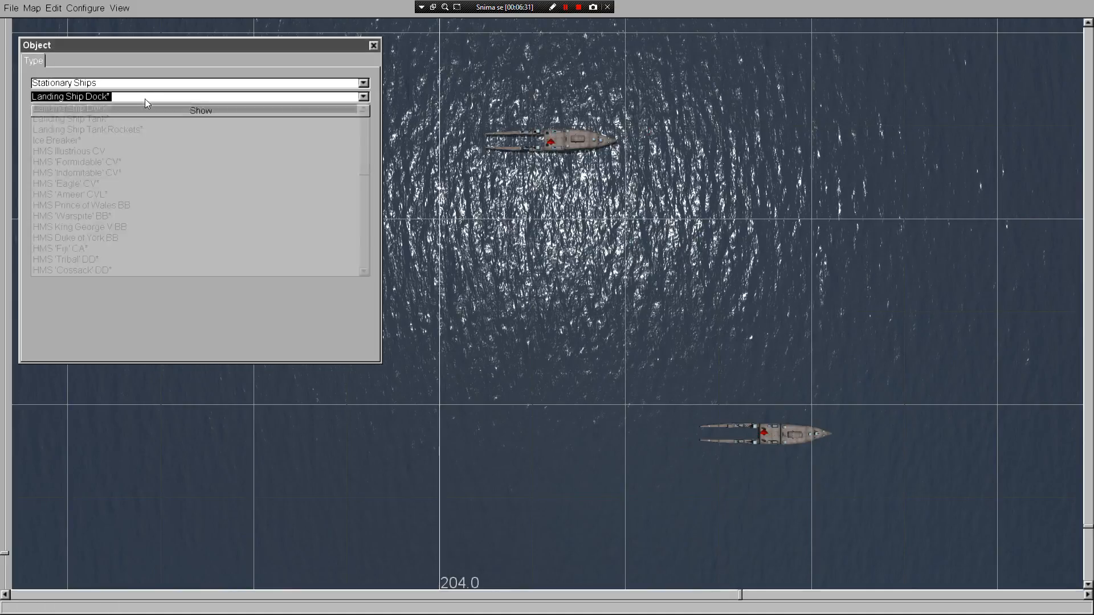
pyautogui.click(143, 119)
pyautogui.moveTo(1090, 307); pyautogui.dragTo(865, 300)
pyautogui.click(864, 299)
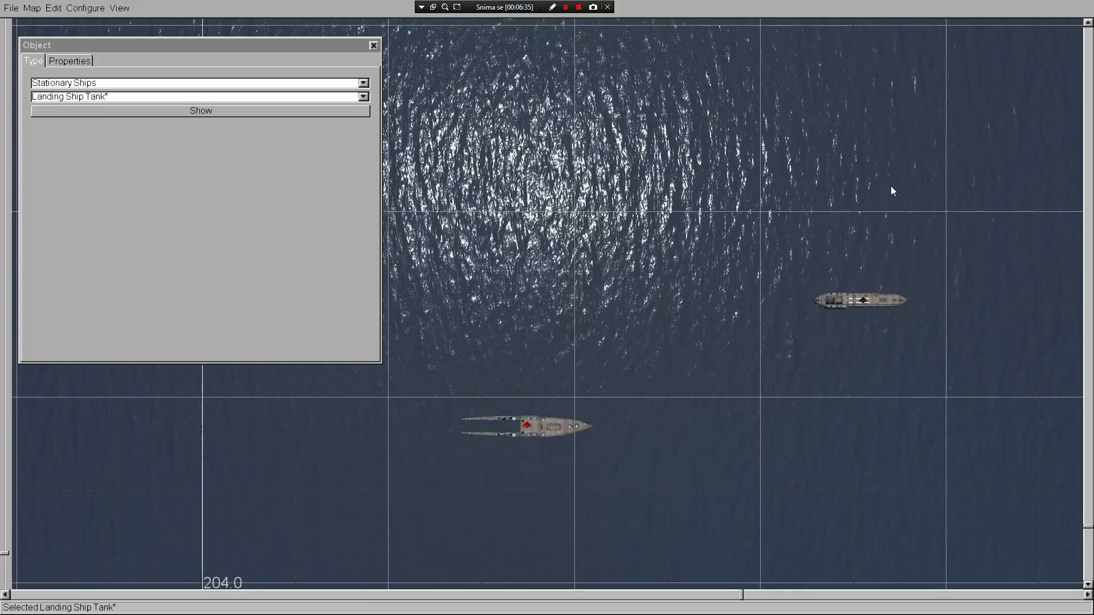
pyautogui.scroll(2, 840, 222)
pyautogui.moveTo(824, 199); pyautogui.dragTo(943, 194)
pyautogui.click(955, 119)
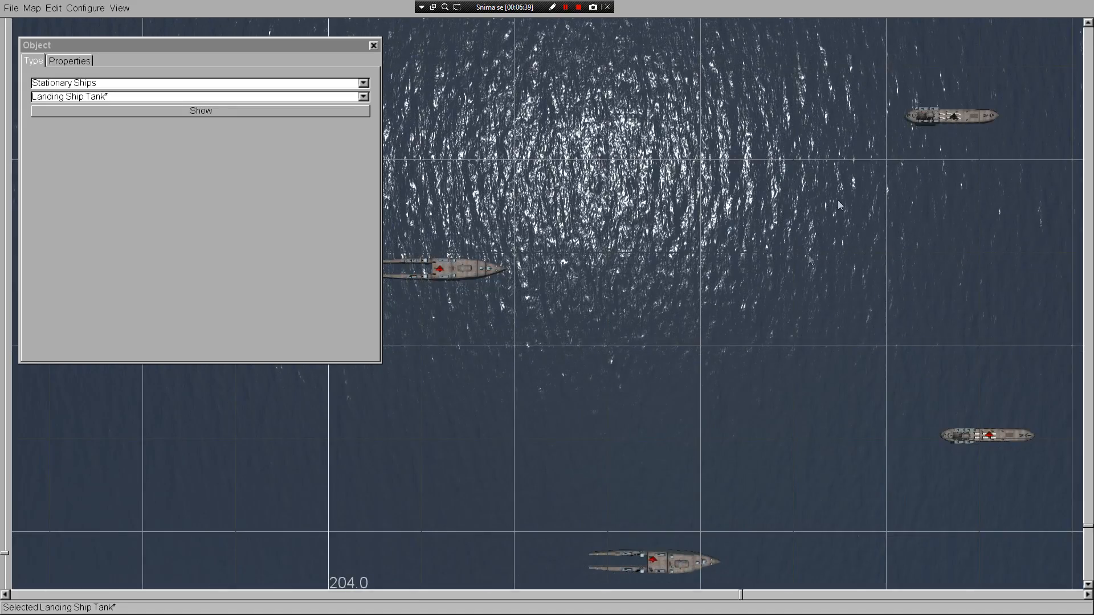
pyautogui.rightClick(788, 334)
pyautogui.click(801, 343)
# - Place two Landing Ship Tank Rockets vessels near the fleet and unselect them
pyautogui.scroll(-3, 659, 376)
pyautogui.scroll(4, 496, 389)
pyautogui.click(189, 98)
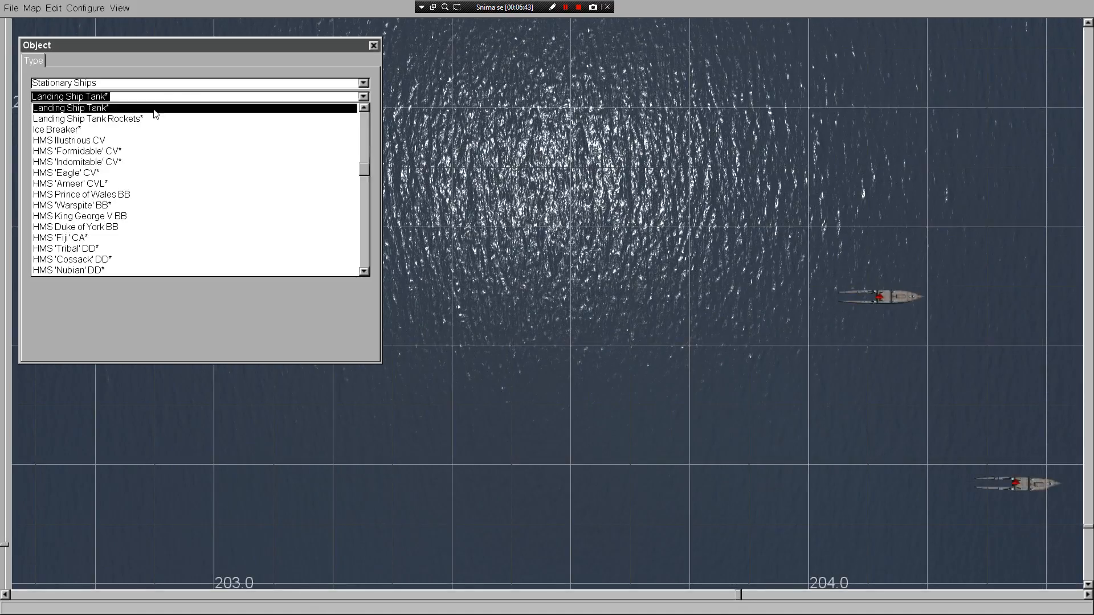
pyautogui.click(144, 120)
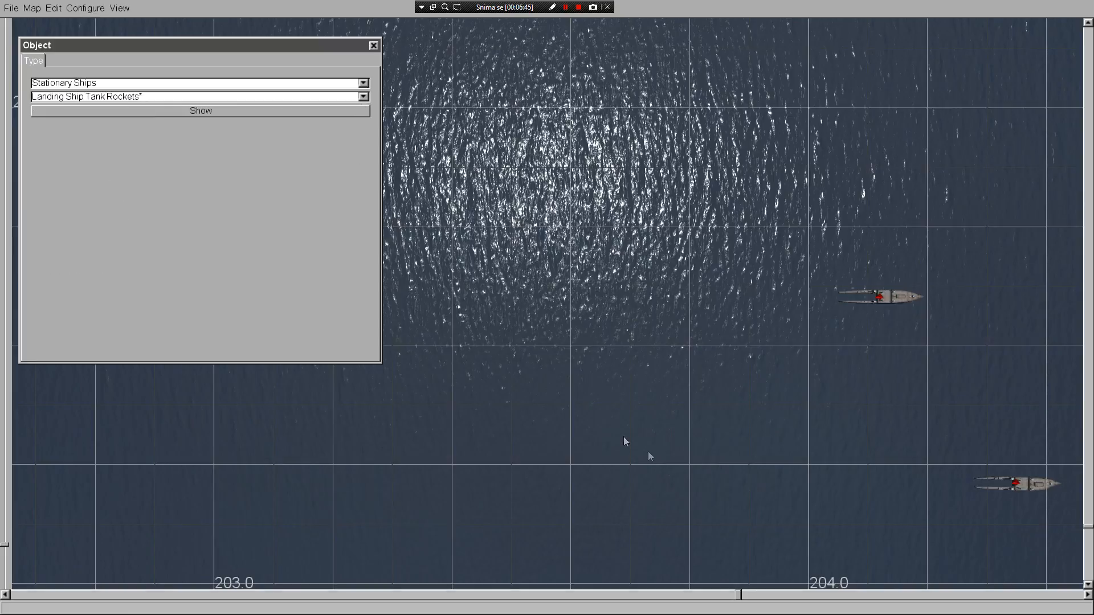
pyautogui.click(619, 405)
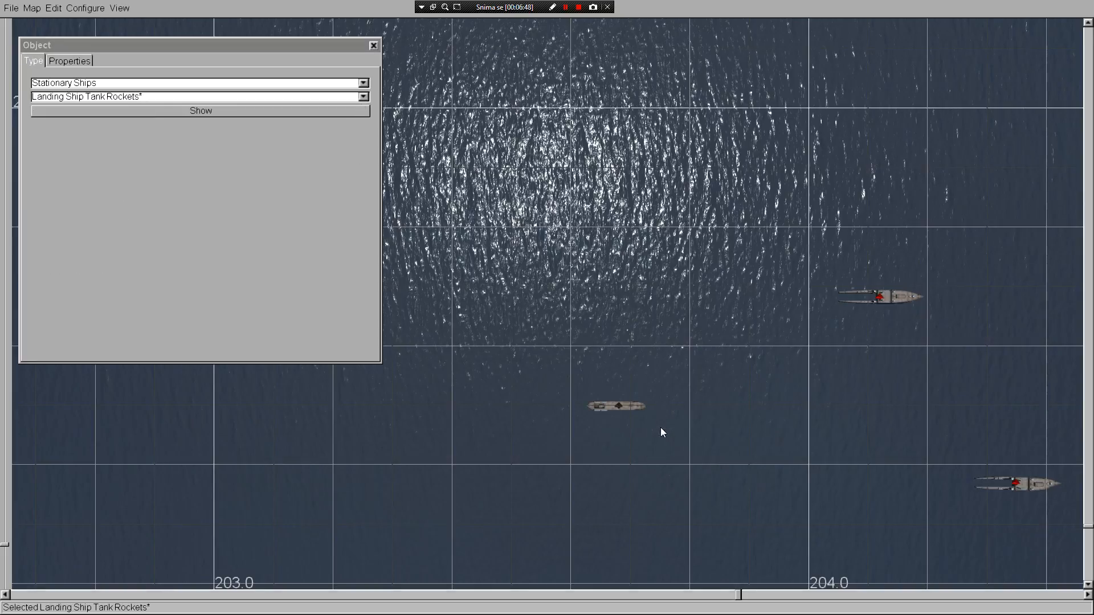
pyautogui.scroll(5, 609, 406)
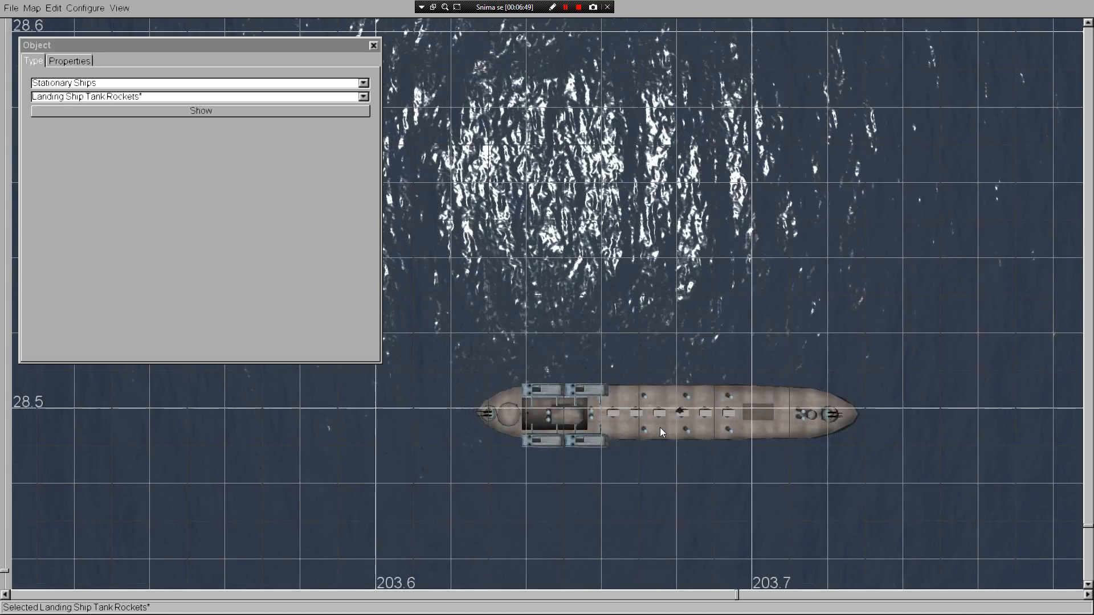
pyautogui.scroll(-10, 661, 427)
pyautogui.click(741, 558)
pyautogui.rightClick(725, 502)
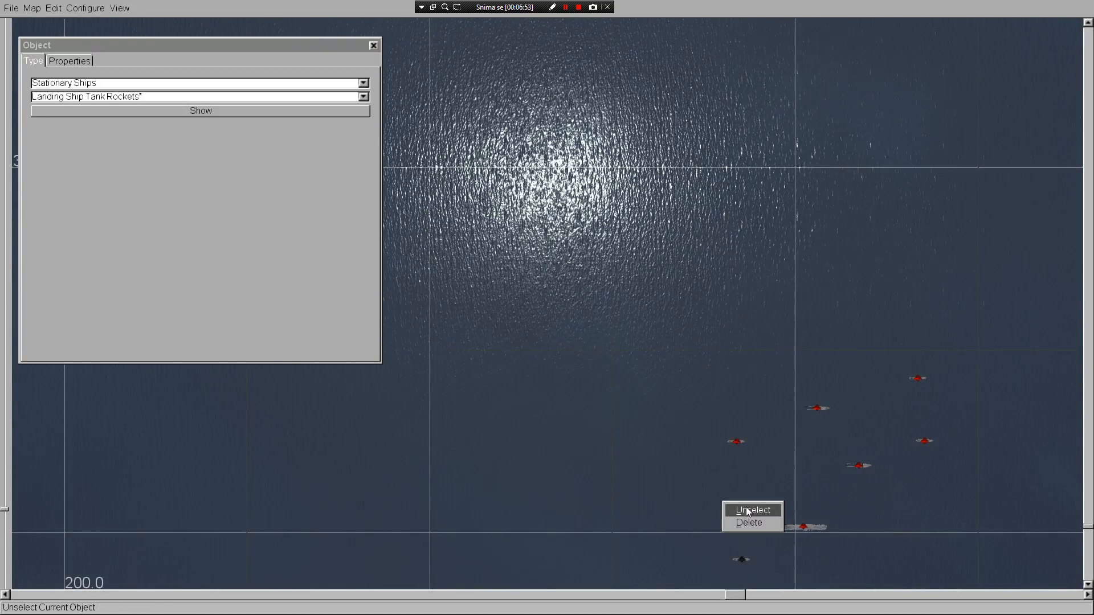
pyautogui.click(749, 510)
# - Preview the Landing Craft Mechanized variants, then settle on Landing Craft Personnel as the ship type
pyautogui.scroll(4, 672, 436)
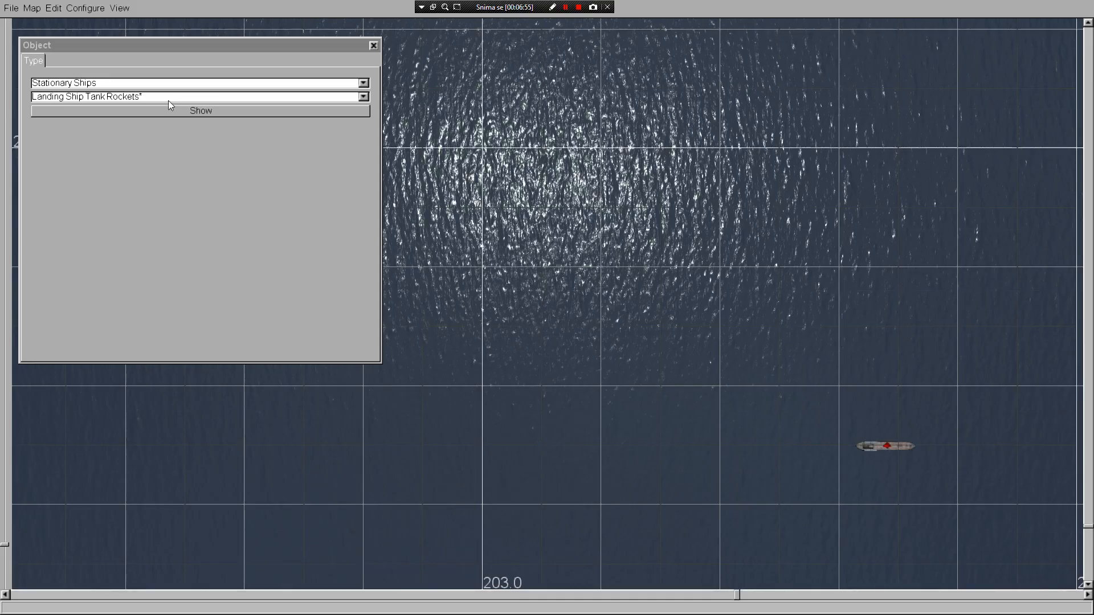
pyautogui.click(169, 101)
pyautogui.scroll(7, 99, 218)
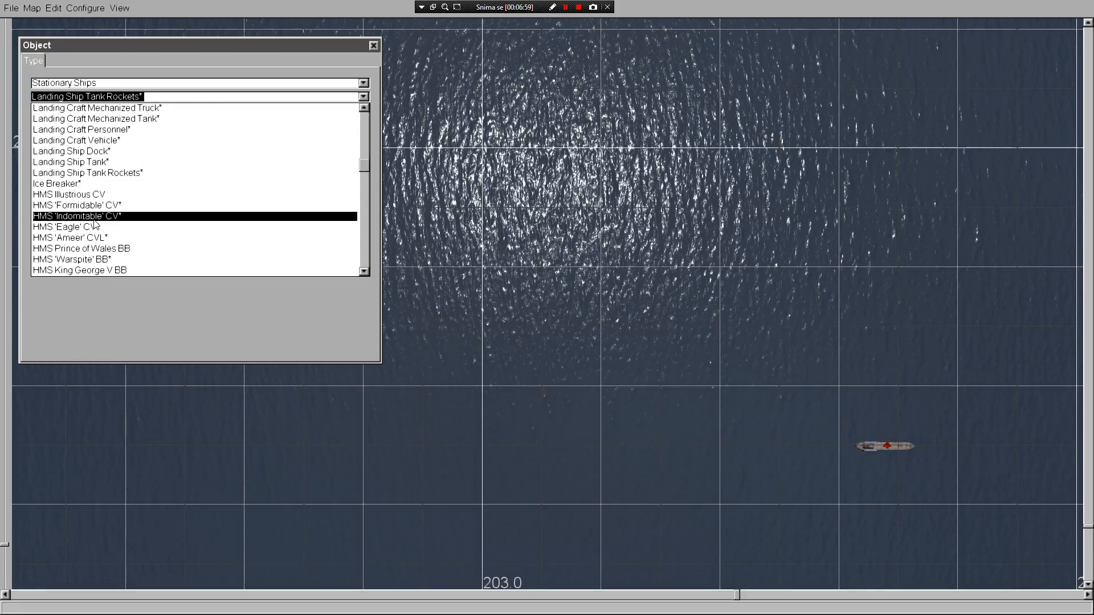
pyautogui.scroll(2, 94, 223)
pyautogui.scroll(2, 98, 234)
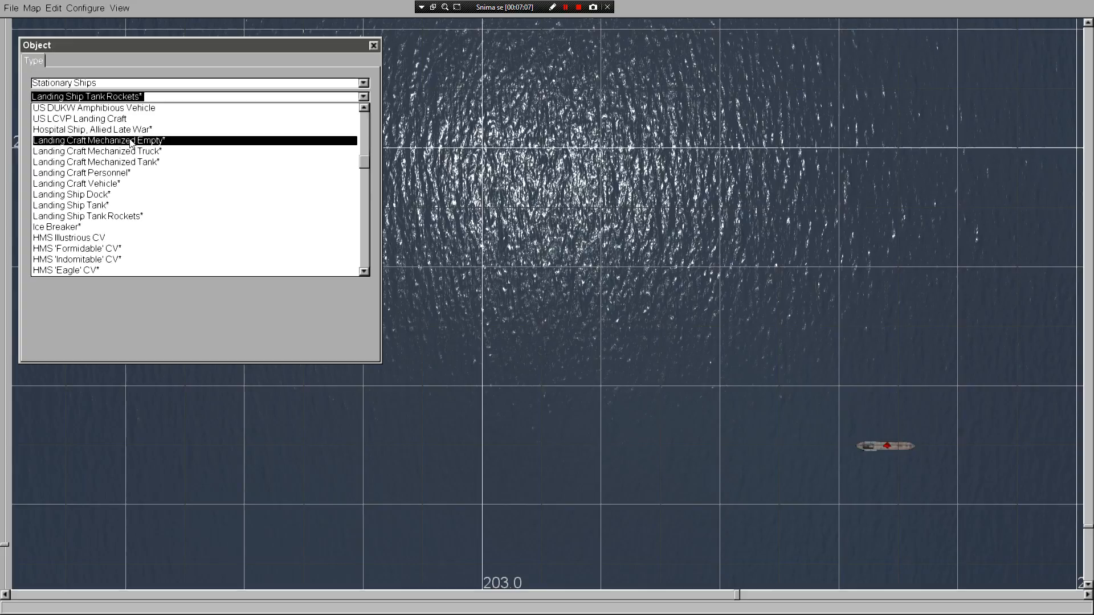
pyautogui.click(128, 141)
pyautogui.click(172, 112)
pyautogui.click(132, 97)
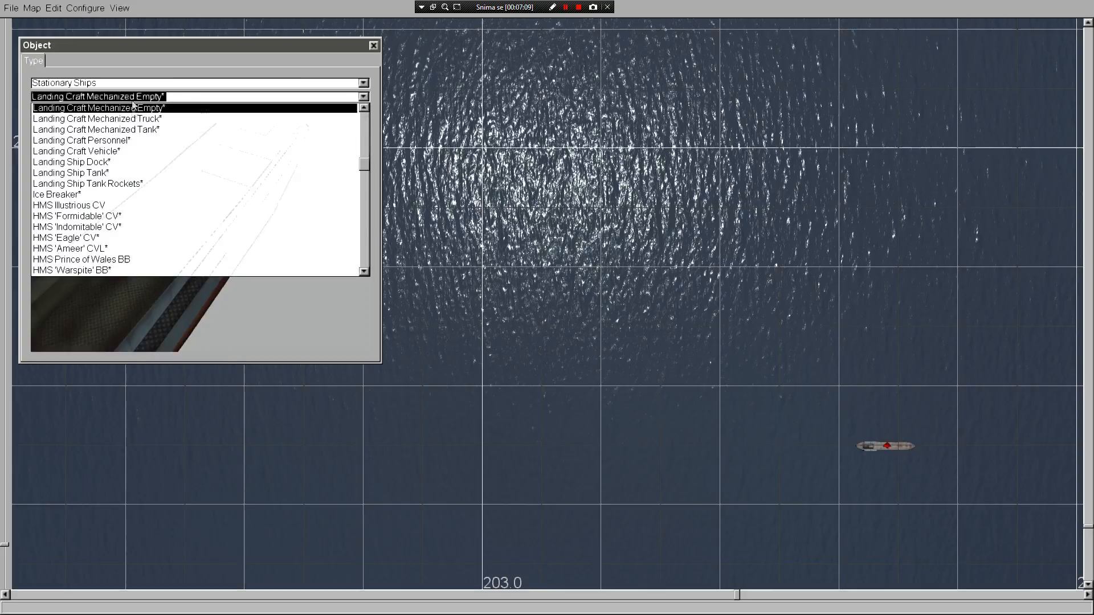
pyautogui.click(143, 114)
pyautogui.click(141, 97)
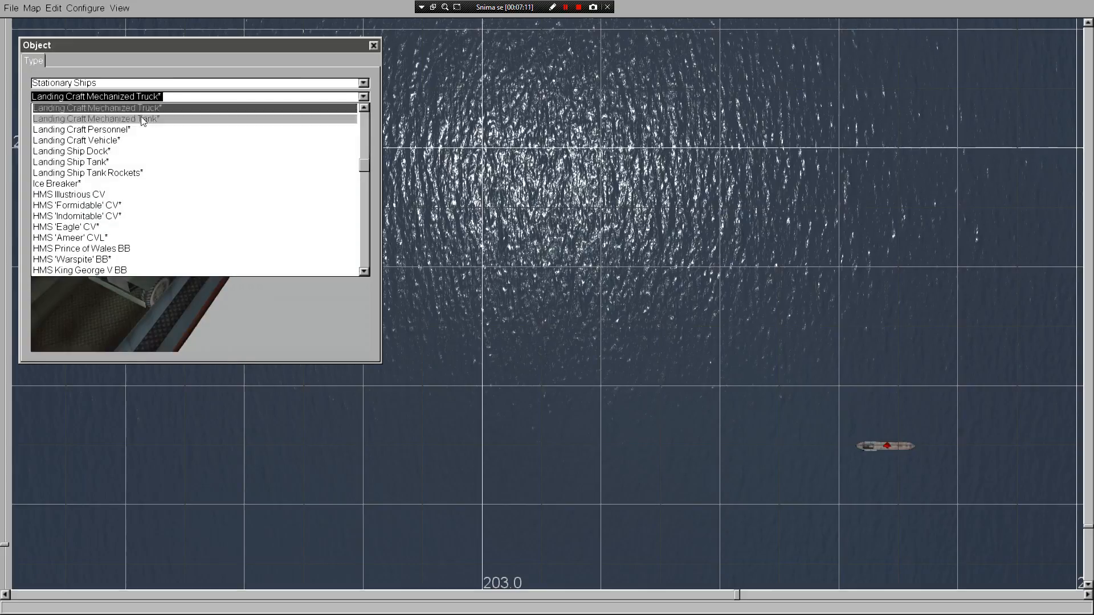
pyautogui.click(141, 125)
pyautogui.click(118, 98)
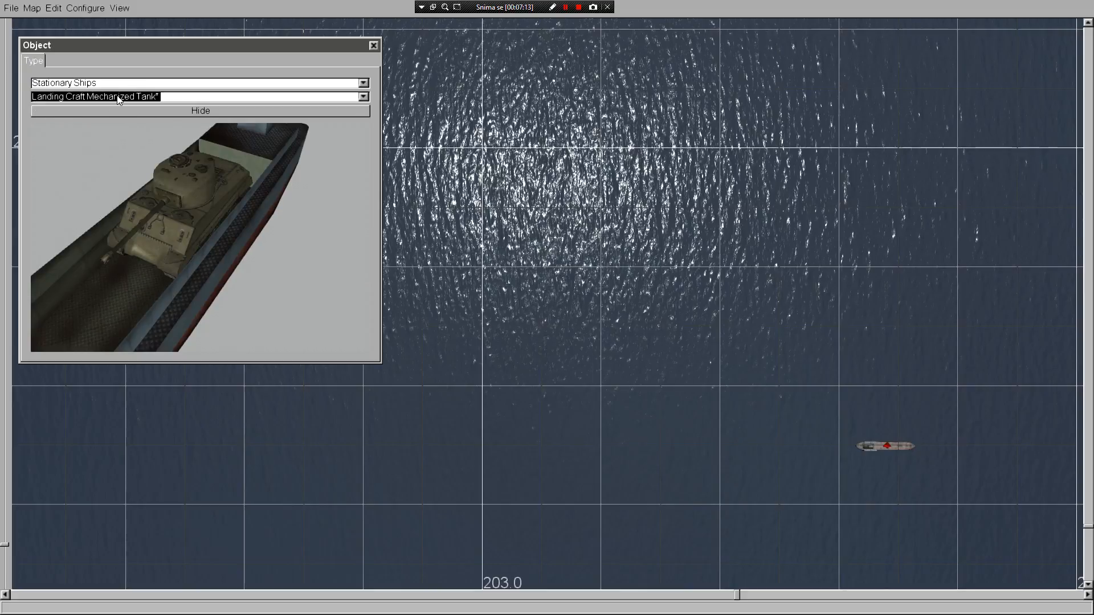
pyautogui.click(98, 119)
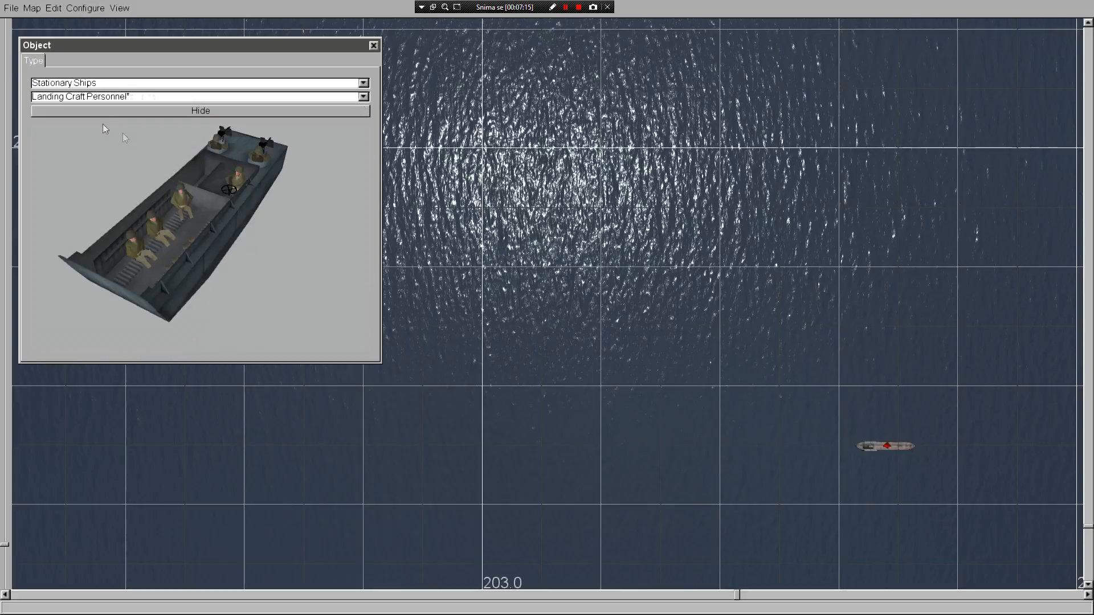
# - Place four Landing Craft Personnel around the fleet and unselect the last one
pyautogui.moveTo(764, 400); pyautogui.dragTo(564, 403)
pyautogui.moveTo(703, 418); pyautogui.dragTo(540, 394)
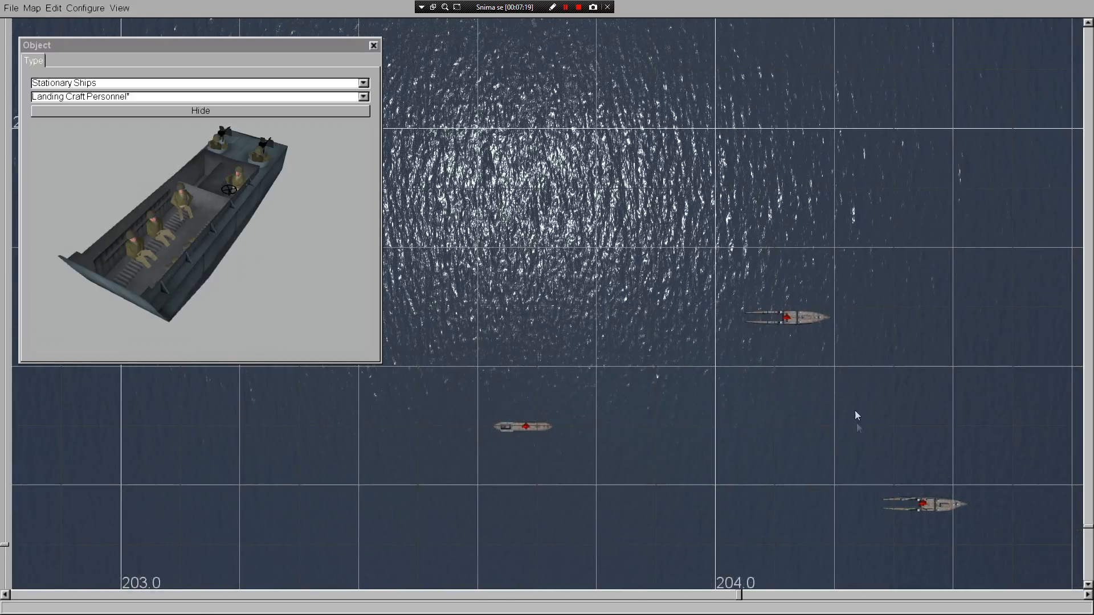
pyautogui.click(890, 371)
pyautogui.click(742, 269)
pyautogui.click(996, 497)
pyautogui.moveTo(1011, 534); pyautogui.dragTo(996, 401, button='right')
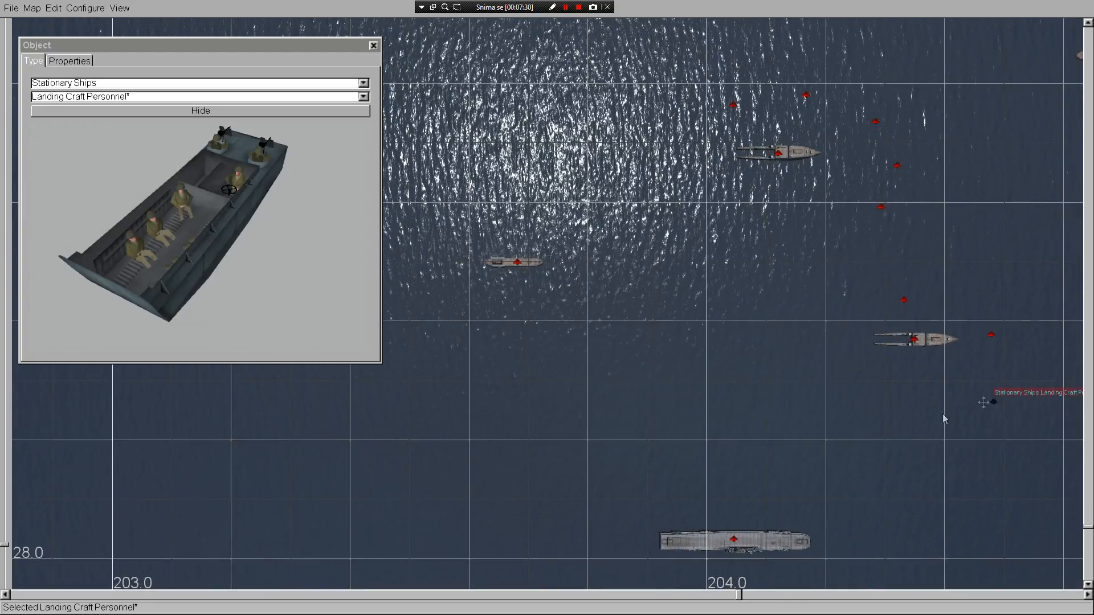
pyautogui.click(811, 400)
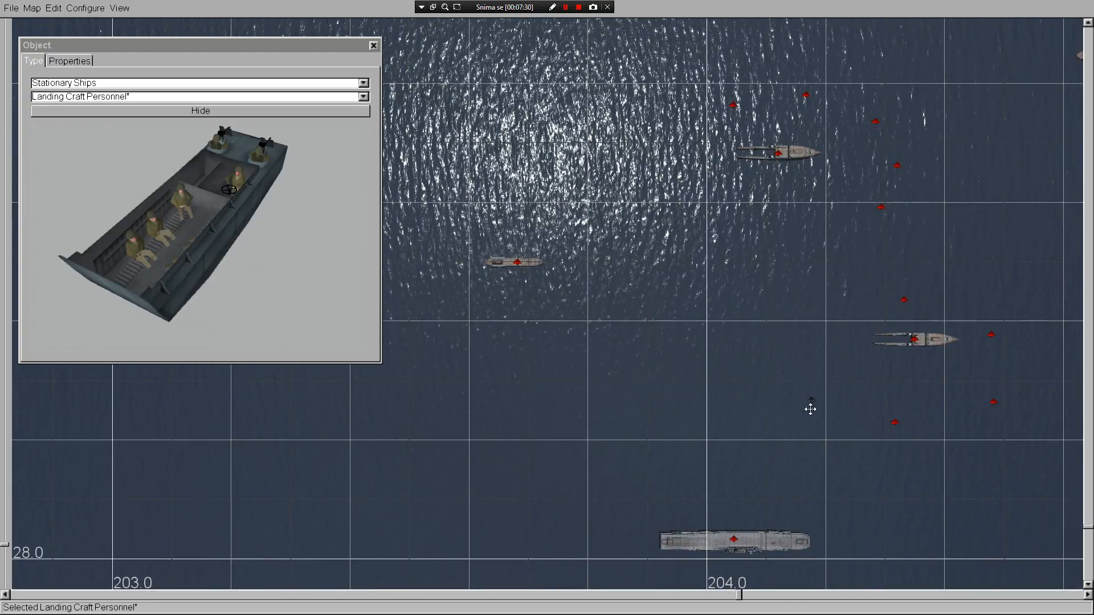
pyautogui.rightClick(640, 439)
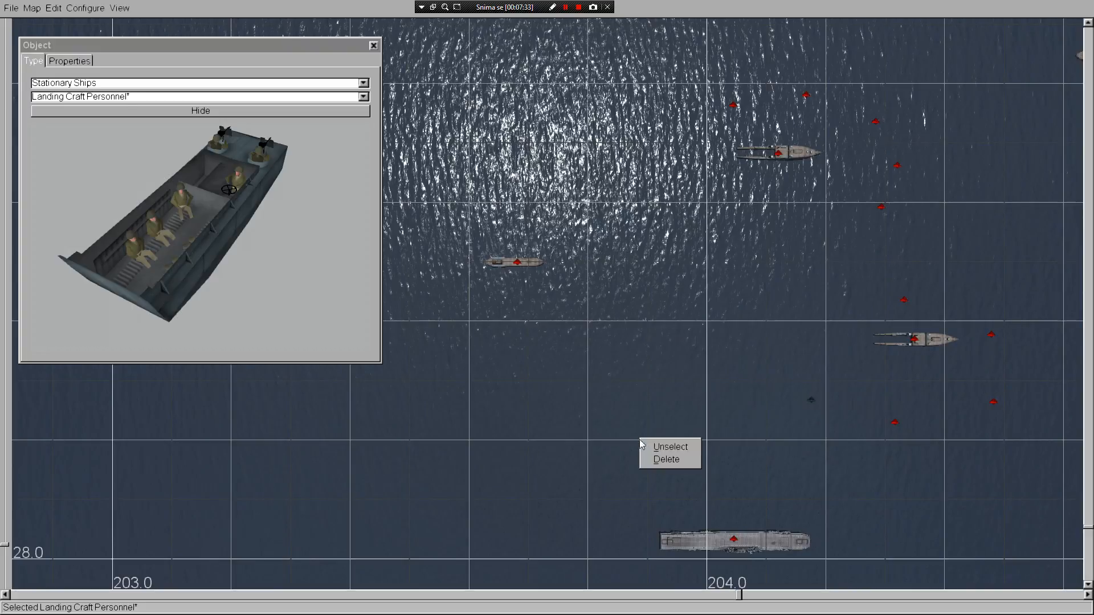
pyautogui.click(647, 443)
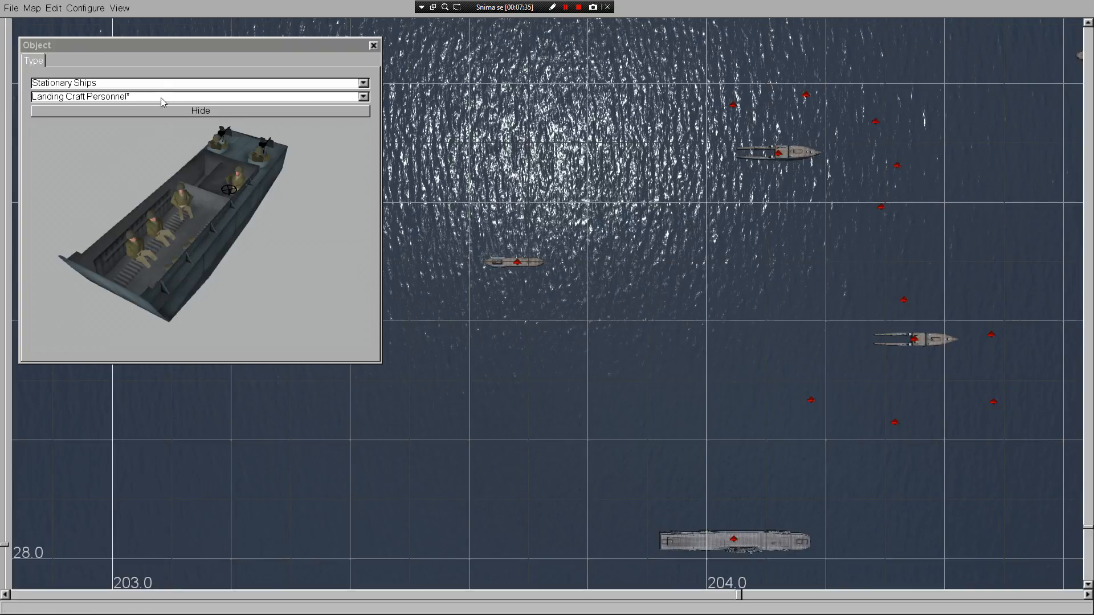
pyautogui.click(160, 97)
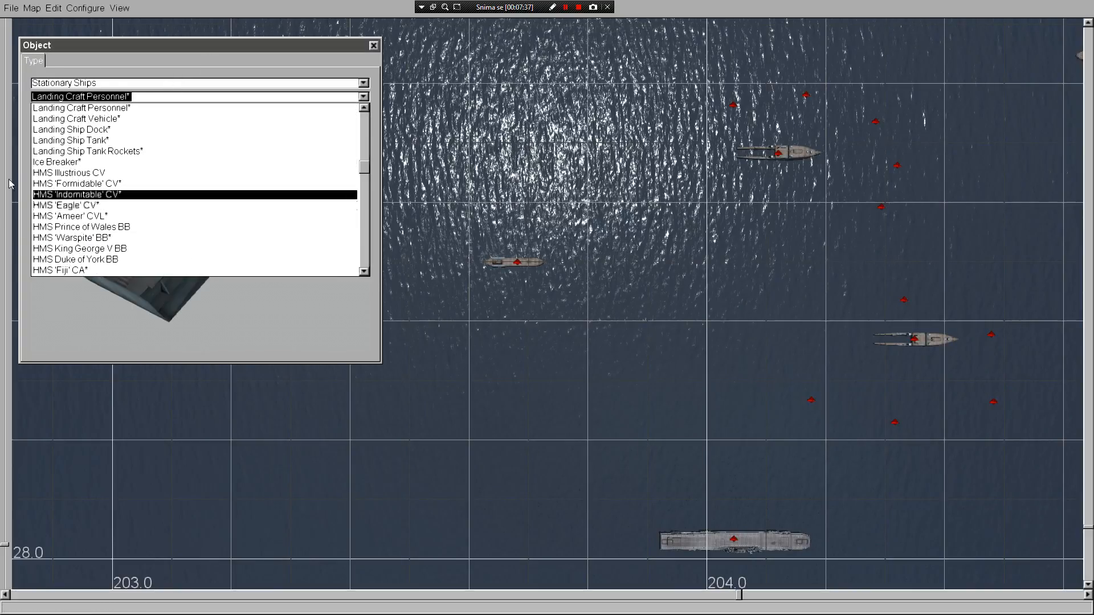
# - Choose Landing Craft Vehicle* and place two near the fleet, then unselect them
pyautogui.click(143, 120)
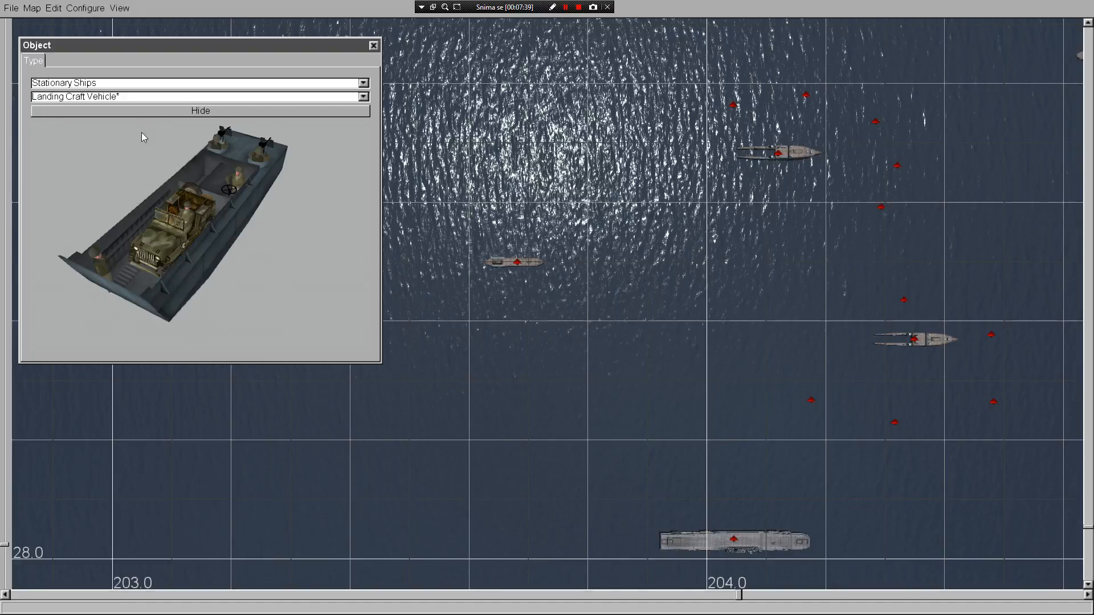
pyautogui.moveTo(765, 343); pyautogui.dragTo(547, 468)
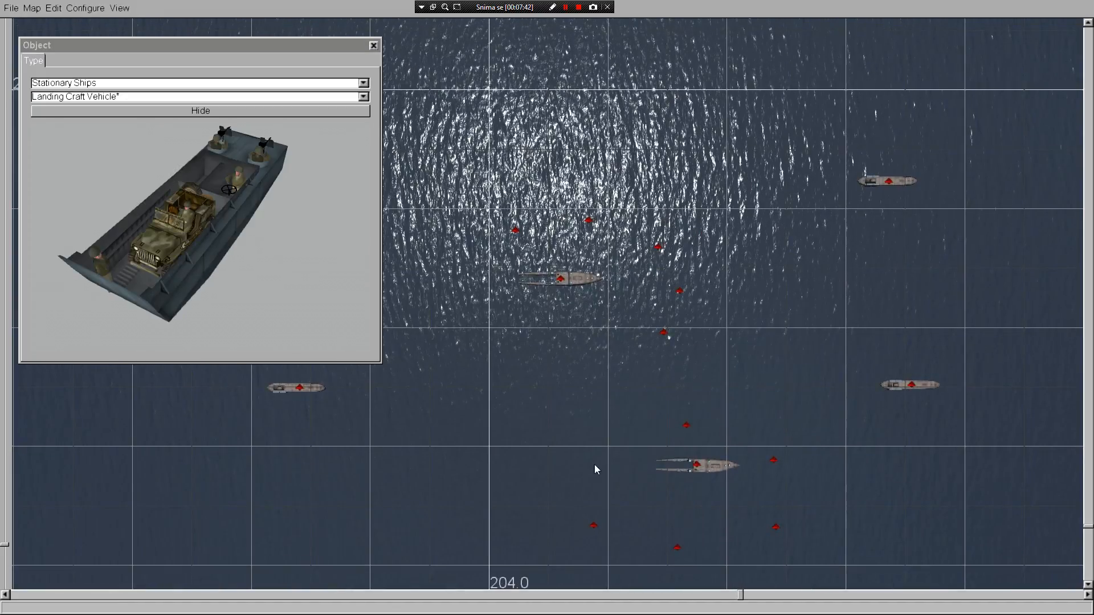
pyautogui.click(846, 505)
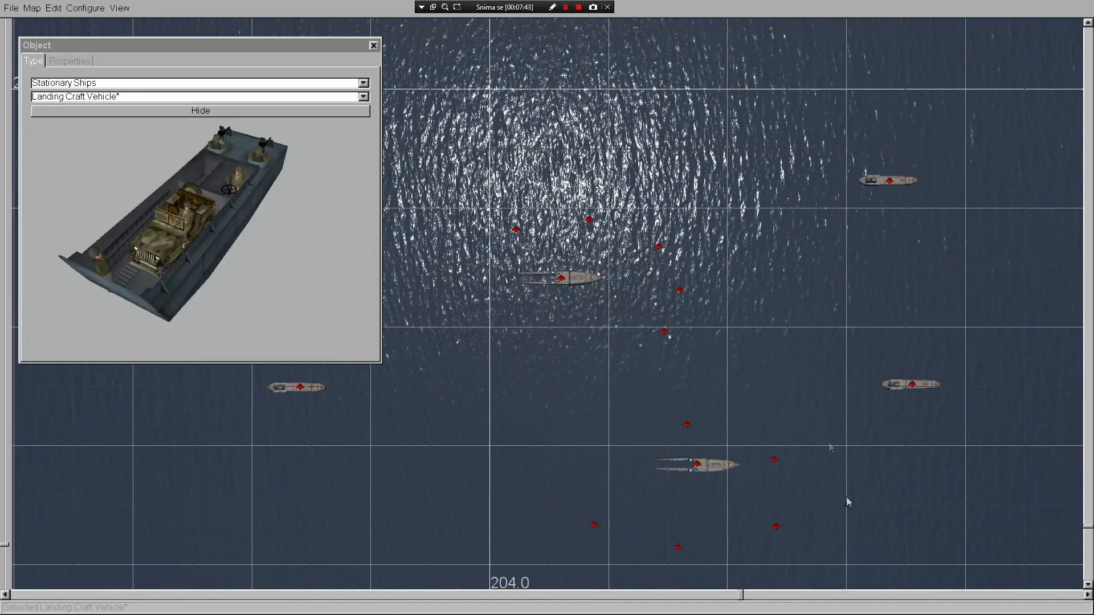
pyautogui.click(738, 232)
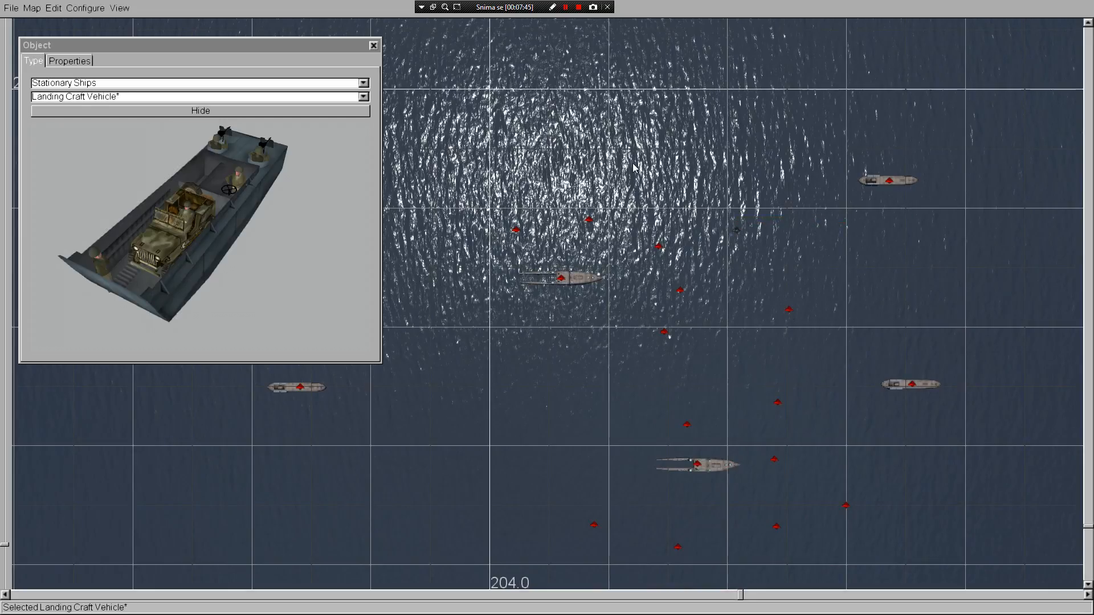
pyautogui.rightClick(476, 482)
pyautogui.click(497, 491)
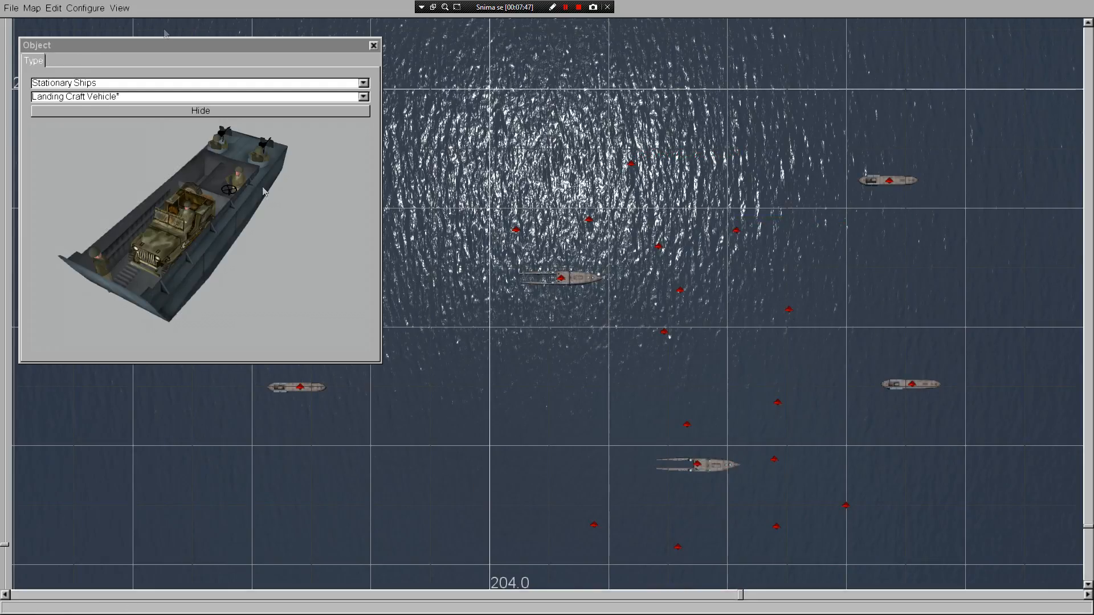
# - Scroll through the list of available stationary ship types
pyautogui.click(137, 100)
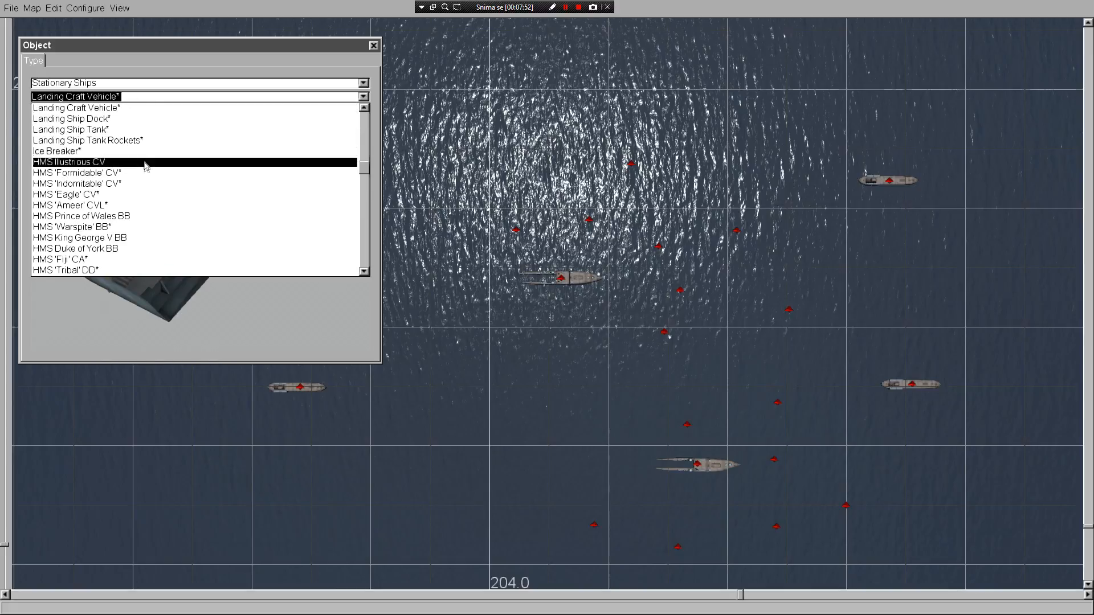
pyautogui.scroll(-3, 147, 171)
pyautogui.scroll(-10, 147, 174)
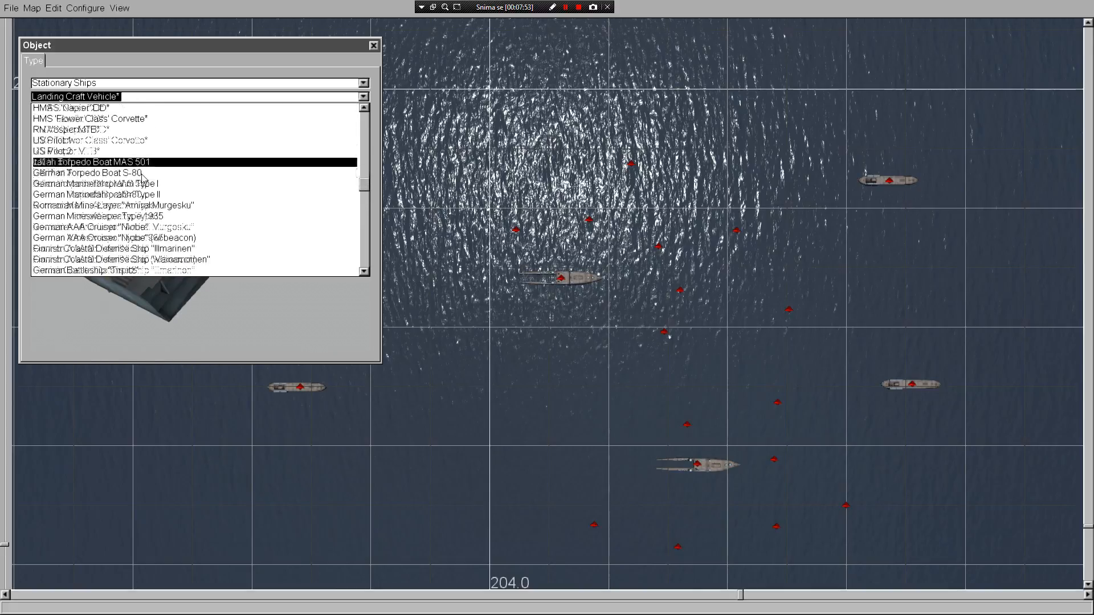
pyautogui.scroll(-10, 168, 195)
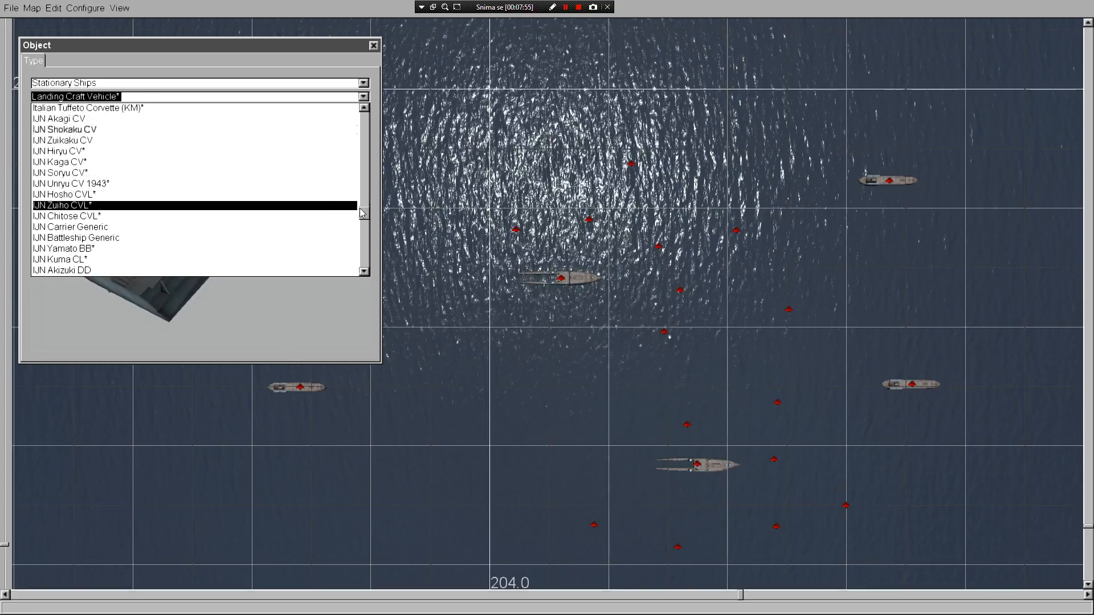
pyautogui.moveTo(365, 215); pyautogui.dragTo(362, 254)
pyautogui.scroll(5, 245, 245)
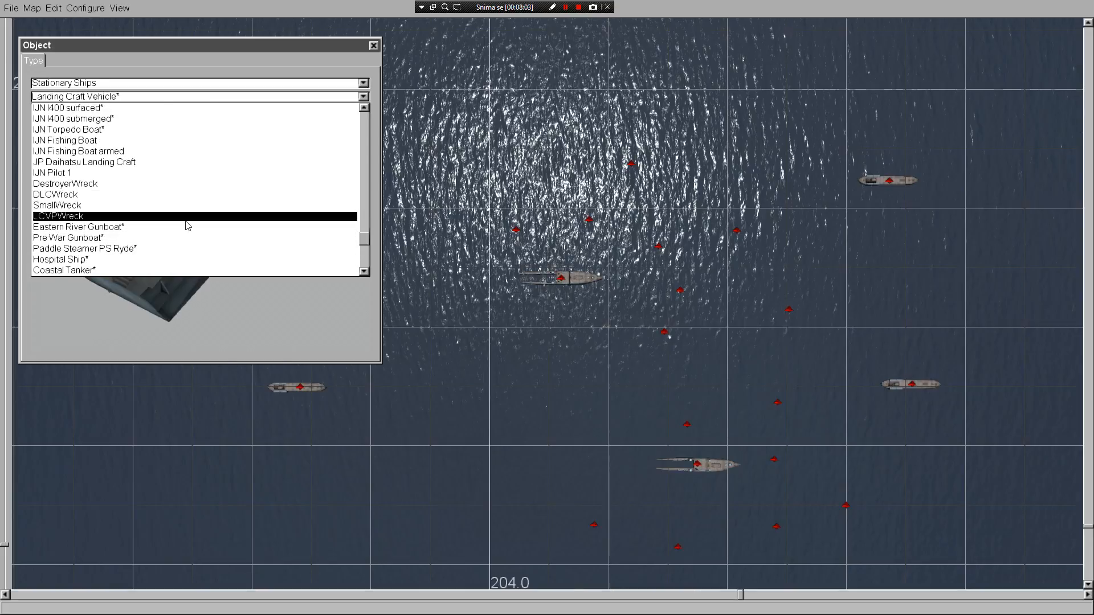
pyautogui.scroll(-2, 187, 225)
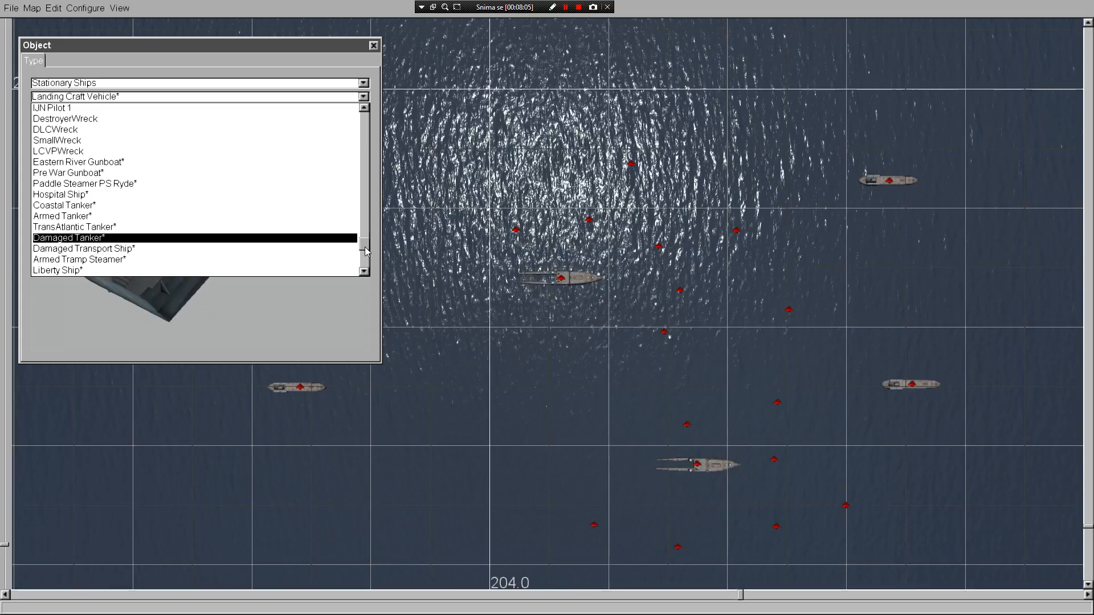
pyautogui.moveTo(365, 252); pyautogui.dragTo(367, 150)
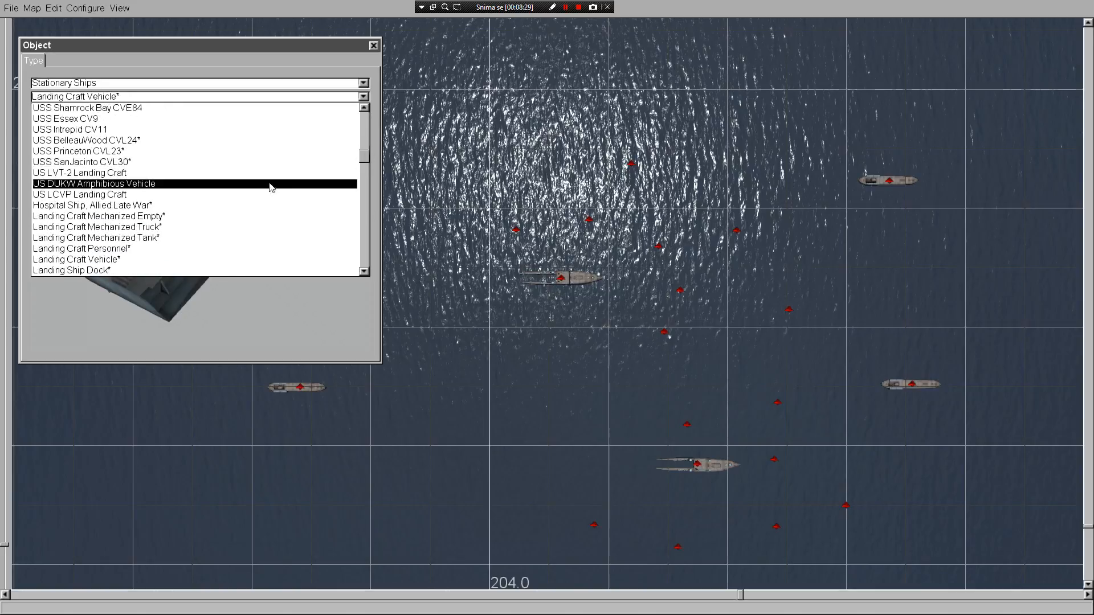
# - Browse the landing-craft ship types, previewing the DUKW, LCVP and LVT-2
pyautogui.click(266, 184)
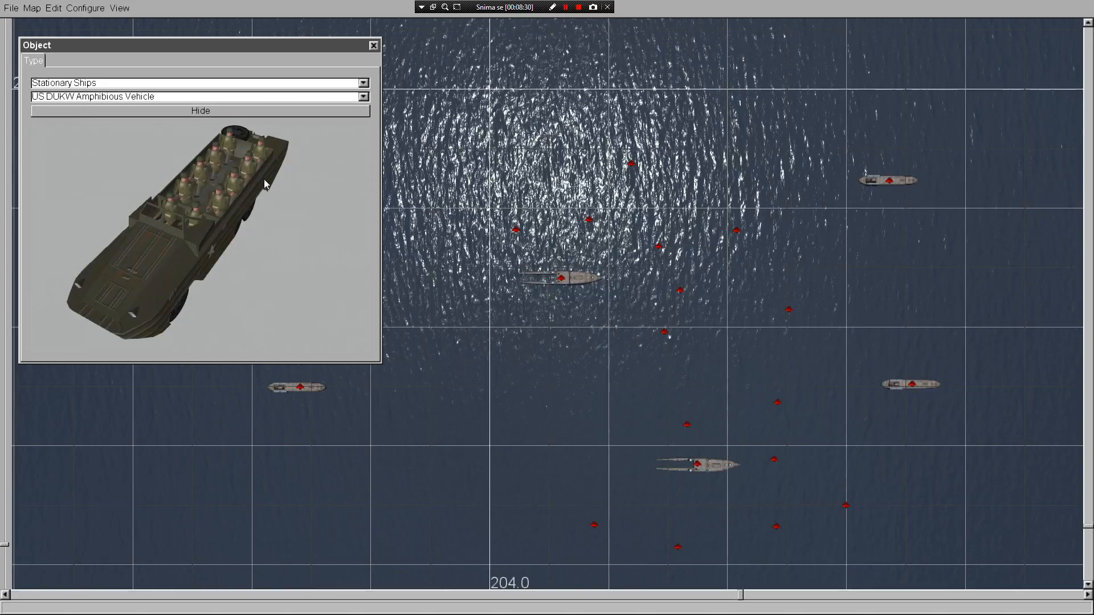
pyautogui.click(116, 102)
pyautogui.click(113, 118)
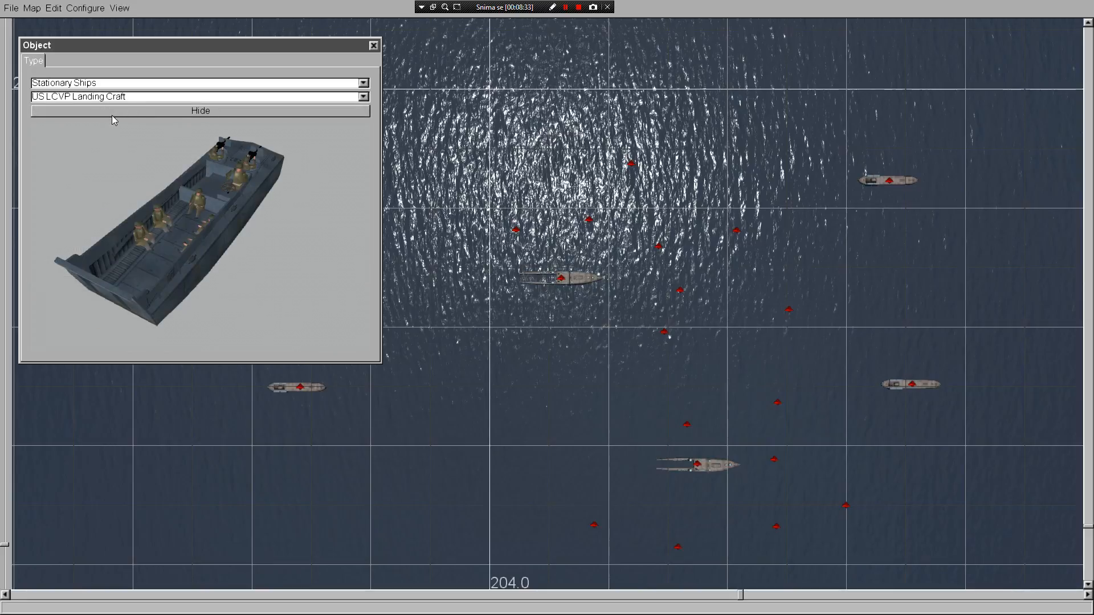
pyautogui.click(365, 97)
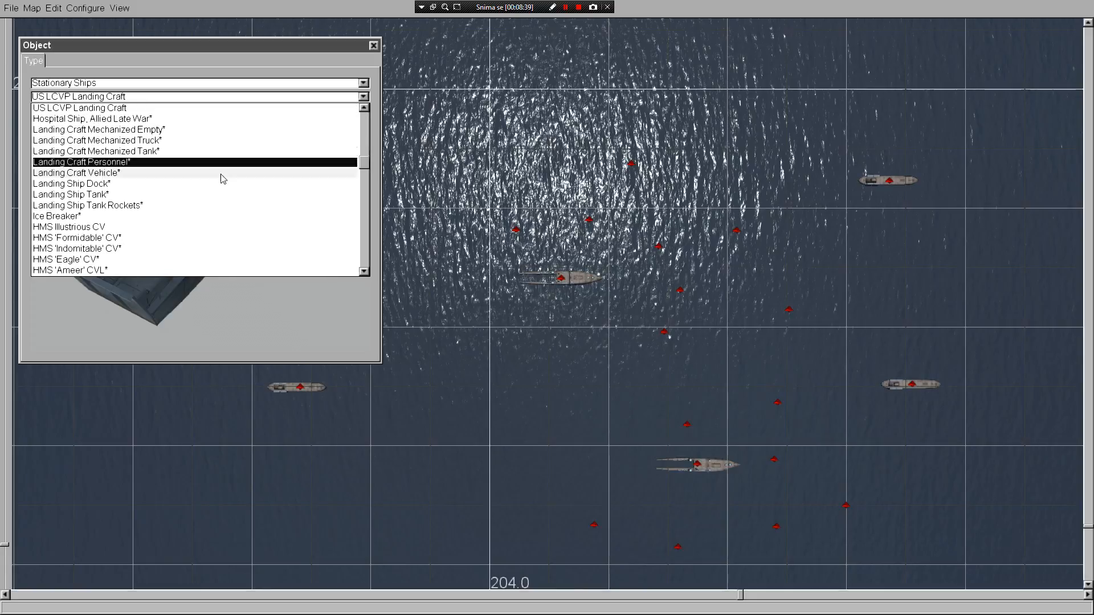
pyautogui.scroll(2, 296, 148)
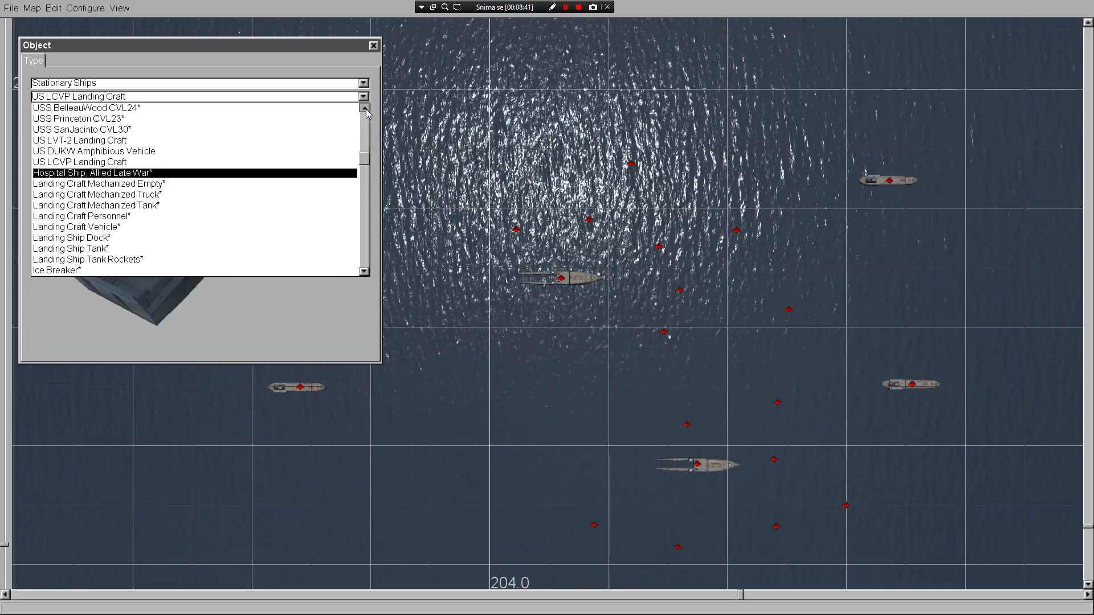
pyautogui.click(234, 152)
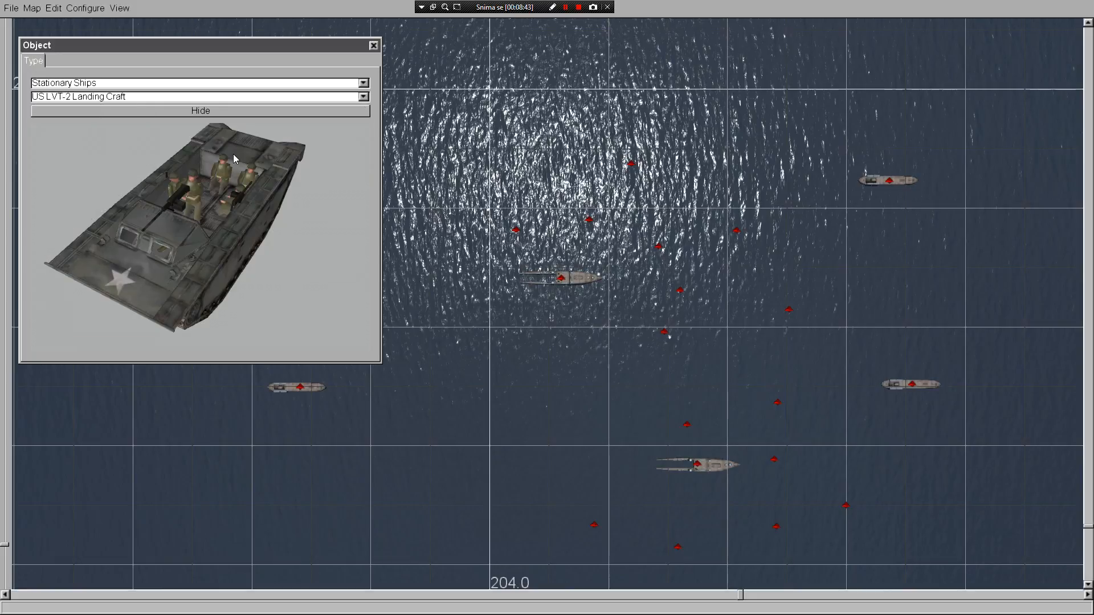
pyautogui.click(363, 97)
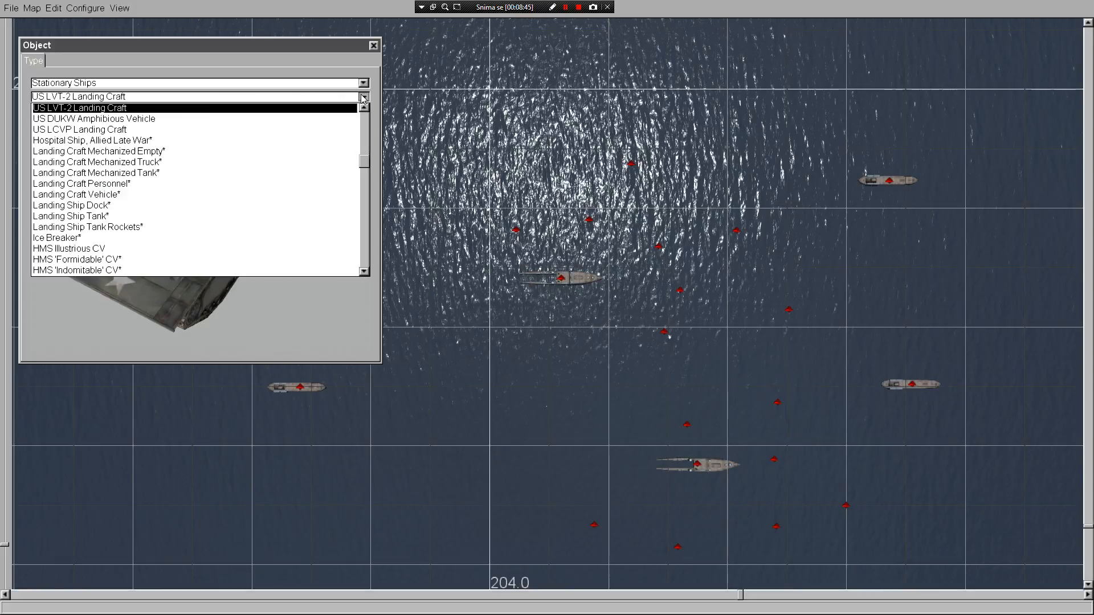
pyautogui.click(364, 108)
pyautogui.click(363, 108)
pyautogui.click(363, 109)
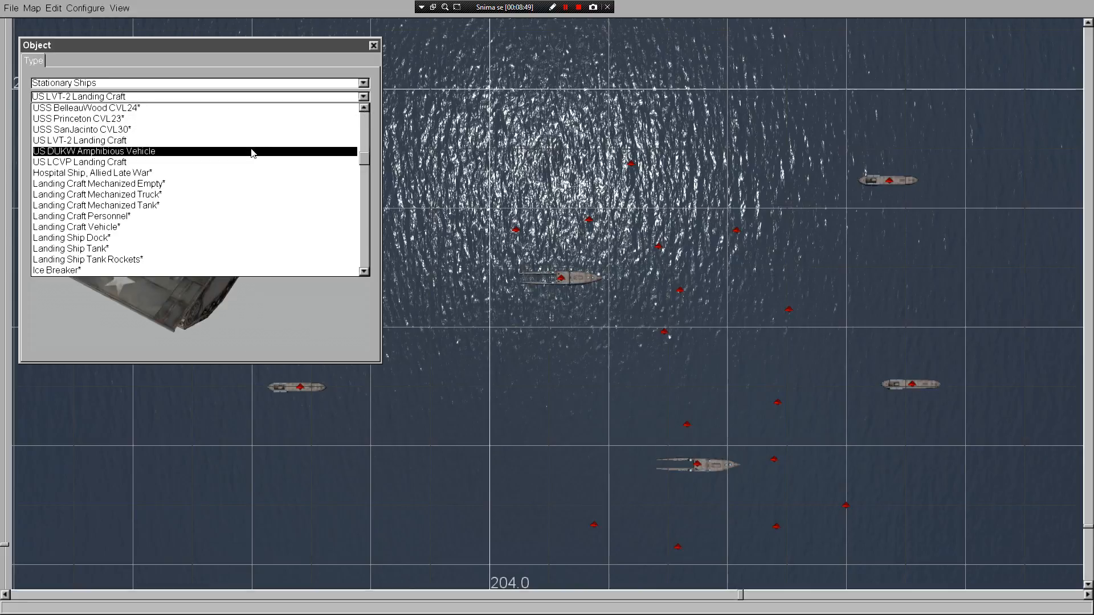
pyautogui.click(254, 151)
# - Compare the LCVP and Landing Craft Mechanized variants, then settle on the US LVT-2 Landing Craft
pyautogui.click(177, 98)
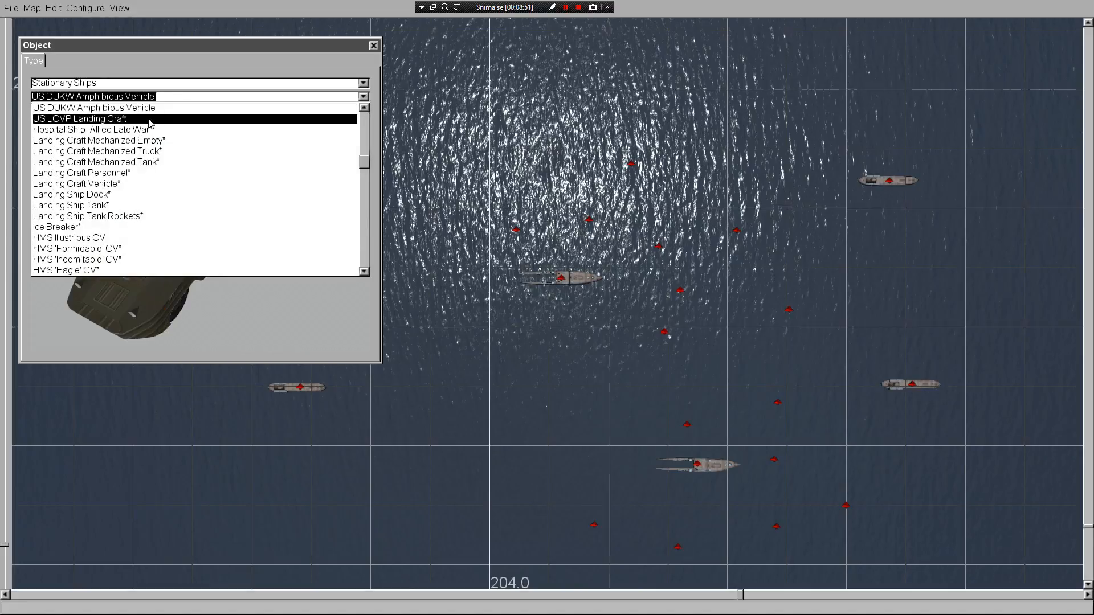
pyautogui.click(147, 120)
pyautogui.click(145, 98)
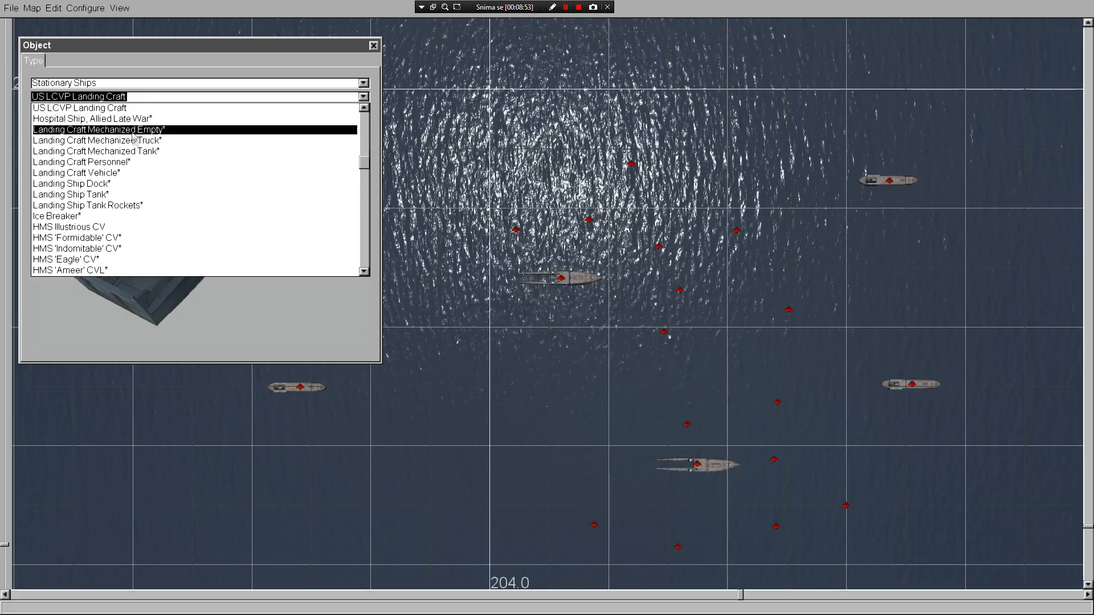
pyautogui.click(139, 131)
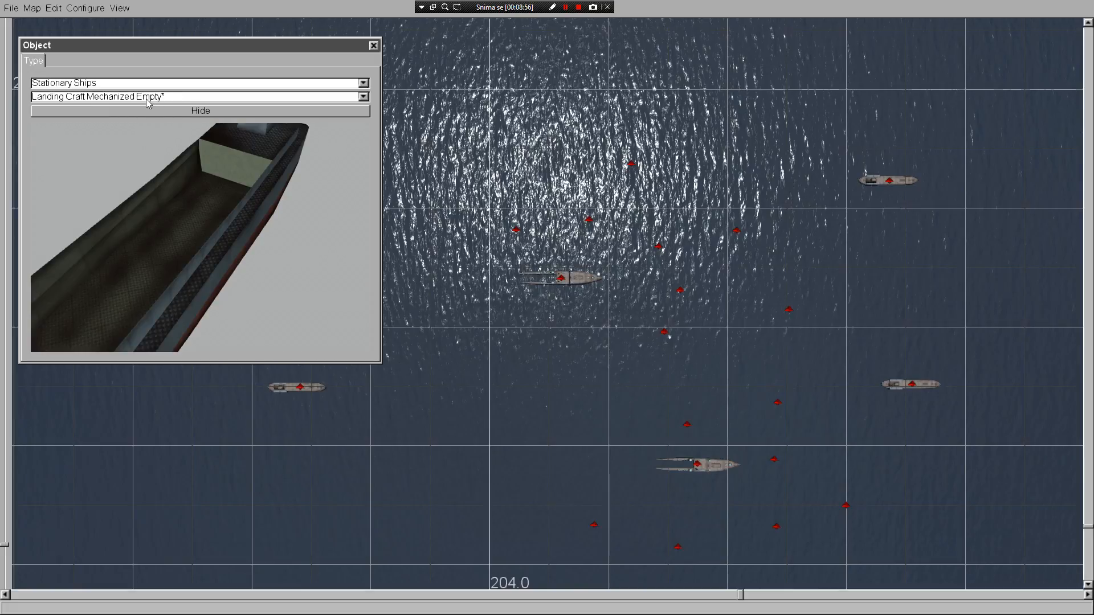
pyautogui.click(147, 100)
pyautogui.click(142, 123)
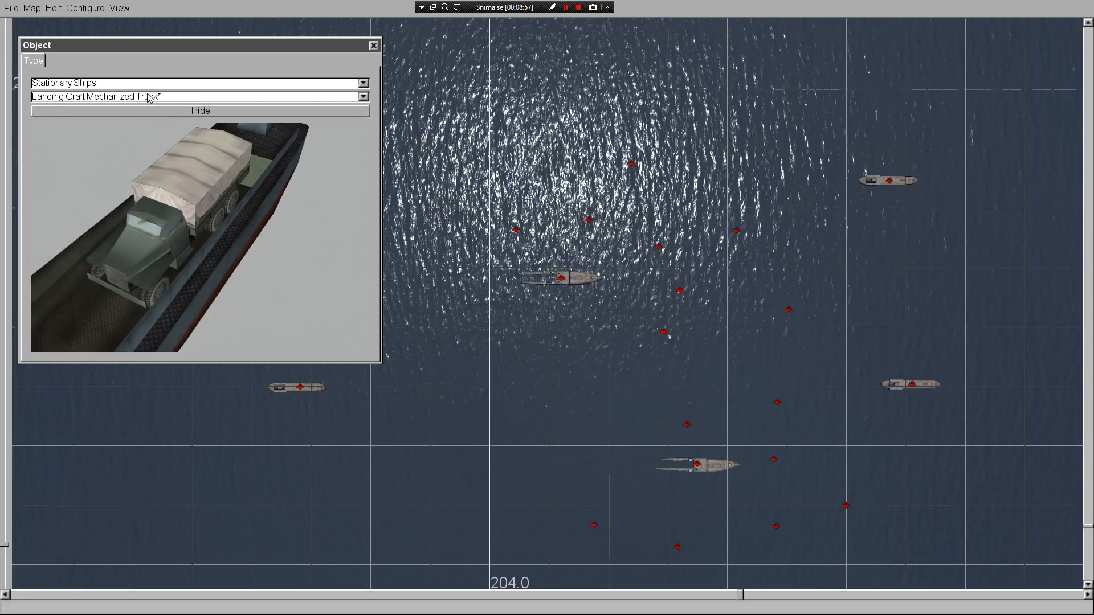
pyautogui.click(148, 98)
pyautogui.scroll(2, 112, 140)
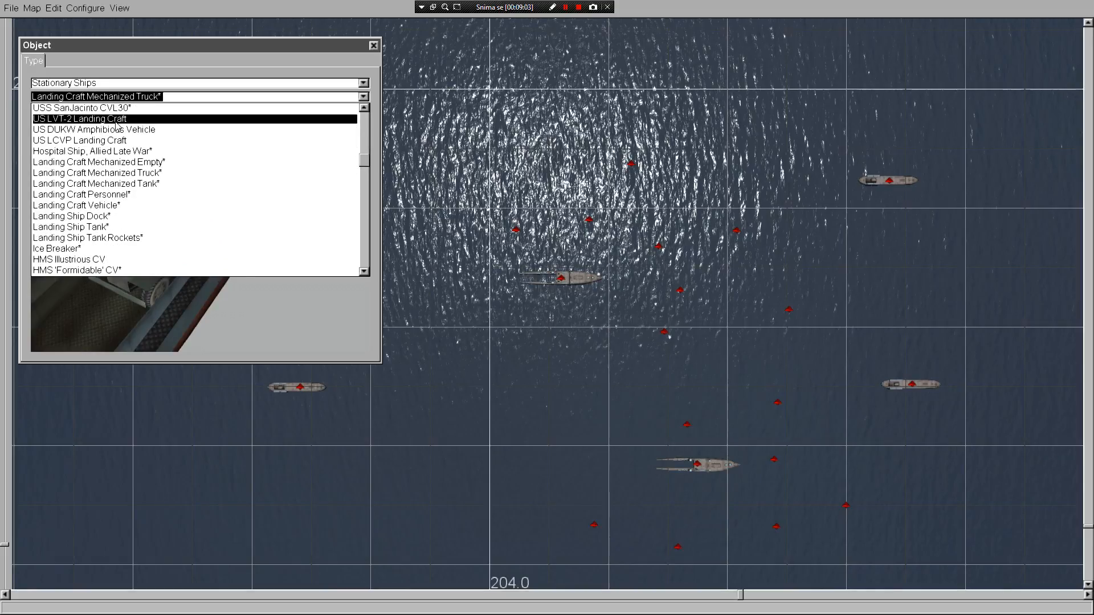
pyautogui.click(117, 120)
# - Place LVT-2 landing craft on the sea among the fleet and deselect them
pyautogui.click(632, 373)
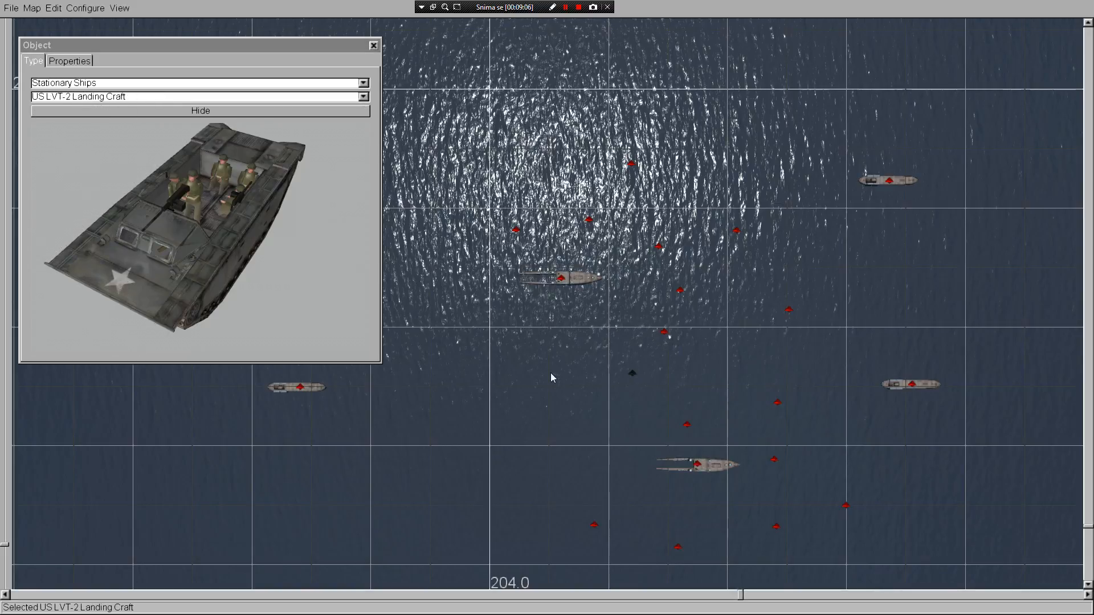
pyautogui.click(572, 463)
pyautogui.rightClick(448, 491)
pyautogui.click(471, 502)
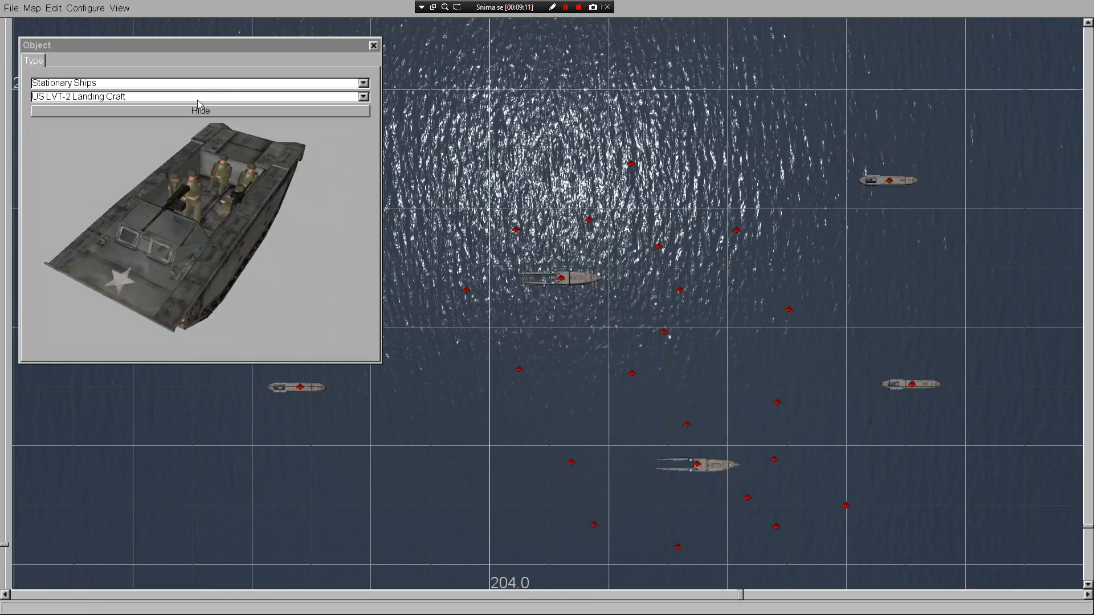
pyautogui.click(364, 83)
pyautogui.moveTo(367, 145); pyautogui.dragTo(366, 120)
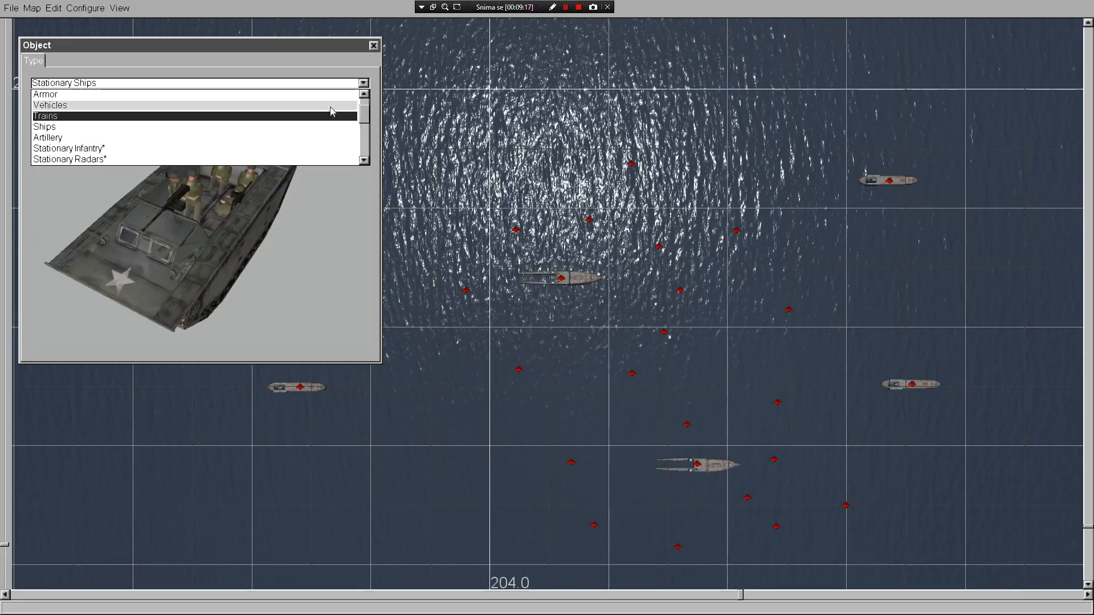
# - Choose Stationary Armor with the US Medium Tank M4A2(76)W Sherman as the type
pyautogui.moveTo(370, 137); pyautogui.dragTo(368, 136)
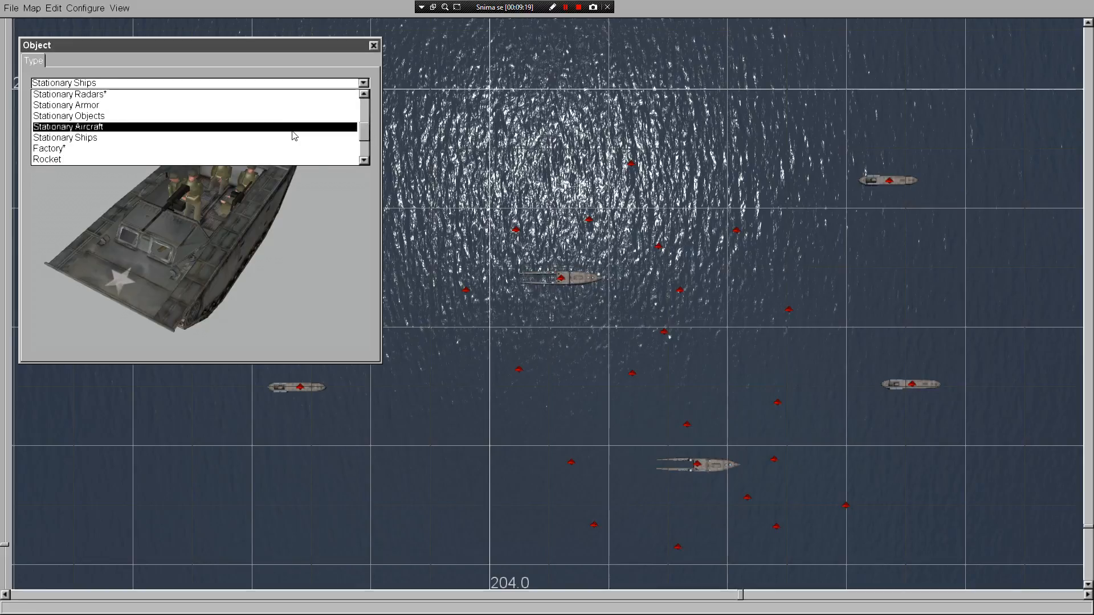
pyautogui.click(207, 107)
pyautogui.click(363, 97)
pyautogui.moveTo(364, 116); pyautogui.dragTo(361, 181)
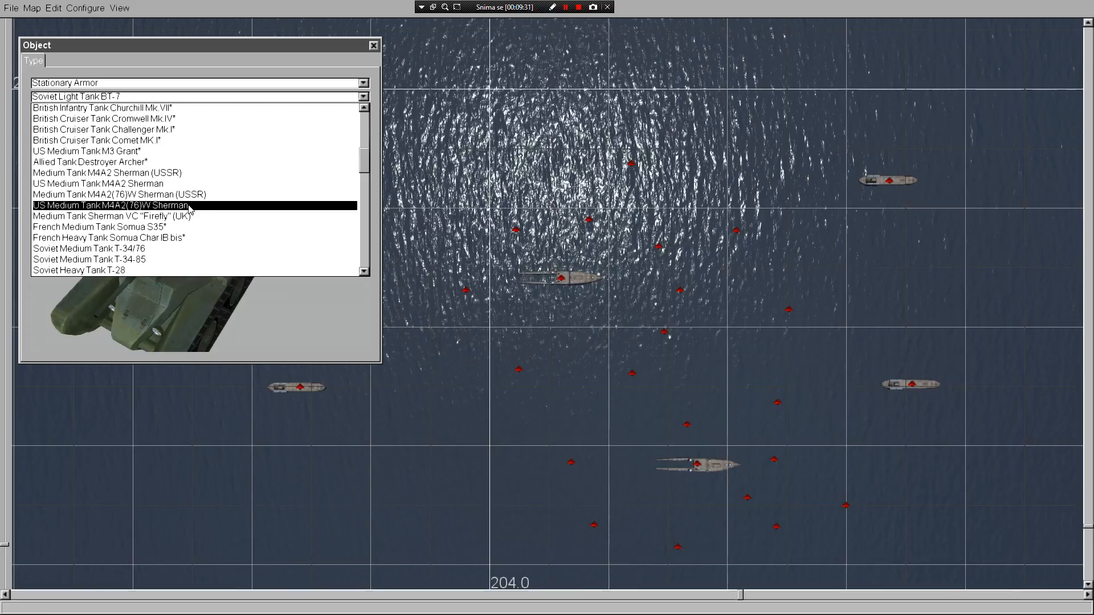
pyautogui.click(190, 207)
# - Place five Sherman tanks beside the ships near the carrier, then deselect
pyautogui.moveTo(889, 308); pyautogui.dragTo(663, 230)
pyautogui.moveTo(736, 270); pyautogui.dragTo(868, 197)
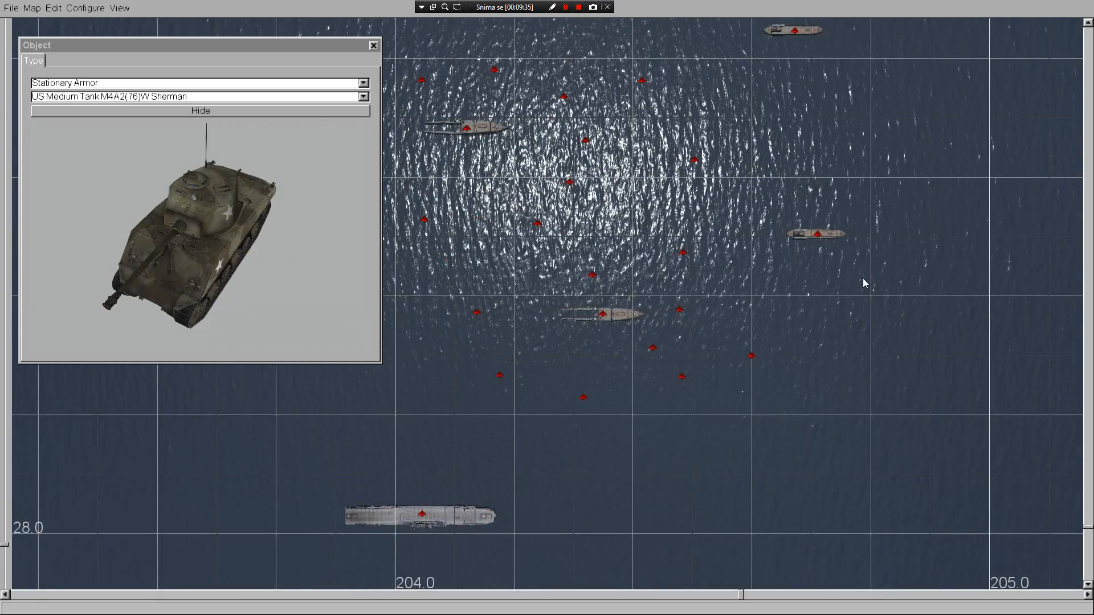
pyautogui.click(865, 280)
pyautogui.click(884, 251)
pyautogui.moveTo(876, 114); pyautogui.dragTo(873, 262)
pyautogui.keyDown('ctrl'); pyautogui.click(900, 215); pyautogui.keyUp('ctrl')
pyautogui.keyDown('ctrl'); pyautogui.click(882, 174); pyautogui.keyUp('ctrl')
pyautogui.keyDown('ctrl'); pyautogui.click(814, 152); pyautogui.keyUp('ctrl')
pyautogui.rightClick(833, 274)
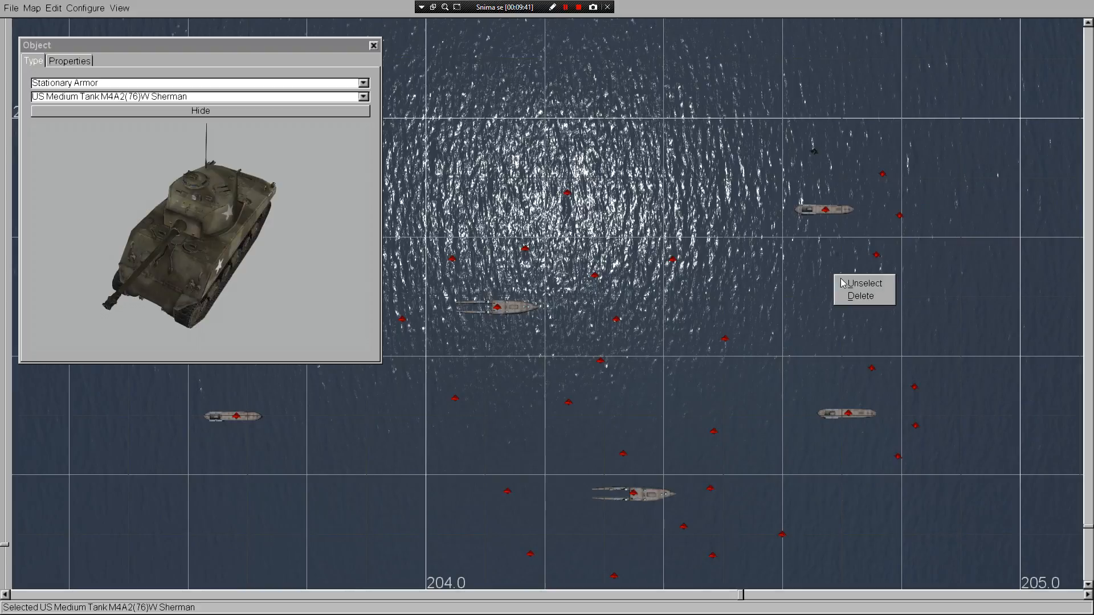
pyautogui.click(844, 284)
pyautogui.scroll(-3, 864, 316)
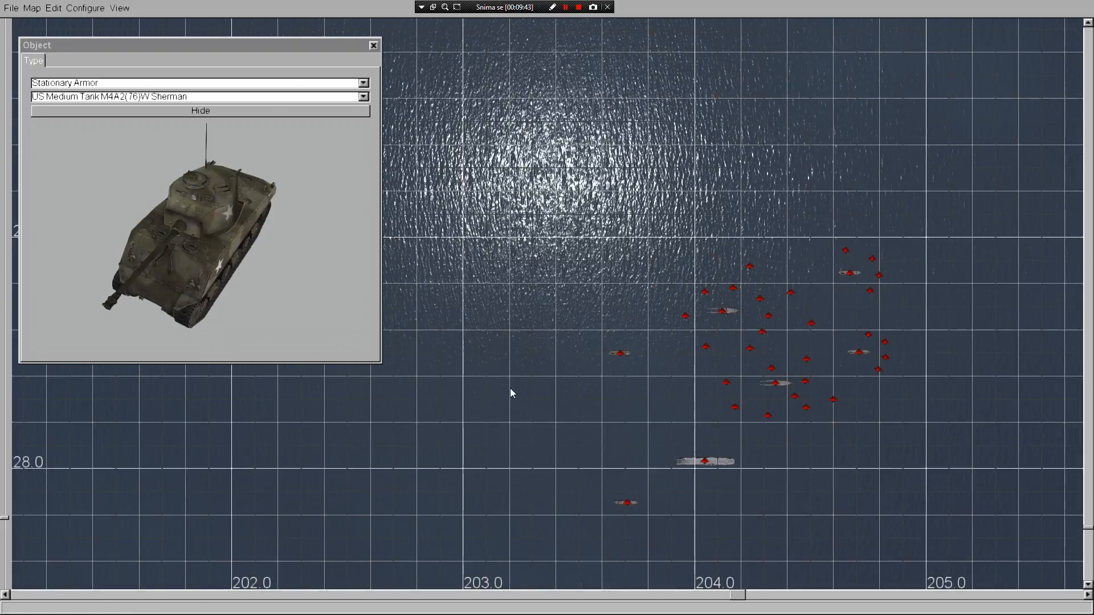
# - Choose Stationary Infantry with US Infantry Entrenched as the type
pyautogui.click(275, 89)
pyautogui.scroll(3, 302, 112)
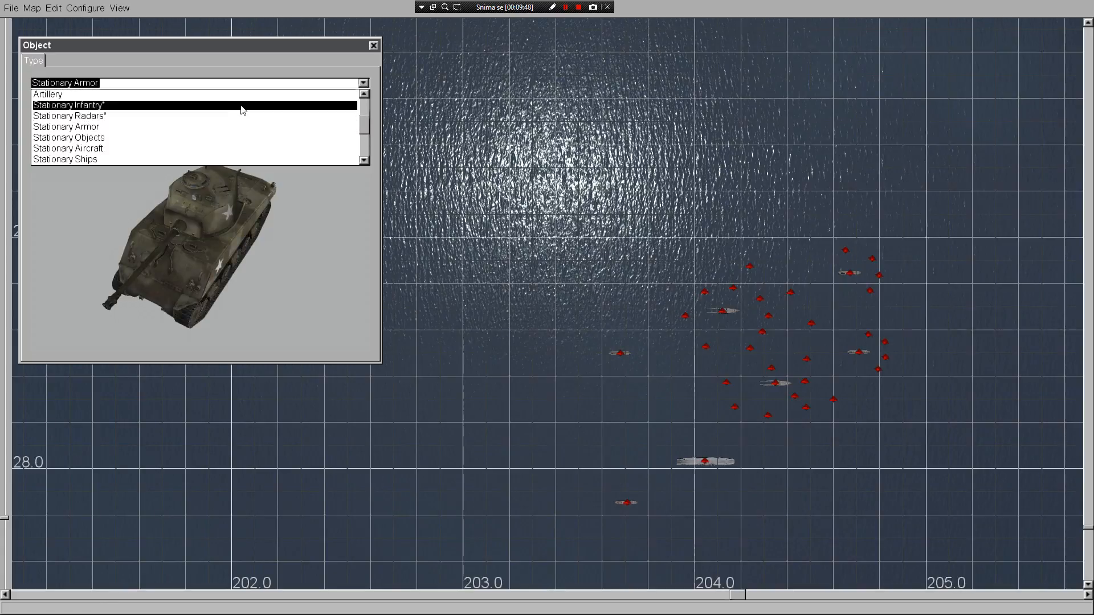
pyautogui.click(243, 106)
pyautogui.click(364, 98)
pyautogui.moveTo(363, 134); pyautogui.dragTo(367, 180)
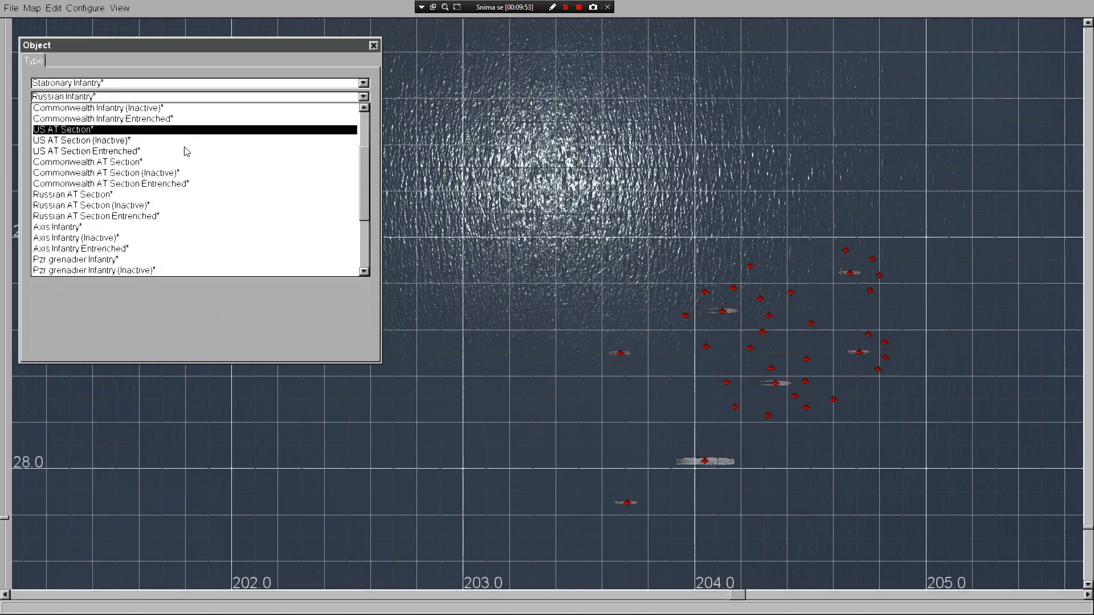
pyautogui.scroll(3, 176, 171)
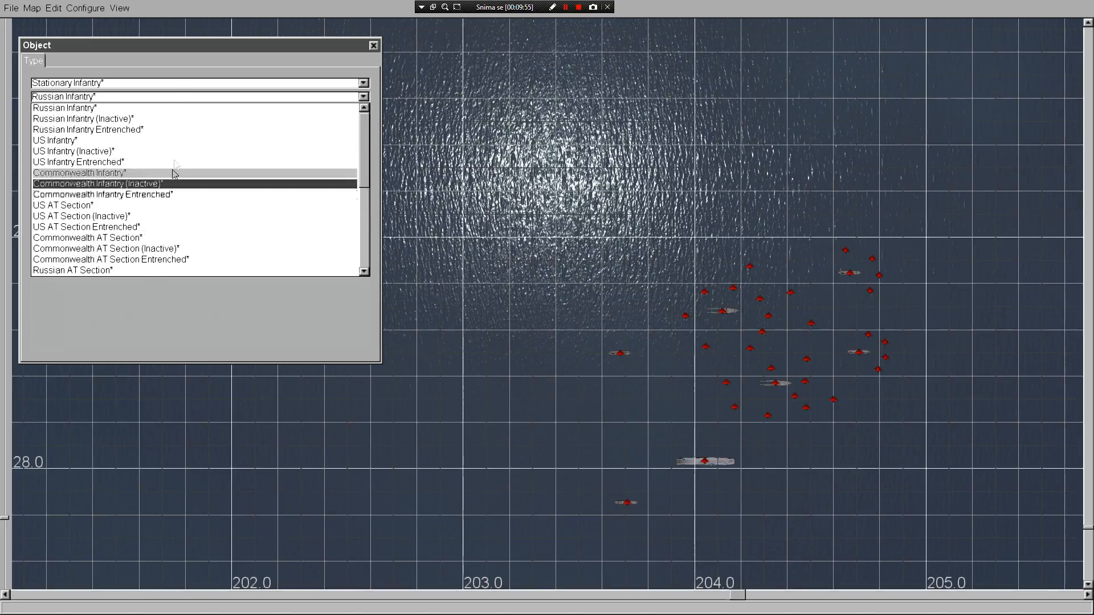
pyautogui.click(175, 163)
# - Place about a dozen entrenched infantry units across the center and left of the landing fleet
pyautogui.moveTo(463, 405); pyautogui.dragTo(445, 255)
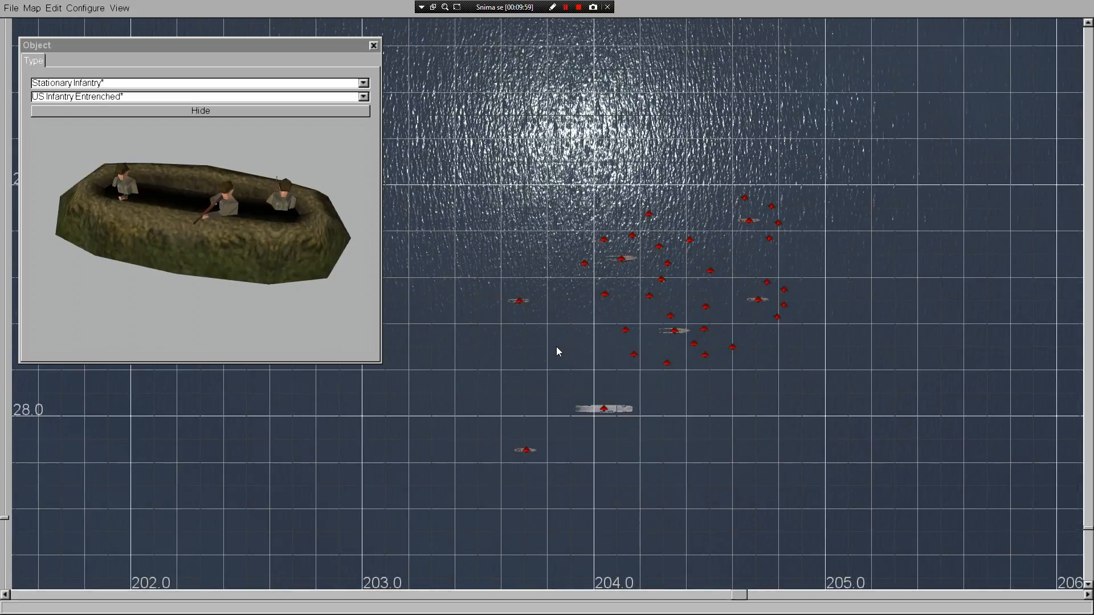
pyautogui.moveTo(553, 327); pyautogui.dragTo(510, 380)
pyautogui.click(555, 365)
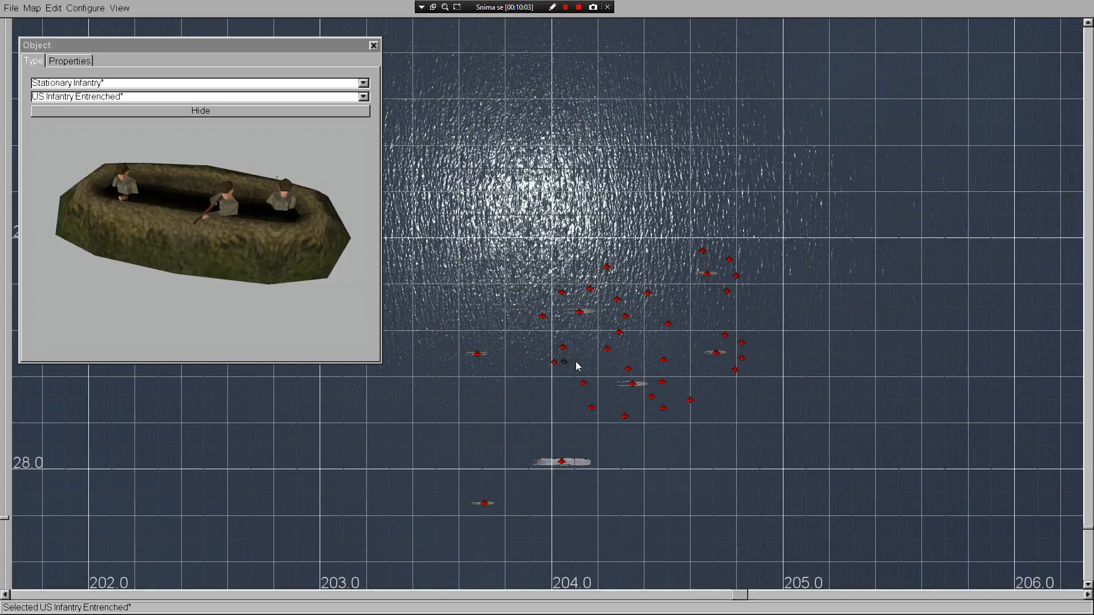
pyautogui.click(598, 363)
pyautogui.click(618, 361)
pyautogui.click(631, 349)
pyautogui.click(639, 333)
pyautogui.click(636, 300)
pyautogui.click(619, 286)
pyautogui.click(533, 279)
pyautogui.click(517, 284)
pyautogui.click(534, 302)
pyautogui.click(557, 302)
pyautogui.click(601, 301)
pyautogui.click(606, 318)
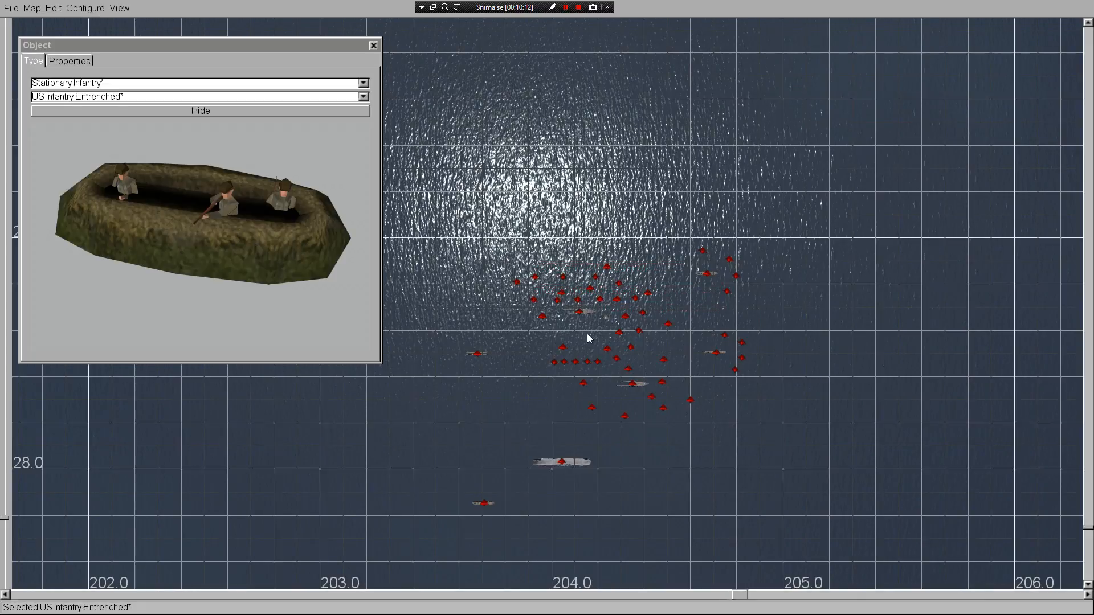
# - Add more entrenched infantry on the right, top and lower edge, then deselect
pyautogui.click(648, 366)
pyautogui.click(662, 343)
pyautogui.click(682, 364)
pyautogui.click(695, 374)
pyautogui.click(683, 340)
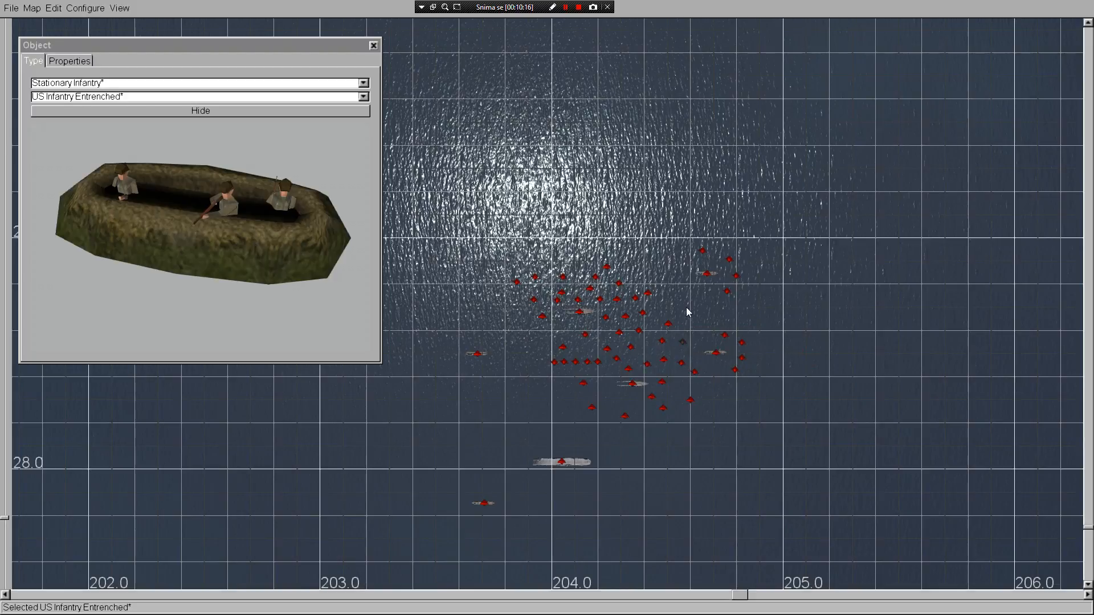
pyautogui.click(651, 276)
pyautogui.click(560, 397)
pyautogui.click(586, 419)
pyautogui.click(606, 432)
pyautogui.click(641, 436)
pyautogui.click(692, 415)
pyautogui.rightClick(529, 439)
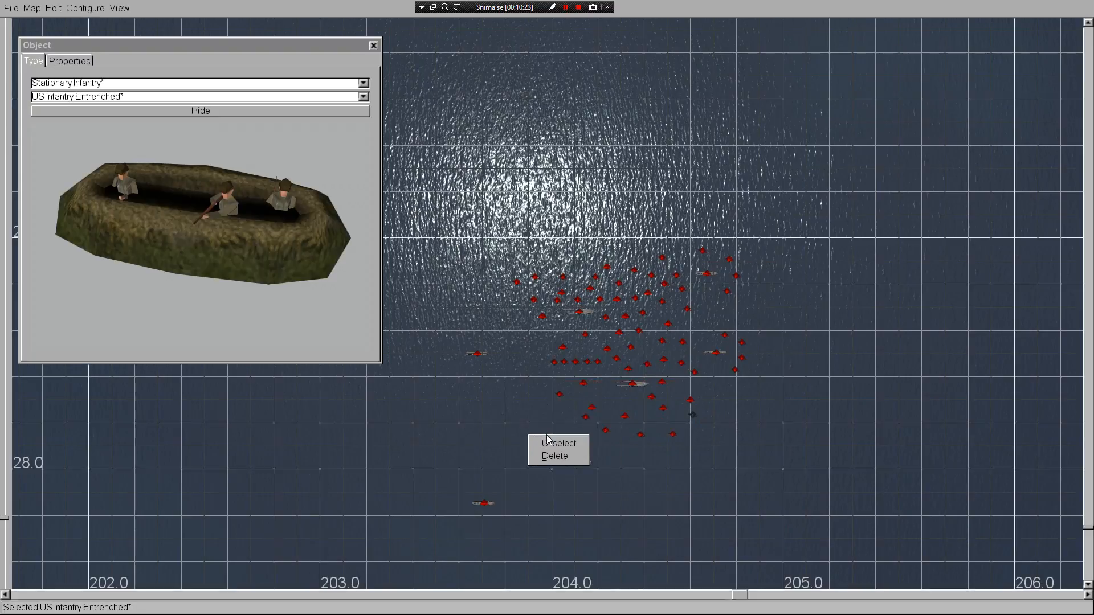
pyautogui.click(567, 442)
pyautogui.scroll(-3, 676, 341)
pyautogui.scroll(3, 673, 356)
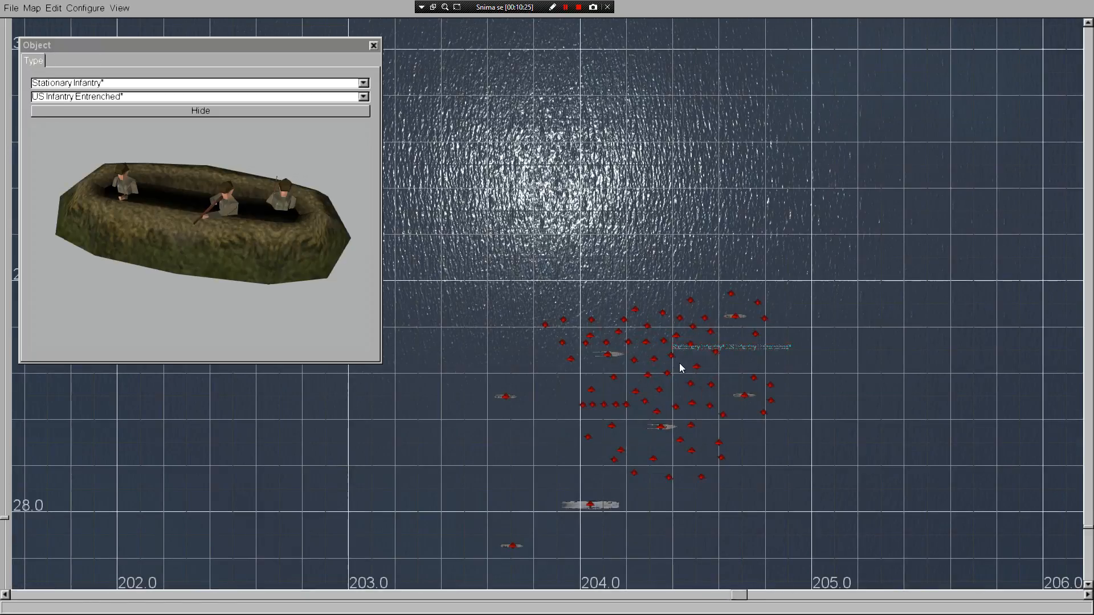
pyautogui.scroll(-1, 641, 370)
pyautogui.click(642, 367)
pyautogui.click(408, 402)
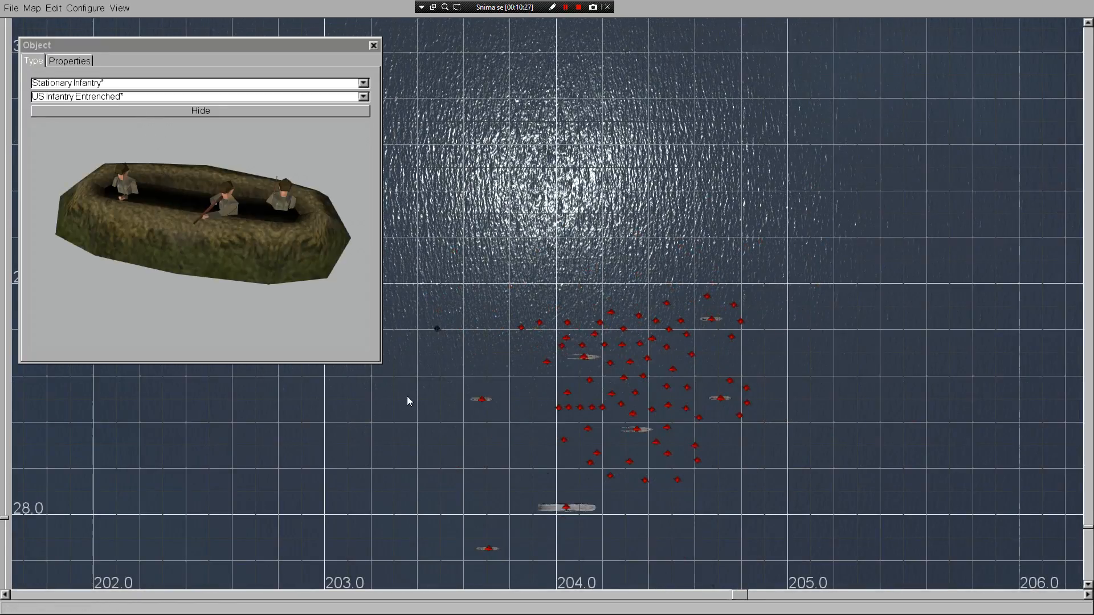
# - Set the object type to Vehicles and pick US Co. HQ Column from the vehicle list
pyautogui.click(364, 83)
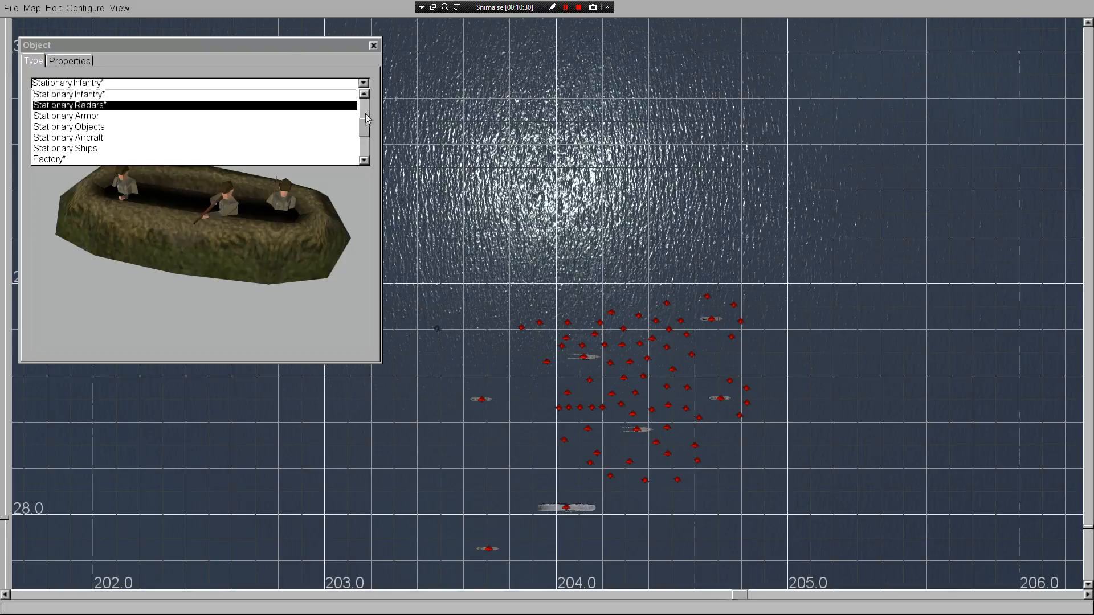
pyautogui.scroll(4, 365, 121)
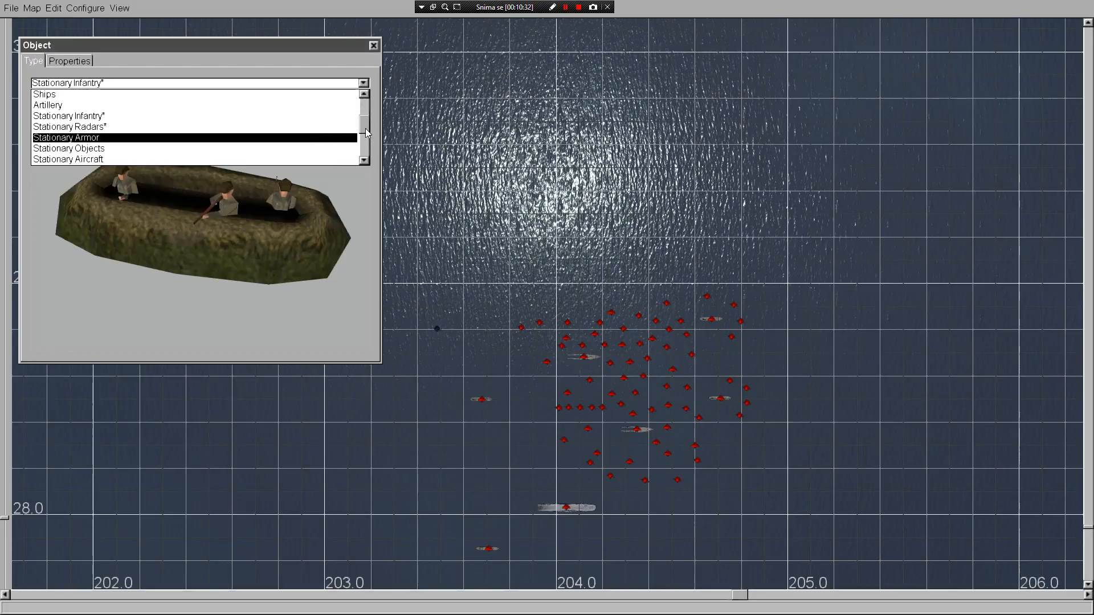
pyautogui.click(311, 106)
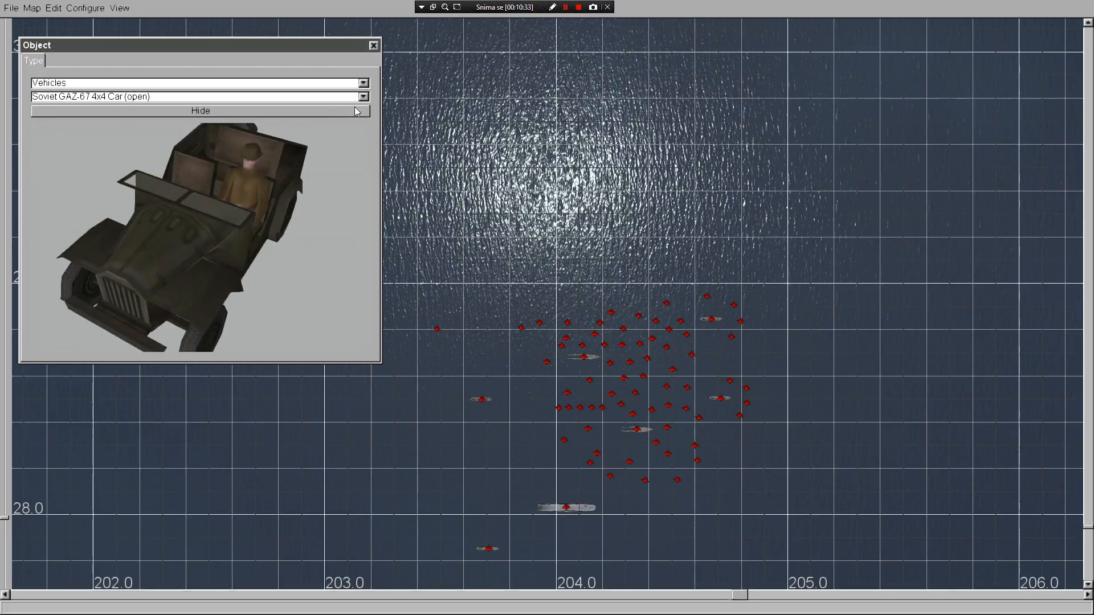
pyautogui.click(363, 100)
pyautogui.moveTo(368, 118); pyautogui.dragTo(358, 249)
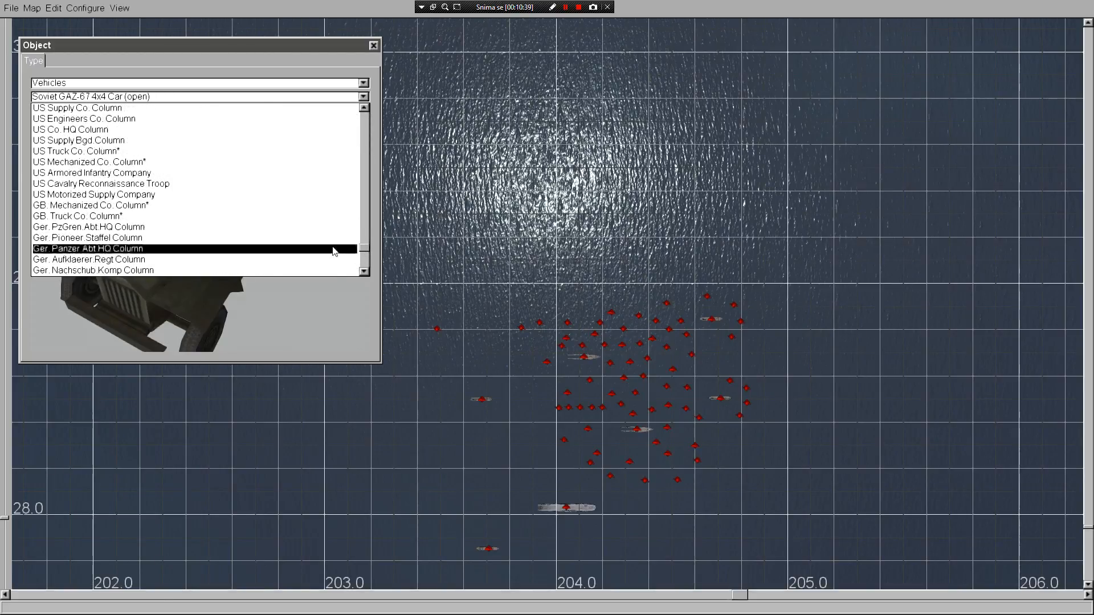
pyautogui.scroll(2, 330, 276)
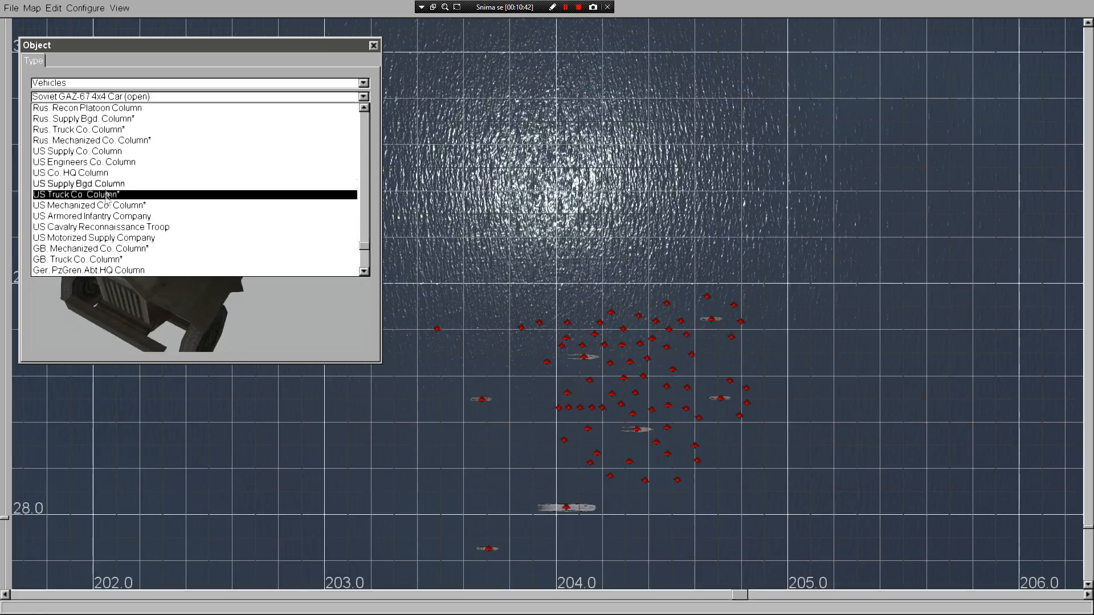
pyautogui.click(83, 172)
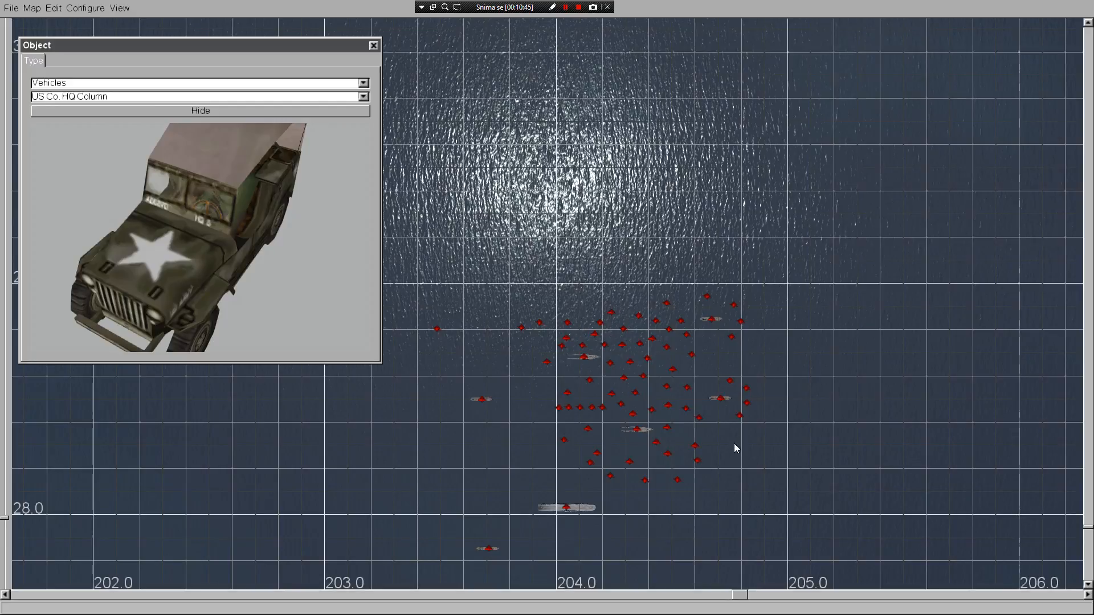
# - Zoom out, pan to Okinawa, and zoom in on the northern east-coast beach
pyautogui.click(726, 461)
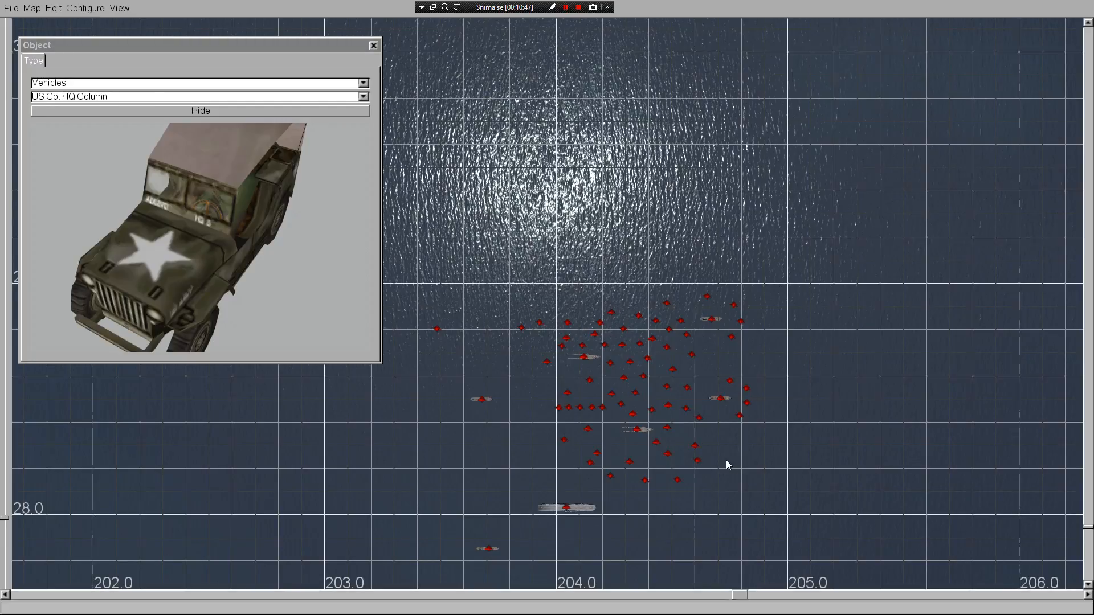
pyautogui.scroll(3, 729, 456)
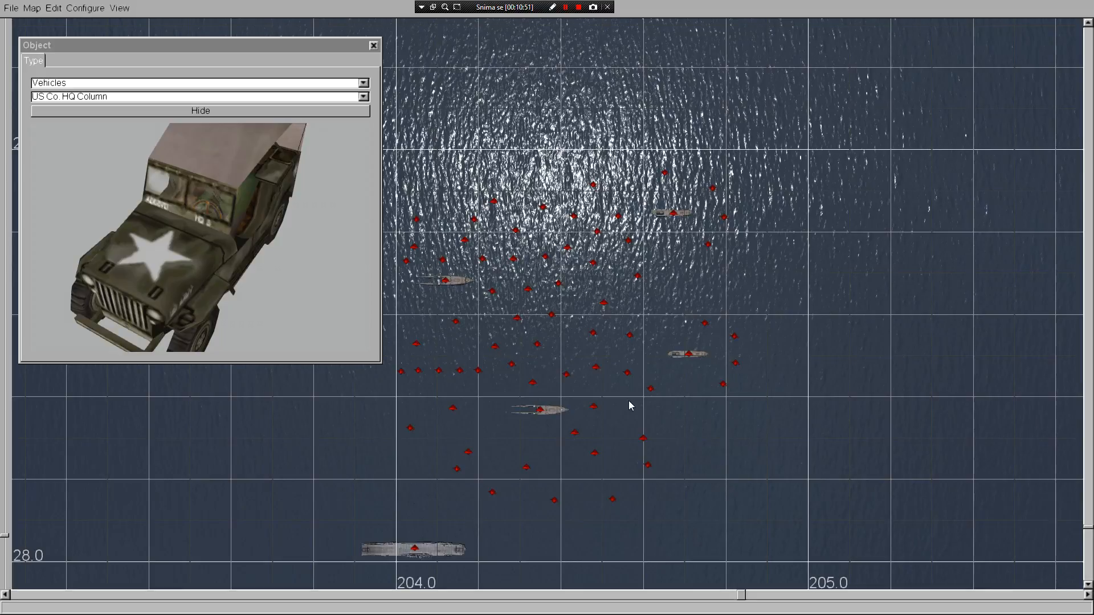
pyautogui.scroll(-8, 672, 429)
pyautogui.scroll(7, 690, 431)
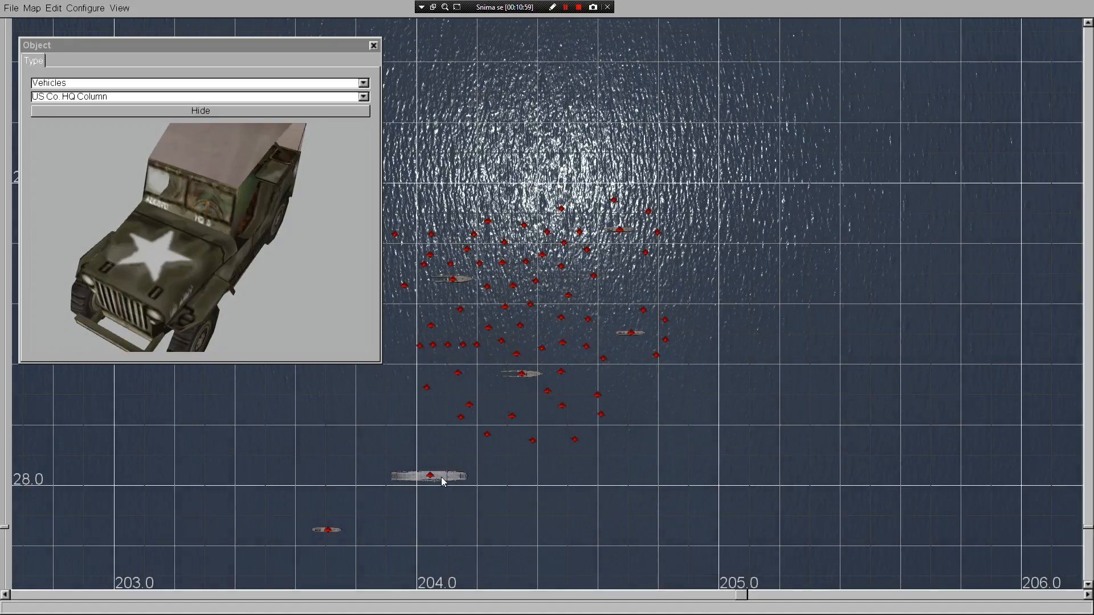
pyautogui.scroll(-5, 709, 452)
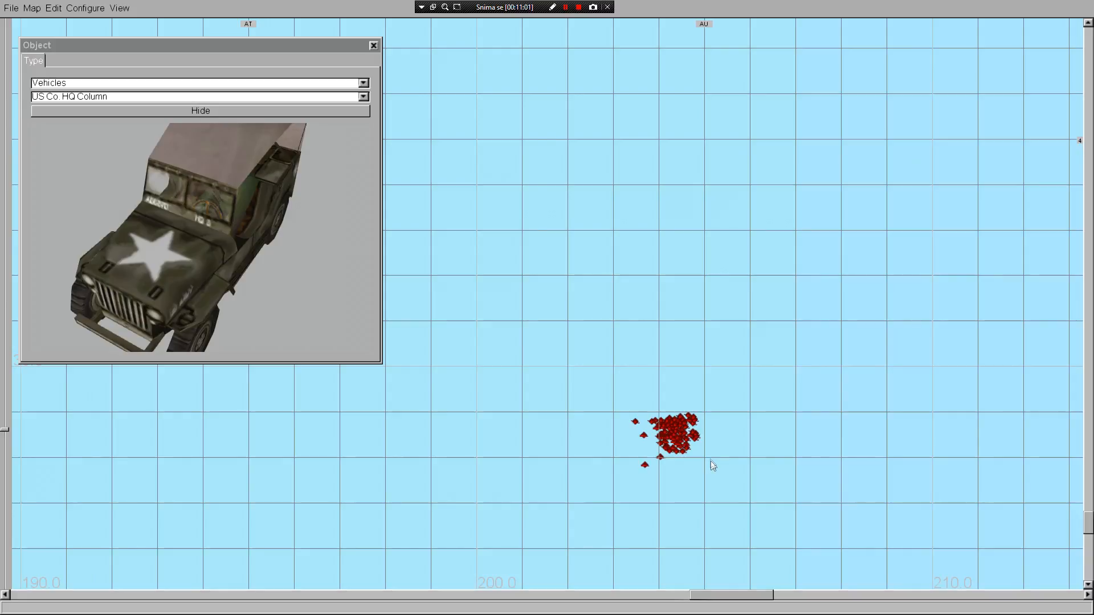
pyautogui.scroll(-5, 694, 450)
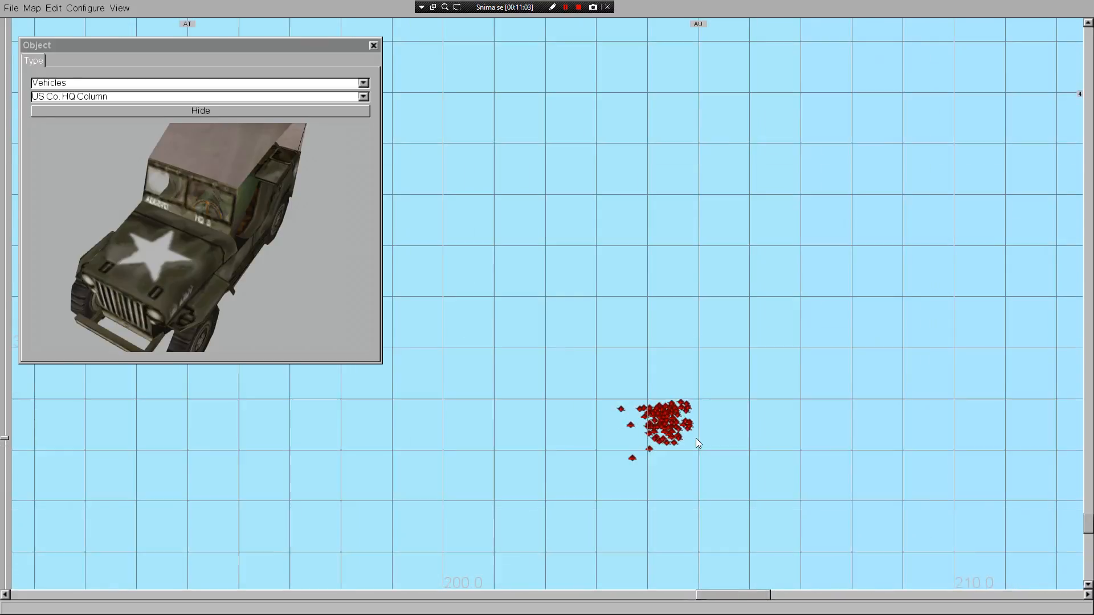
pyautogui.scroll(-4, 692, 443)
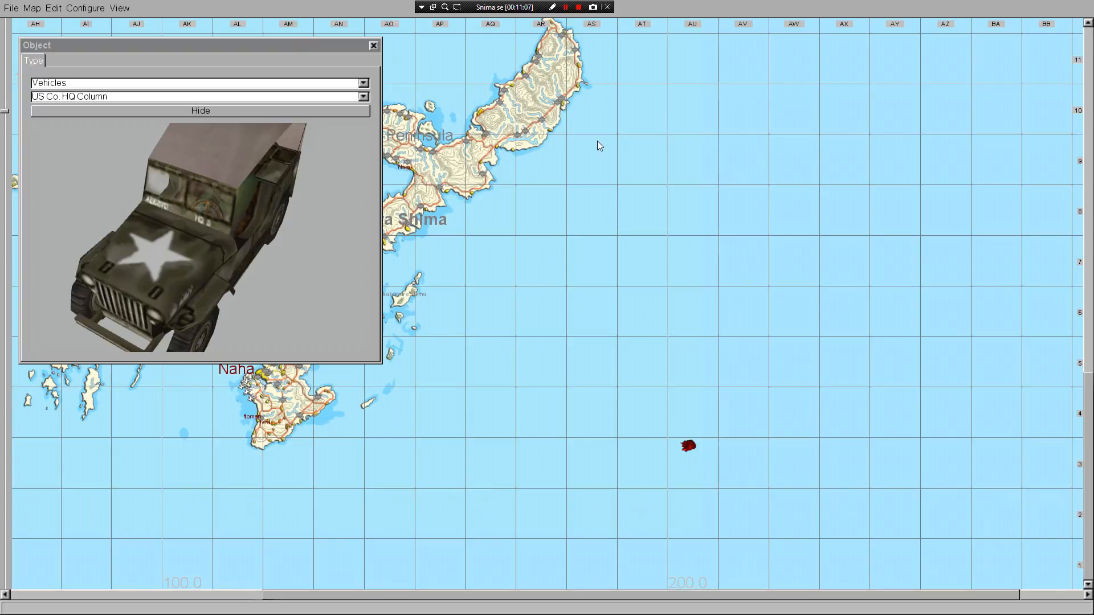
pyautogui.moveTo(627, 150); pyautogui.dragTo(632, 377)
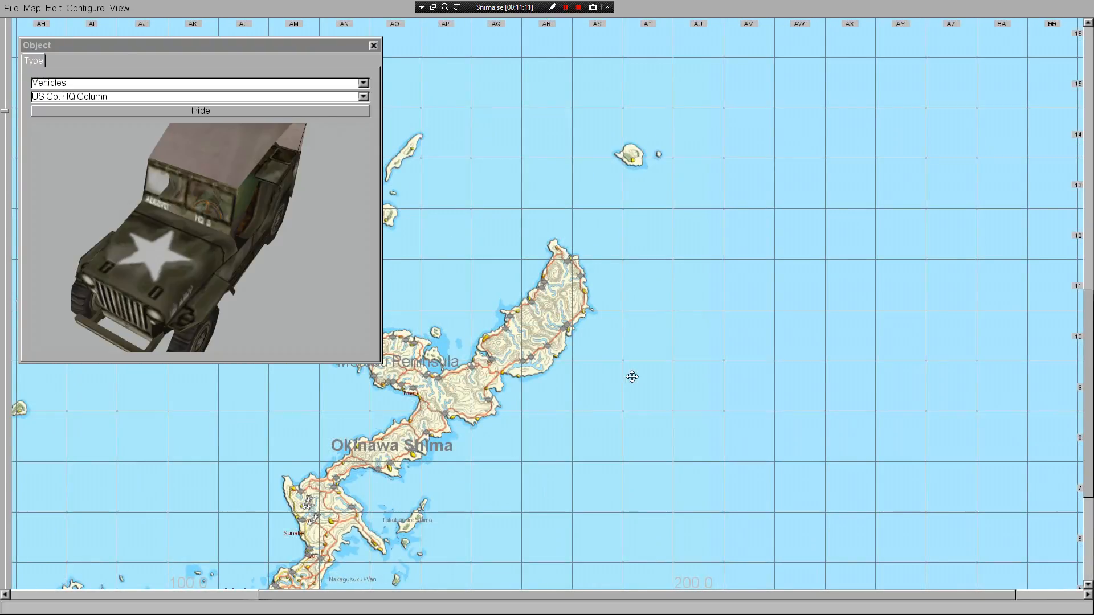
pyautogui.scroll(5, 632, 378)
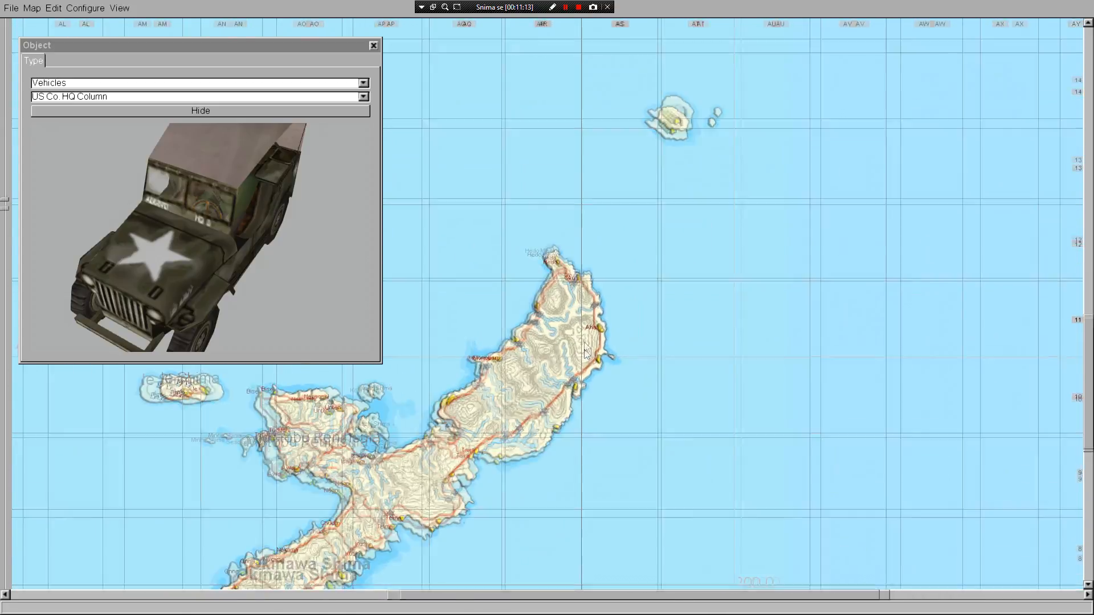
pyautogui.scroll(5, 588, 346)
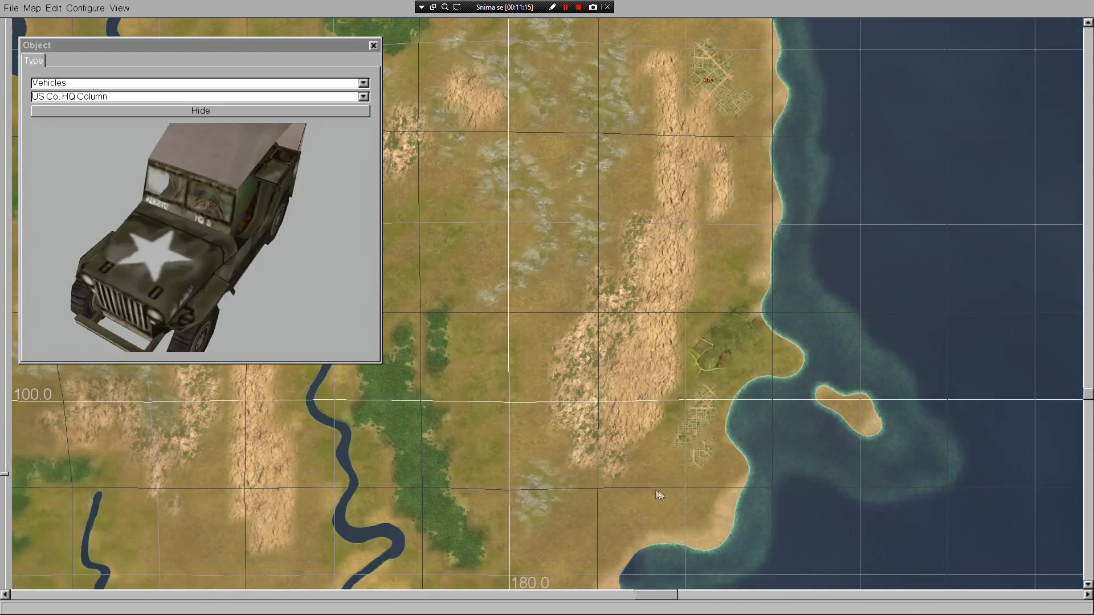
# - Place three US Co. HQ Column units on the beach, deselecting each one
pyautogui.click(660, 494)
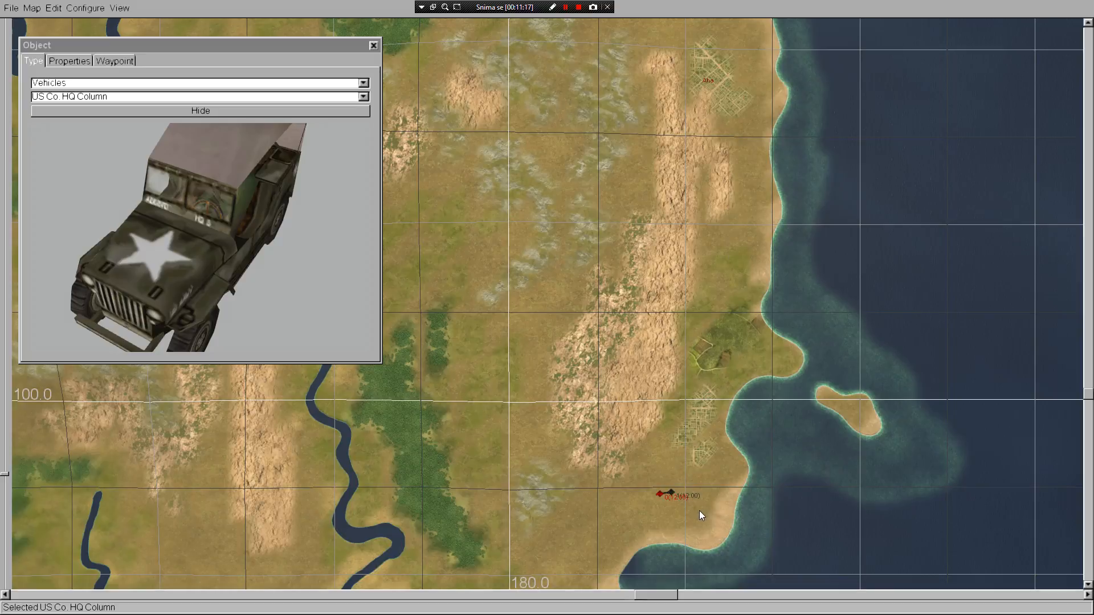
pyautogui.rightClick(699, 511)
pyautogui.click(720, 520)
pyautogui.click(658, 511)
pyautogui.rightClick(698, 511)
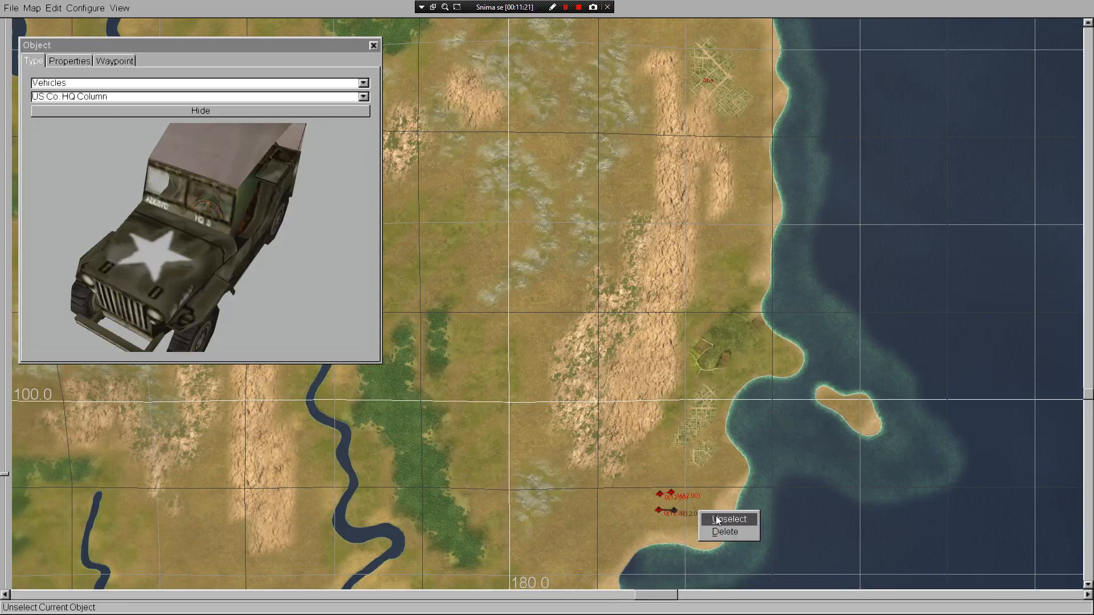
pyautogui.click(718, 518)
pyautogui.click(689, 488)
pyautogui.rightClick(710, 495)
pyautogui.click(730, 502)
# - Place three more HQ Column units along the beach and waterline, deselecting each
pyautogui.click(664, 475)
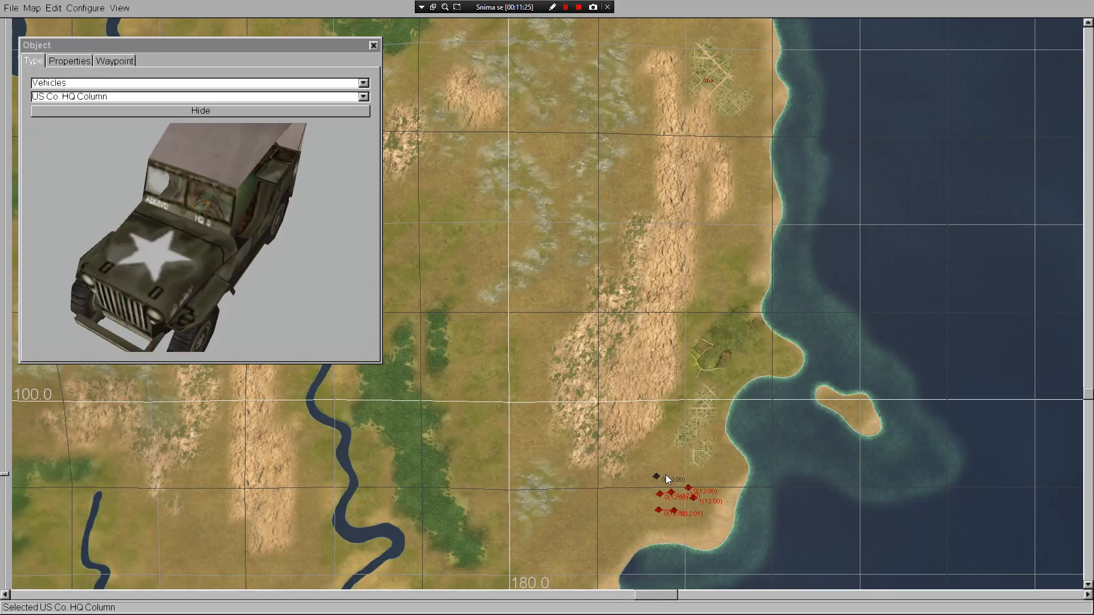
pyautogui.rightClick(711, 485)
pyautogui.click(727, 494)
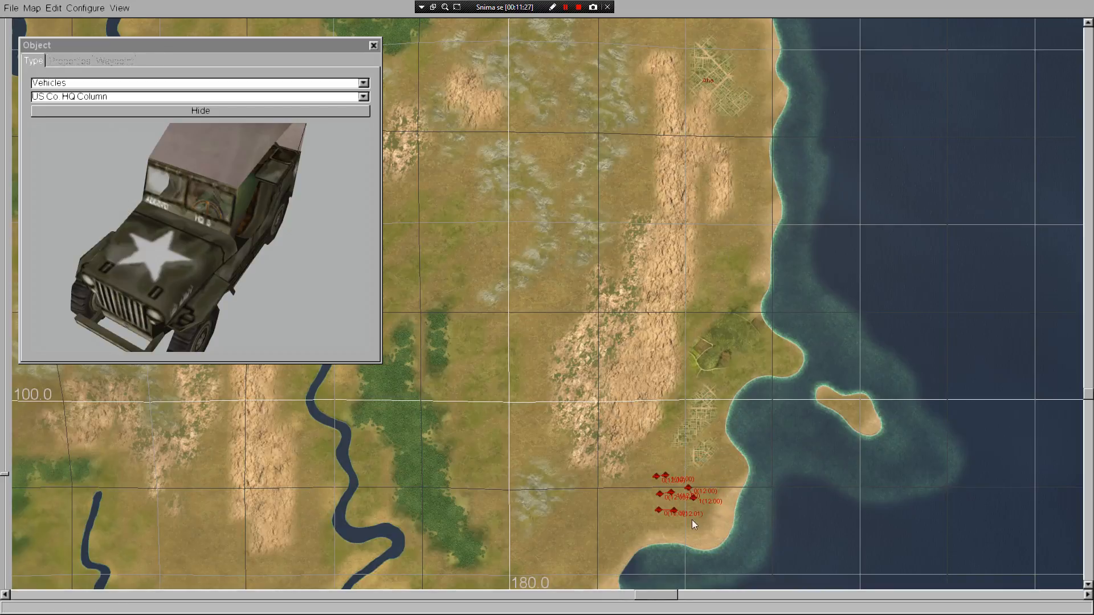
pyautogui.click(684, 526)
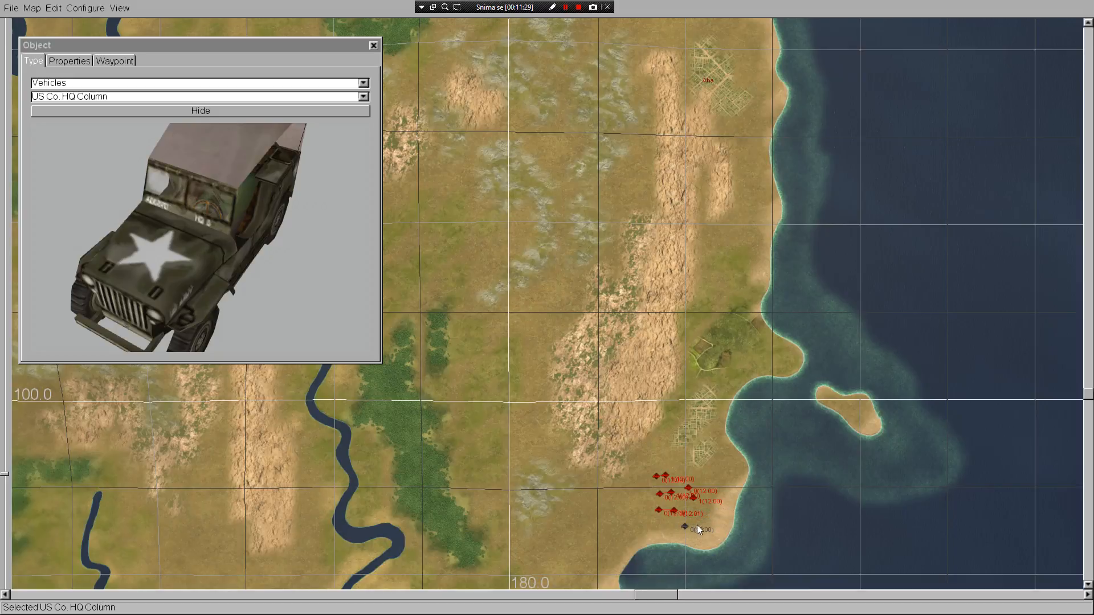
pyautogui.rightClick(743, 525)
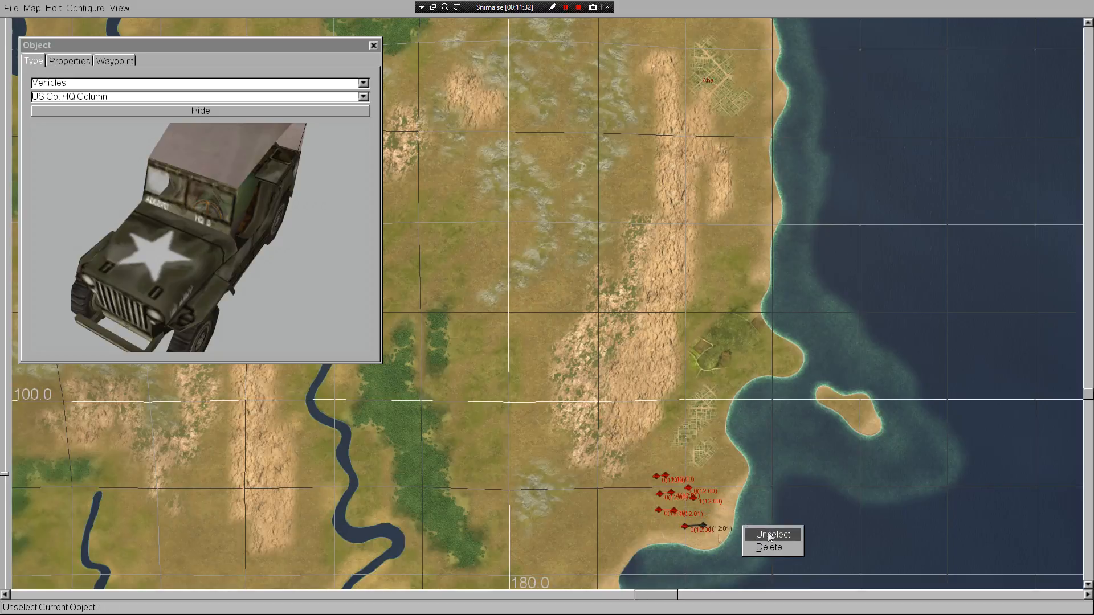
pyautogui.click(758, 531)
pyautogui.click(720, 478)
pyautogui.rightClick(758, 484)
pyautogui.click(787, 492)
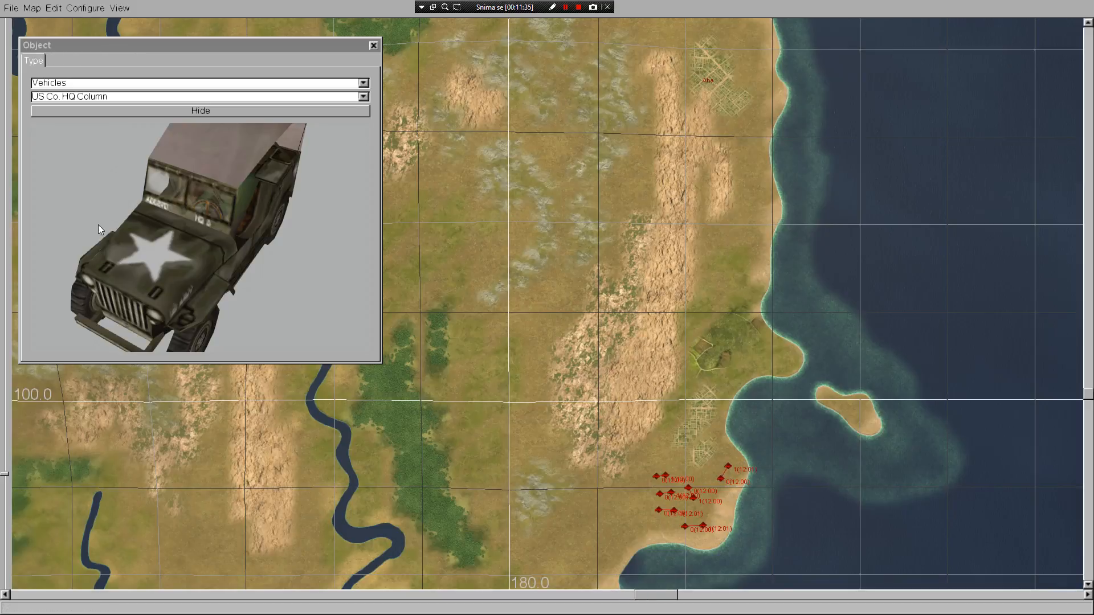
pyautogui.click(122, 97)
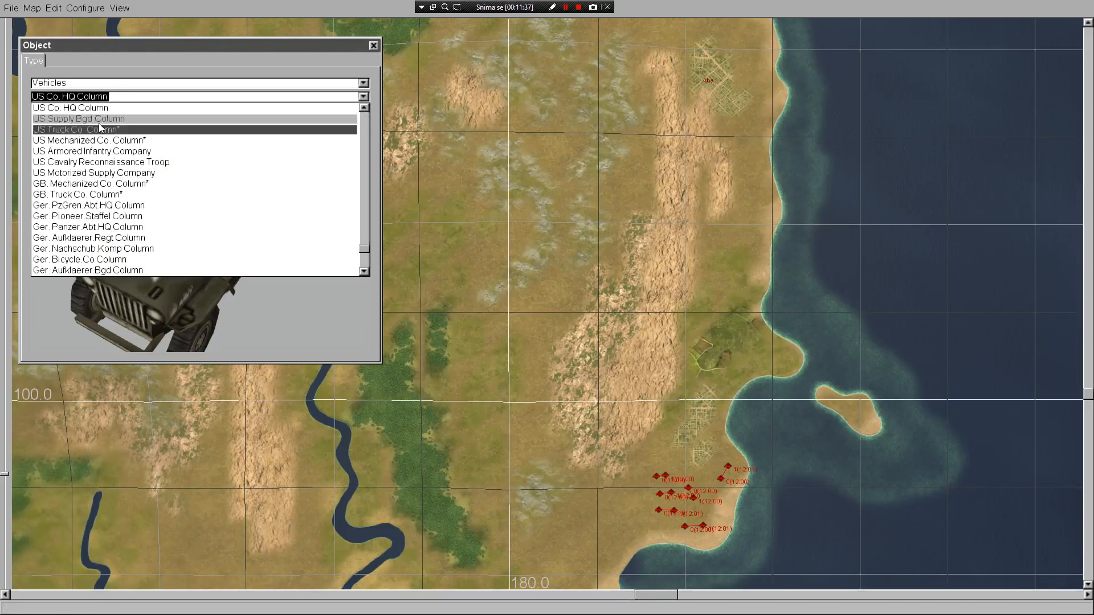
# - Place four US Supply Bgd.Column units on the shore, most with a short second waypoint
pyautogui.click(99, 121)
pyautogui.moveTo(606, 545); pyautogui.dragTo(692, 418)
pyautogui.keyDown('ctrl'); pyautogui.click(684, 437); pyautogui.keyUp('ctrl')
pyautogui.keyDown('ctrl'); pyautogui.click(698, 428); pyautogui.keyUp('ctrl')
pyautogui.rightClick(683, 460)
pyautogui.click(697, 470)
pyautogui.keyDown('ctrl'); pyautogui.click(662, 428); pyautogui.keyUp('ctrl')
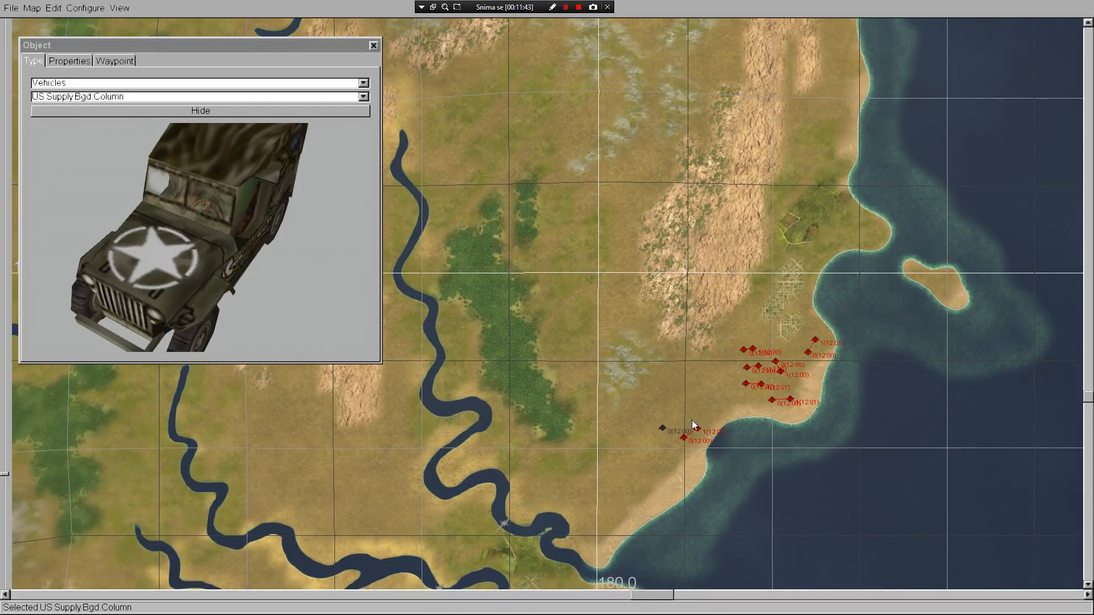
pyautogui.rightClick(720, 472)
pyautogui.click(733, 480)
pyautogui.keyDown('ctrl'); pyautogui.click(674, 452); pyautogui.keyUp('ctrl')
pyautogui.keyDown('ctrl'); pyautogui.click(690, 455); pyautogui.keyUp('ctrl')
pyautogui.rightClick(703, 473)
pyautogui.click(716, 482)
pyautogui.keyDown('ctrl'); pyautogui.click(668, 477); pyautogui.keyUp('ctrl')
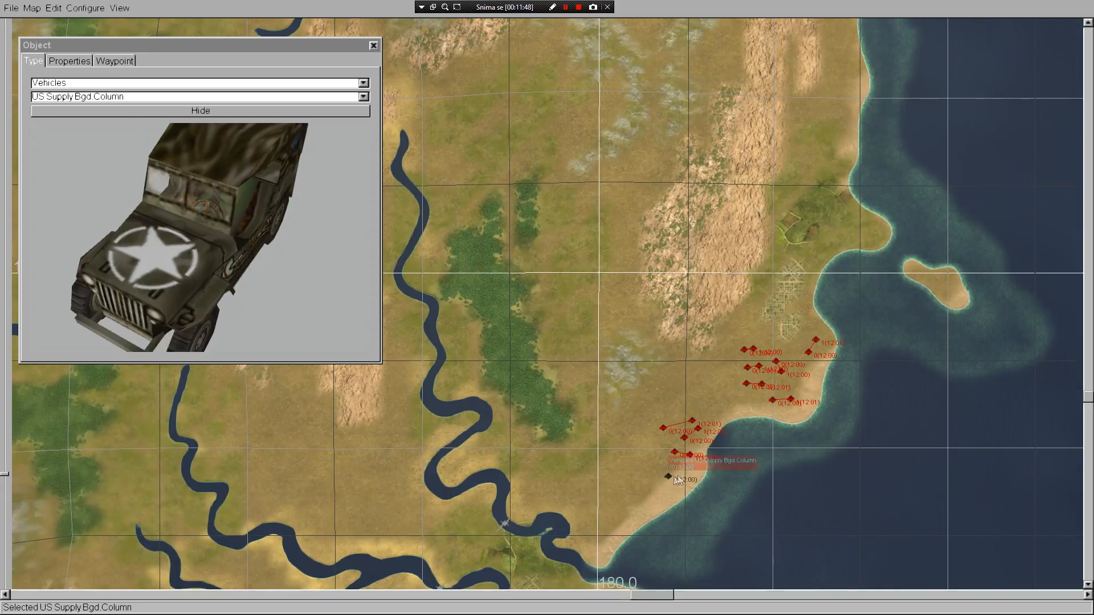
pyautogui.keyDown('ctrl'); pyautogui.click(682, 476); pyautogui.keyUp('ctrl')
pyautogui.rightClick(699, 497)
pyautogui.click(716, 503)
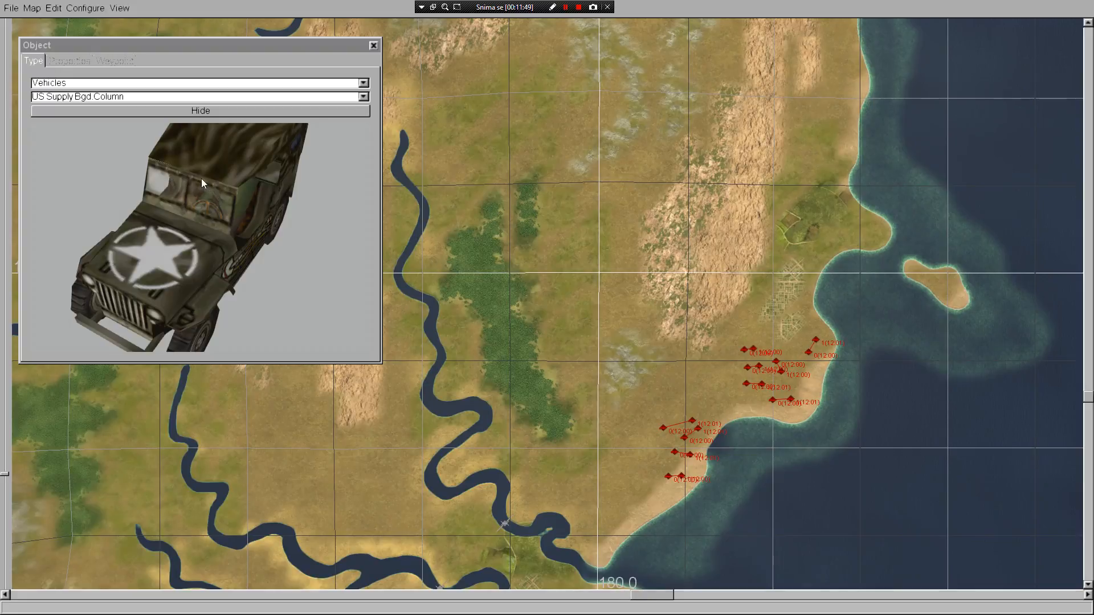
# - Add three US Engineers Co. Column units behind the beach, each with one waypoint
pyautogui.click(148, 97)
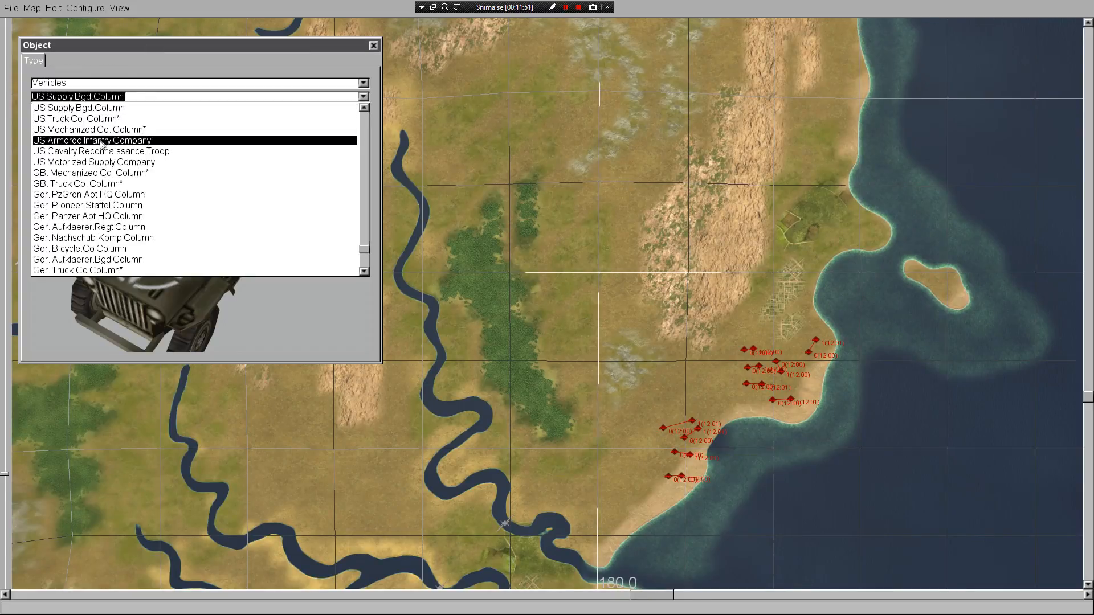
pyautogui.scroll(1, 86, 134)
pyautogui.scroll(1, 86, 134)
pyautogui.click(85, 108)
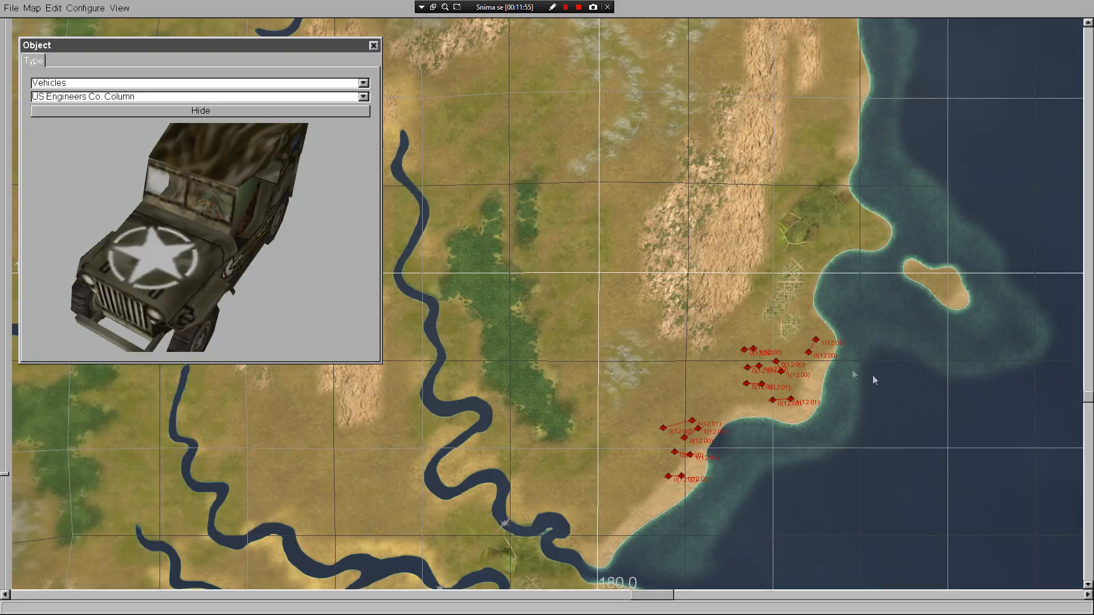
pyautogui.click(716, 402)
pyautogui.click(702, 378)
pyautogui.rightClick(756, 415)
pyautogui.click(767, 423)
pyautogui.click(732, 401)
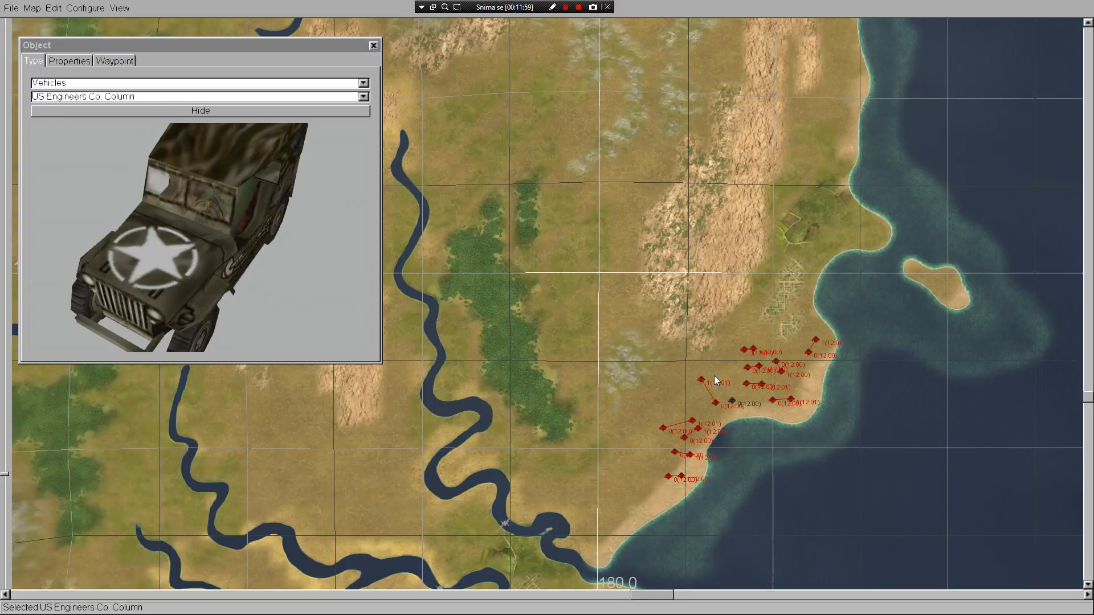
pyautogui.click(713, 375)
pyautogui.rightClick(762, 419)
pyautogui.click(773, 425)
pyautogui.click(740, 402)
pyautogui.click(726, 375)
pyautogui.rightClick(758, 422)
pyautogui.click(775, 434)
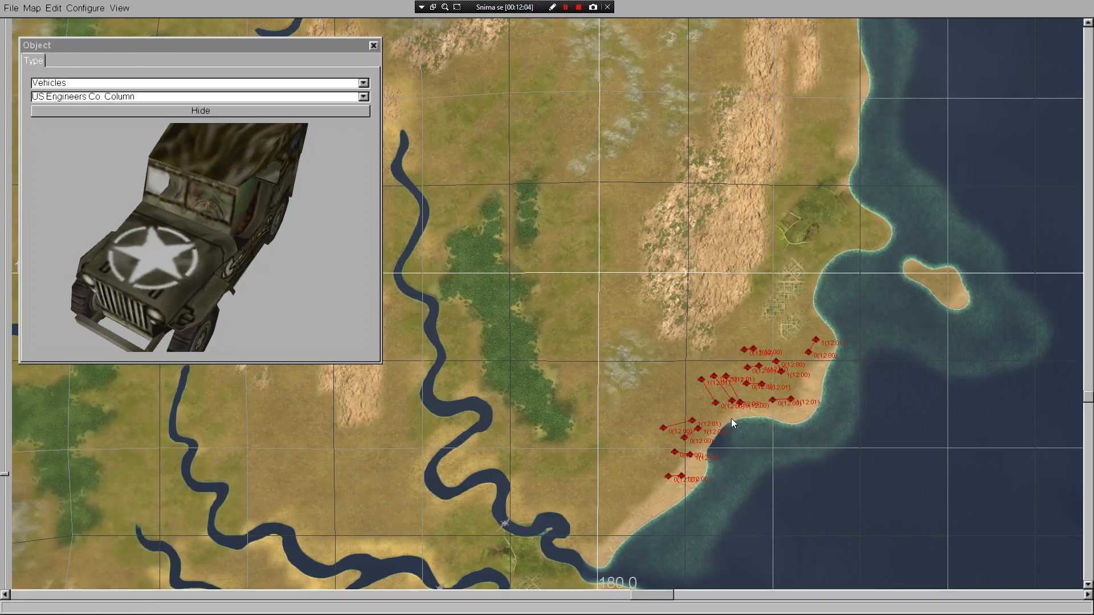
pyautogui.scroll(-2, 740, 411)
pyautogui.scroll(-1, 749, 406)
pyautogui.scroll(-2, 816, 473)
pyautogui.scroll(5, 793, 433)
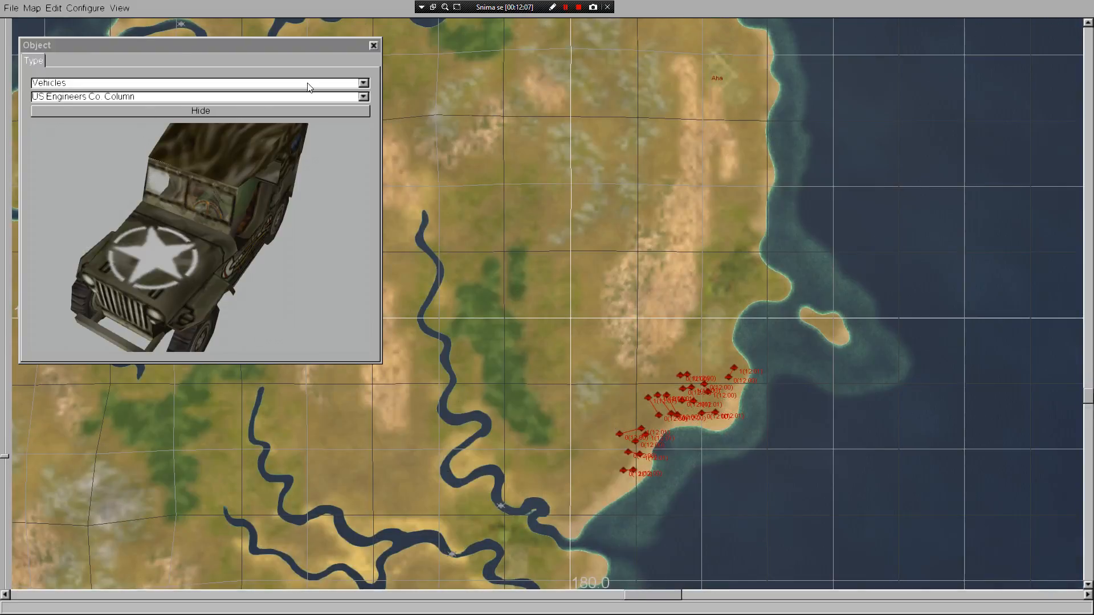
# - Choose Stationary Ships > Landing Ship Tank* and place the landing ships offshore of the beach
pyautogui.click(363, 83)
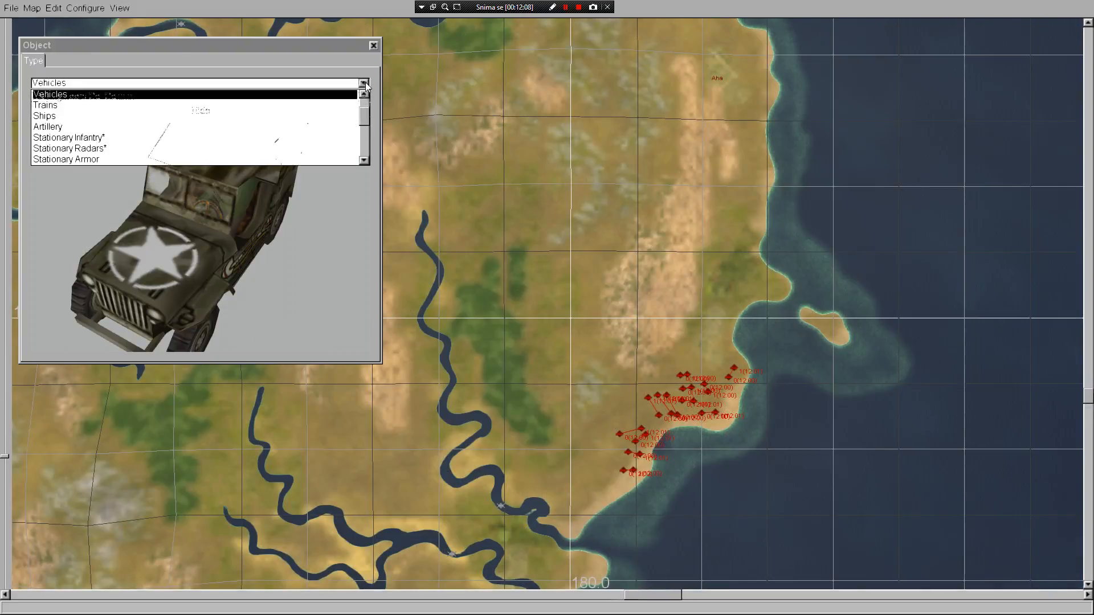
pyautogui.click(364, 160)
pyautogui.click(364, 160)
pyautogui.click(365, 160)
pyautogui.click(364, 160)
pyautogui.click(364, 160)
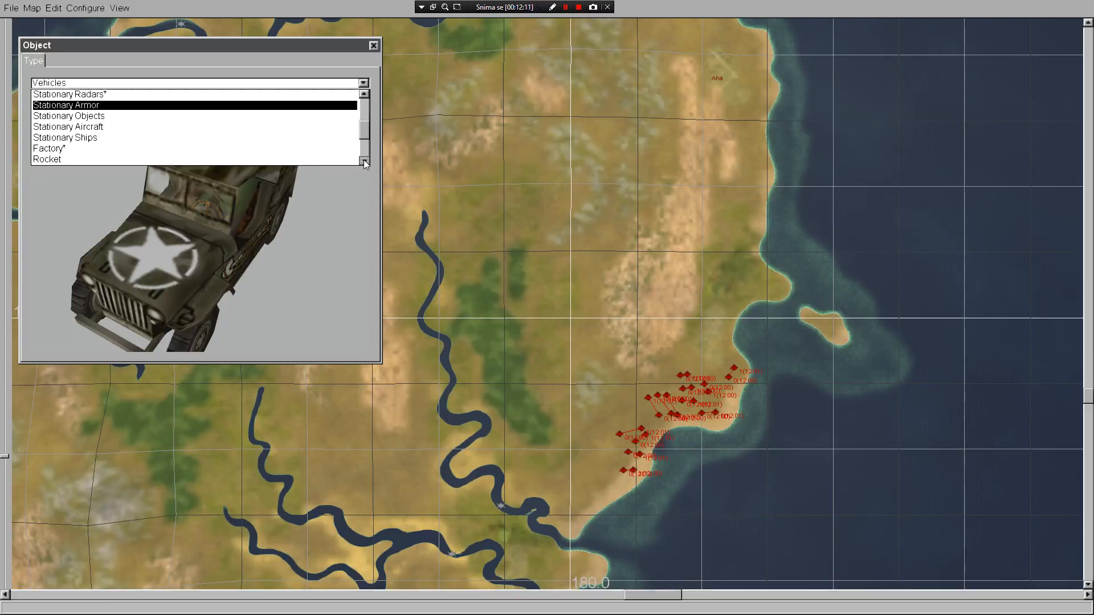
pyautogui.click(255, 139)
pyautogui.click(364, 97)
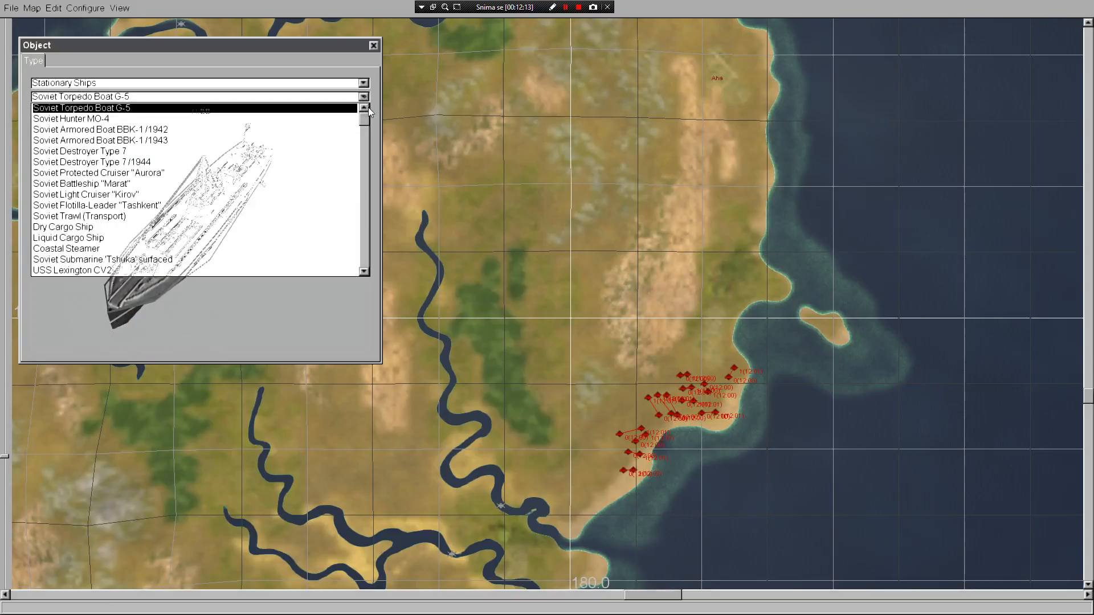
pyautogui.moveTo(366, 128); pyautogui.dragTo(362, 167)
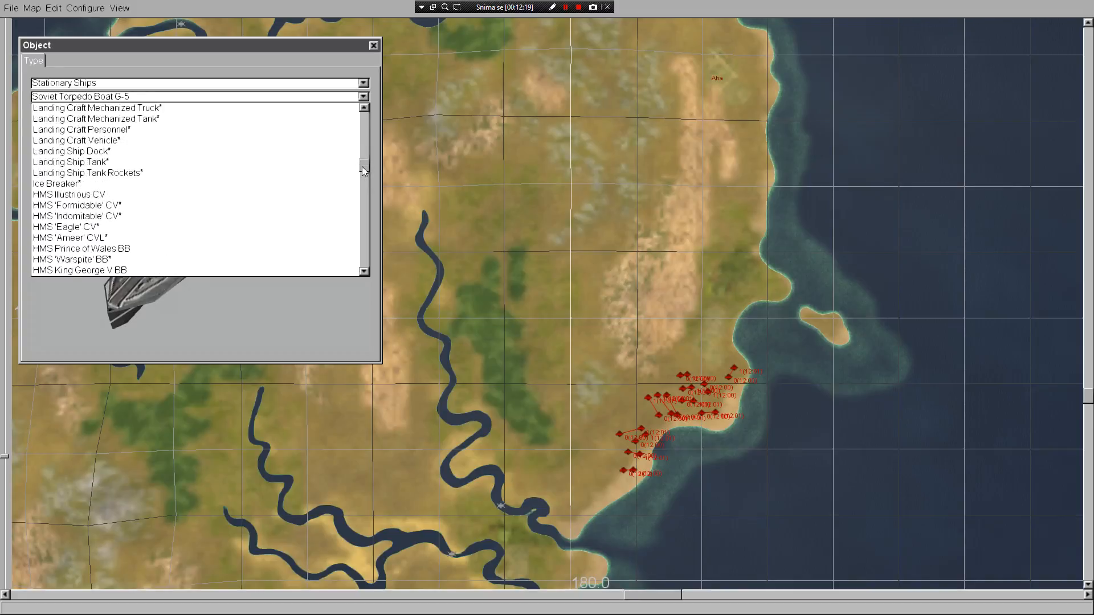
pyautogui.click(255, 163)
pyautogui.click(741, 512)
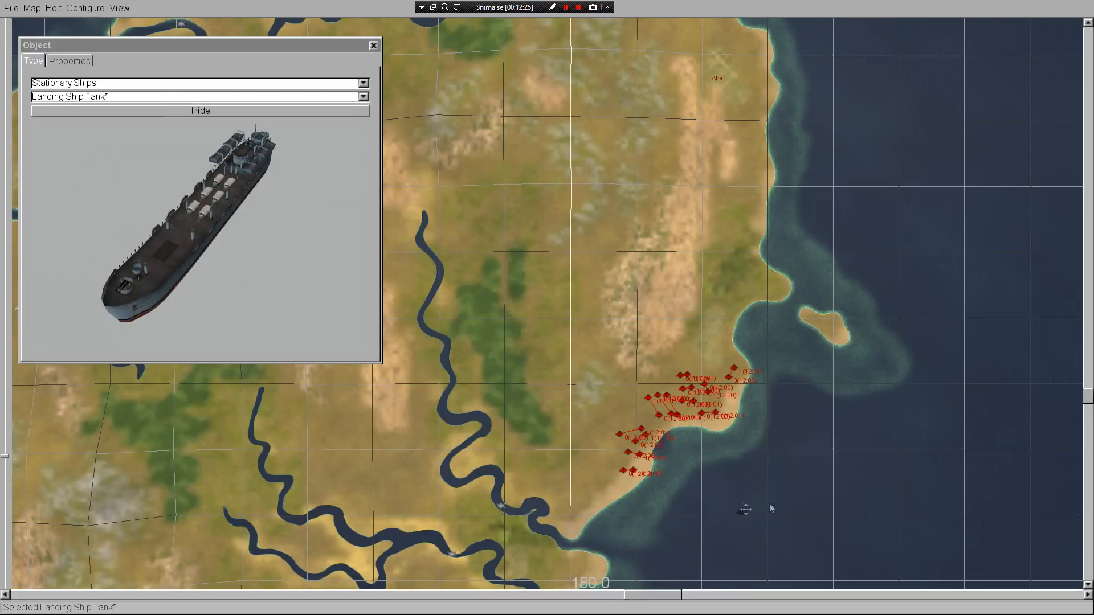
pyautogui.keyDown('ctrl'); pyautogui.click(821, 424); pyautogui.keyUp('ctrl')
pyautogui.rightClick(846, 483)
pyautogui.click(872, 493)
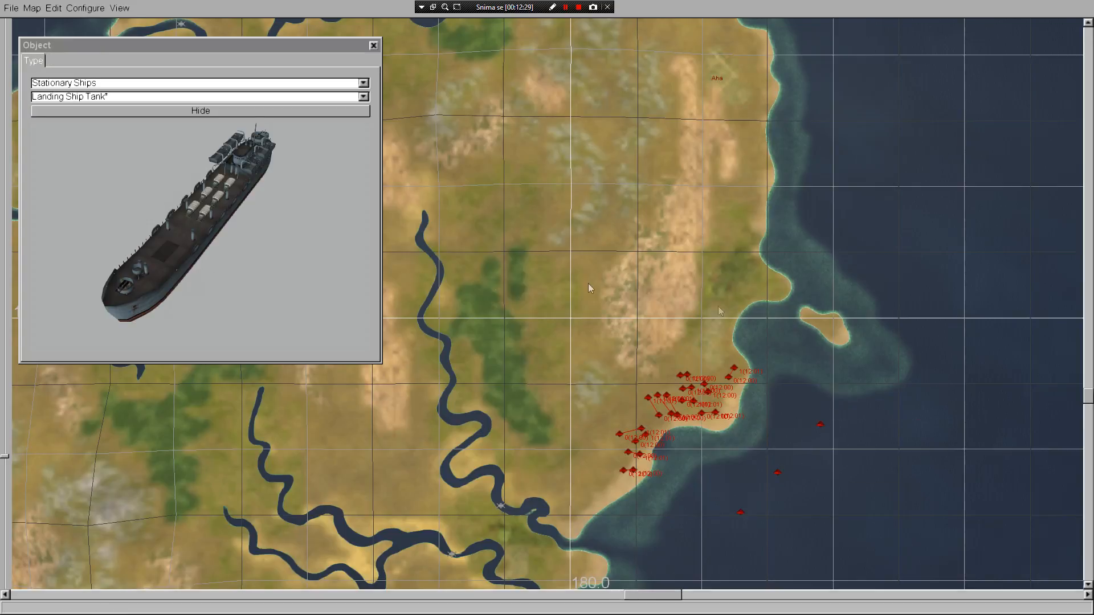
# - Pan and zoom the map over to the Allied carrier group at sea
pyautogui.scroll(-5, 529, 343)
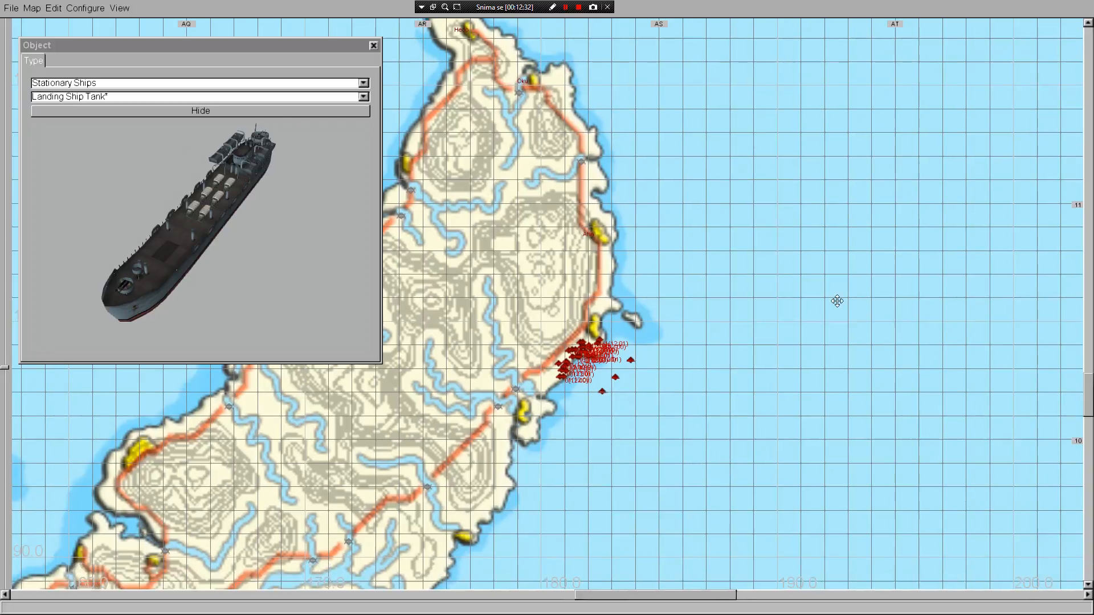
pyautogui.moveTo(837, 301); pyautogui.dragTo(759, 54)
pyautogui.moveTo(908, 497); pyautogui.dragTo(757, 202)
pyautogui.moveTo(918, 434); pyautogui.dragTo(822, 252)
pyautogui.scroll(-3, 851, 417)
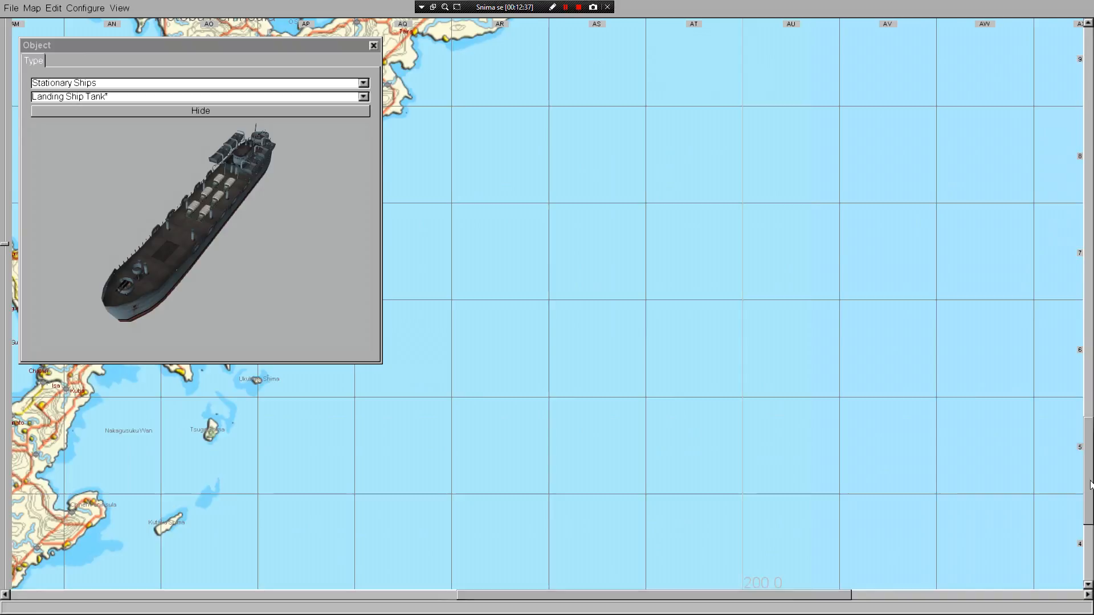
pyautogui.scroll(2, 1004, 518)
pyautogui.scroll(3, 801, 320)
pyautogui.scroll(3, 853, 332)
pyautogui.moveTo(822, 518); pyautogui.dragTo(910, 285)
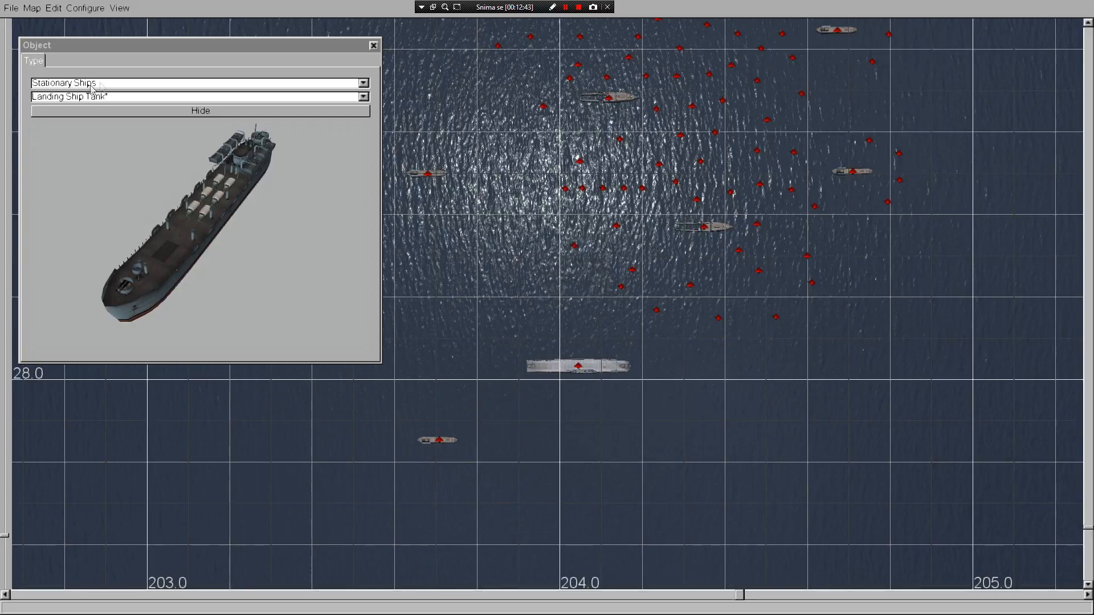
# - Switch the Object panel's category to Aircraft
pyautogui.click(361, 84)
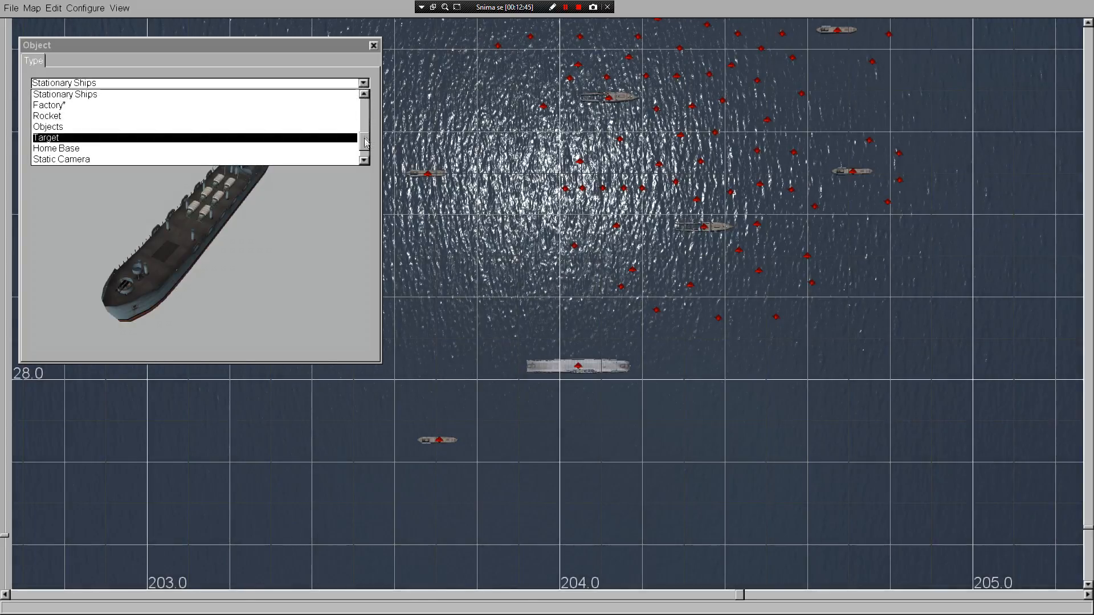
pyautogui.scroll(3, 326, 101)
pyautogui.click(277, 96)
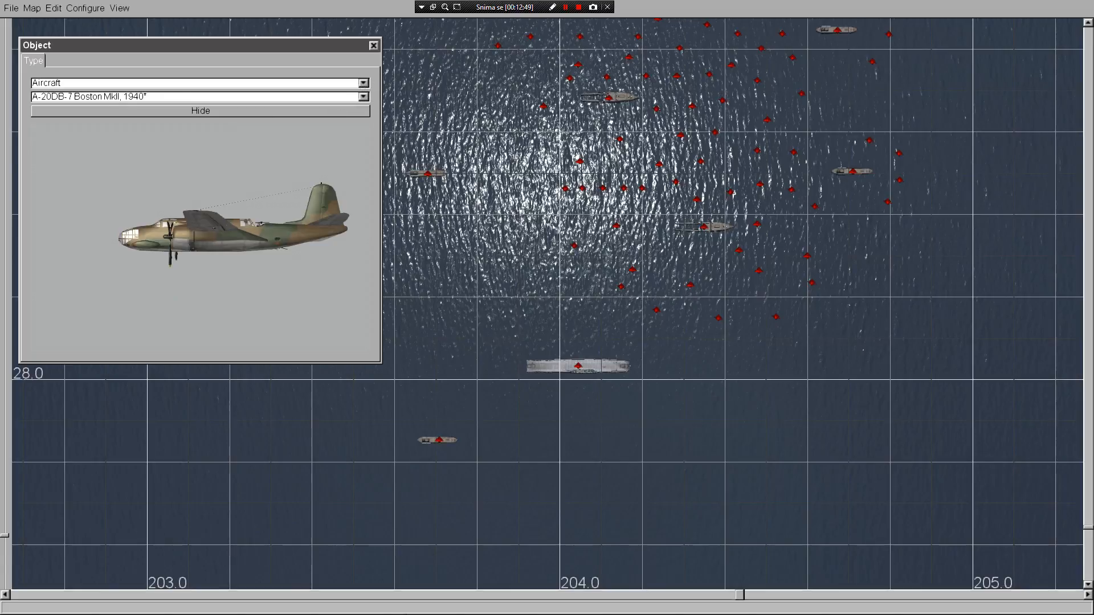
# - Show the Windows desktop, moving the mission editor out of view
pyautogui.press('super')
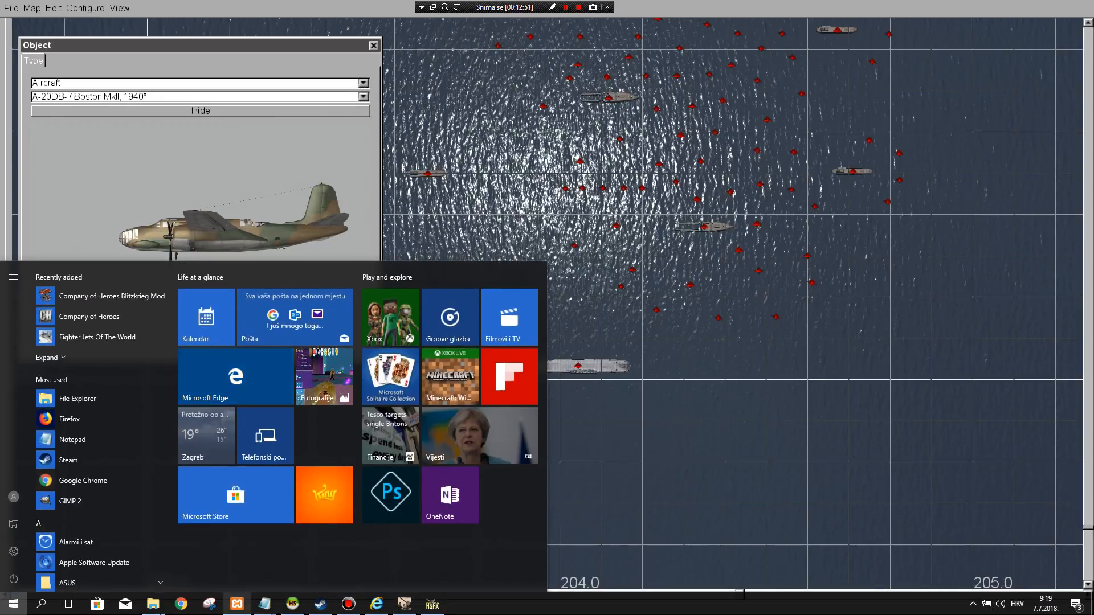
pyautogui.press('super')
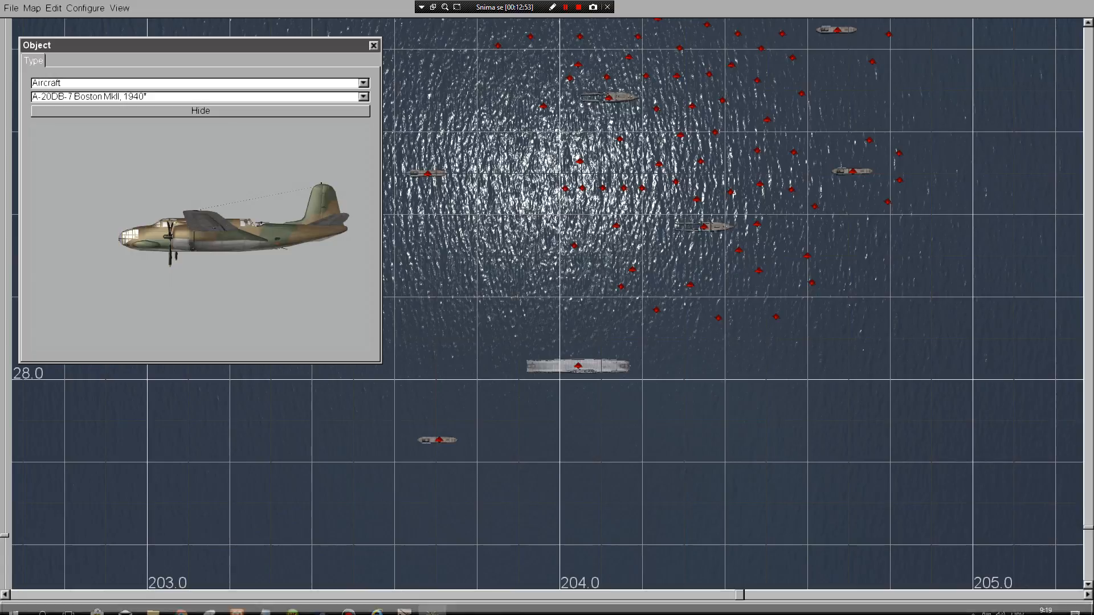
pyautogui.click(1092, 608)
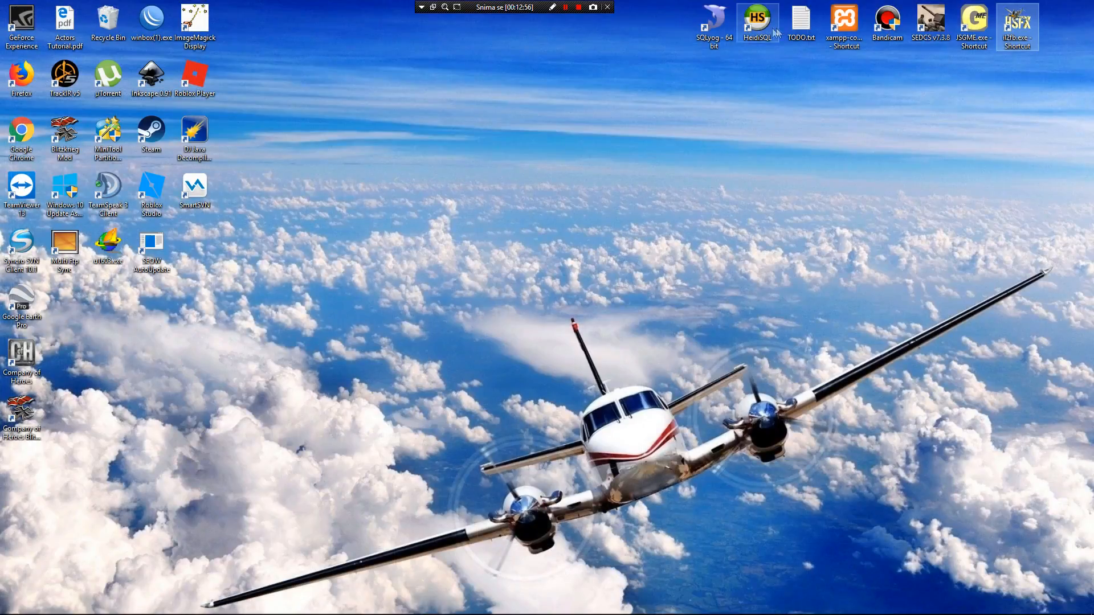
pyautogui.moveTo(170, 607)
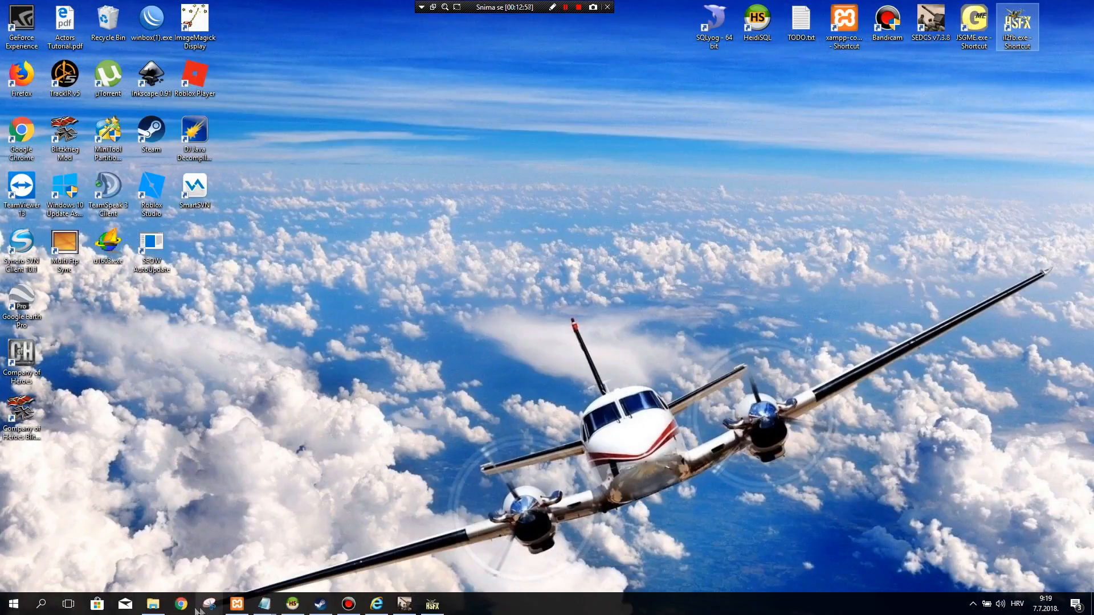
# - In File Explorer, go to DATA (D:) > Battle of Okinawa and open OoB.xlsx
pyautogui.click(151, 608)
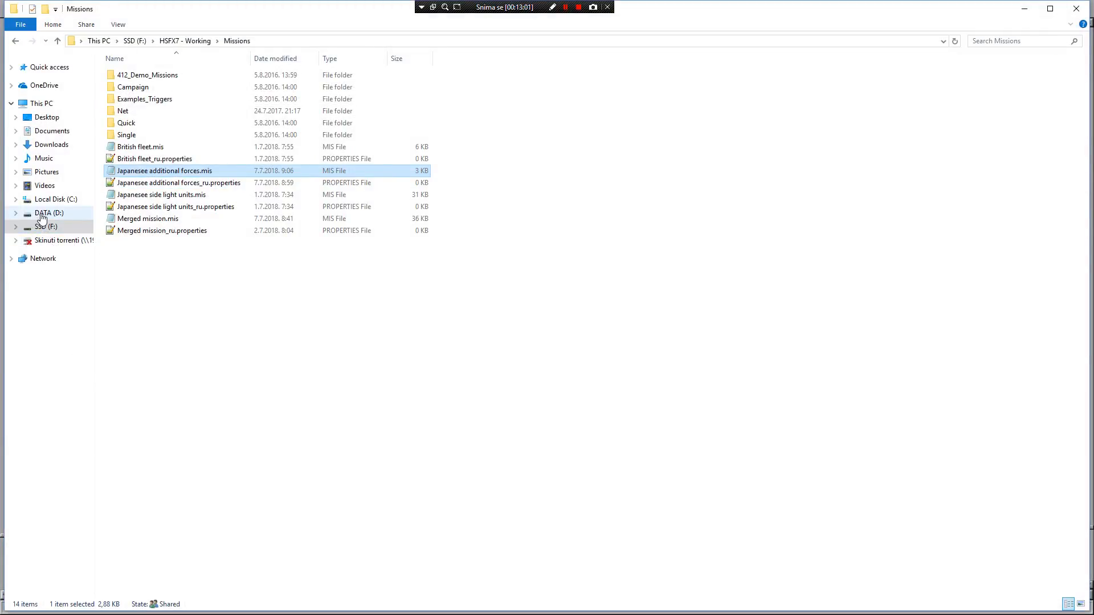
pyautogui.click(45, 213)
pyautogui.doubleClick(147, 86)
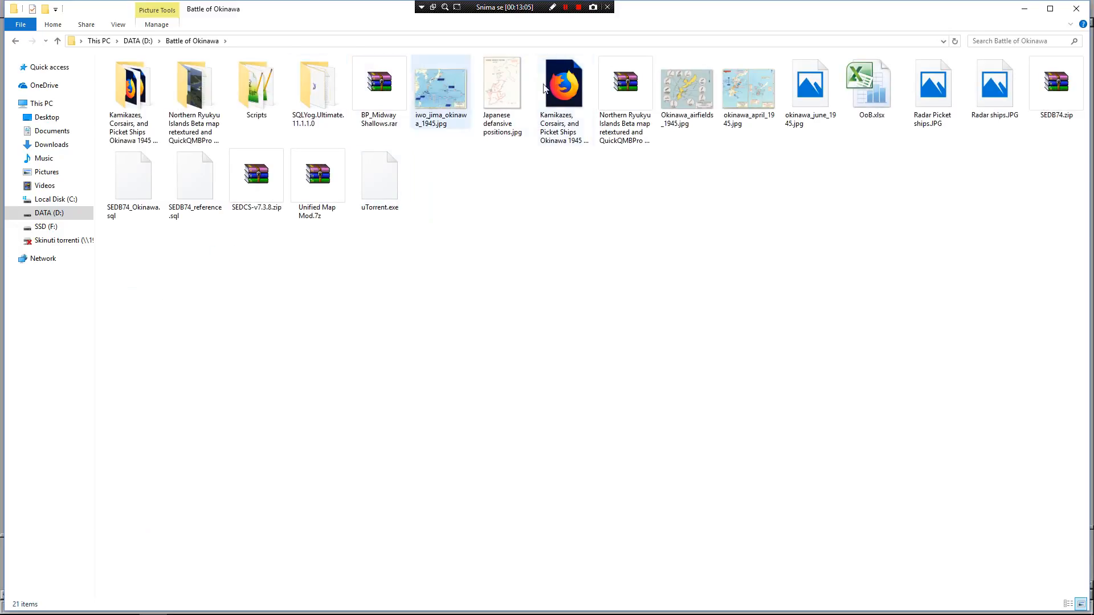
pyautogui.click(876, 88)
pyautogui.click(1026, 10)
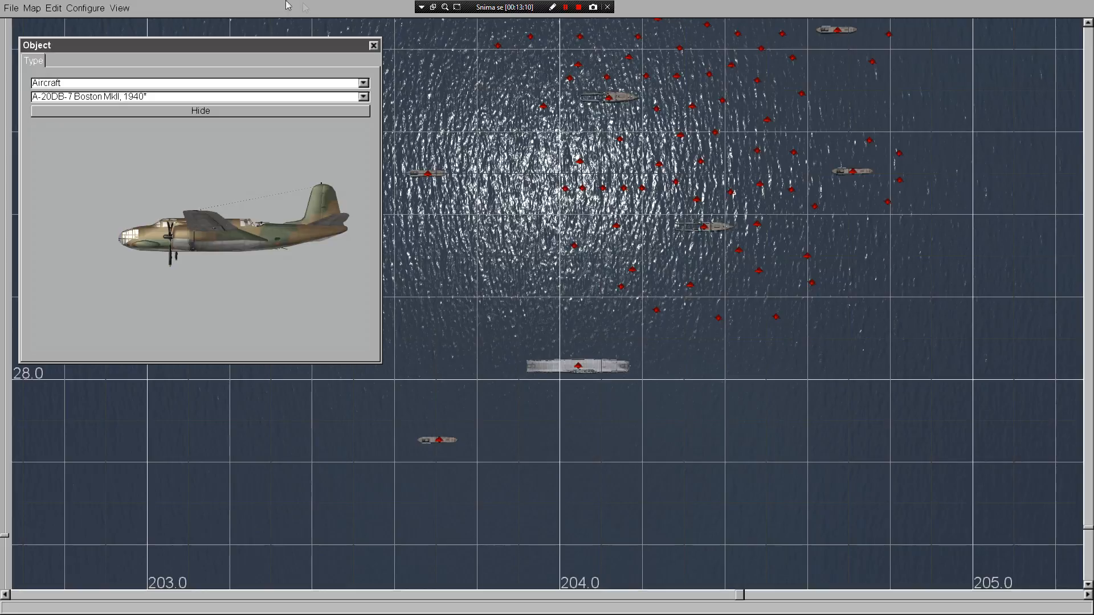
pyautogui.press('super')
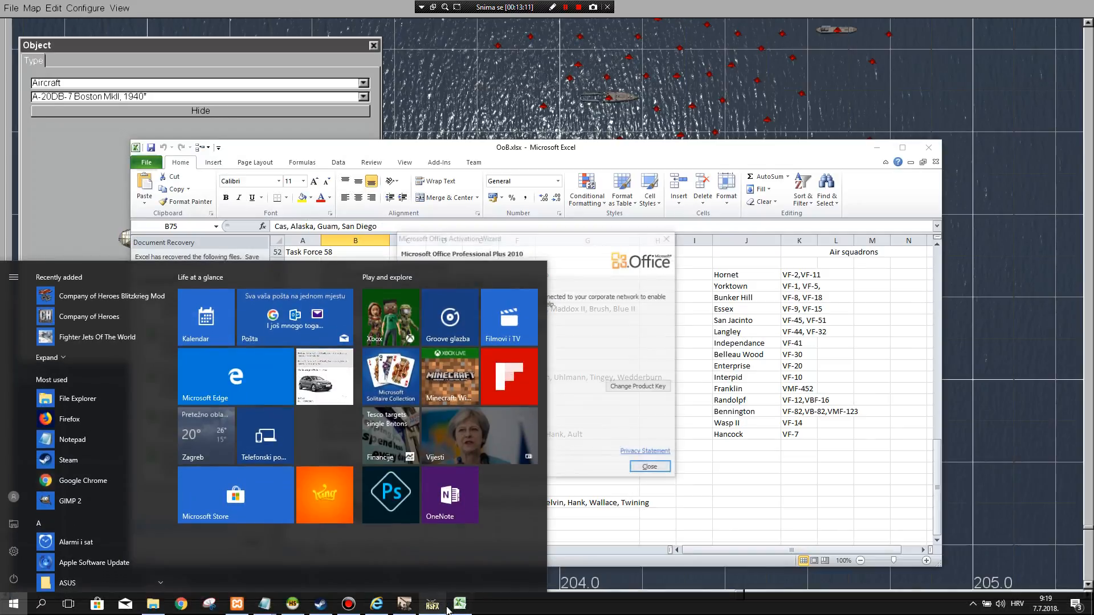
pyautogui.click(651, 468)
pyautogui.scroll(6, 345, 442)
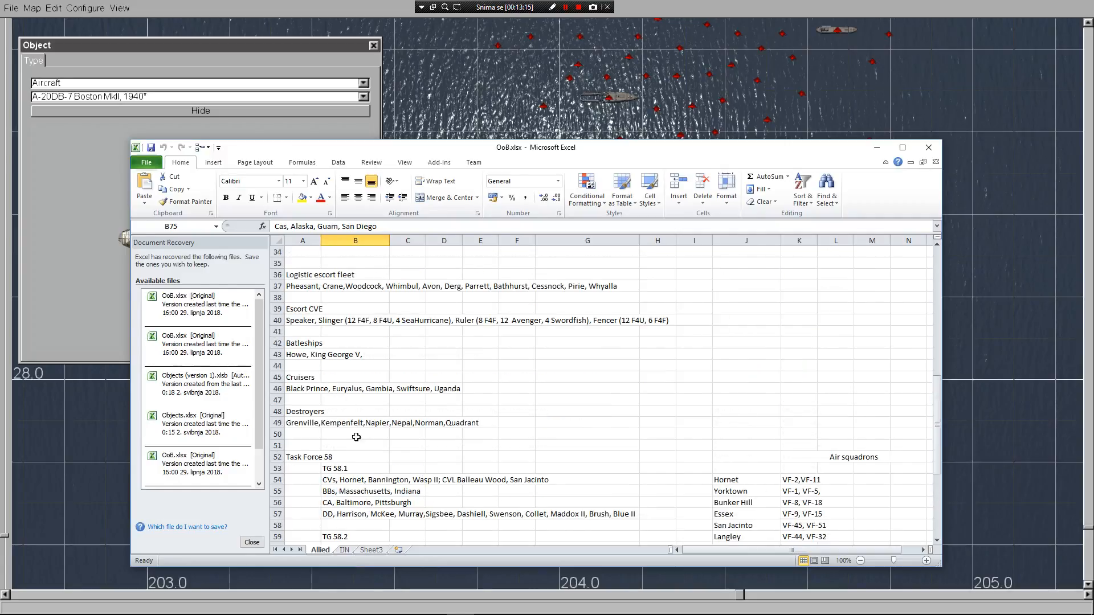
pyautogui.scroll(-2, 415, 423)
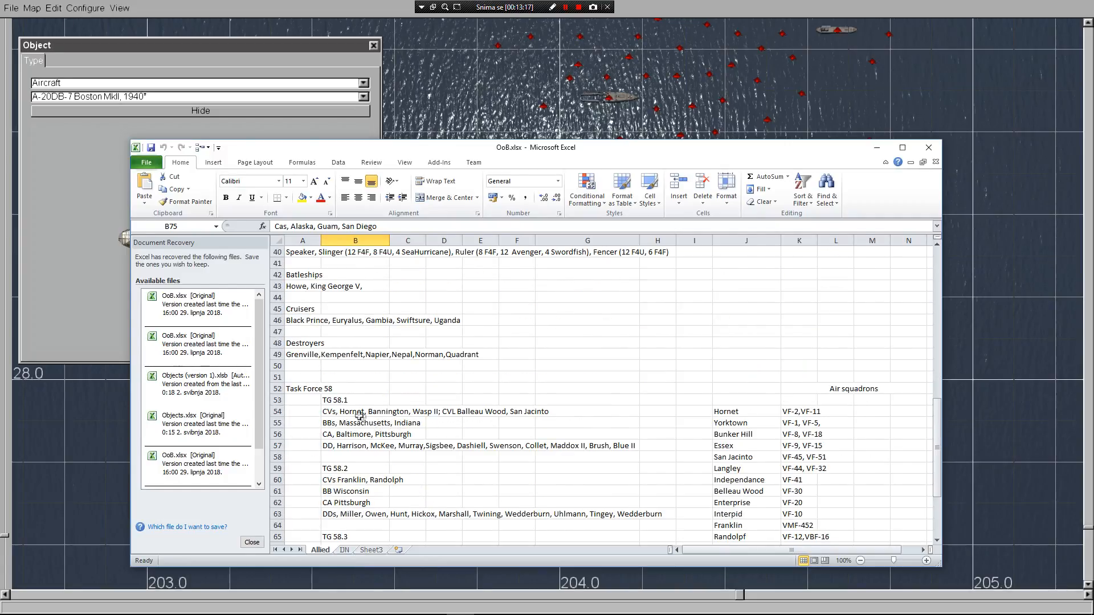
pyautogui.scroll(-7, 365, 417)
pyautogui.scroll(5, 383, 422)
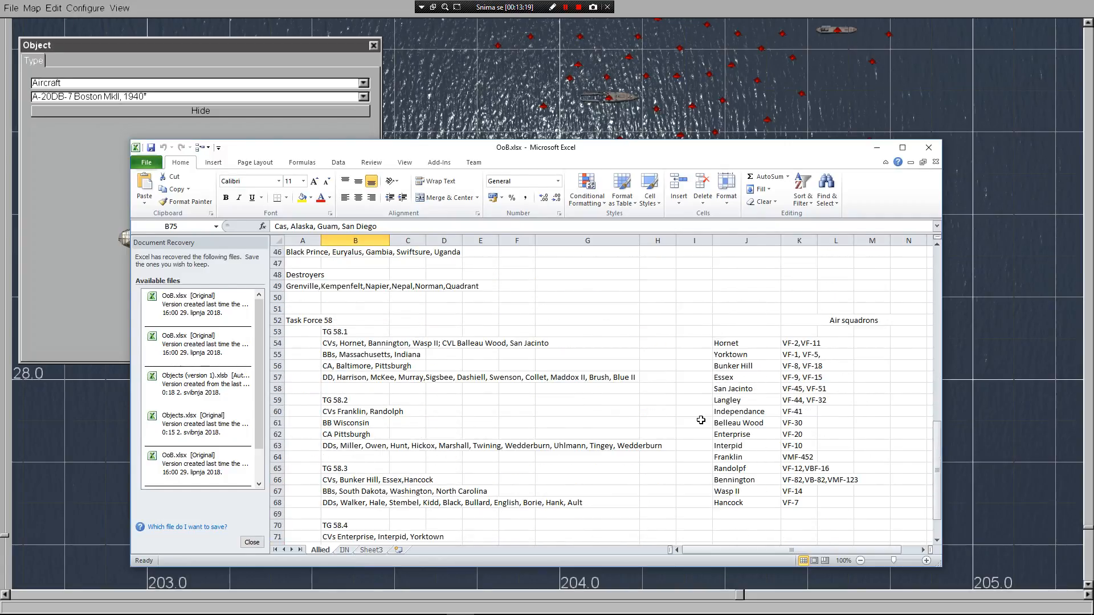
pyautogui.click(747, 435)
pyautogui.click(805, 437)
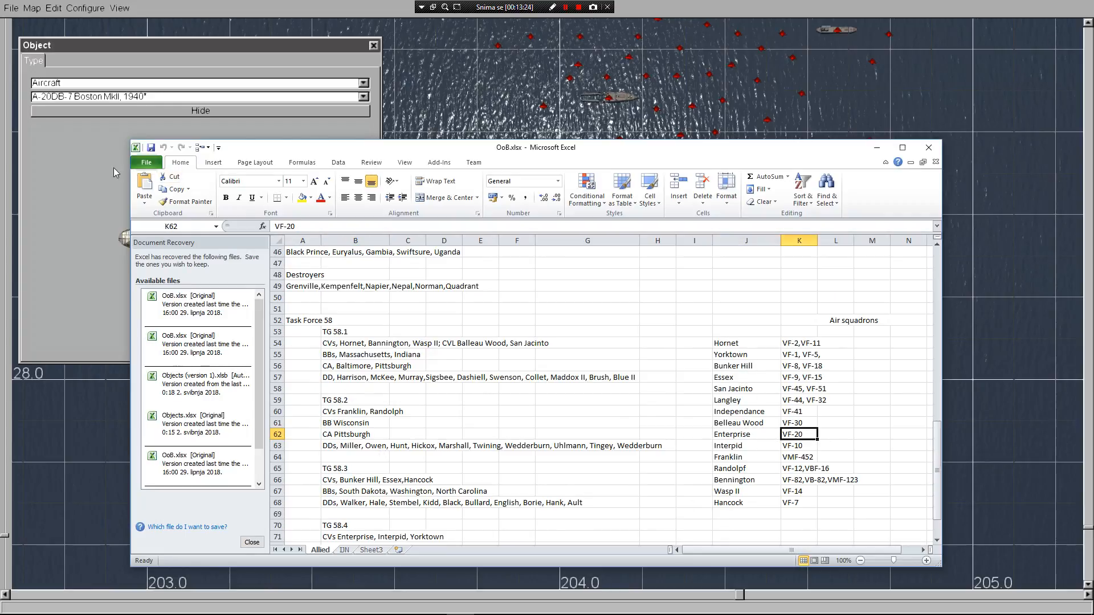
pyautogui.click(114, 168)
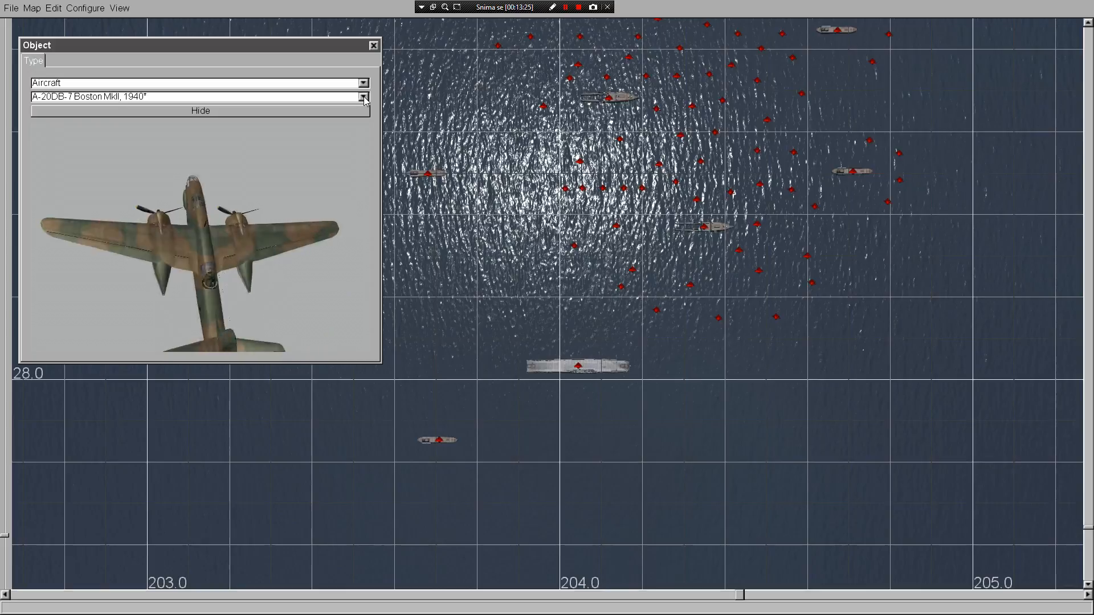
pyautogui.press('super')
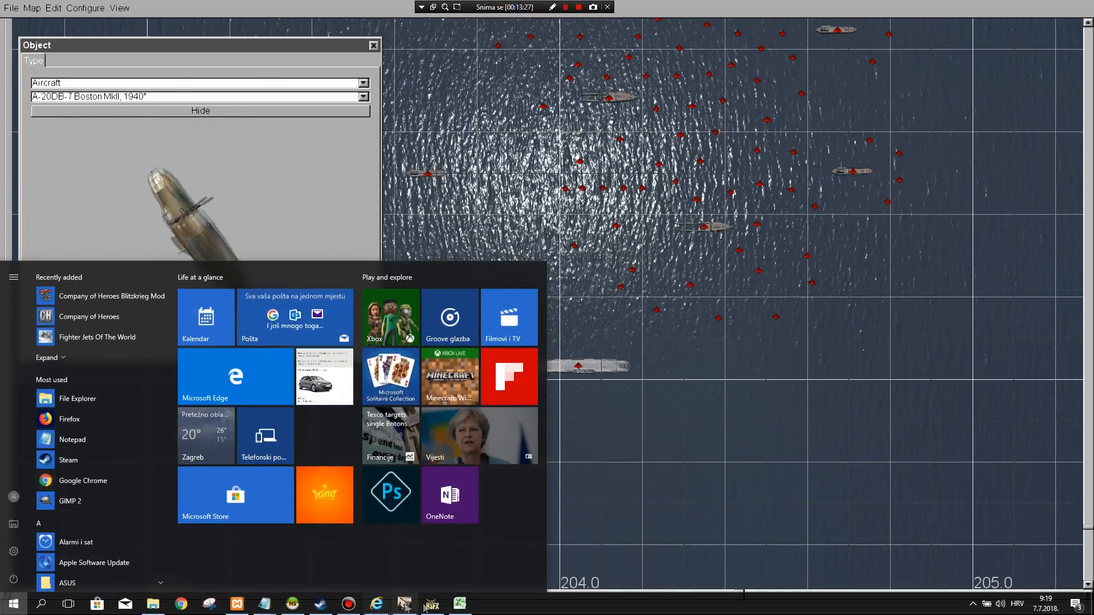
pyautogui.click(460, 603)
pyautogui.scroll(8, 444, 430)
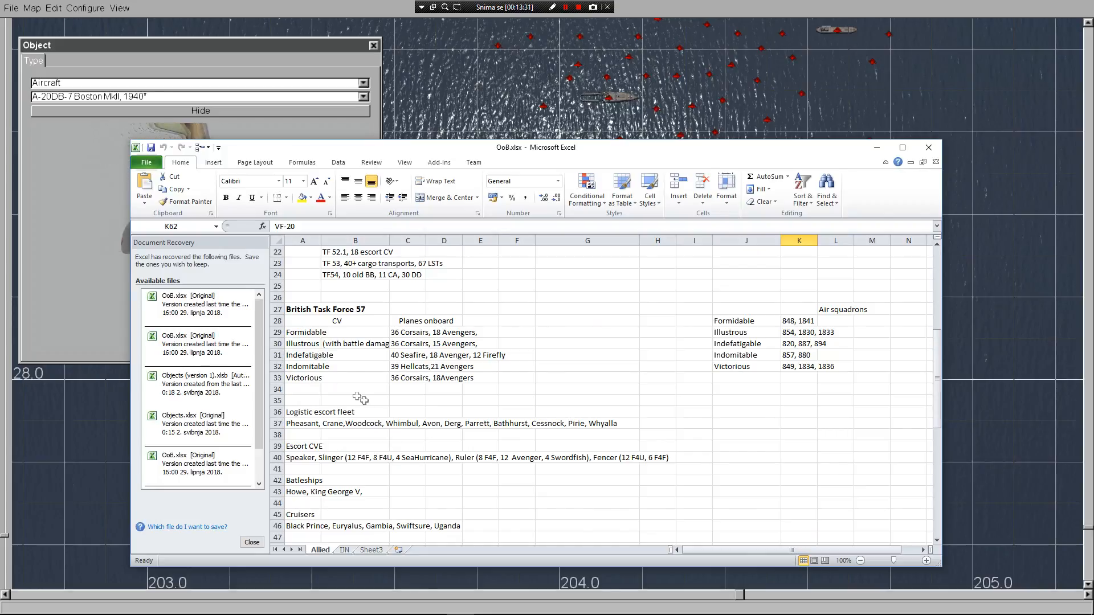
pyautogui.scroll(6, 357, 396)
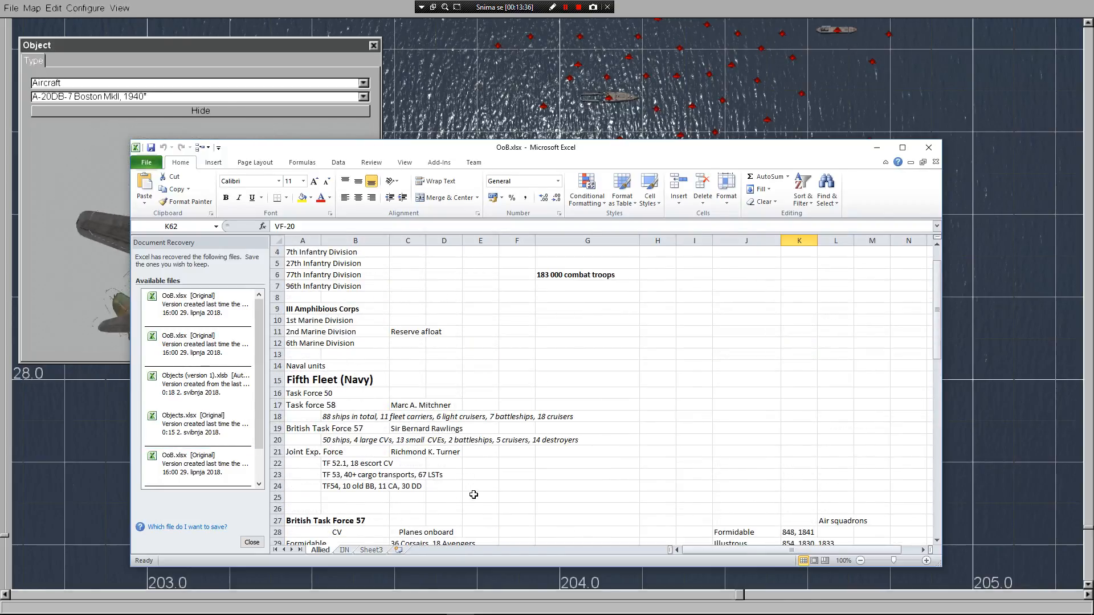
pyautogui.scroll(1, 474, 494)
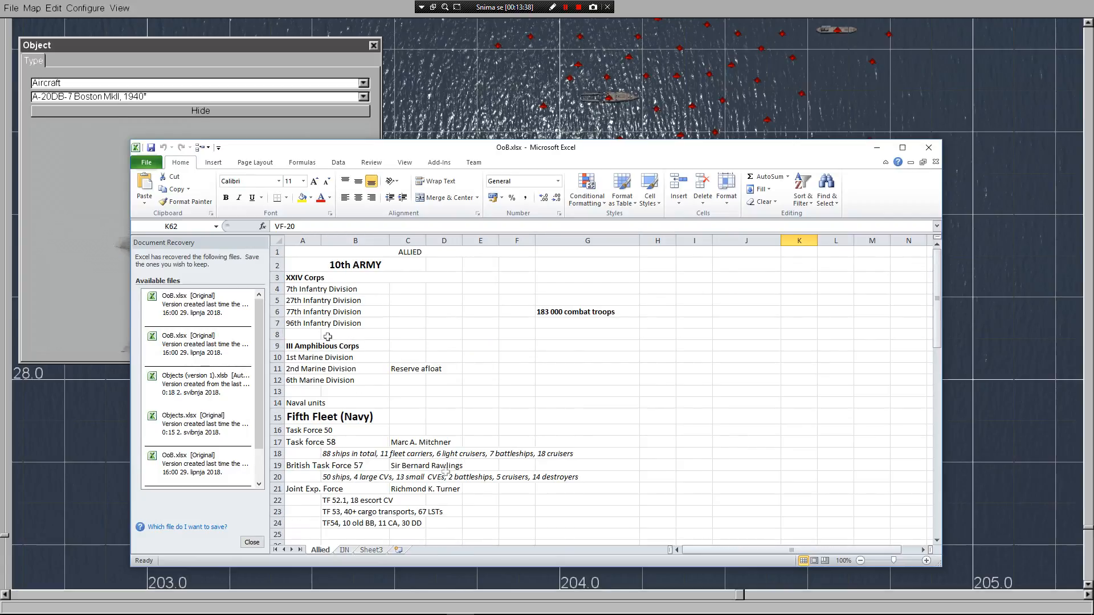
pyautogui.click(64, 190)
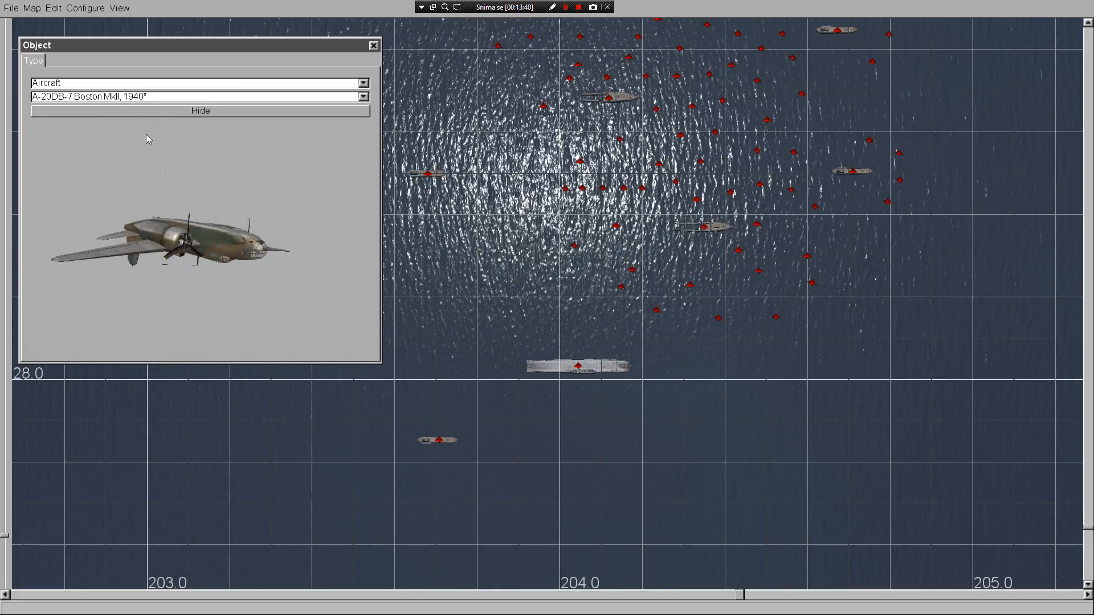
# - Select the F4U-1D, 1944 aircraft and place its flight on the sea south of the carrier
pyautogui.click(363, 96)
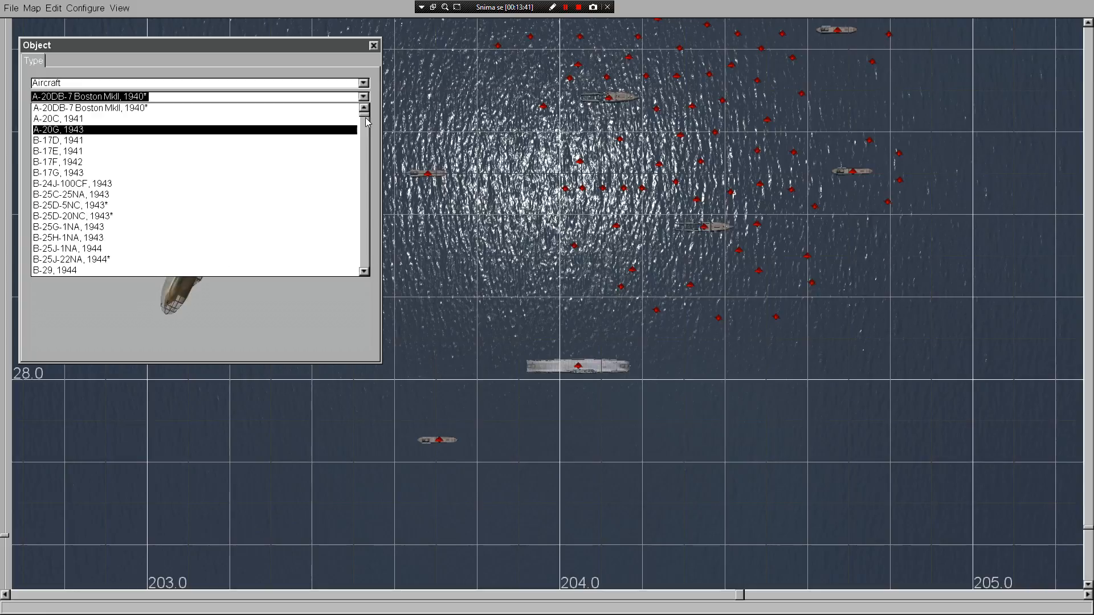
pyautogui.moveTo(365, 118); pyautogui.dragTo(366, 154)
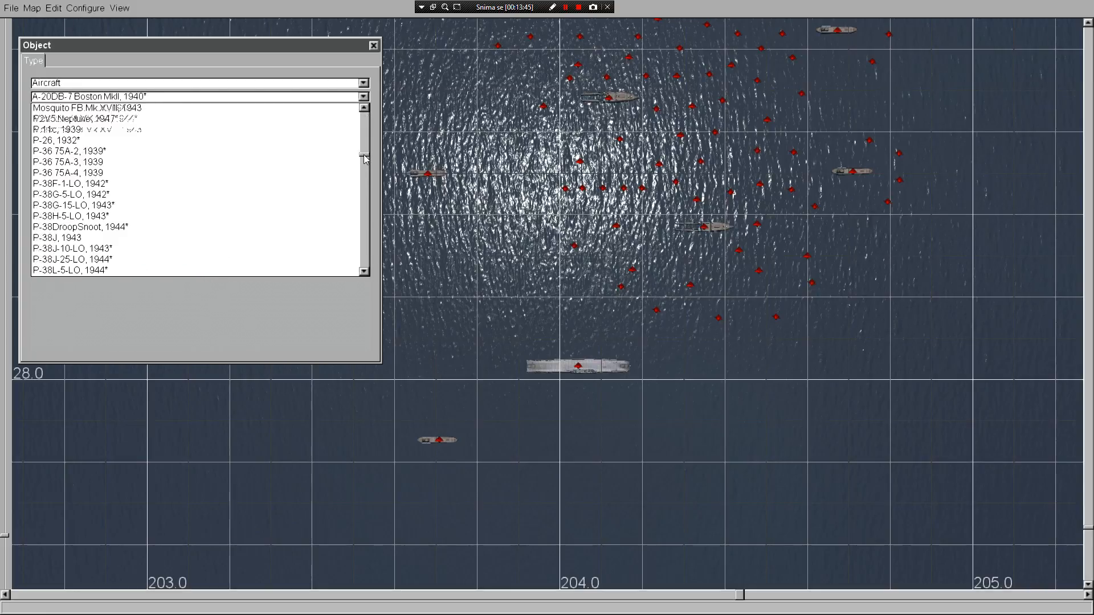
pyautogui.moveTo(365, 165); pyautogui.dragTo(361, 134)
pyautogui.scroll(5, 210, 195)
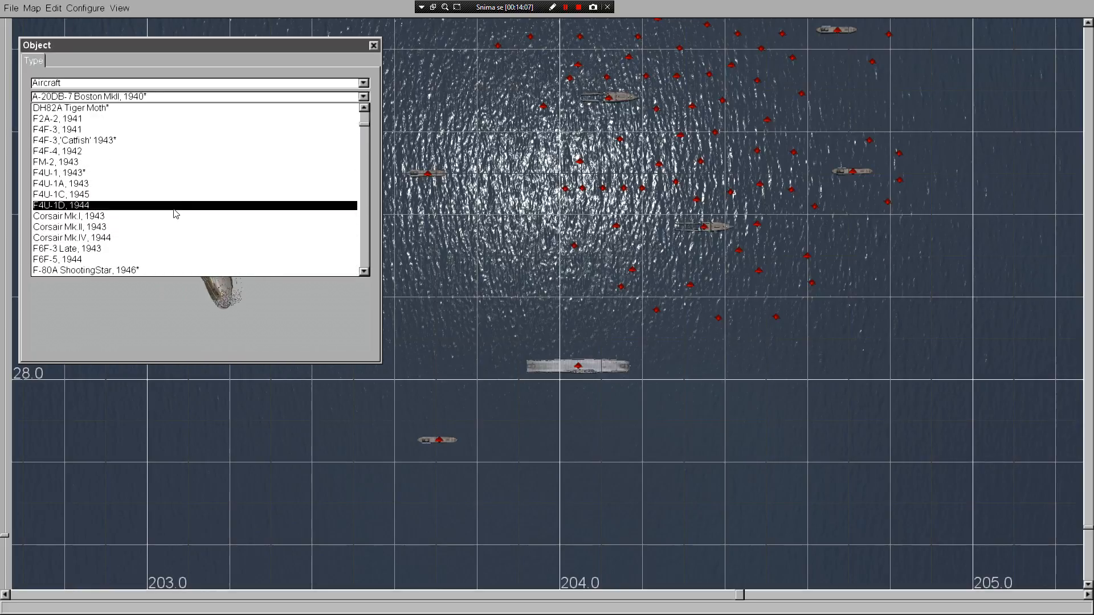
pyautogui.click(176, 206)
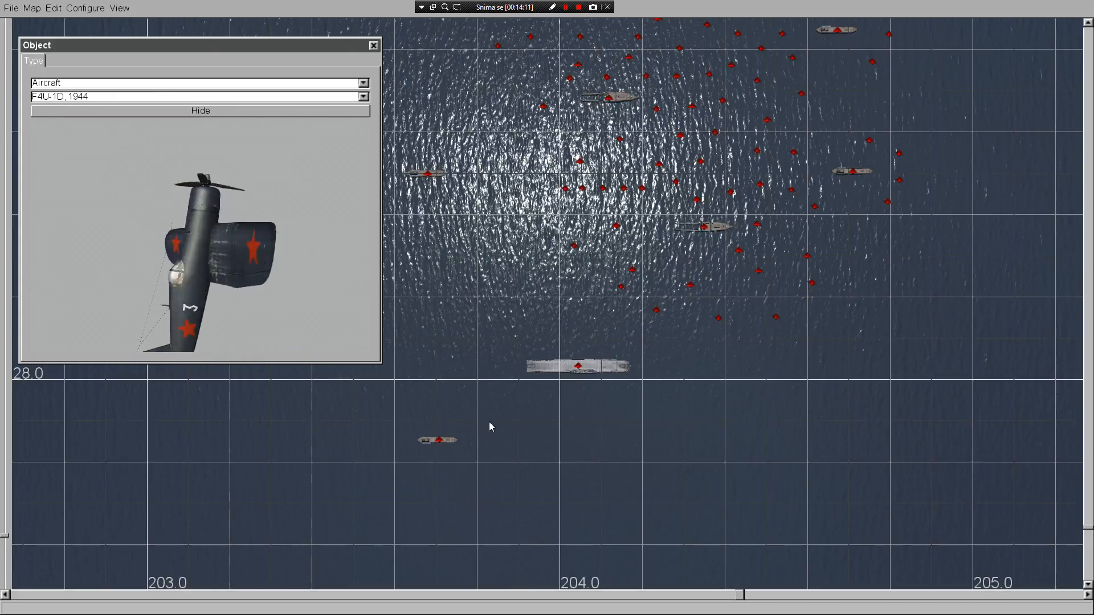
pyautogui.click(597, 462)
# - Add a waypoint near the carrier and set its type to Landing
pyautogui.click(579, 365)
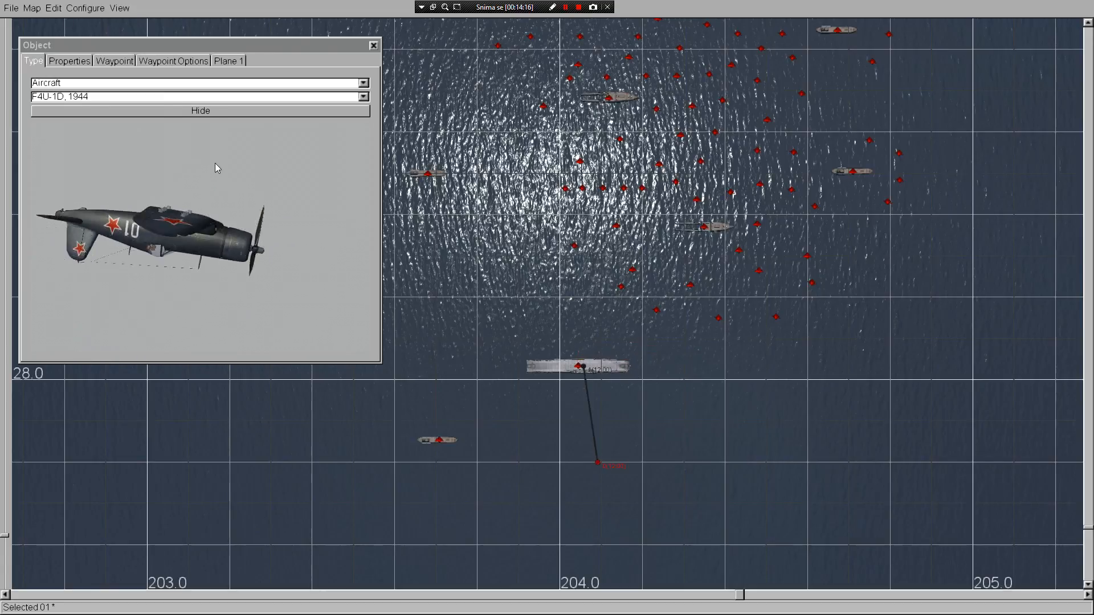
pyautogui.click(114, 61)
pyautogui.click(161, 155)
pyautogui.click(122, 189)
# - Assign the flight to USA (USN), regiment VF-20 USS Enterprise, with 4 planes
pyautogui.click(69, 61)
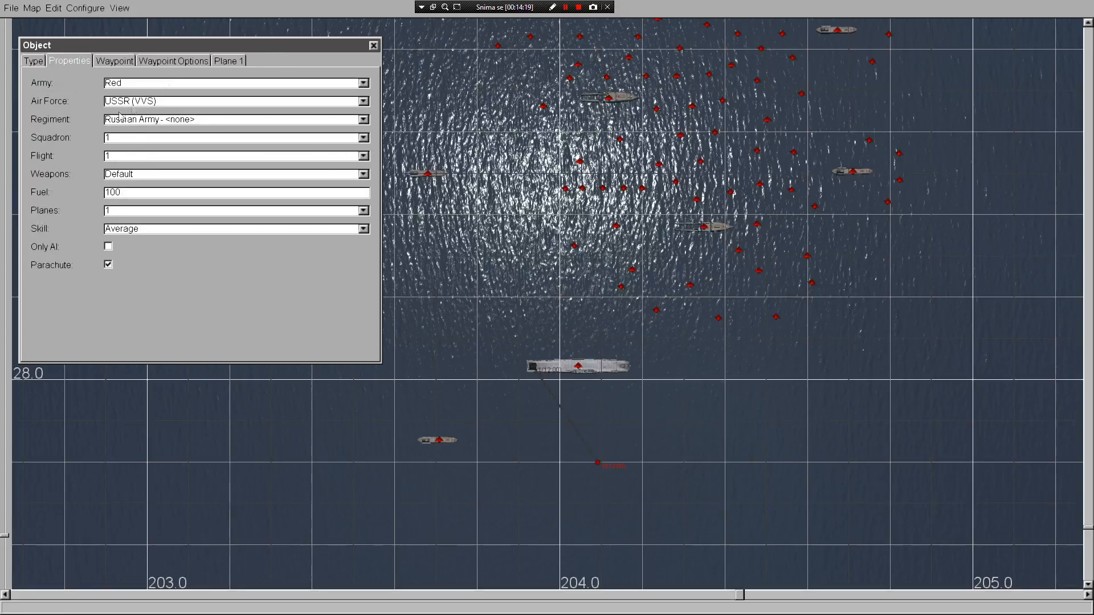
pyautogui.click(296, 101)
pyautogui.scroll(-7, 302, 150)
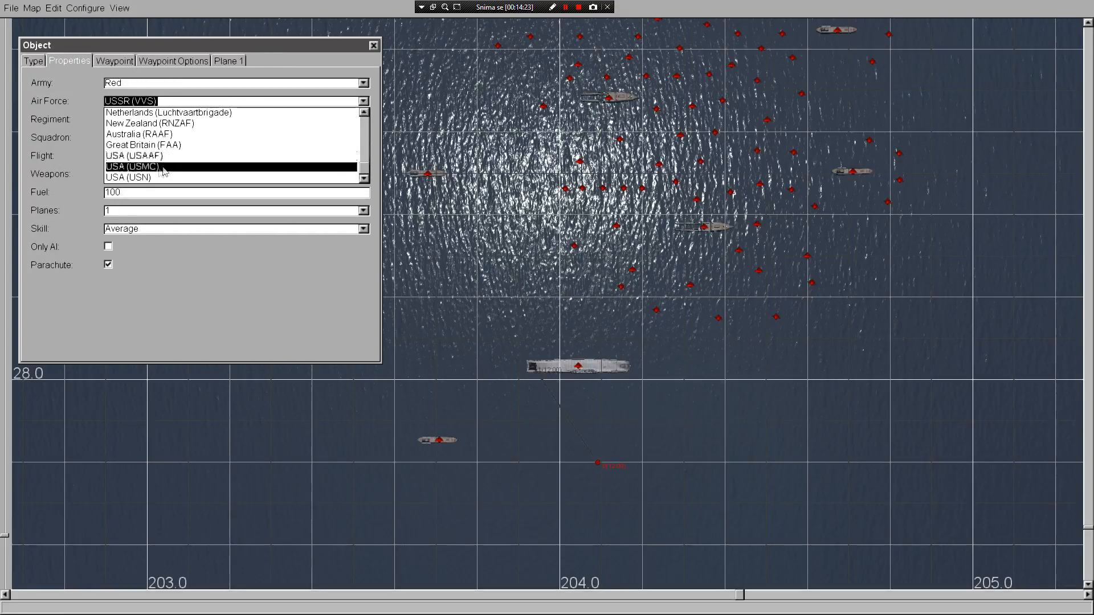
pyautogui.click(146, 177)
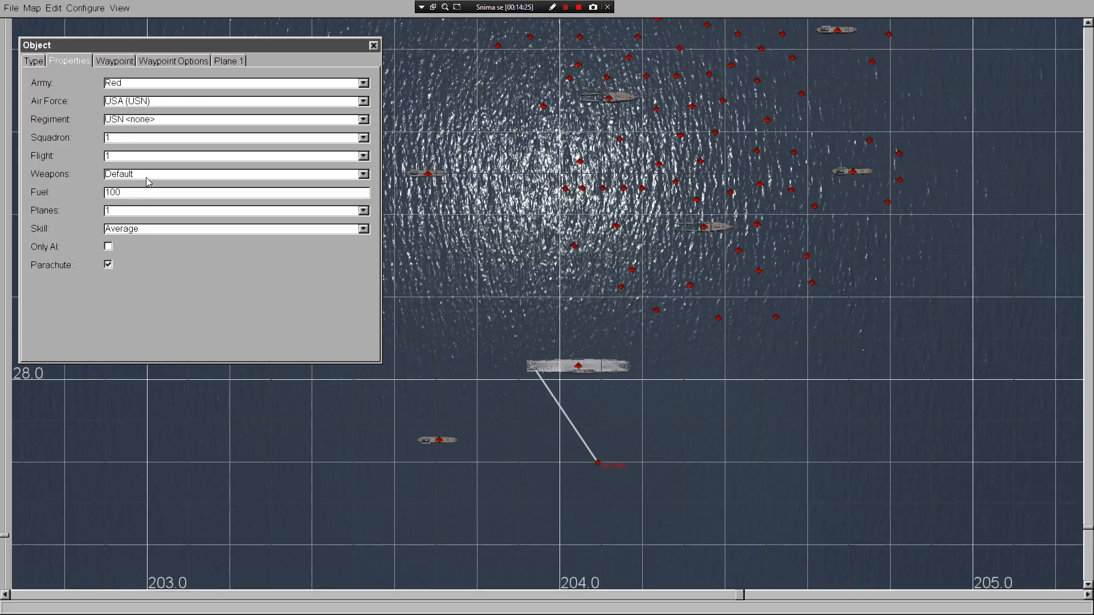
pyautogui.click(142, 120)
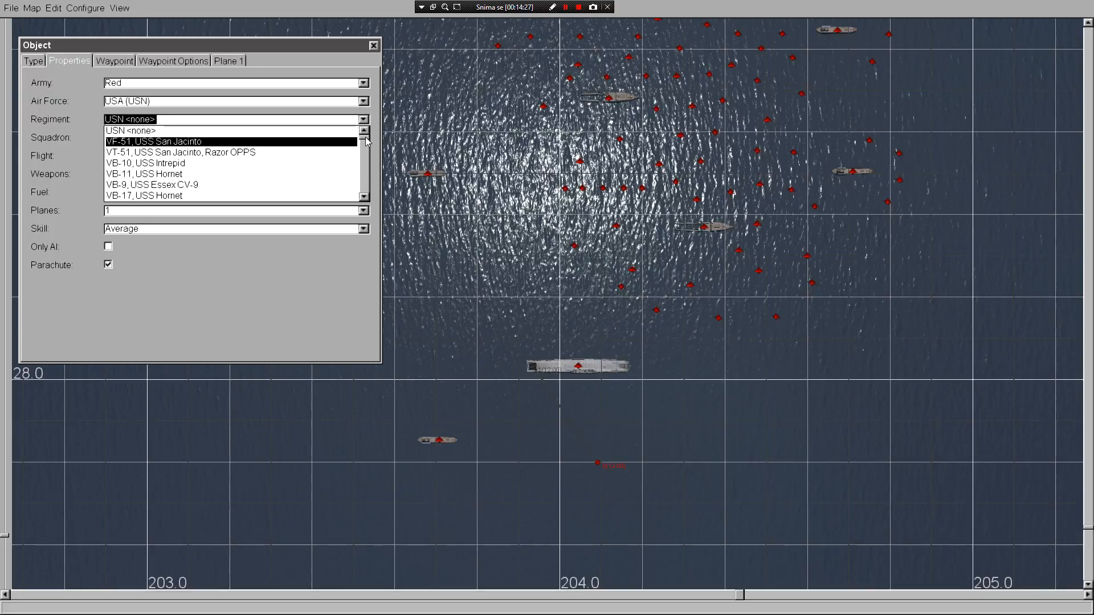
pyautogui.scroll(-10, 368, 149)
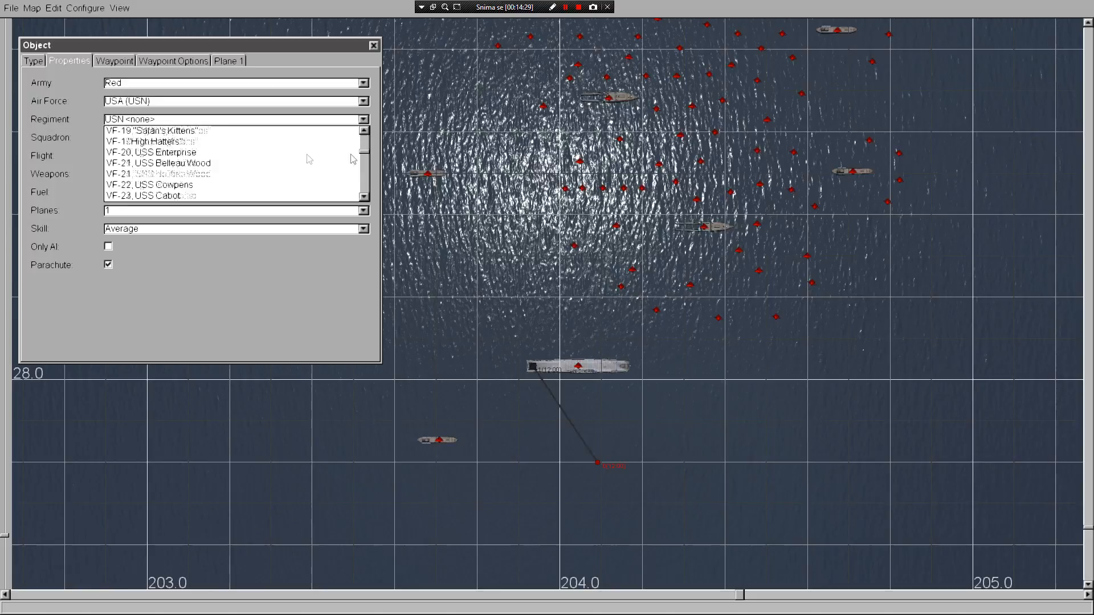
pyautogui.click(226, 153)
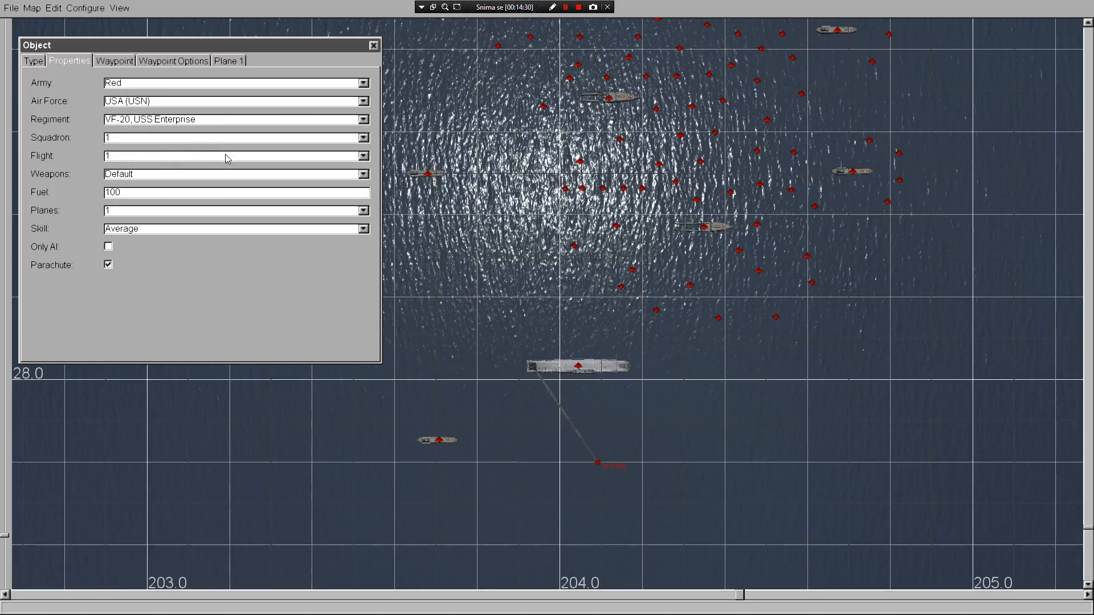
pyautogui.click(140, 211)
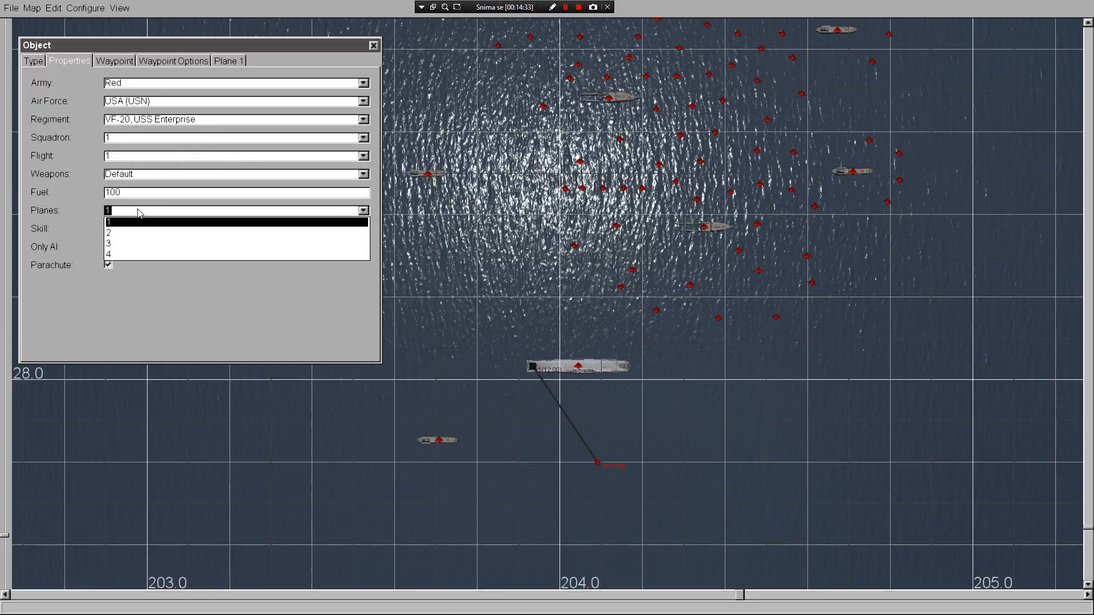
pyautogui.click(114, 255)
# - Deselect the first flight and place a second aircraft flight near the carrier
pyautogui.rightClick(347, 437)
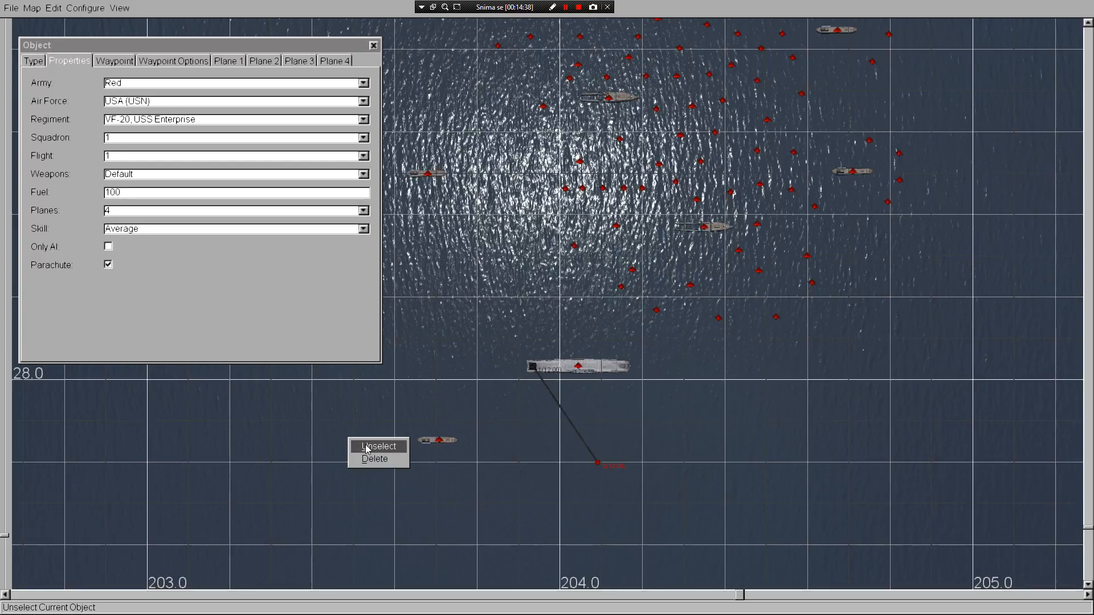
pyautogui.click(367, 447)
pyautogui.click(528, 460)
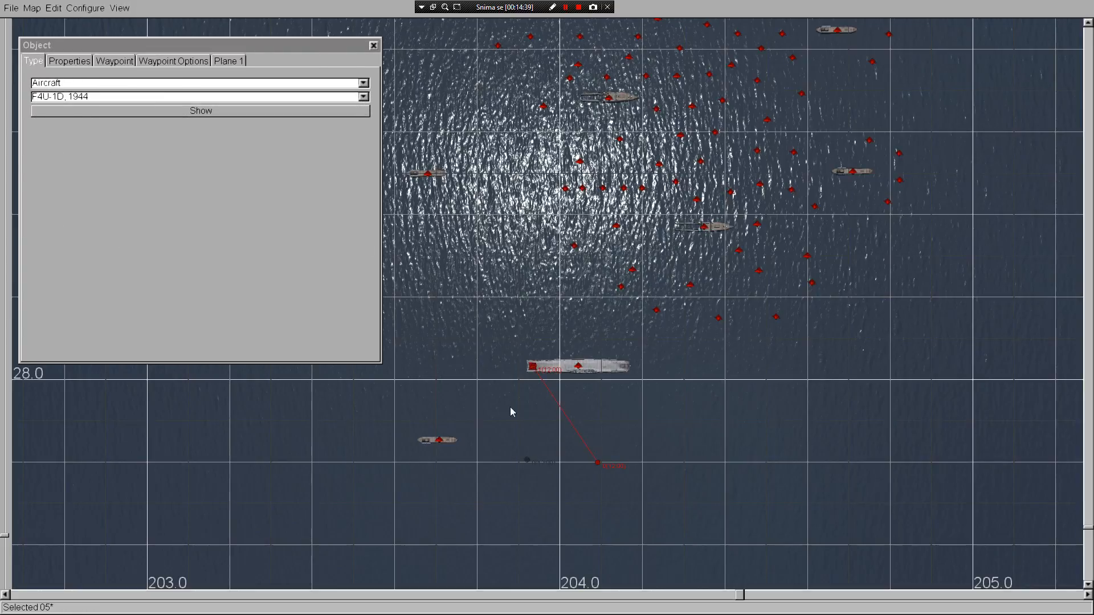
# - Give the second flight a Landing waypoint and 4 planes, then deselect it
pyautogui.click(113, 60)
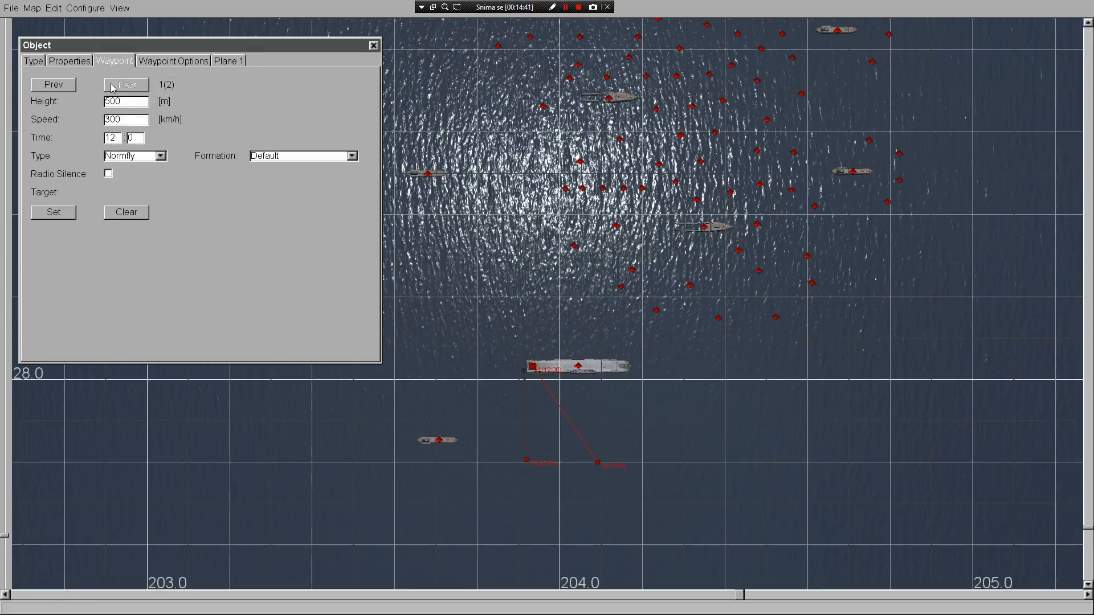
pyautogui.click(126, 156)
pyautogui.click(127, 189)
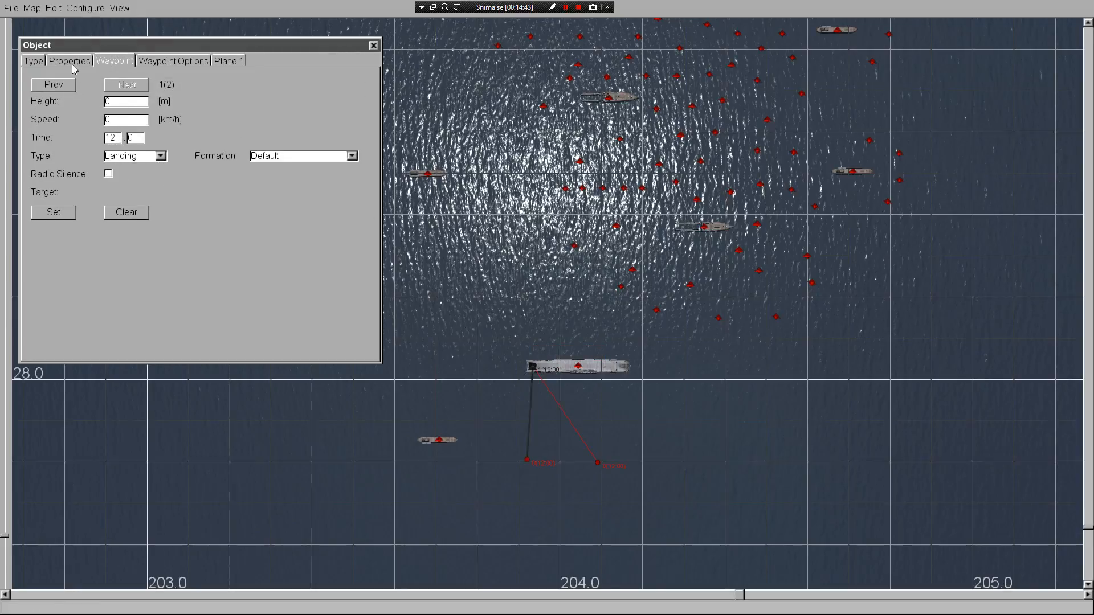
pyautogui.click(69, 60)
pyautogui.click(125, 210)
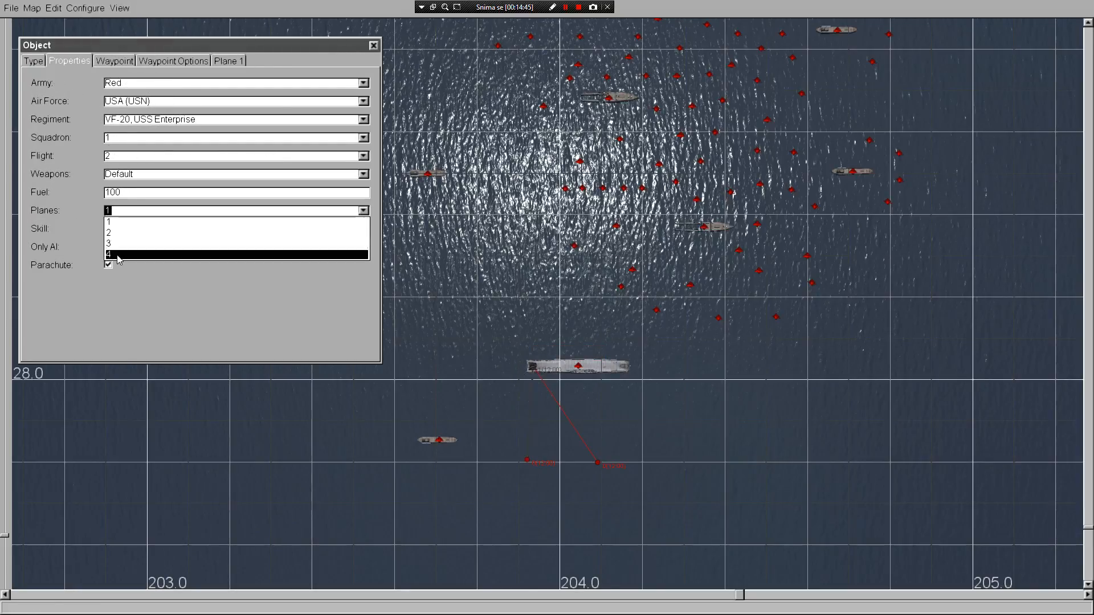
pyautogui.click(125, 254)
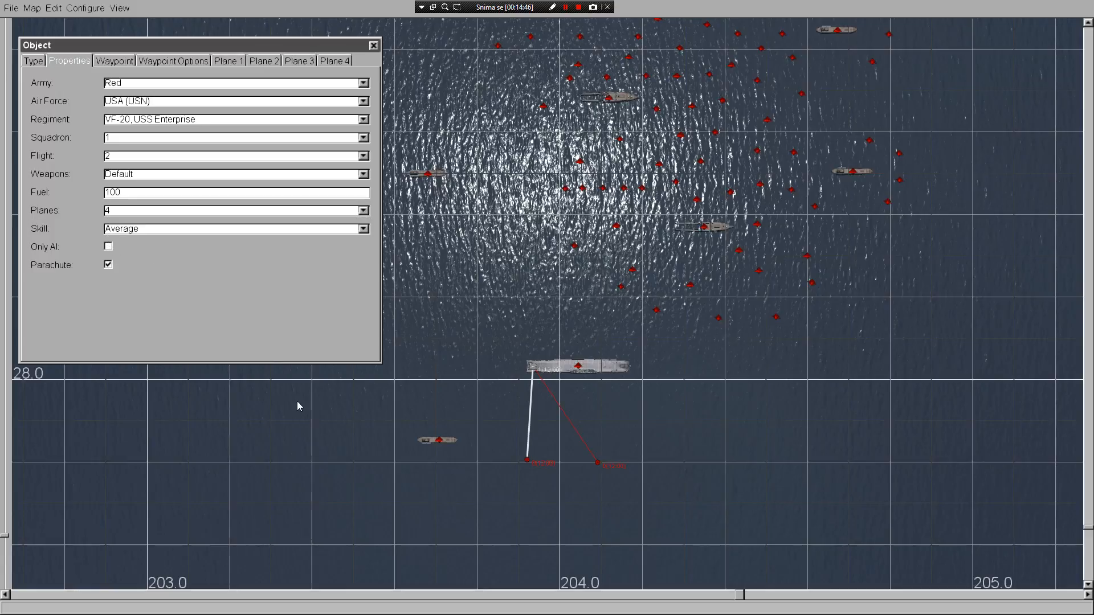
pyautogui.rightClick(285, 439)
pyautogui.click(317, 449)
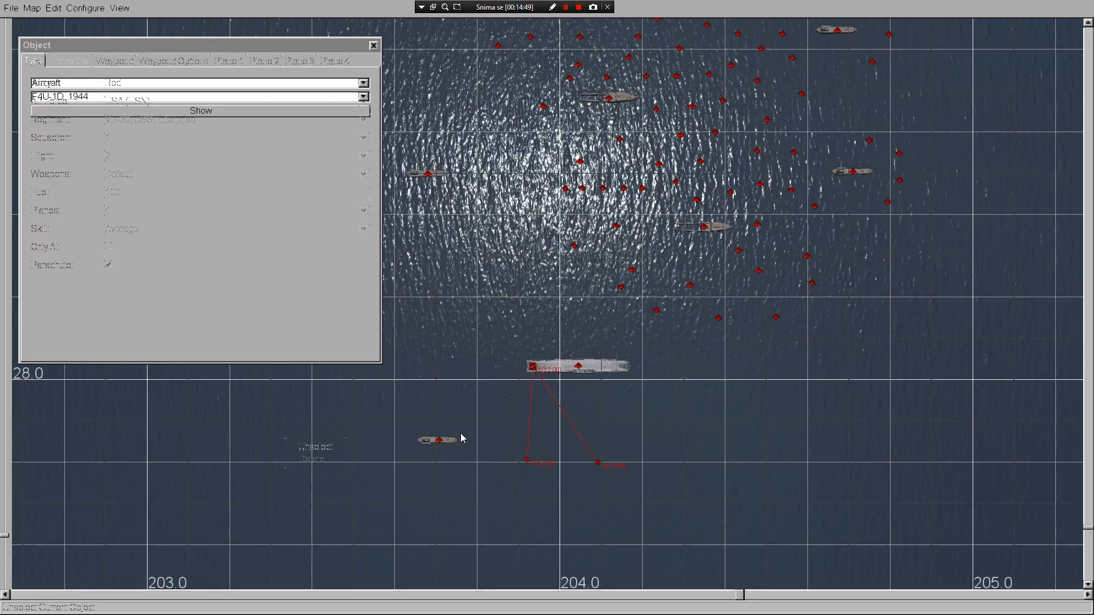
# - Place a third flight near the carrier with a Landing waypoint and 4 planes
pyautogui.click(423, 420)
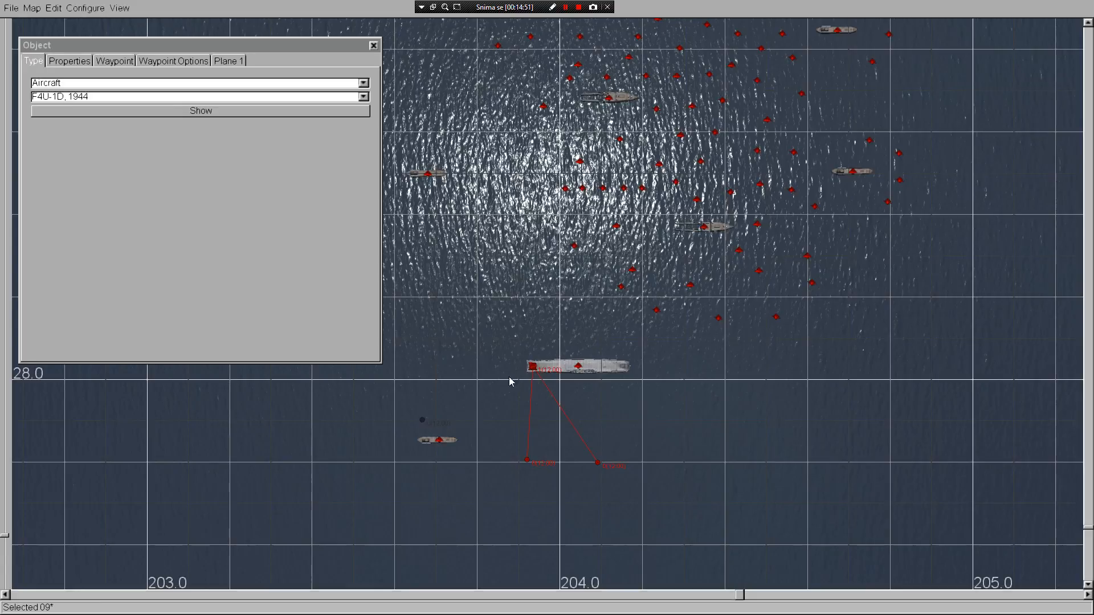
pyautogui.click(114, 61)
pyautogui.click(124, 158)
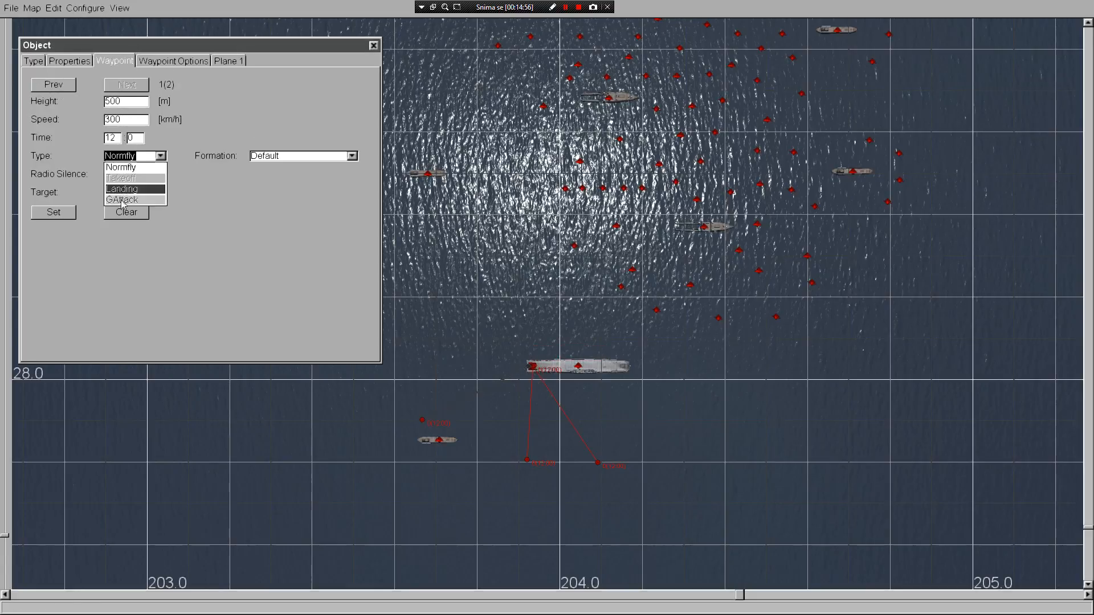
pyautogui.click(124, 193)
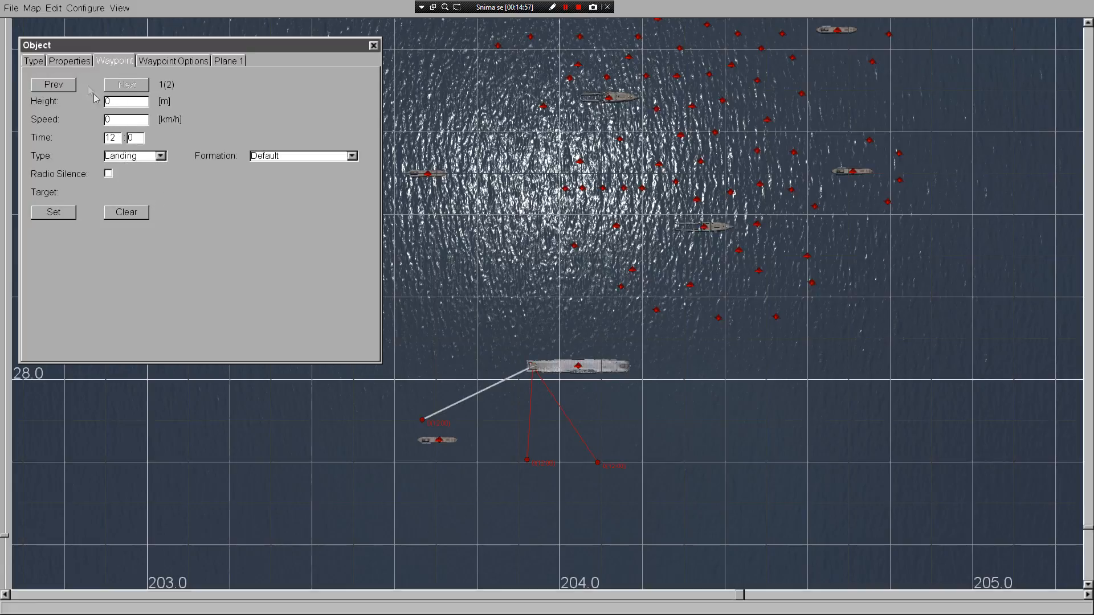
pyautogui.click(69, 61)
pyautogui.click(131, 216)
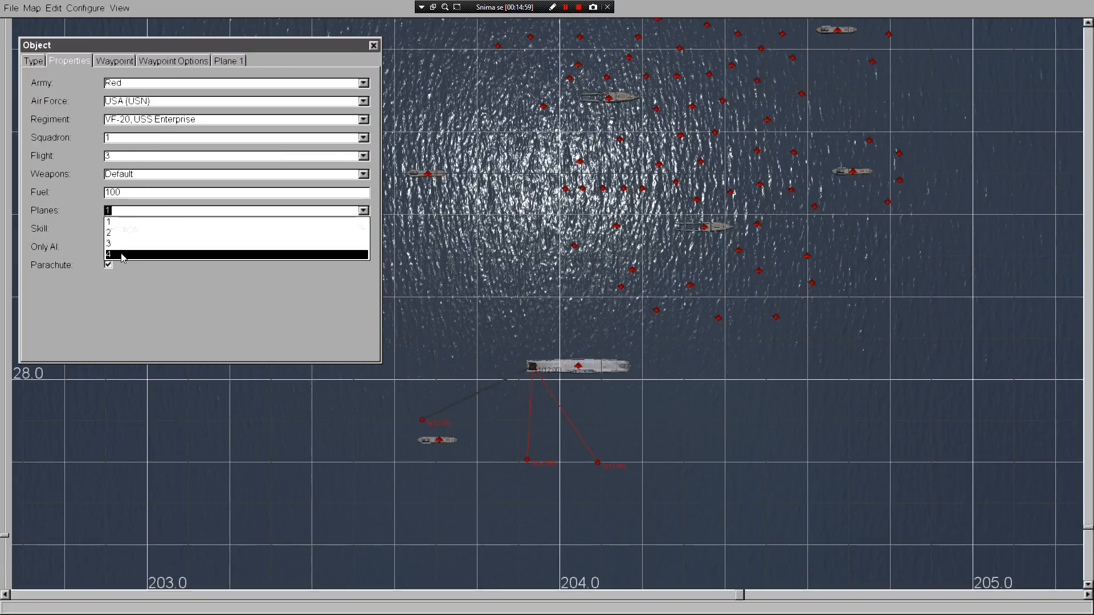
pyautogui.click(108, 256)
pyautogui.rightClick(335, 462)
pyautogui.click(364, 471)
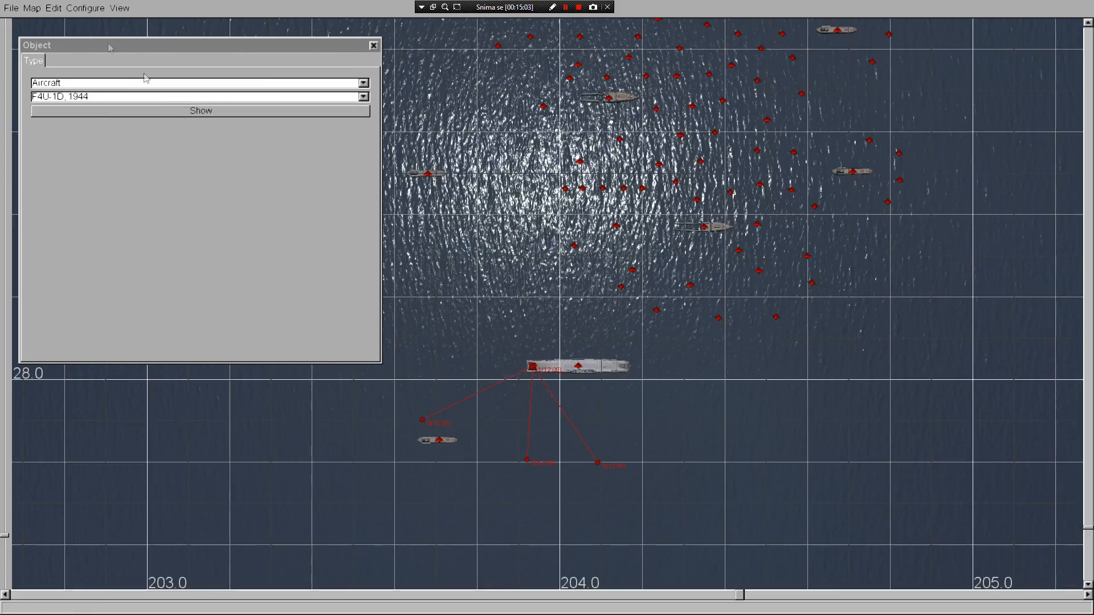
# - Use File > Save As and enter 'Allied additional forces 1' as the file name
pyautogui.click(11, 8)
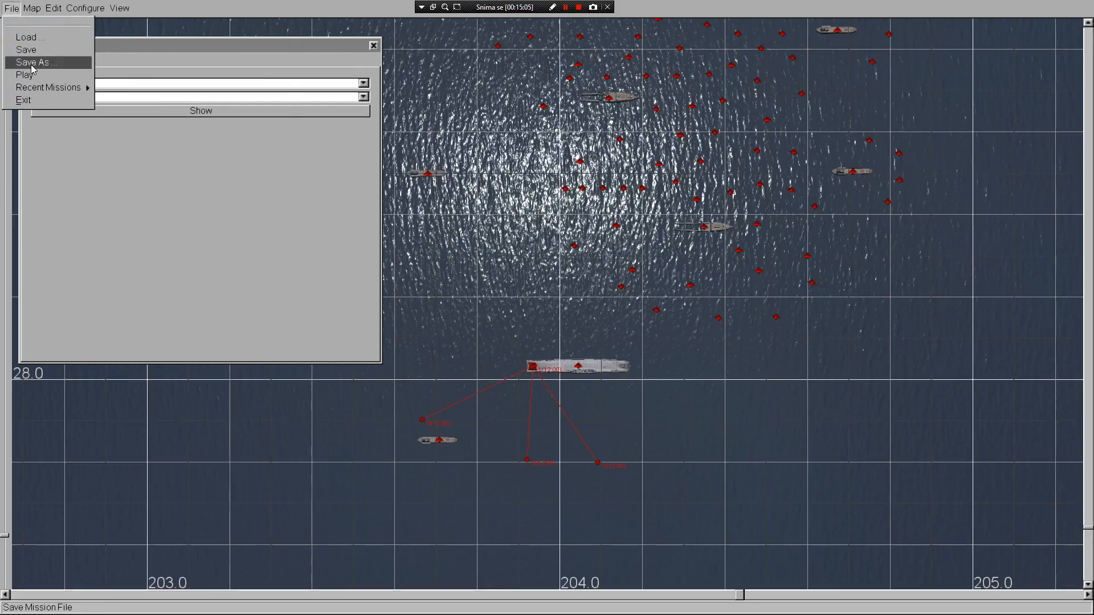
pyautogui.click(32, 62)
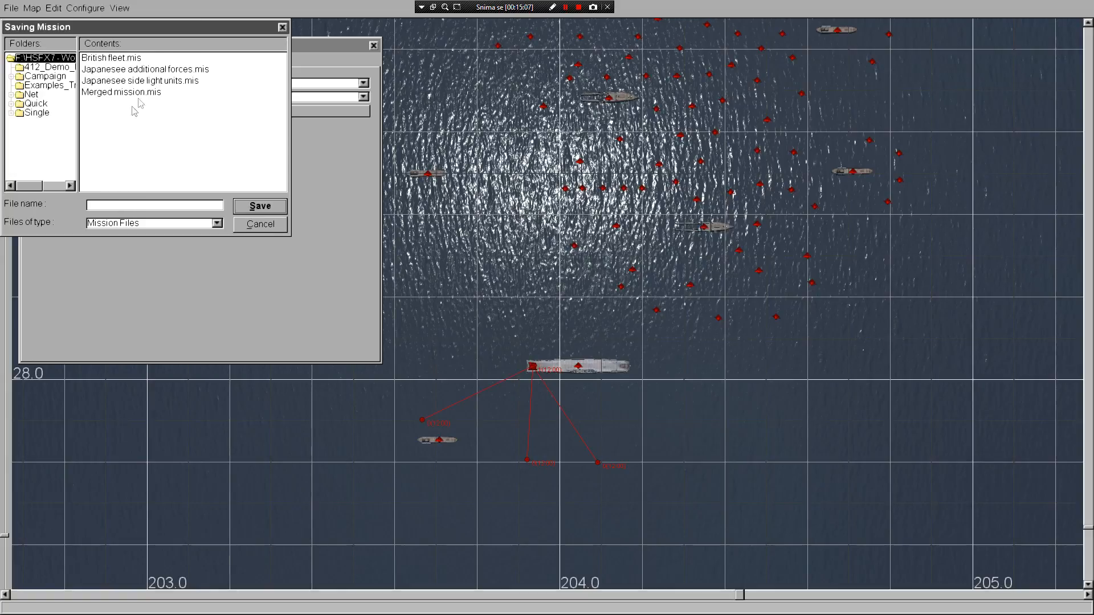
pyautogui.click(112, 206)
pyautogui.write('Allied addi')
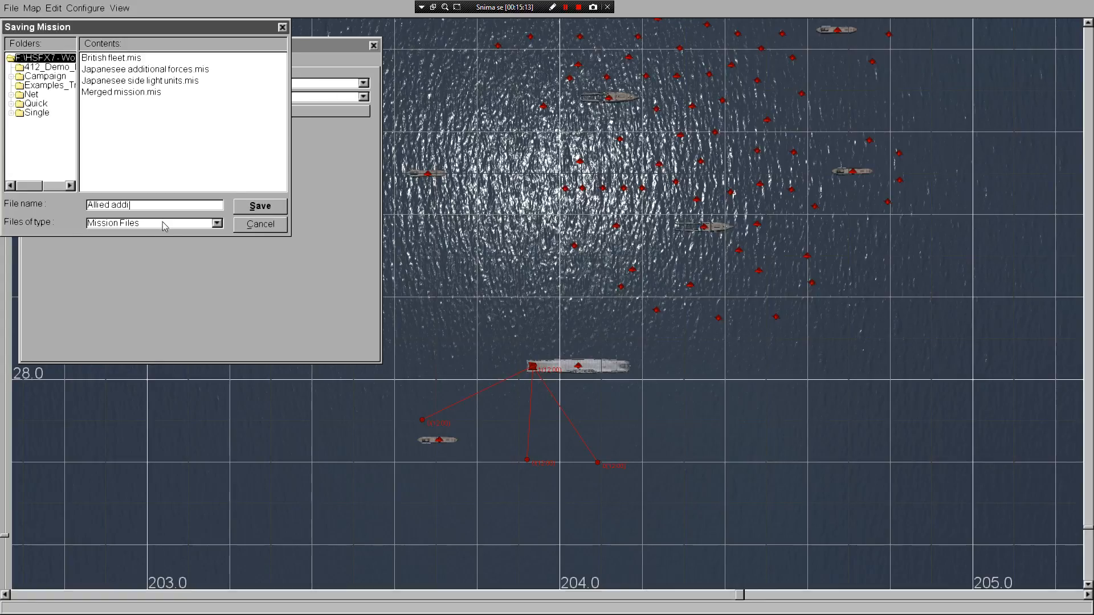
pyautogui.write('tional forces 1')
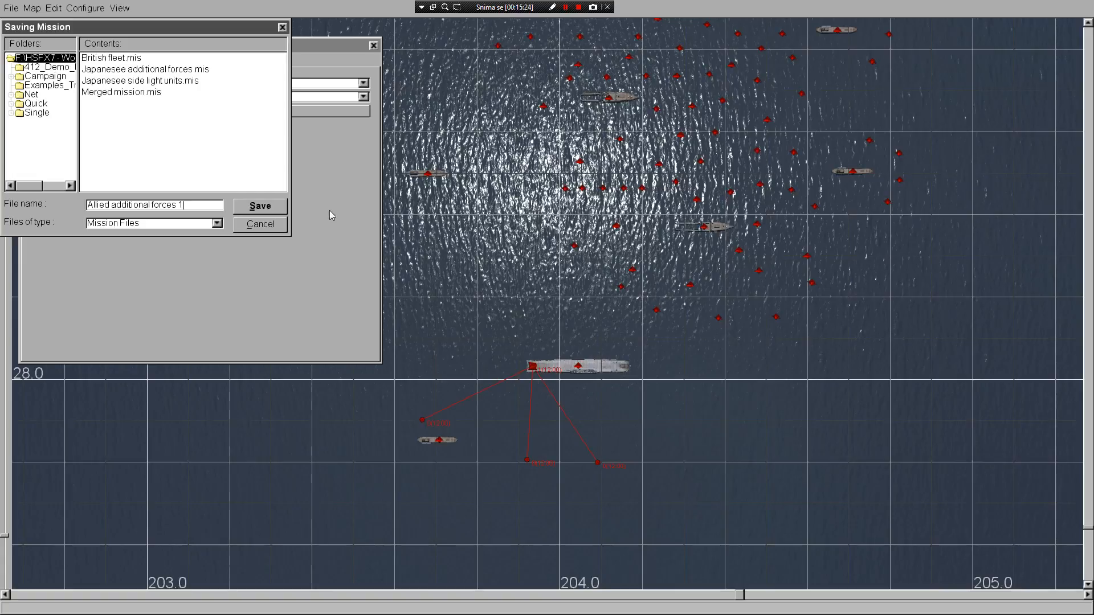
# - Save the mission as 'Allied additional forces 1', then exit the builder and quit IL-2 completely
pyautogui.click(263, 207)
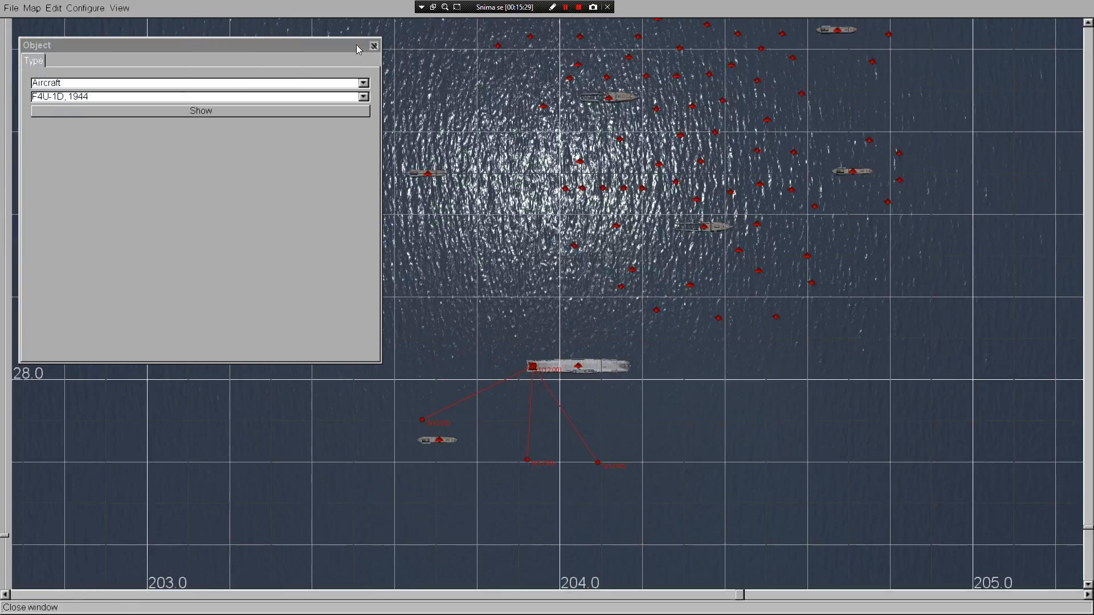
pyautogui.click(374, 45)
pyautogui.click(11, 8)
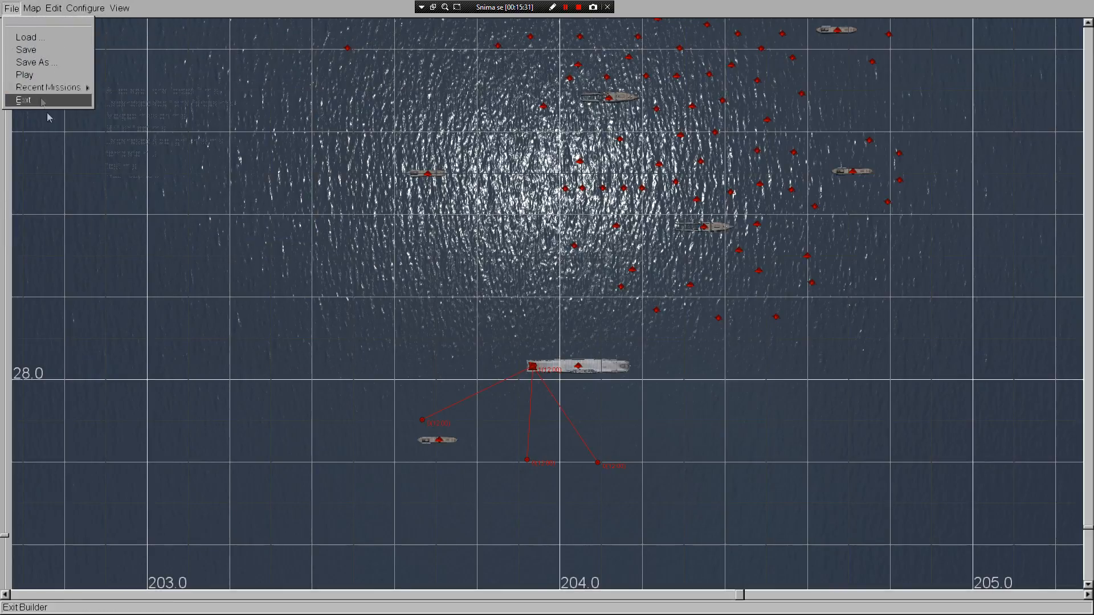
pyautogui.click(59, 101)
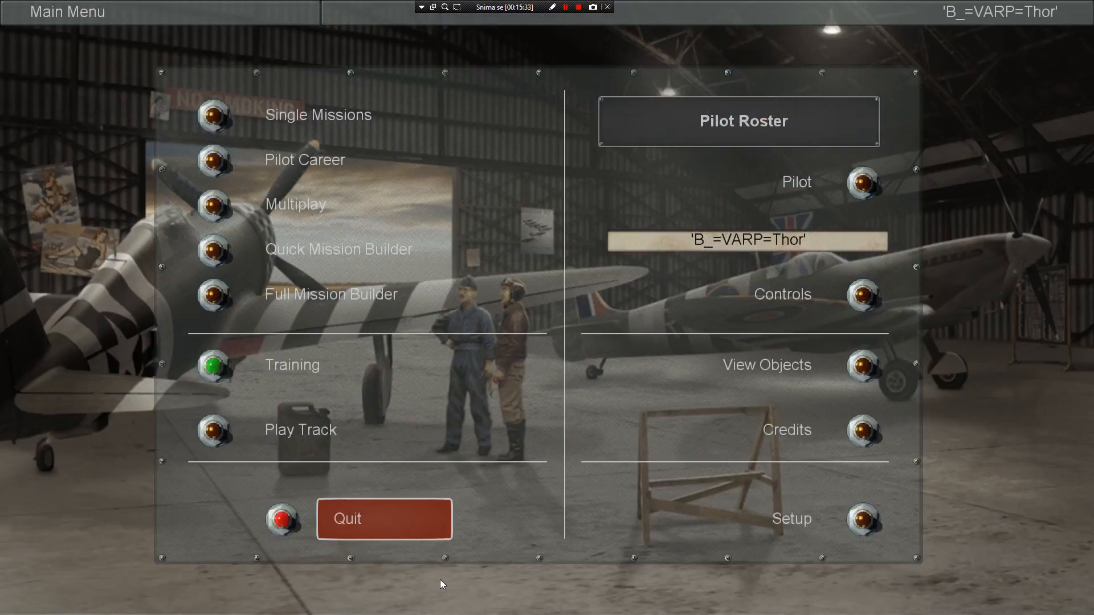
pyautogui.click(285, 524)
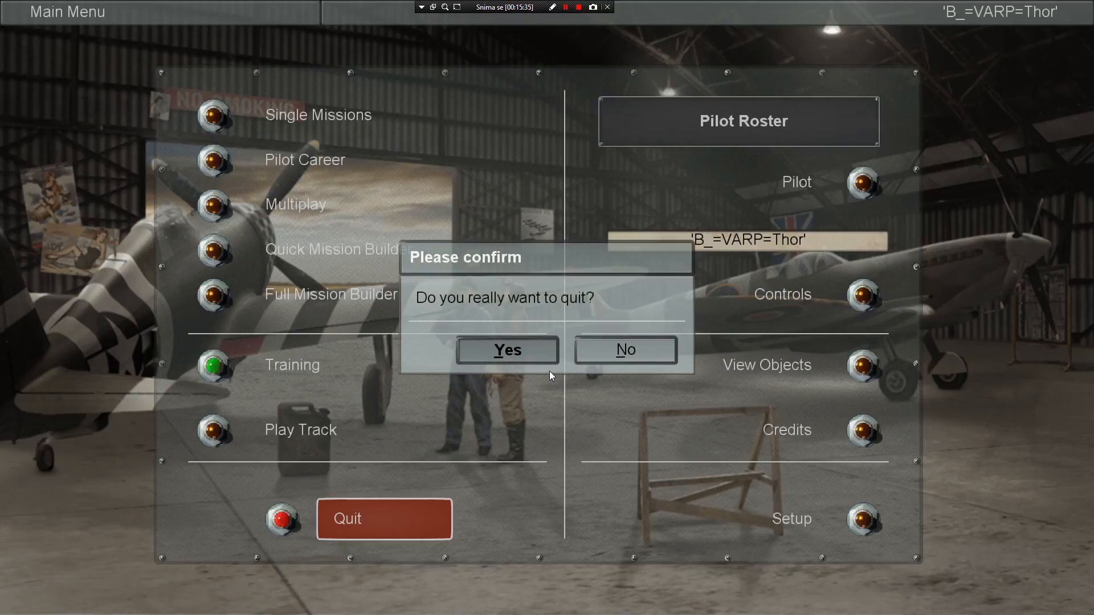
pyautogui.click(548, 361)
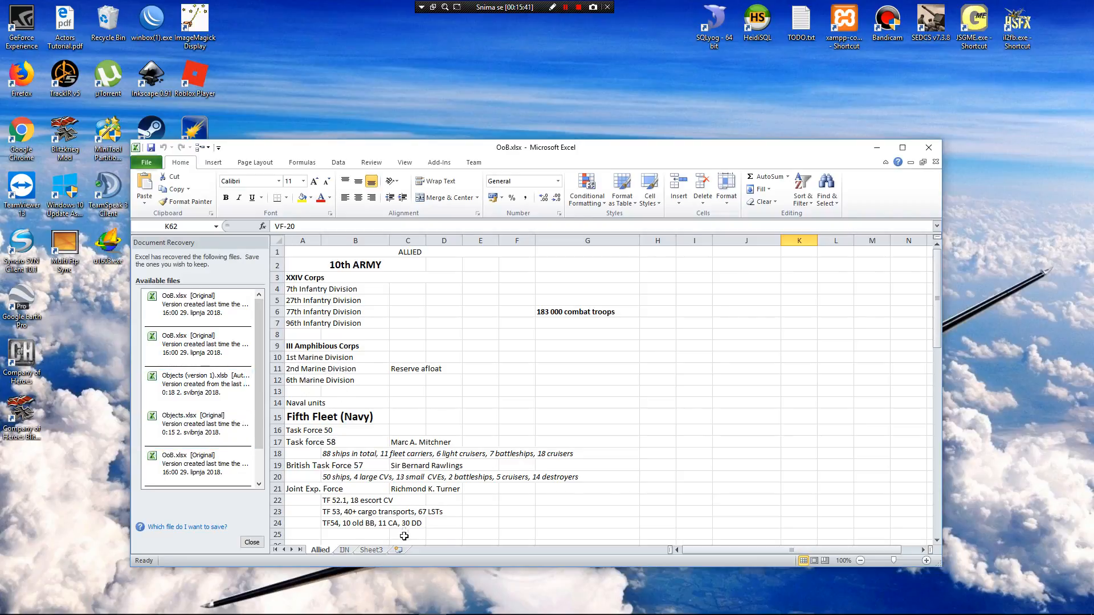
# - In SEOW DCS, start Add New Forces from Template File and pick Missions/Allied additional forces 1.mis
pyautogui.moveTo(347, 613)
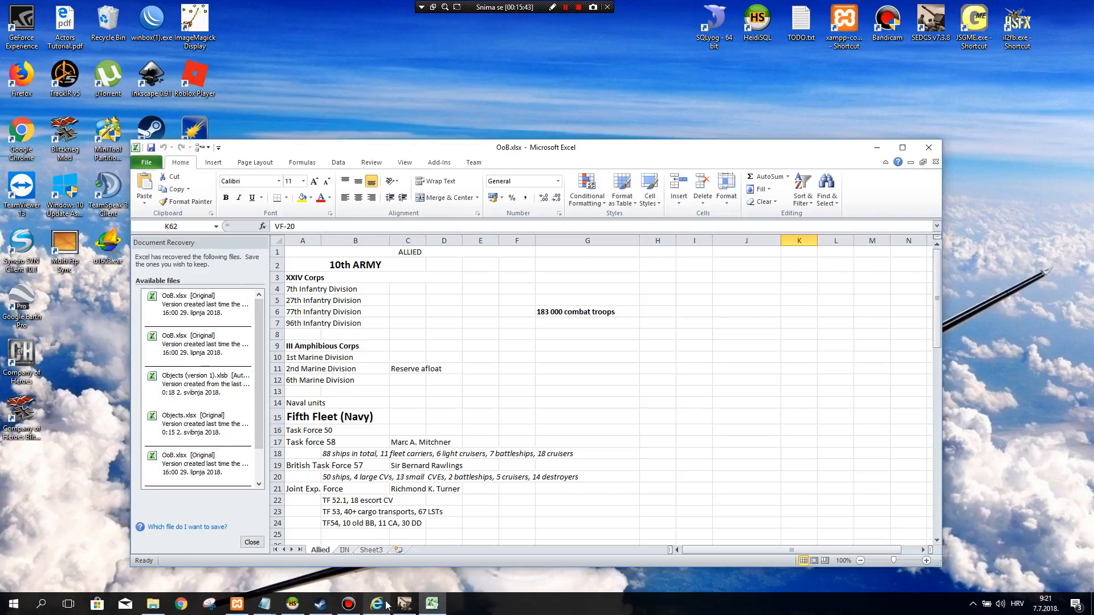
pyautogui.click(405, 604)
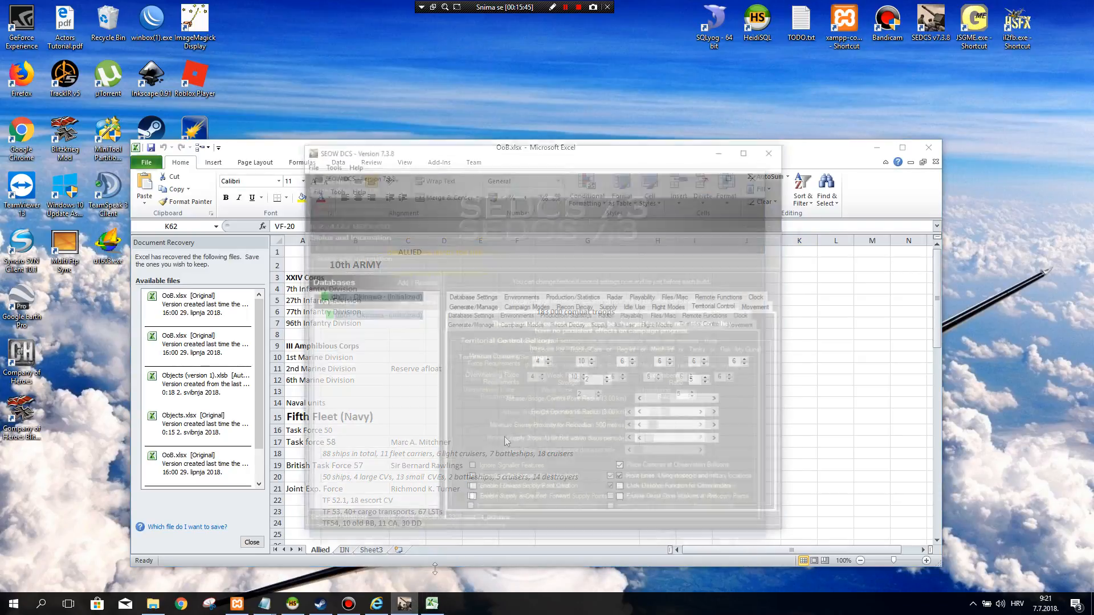
pyautogui.click(331, 149)
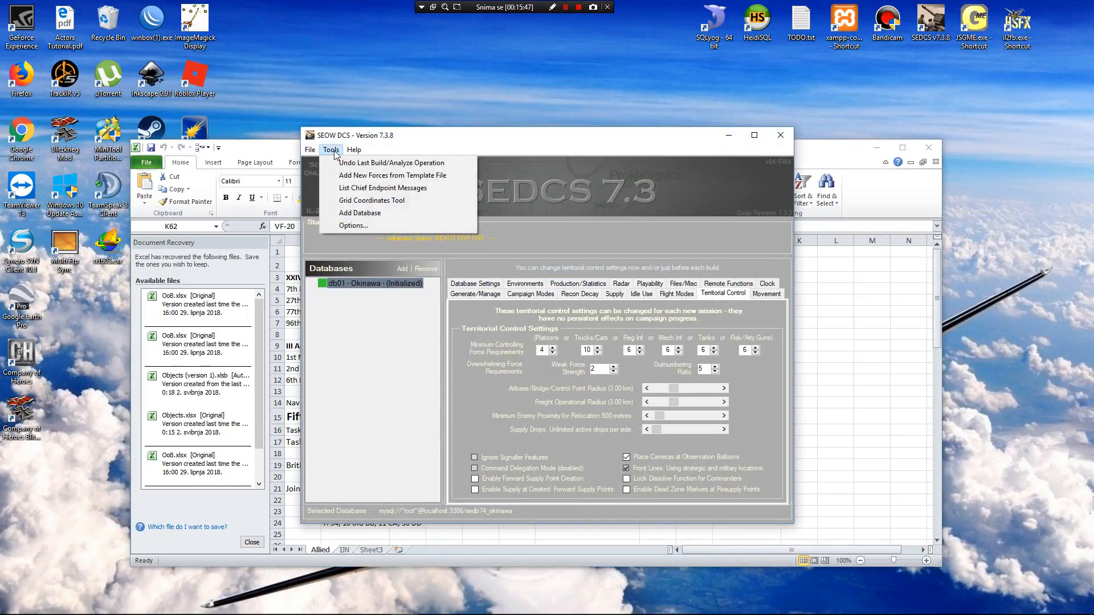
pyautogui.click(372, 176)
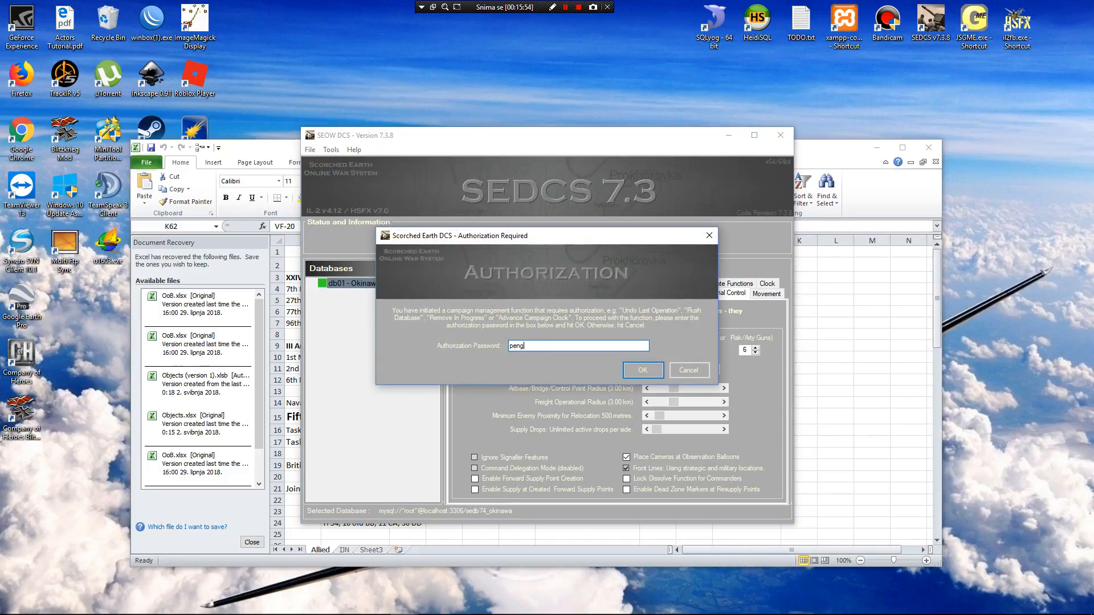
pyautogui.press('Return')
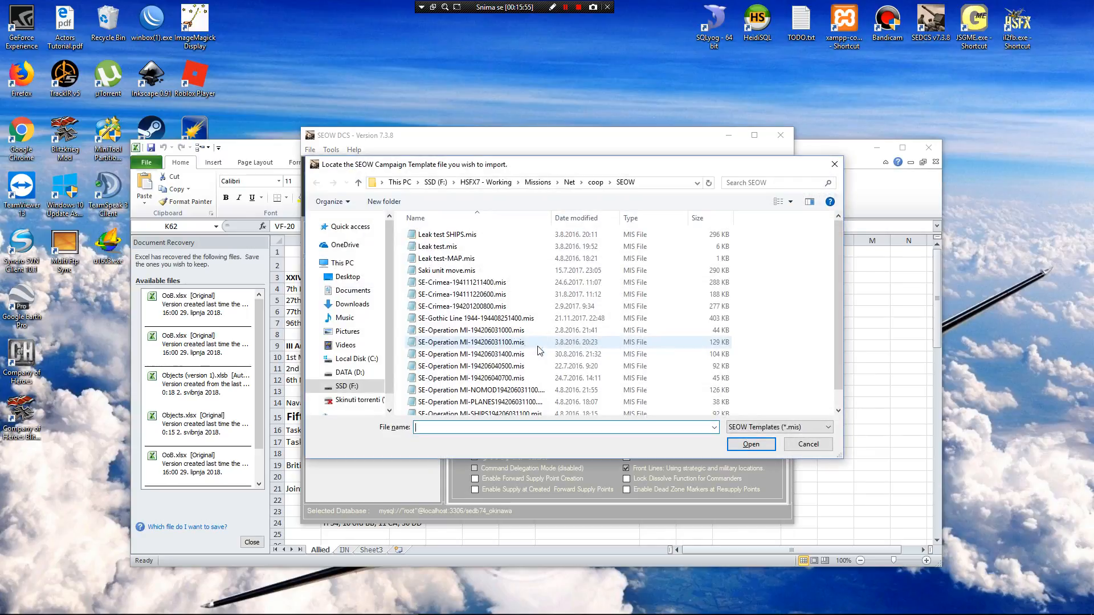
pyautogui.click(532, 183)
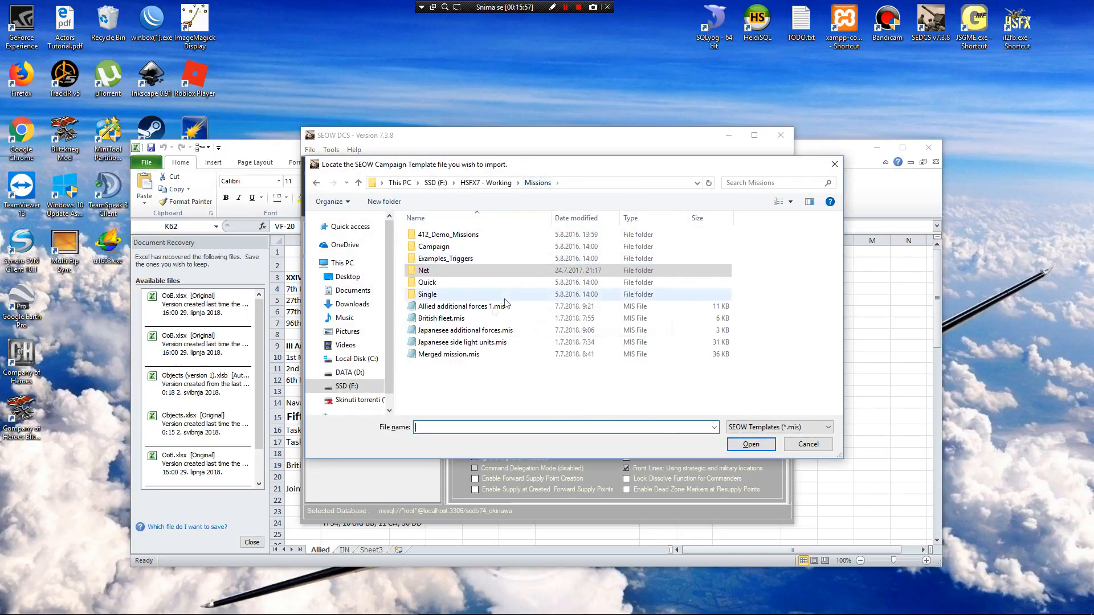
pyautogui.click(443, 307)
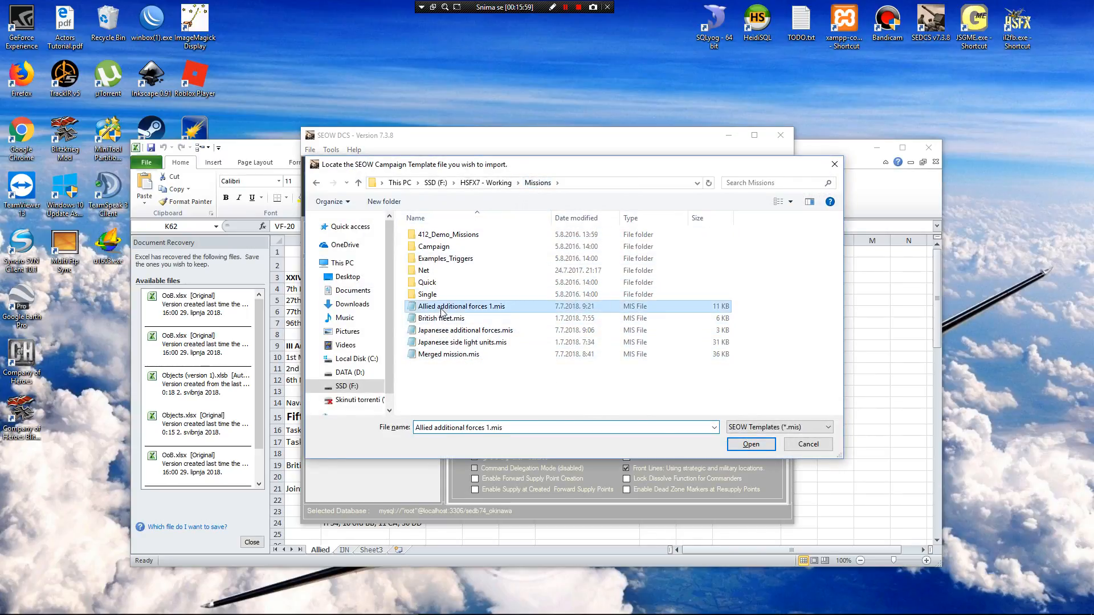
# - Open the template and tick 1st_Marine, 27th_Division and 17rd_Engineer in the Allied list
pyautogui.click(758, 447)
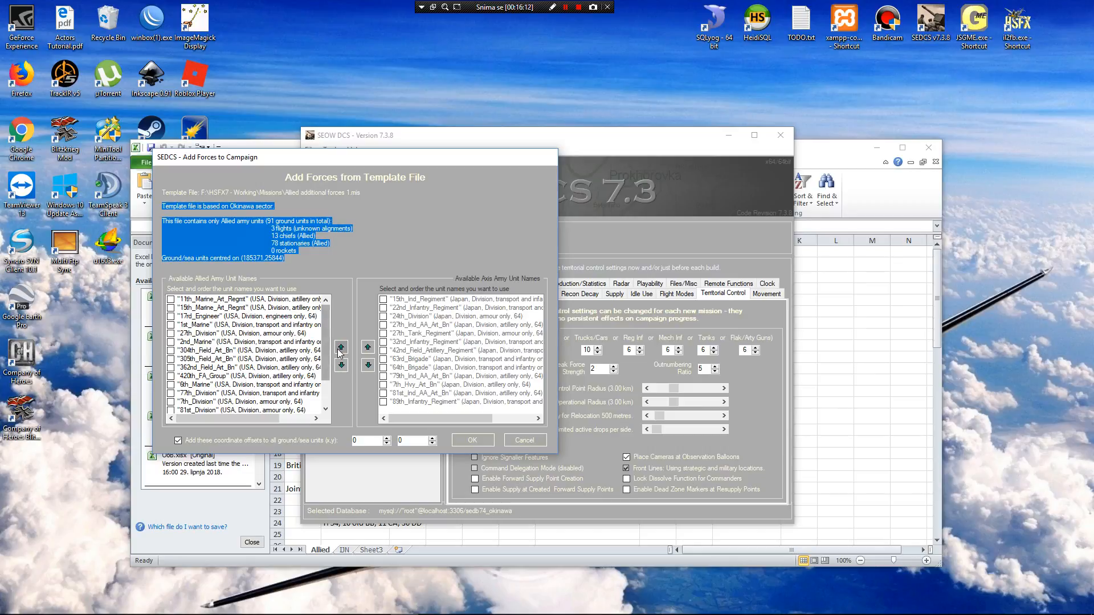
pyautogui.moveTo(327, 334)
pyautogui.mouseDown()
pyautogui.moveTo(326, 352)
pyautogui.moveTo(326, 333)
pyautogui.mouseUp()
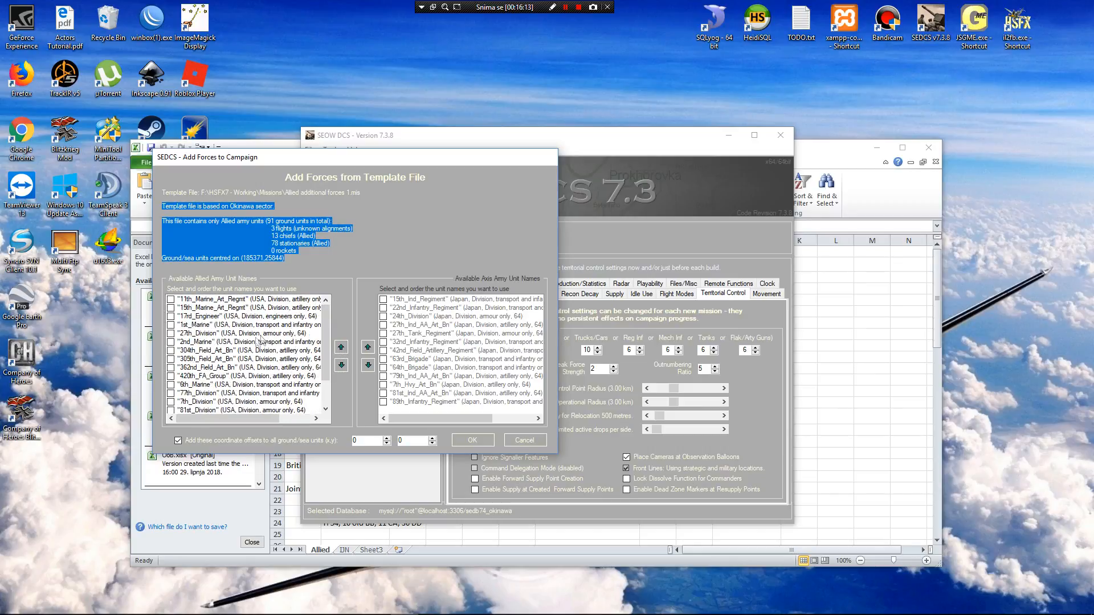
pyautogui.moveTo(243, 420)
pyautogui.mouseDown()
pyautogui.moveTo(266, 422)
pyautogui.moveTo(231, 423)
pyautogui.mouseUp()
pyautogui.click(173, 328)
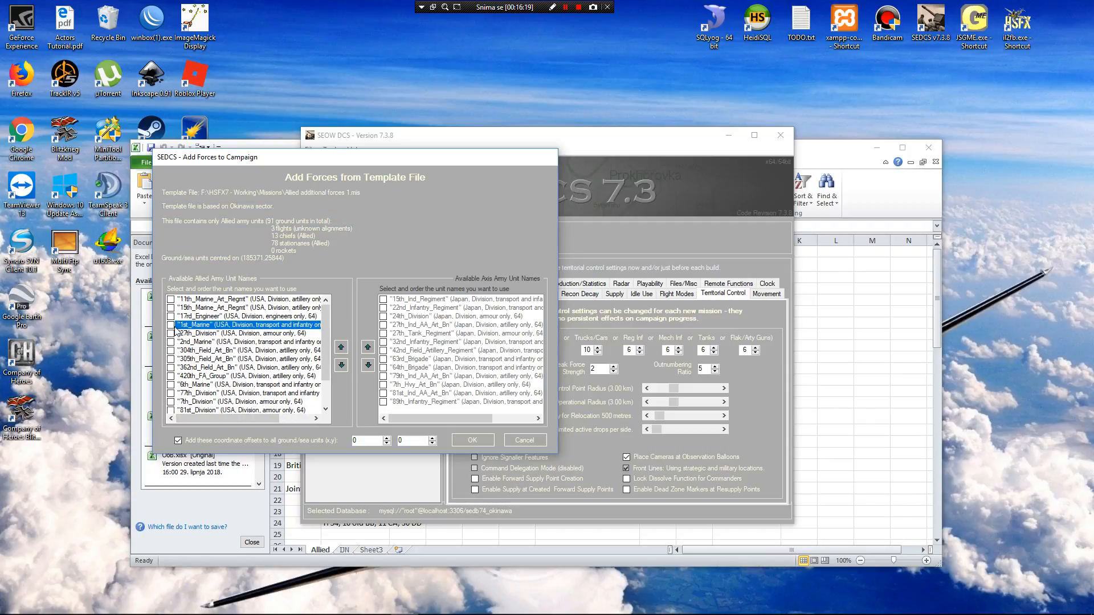
pyautogui.moveTo(215, 422); pyautogui.dragTo(237, 422)
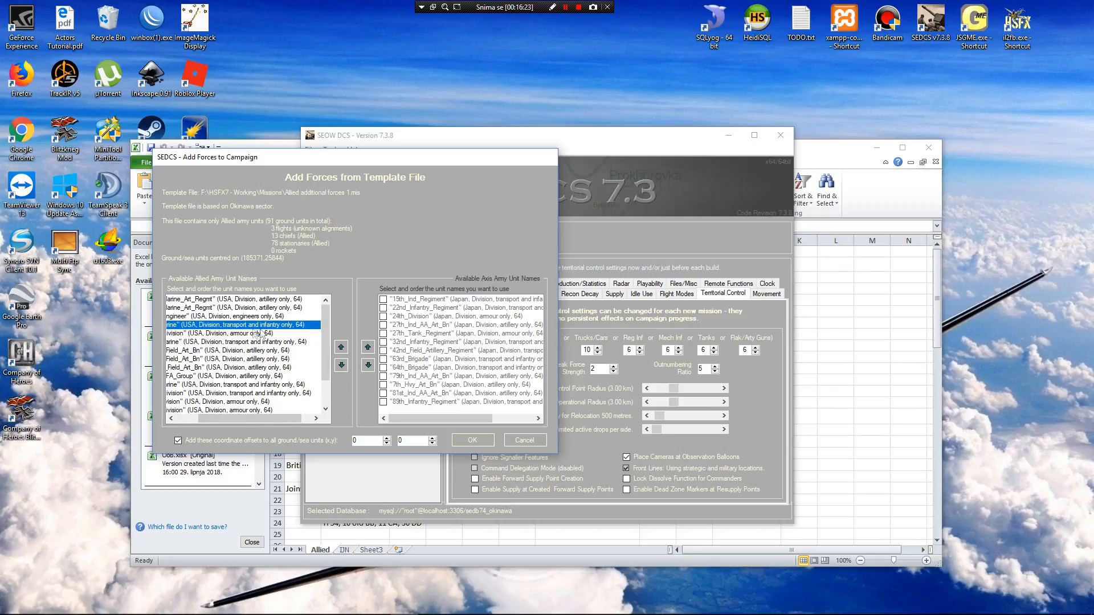
pyautogui.moveTo(245, 419); pyautogui.dragTo(222, 420)
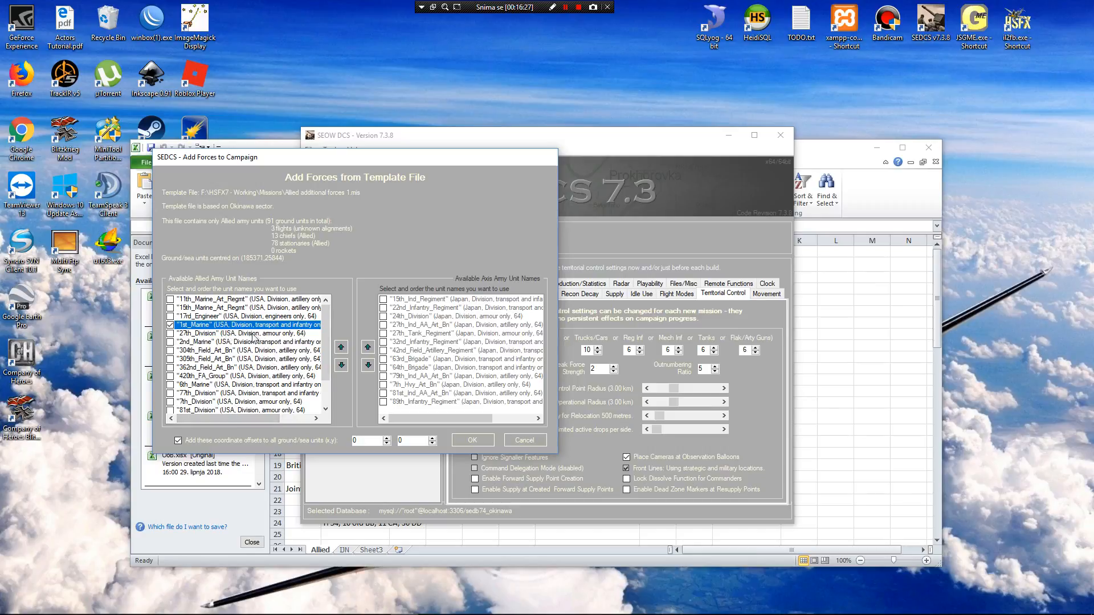
pyautogui.click(171, 334)
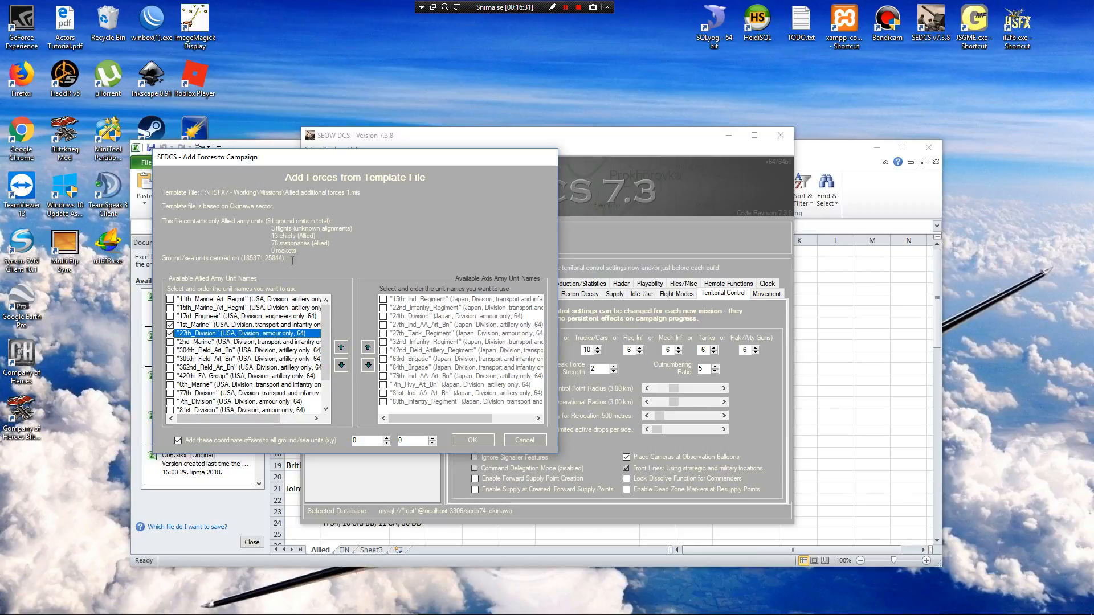
pyautogui.moveTo(235, 423); pyautogui.dragTo(202, 420)
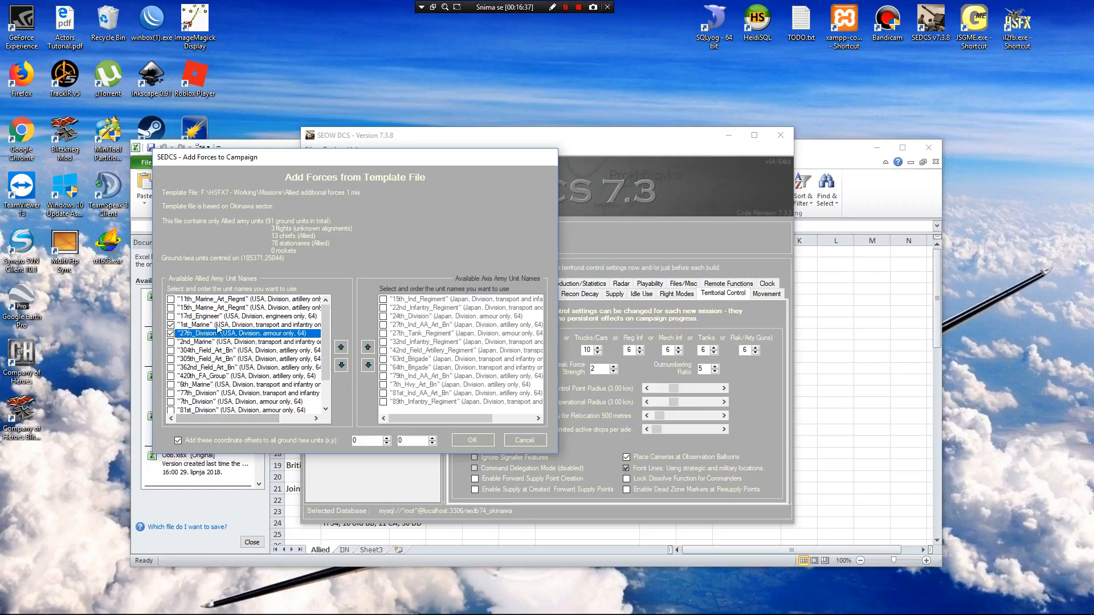
pyautogui.click(170, 317)
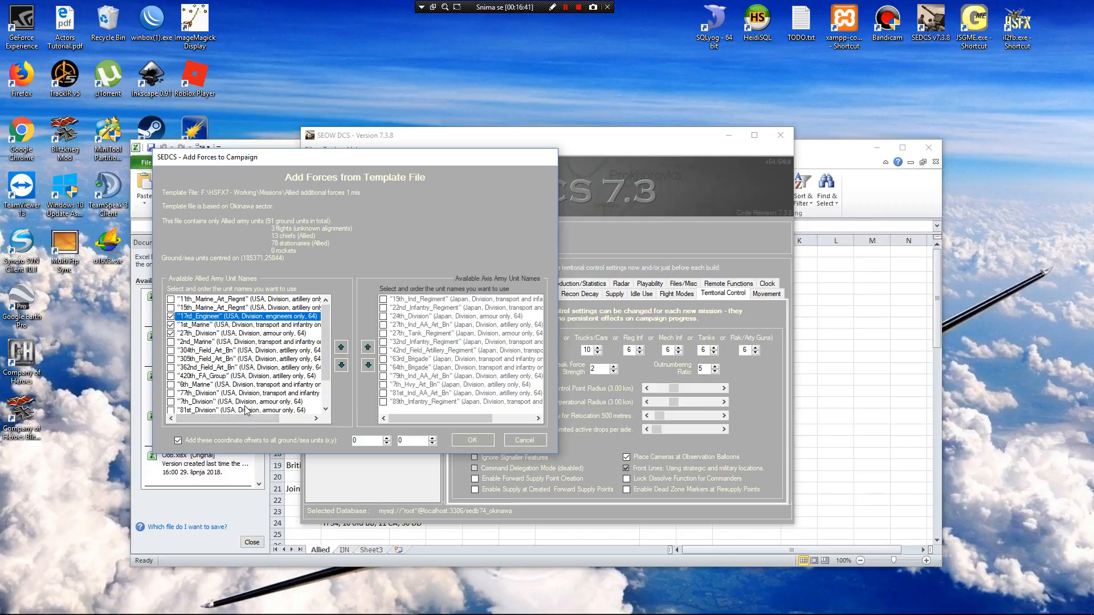
pyautogui.scroll(-2, 246, 410)
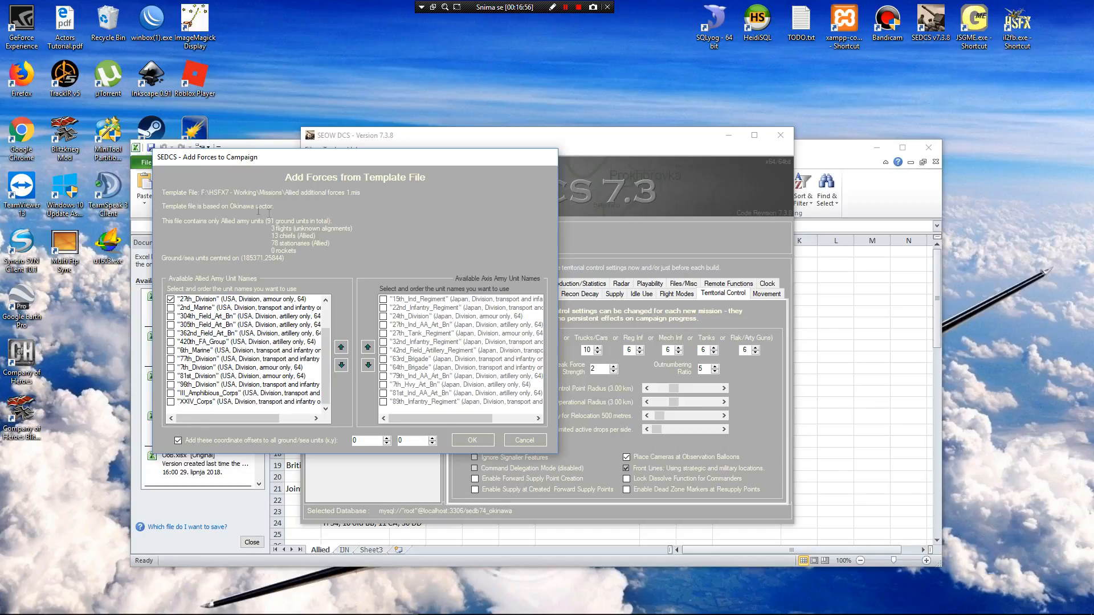
# - Confirm the import, dismiss both alerts and bring up the Mission HQ page
pyautogui.click(470, 442)
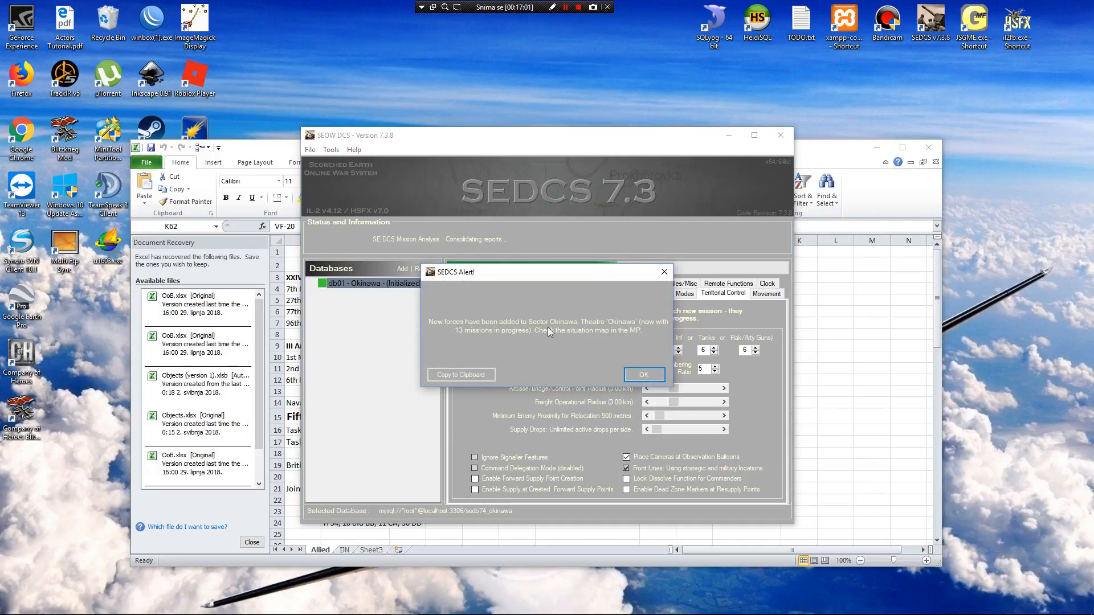
pyautogui.click(644, 377)
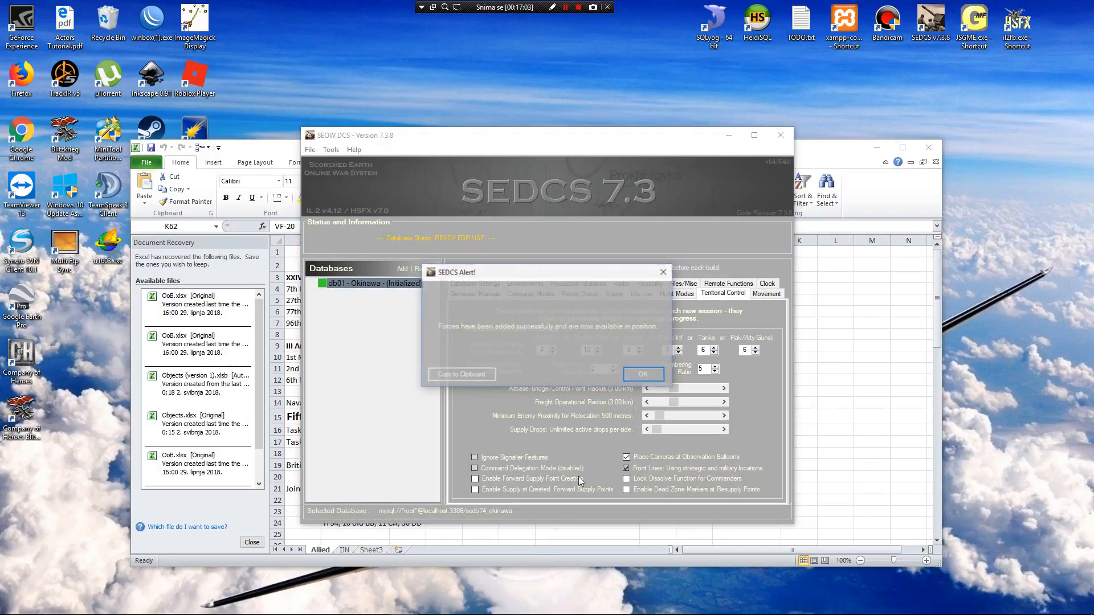
pyautogui.click(642, 375)
pyautogui.click(373, 605)
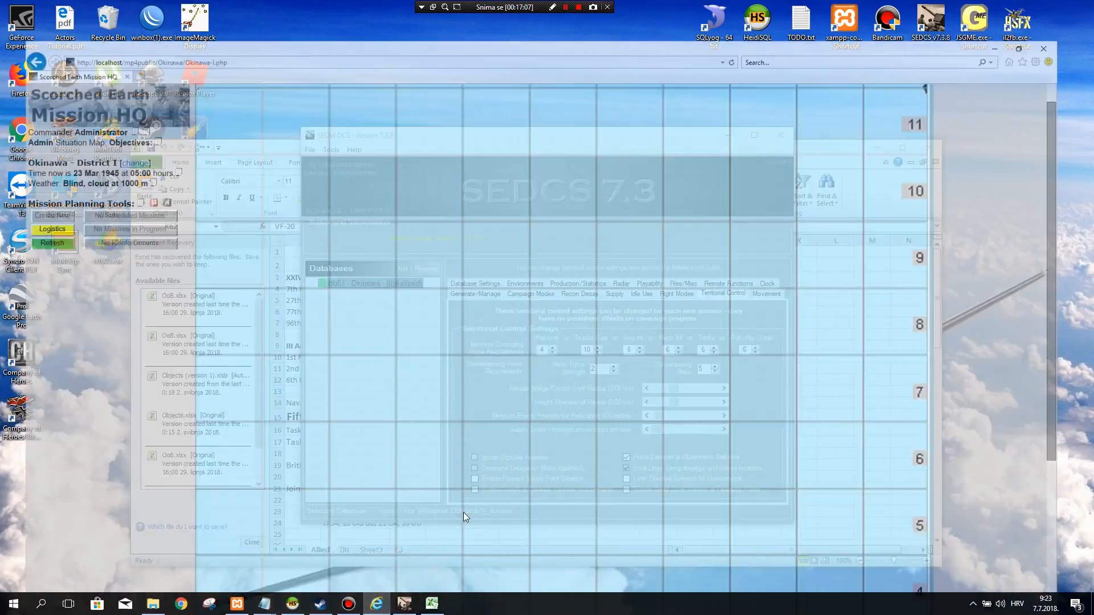
# - Reload Mission HQ, check the amphibious transport flotilla's details, then open the District H map
pyautogui.scroll(-1, 561, 369)
pyautogui.scroll(1, 472, 338)
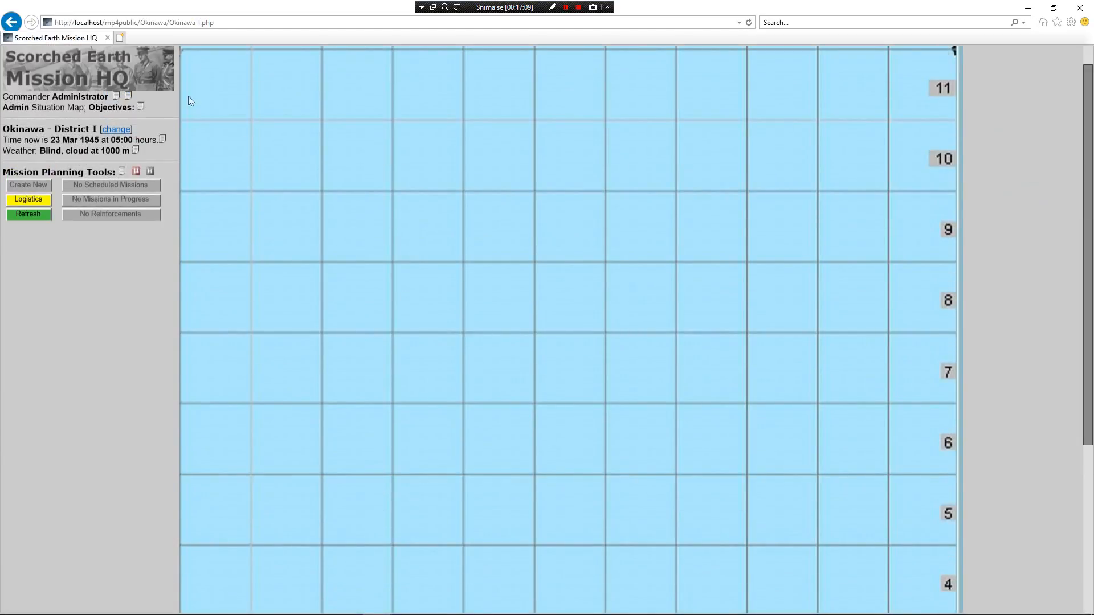
pyautogui.click(749, 22)
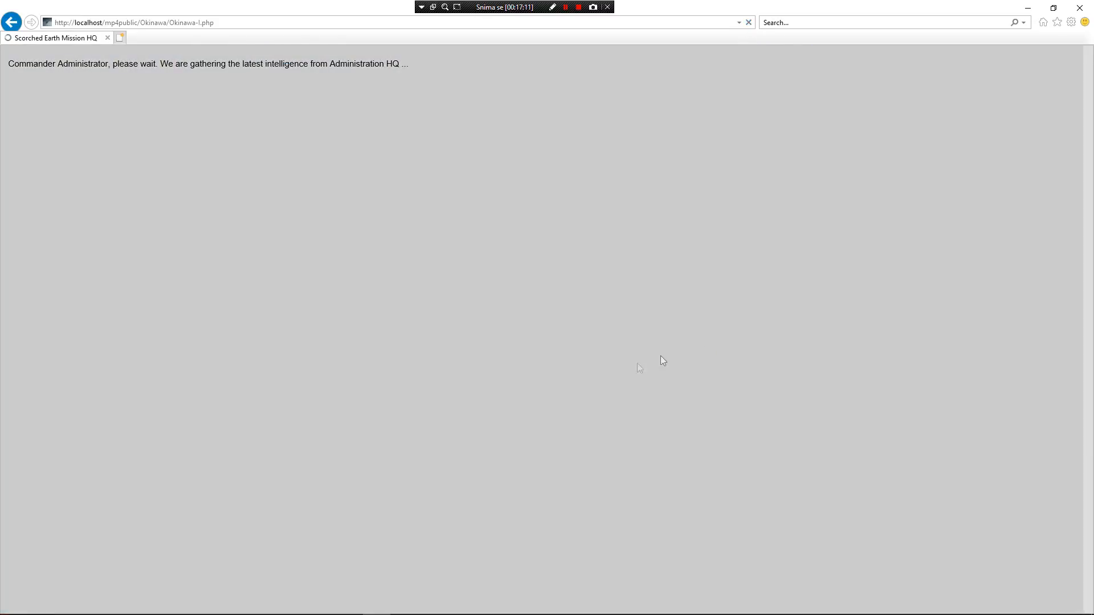
pyautogui.scroll(-3, 606, 379)
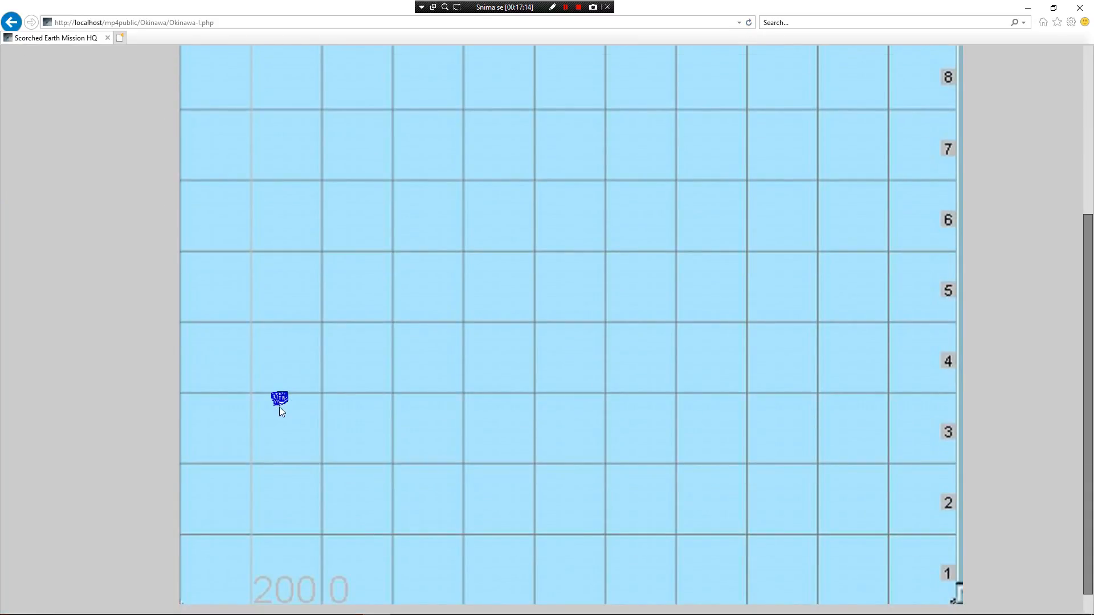
pyautogui.click(281, 401)
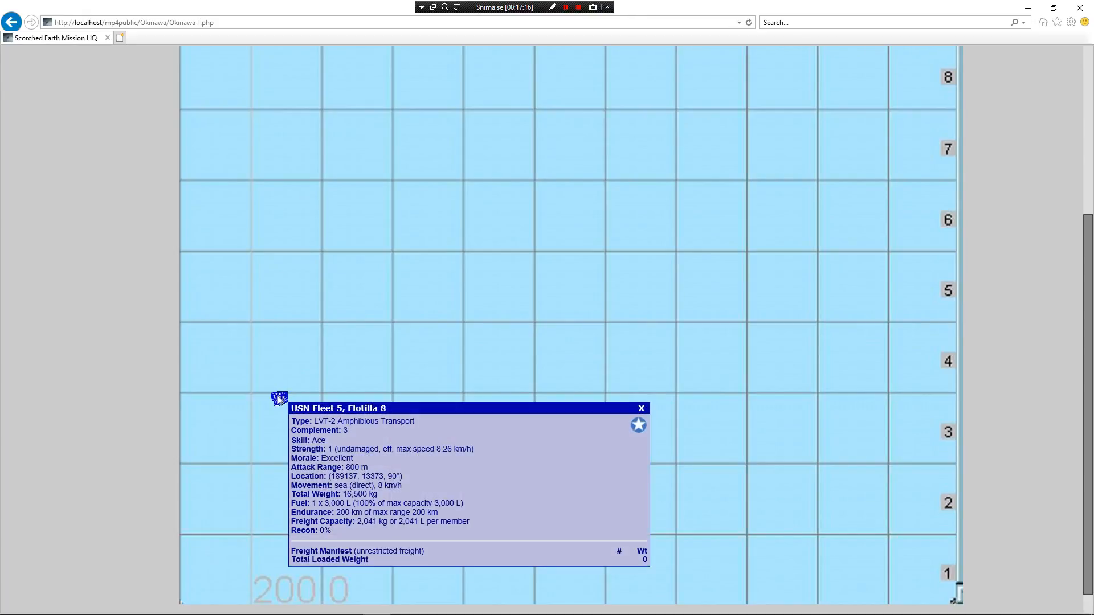
pyautogui.scroll(3, 251, 399)
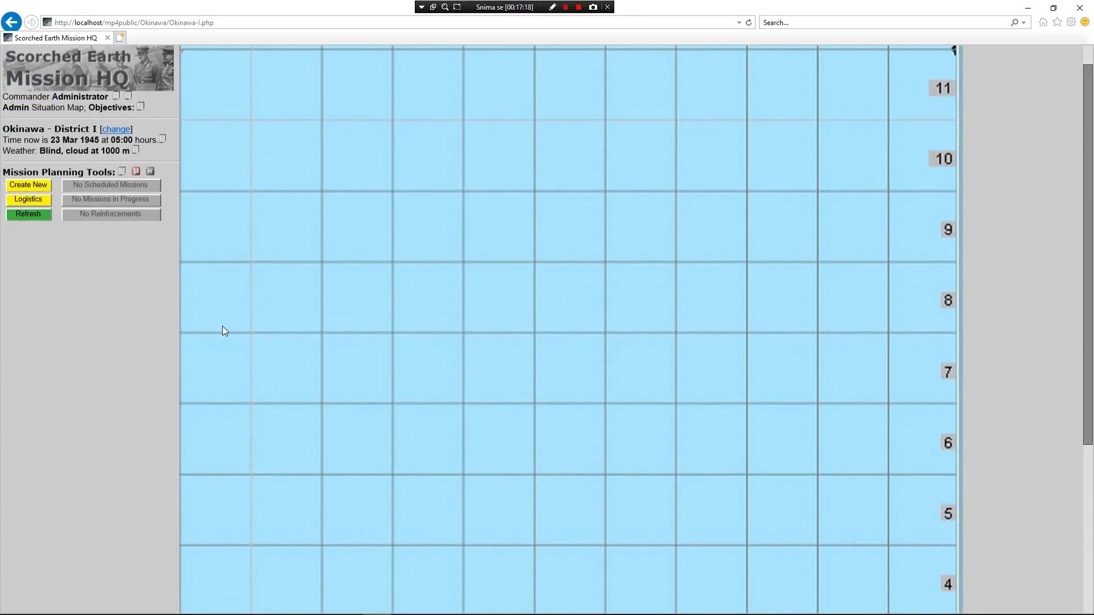
pyautogui.click(11, 23)
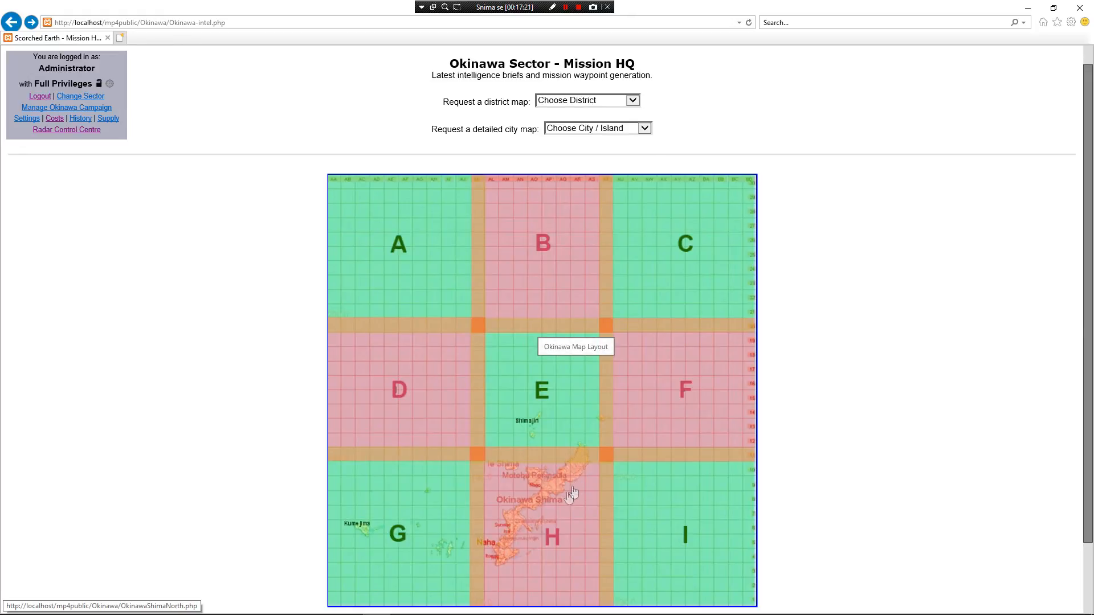
pyautogui.click(556, 538)
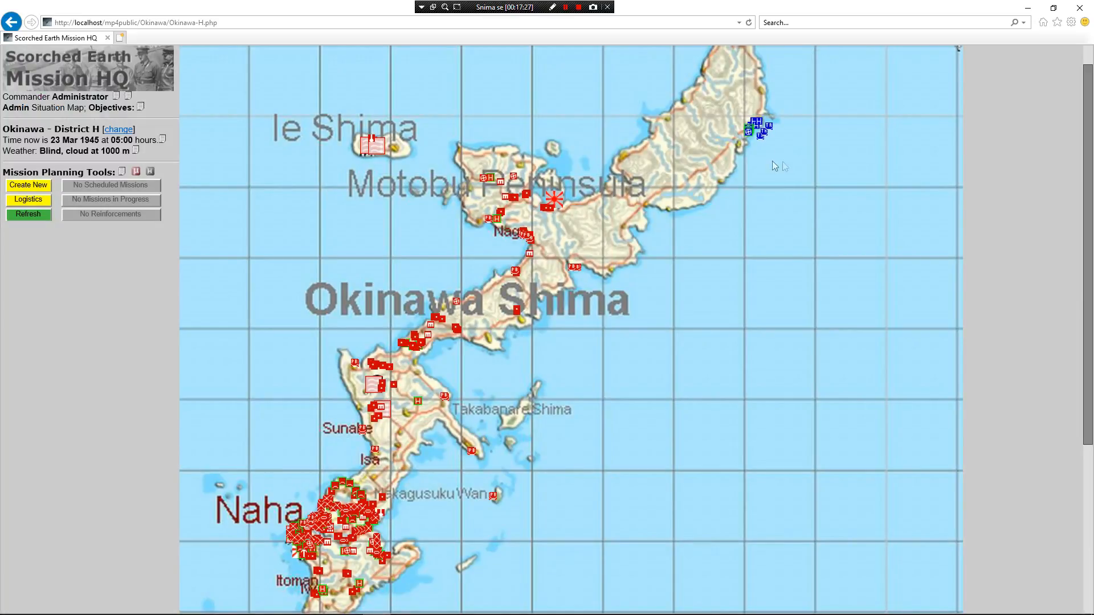
# - Show attack-range circles for all units on the District H map
pyautogui.click(751, 136)
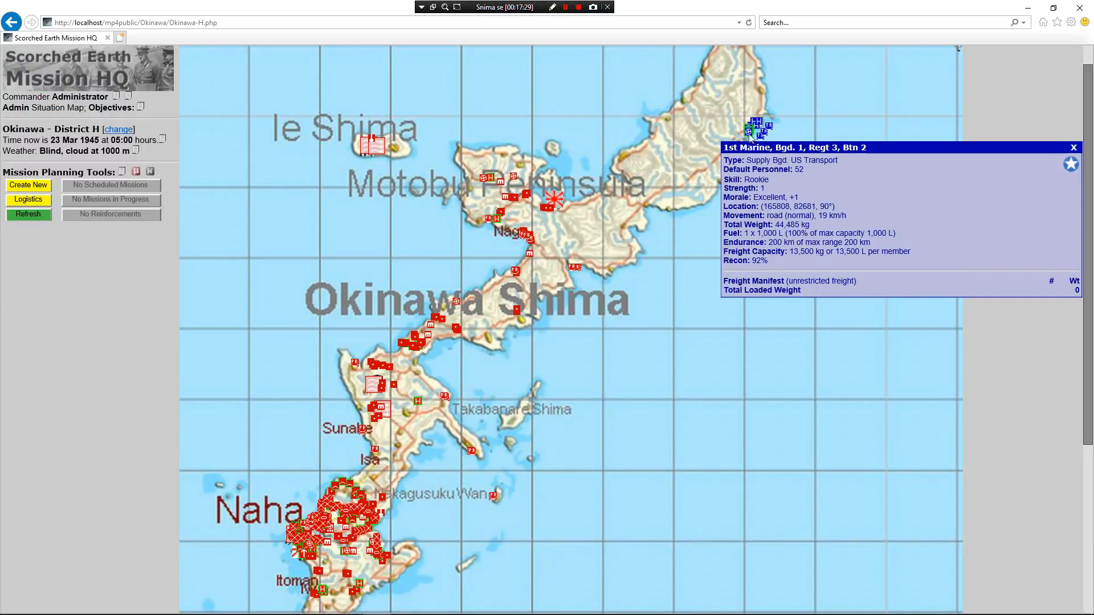
pyautogui.rightClick(812, 261)
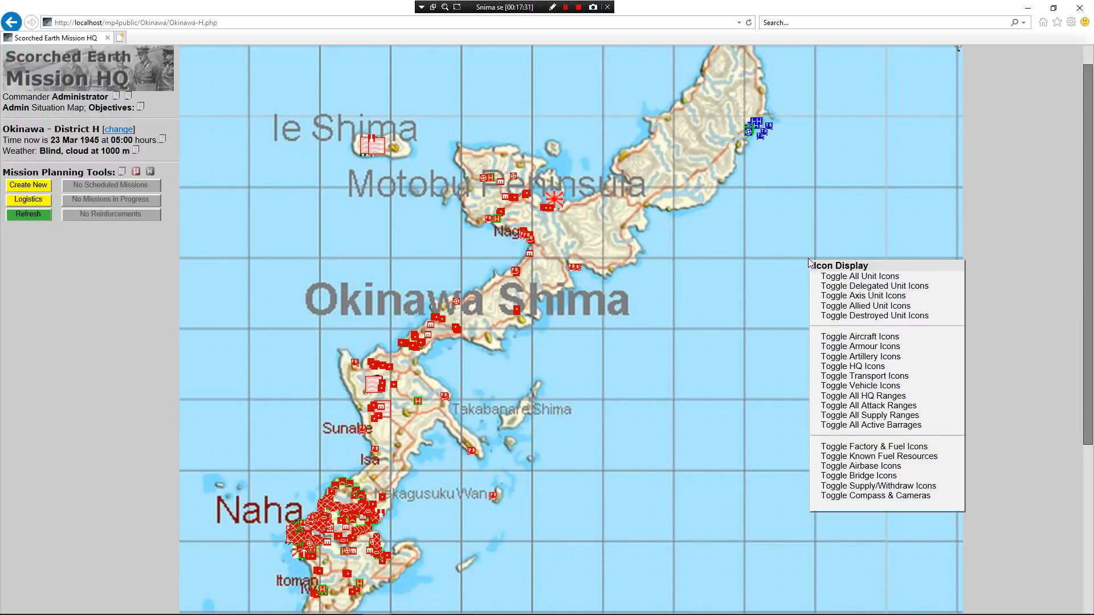
pyautogui.click(871, 406)
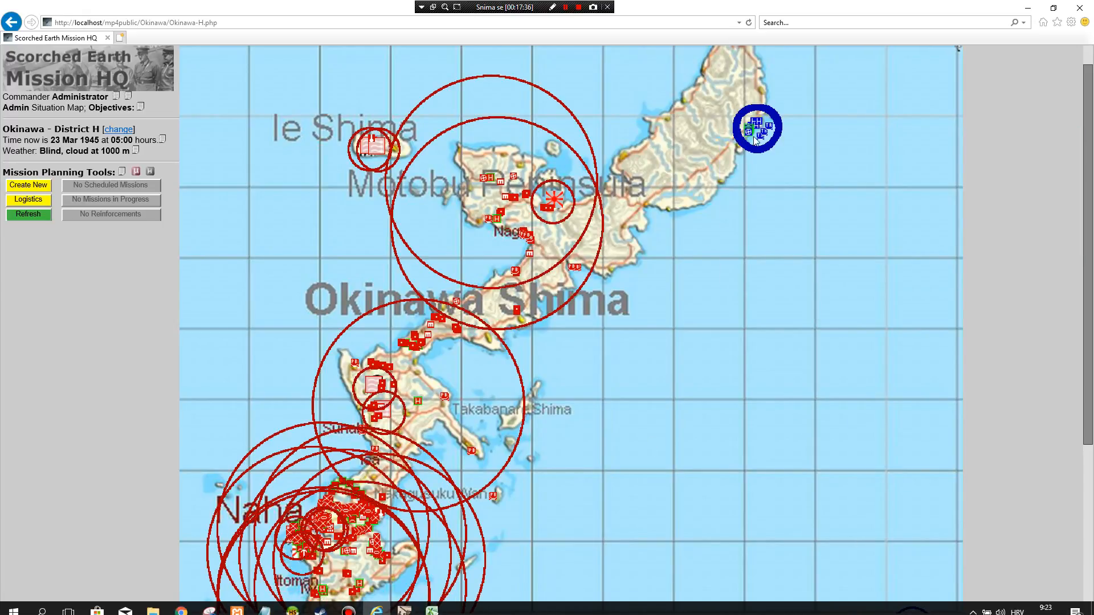
pyautogui.moveTo(759, 129)
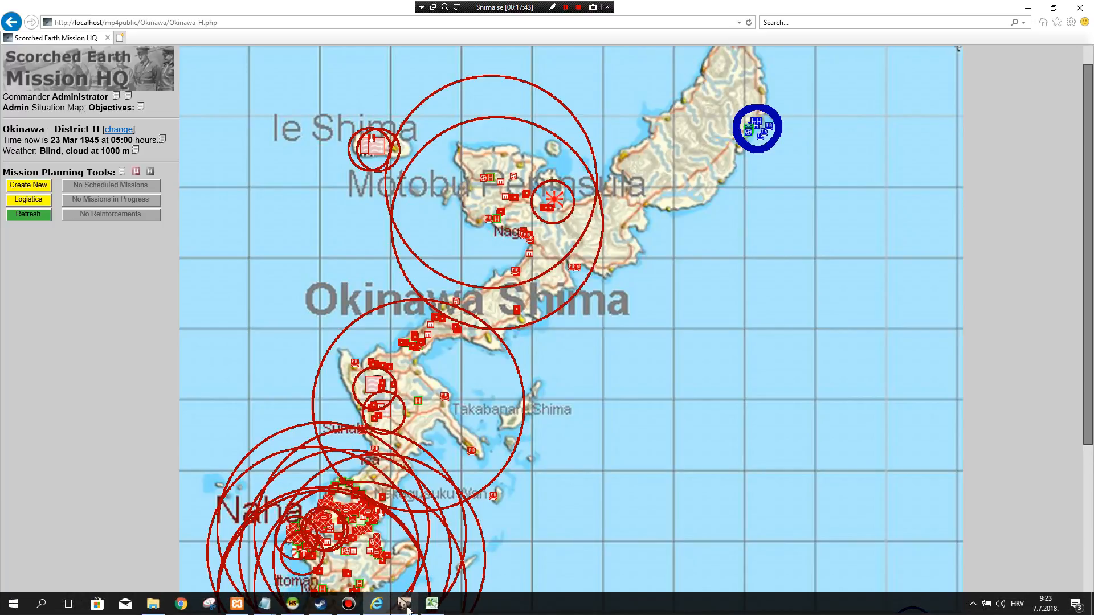
# - Filter HeidiSQL's object_specifications table to 'us' entries
pyautogui.click(291, 605)
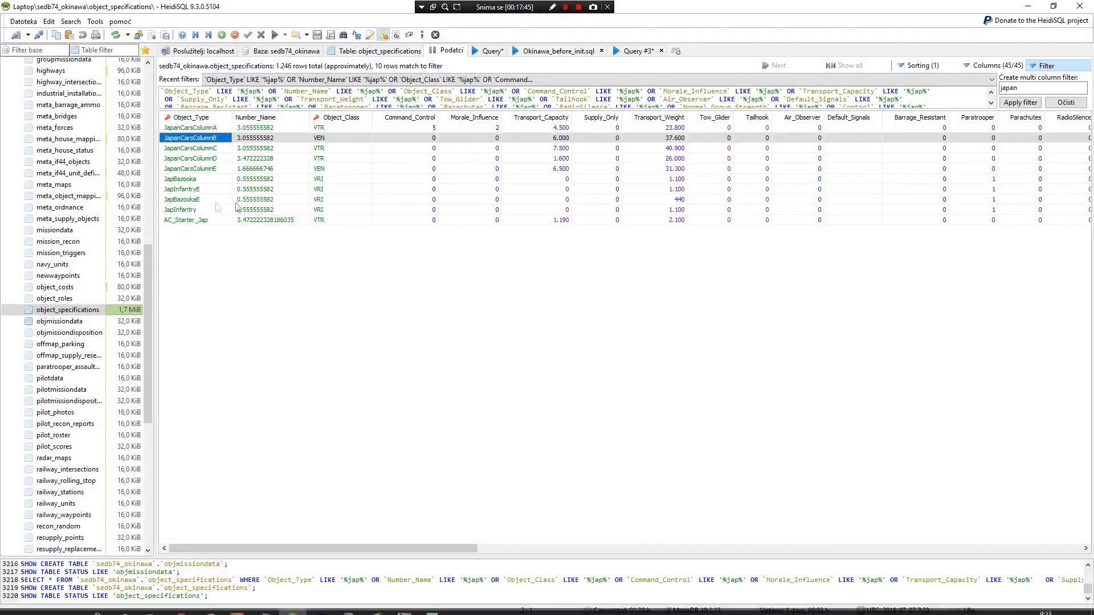
pyautogui.doubleClick(1017, 87)
pyautogui.write('u')
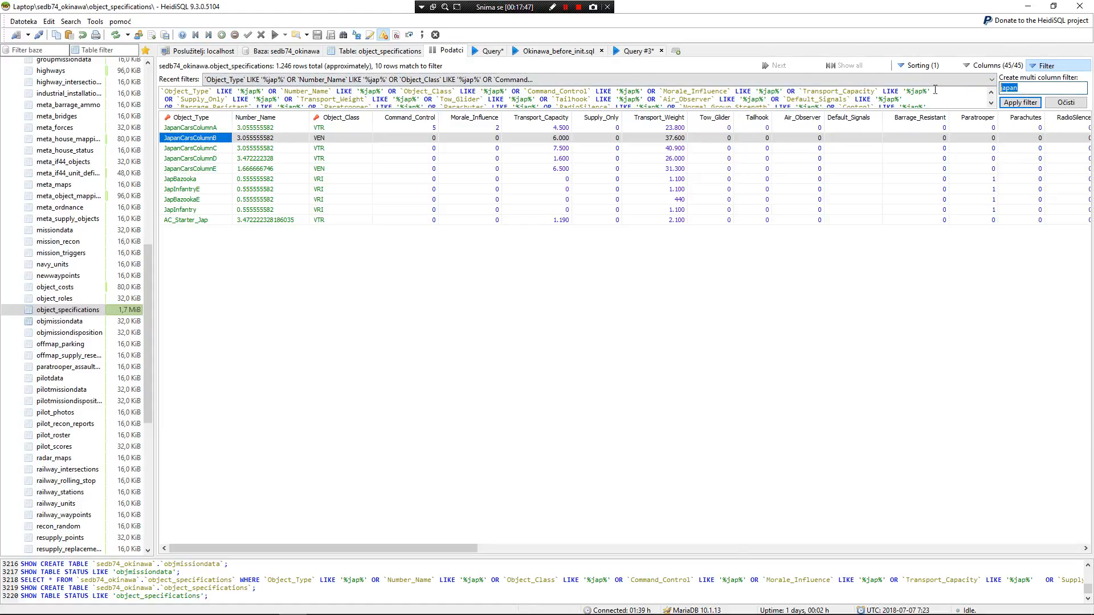
pyautogui.write('s')
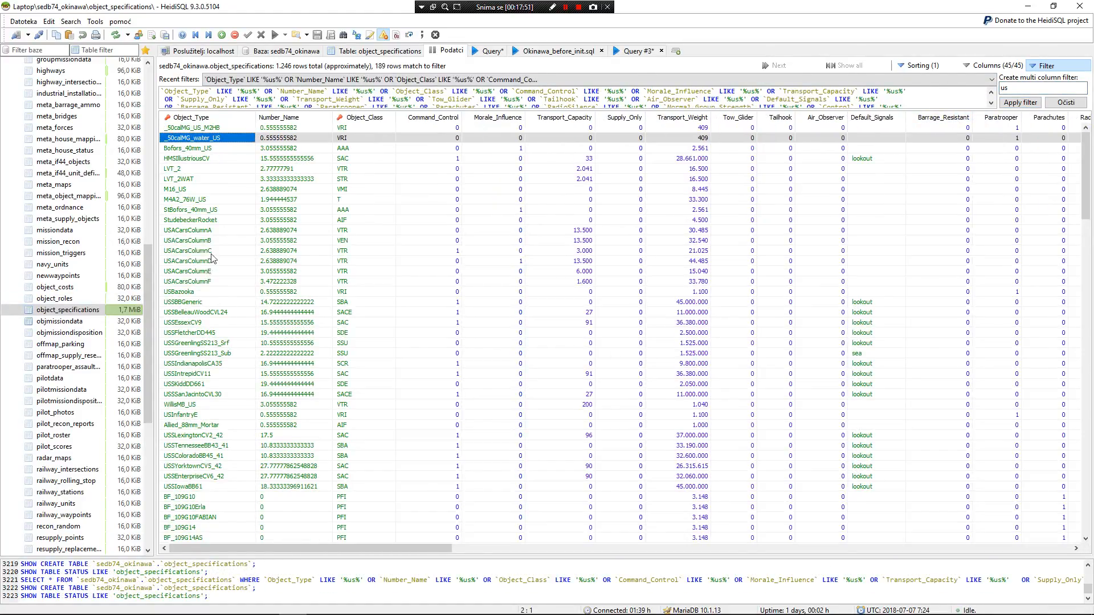
pyautogui.click(201, 233)
pyautogui.moveTo(354, 546); pyautogui.dragTo(247, 570)
# - Set USACarsColumnC's Command_Control to 5 and reload the Mission HQ map
pyautogui.click(798, 251)
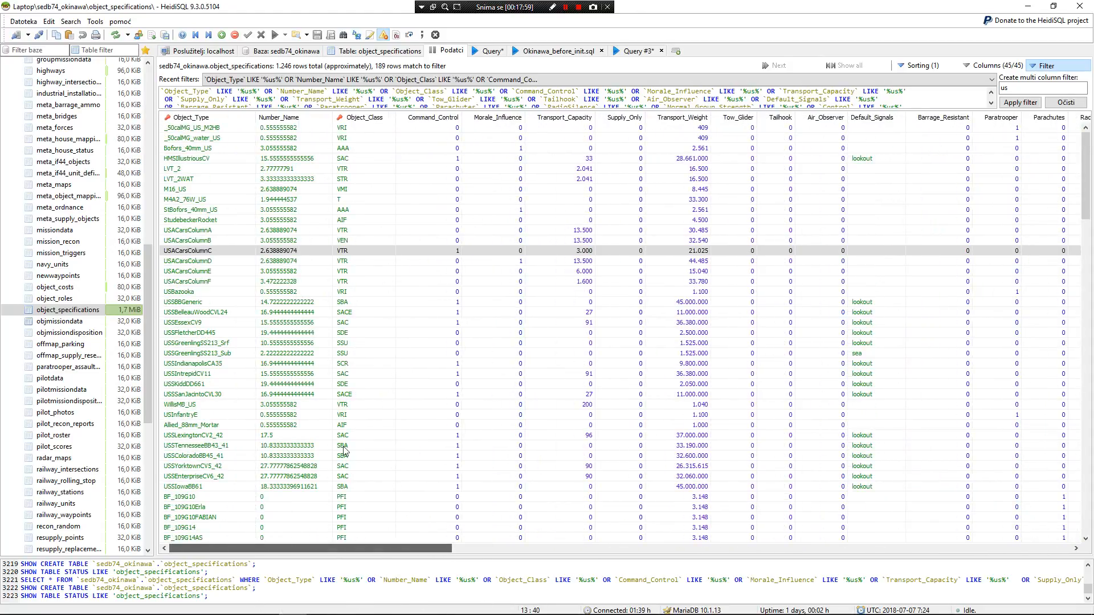
pyautogui.click(456, 251)
pyautogui.write('5')
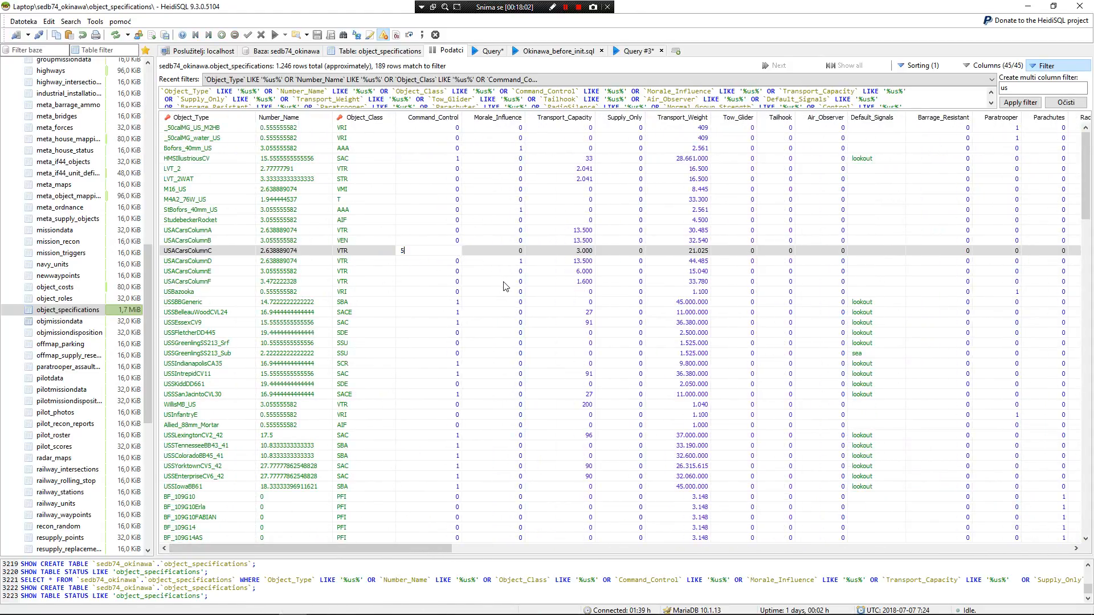
pyautogui.click(515, 322)
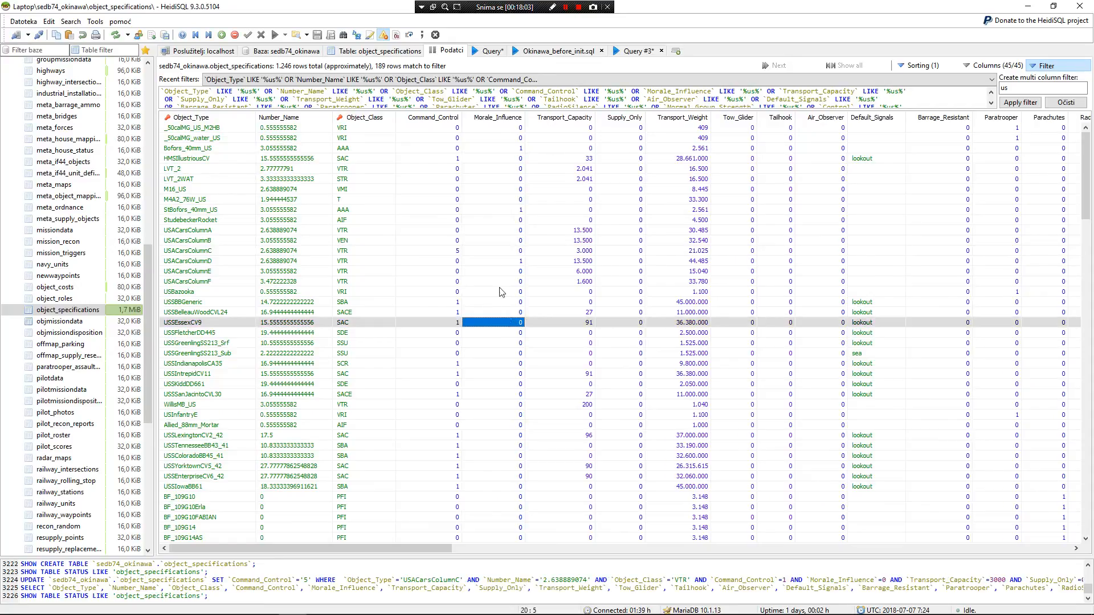
pyautogui.click(456, 251)
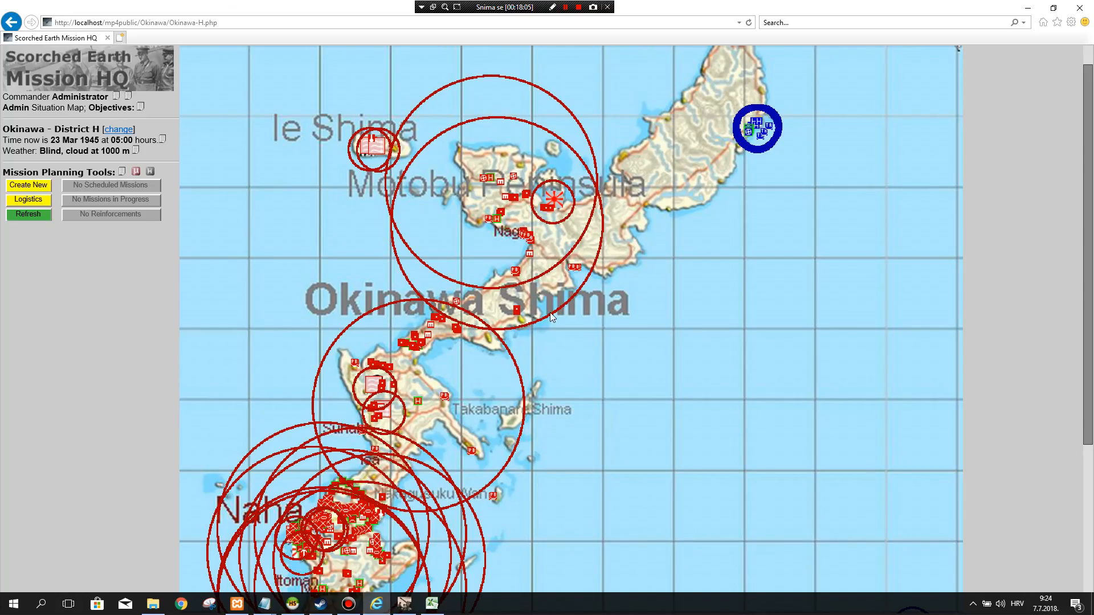
pyautogui.click(237, 603)
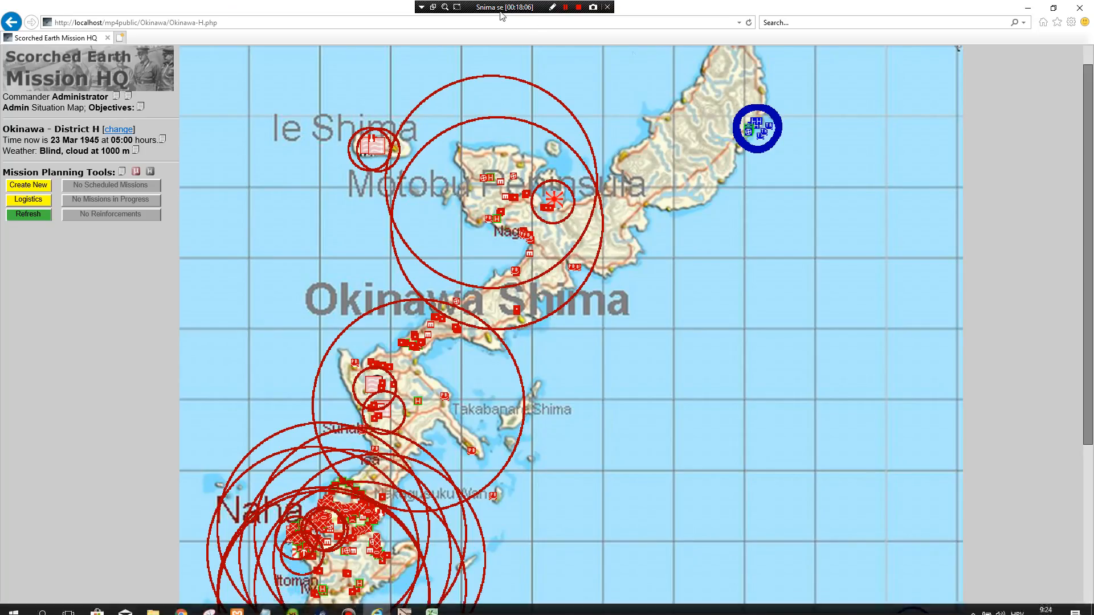
pyautogui.click(749, 22)
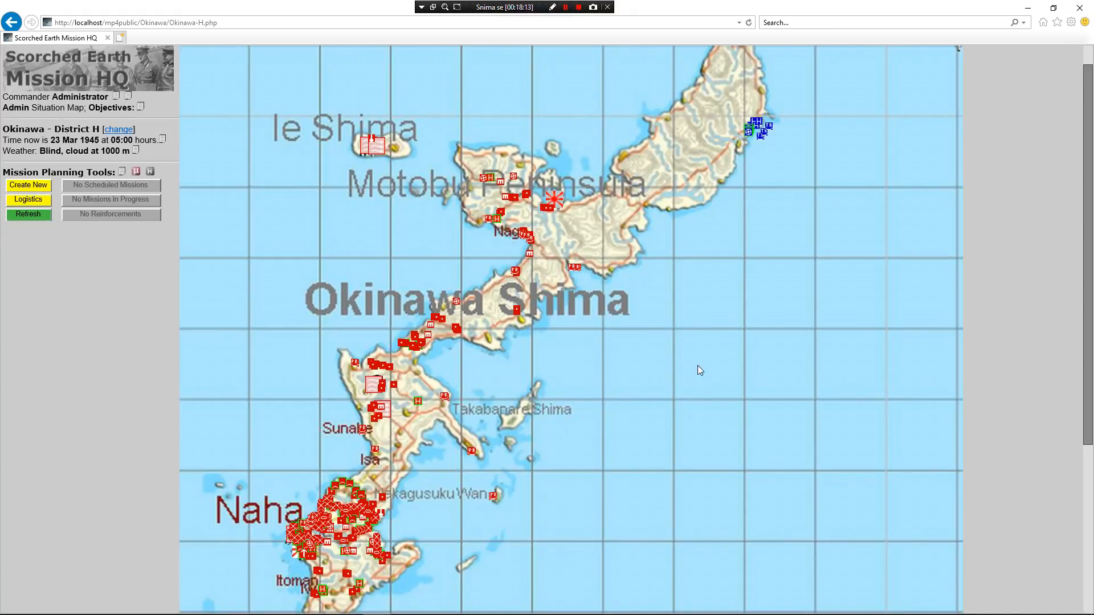
# - Toggle all HQ ranges and open Logistics Freight/Spy for USN Fleet 5, Flotilla 10
pyautogui.rightClick(698, 367)
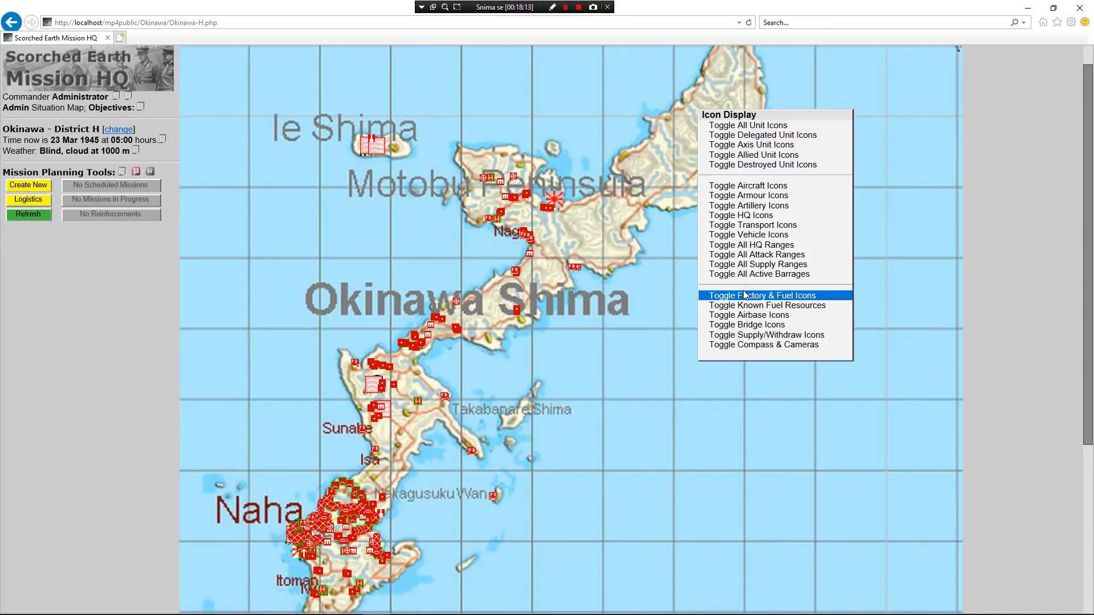
pyautogui.click(758, 246)
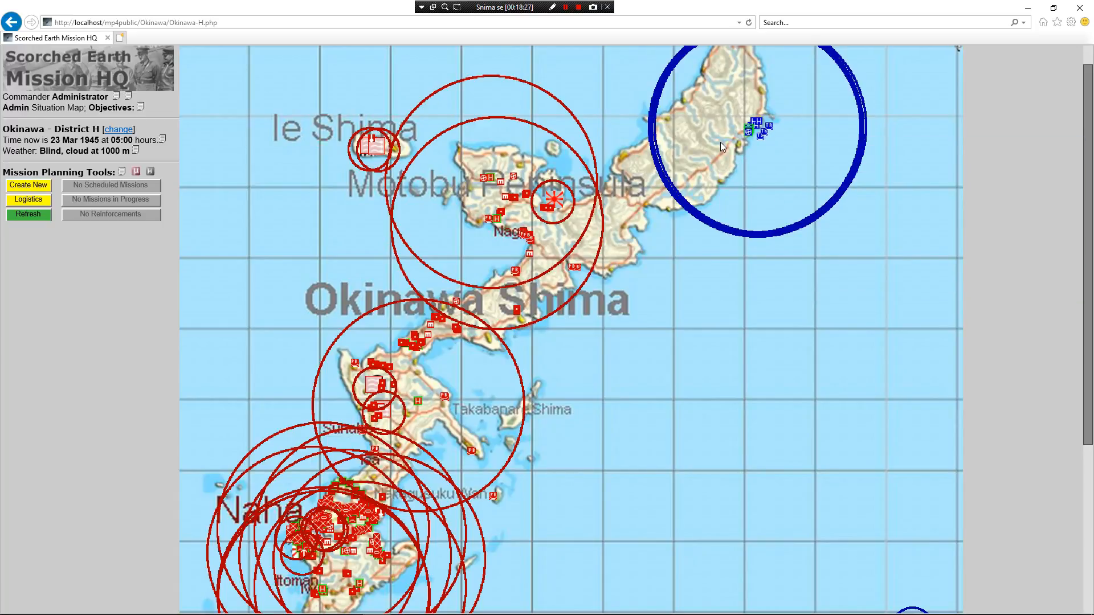
pyautogui.click(761, 139)
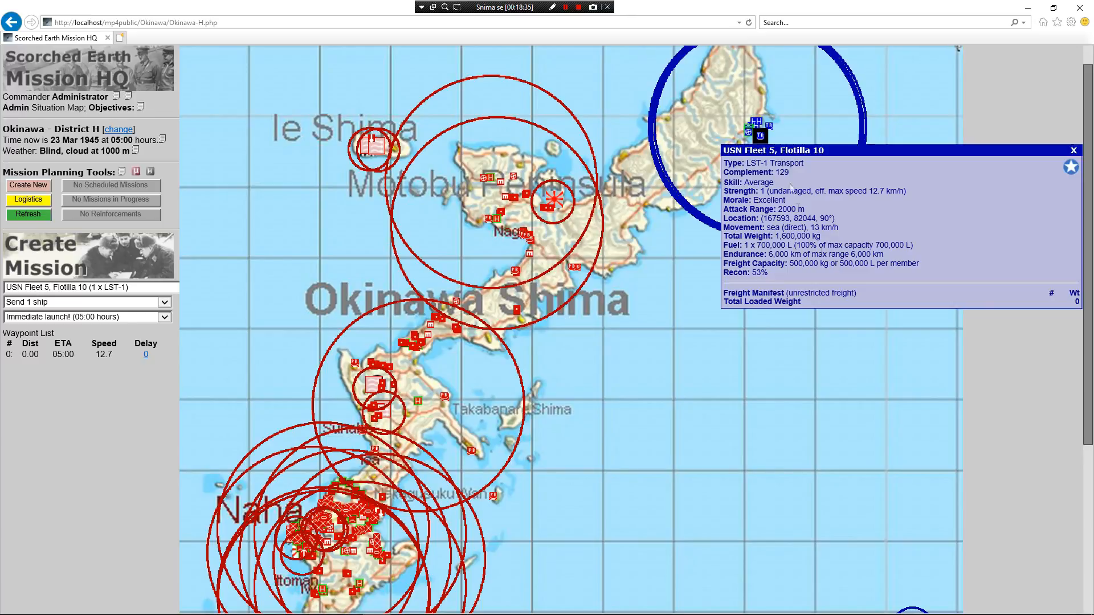
pyautogui.moveTo(749, 135)
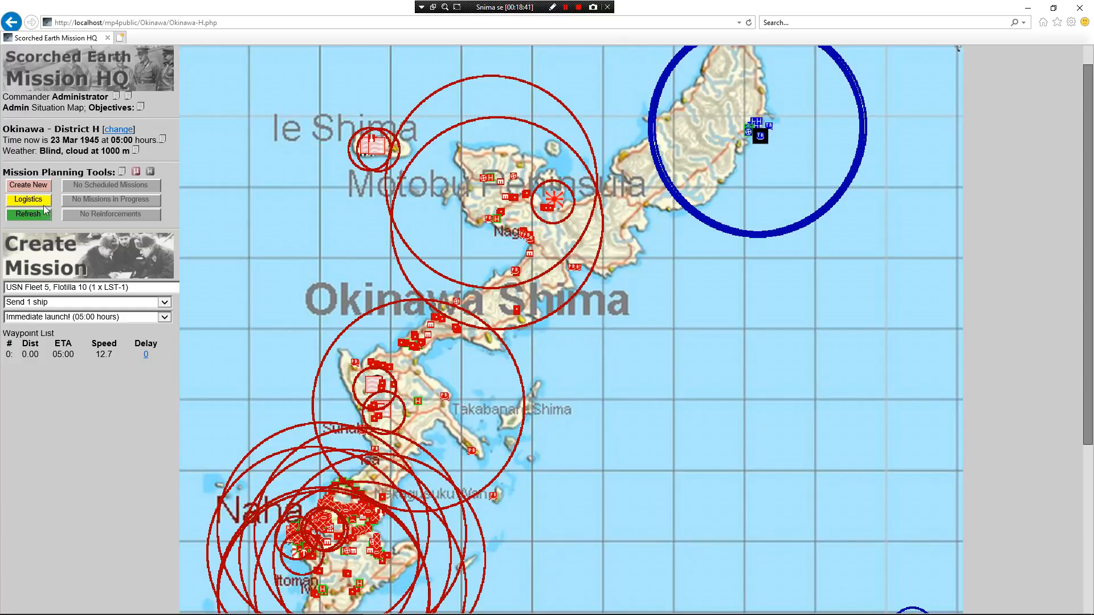
pyautogui.click(27, 200)
pyautogui.click(57, 303)
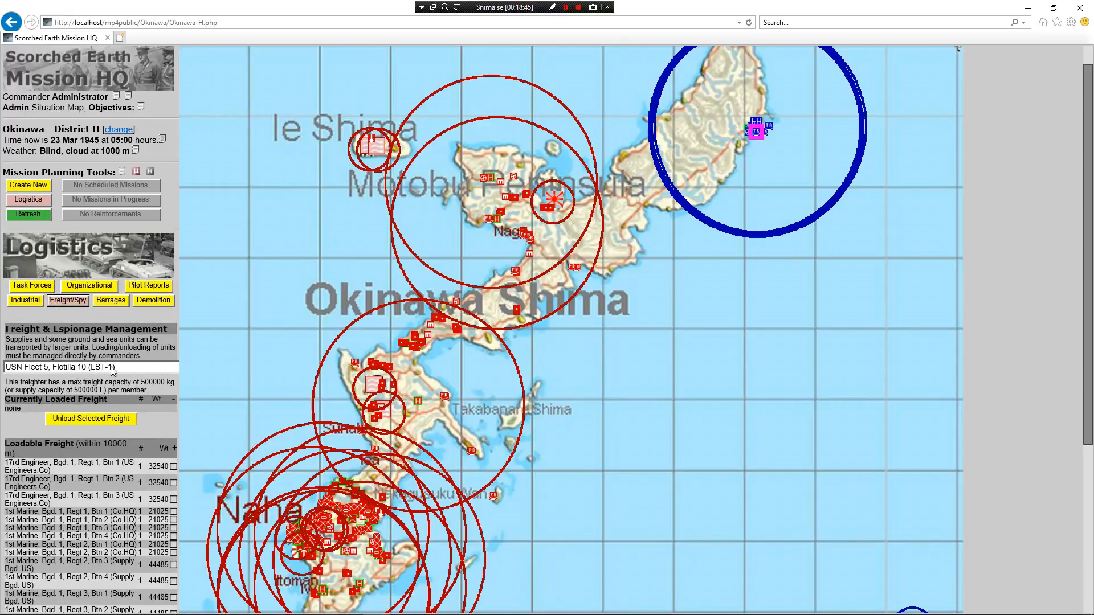
# - Load 17rd Engineer Btn 3 and three 1st Marine Regt 2 units onto Fleet 5, Flotilla 10
pyautogui.click(112, 368)
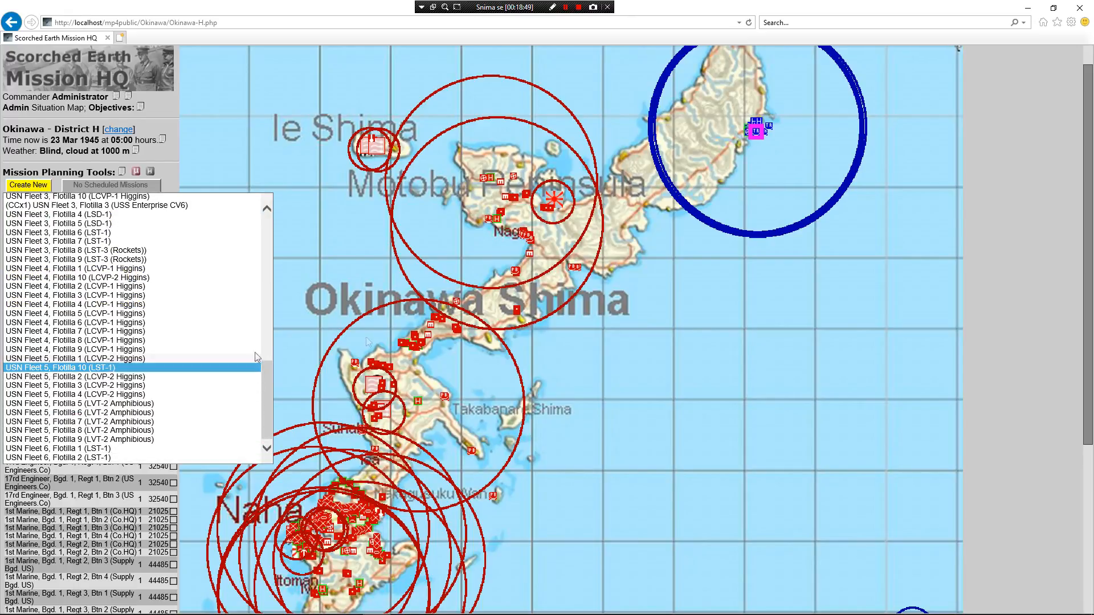
pyautogui.moveTo(769, 135)
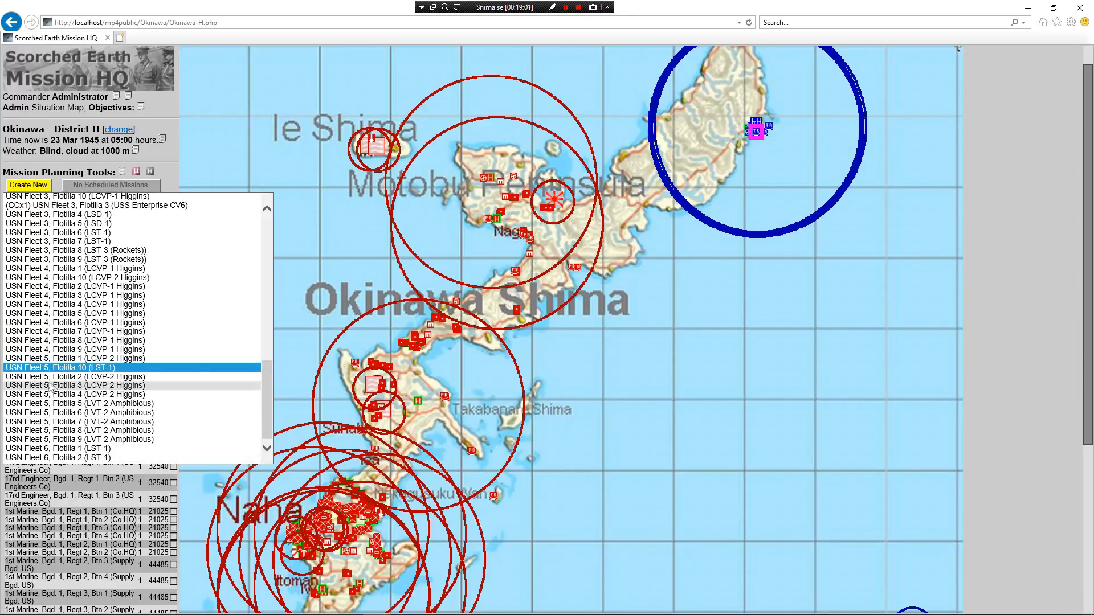
pyautogui.click(101, 369)
pyautogui.scroll(-4, 153, 274)
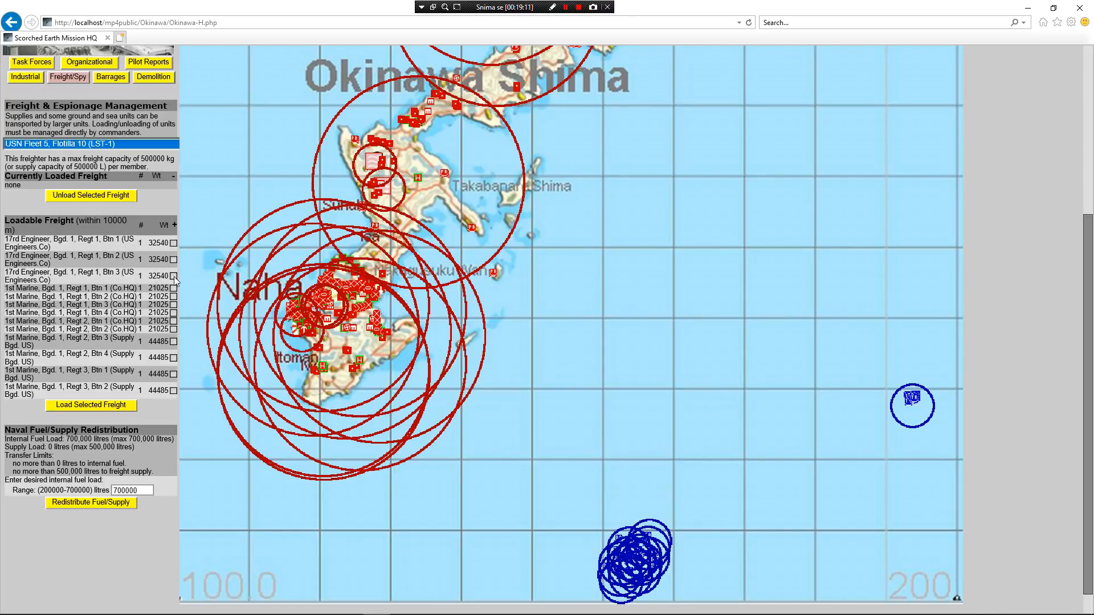
pyautogui.scroll(4, 448, 311)
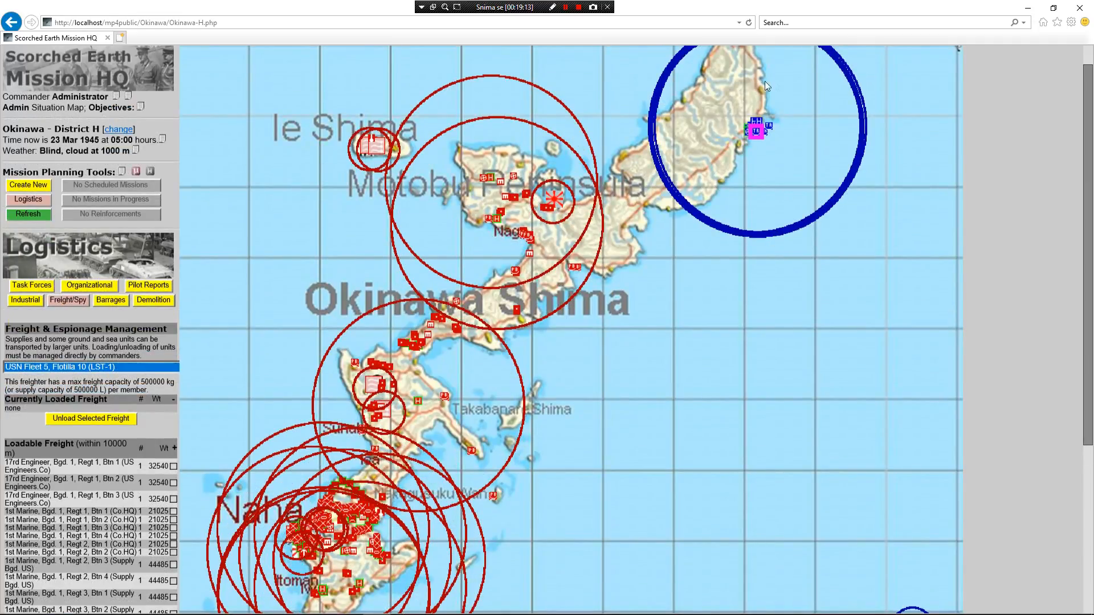
pyautogui.scroll(-4, 321, 396)
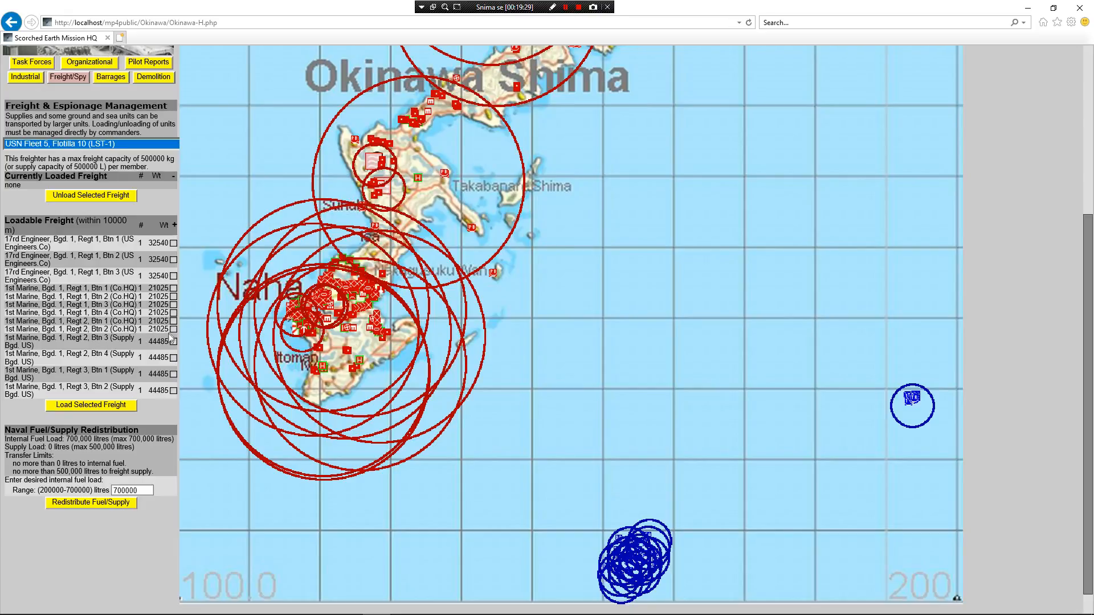
pyautogui.click(173, 330)
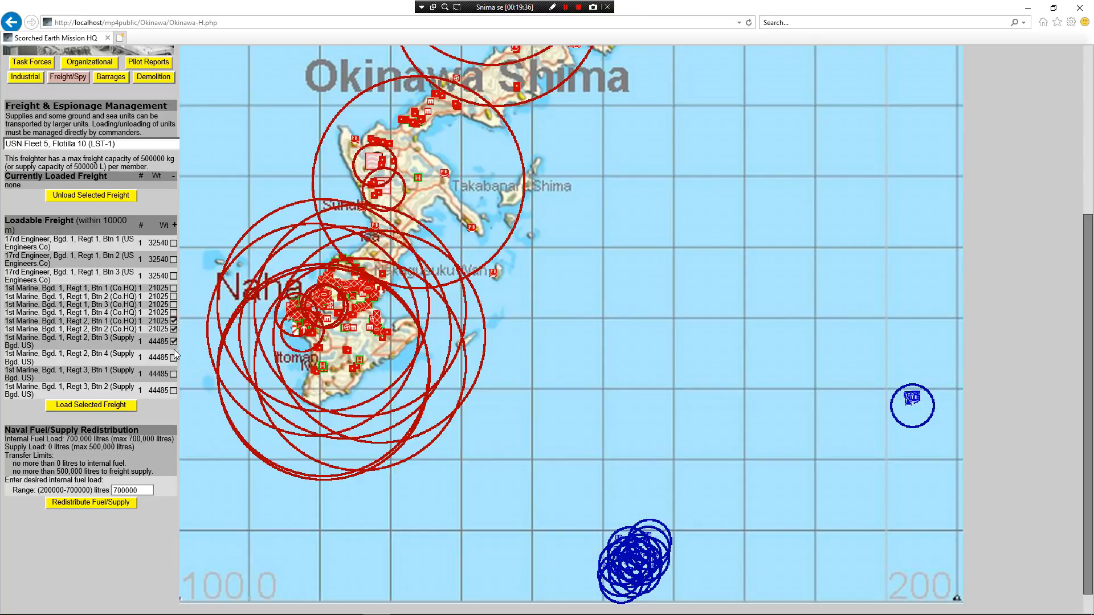
pyautogui.click(175, 276)
pyautogui.click(102, 406)
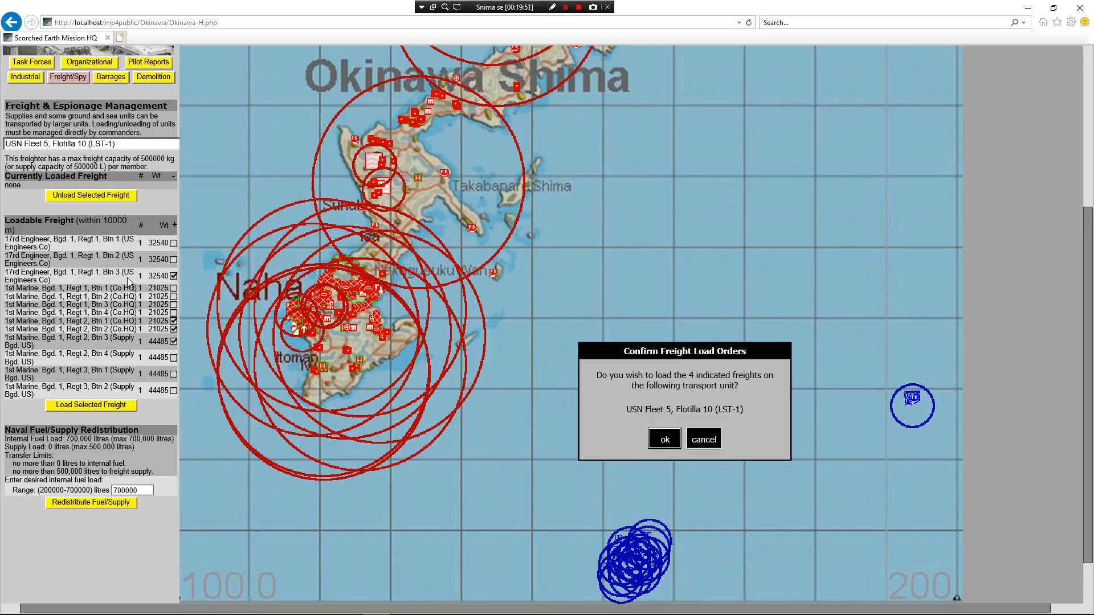
pyautogui.press('Return')
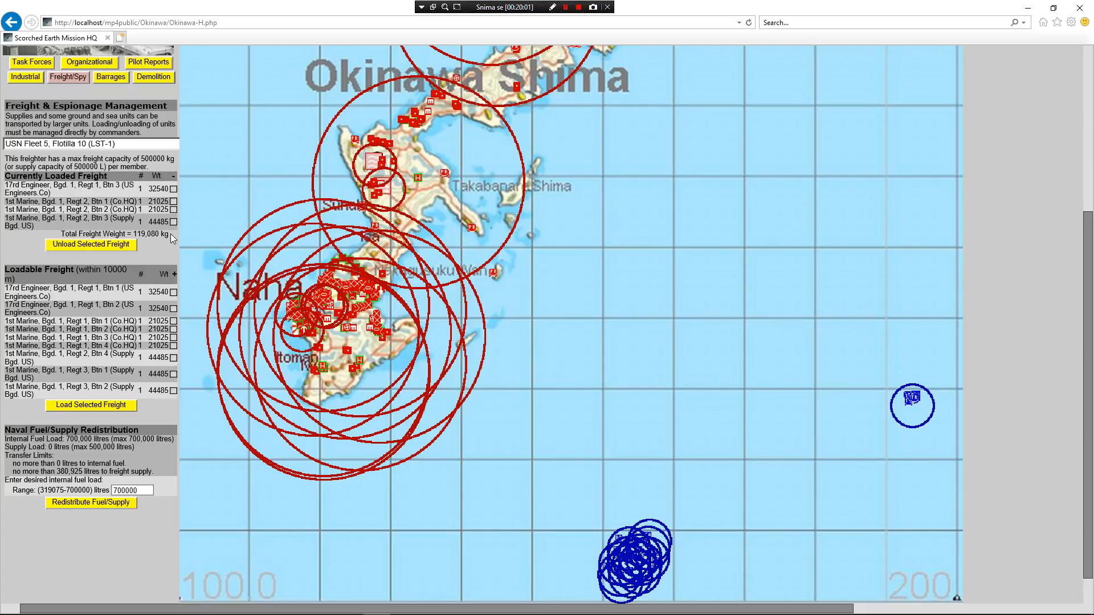
# - Load 17rd Engineer Btn 1 and 1st Marine Regt 1 Btn 1 and Btn 2 Co.HQ onto Fleet 6, Flotilla 1
pyautogui.click(161, 147)
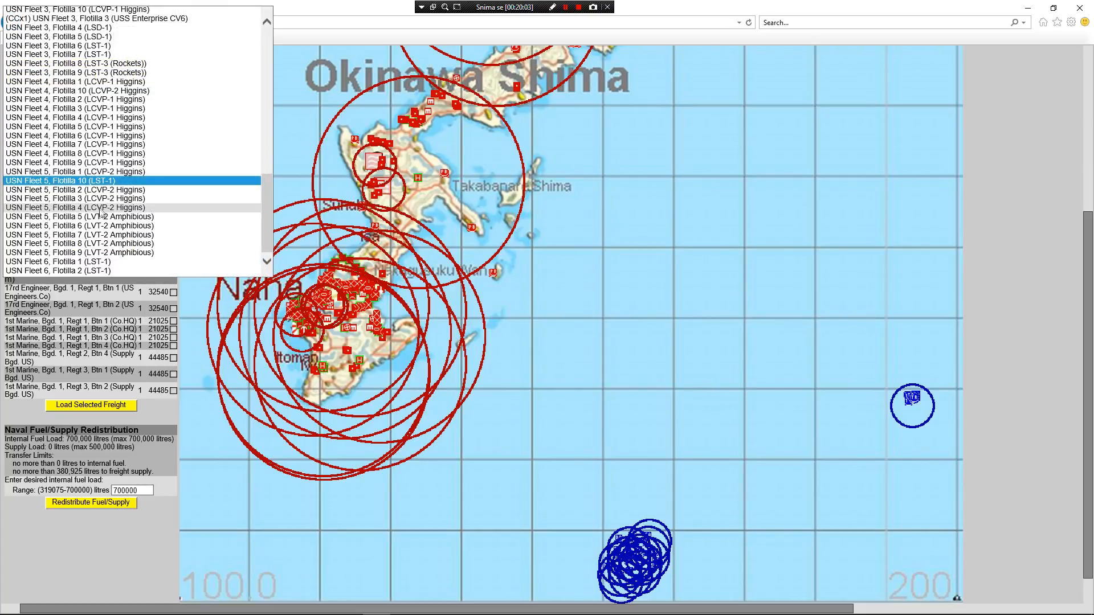
pyautogui.click(97, 265)
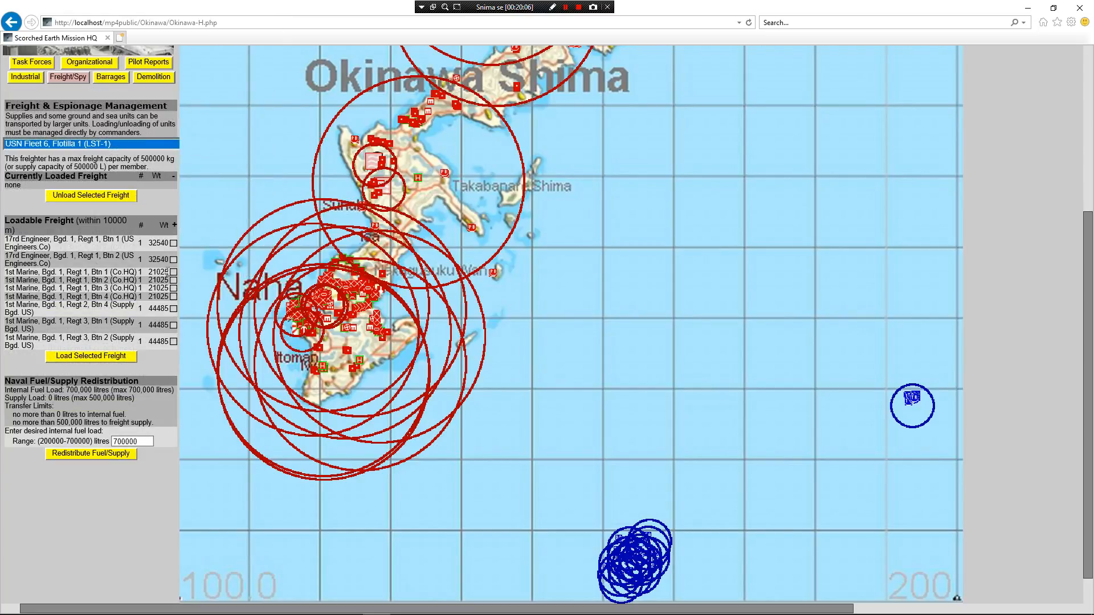
pyautogui.click(174, 242)
pyautogui.click(173, 273)
pyautogui.click(174, 280)
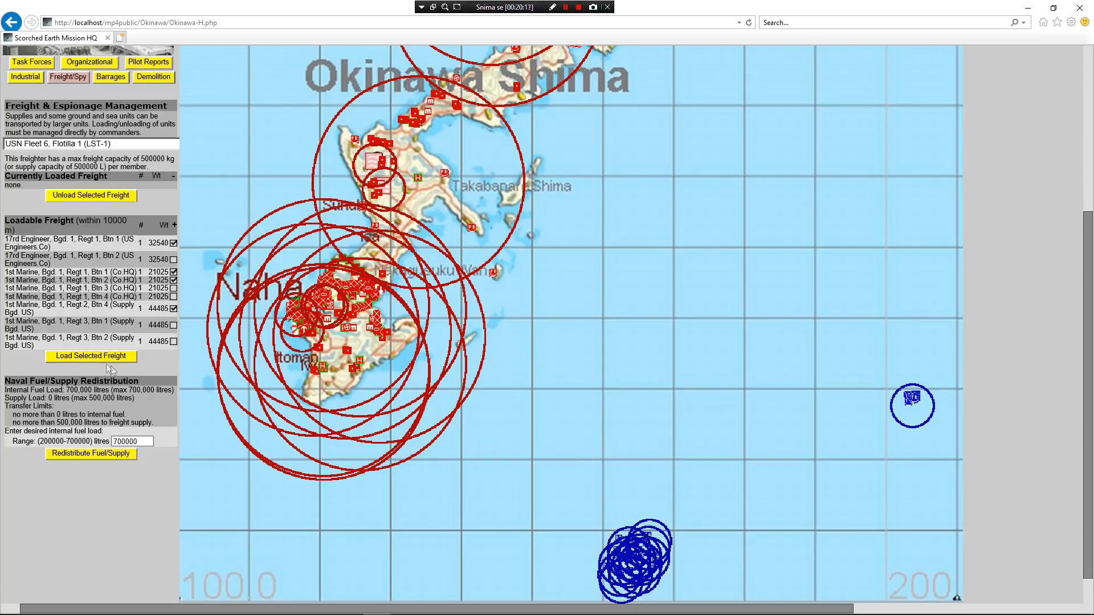
pyautogui.click(91, 356)
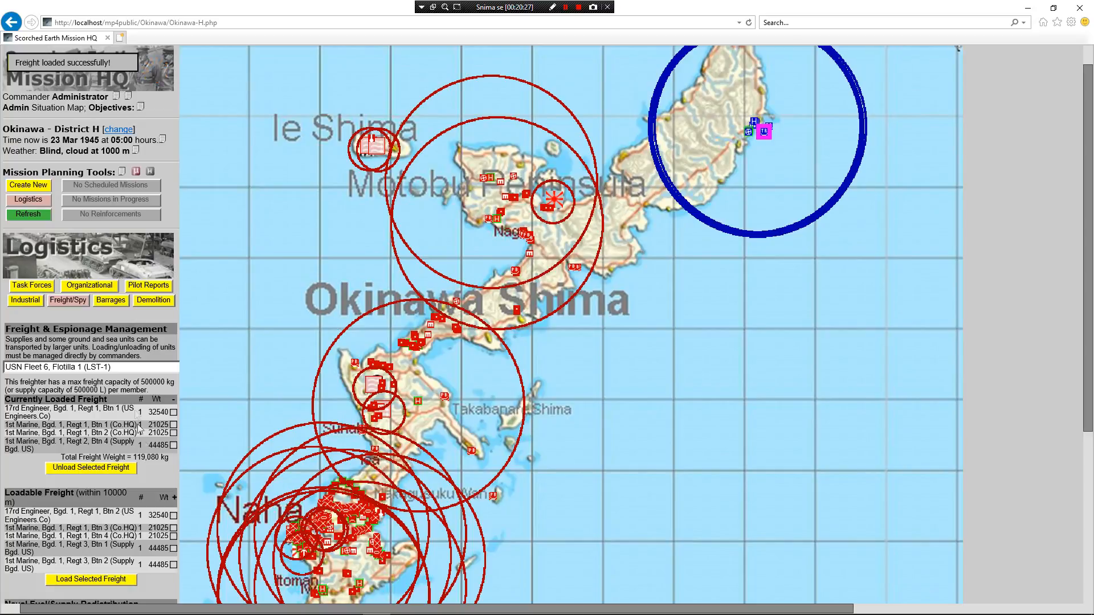
# - Load 1st Marine Regt 1 Btn 3/Btn 4 Co.HQ, Regt 3 Btn 1 supply and 17rd Engineer Btn 2 onto Fleet 6, Flotilla 2
pyautogui.click(121, 369)
pyautogui.click(118, 377)
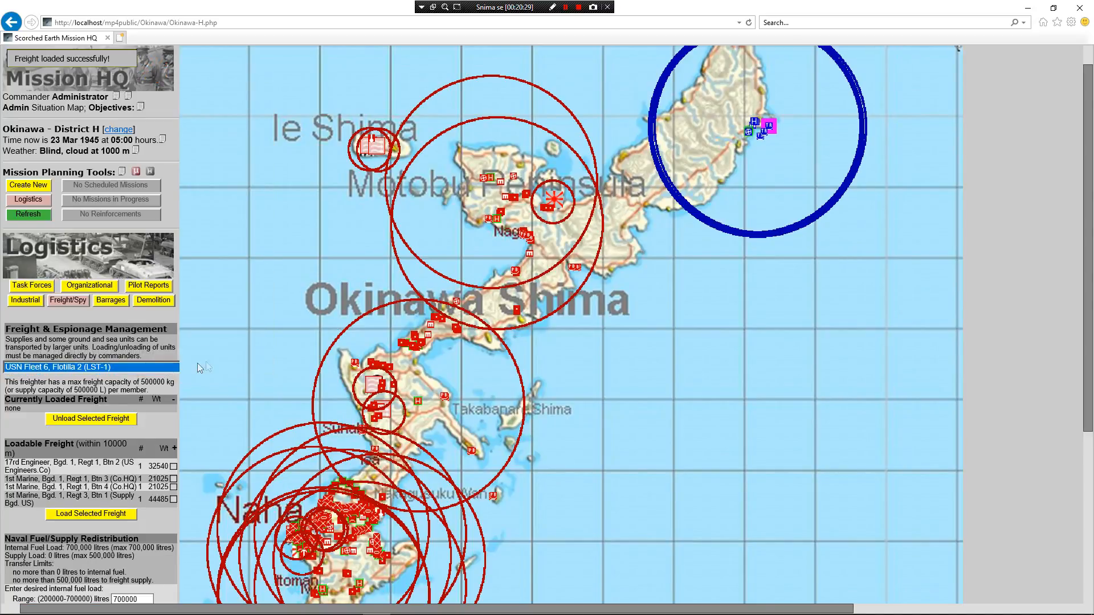
pyautogui.click(173, 266)
pyautogui.click(173, 253)
pyautogui.click(173, 246)
pyautogui.click(173, 233)
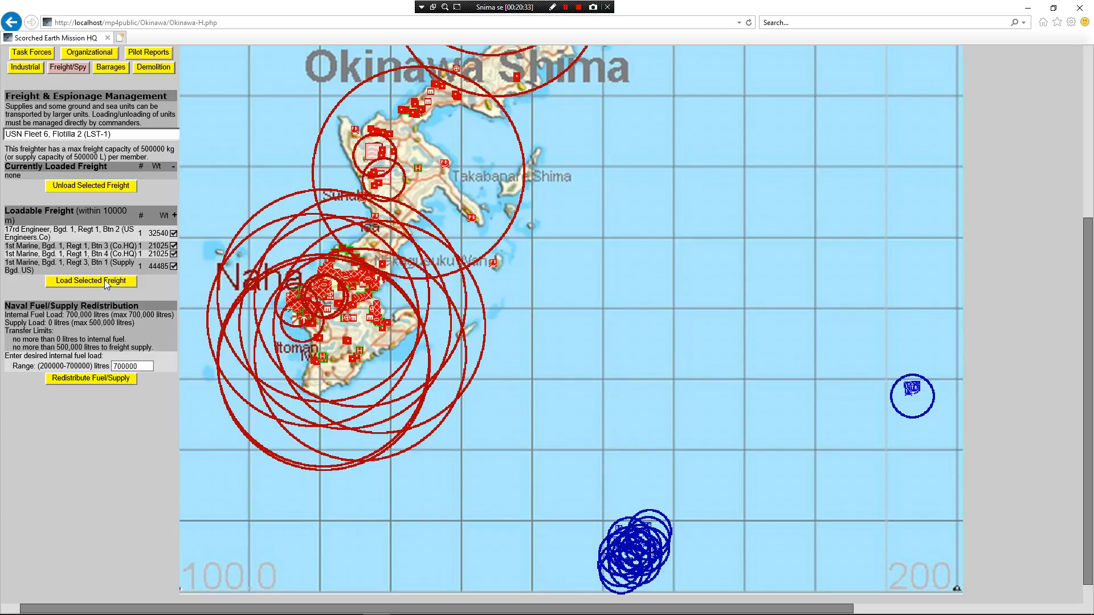
pyautogui.click(104, 279)
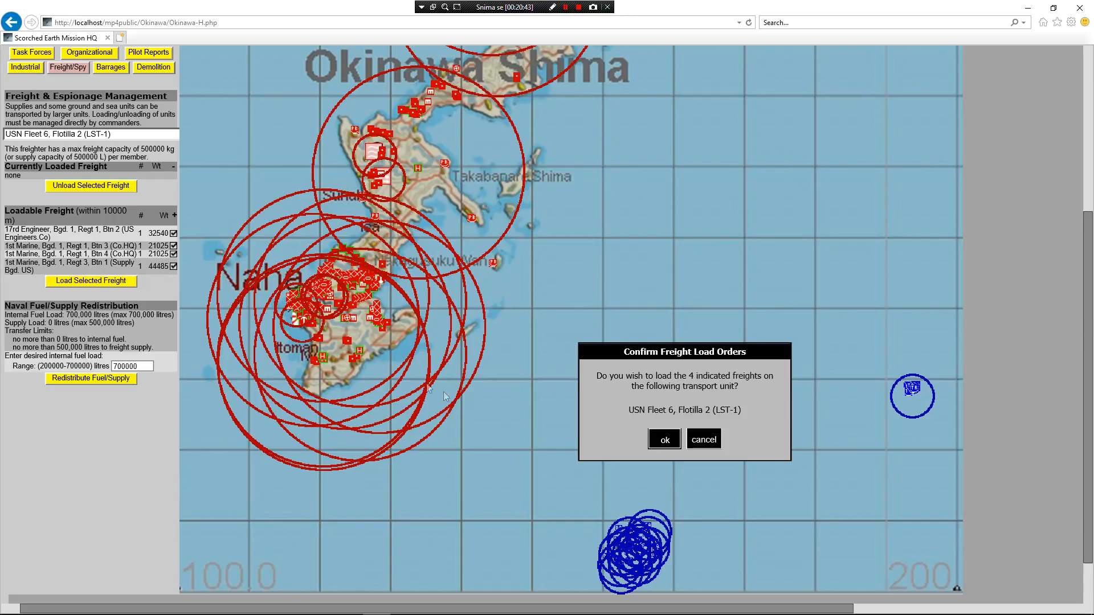
pyautogui.press('Return')
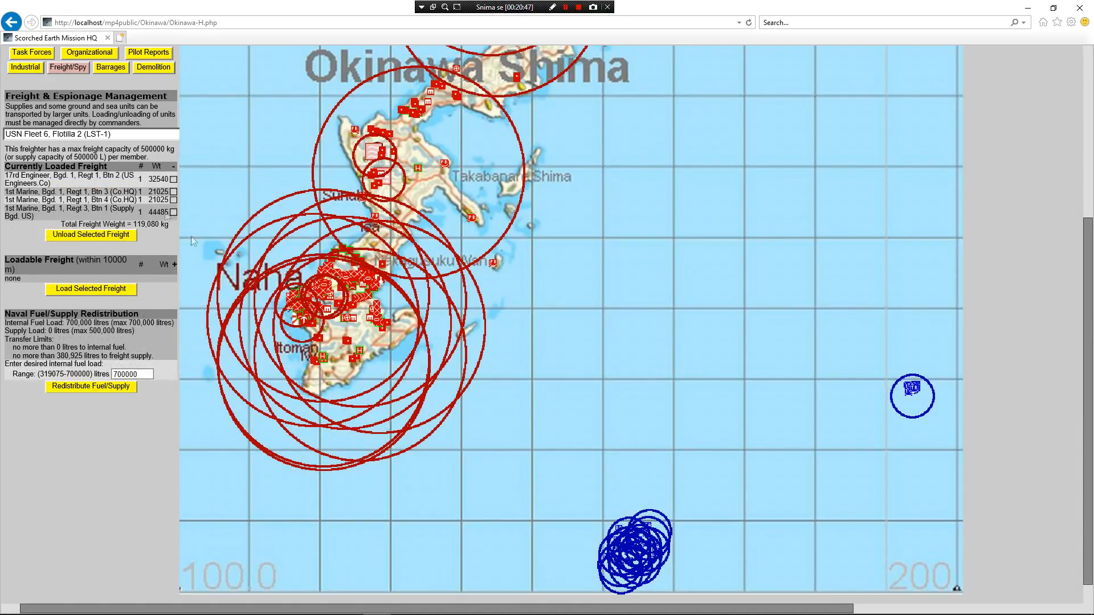
# - Add the 1st Marine Regt 3 Btn 2 supply freight to Fleet 6, Flotilla 1 and check its cargo
pyautogui.moveTo(912, 384)
pyautogui.scroll(4, 878, 376)
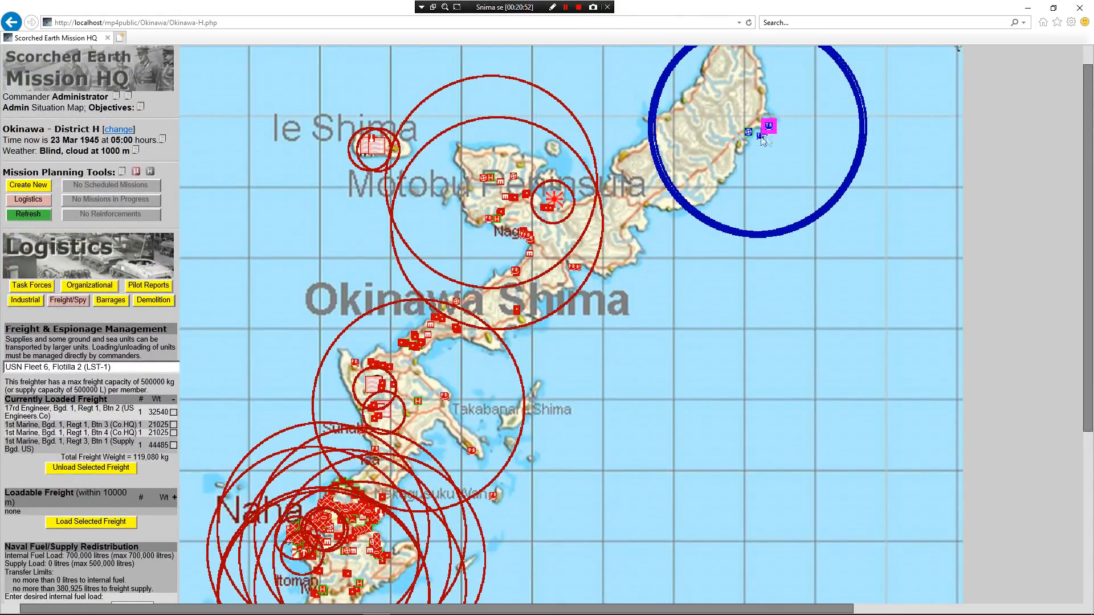
pyautogui.moveTo(745, 132)
pyautogui.scroll(-4, 159, 347)
pyautogui.scroll(2, 160, 276)
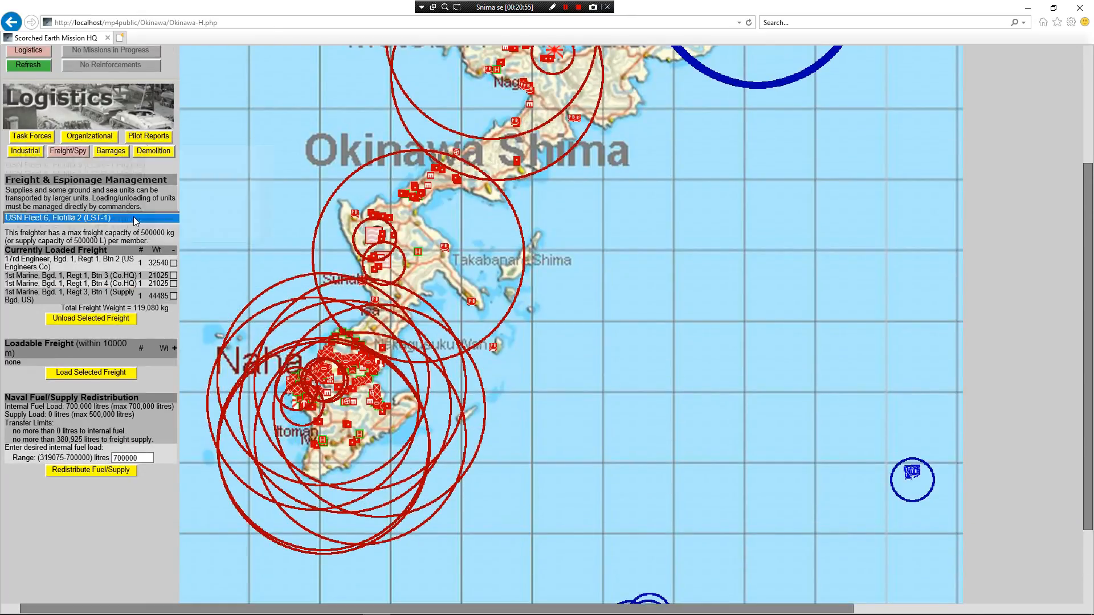
pyautogui.click(103, 218)
pyautogui.click(105, 264)
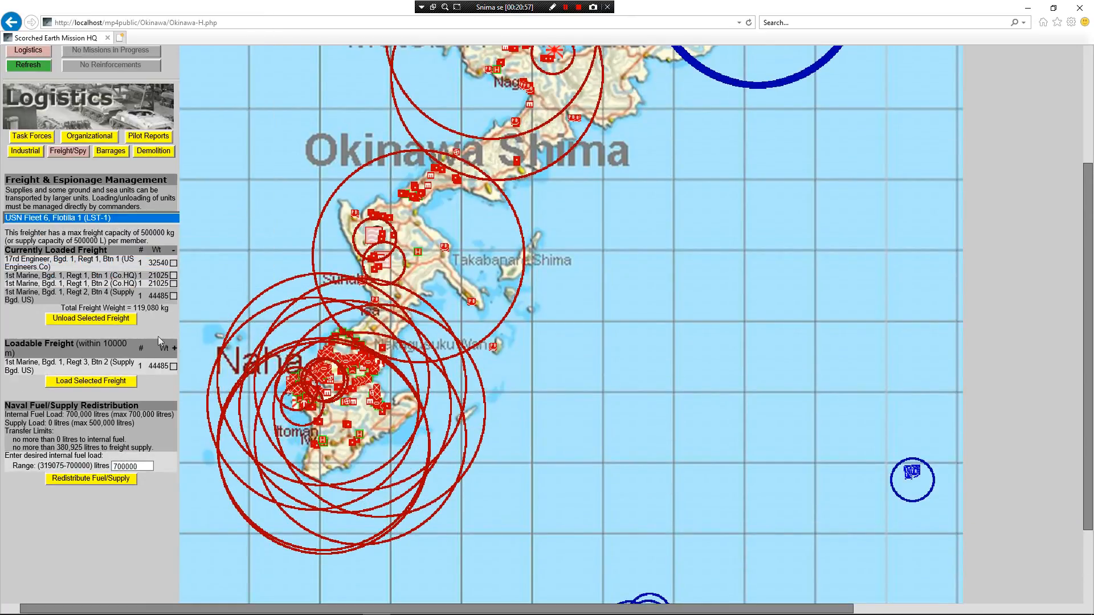
pyautogui.click(173, 369)
pyautogui.click(91, 381)
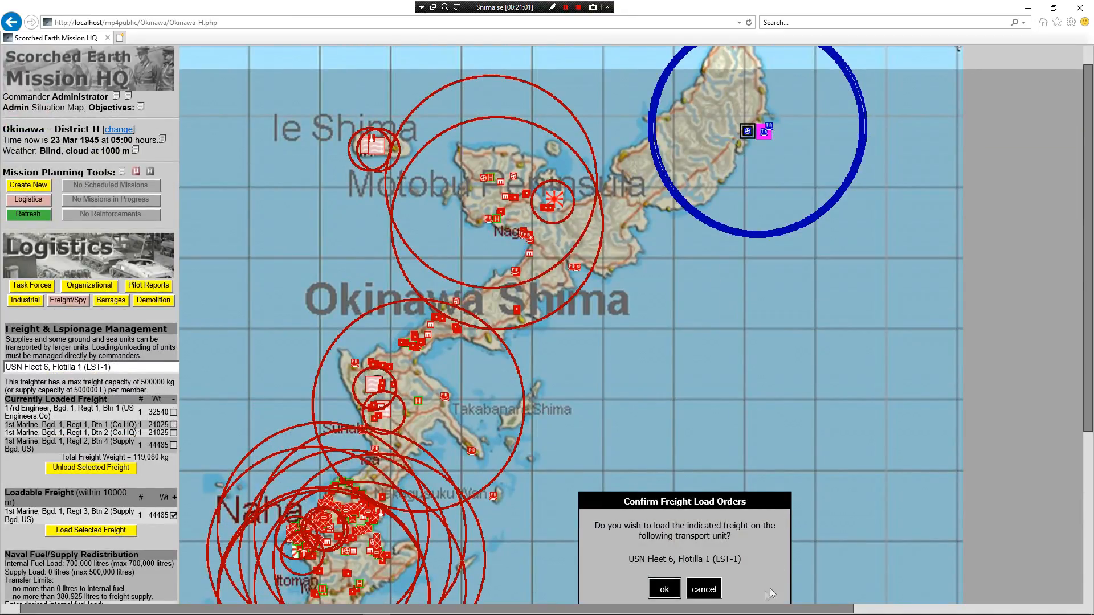
pyautogui.scroll(-3, 711, 484)
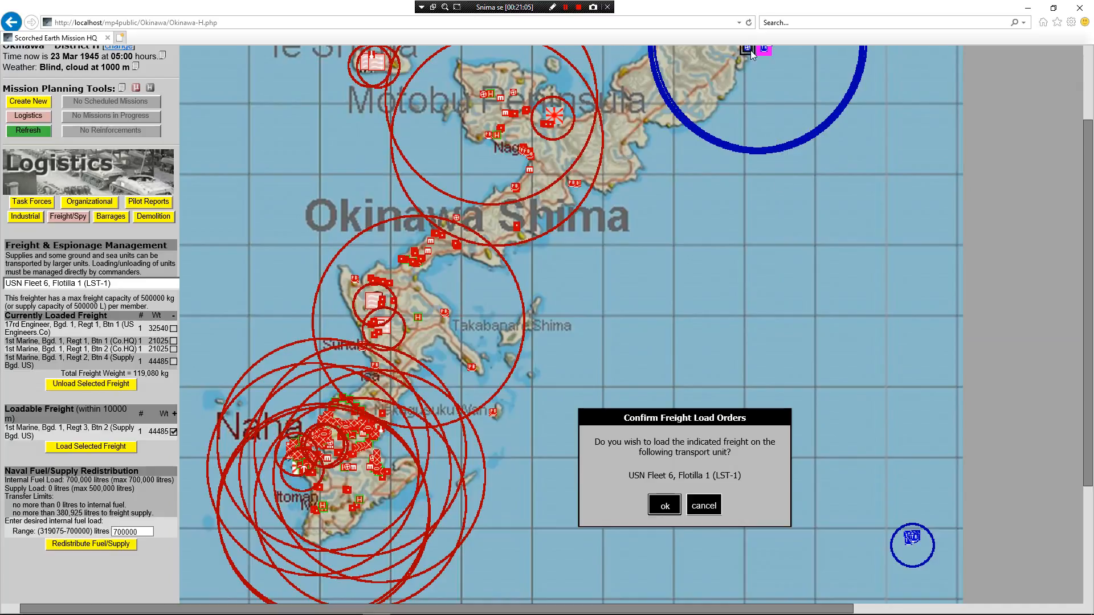
pyautogui.press('Return')
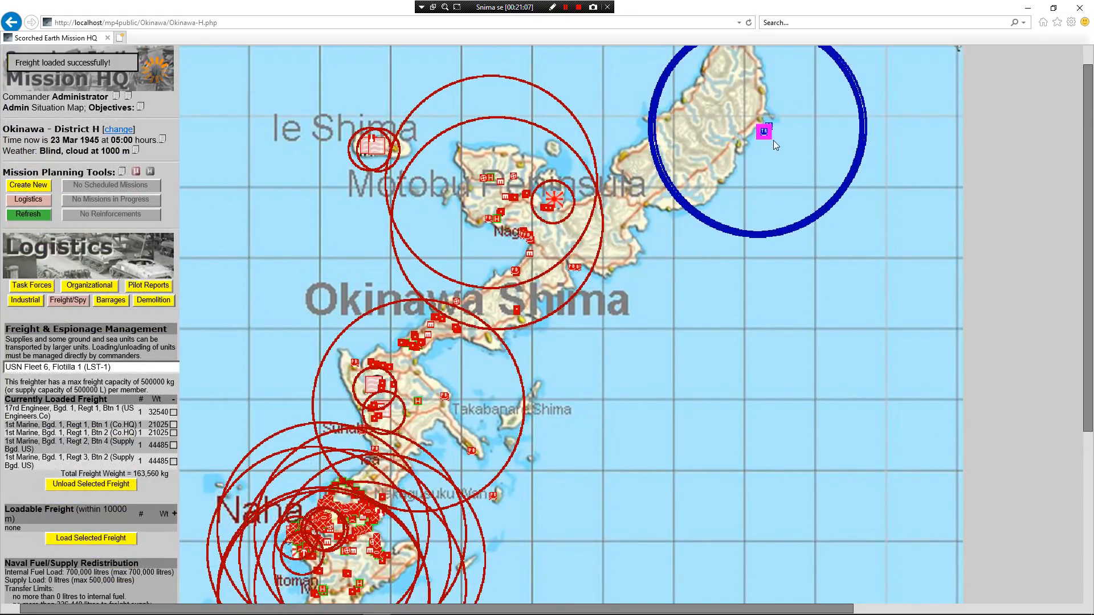
pyautogui.scroll(-6, 883, 492)
pyautogui.scroll(6, 882, 493)
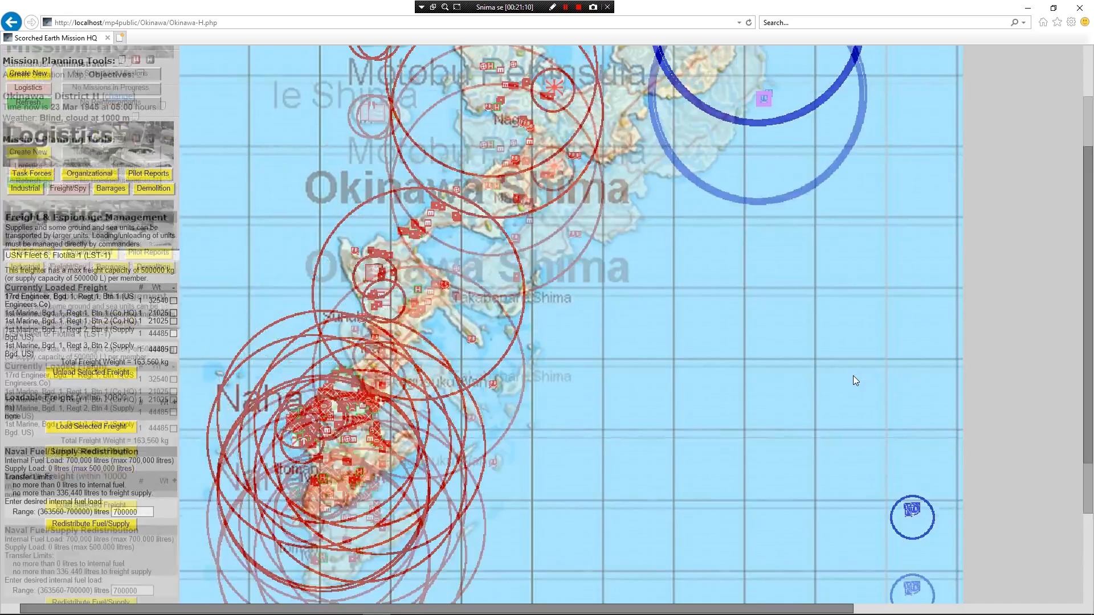
pyautogui.click(765, 132)
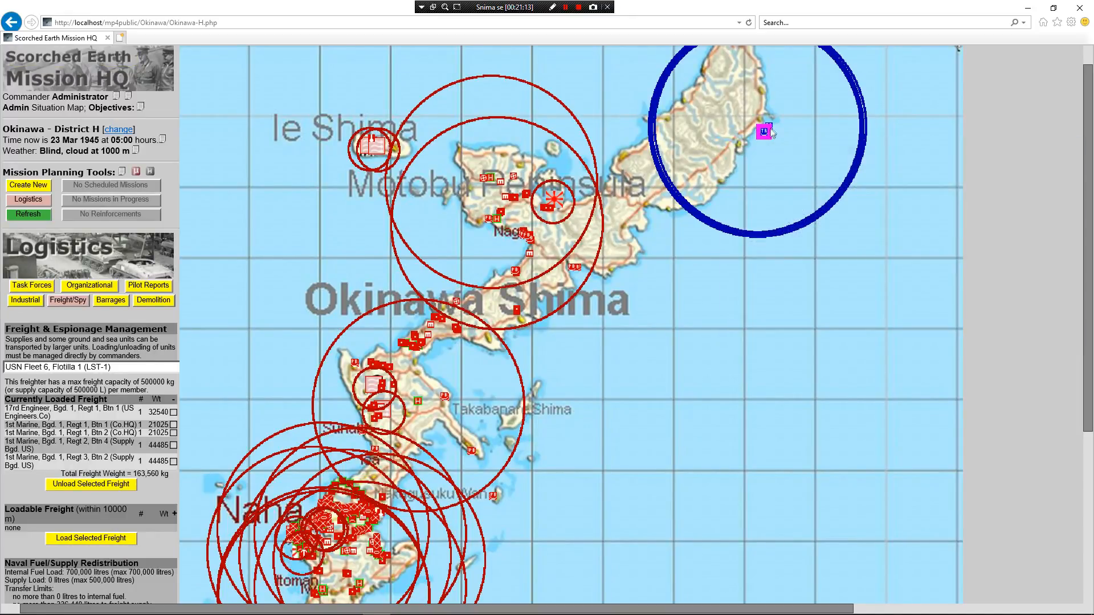
# - Compare the cargo details of Fleet 6 Flotilla 1 and Flotilla 2 on the map
pyautogui.click(773, 128)
pyautogui.click(765, 133)
pyautogui.click(772, 128)
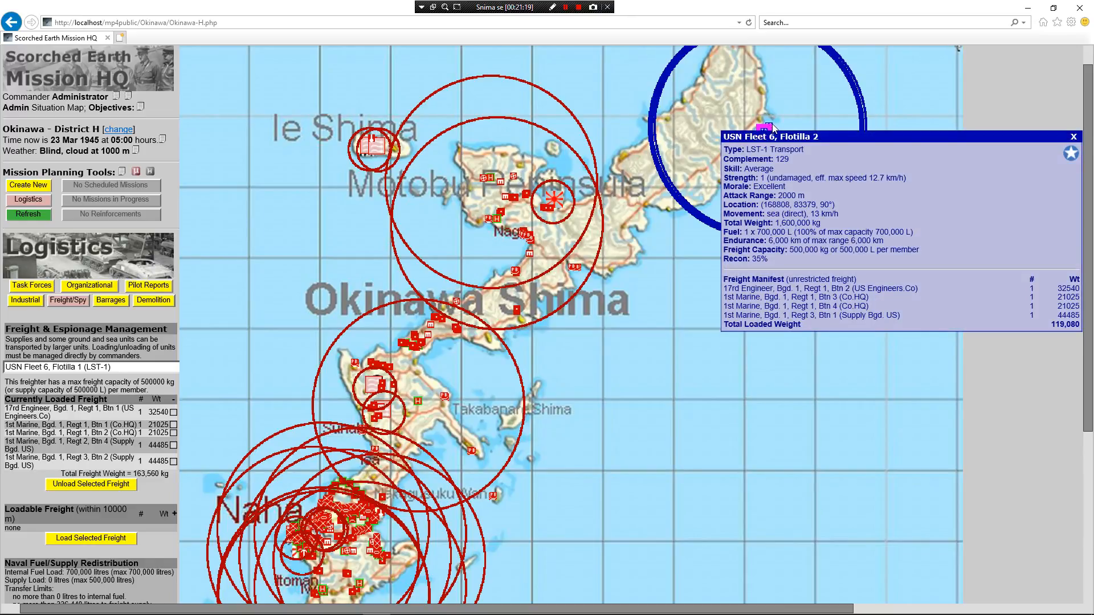
pyautogui.scroll(-5, 831, 306)
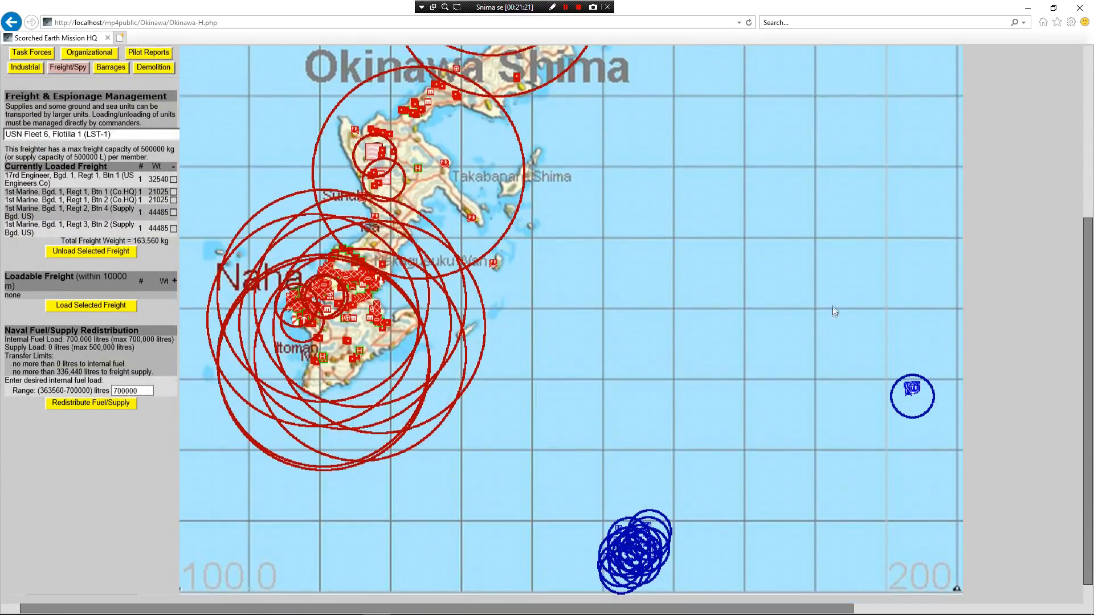
pyautogui.scroll(5, 833, 308)
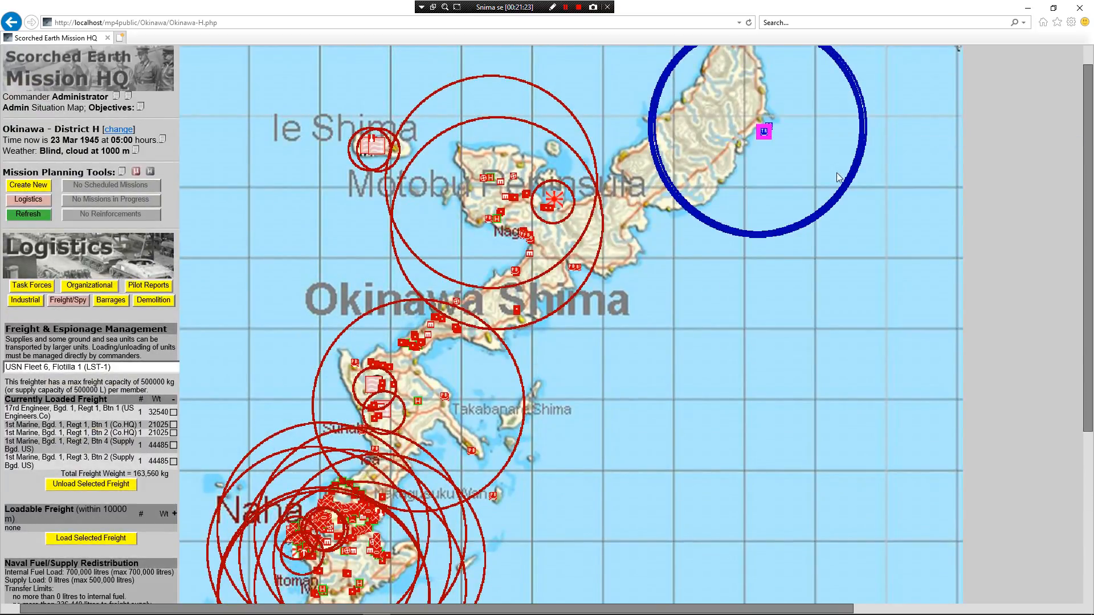
pyautogui.scroll(-5, 854, 360)
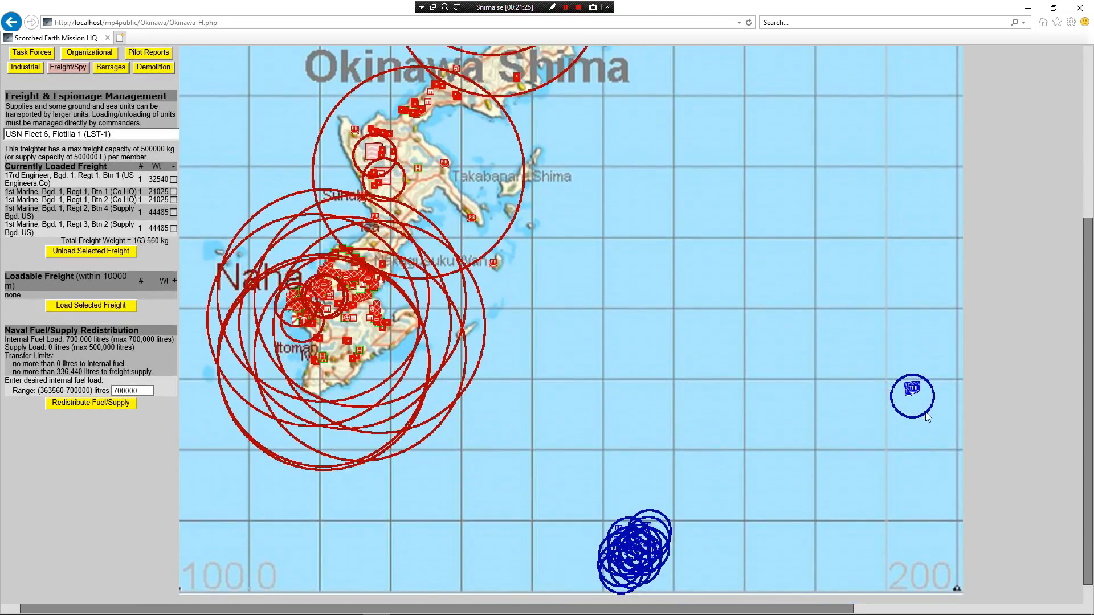
pyautogui.scroll(5, 923, 407)
pyautogui.scroll(-3, 941, 424)
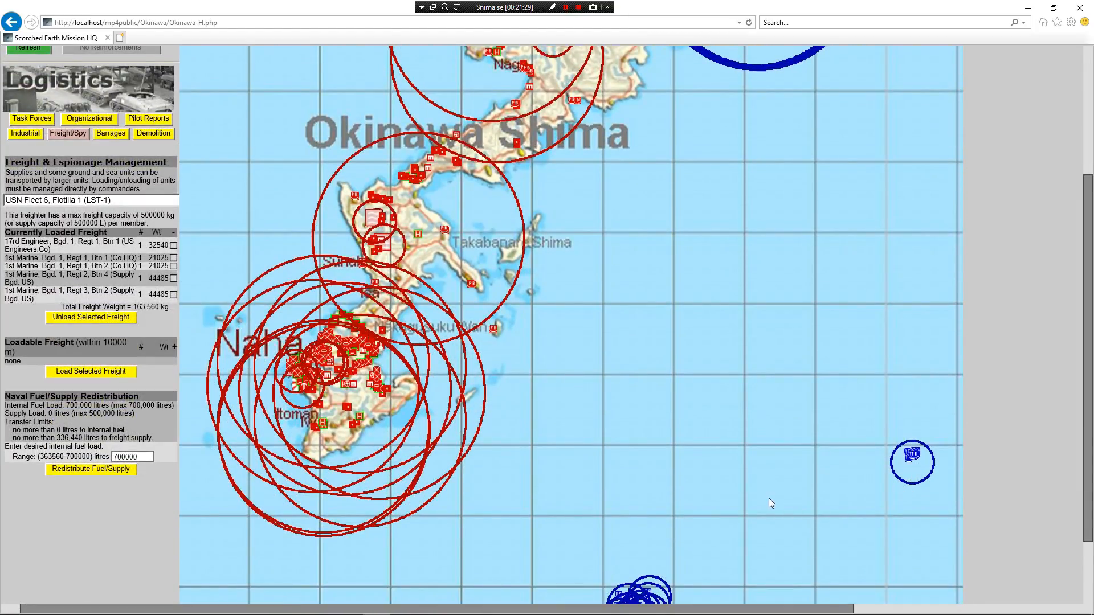
# - Turn on the compass and coordinates overlay, then inspect the LST-1's 163,560 kg manifest
pyautogui.rightClick(769, 499)
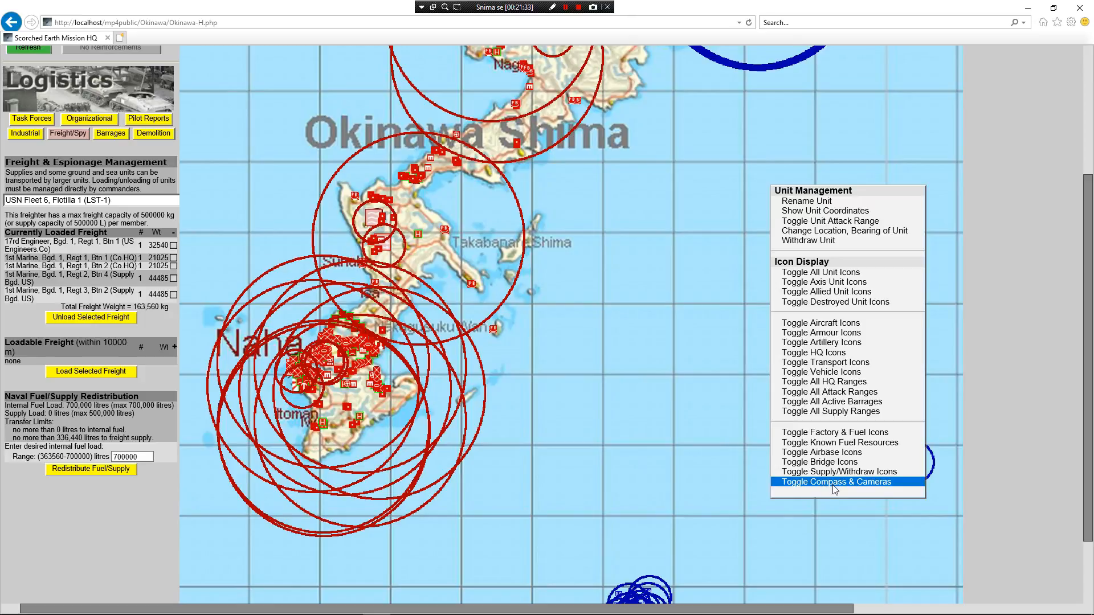
pyautogui.click(833, 484)
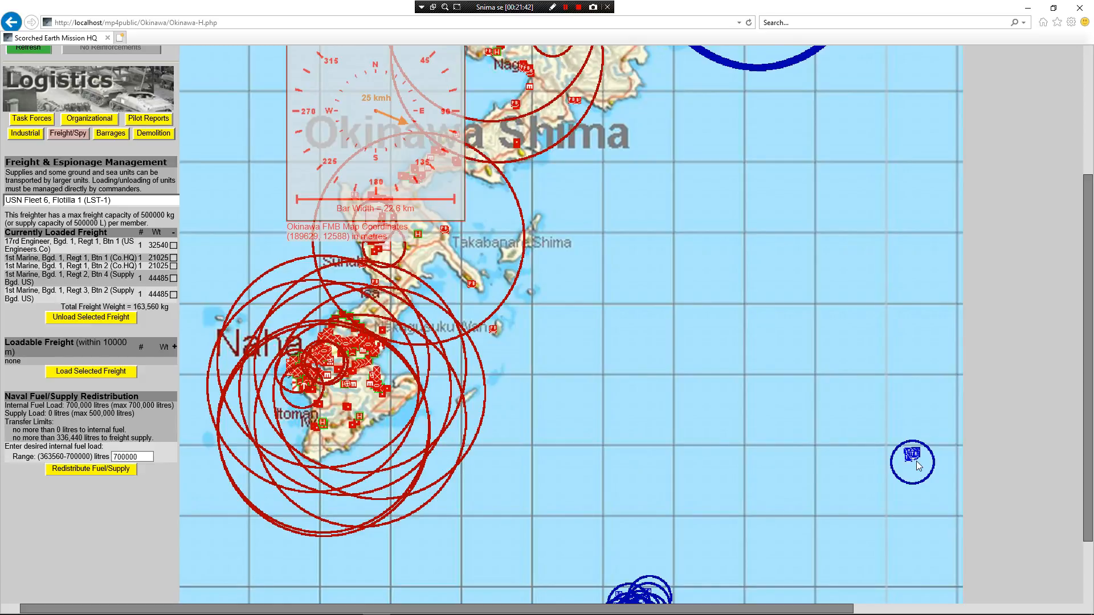
pyautogui.scroll(3, 828, 389)
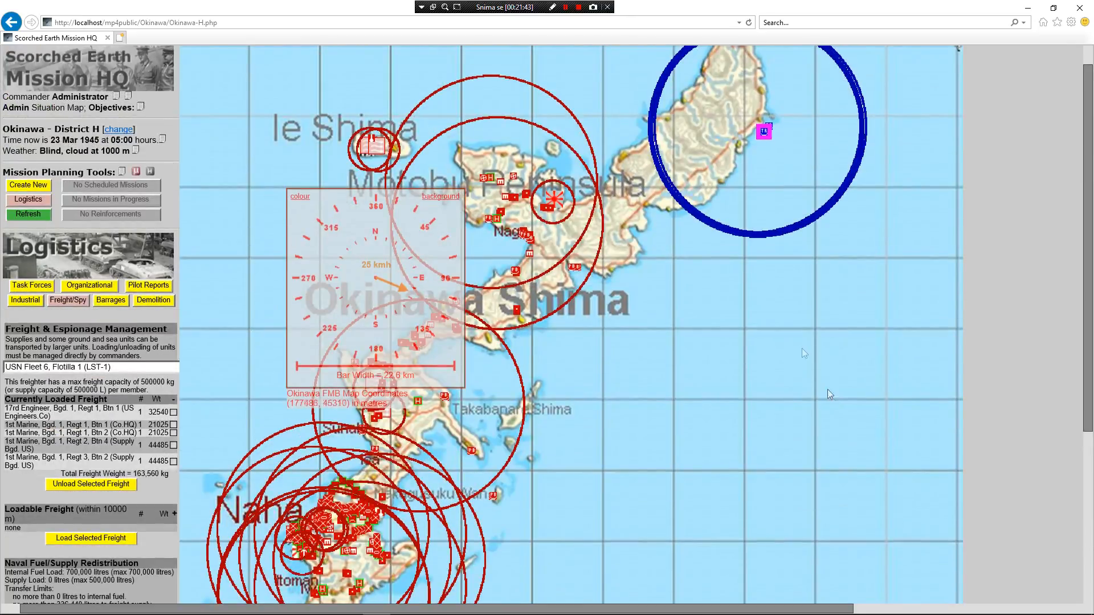
pyautogui.click(765, 134)
# - Give LST-1 Flotilla 1 a first new position, X starting 189 and Y starting 125
pyautogui.rightClick(767, 136)
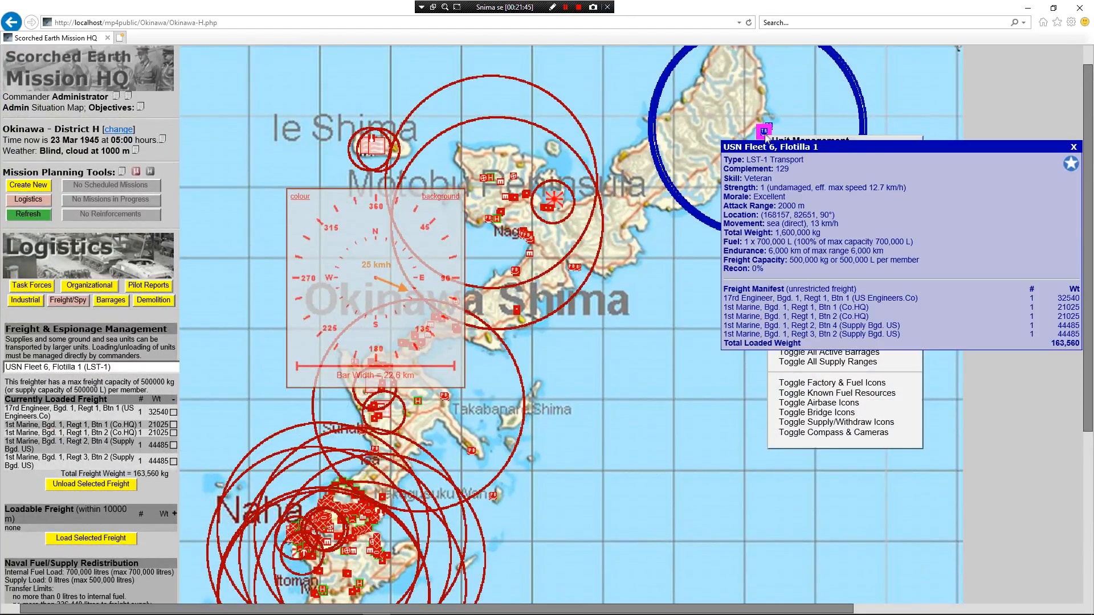
pyautogui.click(812, 179)
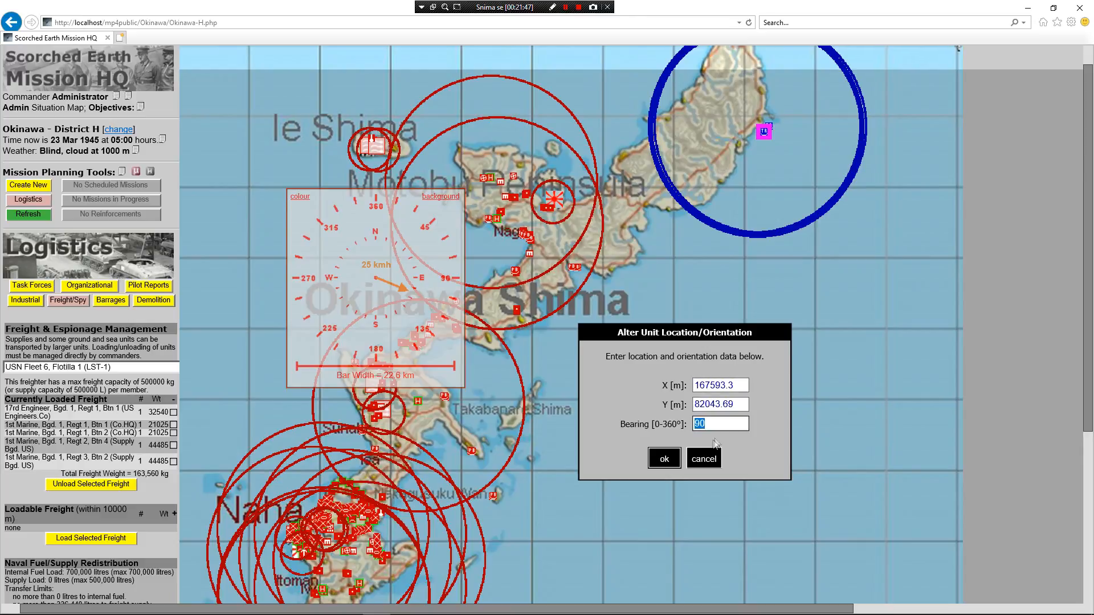
pyautogui.doubleClick(713, 386)
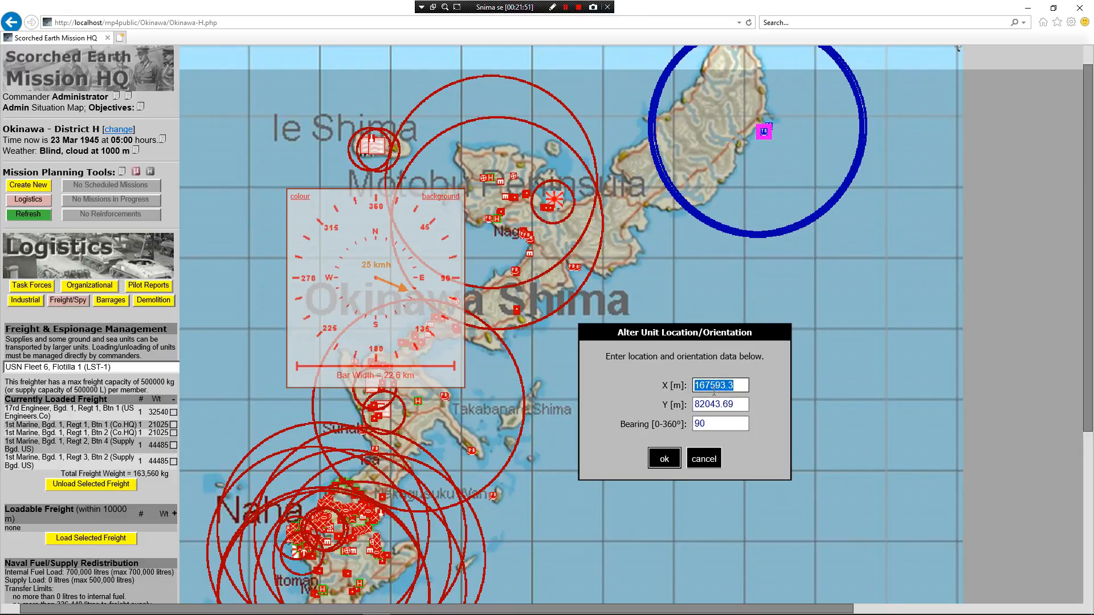
pyautogui.click(713, 387)
pyautogui.press('BackSpace')
pyautogui.press('BackSpace')
pyautogui.press('BackSpace')
pyautogui.write('189')
pyautogui.press('Tab')
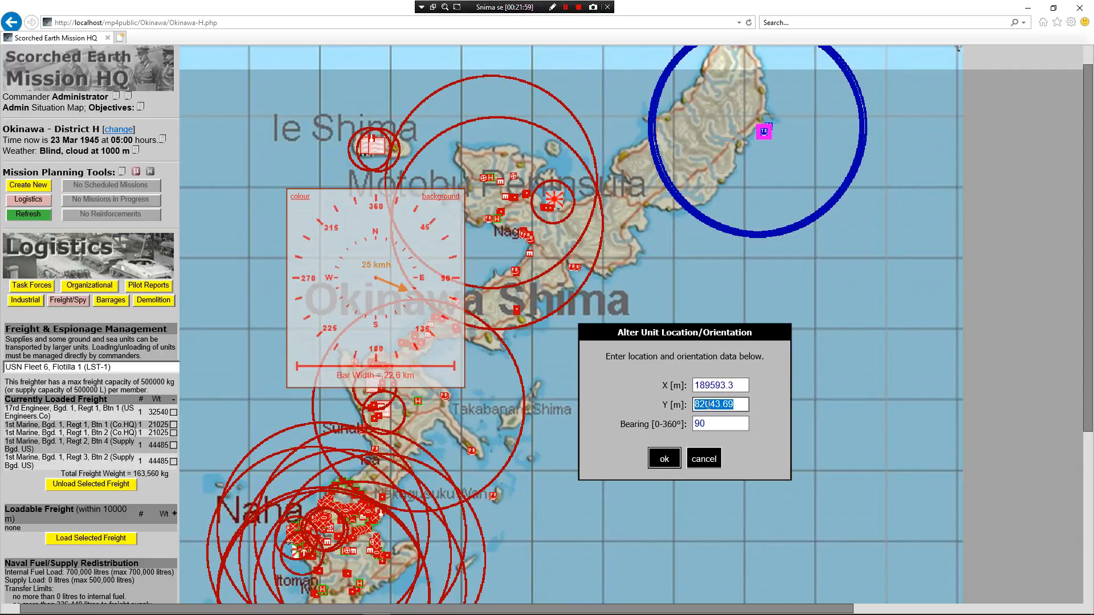
pyautogui.click(711, 404)
pyautogui.press('BackSpace')
pyautogui.press('BackSpace')
pyautogui.press('BackSpace')
pyautogui.write('125')
pyautogui.click(665, 459)
# - Compare the details of USN Fleet 5, Flotilla 10 with the LST-1 transport
pyautogui.scroll(-4, 876, 437)
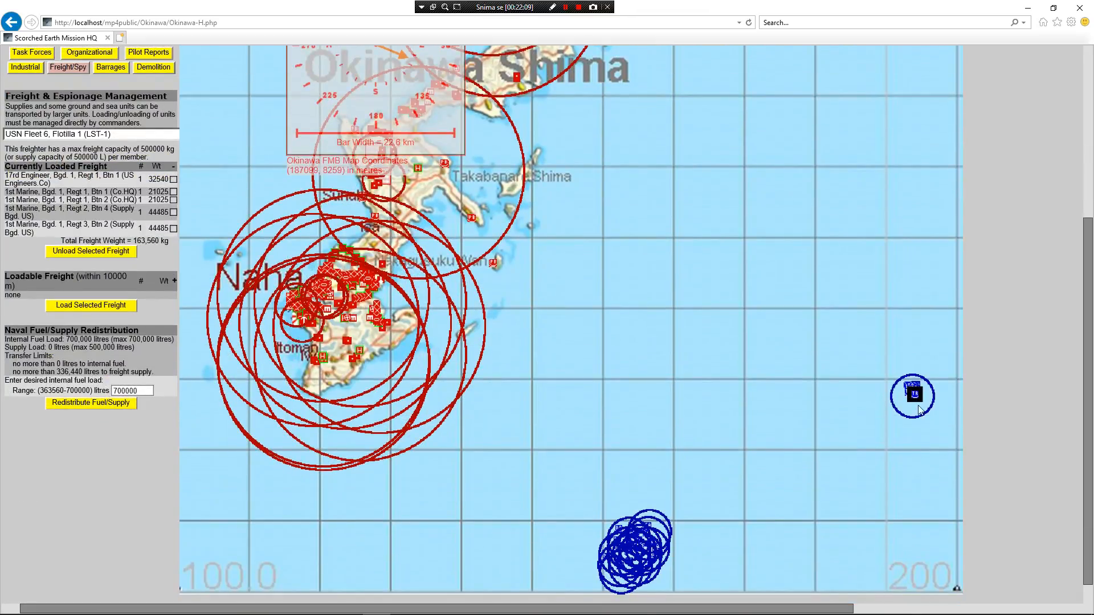
pyautogui.click(916, 396)
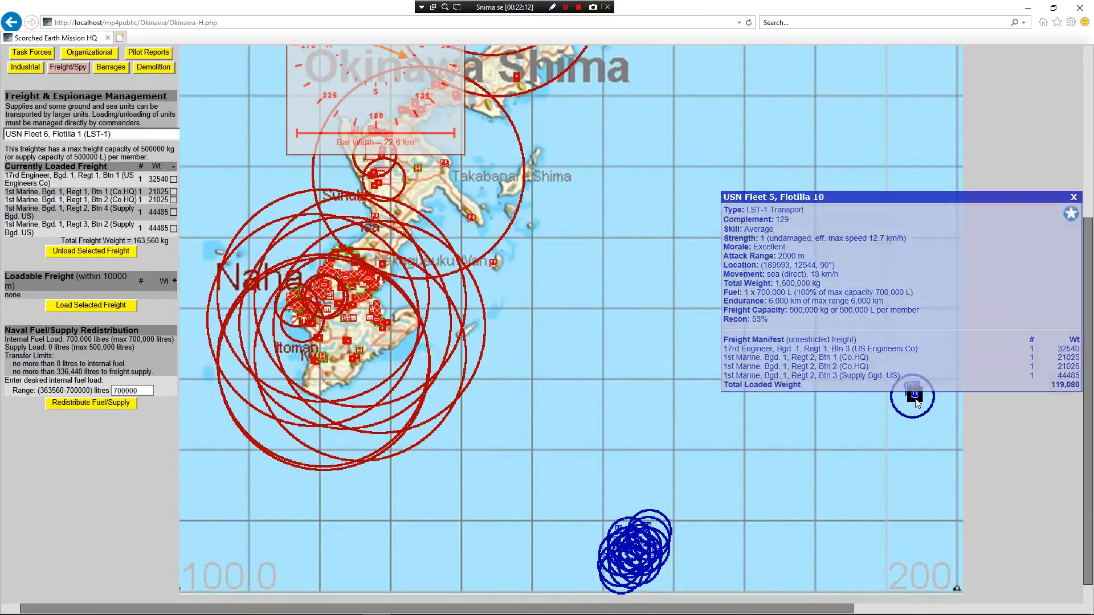
pyautogui.scroll(4, 914, 411)
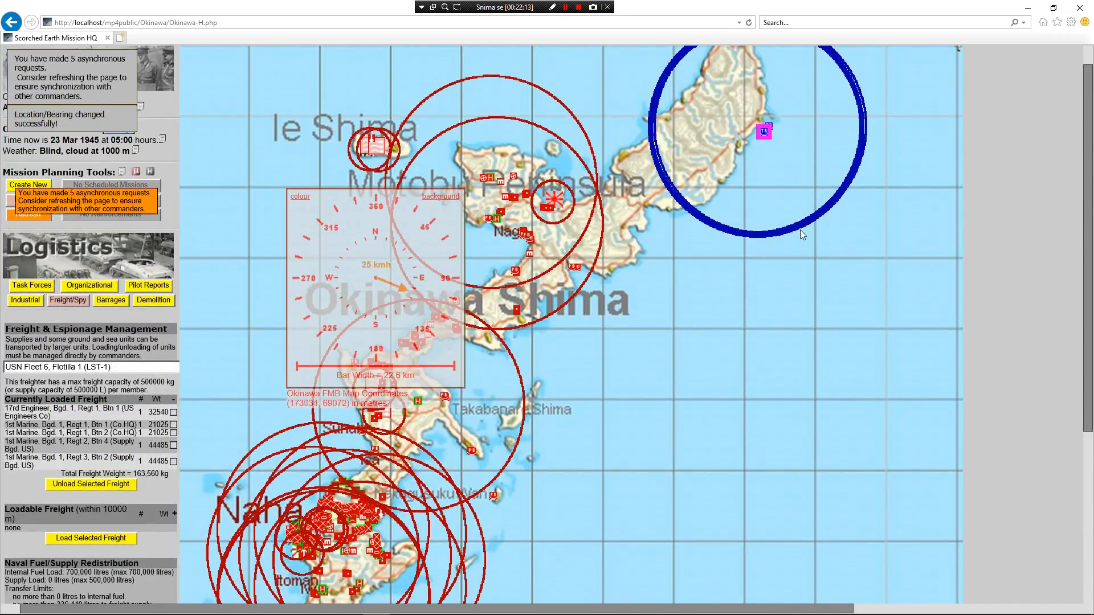
pyautogui.click(771, 139)
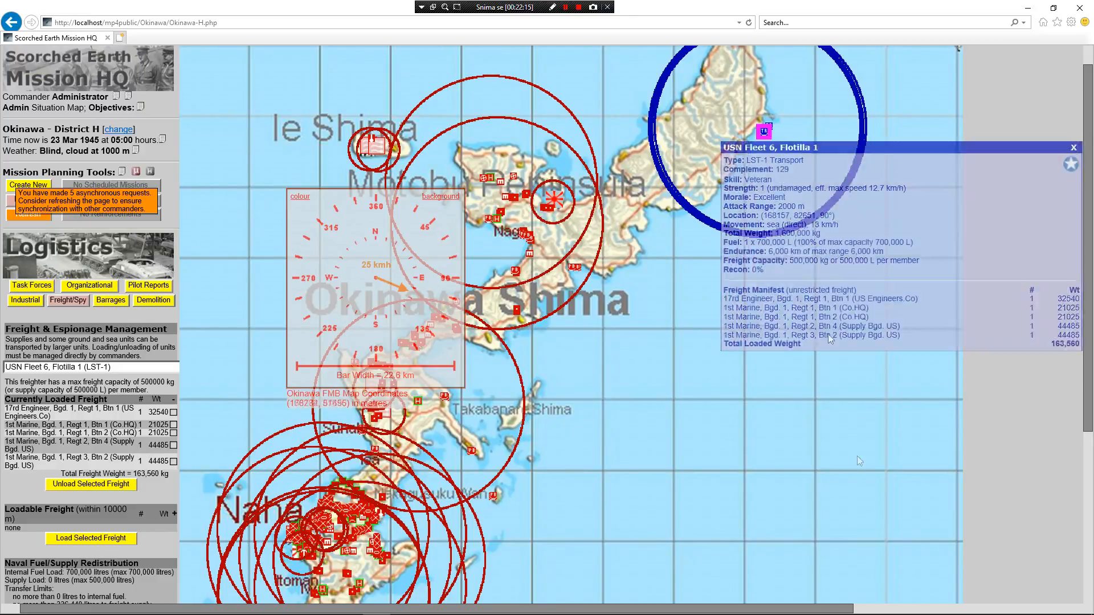
pyautogui.scroll(-4, 894, 470)
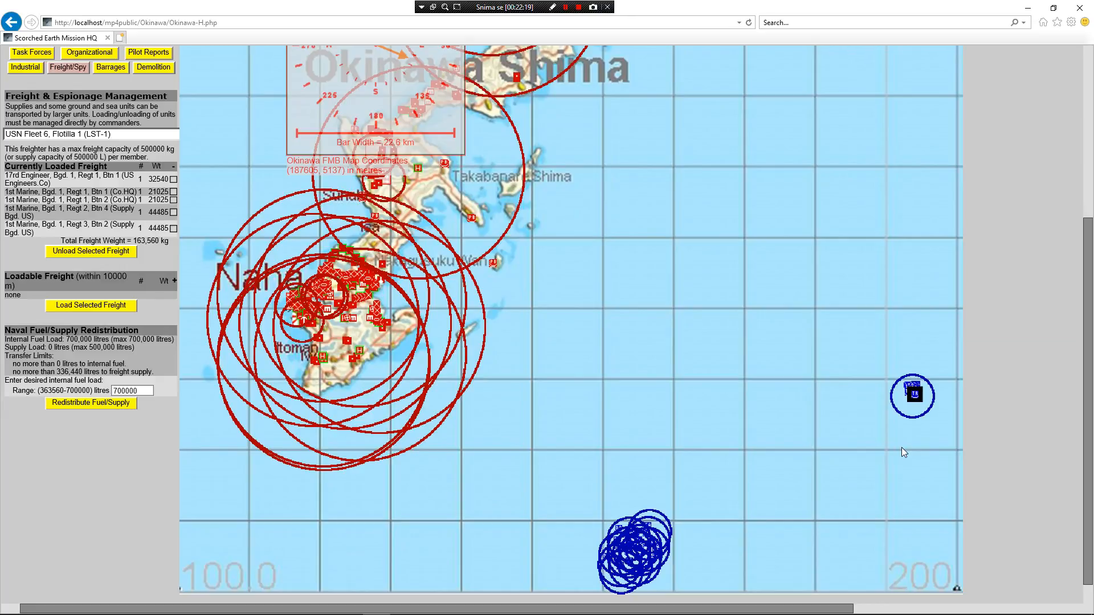
# - Begin re-editing Flotilla 1's coordinates and bearing, then cancel the change
pyautogui.click(924, 387)
pyautogui.moveTo(766, 136)
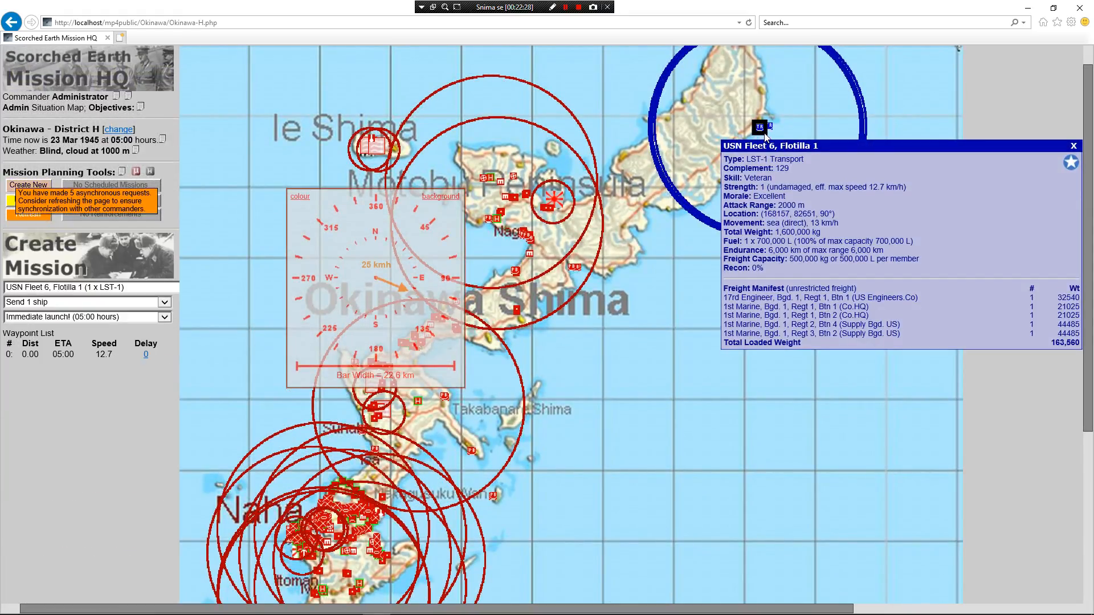
pyautogui.click(762, 130)
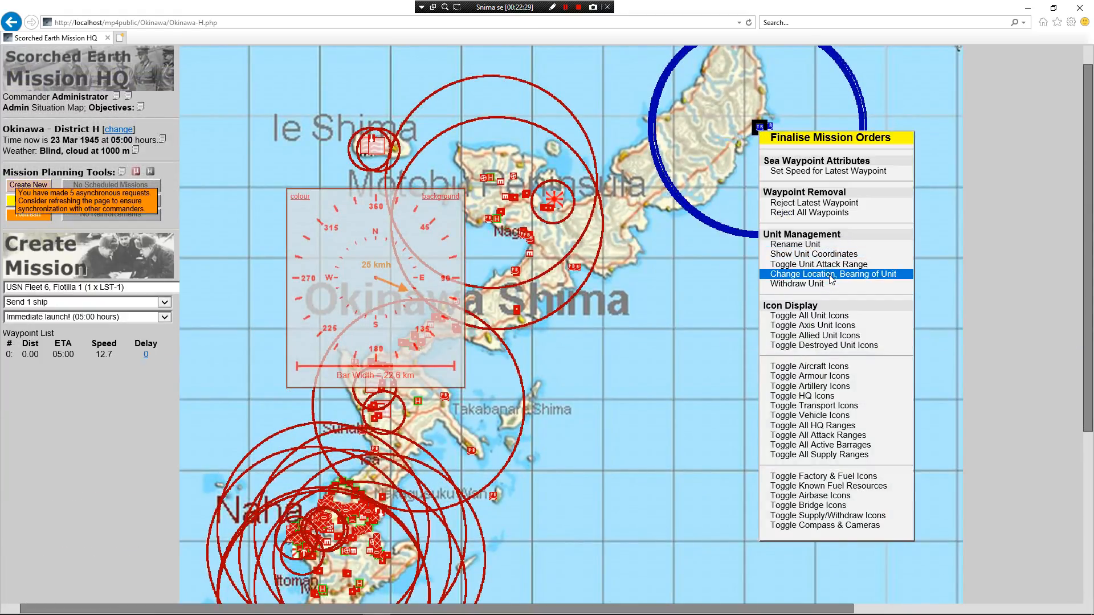
pyautogui.click(832, 276)
pyautogui.doubleClick(703, 385)
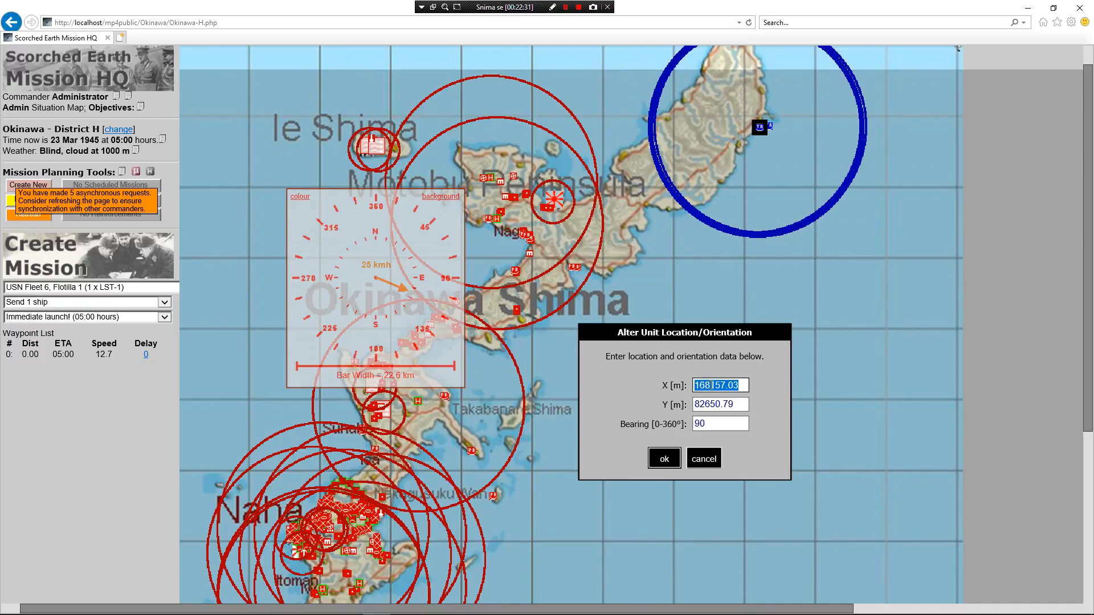
pyautogui.doubleClick(730, 405)
pyautogui.press('BackSpace')
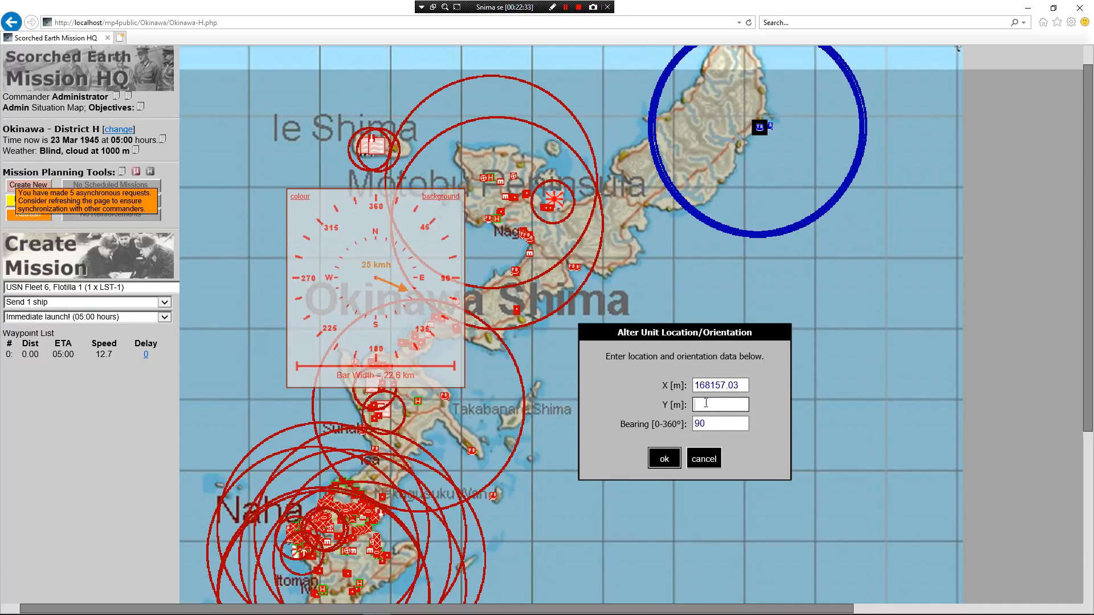
pyautogui.press('Tab')
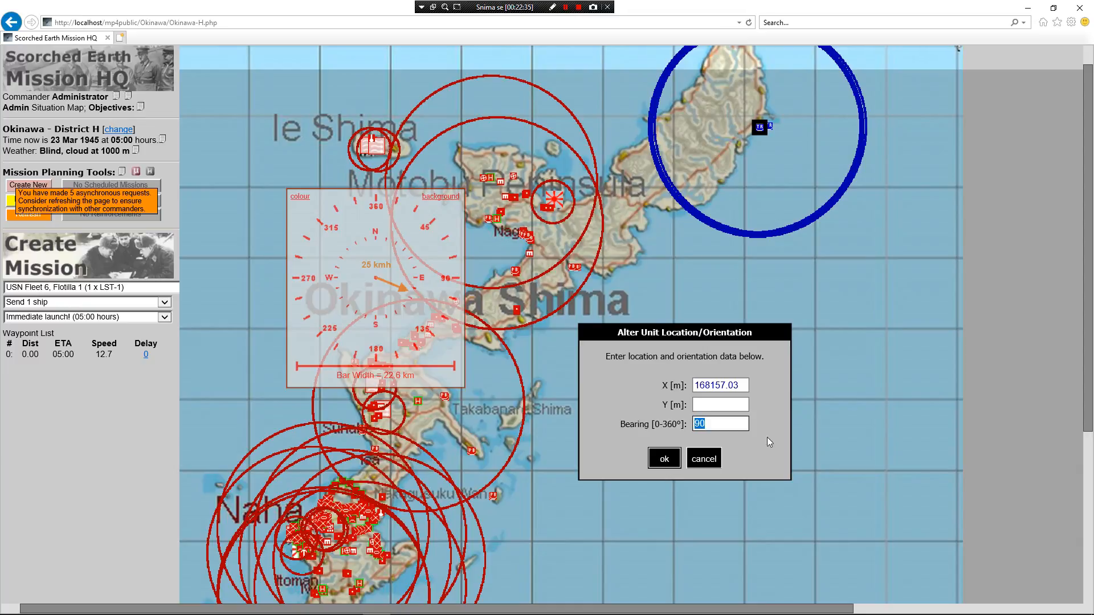
pyautogui.write('14100')
pyautogui.moveTo(735, 425); pyautogui.dragTo(692, 392)
pyautogui.click(704, 459)
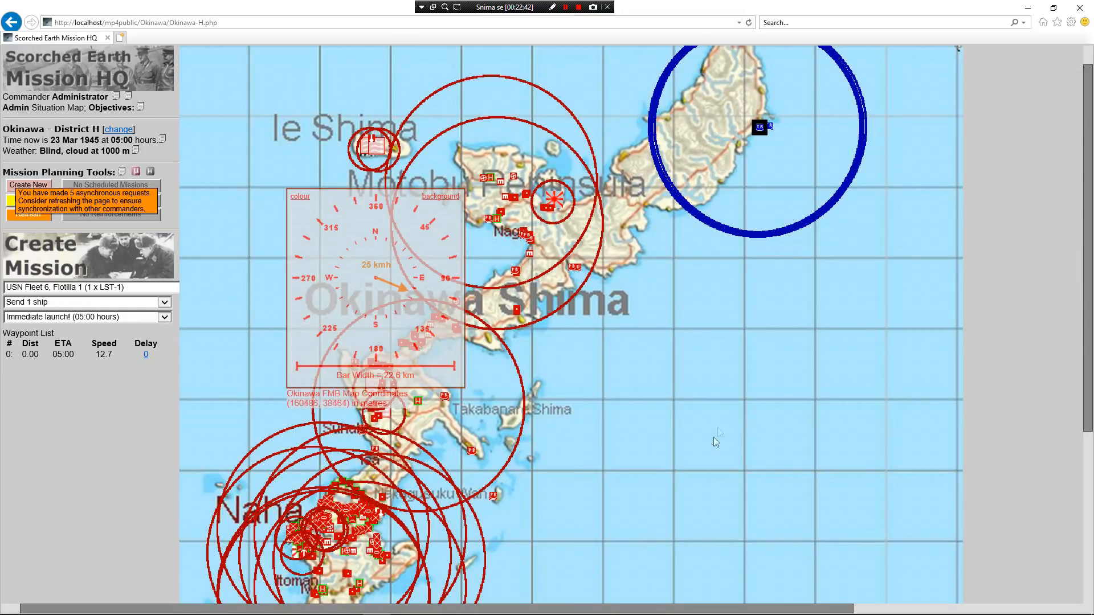
# - Relocate Flotilla 1 to X 190157.03, Y 14150.79, bearing 90°
pyautogui.click(760, 128)
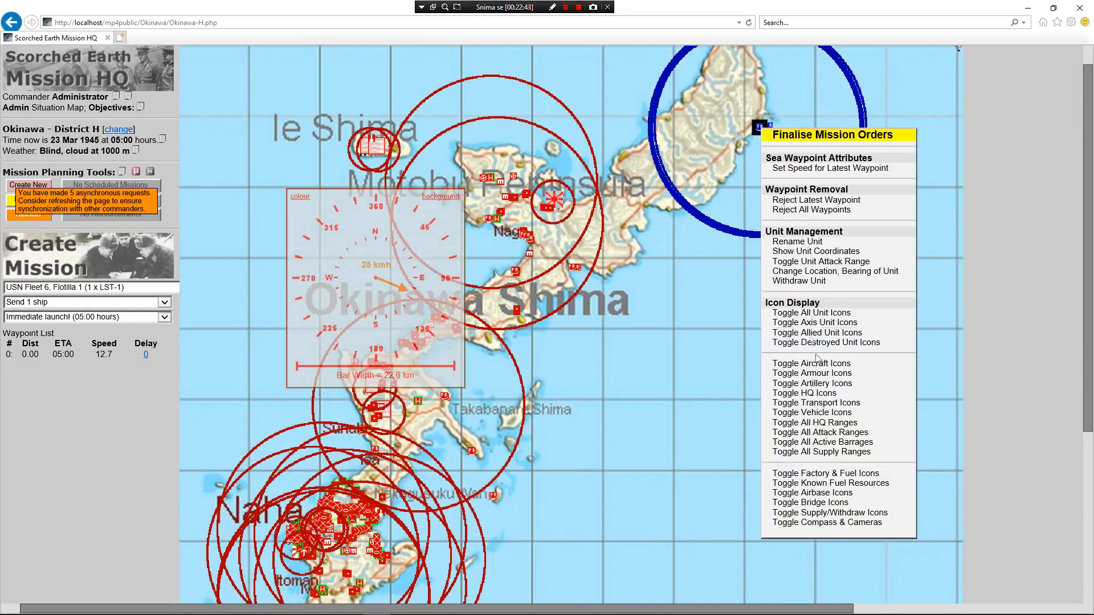
pyautogui.click(819, 272)
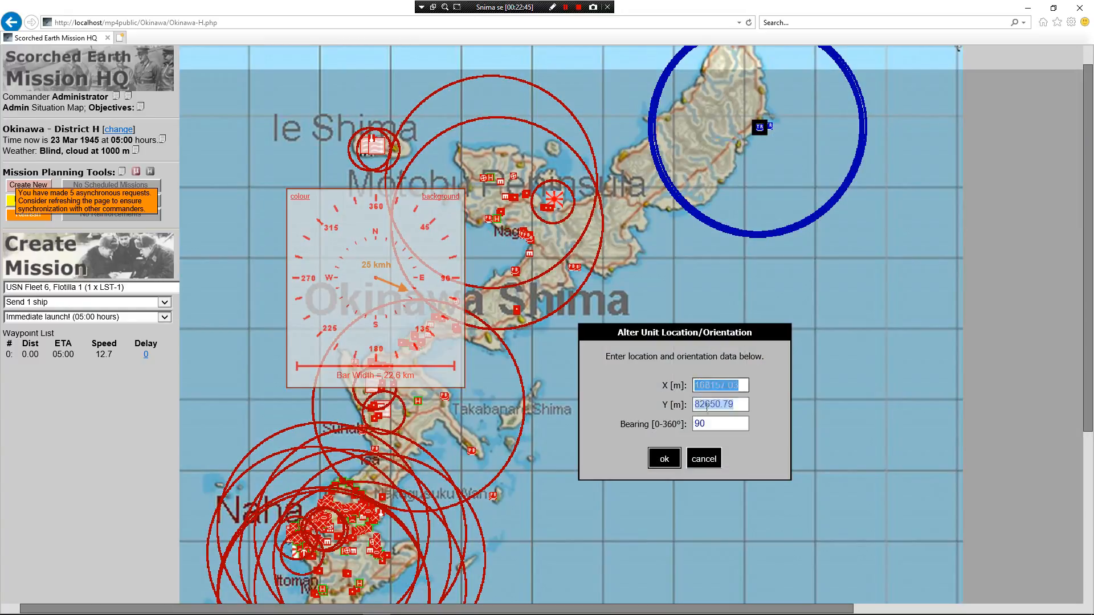
pyautogui.click(709, 386)
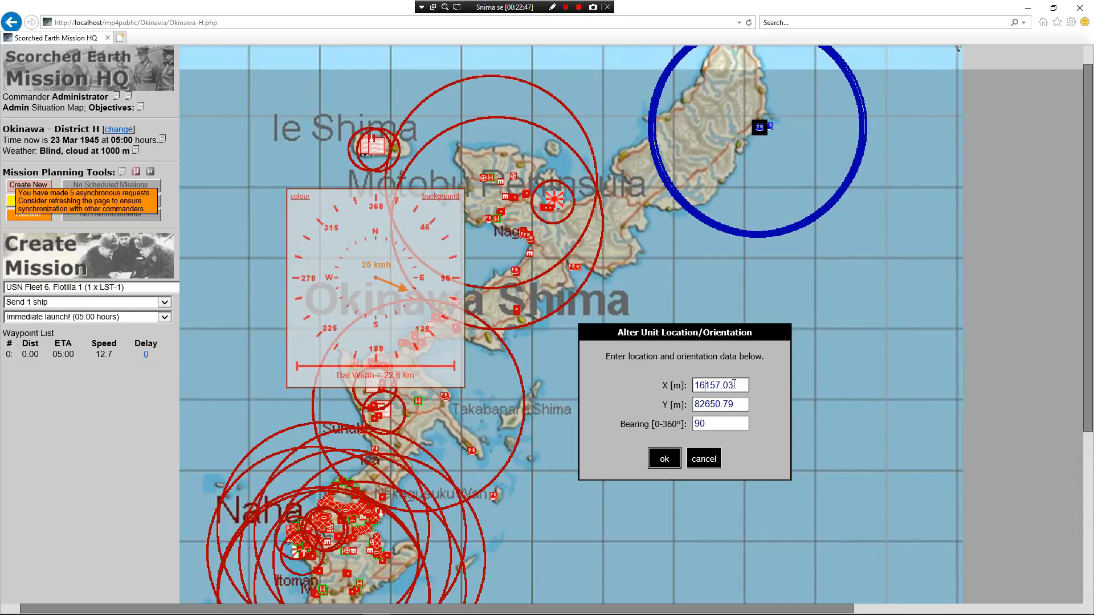
pyautogui.press('BackSpace')
pyautogui.press('BackSpace')
pyautogui.press('BackSpace')
pyautogui.write('190')
pyautogui.doubleClick(711, 405)
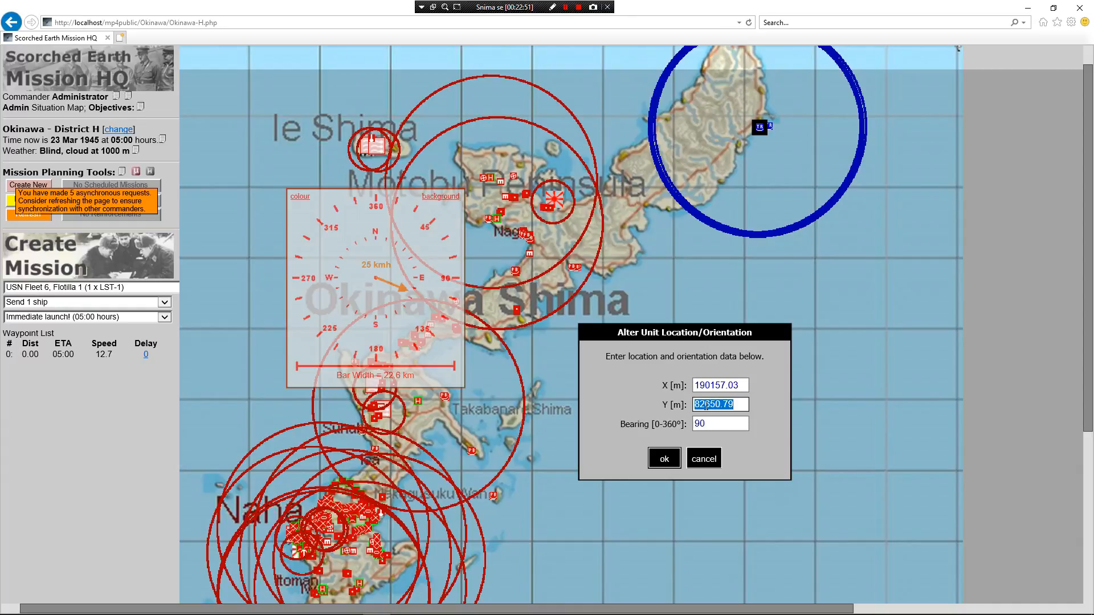
pyautogui.click(711, 404)
pyautogui.press('BackSpace')
pyautogui.press('BackSpace')
pyautogui.press('BackSpace')
pyautogui.write('141')
pyautogui.press('Return')
pyautogui.scroll(-4, 995, 484)
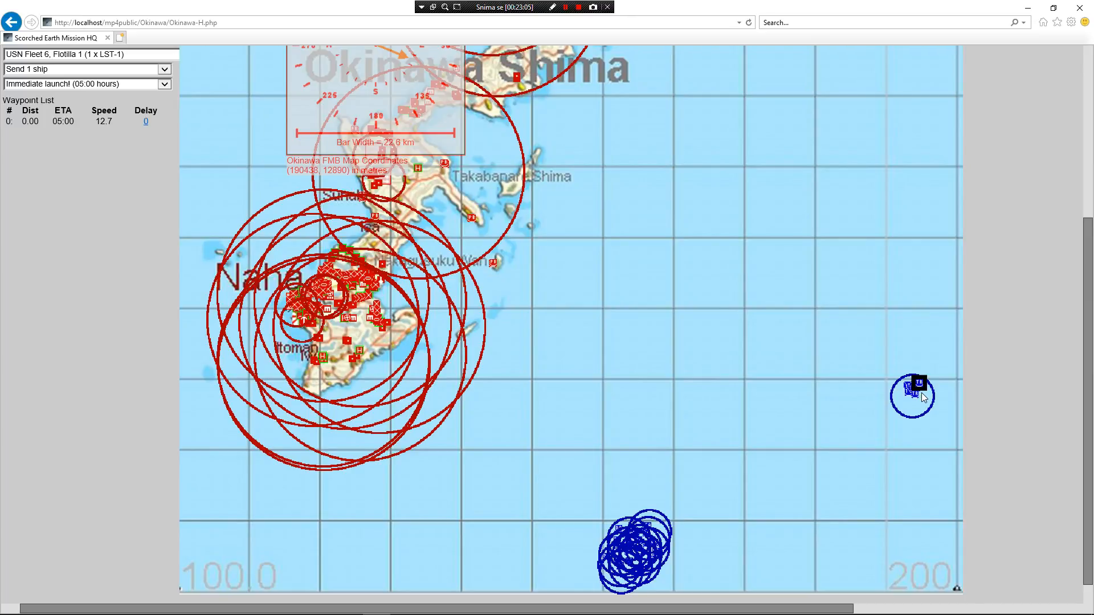
pyautogui.scroll(5, 923, 397)
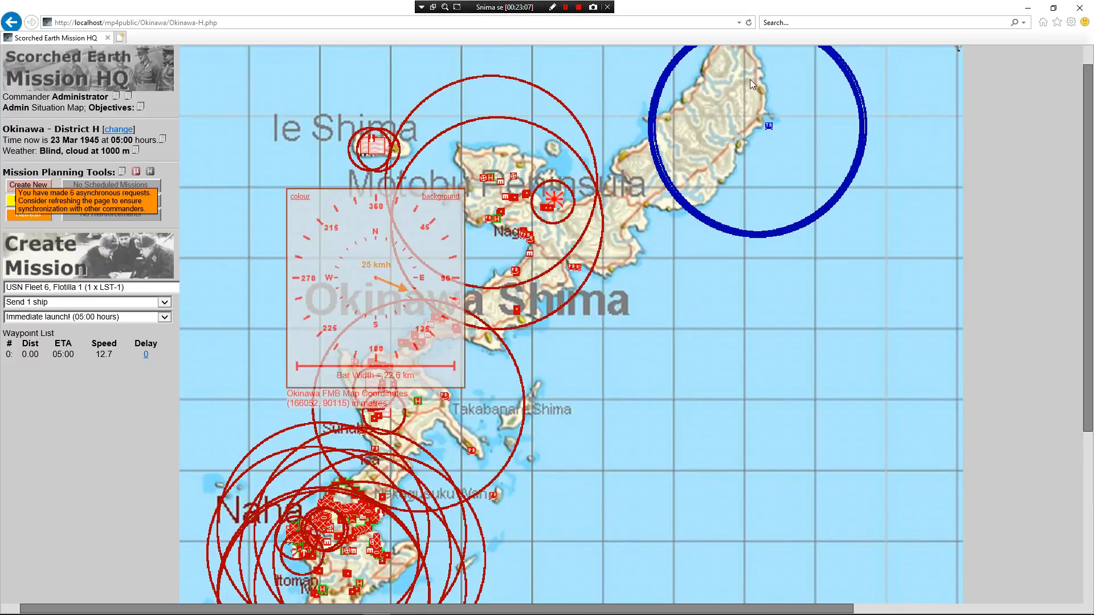
# - Change Flotilla 2's X coordinate to 190807.5 in its location editor
pyautogui.click(769, 126)
pyautogui.click(769, 128)
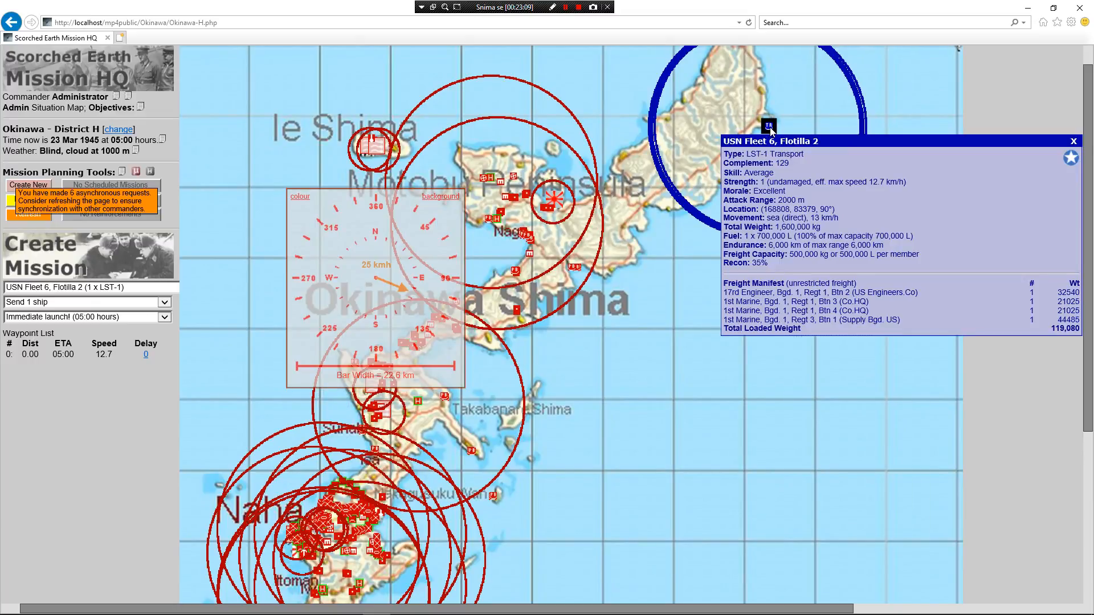
pyautogui.rightClick(770, 131)
pyautogui.click(1073, 141)
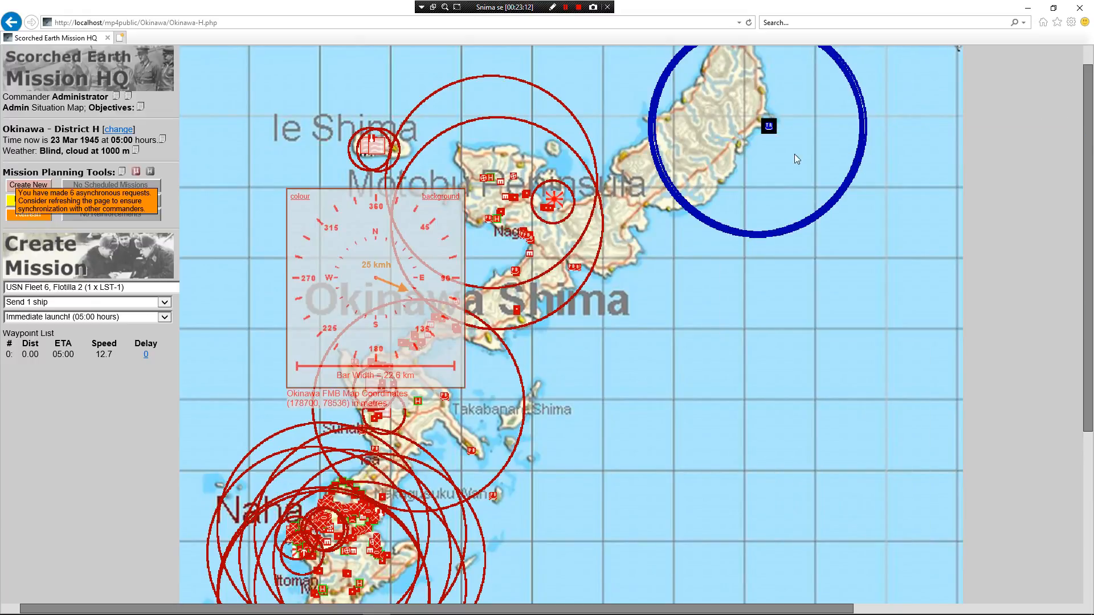
pyautogui.rightClick(769, 129)
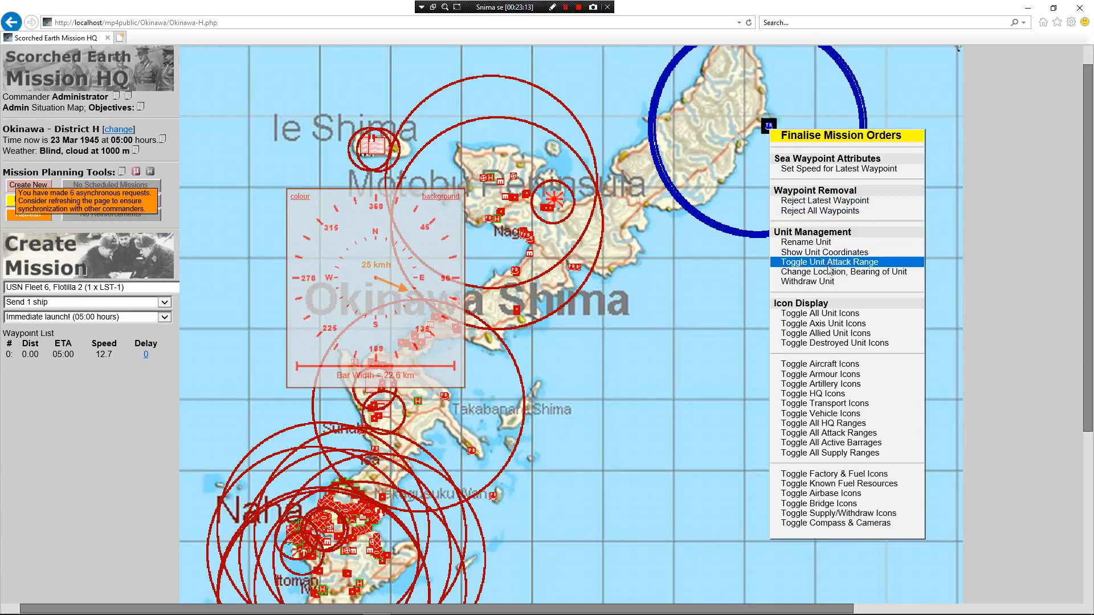
pyautogui.click(829, 272)
pyautogui.click(710, 404)
pyautogui.click(713, 386)
pyautogui.press('Home')
pyautogui.press('Delete')
pyautogui.press('Delete')
pyautogui.press('Delete')
pyautogui.write('190')
# - Make Flotilla 2's Y coordinate start with 148 and apply the position
pyautogui.click(722, 422)
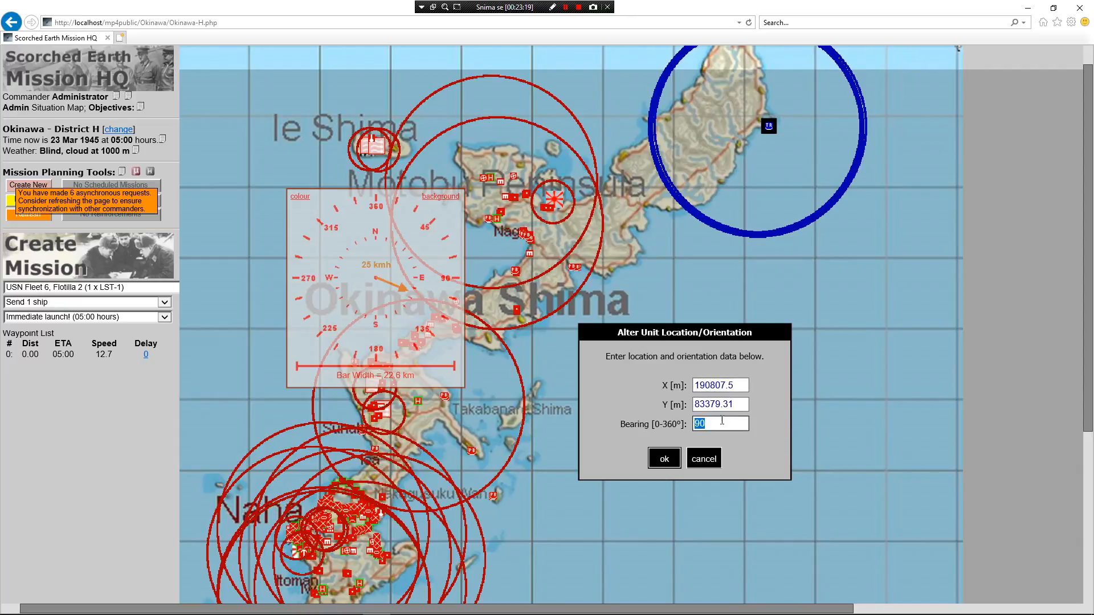
pyautogui.click(709, 406)
pyautogui.press('Home')
pyautogui.press('Delete')
pyautogui.press('Delete')
pyautogui.press('Delete')
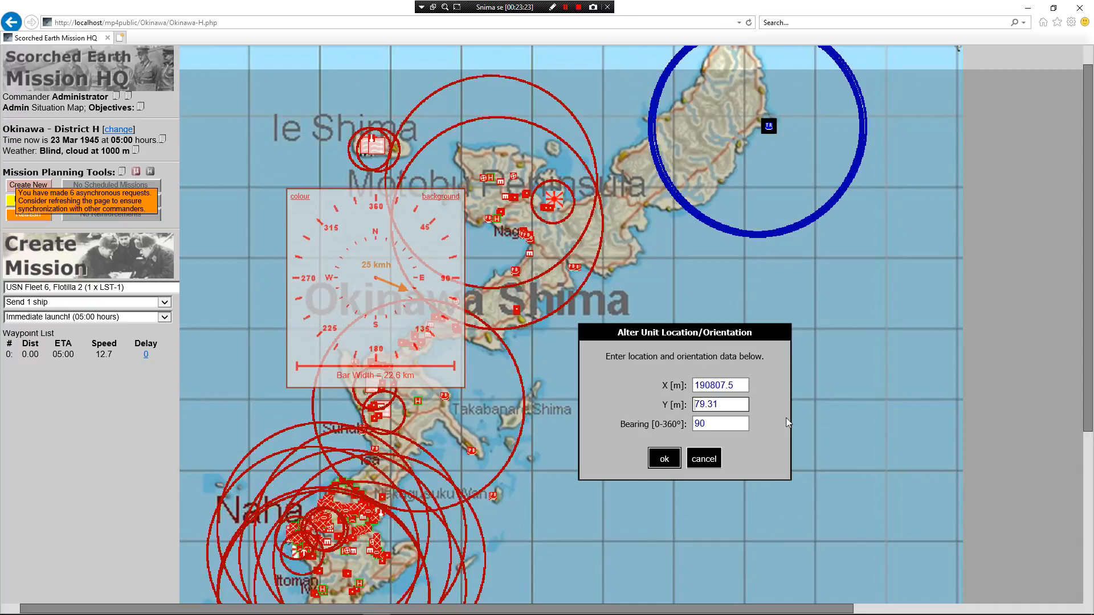
pyautogui.write('148')
pyautogui.click(666, 460)
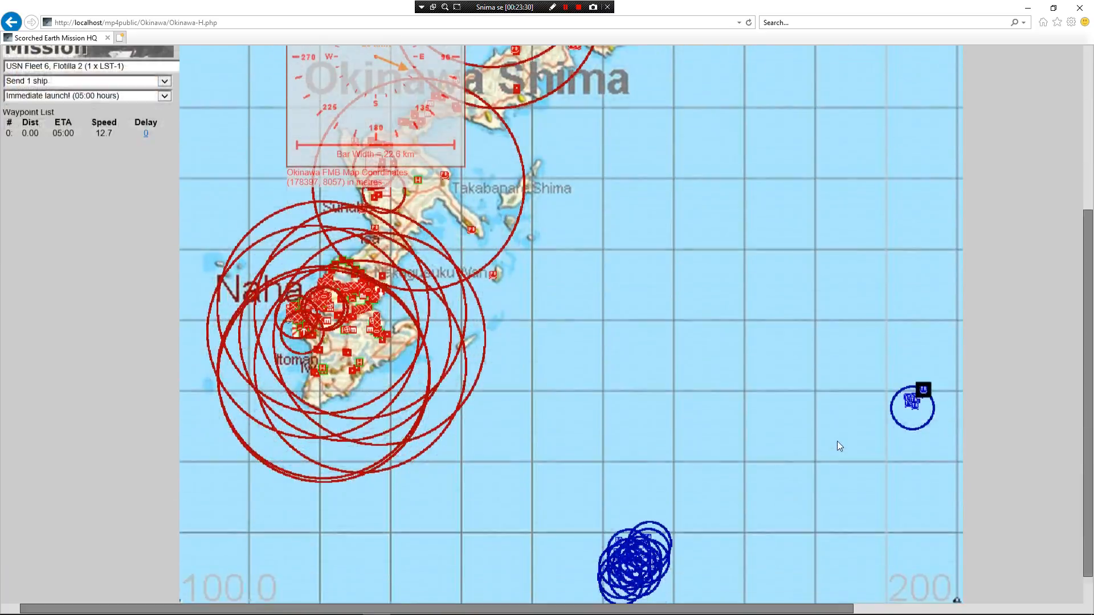
# - Review USN Fleet 5, Flotilla 10's details at 189593, 12544, bearing 90°
pyautogui.scroll(-1, 838, 441)
pyautogui.click(914, 397)
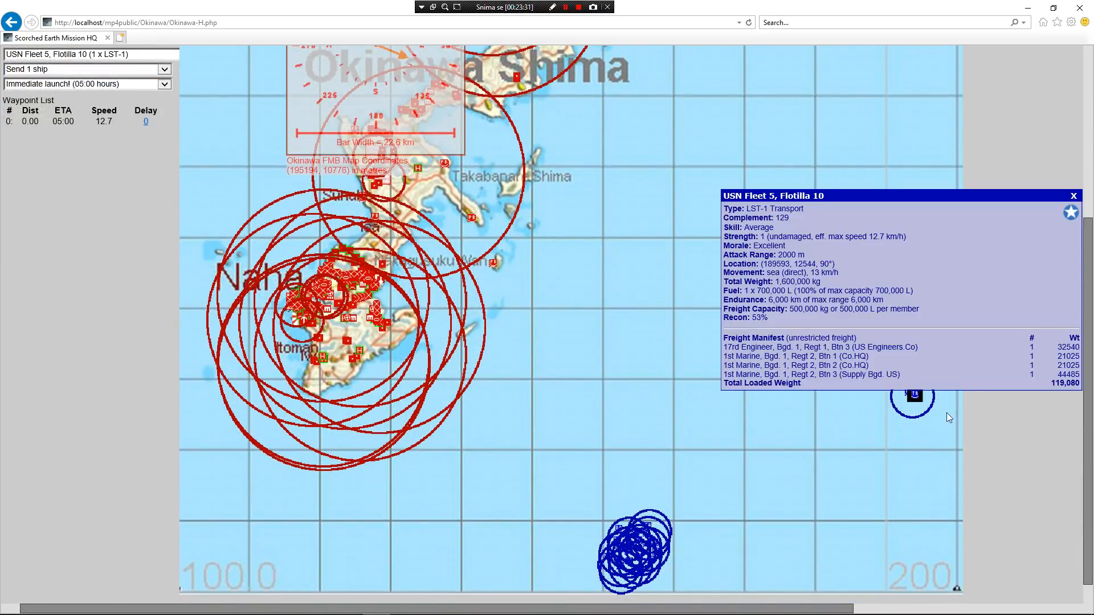
pyautogui.click(1073, 197)
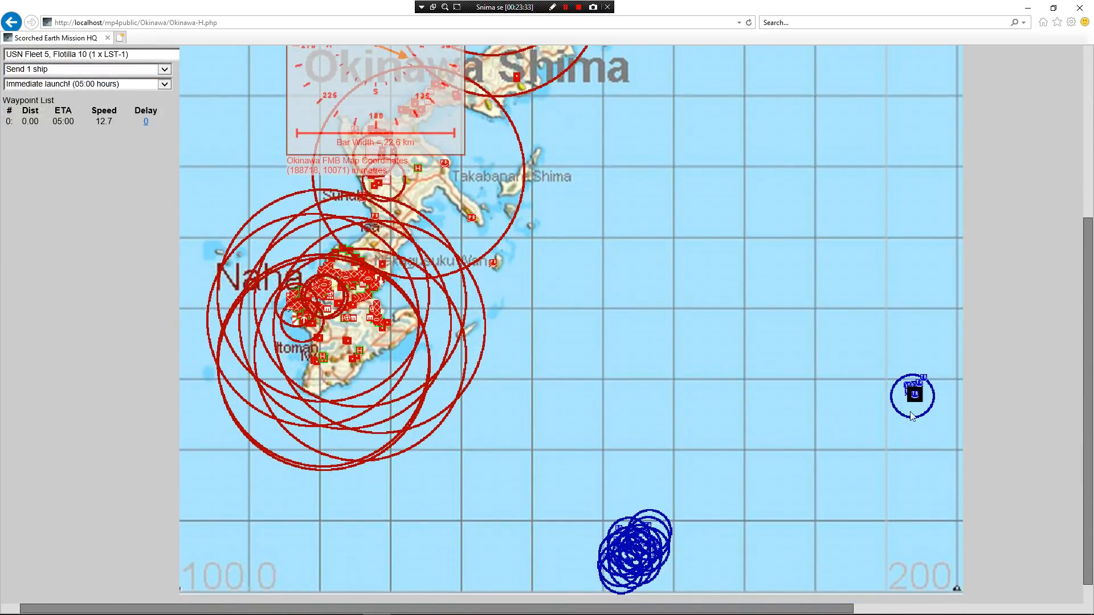
pyautogui.scroll(4, 911, 404)
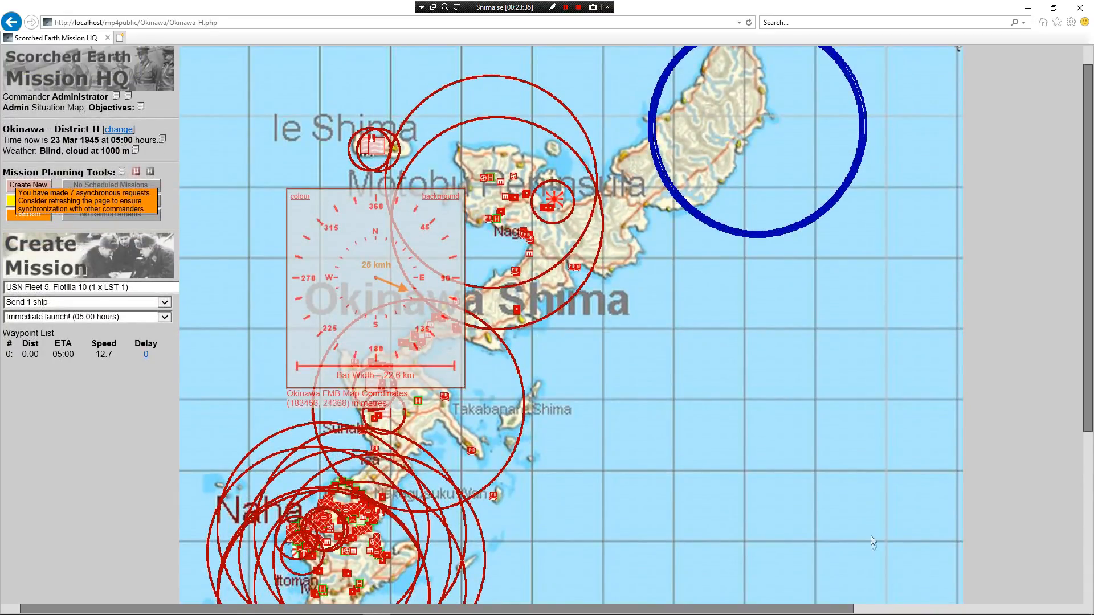
pyautogui.scroll(-4, 871, 541)
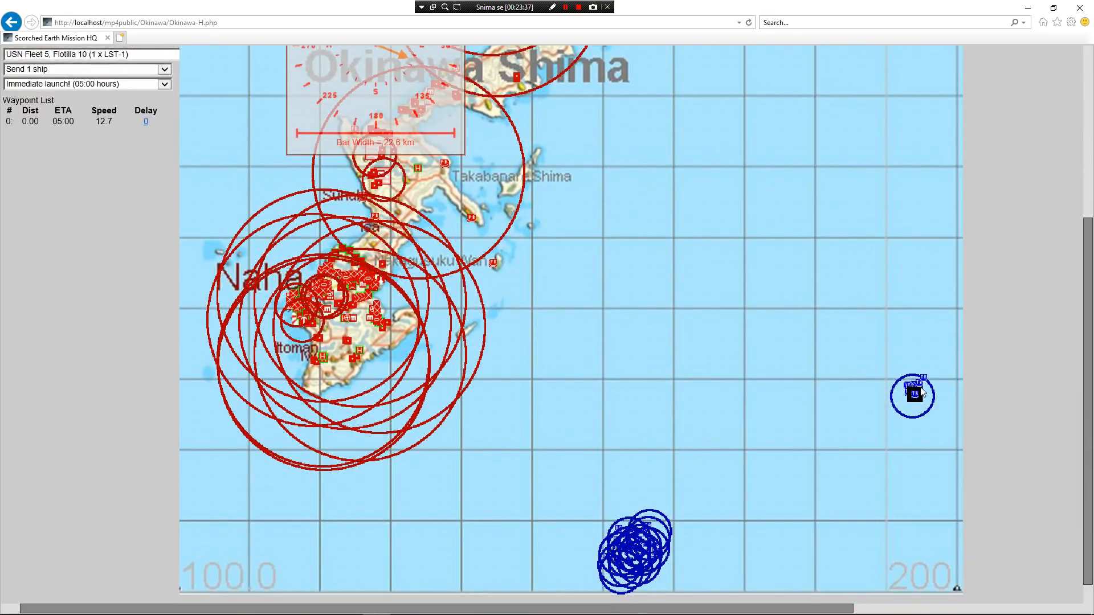
pyautogui.scroll(4, 528, 412)
pyautogui.scroll(-4, 861, 430)
pyautogui.scroll(5, 142, 357)
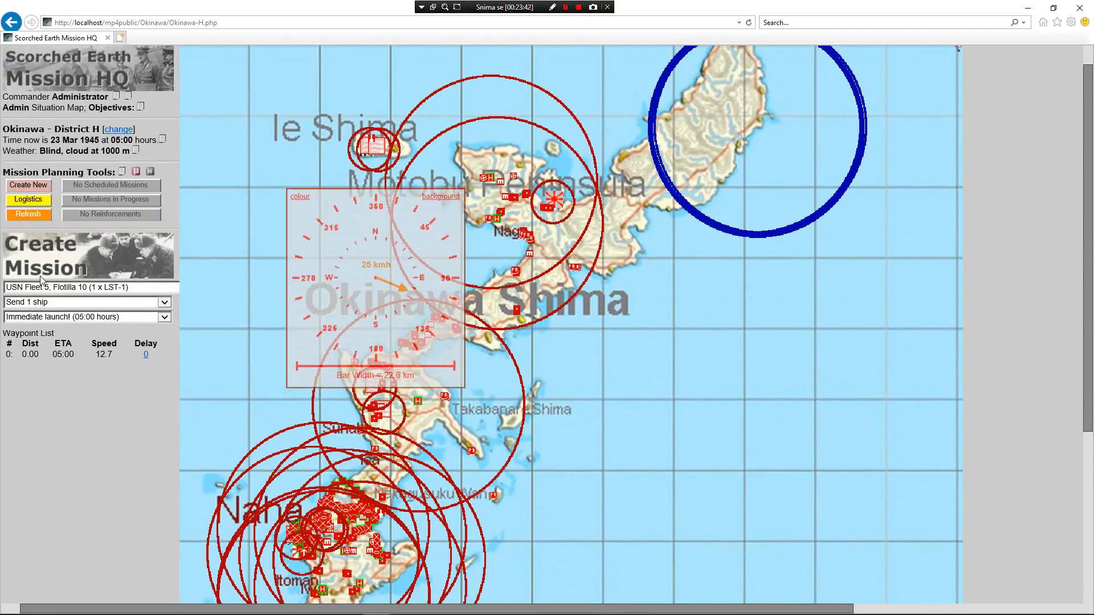
# - Open the Logistics Freight/Spy management panel
pyautogui.click(29, 200)
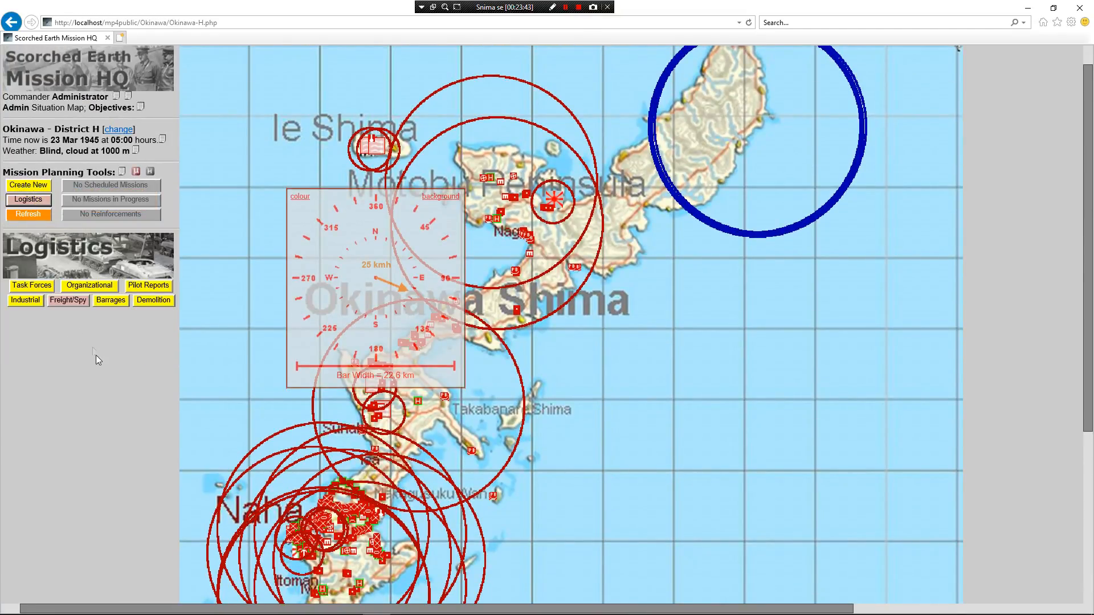
pyautogui.click(67, 301)
pyautogui.scroll(-3, 120, 358)
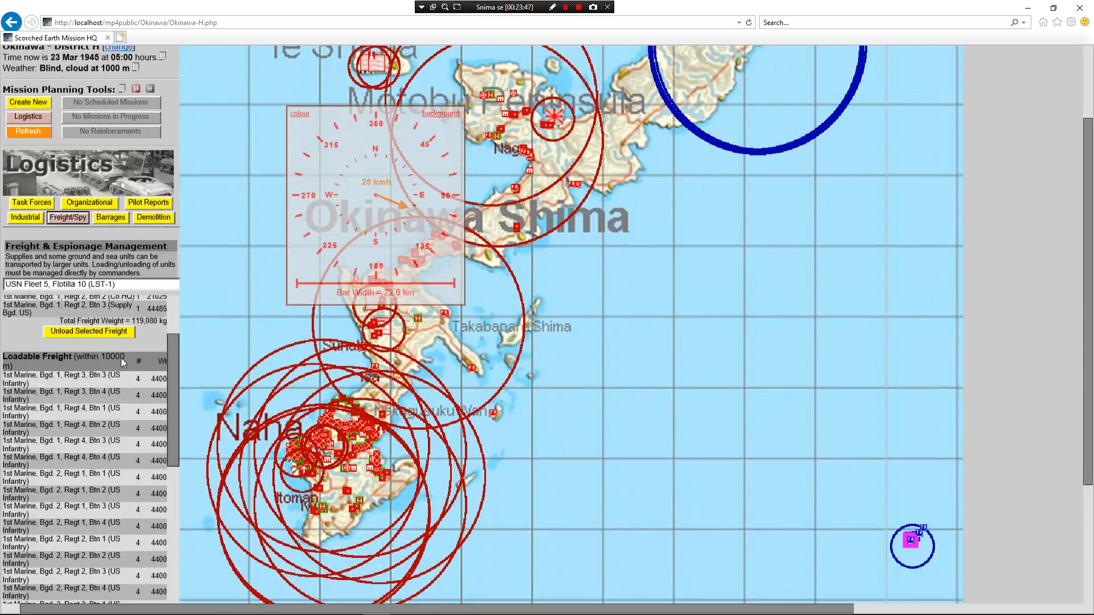
pyautogui.scroll(5, 199, 285)
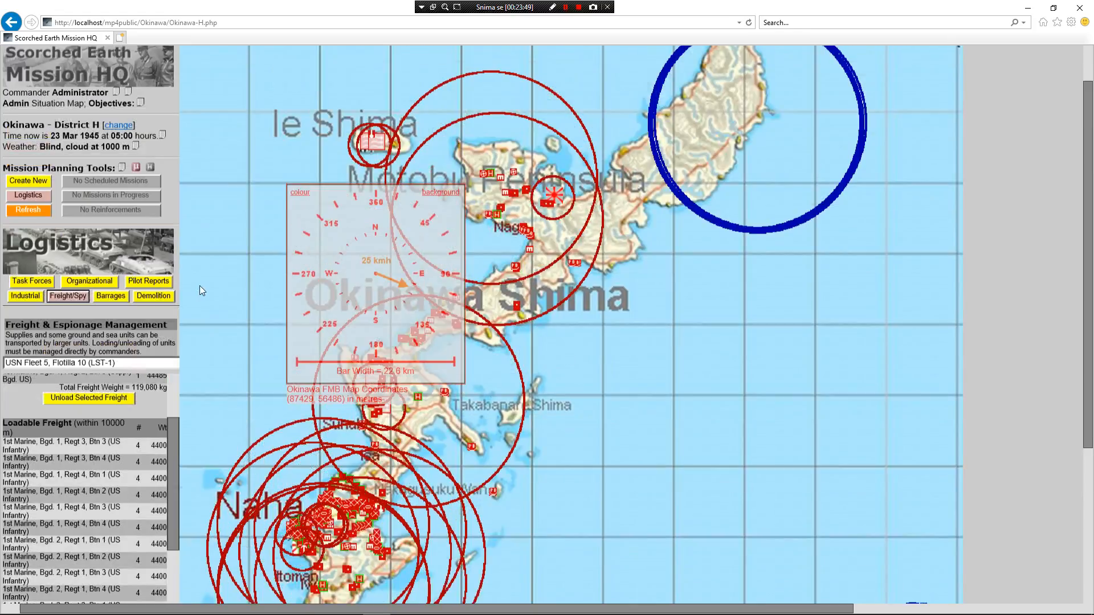
pyautogui.click(202, 358)
pyautogui.rightClick(230, 409)
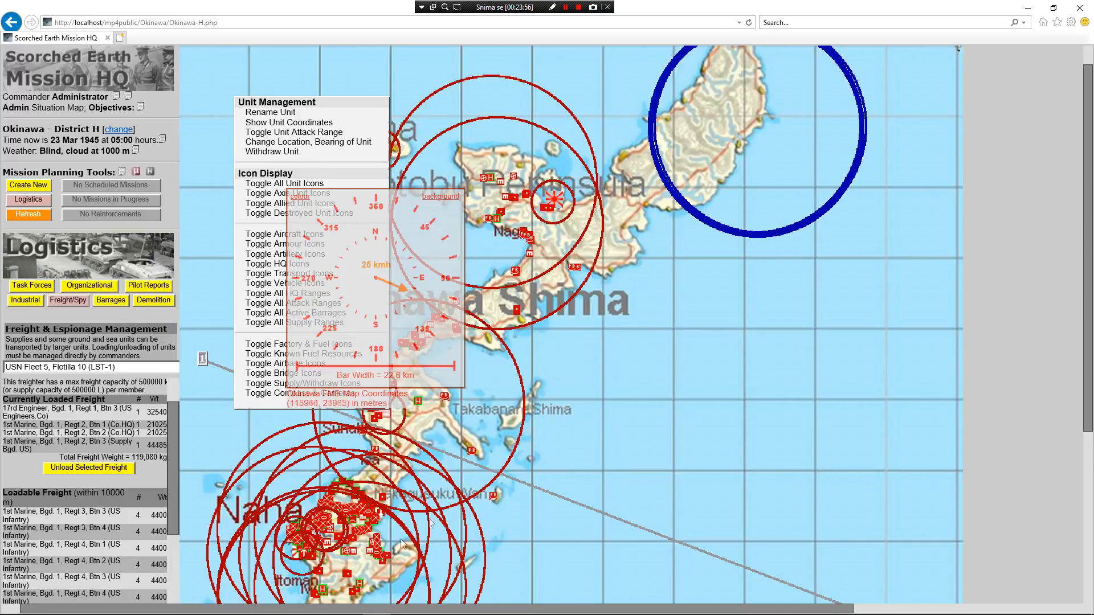
pyautogui.scroll(-5, 153, 358)
pyautogui.scroll(1, 152, 359)
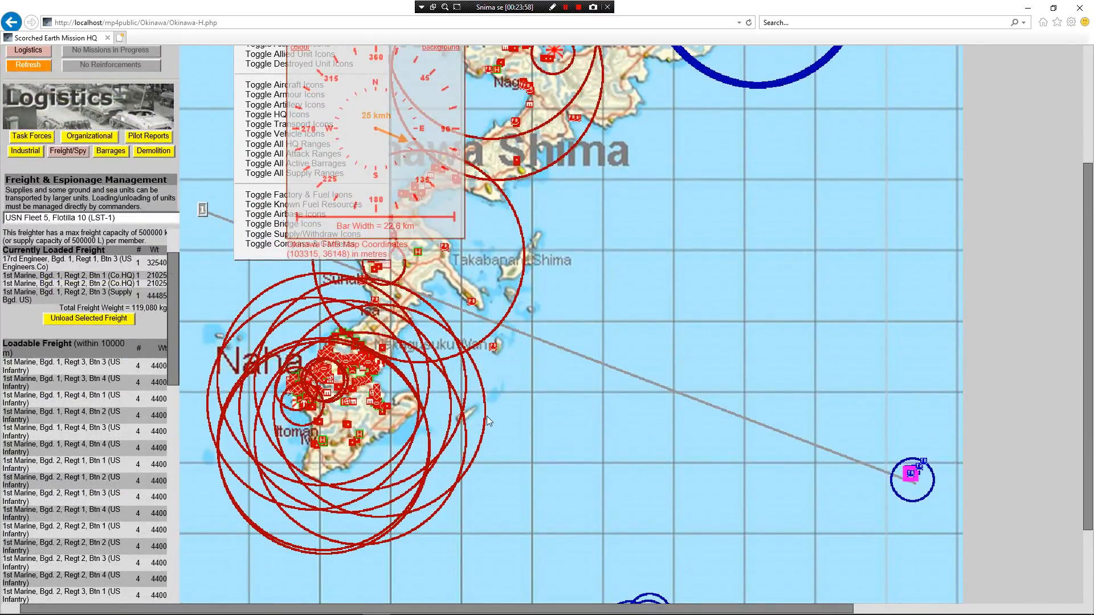
# - Check USN Fleet 4 Flotillas 2, 3, 4 and 5 in turn, each carrying no freight
pyautogui.click(109, 218)
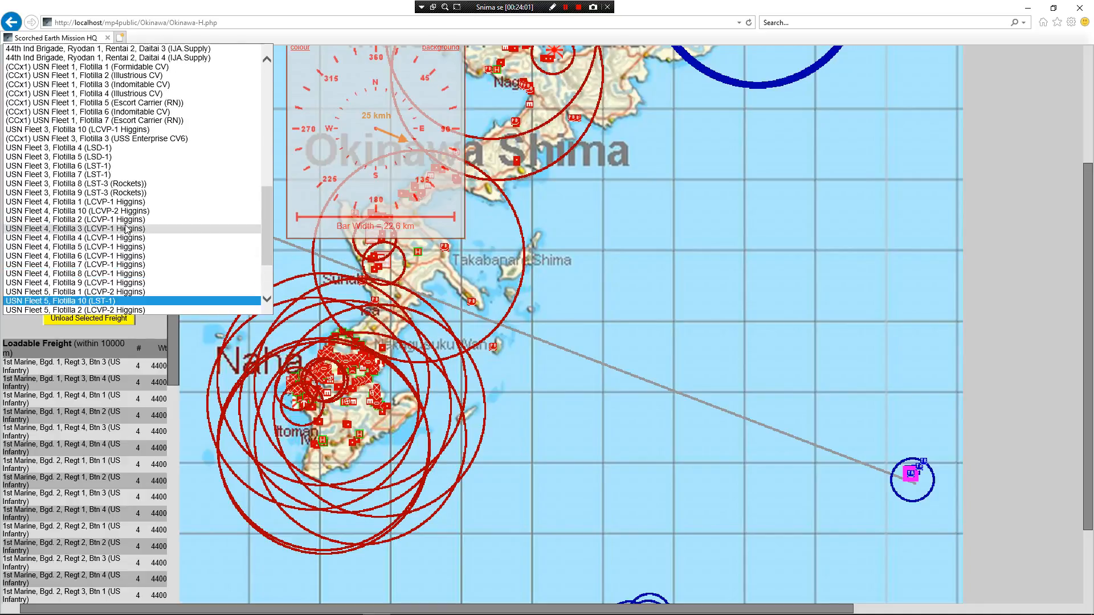
pyautogui.scroll(2, 125, 227)
pyautogui.scroll(6, 124, 224)
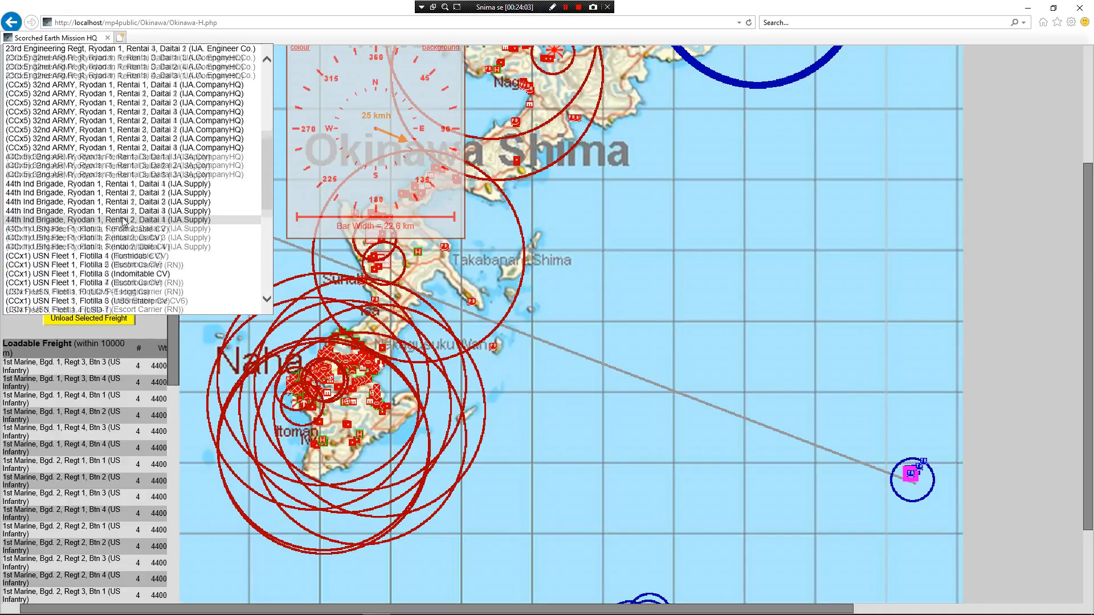
pyautogui.scroll(-8, 123, 222)
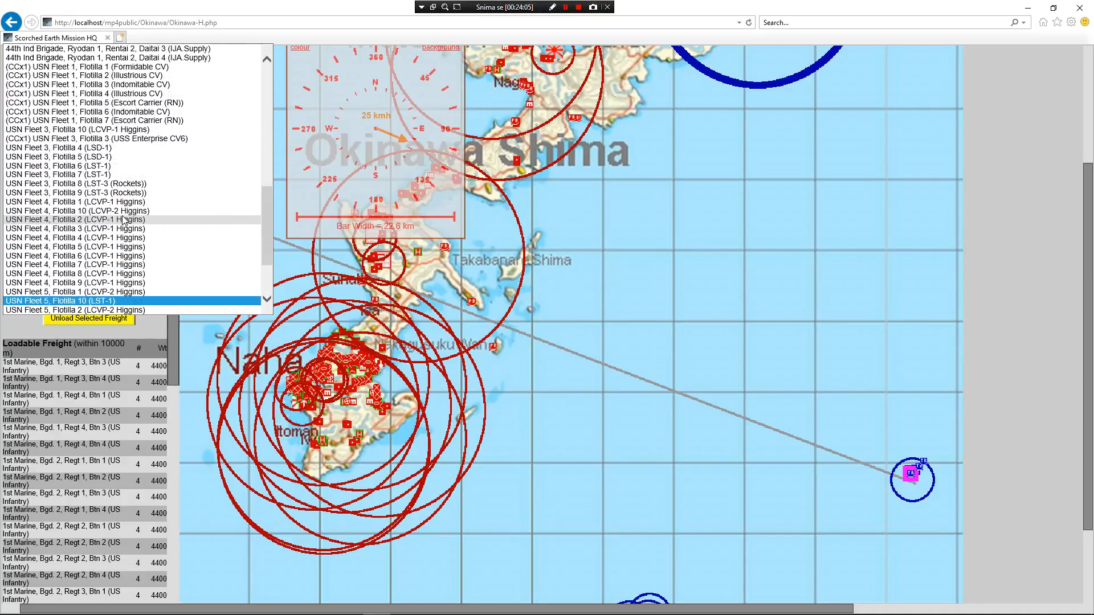
pyautogui.scroll(-3, 123, 220)
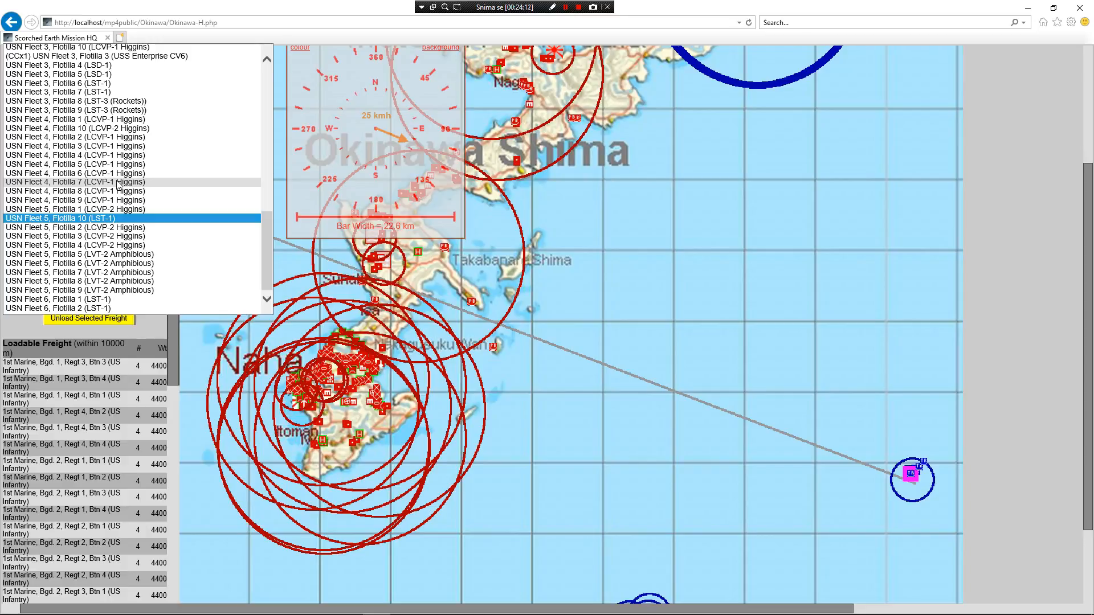
pyautogui.click(110, 138)
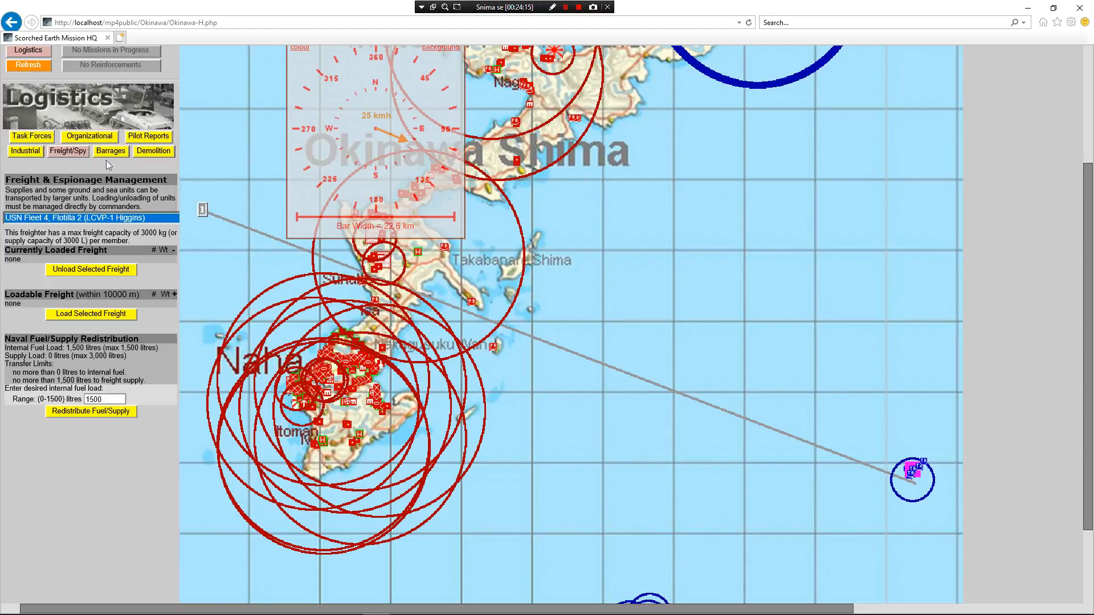
pyautogui.click(143, 221)
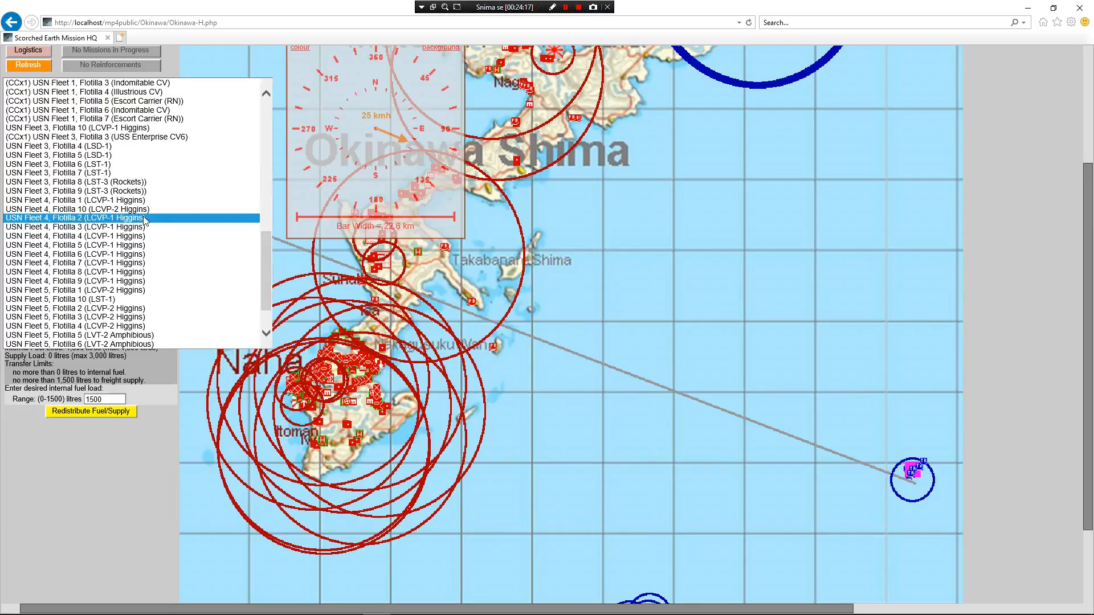
pyautogui.click(137, 228)
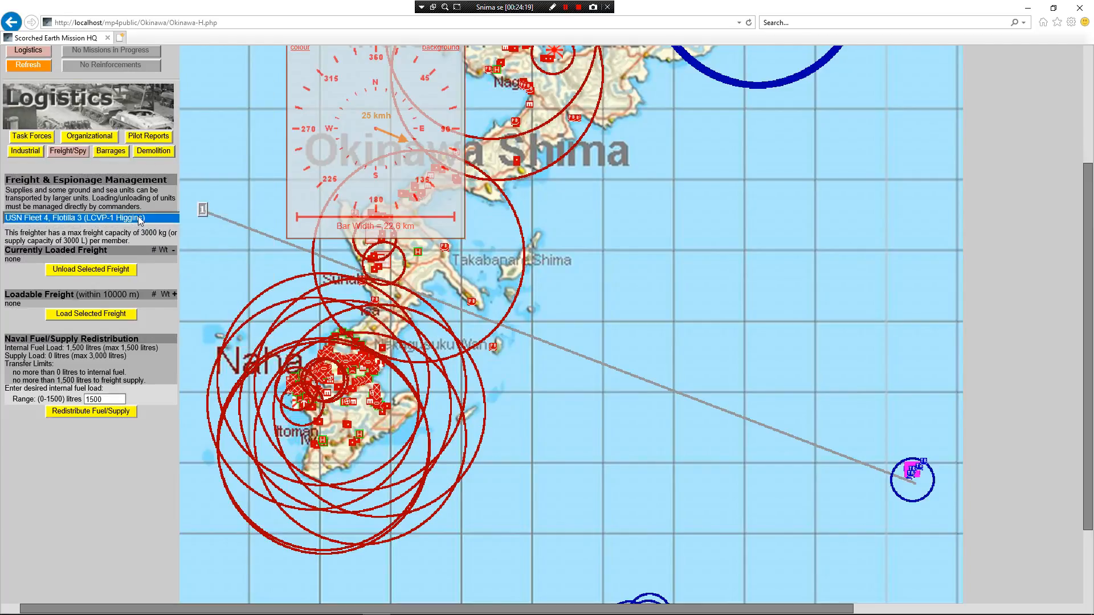
pyautogui.click(136, 228)
pyautogui.click(137, 228)
pyautogui.click(134, 231)
pyautogui.click(130, 229)
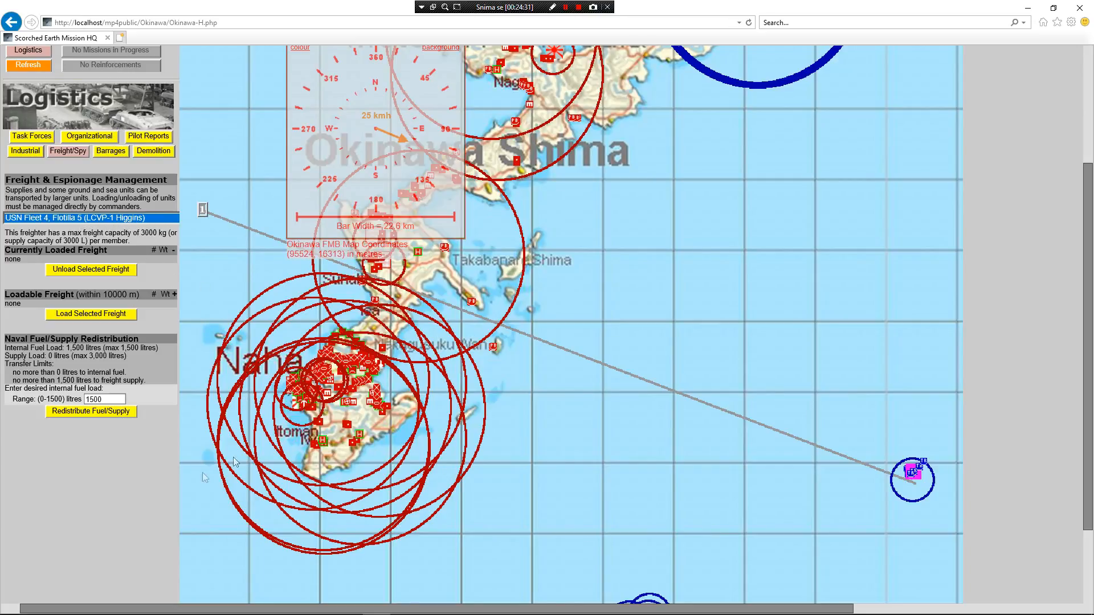
pyautogui.press('super')
pyautogui.click(292, 603)
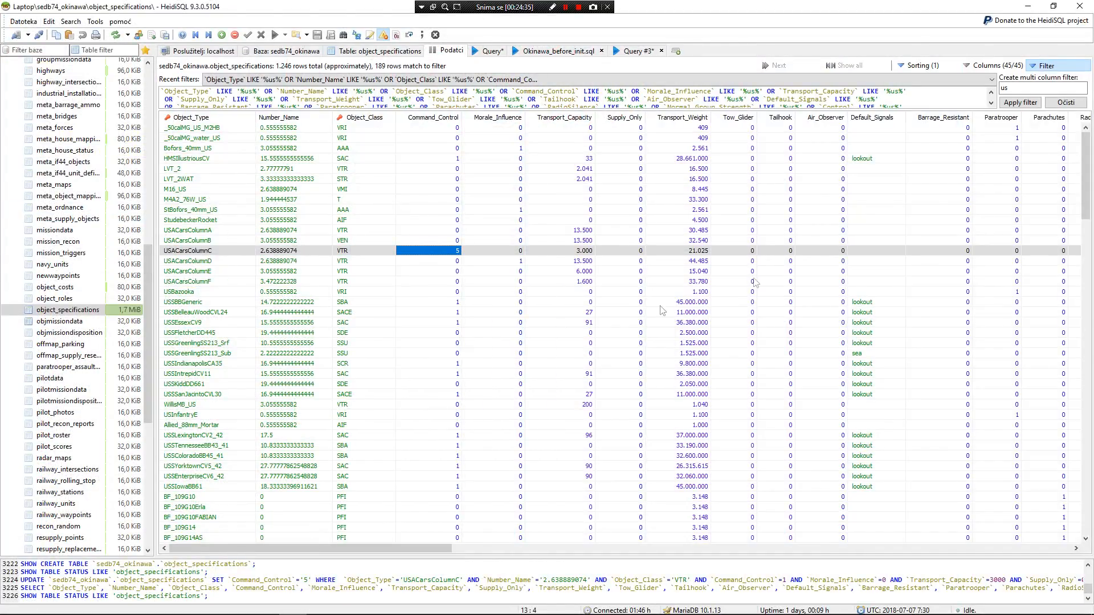
# - Filter object_specifications on 'hig' and select LCVP_1's Morale_Influence value
pyautogui.doubleClick(1016, 87)
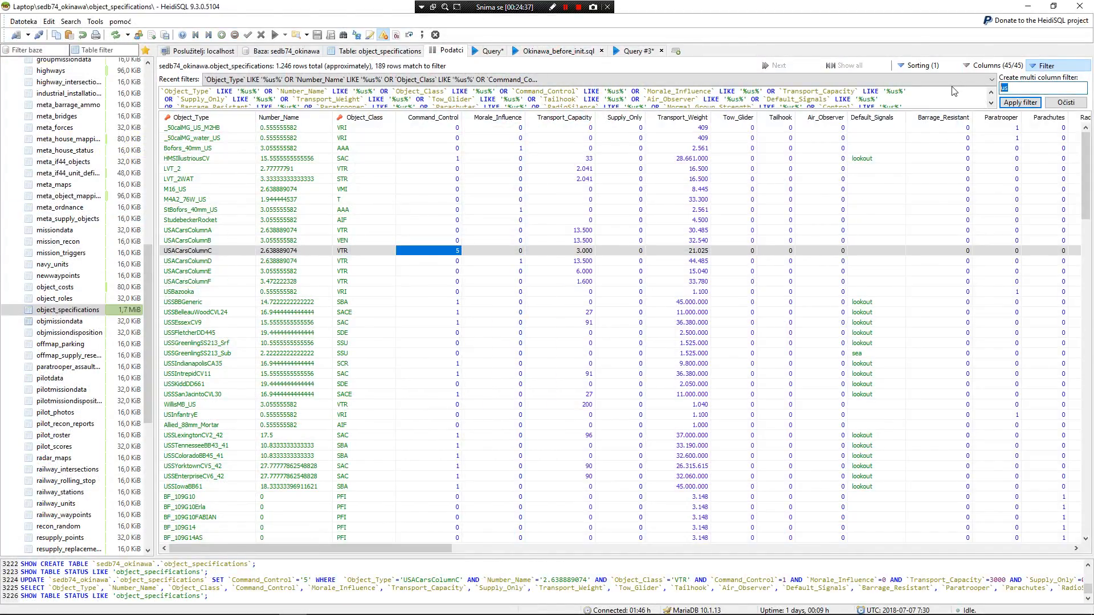
pyautogui.write('hig')
pyautogui.press('Return')
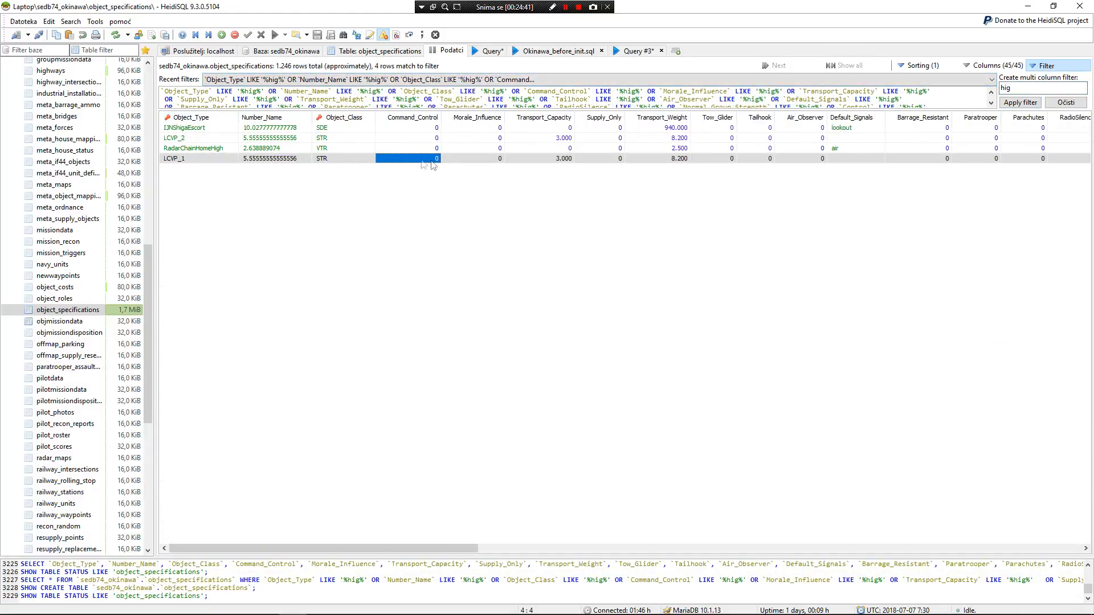
pyautogui.click(450, 160)
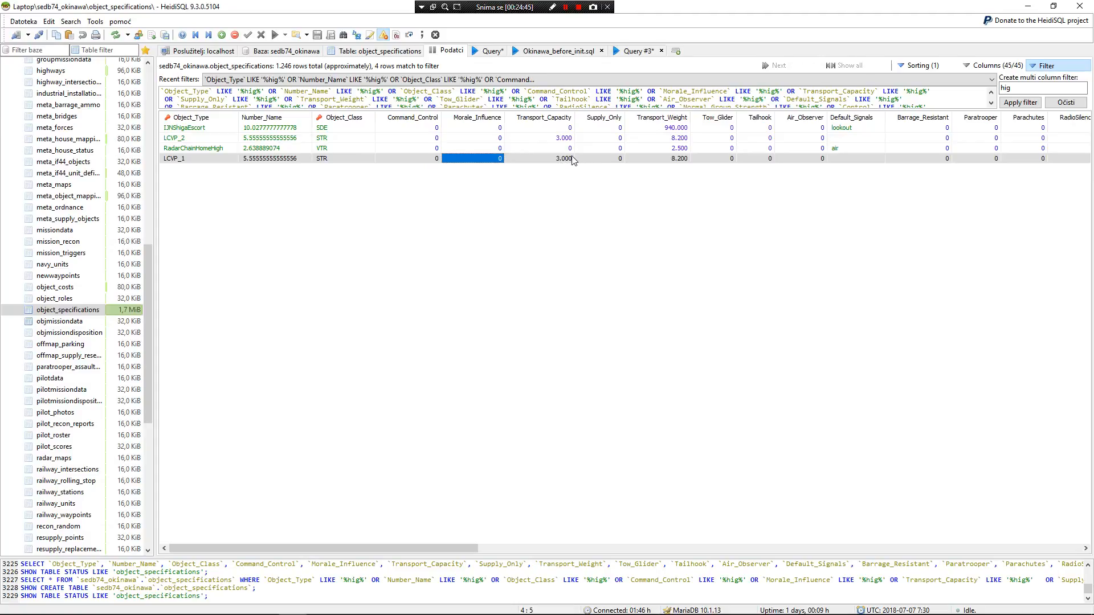
# - In Mission HQ, choose USN Fleet 4, Flotilla 8 (LCVP-1 Higgins) as freighter
pyautogui.moveTo(395, 612)
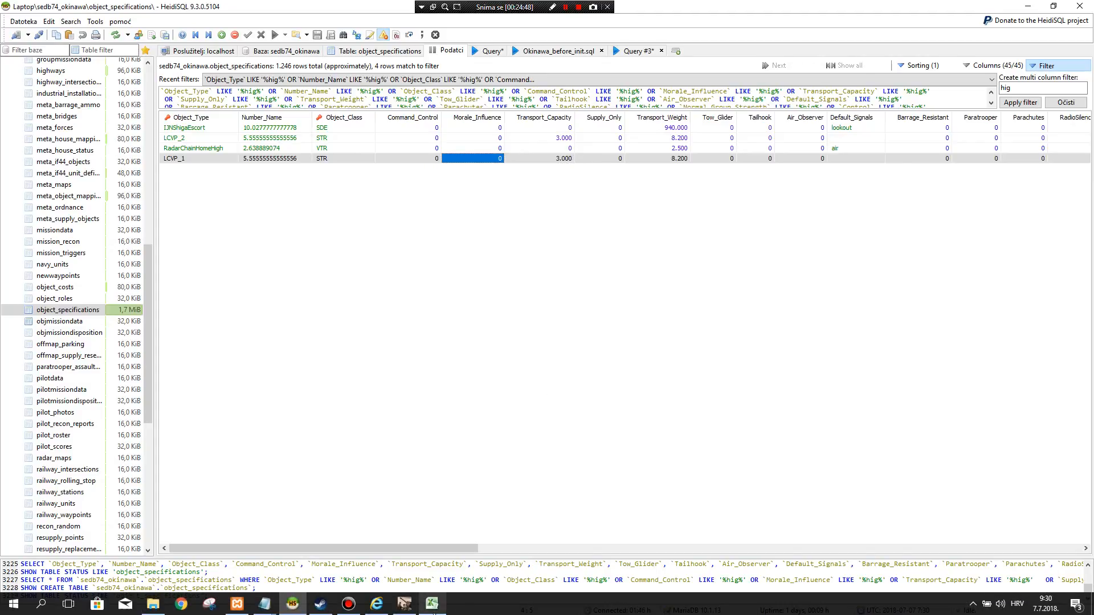
pyautogui.press('super')
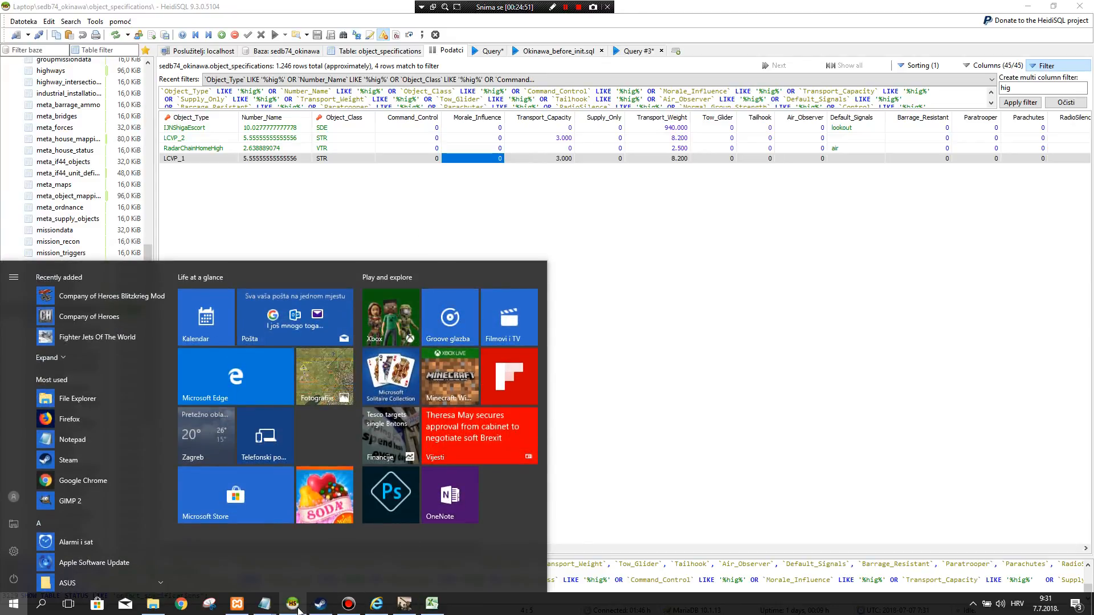
pyautogui.moveTo(296, 610)
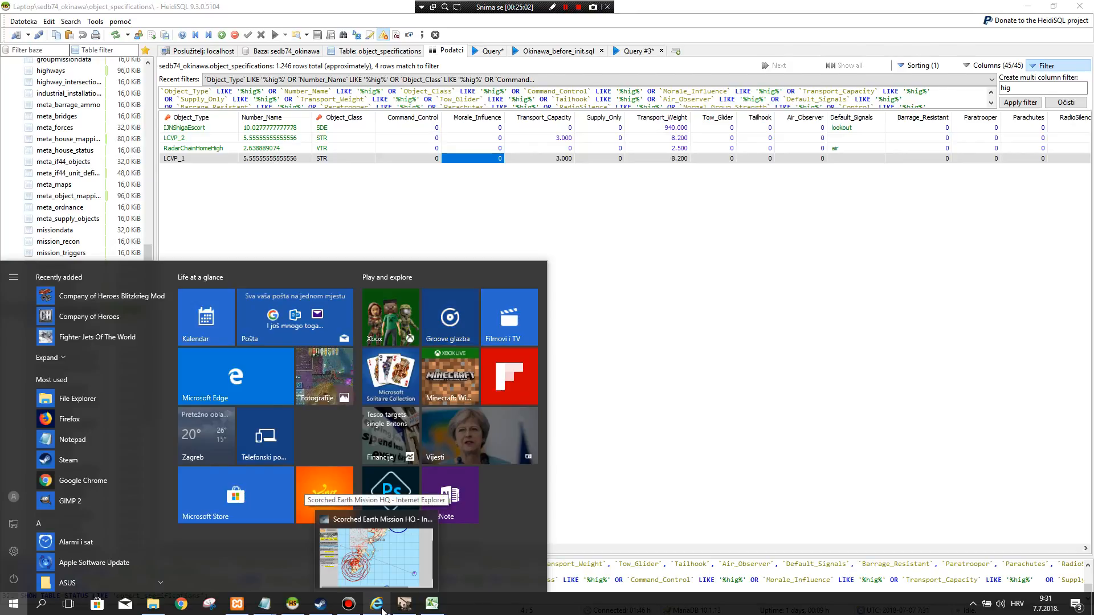
pyautogui.click(382, 611)
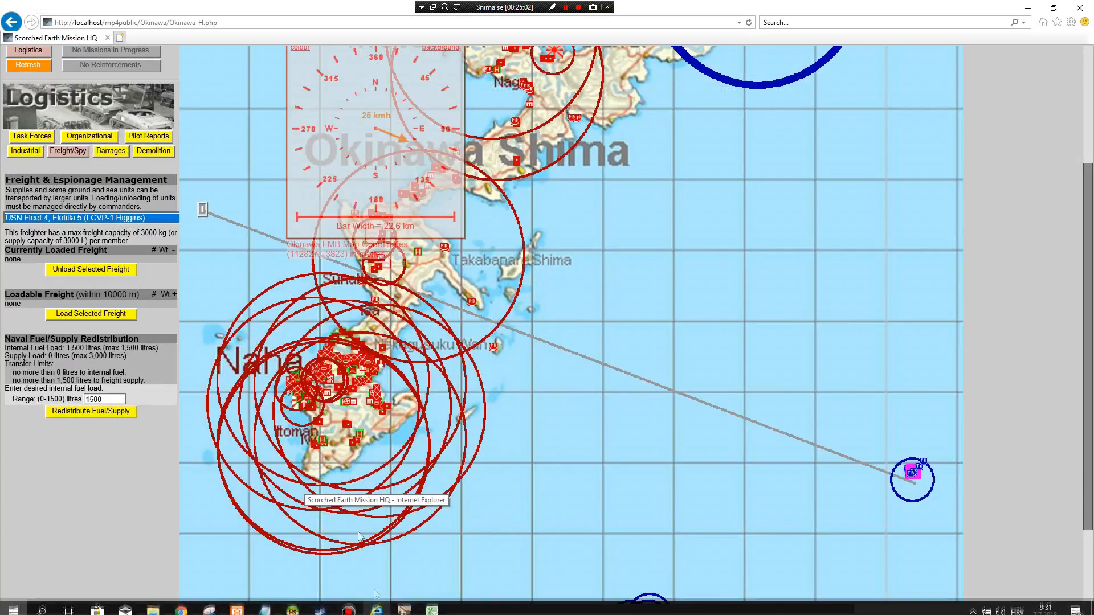
pyautogui.click(124, 218)
pyautogui.click(119, 224)
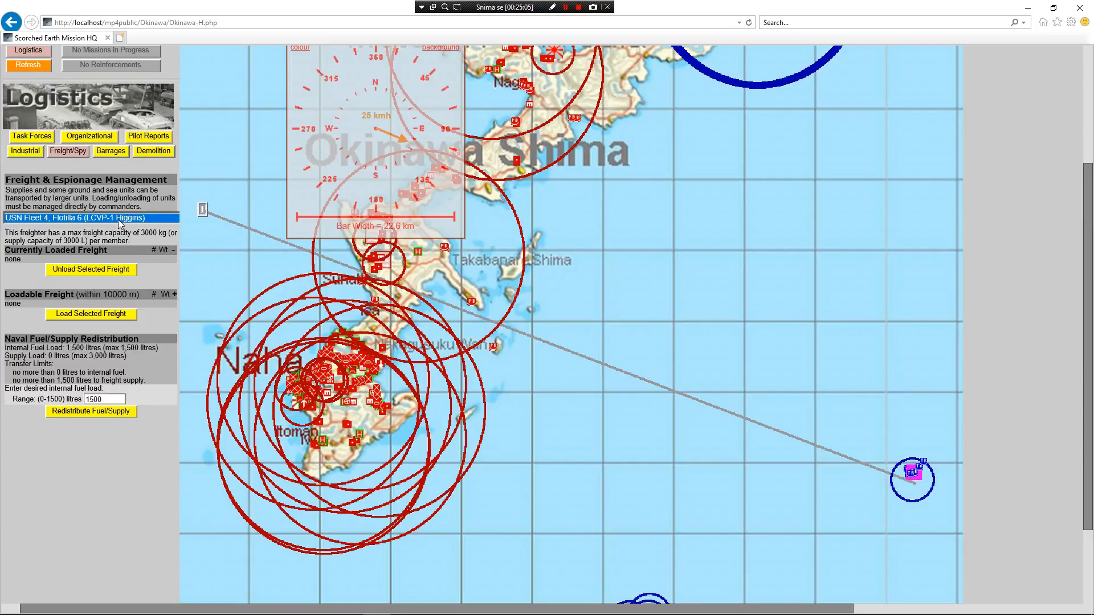
pyautogui.click(120, 221)
pyautogui.click(119, 226)
pyautogui.click(119, 220)
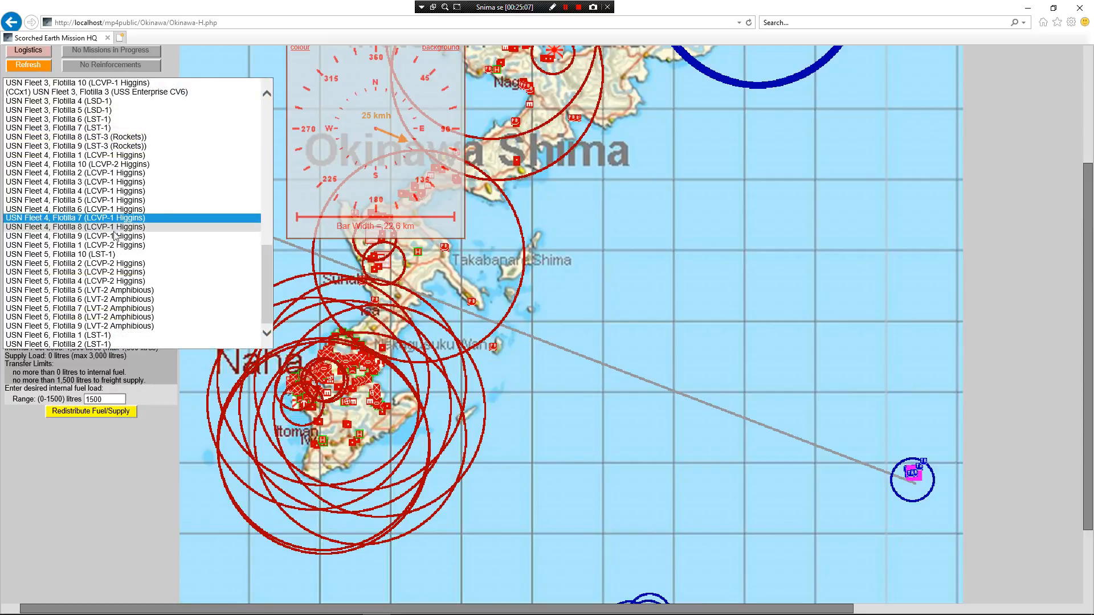
pyautogui.click(115, 228)
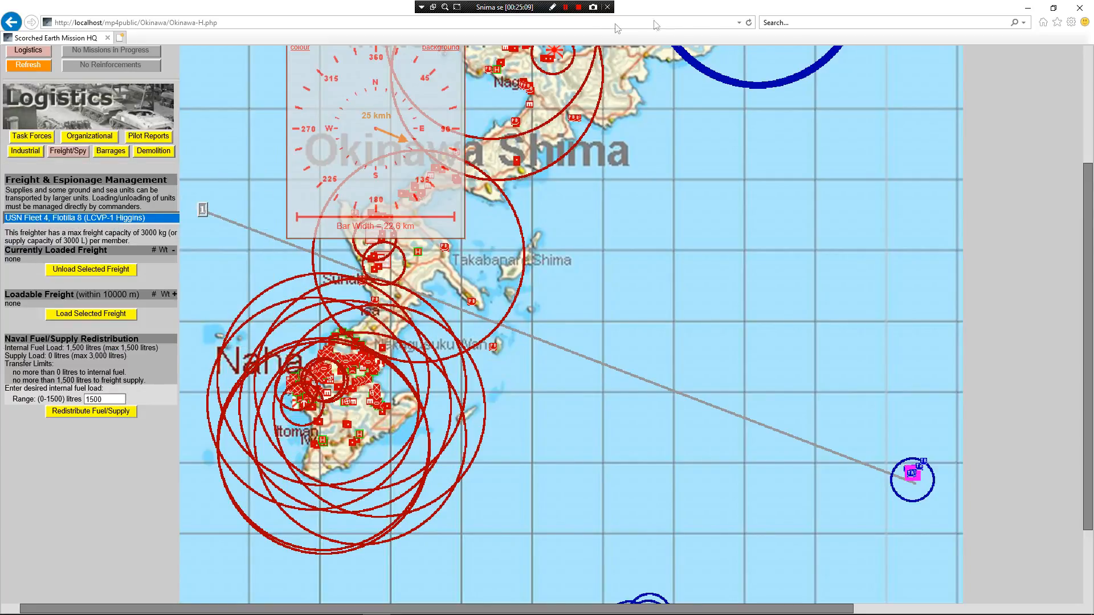
# - Reload the map and open Create Mission for 1st Marine, Bgd. 2, Regt 3, Btn 2
pyautogui.click(748, 23)
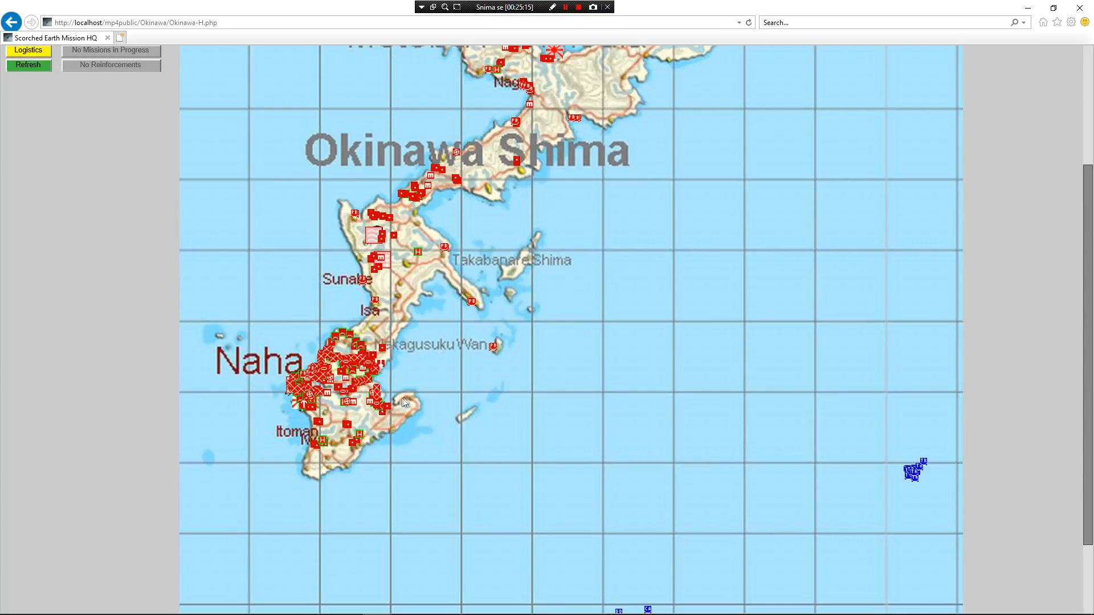
pyautogui.click(910, 469)
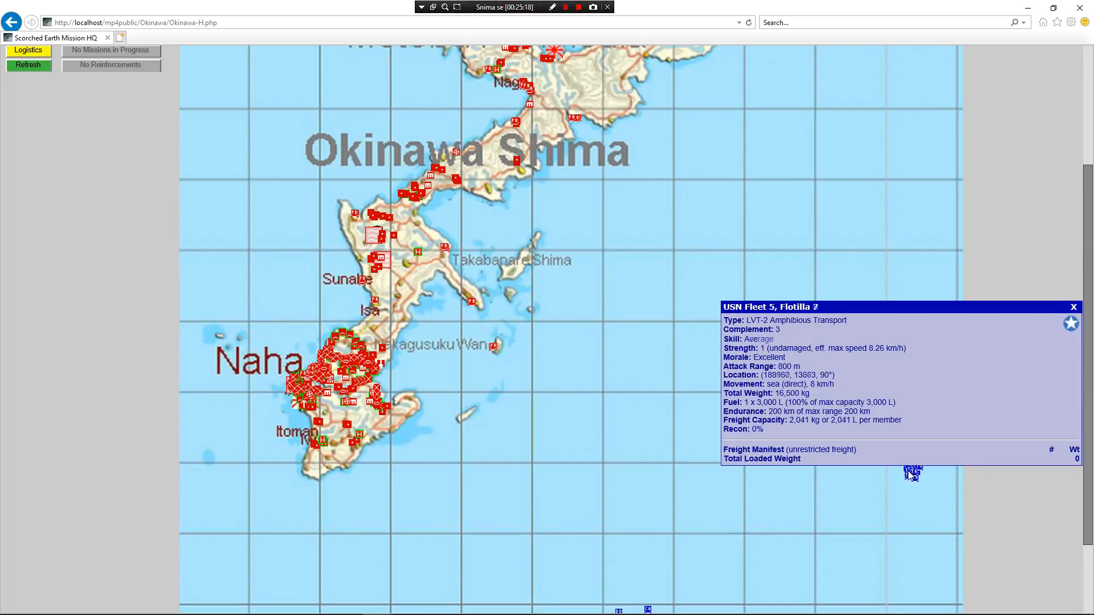
pyautogui.click(908, 472)
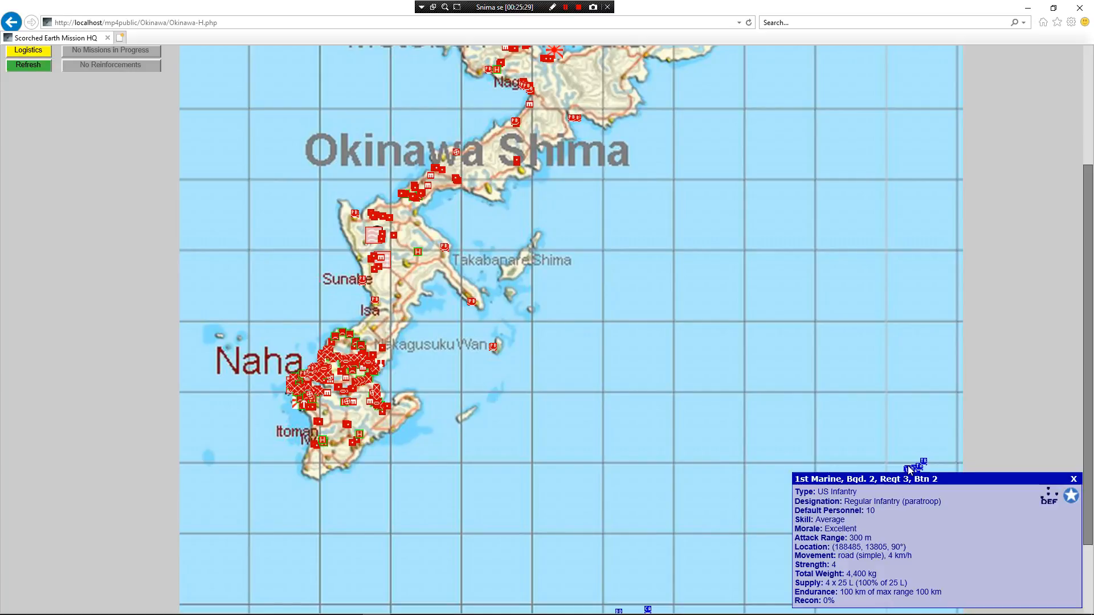
pyautogui.click(911, 470)
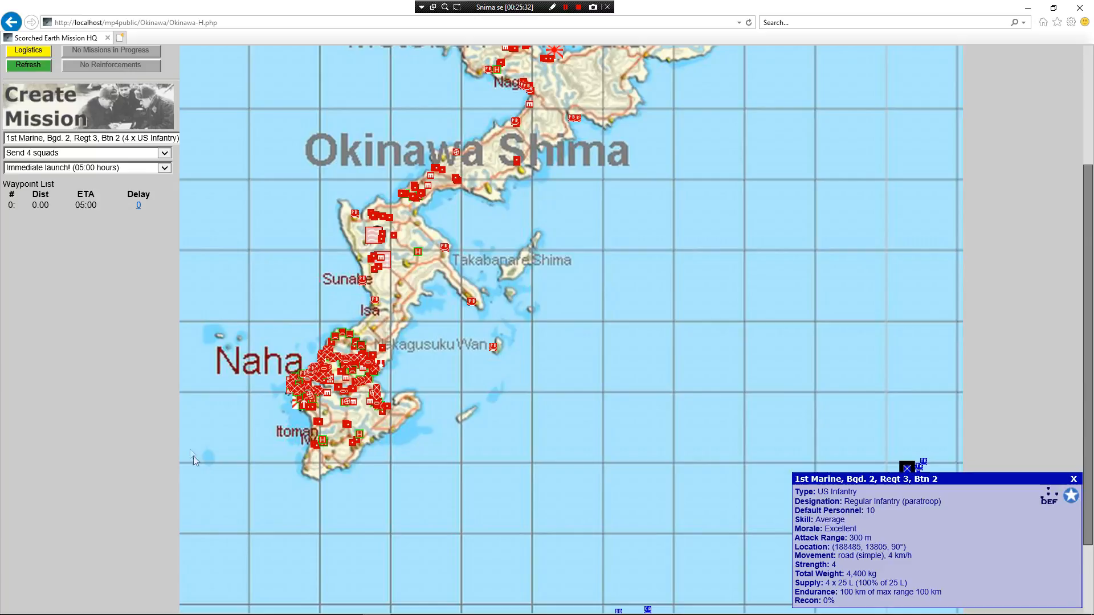
pyautogui.press('super')
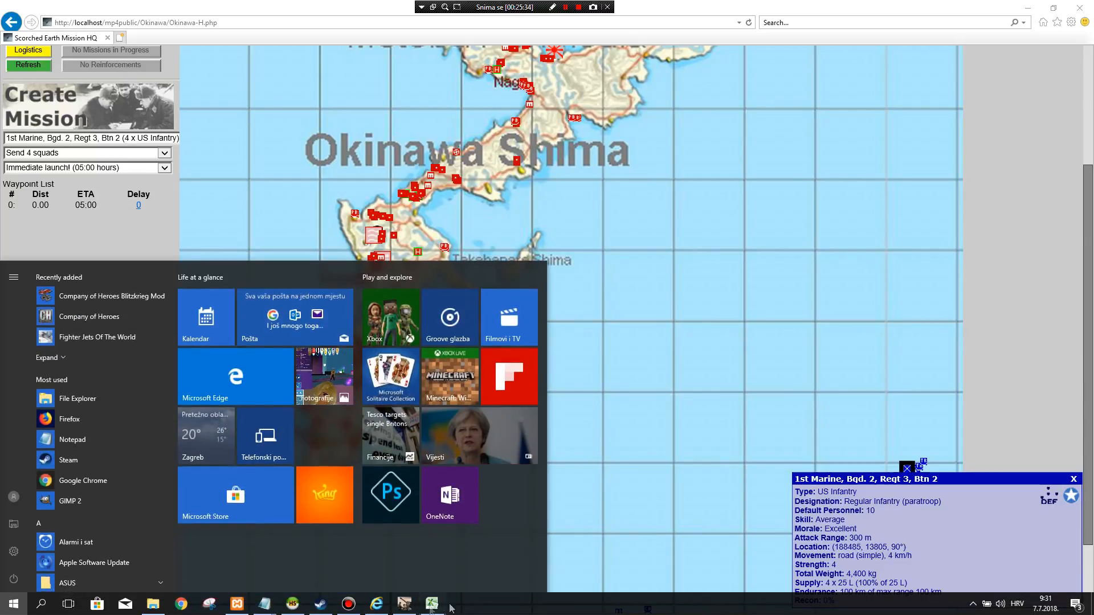
# - Filter object_specifications on 'infa' to show the 35 infantry rows
pyautogui.click(294, 606)
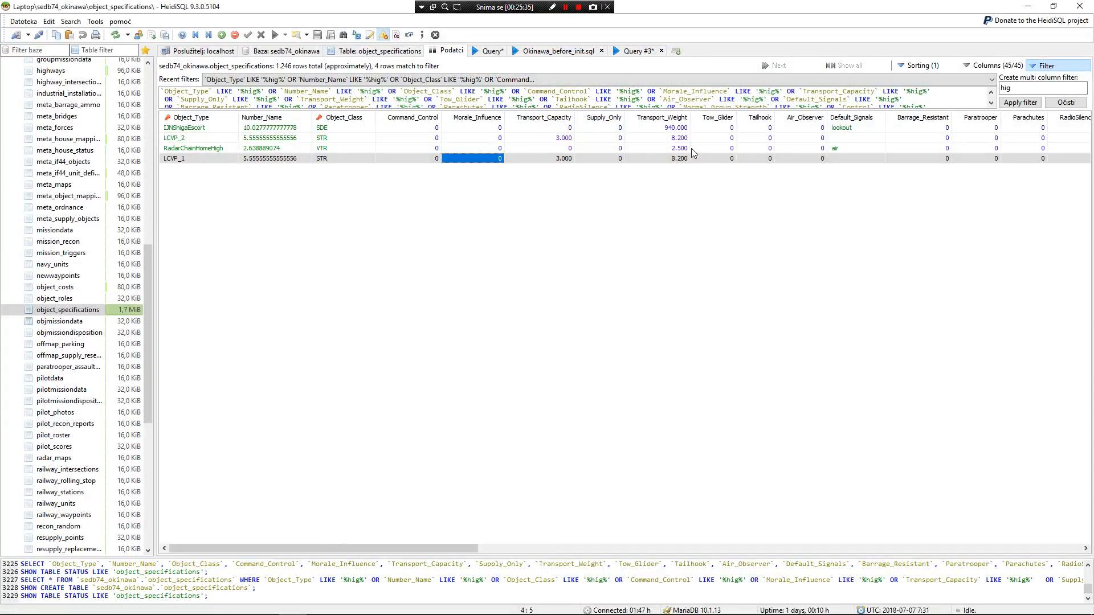
pyautogui.doubleClick(1030, 88)
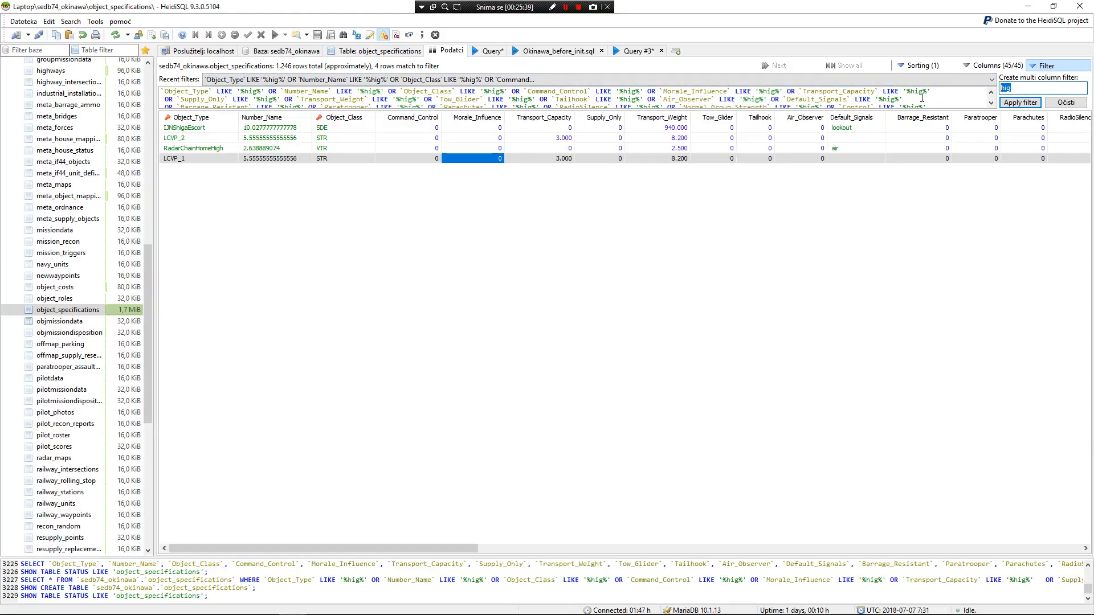
pyautogui.write('infa')
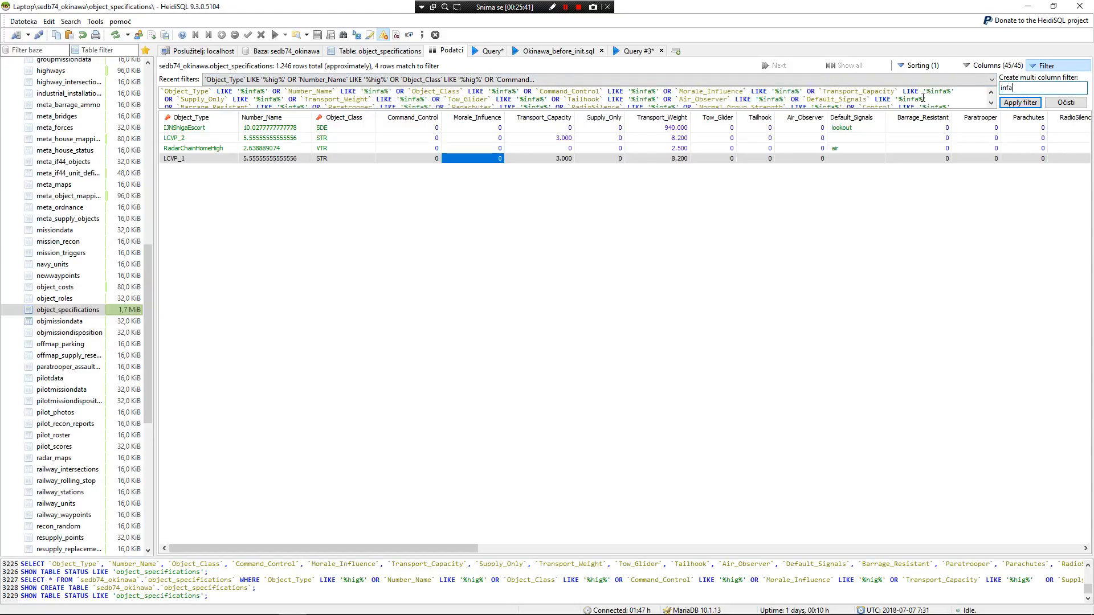
pyautogui.press('Return')
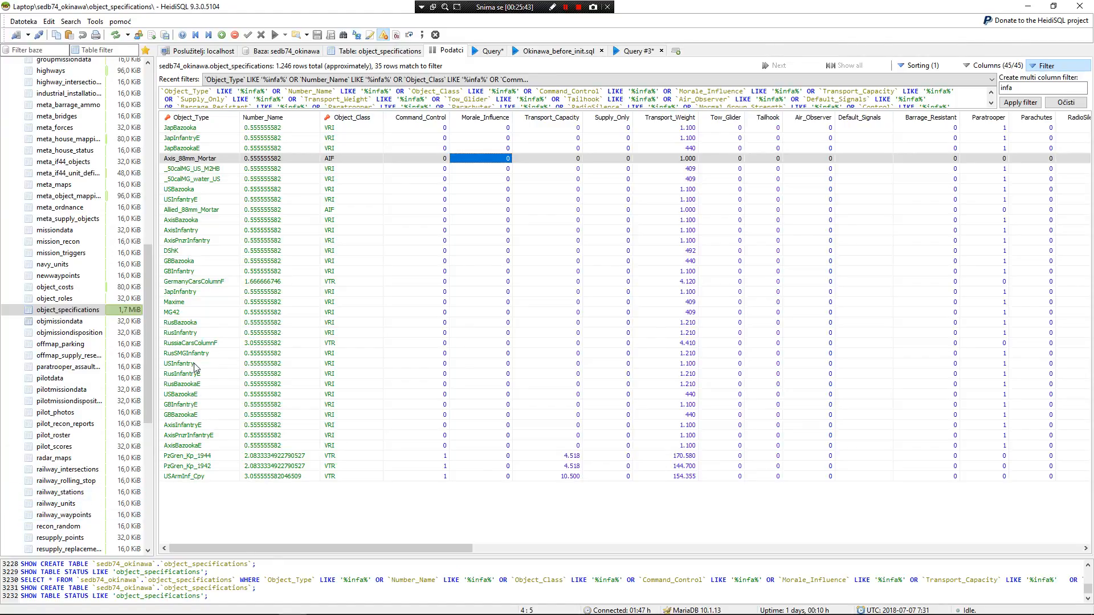
# - Inspect transport weights: USBazookaE at 440 and USInfantryE left at 1.100
pyautogui.click(194, 365)
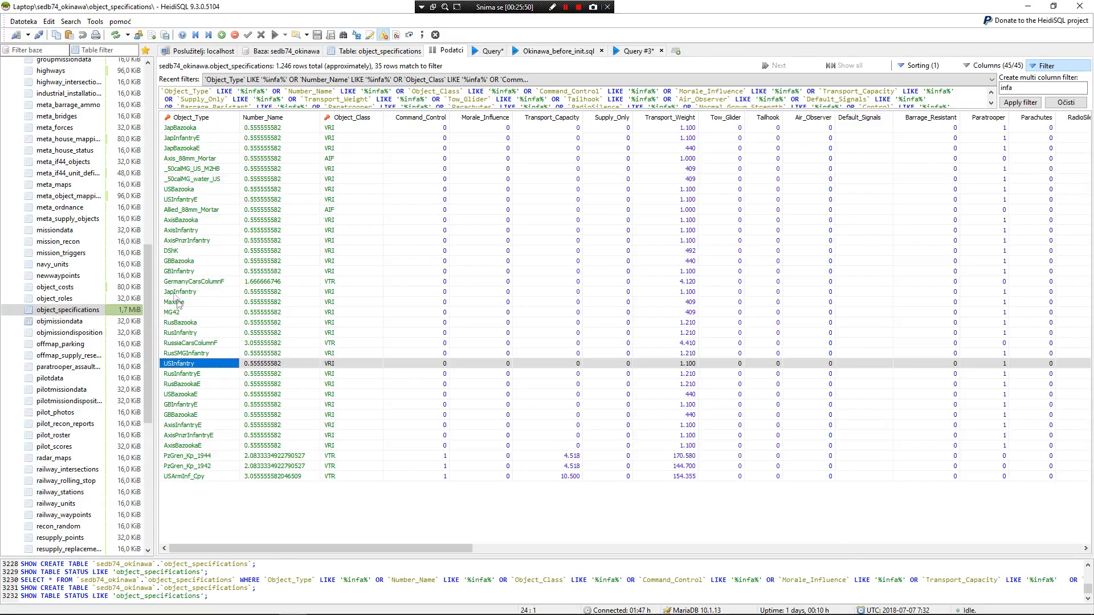
pyautogui.click(185, 398)
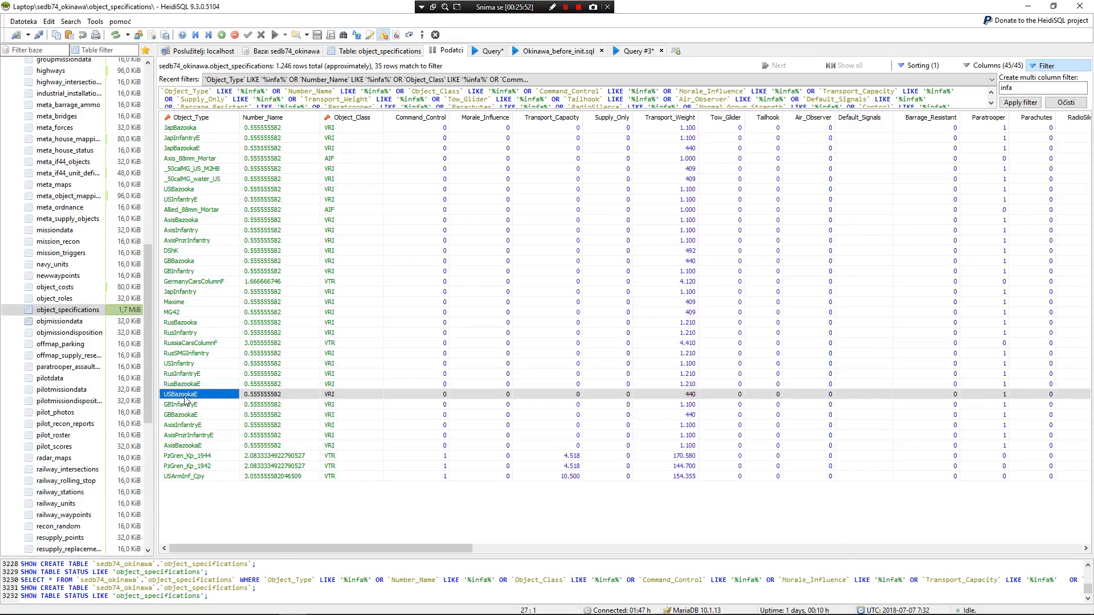
pyautogui.click(691, 395)
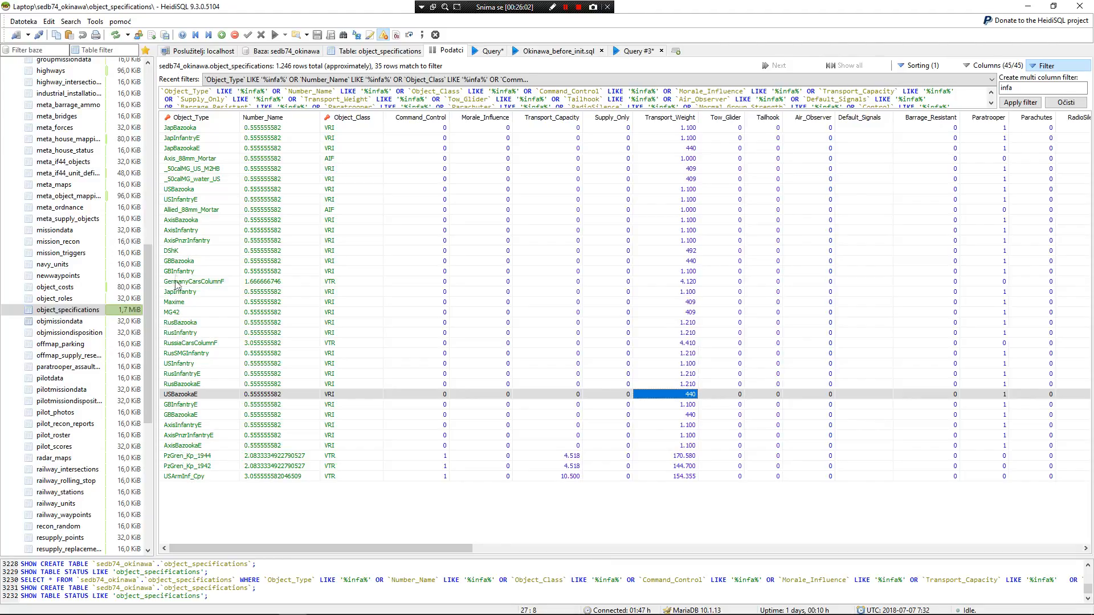
pyautogui.click(182, 200)
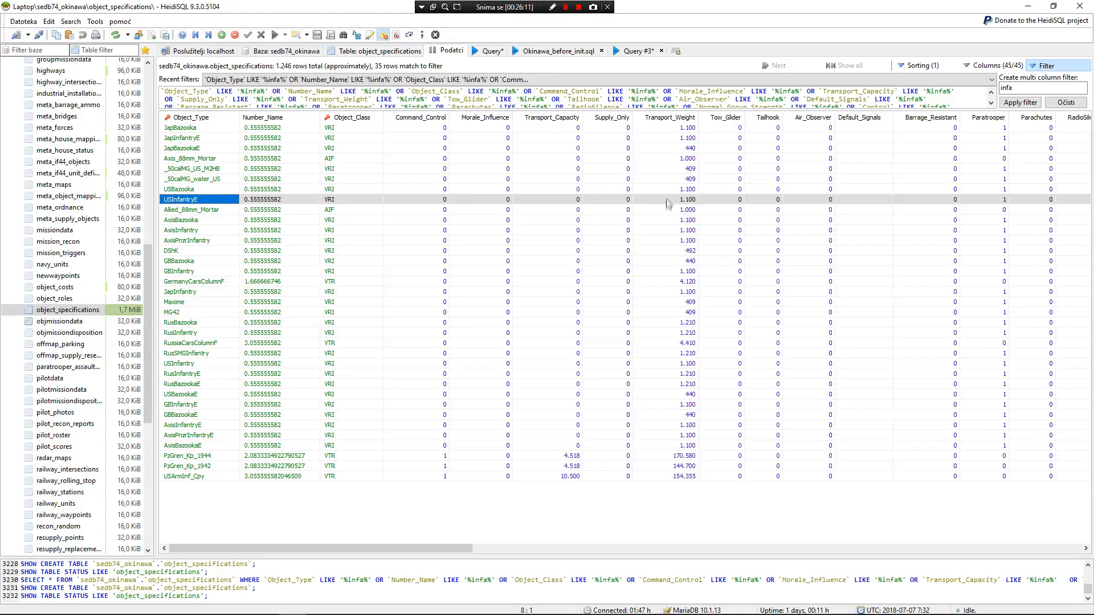
pyautogui.click(686, 200)
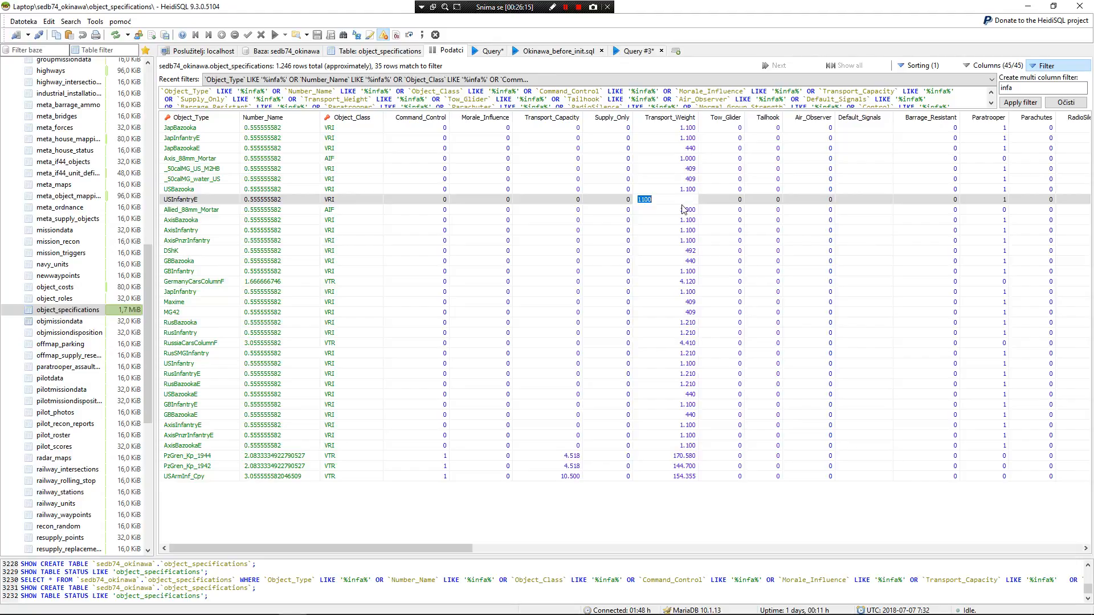
pyautogui.click(688, 211)
pyautogui.click(673, 200)
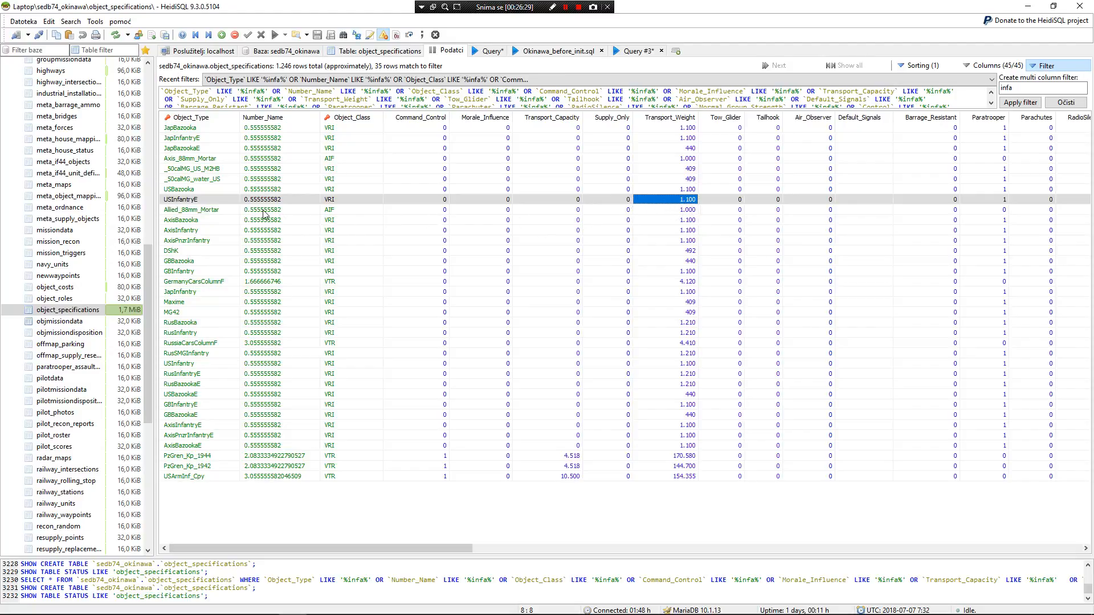
pyautogui.moveTo(422, 548); pyautogui.dragTo(390, 555)
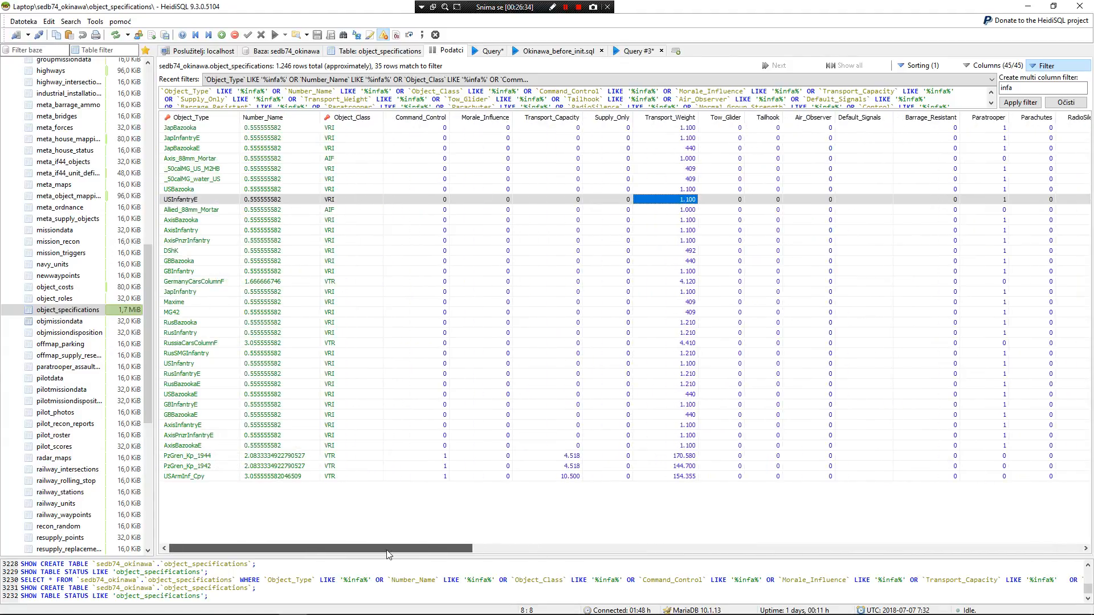
pyautogui.click(1038, 65)
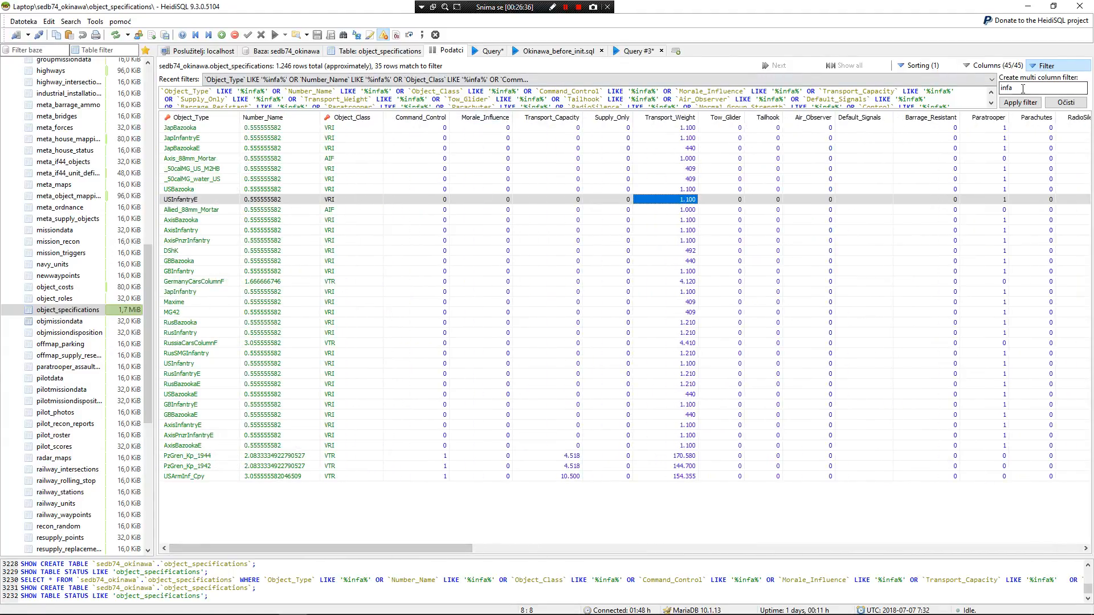
# - Refilter on 'hig' and set LCVP_1's Transport_Capacity to 15000
pyautogui.write('hig')
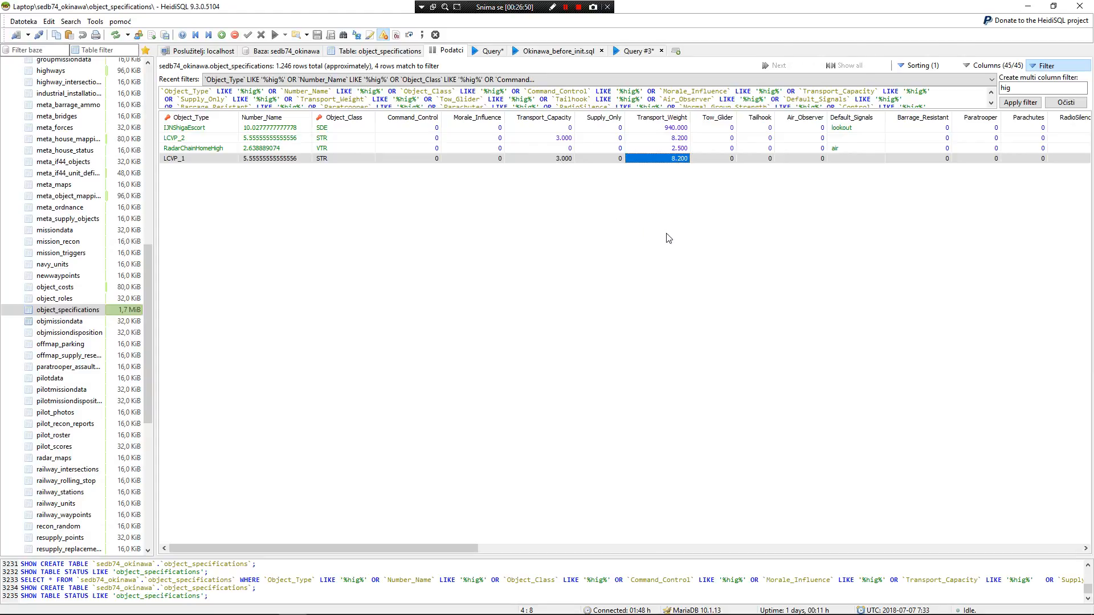
pyautogui.doubleClick(554, 159)
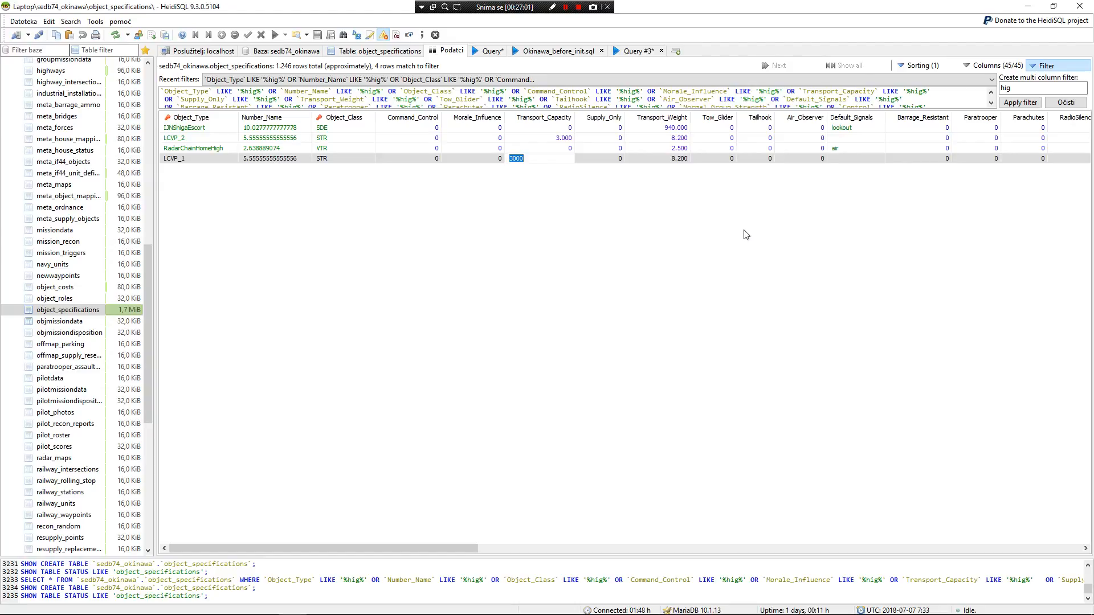
pyautogui.write('15')
pyautogui.press('Return')
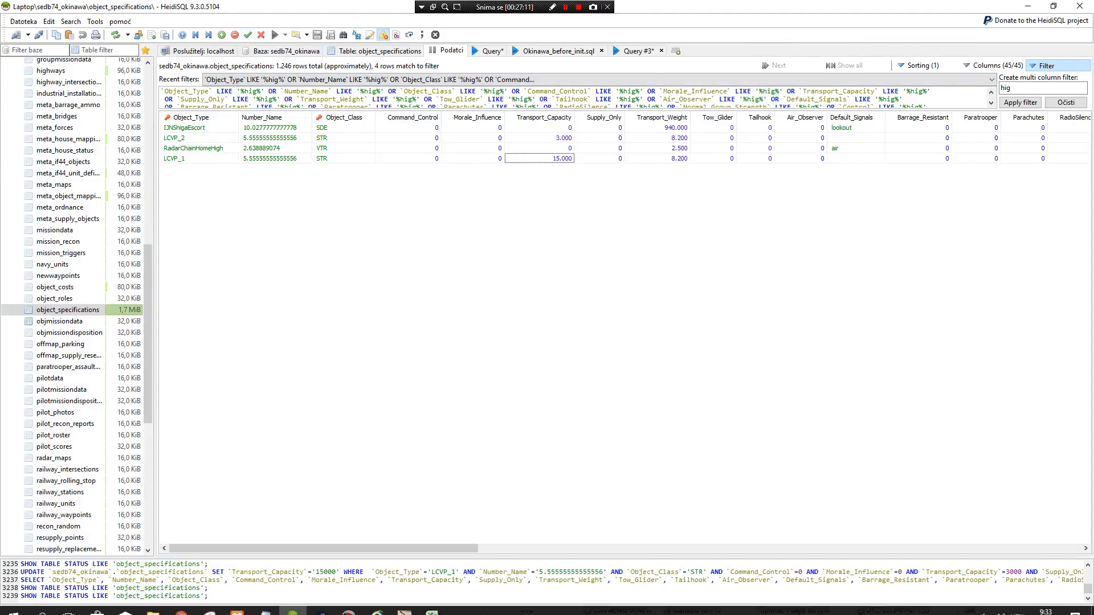
# - Reload Mission HQ and choose USN Fleet 4, Flotilla 1 (LCVP-1) in Freight/Spy
pyautogui.click(376, 610)
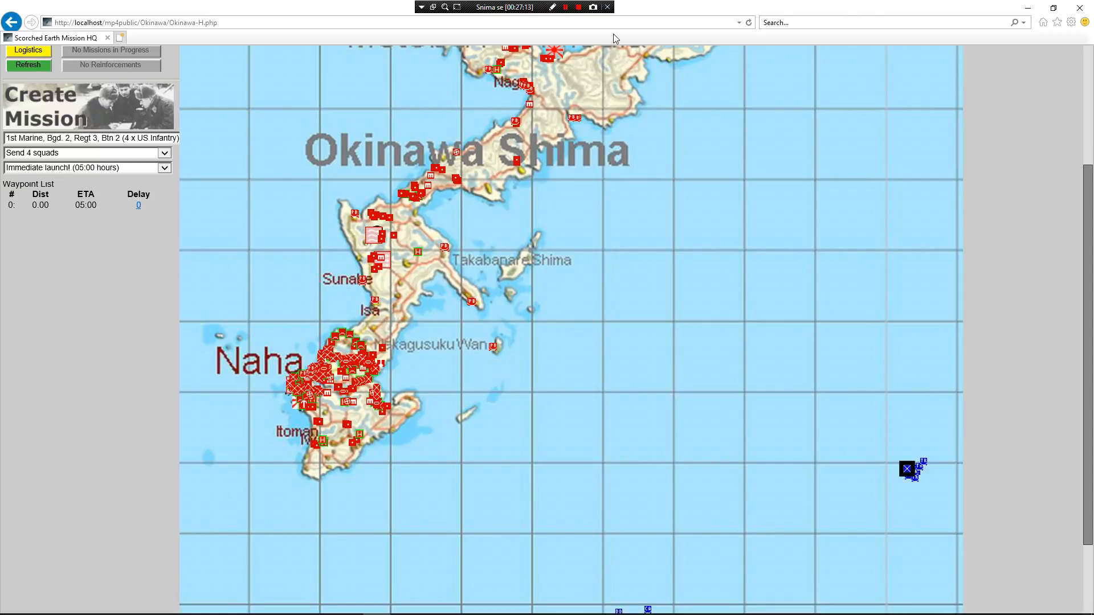
pyautogui.click(749, 23)
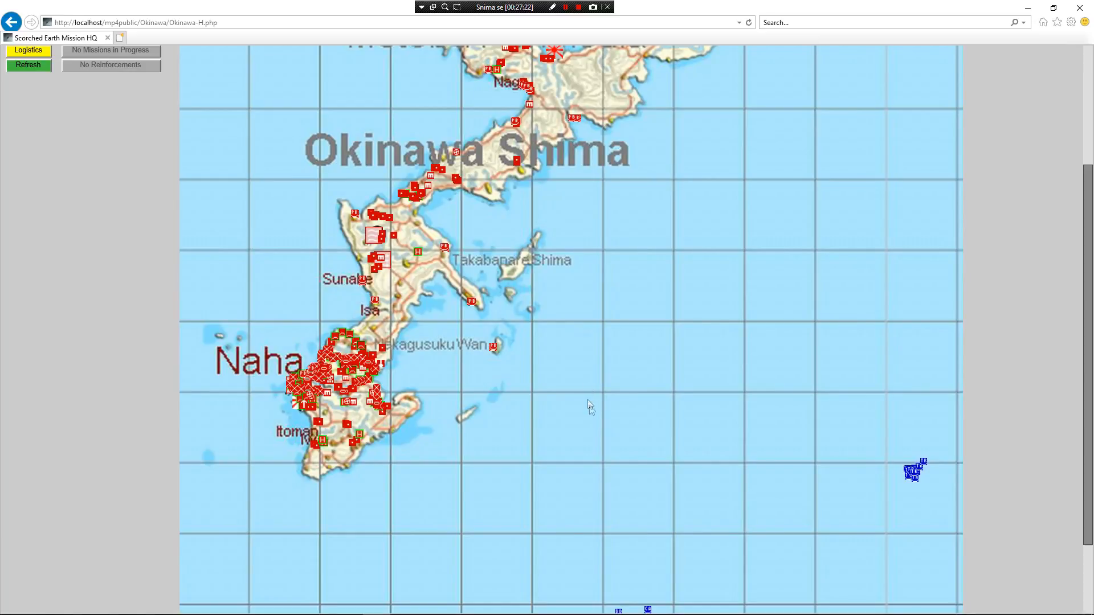
pyautogui.scroll(3, 466, 427)
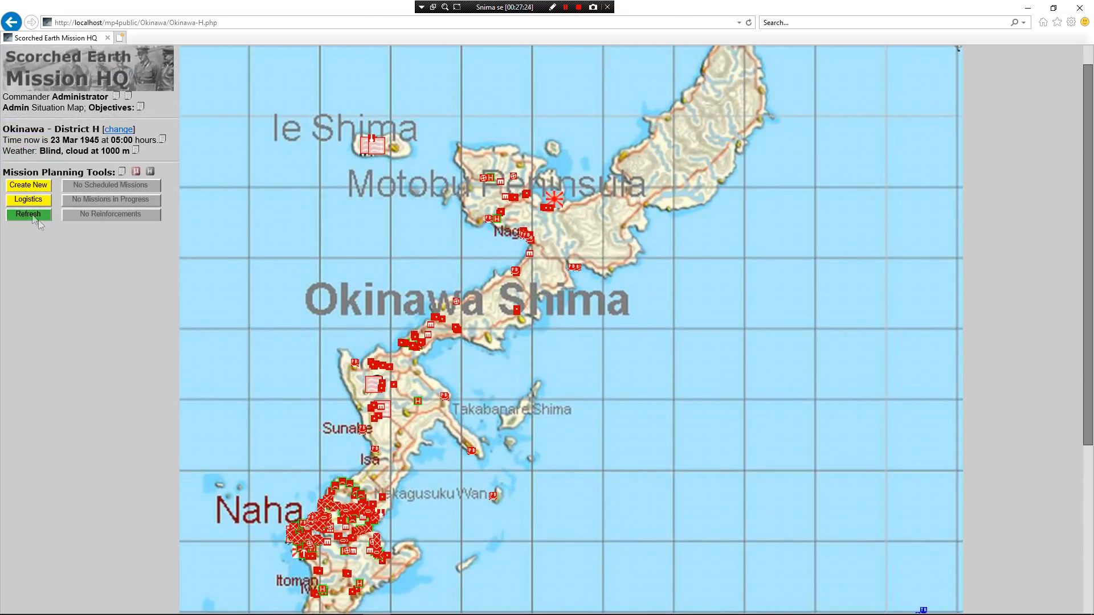
pyautogui.click(29, 201)
pyautogui.click(69, 302)
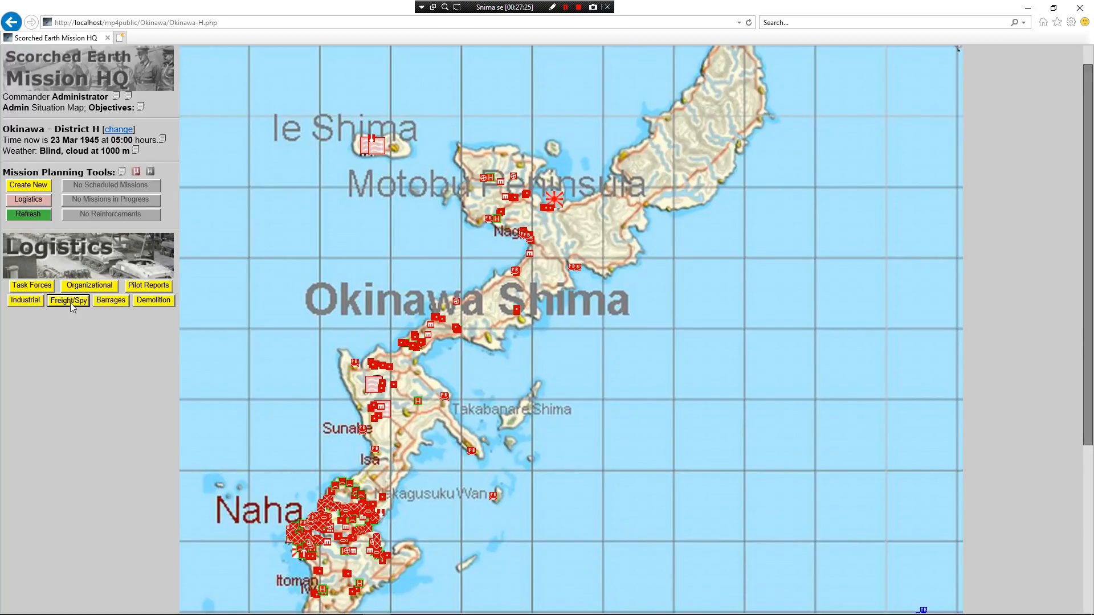
pyautogui.click(75, 368)
pyautogui.scroll(-15, 162, 505)
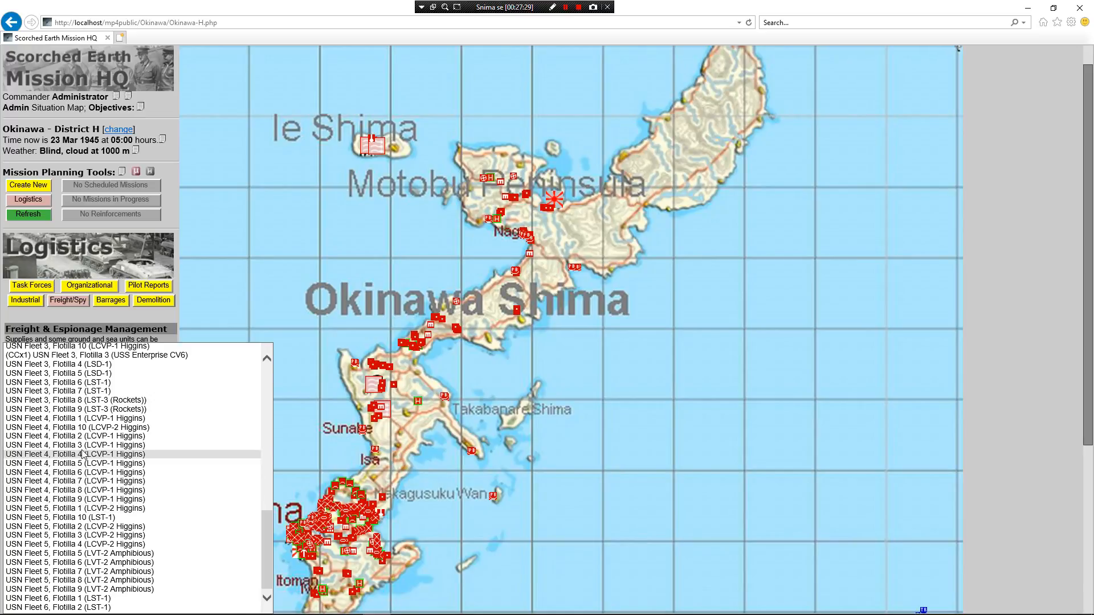
pyautogui.click(131, 418)
# - Mark the Marine battalions, including Bgd. 1 Regt 3 Btn 3 and Regt 4 Btn 1, then load and confirm
pyautogui.scroll(-4, 255, 420)
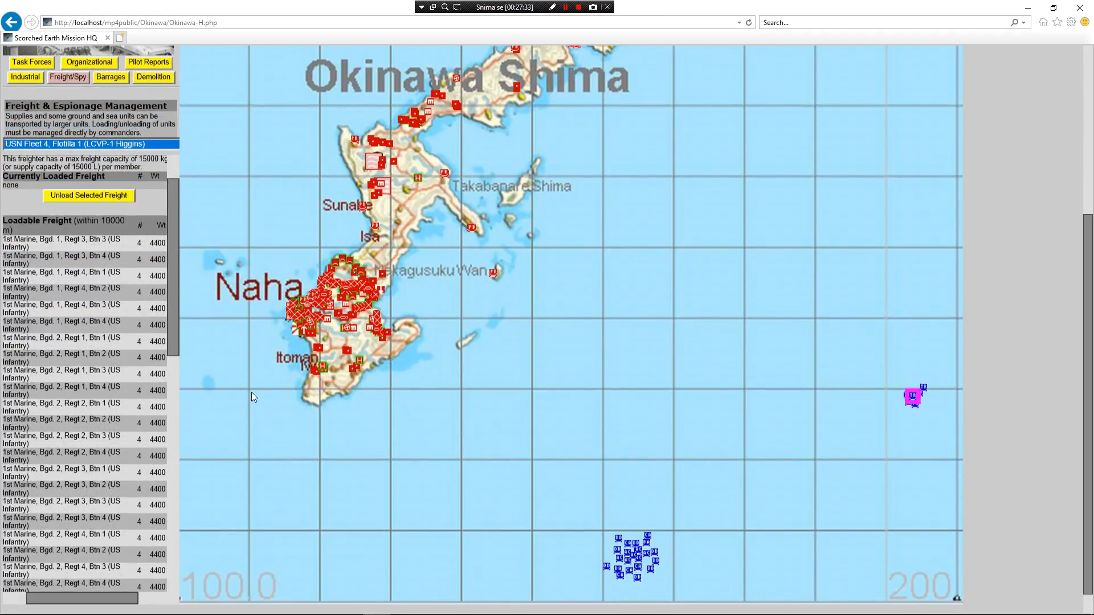
pyautogui.moveTo(128, 598); pyautogui.dragTo(134, 598)
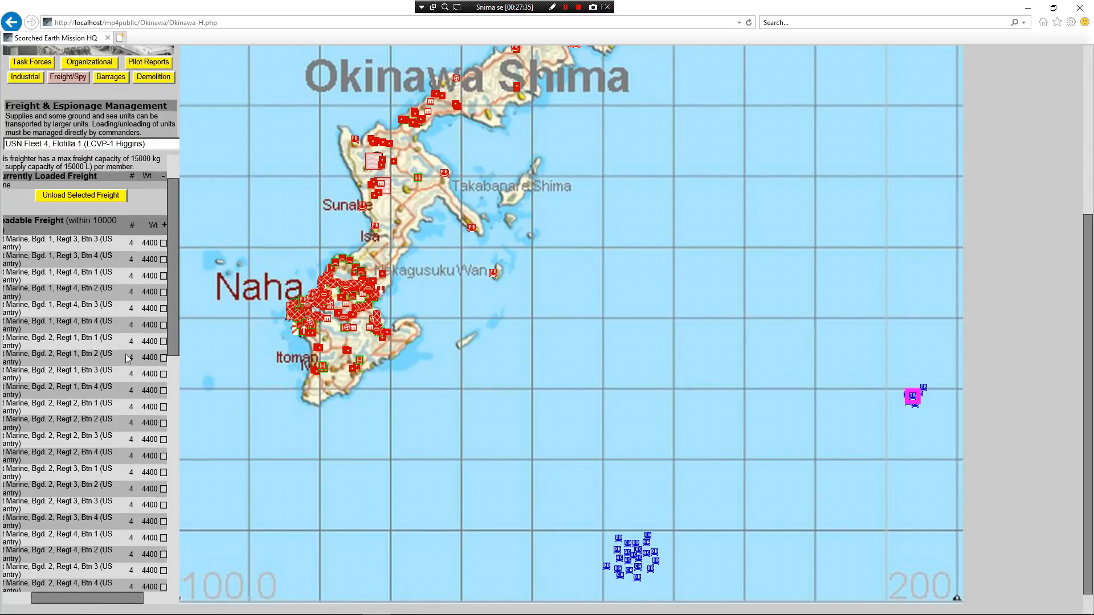
pyautogui.click(163, 244)
pyautogui.click(164, 276)
pyautogui.scroll(-9, 160, 477)
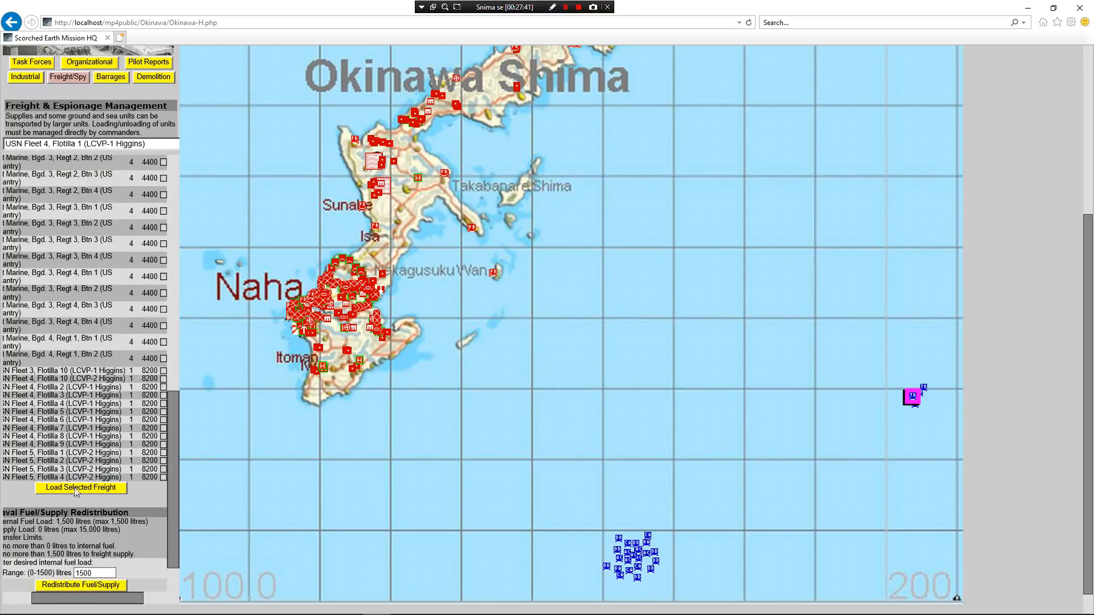
pyautogui.click(103, 489)
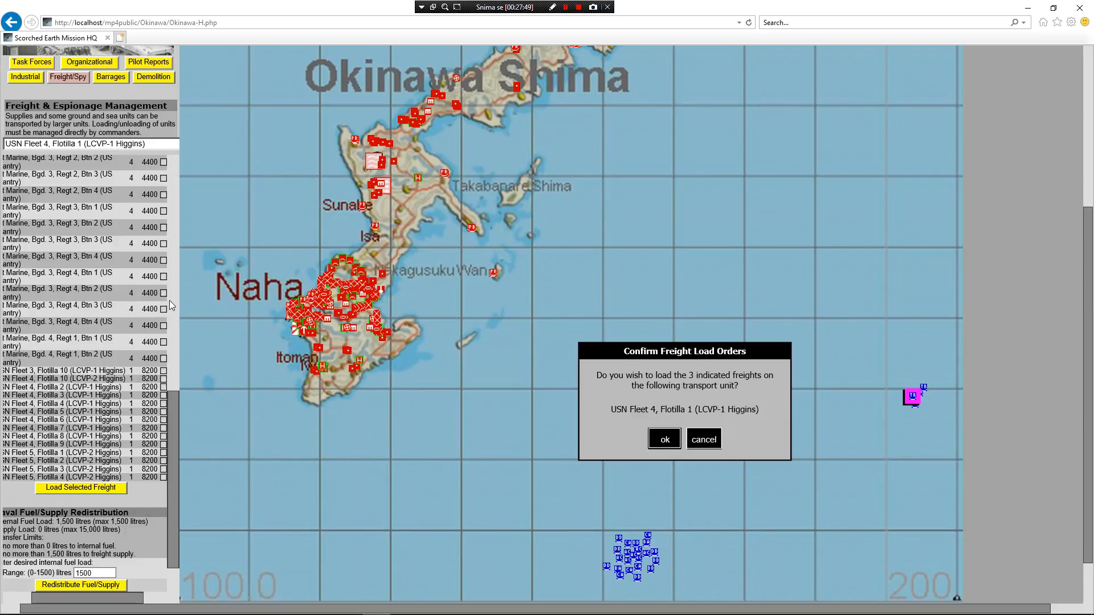
pyautogui.press('Return')
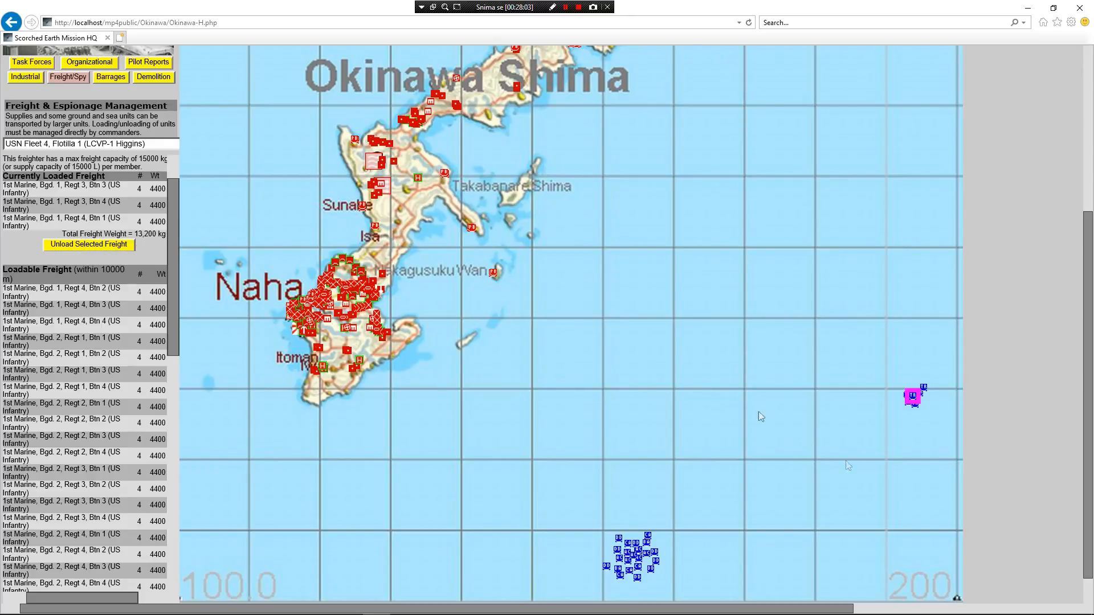
# - Choose USN Fleet 4, Flotilla 2 (LCVP-1 Higgins) as the transport
pyautogui.click(142, 146)
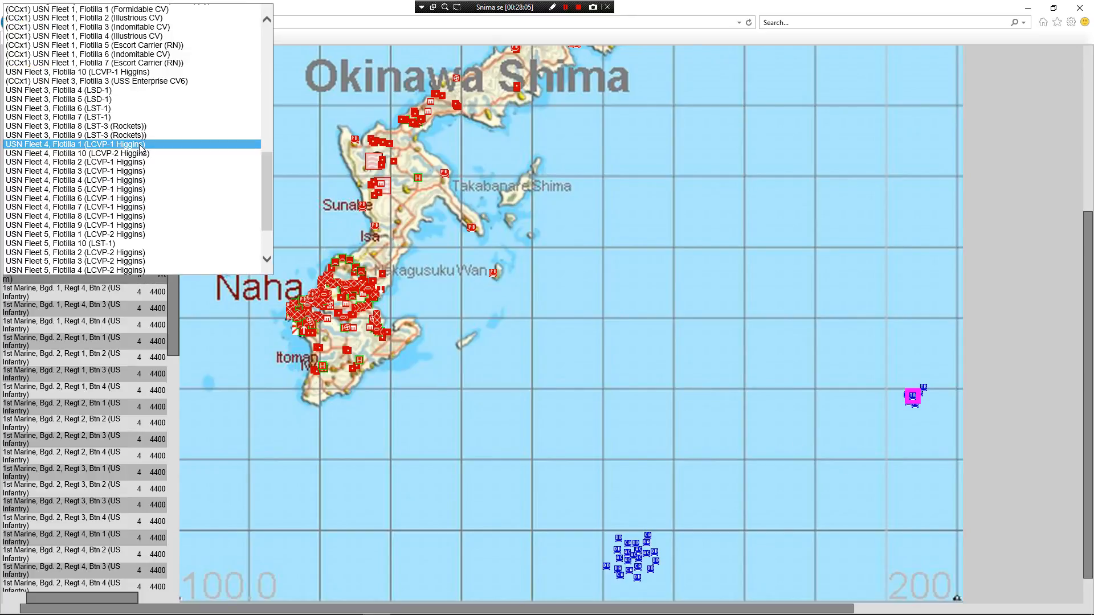
pyautogui.click(135, 154)
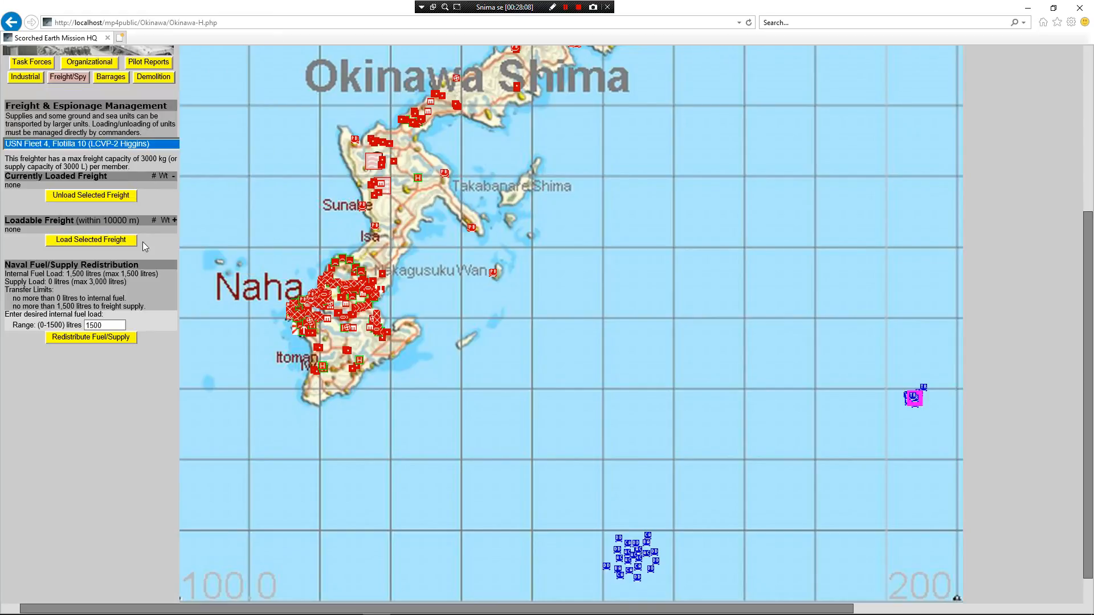
pyautogui.click(122, 146)
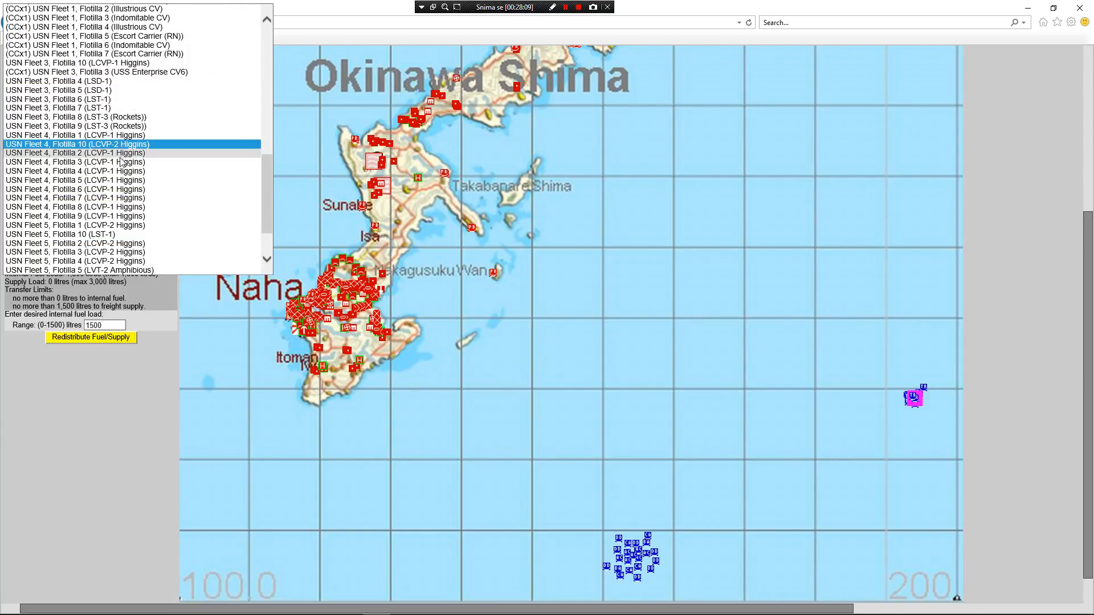
pyautogui.click(122, 150)
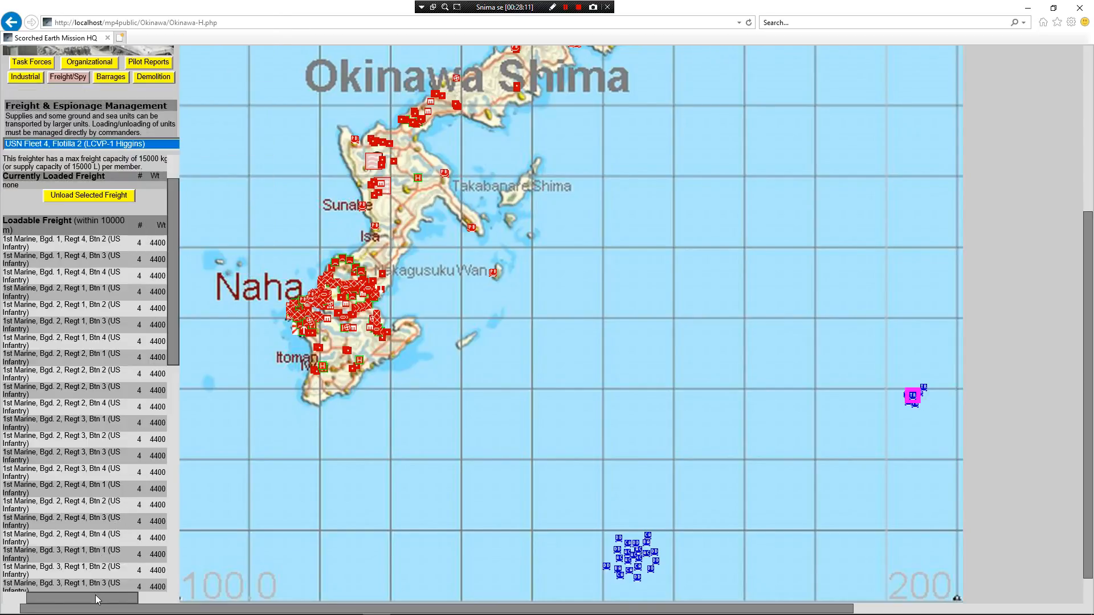
pyautogui.moveTo(94, 595); pyautogui.dragTo(155, 599)
# - Load the Bgd. 1, Regt 4 battalions 2–4 onto it after the capacity warning, 13,200 kg total
pyautogui.click(164, 243)
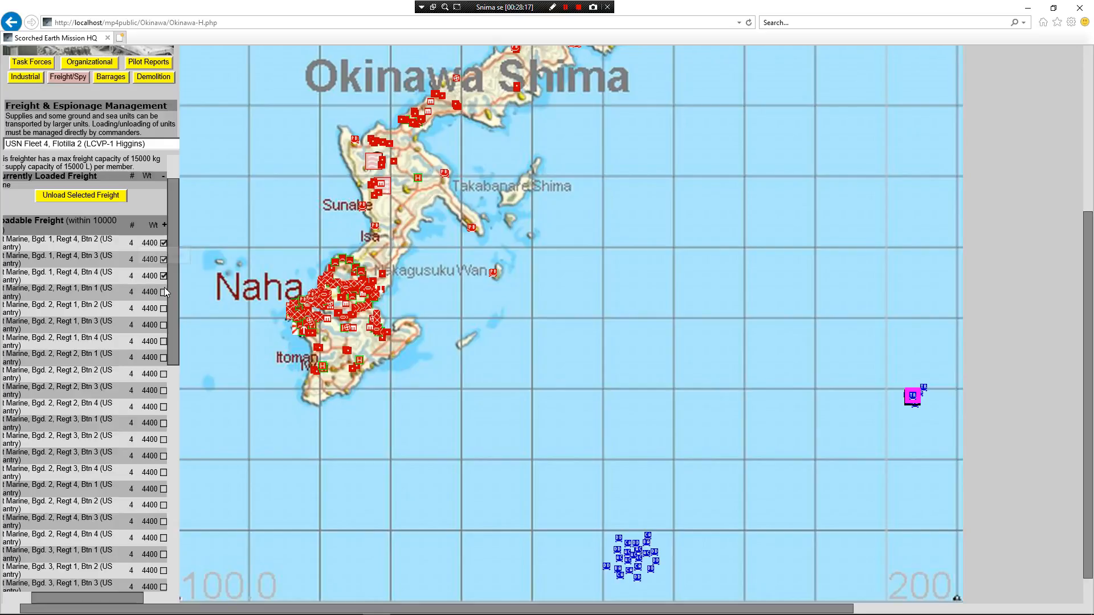
pyautogui.scroll(-7, 164, 383)
pyautogui.click(80, 487)
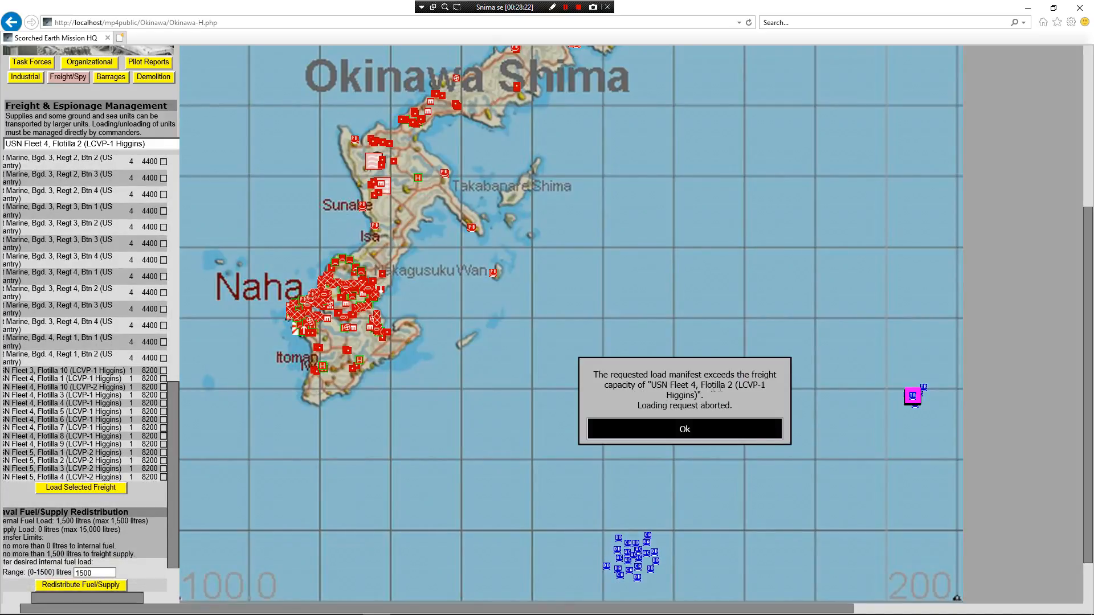
pyautogui.click(695, 427)
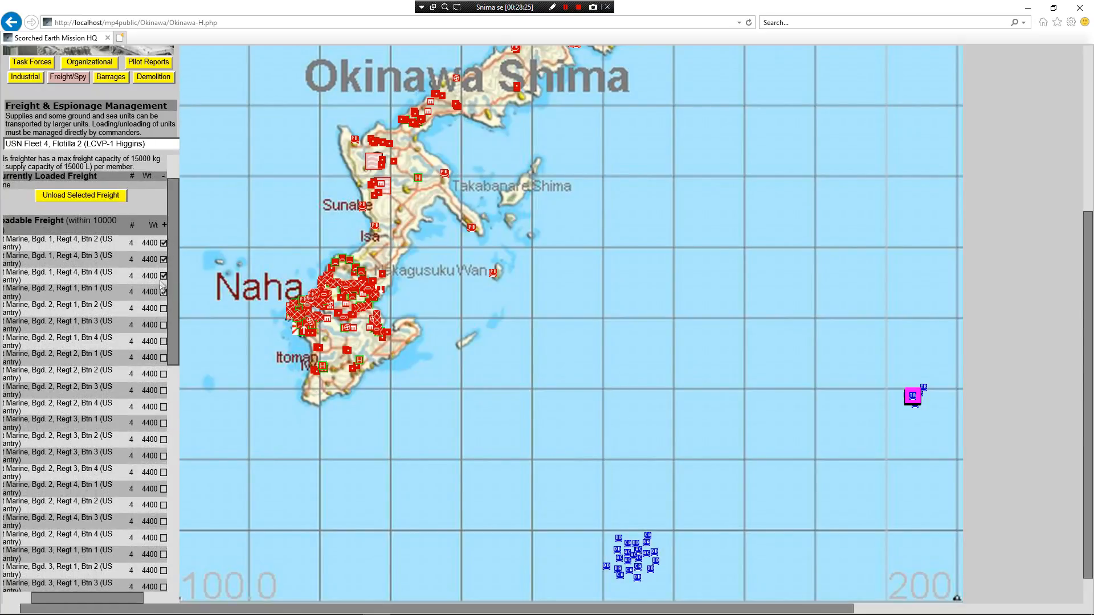
pyautogui.scroll(-1, 194, 297)
pyautogui.scroll(-6, 86, 399)
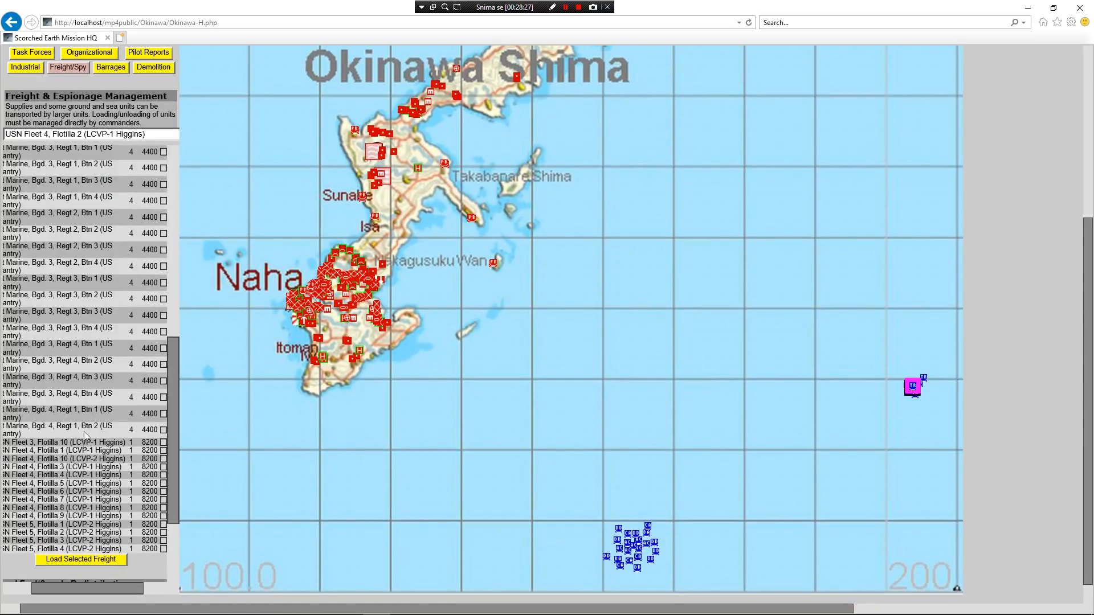
pyautogui.click(81, 560)
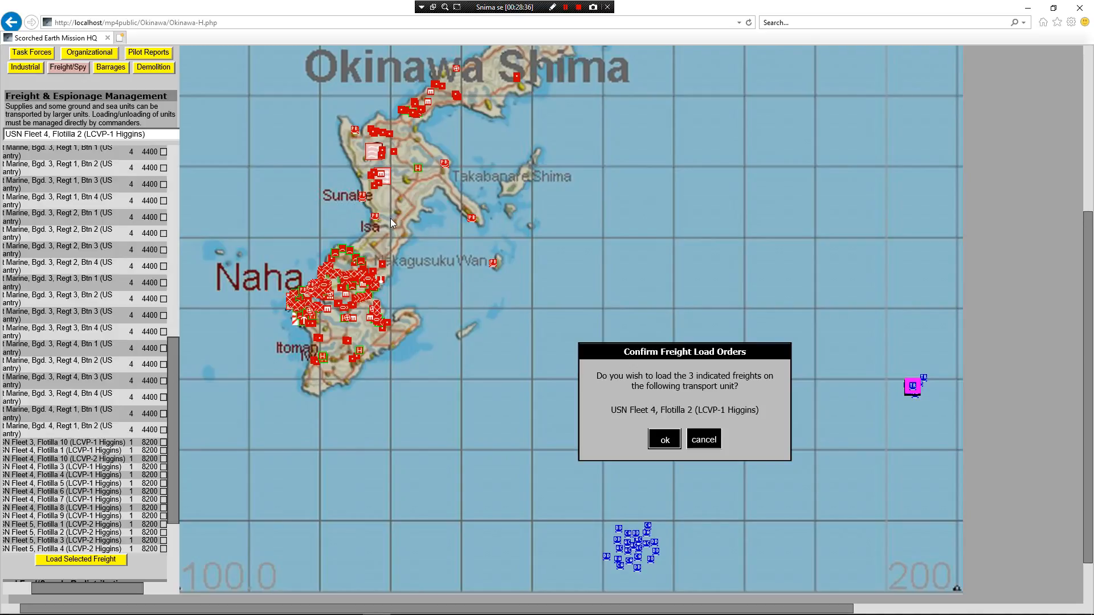
pyautogui.press('Return')
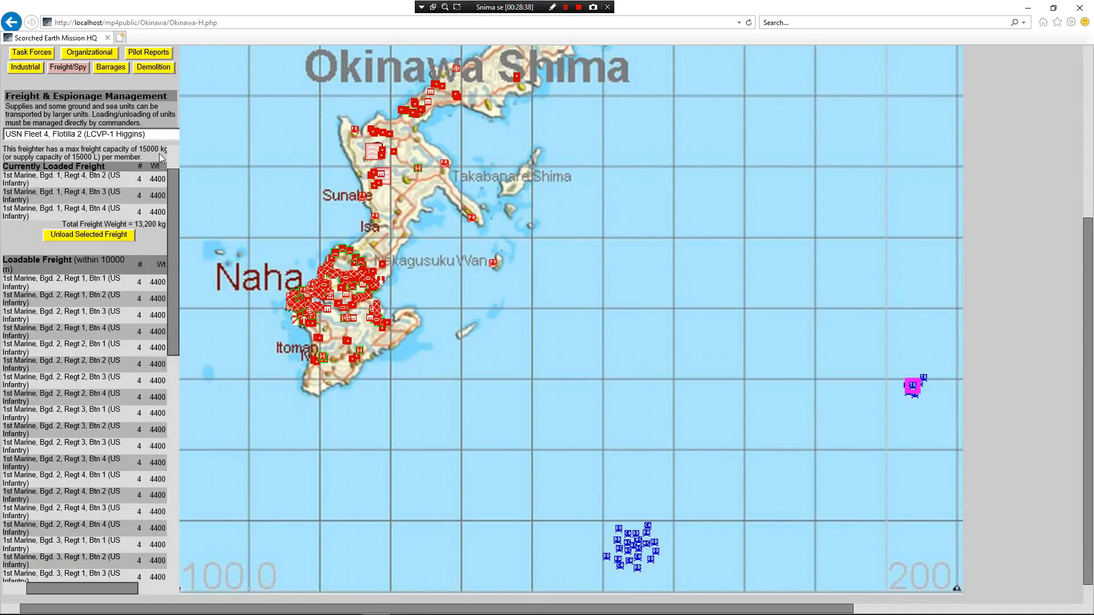
pyautogui.click(149, 136)
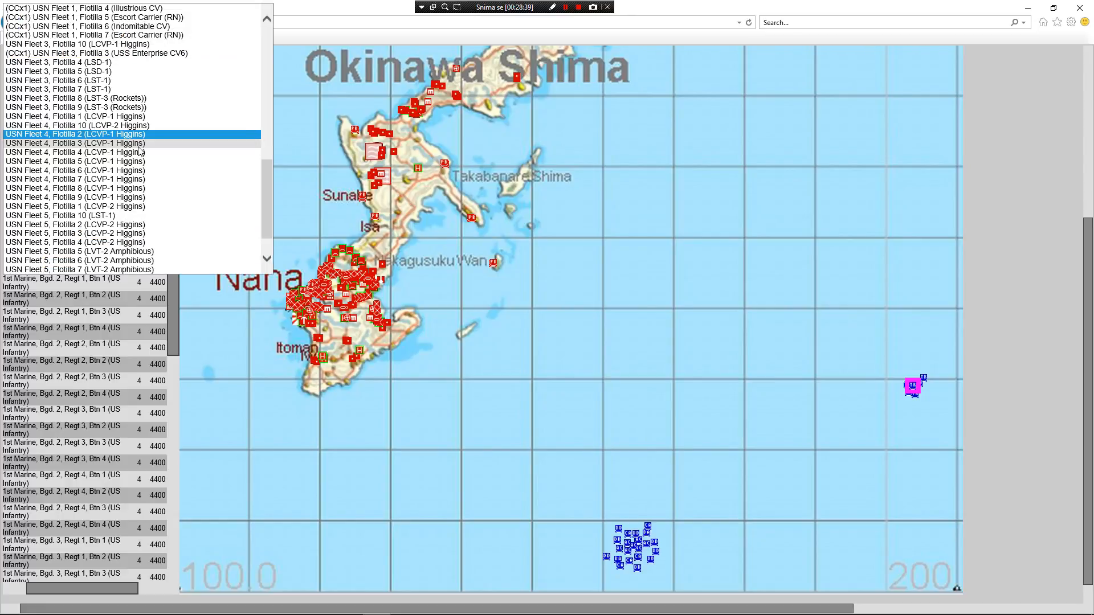
# - Load three 1st Marine battalions onto Fleet 4, Flotilla 3, bringing it to 13,200 kg
pyautogui.click(139, 145)
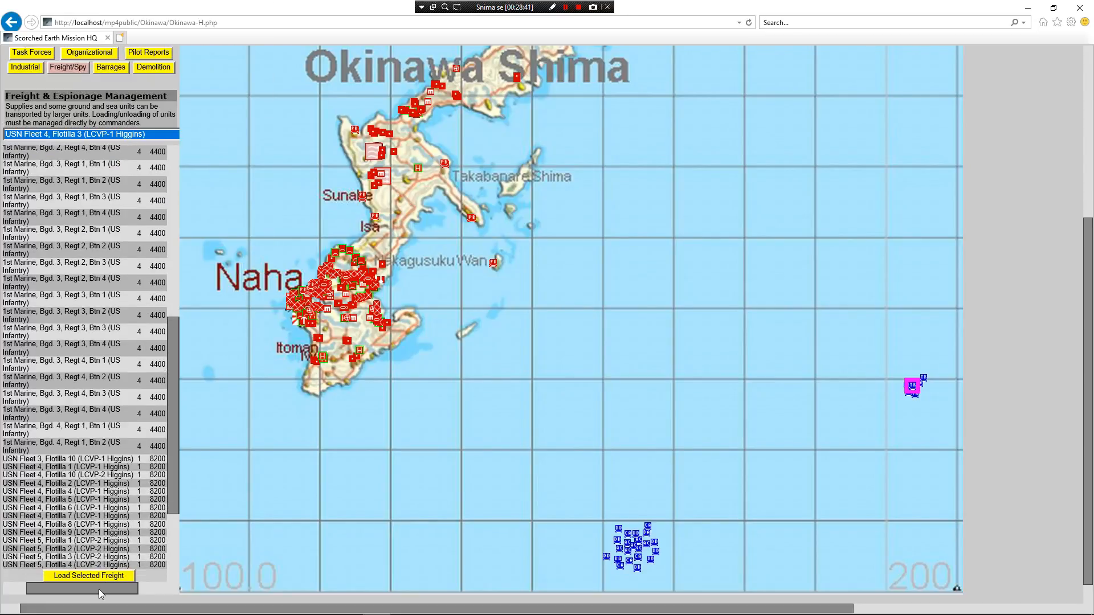
pyautogui.moveTo(101, 595); pyautogui.dragTo(106, 595)
pyautogui.click(164, 152)
pyautogui.click(163, 168)
pyautogui.click(164, 184)
pyautogui.click(116, 576)
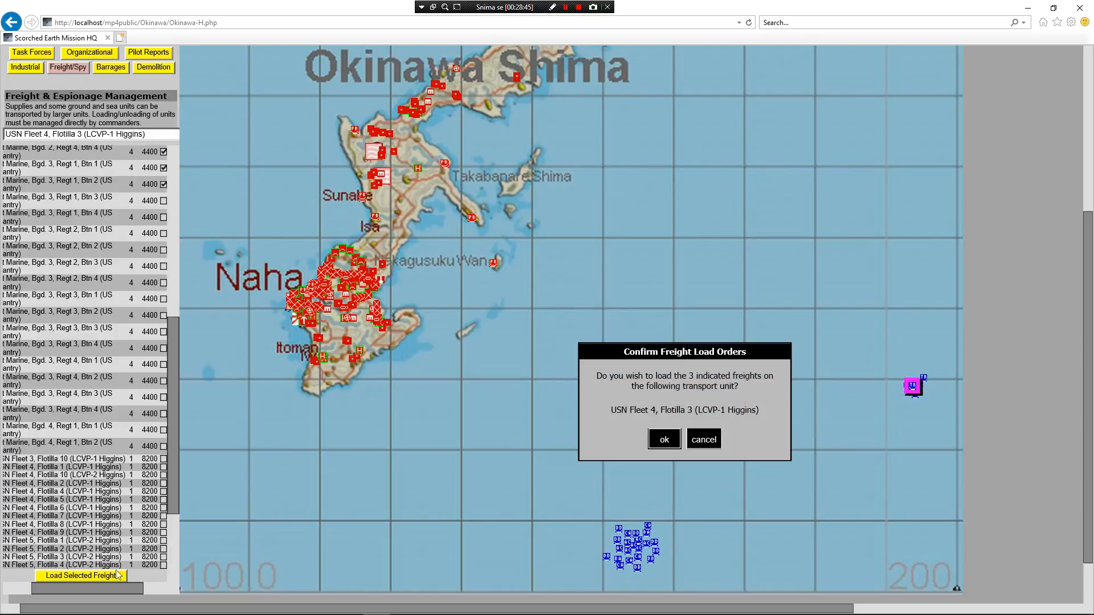
pyautogui.click(669, 438)
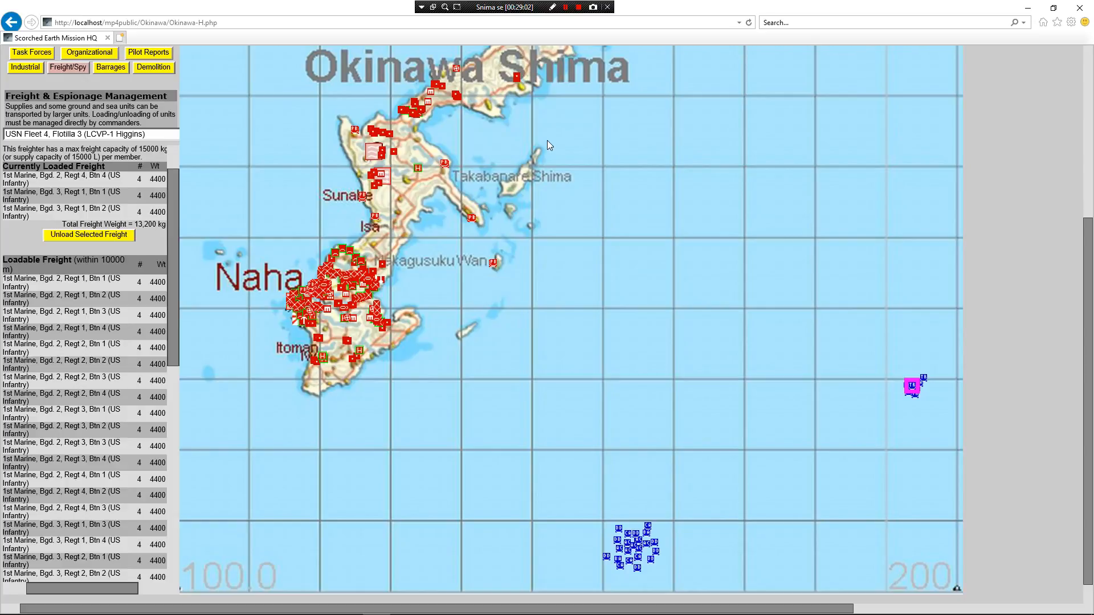
# - Bring up the transport unit list again and scroll it up
pyautogui.click(565, 8)
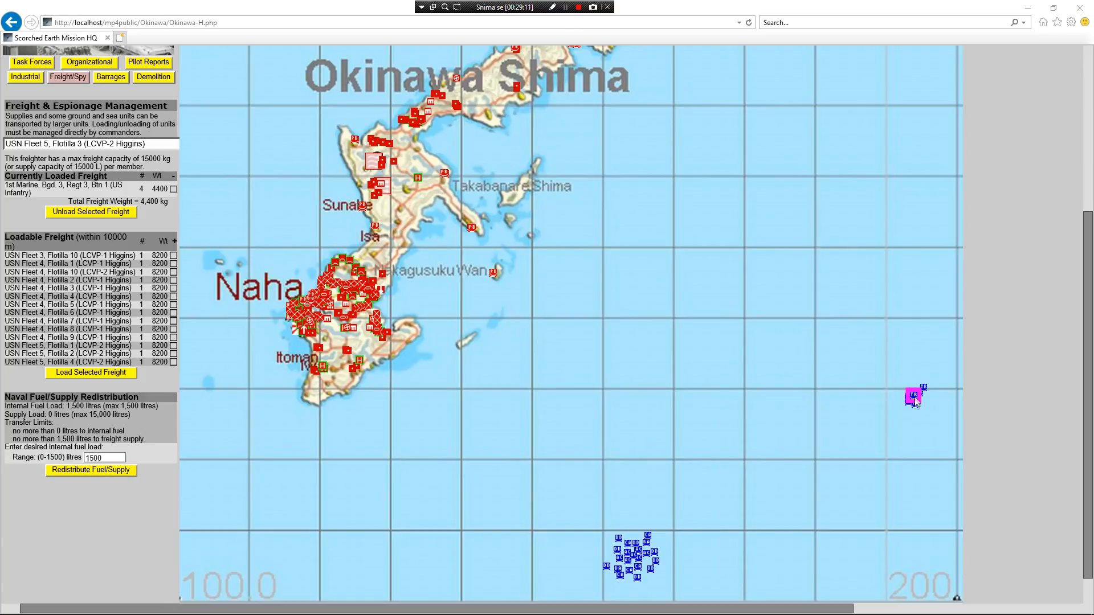
pyautogui.click(115, 145)
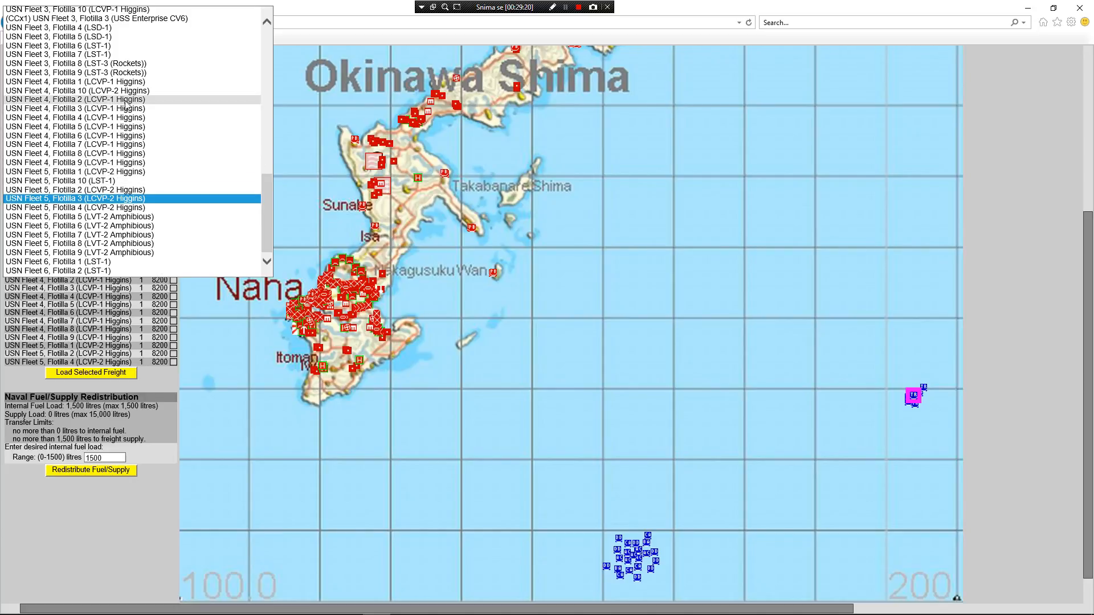
pyautogui.scroll(2, 126, 106)
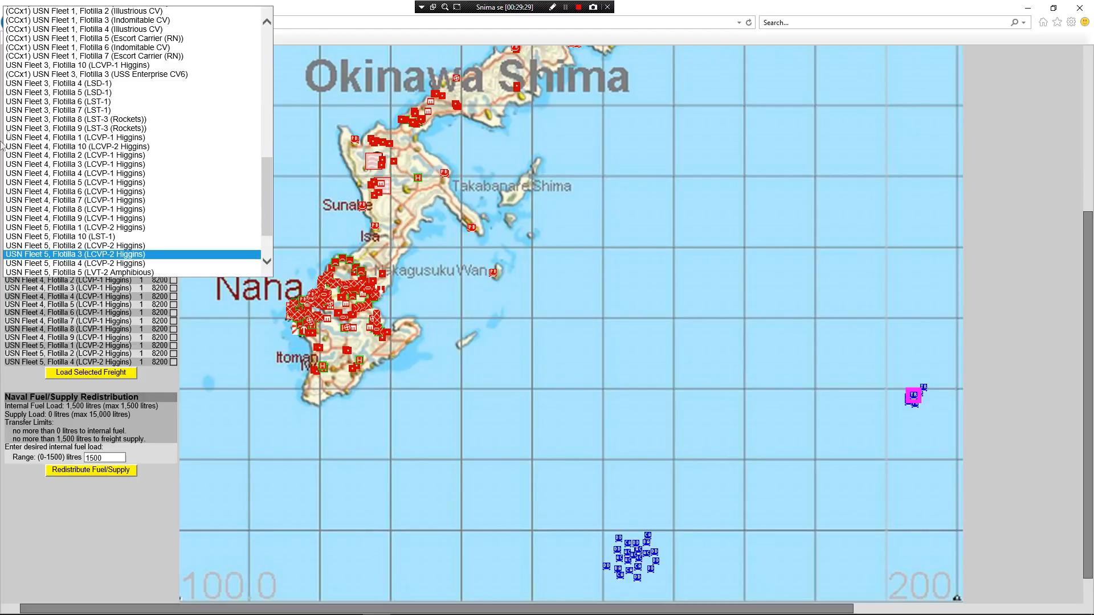
# - Select USN Fleet 3, Flotilla 4 (LSD-1) and review its loadable Higgins flotillas, including Flotilla 2's 8200 kg
pyautogui.click(94, 83)
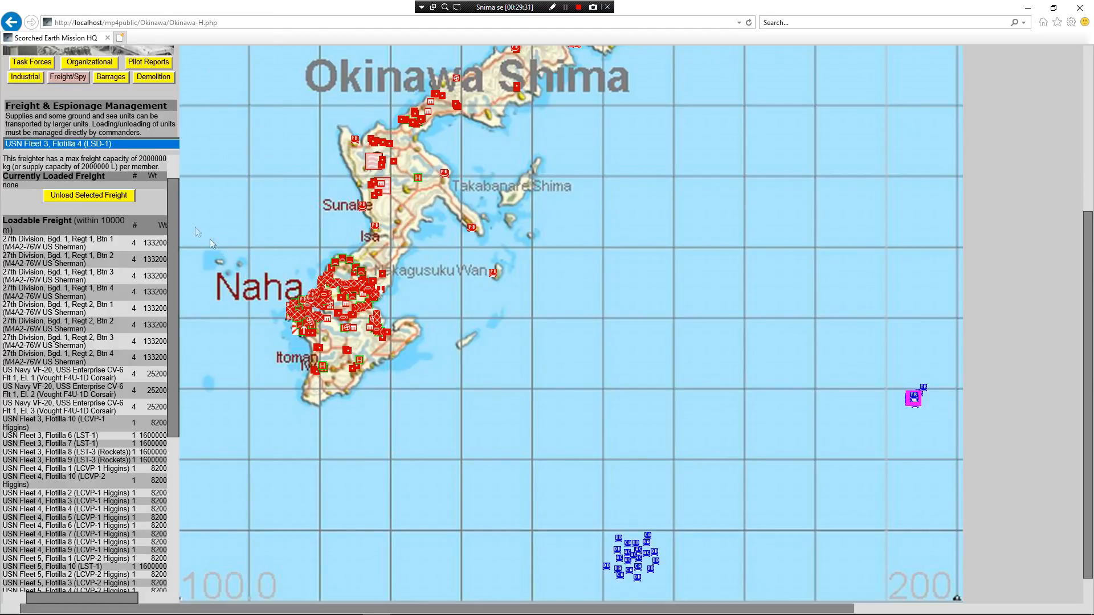
pyautogui.scroll(-1, 217, 250)
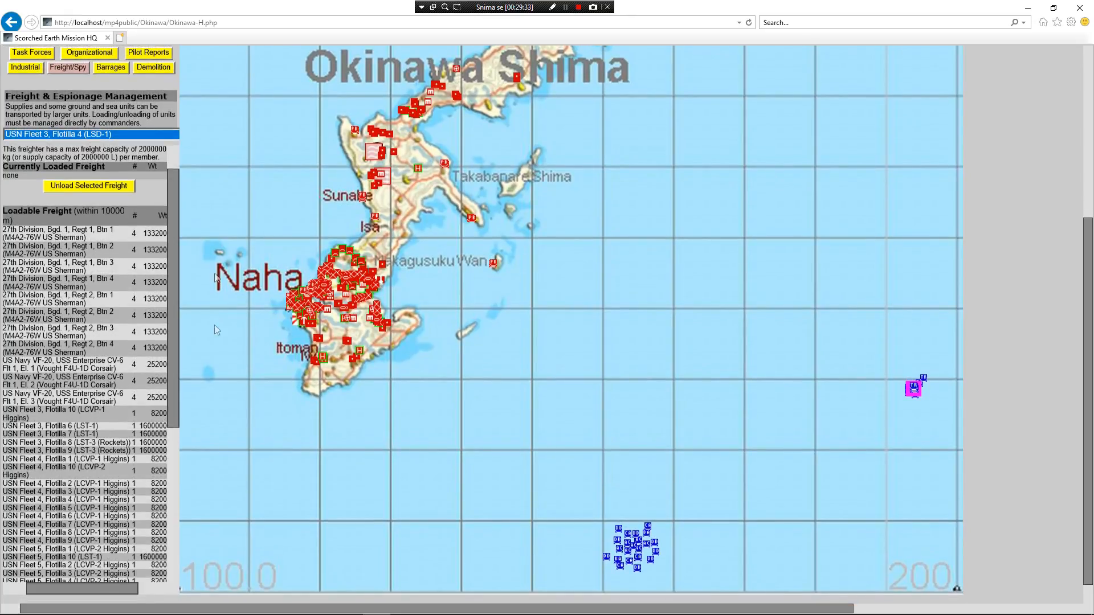
pyautogui.scroll(-3, 119, 574)
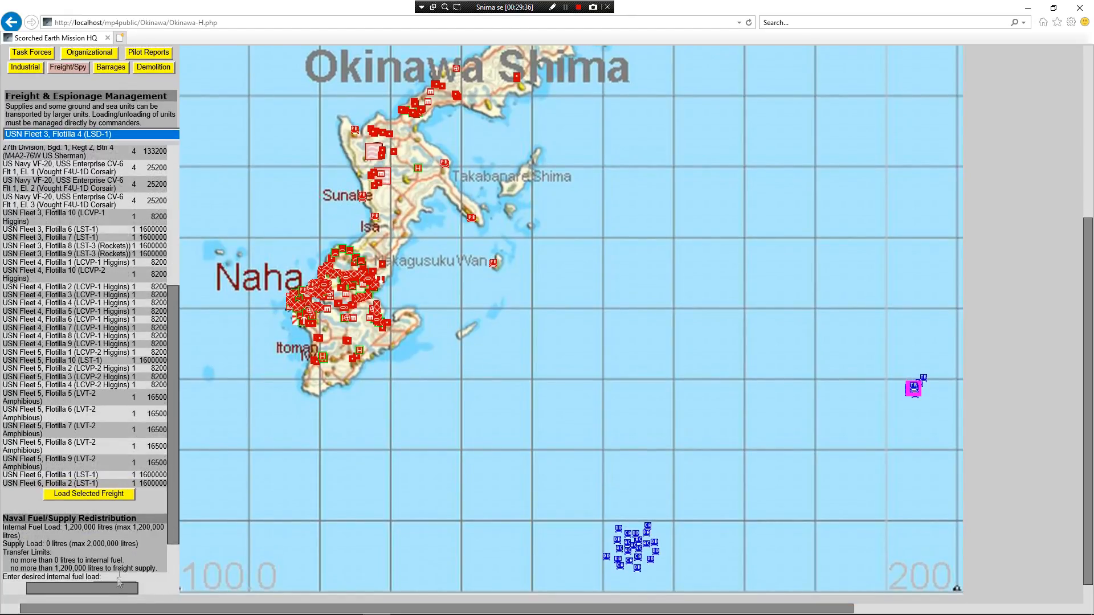
pyautogui.moveTo(103, 587); pyautogui.dragTo(126, 593)
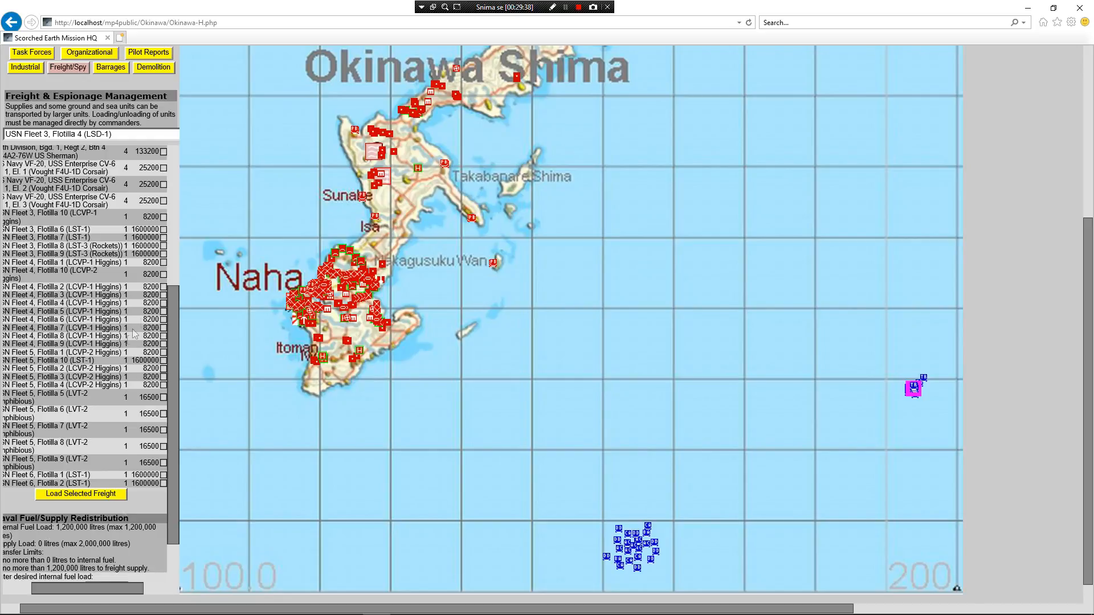
pyautogui.click(164, 288)
pyautogui.click(163, 287)
pyautogui.click(913, 390)
pyautogui.moveTo(142, 288); pyautogui.dragTo(161, 293)
# - Load Fleet 4 Flotillas 2–5 Higgins and Fleet 5 Flotillas 5–6 LVT-2 onto the LSD, totalling 65,800 kg
pyautogui.click(163, 287)
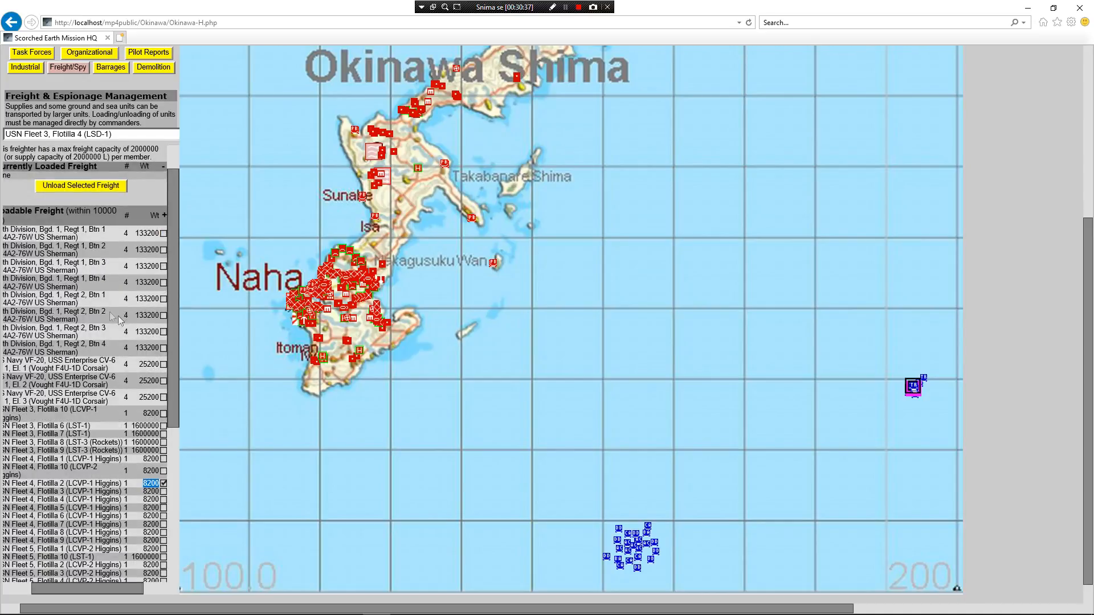
pyautogui.scroll(3, 104, 298)
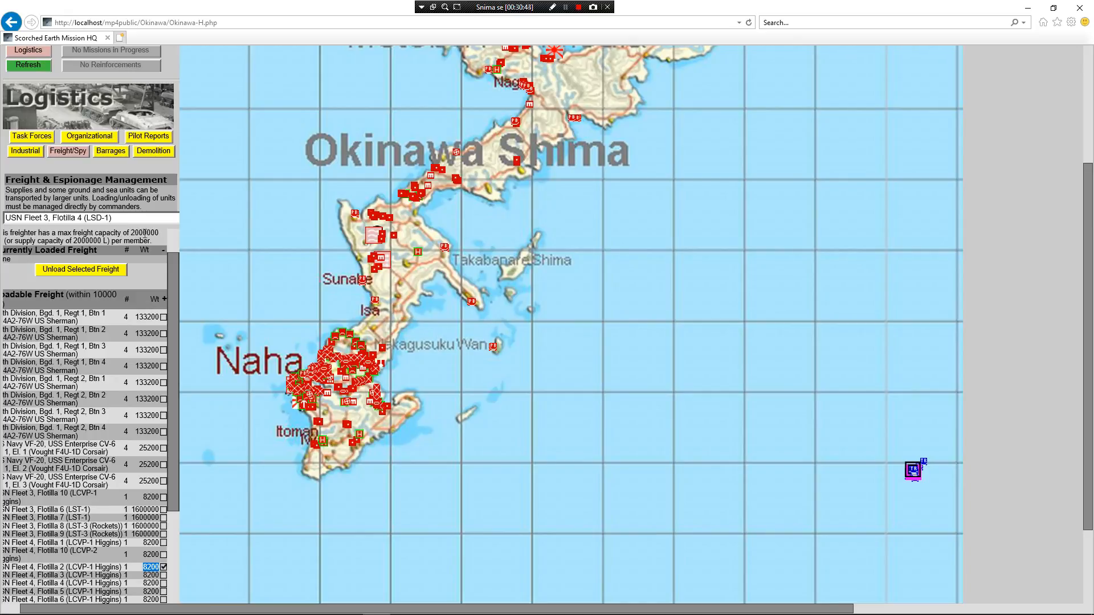
pyautogui.scroll(-4, 153, 280)
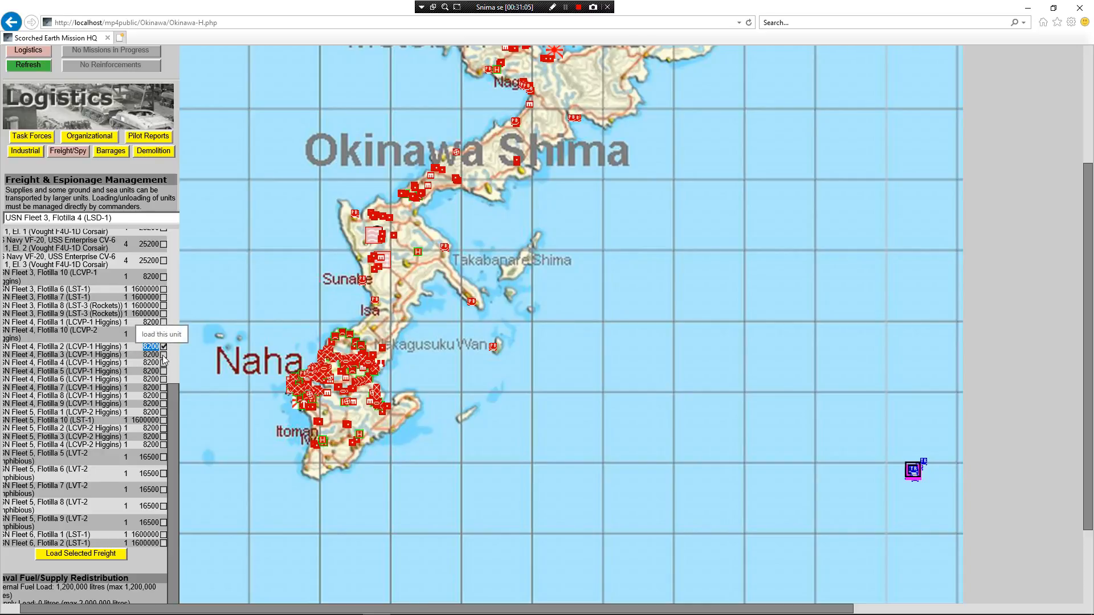
pyautogui.click(164, 356)
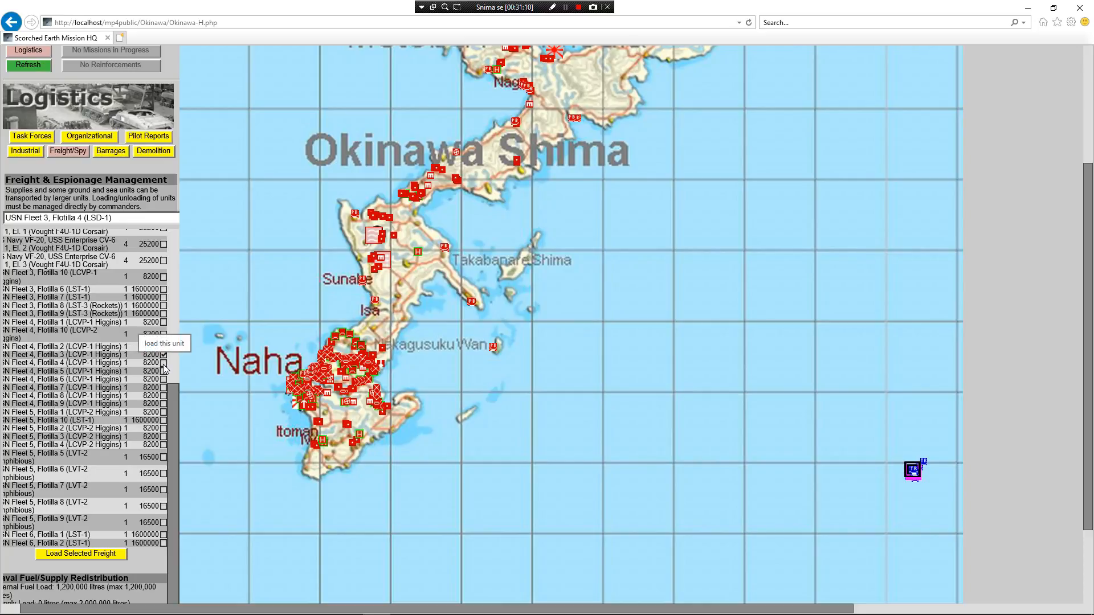
pyautogui.click(164, 363)
pyautogui.click(164, 371)
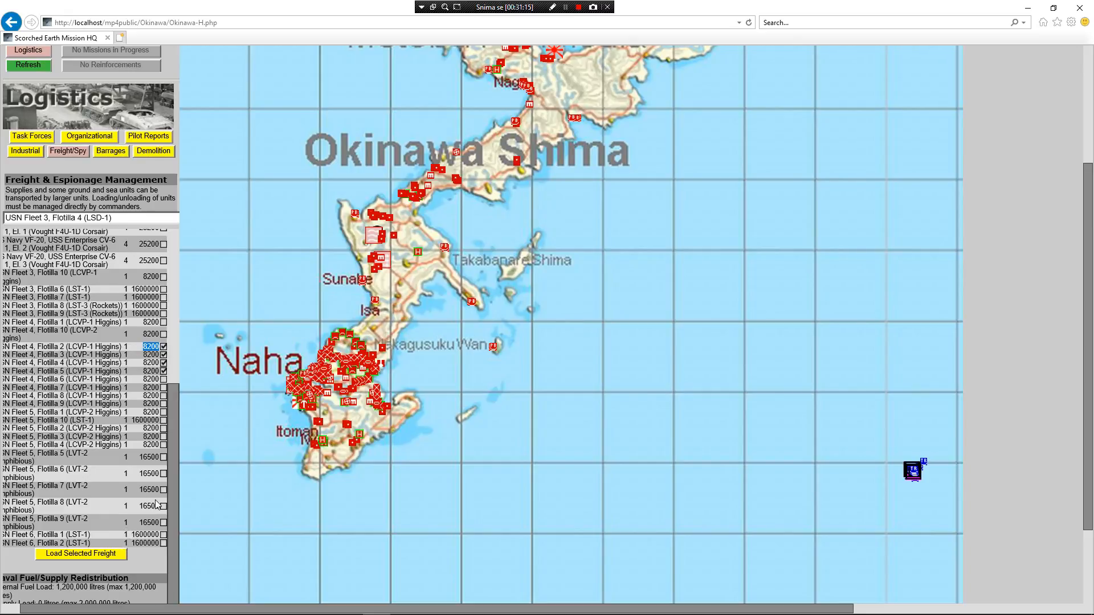
pyautogui.click(164, 457)
pyautogui.click(164, 473)
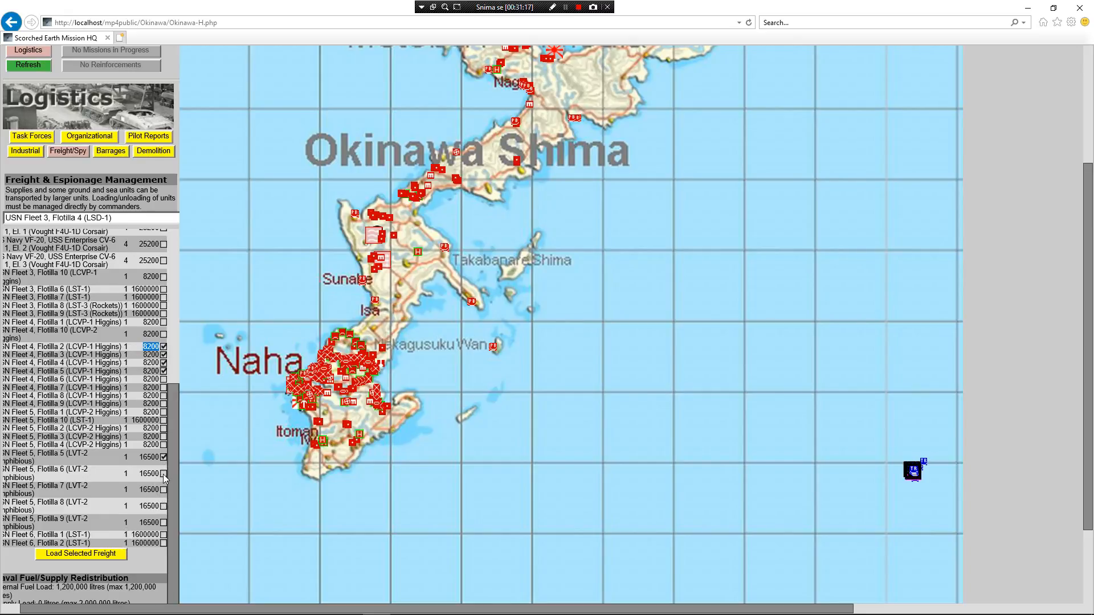
pyautogui.click(83, 554)
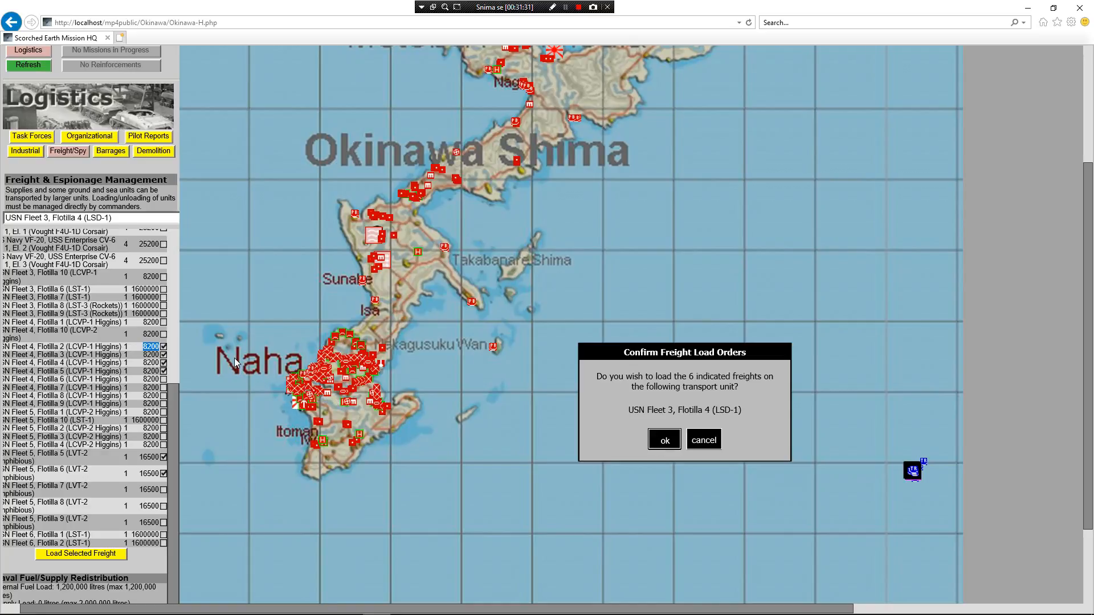
pyautogui.press('Return')
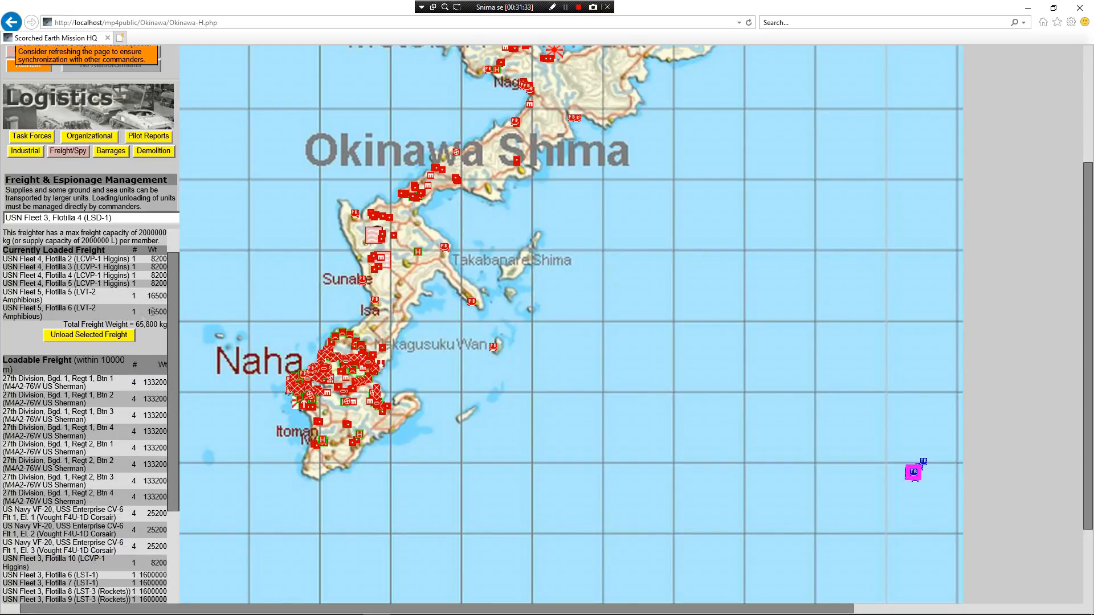
# - Choose USN Fleet 3, Flotilla 5 (LSD-1) as the transport
pyautogui.click(115, 218)
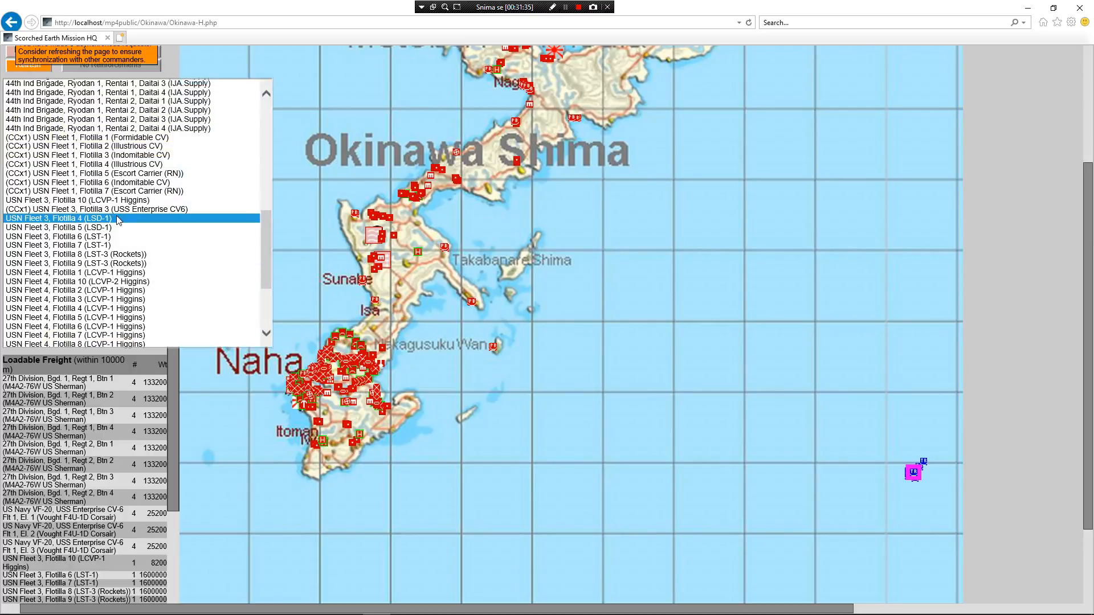
pyautogui.click(106, 228)
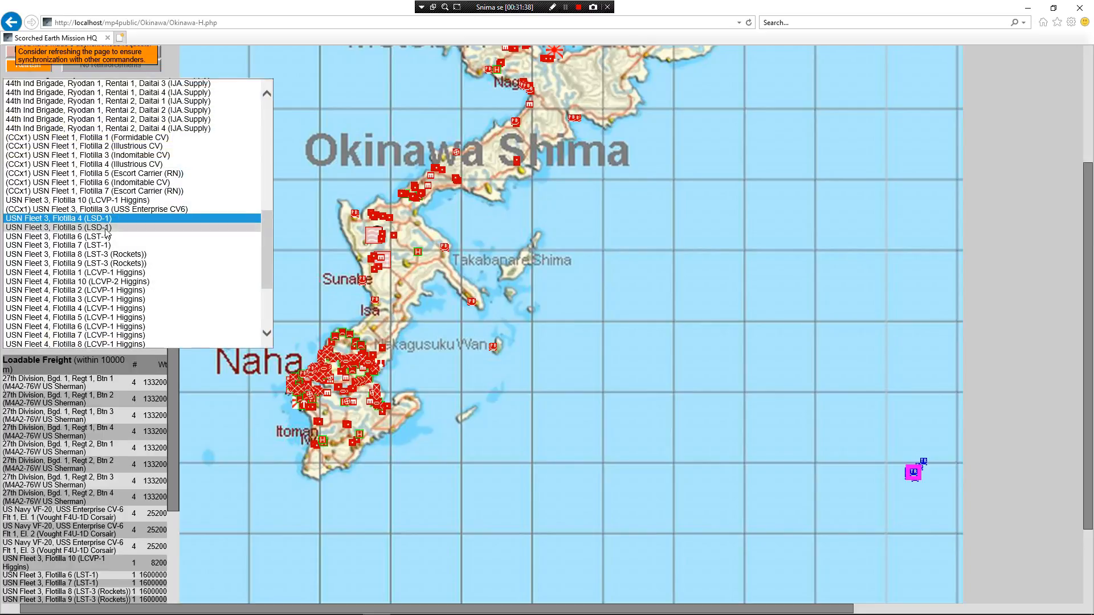
pyautogui.scroll(-2, 183, 372)
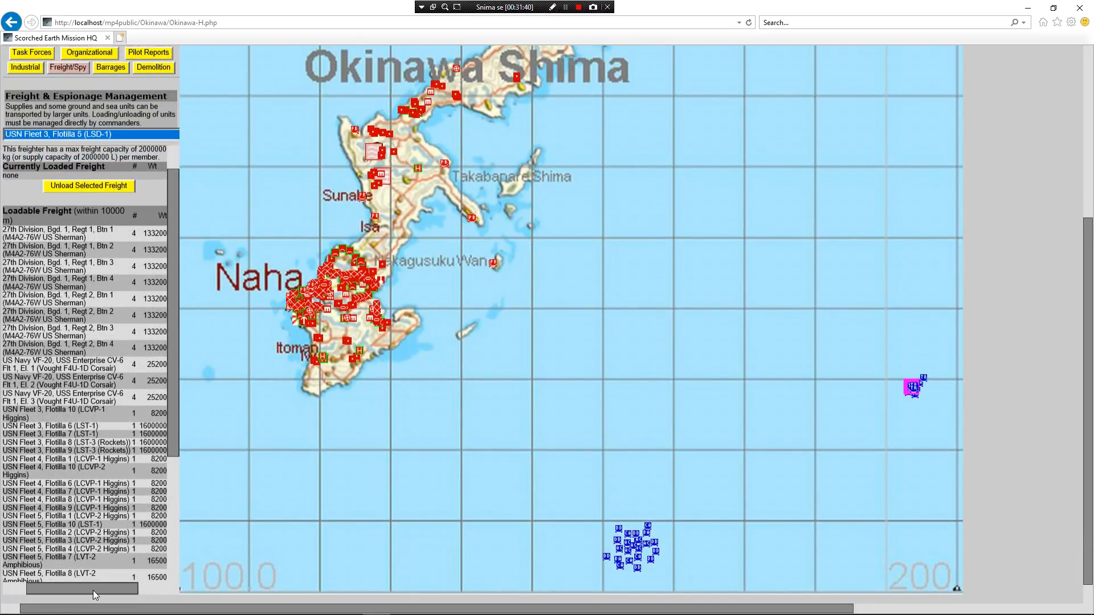
pyautogui.moveTo(94, 590); pyautogui.dragTo(122, 589)
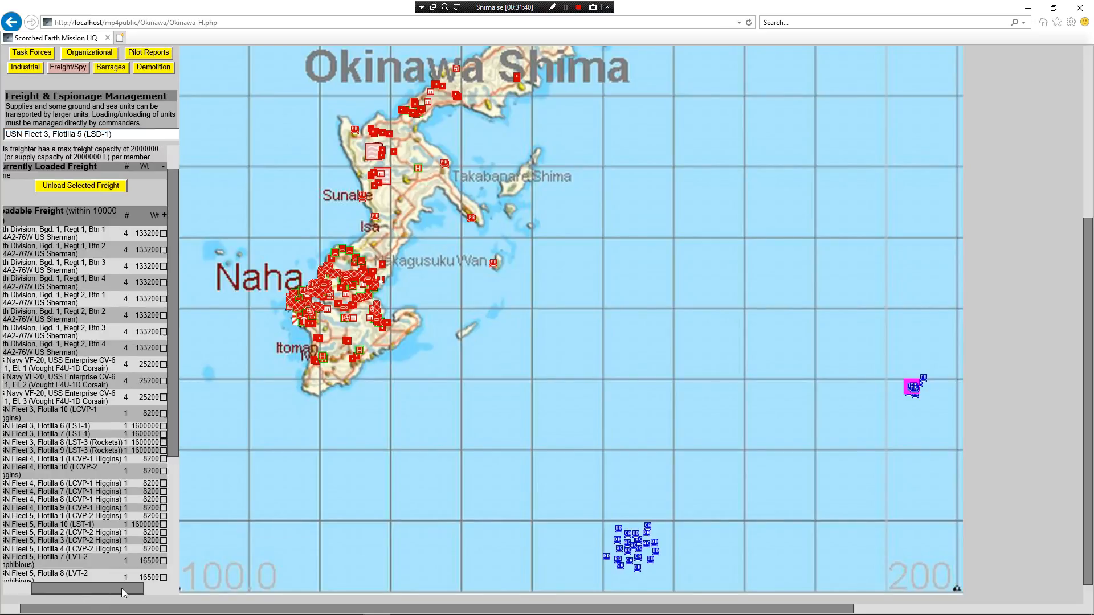
# - Load Fleet 4 Flotillas 6–9 Higgins and three LVT-2 flotillas onto it, totalling 82,300 kg
pyautogui.click(164, 484)
pyautogui.click(163, 491)
pyautogui.click(164, 500)
pyautogui.click(163, 508)
pyautogui.scroll(-3, 156, 549)
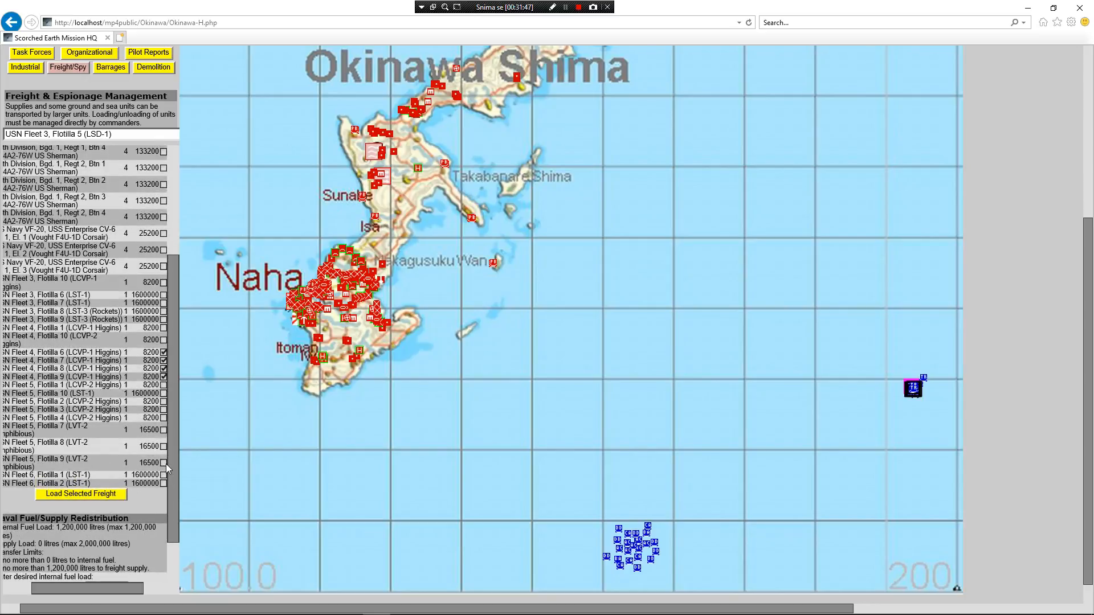
pyautogui.click(163, 447)
pyautogui.click(163, 429)
pyautogui.click(81, 494)
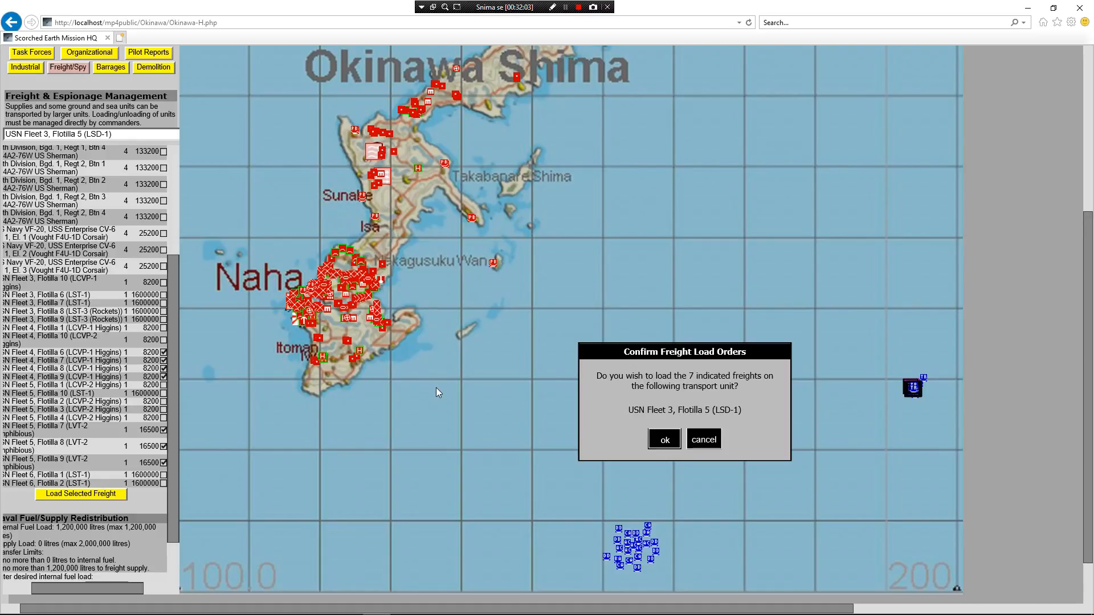
pyautogui.press('Return')
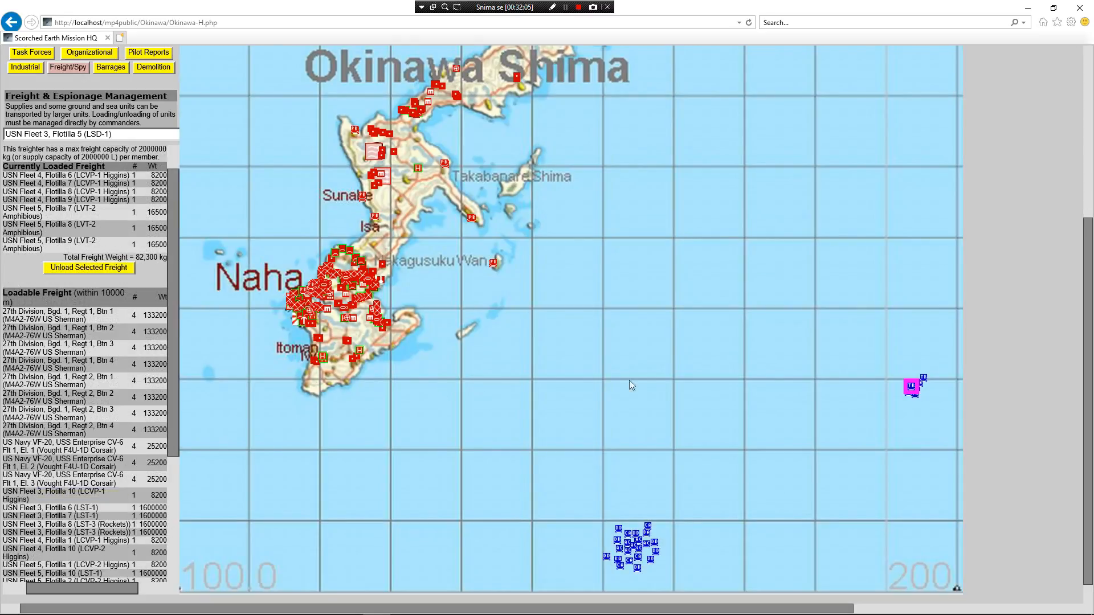
# - Select Flotilla 6 (LST-1) and load the Regt 1 Btn 1–3 Sherman battalions onto it
pyautogui.click(135, 136)
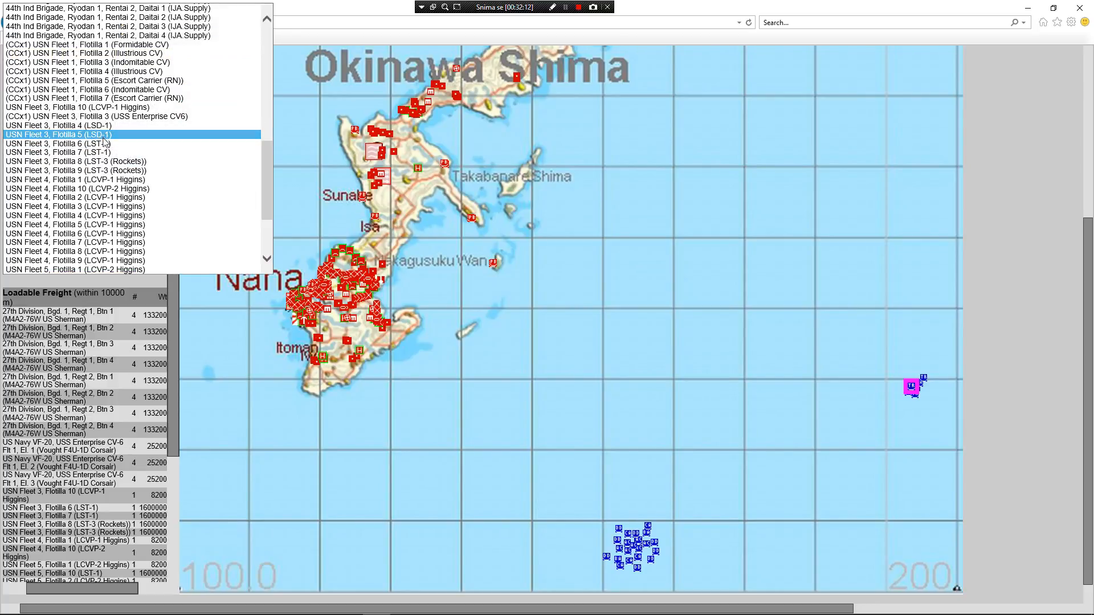
pyautogui.scroll(-4, 105, 142)
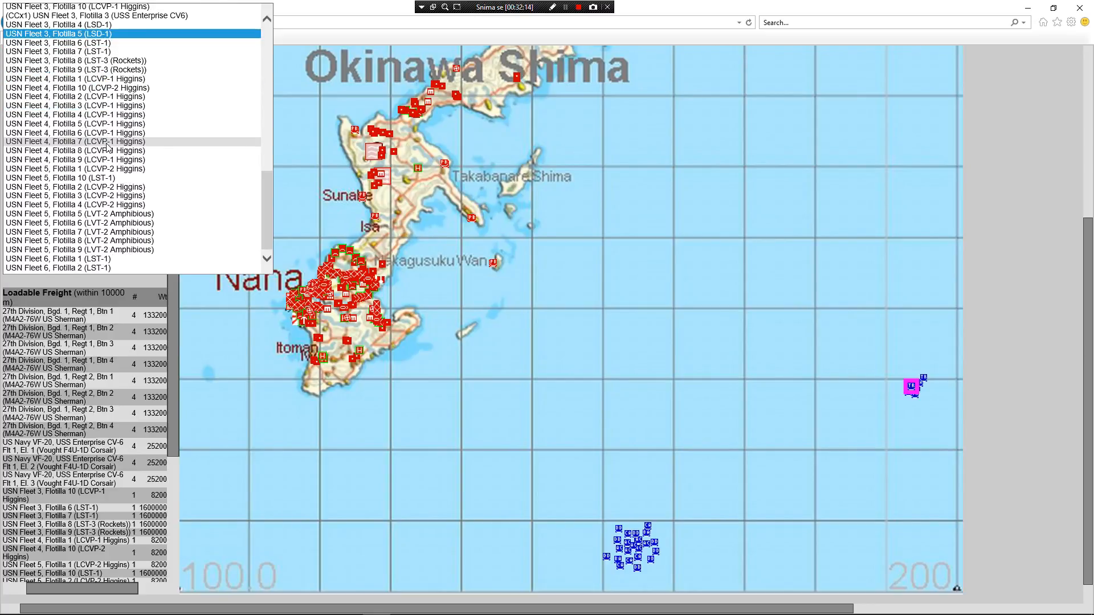
pyautogui.scroll(4, 108, 147)
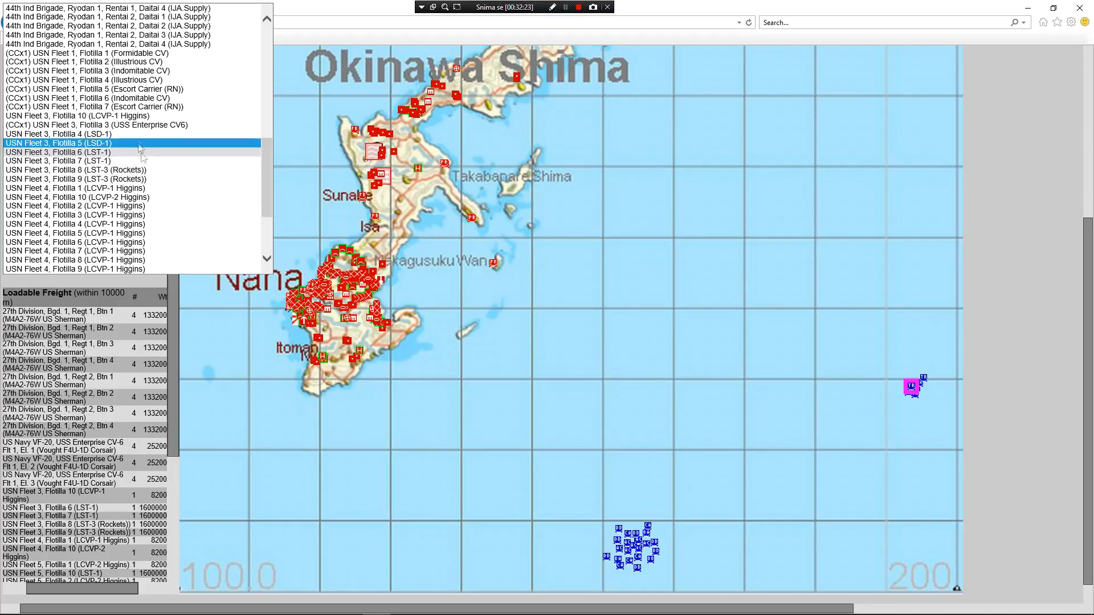
pyautogui.click(100, 152)
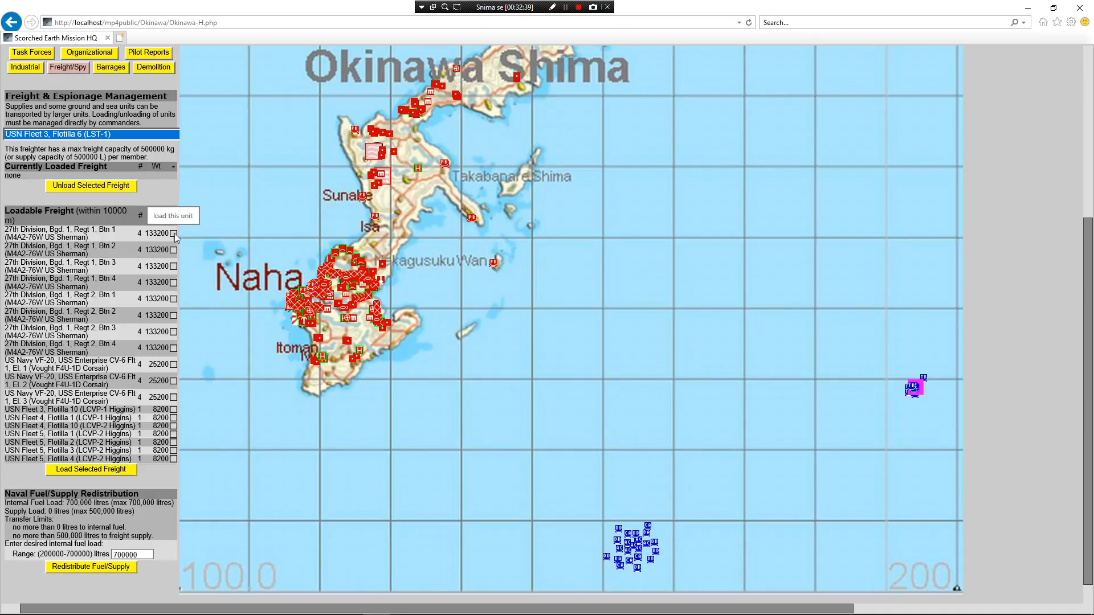
pyautogui.click(174, 234)
pyautogui.click(173, 250)
pyautogui.click(174, 267)
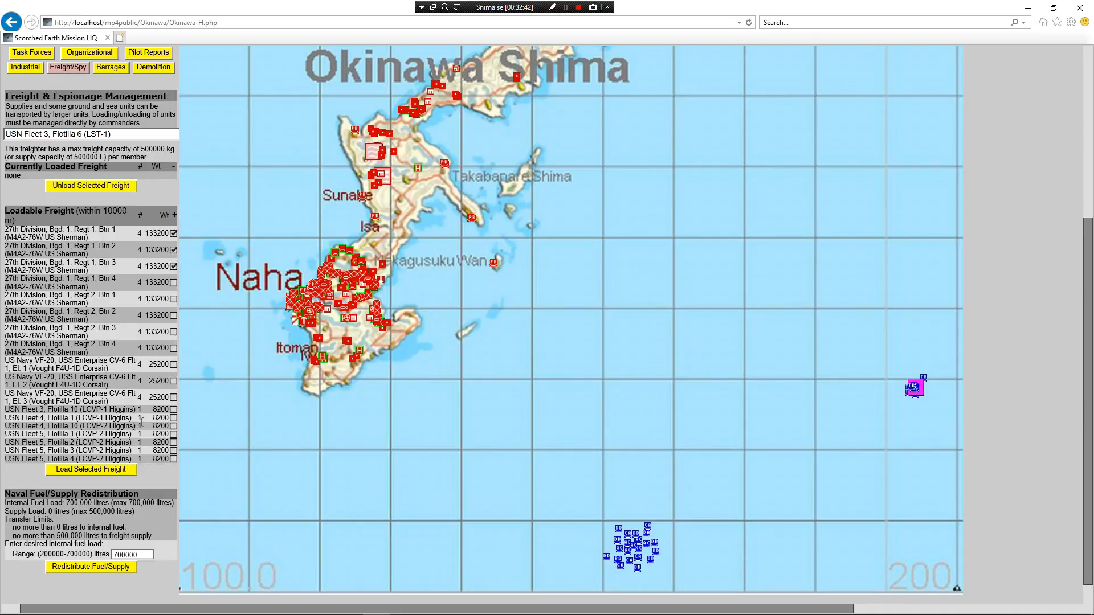
pyautogui.click(87, 469)
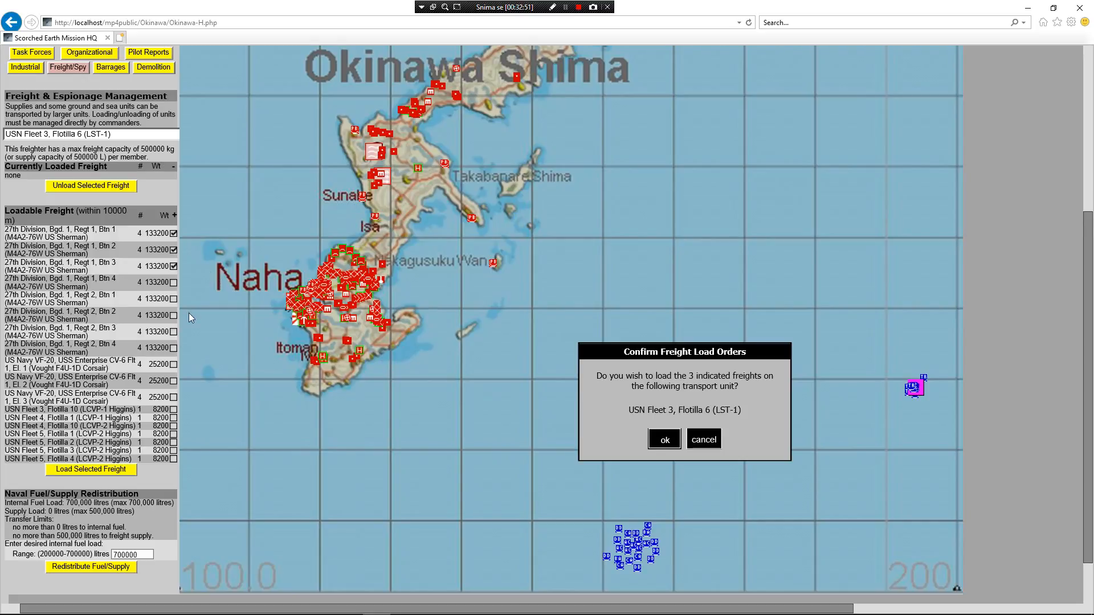
pyautogui.press('Return')
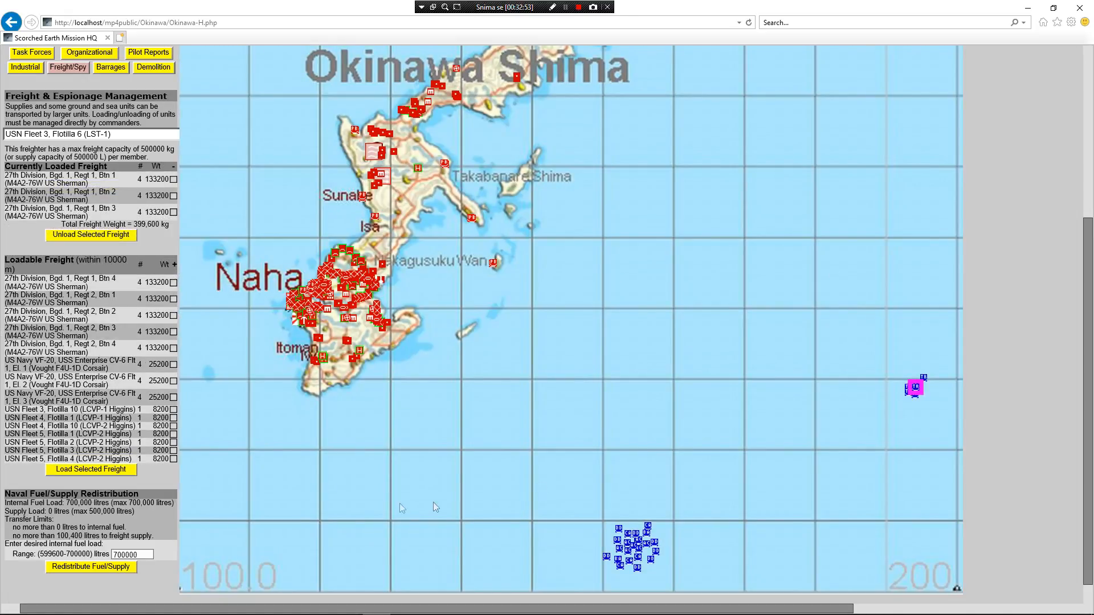
# - Load Fleet 4 Flotillas 1 and 10 and Fleet 5 Flotilla 1 Higgins, then select Flotilla 7 (LST-1)
pyautogui.click(173, 418)
pyautogui.click(173, 425)
pyautogui.click(173, 435)
pyautogui.click(94, 470)
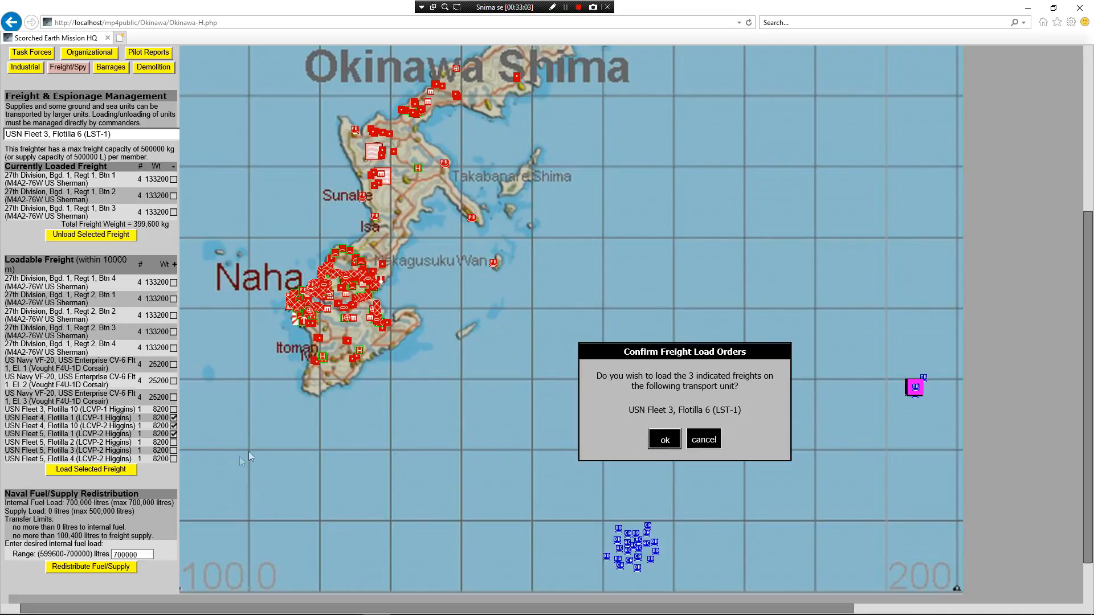
pyautogui.press('Return')
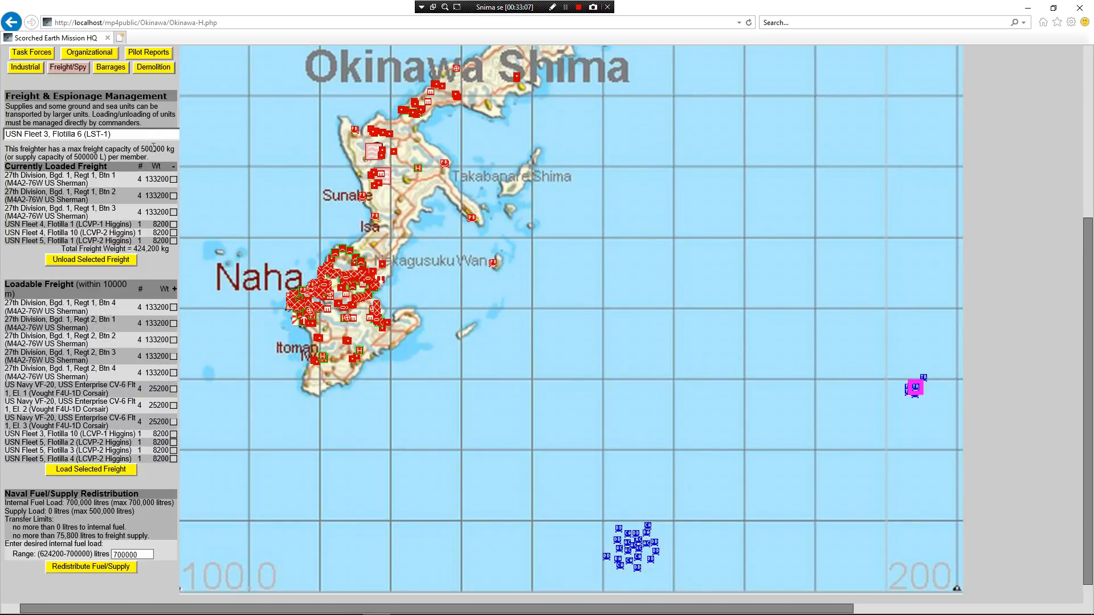
pyautogui.click(113, 135)
pyautogui.click(114, 143)
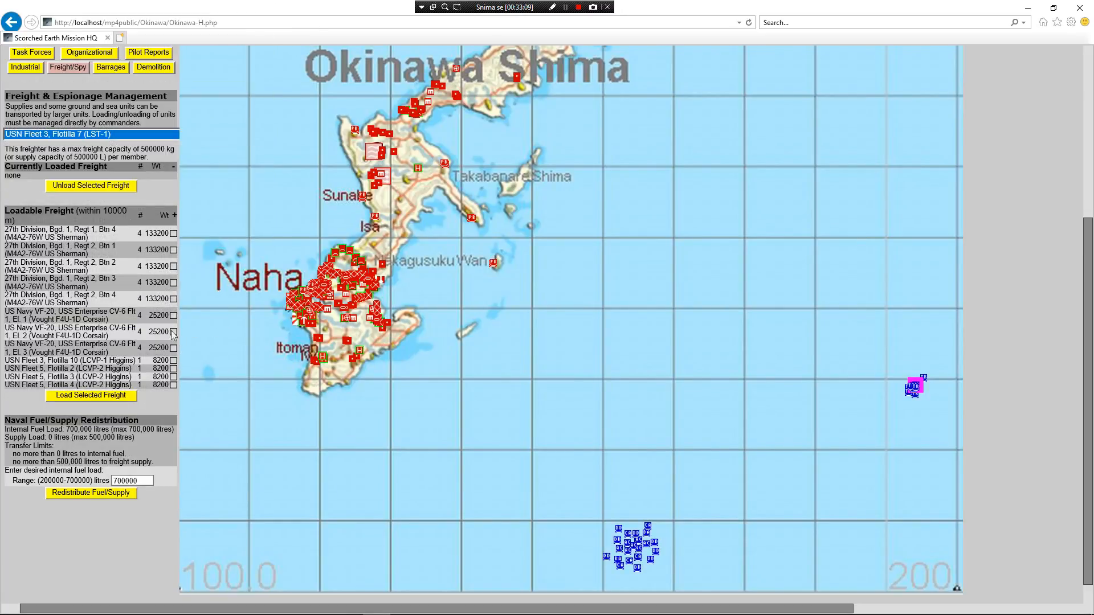
# - Load Shermans Regt 1 Btn 4, Regt 2 Btn 1–2 plus Fleet 3 Flotilla 10, Fleet 5 Flotillas 2–3 Higgins (424,200 kg)
pyautogui.click(173, 233)
pyautogui.click(173, 249)
pyautogui.click(173, 267)
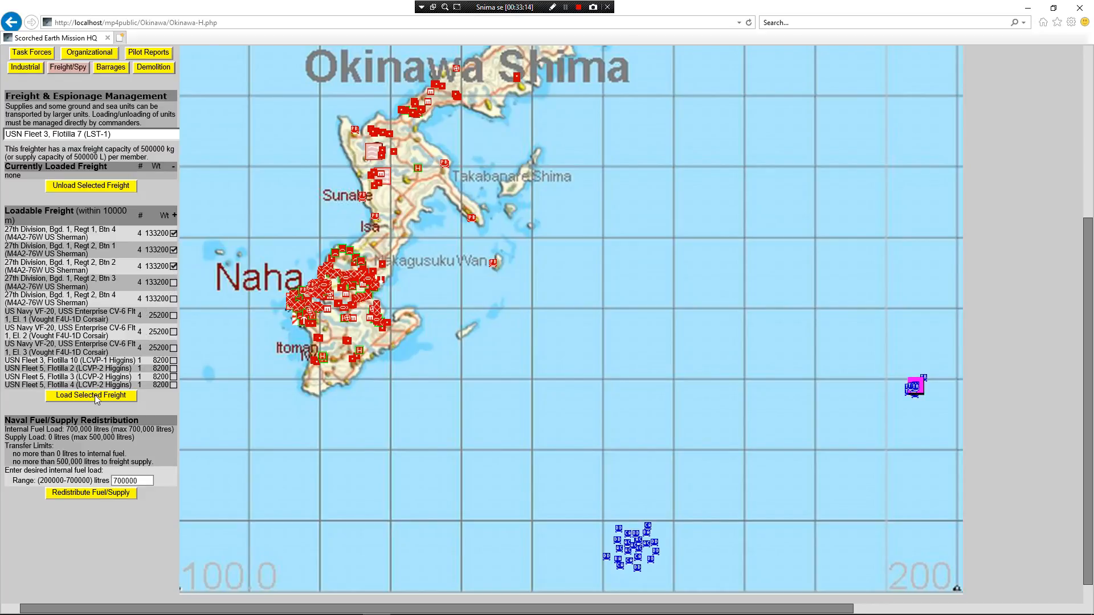
pyautogui.click(174, 360)
pyautogui.click(173, 368)
pyautogui.click(173, 376)
pyautogui.click(74, 399)
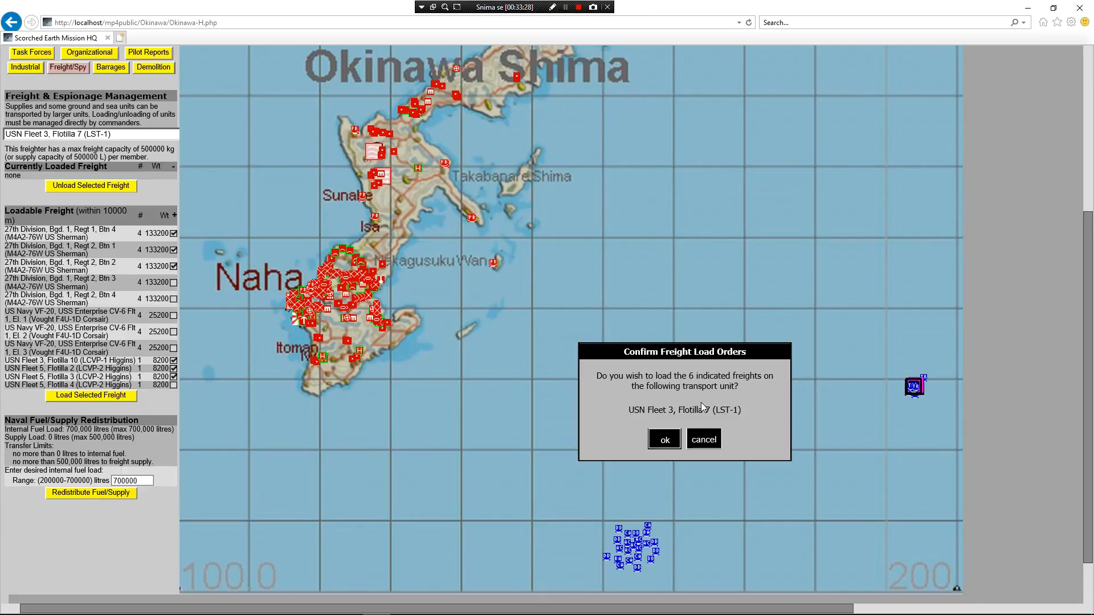
pyautogui.press('Return')
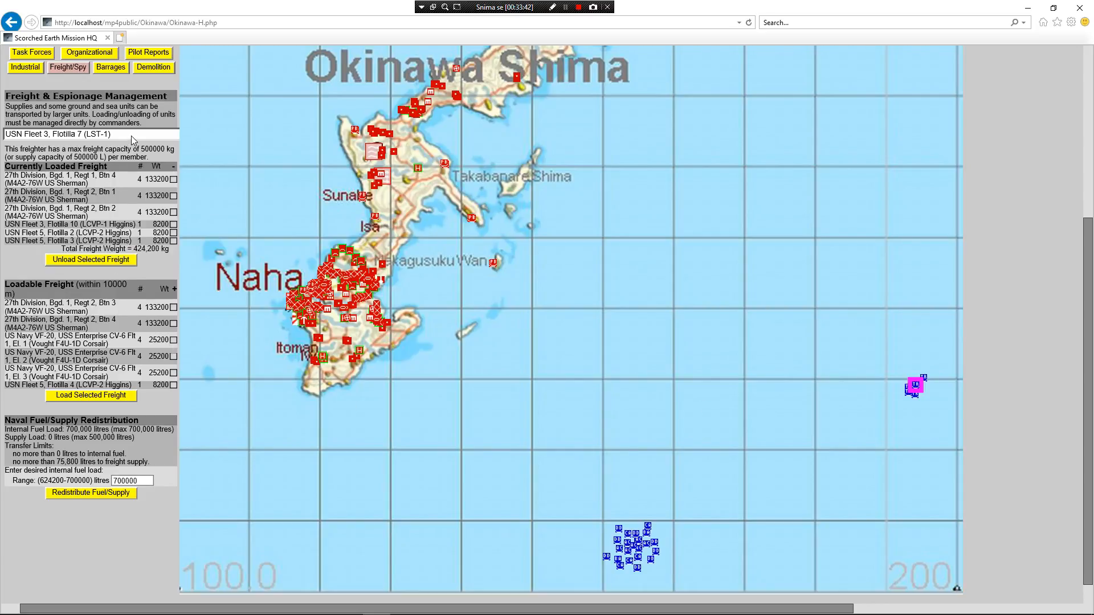
pyautogui.click(107, 136)
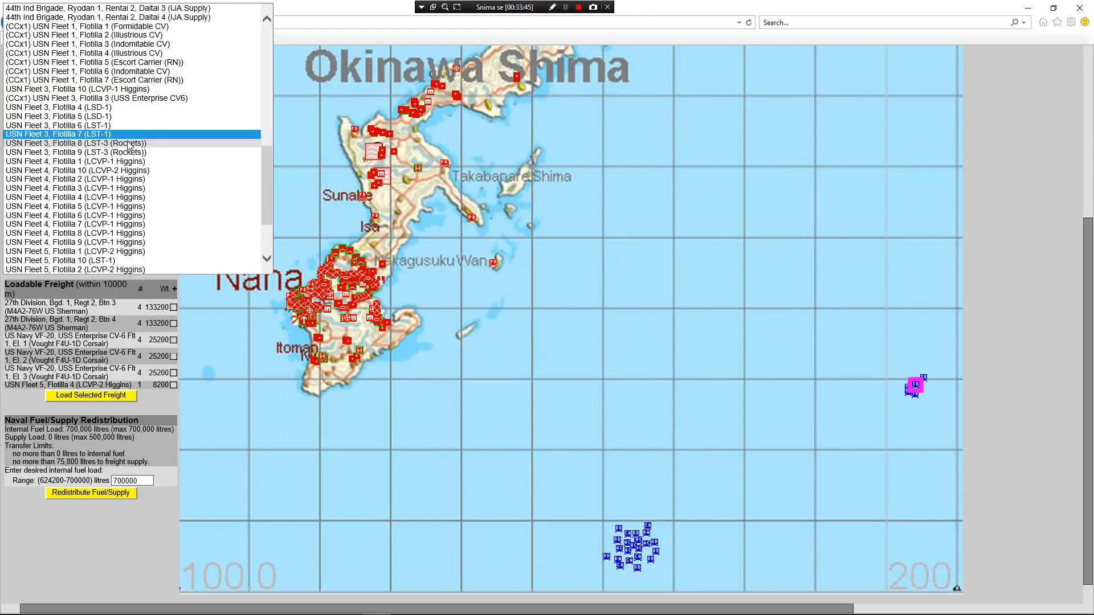
# - Load Sherman Regt 2 Btn 3–4 and Fleet 5 Flotilla 4 Higgins onto Flotilla 8 (LST-3 (Rockets)), 274,600 kg
pyautogui.click(130, 143)
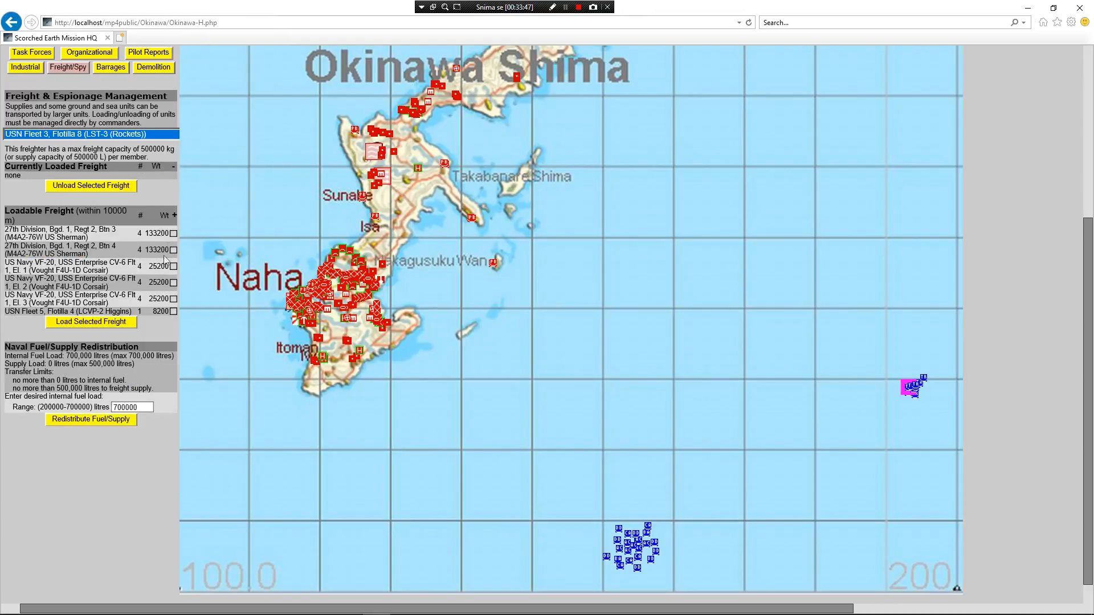
pyautogui.click(173, 234)
pyautogui.click(173, 250)
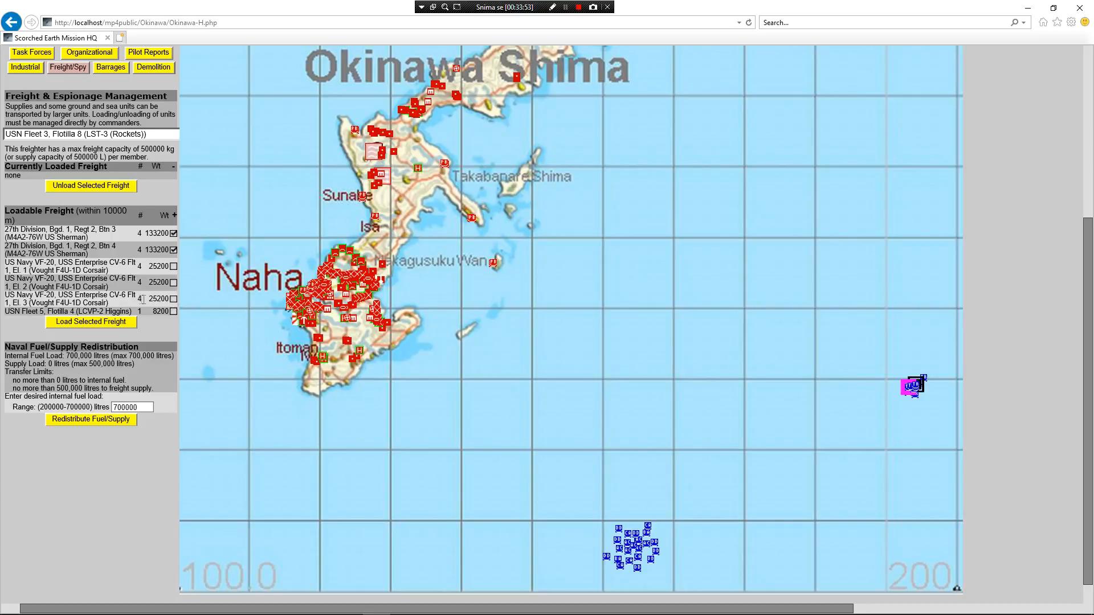
pyautogui.click(173, 311)
pyautogui.click(99, 323)
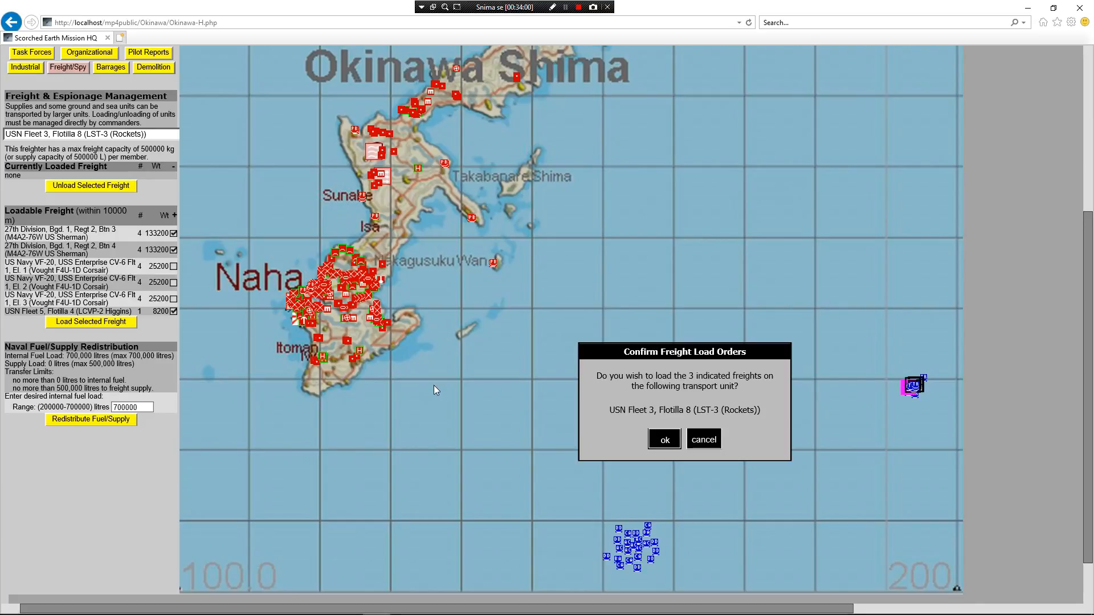
pyautogui.press('Return')
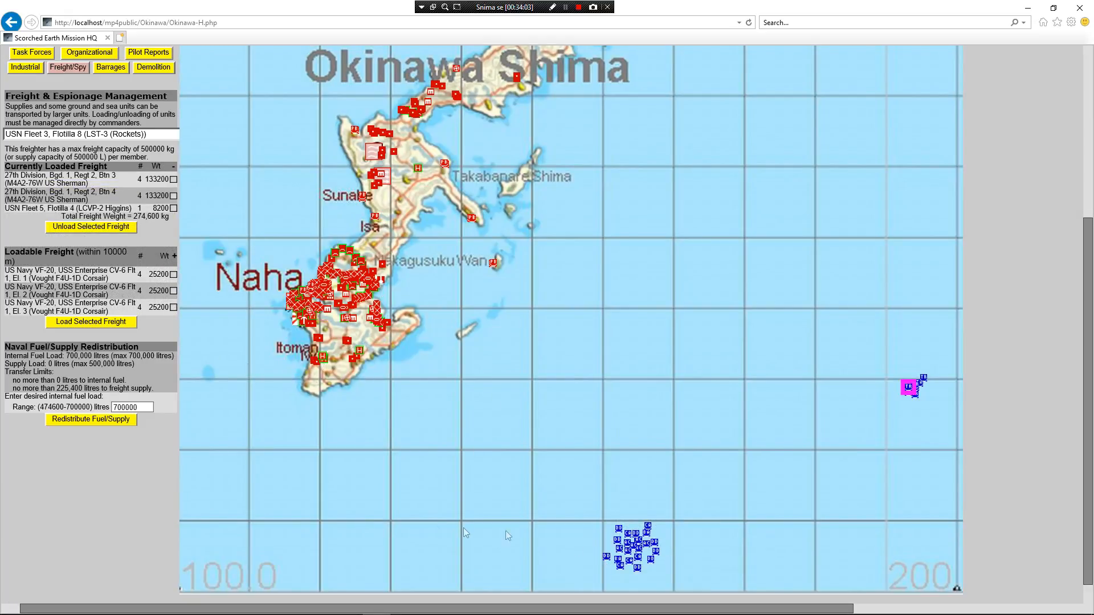
# - Inspect the Flotilla 7 and Flotilla 8 unit details on the map
pyautogui.click(920, 393)
pyautogui.click(923, 389)
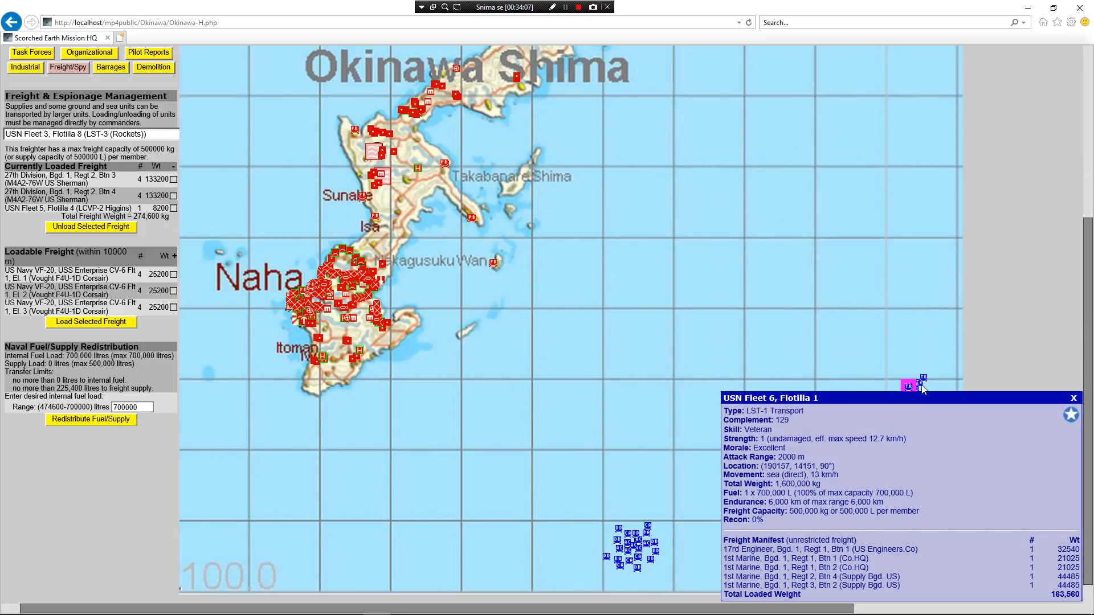
pyautogui.click(923, 389)
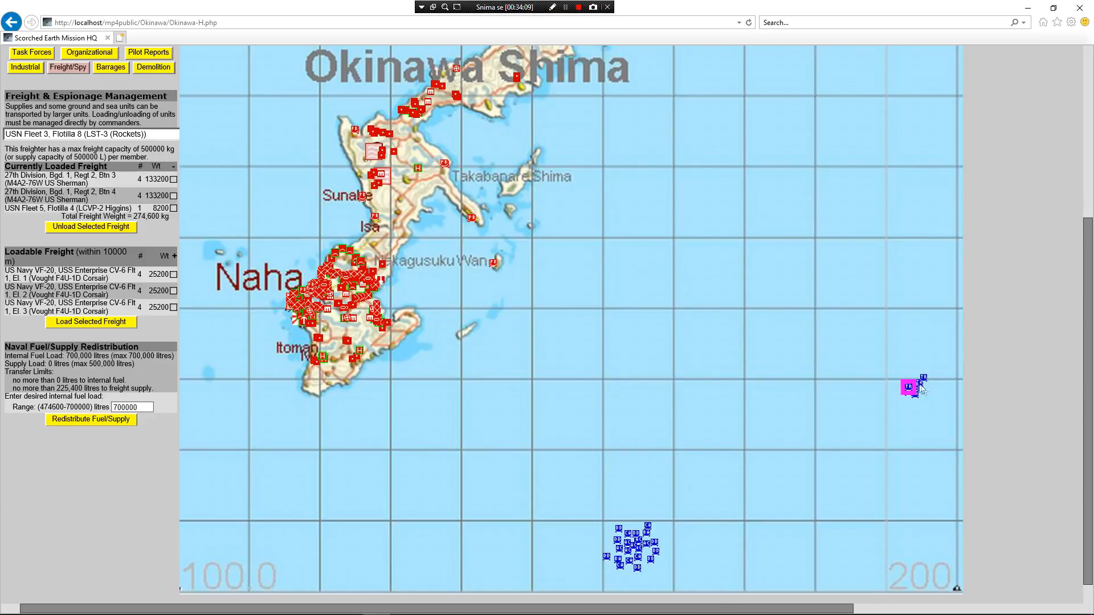
pyautogui.click(922, 389)
pyautogui.moveTo(922, 385)
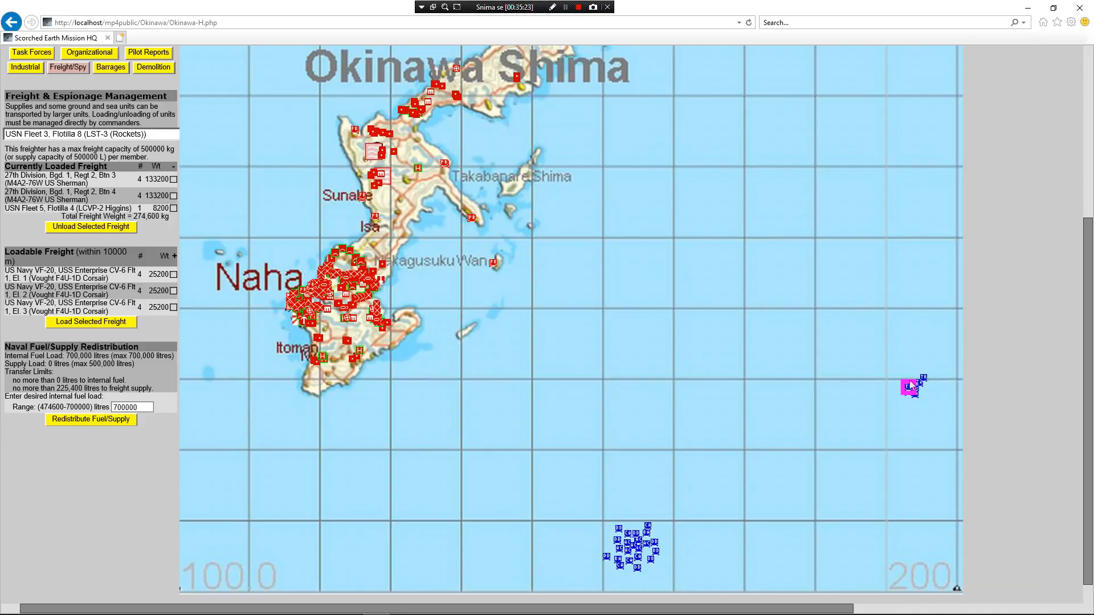
# - Open Task Force Management for Okinawa District H from the Logistics panel
pyautogui.scroll(2, 247, 294)
pyautogui.scroll(1, 248, 295)
pyautogui.scroll(-3, 234, 320)
pyautogui.scroll(2, 217, 307)
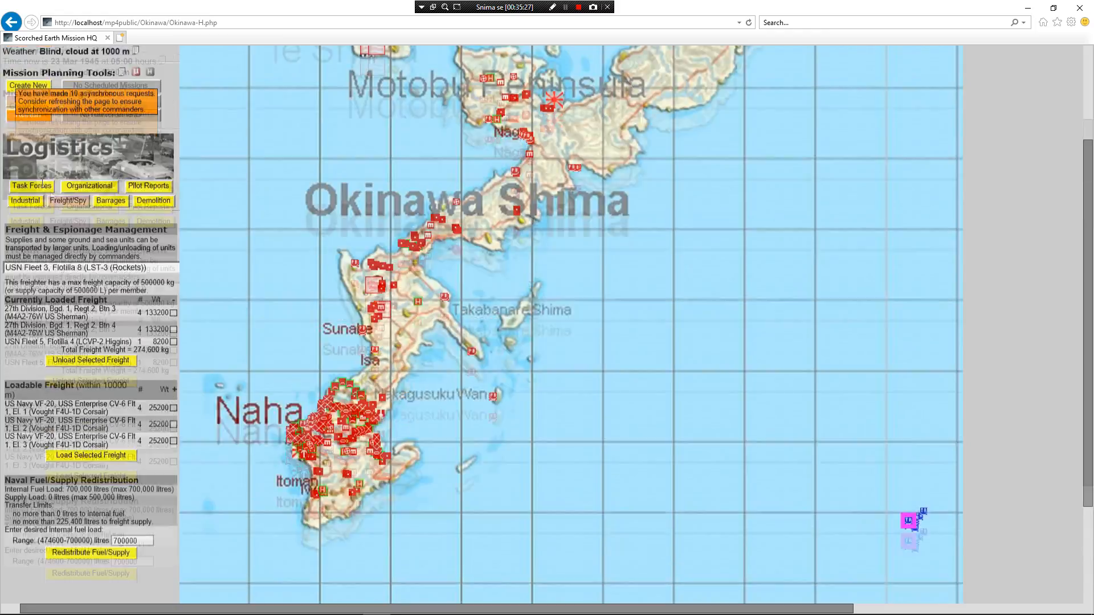
pyautogui.click(50, 221)
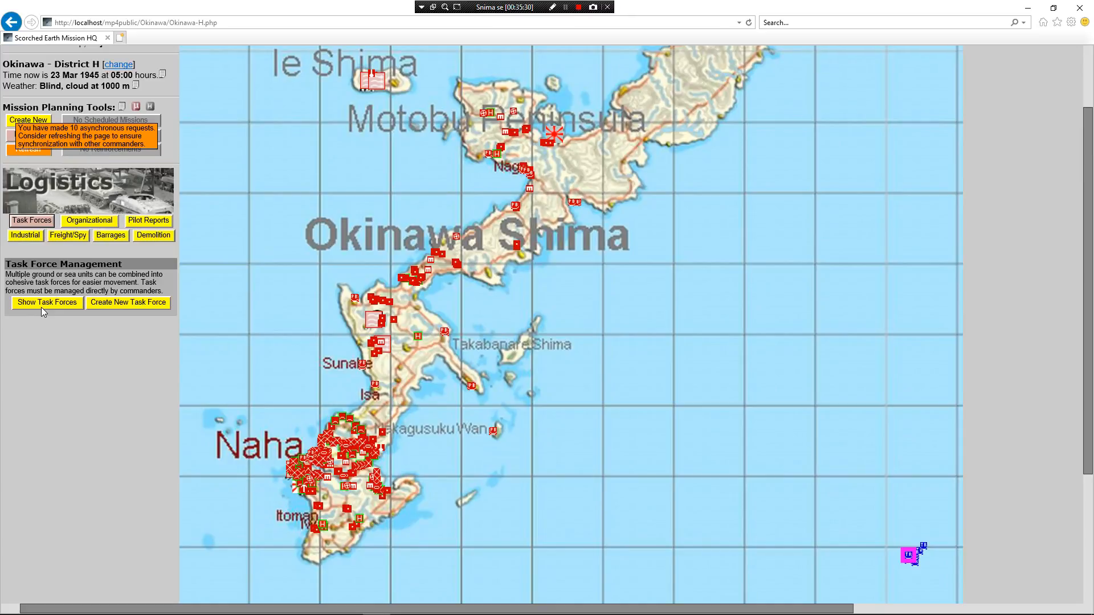
# - Create a new task force and select its default name Alpha for renaming
pyautogui.click(94, 302)
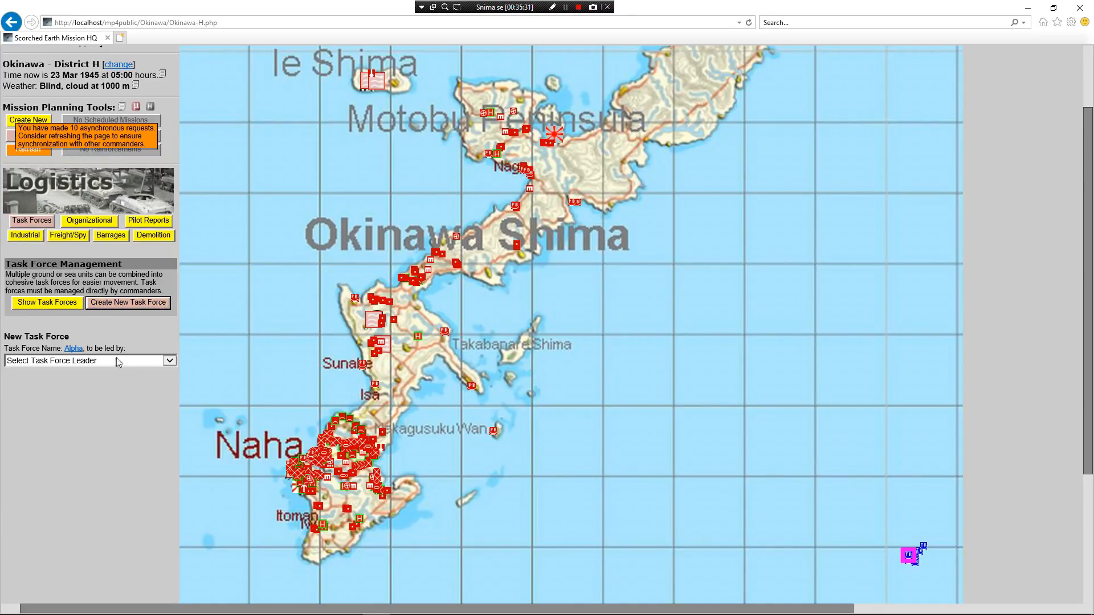
pyautogui.click(73, 348)
pyautogui.doubleClick(701, 398)
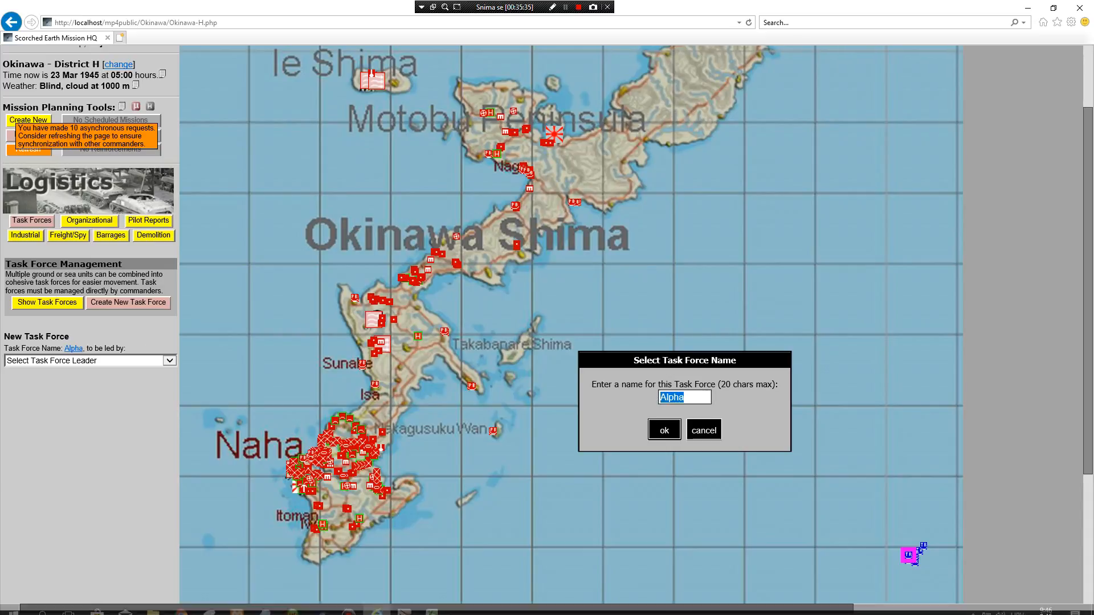
pyautogui.press('super')
# - Look up the Task Force 58 groups down to TG 58.4 in the OoB.xlsx Allied sheet
pyautogui.click(436, 606)
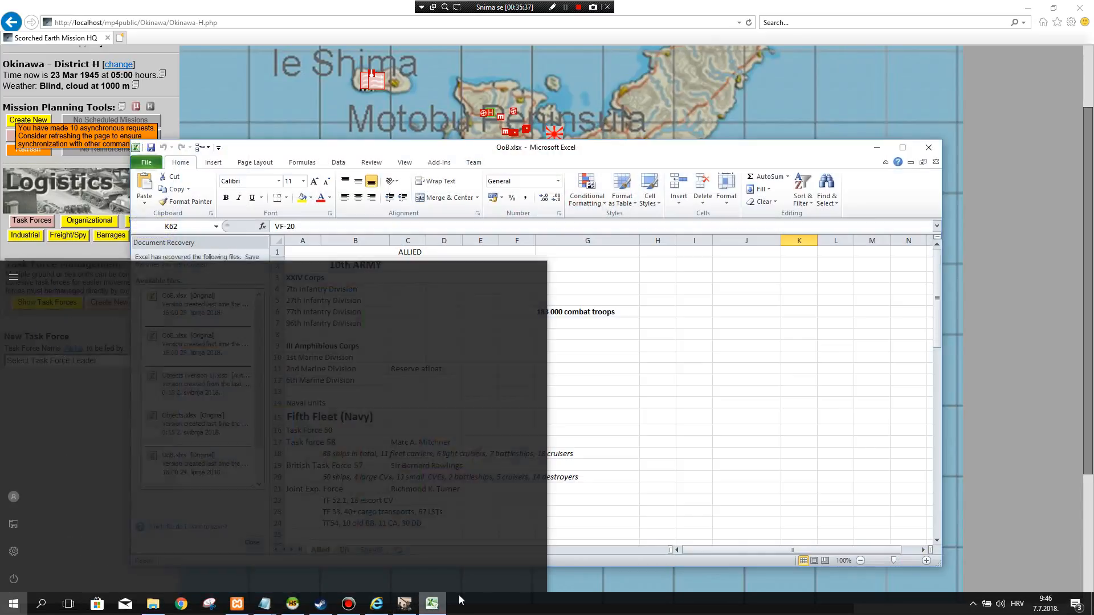
pyautogui.scroll(-12, 498, 342)
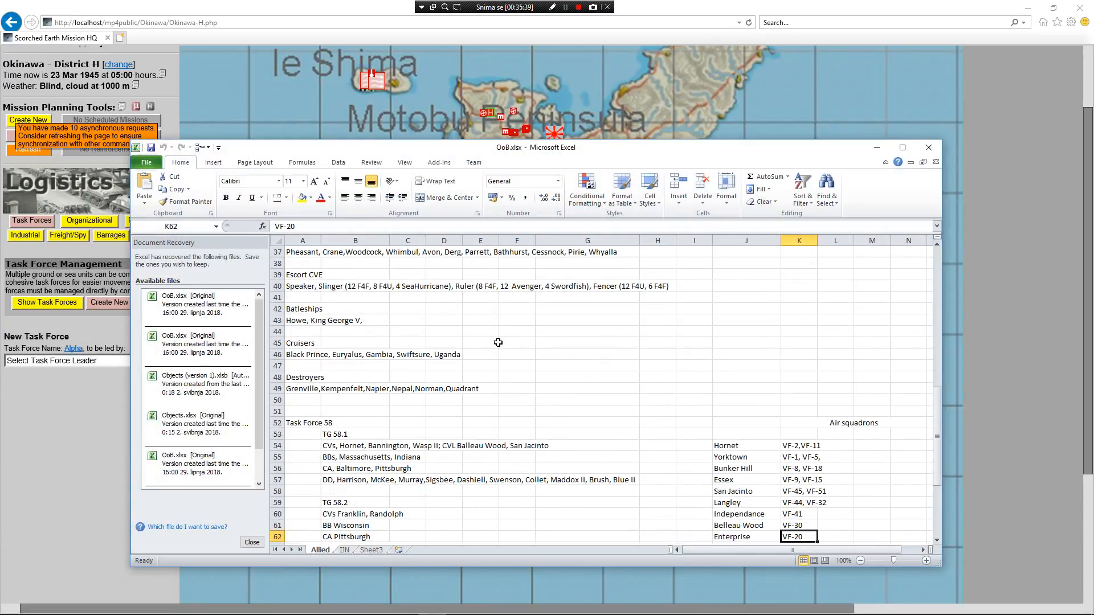
pyautogui.scroll(-3, 498, 344)
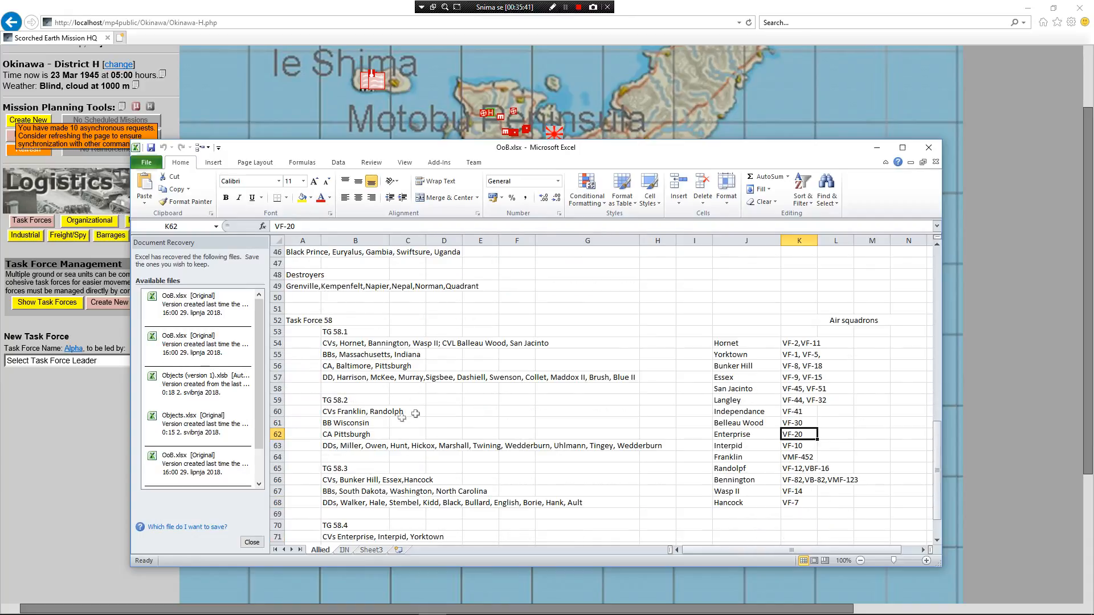
pyautogui.scroll(-3, 339, 501)
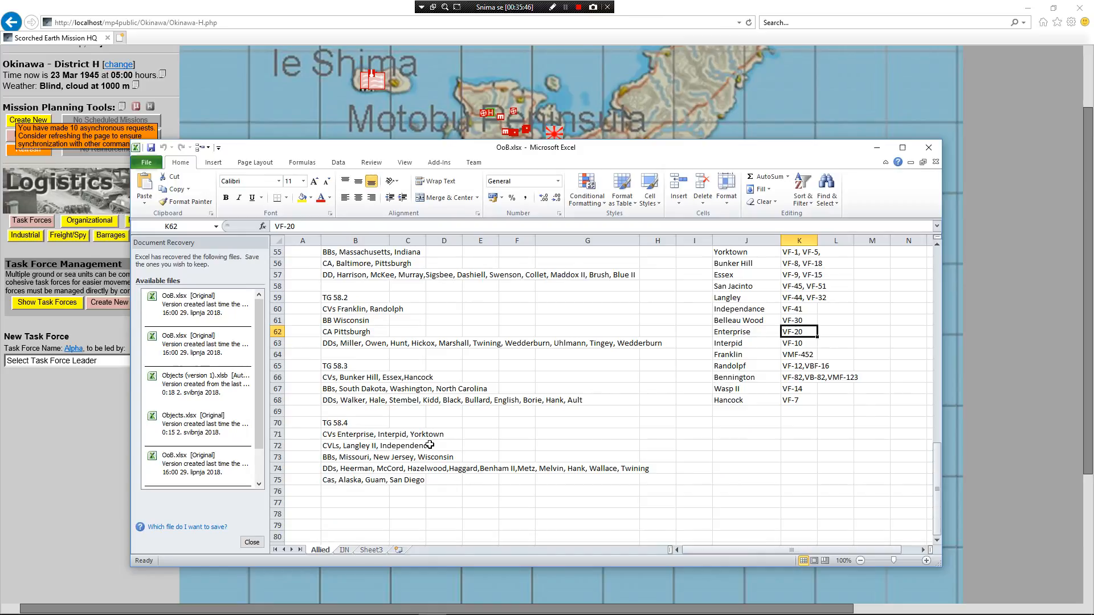
pyautogui.press('super')
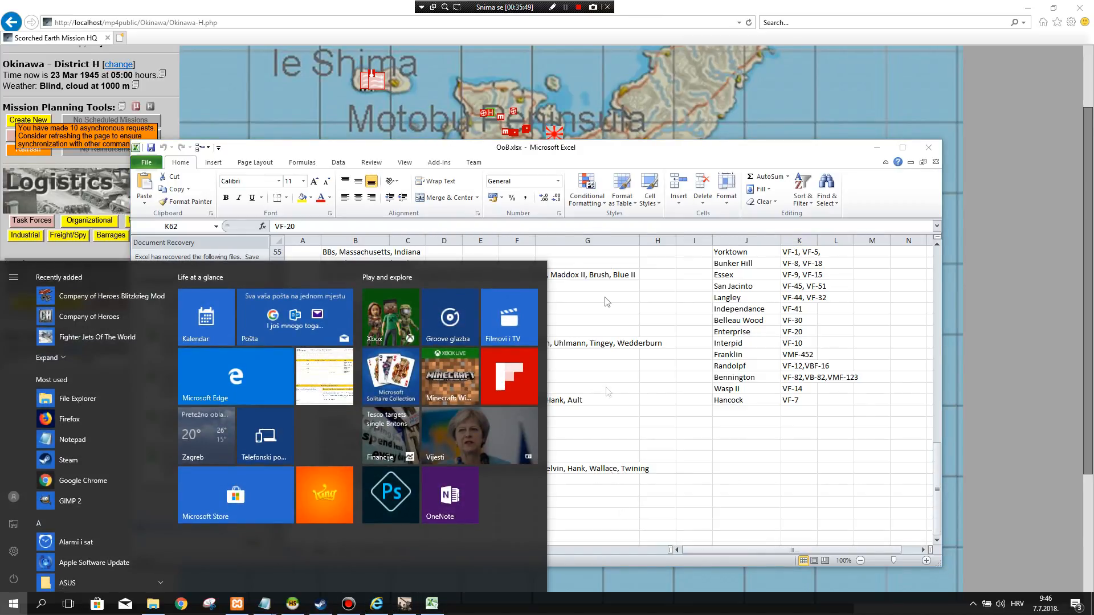
pyautogui.click(563, 152)
# - Rename the new task force from Alpha to TG 58.4
pyautogui.click(67, 374)
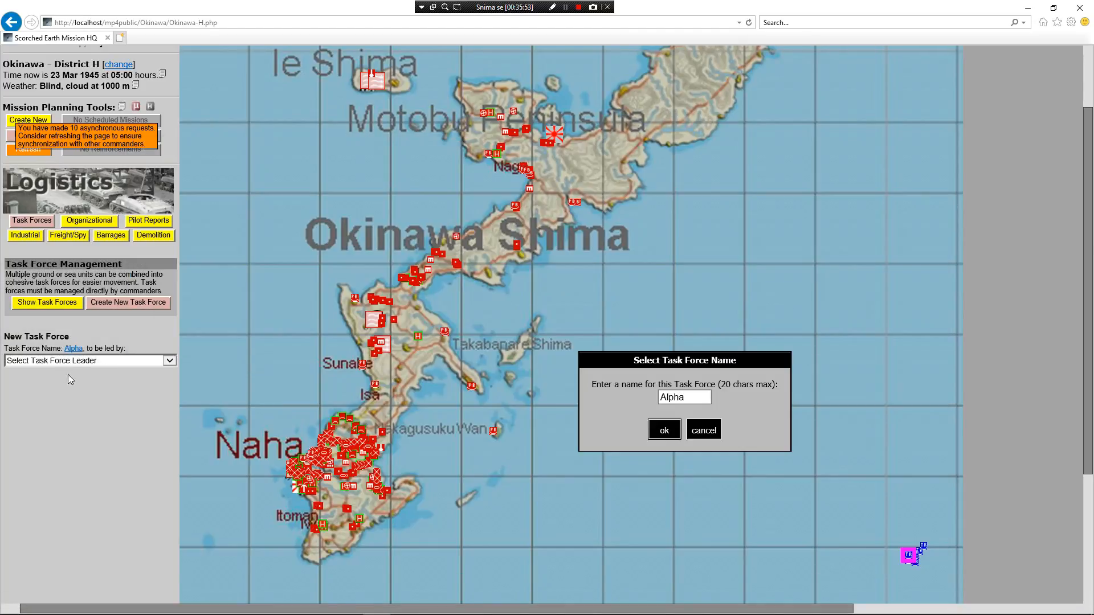
pyautogui.doubleClick(708, 395)
pyautogui.write('TG 58.a')
pyautogui.press('BackSpace')
pyautogui.write('4')
pyautogui.press('Return')
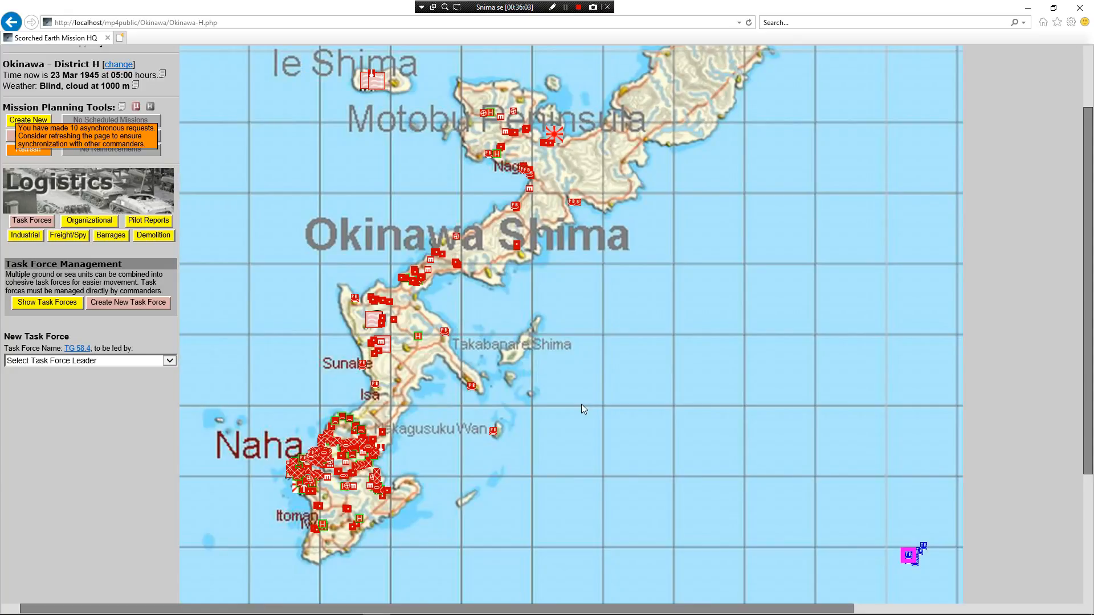
# - Browse the Task Force Leader list, from Japanese regiments to USN fleet flotillas
pyautogui.click(169, 361)
pyautogui.scroll(-5, 171, 433)
pyautogui.scroll(-10, 200, 429)
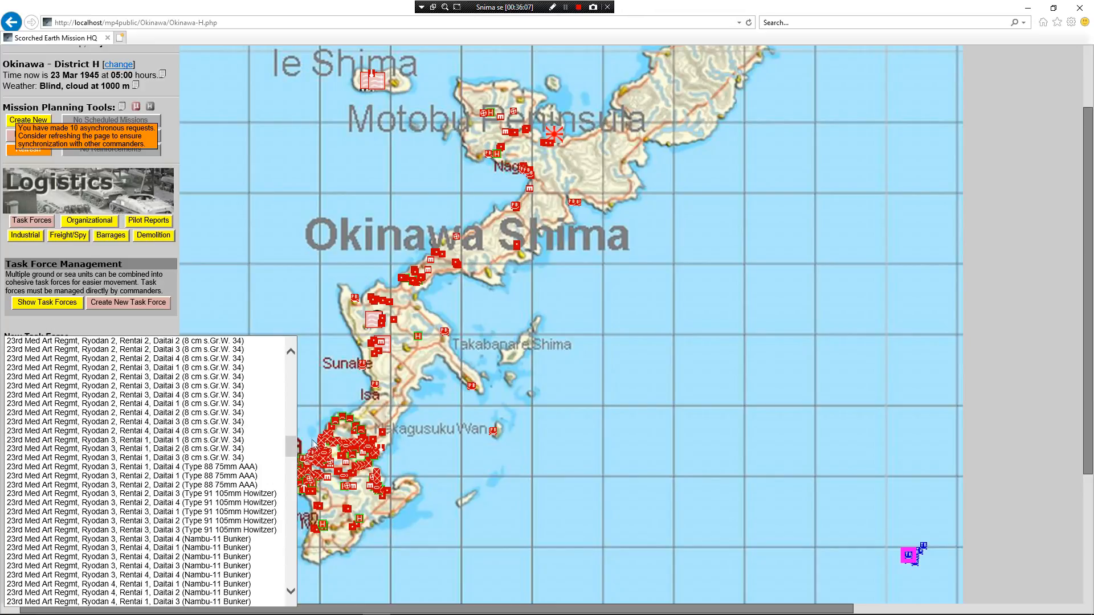
pyautogui.scroll(-3, 294, 458)
pyautogui.scroll(-10, 294, 458)
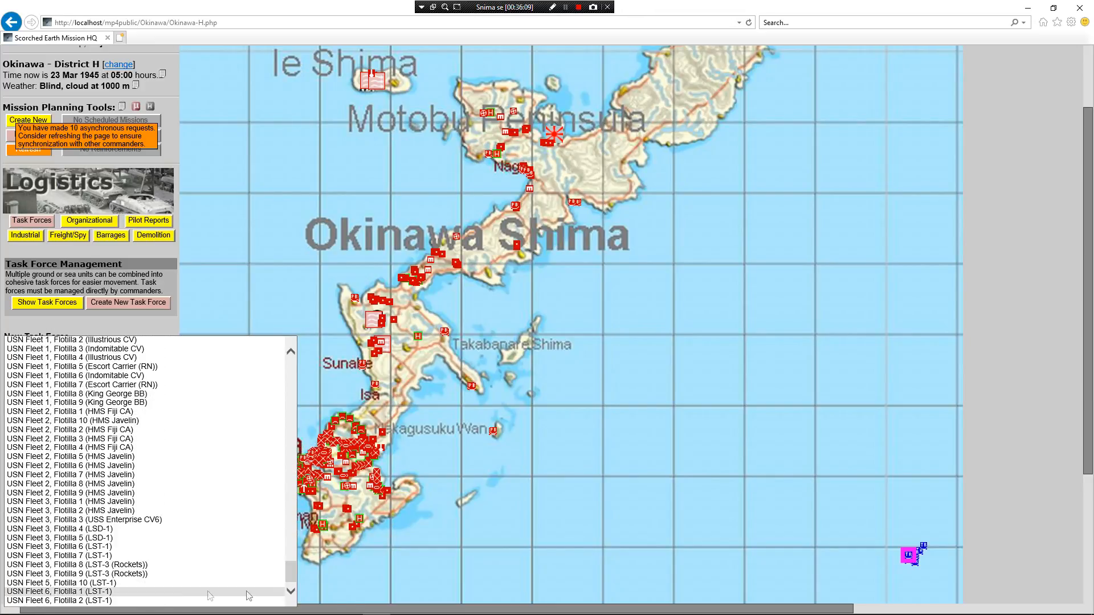
pyautogui.scroll(-1, 155, 548)
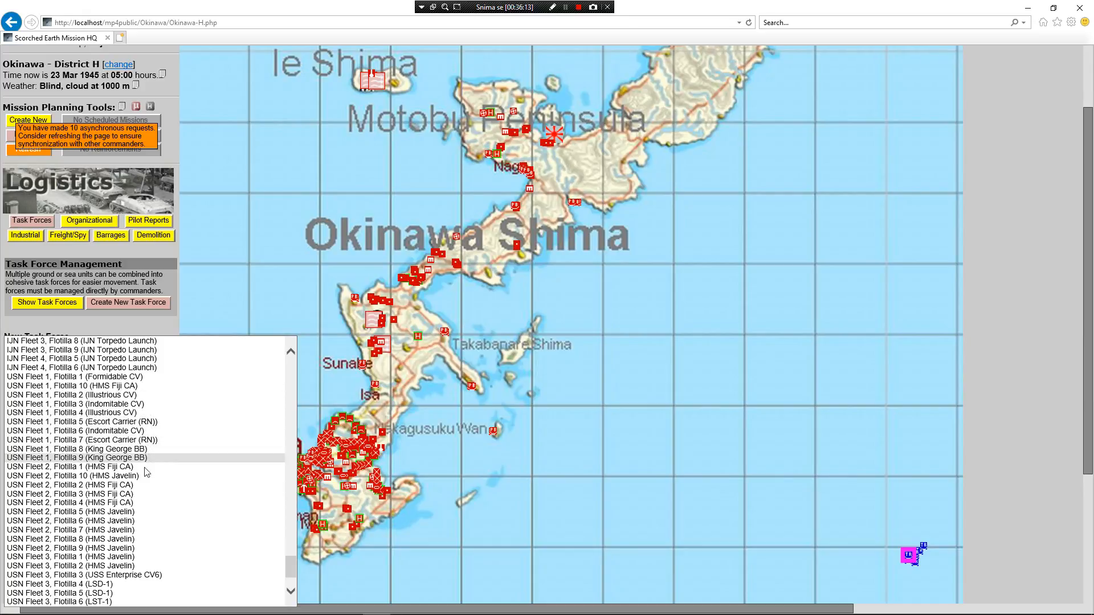
pyautogui.scroll(-1, 140, 543)
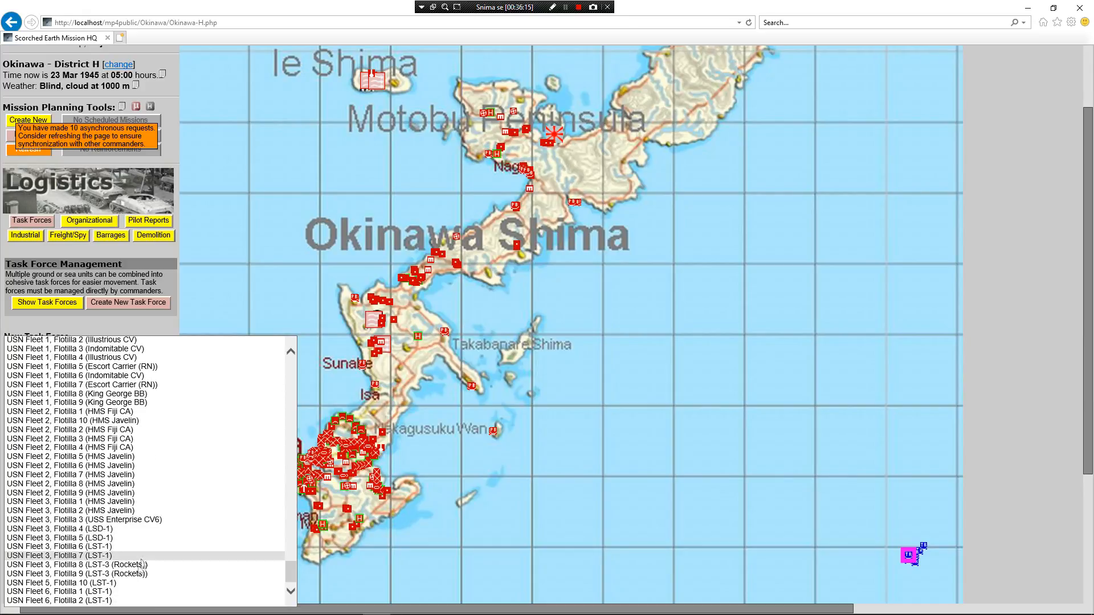
pyautogui.scroll(3, 126, 550)
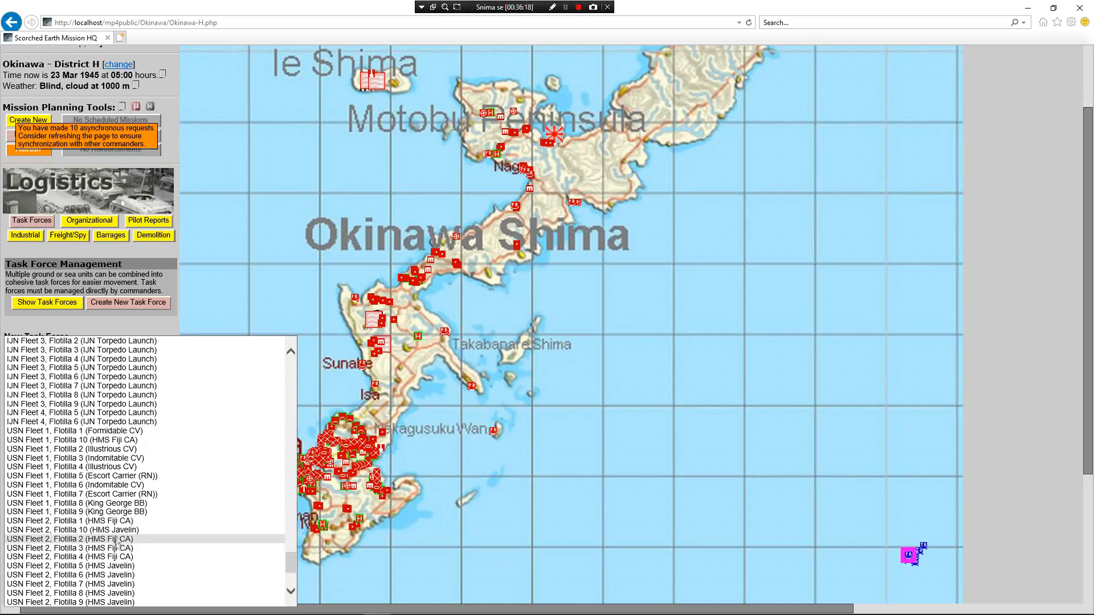
pyautogui.scroll(12, 97, 481)
pyautogui.scroll(18, 97, 480)
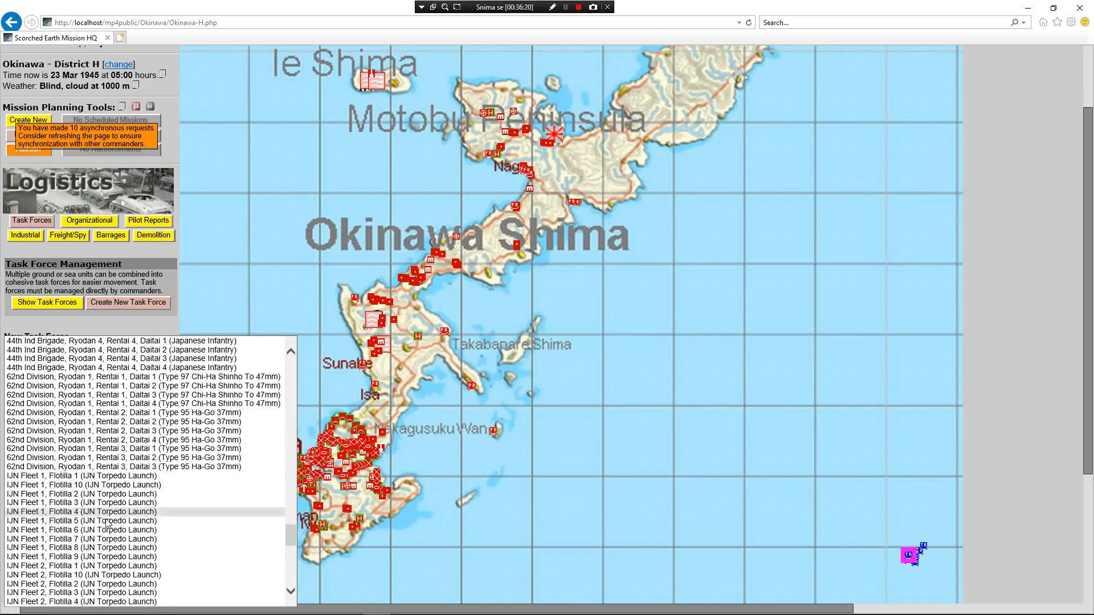
pyautogui.moveTo(291, 496); pyautogui.dragTo(295, 613)
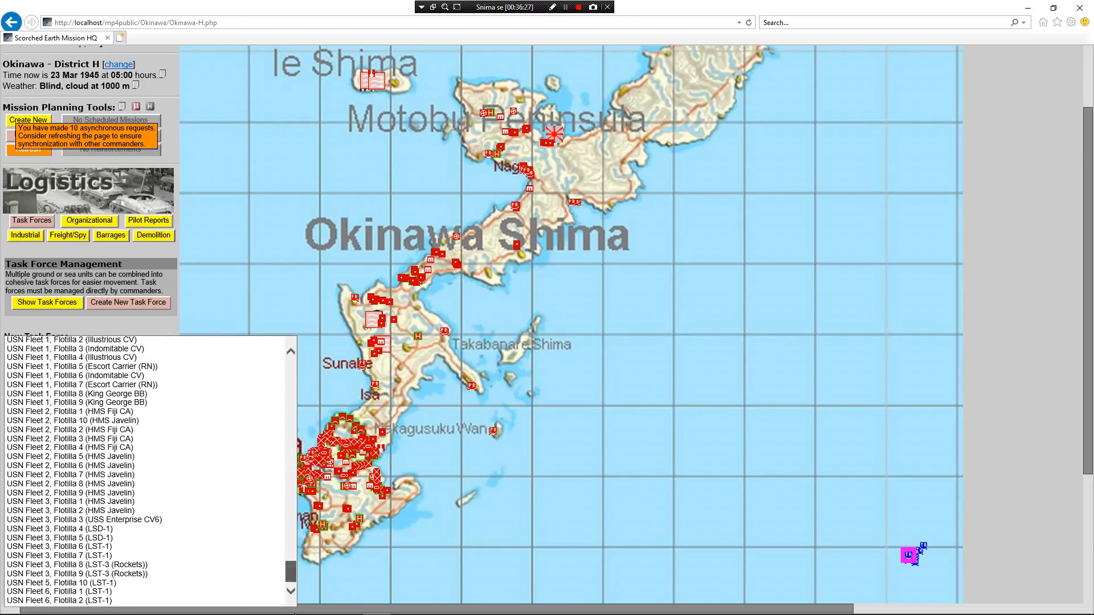
# - Commit TG 58.4 led by USS Enterprise CV6 with all nine nearby LSD/LST flotillas
pyautogui.click(171, 520)
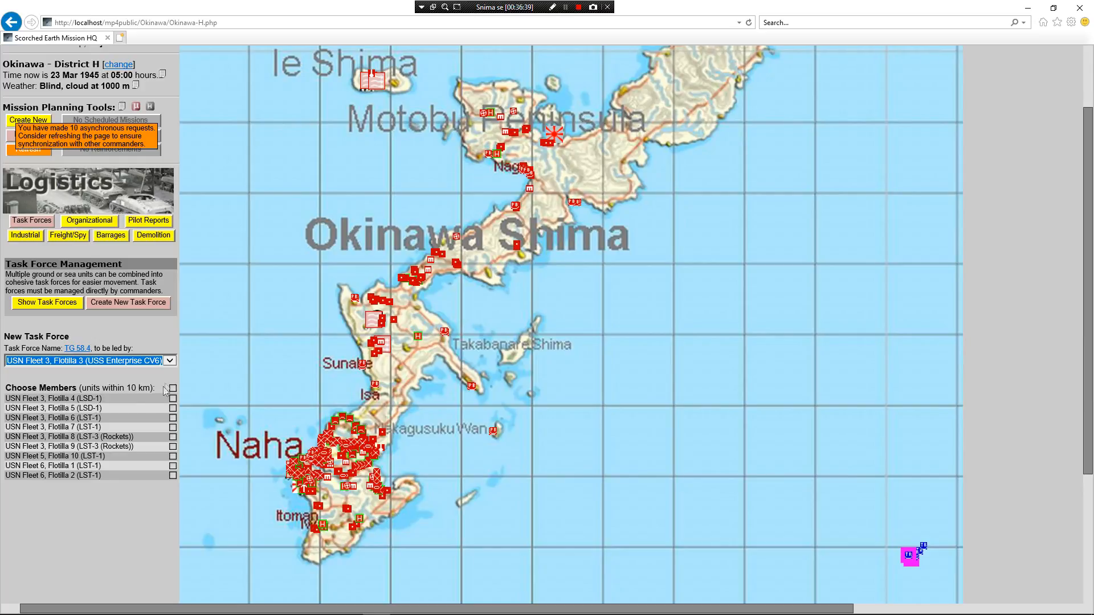
pyautogui.click(173, 390)
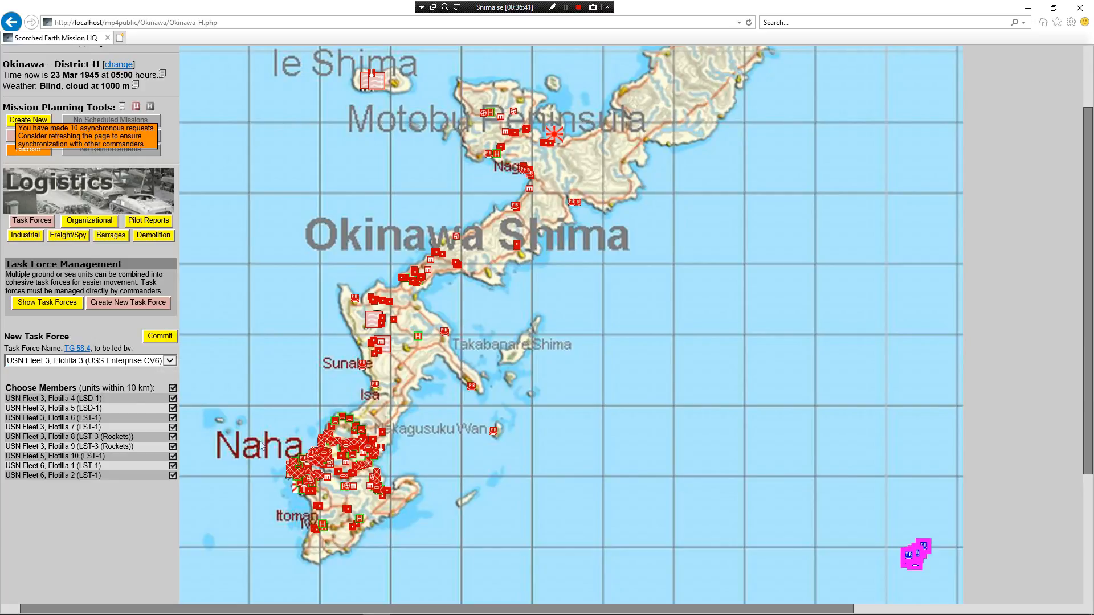
pyautogui.click(160, 337)
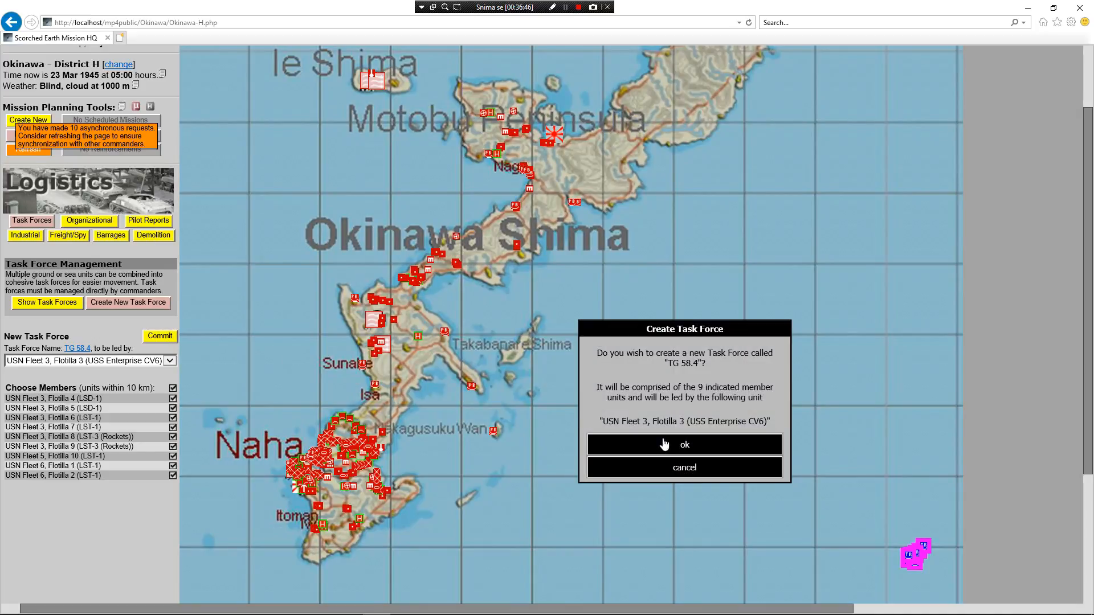
pyautogui.press('Return')
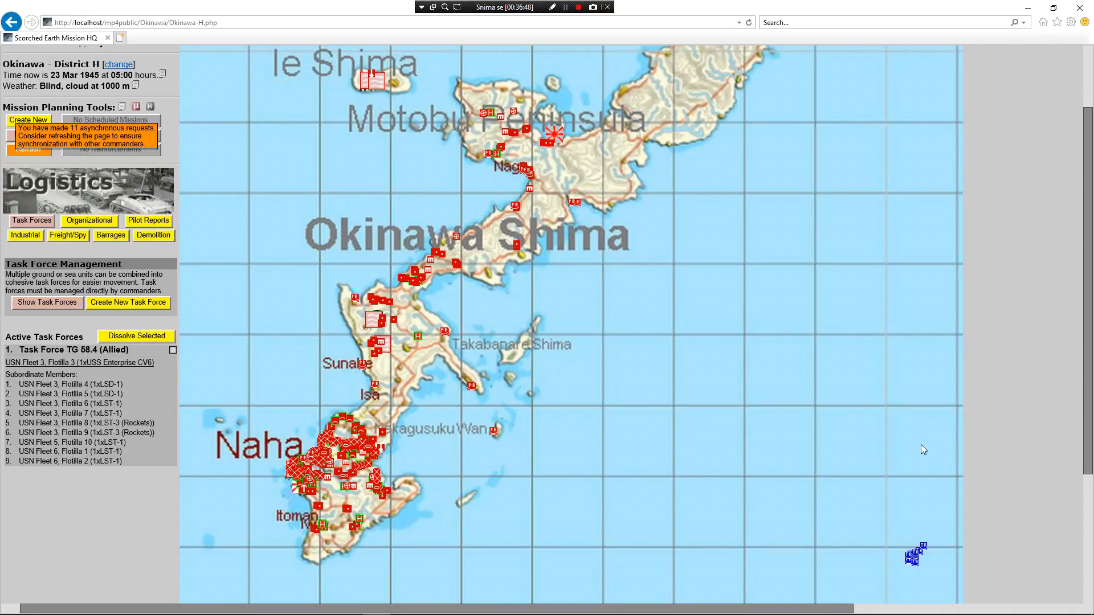
pyautogui.click(910, 558)
# - Start a TG 58.4 mission with three sea waypoints ending near Takabanare Shima
pyautogui.click(913, 557)
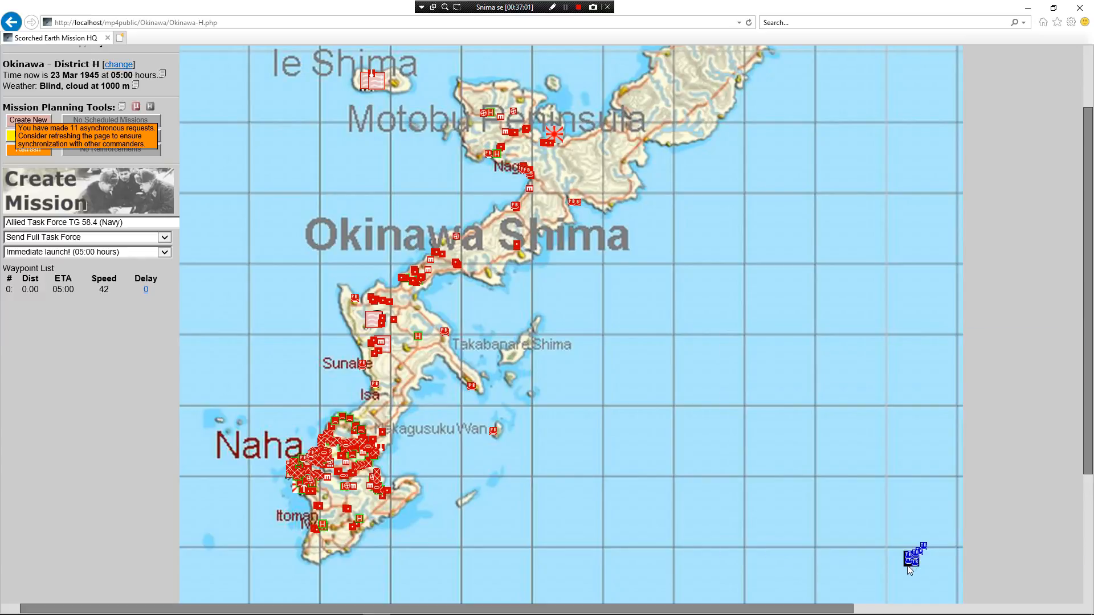
pyautogui.moveTo(910, 568)
pyautogui.scroll(2, 272, 280)
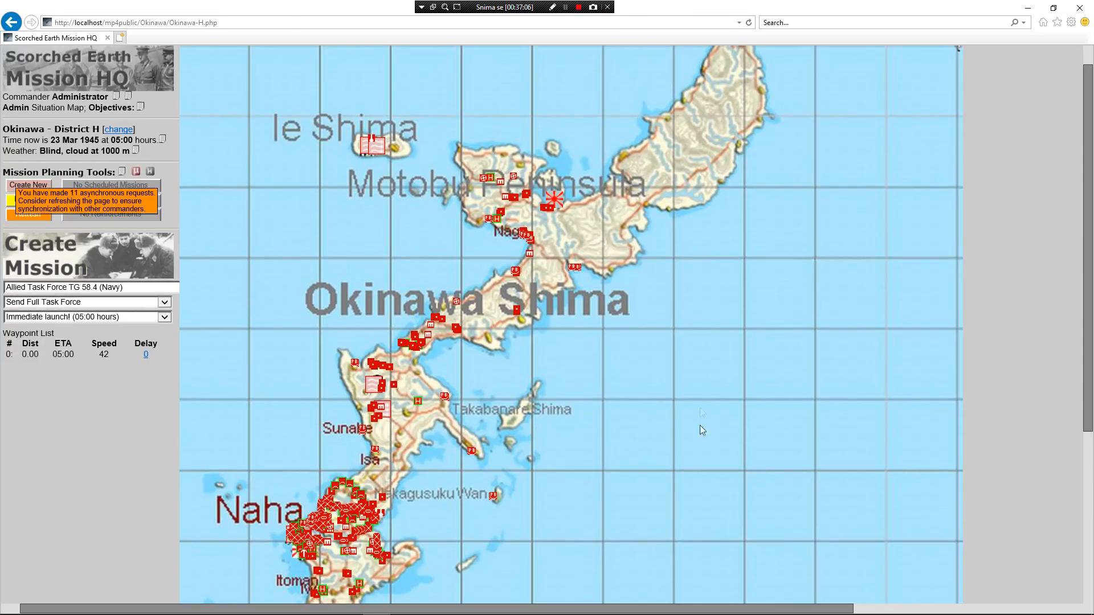
pyautogui.scroll(-3, 701, 430)
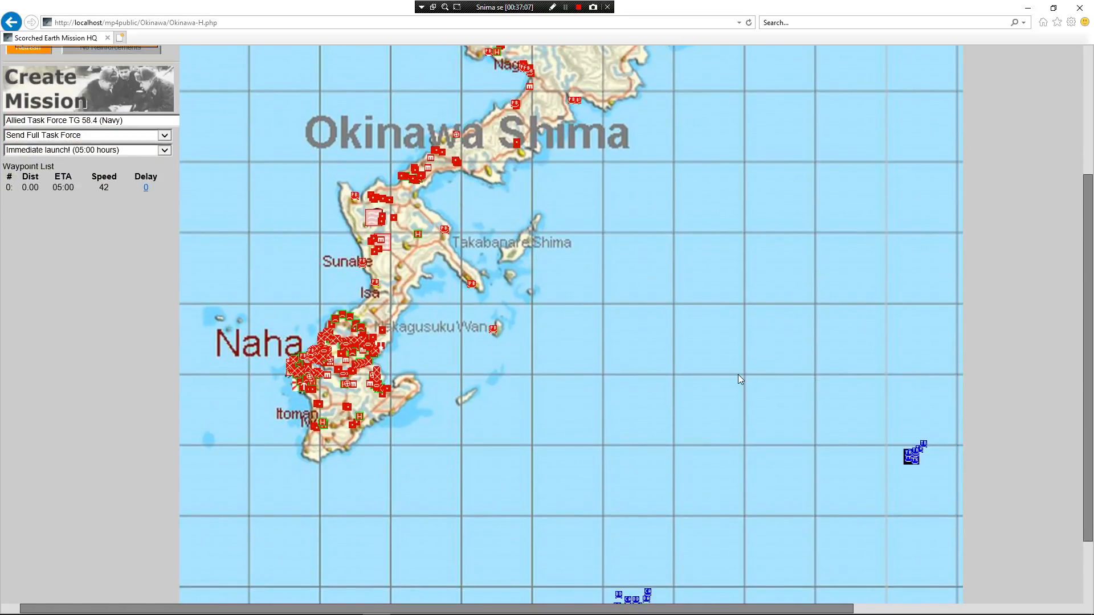
pyautogui.click(738, 376)
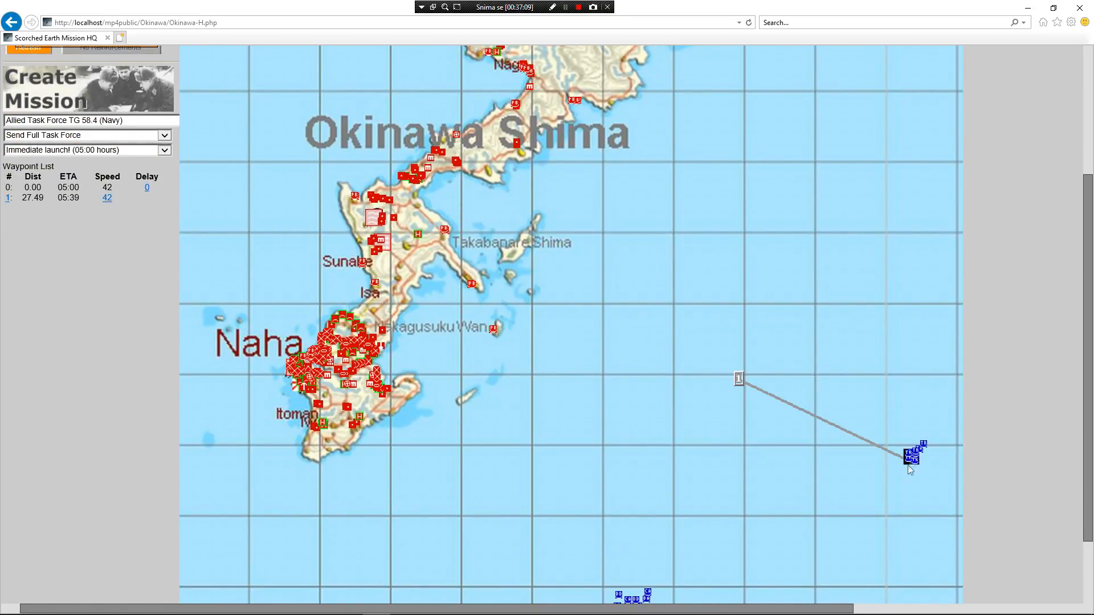
pyautogui.moveTo(910, 461)
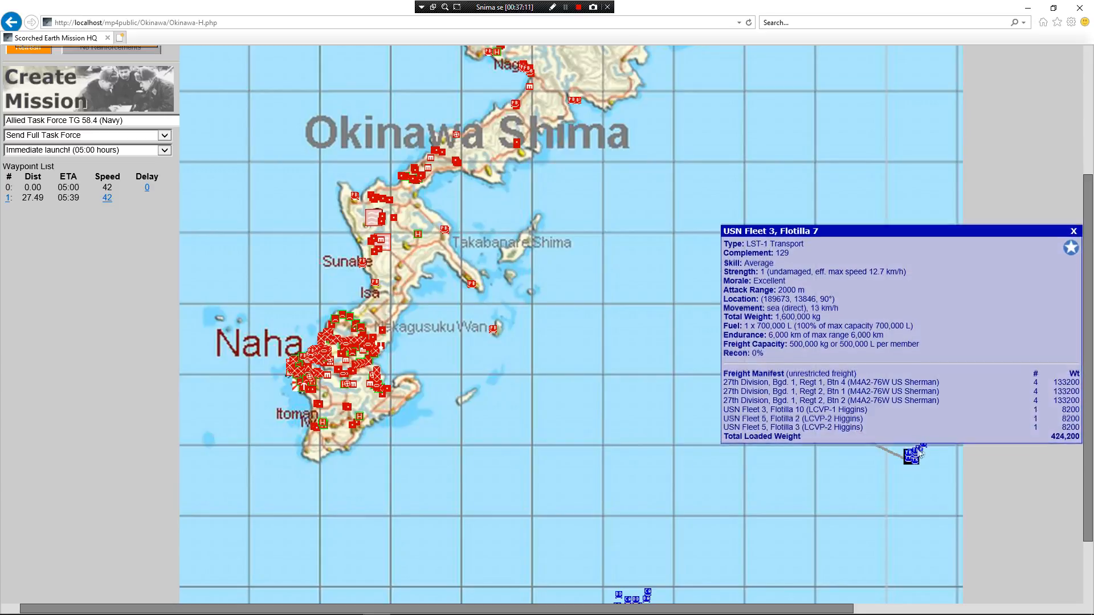
pyautogui.click(636, 325)
pyautogui.click(560, 276)
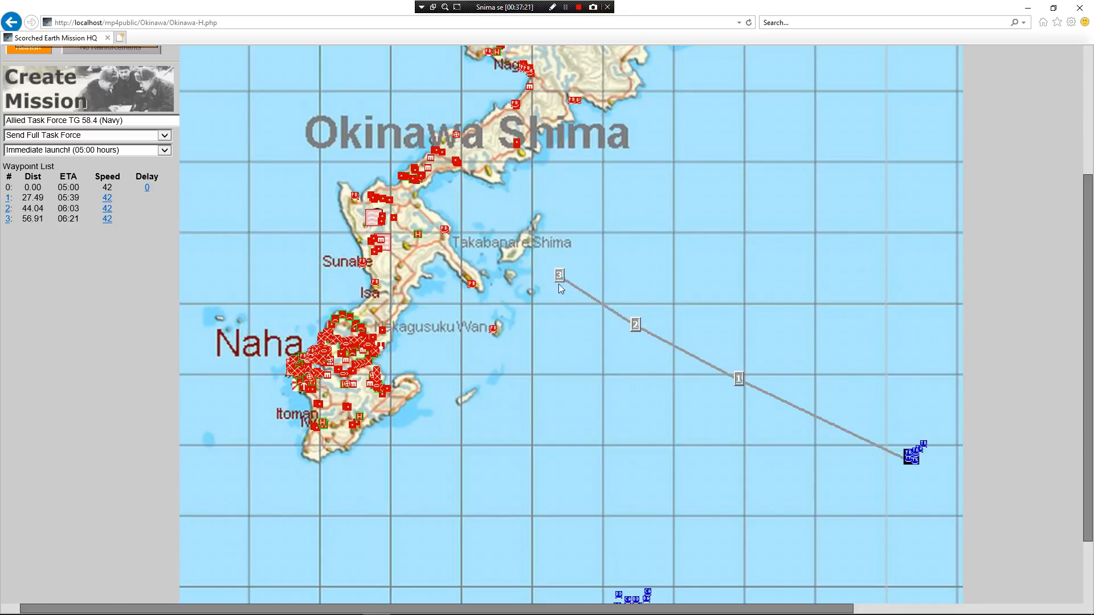
# - Finalise TG 58.4's mission orders, 05:00–06:21 with 315° final orientation
pyautogui.scroll(-1, 524, 313)
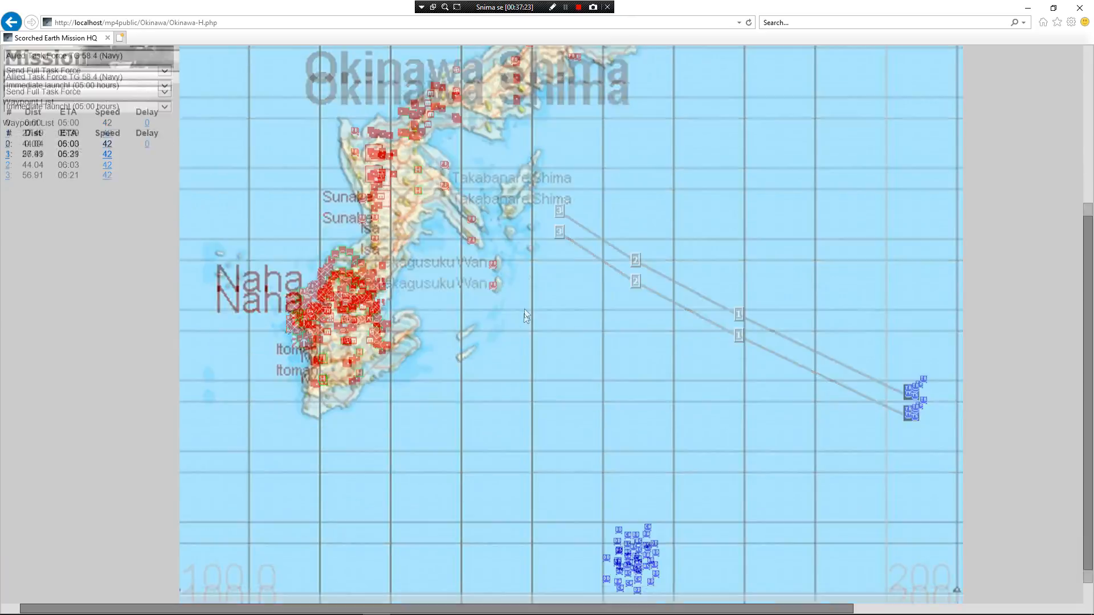
pyautogui.scroll(4, 439, 375)
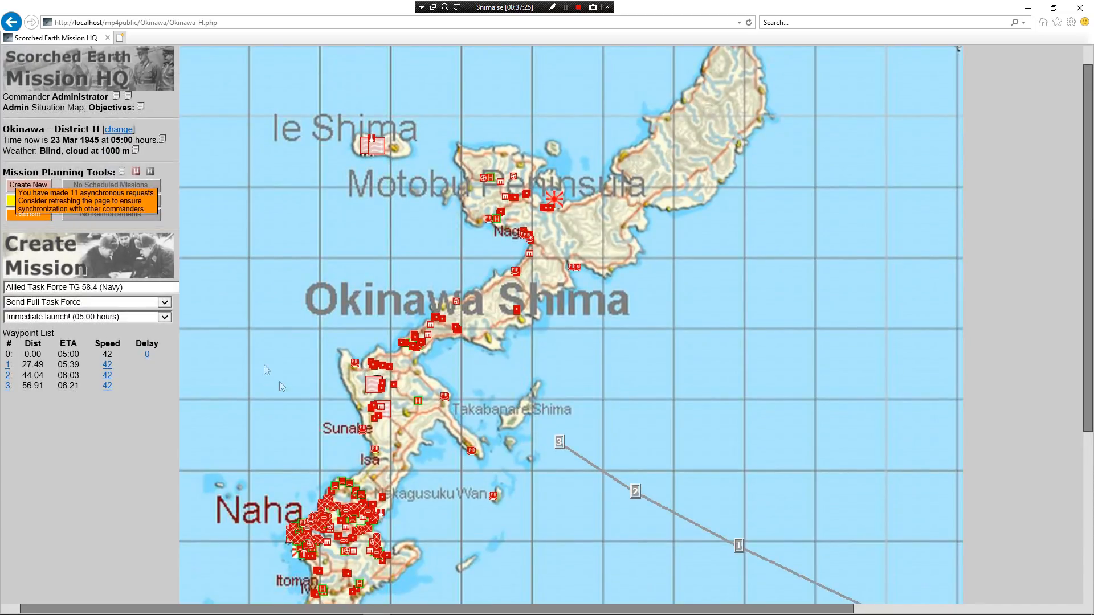
pyautogui.rightClick(703, 449)
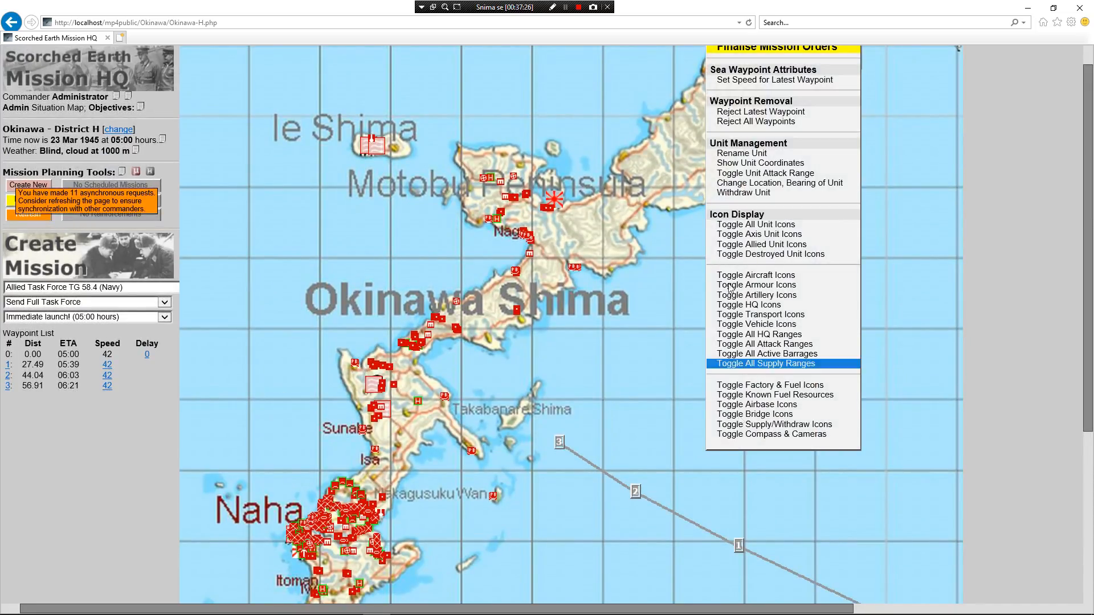
pyautogui.click(729, 49)
# - Commit the TG 58.4 mission and show the Logistics panel
pyautogui.click(94, 491)
pyautogui.scroll(-4, 530, 495)
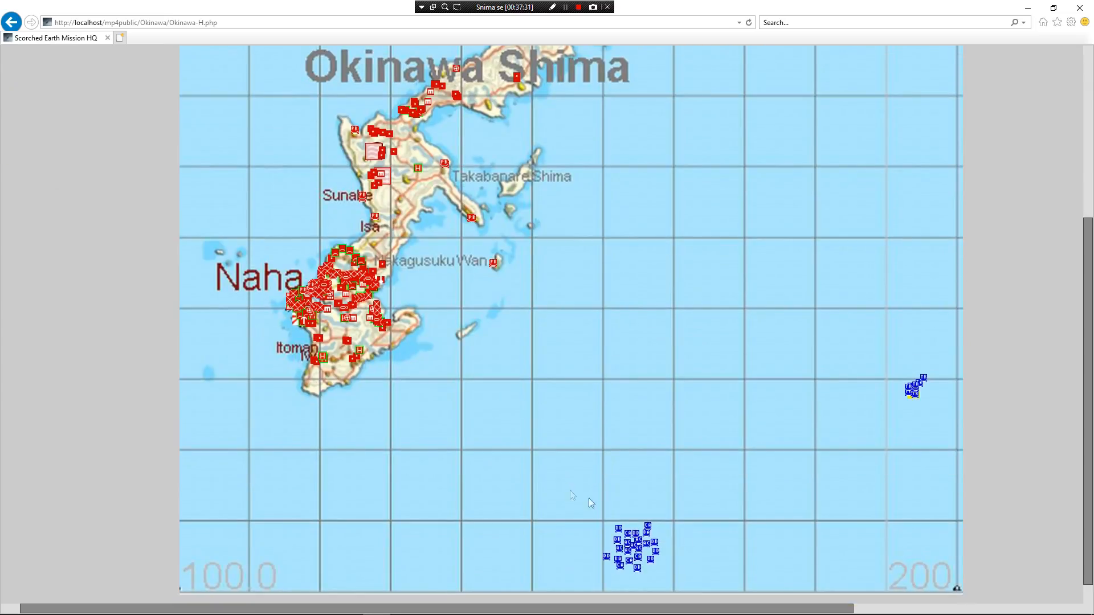
pyautogui.moveTo(635, 551)
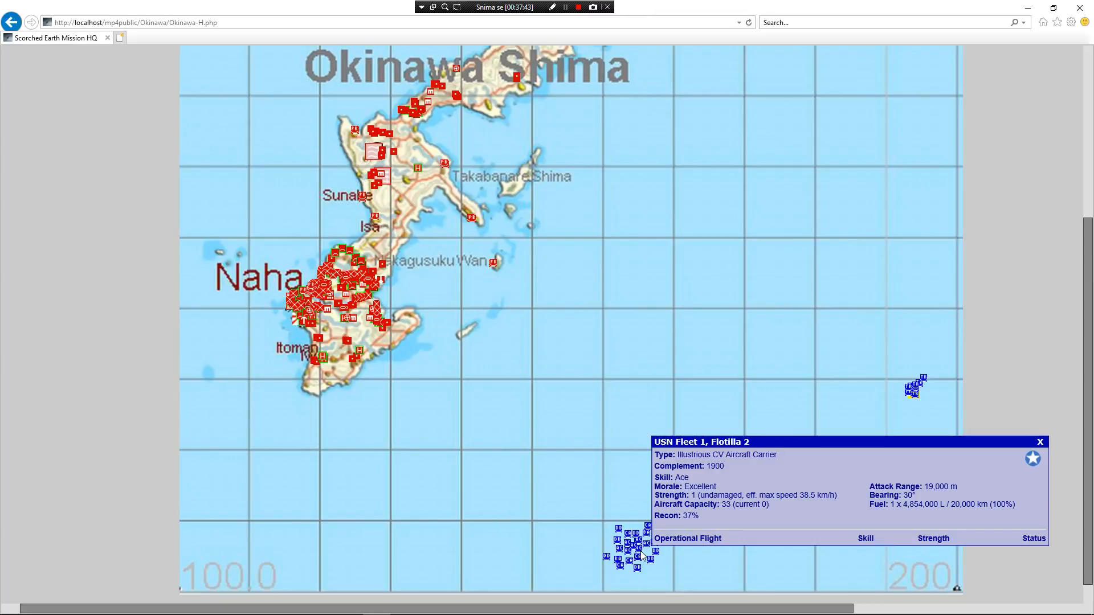
pyautogui.scroll(5, 71, 282)
pyautogui.click(20, 201)
pyautogui.moveTo(431, 614)
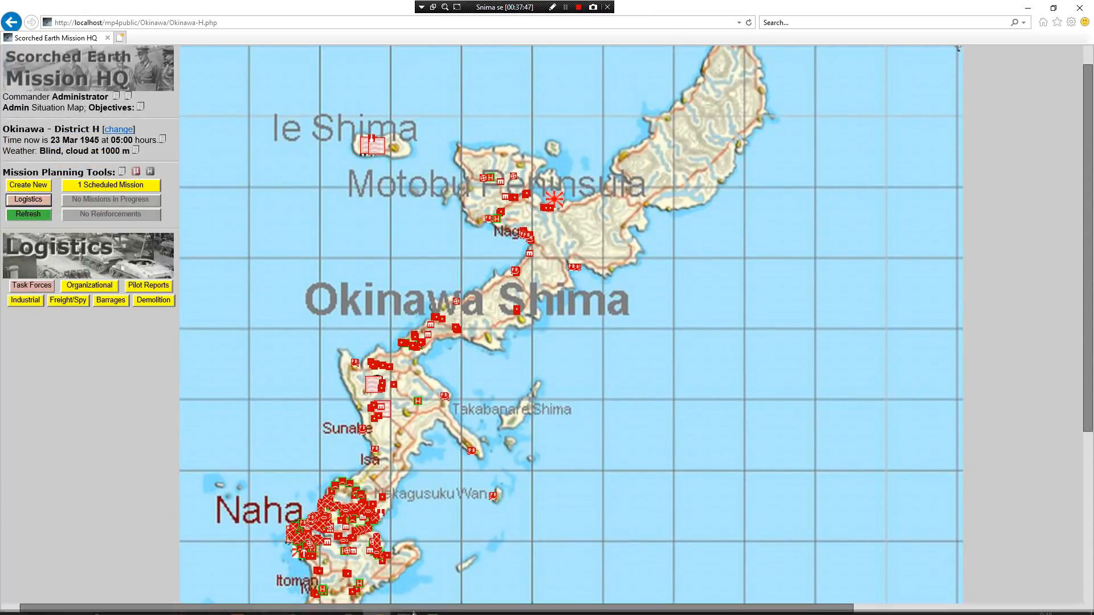
pyautogui.press('super')
# - Find British Task Force 57's five carriers, Formidable to Victorious, in OoB.xlsx
pyautogui.click(432, 604)
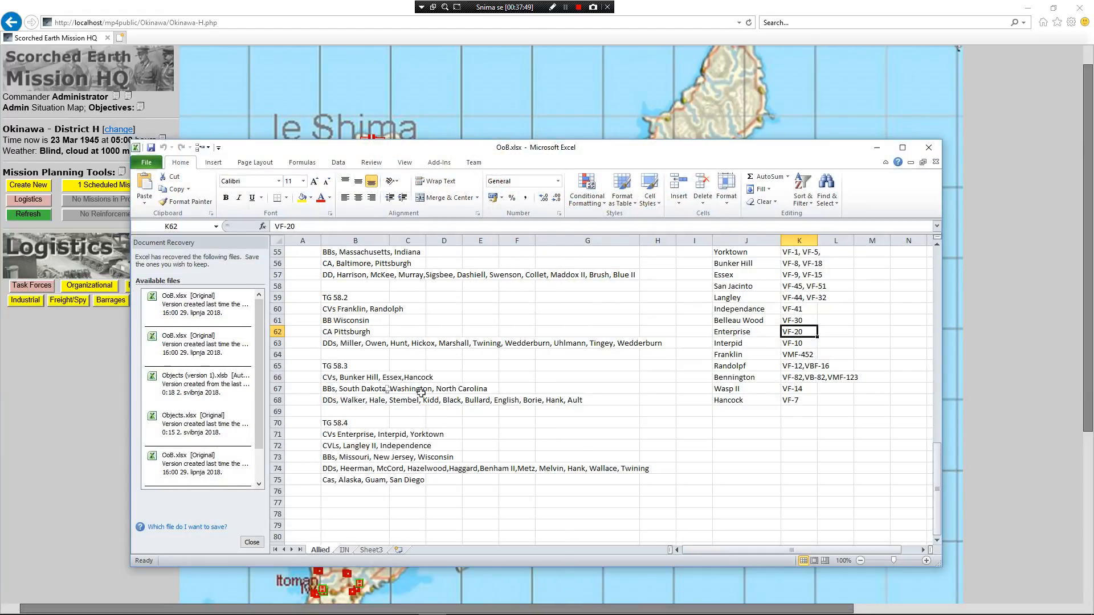
pyautogui.scroll(6, 372, 422)
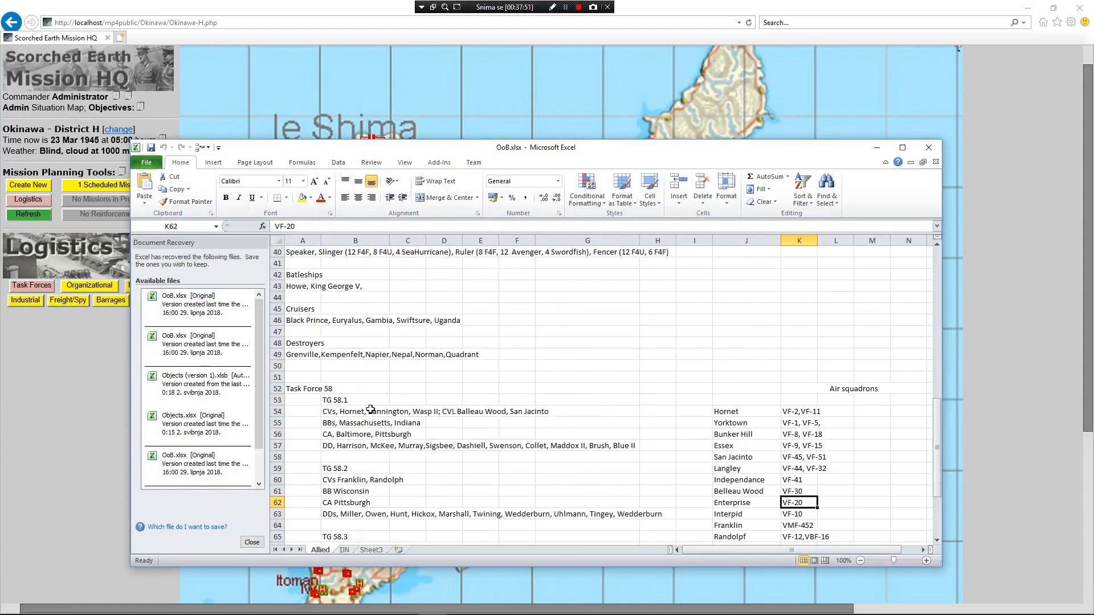
pyautogui.scroll(2, 374, 418)
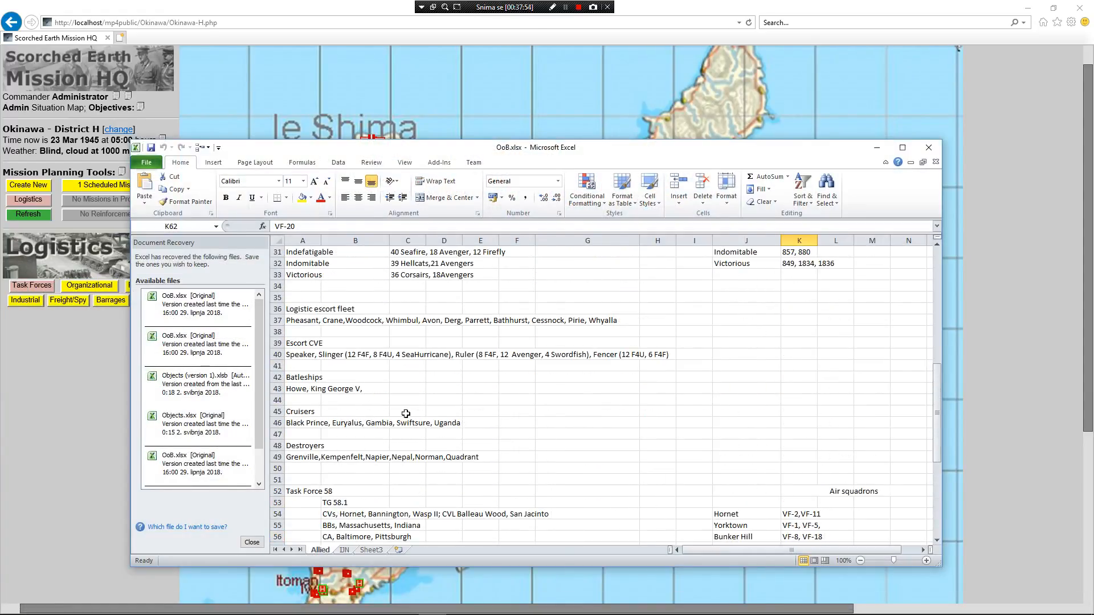
pyautogui.scroll(-5, 398, 418)
pyautogui.scroll(-3, 397, 417)
pyautogui.scroll(10, 364, 387)
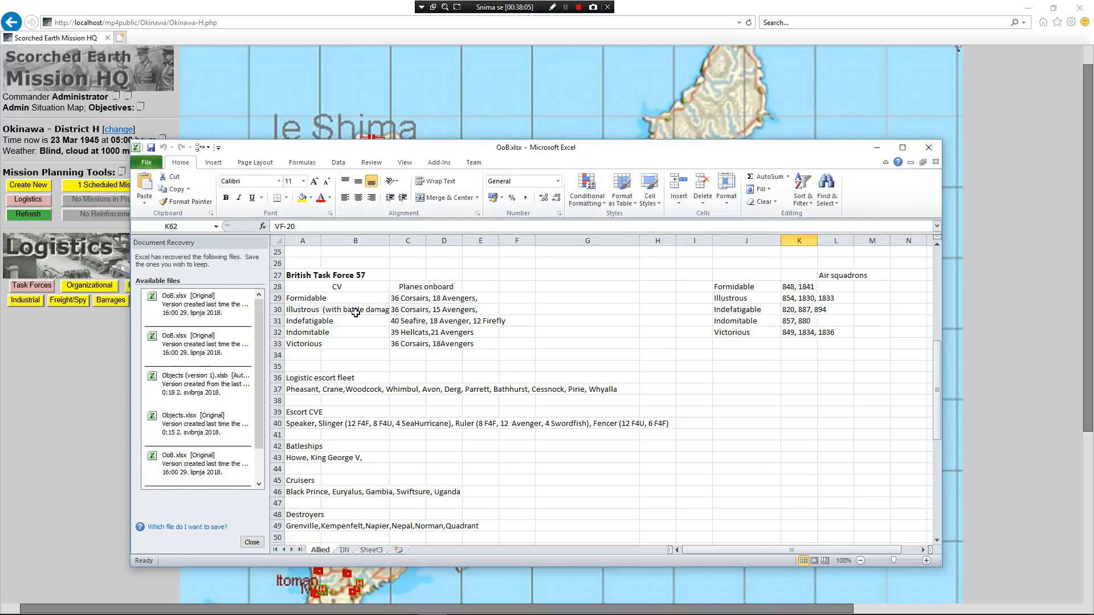
# - Toggle the map highlight of TG 58.4's units in Task Force Management
pyautogui.click(29, 287)
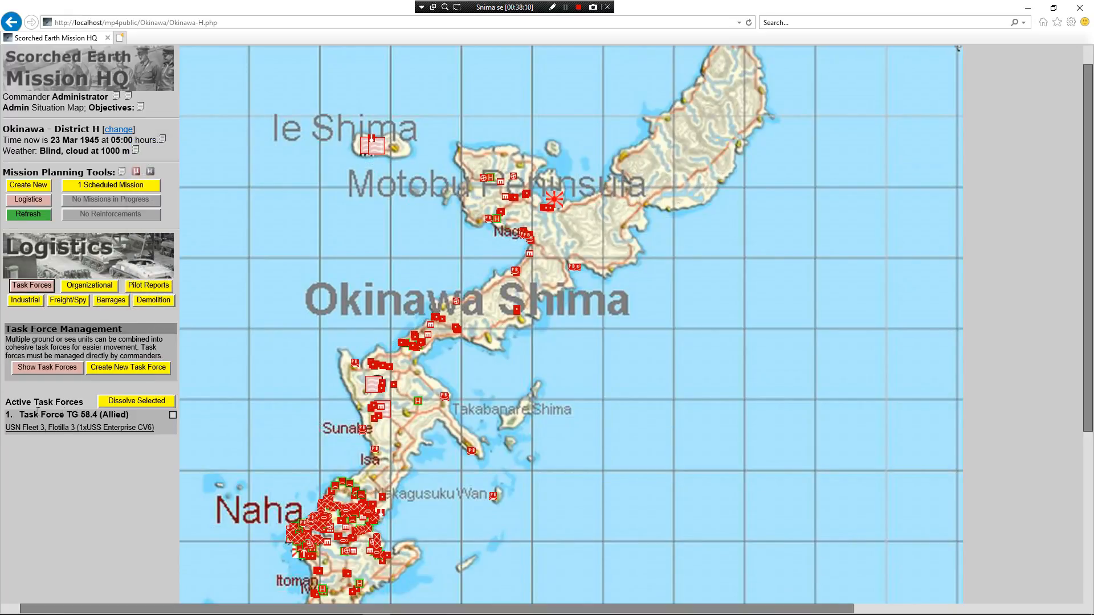
pyautogui.scroll(-4, 485, 439)
pyautogui.scroll(3, 570, 428)
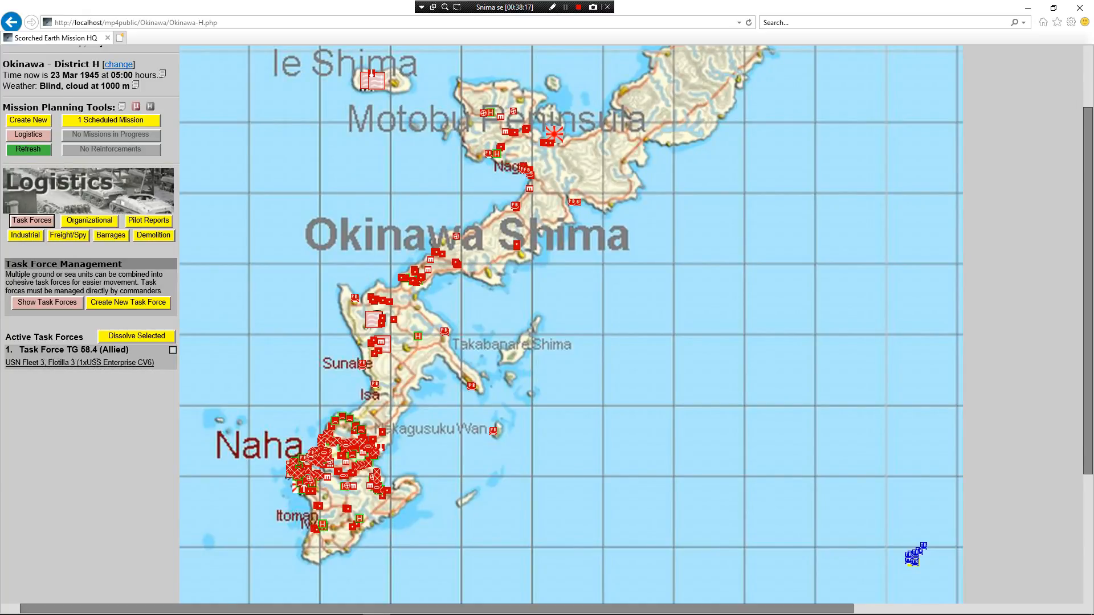
pyautogui.click(173, 351)
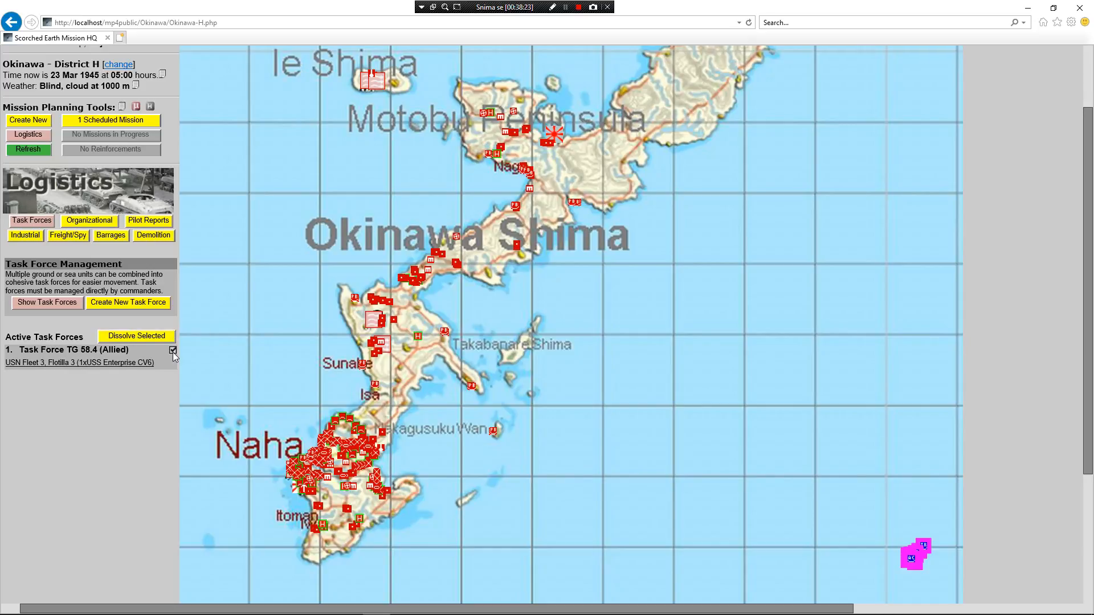
pyautogui.click(172, 351)
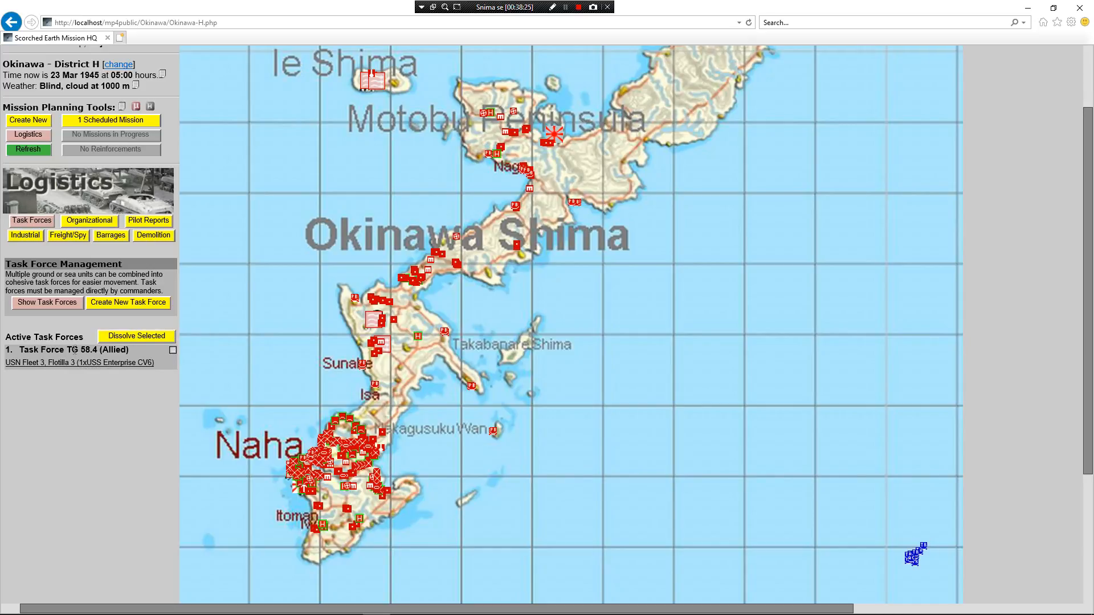
# - List existing task force members, then start a new task force named British TG
pyautogui.click(37, 304)
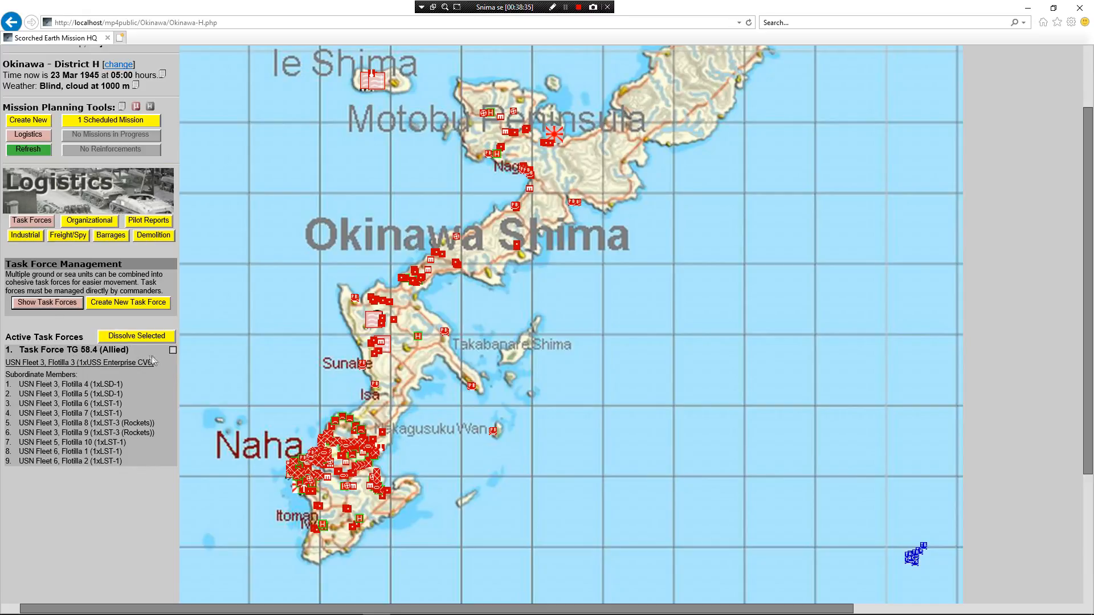
pyautogui.click(129, 304)
pyautogui.click(75, 349)
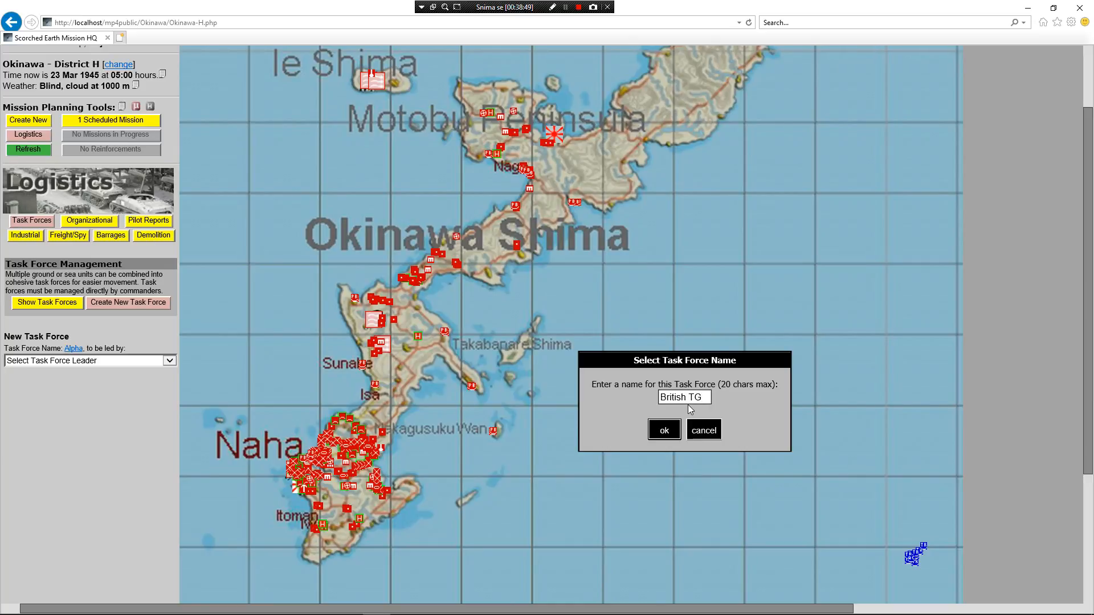
# - Commit British TG led by USN Fleet 1, Flotilla 2 (Illustrious CV) with all 21 nearby units
pyautogui.click(663, 432)
pyautogui.click(170, 360)
pyautogui.scroll(-10, 161, 425)
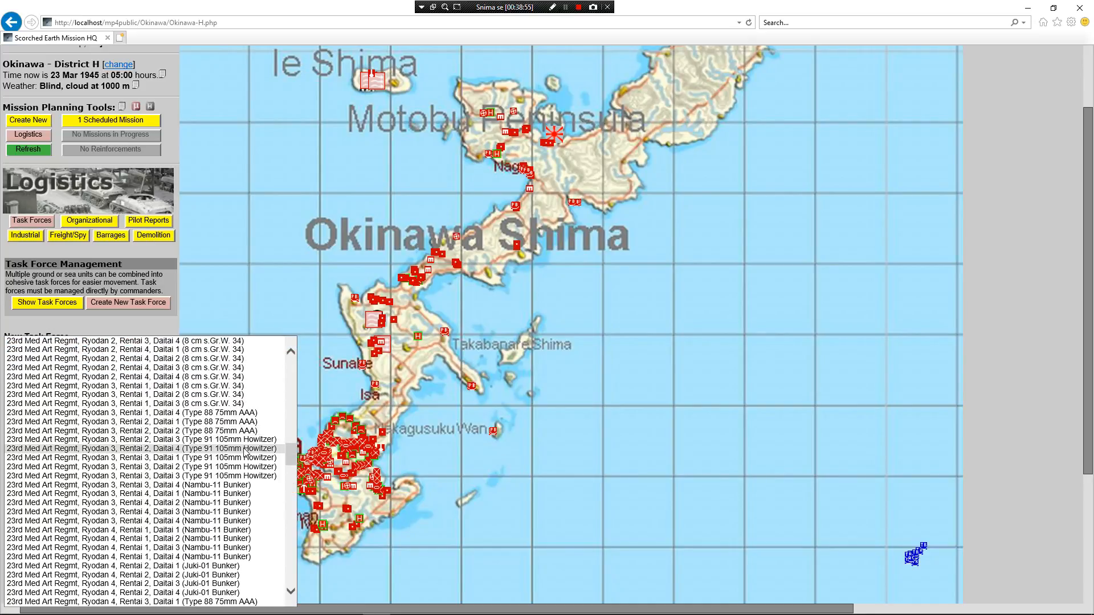
pyautogui.click(291, 458)
pyautogui.moveTo(291, 462); pyautogui.dragTo(272, 578)
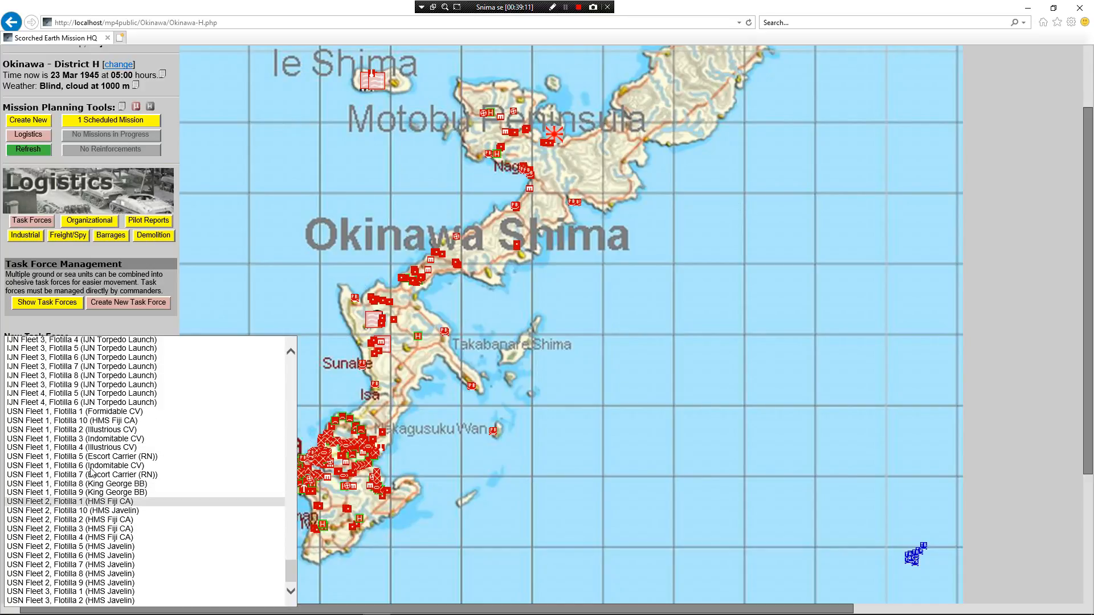
pyautogui.click(116, 431)
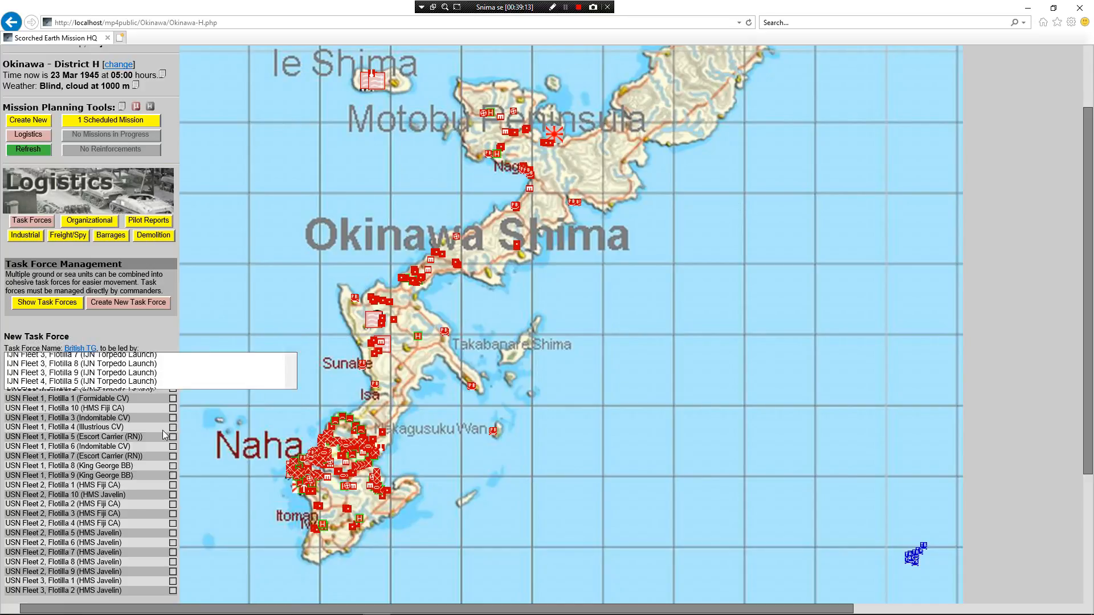
pyautogui.scroll(-3, 173, 393)
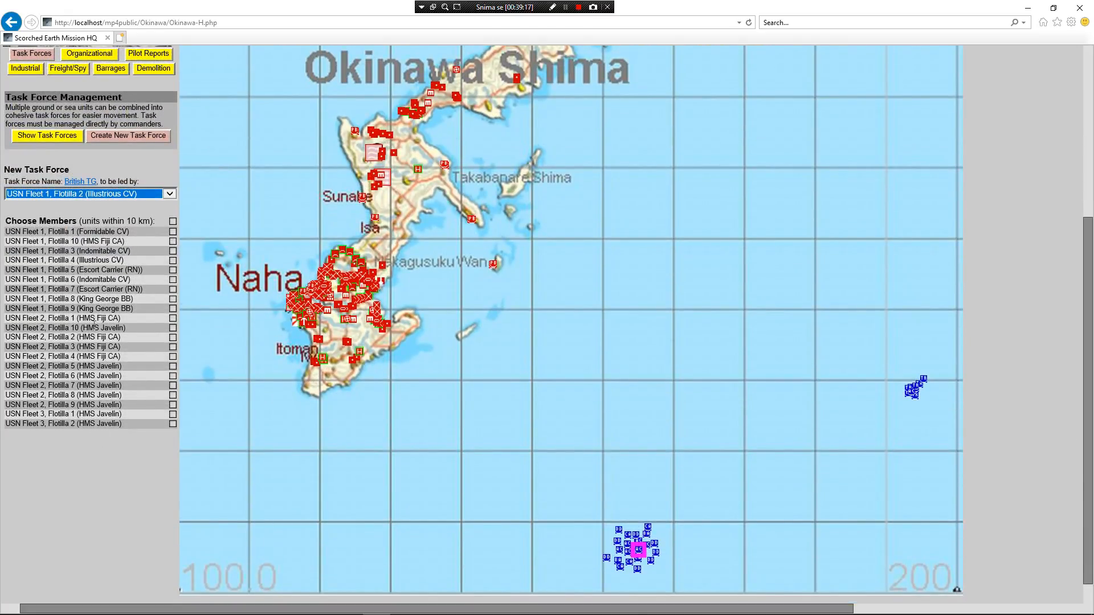
pyautogui.click(172, 221)
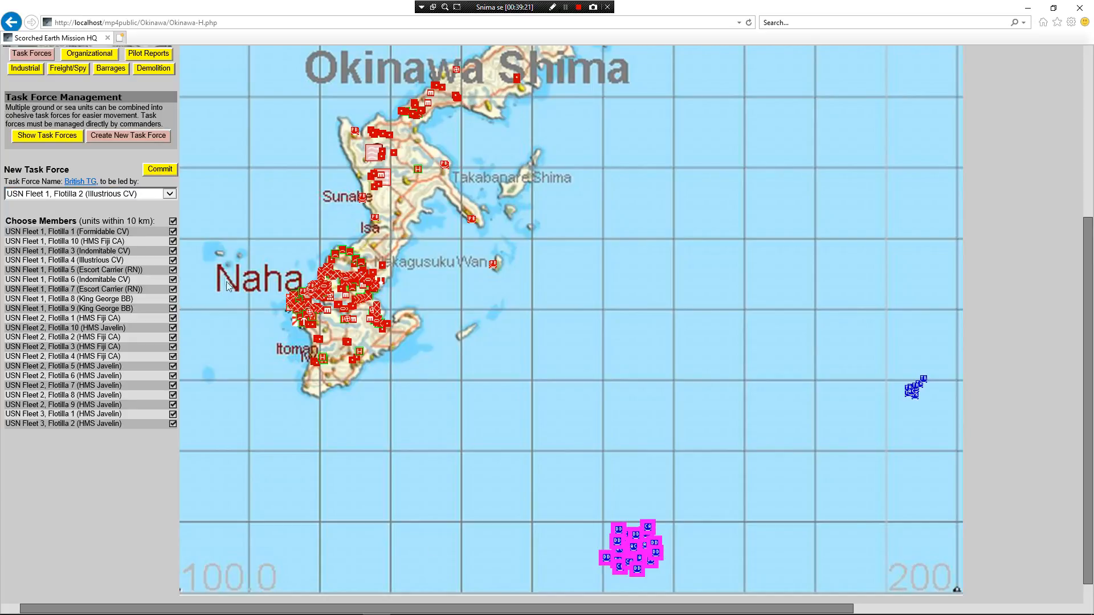
pyautogui.click(159, 171)
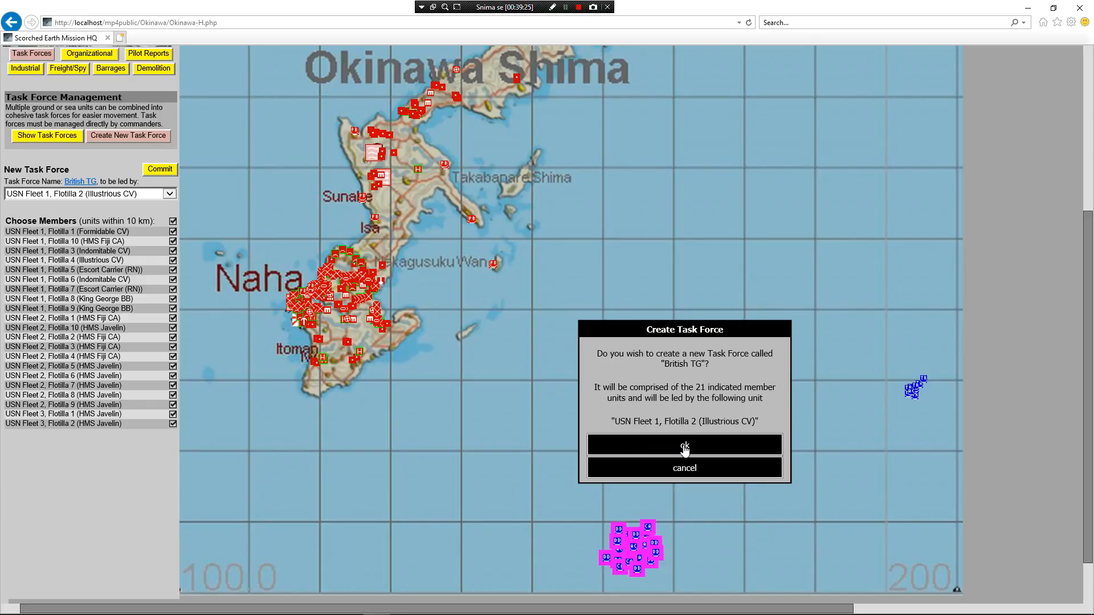
pyautogui.click(685, 447)
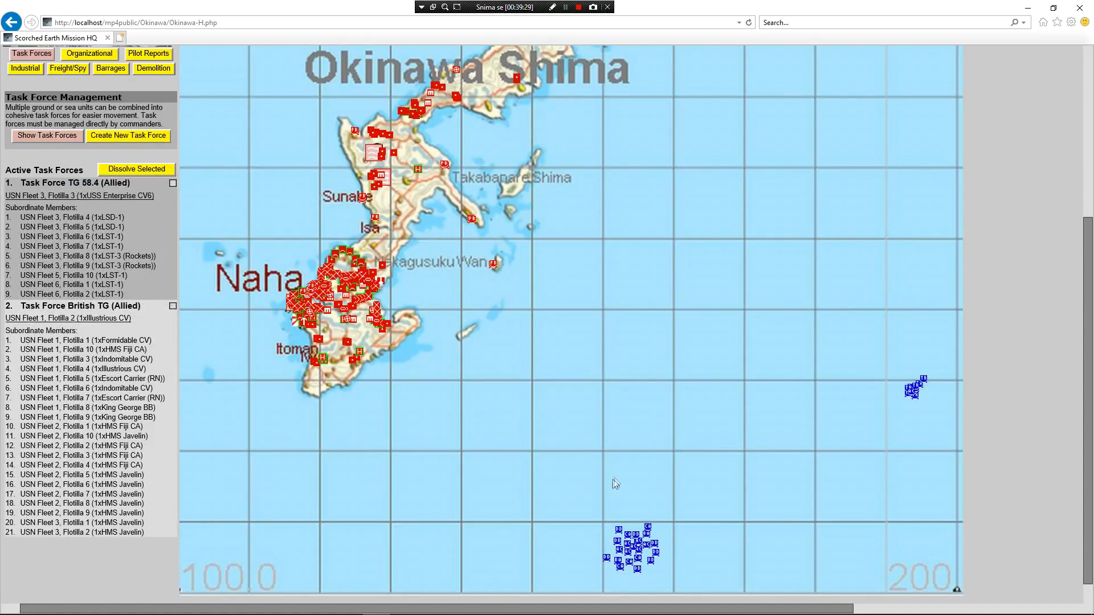
# - Route British TG to one waypoint south-east of Itoman, 42.04 km away with ETA 05:52
pyautogui.click(660, 555)
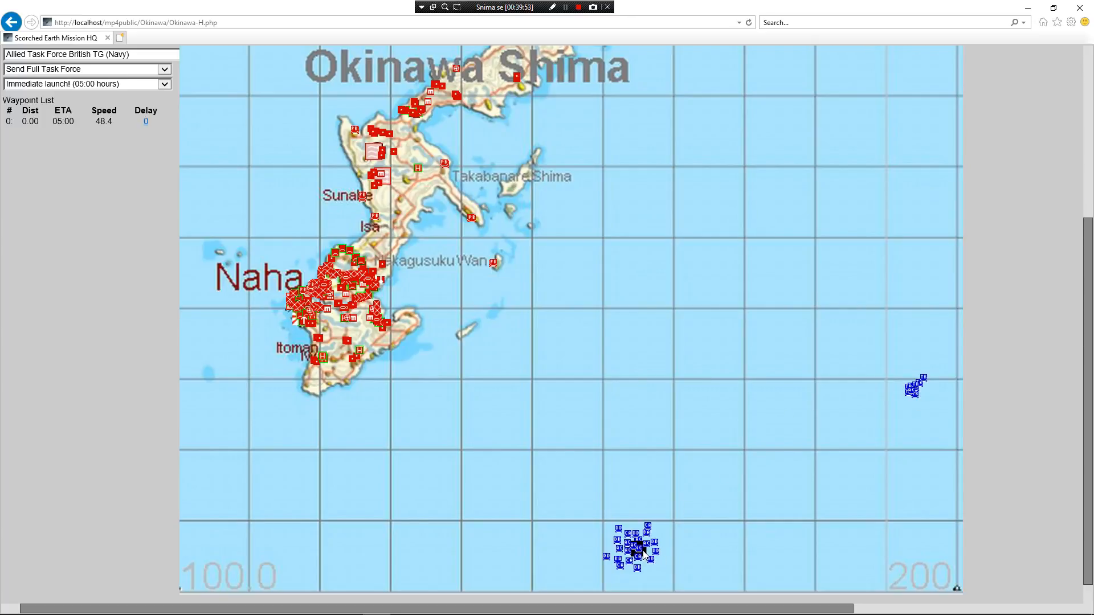
pyautogui.click(372, 366)
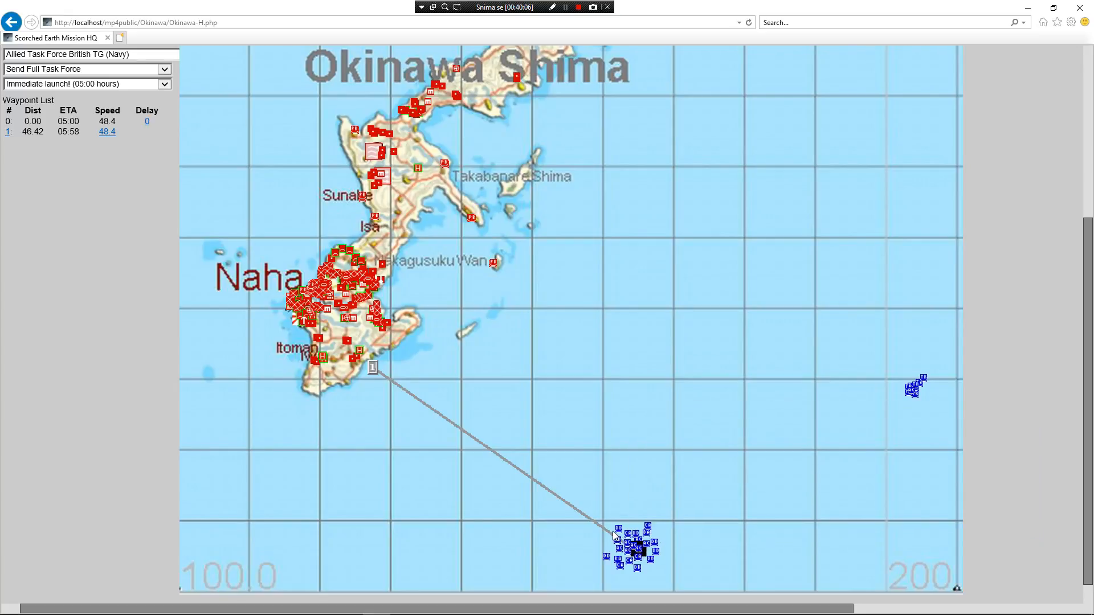
pyautogui.moveTo(355, 365)
pyautogui.rightClick(631, 469)
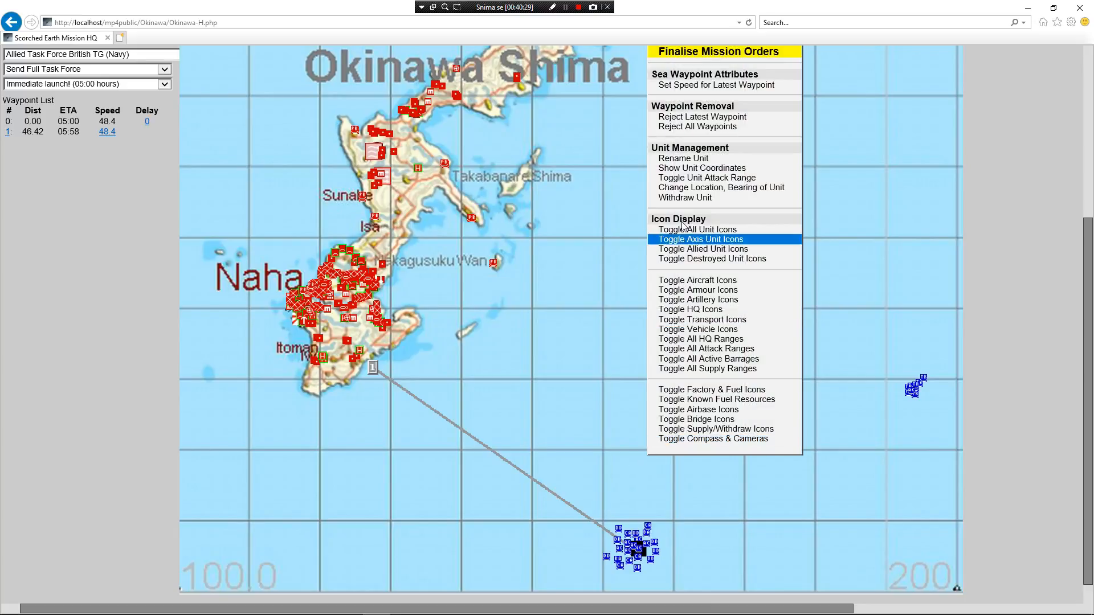
pyautogui.click(694, 131)
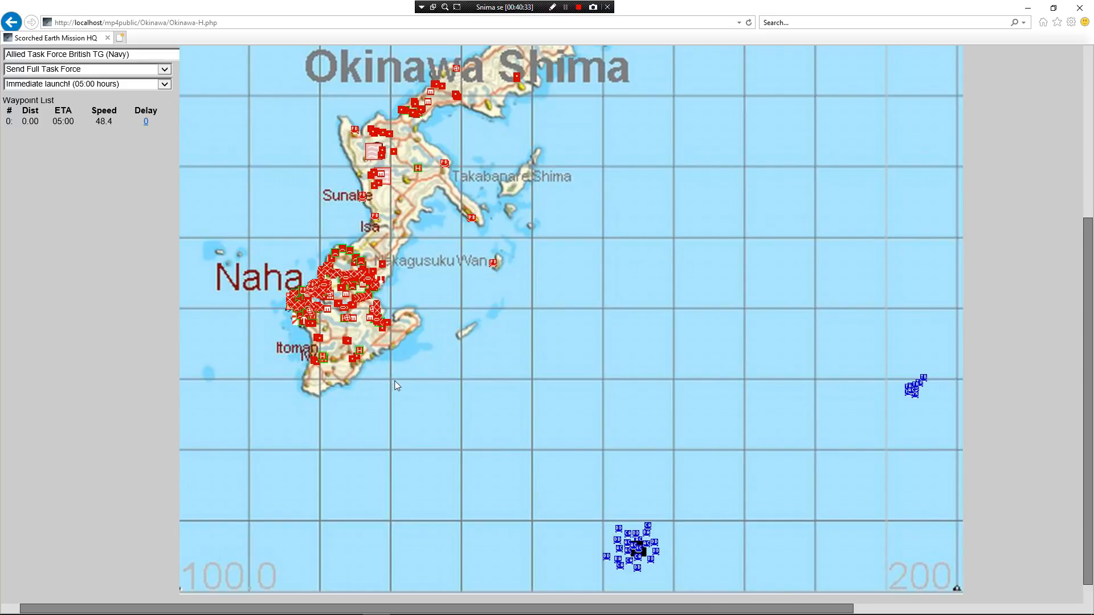
pyautogui.click(397, 388)
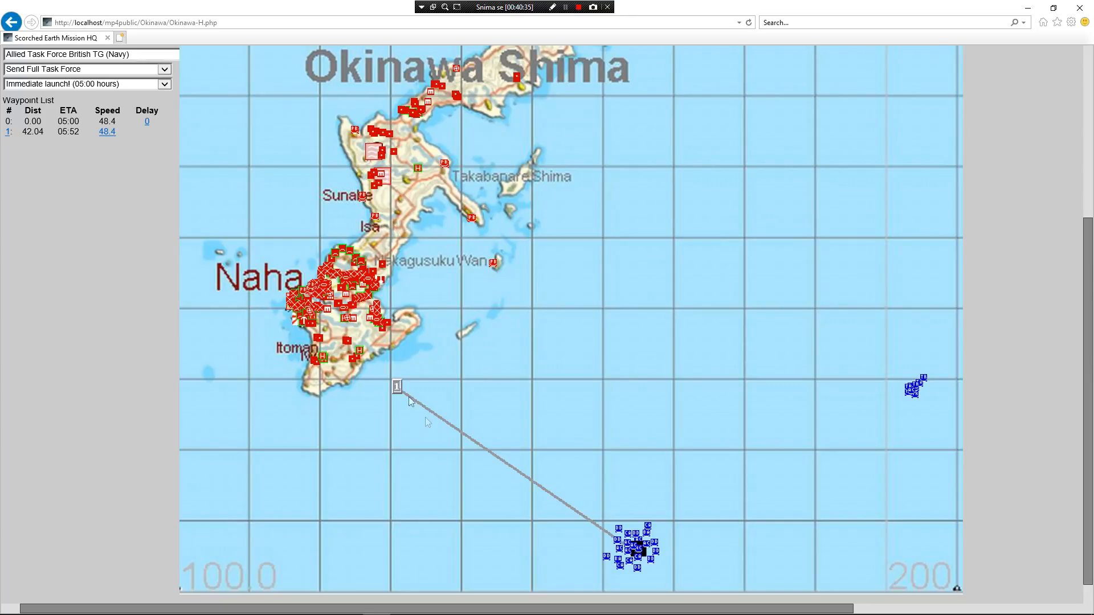
pyautogui.click(642, 550)
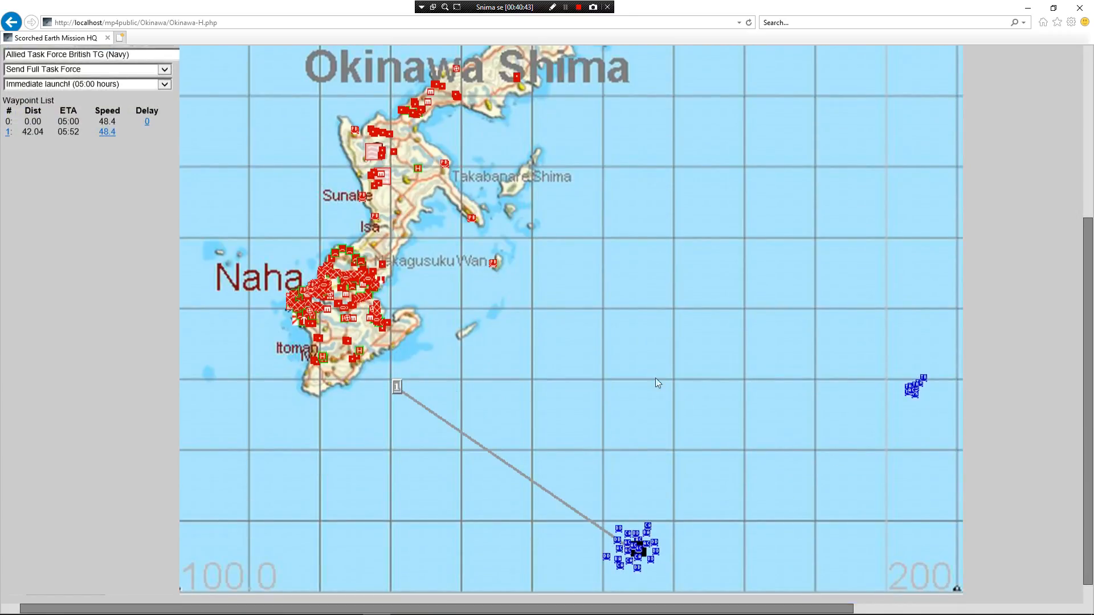
pyautogui.moveTo(421, 612)
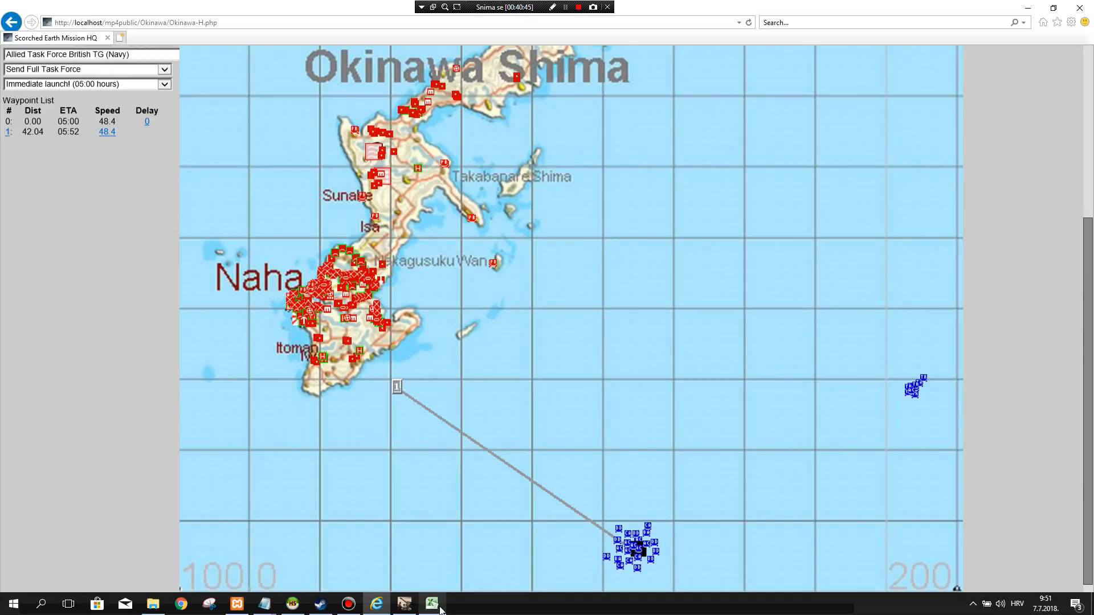
pyautogui.click(432, 604)
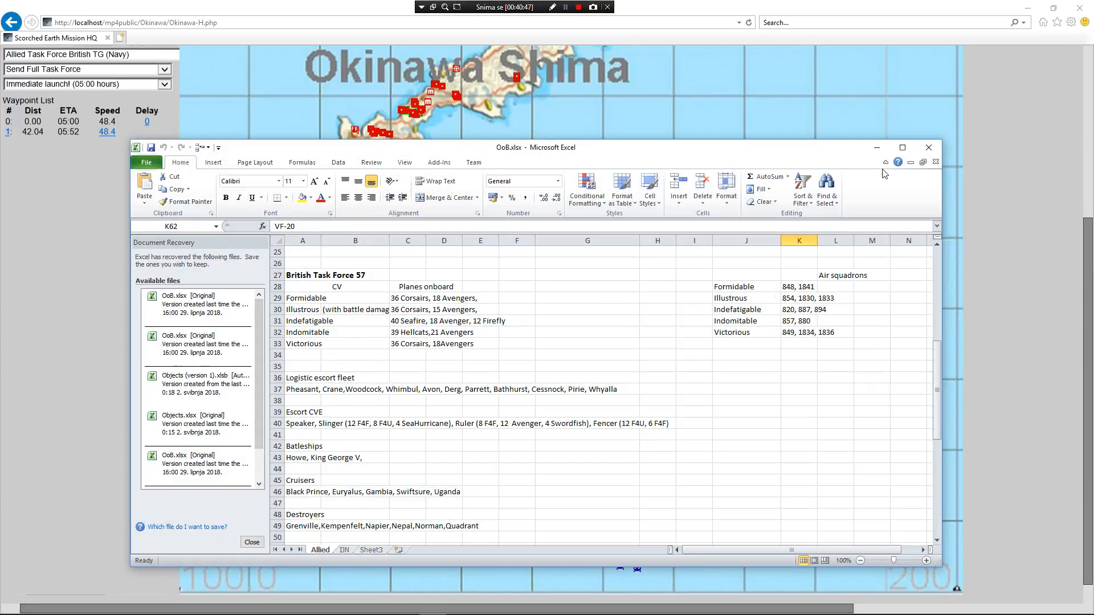
pyautogui.click(877, 148)
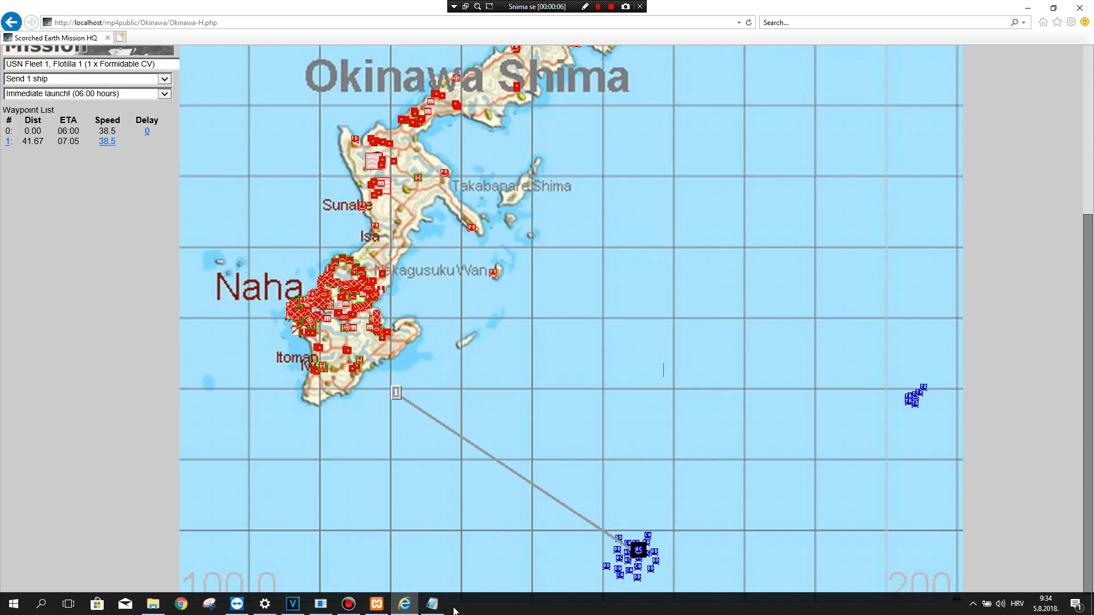
# - Bring the TODO.txt campaign checklist in Notepad to the front over the Formidable mission map
pyautogui.click(432, 604)
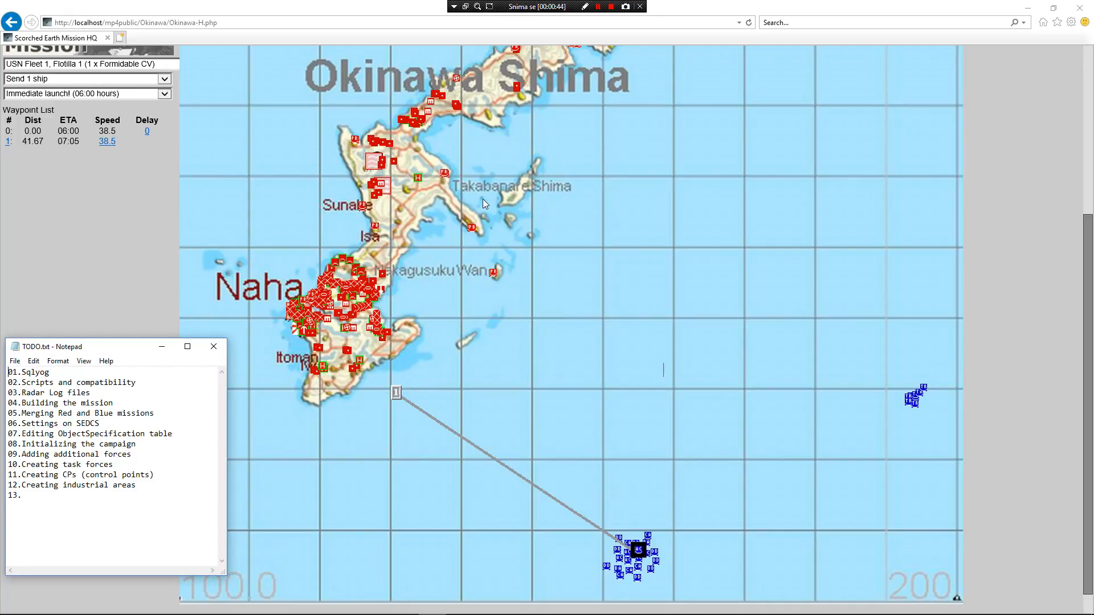
pyautogui.scroll(3, 641, 318)
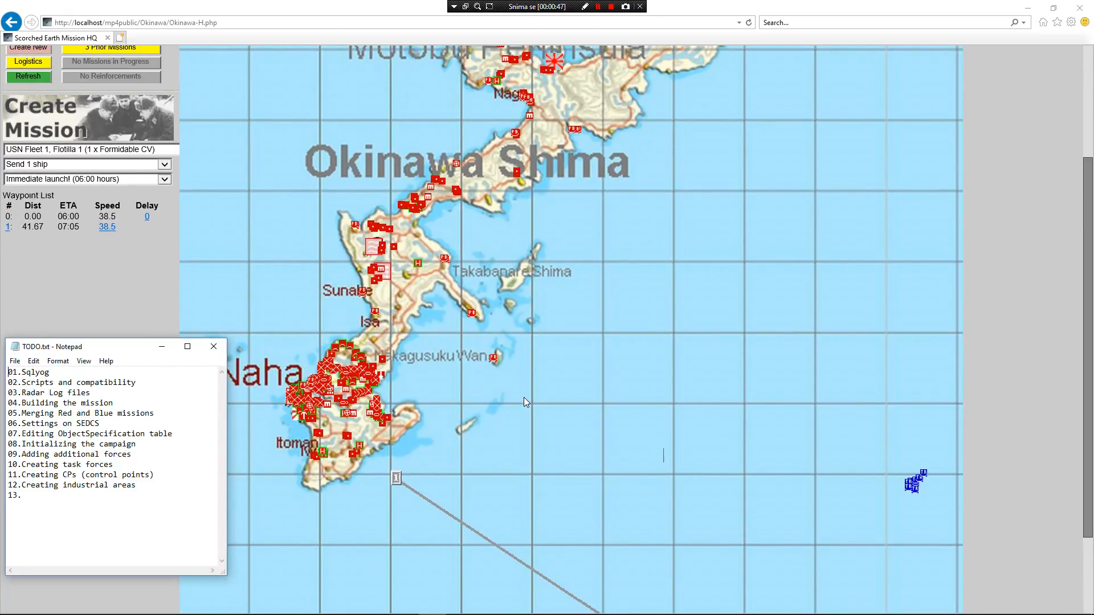
pyautogui.scroll(-3, 524, 399)
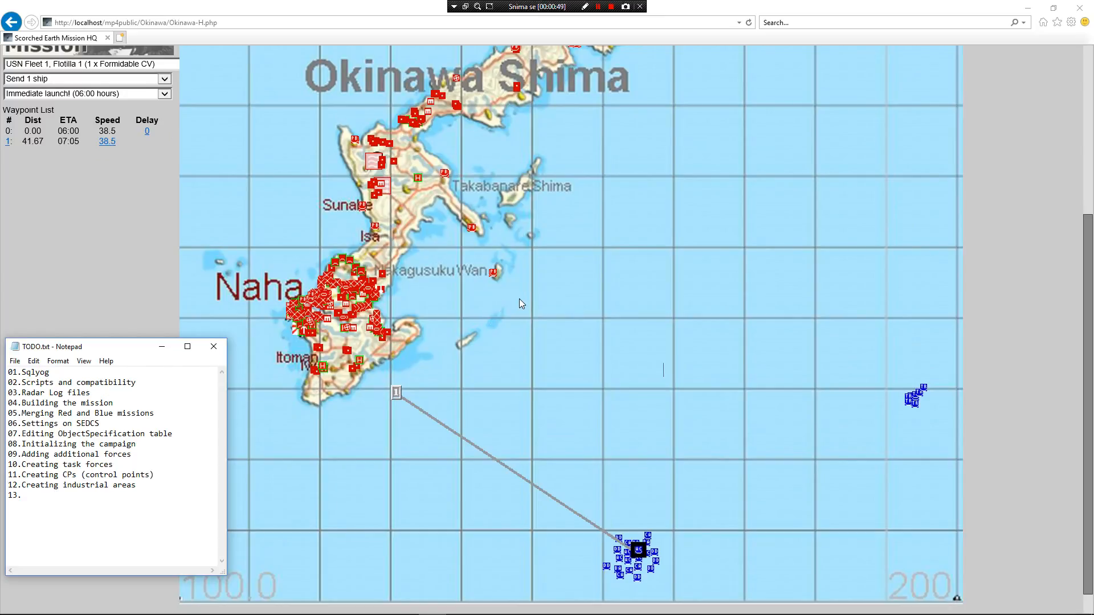